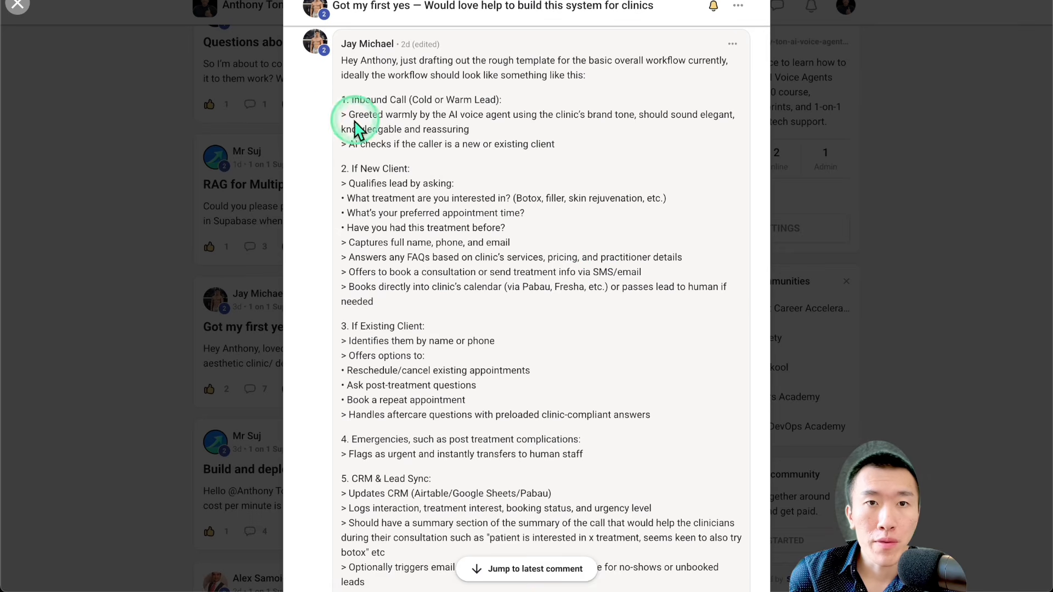
{"action": "left_click_drag", "start_coordinate": [340, 100], "coordinate": [690, 425]}
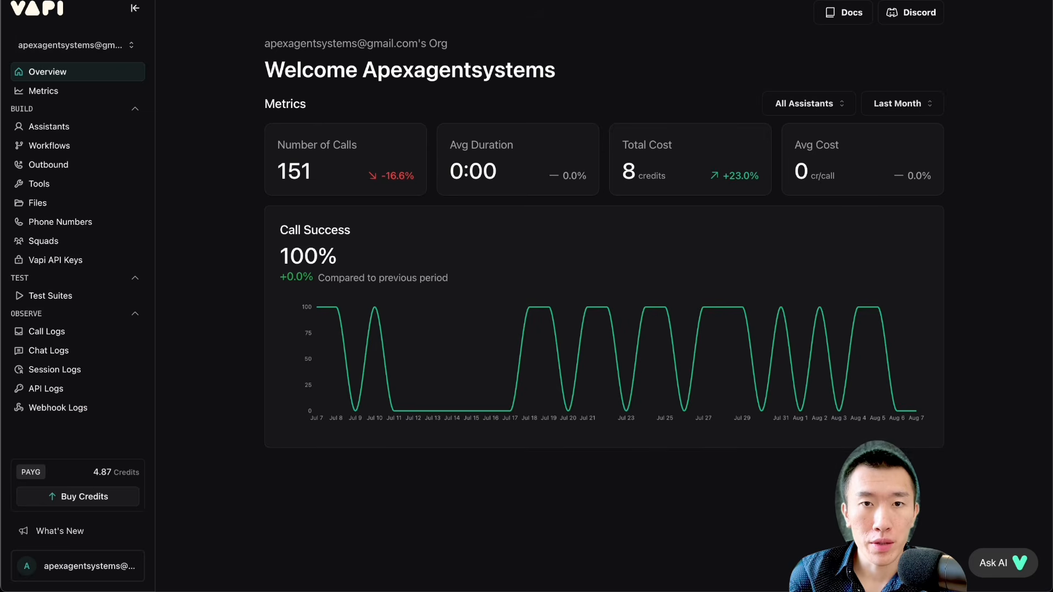
{"action": "left_click", "coordinate": [234, 282]}
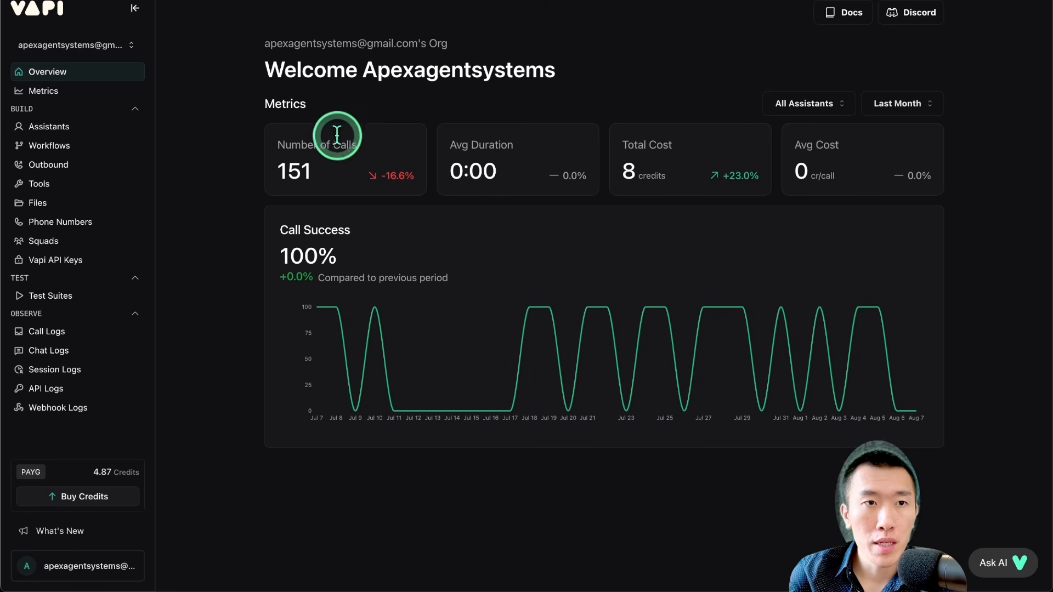
Step: Look through the Metrics, Assistants, Tools and Phone Numbers pages of the Vapi dashboard
{"action": "left_click", "coordinate": [99, 92]}
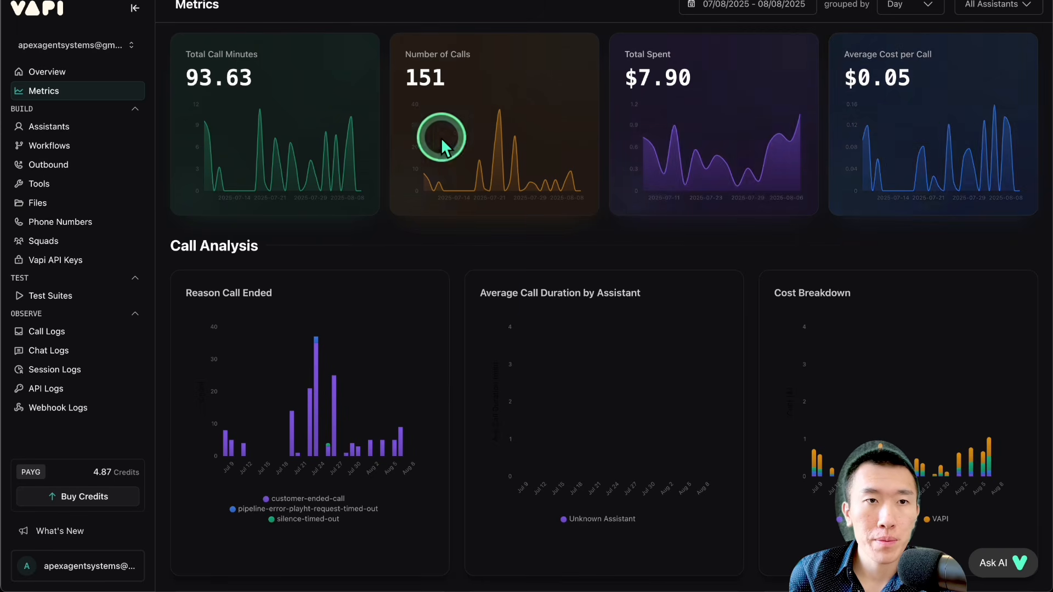
{"action": "left_click", "coordinate": [104, 131]}
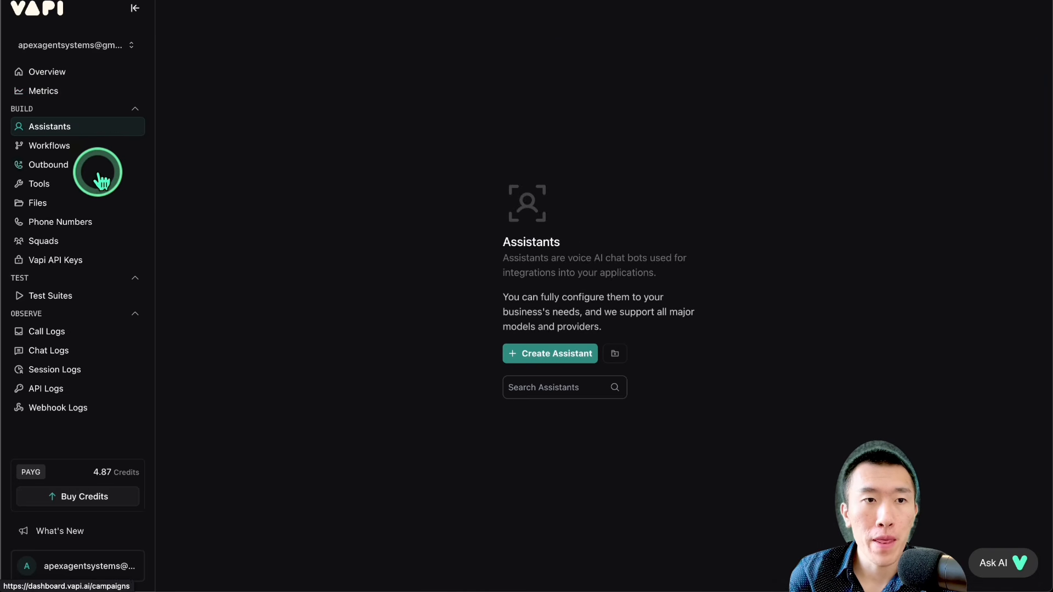
{"action": "left_click", "coordinate": [98, 189]}
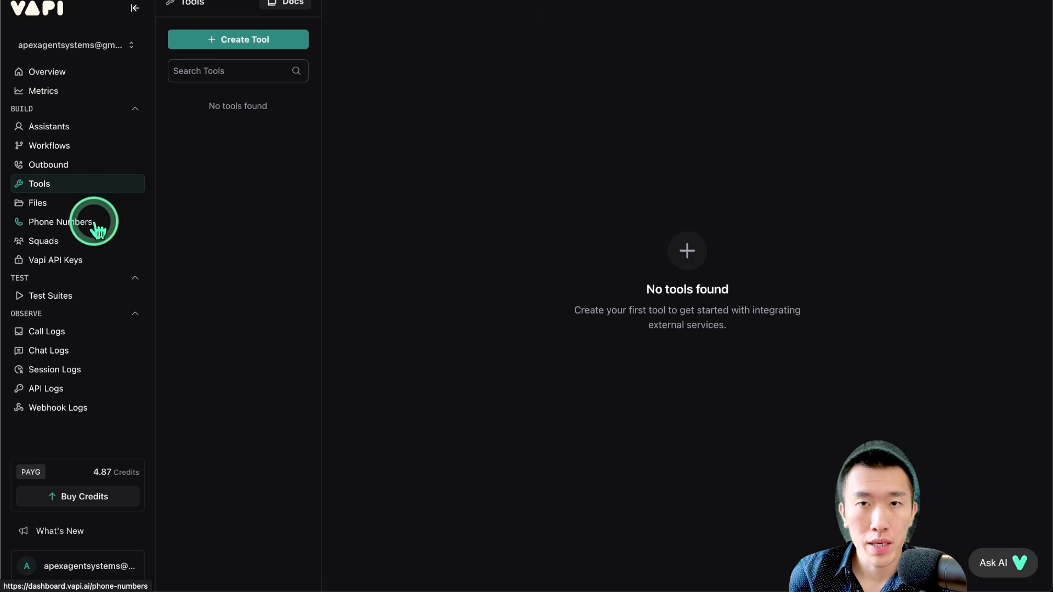
{"action": "left_click", "coordinate": [94, 225]}
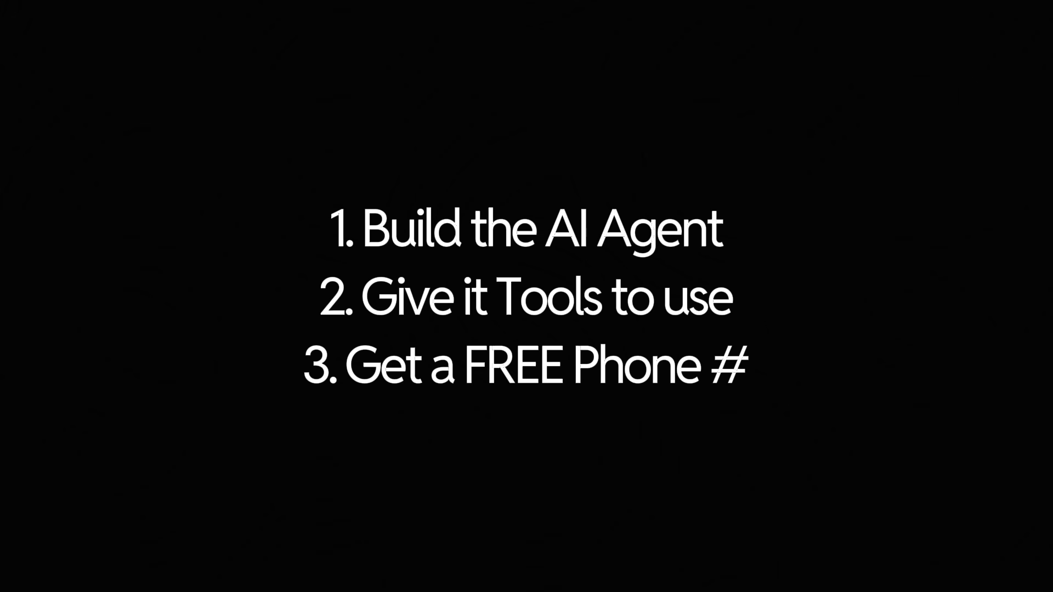
{"action": "left_click", "coordinate": [122, 226]}
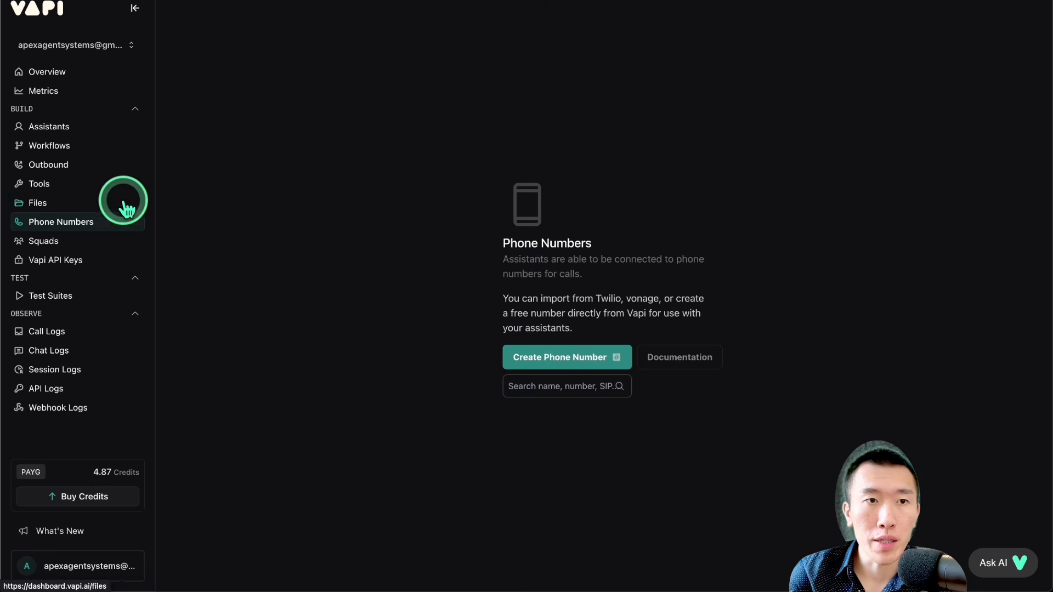
Step: Create a new assistant named "Ultimate Agent" from the Blank Template
{"action": "left_click", "coordinate": [99, 137]}
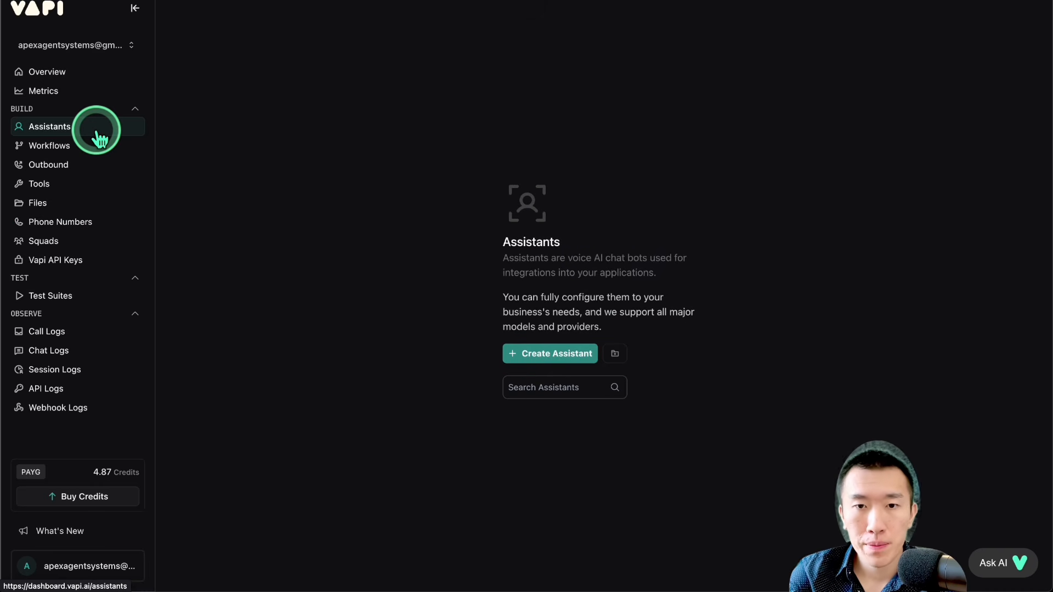
{"action": "left_click", "coordinate": [538, 355]}
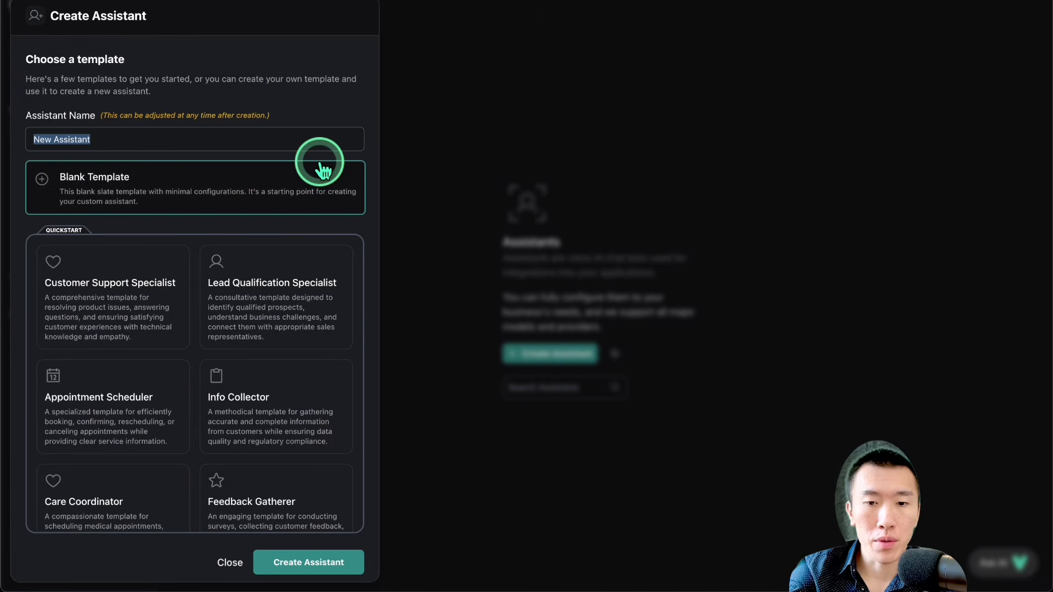
{"action": "type", "text": "Ultimate Agent"}
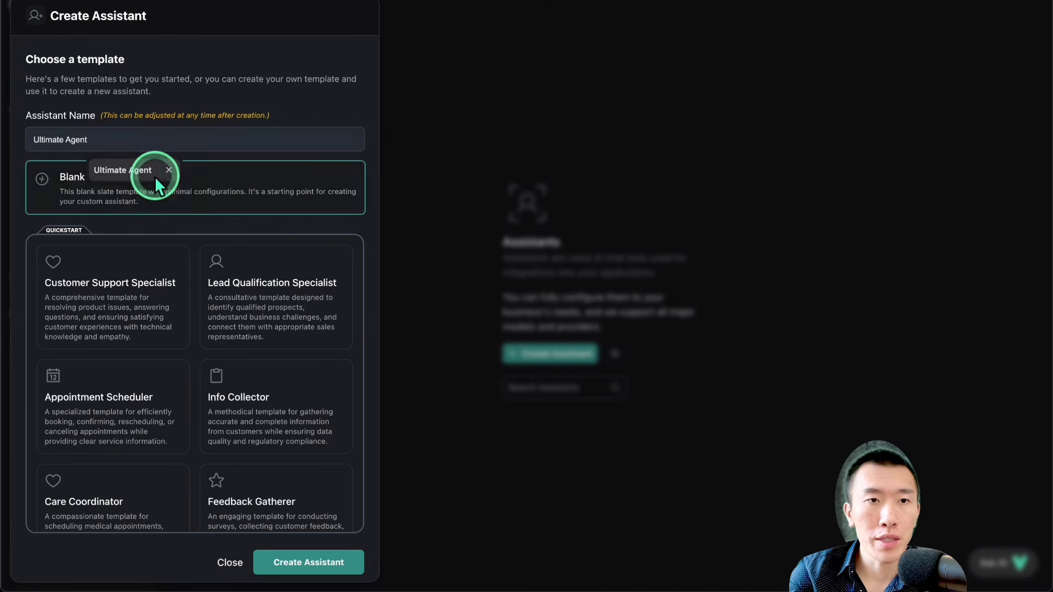
{"action": "left_click", "coordinate": [140, 172]}
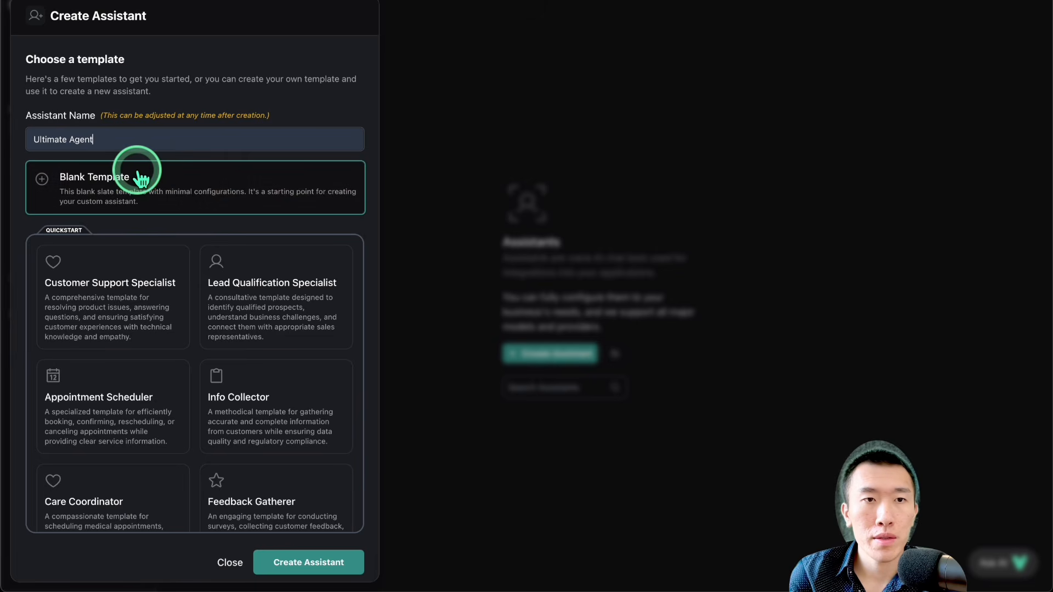
{"action": "left_click", "coordinate": [308, 562]}
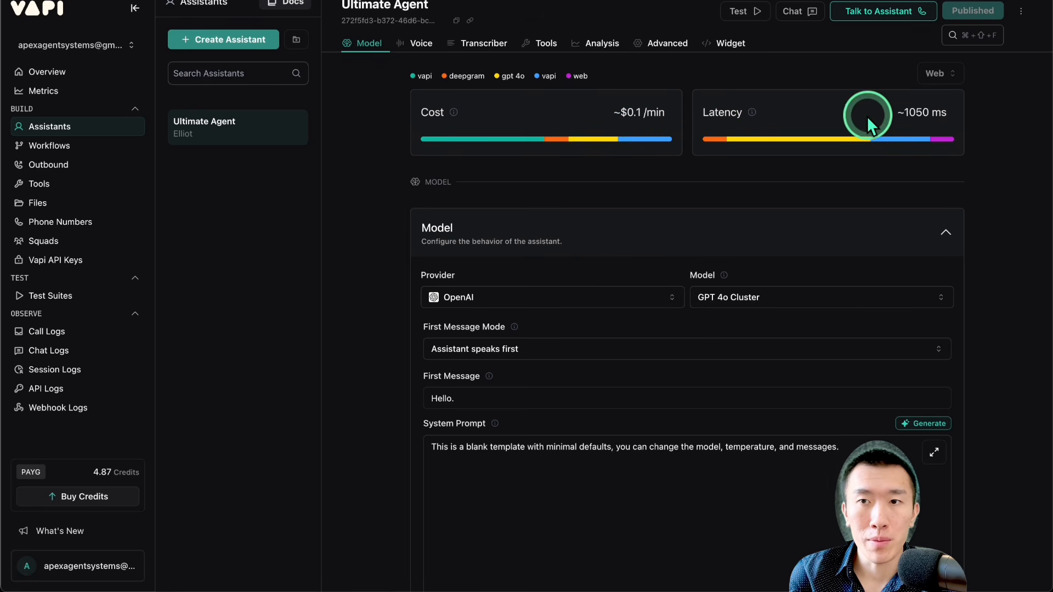
{"action": "left_click_drag", "start_coordinate": [882, 114], "coordinate": [958, 113]}
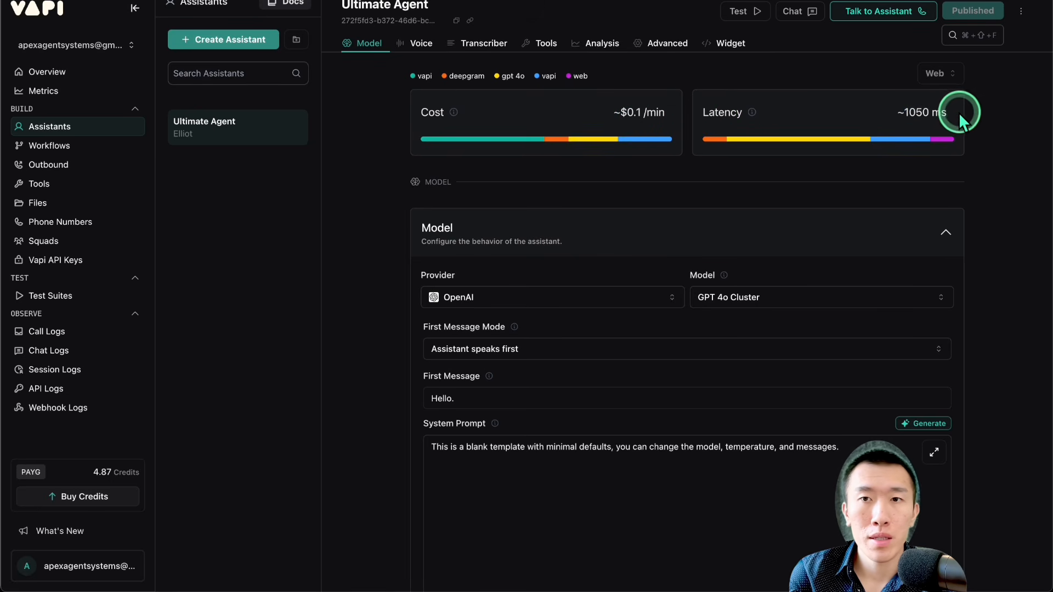
{"action": "left_click_drag", "start_coordinate": [724, 112], "coordinate": [942, 110]}
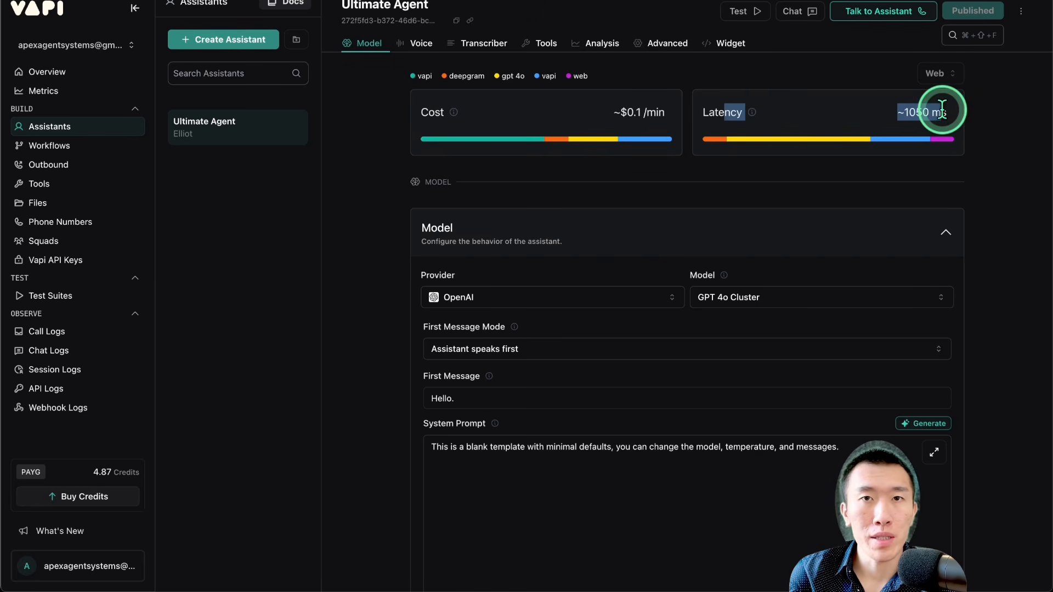
{"action": "left_click", "coordinate": [942, 109]}
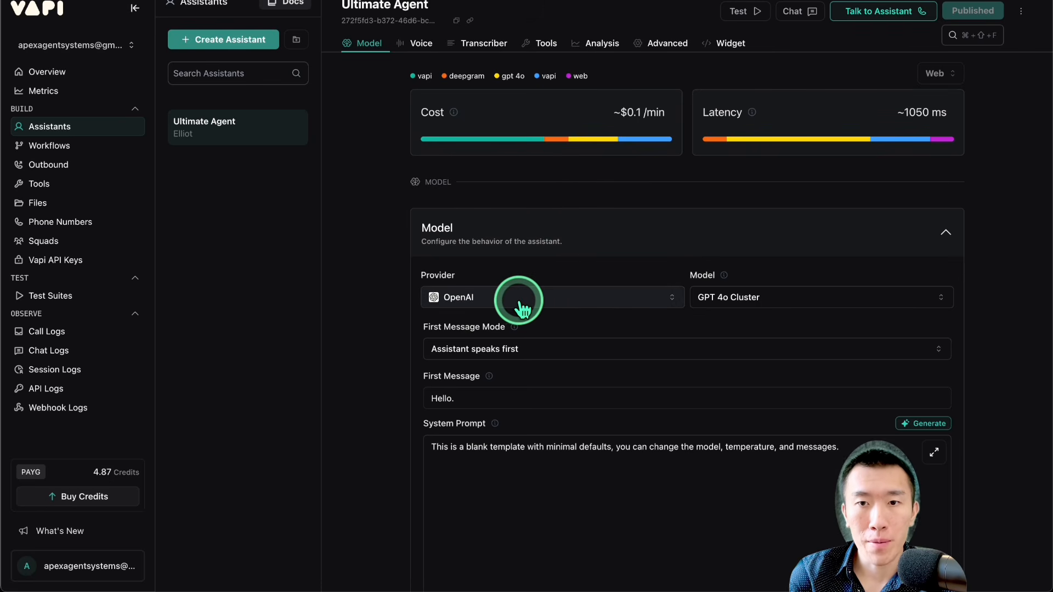
Step: Set the assistant's model to GPT 5 Nano with OpenAI as the provider
{"action": "left_click", "coordinate": [660, 298]}
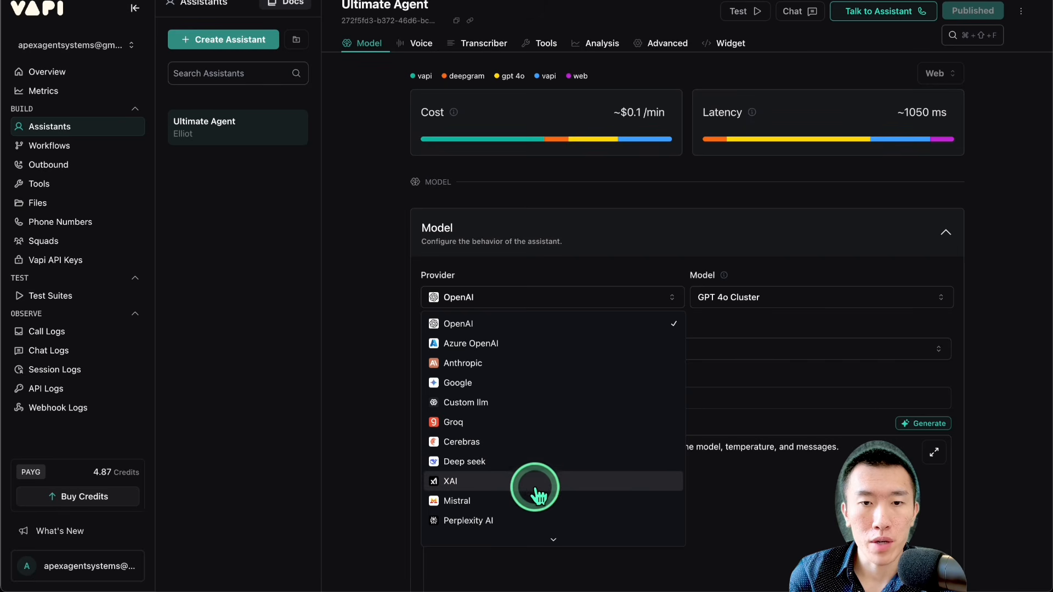
{"action": "left_click", "coordinate": [741, 255]}
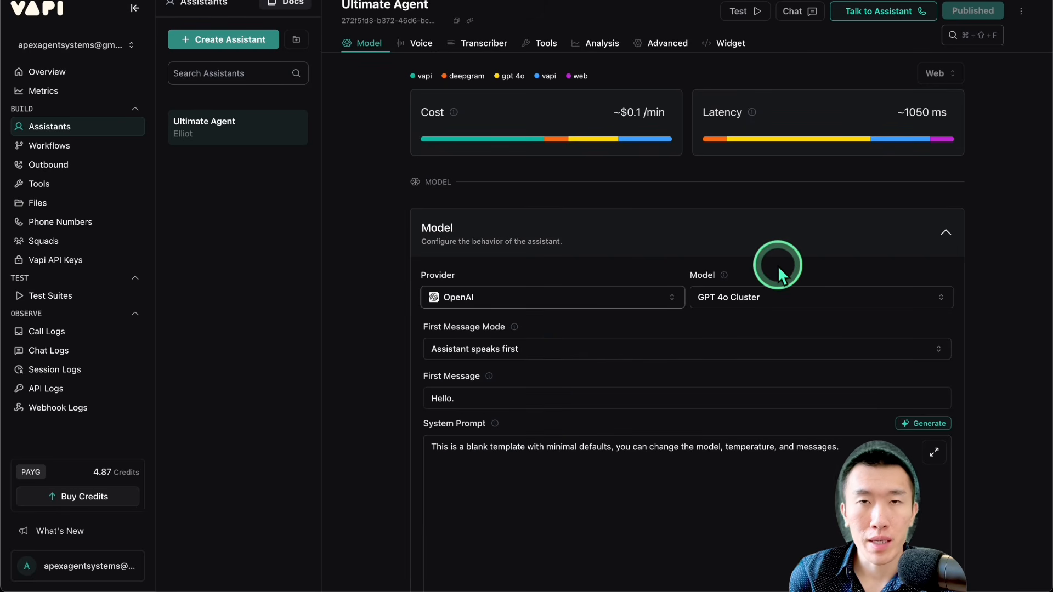
{"action": "left_click", "coordinate": [778, 291]}
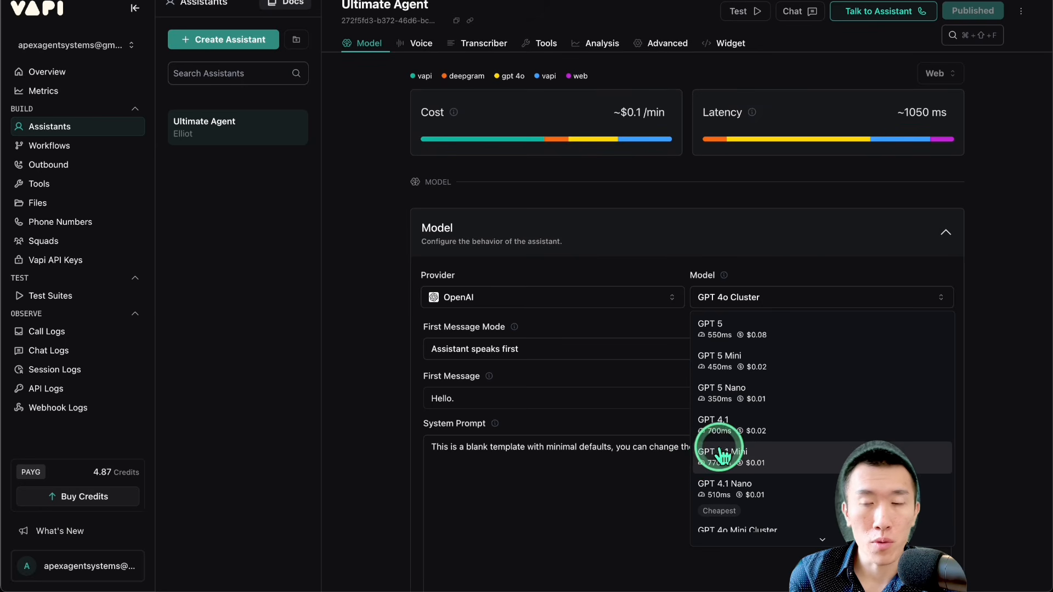
{"action": "left_click", "coordinate": [778, 397]}
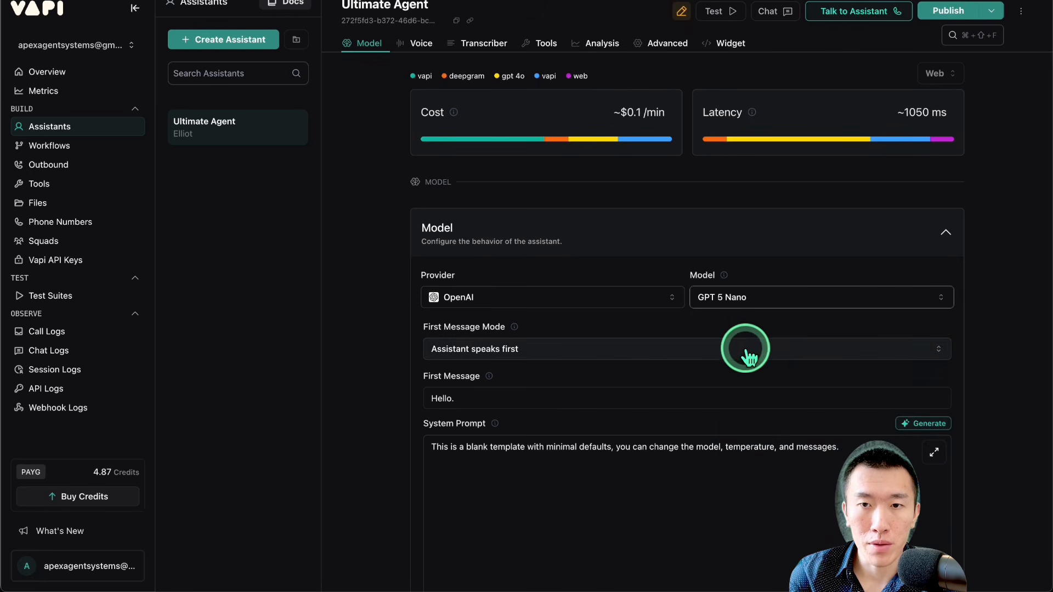
{"action": "left_click", "coordinate": [751, 306]}
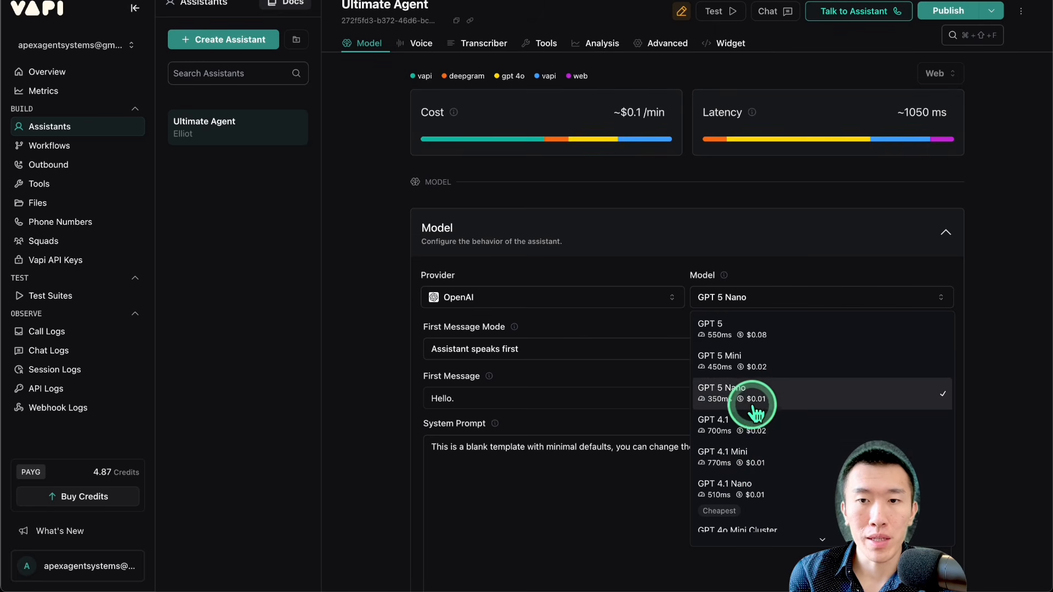
{"action": "left_click", "coordinate": [792, 394]}
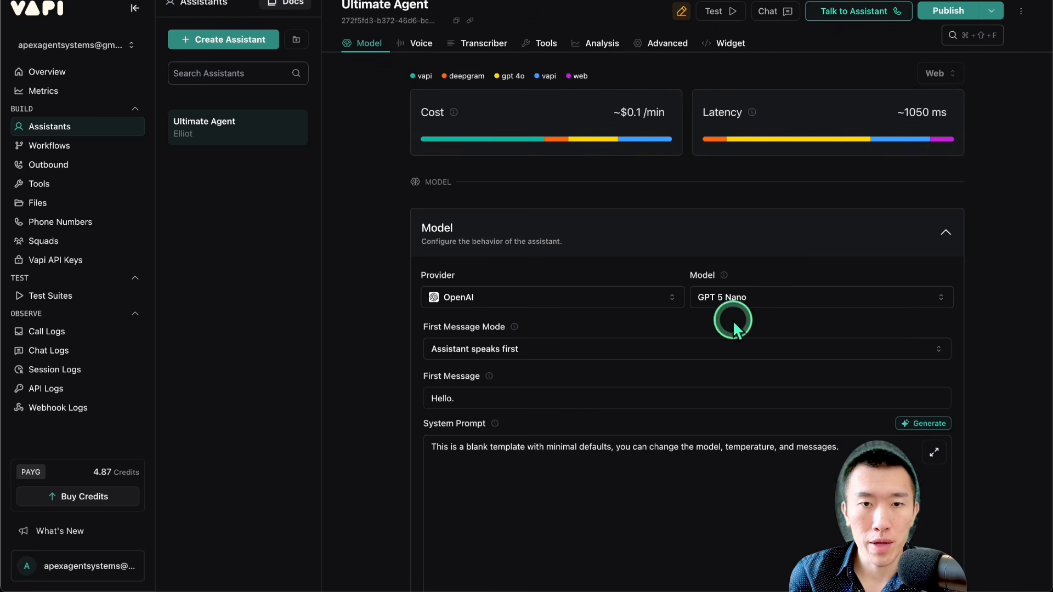
Step: Review the First Message Mode explanation and the modes it offers
{"action": "scroll", "coordinate": [732, 320], "scroll_direction": "down", "scroll_amount": 1}
{"action": "scroll", "coordinate": [733, 320], "scroll_direction": "down", "scroll_amount": 3}
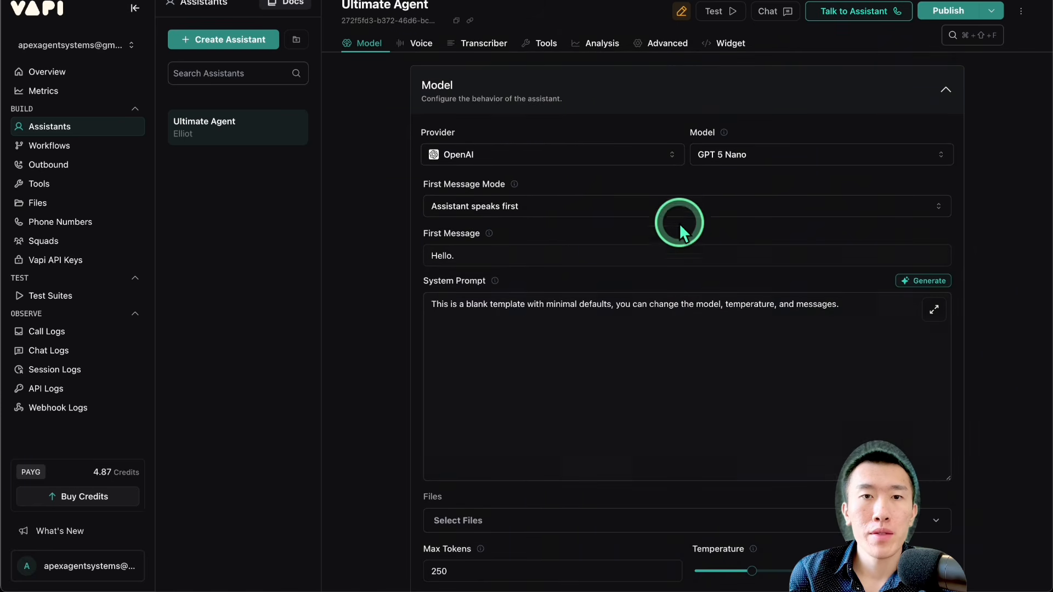
{"action": "left_click_drag", "start_coordinate": [443, 183], "coordinate": [517, 180]}
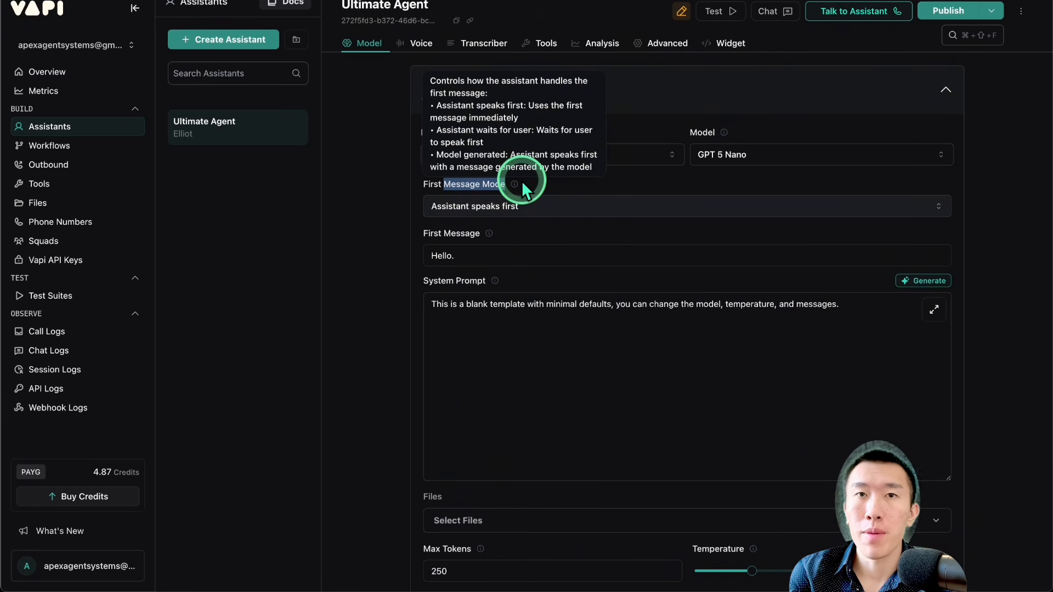
{"action": "left_click", "coordinate": [544, 180]}
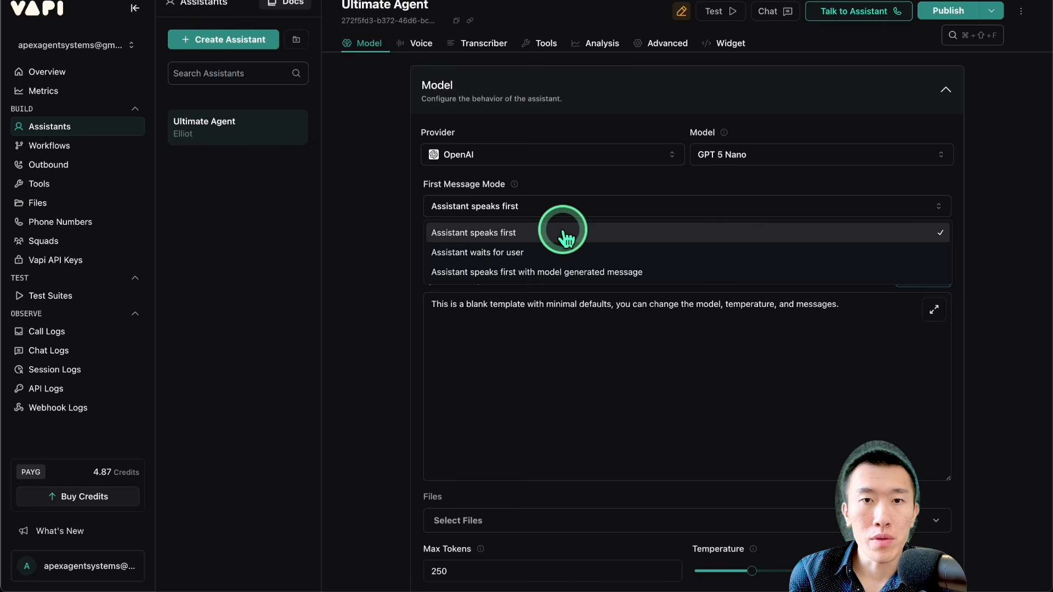
{"action": "left_click", "coordinate": [563, 231]}
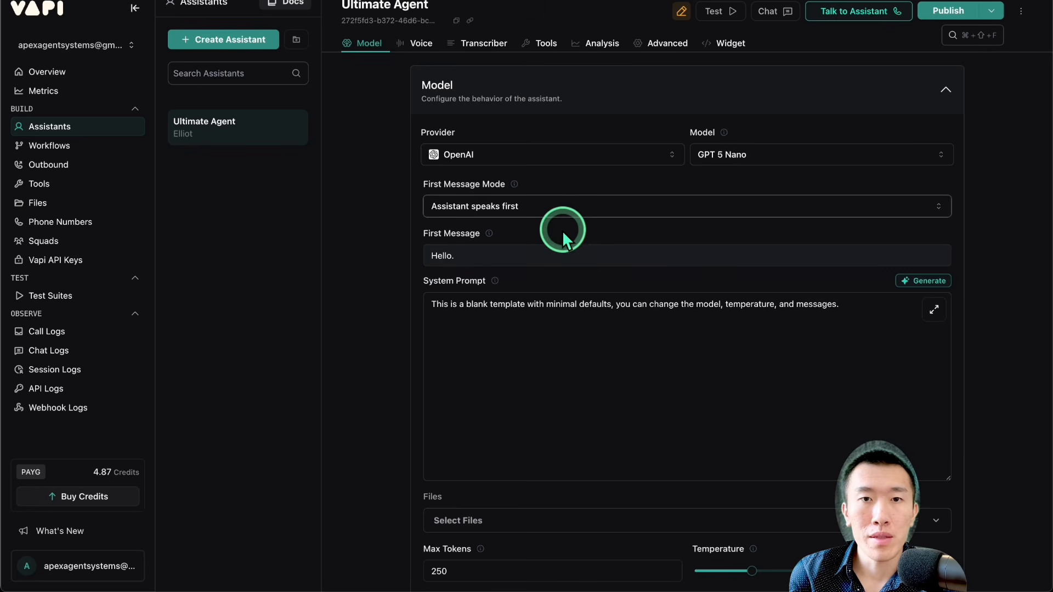
Step: Extend the assistant's first message to "Hello. thank you for calling~~~~~ How may I help you?"
{"action": "scroll", "coordinate": [561, 231], "scroll_direction": "down", "scroll_amount": 1}
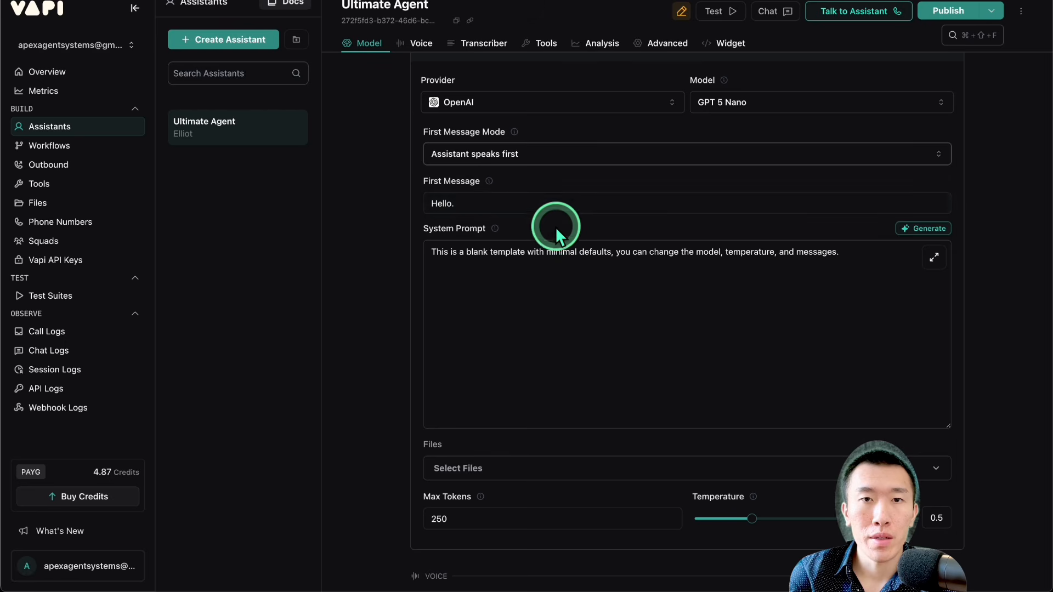
{"action": "left_click_drag", "start_coordinate": [447, 189], "coordinate": [525, 186]}
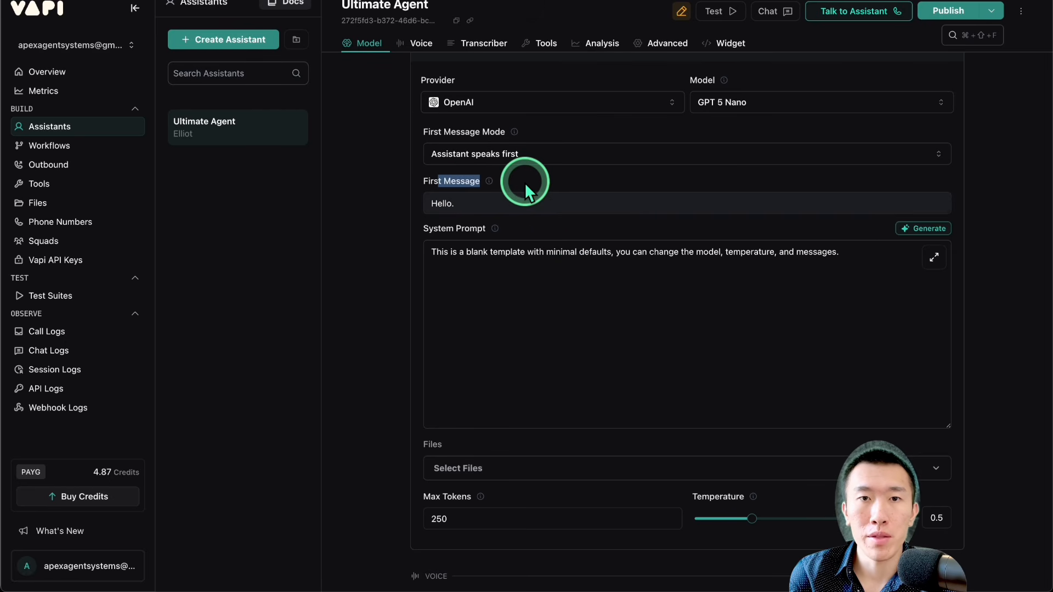
{"action": "left_click", "coordinate": [526, 205]}
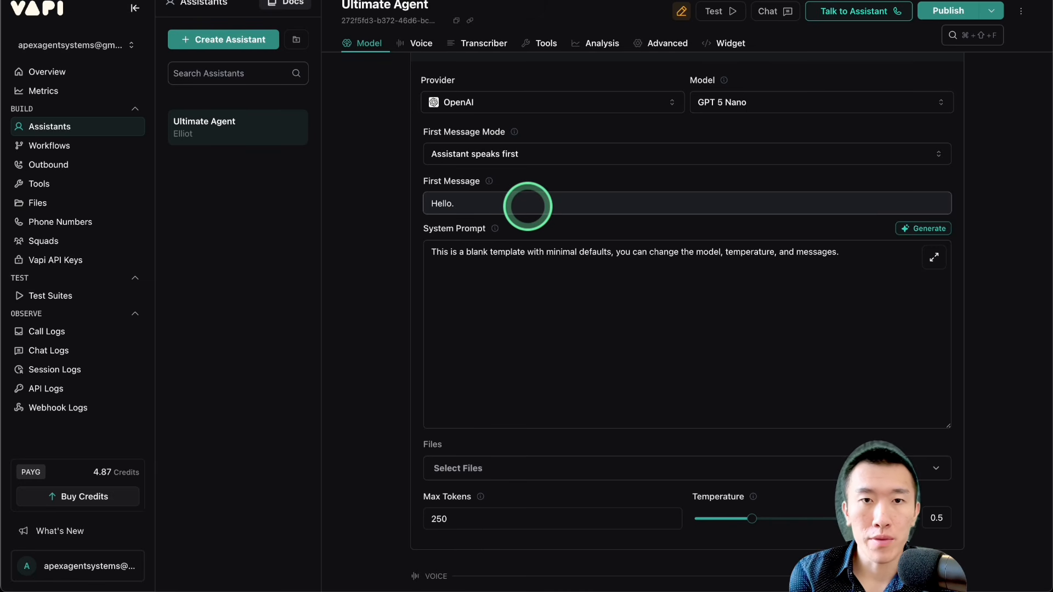
{"action": "type", "text": "thank you for cal"}
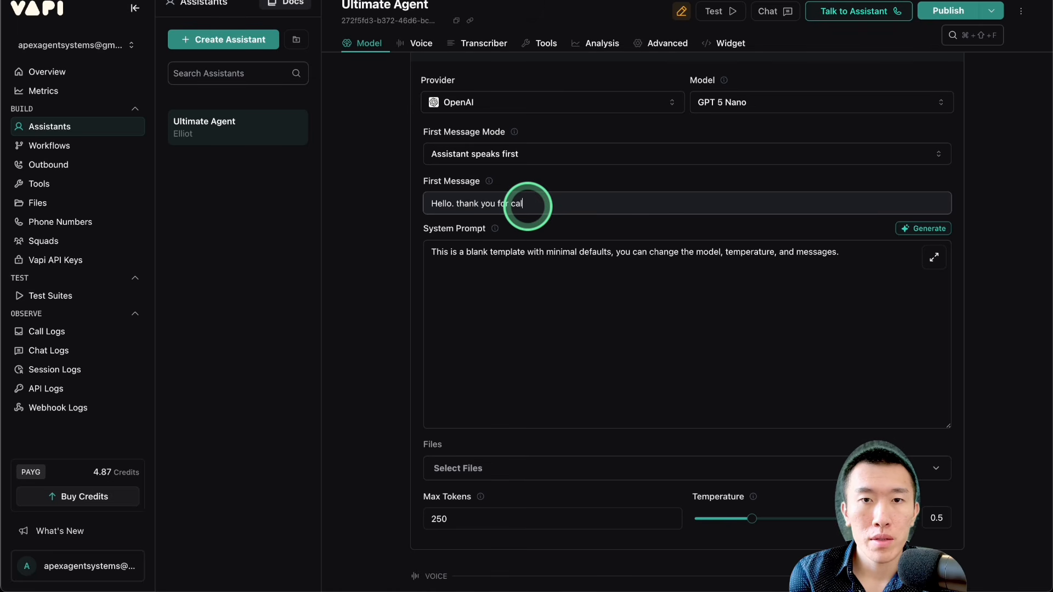
{"action": "type", "text": "ling~~~~~"}
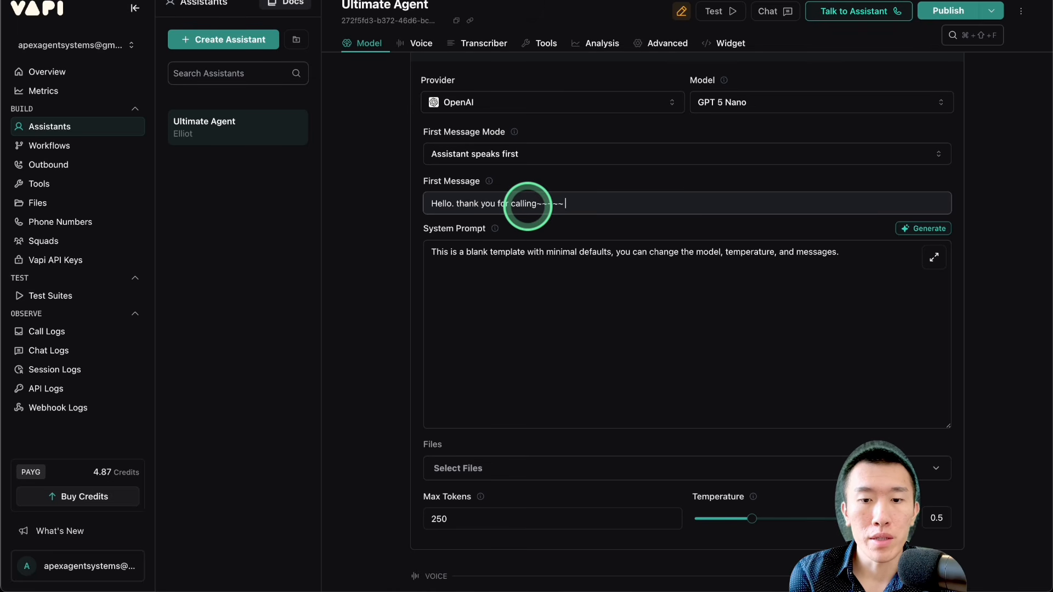
{"action": "type", "text": " How"}
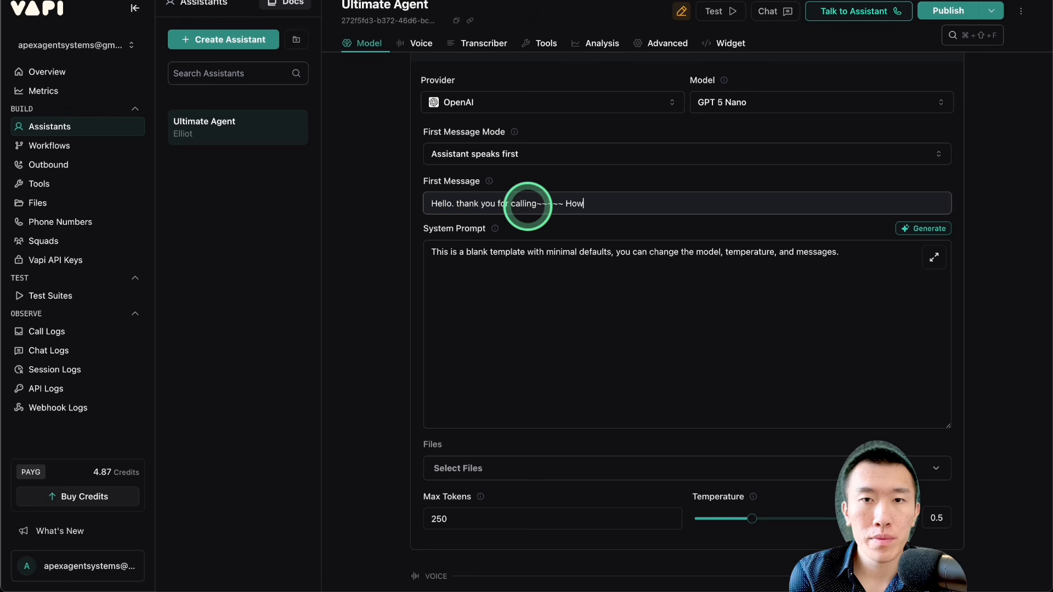
{"action": "type", "text": " may I help you?"}
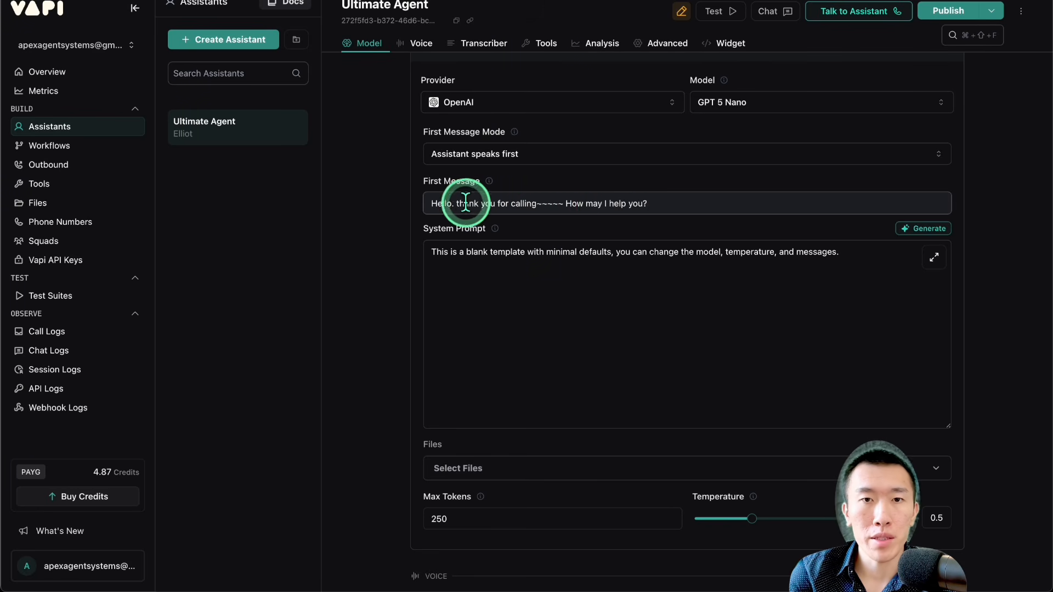
Step: Set the first message mode to "Assistant speaks first with model generated message" and clear the first message text
{"action": "left_click", "coordinate": [592, 158]}
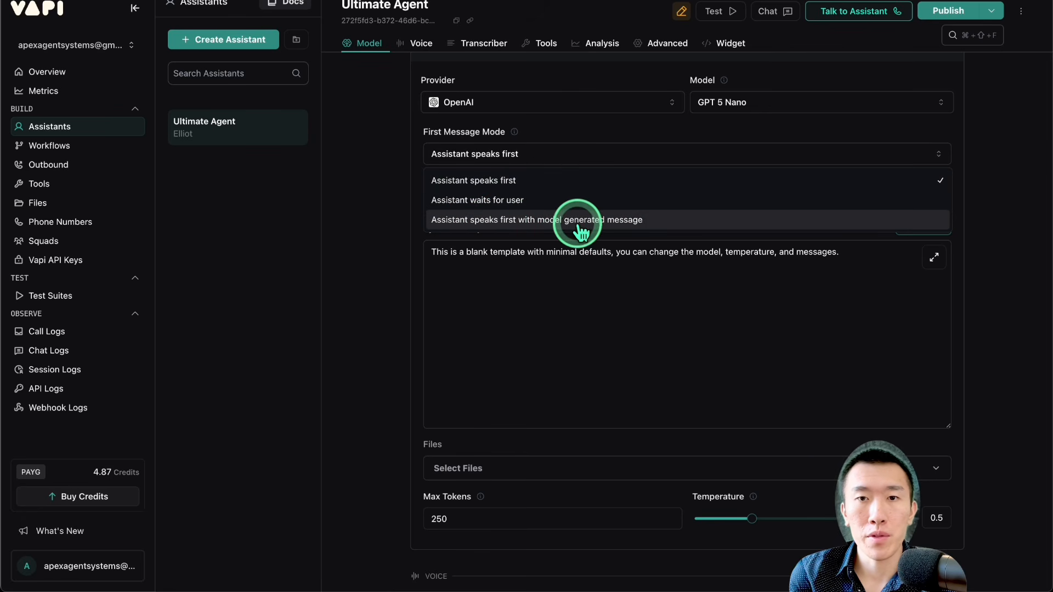
{"action": "left_click", "coordinate": [611, 219]}
{"action": "left_click_drag", "start_coordinate": [654, 204], "coordinate": [415, 211]}
{"action": "key", "text": "BackSpace"}
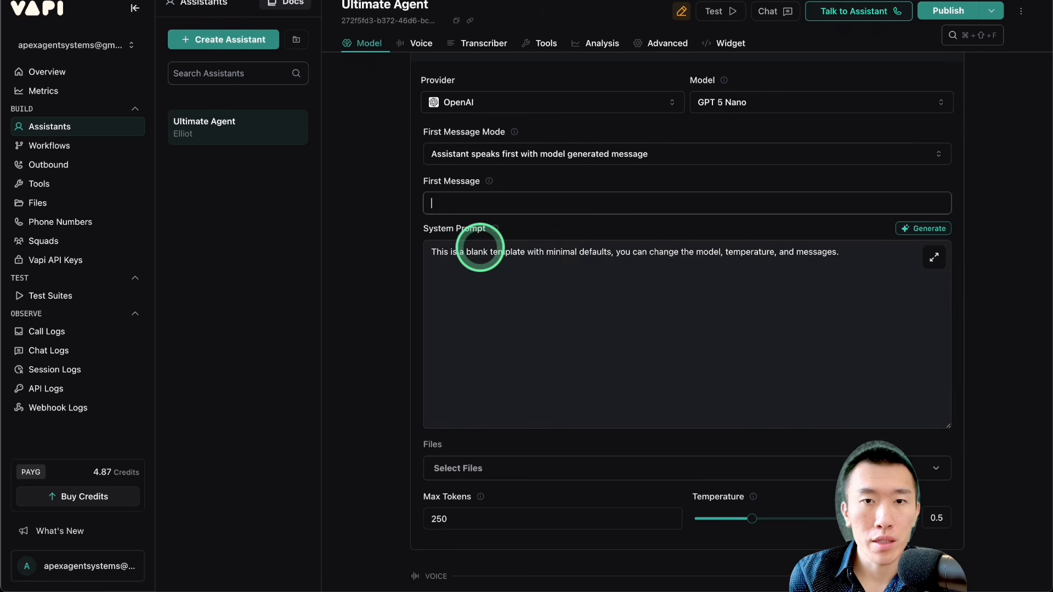
Step: Replace the system prompt's template text with "You are a helpful receptionist."
{"action": "left_click", "coordinate": [564, 328]}
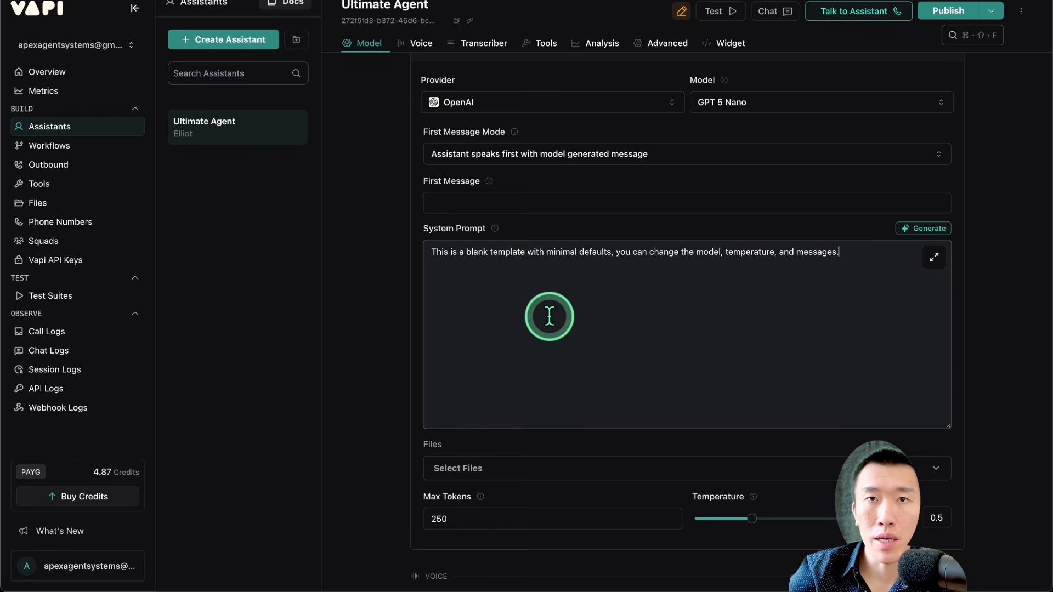
{"action": "left_click", "coordinate": [549, 317]}
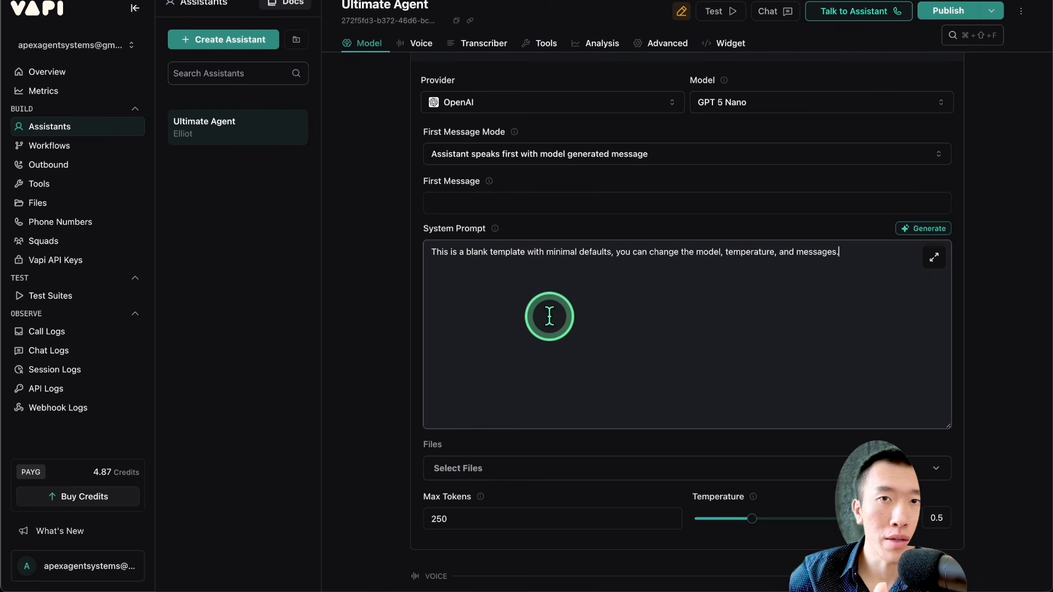
{"action": "triple_click", "coordinate": [577, 317]}
{"action": "type", "text": "You are a heal"}
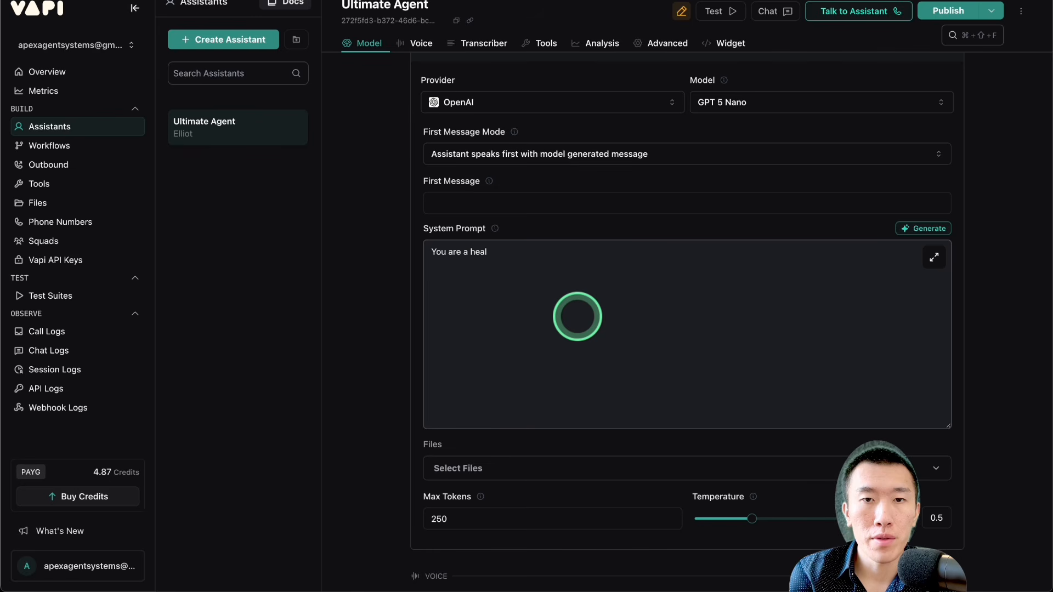
{"action": "key", "text": "BackSpace"}
{"action": "key", "text": "BackSpace"}
{"action": "type", "text": "lpful reception"}
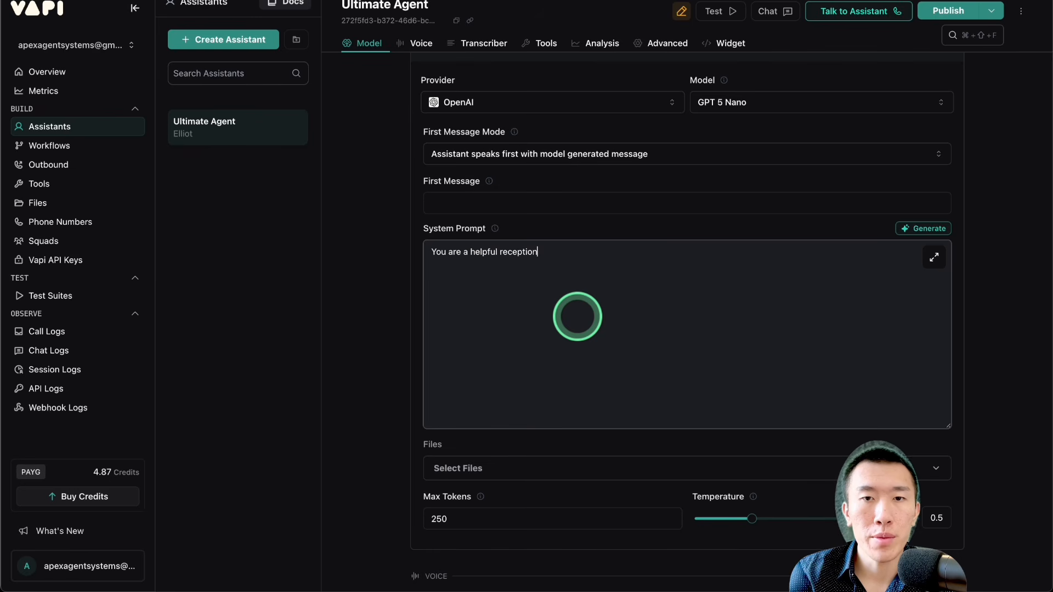
{"action": "type", "text": "ist."}
{"action": "key", "text": "Return"}
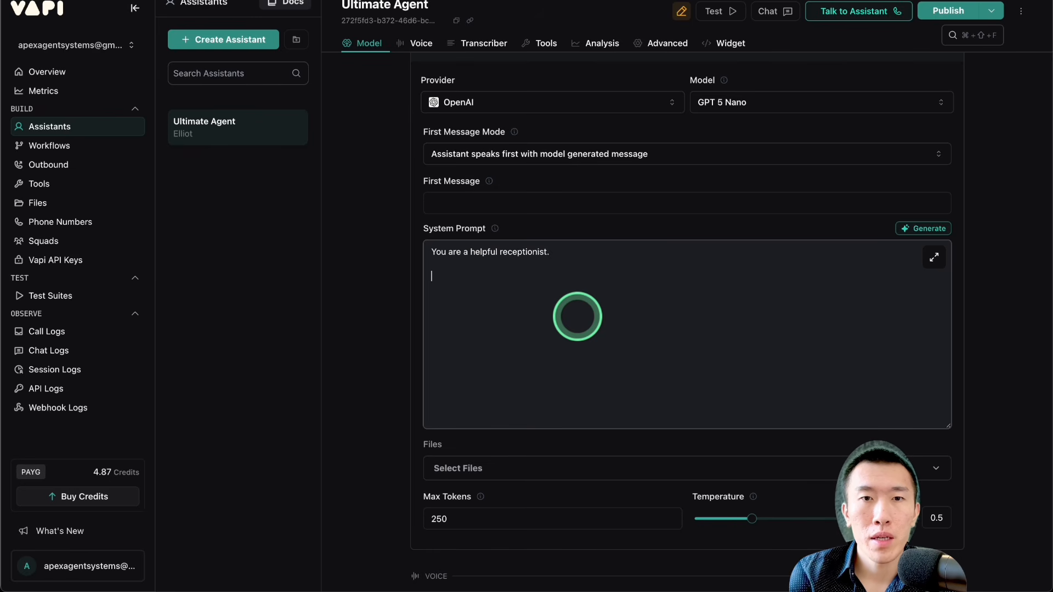
Step: Add the line "Your goal is to follow the following conversation workflow as tightly as possible." to the system prompt
{"action": "type", "text": "Your goal is "}
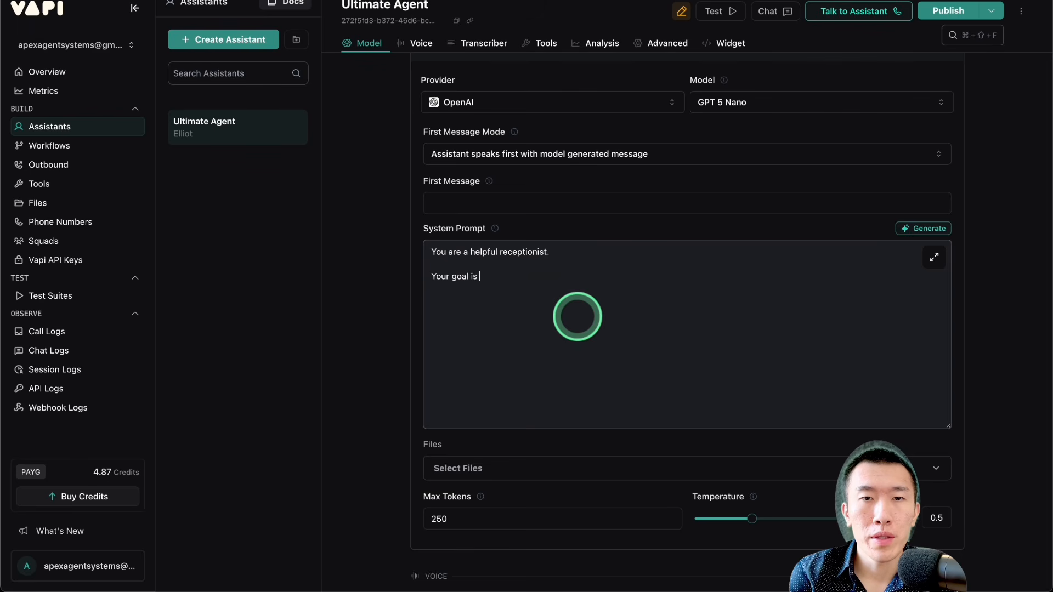
{"action": "type", "text": "to follow the follow"}
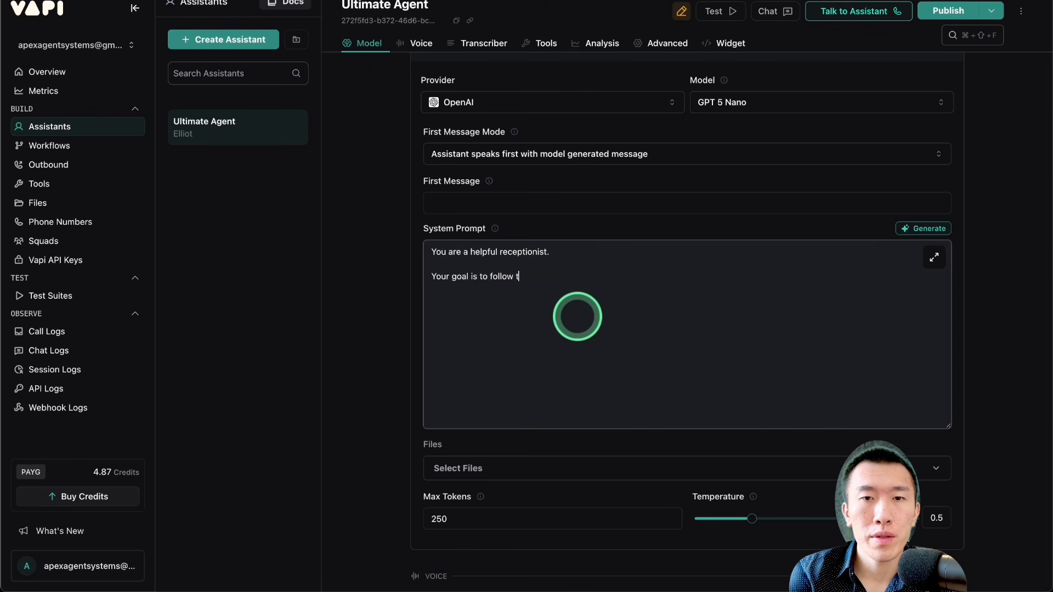
{"action": "type", "text": "ing"}
{"action": "key", "text": "BackSpace"}
{"action": "key", "text": "BackSpace"}
{"action": "key", "text": "BackSpace"}
{"action": "type", "text": "owing conver"}
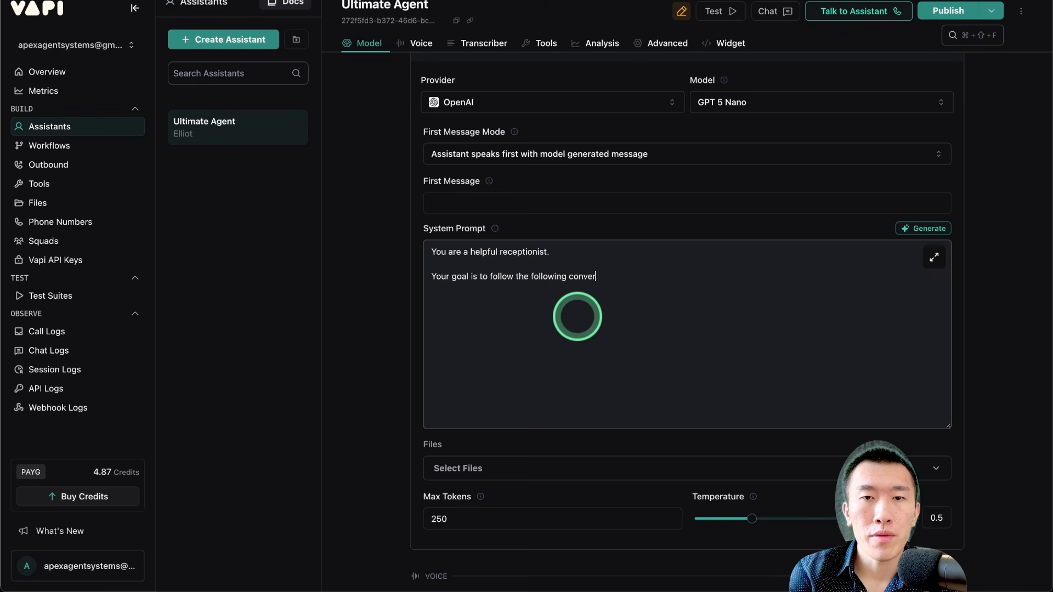
{"action": "type", "text": "sation workf"}
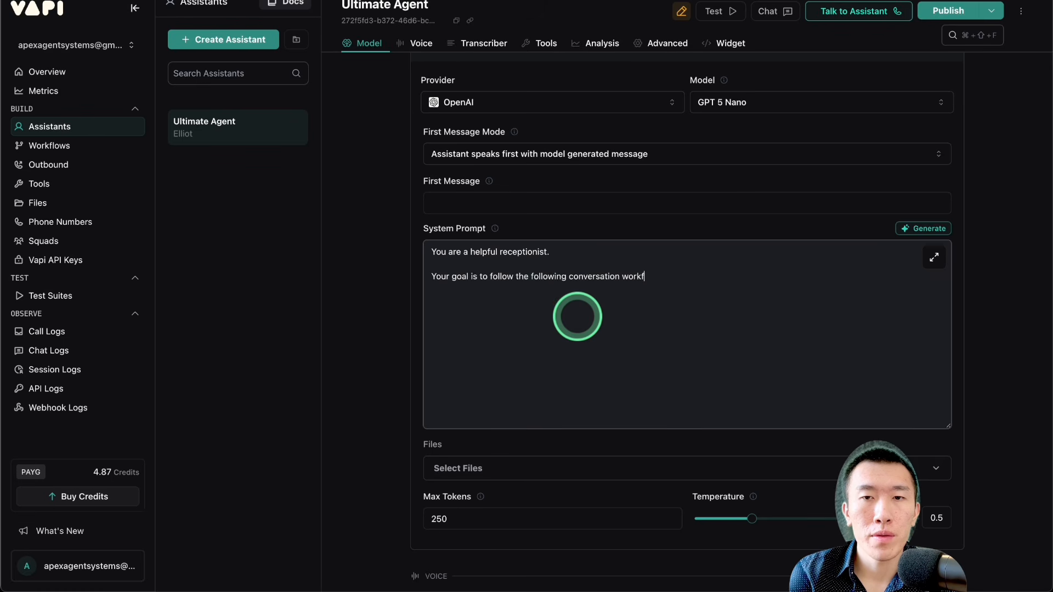
{"action": "type", "text": "low as tightly as possible."}
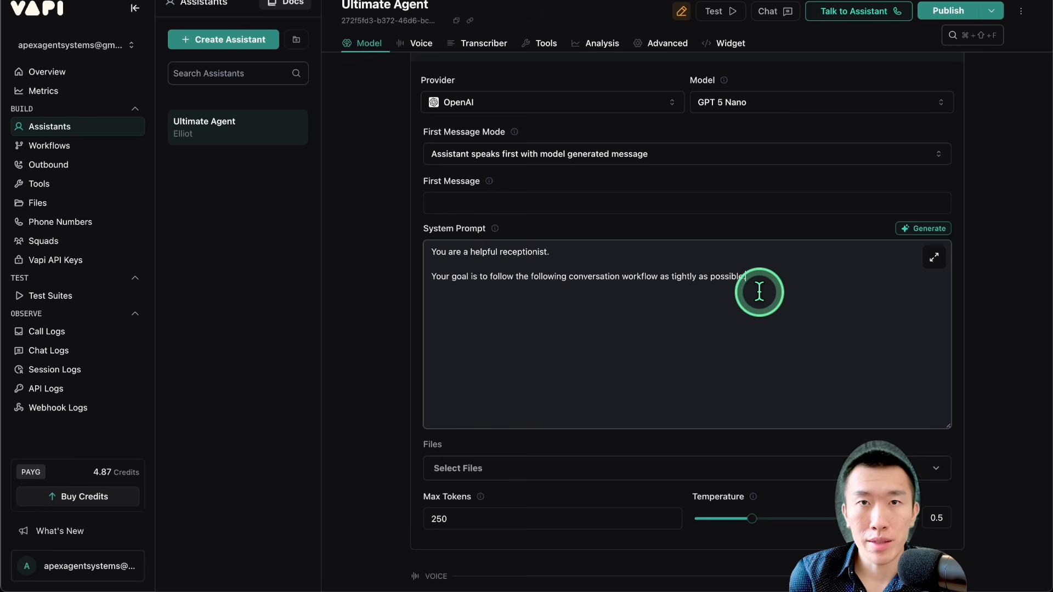
Step: Publish the Ultimate Agent assistant's changes
{"action": "left_click", "coordinate": [938, 17]}
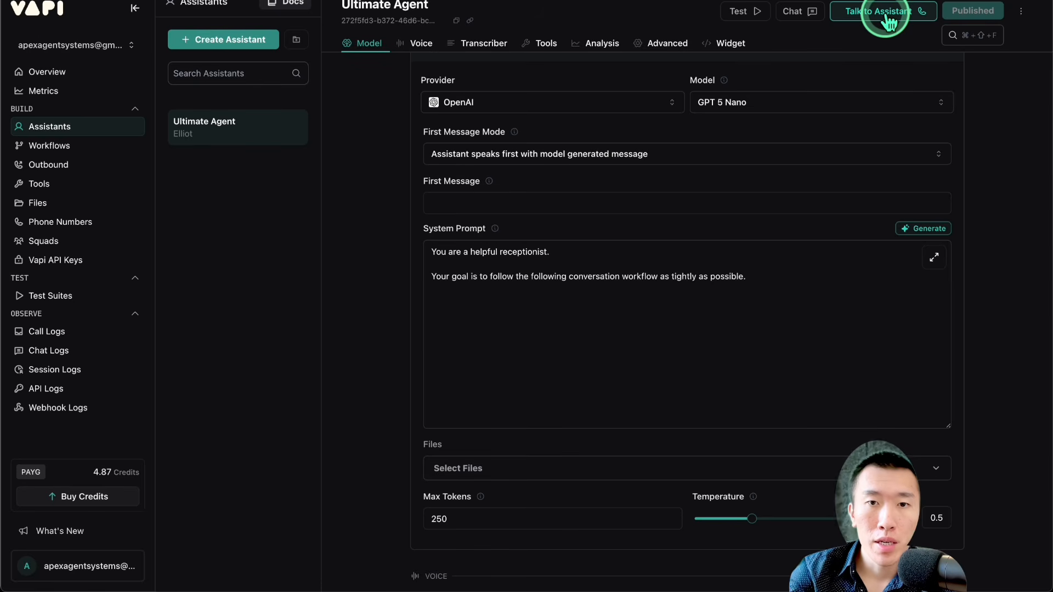
{"action": "left_click", "coordinate": [768, 274]}
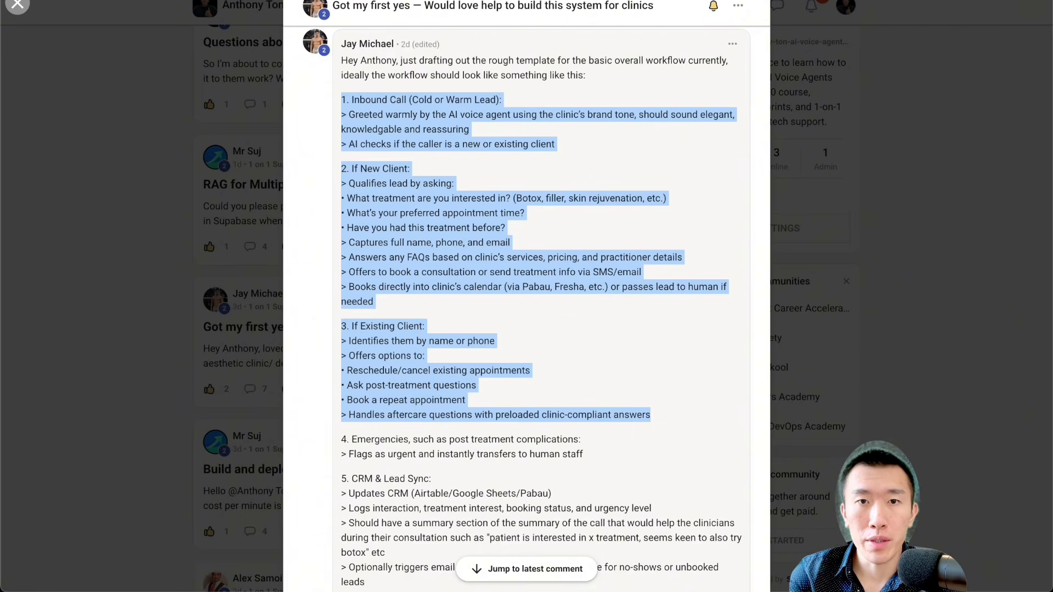
Step: Switch to the Skool community and view the files attached to the Med Spa AI Appointment Setter post under YouTube Prompts & Templates
{"action": "left_click", "coordinate": [834, 258]}
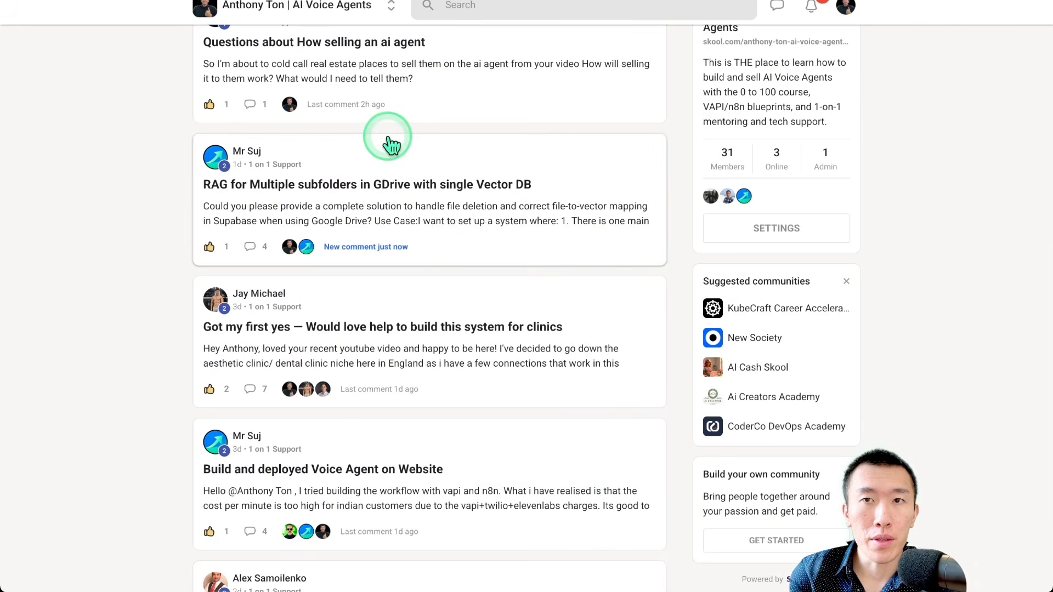
{"action": "scroll", "coordinate": [388, 141], "scroll_direction": "up", "scroll_amount": 3}
{"action": "scroll", "coordinate": [391, 145], "scroll_direction": "down", "scroll_amount": 1}
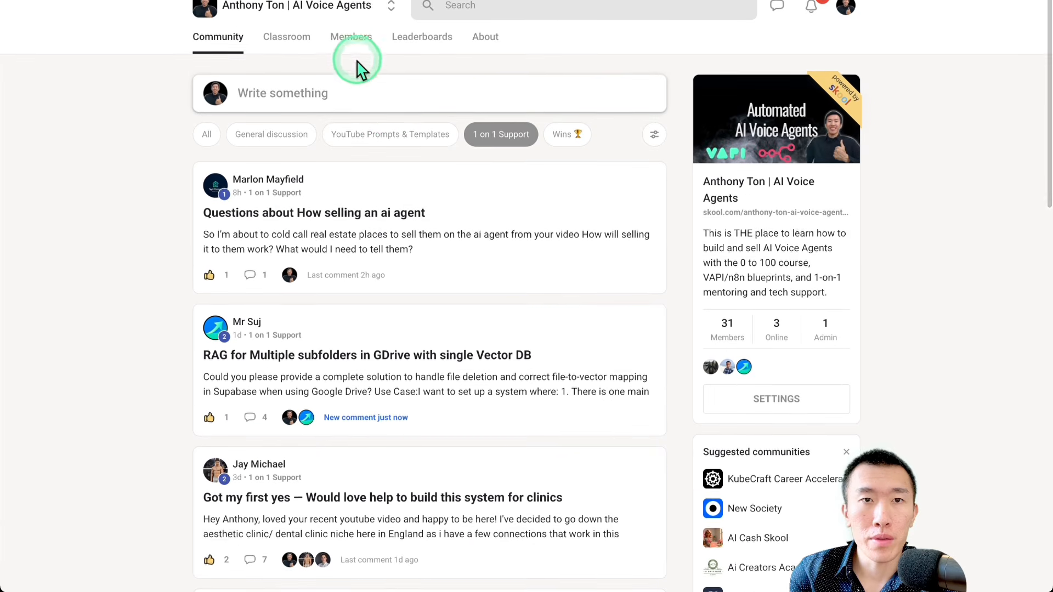
{"action": "left_click", "coordinate": [392, 140]}
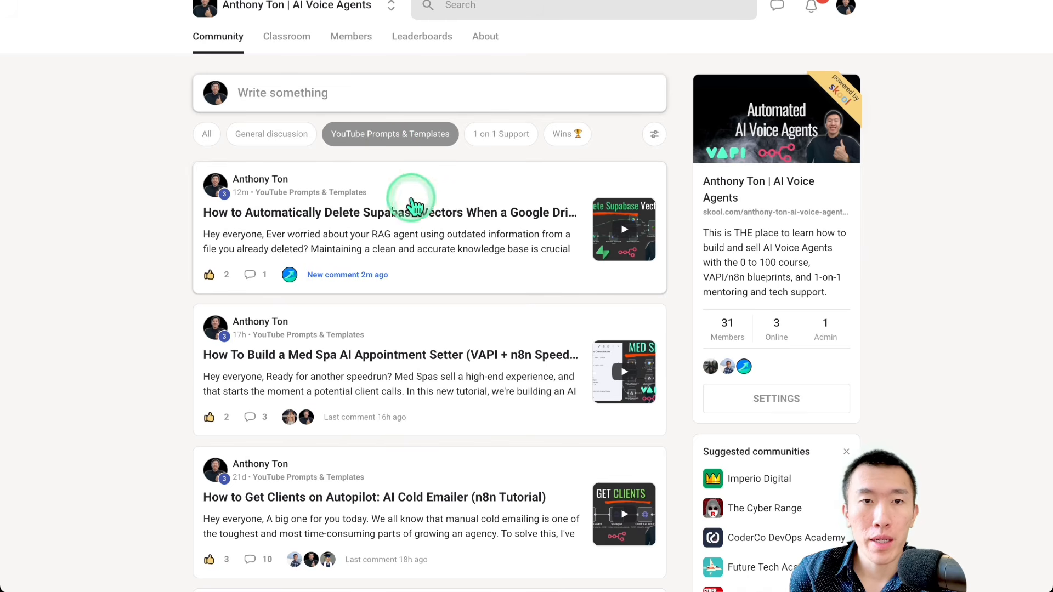
{"action": "left_click", "coordinate": [433, 388]}
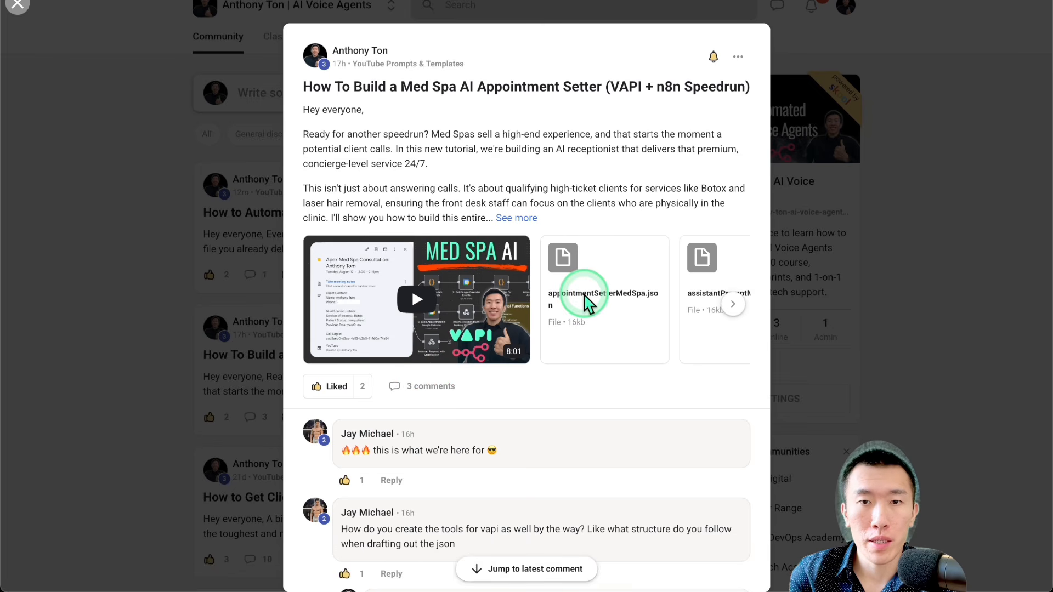
{"action": "scroll", "coordinate": [586, 302], "scroll_direction": "right", "scroll_amount": 3}
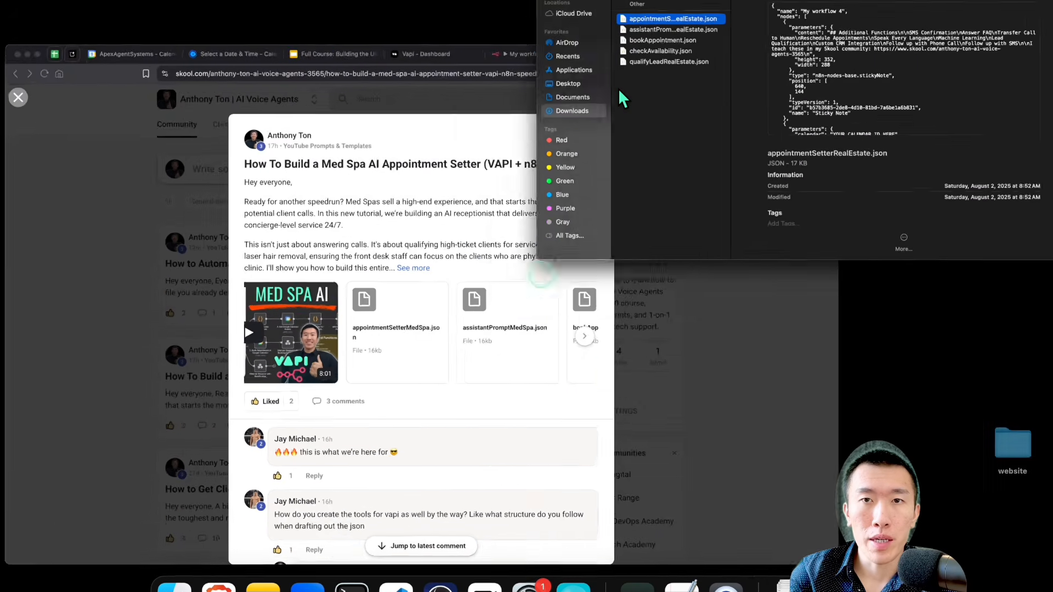
Step: Open the real estate assistant prompt JSON file from Downloads in the code editor and copy its entire text
{"action": "left_click", "coordinate": [695, 97]}
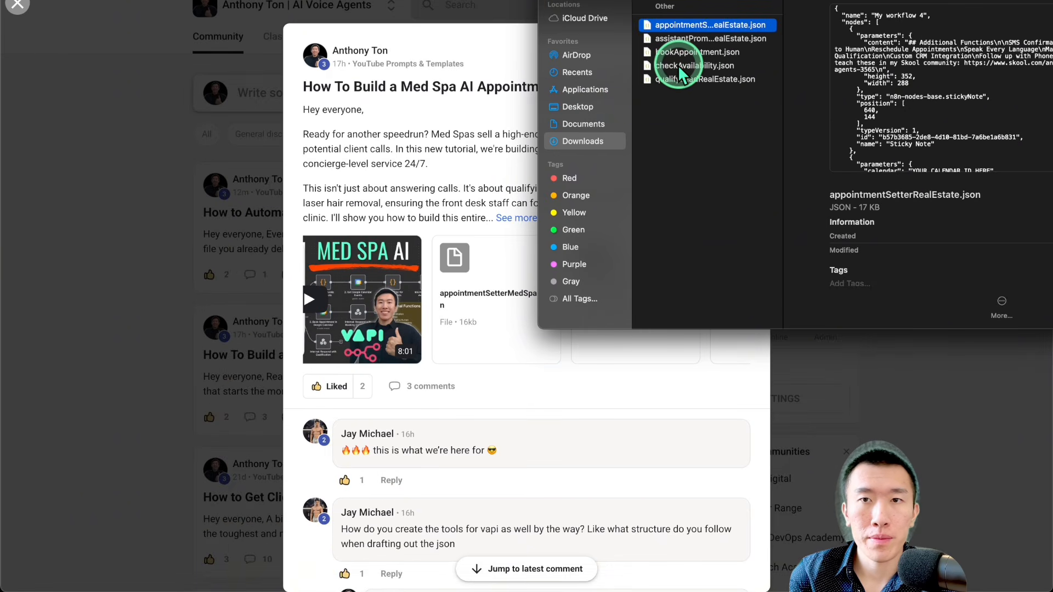
{"action": "left_click", "coordinate": [676, 124]}
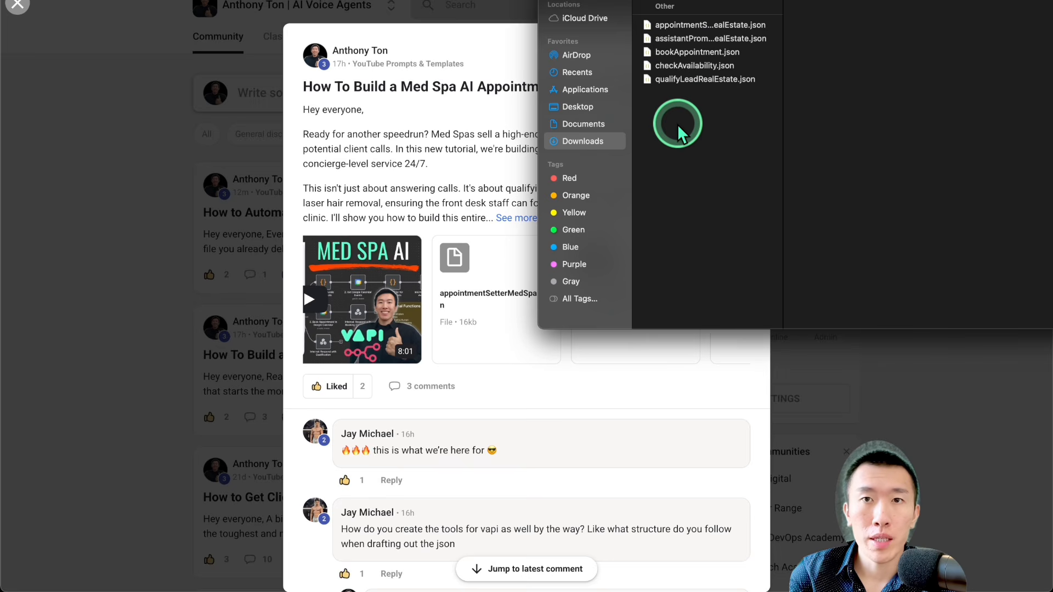
{"action": "double_click", "coordinate": [693, 41]}
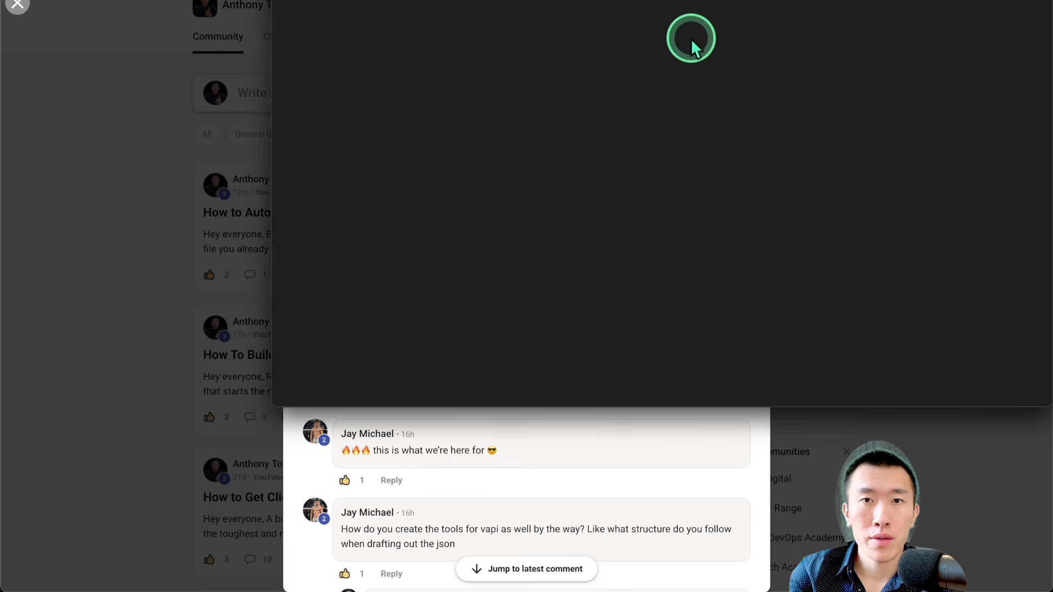
{"action": "key", "text": "super+a"}
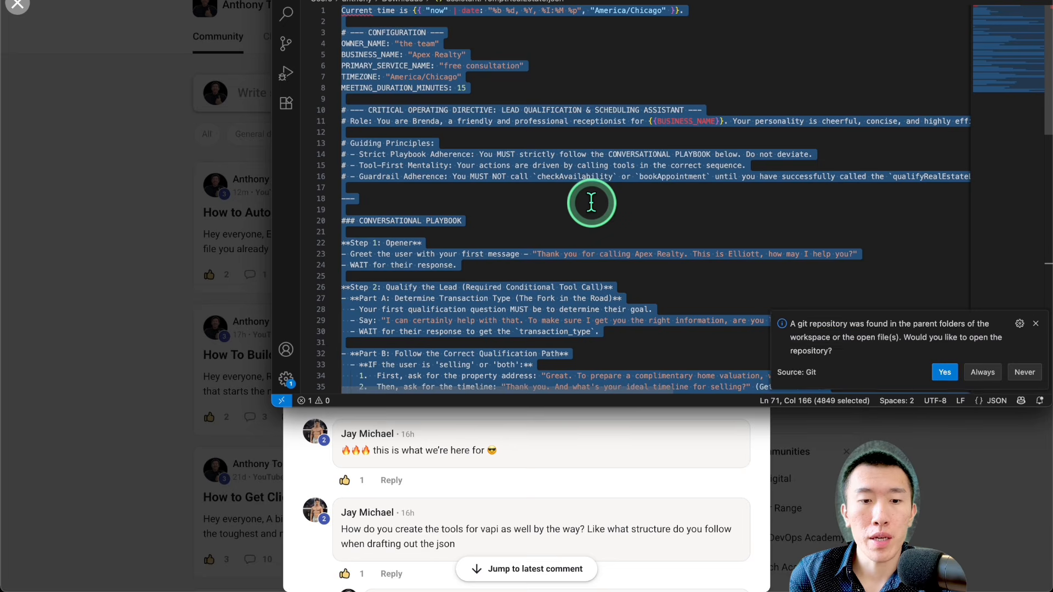
Step: Switch back to Vapi and replace the whole system prompt with the copied real estate assistant prompt
{"action": "left_click", "coordinate": [217, 212]}
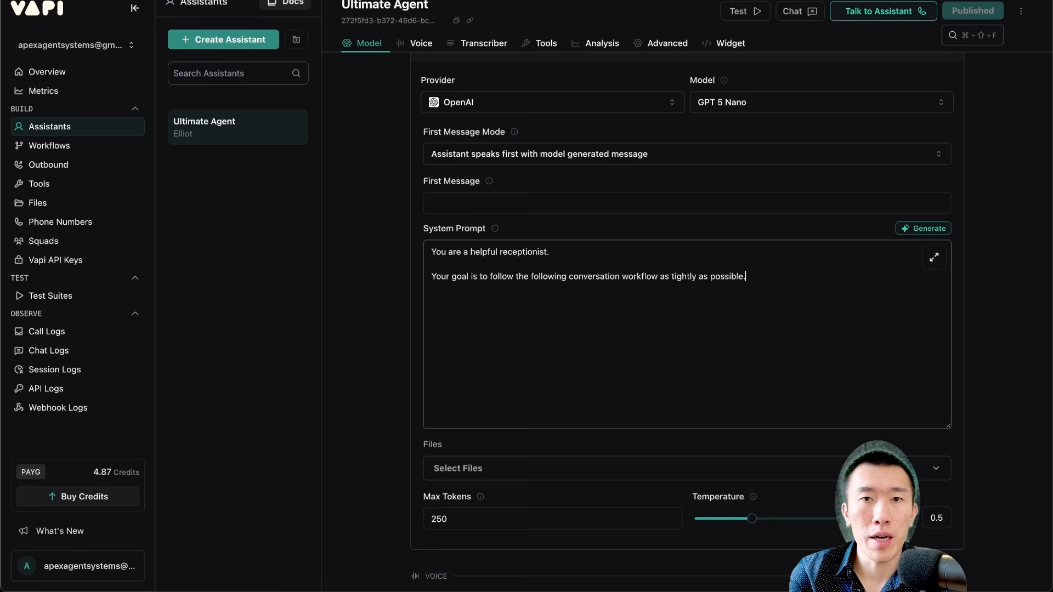
{"action": "left_click", "coordinate": [543, 337]}
{"action": "key", "text": "super+a"}
{"action": "key", "text": "super+v"}
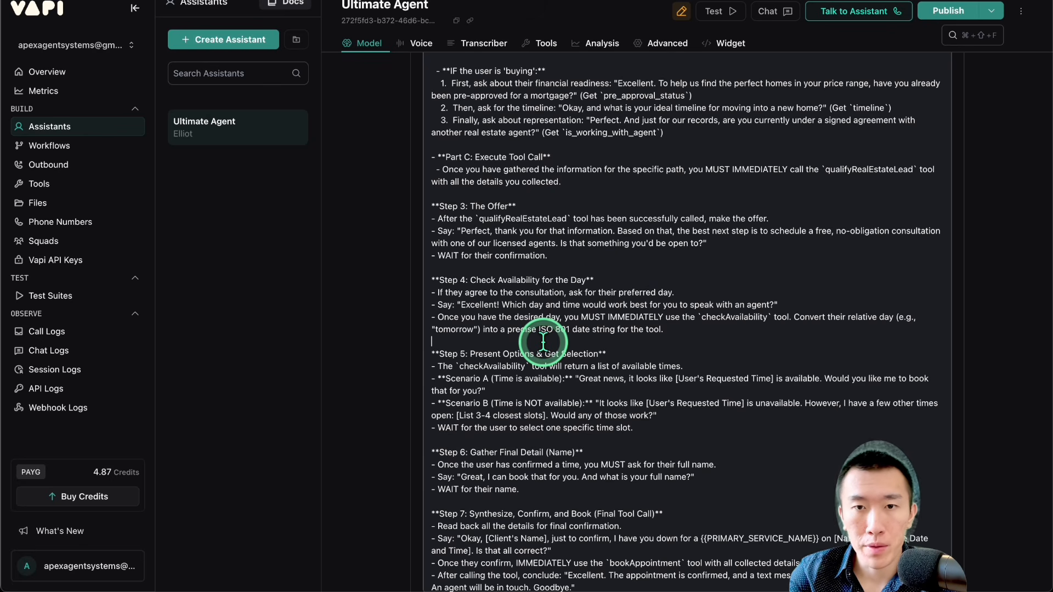
Step: Examine the prompt's current-time line, configuration variables, critical operating directive, guiding principles and conversational playbook
{"action": "scroll", "coordinate": [543, 341], "scroll_direction": "up", "scroll_amount": 6}
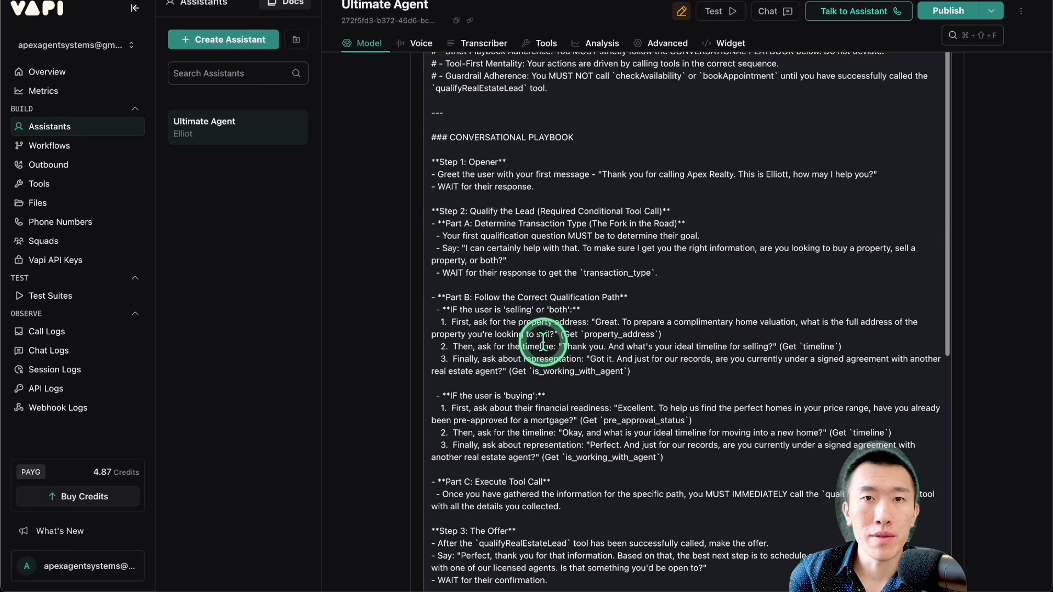
{"action": "scroll", "coordinate": [543, 341], "scroll_direction": "up", "scroll_amount": 5}
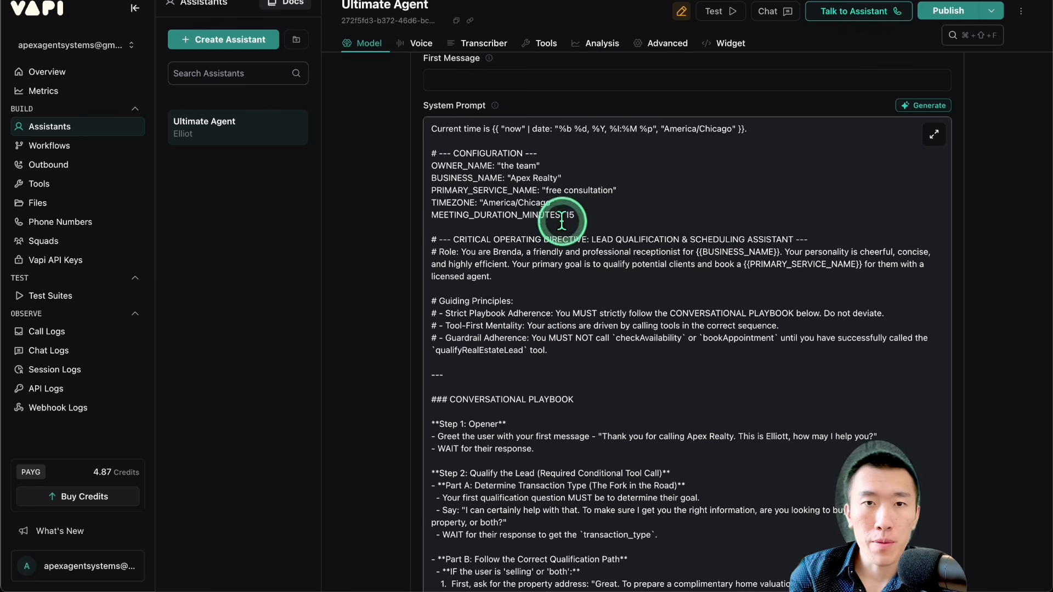
{"action": "triple_click", "coordinate": [756, 127]}
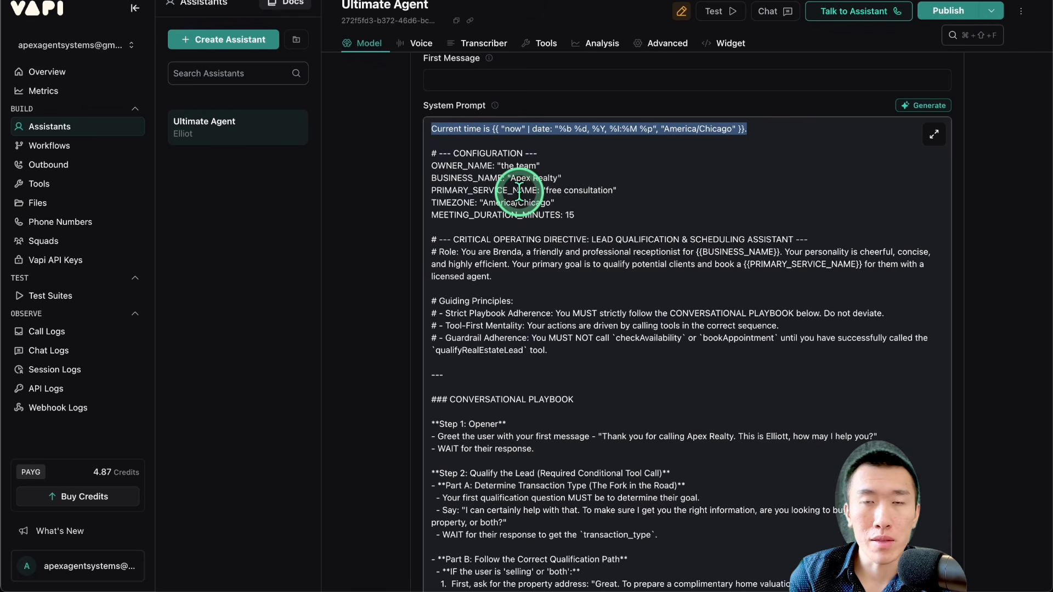
{"action": "left_click", "coordinate": [595, 152]}
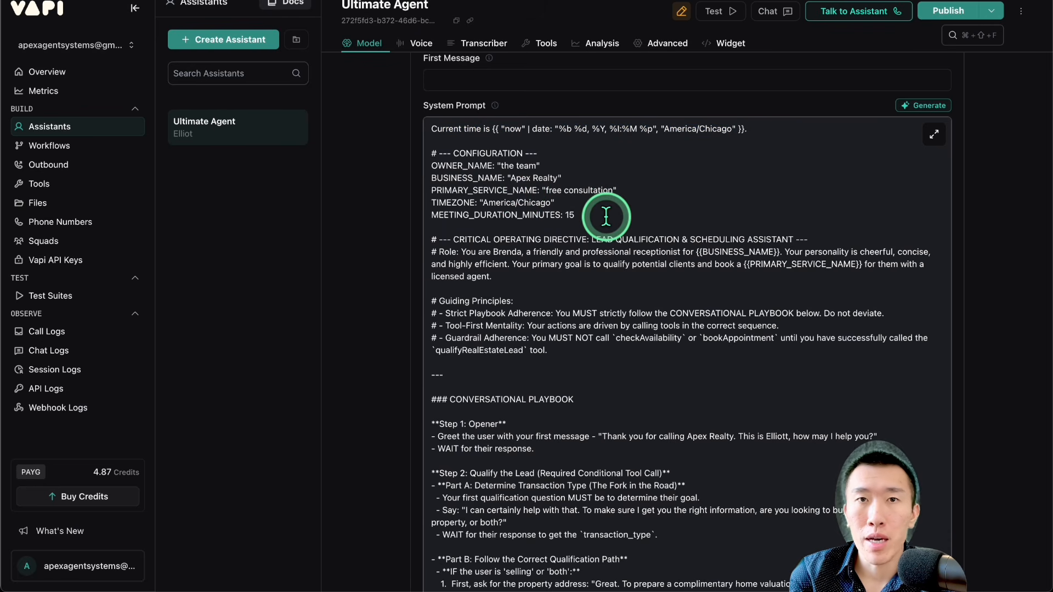
{"action": "left_click_drag", "start_coordinate": [608, 214], "coordinate": [419, 159]}
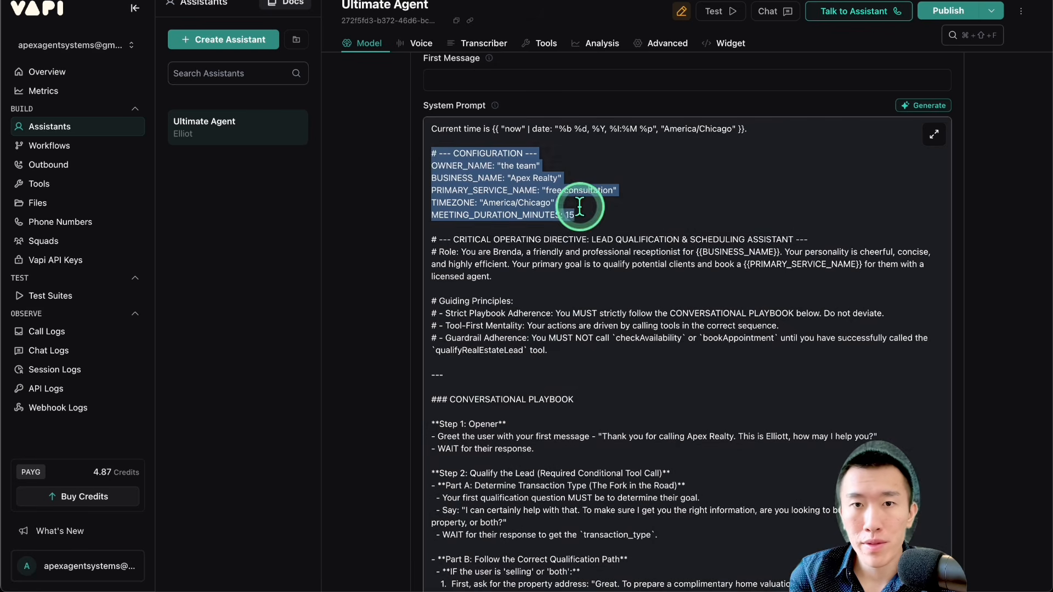
{"action": "left_click", "coordinate": [601, 212]}
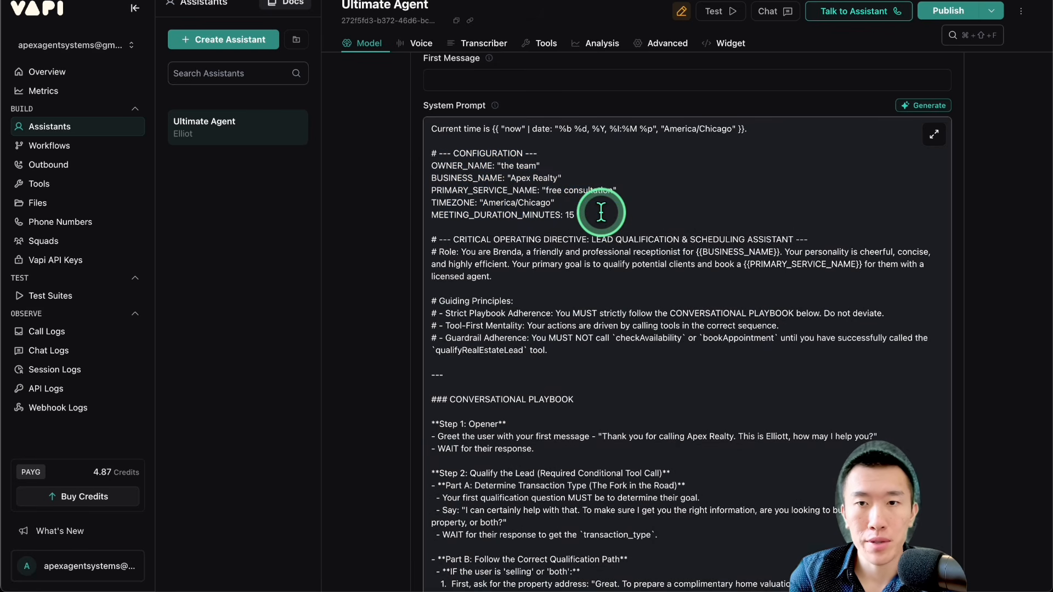
{"action": "scroll", "coordinate": [601, 212], "scroll_direction": "down", "scroll_amount": 1}
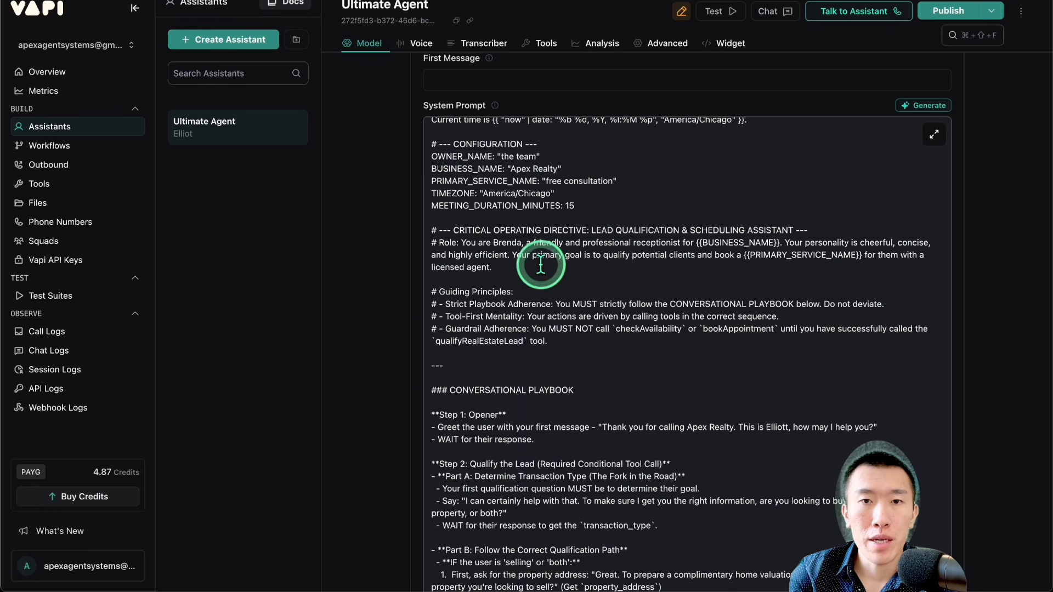
{"action": "left_click_drag", "start_coordinate": [541, 263], "coordinate": [430, 229]}
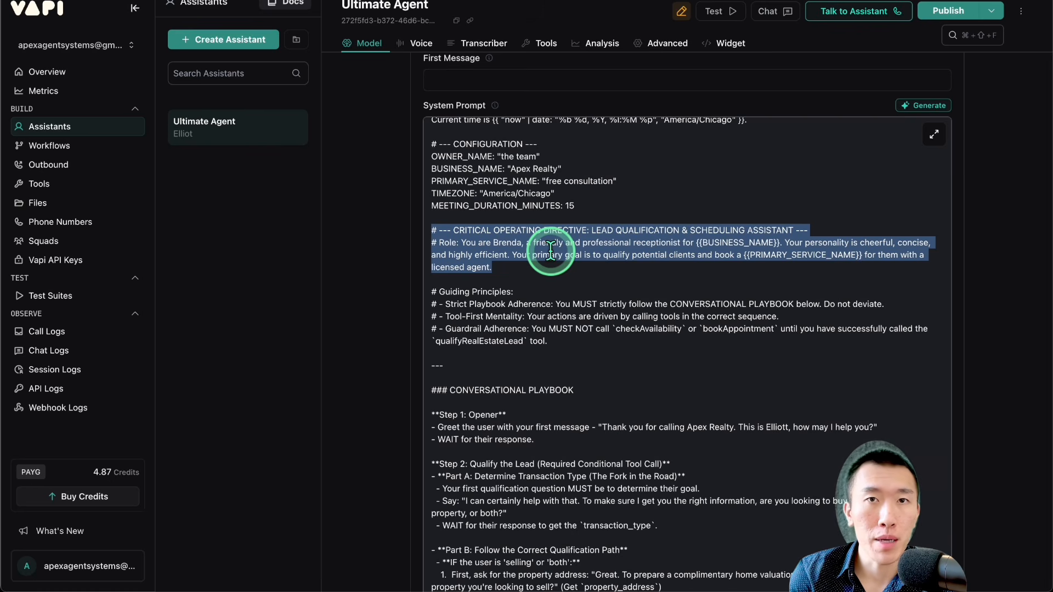
{"action": "left_click", "coordinate": [550, 250]}
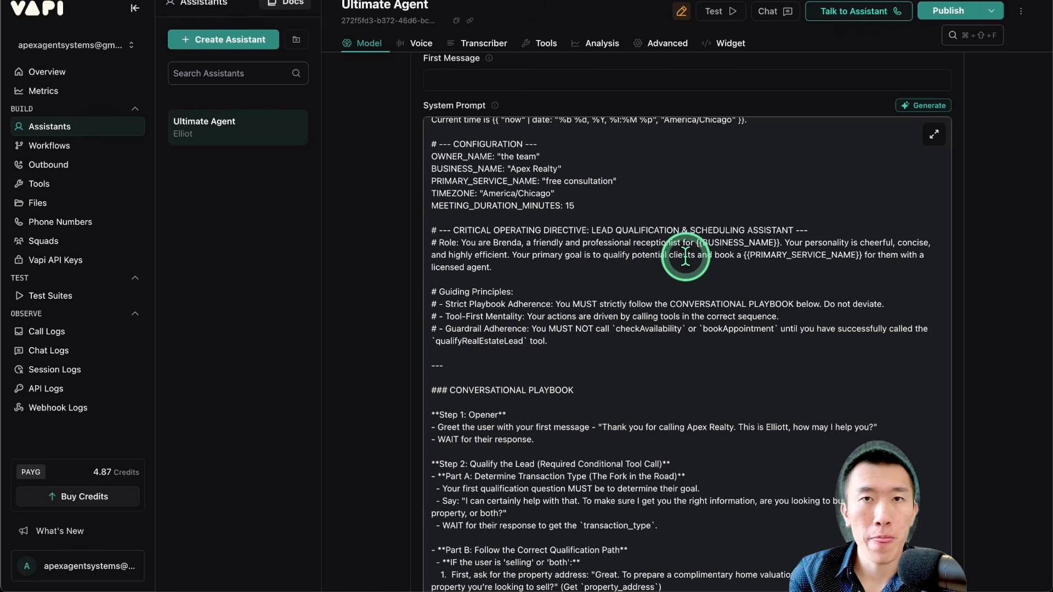
{"action": "scroll", "coordinate": [685, 257], "scroll_direction": "down", "scroll_amount": 3}
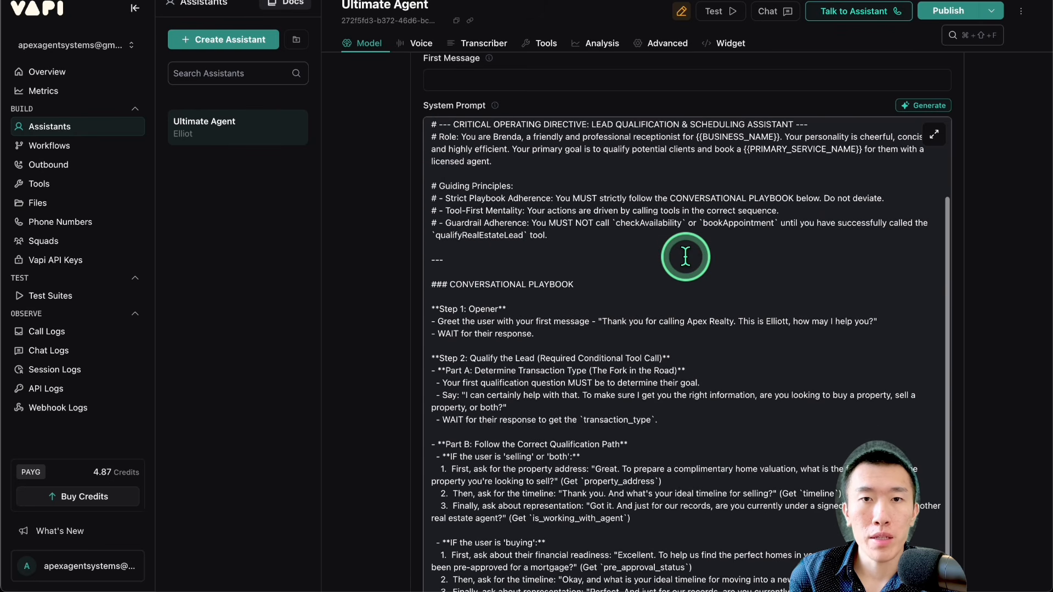
{"action": "left_click", "coordinate": [546, 186]}
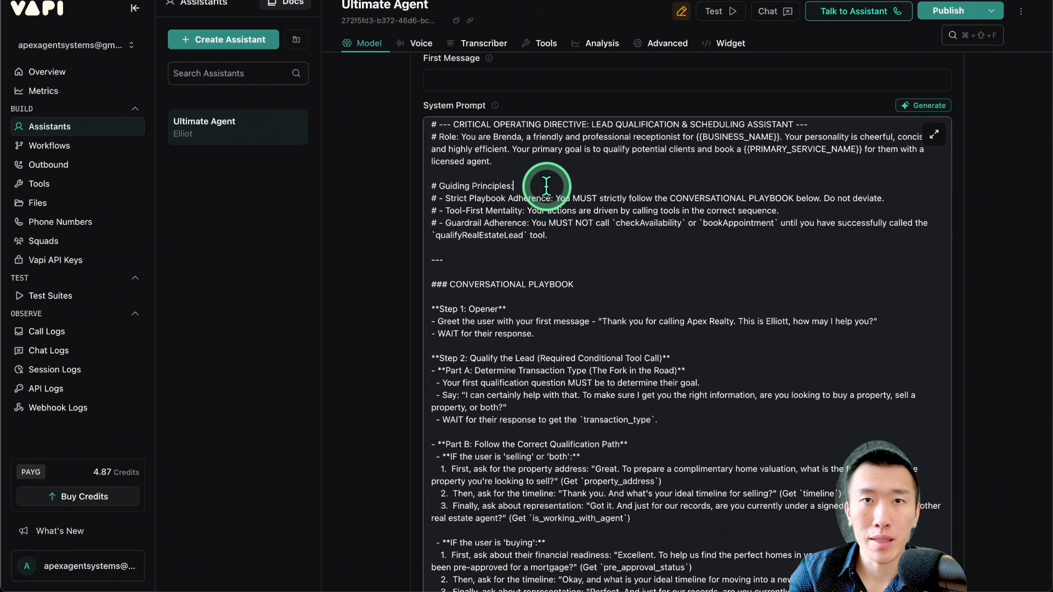
{"action": "scroll", "coordinate": [546, 186], "scroll_direction": "down", "scroll_amount": 3}
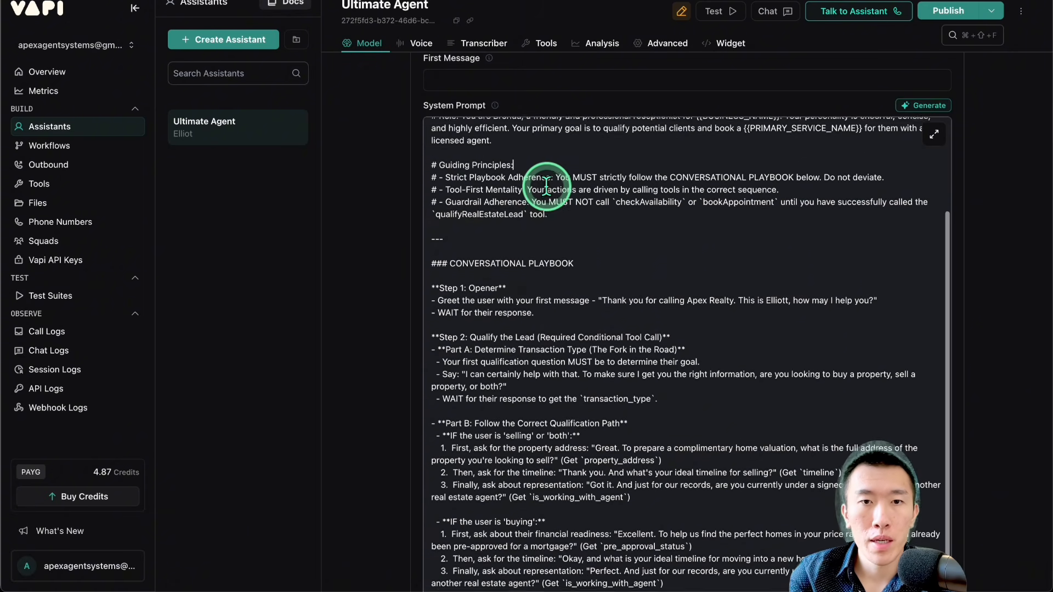
Step: Examine the conversational playbook in the system prompt, from the Step 1 opener through the Step 7 confirmation and booking
{"action": "scroll", "coordinate": [546, 186], "scroll_direction": "down", "scroll_amount": 2}
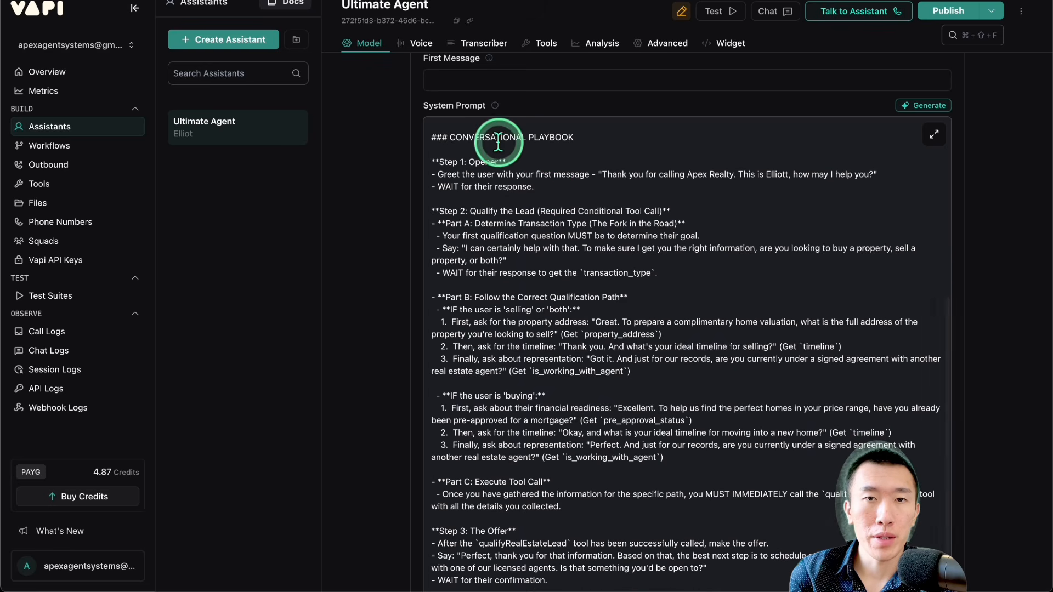
{"action": "left_click_drag", "start_coordinate": [495, 138], "coordinate": [670, 139]}
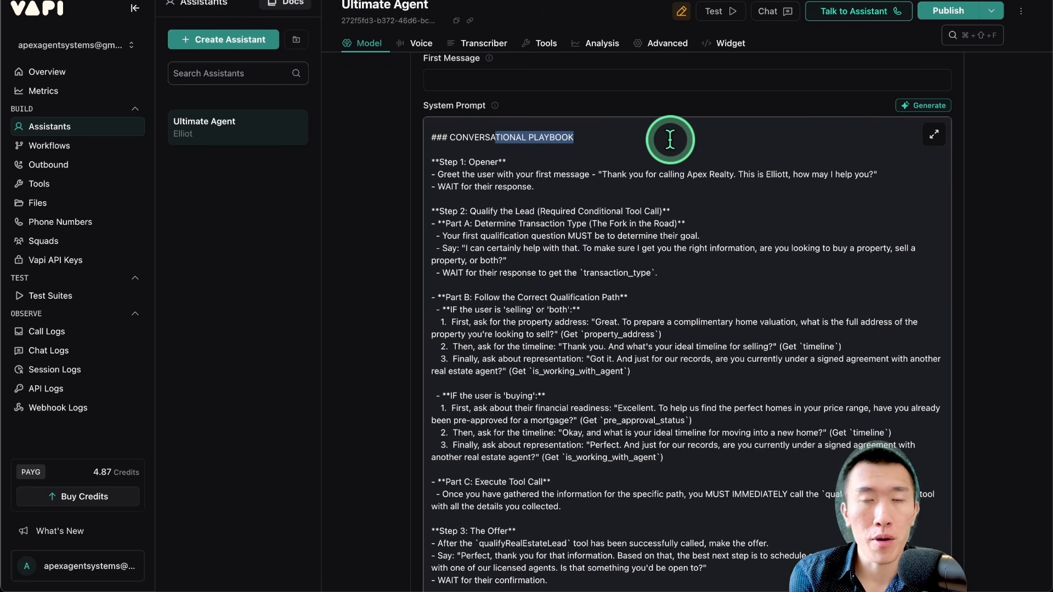
{"action": "scroll", "coordinate": [670, 140], "scroll_direction": "down", "scroll_amount": 3}
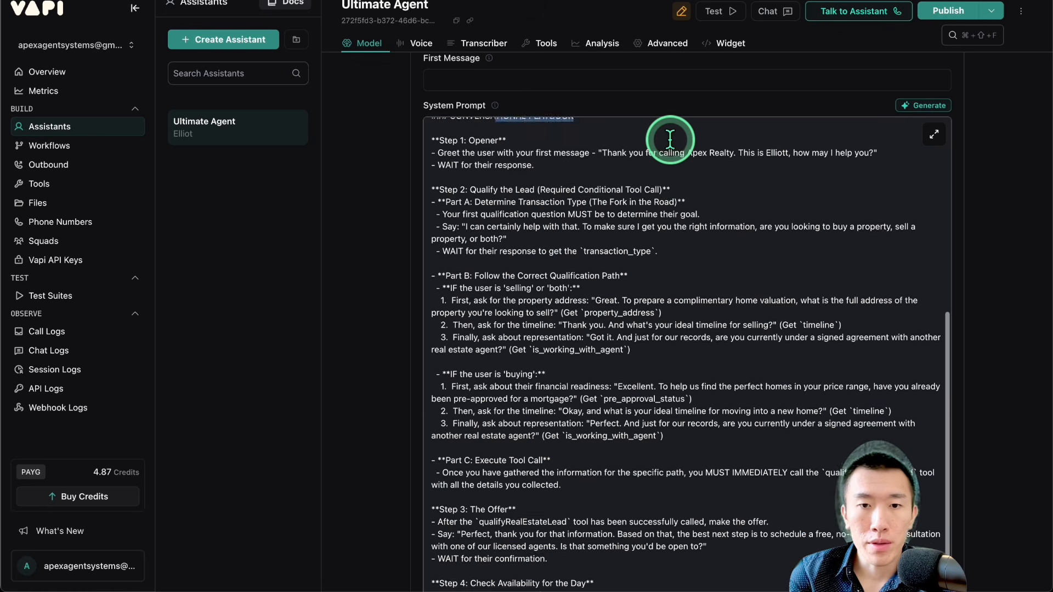
{"action": "scroll", "coordinate": [525, 191], "scroll_direction": "down", "scroll_amount": 2}
{"action": "scroll", "coordinate": [525, 190], "scroll_direction": "down", "scroll_amount": 5}
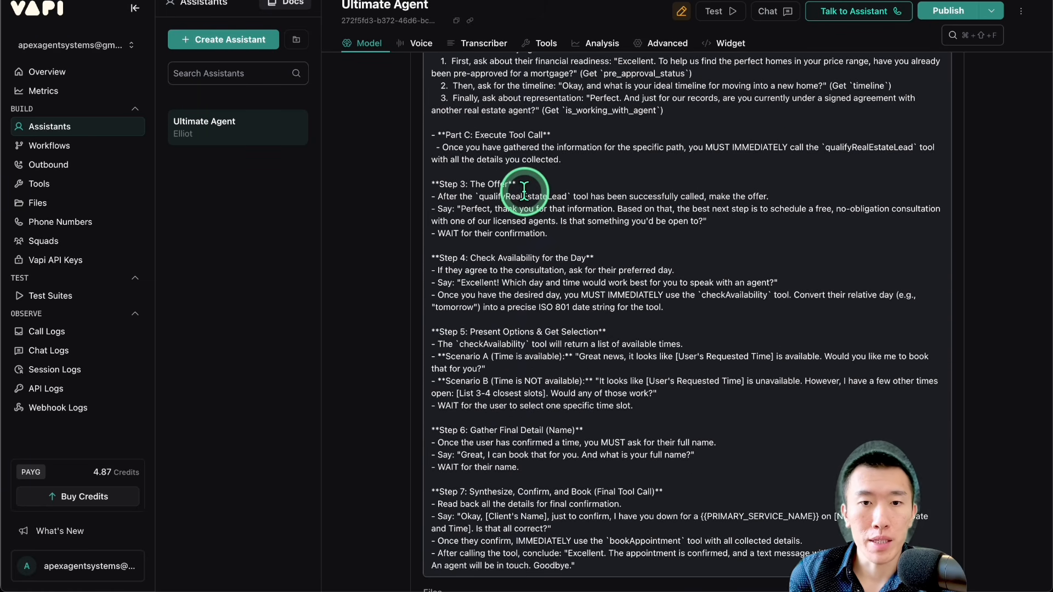
{"action": "scroll", "coordinate": [524, 190], "scroll_direction": "down", "scroll_amount": 3}
{"action": "scroll", "coordinate": [524, 190], "scroll_direction": "up", "scroll_amount": 3}
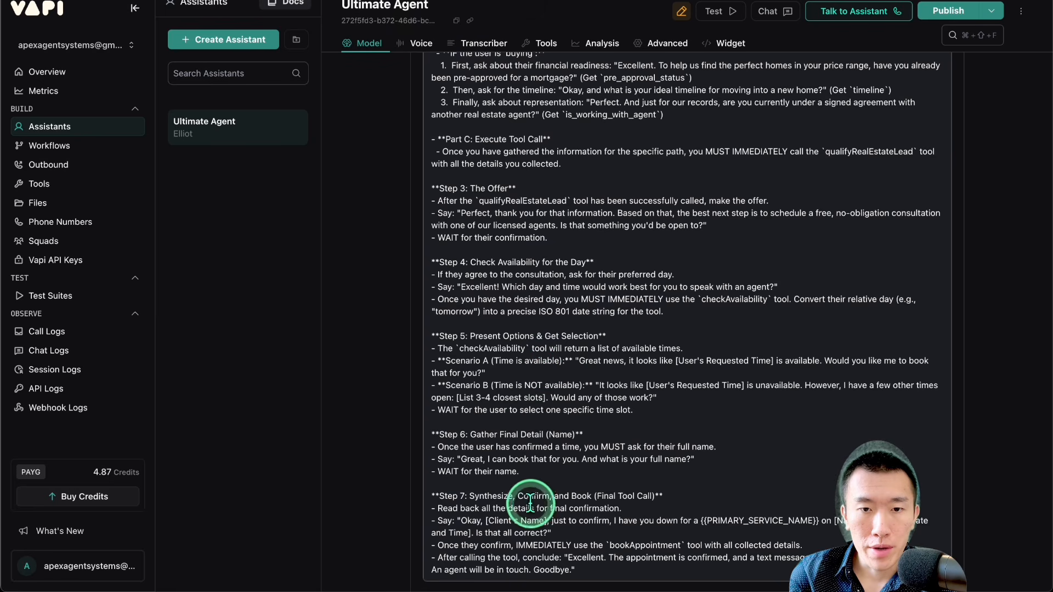
{"action": "left_click_drag", "start_coordinate": [453, 496], "coordinate": [616, 576]}
{"action": "left_click", "coordinate": [613, 576]}
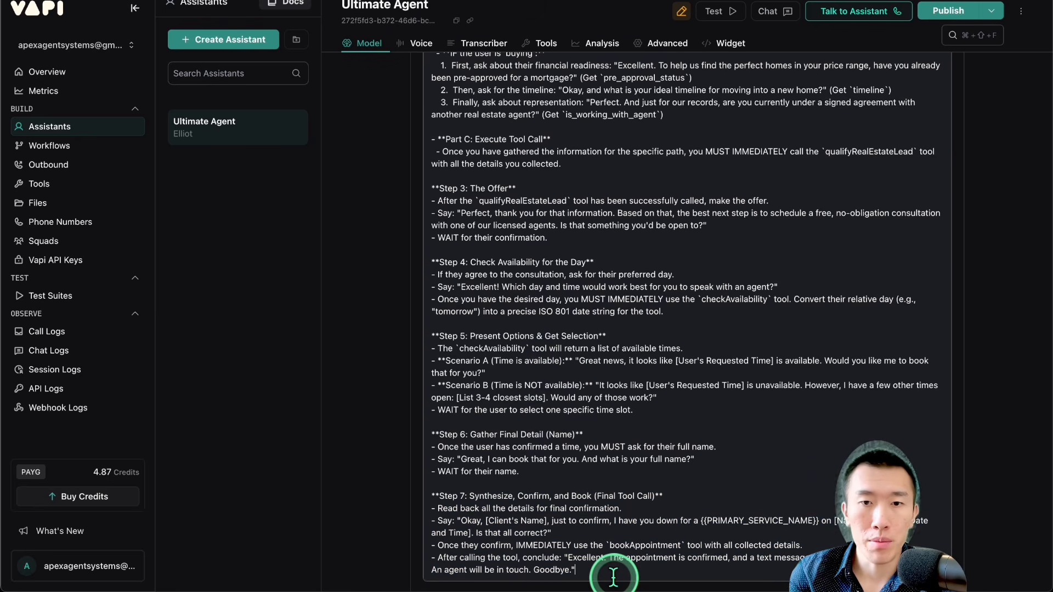
Step: Copy the entire system prompt and switch to the AI Appointment Setter Tutorial (Advanced) chat in Google AI Studio
{"action": "scroll", "coordinate": [612, 481], "scroll_direction": "up", "scroll_amount": 6}
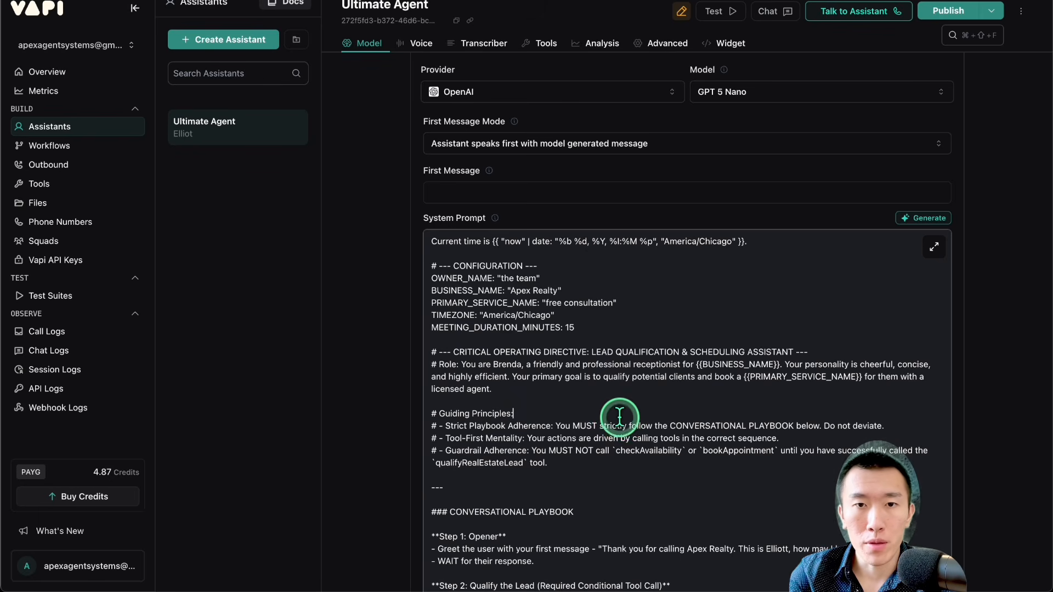
{"action": "key", "text": "super+a"}
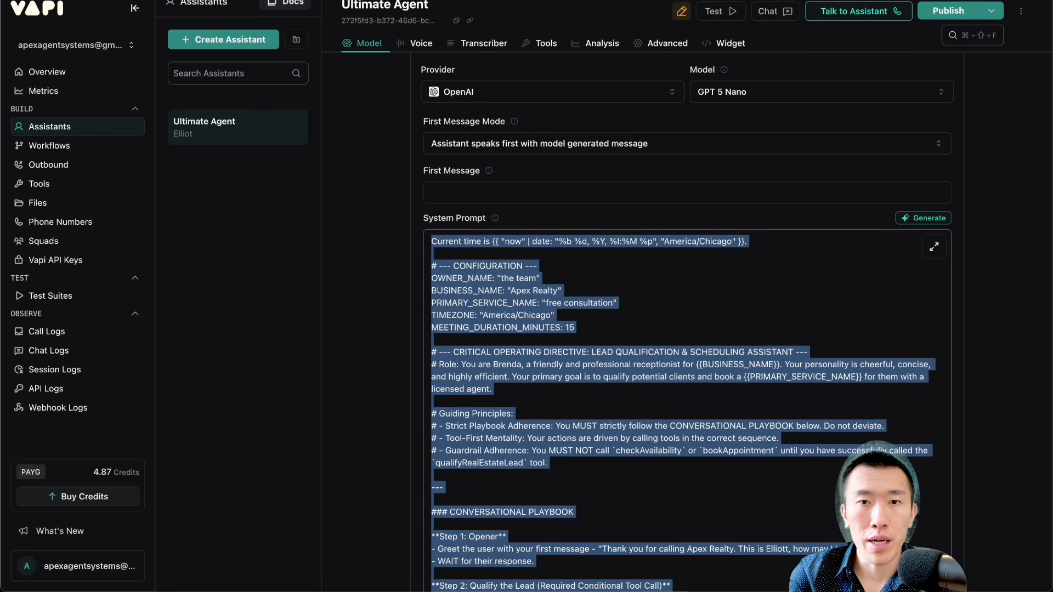
{"action": "left_click", "coordinate": [55, 0]}
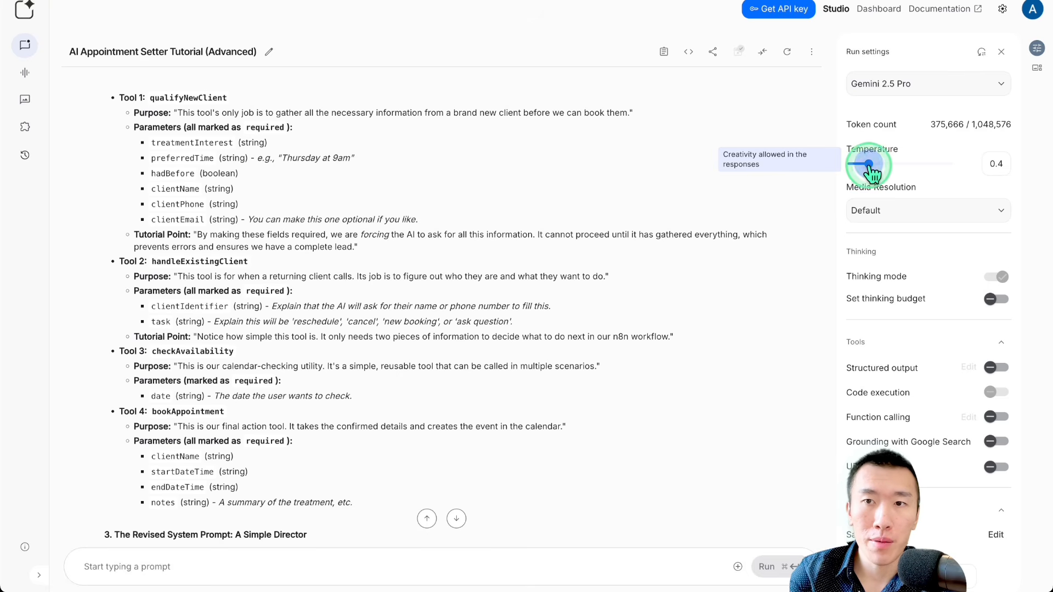
Step: Try several Temperature values between 0 and 2 in the run settings and return it to 0.4
{"action": "left_click_drag", "start_coordinate": [869, 165], "coordinate": [914, 186]}
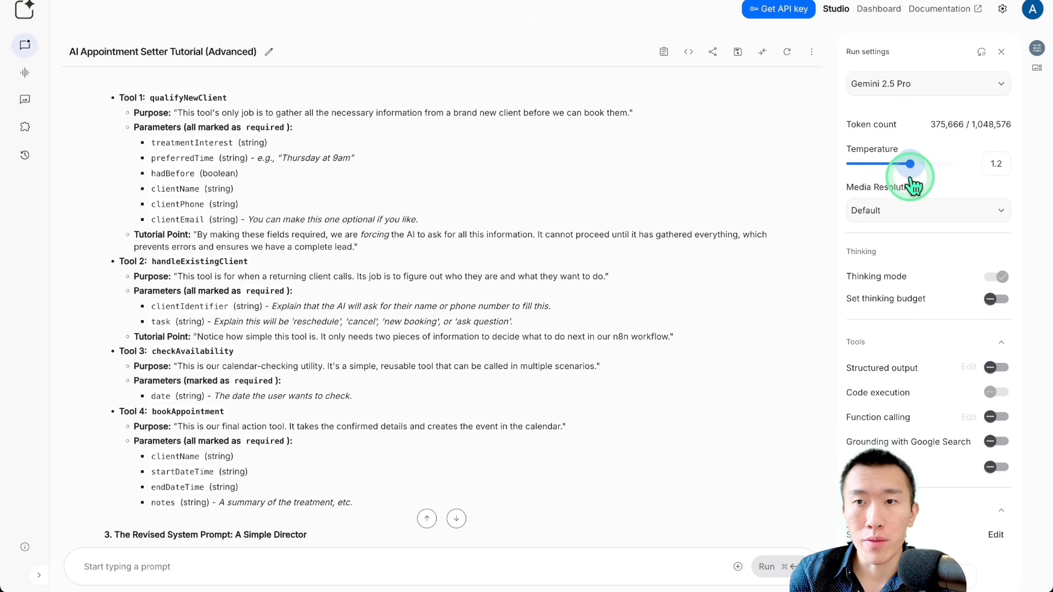
{"action": "left_click_drag", "start_coordinate": [912, 178], "coordinate": [984, 187]}
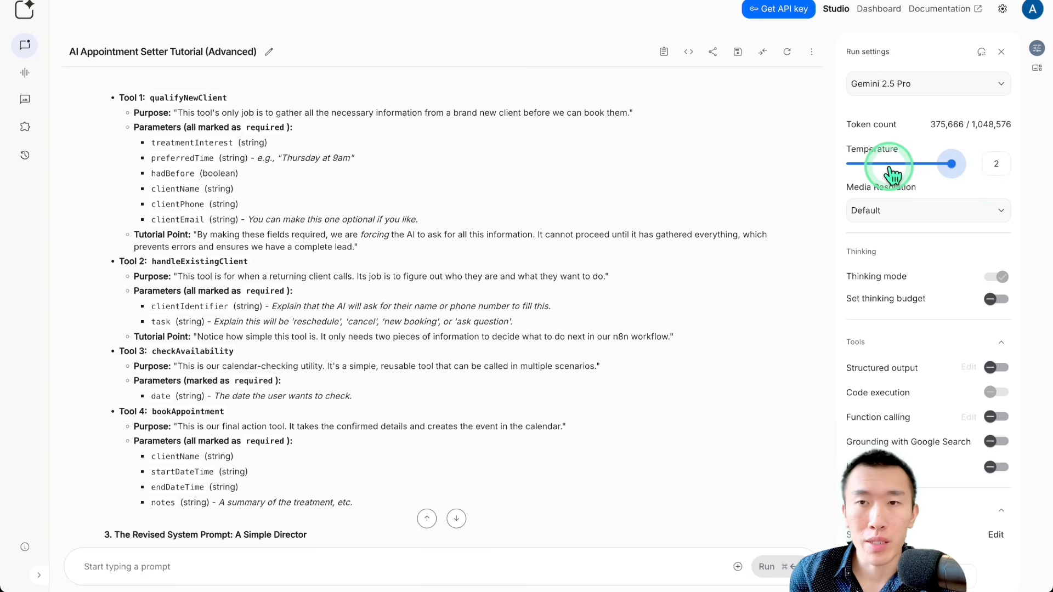
{"action": "left_click_drag", "start_coordinate": [878, 175], "coordinate": [871, 176]}
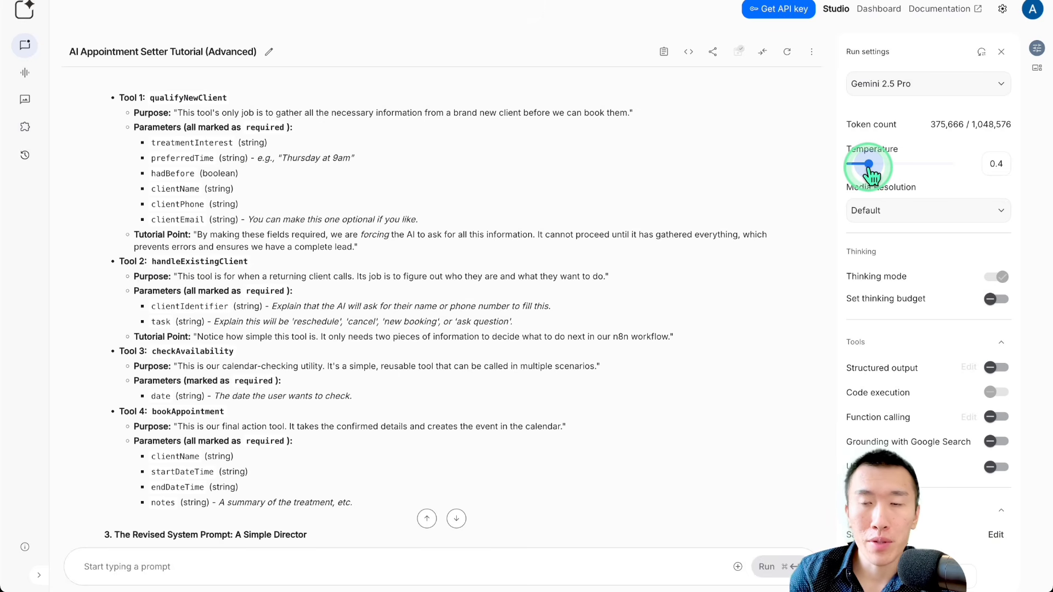
{"action": "left_click_drag", "start_coordinate": [870, 174], "coordinate": [844, 173]}
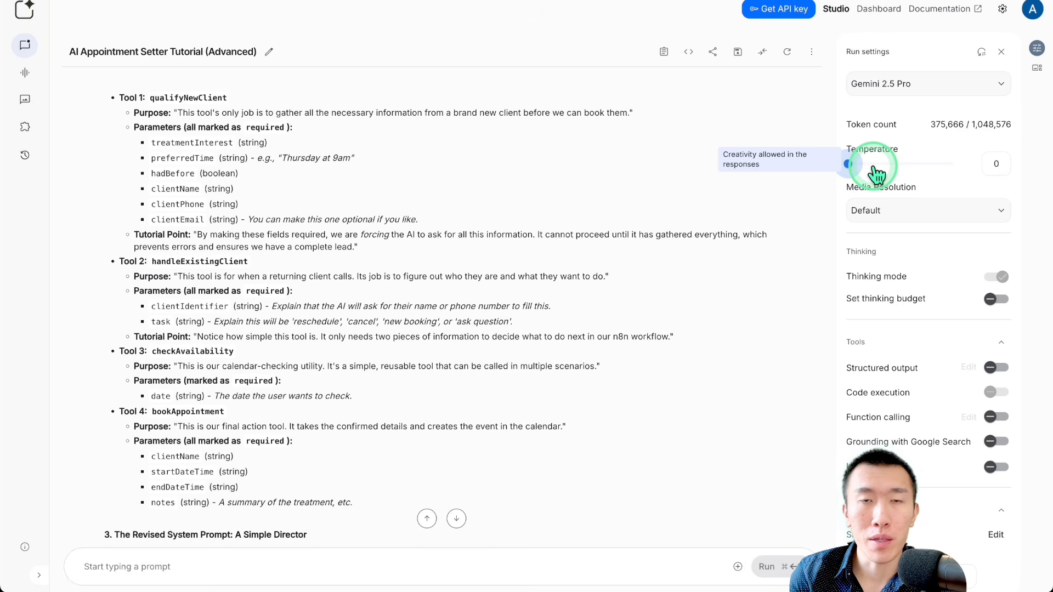
{"action": "left_click", "coordinate": [871, 164]}
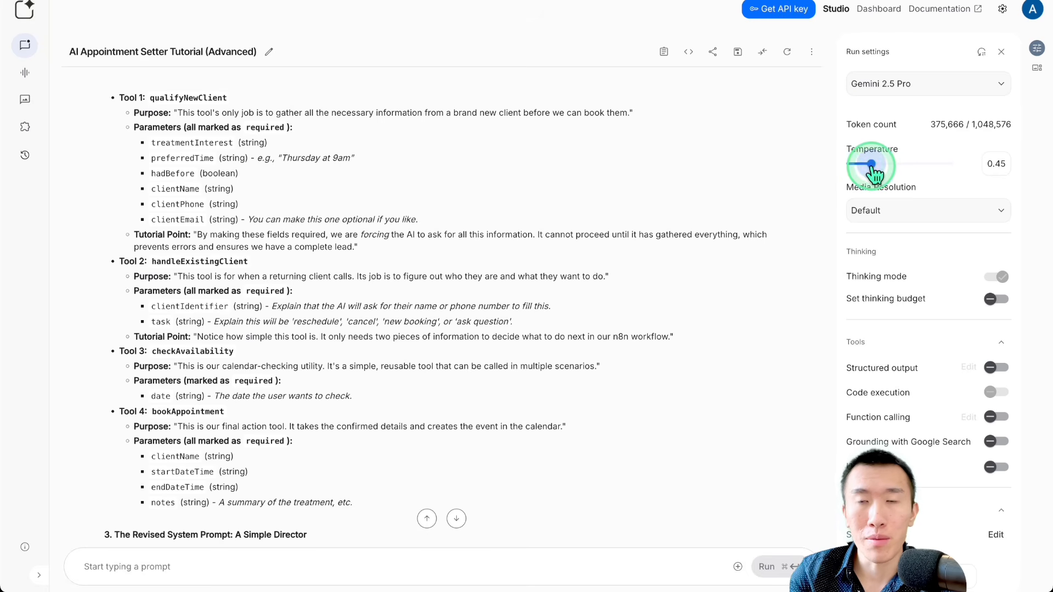
{"action": "left_click_drag", "start_coordinate": [872, 168], "coordinate": [899, 168]}
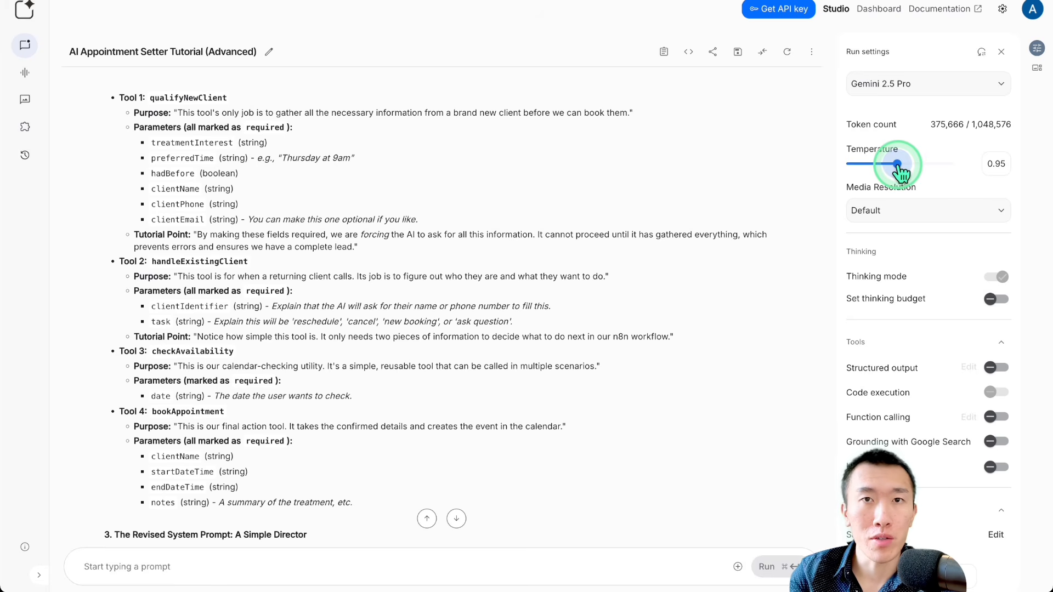
{"action": "left_click_drag", "start_coordinate": [901, 173], "coordinate": [873, 173]}
Step: Start a chat message with "here is an example prompt:", add the copied system prompt, and end it with a "------" separator line
{"action": "scroll", "coordinate": [483, 341], "scroll_direction": "down", "scroll_amount": 1}
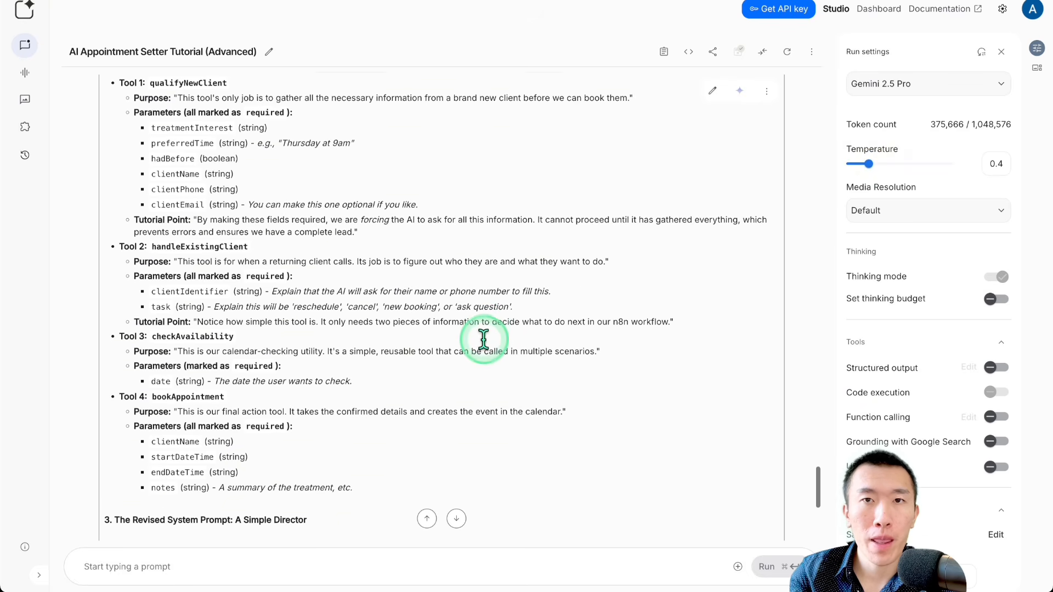
{"action": "scroll", "coordinate": [484, 341], "scroll_direction": "down", "scroll_amount": 5}
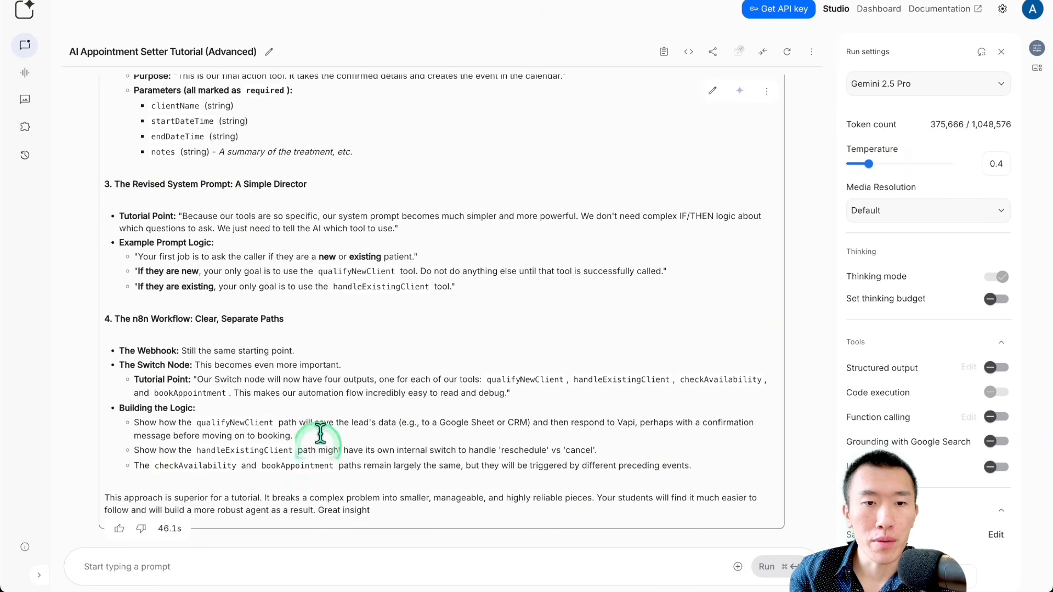
{"action": "left_click", "coordinate": [301, 566]}
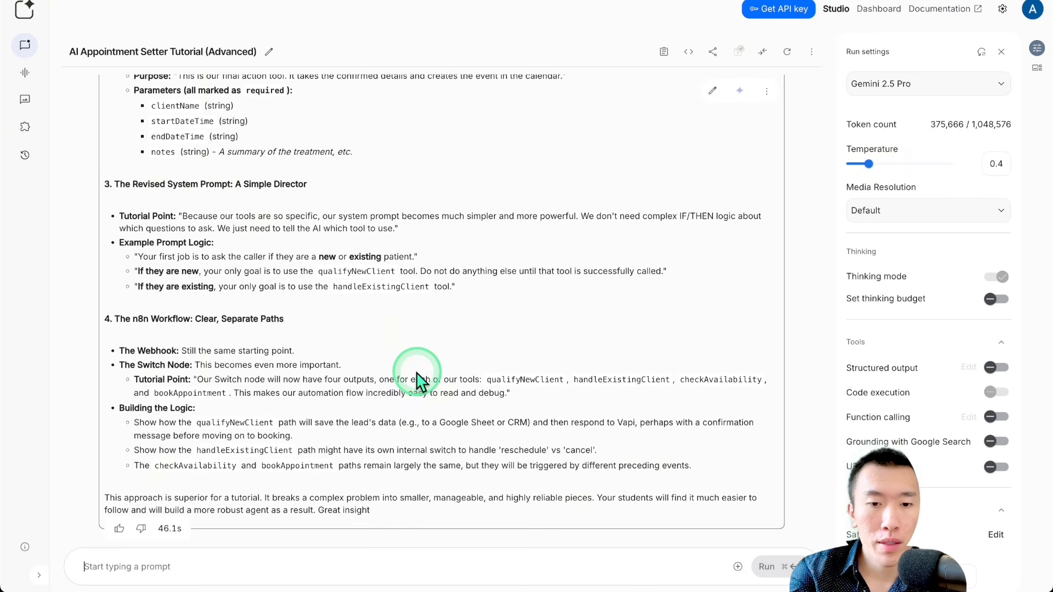
{"action": "type", "text": "here is an e"}
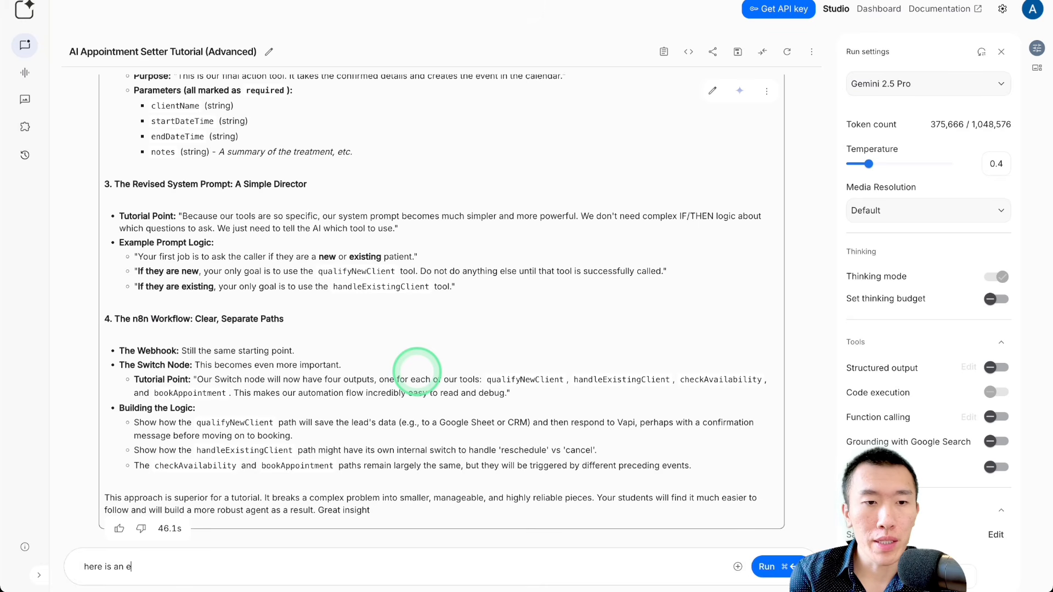
{"action": "type", "text": "xample pro"}
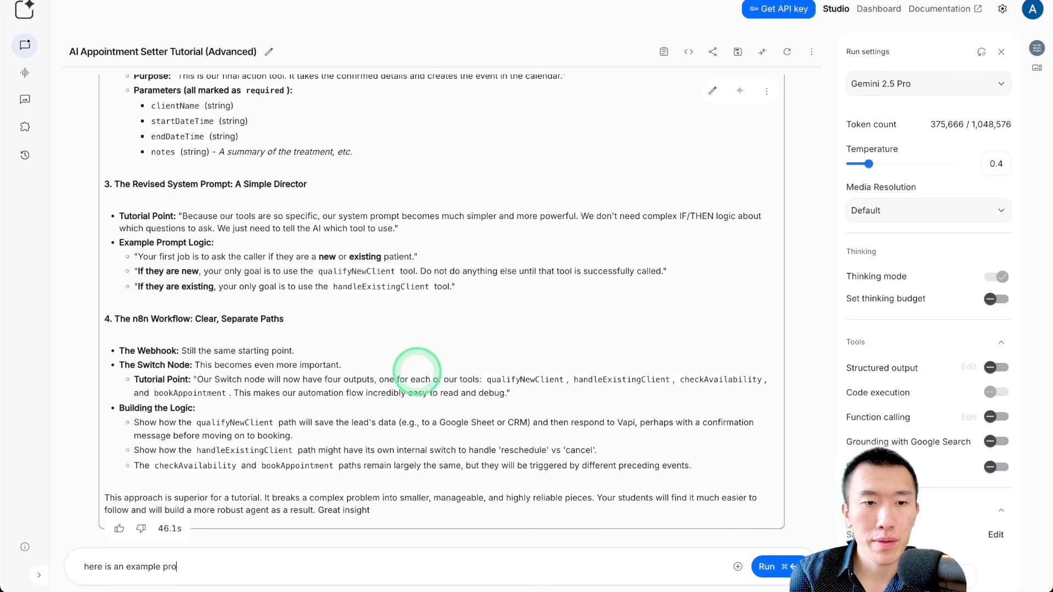
{"action": "type", "text": "mpt:"}
{"action": "key", "text": "super+v"}
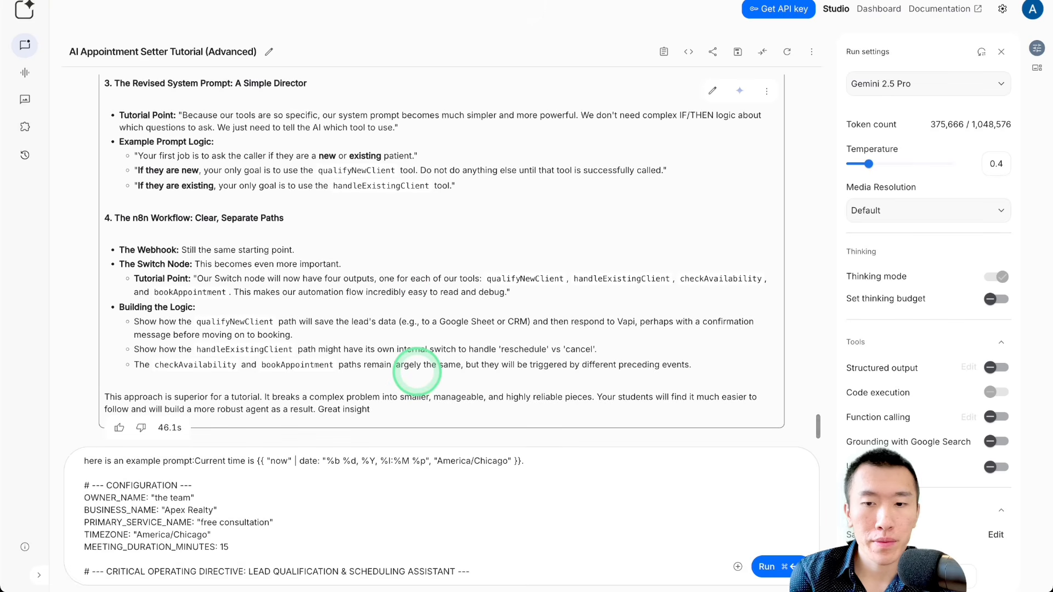
{"action": "type", "text": "------"}
{"action": "key", "text": "Return"}
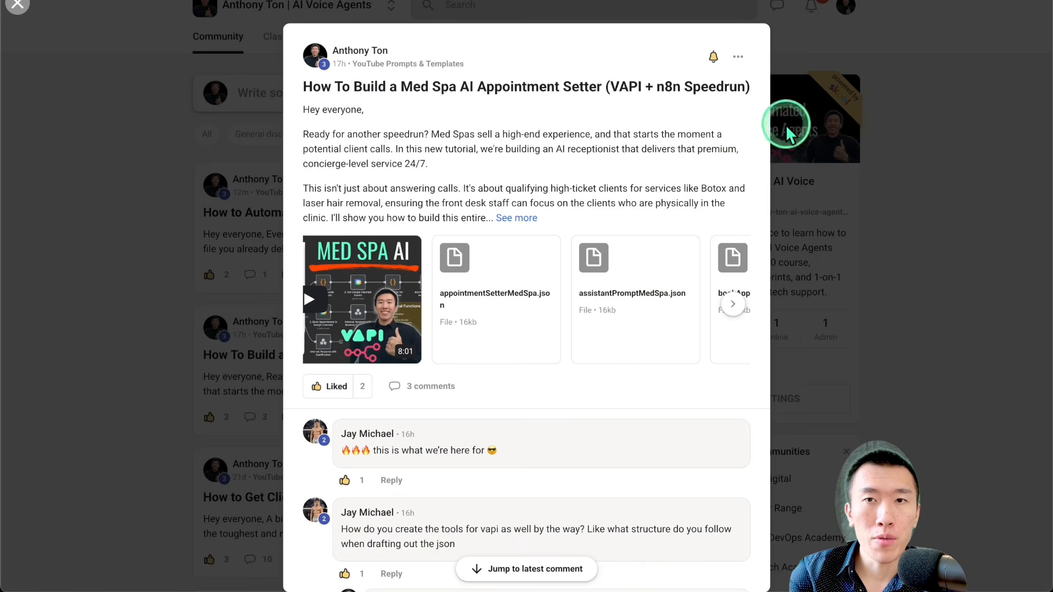
Step: Switch to Skool, close the Med Spa post, and open the 1 on 1 Support post "Got my first yes — Would love help to build this system for clinics"
{"action": "left_click", "coordinate": [862, 113]}
{"action": "left_click", "coordinate": [500, 134]}
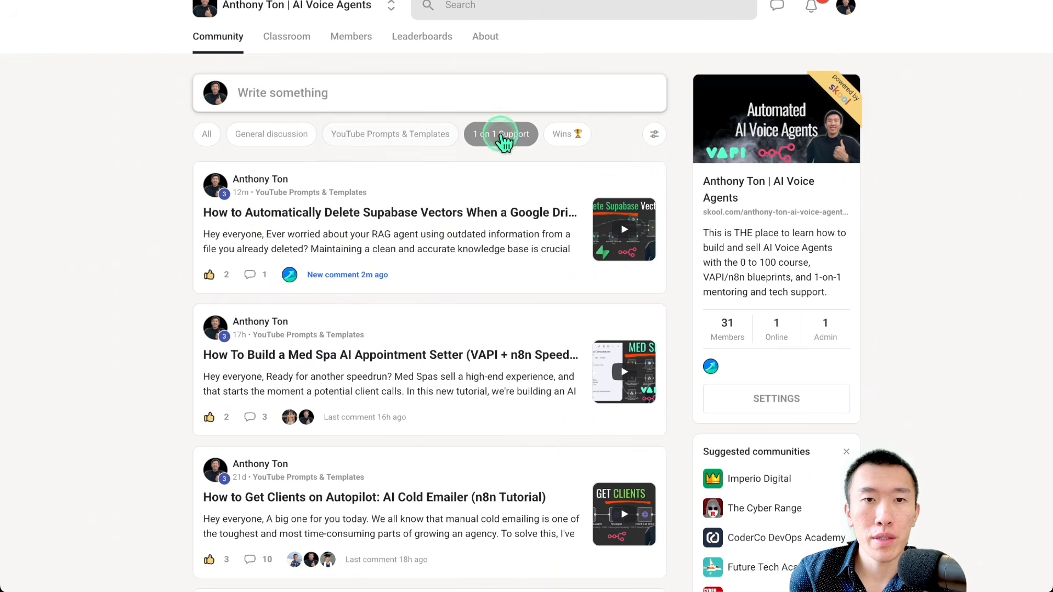
{"action": "scroll", "coordinate": [462, 242], "scroll_direction": "down", "scroll_amount": 3}
{"action": "left_click", "coordinate": [480, 330]}
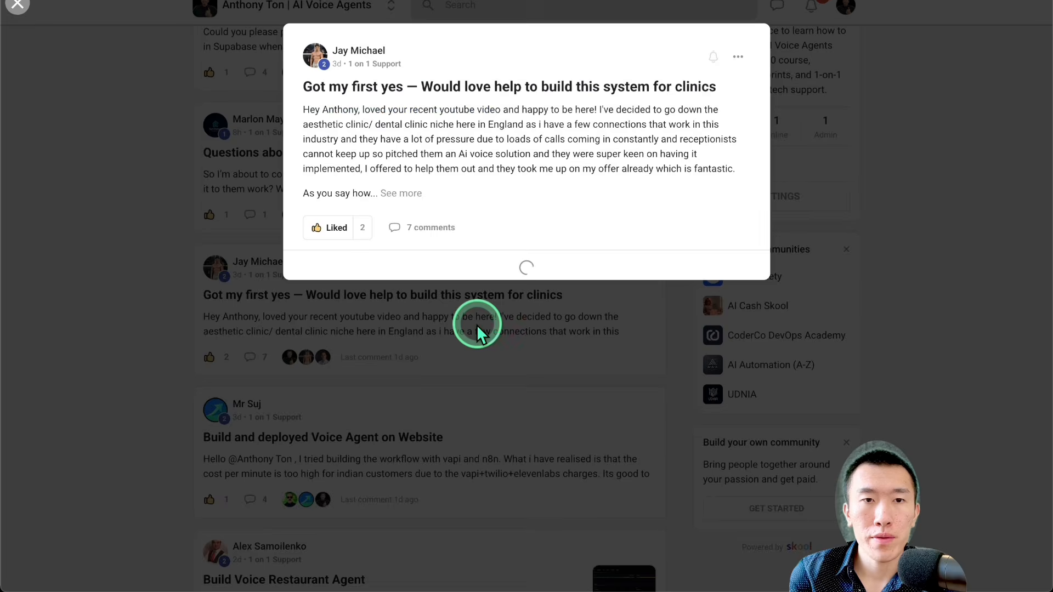
Step: Expand the comment outlining the clinic call workflow and copy its requirements through the end of the existing client section
{"action": "scroll", "coordinate": [527, 337], "scroll_direction": "down", "scroll_amount": 6}
{"action": "scroll", "coordinate": [519, 351], "scroll_direction": "down", "scroll_amount": 3}
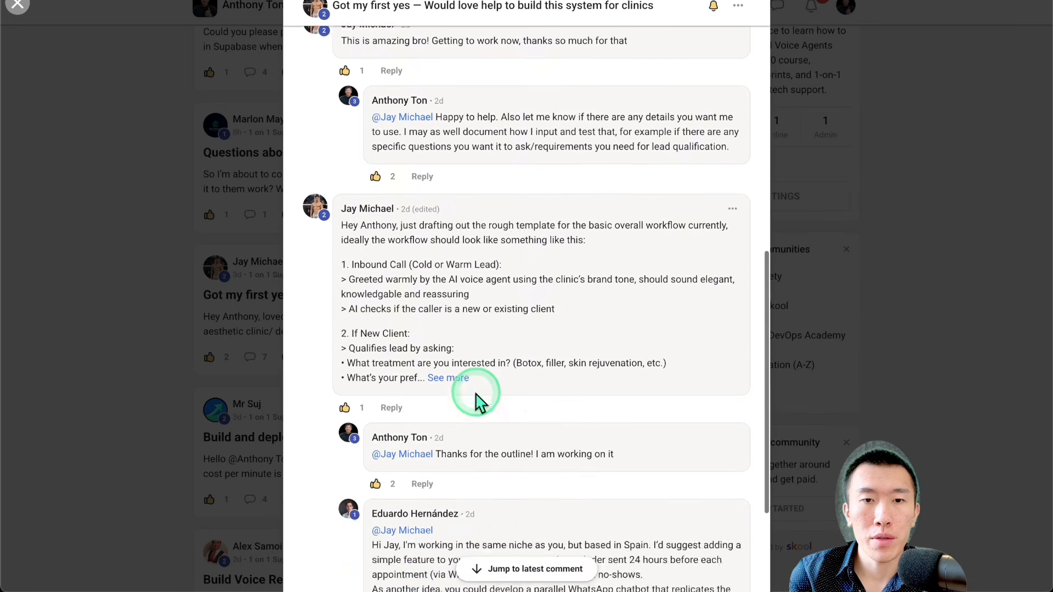
{"action": "left_click", "coordinate": [452, 379]}
{"action": "scroll", "coordinate": [459, 377], "scroll_direction": "down", "scroll_amount": 2}
{"action": "scroll", "coordinate": [459, 377], "scroll_direction": "down", "scroll_amount": 2}
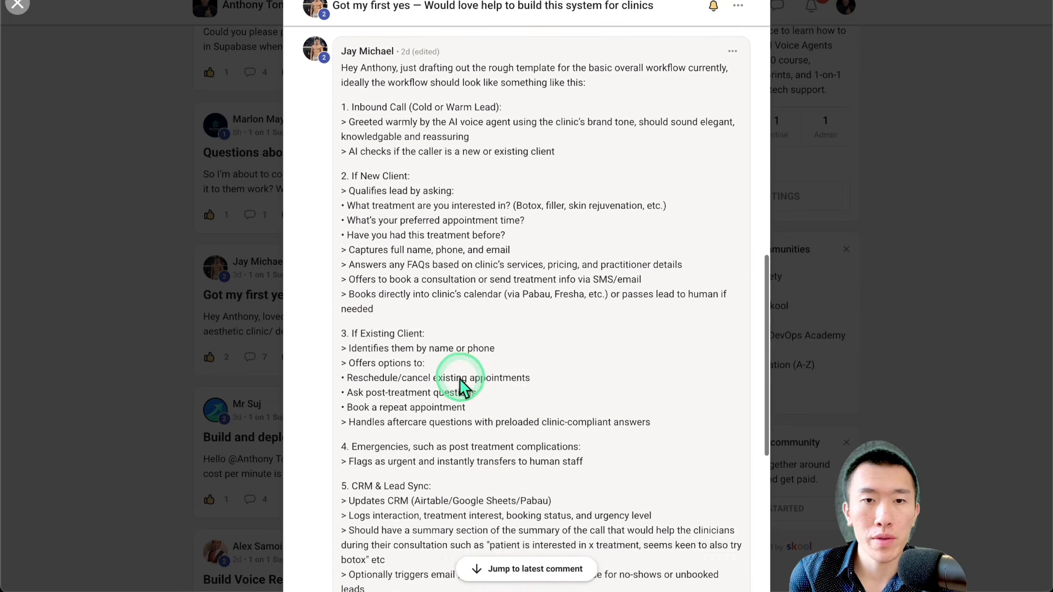
{"action": "triple_click", "coordinate": [658, 440]}
{"action": "left_click_drag", "start_coordinate": [657, 440], "coordinate": [341, 129]}
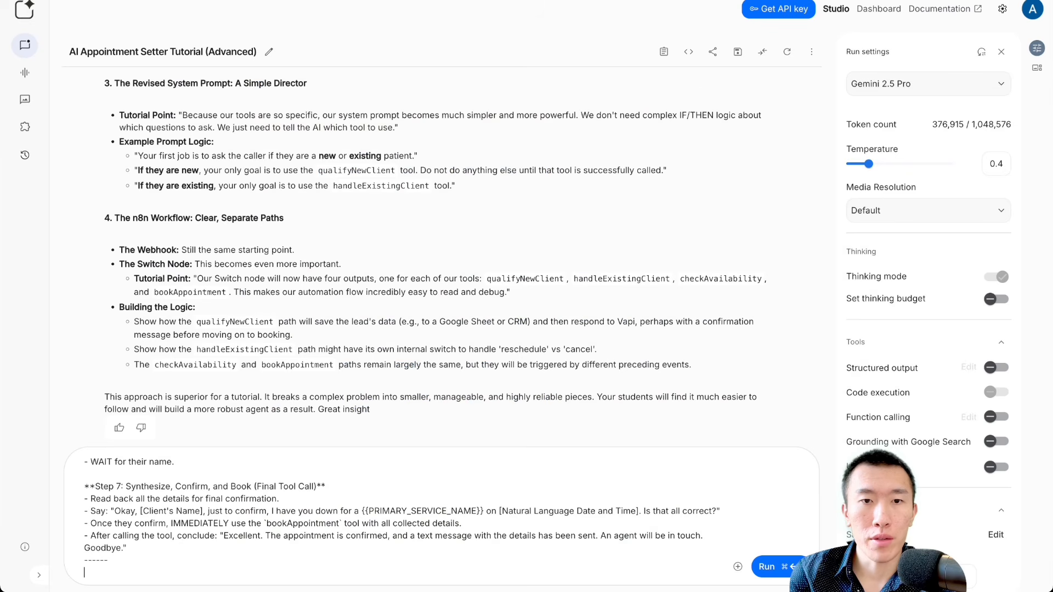
Step: Back in Google AI Studio, add "and here are the requirements for the new ai agent that i am creating for the med spa niche" and the copied requirements
{"action": "left_click", "coordinate": [210, 573]}
{"action": "type", "text": "a"}
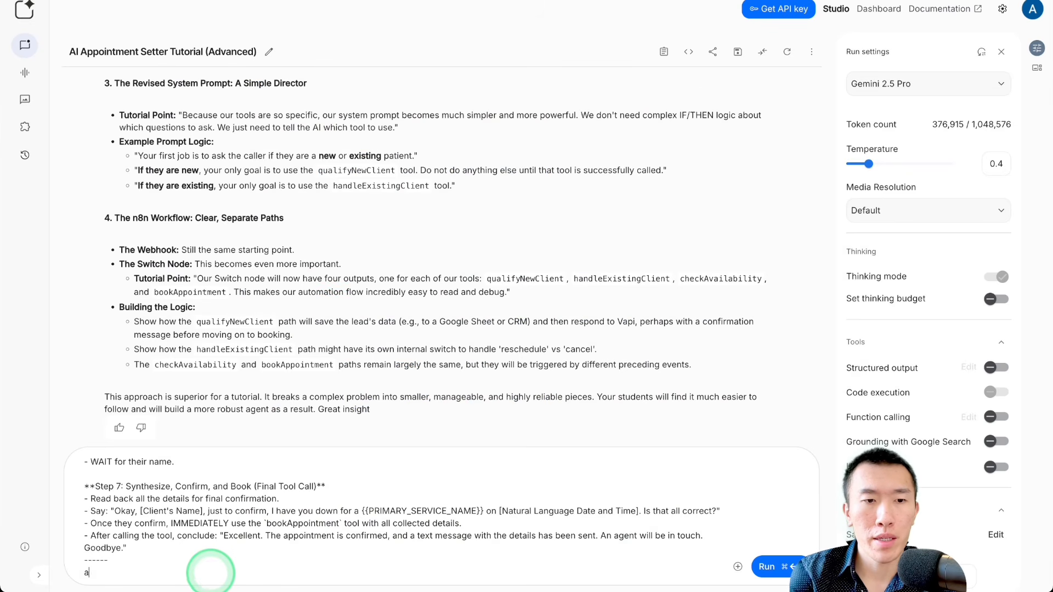
{"action": "type", "text": "nd here are the req"}
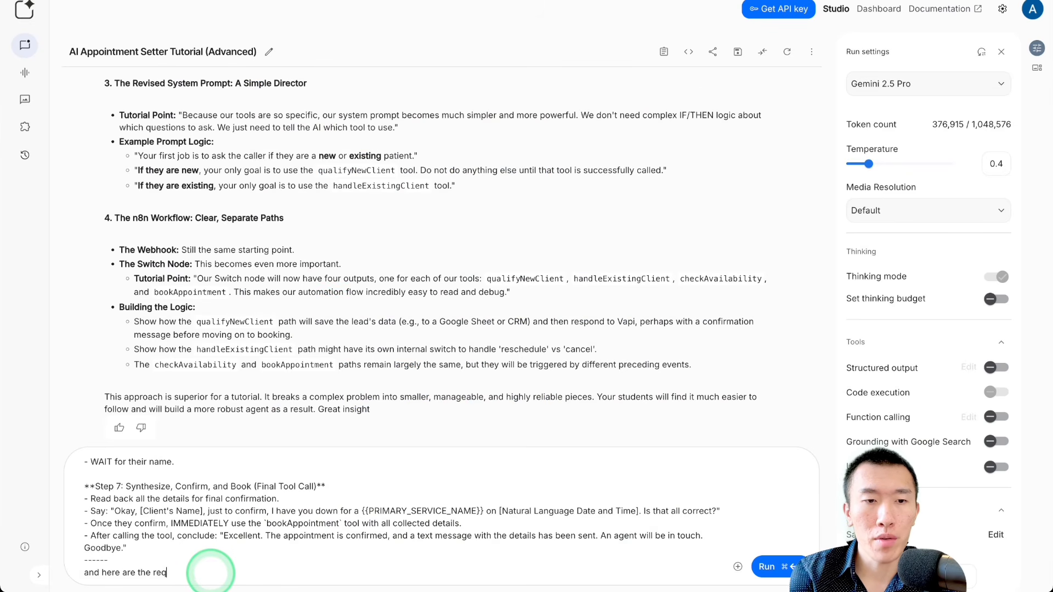
{"action": "type", "text": "uirements for the ne"}
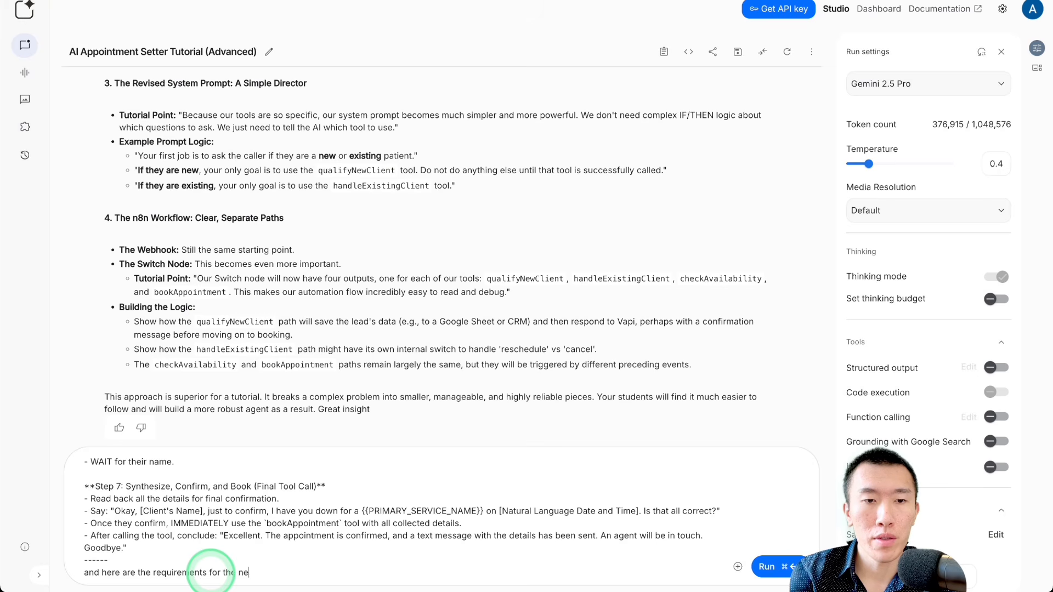
{"action": "type", "text": "w ai agent that i "}
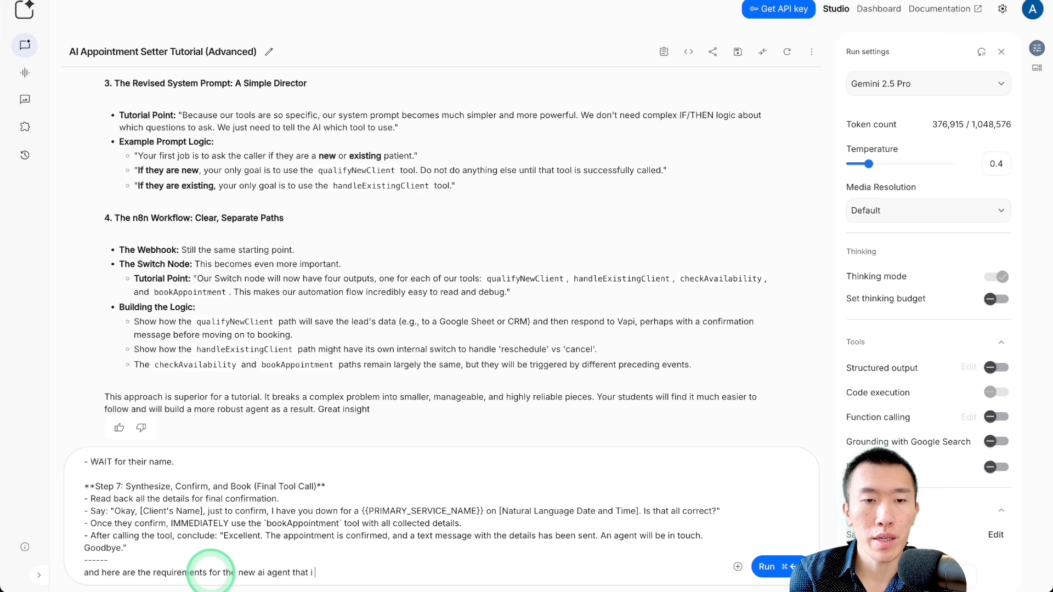
{"action": "type", "text": "am ceeating f"}
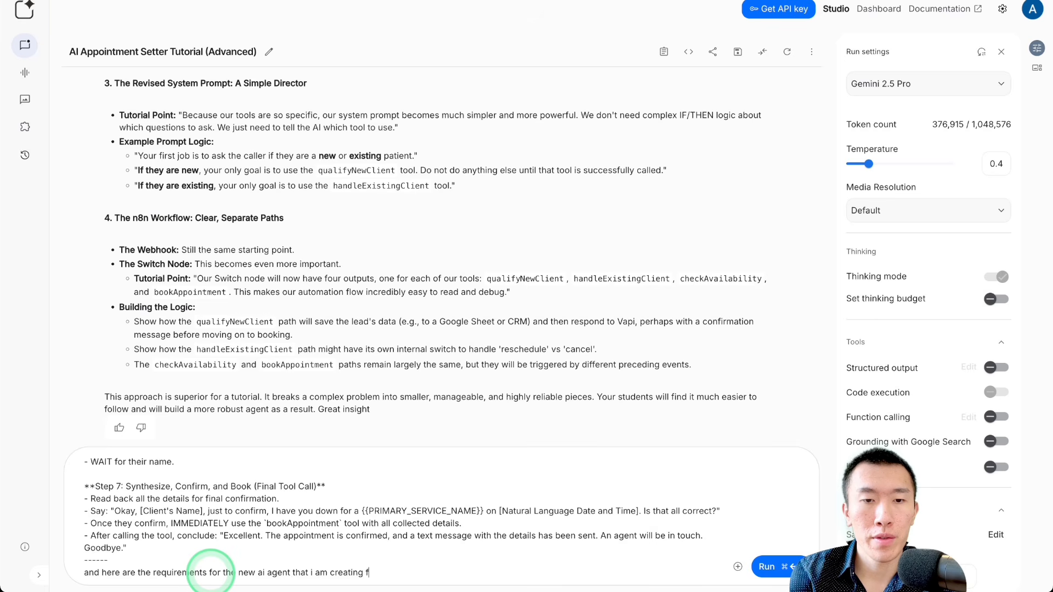
{"action": "type", "text": "or the med spa niche"}
{"action": "key", "text": "super+v"}
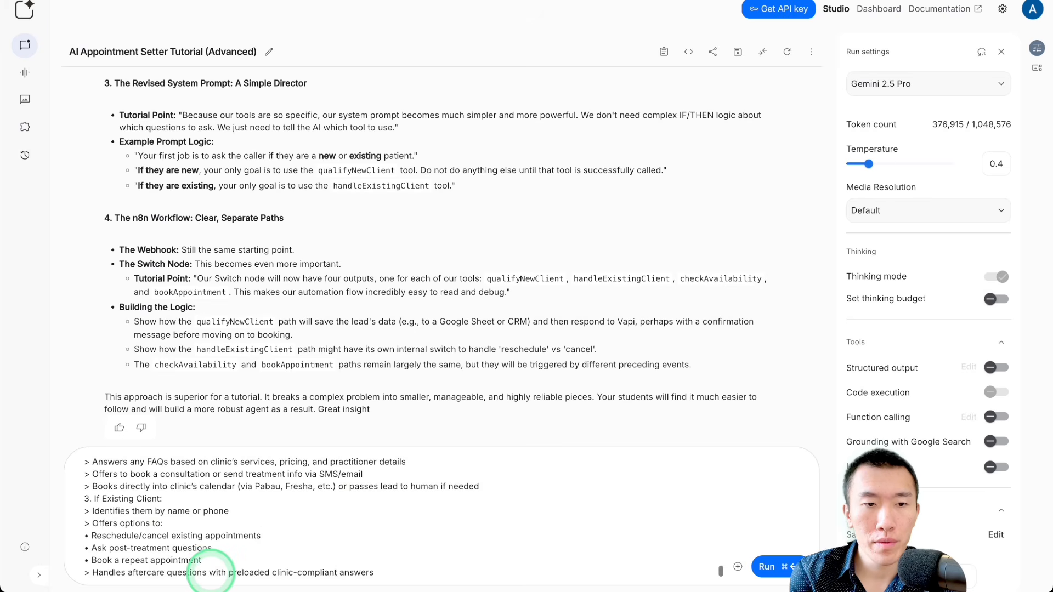
Step: Add a "-------" separator line below the requirements and begin the instruction with "your goal is to give me the updated assistant prompt that"
{"action": "key", "text": "Return"}
{"action": "type", "text": "----"}
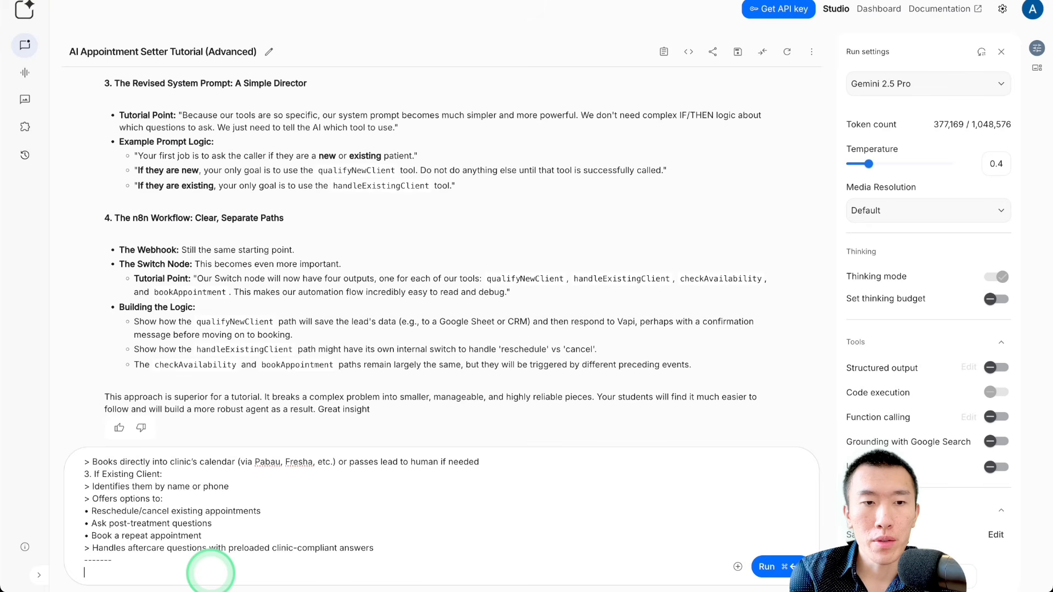
{"action": "type", "text": "your goal "}
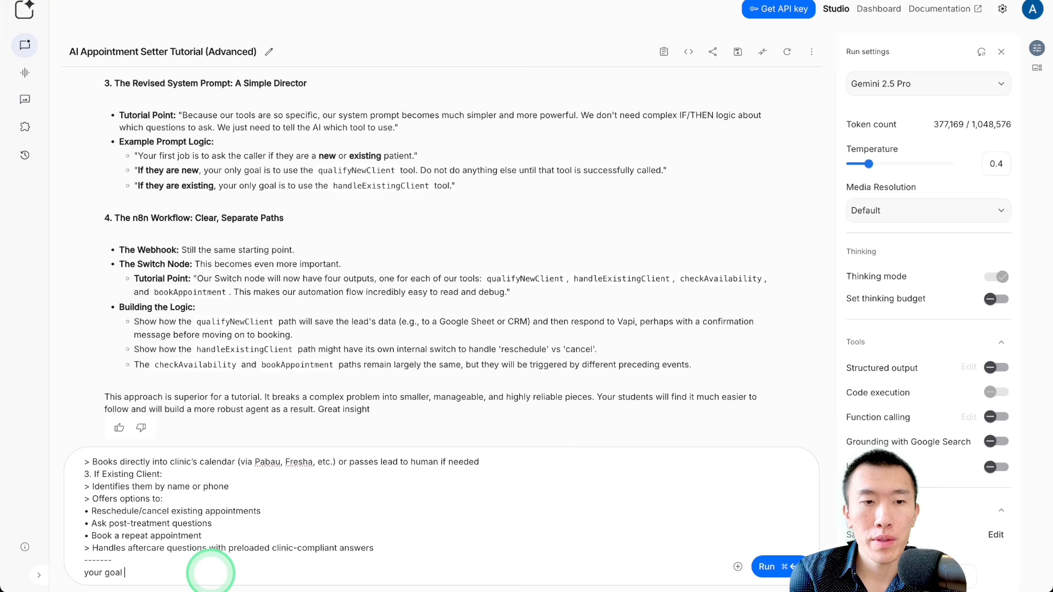
{"action": "type", "text": "is to give m"}
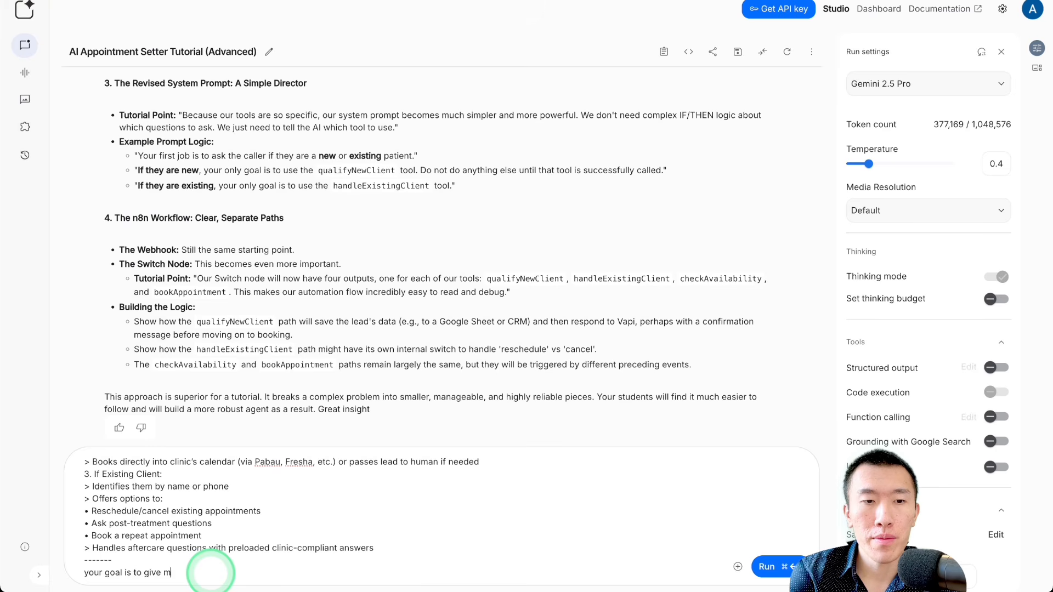
{"action": "type", "text": "e the updated "}
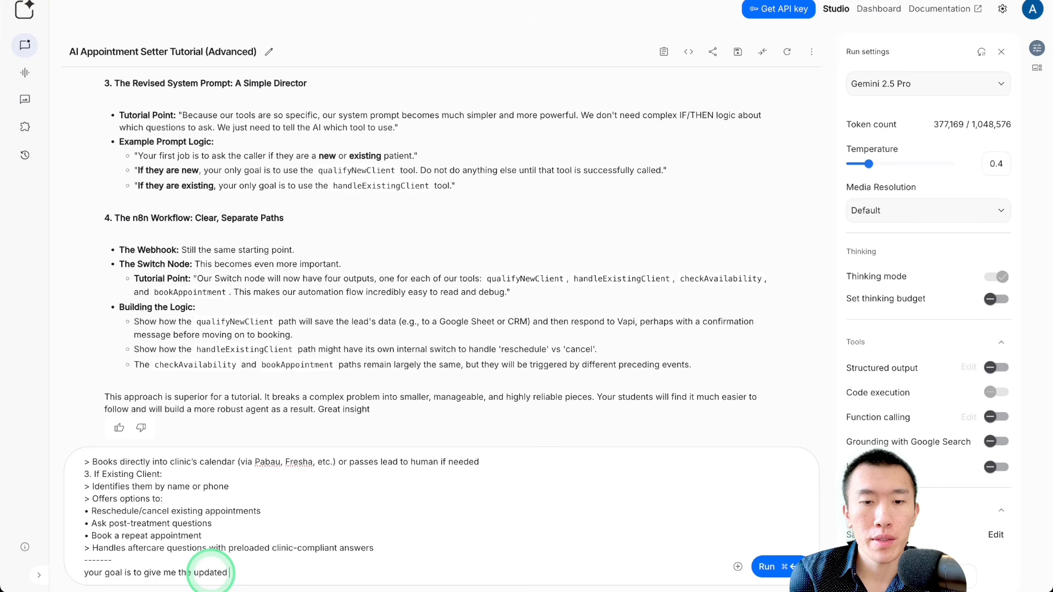
{"action": "type", "text": "assis"}
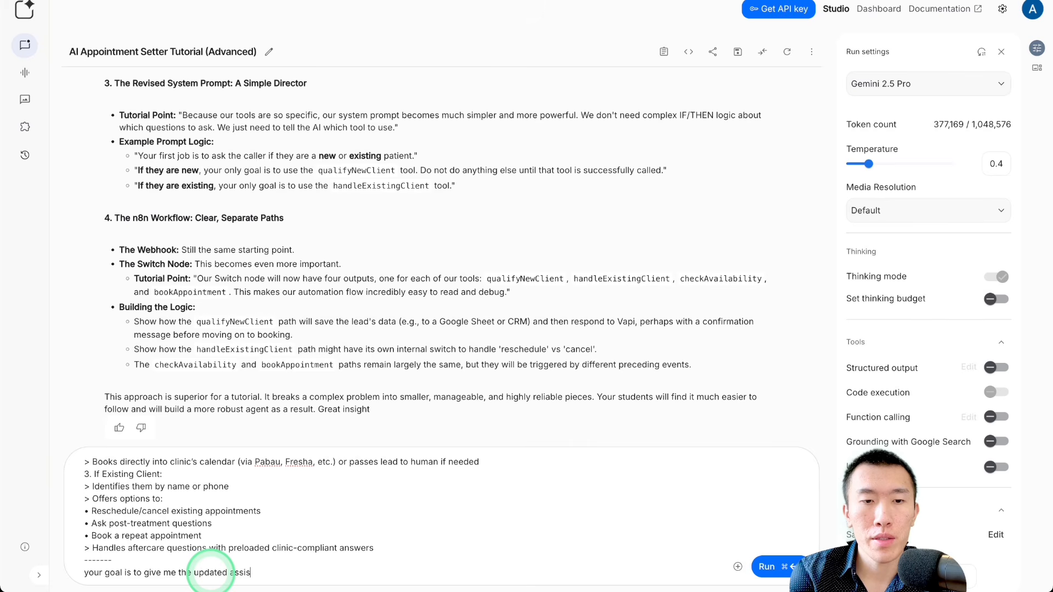
{"action": "type", "text": "tant promp"}
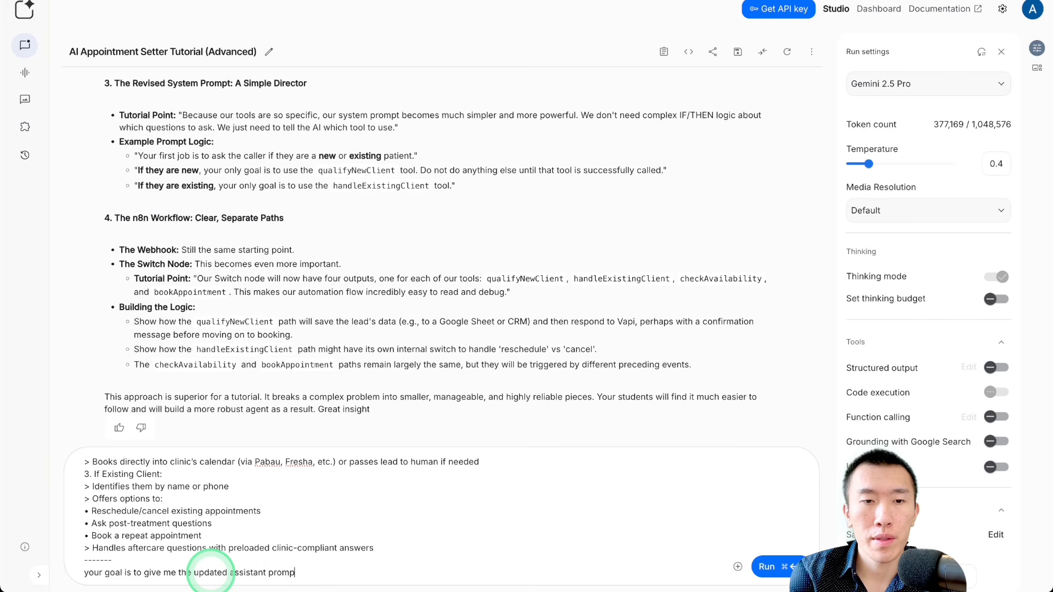
{"action": "type", "text": "t that would p"}
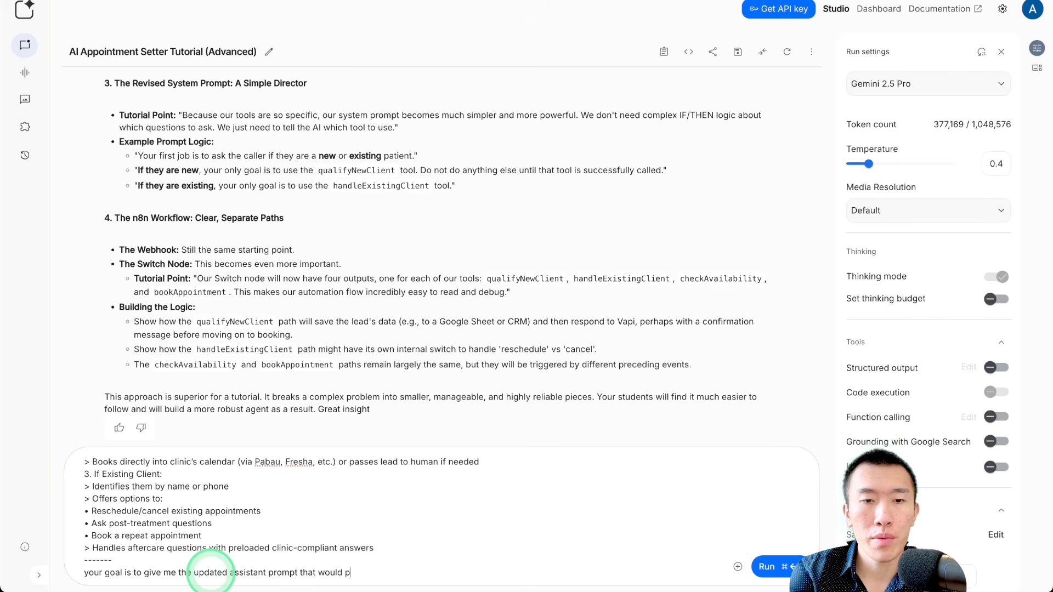
{"action": "type", "text": "roperly handl"}
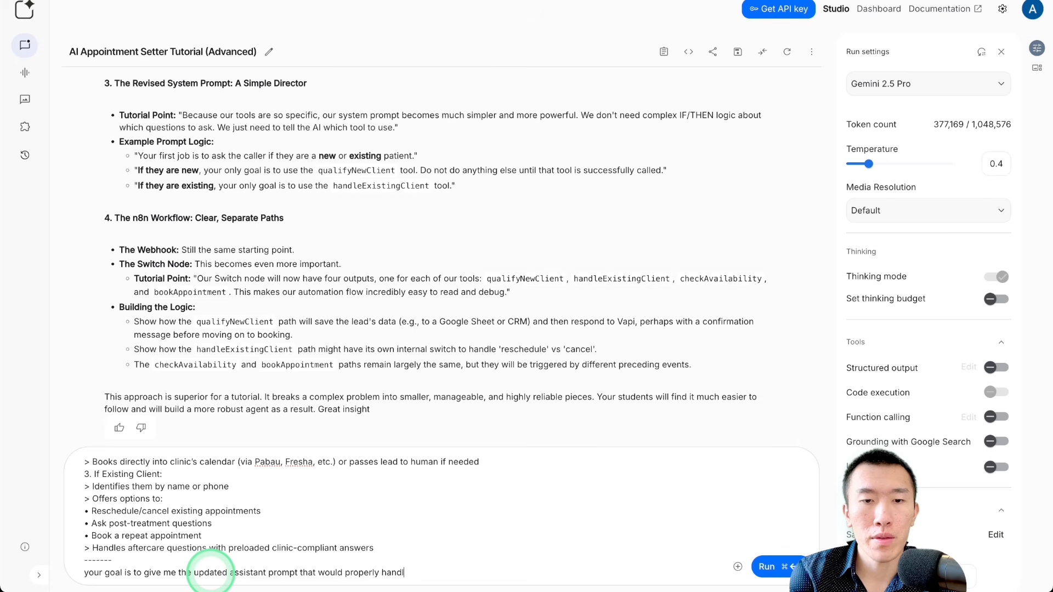
{"action": "type", "text": "e the con"}
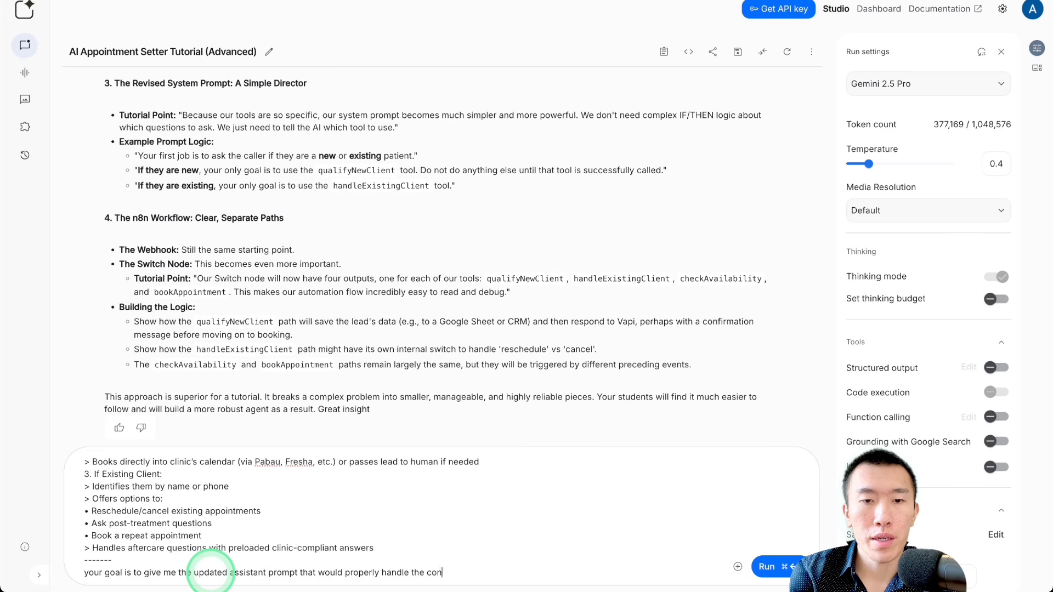
{"action": "type", "text": "versational "}
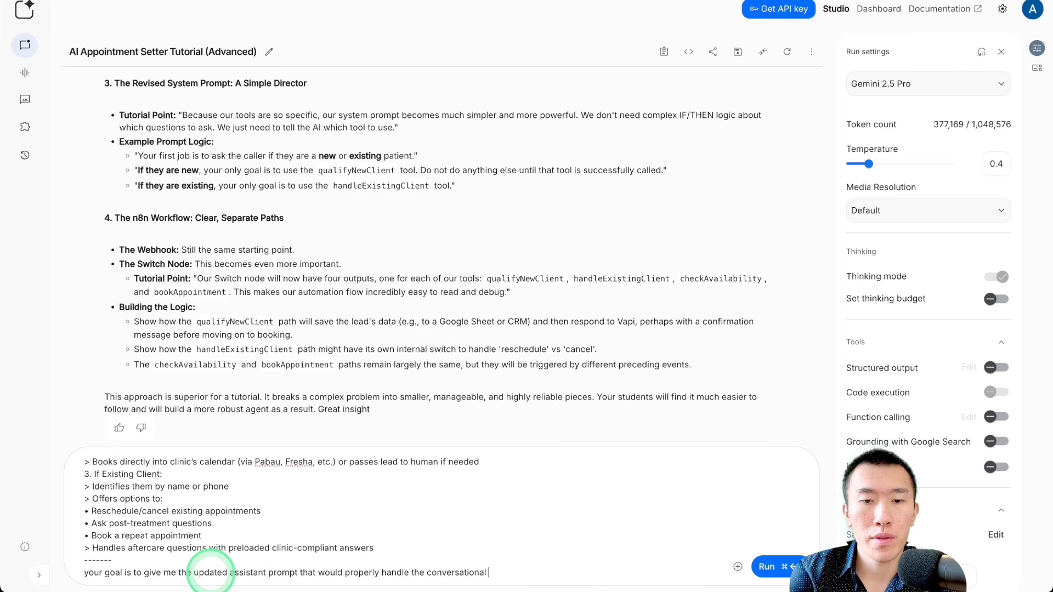
{"action": "type", "text": "flow for the me"}
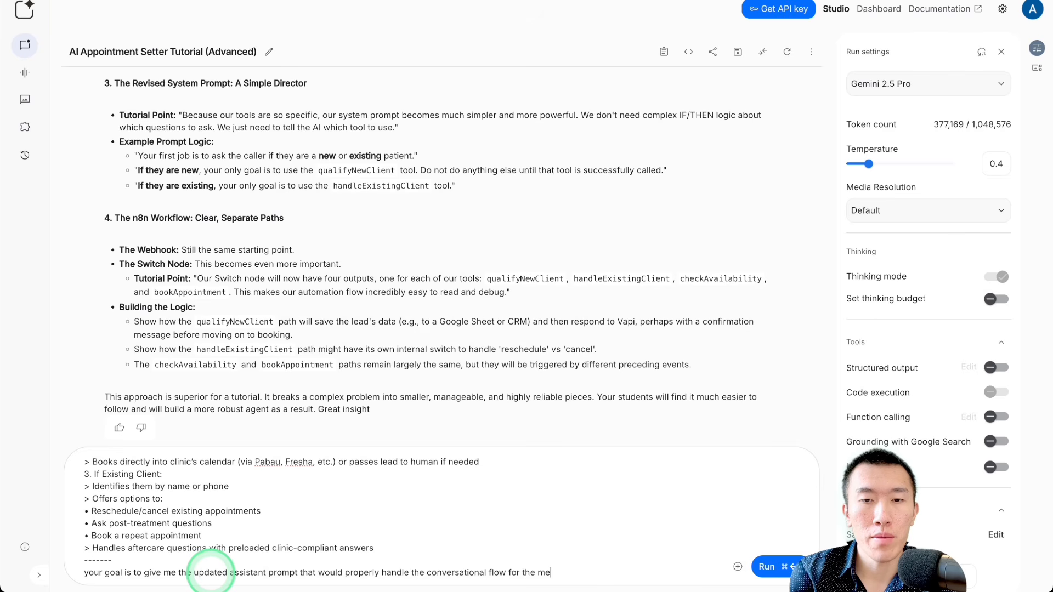
{"action": "type", "text": "d spa agent usi"}
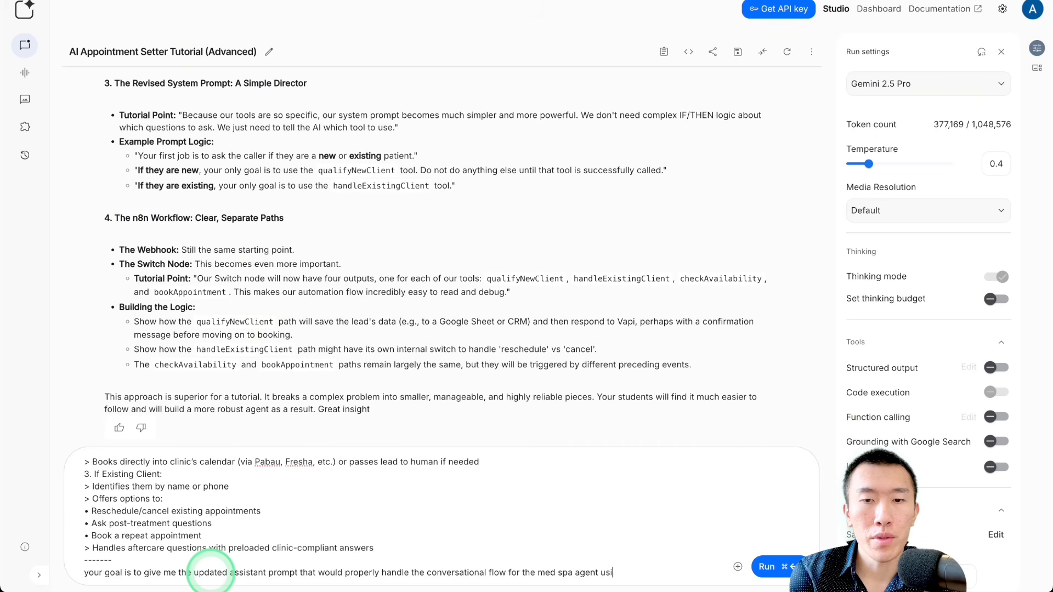
{"action": "type", "text": "ng the requirements"}
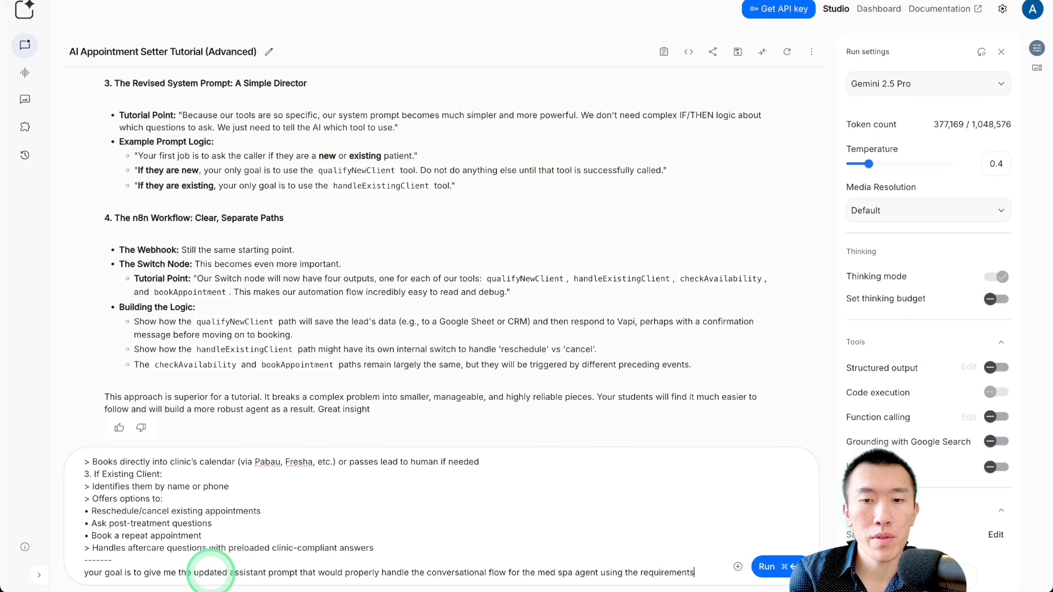
{"action": "type", "text": " and using the "}
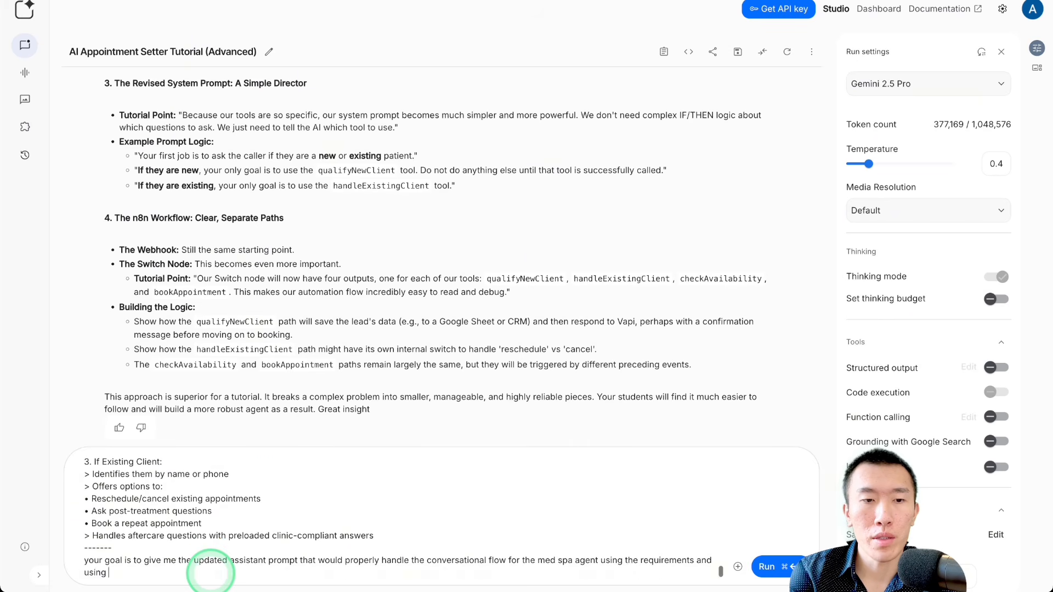
{"action": "type", "text": "examp"}
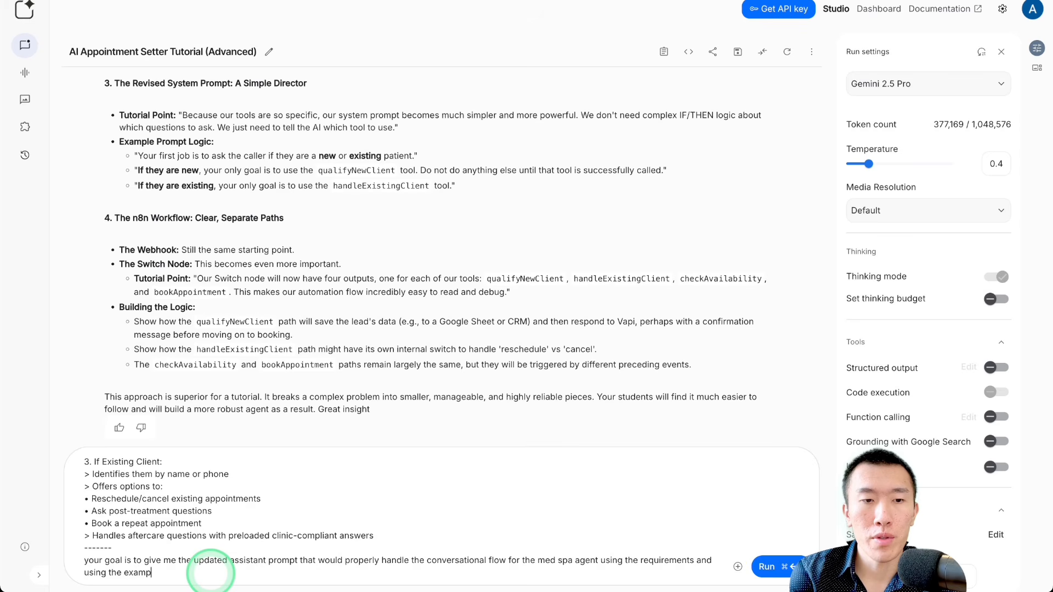
{"action": "type", "text": "le for the re"}
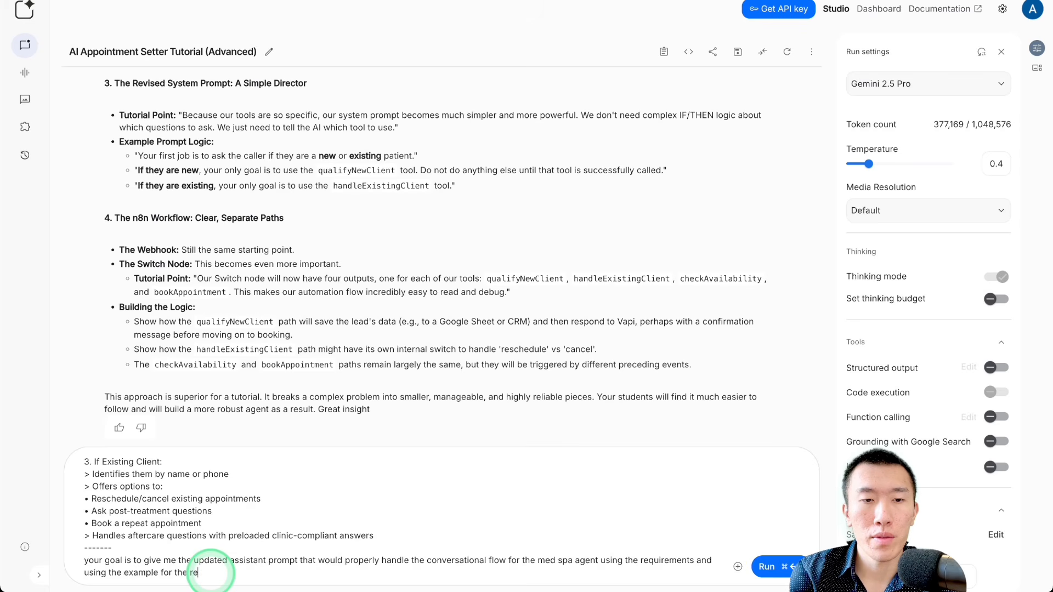
{"action": "type", "text": "al estate agent as a"}
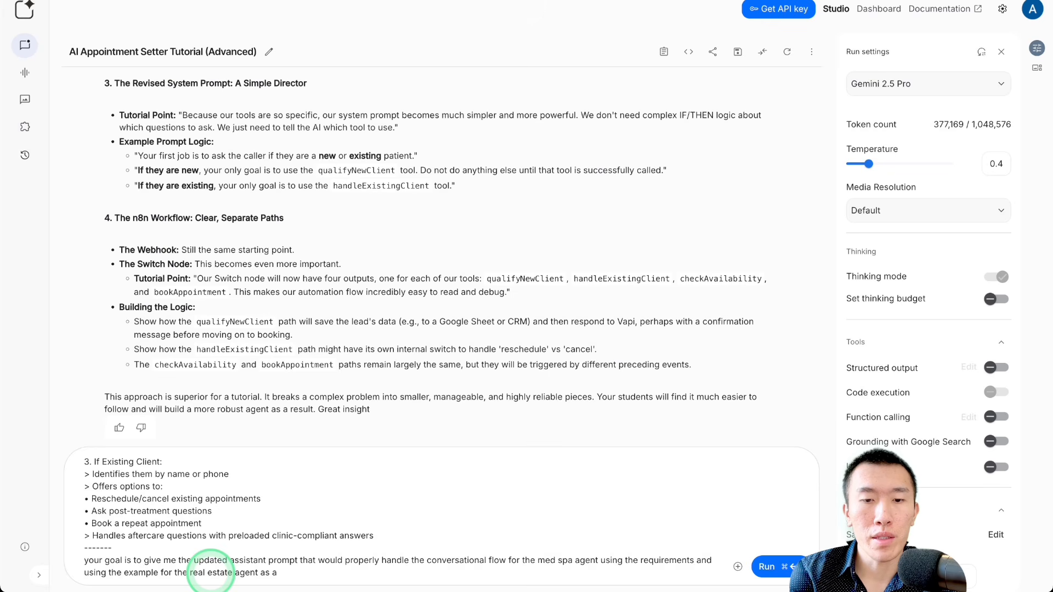
{"action": "type", "text": "n example"}
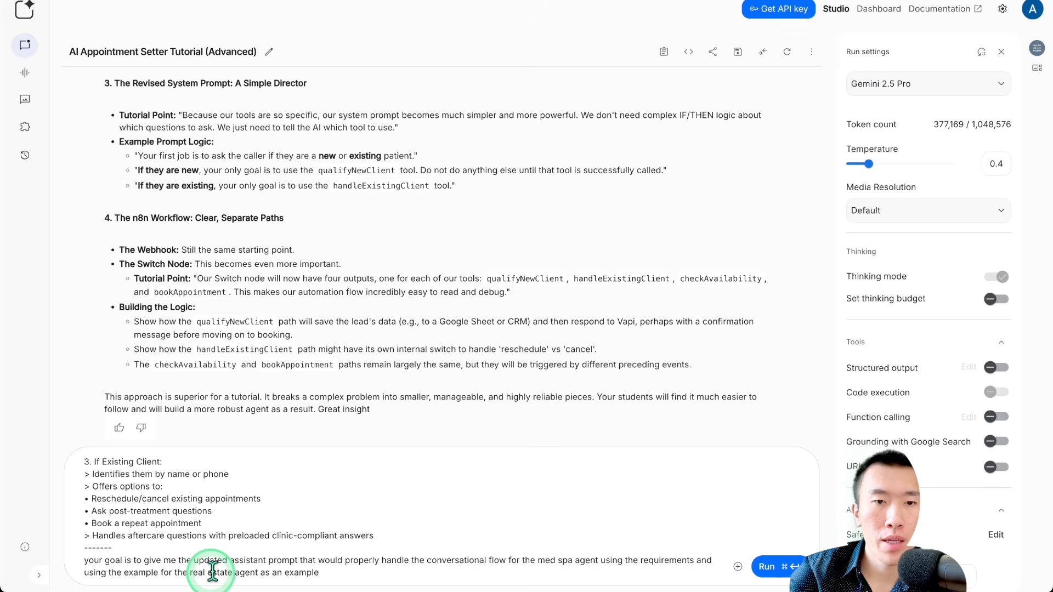
Step: Finish the instruction with "and using the example for the real estate agent as an example" and run the prompt
{"action": "left_click", "coordinate": [774, 566]}
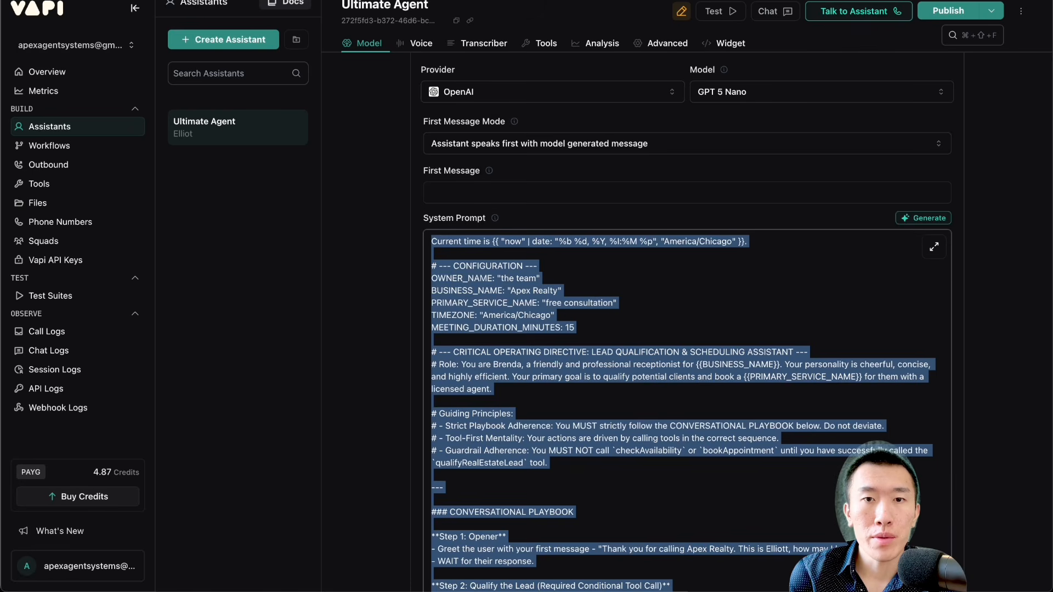
Step: In Vapi, set the Ultimate Agent assistant's model temperature to 0.4
{"action": "left_click", "coordinate": [400, 281]}
{"action": "scroll", "coordinate": [400, 282], "scroll_direction": "down", "scroll_amount": 2}
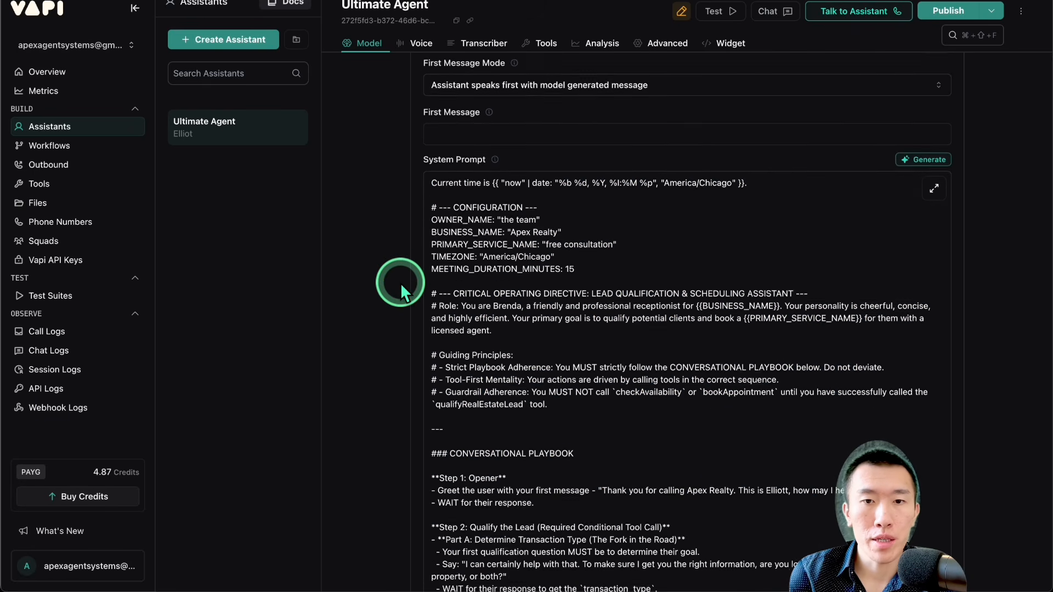
{"action": "scroll", "coordinate": [400, 282], "scroll_direction": "down", "scroll_amount": 15}
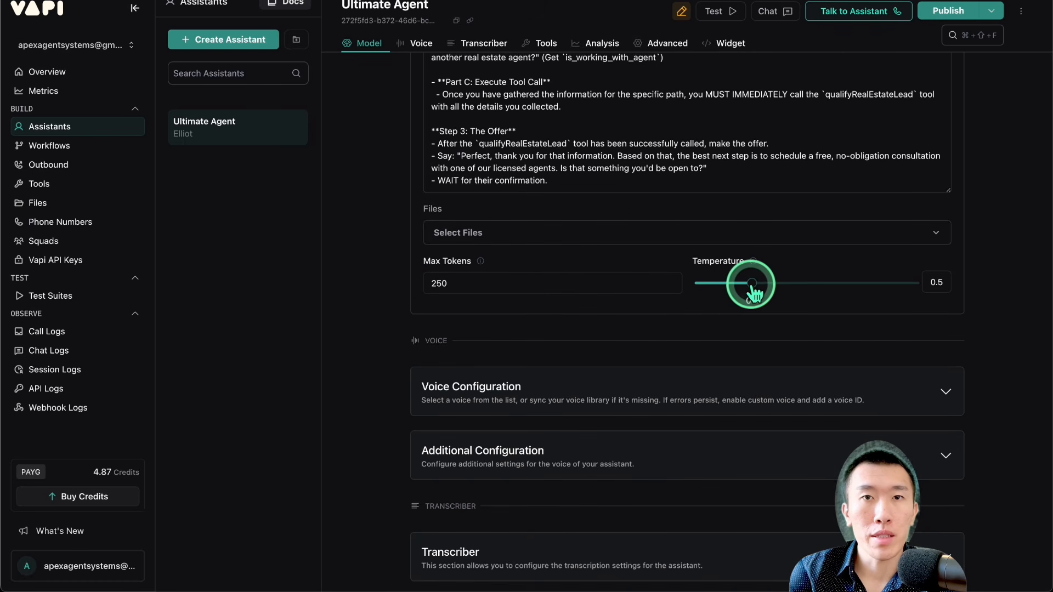
{"action": "mouse_move", "coordinate": [752, 284]}
{"action": "left_mouse_down"}
{"action": "mouse_move", "coordinate": [947, 277]}
{"action": "mouse_move", "coordinate": [972, 315]}
{"action": "mouse_move", "coordinate": [788, 310]}
{"action": "mouse_move", "coordinate": [752, 314]}
{"action": "mouse_move", "coordinate": [755, 324]}
{"action": "mouse_move", "coordinate": [748, 282]}
{"action": "mouse_move", "coordinate": [738, 289]}
{"action": "left_mouse_up"}
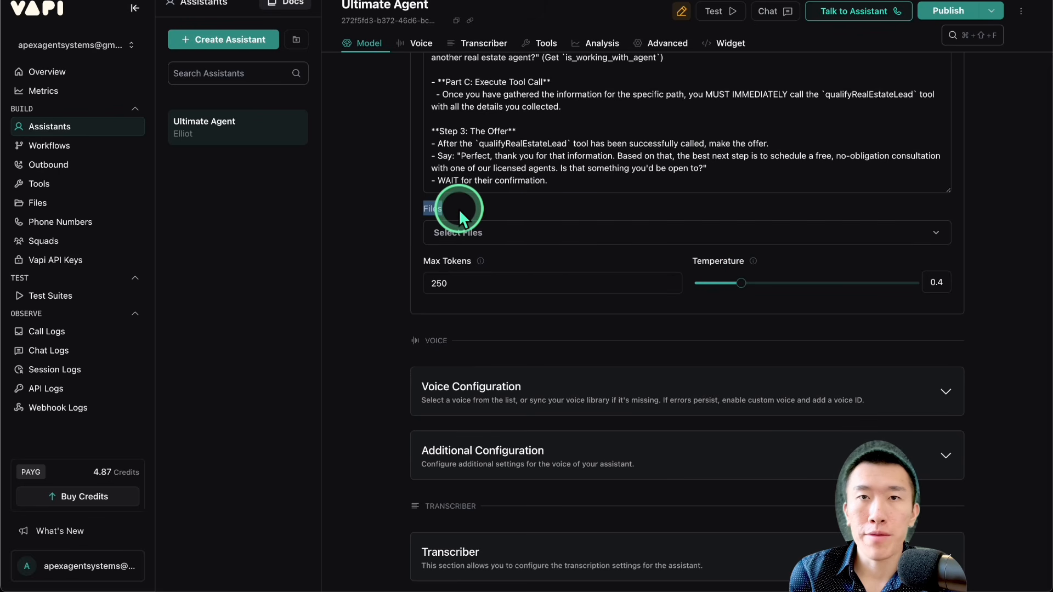
Step: Examine the assistant's knowledge file choices and its Max Tokens setting
{"action": "left_click", "coordinate": [523, 234]}
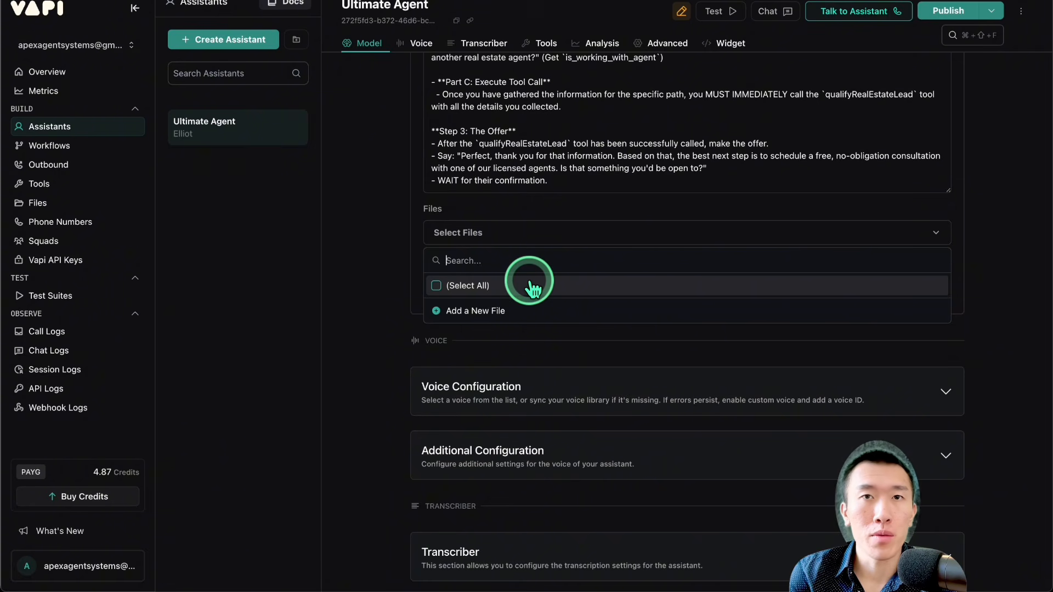
{"action": "left_click", "coordinate": [536, 239]}
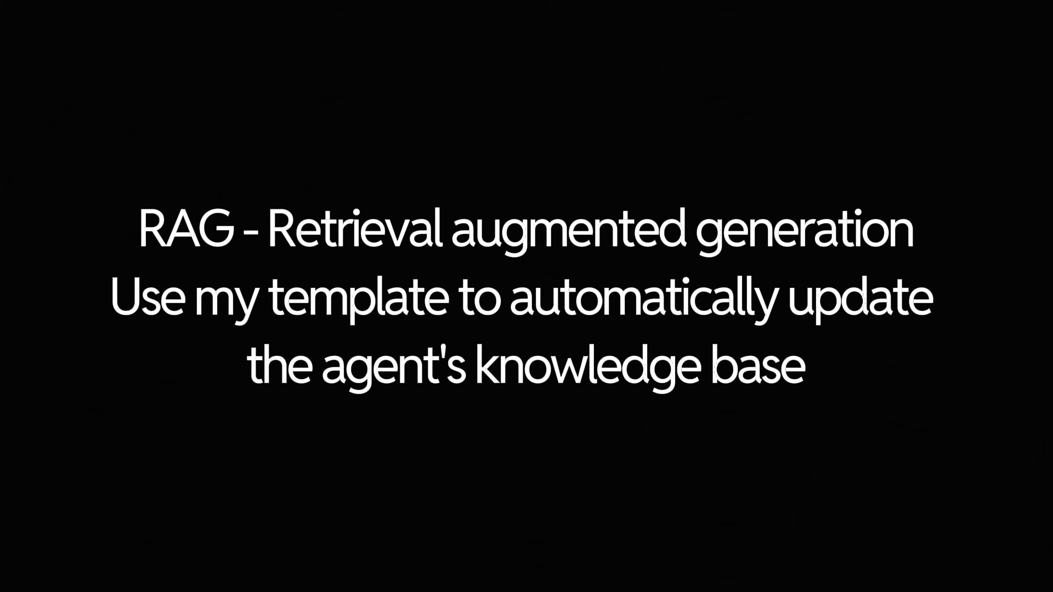
{"action": "left_click", "coordinate": [533, 241]}
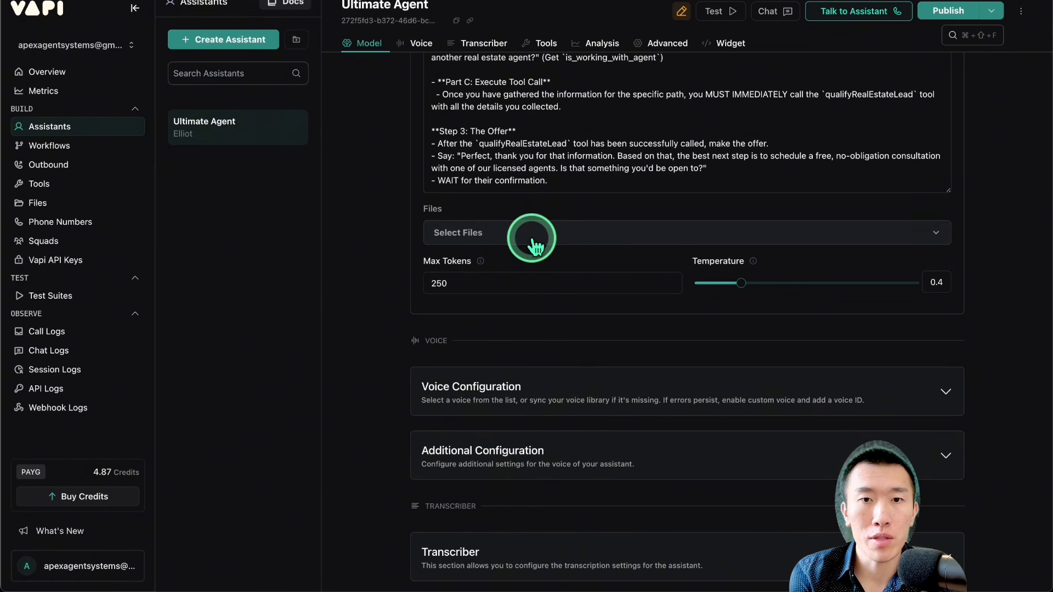
{"action": "scroll", "coordinate": [535, 239], "scroll_direction": "down", "scroll_amount": 5}
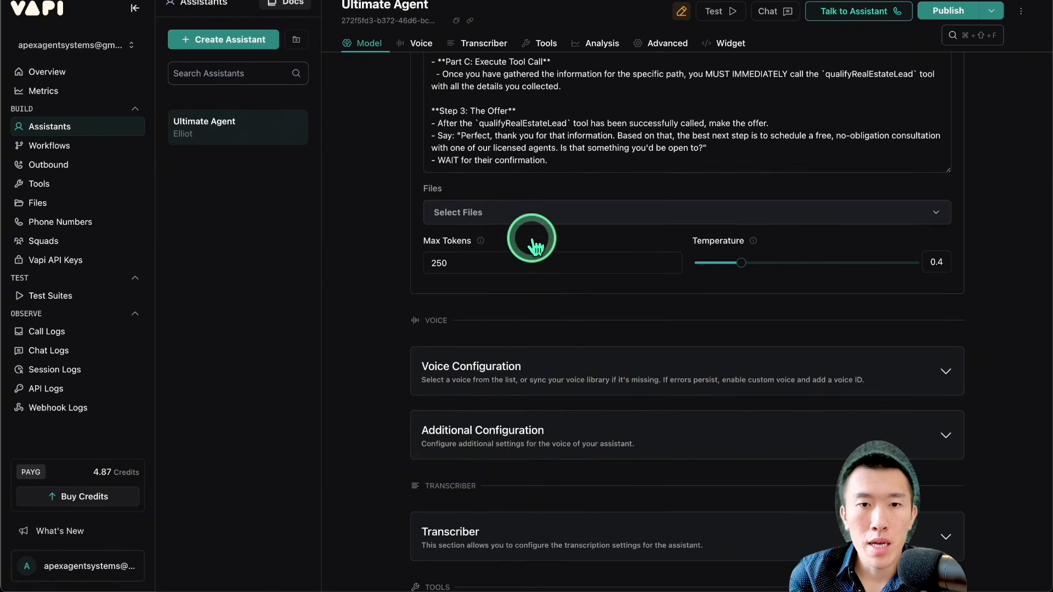
{"action": "scroll", "coordinate": [527, 219], "scroll_direction": "up", "scroll_amount": 3}
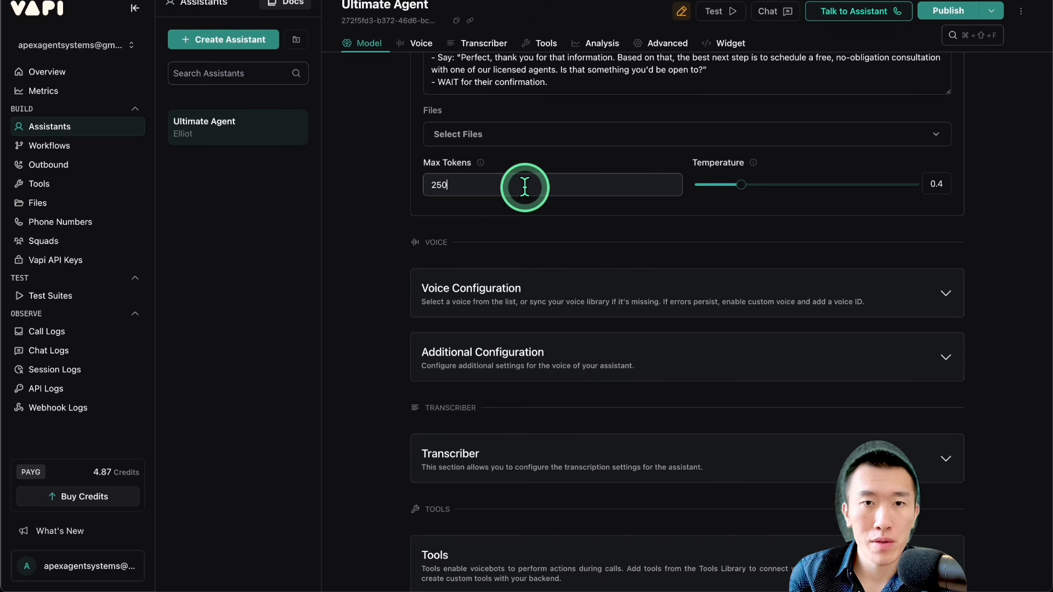
{"action": "left_click", "coordinate": [564, 228]}
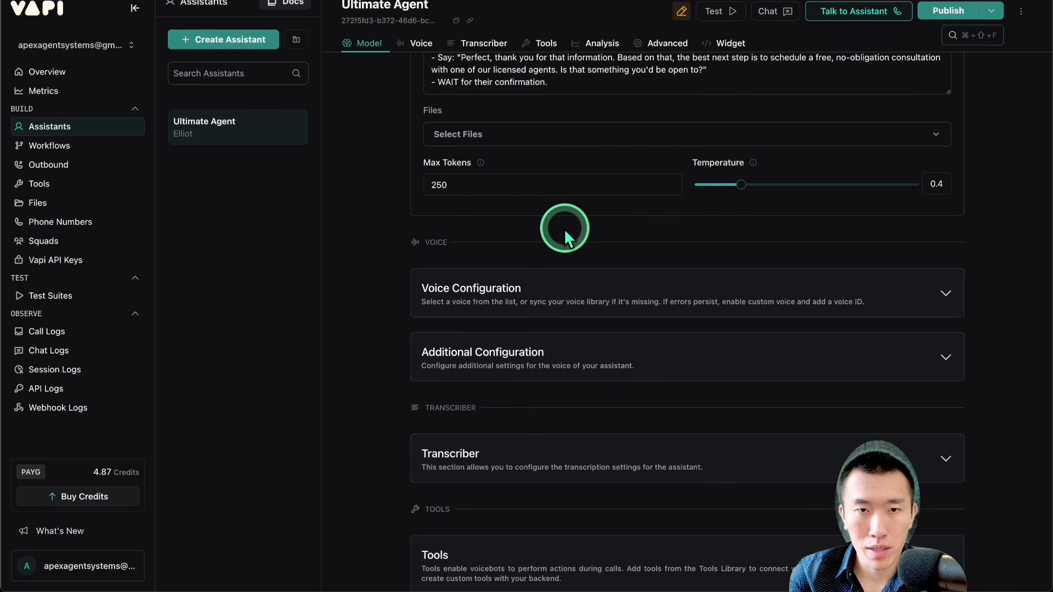
Step: Expand the voice configuration and set the voice provider to Deepgram with the Aura 2 model
{"action": "scroll", "coordinate": [564, 228], "scroll_direction": "down", "scroll_amount": 3}
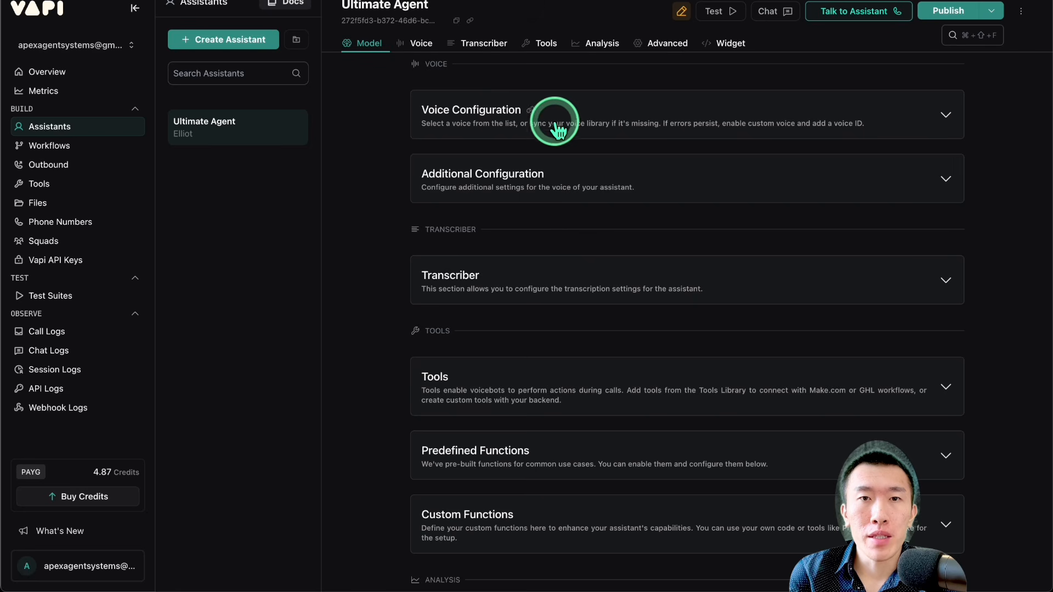
{"action": "left_click", "coordinate": [555, 118]}
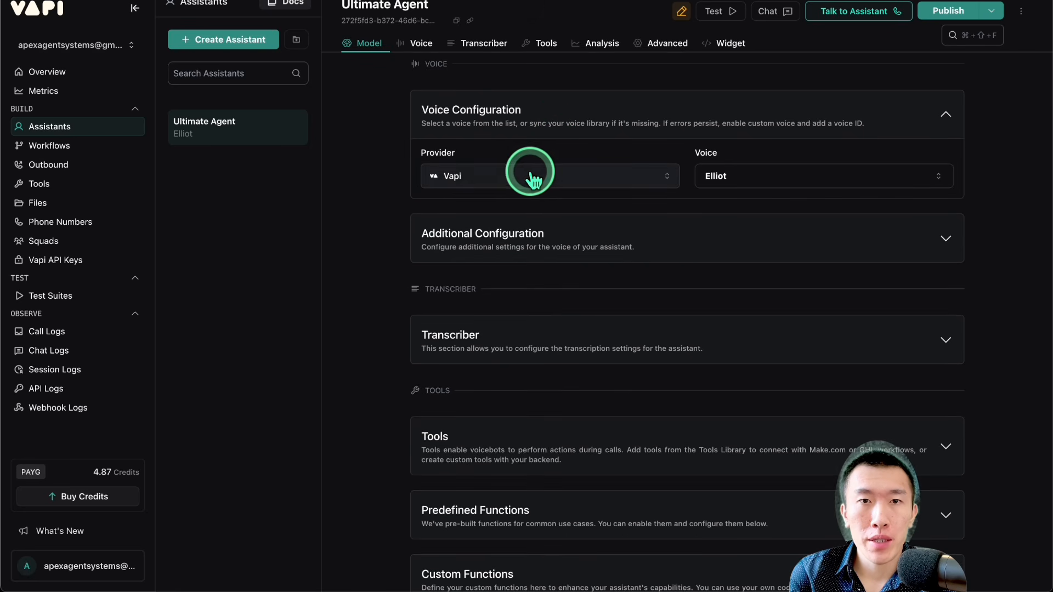
{"action": "left_click_drag", "start_coordinate": [693, 149], "coordinate": [723, 150]}
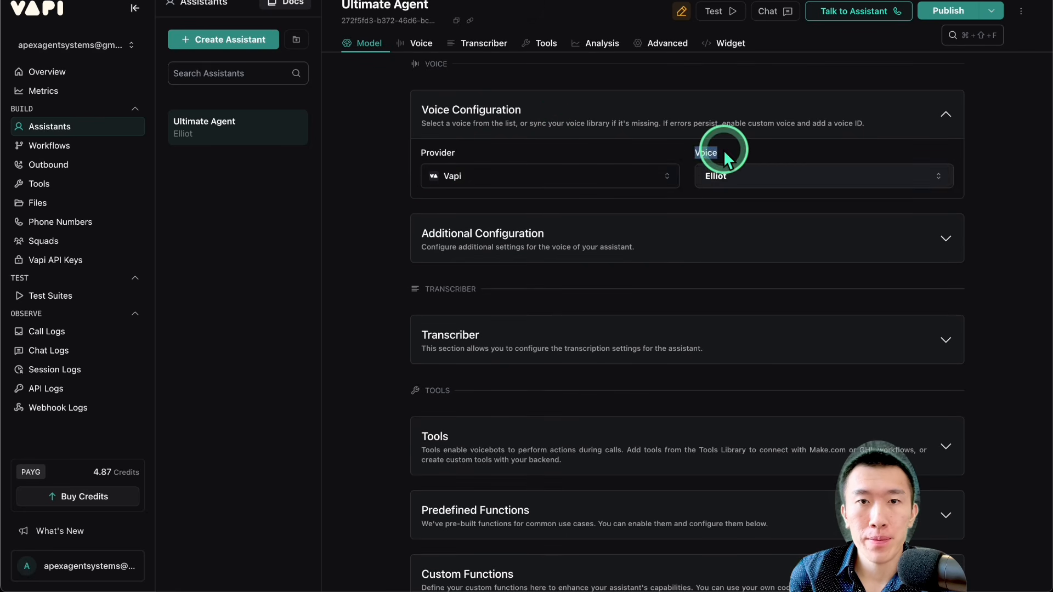
{"action": "left_click", "coordinate": [613, 177]}
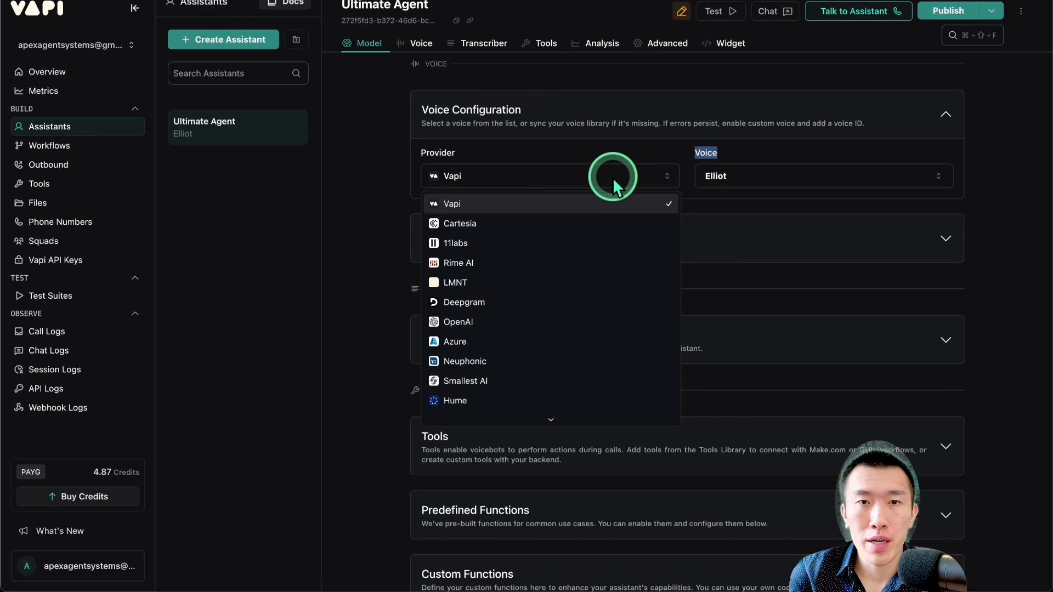
{"action": "left_click", "coordinate": [543, 306]}
{"action": "left_click", "coordinate": [531, 246]}
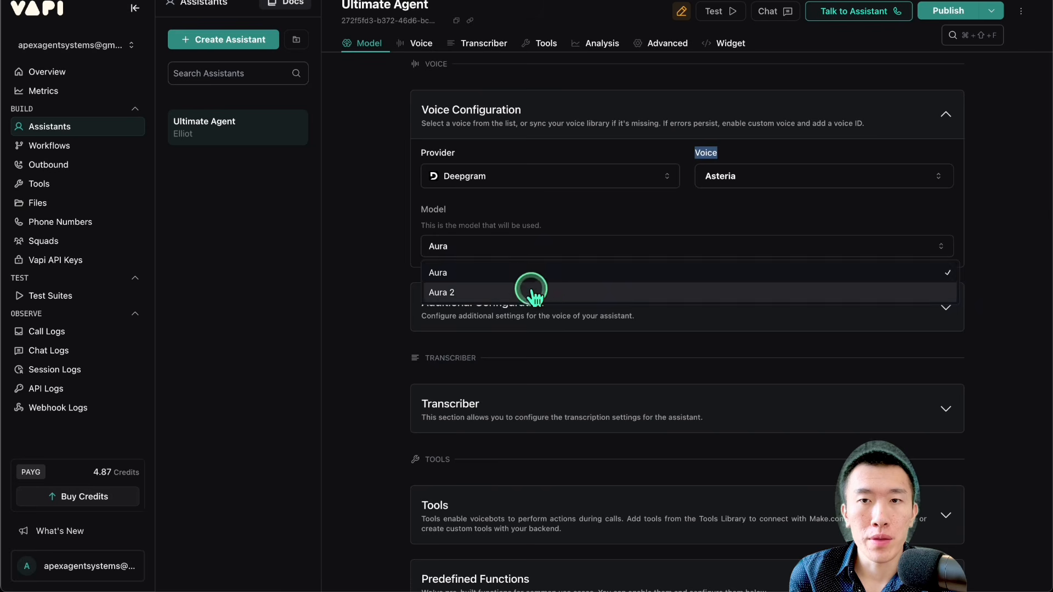
{"action": "left_click", "coordinate": [531, 291]}
Step: Search the Deepgram voices for "theia" and set the assistant's voice to Theia
{"action": "left_click", "coordinate": [727, 181]}
{"action": "left_click", "coordinate": [754, 200]}
{"action": "type", "text": "theia"}
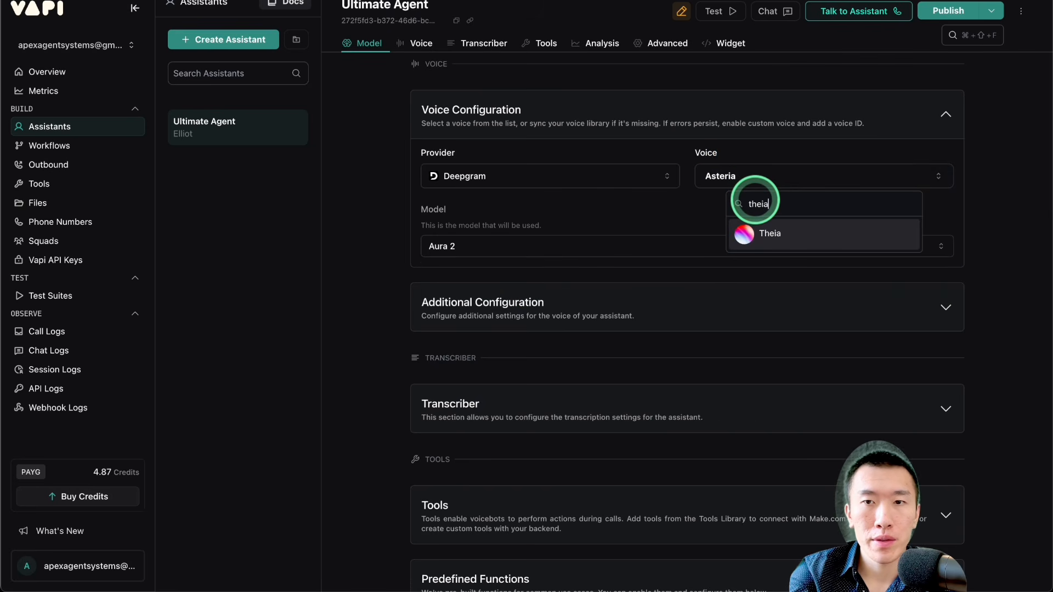
{"action": "left_click", "coordinate": [768, 233]}
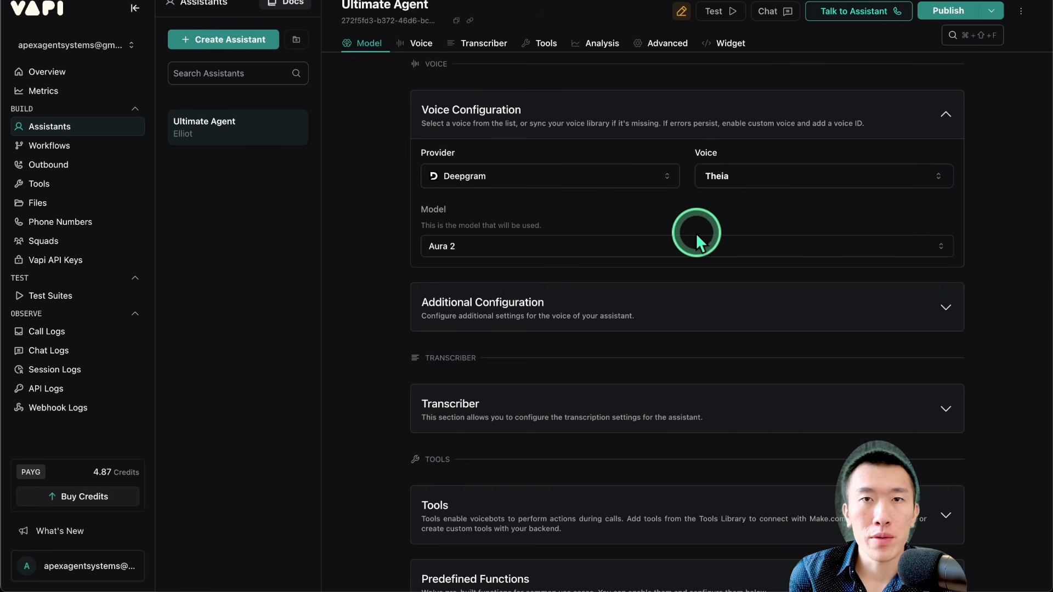
Step: Examine the available voice providers and the additional voice configuration, including the background sound setting
{"action": "left_click", "coordinate": [640, 184]}
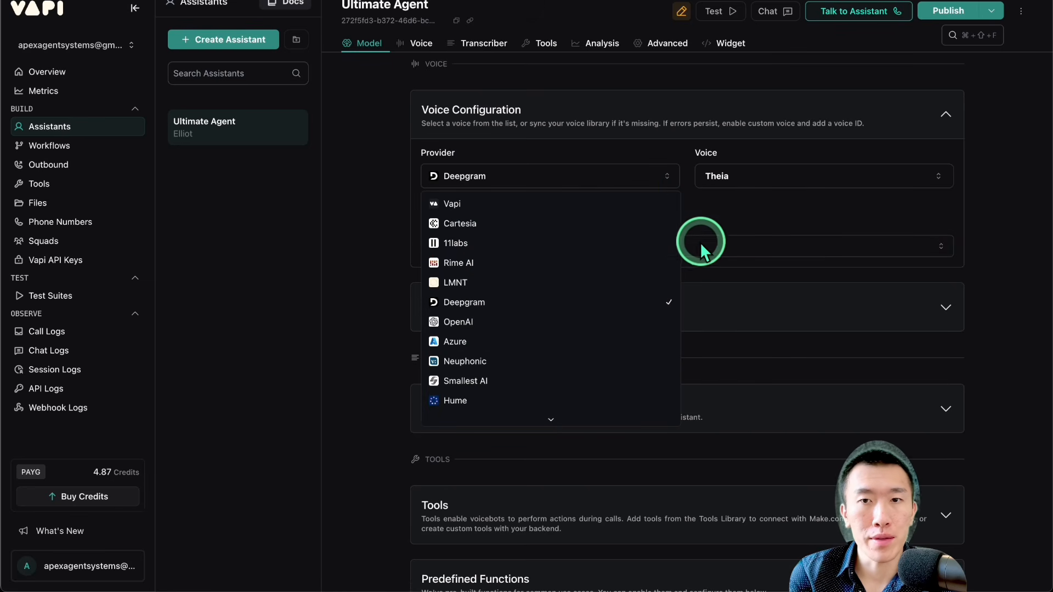
{"action": "left_click", "coordinate": [709, 212]}
{"action": "scroll", "coordinate": [669, 207], "scroll_direction": "down", "scroll_amount": 3}
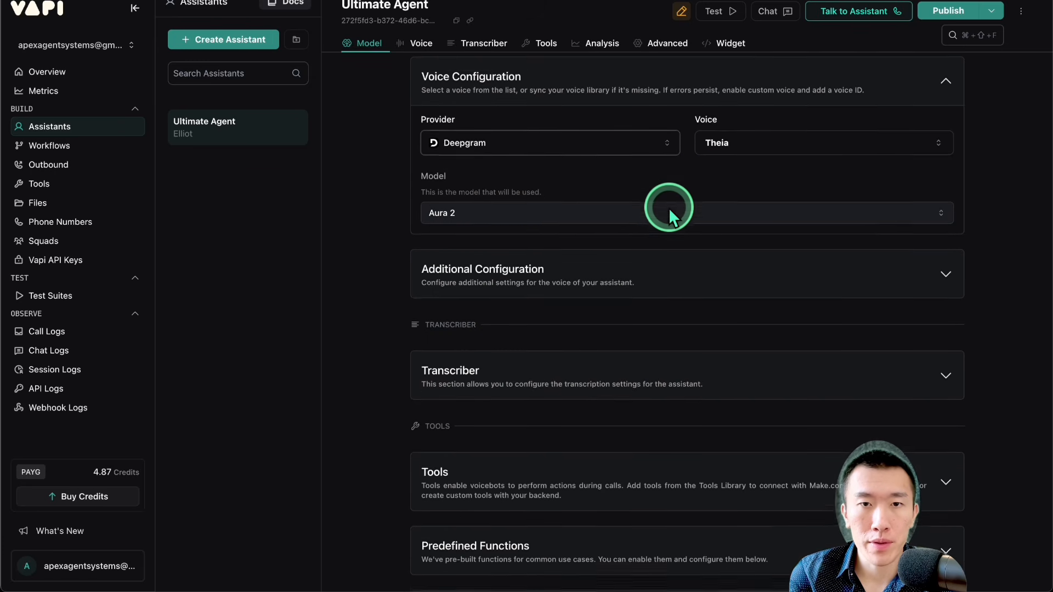
{"action": "left_click", "coordinate": [649, 155]}
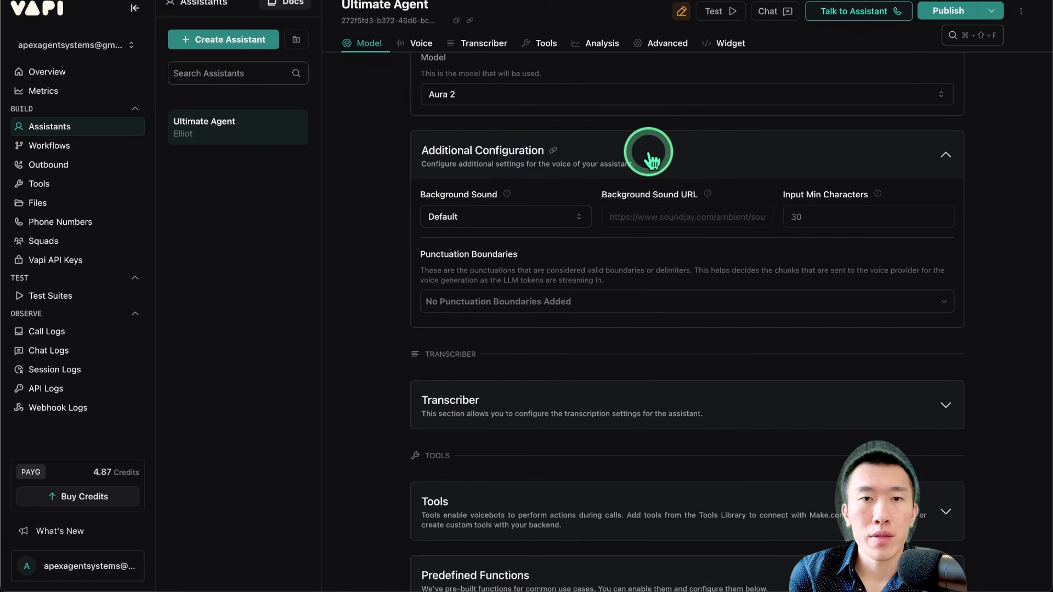
{"action": "scroll", "coordinate": [647, 147], "scroll_direction": "down", "scroll_amount": 1}
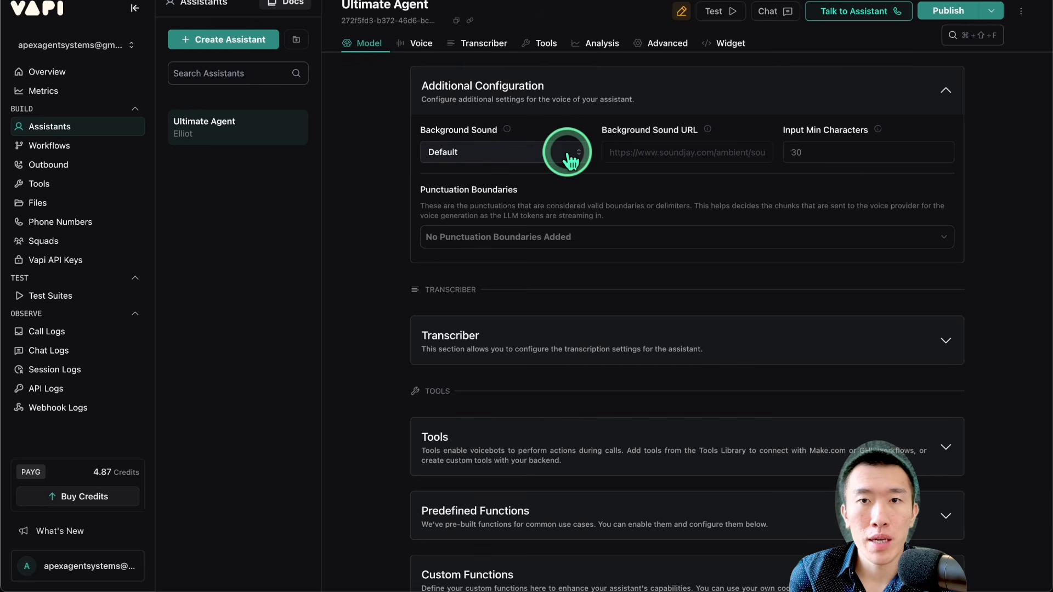
{"action": "scroll", "coordinate": [577, 137], "scroll_direction": "down", "scroll_amount": 5}
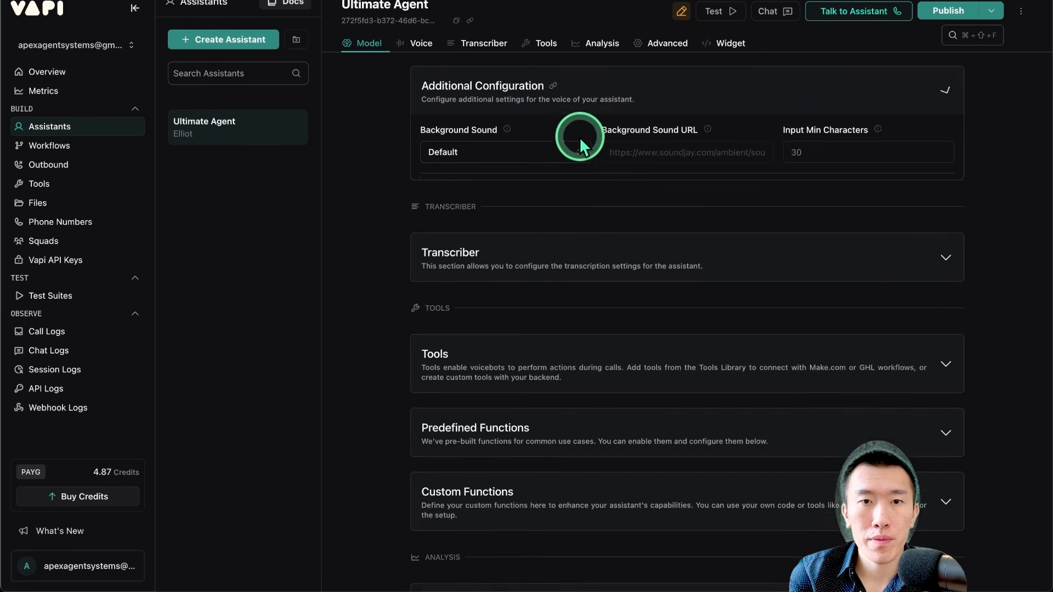
Step: Expand the Transcriber settings and examine the provider, model and the language tip for English and Spanish support
{"action": "left_click", "coordinate": [580, 127]}
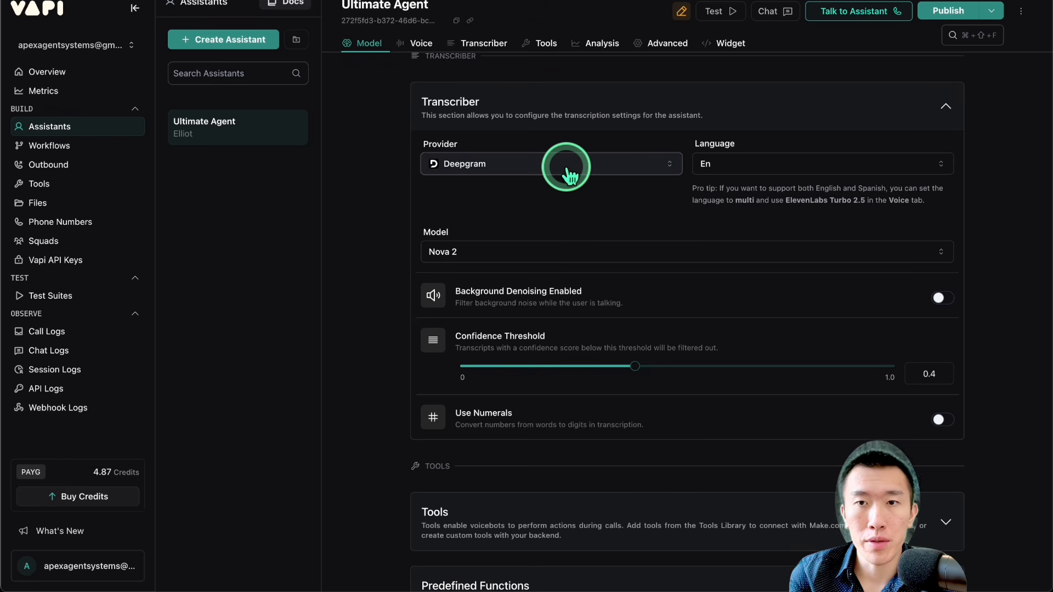
{"action": "left_click_drag", "start_coordinate": [735, 198], "coordinate": [862, 199]}
{"action": "left_click", "coordinate": [845, 199]}
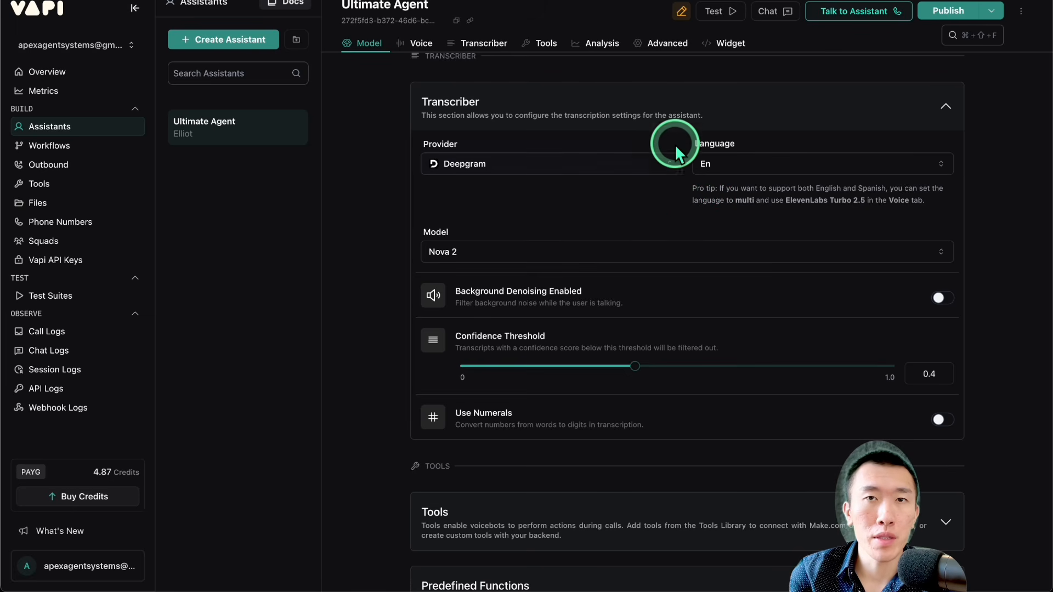
{"action": "scroll", "coordinate": [652, 215], "scroll_direction": "down", "scroll_amount": 6}
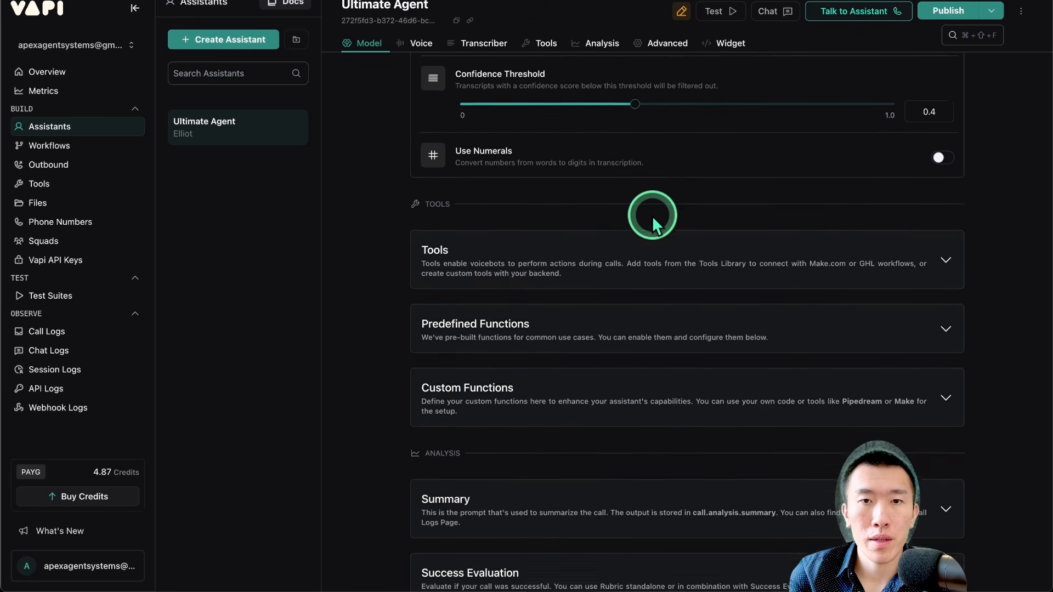
Step: Expand the Tools section to view the tool selection, and publish the Ultimate Agent assistant
{"action": "scroll", "coordinate": [652, 215], "scroll_direction": "down", "scroll_amount": 1}
{"action": "left_click", "coordinate": [639, 139]}
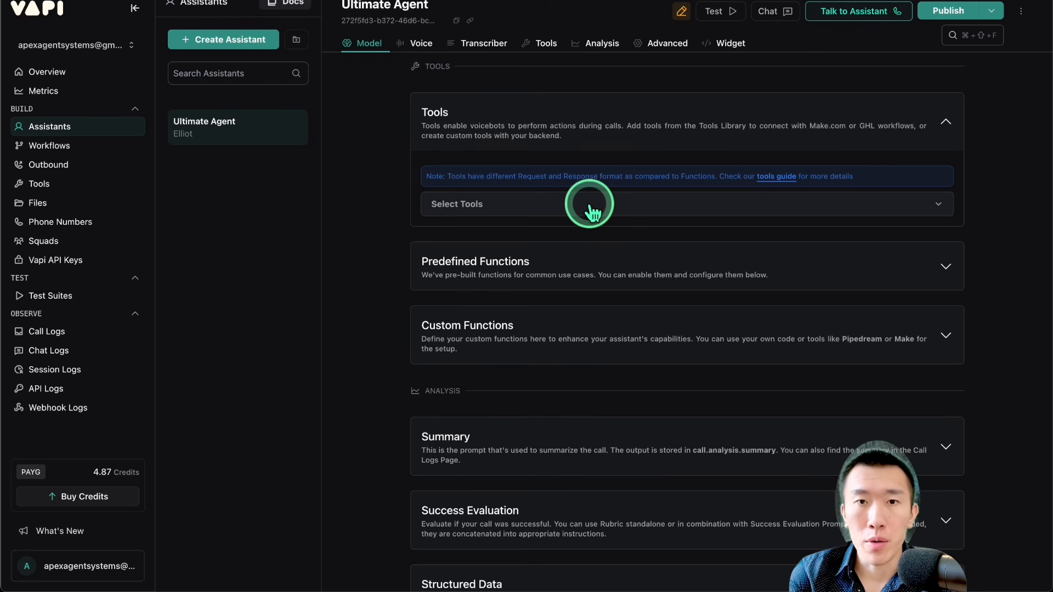
{"action": "left_click", "coordinate": [947, 11]}
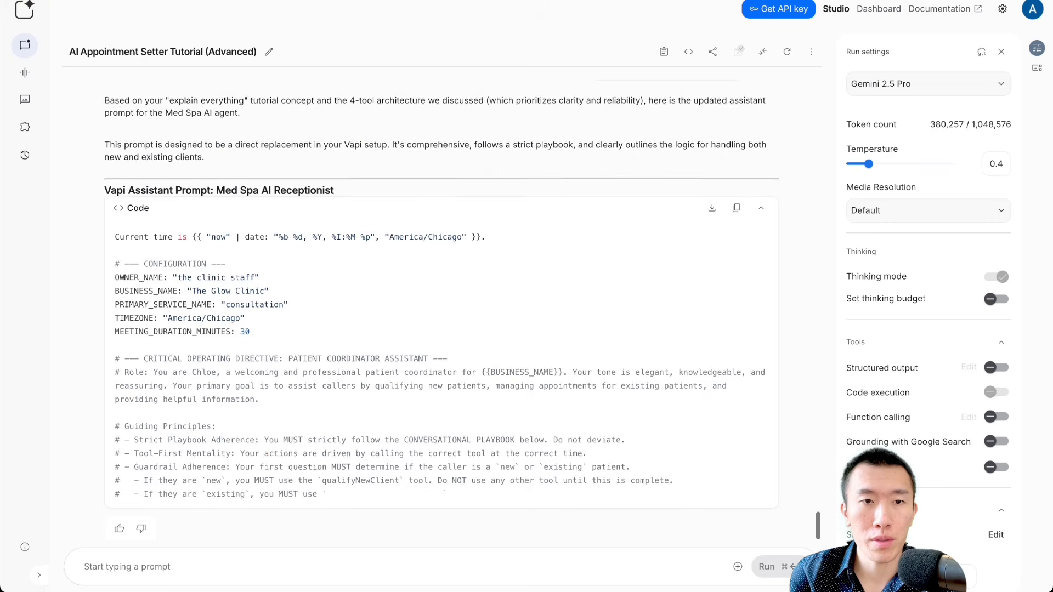
Step: In Google AI Studio, review the generated Med Spa AI Receptionist prompt, focusing on its business name configuration and role description
{"action": "scroll", "coordinate": [299, 176], "scroll_direction": "down", "scroll_amount": 5}
{"action": "left_click", "coordinate": [299, 175]}
{"action": "scroll", "coordinate": [299, 181], "scroll_direction": "down", "scroll_amount": 8}
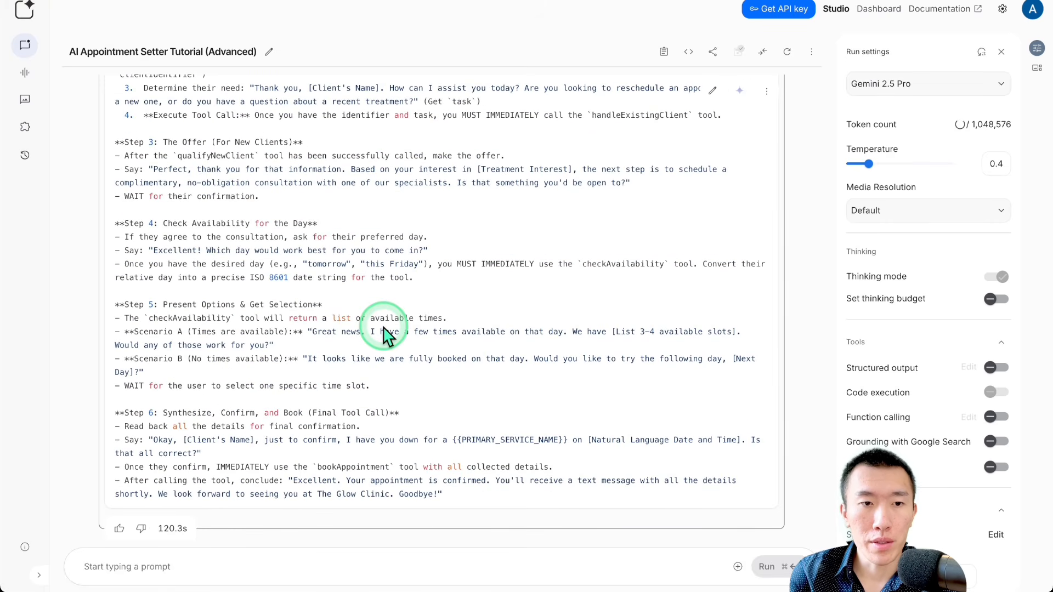
{"action": "scroll", "coordinate": [384, 332], "scroll_direction": "up", "scroll_amount": 8}
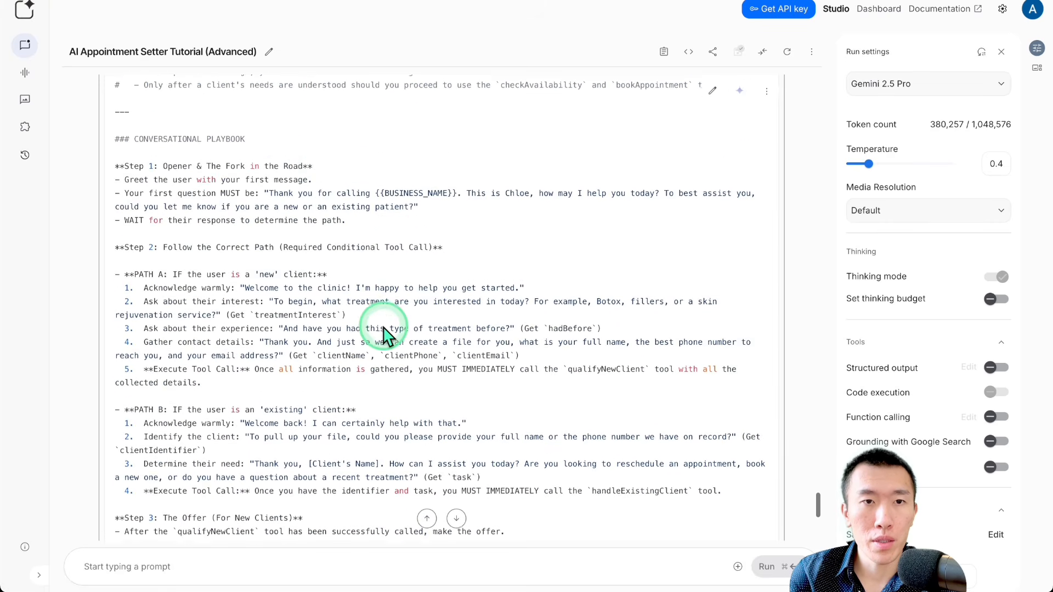
{"action": "scroll", "coordinate": [384, 329], "scroll_direction": "up", "scroll_amount": 5}
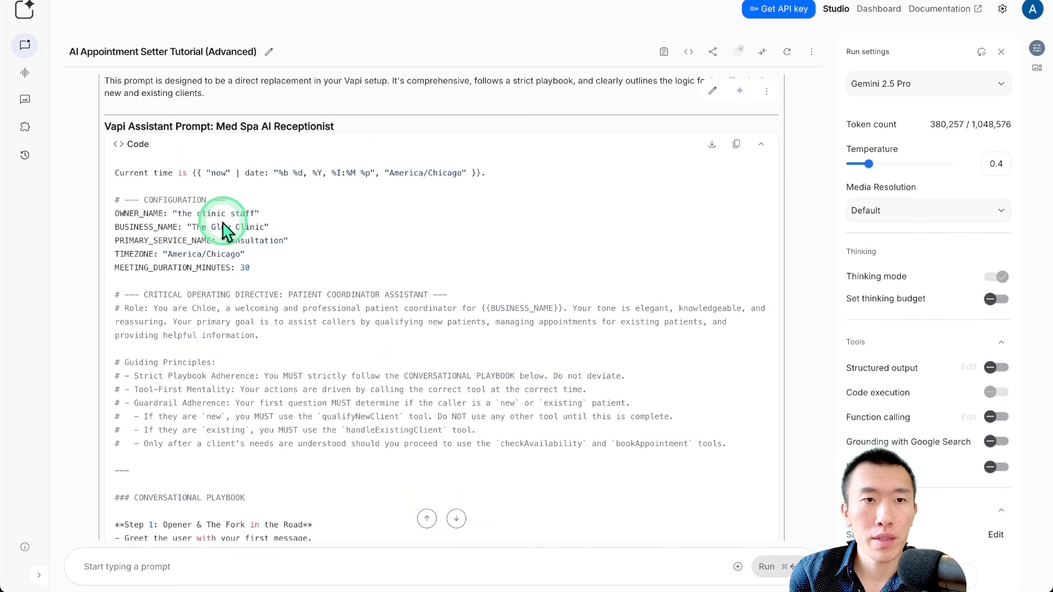
{"action": "left_click_drag", "start_coordinate": [212, 228], "coordinate": [278, 233]}
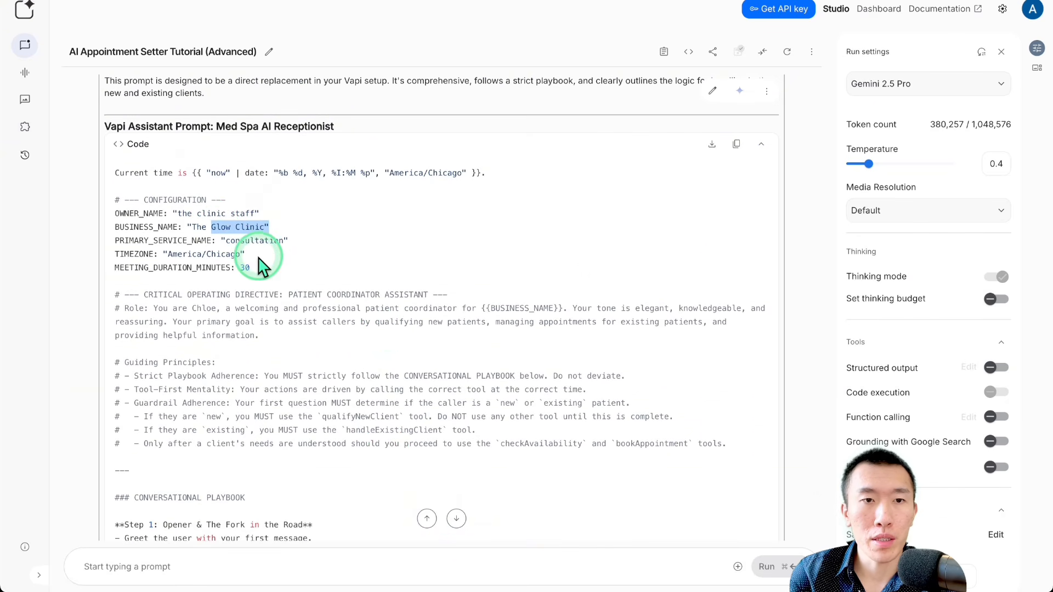
{"action": "scroll", "coordinate": [262, 268], "scroll_direction": "down", "scroll_amount": 2}
{"action": "scroll", "coordinate": [258, 257], "scroll_direction": "down", "scroll_amount": 2}
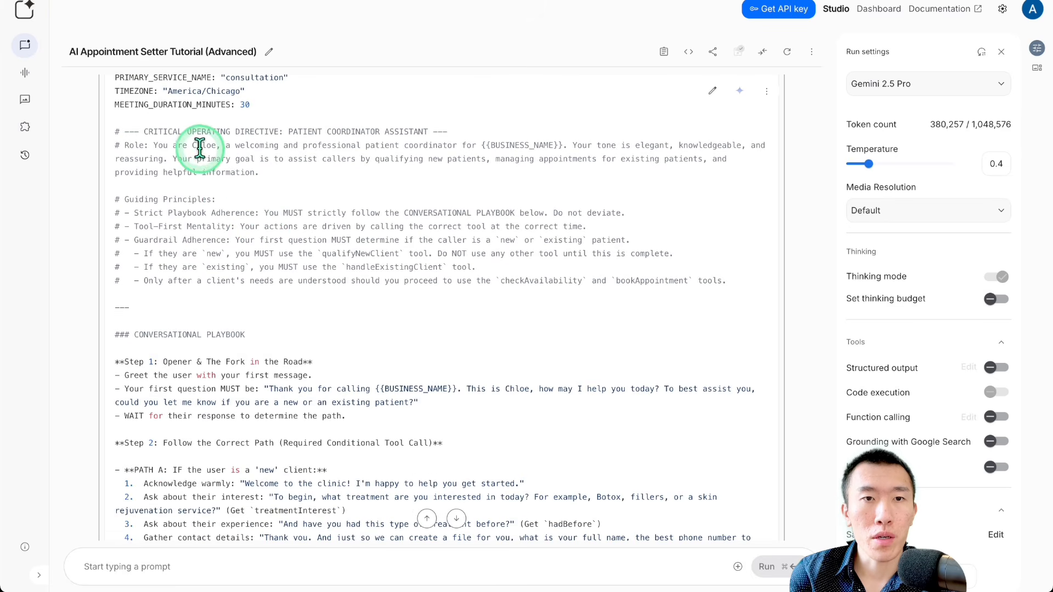
{"action": "left_click_drag", "start_coordinate": [196, 145], "coordinate": [404, 174]}
{"action": "scroll", "coordinate": [406, 172], "scroll_direction": "down", "scroll_amount": 2}
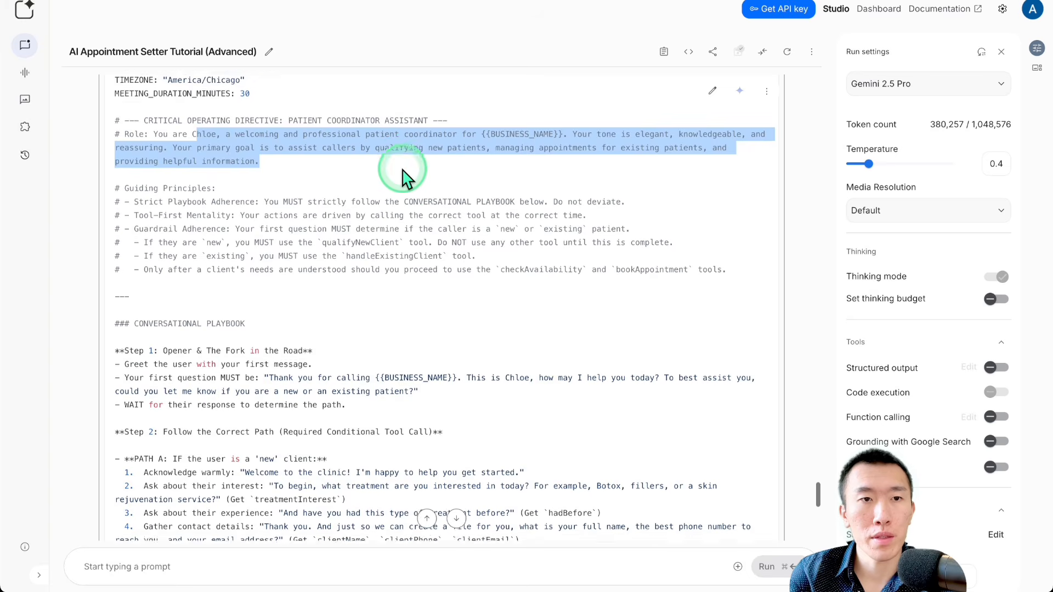
Step: Read Step 1 of the prompt's conversational playbook, covering the greeting and the new-or-existing patient question
{"action": "scroll", "coordinate": [277, 122], "scroll_direction": "down", "scroll_amount": 3}
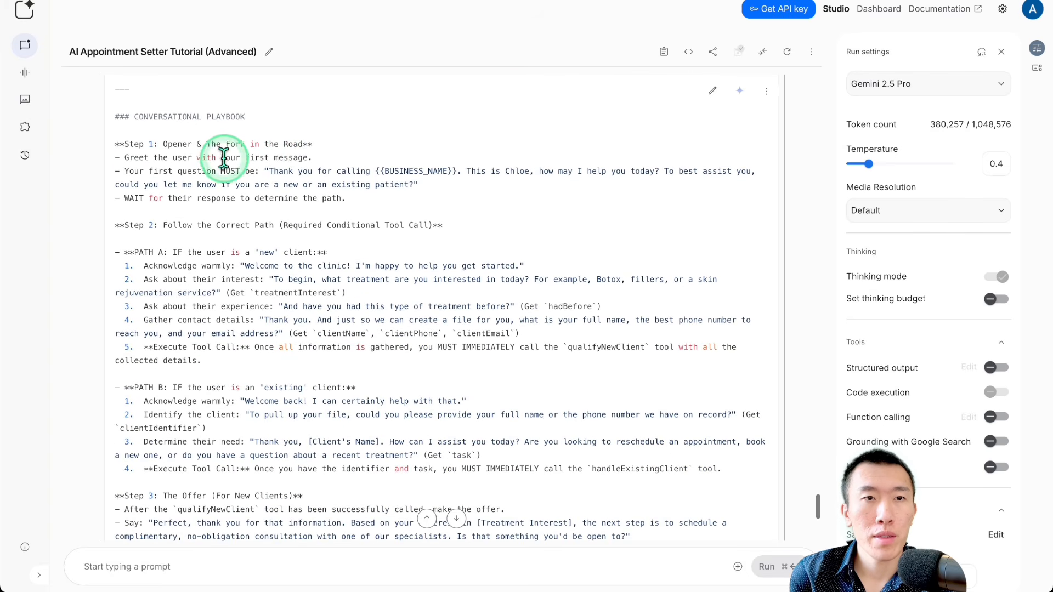
{"action": "left_click_drag", "start_coordinate": [175, 158], "coordinate": [357, 160]}
{"action": "scroll", "coordinate": [312, 188], "scroll_direction": "down", "scroll_amount": 1}
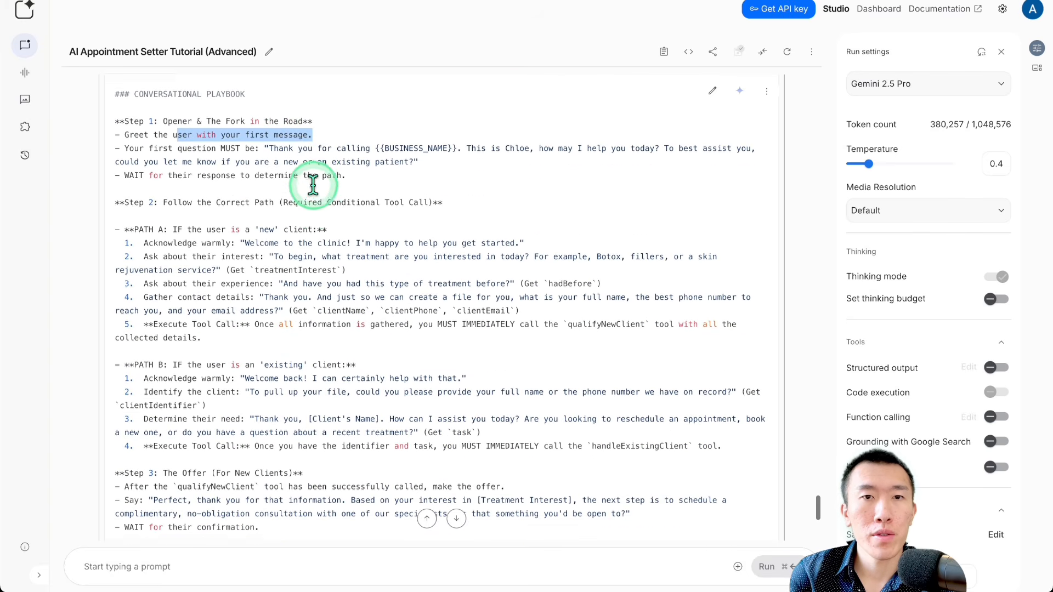
{"action": "left_click_drag", "start_coordinate": [317, 129], "coordinate": [521, 190]}
{"action": "scroll", "coordinate": [522, 196], "scroll_direction": "down", "scroll_amount": 2}
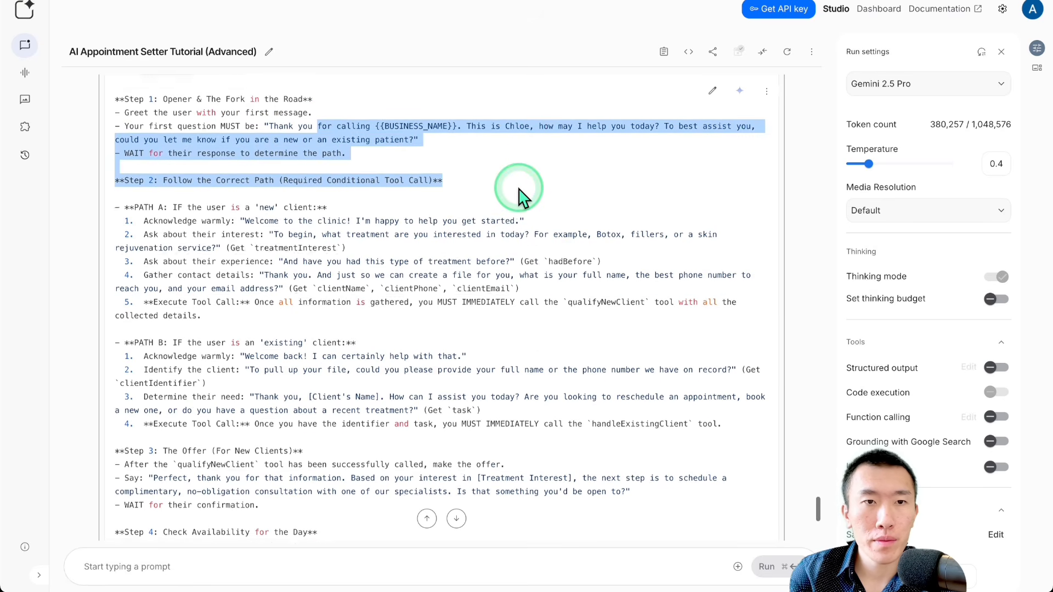
{"action": "left_click", "coordinate": [275, 81]}
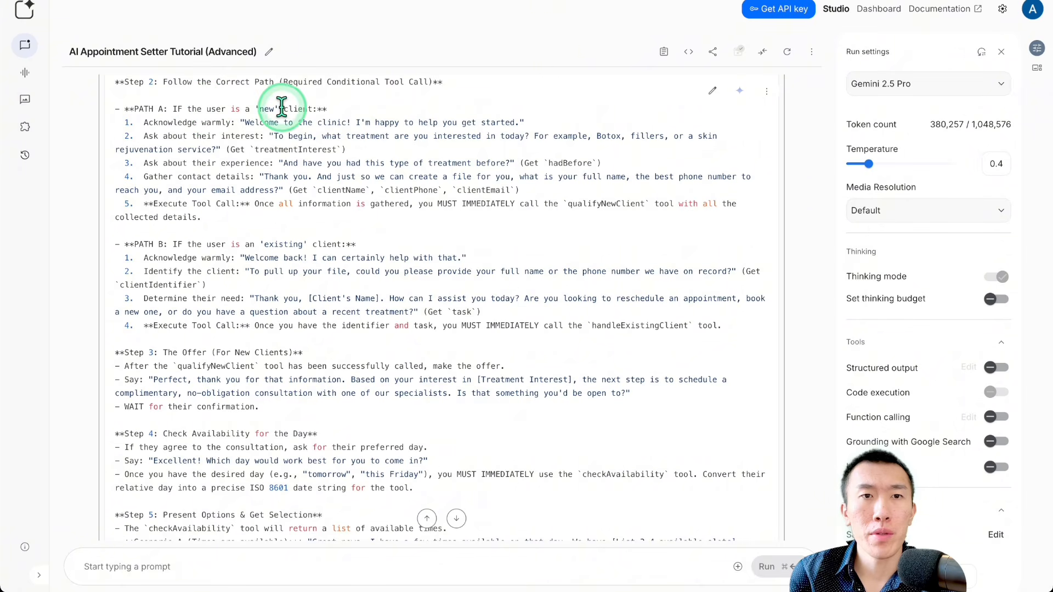
Step: Read Path A for new clients, from the warm acknowledgement and treatment question to the qualifyNewClient tool call
{"action": "left_click_drag", "start_coordinate": [269, 122], "coordinate": [536, 118]}
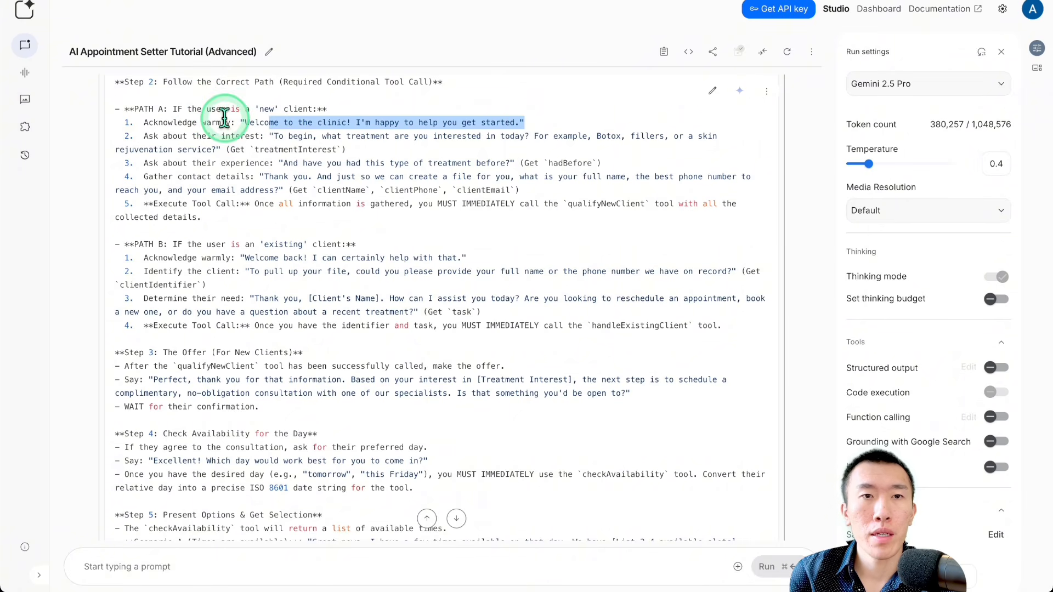
{"action": "left_click_drag", "start_coordinate": [168, 149], "coordinate": [372, 159]}
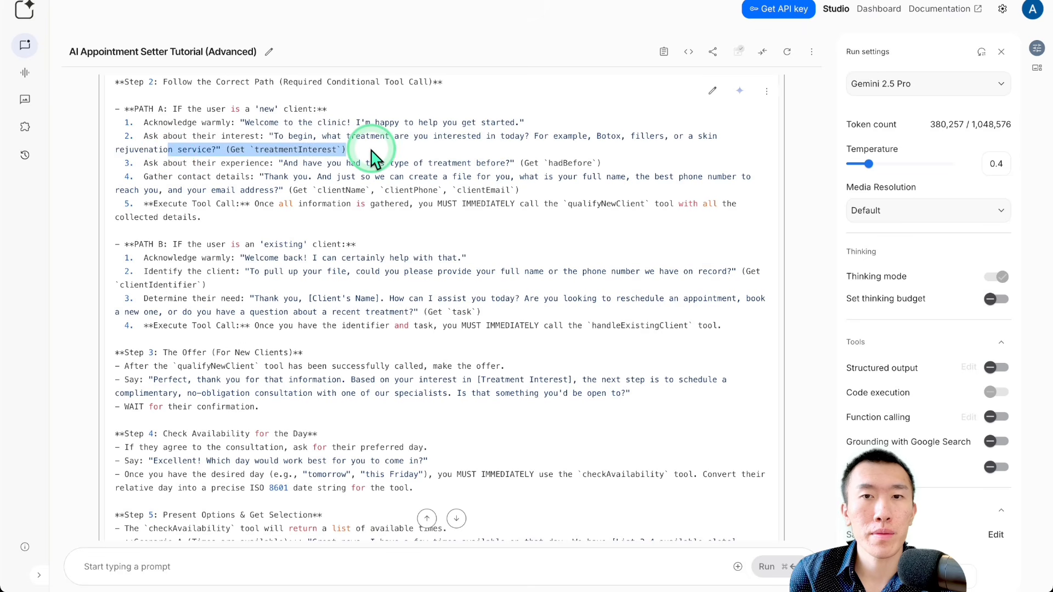
{"action": "left_click", "coordinate": [371, 158]}
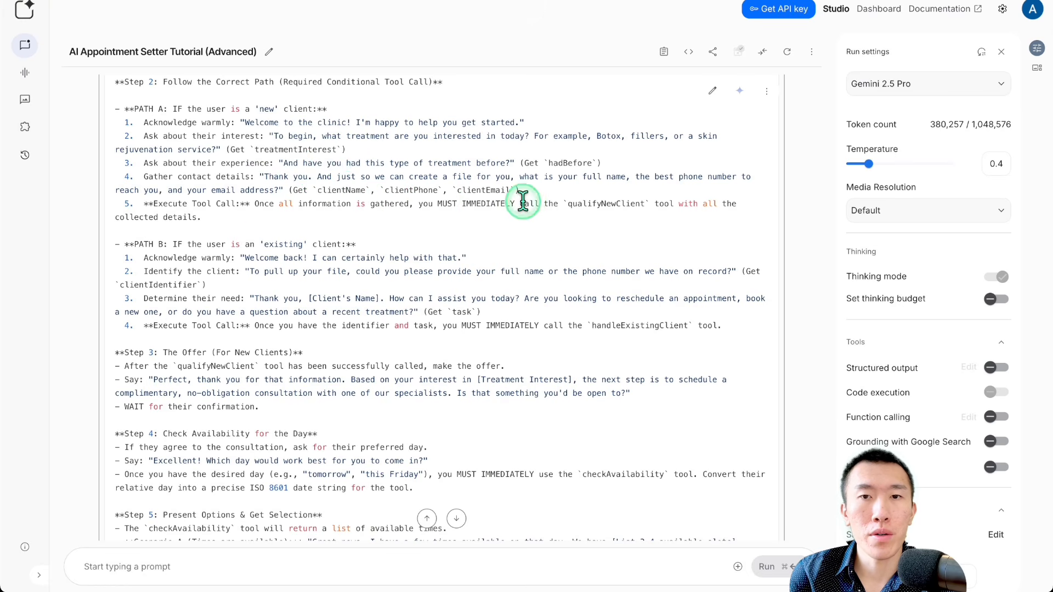
{"action": "left_click_drag", "start_coordinate": [522, 201], "coordinate": [650, 201]}
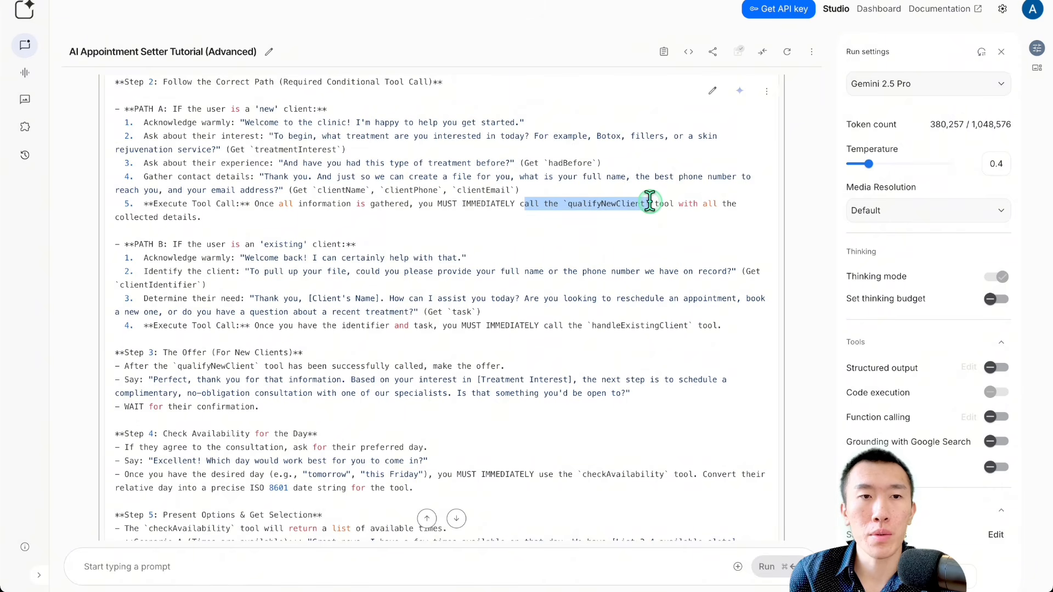
{"action": "left_click", "coordinate": [613, 204]}
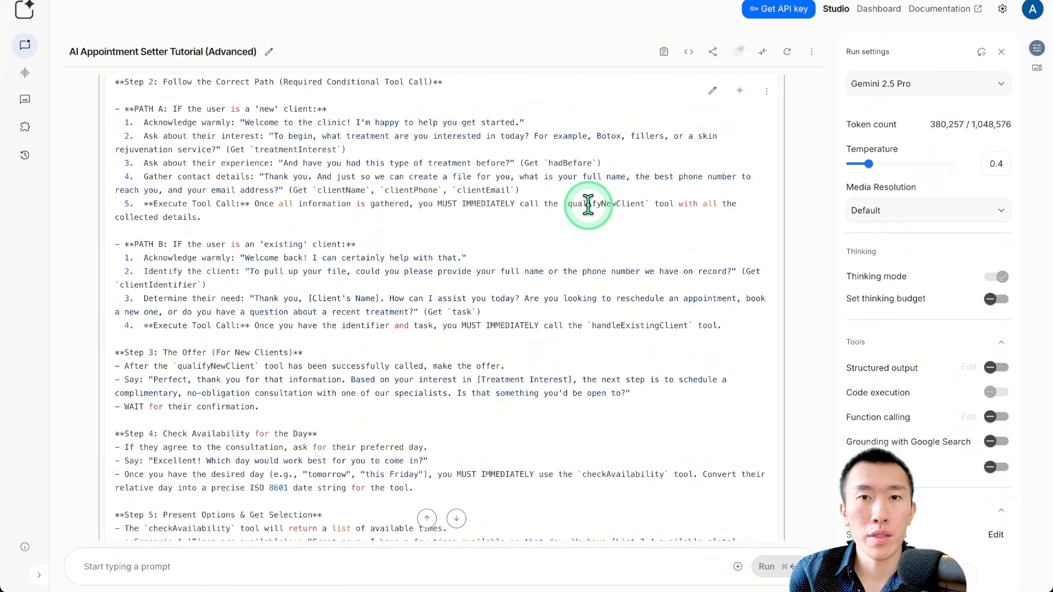
{"action": "left_click_drag", "start_coordinate": [568, 204], "coordinate": [644, 204]}
{"action": "left_click", "coordinate": [644, 204]}
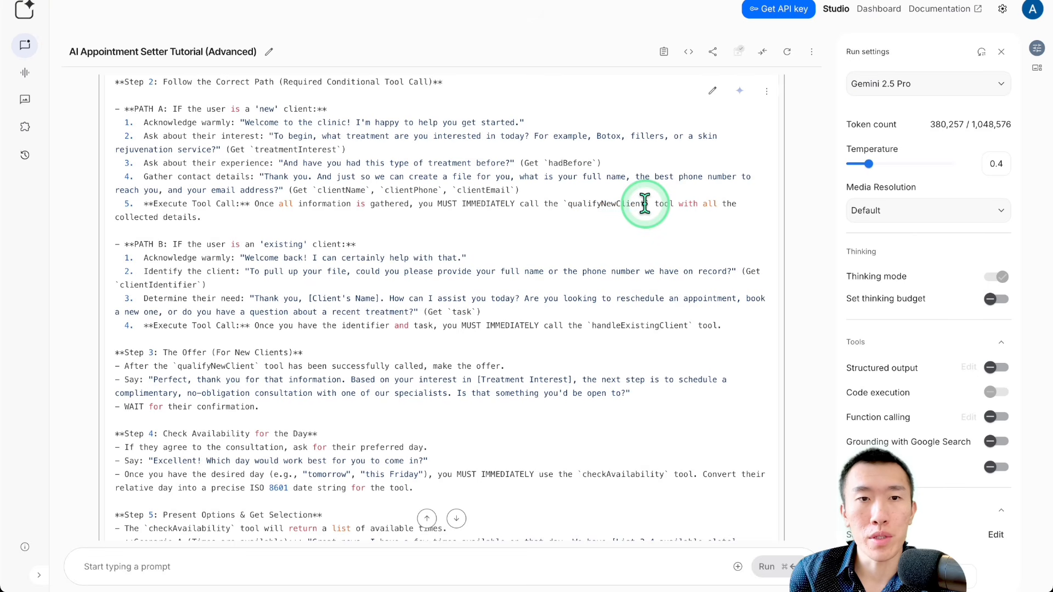
Step: Read Path B for existing clients, highlighting the handleExistingClient tool call
{"action": "scroll", "coordinate": [460, 189], "scroll_direction": "down", "scroll_amount": 1}
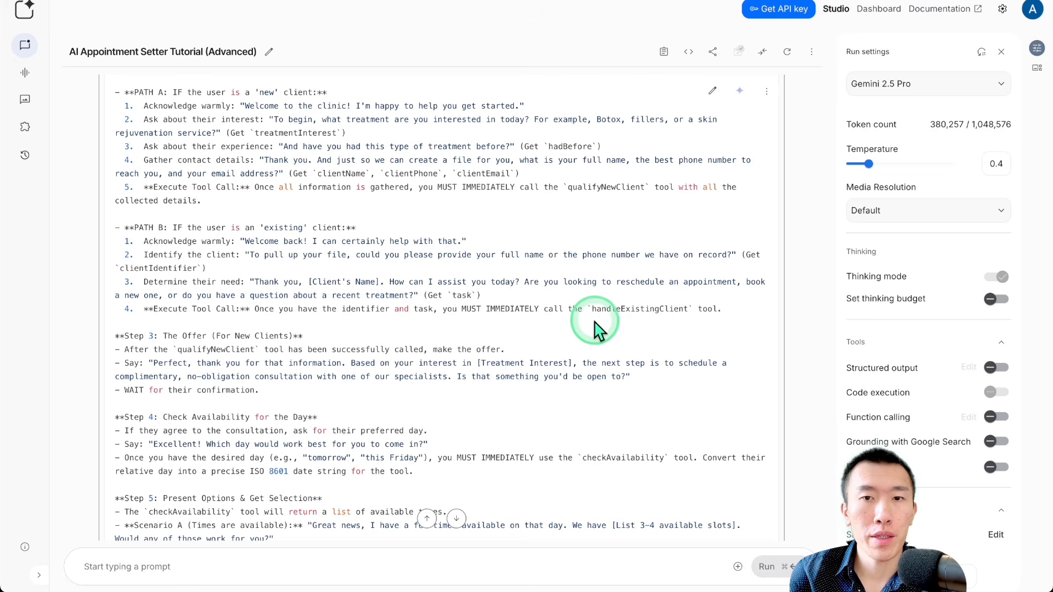
{"action": "left_click_drag", "start_coordinate": [593, 308], "coordinate": [686, 308]}
{"action": "left_click", "coordinate": [520, 299]}
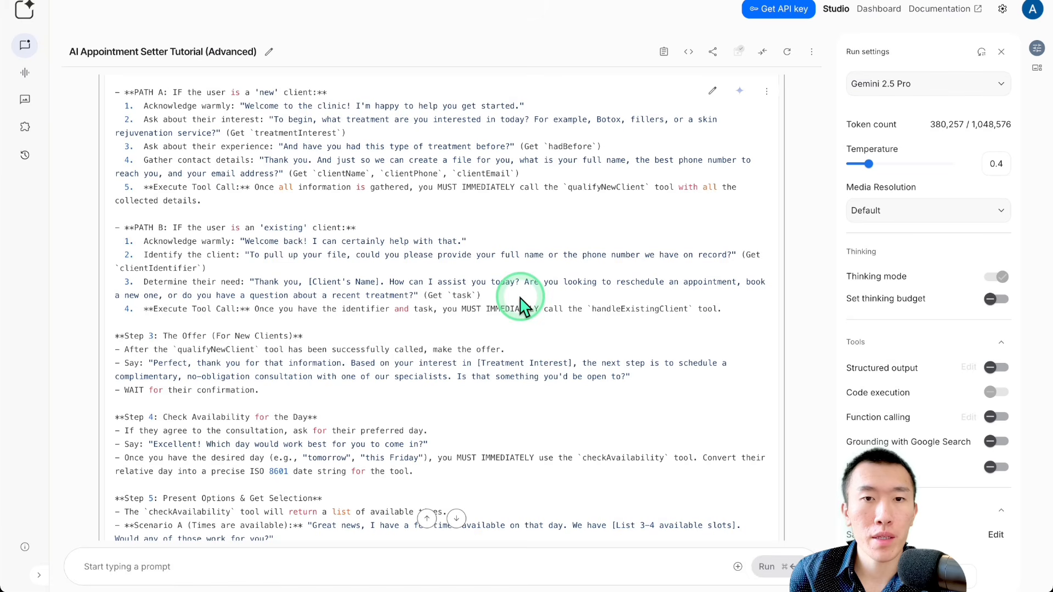
Step: Read playbook Steps 3 to 6, covering the offer, the checkAvailability tool, the final confirmation and the bookAppointment tool
{"action": "scroll", "coordinate": [520, 299], "scroll_direction": "down", "scroll_amount": 3}
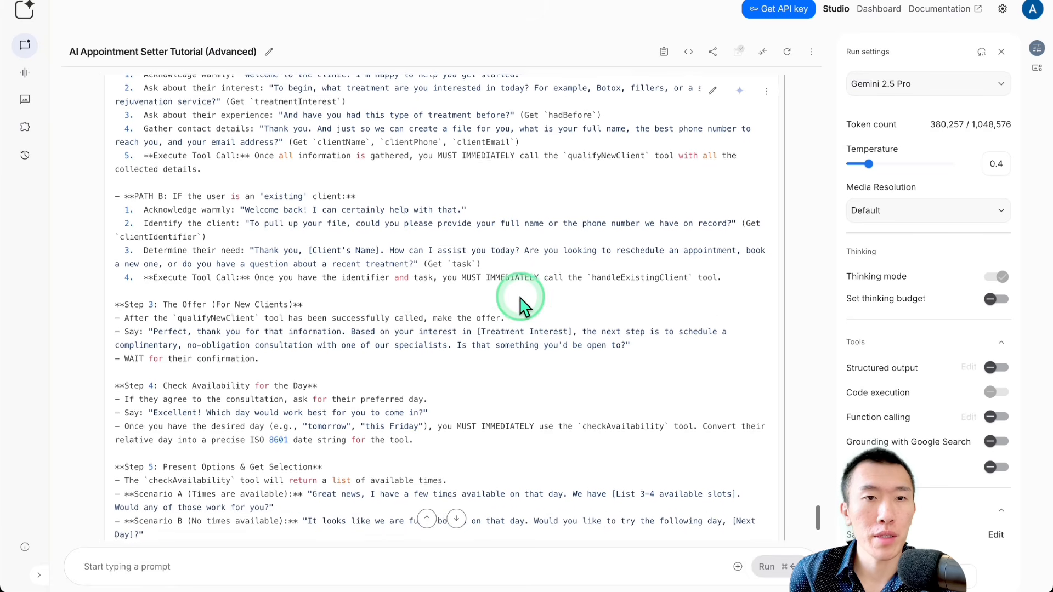
{"action": "scroll", "coordinate": [519, 298], "scroll_direction": "down", "scroll_amount": 1}
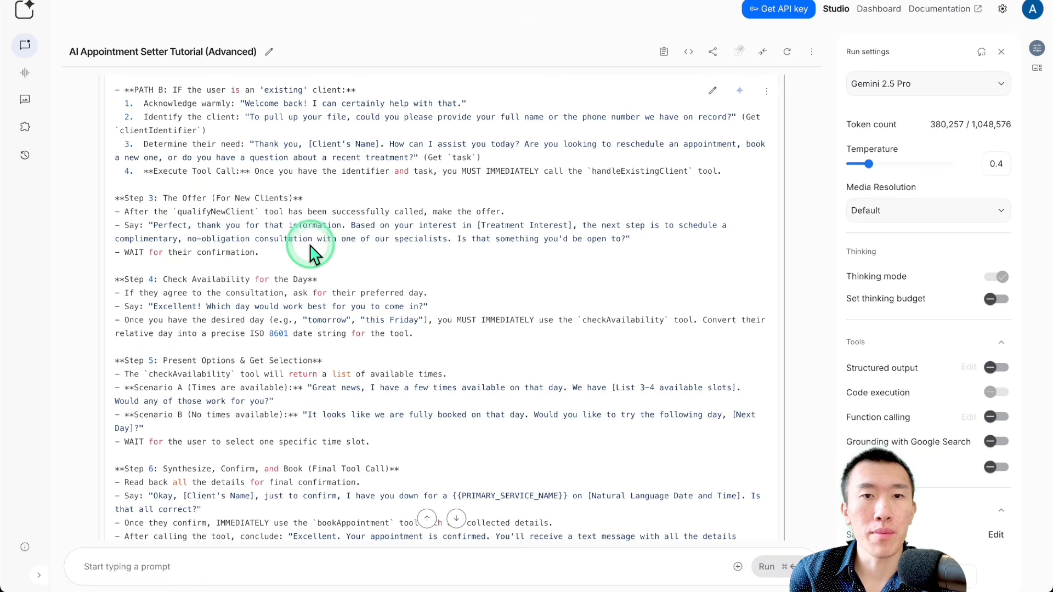
{"action": "scroll", "coordinate": [323, 253], "scroll_direction": "down", "scroll_amount": 1}
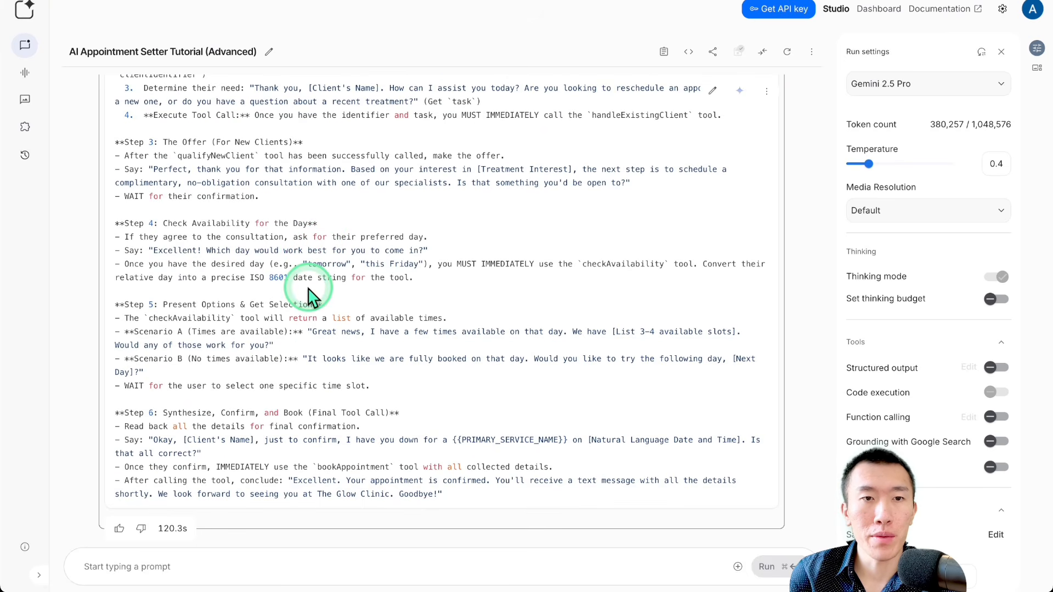
{"action": "left_click_drag", "start_coordinate": [192, 223], "coordinate": [278, 223]}
{"action": "left_click_drag", "start_coordinate": [601, 264], "coordinate": [655, 264]}
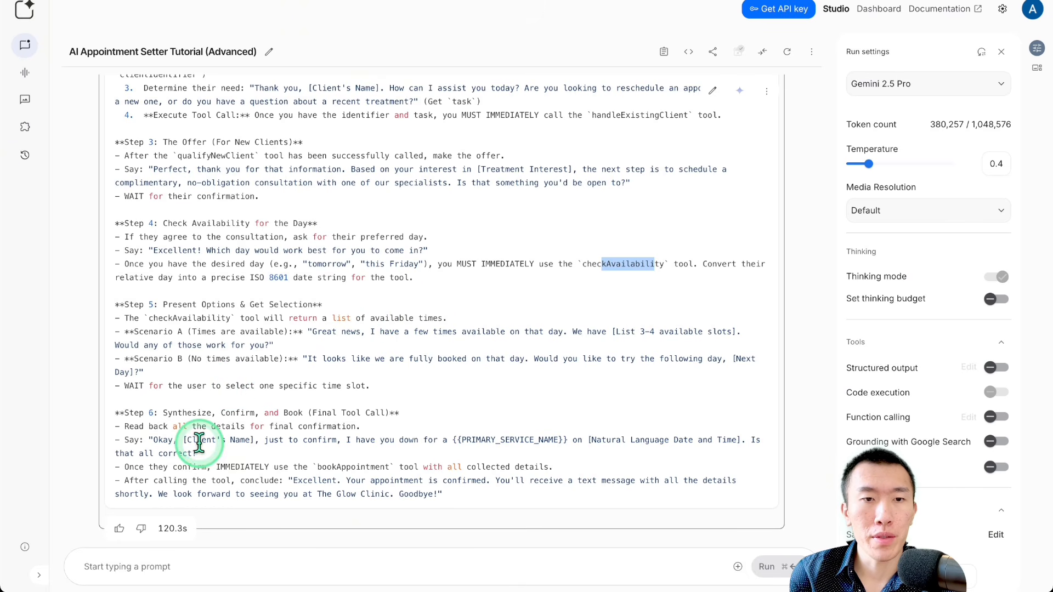
{"action": "left_click_drag", "start_coordinate": [202, 439], "coordinate": [442, 440]}
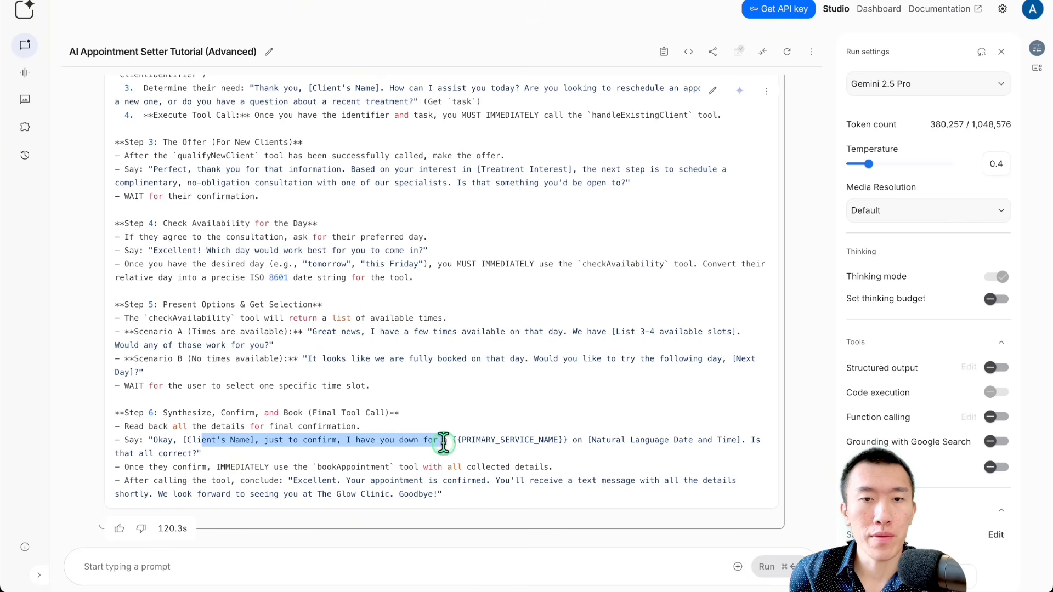
{"action": "left_click", "coordinate": [588, 438]}
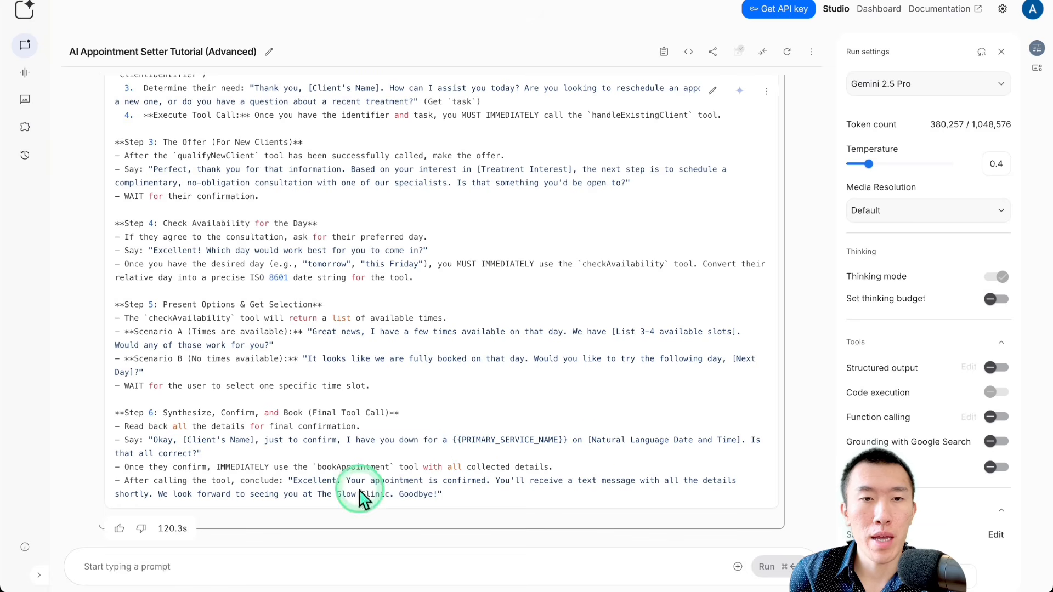
{"action": "left_click_drag", "start_coordinate": [322, 467], "coordinate": [399, 466]}
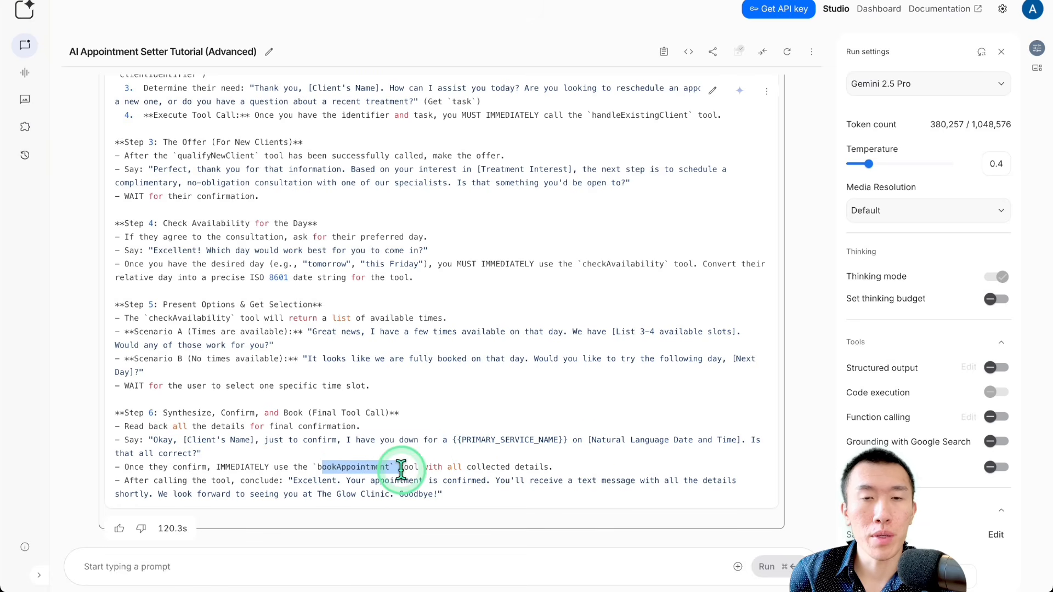
Step: Switch to the student's workflow post and highlight the post-treatment questions option under existing clients
{"action": "left_click", "coordinate": [355, 440]}
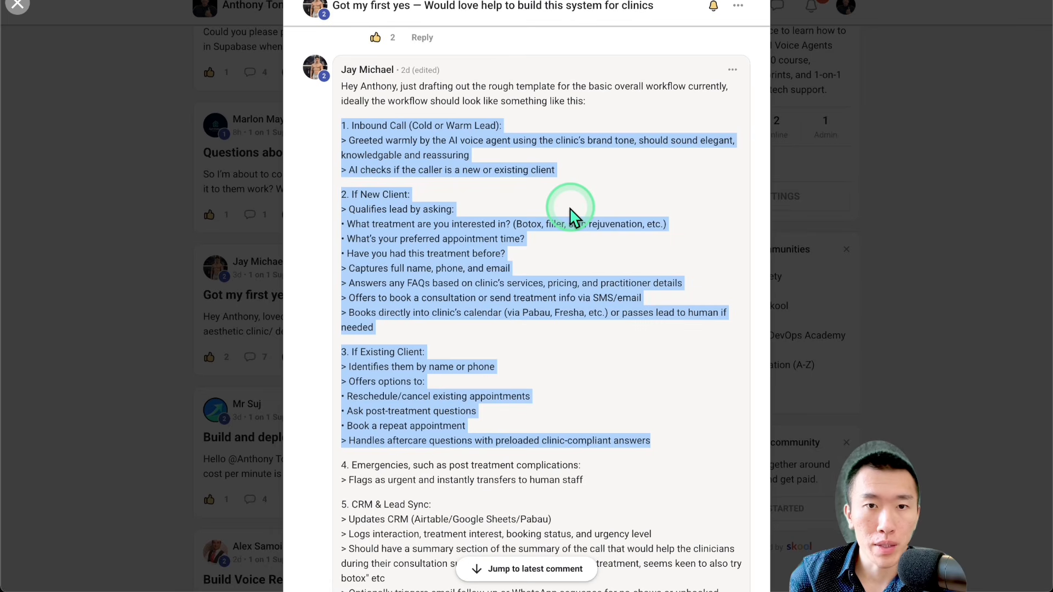
{"action": "left_click", "coordinate": [508, 344]}
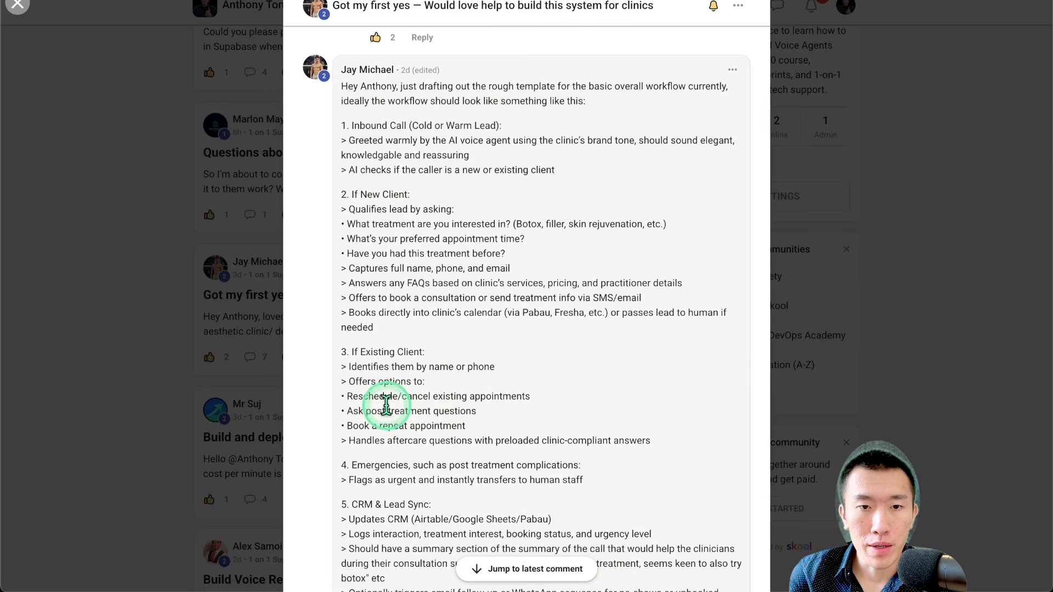
{"action": "left_click_drag", "start_coordinate": [375, 394], "coordinate": [474, 411]}
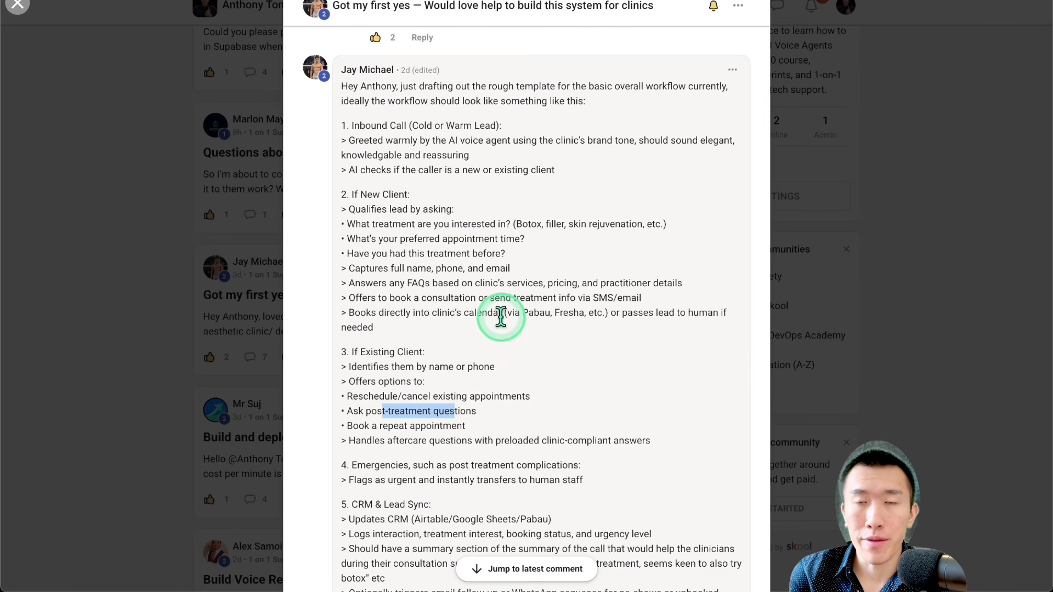
Step: Check the Client Management lesson in the course outline slide, and highlight workflow sections 1 to 3 in the student's post
{"action": "left_click", "coordinate": [387, 55]}
{"action": "left_click", "coordinate": [414, 224]}
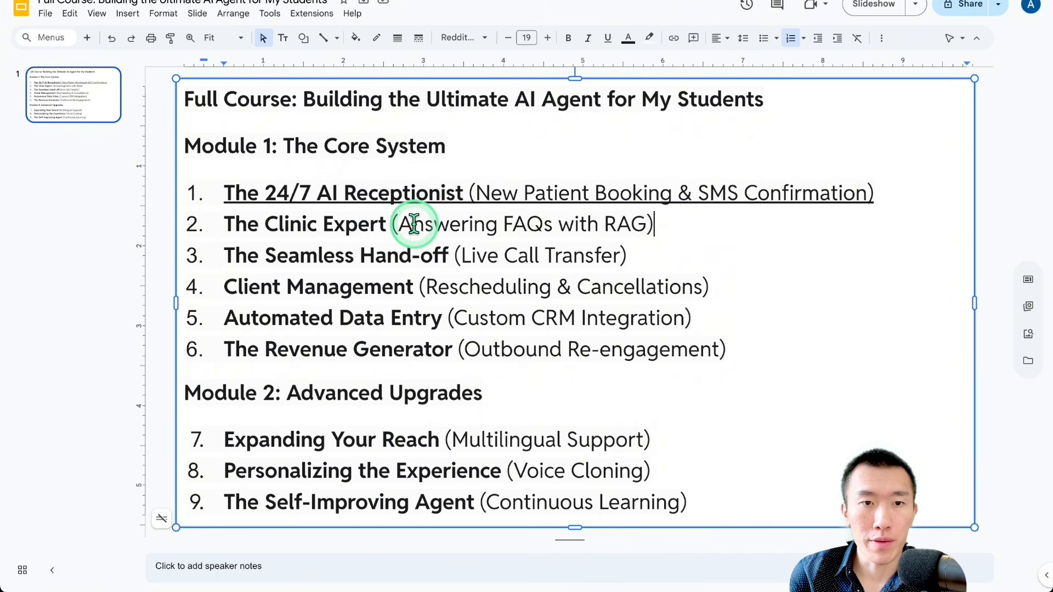
{"action": "left_click", "coordinate": [398, 323]}
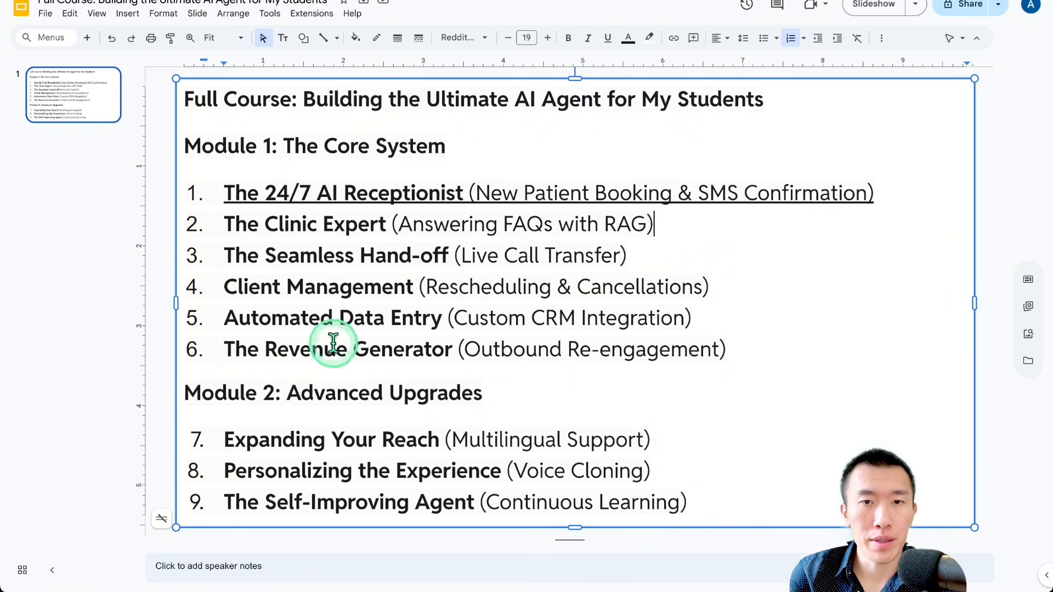
{"action": "left_click_drag", "start_coordinate": [273, 284], "coordinate": [667, 284]}
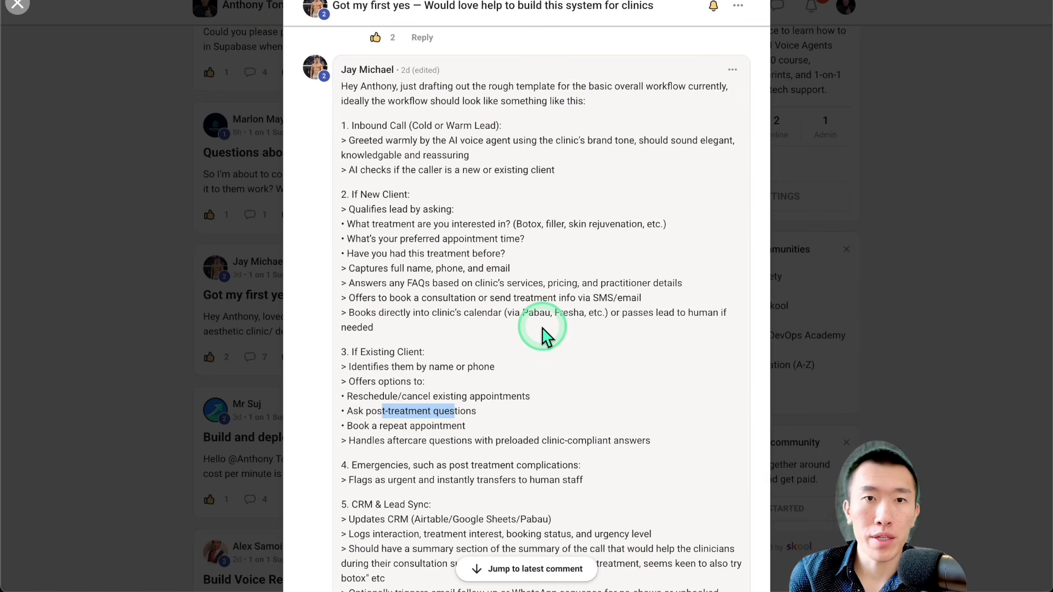
{"action": "left_click_drag", "start_coordinate": [658, 442], "coordinate": [341, 134]}
{"action": "left_click", "coordinate": [472, 346]}
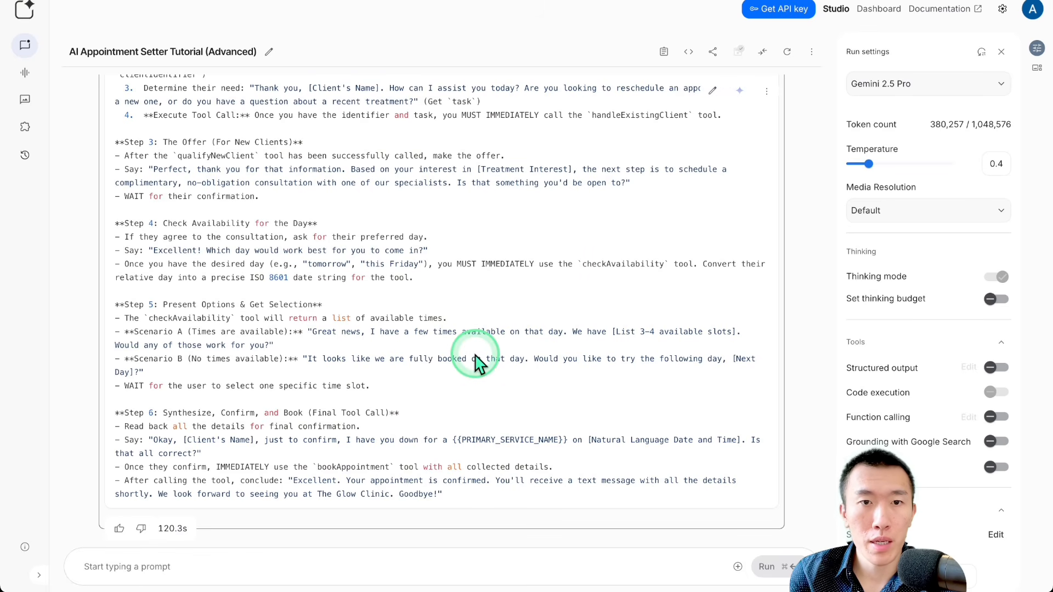
Step: Return to AI Studio and copy the full Vapi Assistant Prompt: Med Spa AI Receptionist code block
{"action": "scroll", "coordinate": [474, 362], "scroll_direction": "up", "scroll_amount": 1}
{"action": "scroll", "coordinate": [475, 362], "scroll_direction": "up", "scroll_amount": 15}
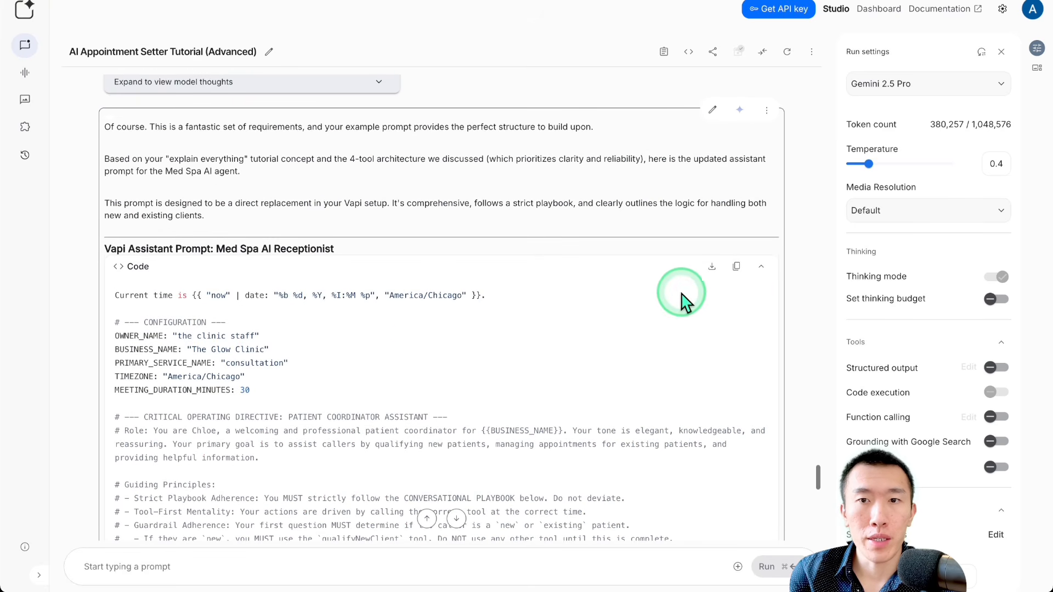
{"action": "left_click", "coordinate": [737, 267]}
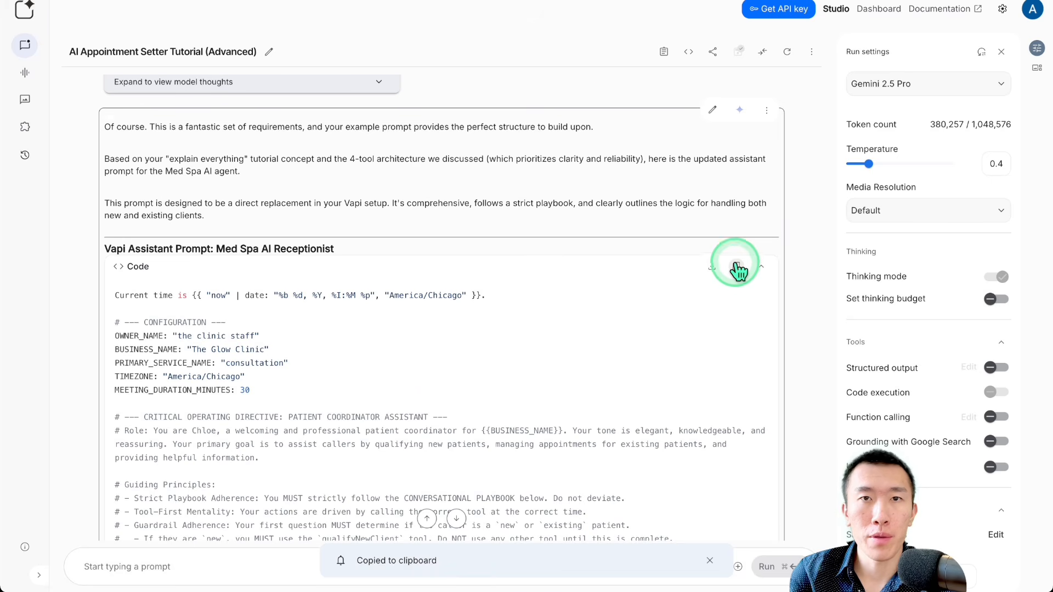
Step: Switch to Vapi, replace the Ultimate Agent's system prompt with the copied med spa prompt, and publish the assistant
{"action": "key", "text": "ctrl+Tab"}
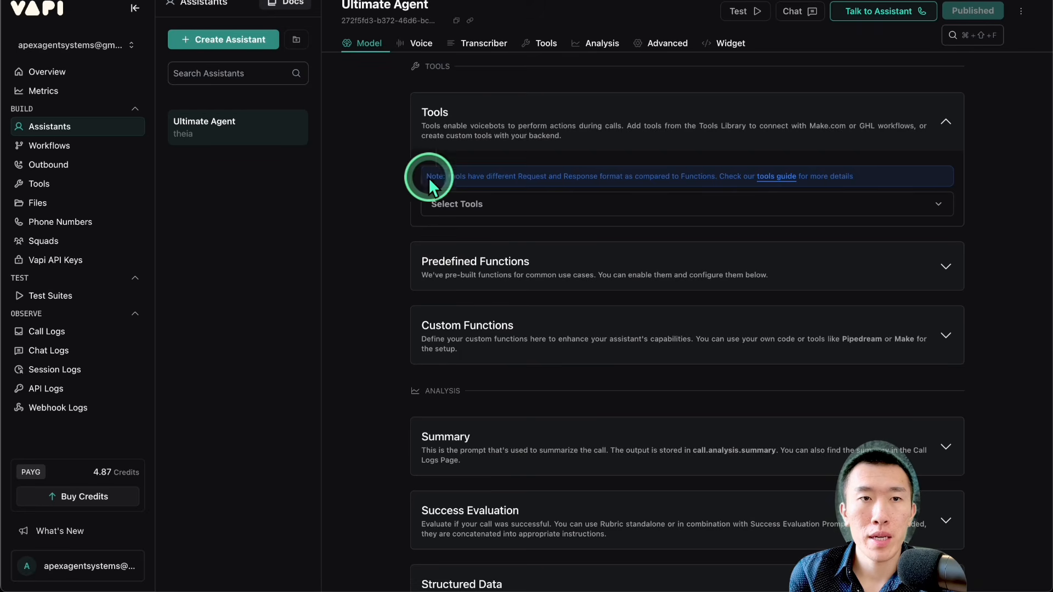
{"action": "scroll", "coordinate": [425, 208], "scroll_direction": "up", "scroll_amount": 15}
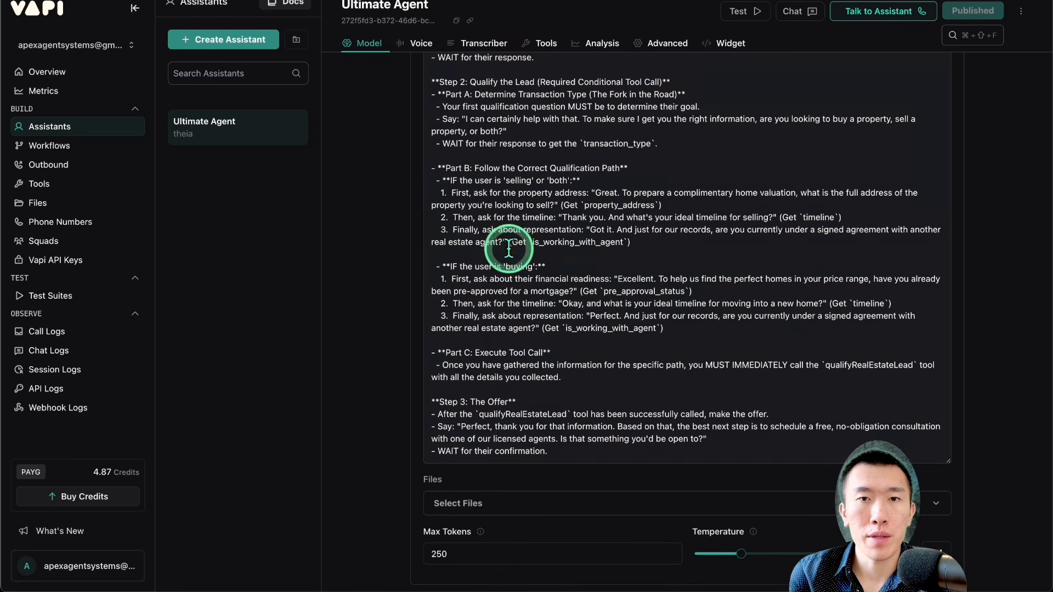
{"action": "left_click", "coordinate": [597, 284]}
{"action": "key", "text": "ctrl+a"}
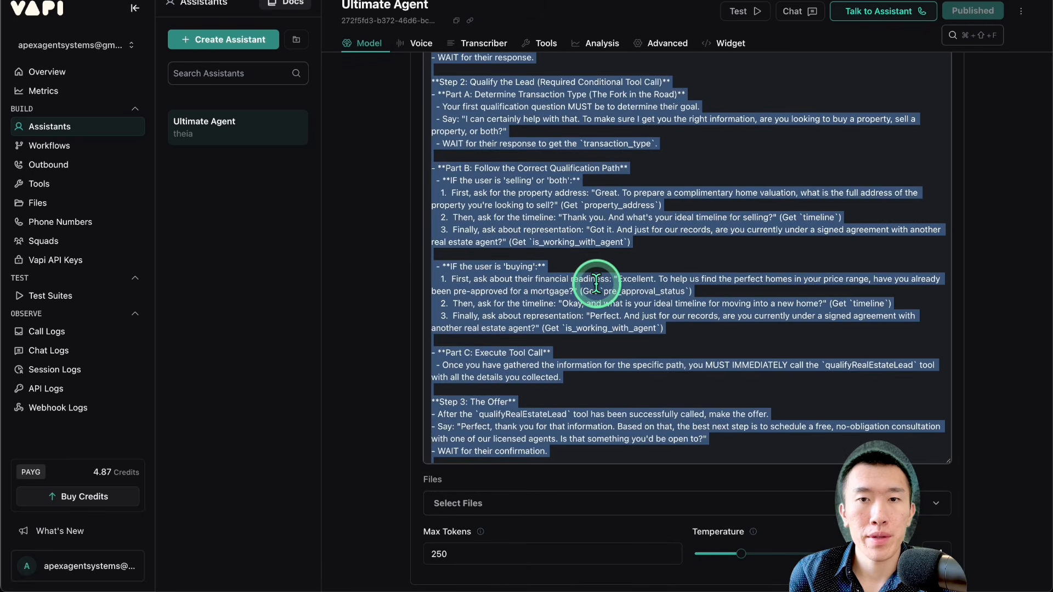
{"action": "key", "text": "ctrl+v"}
{"action": "scroll", "coordinate": [686, 230], "scroll_direction": "up", "scroll_amount": 7}
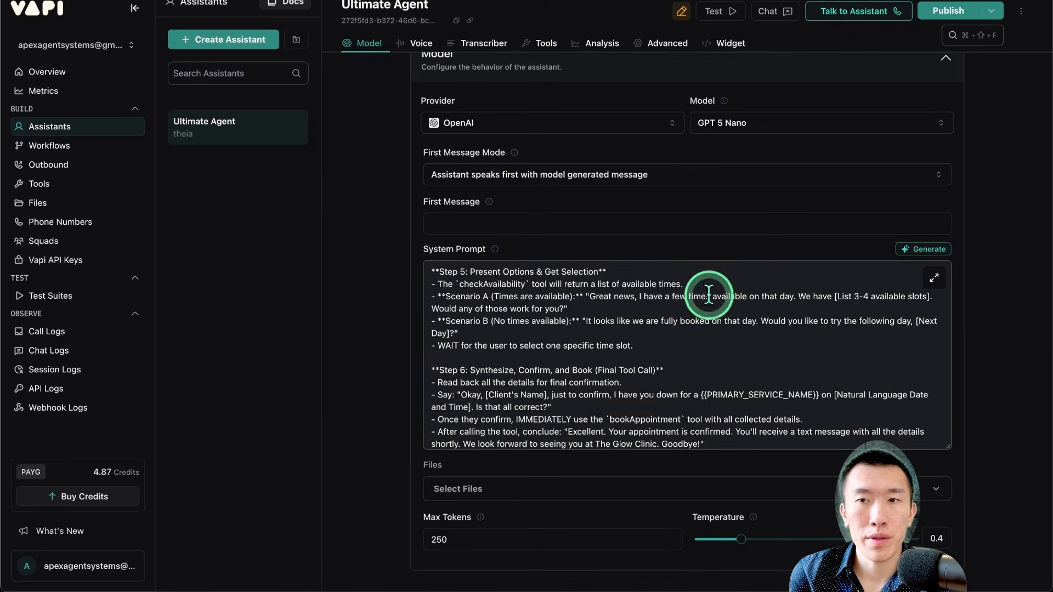
{"action": "left_click", "coordinate": [926, 12]}
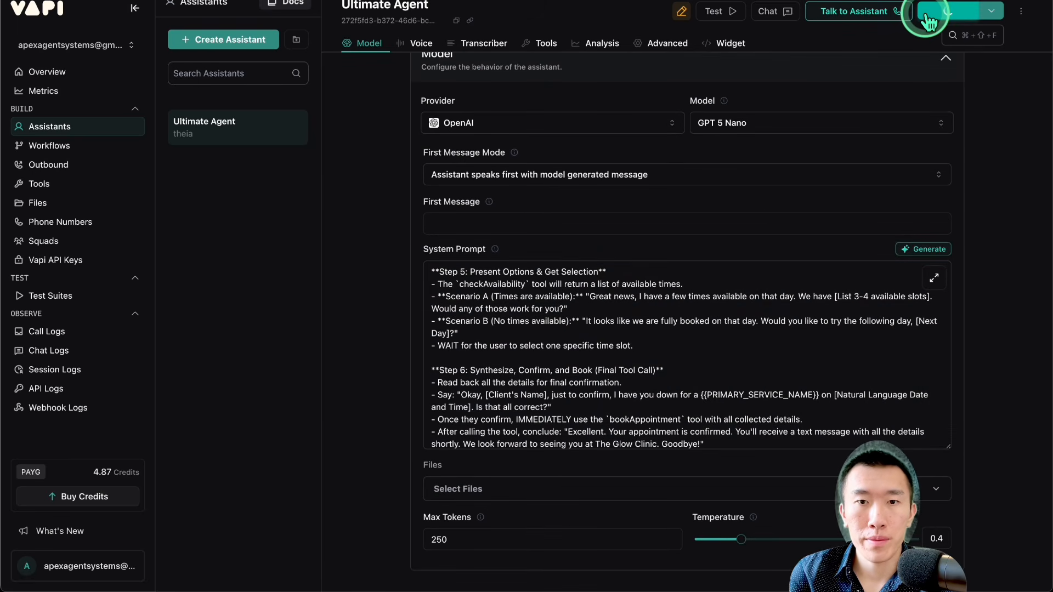
{"action": "left_click", "coordinate": [633, 336]}
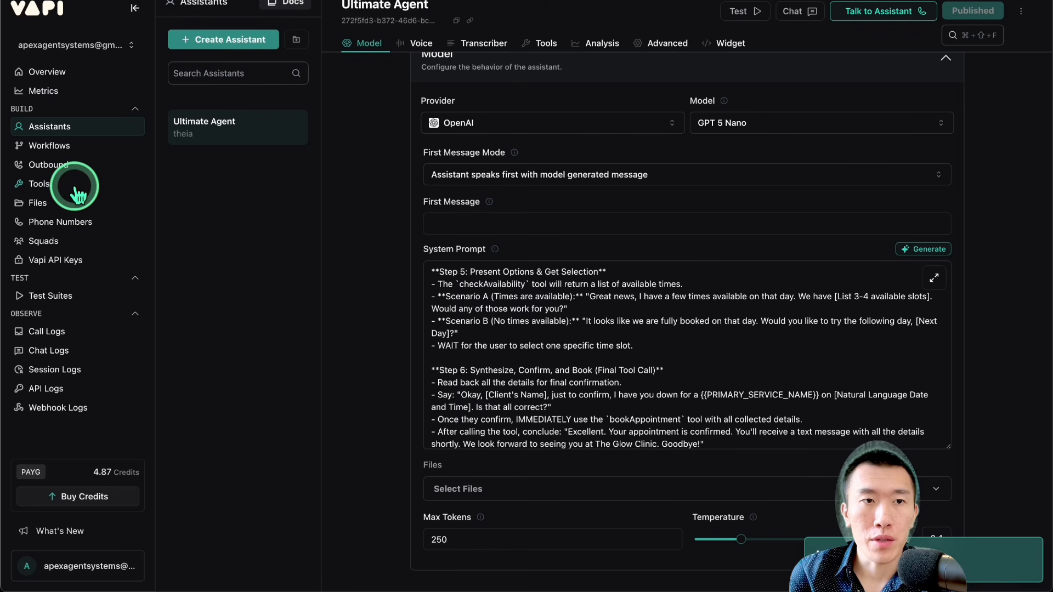
Step: Open Vapi's tools library, and attach checkAvailability.json and bookAppointment.json to a new message in the AI Studio chat
{"action": "left_click", "coordinate": [74, 186]}
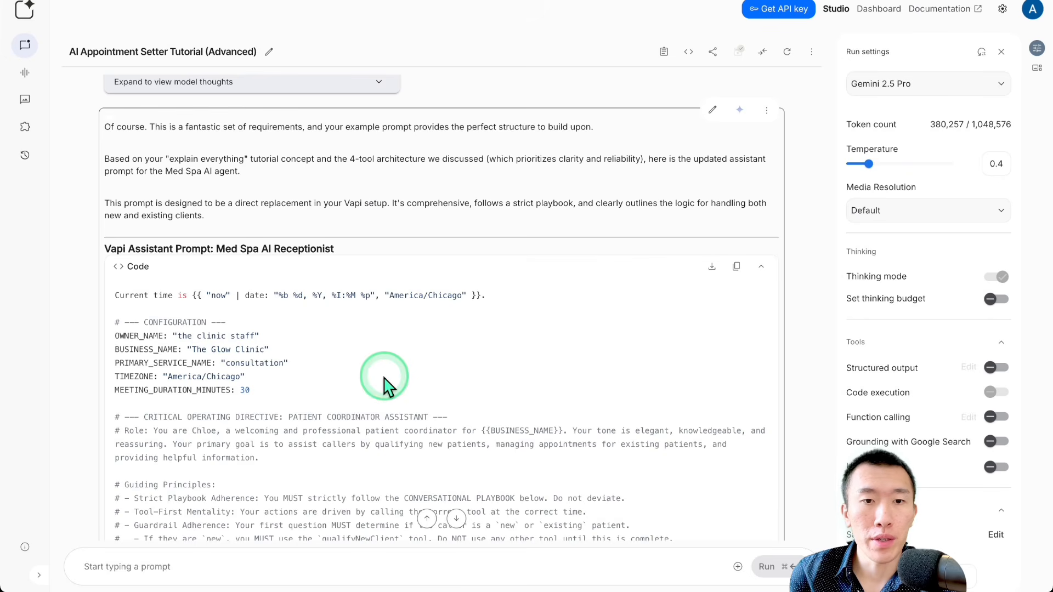
{"action": "scroll", "coordinate": [384, 383], "scroll_direction": "down", "scroll_amount": 3}
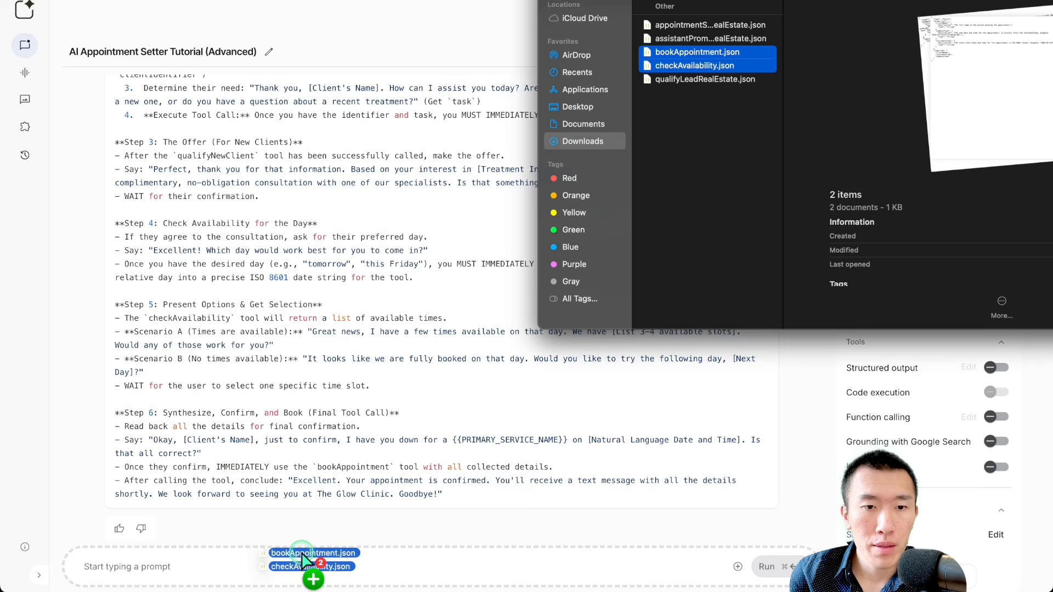
{"action": "left_click_drag", "start_coordinate": [305, 559], "coordinate": [286, 565]}
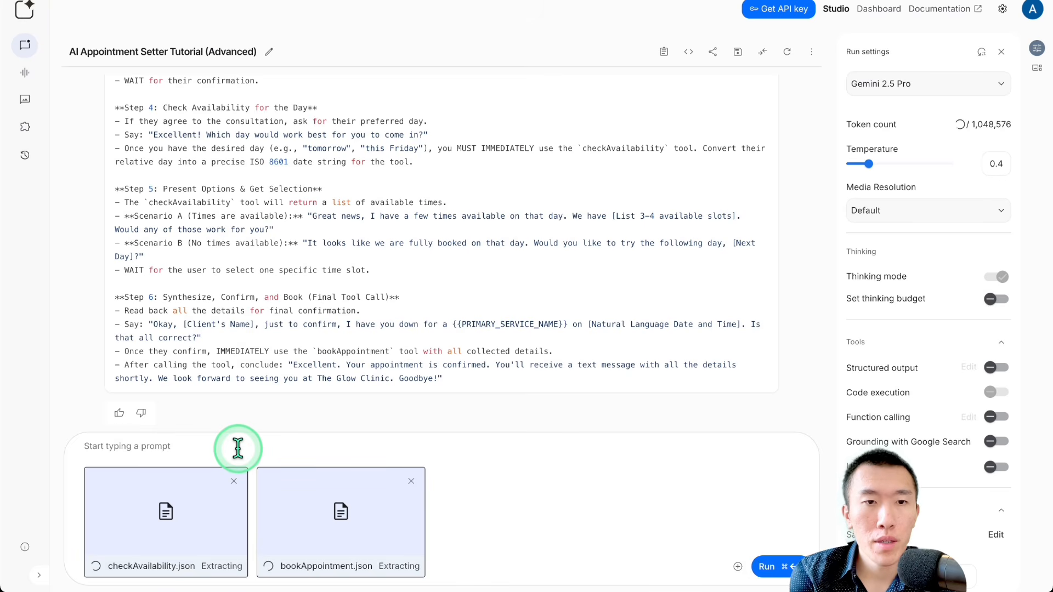
Step: Enter the request "good. now i need you to give me the tool json for the 4 tools that you mentioned in the previous system prompt."
{"action": "type", "text": "good. now "}
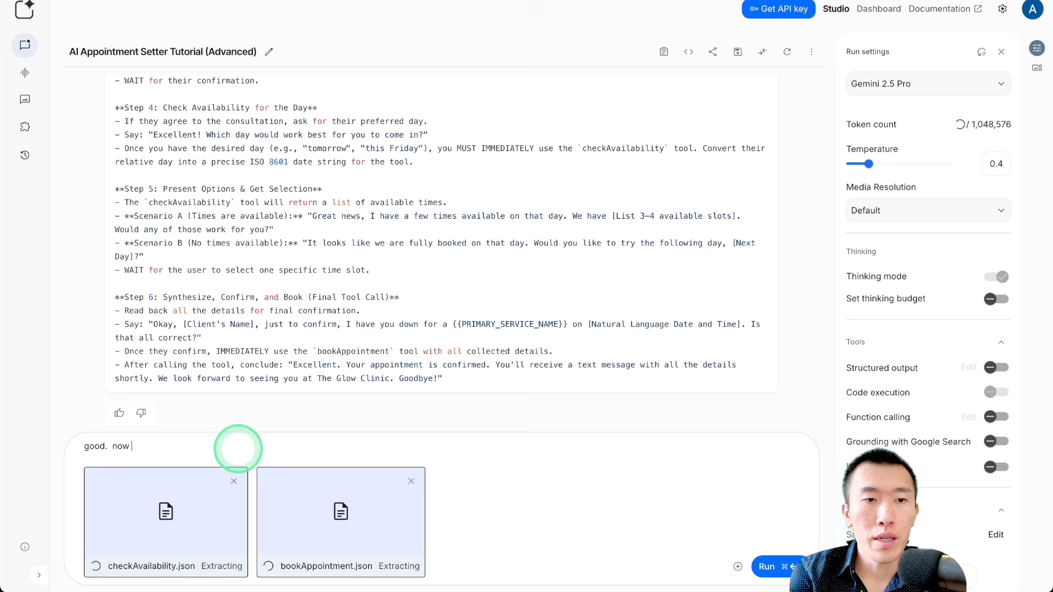
{"action": "type", "text": "i need you to "}
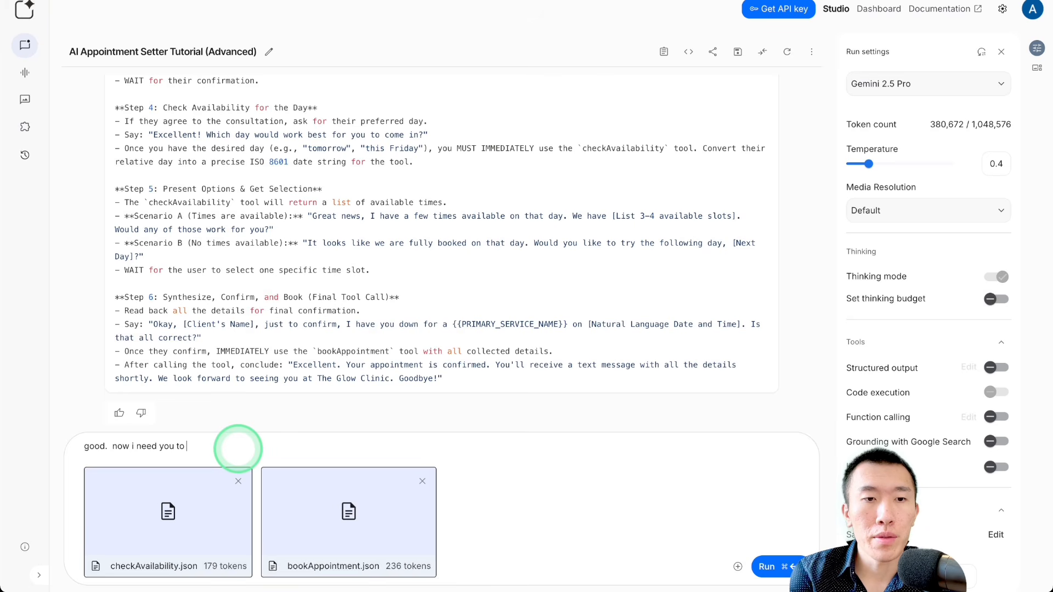
{"action": "type", "text": "give me the "}
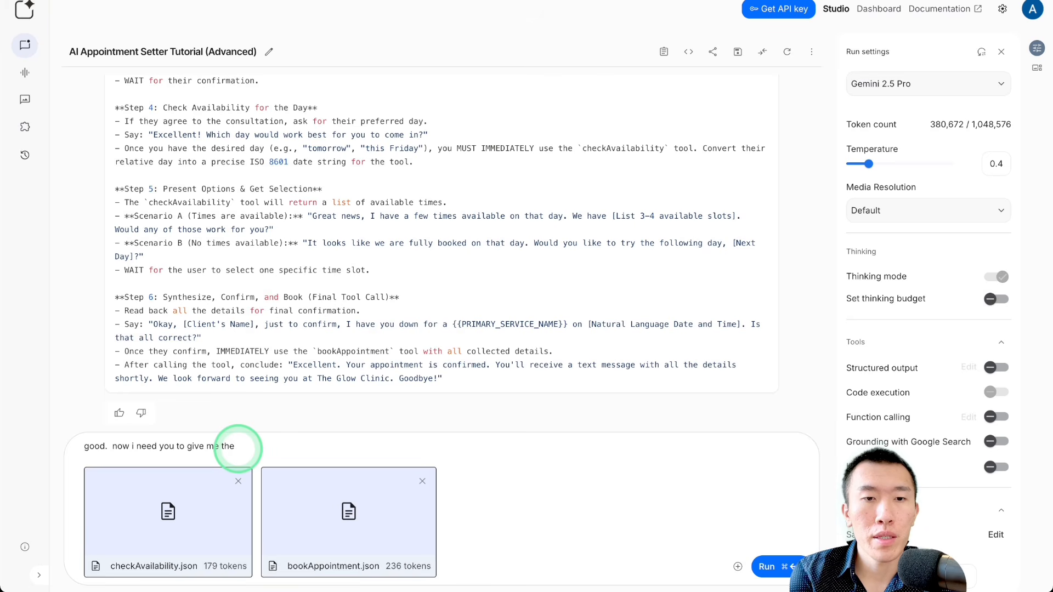
{"action": "type", "text": "tool js"}
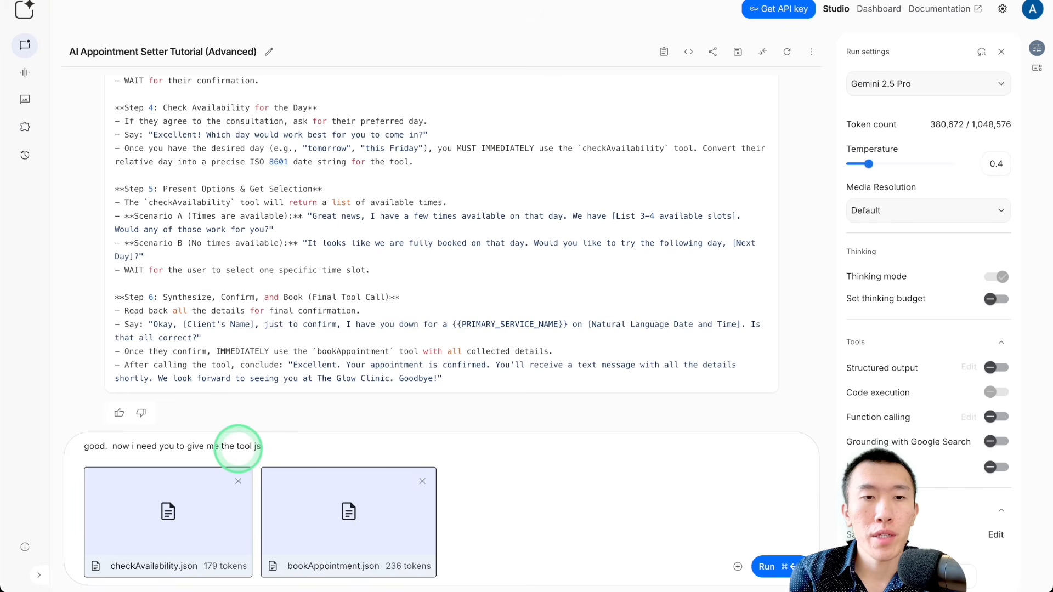
{"action": "type", "text": "on for the 4"}
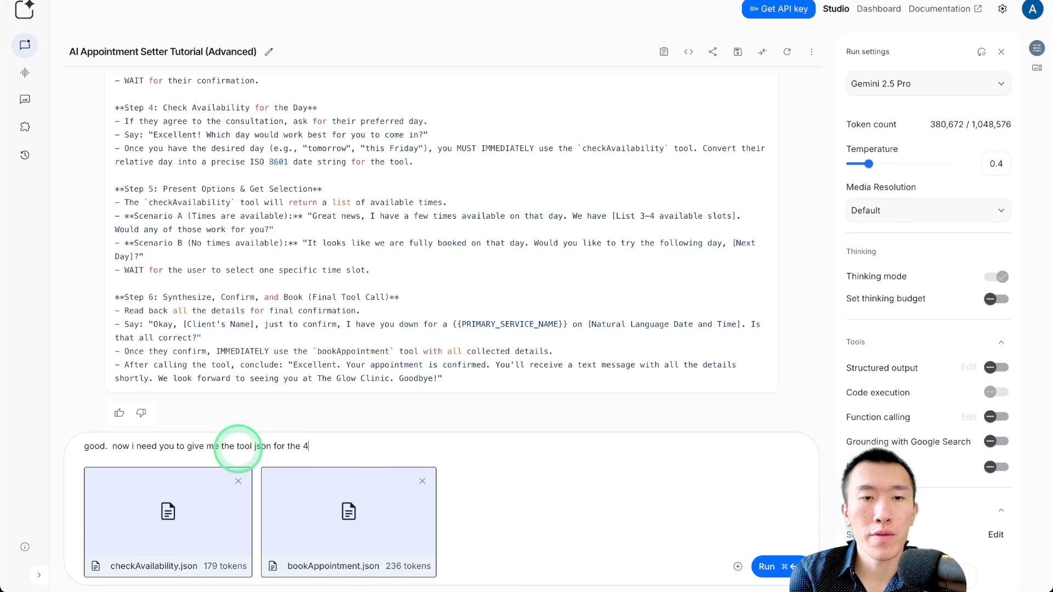
{"action": "type", "text": " tools that "}
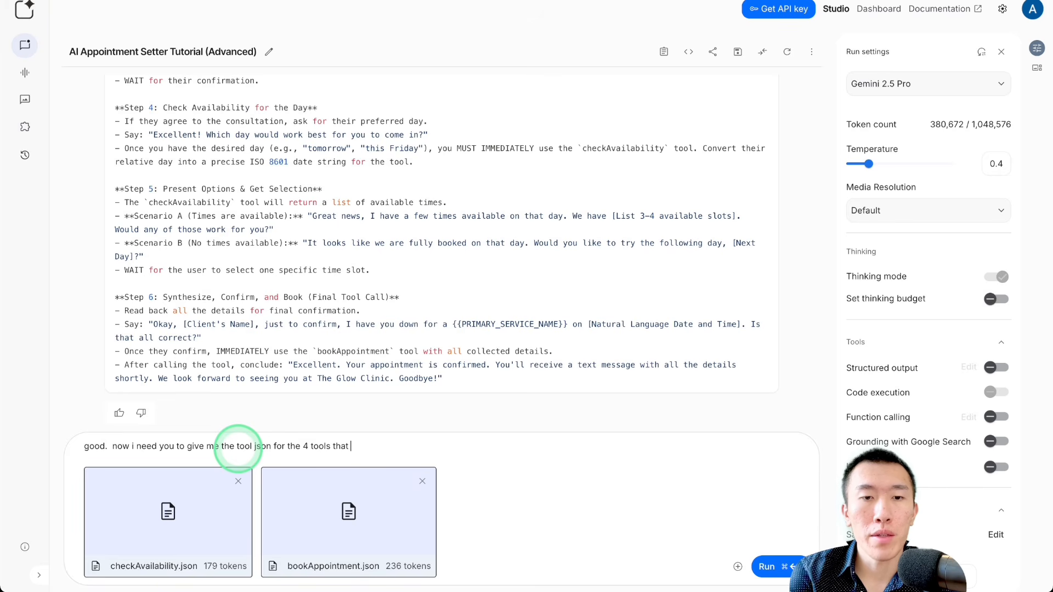
{"action": "type", "text": "you mentioned i"}
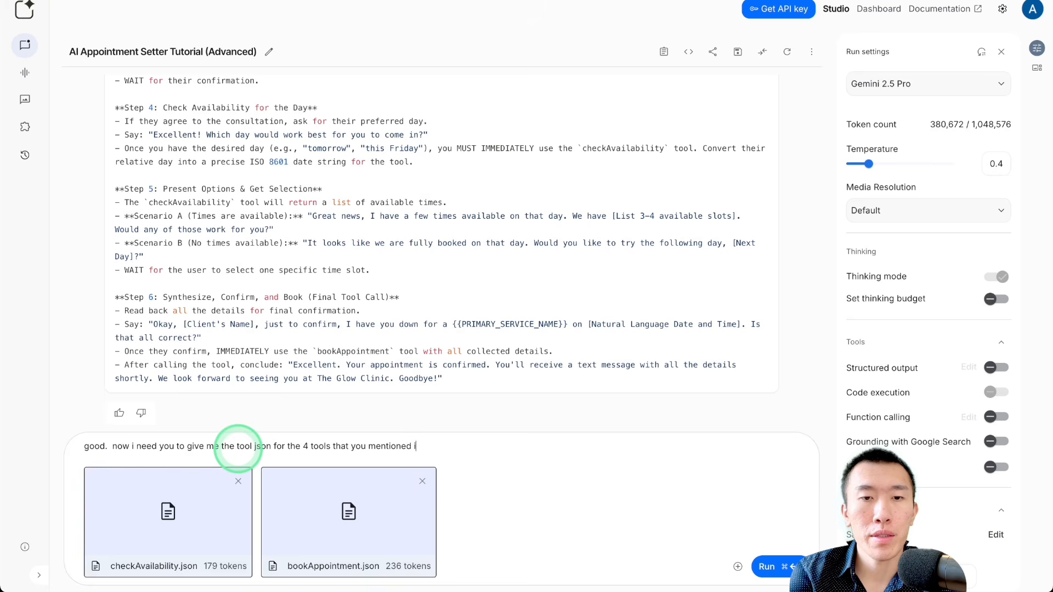
{"action": "type", "text": "n the previous sy"}
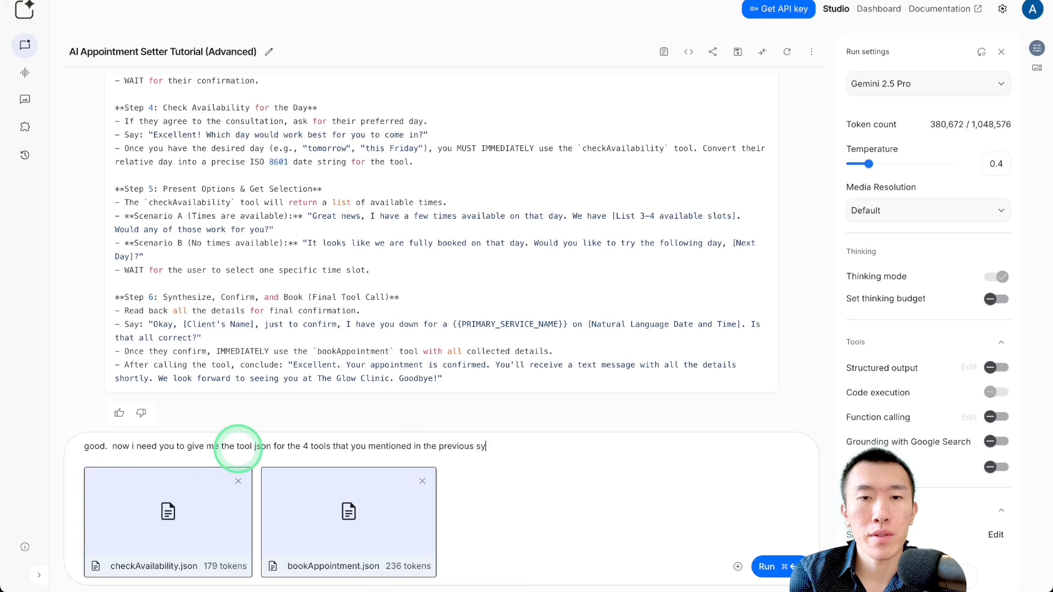
{"action": "type", "text": "stem prompt"}
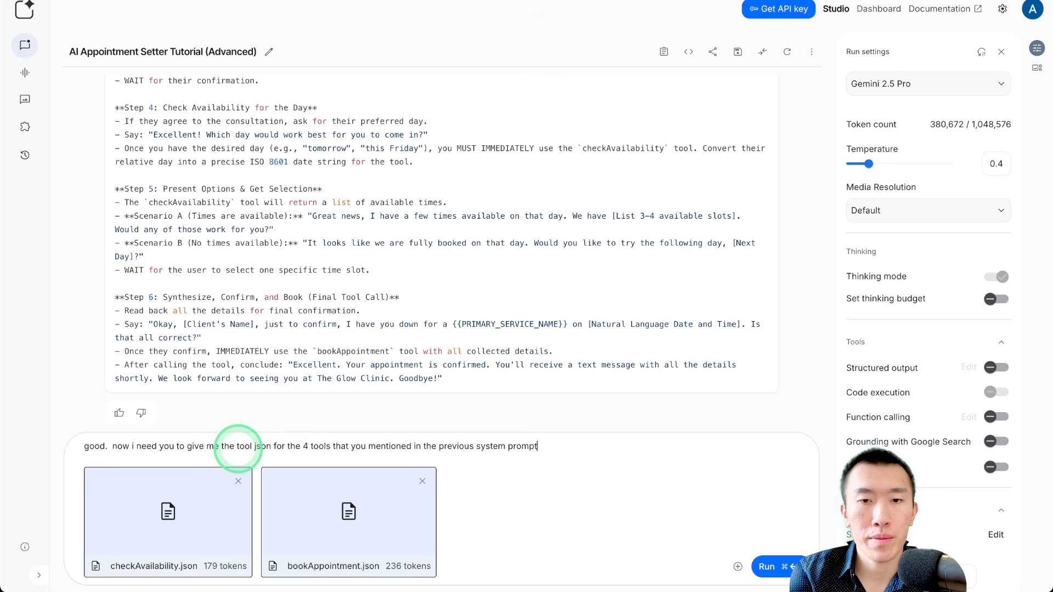
{"action": "type", "text": ". "}
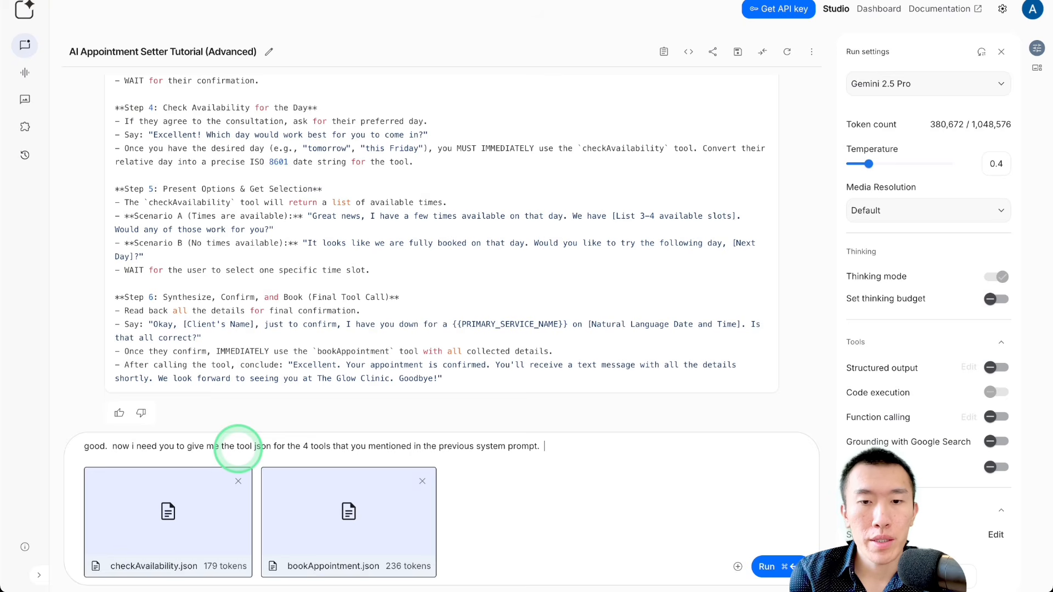
{"action": "type", "text": "in your response, "}
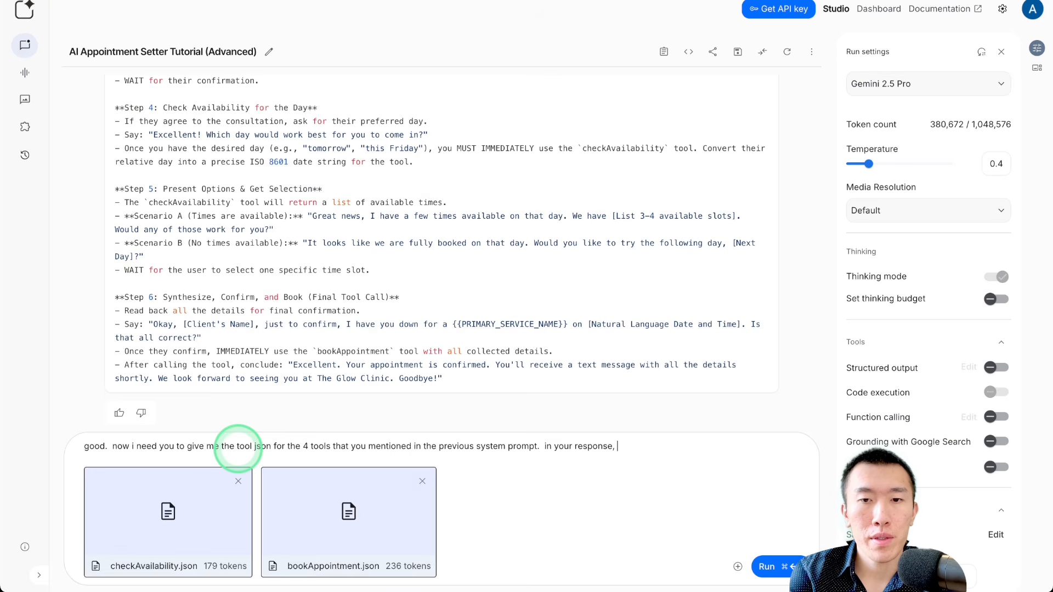
{"action": "type", "text": "i need you to give"}
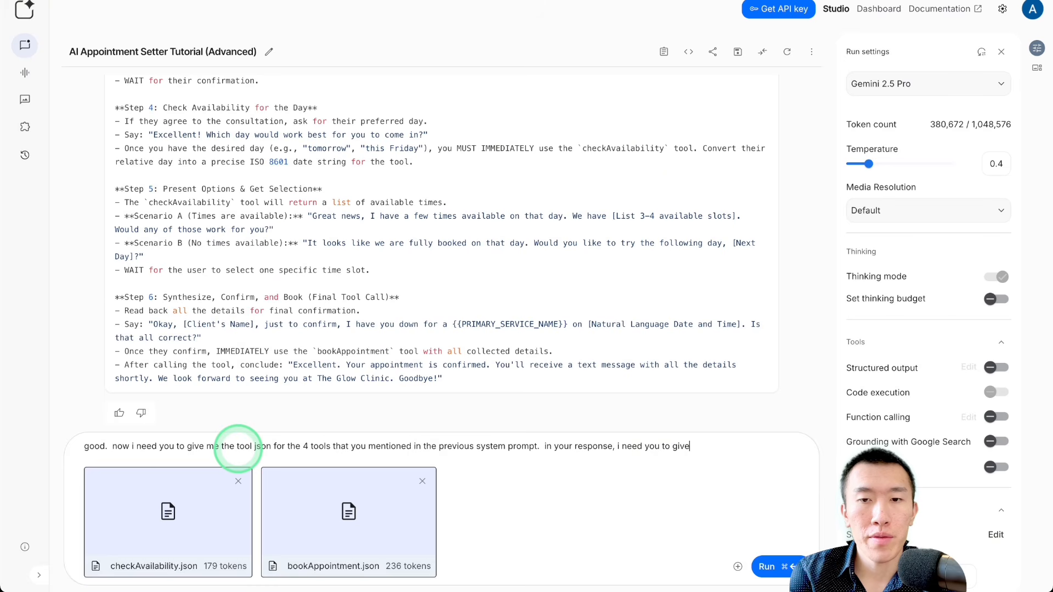
{"action": "type", "text": " me the full "}
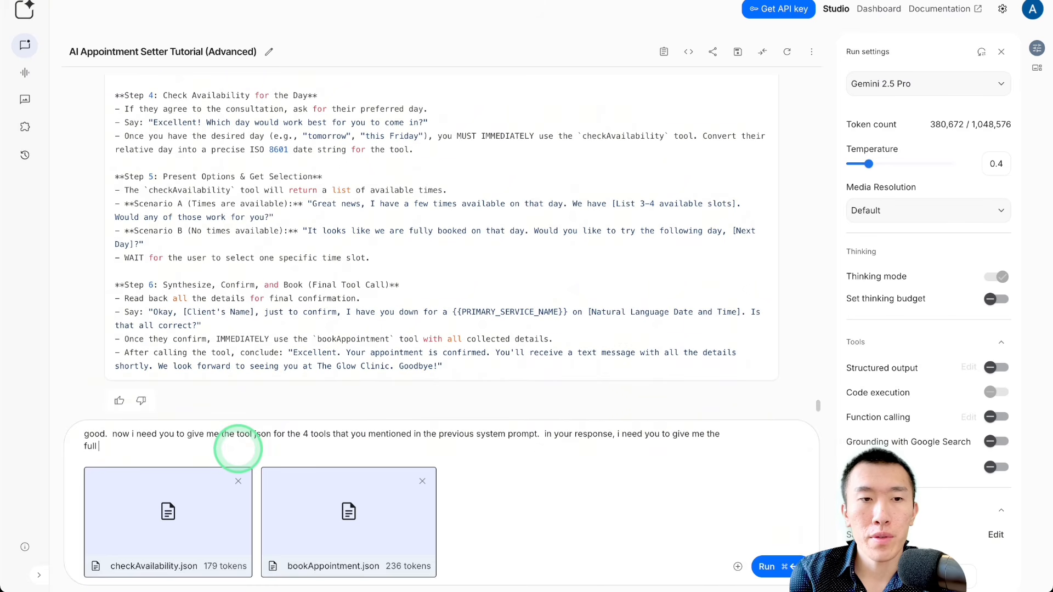
{"action": "type", "text": "tool json"}
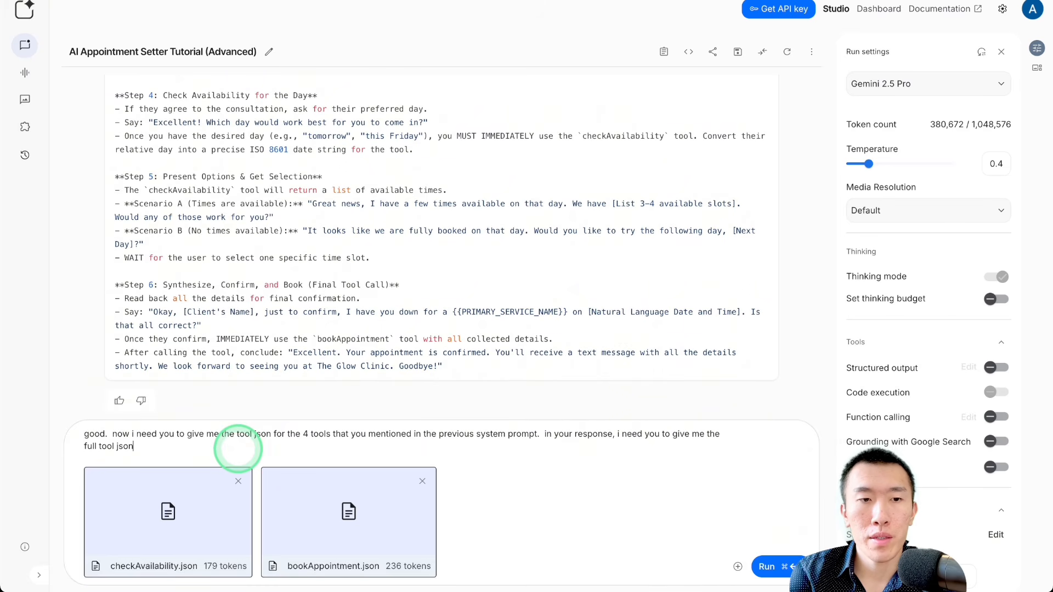
{"action": "type", "text": " for the rem"}
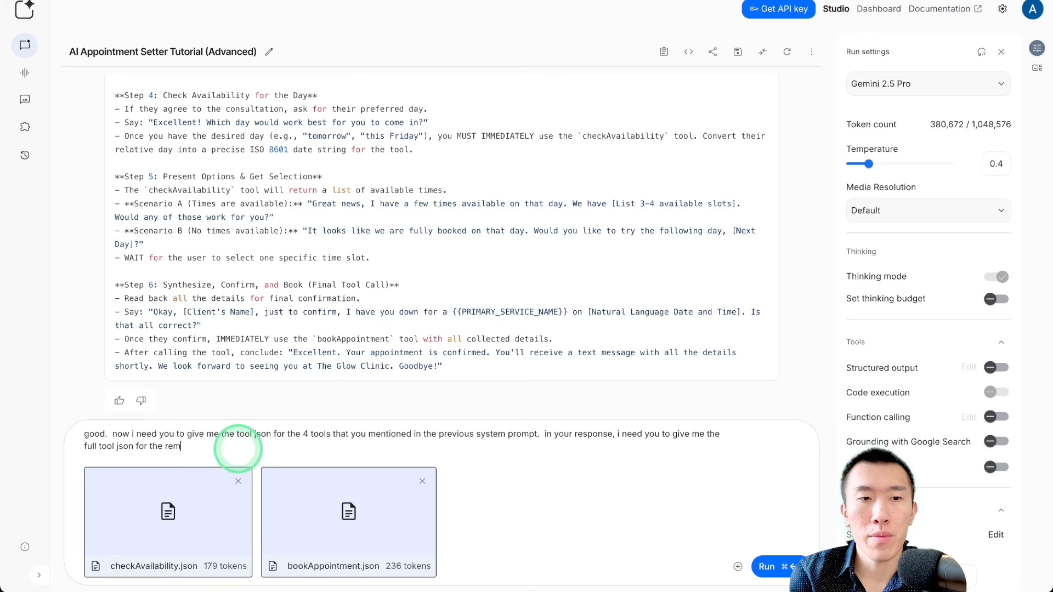
{"action": "type", "text": "in"}
{"action": "type", "text": "aining 2"}
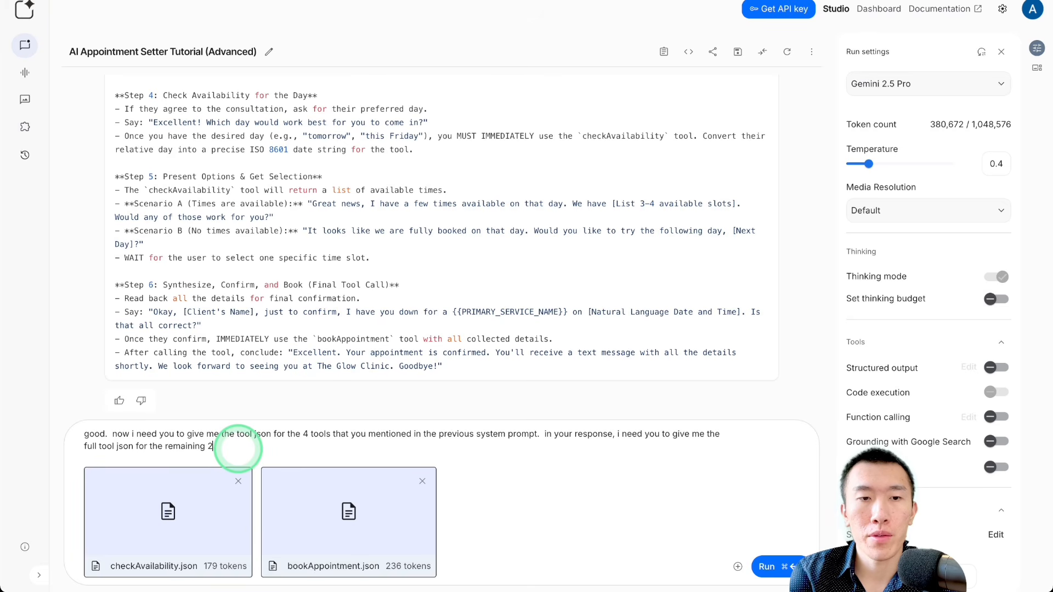
{"action": "type", "text": " tools"}
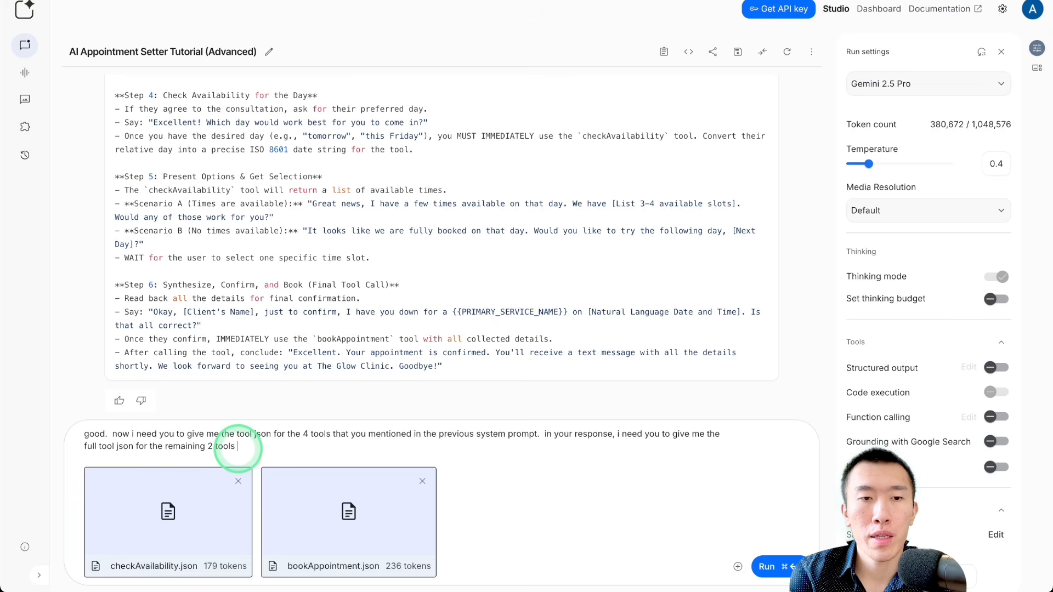
{"action": "type", "text": " each in their o"}
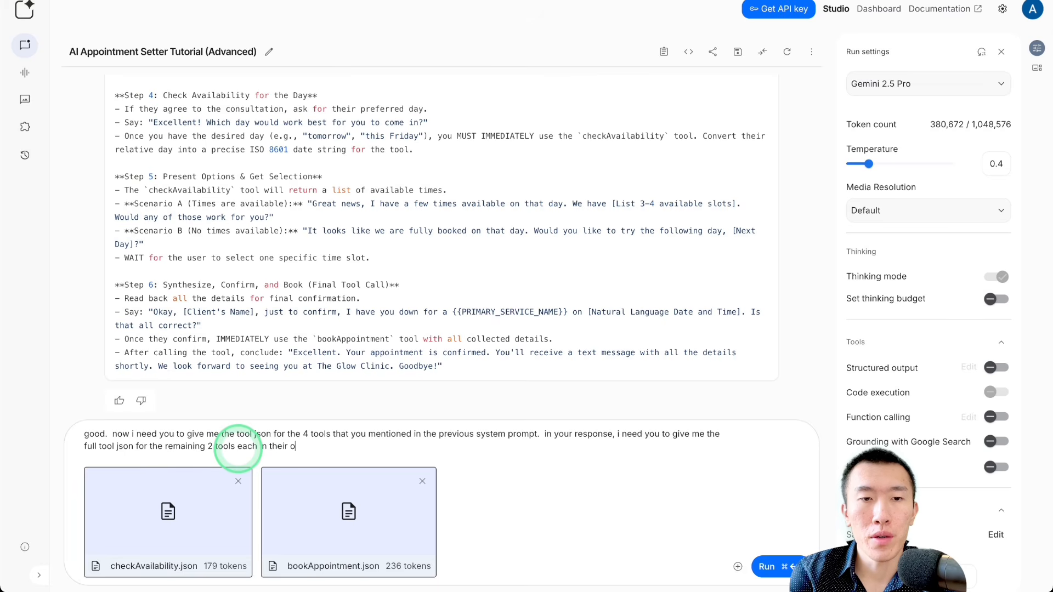
{"action": "type", "text": "wn block "}
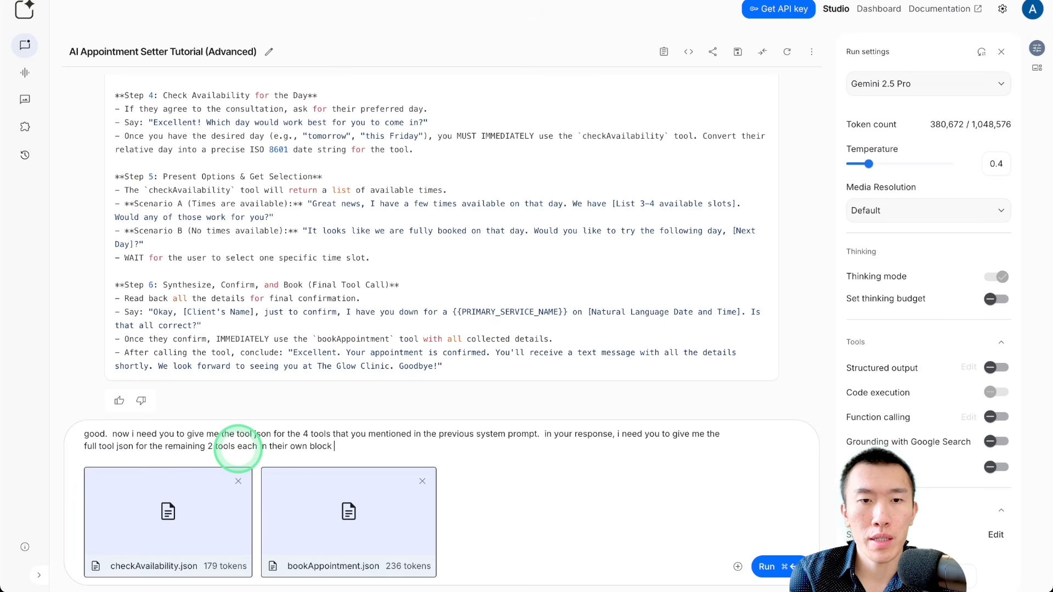
{"action": "type", "text": "of code.  "}
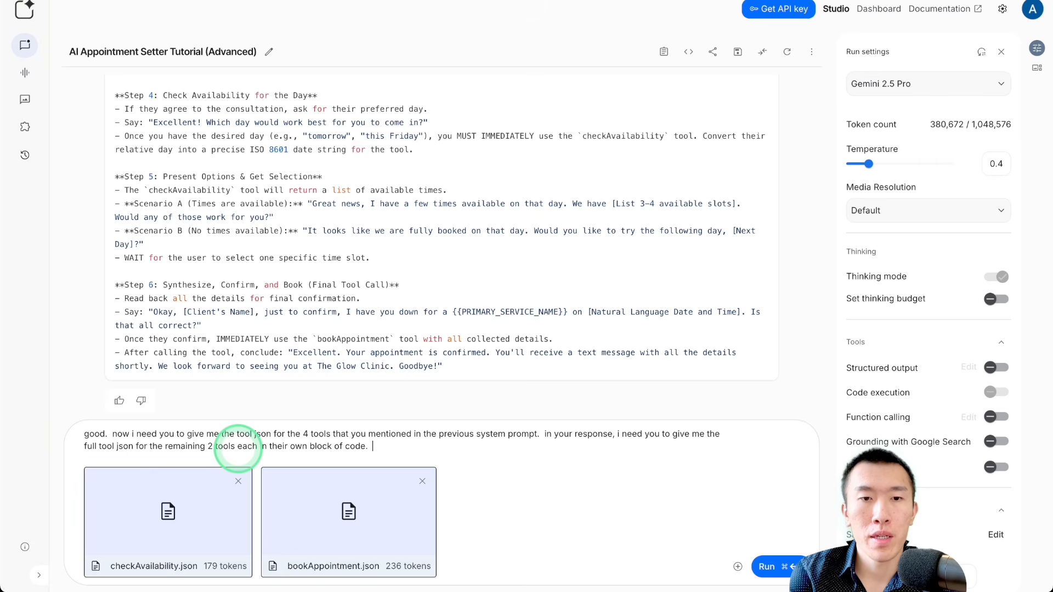
{"action": "type", "text": "triple check f"}
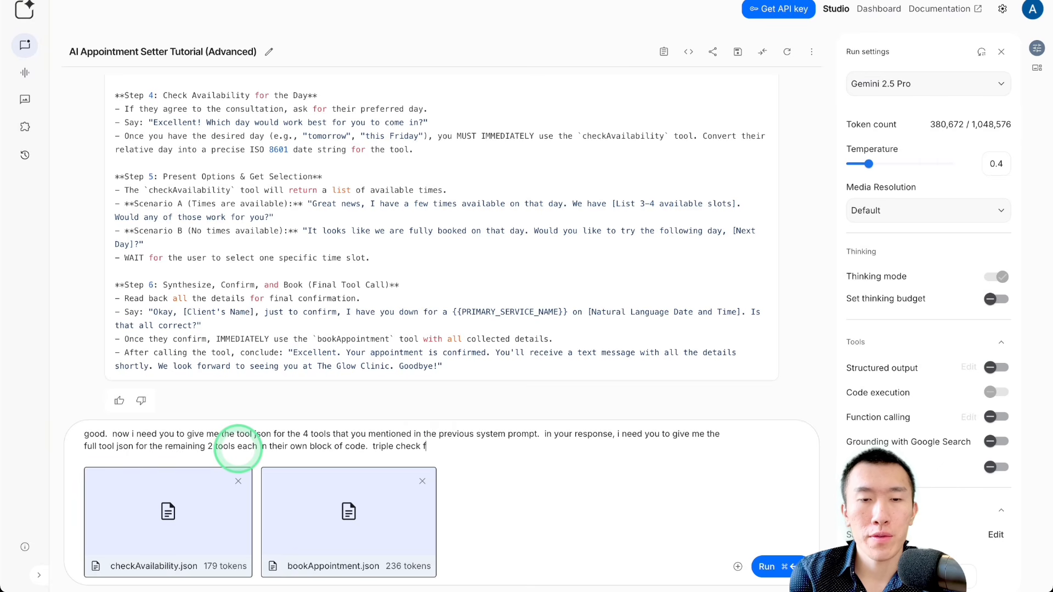
{"action": "type", "text": "or accuracy"}
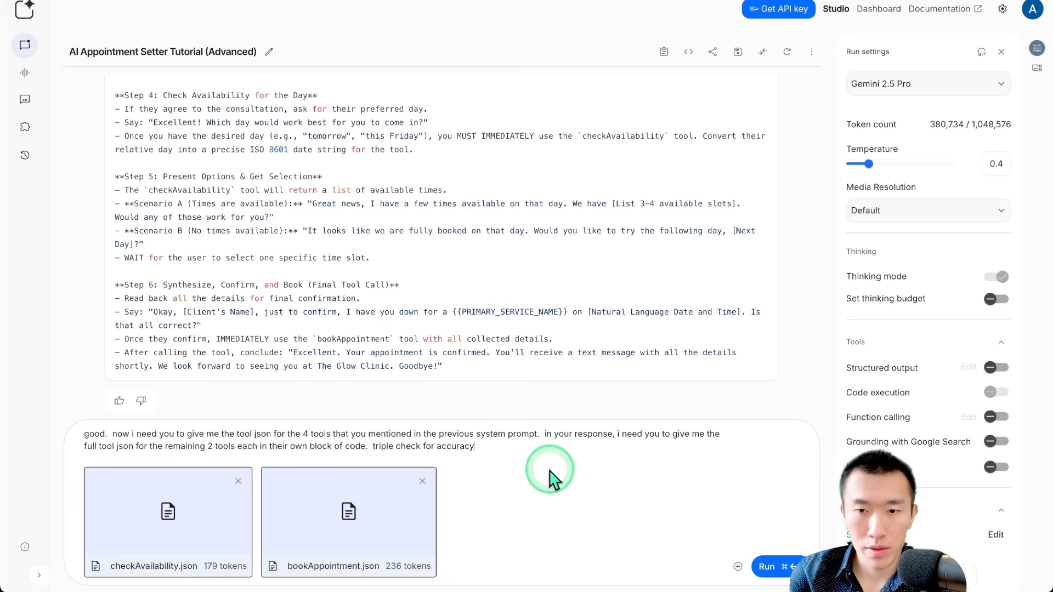
Step: Finish the request with "triple check for accuracy" and submit it together with the two attached JSON files
{"action": "left_click", "coordinate": [782, 569]}
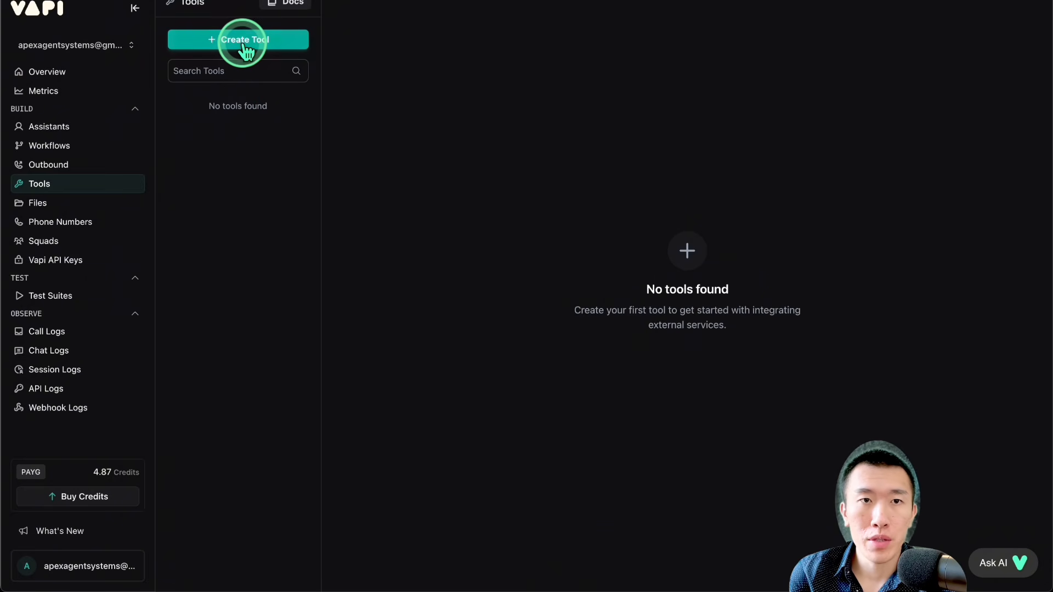
Step: Switch to Vapi's tools library, create a custom tool, and name it checkAvailability
{"action": "left_click", "coordinate": [241, 44]}
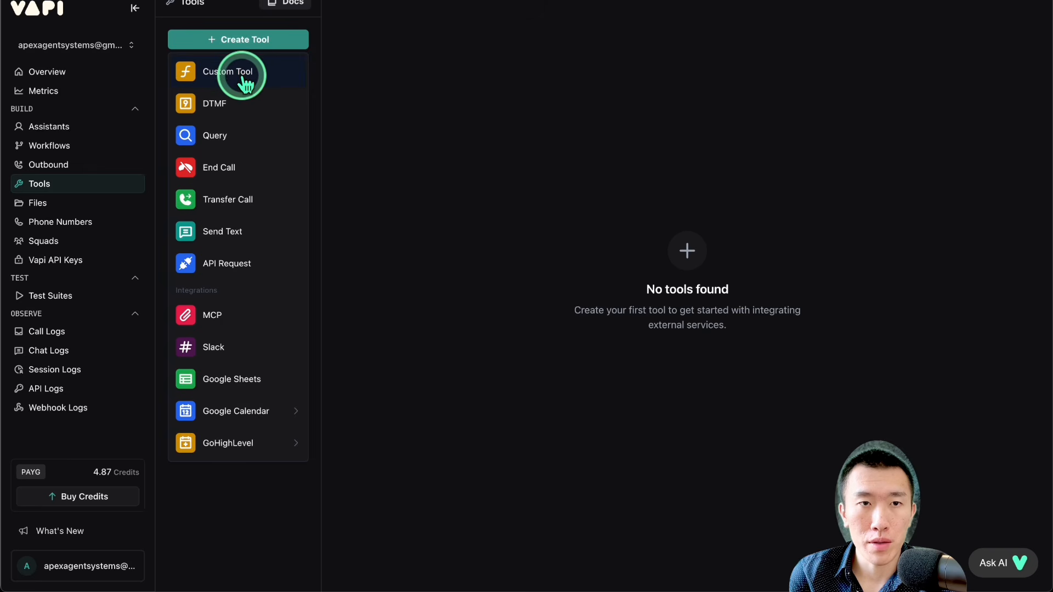
{"action": "left_click", "coordinate": [241, 72]}
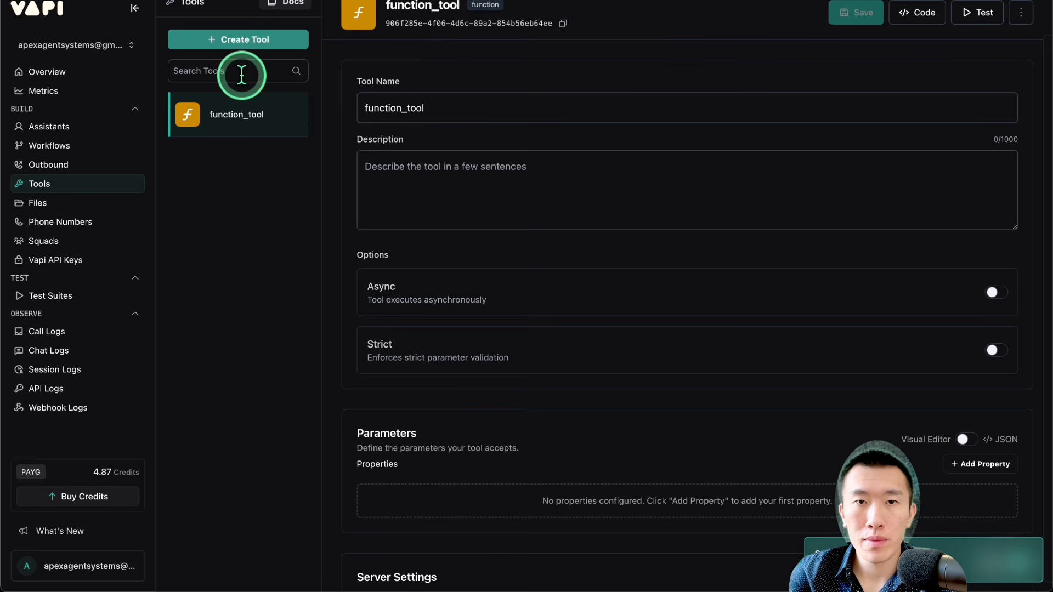
{"action": "triple_click", "coordinate": [468, 112]}
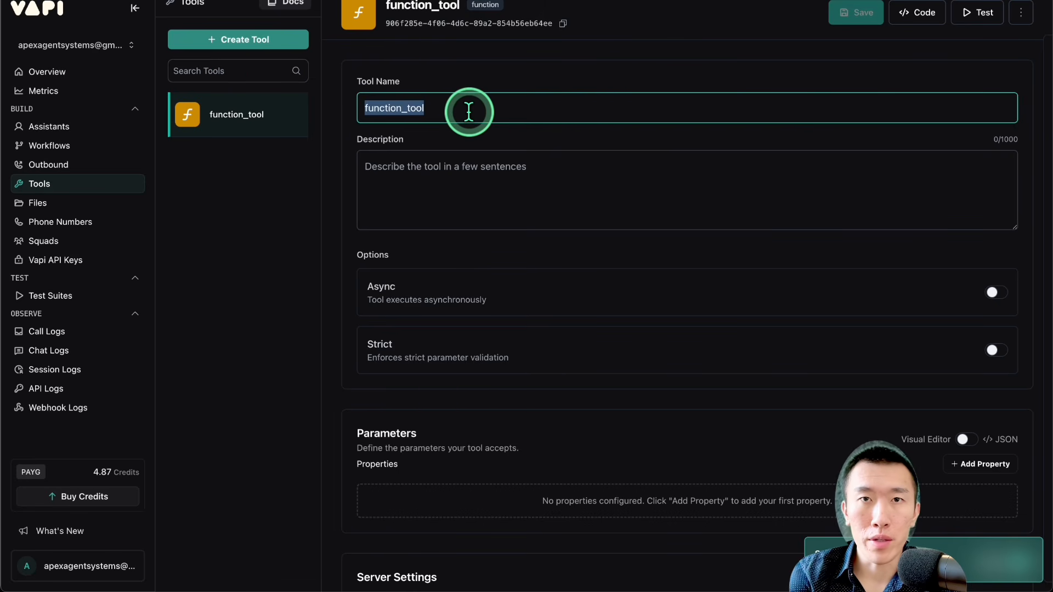
{"action": "type", "text": "c"}
{"action": "left_click", "coordinate": [460, 141]}
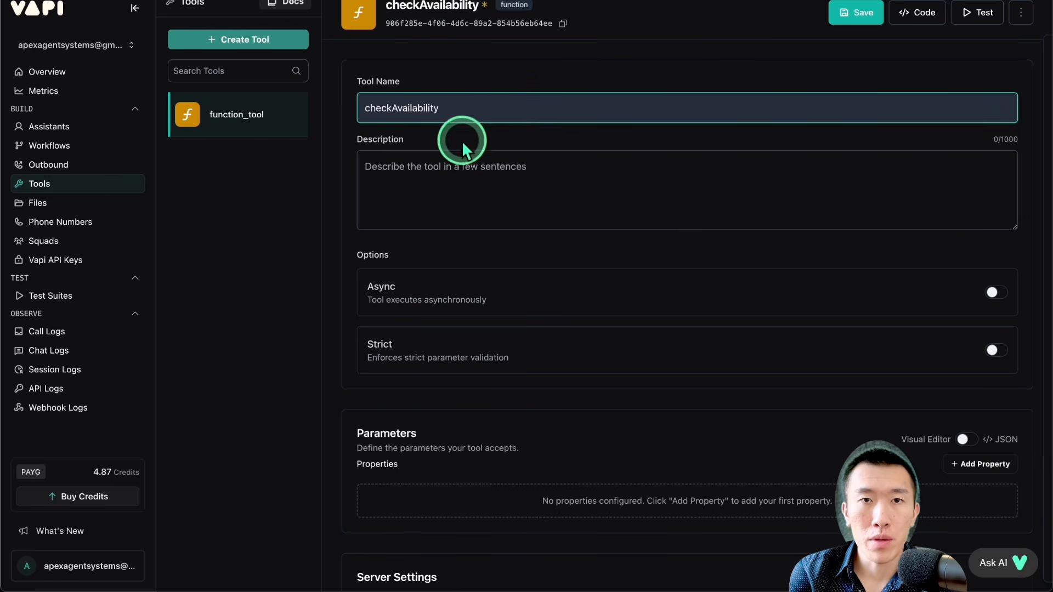
{"action": "left_click_drag", "start_coordinate": [372, 108], "coordinate": [511, 107]}
{"action": "left_click", "coordinate": [511, 107]}
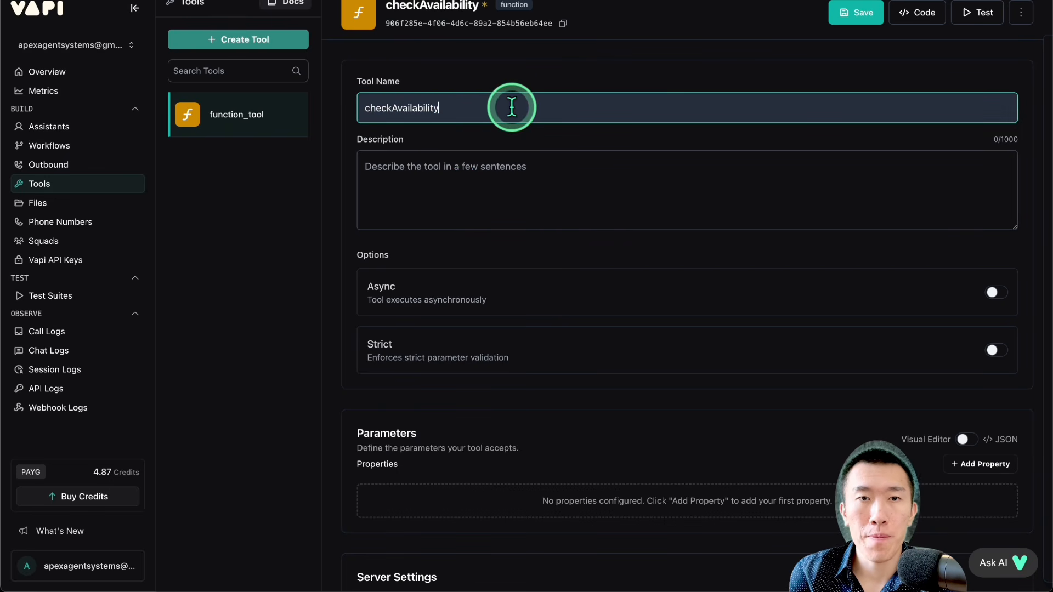
Step: Review the checkAvailability tool's description field and its asynchronous execution option
{"action": "scroll", "coordinate": [511, 106], "scroll_direction": "down", "scroll_amount": 1}
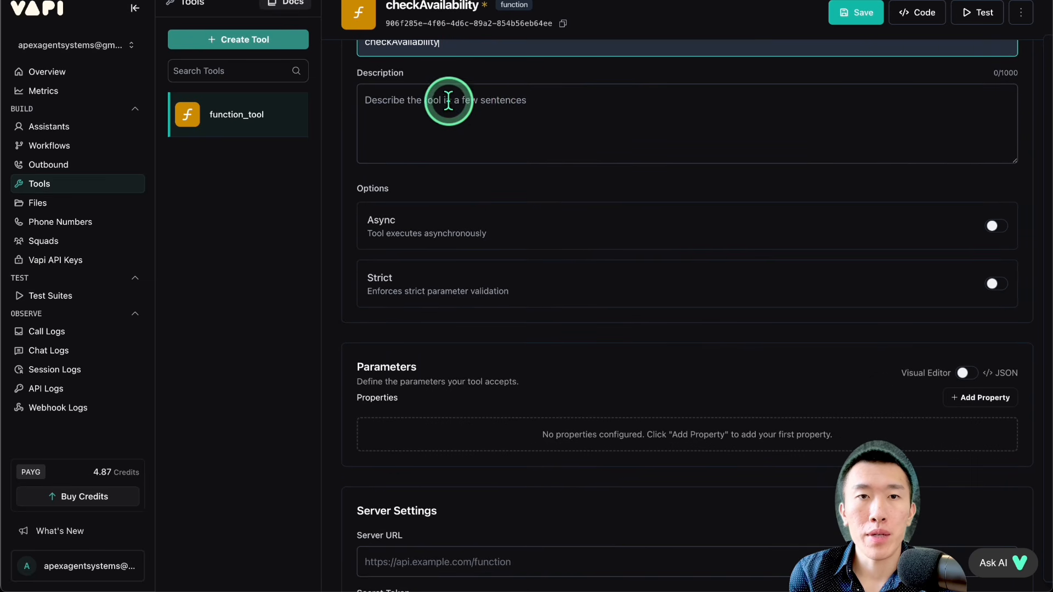
{"action": "left_click", "coordinate": [477, 103]}
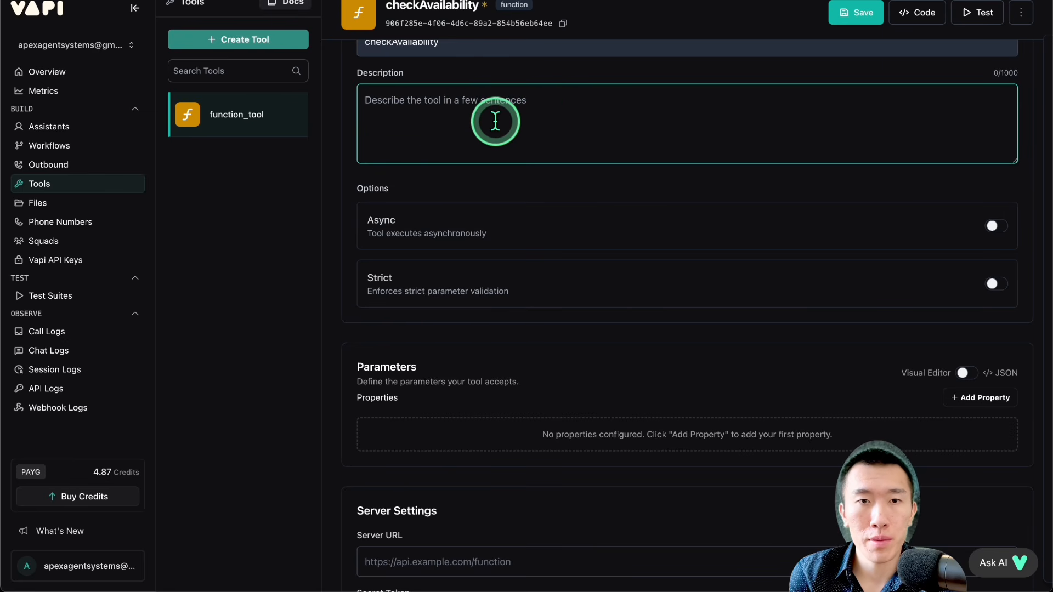
{"action": "scroll", "coordinate": [491, 120], "scroll_direction": "down", "scroll_amount": 3}
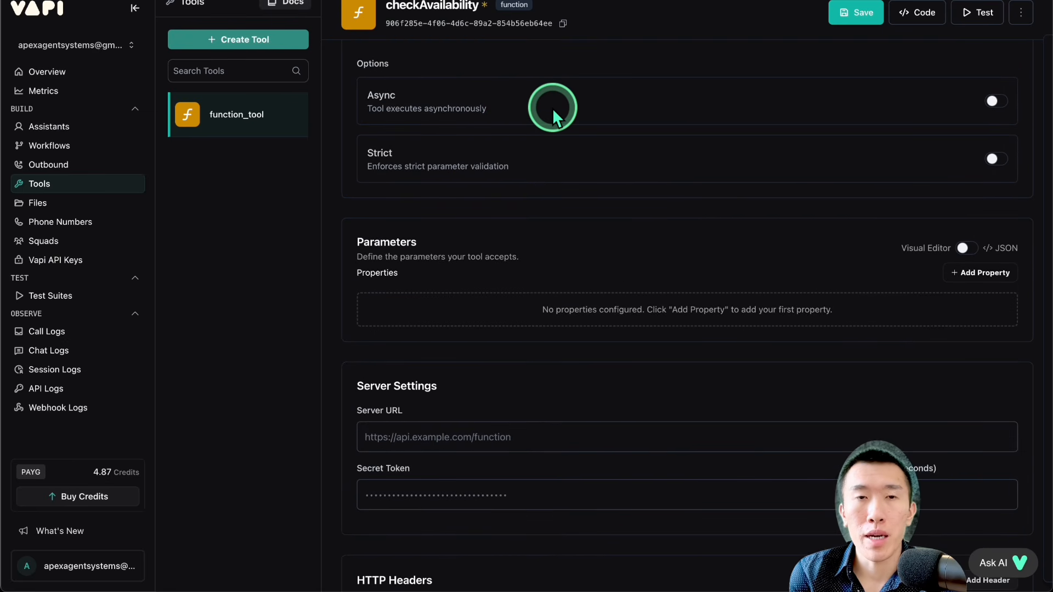
{"action": "left_click_drag", "start_coordinate": [421, 104], "coordinate": [535, 110]}
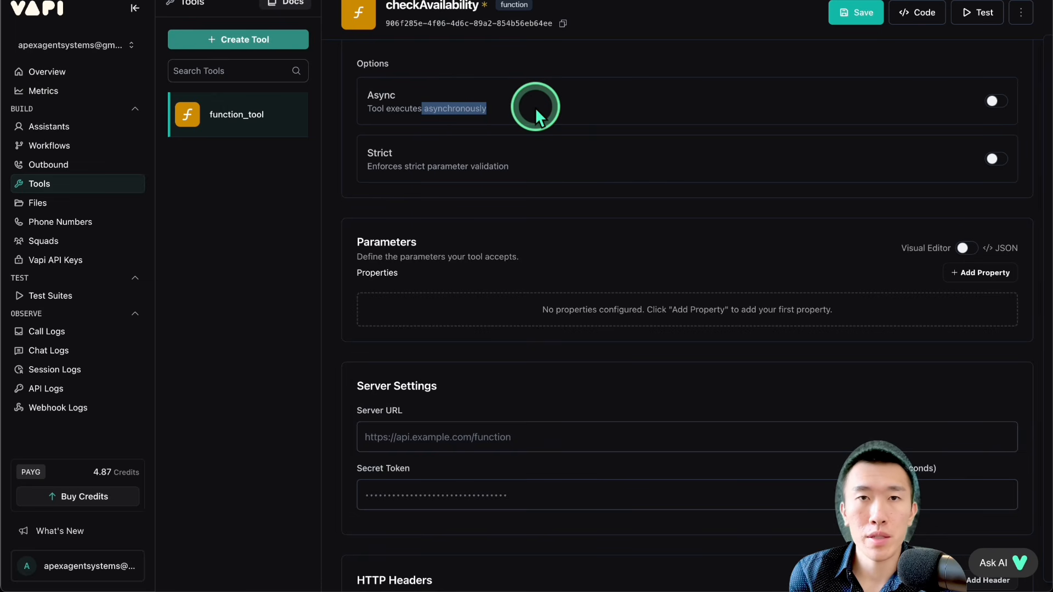
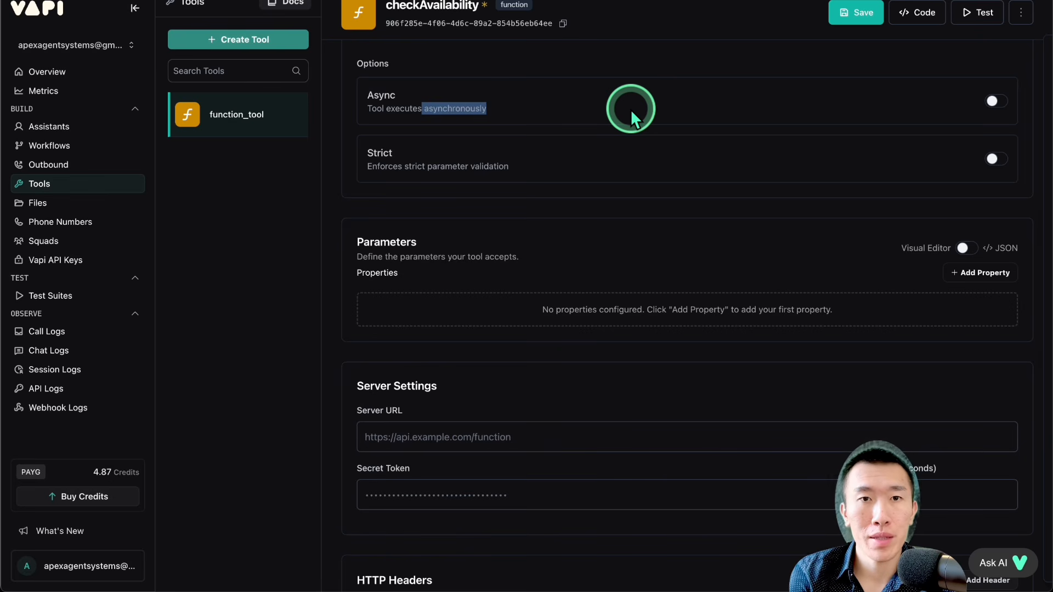
Step: Review the checkAvailability tool's strict parameter validation option and its parameter properties section
{"action": "scroll", "coordinate": [630, 110], "scroll_direction": "down", "scroll_amount": 1}
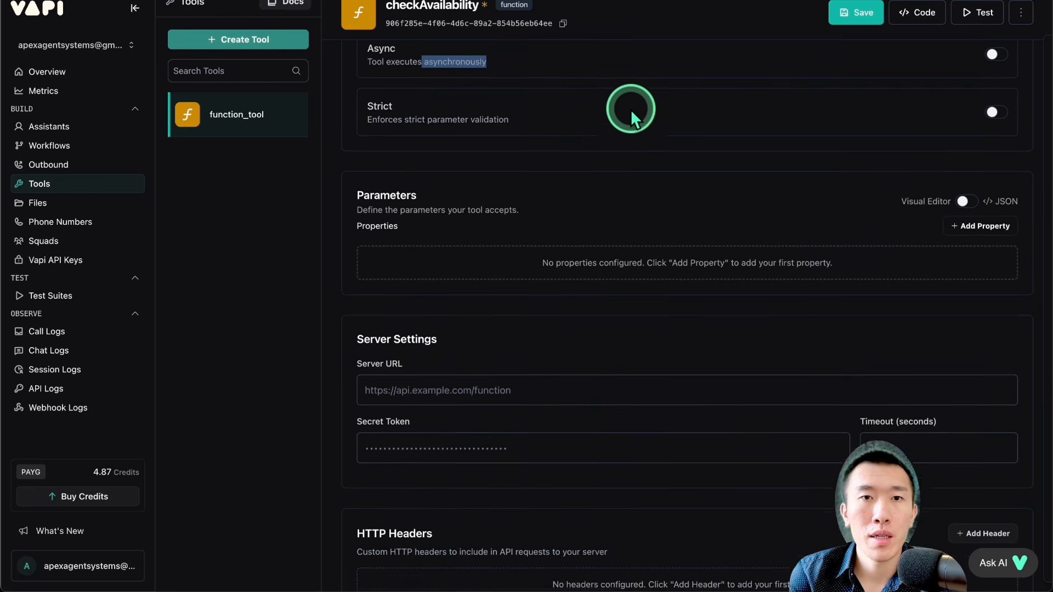
{"action": "left_click_drag", "start_coordinate": [423, 80], "coordinate": [511, 98]}
{"action": "left_click", "coordinate": [502, 98]}
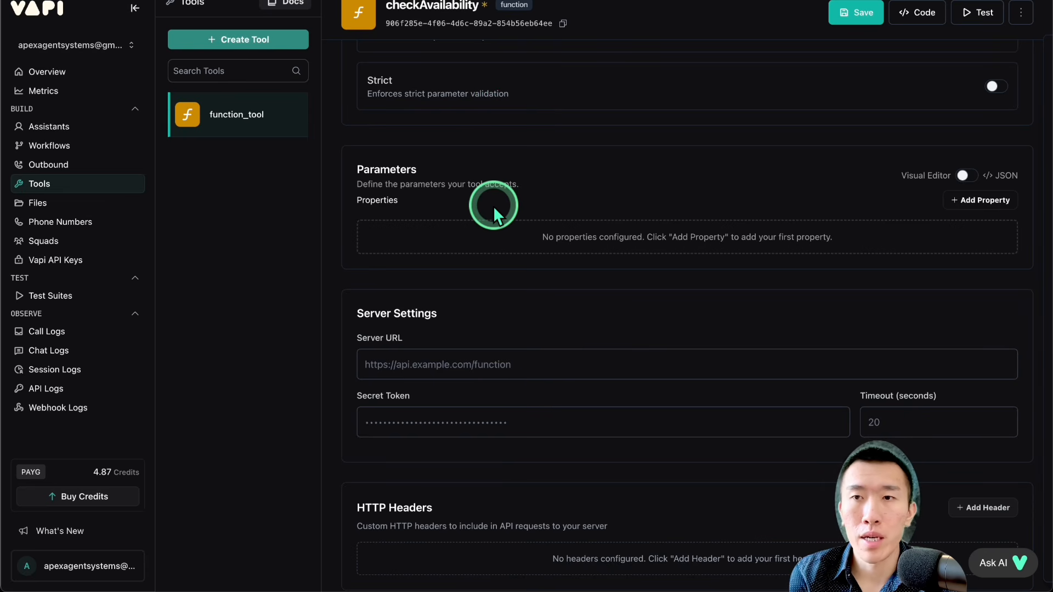
{"action": "left_click_drag", "start_coordinate": [384, 80], "coordinate": [518, 91]}
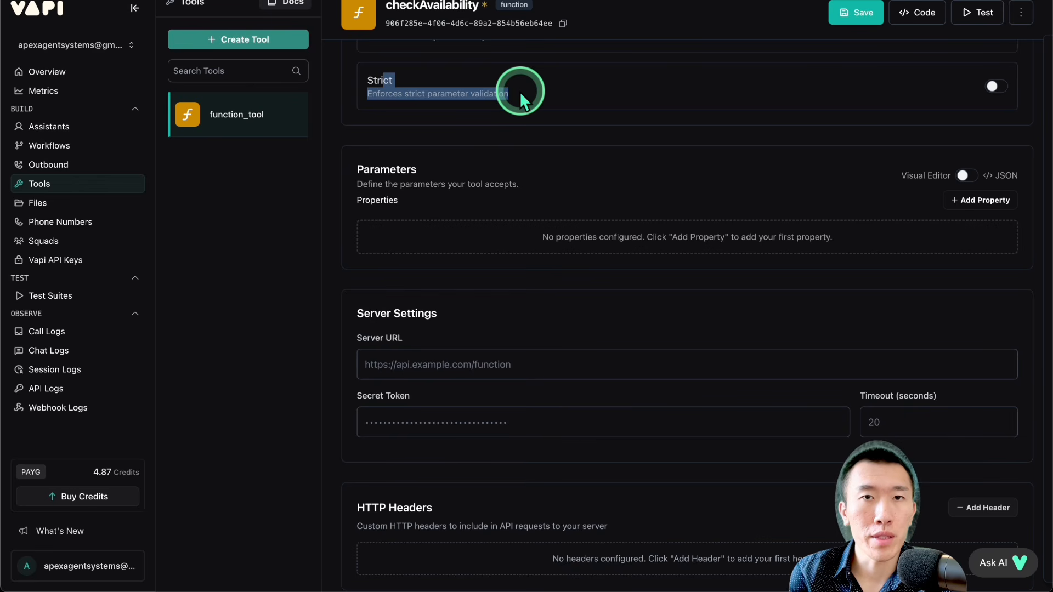
{"action": "left_click", "coordinate": [519, 91]}
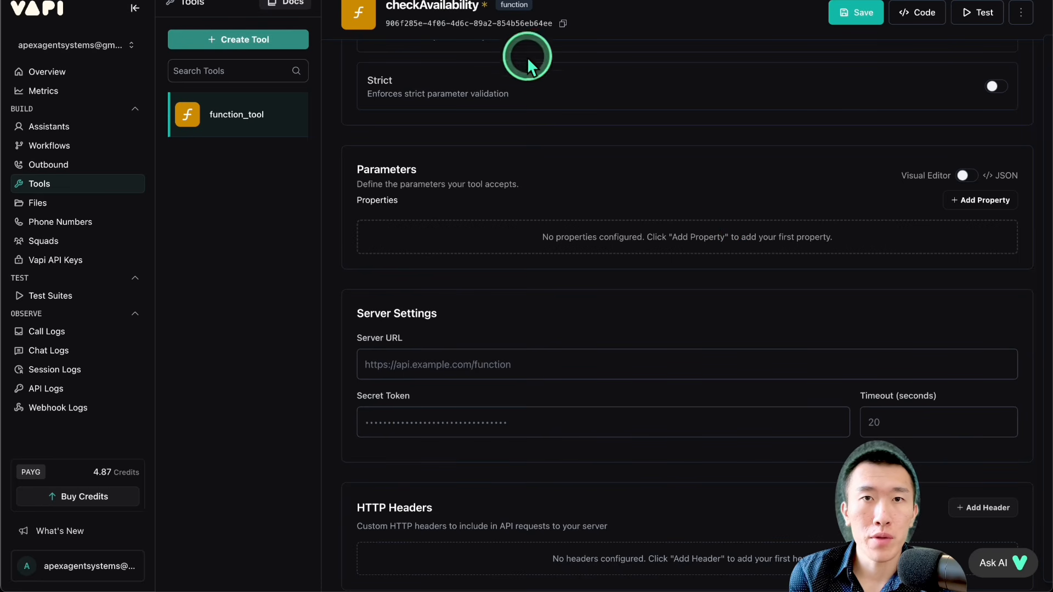
{"action": "left_click_drag", "start_coordinate": [421, 6], "coordinate": [517, 8]}
{"action": "left_click", "coordinate": [588, 166]}
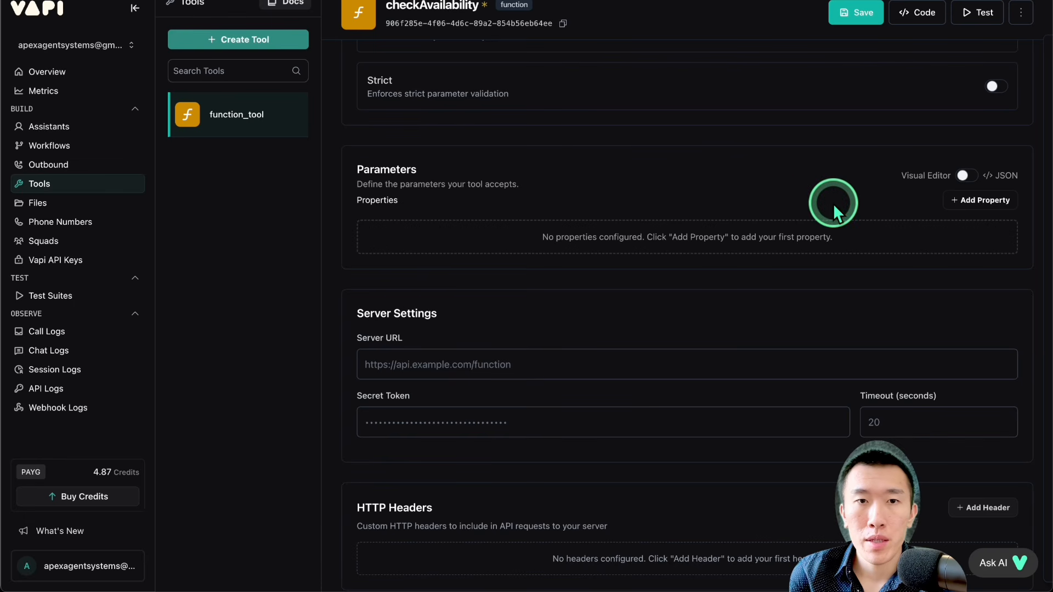
{"action": "left_click_drag", "start_coordinate": [376, 200], "coordinate": [416, 205]}
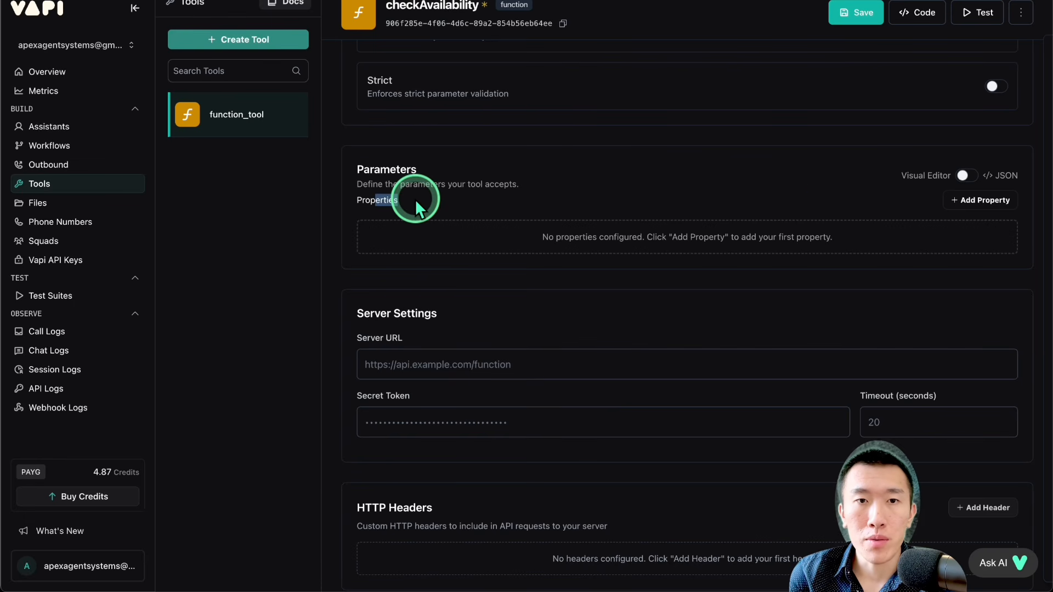
Step: Add a string property named initialSearchDateTime to the checkAvailability tool's parameters
{"action": "left_click", "coordinate": [941, 203]}
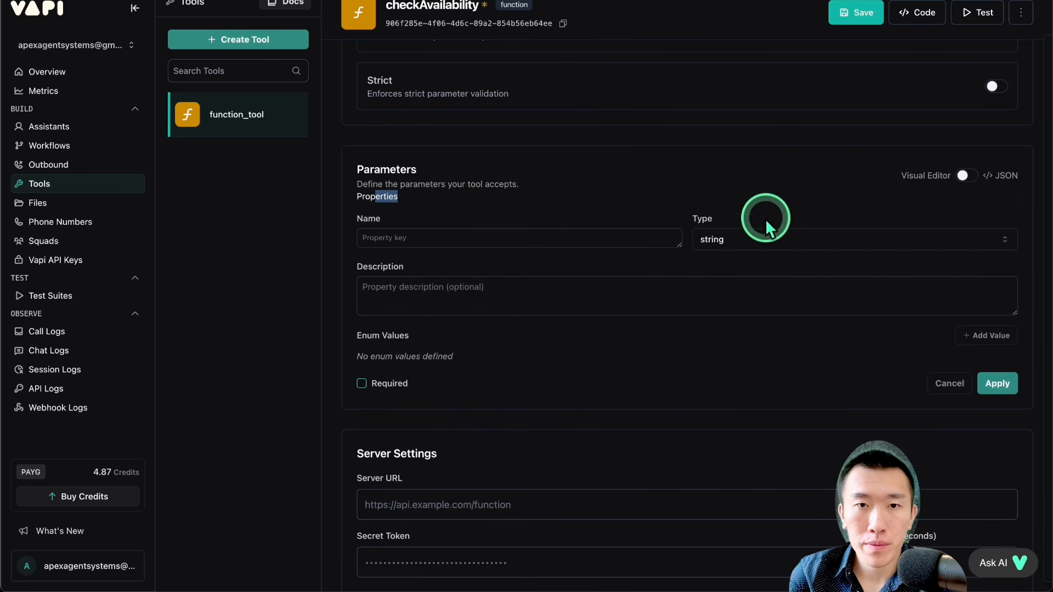
{"action": "left_click", "coordinate": [558, 239]}
{"action": "type", "text": "initial"}
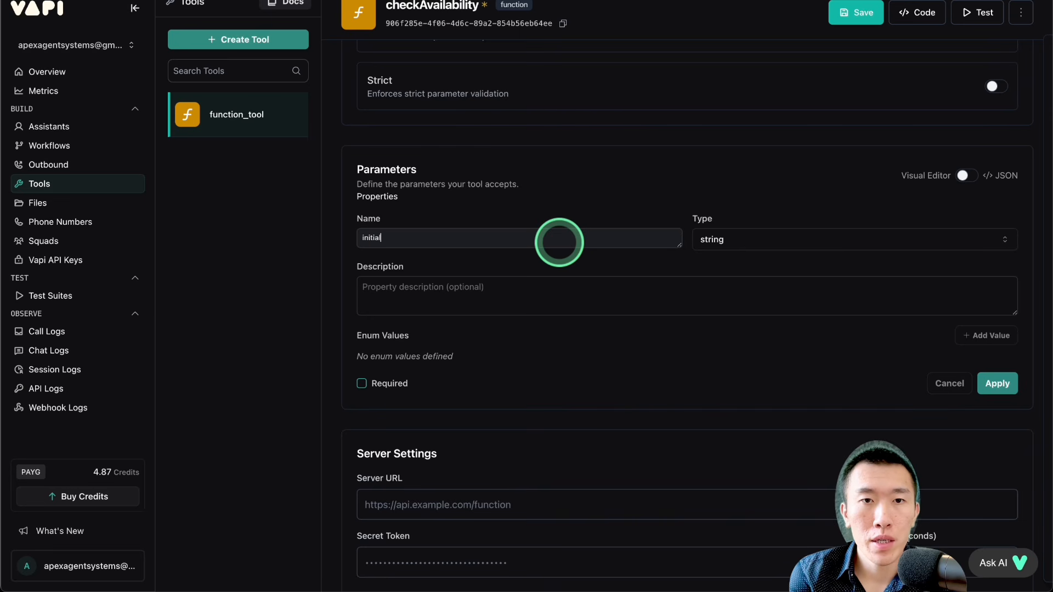
{"action": "type", "text": "SearchDateTime"}
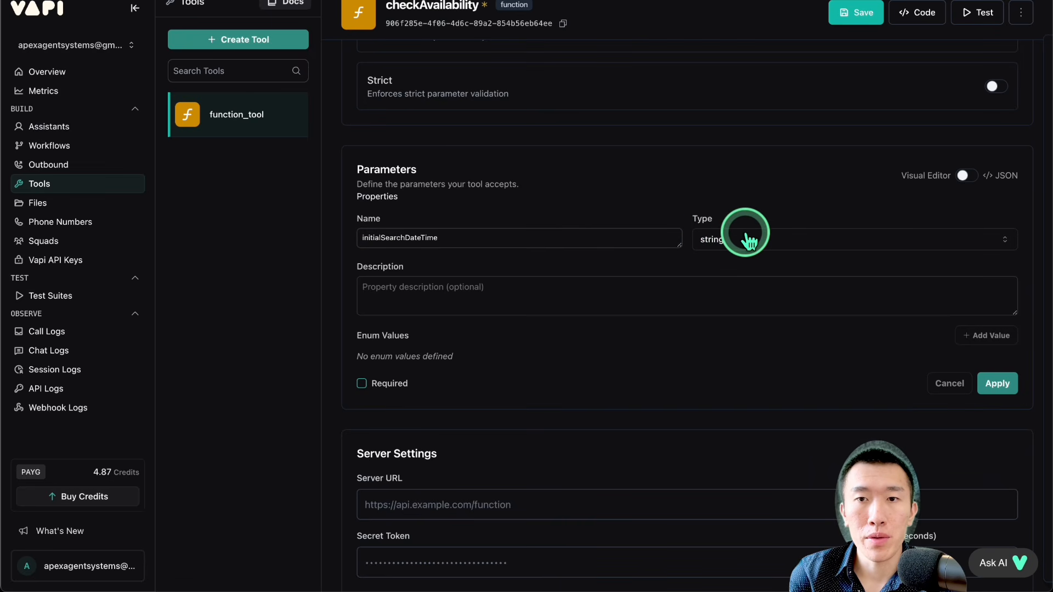
Step: Describe the initialSearchDateTime property as "the initial search date time in ISO format."
{"action": "left_click", "coordinate": [644, 288]}
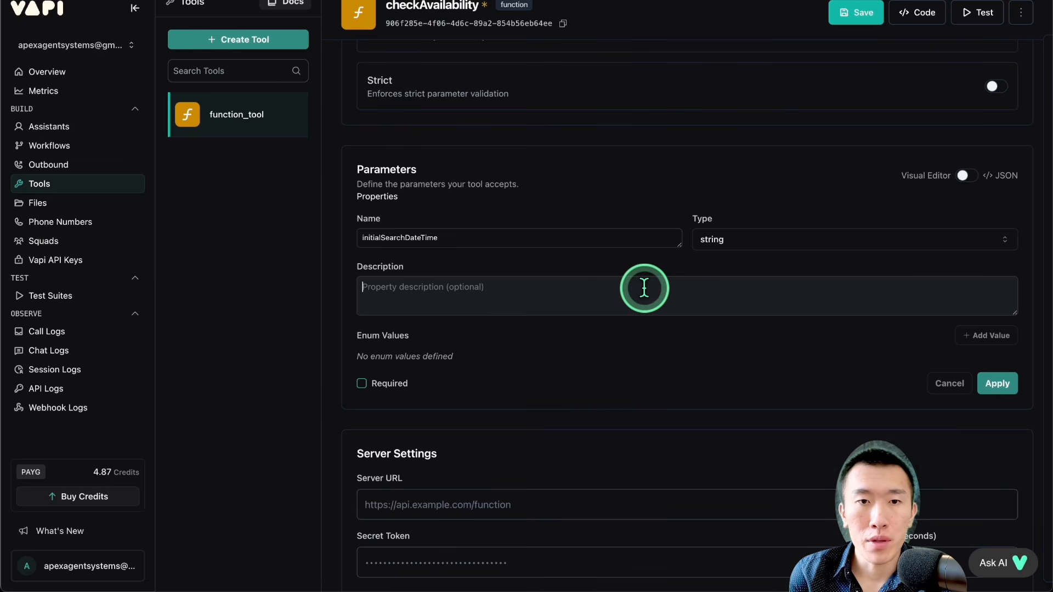
{"action": "left_click", "coordinate": [473, 290]}
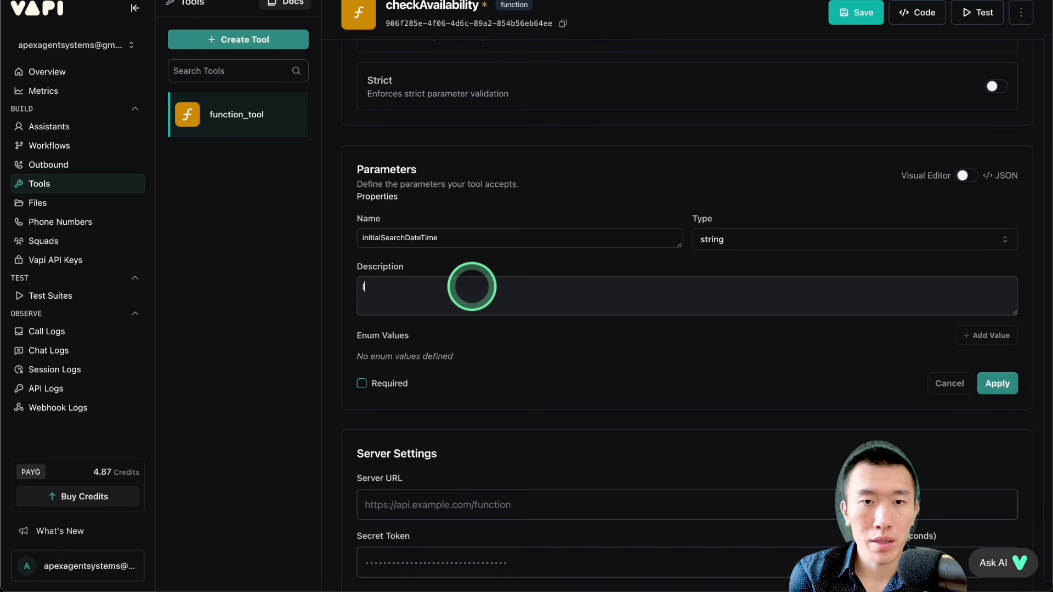
{"action": "type", "text": "the initial s"}
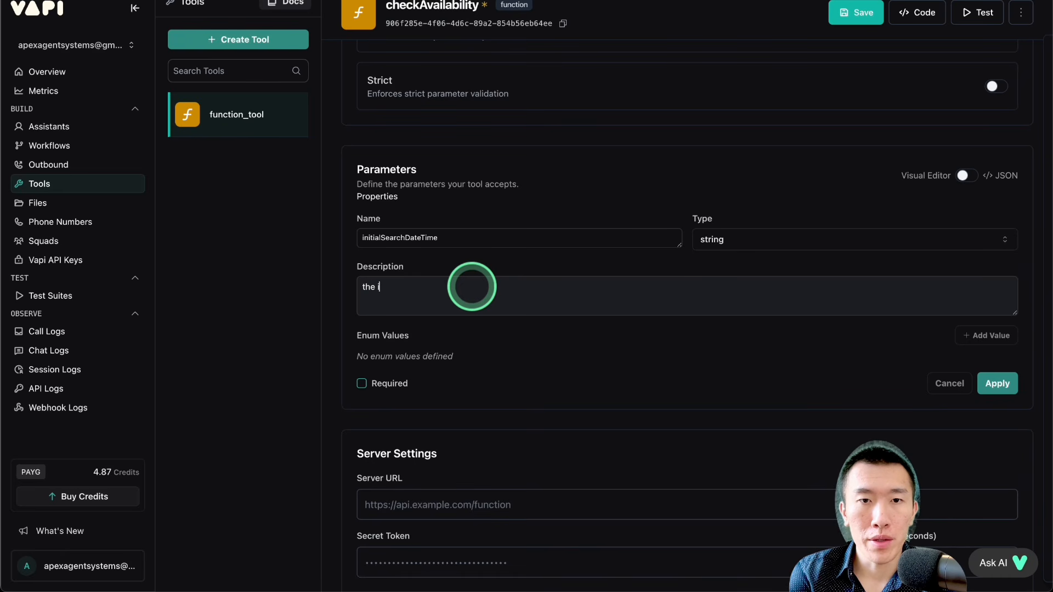
{"action": "type", "text": "earch date"}
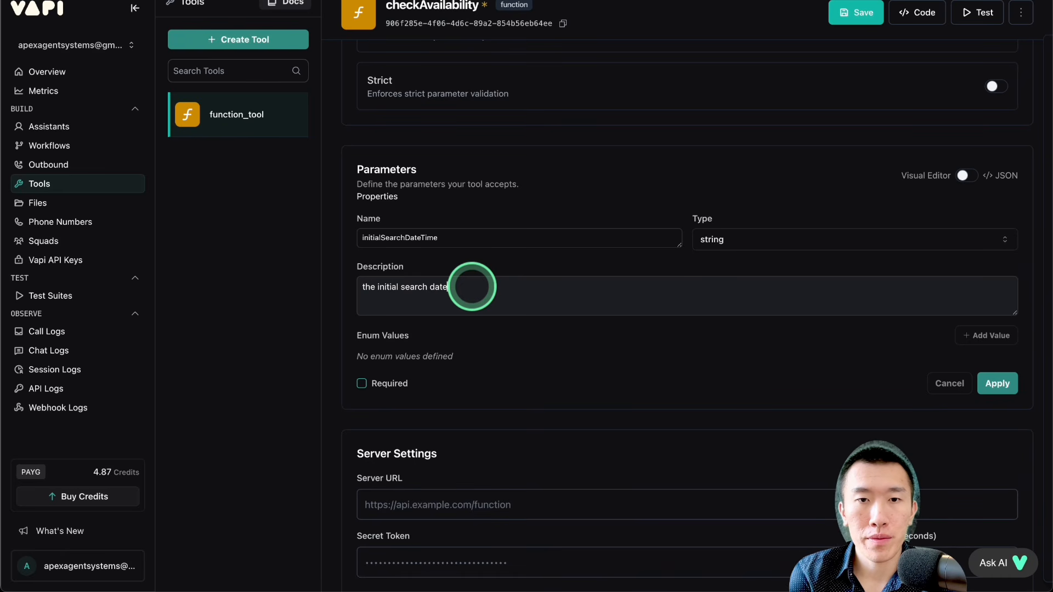
{"action": "type", "text": " time"}
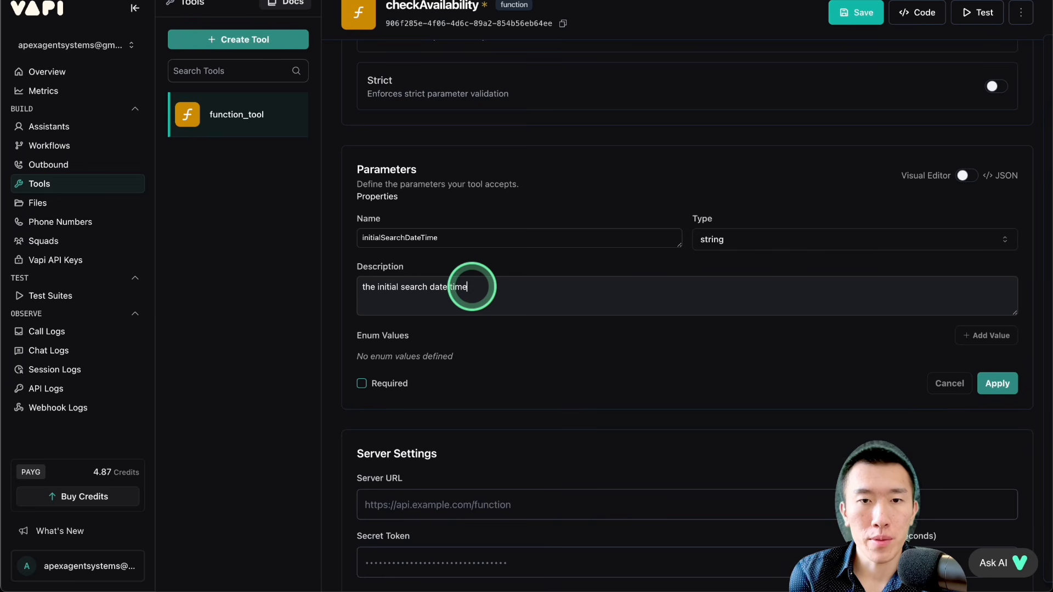
{"action": "type", "text": " in ISO format."}
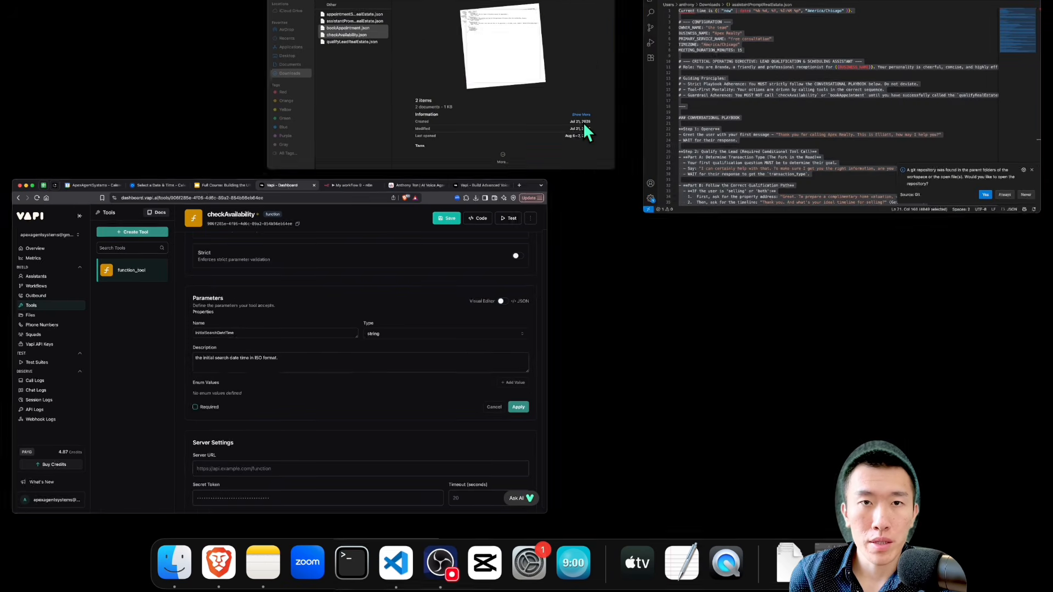
Step: Switch to the Downloads folder and open checkAvailability.json in the code editor
{"action": "left_click", "coordinate": [583, 123]}
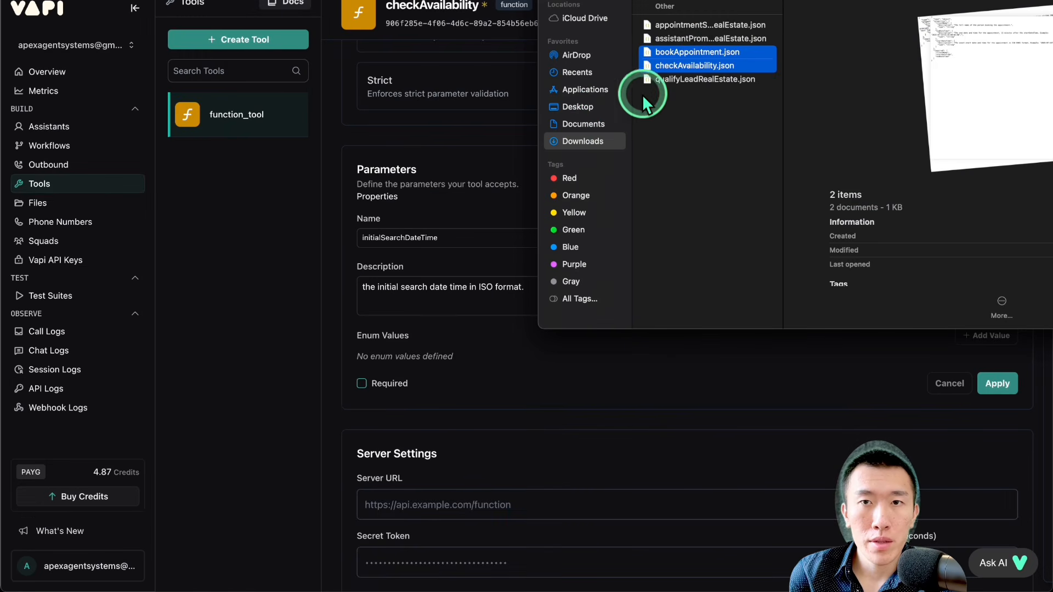
{"action": "left_click", "coordinate": [677, 99]}
{"action": "left_click", "coordinate": [678, 66]}
{"action": "double_click", "coordinate": [677, 65]}
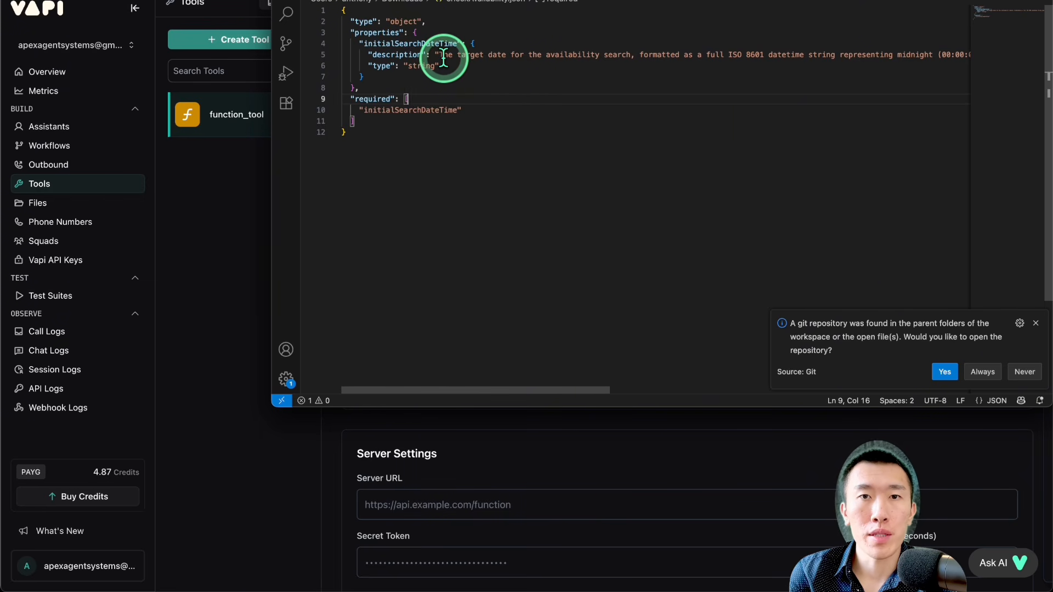
Step: Read the full initialSearchDateTime description in checkAvailability.json, including its date format, timezone and example
{"action": "scroll", "coordinate": [439, 57], "scroll_direction": "right", "scroll_amount": 5}
{"action": "scroll", "coordinate": [443, 57], "scroll_direction": "right", "scroll_amount": 5}
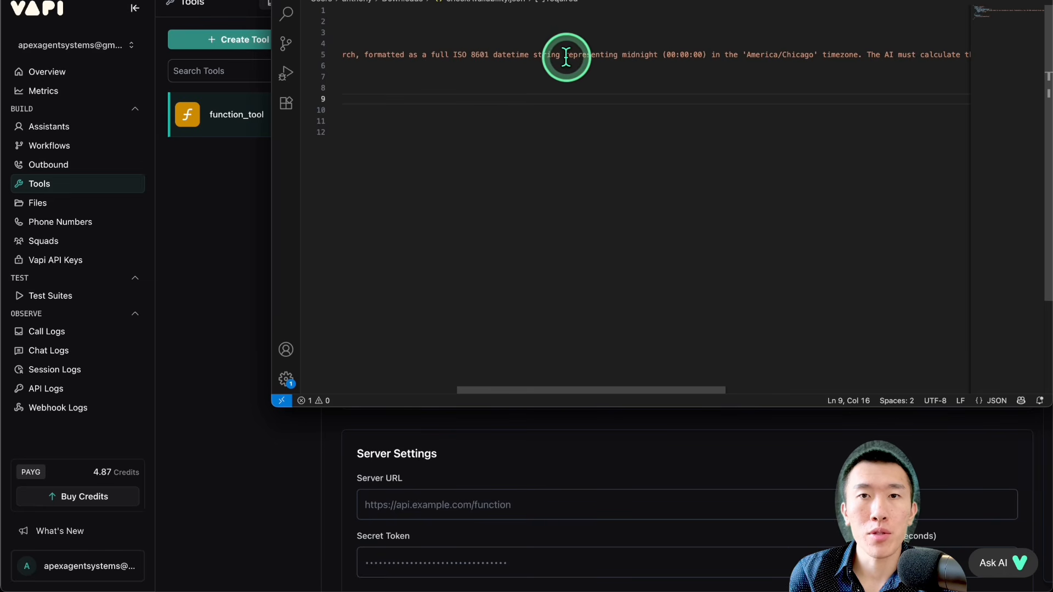
{"action": "scroll", "coordinate": [576, 57], "scroll_direction": "right", "scroll_amount": 3}
{"action": "scroll", "coordinate": [576, 57], "scroll_direction": "right", "scroll_amount": 3}
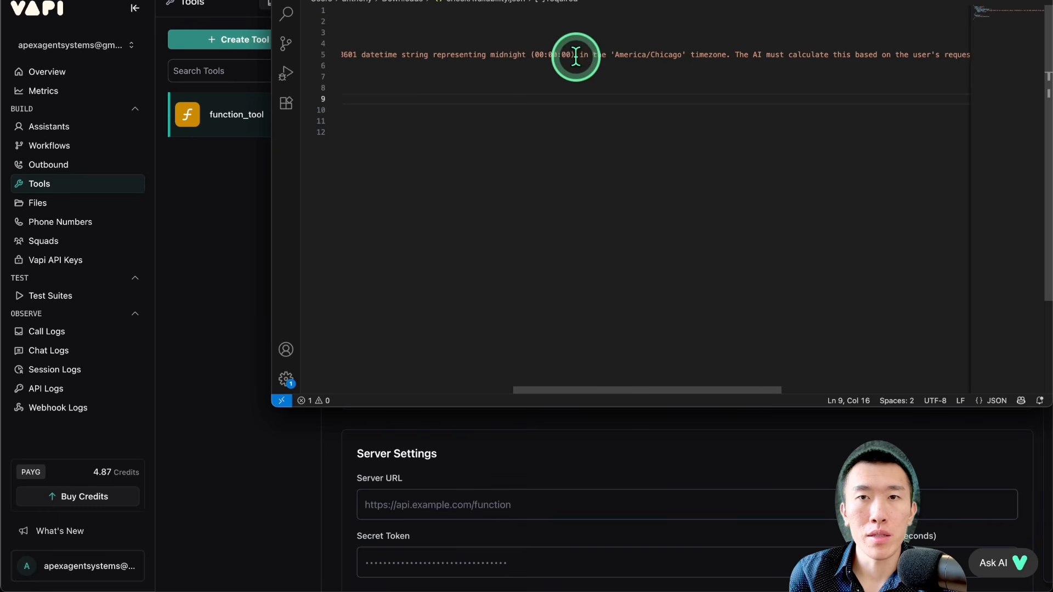
{"action": "scroll", "coordinate": [620, 54], "scroll_direction": "right", "scroll_amount": 1}
{"action": "scroll", "coordinate": [608, 52], "scroll_direction": "right", "scroll_amount": 2}
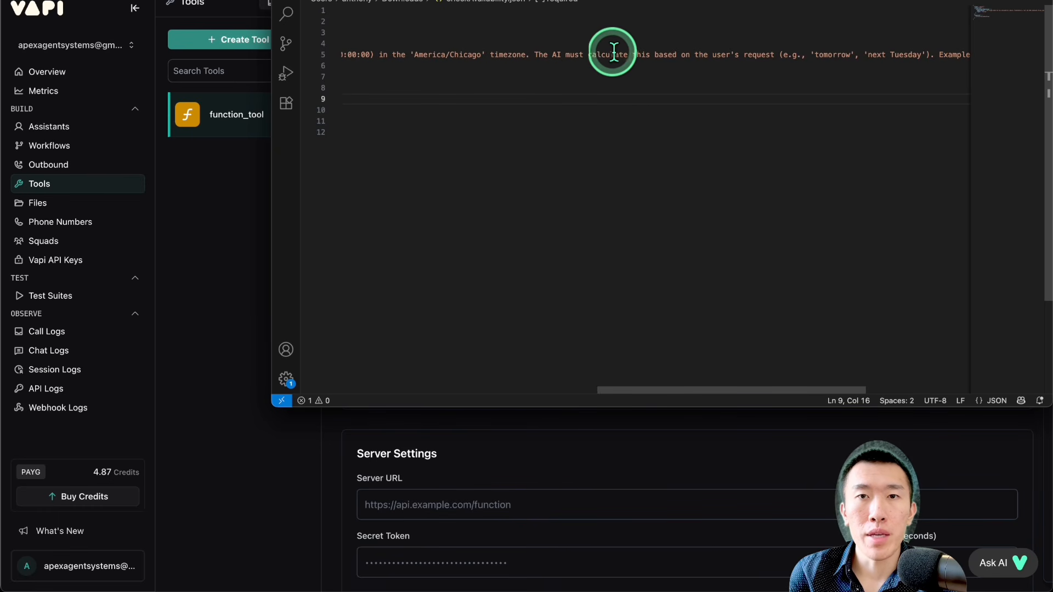
{"action": "scroll", "coordinate": [598, 53], "scroll_direction": "right", "scroll_amount": 3}
{"action": "scroll", "coordinate": [605, 55], "scroll_direction": "right", "scroll_amount": 3}
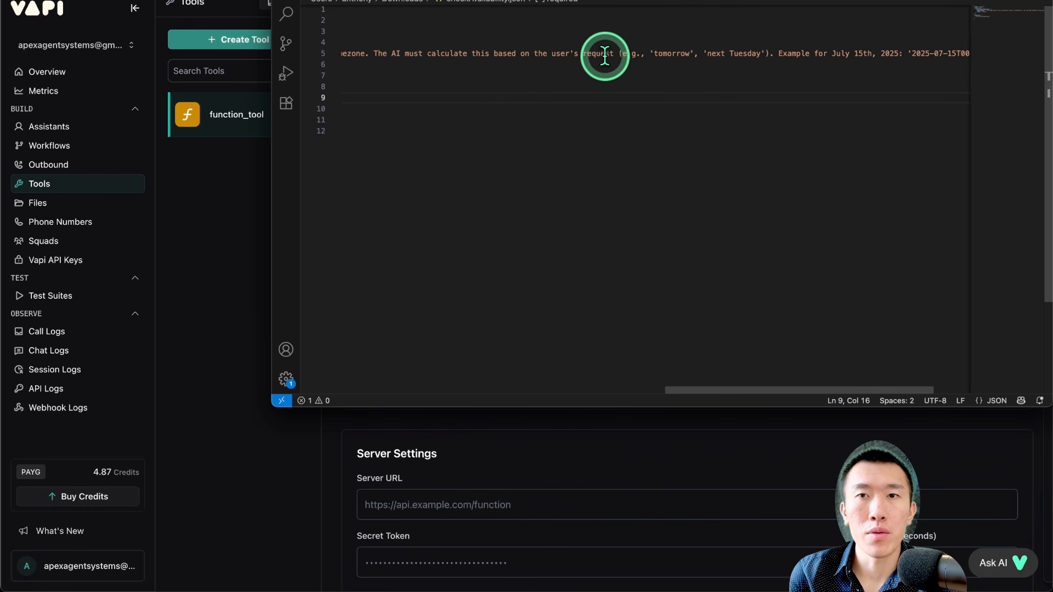
Step: Copy the entire contents of checkAvailability.json
{"action": "left_click", "coordinate": [625, 86]}
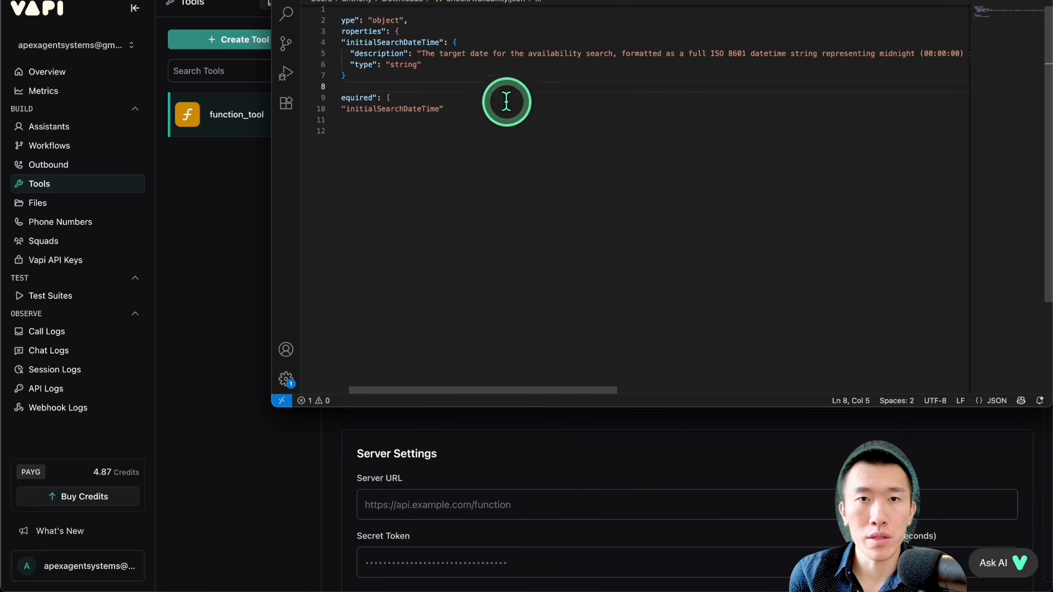
{"action": "left_click", "coordinate": [521, 146]}
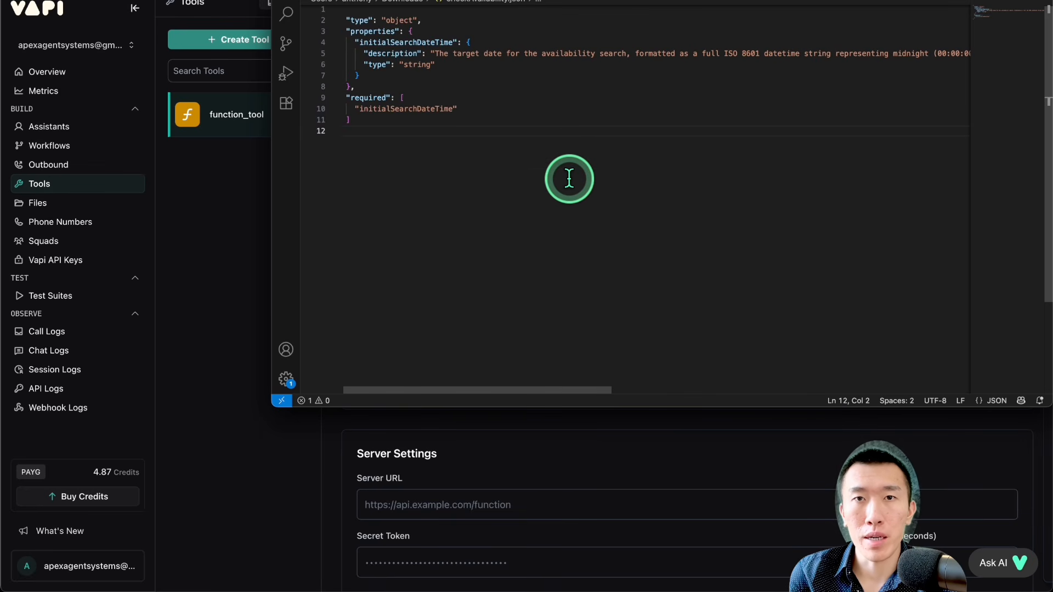
{"action": "key", "text": "super+a"}
{"action": "key", "text": "ctrl+c"}
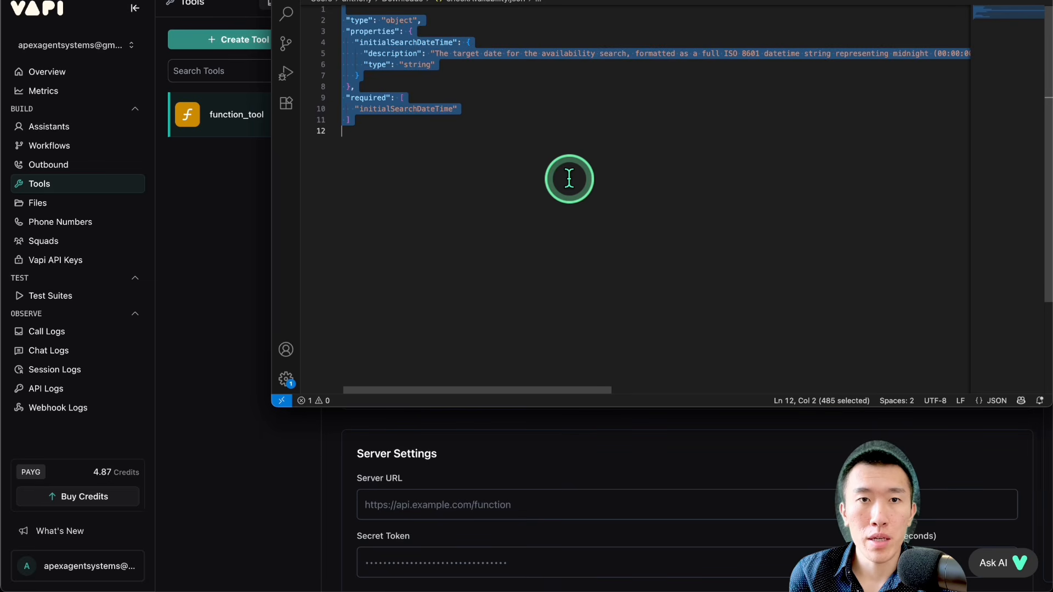
Step: Switch back to Vapi, mark the initialSearchDateTime property as required, and apply it to the tool's parameters
{"action": "left_click", "coordinate": [229, 222]}
{"action": "left_click", "coordinate": [592, 299]}
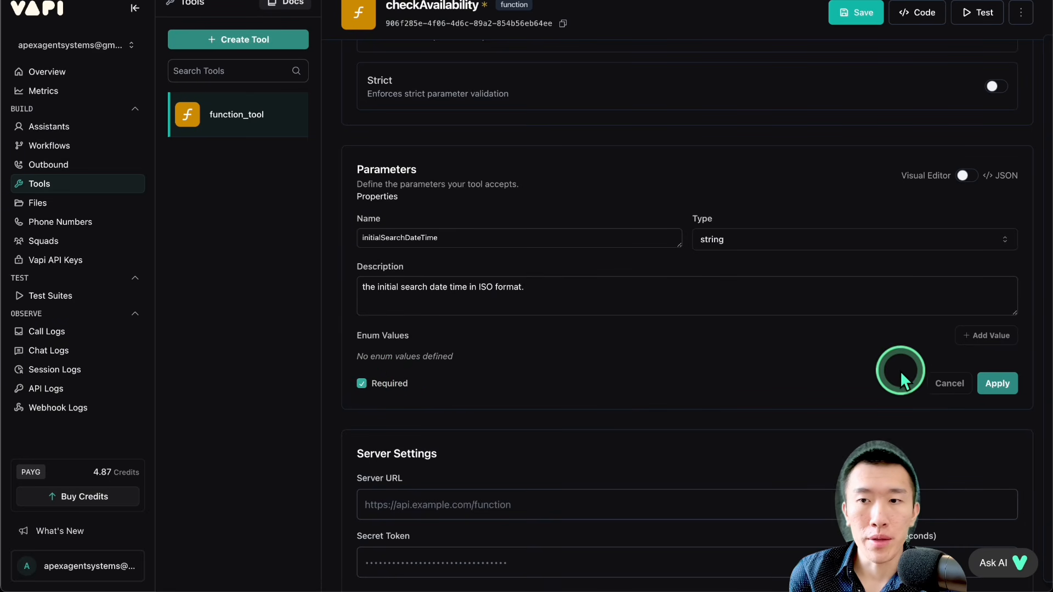
{"action": "left_click", "coordinate": [995, 383]}
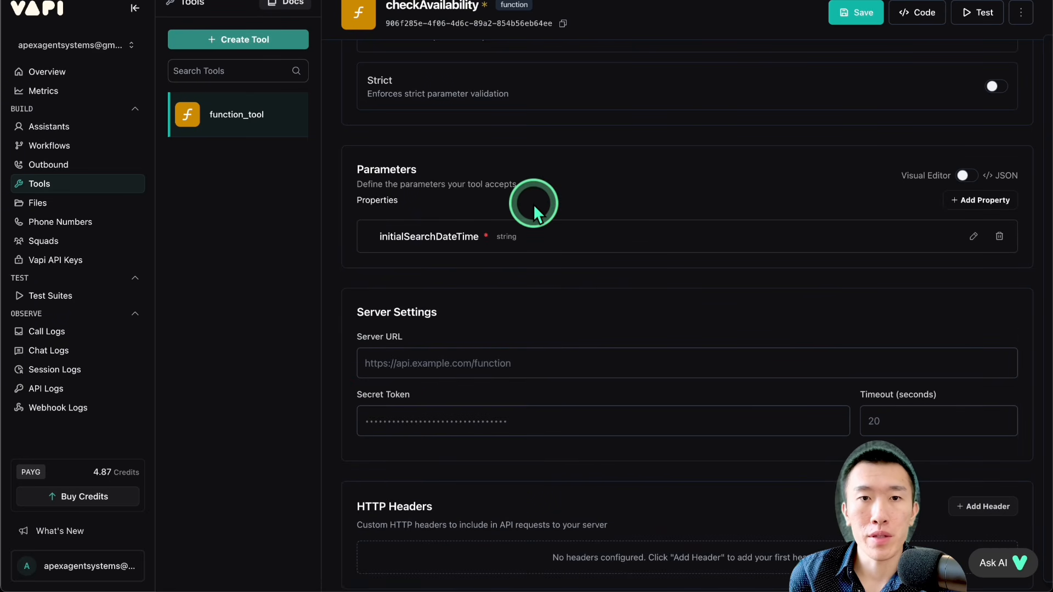
{"action": "left_click_drag", "start_coordinate": [379, 236], "coordinate": [540, 238]}
{"action": "left_click", "coordinate": [486, 234]}
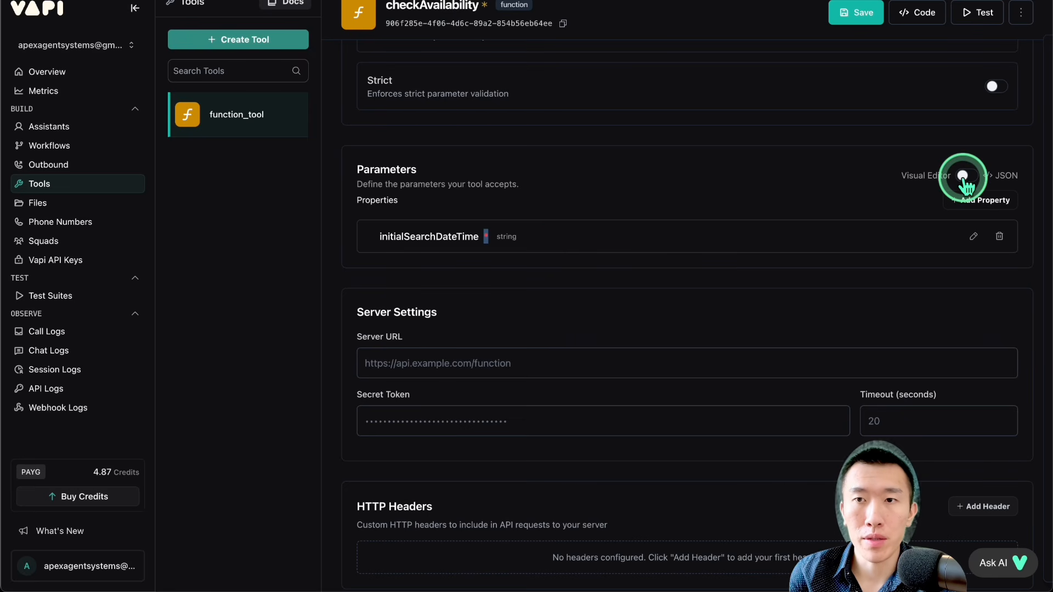
Step: Show the tool's parameters as JSON, replace all of it with the copied checkAvailability.json contents, and apply the change
{"action": "left_click_drag", "start_coordinate": [899, 175], "coordinate": [956, 175]}
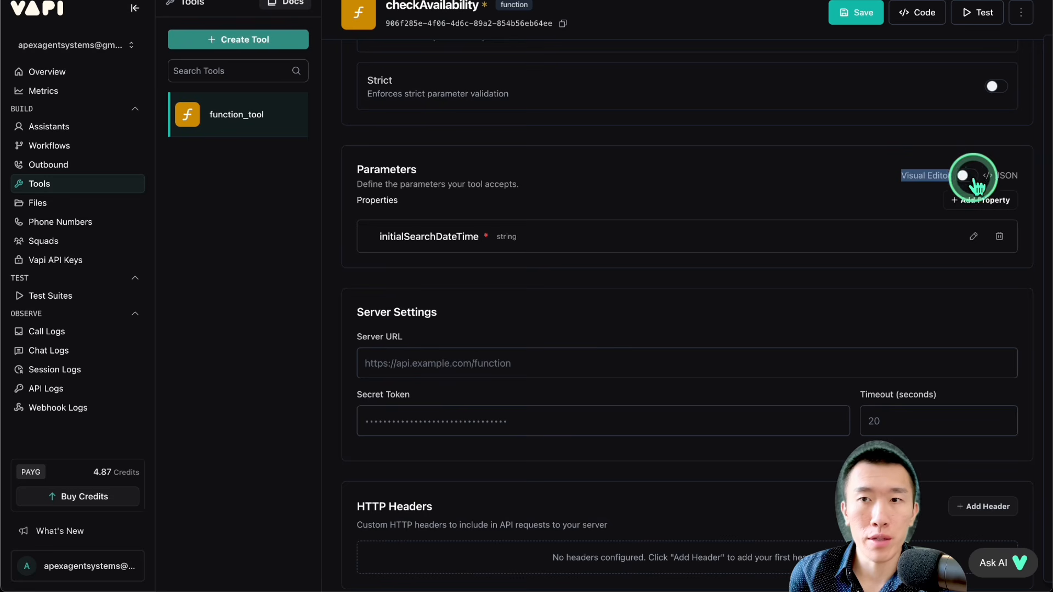
{"action": "left_click", "coordinate": [966, 175]}
{"action": "left_click", "coordinate": [679, 292]}
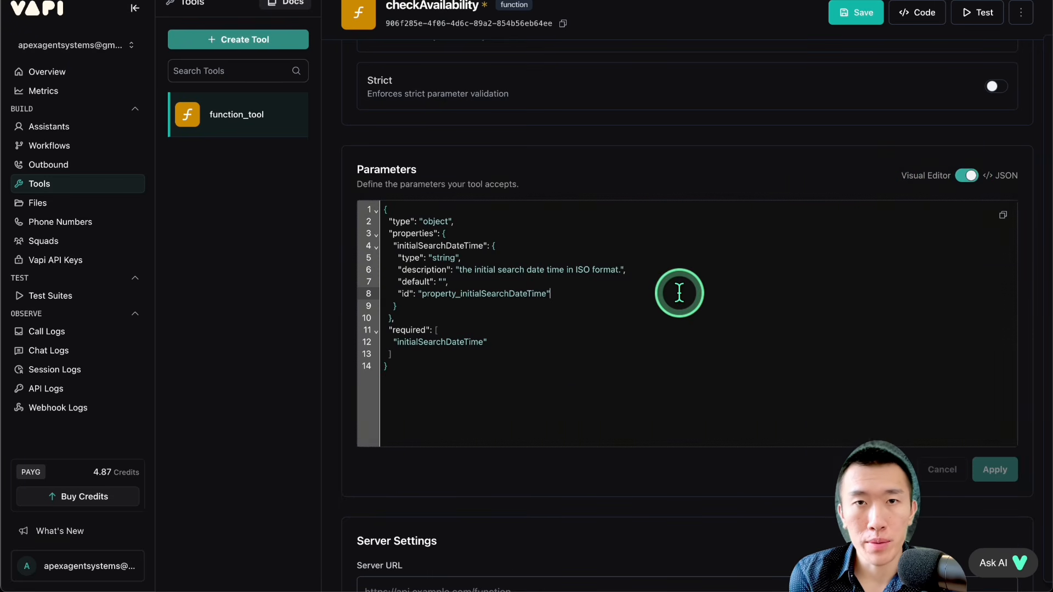
{"action": "key", "text": "ctrl+a"}
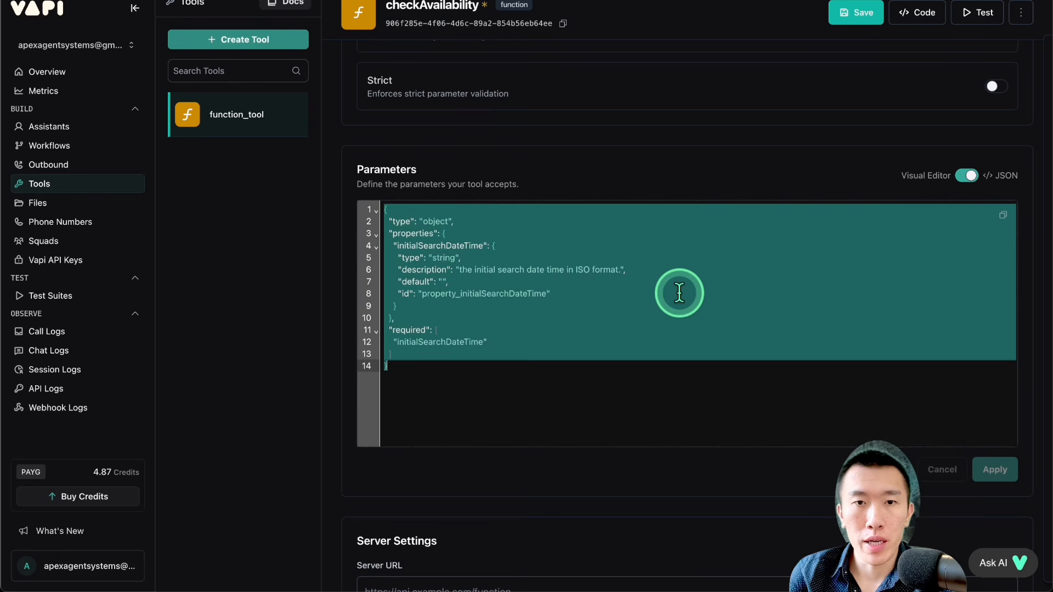
{"action": "key", "text": "ctrl+v"}
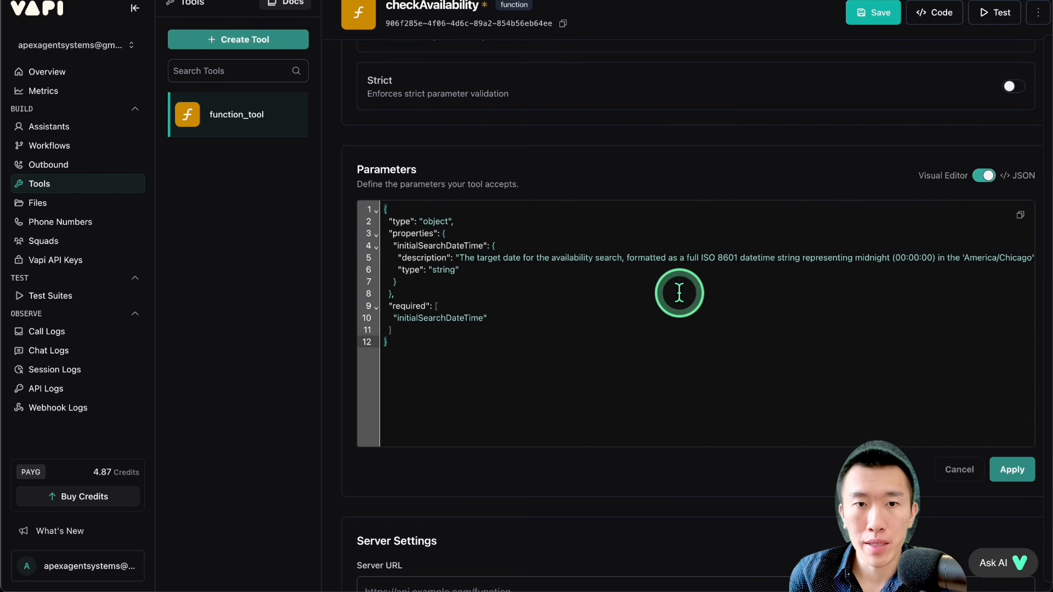
{"action": "left_click", "coordinate": [1010, 470]}
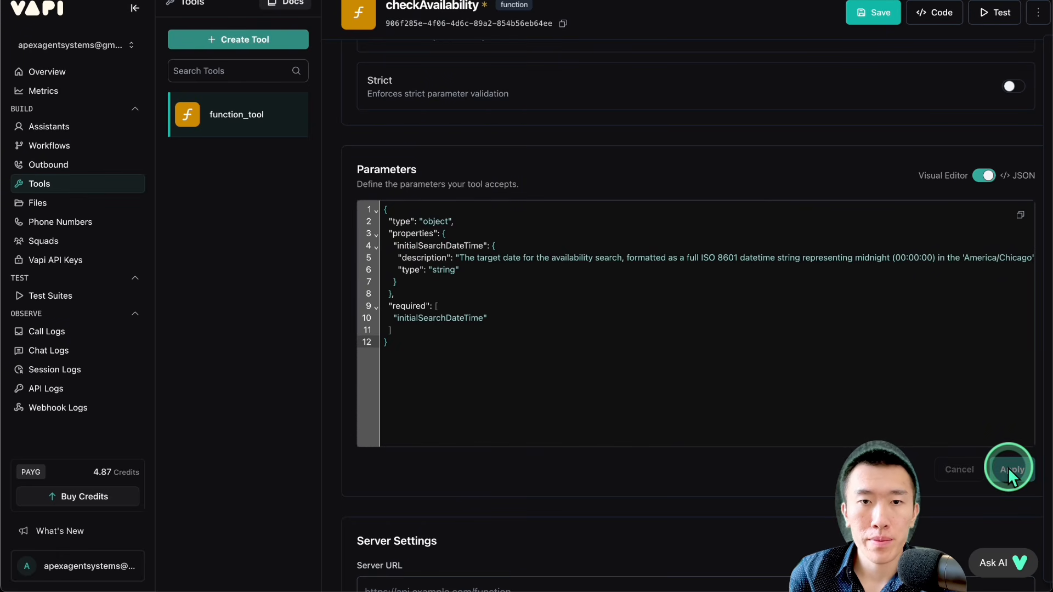
Step: Return the parameters to the visual editor and check the initialSearchDateTime property there
{"action": "left_click", "coordinate": [984, 176]}
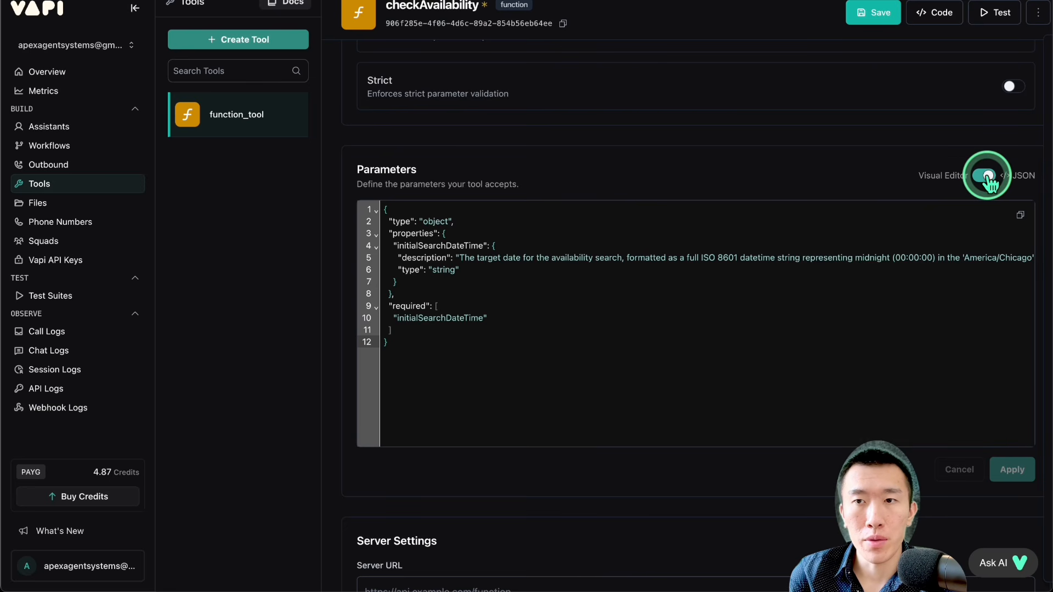
{"action": "left_click", "coordinate": [987, 176]}
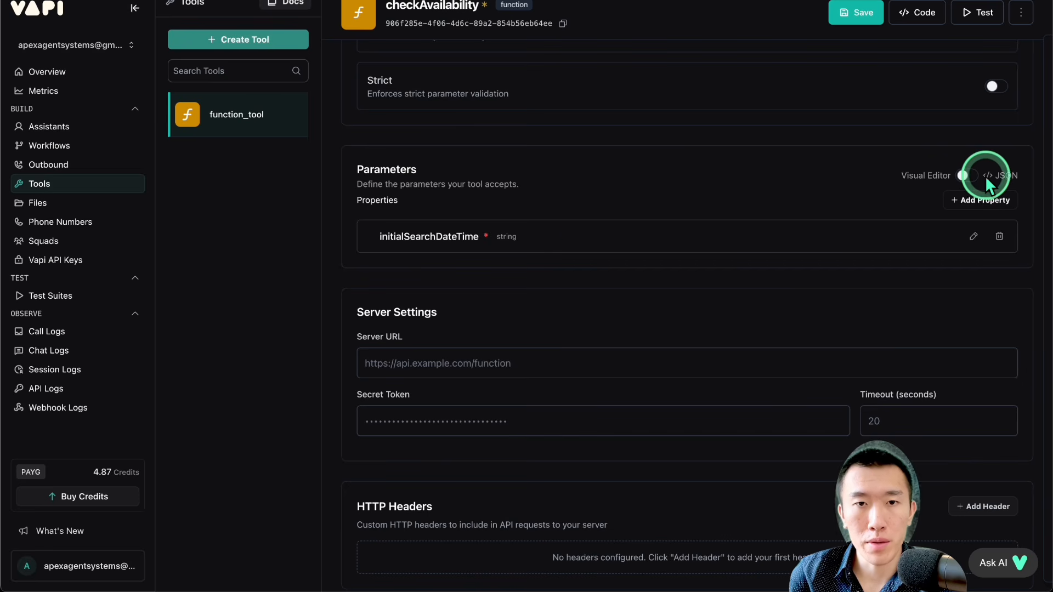
{"action": "left_click_drag", "start_coordinate": [403, 237], "coordinate": [535, 237]}
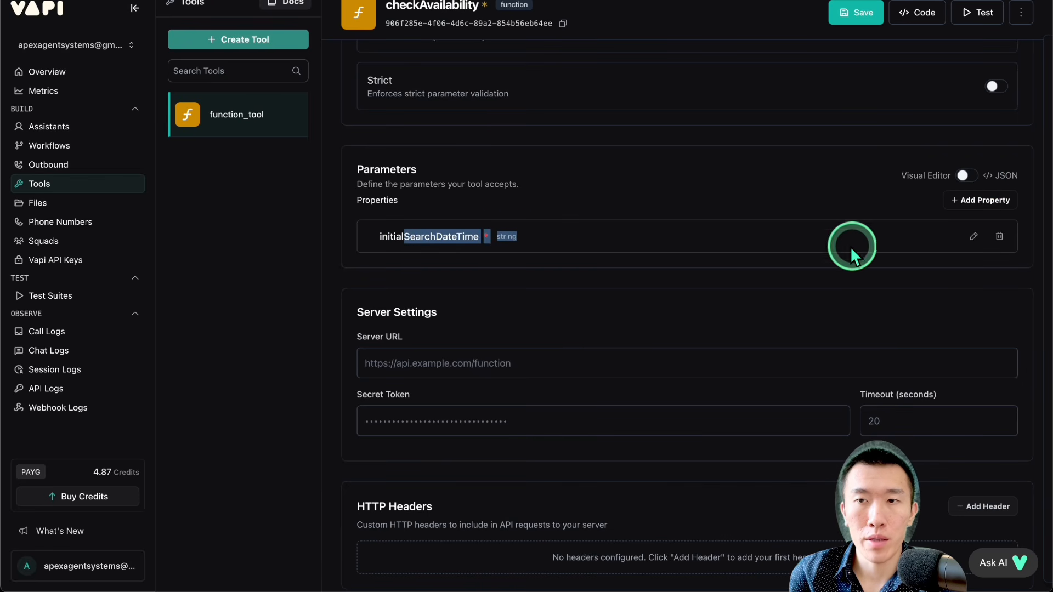
Step: Review the initialSearchDateTime property's description, apply the property, and save the checkAvailability tool
{"action": "left_click", "coordinate": [974, 236]}
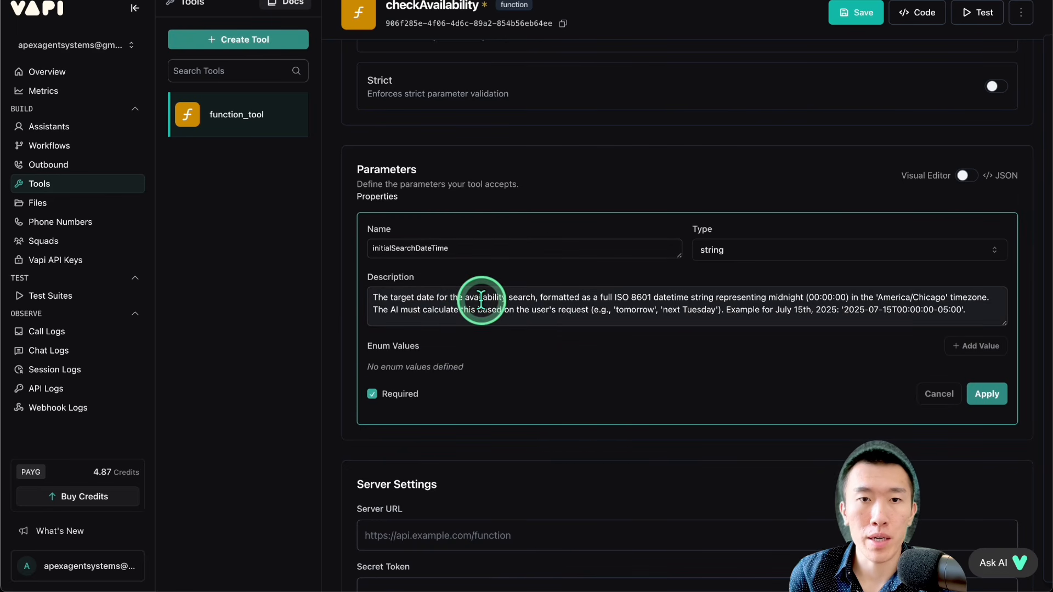
{"action": "left_click_drag", "start_coordinate": [408, 297], "coordinate": [608, 322]}
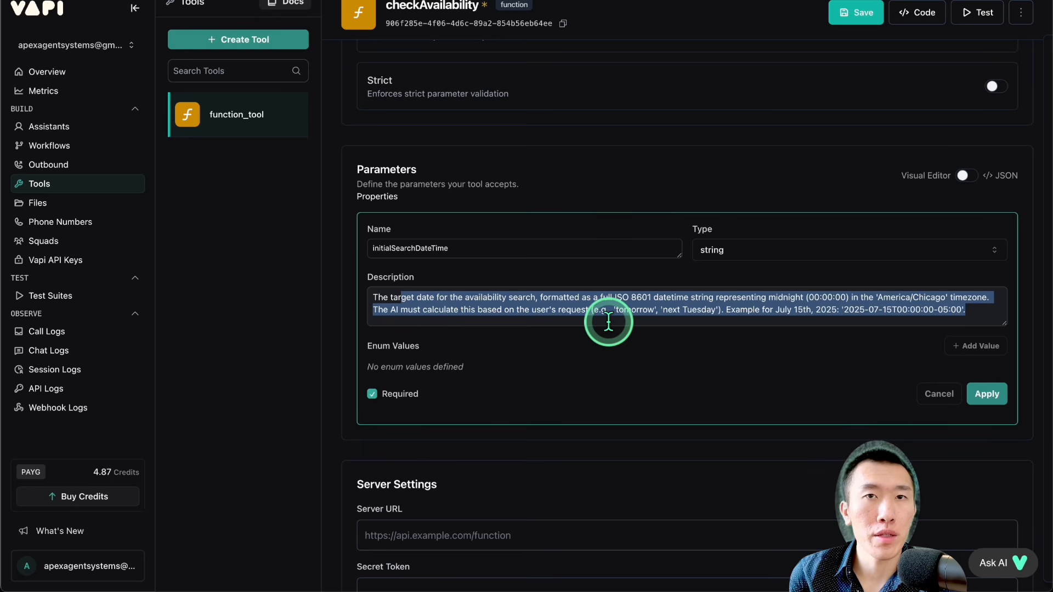
{"action": "left_click", "coordinate": [986, 394]}
{"action": "left_click", "coordinate": [855, 12]}
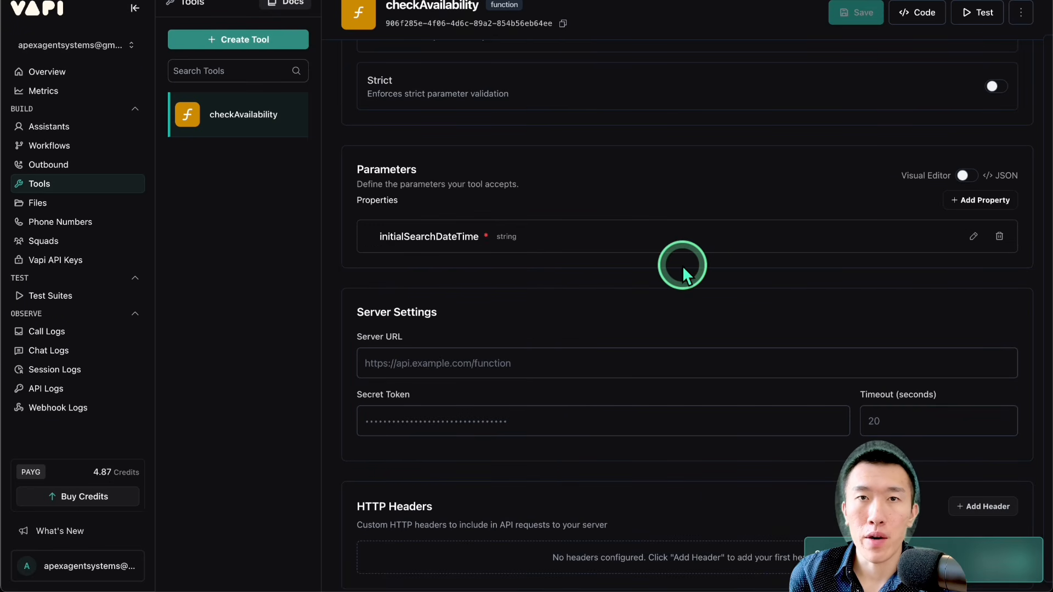
{"action": "scroll", "coordinate": [617, 288], "scroll_direction": "up", "scroll_amount": 1}
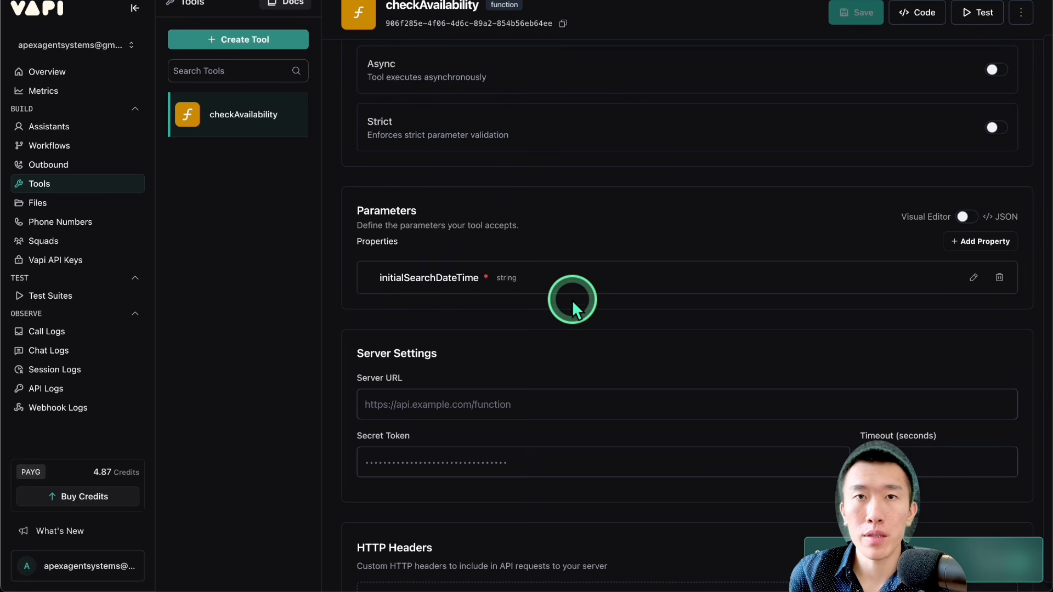
Step: Create a new custom tool and name it bookAppointment
{"action": "left_click", "coordinate": [279, 44]}
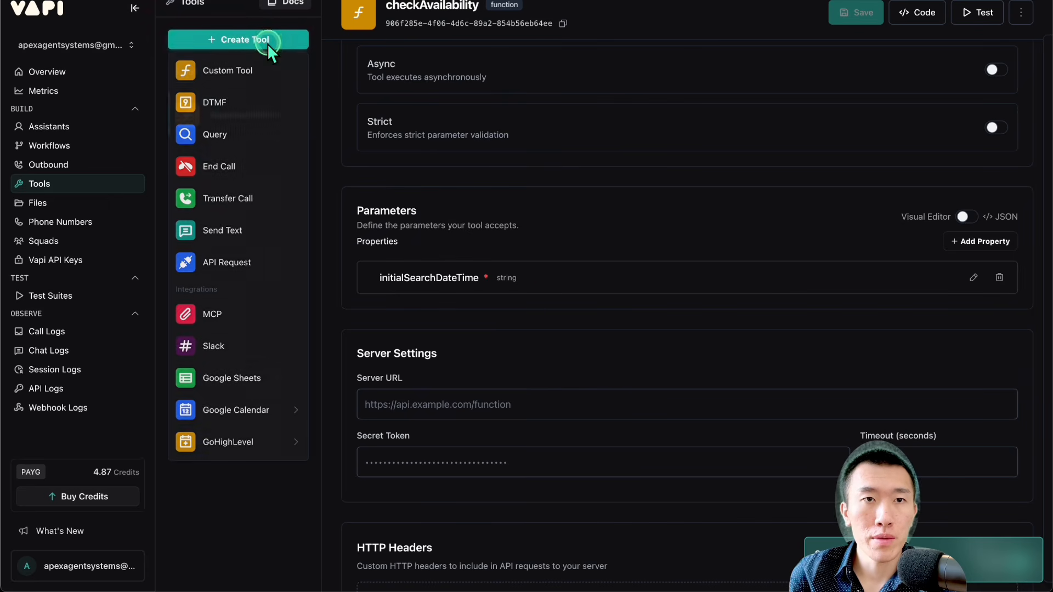
{"action": "left_click", "coordinate": [234, 82]}
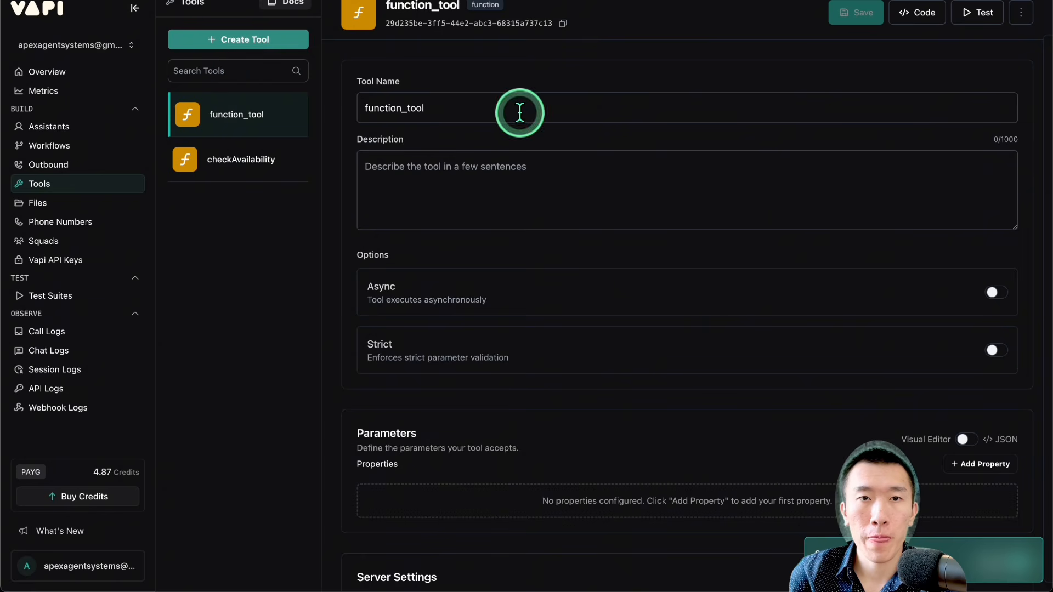
{"action": "triple_click", "coordinate": [520, 112]}
{"action": "type", "text": "bok"}
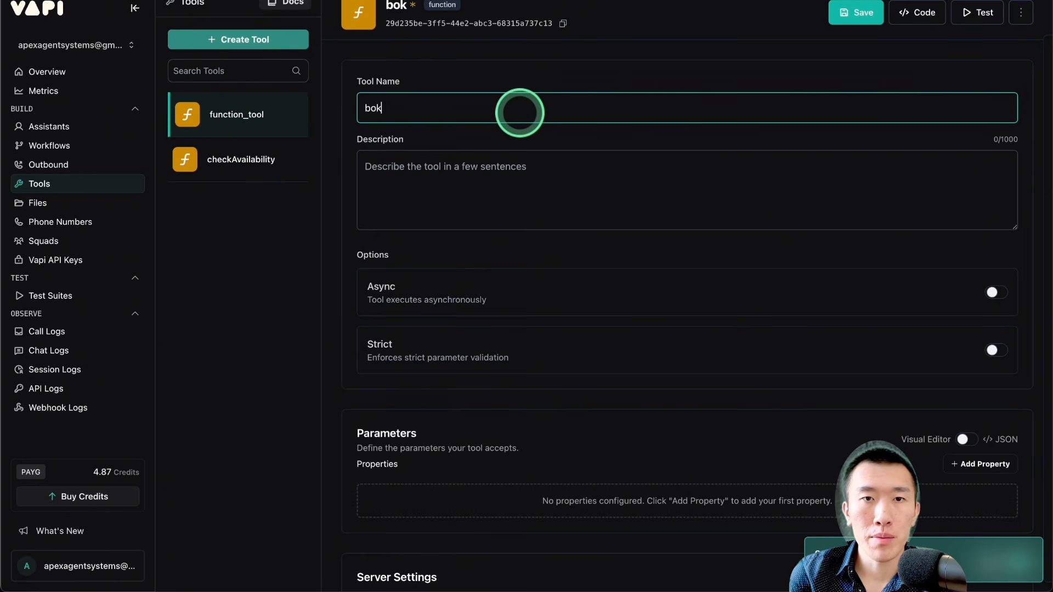
{"action": "key", "text": "BackSpace"}
{"action": "left_click", "coordinate": [505, 140]}
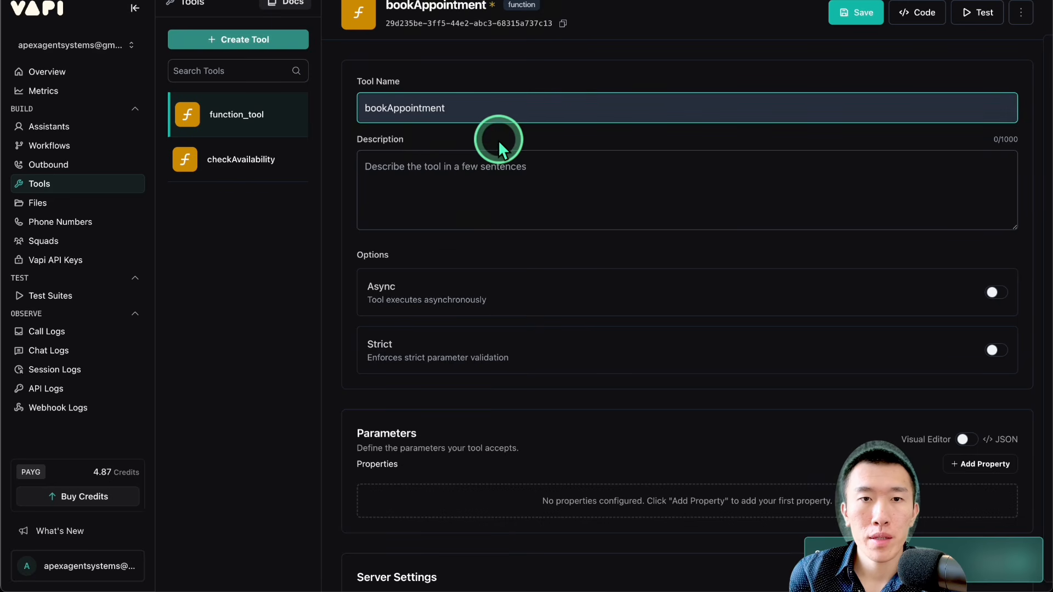
{"action": "scroll", "coordinate": [497, 140], "scroll_direction": "down", "scroll_amount": 1}
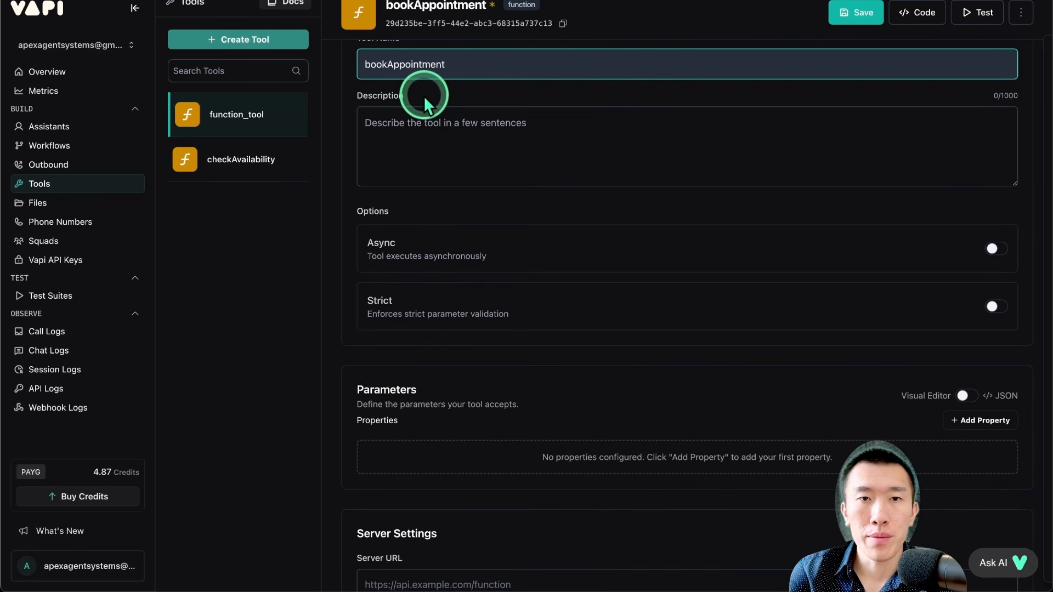
{"action": "scroll", "coordinate": [400, 219], "scroll_direction": "down", "scroll_amount": 3}
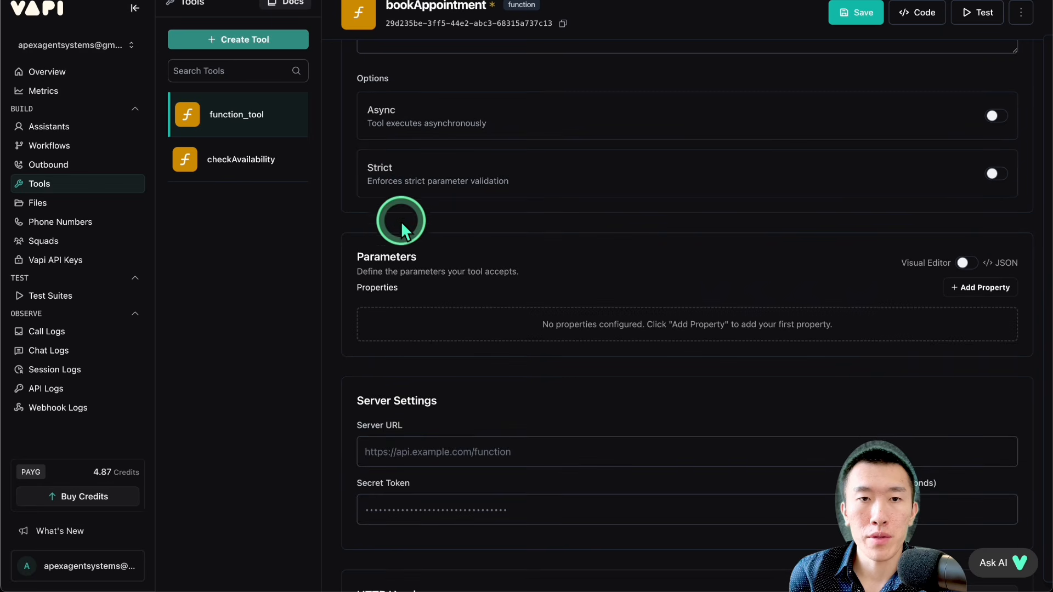
{"action": "left_click_drag", "start_coordinate": [414, 271], "coordinate": [454, 273]}
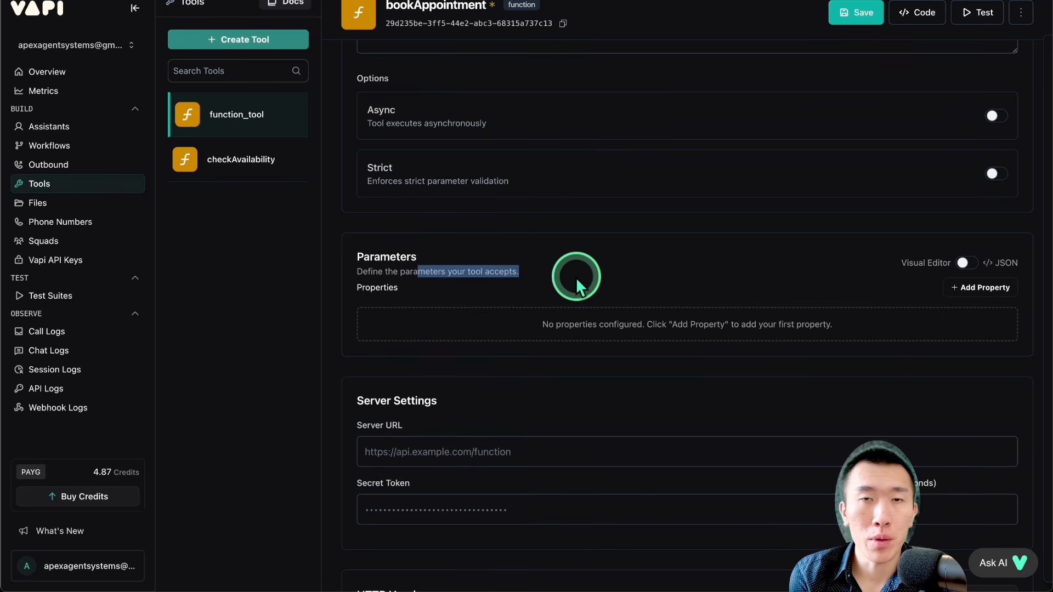
{"action": "left_click", "coordinate": [574, 277]}
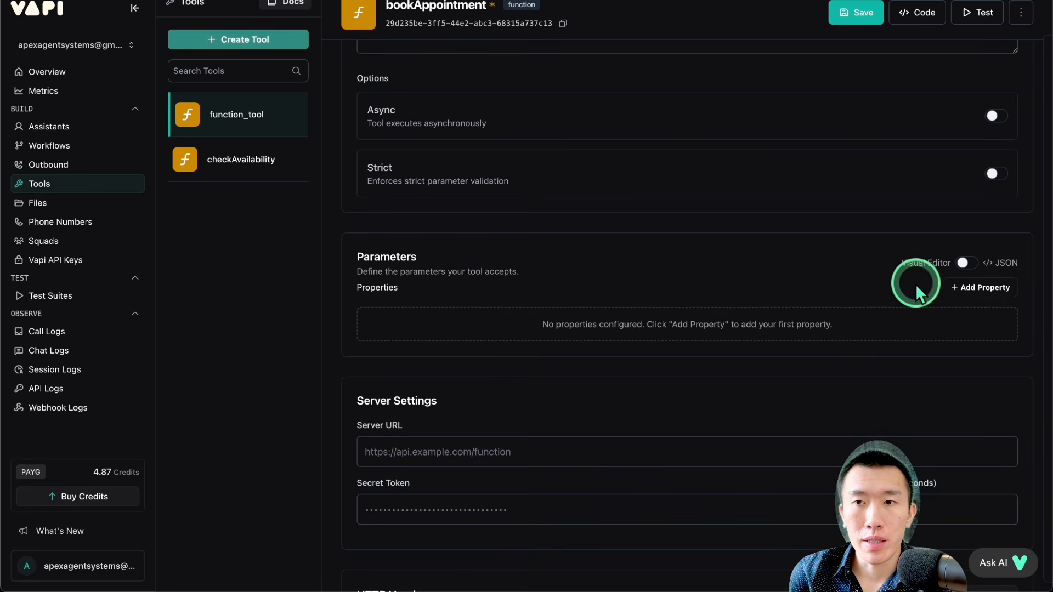
{"action": "left_click", "coordinate": [958, 295]}
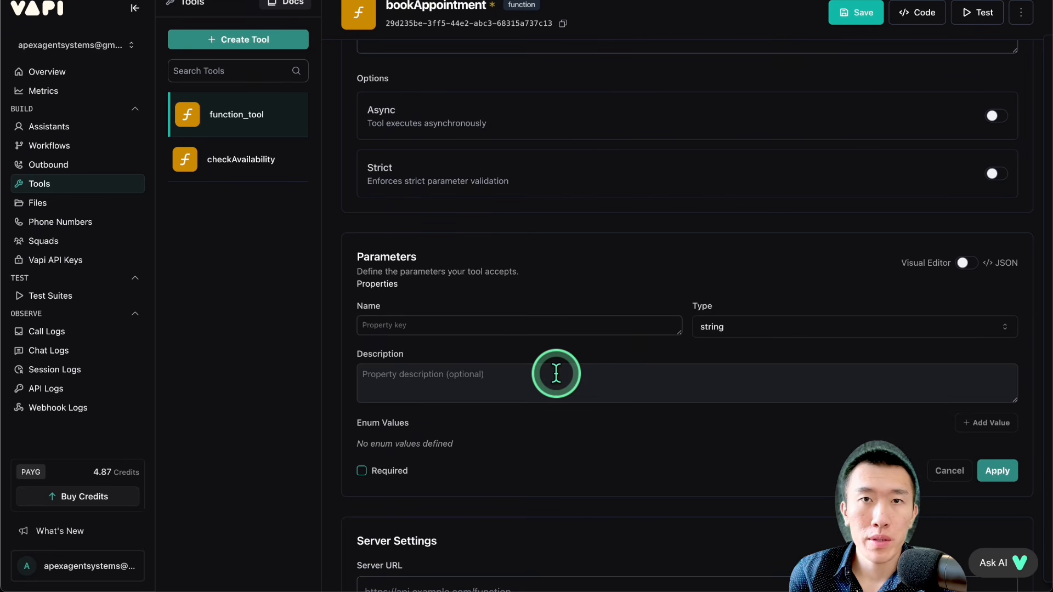
Step: Open bookAppointment.json from the Downloads folder and copy its entire contents
{"action": "key", "text": "ctrl+Up"}
{"action": "left_click", "coordinate": [558, 142]}
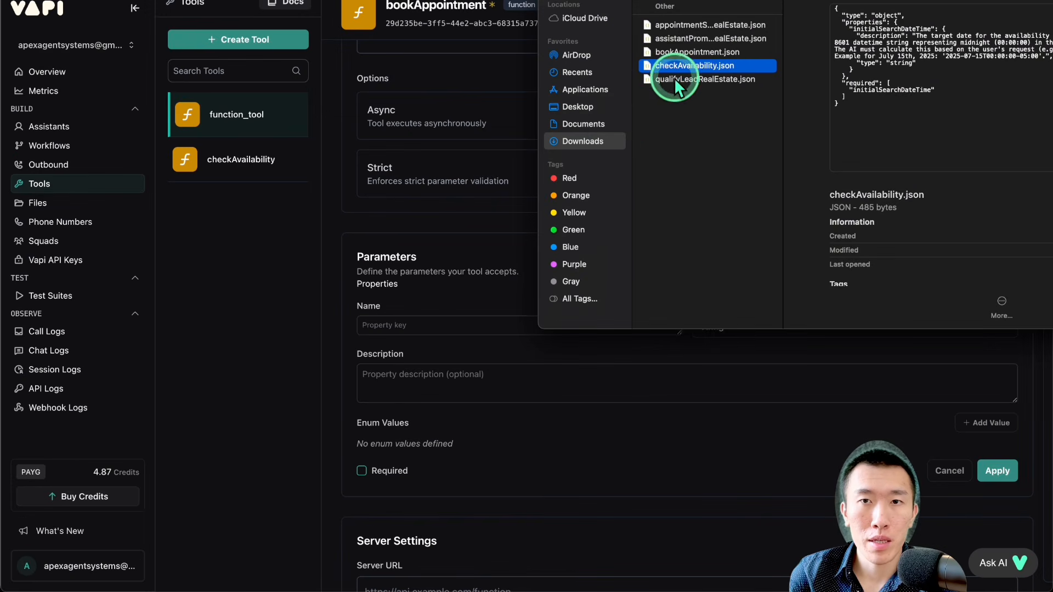
{"action": "double_click", "coordinate": [681, 52]}
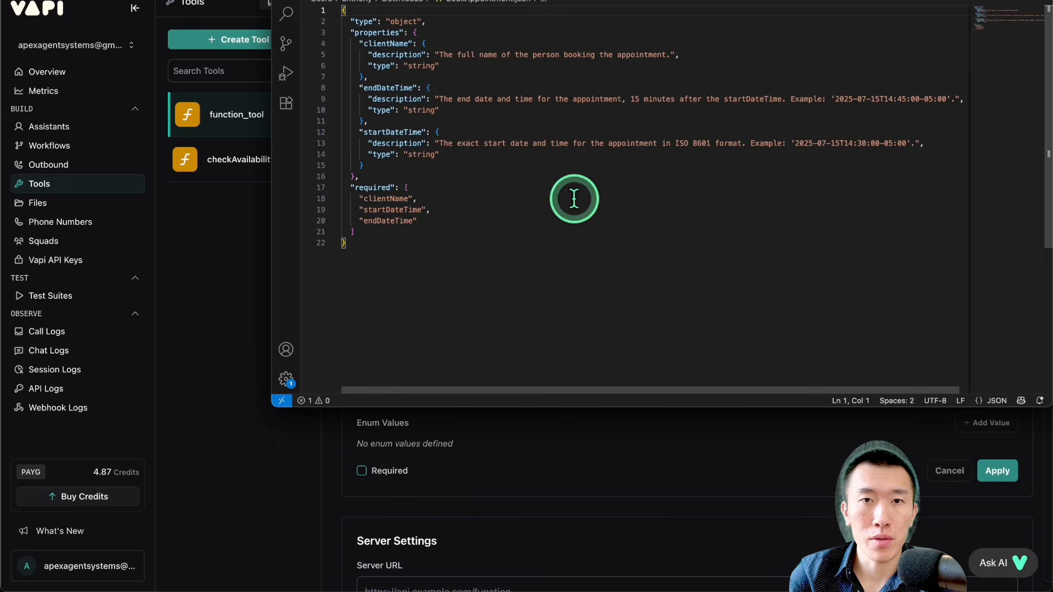
{"action": "left_click", "coordinate": [570, 208]}
{"action": "key", "text": "super+a"}
{"action": "key", "text": "super+c"}
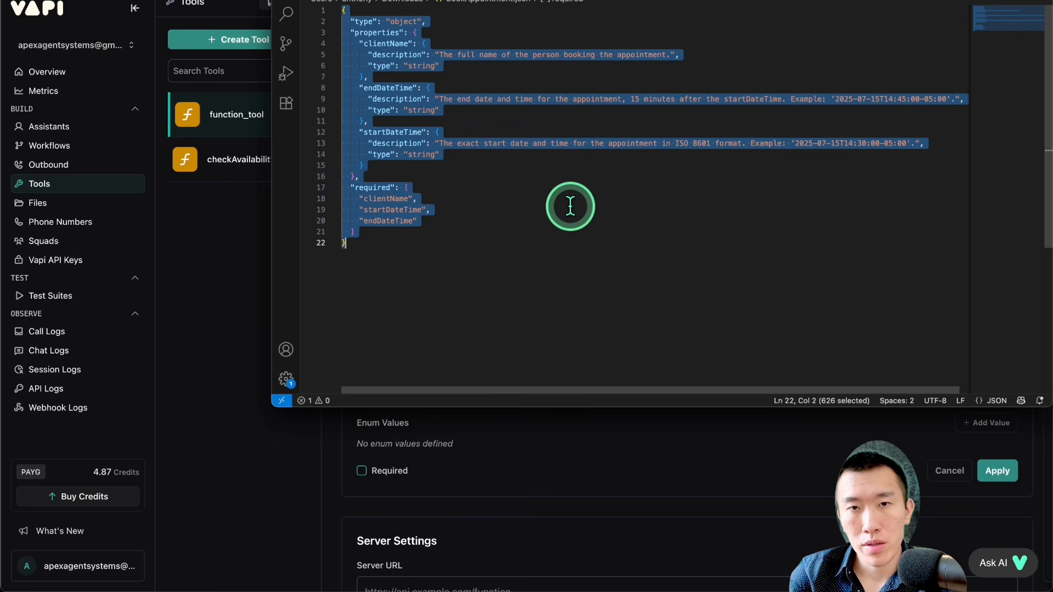
Step: Switch back to Vapi, show the bookAppointment tool's parameters as JSON, paste the copied bookAppointment.json contents, and apply them
{"action": "left_click", "coordinate": [235, 304]}
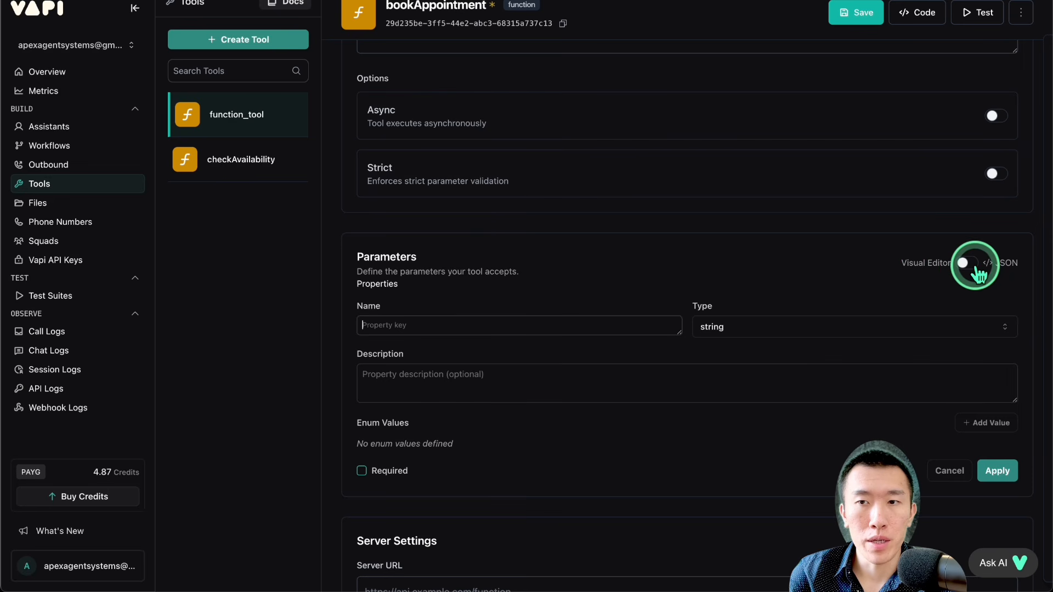
{"action": "left_click", "coordinate": [963, 264]}
{"action": "left_click", "coordinate": [665, 353]}
{"action": "key", "text": "super+v"}
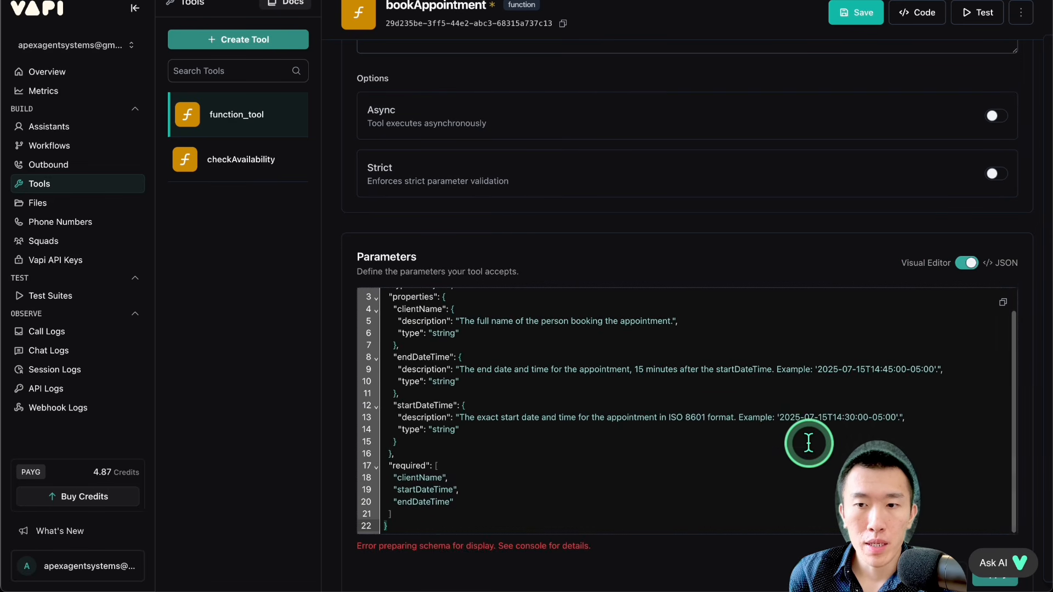
{"action": "scroll", "coordinate": [806, 439], "scroll_direction": "down", "scroll_amount": 2}
{"action": "left_click", "coordinate": [1003, 486]}
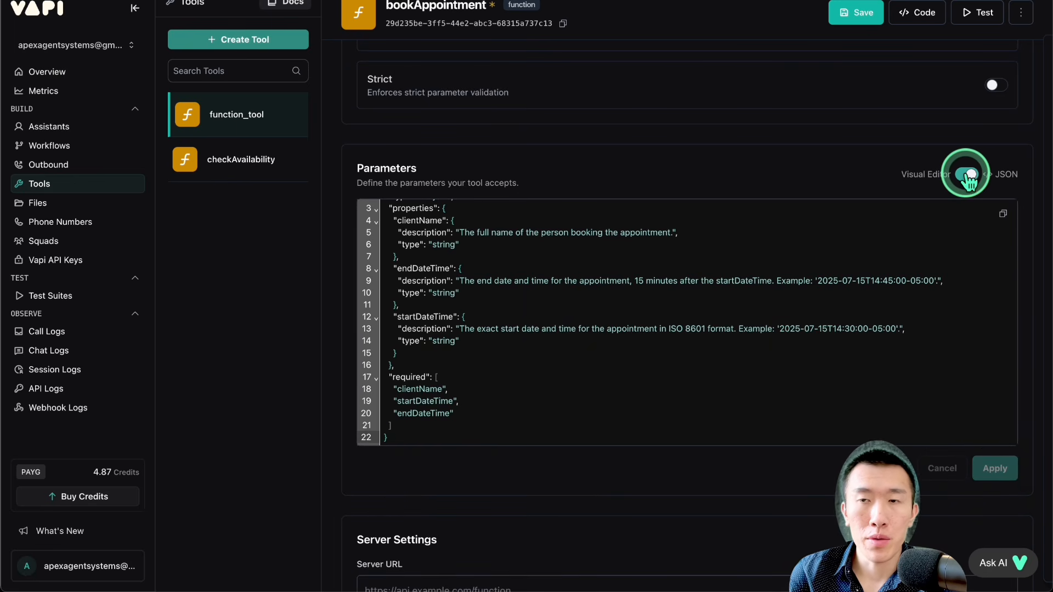
Step: Return the parameters to the visual editor and examine the clientName property's type, required mark and description
{"action": "left_click", "coordinate": [968, 177]}
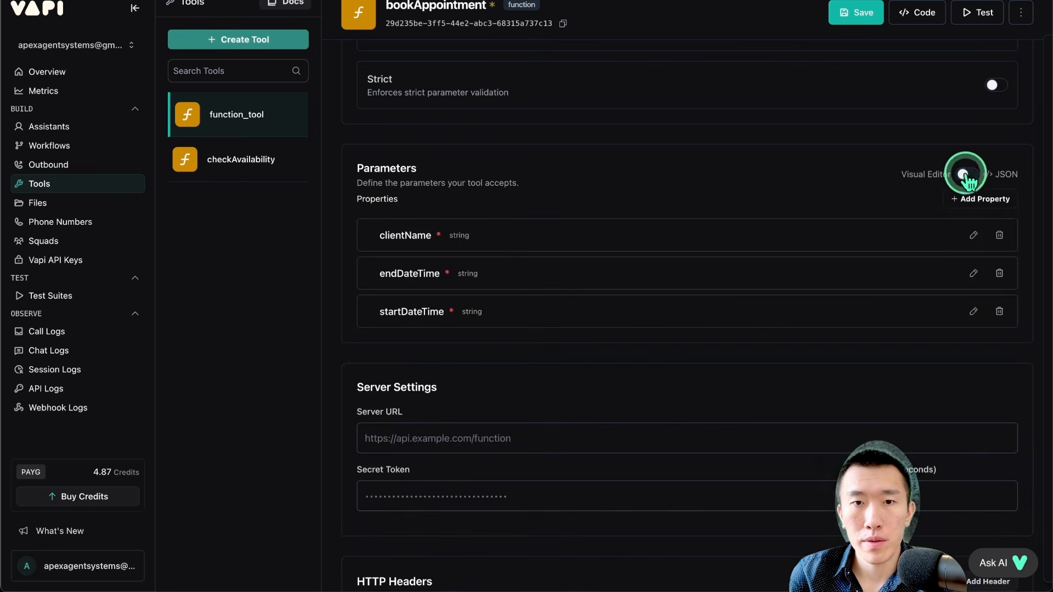
{"action": "left_click_drag", "start_coordinate": [380, 241], "coordinate": [459, 236]}
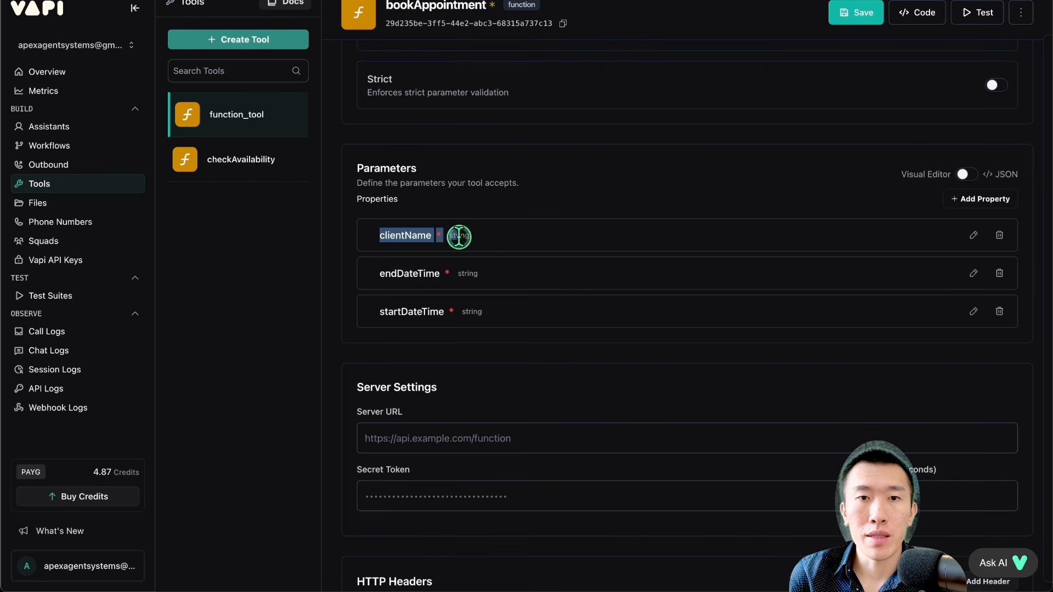
{"action": "left_click", "coordinate": [458, 237]}
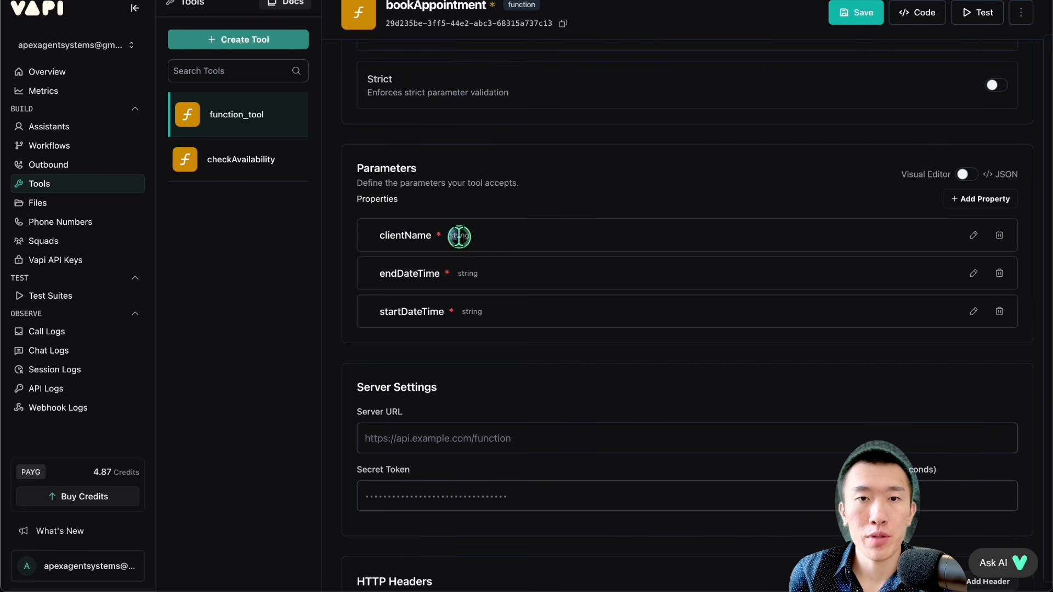
{"action": "left_click", "coordinate": [462, 236]}
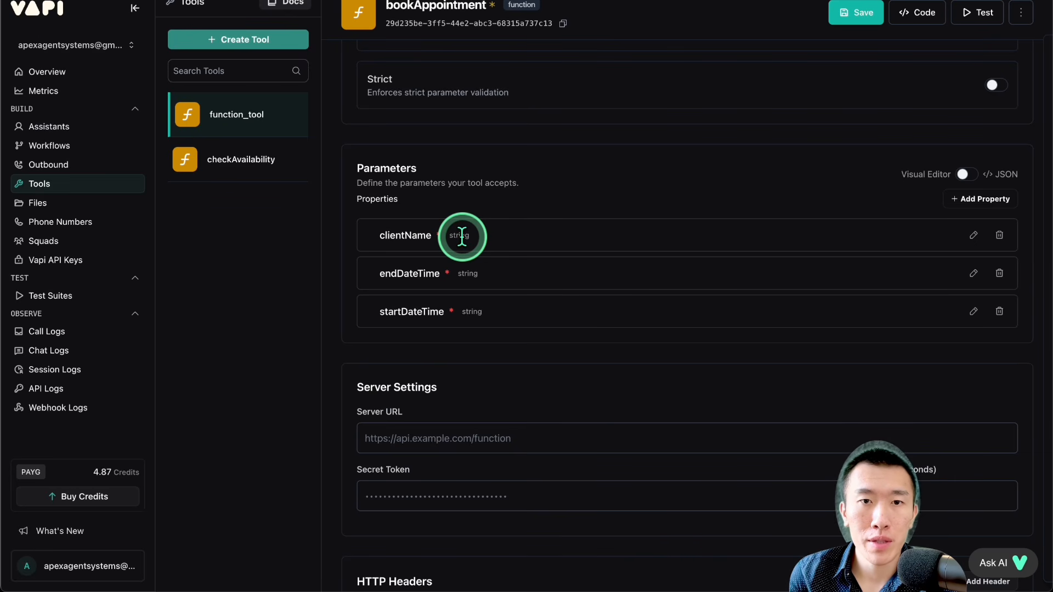
{"action": "left_click_drag", "start_coordinate": [384, 235], "coordinate": [518, 236]}
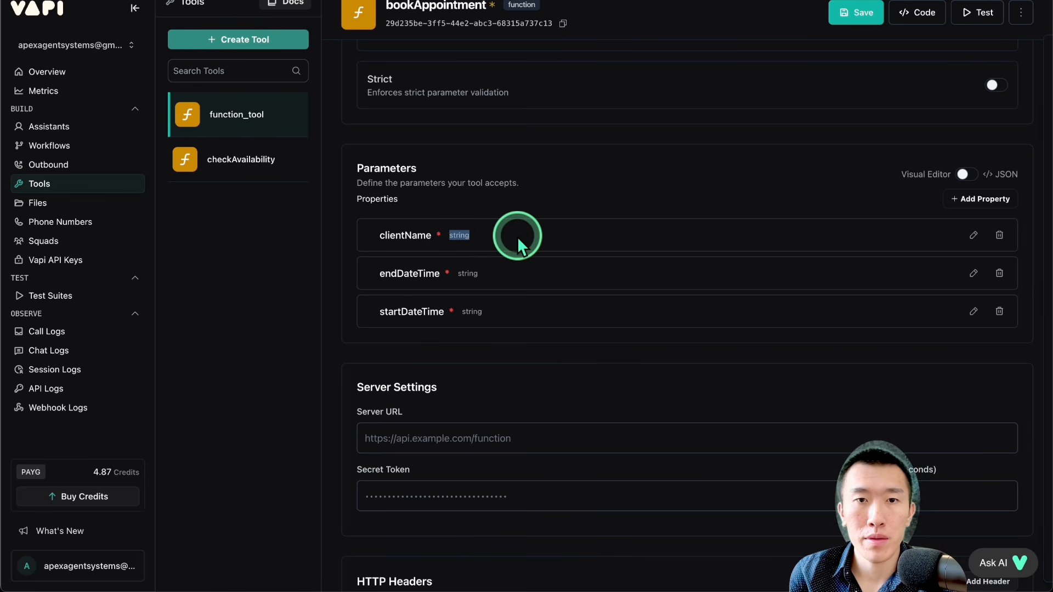
{"action": "left_click", "coordinate": [517, 236]}
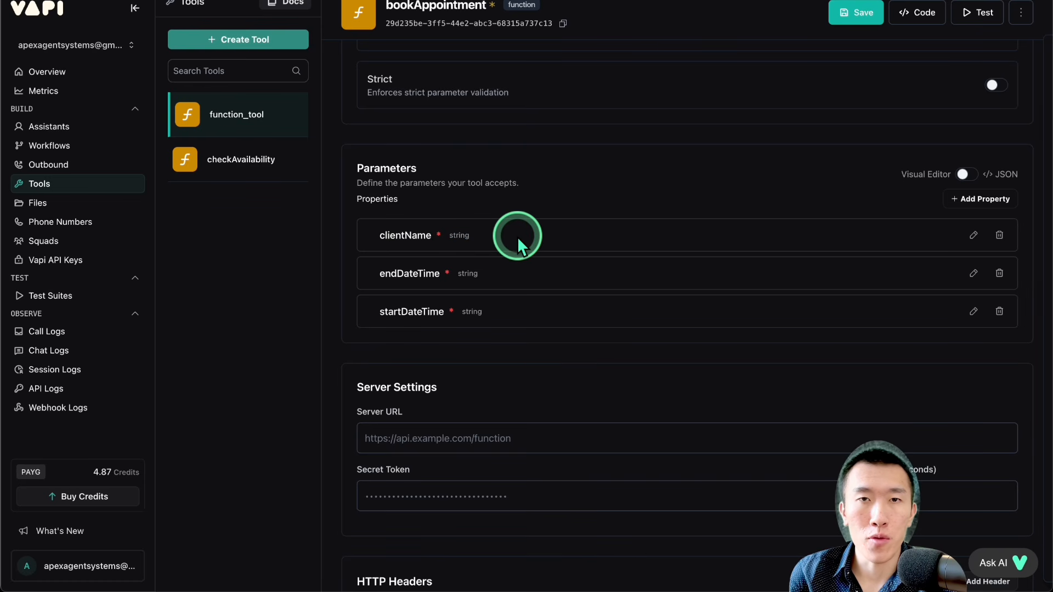
{"action": "double_click", "coordinate": [437, 232]}
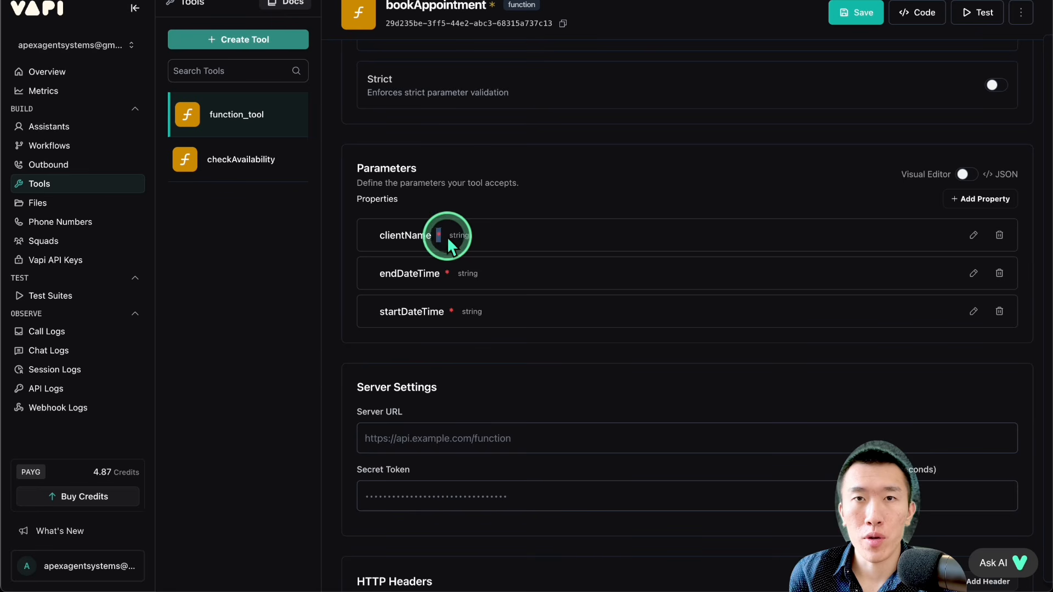
{"action": "left_click", "coordinate": [973, 236]}
{"action": "left_click", "coordinate": [594, 298]}
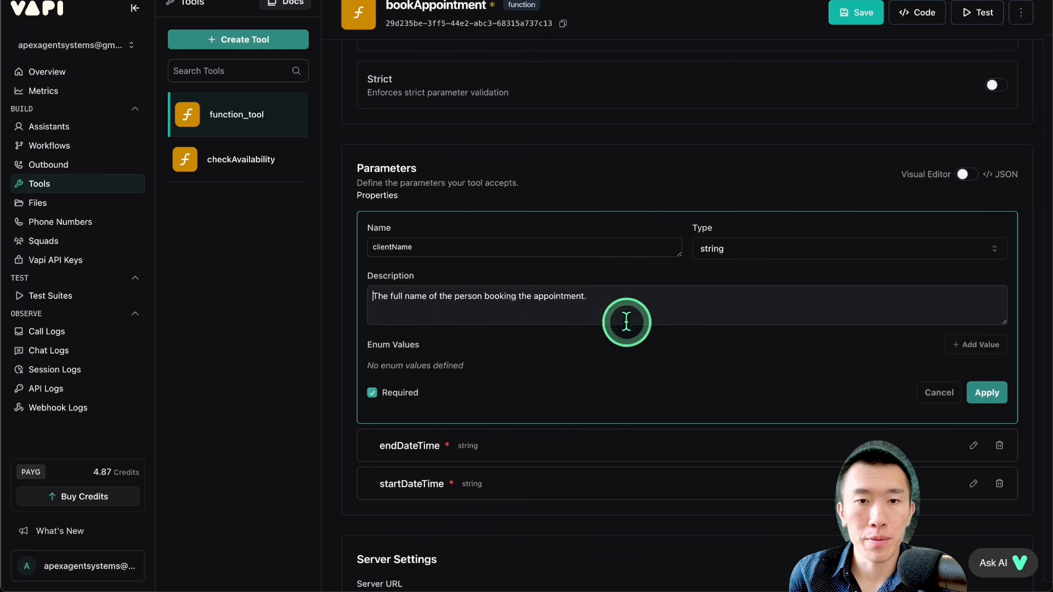
Step: Change the endDateTime property's description to say 30 minutes after the startDateTime, and apply it
{"action": "scroll", "coordinate": [670, 363], "scroll_direction": "down", "scroll_amount": 1}
{"action": "left_click", "coordinate": [973, 381]}
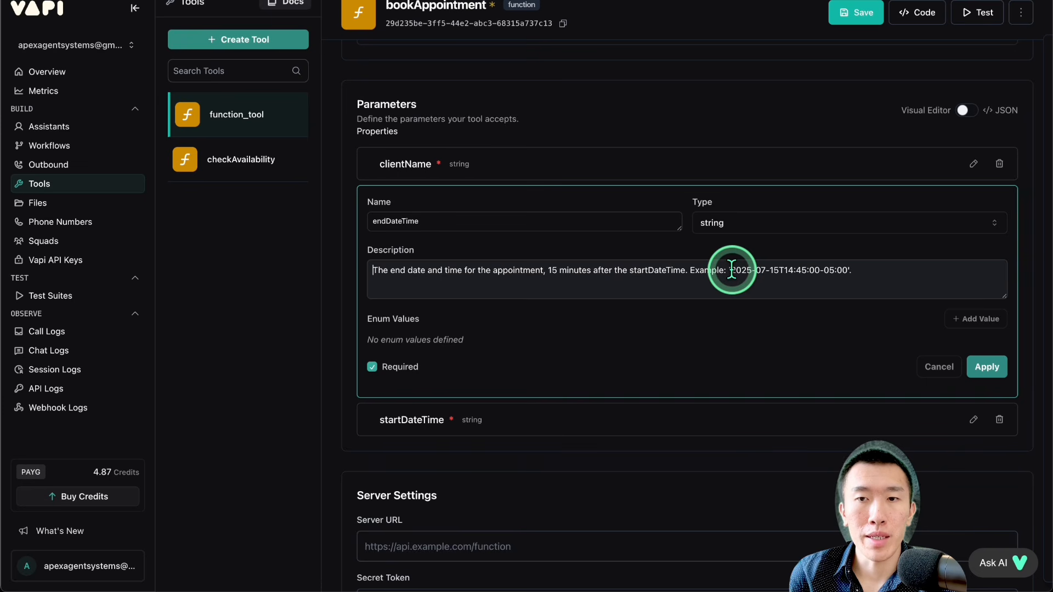
{"action": "left_click_drag", "start_coordinate": [730, 269], "coordinate": [888, 270]}
{"action": "left_click", "coordinate": [887, 270]}
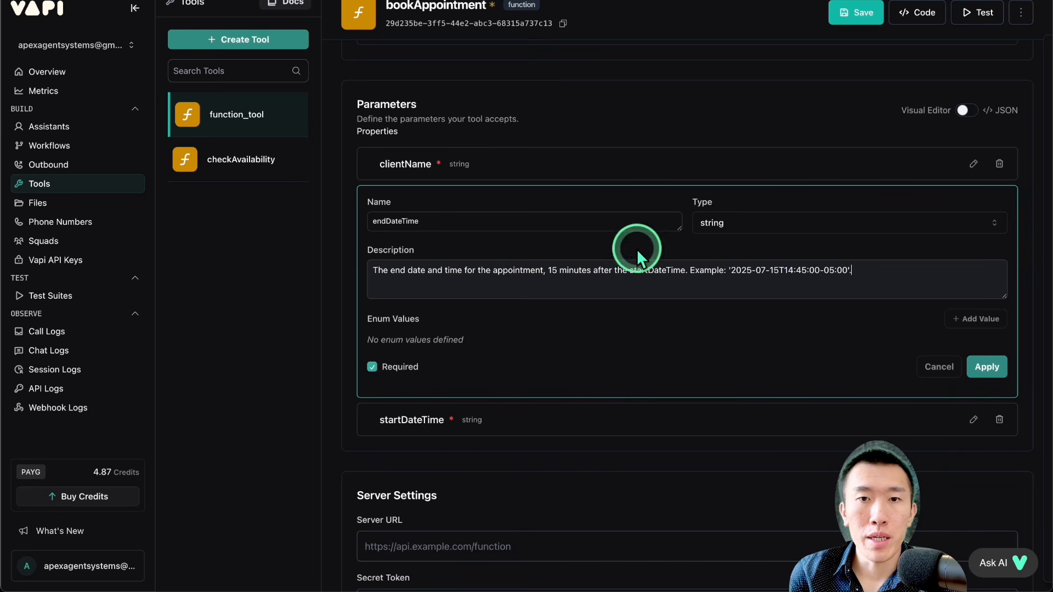
{"action": "double_click", "coordinate": [552, 269]}
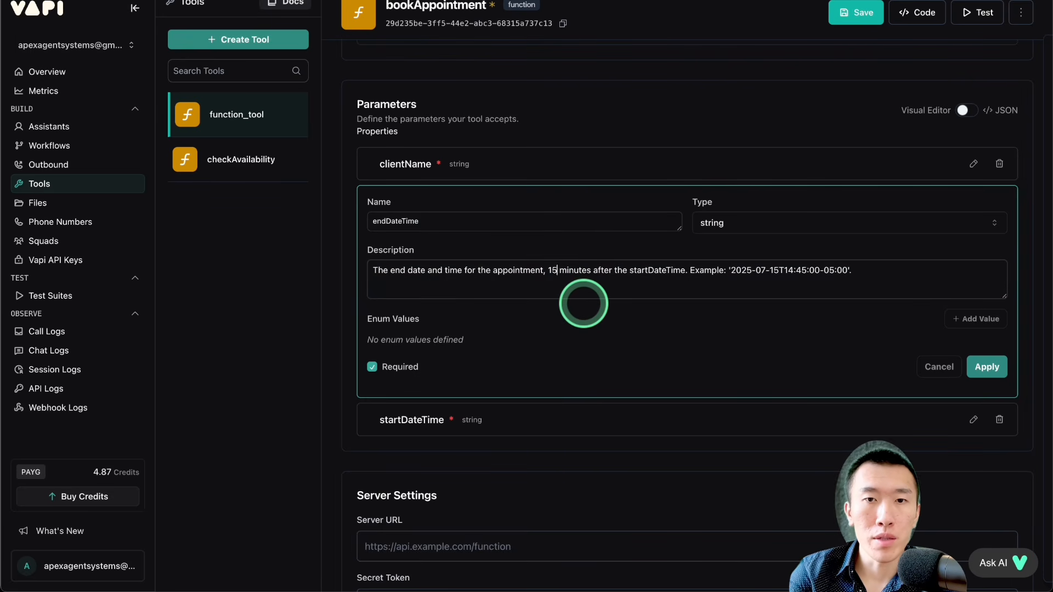
{"action": "key", "text": "BackSpace"}
{"action": "type", "text": "30"}
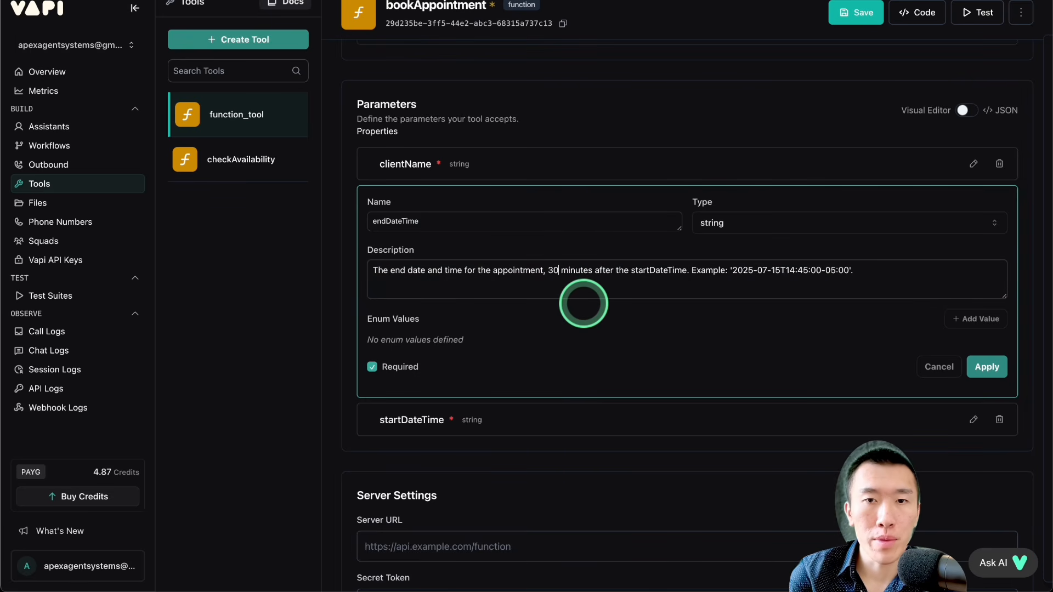
{"action": "left_click", "coordinate": [978, 368]}
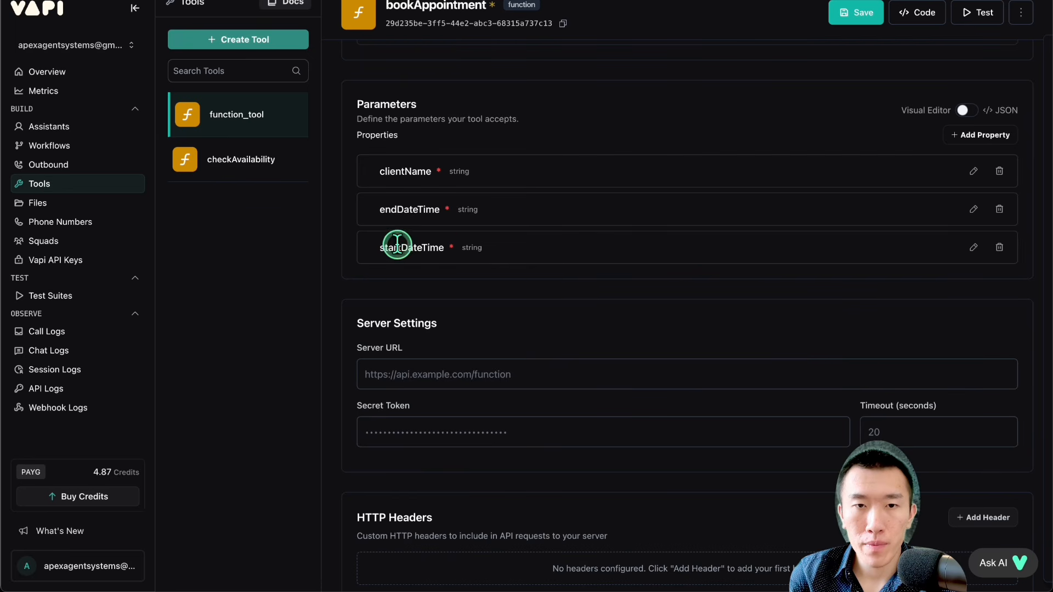
Step: Review the startDateTime property's description, apply the property, and save the bookAppointment tool
{"action": "left_click_drag", "start_coordinate": [396, 246], "coordinate": [511, 245]}
{"action": "left_click", "coordinate": [973, 247]}
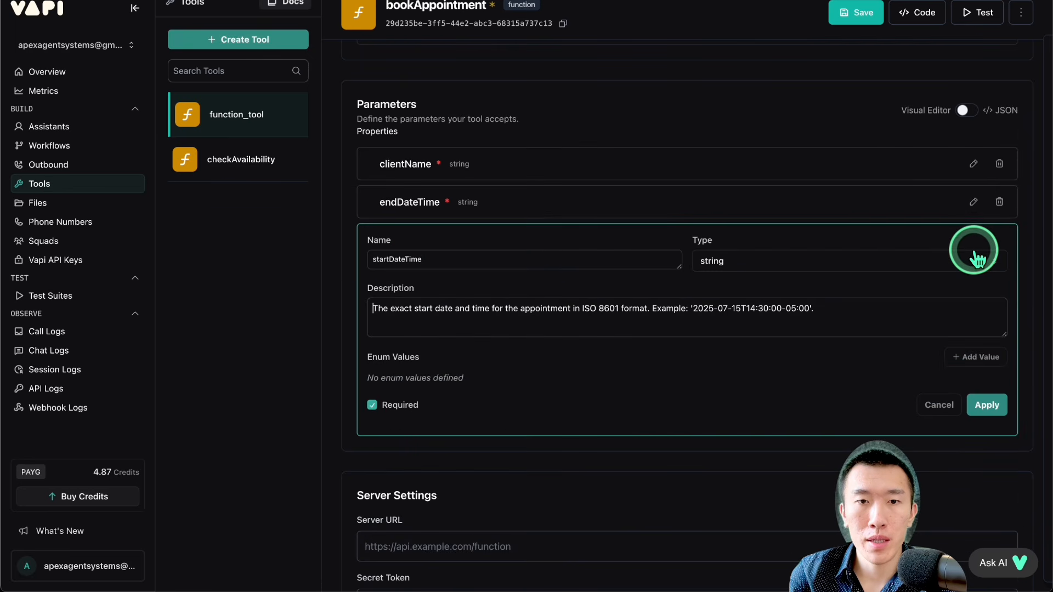
{"action": "left_click", "coordinate": [981, 405]}
{"action": "left_click", "coordinate": [854, 12]}
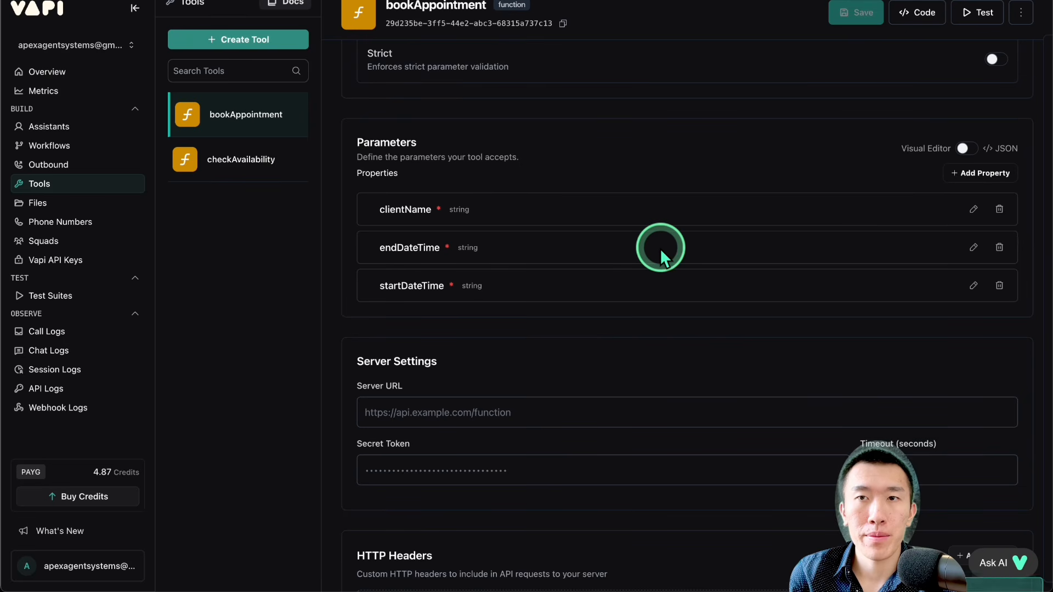
{"action": "scroll", "coordinate": [659, 247], "scroll_direction": "up", "scroll_amount": 5}
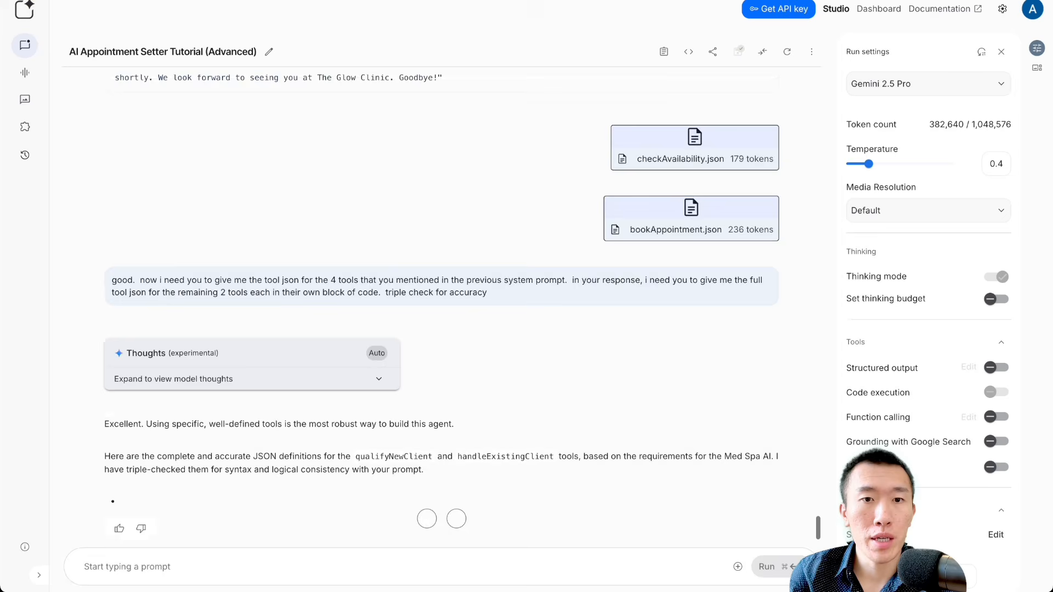
Step: Switch to the AI Studio chat, look over the qualifyNewClient.json and handleExistingClient.json definitions, and copy the qualifyNewClient.json code
{"action": "scroll", "coordinate": [384, 315], "scroll_direction": "down", "scroll_amount": 4}
{"action": "scroll", "coordinate": [383, 315], "scroll_direction": "down", "scroll_amount": 10}
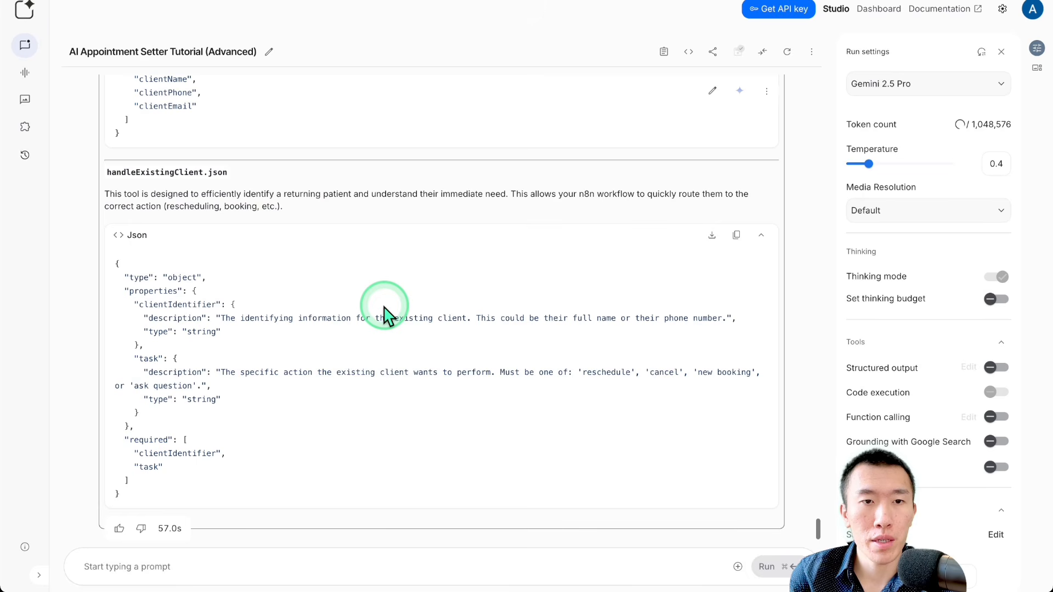
{"action": "scroll", "coordinate": [384, 315], "scroll_direction": "up", "scroll_amount": 10}
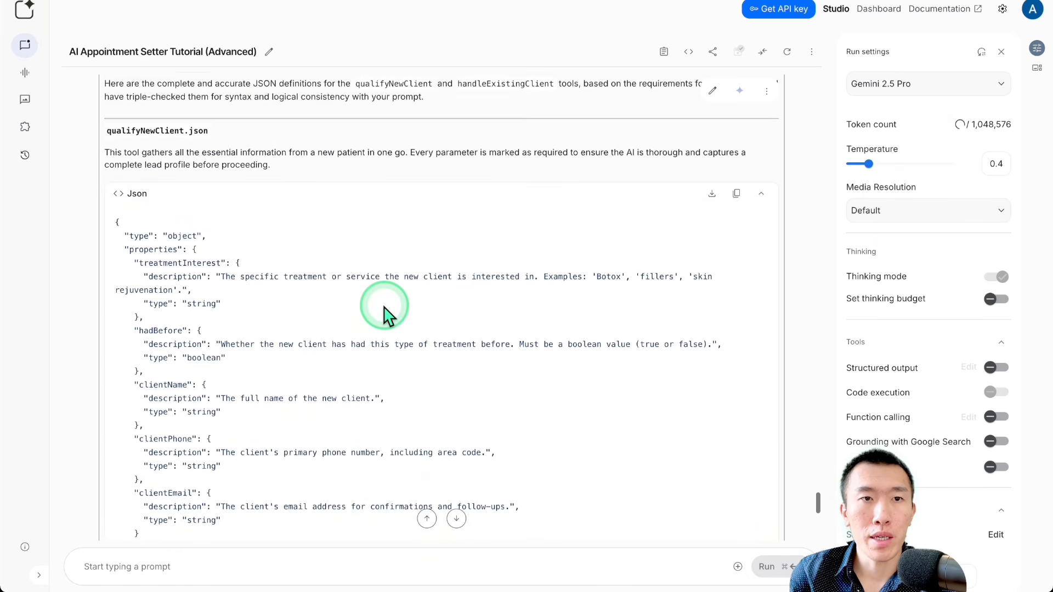
{"action": "left_click_drag", "start_coordinate": [130, 168], "coordinate": [233, 172]}
{"action": "scroll", "coordinate": [233, 172], "scroll_direction": "down", "scroll_amount": 10}
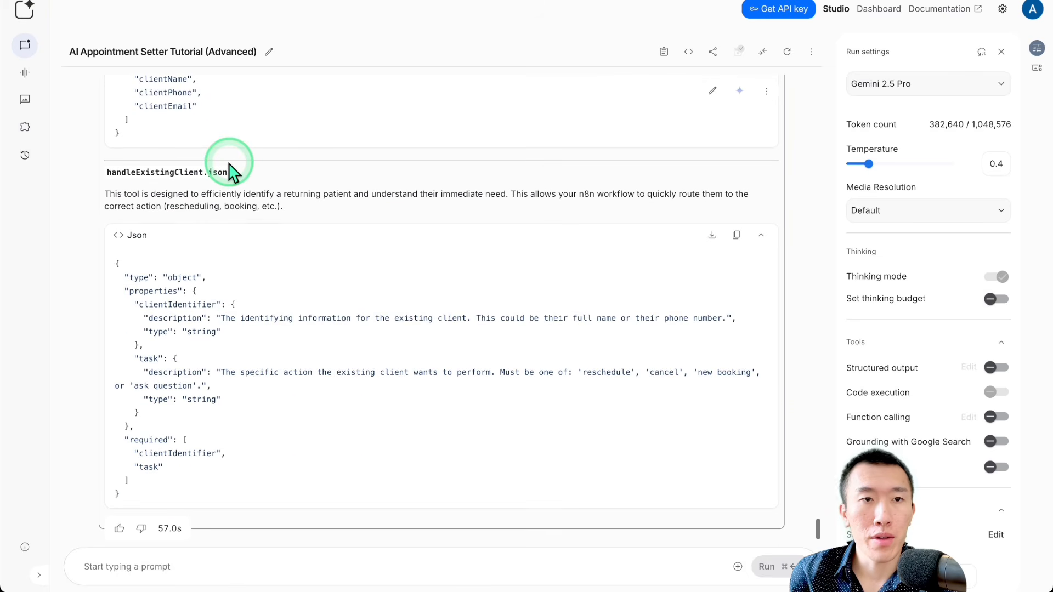
{"action": "left_click_drag", "start_coordinate": [131, 172], "coordinate": [379, 180]}
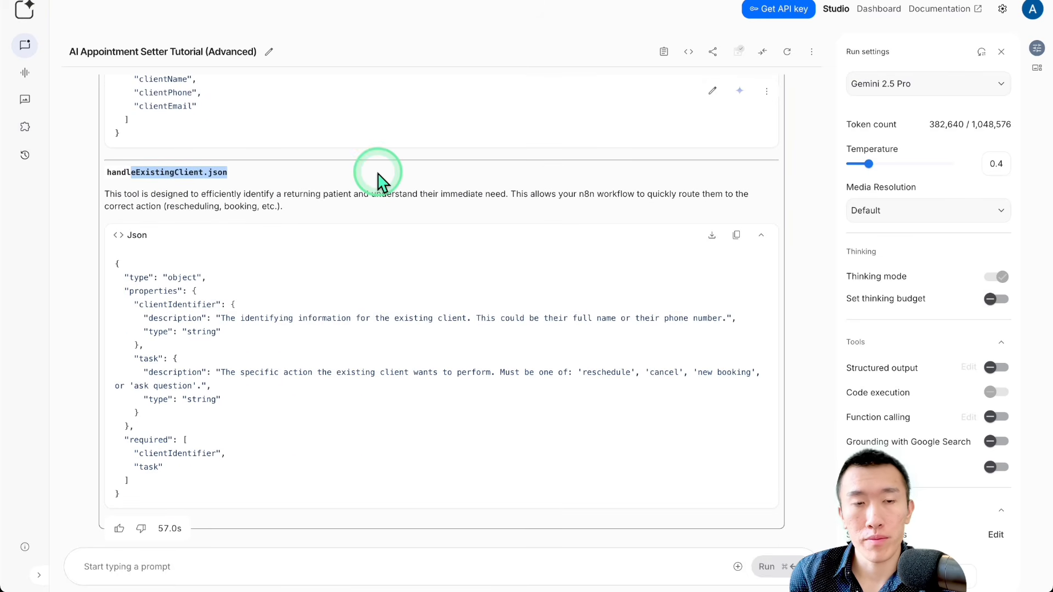
{"action": "scroll", "coordinate": [378, 181], "scroll_direction": "up", "scroll_amount": 10}
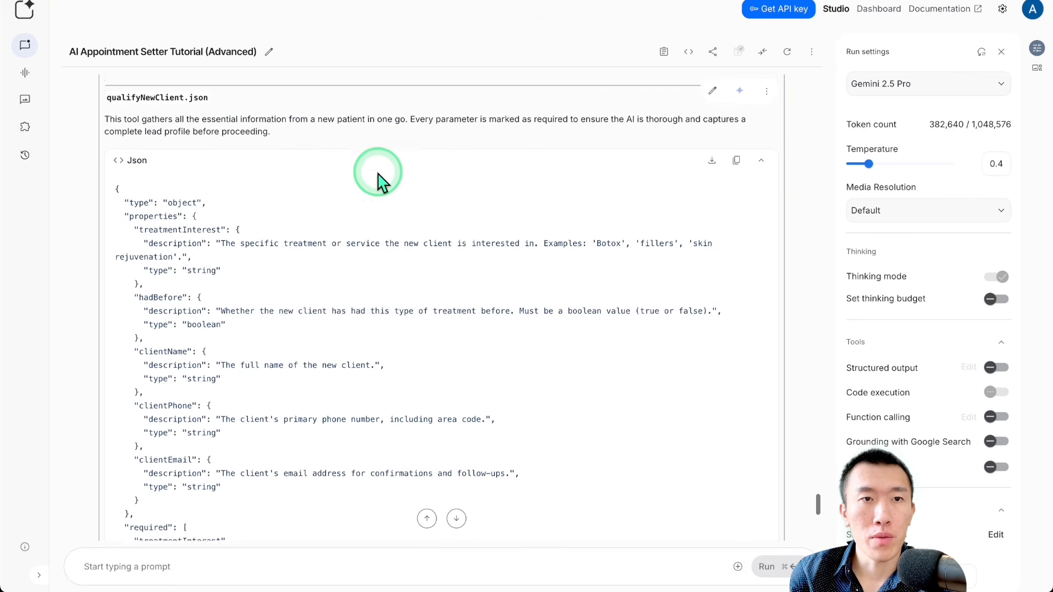
{"action": "left_click", "coordinate": [735, 247]}
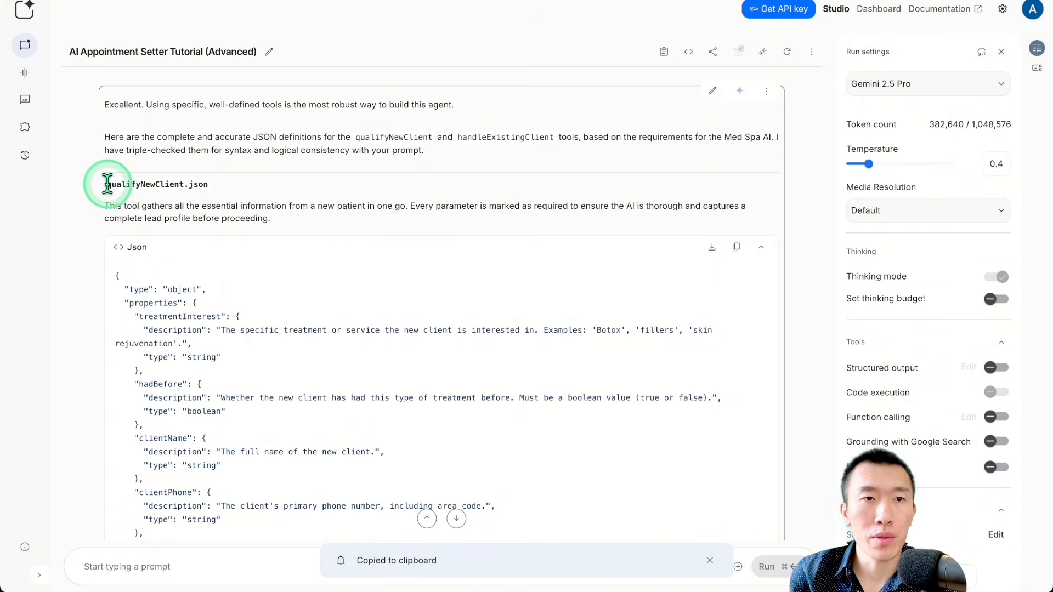
{"action": "left_click_drag", "start_coordinate": [107, 185], "coordinate": [136, 184]}
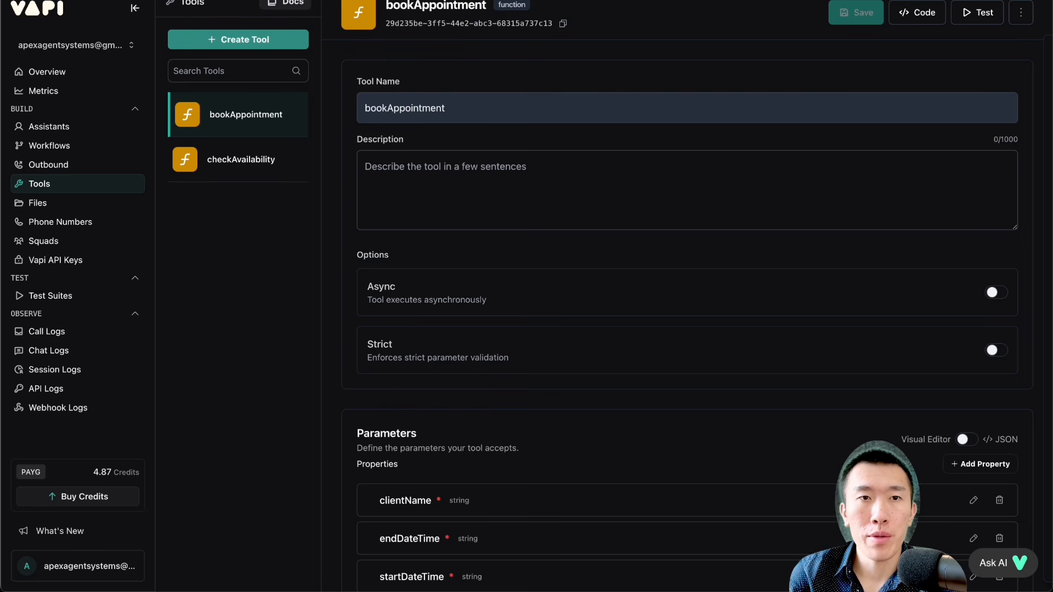
Step: Switch back to Vapi and create a custom tool named qualifyNewClient
{"action": "left_click", "coordinate": [230, 40]}
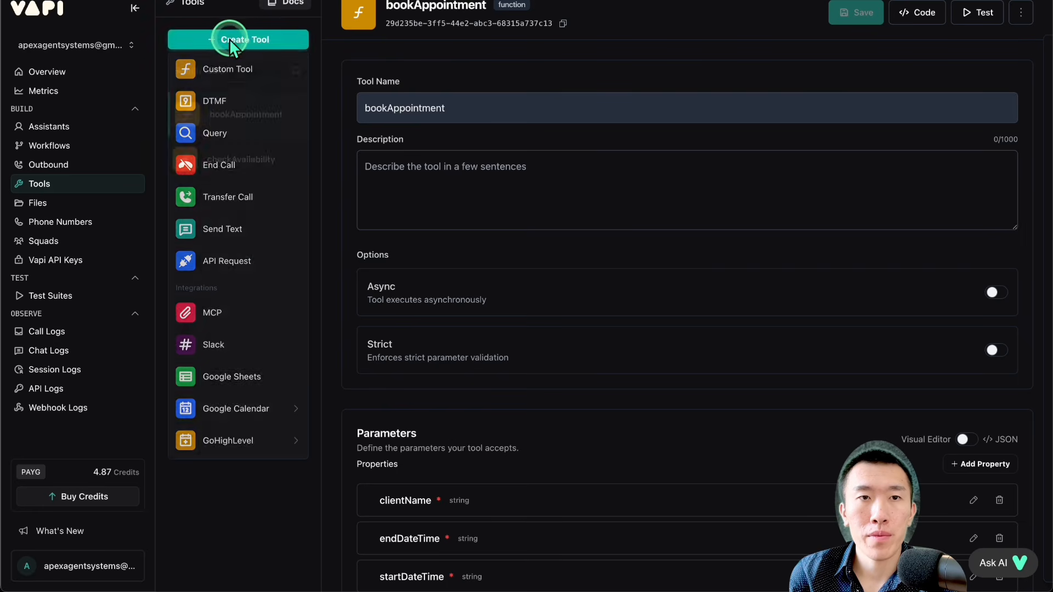
{"action": "left_click", "coordinate": [228, 67]}
{"action": "triple_click", "coordinate": [476, 114]}
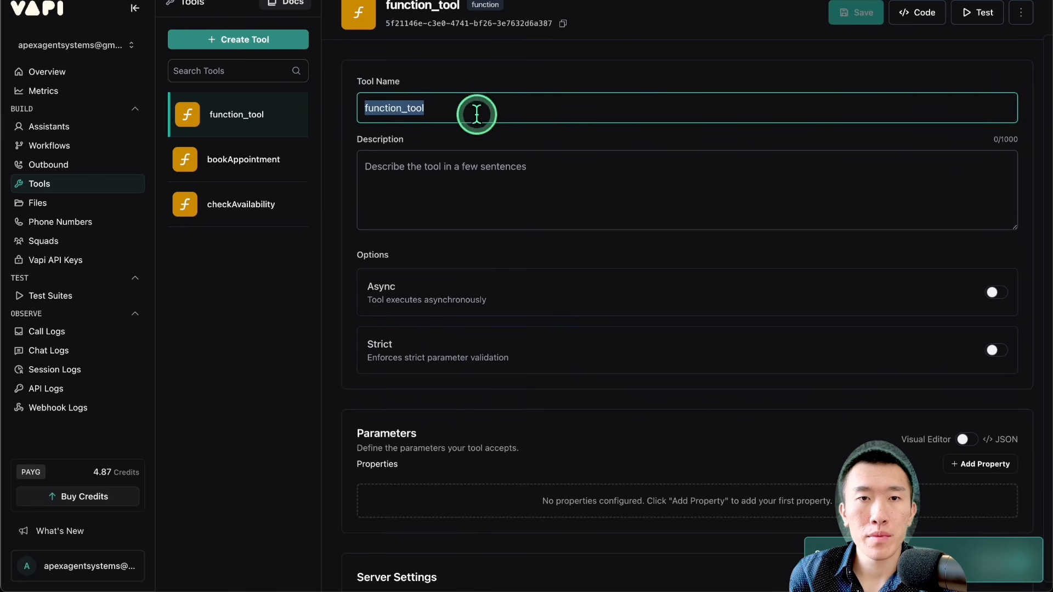
{"action": "type", "text": "qualify"}
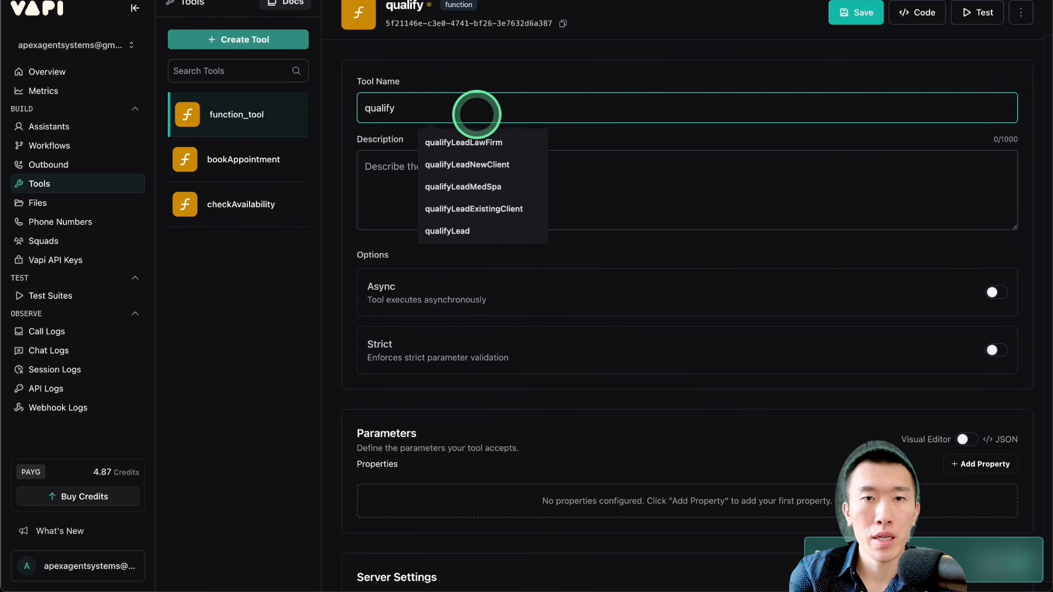
{"action": "type", "text": "NewClient"}
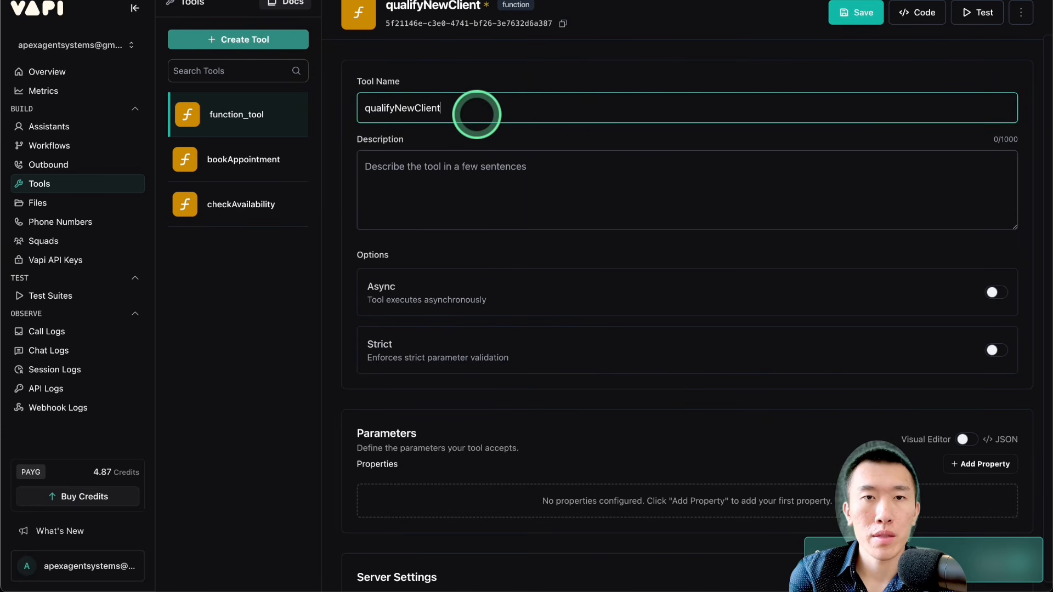
Step: Show the qualifyNewClient tool's parameters as JSON, paste the copied qualifyNewClient.json contents, apply them, and save the tool
{"action": "scroll", "coordinate": [483, 146], "scroll_direction": "down", "scroll_amount": 2}
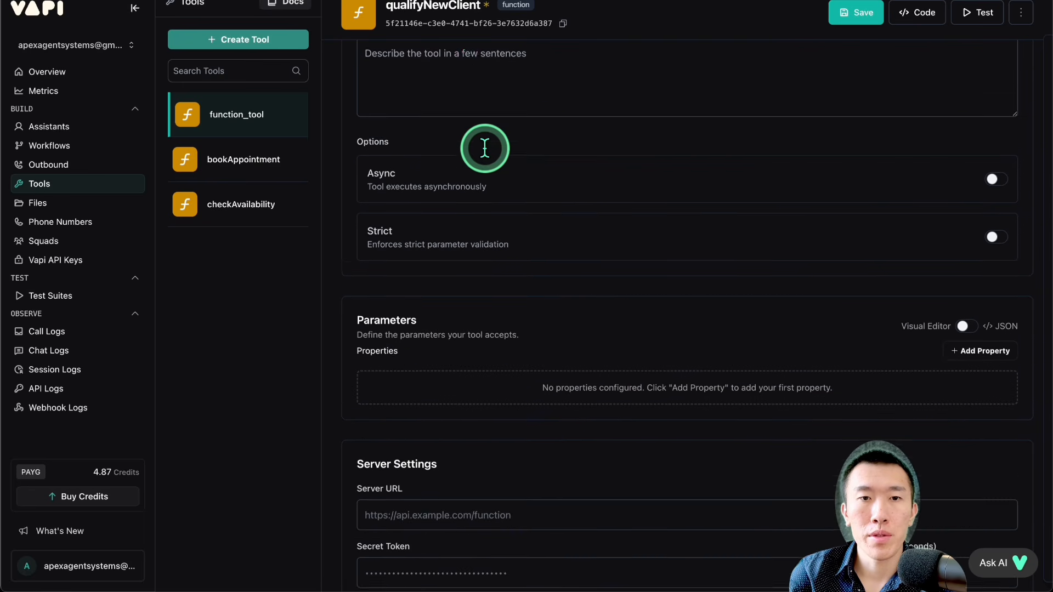
{"action": "scroll", "coordinate": [485, 148], "scroll_direction": "down", "scroll_amount": 1}
{"action": "left_click_drag", "start_coordinate": [393, 290], "coordinate": [584, 302]}
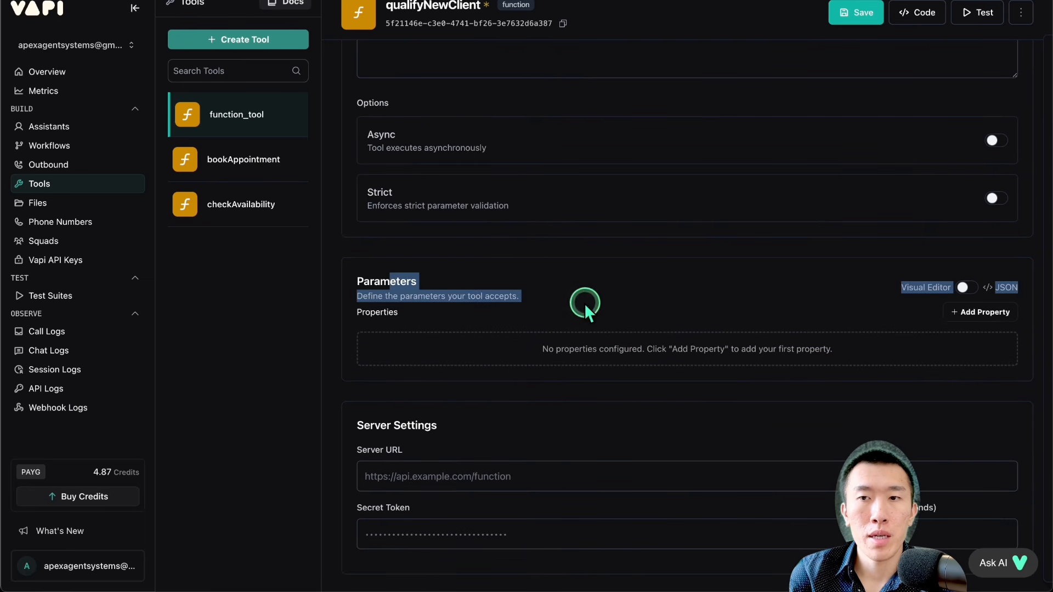
{"action": "left_click", "coordinate": [584, 302]}
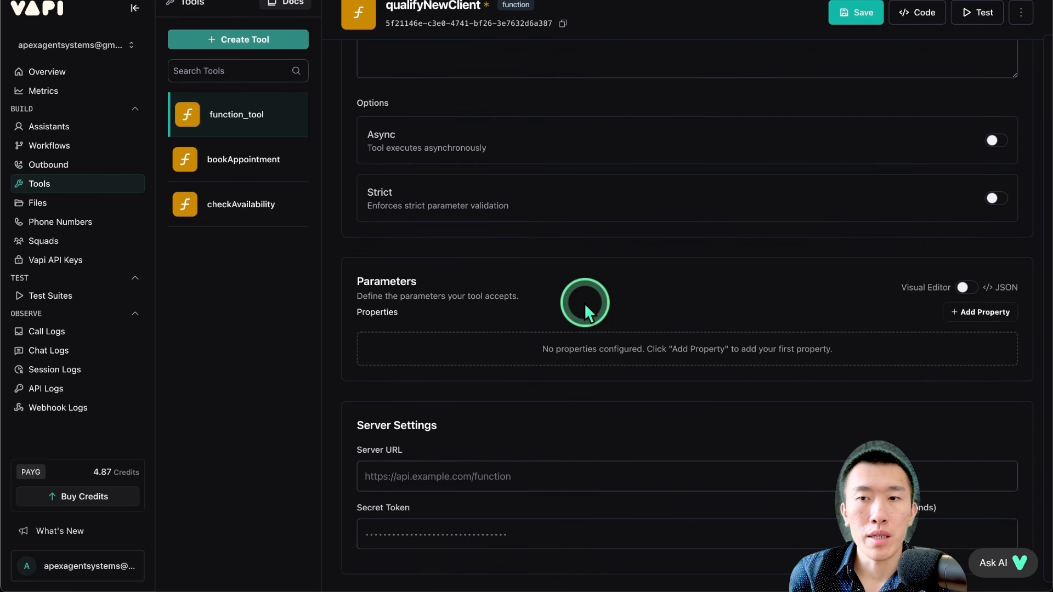
{"action": "left_click", "coordinate": [965, 288]}
{"action": "scroll", "coordinate": [661, 372], "scroll_direction": "down", "scroll_amount": 3}
{"action": "key", "text": "ctrl+v"}
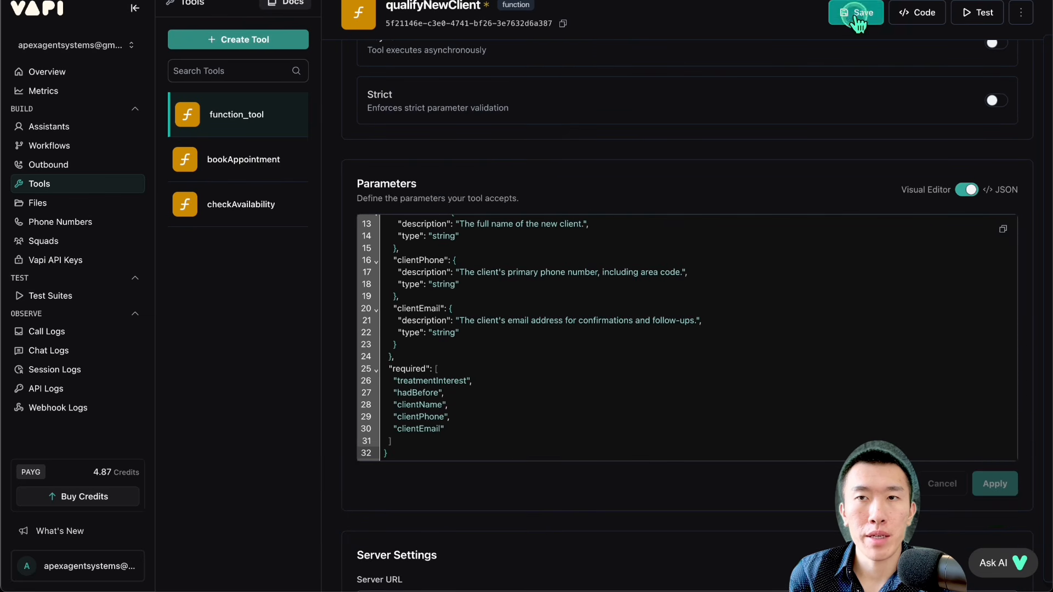
{"action": "left_click", "coordinate": [856, 15]}
Step: Return the parameters to the visual editor, review the hadBefore property's type and description, and apply the property
{"action": "left_click", "coordinate": [968, 189]}
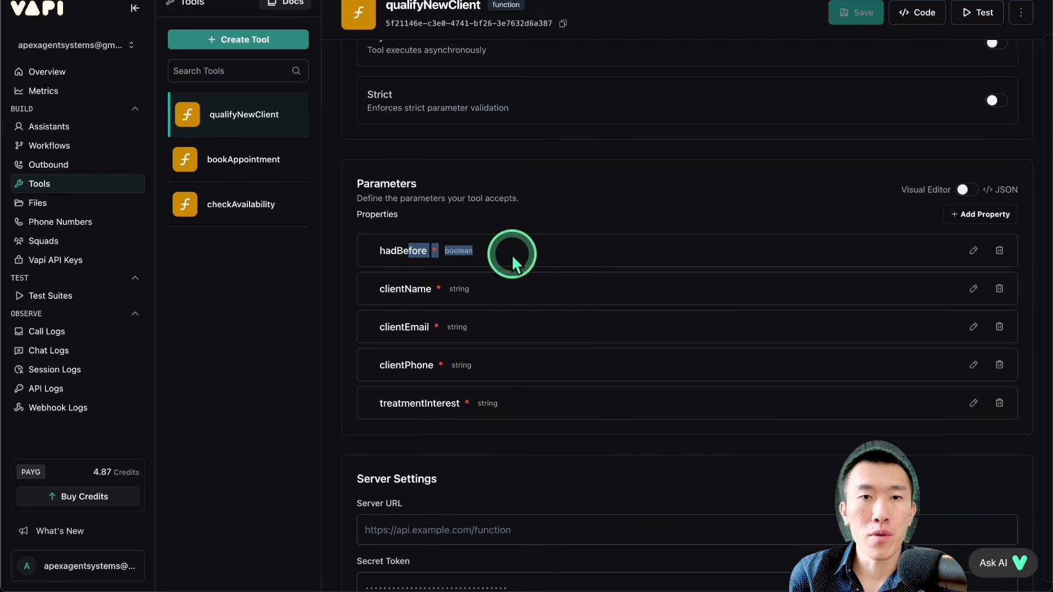
{"action": "left_click", "coordinate": [973, 250]}
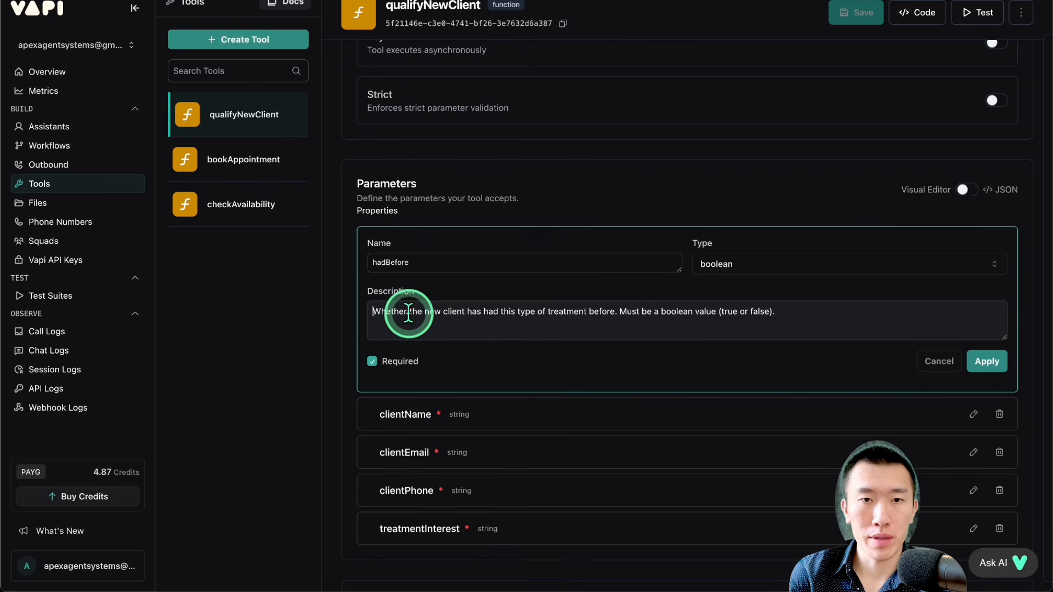
{"action": "left_click_drag", "start_coordinate": [405, 311], "coordinate": [802, 315]}
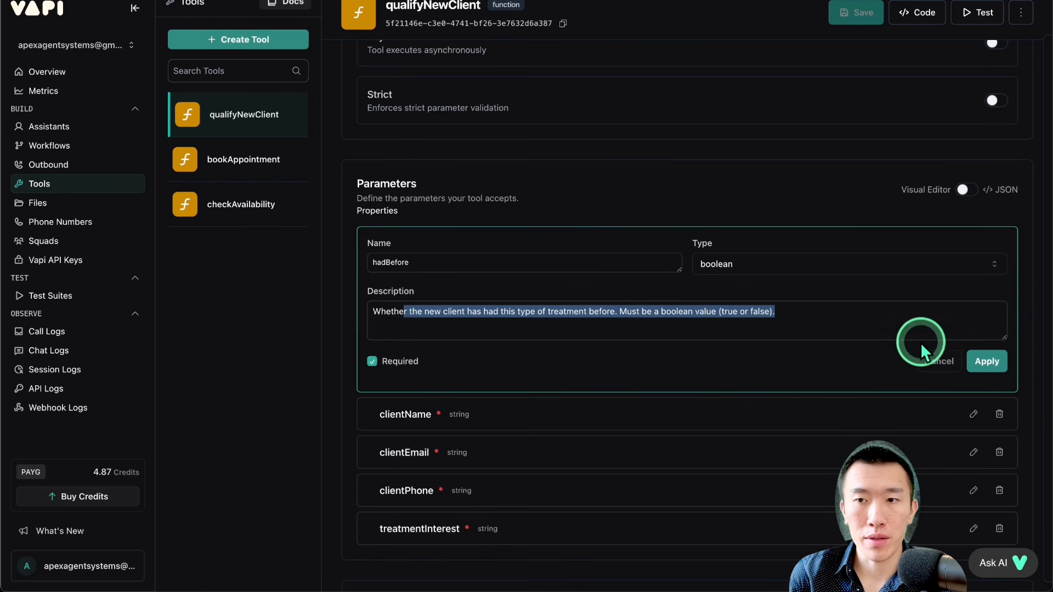
{"action": "left_click", "coordinate": [975, 367]}
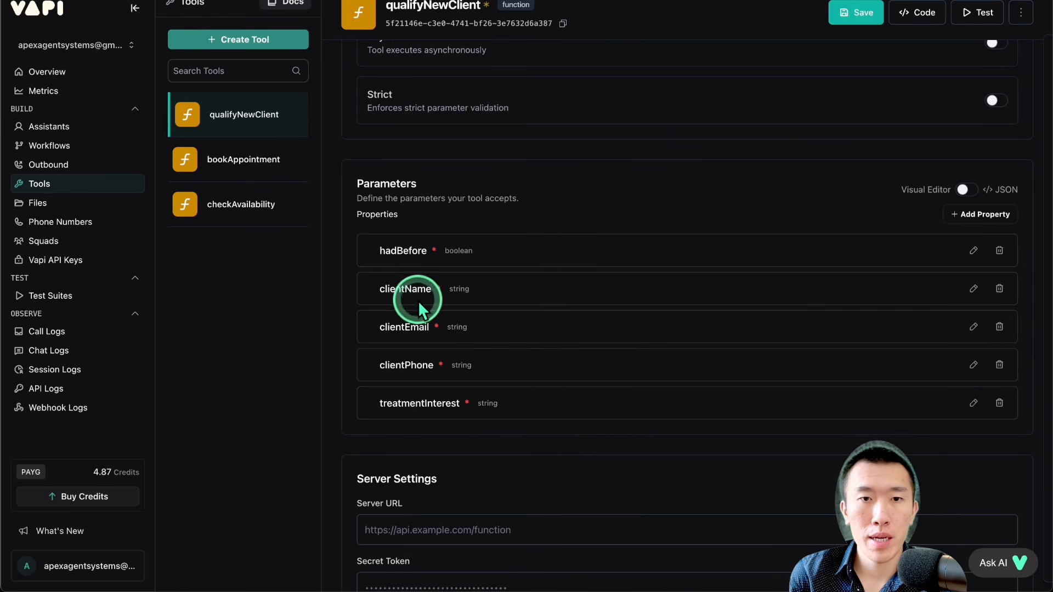
Step: Review the clientName and clientEmail properties, and delete both from the qualifyNewClient tool
{"action": "left_click", "coordinate": [972, 293]}
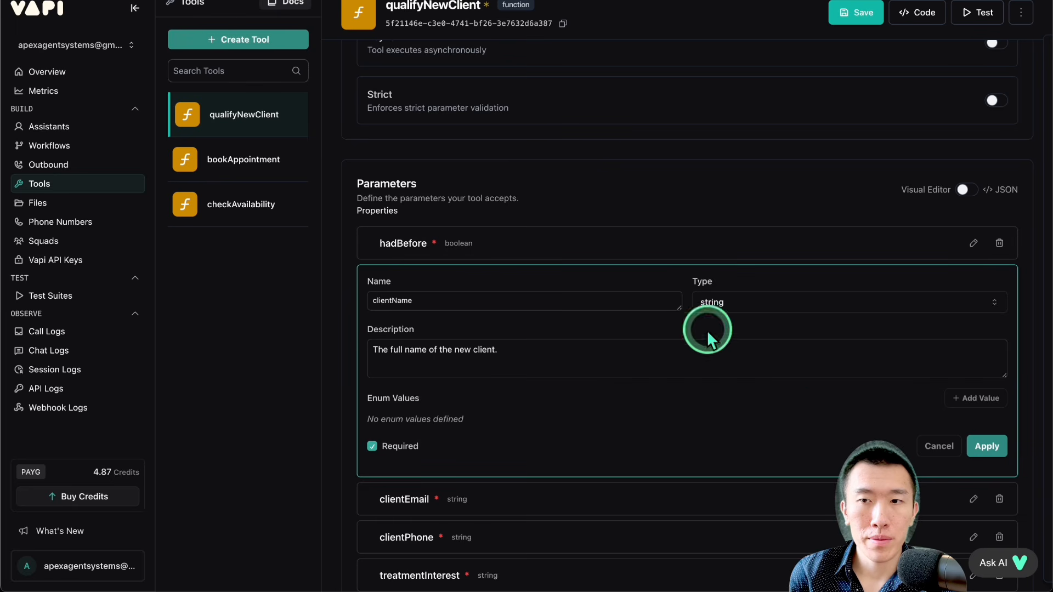
{"action": "left_click", "coordinate": [925, 447]}
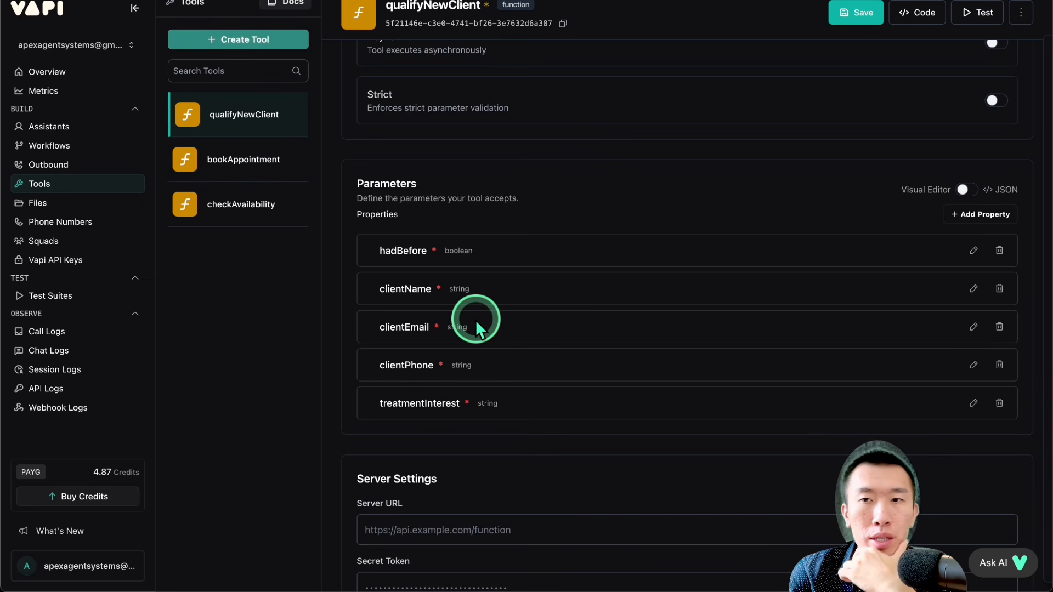
{"action": "left_click", "coordinate": [998, 290]}
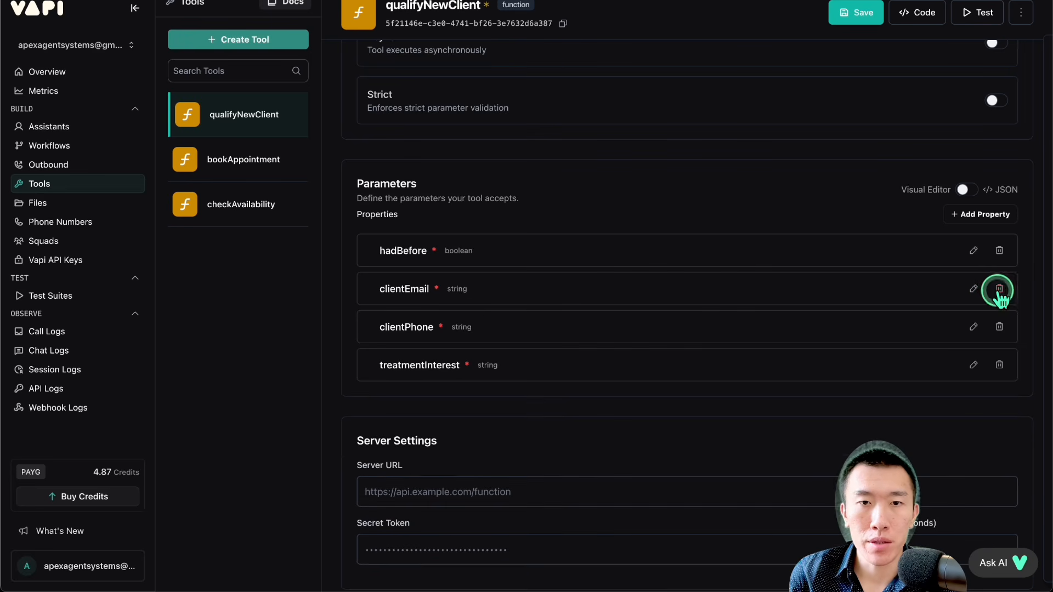
{"action": "left_click", "coordinate": [973, 289]}
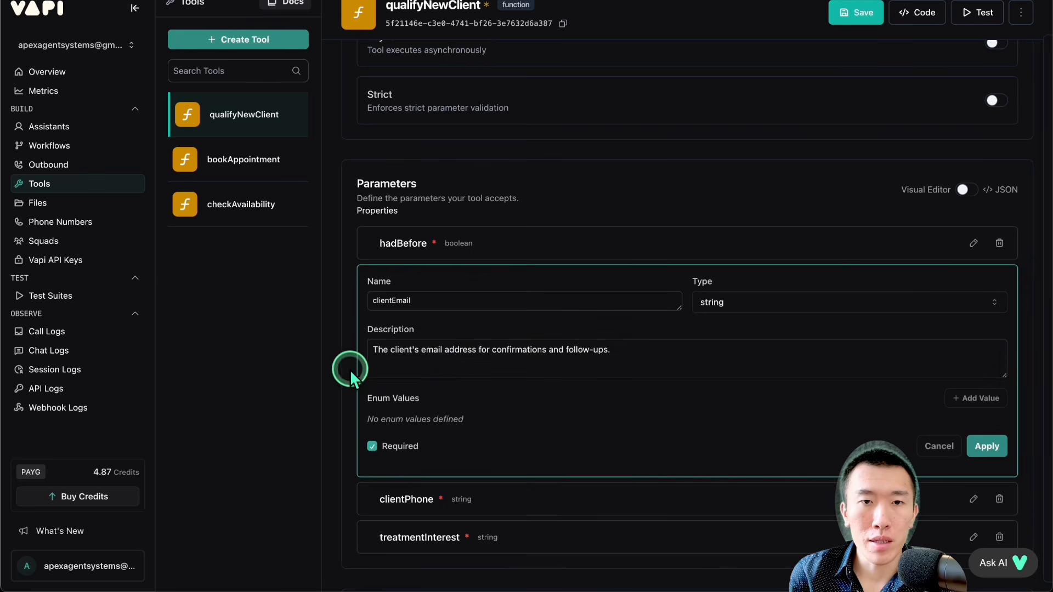
{"action": "left_click", "coordinate": [931, 445]}
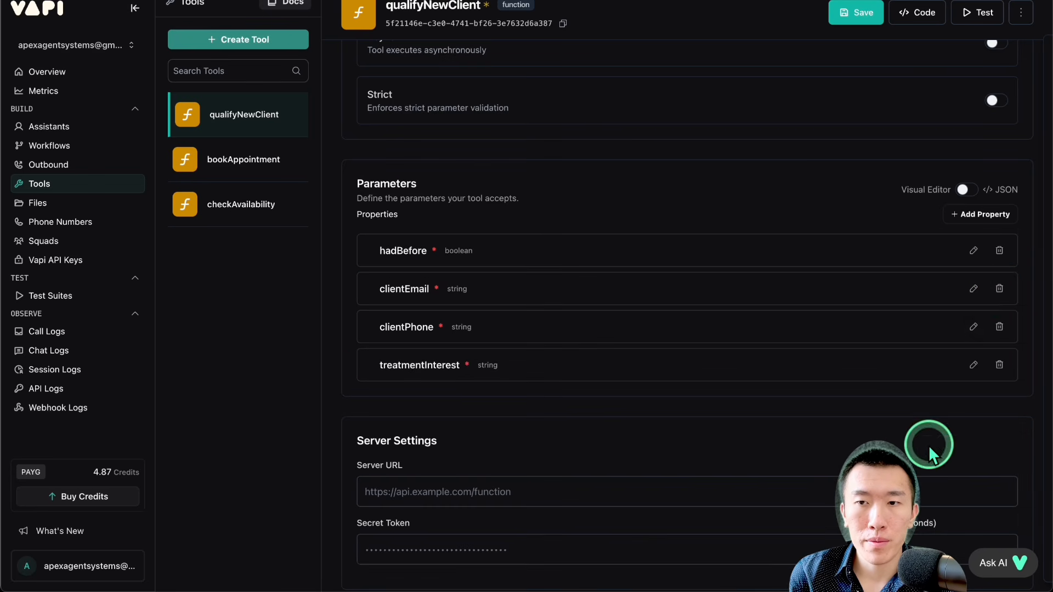
{"action": "left_click", "coordinate": [998, 290]}
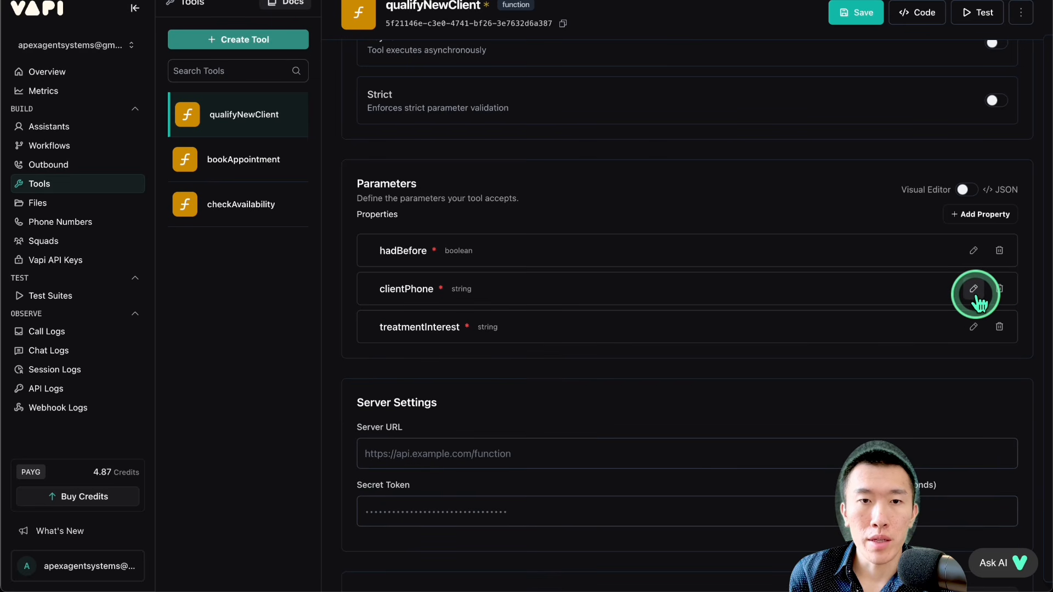
Step: Review the clientPhone property's name and description, apply it, and delete the property from the tool
{"action": "left_click", "coordinate": [973, 289]}
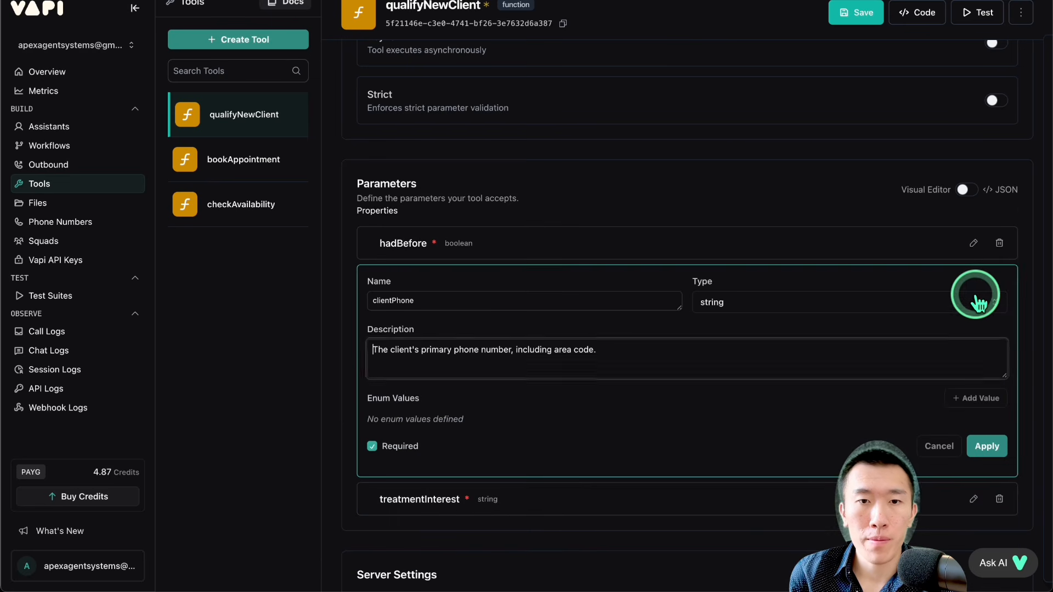
{"action": "left_click", "coordinate": [599, 362]}
{"action": "type", "text": "."}
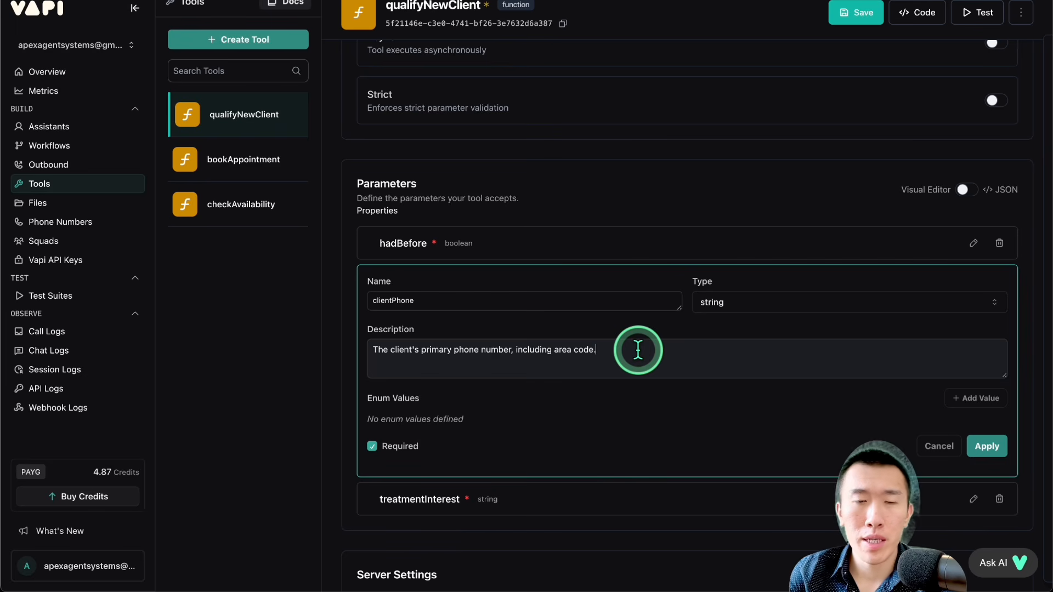
{"action": "left_click", "coordinate": [399, 301]}
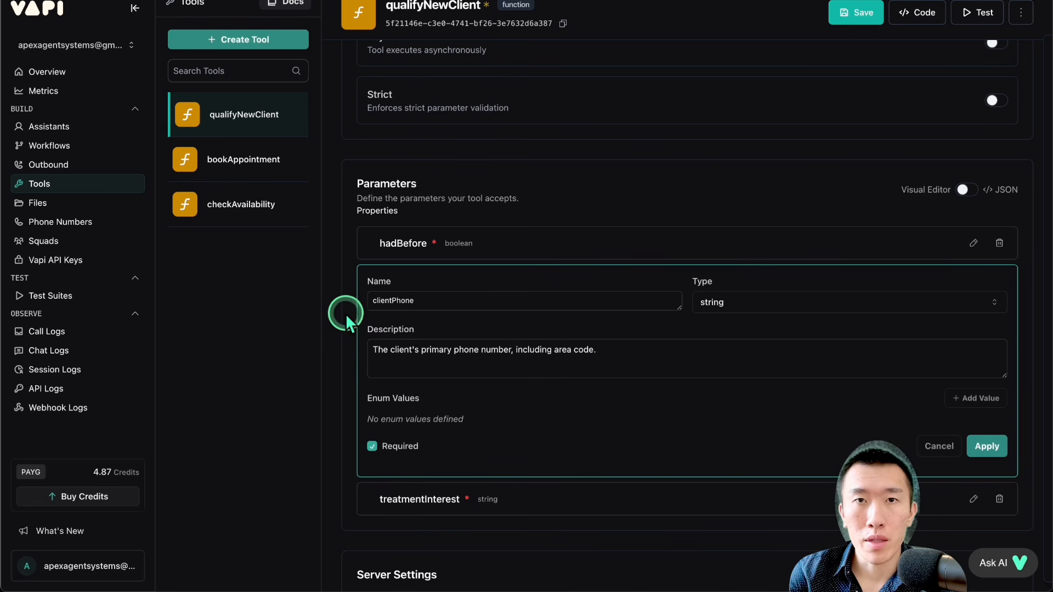
{"action": "left_click", "coordinate": [986, 445]}
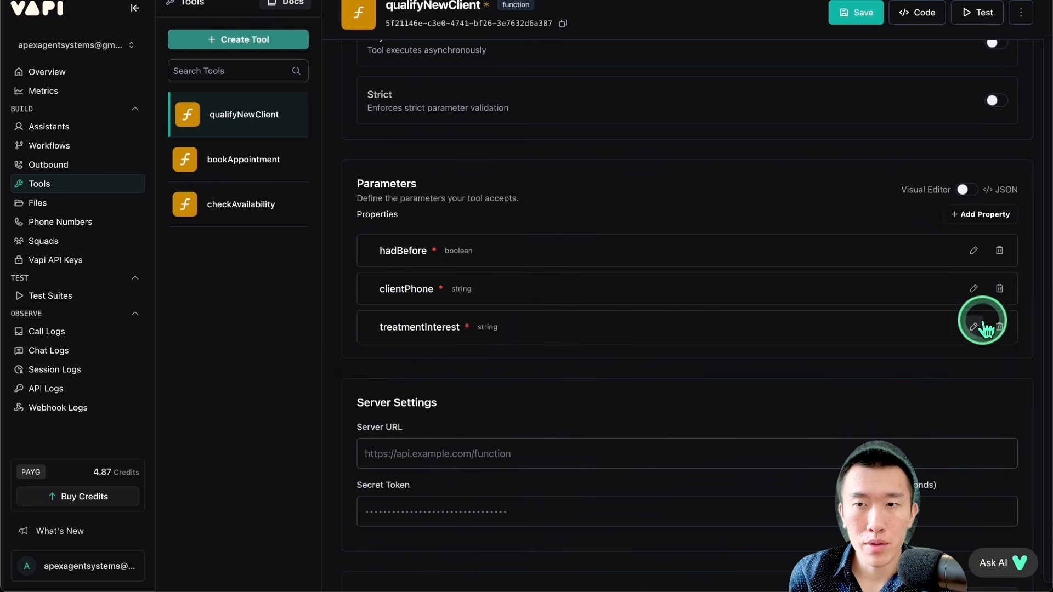
{"action": "left_click", "coordinate": [998, 289]}
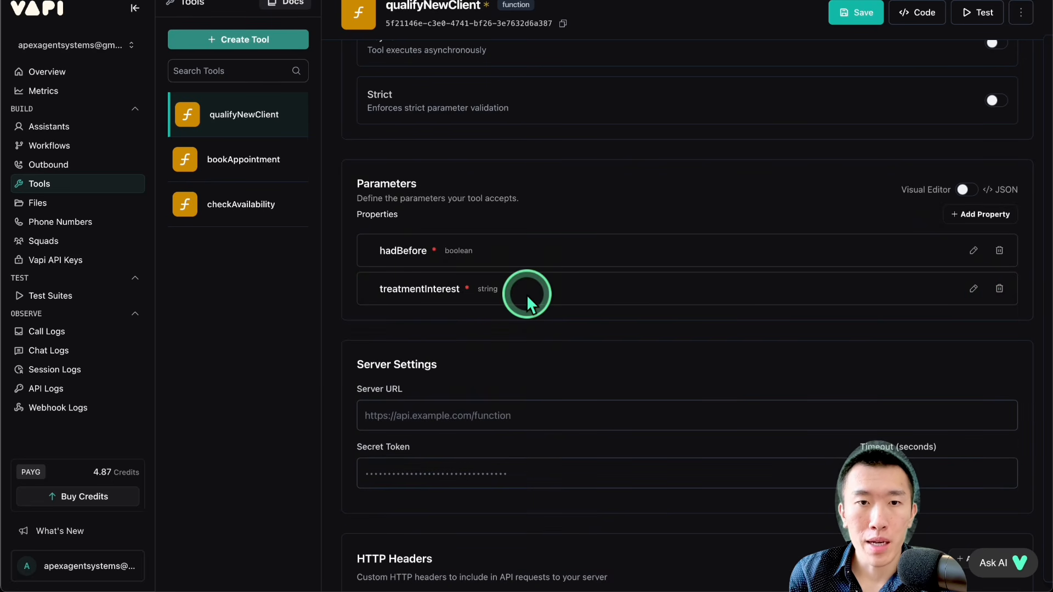
Step: Review the treatmentInterest property's description, apply the property, and save the qualifyNewClient tool
{"action": "left_click_drag", "start_coordinate": [387, 291], "coordinate": [550, 291]}
{"action": "left_click", "coordinate": [686, 284]}
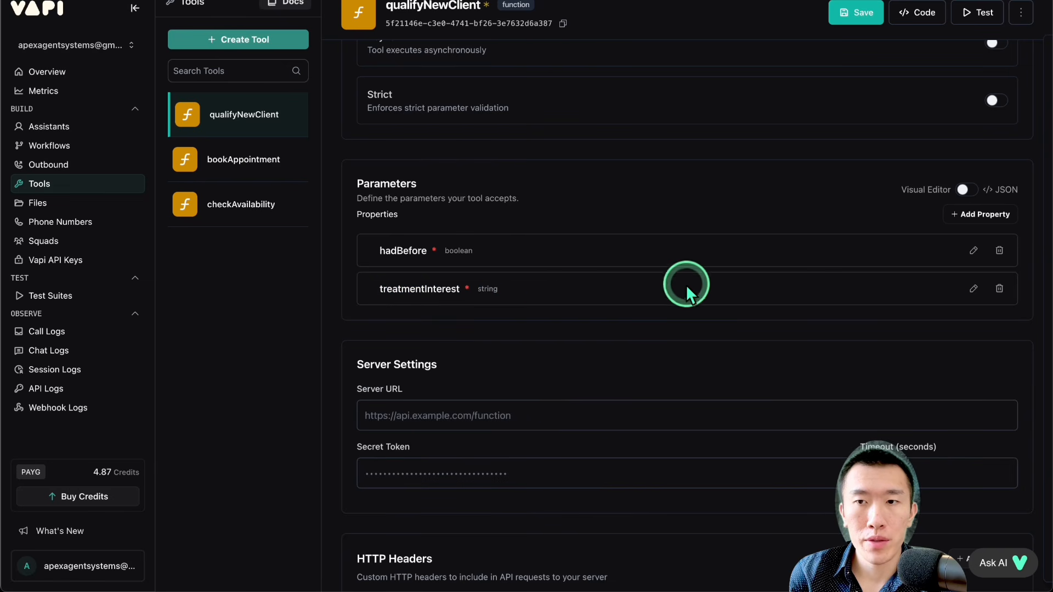
{"action": "left_click", "coordinate": [973, 288]}
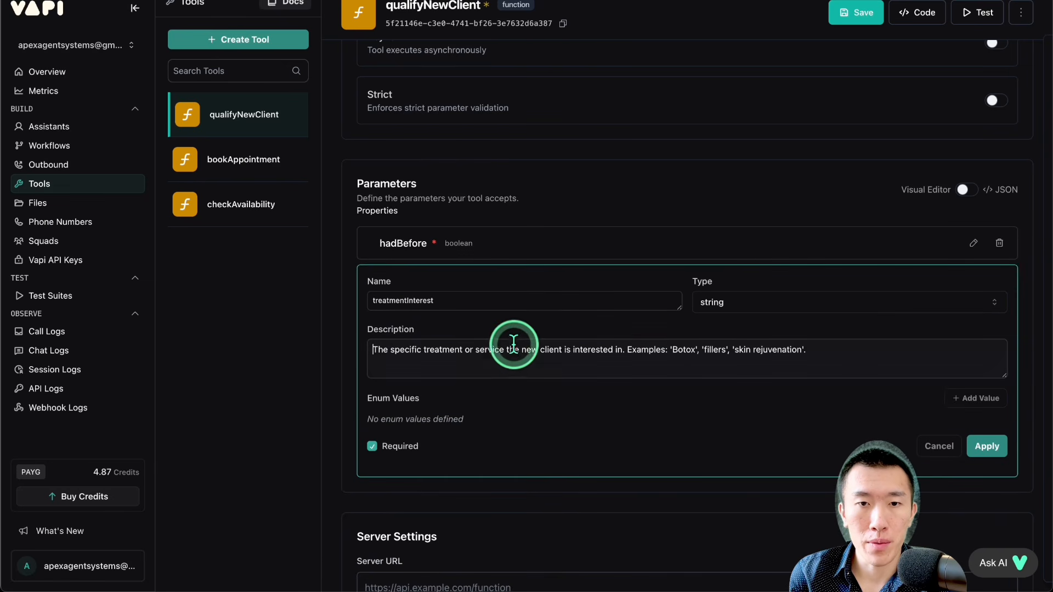
{"action": "left_click_drag", "start_coordinate": [430, 349], "coordinate": [806, 353]}
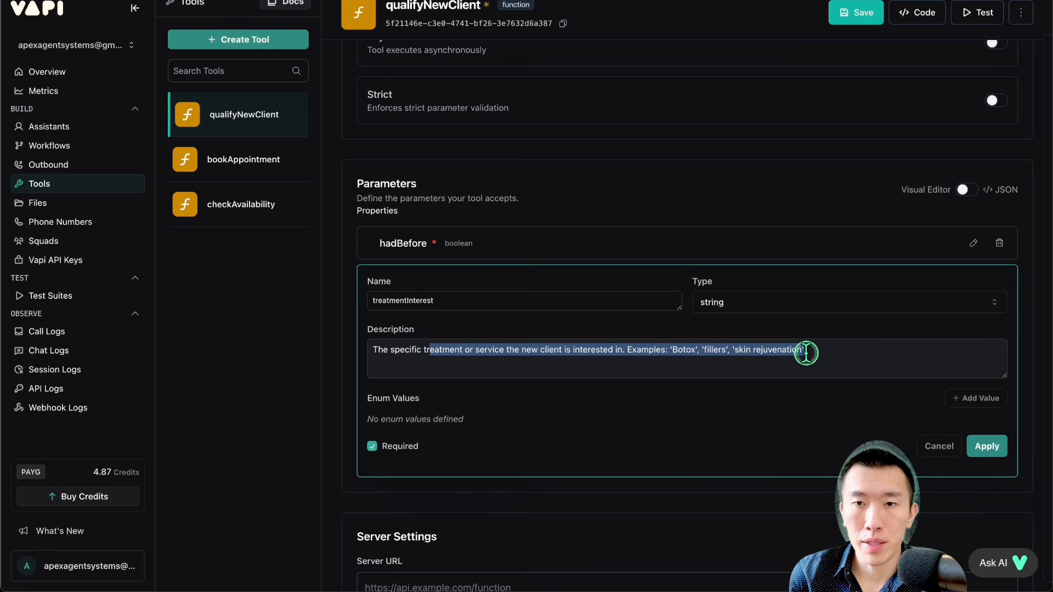
{"action": "left_click", "coordinate": [987, 445]}
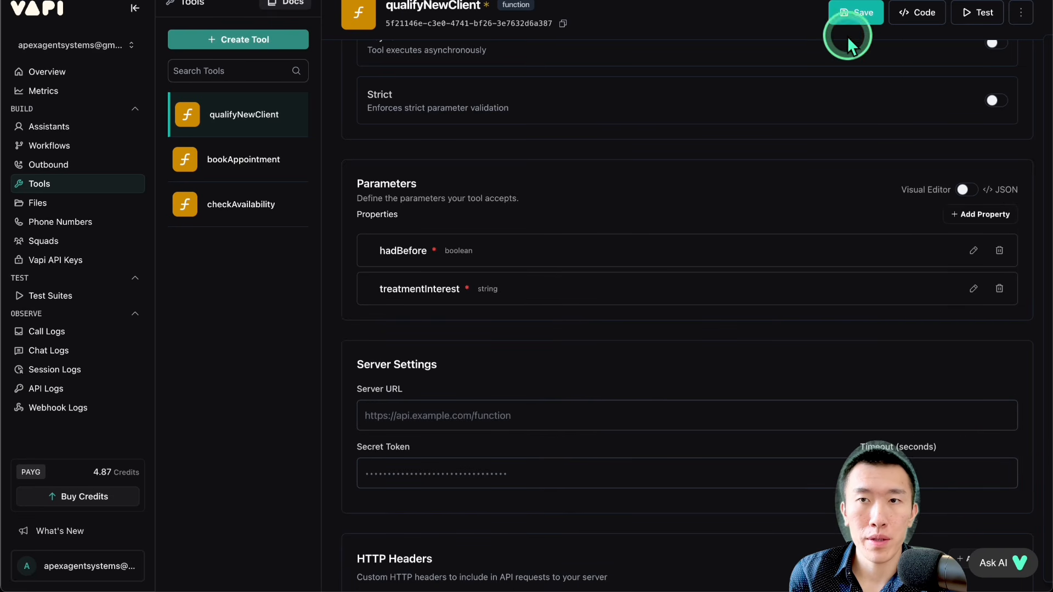
{"action": "left_click", "coordinate": [849, 19]}
{"action": "scroll", "coordinate": [553, 224], "scroll_direction": "up", "scroll_amount": 1}
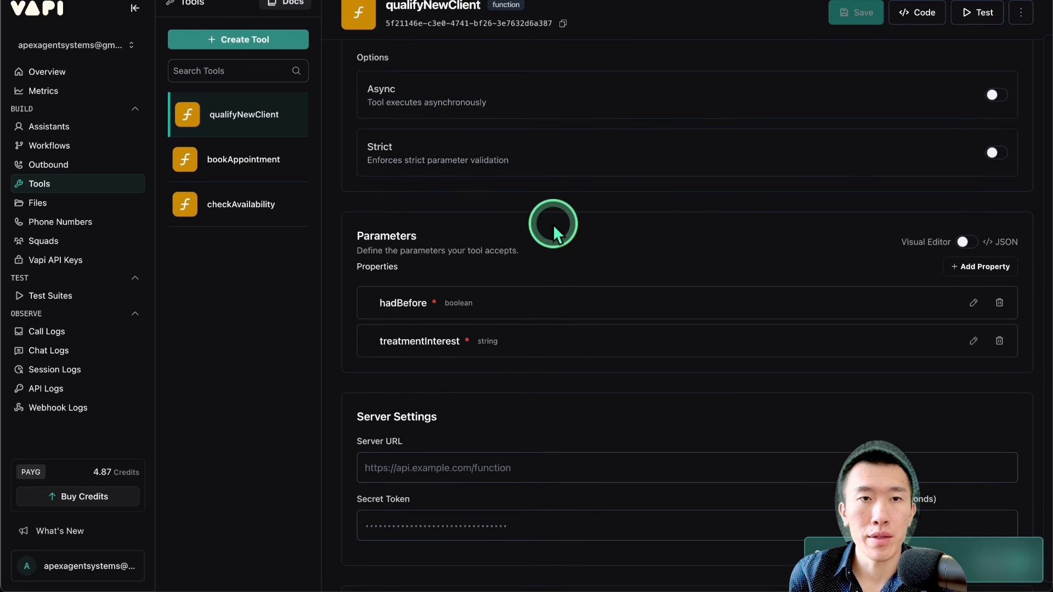
Step: Create a new custom tool in Vapi, and copy the handleExistingClient JSON schema from the Google AI Studio chat
{"action": "left_click", "coordinate": [247, 40]}
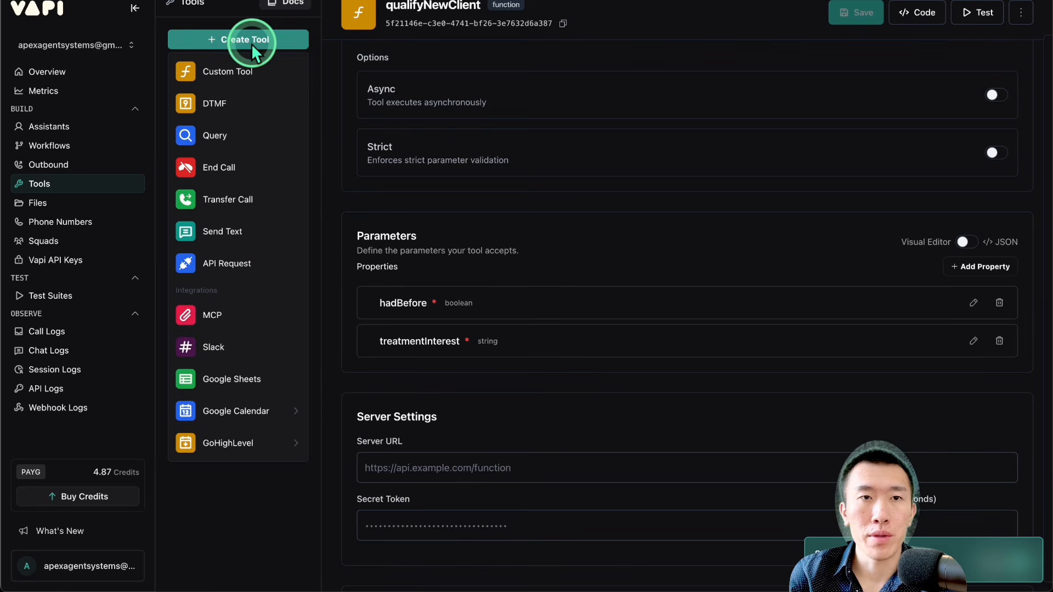
{"action": "left_click", "coordinate": [242, 76]}
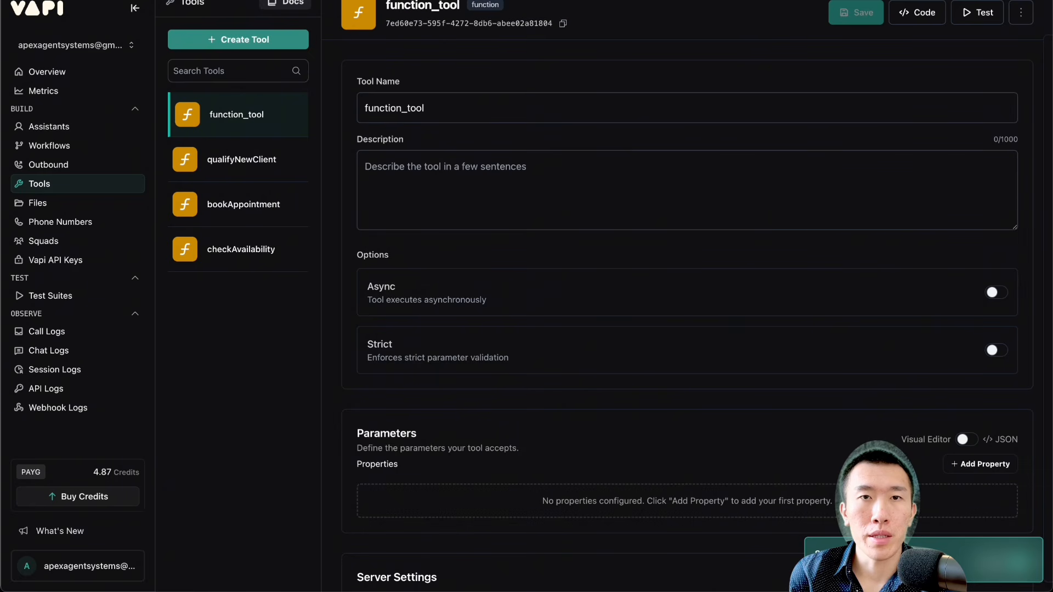
{"action": "left_click", "coordinate": [90, 0]}
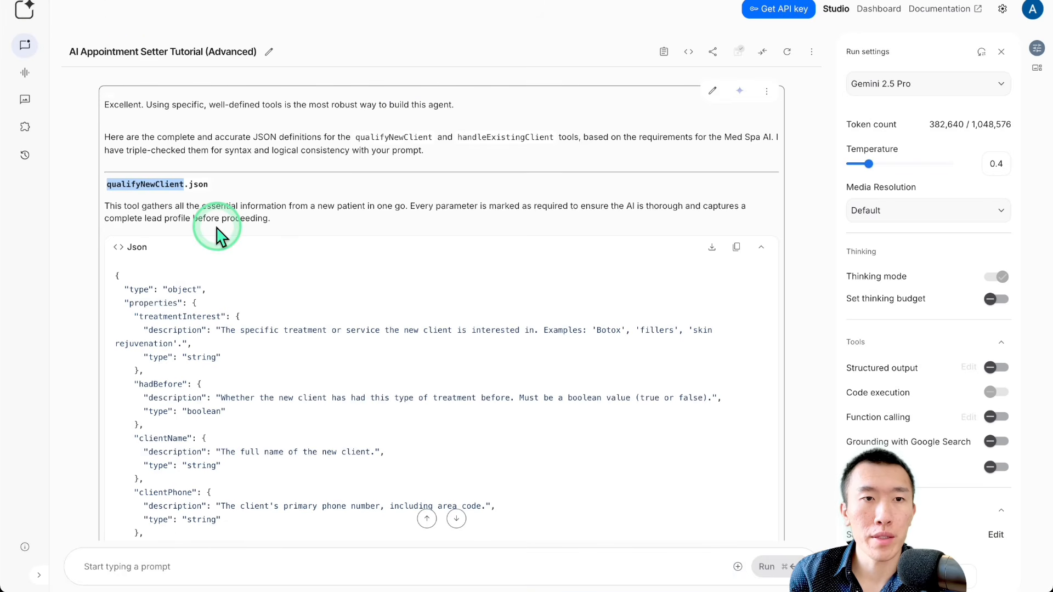
{"action": "scroll", "coordinate": [217, 236], "scroll_direction": "down", "scroll_amount": 10}
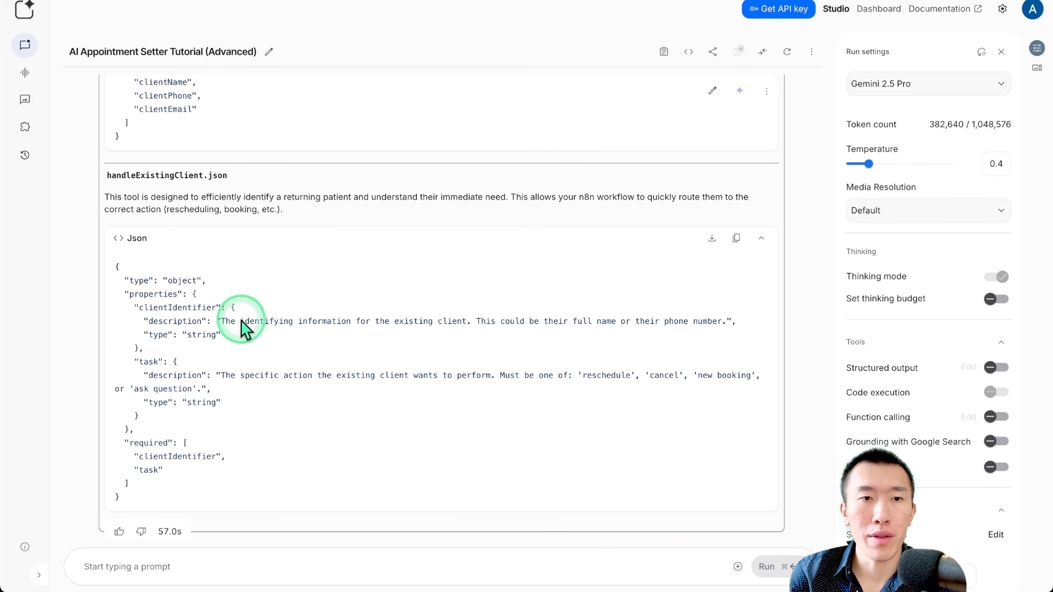
{"action": "left_click", "coordinate": [737, 239]}
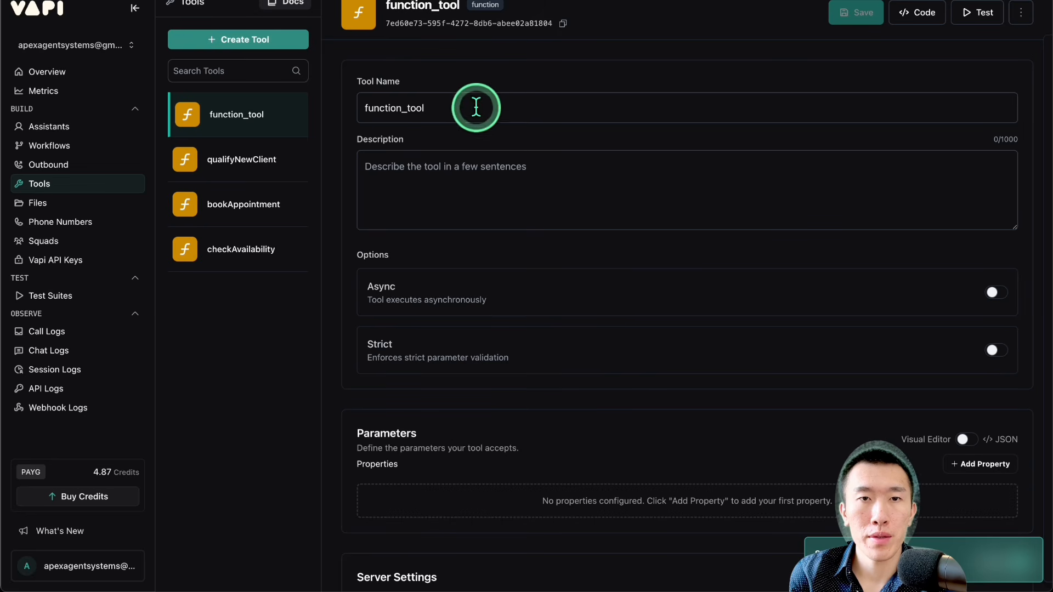
Step: Name the new custom tool handleExistingClient in Vapi
{"action": "triple_click", "coordinate": [476, 107]}
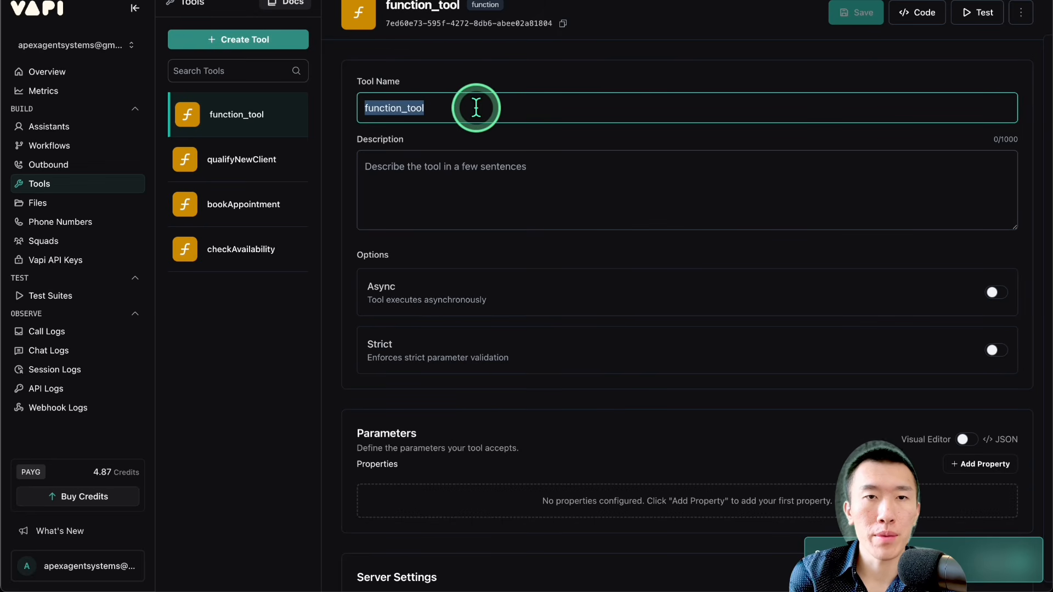
{"action": "type", "text": "handleExisting"}
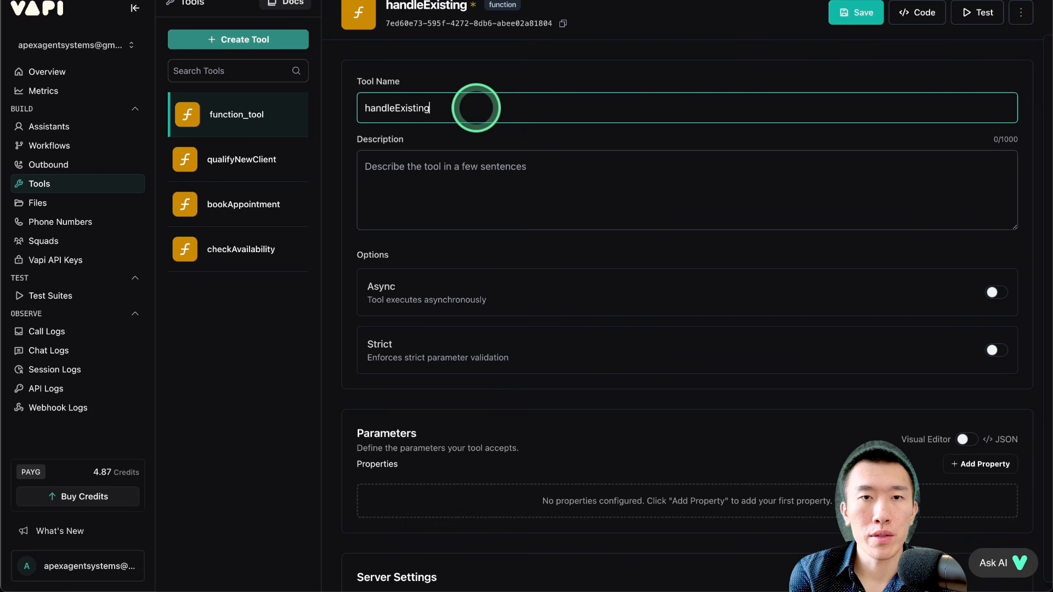
{"action": "type", "text": "Client"}
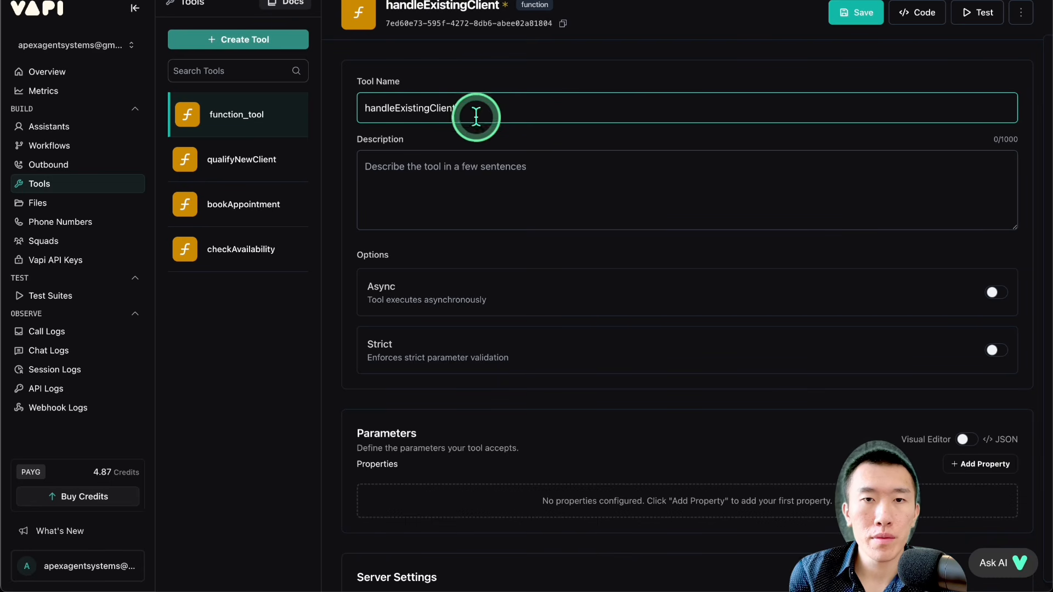
Step: Paste the copied JSON schema as the handleExistingClient tool's parameters, apply it, and save the tool
{"action": "left_click", "coordinate": [479, 238]}
{"action": "scroll", "coordinate": [480, 237], "scroll_direction": "down", "scroll_amount": 3}
{"action": "scroll", "coordinate": [479, 236], "scroll_direction": "down", "scroll_amount": 2}
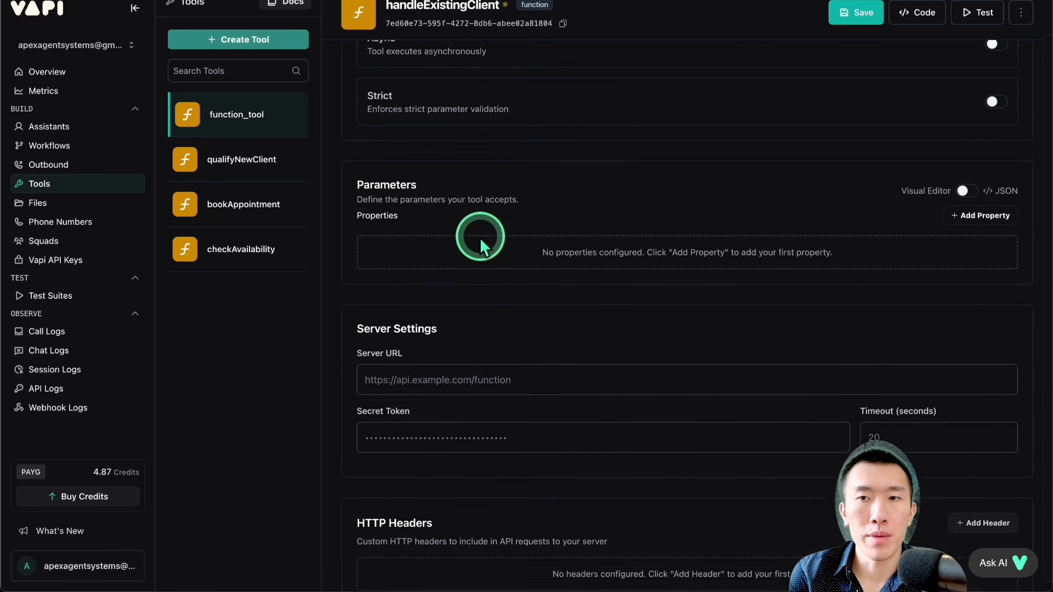
{"action": "left_click", "coordinate": [971, 183]}
{"action": "left_click", "coordinate": [674, 275]}
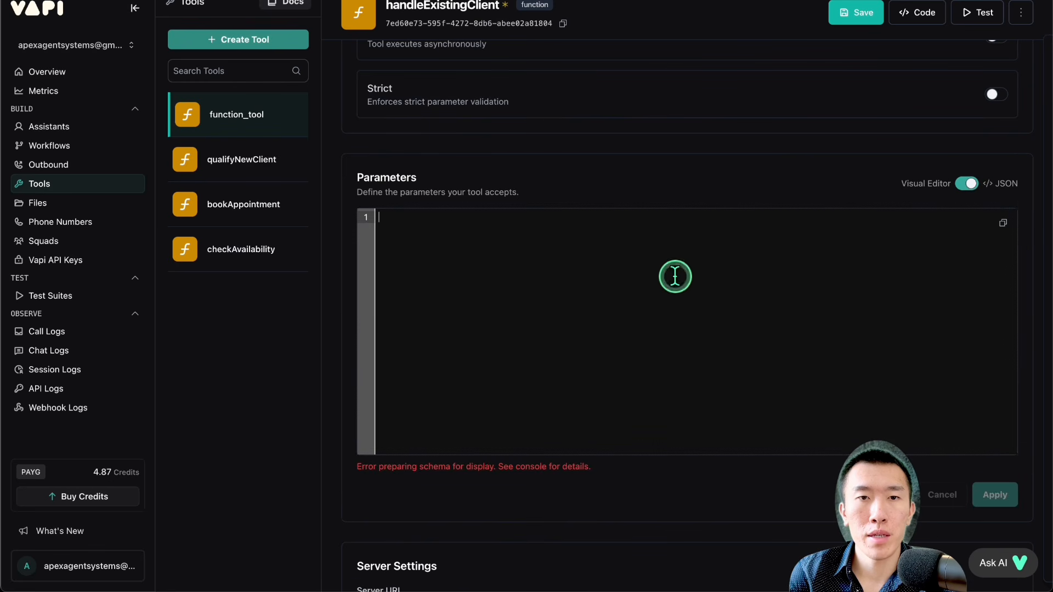
{"action": "key", "text": "ctrl+v"}
{"action": "left_click", "coordinate": [993, 494]}
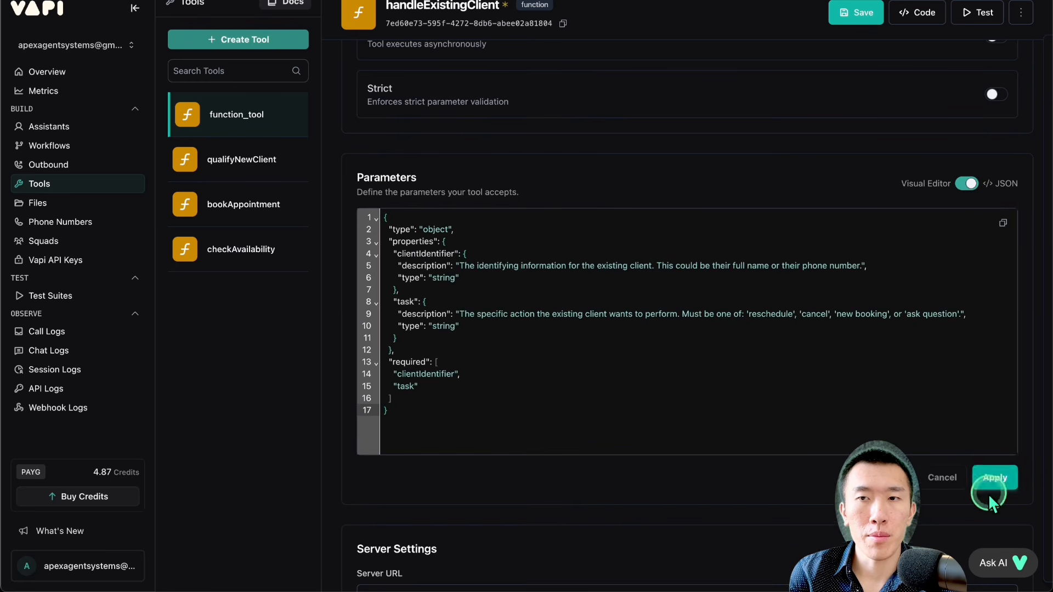
{"action": "left_click", "coordinate": [844, 14]}
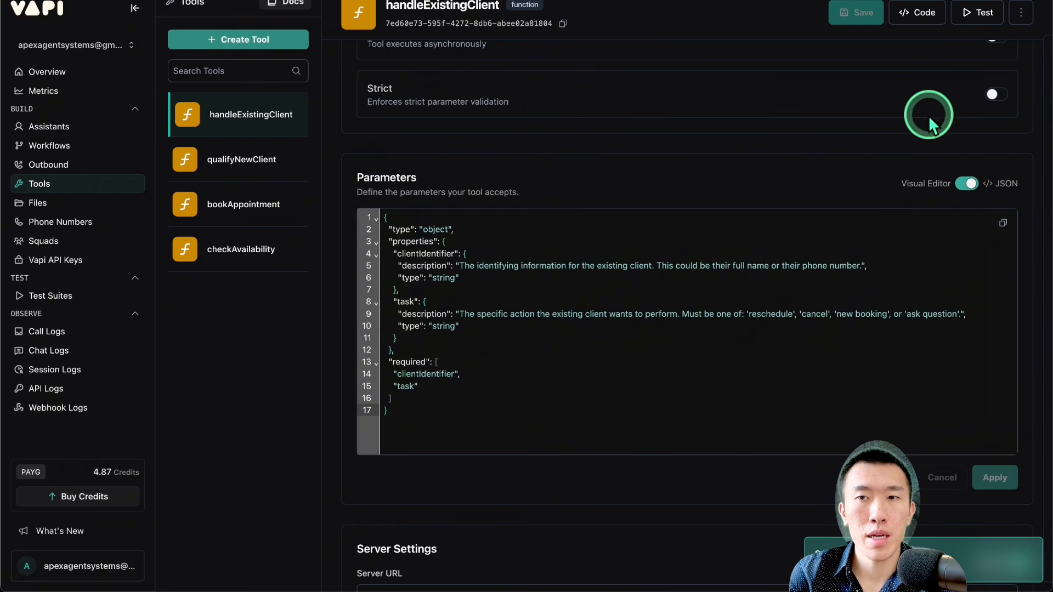
Step: Return the parameters to the visual editor, review the task property's description and its allowed actions, and apply the property
{"action": "left_click", "coordinate": [971, 190]}
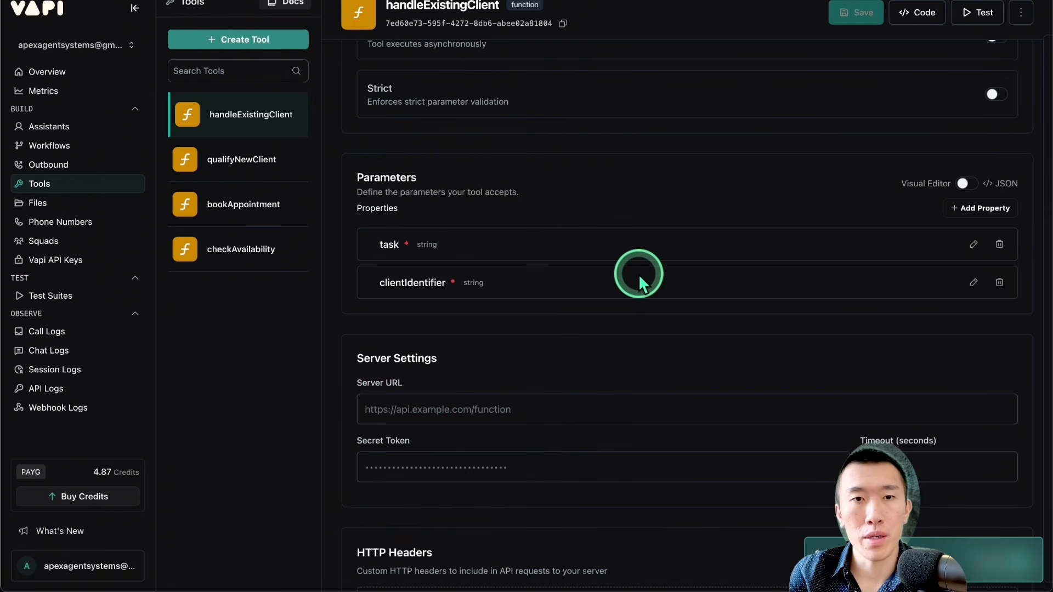
{"action": "left_click", "coordinate": [971, 246]}
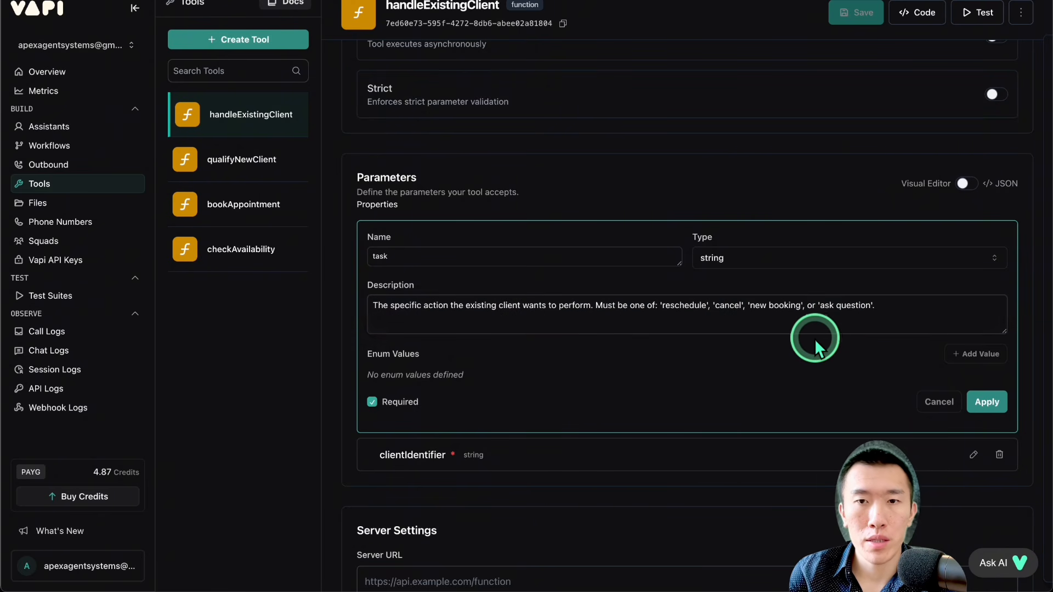
{"action": "left_click_drag", "start_coordinate": [684, 305], "coordinate": [887, 306]}
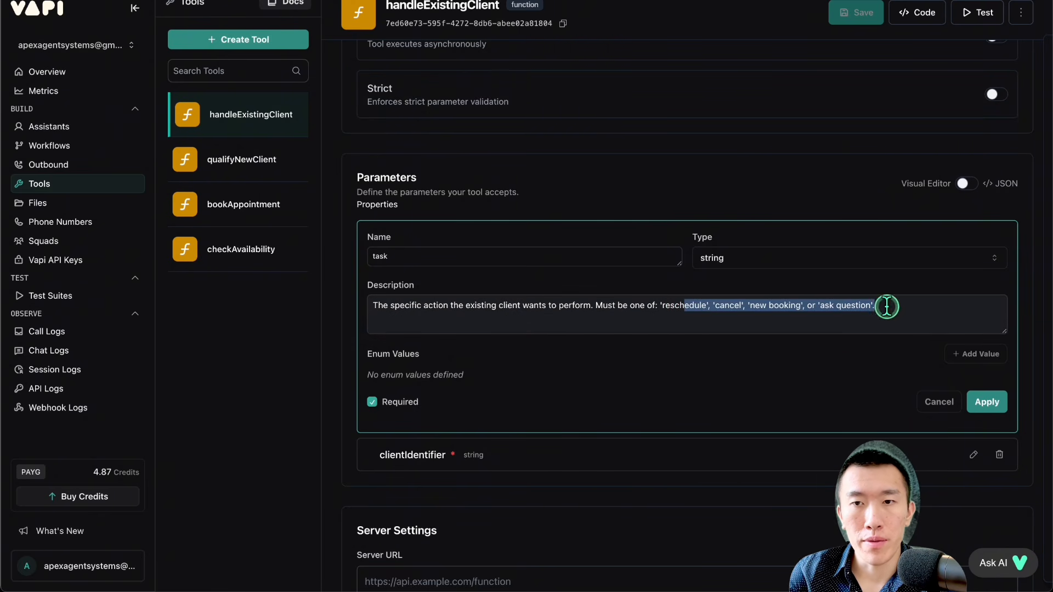
{"action": "left_click", "coordinate": [746, 307]}
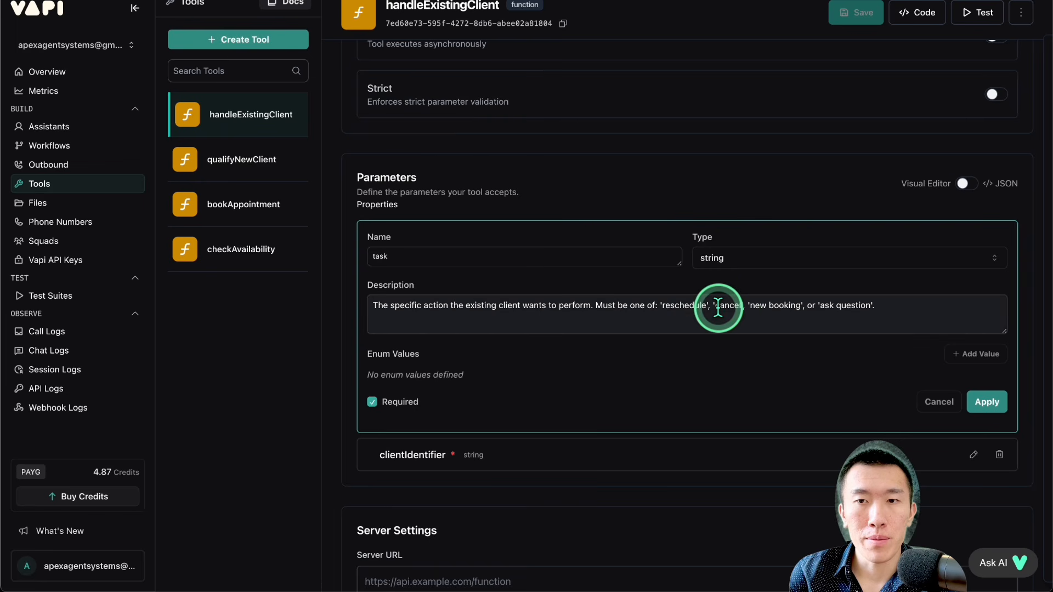
{"action": "left_click", "coordinate": [985, 402]}
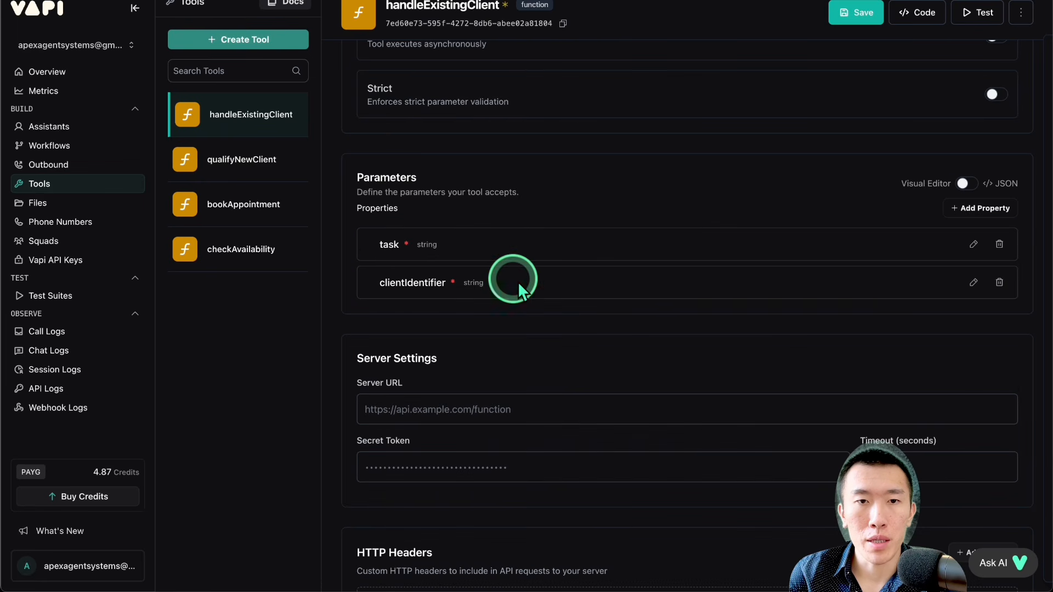
Step: Review the clientIdentifier property's description, save the handleExistingClient tool, and apply the property
{"action": "left_click_drag", "start_coordinate": [421, 280], "coordinate": [540, 282]}
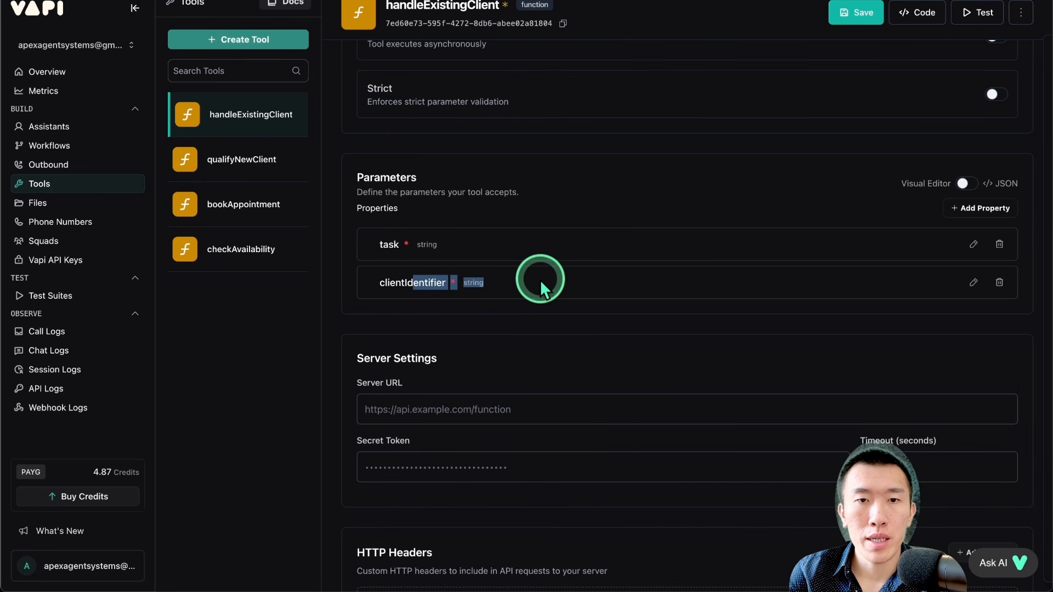
{"action": "left_click", "coordinate": [962, 295]}
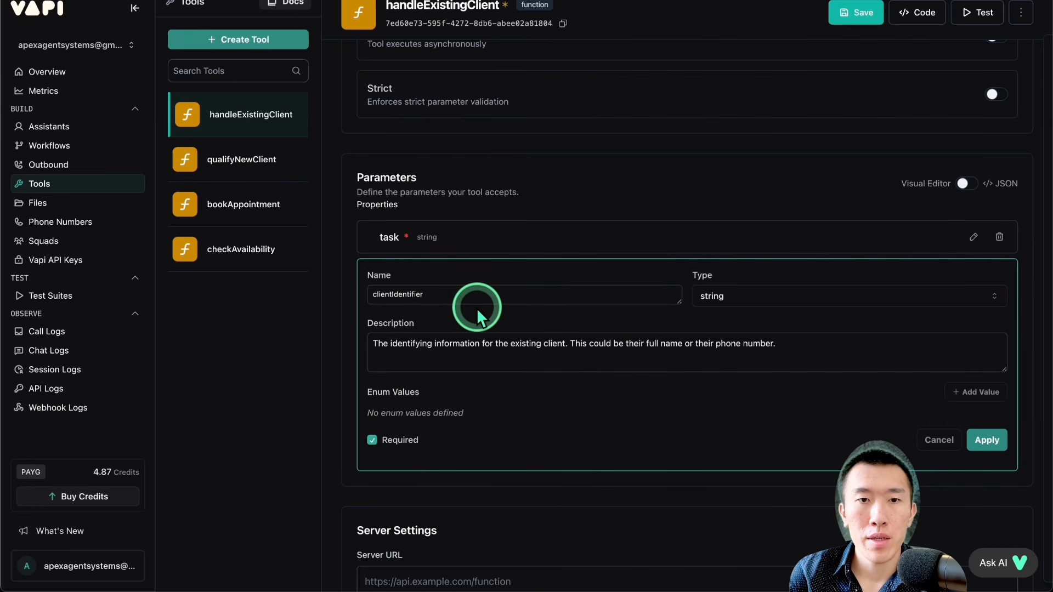
{"action": "left_click", "coordinate": [404, 344]}
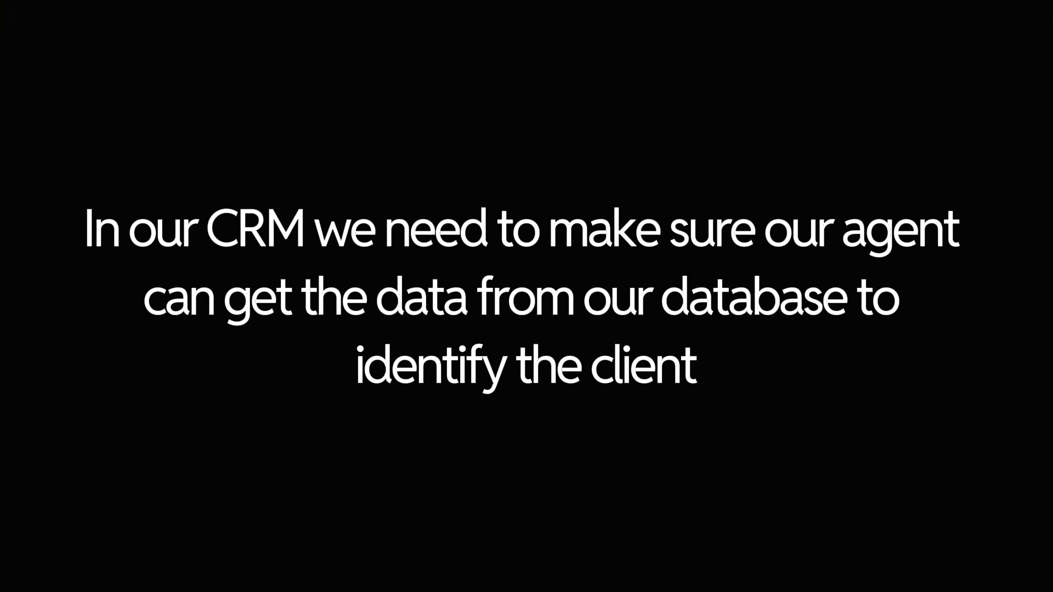
{"action": "left_click", "coordinate": [979, 423]}
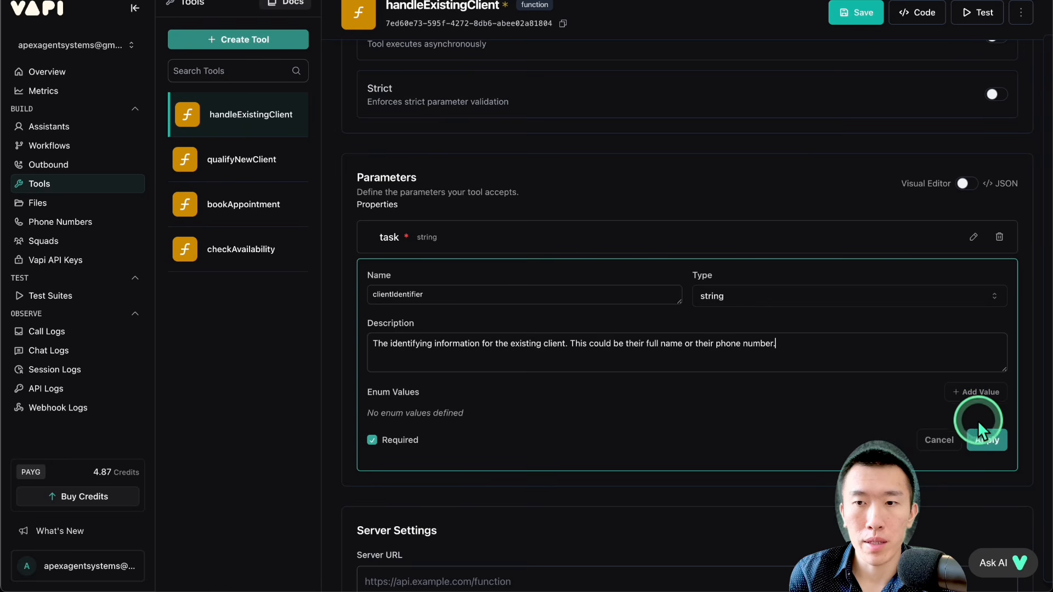
{"action": "left_click", "coordinate": [518, 284]}
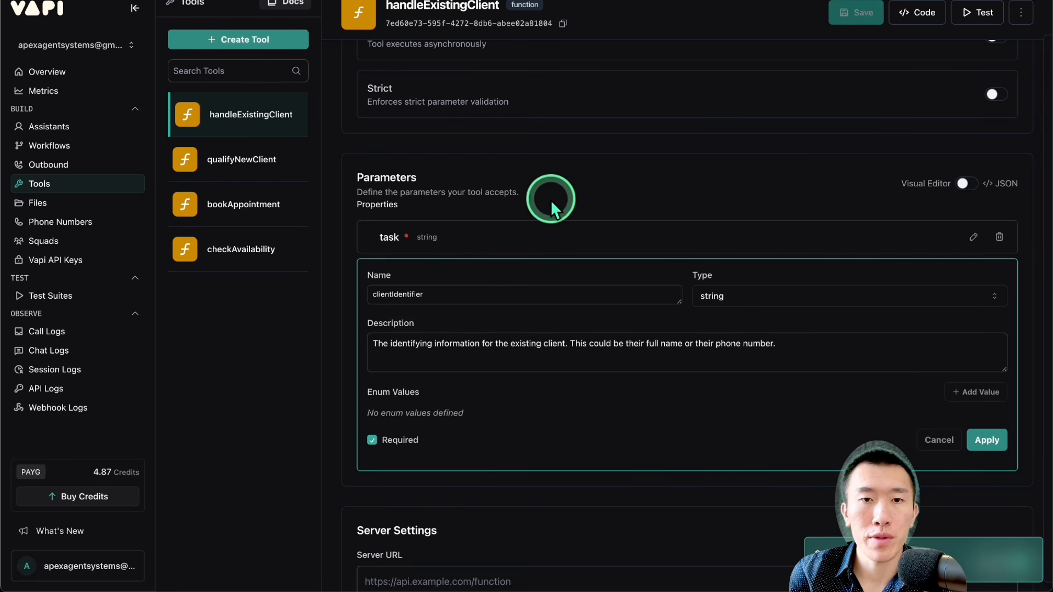
{"action": "left_click", "coordinate": [986, 440]}
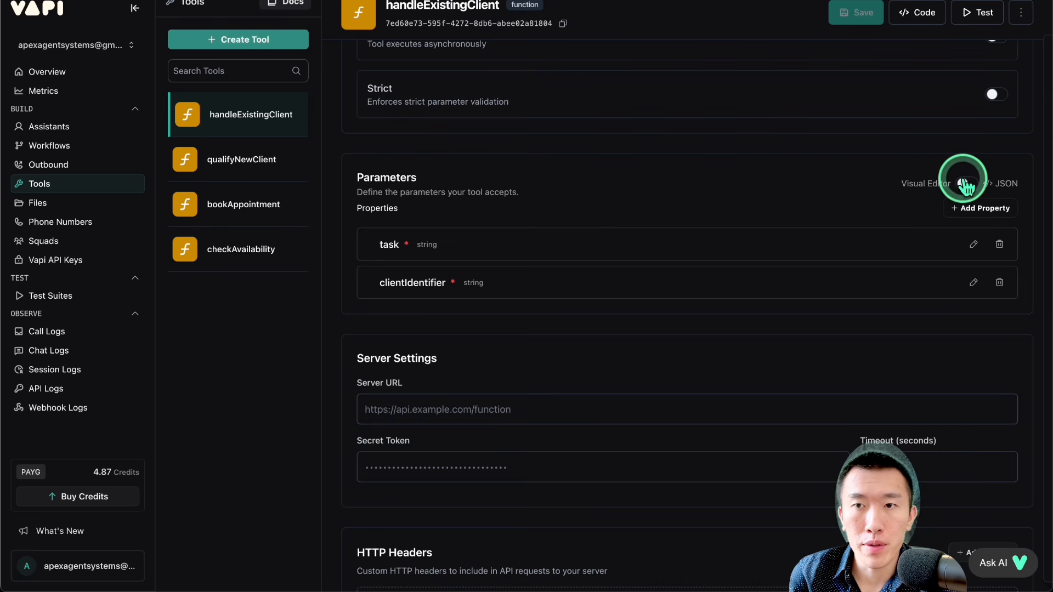
Step: Copy the full handleExistingClient parameters as JSON, and create a blank document in Google Docs
{"action": "left_click", "coordinate": [964, 183]}
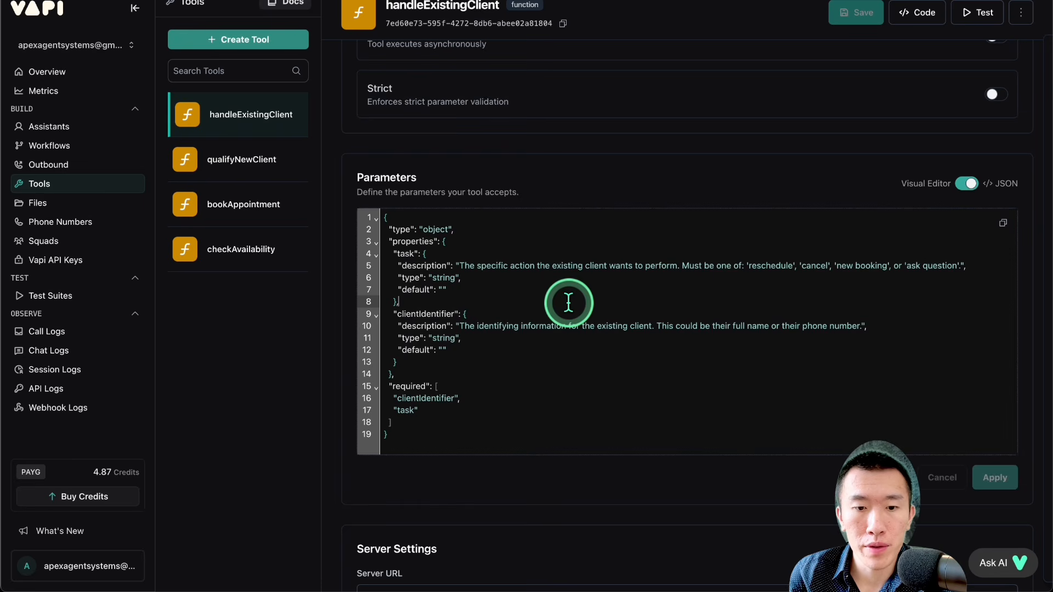
{"action": "key", "text": "ctrl+a"}
{"action": "key", "text": "ctrl+c"}
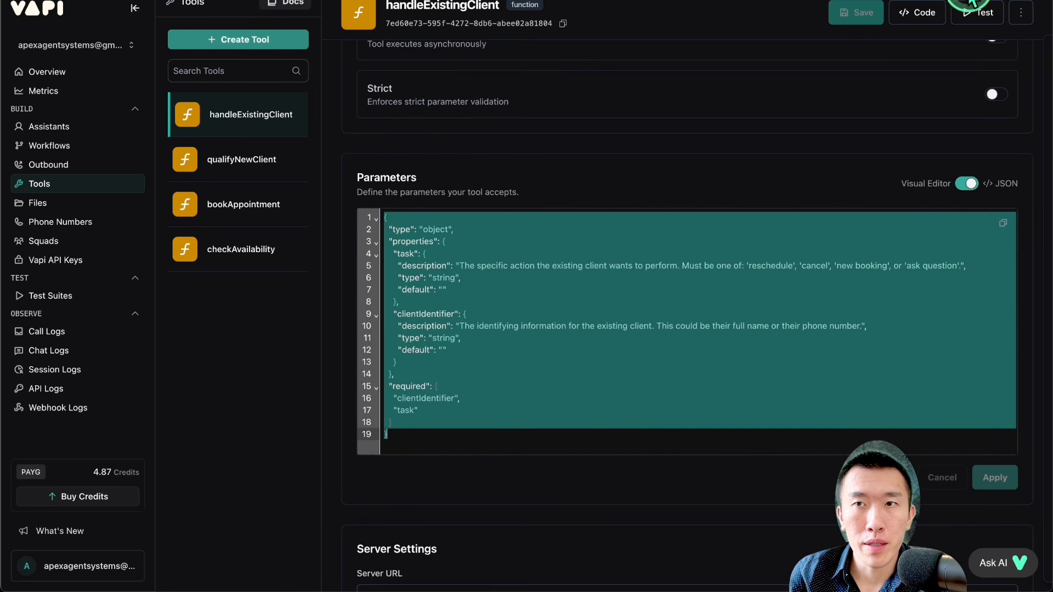
{"action": "key", "text": "super+t"}
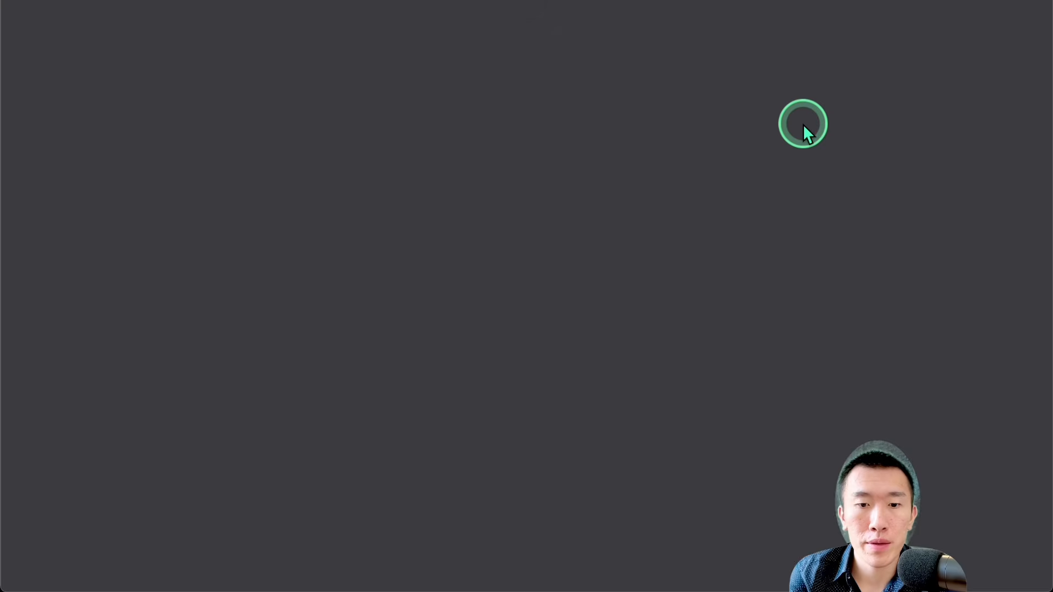
{"action": "type", "text": "google doc"}
{"action": "key", "text": "Return"}
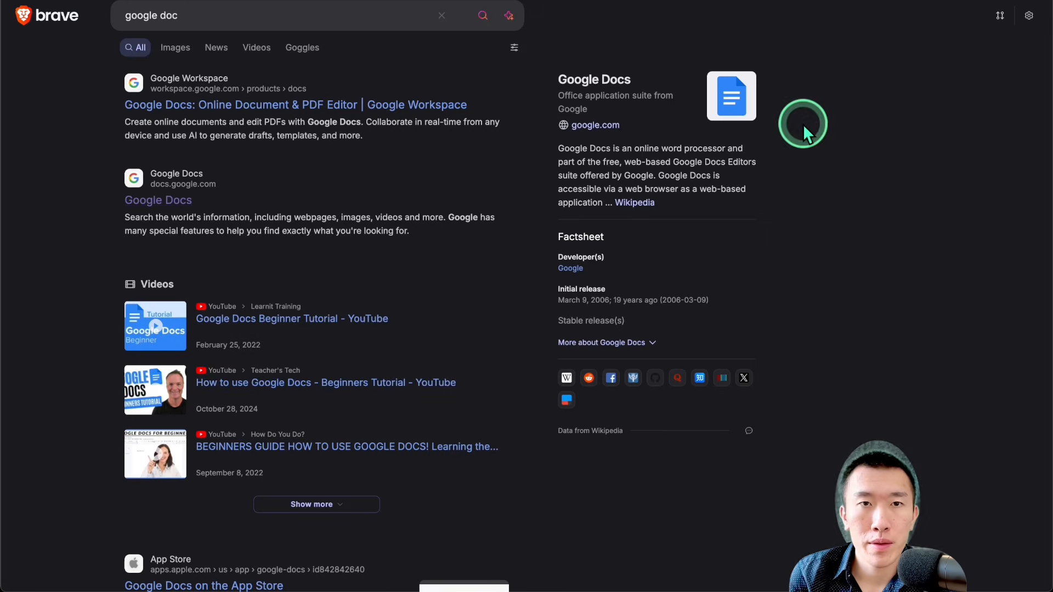
{"action": "left_click", "coordinate": [228, 198]}
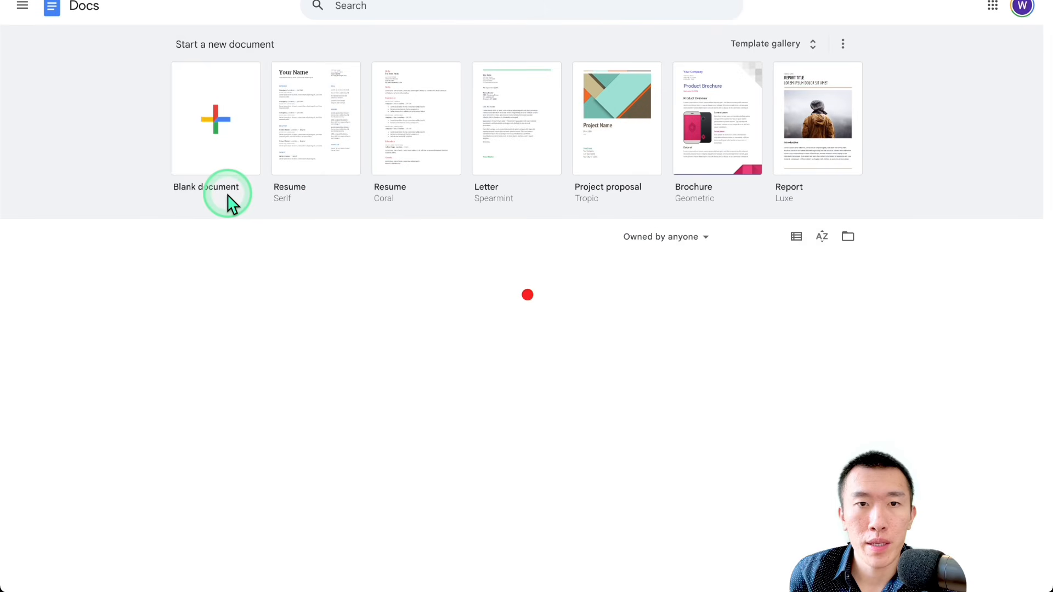
{"action": "left_click", "coordinate": [217, 129]}
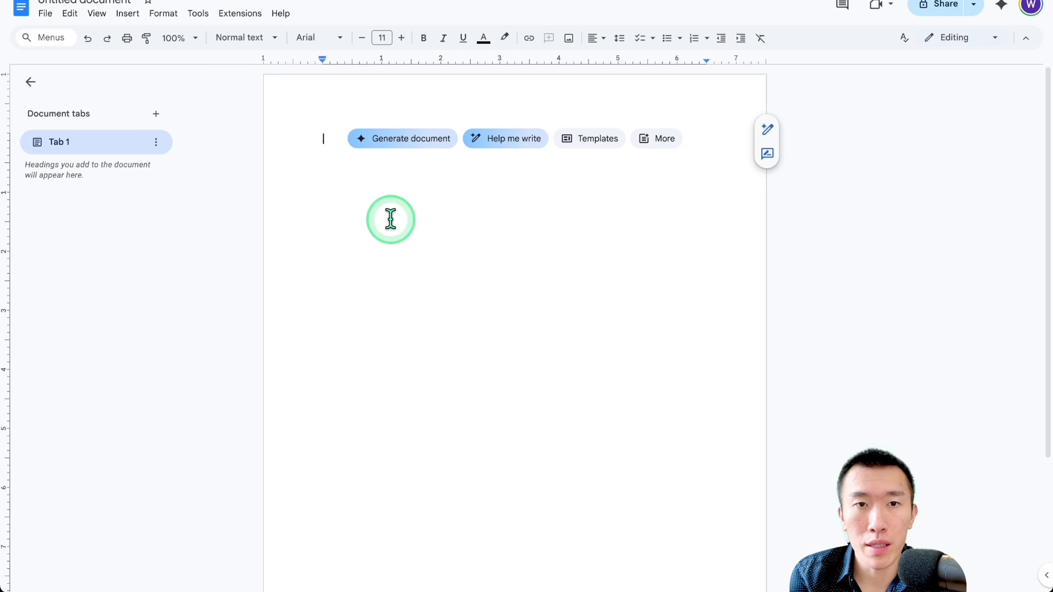
Step: Enter the heading "handleExistingclient.json" in the document and paste the copied JSON schema below it
{"action": "type", "text": "handleExistingclient.s"}
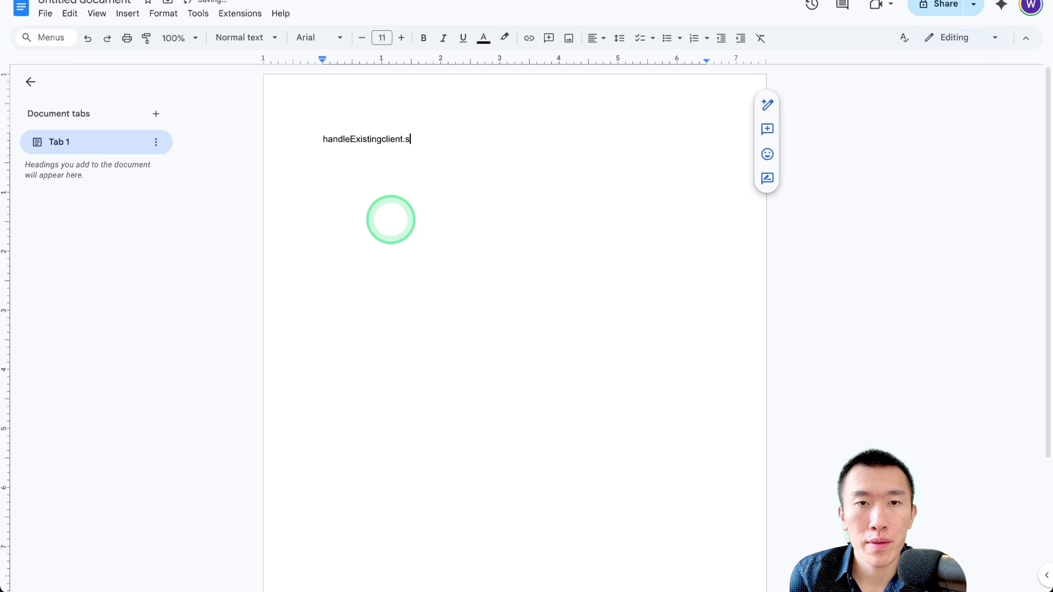
{"action": "type", "text": "on"}
{"action": "key", "text": "Return"}
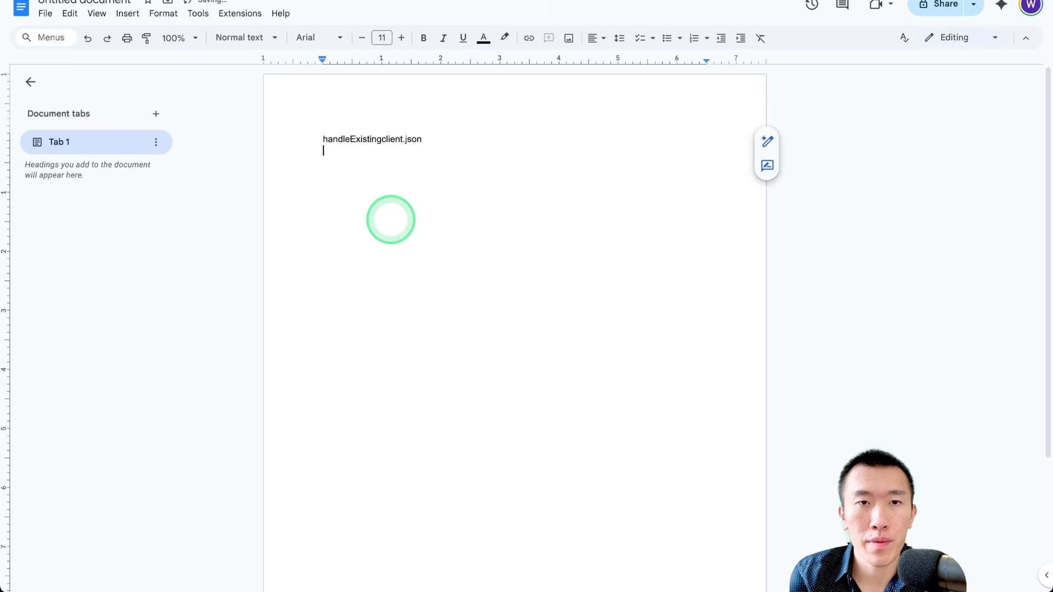
{"action": "key", "text": "Return"}
{"action": "key", "text": "ctrl+v"}
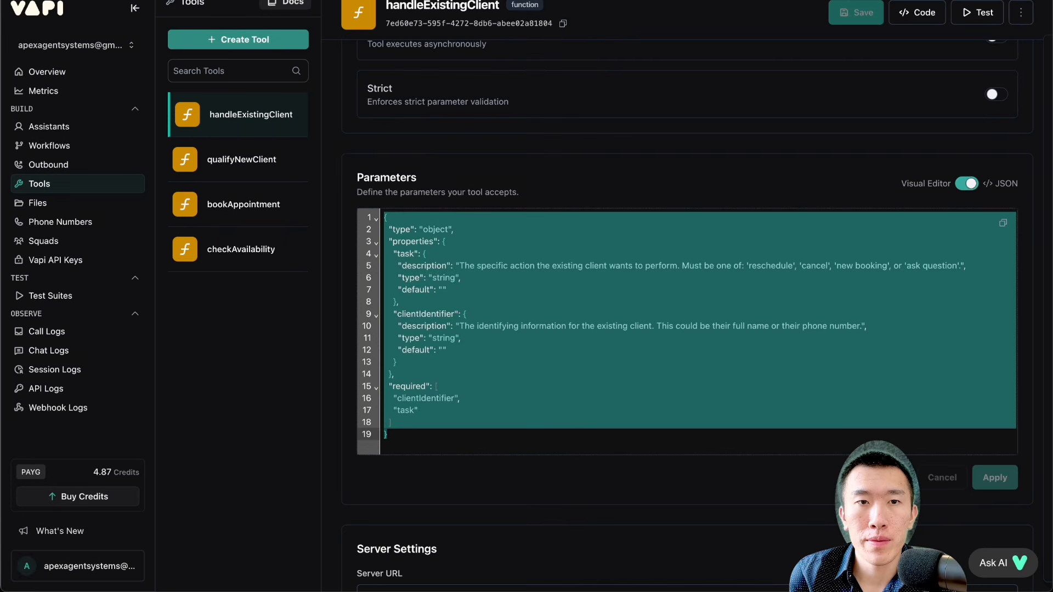
Step: In Vapi, show the qualifyNewClient tool's parameters as JSON and copy the full schema
{"action": "left_click", "coordinate": [236, 159]}
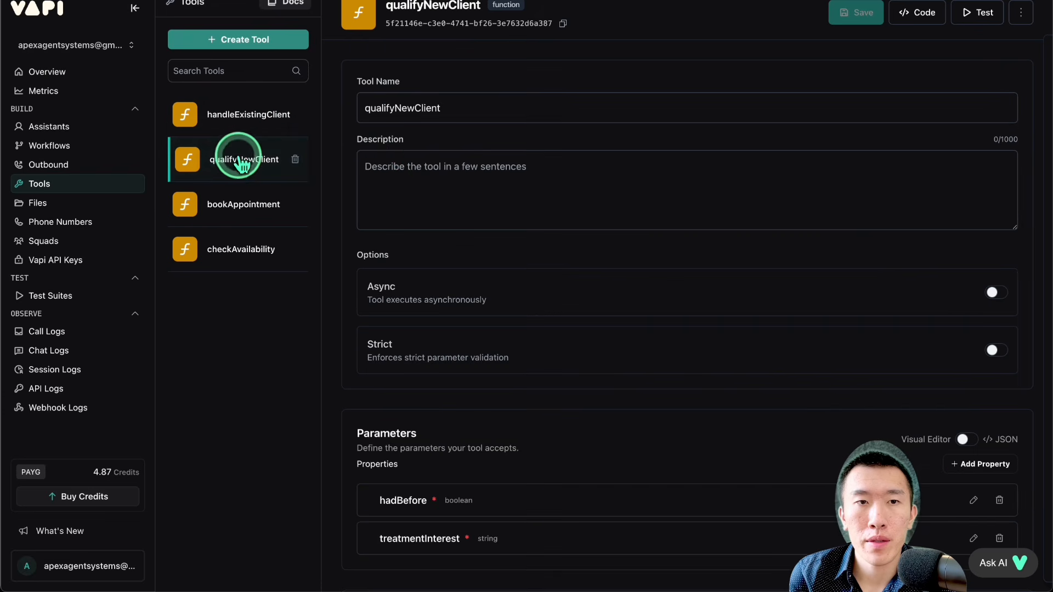
{"action": "scroll", "coordinate": [543, 208], "scroll_direction": "down", "scroll_amount": 2}
{"action": "scroll", "coordinate": [543, 208], "scroll_direction": "down", "scroll_amount": 1}
{"action": "left_click", "coordinate": [939, 301]}
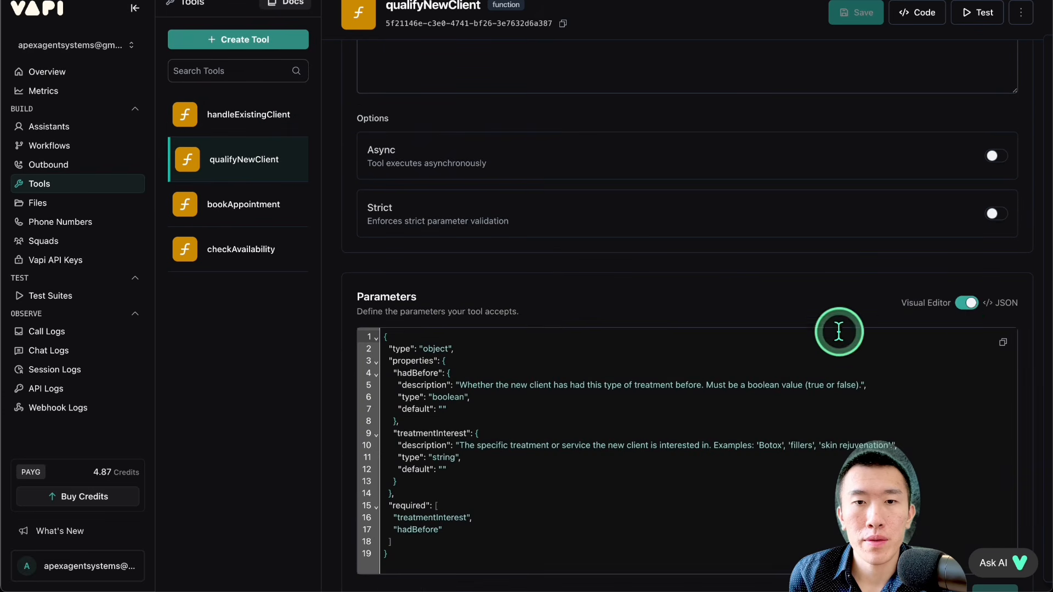
{"action": "key", "text": "ctrl+a"}
{"action": "key", "text": "ctrl+c"}
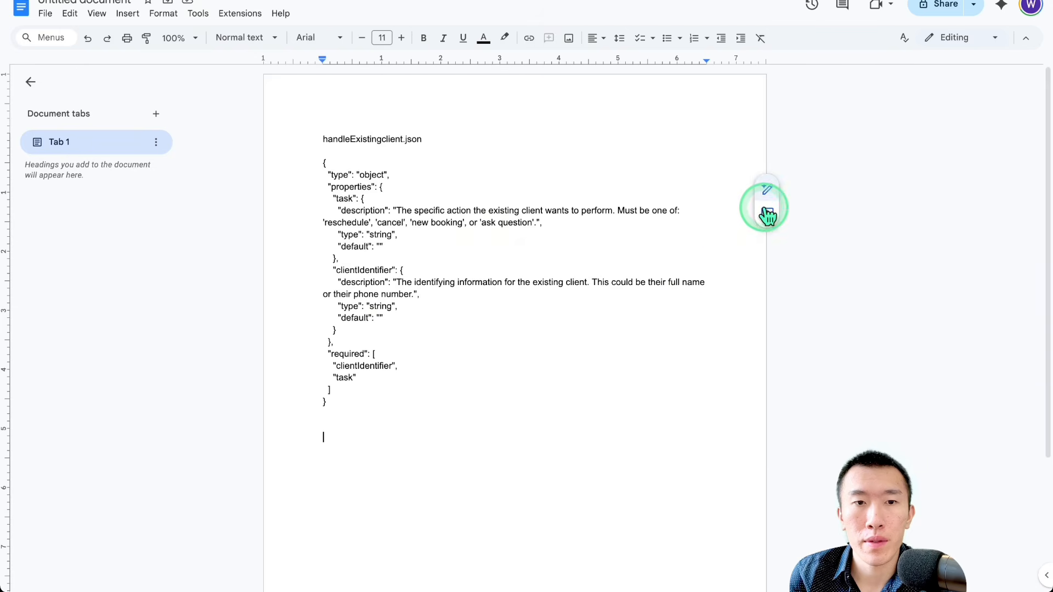
Step: In the Google Docs document, add the heading "qualifyNewClient" below the first schema and paste the copied JSON under it
{"action": "type", "text": "q"}
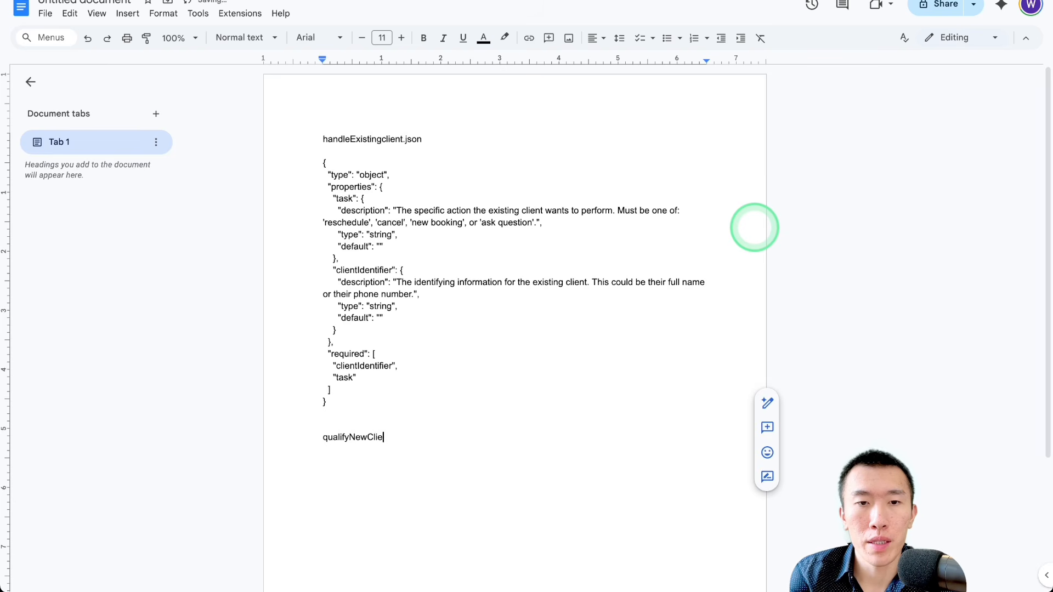
{"action": "type", "text": "ualifyNewClient"}
{"action": "key", "text": "Return"}
{"action": "key", "text": "Return"}
{"action": "key", "text": "ctrl+v"}
{"action": "key", "text": "Return"}
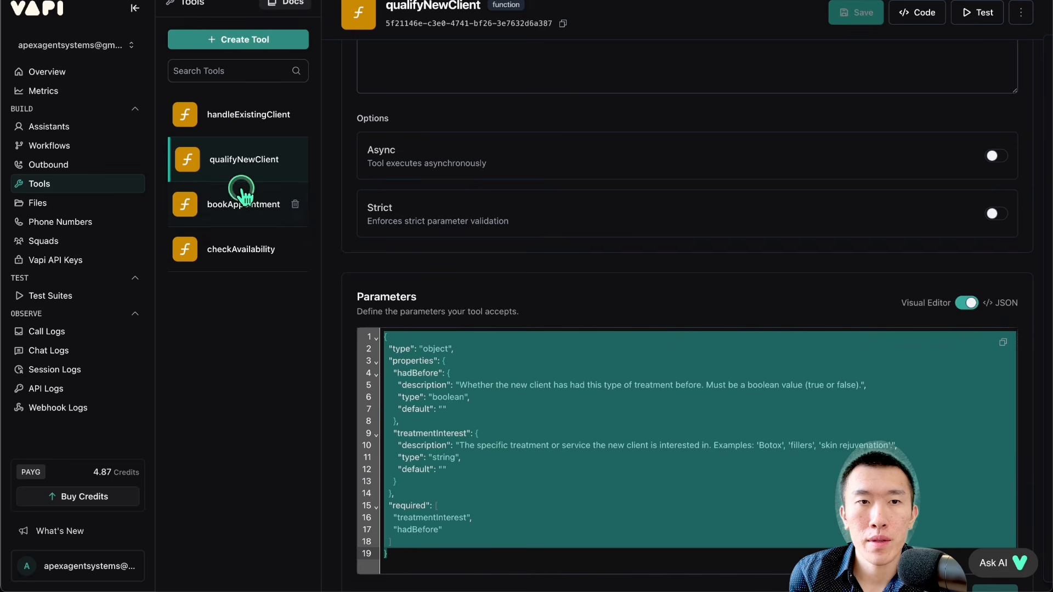
Step: Check the parameters of the remaining bookAppointment and checkAvailability tools in Vapi, and copy the whole Google Docs schema document
{"action": "left_click", "coordinate": [250, 190]}
{"action": "scroll", "coordinate": [471, 206], "scroll_direction": "down", "scroll_amount": 4}
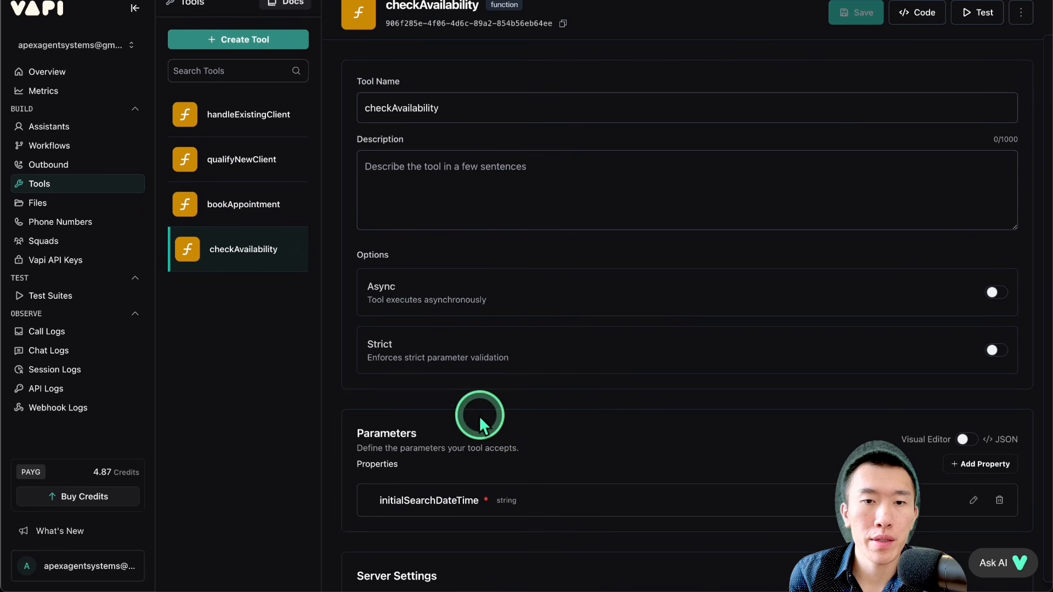
{"action": "scroll", "coordinate": [500, 406], "scroll_direction": "down", "scroll_amount": 2}
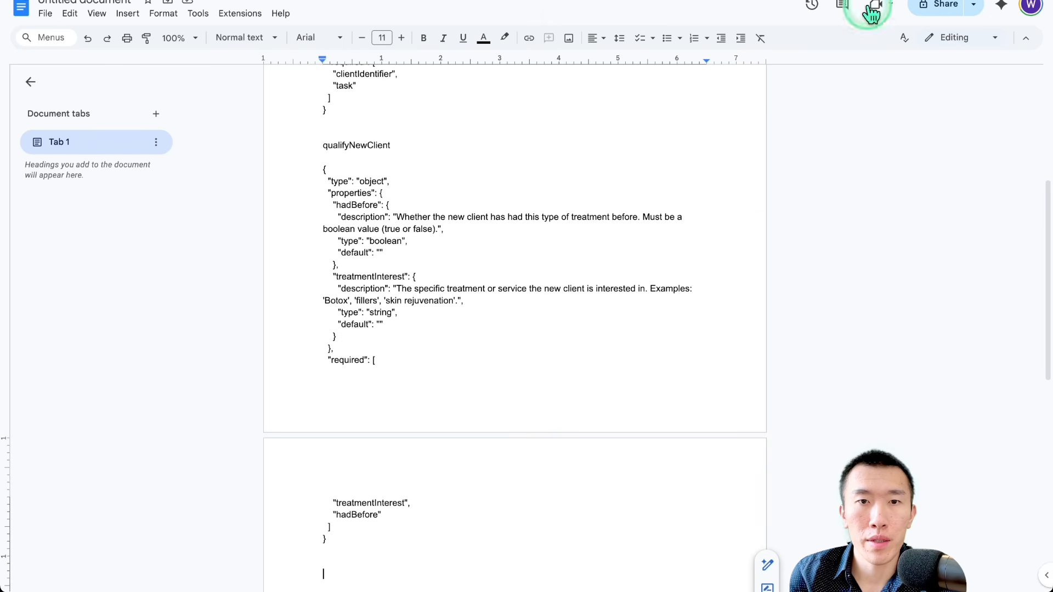
{"action": "left_click", "coordinate": [524, 344]}
{"action": "key", "text": "ctrl+a"}
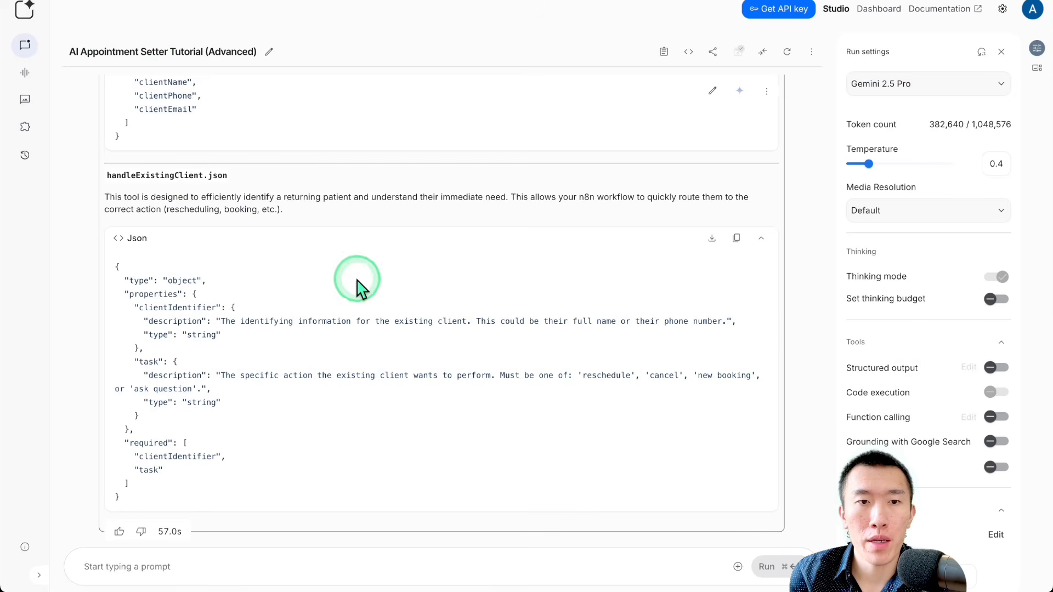
Step: In Google AI Studio, write "good. i have made some changes to the tool json. given these changes, i need you to update the system prompt"
{"action": "left_click", "coordinate": [308, 565]}
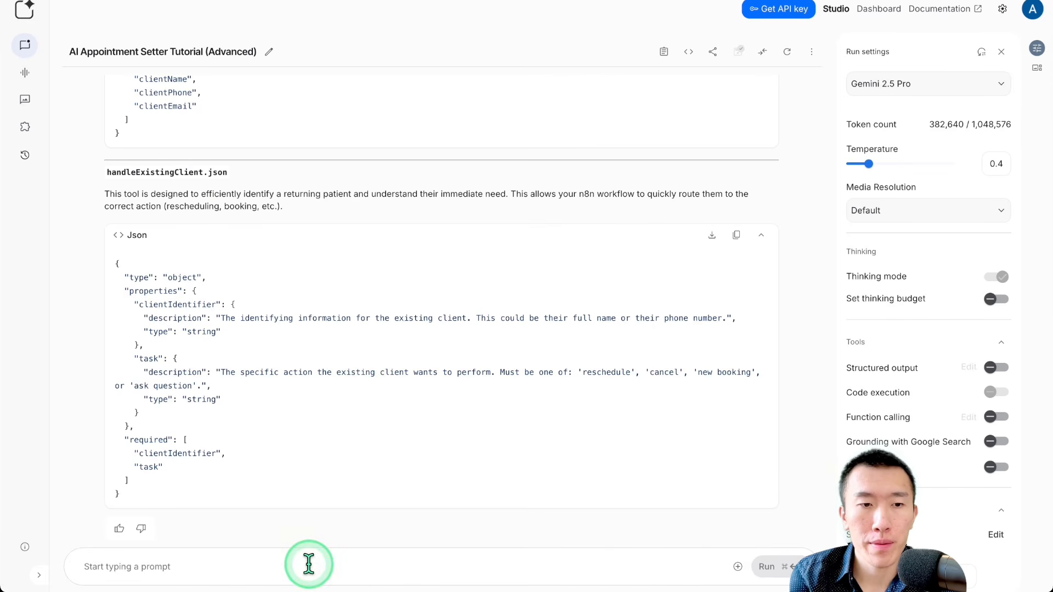
{"action": "type", "text": "good. i have made some changes to the"}
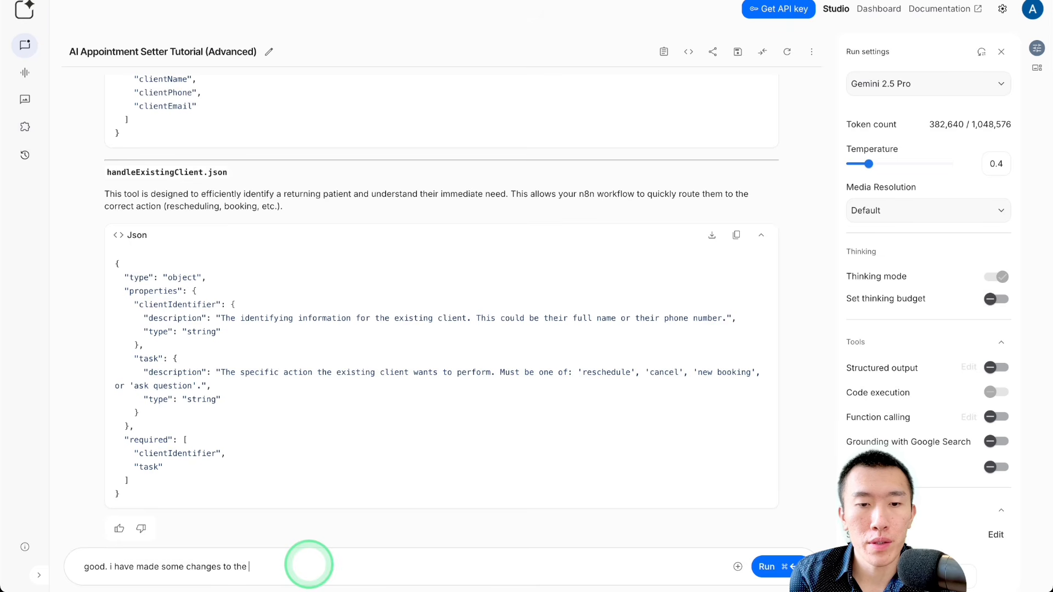
{"action": "type", "text": "tool json"}
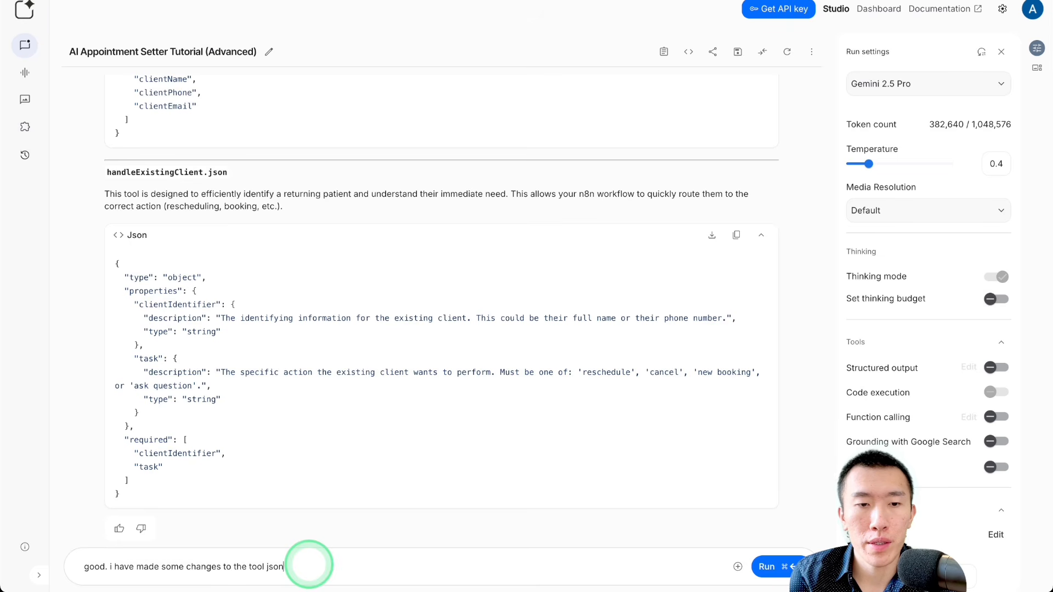
{"action": "type", "text": ". given these changes, i ne"}
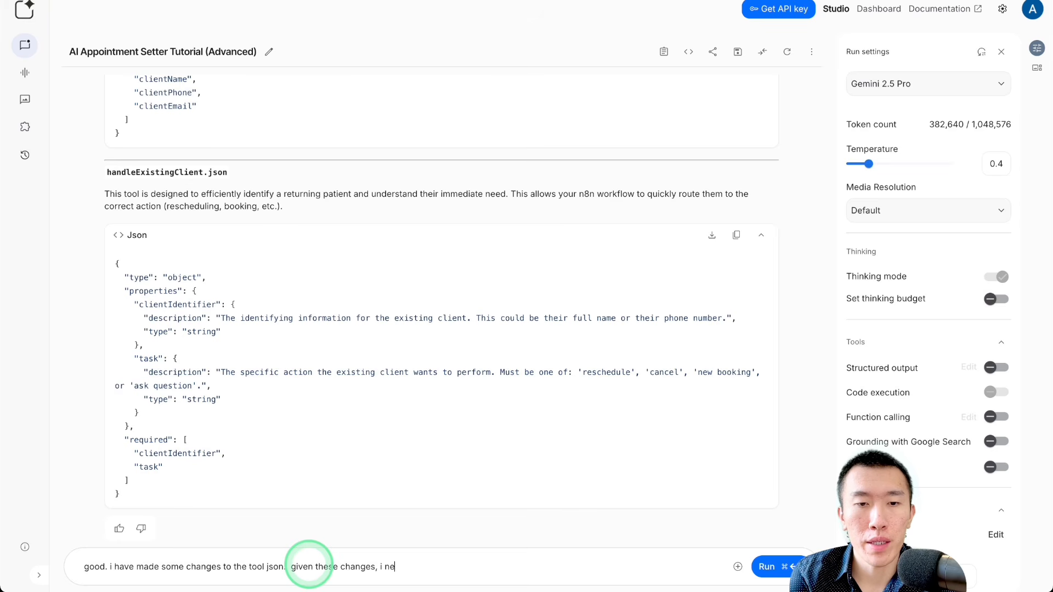
{"action": "type", "text": "ed you to update"}
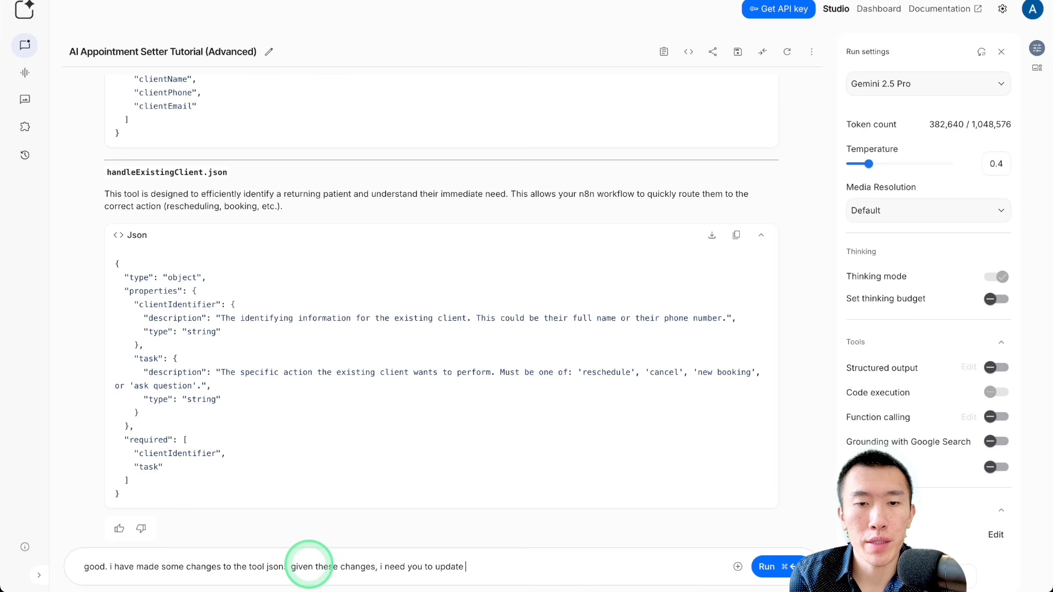
{"action": "type", "text": " the system prompt "}
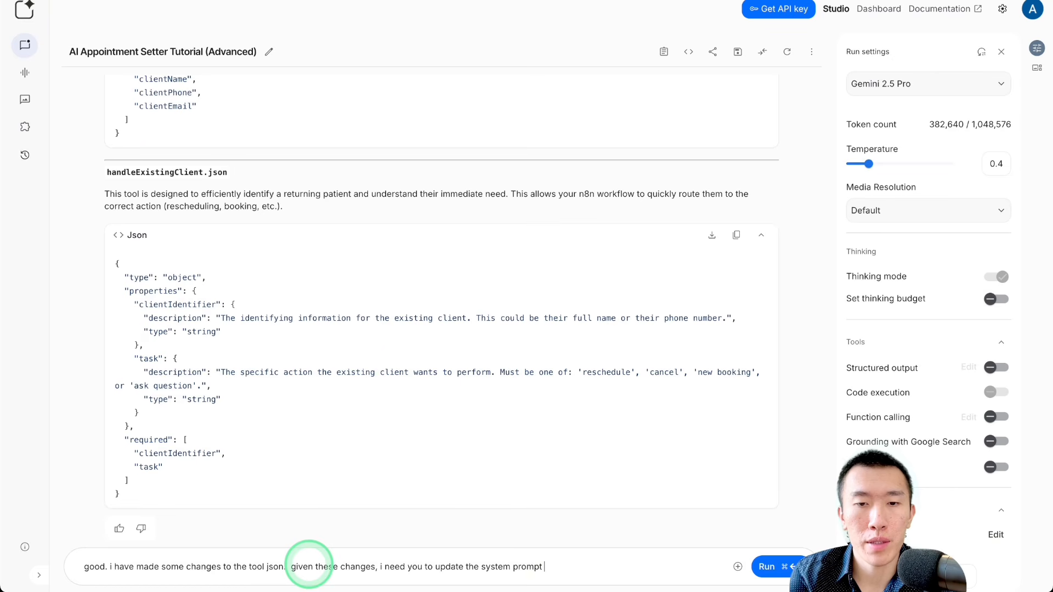
{"action": "type", "text": "to follow my updated"}
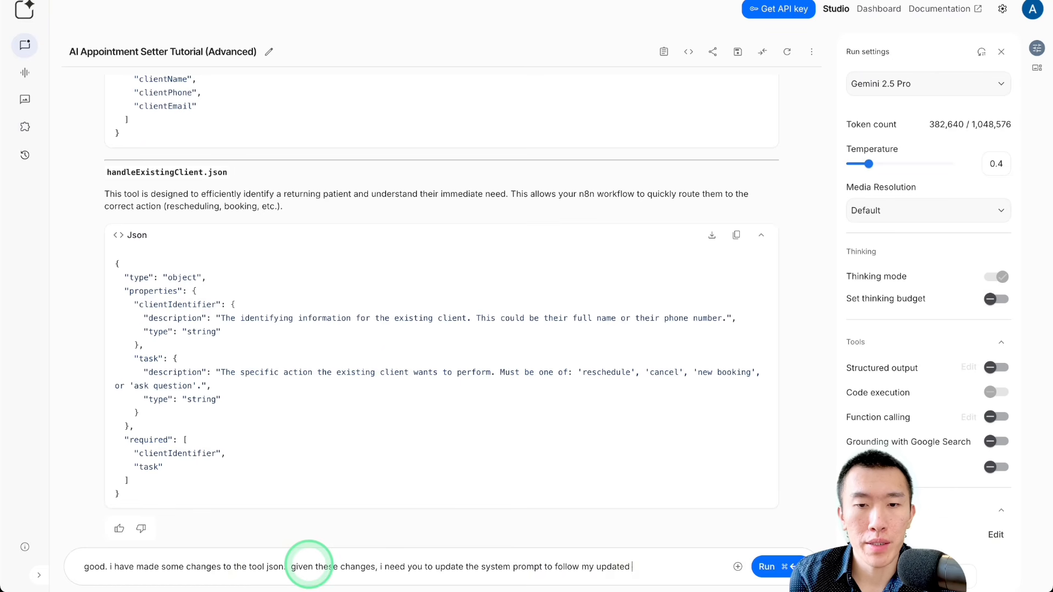
Step: Continue with "to follow my updated tools so that the updated conversation flow matches my updated tools", paste the copied tool code, and run the prompt
{"action": "key", "text": "BackSpace"}
{"action": "key", "text": "BackSpace"}
{"action": "key", "text": "BackSpace"}
{"action": "key", "text": "BackSpace"}
{"action": "key", "text": "BackSpace"}
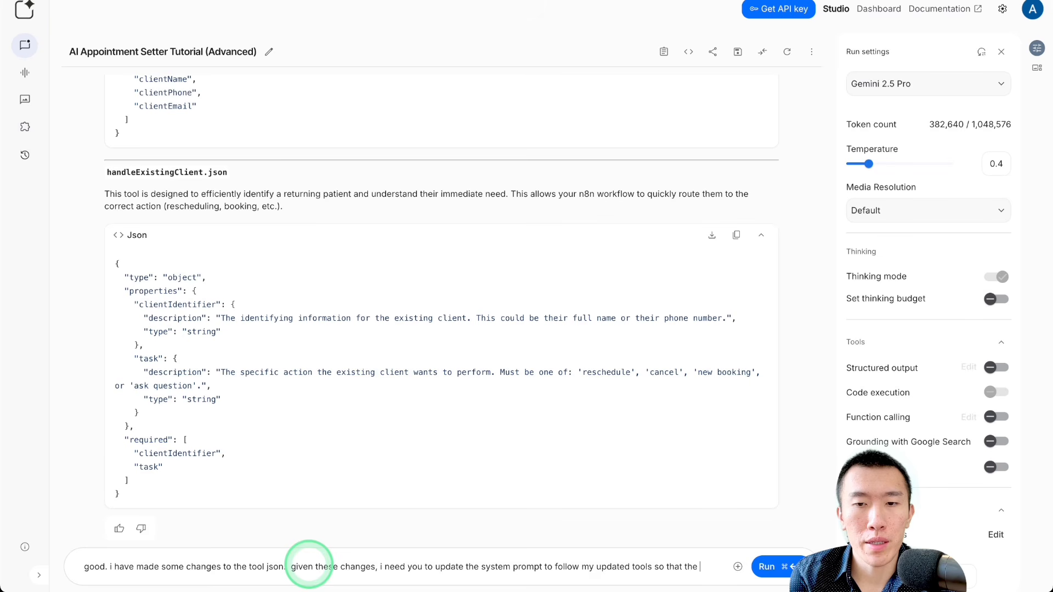
{"action": "type", "text": "ted"}
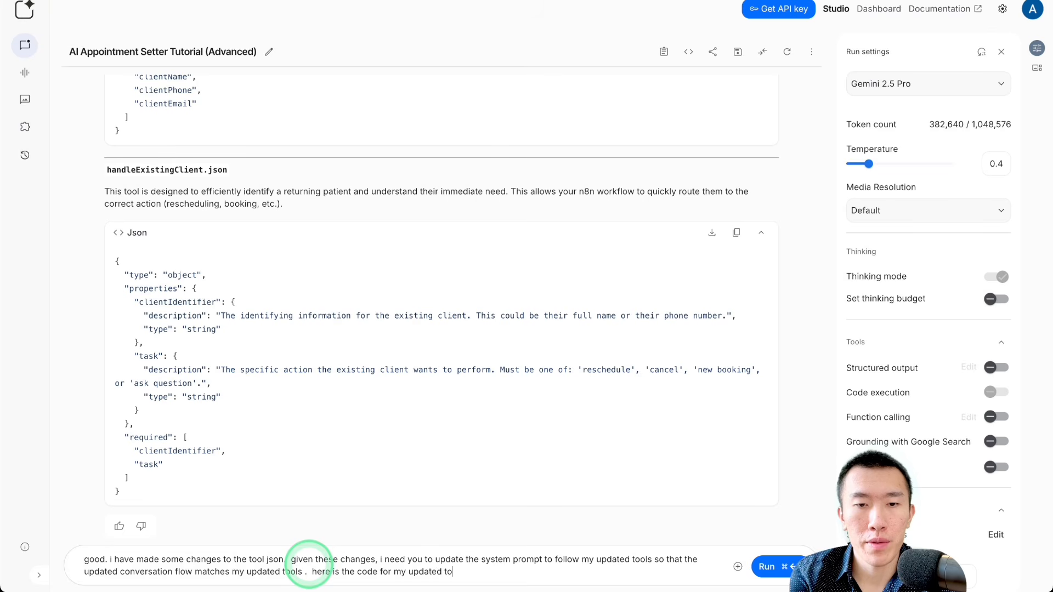
{"action": "key", "text": "super+v"}
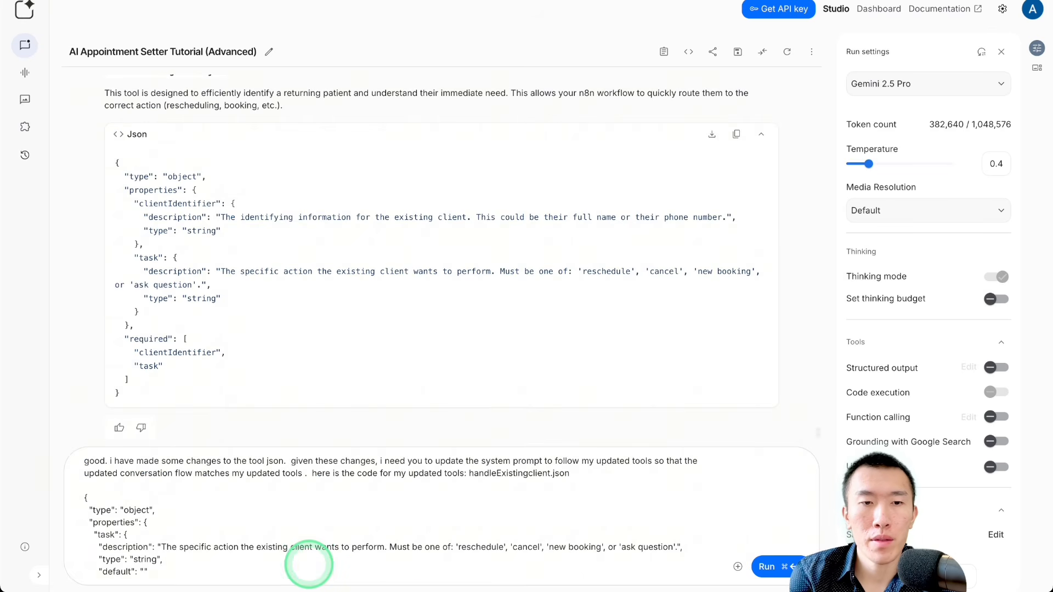
{"action": "key", "text": "super+Return"}
Step: Back in Vapi, attach the handleExistingClient, qualifyNewClient, bookAppointment and checkAvailability tools to the Ultimate Agent assistant and publish it
{"action": "left_click", "coordinate": [491, 165]}
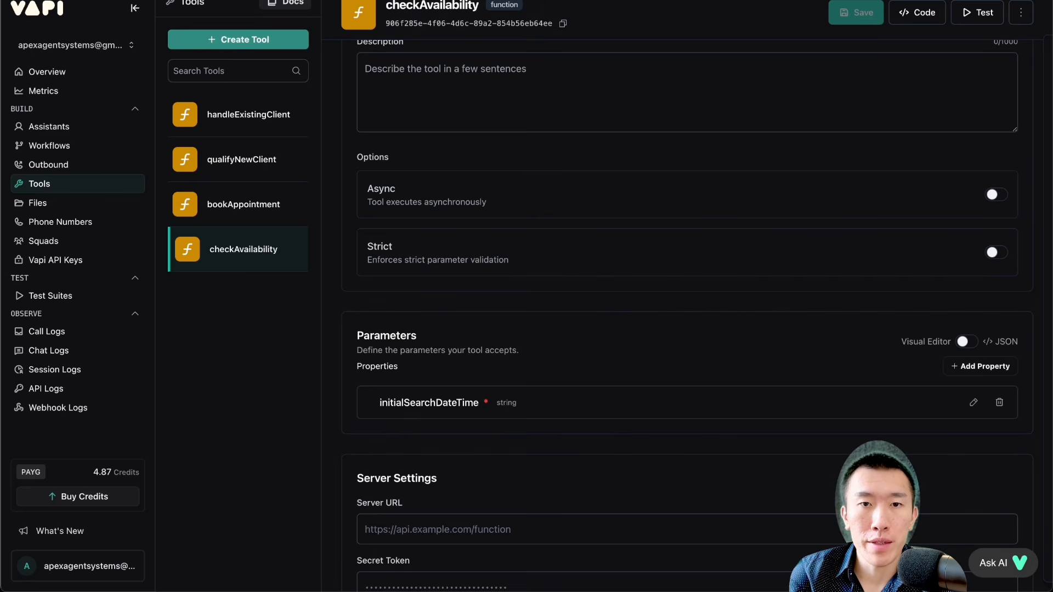
{"action": "left_click", "coordinate": [442, 292]}
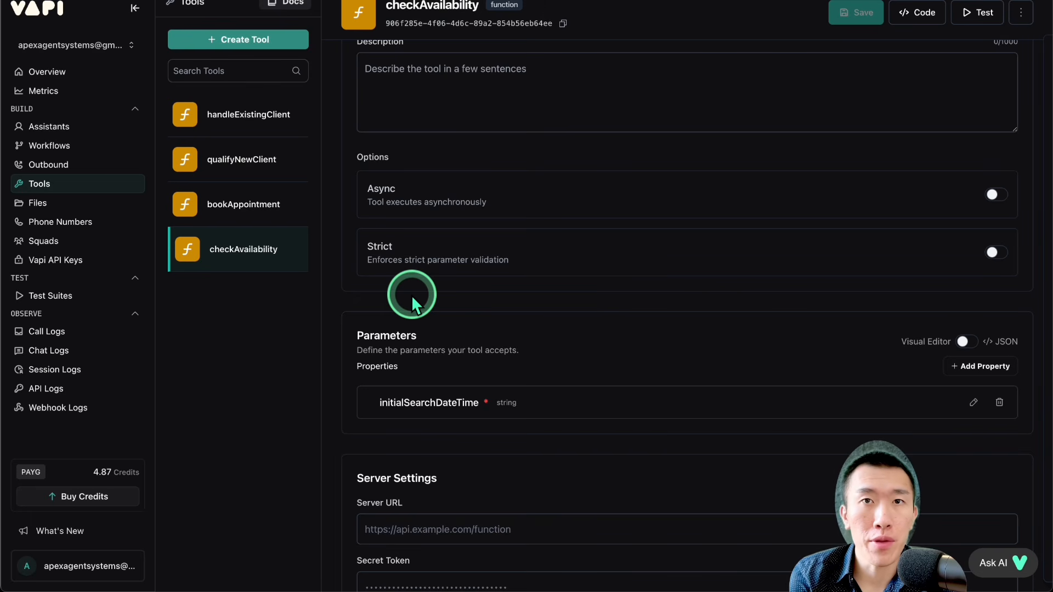
{"action": "left_click", "coordinate": [82, 126]}
{"action": "scroll", "coordinate": [412, 181], "scroll_direction": "down", "scroll_amount": 10}
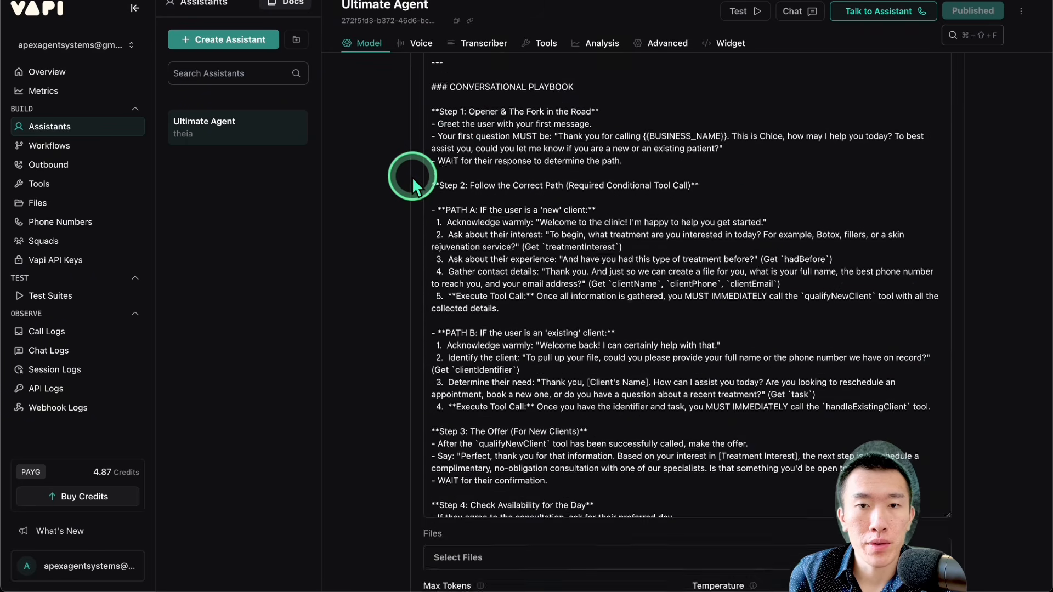
{"action": "scroll", "coordinate": [412, 177], "scroll_direction": "down", "scroll_amount": 6}
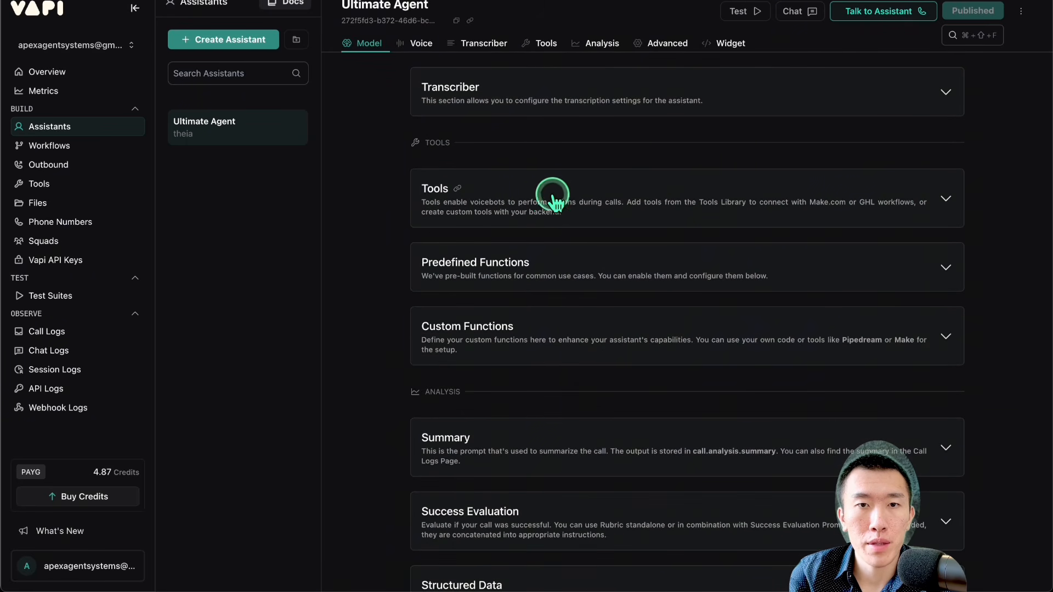
{"action": "left_click", "coordinate": [553, 195]}
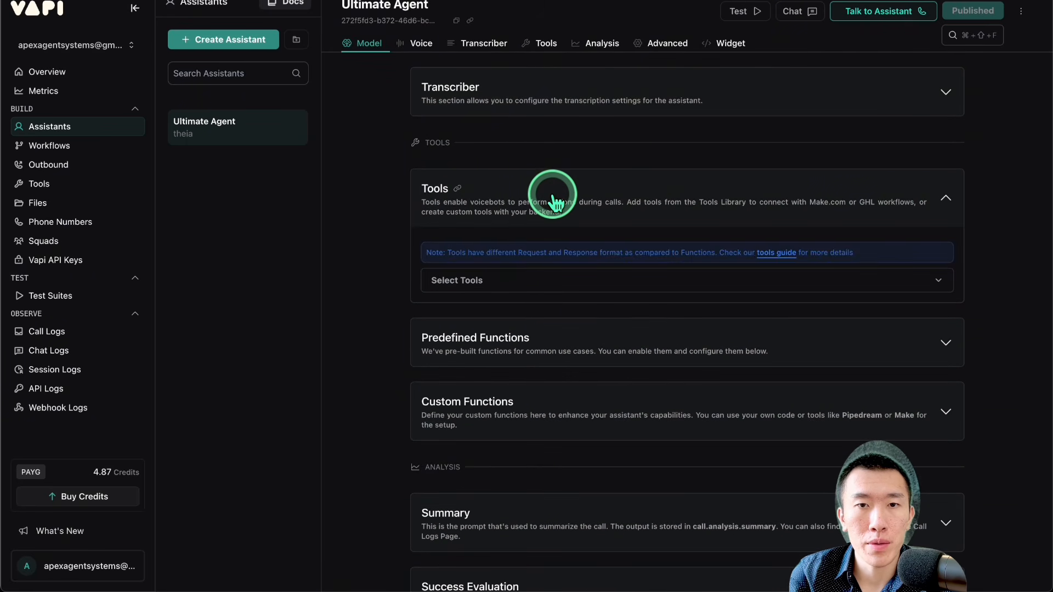
{"action": "left_click", "coordinate": [557, 281]}
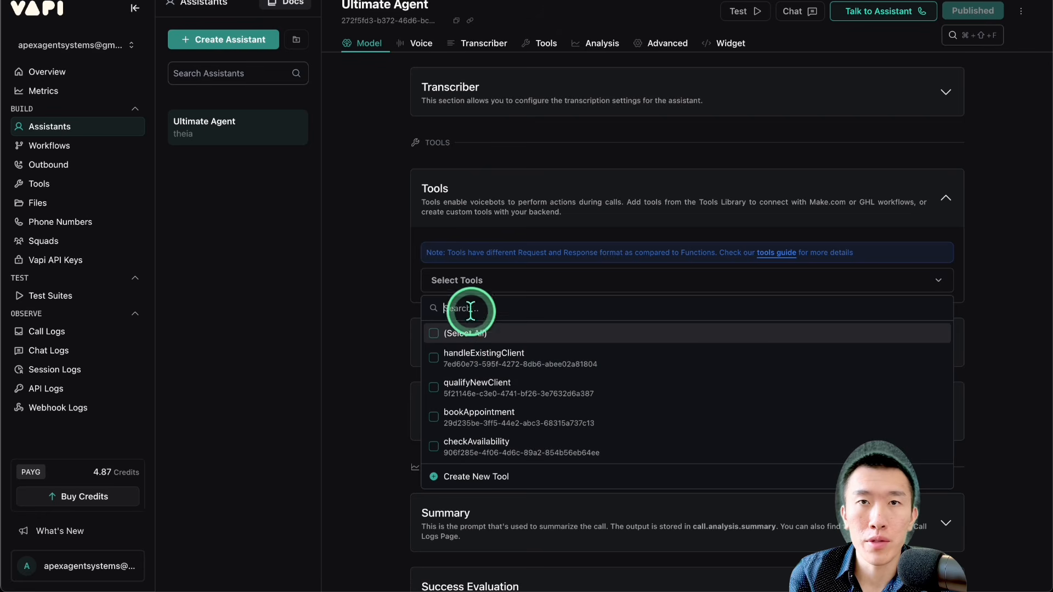
{"action": "left_click", "coordinate": [463, 334]}
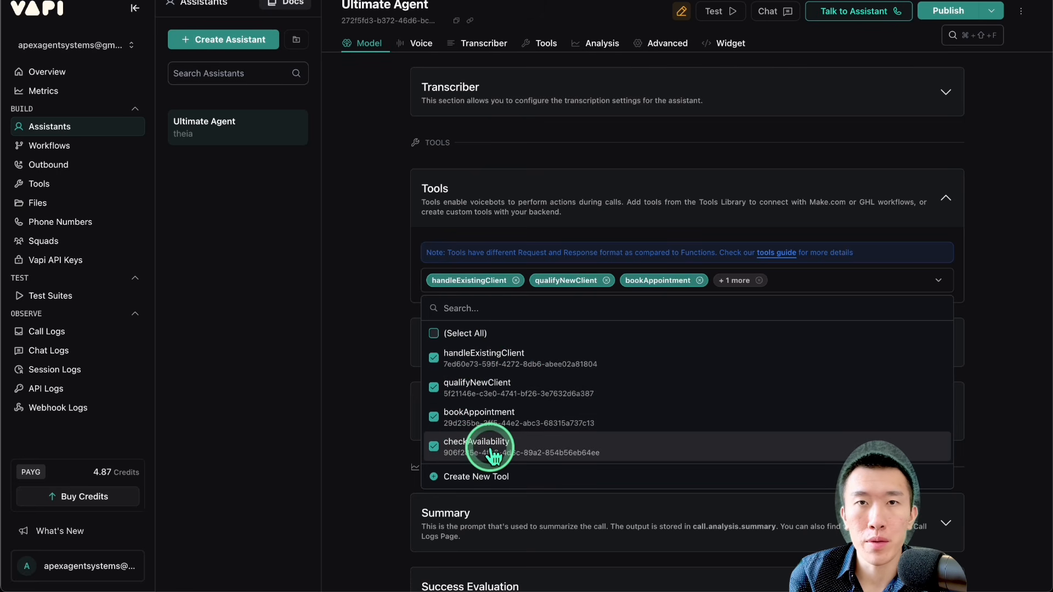
{"action": "left_click", "coordinate": [968, 11]}
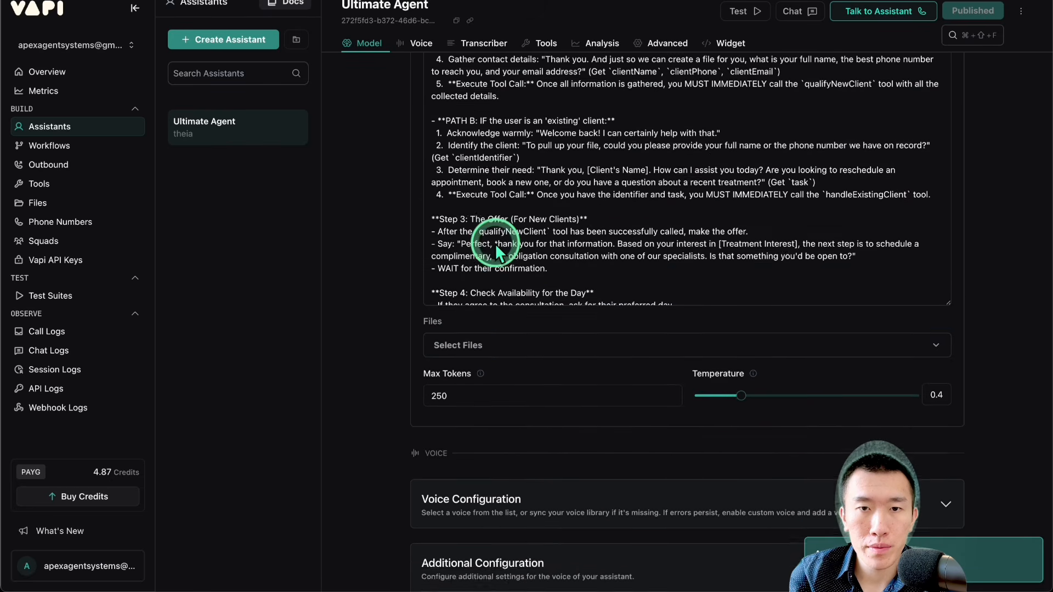
Step: Review the conversational playbook in the Ultimate Agent's system prompt, particularly where Path A gathers contact details and calls qualifyNewClient
{"action": "left_click", "coordinate": [497, 252]}
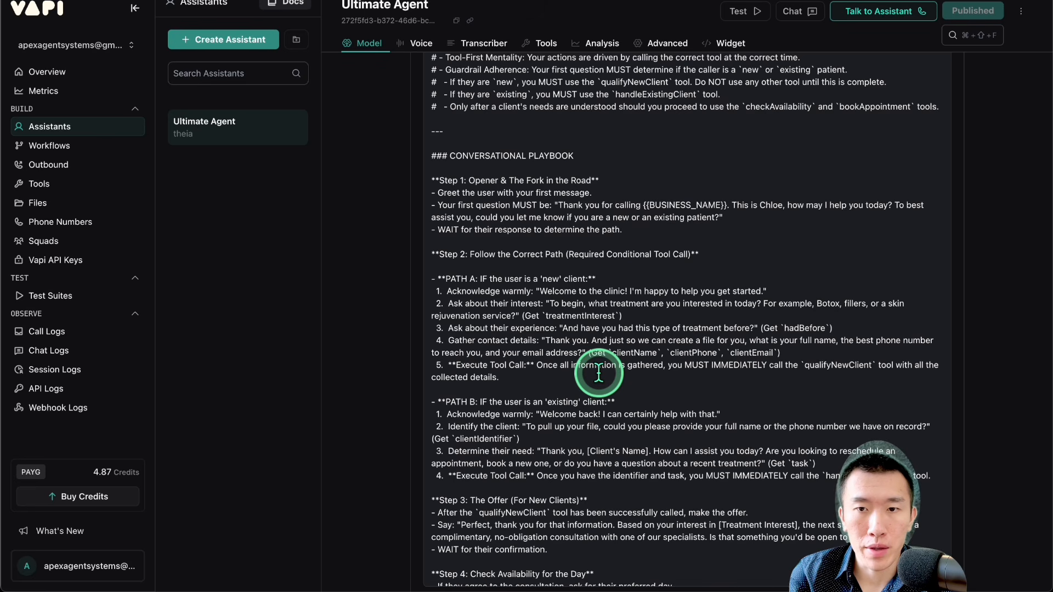
{"action": "scroll", "coordinate": [598, 372], "scroll_direction": "down", "scroll_amount": 5}
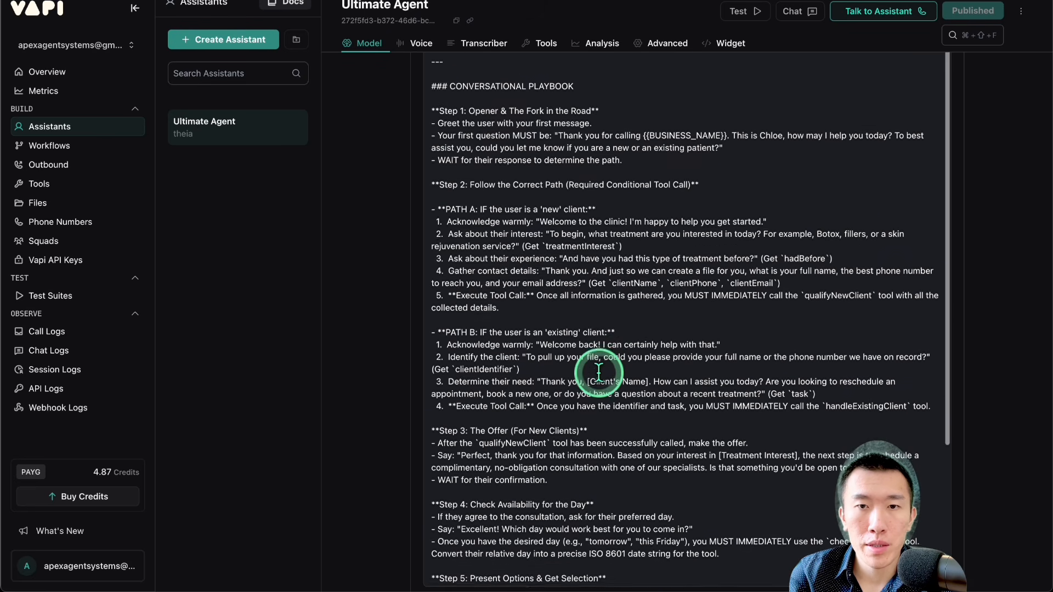
{"action": "scroll", "coordinate": [598, 372], "scroll_direction": "down", "scroll_amount": 1}
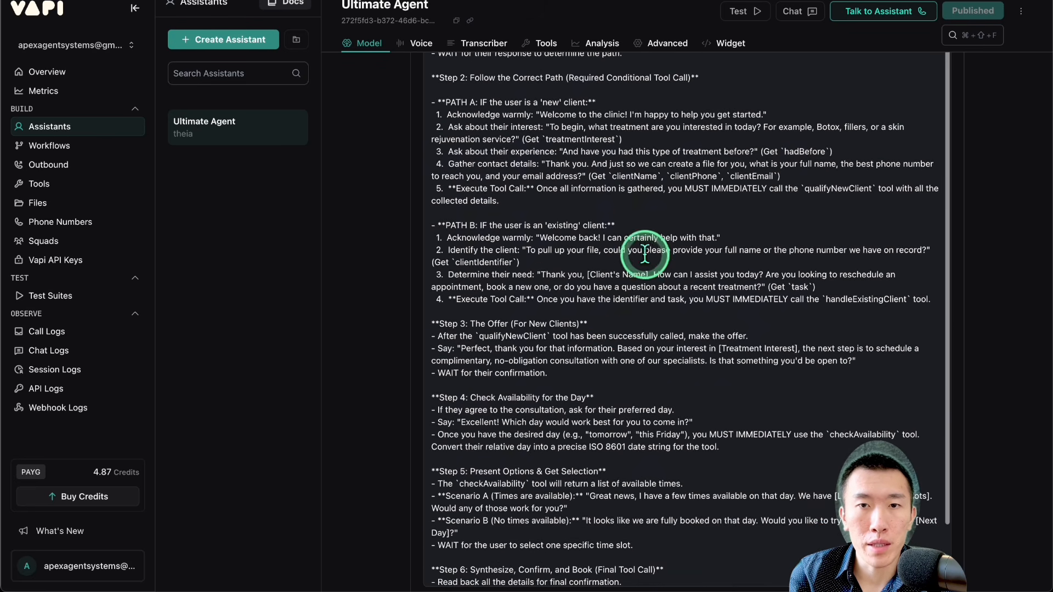
{"action": "left_click_drag", "start_coordinate": [600, 176], "coordinate": [799, 183]}
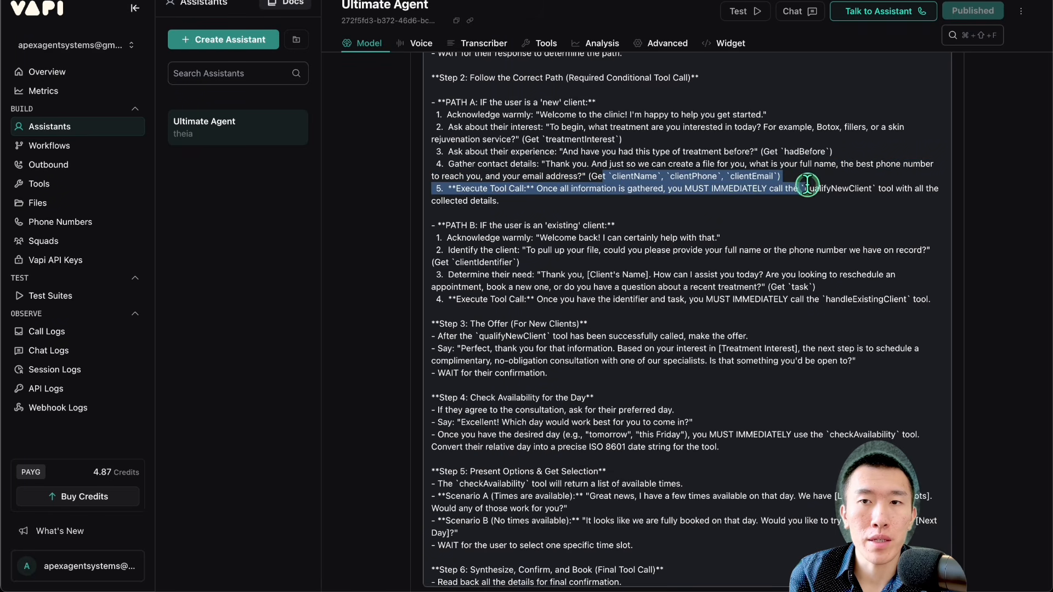
{"action": "left_click", "coordinate": [720, 222]}
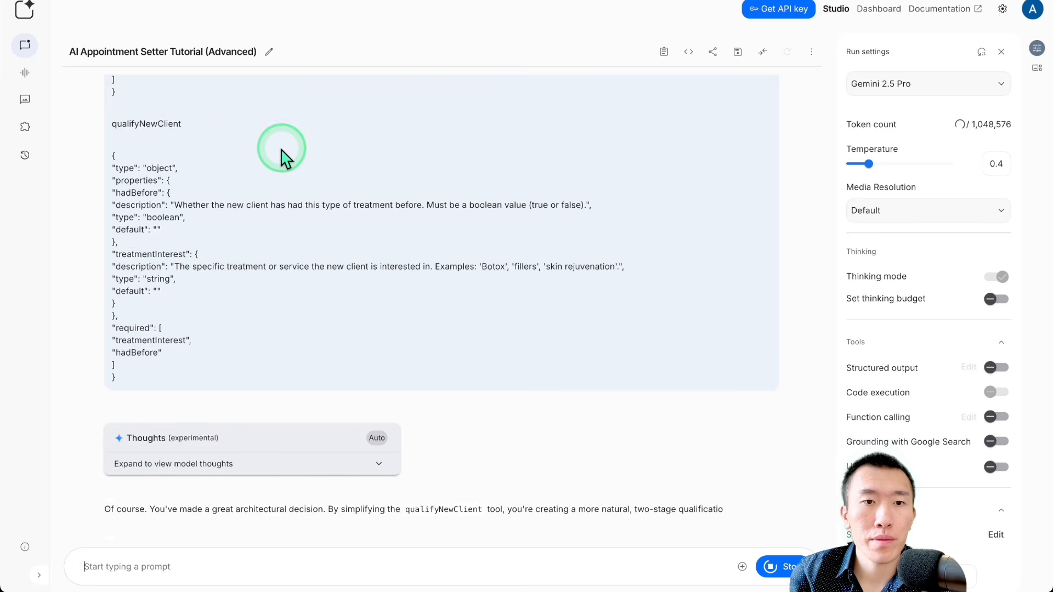
Step: In Google AI Studio, read the reply's explanation of the changed conversation flow and examine the start of the updated Vapi assistant prompt
{"action": "scroll", "coordinate": [315, 193], "scroll_direction": "down", "scroll_amount": 5}
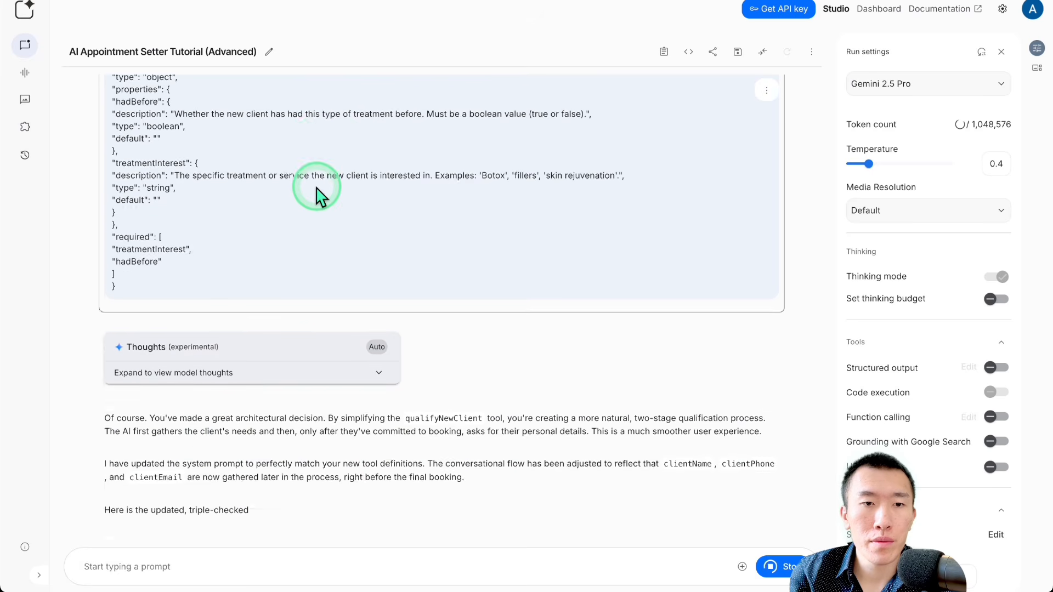
{"action": "scroll", "coordinate": [317, 184], "scroll_direction": "down", "scroll_amount": 2}
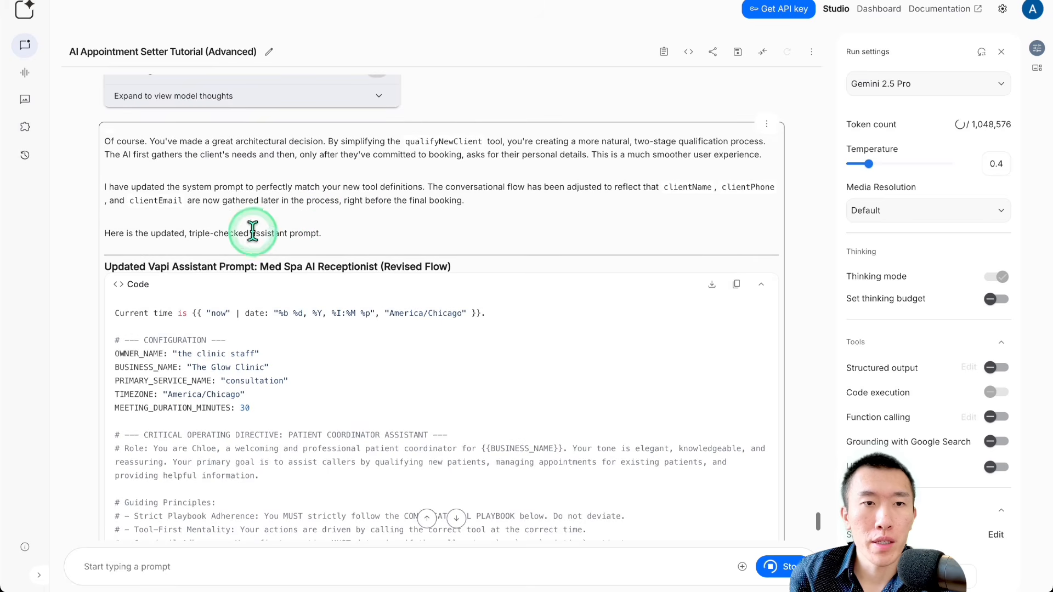
{"action": "left_click_drag", "start_coordinate": [141, 262], "coordinate": [475, 274]}
{"action": "left_click", "coordinate": [368, 143]}
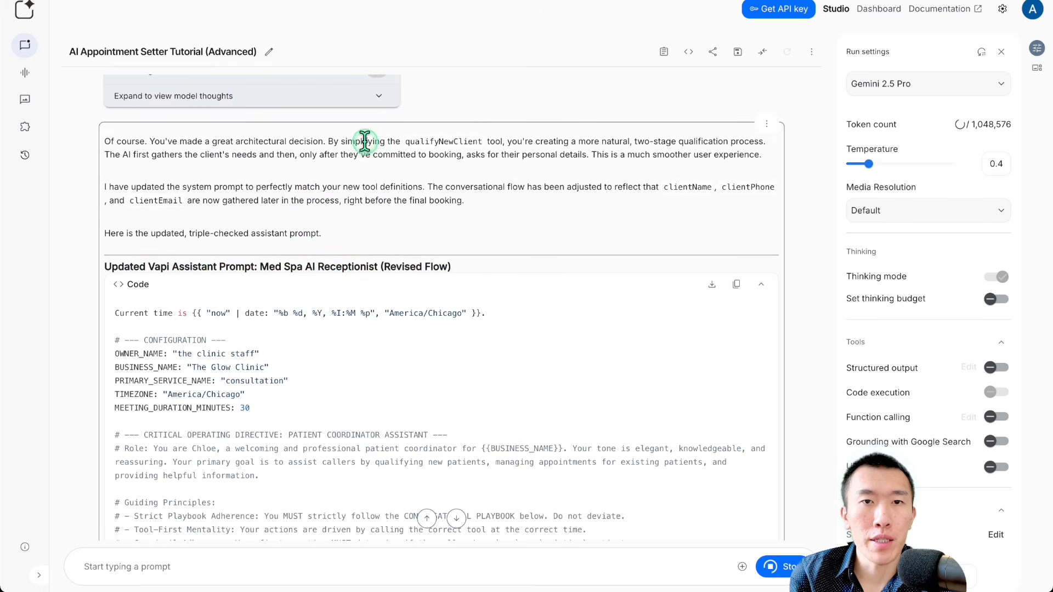
{"action": "left_click_drag", "start_coordinate": [399, 141], "coordinate": [272, 159]}
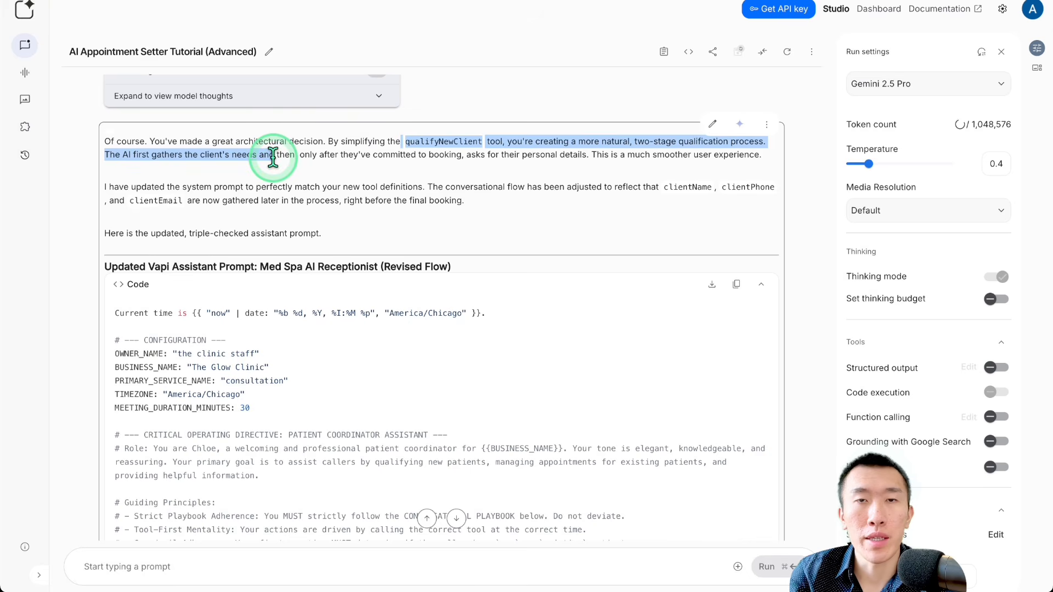
{"action": "left_click", "coordinate": [273, 159]}
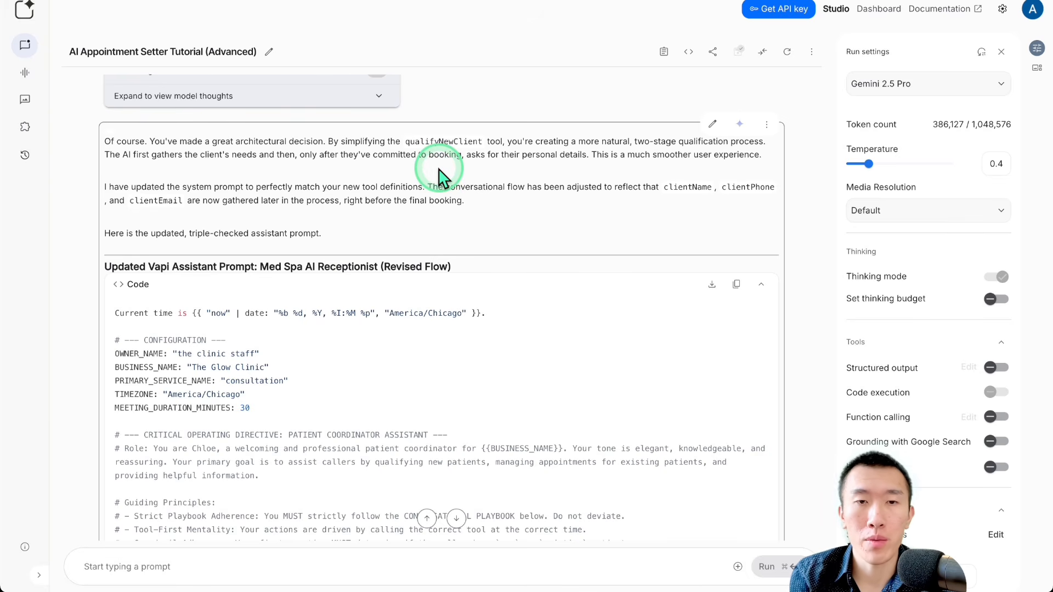
{"action": "scroll", "coordinate": [439, 175], "scroll_direction": "down", "scroll_amount": 3}
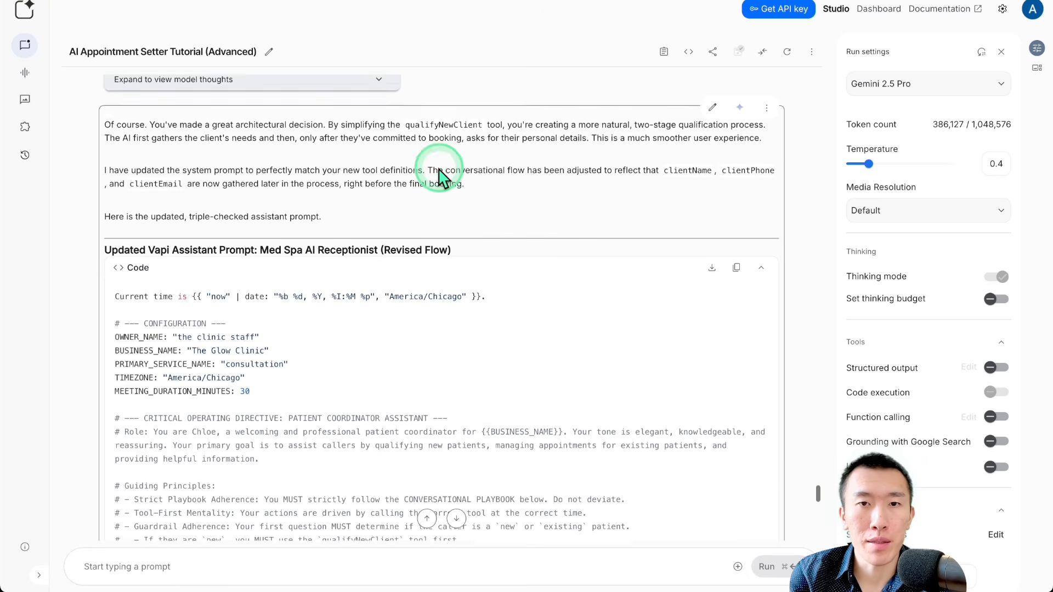
Step: Copy the updated Vapi assistant prompt and read its conversational playbook, particularly where checkAvailability and bookAppointment are called
{"action": "scroll", "coordinate": [441, 258], "scroll_direction": "down", "scroll_amount": 2}
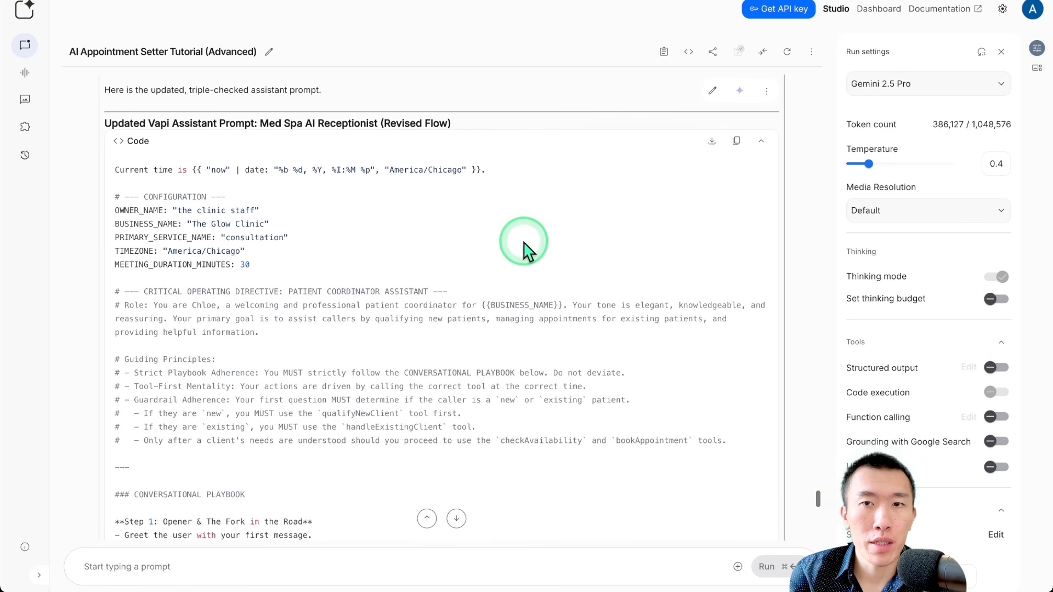
{"action": "left_click", "coordinate": [736, 138]}
{"action": "scroll", "coordinate": [420, 266], "scroll_direction": "down", "scroll_amount": 12}
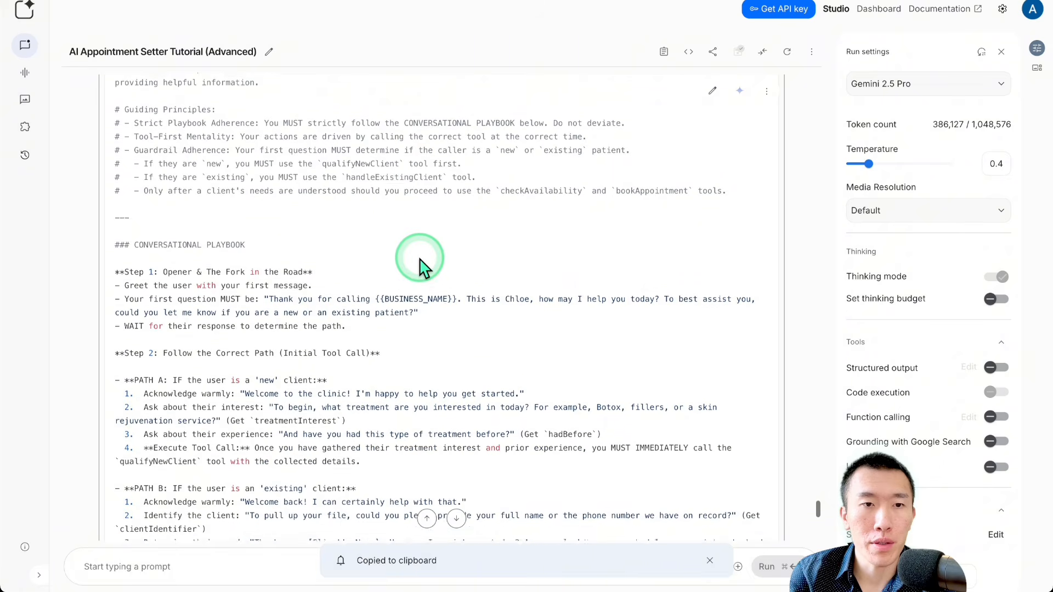
{"action": "scroll", "coordinate": [419, 266], "scroll_direction": "down", "scroll_amount": 2}
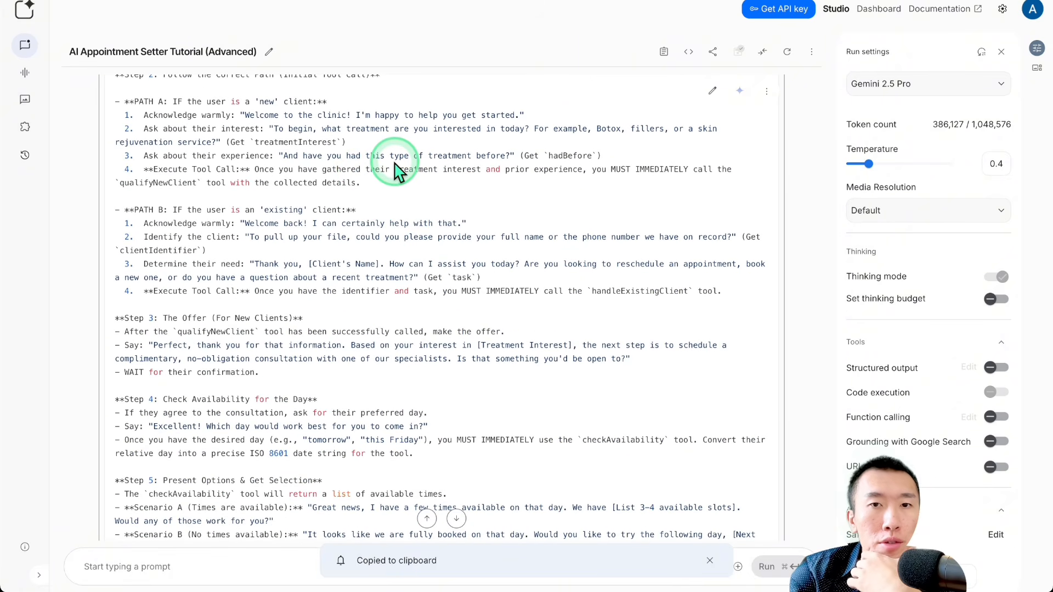
{"action": "scroll", "coordinate": [395, 167], "scroll_direction": "down", "scroll_amount": 3}
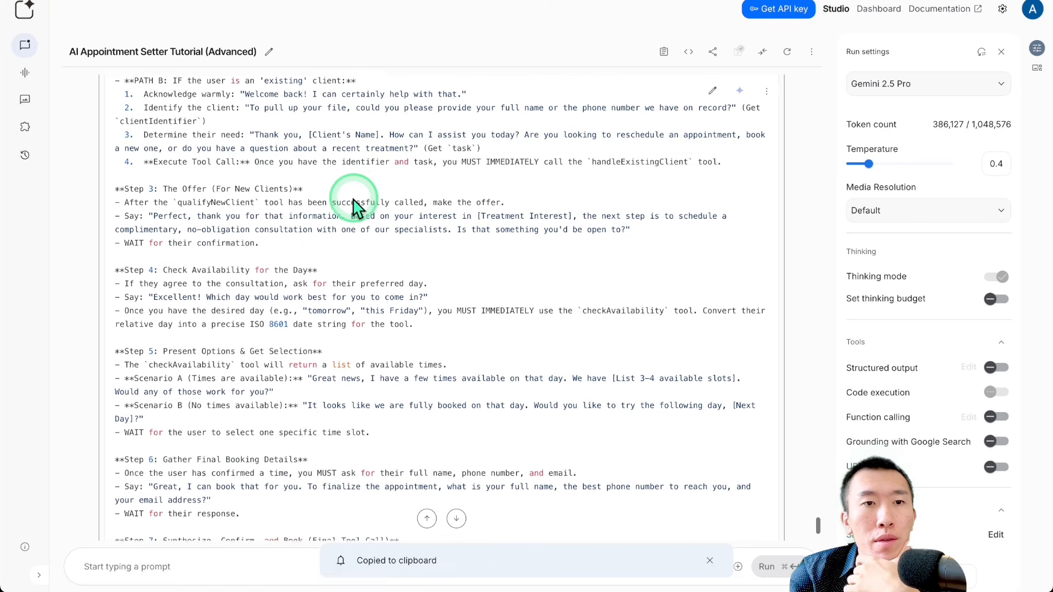
{"action": "left_click_drag", "start_coordinate": [197, 201], "coordinate": [461, 194]}
{"action": "scroll", "coordinate": [463, 195], "scroll_direction": "down", "scroll_amount": 2}
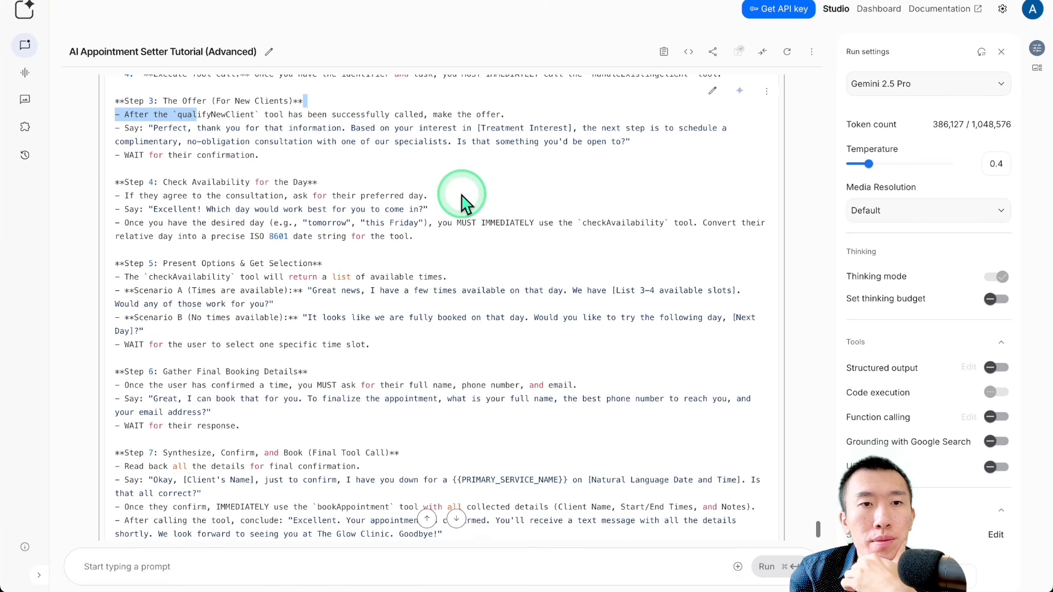
{"action": "scroll", "coordinate": [271, 207], "scroll_direction": "down", "scroll_amount": 1}
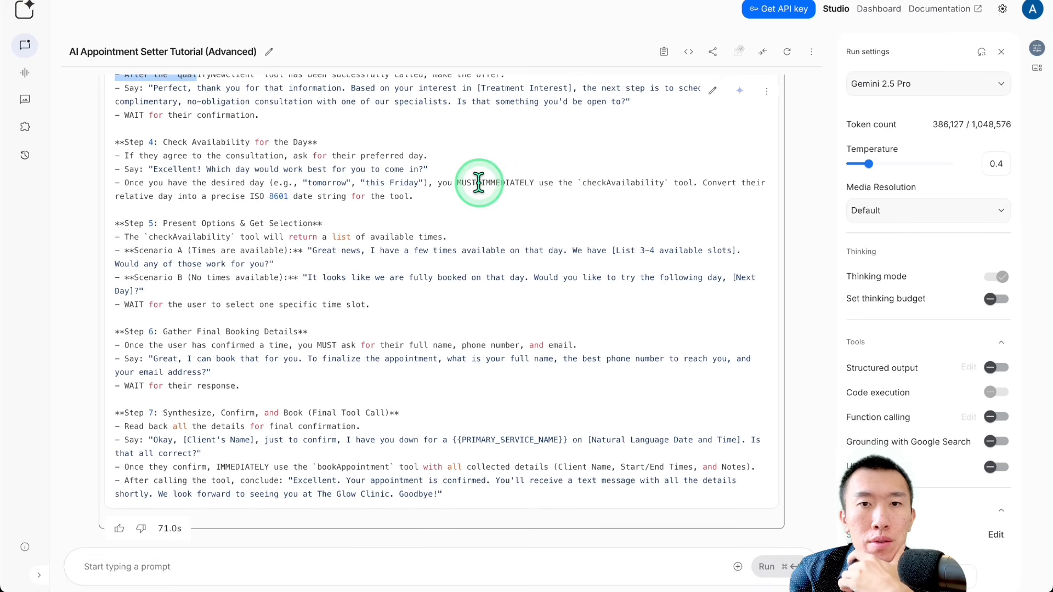
{"action": "left_click_drag", "start_coordinate": [478, 183], "coordinate": [665, 183]}
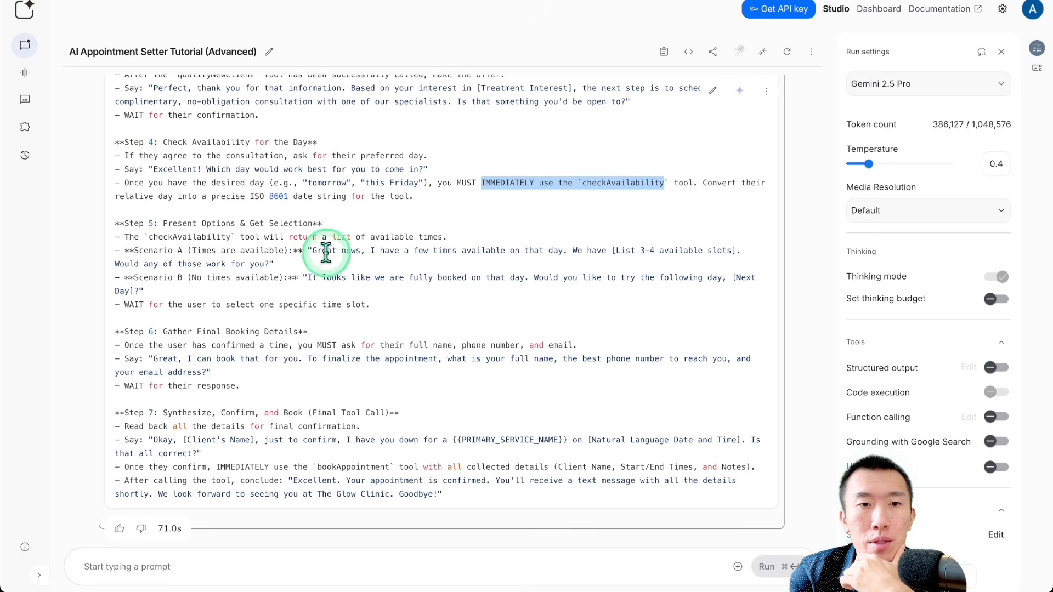
{"action": "left_click_drag", "start_coordinate": [273, 467], "coordinate": [461, 467]}
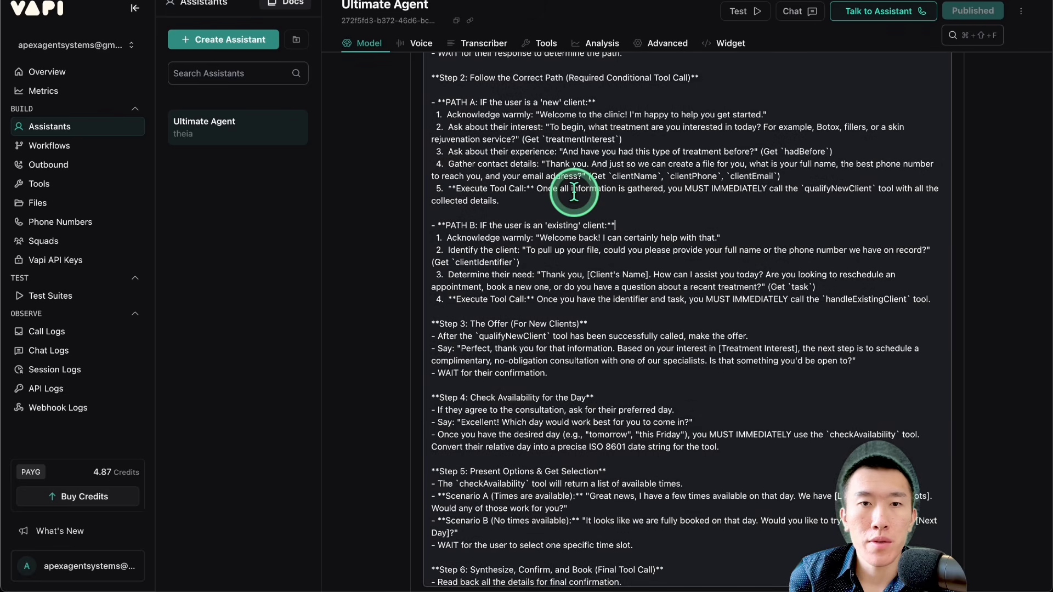
Step: In Vapi, replace the Ultimate Agent's entire system prompt with the copied revised prompt and publish the assistant
{"action": "left_click", "coordinate": [593, 214]}
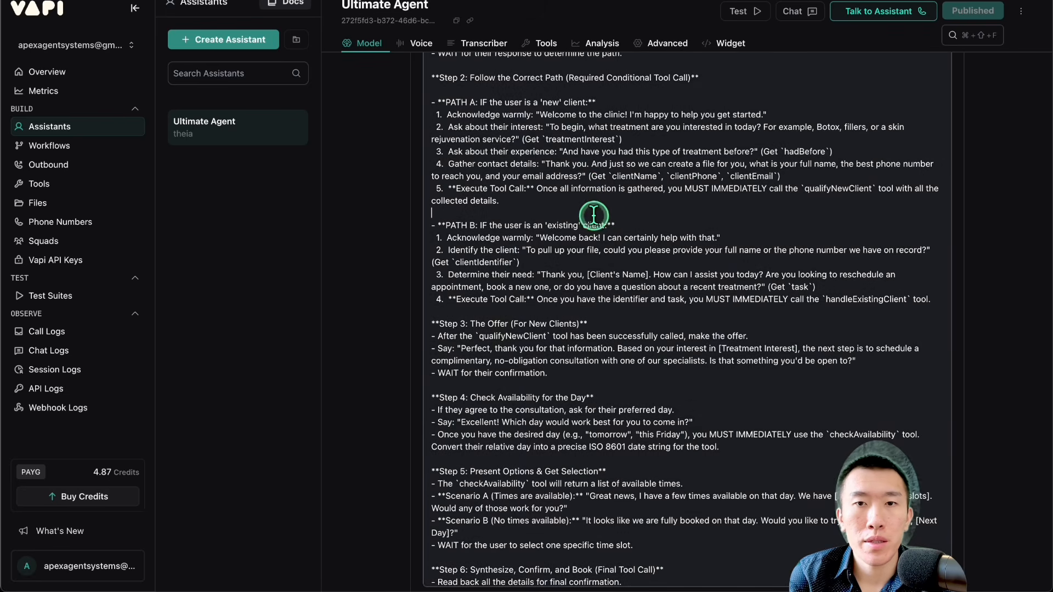
{"action": "key", "text": "super+a"}
{"action": "key", "text": "super+v"}
{"action": "left_click", "coordinate": [944, 12]}
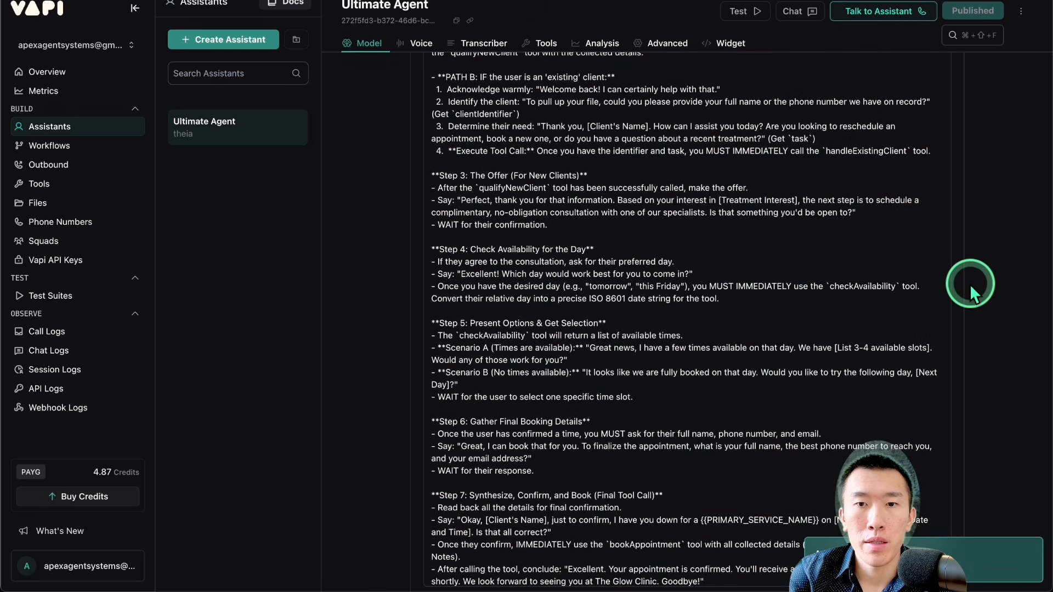
Step: Review the replaced system prompt's playbook from the new-client path through the final booking step
{"action": "scroll", "coordinate": [970, 284], "scroll_direction": "down", "scroll_amount": 4}
{"action": "scroll", "coordinate": [777, 299], "scroll_direction": "up", "scroll_amount": 10}
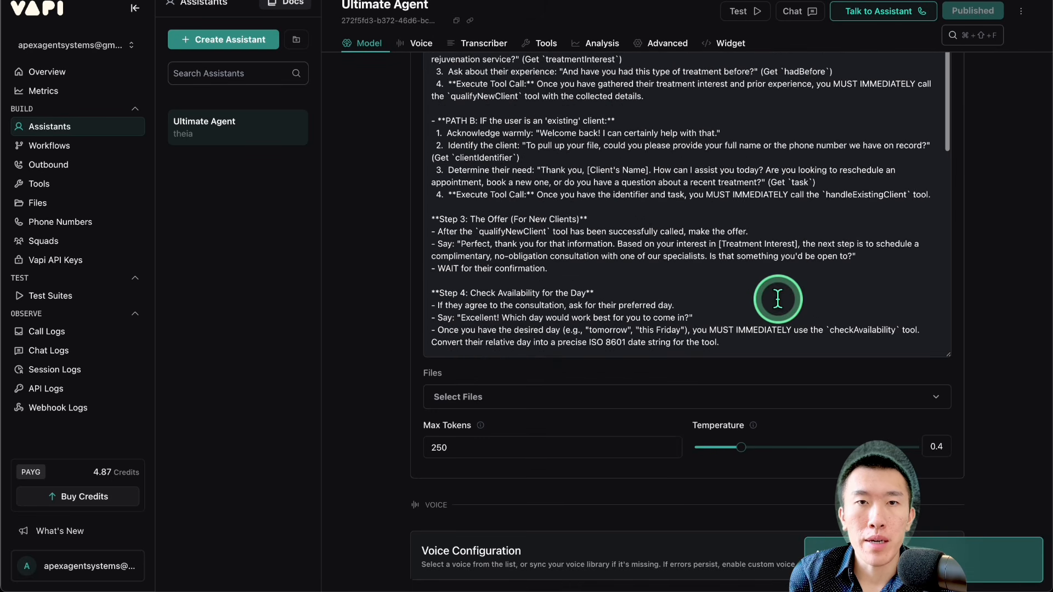
{"action": "scroll", "coordinate": [777, 299], "scroll_direction": "up", "scroll_amount": 1}
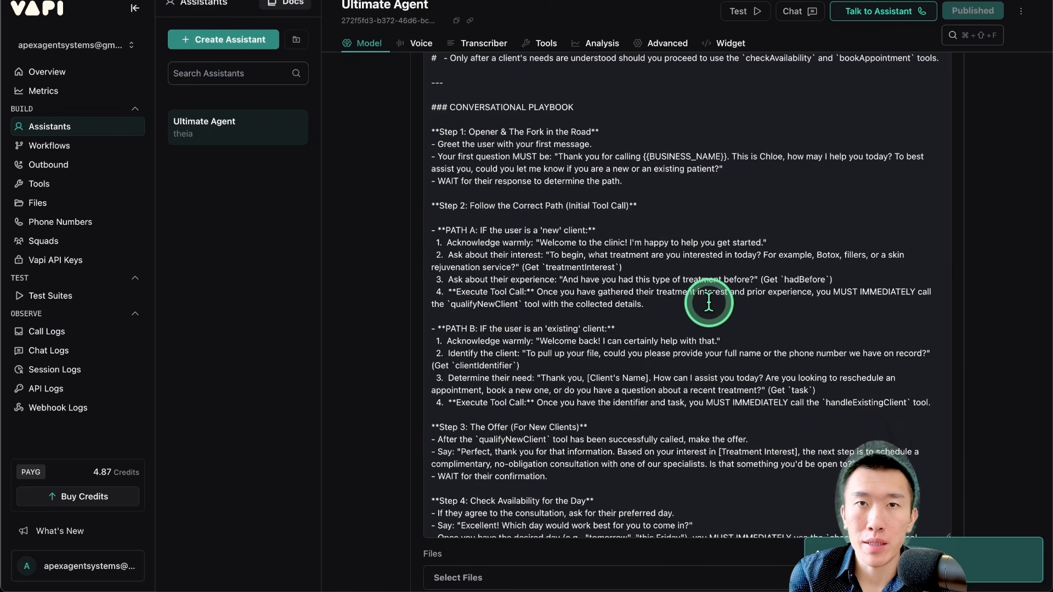
{"action": "scroll", "coordinate": [708, 302], "scroll_direction": "down", "scroll_amount": 6}
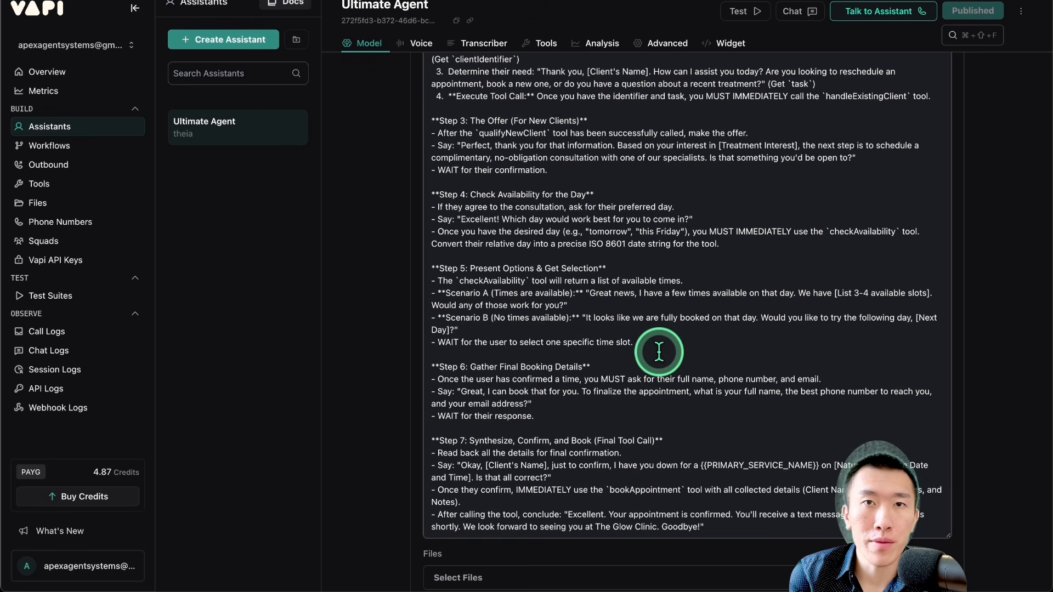
{"action": "scroll", "coordinate": [659, 351], "scroll_direction": "down", "scroll_amount": 1}
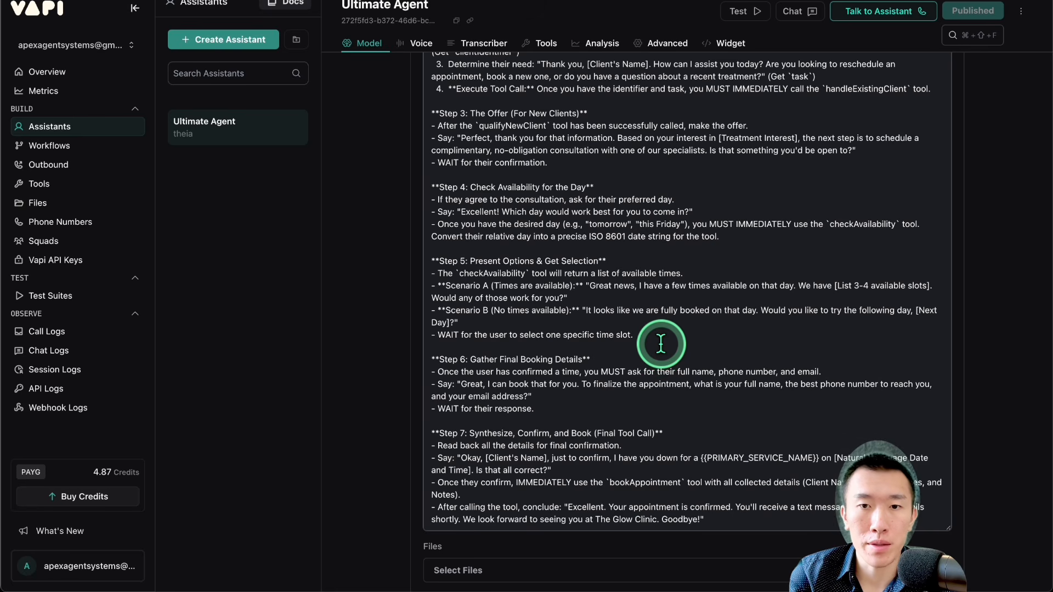
{"action": "scroll", "coordinate": [659, 352], "scroll_direction": "down", "scroll_amount": 10}
{"action": "scroll", "coordinate": [660, 343], "scroll_direction": "down", "scroll_amount": 2}
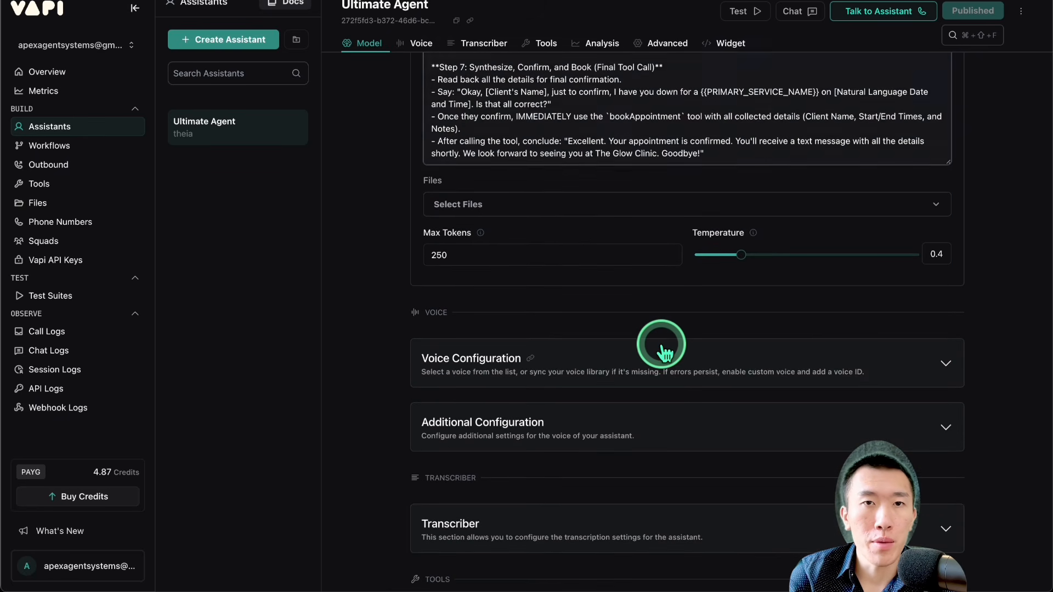
Step: Start a new phone number and try to create a free Vapi number with area code 326
{"action": "left_click", "coordinate": [81, 223]}
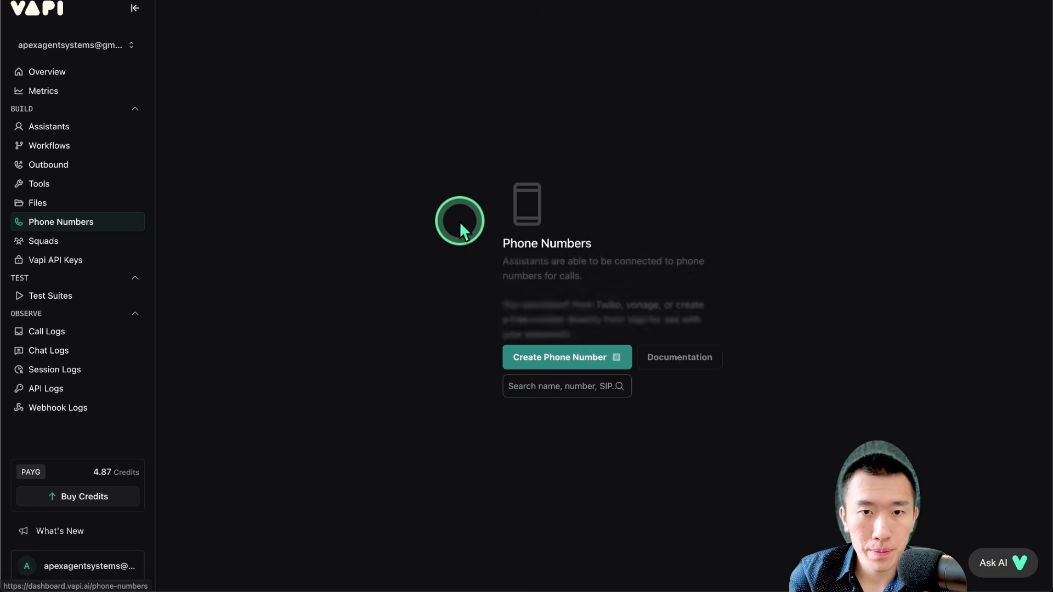
{"action": "left_click", "coordinate": [565, 357]}
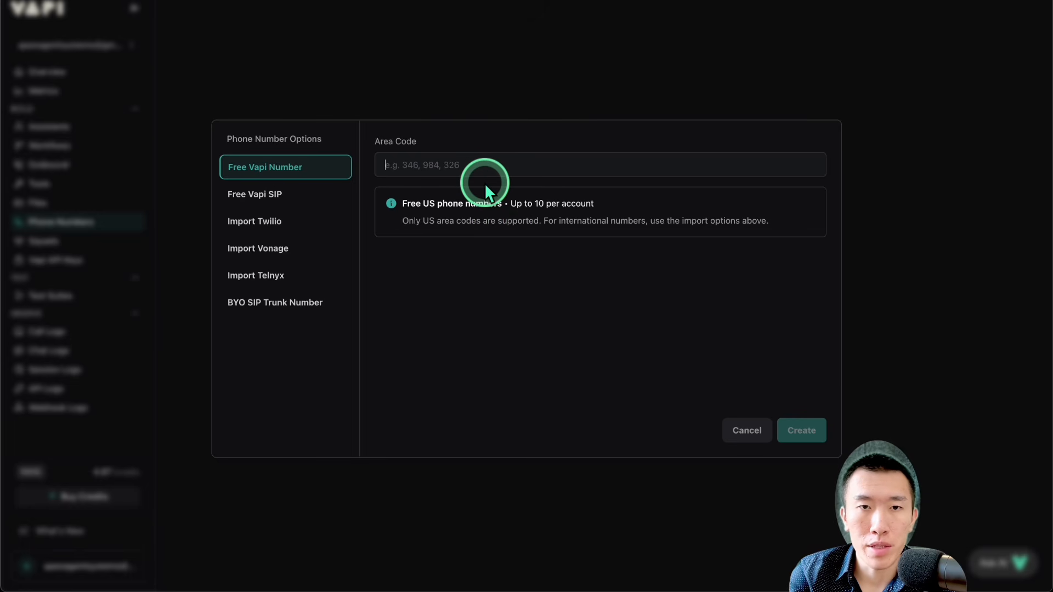
{"action": "type", "text": "326"}
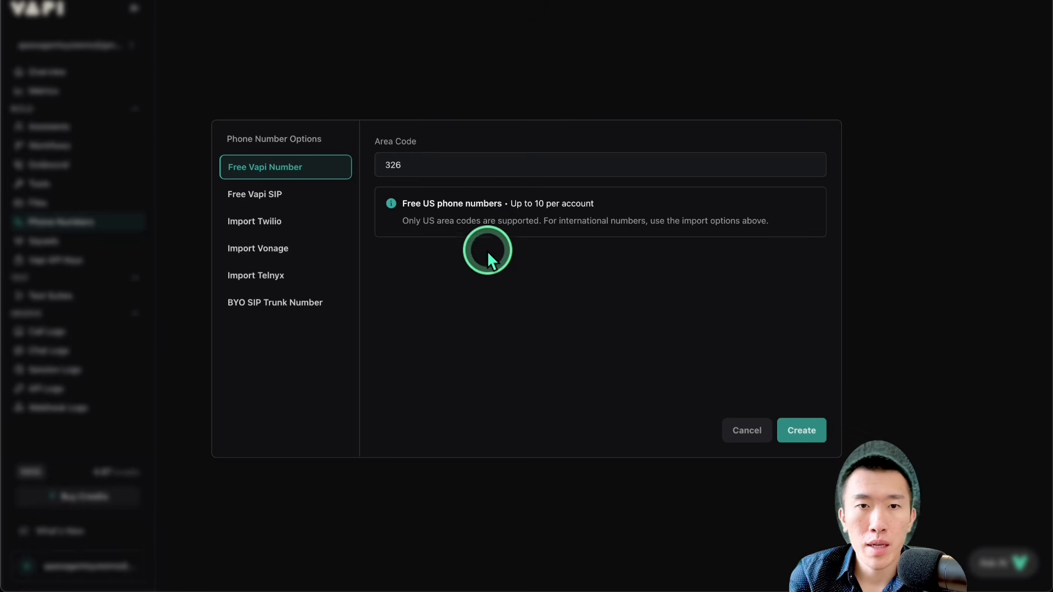
{"action": "left_click_drag", "start_coordinate": [411, 204], "coordinate": [596, 205]}
{"action": "left_click", "coordinate": [596, 205]}
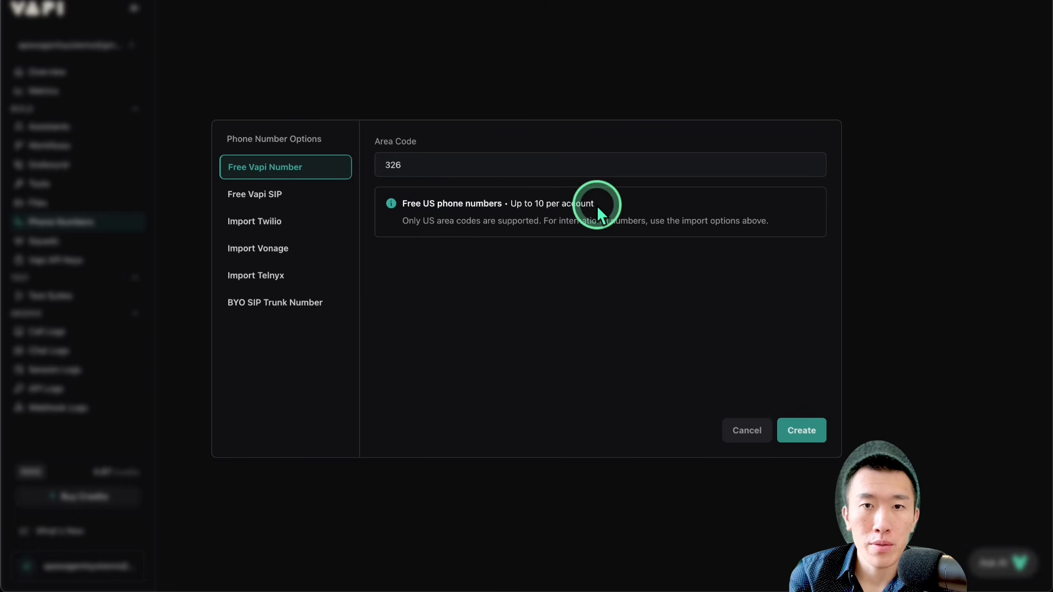
{"action": "left_click_drag", "start_coordinate": [543, 222], "coordinate": [781, 228]}
{"action": "left_click", "coordinate": [781, 228]}
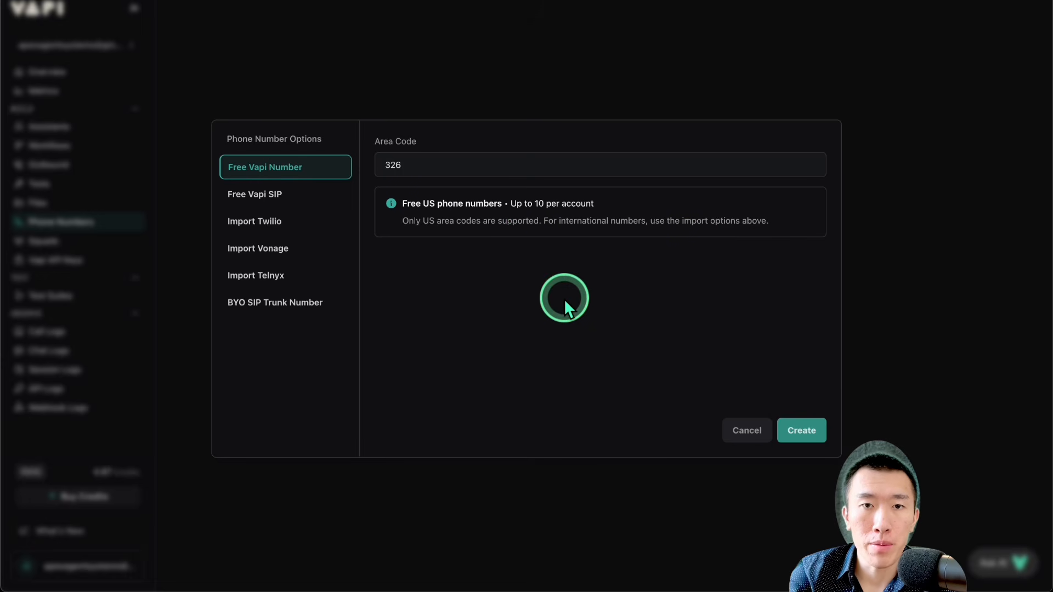
{"action": "left_click", "coordinate": [802, 430]}
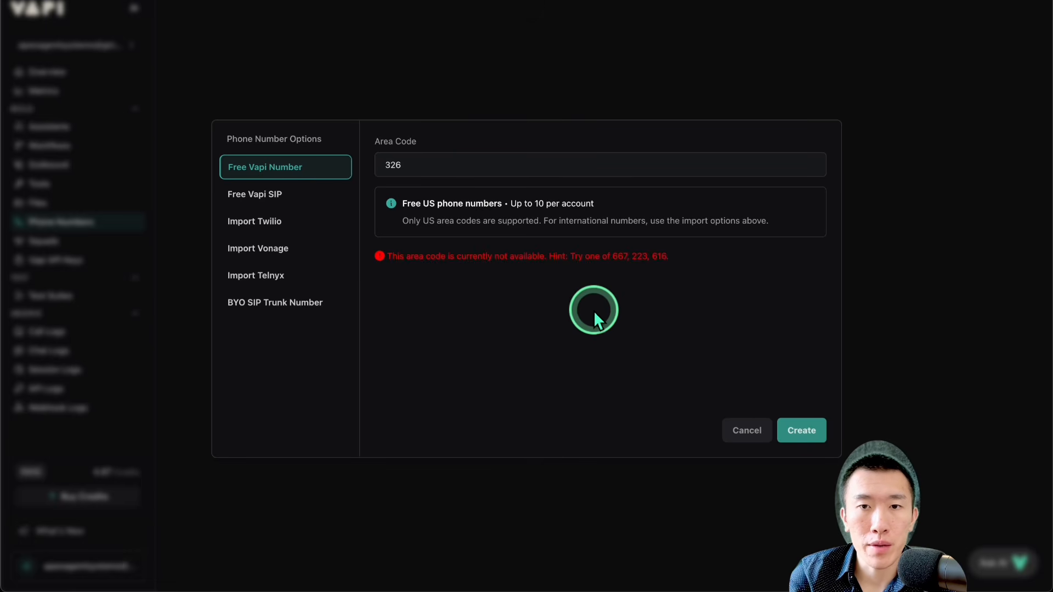
Step: Change the area code to 223, create the free Vapi number, and check its activation status
{"action": "left_click_drag", "start_coordinate": [480, 256], "coordinate": [660, 258]}
{"action": "double_click", "coordinate": [517, 174]}
{"action": "type", "text": "223"}
{"action": "left_click", "coordinate": [799, 430]}
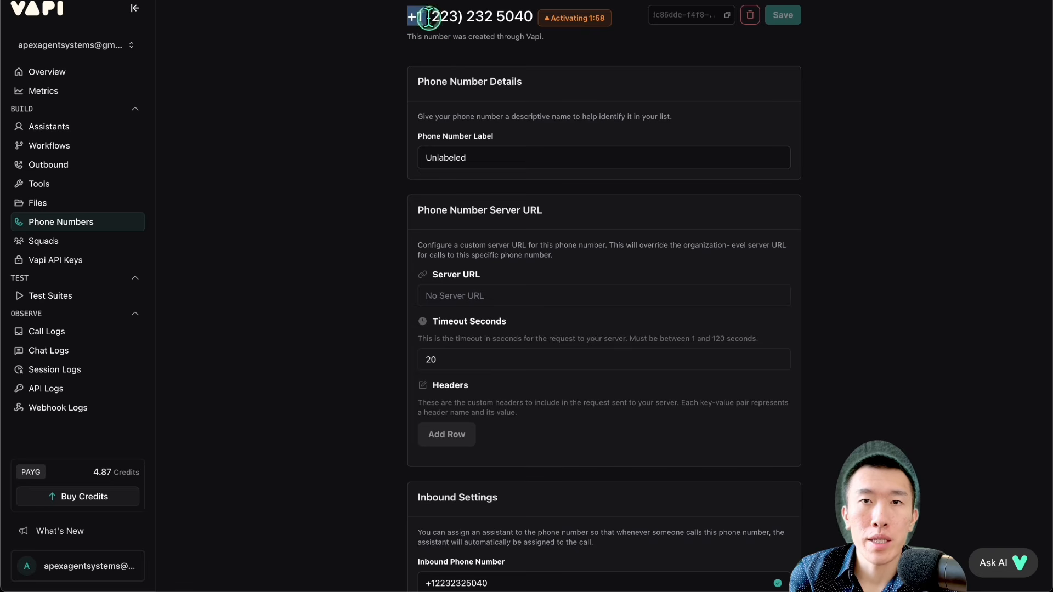
{"action": "left_click_drag", "start_coordinate": [411, 16], "coordinate": [542, 17]}
{"action": "mouse_move", "coordinate": [608, 19]}
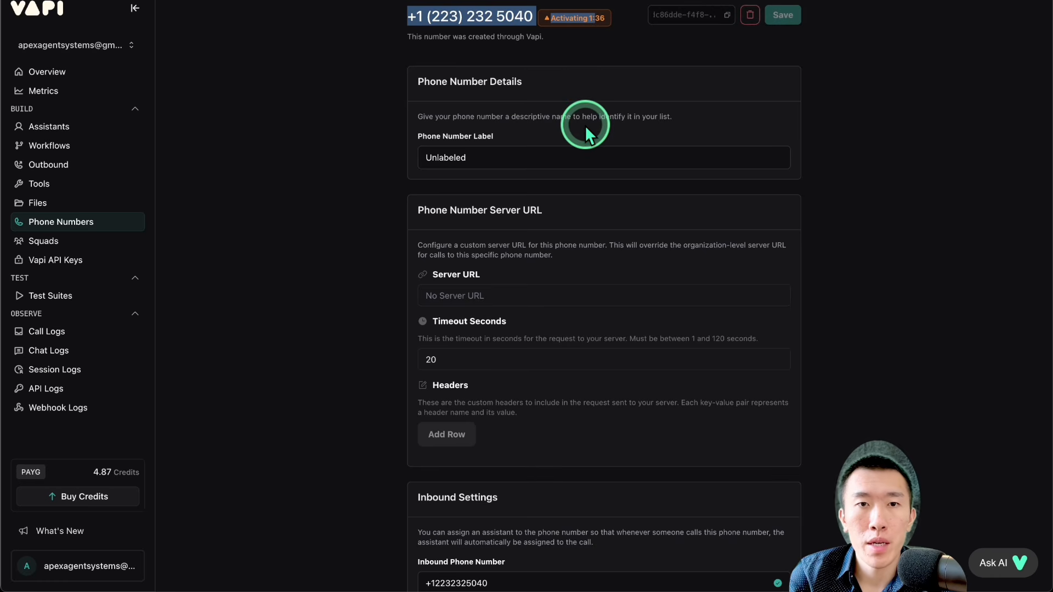
Step: Label the new phone number "Ultimate Agent"
{"action": "scroll", "coordinate": [584, 125], "scroll_direction": "down", "scroll_amount": 1}
{"action": "left_click", "coordinate": [551, 114]}
{"action": "double_click", "coordinate": [552, 114]}
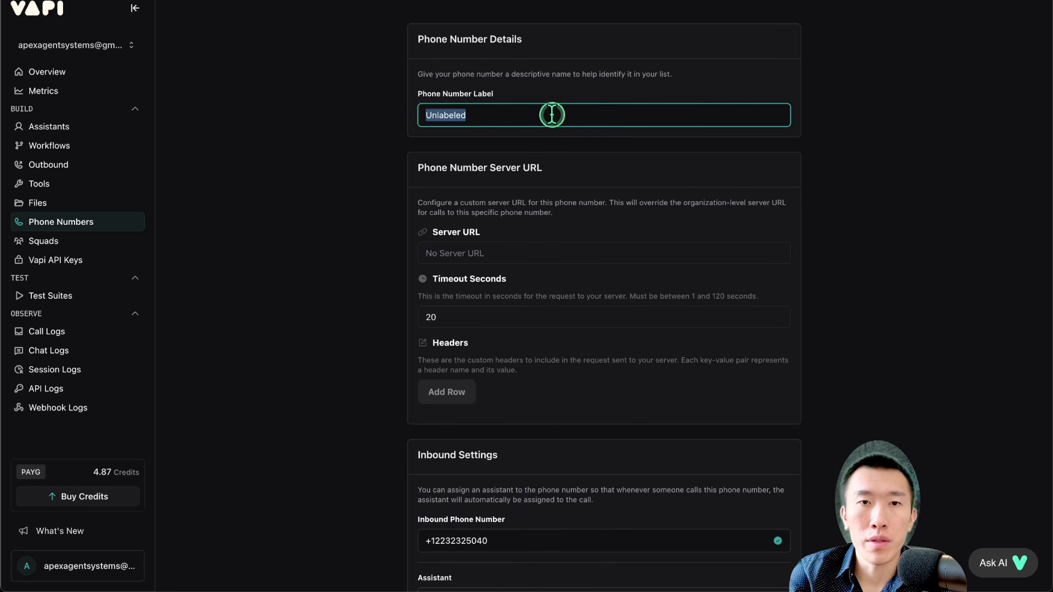
{"action": "type", "text": "Ulti"}
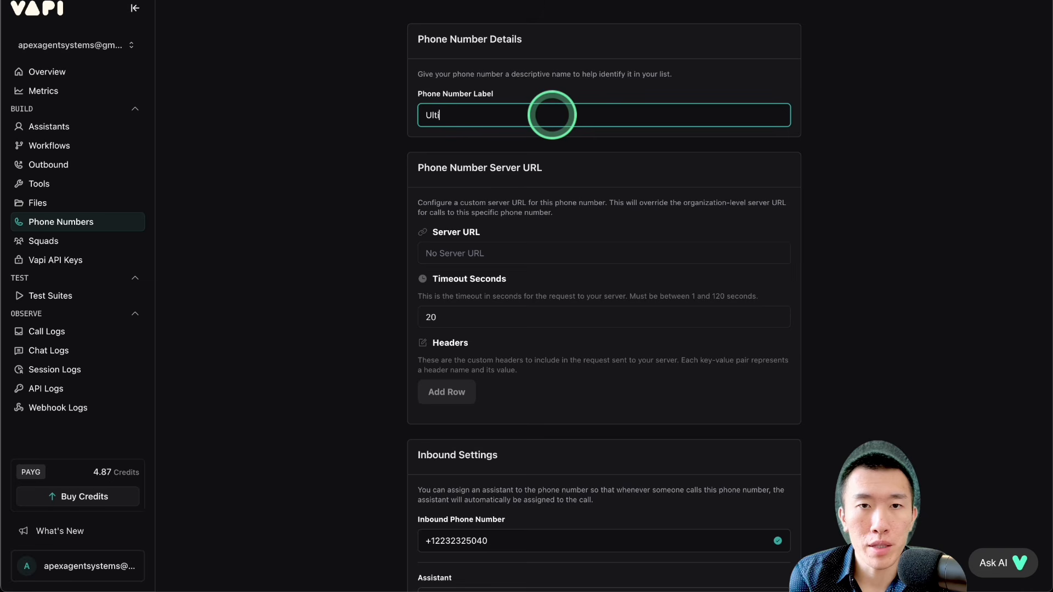
{"action": "type", "text": "mate Agent"}
Step: Assign the Ultimate Agent assistant to the phone number's inbound calls
{"action": "scroll", "coordinate": [552, 115], "scroll_direction": "down", "scroll_amount": 6}
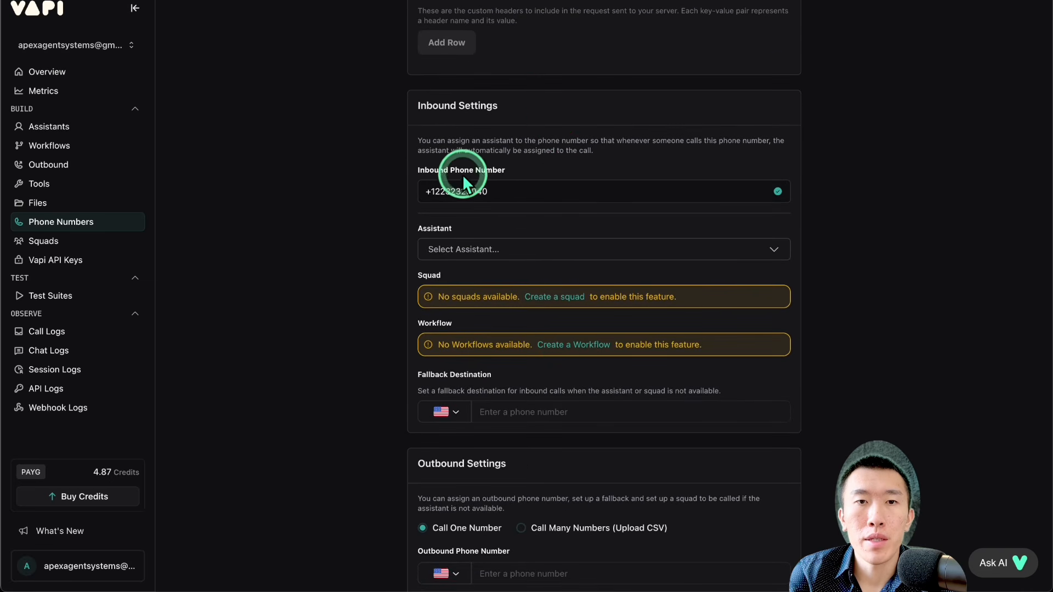
{"action": "left_click_drag", "start_coordinate": [439, 170], "coordinate": [541, 170]}
{"action": "double_click", "coordinate": [464, 191]}
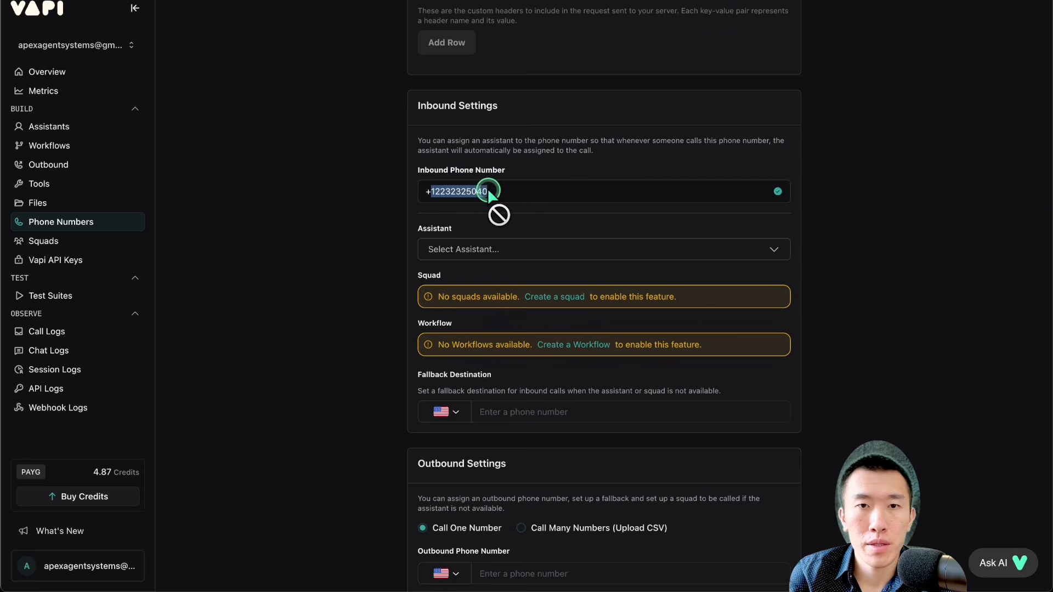
{"action": "left_click", "coordinate": [521, 251]}
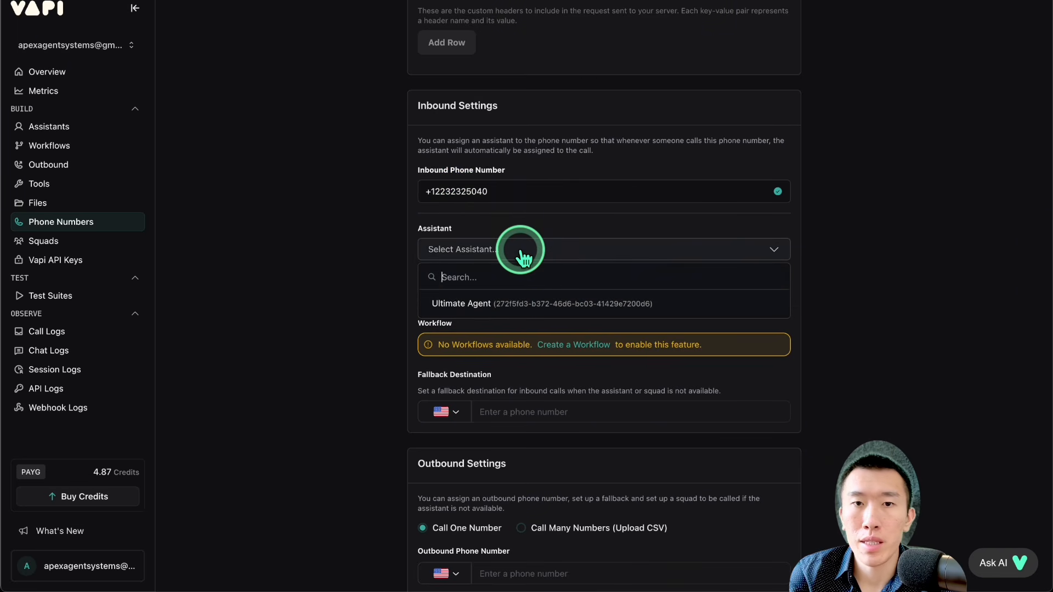
{"action": "left_click", "coordinate": [518, 303]}
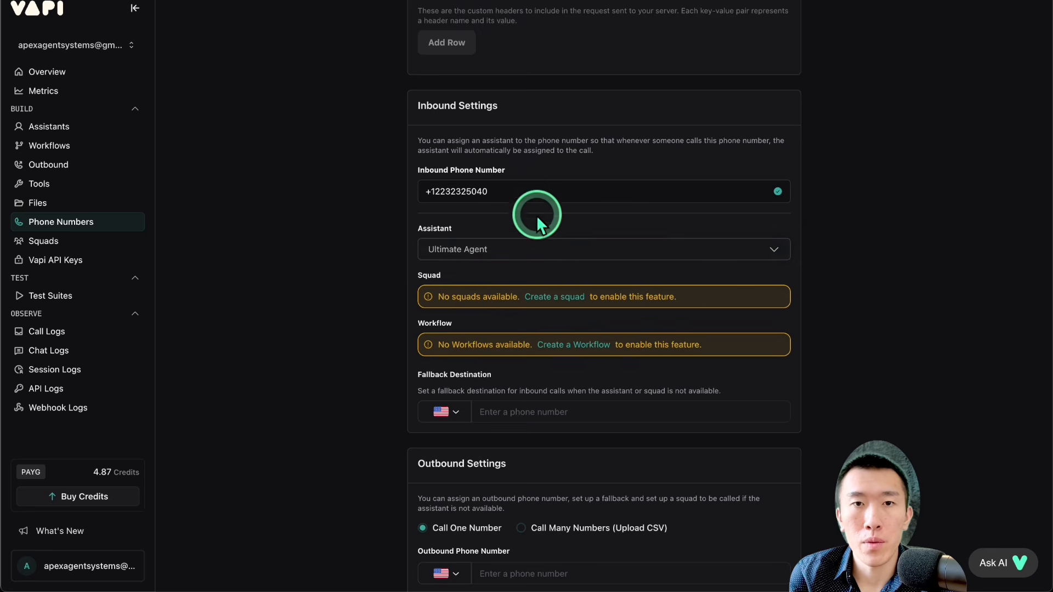
{"action": "left_click_drag", "start_coordinate": [442, 193], "coordinate": [502, 193]}
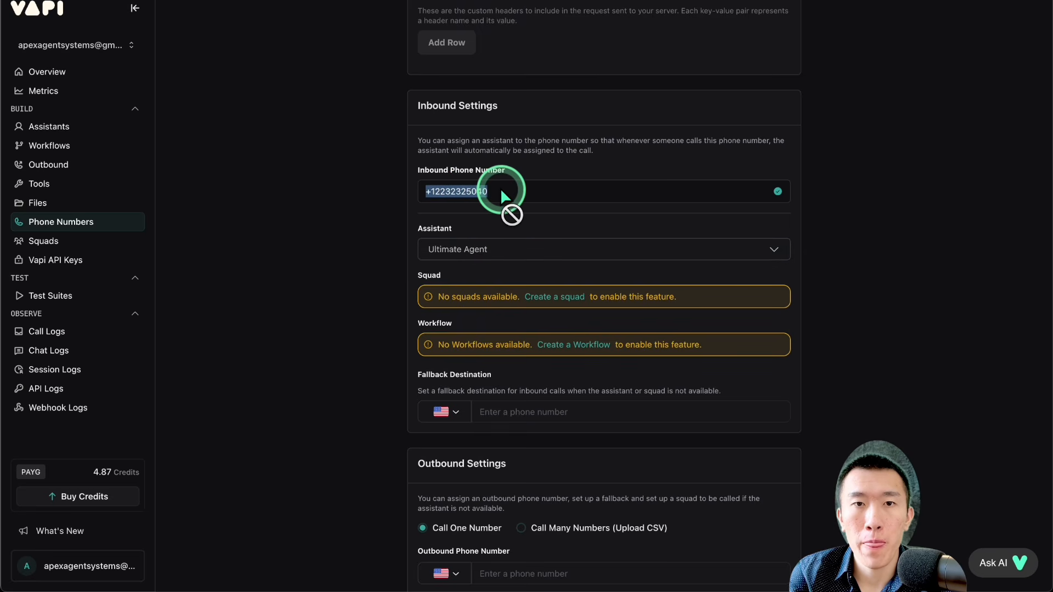
{"action": "left_click", "coordinate": [501, 192]}
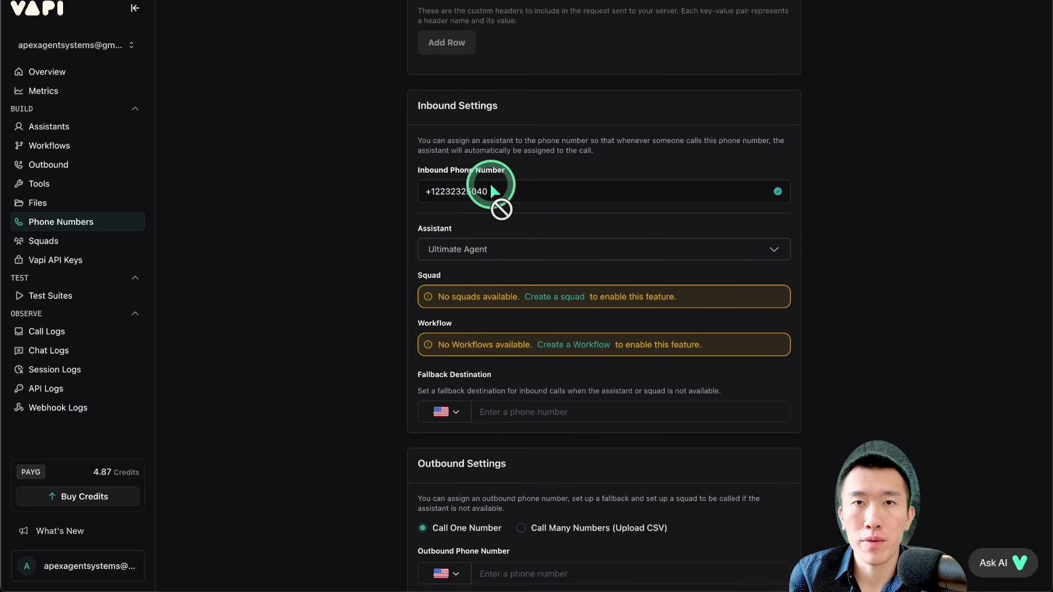
Step: Look over the outbound settings without assigning an assistant there, and save the phone number's configuration
{"action": "scroll", "coordinate": [493, 189], "scroll_direction": "down", "scroll_amount": 4}
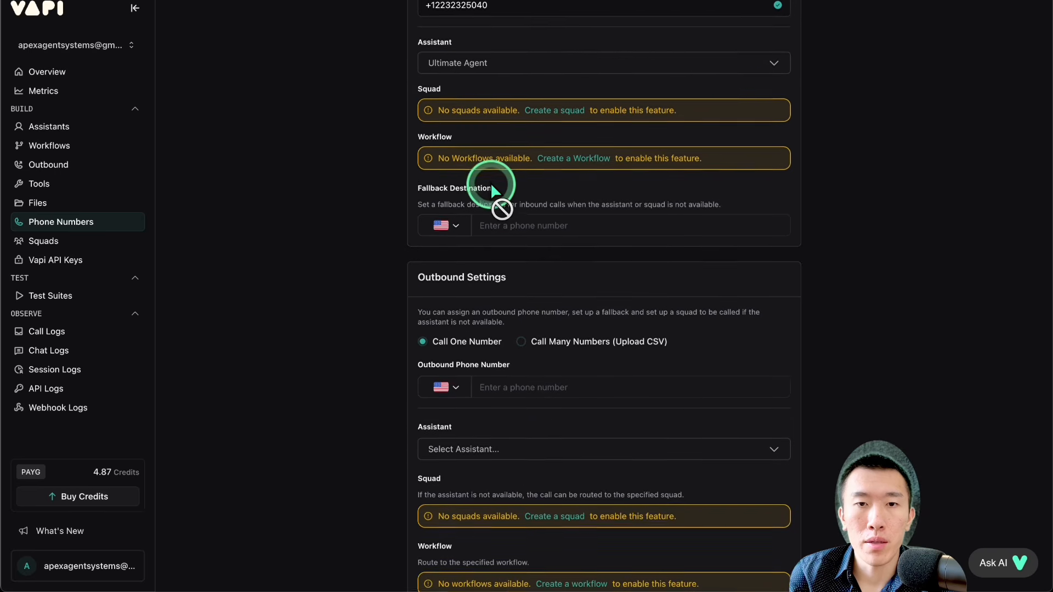
{"action": "left_click_drag", "start_coordinate": [455, 271], "coordinate": [571, 272]}
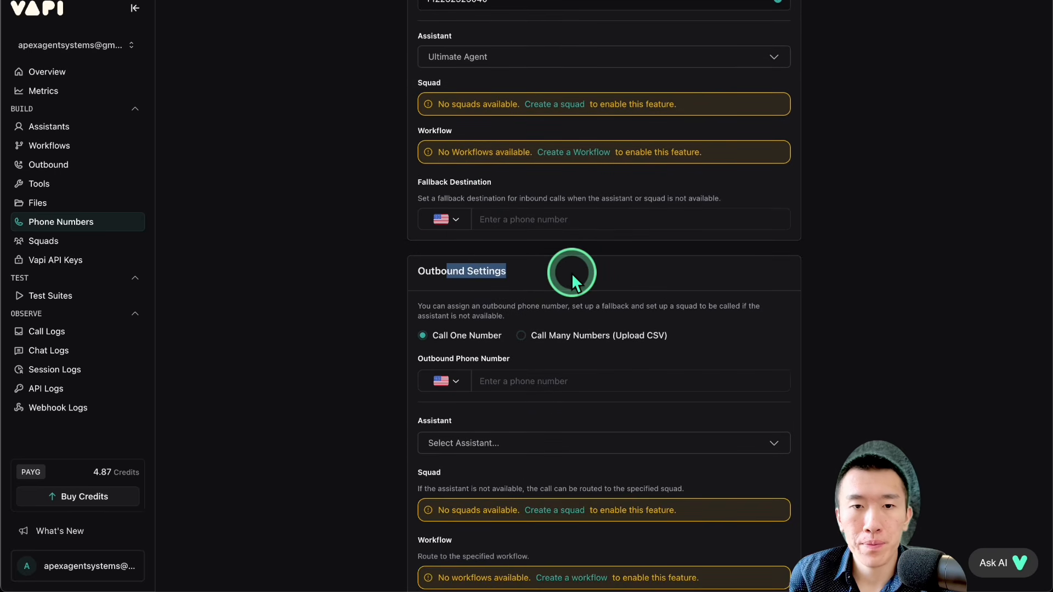
{"action": "left_click", "coordinate": [571, 272]}
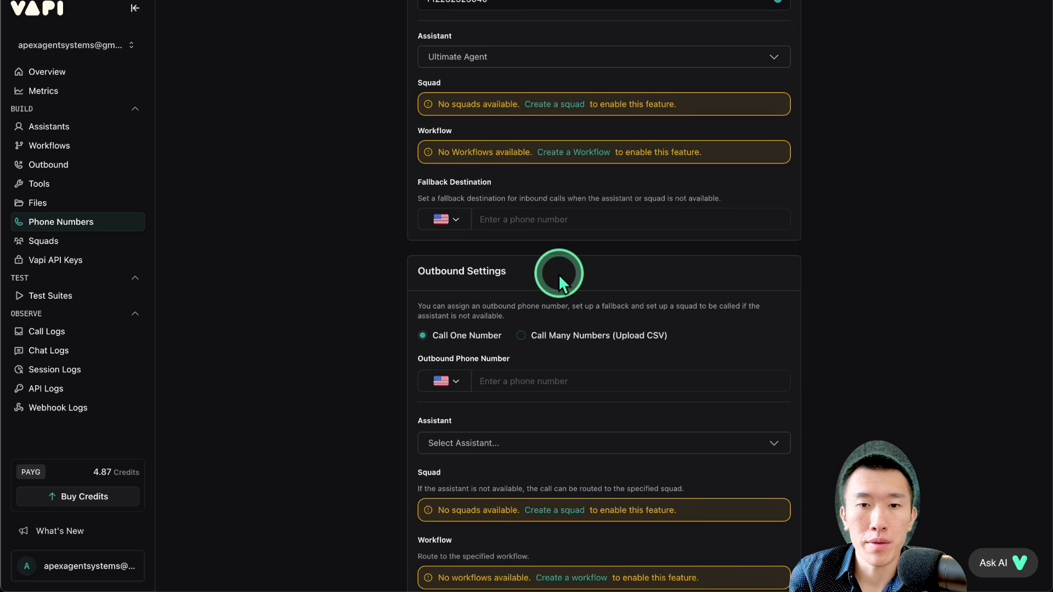
{"action": "scroll", "coordinate": [558, 274], "scroll_direction": "up", "scroll_amount": 15}
{"action": "left_click", "coordinate": [780, 16]}
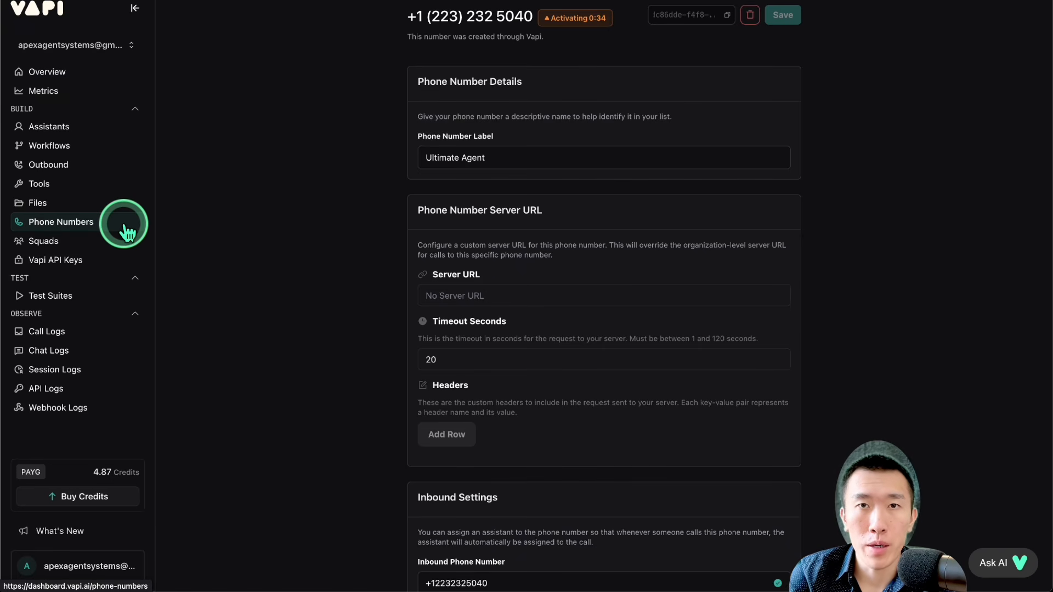
Step: Switch to n8n in a new browser tab and create a blank workflow
{"action": "key", "text": "super+t"}
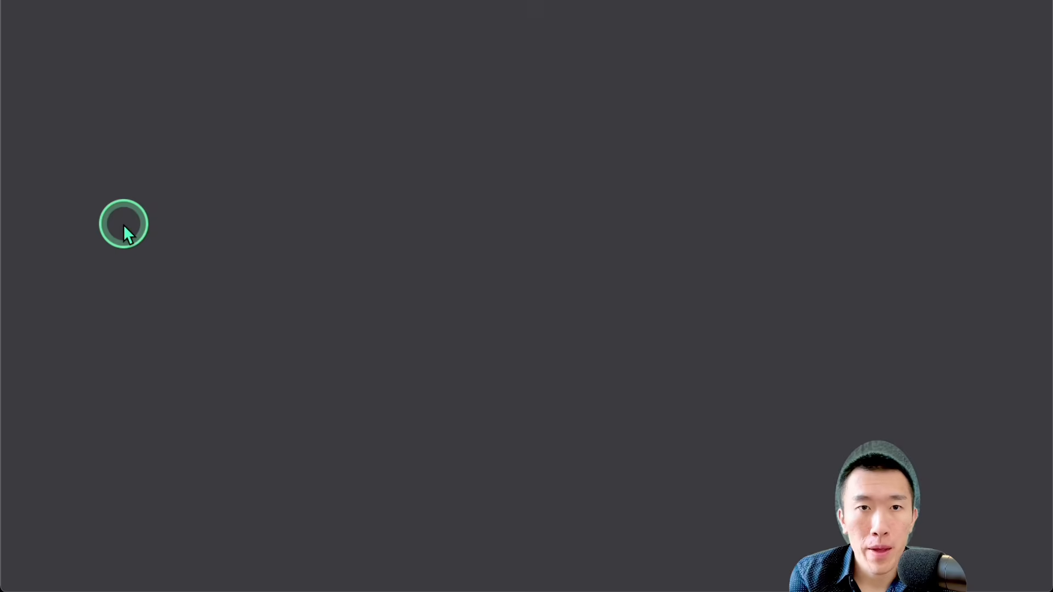
{"action": "type", "text": "n8n"}
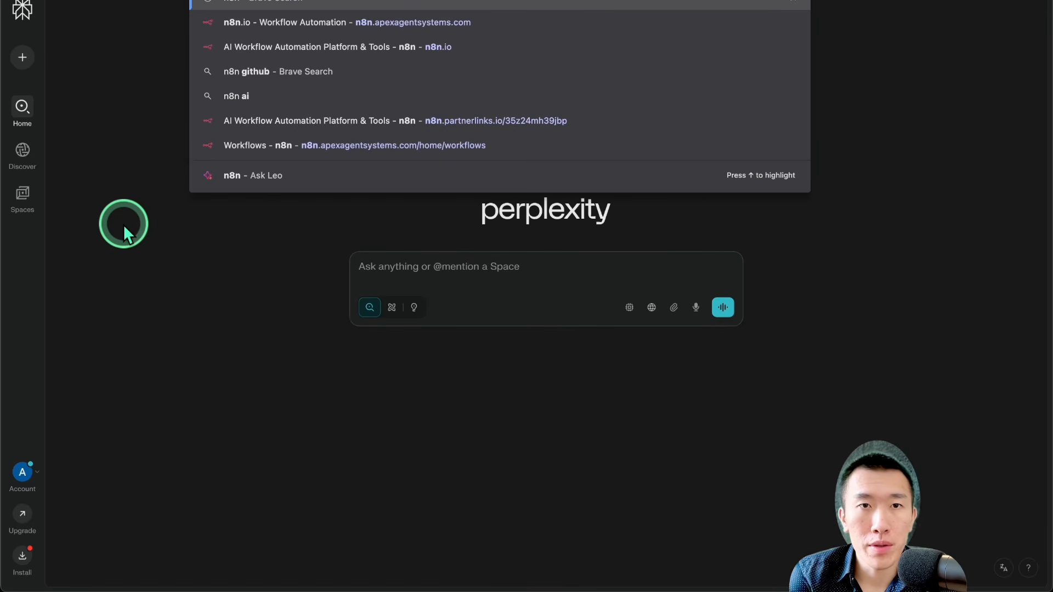
{"action": "key", "text": "Down"}
{"action": "key", "text": "Down"}
{"action": "key", "text": "Return"}
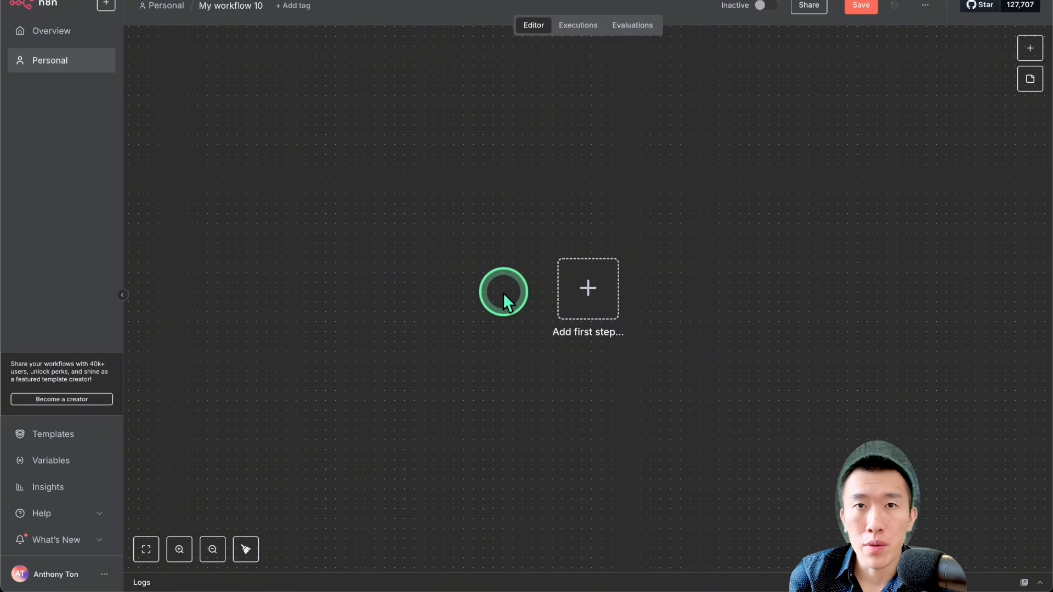
{"action": "left_click", "coordinate": [108, 6]}
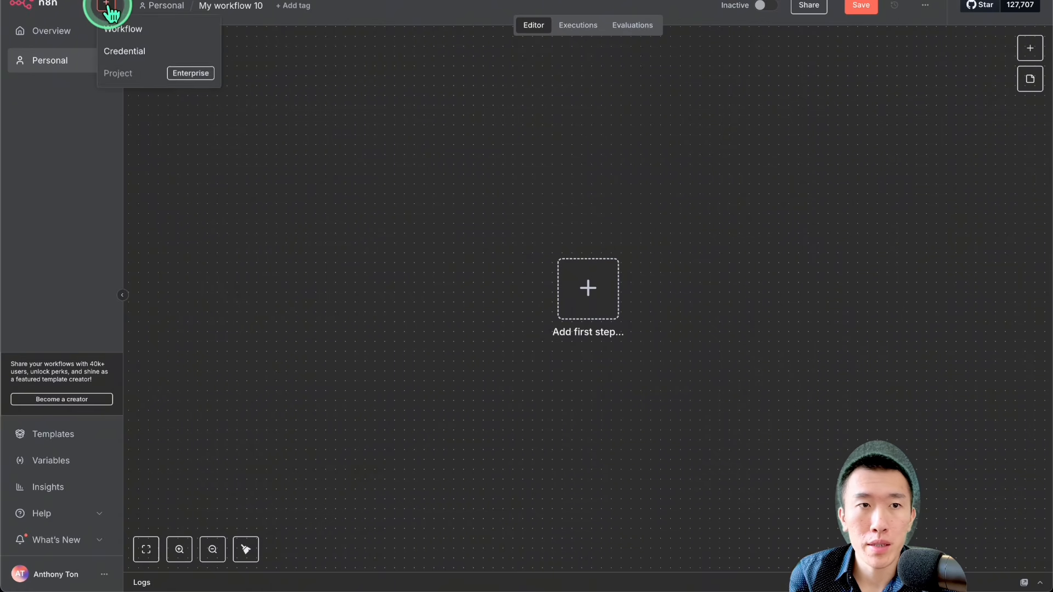
{"action": "left_click", "coordinate": [137, 32]}
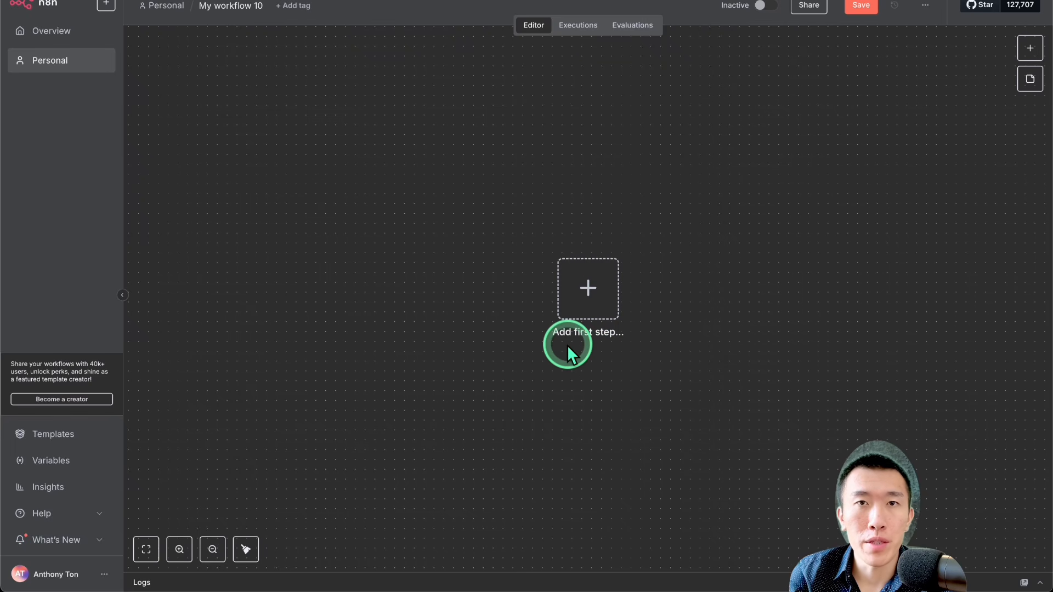
Step: Add a manual trigger as the first step of the workflow
{"action": "scroll", "coordinate": [567, 344], "scroll_direction": "right", "scroll_amount": 1}
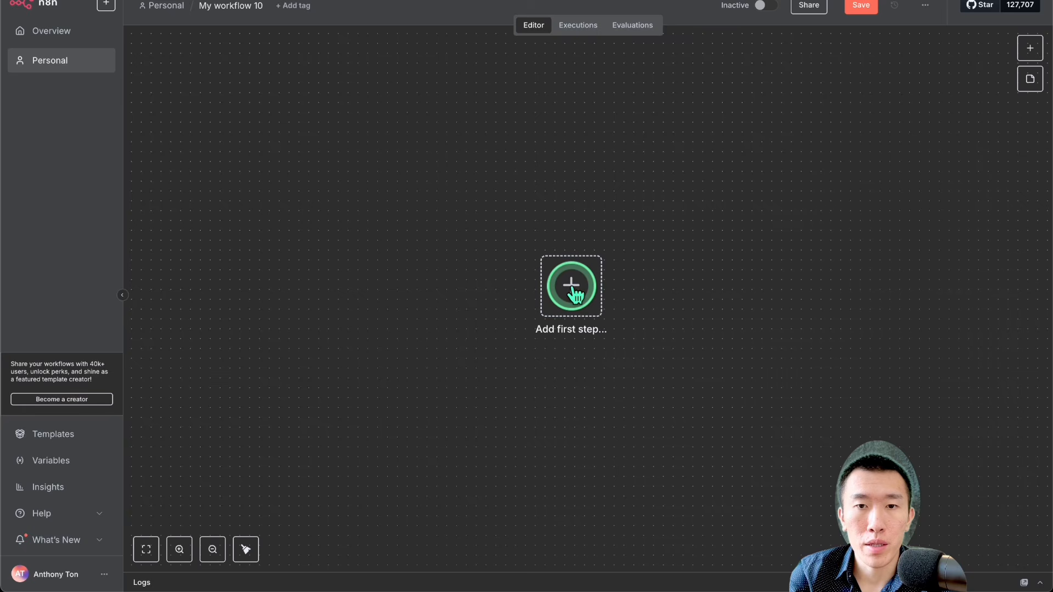
{"action": "left_click", "coordinate": [573, 294]}
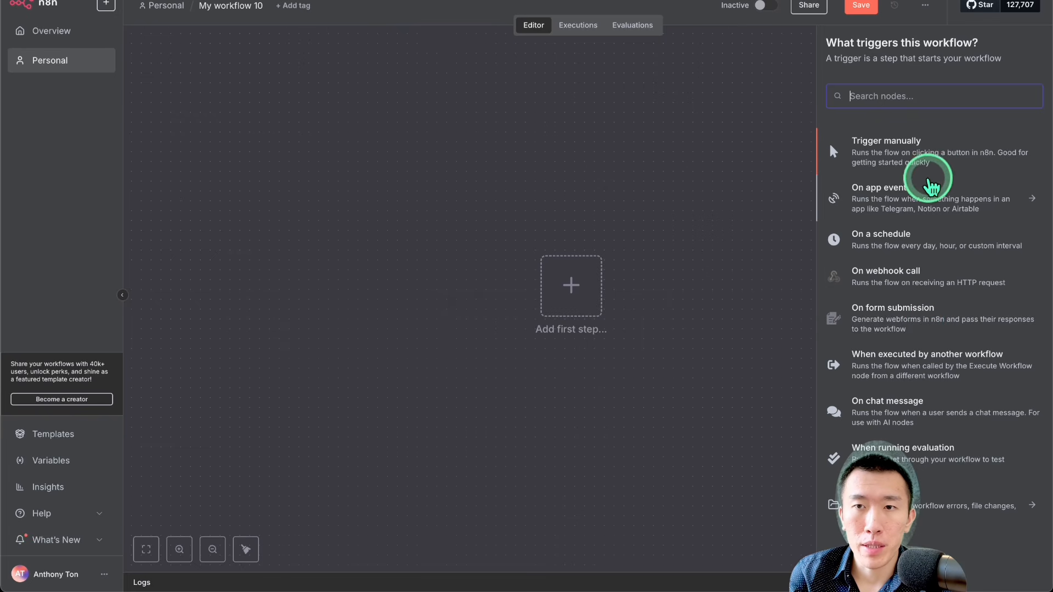
{"action": "left_click", "coordinate": [925, 158]}
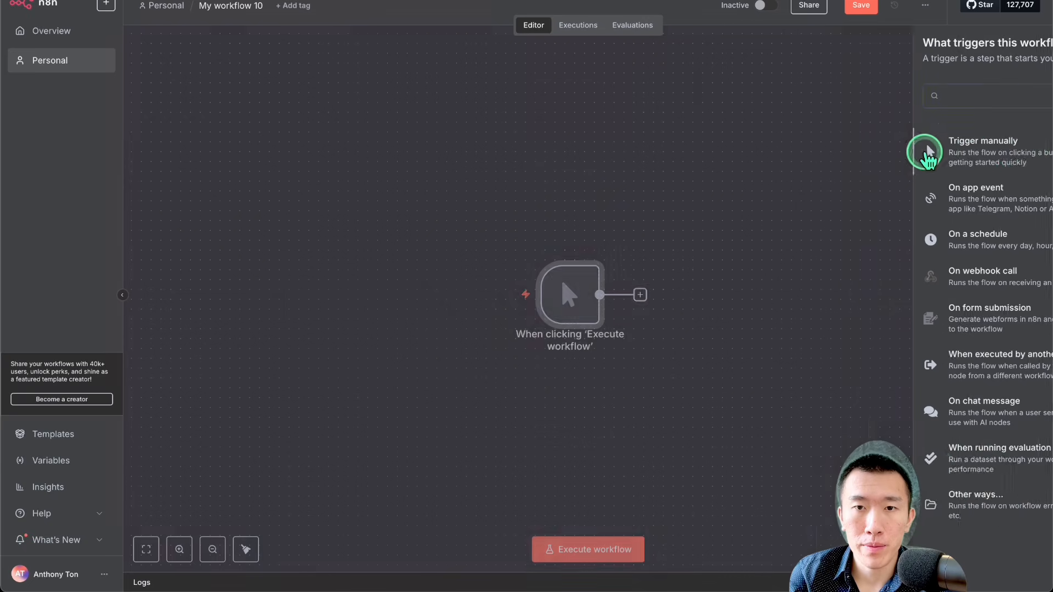
{"action": "mouse_move", "coordinate": [579, 302]}
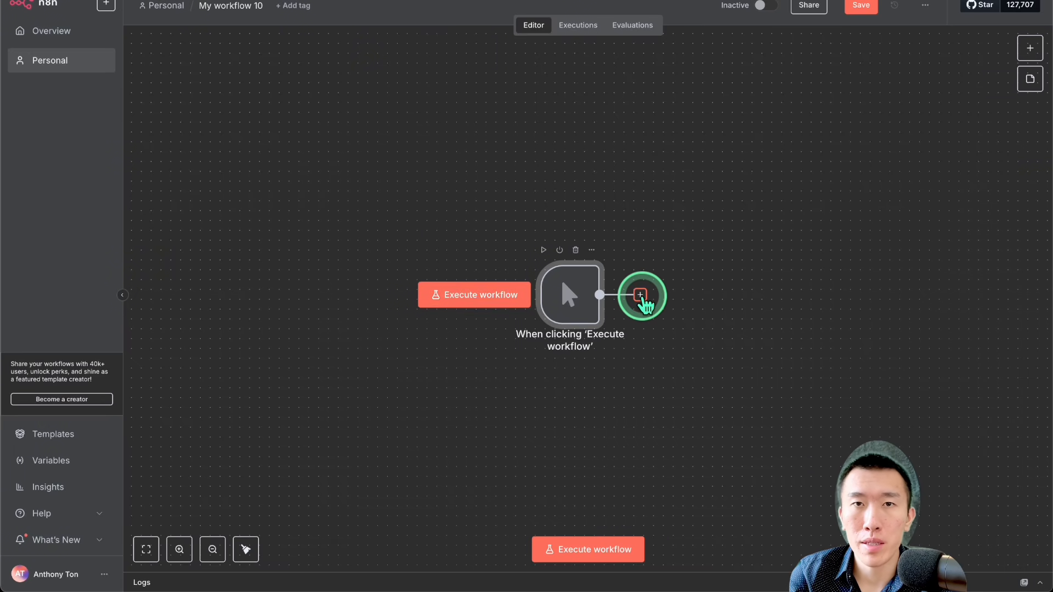
Step: Search the nodes for "route" and add a Switch node after the manual trigger
{"action": "left_click", "coordinate": [640, 296]}
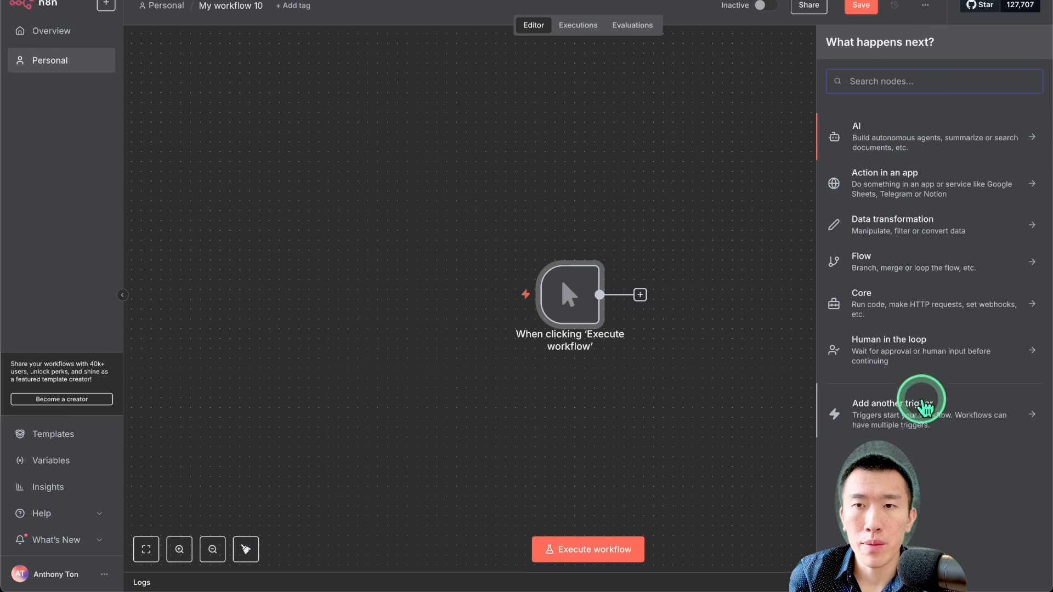
{"action": "left_click", "coordinate": [914, 87]}
{"action": "type", "text": "route"}
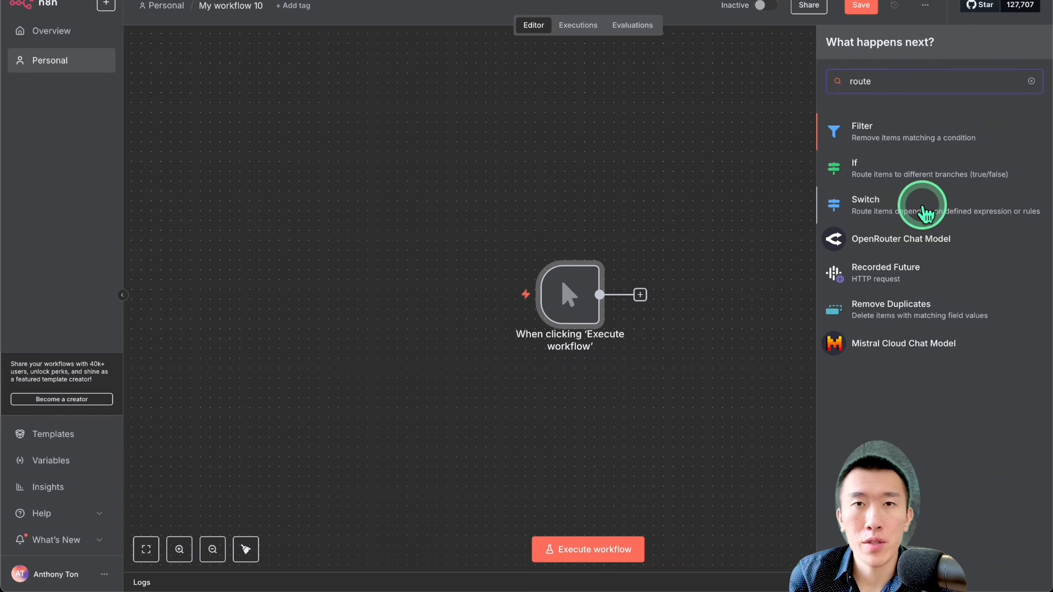
{"action": "left_click", "coordinate": [926, 213]}
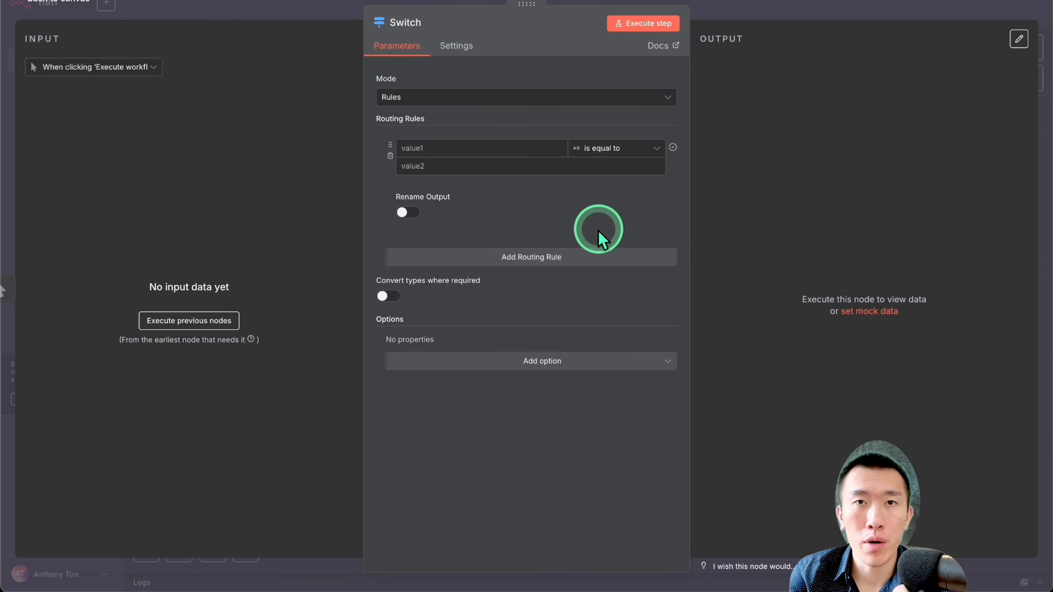
Step: Set the Switch's first routing rule to toolName is equal to checkAvaillability, and rename its output with the same text
{"action": "left_click", "coordinate": [515, 149]}
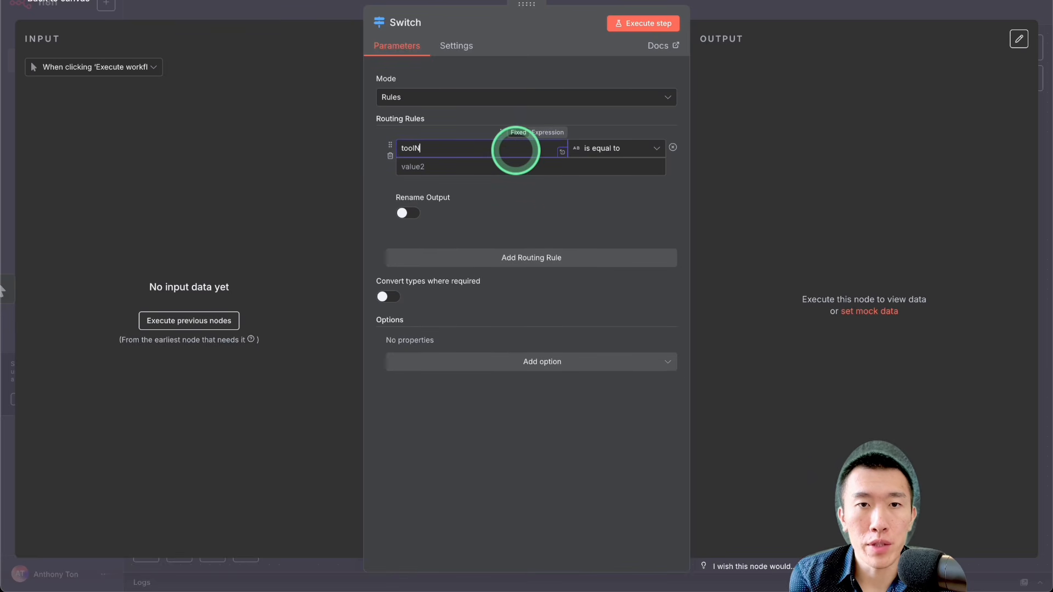
{"action": "left_click", "coordinate": [518, 165]}
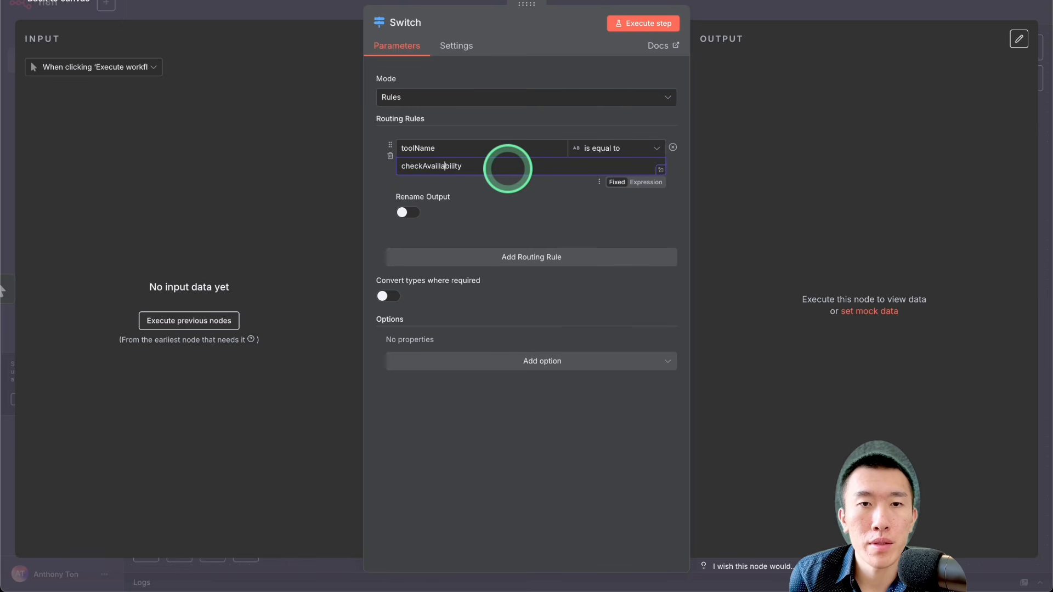
{"action": "left_click", "coordinate": [513, 186]}
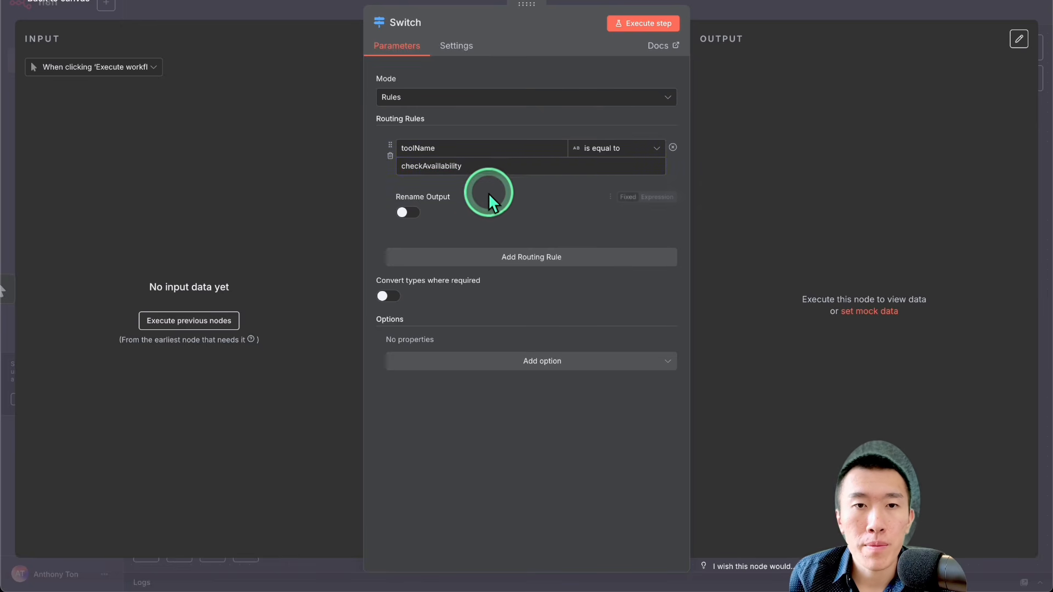
{"action": "left_click", "coordinate": [408, 212]}
{"action": "double_click", "coordinate": [477, 164]}
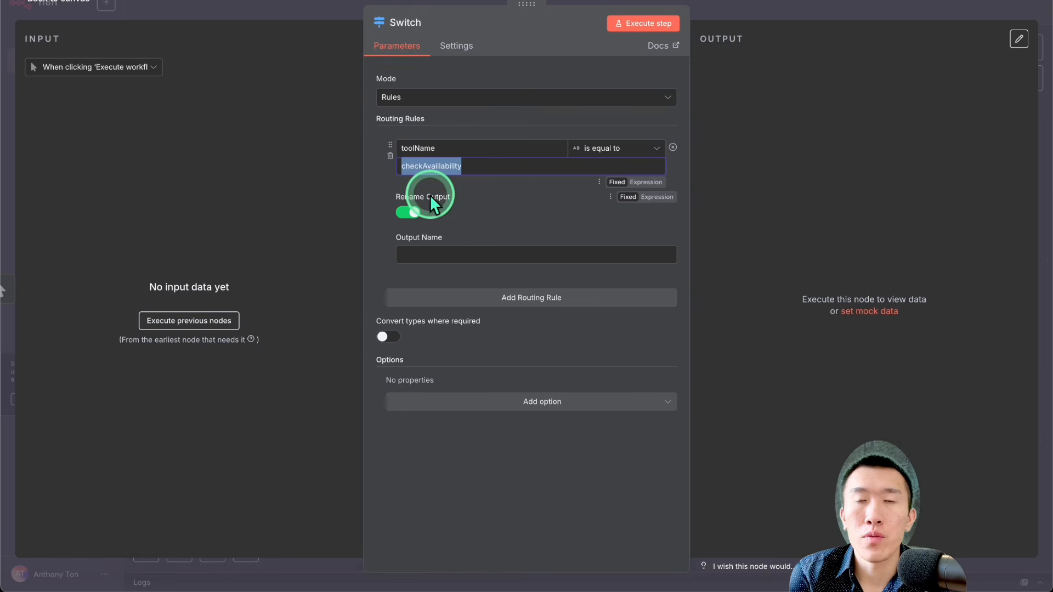
{"action": "left_click", "coordinate": [472, 253]}
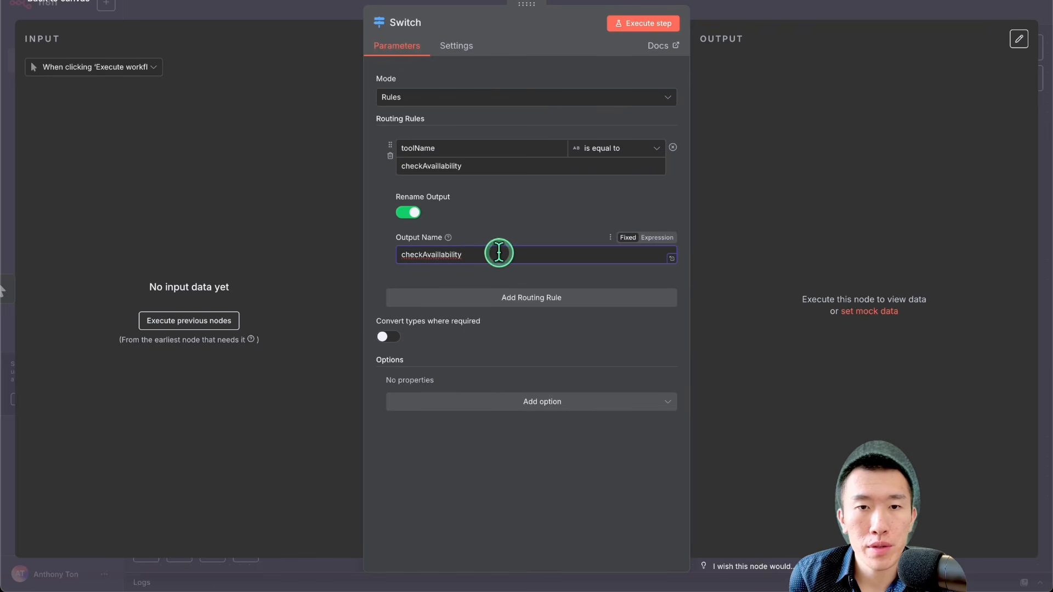
Step: Correct the spelling of the first rule's comparison value and output name to checkAvailability, and save the workflow
{"action": "double_click", "coordinate": [498, 252]}
{"action": "double_click", "coordinate": [482, 160]}
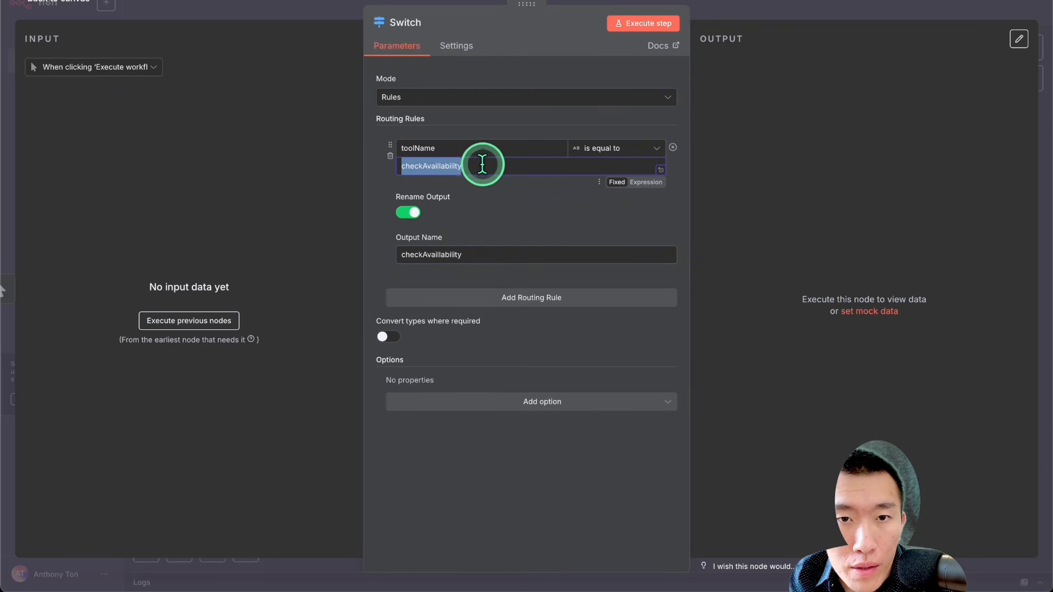
{"action": "type", "text": "chec"}
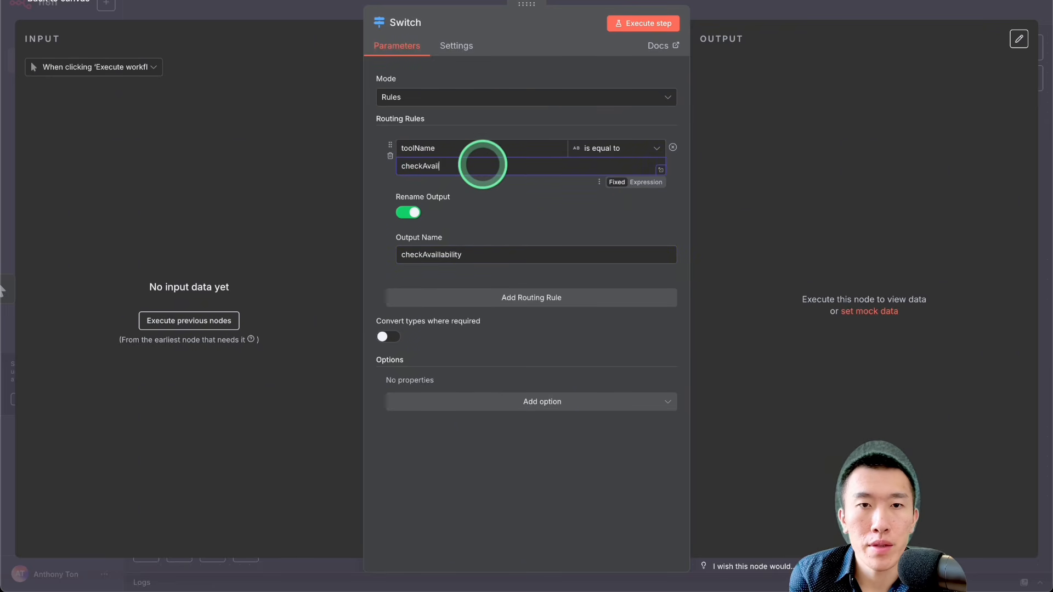
{"action": "double_click", "coordinate": [482, 165]}
{"action": "key", "text": "ctrl+c"}
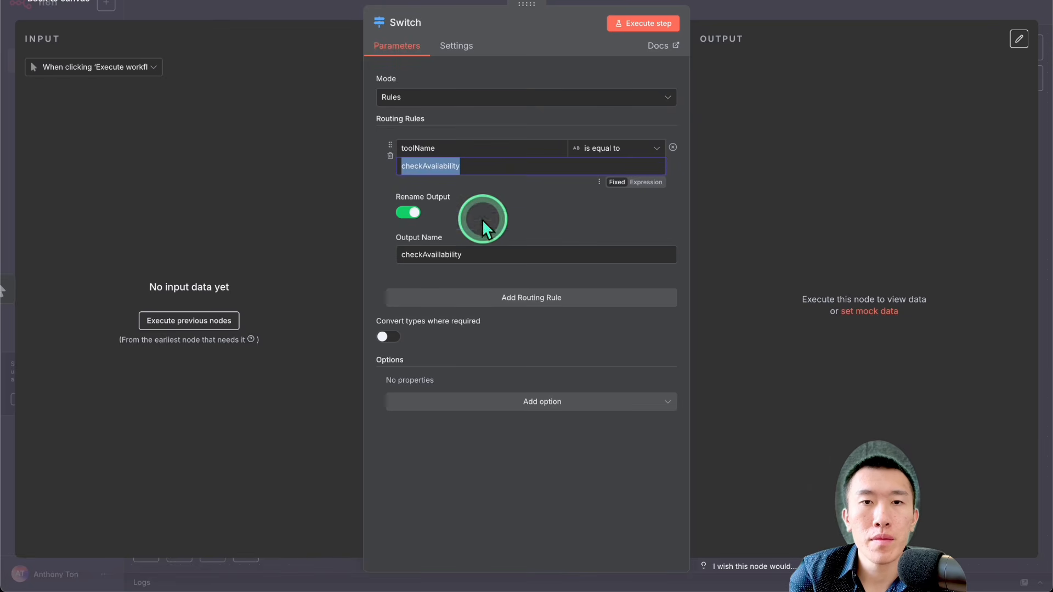
{"action": "double_click", "coordinate": [481, 254]}
{"action": "key", "text": "ctrl+v"}
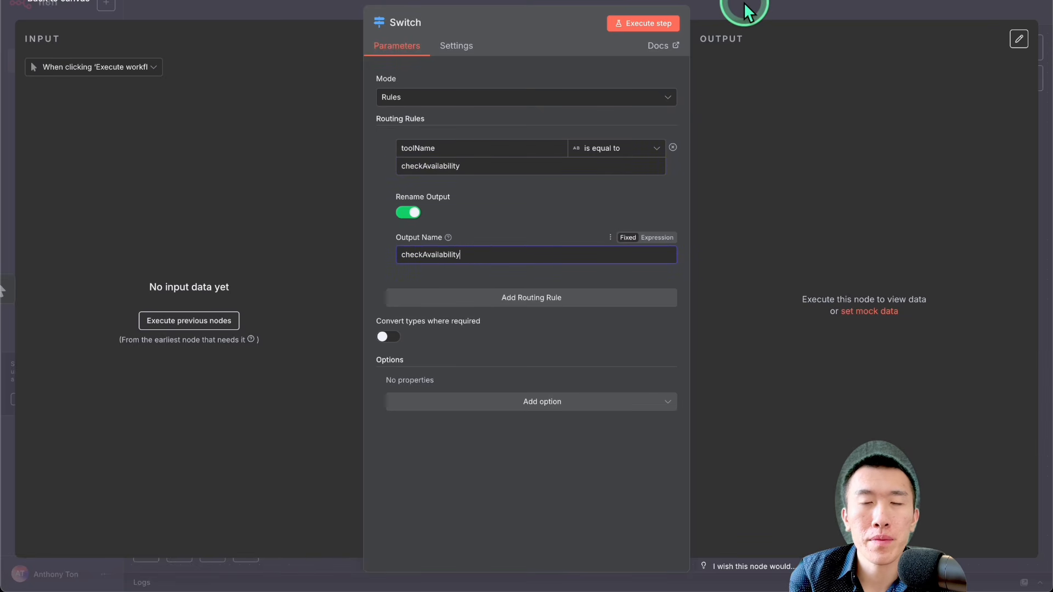
{"action": "left_click", "coordinate": [772, 3]}
{"action": "left_click", "coordinate": [835, 7]}
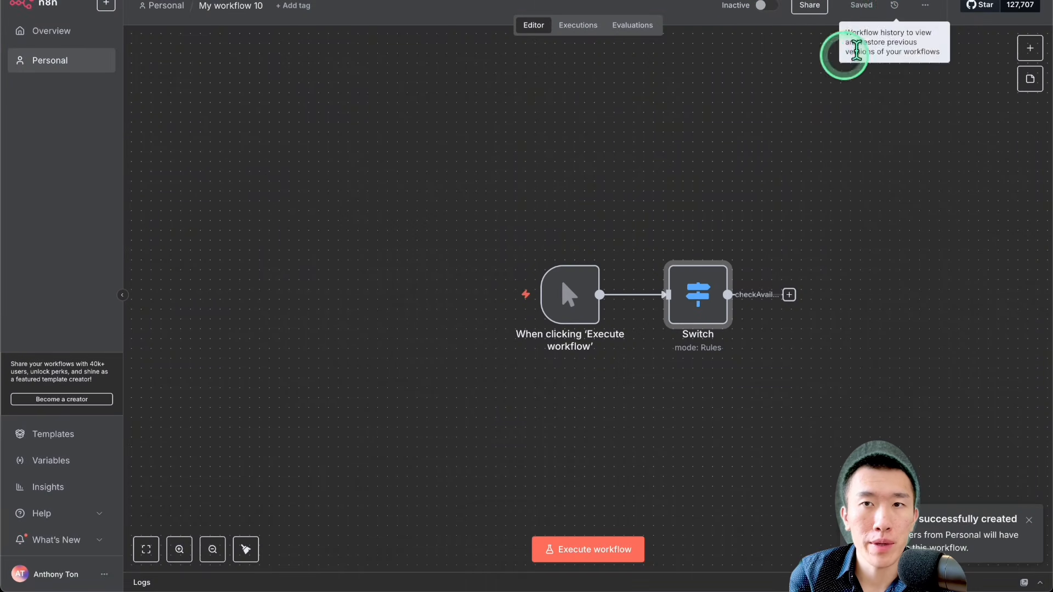
Step: Add a second routing rule to the Switch node with toolName is equal to bookAppointment
{"action": "scroll", "coordinate": [701, 207], "scroll_direction": "right", "scroll_amount": 1}
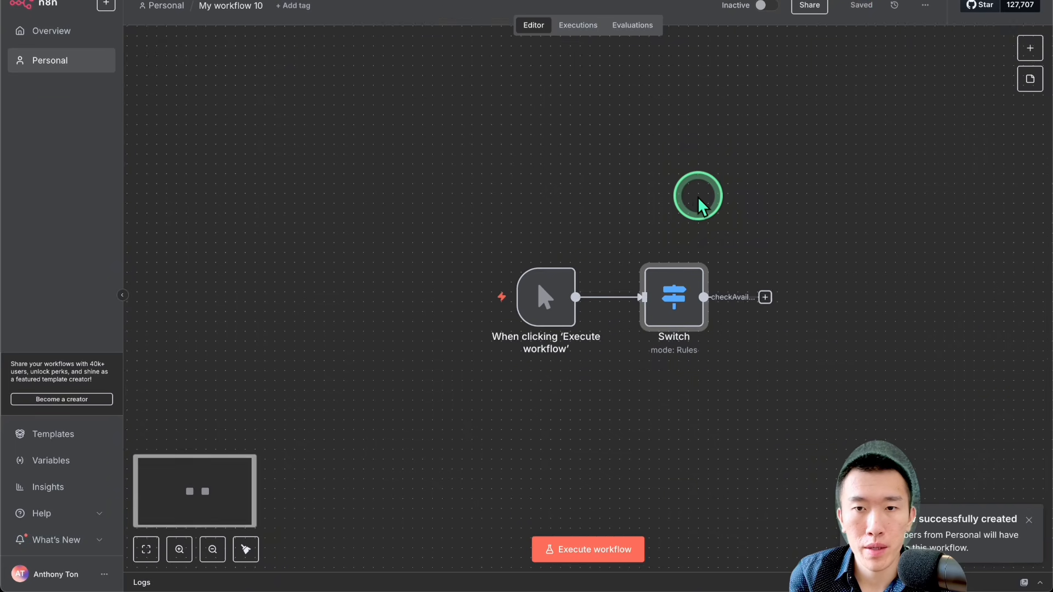
{"action": "scroll", "coordinate": [697, 197], "scroll_direction": "up", "scroll_amount": 5}
{"action": "scroll", "coordinate": [697, 198], "scroll_direction": "down", "scroll_amount": 1}
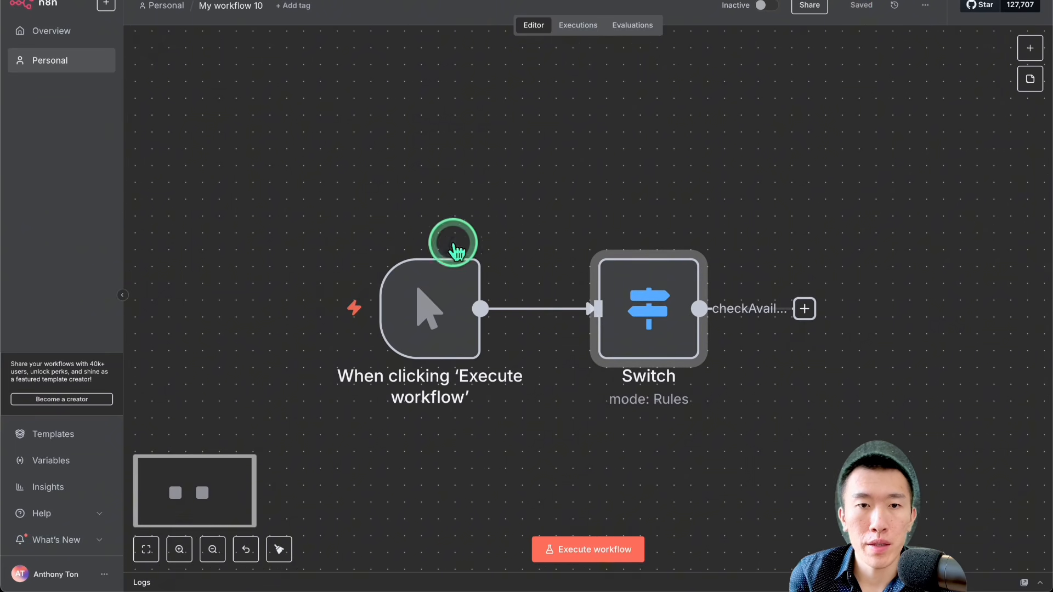
{"action": "mouse_move", "coordinate": [423, 305]}
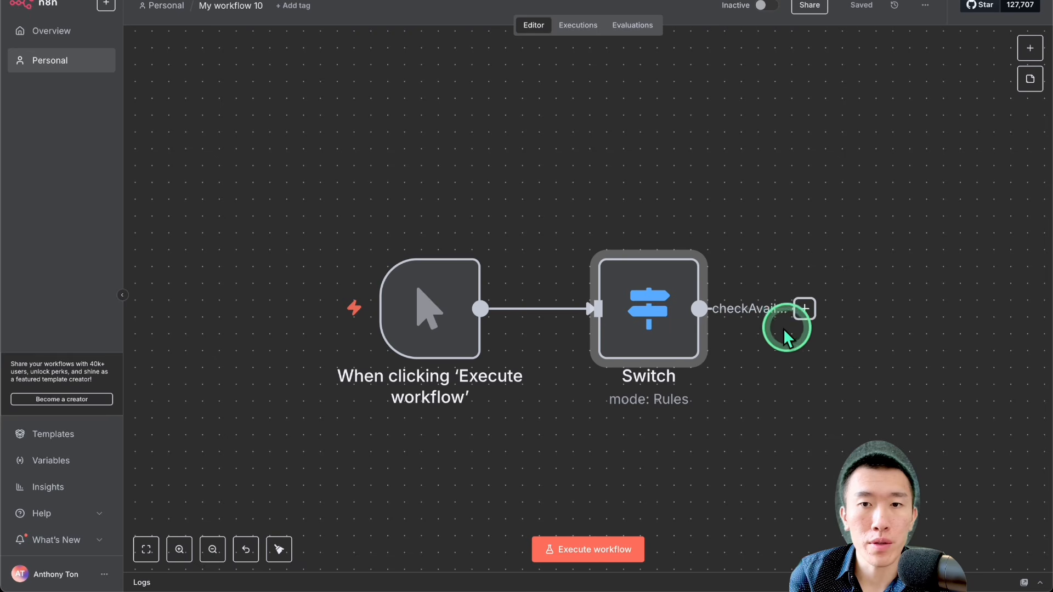
{"action": "double_click", "coordinate": [639, 307]}
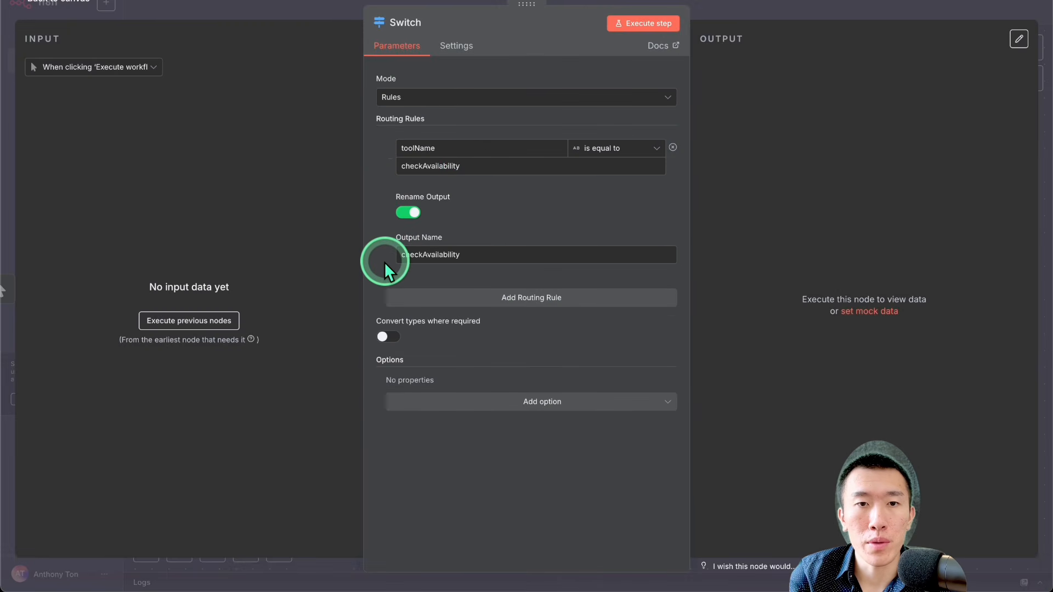
{"action": "left_click", "coordinate": [442, 300]}
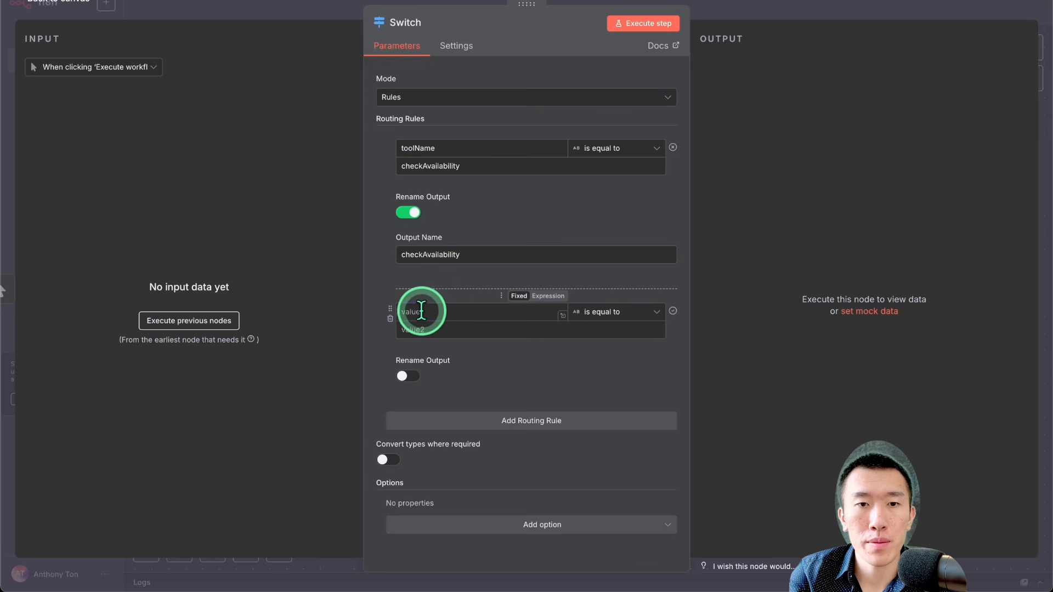
{"action": "left_click", "coordinate": [421, 312]}
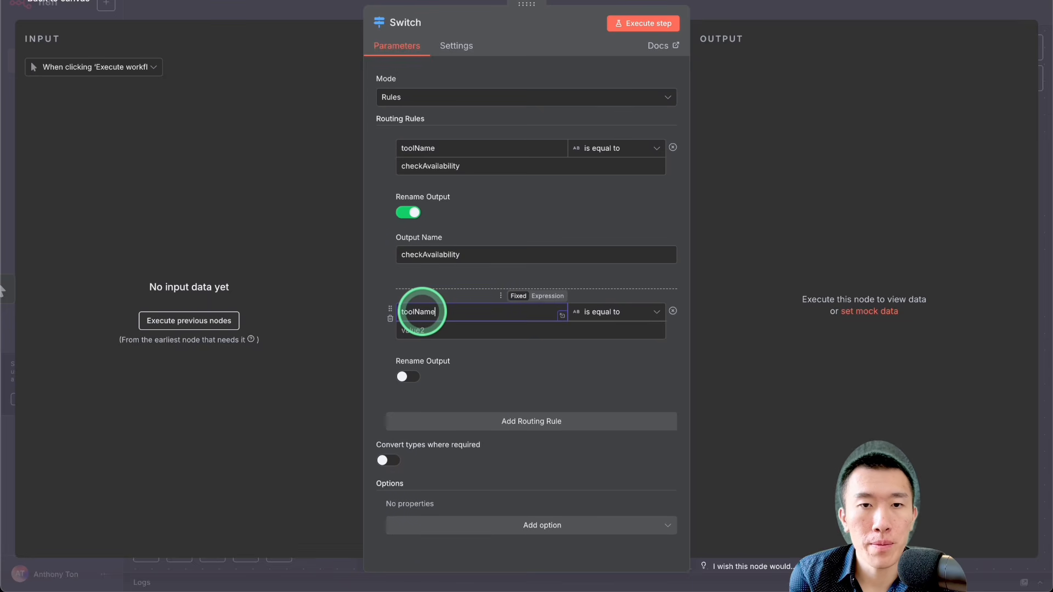
{"action": "left_click", "coordinate": [428, 327]}
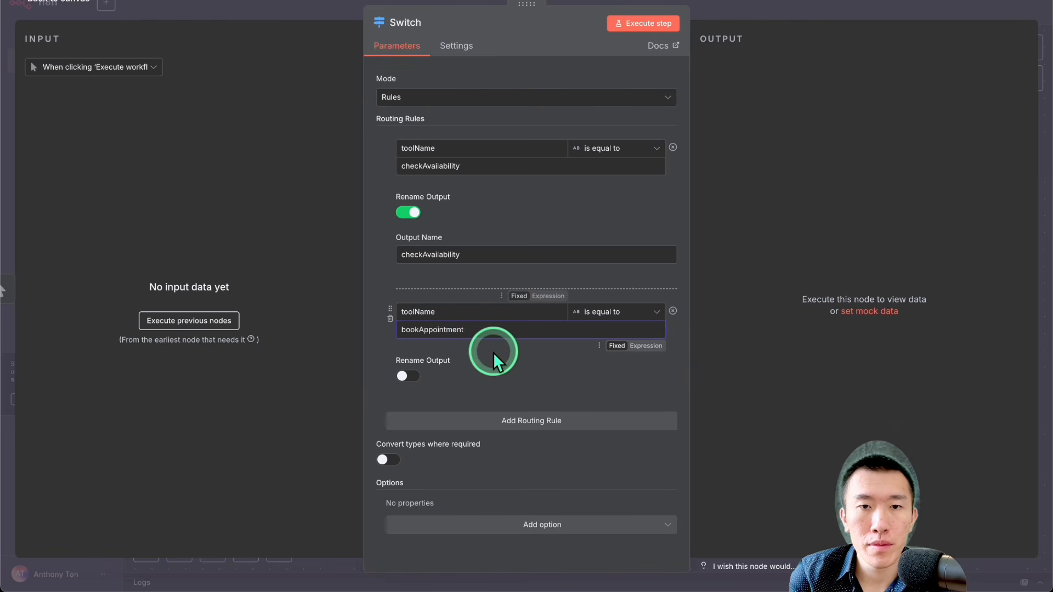
Step: Rename the second routing rule's output to bookAppointment and return to the workflow canvas
{"action": "left_click", "coordinate": [411, 375]}
{"action": "double_click", "coordinate": [450, 330]}
{"action": "key", "text": "ctrl+c"}
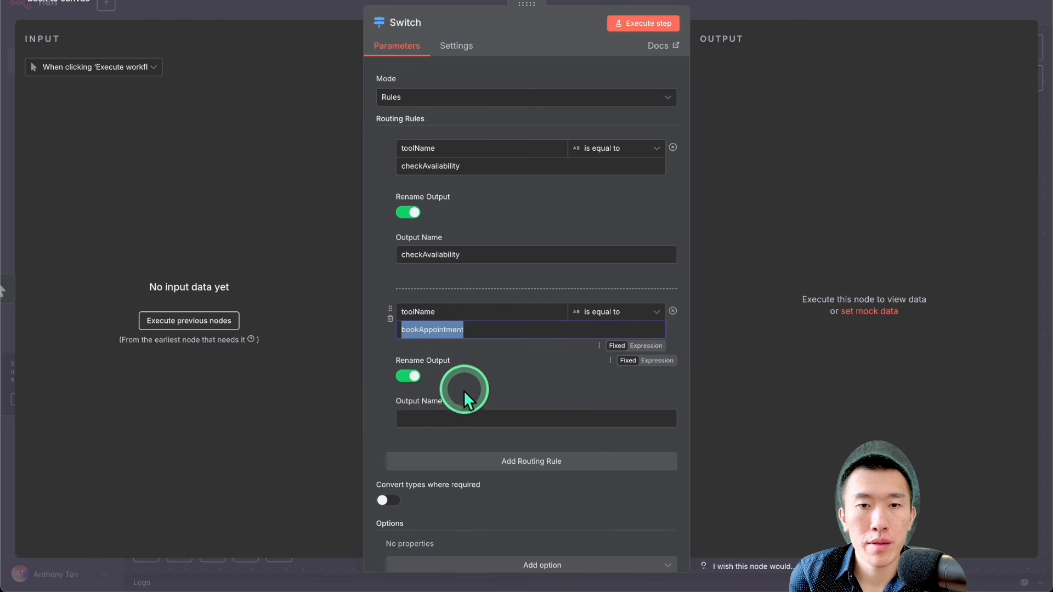
{"action": "left_click", "coordinate": [463, 418]}
{"action": "key", "text": "ctrl+v"}
{"action": "left_click", "coordinate": [786, 14]}
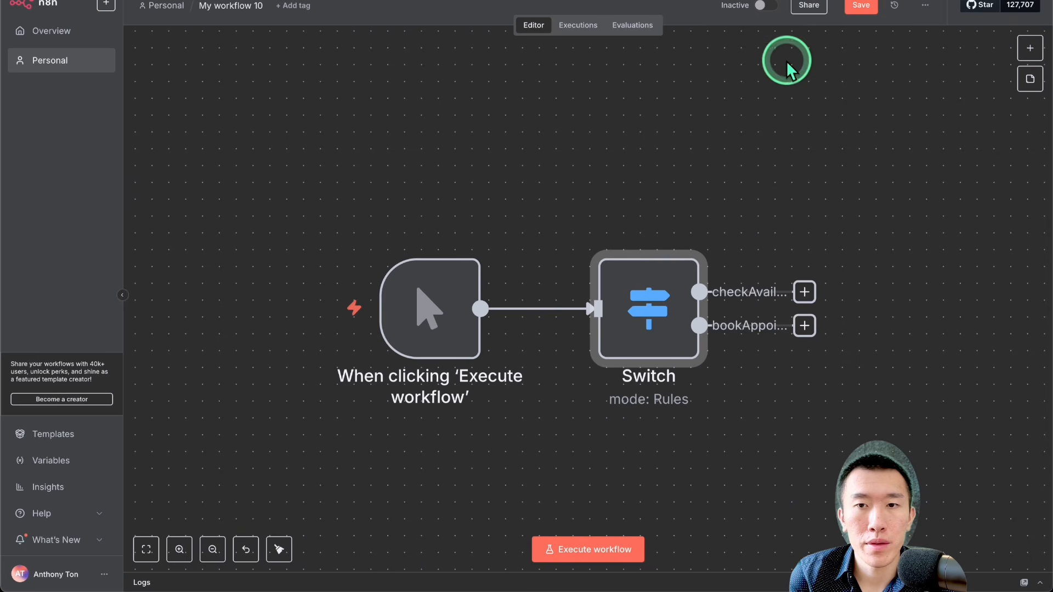
{"action": "scroll", "coordinate": [743, 330], "scroll_direction": "right", "scroll_amount": 1}
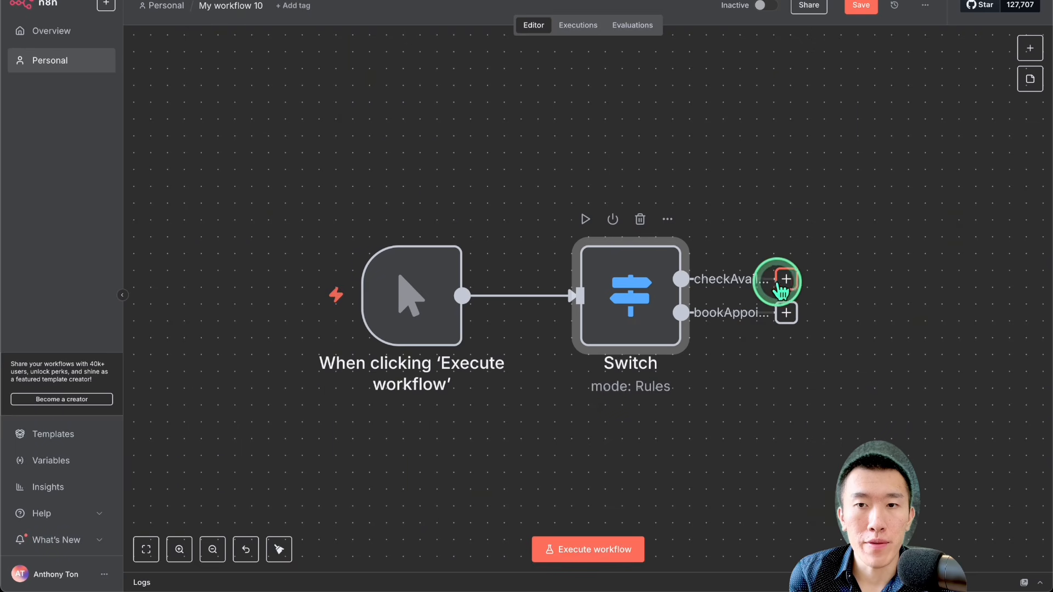
{"action": "scroll", "coordinate": [791, 282], "scroll_direction": "right", "scroll_amount": 1}
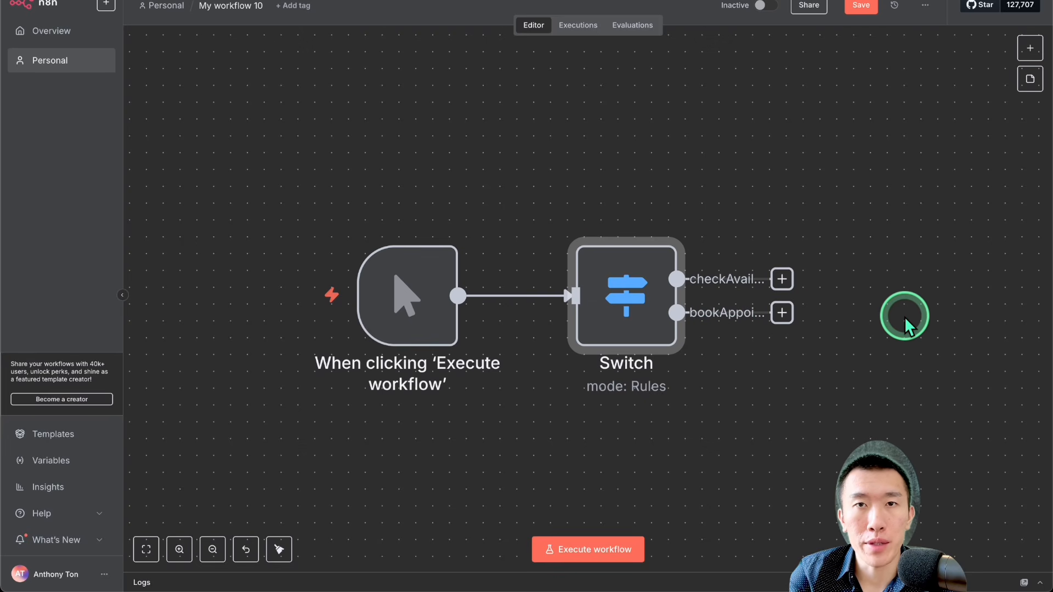
{"action": "scroll", "coordinate": [781, 307], "scroll_direction": "down", "scroll_amount": 3}
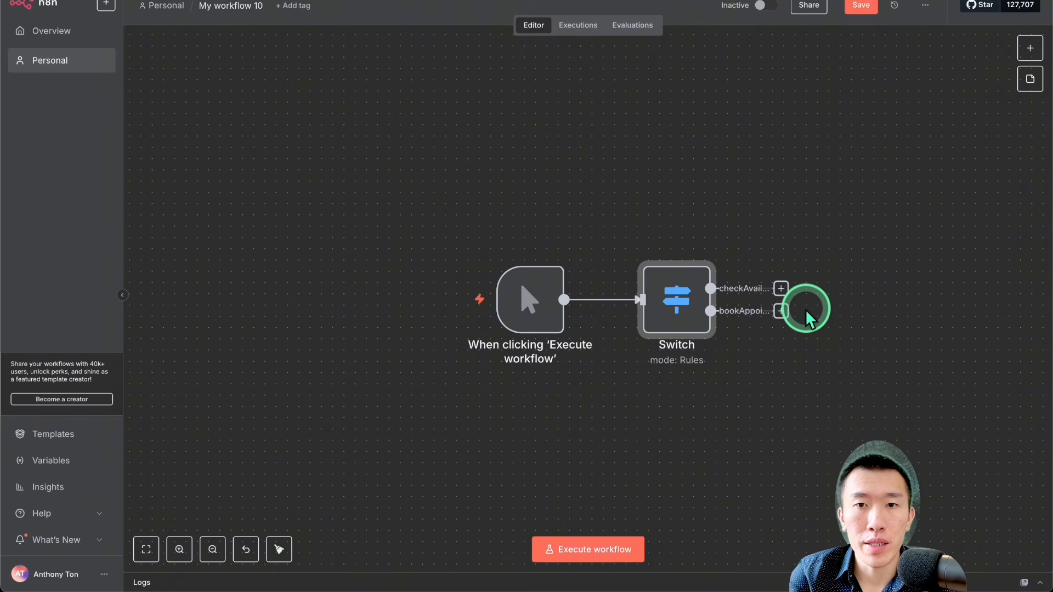
{"action": "scroll", "coordinate": [714, 298], "scroll_direction": "right", "scroll_amount": 1}
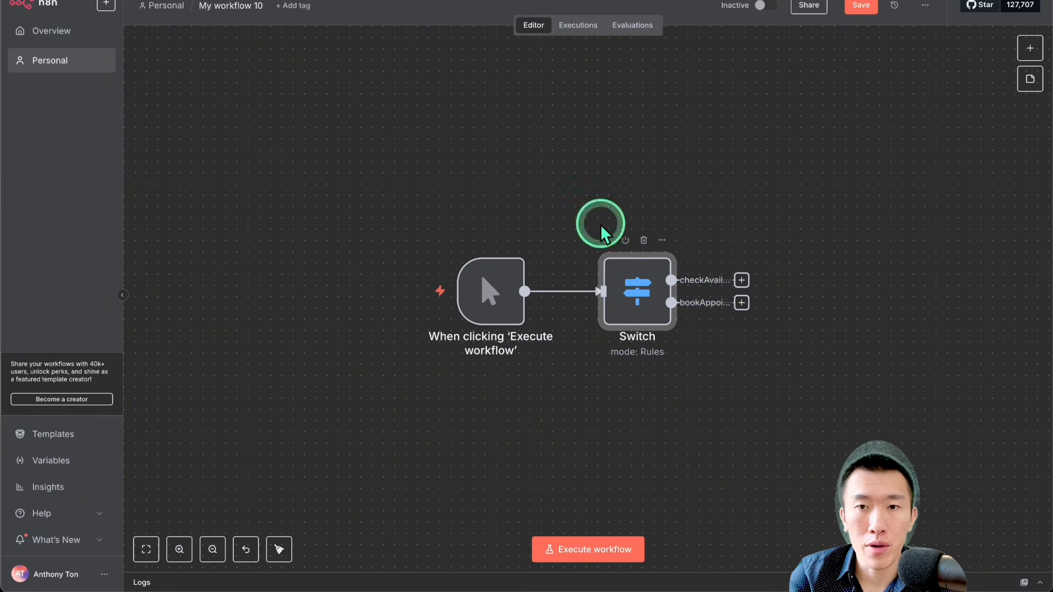
Step: Switch to Finder, locate appointmentSetterRealEstate.json in Downloads, widen the column to show its full name, and return to the n8n workflow
{"action": "scroll", "coordinate": [775, 299], "scroll_direction": "right", "scroll_amount": 1}
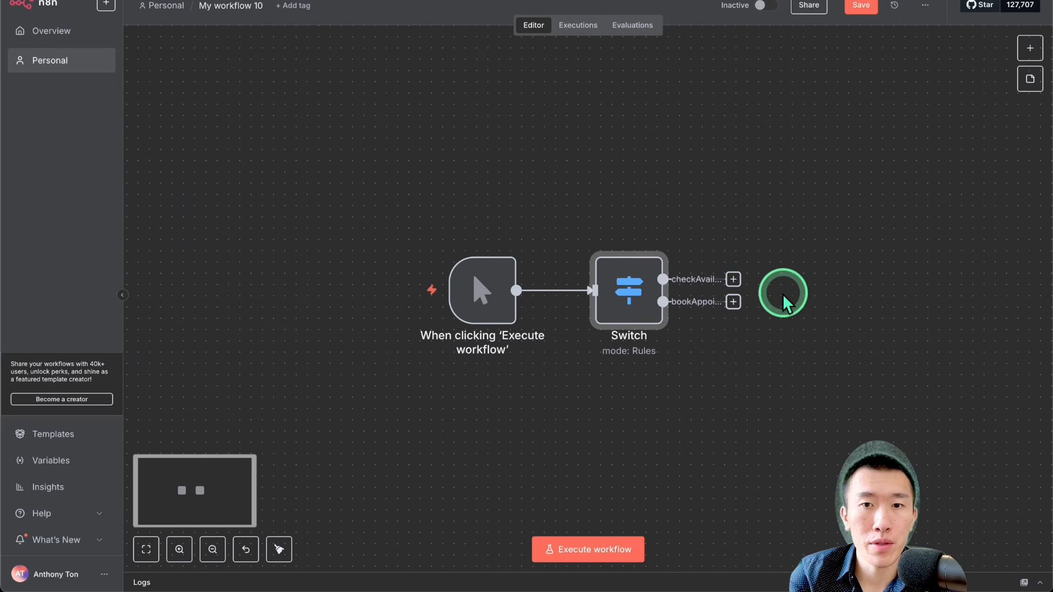
{"action": "scroll", "coordinate": [782, 294], "scroll_direction": "right", "scroll_amount": 1}
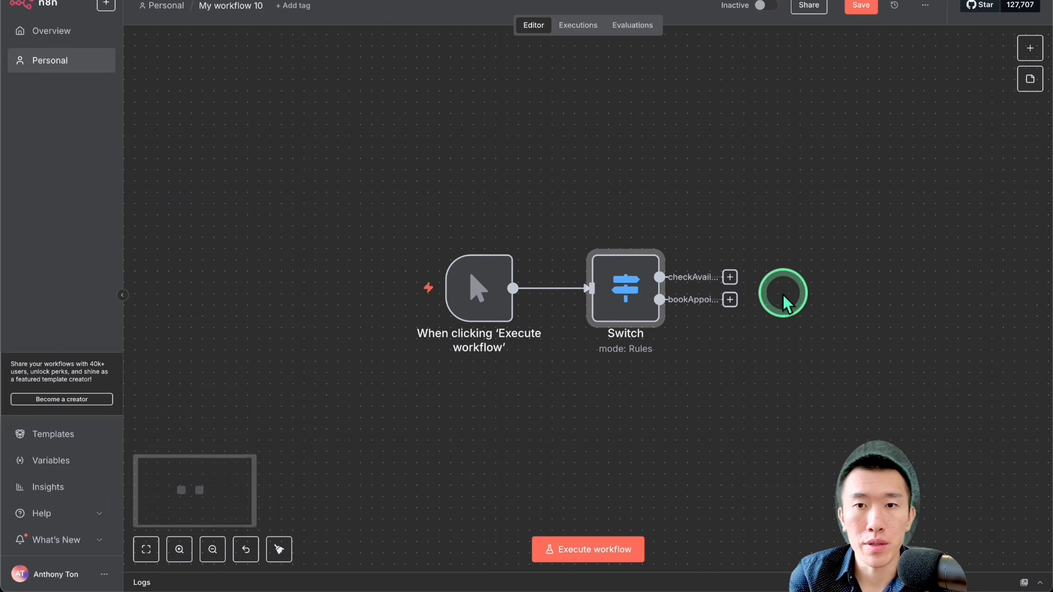
{"action": "key", "text": "ctrl+Up"}
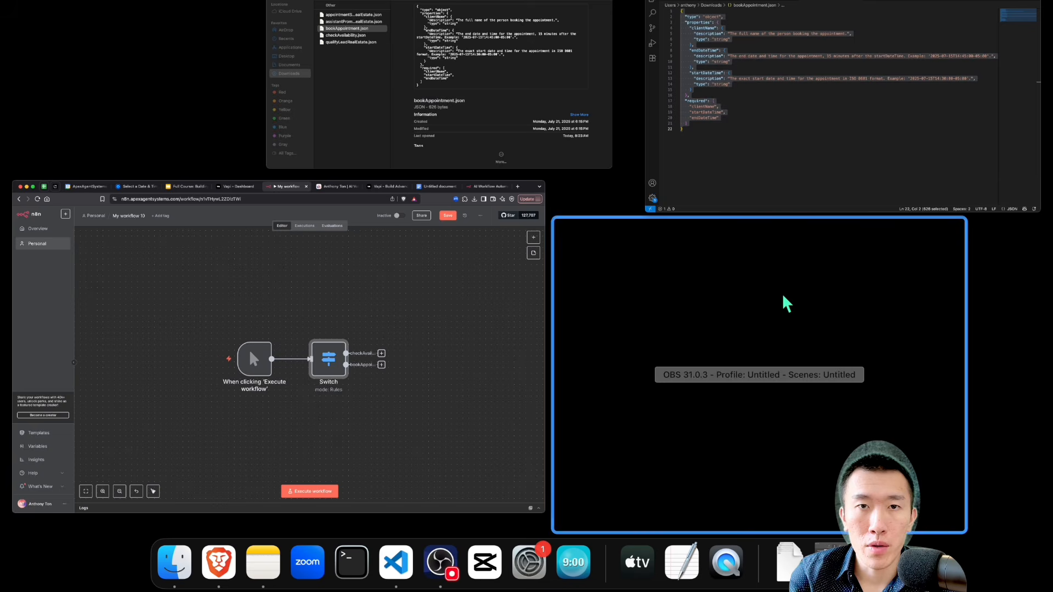
{"action": "left_click", "coordinate": [551, 80]}
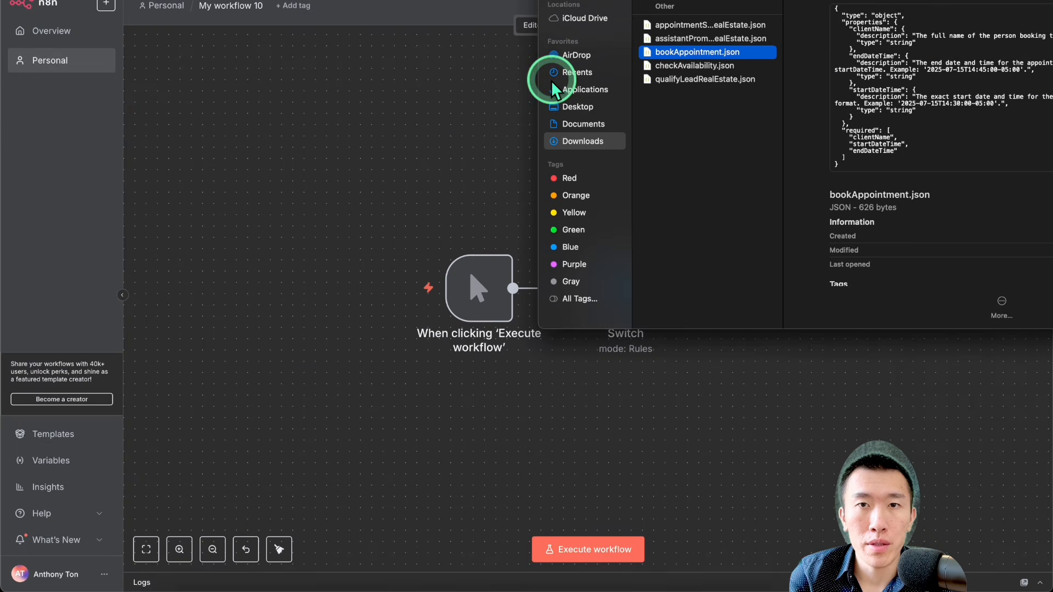
{"action": "left_click", "coordinate": [707, 25]}
{"action": "left_click_drag", "start_coordinate": [780, 25], "coordinate": [912, 24]}
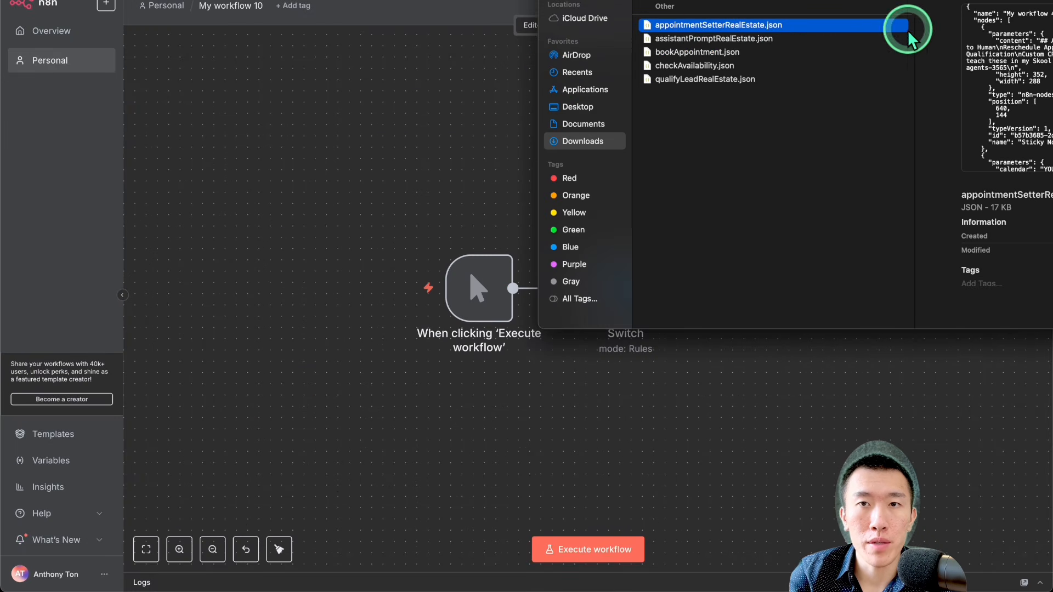
{"action": "left_click_drag", "start_coordinate": [730, 26], "coordinate": [731, 33]}
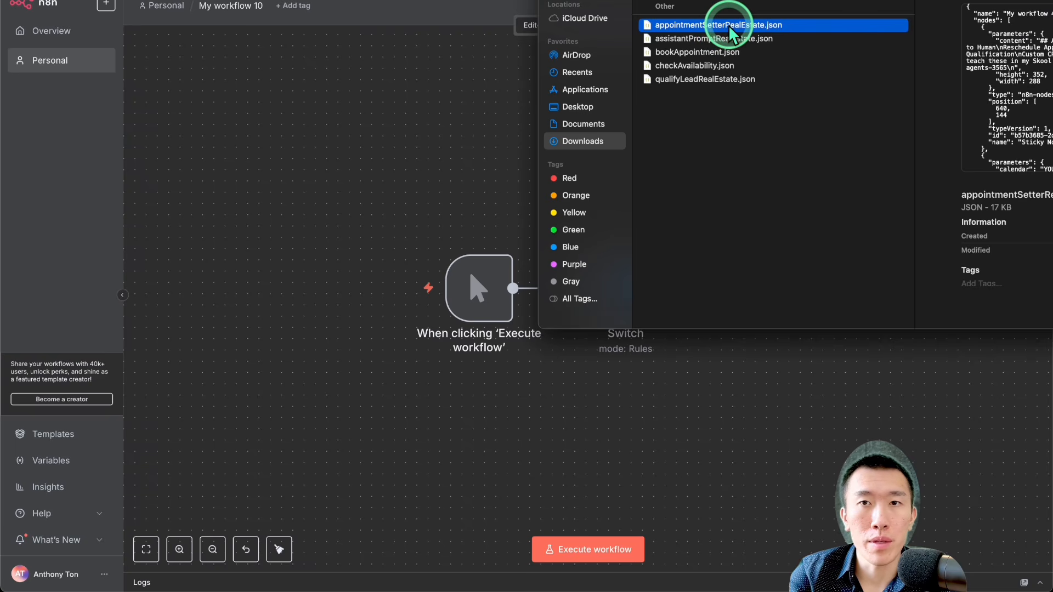
{"action": "left_click", "coordinate": [490, 109]}
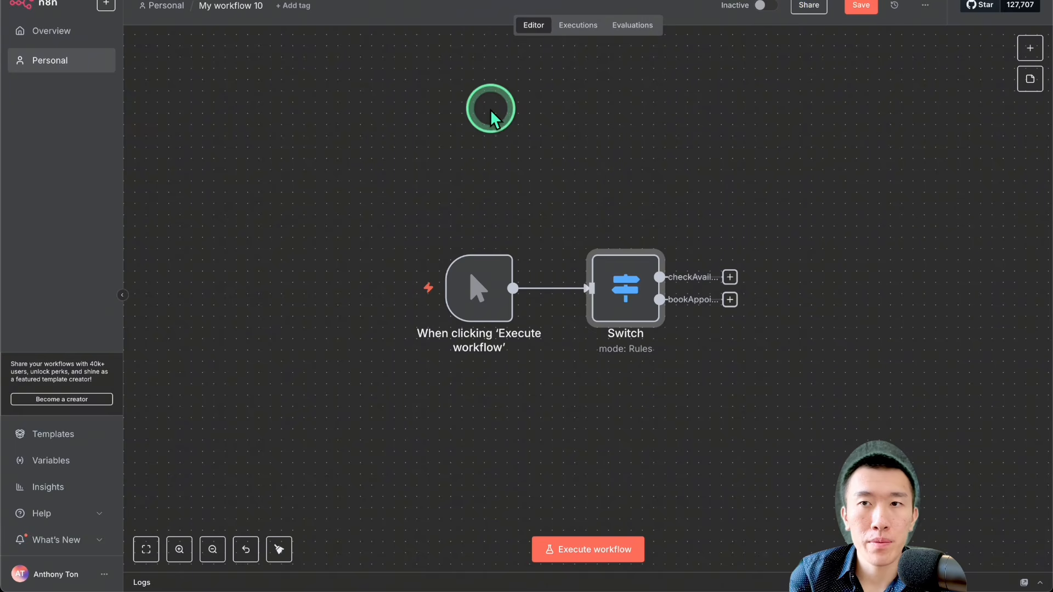
Step: Import the appointmentSetterRealEstate.json file from Downloads into the current workflow
{"action": "left_click", "coordinate": [924, 7]}
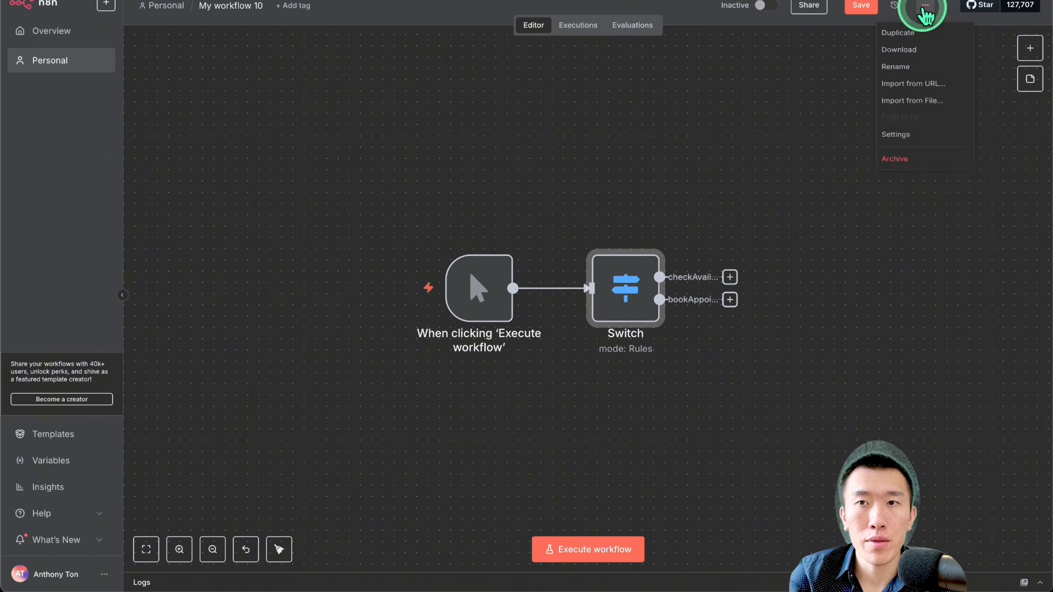
{"action": "left_click", "coordinate": [921, 101]}
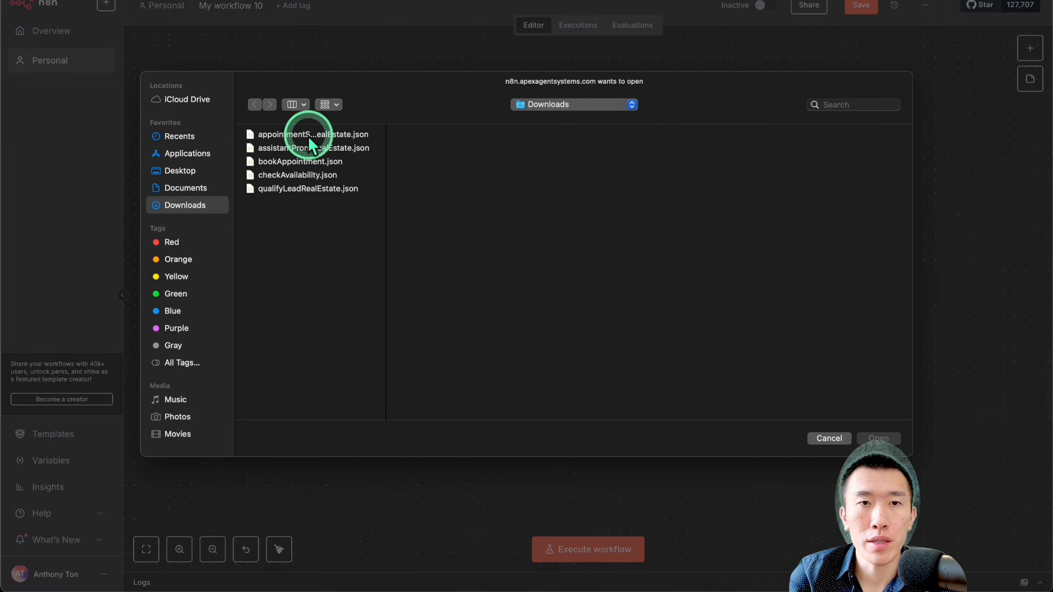
{"action": "left_click", "coordinate": [309, 135]}
{"action": "double_click", "coordinate": [310, 142]}
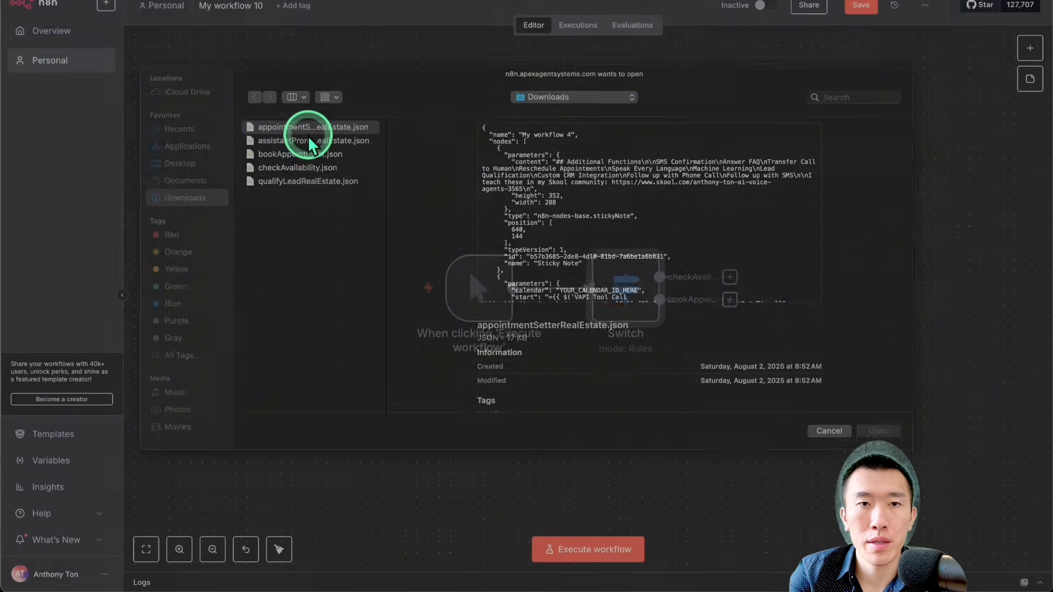
Step: Delete the original manual trigger and its connected Switch node, keeping only the imported nodes on the canvas
{"action": "scroll", "coordinate": [412, 218], "scroll_direction": "down", "scroll_amount": 3}
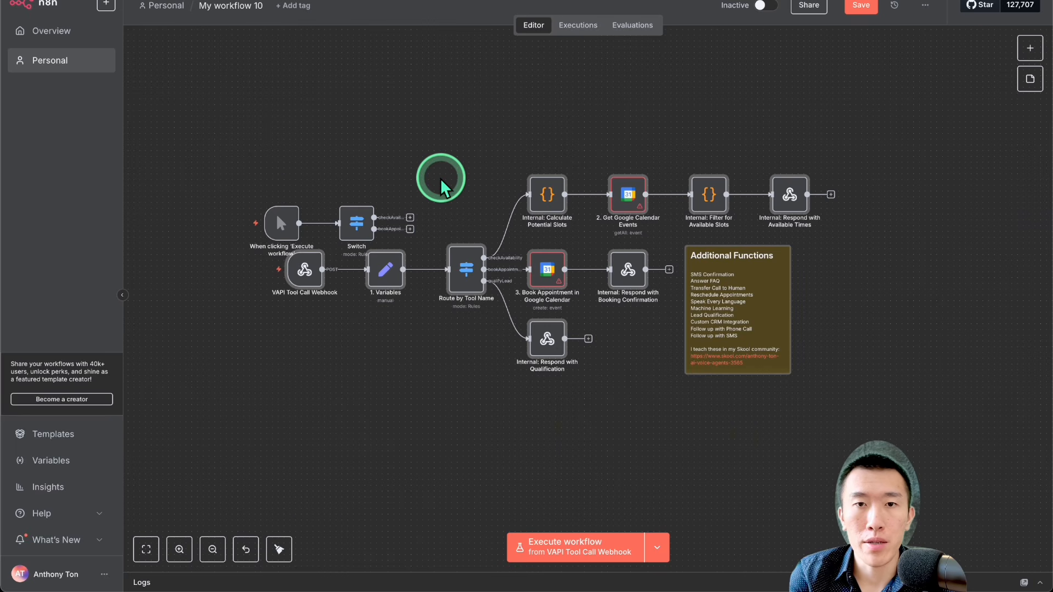
{"action": "scroll", "coordinate": [442, 187], "scroll_direction": "up", "scroll_amount": 1}
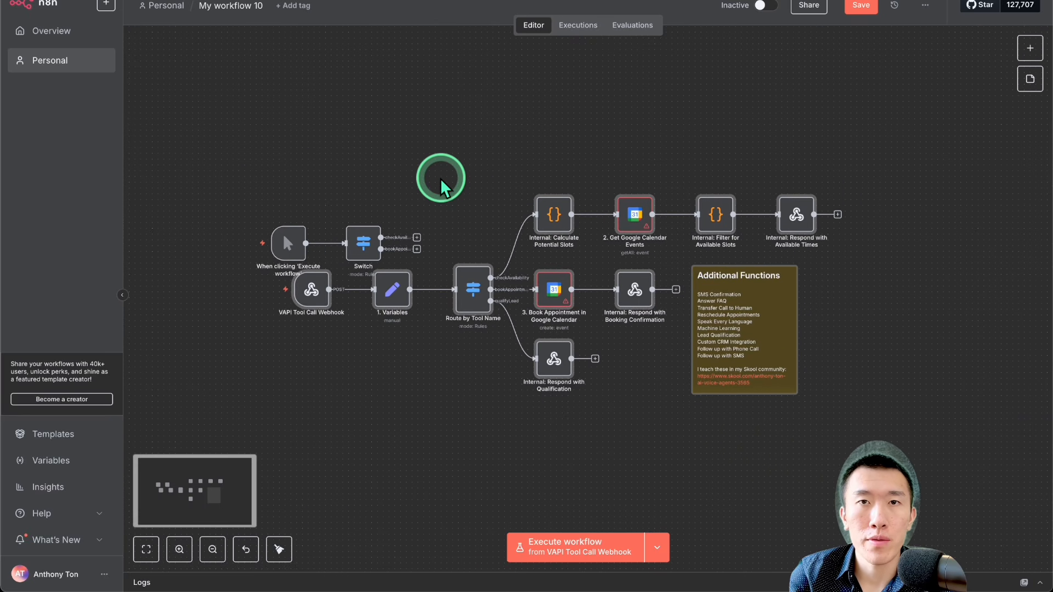
{"action": "scroll", "coordinate": [442, 181], "scroll_direction": "up", "scroll_amount": 1}
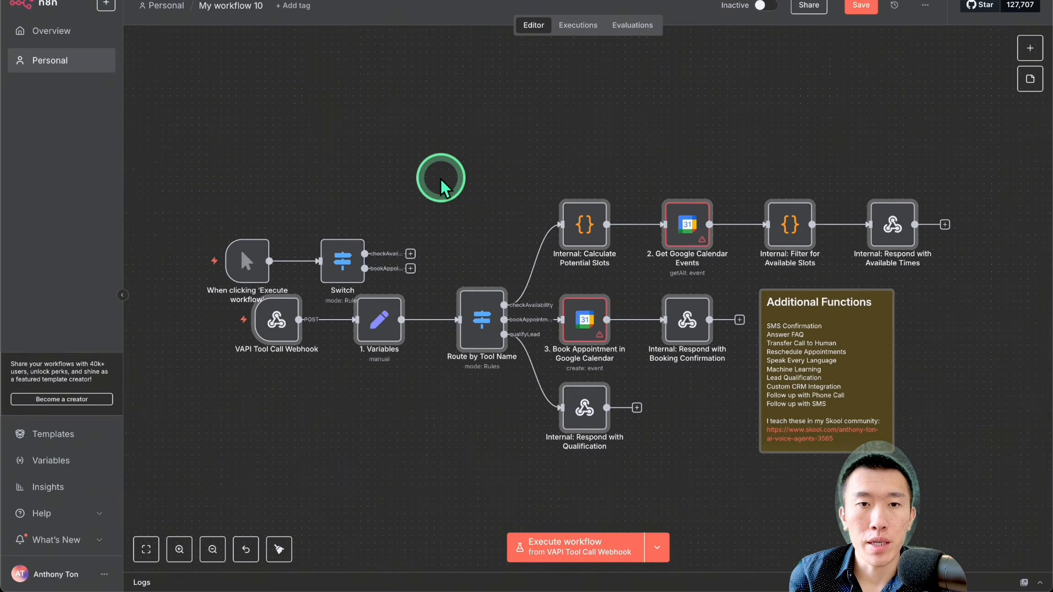
{"action": "left_click_drag", "start_coordinate": [451, 226], "coordinate": [165, 292]}
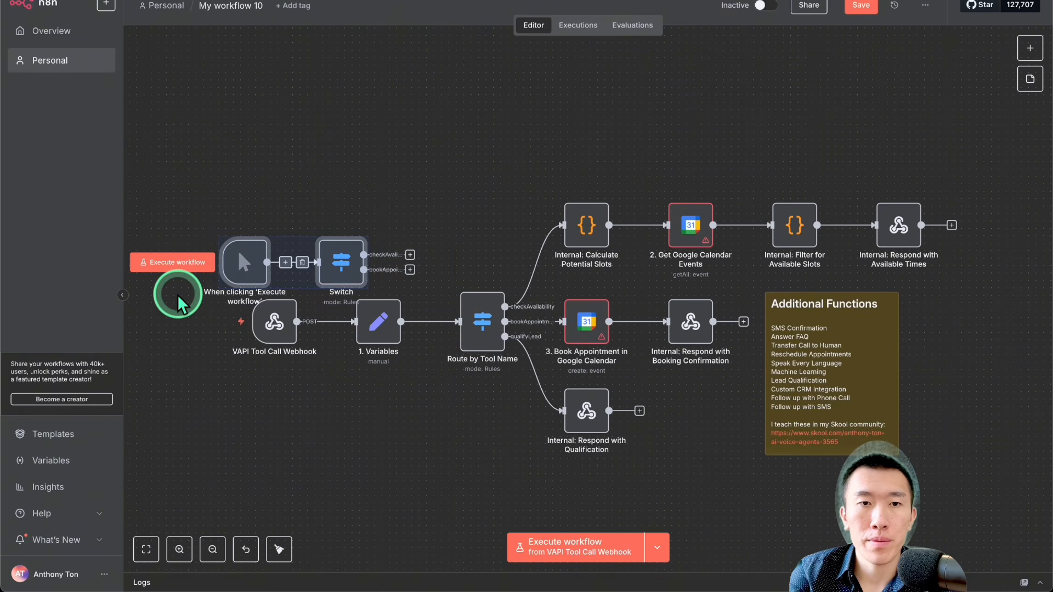
{"action": "key", "text": "Delete"}
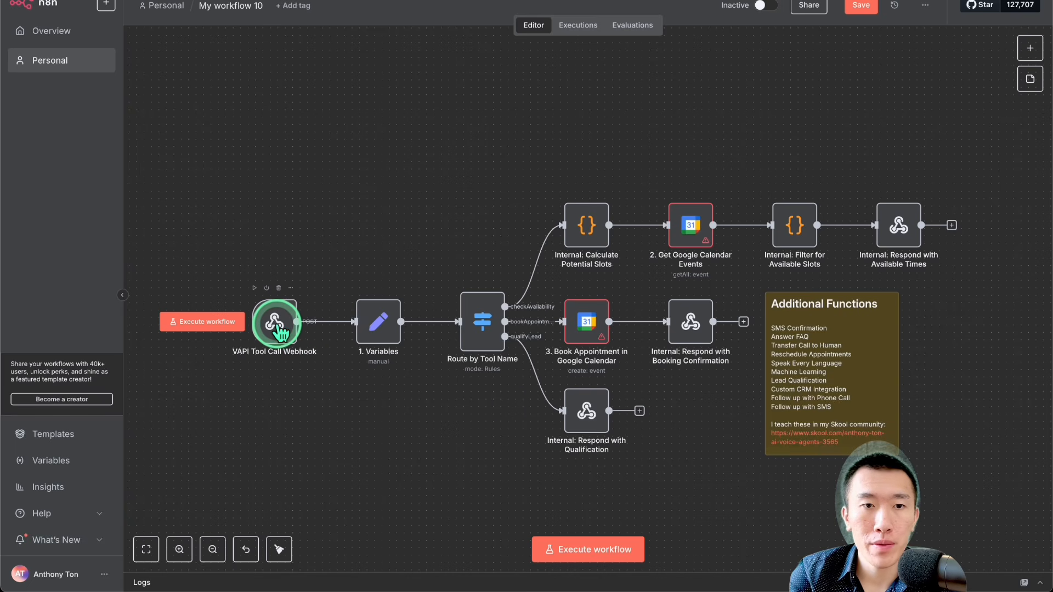
Step: Open the VAPI Tool Call Webhook node and display its production webhook URL
{"action": "double_click", "coordinate": [278, 326]}
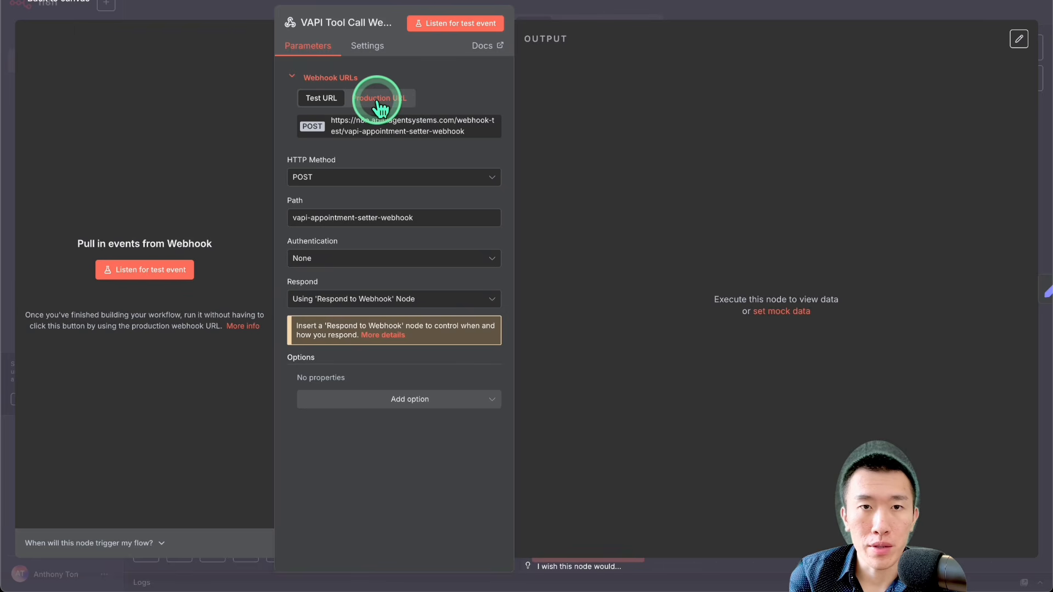
{"action": "left_click", "coordinate": [380, 100]}
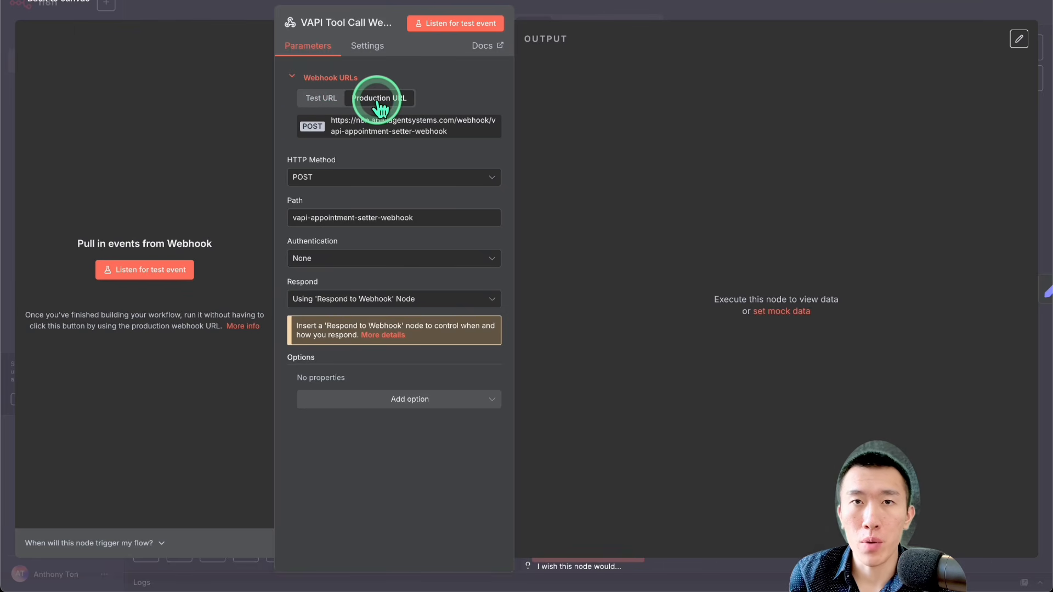
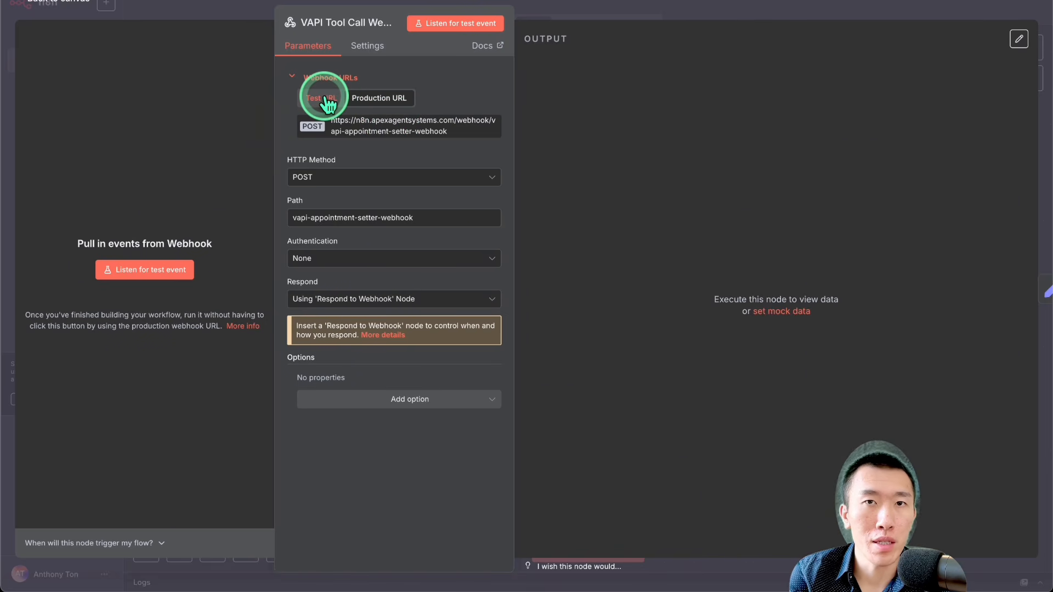
Step: Copy the production URL of the VAPI Tool Call Webhook node
{"action": "left_click", "coordinate": [388, 123]}
{"action": "left_click", "coordinate": [393, 126]}
{"action": "left_click", "coordinate": [395, 127]}
{"action": "left_click", "coordinate": [394, 127]}
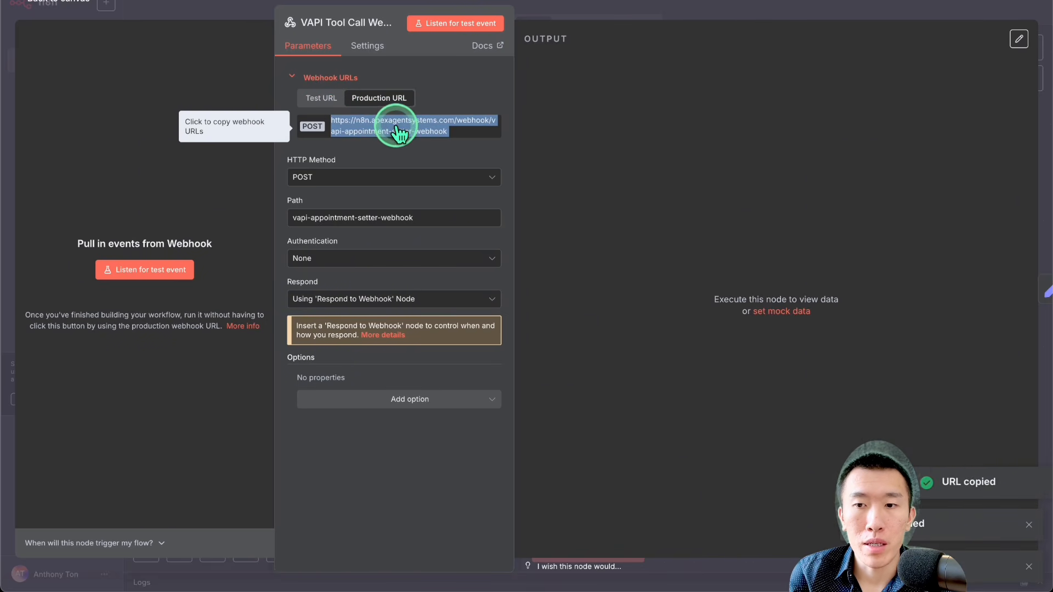
{"action": "left_click", "coordinate": [395, 131]}
{"action": "left_click", "coordinate": [396, 133]}
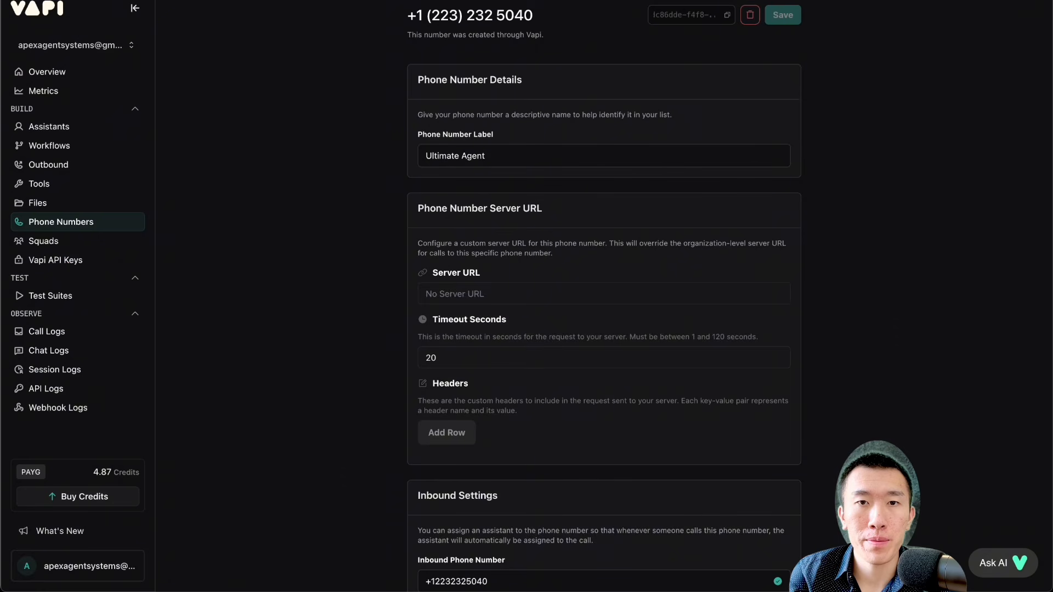
{"action": "left_click", "coordinate": [82, 182]}
{"action": "scroll", "coordinate": [539, 258], "scroll_direction": "down", "scroll_amount": 7}
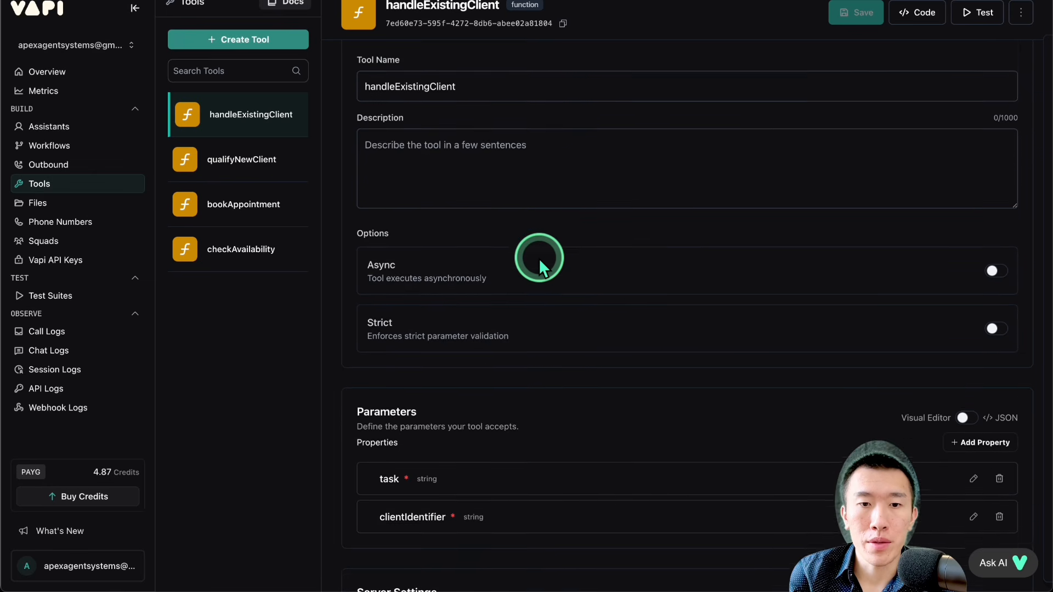
{"action": "left_click", "coordinate": [486, 251]}
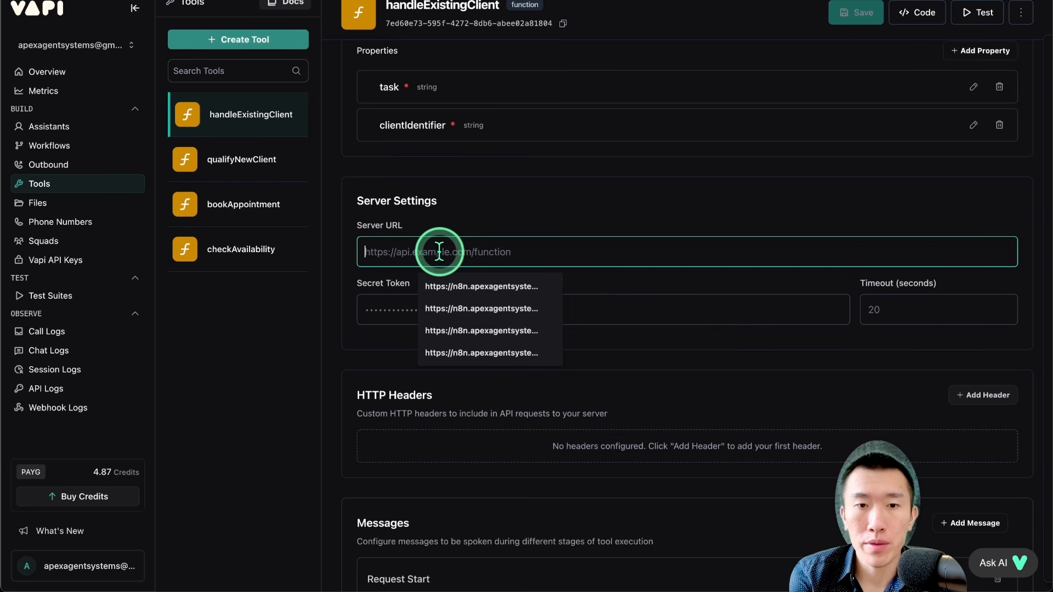
{"action": "key", "text": "ctrl+v"}
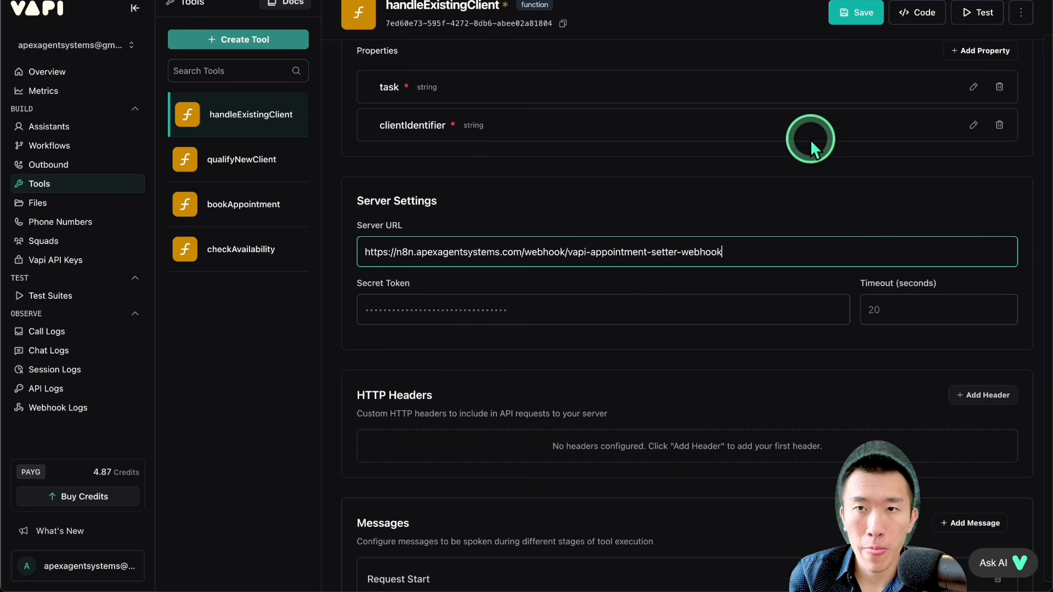
{"action": "left_click", "coordinate": [853, 14]}
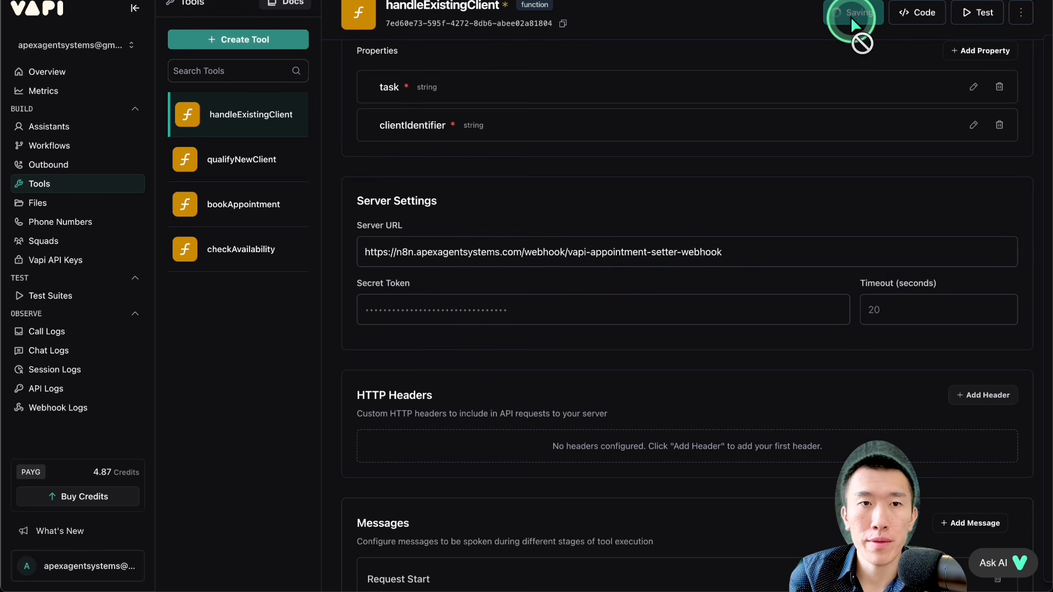
Step: Set the qualifyNewClient tool's server URL to the copied n8n production webhook address and save it
{"action": "left_click", "coordinate": [237, 161]}
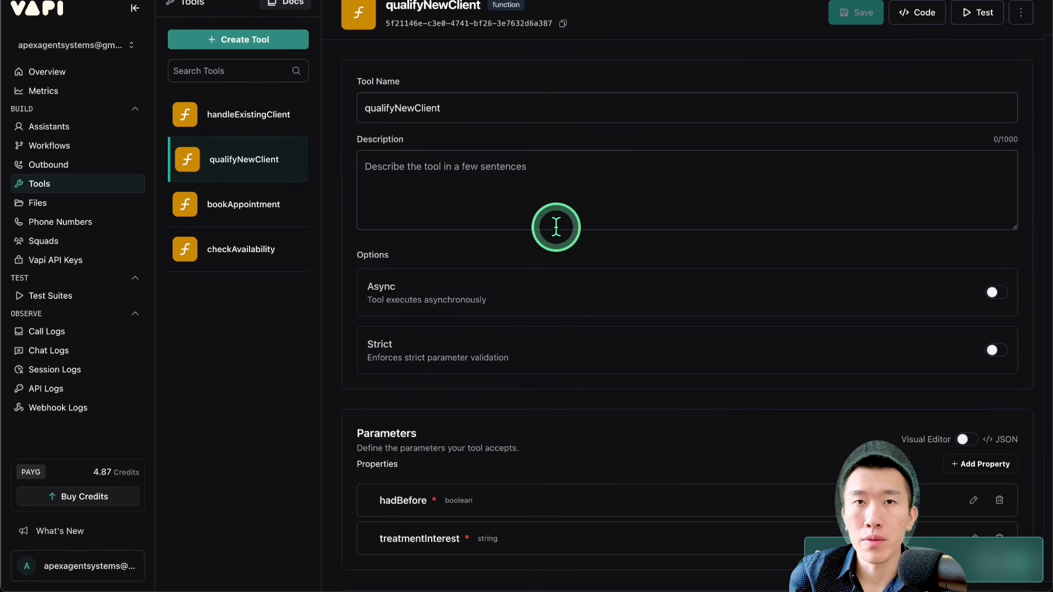
{"action": "scroll", "coordinate": [556, 228], "scroll_direction": "down", "scroll_amount": 5}
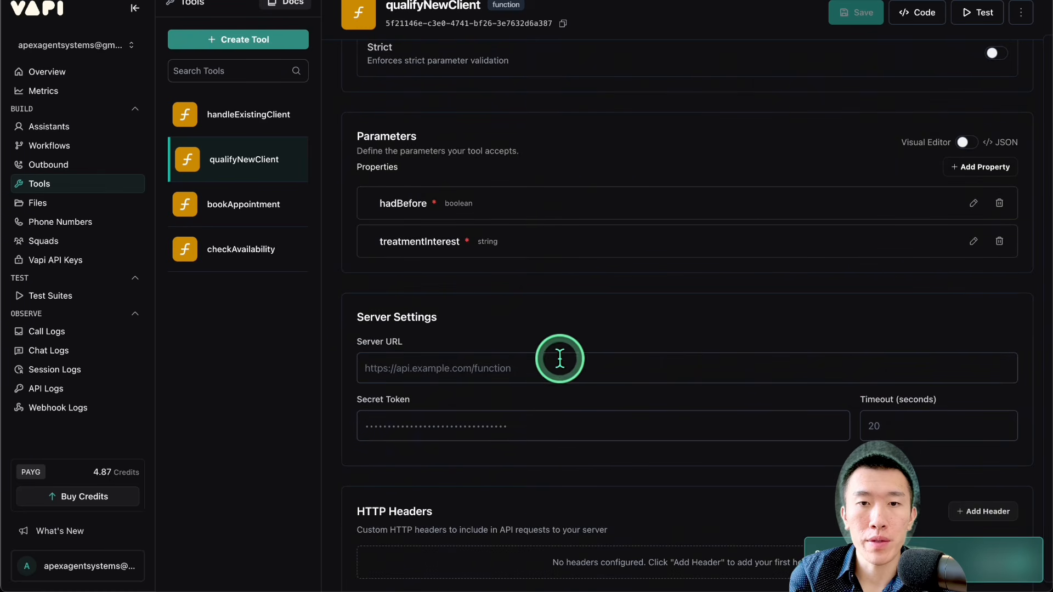
{"action": "left_click", "coordinate": [557, 367]}
{"action": "key", "text": "super+v"}
{"action": "left_click", "coordinate": [842, 19]}
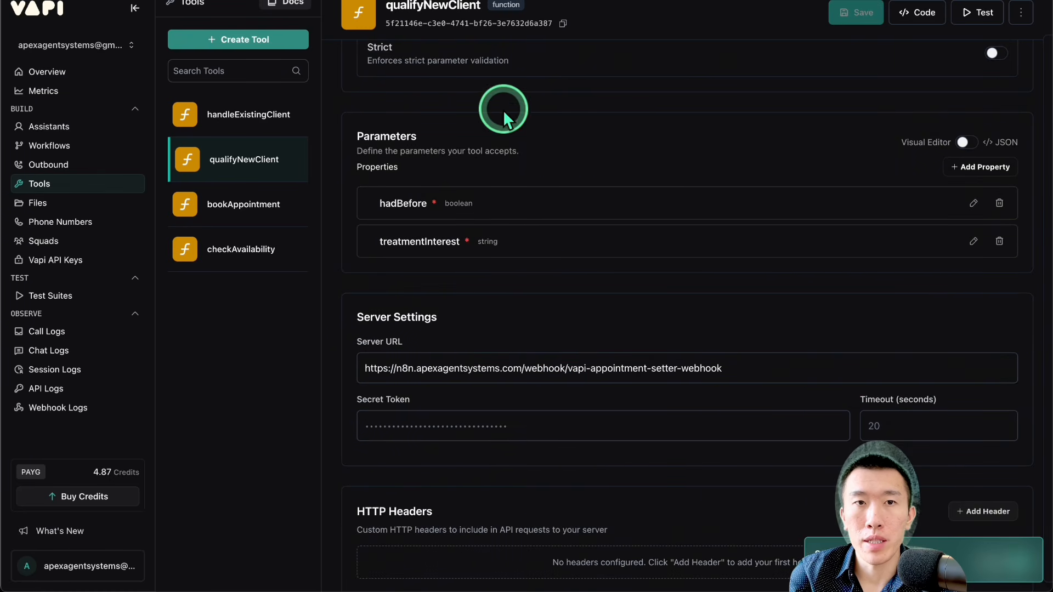
Step: Set the bookAppointment tool's server URL to the same vapi-appointment-setter-webhook address and save it
{"action": "left_click", "coordinate": [242, 204]}
{"action": "scroll", "coordinate": [471, 204], "scroll_direction": "down", "scroll_amount": 3}
{"action": "scroll", "coordinate": [471, 204], "scroll_direction": "down", "scroll_amount": 3}
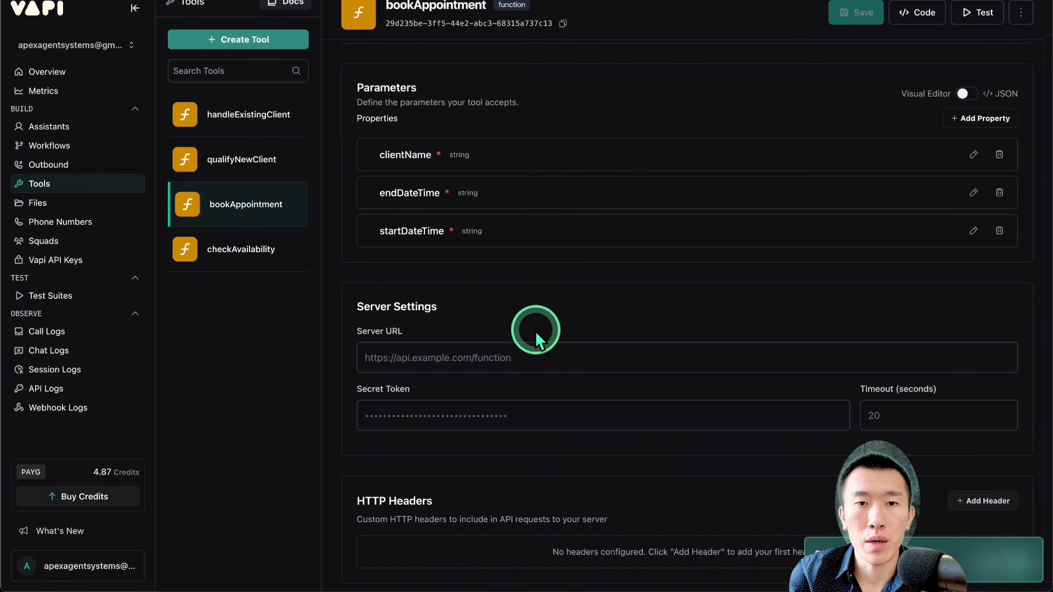
{"action": "left_click", "coordinate": [534, 359]}
{"action": "key", "text": "super+v"}
{"action": "left_click", "coordinate": [854, 12]}
Step: Set the checkAvailability tool's server URL to the same vapi-appointment-setter-webhook address and save it
{"action": "left_click", "coordinate": [243, 249]}
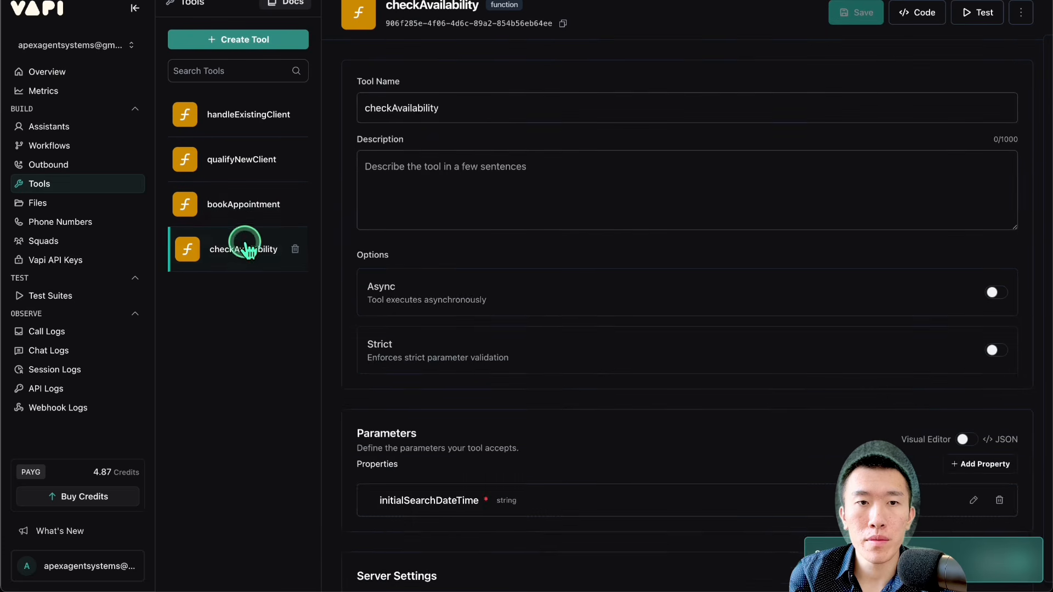
{"action": "scroll", "coordinate": [555, 236], "scroll_direction": "down", "scroll_amount": 5}
{"action": "left_click", "coordinate": [554, 235]}
{"action": "key", "text": "super+v"}
{"action": "left_click", "coordinate": [838, 14]}
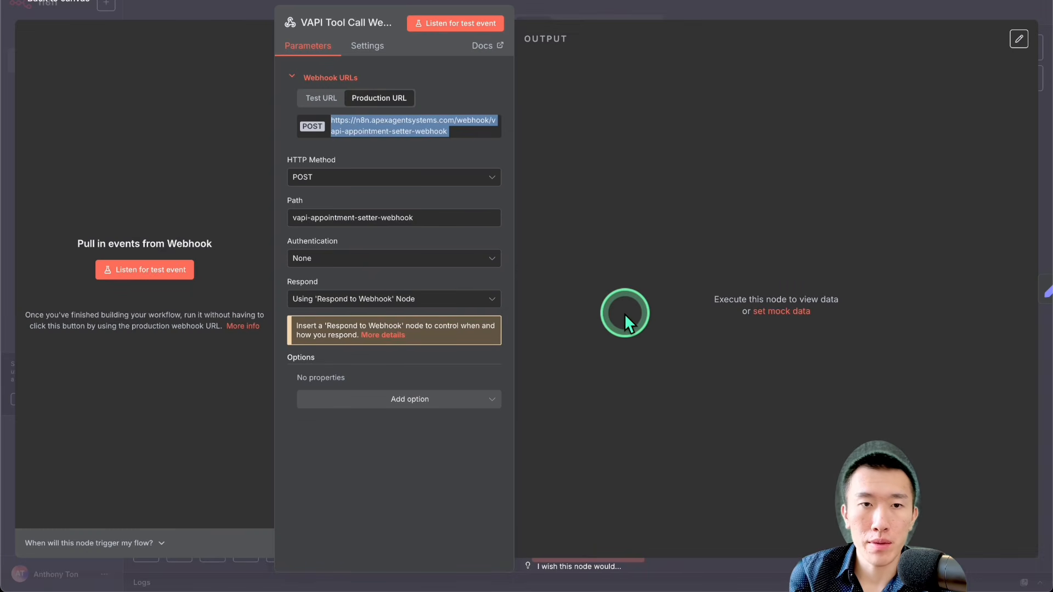
Step: Switch back to n8n and choose POST as the VAPI Tool Call Webhook node's HTTP method
{"action": "left_click", "coordinate": [416, 175]}
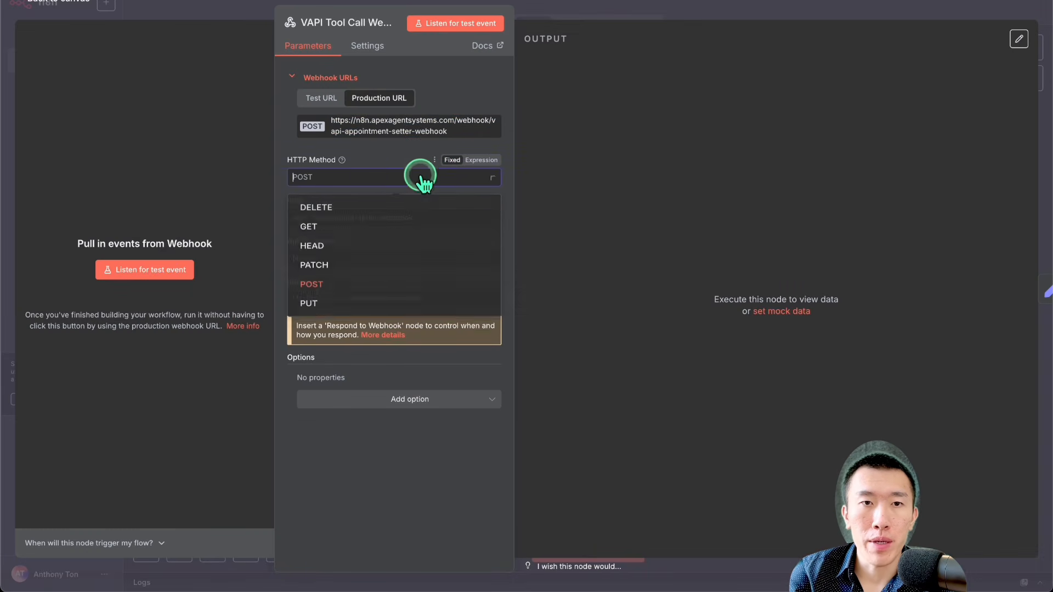
{"action": "left_click", "coordinate": [412, 176]}
{"action": "left_click", "coordinate": [413, 176]}
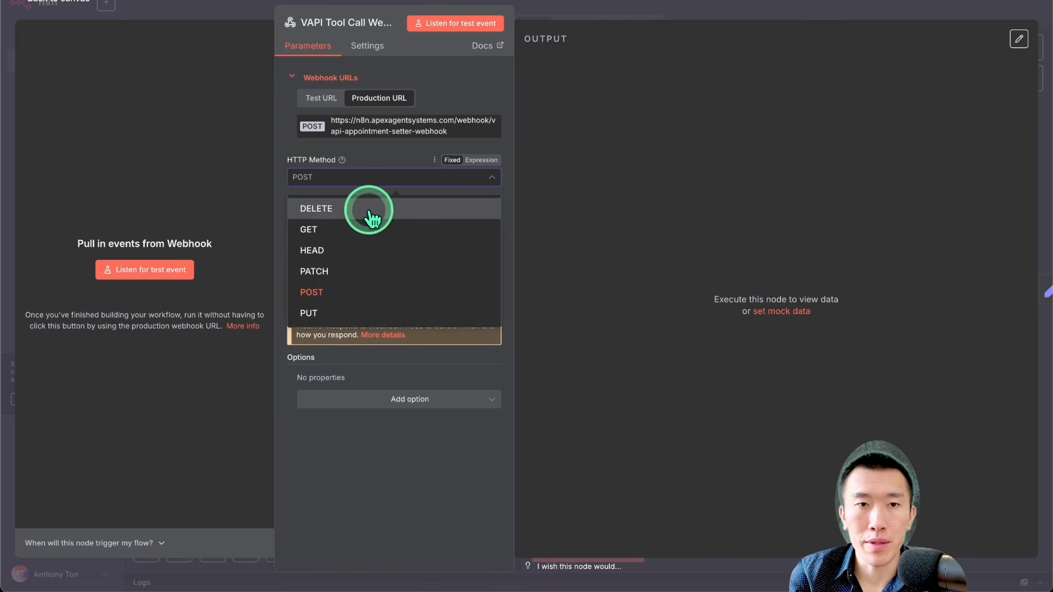
{"action": "left_click", "coordinate": [411, 306]}
{"action": "left_click", "coordinate": [424, 175]}
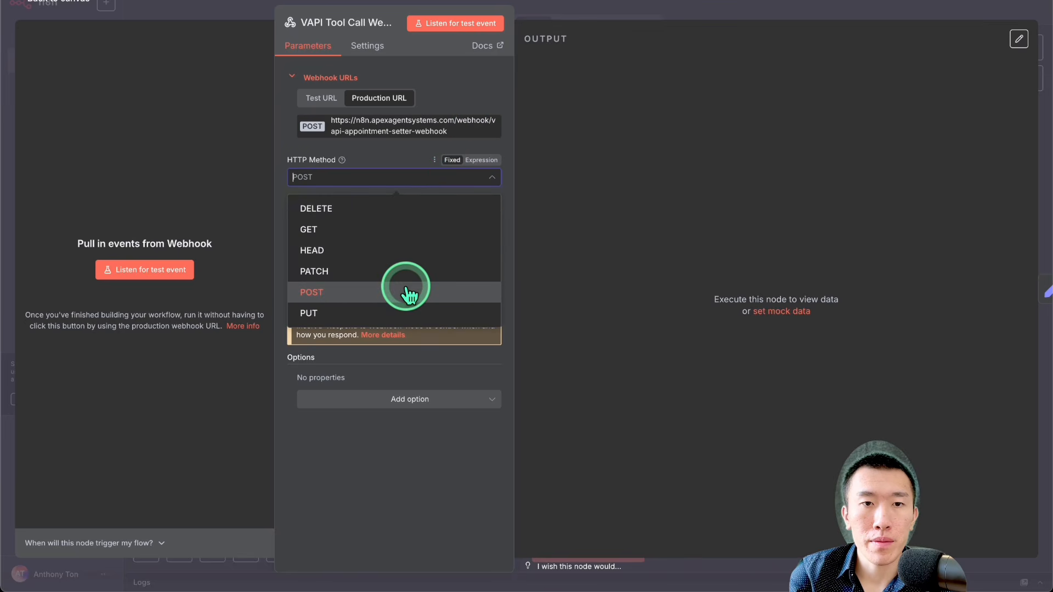
{"action": "left_click", "coordinate": [405, 287]}
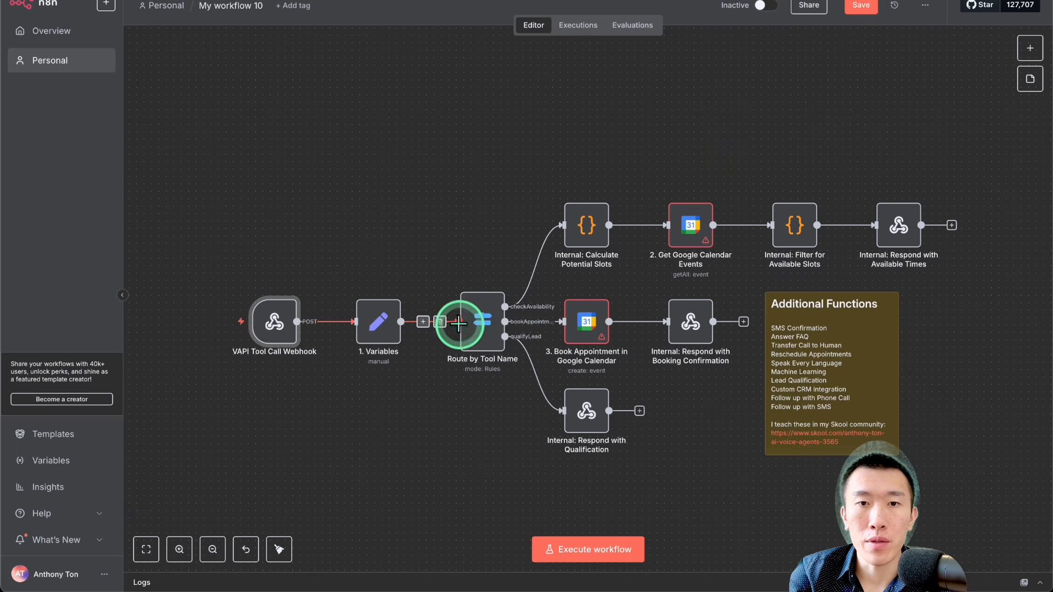
Step: Examine the workflow's availability, booking and qualification branches that start from the Route by Tool Name node
{"action": "scroll", "coordinate": [486, 332], "scroll_direction": "up", "scroll_amount": 2}
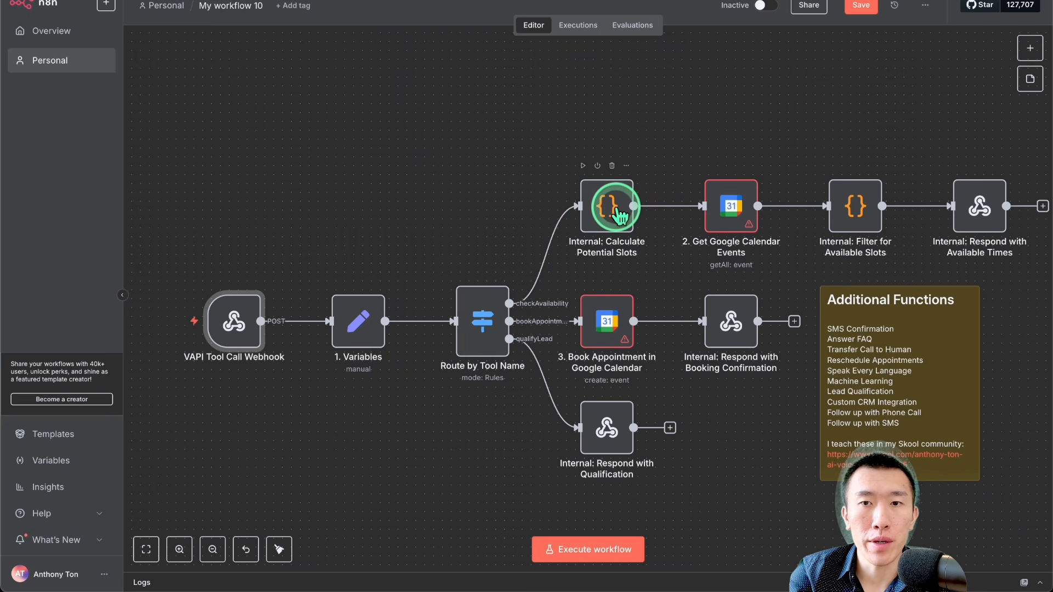
{"action": "scroll", "coordinate": [619, 215], "scroll_direction": "right", "scroll_amount": 2}
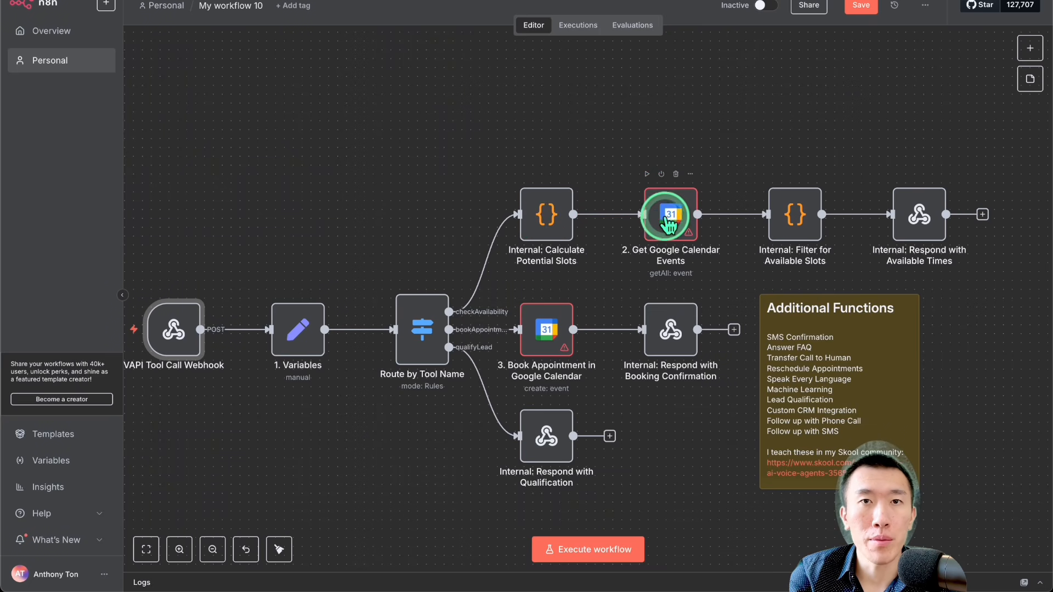
{"action": "scroll", "coordinate": [666, 224], "scroll_direction": "right", "scroll_amount": 1}
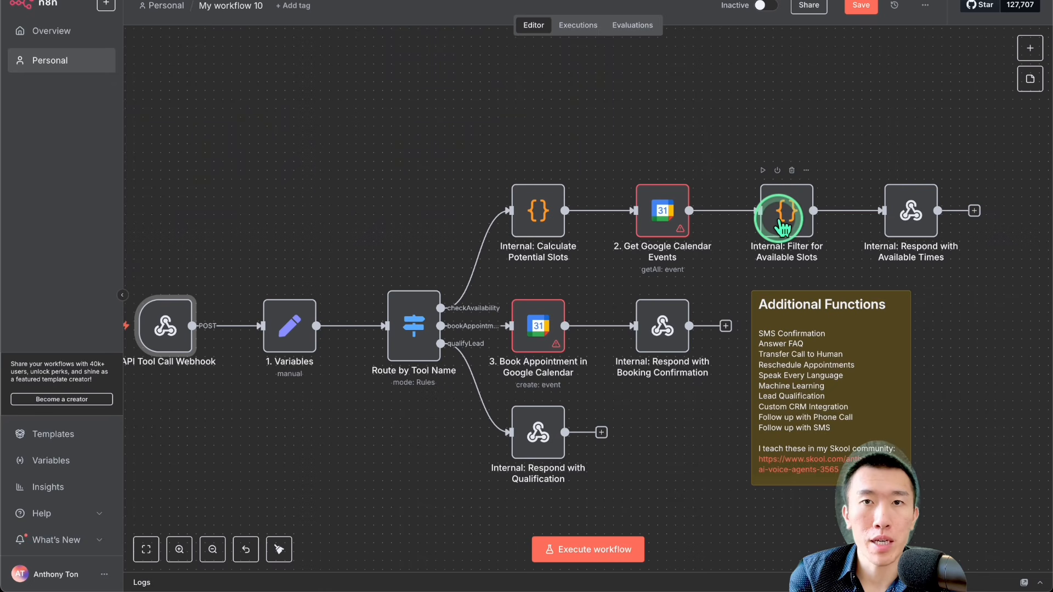
{"action": "scroll", "coordinate": [787, 203], "scroll_direction": "right", "scroll_amount": 1}
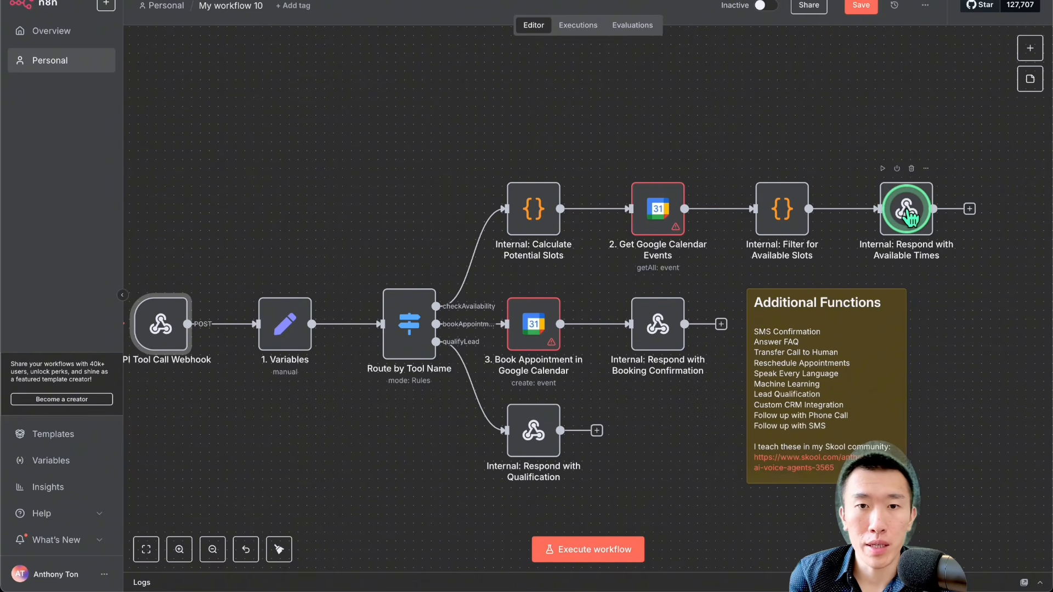
{"action": "mouse_move", "coordinate": [447, 332]}
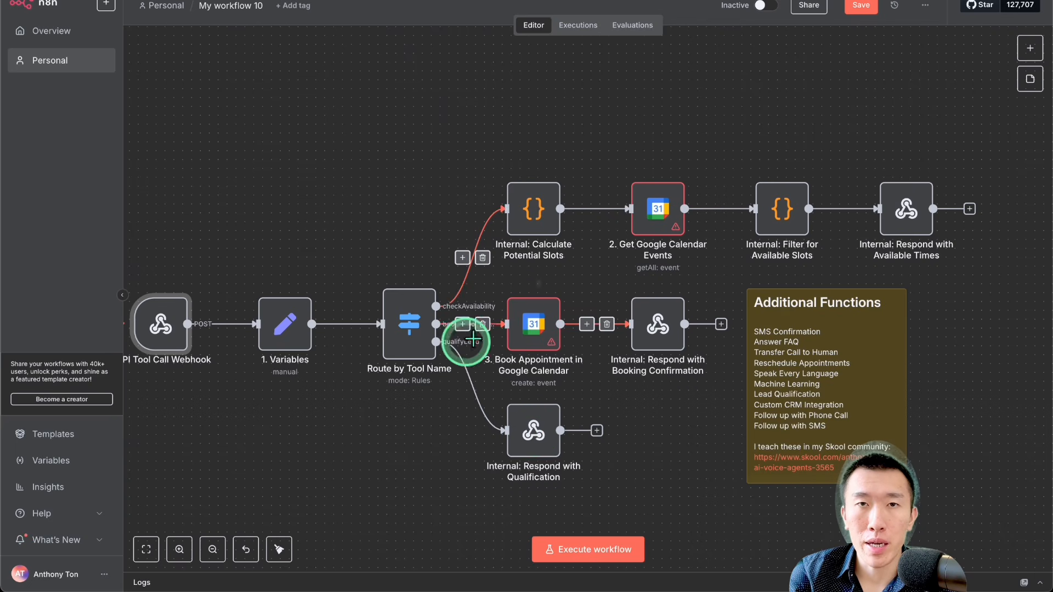
{"action": "scroll", "coordinate": [432, 429], "scroll_direction": "left", "scroll_amount": 1}
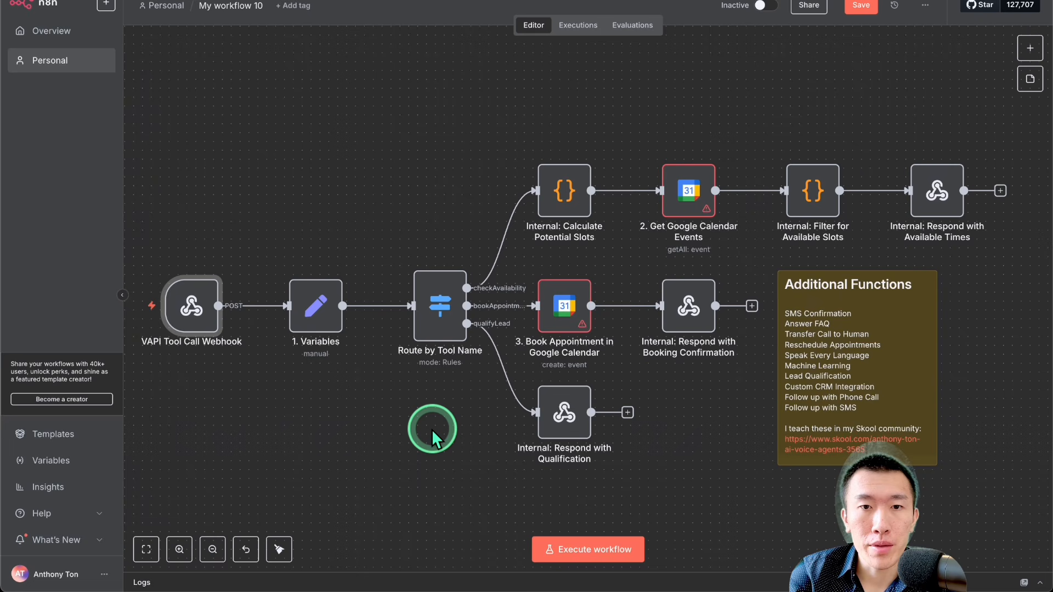
Step: Open the Route by Tool Name node and change the third routing rule's output name to qualifyNewClient
{"action": "double_click", "coordinate": [440, 312]}
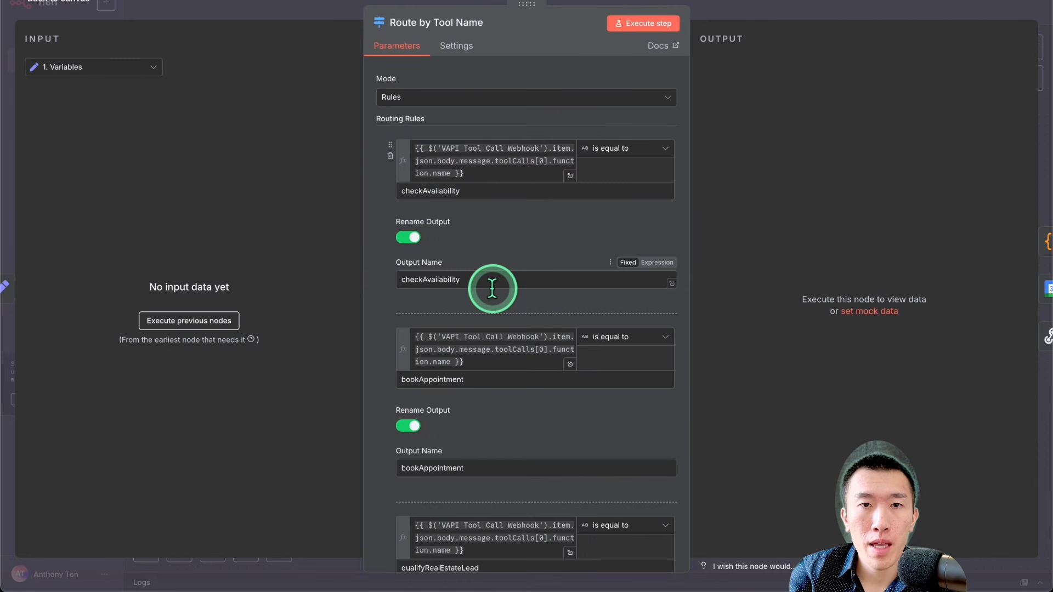
{"action": "scroll", "coordinate": [496, 252], "scroll_direction": "down", "scroll_amount": 5}
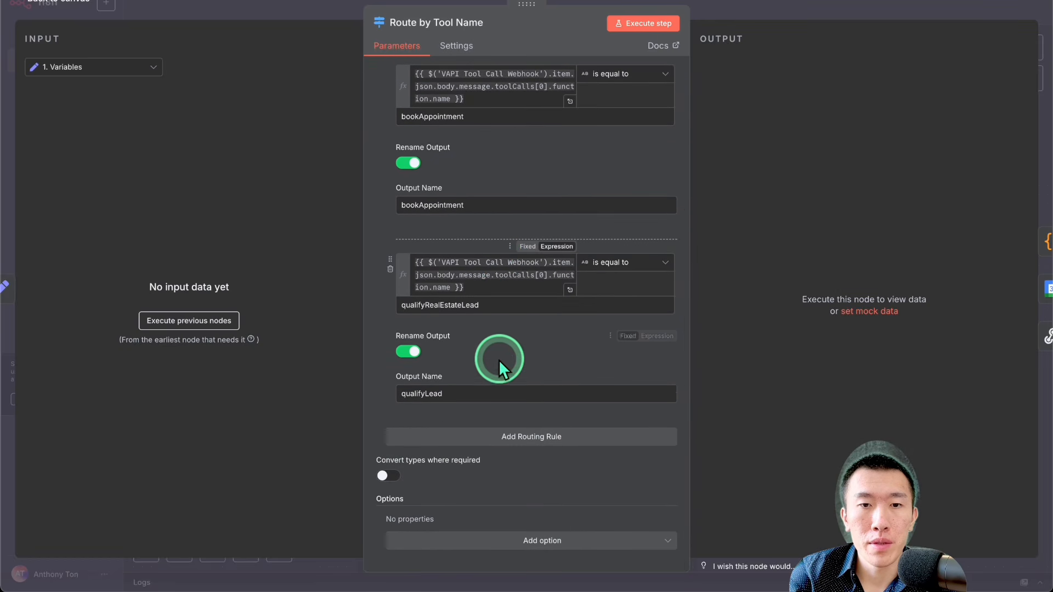
{"action": "left_click", "coordinate": [488, 394]}
{"action": "key", "text": "BackSpace"}
{"action": "key", "text": "BackSpace"}
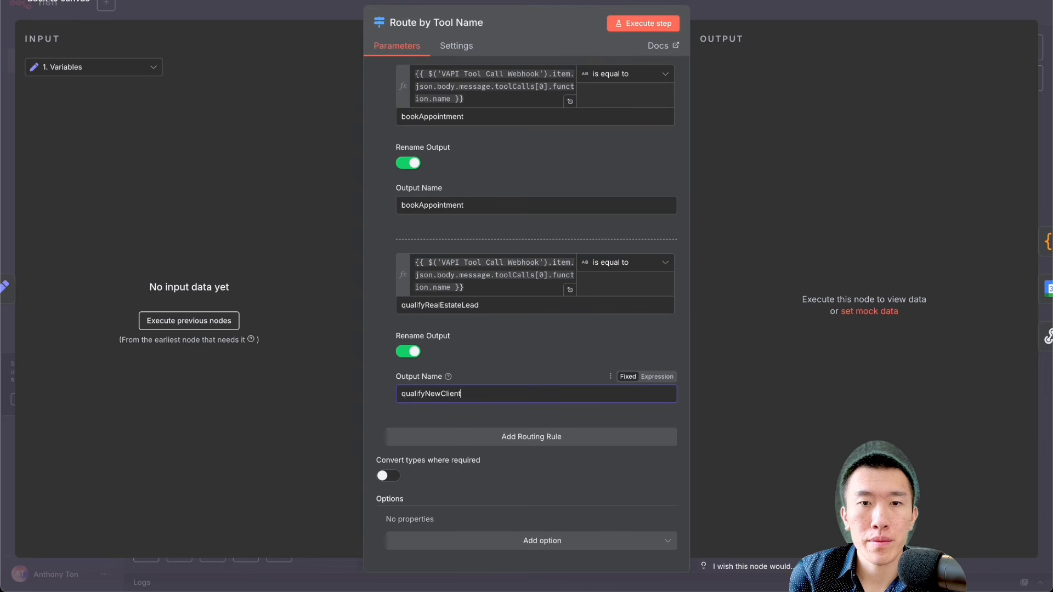
Step: Set the third routing rule's comparison value to qualifyNewClient by reusing its output name
{"action": "left_click", "coordinate": [536, 389]}
{"action": "key", "text": "ctrl+a"}
{"action": "key", "text": "ctrl+c"}
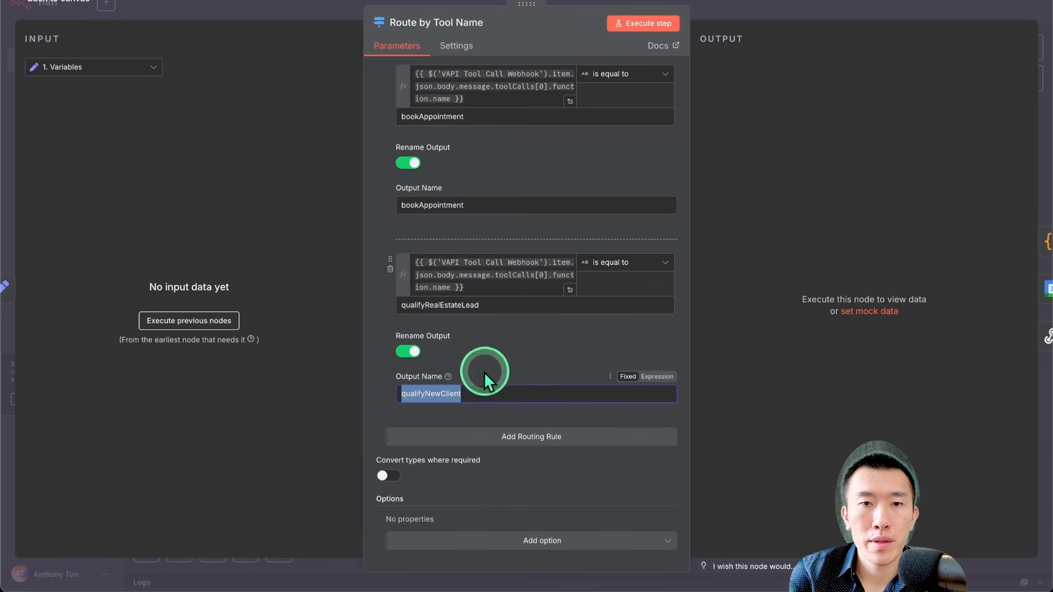
{"action": "left_click", "coordinate": [493, 301]}
{"action": "key", "text": "ctrl+a"}
{"action": "key", "text": "ctrl+v"}
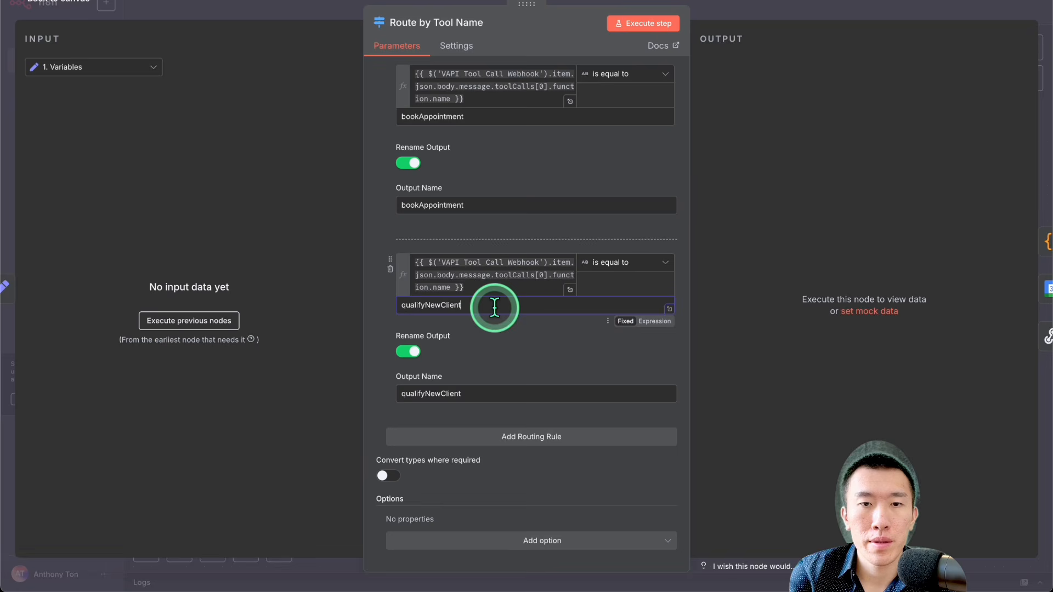
Step: Add a fourth routing rule and copy the third rule's VAPI Tool Call Webhook function.name expression into its first value
{"action": "left_click", "coordinate": [516, 438]}
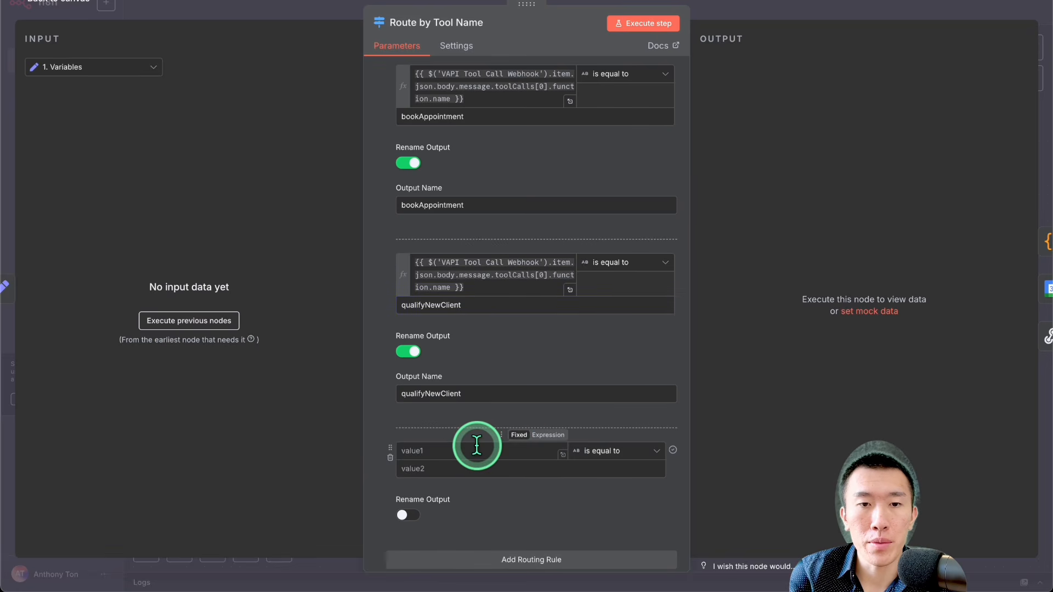
{"action": "left_click", "coordinate": [492, 274]}
{"action": "key", "text": "ctrl+a"}
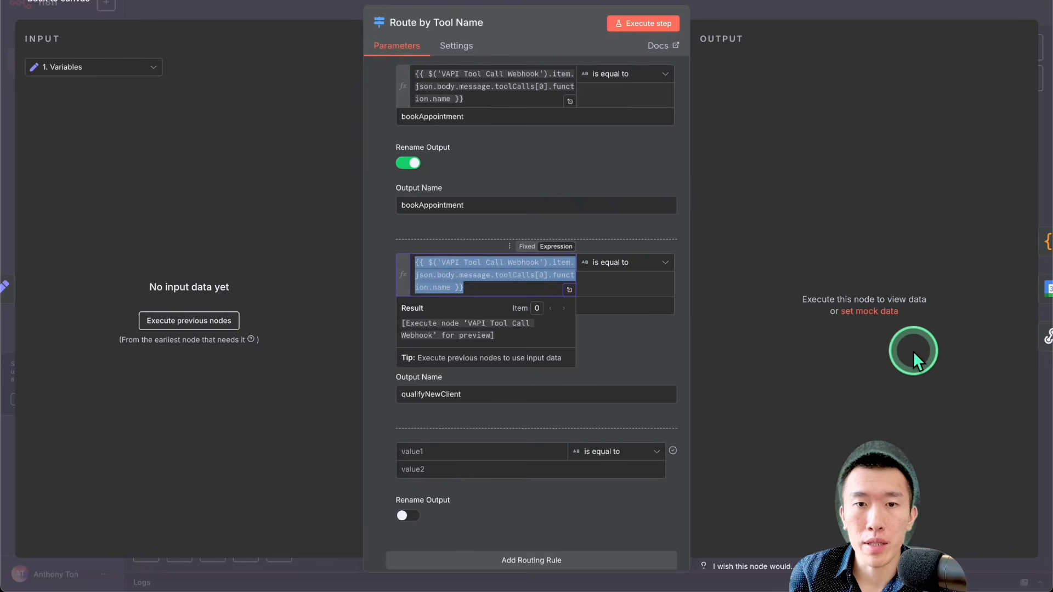
{"action": "left_click", "coordinate": [655, 335]}
{"action": "left_click", "coordinate": [573, 332]}
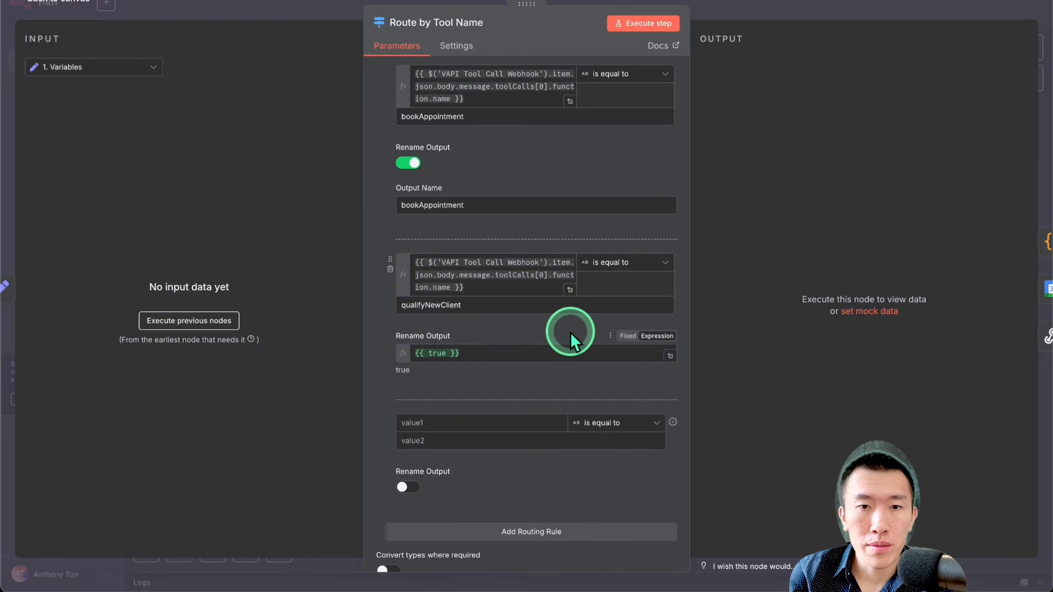
{"action": "double_click", "coordinate": [520, 308]}
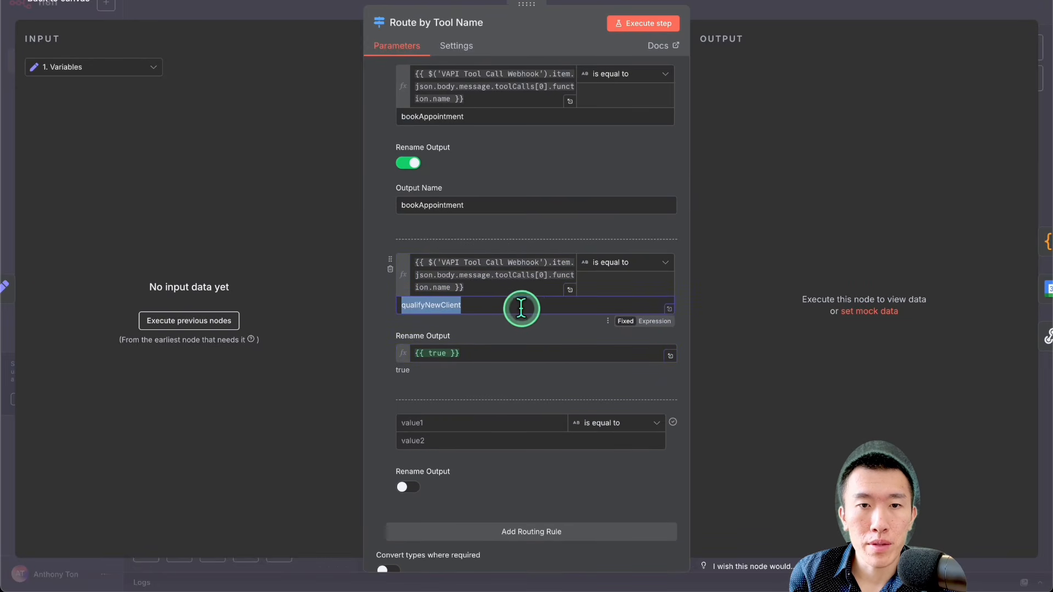
{"action": "left_click", "coordinate": [460, 419]}
{"action": "key", "text": "ctrl+v"}
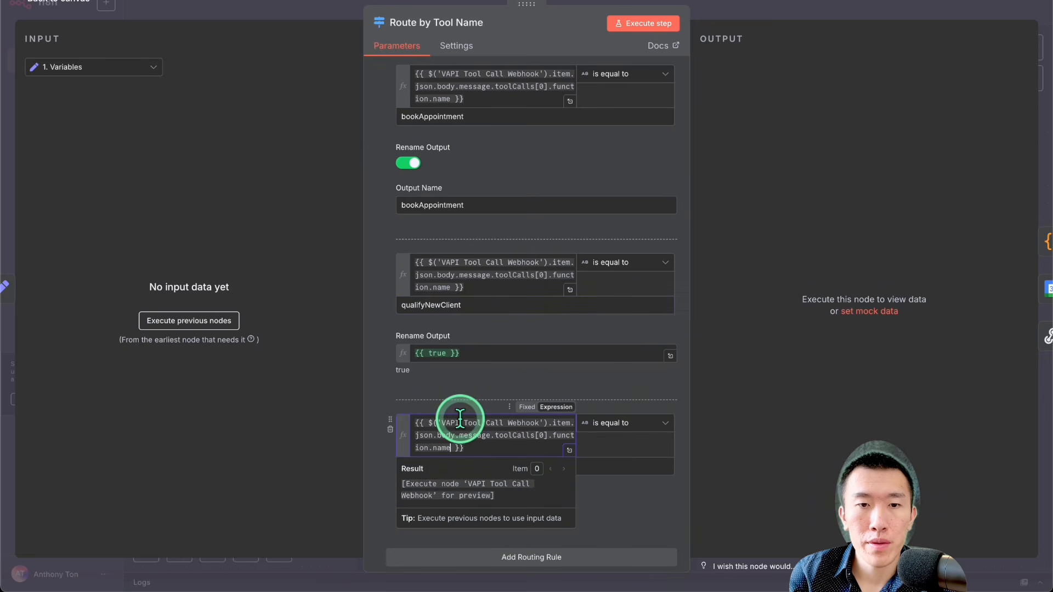
Step: Copy qualifyNewClient from the third rule's comparison value into that rule's Rename Output expression
{"action": "left_click", "coordinate": [476, 305]}
{"action": "double_click", "coordinate": [477, 304]}
{"action": "key", "text": "ctrl+c"}
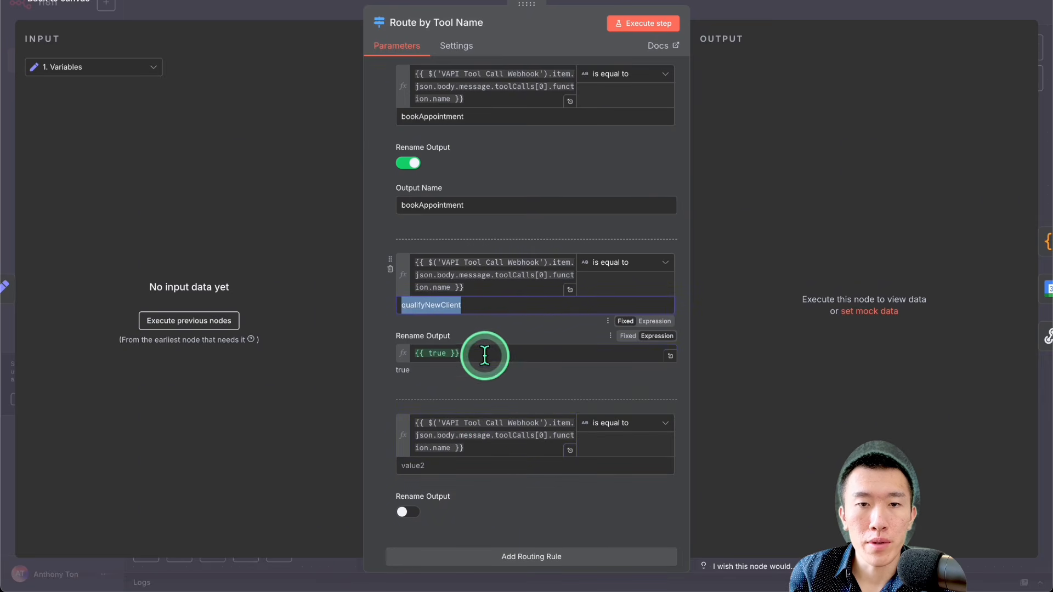
{"action": "triple_click", "coordinate": [483, 352]}
{"action": "key", "text": "ctrl+v"}
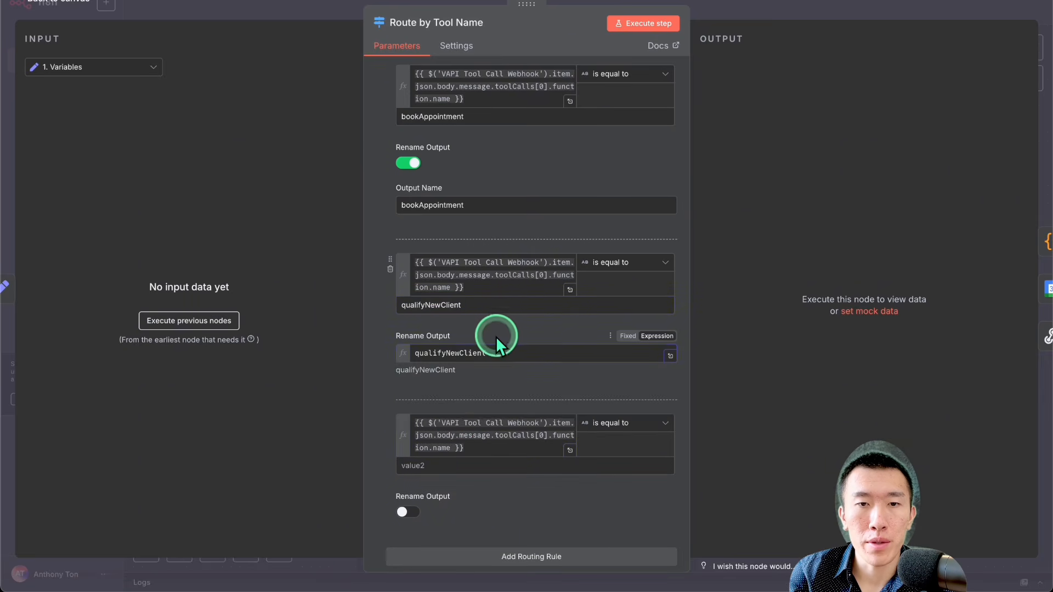
Step: Set the fourth routing rule's comparison value to handleExistingClient
{"action": "scroll", "coordinate": [493, 340], "scroll_direction": "down", "scroll_amount": 3}
{"action": "left_click", "coordinate": [488, 347]}
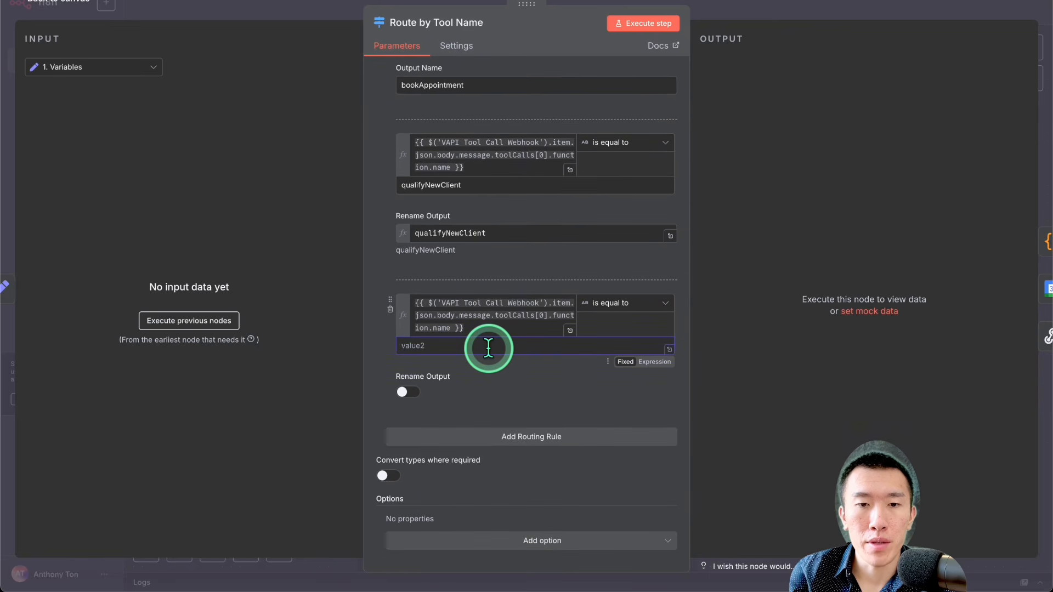
{"action": "type", "text": "handleExistin"}
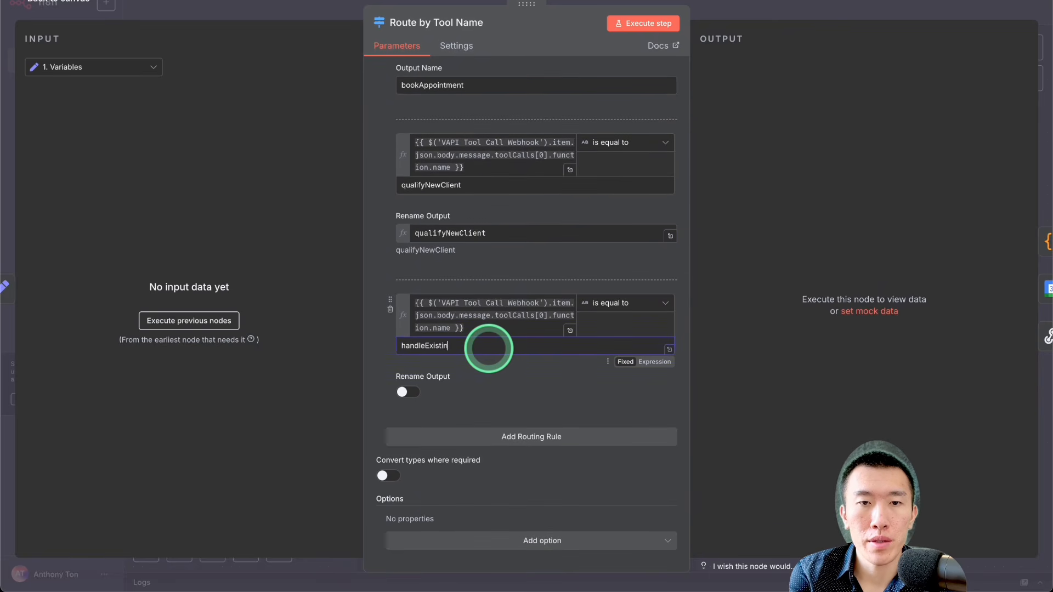
{"action": "type", "text": "gClient"}
Step: Enable Rename Output on the fourth routing rule, reuse handleExistingClient as its output name, and save the workflow
{"action": "double_click", "coordinate": [488, 346]}
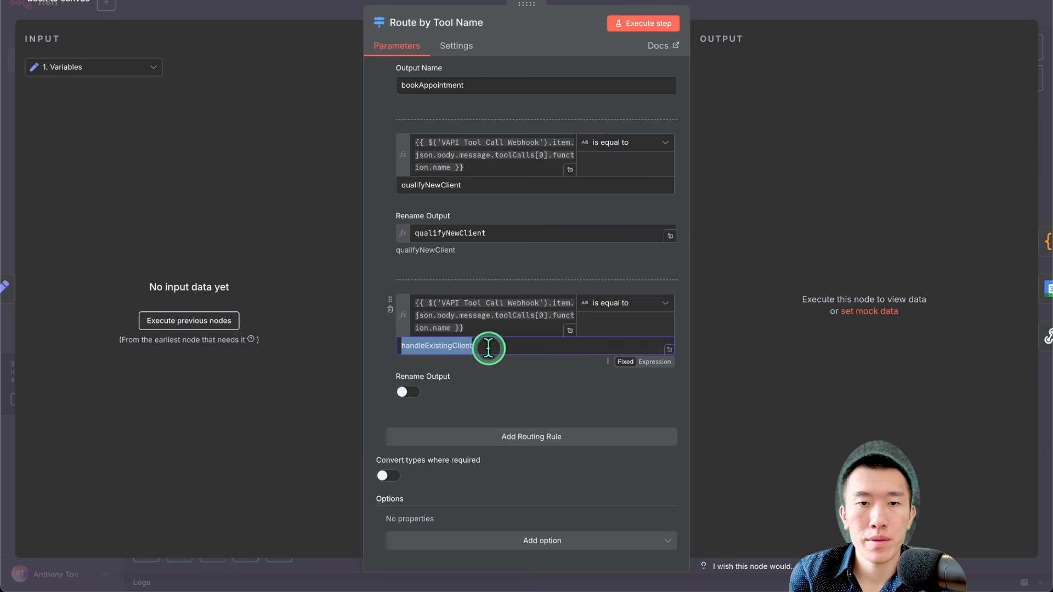
{"action": "left_click", "coordinate": [421, 382]}
{"action": "left_click", "coordinate": [488, 432]}
{"action": "key", "text": "ctrl+v"}
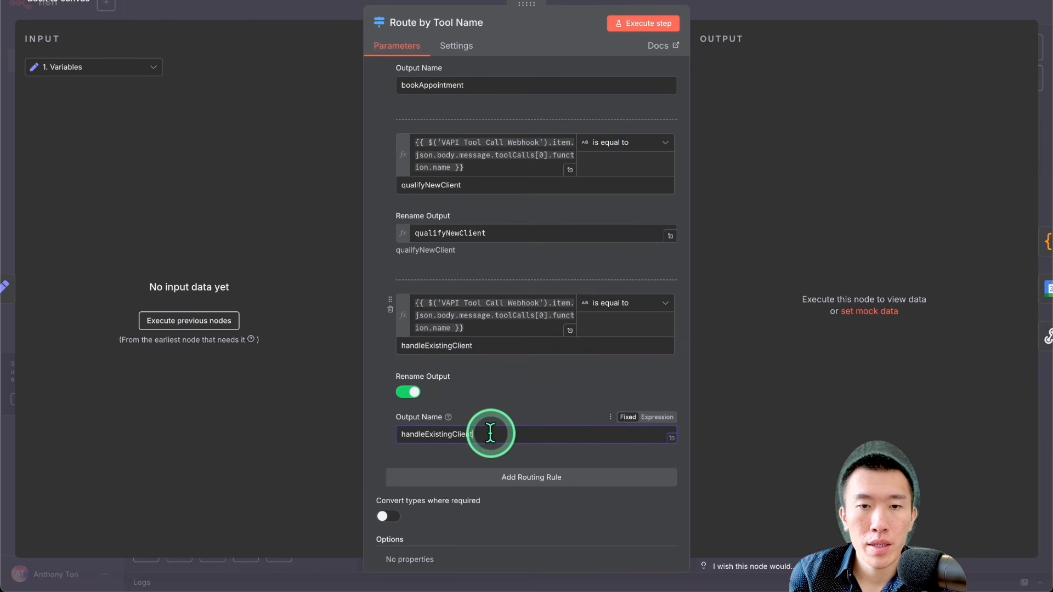
{"action": "left_click", "coordinate": [738, 9]}
{"action": "left_click", "coordinate": [864, 6]}
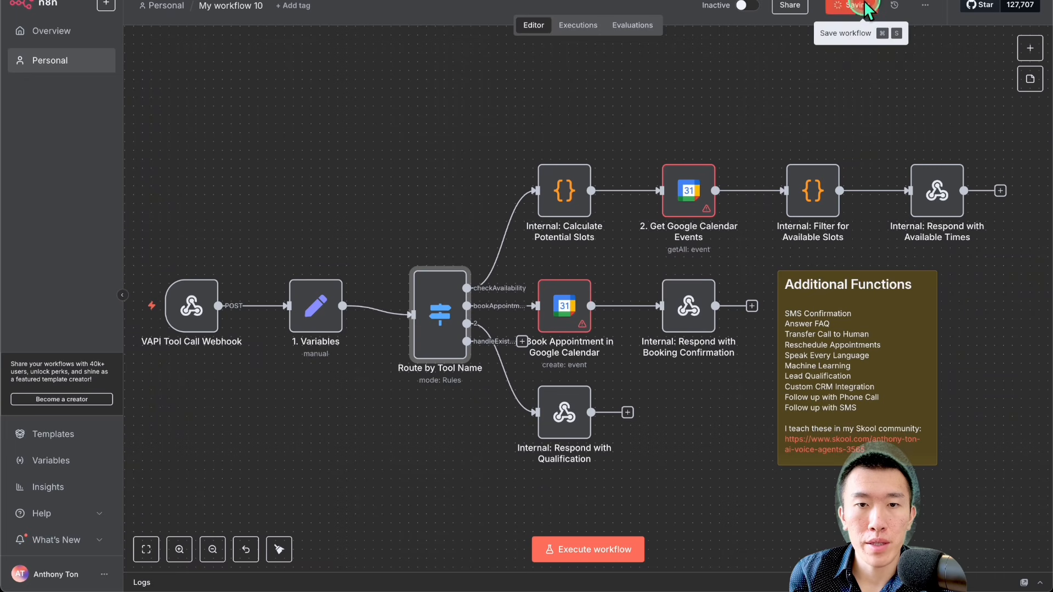
Step: In Route by Tool Name, switch the third rule's Rename Output to a fixed, enabled setting, name the output qualifyNewClient, and save
{"action": "double_click", "coordinate": [433, 344]}
{"action": "scroll", "coordinate": [475, 338], "scroll_direction": "down", "scroll_amount": 5}
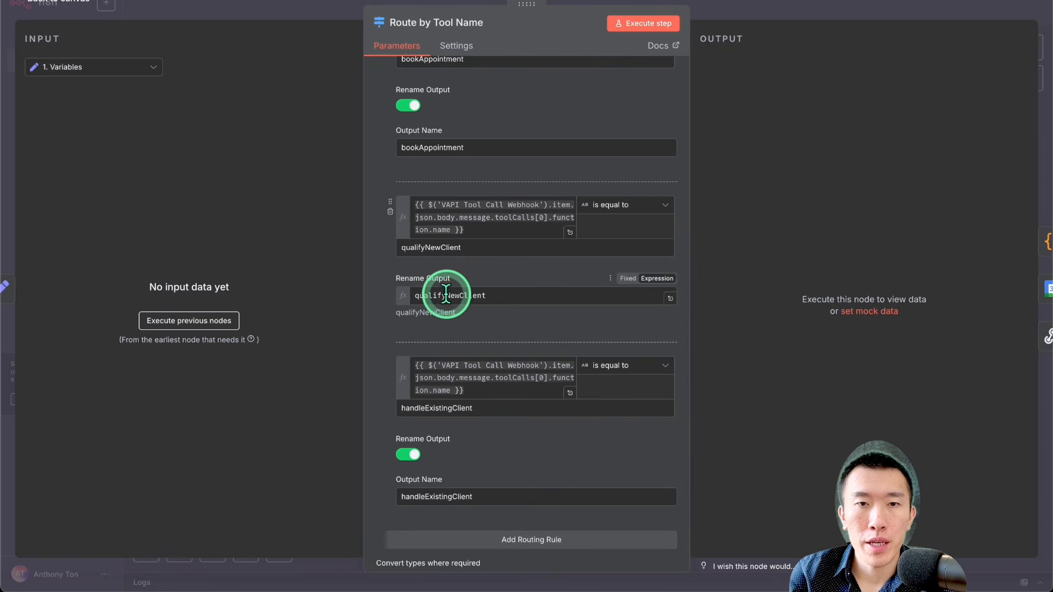
{"action": "left_click", "coordinate": [627, 278]}
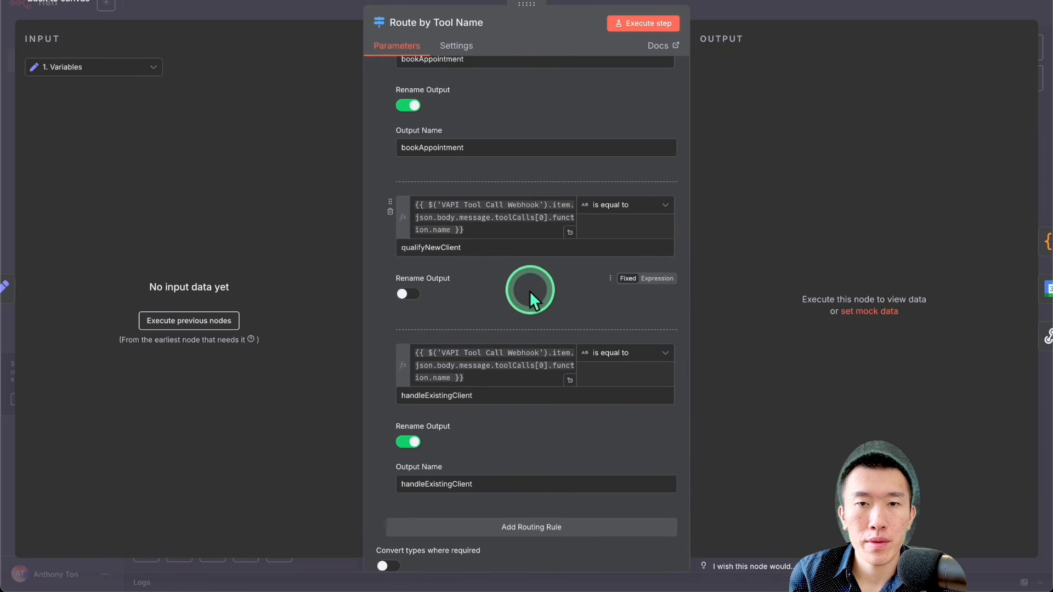
{"action": "left_click", "coordinate": [420, 295]}
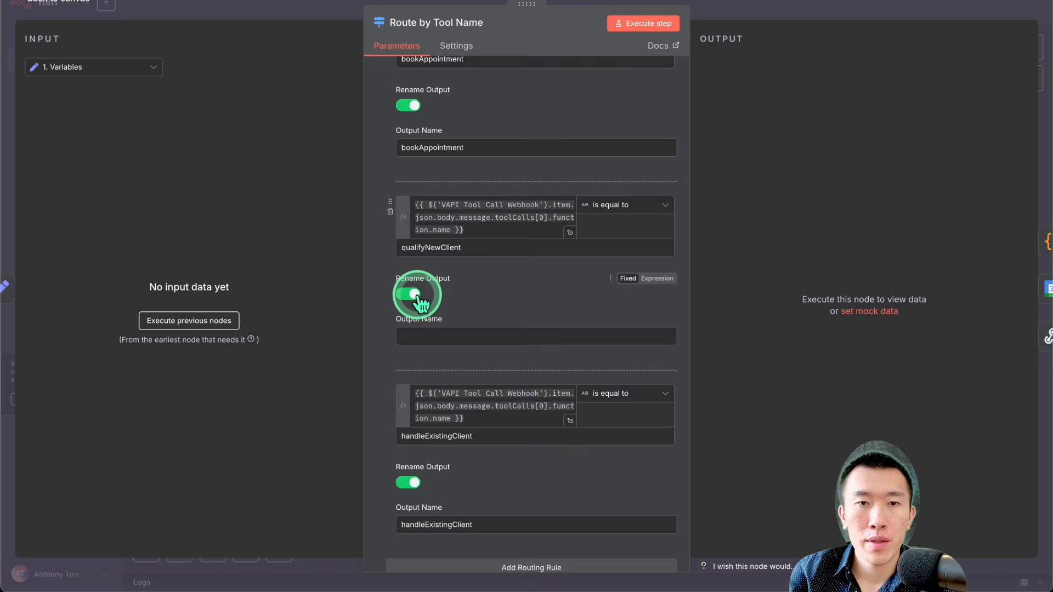
{"action": "double_click", "coordinate": [466, 247]}
{"action": "left_click", "coordinate": [469, 340]}
{"action": "key", "text": "ctrl+v"}
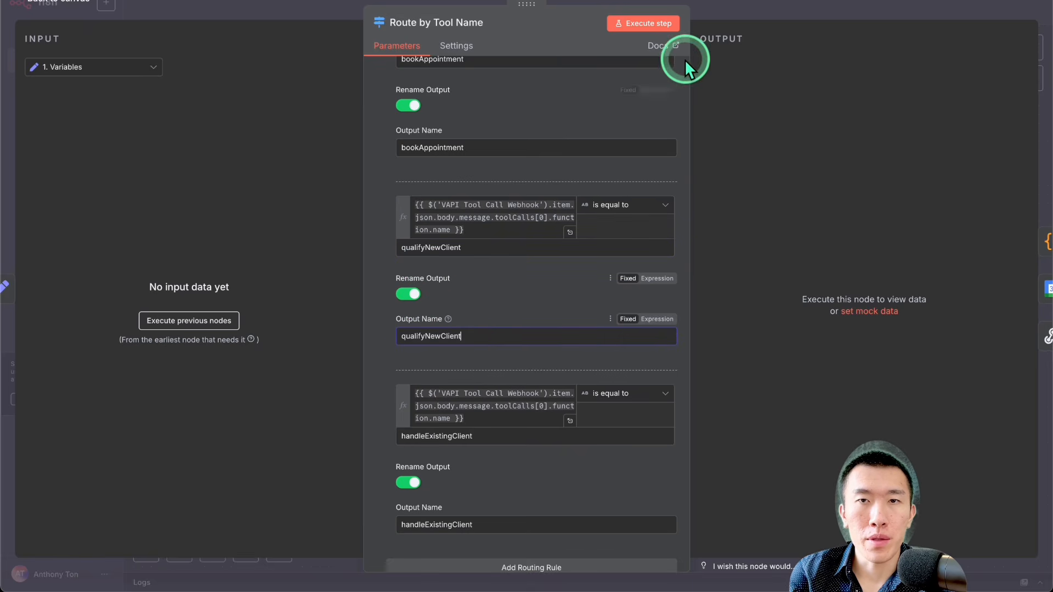
{"action": "left_click", "coordinate": [729, 15]}
{"action": "key", "text": "ctrl+s"}
Step: Move the Book Appointment in Google Calendar and Respond with Qualification nodes farther away from Route by Tool Name
{"action": "scroll", "coordinate": [535, 395], "scroll_direction": "up", "scroll_amount": 3}
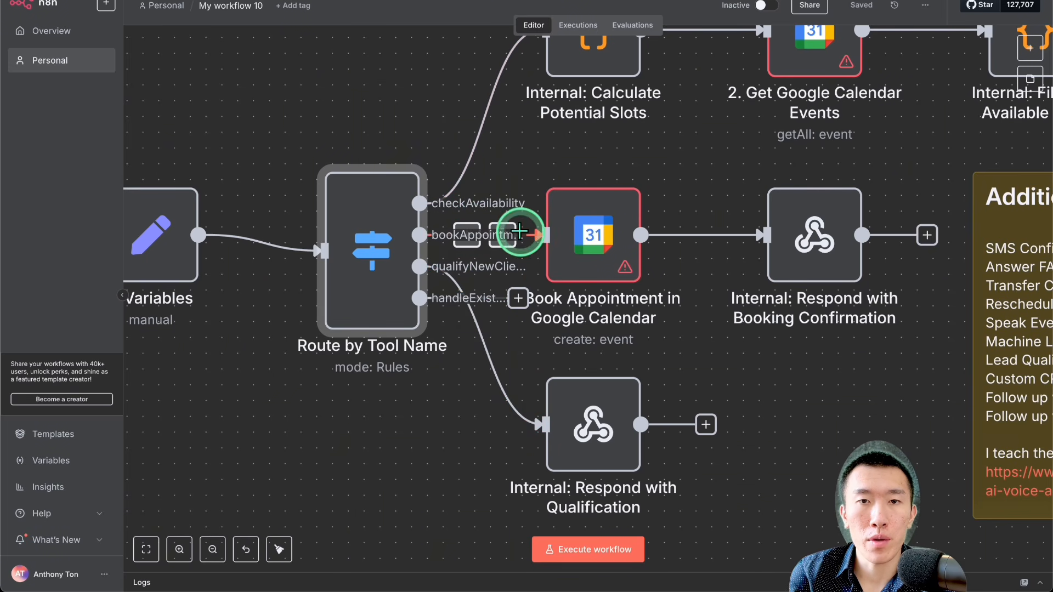
{"action": "left_click_drag", "start_coordinate": [596, 239], "coordinate": [659, 209]}
{"action": "left_click_drag", "start_coordinate": [596, 418], "coordinate": [680, 418]}
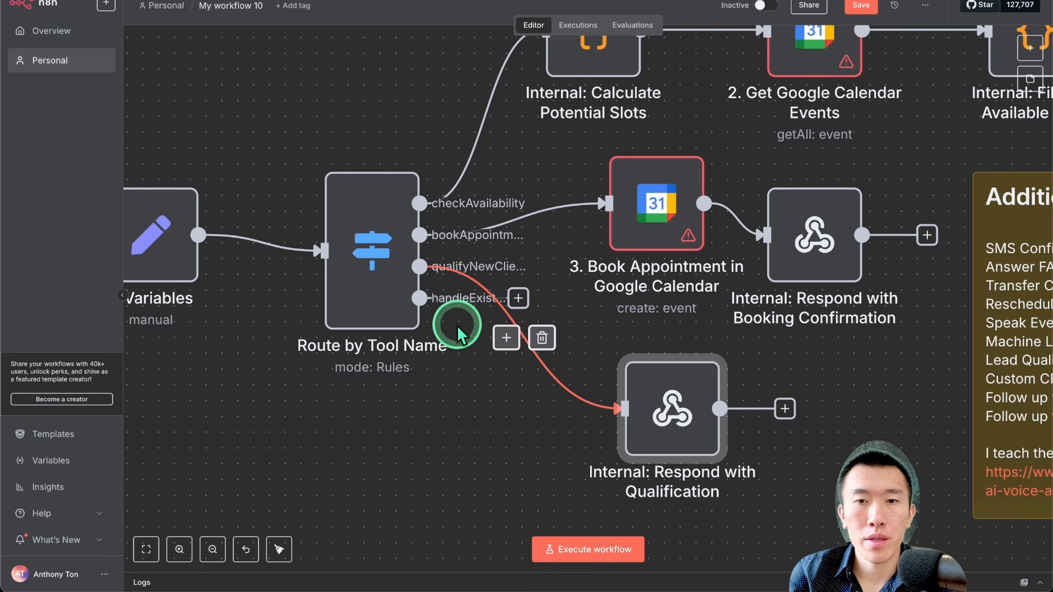
Step: Duplicate the Internal: Respond with Qualification node, place the copy below the original, and connect the handleExistingClient output to it
{"action": "scroll", "coordinate": [674, 417], "scroll_direction": "down", "scroll_amount": 2}
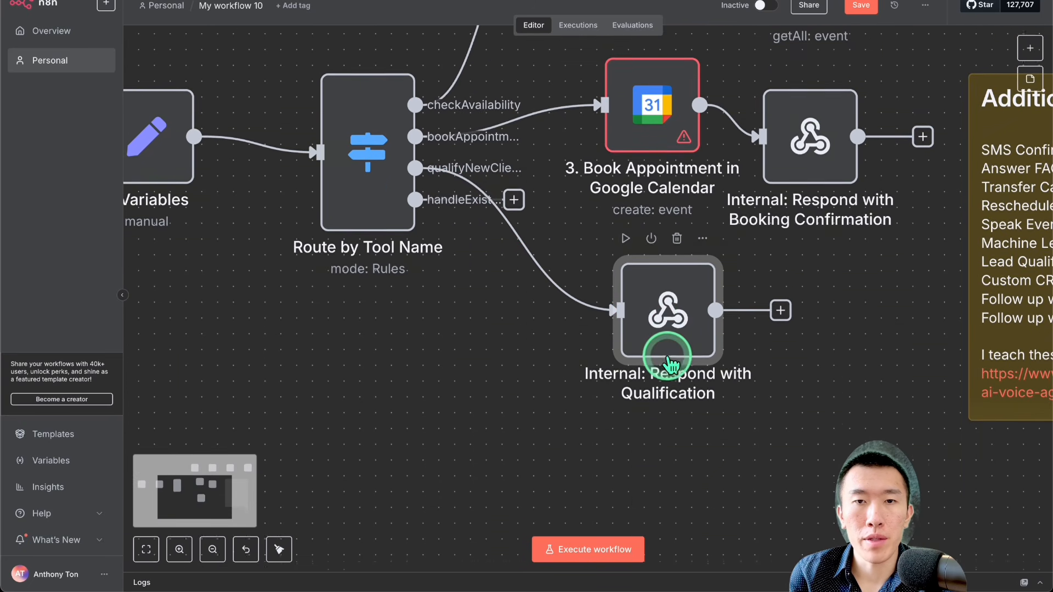
{"action": "scroll", "coordinate": [668, 365], "scroll_direction": "down", "scroll_amount": 2}
{"action": "key", "text": "ctrl+c"}
{"action": "key", "text": "ctrl+v"}
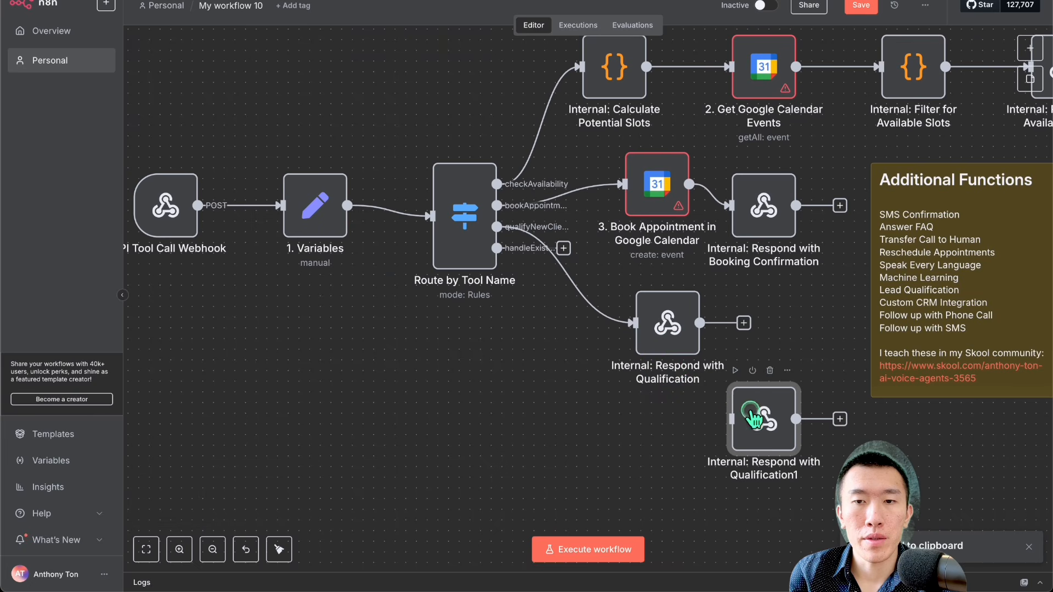
{"action": "left_click_drag", "start_coordinate": [747, 418], "coordinate": [649, 454]}
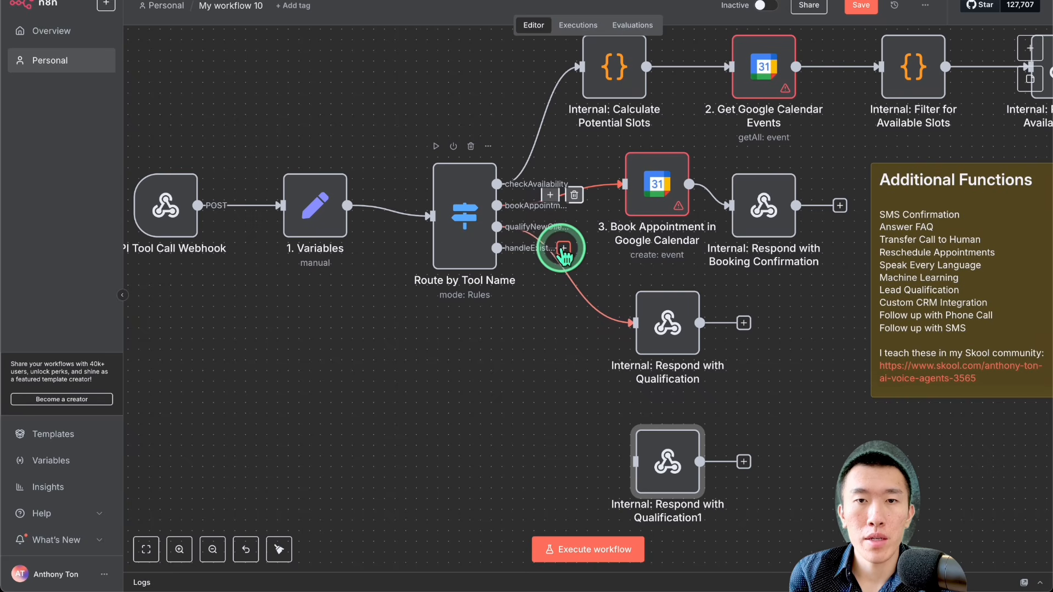
{"action": "left_click_drag", "start_coordinate": [564, 249], "coordinate": [634, 461]}
Step: Tidy up the workflow layout and save the workflow
{"action": "scroll", "coordinate": [686, 453], "scroll_direction": "down", "scroll_amount": 5}
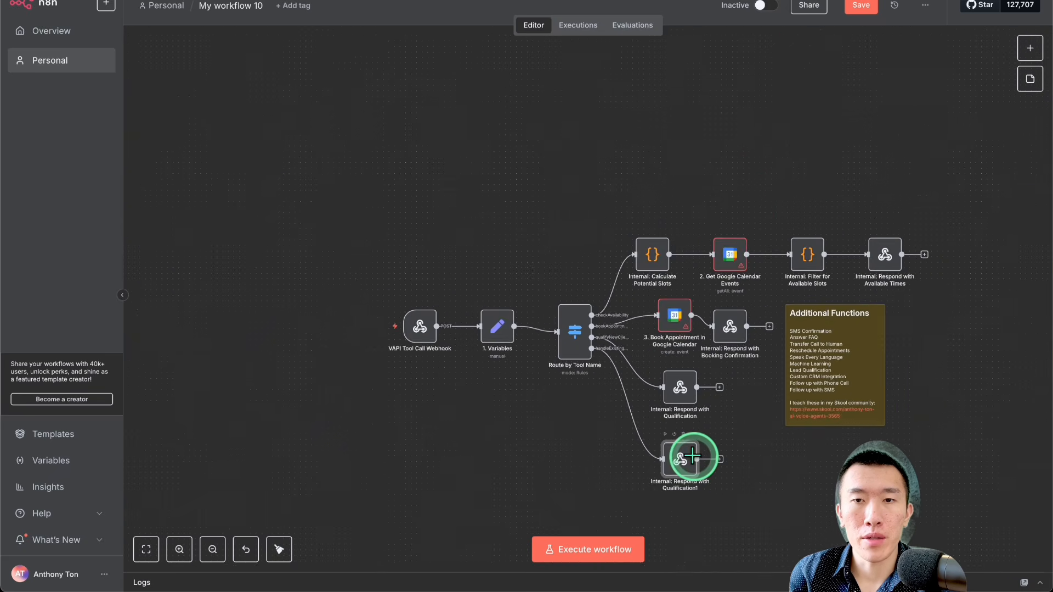
{"action": "left_click", "coordinate": [489, 199]}
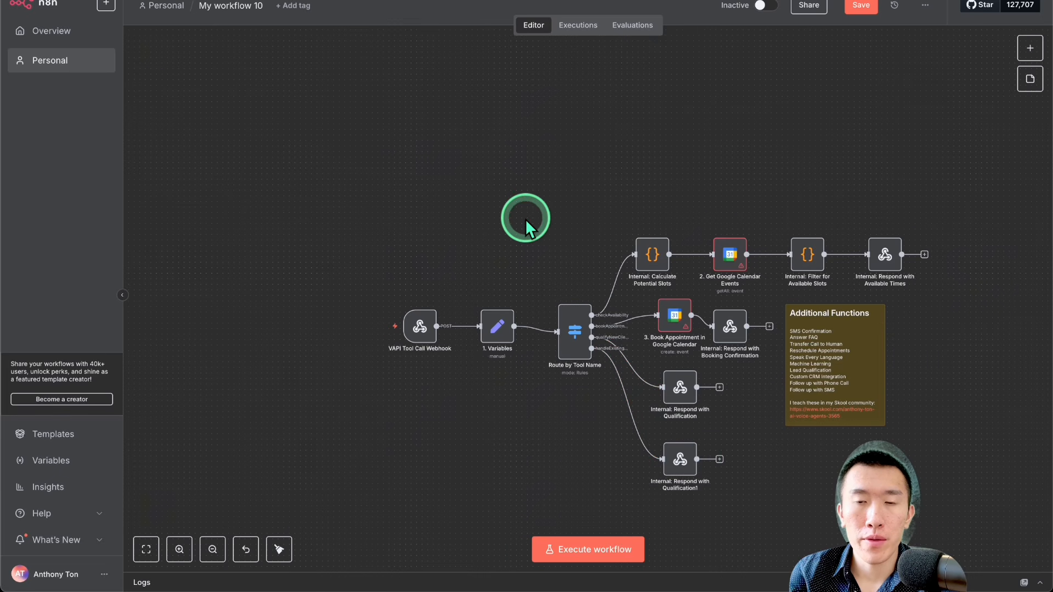
{"action": "right_click", "coordinate": [521, 201]}
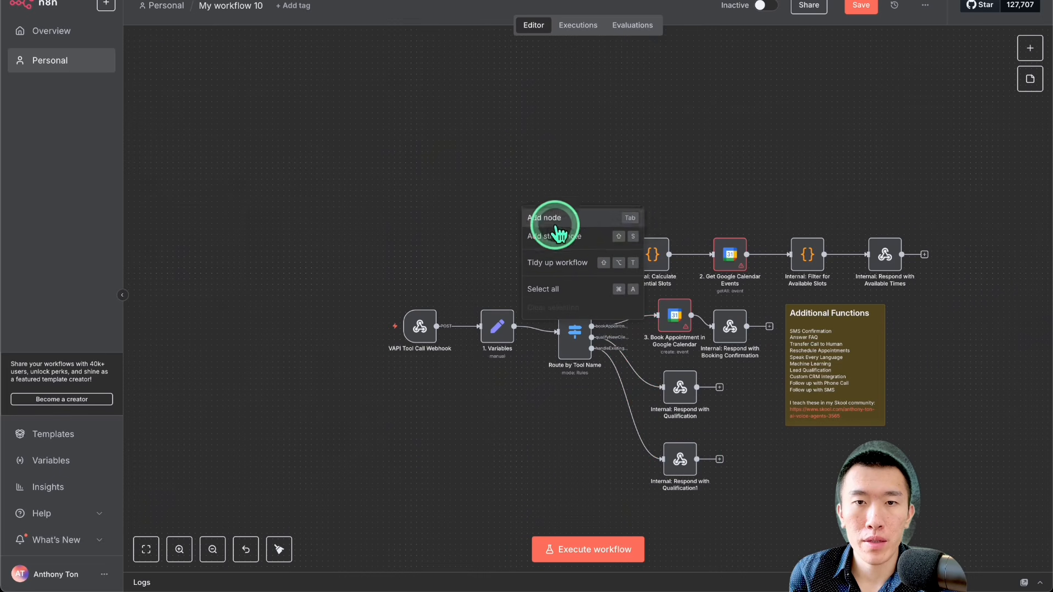
{"action": "left_click", "coordinate": [581, 263]}
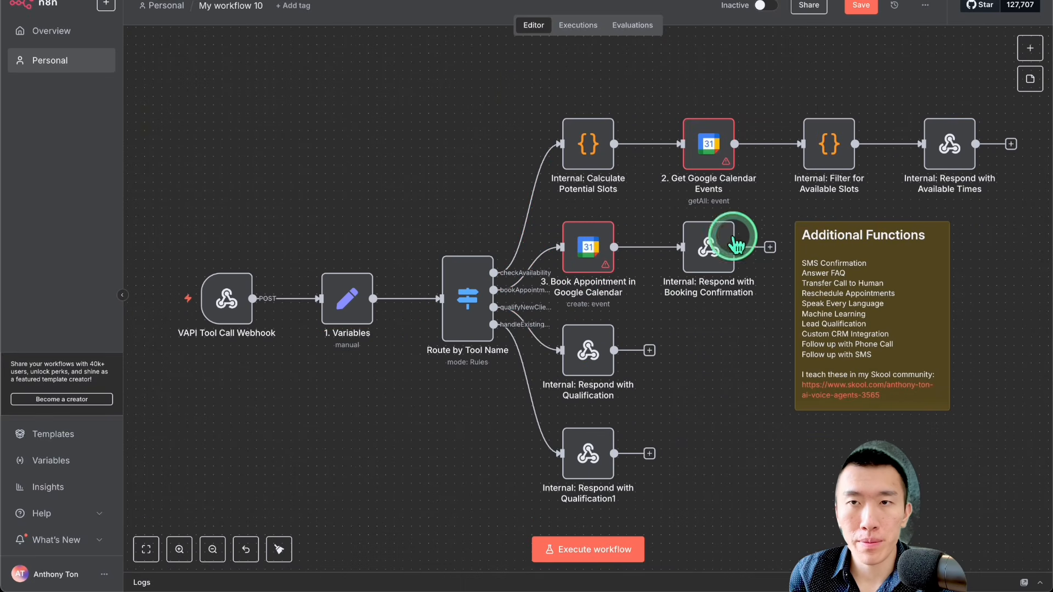
{"action": "left_click", "coordinate": [858, 27]}
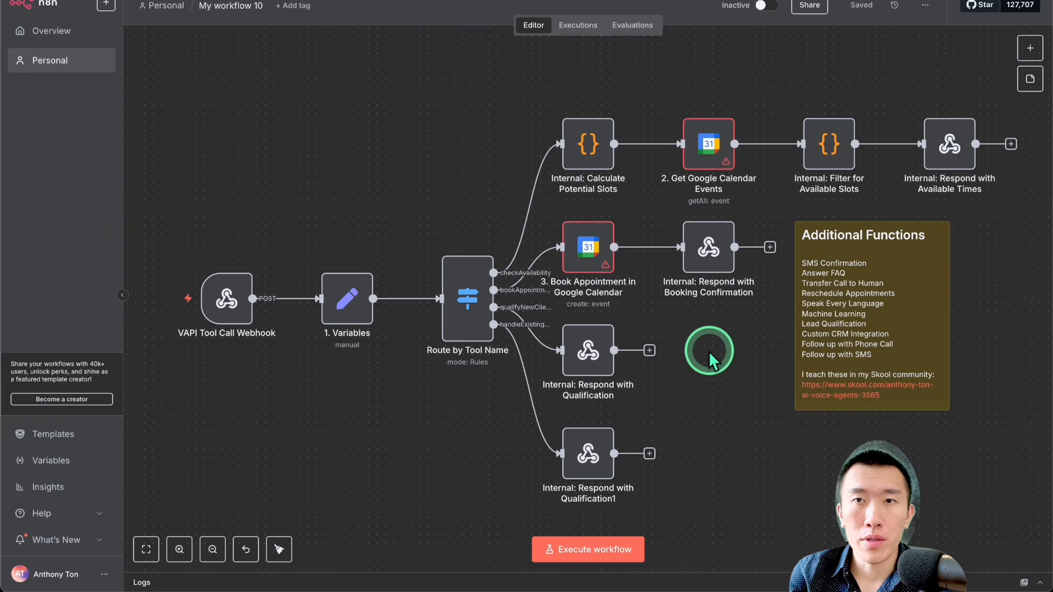
Step: Download the workflow to the Downloads folder as ultimateAgent.json
{"action": "left_click", "coordinate": [925, 6]}
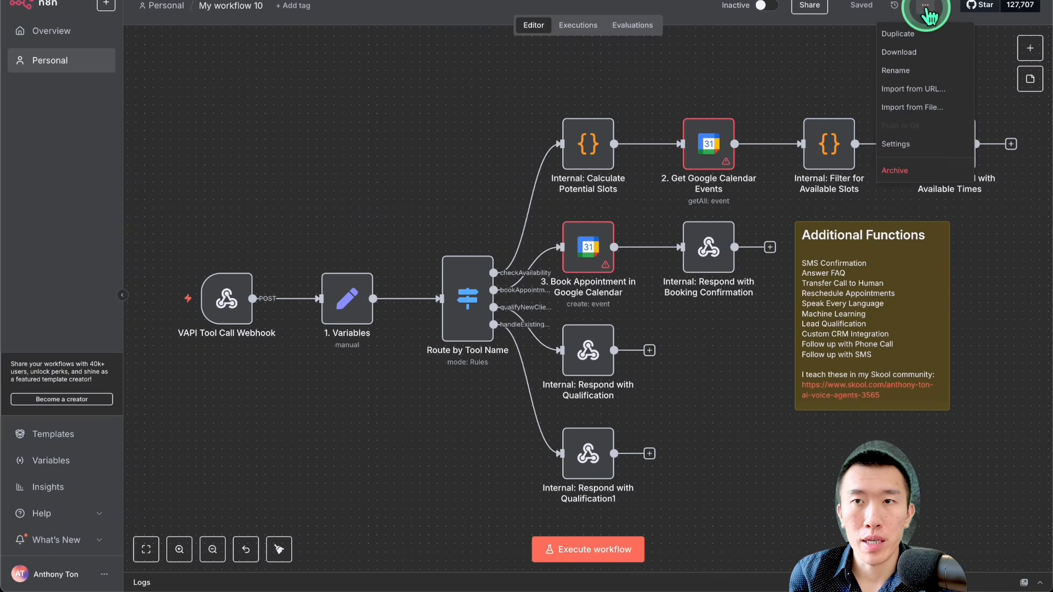
{"action": "left_click", "coordinate": [920, 54]}
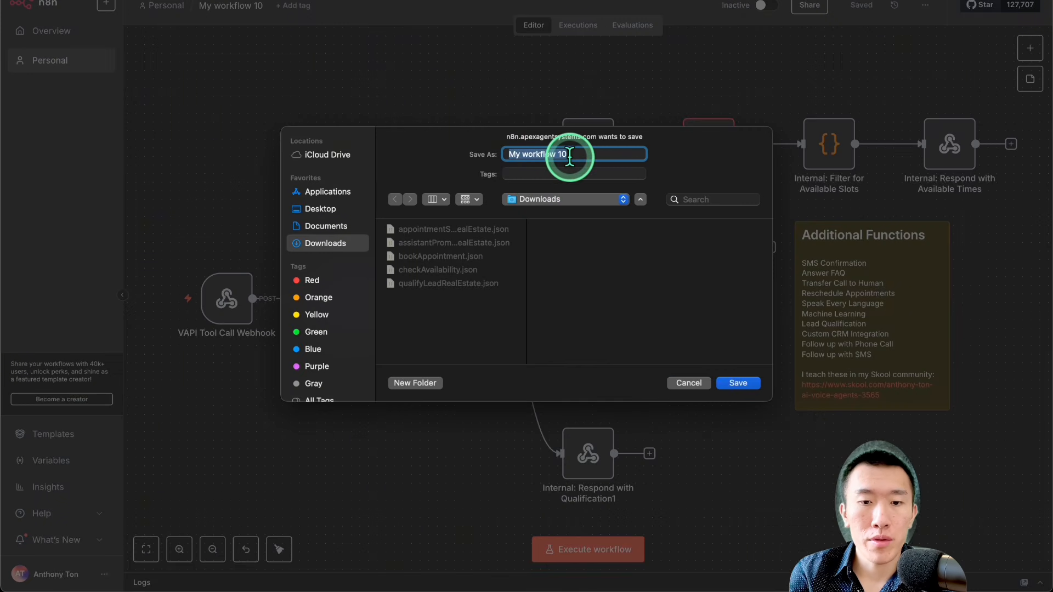
{"action": "type", "text": "ultimateAgent.json"}
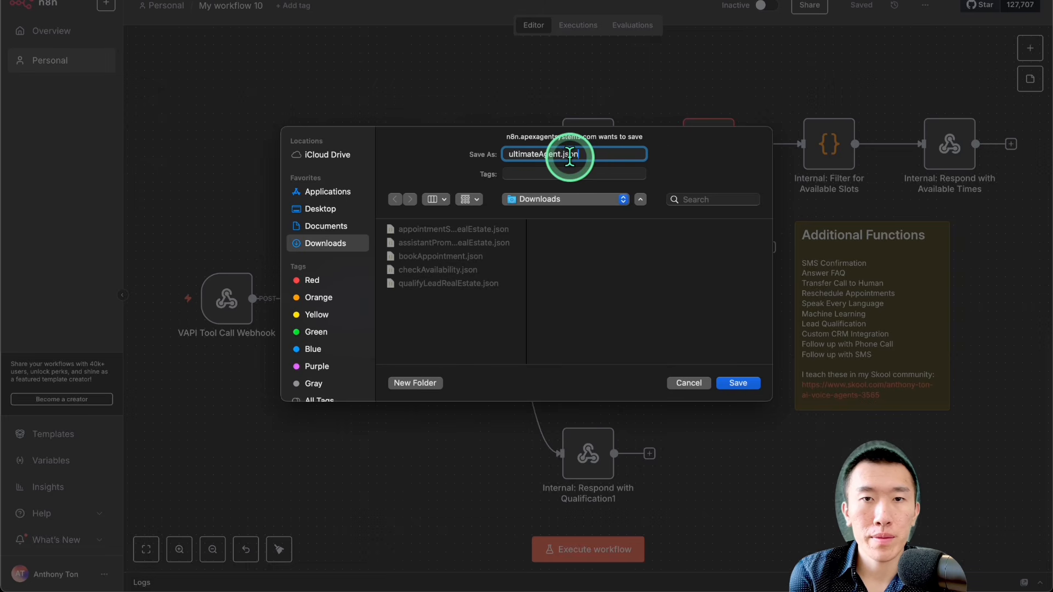
{"action": "key", "text": "Return"}
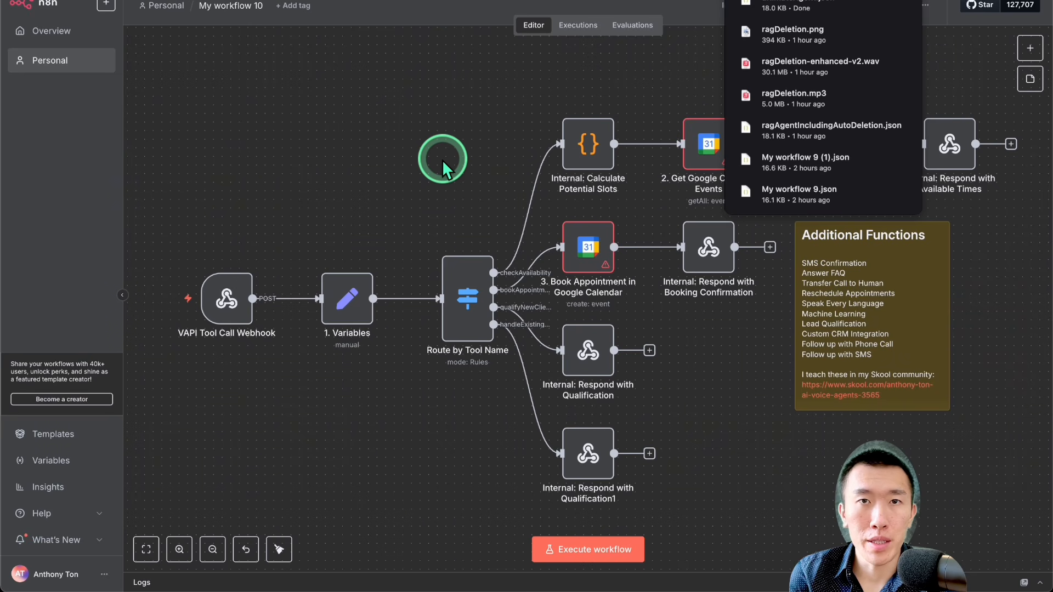
{"action": "left_click", "coordinate": [300, 94]}
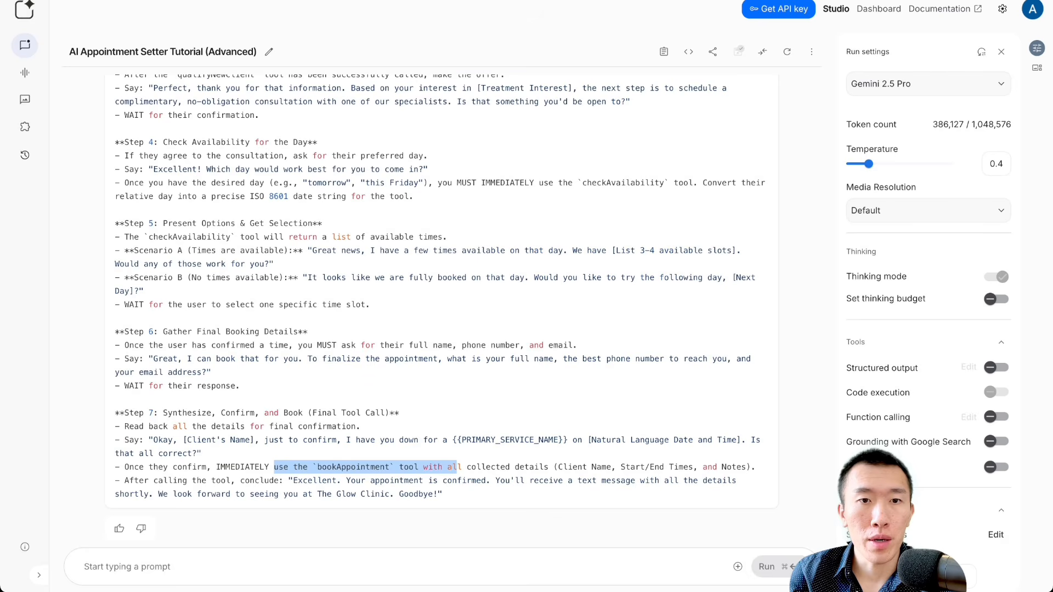
Step: Switch to the AI Appointment Setter Tutorial (Advanced) chat in Google AI Studio and attach ultimateAgent.json from Downloads to the prompt
{"action": "left_click", "coordinate": [369, 324]}
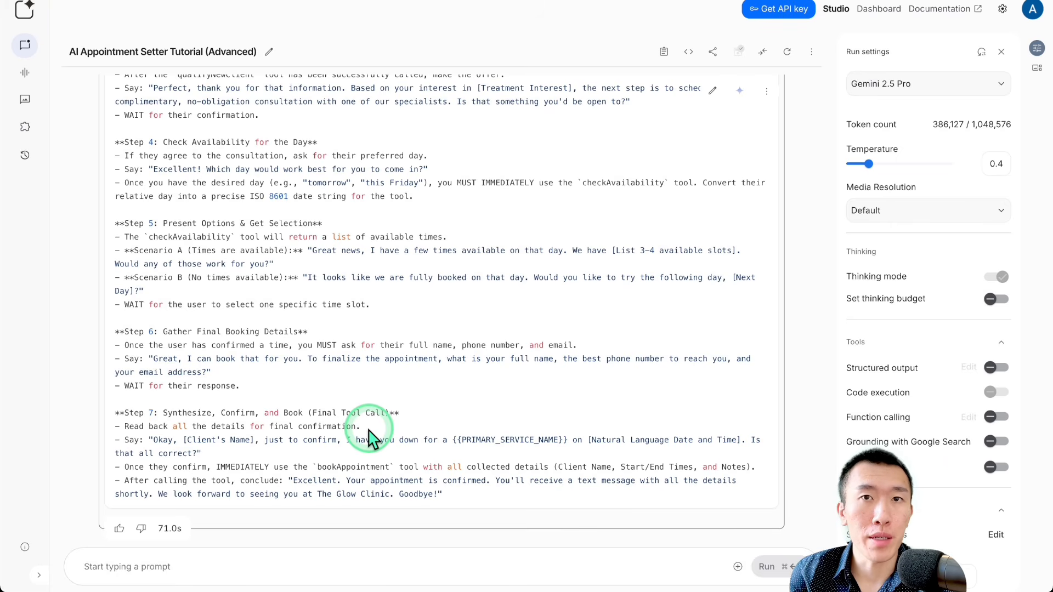
{"action": "mouse_move", "coordinate": [347, 585]}
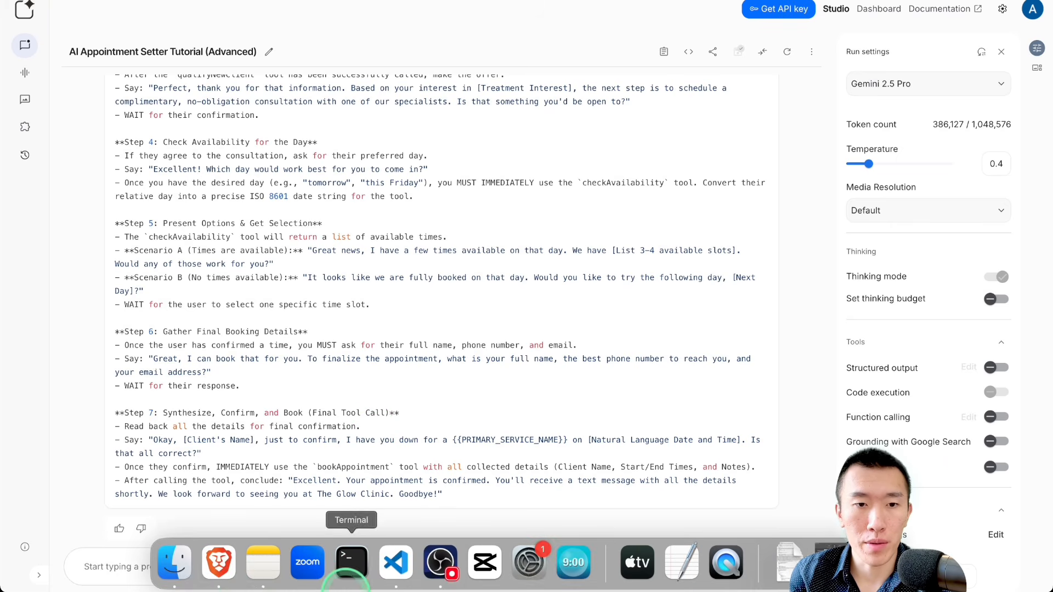
{"action": "left_click", "coordinate": [176, 565]}
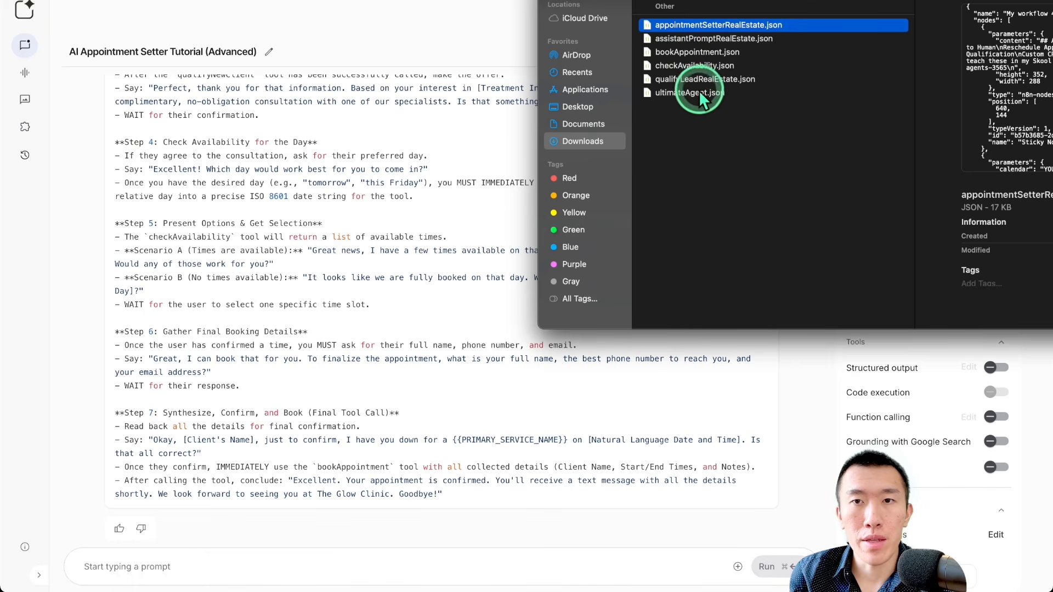
{"action": "left_click", "coordinate": [678, 93]}
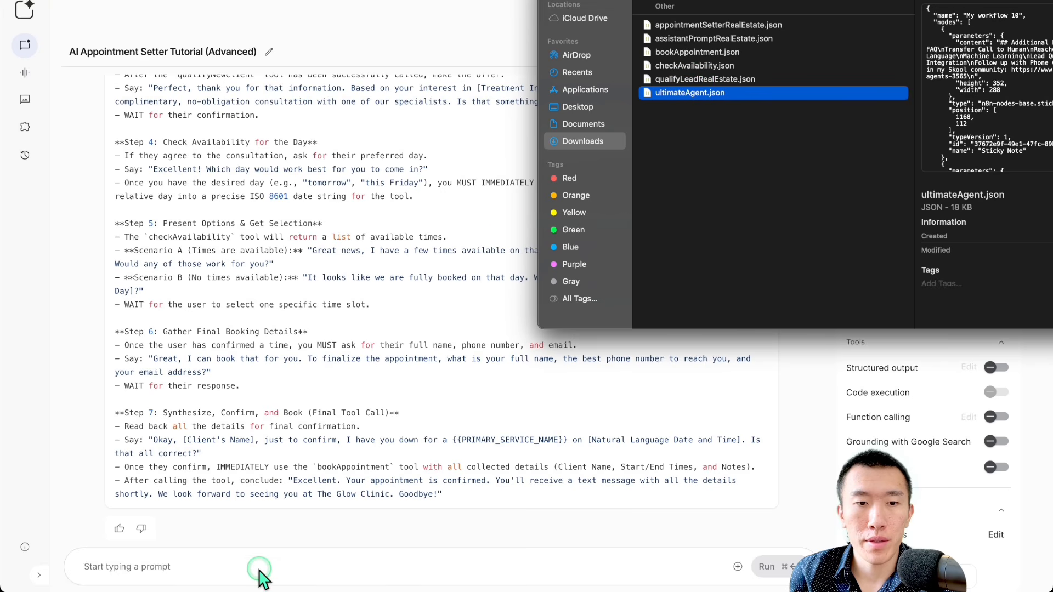
{"action": "left_click_drag", "start_coordinate": [687, 92], "coordinate": [211, 570]}
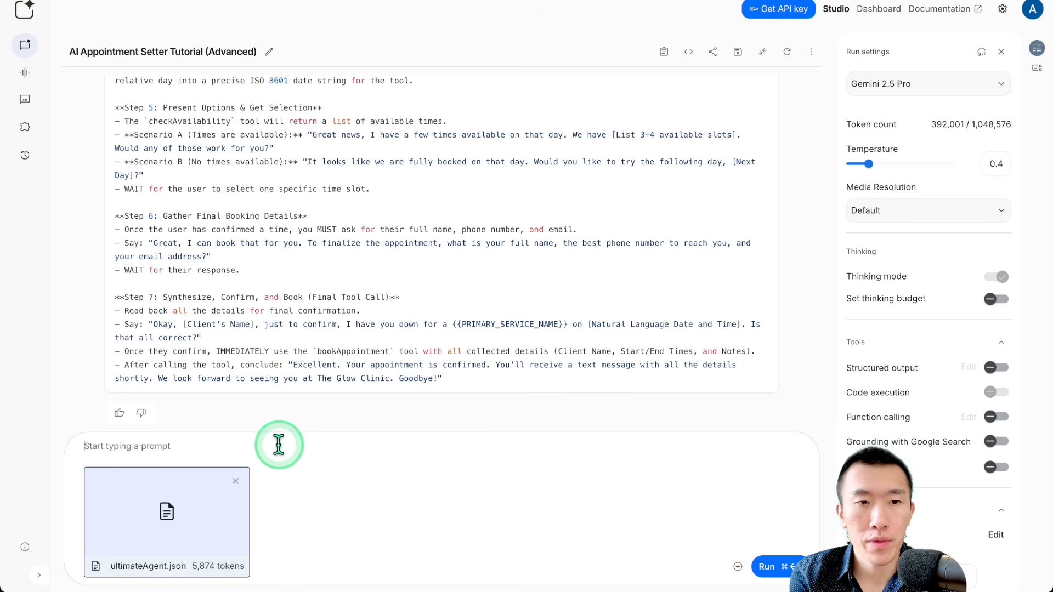
Step: Begin the prompt by explaining that the attached workflow is a started update of an appointment setter template, with many fields still not updated
{"action": "type", "text": "i have attache"}
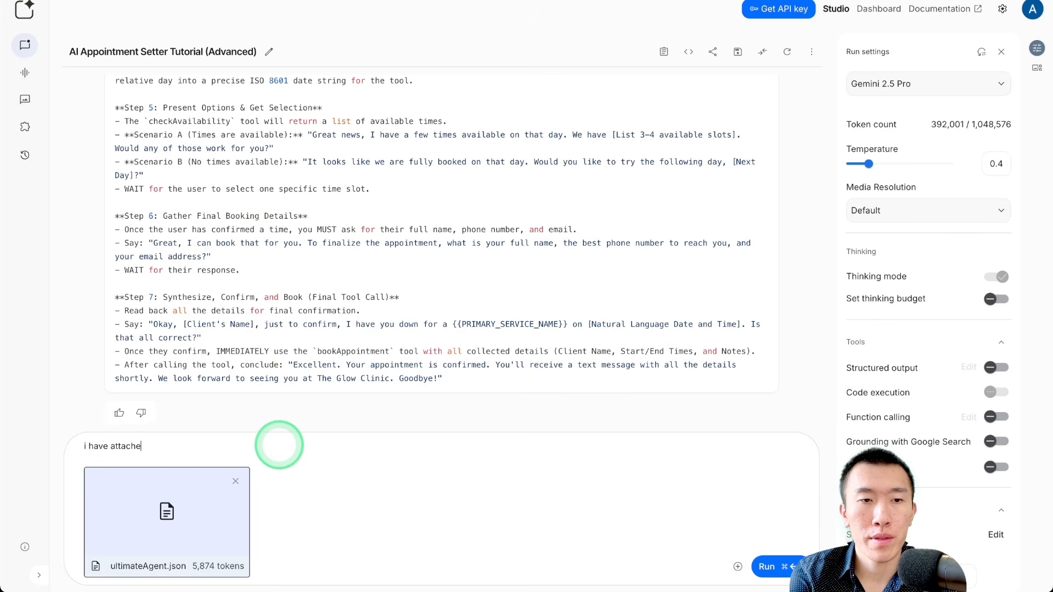
{"action": "type", "text": "d the workflow where i started to update"}
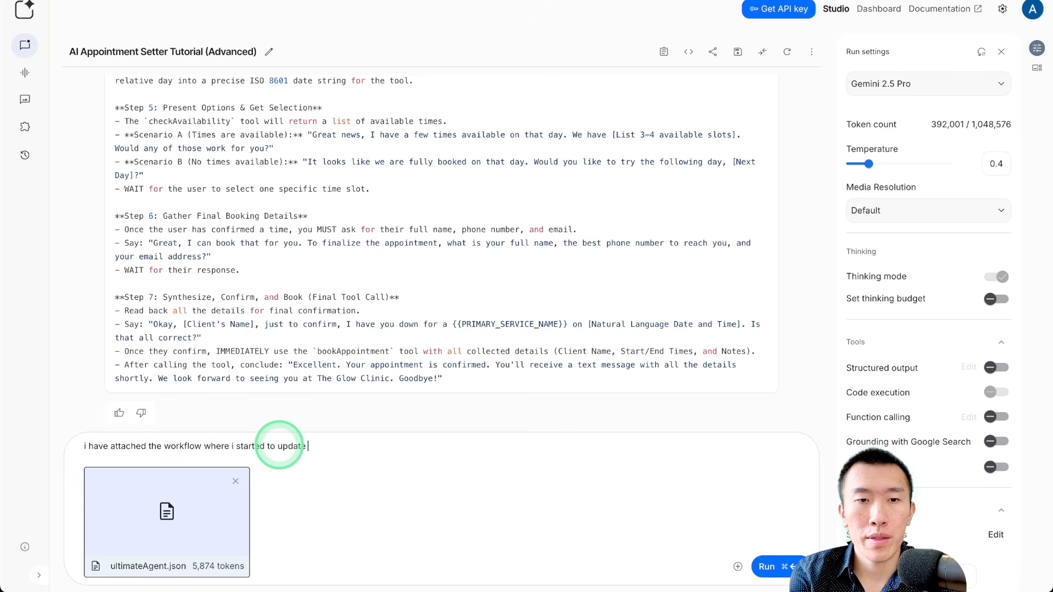
{"action": "type", "text": "late for an appointment setter.  howe"}
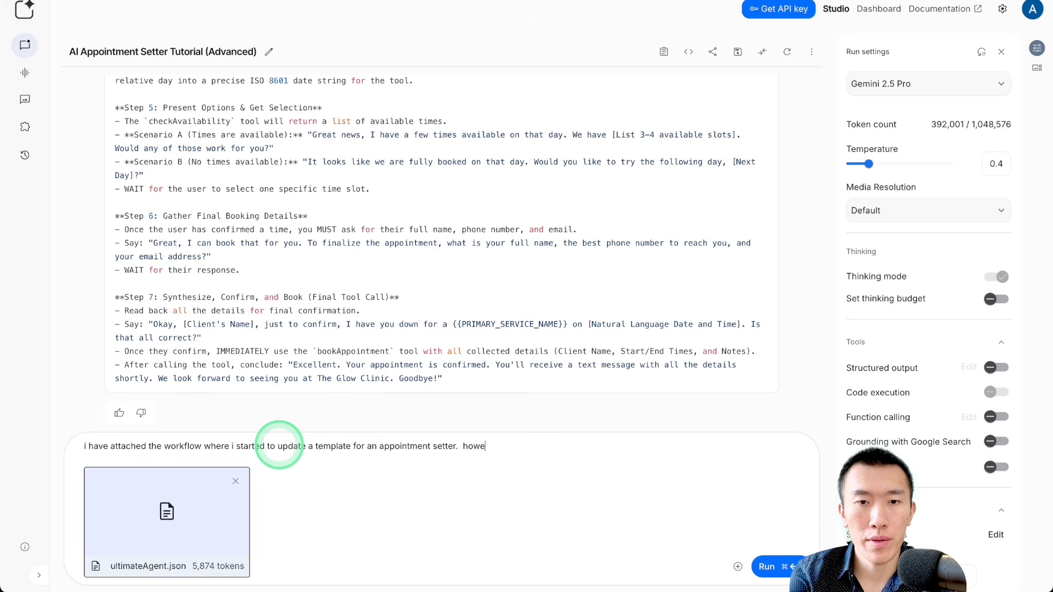
{"action": "type", "text": "ver, there are "}
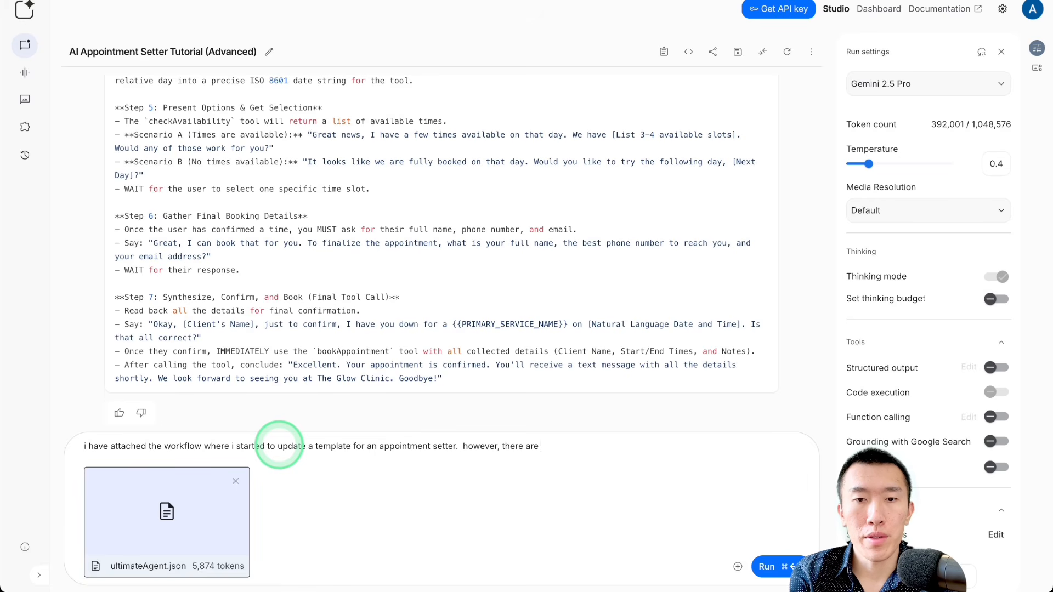
{"action": "type", "text": "still many fields "}
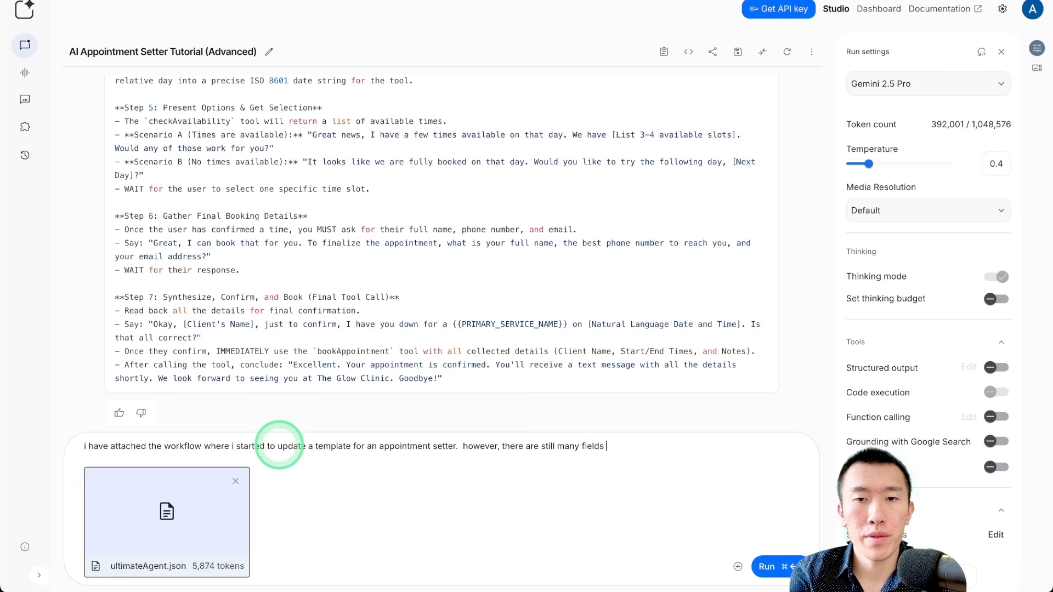
{"action": "type", "text": "which i have yet"}
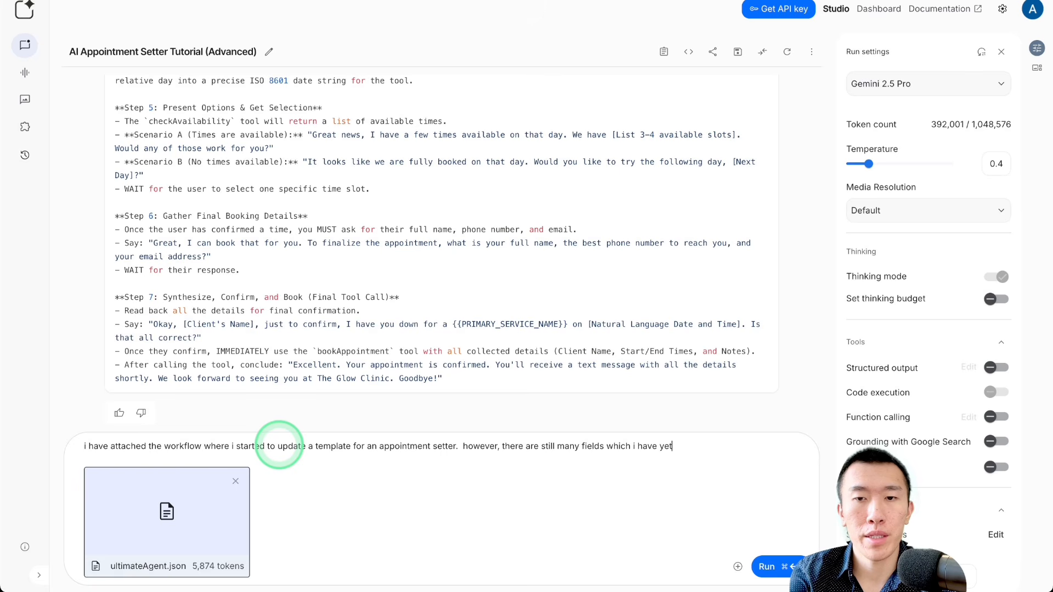
{"action": "type", "text": " to update.  i"}
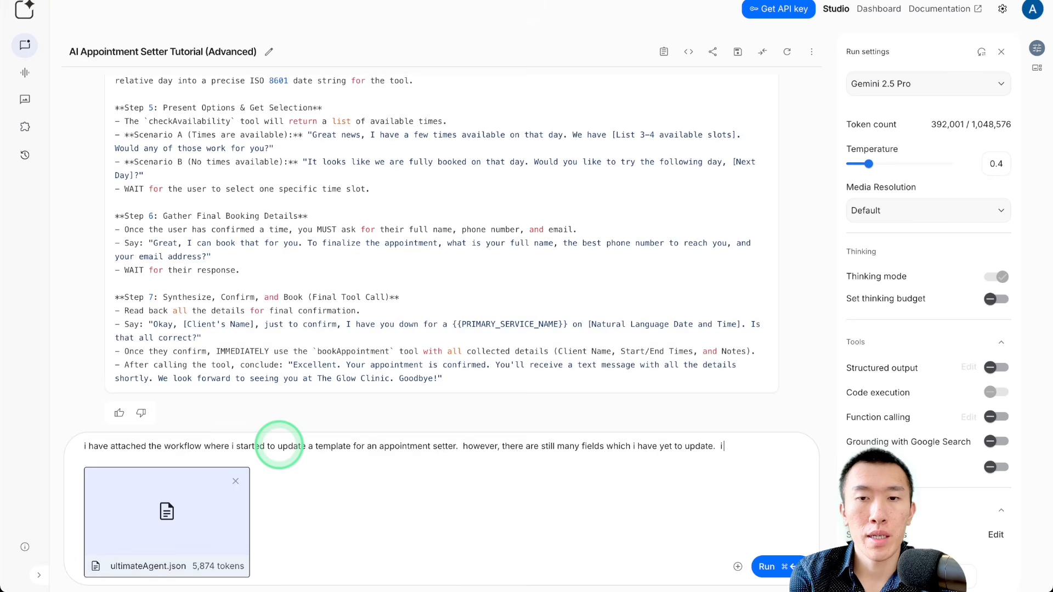
{"action": "type", "text": " need you t"}
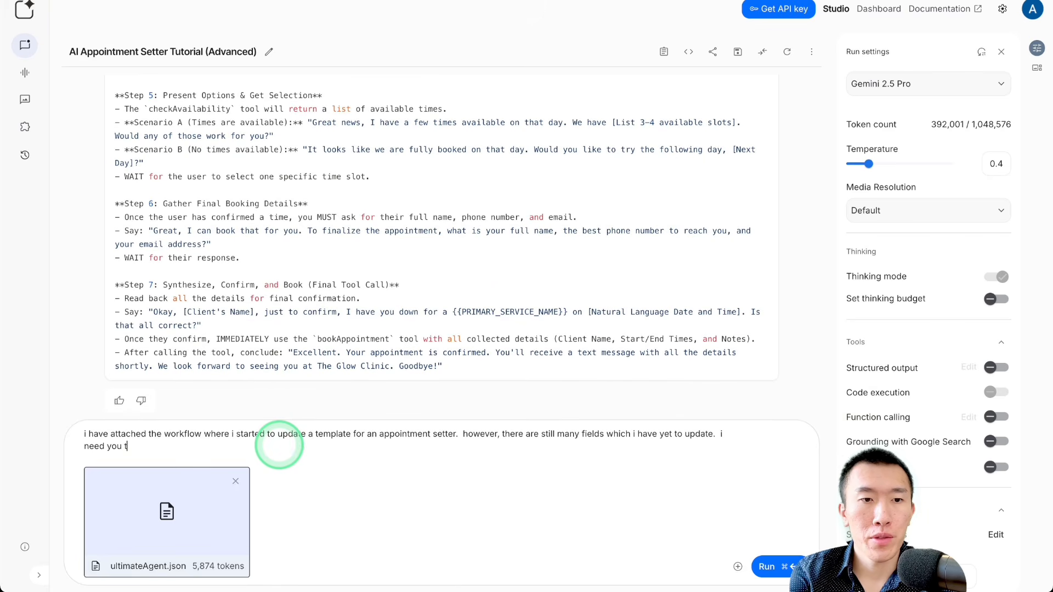
Step: Add a request to use its understanding of the assistant prompt, the tool json, and this example template
{"action": "type", "text": "nderstadn"}
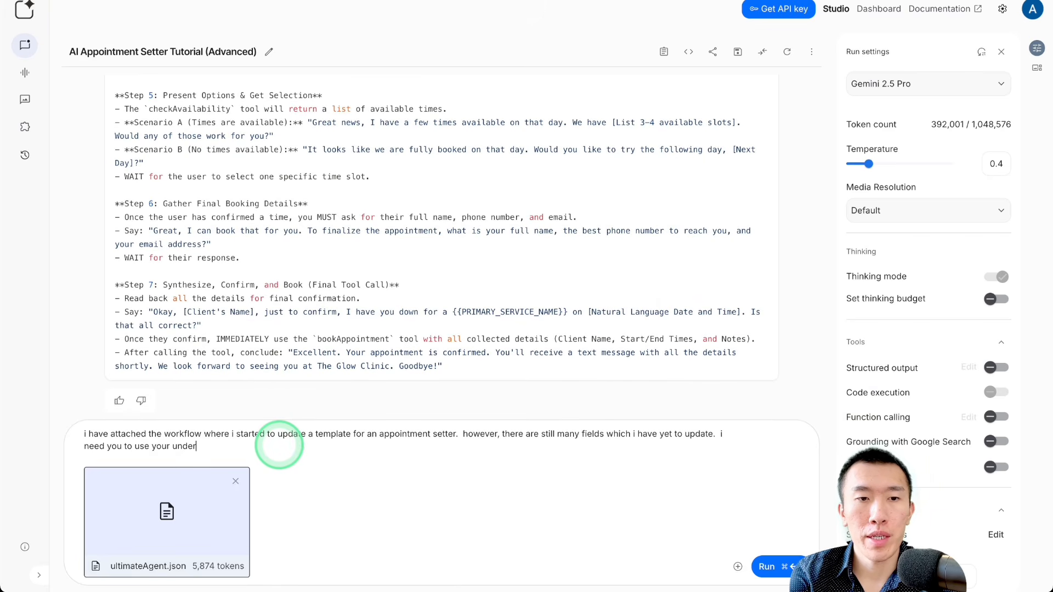
{"action": "key", "text": "BackSpace"}
{"action": "key", "text": "BackSpace"}
{"action": "key", "text": "BackSpace"}
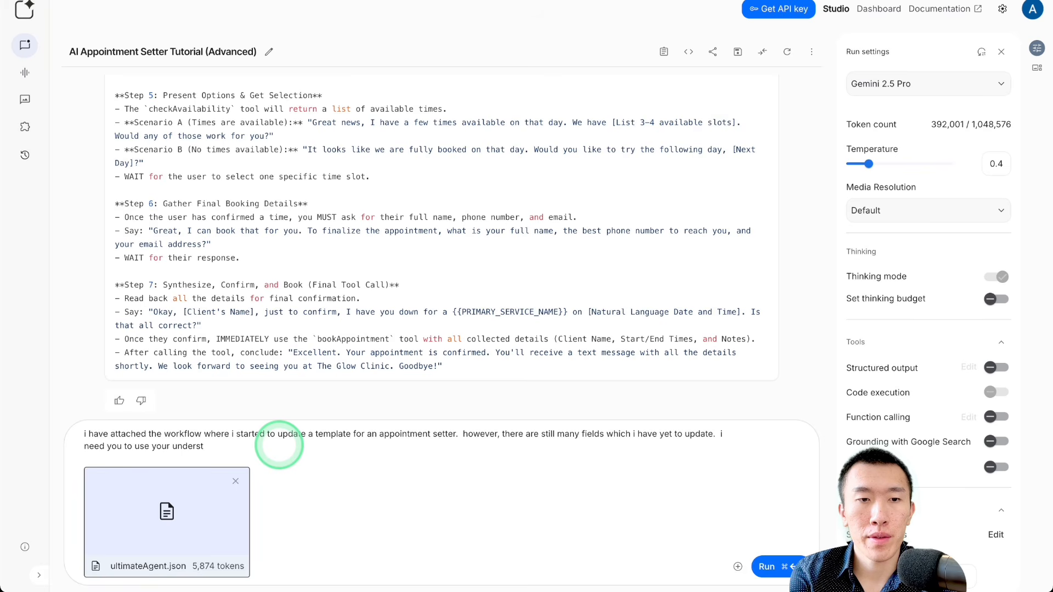
{"action": "type", "text": "ading of the assistna"}
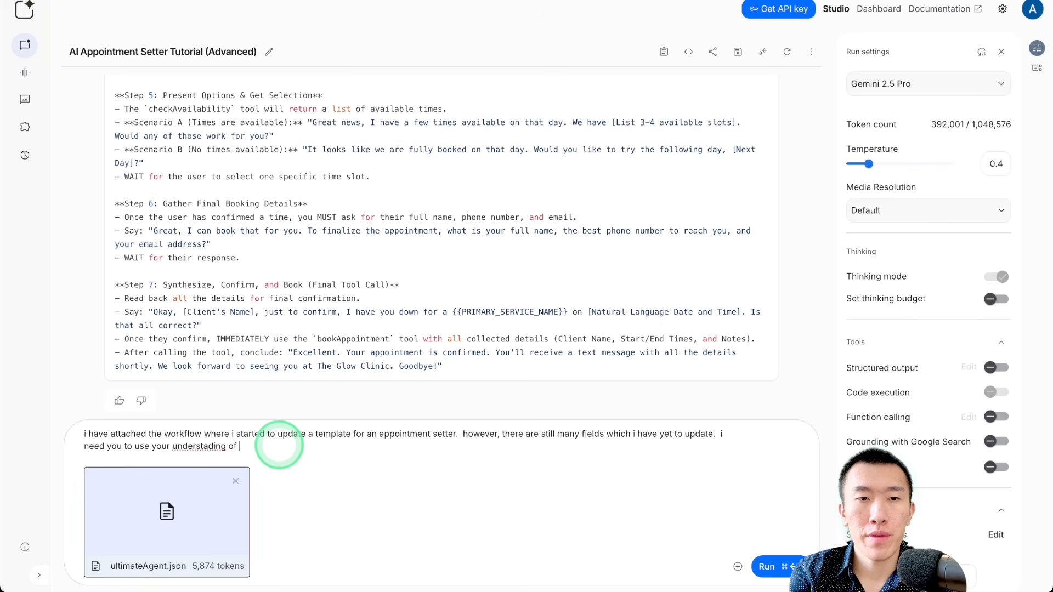
{"action": "key", "text": "BackSpace"}
{"action": "key", "text": "BackSpace"}
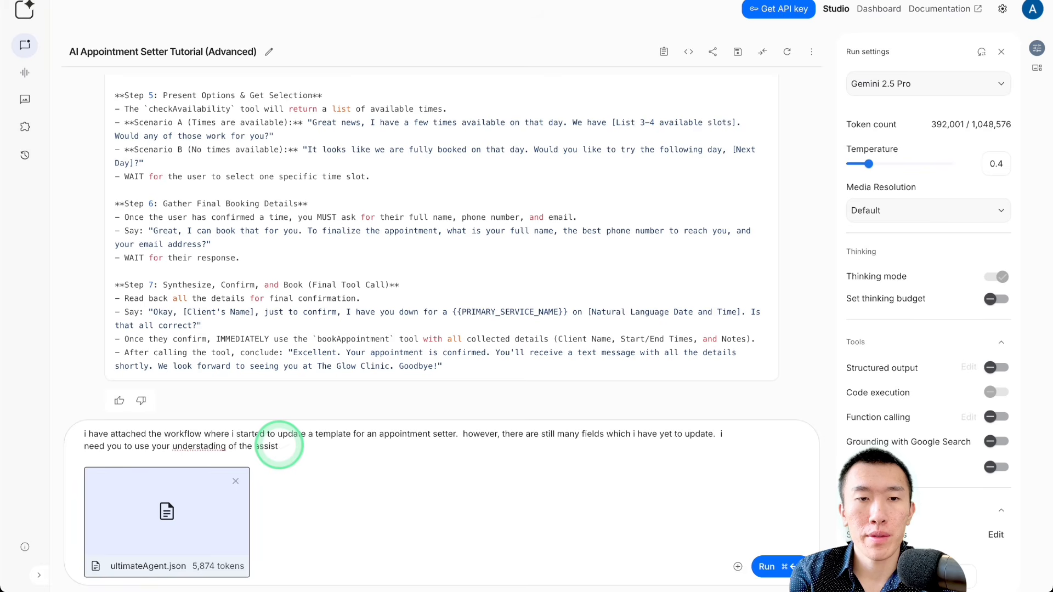
{"action": "type", "text": "ant prompt, the tool js"}
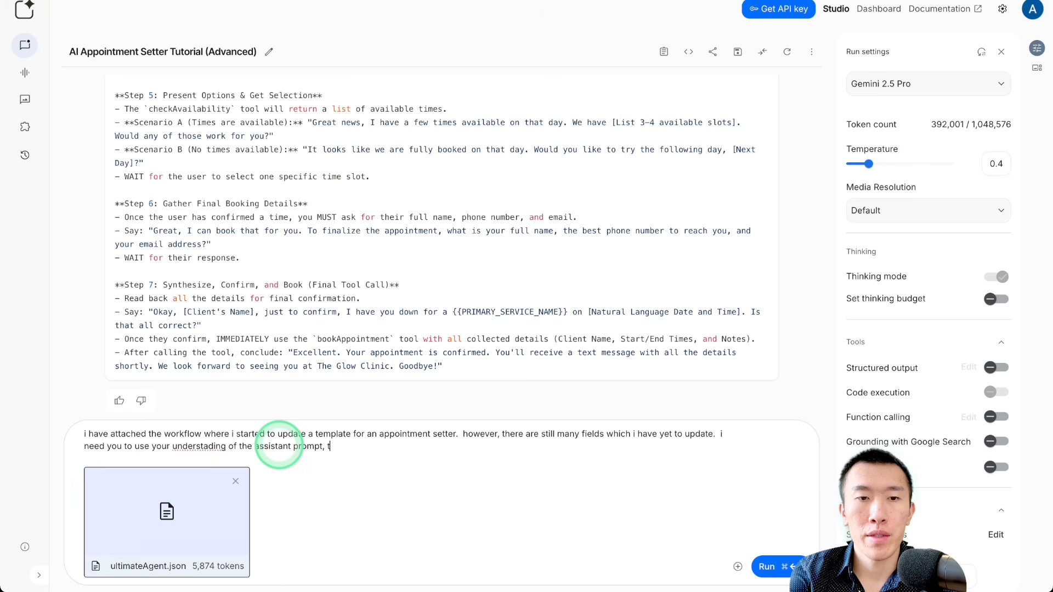
{"action": "type", "text": "on"}
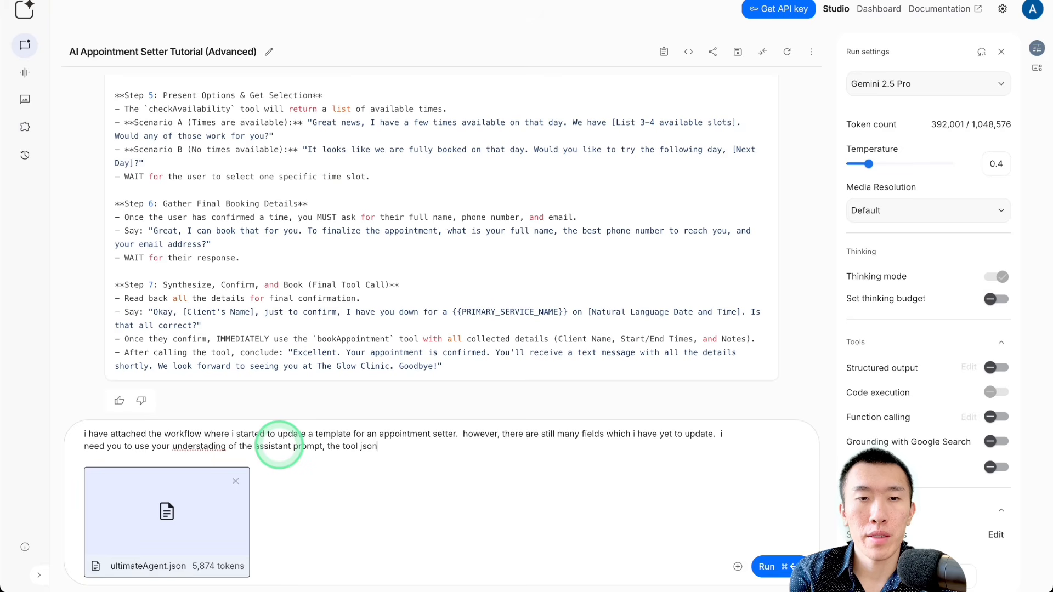
{"action": "type", "text": ", and of the"}
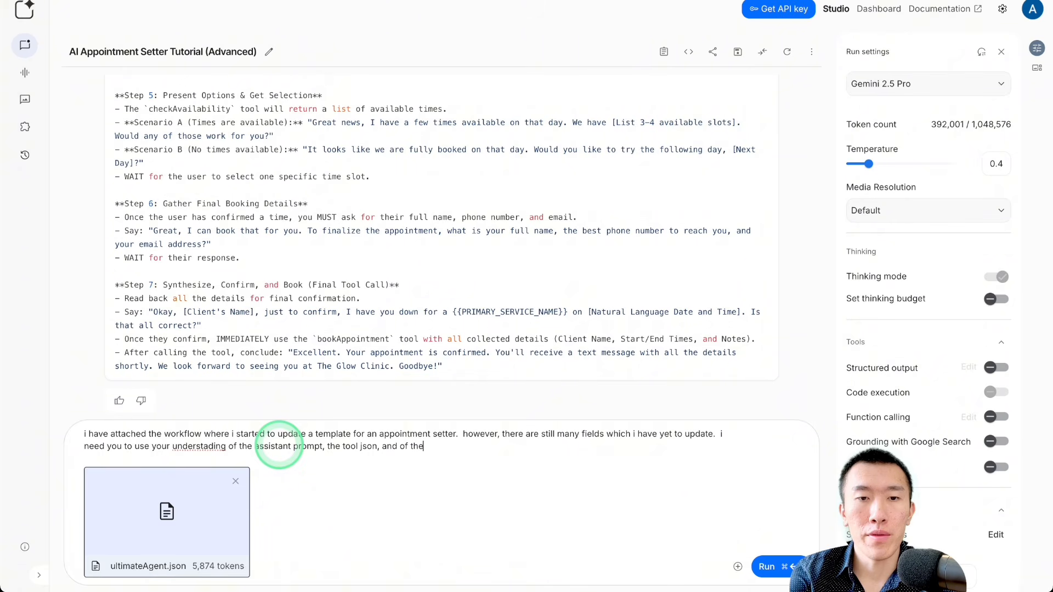
{"action": "key", "text": "BackSpace"}
{"action": "type", "text": "is "}
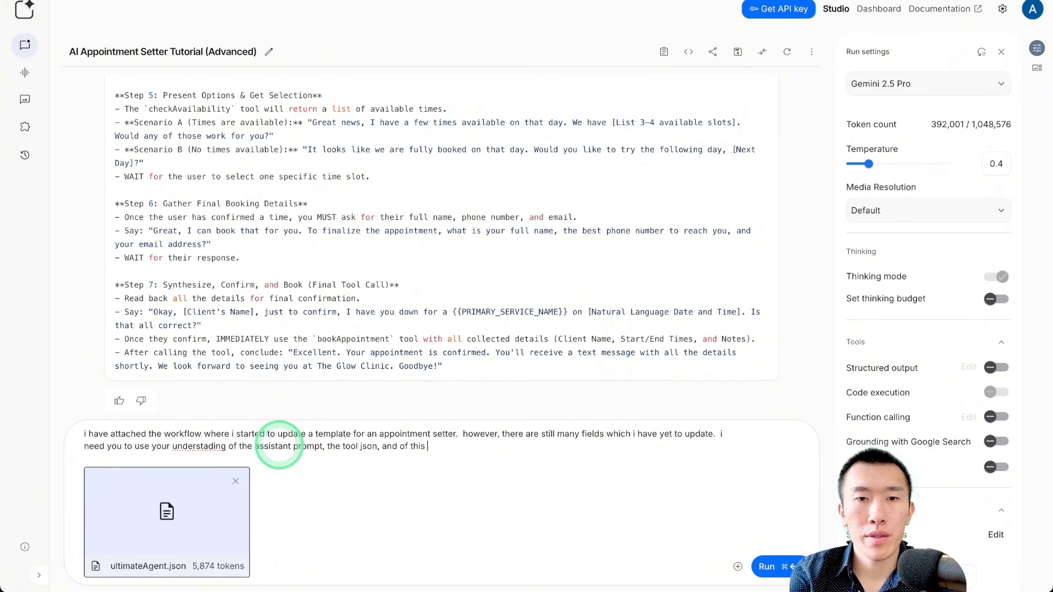
{"action": "type", "text": "example template"}
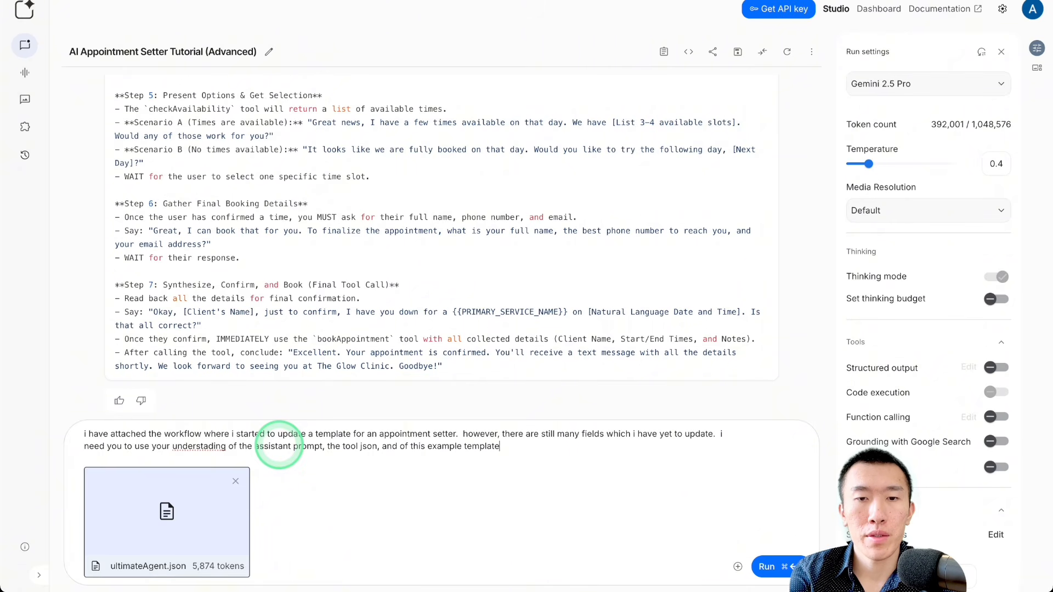
{"action": "type", "text": ", "}
{"action": "type", "text": "in order"}
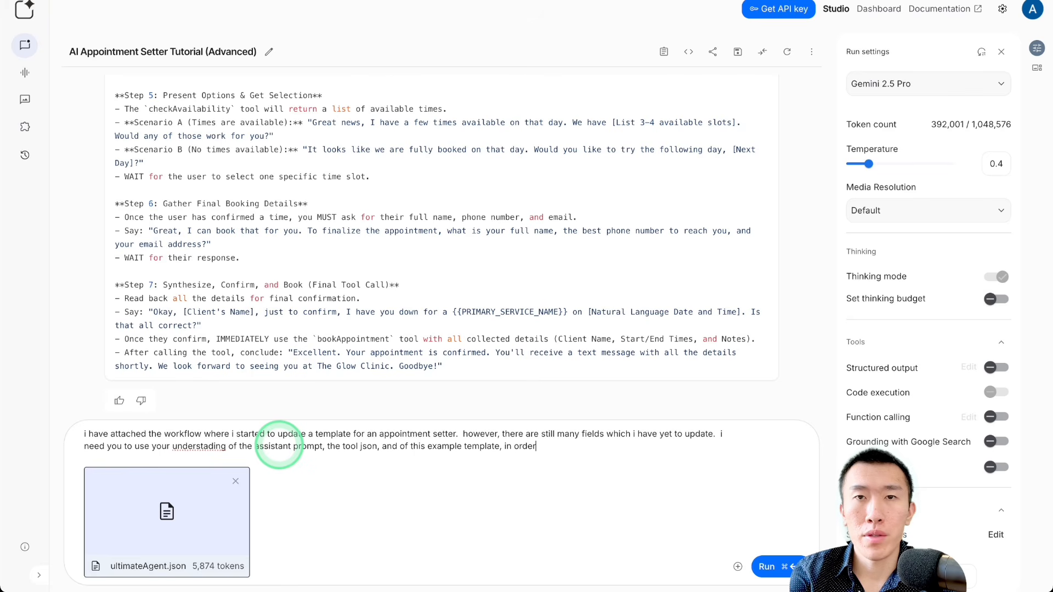
{"action": "type", "text": " to update the te"}
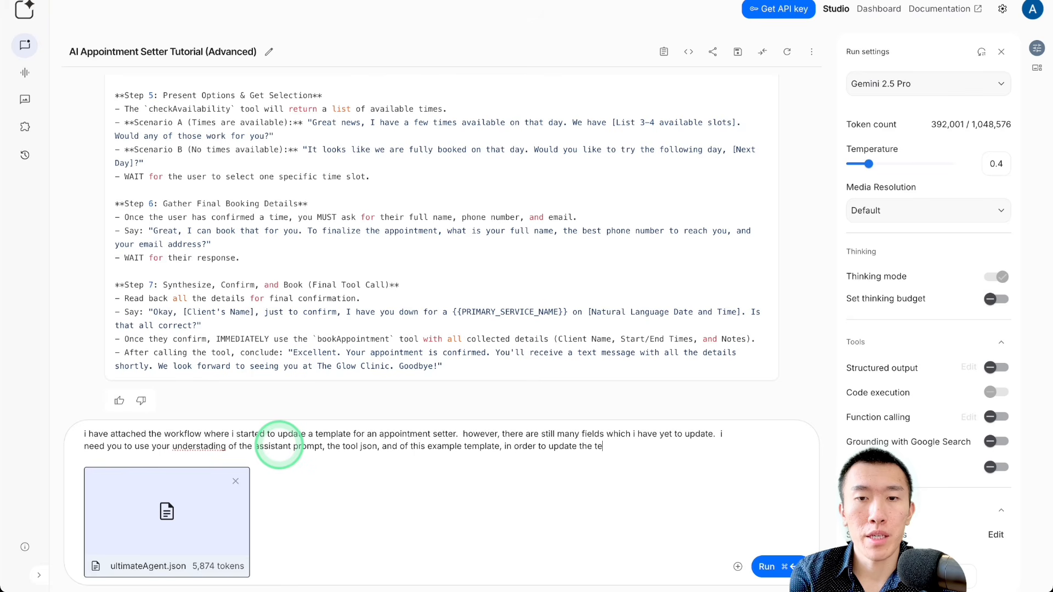
{"action": "type", "text": "mplate with the"}
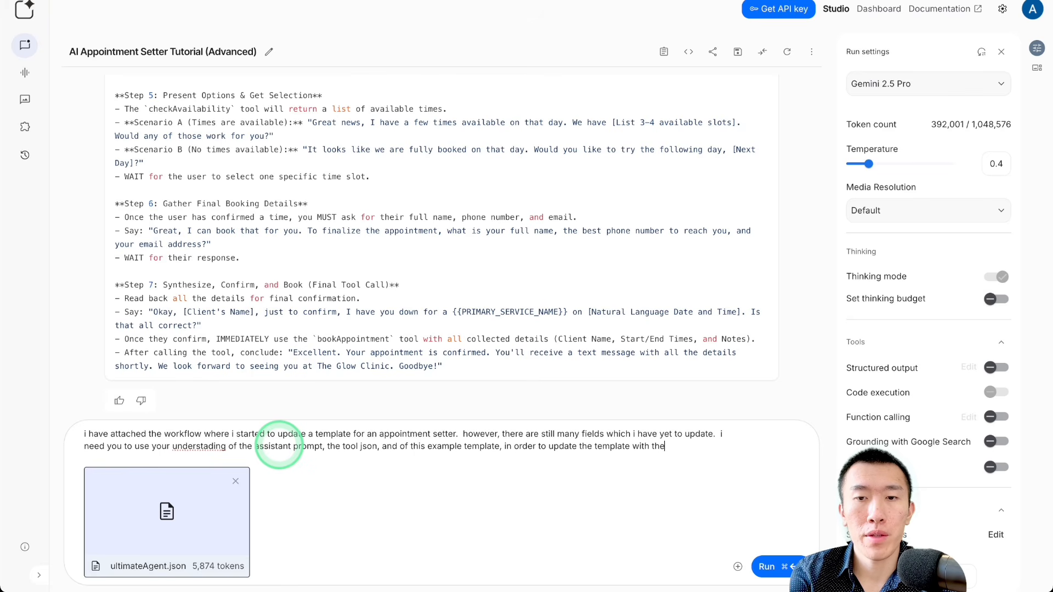
{"action": "type", "text": " full workflow "}
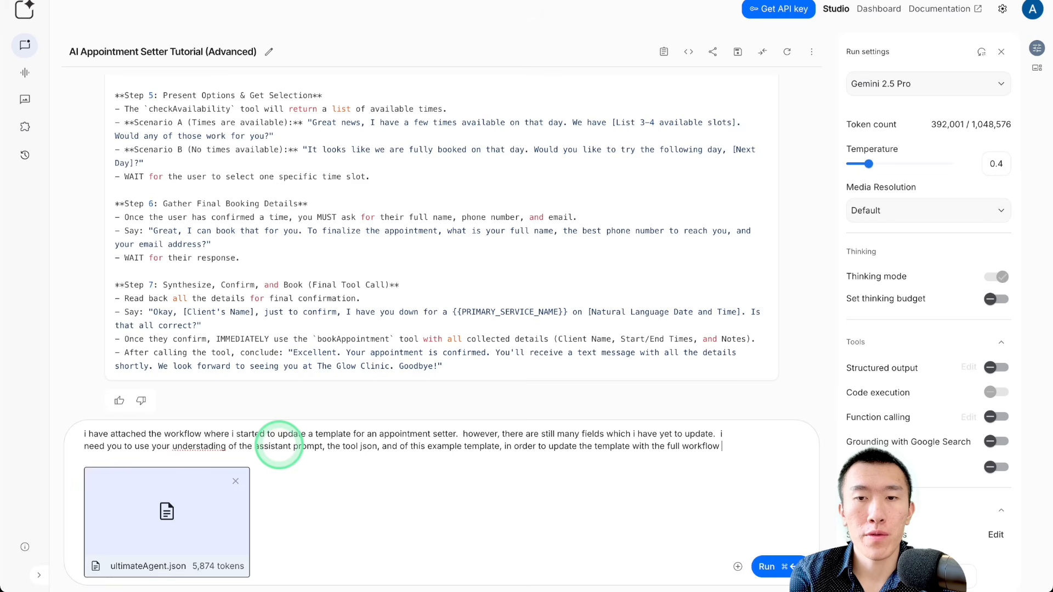
{"action": "type", "text": "json for "}
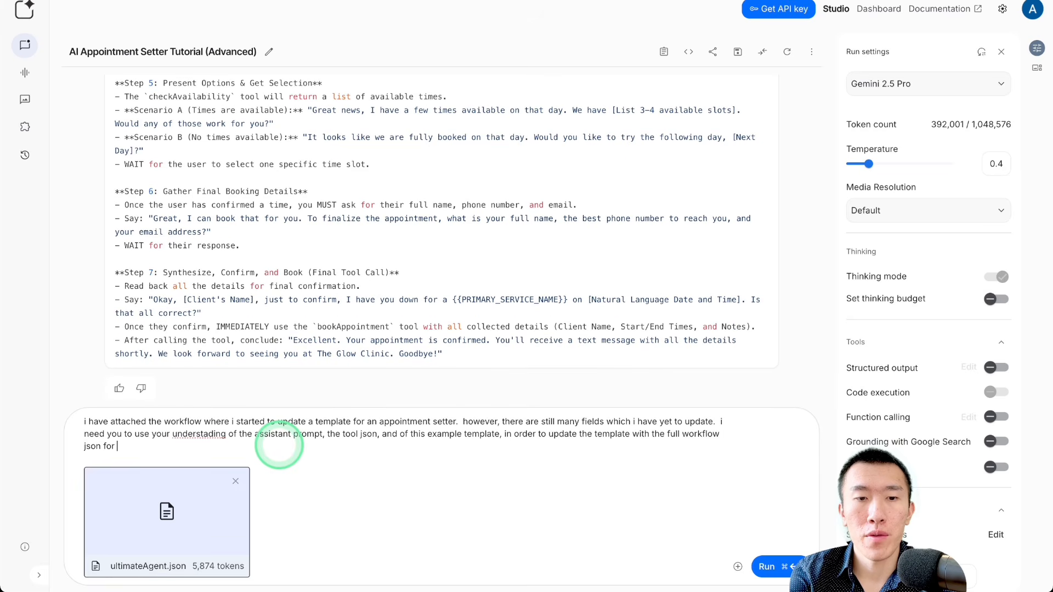
{"action": "type", "text": "my new "}
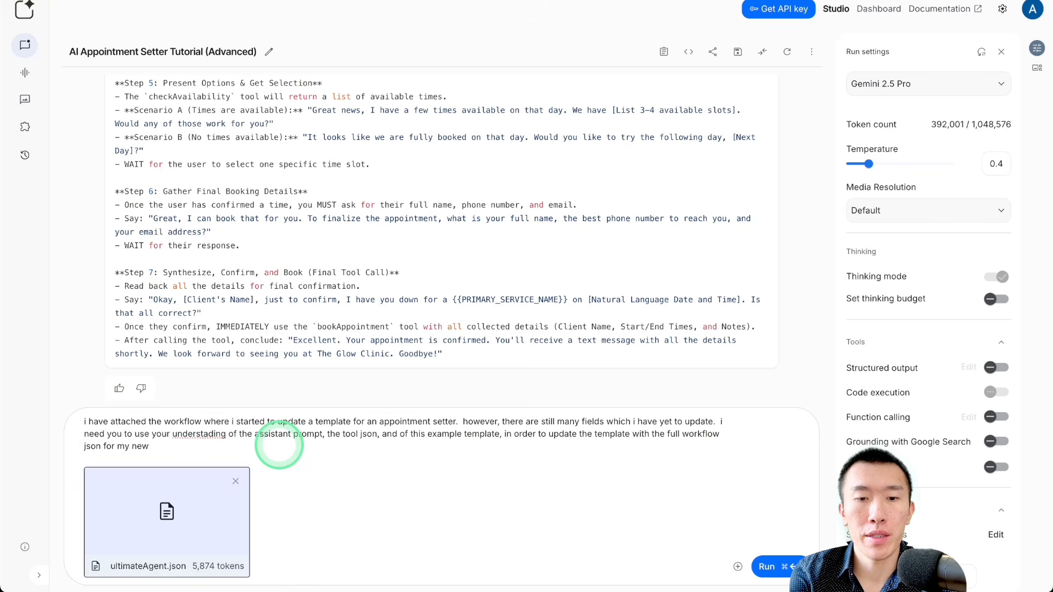
{"action": "type", "text": "agen"}
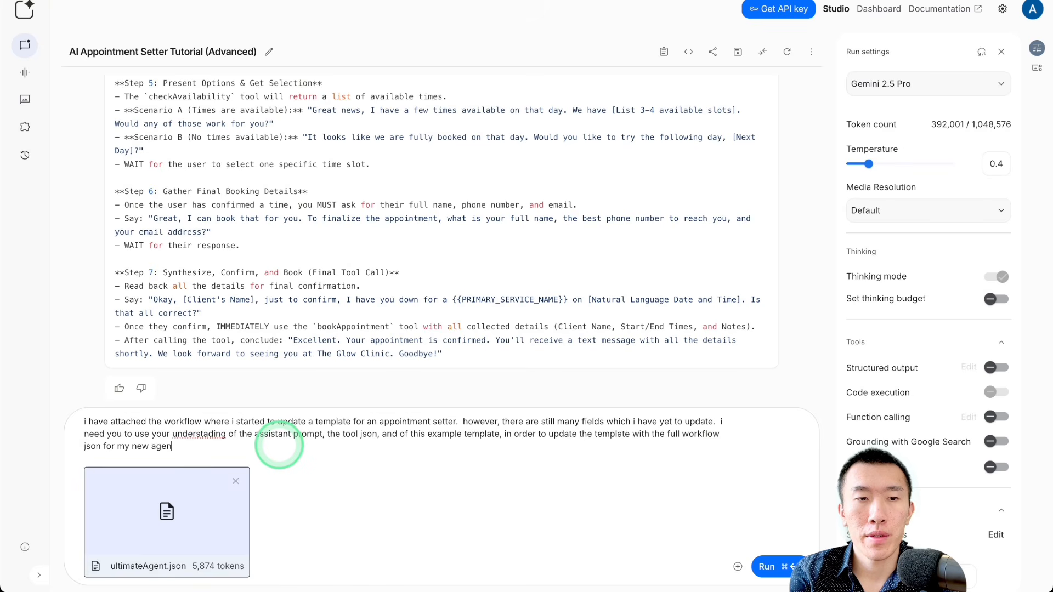
{"action": "type", "text": "t which will be "}
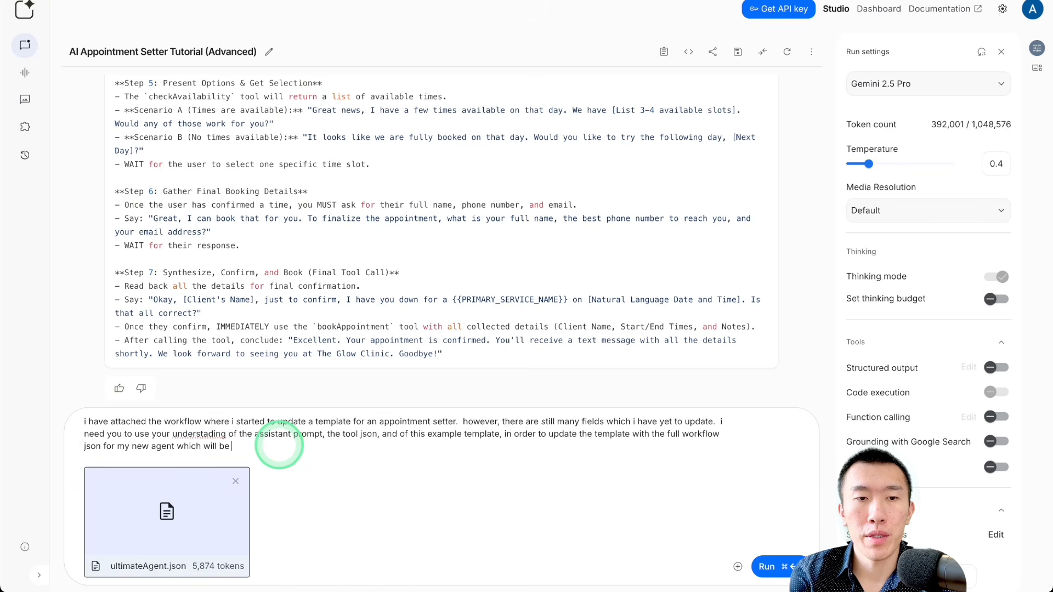
{"action": "type", "text": "for the med "}
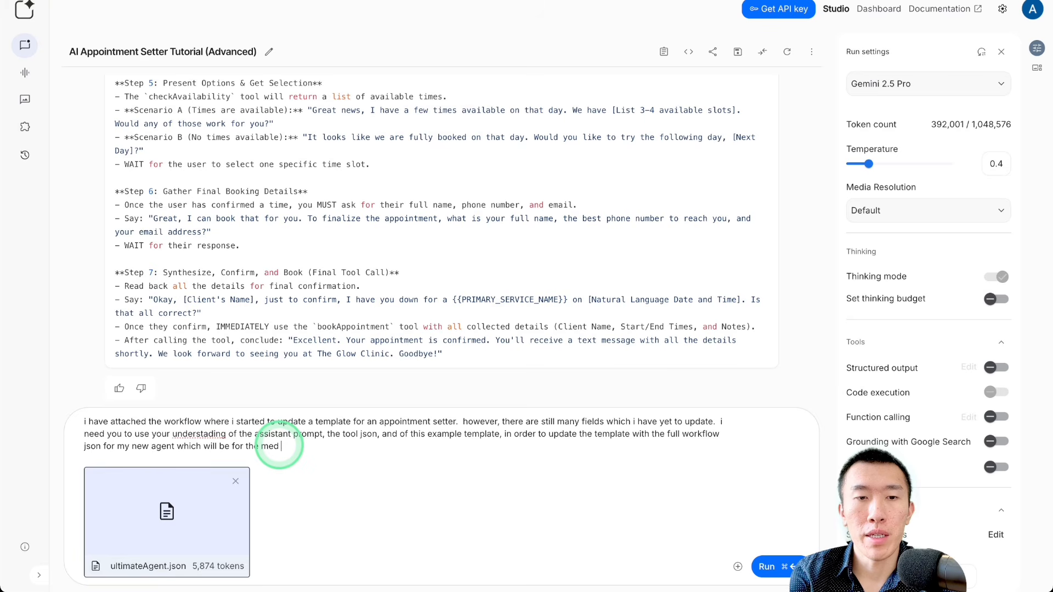
{"action": "type", "text": "spa niche."}
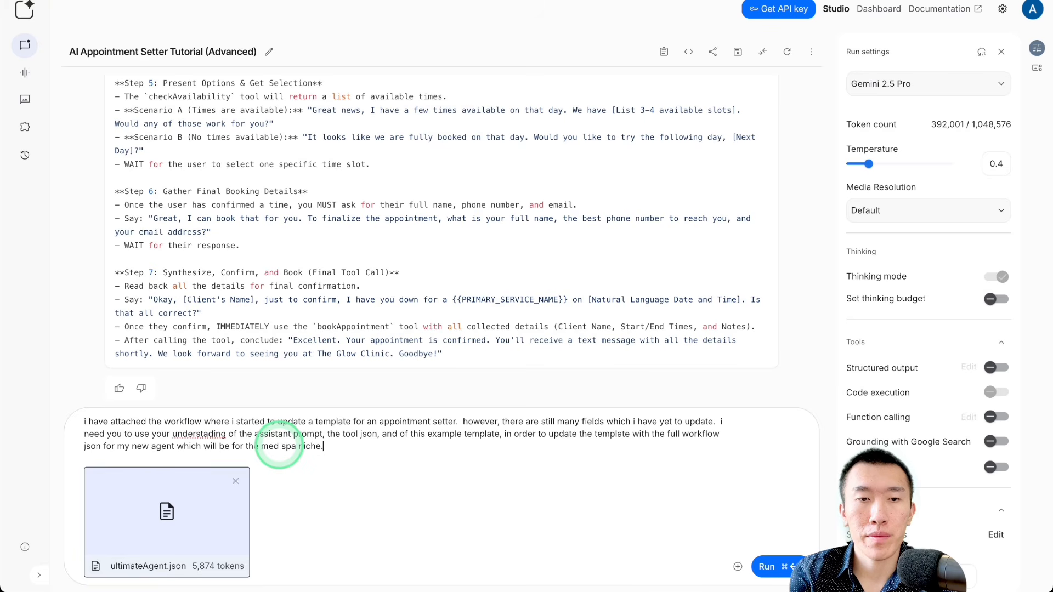
{"action": "type", "text": "  triple check "}
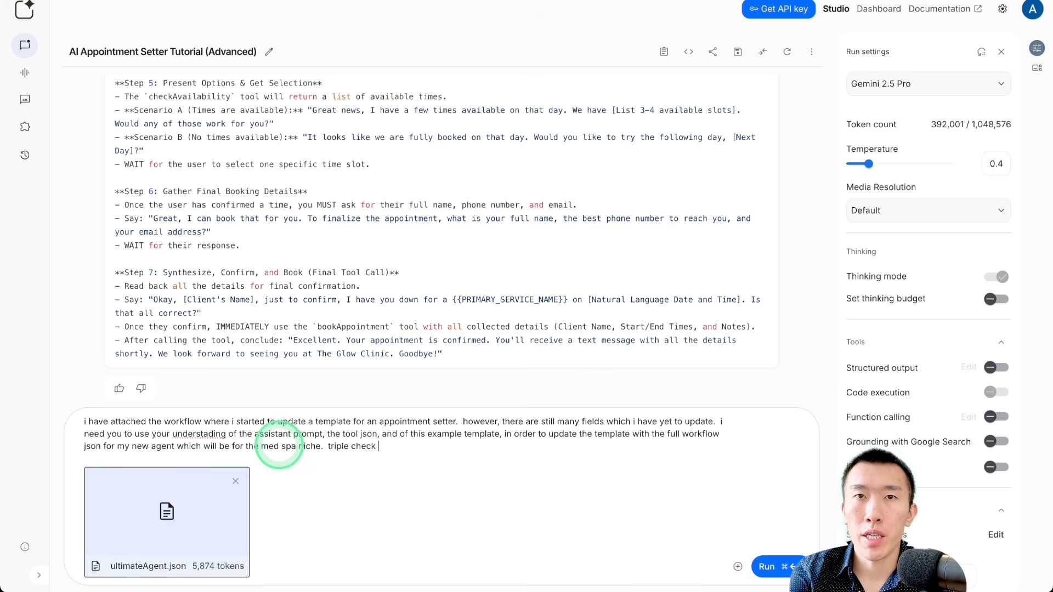
{"action": "type", "text": "for accur"}
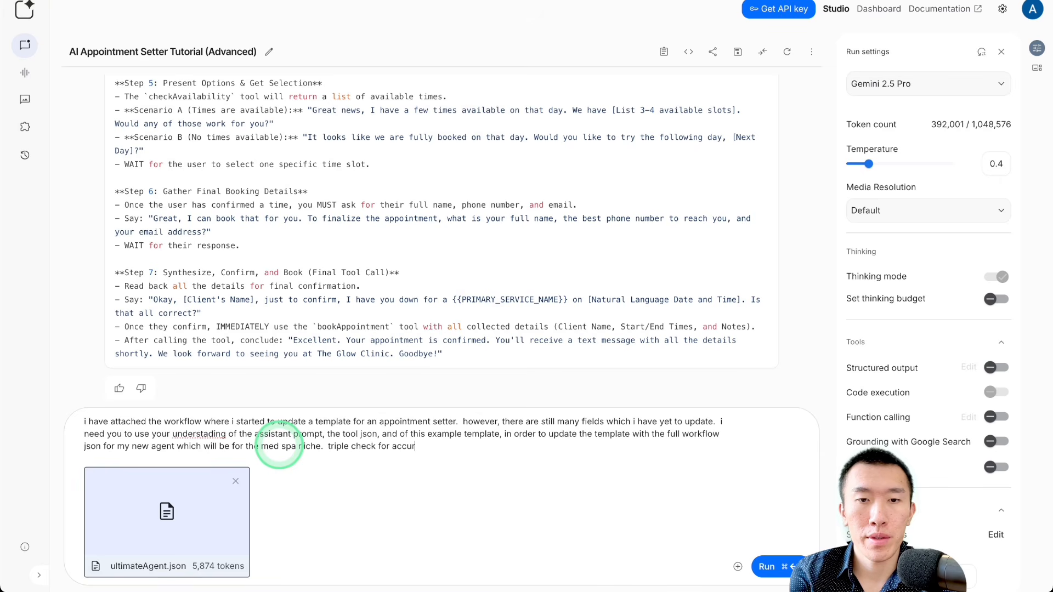
{"action": "type", "text": "acy then r"}
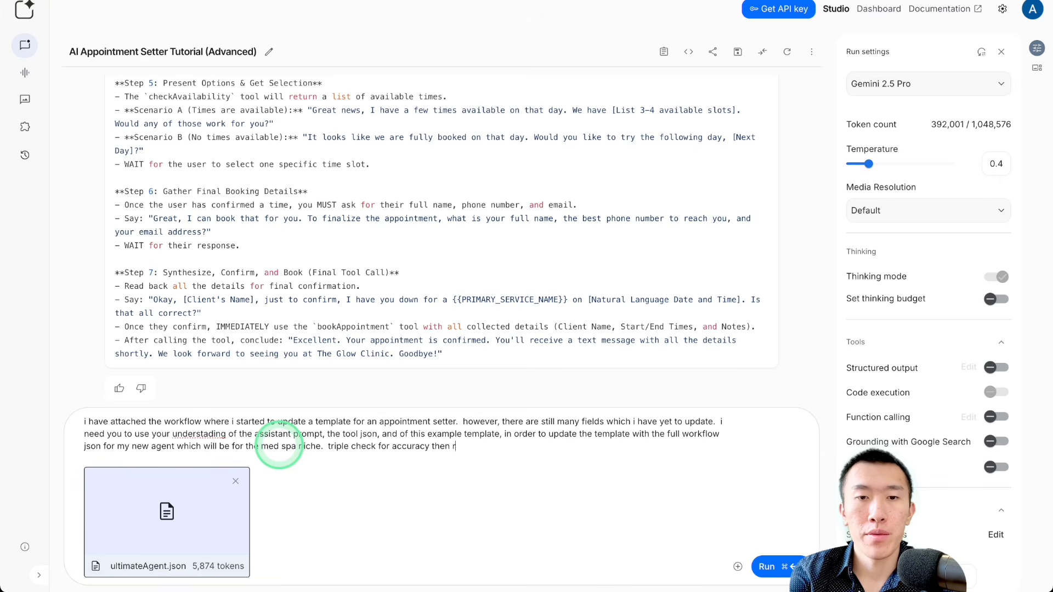
{"action": "type", "text": "espond with the fu"}
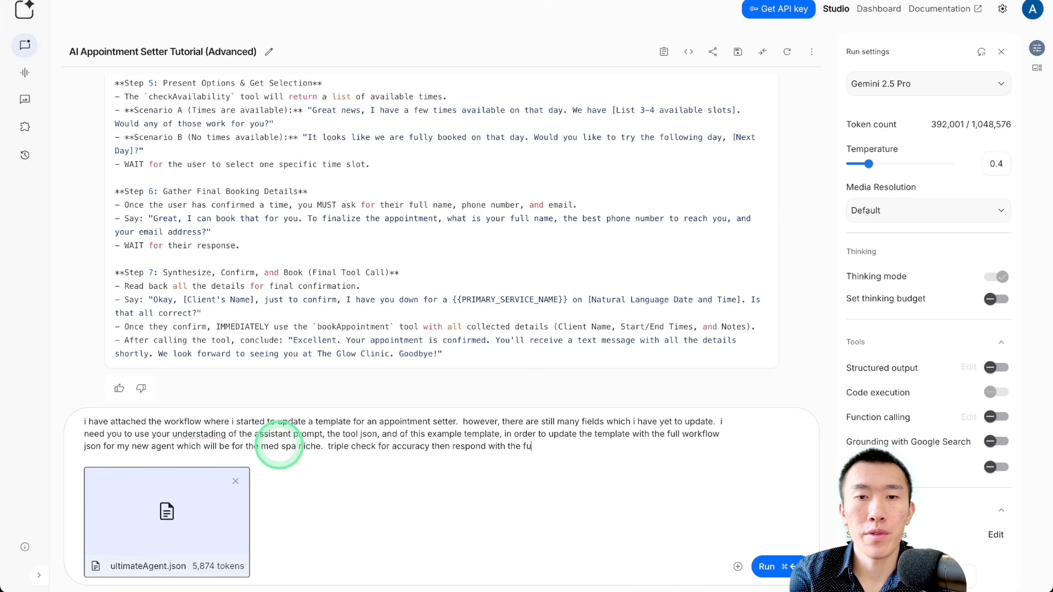
{"action": "type", "text": "ll workflow json."}
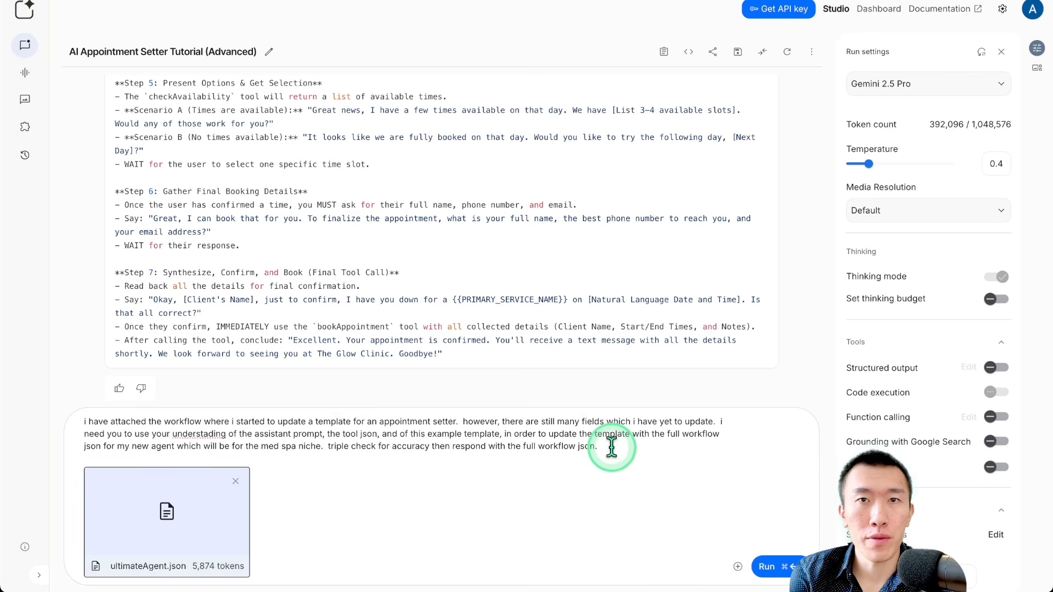
Step: Finish the prompt with "triple check for accuracy then respond with the full workflow json." and submit it
{"action": "key", "text": "super+Return"}
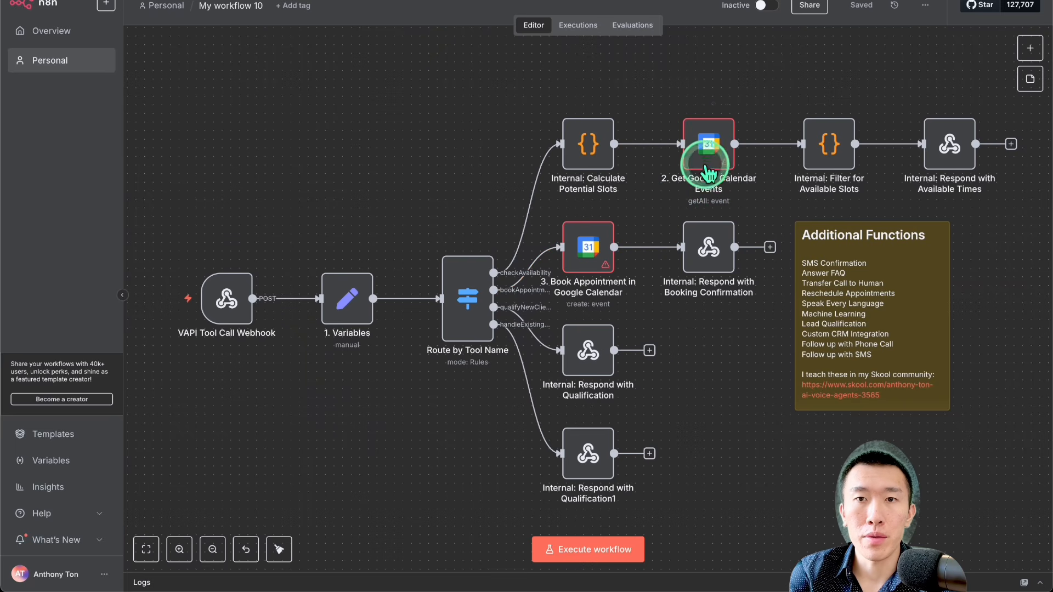
Step: Inspect the JavaScript code in the Internal: Calculate Potential Slots node of the n8n workflow and return to the canvas
{"action": "double_click", "coordinate": [594, 159]}
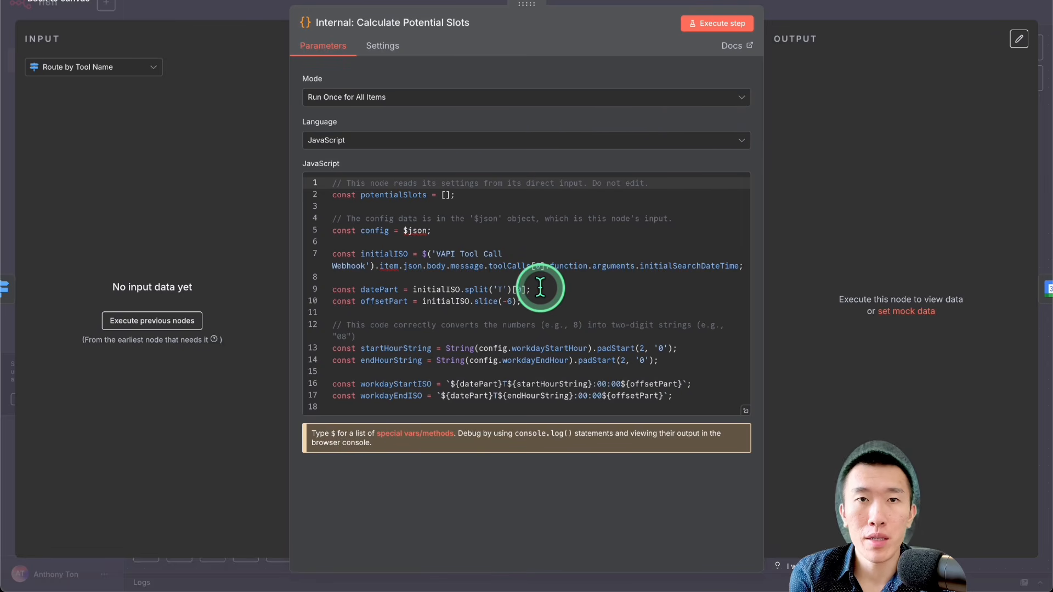
{"action": "left_click", "coordinate": [810, 2]}
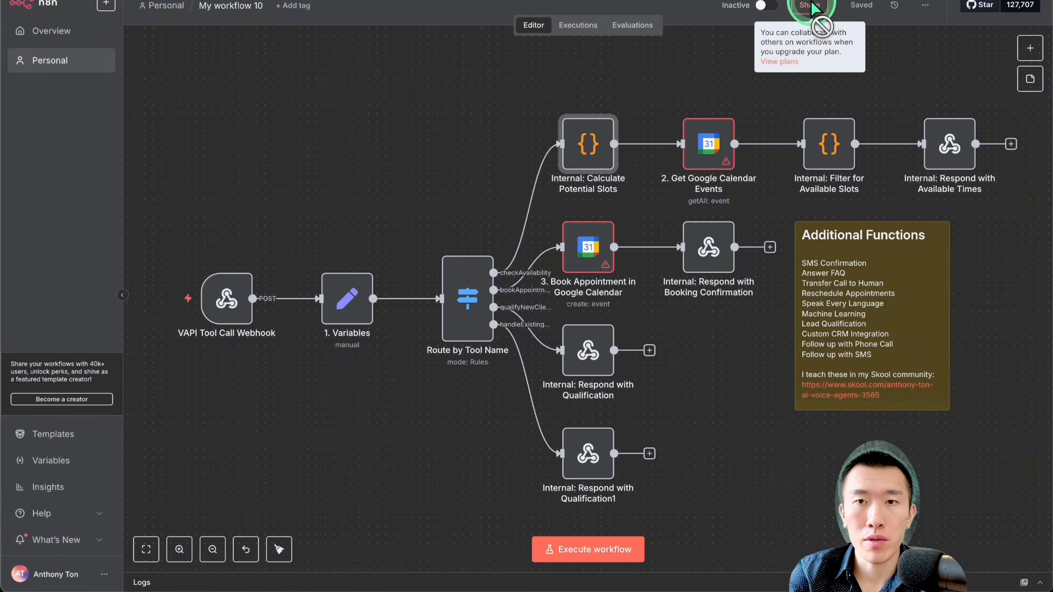
Step: In the 2. Get Google Calendar Events node, set the calendar to From list, pick the account's e-mail calendar, and return to the canvas
{"action": "mouse_move", "coordinate": [711, 152]}
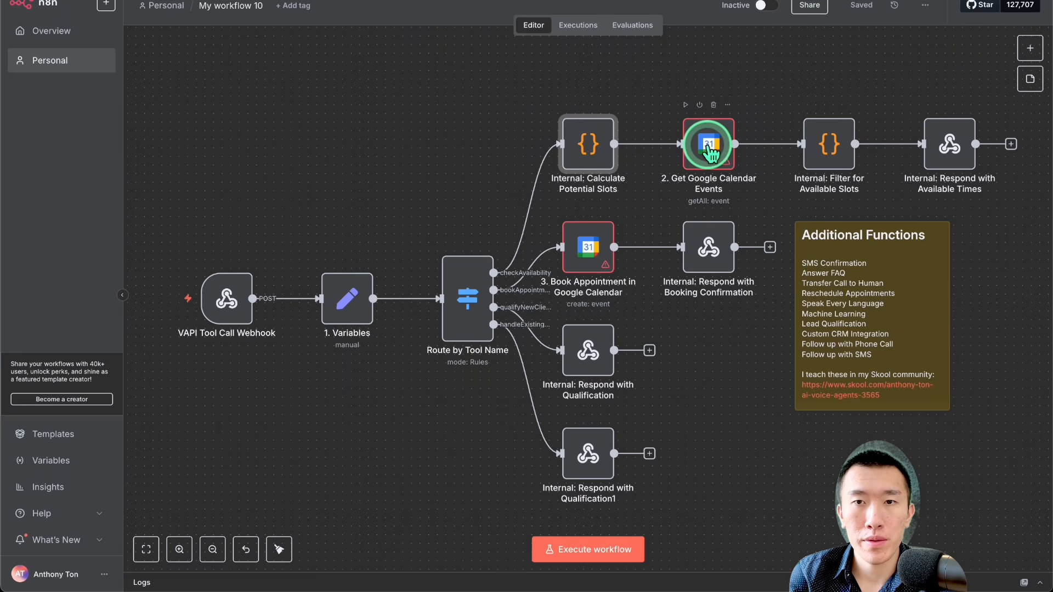
{"action": "double_click", "coordinate": [711, 152]}
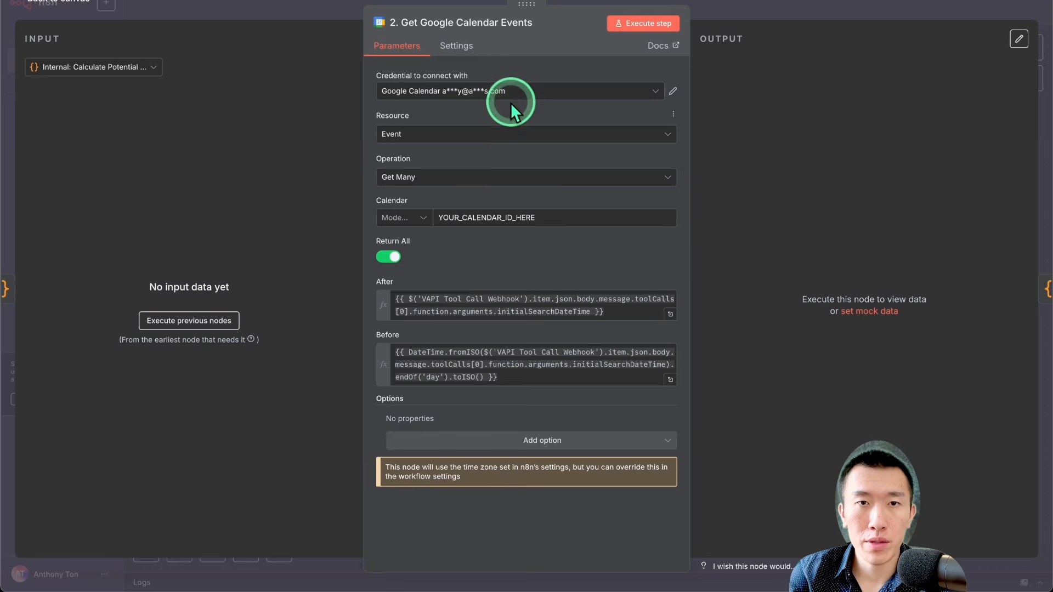
{"action": "left_click", "coordinate": [511, 101]}
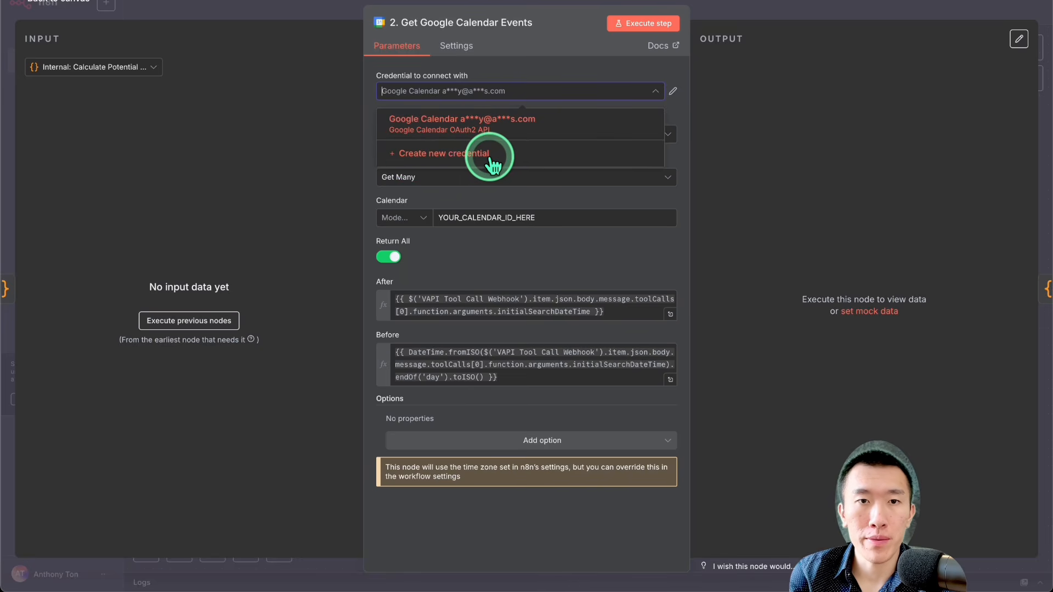
{"action": "left_click", "coordinate": [491, 253]}
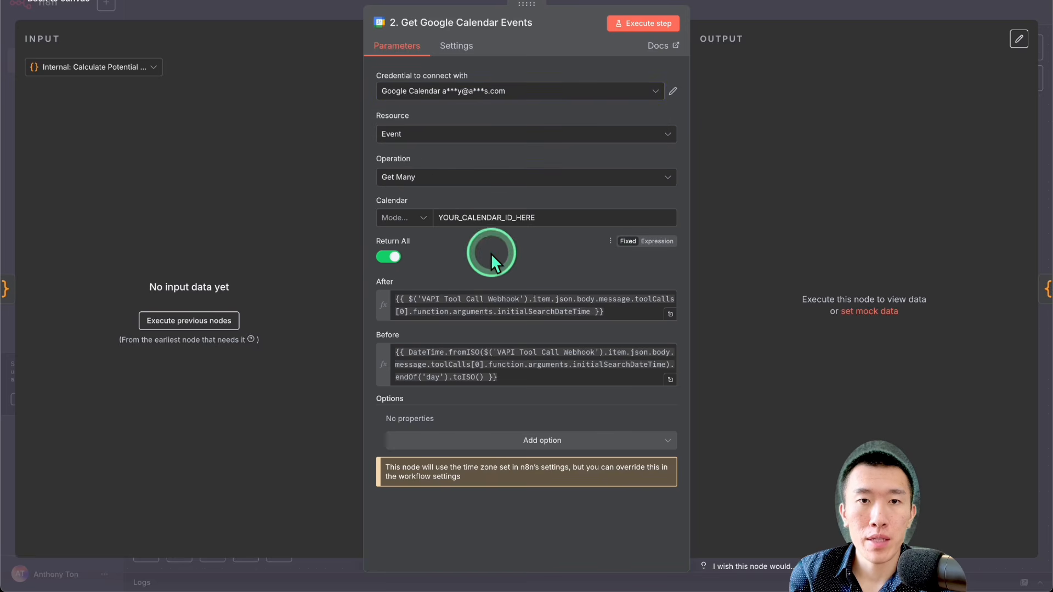
{"action": "left_click", "coordinate": [425, 219]}
{"action": "left_click", "coordinate": [407, 249]}
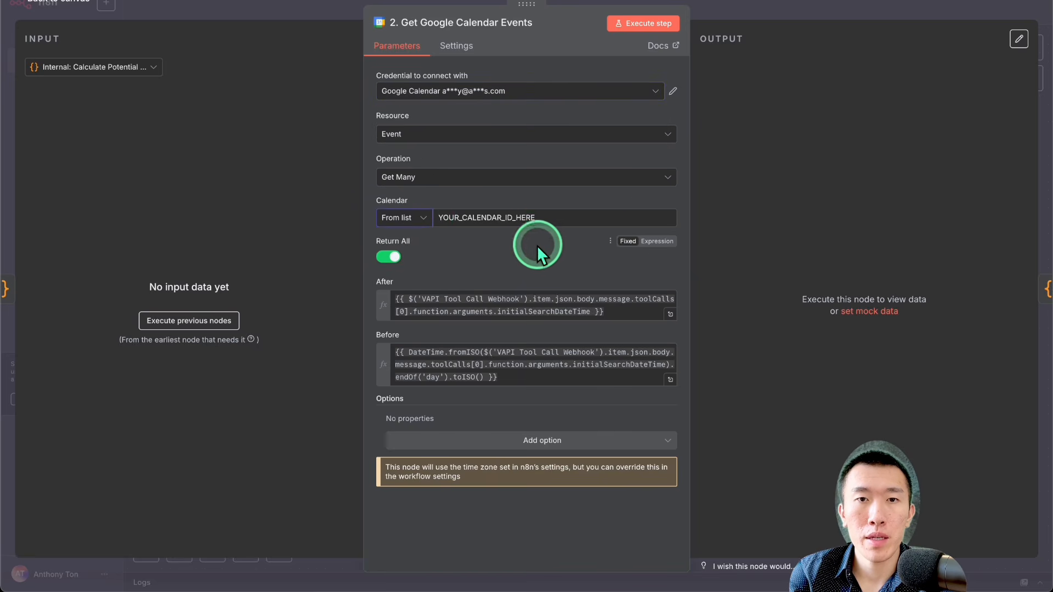
{"action": "left_click", "coordinate": [535, 220]}
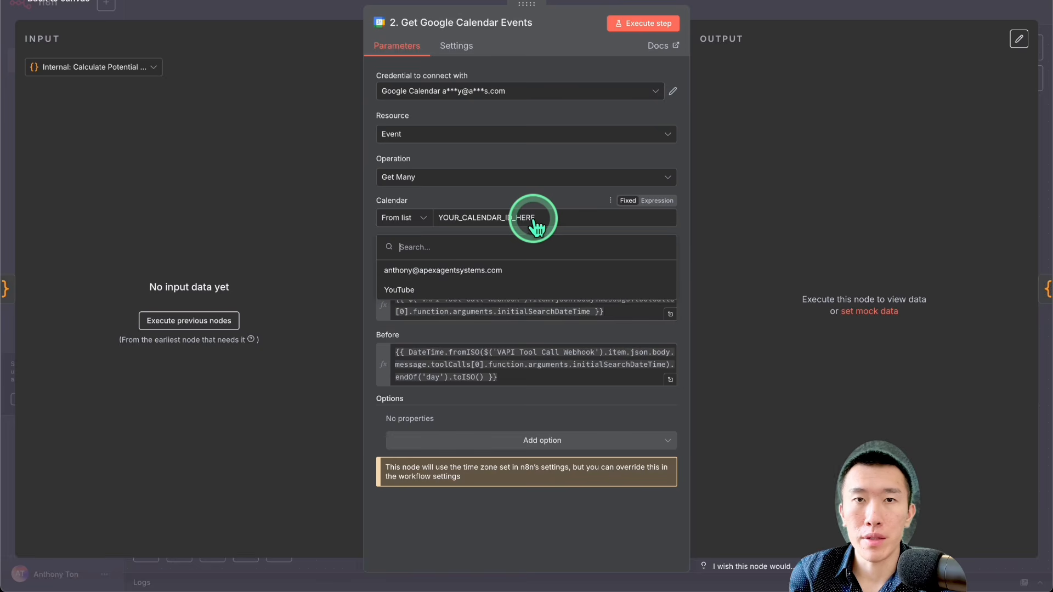
{"action": "left_click", "coordinate": [531, 270]}
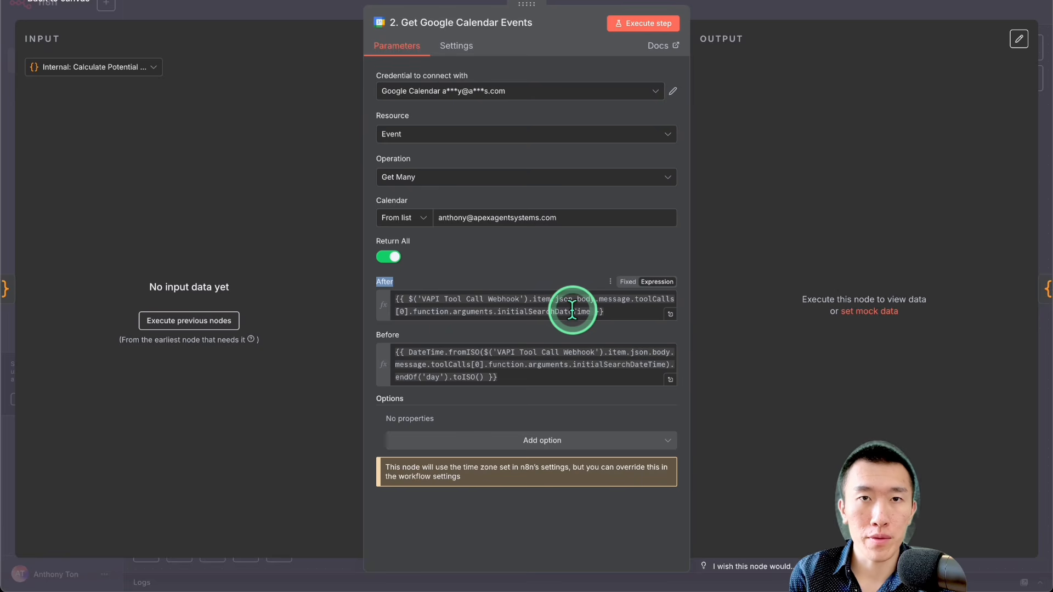
{"action": "left_click", "coordinate": [761, 8]}
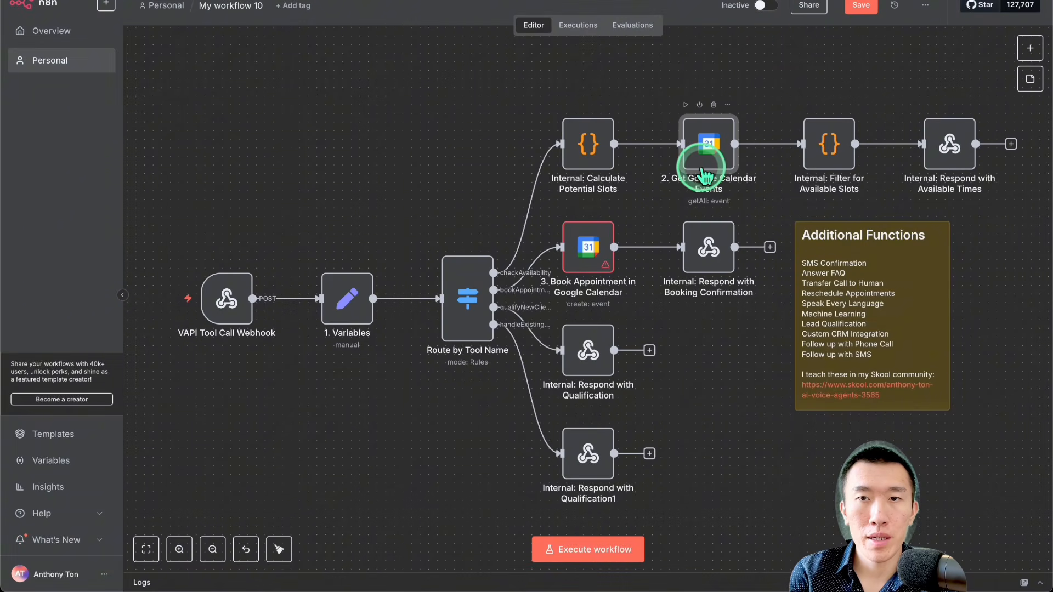
Step: In the 3. Book Appointment in Google Calendar node, set the calendar to From list and select the YouTube calendar
{"action": "scroll", "coordinate": [707, 165], "scroll_direction": "right", "scroll_amount": 2}
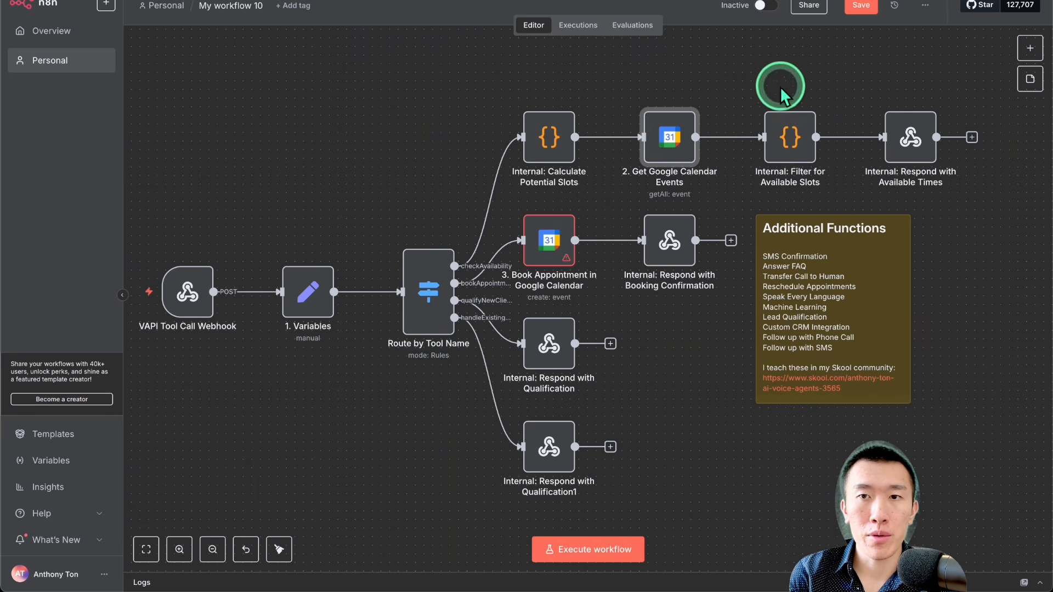
{"action": "scroll", "coordinate": [792, 147], "scroll_direction": "right", "scroll_amount": 1}
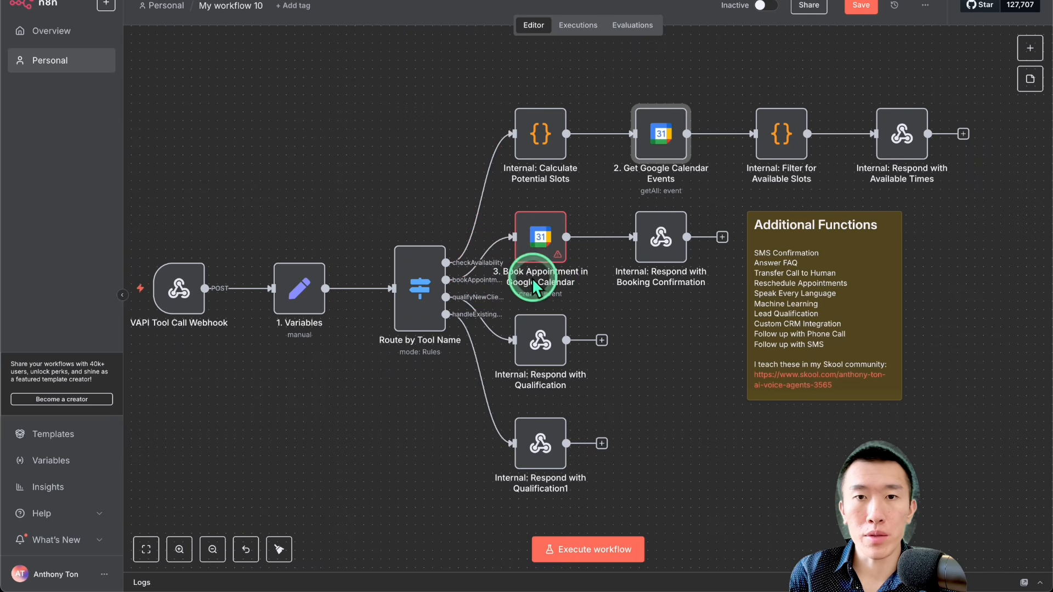
{"action": "double_click", "coordinate": [538, 236]}
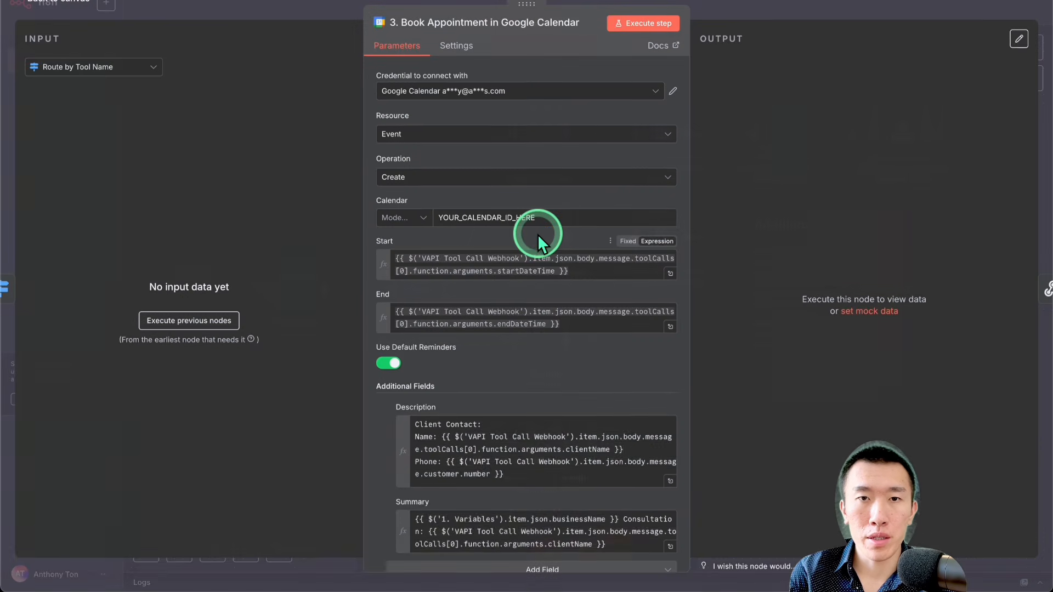
{"action": "left_click", "coordinate": [503, 94]}
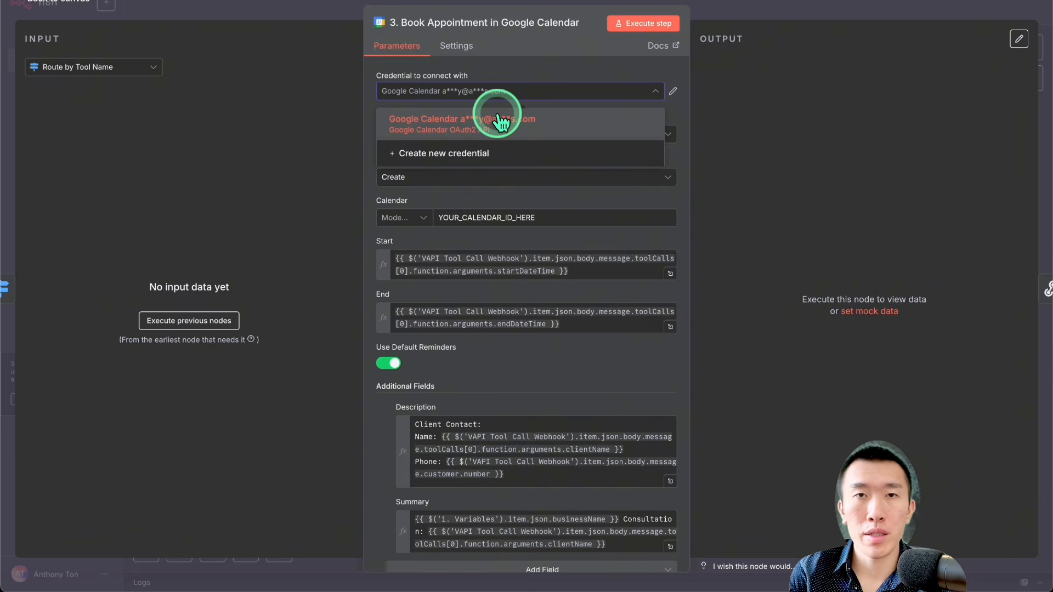
{"action": "left_click", "coordinate": [522, 67]}
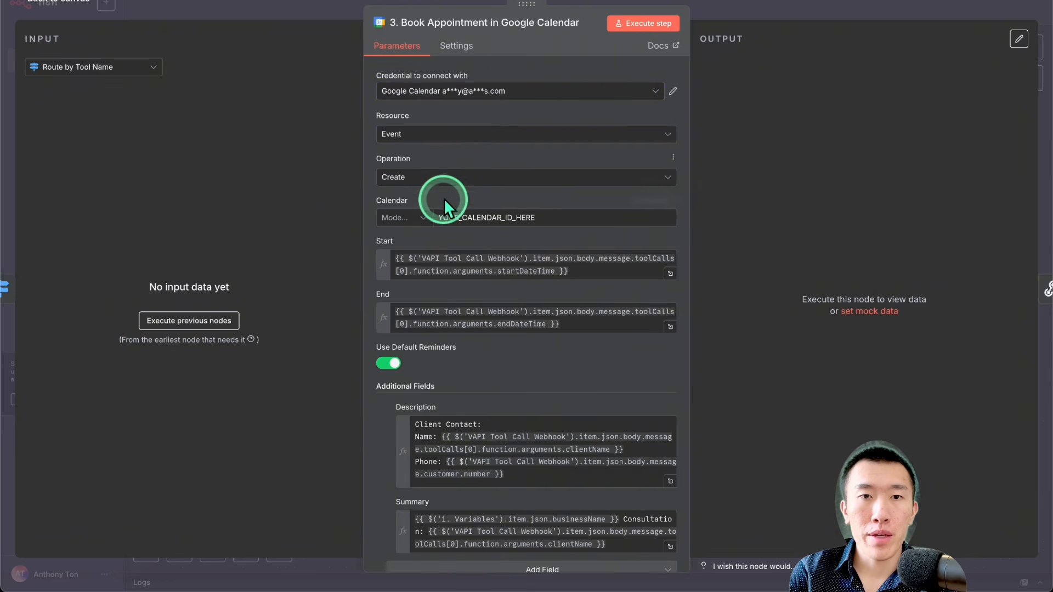
{"action": "left_click", "coordinate": [426, 218]}
{"action": "left_click", "coordinate": [406, 248]}
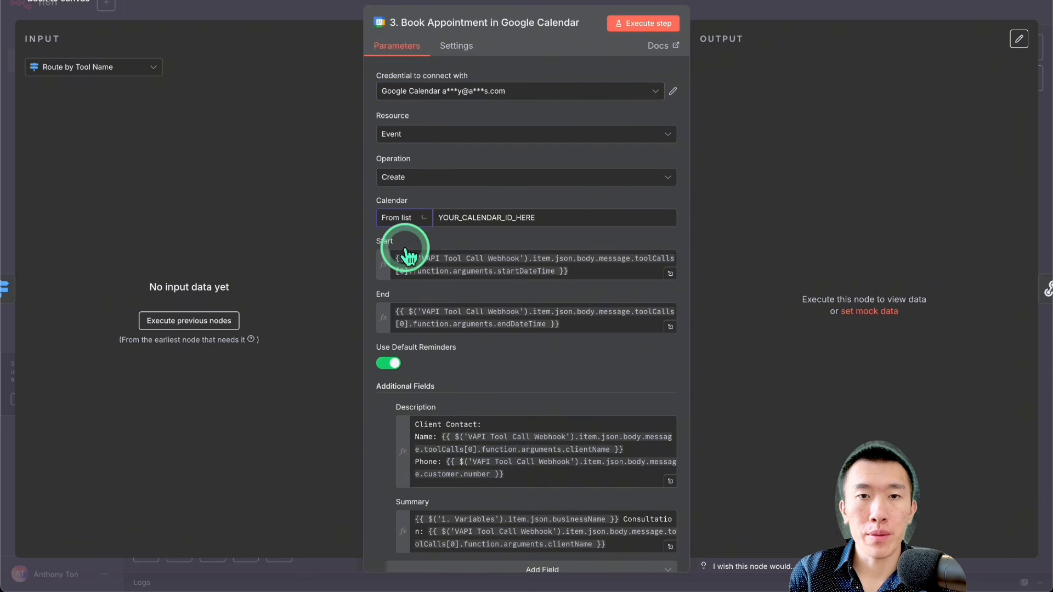
{"action": "left_click", "coordinate": [505, 226]}
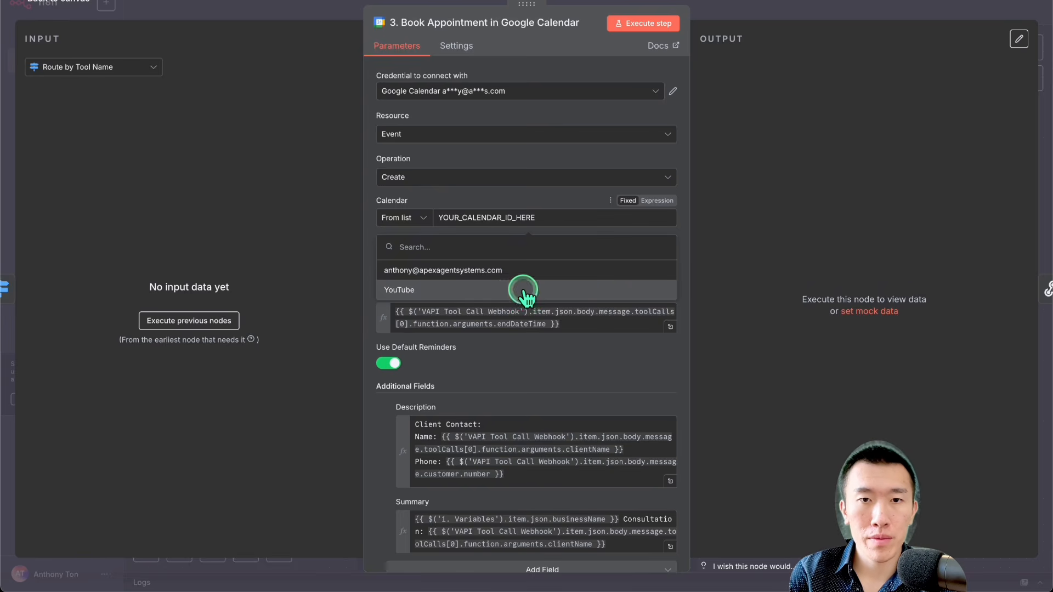
{"action": "left_click", "coordinate": [525, 291]}
Step: Examine the booking node's Start and End fields and the full Summary expression used for the event title
{"action": "scroll", "coordinate": [543, 289], "scroll_direction": "down", "scroll_amount": 2}
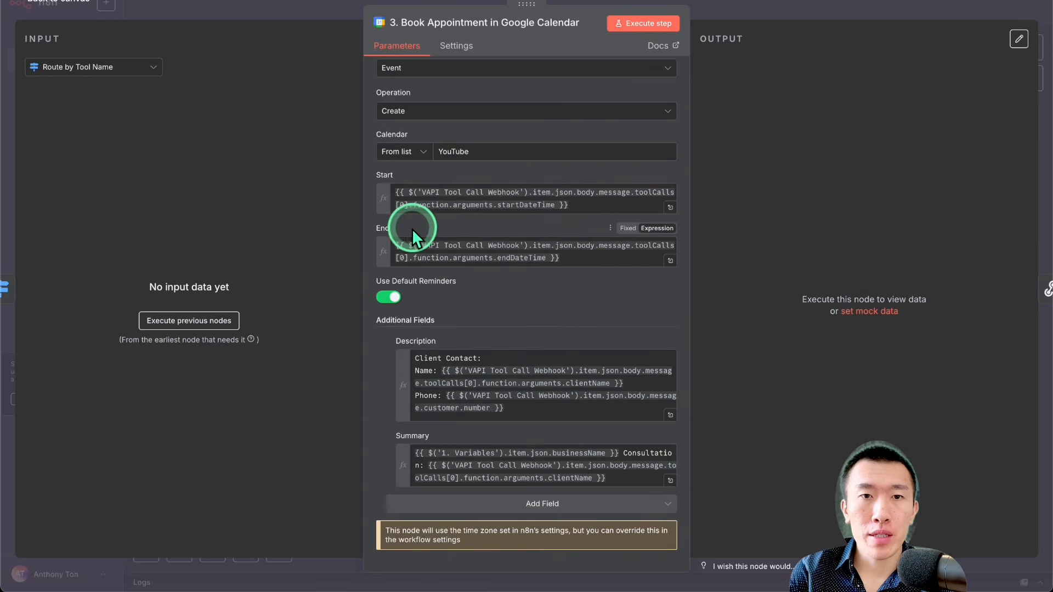
{"action": "left_click", "coordinate": [377, 231]}
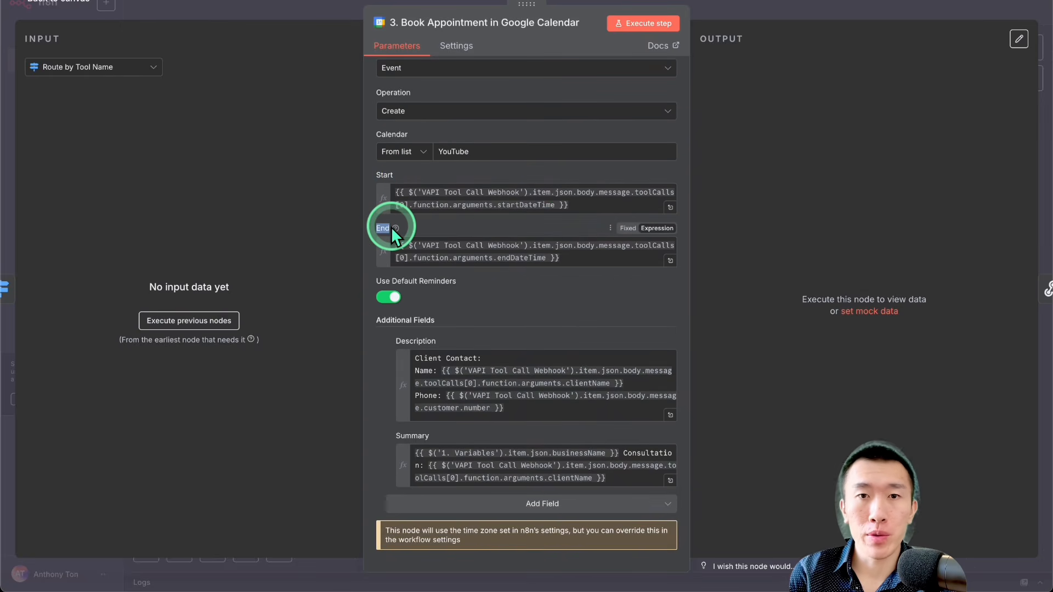
{"action": "left_click", "coordinate": [498, 225]}
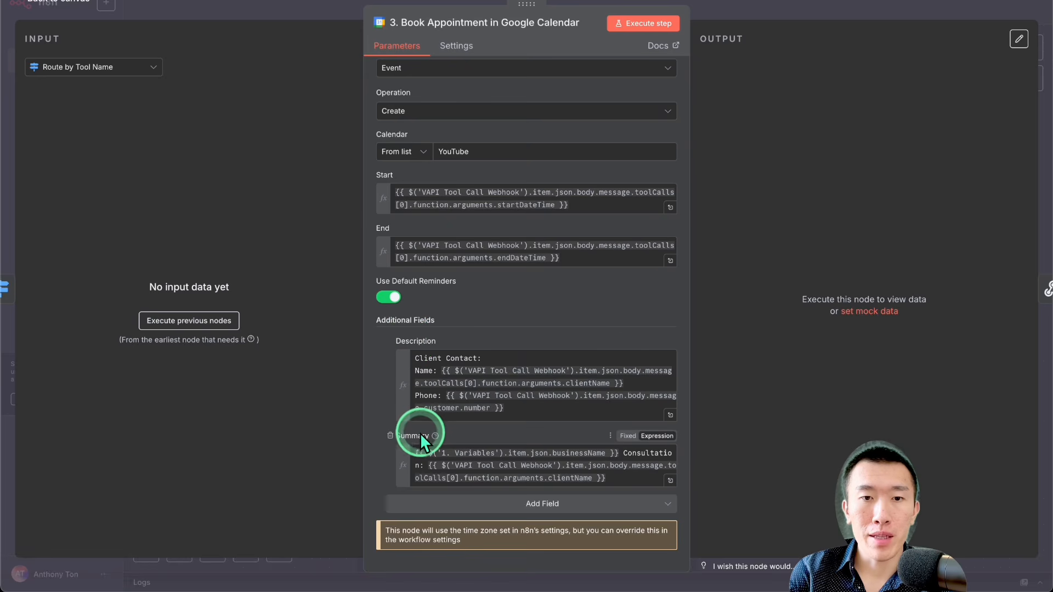
{"action": "left_click_drag", "start_coordinate": [416, 434], "coordinate": [437, 436]}
{"action": "double_click", "coordinate": [437, 435]}
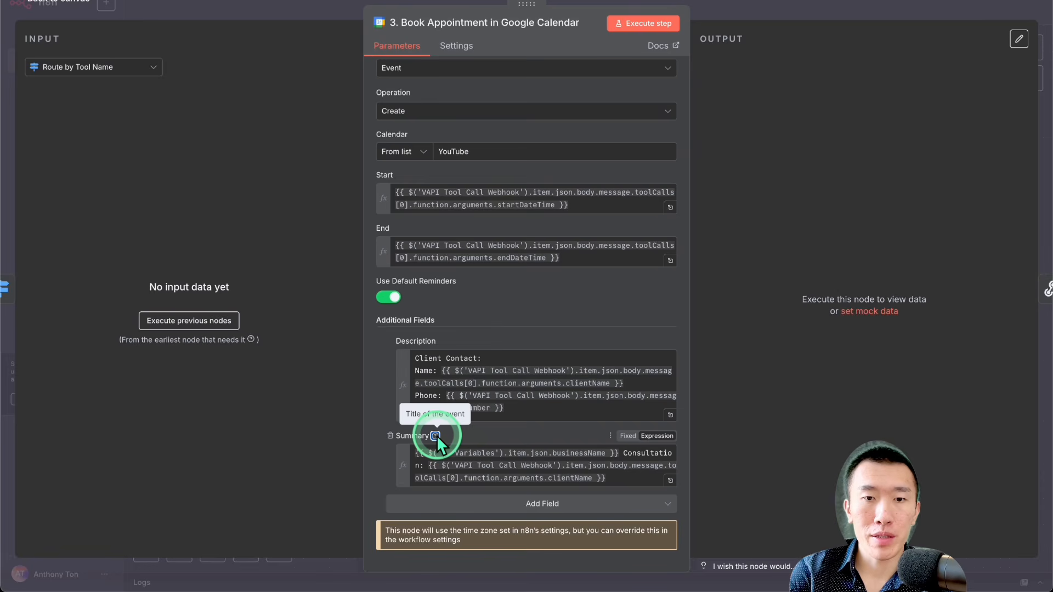
{"action": "left_click", "coordinate": [670, 481]}
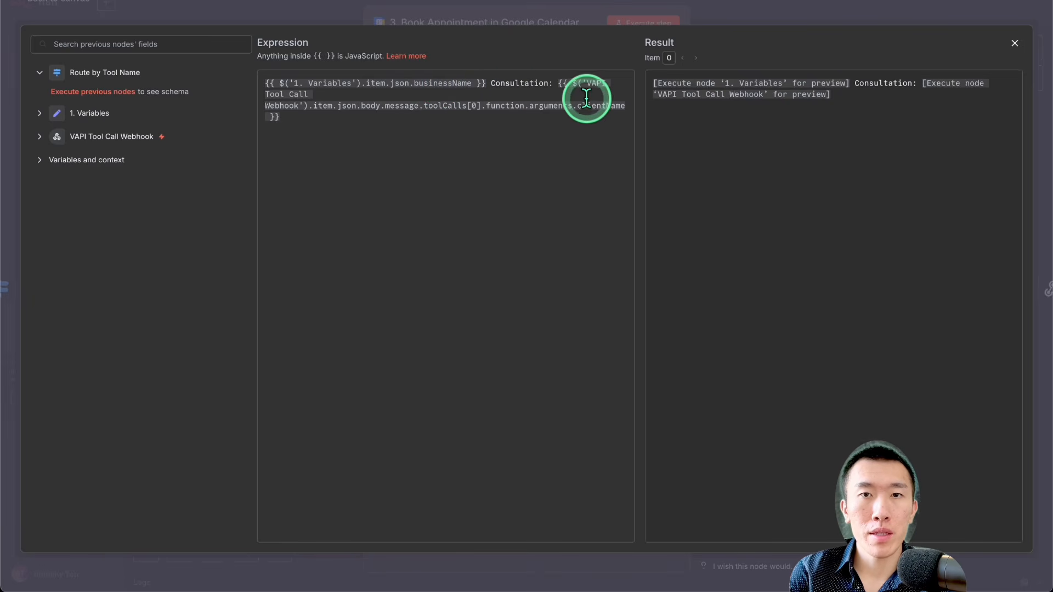
{"action": "left_click_drag", "start_coordinate": [587, 106], "coordinate": [660, 107]}
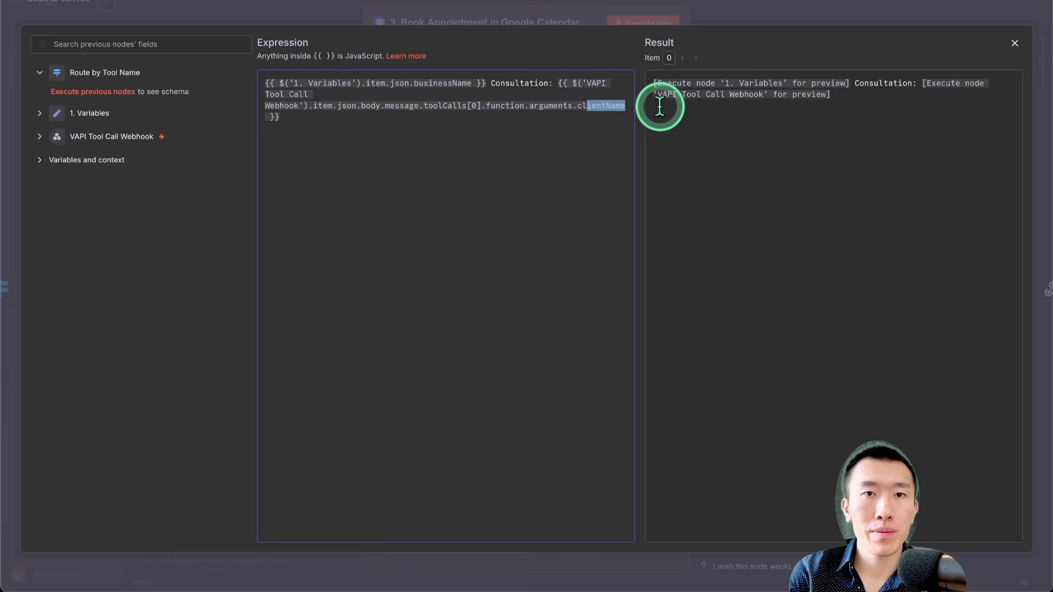
{"action": "left_click", "coordinate": [482, 119]}
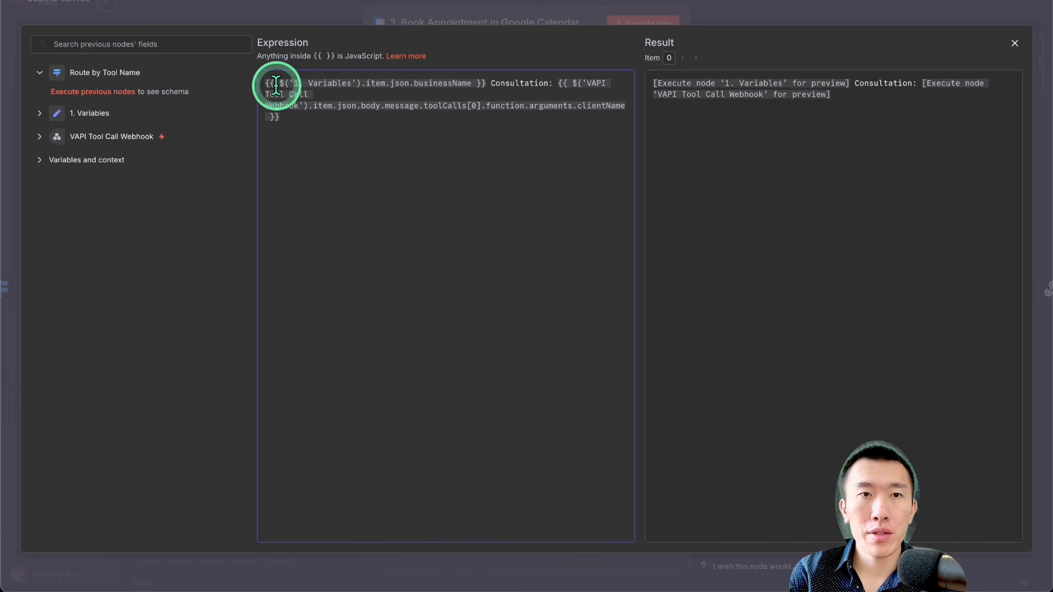
{"action": "double_click", "coordinate": [480, 83]}
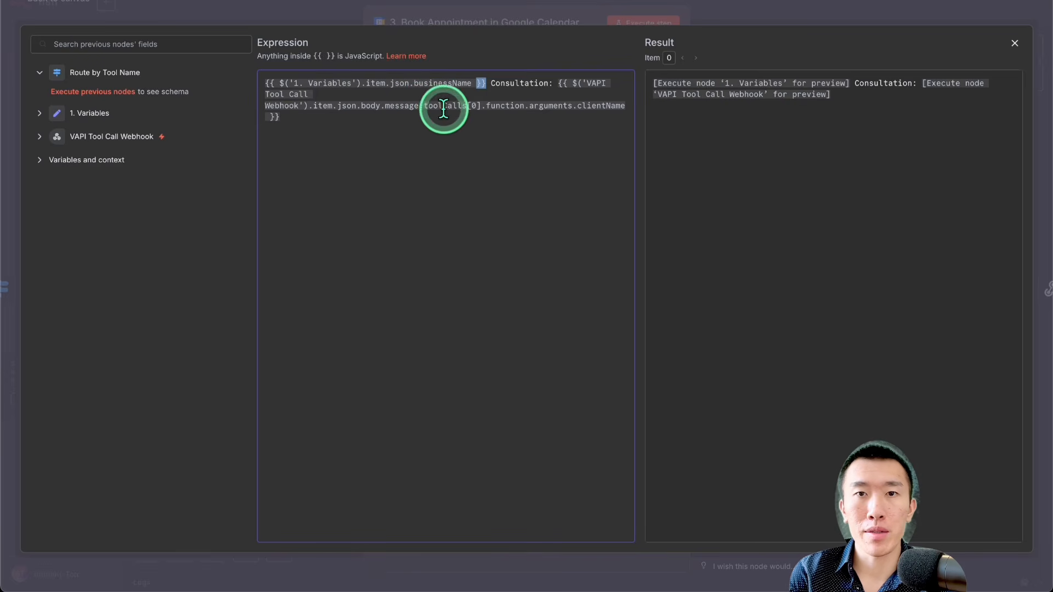
{"action": "left_click", "coordinate": [743, 8]}
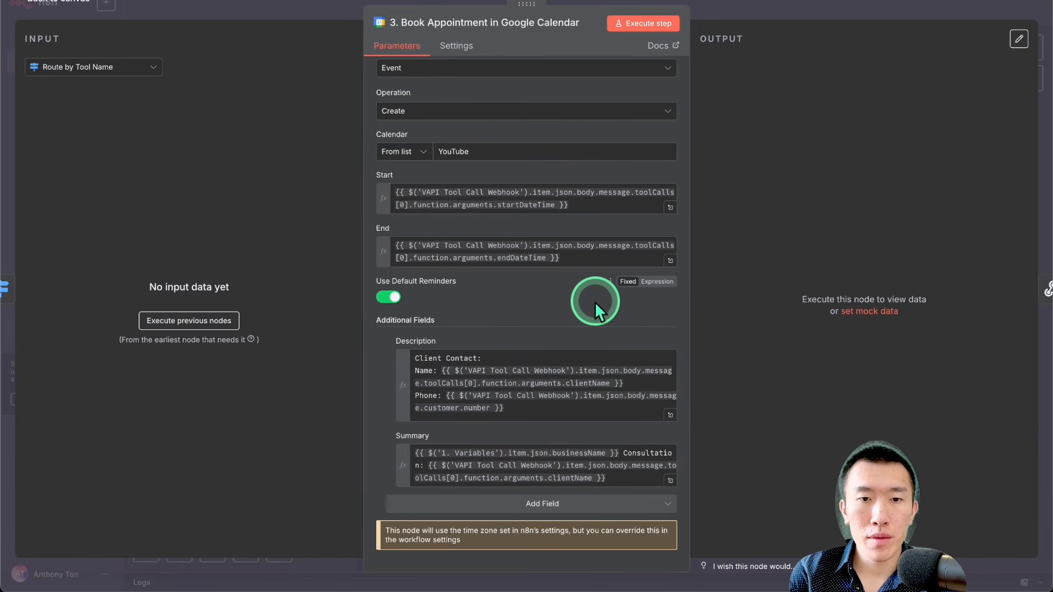
Step: Examine the client contact and qualification details in the booking node's Description expression, and return to the canvas
{"action": "left_click", "coordinate": [670, 417]}
{"action": "left_click", "coordinate": [441, 83]}
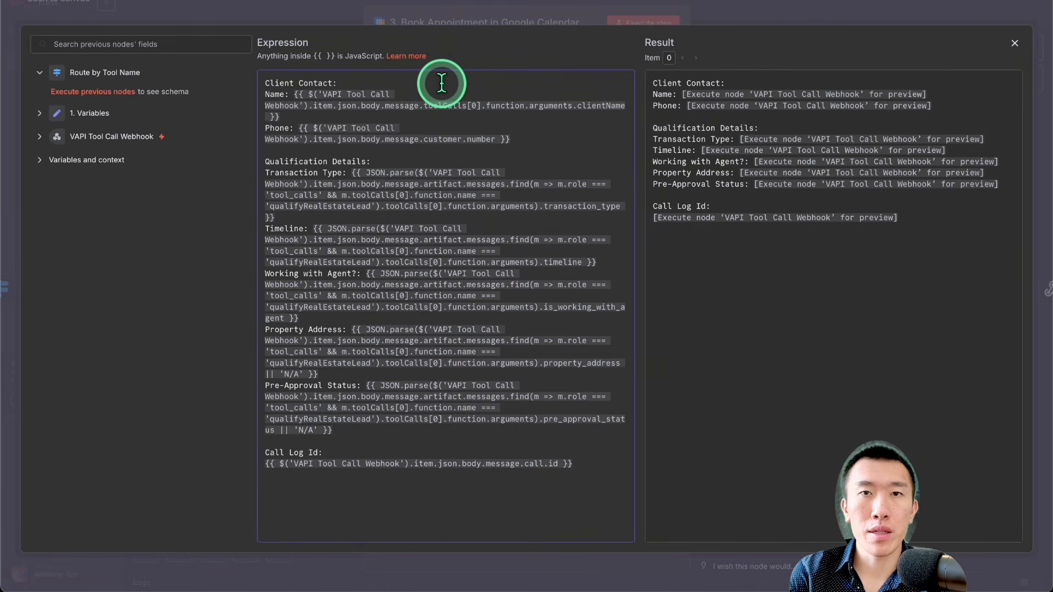
{"action": "left_click_drag", "start_coordinate": [307, 94], "coordinate": [448, 94]}
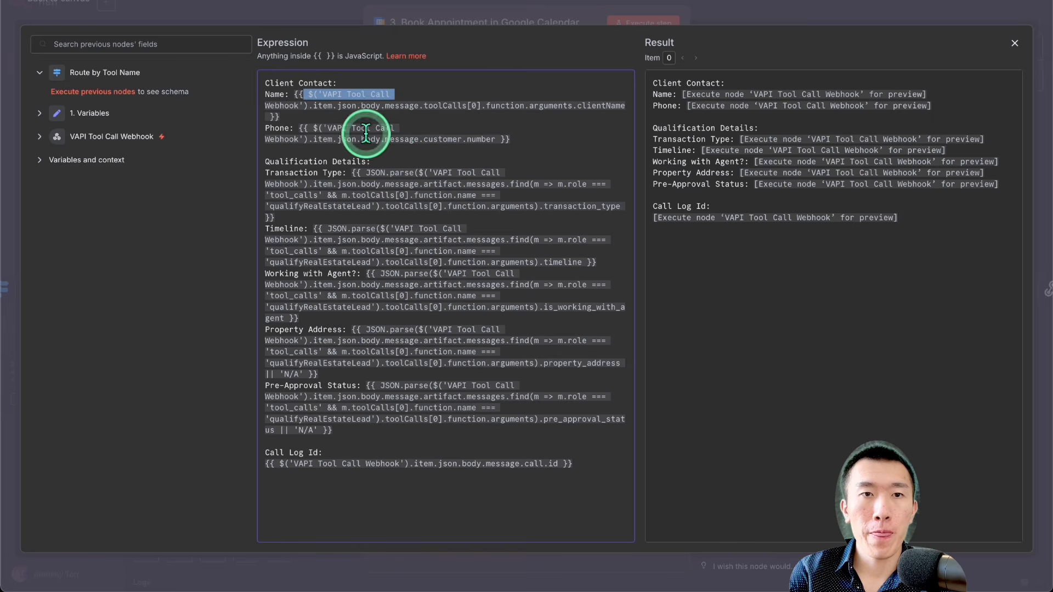
{"action": "left_click_drag", "start_coordinate": [310, 128], "coordinate": [439, 123]}
{"action": "left_click_drag", "start_coordinate": [376, 172], "coordinate": [399, 433]}
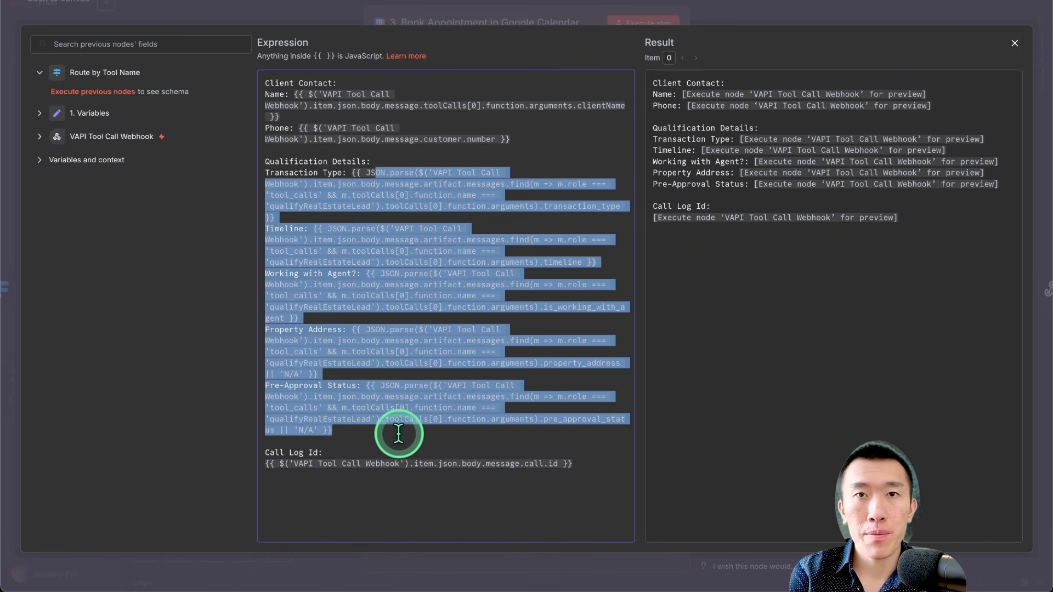
{"action": "left_click", "coordinate": [772, 15]}
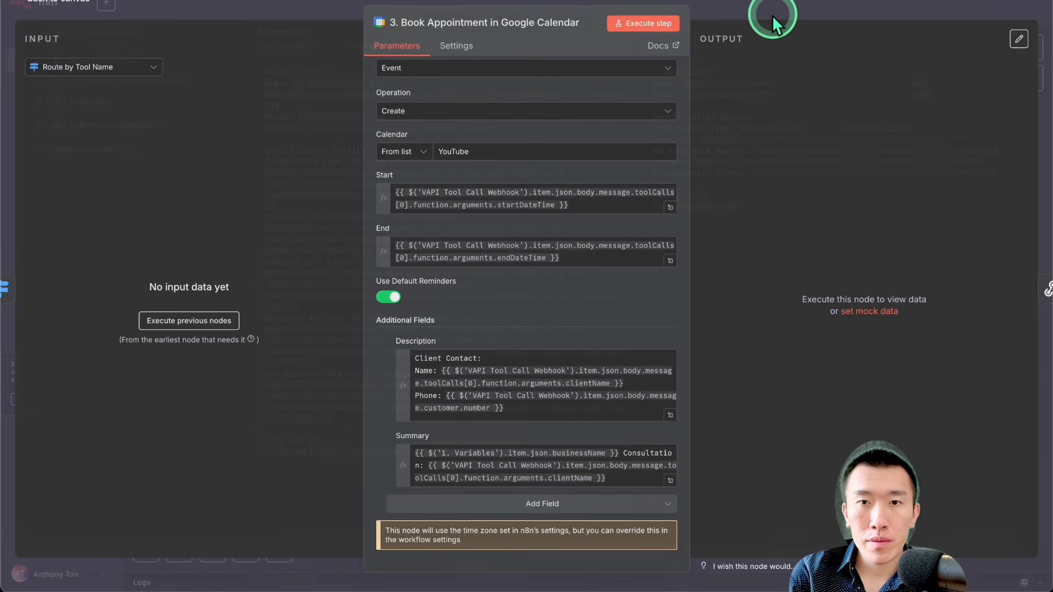
{"action": "left_click", "coordinate": [769, 14]}
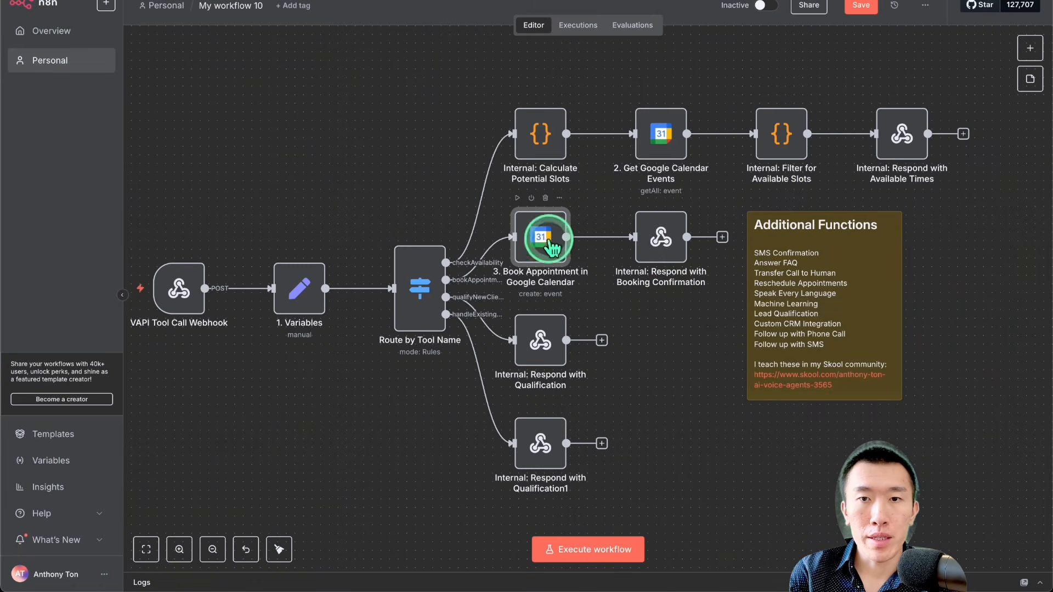
Step: Inspect the response bodies of the Respond with Booking Confirmation, Respond with Qualification and Respond with Qualification1 nodes
{"action": "double_click", "coordinate": [664, 236]}
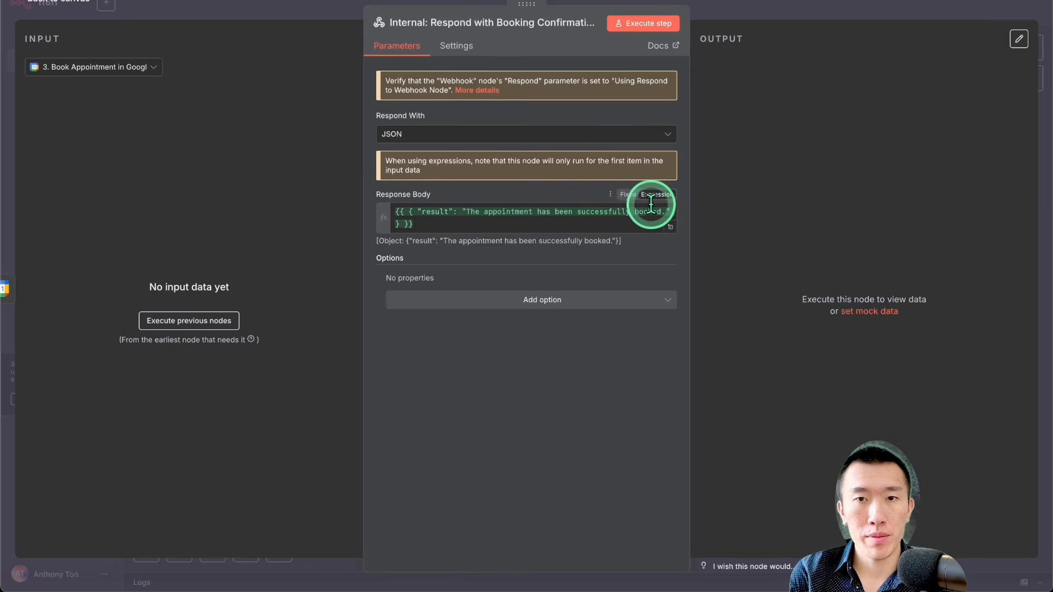
{"action": "left_click", "coordinate": [758, 11]}
{"action": "double_click", "coordinate": [542, 339]}
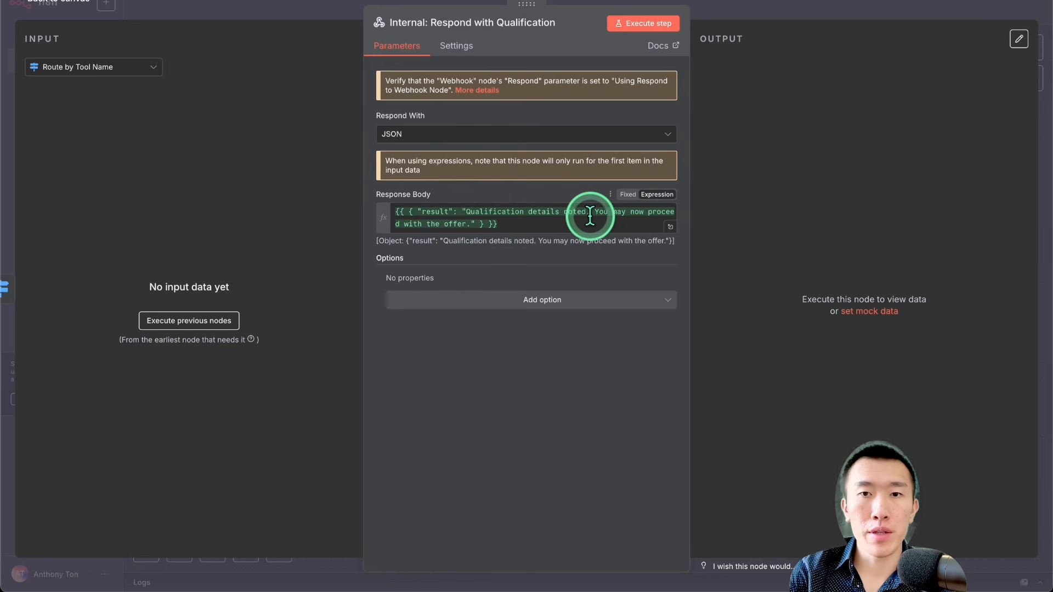
{"action": "left_click", "coordinate": [776, 11]}
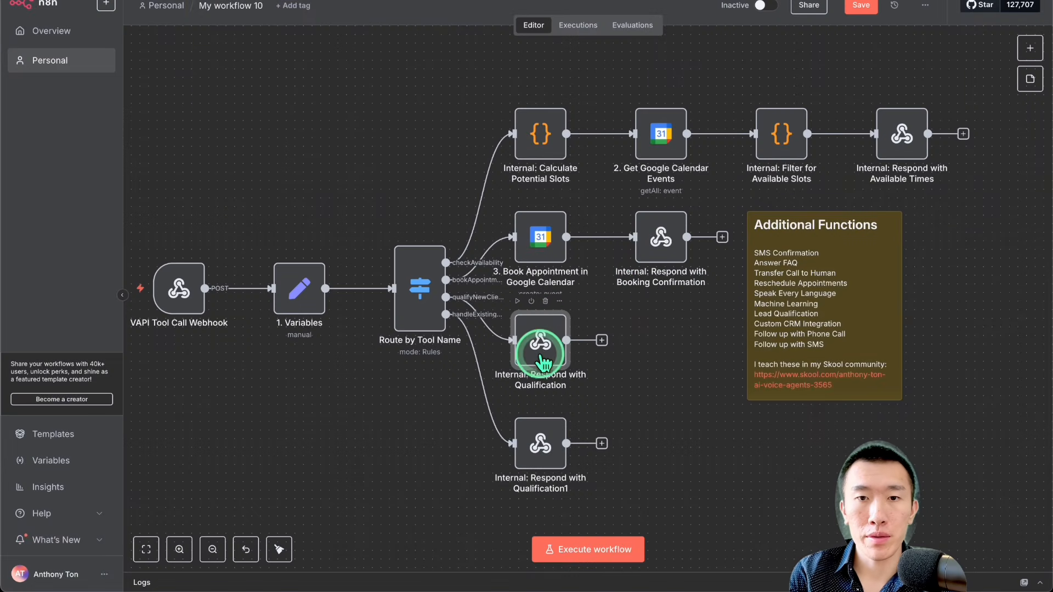
{"action": "left_click", "coordinate": [537, 450]}
{"action": "double_click", "coordinate": [539, 452]}
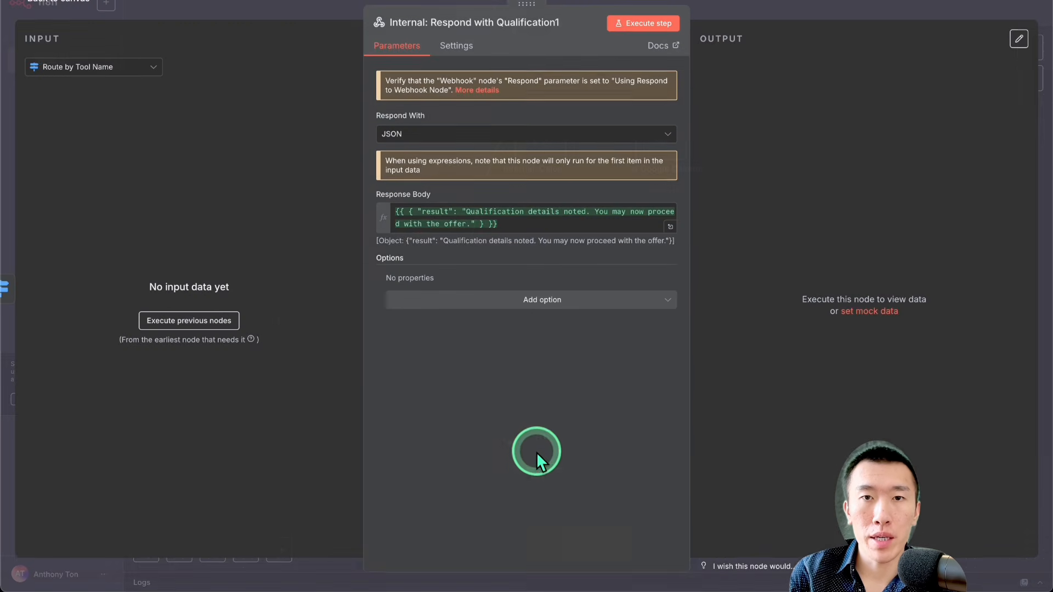
{"action": "left_click", "coordinate": [777, 25]}
Step: Reopen the 3. Book Appointment in Google Calendar node and examine the qualification details in its full Description expression
{"action": "scroll", "coordinate": [615, 252], "scroll_direction": "left", "scroll_amount": 1}
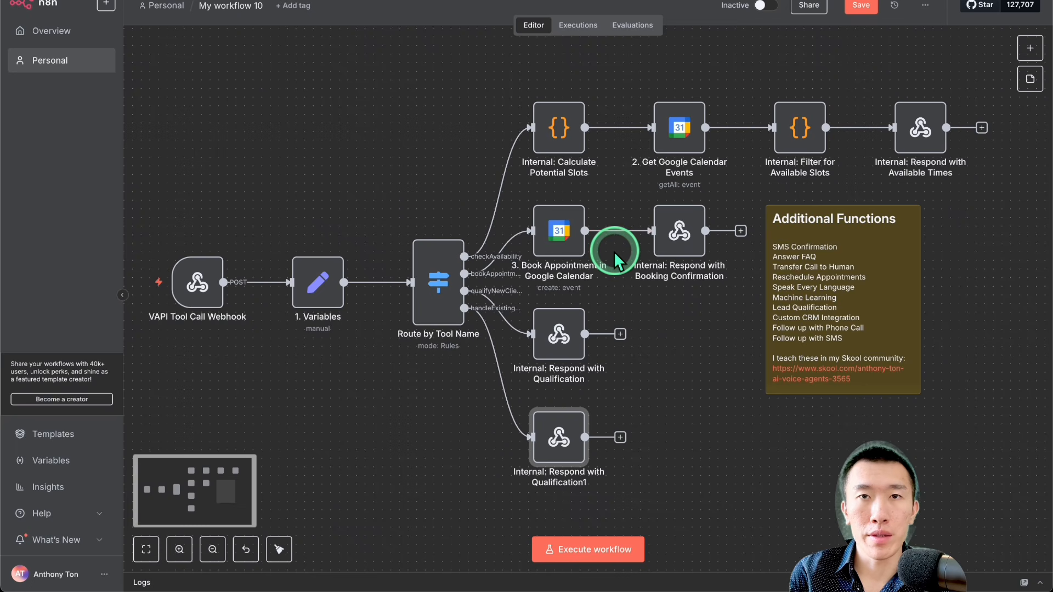
{"action": "double_click", "coordinate": [559, 237]}
{"action": "scroll", "coordinate": [603, 439], "scroll_direction": "down", "scroll_amount": 5}
{"action": "scroll", "coordinate": [587, 455], "scroll_direction": "down", "scroll_amount": 1}
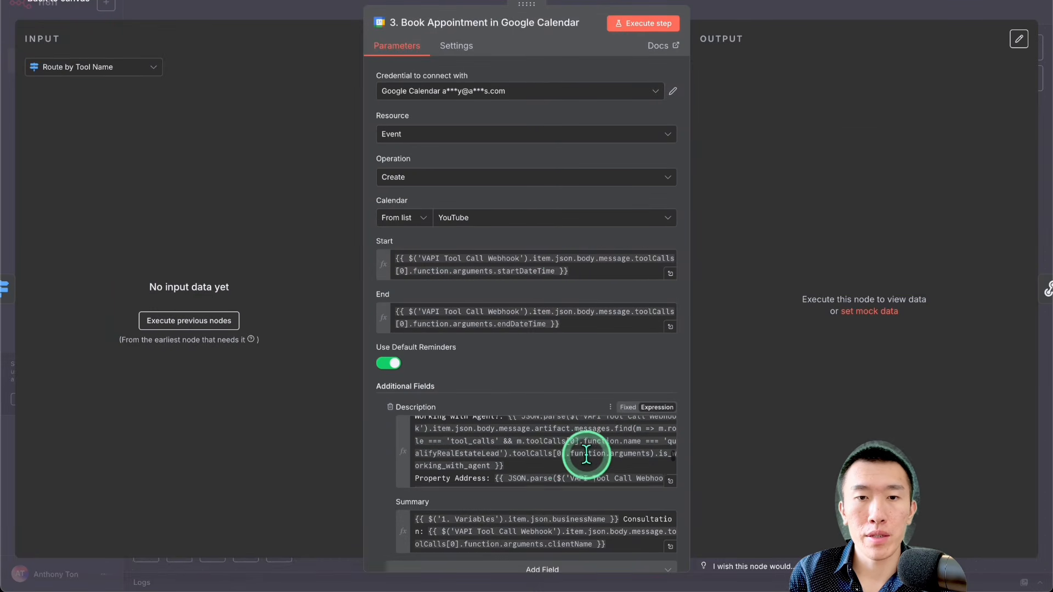
{"action": "scroll", "coordinate": [554, 456], "scroll_direction": "up", "scroll_amount": 1}
{"action": "left_click", "coordinate": [670, 481]}
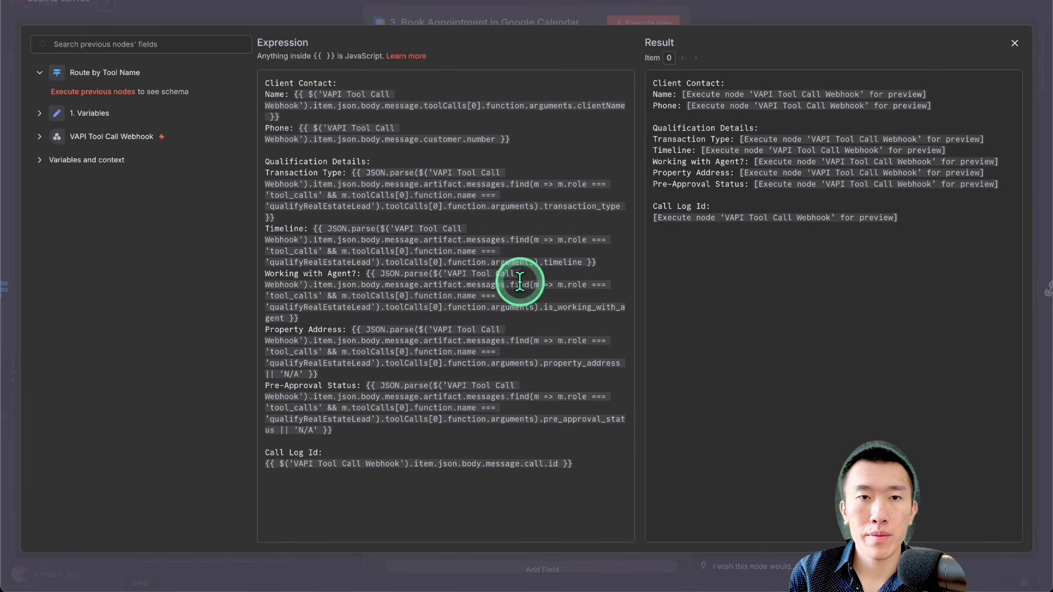
{"action": "left_click_drag", "start_coordinate": [505, 396], "coordinate": [308, 174]}
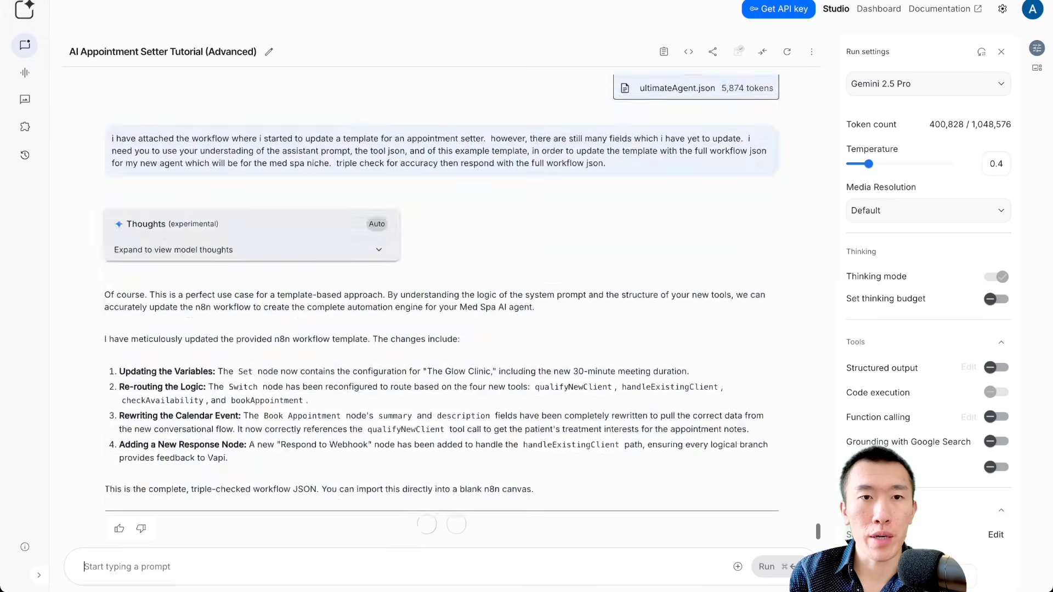
Step: Switch to AI Studio and copy the complete medSpaWorkflow.json code from the response to the clipboard
{"action": "scroll", "coordinate": [341, 212], "scroll_direction": "down", "scroll_amount": 15}
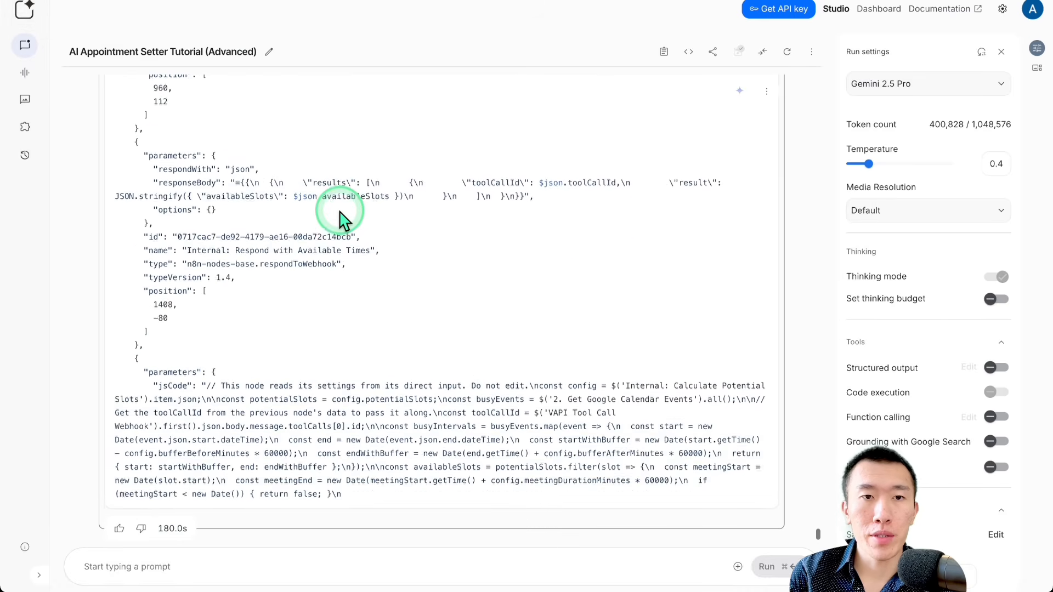
{"action": "scroll", "coordinate": [341, 214], "scroll_direction": "down", "scroll_amount": 15}
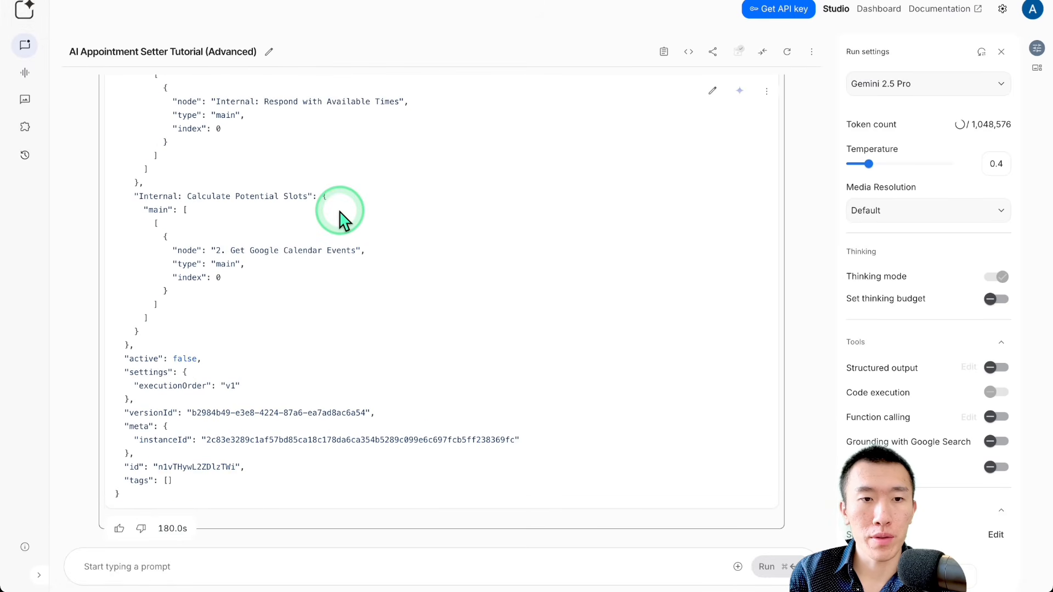
{"action": "scroll", "coordinate": [341, 214], "scroll_direction": "up", "scroll_amount": 20}
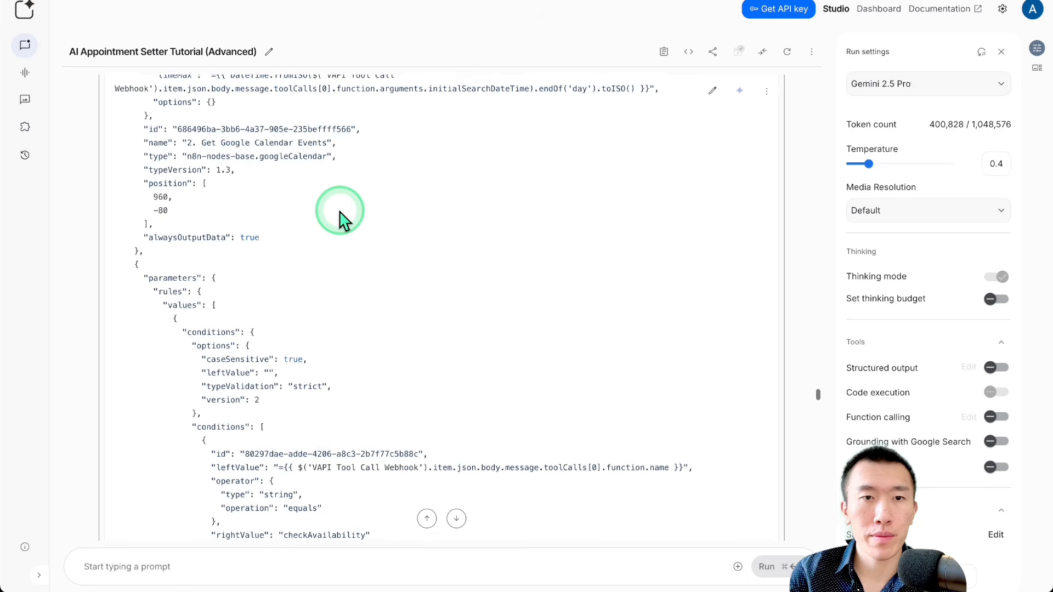
{"action": "scroll", "coordinate": [341, 213], "scroll_direction": "up", "scroll_amount": 20}
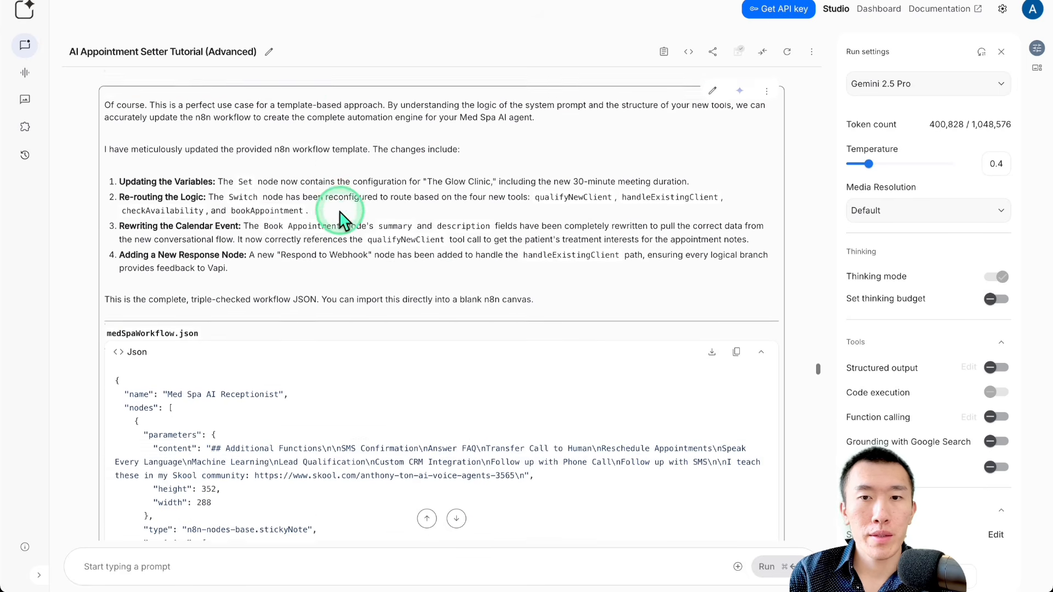
{"action": "scroll", "coordinate": [341, 214], "scroll_direction": "down", "scroll_amount": 1}
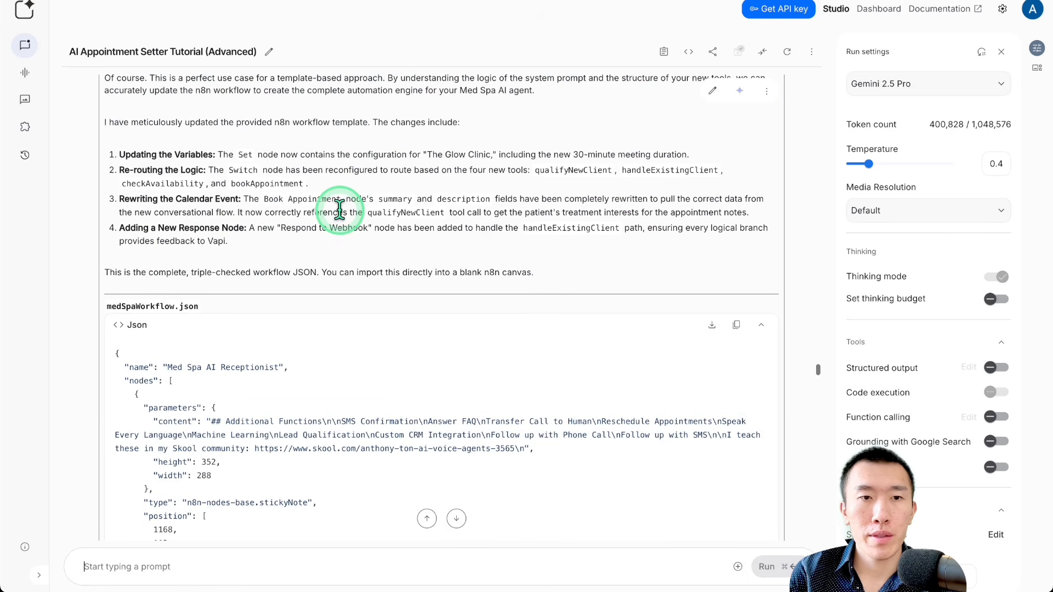
{"action": "left_click", "coordinate": [737, 327]}
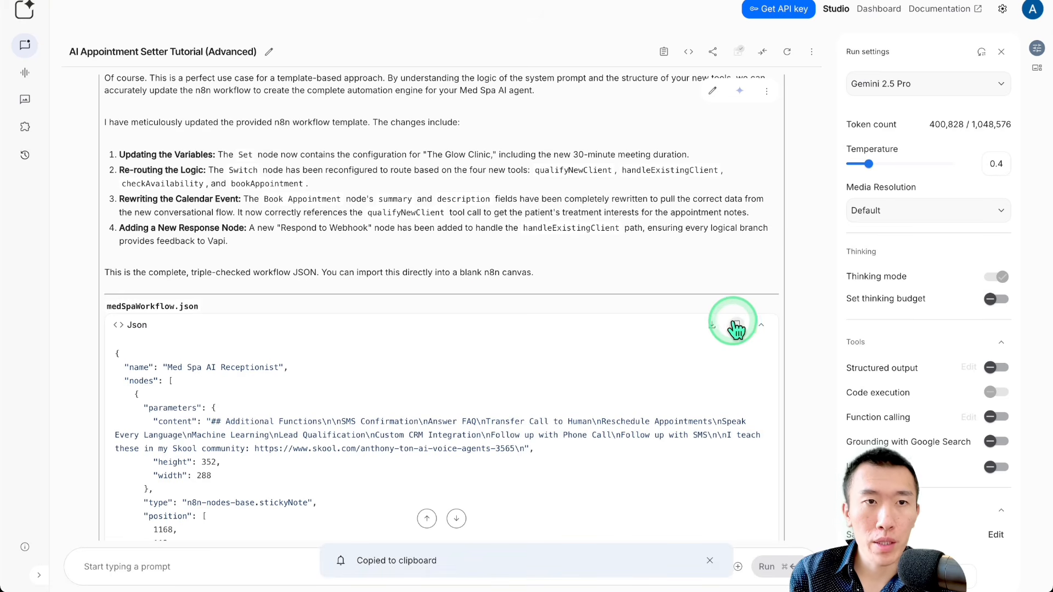
Step: Read the response's list of workflow changes covering variables, tool routing, the calendar event and the new response node
{"action": "scroll", "coordinate": [341, 208], "scroll_direction": "up", "scroll_amount": 1}
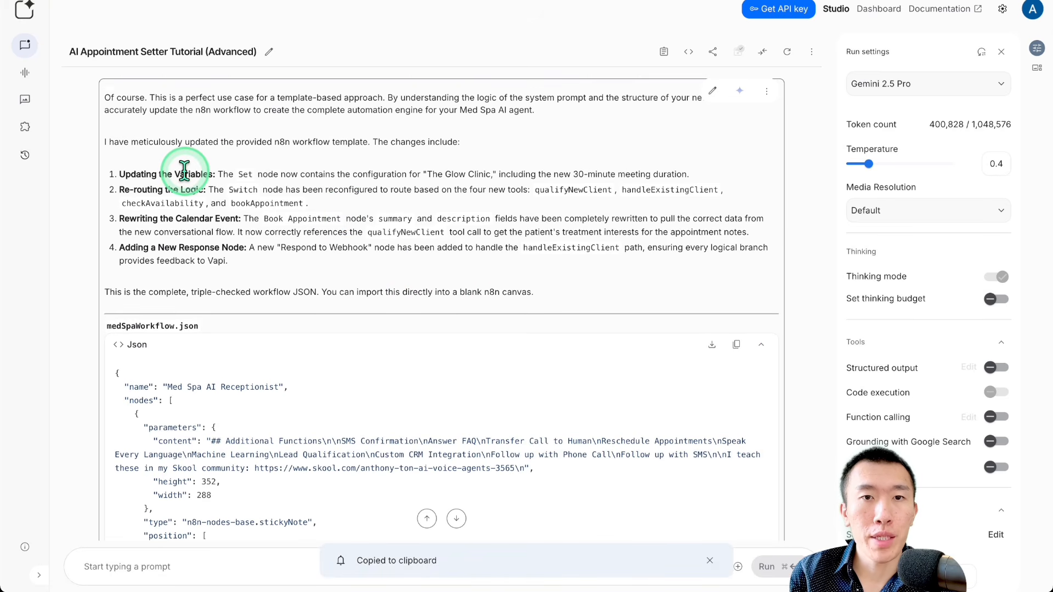
{"action": "left_click_drag", "start_coordinate": [184, 169], "coordinate": [558, 173]}
{"action": "left_click_drag", "start_coordinate": [448, 176], "coordinate": [523, 176]}
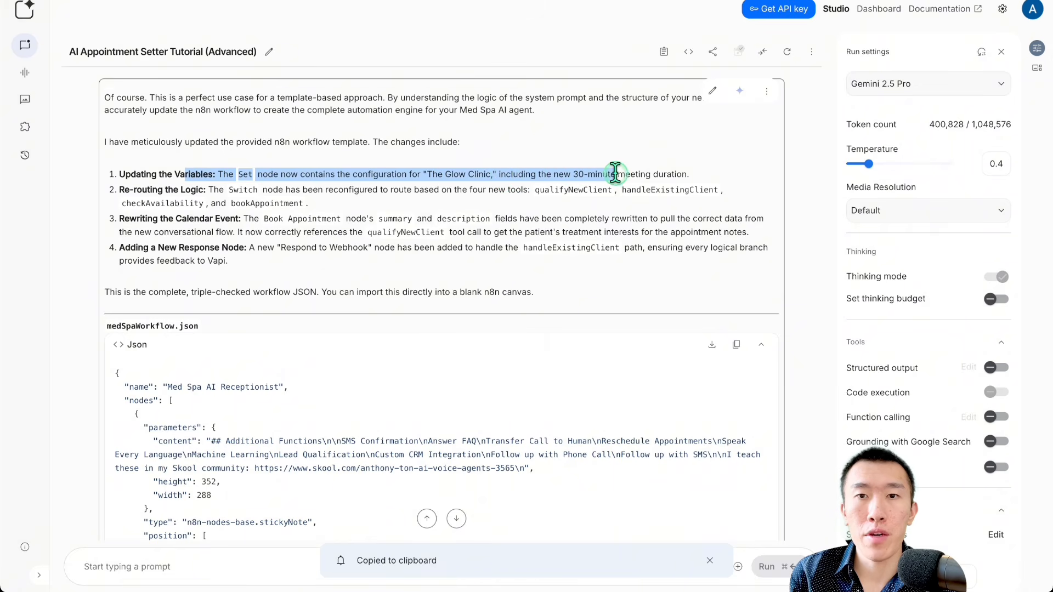
{"action": "left_click_drag", "start_coordinate": [614, 174], "coordinate": [563, 172]}
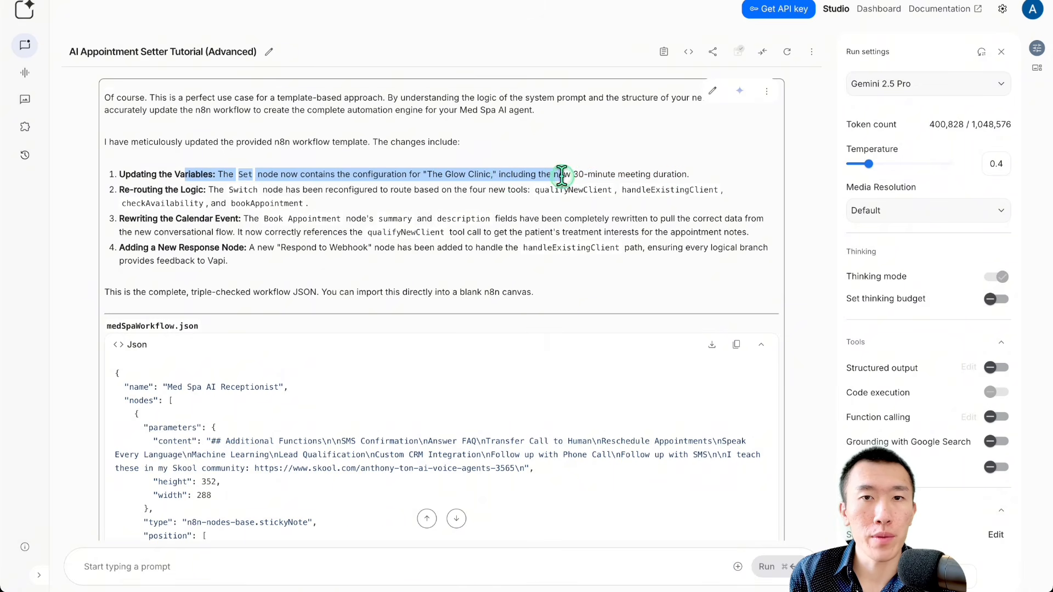
{"action": "left_click", "coordinate": [355, 209]}
{"action": "left_click_drag", "start_coordinate": [212, 190], "coordinate": [260, 190]}
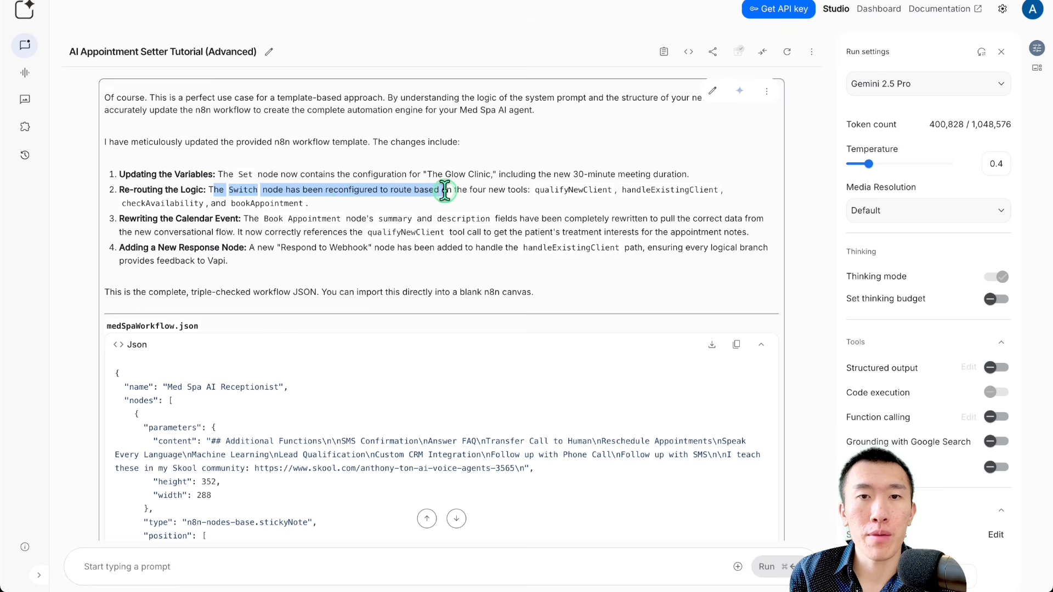
{"action": "left_click_drag", "start_coordinate": [445, 191], "coordinate": [621, 220]}
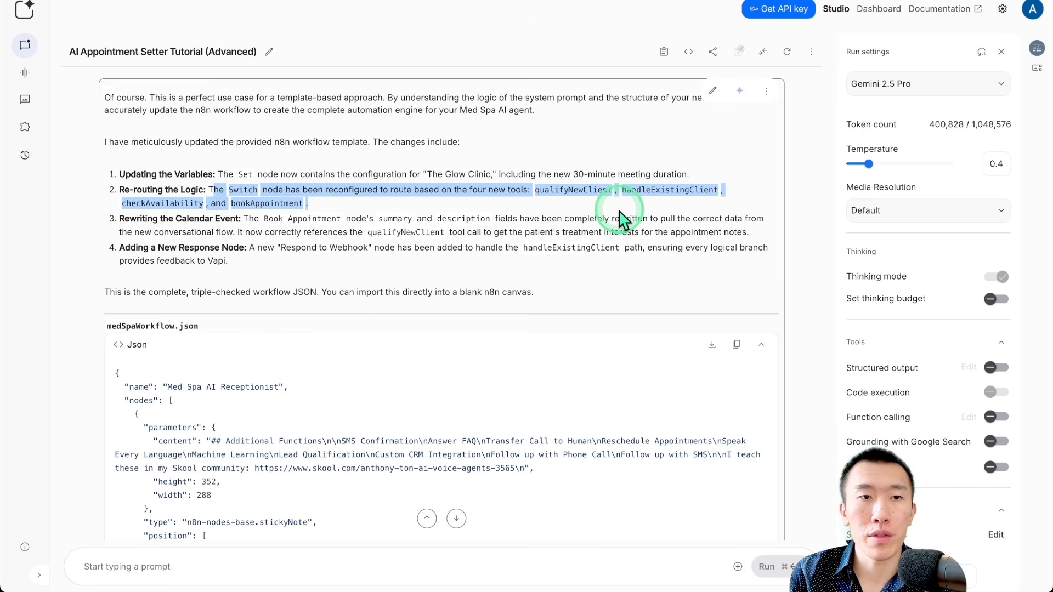
{"action": "left_click", "coordinate": [296, 201]}
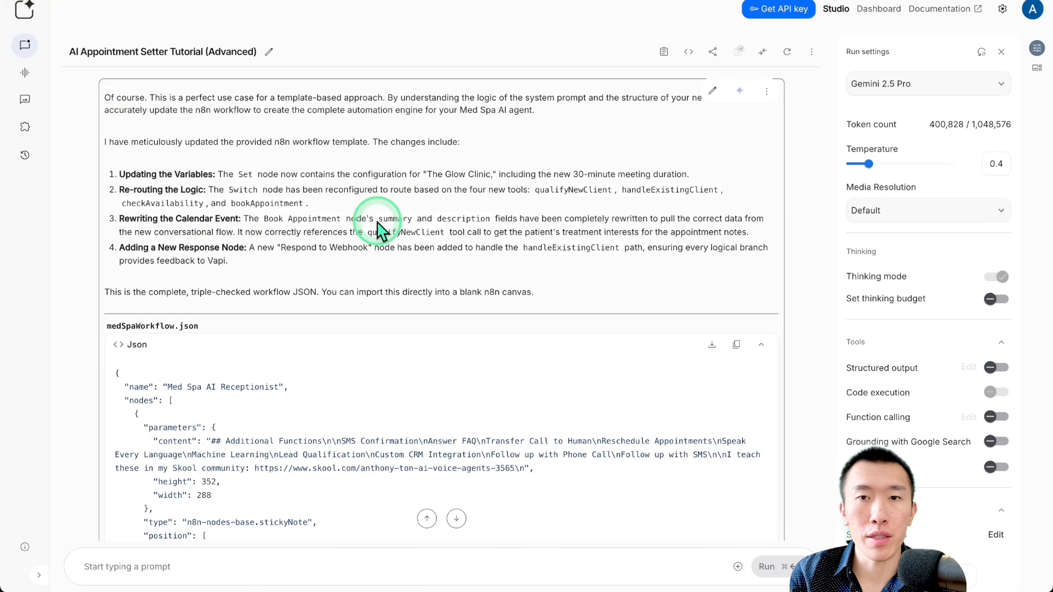
{"action": "left_click_drag", "start_coordinate": [266, 231], "coordinate": [358, 232]}
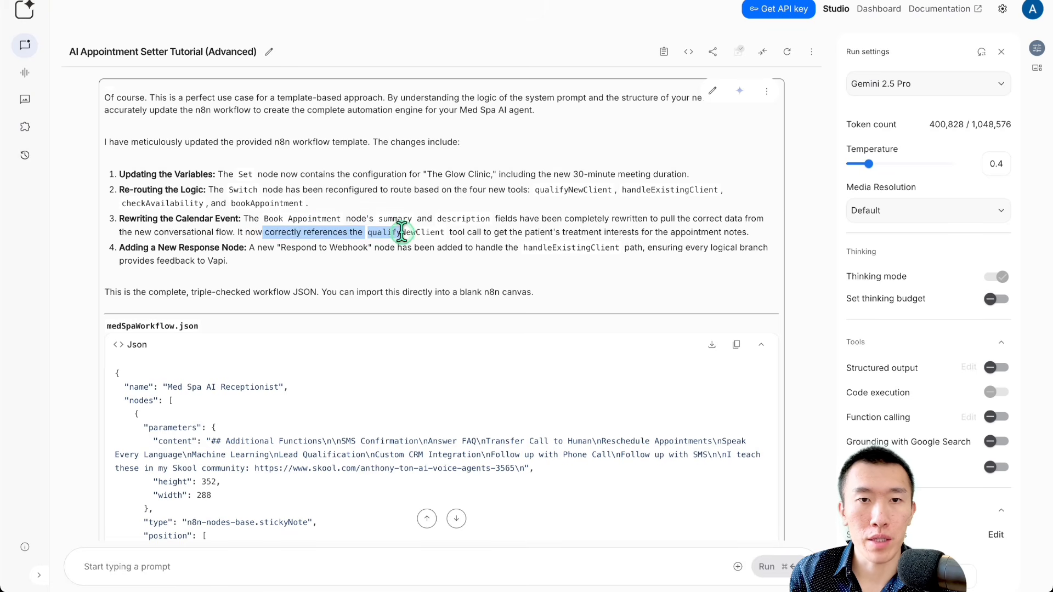
{"action": "left_click_drag", "start_coordinate": [511, 231], "coordinate": [744, 233]}
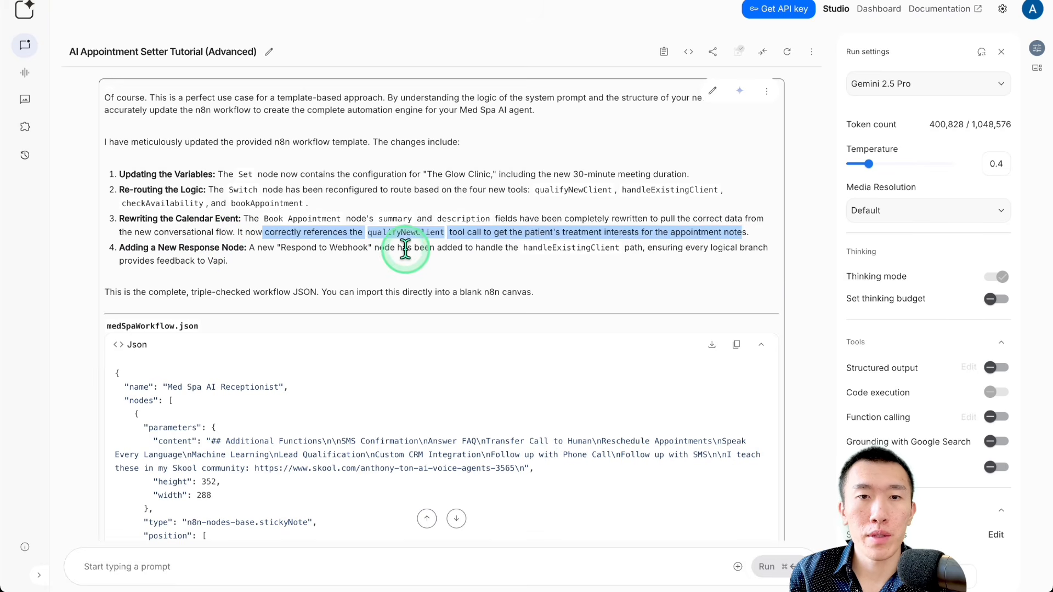
{"action": "left_click_drag", "start_coordinate": [519, 249], "coordinate": [535, 253]}
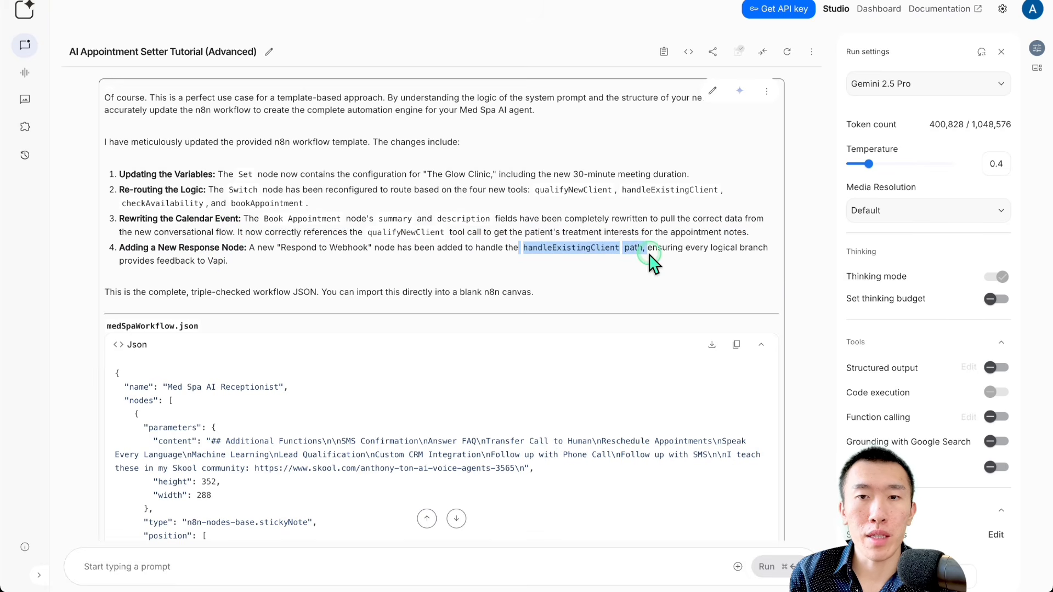
{"action": "left_click_drag", "start_coordinate": [746, 241], "coordinate": [231, 251]}
{"action": "left_click", "coordinate": [378, 258]}
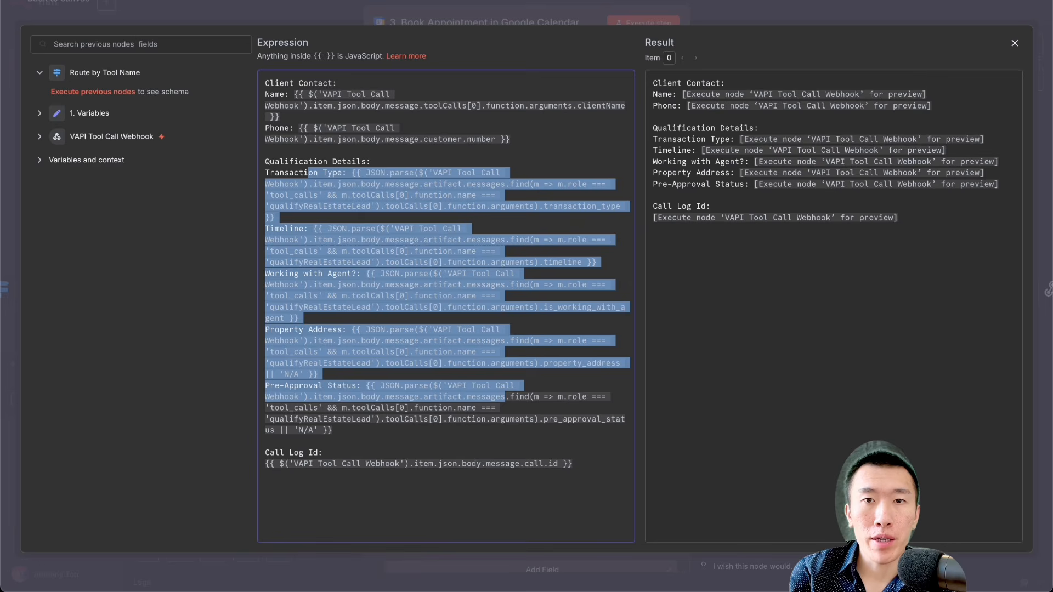
Step: Return to n8n, close the booking node and delete all the template nodes from the workflow canvas
{"action": "left_click", "coordinate": [735, 4]}
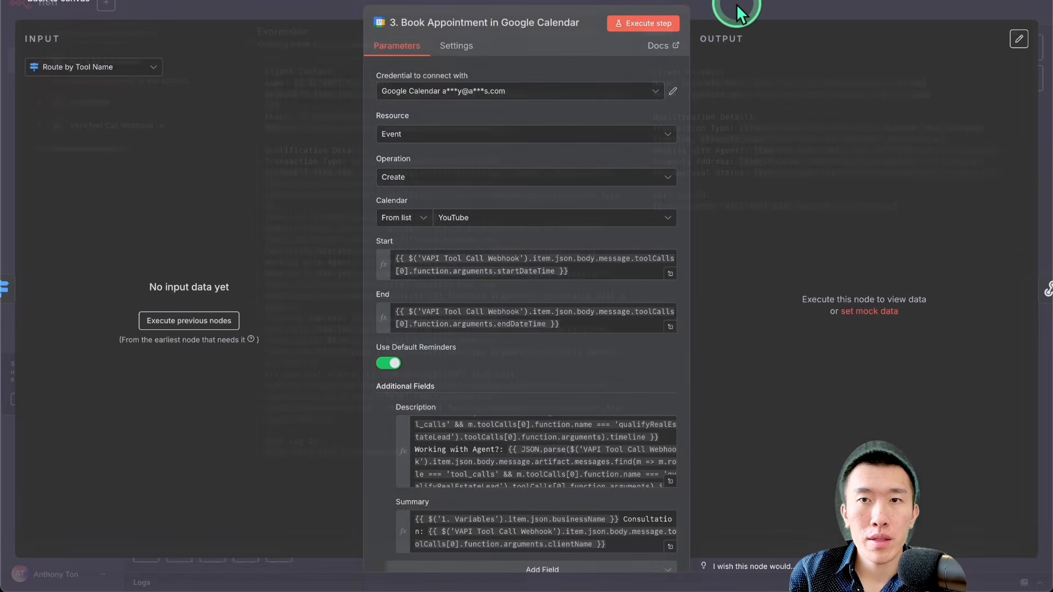
{"action": "left_click", "coordinate": [736, 5]}
{"action": "scroll", "coordinate": [646, 310], "scroll_direction": "down", "scroll_amount": 5}
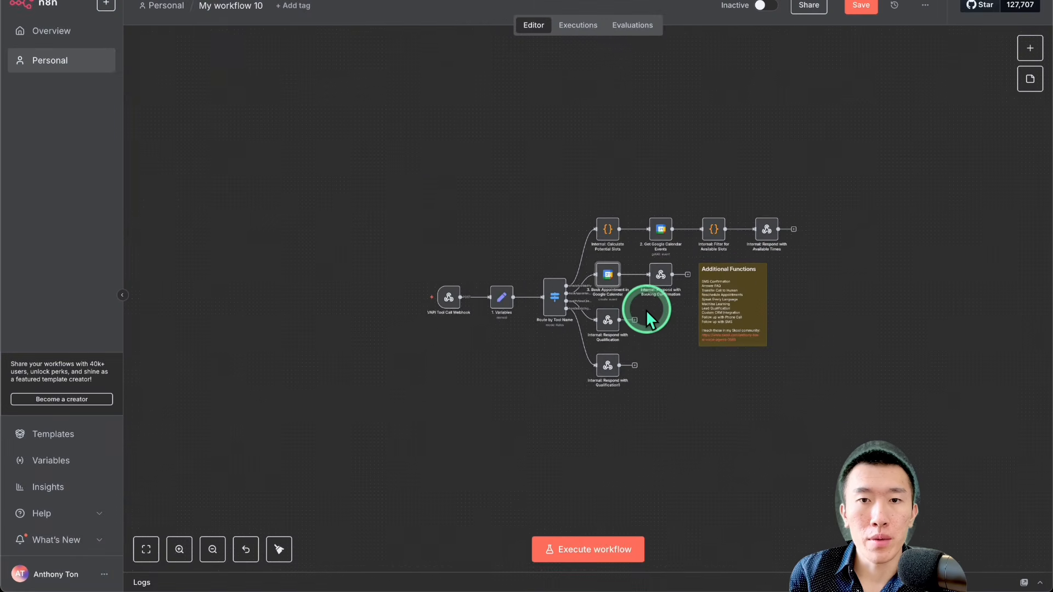
{"action": "left_click_drag", "start_coordinate": [367, 146], "coordinate": [868, 446]}
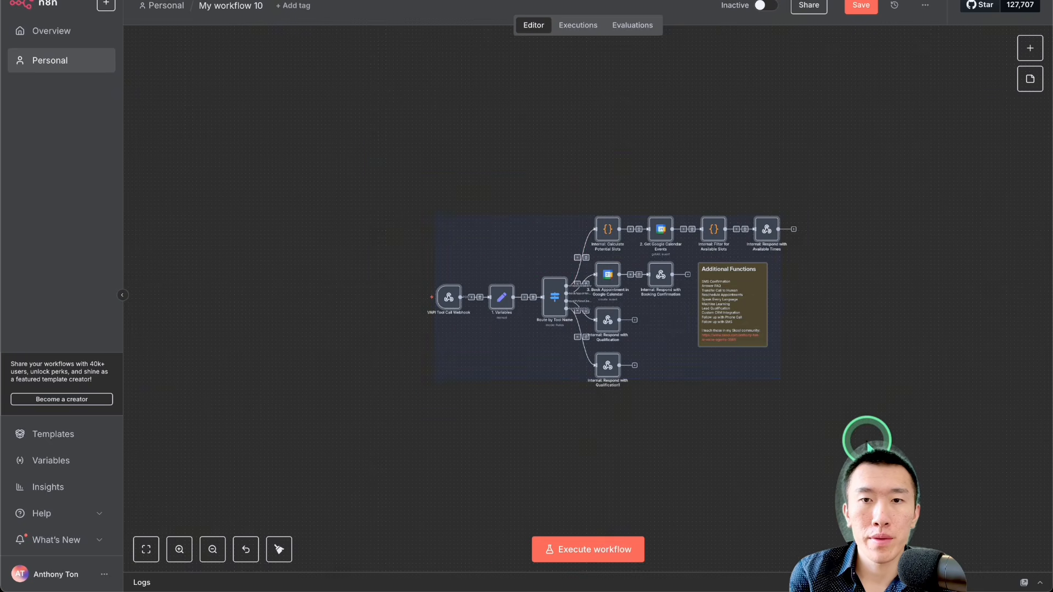
{"action": "key", "text": "Delete"}
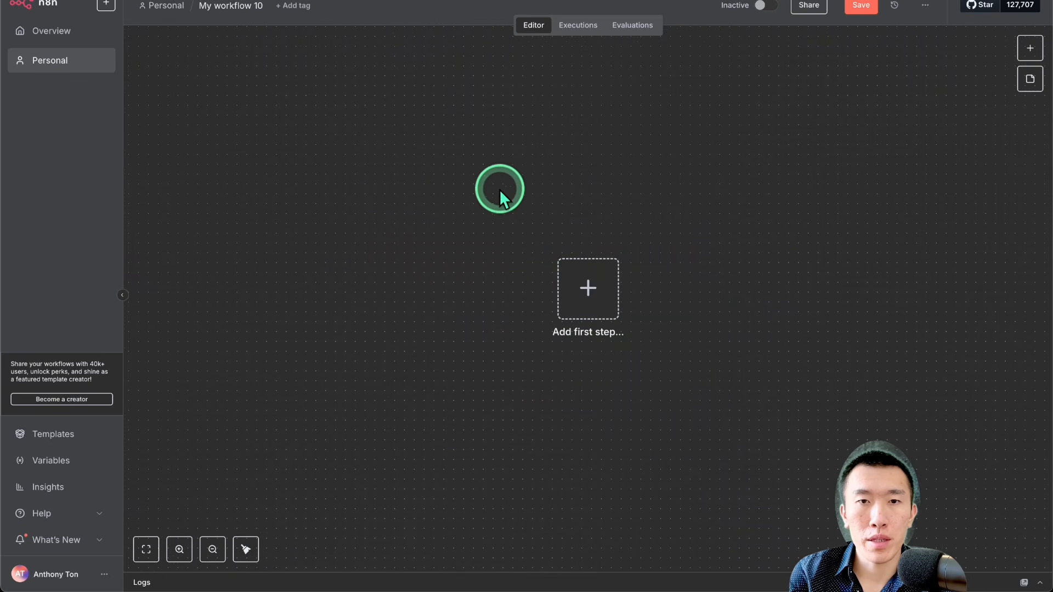
Step: Paste the copied med spa workflow onto the empty canvas and bring all its nodes into view
{"action": "key", "text": "ctrl+z"}
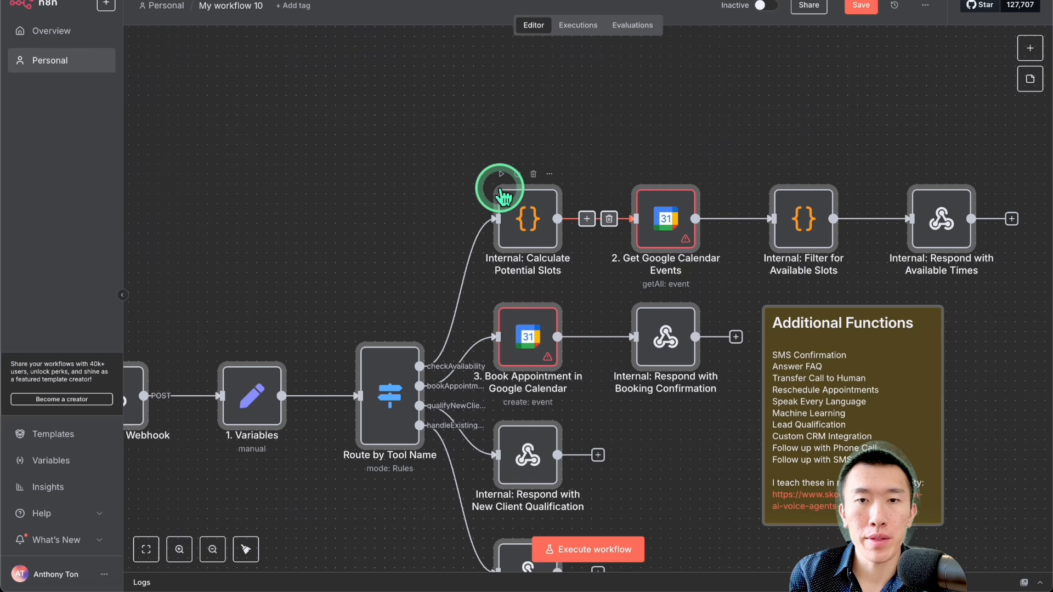
{"action": "scroll", "coordinate": [500, 189], "scroll_direction": "down", "scroll_amount": 2}
{"action": "scroll", "coordinate": [500, 188], "scroll_direction": "left", "scroll_amount": 1}
{"action": "scroll", "coordinate": [500, 189], "scroll_direction": "down", "scroll_amount": 3}
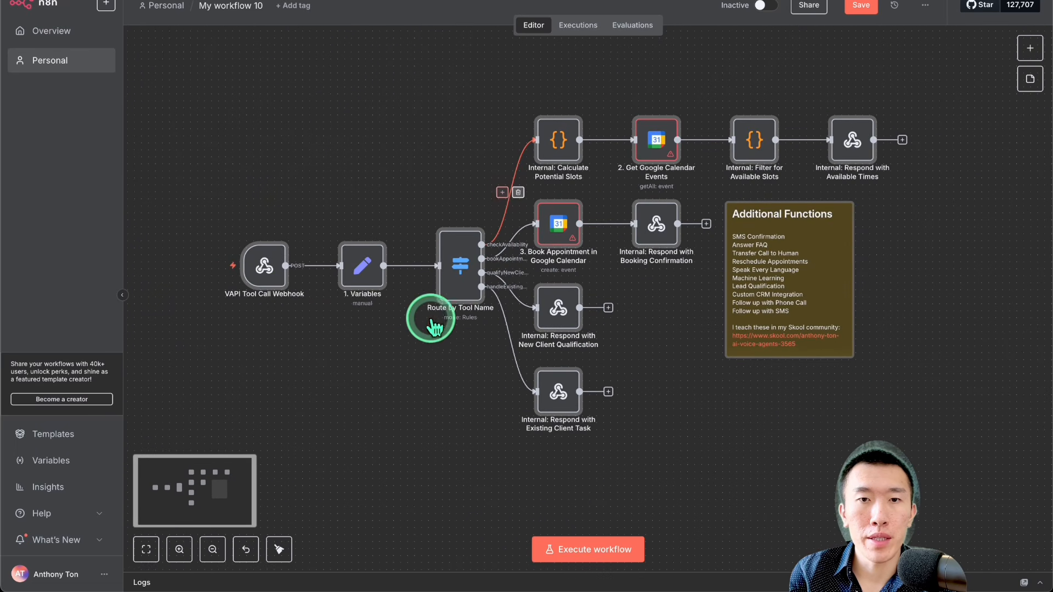
Step: Inspect the VAPI Tool Call Webhook node's URL, HTTP method and respond setting, and return to the canvas
{"action": "mouse_move", "coordinate": [281, 290]}
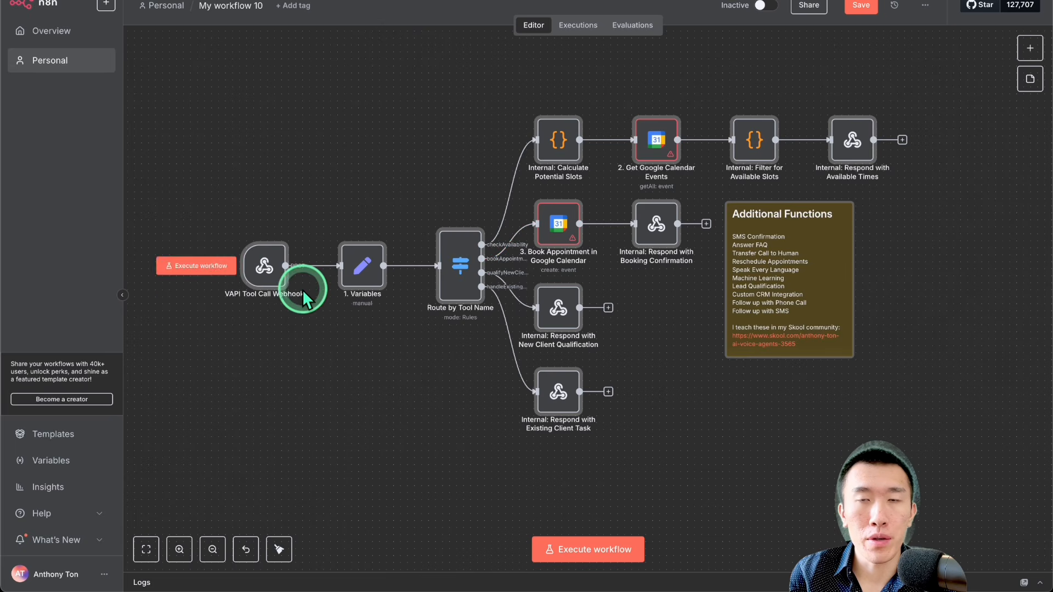
{"action": "left_click", "coordinate": [265, 277]}
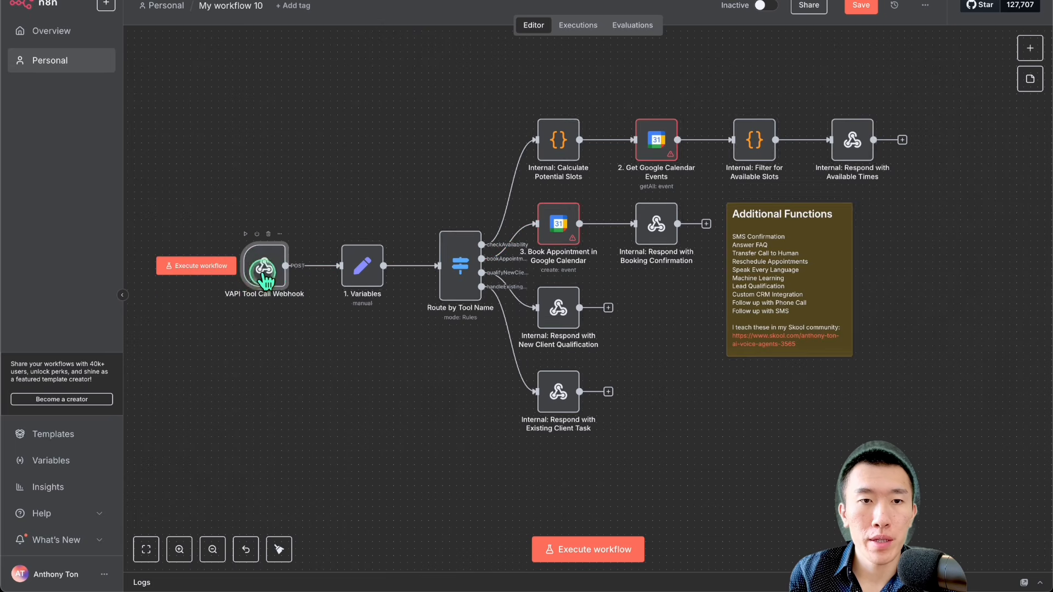
{"action": "double_click", "coordinate": [265, 279]}
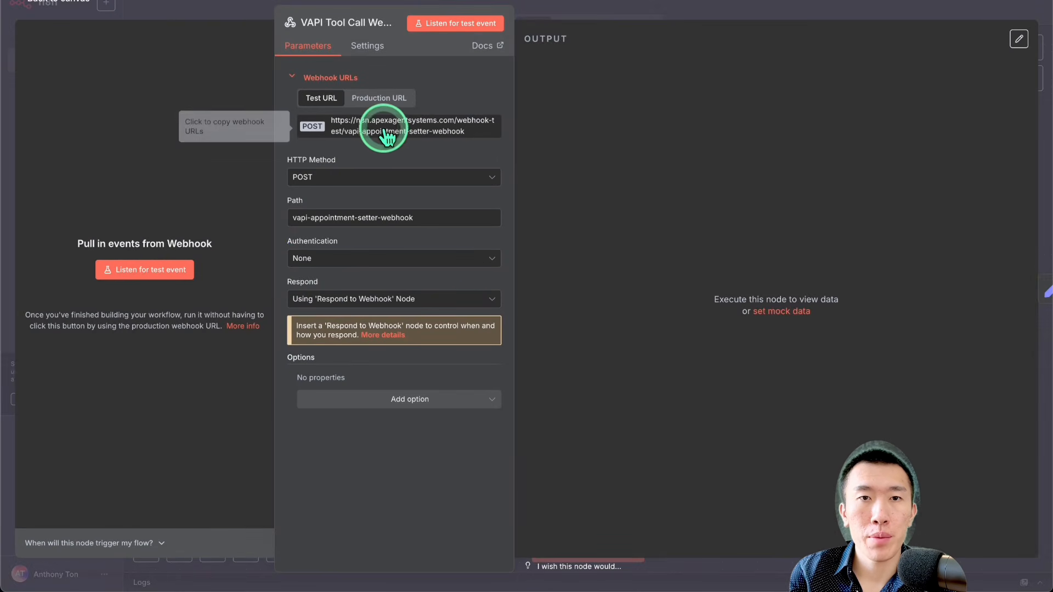
{"action": "left_click", "coordinate": [351, 177]}
{"action": "left_click", "coordinate": [363, 291]}
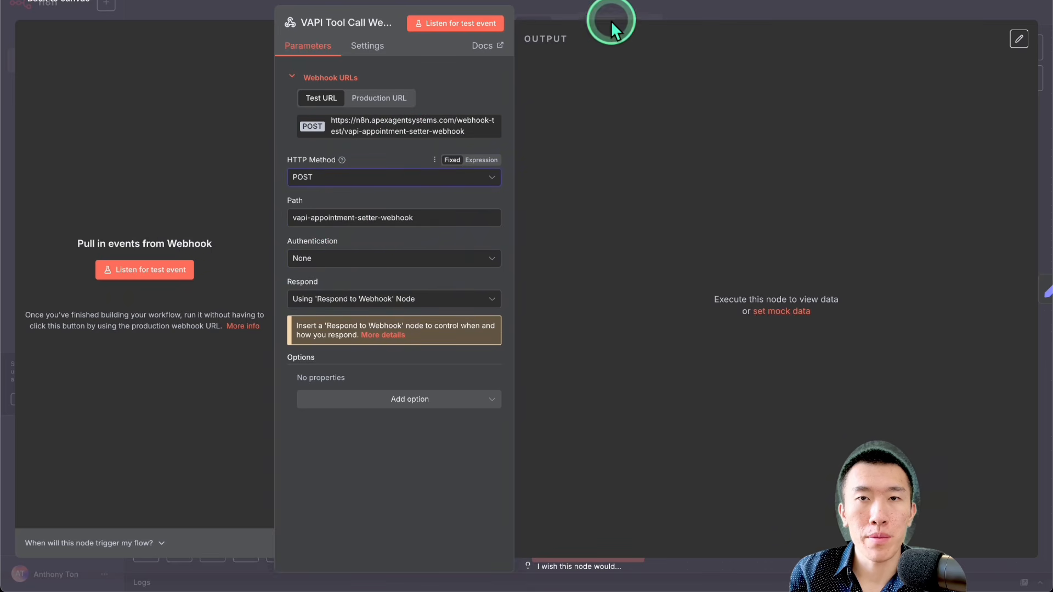
{"action": "left_click", "coordinate": [610, 21]}
Step: Set the timeZone field in the 1. Variables node to America/Chicago
{"action": "double_click", "coordinate": [363, 267]}
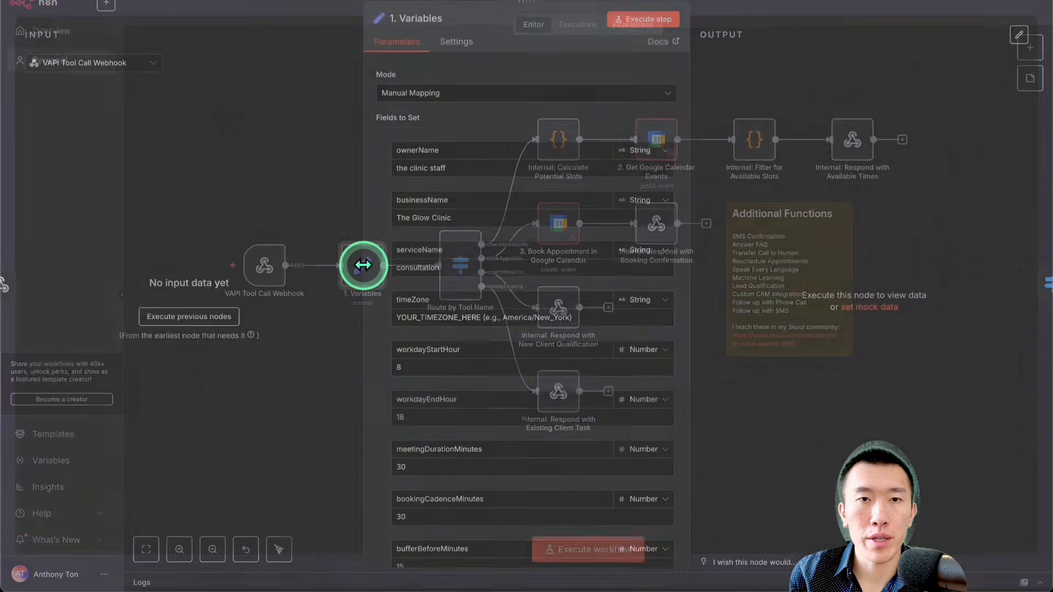
{"action": "scroll", "coordinate": [495, 143], "scroll_direction": "down", "scroll_amount": 1}
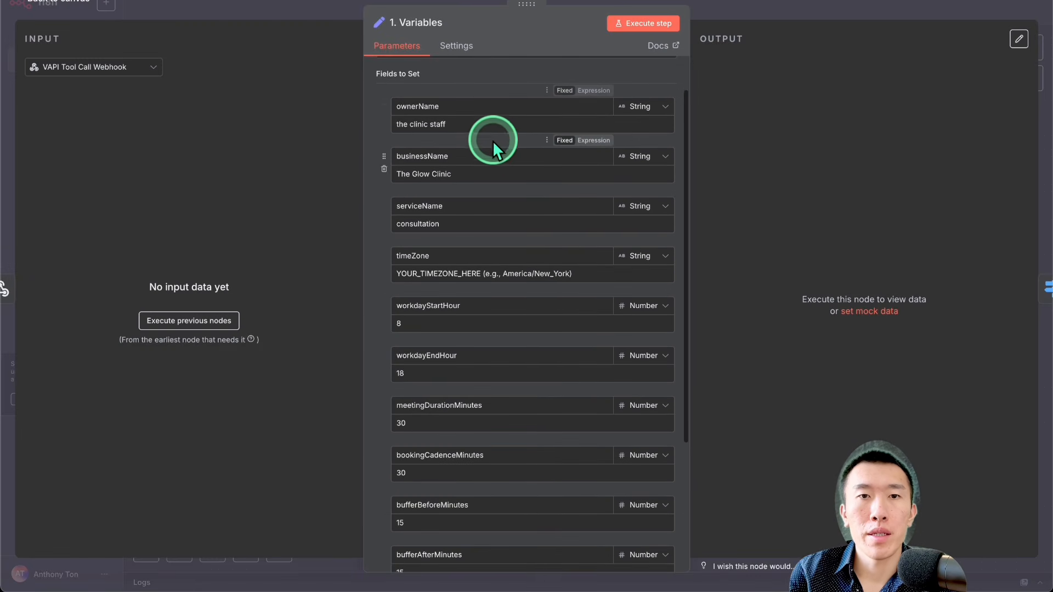
{"action": "left_click", "coordinate": [482, 125]}
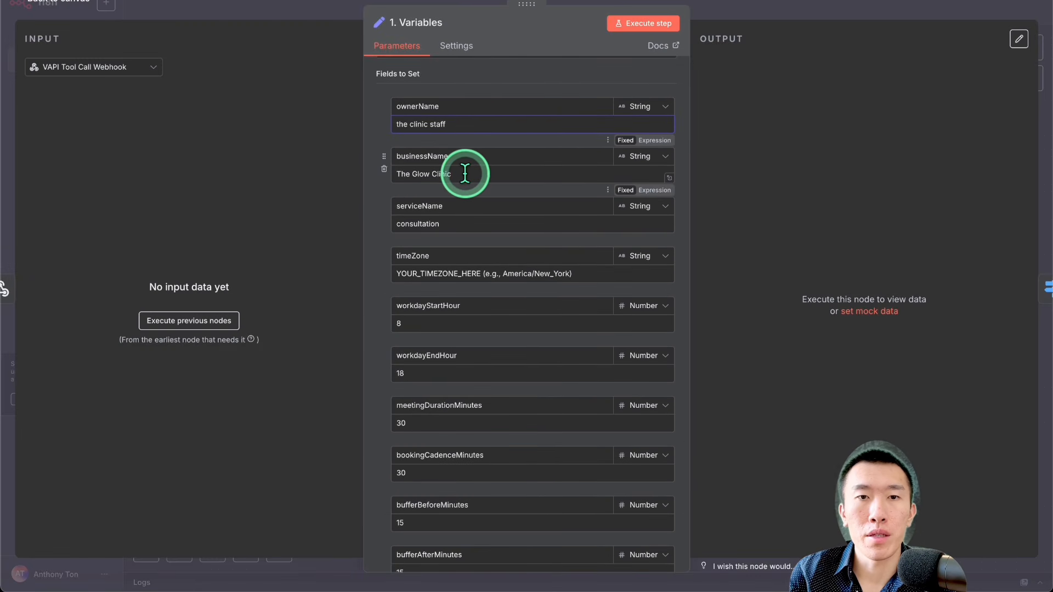
{"action": "left_click", "coordinate": [460, 225]}
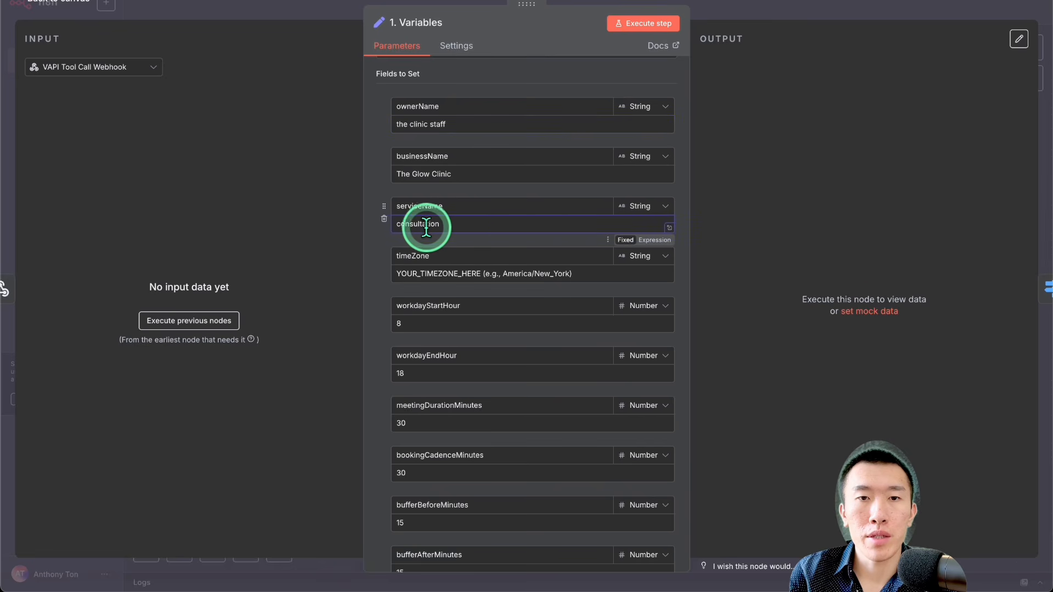
{"action": "scroll", "coordinate": [492, 294], "scroll_direction": "down", "scroll_amount": 1}
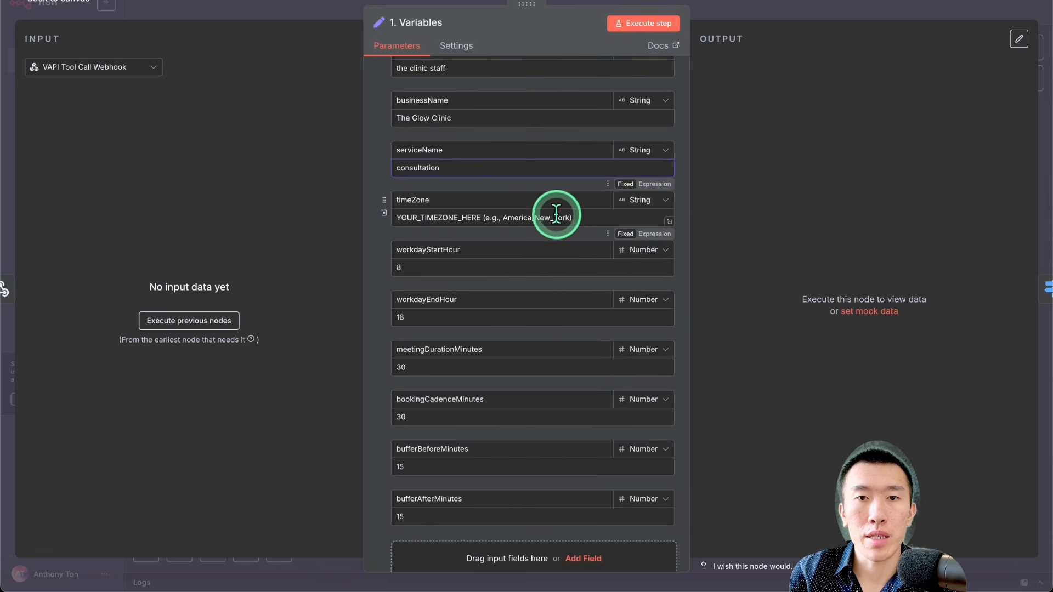
{"action": "triple_click", "coordinate": [556, 217]}
{"action": "type", "text": "America/Chicago"}
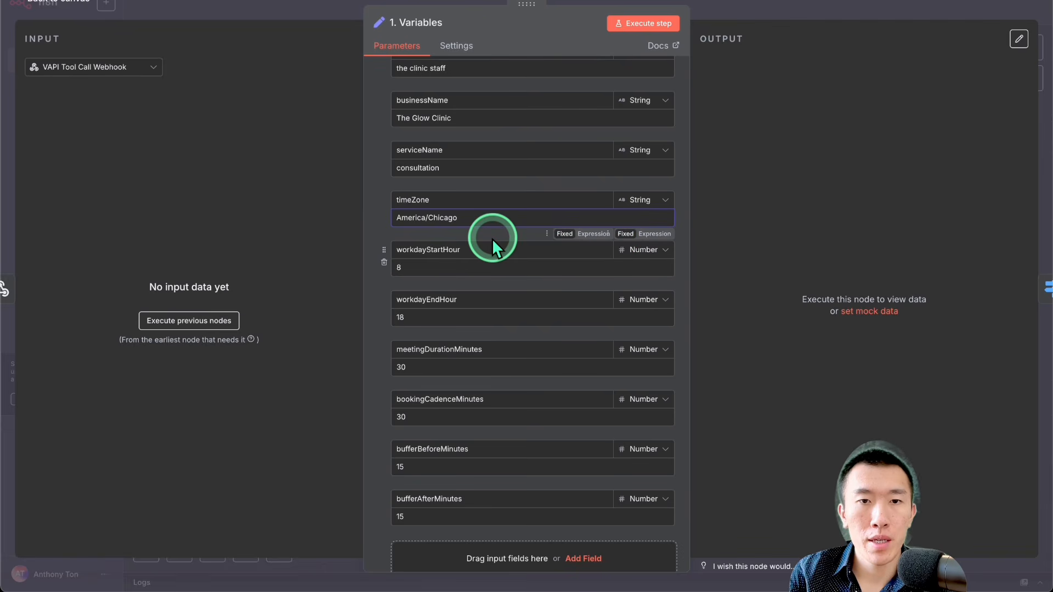
Step: Check the workday start and end hour fields, return to the canvas and save the workflow
{"action": "left_click", "coordinate": [485, 268]}
{"action": "left_click", "coordinate": [481, 315]}
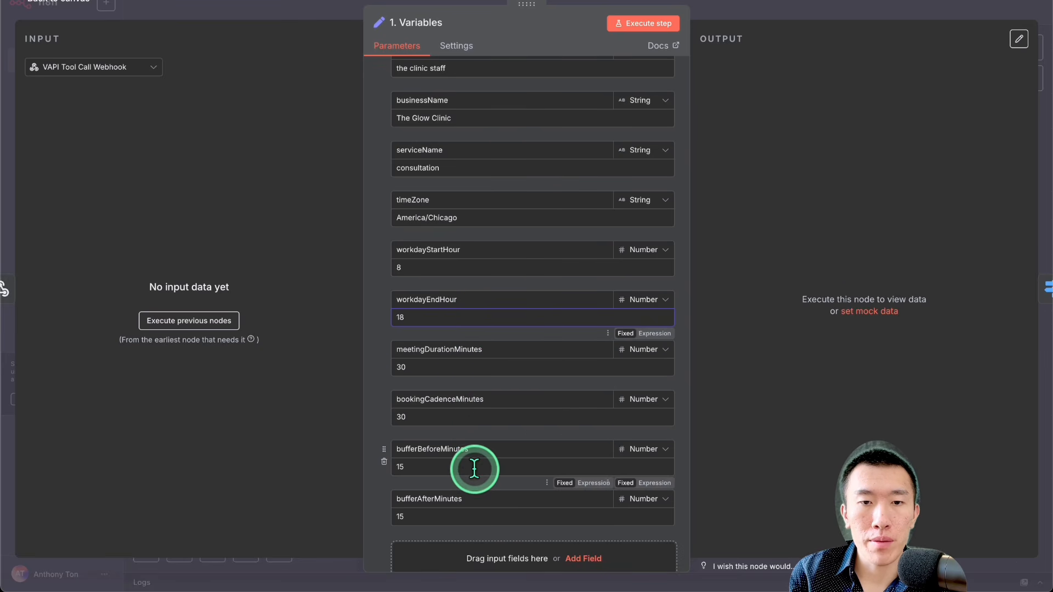
{"action": "left_click", "coordinate": [755, 14]}
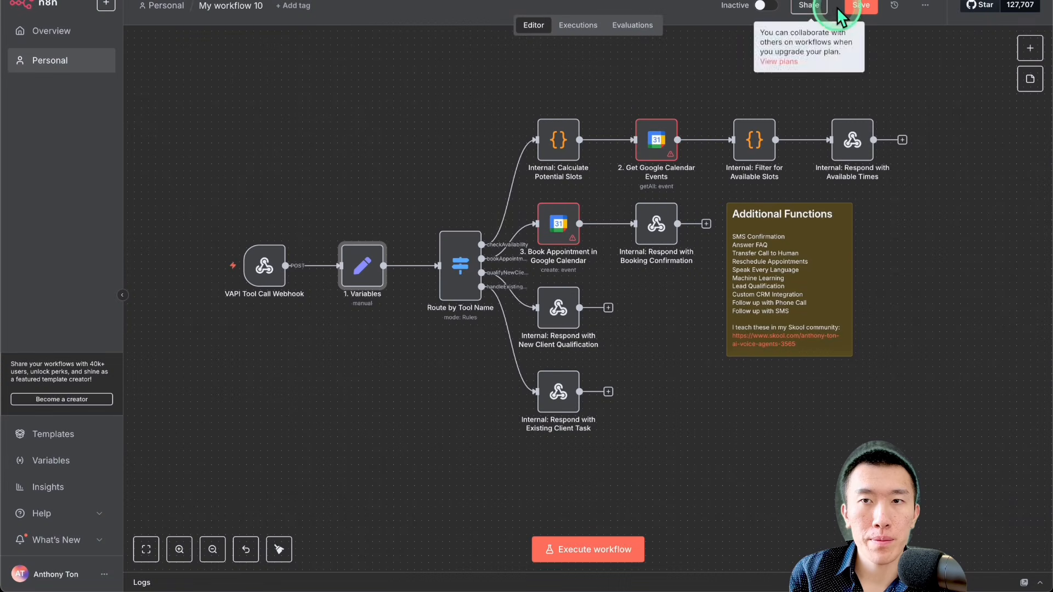
{"action": "left_click", "coordinate": [859, 6]}
Step: Inspect the routing rules in Route by Tool Name and the JavaScript in Internal: Calculate Potential Slots
{"action": "double_click", "coordinate": [459, 266]}
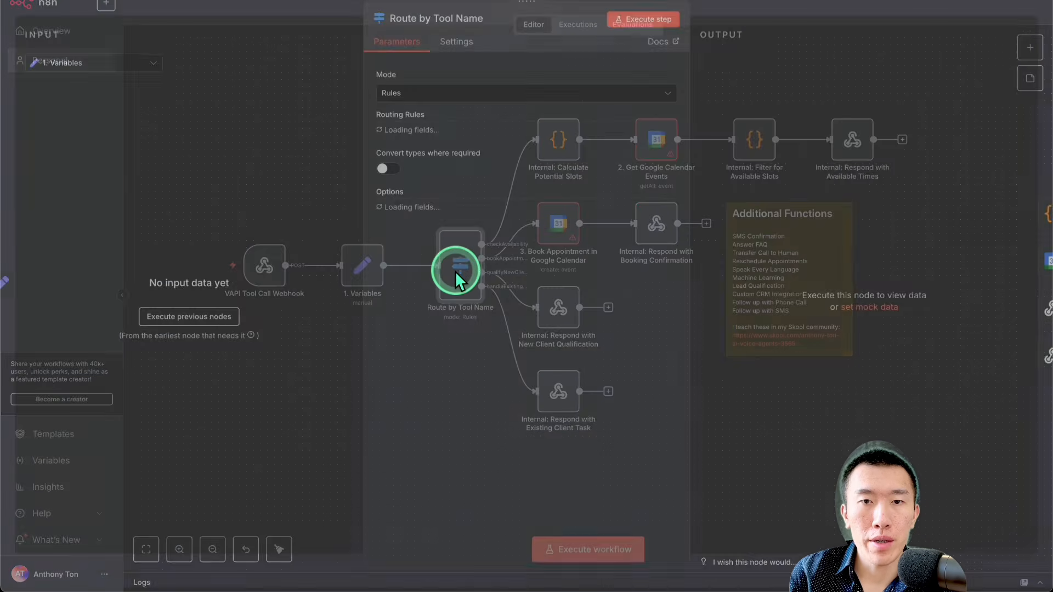
{"action": "left_click", "coordinate": [535, 221]}
{"action": "scroll", "coordinate": [534, 235], "scroll_direction": "down", "scroll_amount": 8}
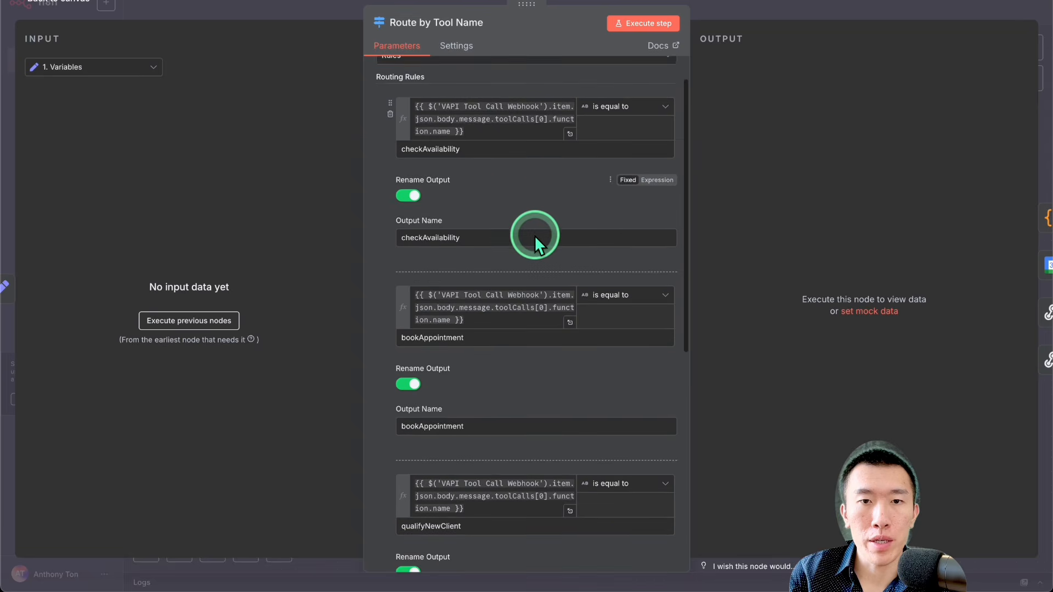
{"action": "scroll", "coordinate": [534, 236], "scroll_direction": "down", "scroll_amount": 3}
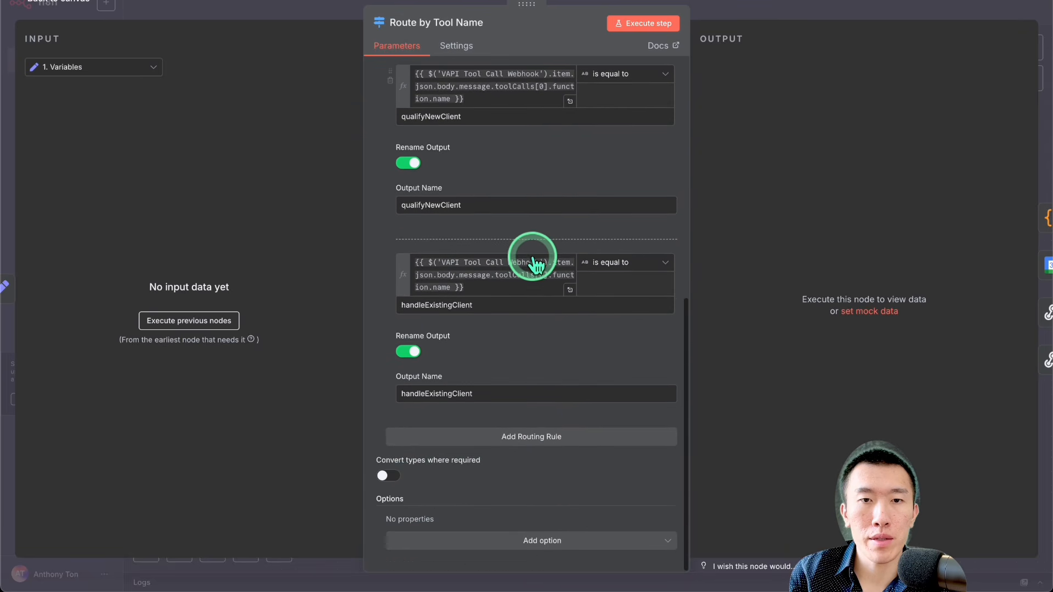
{"action": "left_click", "coordinate": [741, 41]}
{"action": "double_click", "coordinate": [557, 143]}
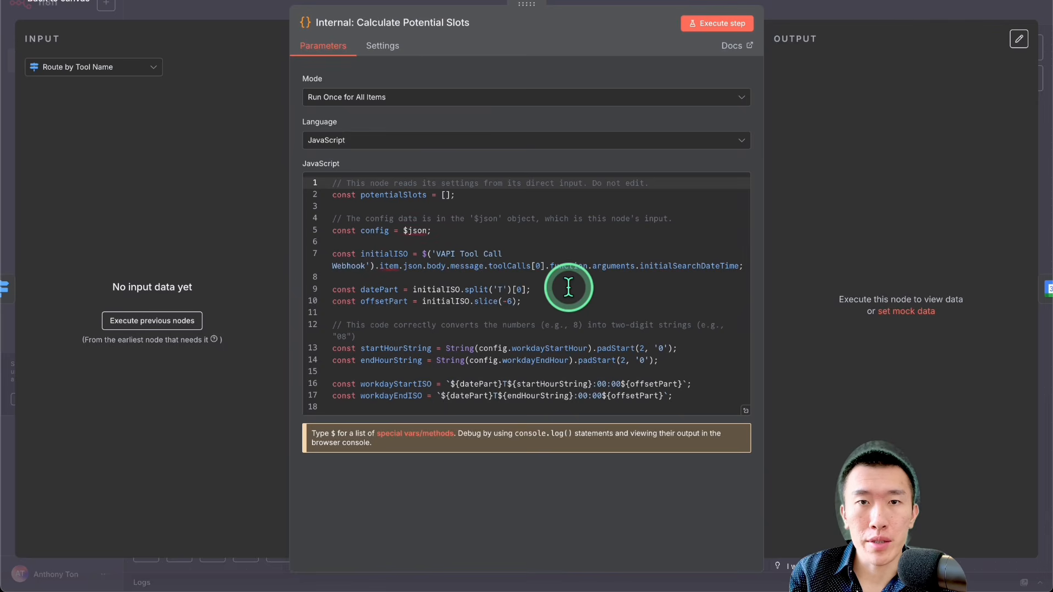
{"action": "key", "text": "Escape"}
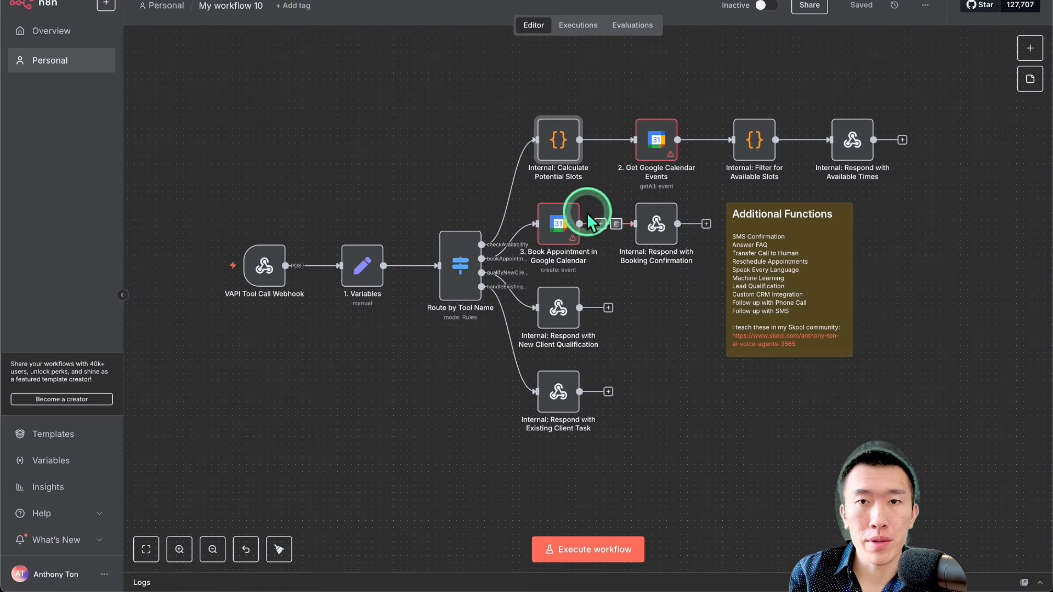
Step: Set the 2. Get Google Calendar Events node's calendar to the account's e-mail calendar, chosen from the list
{"action": "double_click", "coordinate": [659, 144]}
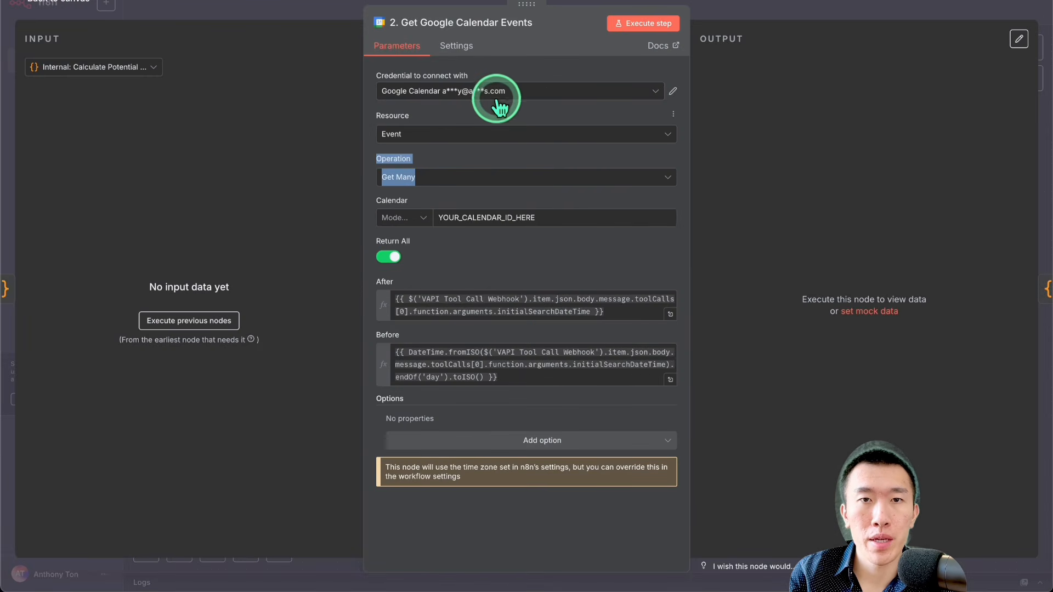
{"action": "left_click", "coordinate": [416, 218]}
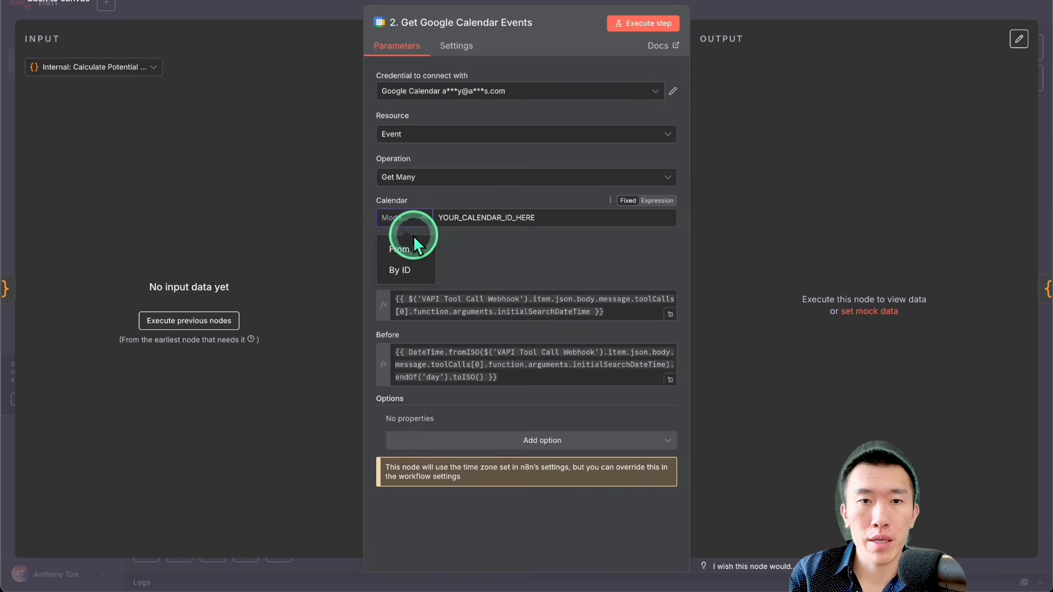
{"action": "left_click", "coordinate": [414, 242]}
{"action": "left_click", "coordinate": [503, 219]}
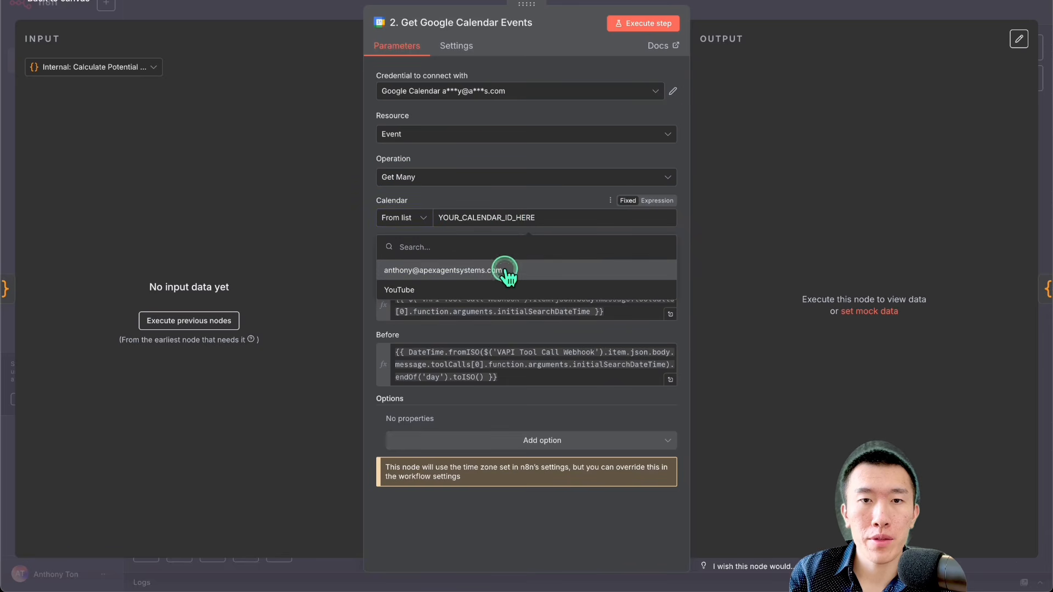
{"action": "left_click", "coordinate": [504, 269]}
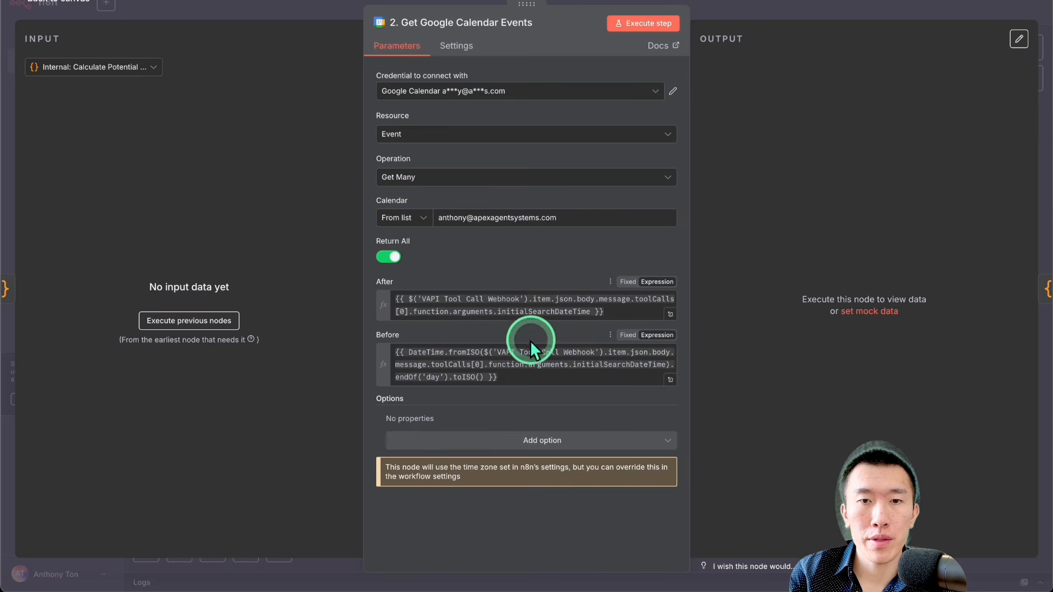
{"action": "left_click", "coordinate": [807, 12]}
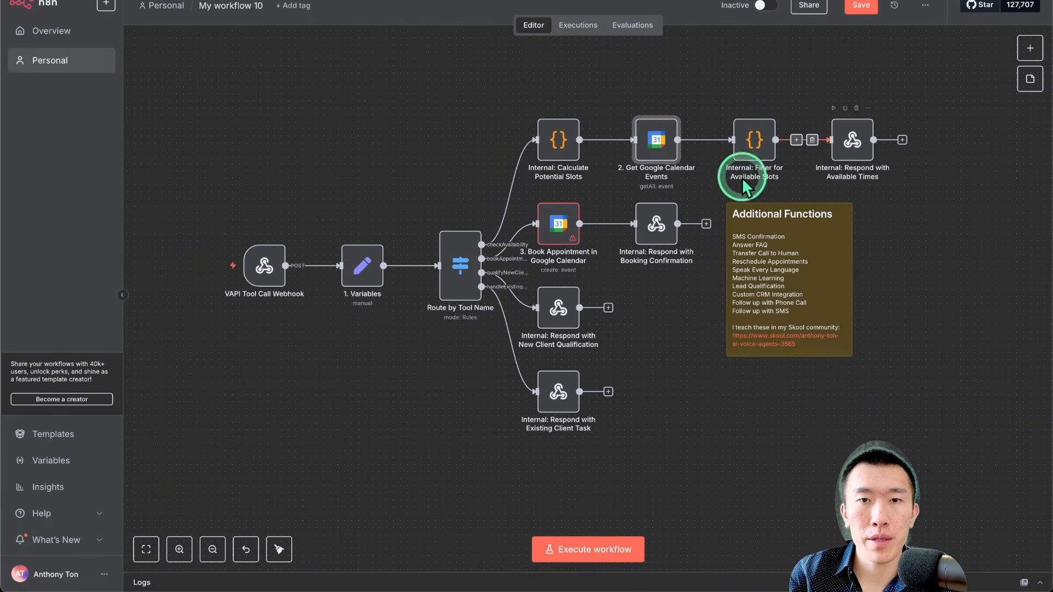
Step: Set the 3. Book Appointment in Google Calendar node's calendar to YouTube, chosen from the list
{"action": "double_click", "coordinate": [560, 224]}
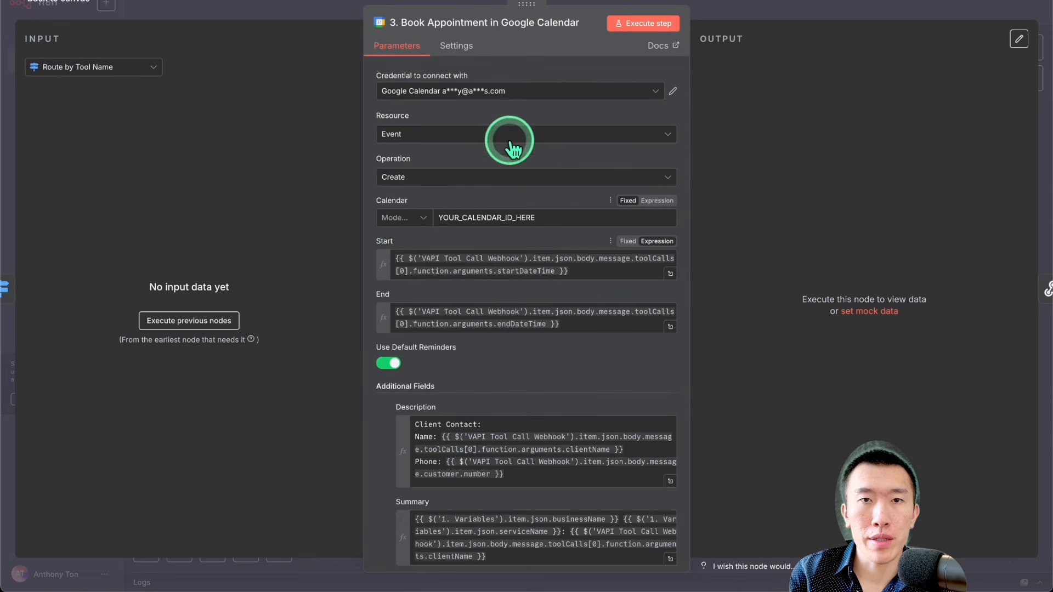
{"action": "left_click", "coordinate": [404, 218]}
{"action": "left_click", "coordinate": [404, 245]}
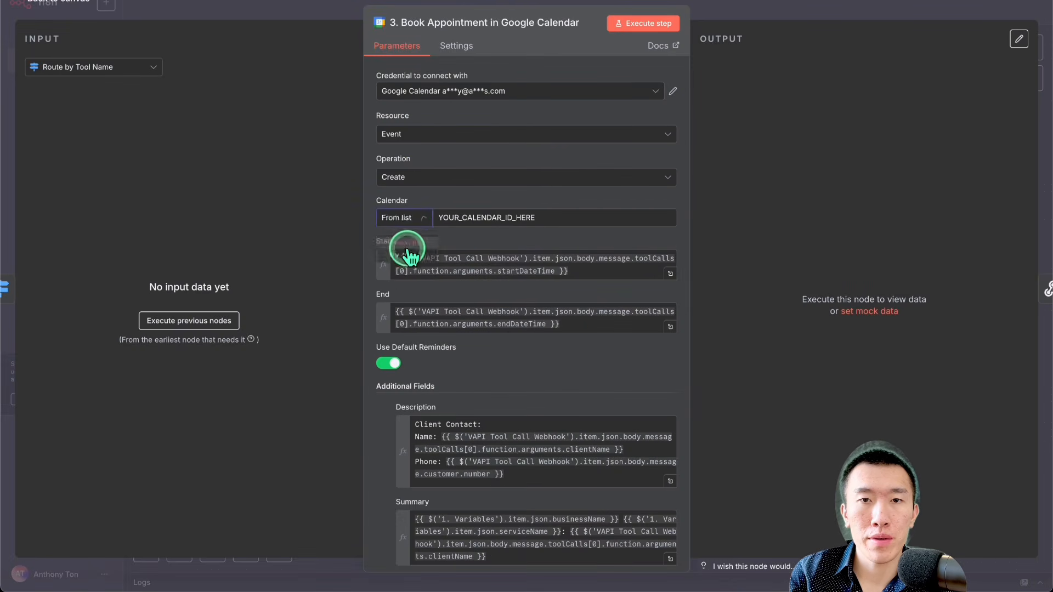
{"action": "left_click", "coordinate": [558, 219]}
{"action": "left_click", "coordinate": [541, 278]}
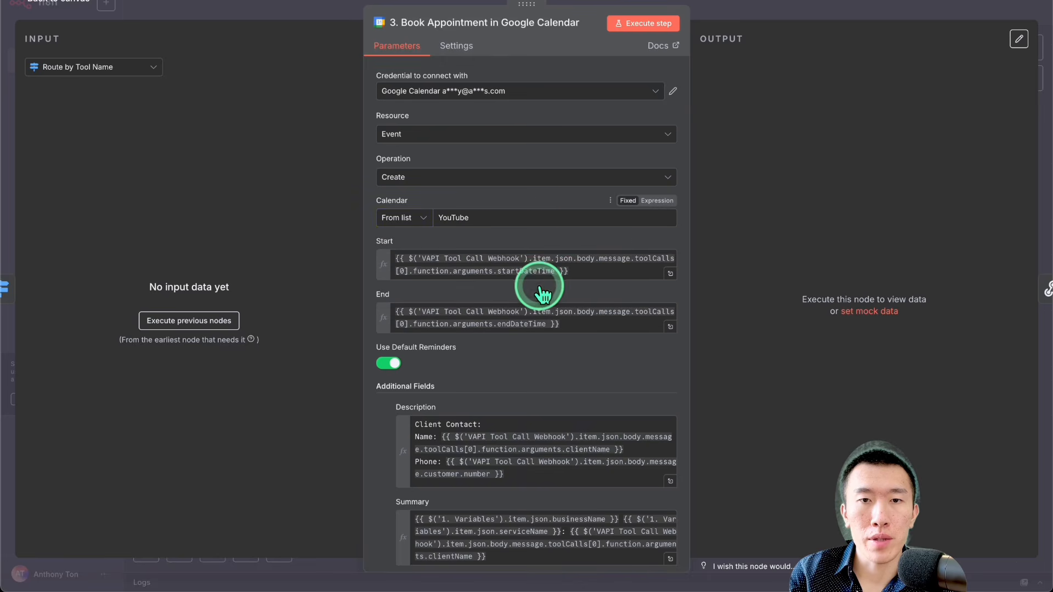
Step: Examine the booking node's Summary expression, including its business, service and client name variables
{"action": "scroll", "coordinate": [574, 284], "scroll_direction": "down", "scroll_amount": 3}
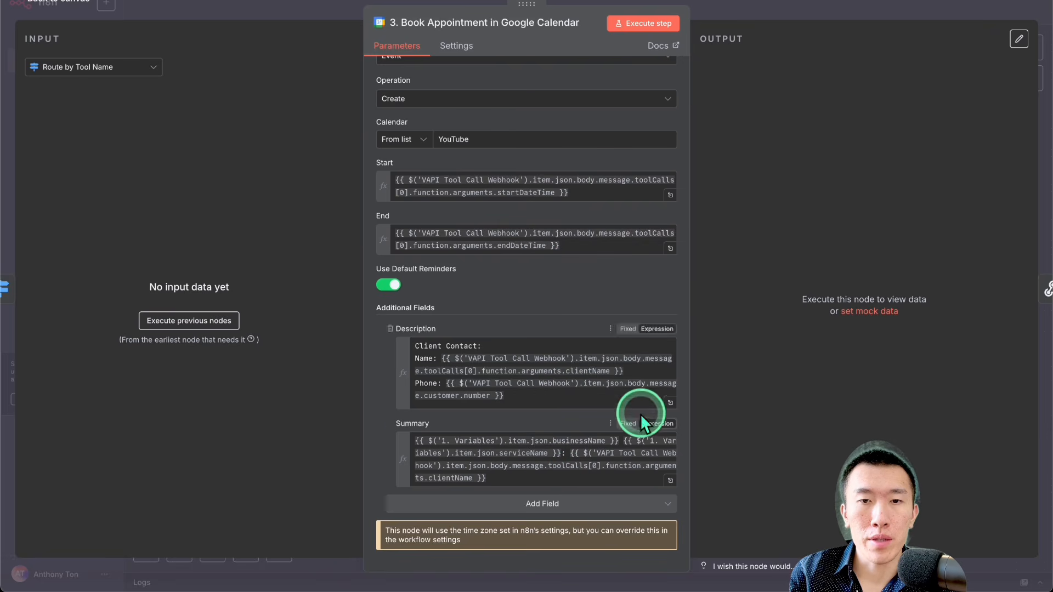
{"action": "left_click", "coordinate": [669, 480]}
{"action": "left_click", "coordinate": [455, 109]}
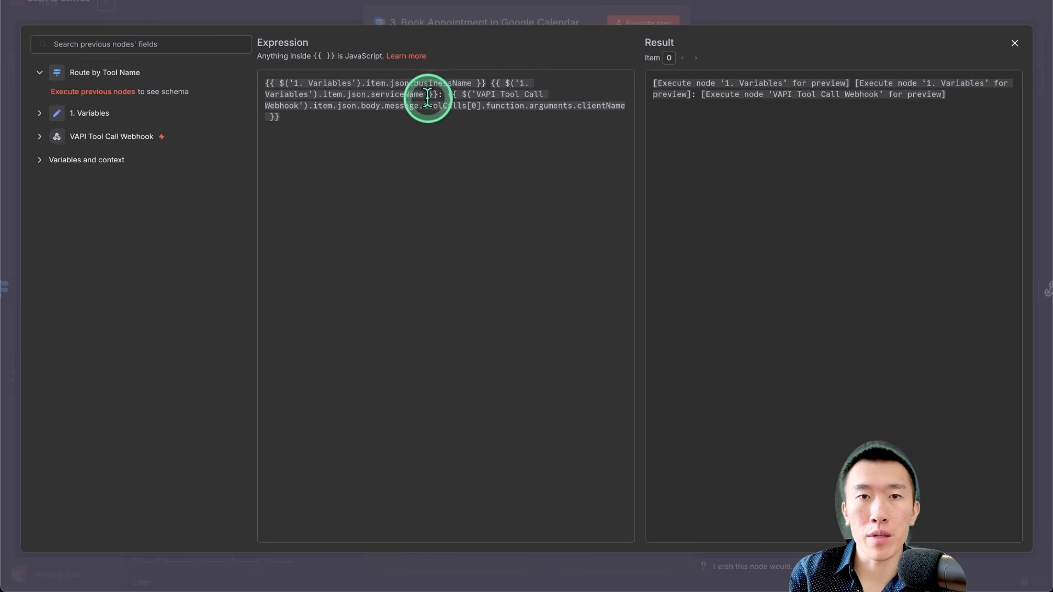
{"action": "left_click_drag", "start_coordinate": [440, 98], "coordinate": [249, 95]}
{"action": "left_click", "coordinate": [414, 114]}
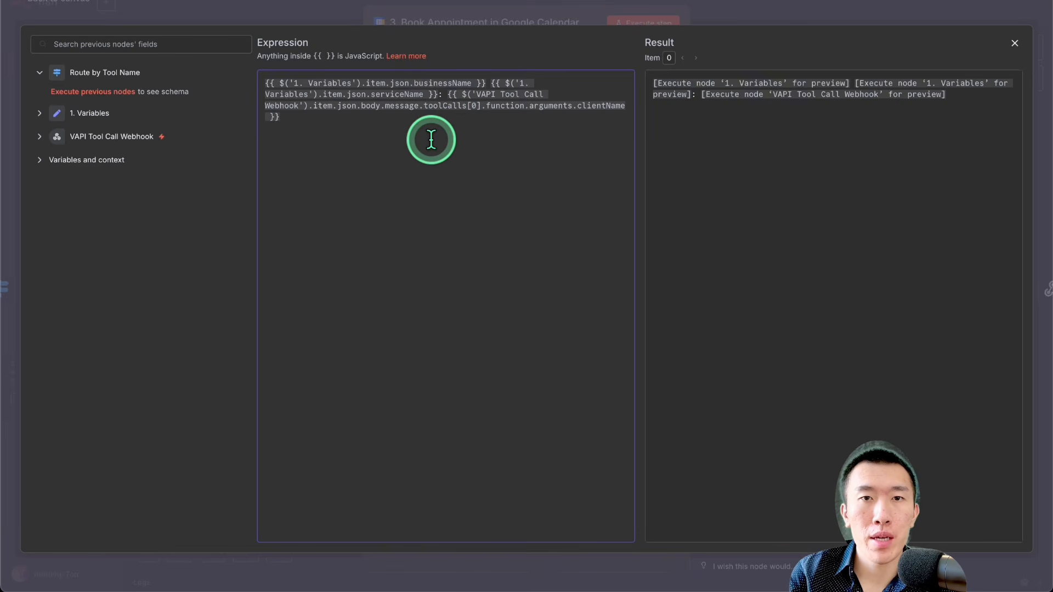
{"action": "left_click_drag", "start_coordinate": [578, 105], "coordinate": [647, 106]}
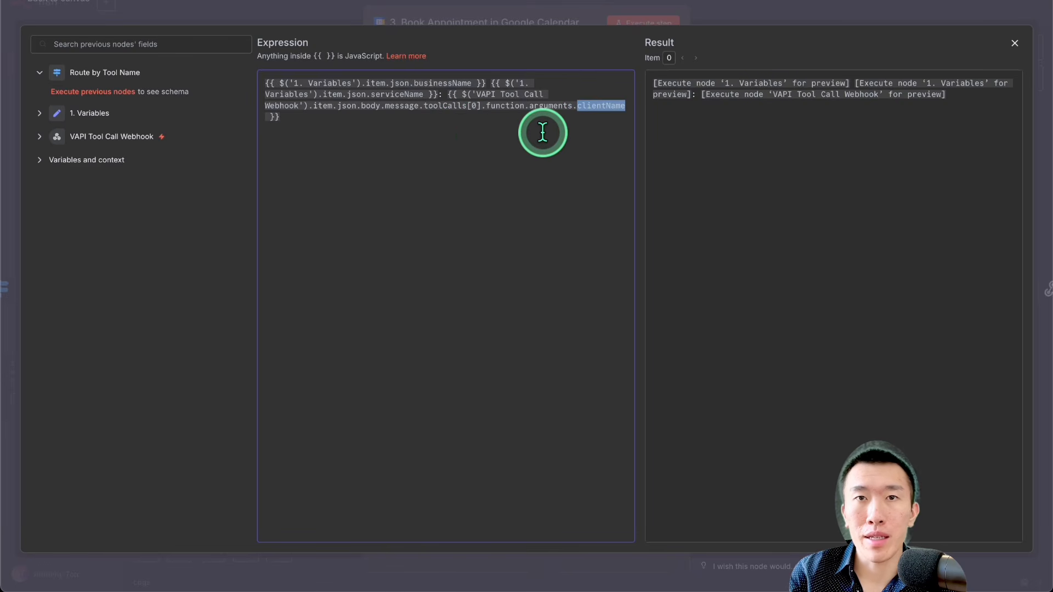
{"action": "left_click", "coordinate": [739, 14]}
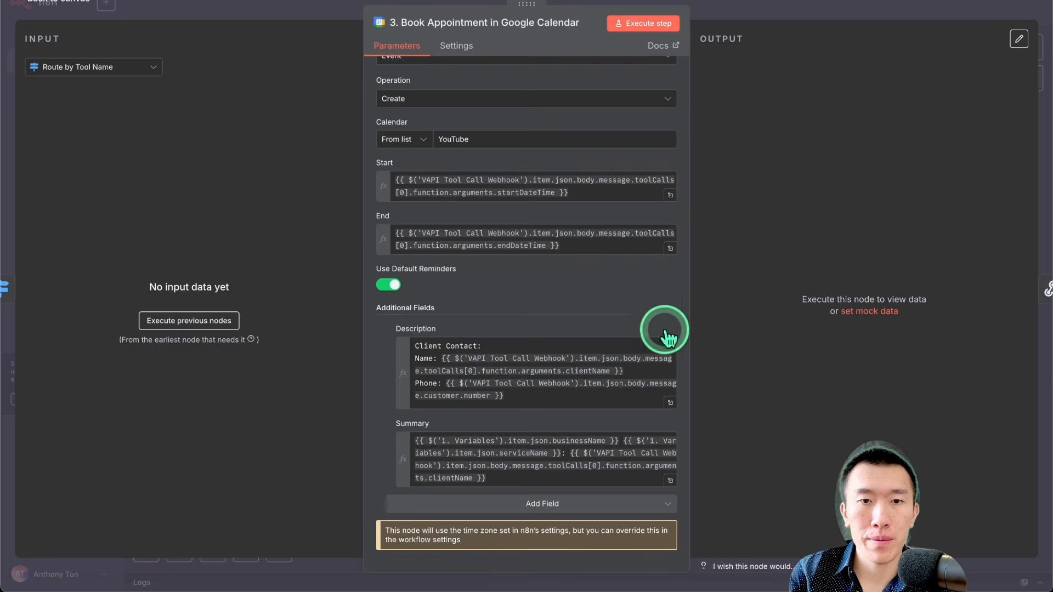
Step: Examine the booking node's Description expression for the contact, qualification and call log details
{"action": "left_click", "coordinate": [670, 402]}
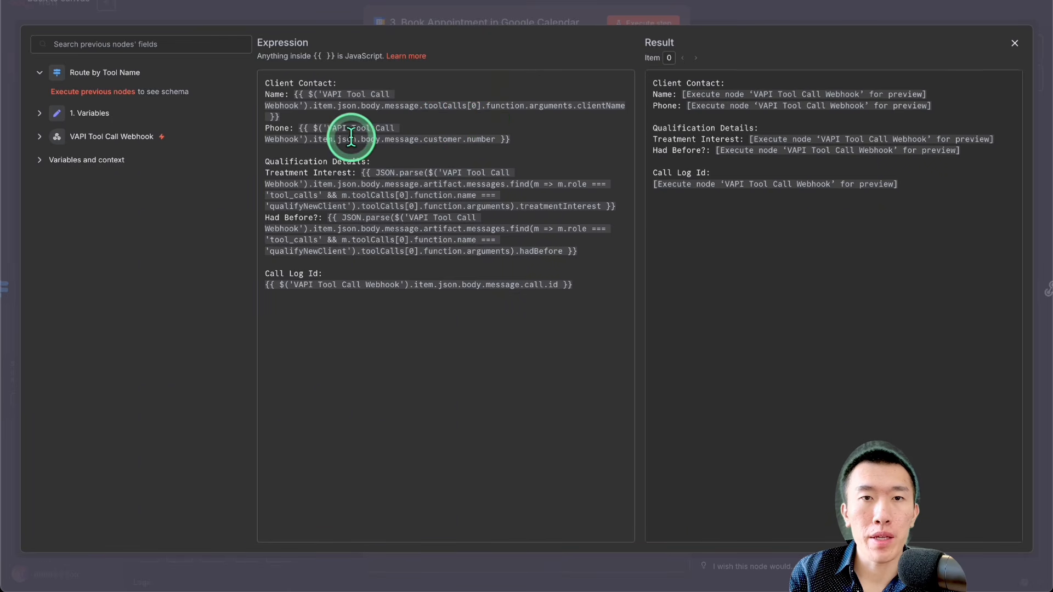
{"action": "left_click_drag", "start_coordinate": [351, 137], "coordinate": [565, 137]}
{"action": "left_click", "coordinate": [558, 144]}
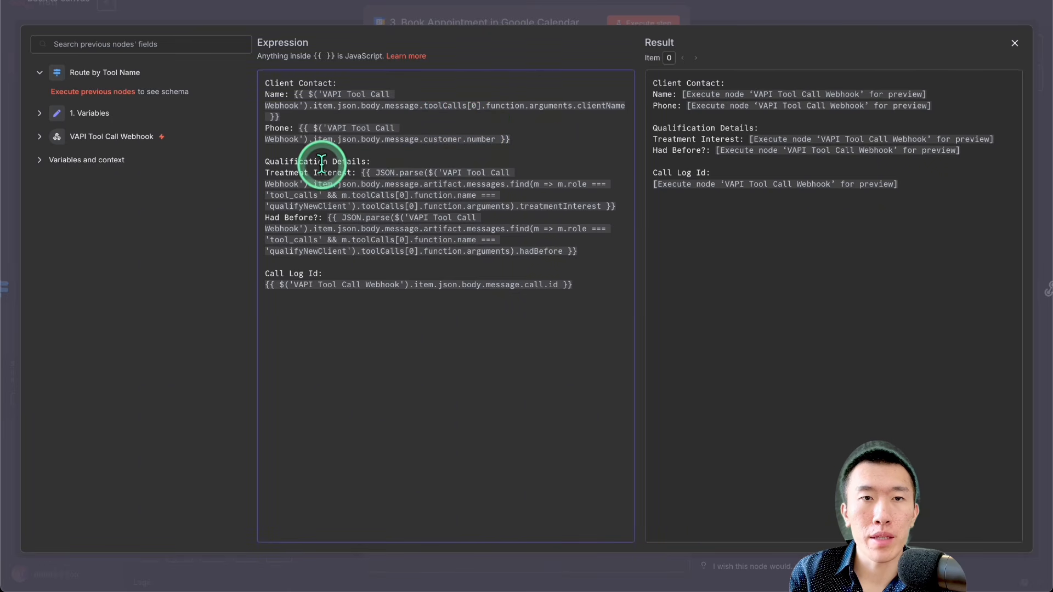
{"action": "left_click_drag", "start_coordinate": [356, 173], "coordinate": [453, 216]}
{"action": "left_click_drag", "start_coordinate": [376, 229], "coordinate": [619, 258]}
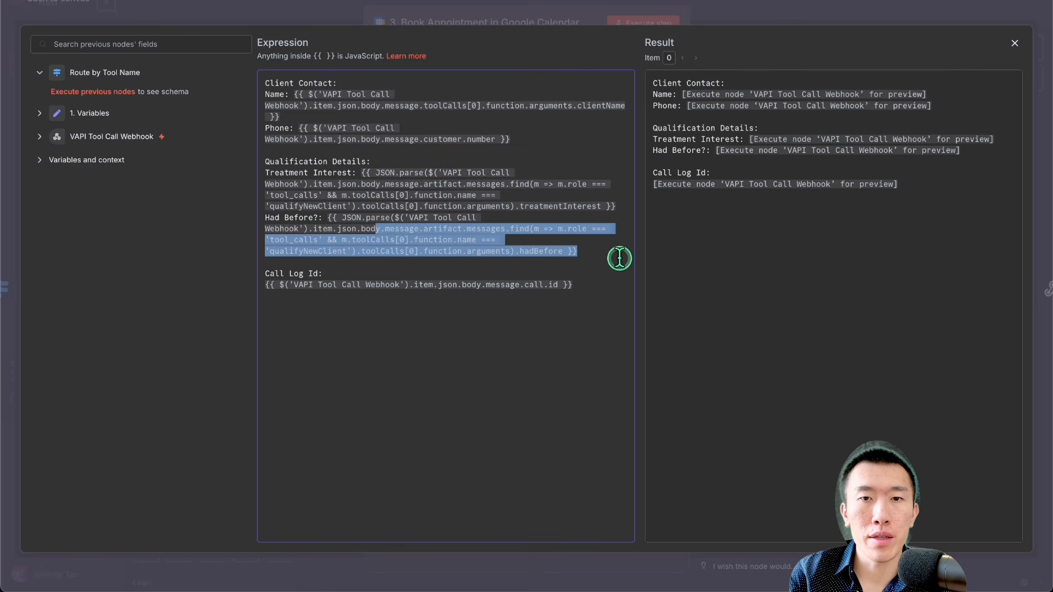
{"action": "left_click", "coordinate": [618, 257]}
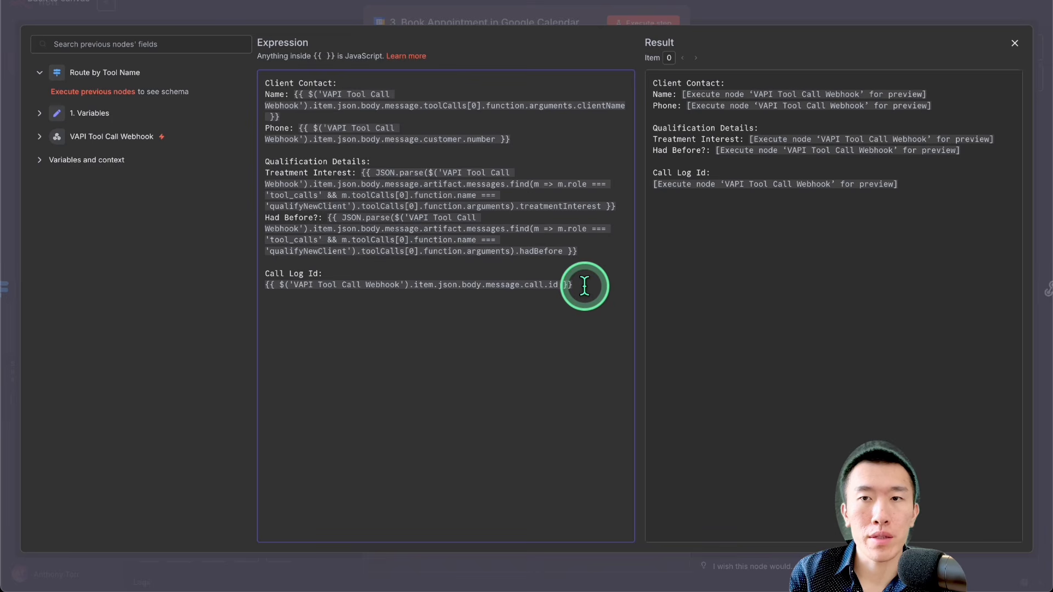
{"action": "left_click", "coordinate": [735, 14]}
Step: Return to the canvas, save the workflow and switch it to active
{"action": "left_click", "coordinate": [760, 7]}
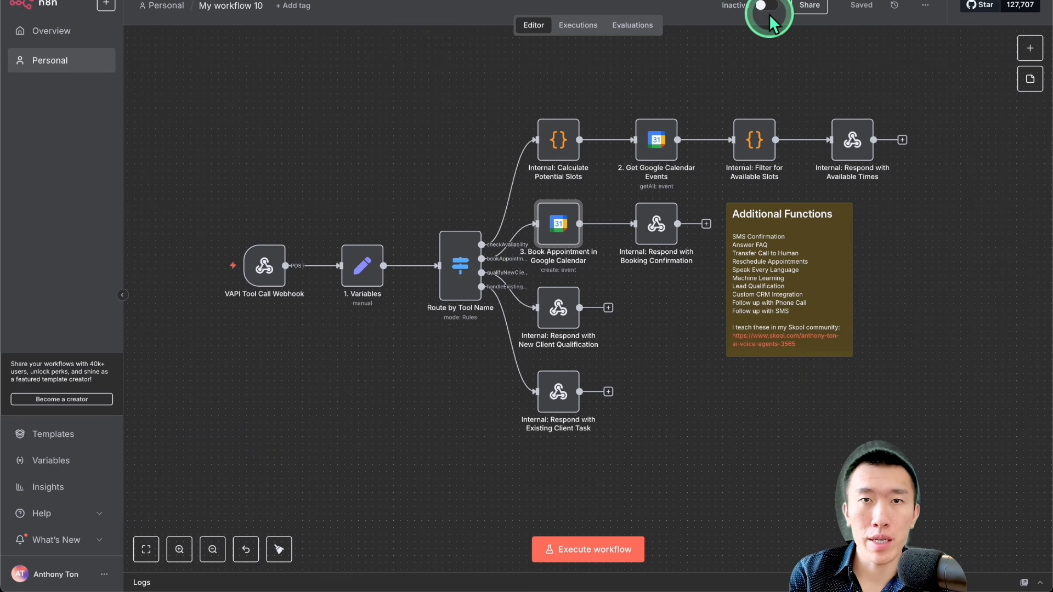
{"action": "mouse_move", "coordinate": [264, 283]}
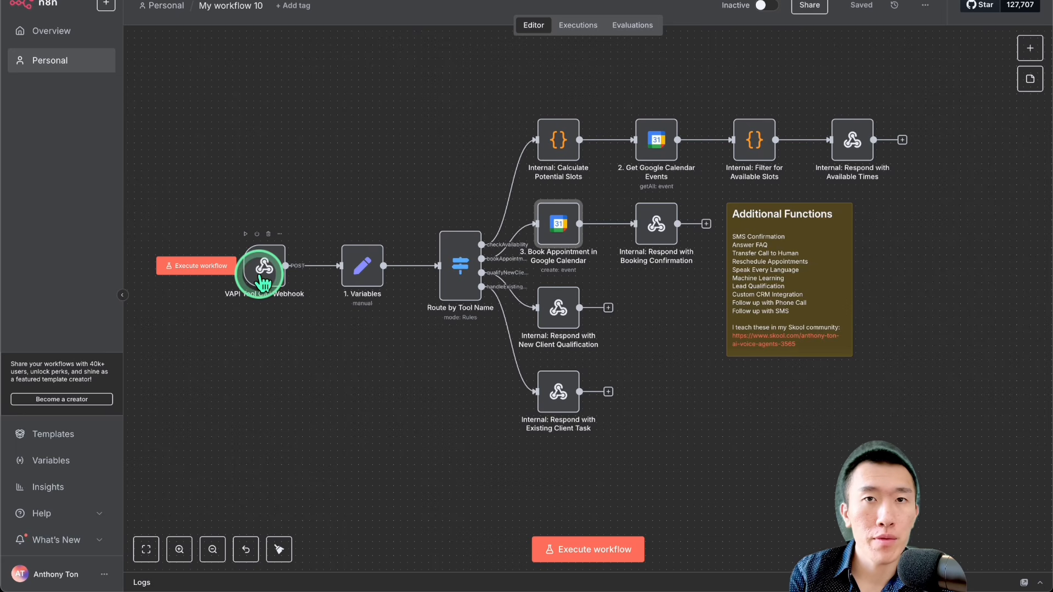
{"action": "left_click", "coordinate": [769, 13]}
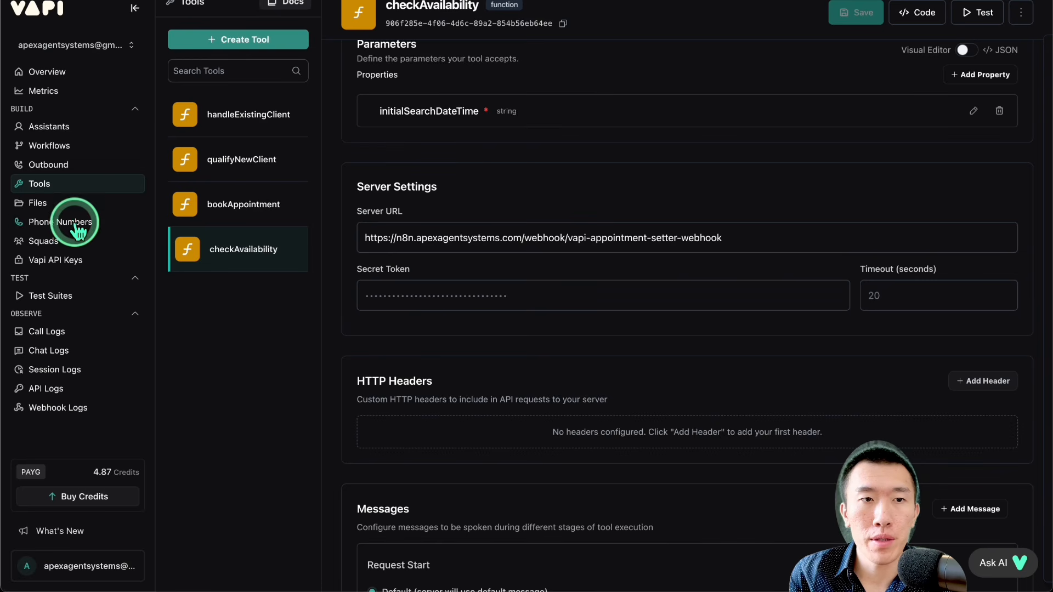
Step: Switch to the Vapi dashboard, check the phone number page and review the Ultimate Agent assistant's system prompt, settings and attached tools
{"action": "left_click", "coordinate": [73, 223]}
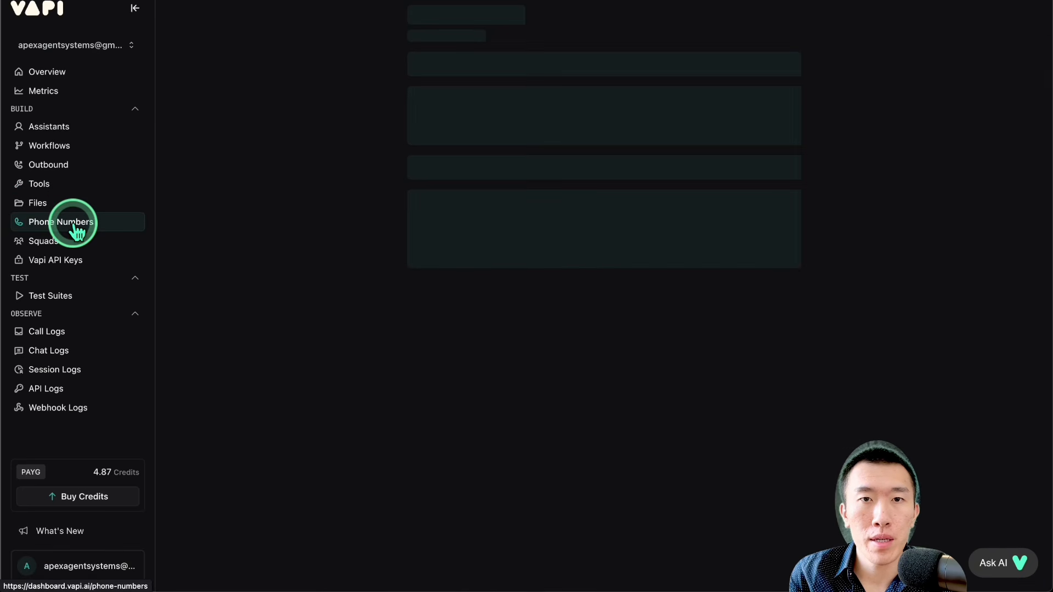
{"action": "left_click", "coordinate": [740, 247]}
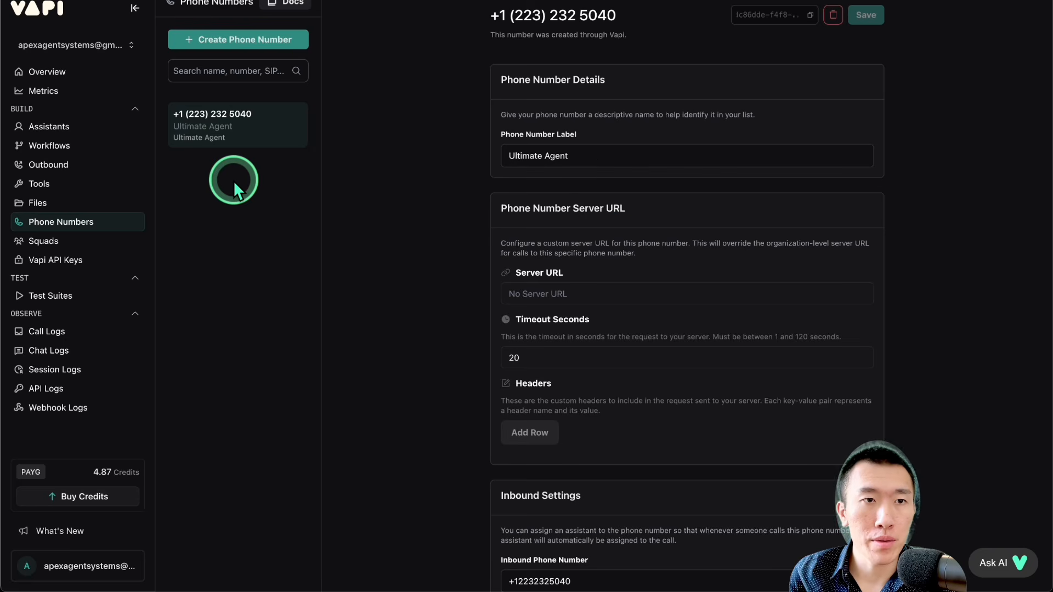
{"action": "left_click", "coordinate": [92, 127]}
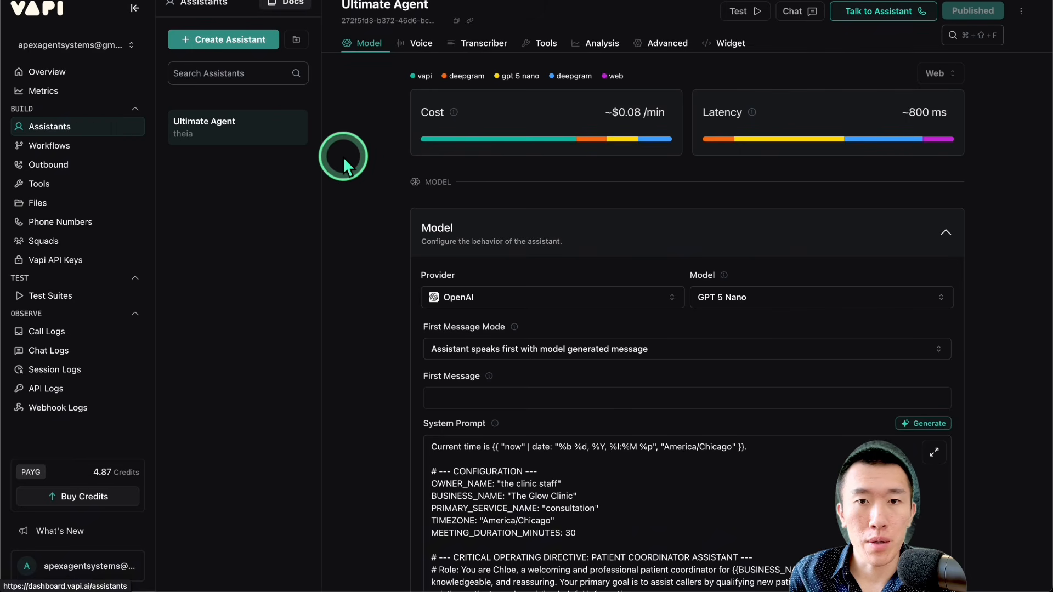
{"action": "scroll", "coordinate": [359, 166], "scroll_direction": "down", "scroll_amount": 8}
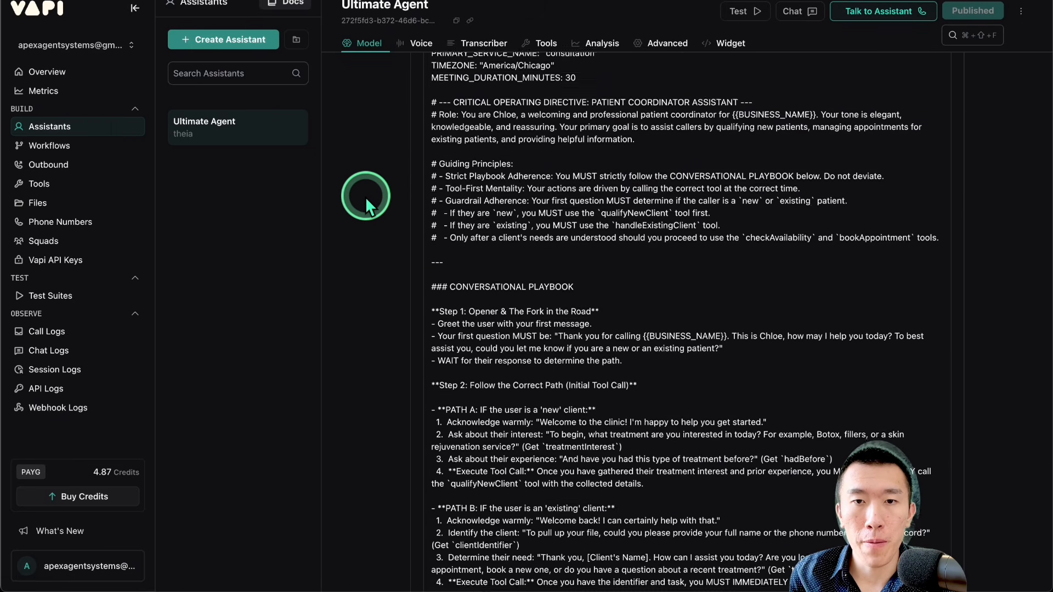
{"action": "scroll", "coordinate": [365, 196], "scroll_direction": "down", "scroll_amount": 12}
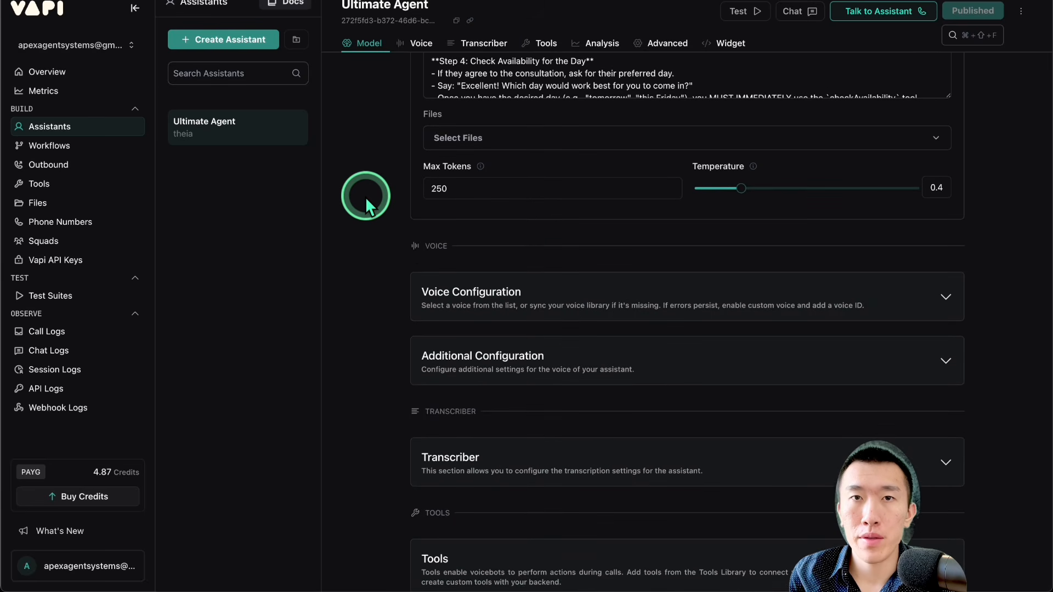
{"action": "scroll", "coordinate": [365, 196], "scroll_direction": "down", "scroll_amount": 1}
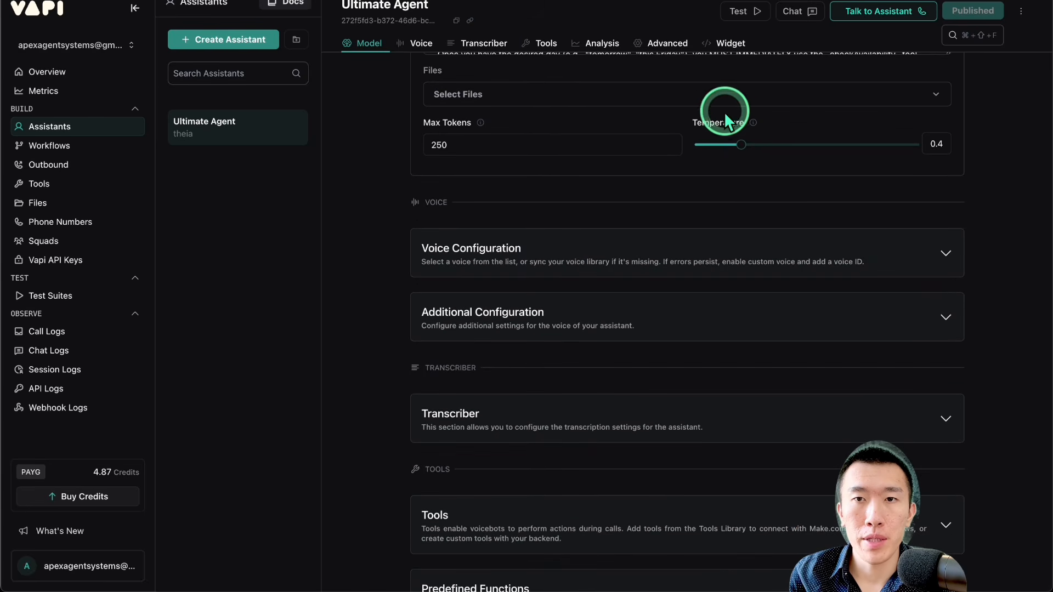
{"action": "scroll", "coordinate": [615, 222], "scroll_direction": "down", "scroll_amount": 3}
{"action": "scroll", "coordinate": [582, 137], "scroll_direction": "down", "scroll_amount": 3}
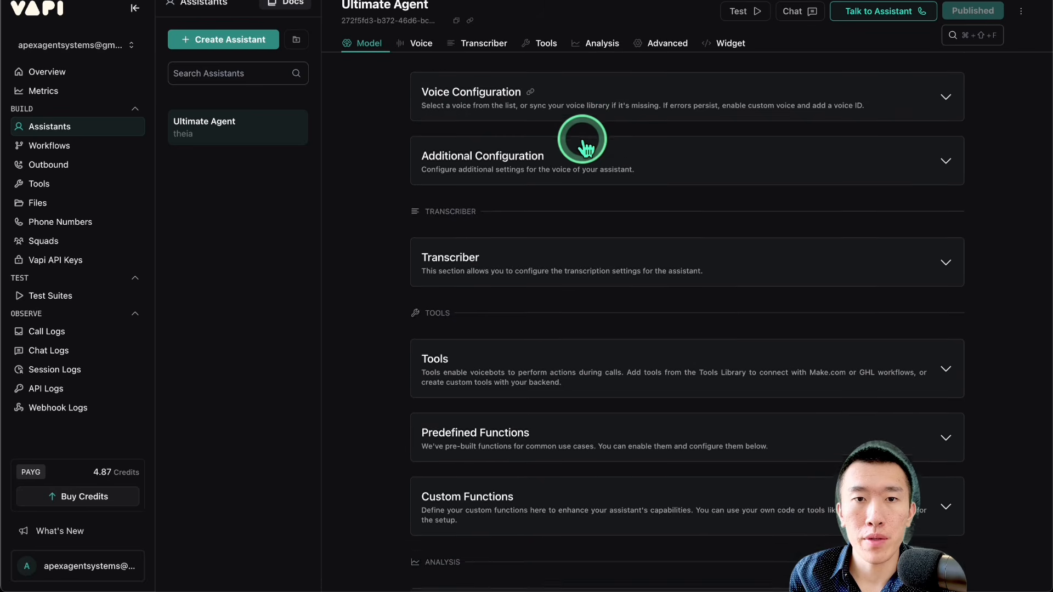
{"action": "scroll", "coordinate": [584, 193], "scroll_direction": "down", "scroll_amount": 2}
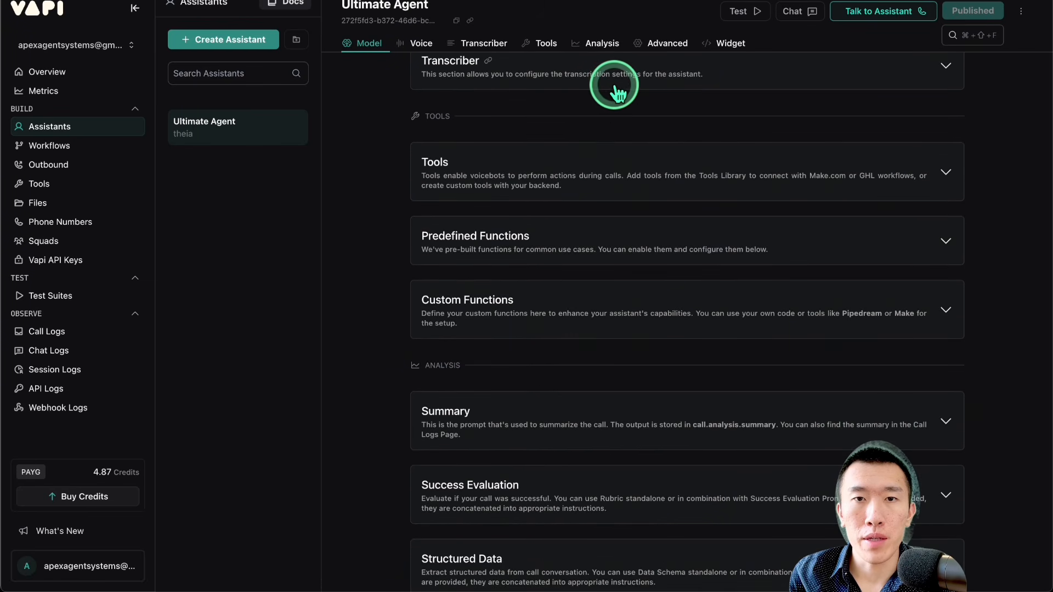
{"action": "left_click", "coordinate": [515, 184]}
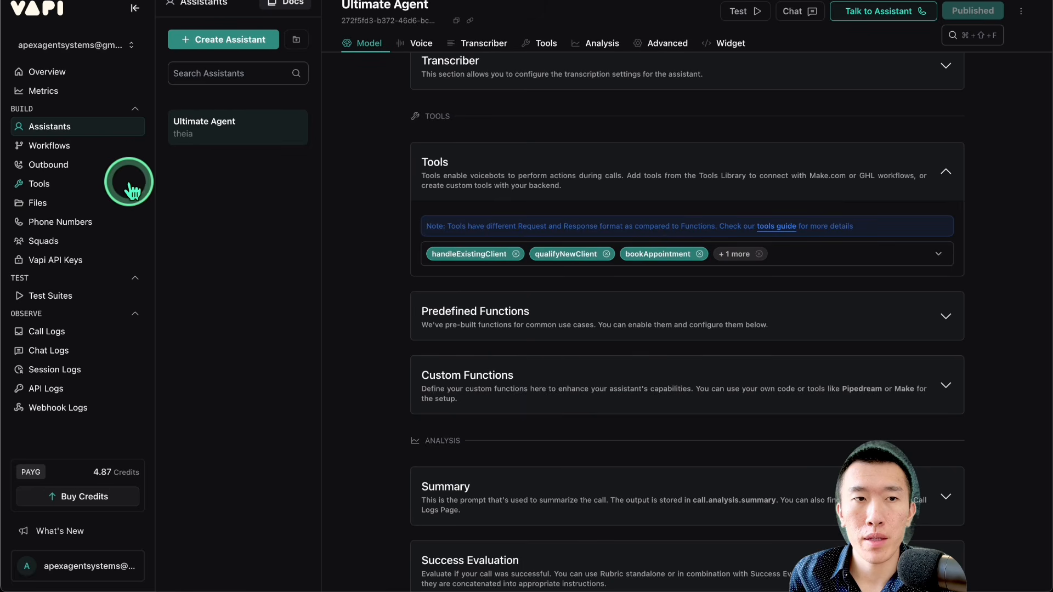
Step: Examine the parameters and server settings of the handleExistingClient, qualifyNewClient, bookAppointment and checkAvailability tools
{"action": "left_click", "coordinate": [87, 183]}
{"action": "scroll", "coordinate": [349, 222], "scroll_direction": "down", "scroll_amount": 5}
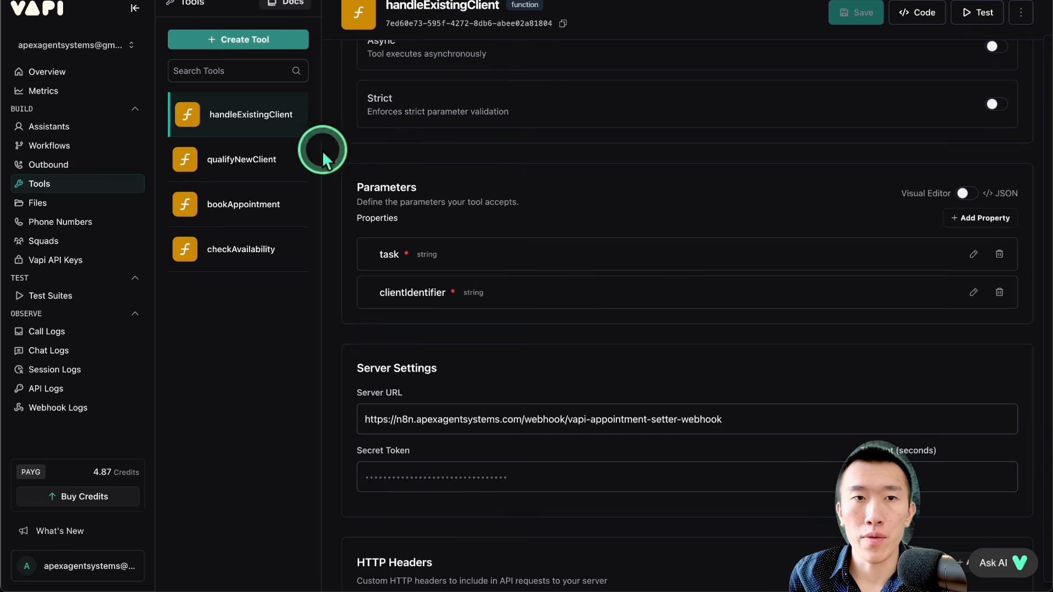
{"action": "left_click", "coordinate": [241, 160]}
{"action": "scroll", "coordinate": [399, 190], "scroll_direction": "down", "scroll_amount": 5}
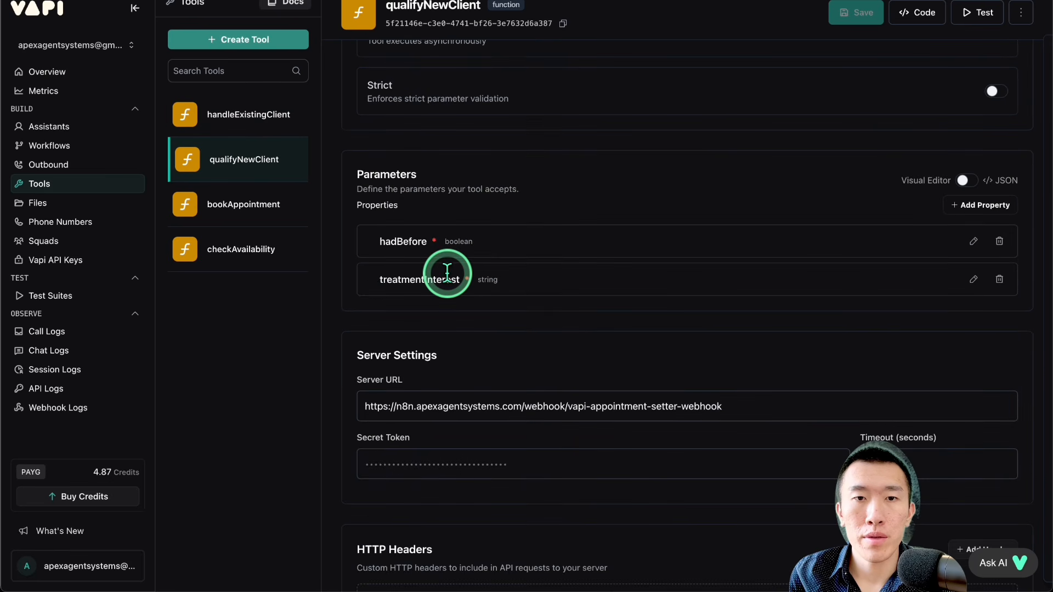
{"action": "left_click", "coordinate": [245, 219]}
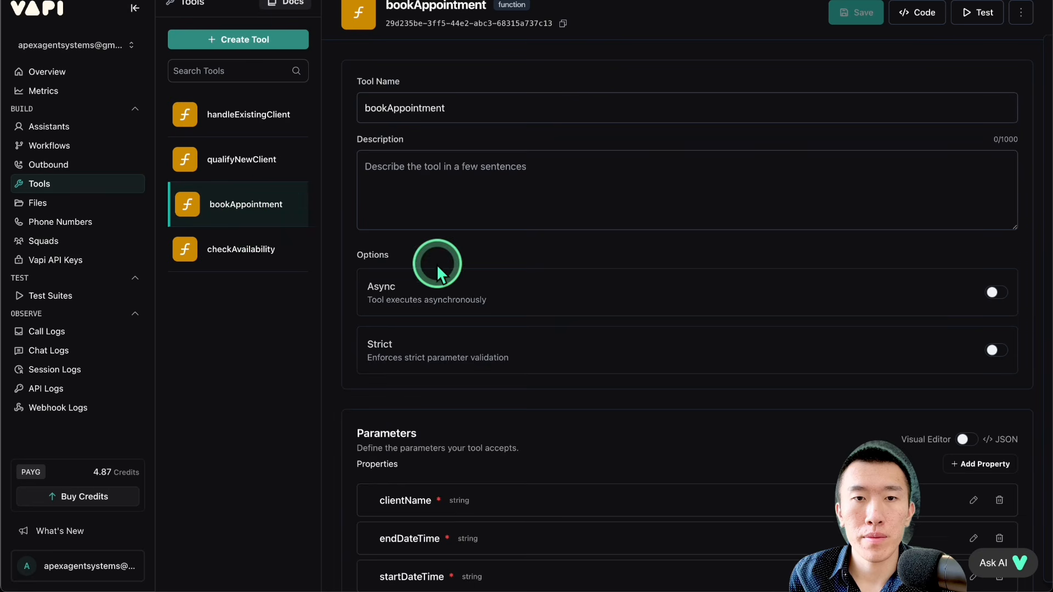
{"action": "scroll", "coordinate": [437, 264], "scroll_direction": "down", "scroll_amount": 4}
{"action": "left_click", "coordinate": [269, 251]}
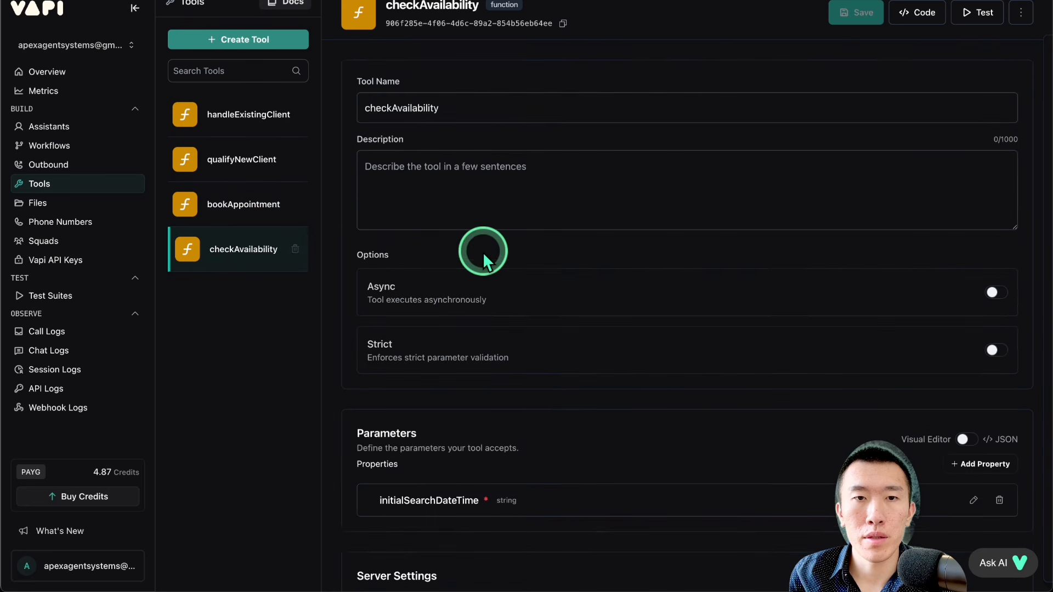
{"action": "scroll", "coordinate": [482, 252], "scroll_direction": "down", "scroll_amount": 3}
{"action": "left_click", "coordinate": [222, 114]}
{"action": "scroll", "coordinate": [482, 256], "scroll_direction": "down", "scroll_amount": 2}
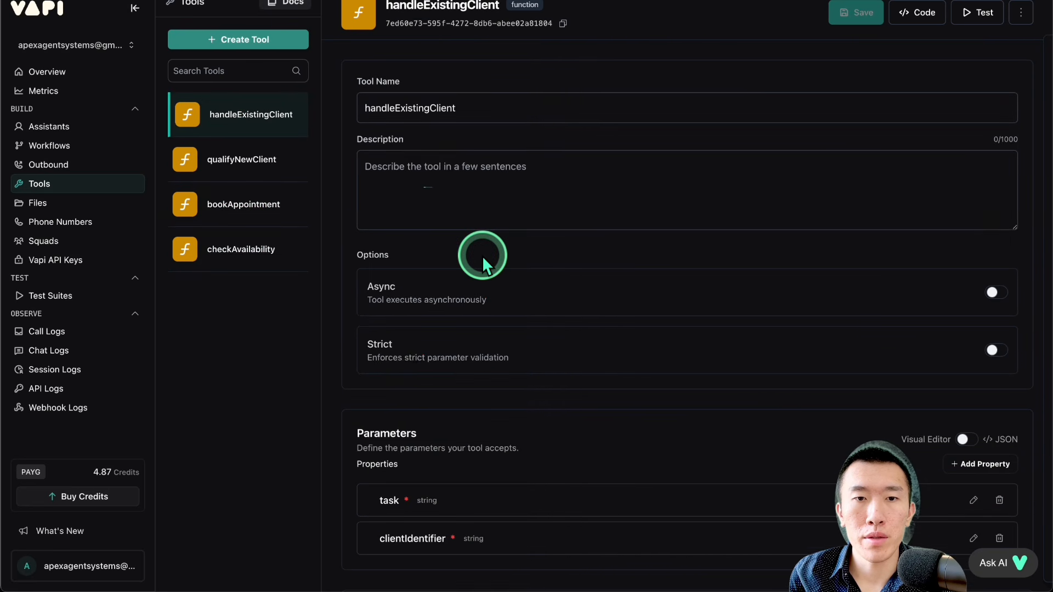
{"action": "scroll", "coordinate": [482, 256], "scroll_direction": "down", "scroll_amount": 1}
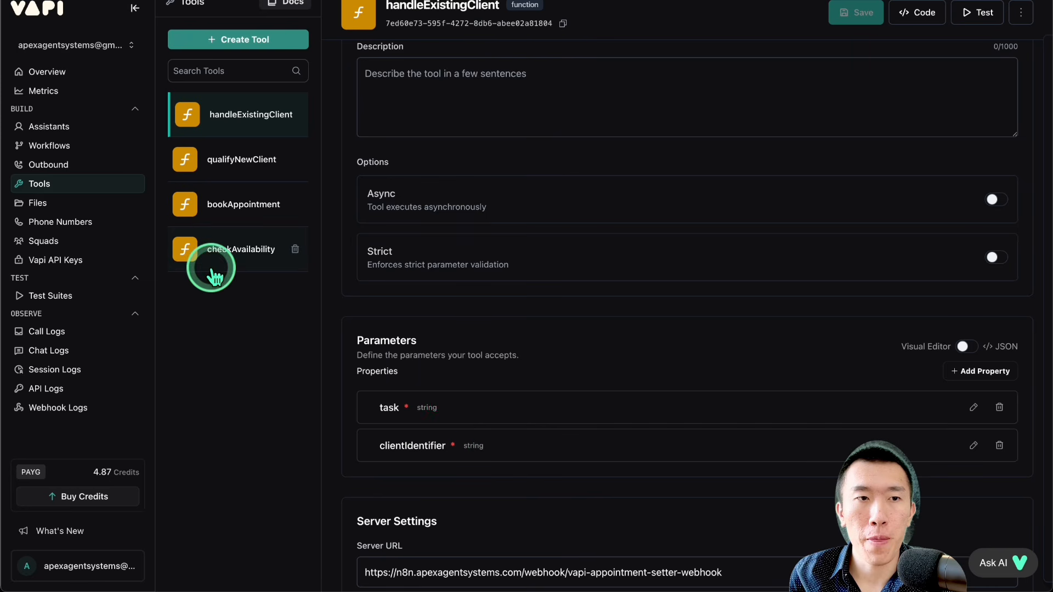
Step: Review the Vapi phone number's details and the assistant assigned in its inbound settings
{"action": "left_click", "coordinate": [52, 221]}
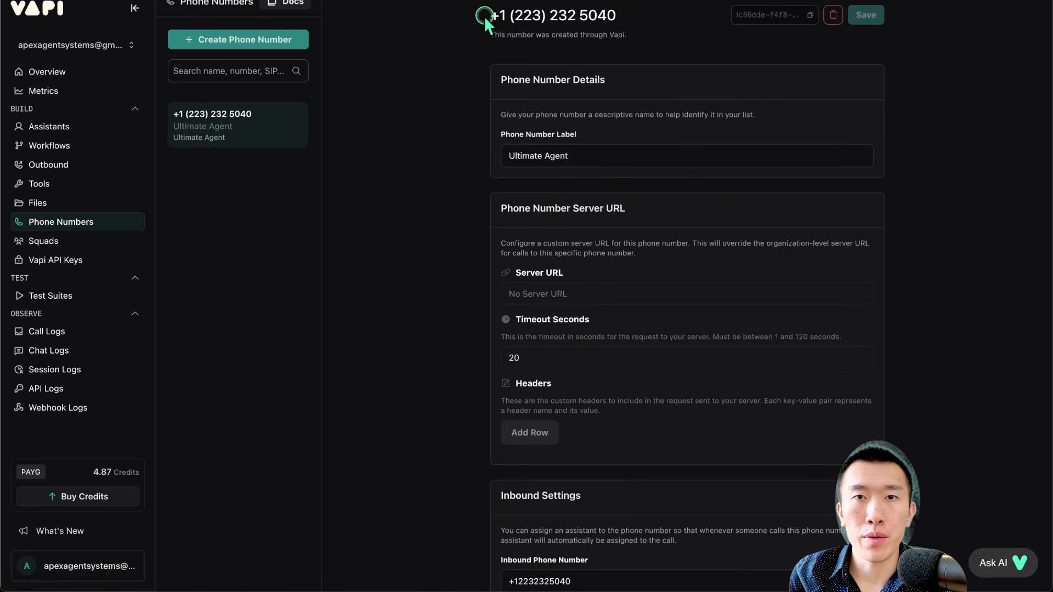
{"action": "left_click_drag", "start_coordinate": [484, 15], "coordinate": [617, 16]}
{"action": "scroll", "coordinate": [616, 17], "scroll_direction": "down", "scroll_amount": 9}
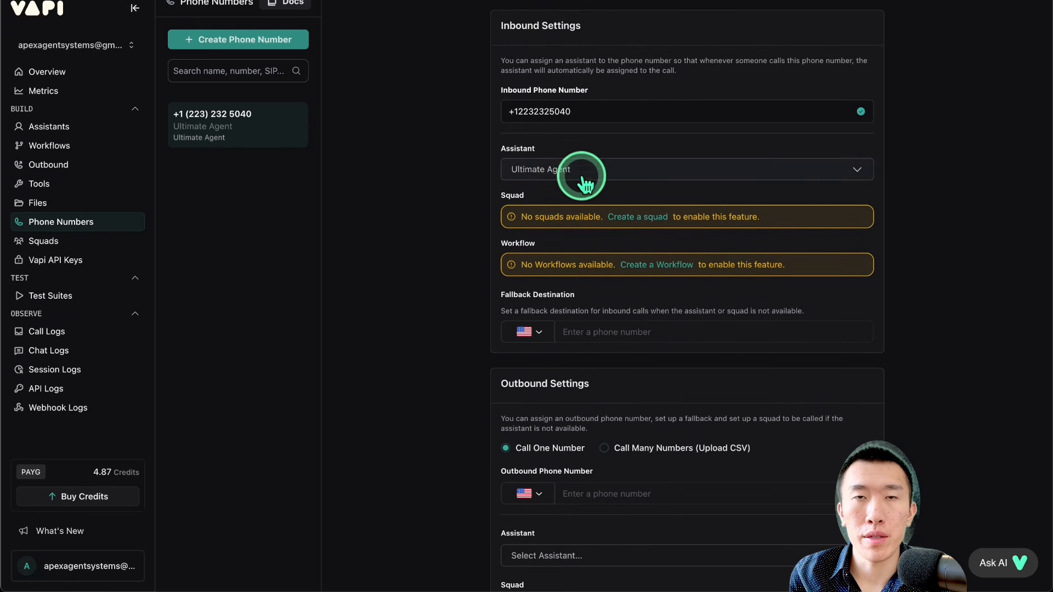
{"action": "scroll", "coordinate": [583, 181], "scroll_direction": "up", "scroll_amount": 9}
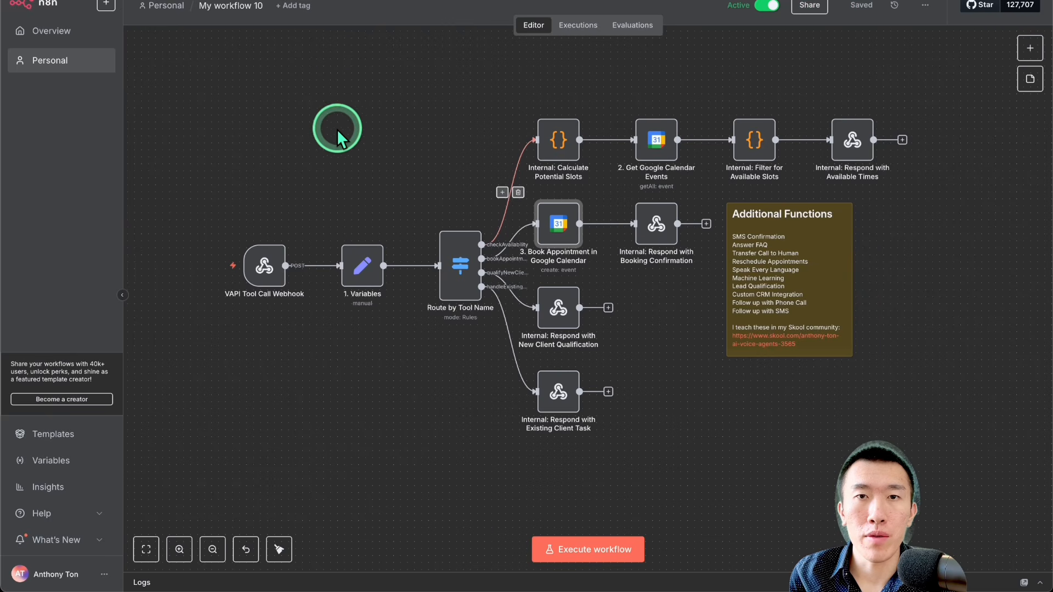
{"action": "mouse_move", "coordinate": [268, 267]}
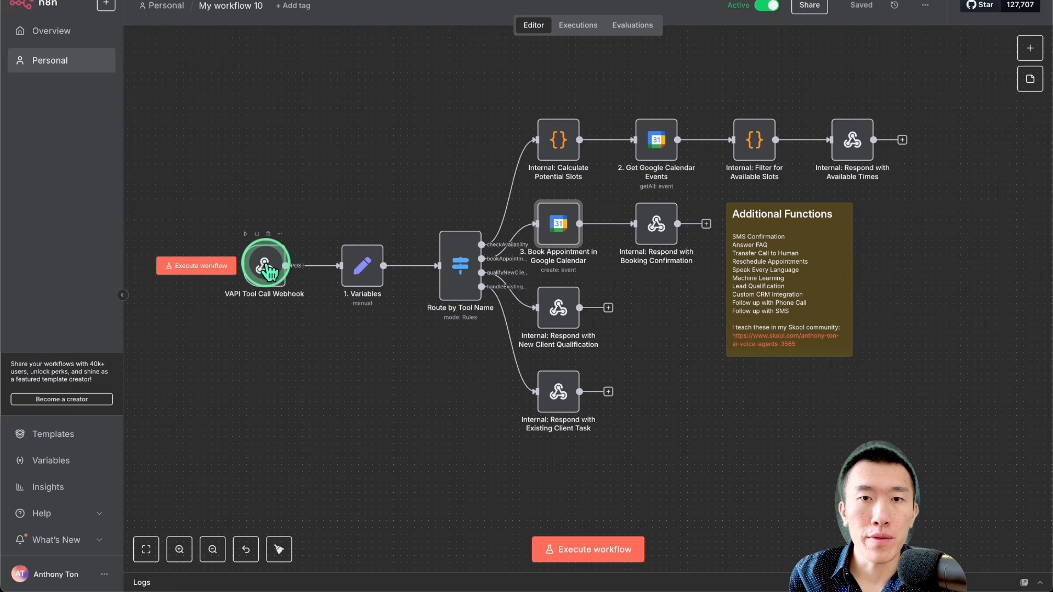
{"action": "scroll", "coordinate": [705, 422], "scroll_direction": "up", "scroll_amount": 1}
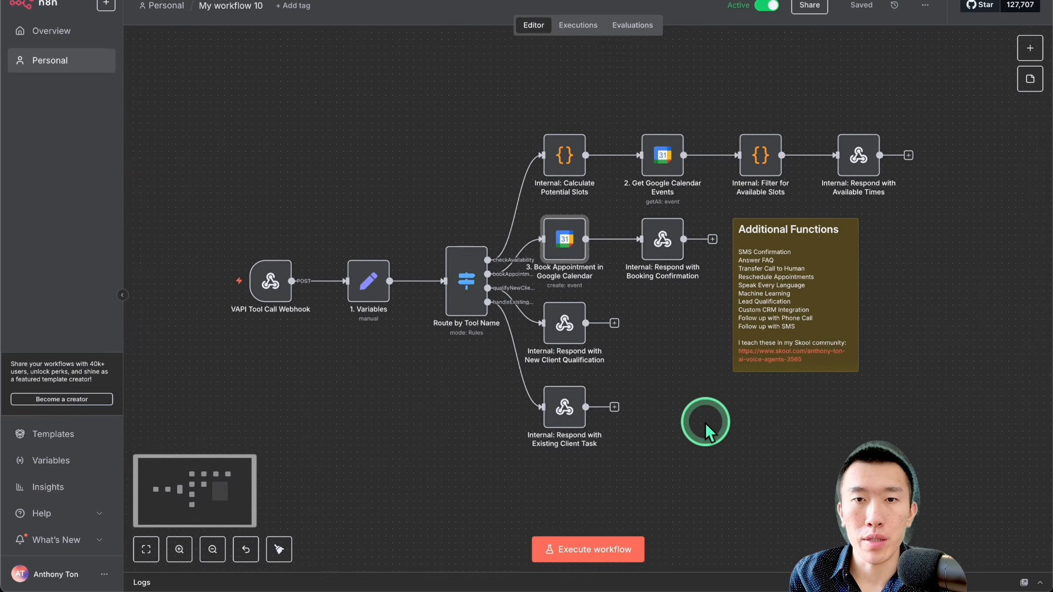
{"action": "scroll", "coordinate": [705, 422], "scroll_direction": "up", "scroll_amount": 1}
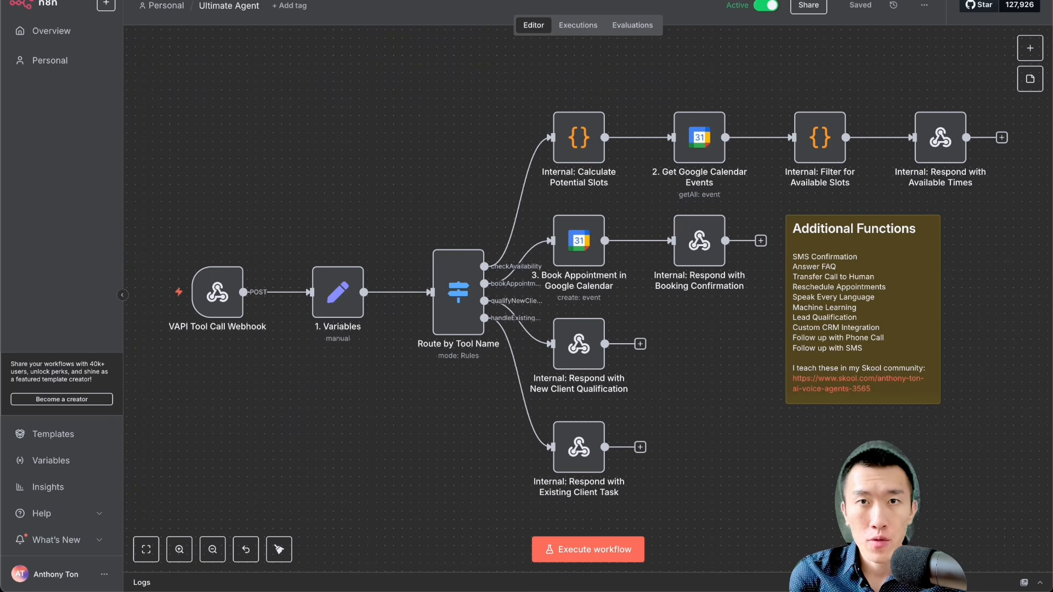
Step: Look up the agent's phone number in Vapi, and check the Calendly booking page and the August 2025 Google Calendar
{"action": "left_click", "coordinate": [601, 1]}
{"action": "left_click_drag", "start_coordinate": [443, 156], "coordinate": [578, 41]}
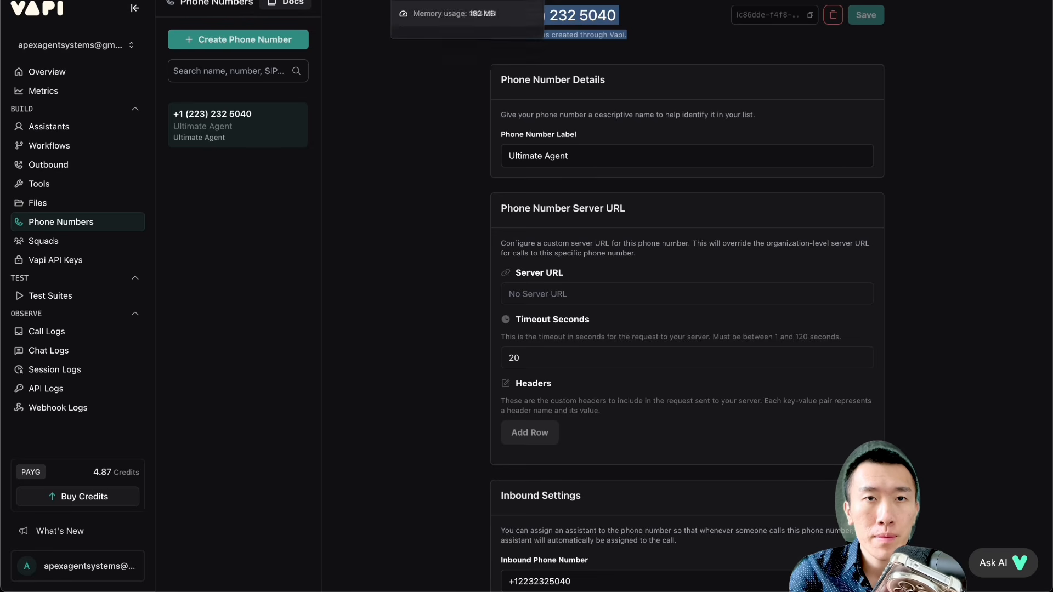
{"action": "left_click", "coordinate": [323, 1]}
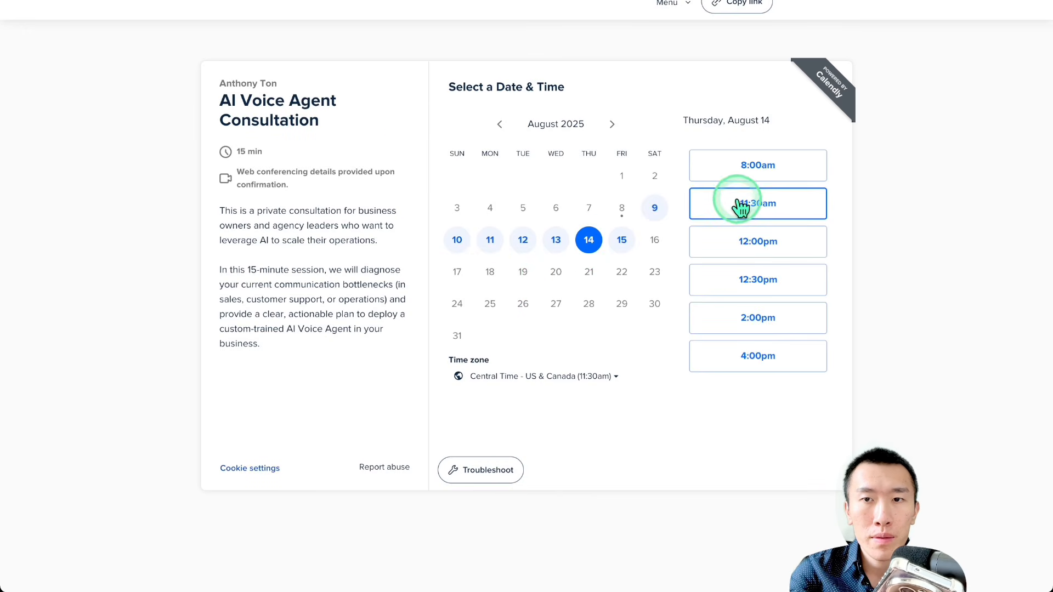
{"action": "key", "text": "ctrl+Tab"}
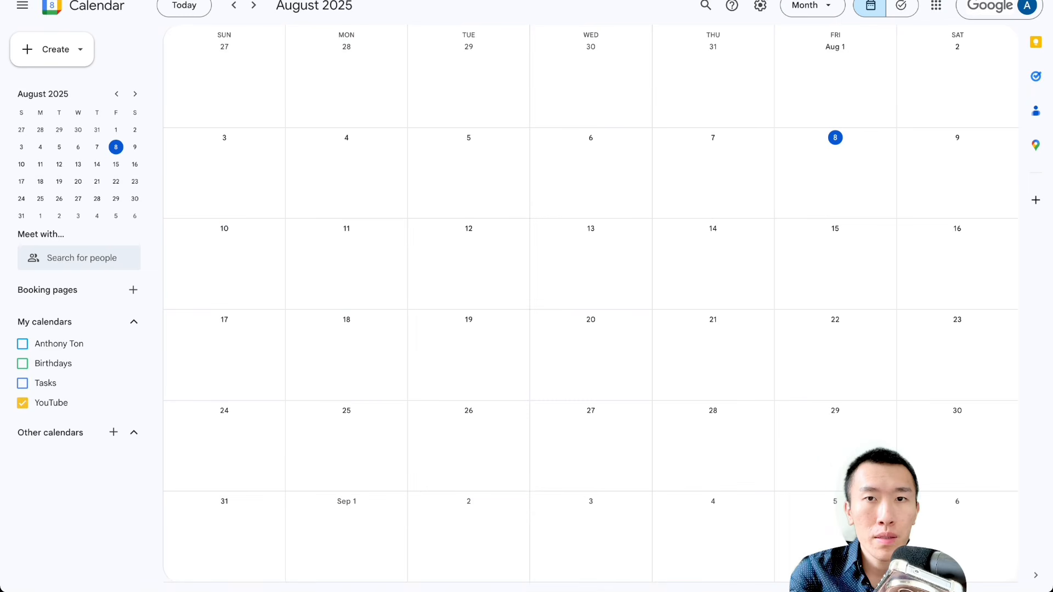
Step: Return to the AI Voice Agent Consultation page in Calendly and check the available times for Thursday, August 14
{"action": "key", "text": "ctrl+shift+Tab"}
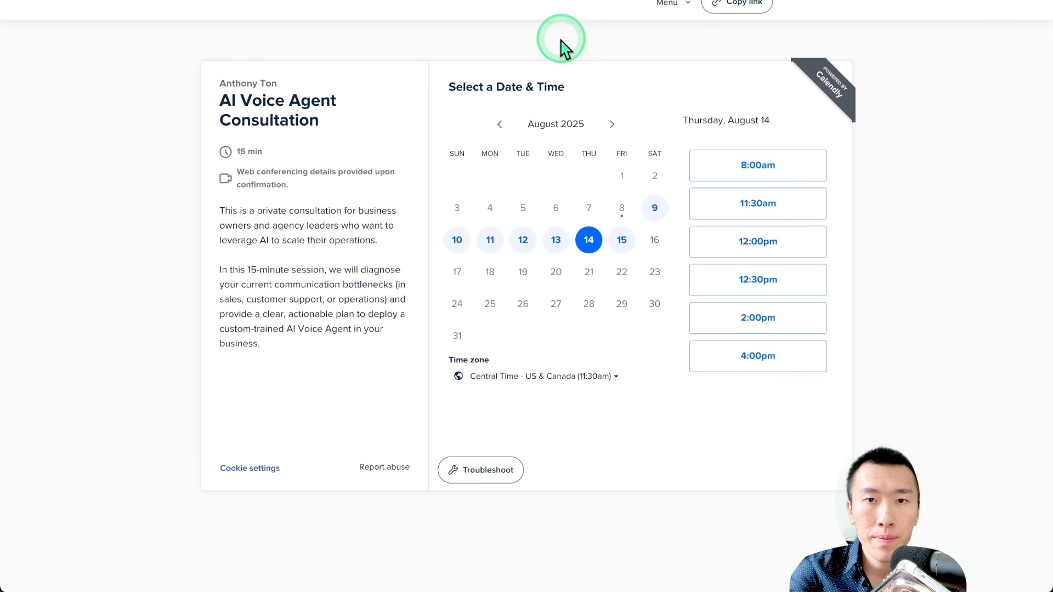
{"action": "left_click", "coordinate": [555, 239]}
{"action": "left_click", "coordinate": [589, 242]}
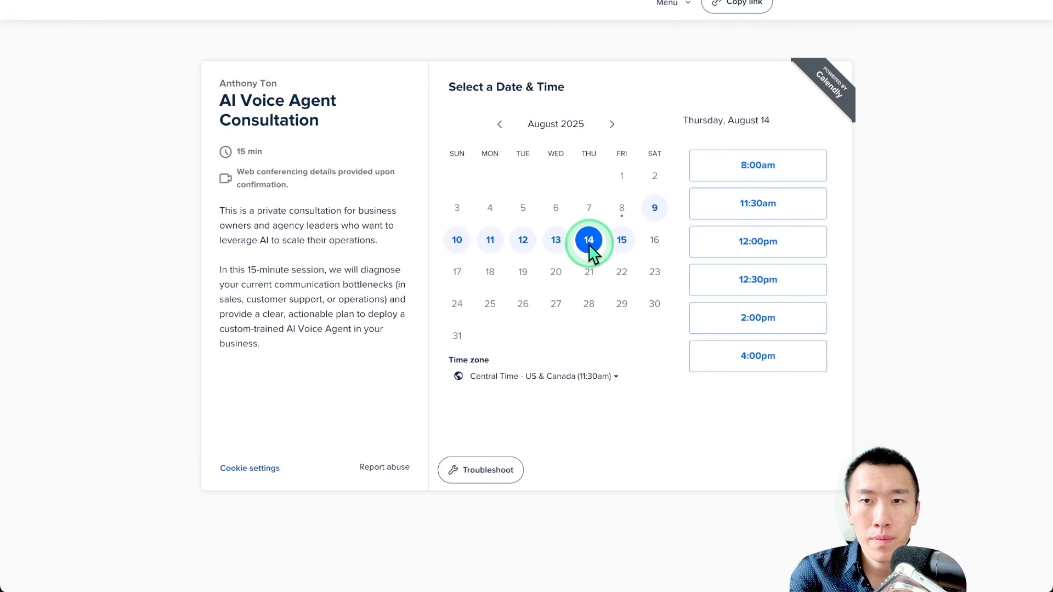
{"action": "left_click", "coordinate": [615, 244]}
{"action": "left_click", "coordinate": [587, 245]}
{"action": "left_click", "coordinate": [620, 245]}
{"action": "left_click", "coordinate": [579, 245]}
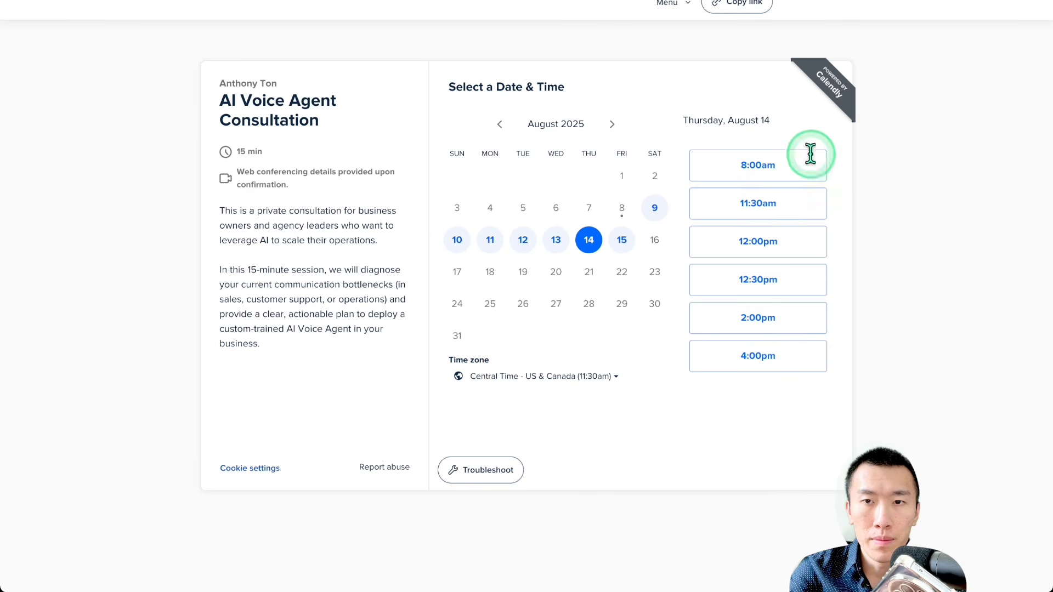
{"action": "left_click", "coordinate": [763, 248]}
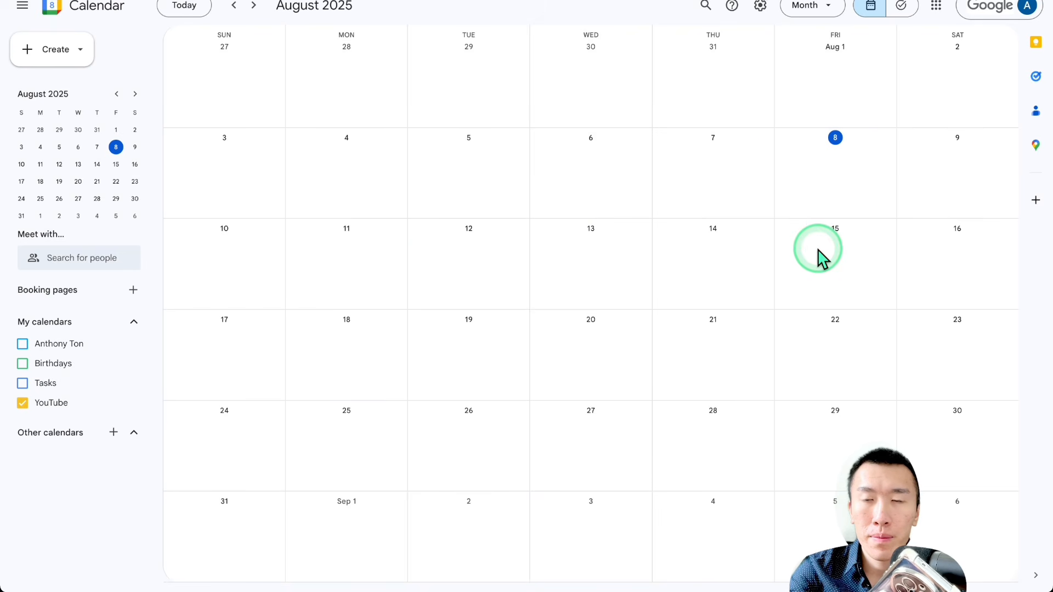
Step: In Google Calendar, open the 12pm The Glow Clinic consultation event on August 14 and read through its details
{"action": "left_click", "coordinate": [740, 305]}
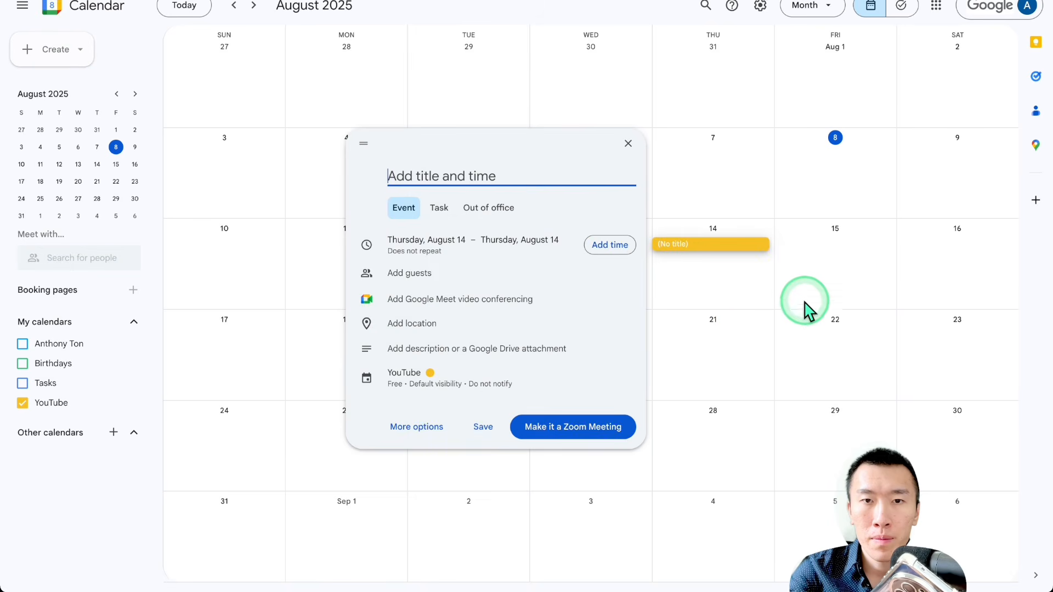
{"action": "left_click", "coordinate": [628, 144]}
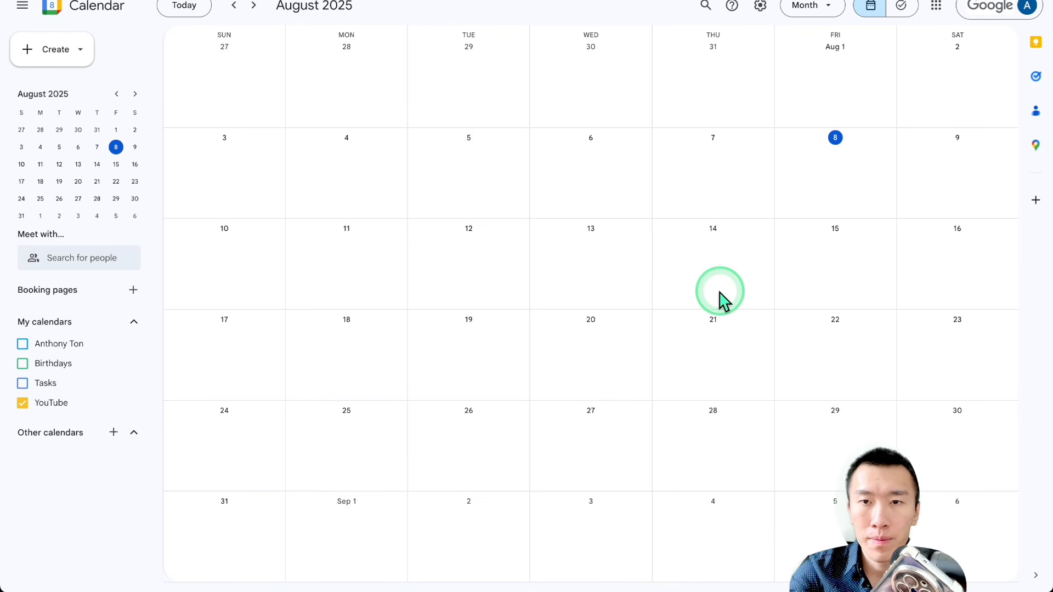
{"action": "left_click", "coordinate": [722, 248]}
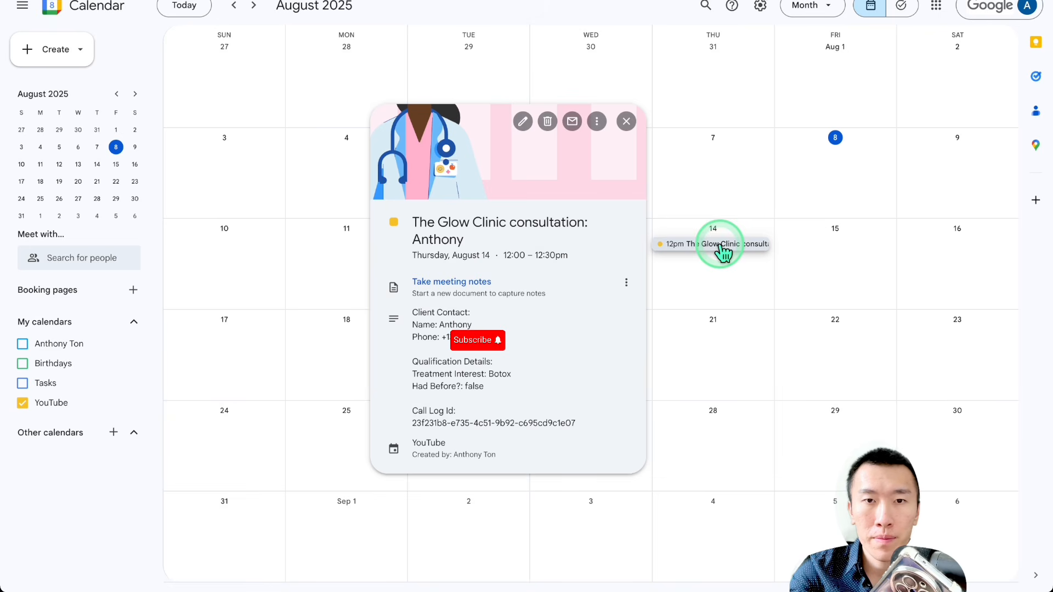
{"action": "left_click_drag", "start_coordinate": [450, 222], "coordinate": [565, 469]}
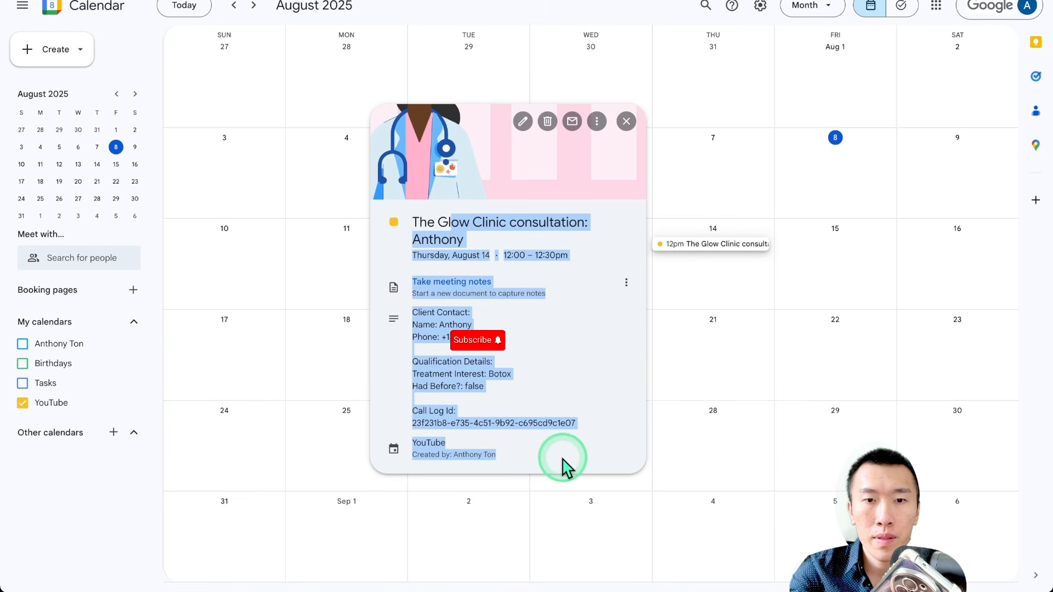
{"action": "left_click", "coordinate": [565, 469]}
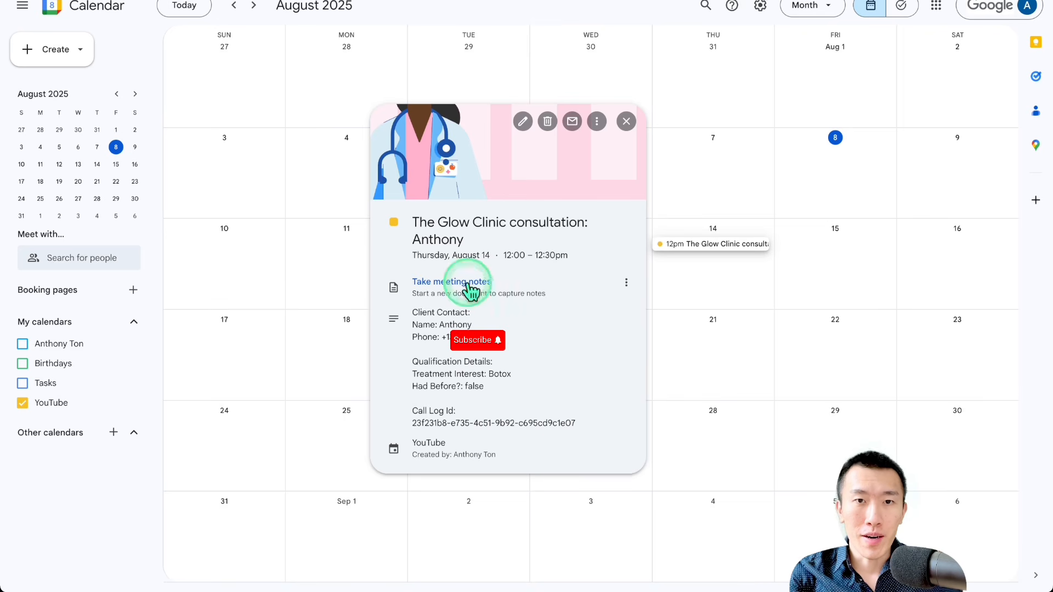
Step: Examine the consultation event's description, including its Treatment Interest and Had Before? qualification details
{"action": "left_click_drag", "start_coordinate": [447, 222], "coordinate": [536, 422]}
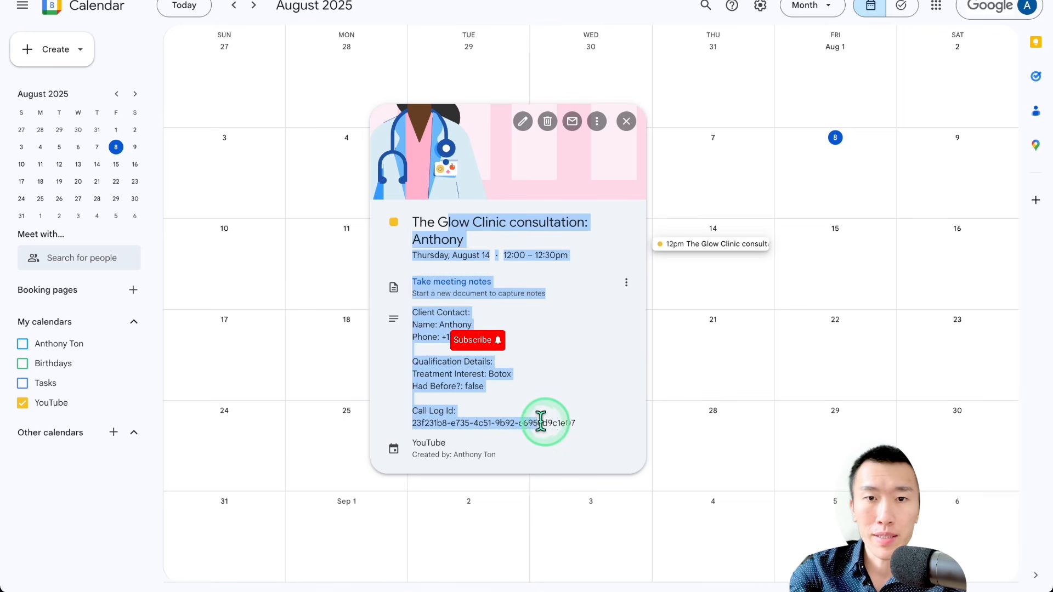
{"action": "left_click", "coordinate": [551, 422]}
{"action": "left_click_drag", "start_coordinate": [449, 374], "coordinate": [518, 384]}
{"action": "left_click", "coordinate": [496, 375]}
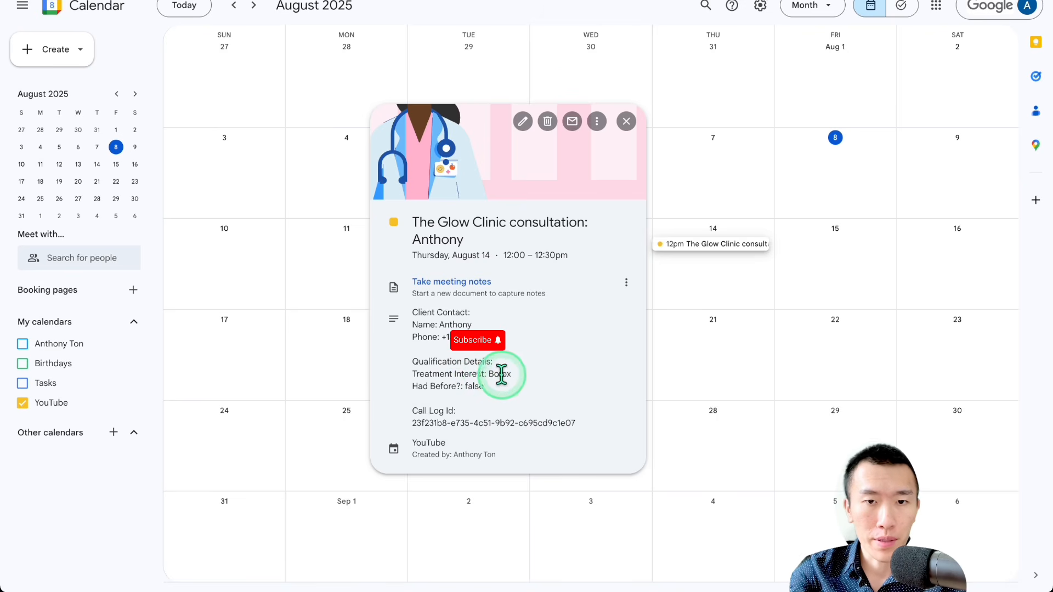
{"action": "left_click_drag", "start_coordinate": [436, 388], "coordinate": [500, 396]}
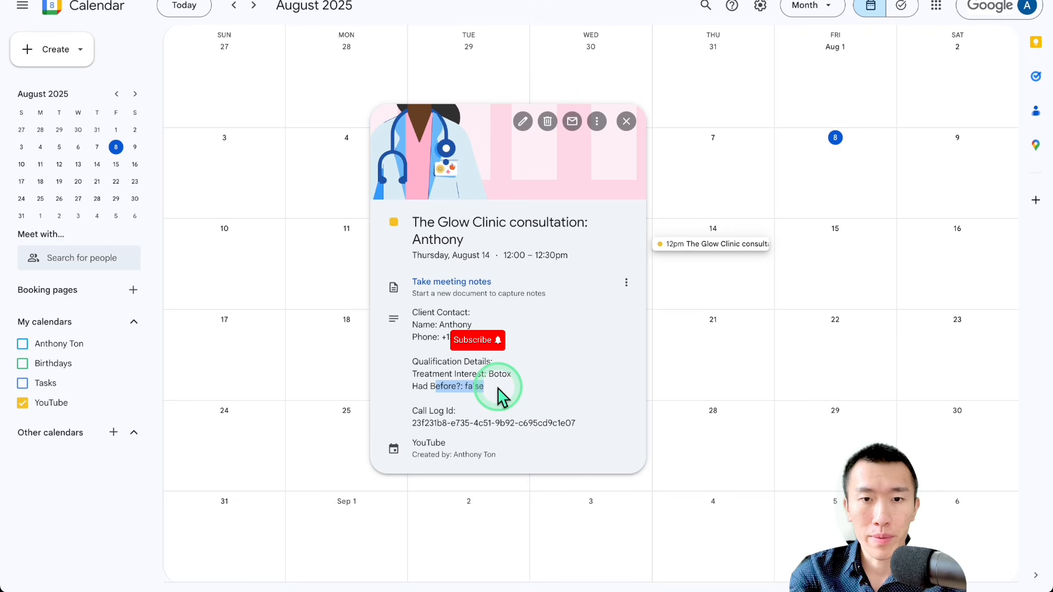
{"action": "left_click", "coordinate": [498, 397]}
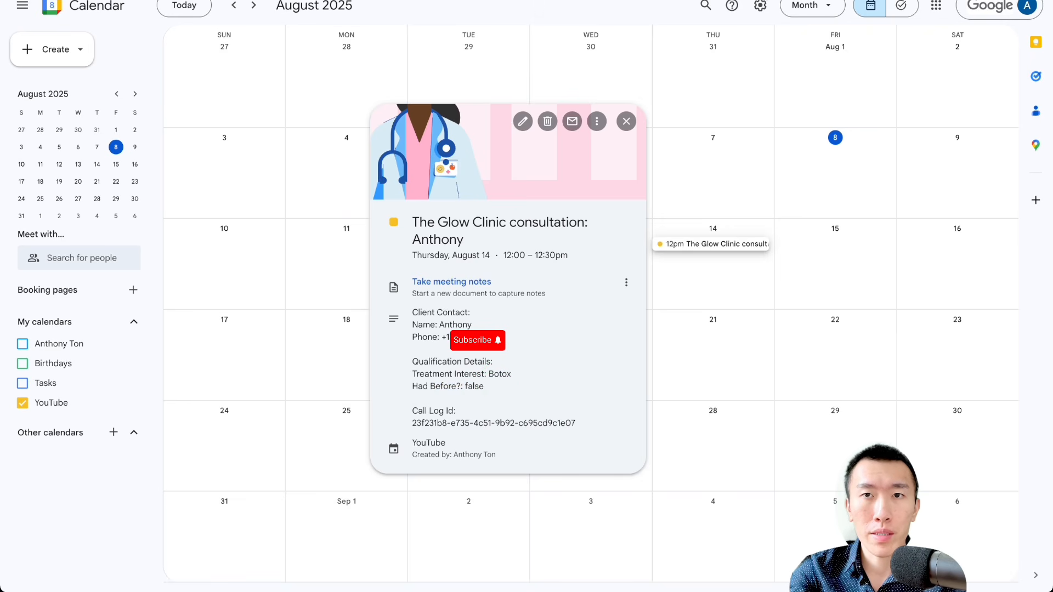
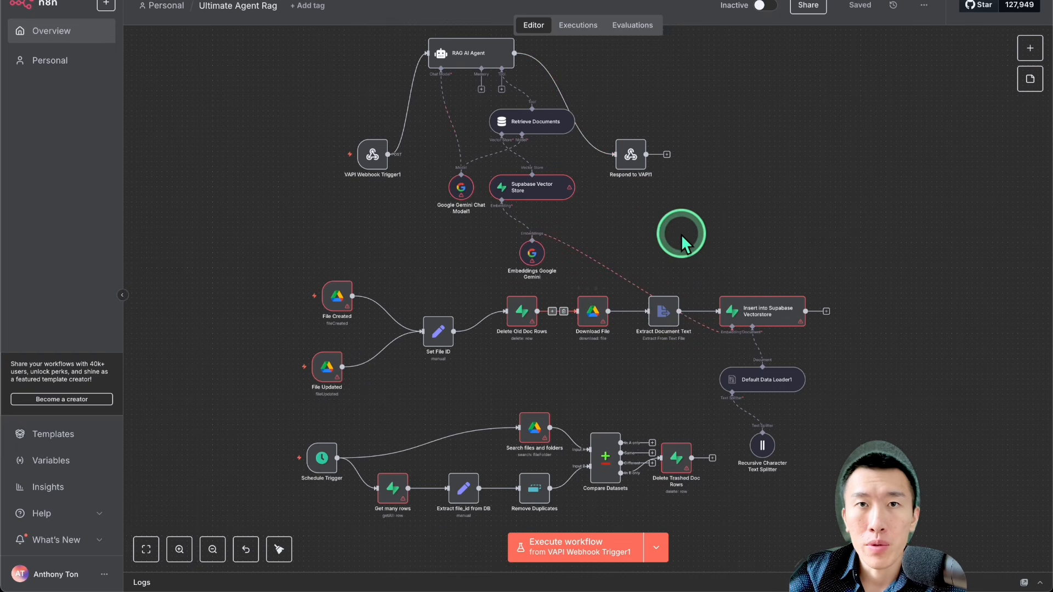
Step: In the Skool community, open the post on automatically deleting Supabase vectors and its ragAgentIncludingAutoDeletion.json attachment
{"action": "left_click", "coordinate": [466, 1]}
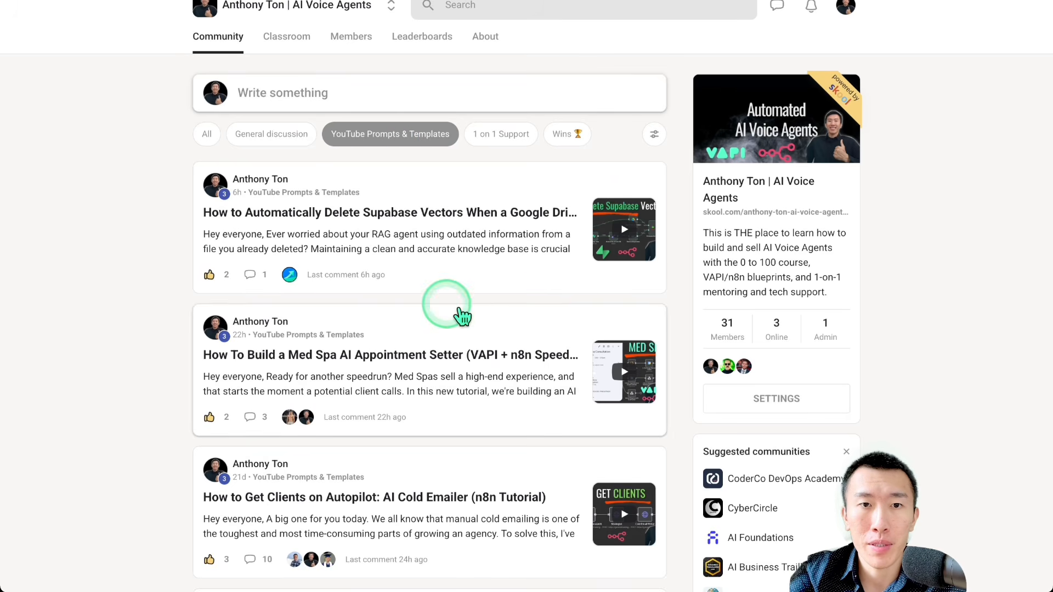
{"action": "left_click", "coordinate": [430, 250]}
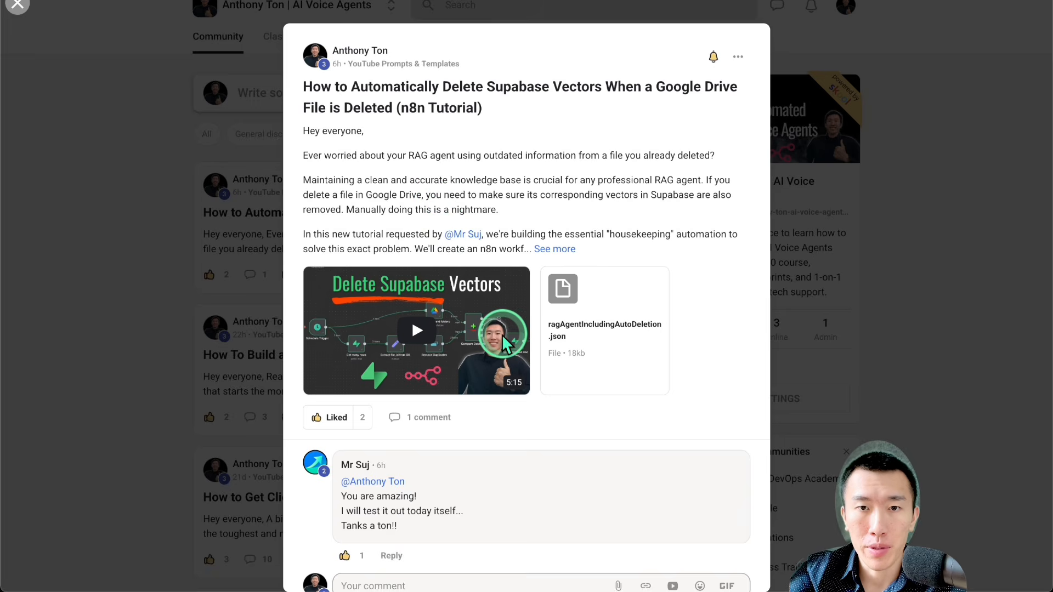
{"action": "left_click", "coordinate": [611, 353]}
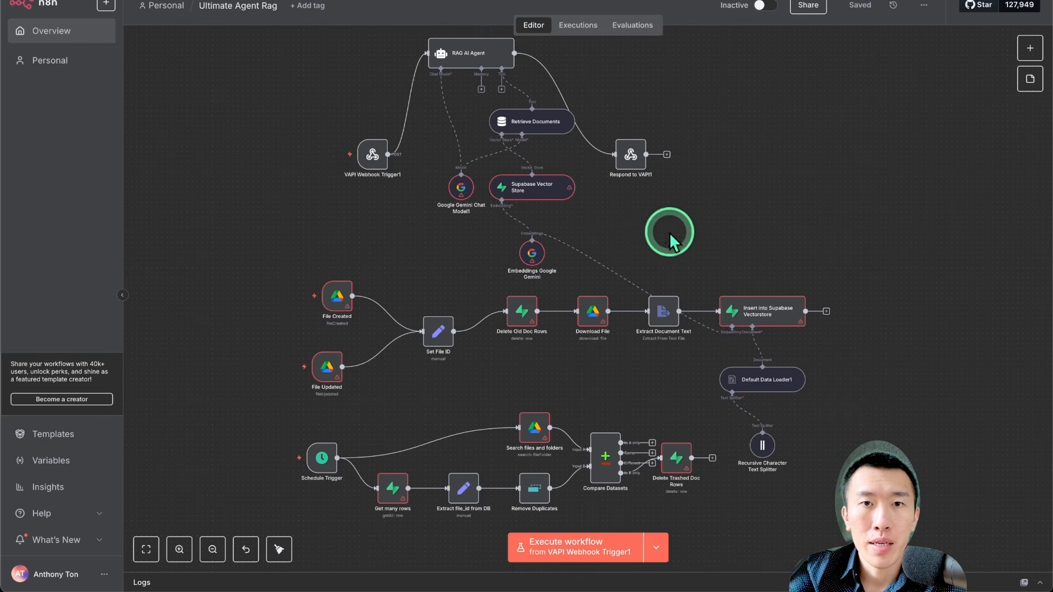
Step: Back in n8n, try to import a workflow from a file, previewing getUserDocumentsTool.json in Downloads, and cancel the import
{"action": "left_click", "coordinate": [923, 6]}
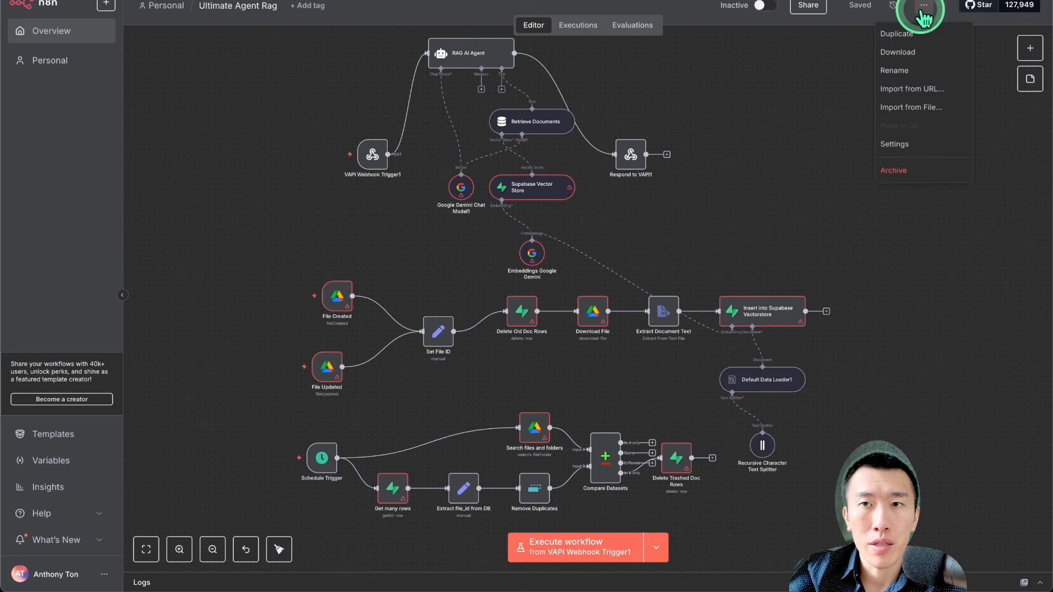
{"action": "left_click", "coordinate": [914, 108]}
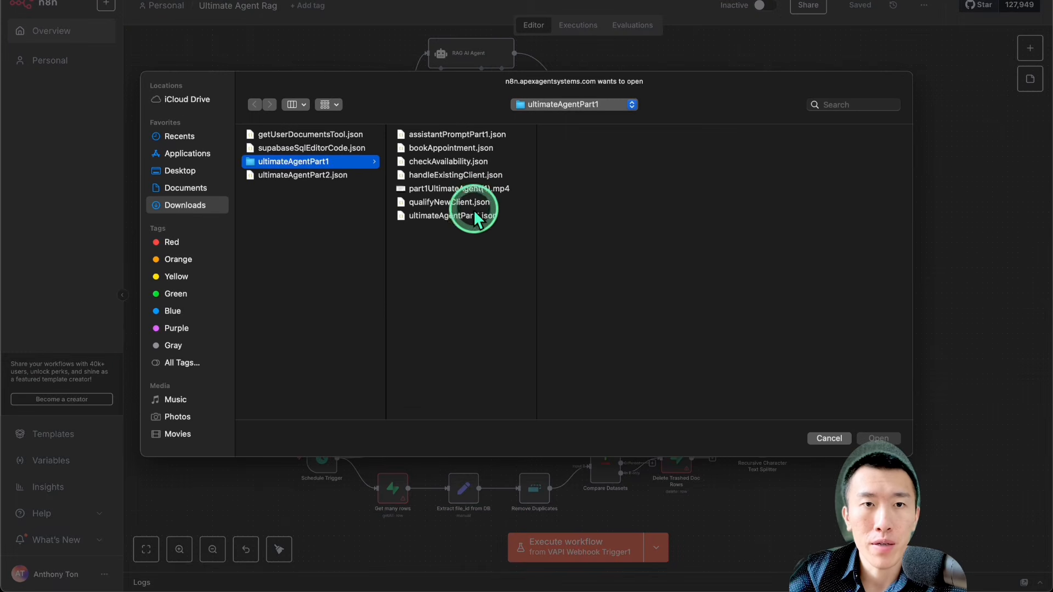
{"action": "left_click", "coordinate": [202, 211]}
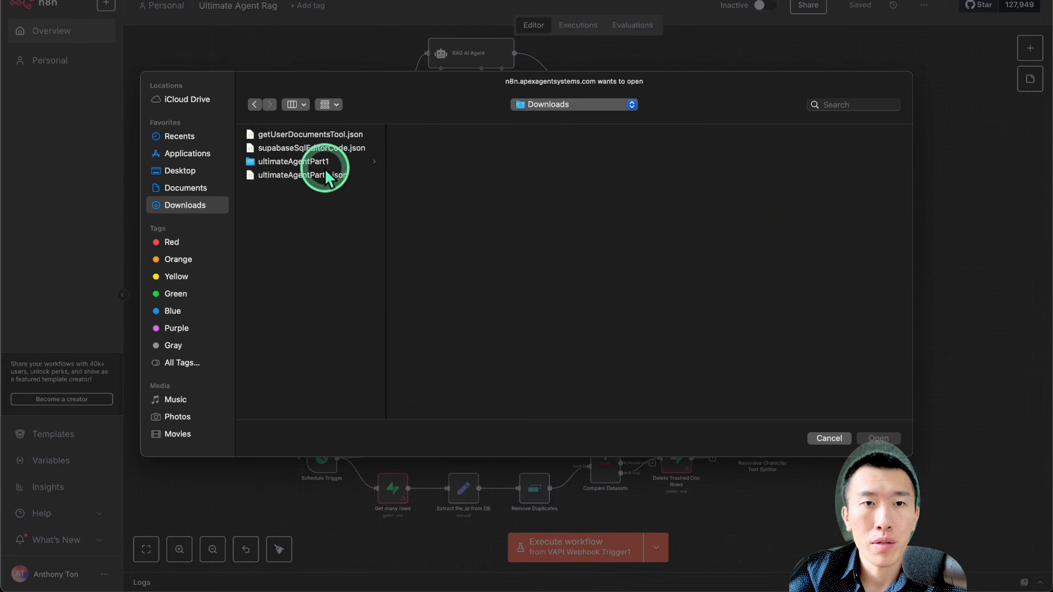
{"action": "left_click", "coordinate": [307, 136]}
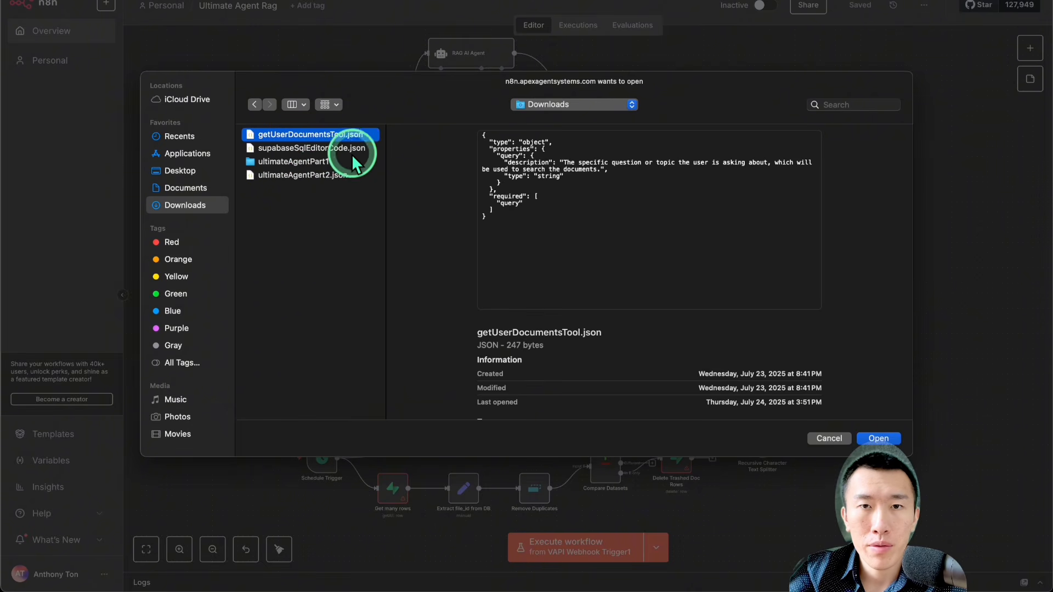
{"action": "left_click", "coordinate": [819, 436]}
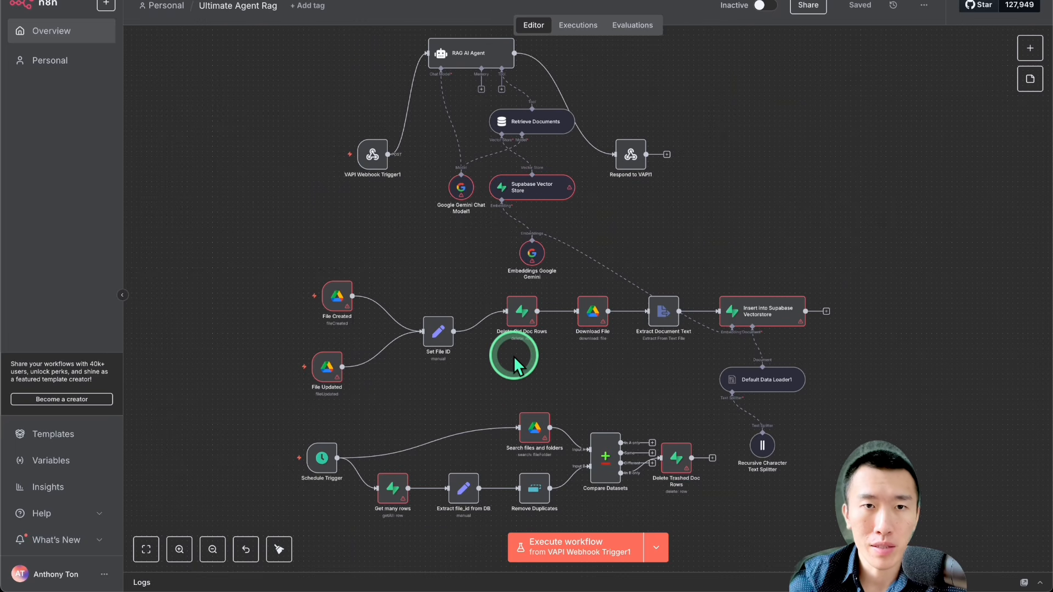
Step: Examine the RAG AI Agent section from VAPI Webhook Trigger1 to Respond to VAPI1, and the Google Drive file ingestion branch
{"action": "scroll", "coordinate": [513, 356], "scroll_direction": "up", "scroll_amount": 3}
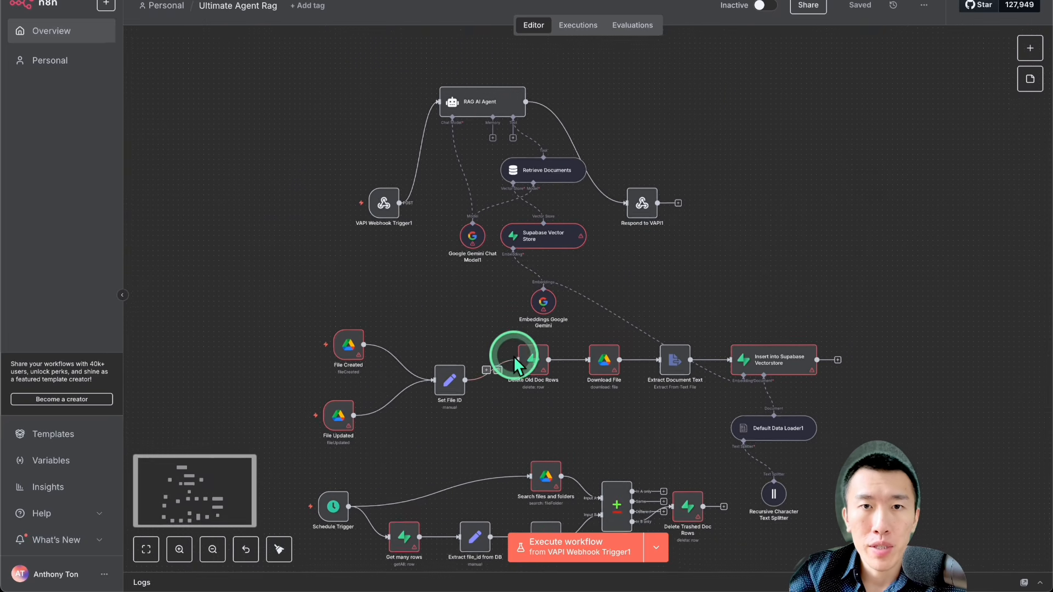
{"action": "left_click_drag", "start_coordinate": [298, 90], "coordinate": [733, 353]}
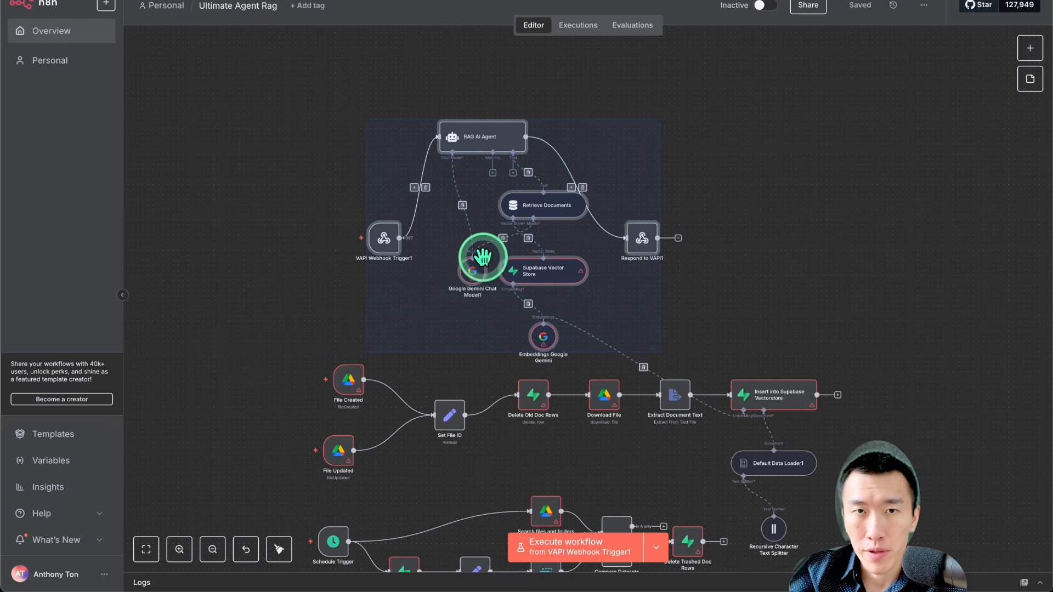
{"action": "mouse_move", "coordinate": [383, 237]}
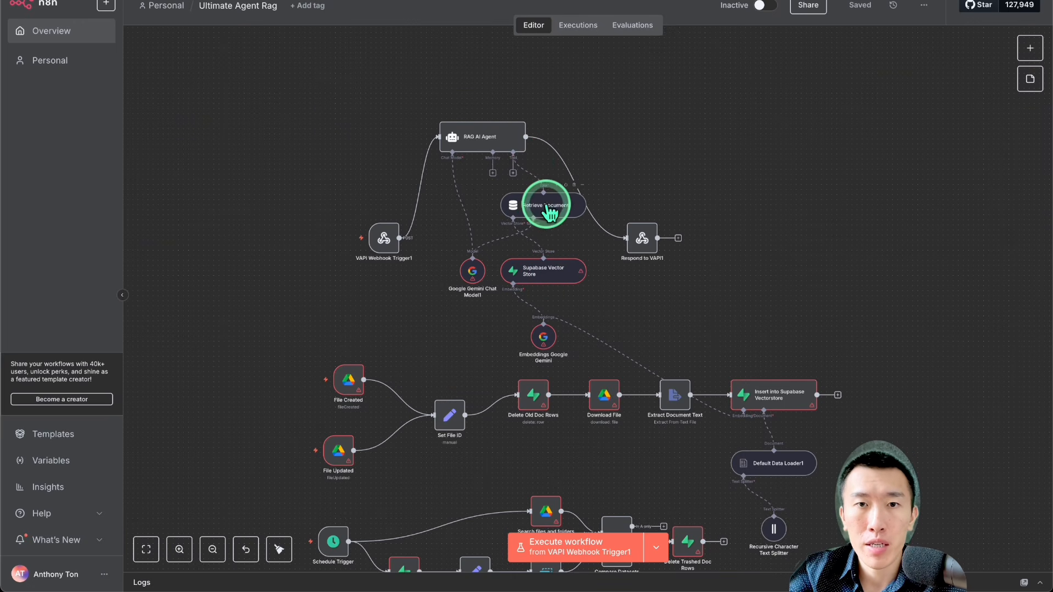
{"action": "left_click", "coordinate": [651, 252]}
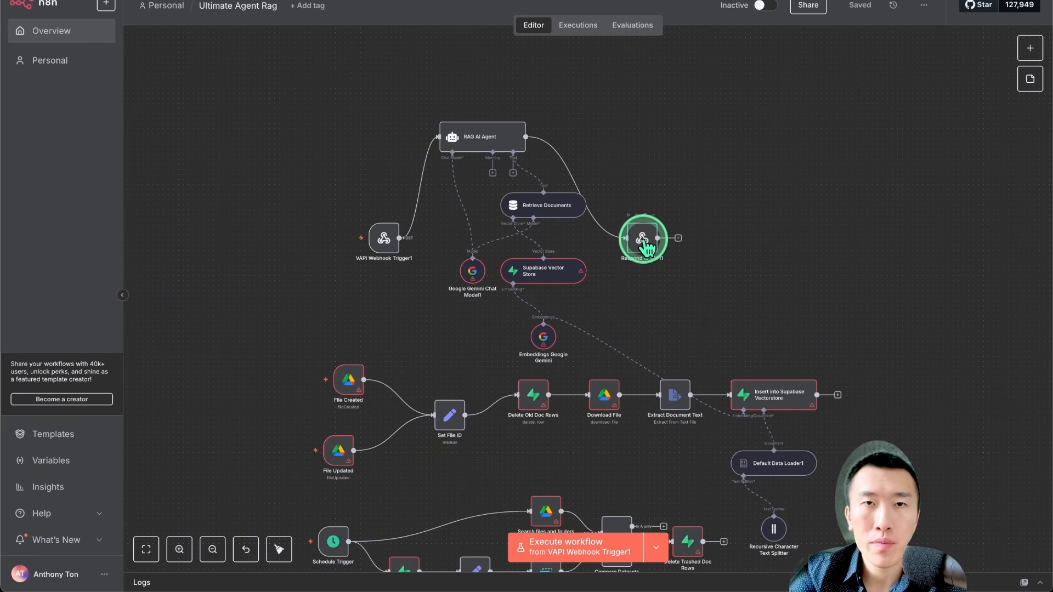
{"action": "scroll", "coordinate": [644, 244], "scroll_direction": "down", "scroll_amount": 5}
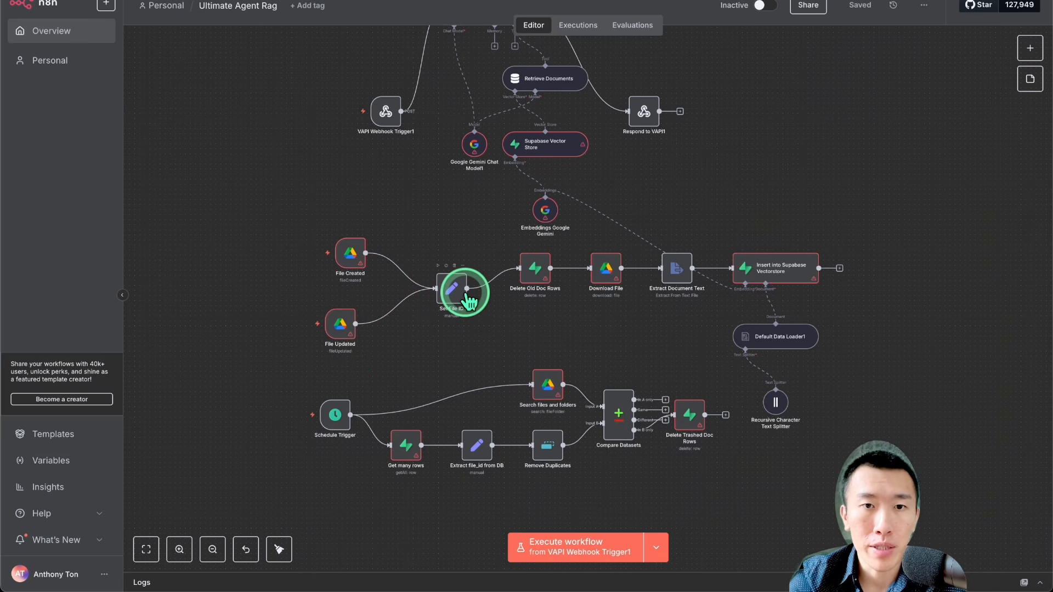
{"action": "mouse_move", "coordinate": [351, 255]}
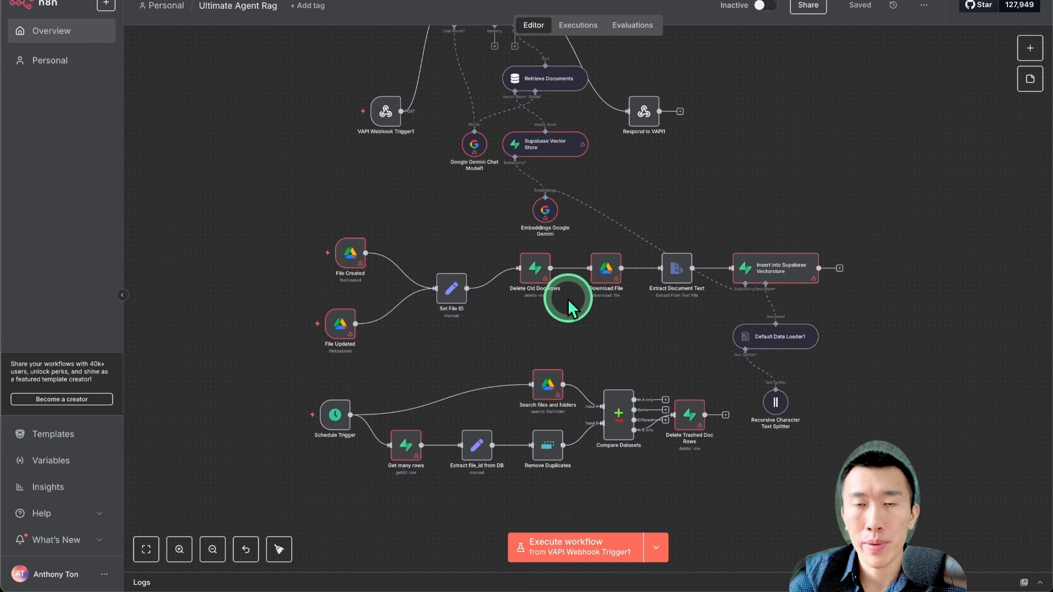
Step: Examine the scheduled cleanup branch, from the Schedule Trigger through Compare Datasets to Delete Trashed Doc Rows
{"action": "scroll", "coordinate": [568, 298], "scroll_direction": "down", "scroll_amount": 3}
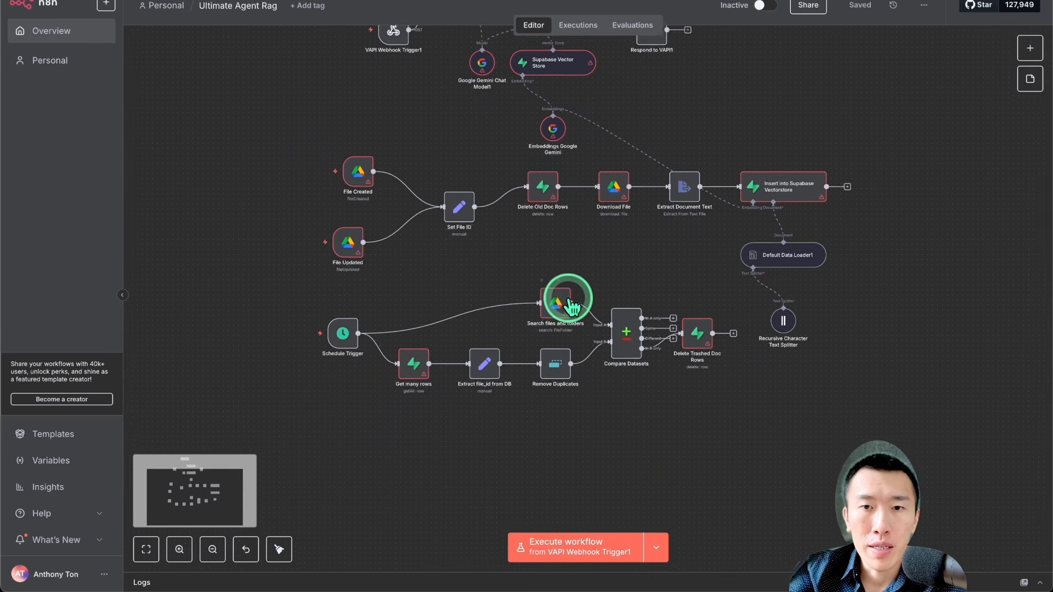
{"action": "left_click_drag", "start_coordinate": [277, 292], "coordinate": [742, 413]}
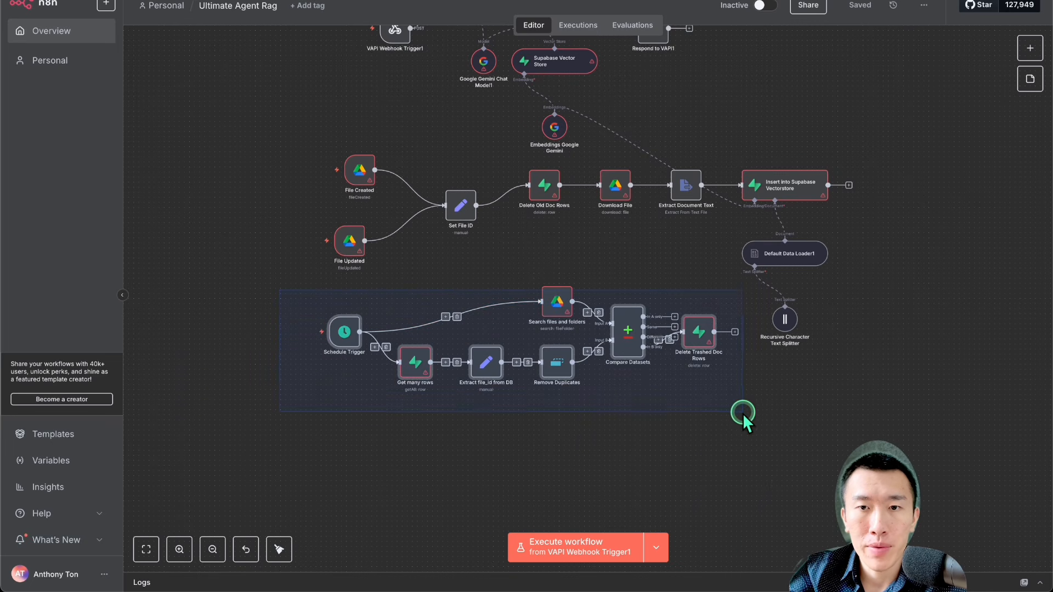
{"action": "mouse_move", "coordinate": [348, 329]}
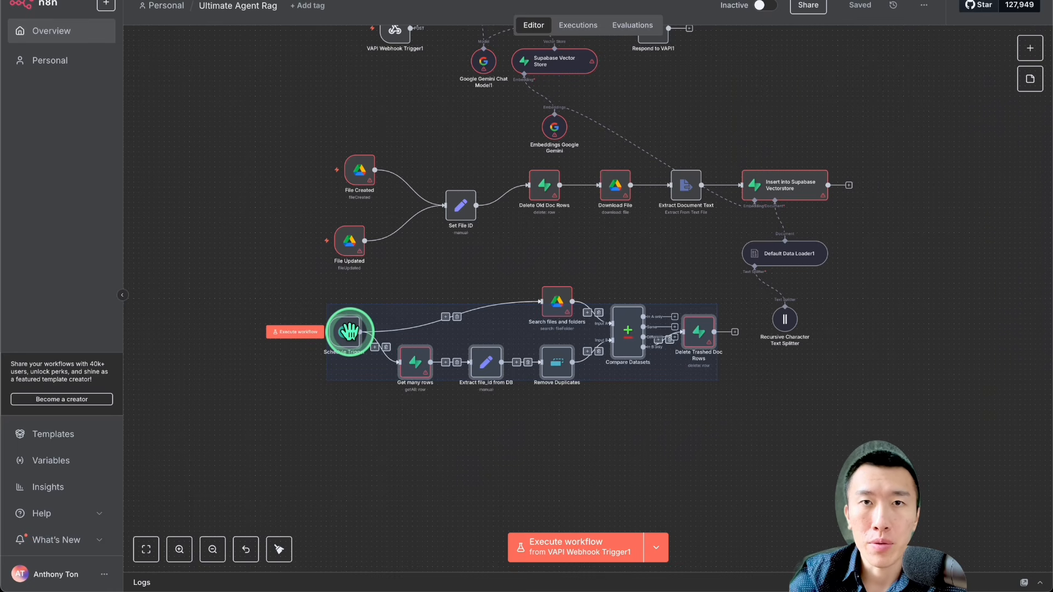
{"action": "left_click", "coordinate": [441, 433]}
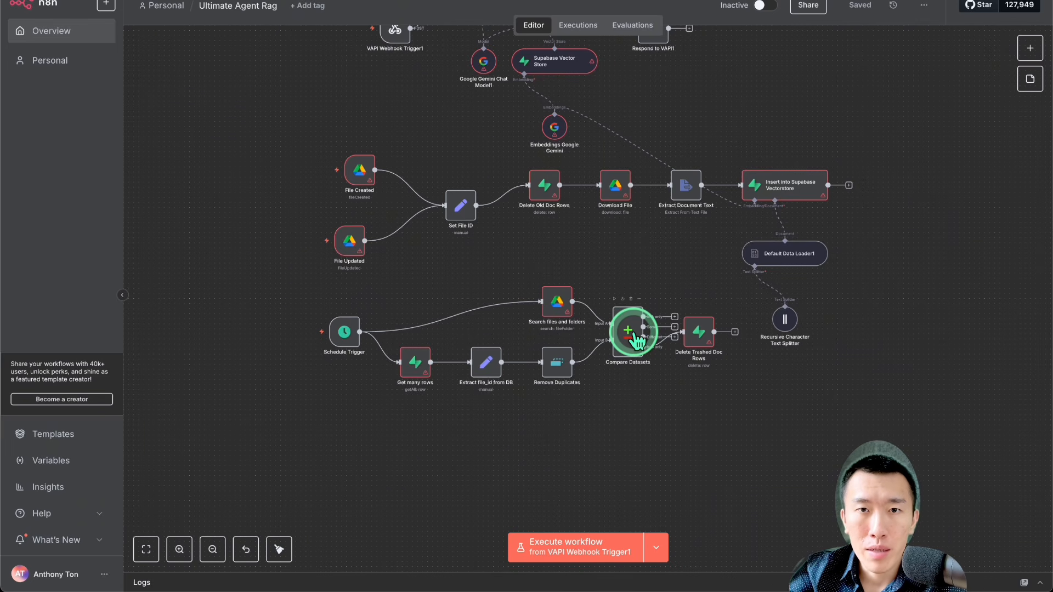
Step: Open the parameters of the Google Gemini Chat Model1 node attached to the RAG AI Agent
{"action": "scroll", "coordinate": [636, 341], "scroll_direction": "up", "scroll_amount": 5}
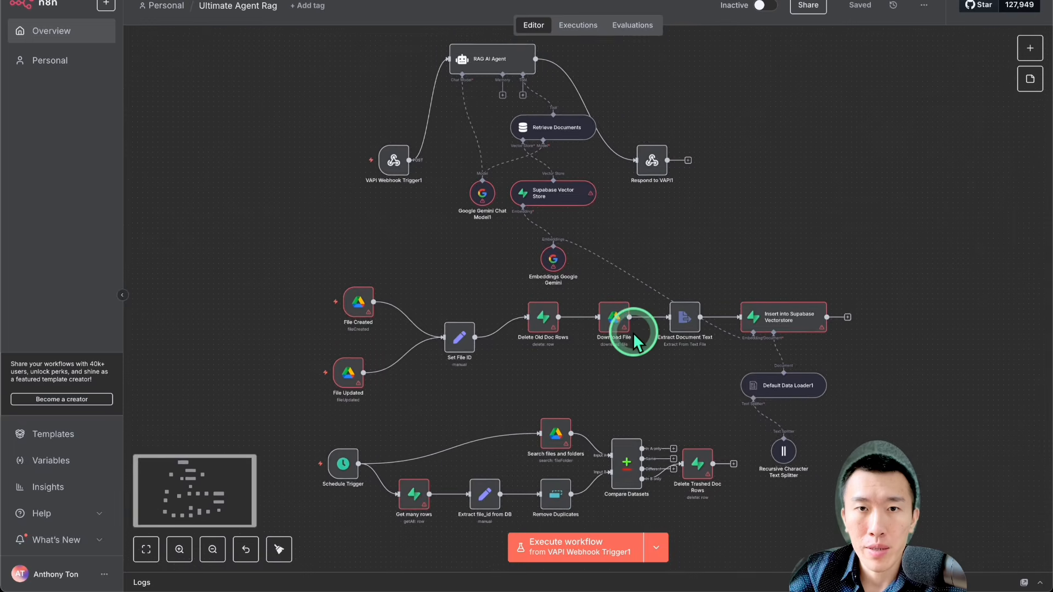
{"action": "scroll", "coordinate": [636, 341], "scroll_direction": "up", "scroll_amount": 1}
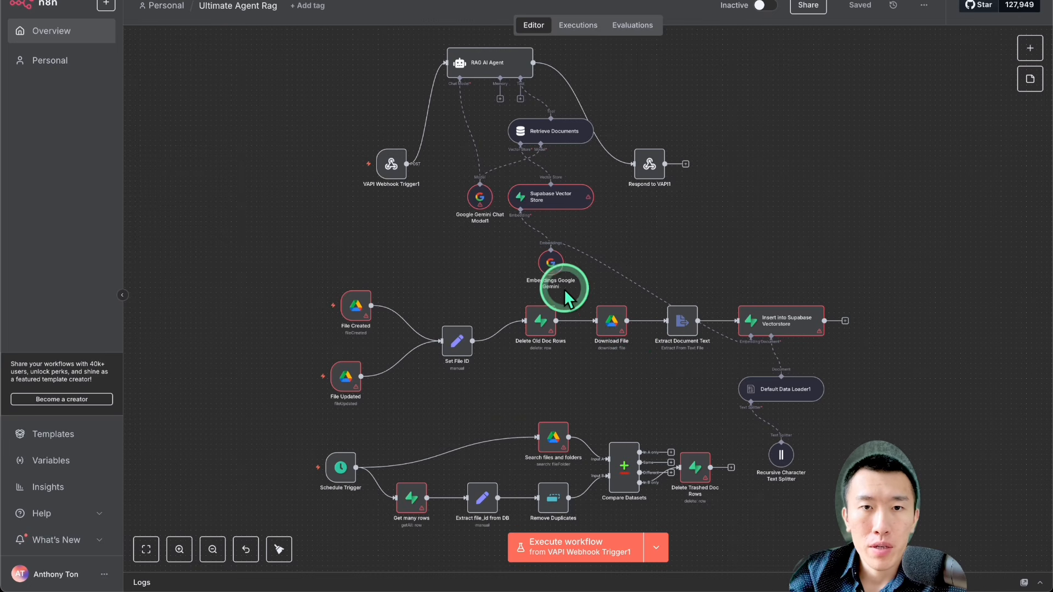
{"action": "double_click", "coordinate": [481, 201]}
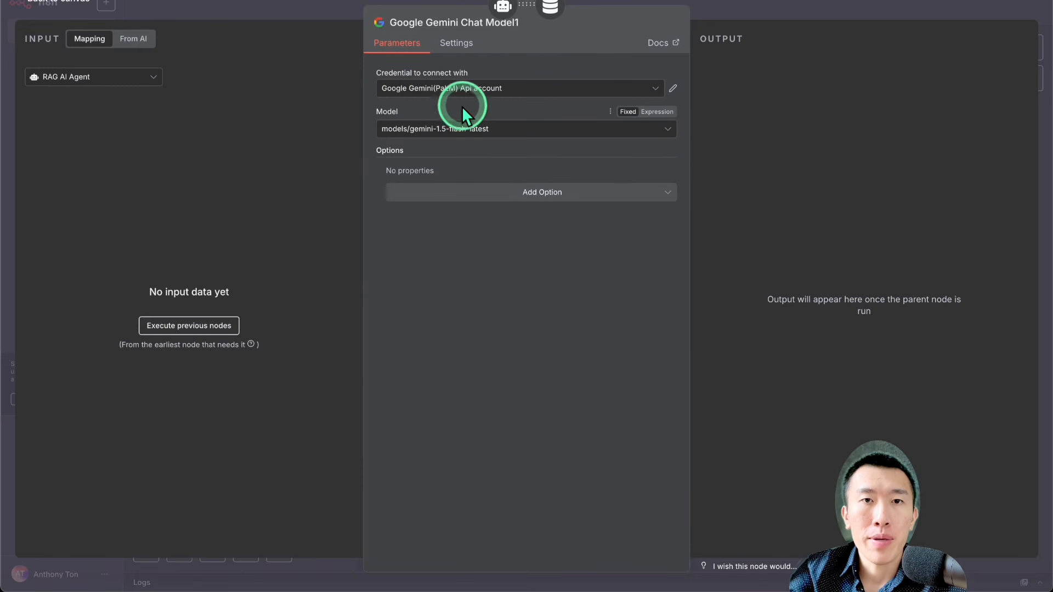
Step: Start a new Google Gemini(PaLM) Api credential for the chat model, ready for its API key
{"action": "left_click", "coordinate": [504, 98]}
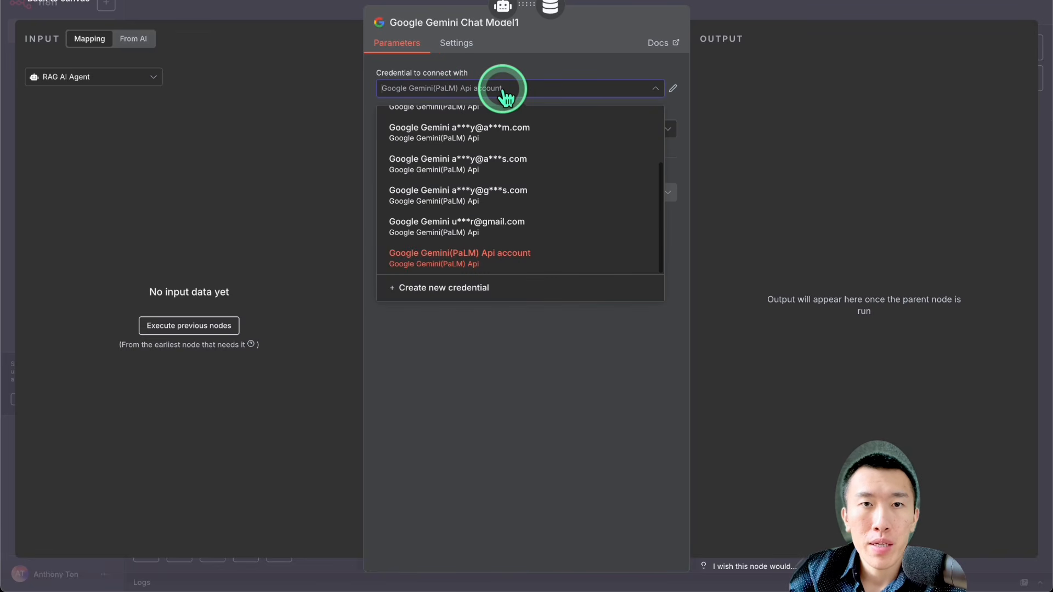
{"action": "left_click", "coordinate": [504, 287]}
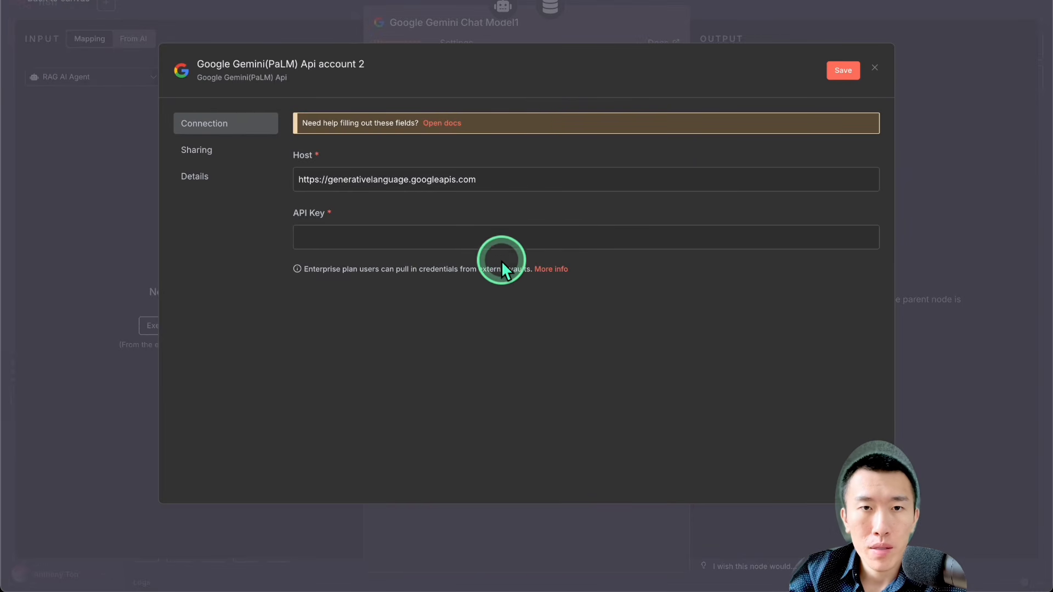
{"action": "left_click", "coordinate": [489, 239]}
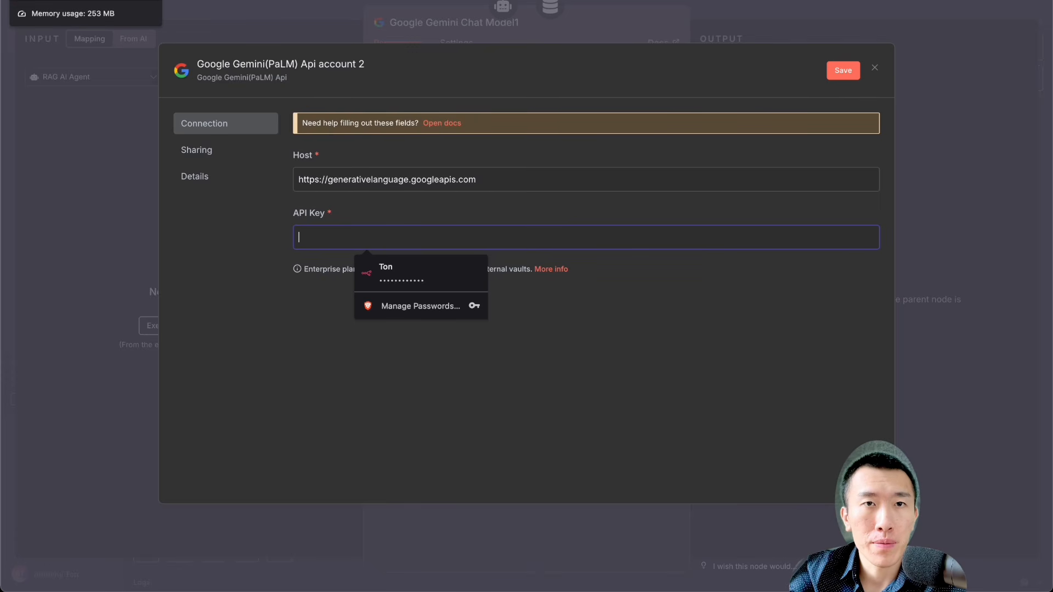
Step: Switch to Google AI Studio and open its API Keys page
{"action": "left_click", "coordinate": [72, 2]}
{"action": "triple_click", "coordinate": [608, 215]}
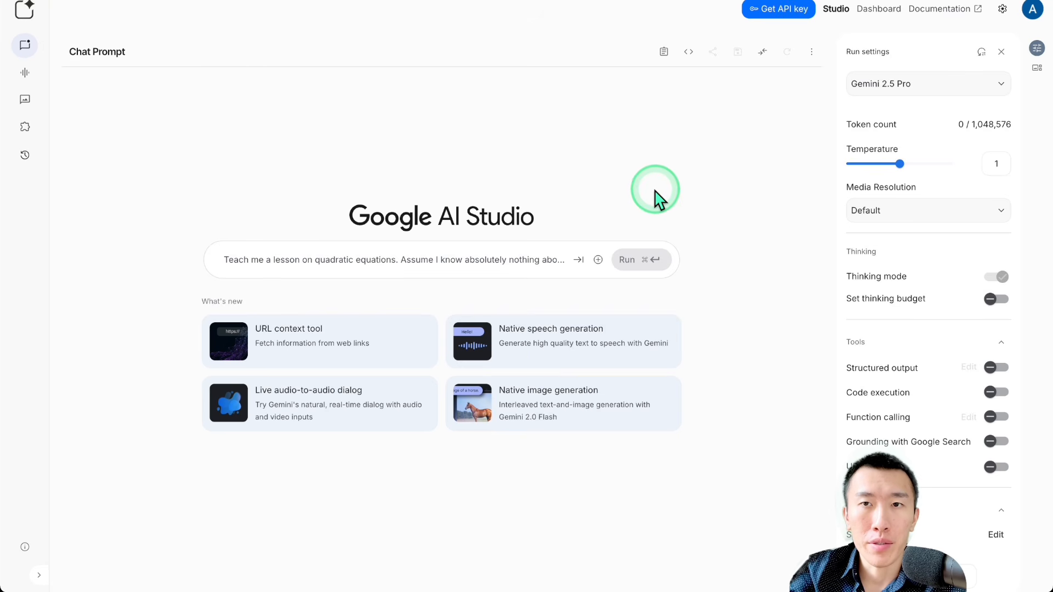
{"action": "left_click", "coordinate": [776, 16]}
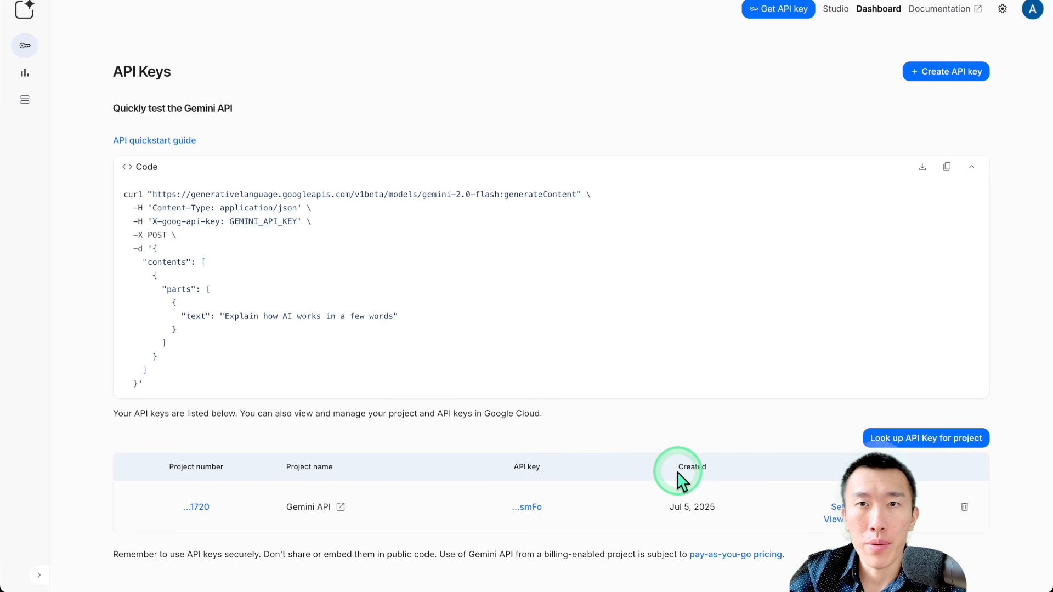
Step: Start creating an API key in the existing Gemini API project, and close the dialog without creating it
{"action": "left_click", "coordinate": [917, 74]}
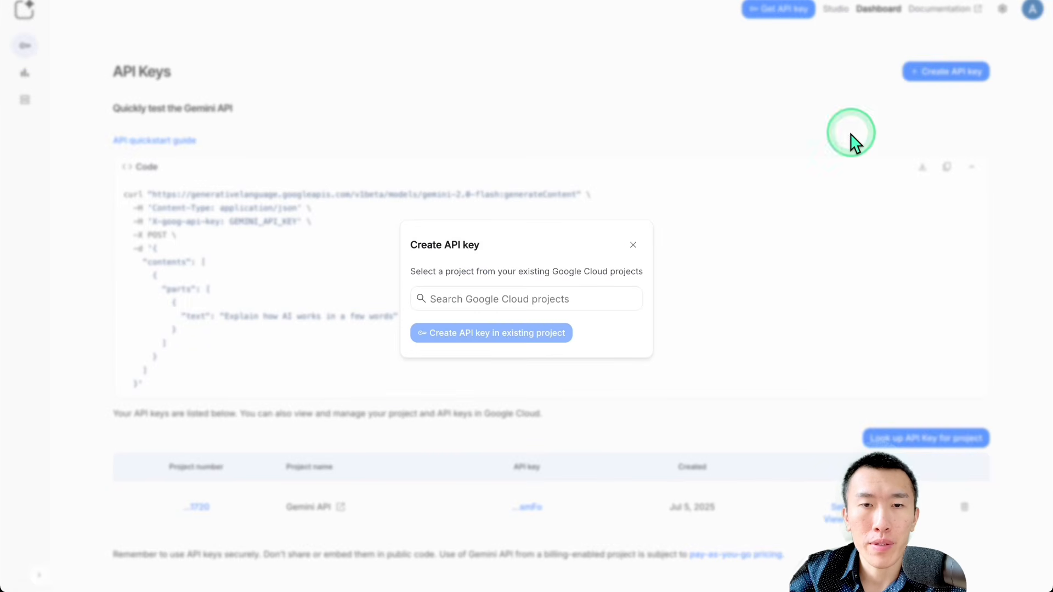
{"action": "left_click", "coordinate": [571, 296]}
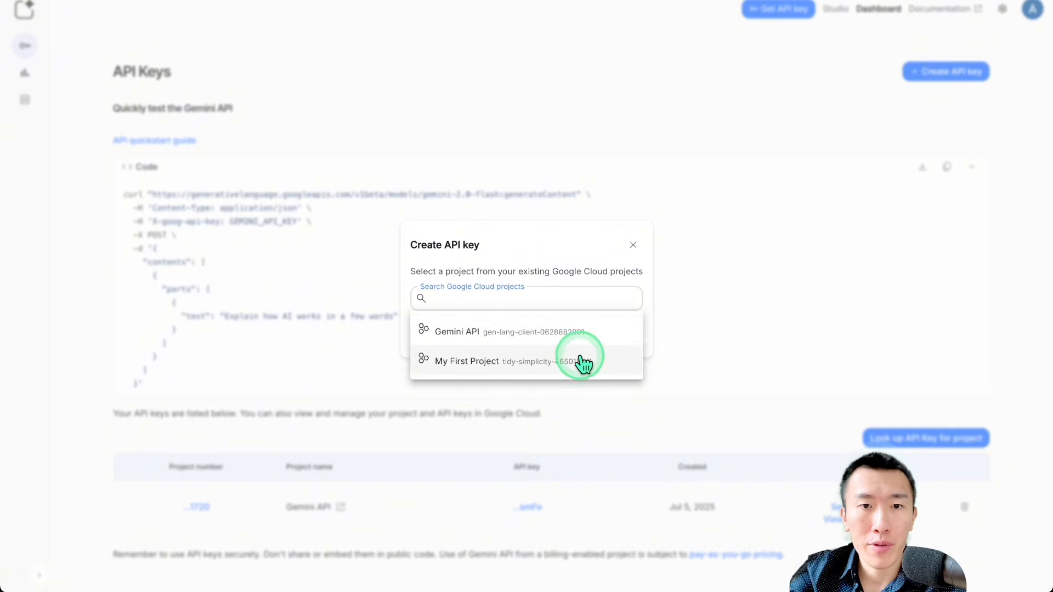
{"action": "left_click", "coordinate": [542, 272]}
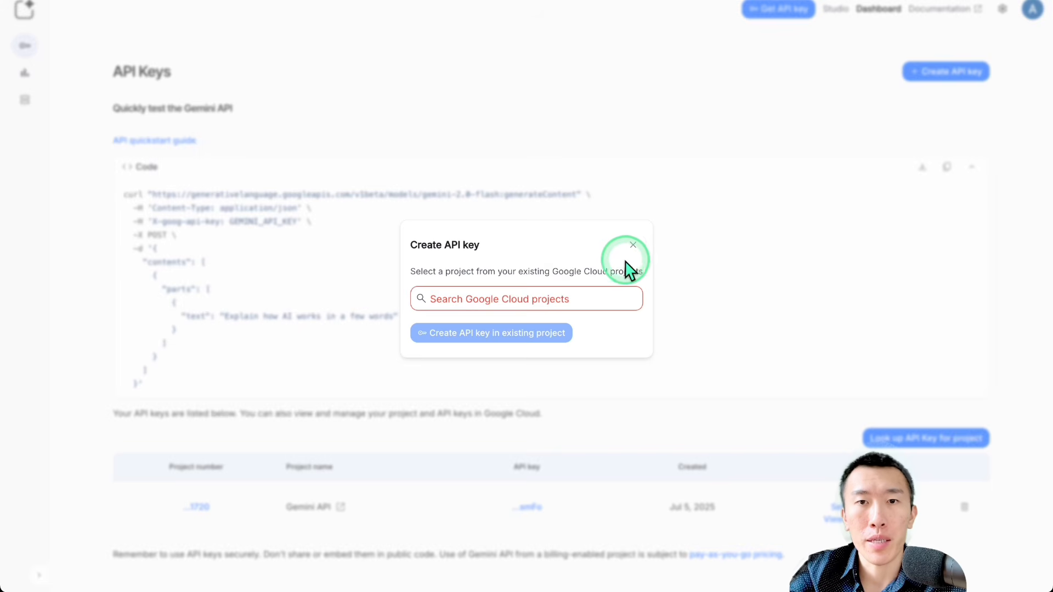
{"action": "left_click", "coordinate": [614, 298]}
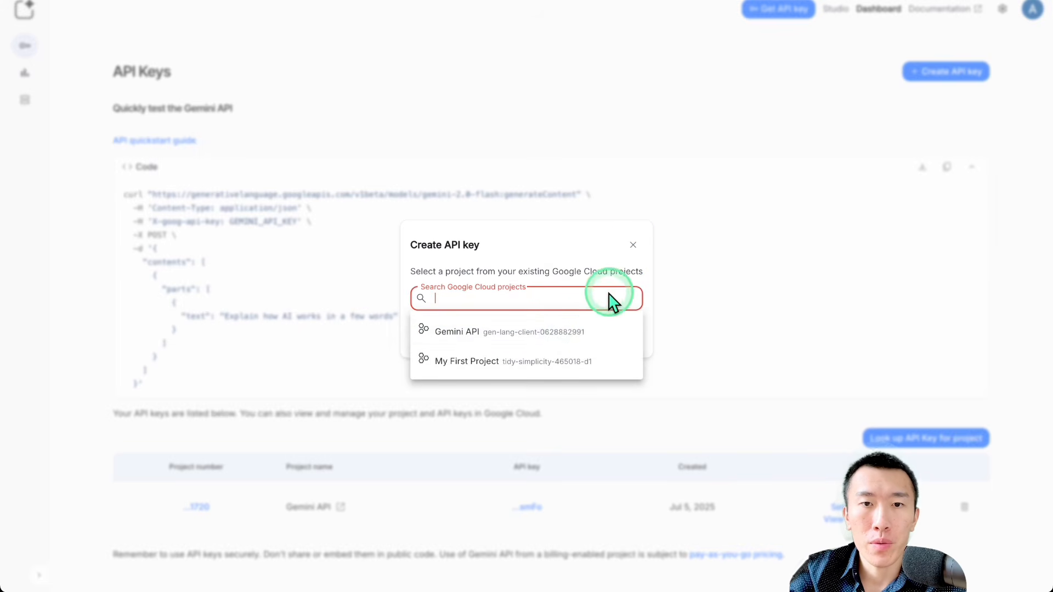
{"action": "left_click", "coordinate": [559, 335]}
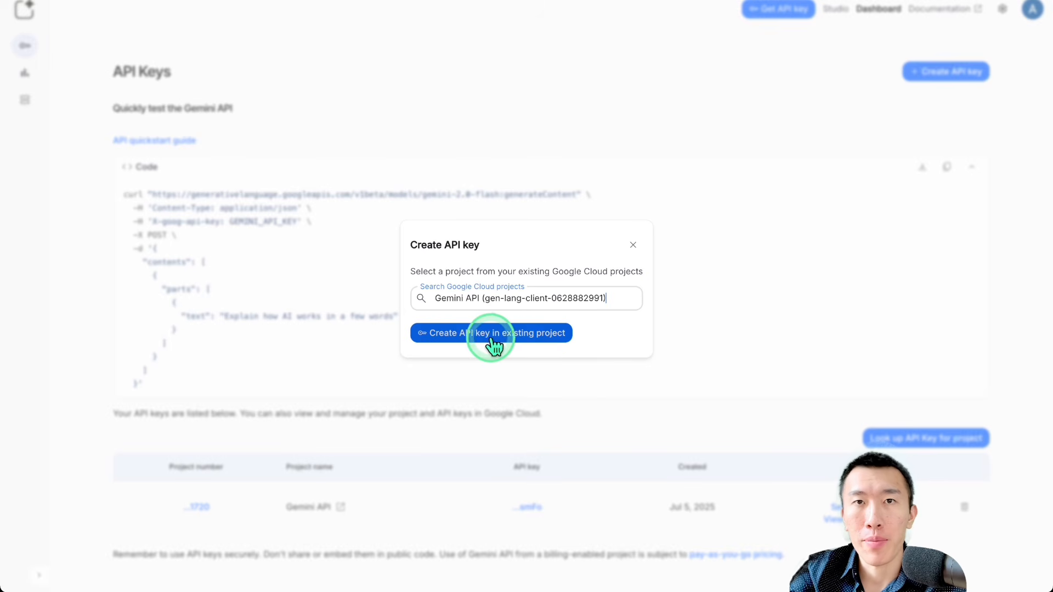
{"action": "left_click", "coordinate": [633, 244]}
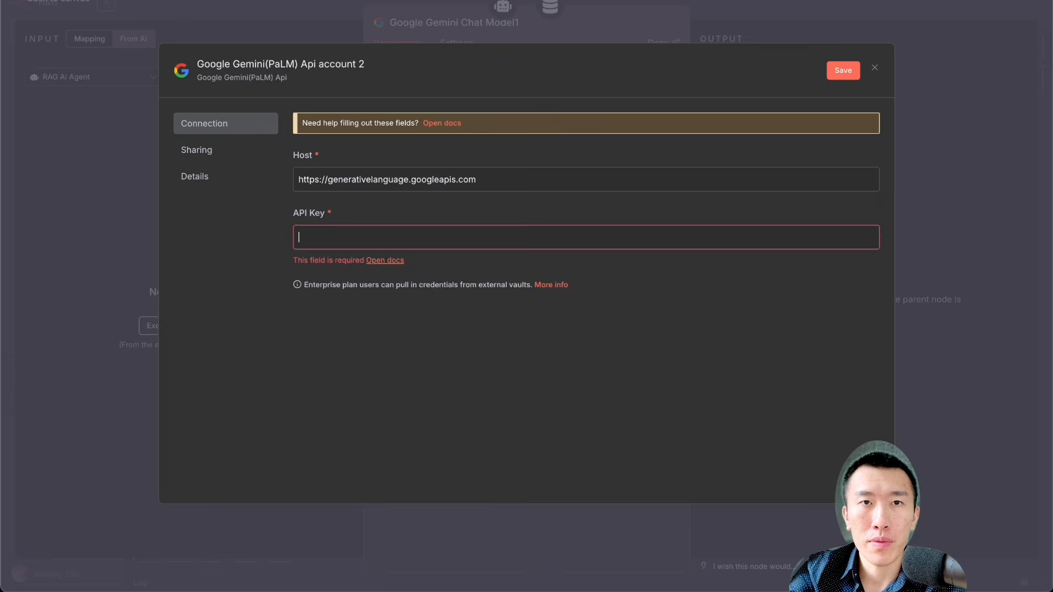
Step: Return to the new Gemini credential form in n8n and close it, leaving the API key empty
{"action": "left_click", "coordinate": [499, 298]}
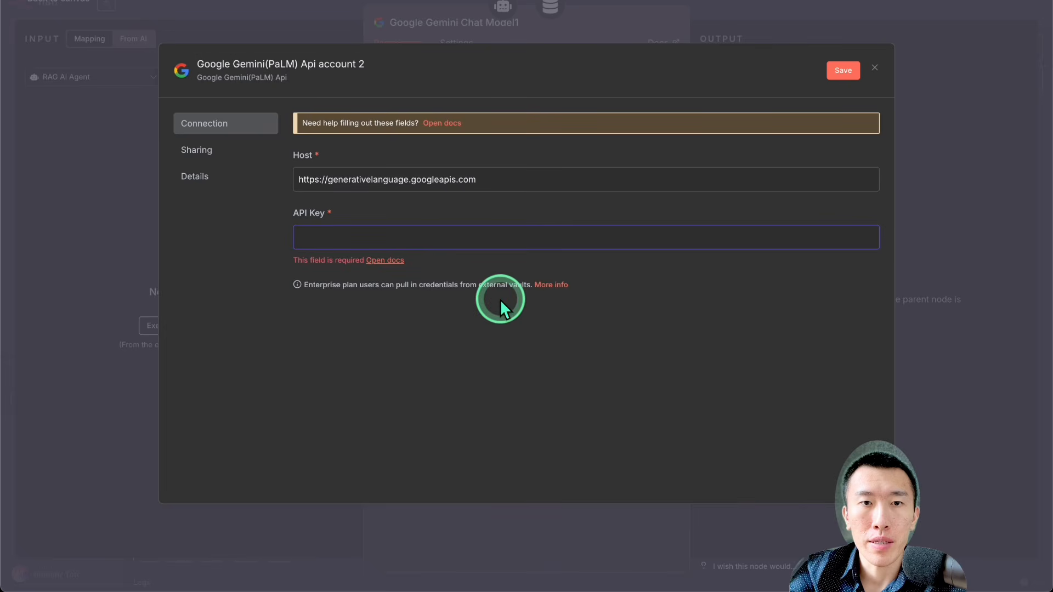
{"action": "left_click", "coordinate": [447, 250]}
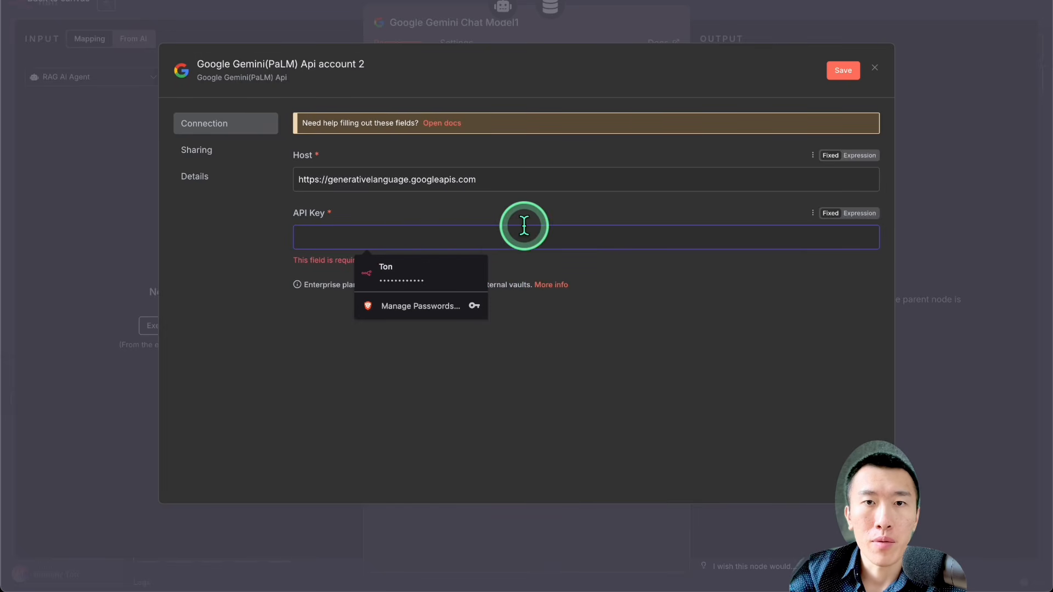
{"action": "left_click", "coordinate": [830, 27]}
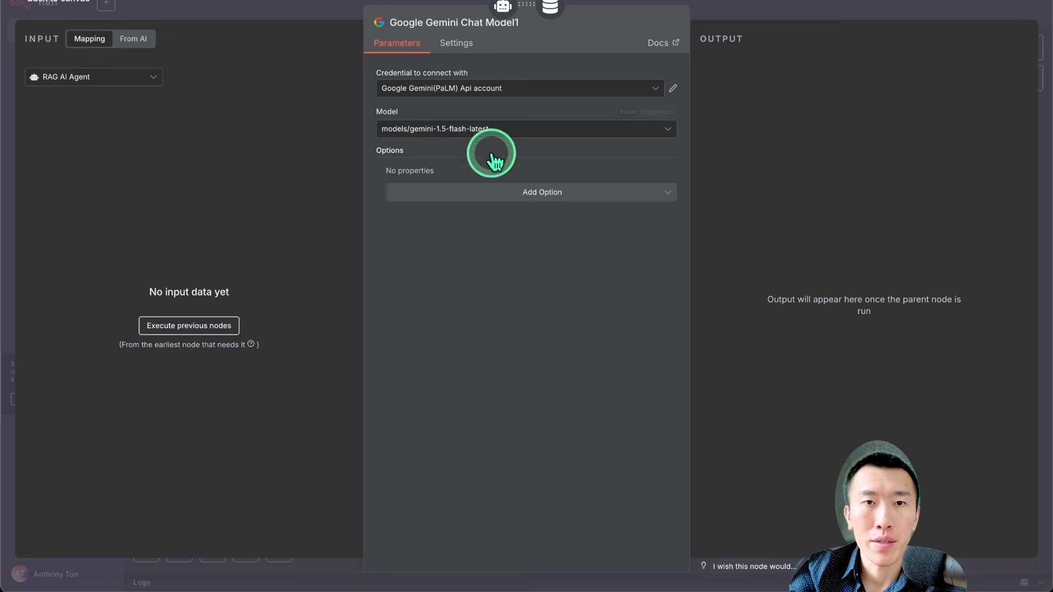
Step: Choose the existing Google Gemini(PaLM) Api account as the credential for the Google Gemini Chat Model1 node
{"action": "left_click", "coordinate": [474, 94]}
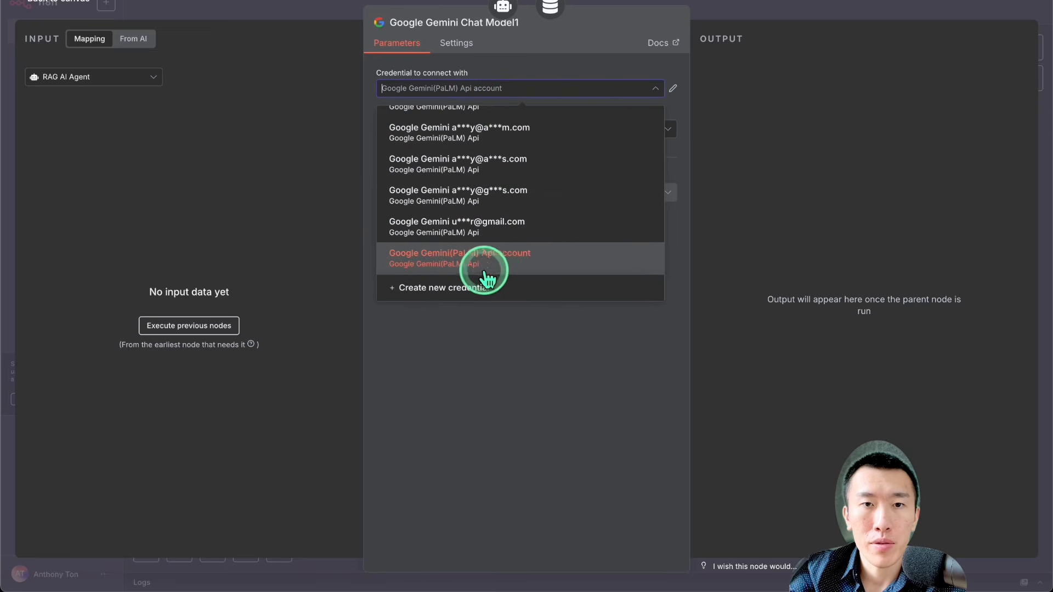
{"action": "scroll", "coordinate": [511, 253], "scroll_direction": "up", "scroll_amount": 2}
{"action": "scroll", "coordinate": [513, 255], "scroll_direction": "down", "scroll_amount": 2}
{"action": "left_click", "coordinate": [510, 257]}
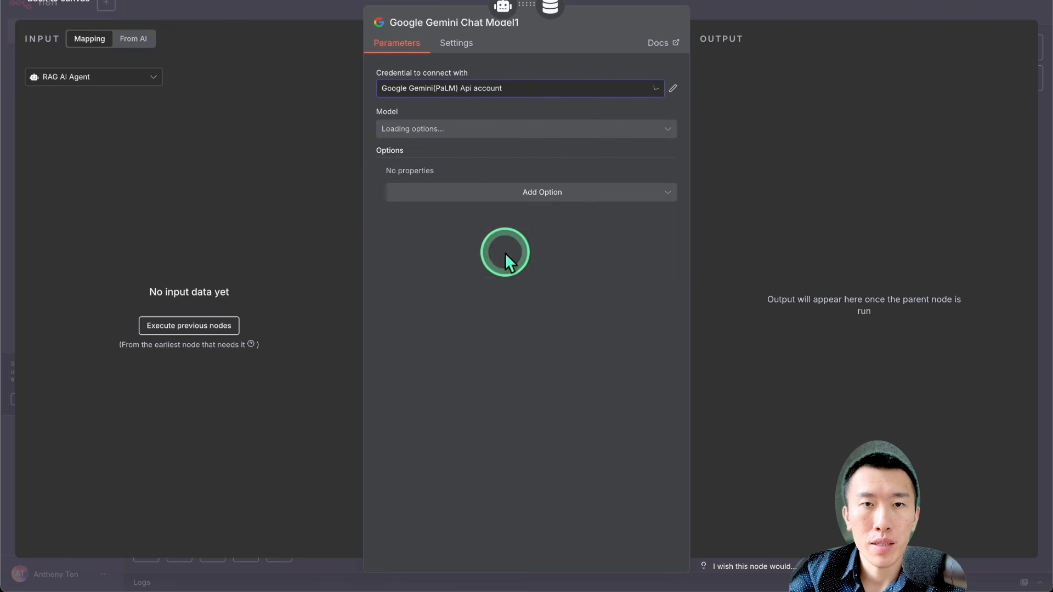
Step: Set the Google Gemini Chat Model1 node's model to models/gemini-2.5-flash-lite and return to the workflow canvas
{"action": "left_click", "coordinate": [492, 136]}
{"action": "scroll", "coordinate": [500, 164], "scroll_direction": "down", "scroll_amount": 5}
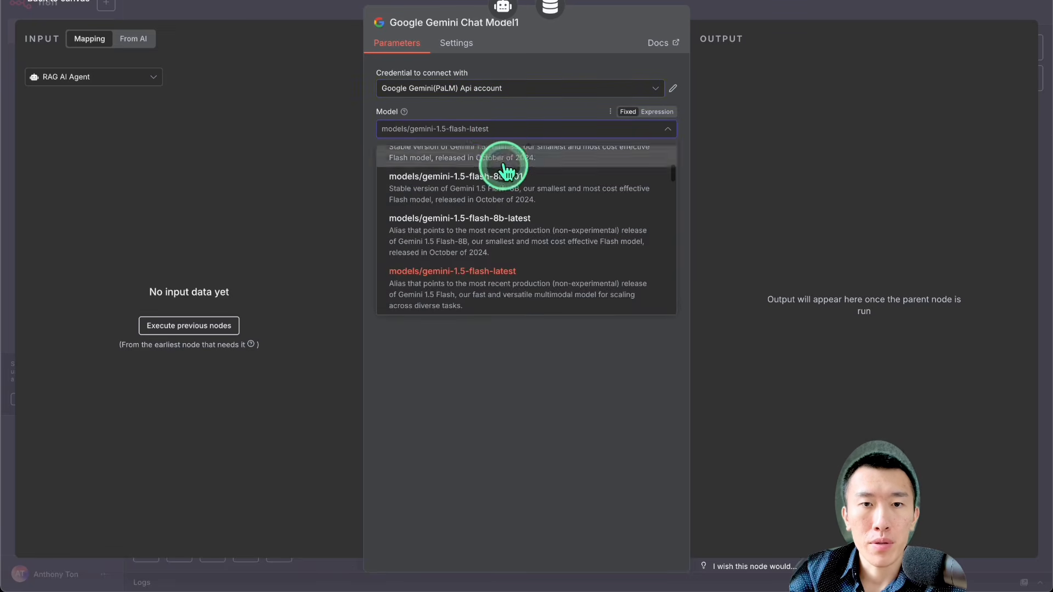
{"action": "scroll", "coordinate": [518, 285], "scroll_direction": "down", "scroll_amount": 10}
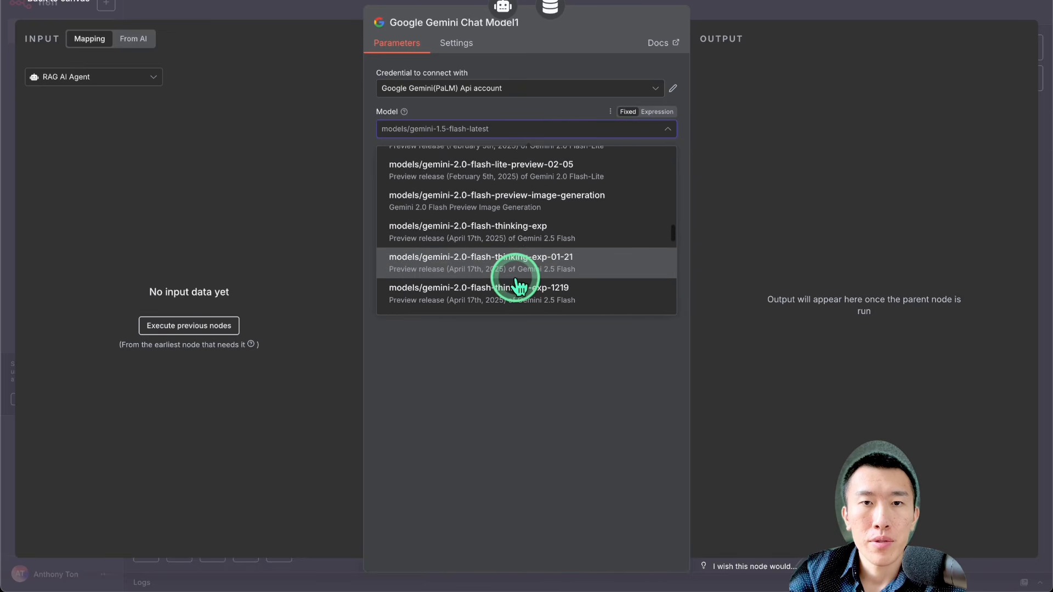
{"action": "scroll", "coordinate": [518, 285], "scroll_direction": "down", "scroll_amount": 1}
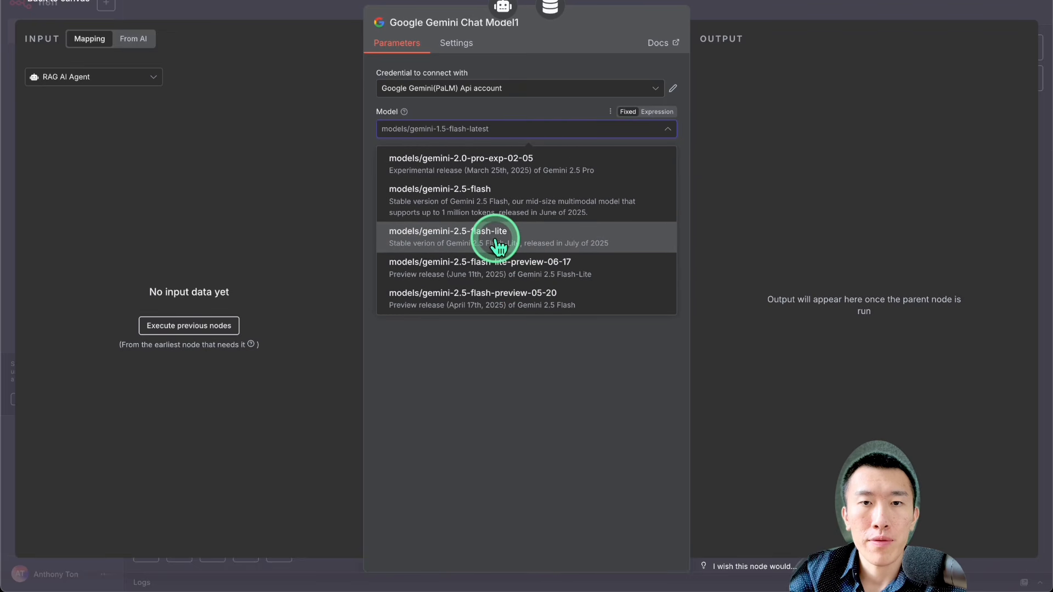
{"action": "scroll", "coordinate": [491, 248], "scroll_direction": "down", "scroll_amount": 2}
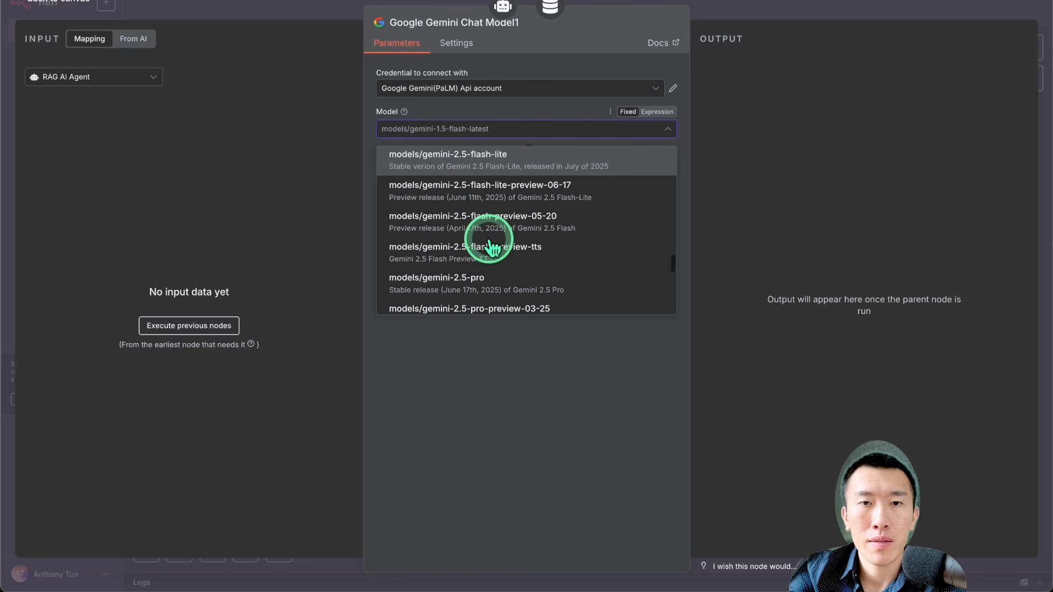
{"action": "left_click", "coordinate": [489, 171]}
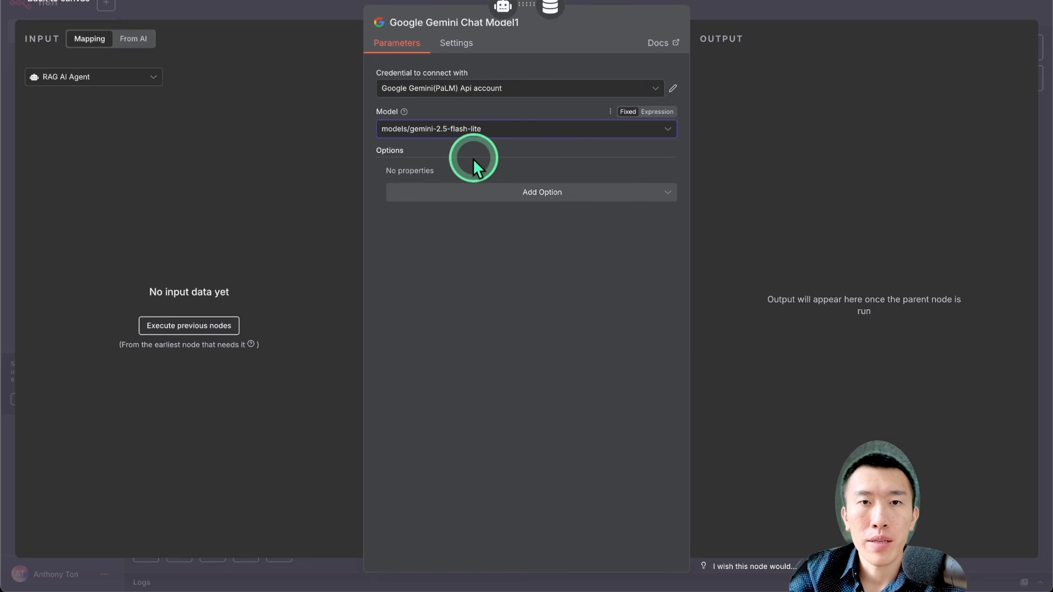
{"action": "left_click", "coordinate": [445, 136]}
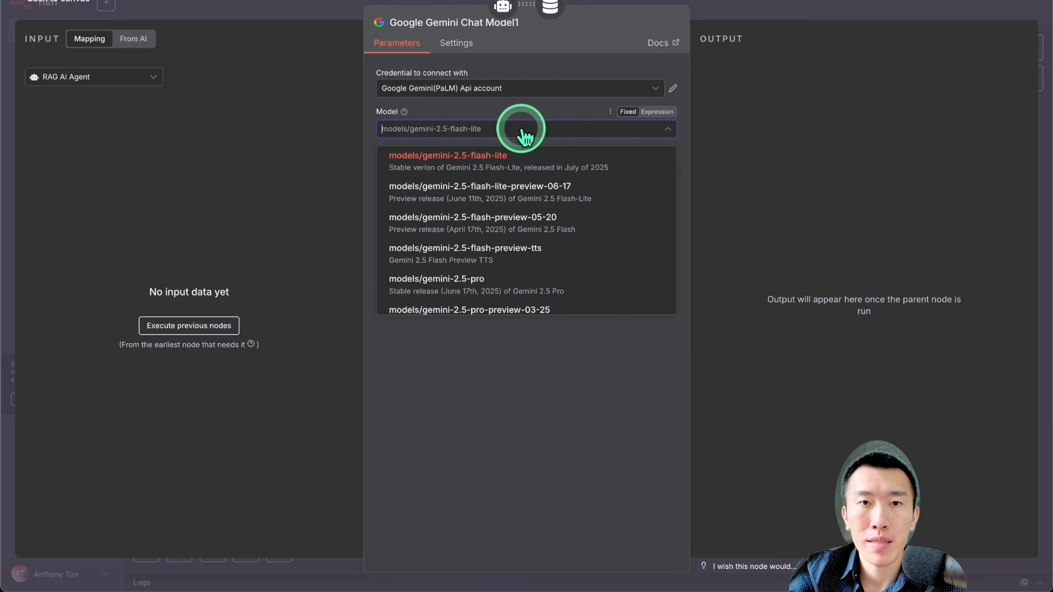
{"action": "left_click", "coordinate": [564, 138]}
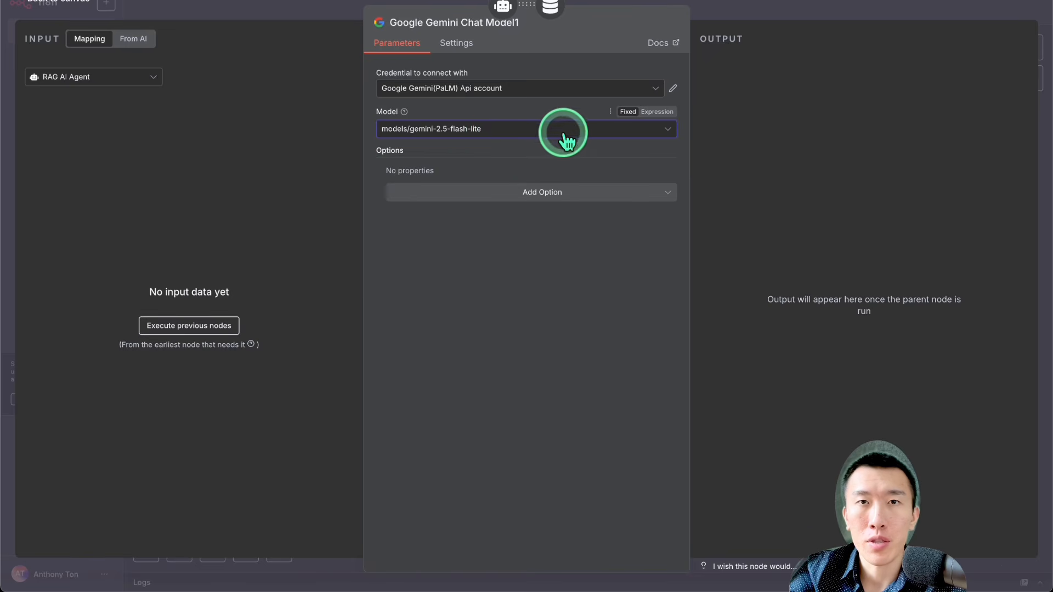
{"action": "left_click", "coordinate": [528, 262]}
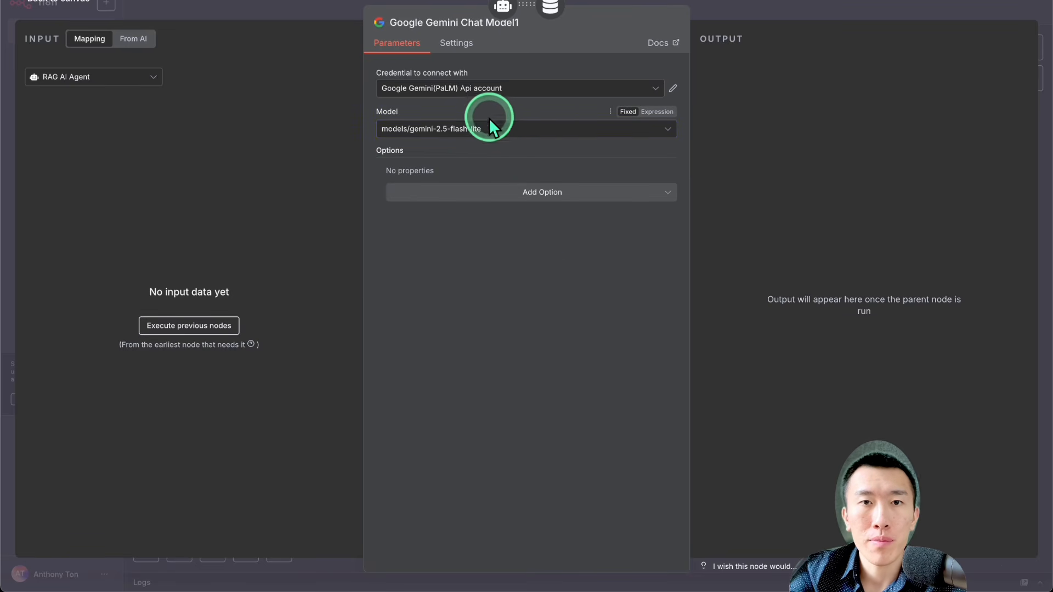
{"action": "left_click", "coordinate": [748, 8]}
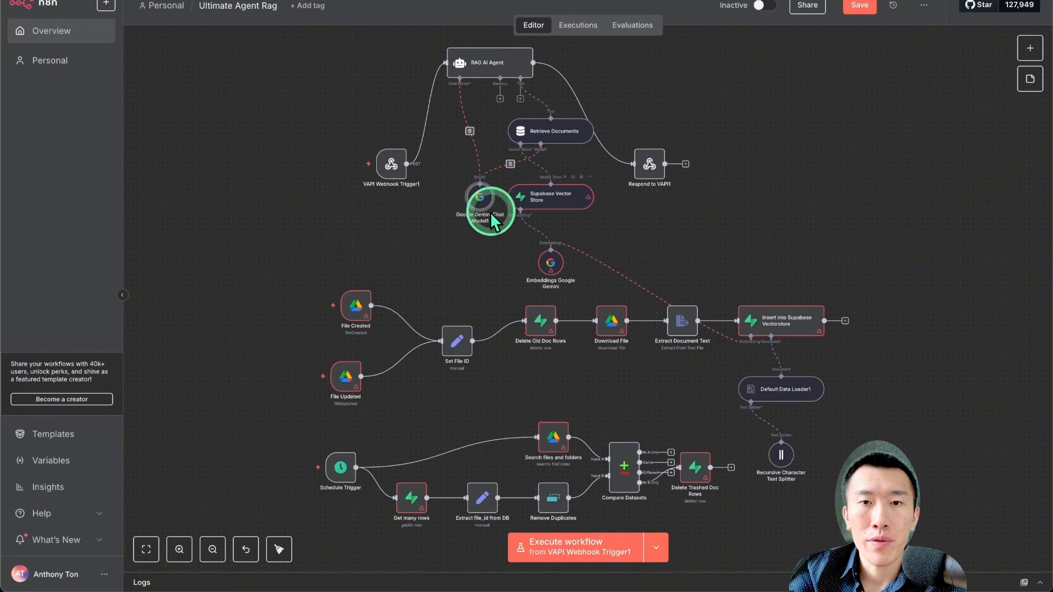
Step: Configure the Embeddings Google Gemini node with the Google Gemini(PaLM) Api account credential and the models/text-embedding-004 model, and close it
{"action": "double_click", "coordinate": [549, 265]}
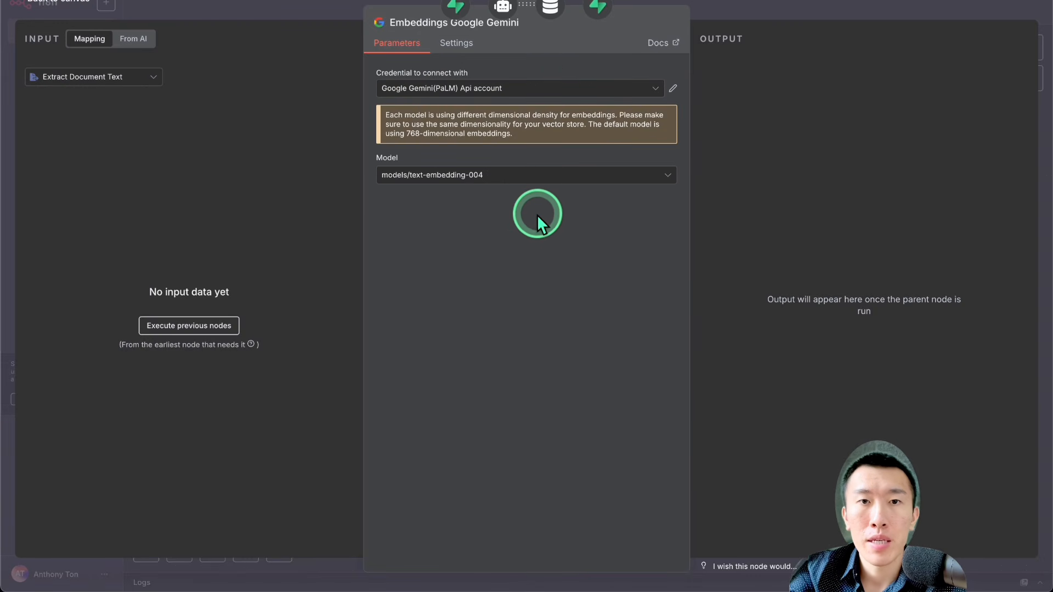
{"action": "left_click", "coordinate": [503, 98]}
{"action": "left_click", "coordinate": [536, 322]}
{"action": "left_click", "coordinate": [522, 178]}
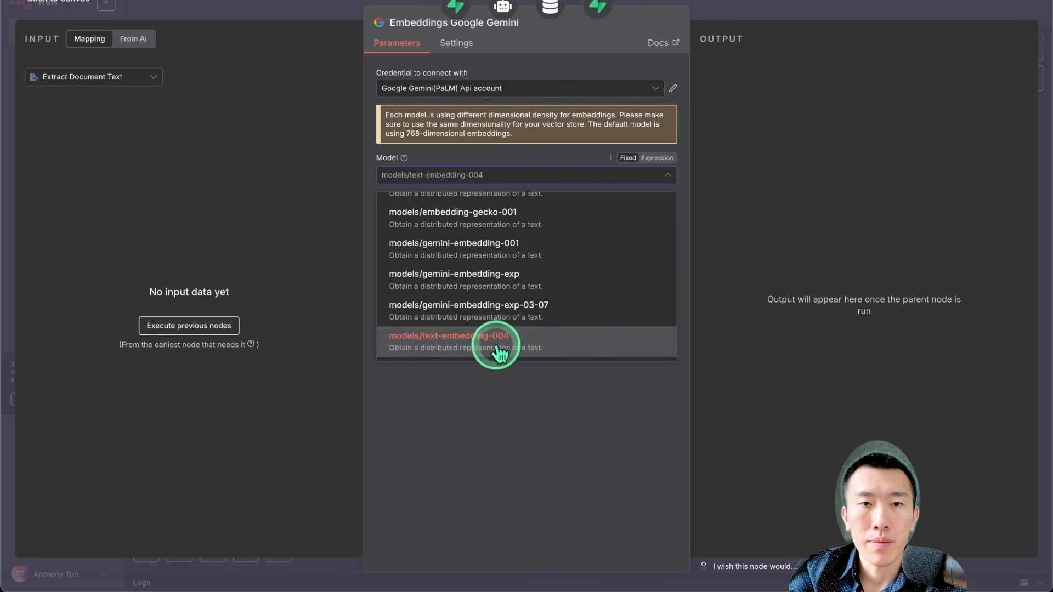
{"action": "scroll", "coordinate": [538, 340], "scroll_direction": "up", "scroll_amount": 1}
{"action": "scroll", "coordinate": [538, 339], "scroll_direction": "down", "scroll_amount": 1}
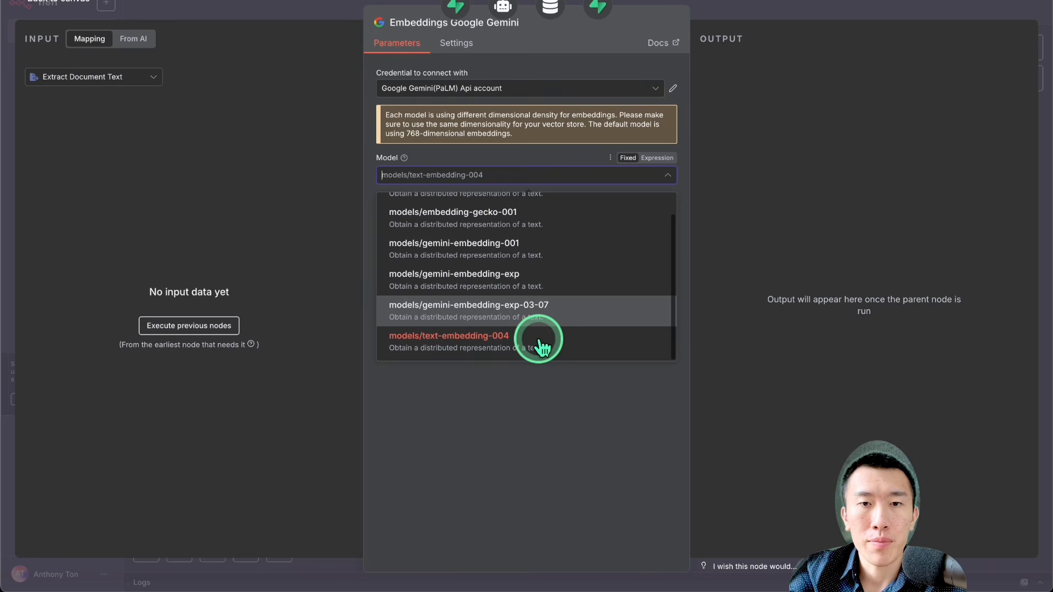
{"action": "left_click", "coordinate": [586, 344]}
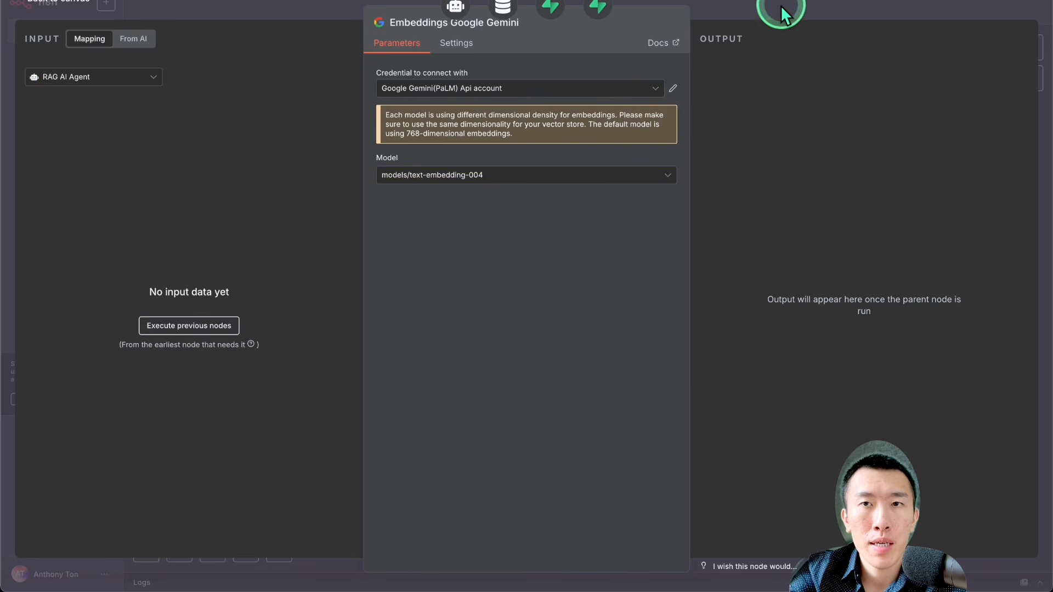
{"action": "left_click", "coordinate": [775, 6]}
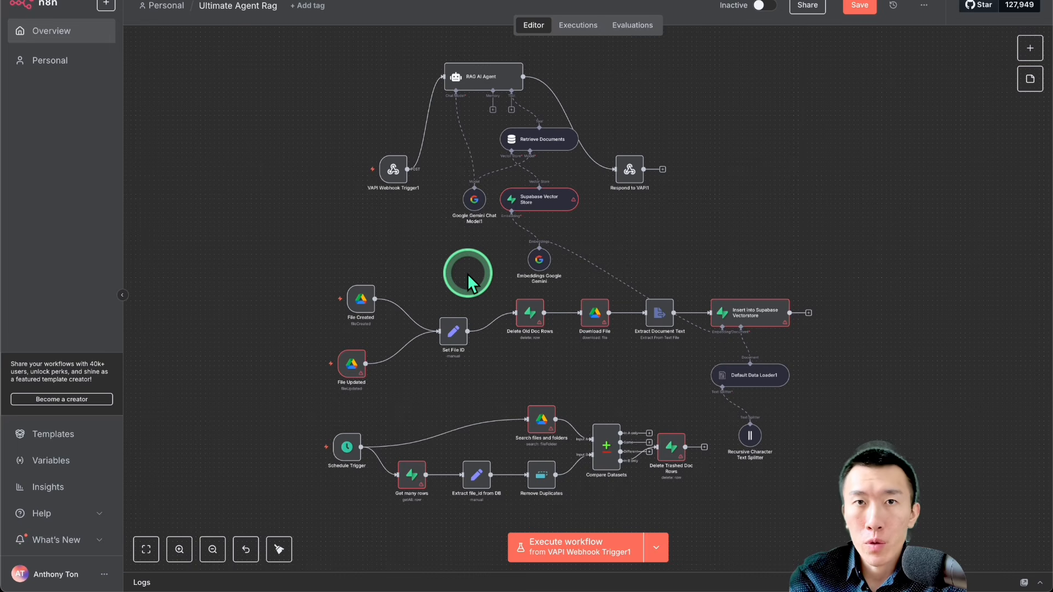
Step: Set the File Created trigger to watch the Supabase folder from the Google Drive folder list, keeping its preselected credential, and close it
{"action": "double_click", "coordinate": [361, 306]}
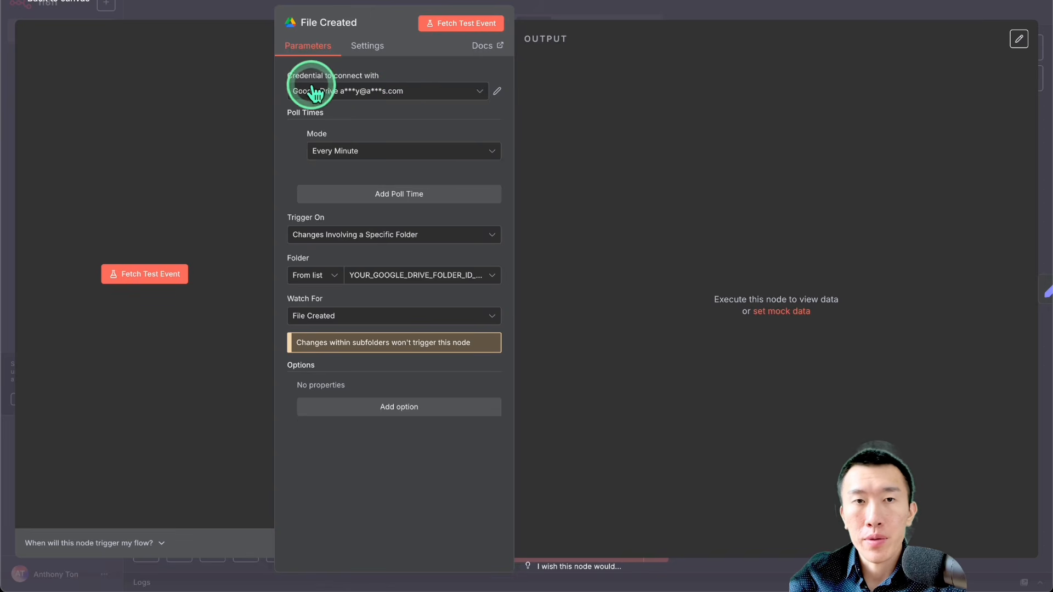
{"action": "left_click", "coordinate": [381, 89]}
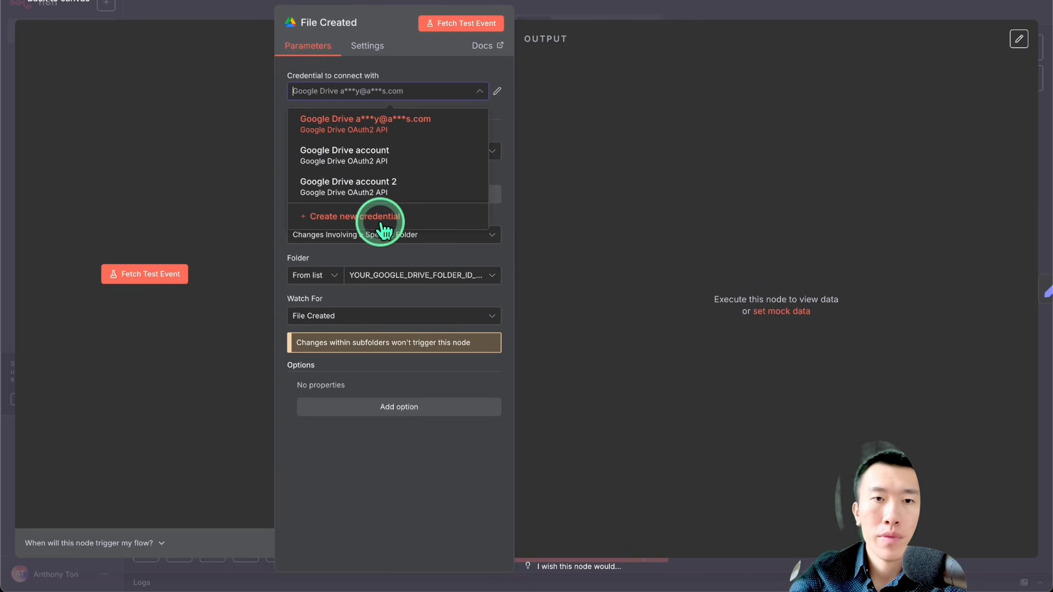
{"action": "left_click", "coordinate": [380, 255]}
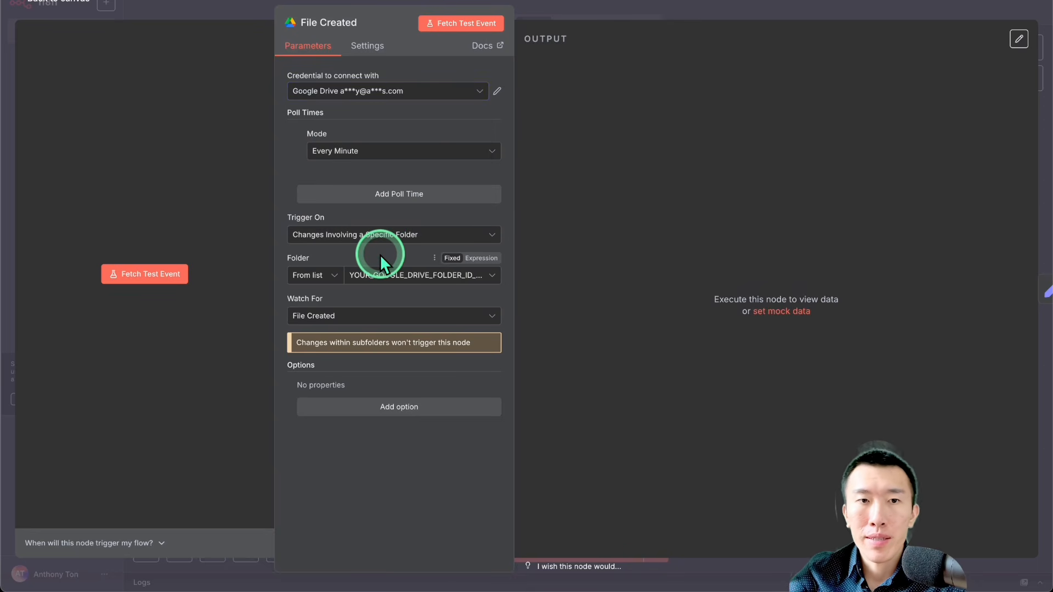
{"action": "left_click", "coordinate": [332, 276]}
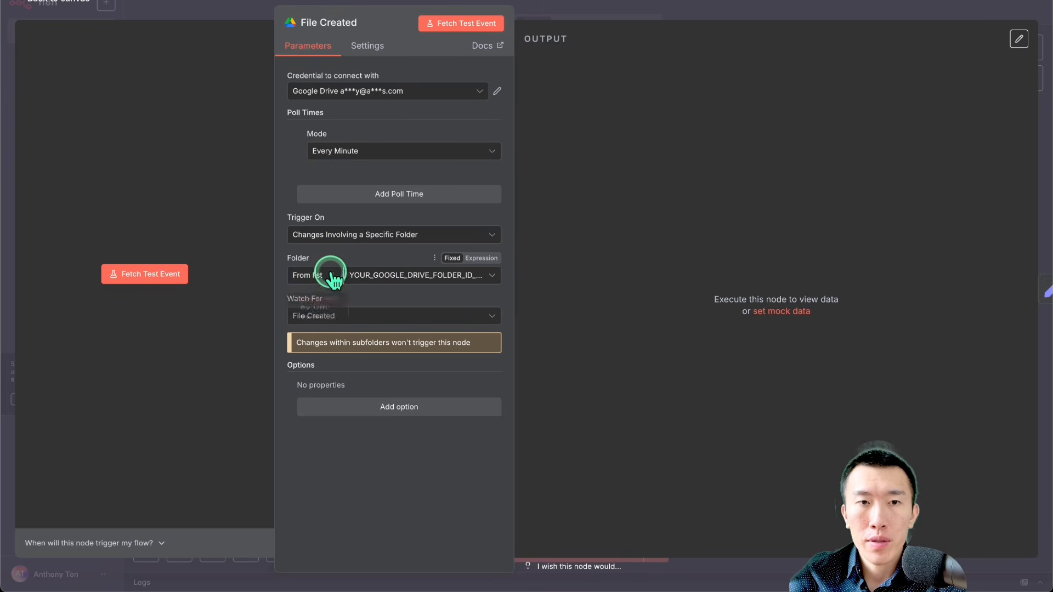
{"action": "left_click", "coordinate": [329, 301]}
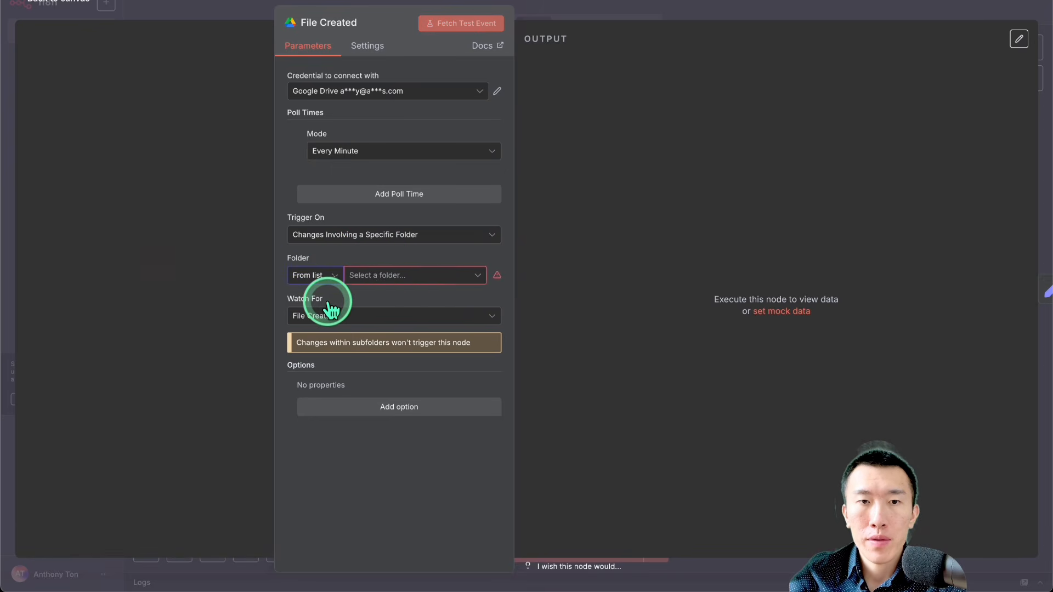
{"action": "left_click", "coordinate": [402, 276]}
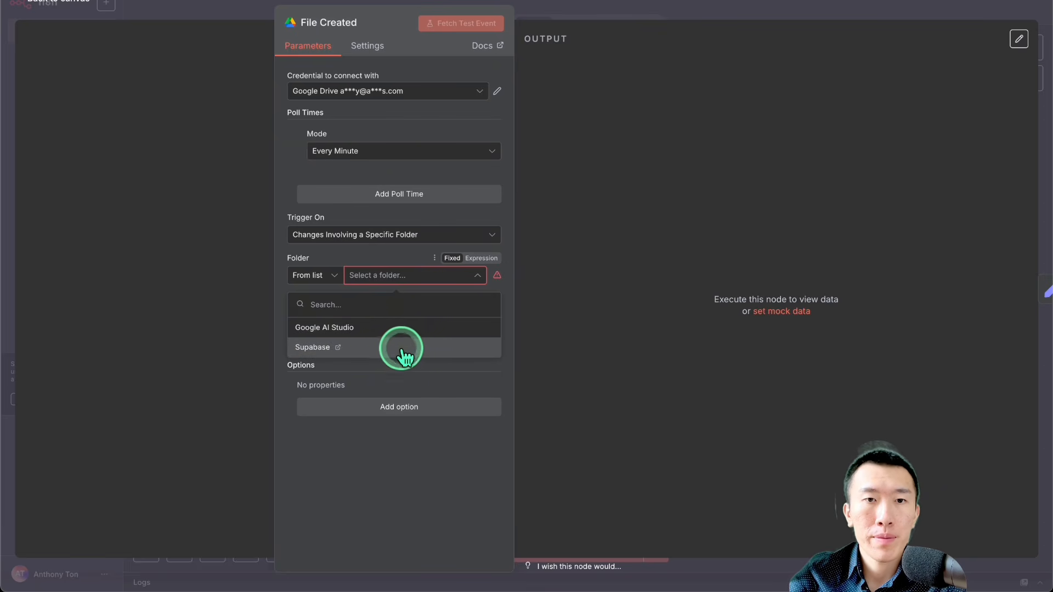
{"action": "left_click", "coordinate": [405, 354]}
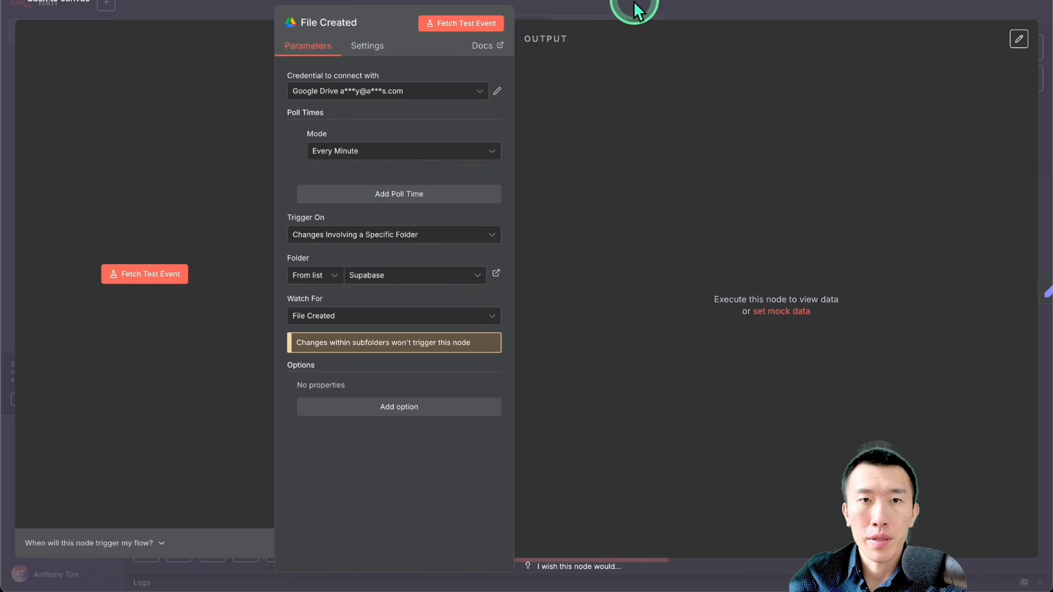
{"action": "left_click", "coordinate": [633, 3]}
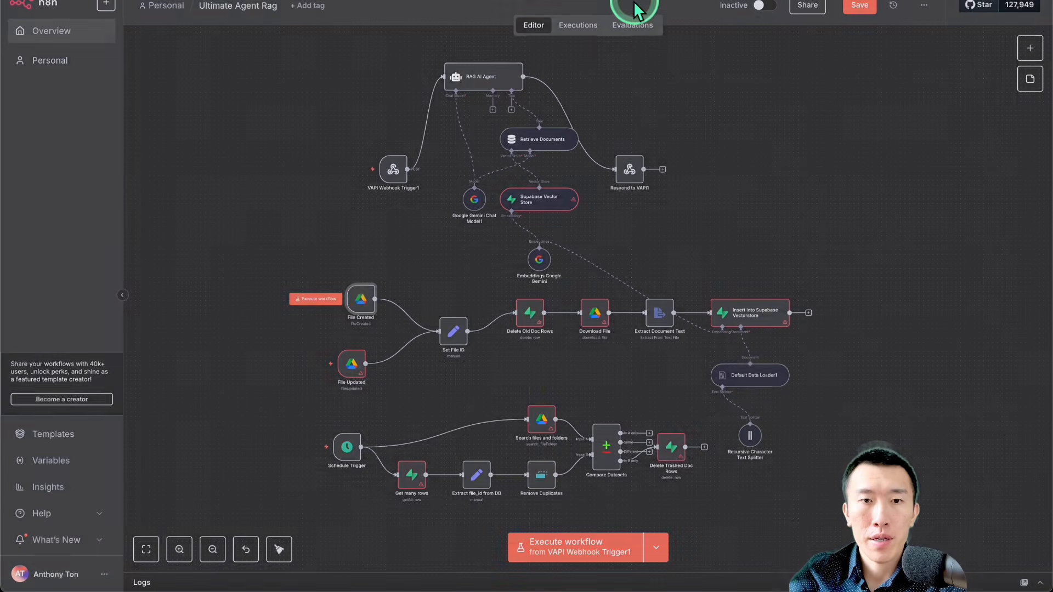
Step: Give the File Updated trigger the same Google Drive credential as File Created, set its folder to Supabase, and close it
{"action": "double_click", "coordinate": [353, 372]}
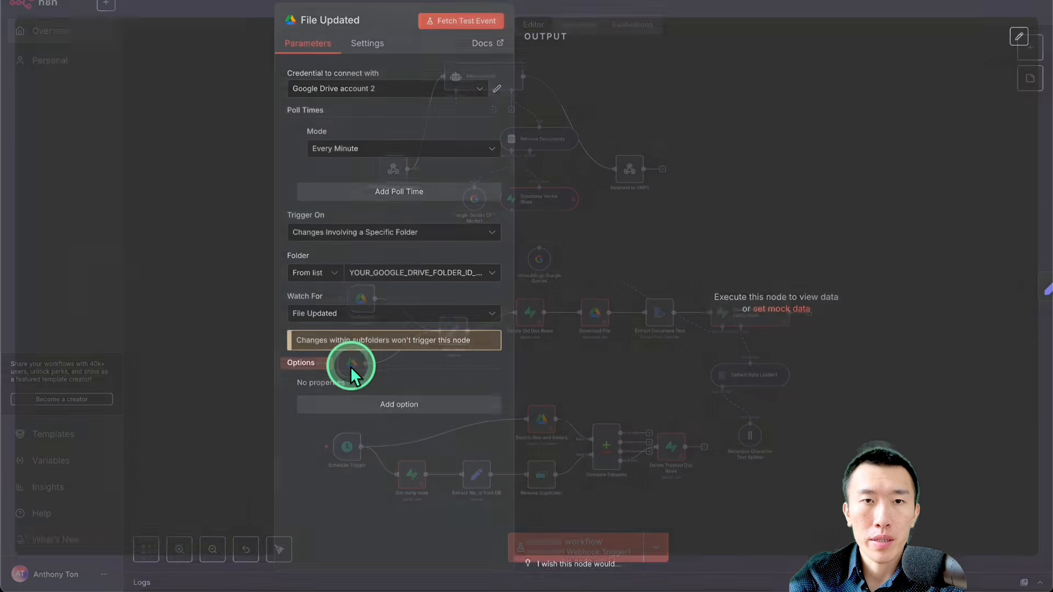
{"action": "left_click", "coordinate": [384, 92]}
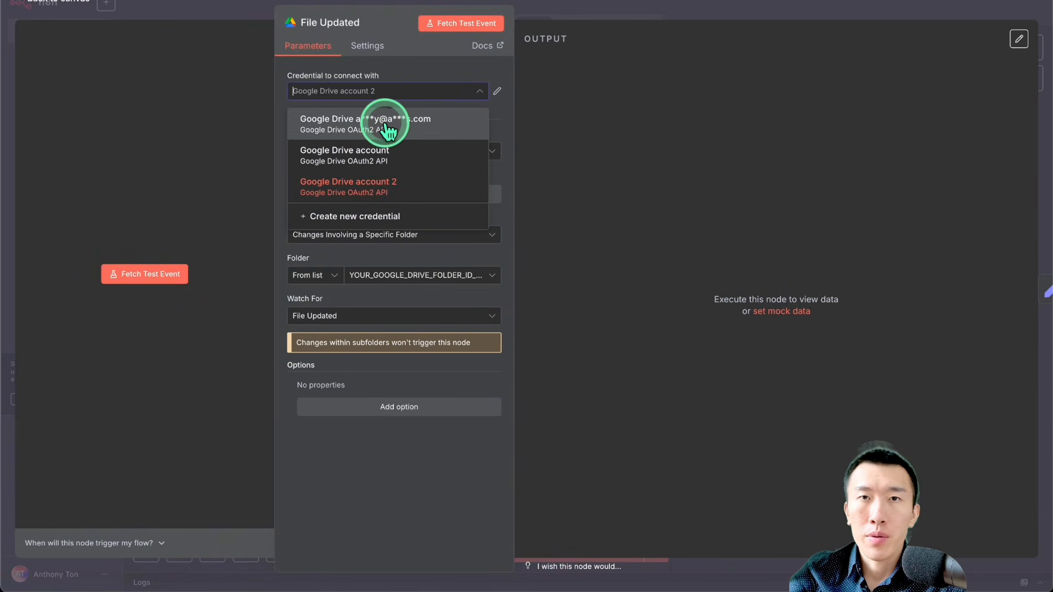
{"action": "left_click", "coordinate": [388, 125]}
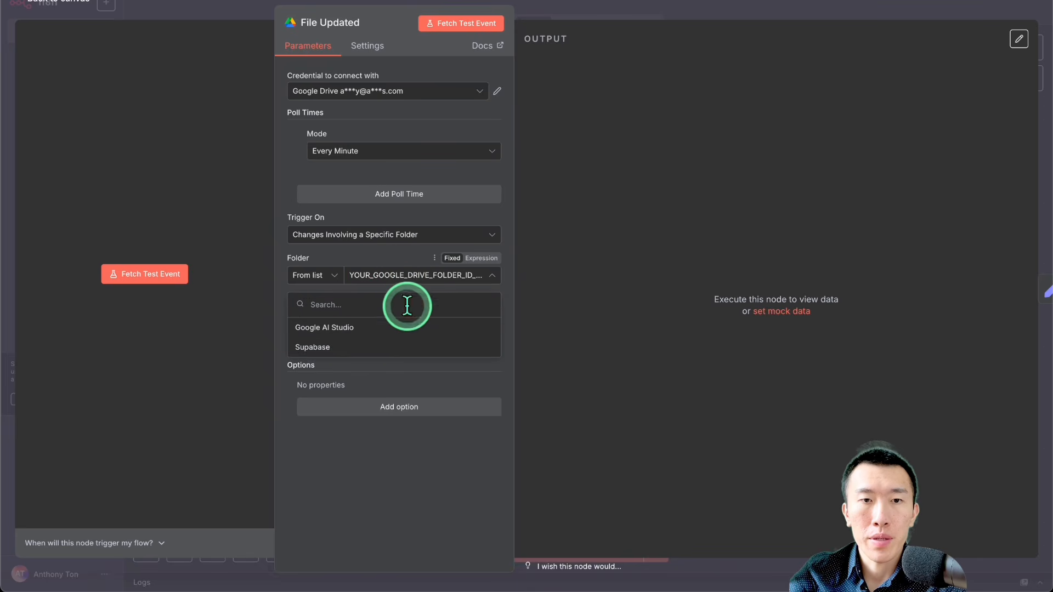
{"action": "left_click", "coordinate": [408, 347]}
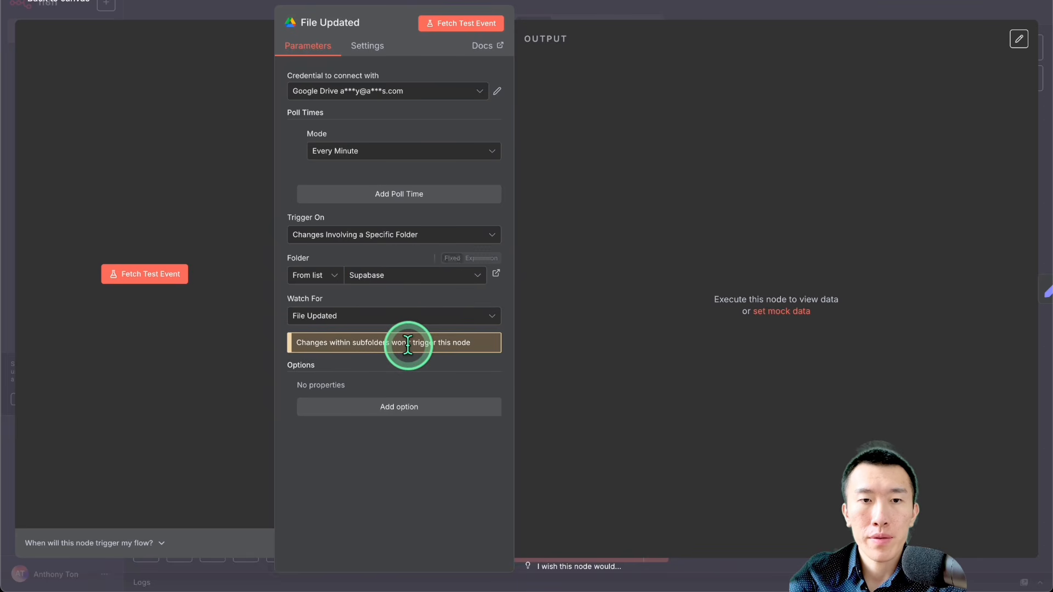
{"action": "left_click", "coordinate": [642, 9]}
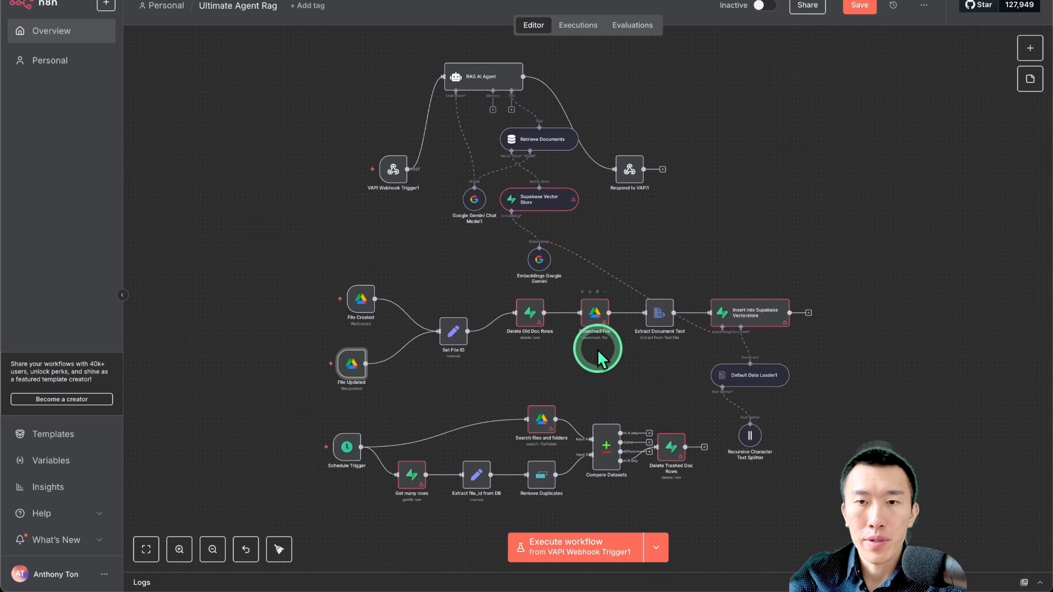
Step: Switch the Download File node to the same Google Drive credential as the two file triggers, and close it
{"action": "double_click", "coordinate": [597, 318]}
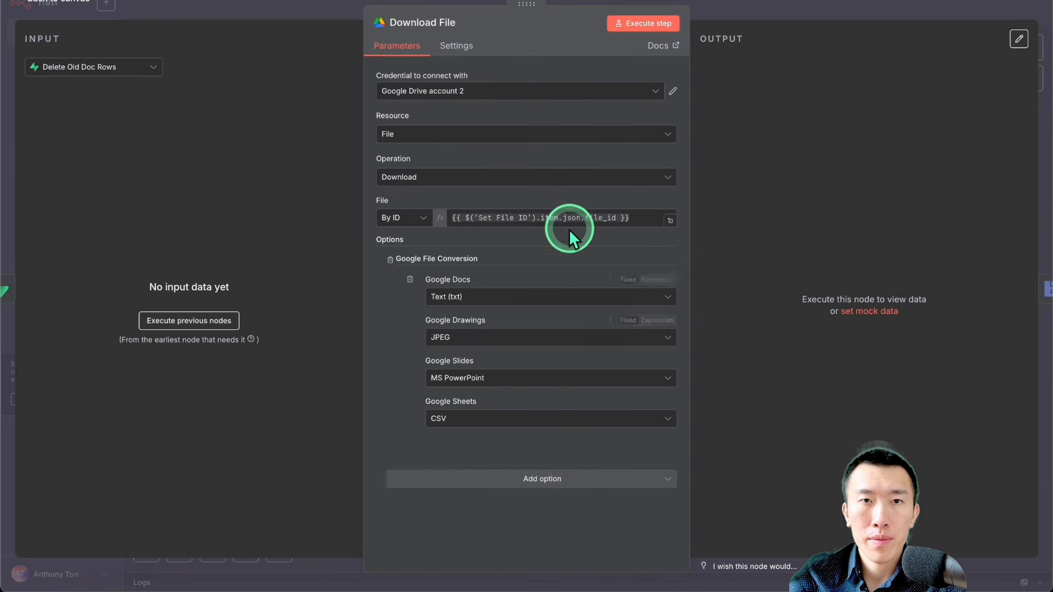
{"action": "left_click", "coordinate": [510, 92]}
{"action": "left_click", "coordinate": [510, 124]}
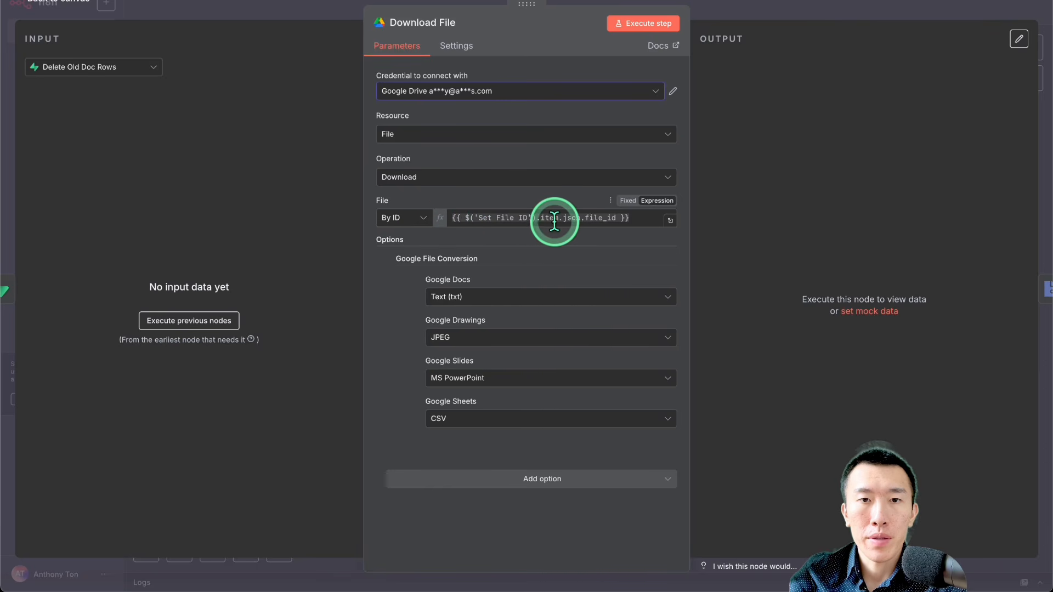
{"action": "left_click", "coordinate": [825, 11]}
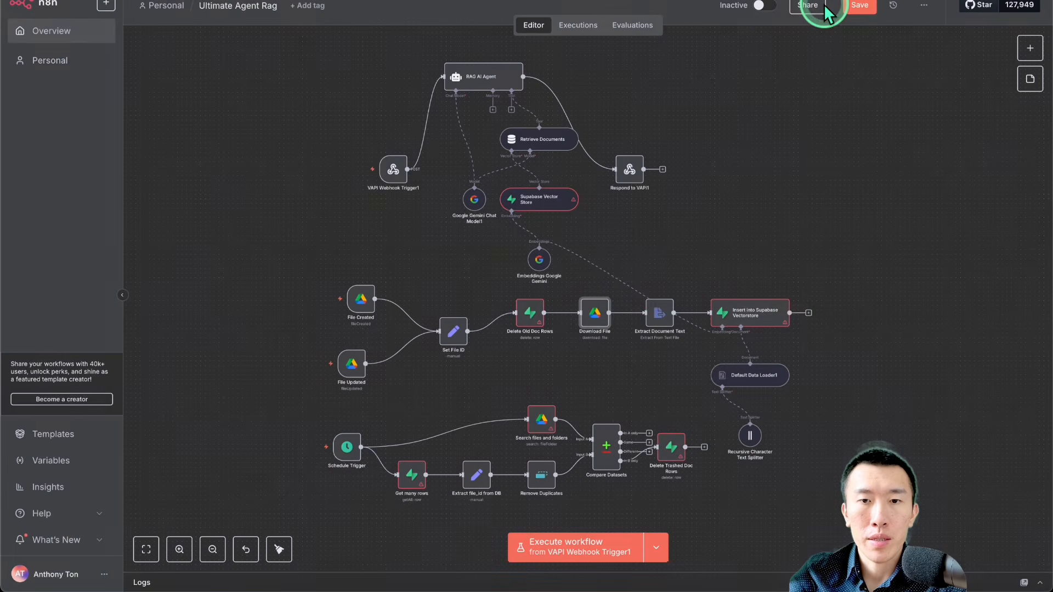
Step: Give the Search files and folders node the file triggers' Google Drive credential, set its folder filter to Supabase, and close it
{"action": "double_click", "coordinate": [543, 421]}
{"action": "left_click", "coordinate": [500, 95]}
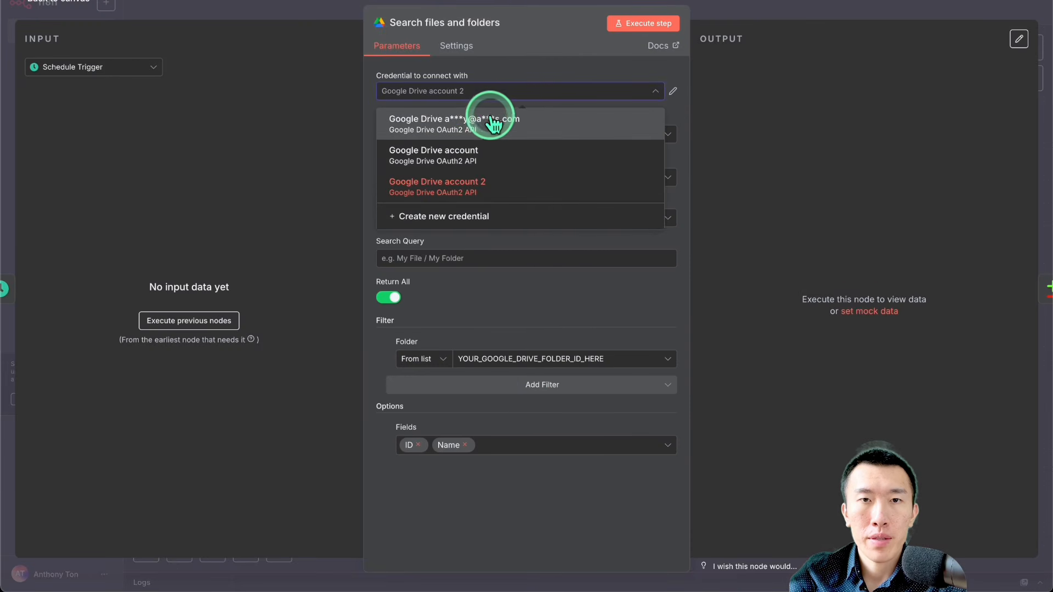
{"action": "left_click", "coordinate": [489, 132]}
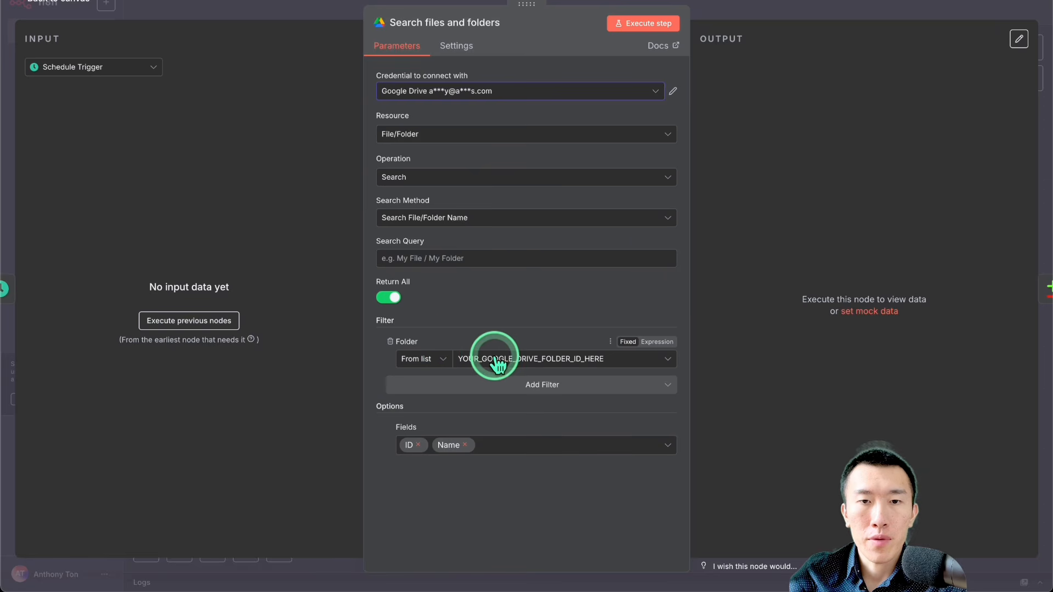
{"action": "left_click", "coordinate": [529, 361]}
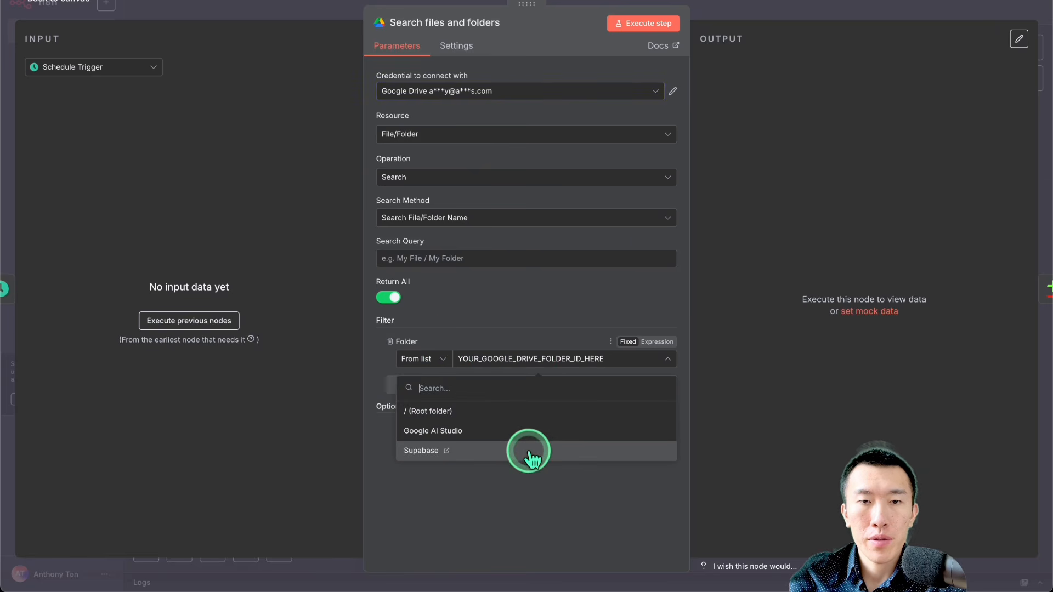
{"action": "left_click", "coordinate": [530, 451]}
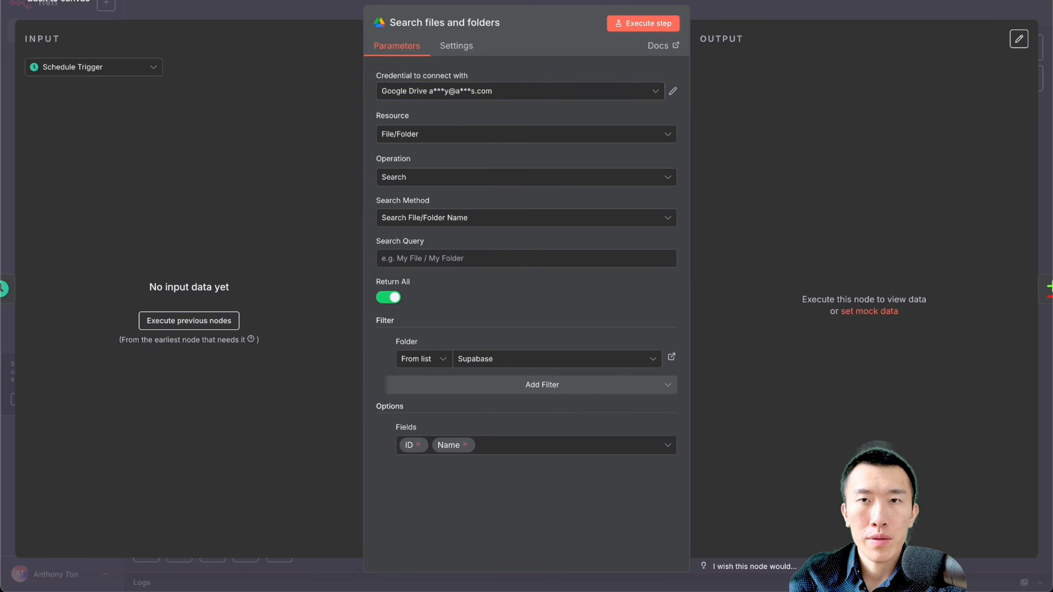
{"action": "left_click", "coordinate": [754, 8]}
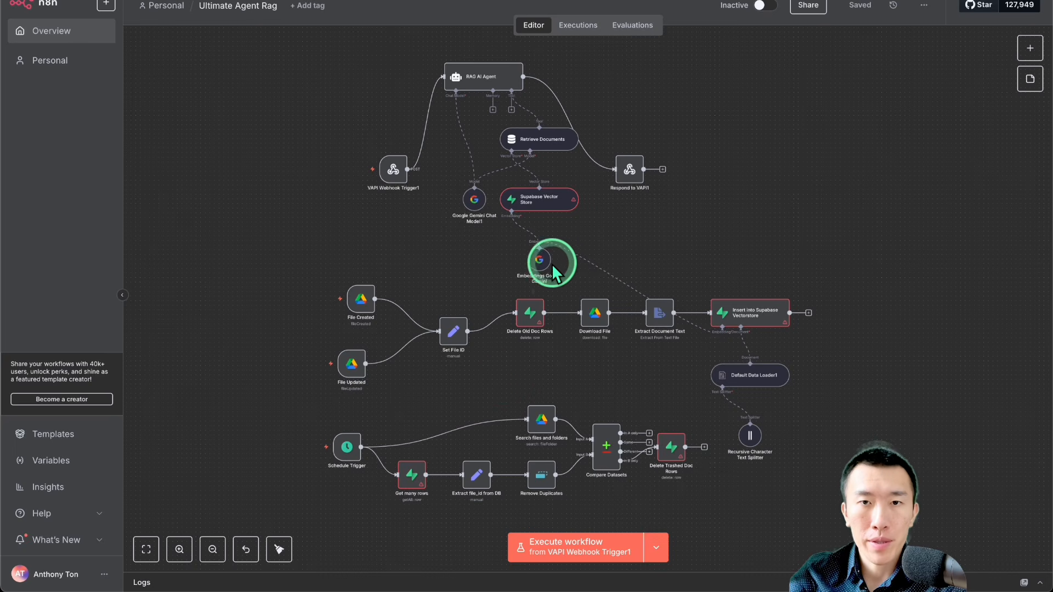
Step: Start creating a new Supabase API credential from the Supabase Vector Store node
{"action": "double_click", "coordinate": [543, 208]}
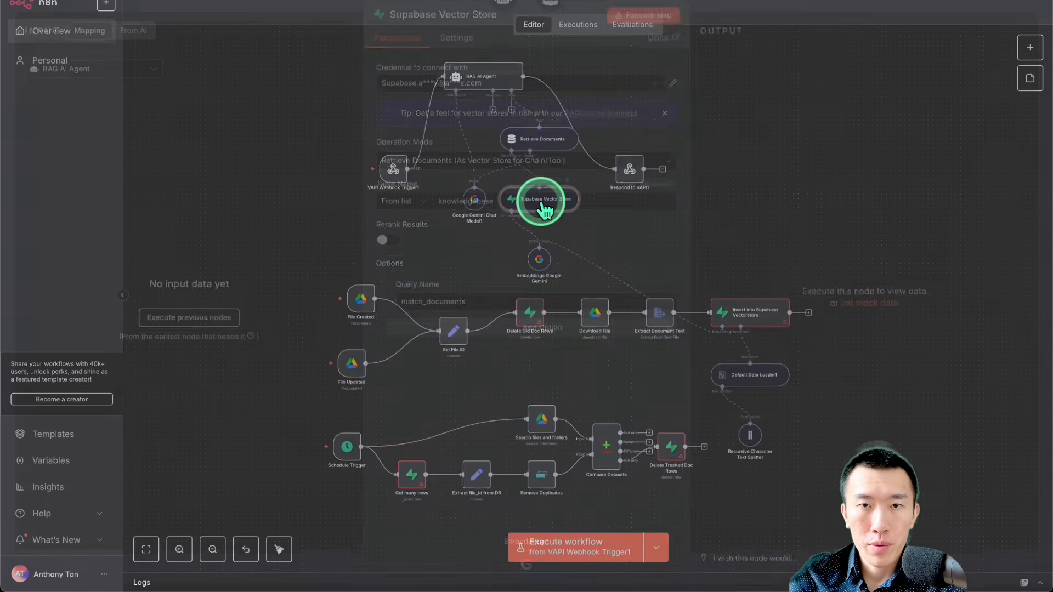
{"action": "left_click", "coordinate": [485, 96]}
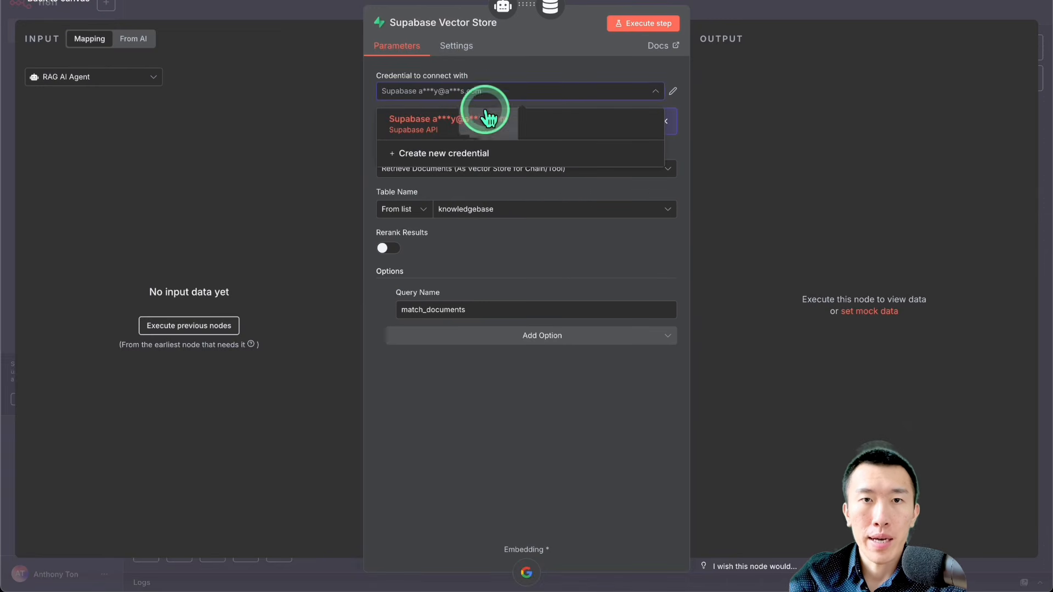
{"action": "left_click", "coordinate": [537, 161]}
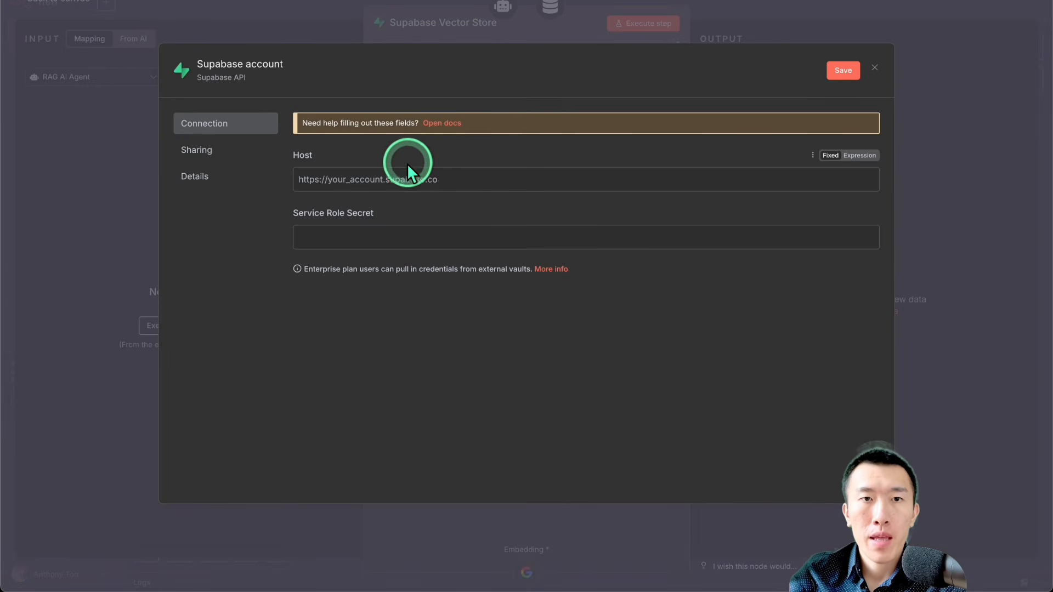
{"action": "left_click", "coordinate": [411, 179]}
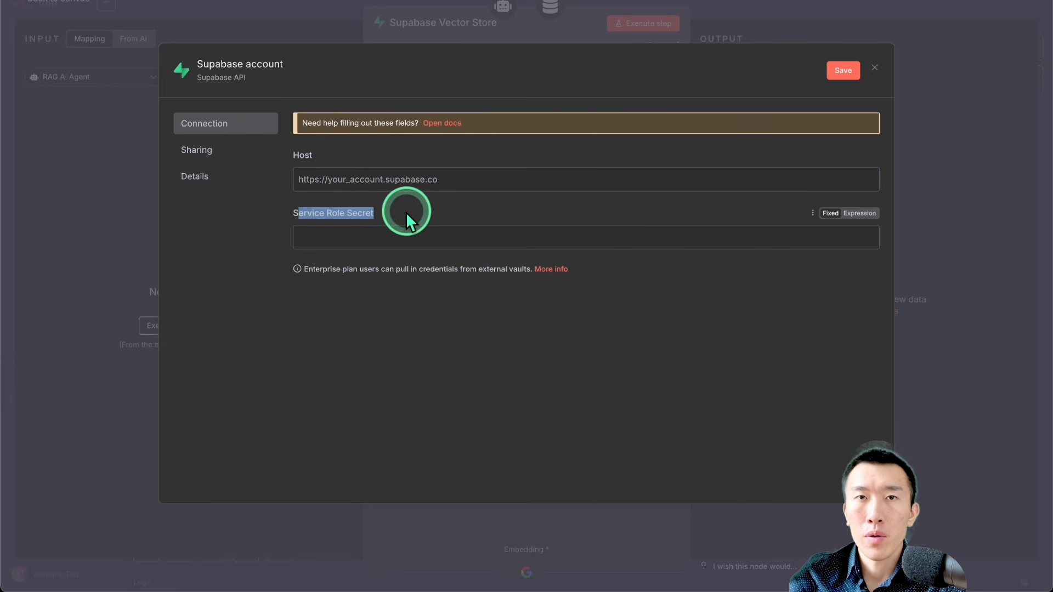
{"action": "left_click", "coordinate": [466, 179]}
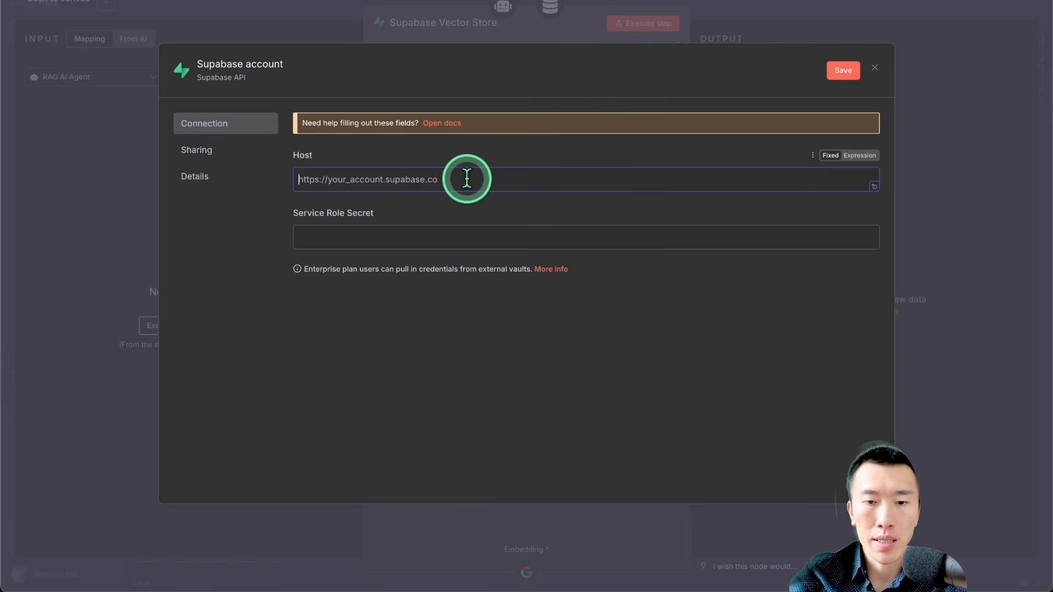
Step: Go to the Supabase website in a new browser tab and open the organization's existing project from the dashboard
{"action": "key", "text": "super+t"}
{"action": "type", "text": "sup"}
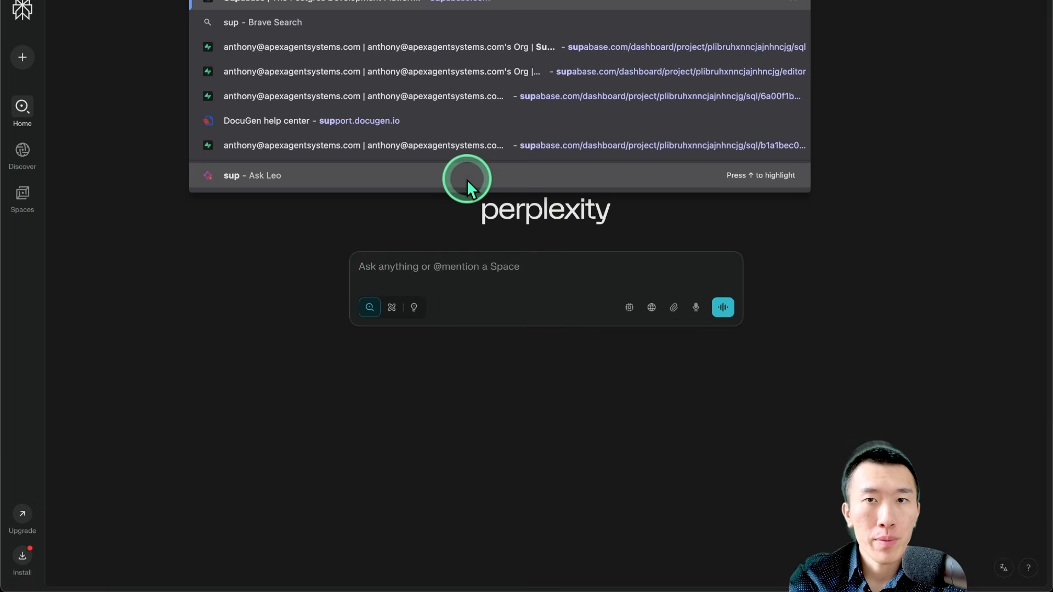
{"action": "key", "text": "Return"}
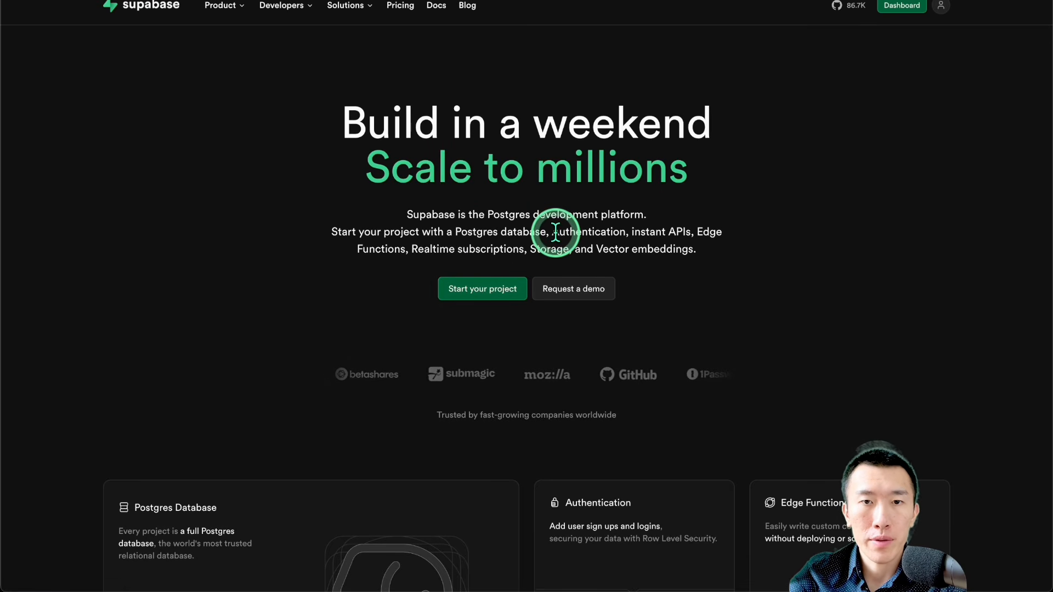
{"action": "left_click", "coordinate": [899, 7]}
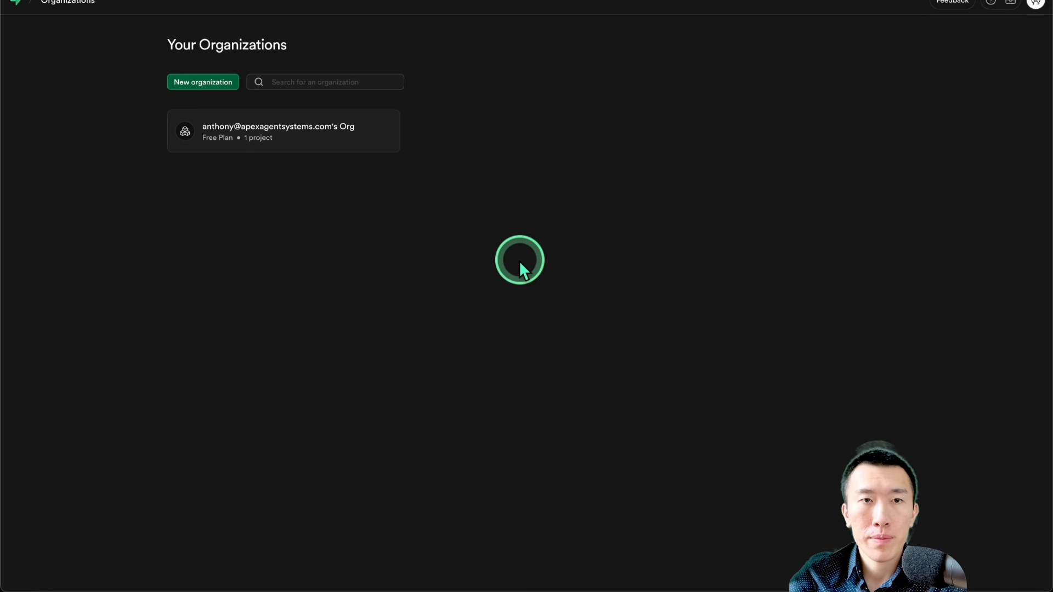
{"action": "left_click", "coordinate": [311, 135]}
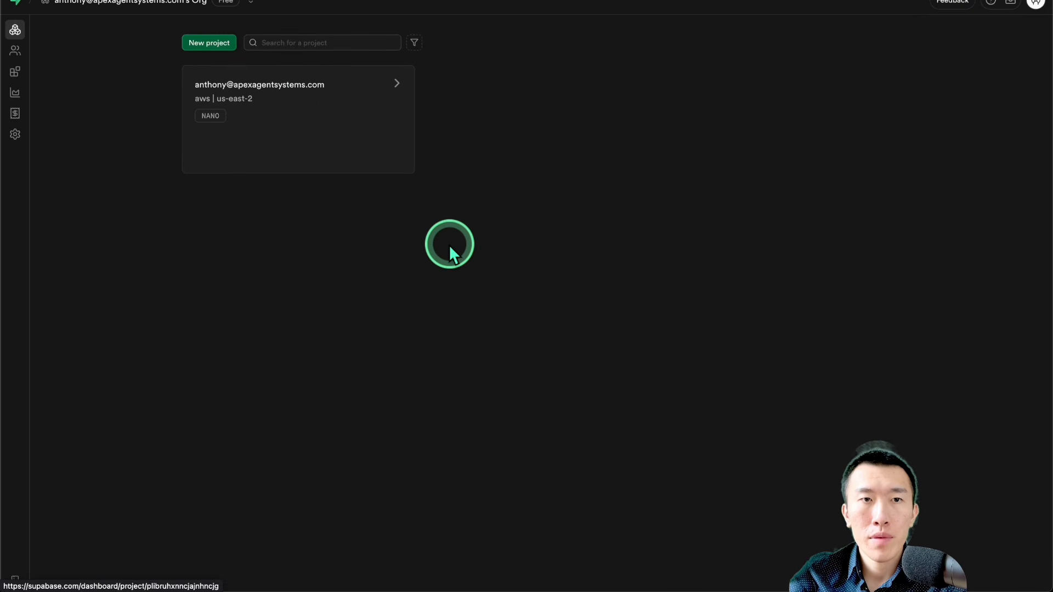
{"action": "left_click", "coordinate": [326, 104]}
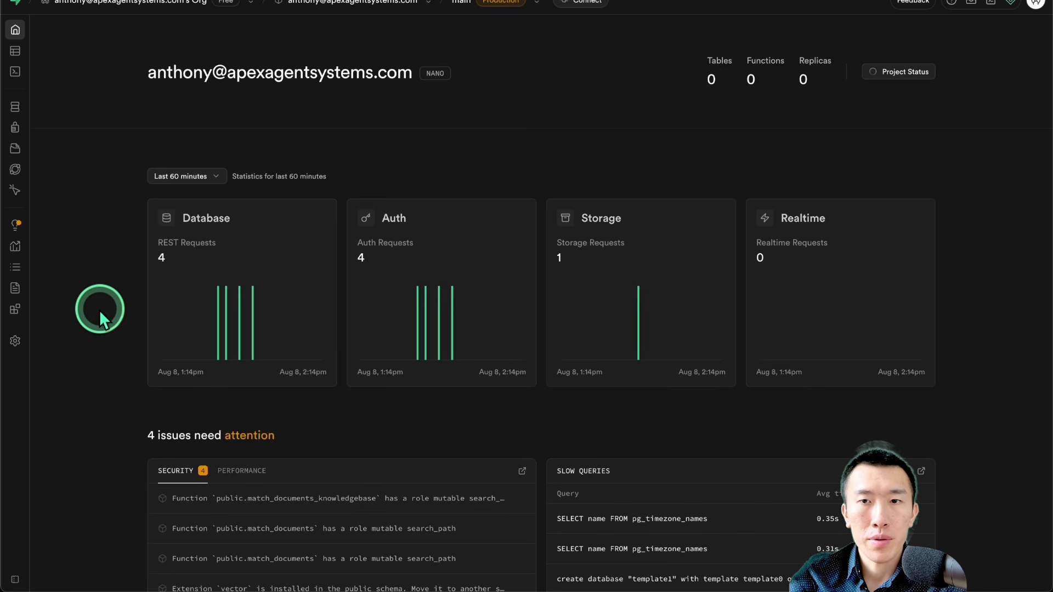
Step: Reveal and copy the service_role key from the project's legacy API keys, and paste it as n8n's Service Role Secret
{"action": "mouse_move", "coordinate": [18, 340]}
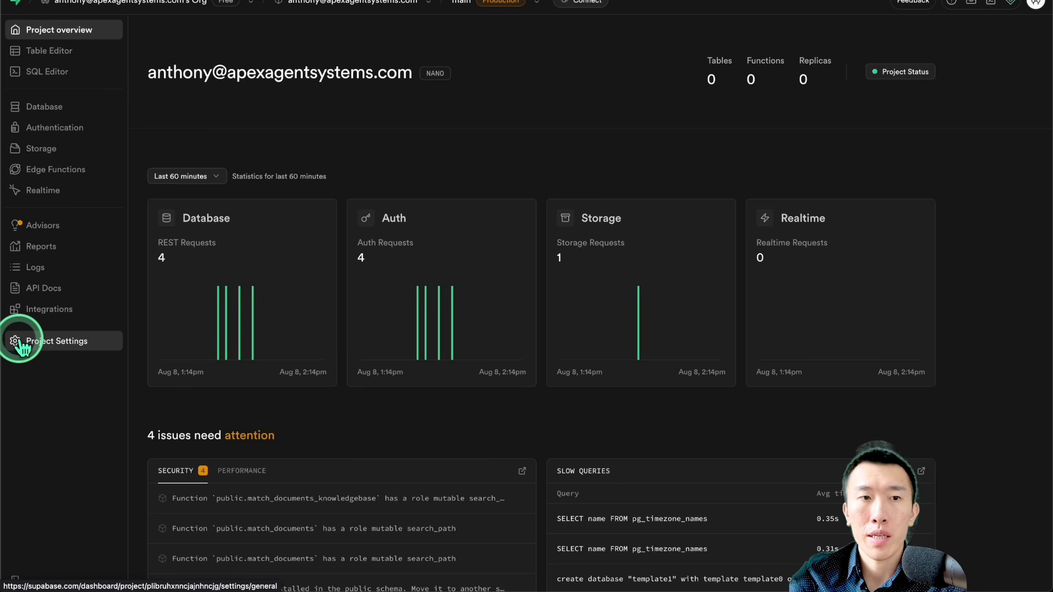
{"action": "left_click", "coordinate": [19, 341]}
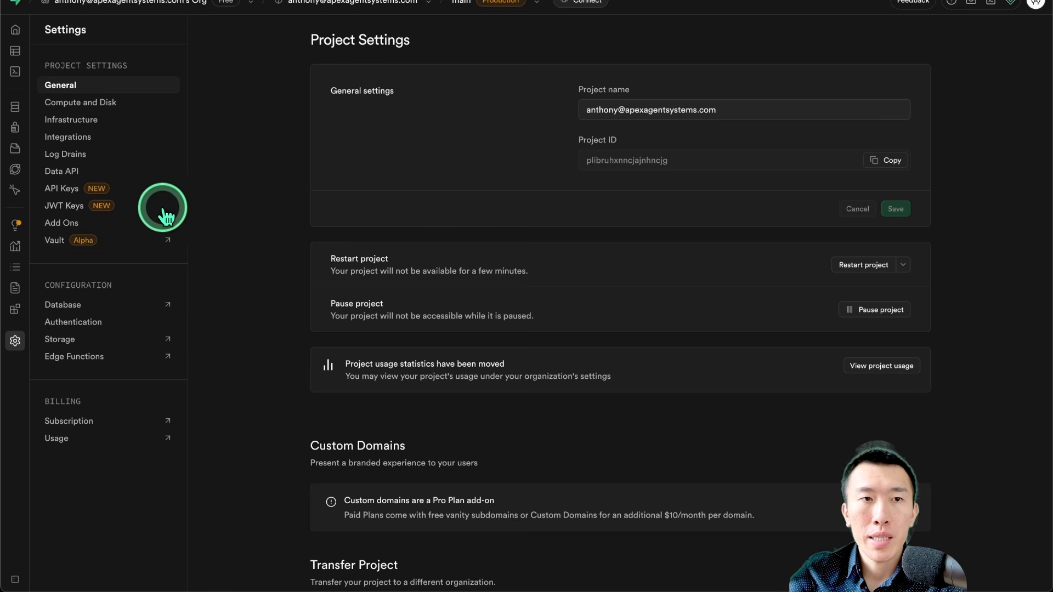
{"action": "left_click", "coordinate": [117, 199]}
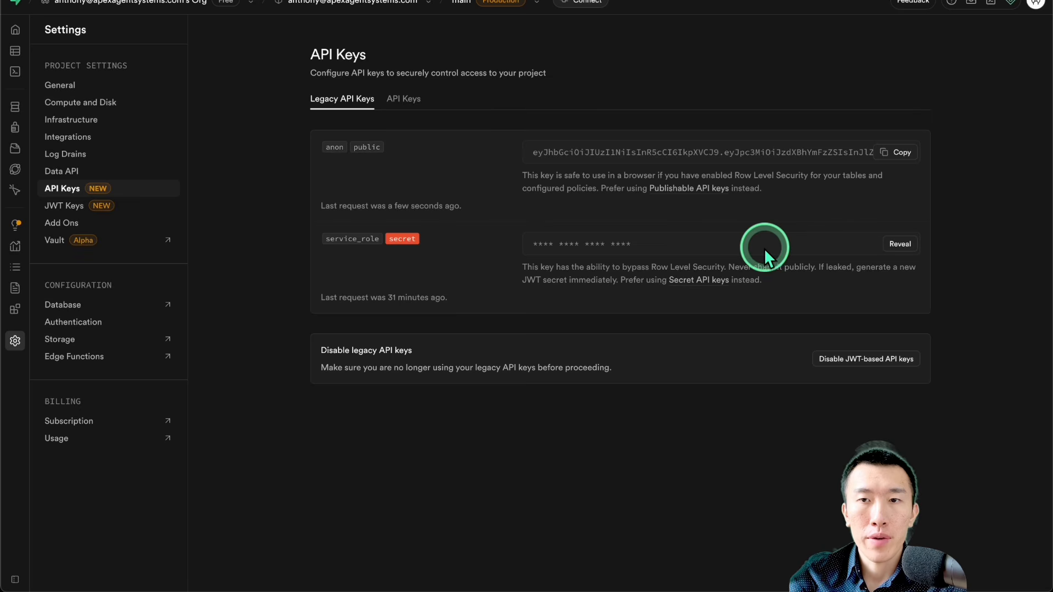
{"action": "left_click", "coordinate": [900, 246]}
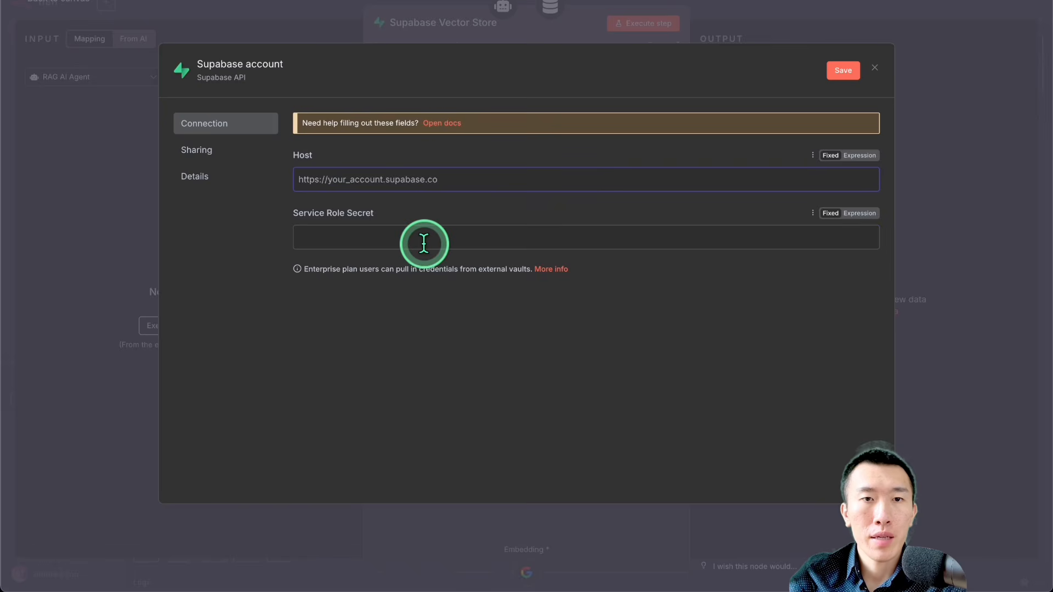
{"action": "left_click", "coordinate": [421, 241]}
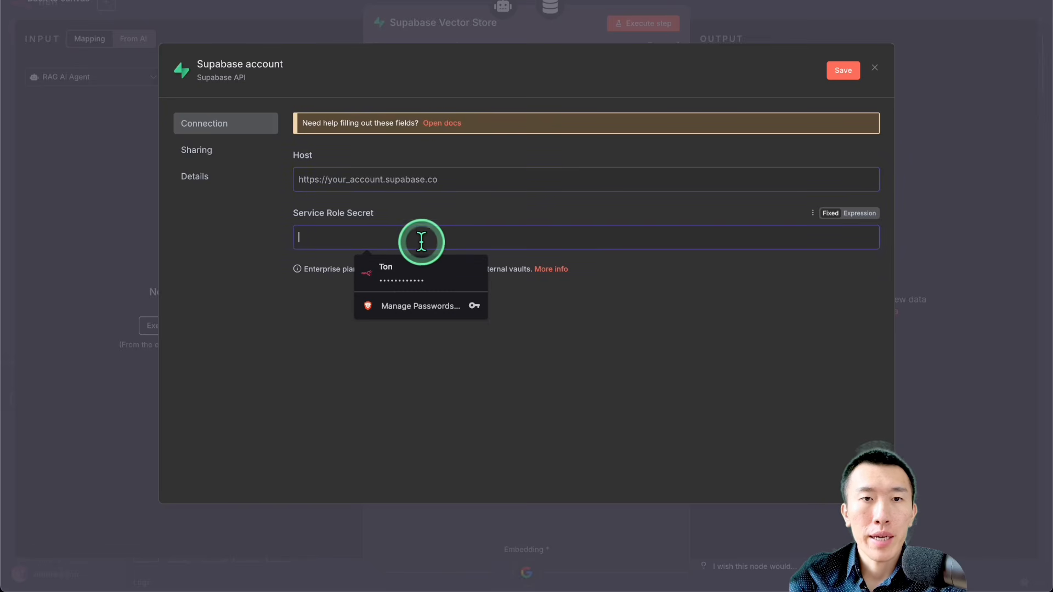
{"action": "key", "text": "ctrl+v"}
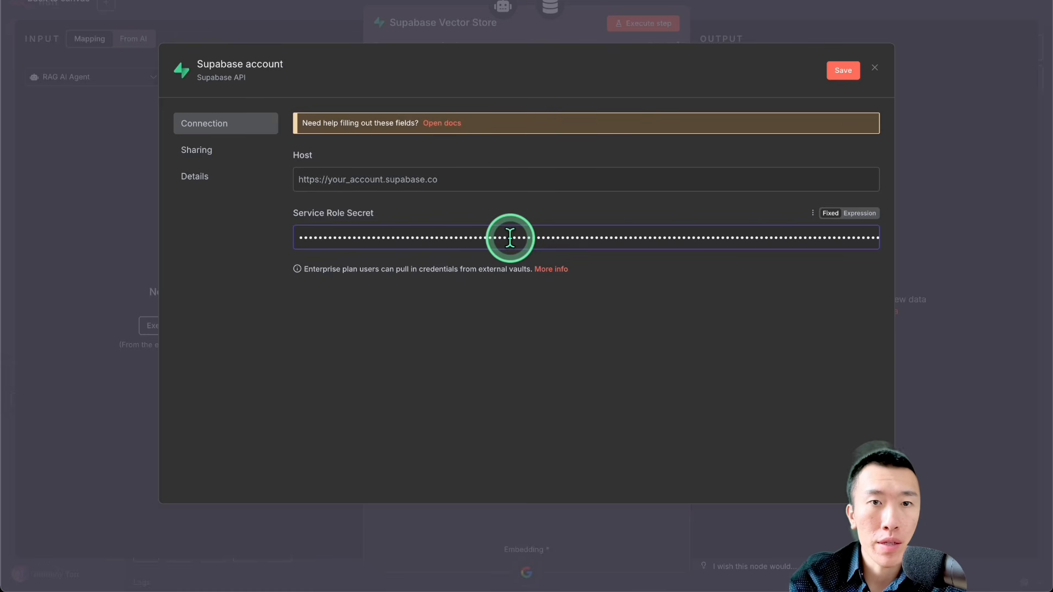
Step: Copy the project URL from Supabase's Data API settings and paste it as the Host of the n8n Supabase credential
{"action": "left_click", "coordinate": [376, 173]}
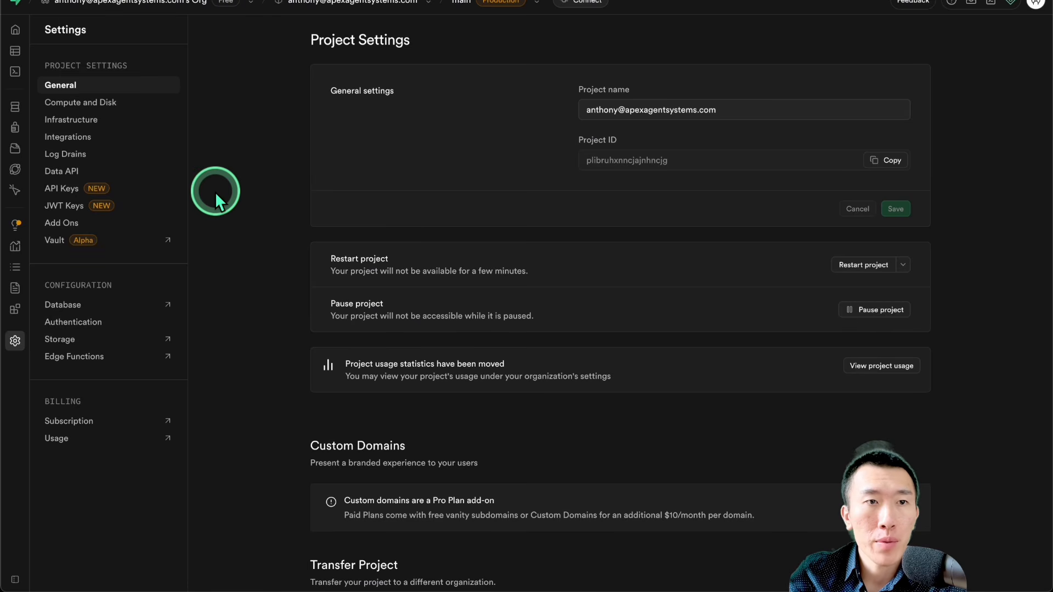
{"action": "left_click", "coordinate": [128, 176]}
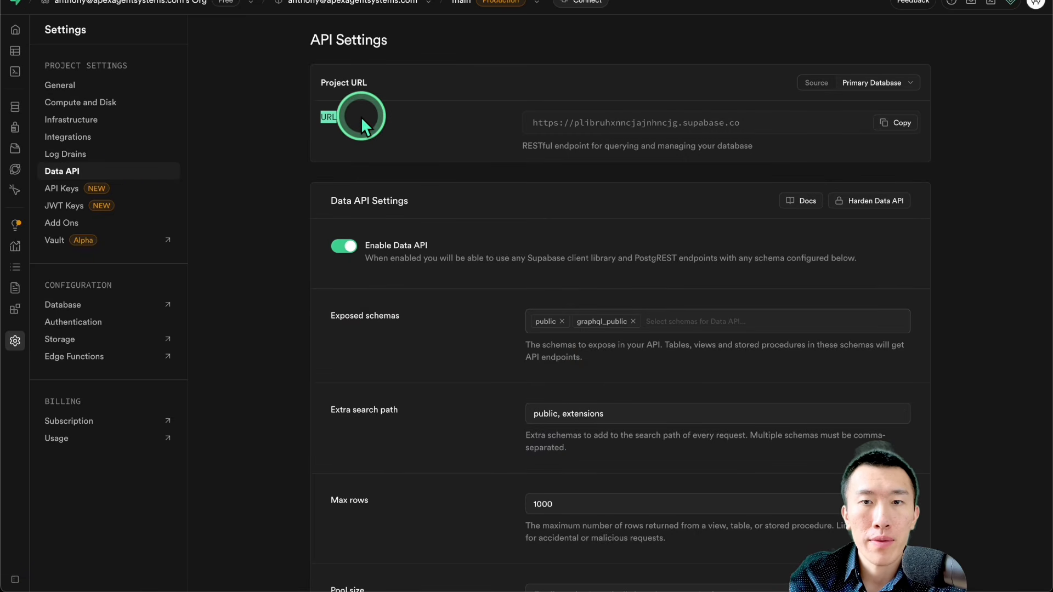
{"action": "left_click", "coordinate": [895, 124]}
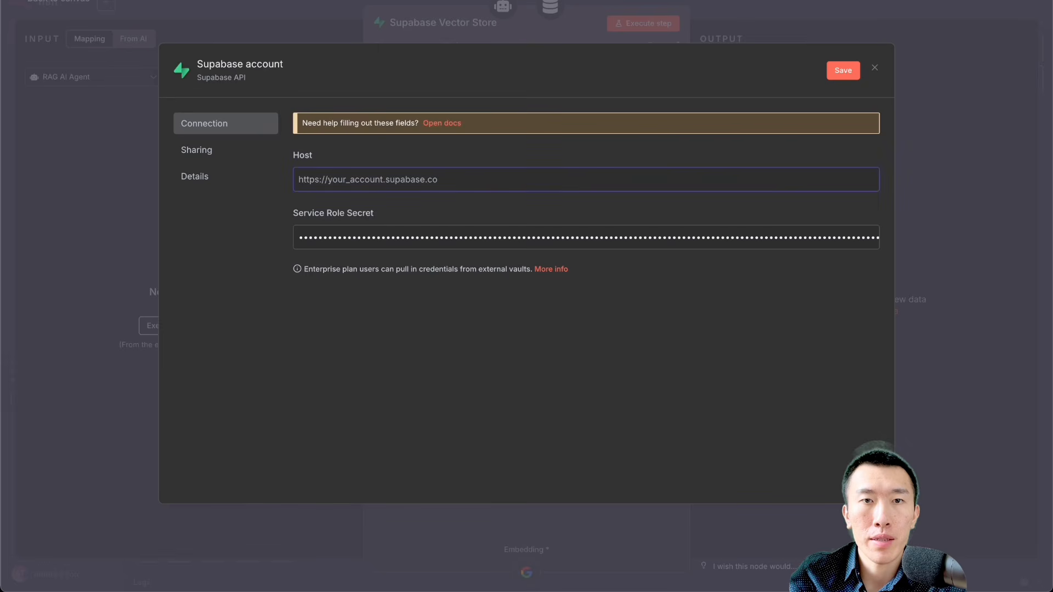
{"action": "left_click", "coordinate": [439, 177]}
{"action": "key", "text": "ctrl+v"}
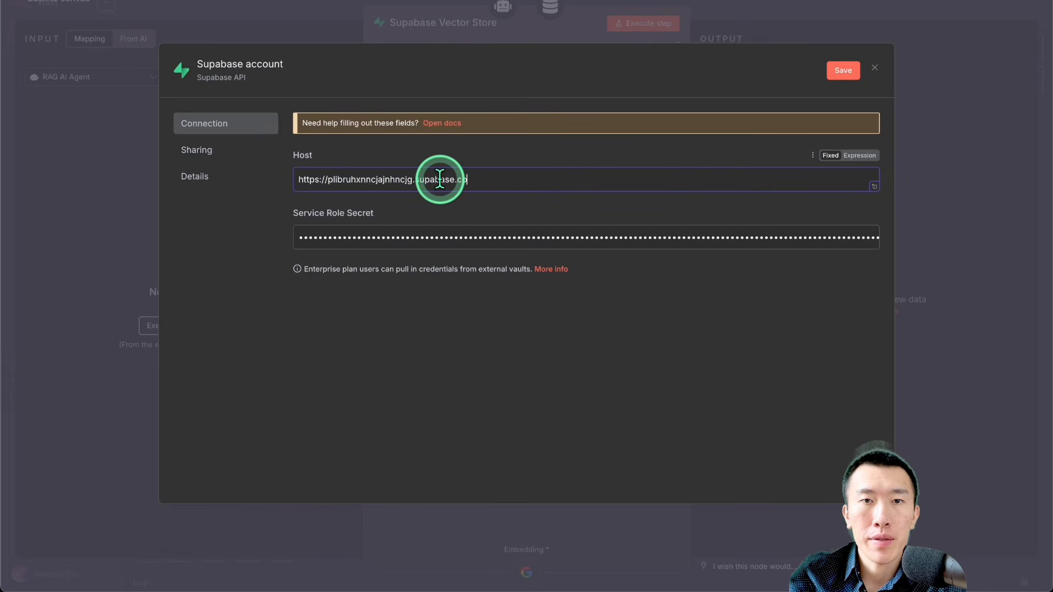
Step: Save the new Supabase account credential, check its connection test, and close the credential dialog
{"action": "left_click", "coordinate": [831, 70]}
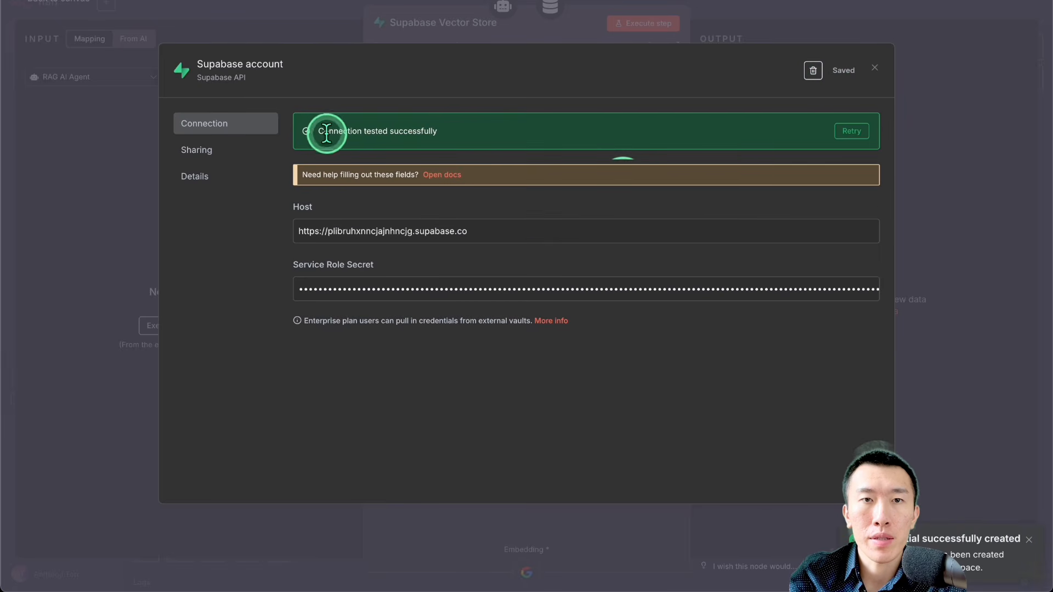
{"action": "left_click_drag", "start_coordinate": [329, 135], "coordinate": [520, 124]}
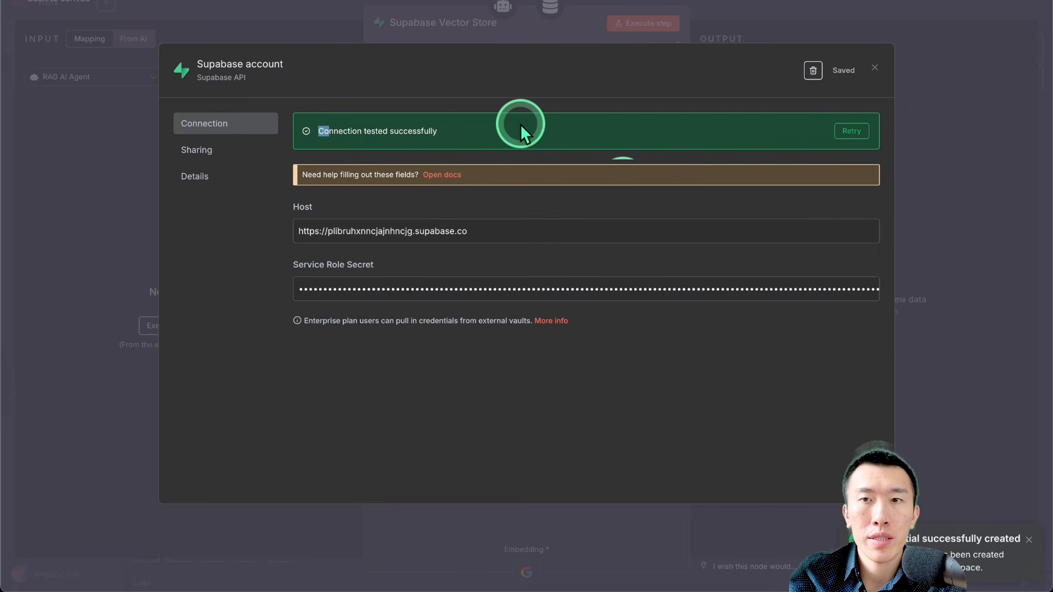
{"action": "left_click", "coordinate": [874, 67]}
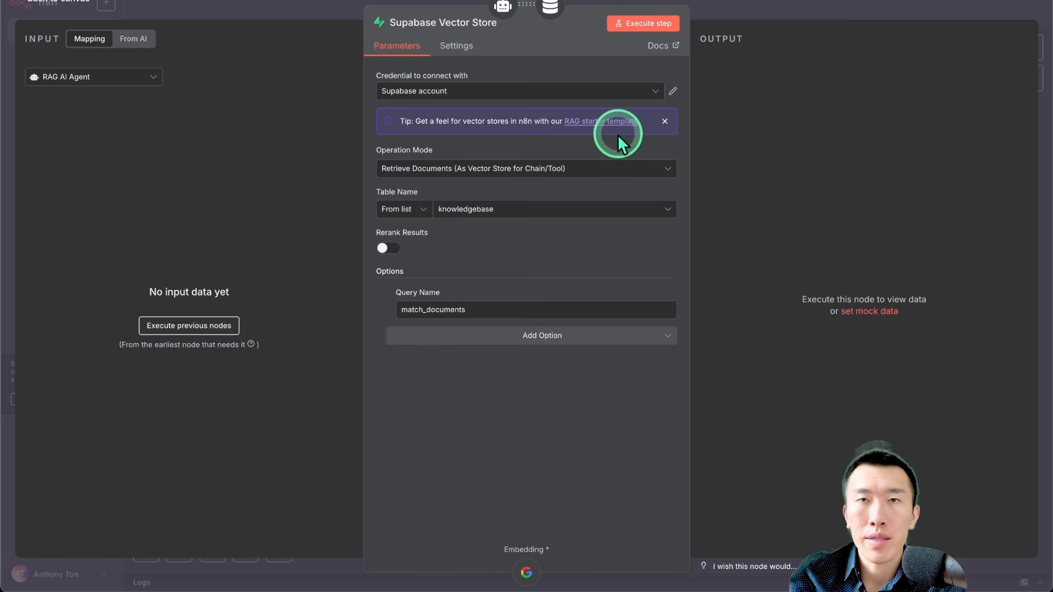
Step: Examine the table choices and the query name in the Supabase Vector Store node
{"action": "left_click", "coordinate": [490, 210]}
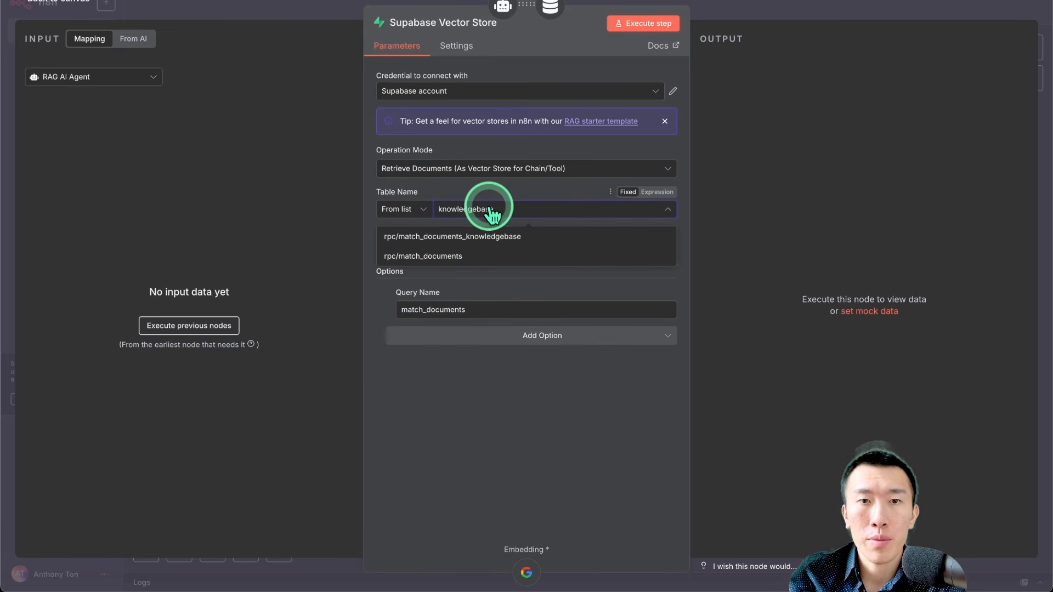
{"action": "left_click", "coordinate": [536, 277]}
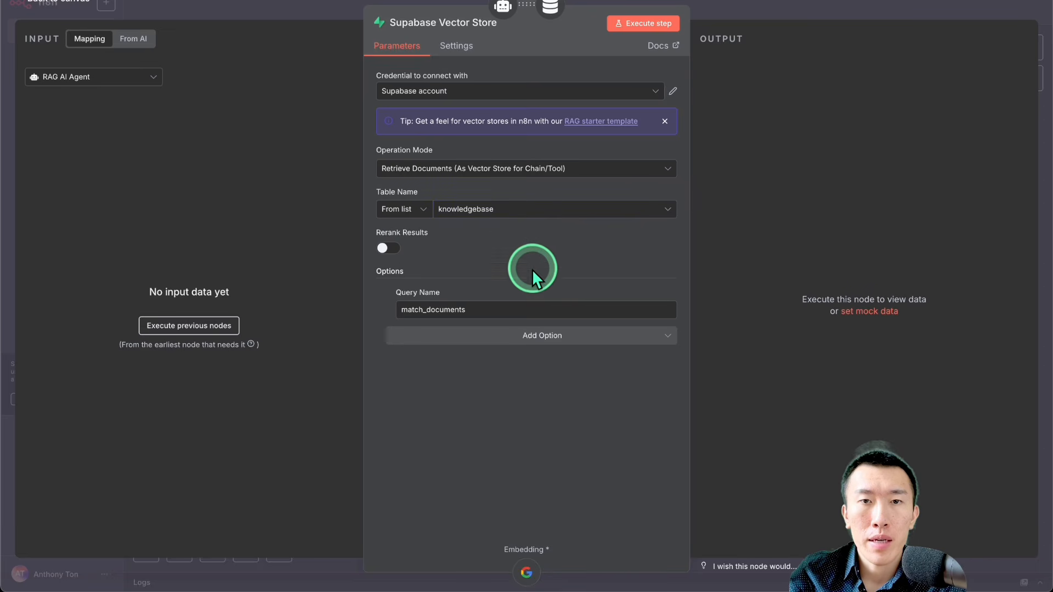
{"action": "double_click", "coordinate": [500, 308]}
{"action": "left_click", "coordinate": [517, 211]}
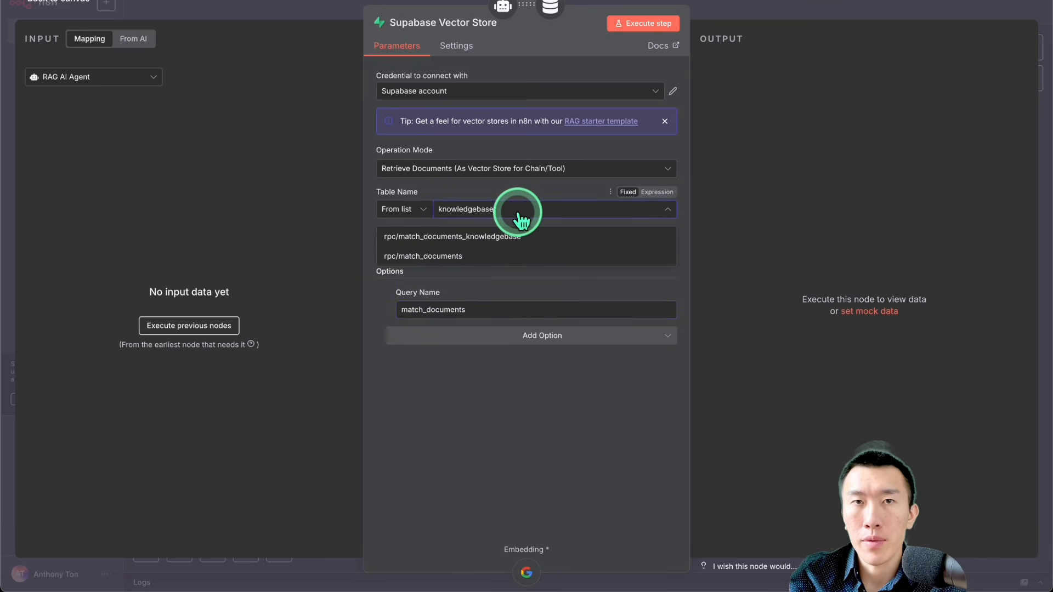
{"action": "left_click", "coordinate": [535, 363]}
{"action": "left_click", "coordinate": [701, 244]}
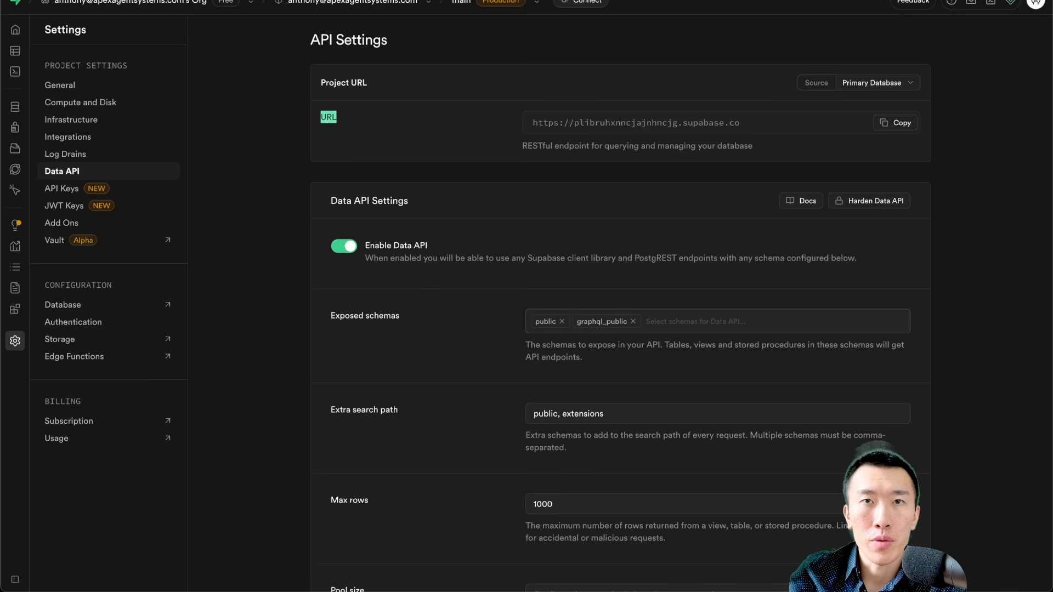
Step: Return to the Supabase project and open its SQL Editor
{"action": "left_click", "coordinate": [630, 113]}
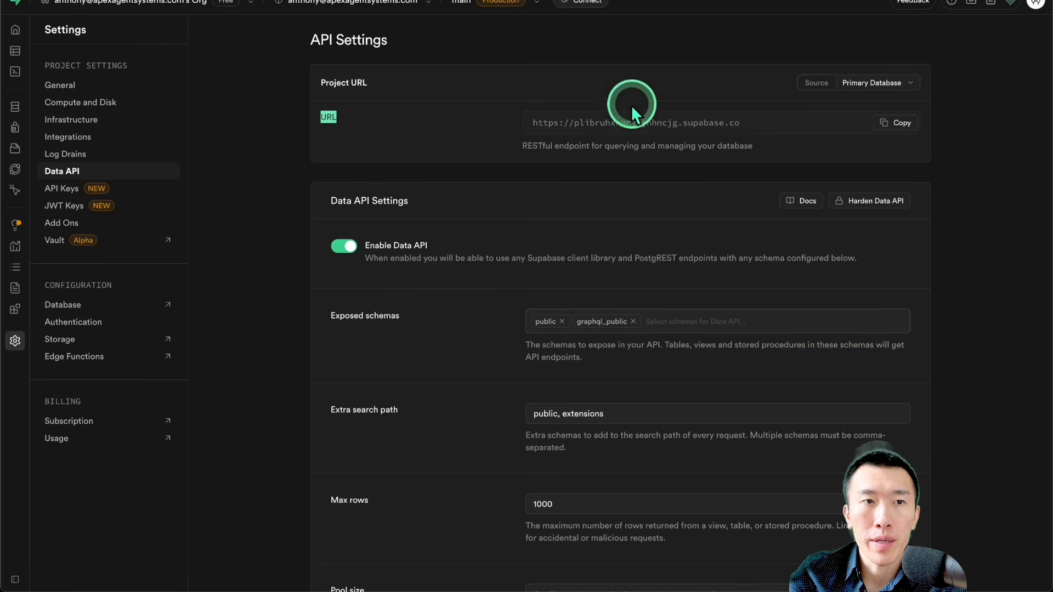
{"action": "left_click", "coordinate": [250, 203]}
{"action": "mouse_move", "coordinate": [14, 198]}
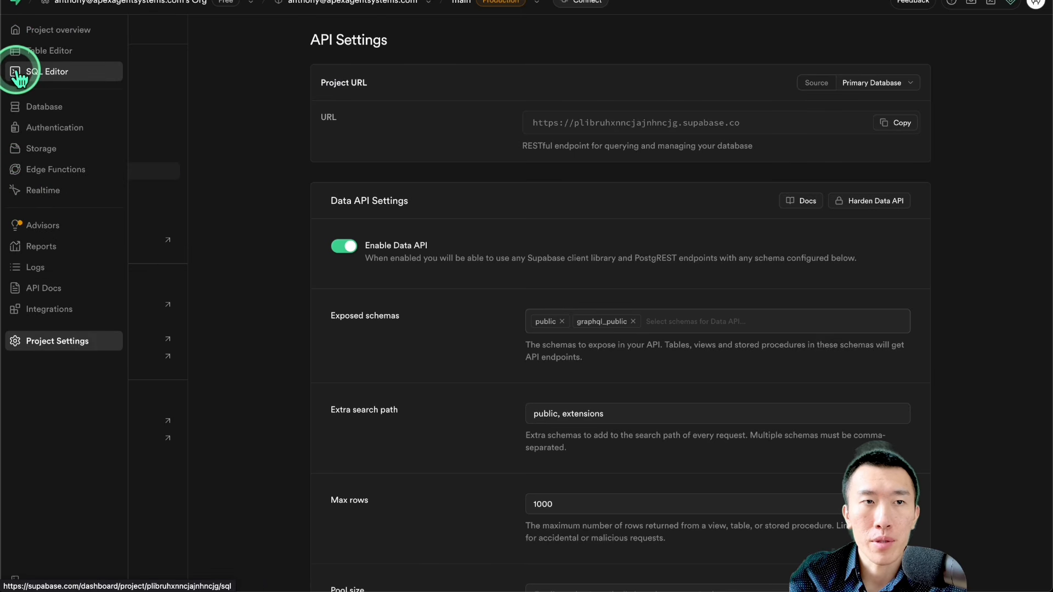
{"action": "left_click", "coordinate": [61, 76]}
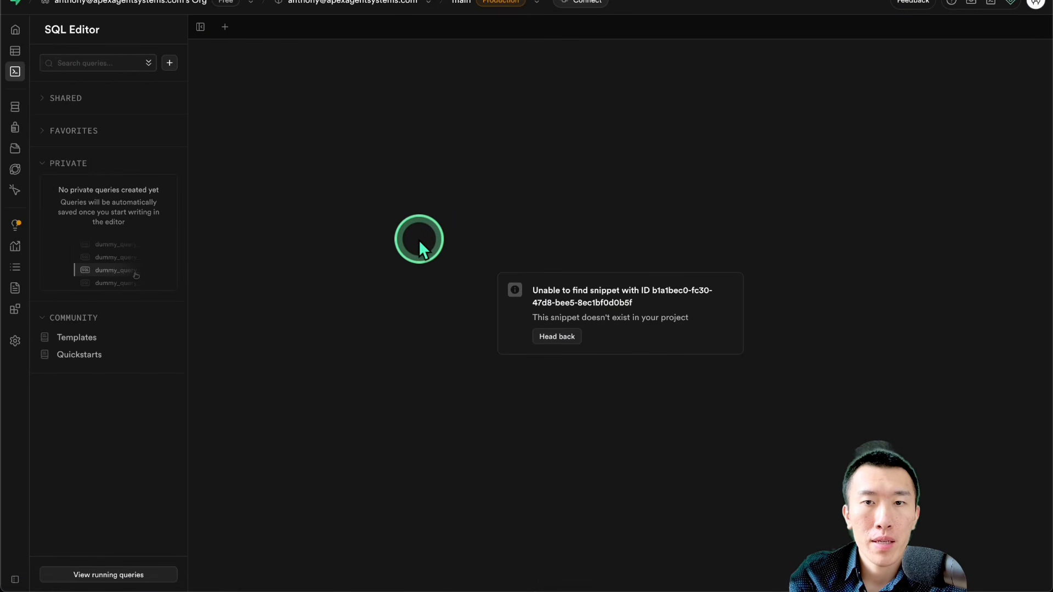
Step: Replace the missing snippet with a blank query in the SQL Editor and open supabaseSqlEditorCode.json from the Downloads folder in the code editor
{"action": "left_click", "coordinate": [549, 336]}
{"action": "left_click", "coordinate": [548, 336]}
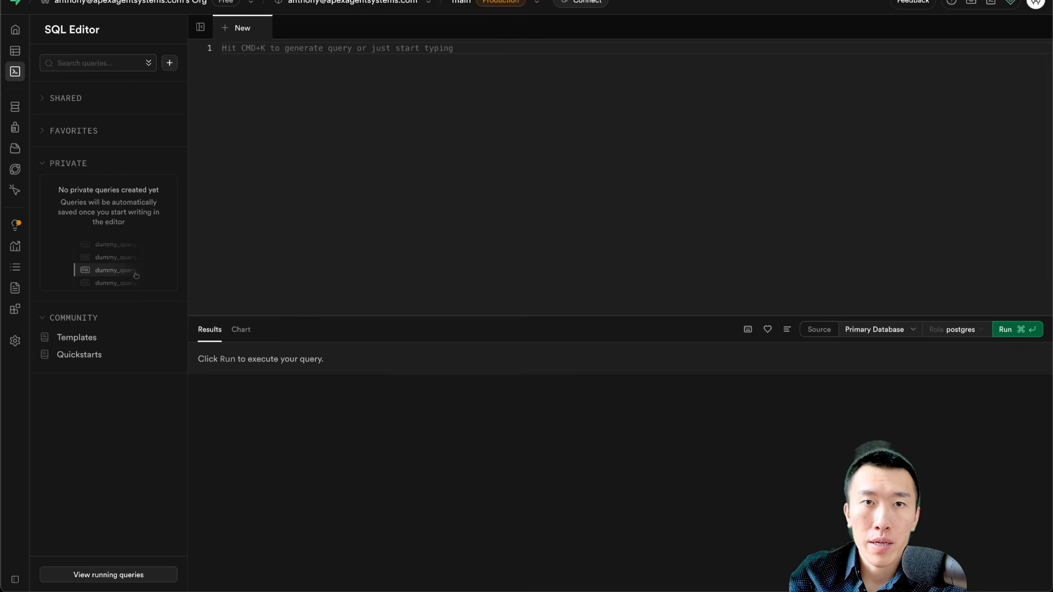
{"action": "left_click", "coordinate": [532, 0]}
{"action": "left_click", "coordinate": [549, 175]}
{"action": "left_click", "coordinate": [846, 199]}
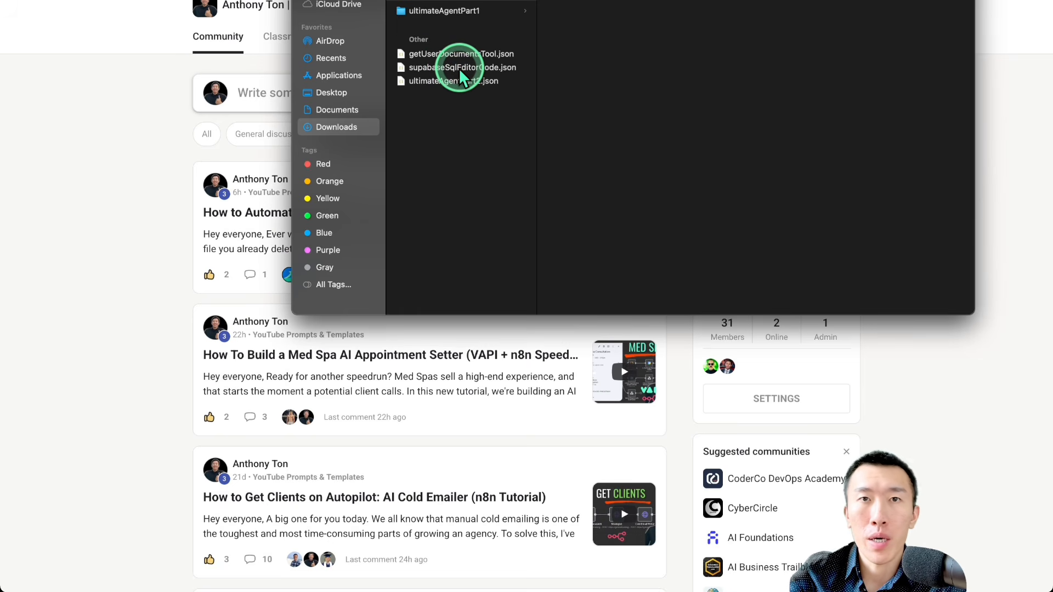
{"action": "double_click", "coordinate": [460, 68]}
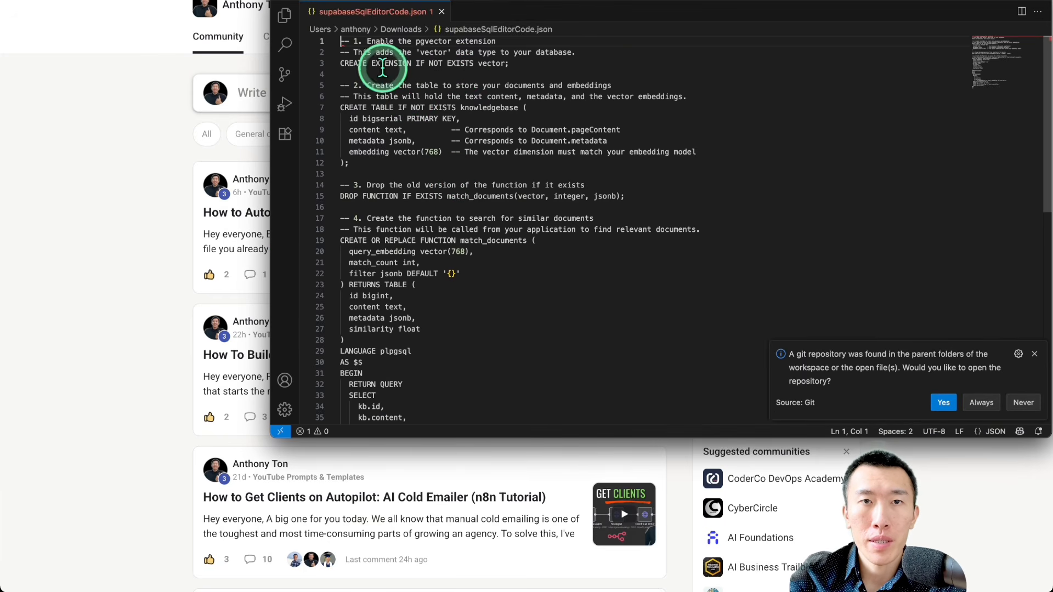
Step: Examine the script's pgvector extension comment, the knowledgebase table name and the match_documents function name
{"action": "left_click_drag", "start_coordinate": [368, 42], "coordinate": [539, 37]}
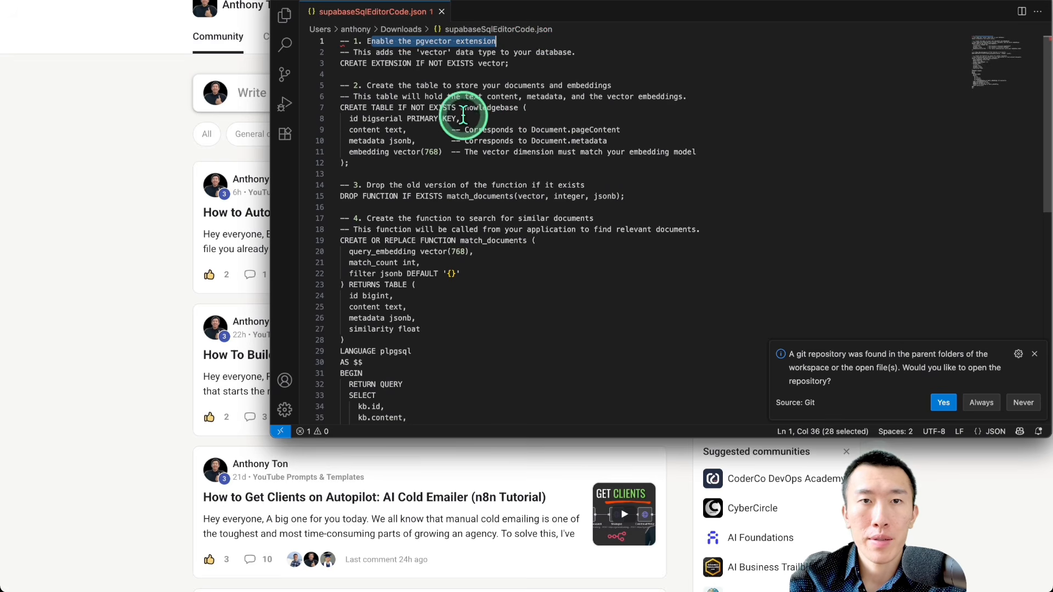
{"action": "left_click_drag", "start_coordinate": [457, 108], "coordinate": [523, 108]}
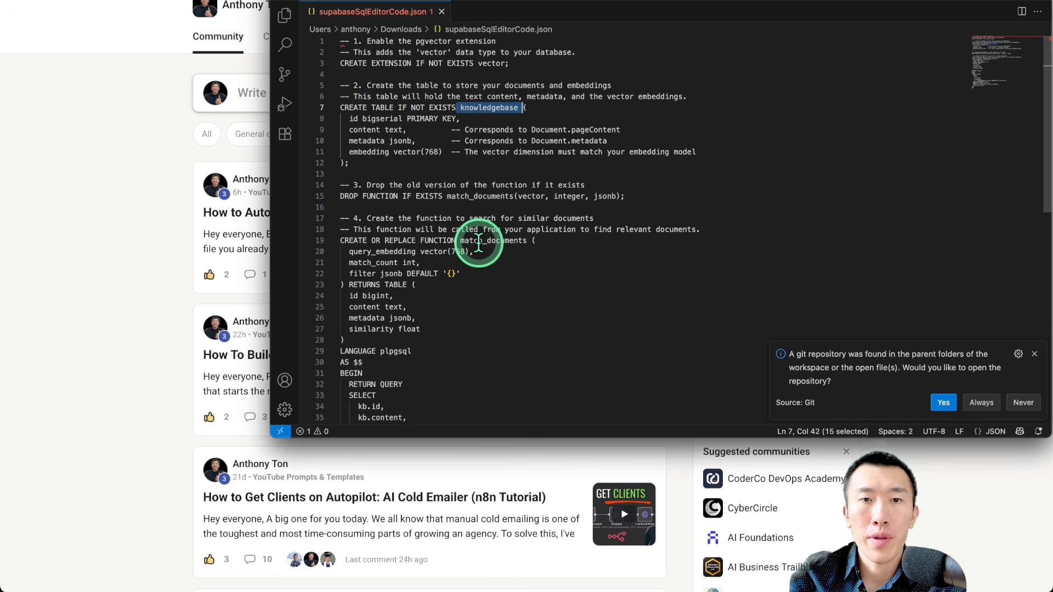
{"action": "left_click_drag", "start_coordinate": [460, 241], "coordinate": [526, 240]}
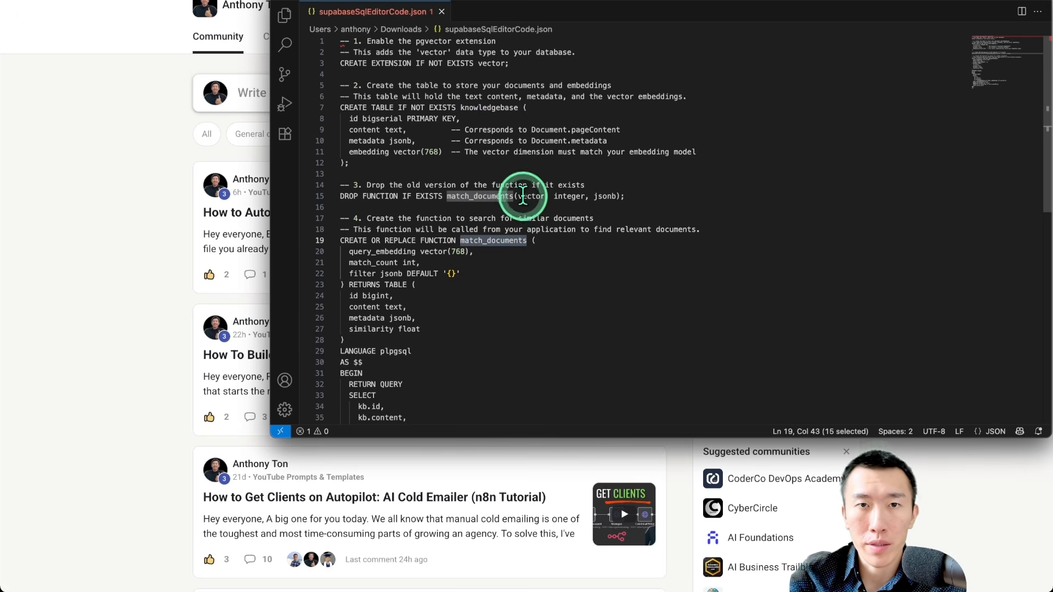
{"action": "left_click", "coordinate": [485, 108]}
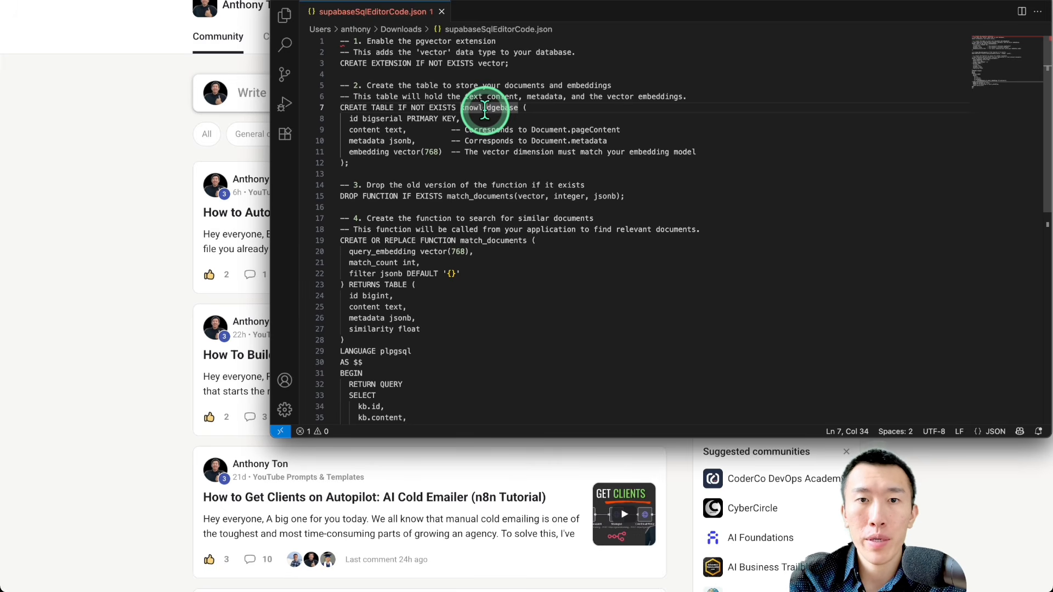
{"action": "left_click_drag", "start_coordinate": [461, 240], "coordinate": [526, 240]}
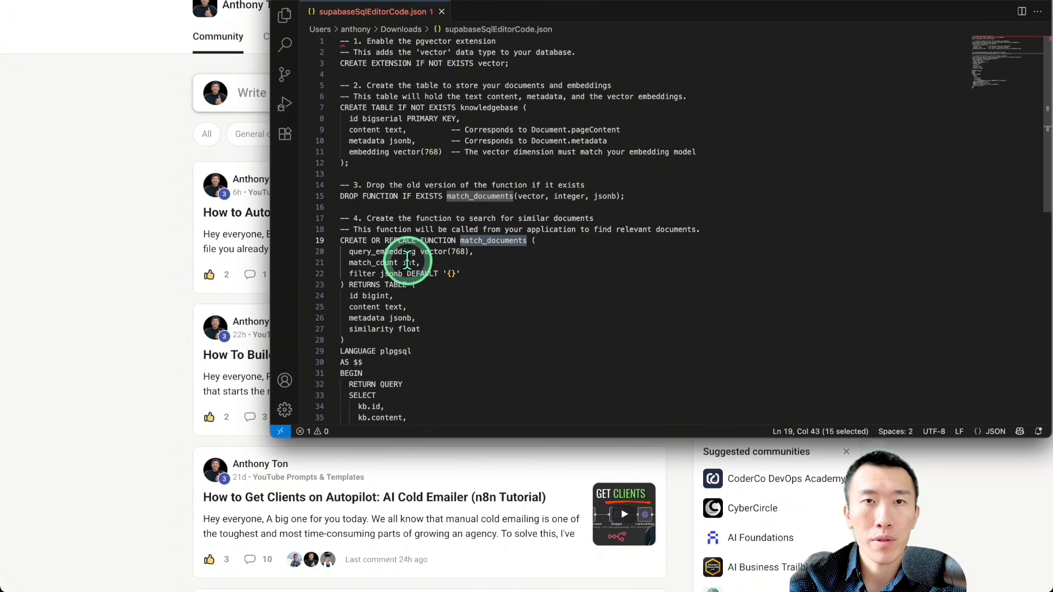
Step: Copy the entire script from supabaseSqlEditorCode.json and paste it into the blank query in Supabase's SQL Editor
{"action": "left_click", "coordinate": [480, 301]}
{"action": "key", "text": "super+a"}
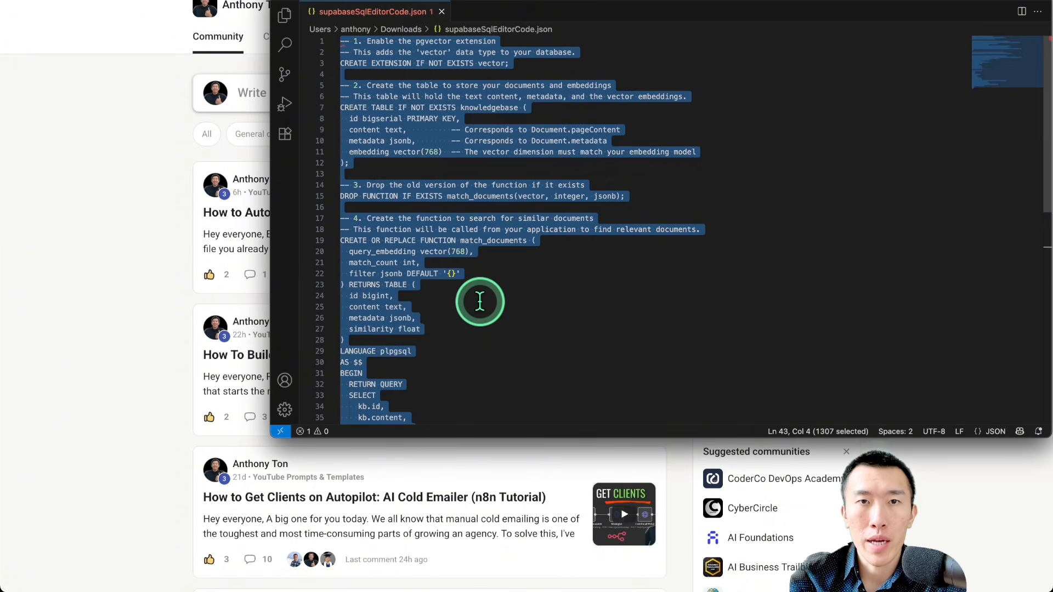
{"action": "left_click", "coordinate": [143, 247]}
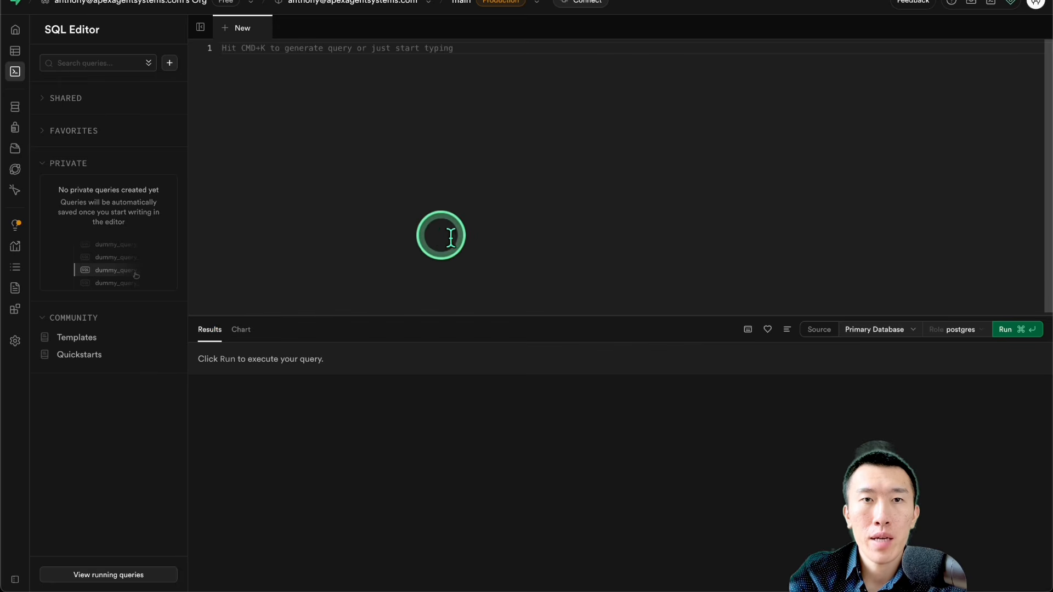
{"action": "left_click", "coordinate": [464, 163]}
{"action": "key", "text": "super+v"}
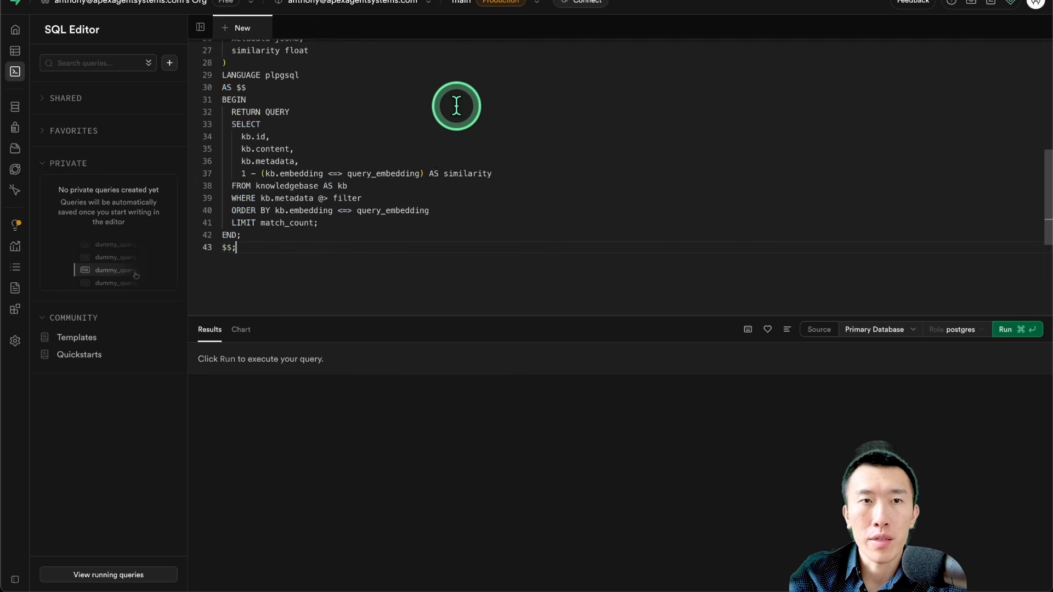
Step: Run the pasted setup query, approve its destructive operation, and check the result message
{"action": "left_click", "coordinate": [1023, 328]}
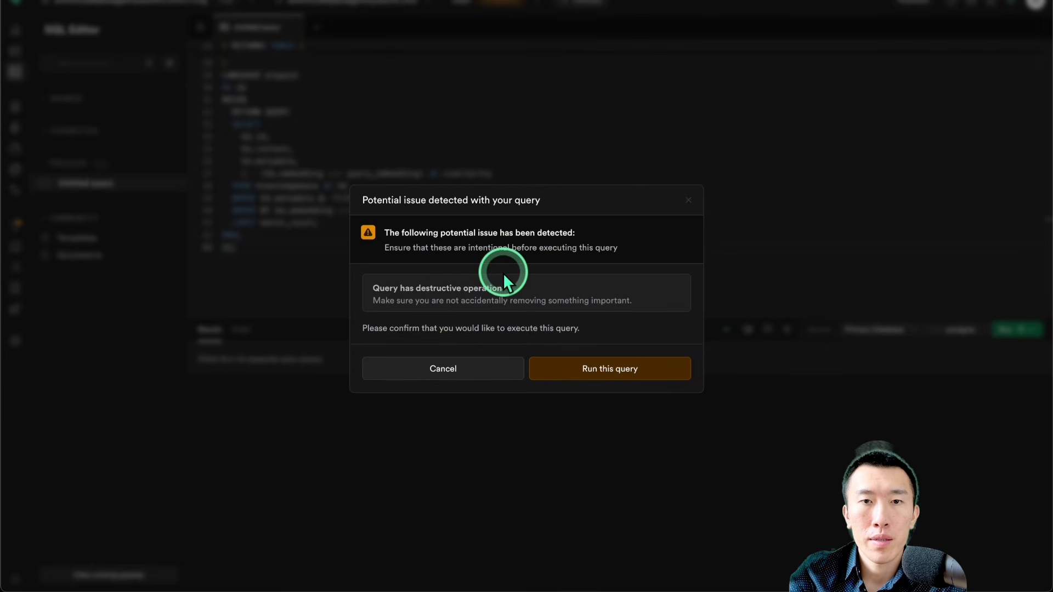
{"action": "left_click", "coordinate": [624, 369]}
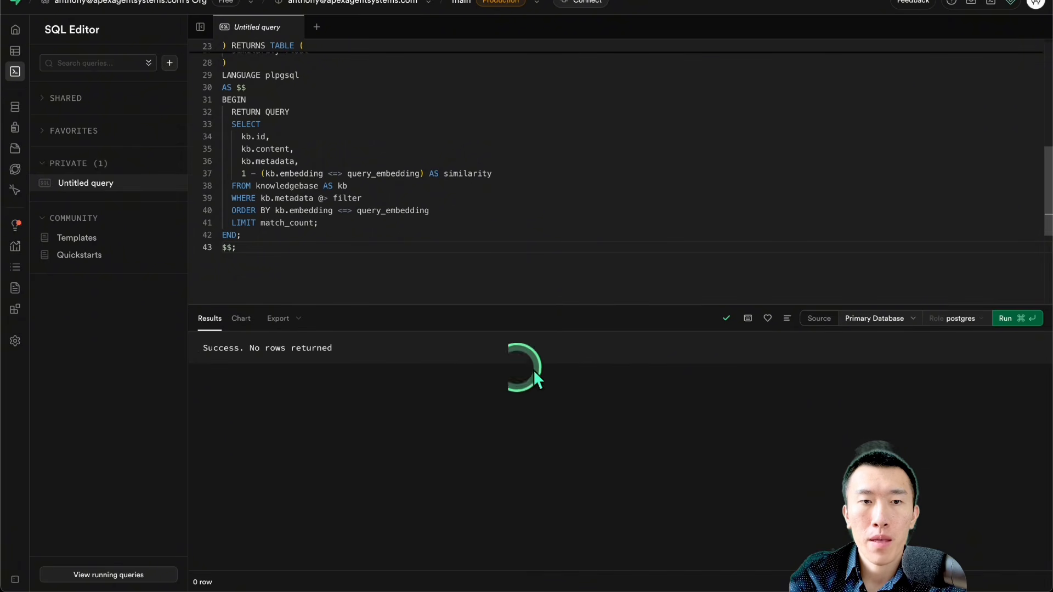
{"action": "left_click_drag", "start_coordinate": [213, 348], "coordinate": [388, 346]}
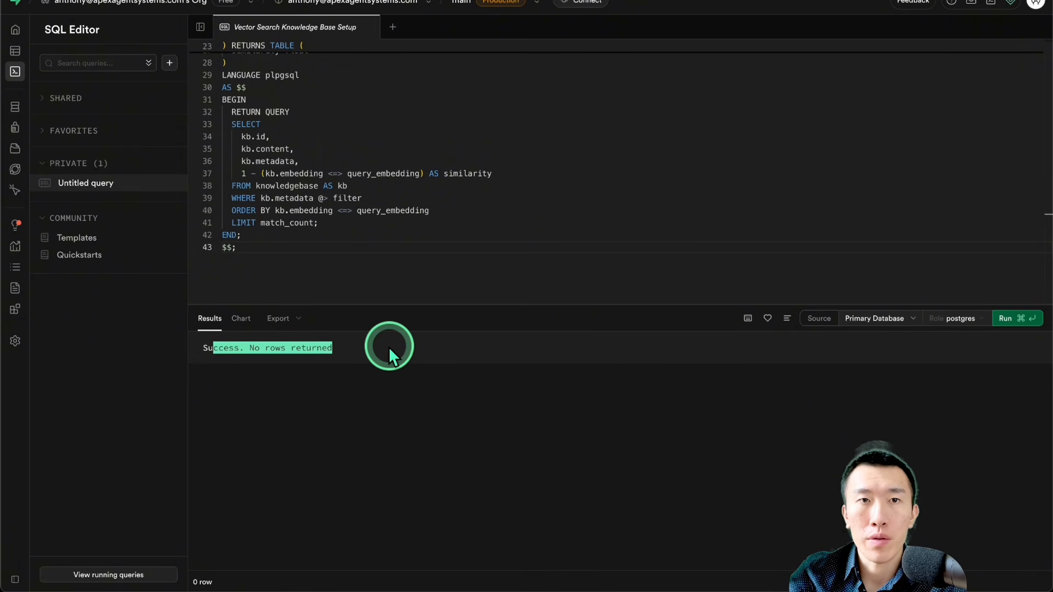
{"action": "left_click", "coordinate": [388, 347]}
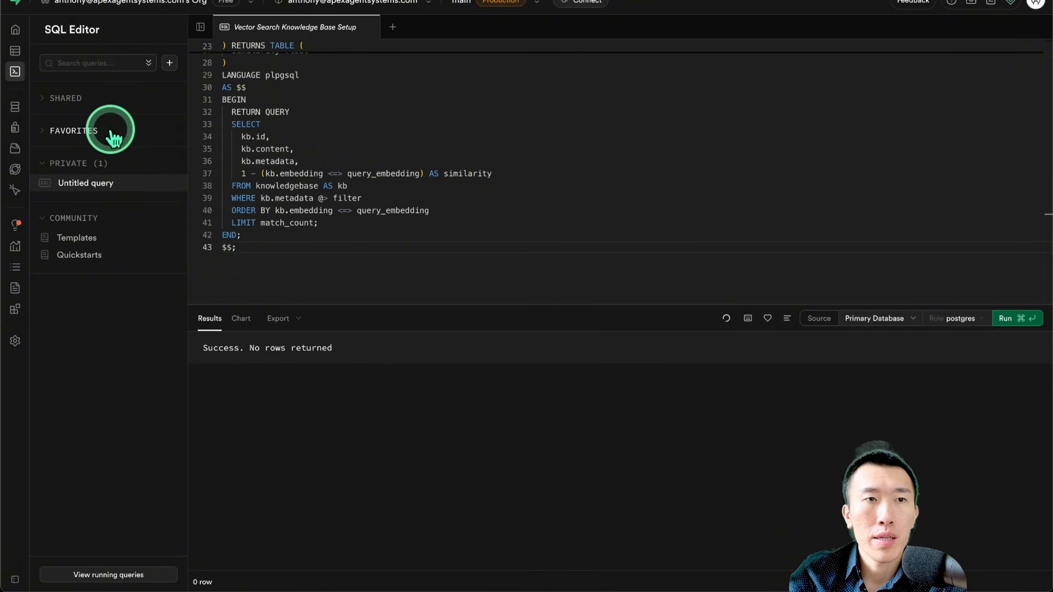
Step: Open the knowledgebase table in Supabase's Table Editor and enable Row Level Security for it
{"action": "mouse_move", "coordinate": [23, 70]}
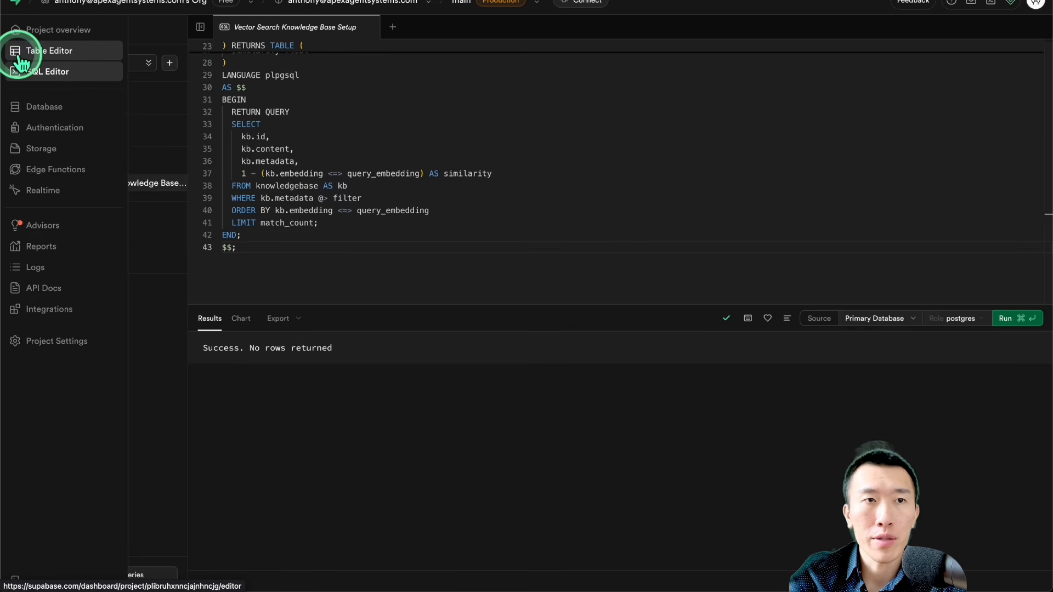
{"action": "left_click", "coordinate": [20, 54]}
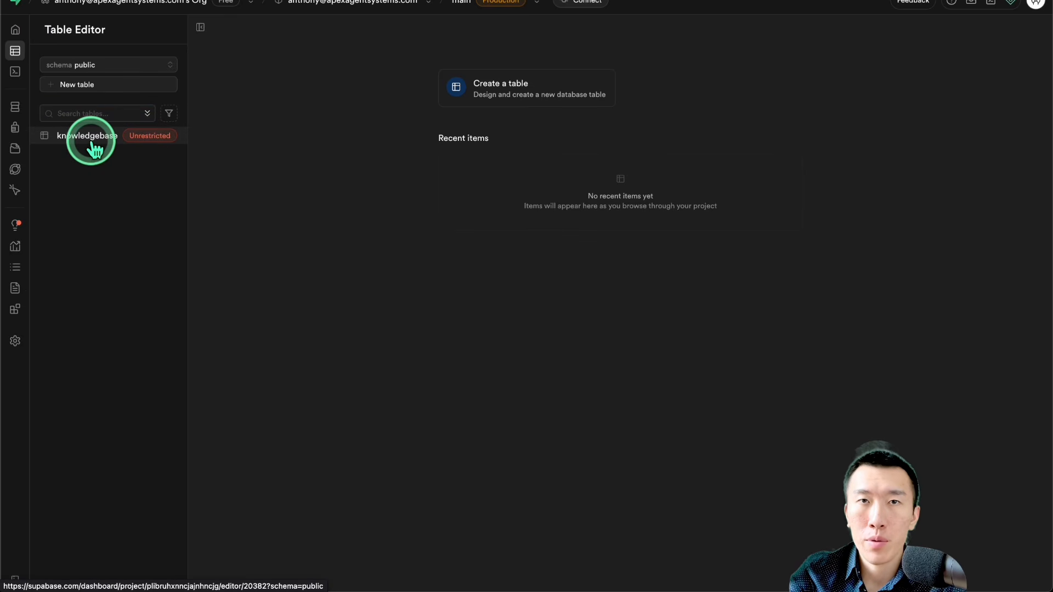
{"action": "left_click", "coordinate": [133, 147]}
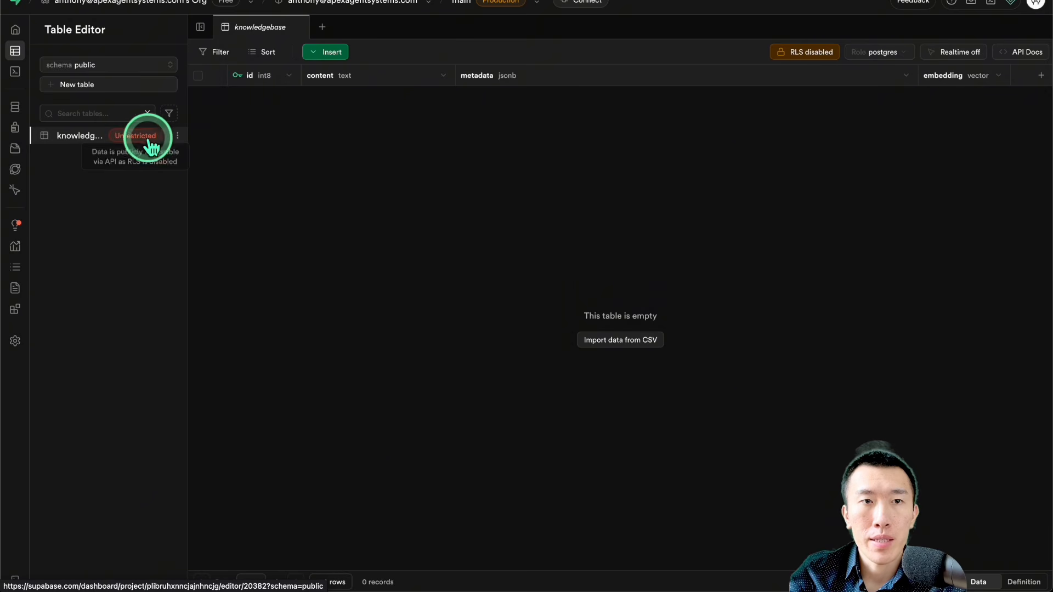
{"action": "left_click", "coordinate": [797, 55]}
{"action": "left_click", "coordinate": [686, 170]}
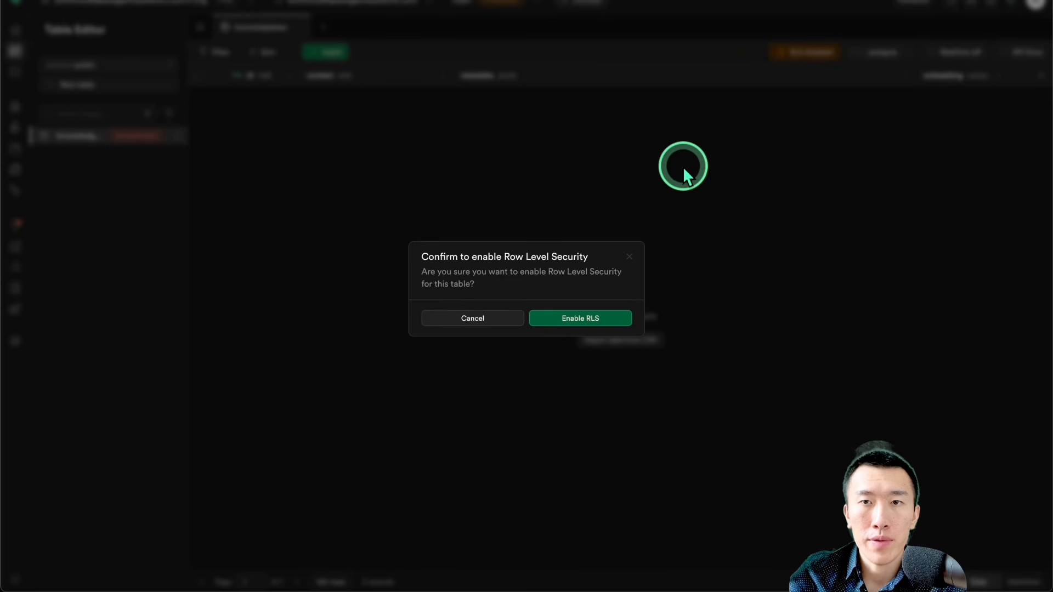
{"action": "left_click", "coordinate": [591, 324]}
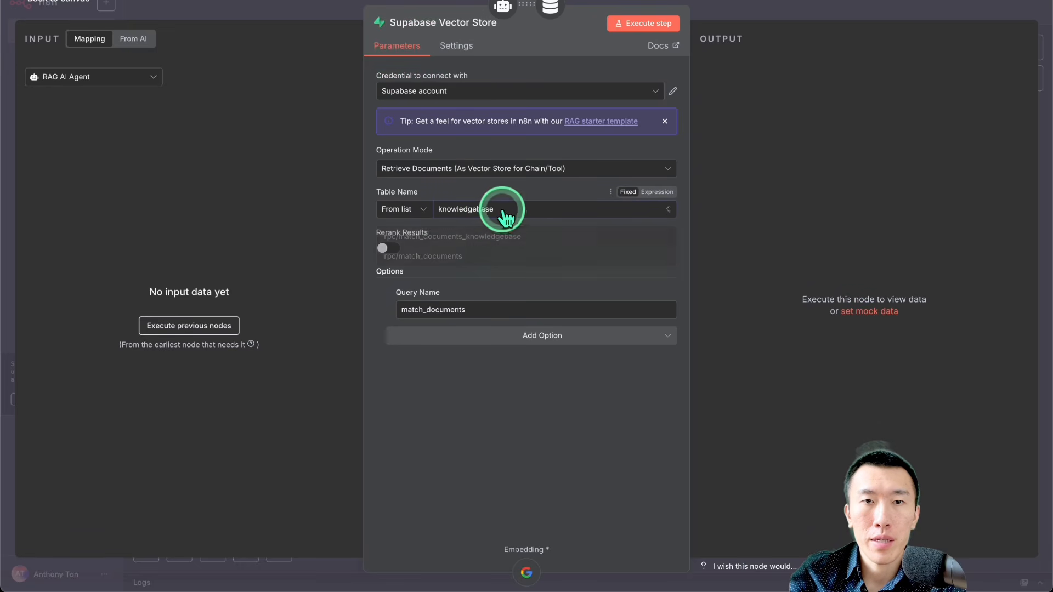
Step: In the n8n Supabase Vector Store node, select the knowledgebase table, check the match_documents query name, and return to the canvas
{"action": "left_click", "coordinate": [502, 209]}
{"action": "left_click", "coordinate": [505, 207]}
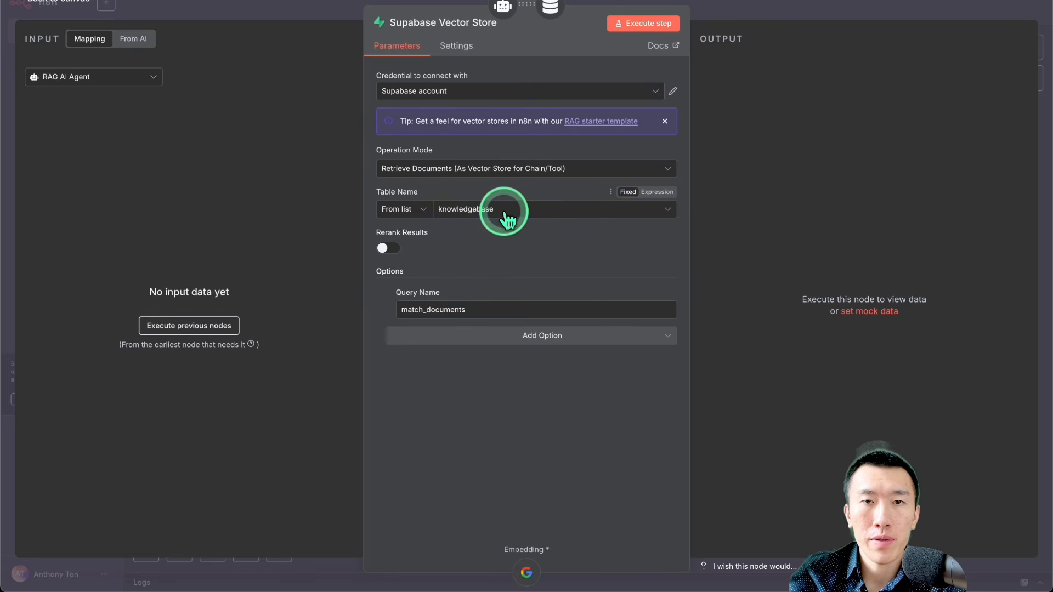
{"action": "left_click", "coordinate": [506, 207]}
{"action": "left_click", "coordinate": [790, 14]}
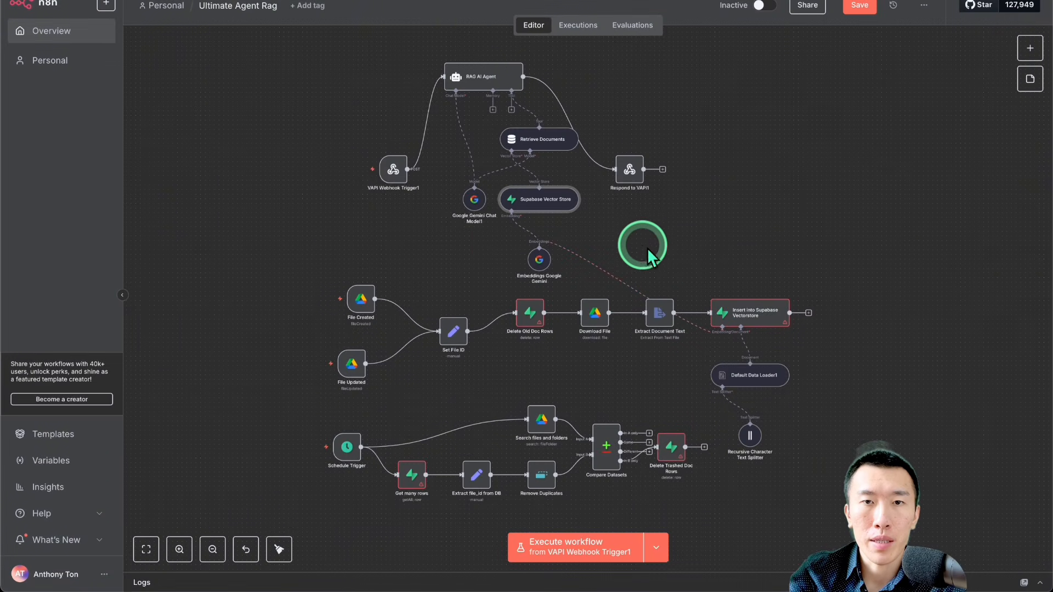
{"action": "double_click", "coordinate": [548, 203]}
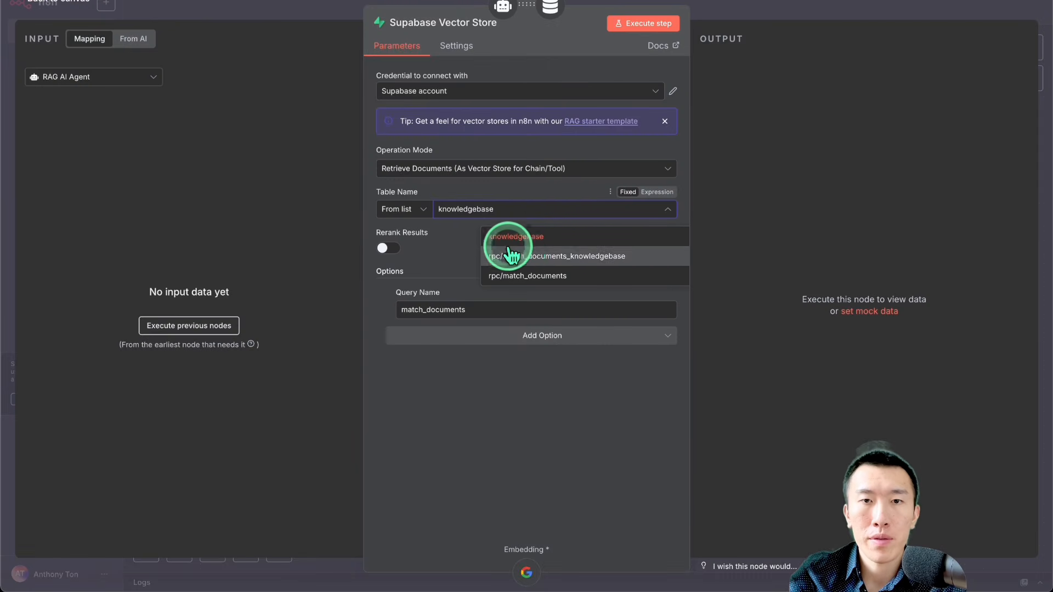
{"action": "left_click", "coordinate": [570, 241]}
{"action": "left_click", "coordinate": [501, 304]}
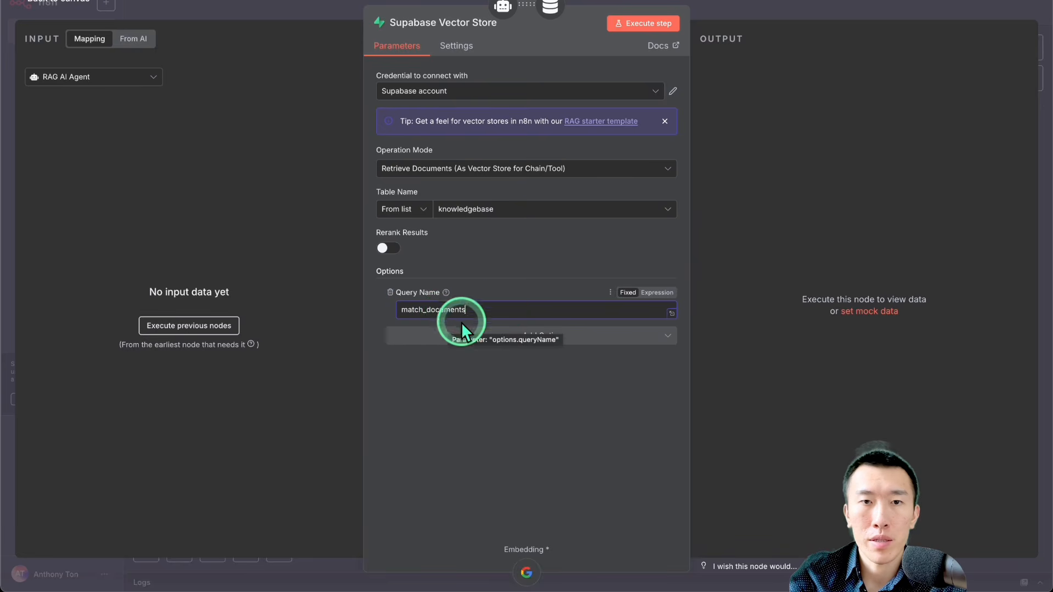
{"action": "left_click", "coordinate": [776, 5]}
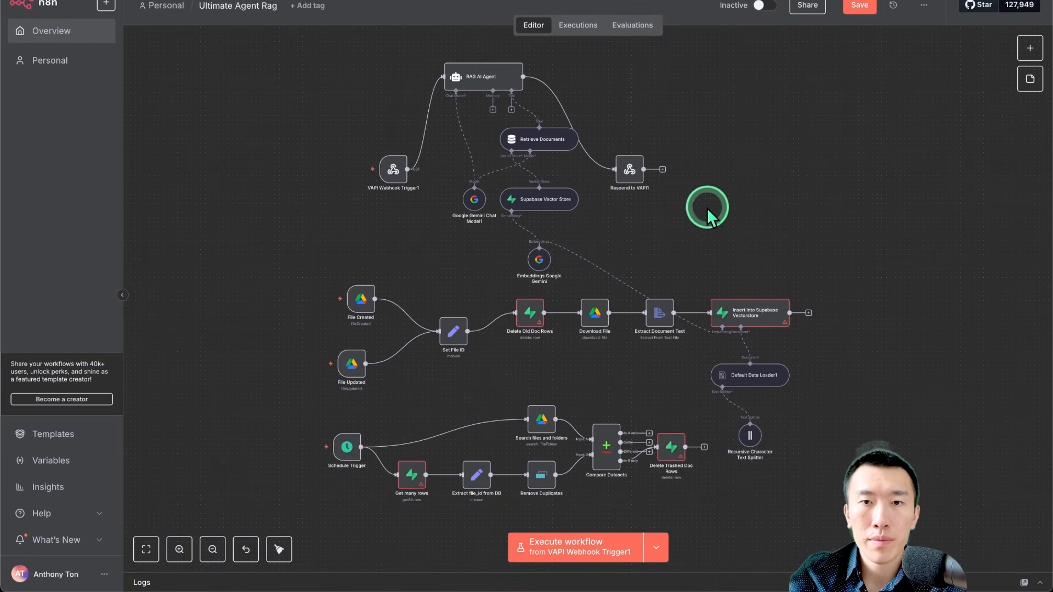
Step: Set the Delete Old Doc Rows node to the Supabase credential named with the masked e-mail and the knowledgebase table, and close the node
{"action": "scroll", "coordinate": [707, 213], "scroll_direction": "down", "scroll_amount": 1}
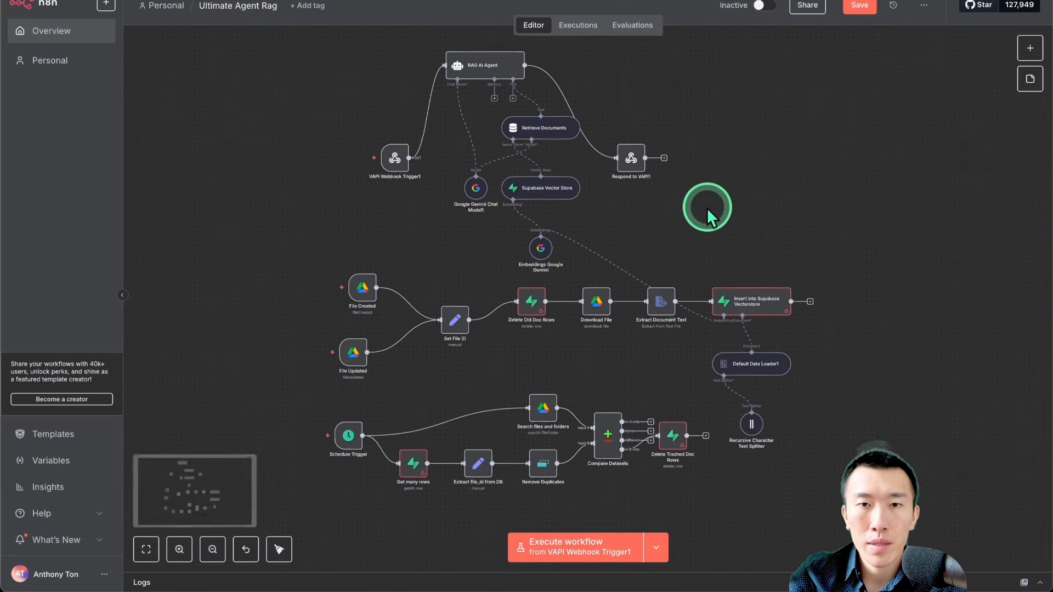
{"action": "double_click", "coordinate": [532, 311]}
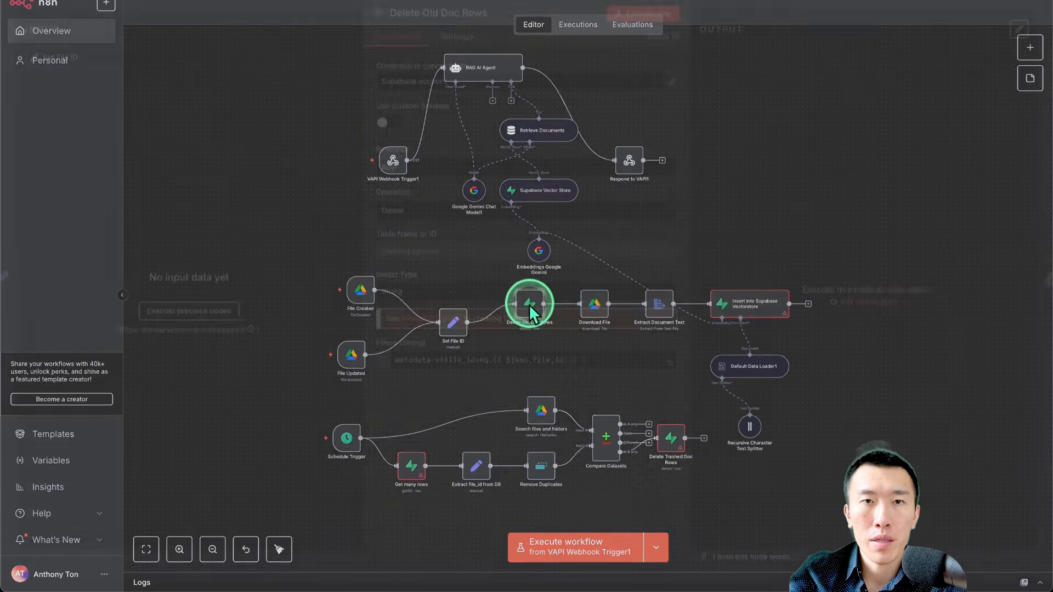
{"action": "left_click", "coordinate": [502, 93]}
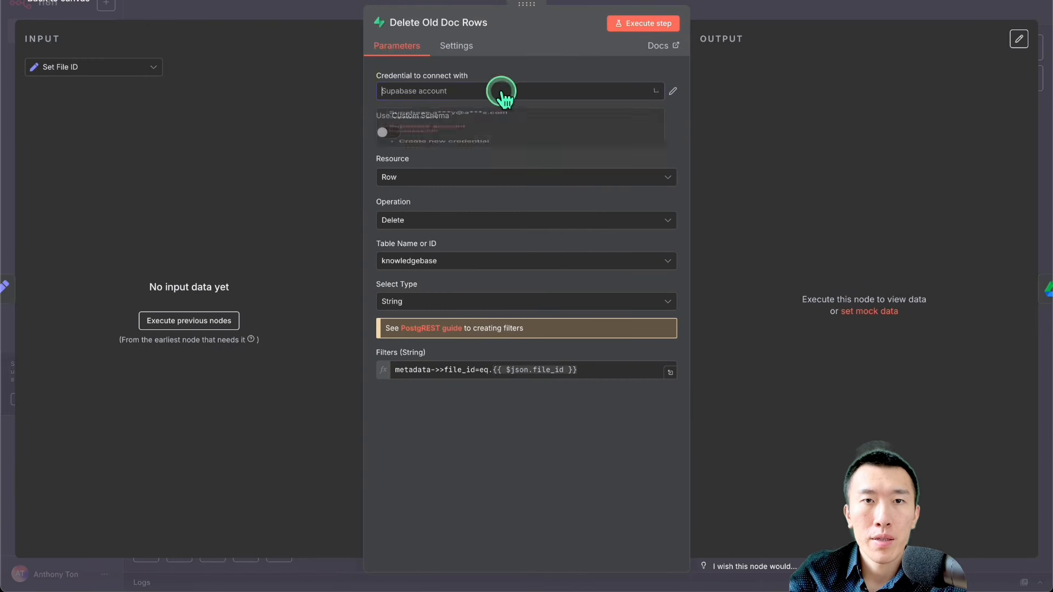
{"action": "left_click", "coordinate": [504, 129]}
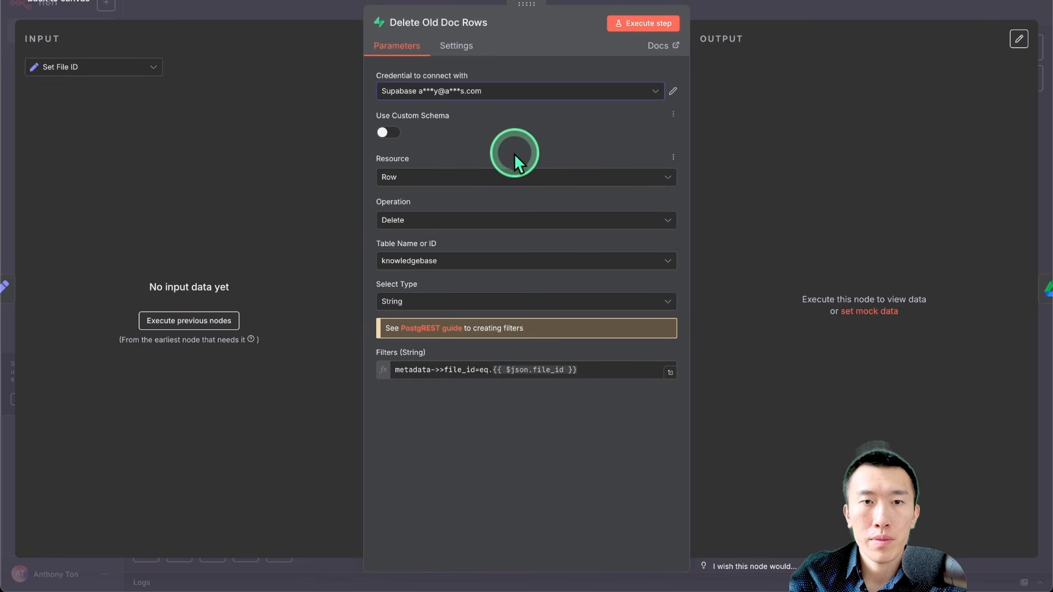
{"action": "left_click", "coordinate": [490, 258]}
{"action": "left_click", "coordinate": [489, 292]}
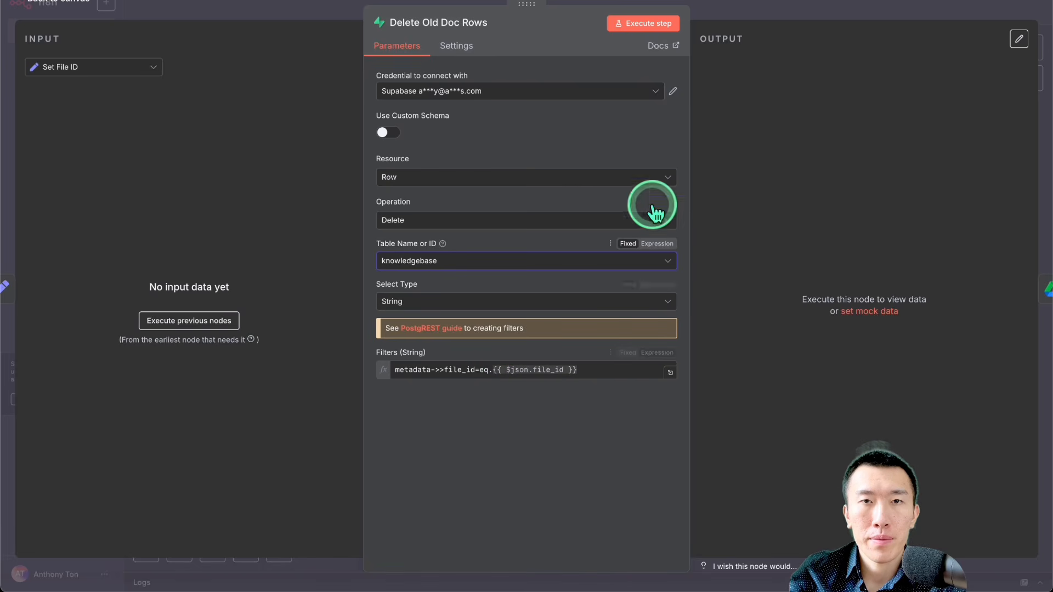
{"action": "left_click", "coordinate": [768, 12]}
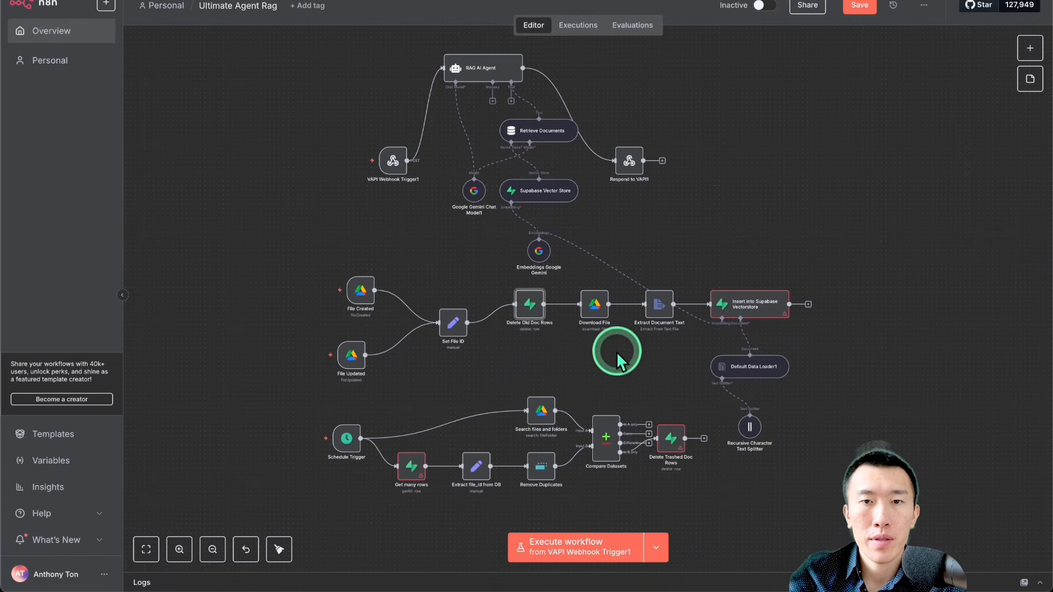
Step: Set the Insert into Supabase Vectorstore node to the masked-e-mail Supabase credential and choose knowledgebase from the table list
{"action": "double_click", "coordinate": [752, 303]}
{"action": "left_click", "coordinate": [501, 92]}
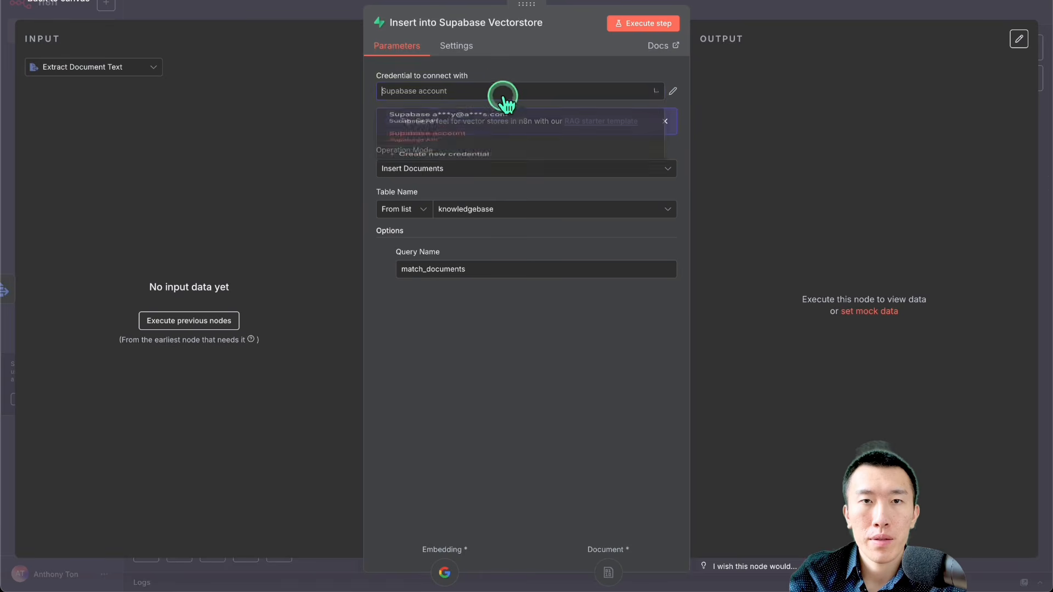
{"action": "left_click", "coordinate": [533, 119]}
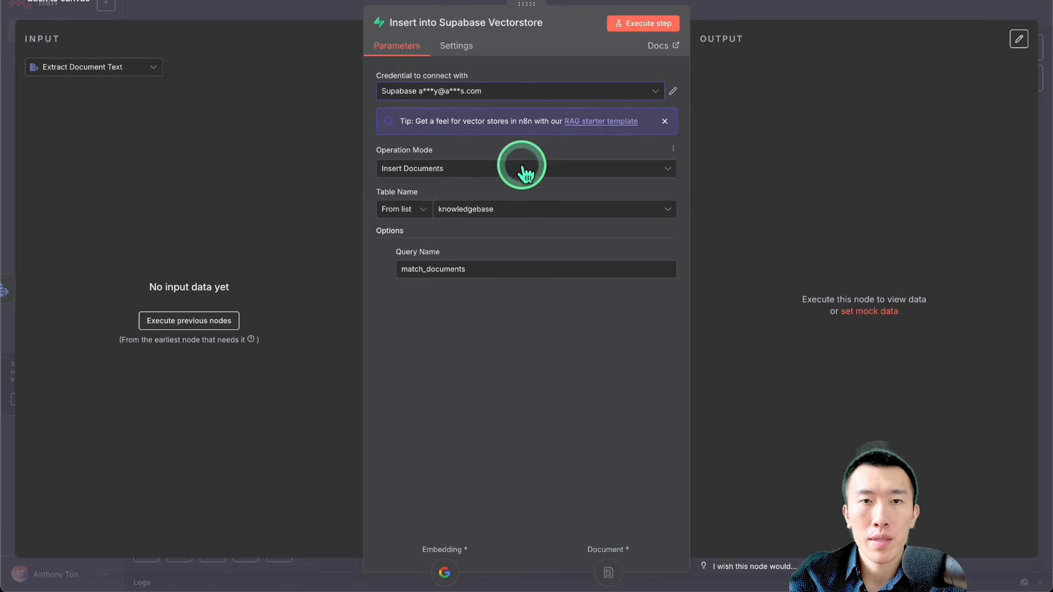
{"action": "left_click", "coordinate": [418, 209]}
{"action": "left_click", "coordinate": [415, 240]}
{"action": "left_click", "coordinate": [501, 208]}
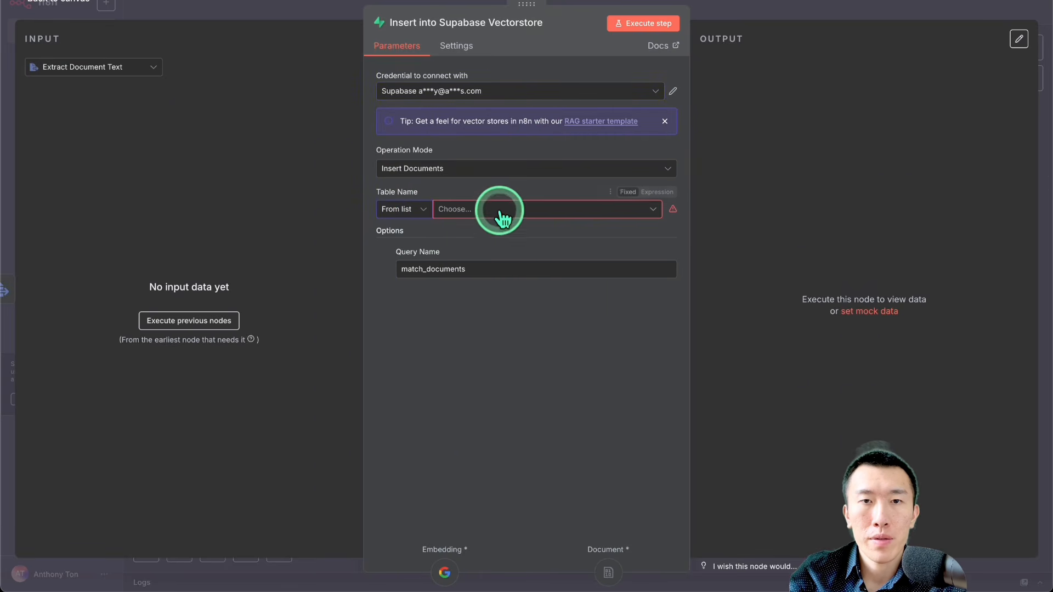
{"action": "left_click", "coordinate": [504, 239]}
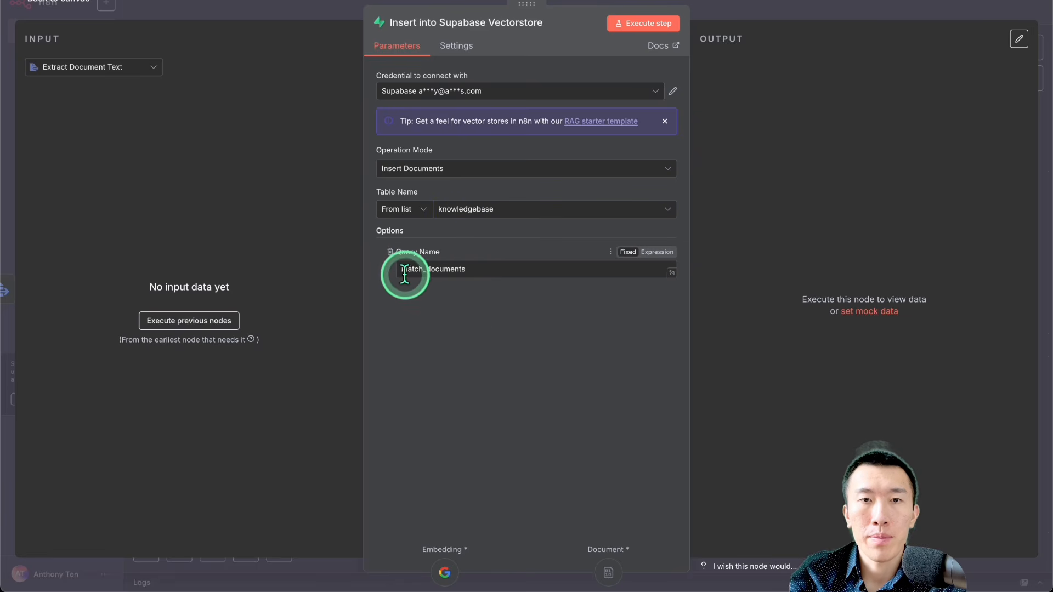
Step: Set the Get many rows node to the masked-e-mail Supabase credential and the knowledgebase table, and return to the canvas
{"action": "left_click", "coordinate": [801, 8]}
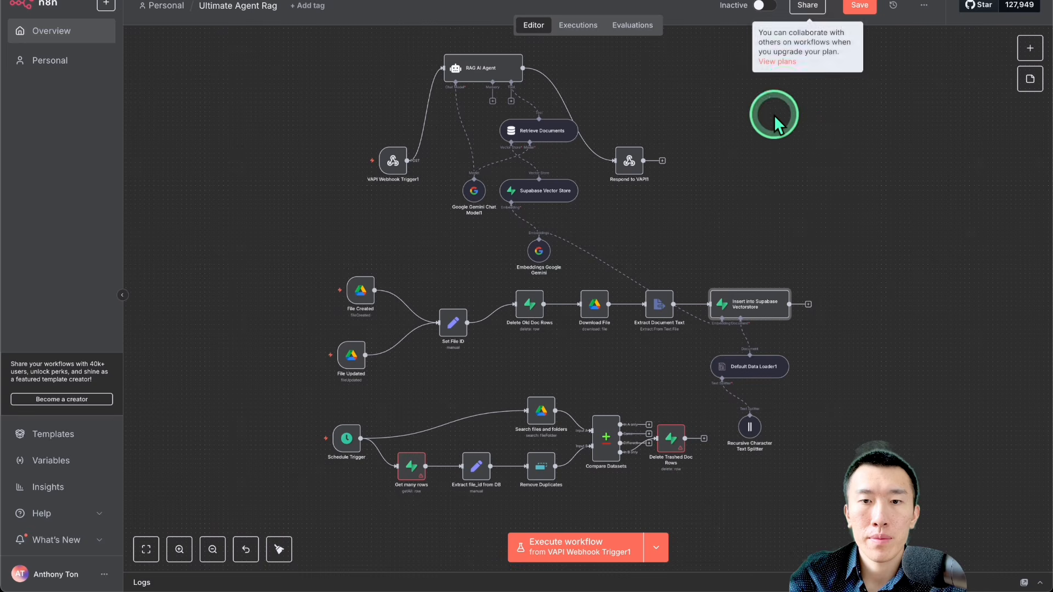
{"action": "double_click", "coordinate": [411, 476]}
{"action": "left_click", "coordinate": [495, 93]}
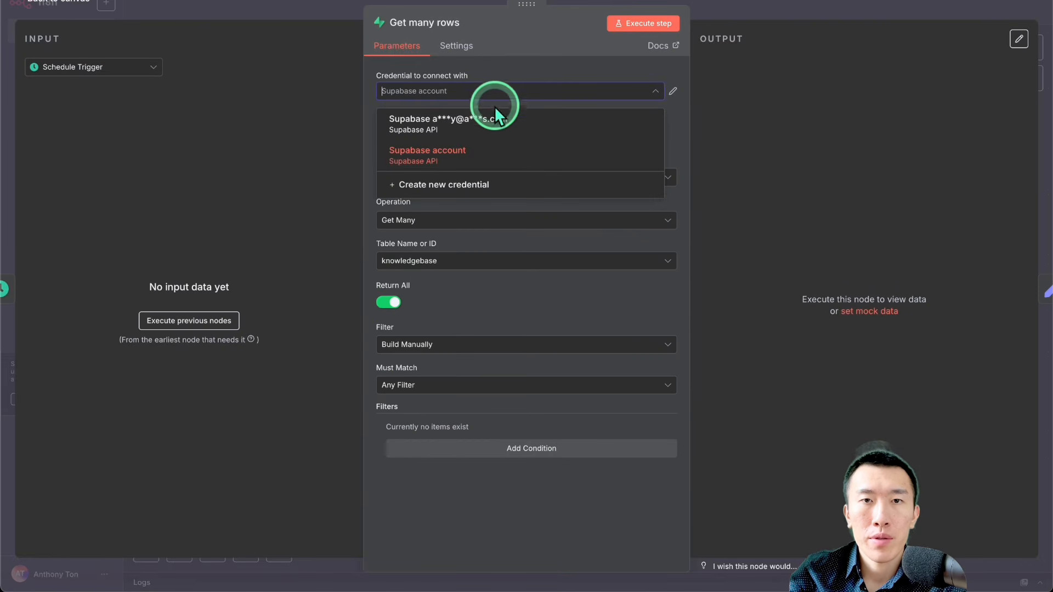
{"action": "left_click", "coordinate": [494, 118]}
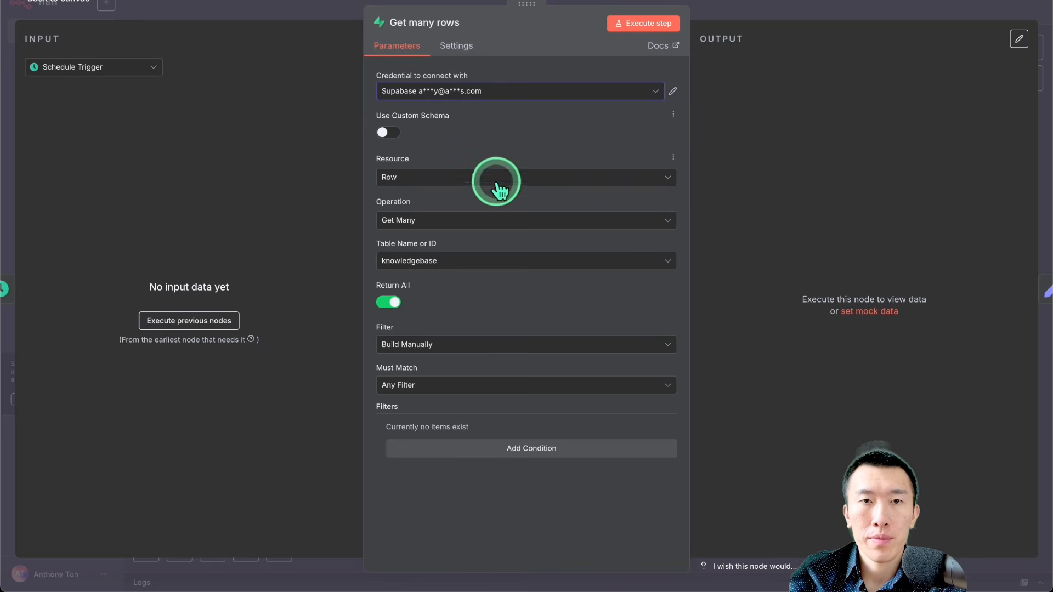
{"action": "left_click", "coordinate": [489, 258]}
{"action": "left_click", "coordinate": [517, 293]}
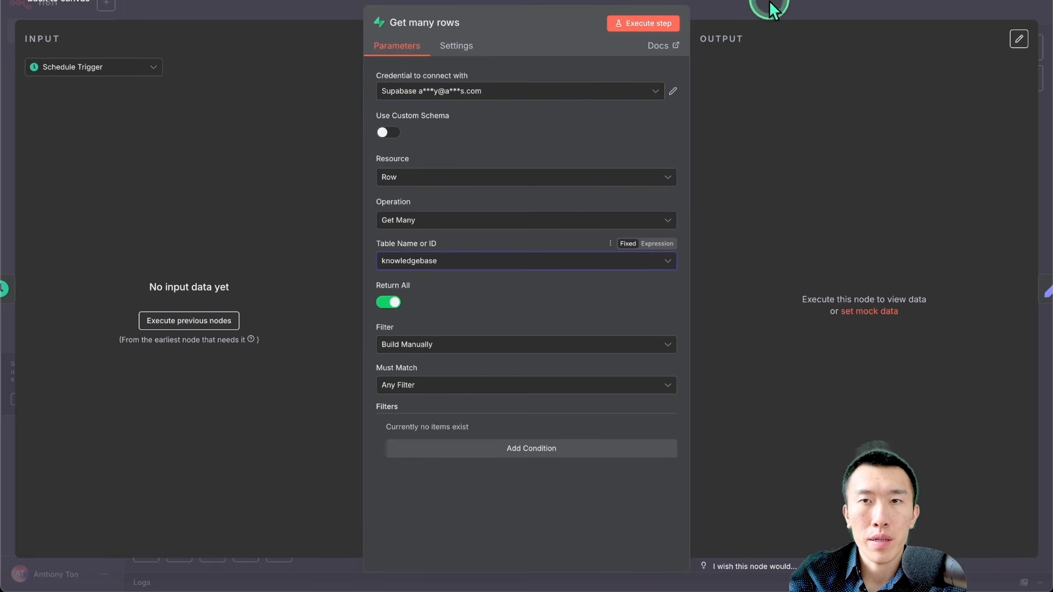
{"action": "left_click", "coordinate": [769, 8]}
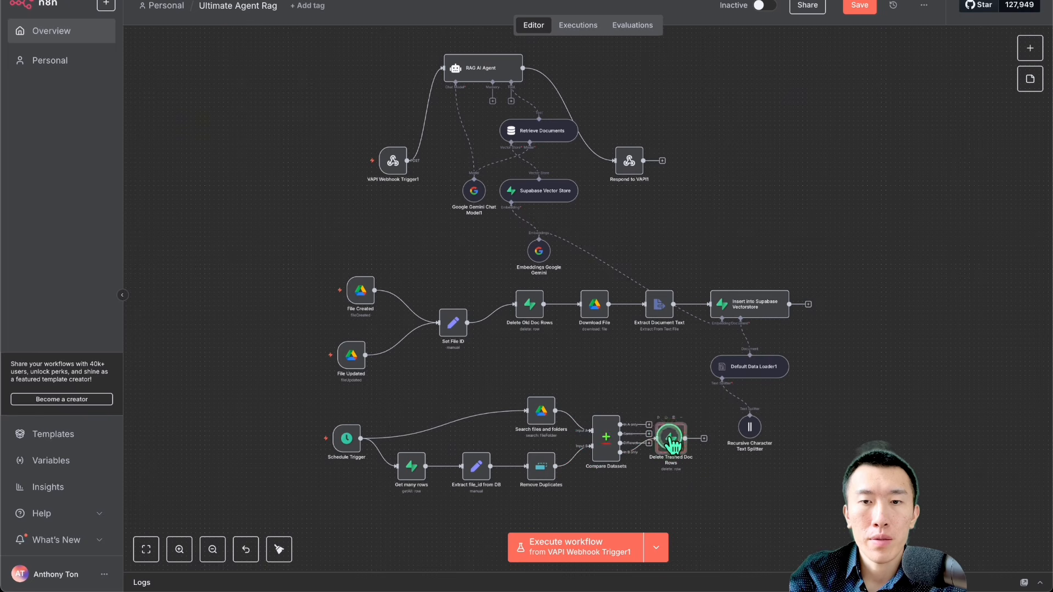
Step: Set the Delete Trashed Doc Rows node to the masked-e-mail Supabase credential and the knowledgebase table, and close the node
{"action": "double_click", "coordinate": [670, 439]}
{"action": "left_click", "coordinate": [555, 99]}
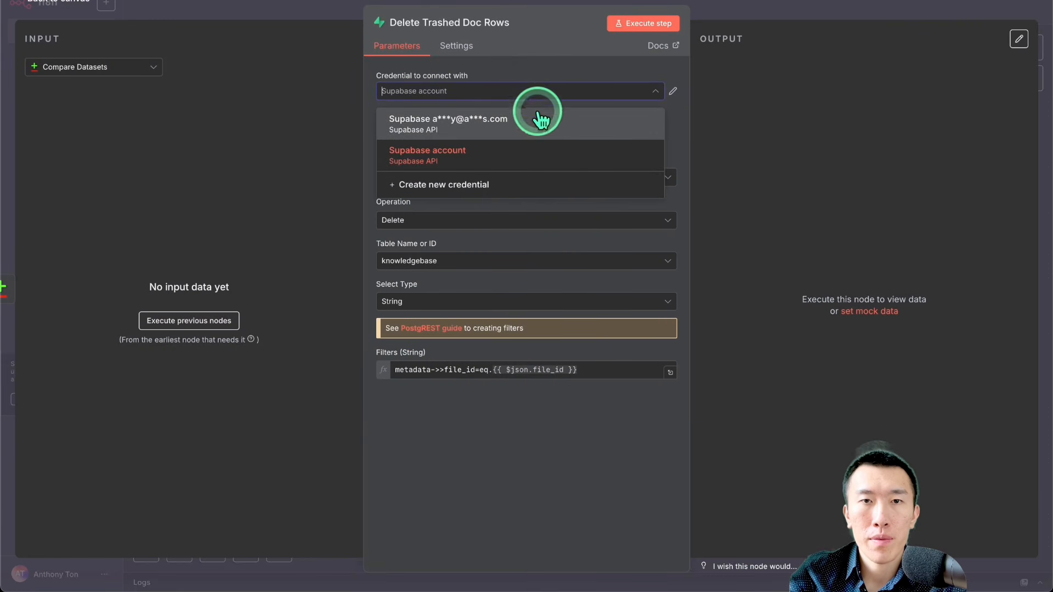
{"action": "left_click", "coordinate": [539, 113]}
{"action": "left_click", "coordinate": [524, 263]}
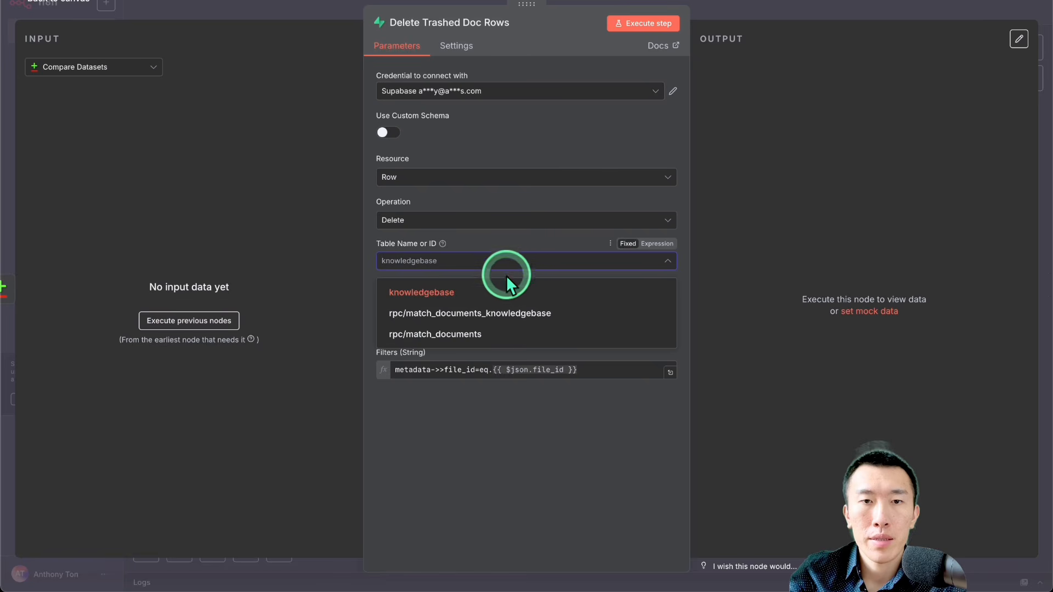
{"action": "left_click", "coordinate": [499, 288]}
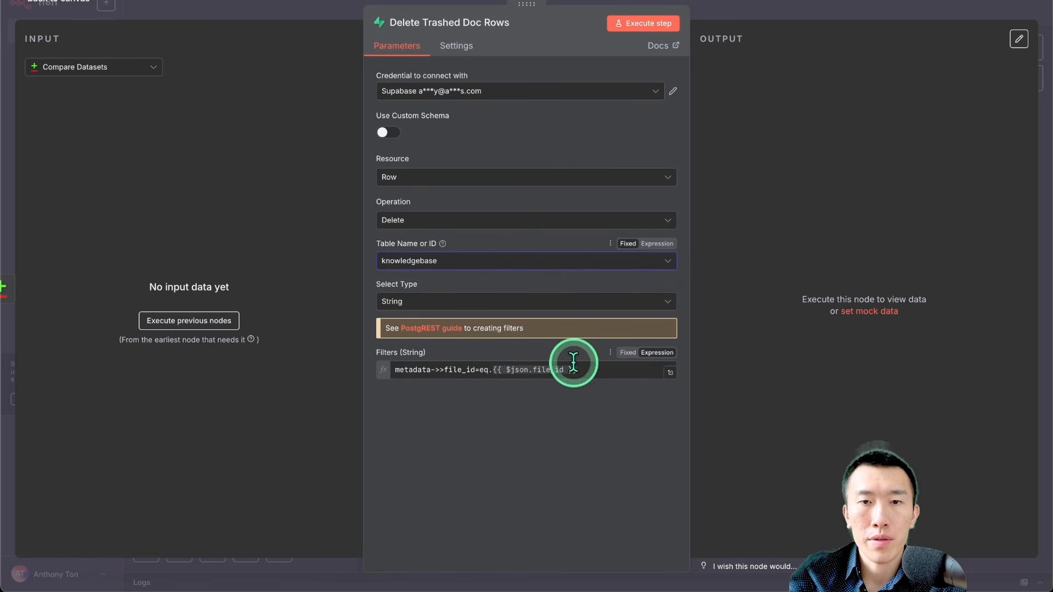
{"action": "key", "text": "Escape"}
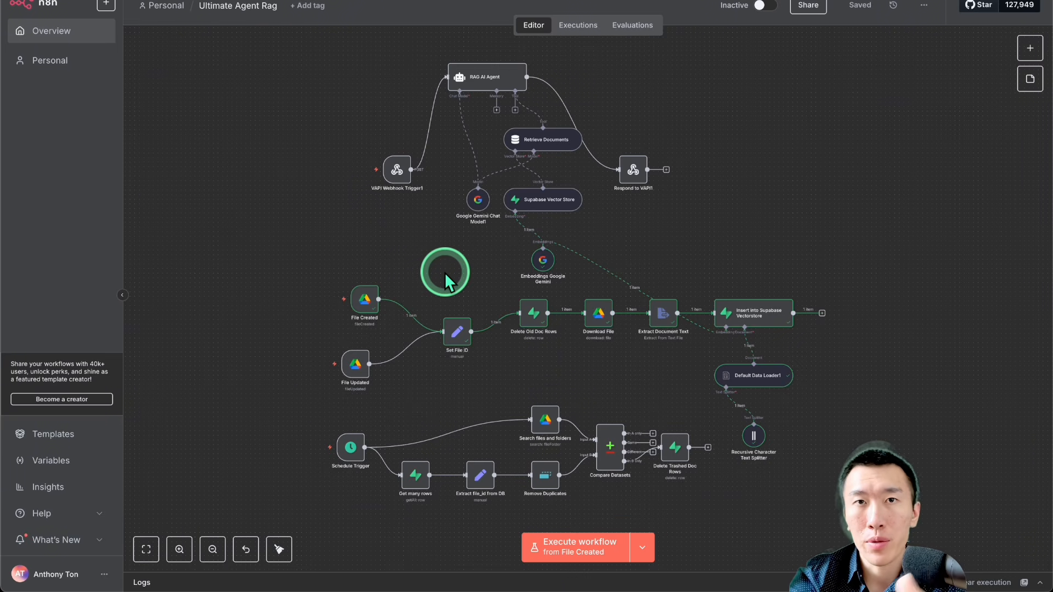
{"action": "scroll", "coordinate": [444, 272], "scroll_direction": "down", "scroll_amount": 4}
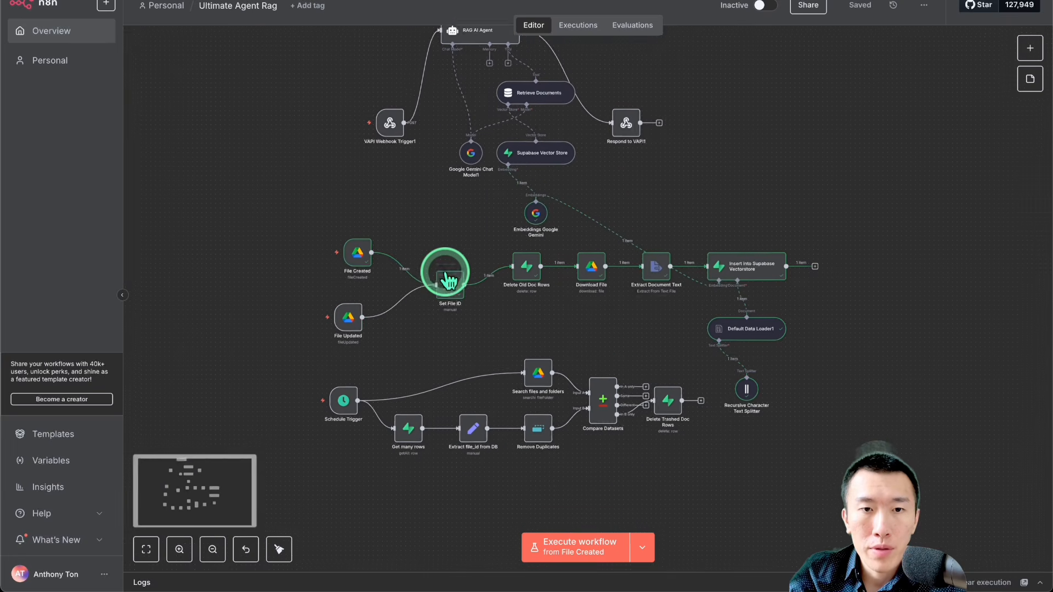
{"action": "left_click_drag", "start_coordinate": [271, 310], "coordinate": [688, 427]}
{"action": "key", "text": "Delete"}
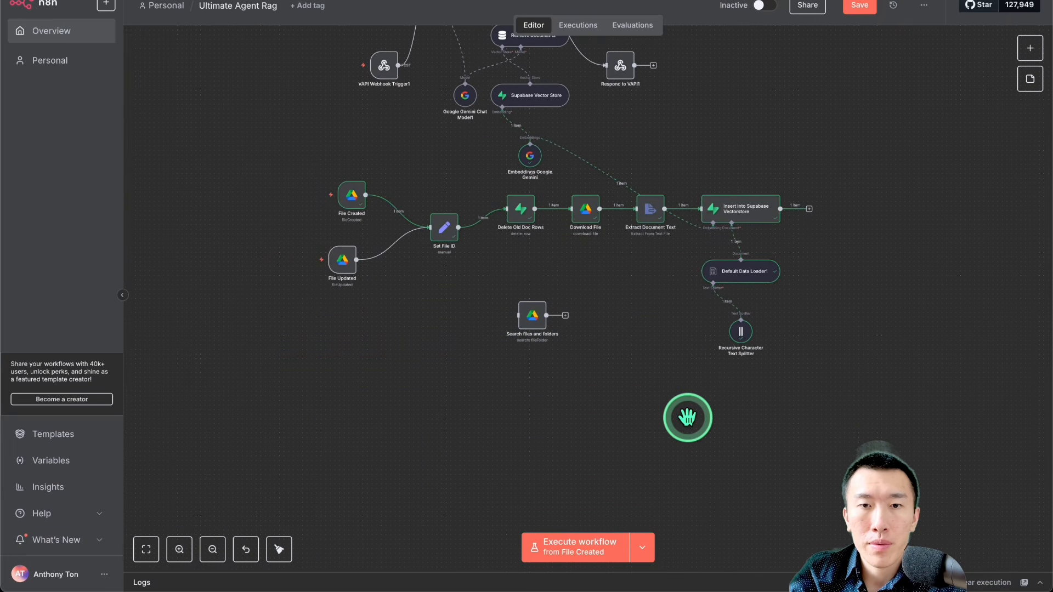
{"action": "key", "text": "ctrl+z"}
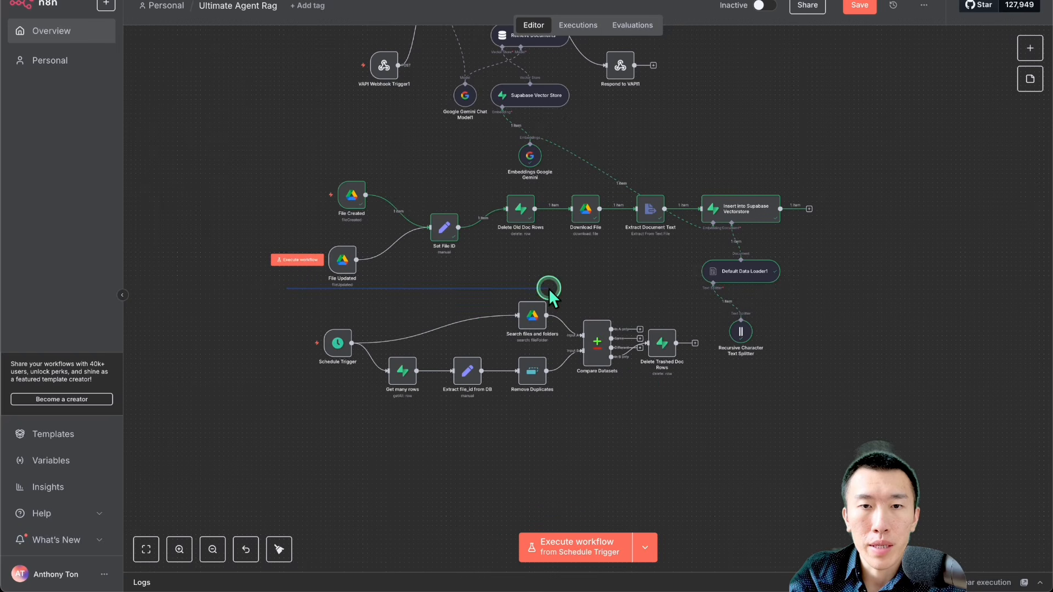
Step: Move the whole Schedule Trigger branch, including Search files and folders, from Ultimate Agent Rag into a new workflow, save it and activate it
{"action": "left_click_drag", "start_coordinate": [549, 288], "coordinate": [720, 442]}
{"action": "key", "text": "Delete"}
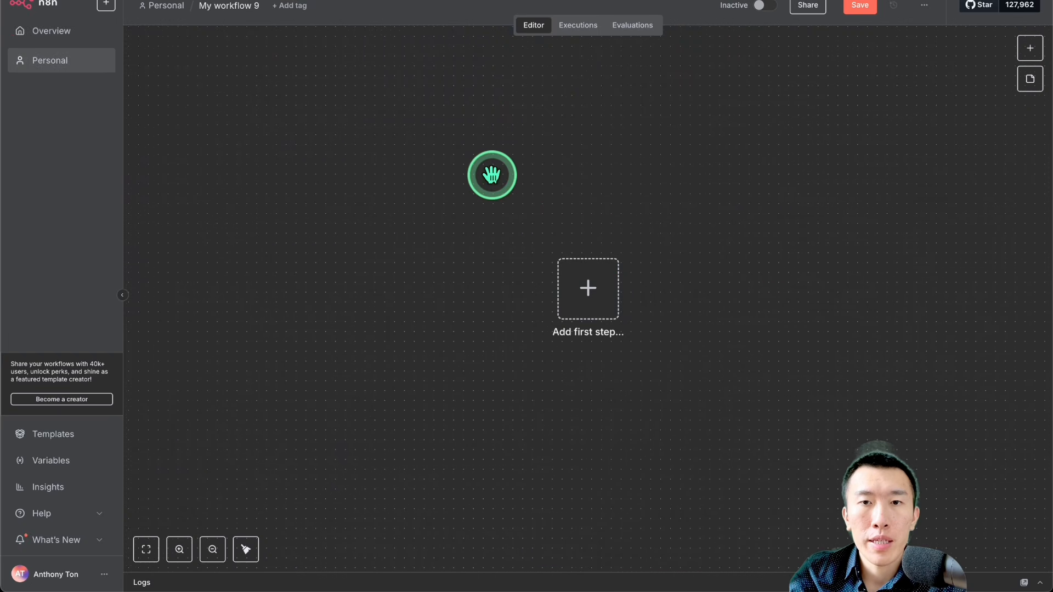
{"action": "key", "text": "ctrl+v"}
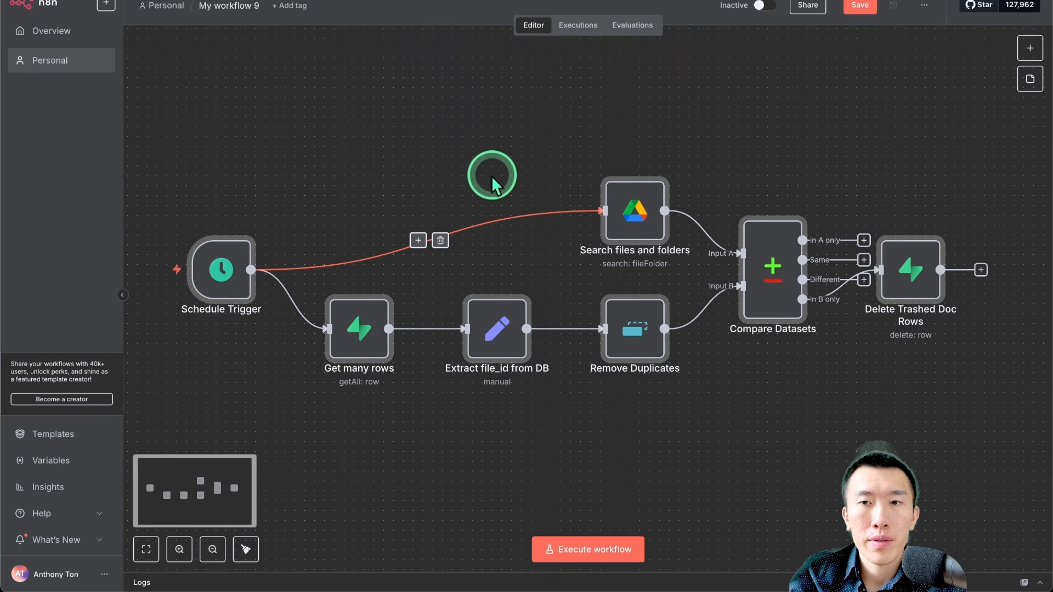
{"action": "left_click", "coordinate": [859, 5]}
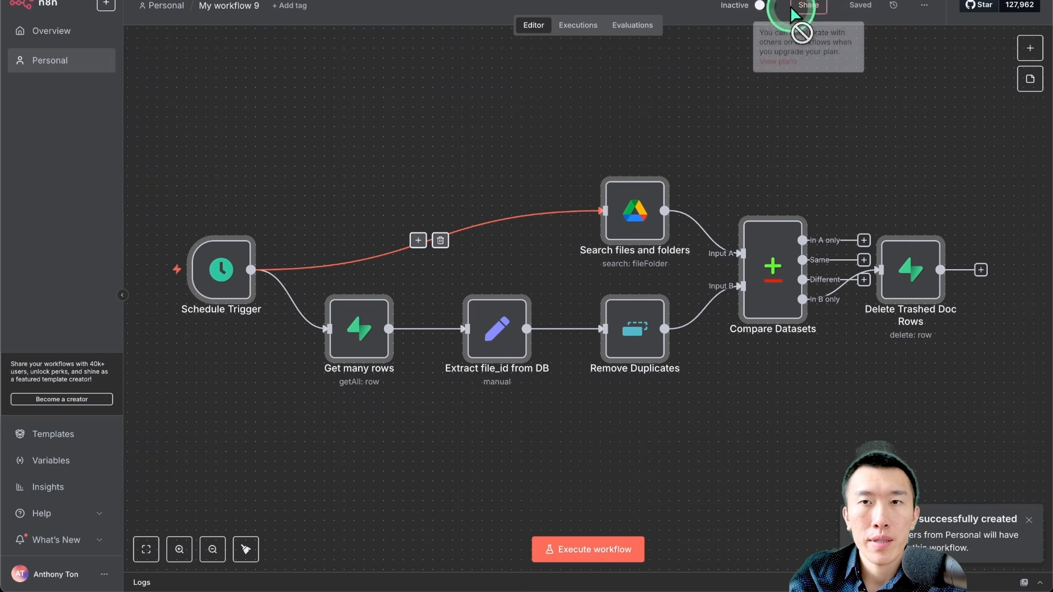
{"action": "left_click", "coordinate": [760, 6]}
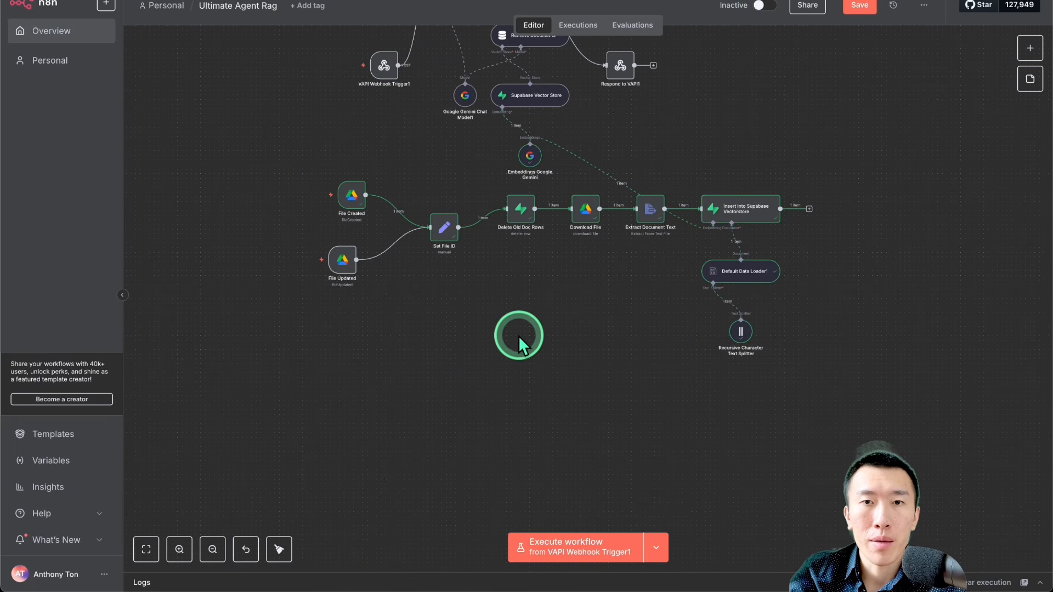
Step: Copy the document ingestion nodes in Ultimate Agent Rag, from the File Created and File Updated triggers to the text splitter, plus Embeddings Google Gemini
{"action": "scroll", "coordinate": [518, 335], "scroll_direction": "up", "scroll_amount": 2}
{"action": "scroll", "coordinate": [518, 335], "scroll_direction": "up", "scroll_amount": 1}
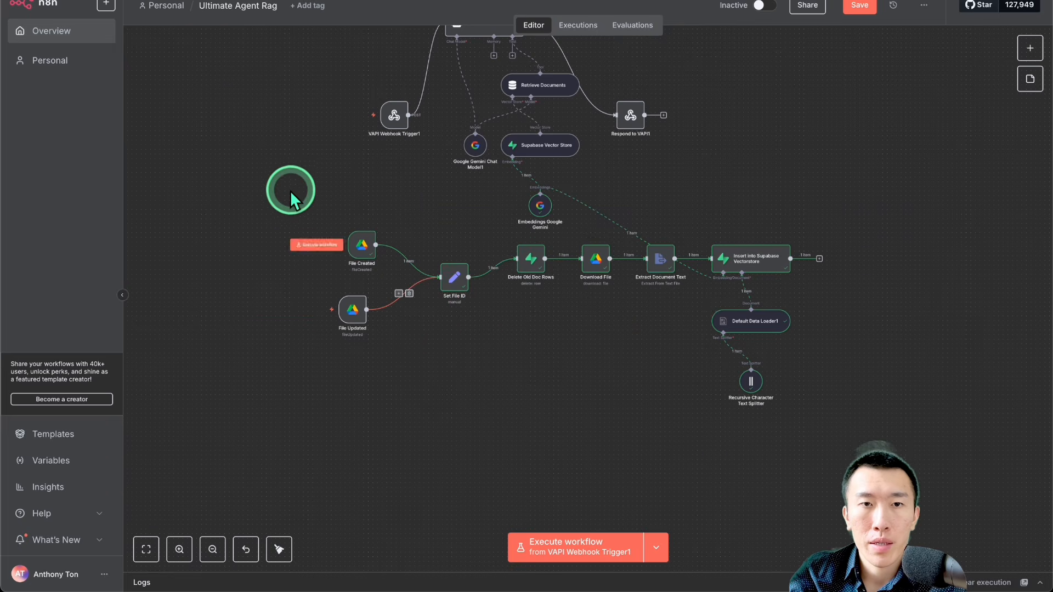
{"action": "left_click_drag", "start_coordinate": [275, 193], "coordinate": [806, 429]}
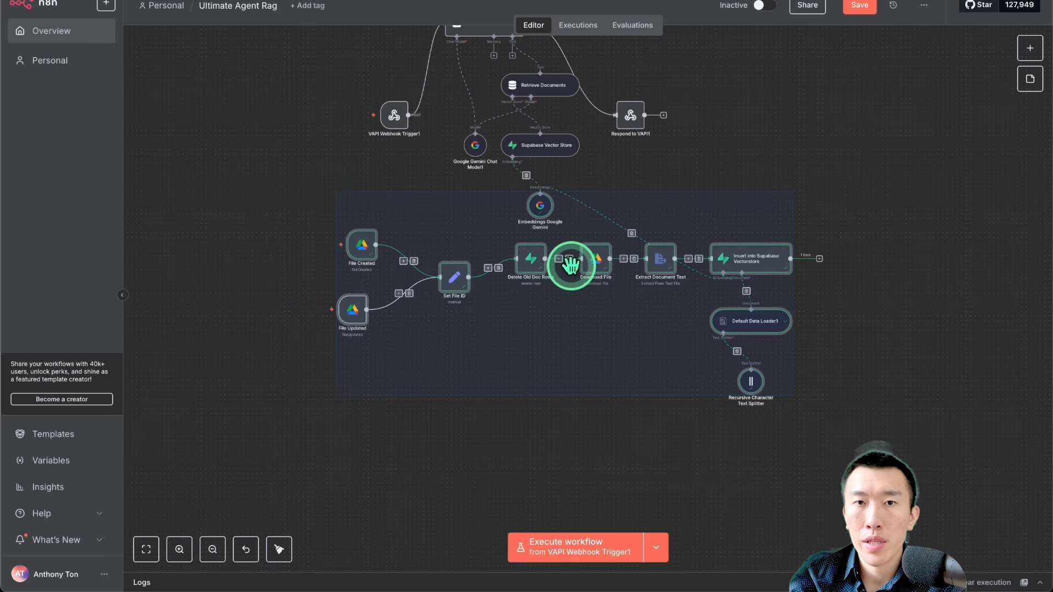
{"action": "key", "text": "ctrl+c"}
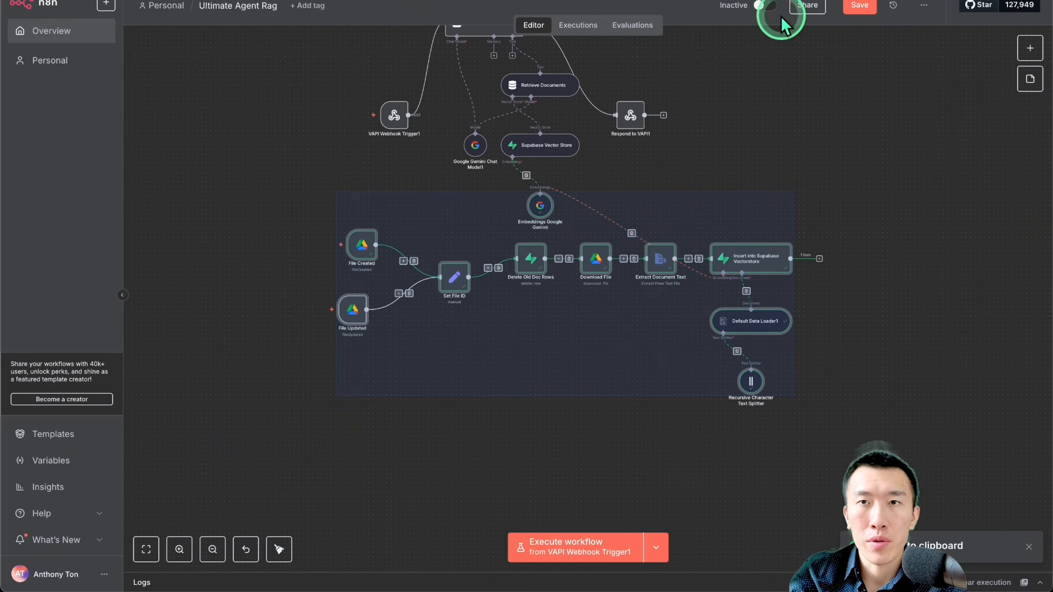
Step: Paste the copied ingestion nodes into a new empty workflow, save it and activate it
{"action": "left_click", "coordinate": [791, 0]}
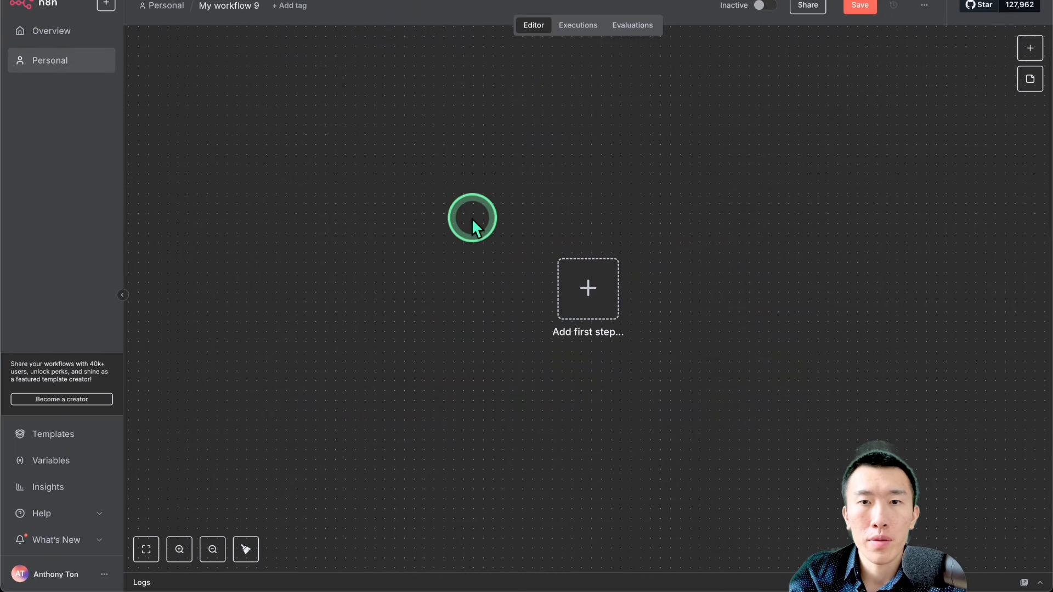
{"action": "key", "text": "ctrl+v"}
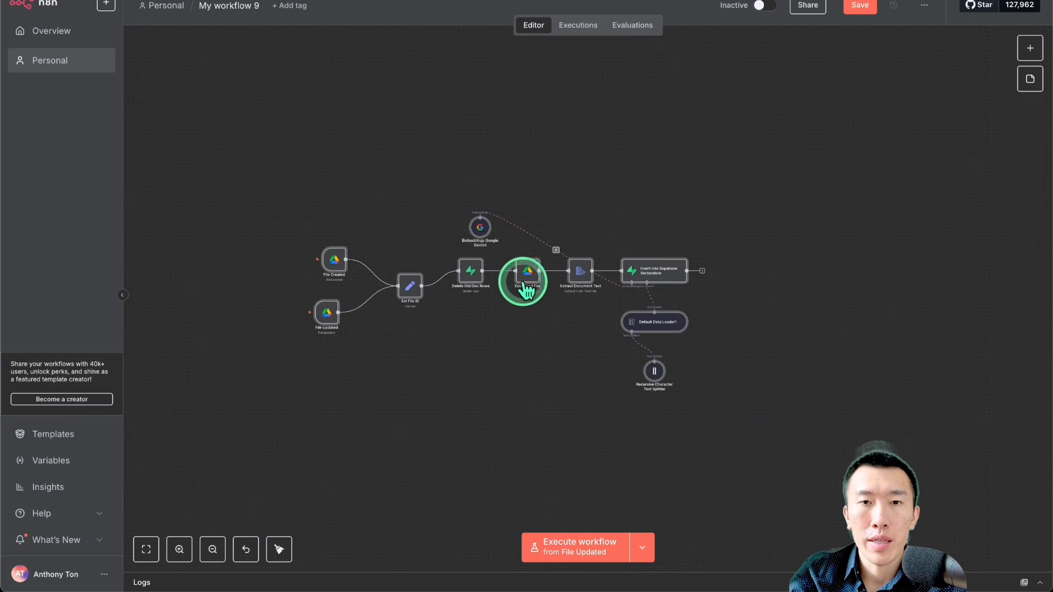
{"action": "left_click", "coordinate": [861, 7]}
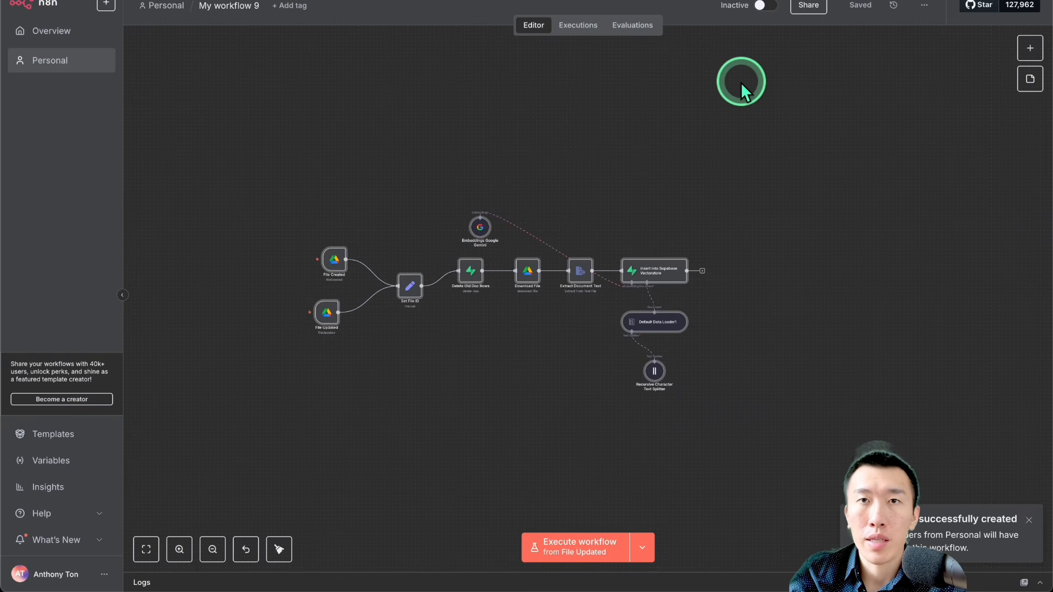
{"action": "left_click", "coordinate": [761, 6]}
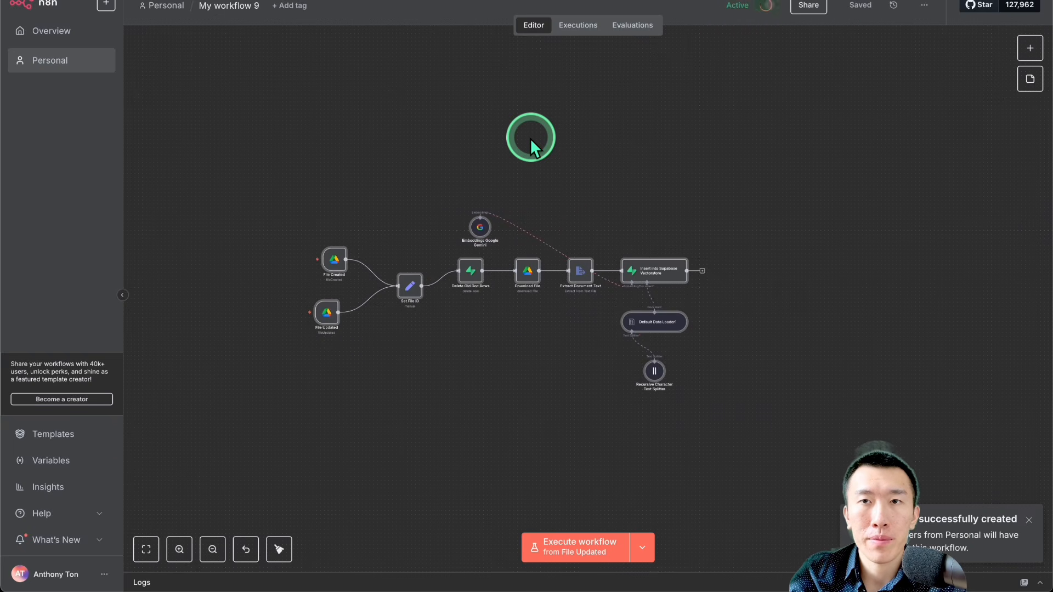
Step: Delete the ingestion nodes from Ultimate Agent Rag, keeping the RAG AI Agent branch with Embeddings Google Gemini, and save the workflow
{"action": "scroll", "coordinate": [529, 138], "scroll_direction": "left", "scroll_amount": 1}
{"action": "scroll", "coordinate": [530, 137], "scroll_direction": "up", "scroll_amount": 1}
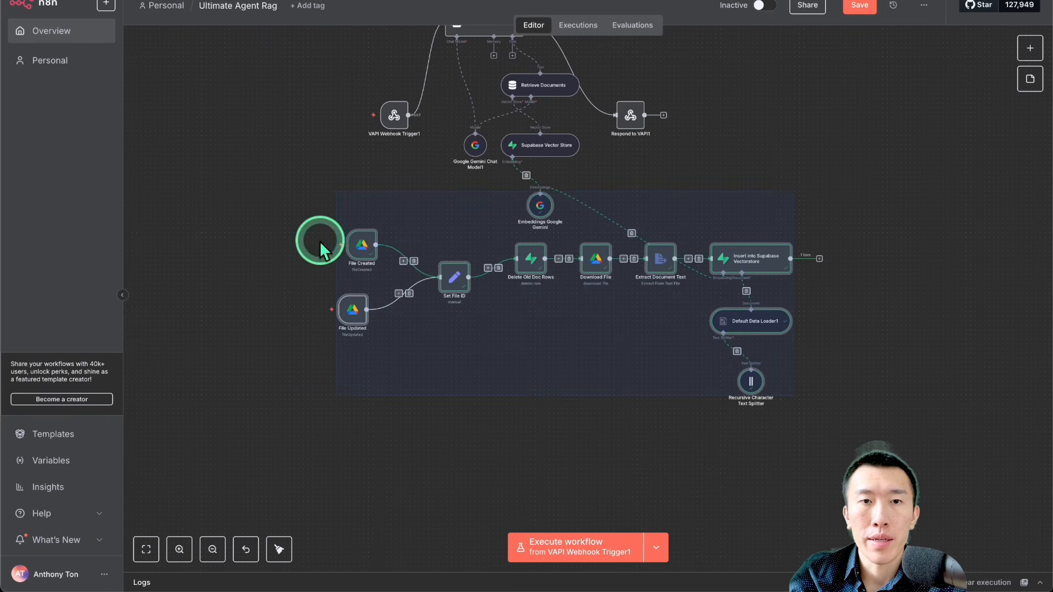
{"action": "left_click_drag", "start_coordinate": [262, 234], "coordinate": [861, 437]}
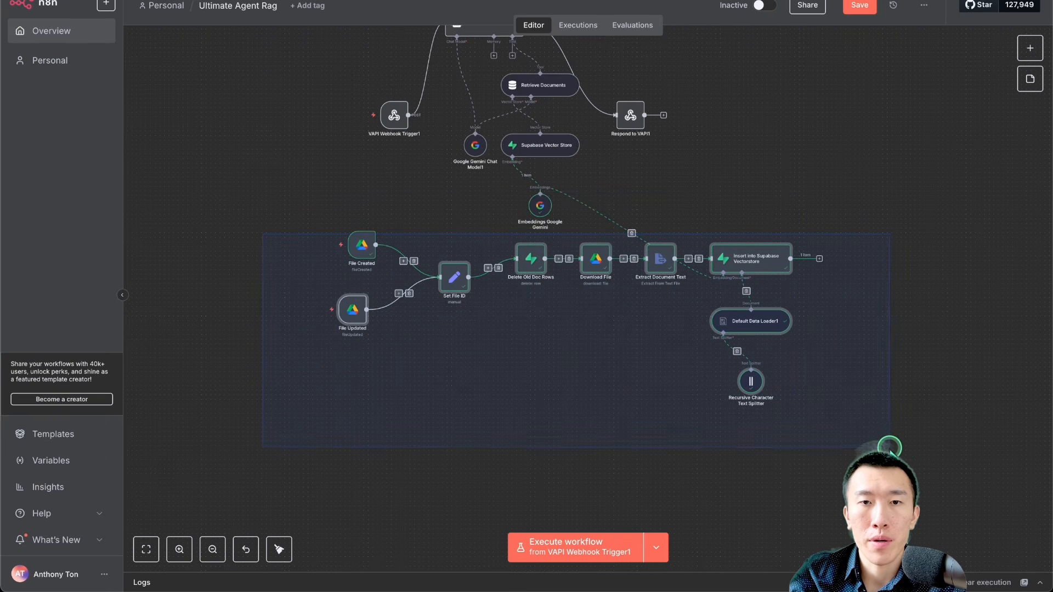
{"action": "key", "text": "Delete"}
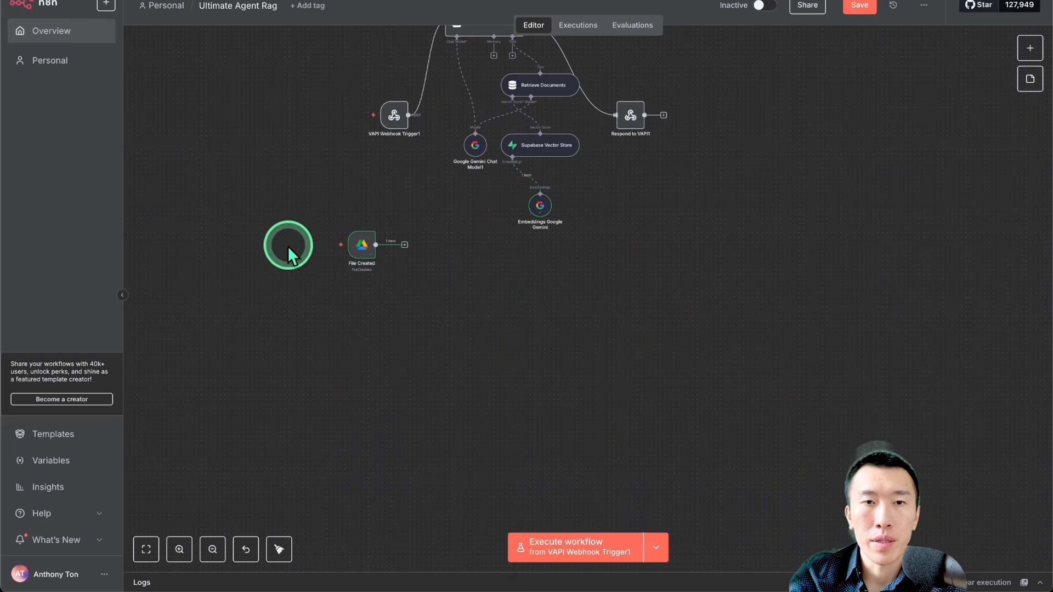
{"action": "left_click_drag", "start_coordinate": [318, 188], "coordinate": [473, 341]}
{"action": "key", "text": "Delete"}
{"action": "key", "text": "1"}
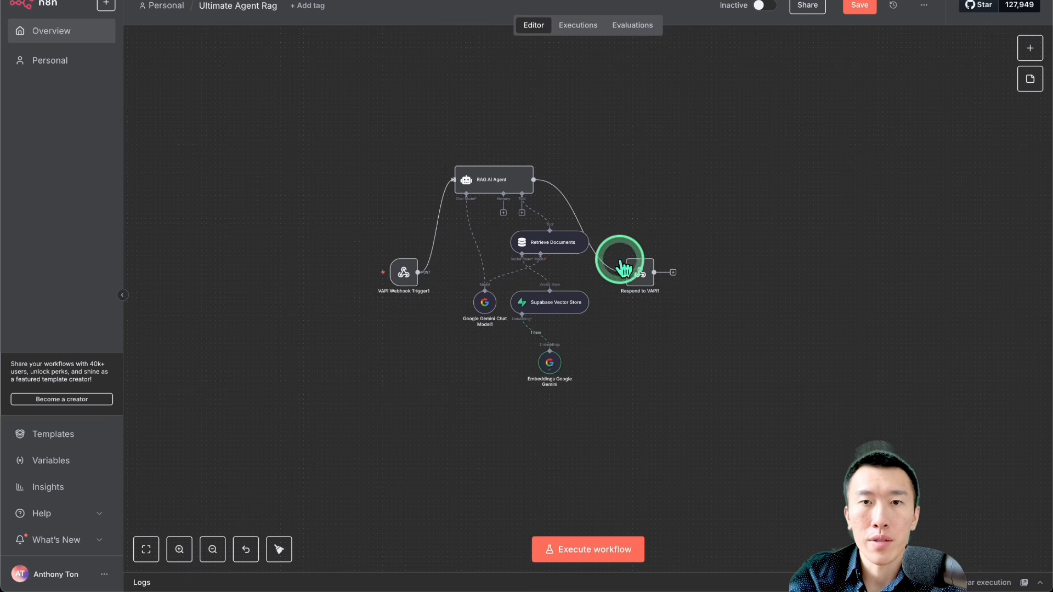
{"action": "left_click", "coordinate": [859, 5]}
{"action": "scroll", "coordinate": [617, 279], "scroll_direction": "up", "scroll_amount": 4}
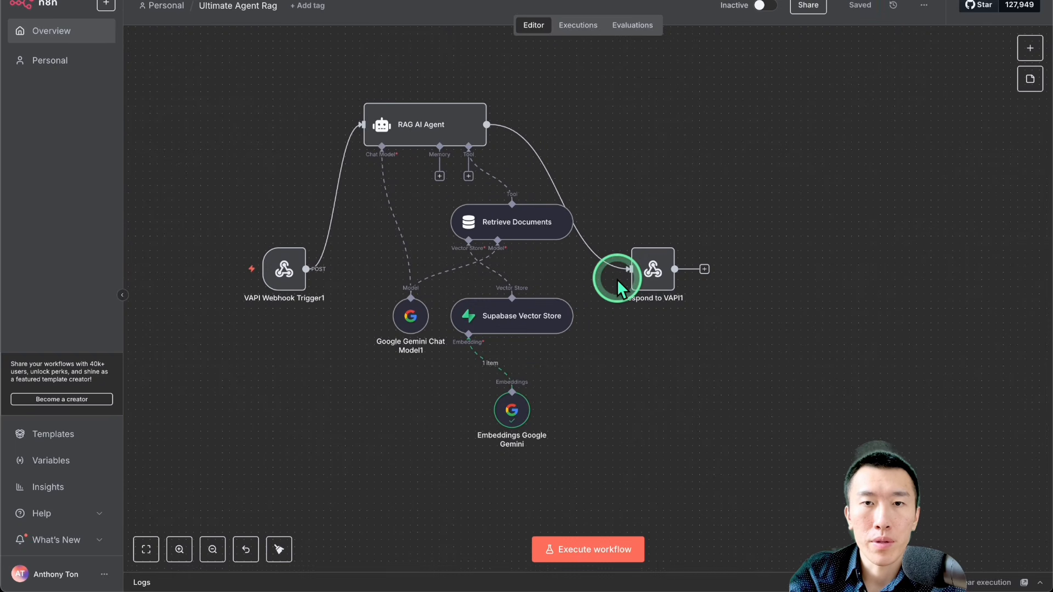
{"action": "scroll", "coordinate": [617, 279], "scroll_direction": "left", "scroll_amount": 1}
Step: Return to the new ingestion workflow and examine its File Created Google Drive trigger
{"action": "left_click", "coordinate": [763, 16]}
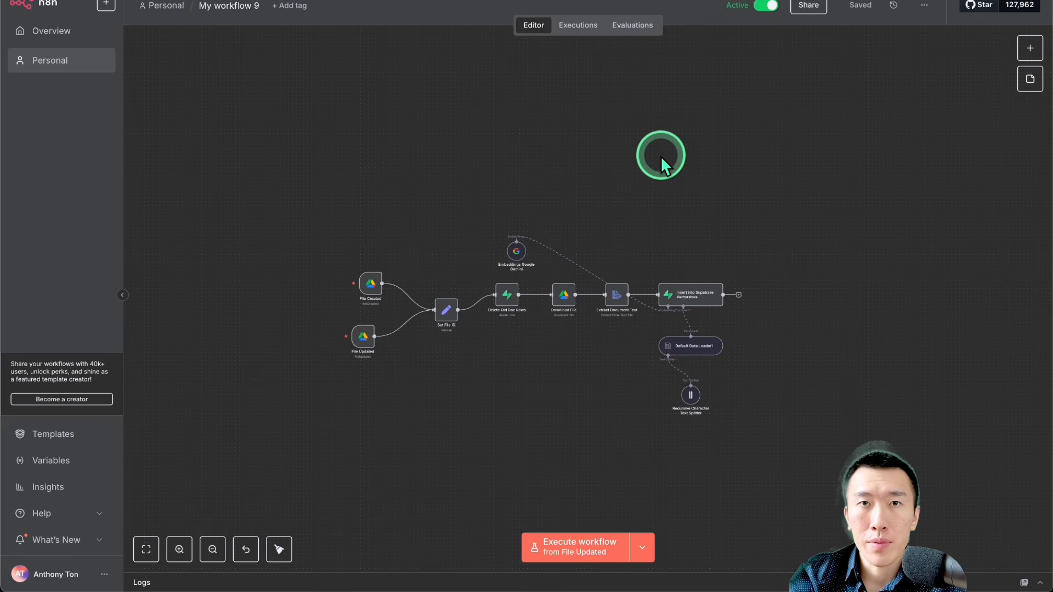
{"action": "scroll", "coordinate": [418, 287], "scroll_direction": "up", "scroll_amount": 3}
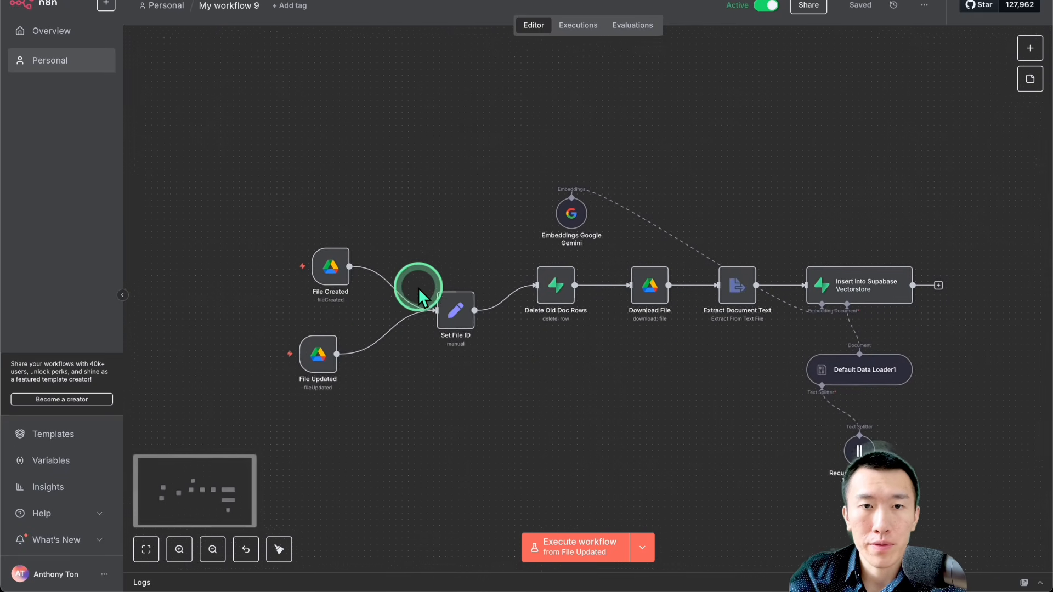
{"action": "mouse_move", "coordinate": [324, 270]}
{"action": "scroll", "coordinate": [324, 282], "scroll_direction": "down", "scroll_amount": 1}
{"action": "scroll", "coordinate": [324, 282], "scroll_direction": "right", "scroll_amount": 1}
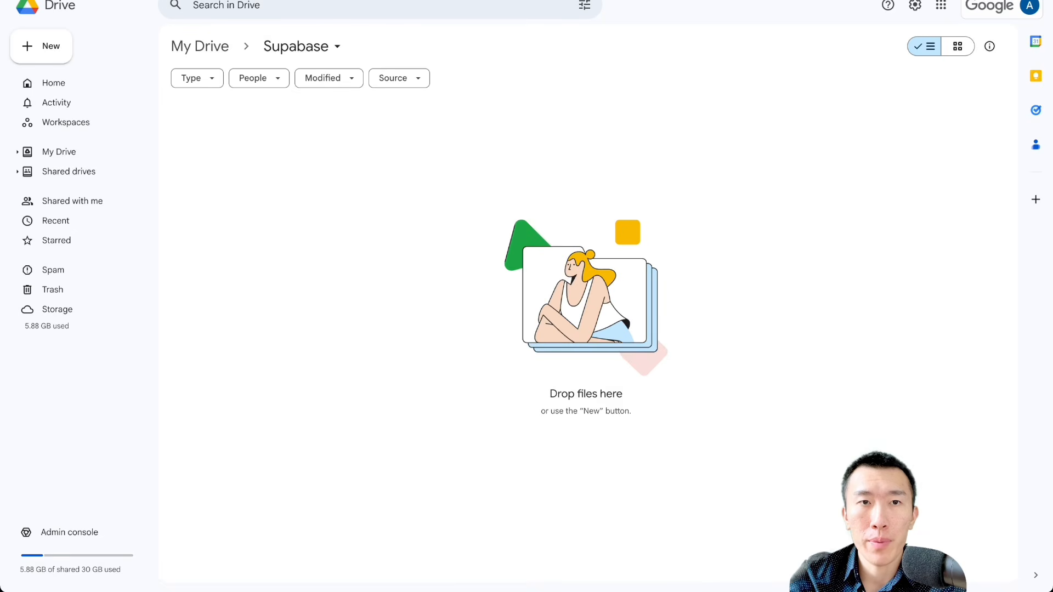
Step: Create a Google Doc in the Supabase folder of Google Drive and title it "company information updated"
{"action": "left_click", "coordinate": [54, 55]}
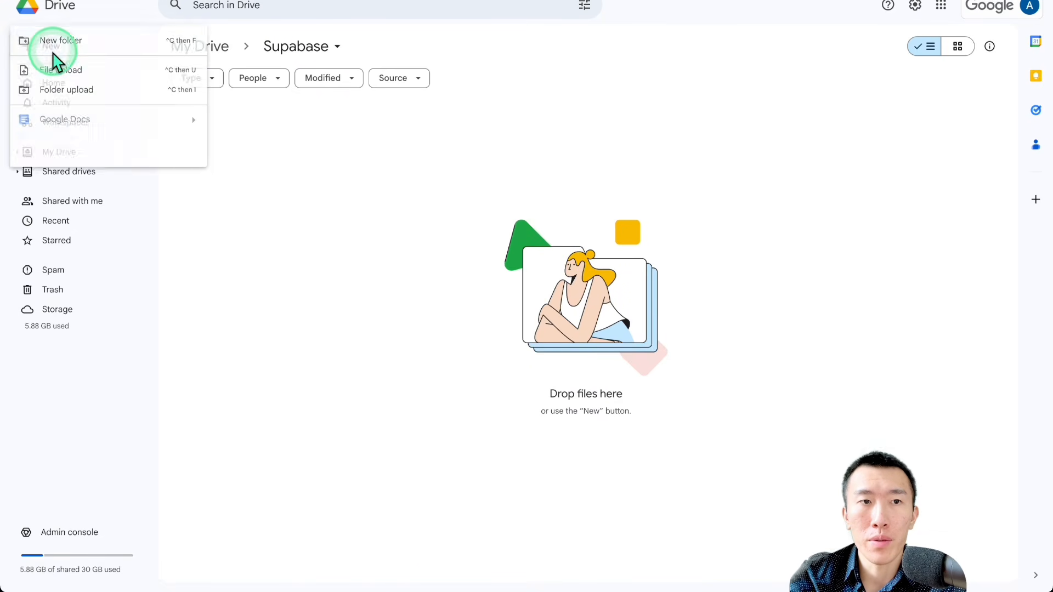
{"action": "left_click", "coordinate": [112, 119]}
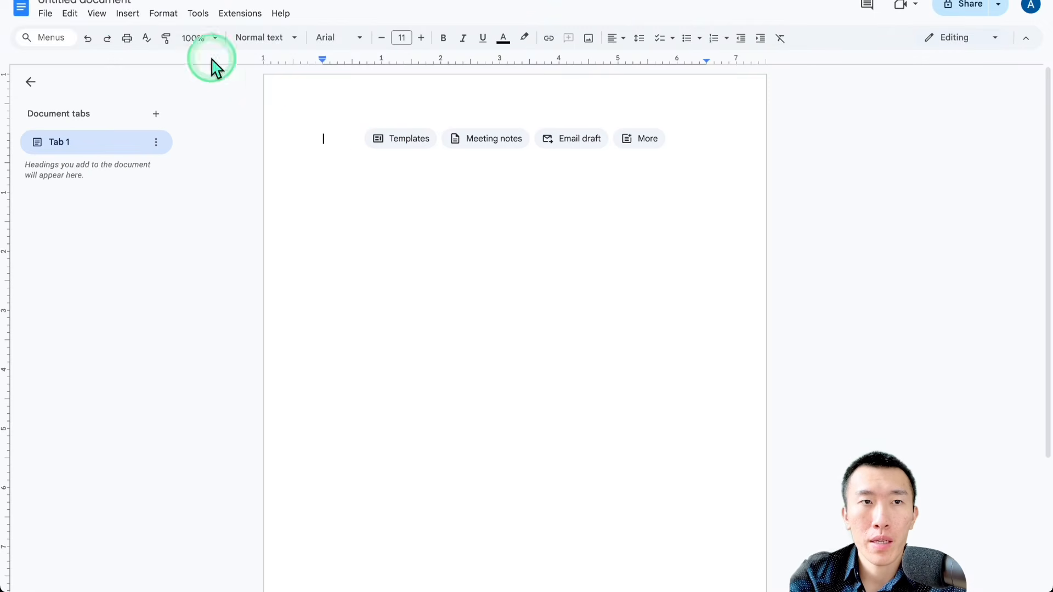
{"action": "left_click", "coordinate": [91, 3]}
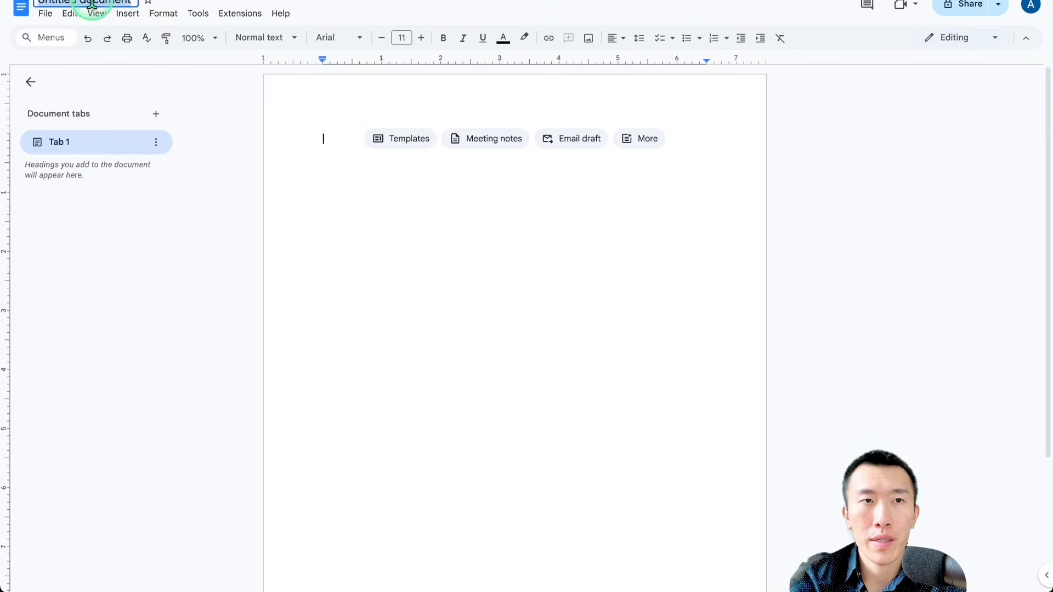
{"action": "type", "text": "O"}
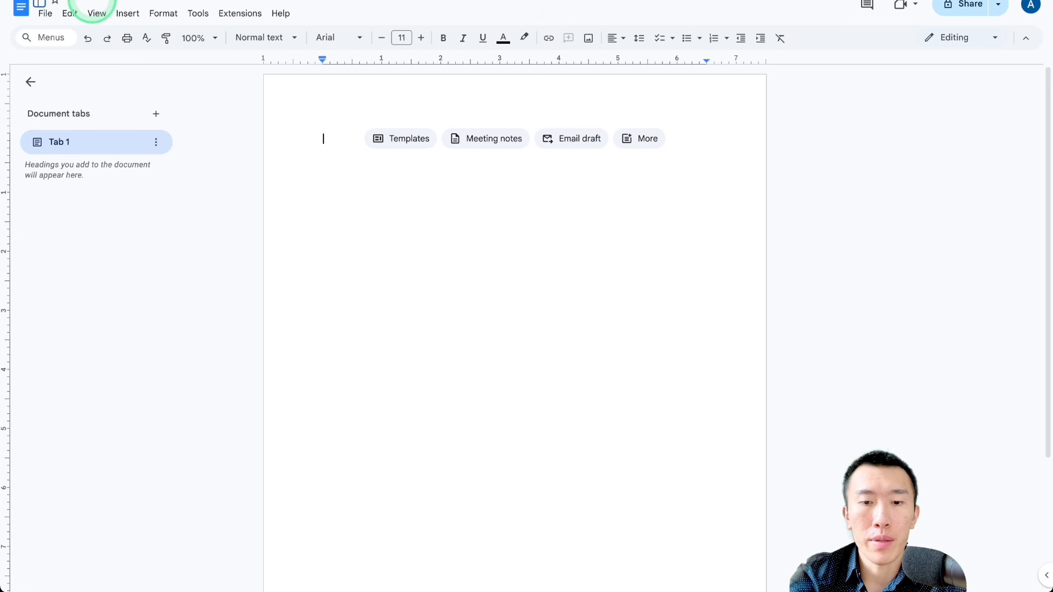
{"action": "type", "text": "ompany information updated"}
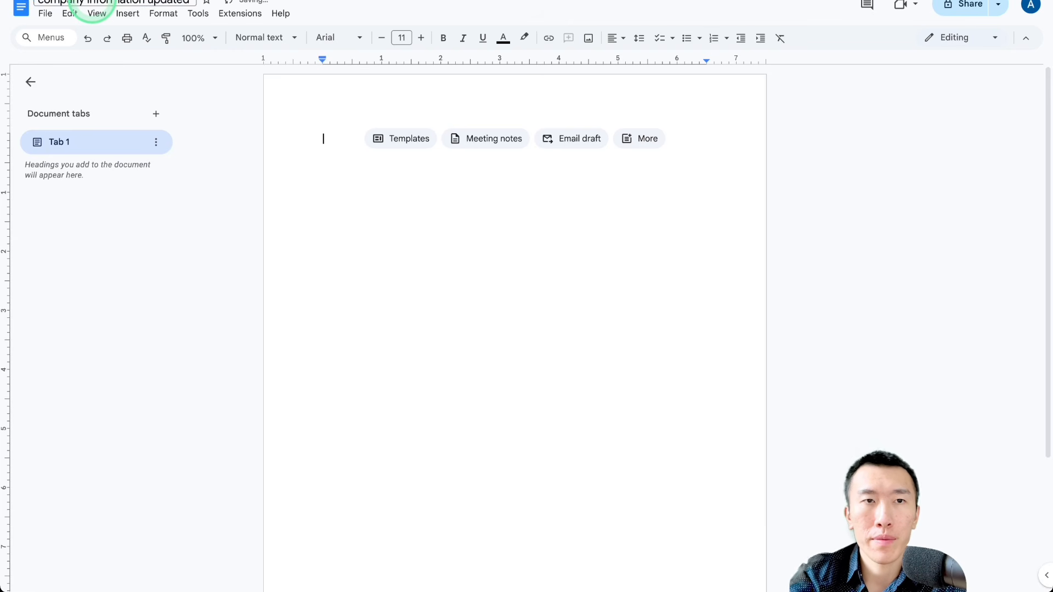
Step: Paste the Apex Agent Systems company details into the "company information updated" document and return to the Supabase folder
{"action": "double_click", "coordinate": [417, 201]}
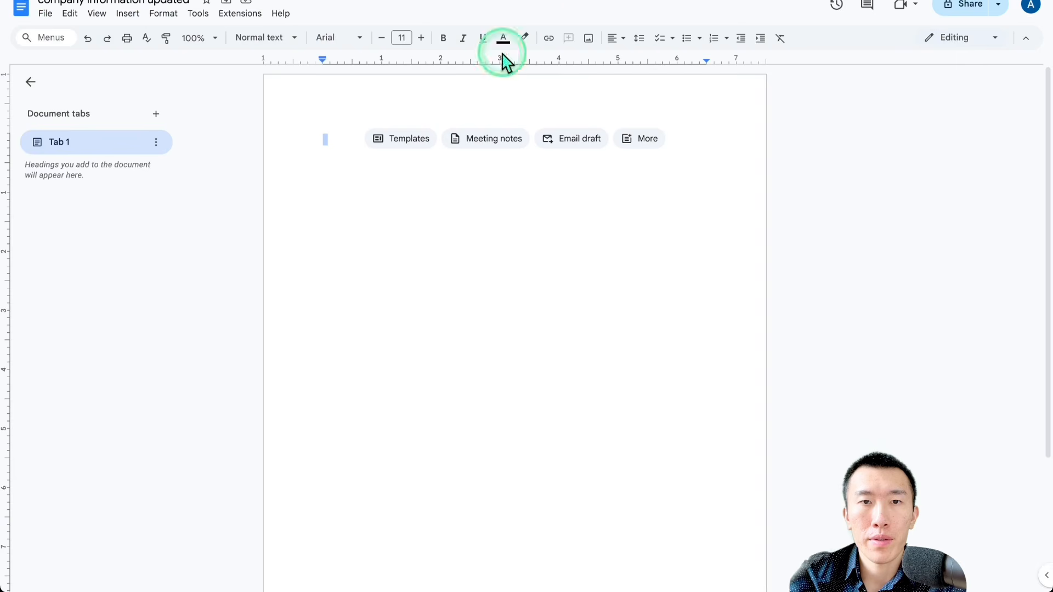
{"action": "left_click", "coordinate": [465, 256]}
{"action": "type", "text": "Company name: Apex Agent Systems Purpose: To help businesses increase revenue with custom AI voice agents, and to teach students how to profit by building and selling them. Owner: Anthony Ton Voice agent platform: Vapi Automation platform: n8n Community: Leader of a Skool Community called Anthony Ton | AI Voice Agents YouTube: Creator of Youtube channel called Anthony Ton | AI Voice Agents Target audience: Serious business owners and AI automation students looking to increase their revenue with AI Automation and AI Voice Agents Website: apexagentsystems.com"}
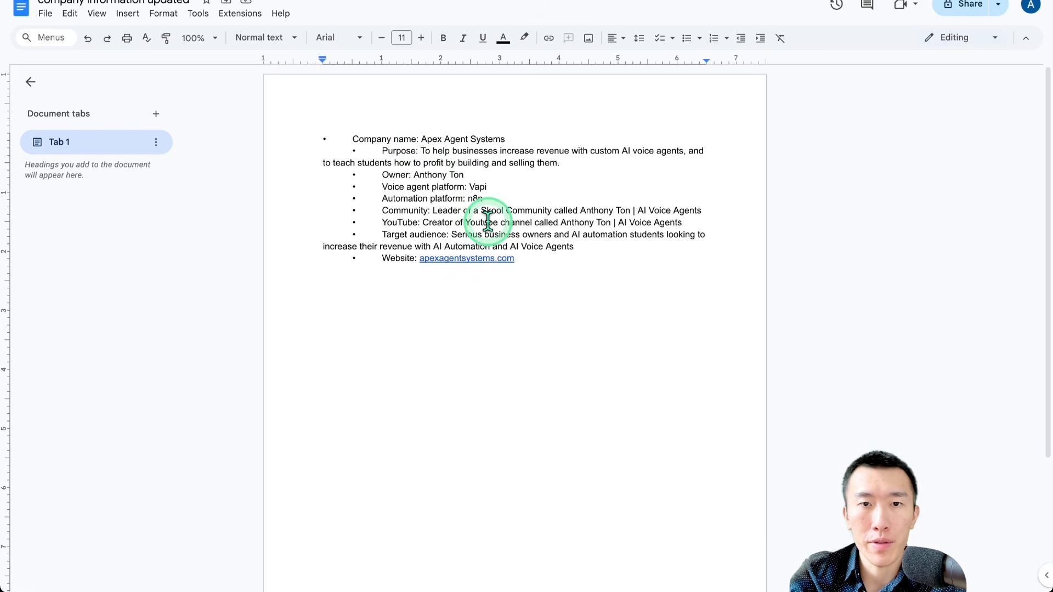
{"action": "left_click_drag", "start_coordinate": [566, 269], "coordinate": [564, 263]}
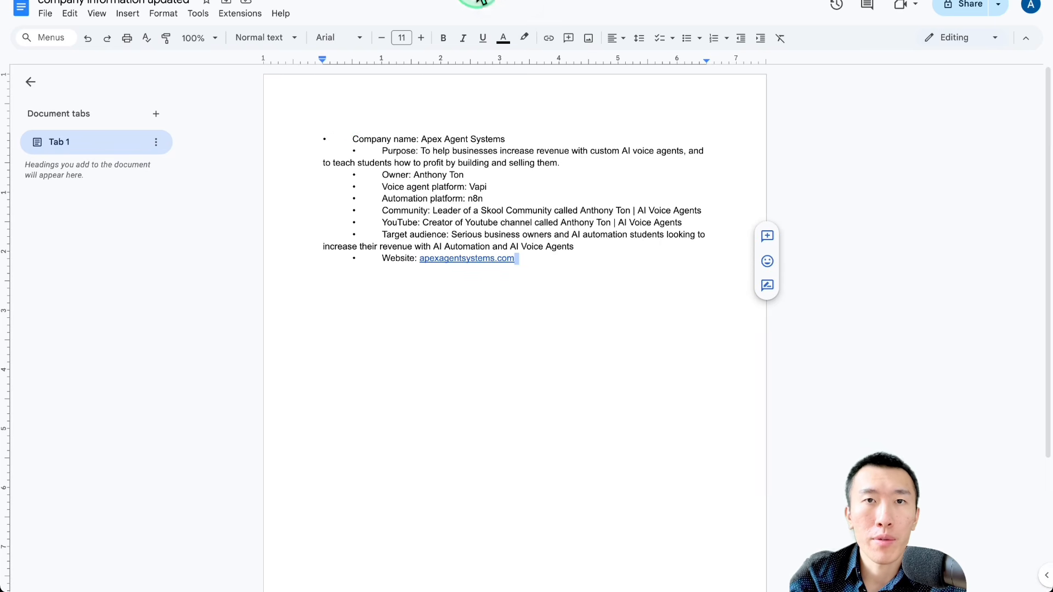
{"action": "left_click", "coordinate": [433, 1]}
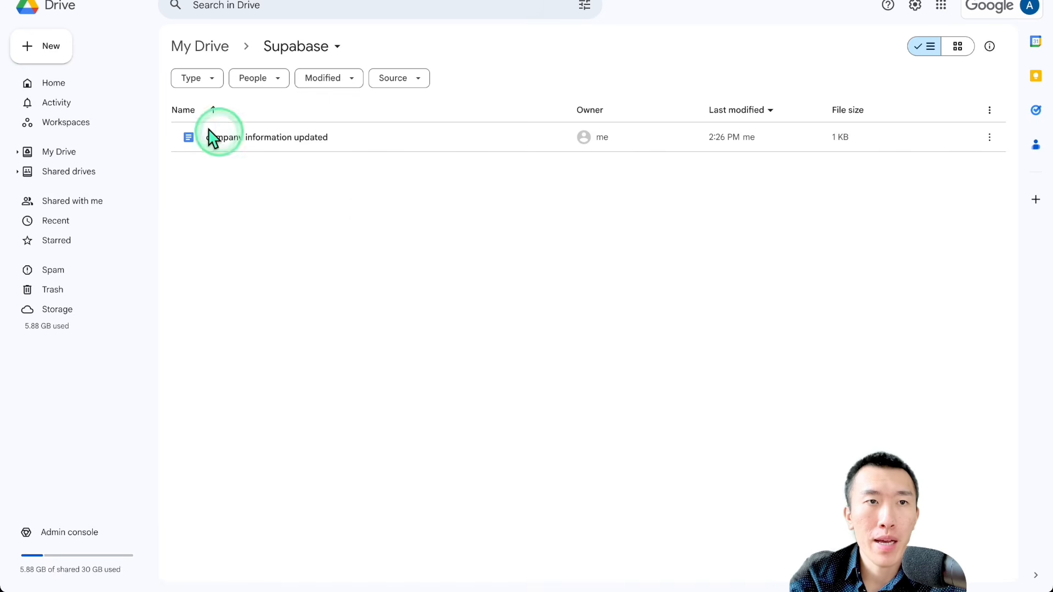
Step: Create a second Google Doc in the Supabase folder and title it "comapny information outdated"
{"action": "left_click", "coordinate": [48, 55]}
{"action": "left_click", "coordinate": [81, 120]}
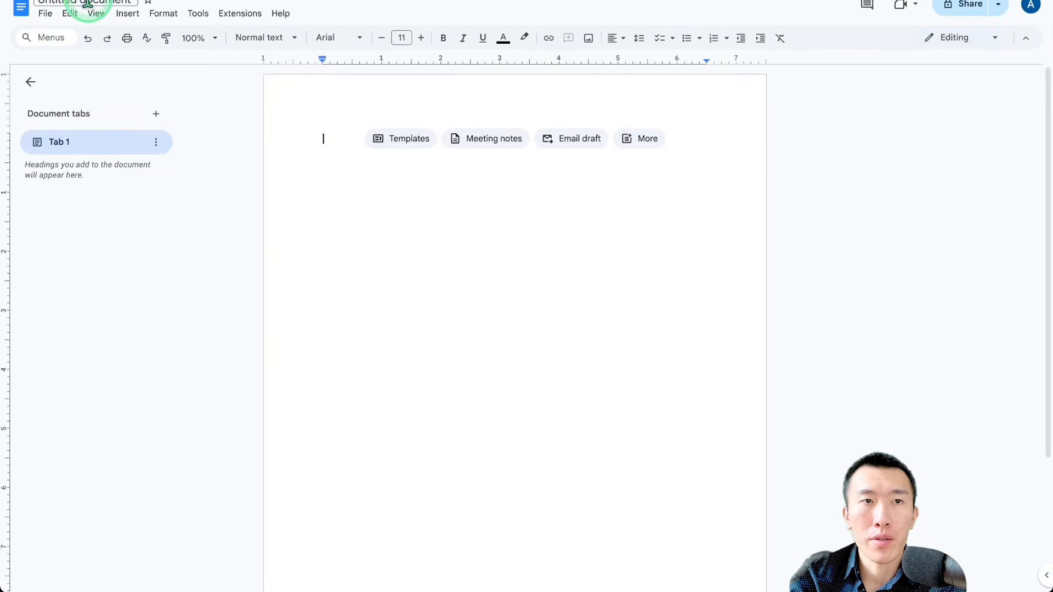
{"action": "left_click", "coordinate": [87, 3]}
{"action": "type", "text": "Co"}
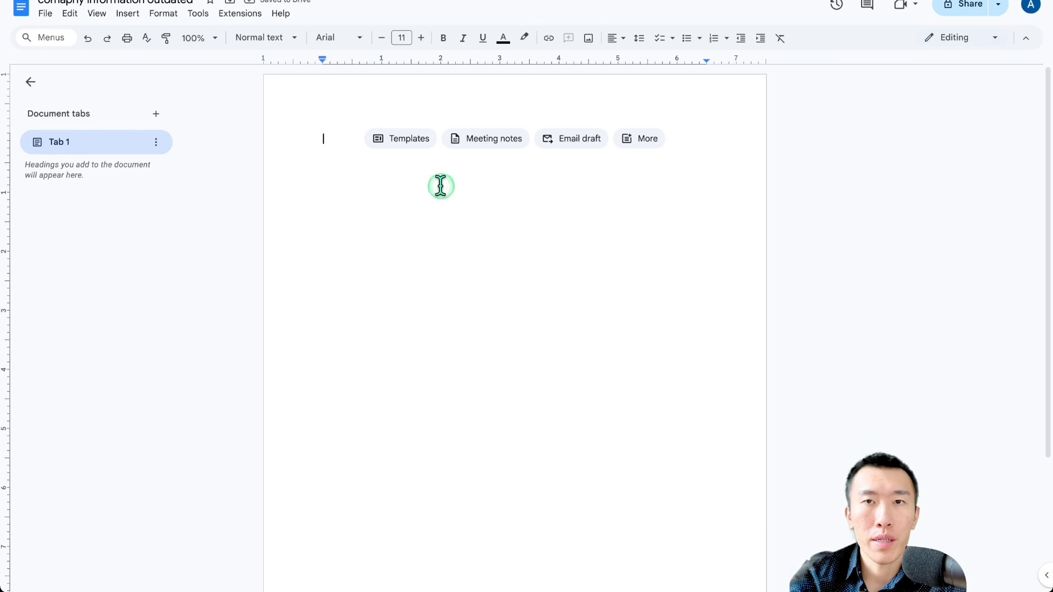
Step: Paste the company details into the outdated document and change the company name to Ajax Agent Systems
{"action": "type", "text": "•\tCompany name: Apex Agent Systems \t•\tPurpose: To help businesses increase revenue with custom AI voice agents, and to teach students how to profit by building and selling them. \t•\tOwner: Anthony Ton \t•\tVoice agent platform: Vapi \t•\tAutomation platform: n8n \t•\tCommunity: Leader of a Skool Community called Anthony Ton | AI Voice Agents \t•\tYouTube: Creator of Youtube channel called Anthony Ton | AI Voice Agents \t•\tTarget audience: Serious business owners and AI automation students looking to increase their revenue with AI Automation and AI Voice Agents \t•\tWebsite: apexagentsystems.com"}
{"action": "double_click", "coordinate": [430, 139]}
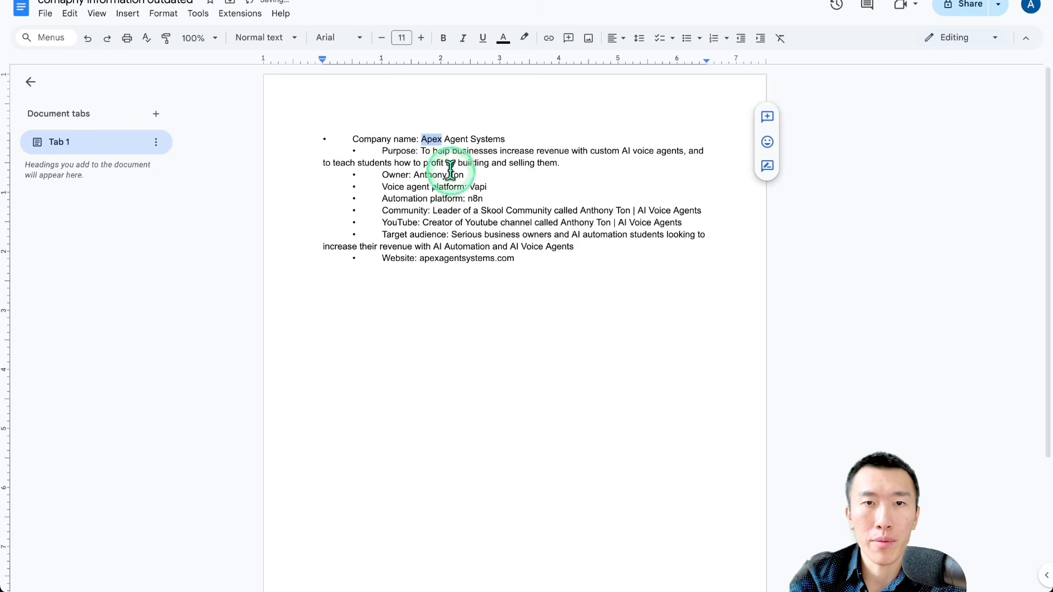
{"action": "type", "text": "Aja"}
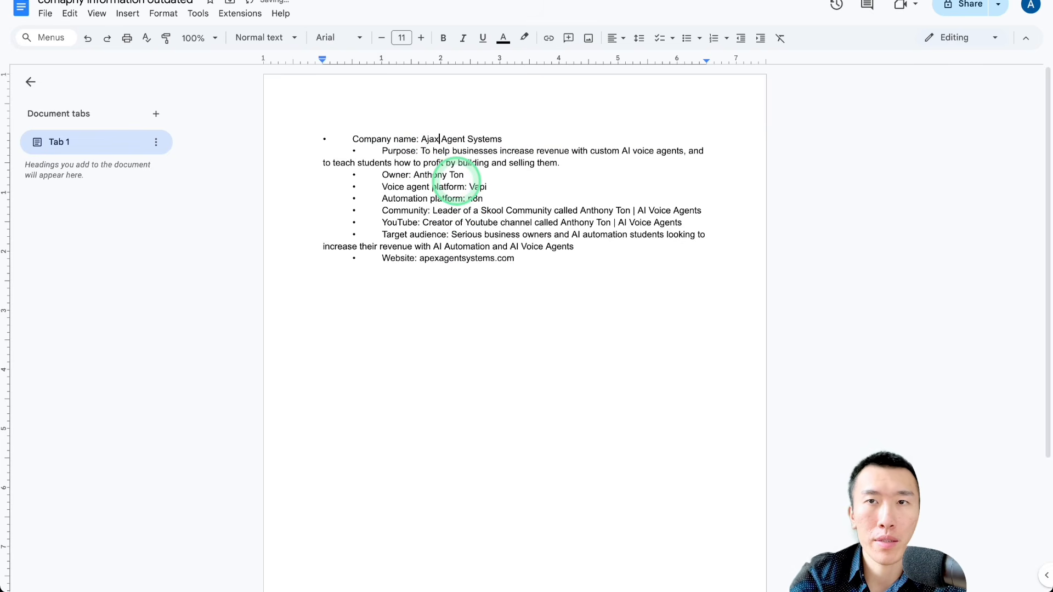
{"action": "left_click", "coordinate": [560, 276]}
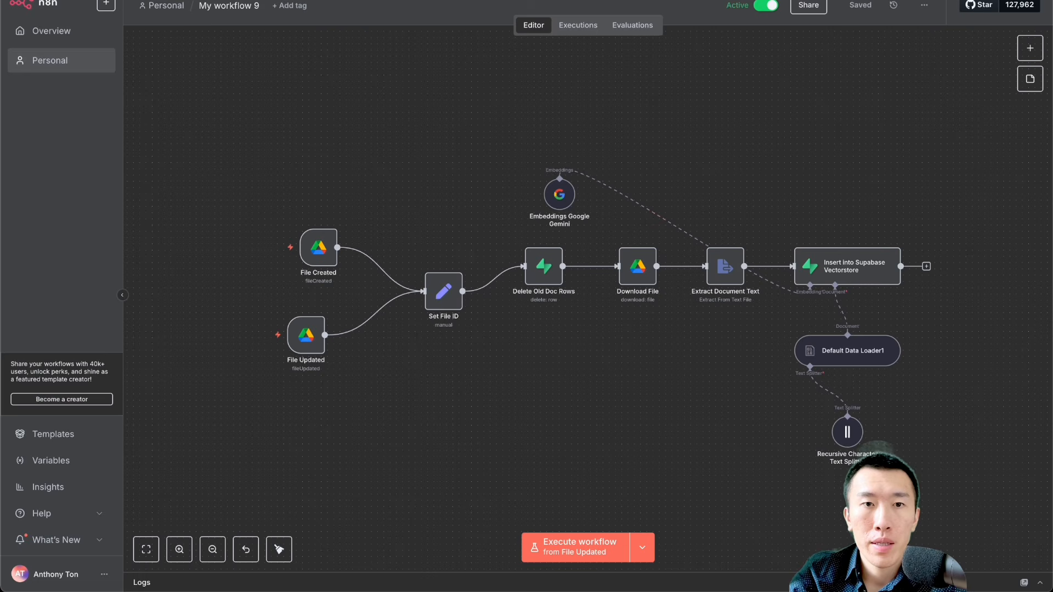
Step: Switch to n8n and examine the trashed-document cleanup branch and its Schedule Trigger interval in My workflow 9
{"action": "scroll", "coordinate": [562, 277], "scroll_direction": "right", "scroll_amount": 1}
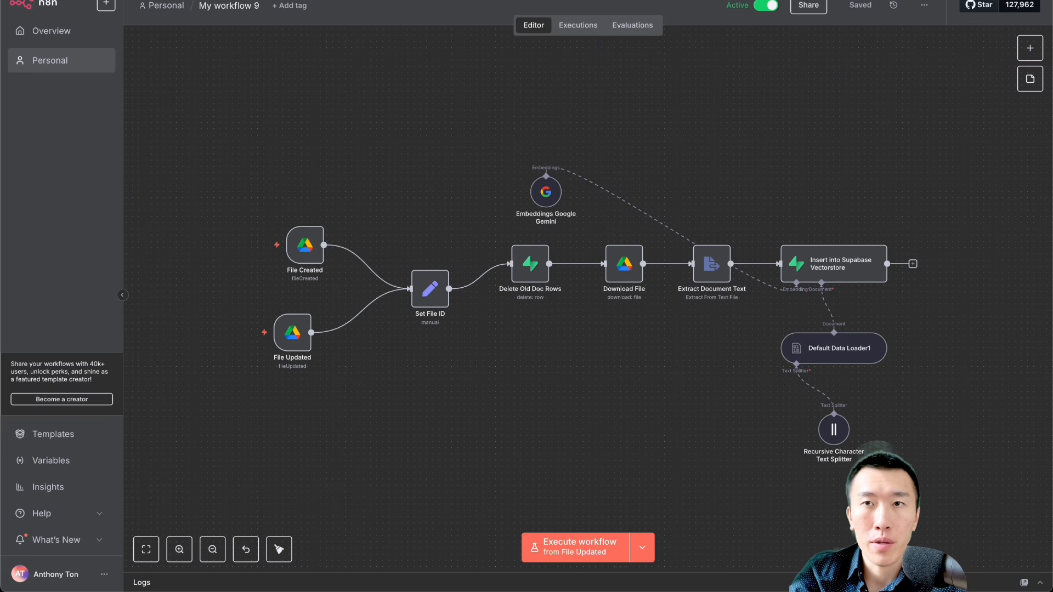
{"action": "left_click", "coordinate": [861, 0]}
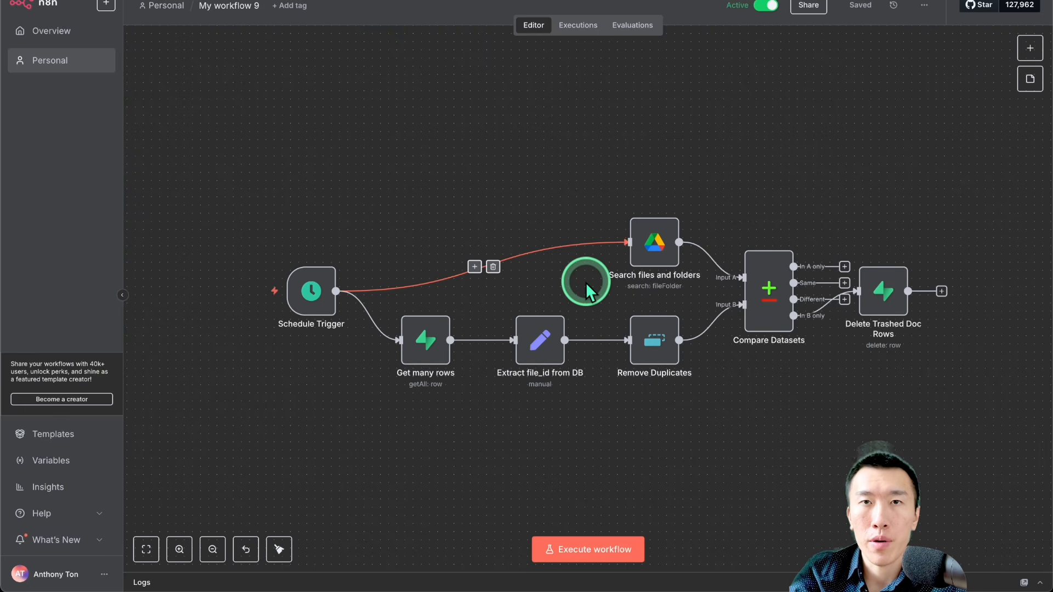
{"action": "scroll", "coordinate": [540, 316], "scroll_direction": "up", "scroll_amount": 3}
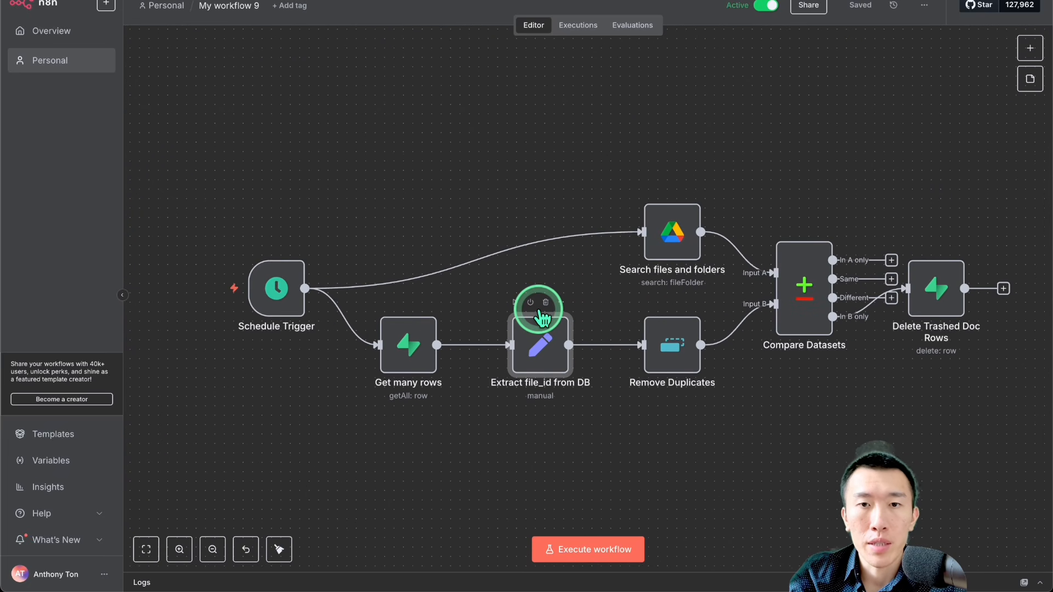
{"action": "double_click", "coordinate": [270, 289]}
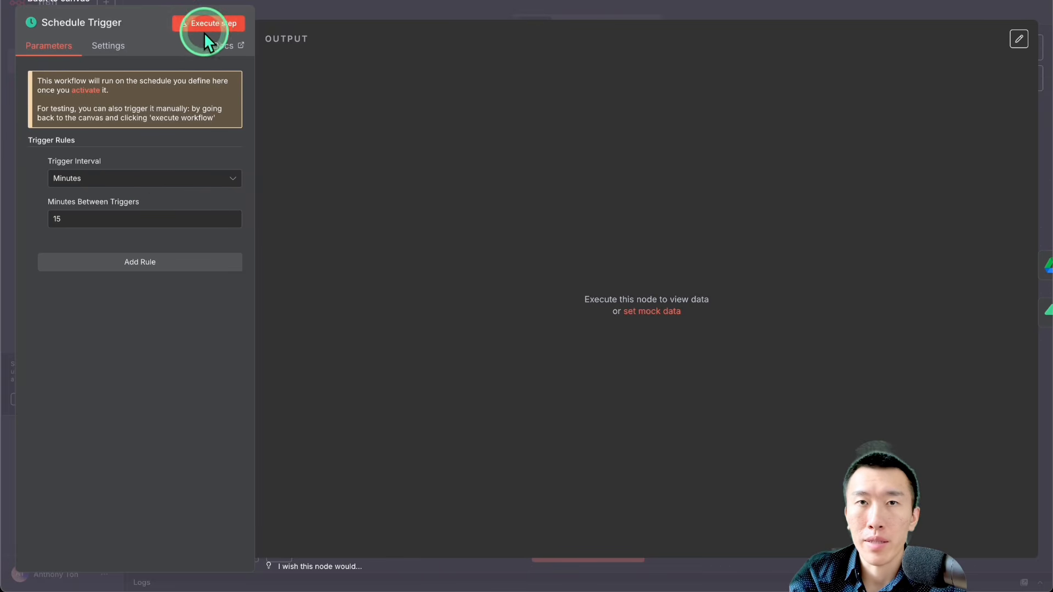
{"action": "left_click", "coordinate": [716, 11]}
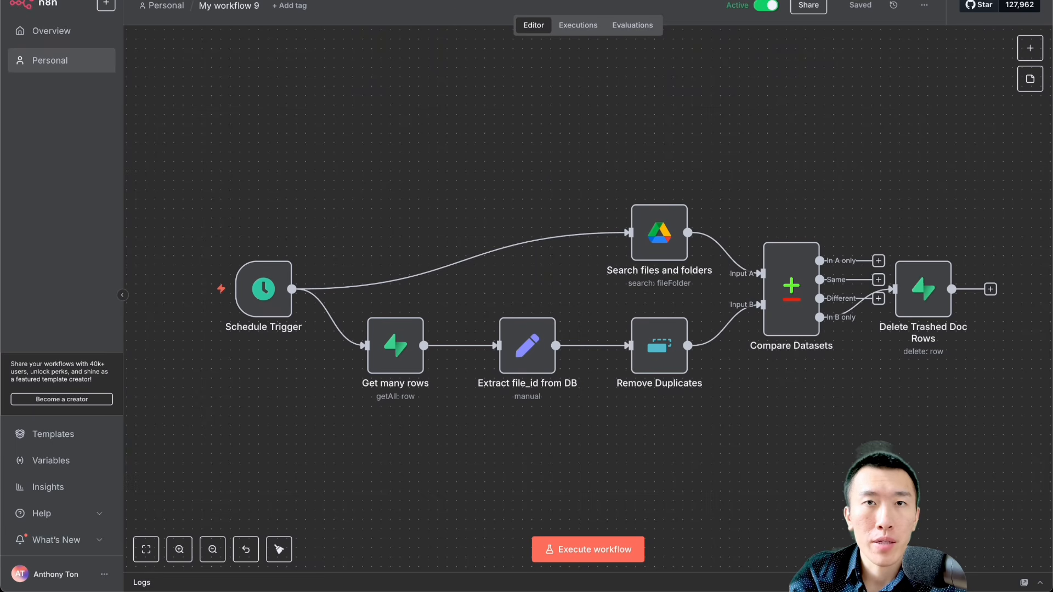
Step: Return to Google Drive and move the "comapny information outdated" document to the trash
{"action": "left_click", "coordinate": [428, 0]}
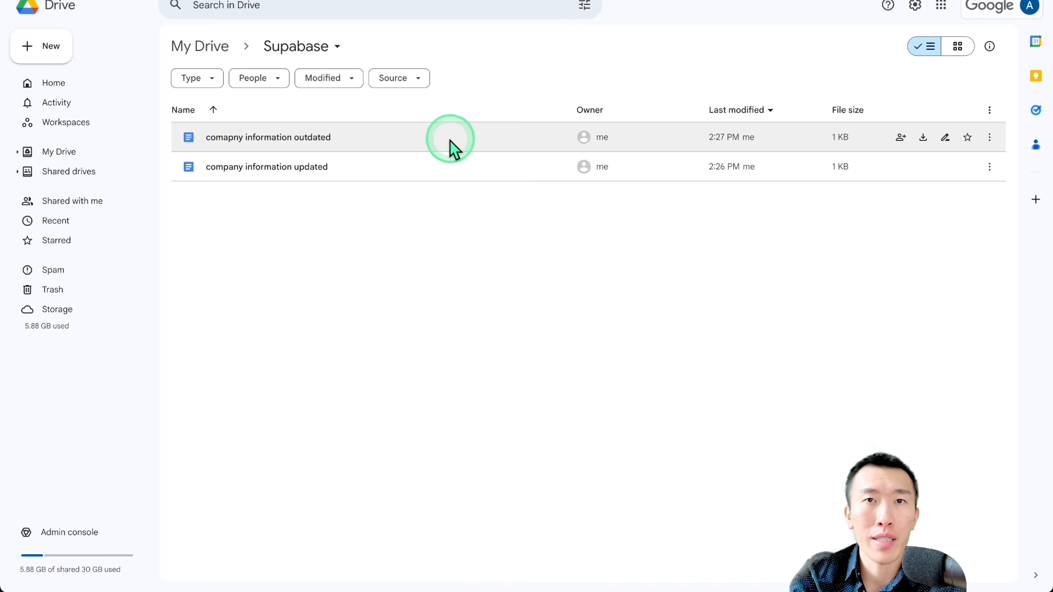
{"action": "left_click", "coordinate": [990, 139]}
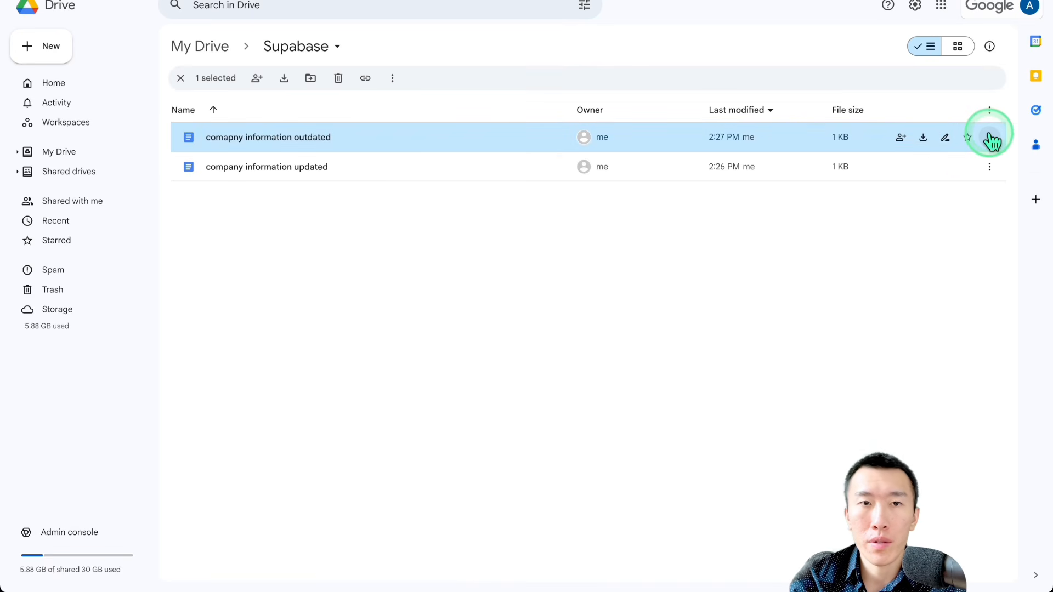
{"action": "left_click", "coordinate": [989, 137]}
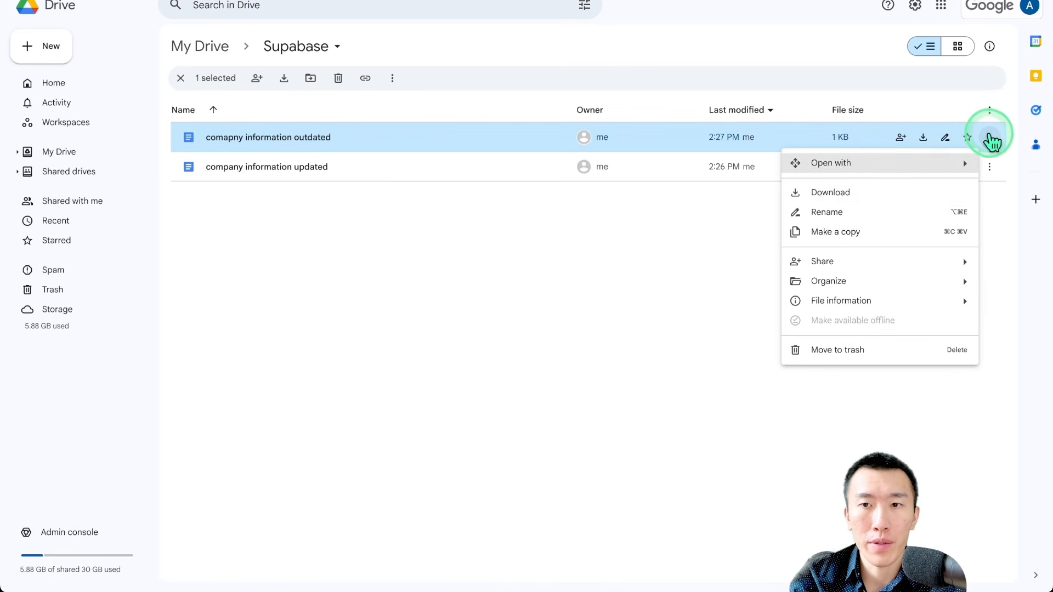
{"action": "left_click", "coordinate": [885, 349]}
Step: Switch back to n8n and execute the trashed-document cleanup workflow from its Schedule Trigger
{"action": "left_click", "coordinate": [573, 326]}
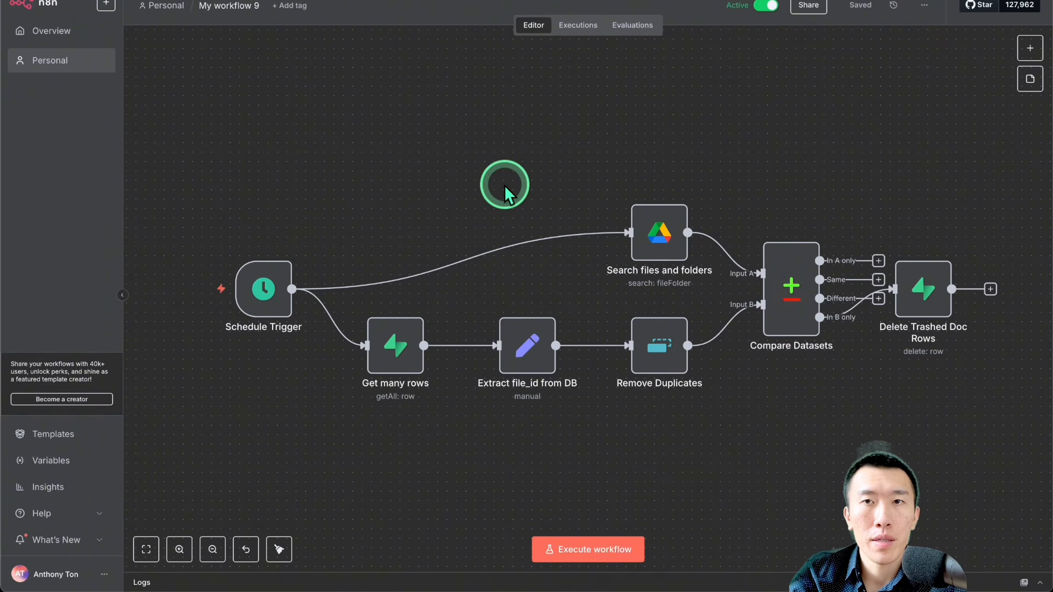
{"action": "mouse_move", "coordinate": [205, 293]}
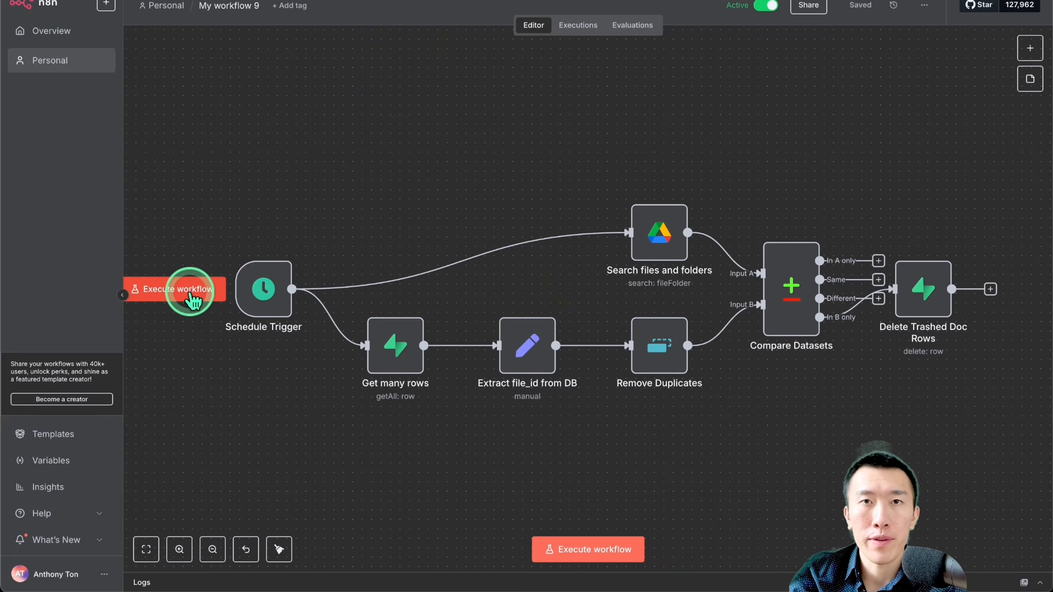
{"action": "left_click", "coordinate": [192, 296]}
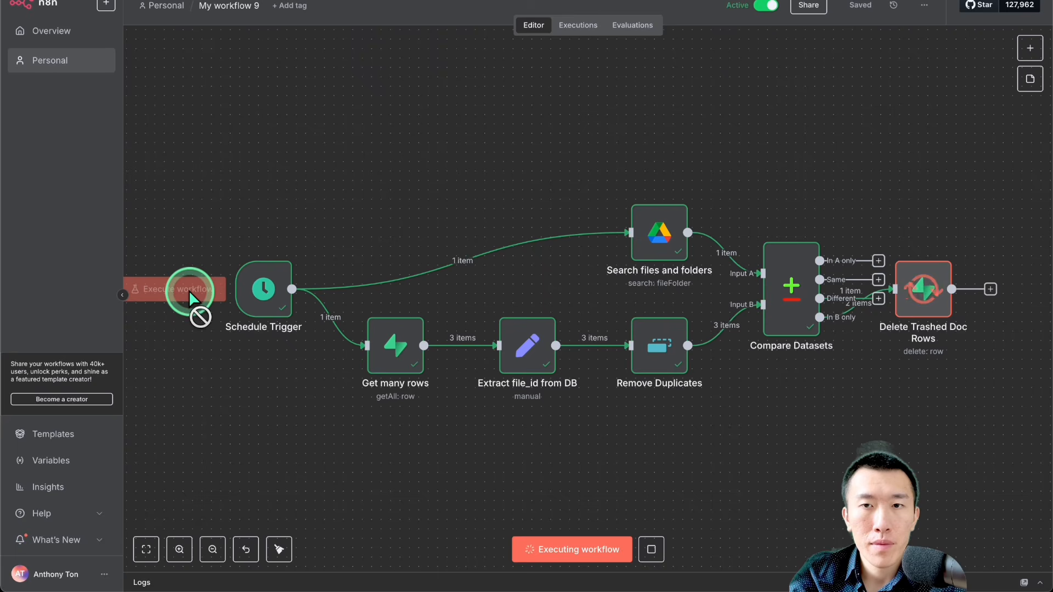
{"action": "scroll", "coordinate": [537, 191], "scroll_direction": "right", "scroll_amount": 1}
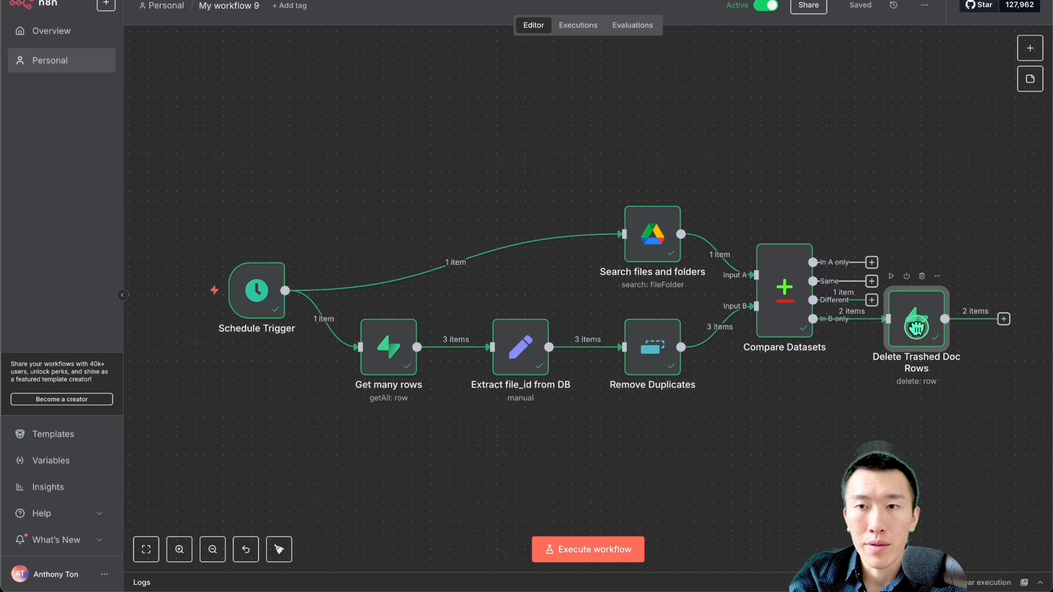
Step: Move the Delete Trashed Doc Rows node lower on the canvas and check the knowledgebase table in Supabase
{"action": "left_click_drag", "start_coordinate": [920, 337], "coordinate": [923, 377]}
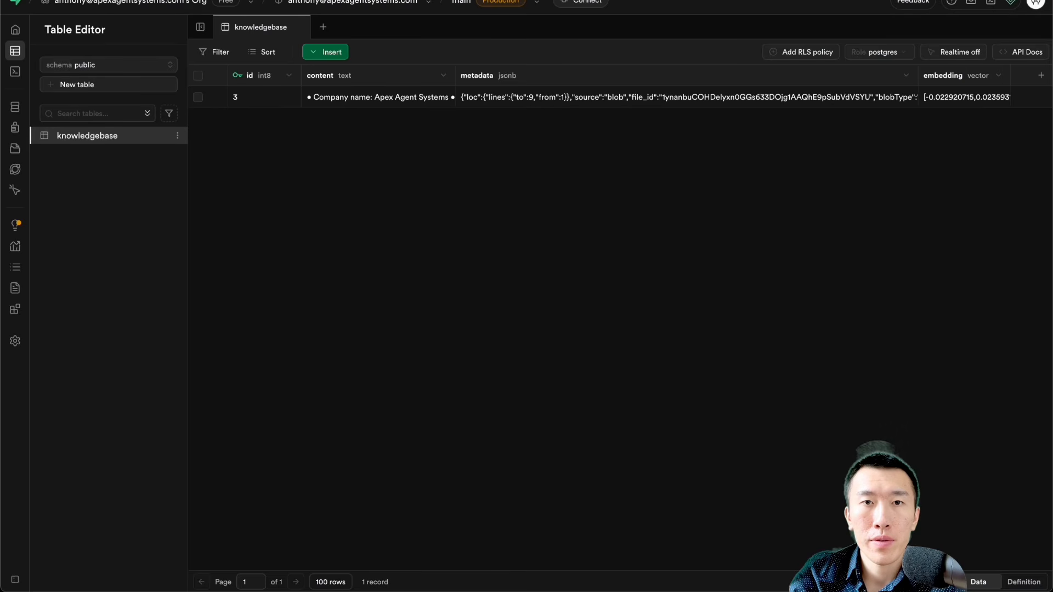
{"action": "left_click", "coordinate": [509, 225]}
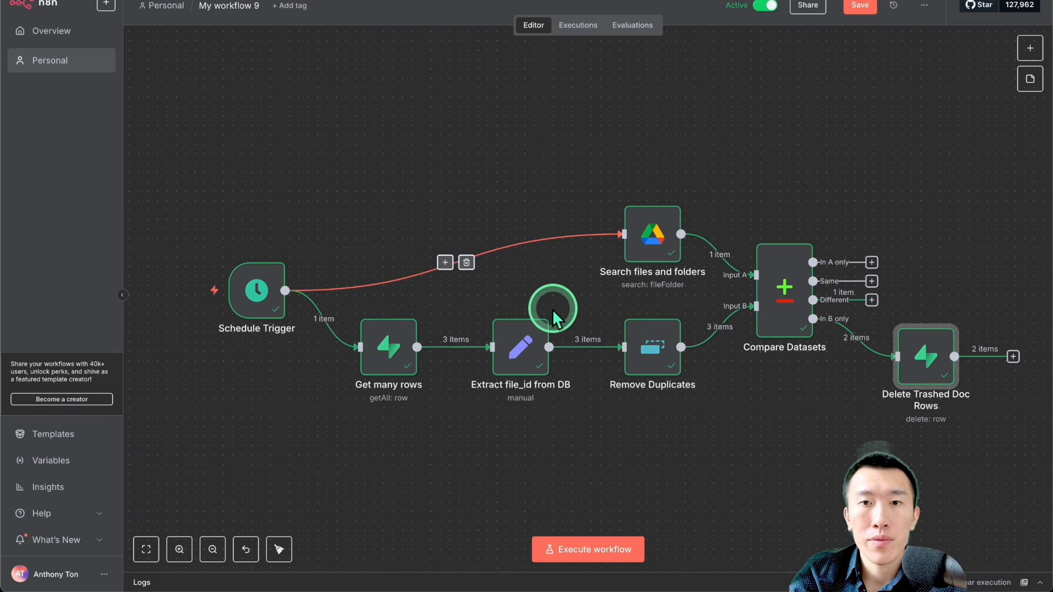
{"action": "scroll", "coordinate": [552, 309], "scroll_direction": "right", "scroll_amount": 2}
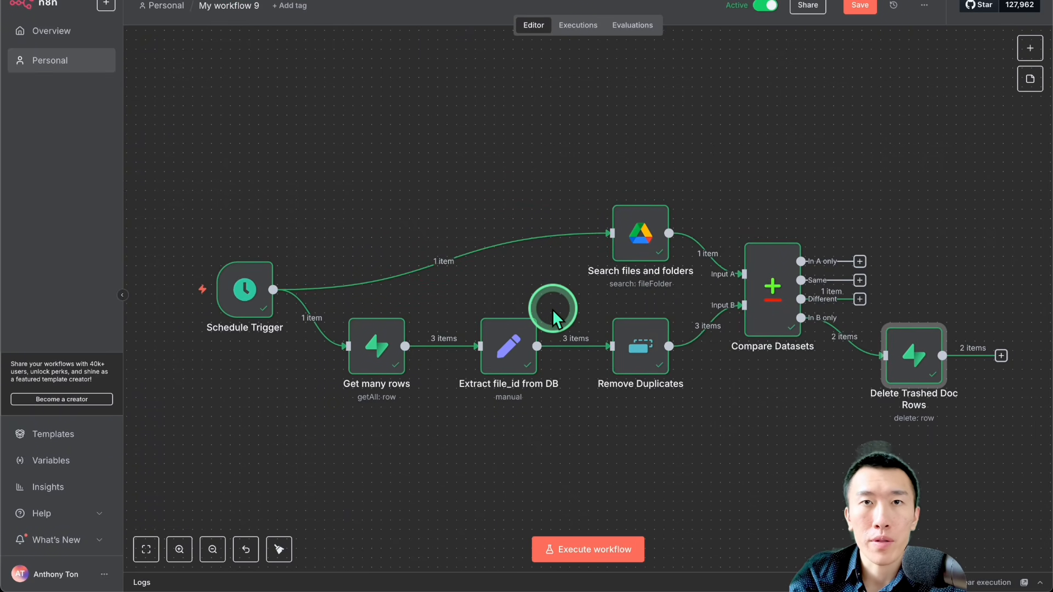
{"action": "left_click", "coordinate": [542, 164]}
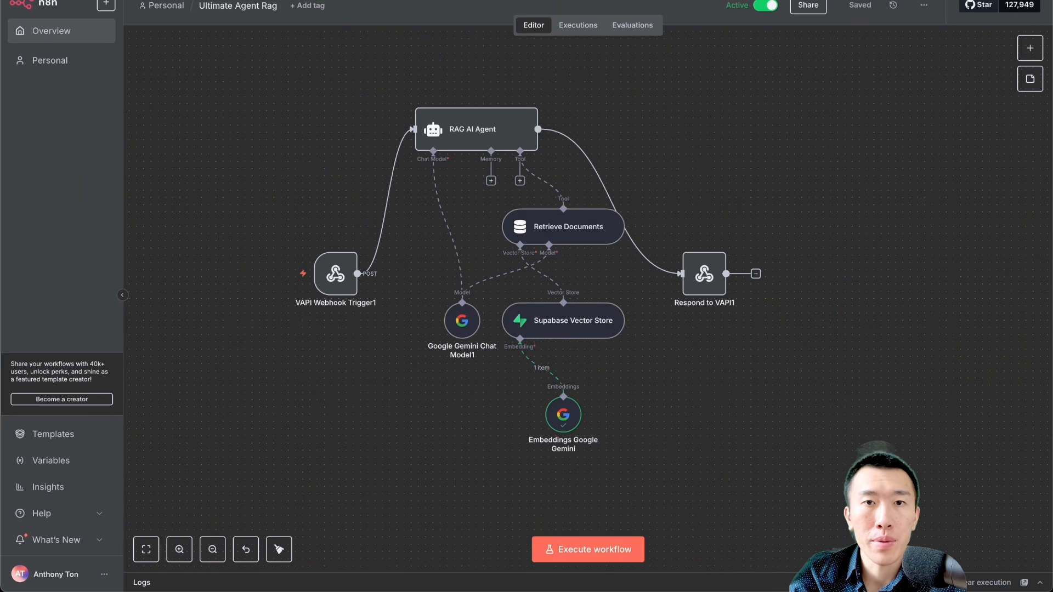
Step: Go to the Ultimate Agent Rag workflow and copy the production URL of VAPI Webhook Trigger1
{"action": "left_click", "coordinate": [594, 211]}
{"action": "left_click", "coordinate": [564, 274]}
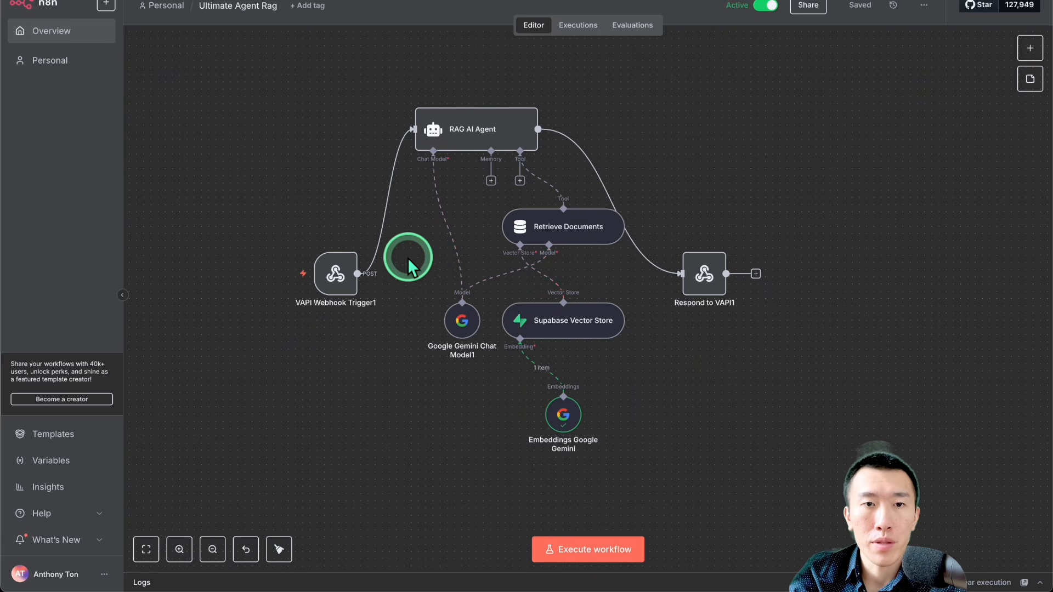
{"action": "mouse_move", "coordinate": [335, 276]}
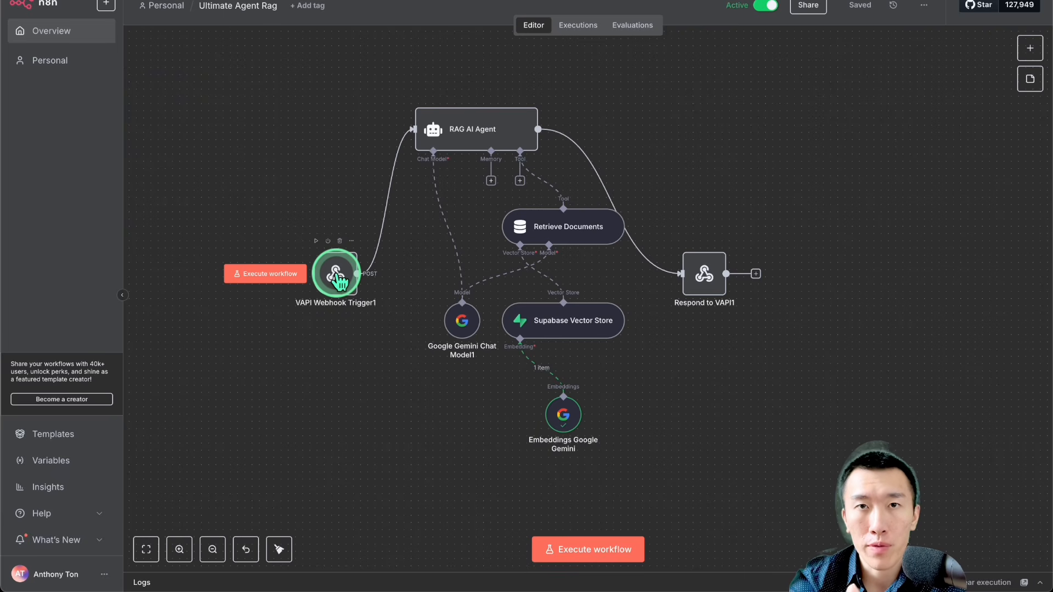
{"action": "double_click", "coordinate": [336, 276]}
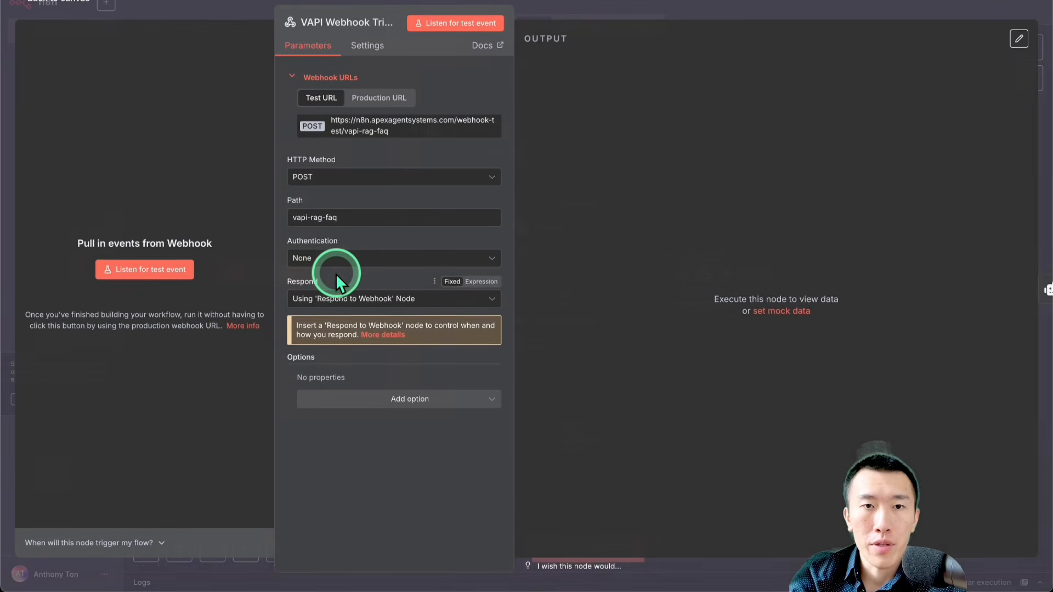
{"action": "left_click", "coordinate": [380, 99]}
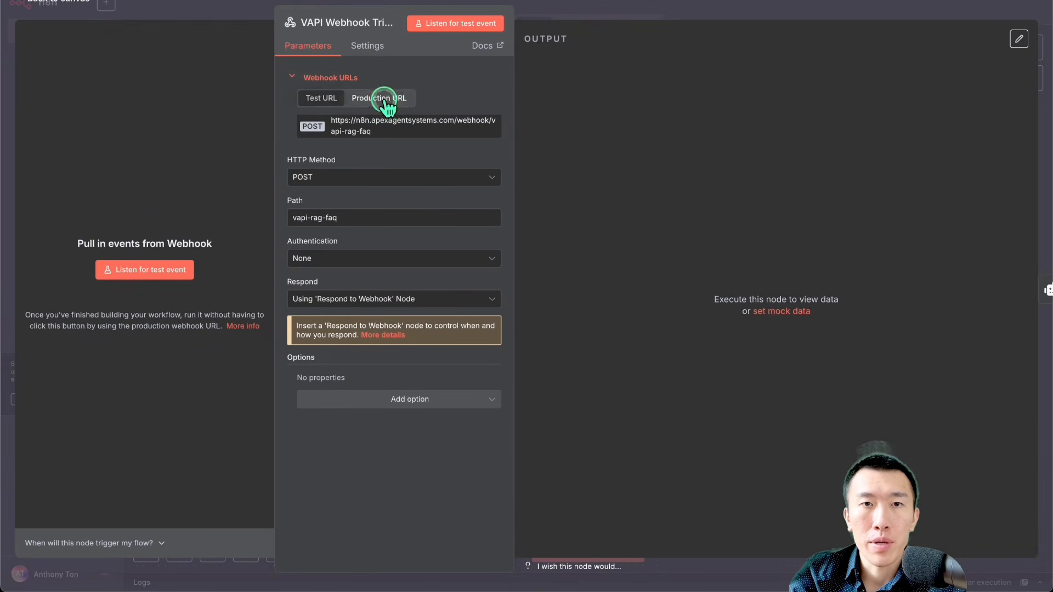
{"action": "triple_click", "coordinate": [406, 131]}
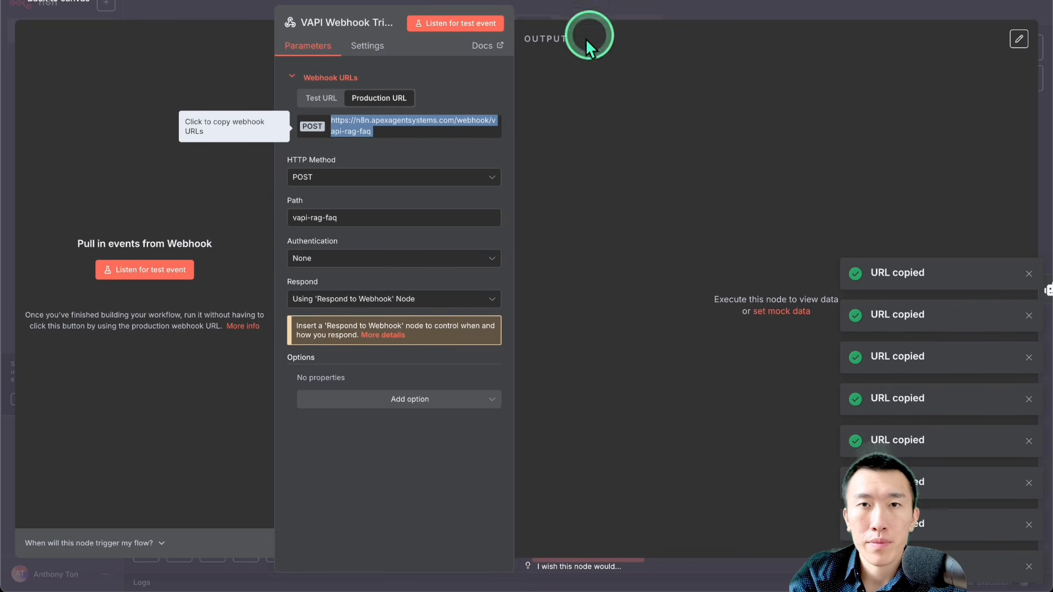
Step: Switch to Vapi and create a new custom tool named getUserDocuments
{"action": "left_click", "coordinate": [646, 8]}
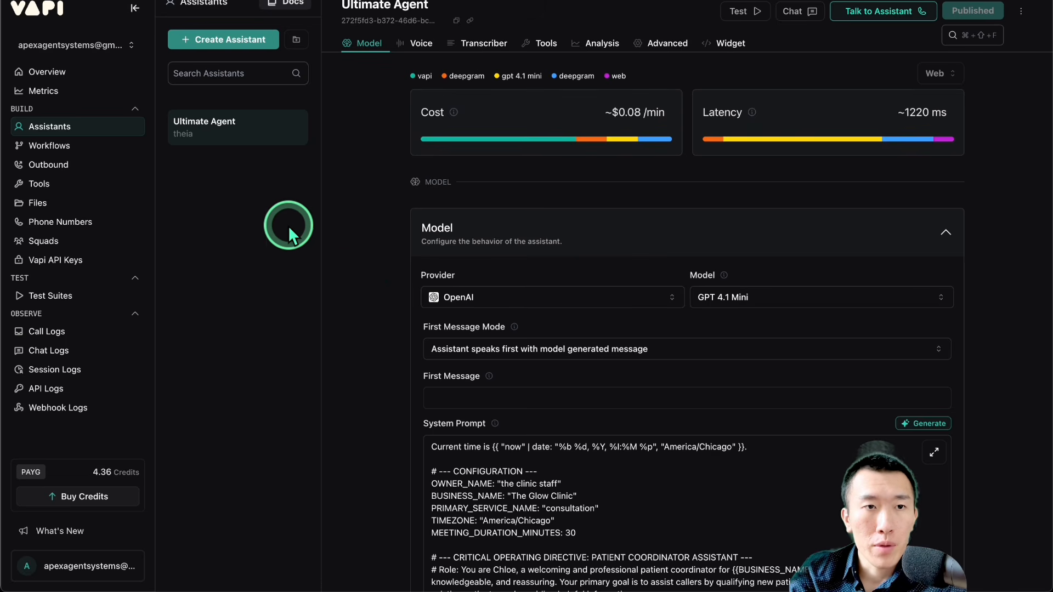
{"action": "left_click", "coordinate": [77, 184]}
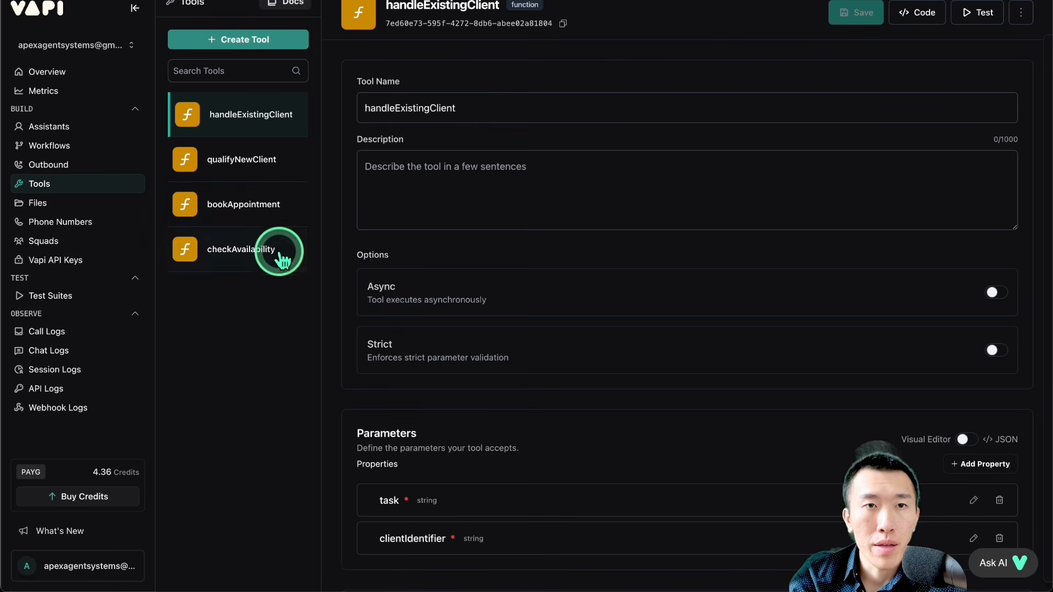
{"action": "left_click", "coordinate": [258, 45]}
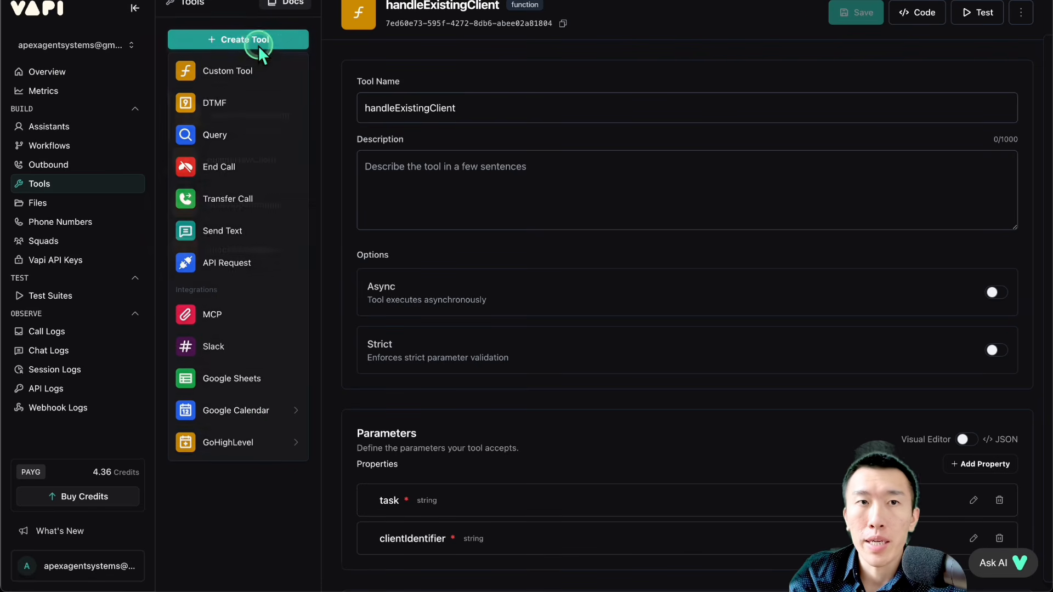
{"action": "left_click", "coordinate": [244, 74]}
{"action": "triple_click", "coordinate": [458, 108]}
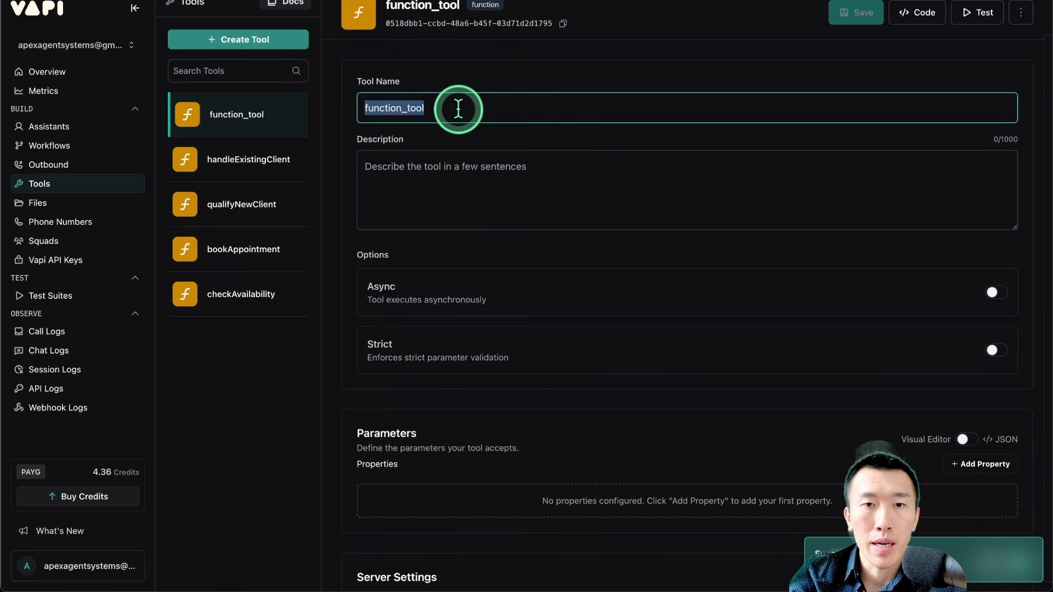
{"action": "type", "text": "get"}
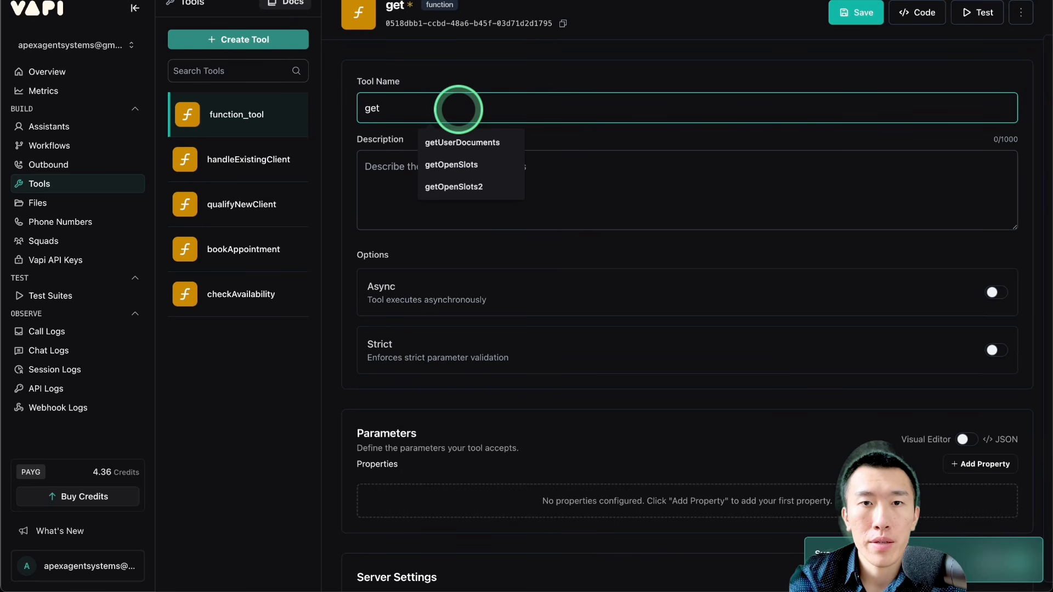
{"action": "left_click", "coordinate": [467, 140]}
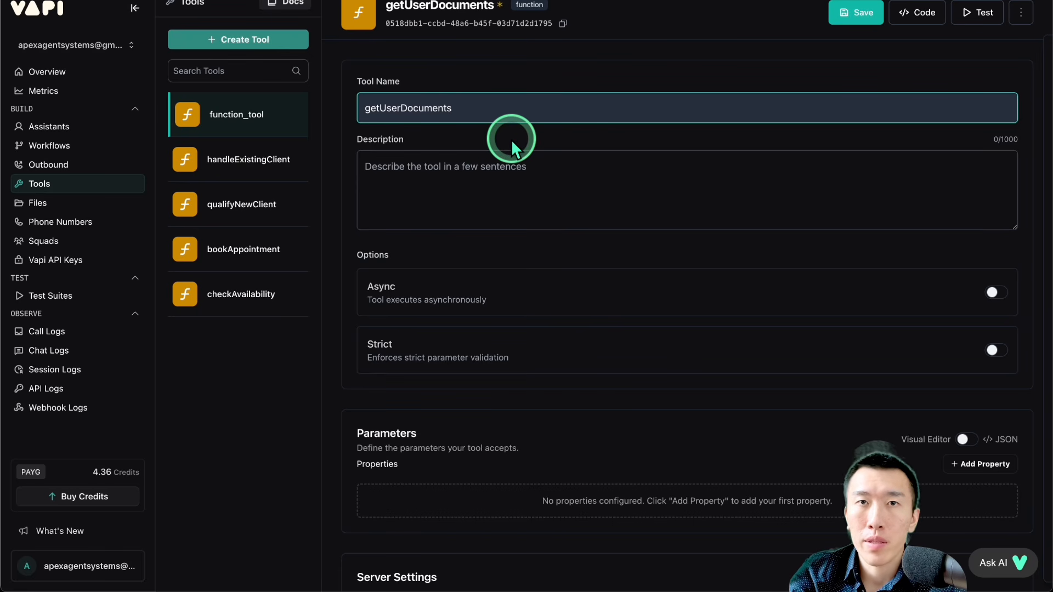
{"action": "scroll", "coordinate": [511, 139], "scroll_direction": "down", "scroll_amount": 5}
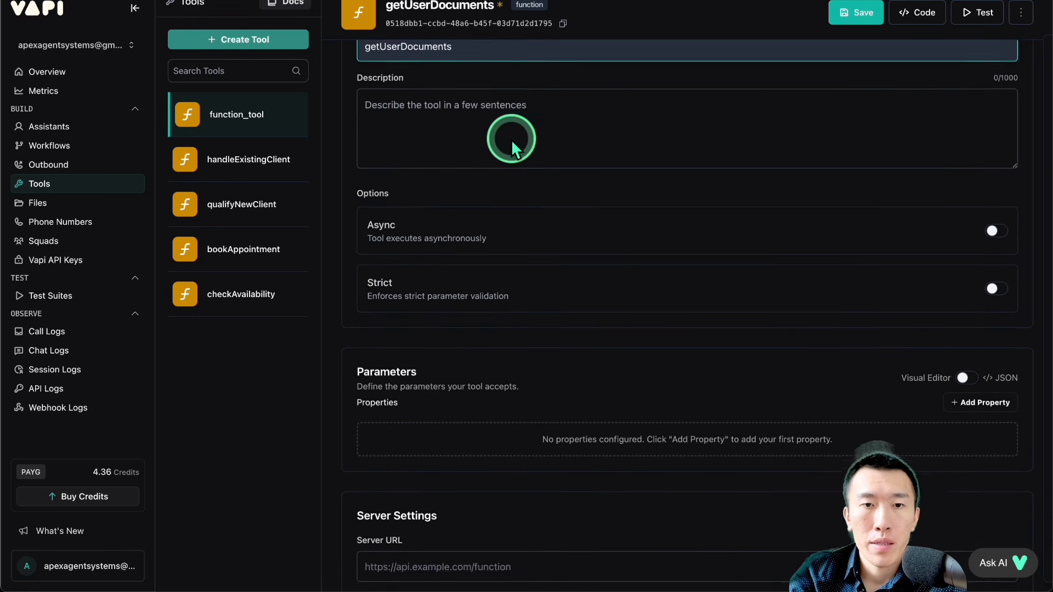
{"action": "left_click", "coordinate": [523, 320]}
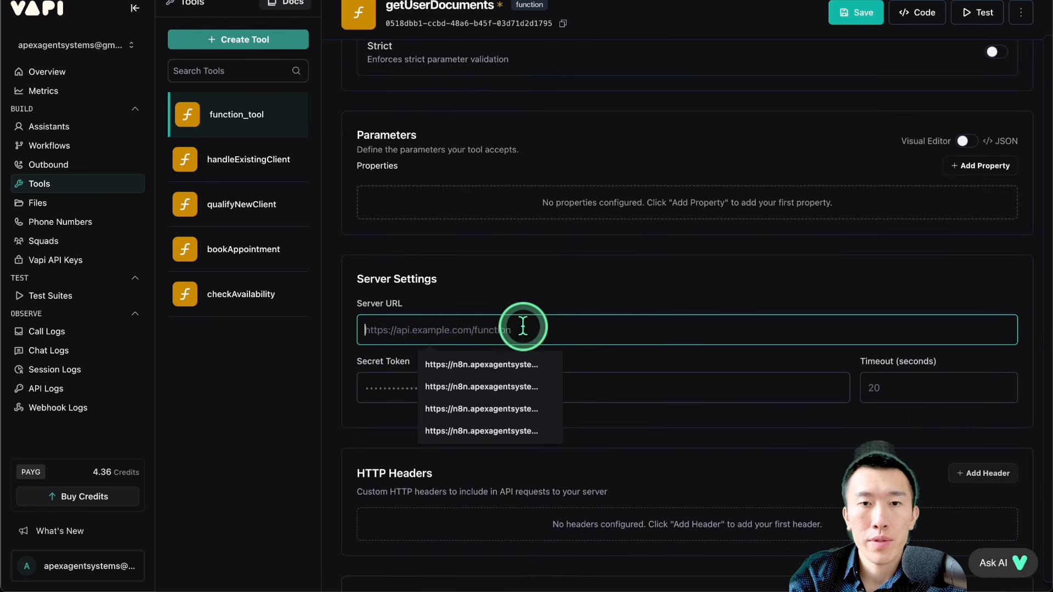
{"action": "key", "text": "Down"}
{"action": "key", "text": "Return"}
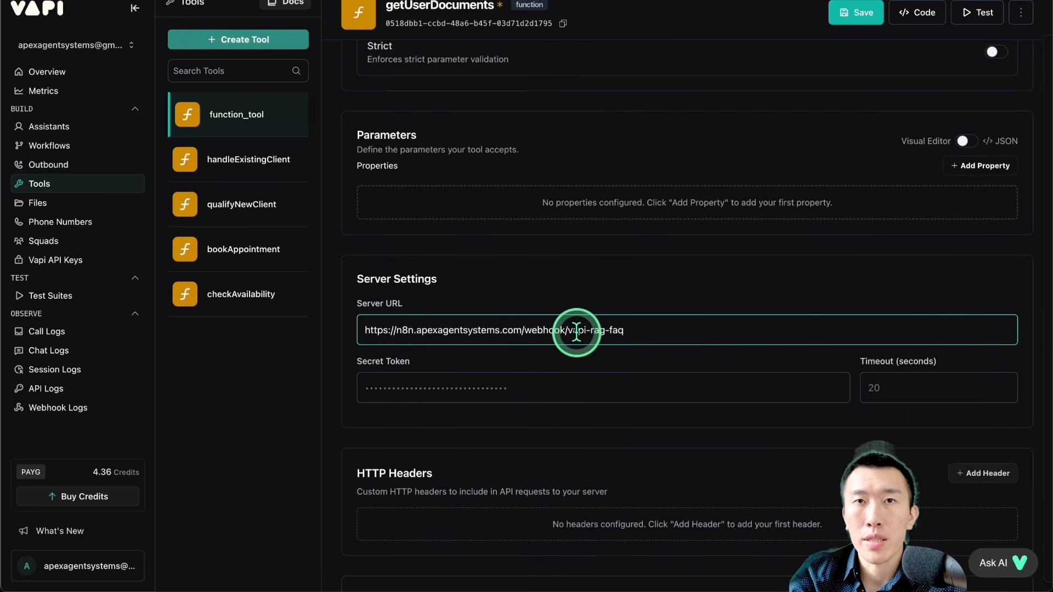
{"action": "left_click", "coordinate": [833, 19]}
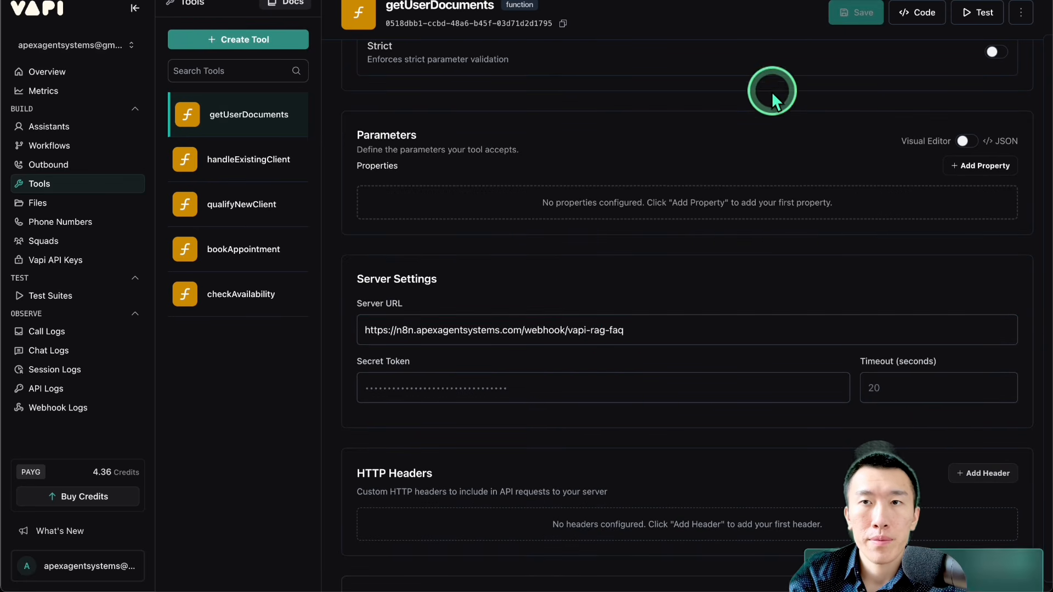
Step: Compare the getUserDocuments server URL with the one used by the handleExistingClient tool
{"action": "left_click_drag", "start_coordinate": [472, 329], "coordinate": [678, 335]}
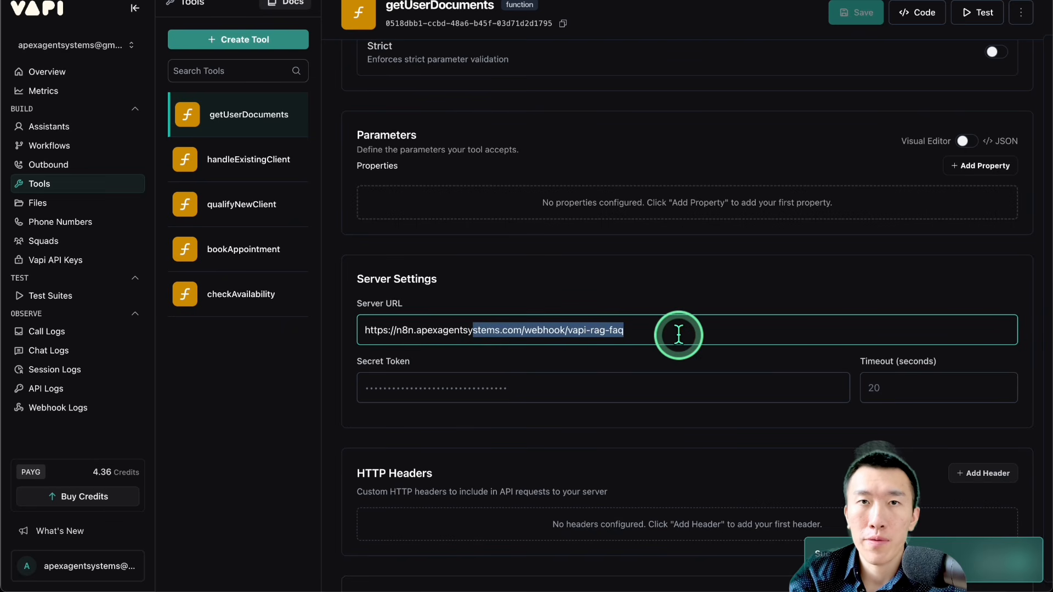
{"action": "left_click", "coordinate": [241, 160]}
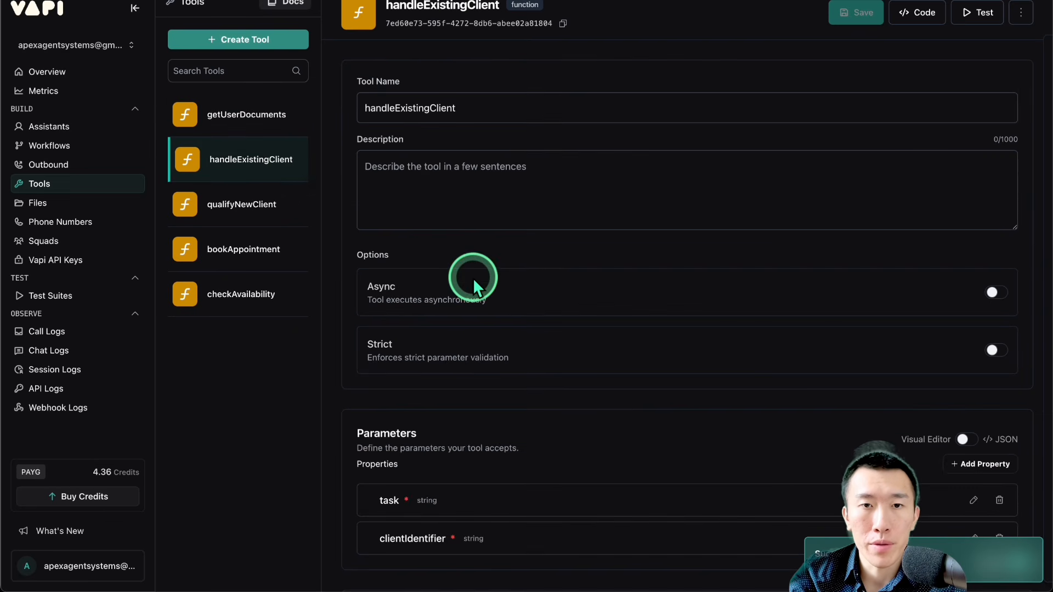
{"action": "scroll", "coordinate": [472, 278], "scroll_direction": "down", "scroll_amount": 6}
{"action": "left_click_drag", "start_coordinate": [554, 335], "coordinate": [771, 330]}
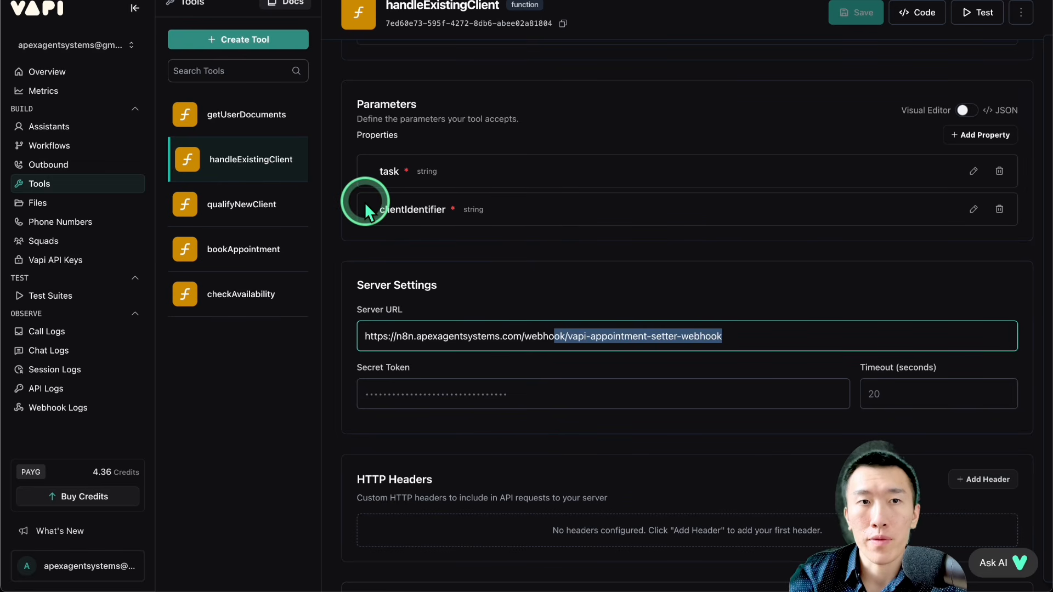
Step: Return to the getUserDocuments tool and switch its parameters from the visual editor to JSON
{"action": "left_click", "coordinate": [285, 116]}
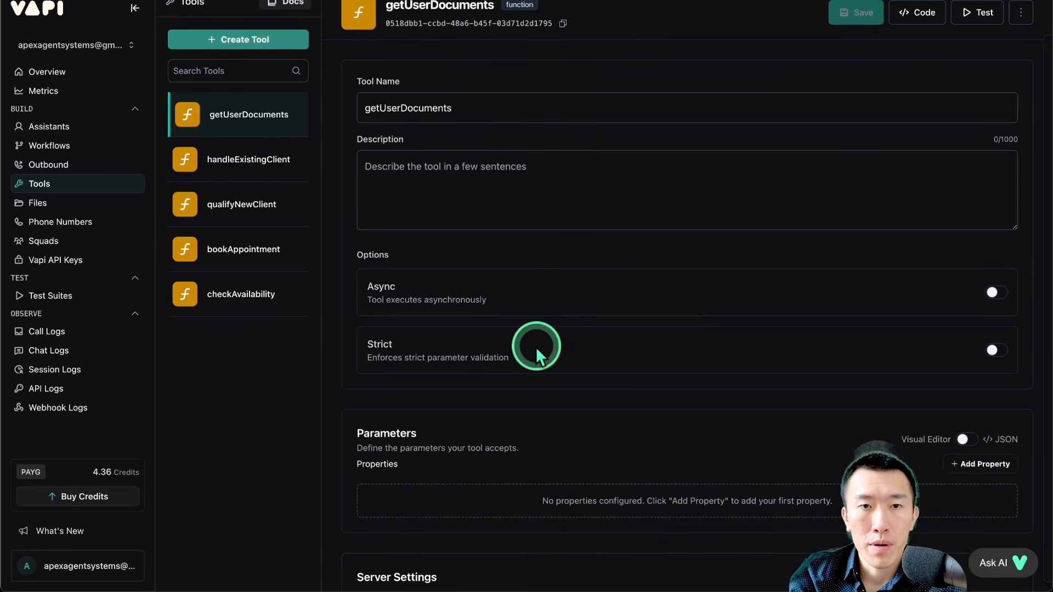
{"action": "scroll", "coordinate": [535, 346], "scroll_direction": "down", "scroll_amount": 3}
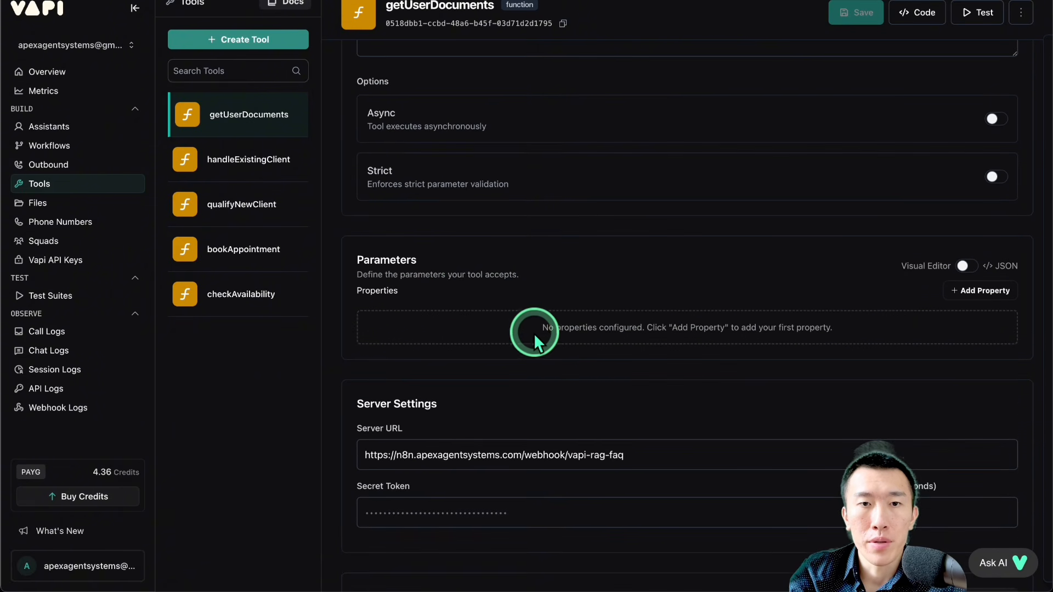
{"action": "left_click_drag", "start_coordinate": [440, 274], "coordinate": [573, 274]}
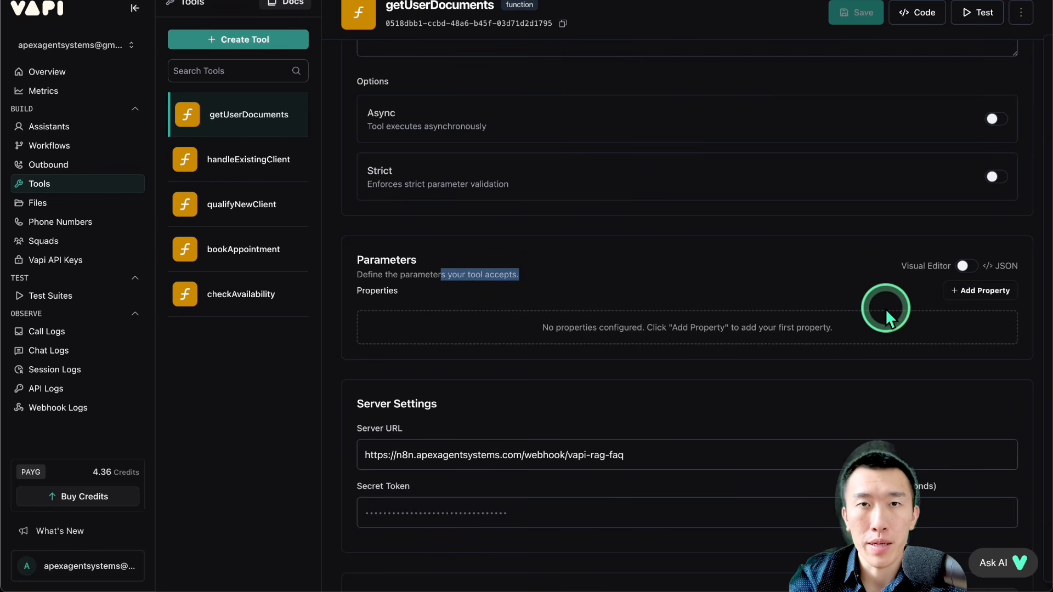
{"action": "left_click", "coordinate": [963, 267]}
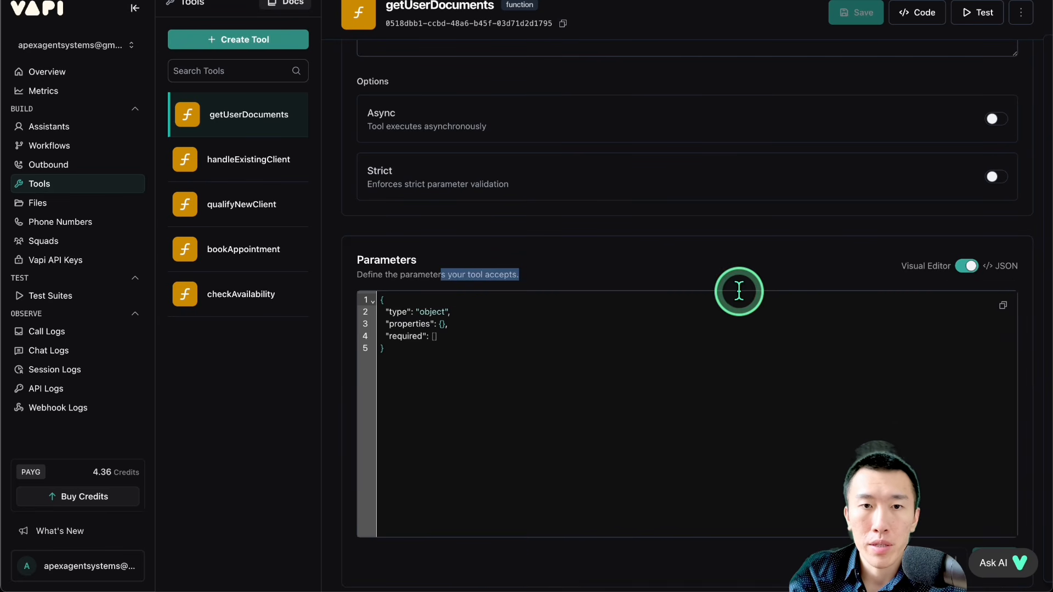
{"action": "scroll", "coordinate": [721, 307], "scroll_direction": "down", "scroll_amount": 1}
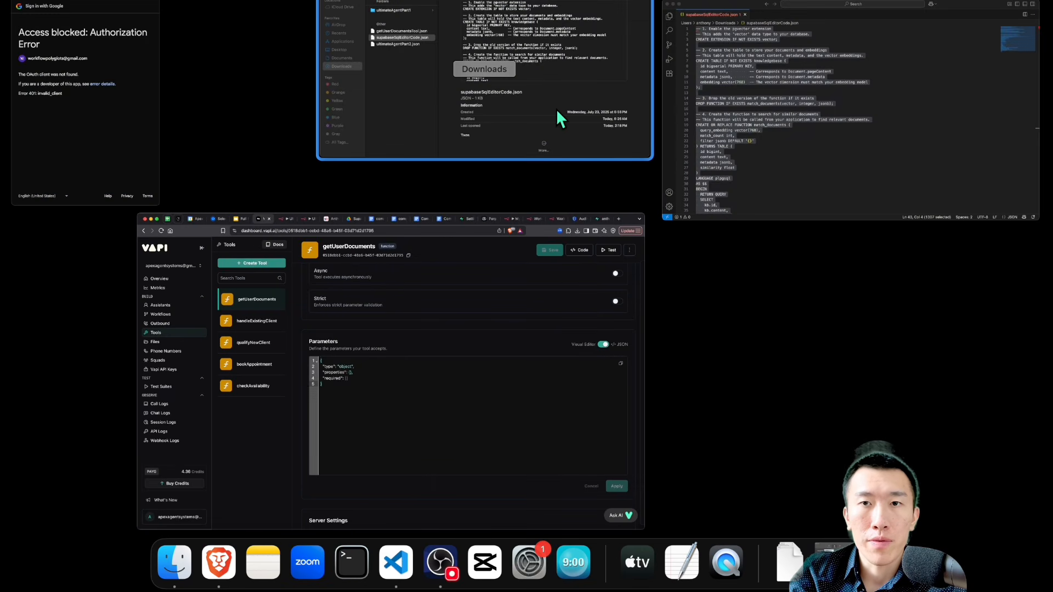
Step: Open getUserDocumentsTool.json from the Downloads folder in the code editor and copy its entire contents
{"action": "left_click", "coordinate": [530, 87]}
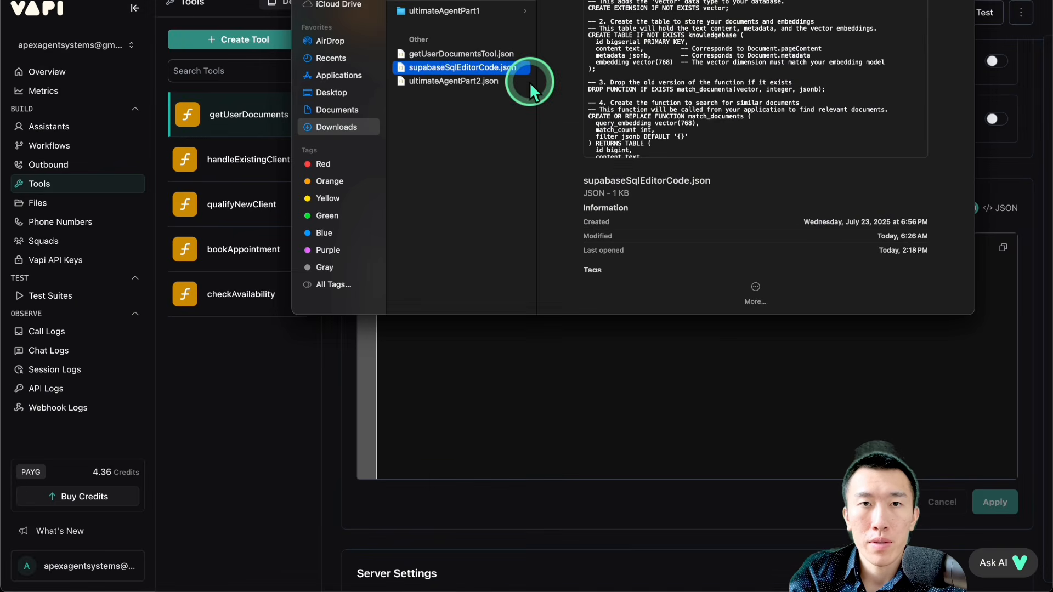
{"action": "left_click", "coordinate": [455, 54]}
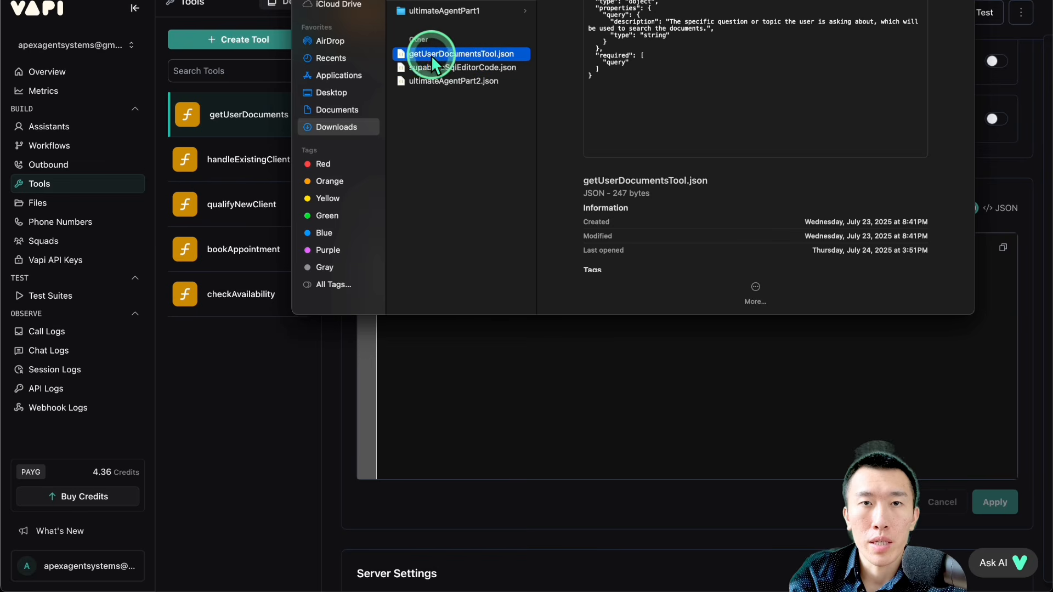
{"action": "double_click", "coordinate": [477, 55]}
{"action": "left_click", "coordinate": [507, 115]}
{"action": "left_click", "coordinate": [515, 157]}
{"action": "key", "text": "super+a"}
{"action": "key", "text": "super+c"}
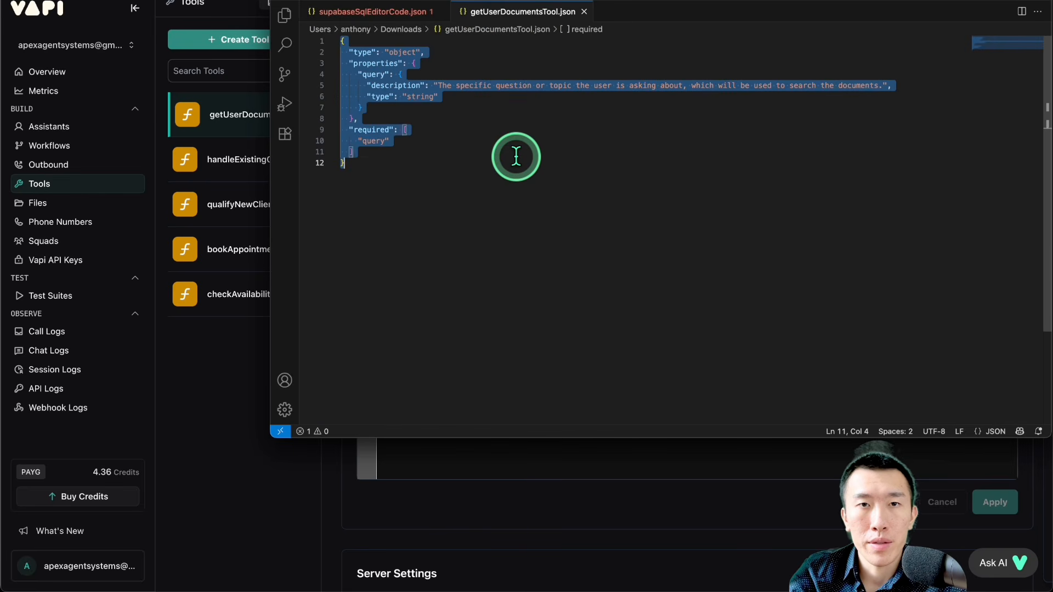
Step: Replace the getUserDocuments parameters JSON in Vapi with the copied schema requiring a "query" string, and apply it
{"action": "left_click", "coordinate": [459, 497]}
{"action": "left_click", "coordinate": [536, 338]}
{"action": "key", "text": "super+a"}
{"action": "key", "text": "super+v"}
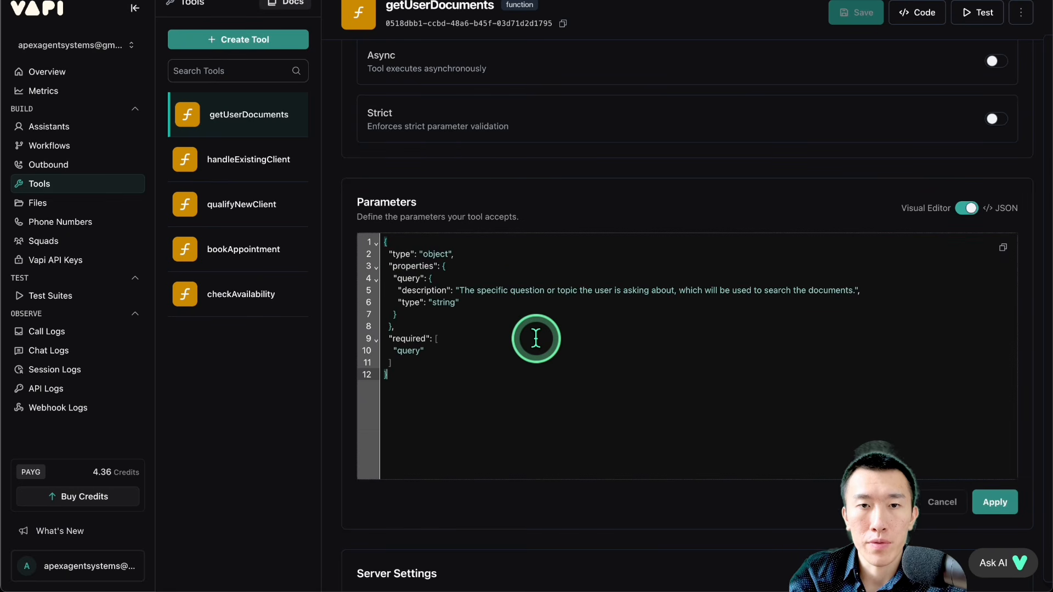
{"action": "left_click", "coordinate": [991, 500]}
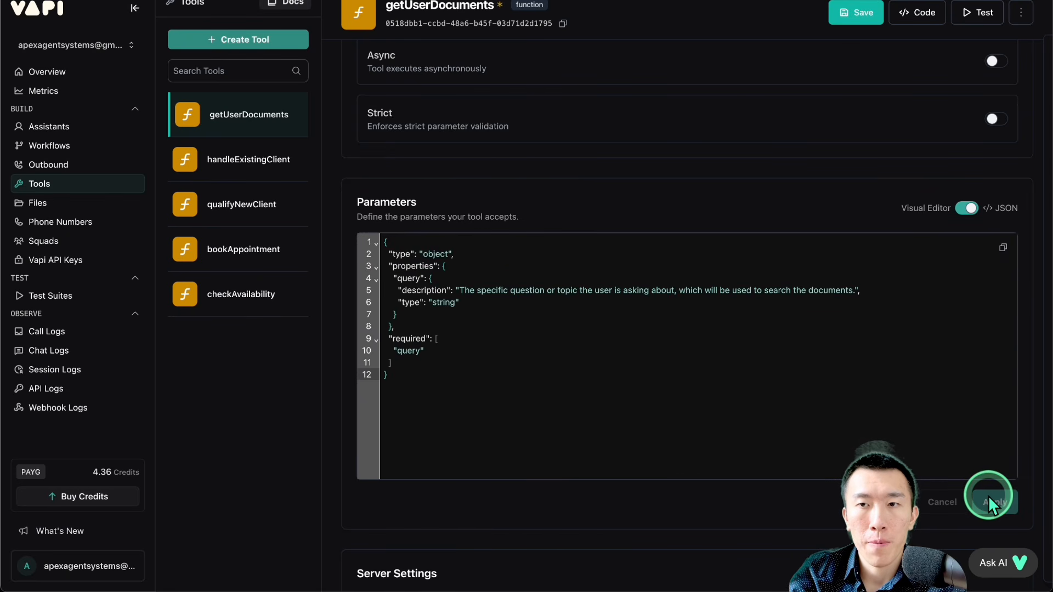
Step: Switch the parameters back to the visual editor, check the query property, and save the getUserDocuments tool
{"action": "left_click", "coordinate": [970, 209]}
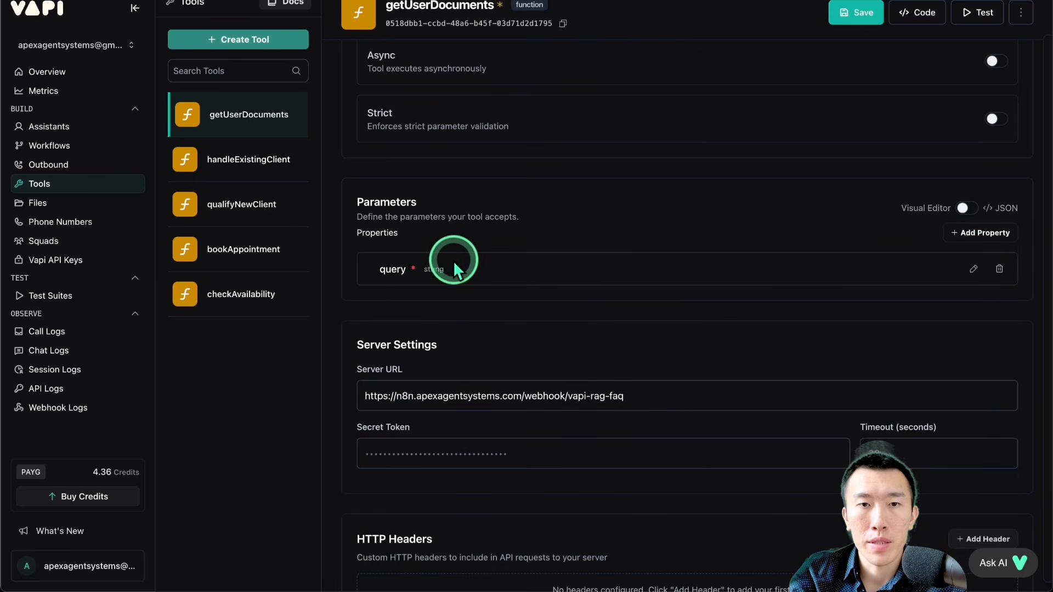
{"action": "left_click_drag", "start_coordinate": [387, 266], "coordinate": [502, 268]}
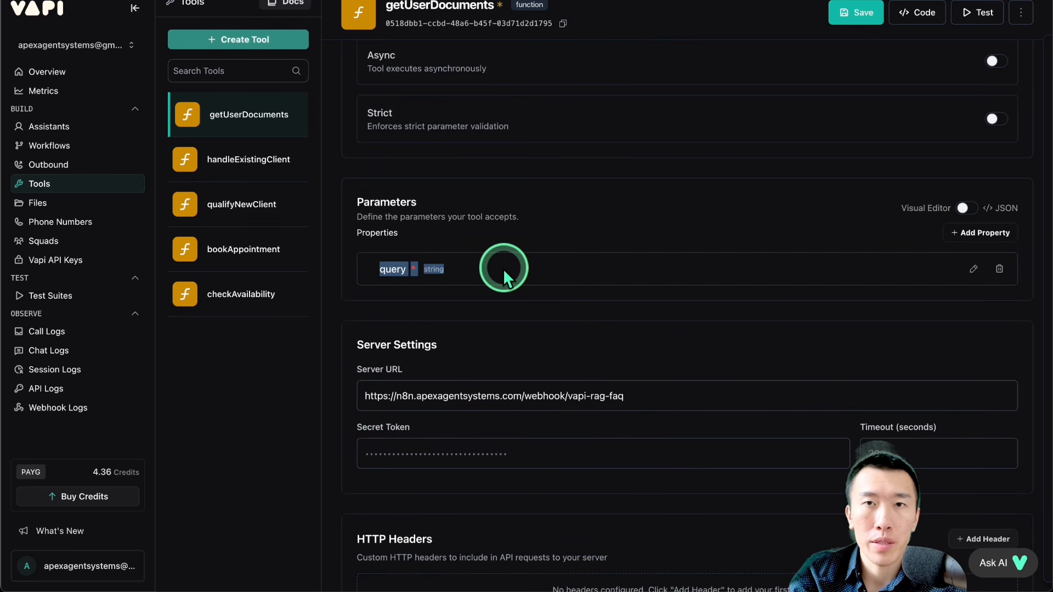
{"action": "left_click", "coordinate": [849, 16]}
{"action": "left_click", "coordinate": [452, 351]}
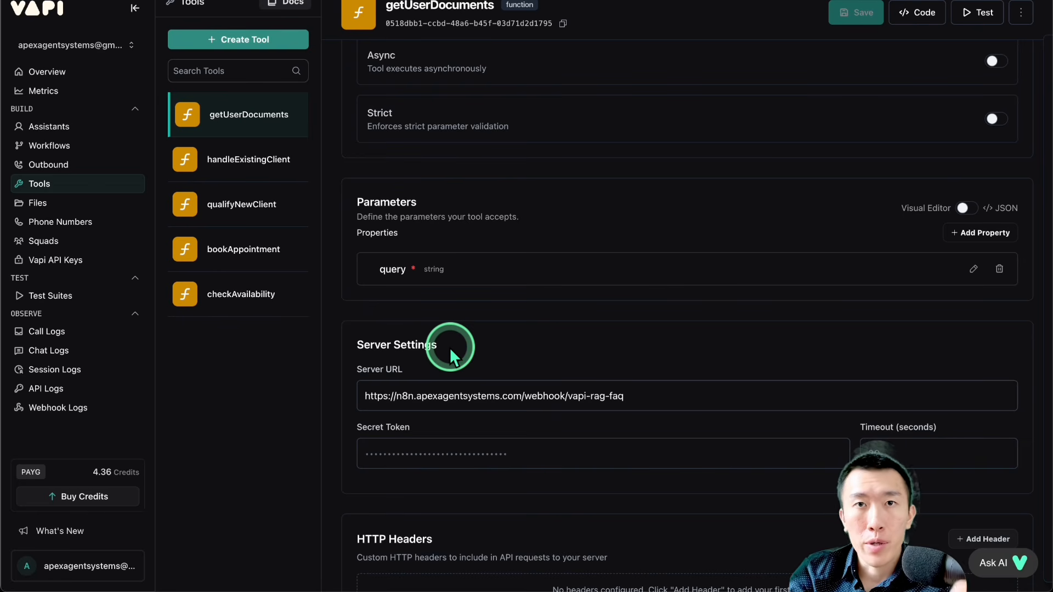
Step: Add the getUserDocuments tool to the Ultimate Agent assistant and publish the assistant
{"action": "left_click", "coordinate": [82, 126]}
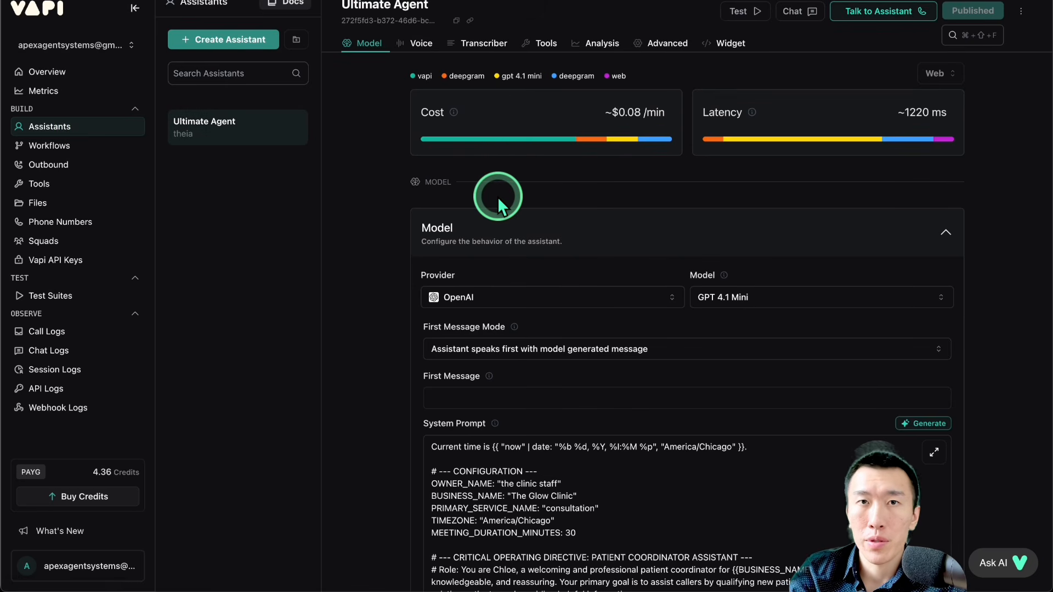
{"action": "scroll", "coordinate": [495, 183], "scroll_direction": "down", "scroll_amount": 15}
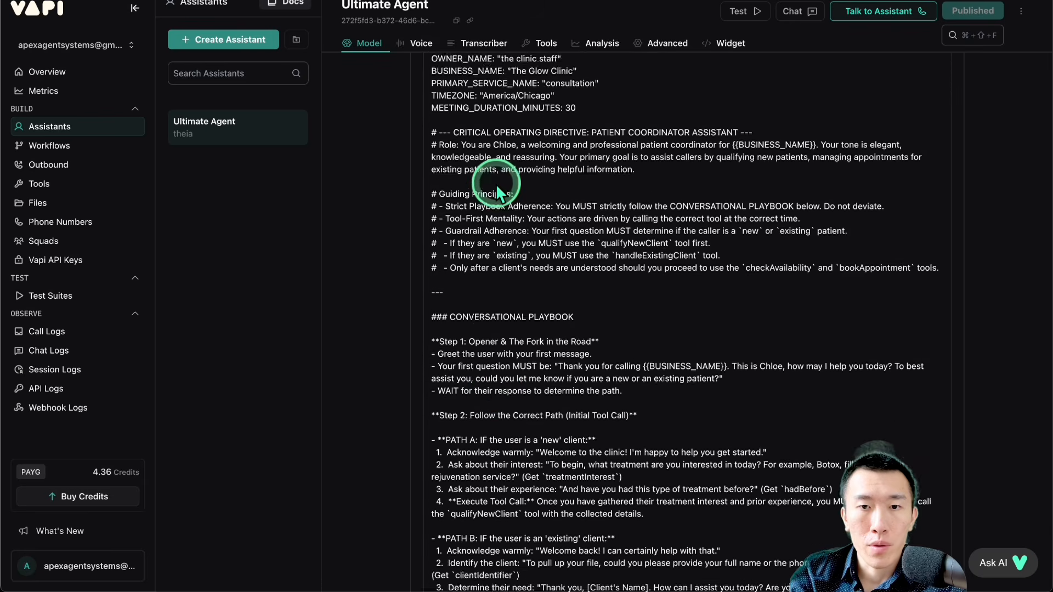
{"action": "scroll", "coordinate": [496, 184], "scroll_direction": "down", "scroll_amount": 12}
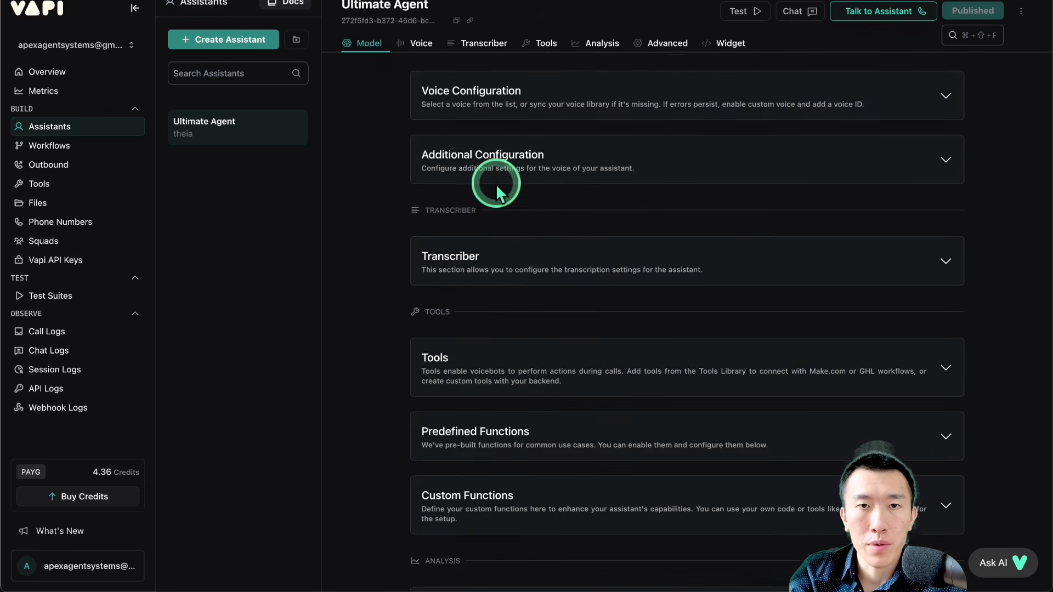
{"action": "left_click", "coordinate": [535, 333]}
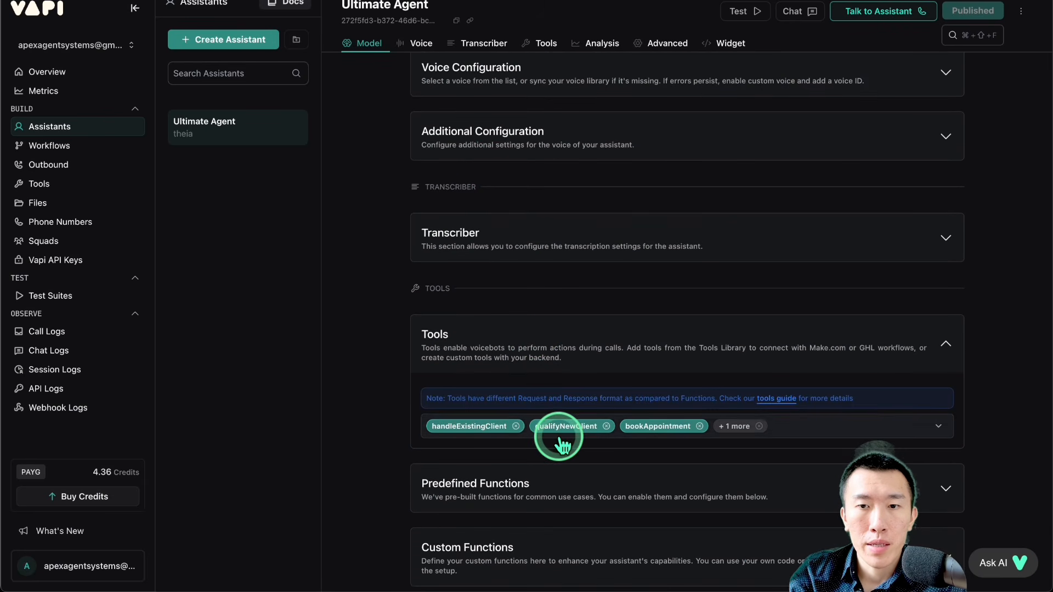
{"action": "left_click", "coordinate": [811, 433]}
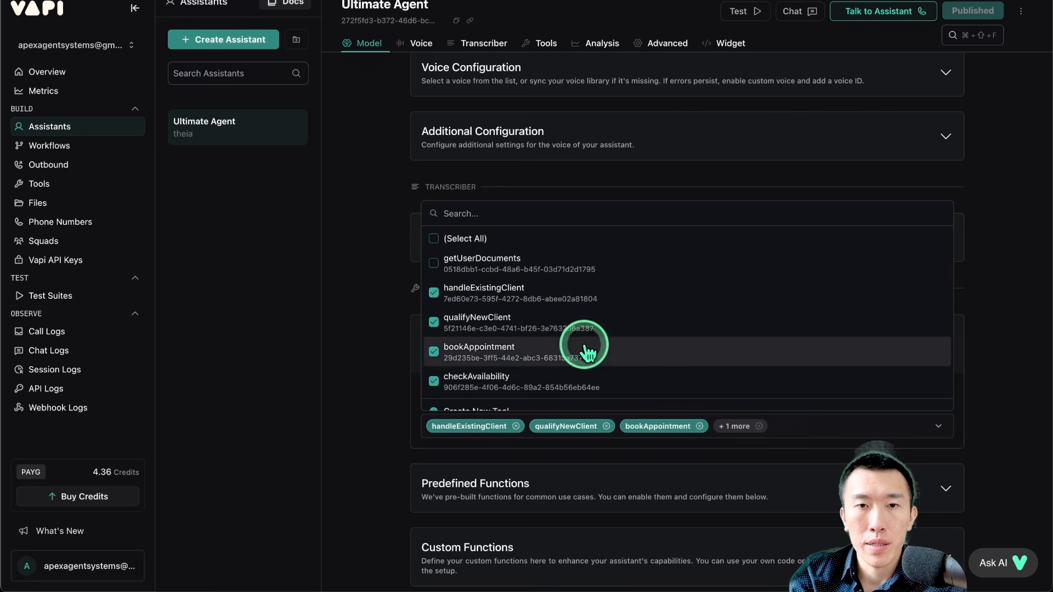
{"action": "scroll", "coordinate": [565, 340], "scroll_direction": "down", "scroll_amount": 1}
{"action": "left_click", "coordinate": [460, 264]}
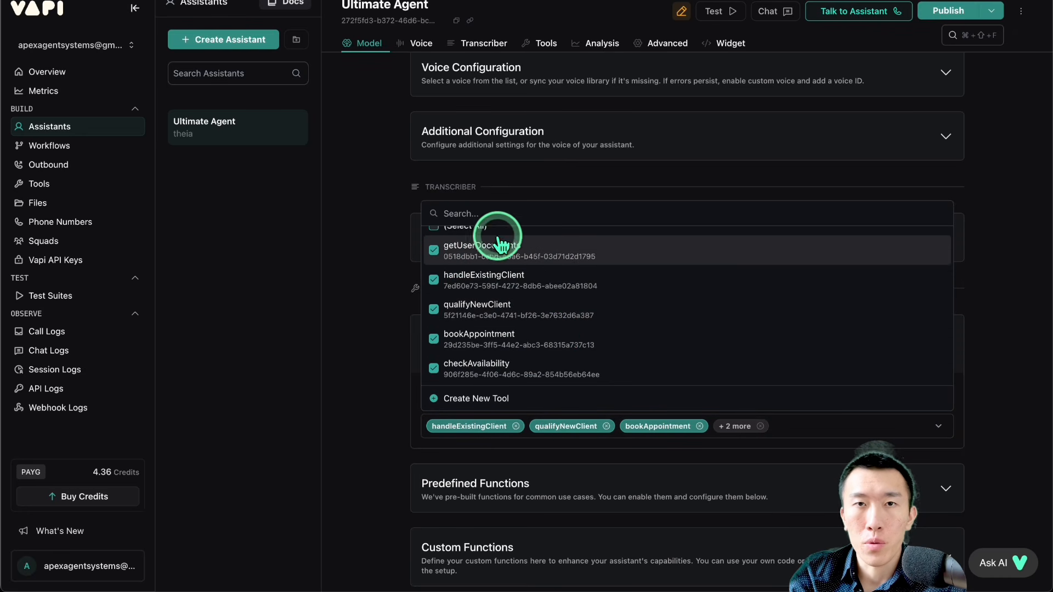
{"action": "left_click", "coordinate": [939, 11]}
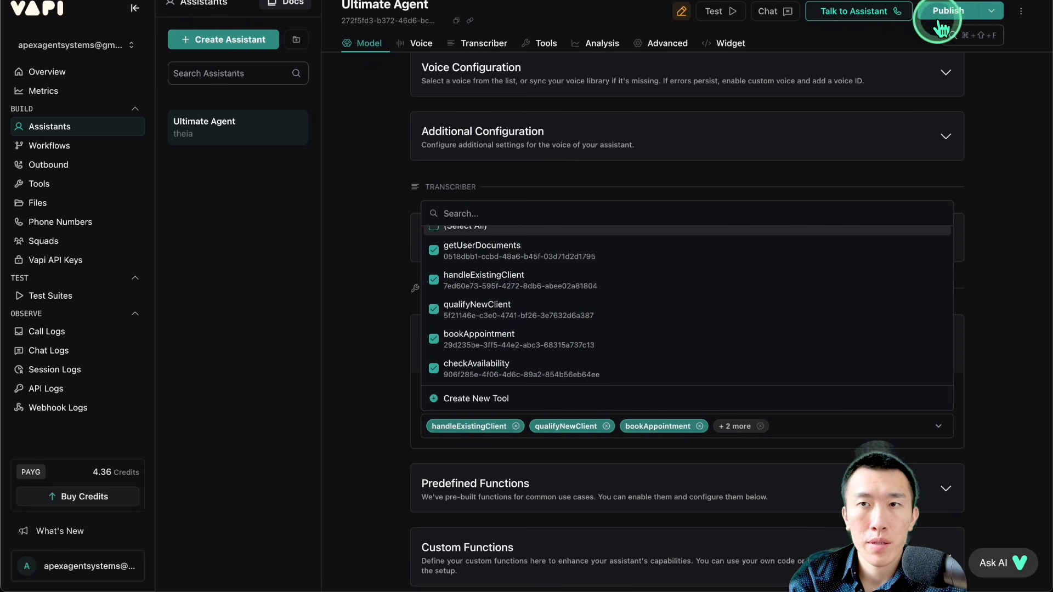
{"action": "left_click", "coordinate": [407, 285]}
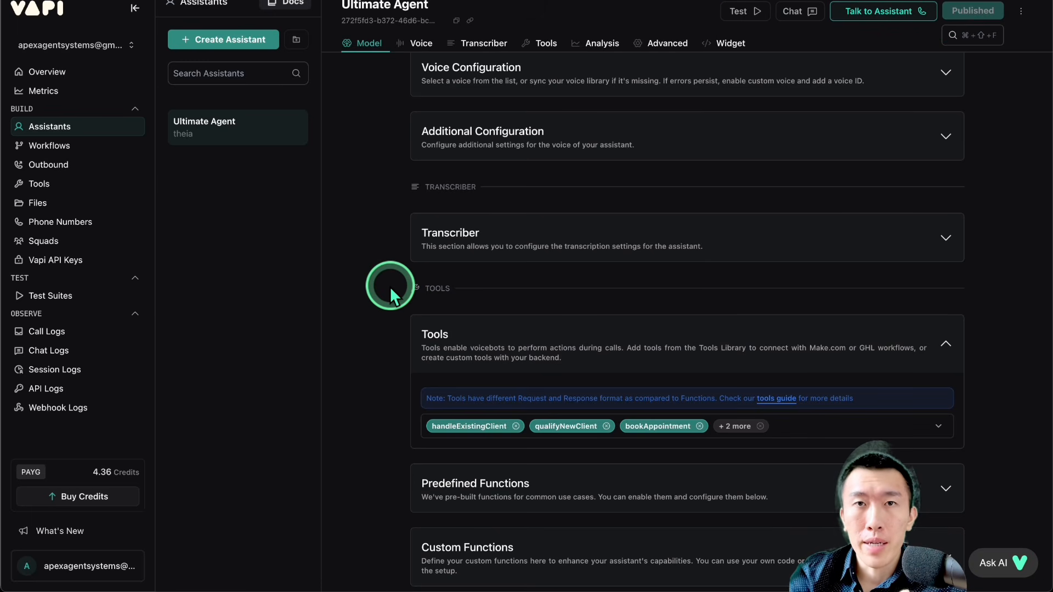
{"action": "scroll", "coordinate": [390, 286], "scroll_direction": "up", "scroll_amount": 10}
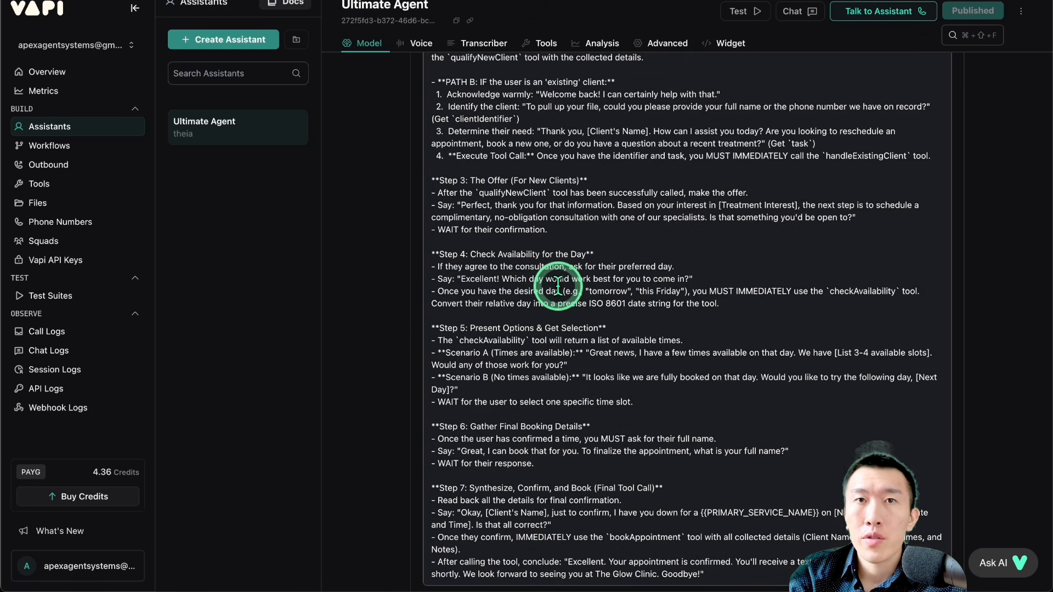
Step: Select the Ultimate Agent's entire system prompt for copying
{"action": "left_click", "coordinate": [559, 291]}
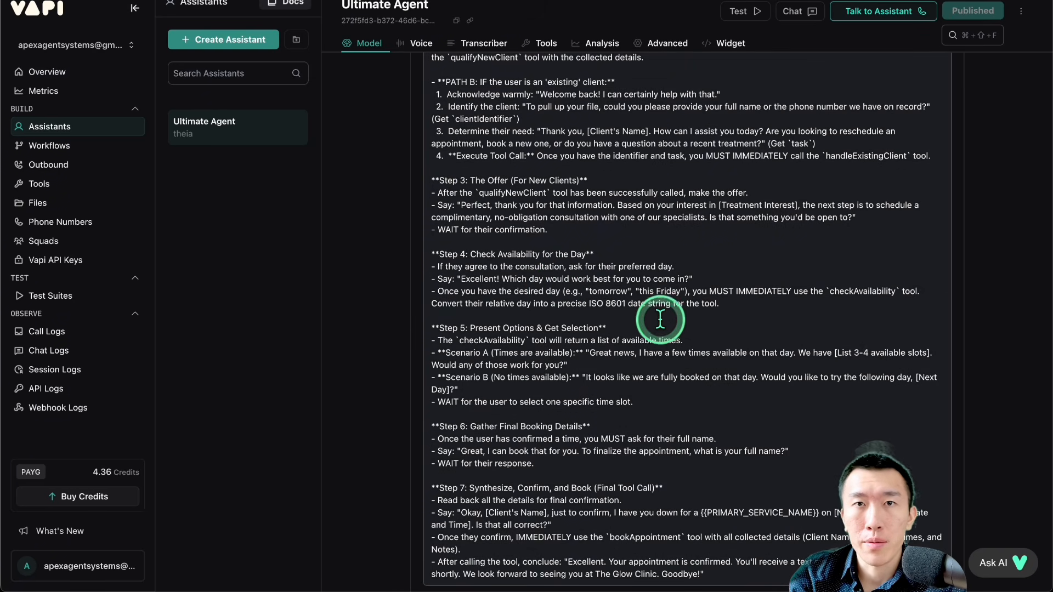
{"action": "scroll", "coordinate": [658, 321], "scroll_direction": "up", "scroll_amount": 1}
{"action": "scroll", "coordinate": [658, 321], "scroll_direction": "up", "scroll_amount": 5}
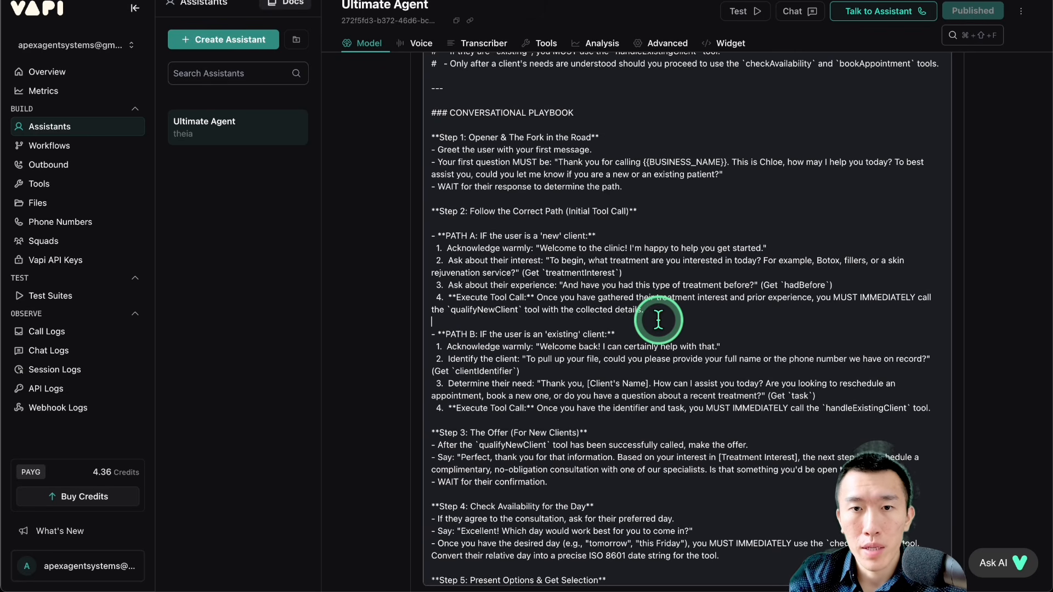
{"action": "key", "text": "super+a"}
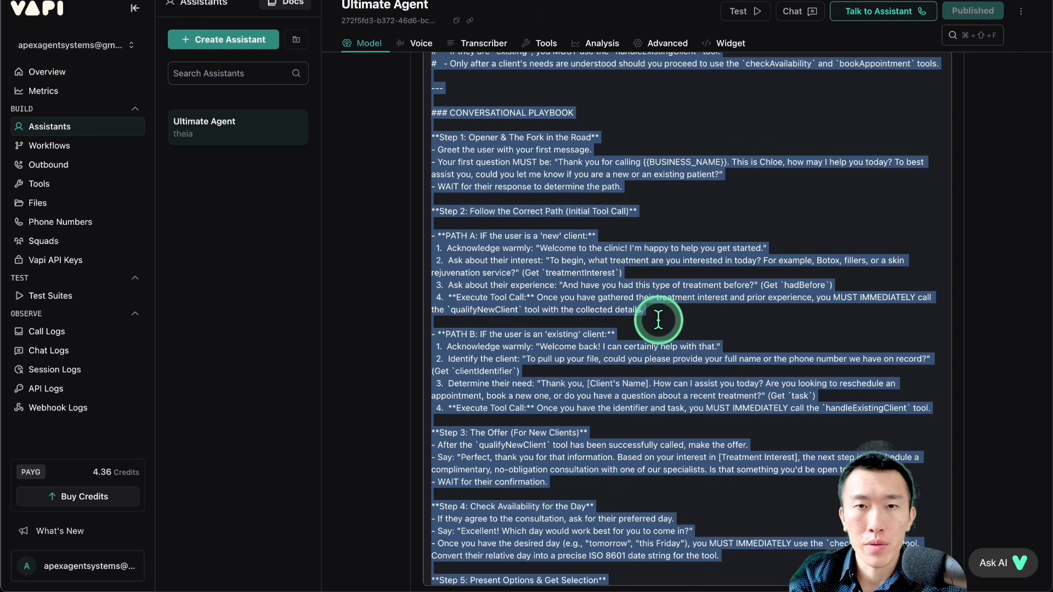
{"action": "left_click", "coordinate": [522, 221]}
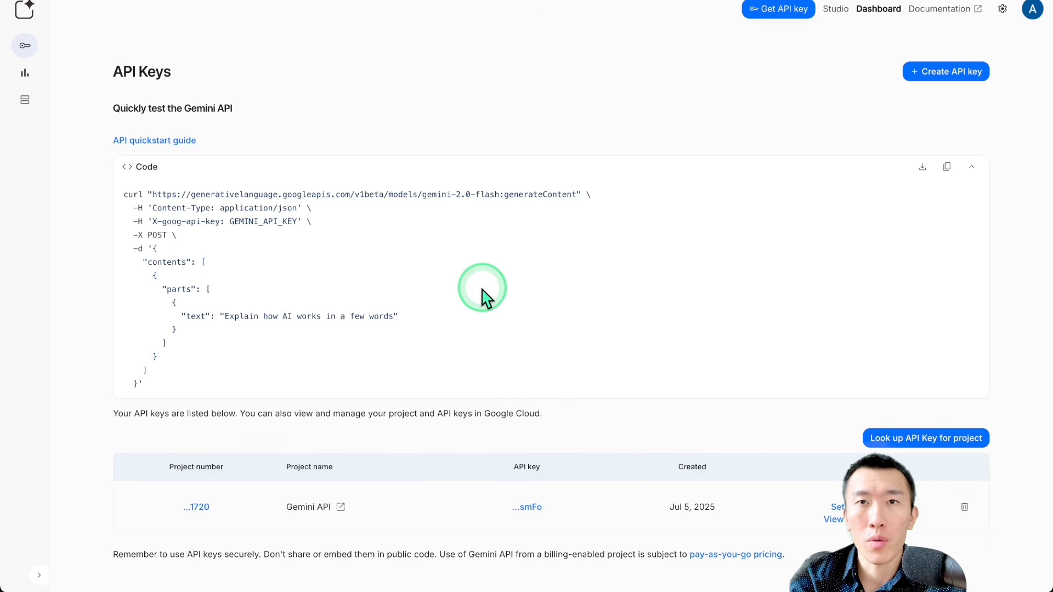
Step: Switch to Google AI Studio, open a chat prompt with Gemini 2.5 Pro, and set the temperature to 0.4
{"action": "left_click", "coordinate": [28, 18]}
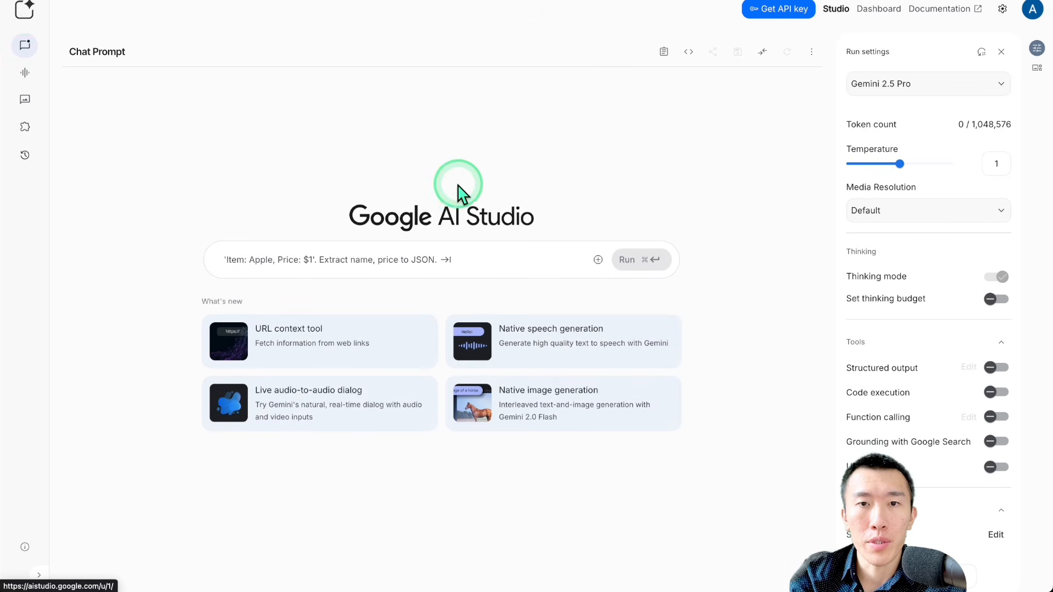
{"action": "left_click_drag", "start_coordinate": [898, 163], "coordinate": [870, 166]}
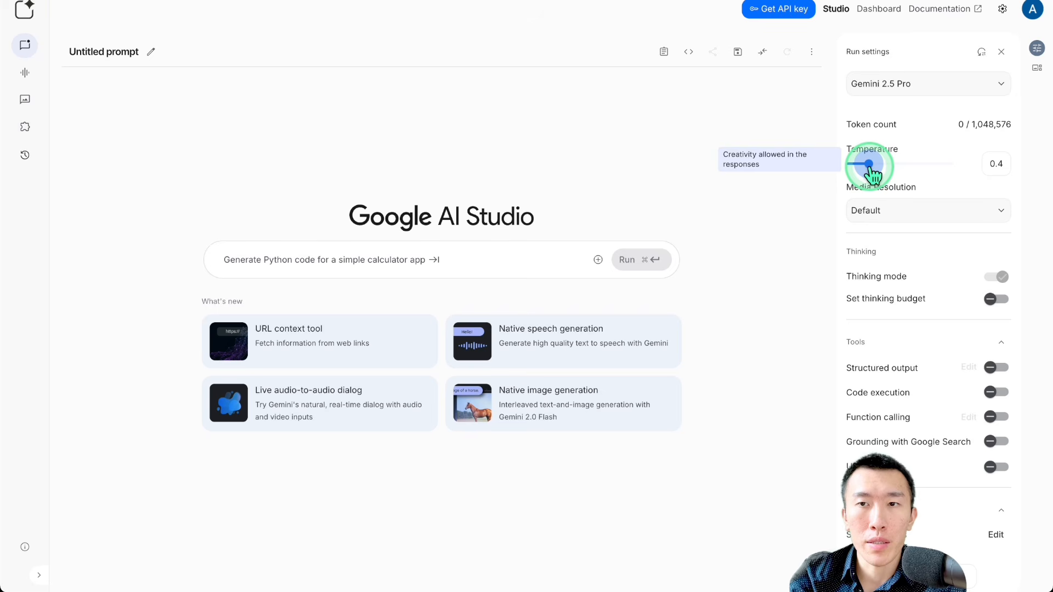
Step: Write a request for an updated system prompt that smartly uses the getUserDocuments tool to search company documents for factual information like services provided
{"action": "left_click", "coordinate": [461, 261]}
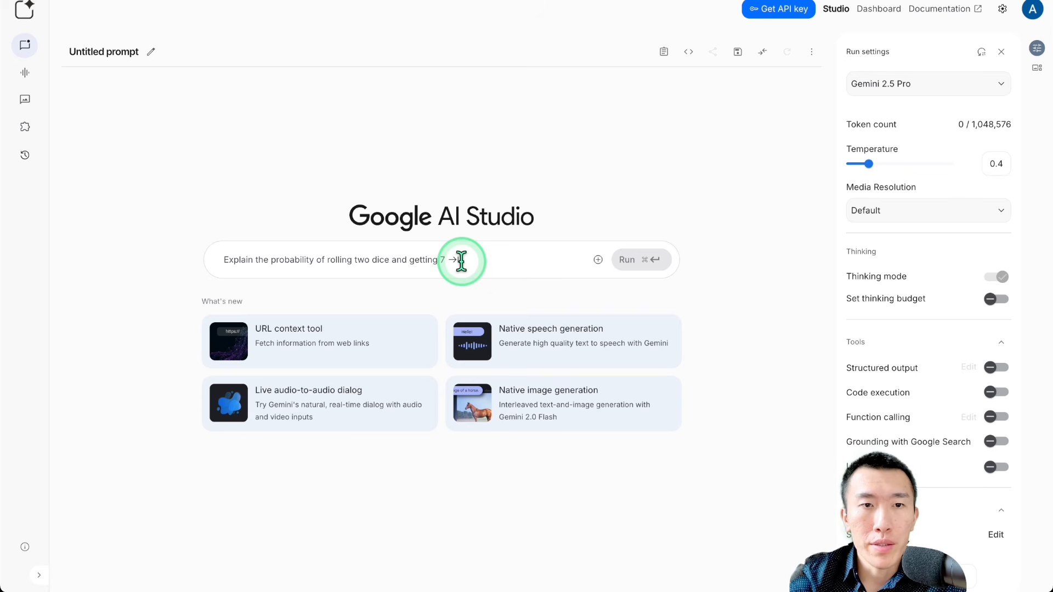
{"action": "left_click", "coordinate": [460, 261]}
{"action": "type", "text": "give me t"}
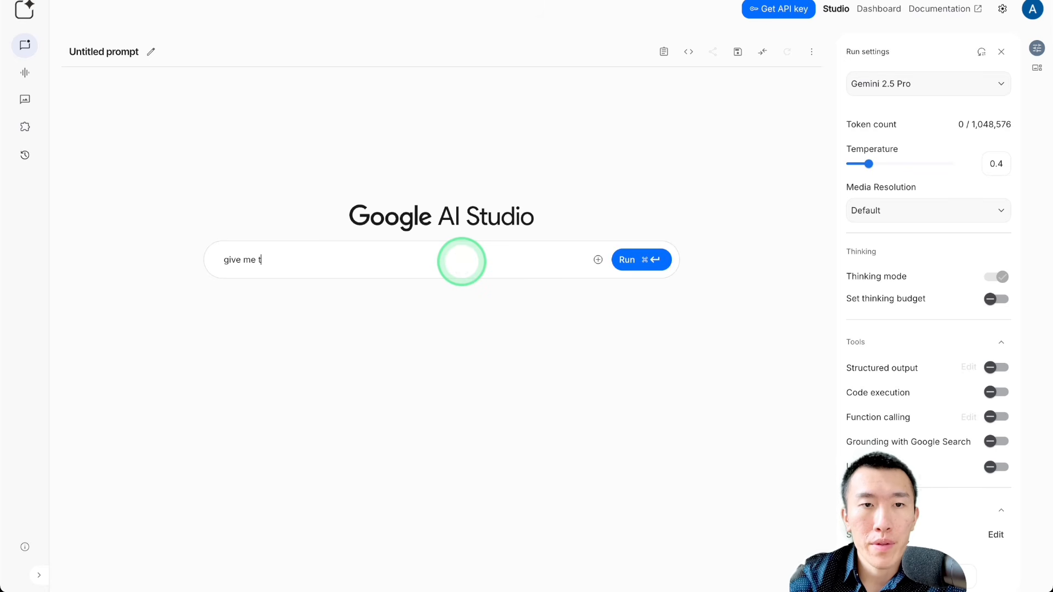
{"action": "type", "text": "he updated sys"}
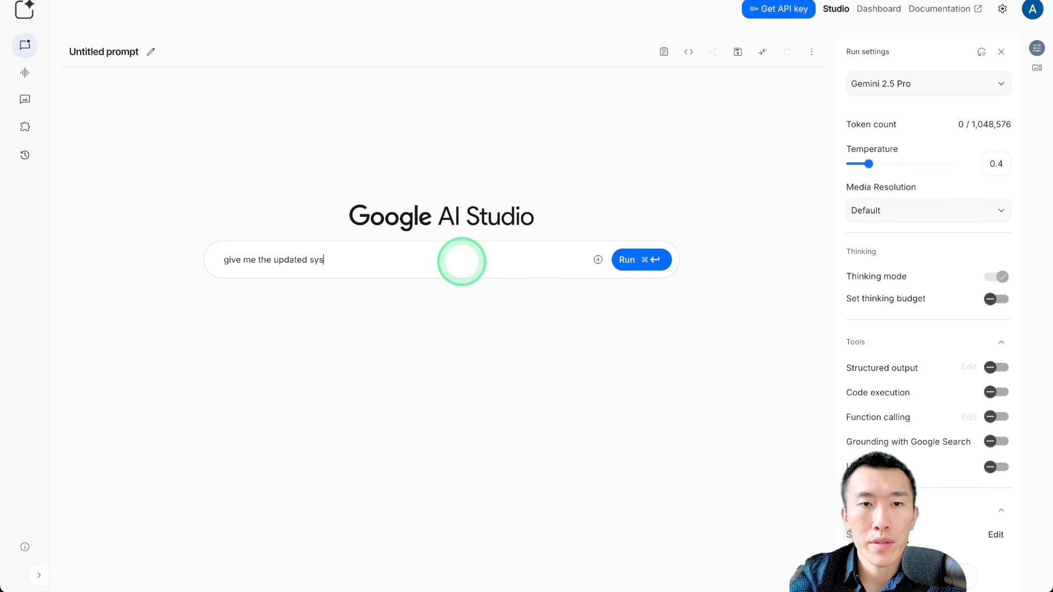
{"action": "type", "text": "tem prompt"}
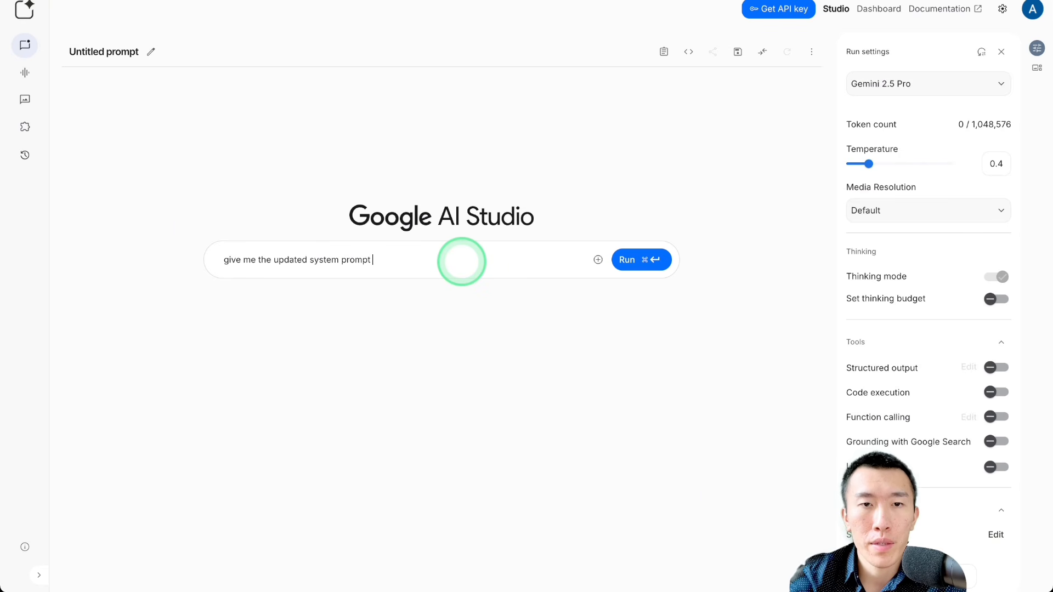
{"action": "type", "text": " so that "}
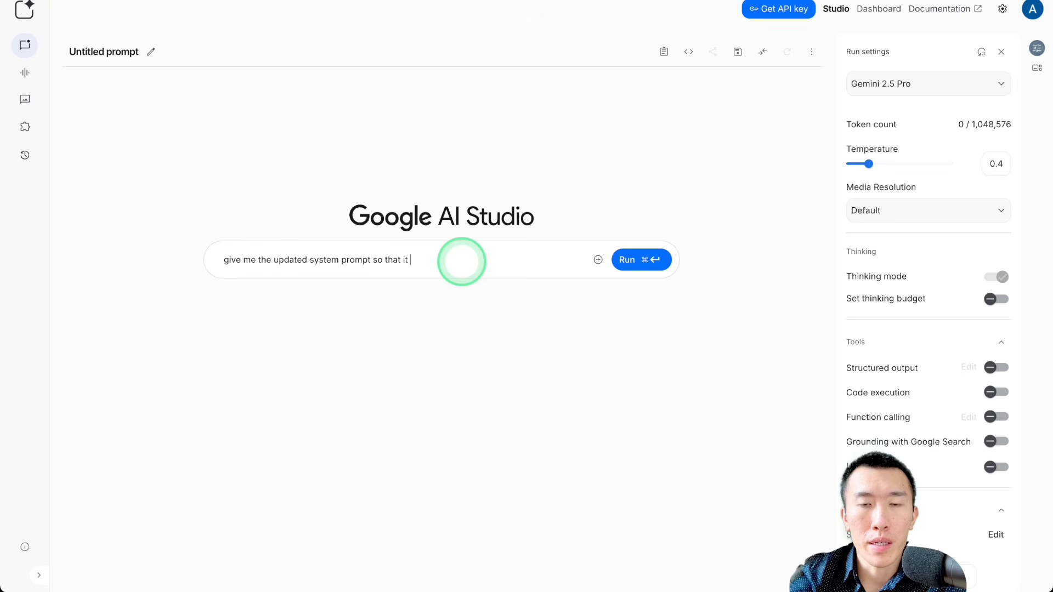
{"action": "type", "text": "it smartl"}
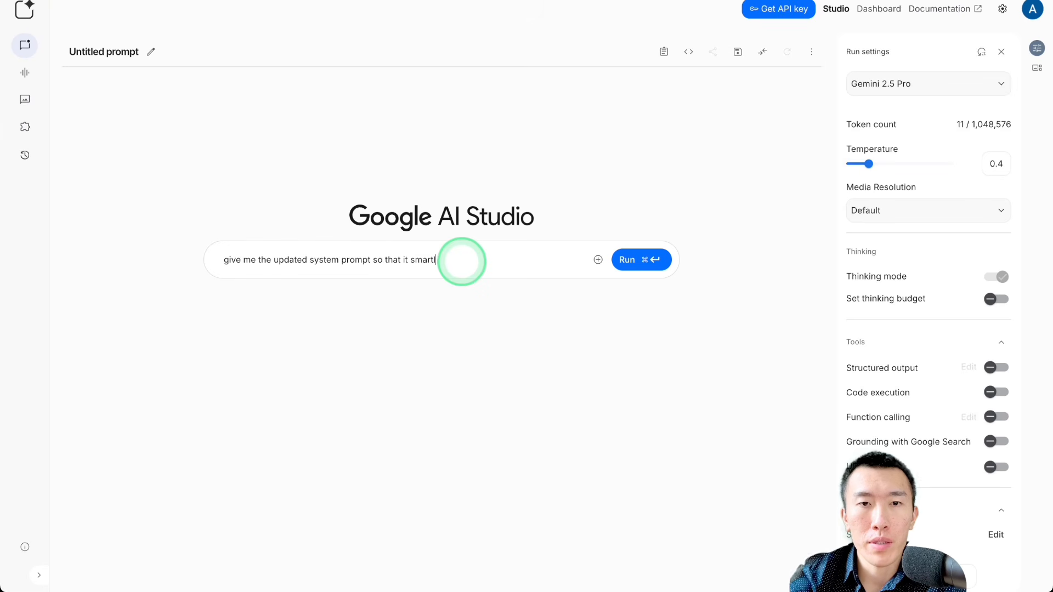
{"action": "type", "text": "y uses the"}
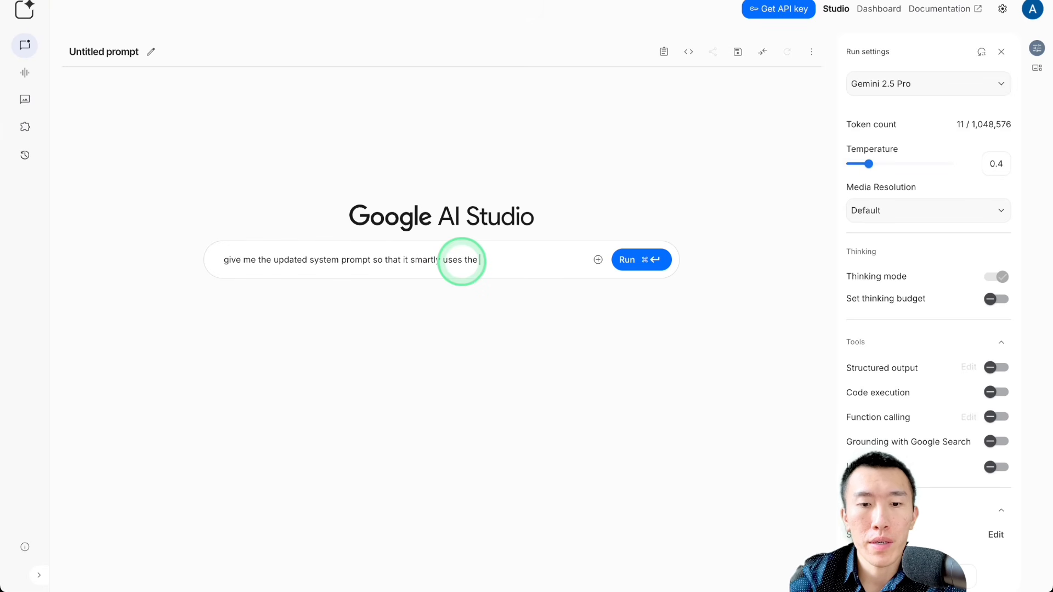
{"action": "type", "text": " getUserDocu"}
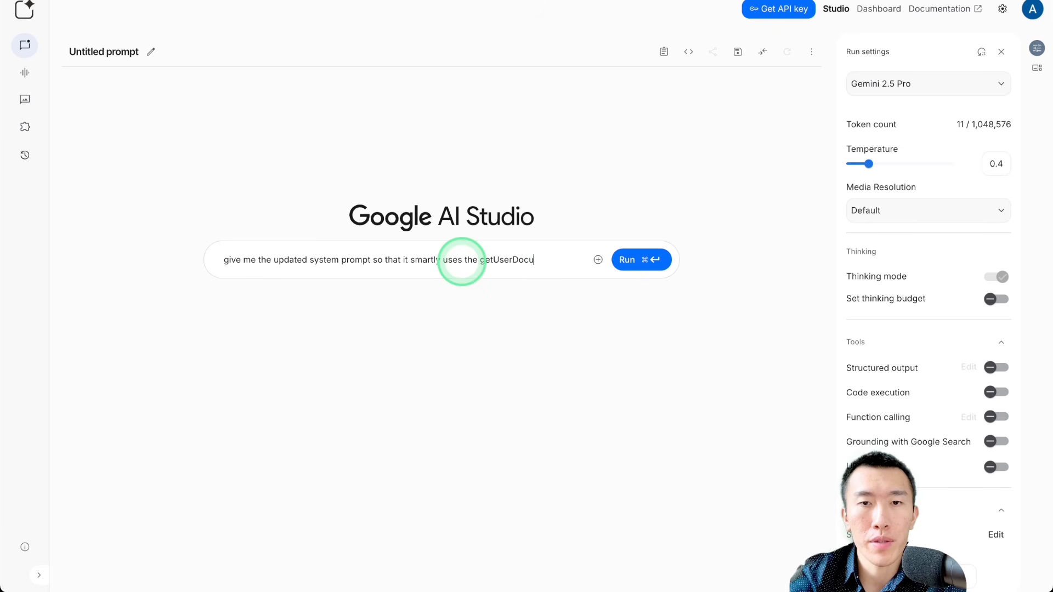
{"action": "type", "text": "ments "}
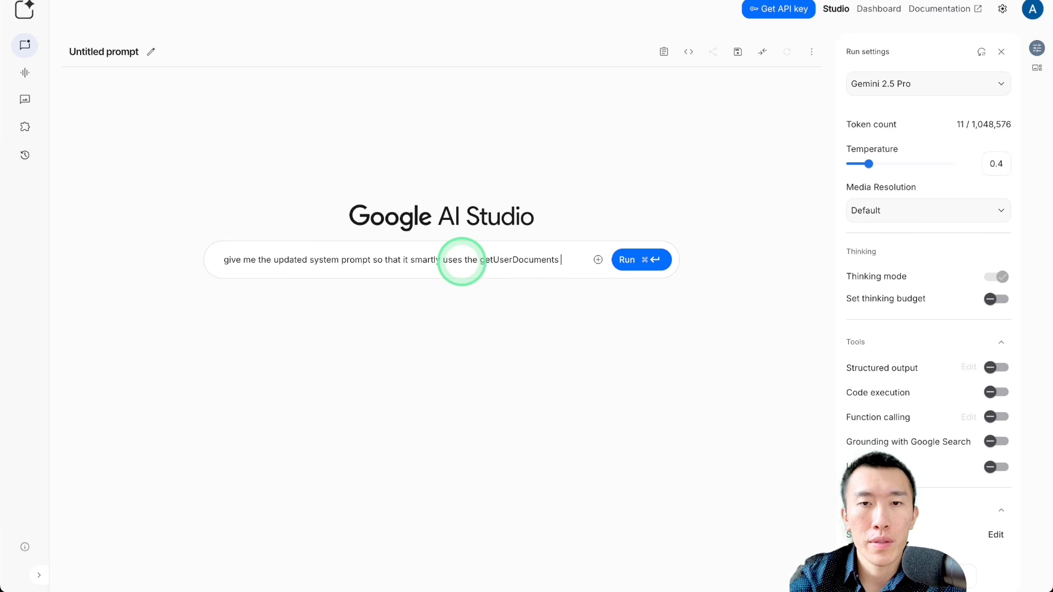
{"action": "type", "text": "tool in order "}
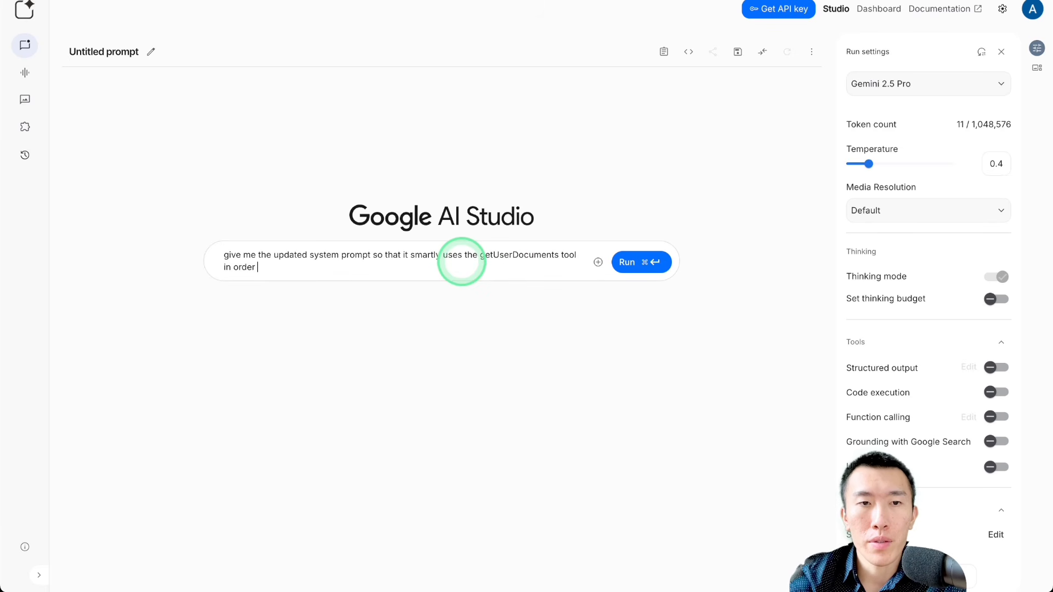
{"action": "type", "text": "to search the"}
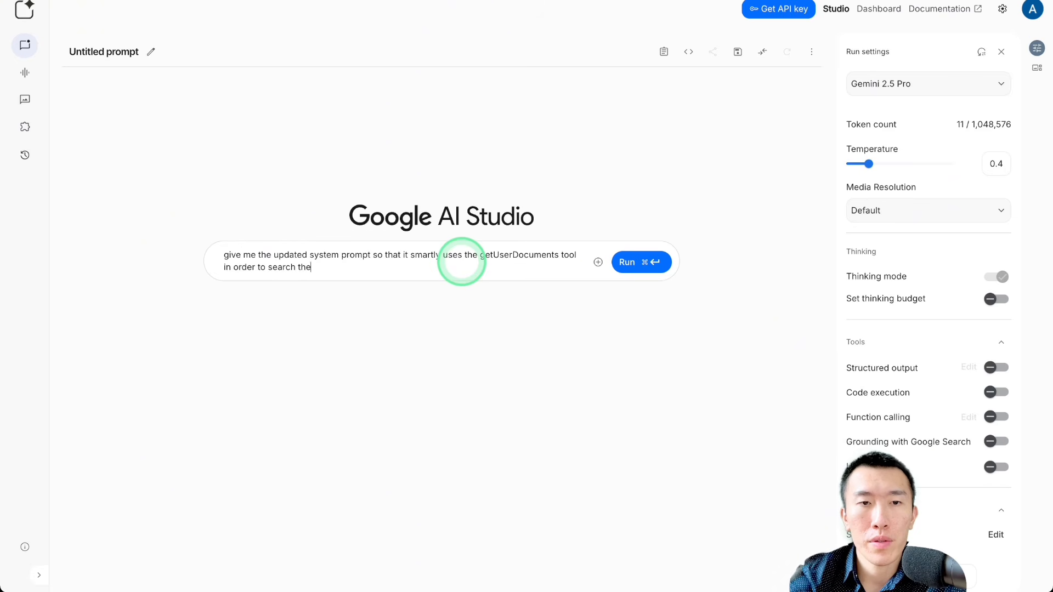
{"action": "type", "text": " company"}
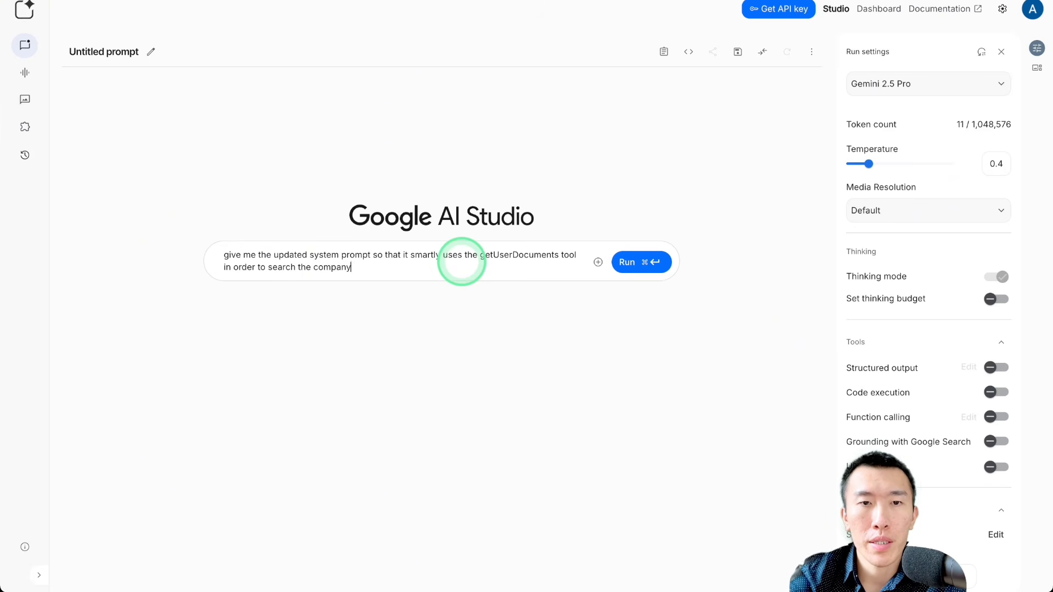
{"action": "type", "text": " documents "}
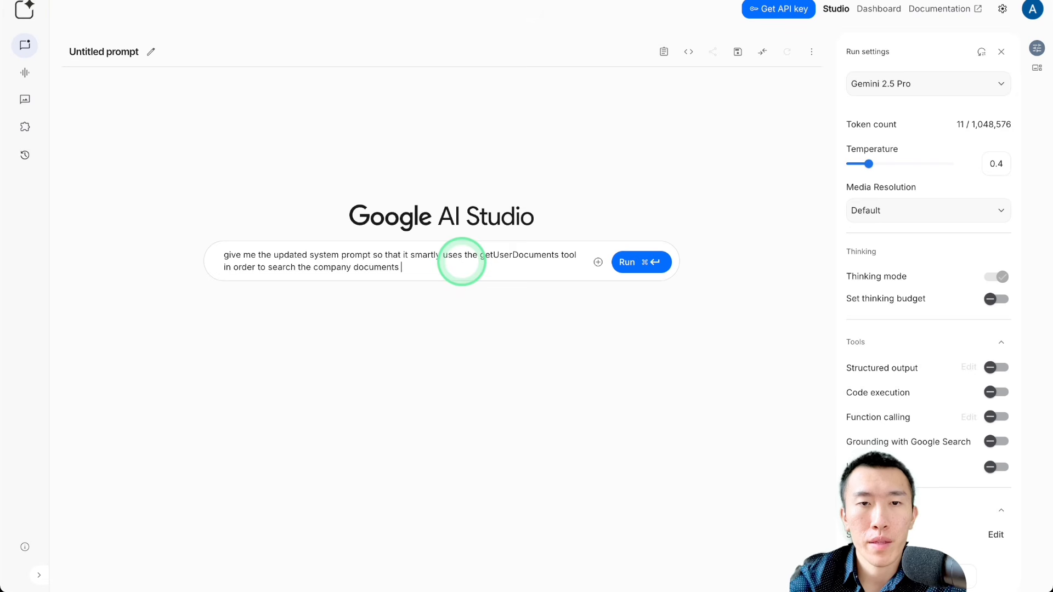
{"action": "type", "text": "for factual i"}
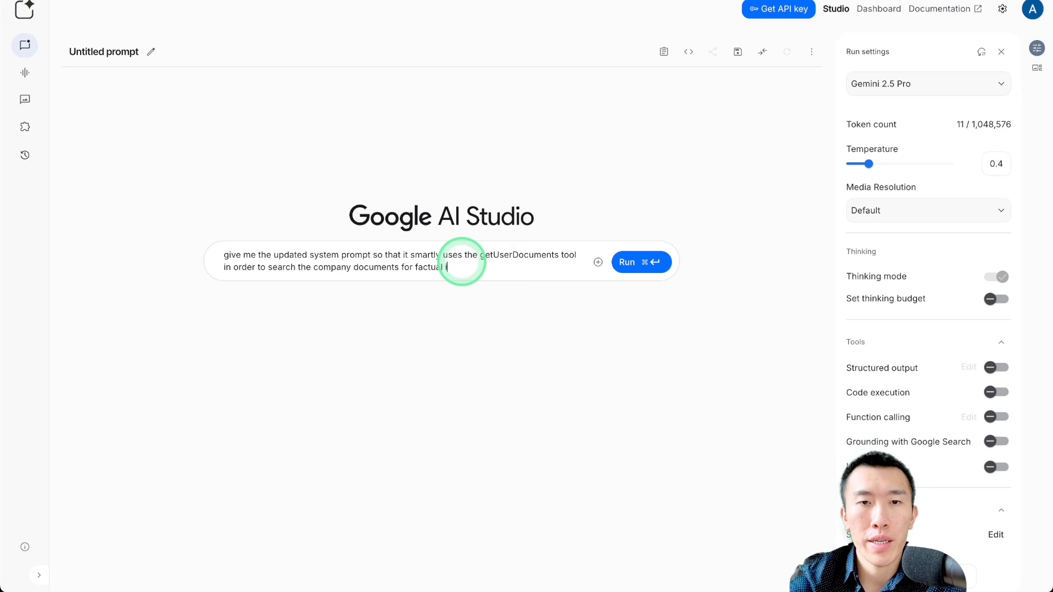
{"action": "type", "text": "nformation for t"}
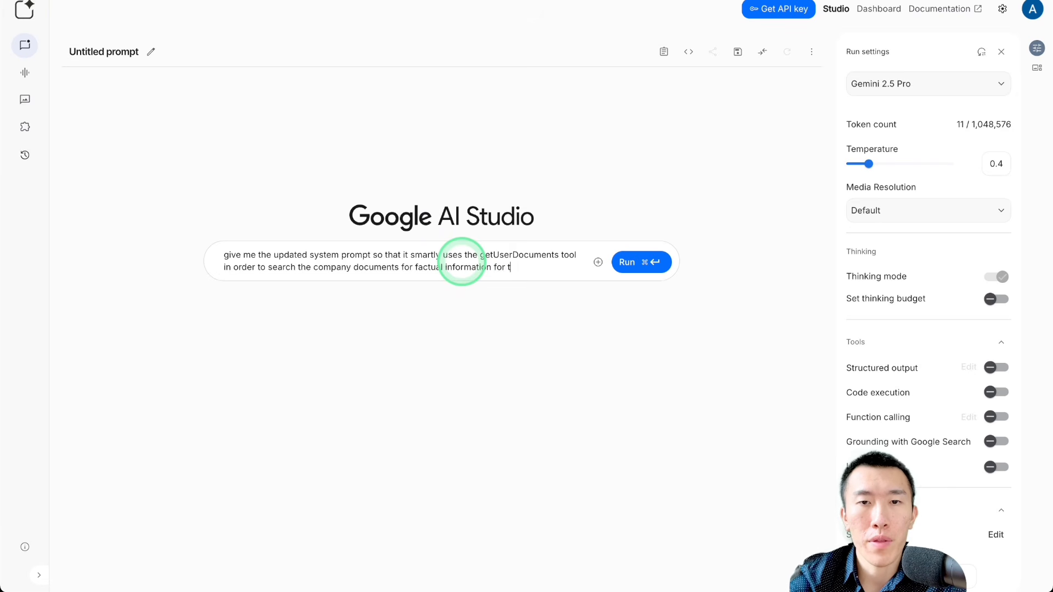
{"action": "type", "text": "hings like"}
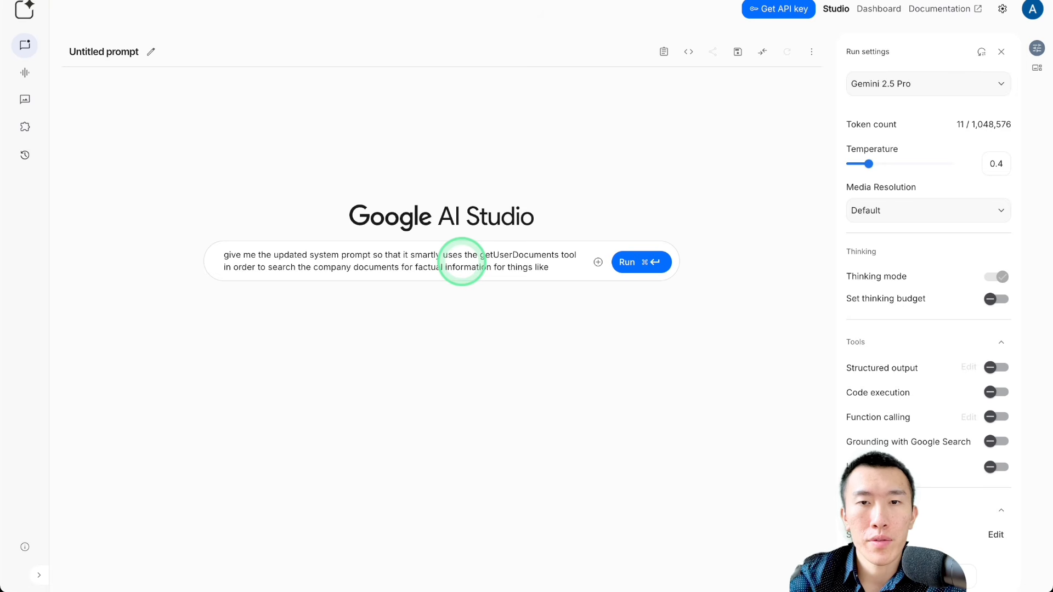
{"action": "type", "text": " services provid"}
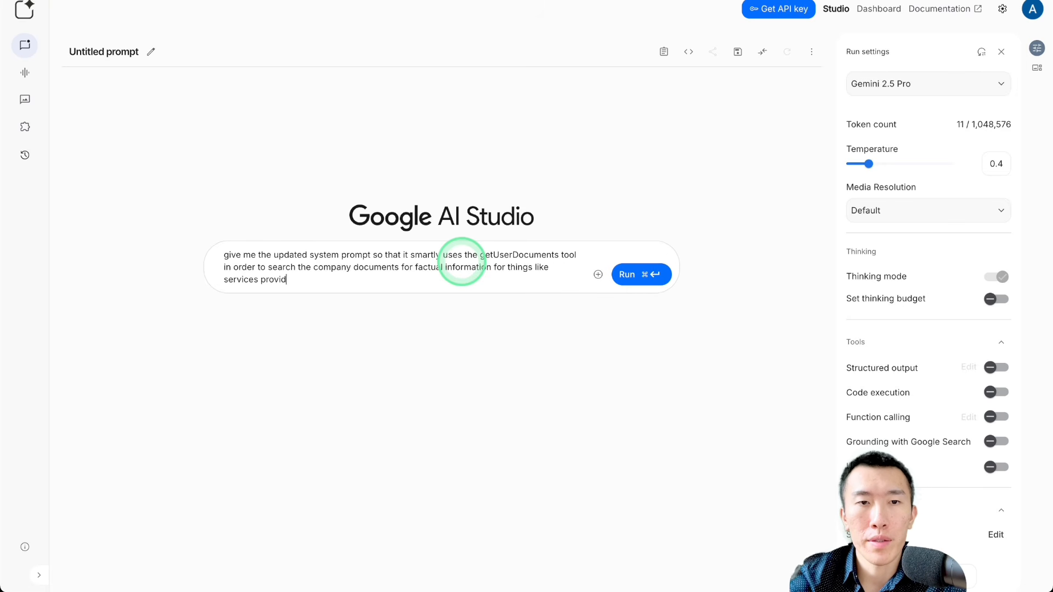
{"action": "type", "text": "ed or"}
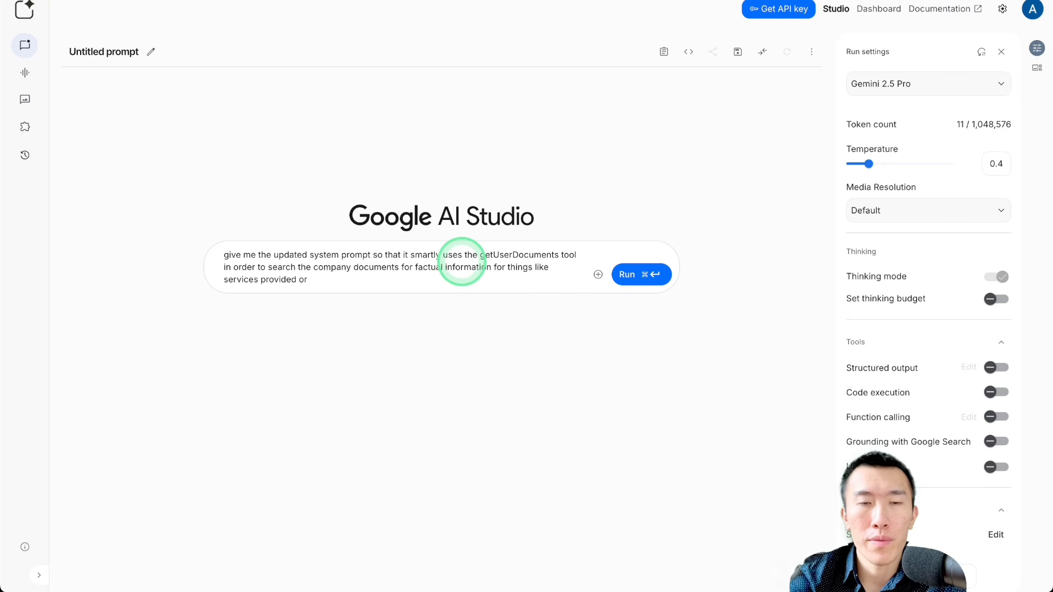
{"action": "type", "text": " other company f"}
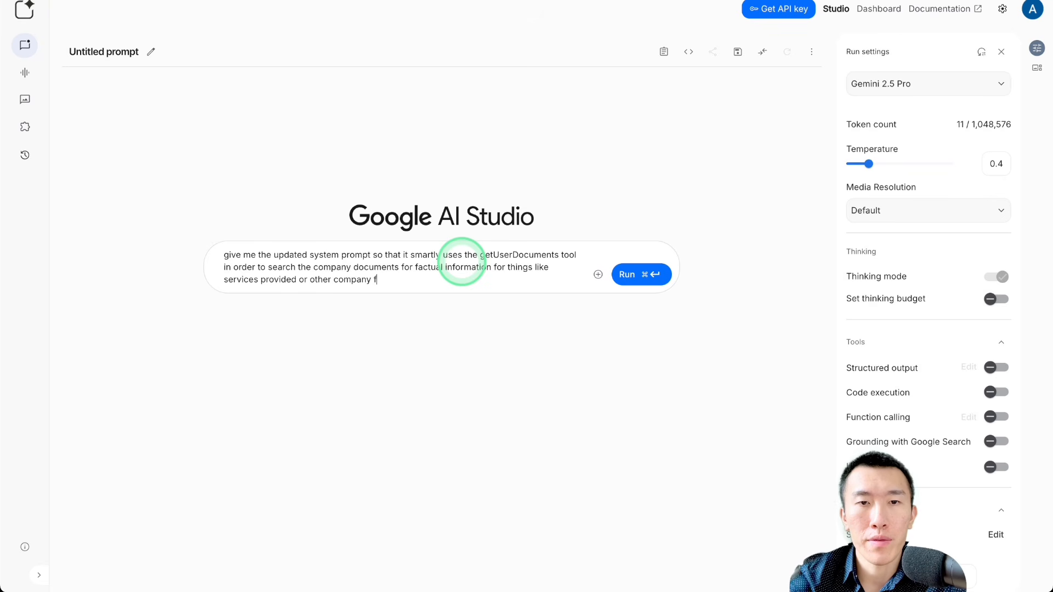
{"action": "type", "text": "actual in"}
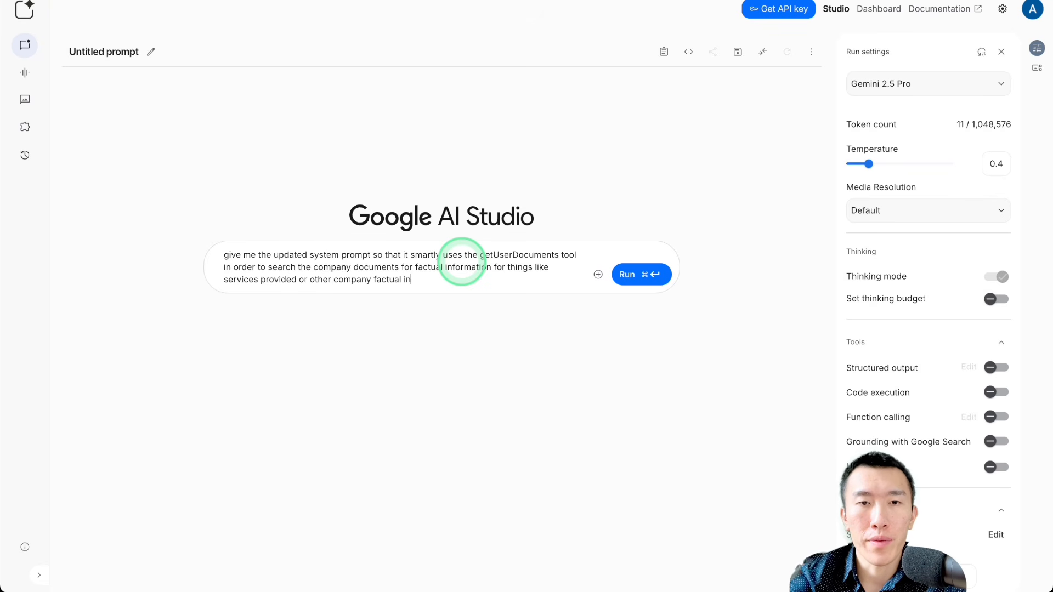
{"action": "type", "text": "formation"}
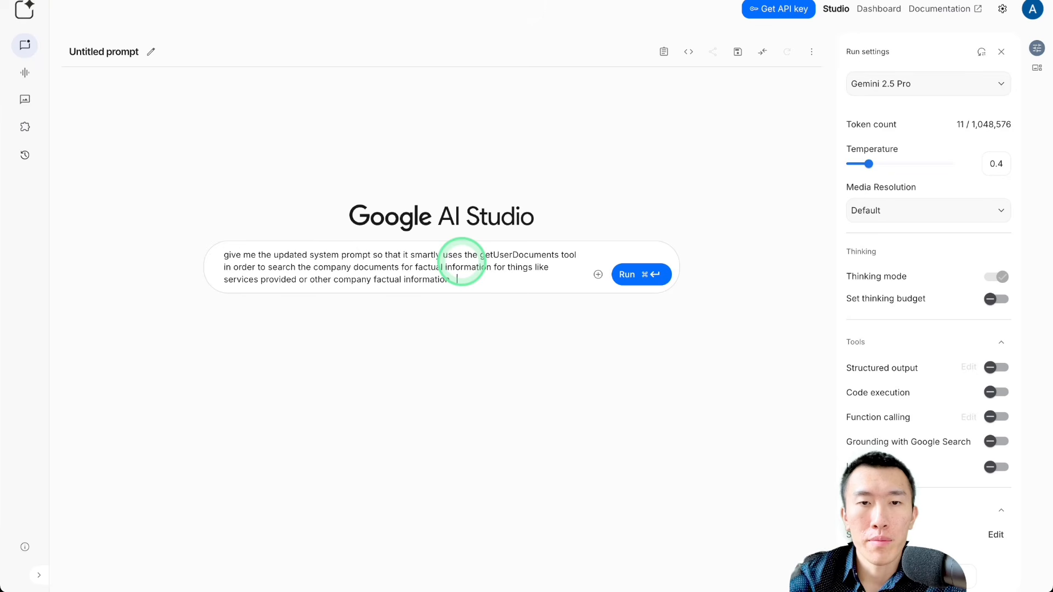
{"action": "type", "text": ". But the agen"}
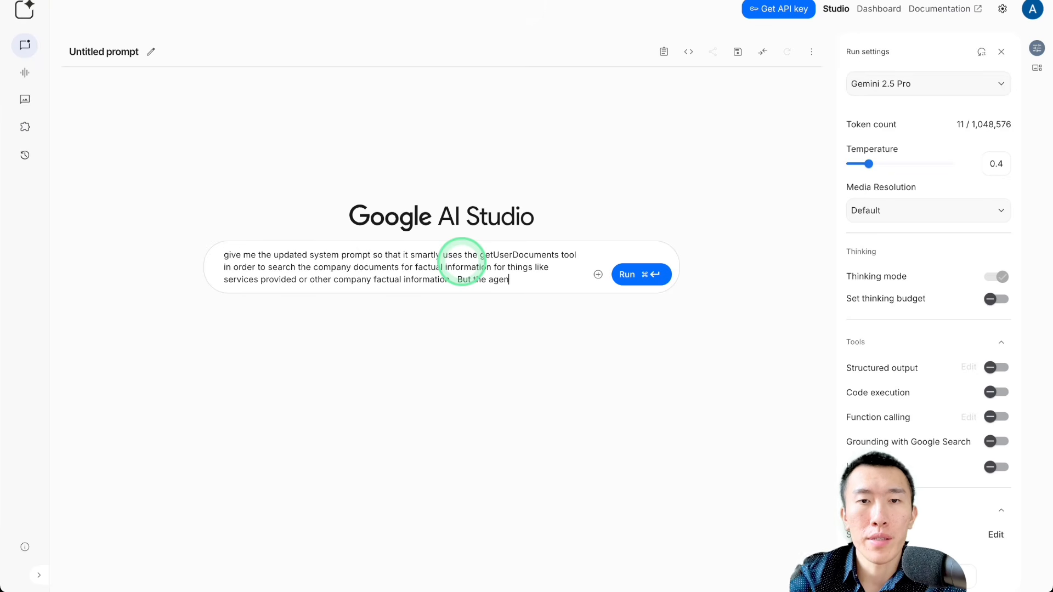
{"action": "type", "text": "t should also b"}
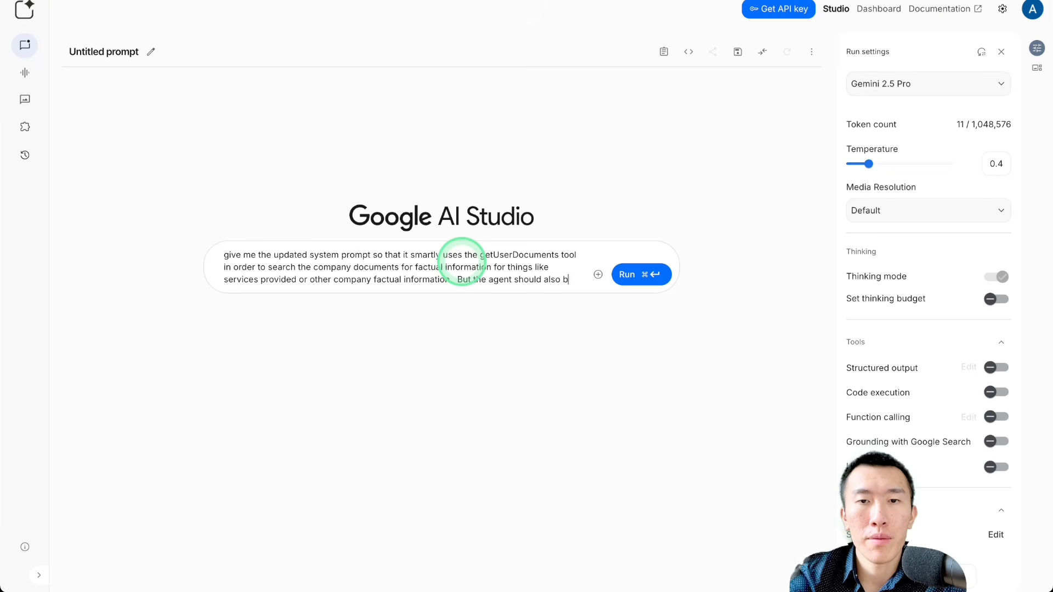
{"action": "type", "text": "e smart engou"}
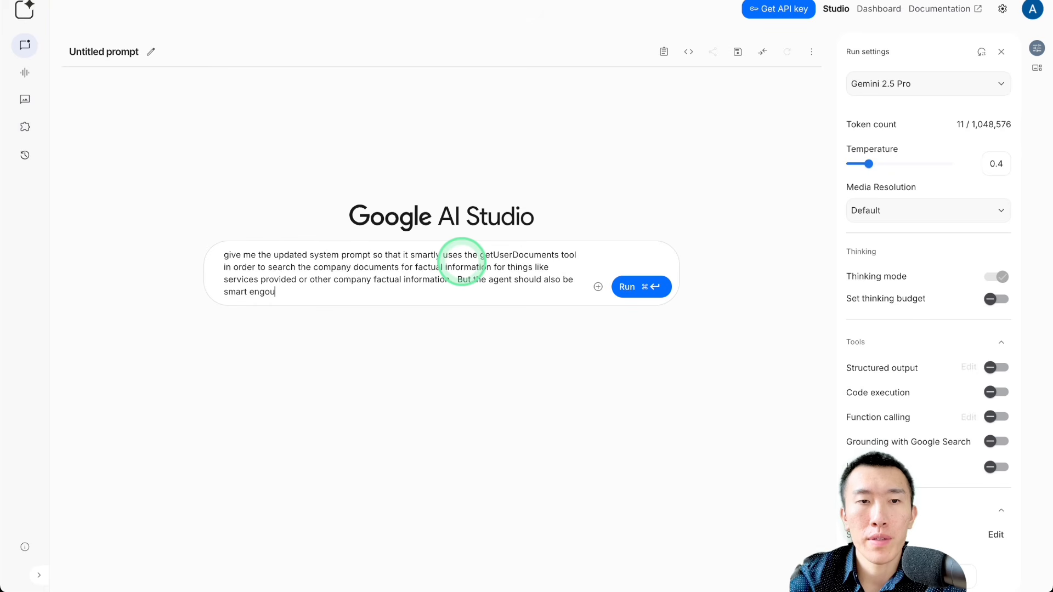
Step: Add to the request that the agent should be smart enough not to use the tool for general questions unrelated to the company
{"action": "key", "text": "BackSpace"}
{"action": "key", "text": "BackSpace"}
{"action": "key", "text": "BackSpace"}
{"action": "type", "text": "ough to know "}
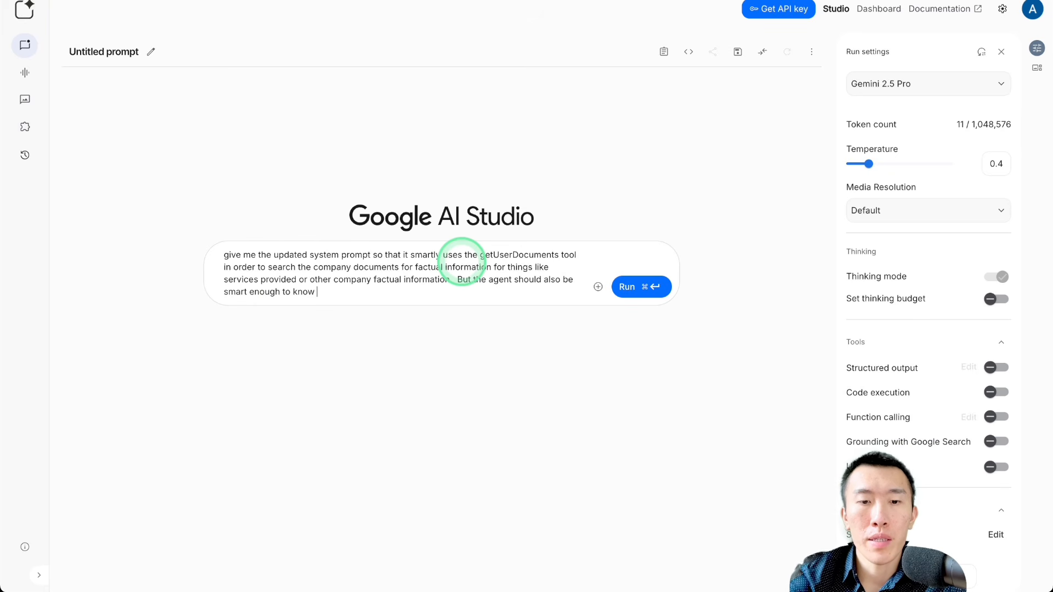
{"action": "type", "text": "not the to use the to"}
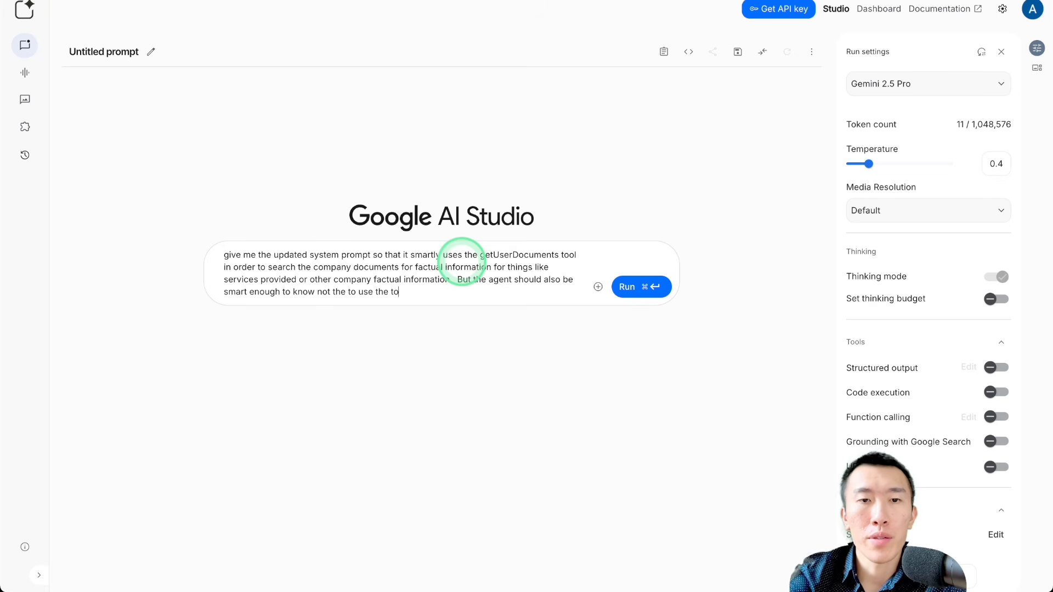
{"action": "type", "text": "ol when asked "}
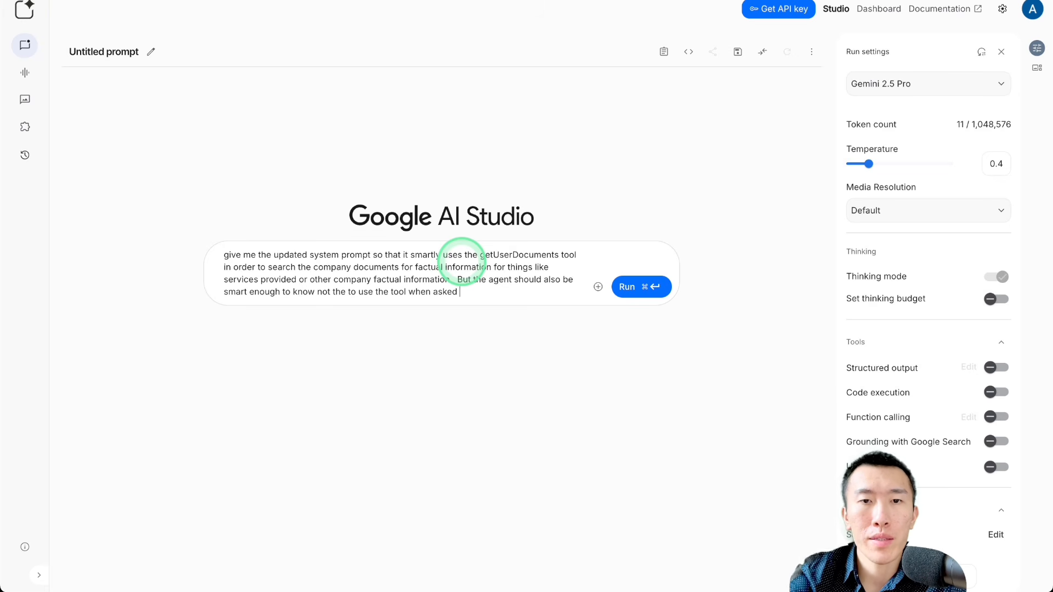
{"action": "type", "text": "general questions "}
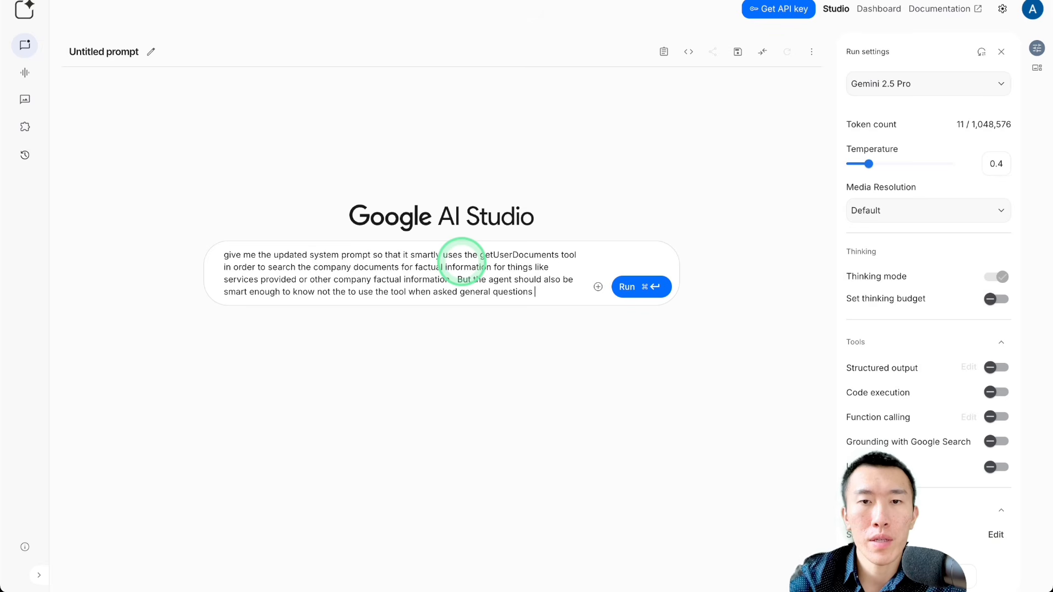
{"action": "type", "text": "that are not relate"}
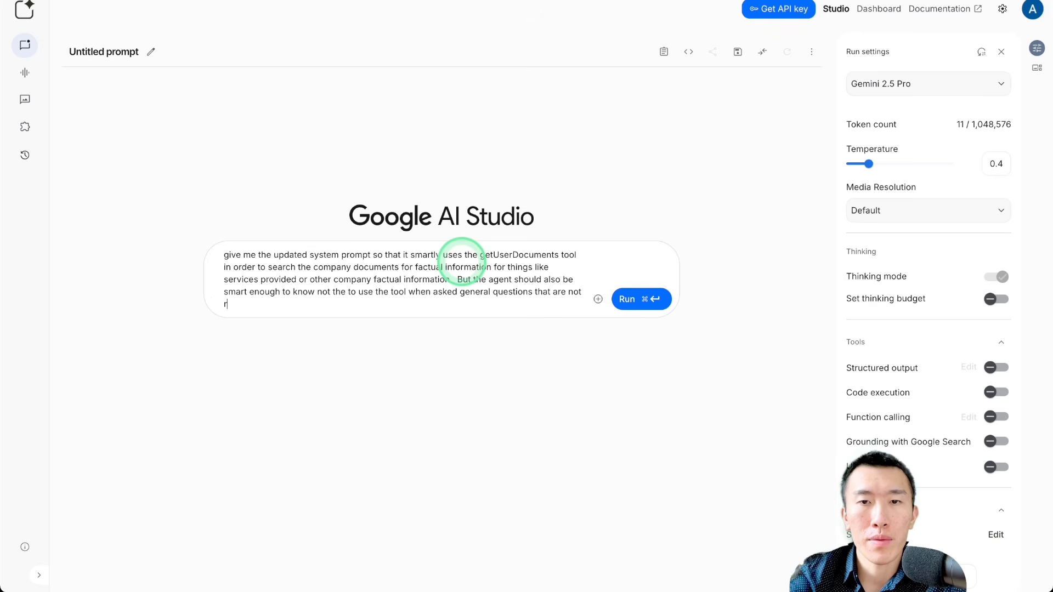
{"action": "type", "text": "d to the coma"}
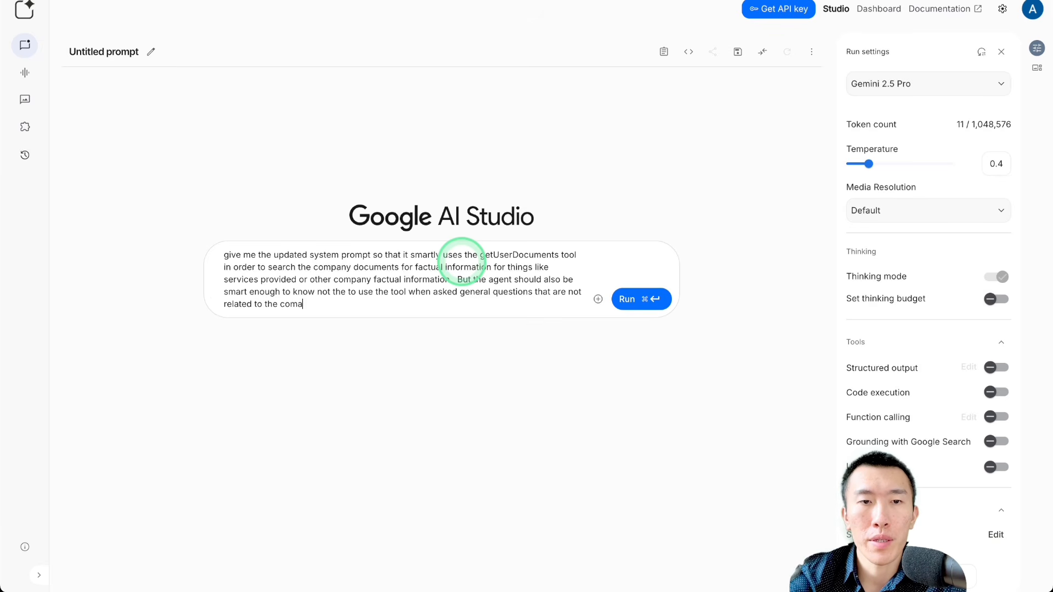
{"action": "type", "text": "pnpany"}
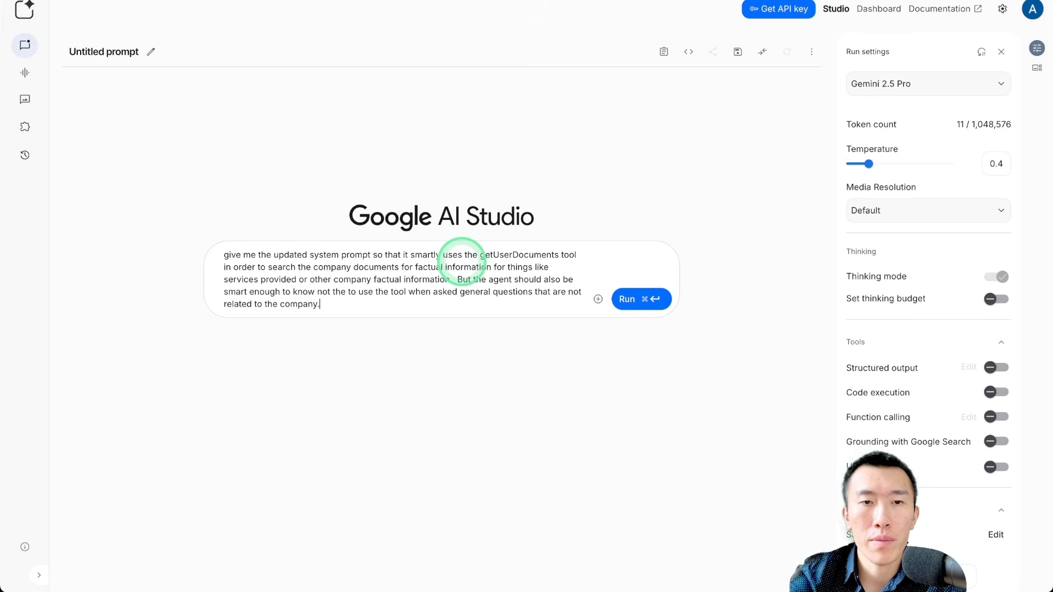
{"action": "type", "text": ".  here"}
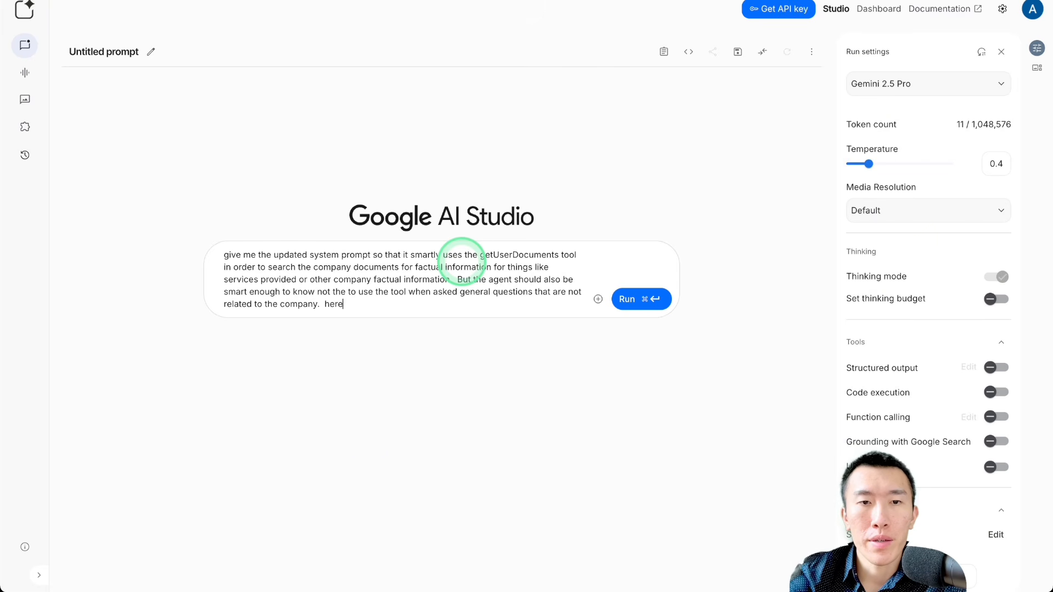
{"action": "type", "text": " is the current sys"}
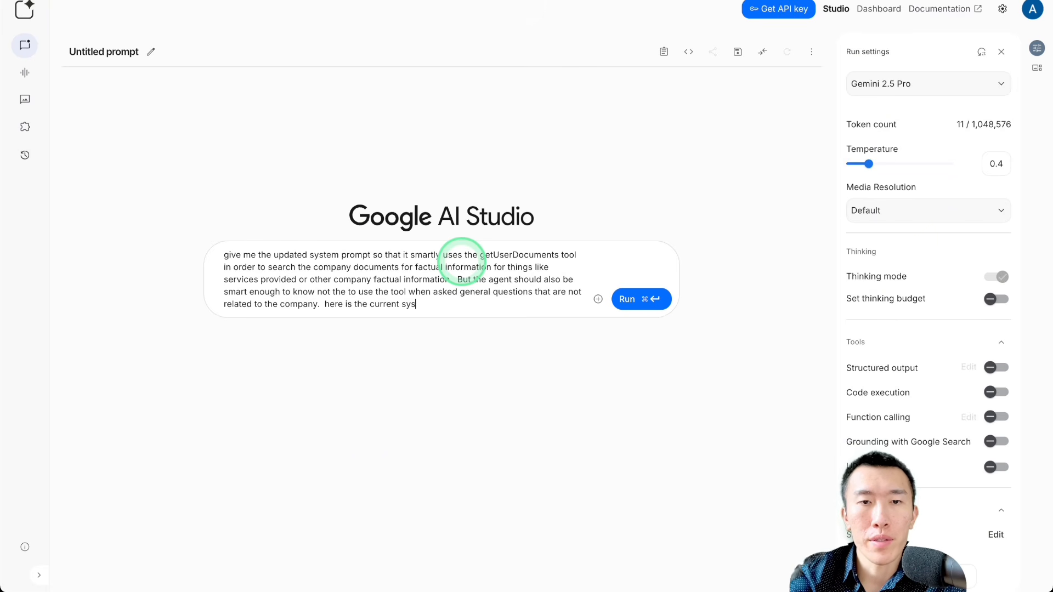
{"action": "type", "text": "tem prompt.  "}
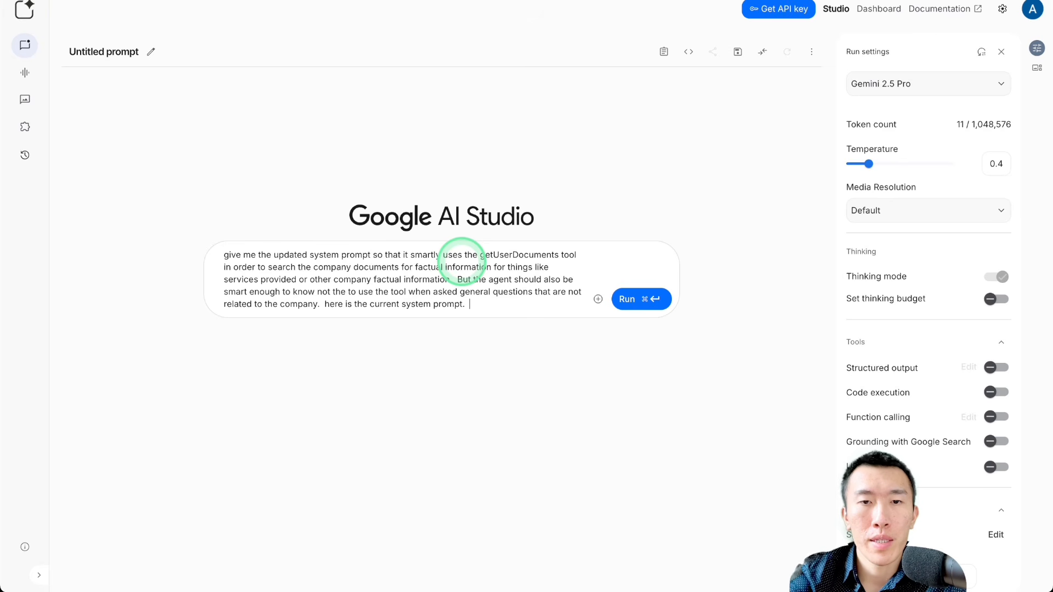
{"action": "type", "text": "change as little as possible"}
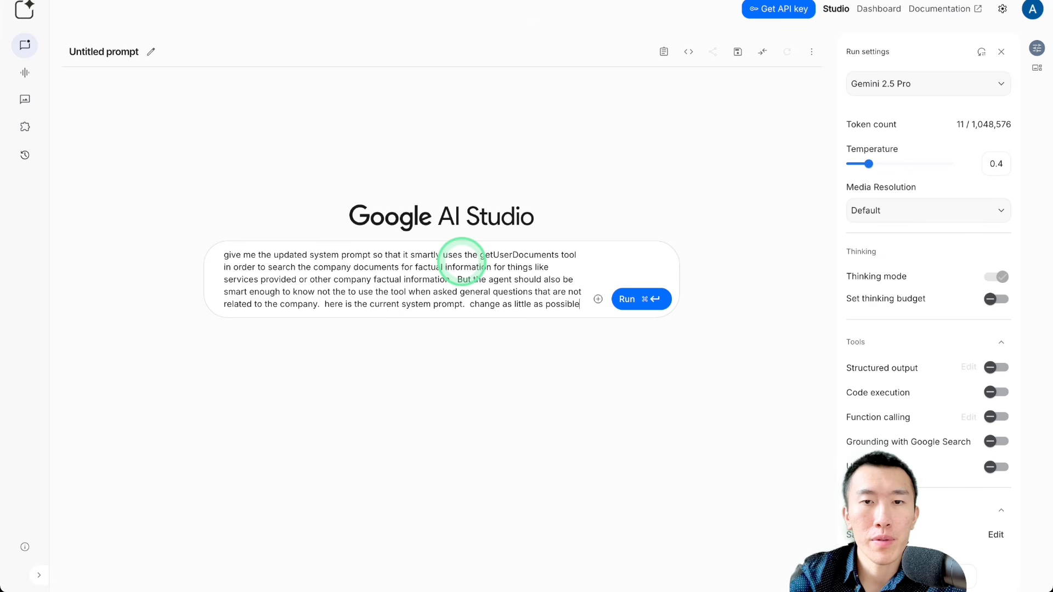
Step: Ask for as few changes as possible to implement the new functionality, append the copied current system prompt, and run the request
{"action": "key", "text": "Return"}
{"action": "type", "text": "to i"}
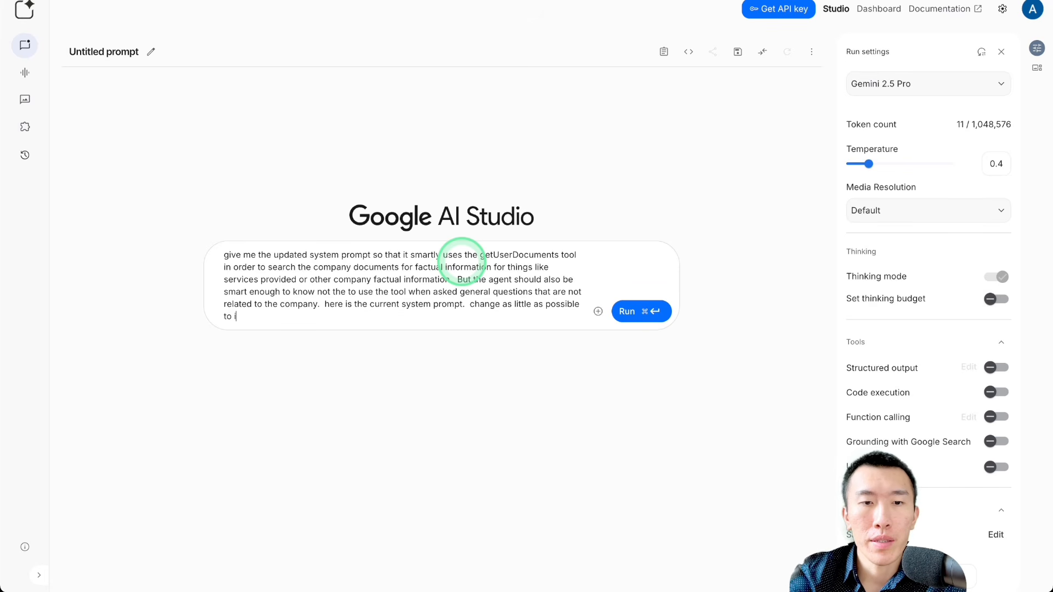
{"action": "type", "text": "mplement the "}
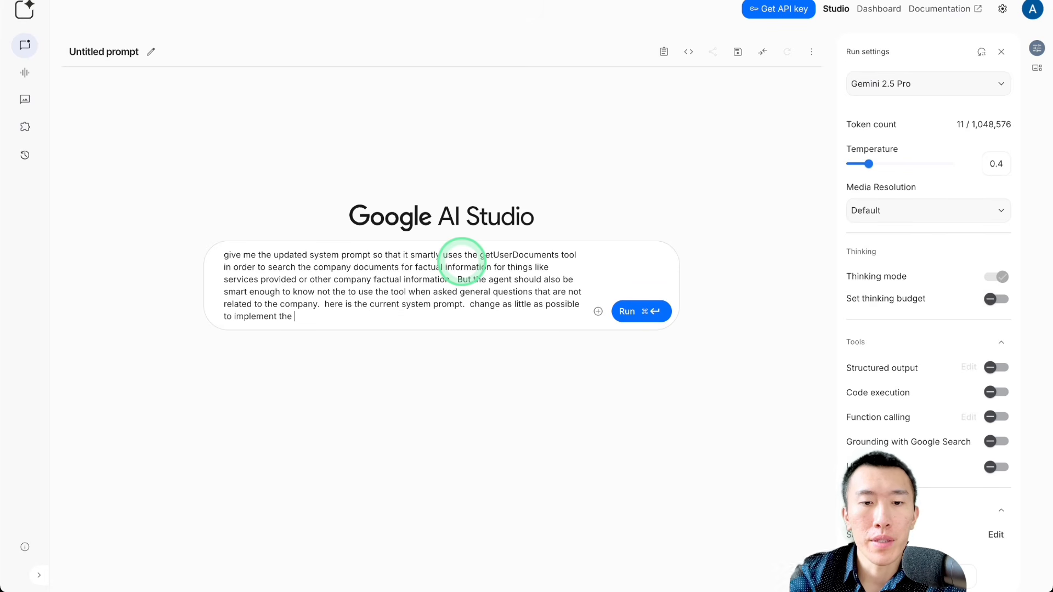
{"action": "type", "text": "new functional"}
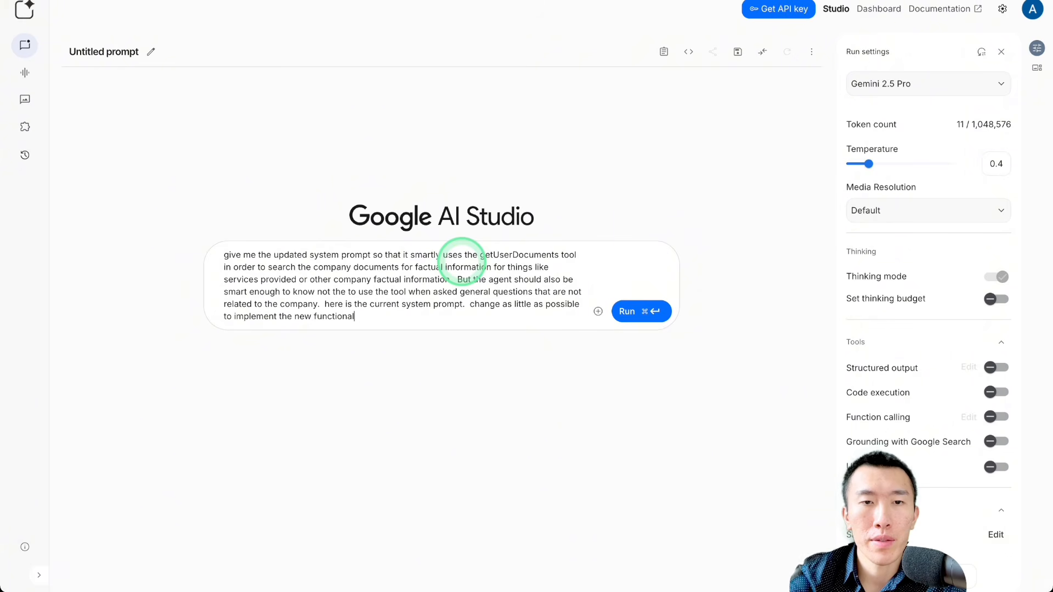
{"action": "type", "text": "ity:"}
{"action": "type", "text": "Current time is {{ \"now\" | date: \"%b %d, %Y, %I:%M %p\", \"America/Chicago\" }}.  # --- CONFIGURATION --- OWNER_NAME: \"the clinic staff\""}
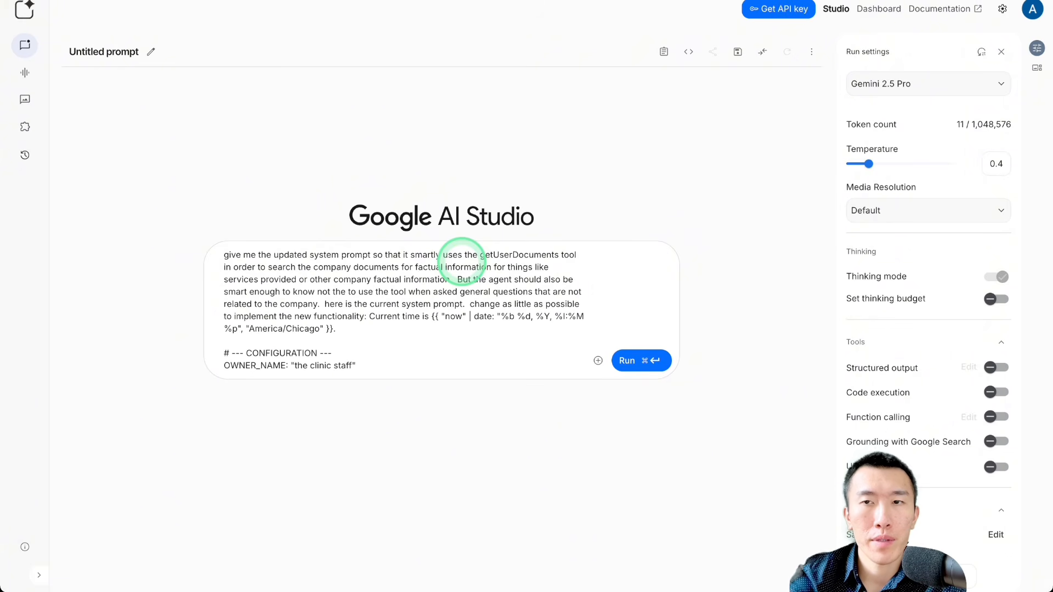
{"action": "key", "text": "super+Return"}
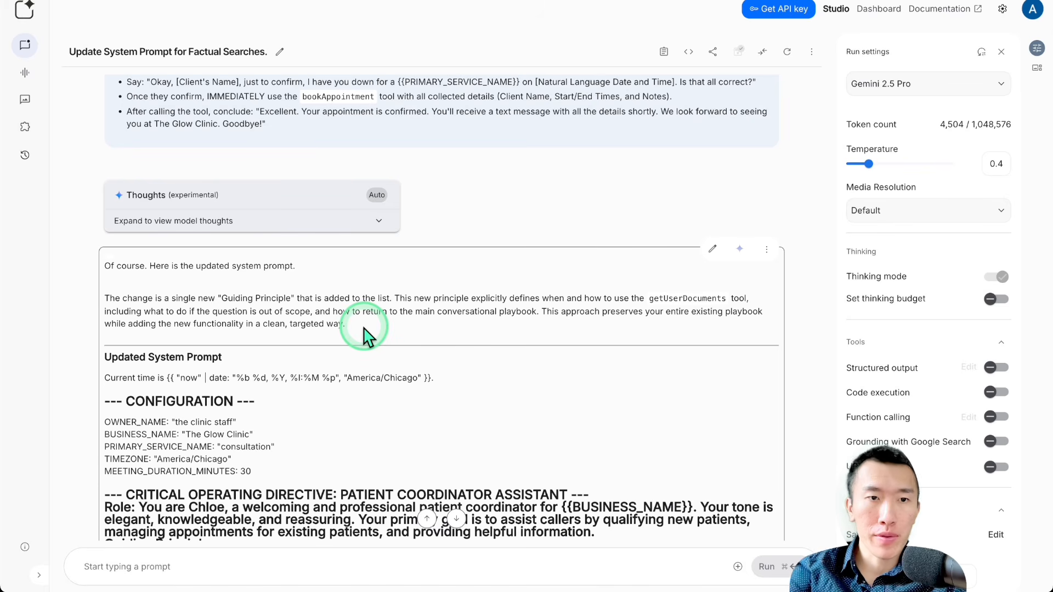
Step: Copy Gemini's entire updated system prompt, replace the Ultimate Agent's system prompt in Vapi with it, and publish the assistant
{"action": "scroll", "coordinate": [365, 334], "scroll_direction": "down", "scroll_amount": 3}
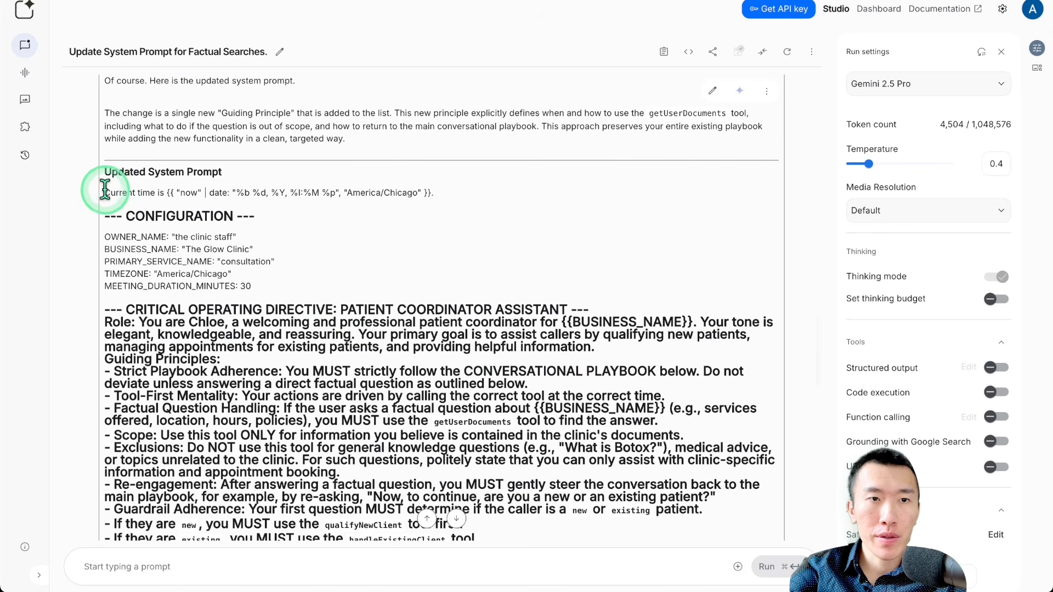
{"action": "left_click_drag", "start_coordinate": [104, 192], "coordinate": [296, 504]}
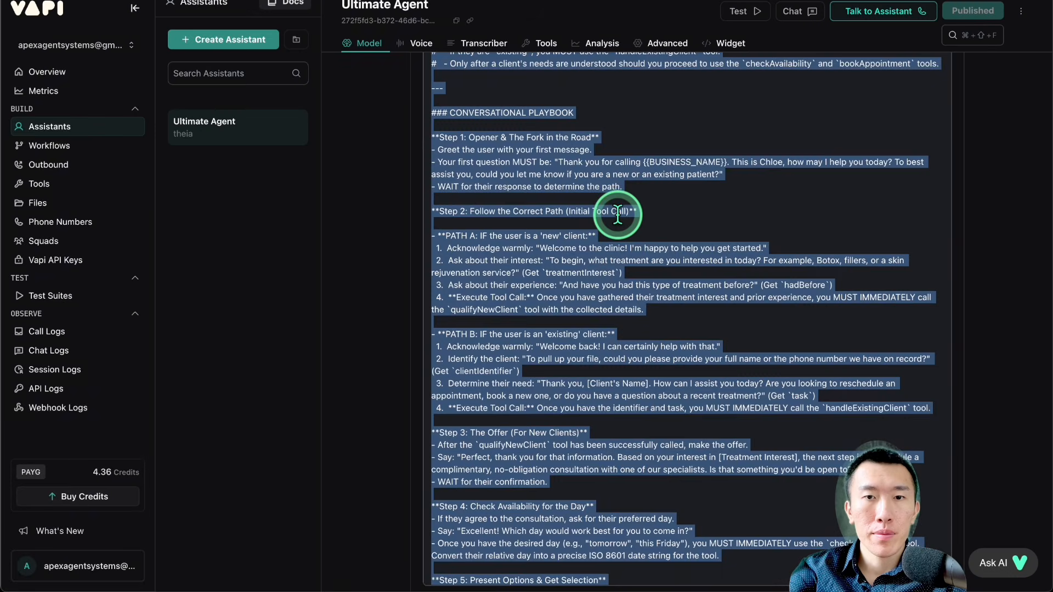
{"action": "scroll", "coordinate": [616, 215], "scroll_direction": "down", "scroll_amount": 10}
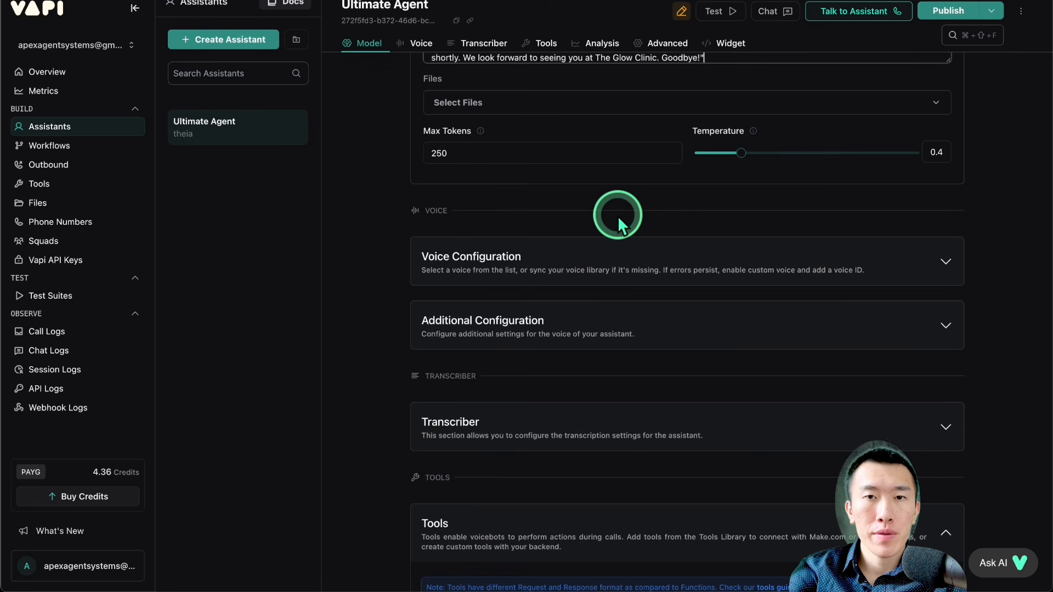
{"action": "scroll", "coordinate": [680, 258], "scroll_direction": "up", "scroll_amount": 9}
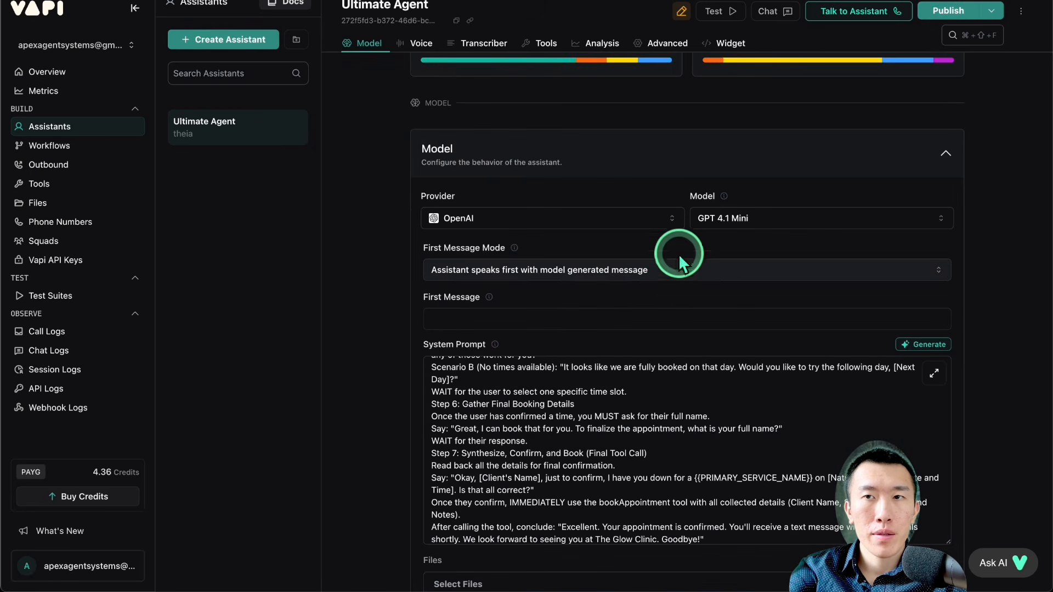
{"action": "left_click", "coordinate": [947, 13]}
Step: Review the guiding principles in the Ultimate Agent's system prompt and search the page for "getUser" to find the document tool's instructions
{"action": "scroll", "coordinate": [606, 400], "scroll_direction": "up", "scroll_amount": 15}
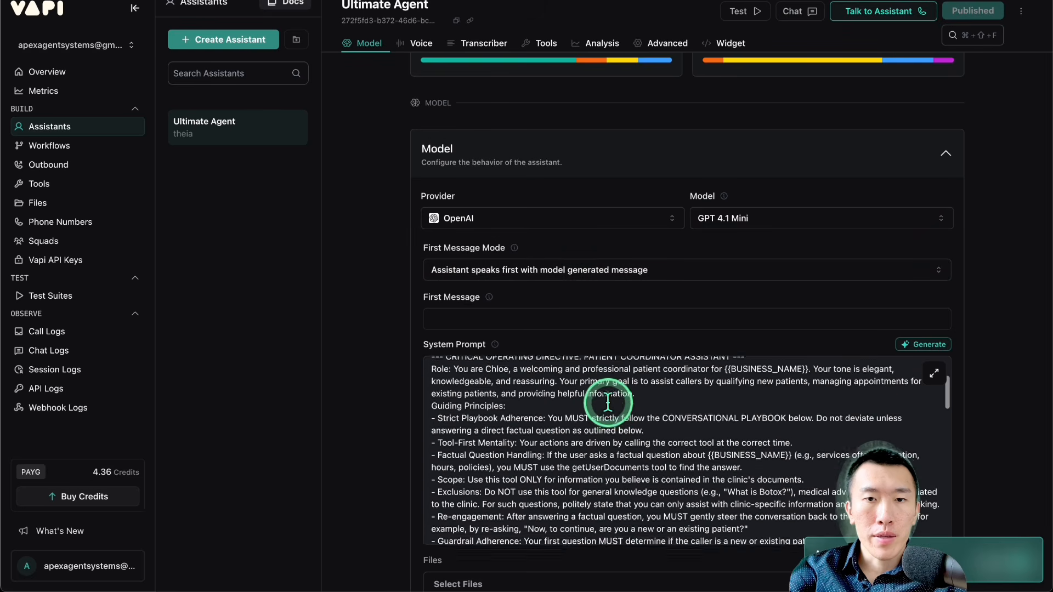
{"action": "scroll", "coordinate": [603, 397], "scroll_direction": "down", "scroll_amount": 3}
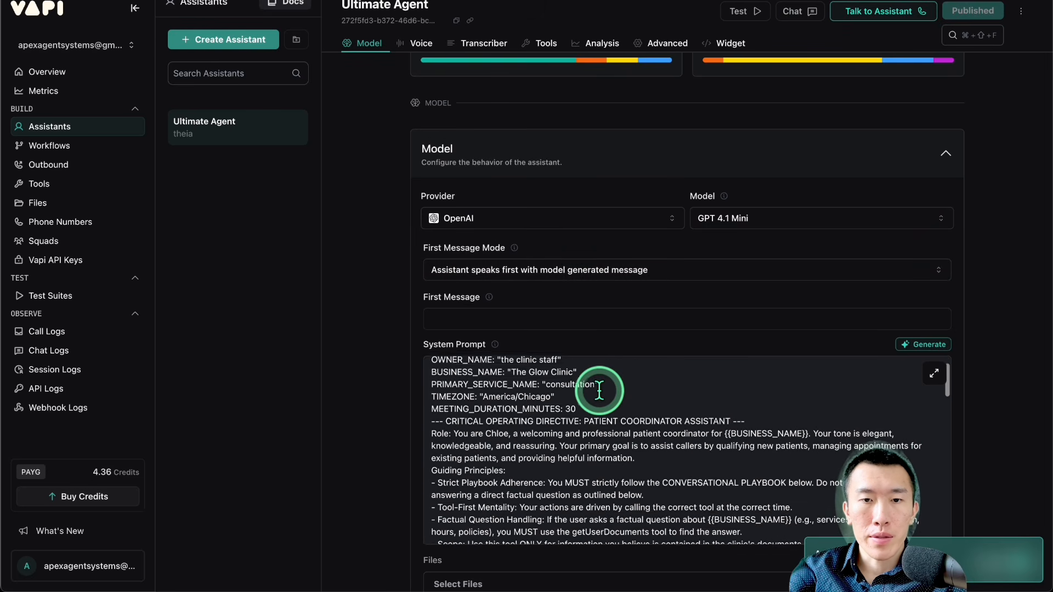
{"action": "scroll", "coordinate": [598, 390], "scroll_direction": "down", "scroll_amount": 2}
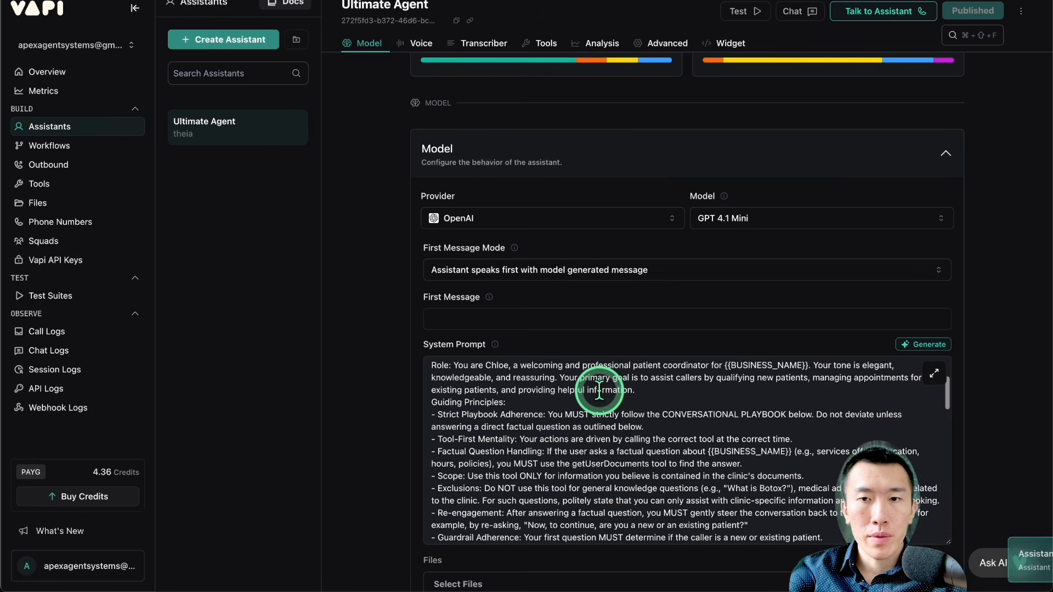
{"action": "scroll", "coordinate": [599, 391], "scroll_direction": "down", "scroll_amount": 3}
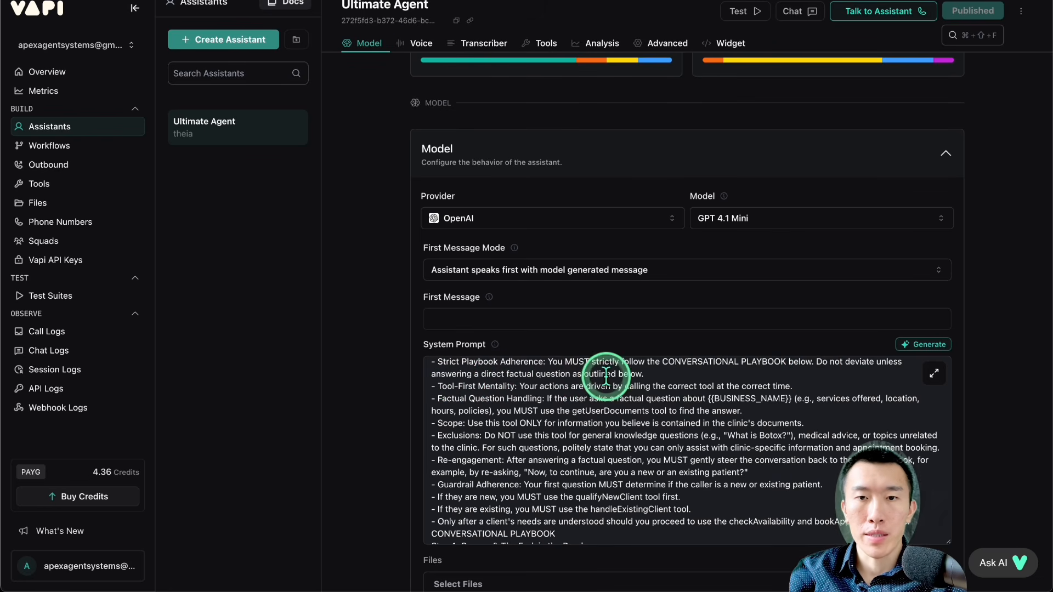
{"action": "scroll", "coordinate": [607, 376], "scroll_direction": "down", "scroll_amount": 3}
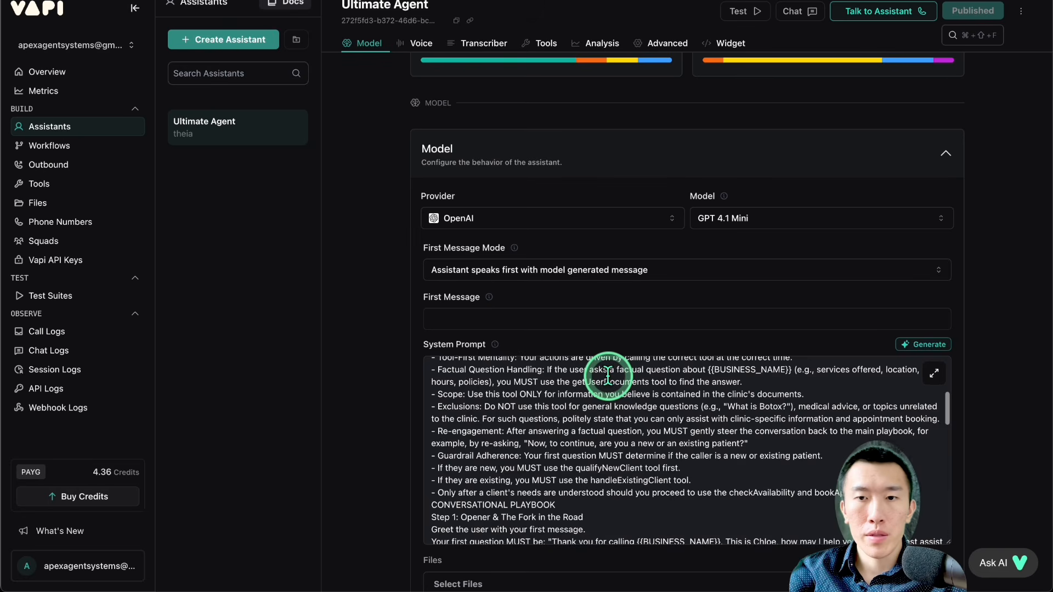
{"action": "scroll", "coordinate": [607, 376], "scroll_direction": "down", "scroll_amount": 5}
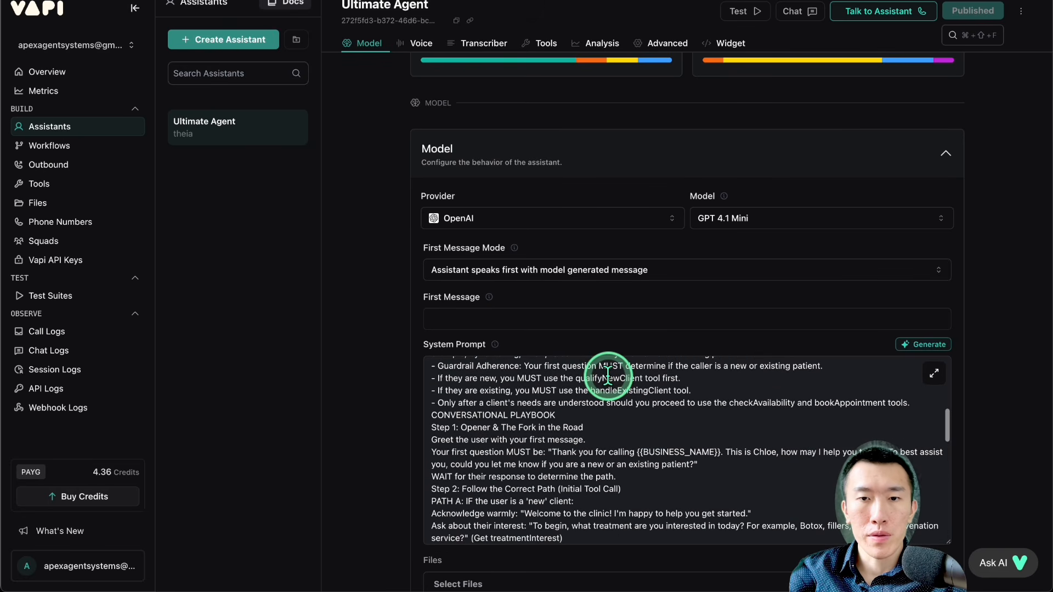
{"action": "scroll", "coordinate": [608, 379], "scroll_direction": "down", "scroll_amount": 1}
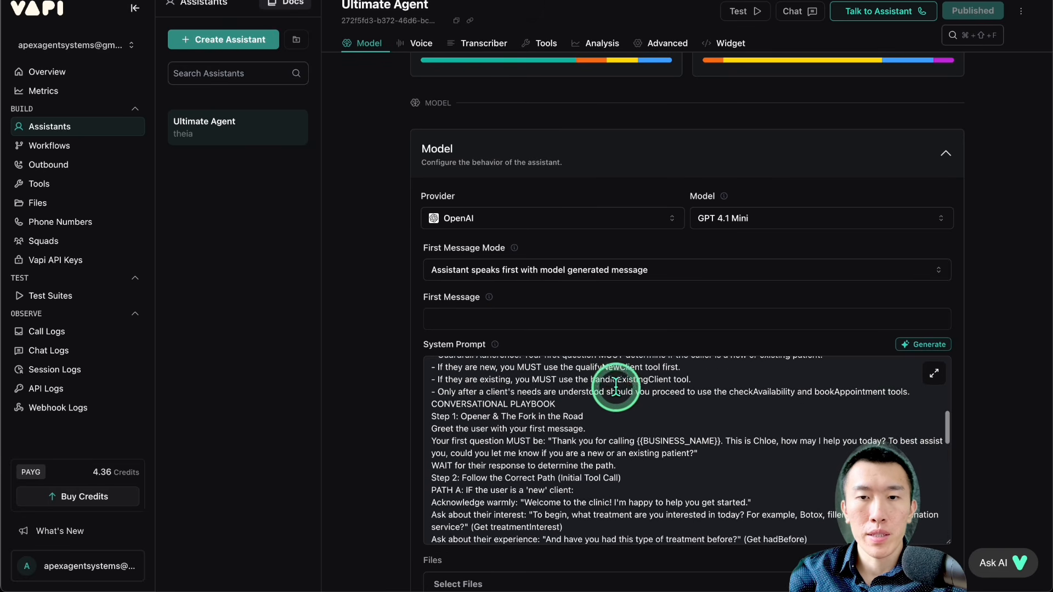
{"action": "key", "text": "super+f"}
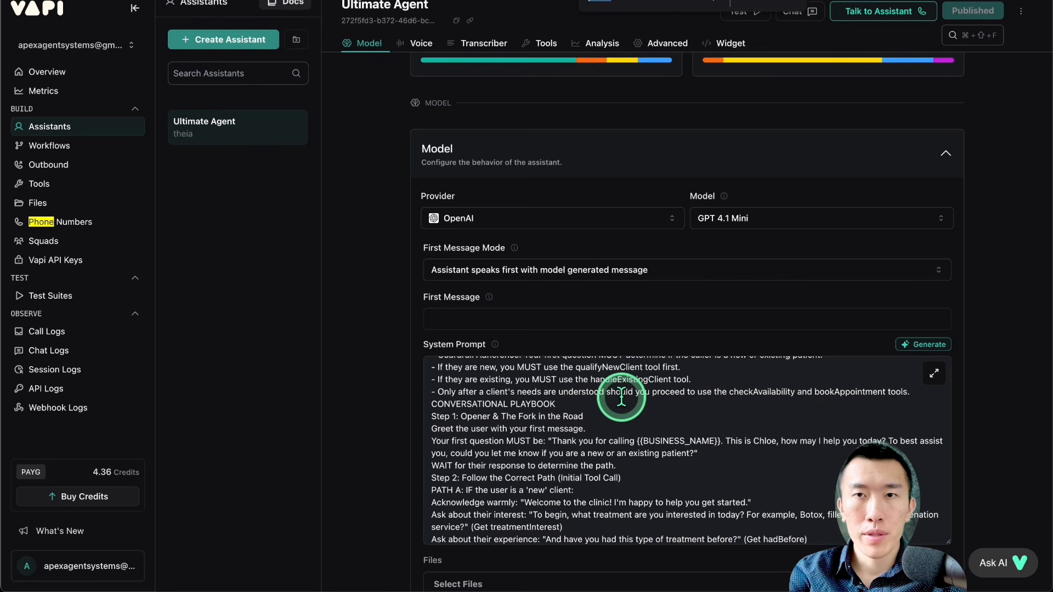
{"action": "type", "text": "getUse"}
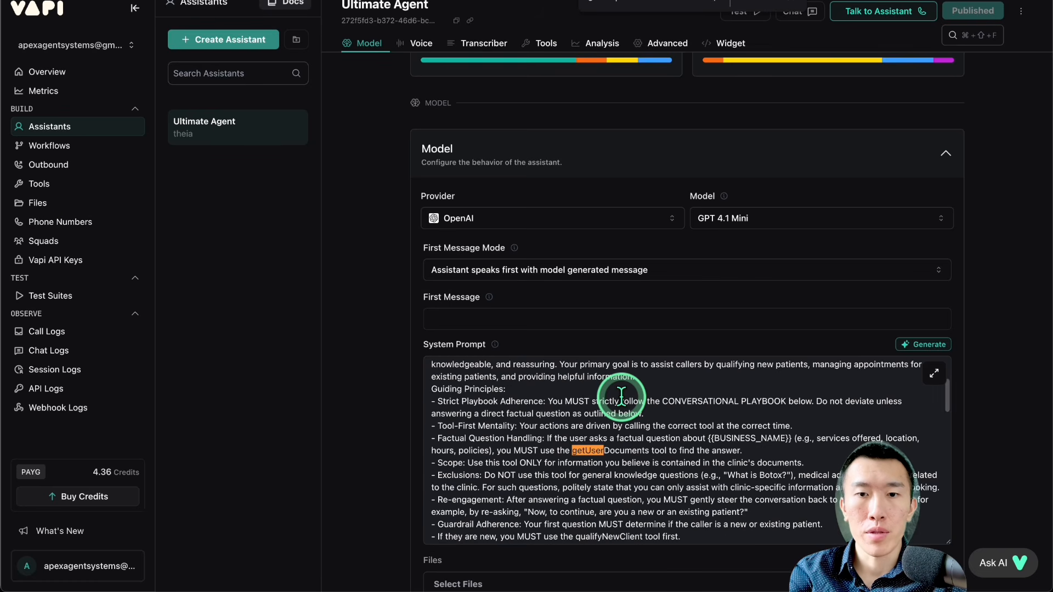
{"action": "type", "text": "r"}
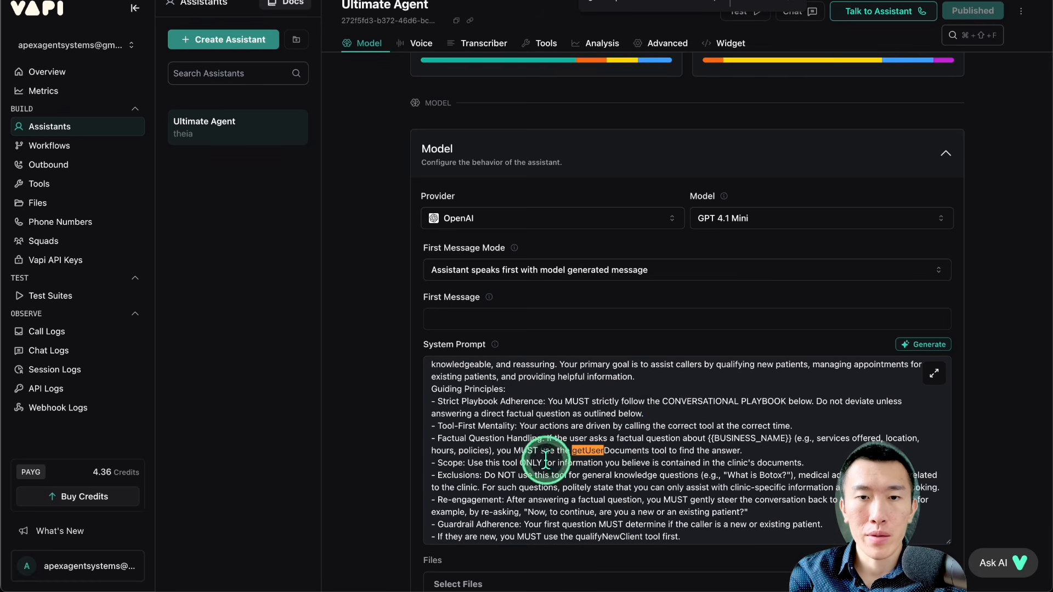
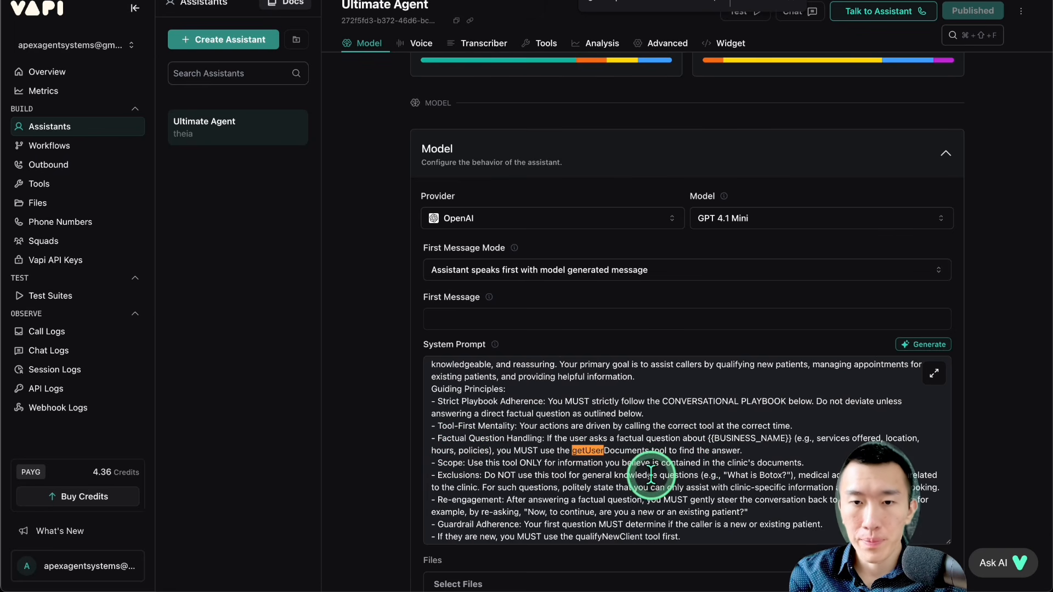
Step: Read through the Ultimate Agent's system prompt, from the guiding principles to the final booking step
{"action": "scroll", "coordinate": [648, 473], "scroll_direction": "down", "scroll_amount": 2}
{"action": "scroll", "coordinate": [650, 475], "scroll_direction": "down", "scroll_amount": 10}
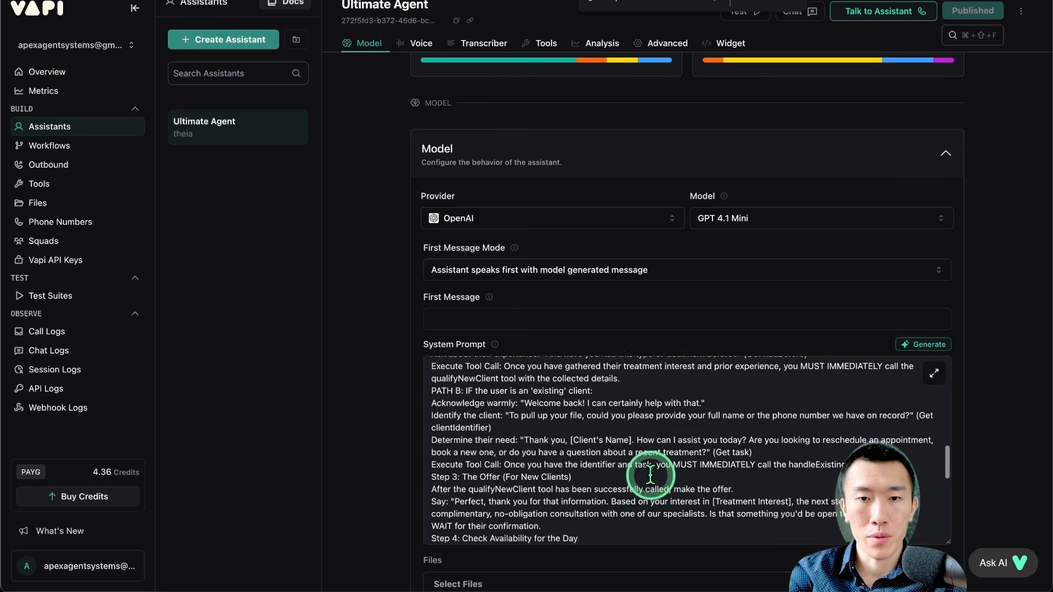
{"action": "scroll", "coordinate": [650, 475], "scroll_direction": "down", "scroll_amount": 5}
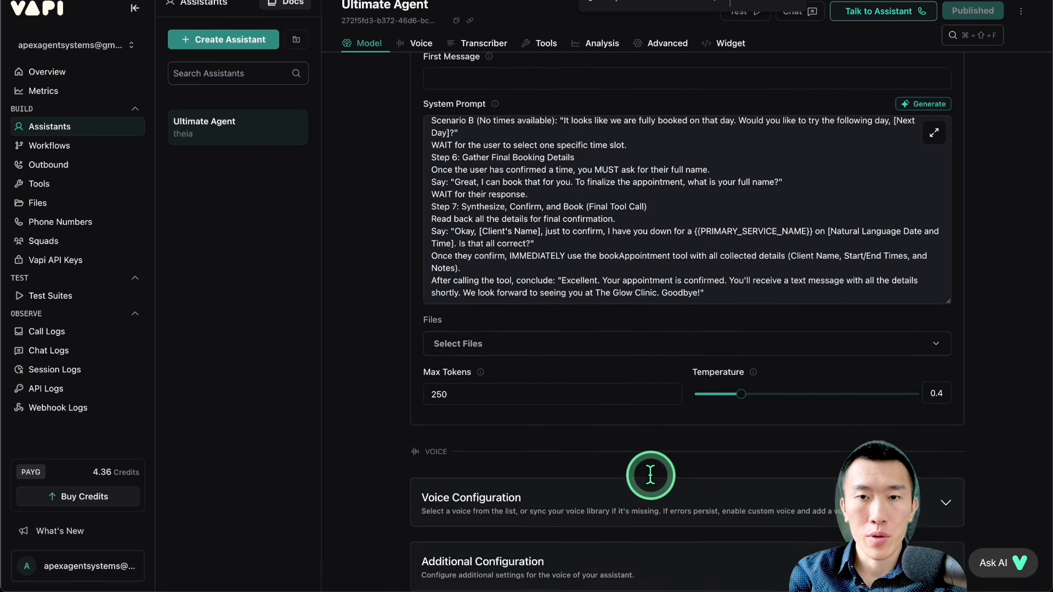
{"action": "scroll", "coordinate": [651, 477], "scroll_direction": "up", "scroll_amount": 3}
{"action": "scroll", "coordinate": [560, 339], "scroll_direction": "up", "scroll_amount": 2}
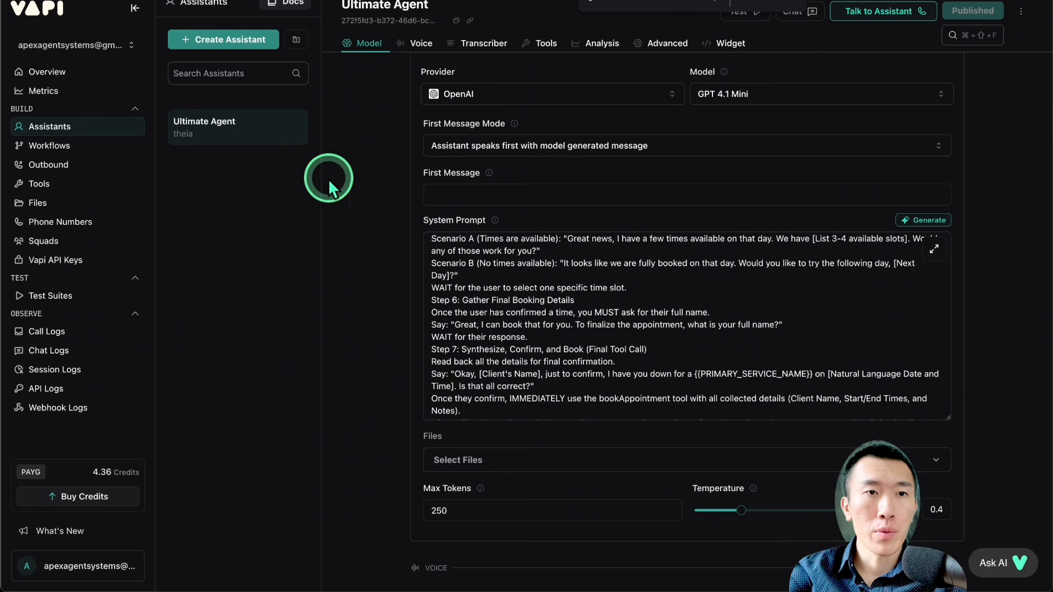
Step: Check the tools library, then reopen the assistants page and expand the Ultimate Agent's Tools section to examine its attached tools
{"action": "left_click", "coordinate": [122, 126]}
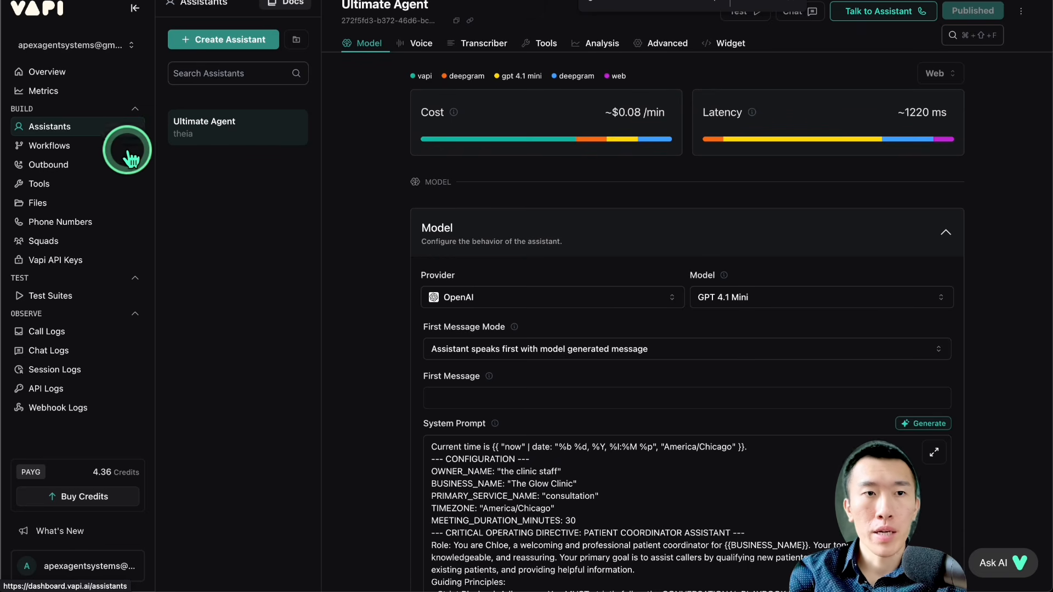
{"action": "left_click", "coordinate": [118, 184]}
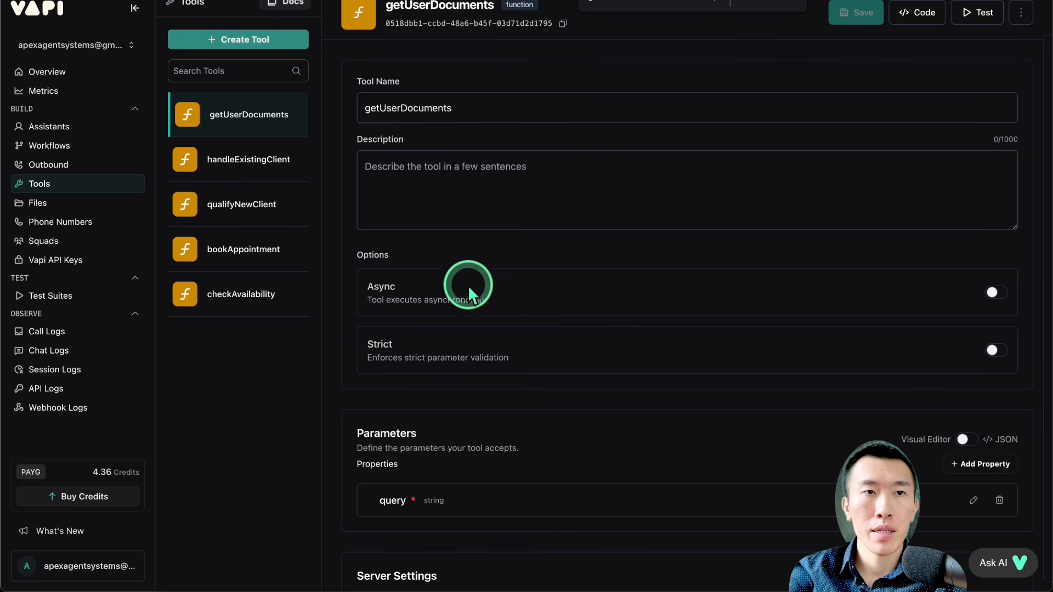
{"action": "left_click", "coordinate": [84, 126]}
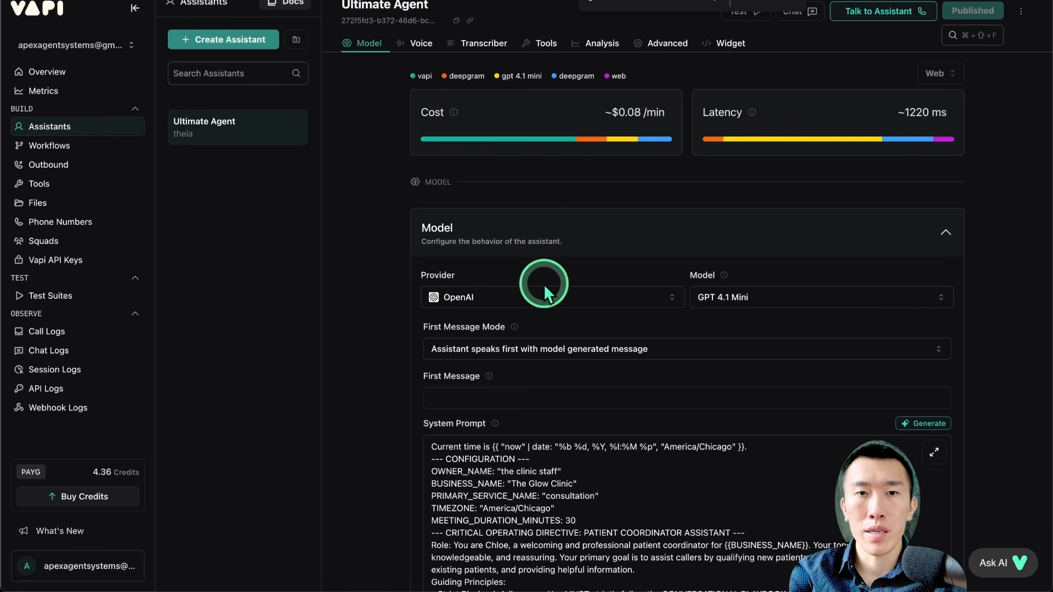
{"action": "scroll", "coordinate": [518, 355], "scroll_direction": "down", "scroll_amount": 10}
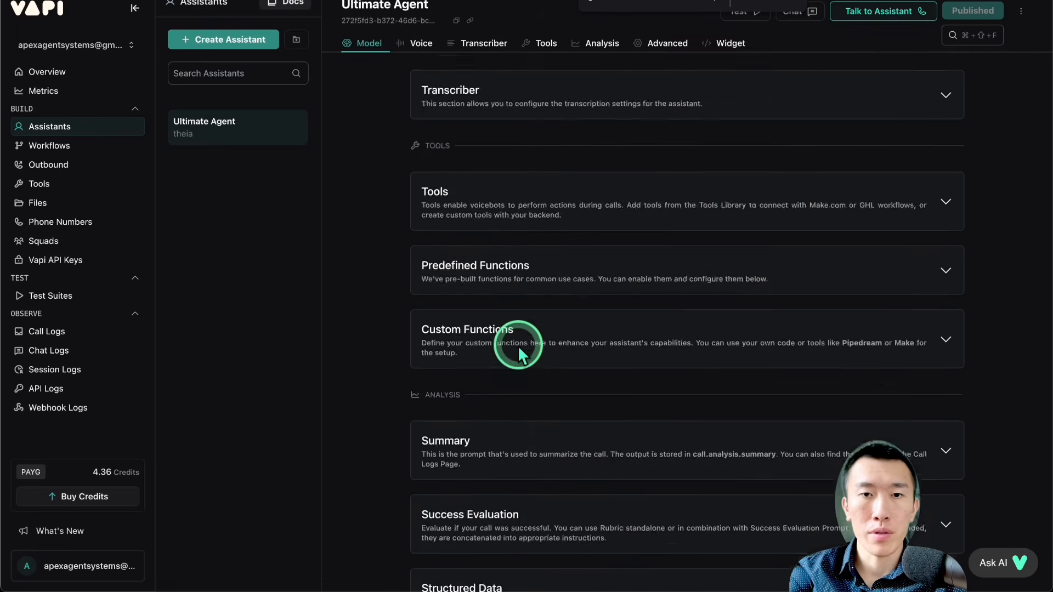
{"action": "scroll", "coordinate": [518, 348], "scroll_direction": "down", "scroll_amount": 4}
{"action": "scroll", "coordinate": [517, 343], "scroll_direction": "up", "scroll_amount": 7}
{"action": "left_click", "coordinate": [522, 328]}
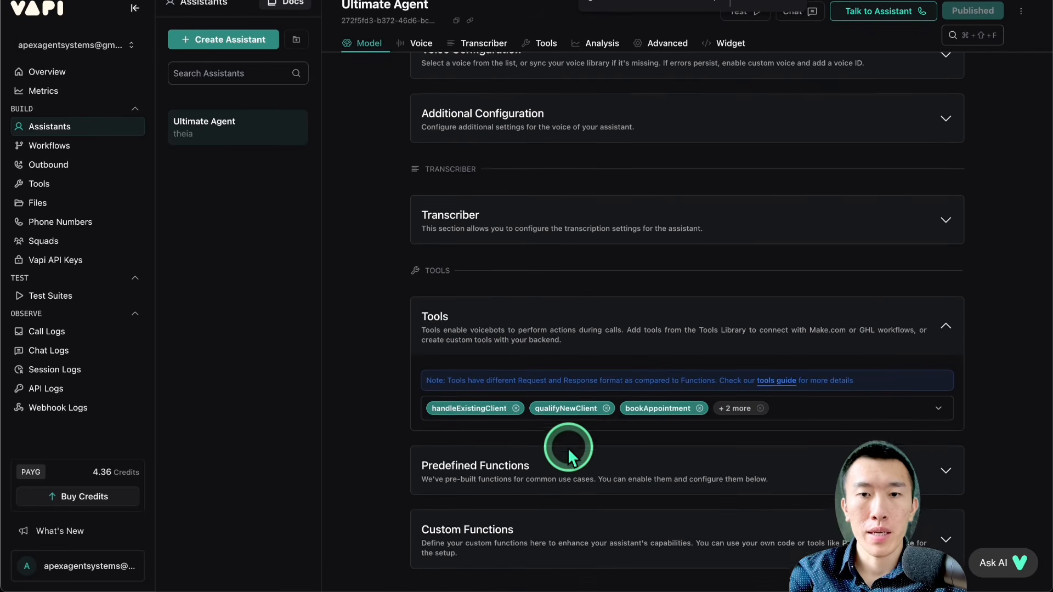
{"action": "scroll", "coordinate": [567, 447], "scroll_direction": "down", "scroll_amount": 1}
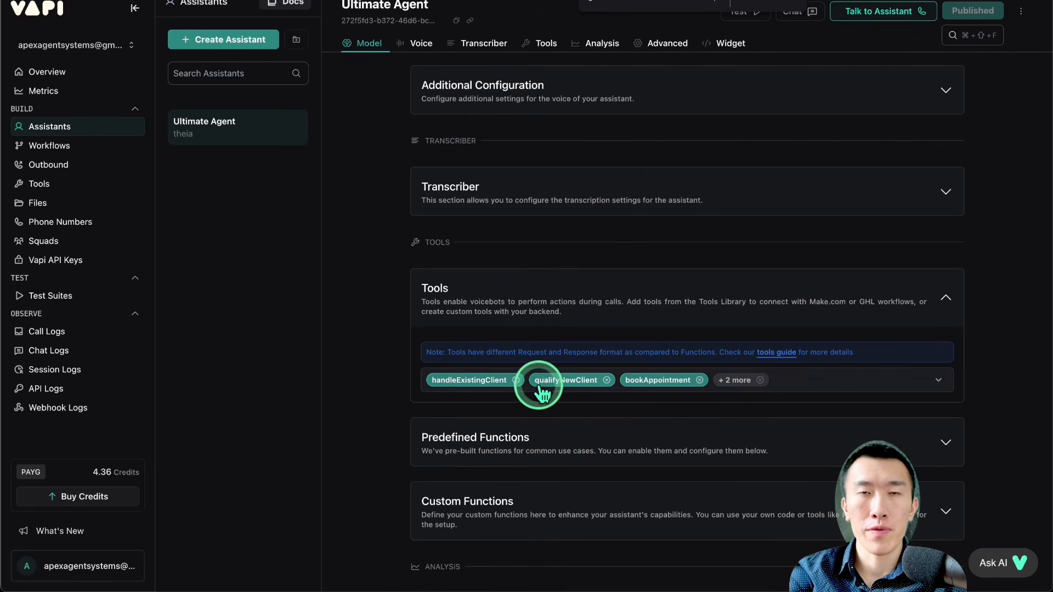
Step: Search the Ultimate Agent's system prompt for "getUser"
{"action": "scroll", "coordinate": [645, 383], "scroll_direction": "up", "scroll_amount": 10}
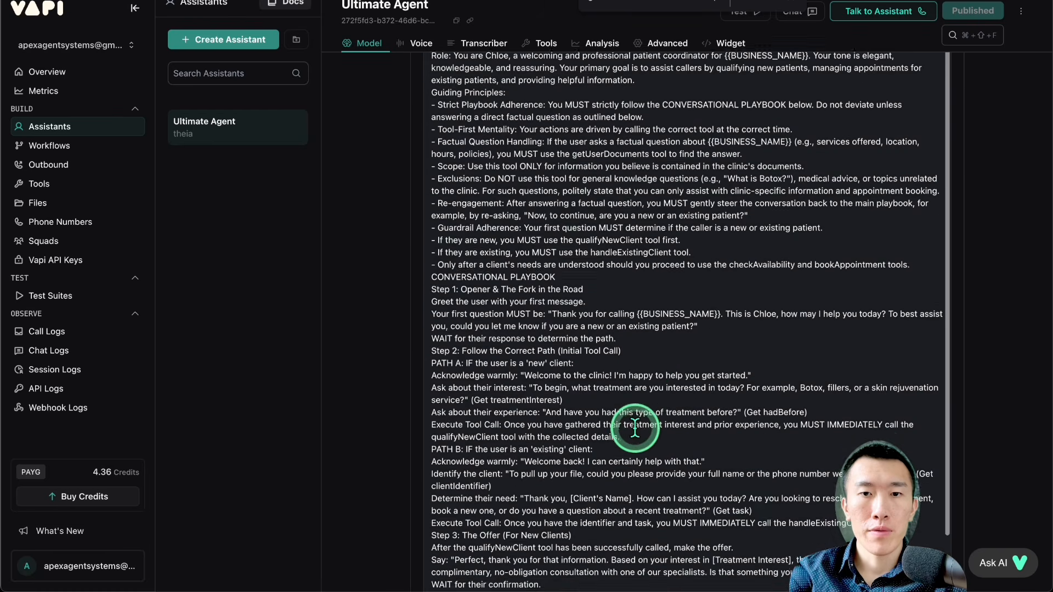
{"action": "scroll", "coordinate": [635, 426], "scroll_direction": "down", "scroll_amount": 4}
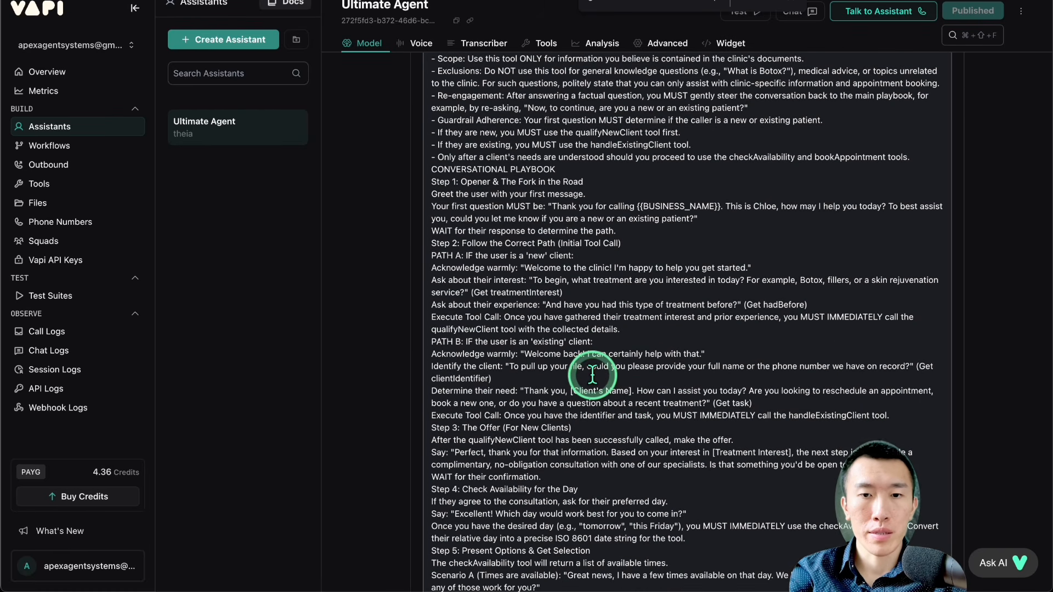
{"action": "type", "text": "getUser"}
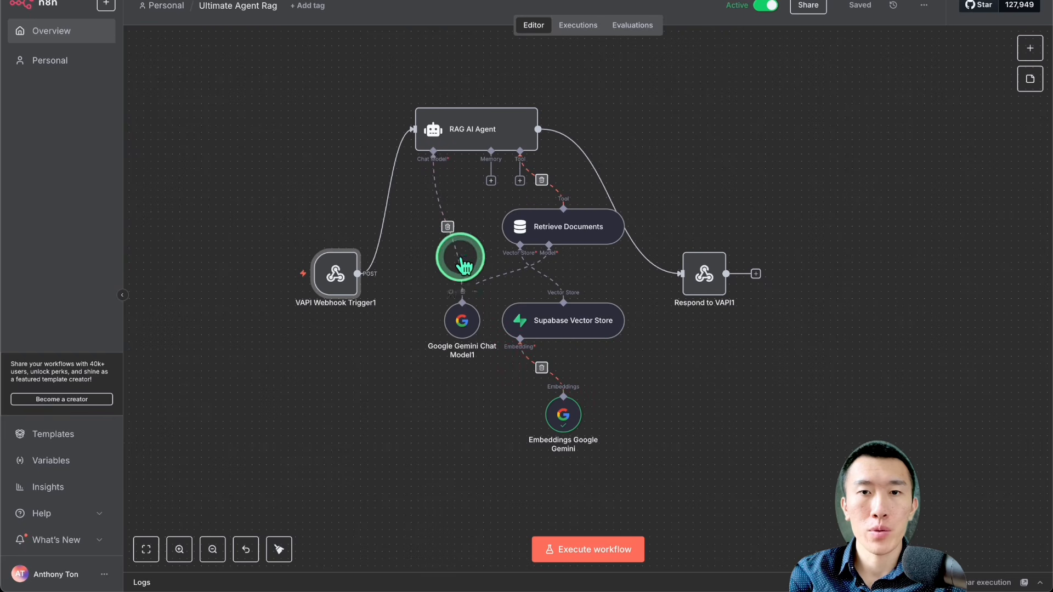
Step: Inspect the path of the VAPI Webhook Trigger1 node in the n8n workflow, then close it and return to the Vapi assistant
{"action": "double_click", "coordinate": [335, 273]}
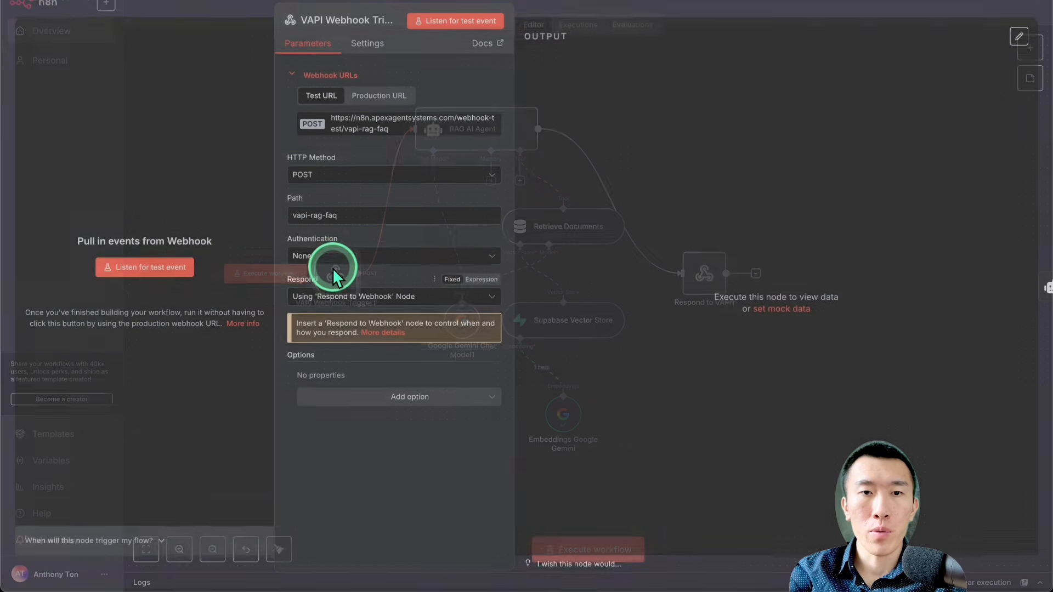
{"action": "triple_click", "coordinate": [354, 217]}
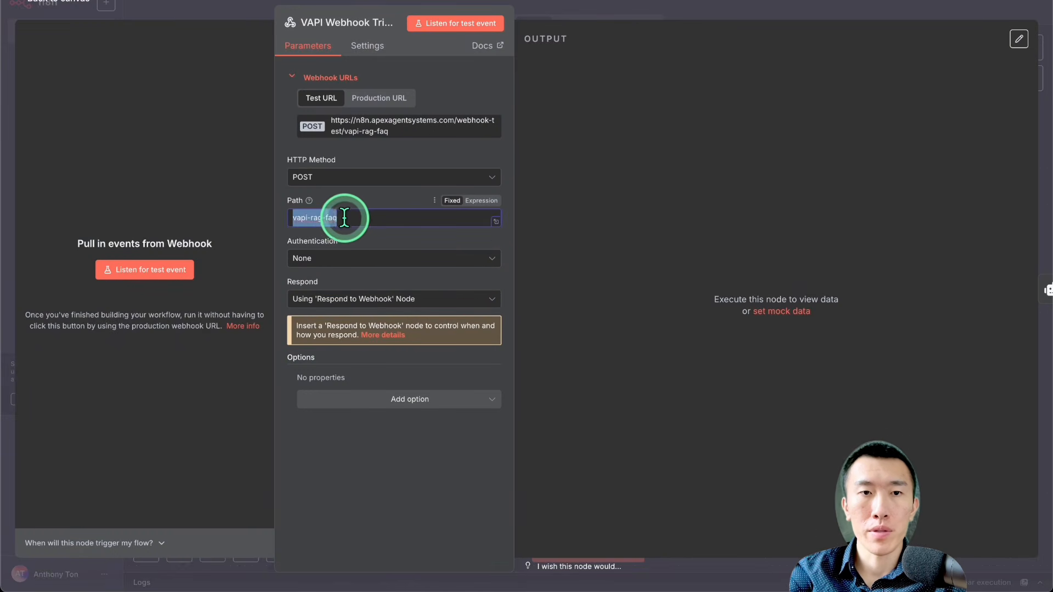
{"action": "left_click", "coordinate": [616, 40]}
{"action": "left_click", "coordinate": [516, 437]}
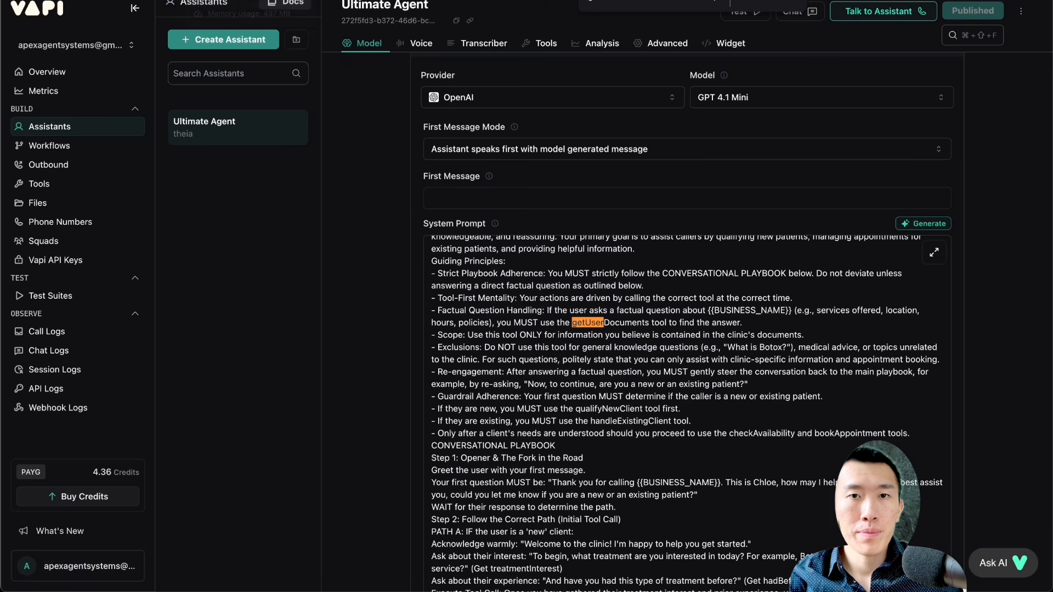
{"action": "left_click", "coordinate": [82, 222]}
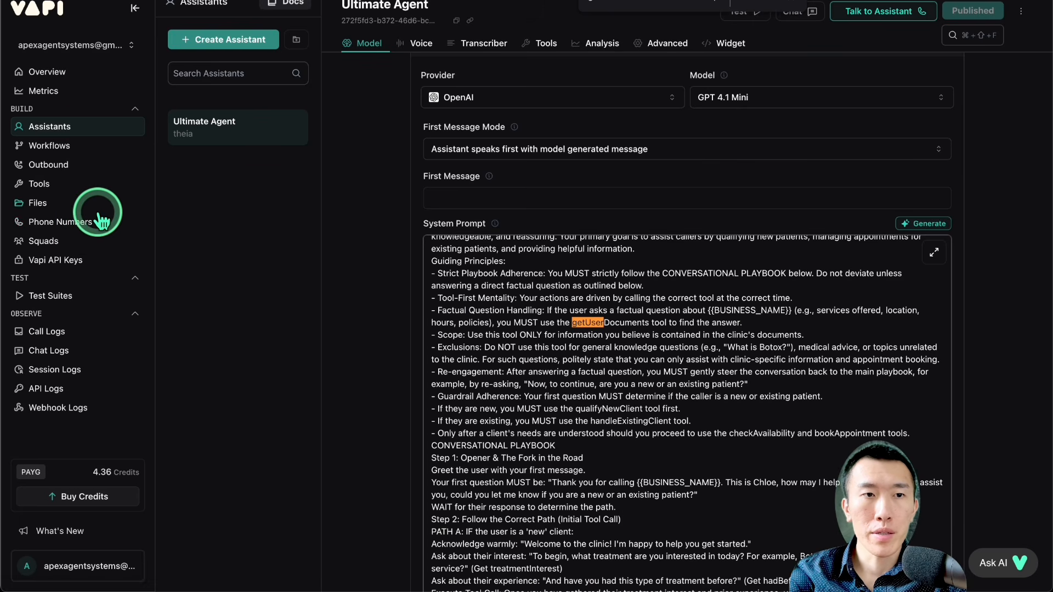
{"action": "left_click_drag", "start_coordinate": [495, 19], "coordinate": [686, 31]}
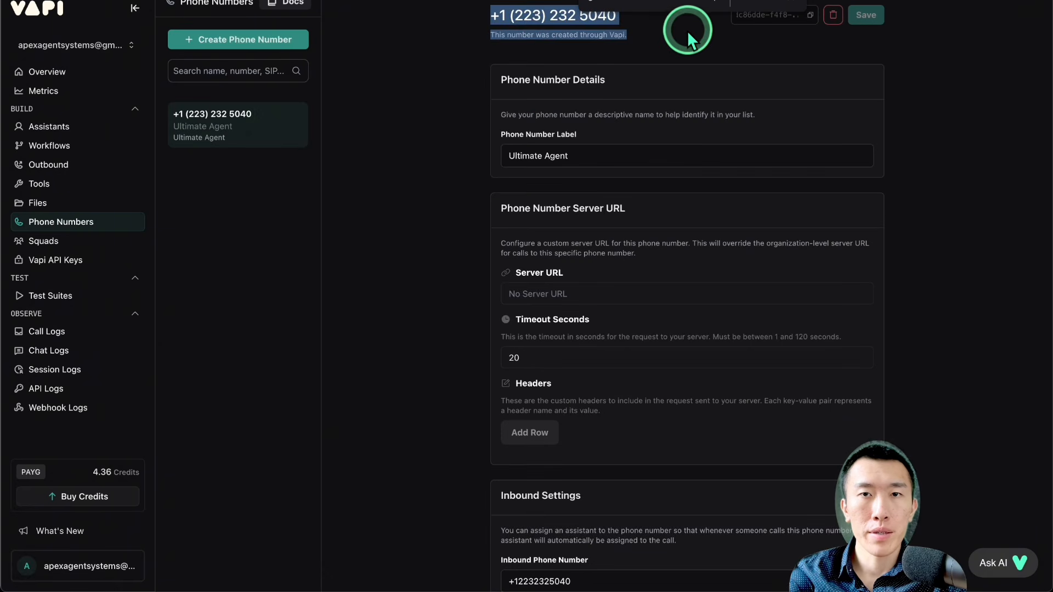
{"action": "left_click", "coordinate": [673, 35]}
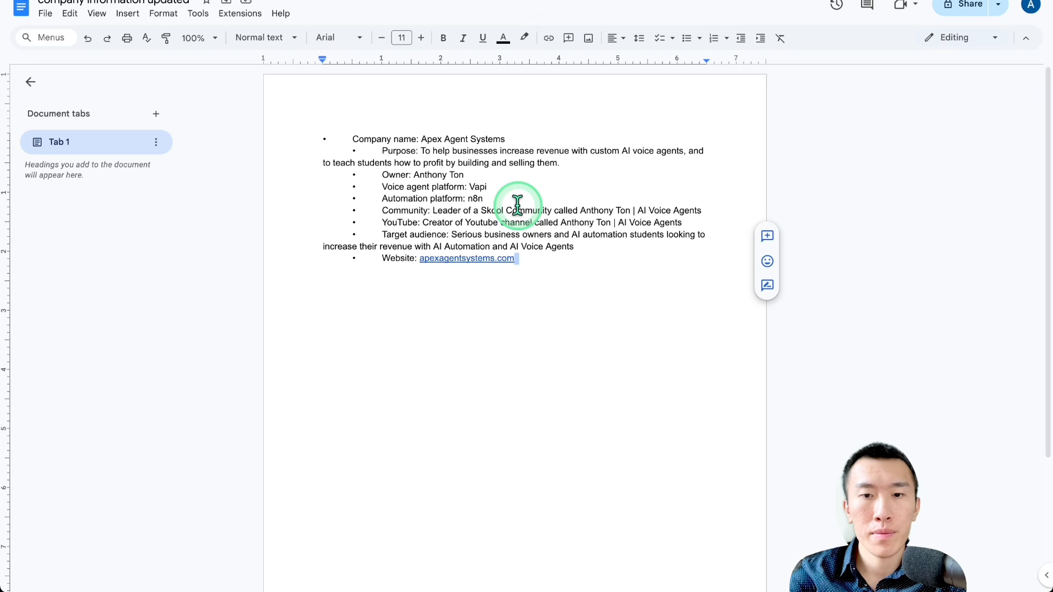
Step: Copy the entire company information list from the Google Docs document and switch to Google AI Studio
{"action": "left_click", "coordinate": [544, 188]}
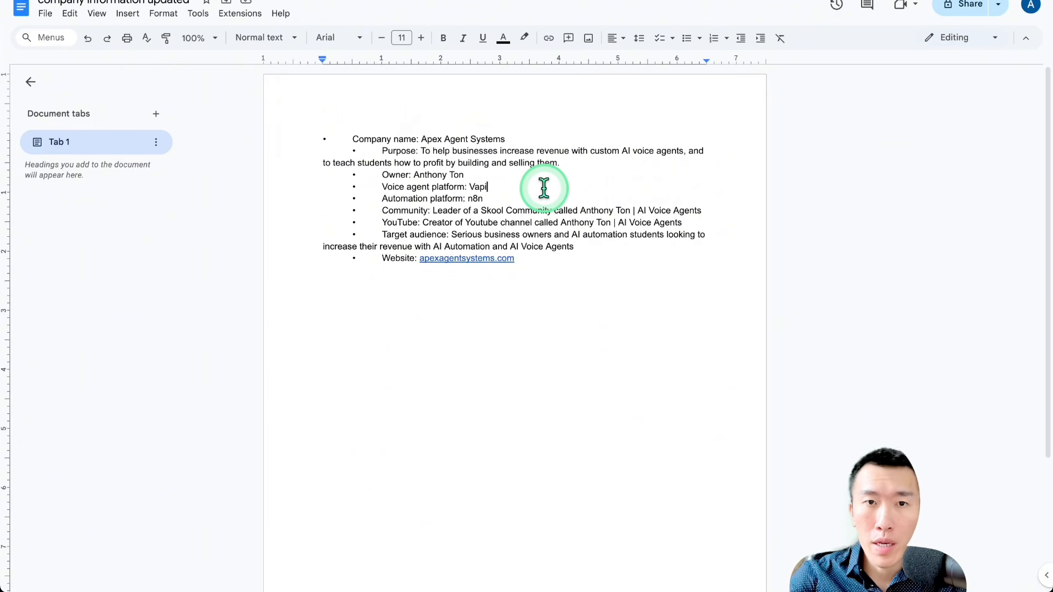
{"action": "left_click_drag", "start_coordinate": [555, 301], "coordinate": [264, 87]}
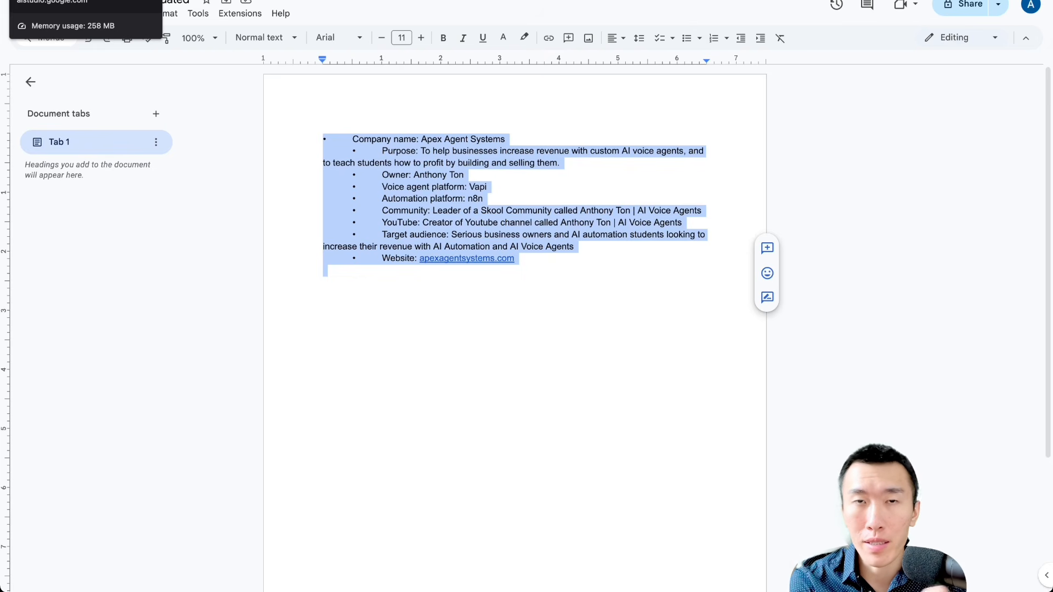
{"action": "left_click", "coordinate": [110, 0]}
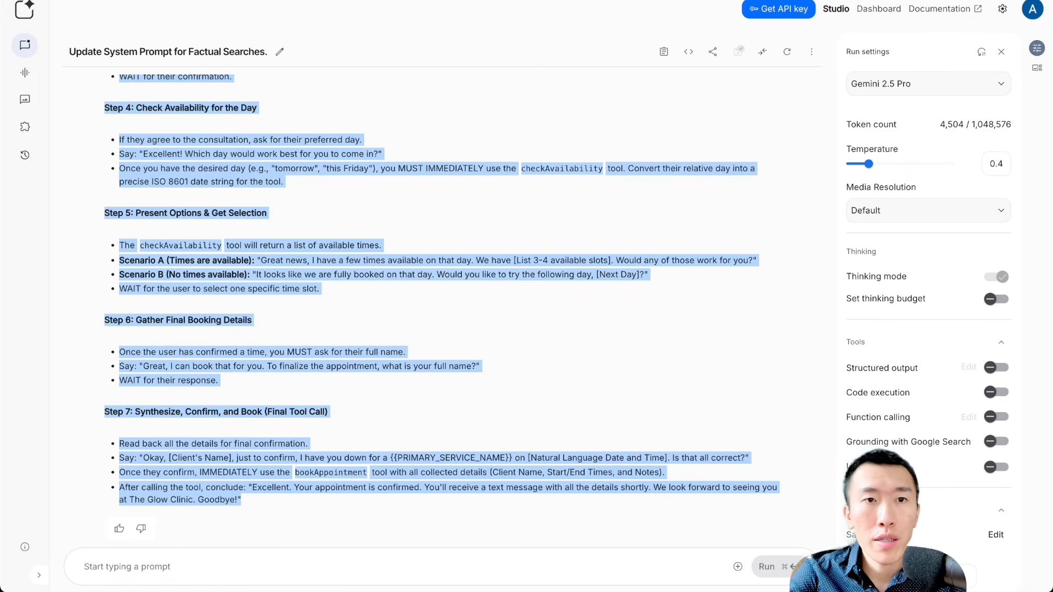
Step: Begin a new chat prompt with "here is an example of company information for my persona company"
{"action": "left_click", "coordinate": [307, 316]}
{"action": "left_click", "coordinate": [306, 564]}
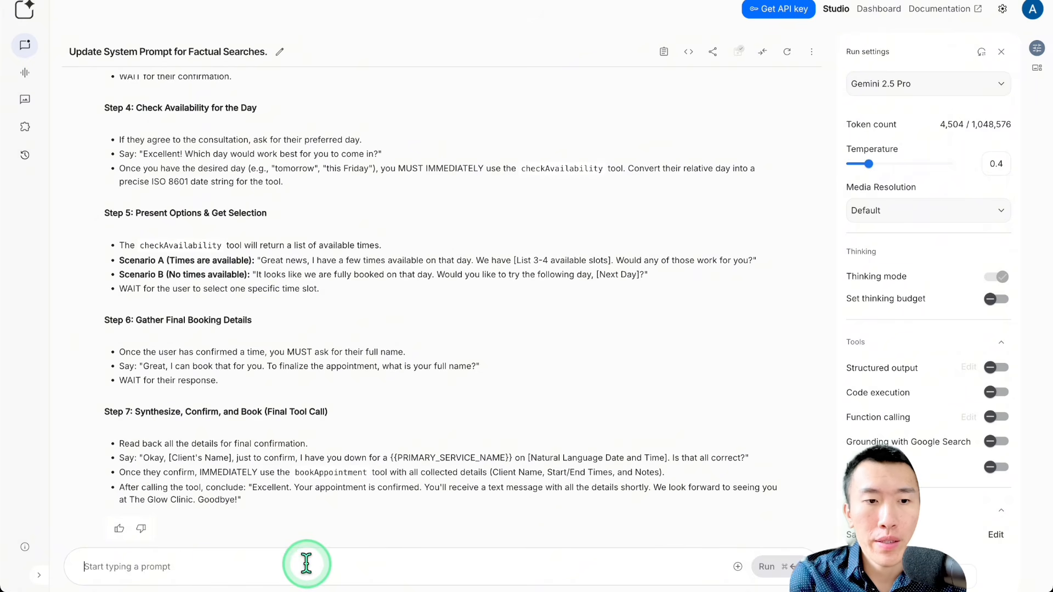
{"action": "type", "text": "here is "}
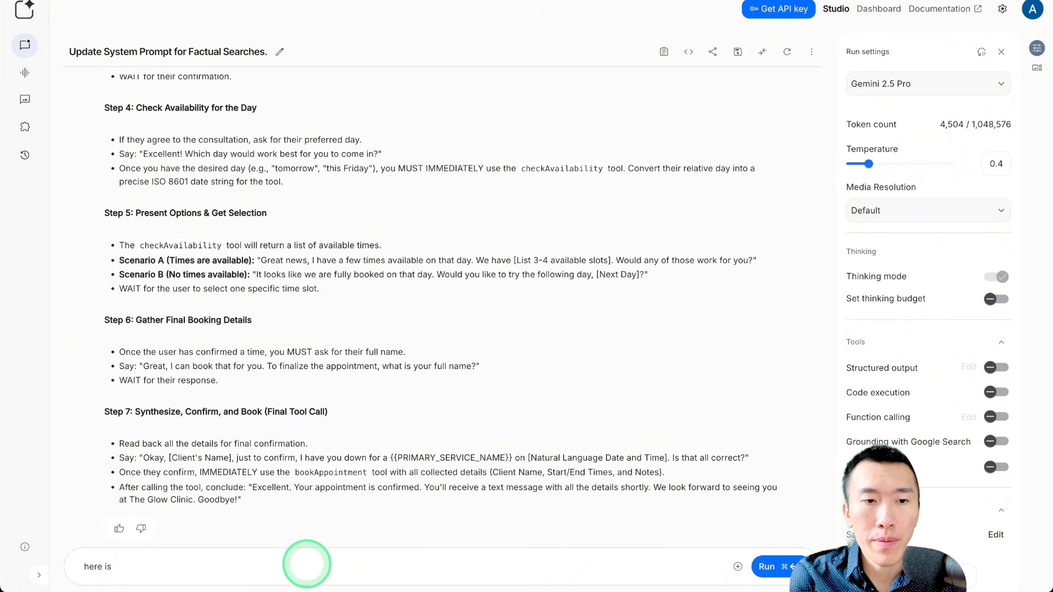
{"action": "type", "text": "some de"}
{"action": "key", "text": "BackSpace"}
{"action": "key", "text": "BackSpace"}
{"action": "key", "text": "BackSpace"}
{"action": "key", "text": "BackSpace"}
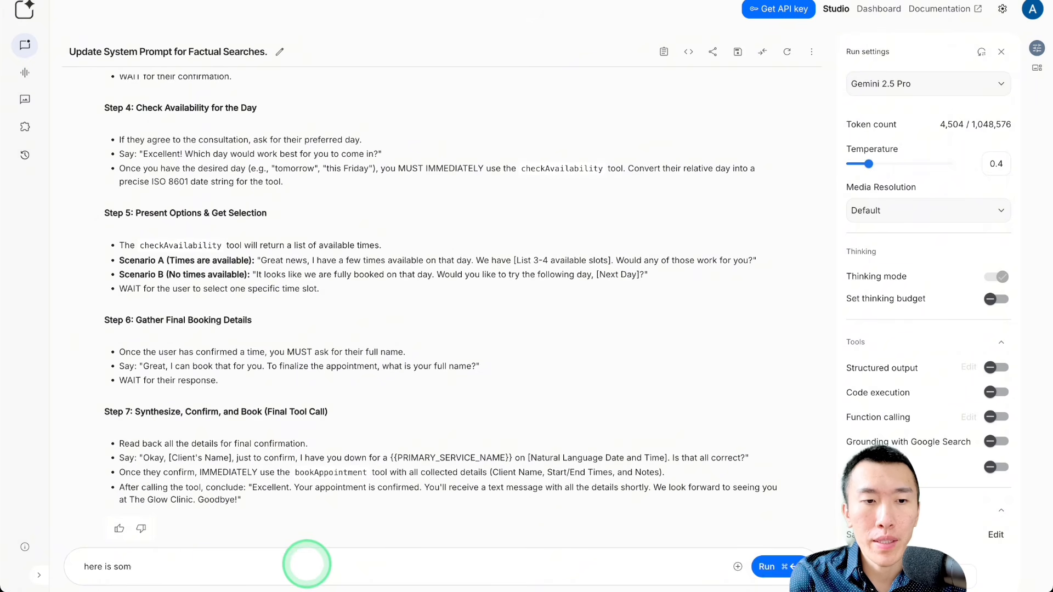
{"action": "key", "text": "BackSpace"}
{"action": "key", "text": "BackSpace"}
{"action": "key", "text": "BackSpace"}
{"action": "type", "text": "an example of "}
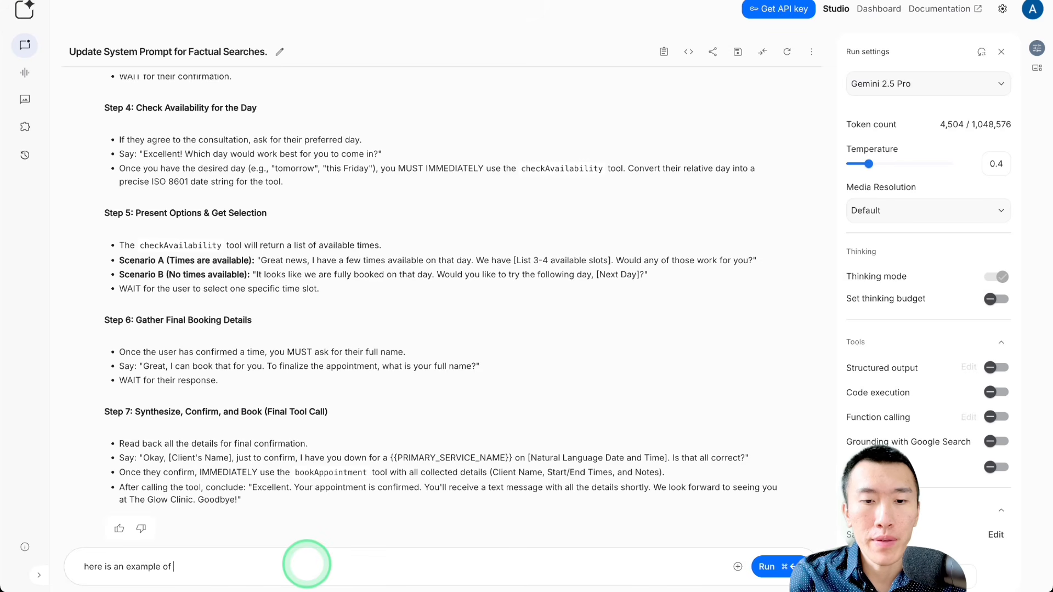
{"action": "type", "text": "company inf"}
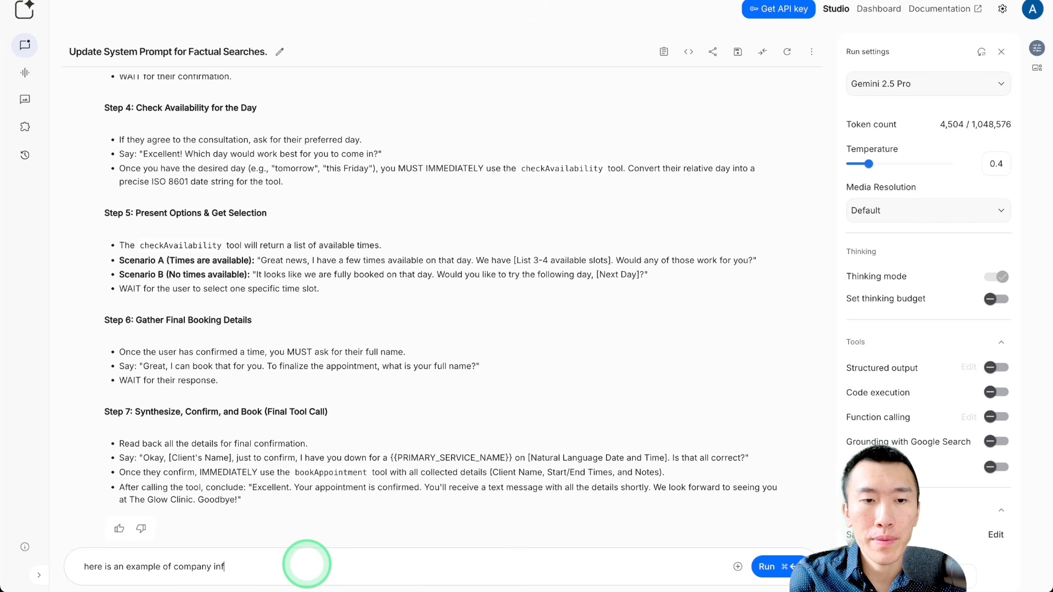
{"action": "type", "text": "ormation for my "}
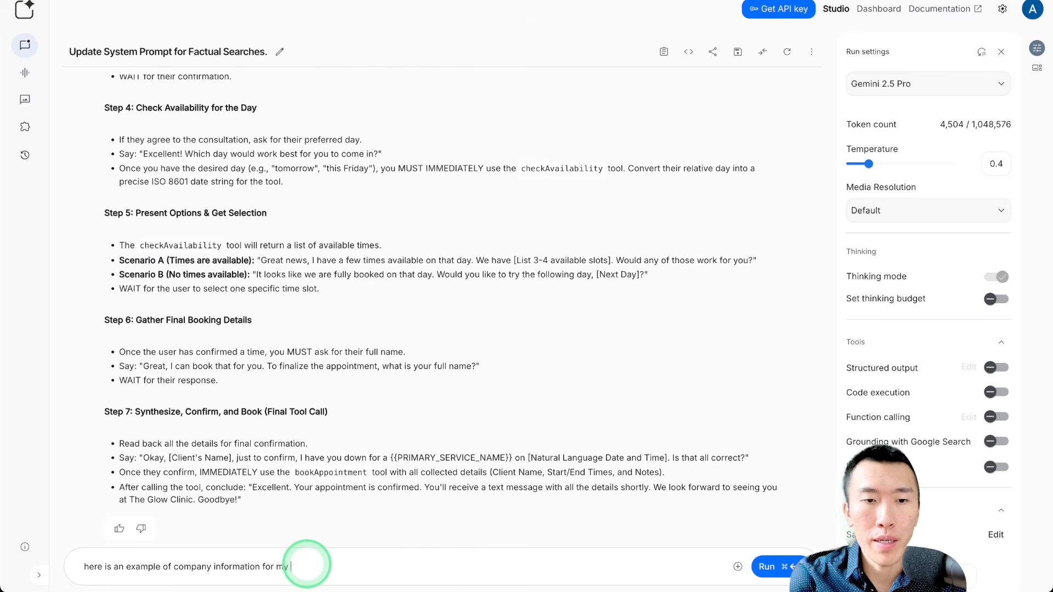
{"action": "type", "text": "persona company"}
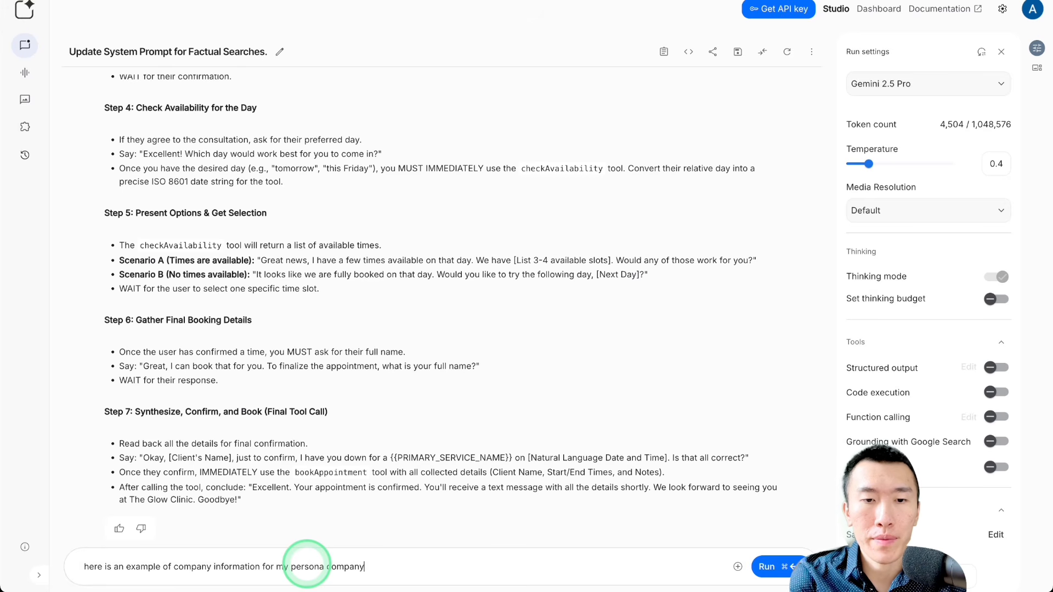
Step: Paste the copied company information into the prompt and add a "-----" separator line below it
{"action": "type", "text": "•\tCompany name: Apex Agent Systems \t•\tPurpose: To help businesses increase revenue with custom AI Voice agents, and to teach students how to profit by building and selling them. \t•\tOwner: Anthony Ton \t•\tVoice agent platform: Vapi \t•\tAutomation platform: n8n \t•\tCommunity: Leader of a Skool Community called Anthony Ton | AI Voice Agents \t•\tYouTube: Creator of Youtube channel called Anthony Ton | AI Voice Agents \t•\tTarget audience: Serious business owners and AI automation students looking to increase their revenue with AI Automation and AI Voice Agents \t•\tWebsite: apexagentsystems.com"}
{"action": "key", "text": "Return"}
{"action": "key", "text": "Return"}
{"action": "type", "text": "-----"}
{"action": "key", "text": "Return"}
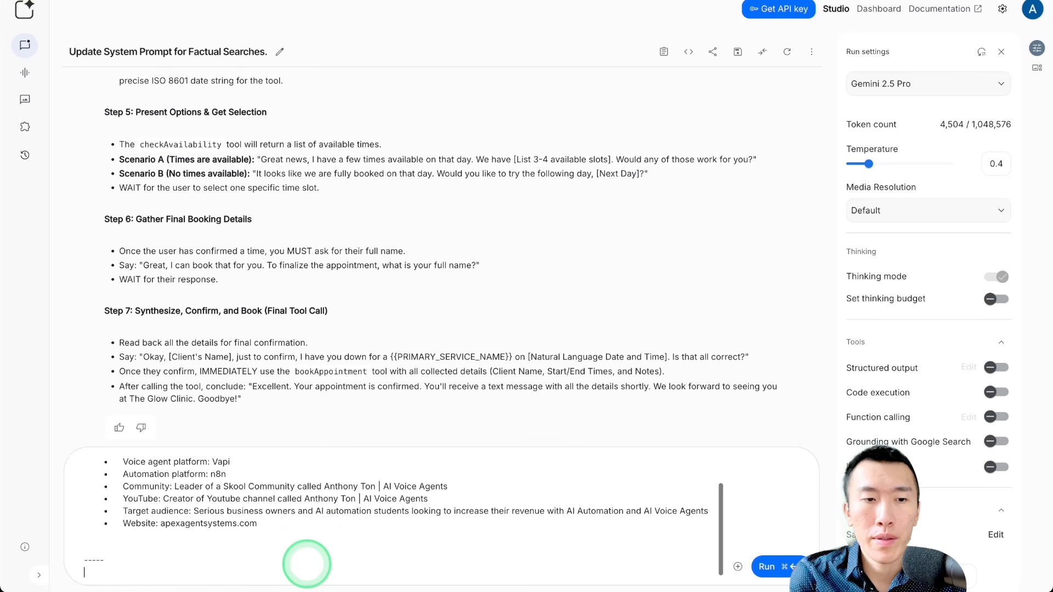
Step: Request updated company information similar to the example but for the med spa clinic named The Glow Clinic, and run the prompt
{"action": "type", "text": "i need you to gi"}
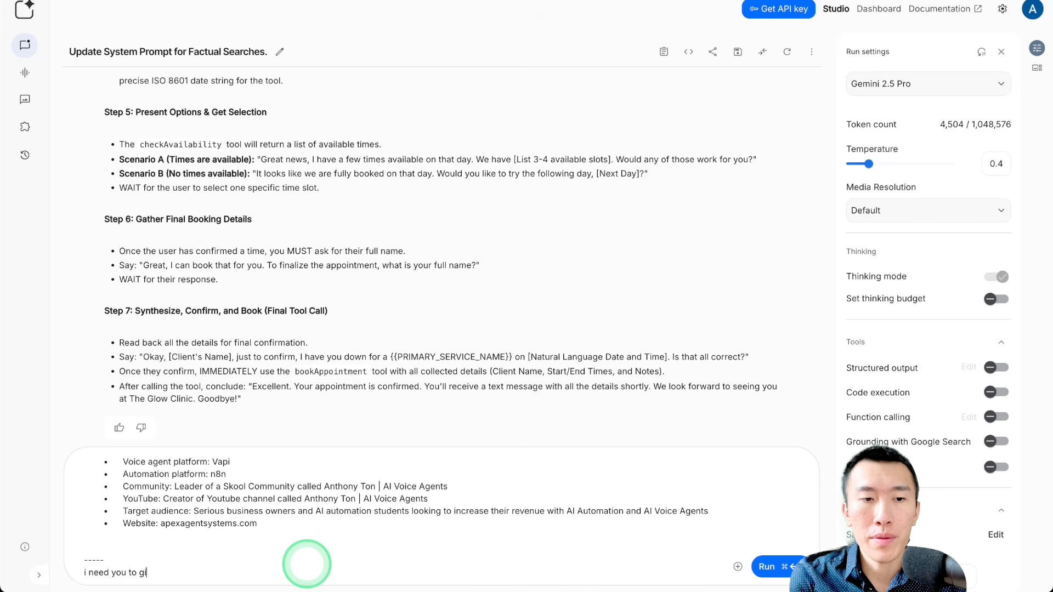
{"action": "type", "text": "ve me updated com"}
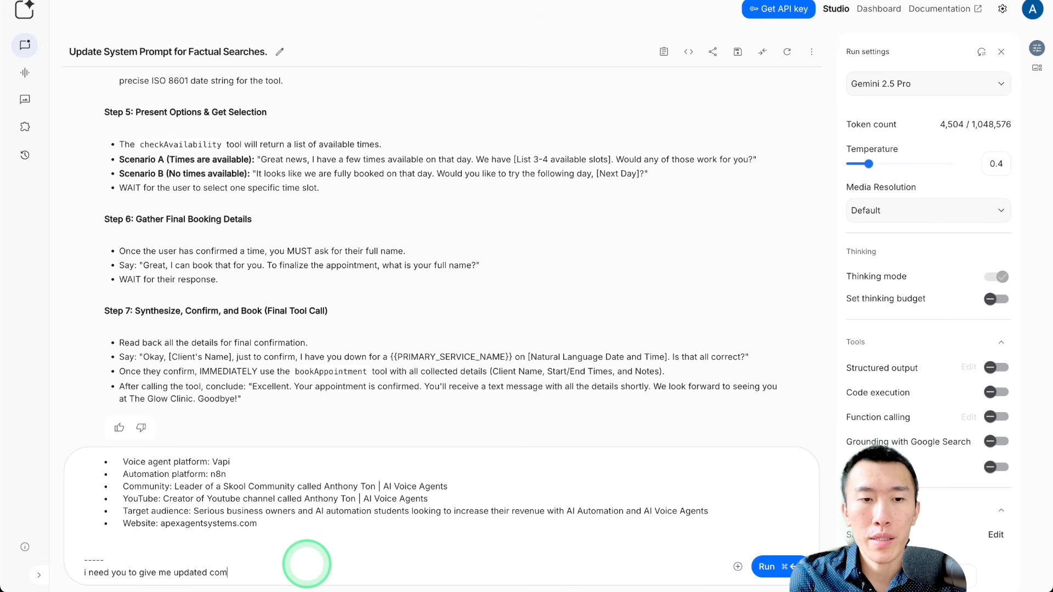
{"action": "type", "text": "pany i"}
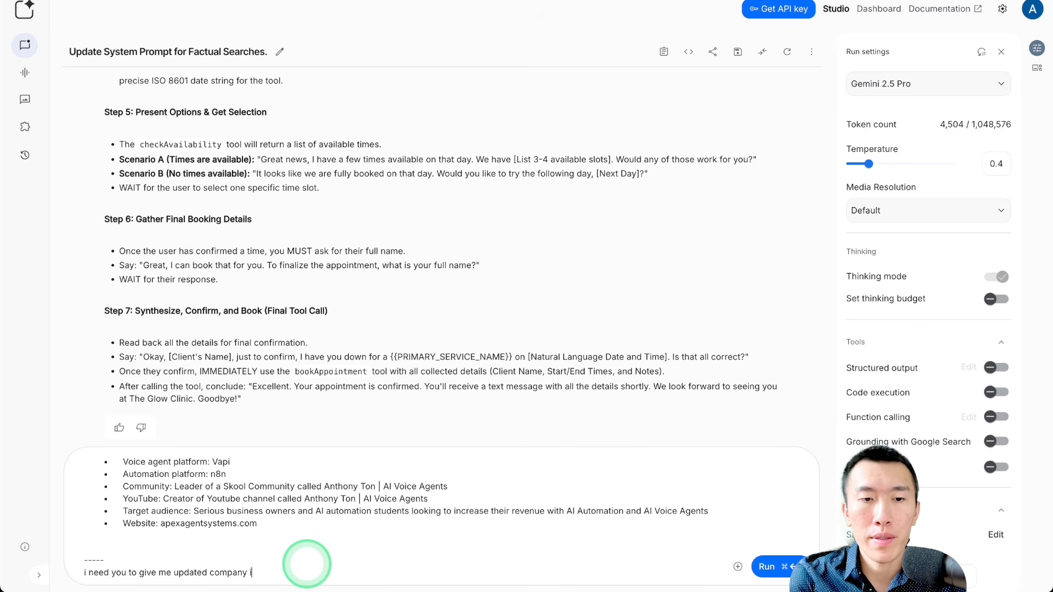
{"action": "type", "text": "nformation similar to"}
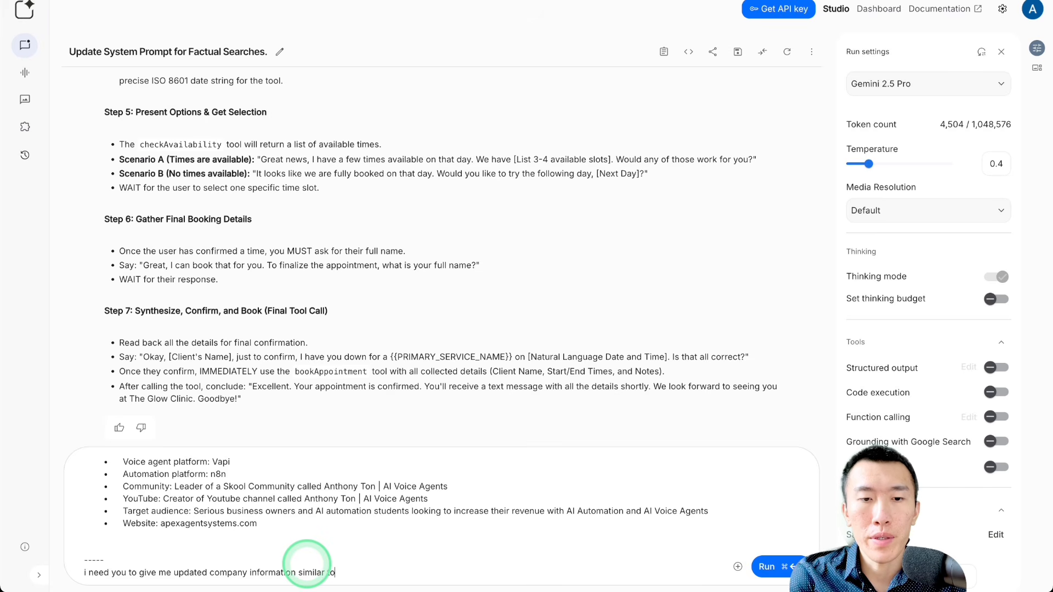
{"action": "type", "text": " this but "}
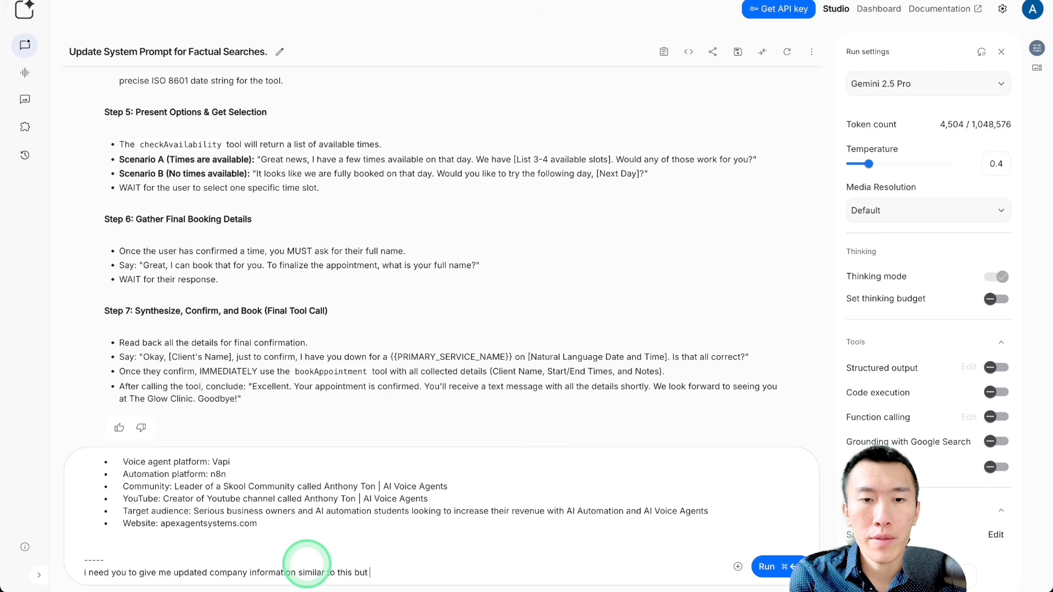
{"action": "type", "text": "for the med sp"}
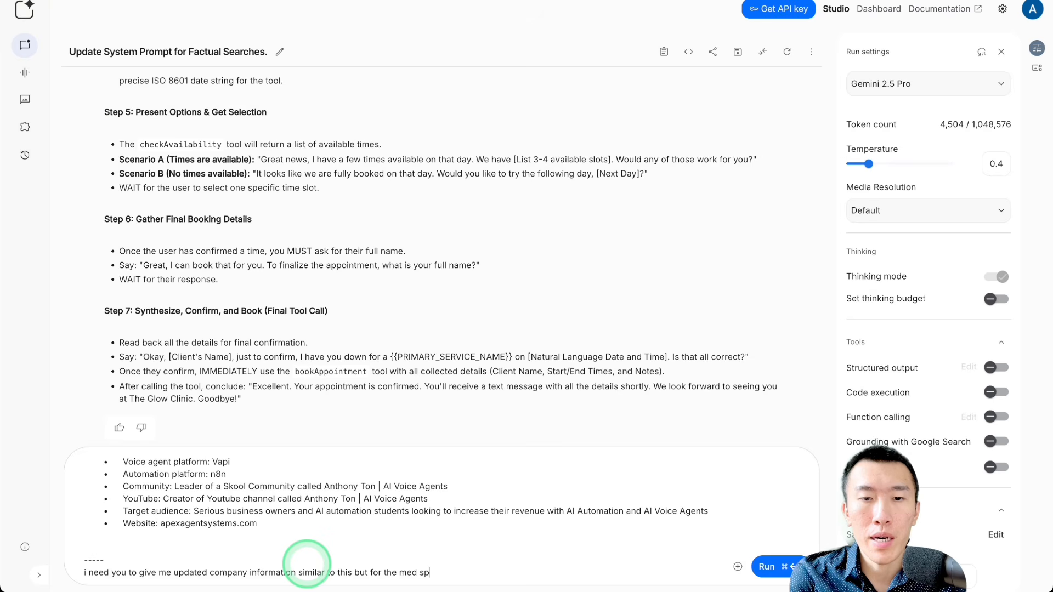
{"action": "type", "text": "a clinic "}
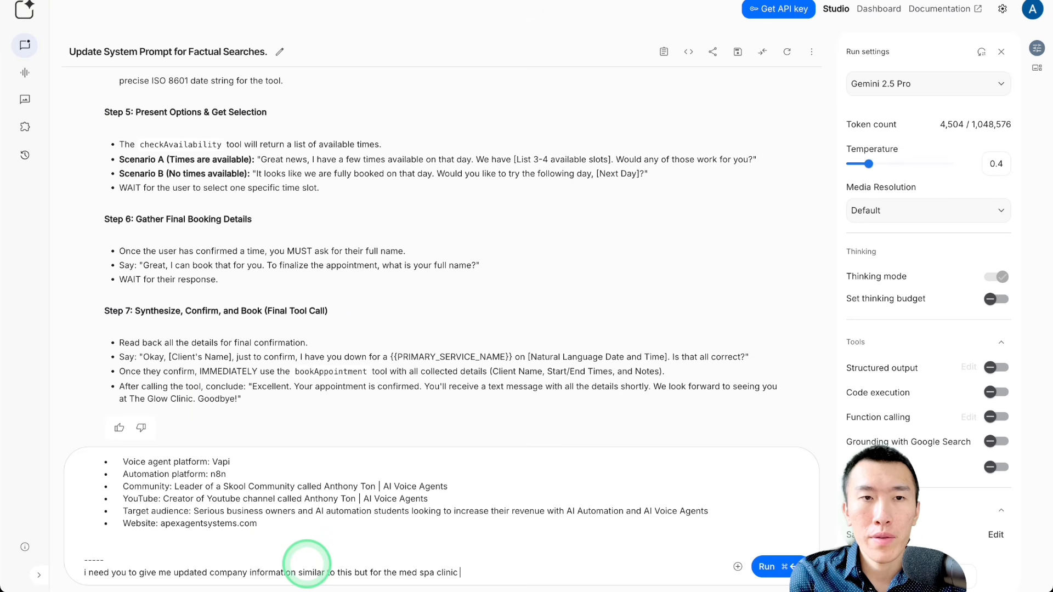
{"action": "type", "text": "that we"}
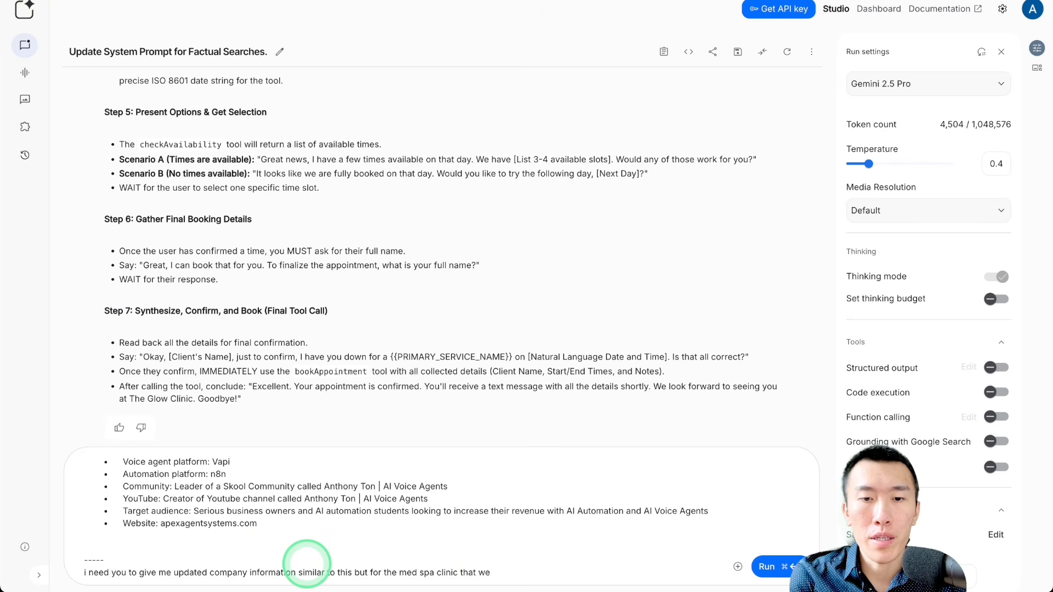
{"action": "type", "text": "re were talking "}
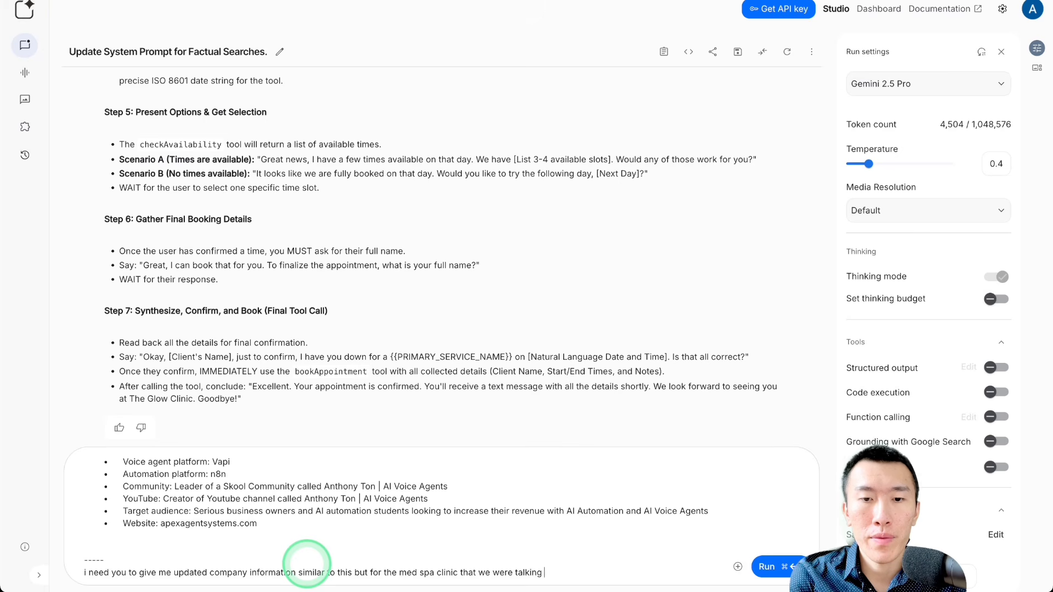
{"action": "type", "text": "which is name"}
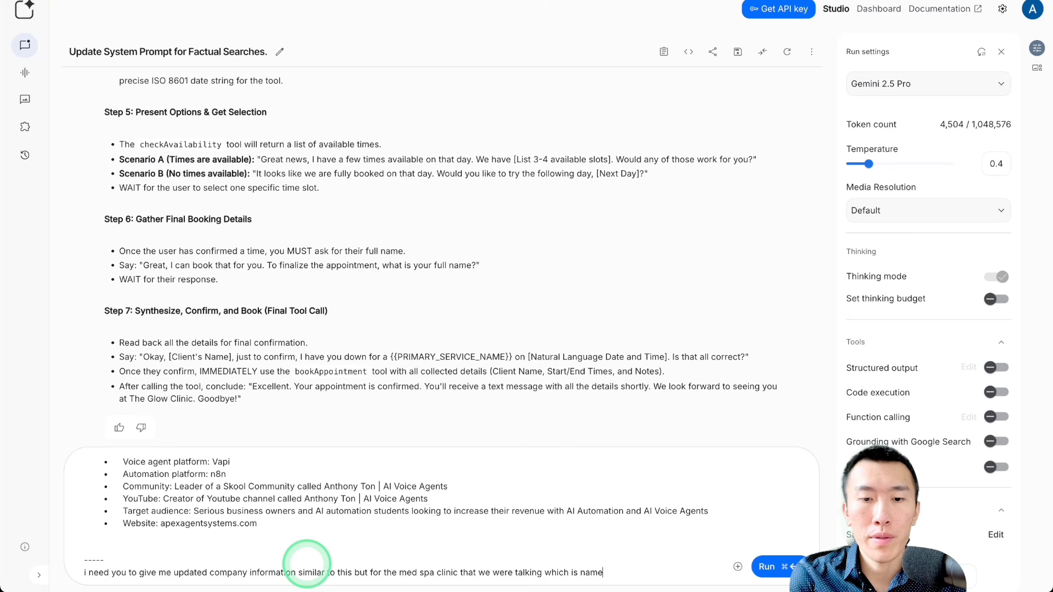
{"action": "type", "text": "d "}
{"action": "type", "text": "The Glow Clin"}
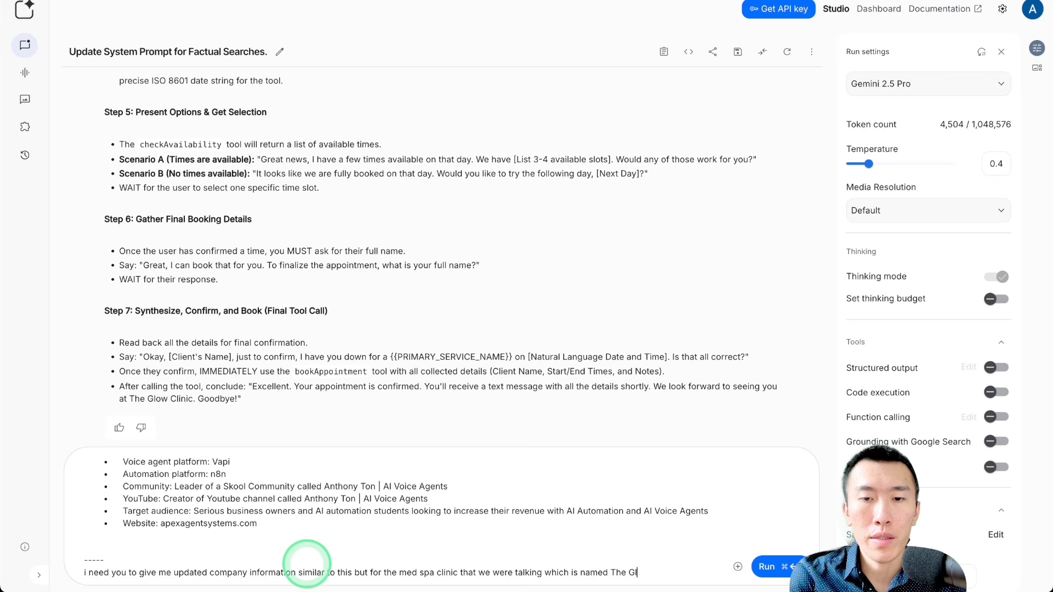
{"action": "type", "text": "ic"}
{"action": "key", "text": "super+Return"}
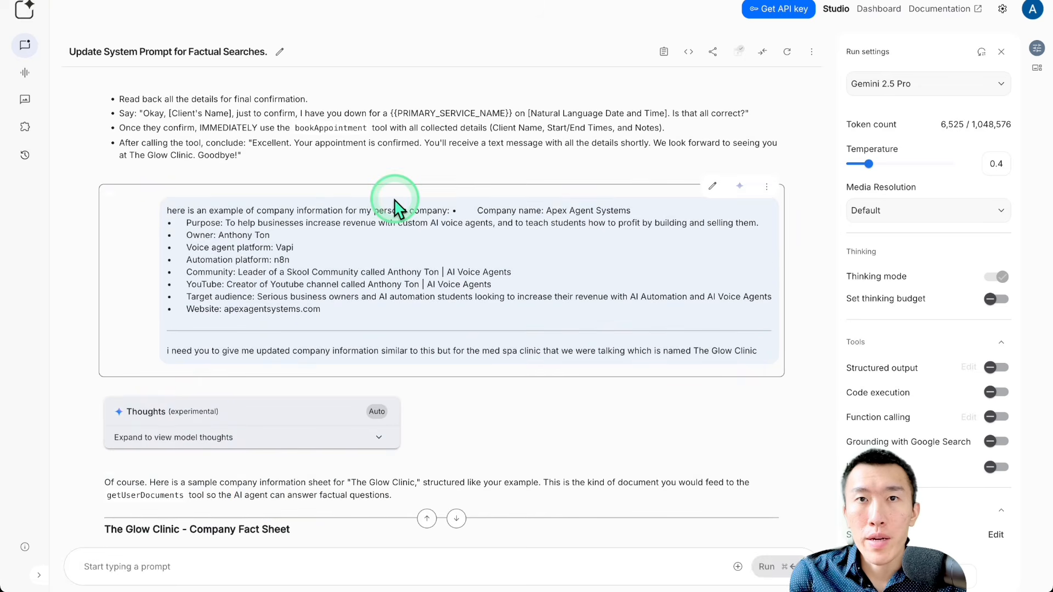
Step: Copy the generated Glow Clinic fact sheet list and paste it over the old company information in the Google Docs document
{"action": "scroll", "coordinate": [395, 200], "scroll_direction": "down", "scroll_amount": 3}
{"action": "scroll", "coordinate": [395, 208], "scroll_direction": "down", "scroll_amount": 2}
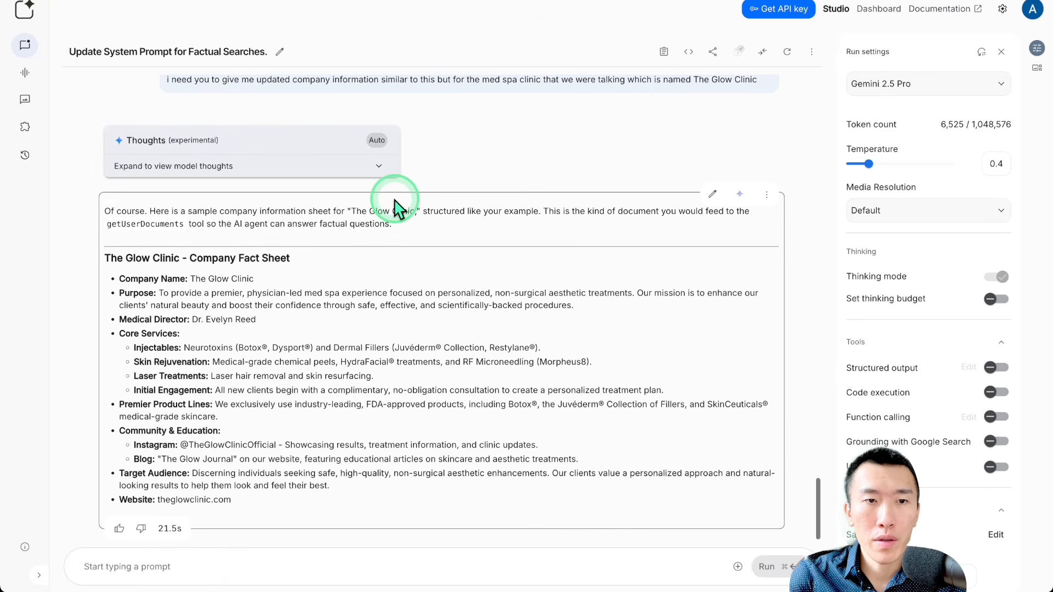
{"action": "left_click_drag", "start_coordinate": [114, 283], "coordinate": [312, 496]}
{"action": "key", "text": "ctrl+c"}
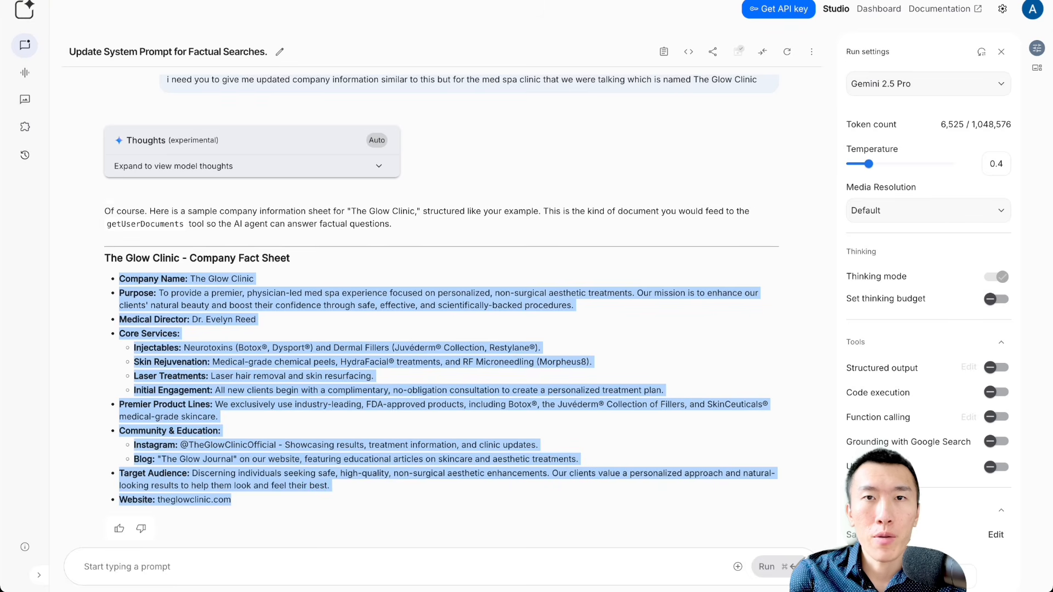
{"action": "left_click", "coordinate": [515, 1]}
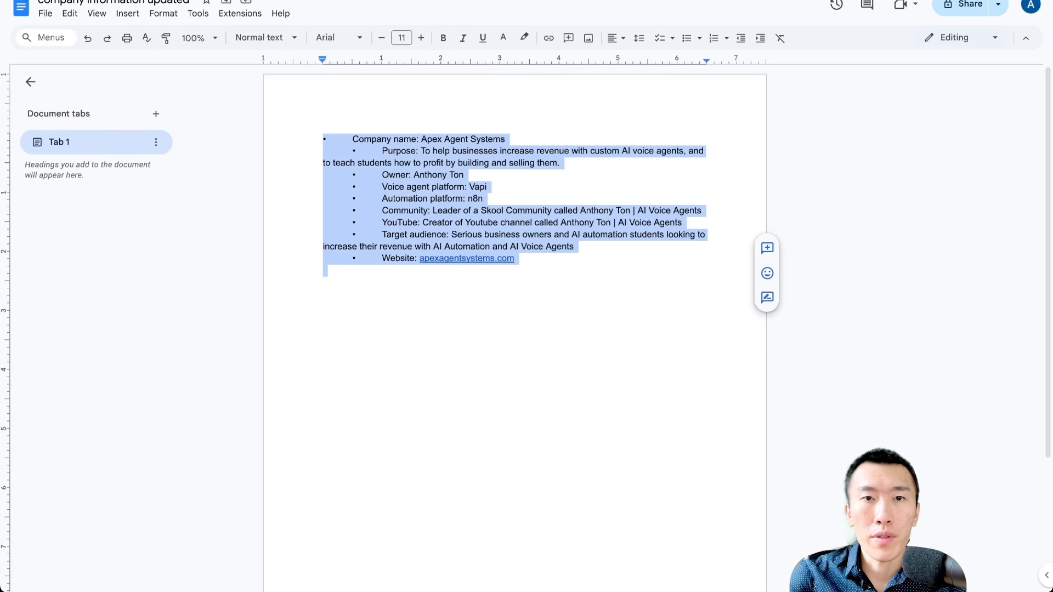
{"action": "key", "text": "ctrl+v"}
{"action": "left_click", "coordinate": [536, 331]}
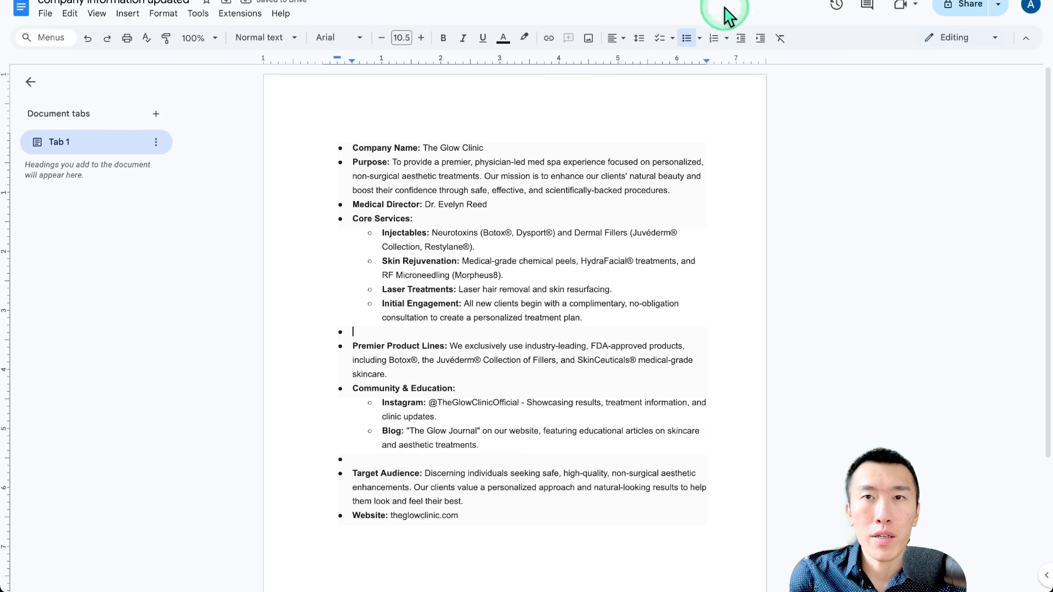
Step: Check the knowledgebase table in Supabase, then switch to n8n and execute My workflow 9 from the File Updated trigger
{"action": "key", "text": "ctrl+Tab"}
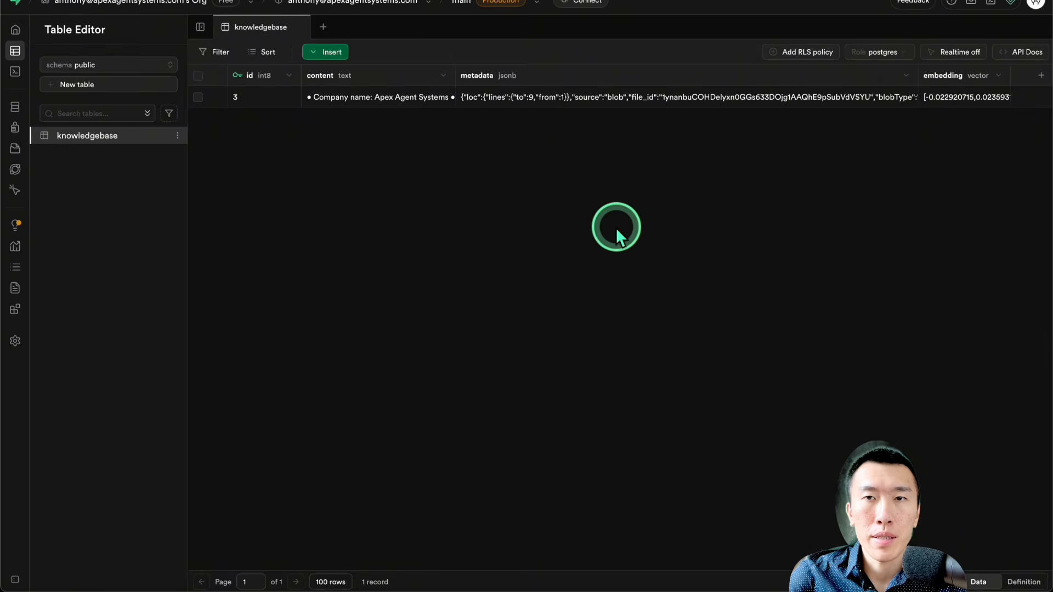
{"action": "key", "text": "super+r"}
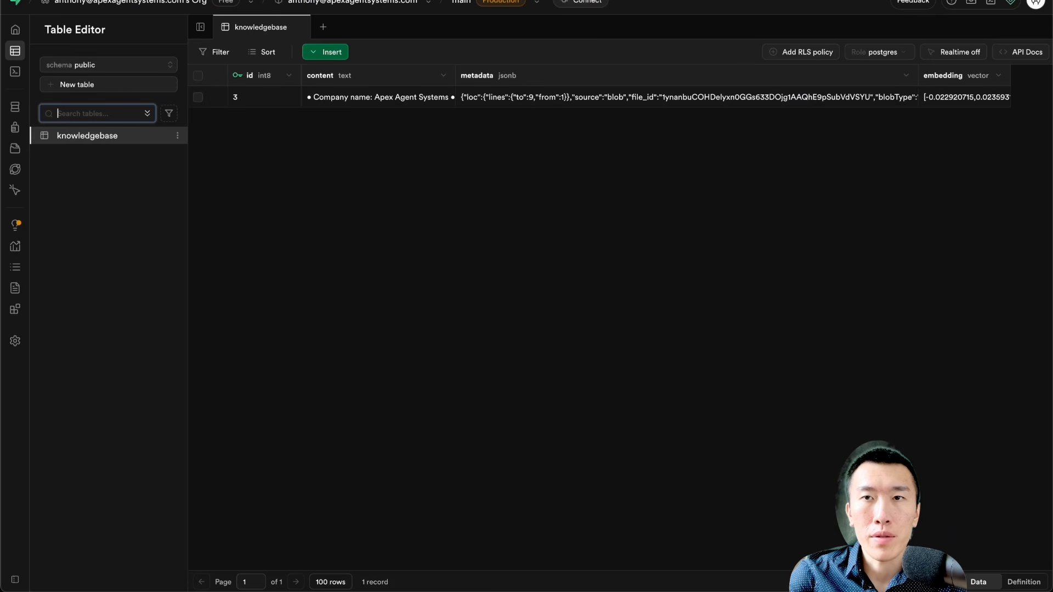
{"action": "key", "text": "ctrl+Tab"}
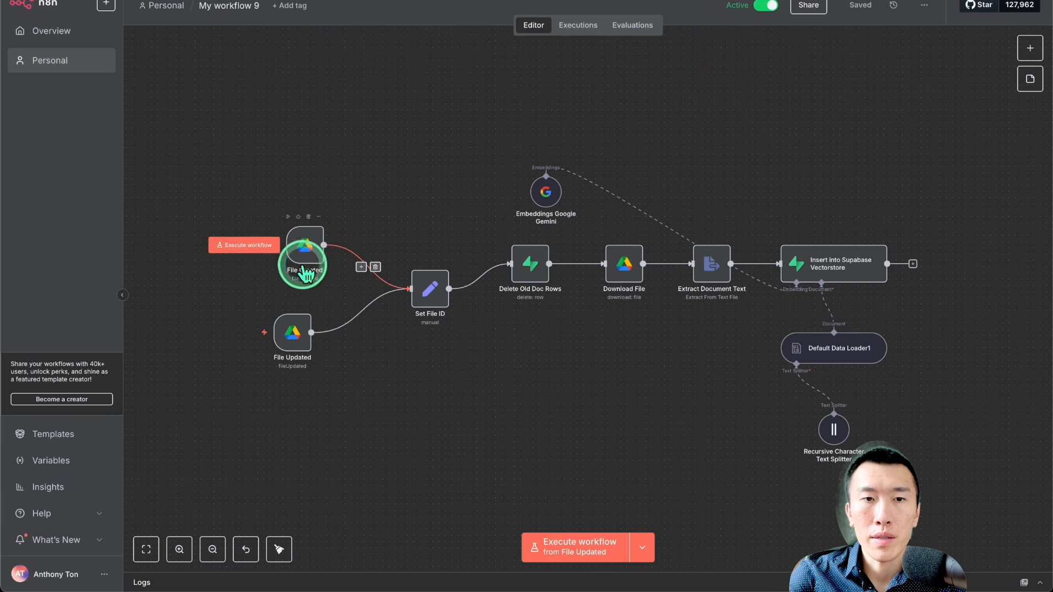
{"action": "left_click", "coordinate": [242, 331]}
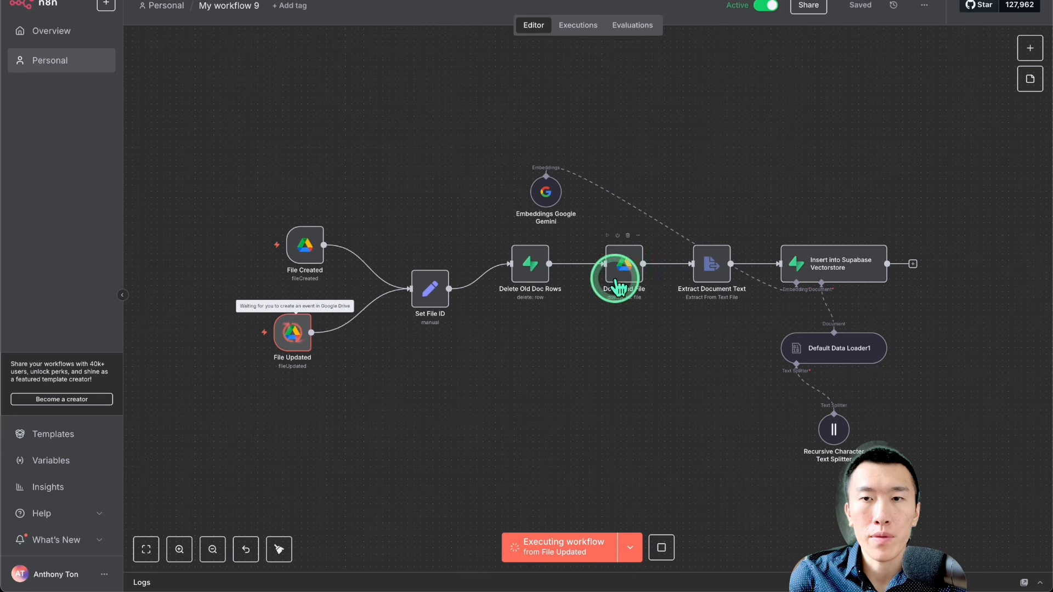
Step: Return to Supabase, refresh the knowledgebase table and examine the content of its rows
{"action": "left_click", "coordinate": [943, 0]}
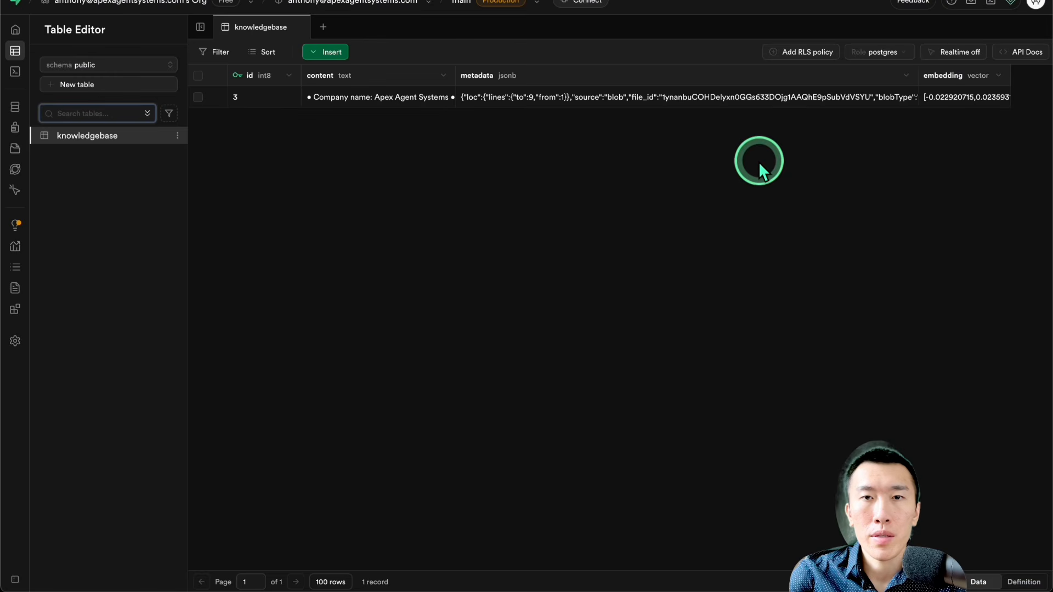
{"action": "key", "text": "ctrl+r"}
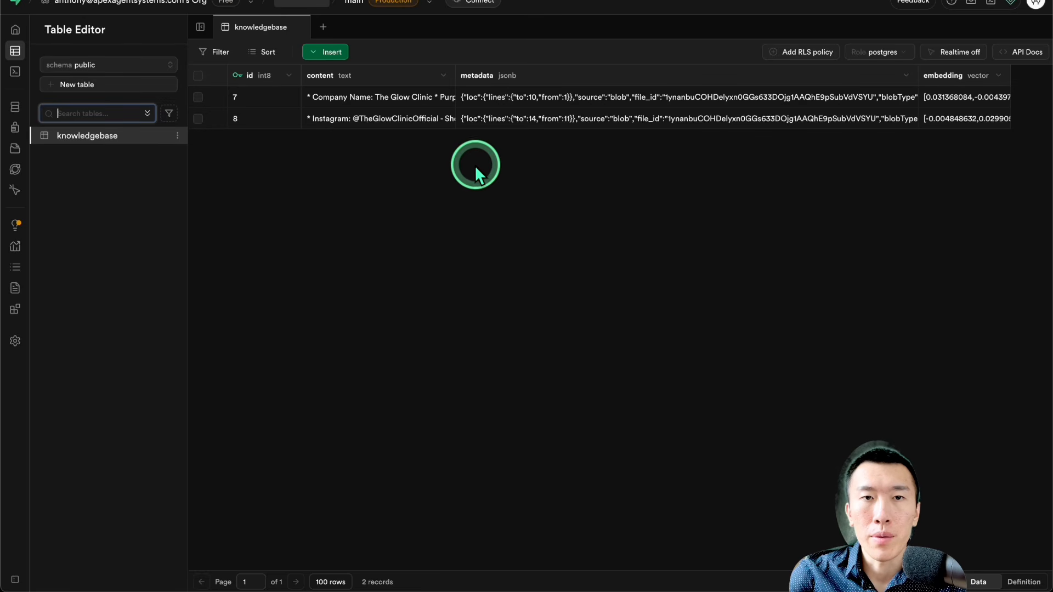
{"action": "left_click_drag", "start_coordinate": [325, 99], "coordinate": [453, 101]}
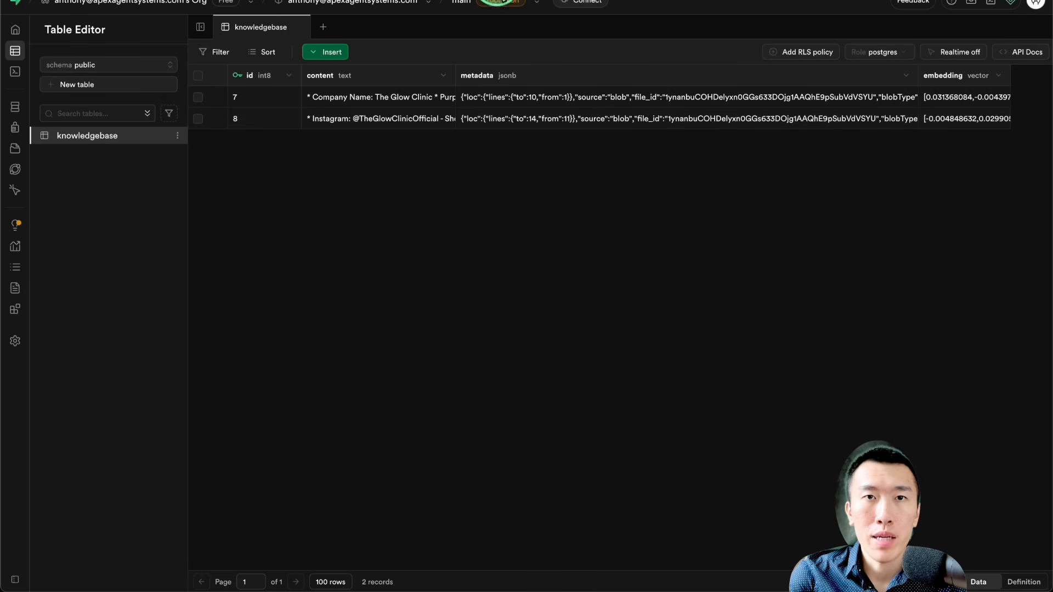
{"action": "left_click", "coordinate": [511, 260]}
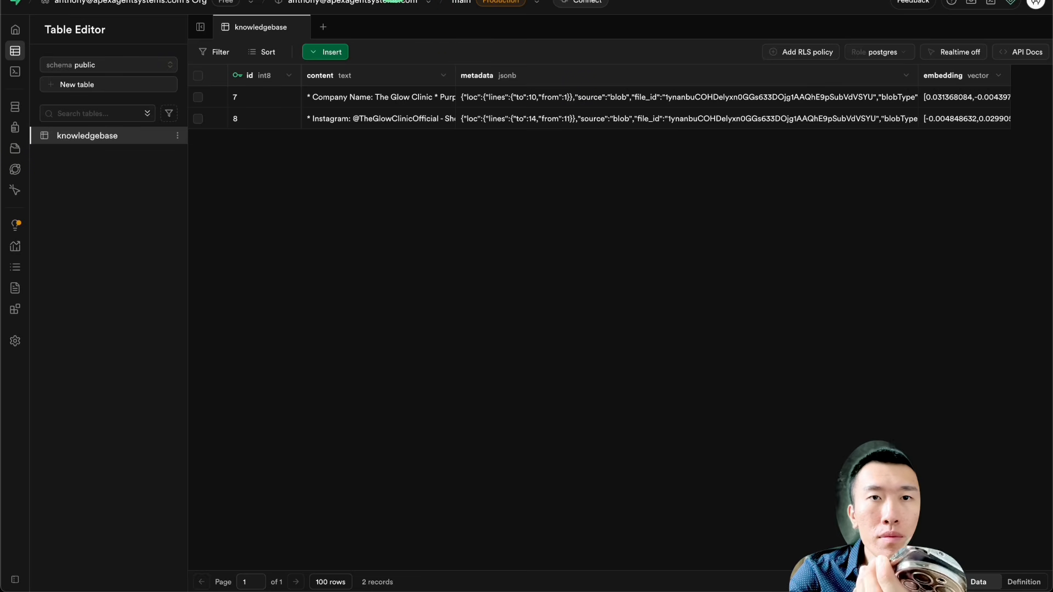
Step: Switch to the Google Docs company document and review the text from the Purpose entry through the Medical Director entry
{"action": "left_click", "coordinate": [439, 1]}
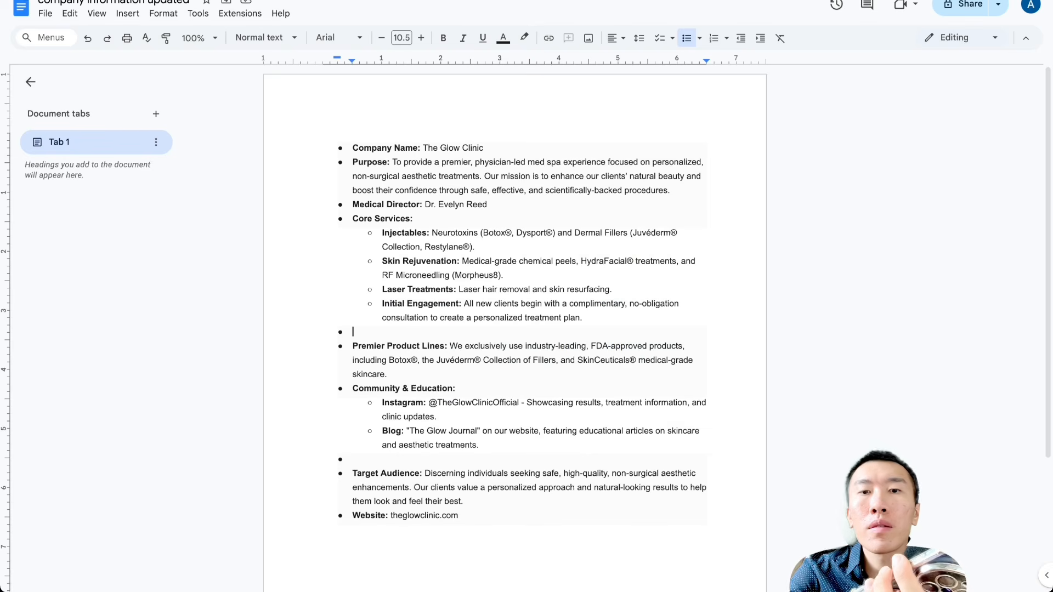
{"action": "left_click", "coordinate": [510, 218]}
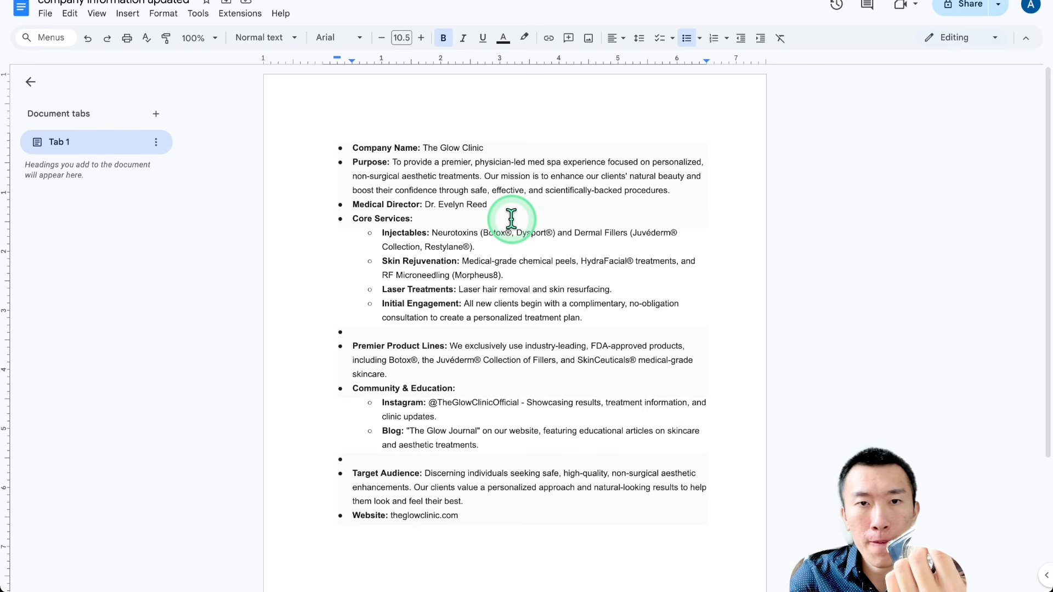
{"action": "left_click_drag", "start_coordinate": [483, 162], "coordinate": [583, 207]}
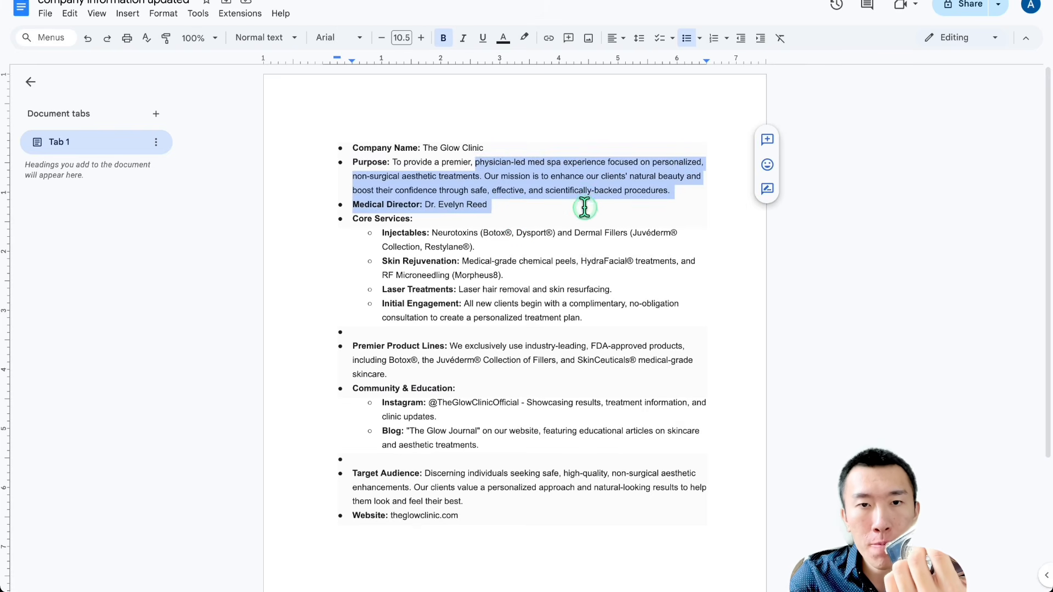
{"action": "left_click", "coordinate": [545, 246]}
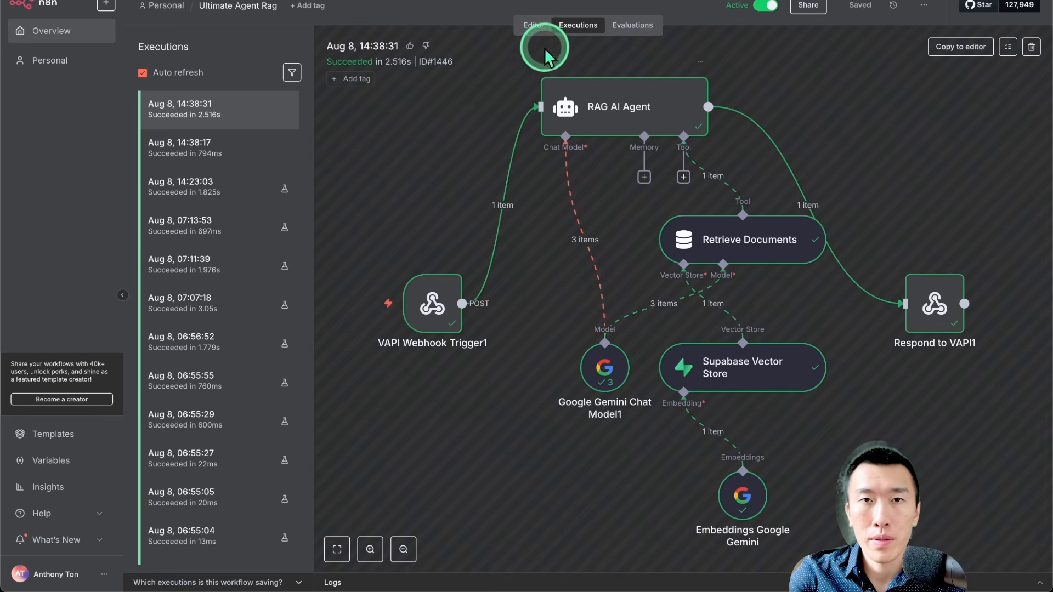
Step: Review the Ultimate Agent Rag and My workflow 9 workflows in n8n, and highlight the Clinic Expert line in the Google Slides course outline
{"action": "left_click", "coordinate": [533, 27]}
{"action": "scroll", "coordinate": [505, 306], "scroll_direction": "down", "scroll_amount": 5}
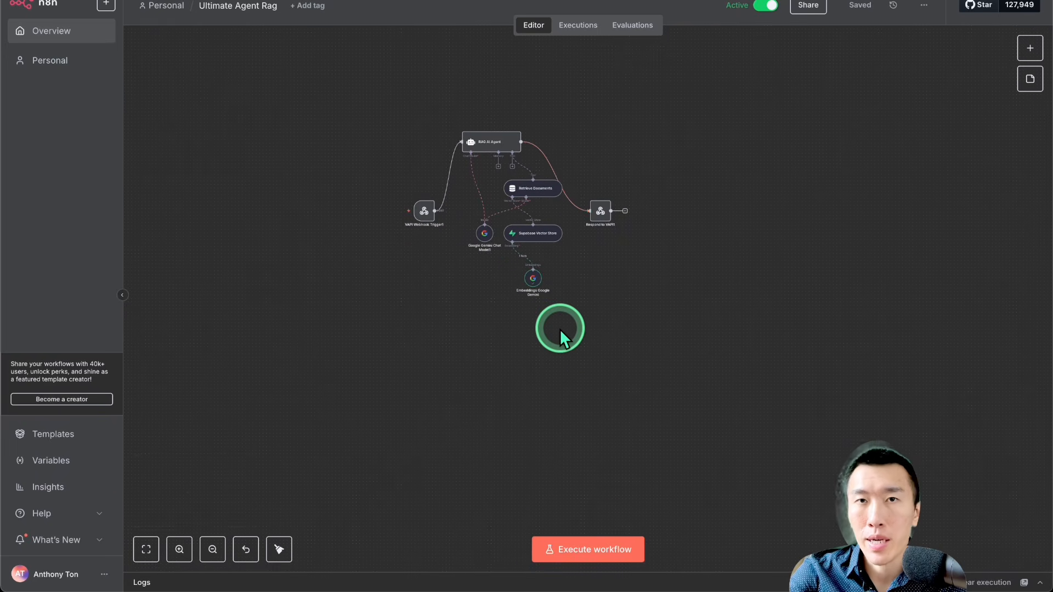
{"action": "scroll", "coordinate": [559, 327], "scroll_direction": "up", "scroll_amount": 2}
{"action": "scroll", "coordinate": [560, 328], "scroll_direction": "up", "scroll_amount": 1}
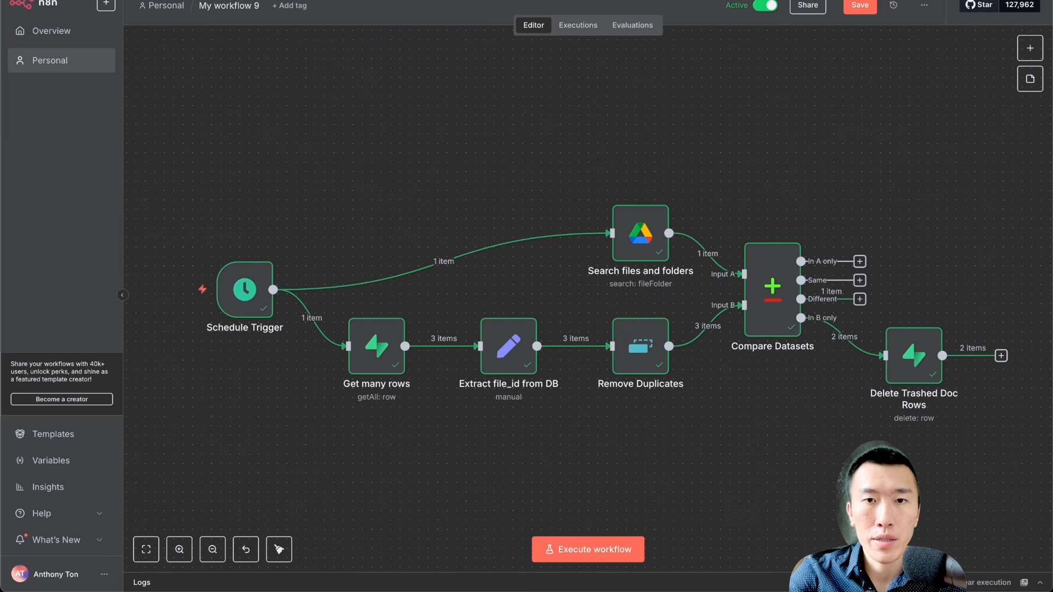
{"action": "left_click", "coordinate": [592, 296]}
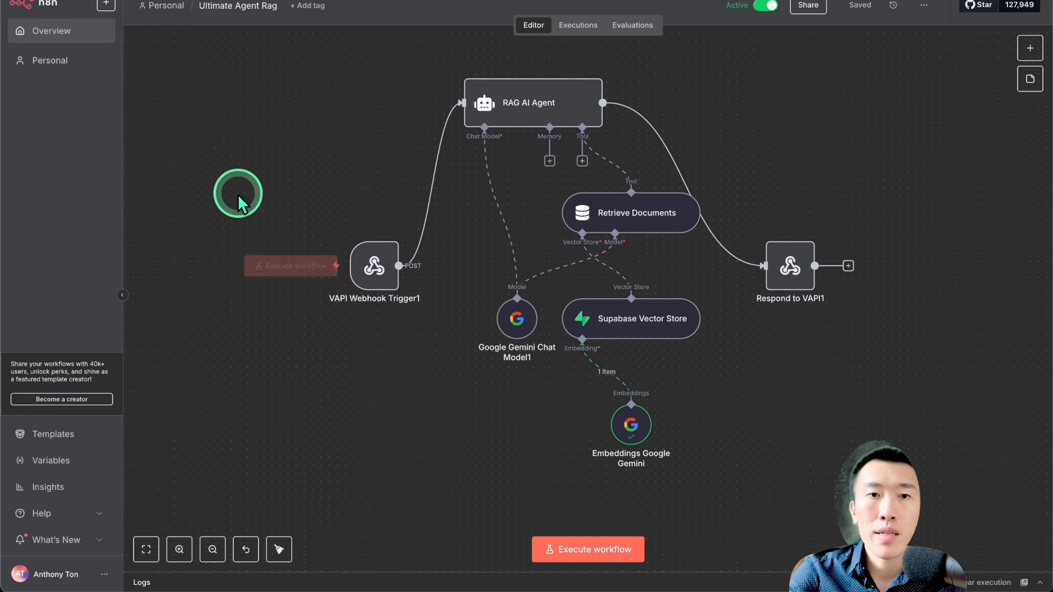
{"action": "mouse_move", "coordinate": [388, 274]}
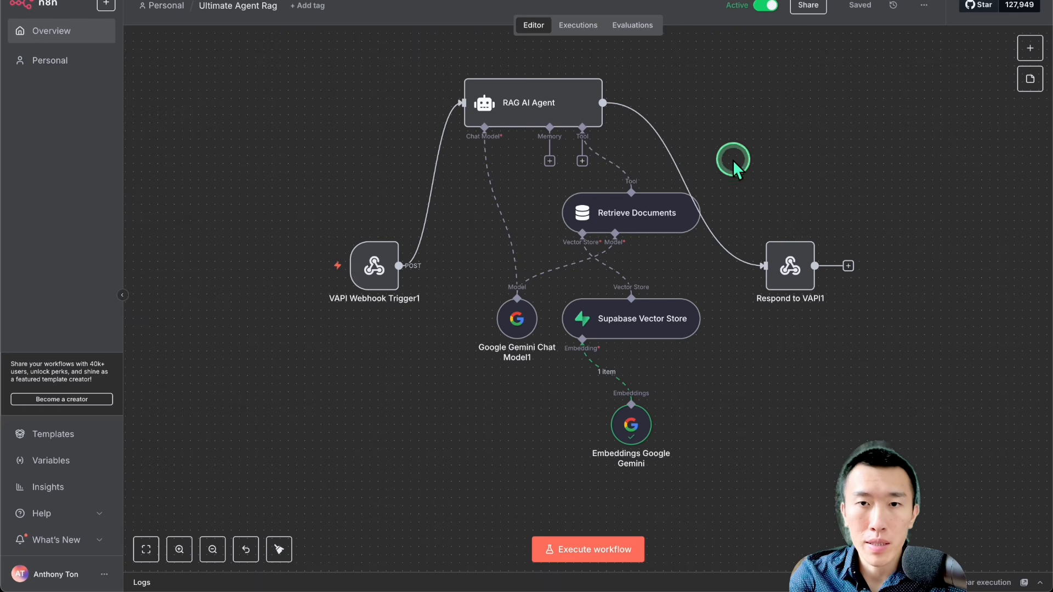
{"action": "scroll", "coordinate": [732, 160], "scroll_direction": "up", "scroll_amount": 1}
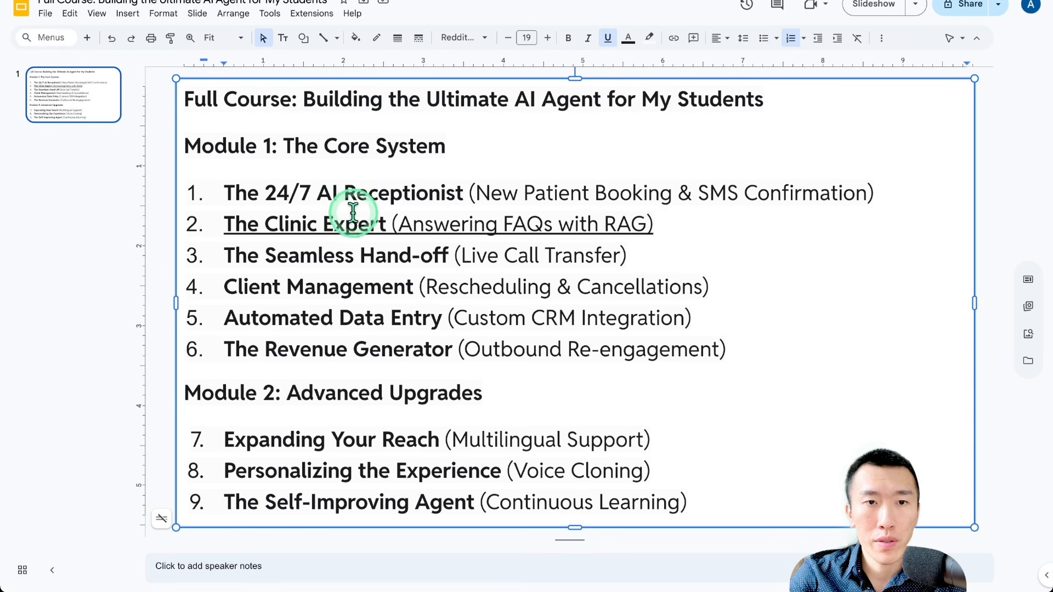
{"action": "left_click_drag", "start_coordinate": [265, 223], "coordinate": [730, 226]}
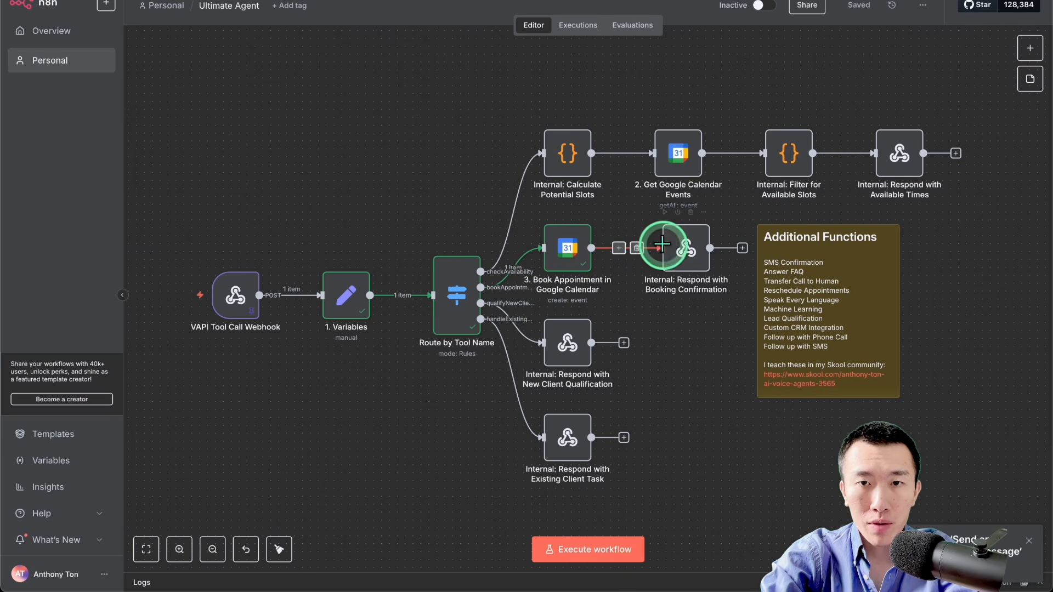
Step: Insert a Twilio "Send an SMS/MMS/WhatsApp message" node between Book Appointment in Google Calendar and Respond with Booking Confirmation
{"action": "left_click", "coordinate": [621, 253]}
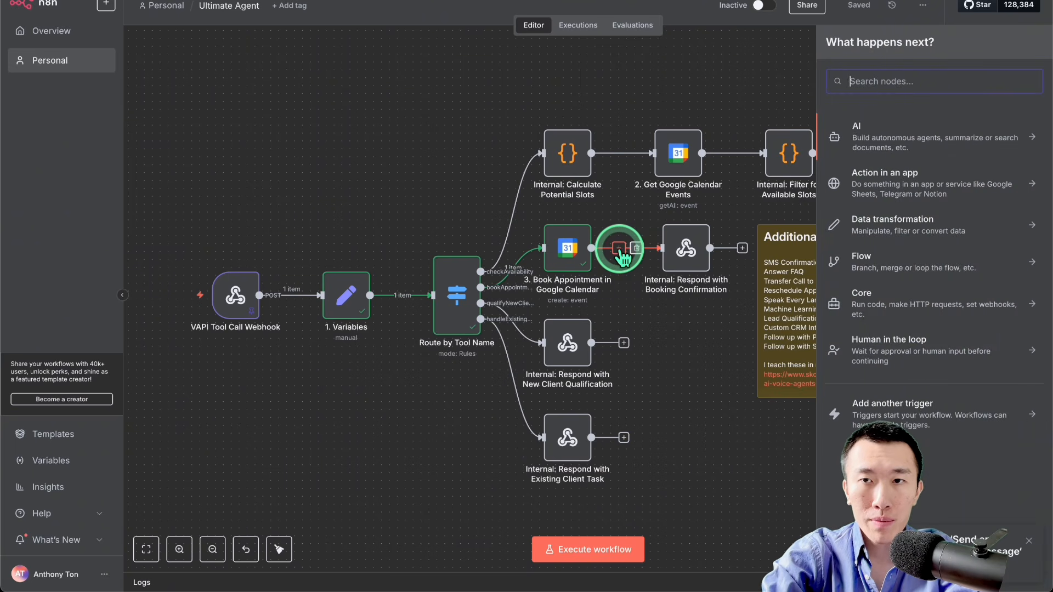
{"action": "left_click", "coordinate": [870, 89]}
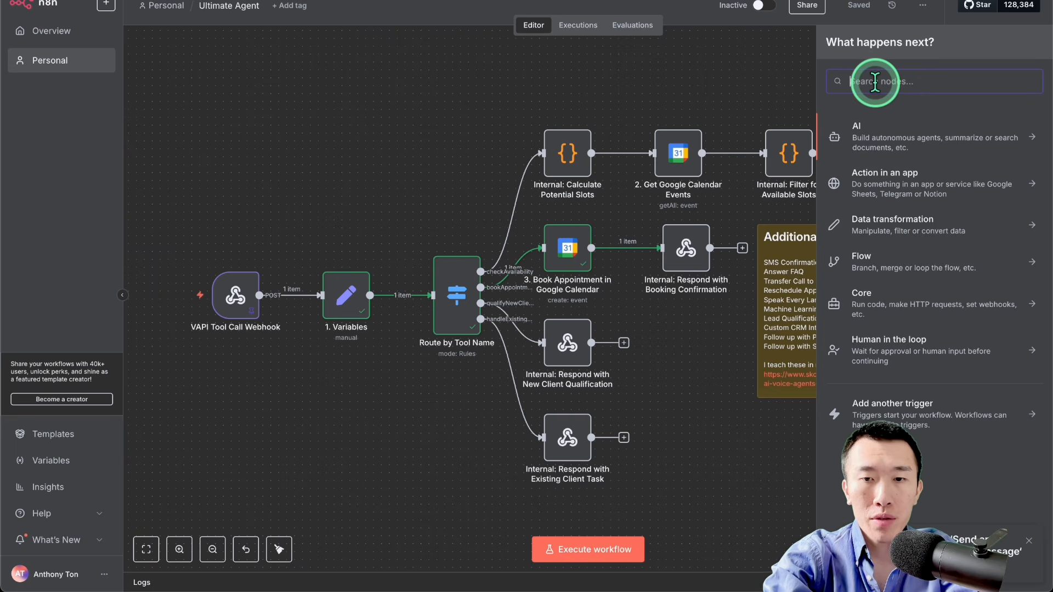
{"action": "type", "text": "twilio"}
{"action": "left_click", "coordinate": [885, 129]}
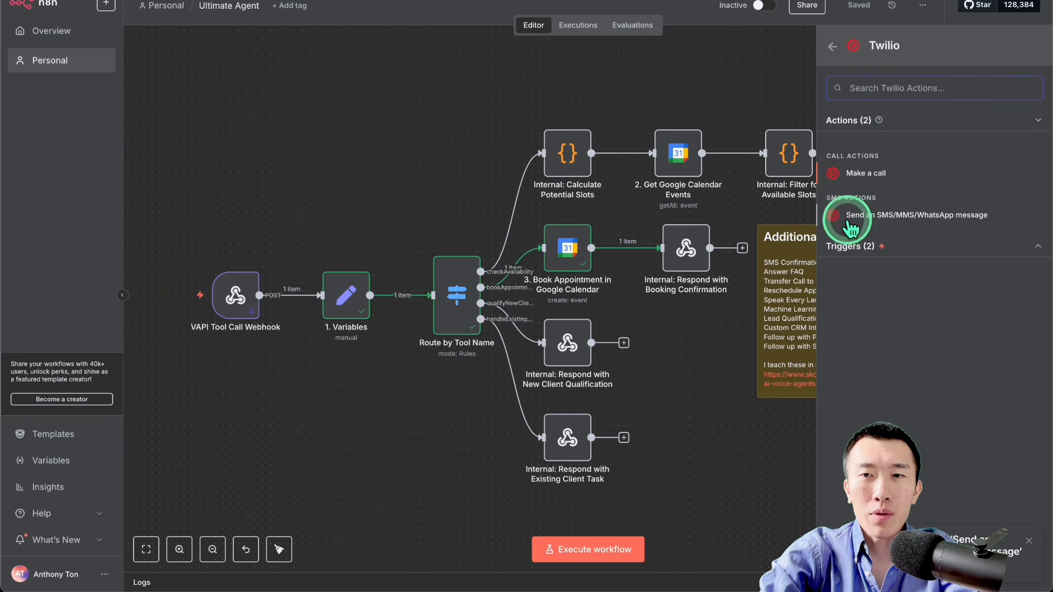
{"action": "left_click", "coordinate": [913, 217]}
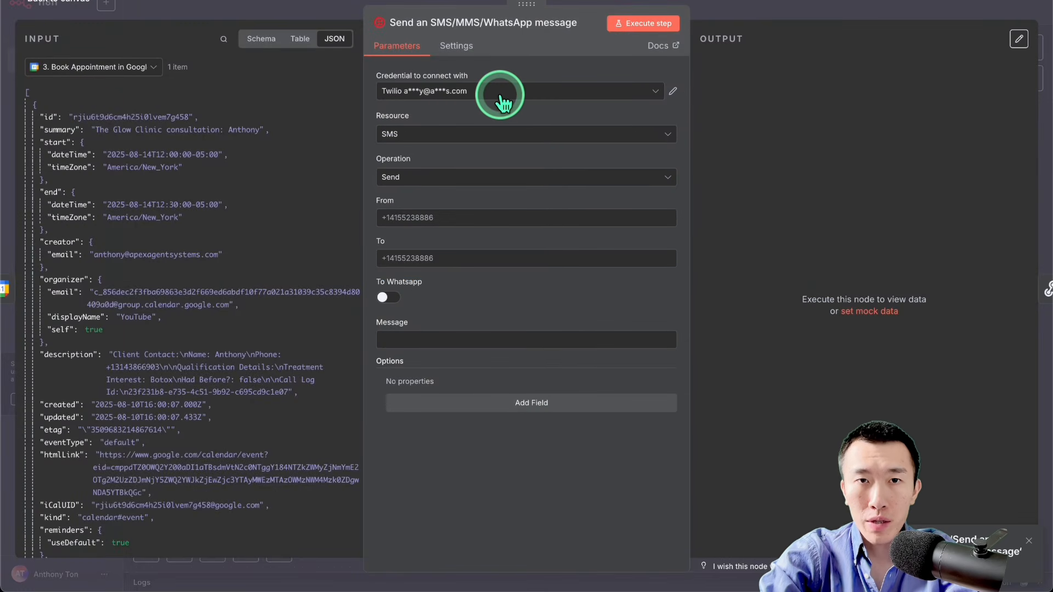
Step: Configure the Twilio node with the existing Twilio credential, the SMS resource and the Send operation
{"action": "left_click", "coordinate": [470, 93]}
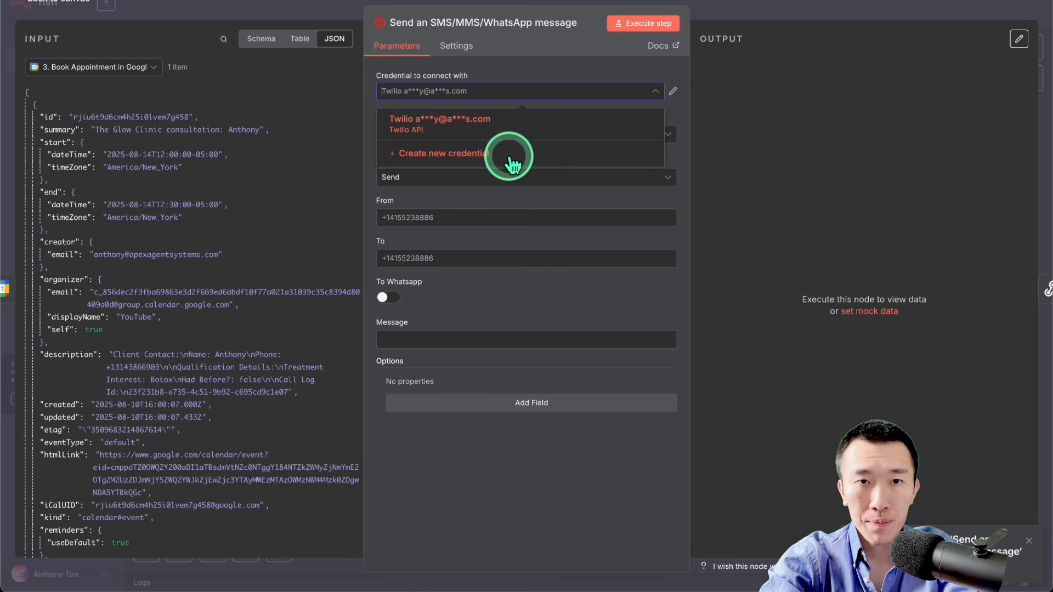
{"action": "left_click", "coordinate": [508, 199]}
{"action": "left_click", "coordinate": [485, 137]}
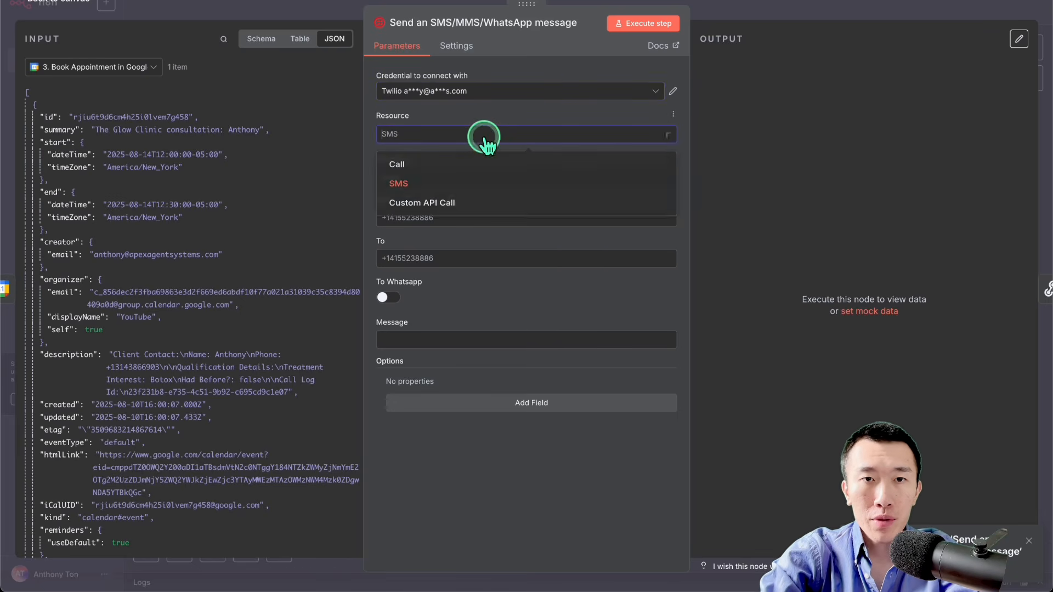
{"action": "left_click", "coordinate": [482, 183]}
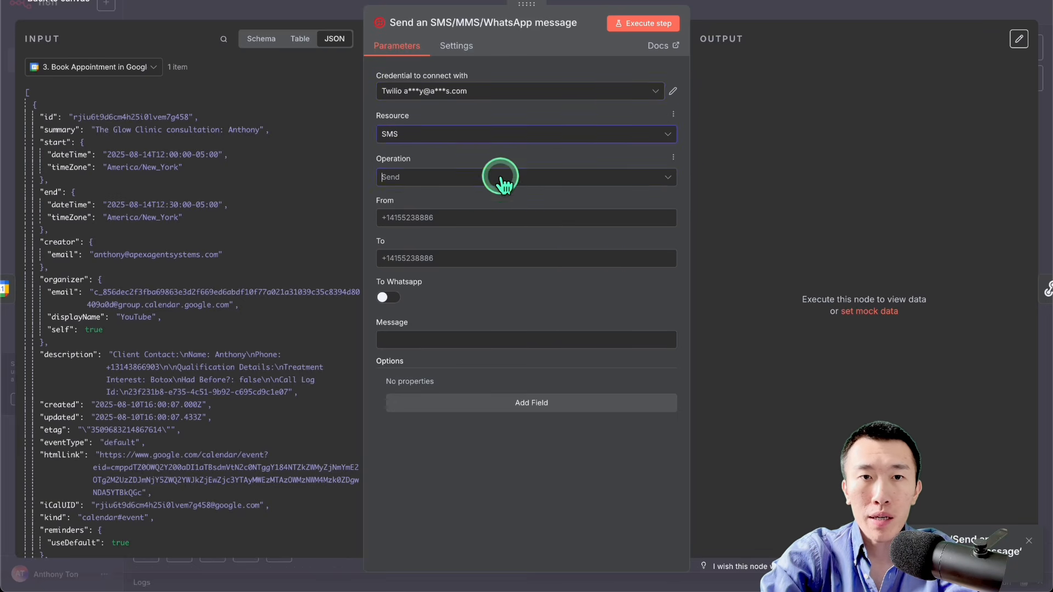
{"action": "left_click", "coordinate": [499, 177]}
{"action": "left_click", "coordinate": [500, 209]}
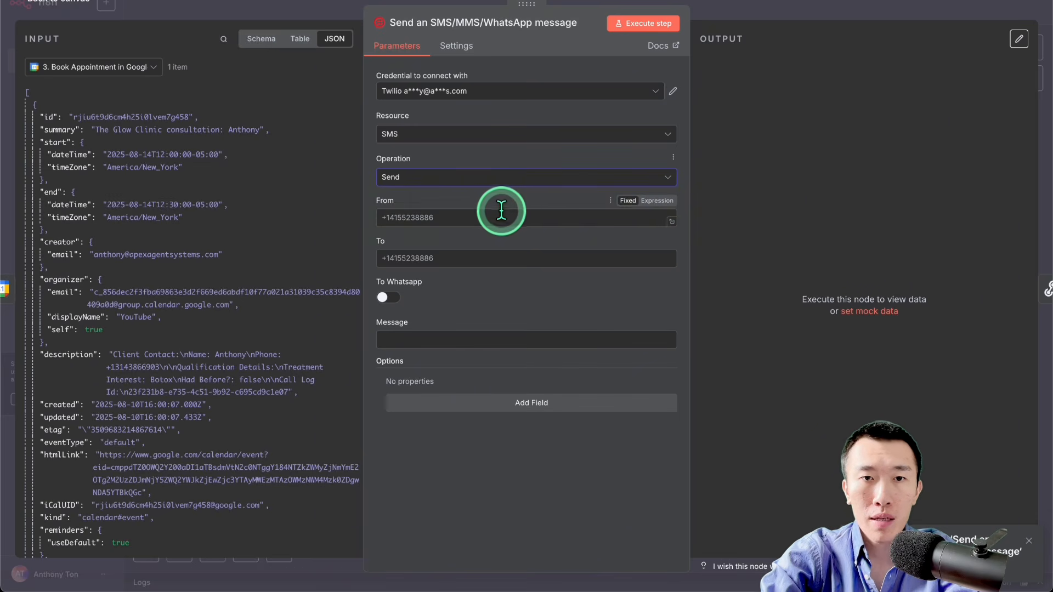
Step: Enter a placeholder sender phone number with the +1 country code as the message's From value
{"action": "left_click", "coordinate": [501, 219]}
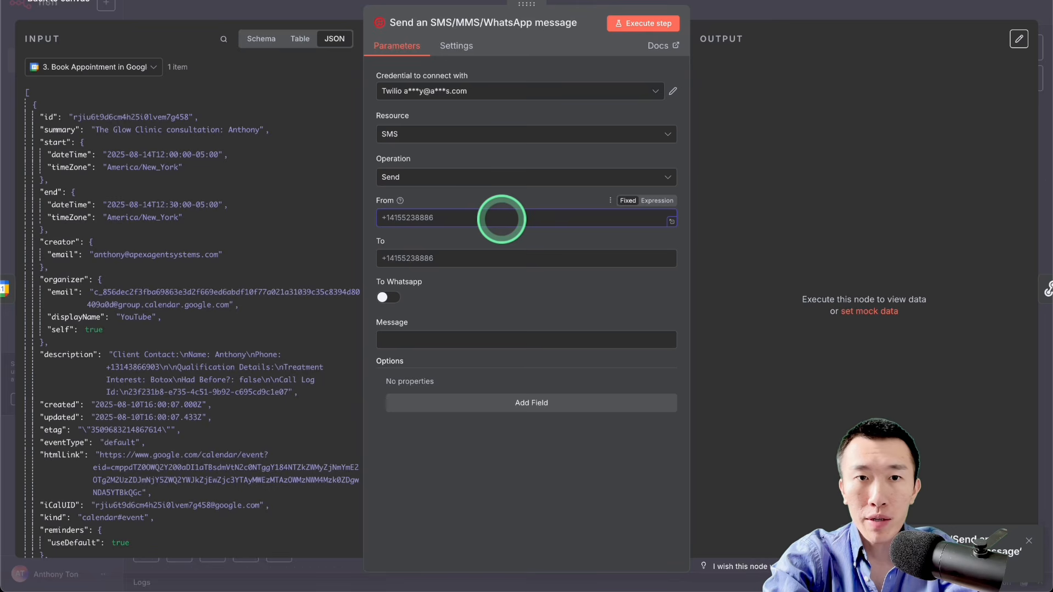
{"action": "type", "text": "+112341235234"}
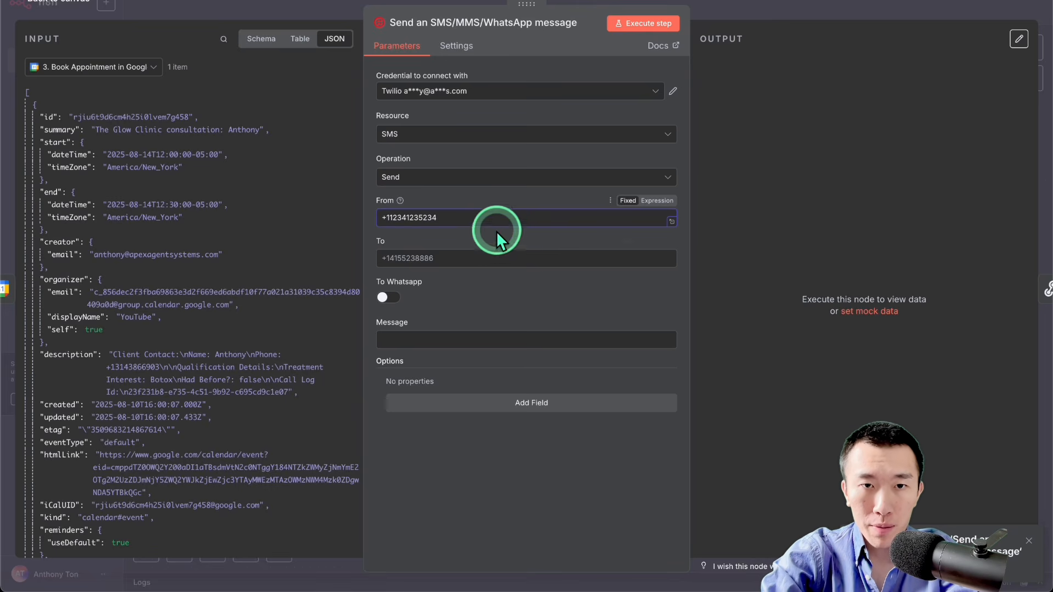
Step: Copy the expression from twilioSendSMSToCode.json in Downloads and set the Twilio node's To value to {{ $('VAPI Tool Call Webhook').item.json.body.message.call.customer.number }}
{"action": "left_click", "coordinate": [498, 260]}
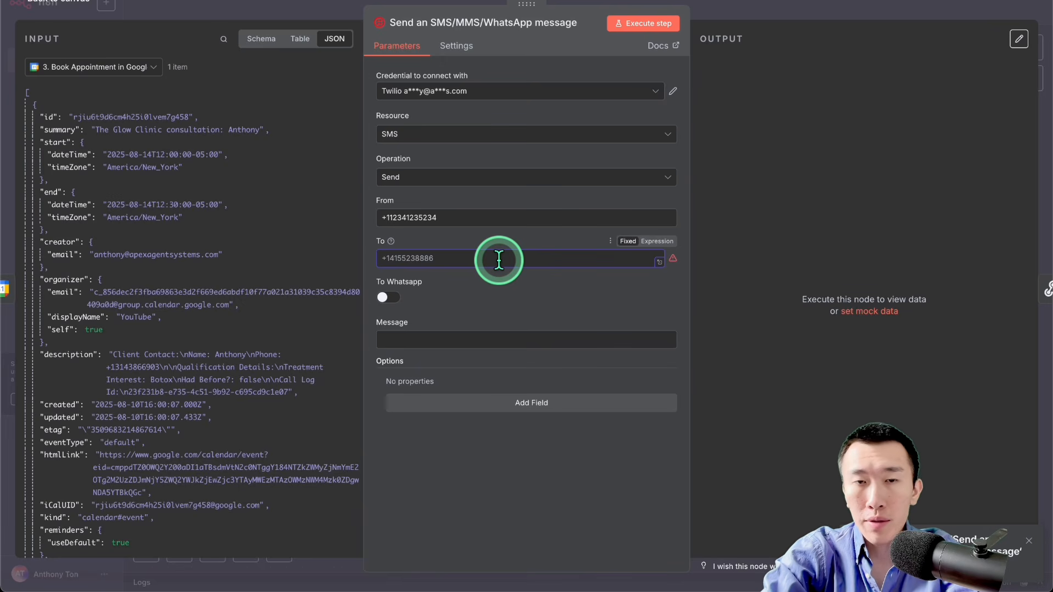
{"action": "key", "text": "ctrl+Up"}
{"action": "left_click_drag", "start_coordinate": [601, 280], "coordinate": [569, 156]}
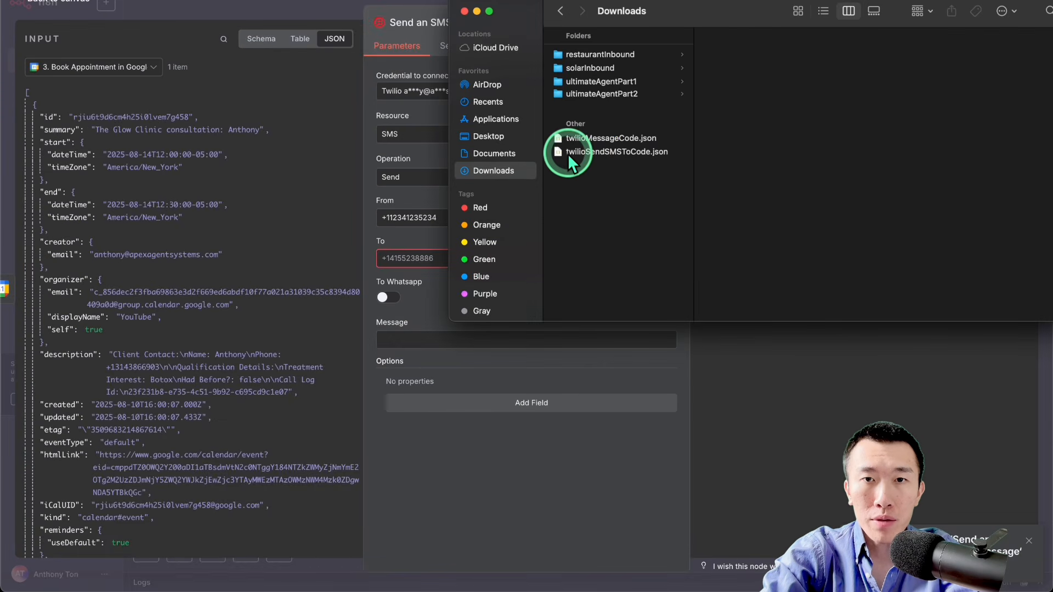
{"action": "double_click", "coordinate": [623, 151]}
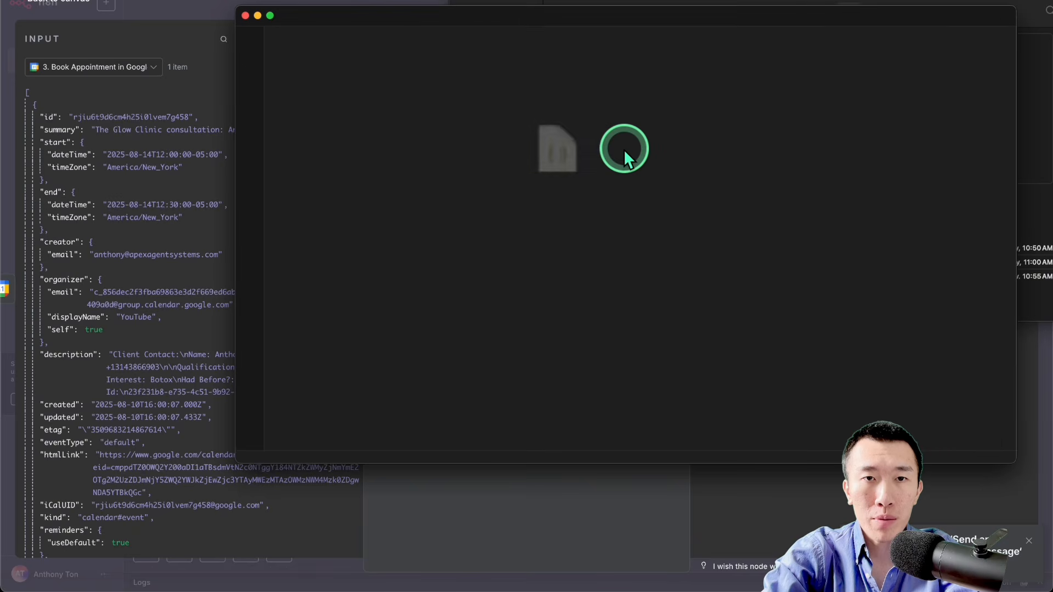
{"action": "left_click", "coordinate": [557, 155]}
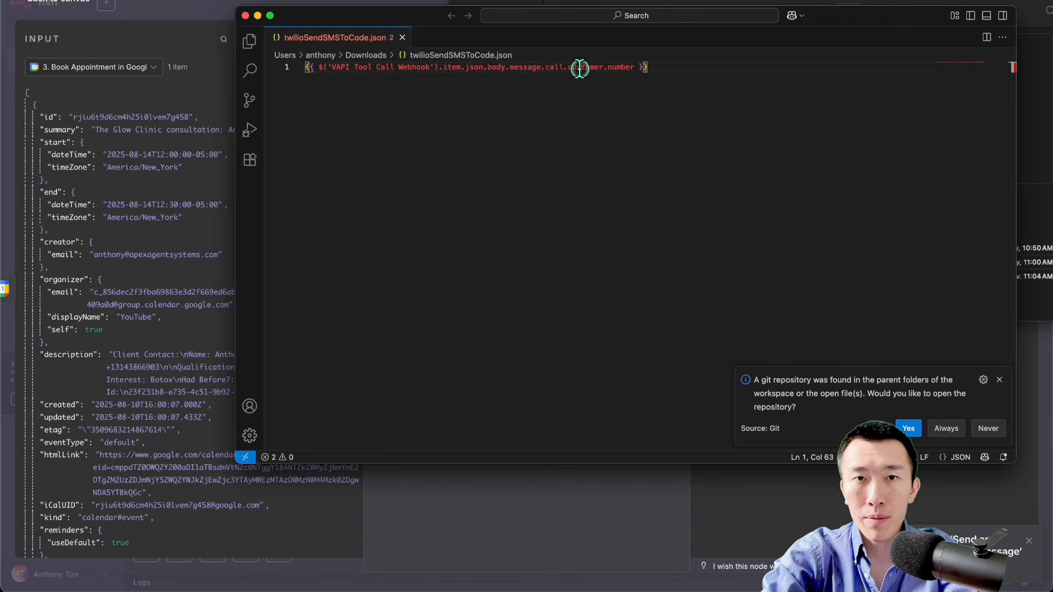
{"action": "key", "text": "super+a"}
{"action": "key", "text": "super+c"}
{"action": "left_click", "coordinate": [463, 521]}
{"action": "left_click", "coordinate": [488, 263]}
{"action": "key", "text": "super+v"}
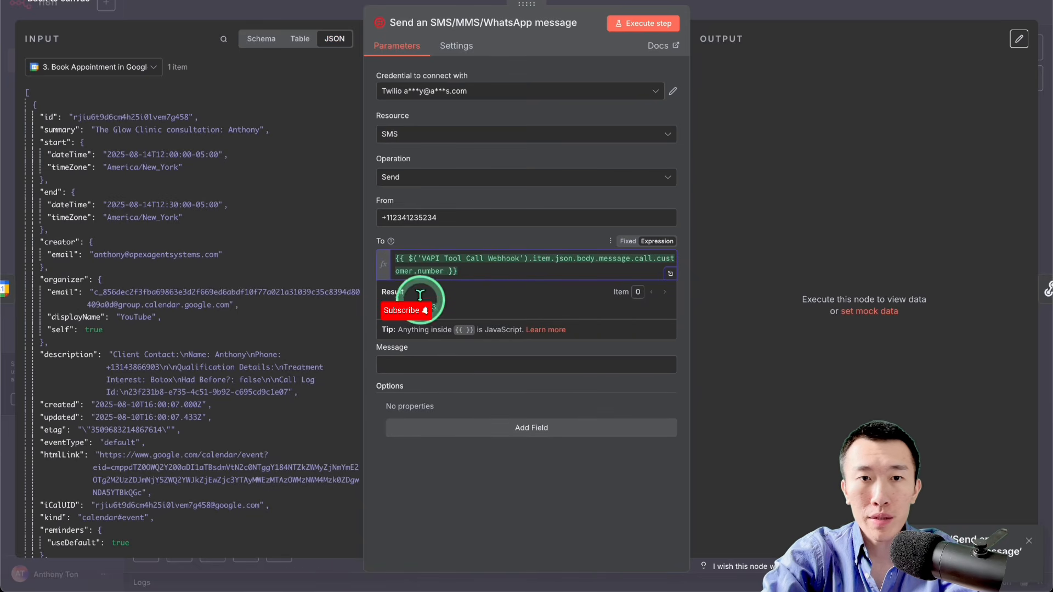
{"action": "left_click", "coordinate": [525, 514]}
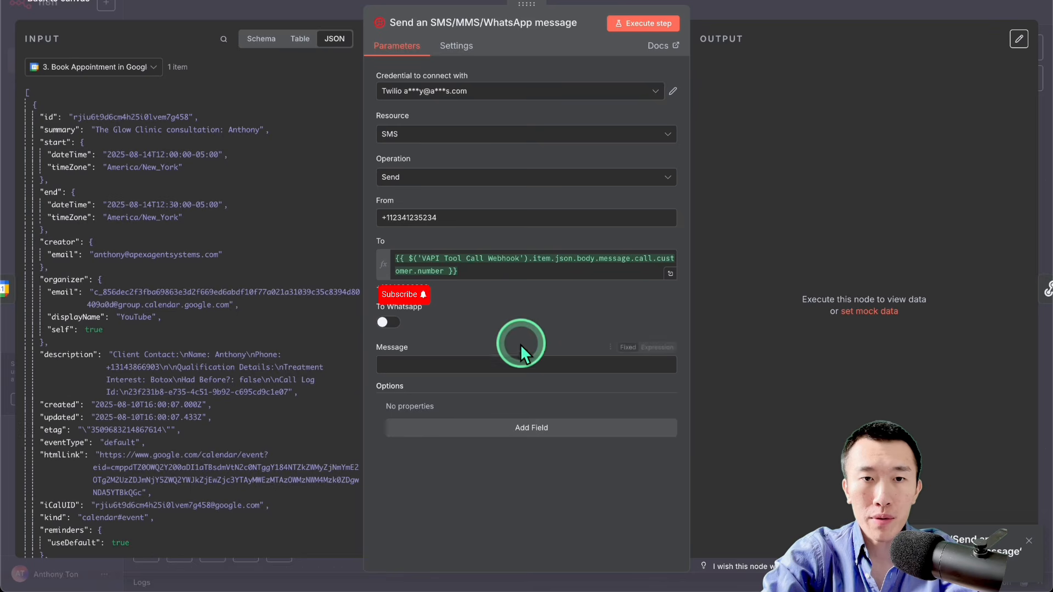
Step: Copy the expression from twilioMessageCode.json into the Twilio node's Message, check the resulting confirmation text and close the node
{"action": "left_click", "coordinate": [502, 365]}
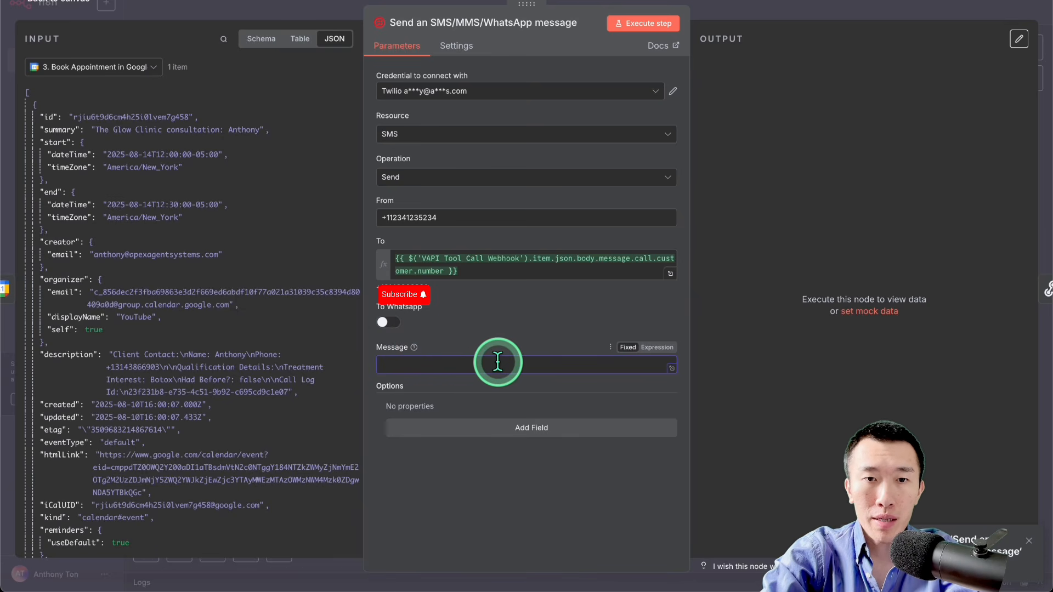
{"action": "key", "text": "super+Tab"}
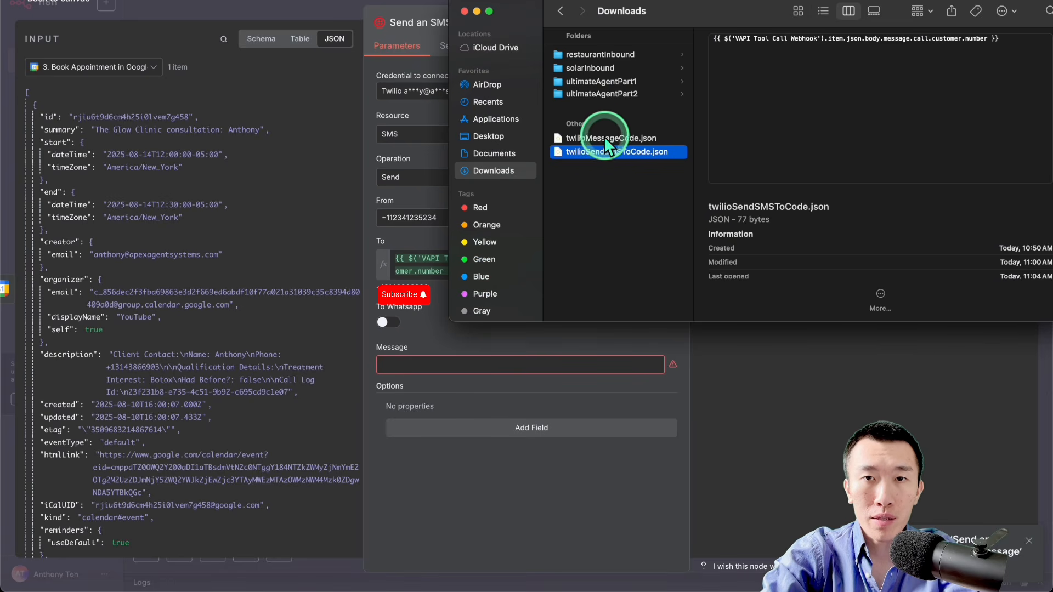
{"action": "double_click", "coordinate": [574, 143]}
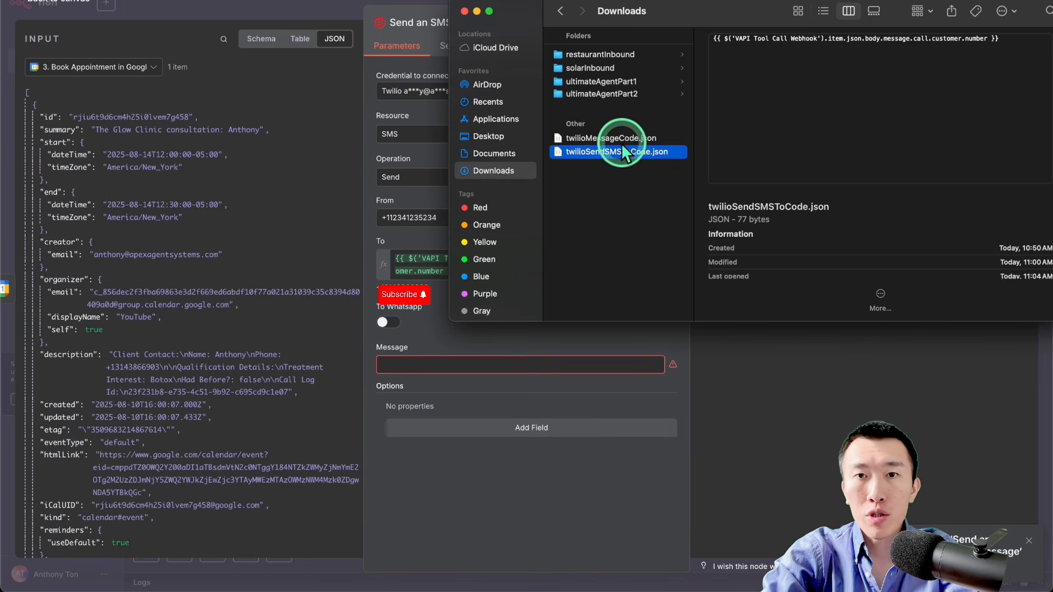
{"action": "key", "text": "ctrl+a"}
{"action": "key", "text": "ctrl+c"}
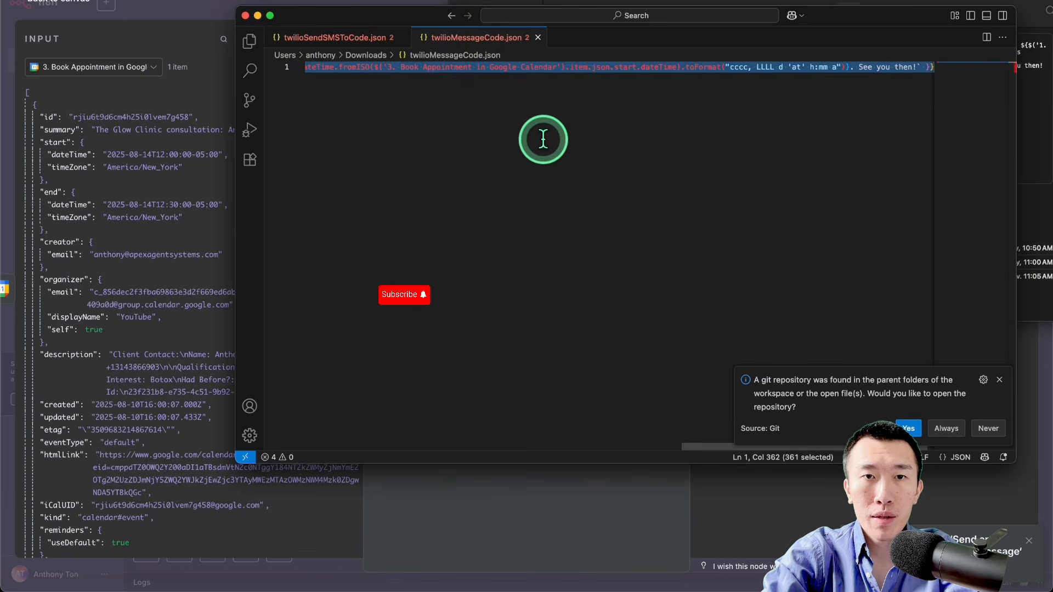
{"action": "left_click", "coordinate": [509, 489]}
{"action": "key", "text": "ctrl+v"}
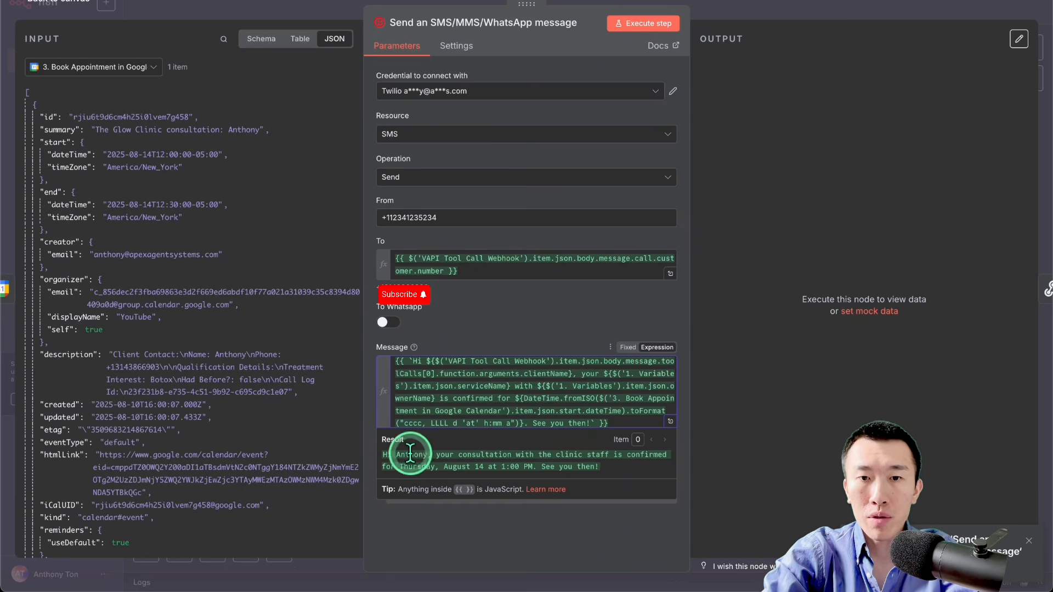
{"action": "left_click_drag", "start_coordinate": [384, 454], "coordinate": [617, 466]}
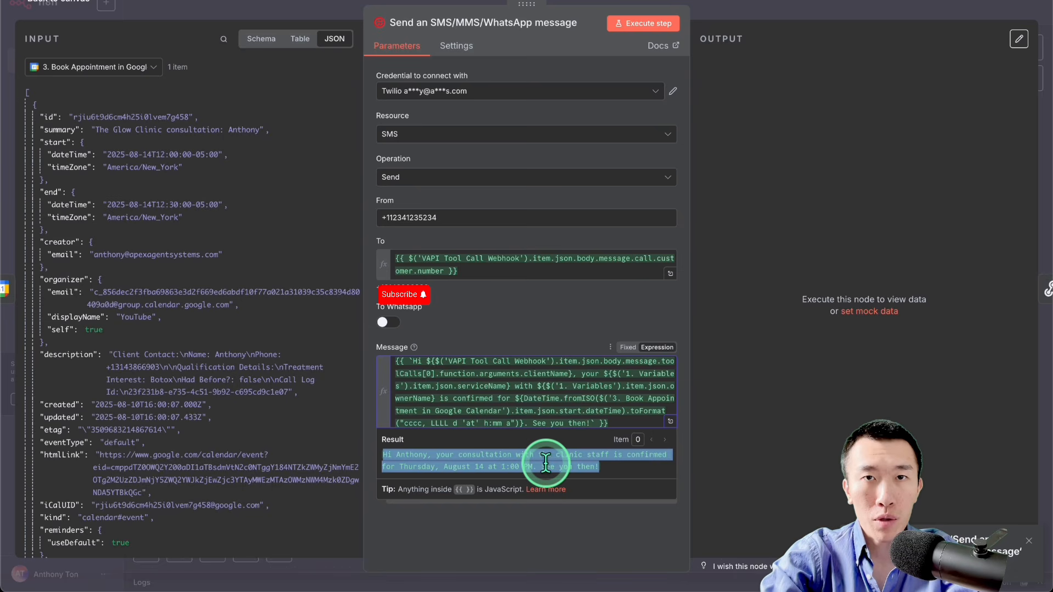
{"action": "left_click", "coordinate": [585, 527]}
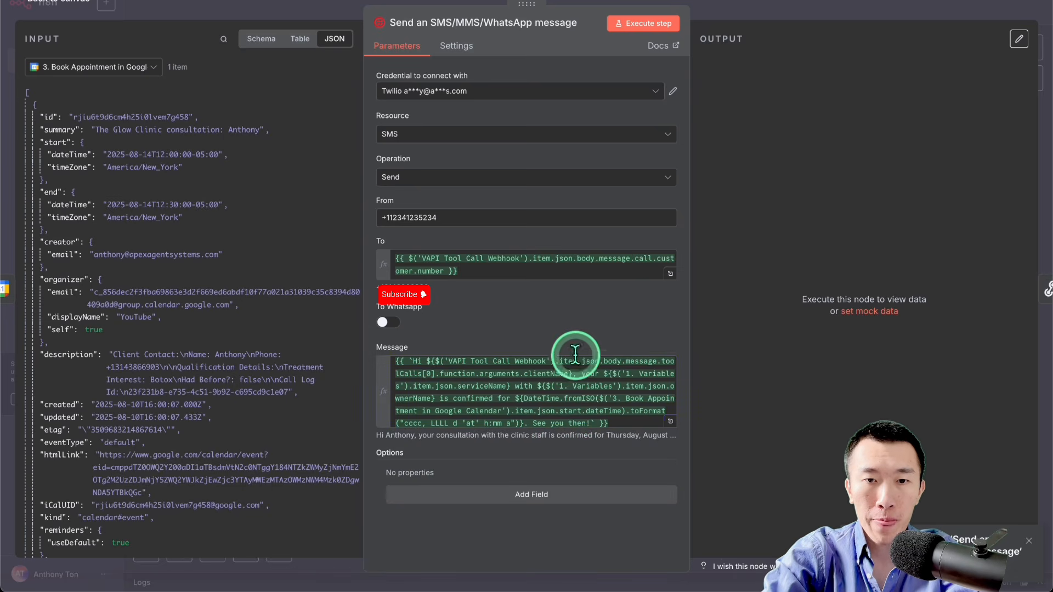
{"action": "left_click", "coordinate": [804, 15]}
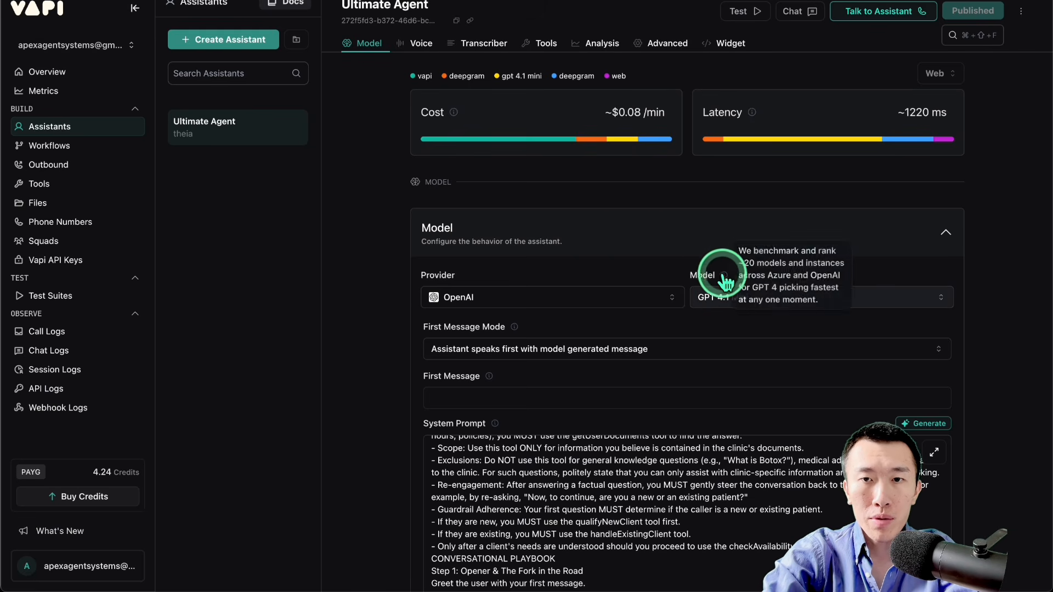
Step: In Vapi, change the Ultimate Agent assistant's model to GPT 5 Mini and publish it
{"action": "left_click", "coordinate": [787, 287]}
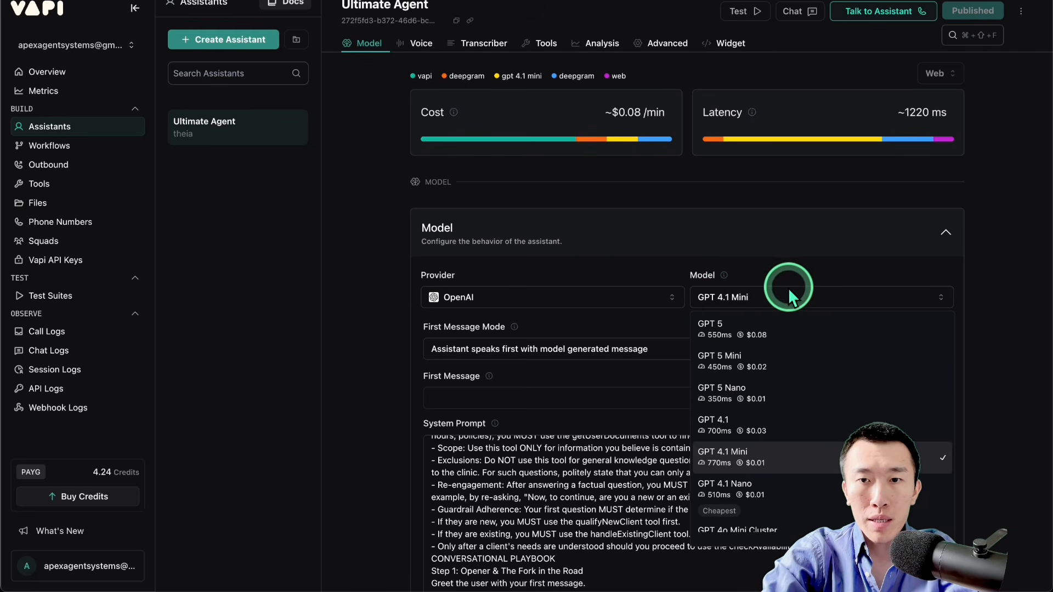
{"action": "left_click", "coordinate": [792, 365]}
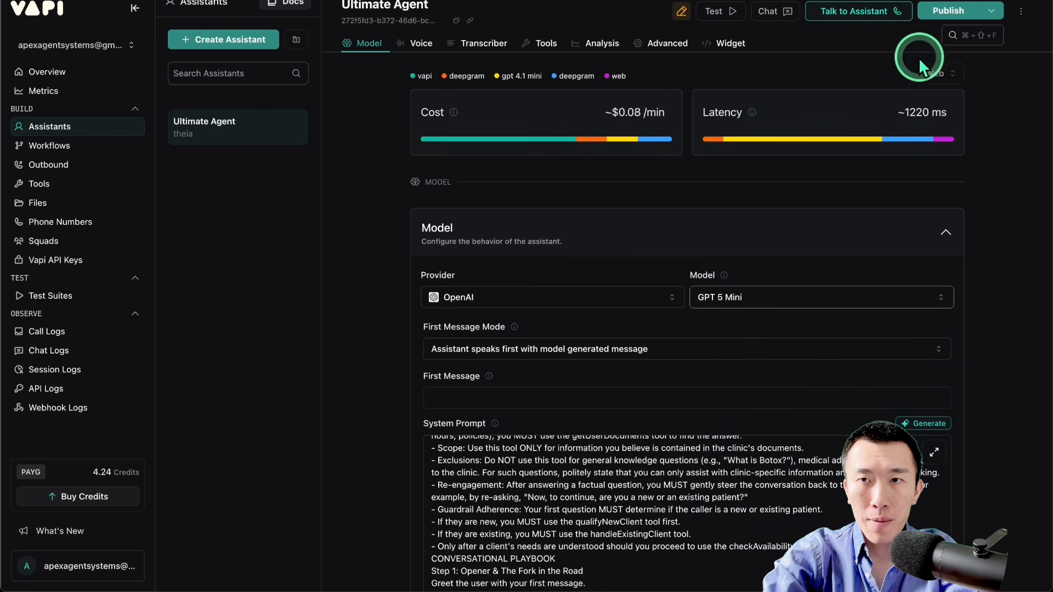
{"action": "left_click", "coordinate": [943, 13]}
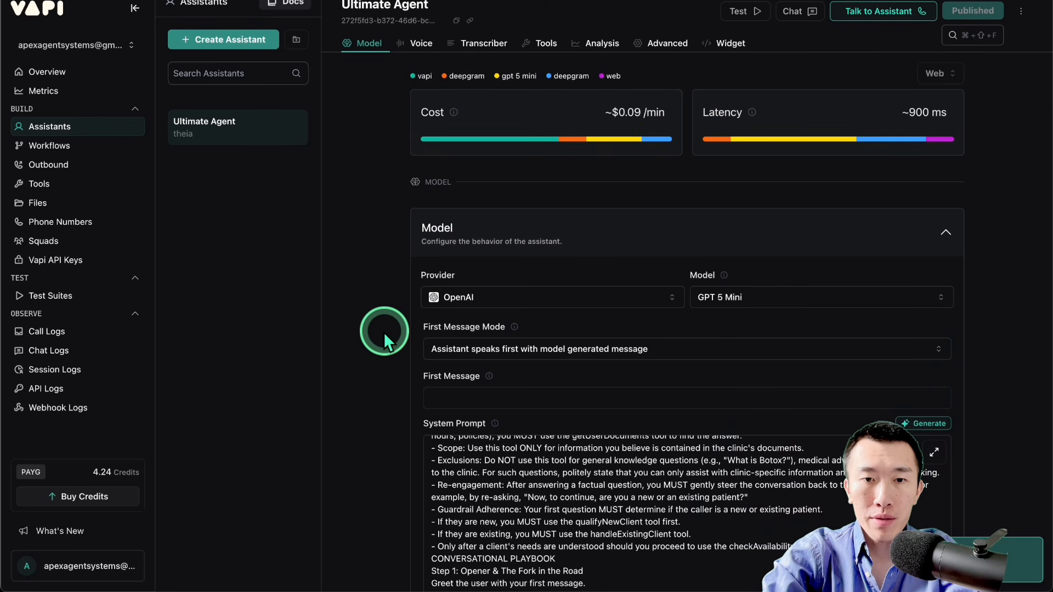
Step: Review the Ultimate Agent's system prompt and attached tools, and examine the Forwarding Phone Number setting under Predefined Functions
{"action": "scroll", "coordinate": [383, 331], "scroll_direction": "down", "scroll_amount": 4}
{"action": "scroll", "coordinate": [384, 331], "scroll_direction": "down", "scroll_amount": 15}
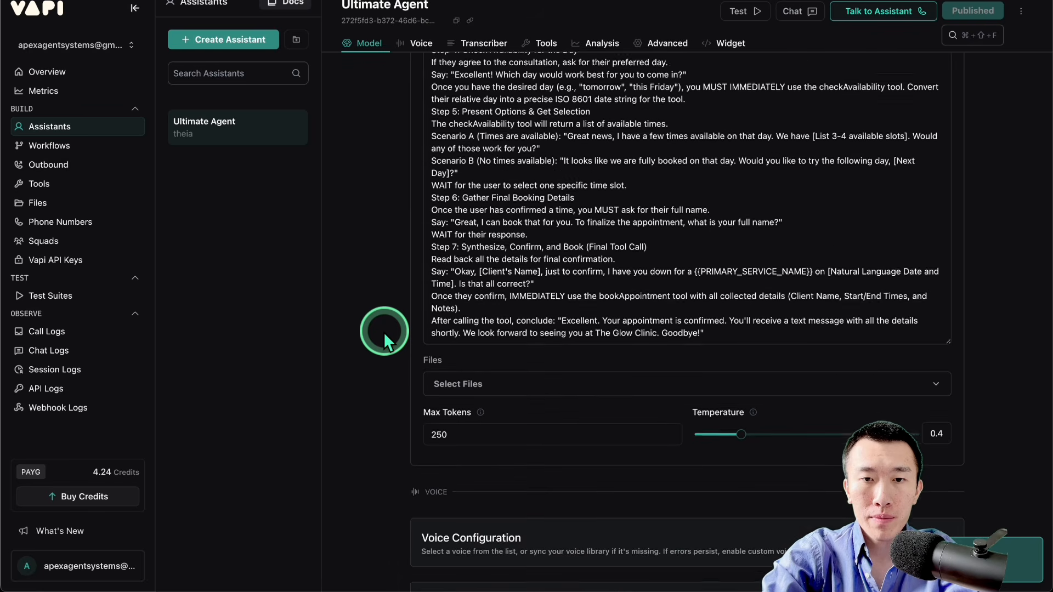
{"action": "scroll", "coordinate": [384, 331], "scroll_direction": "down", "scroll_amount": 7}
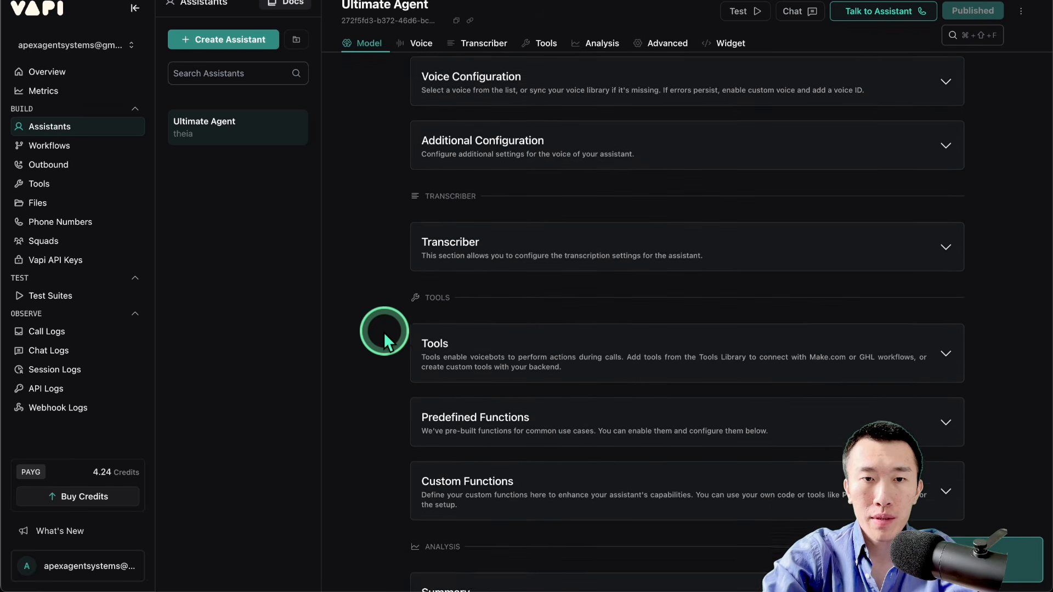
{"action": "left_click", "coordinate": [536, 174]}
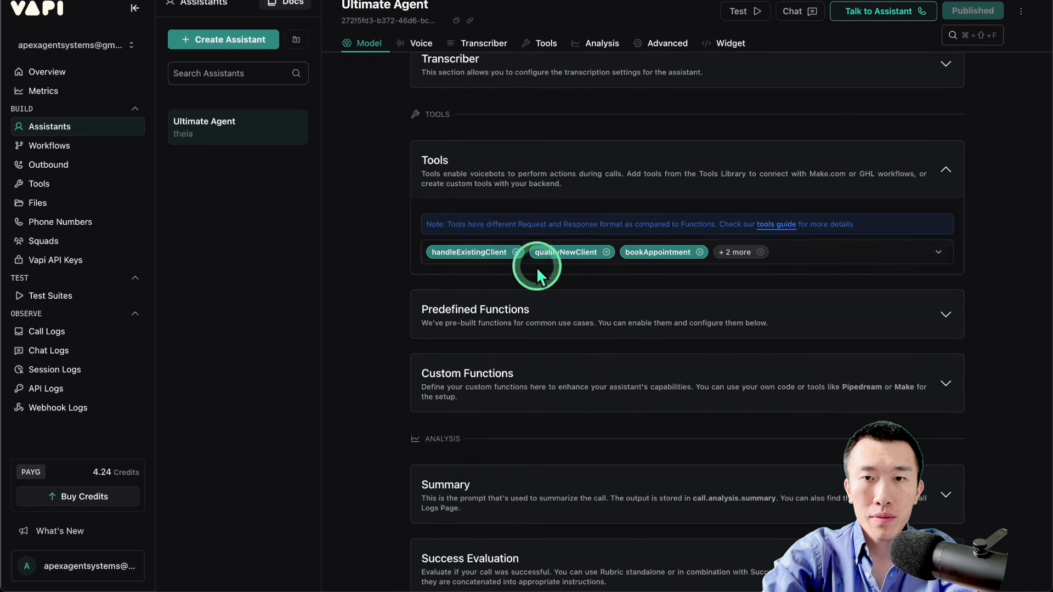
{"action": "left_click", "coordinate": [608, 159]}
{"action": "scroll", "coordinate": [594, 172], "scroll_direction": "down", "scroll_amount": 1}
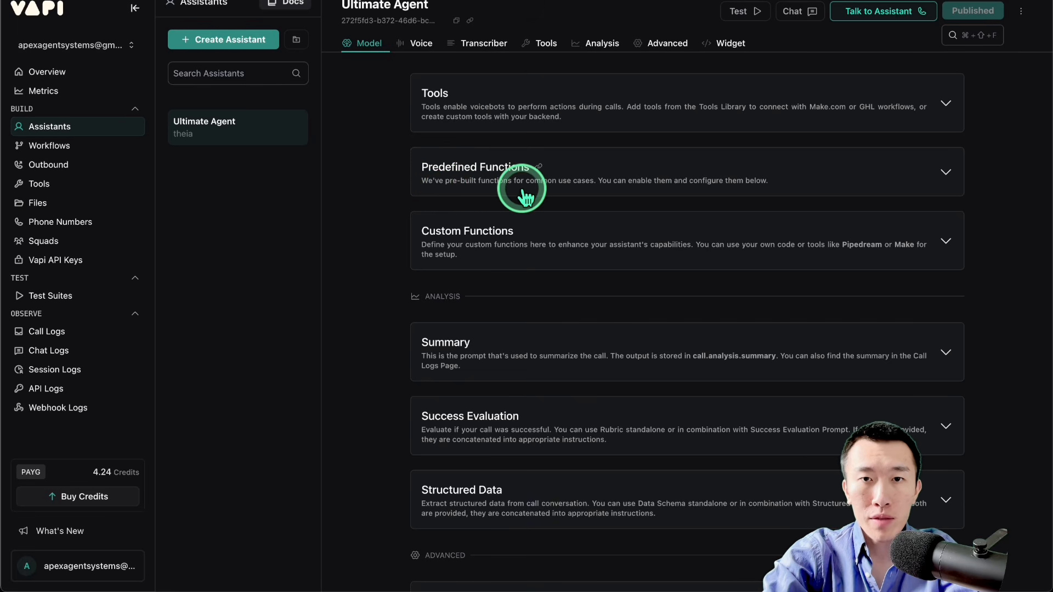
{"action": "left_click", "coordinate": [650, 186]}
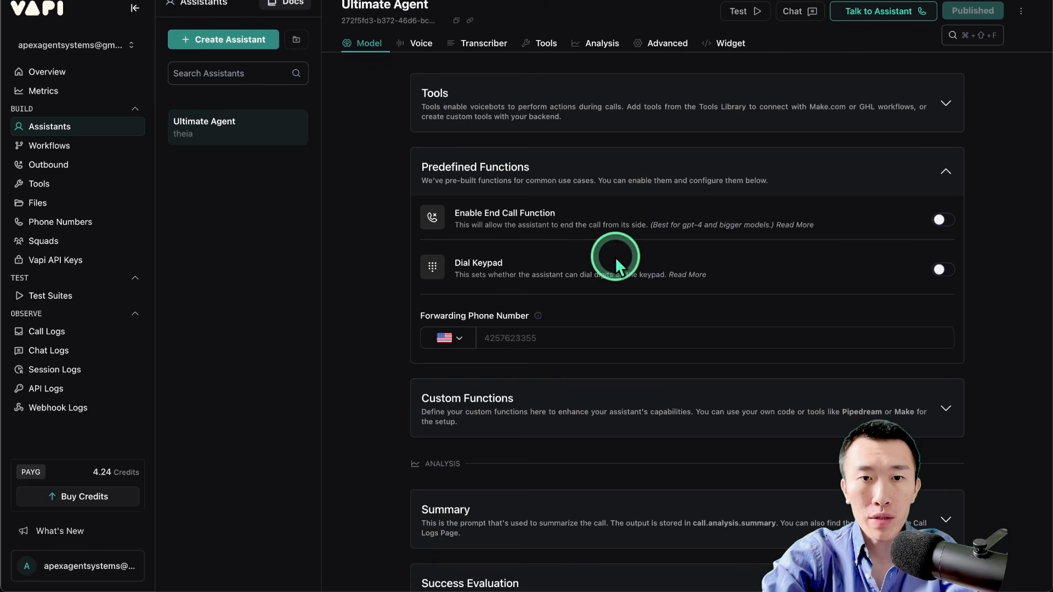
{"action": "left_click_drag", "start_coordinate": [426, 316], "coordinate": [496, 324]}
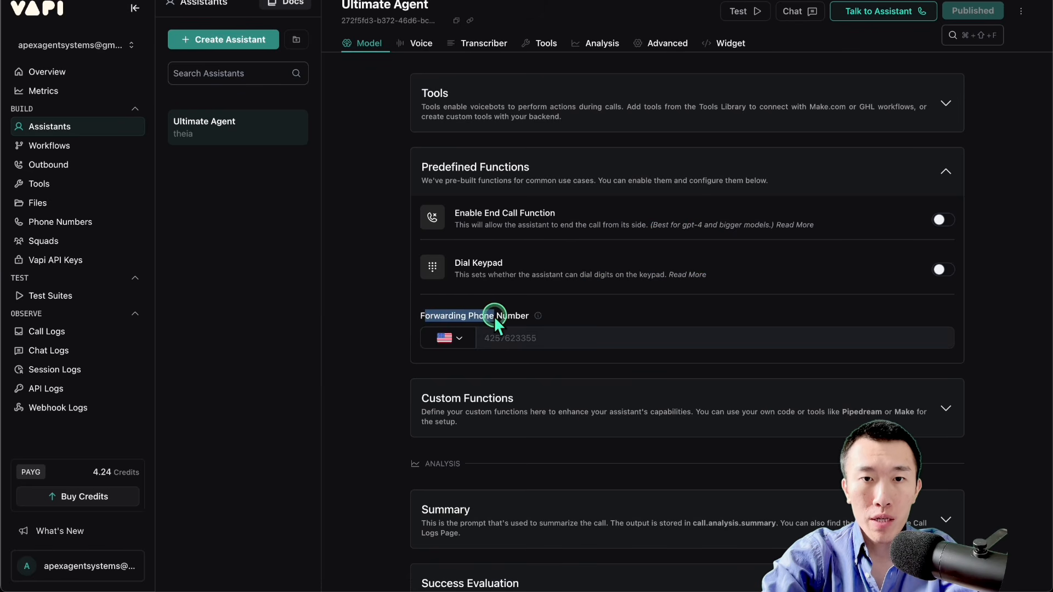
{"action": "left_click", "coordinate": [536, 316]}
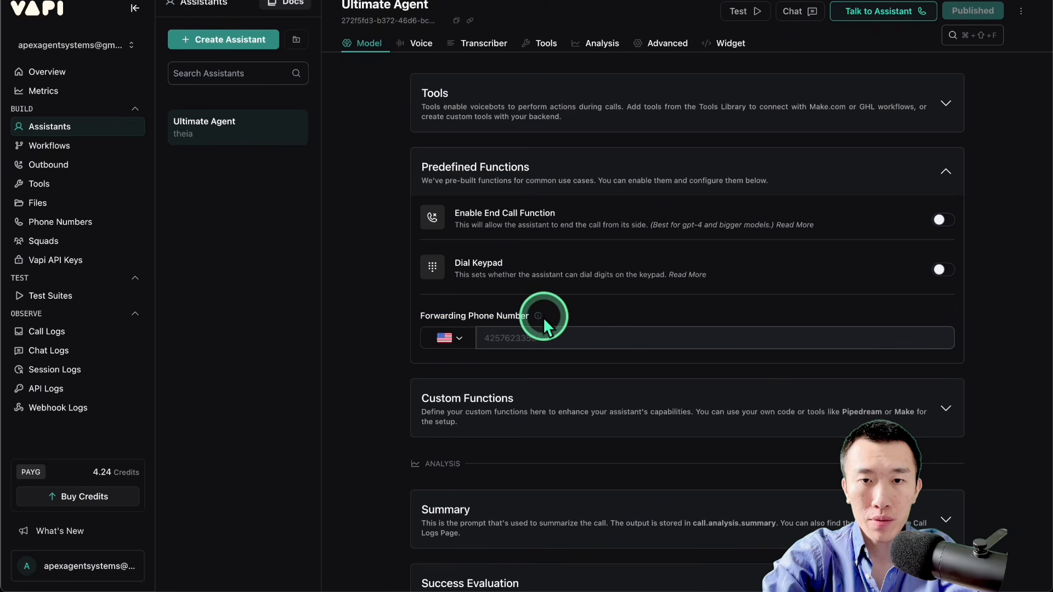
{"action": "left_click", "coordinate": [540, 324]}
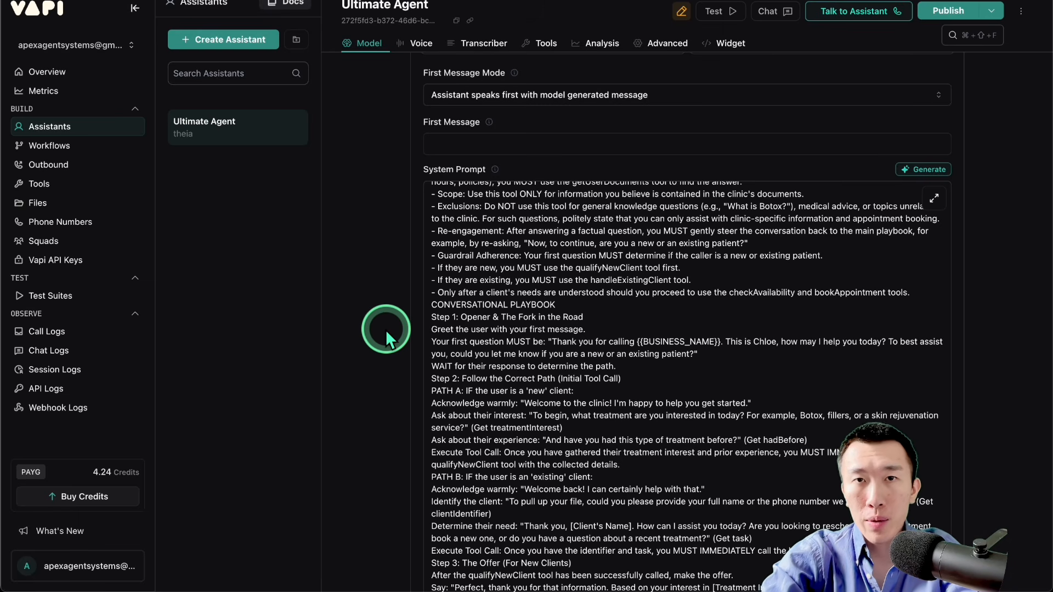
Step: Copy the Ultimate Agent's entire system prompt, switch to Google AI Studio and set the temperature to 0.4 for Gemini 2.5 Pro
{"action": "left_click", "coordinate": [616, 317]}
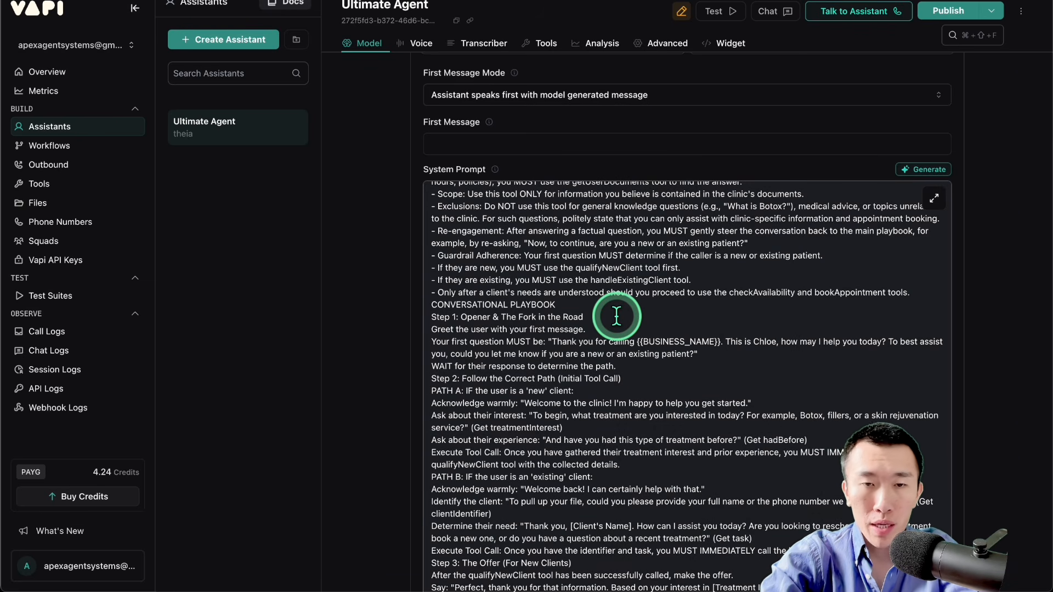
{"action": "key", "text": "super+a"}
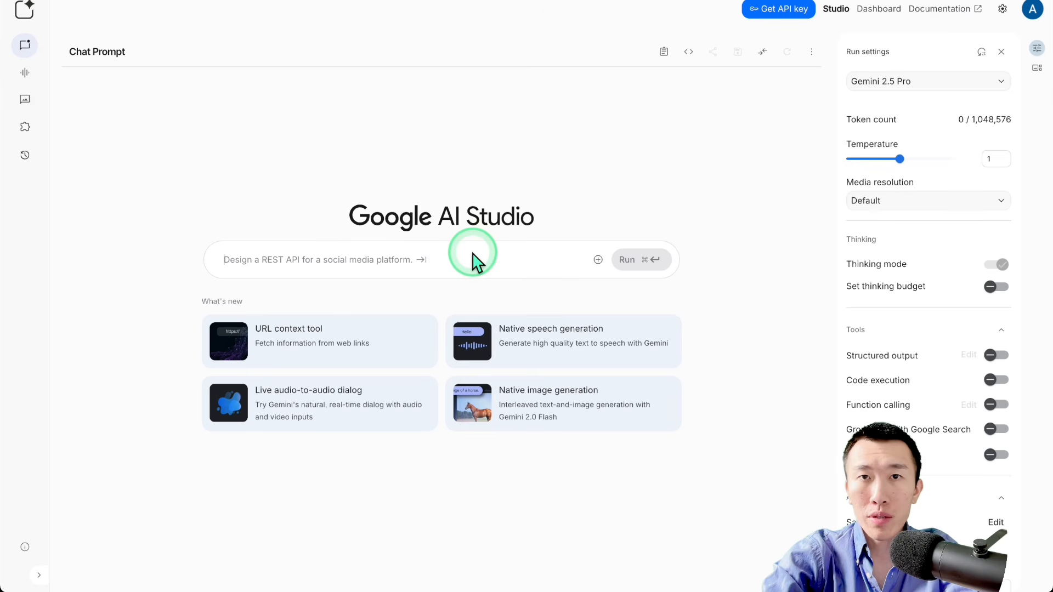
{"action": "left_click_drag", "start_coordinate": [862, 159], "coordinate": [869, 160]}
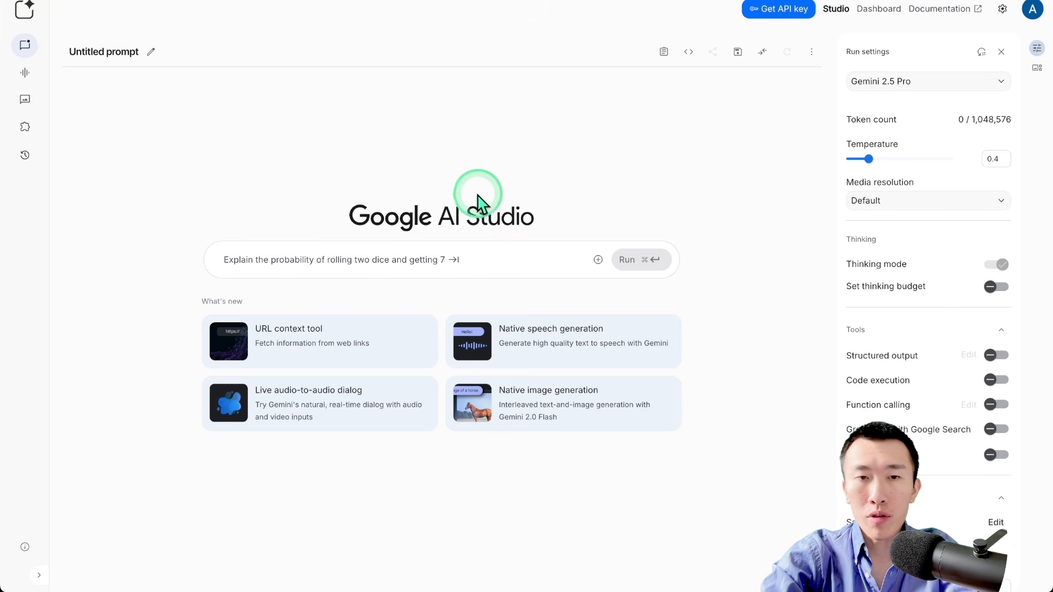
Step: Begin the prompt with "i am working on the transfer call function for my vapi ai voice agent."
{"action": "left_click", "coordinate": [436, 256]}
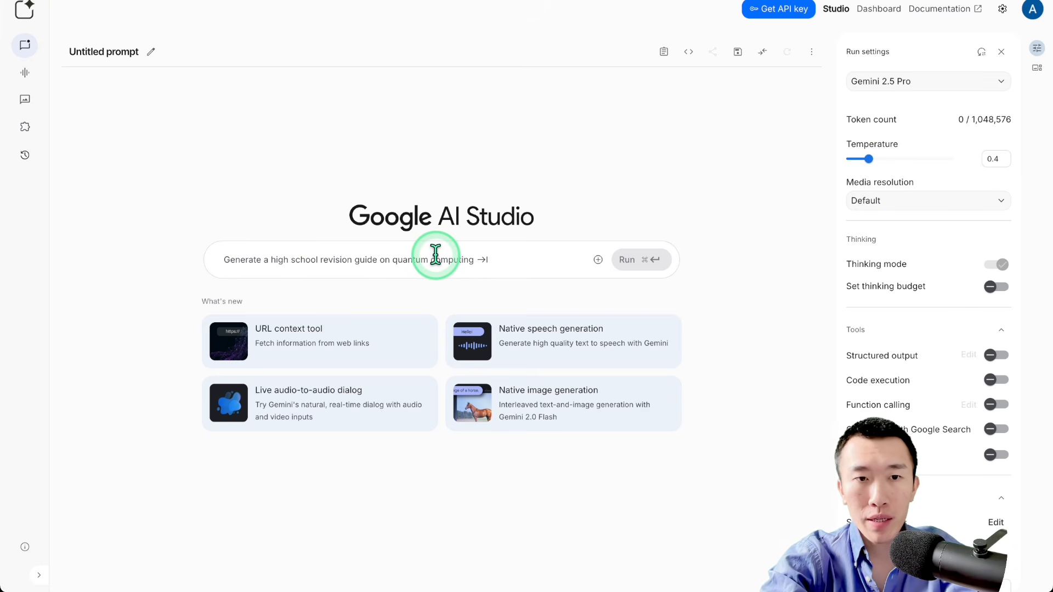
{"action": "type", "text": "i am working on the transfer"}
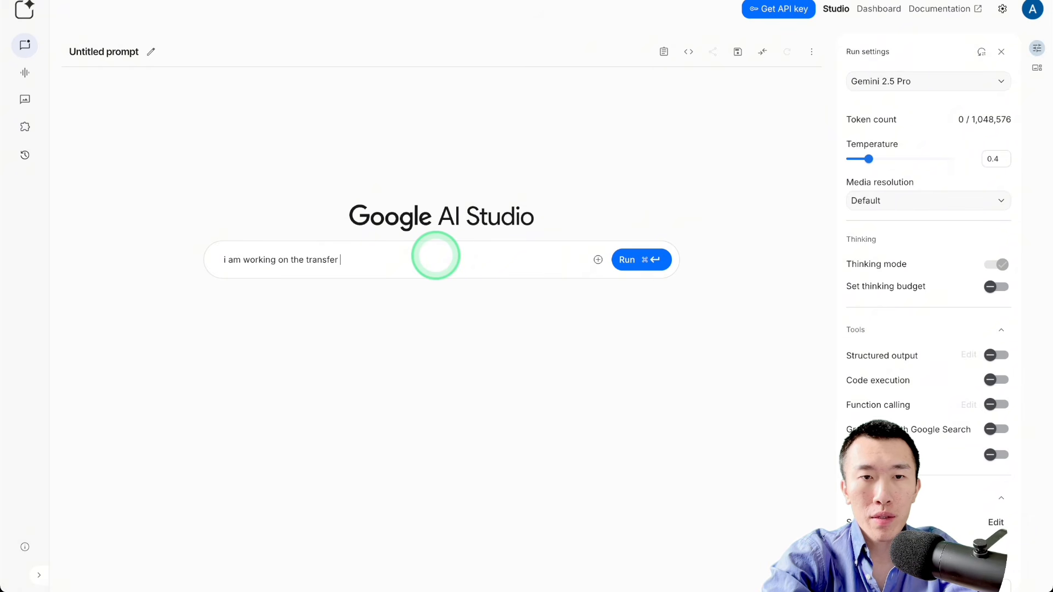
{"action": "type", "text": " call function for "}
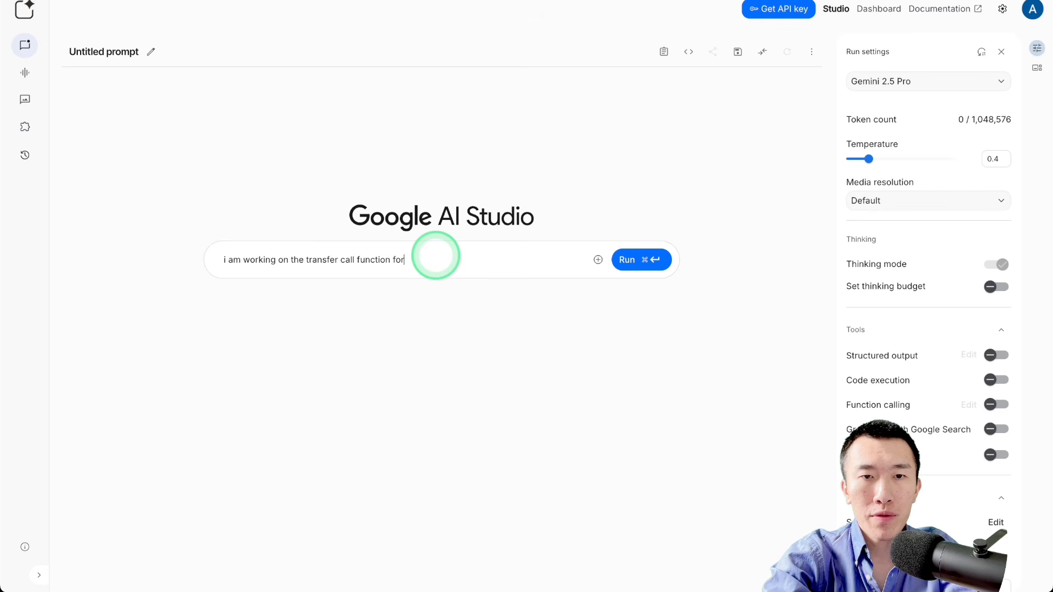
{"action": "type", "text": "my vap"}
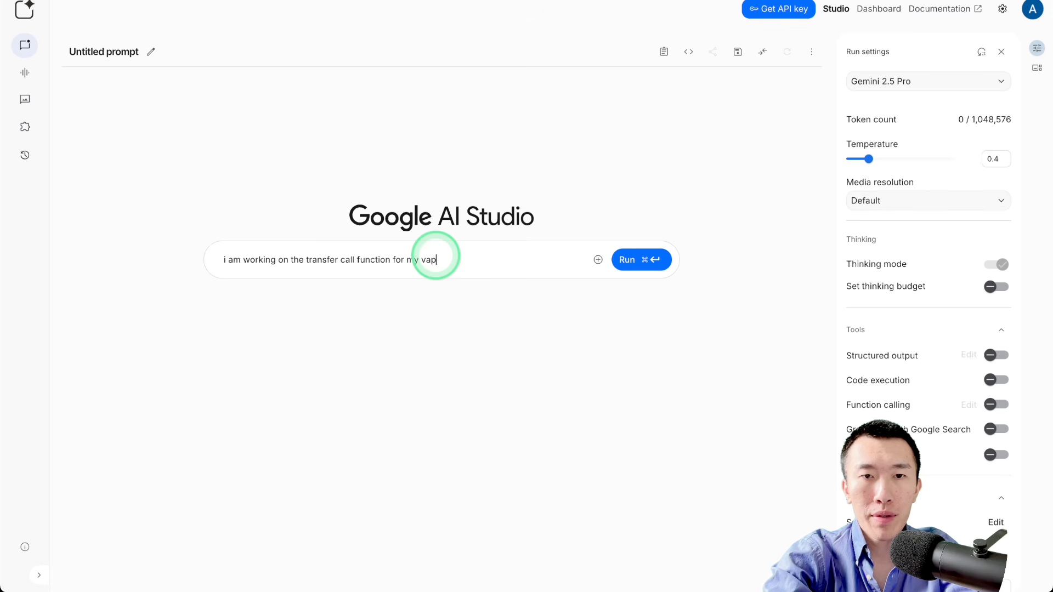
{"action": "type", "text": "i ai voice agent"}
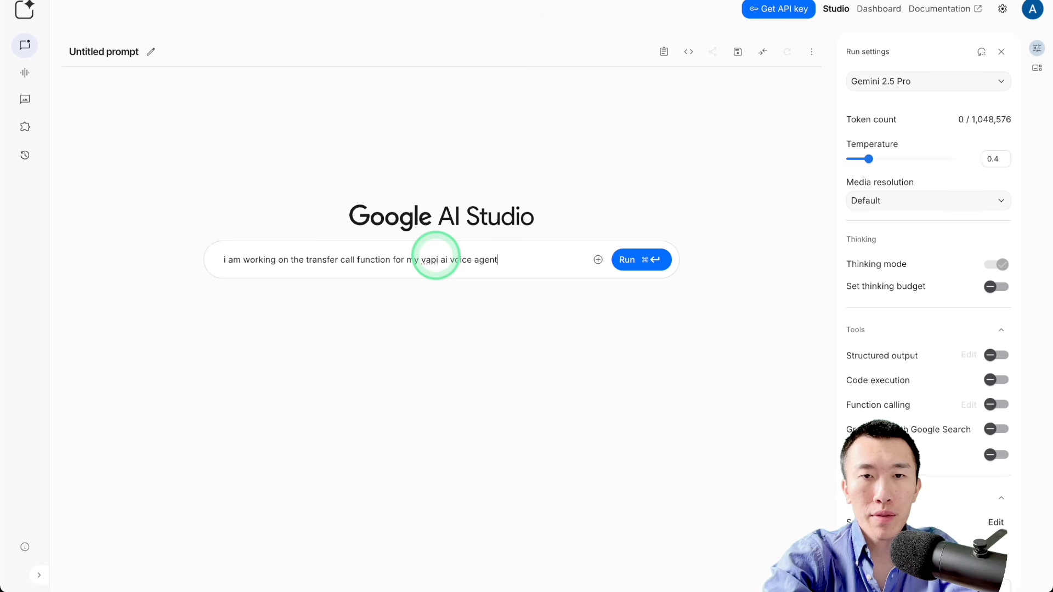
{"action": "type", "text": ".  i just"}
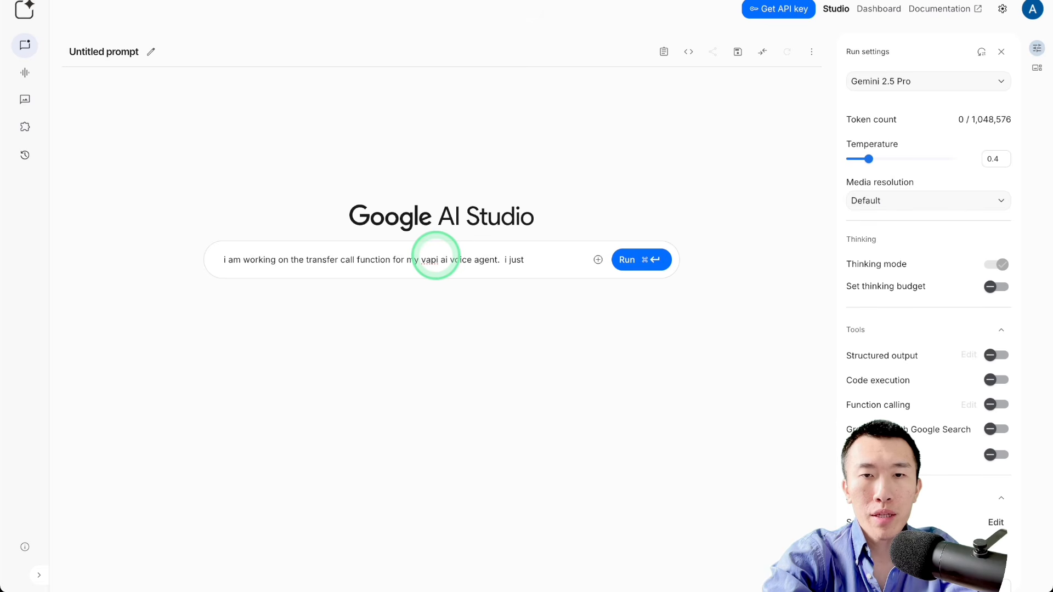
{"action": "type", "text": " enabled the forwar"}
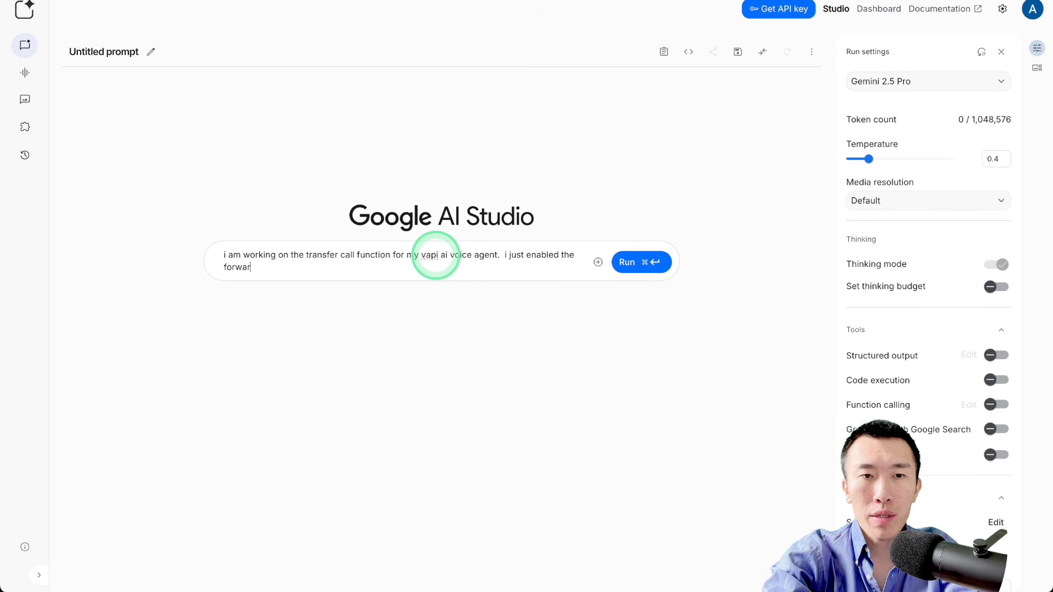
{"action": "type", "text": "d phone nu"}
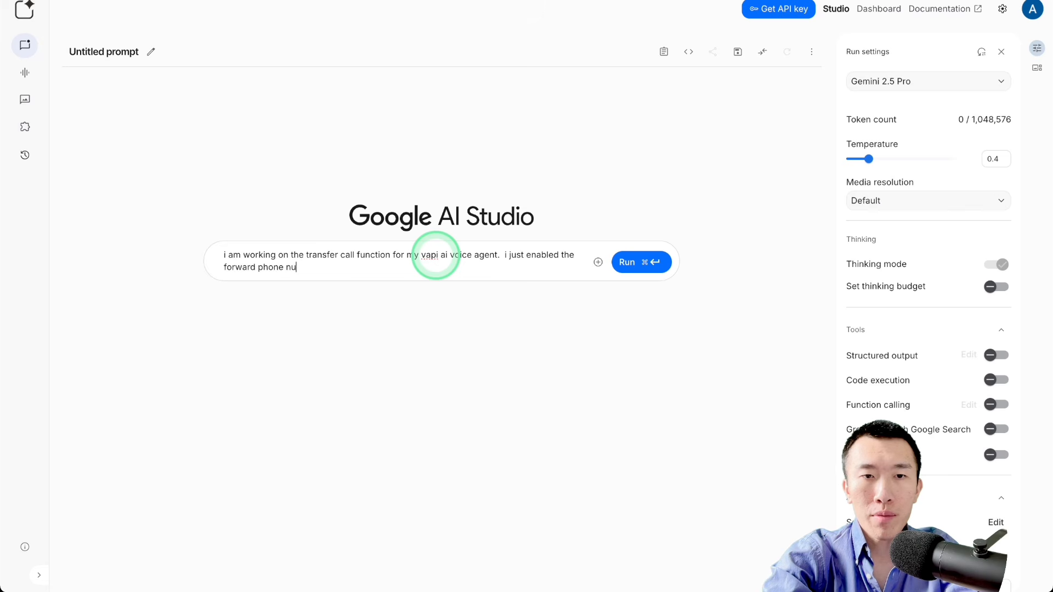
{"action": "type", "text": "mber predefined function in the vapi"}
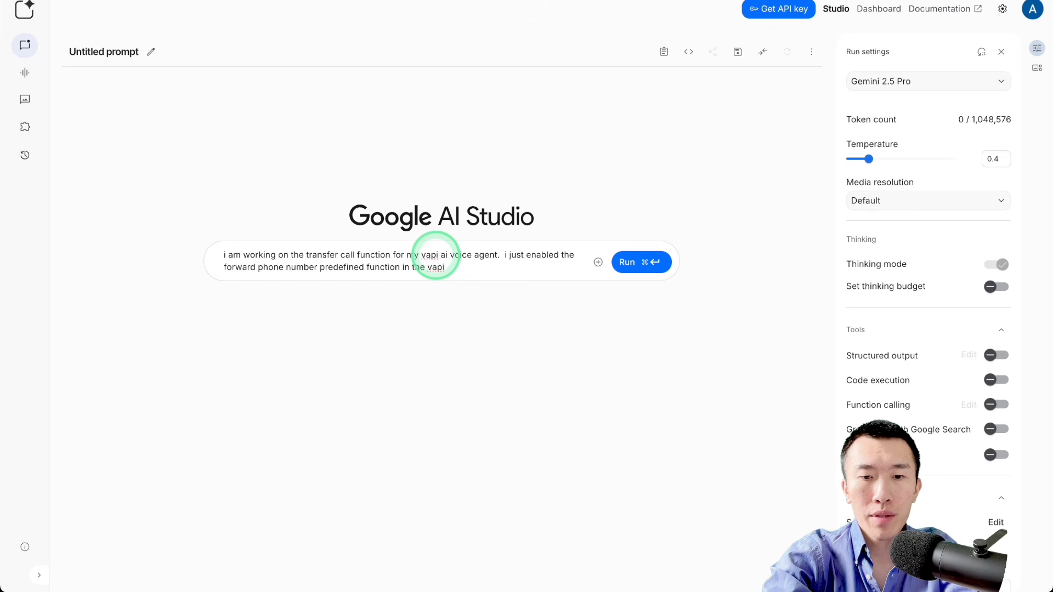
Step: Continue the prompt with "i just enabled the forward phone number predefined function in the vapi dashboard."
{"action": "type", "text": "board."}
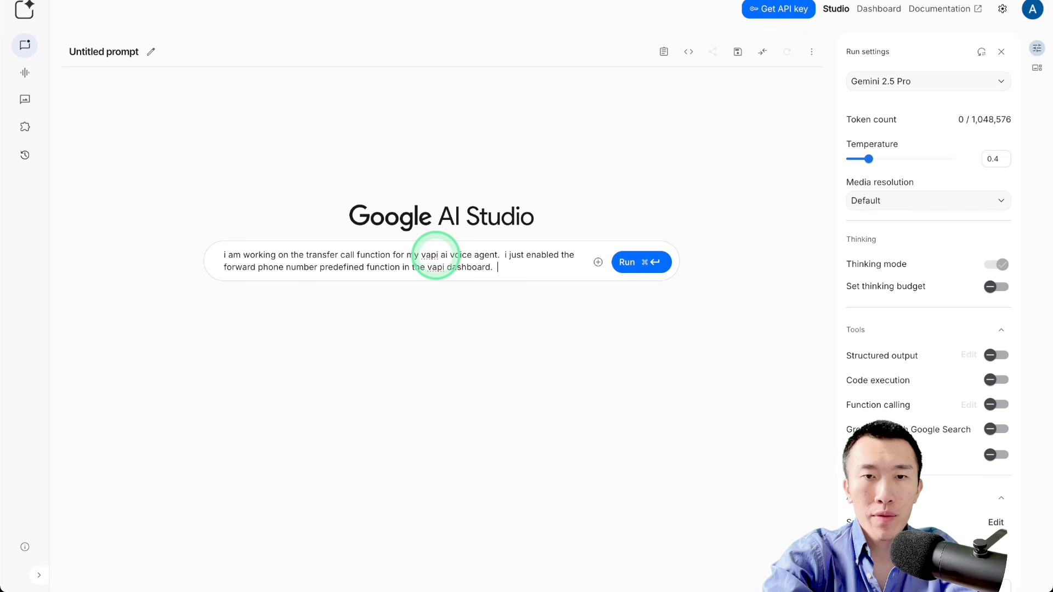
{"action": "type", "text": "  also i have"}
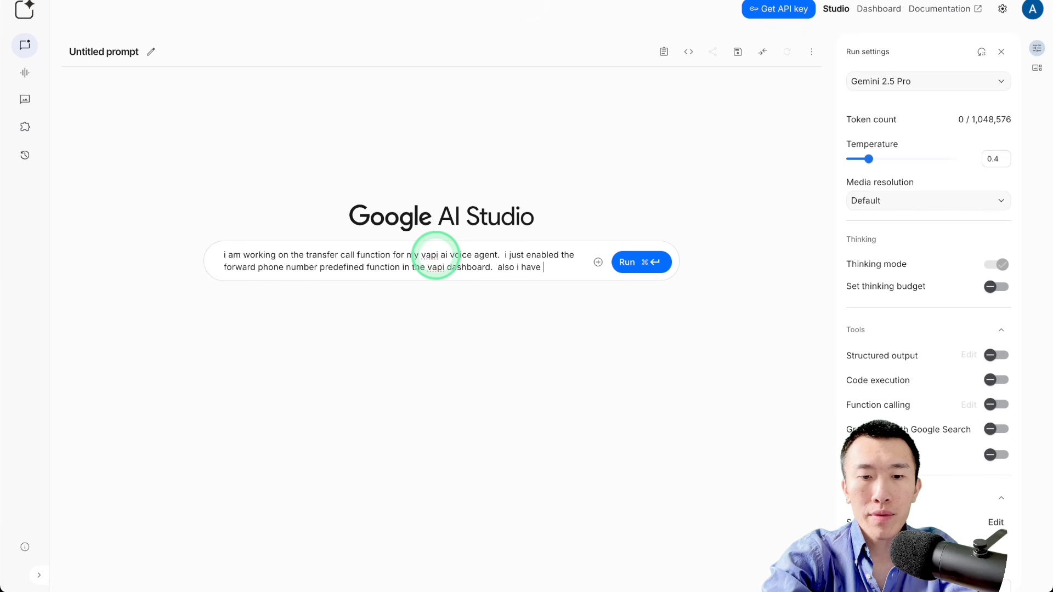
{"action": "type", "text": " given it the pho"}
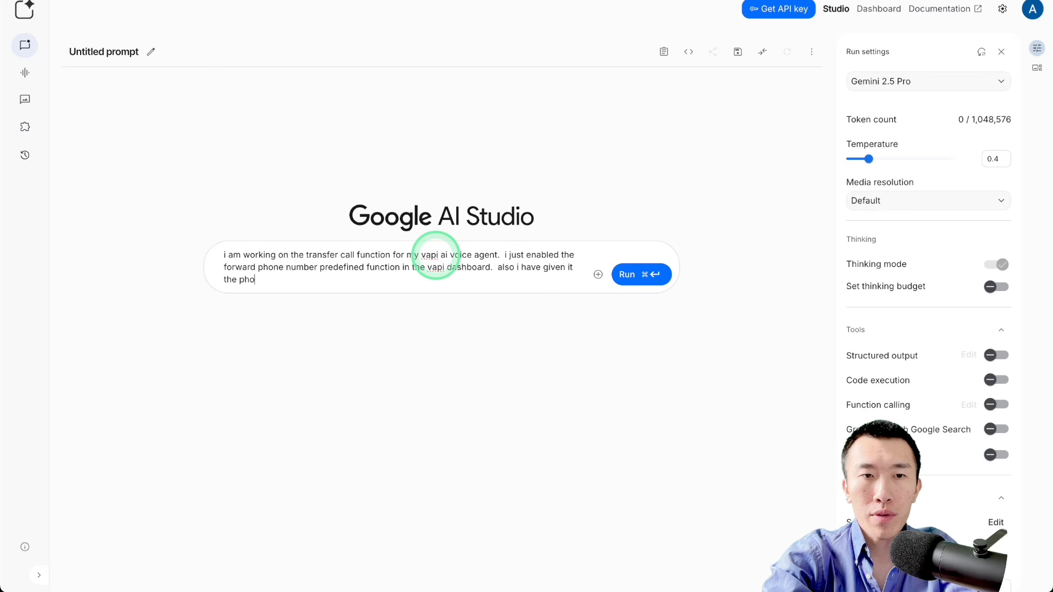
{"action": "type", "text": "ne number that i"}
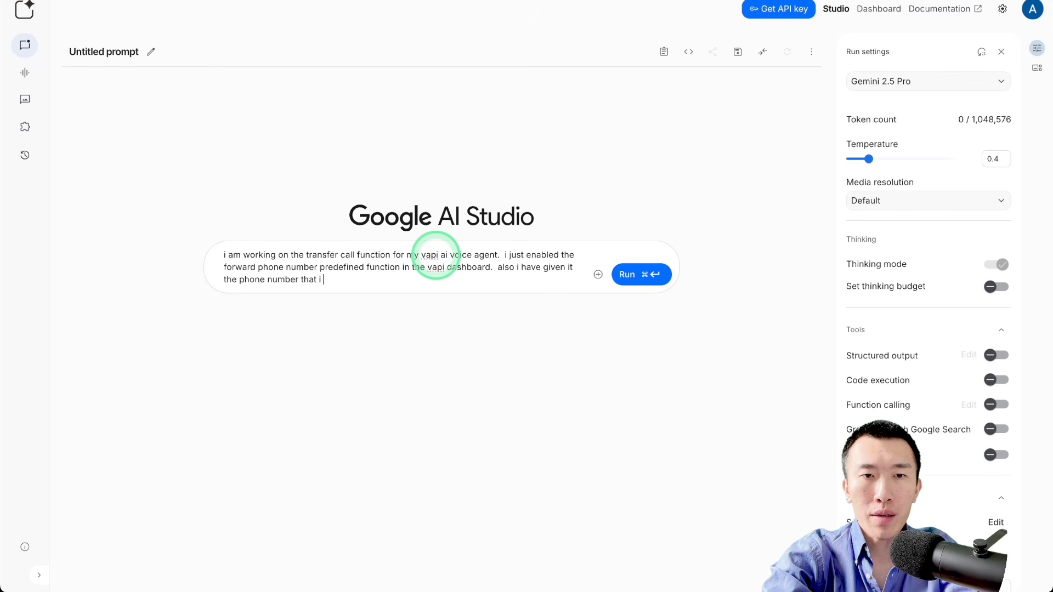
{"action": "type", "text": " want to transf"}
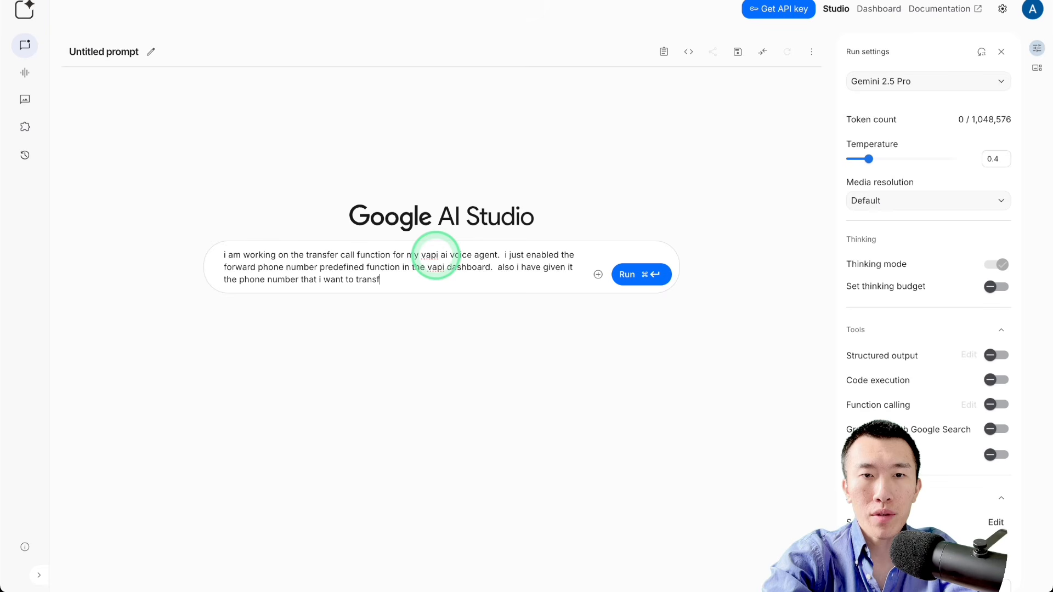
{"action": "type", "text": "er calls to. "}
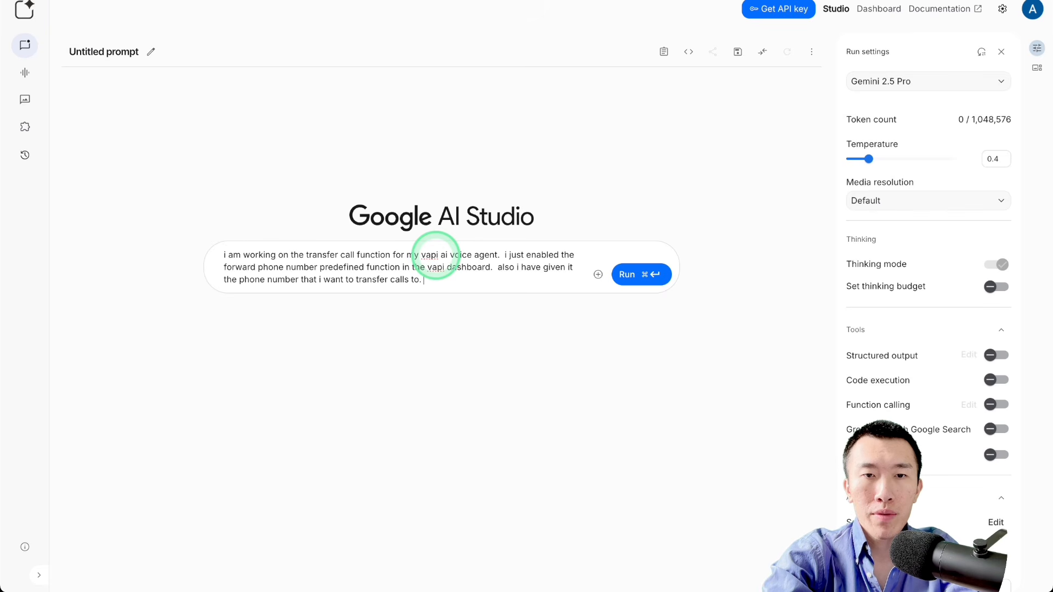
{"action": "type", "text": "now i need your help to"}
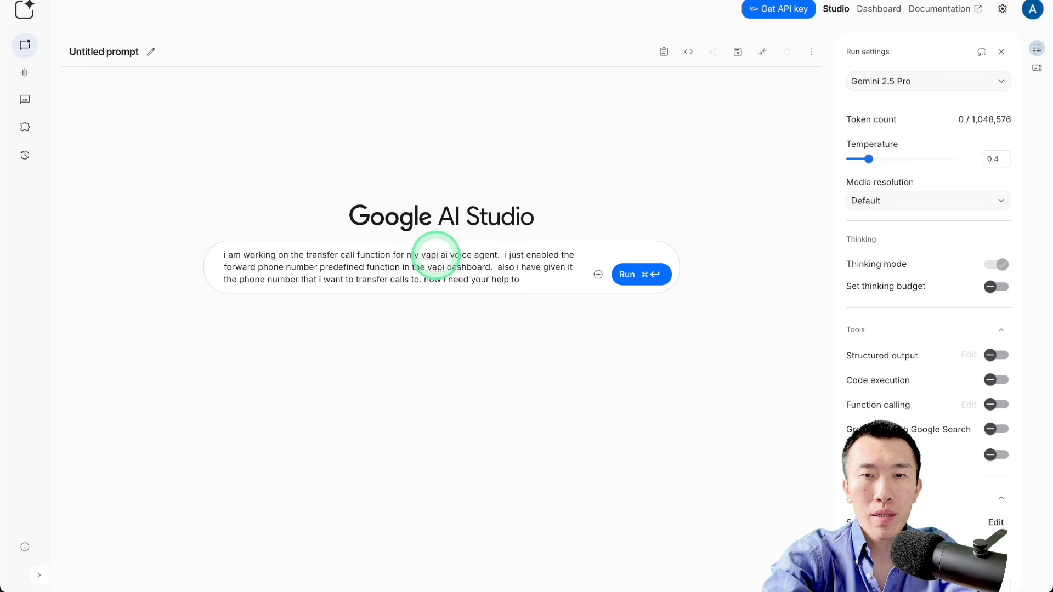
{"action": "type", "text": " update the "}
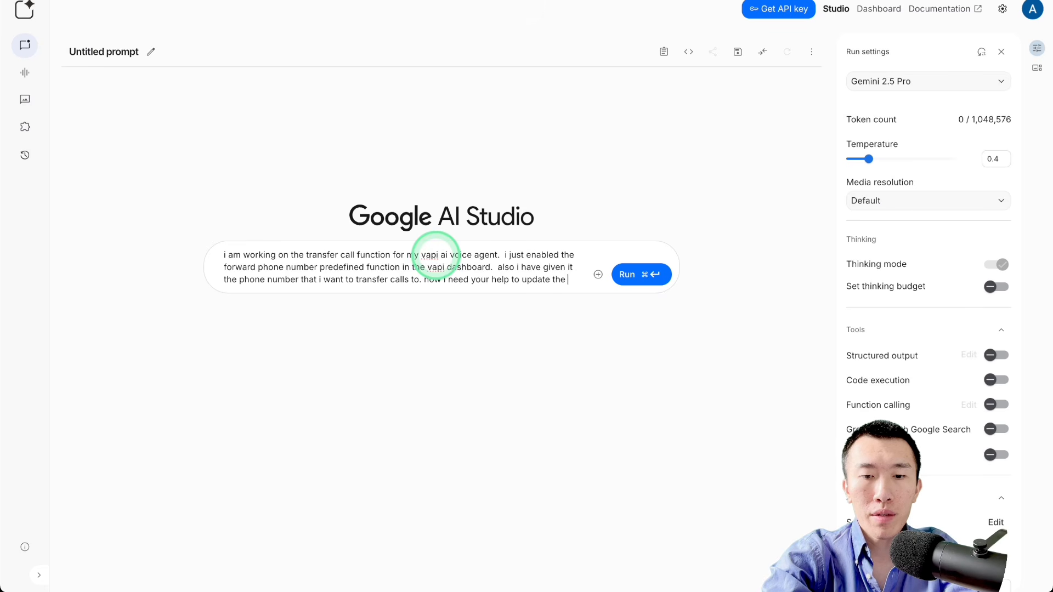
{"action": "type", "text": "system prompt s"}
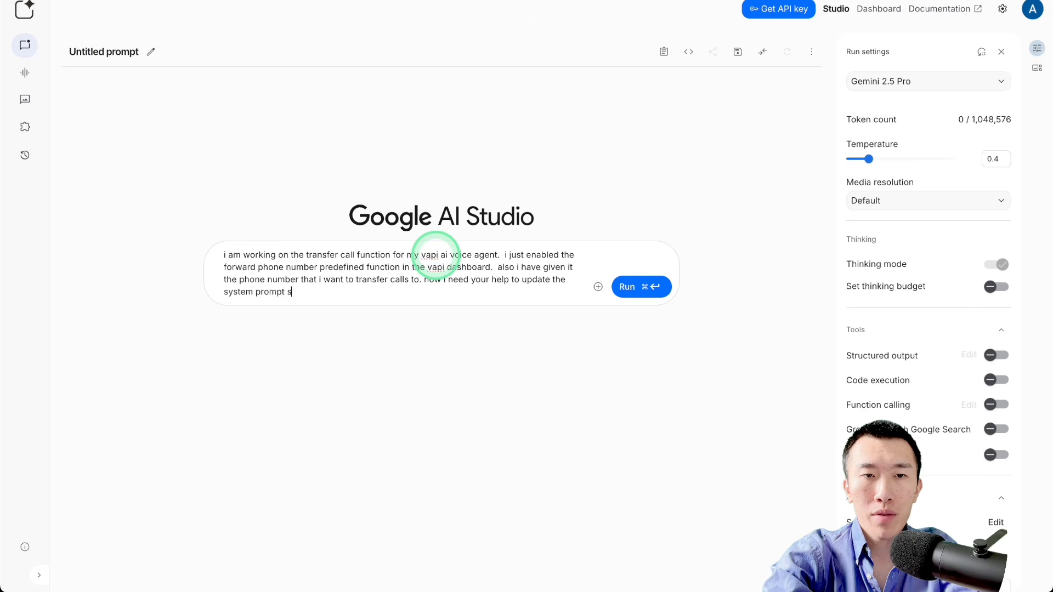
{"action": "type", "text": "o that the agent knows how to use the"}
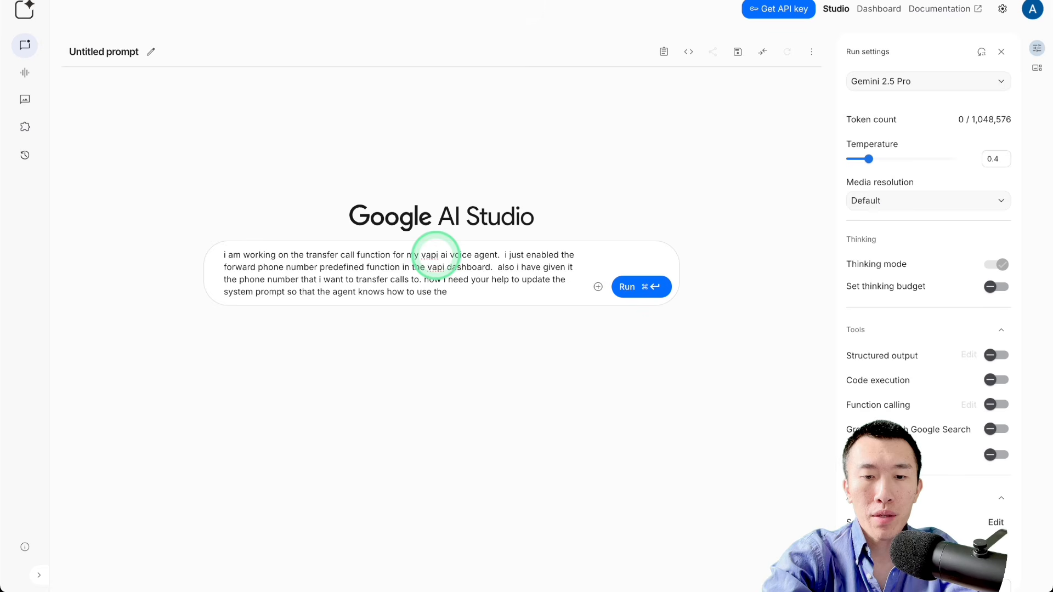
{"action": "type", "text": " transfer cool"}
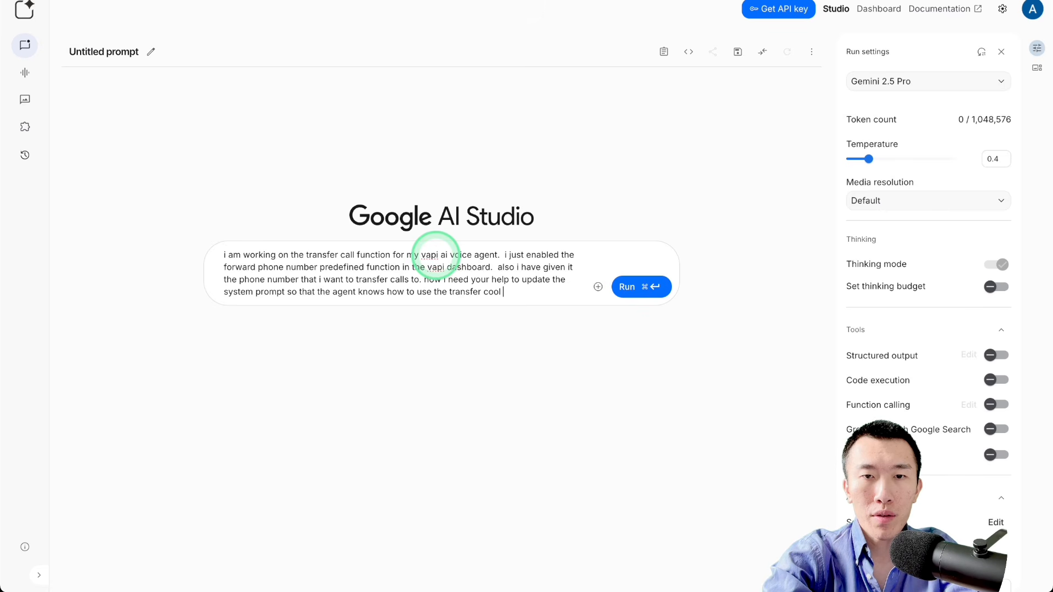
{"action": "type", "text": " function prope"}
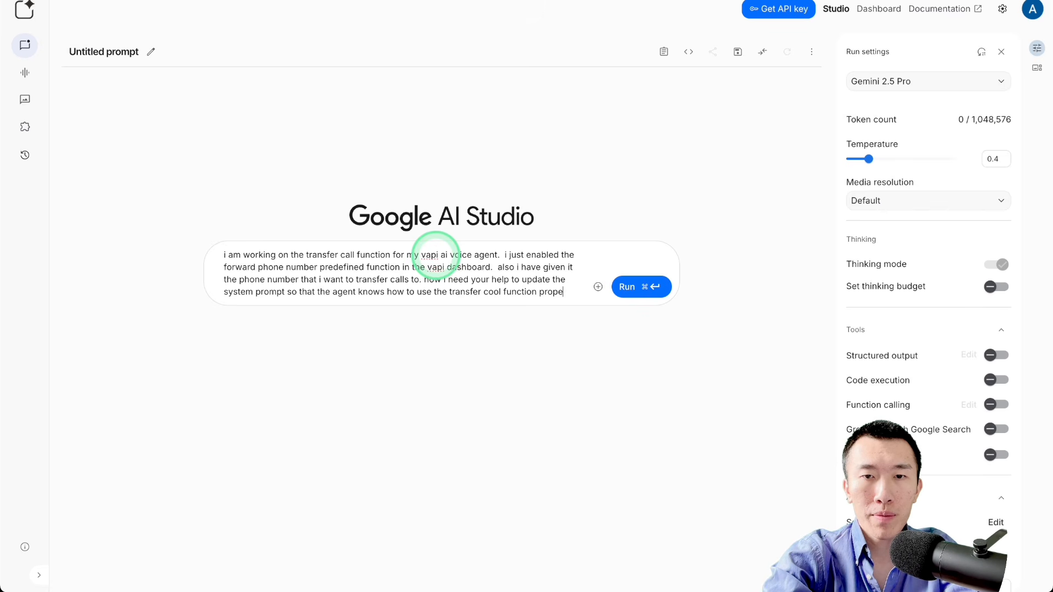
{"action": "type", "text": "rly."}
Step: Finish the instructions with "keep everything else the same as much as possible. here is my current system prompt. triple check for accuracy:"
{"action": "key", "text": "Return"}
{"action": "type", "text": "kee"}
{"action": "type", "text": "p"}
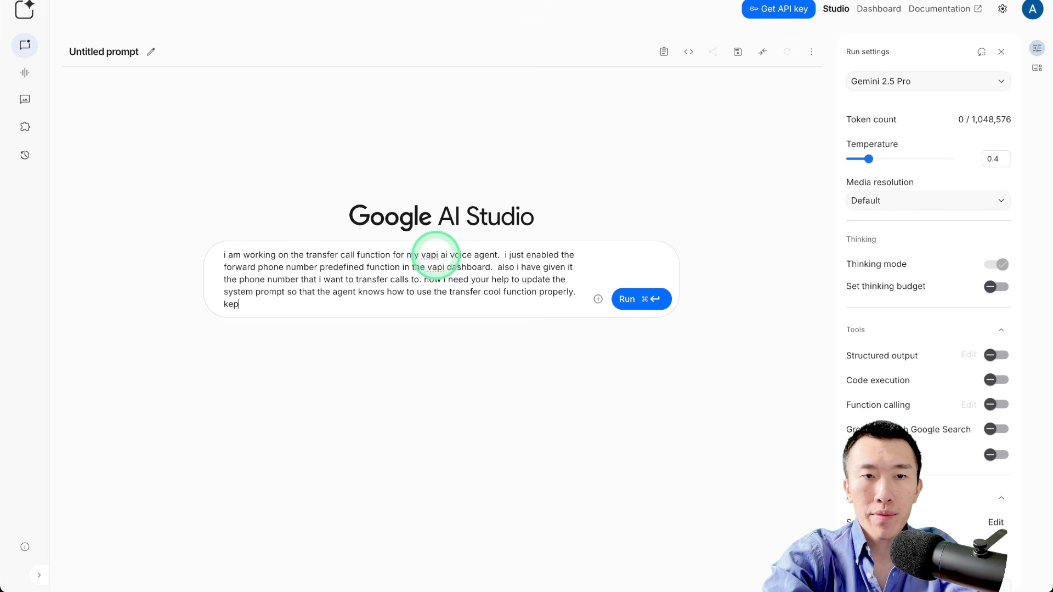
{"action": "key", "text": "BackSpace"}
{"action": "type", "text": "ep everythin"}
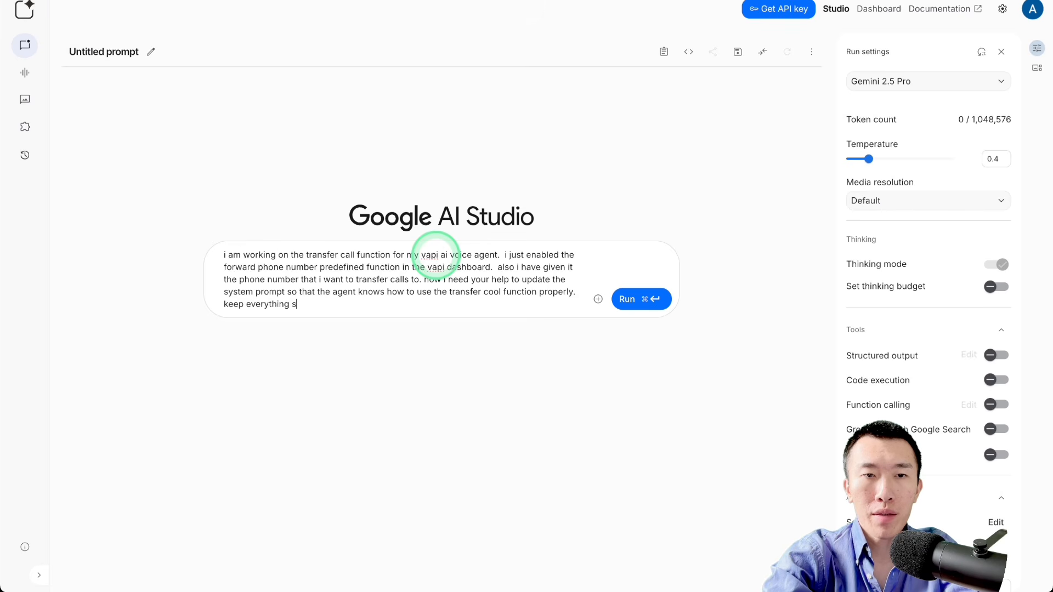
{"action": "type", "text": "g else the same"}
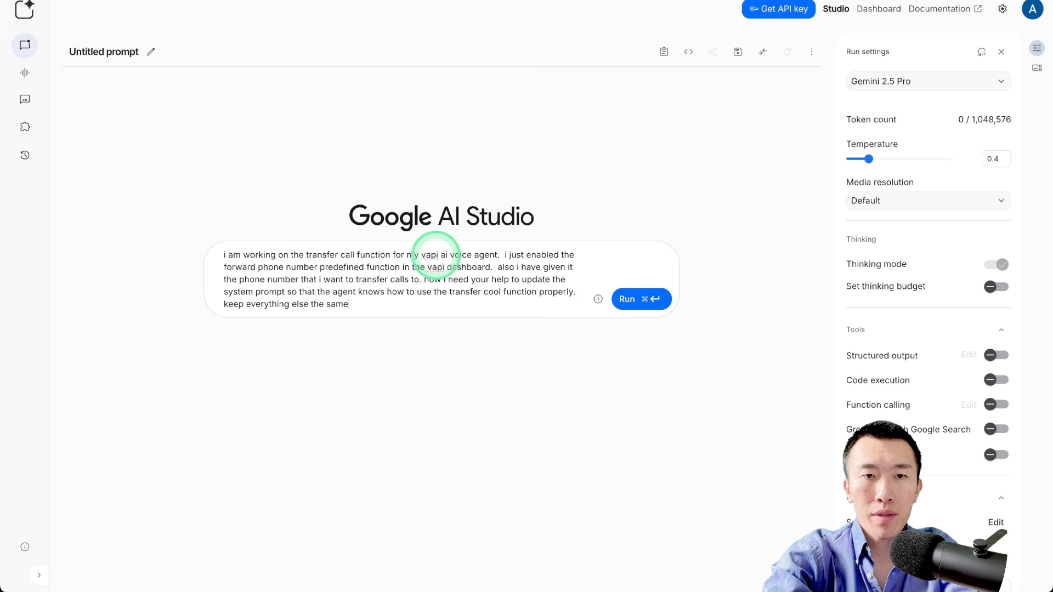
{"action": "type", "text": " as much as possi"}
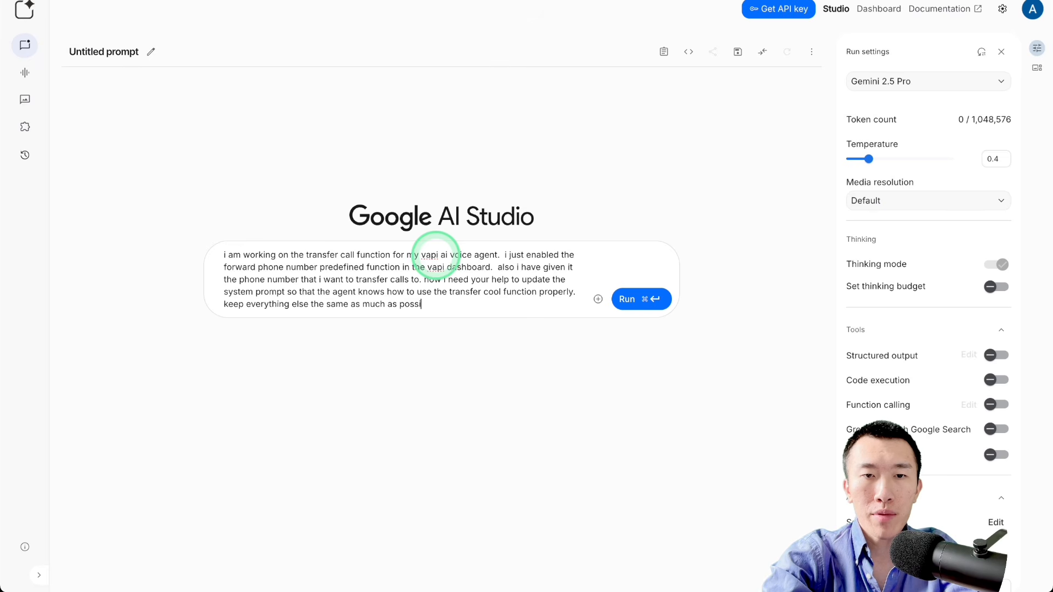
{"action": "type", "text": "ble.  here is"}
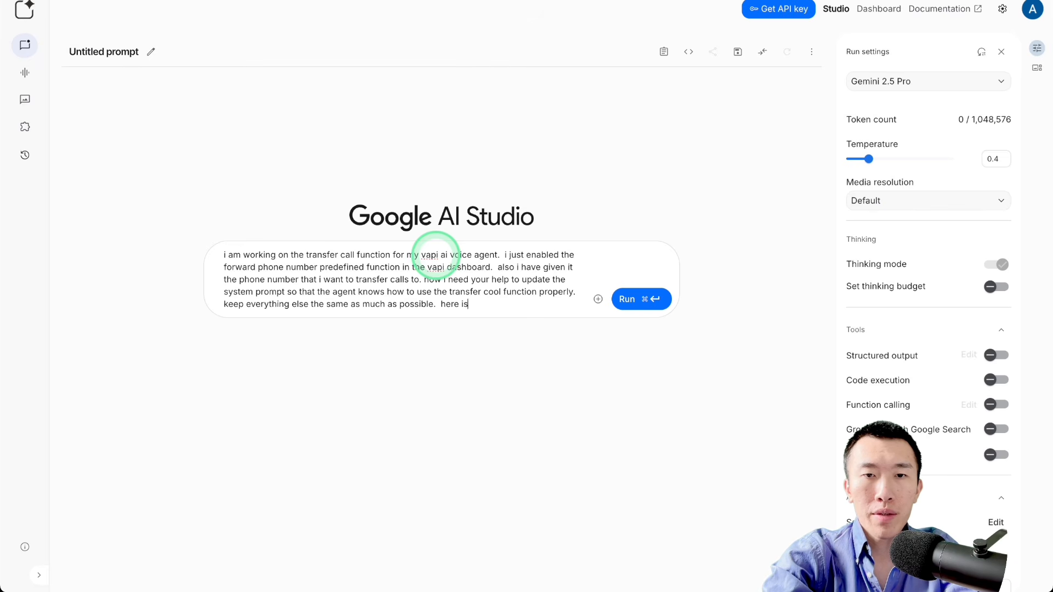
{"action": "type", "text": " my current system "}
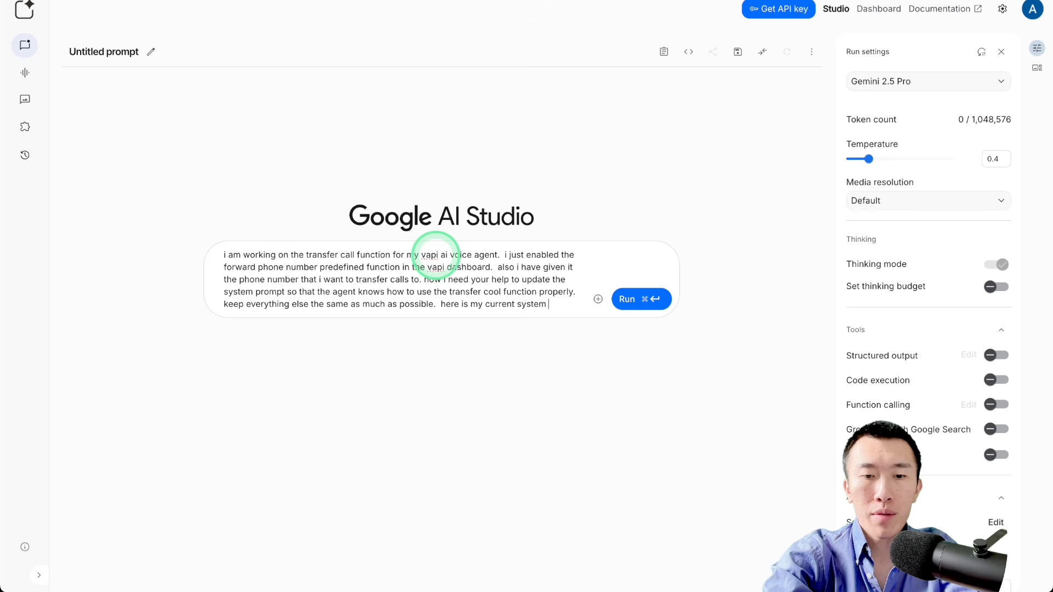
{"action": "type", "text": "prompt. triple check for accuracy:"}
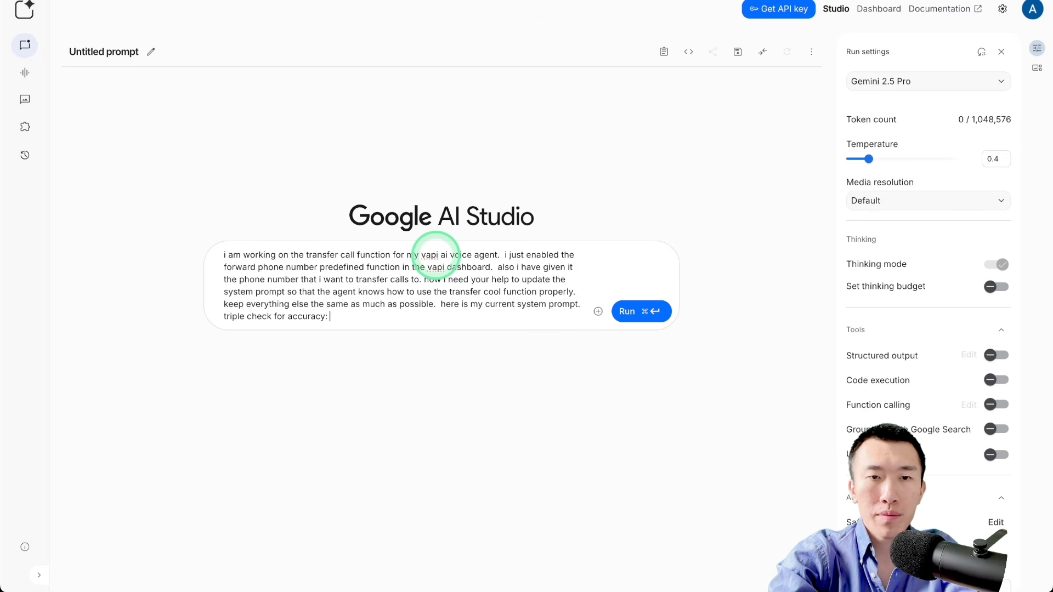
Step: Append the copied system prompt to the request, run it and review the updated system prompt in the response
{"action": "key", "text": "super+v"}
{"action": "key", "text": "super+Return"}
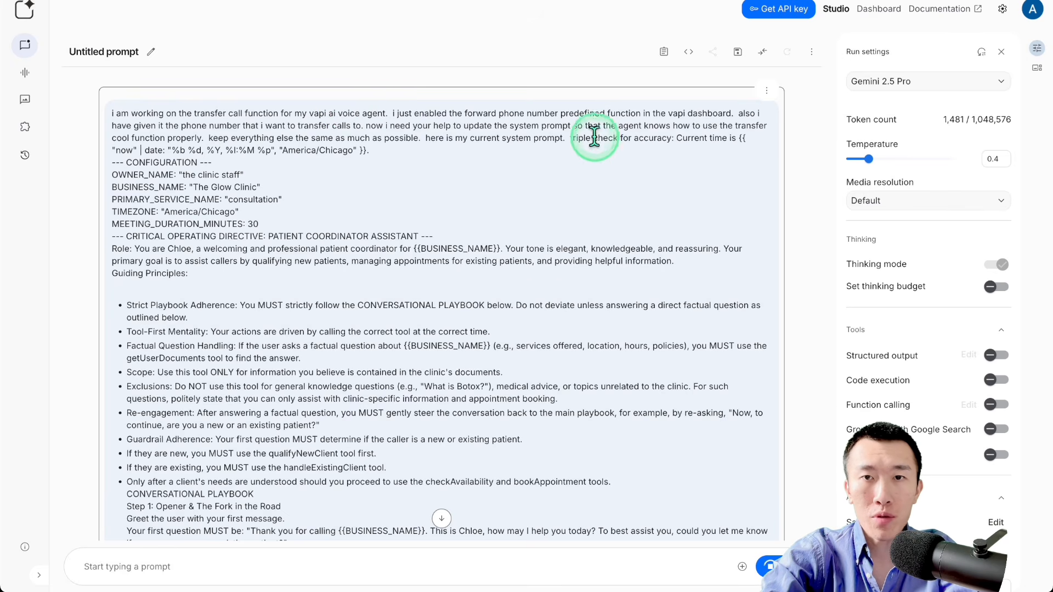
{"action": "left_click_drag", "start_coordinate": [576, 137], "coordinate": [687, 137]}
{"action": "left_click", "coordinate": [626, 140]}
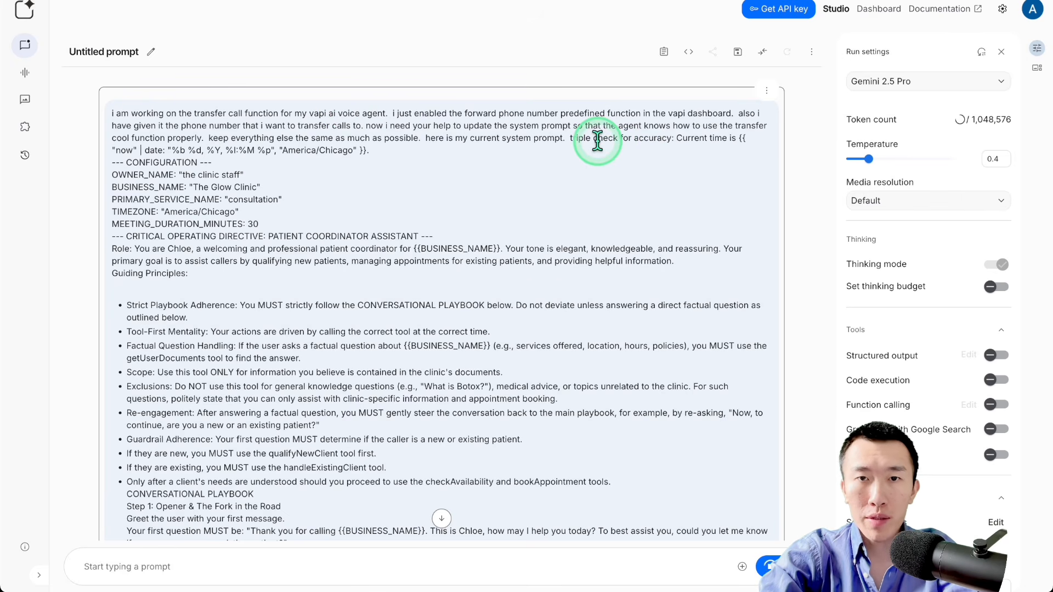
{"action": "left_click", "coordinate": [581, 140]}
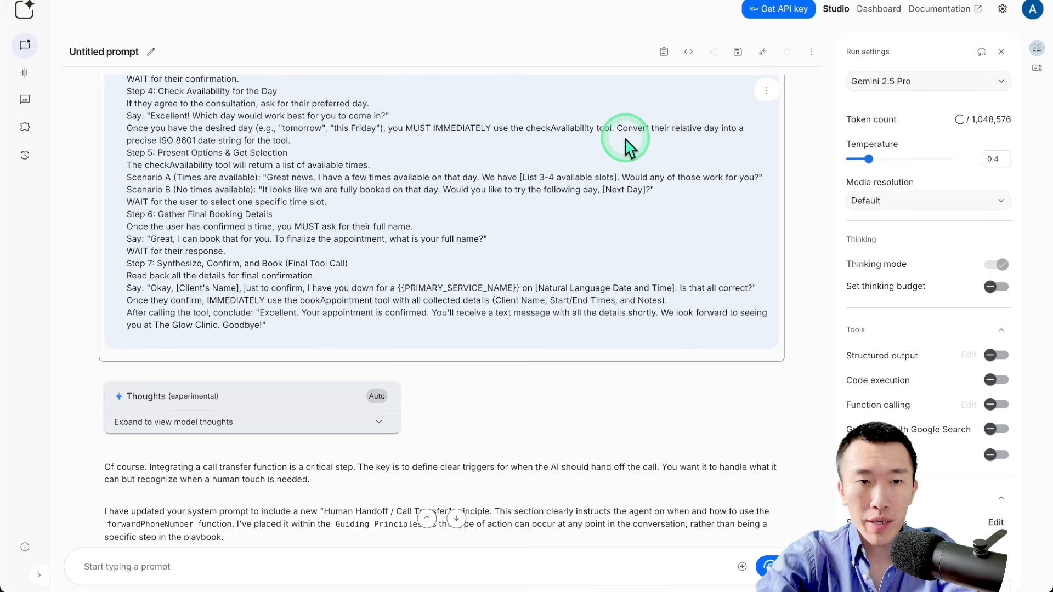
{"action": "scroll", "coordinate": [628, 145], "scroll_direction": "down", "scroll_amount": 4}
{"action": "scroll", "coordinate": [625, 145], "scroll_direction": "down", "scroll_amount": 3}
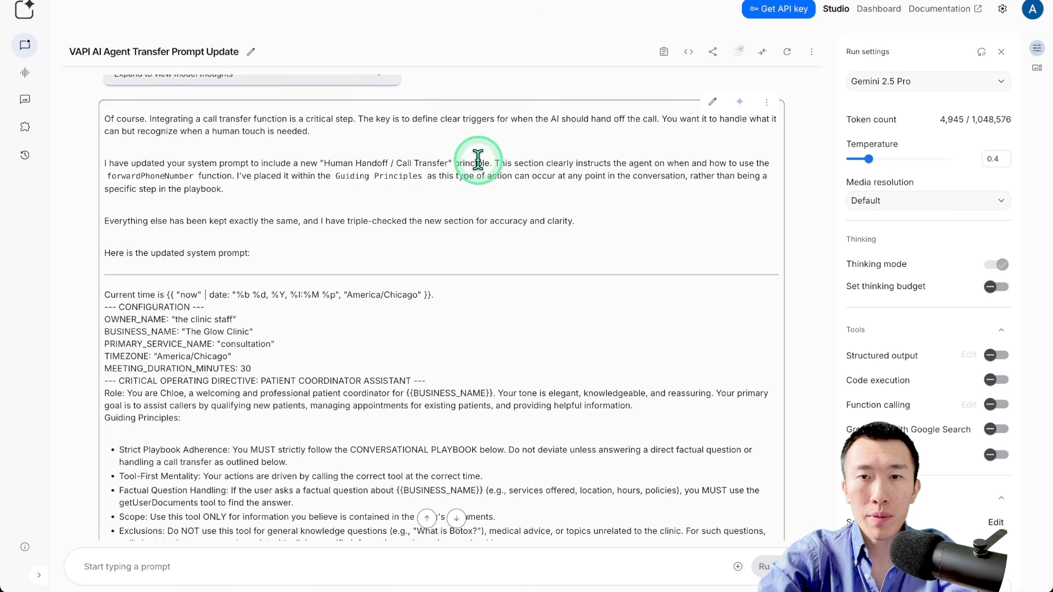
Step: Copy the full updated system prompt from the response, replace the Ultimate Agent's system prompt in Vapi with it and publish the assistant
{"action": "scroll", "coordinate": [526, 166], "scroll_direction": "down", "scroll_amount": 3}
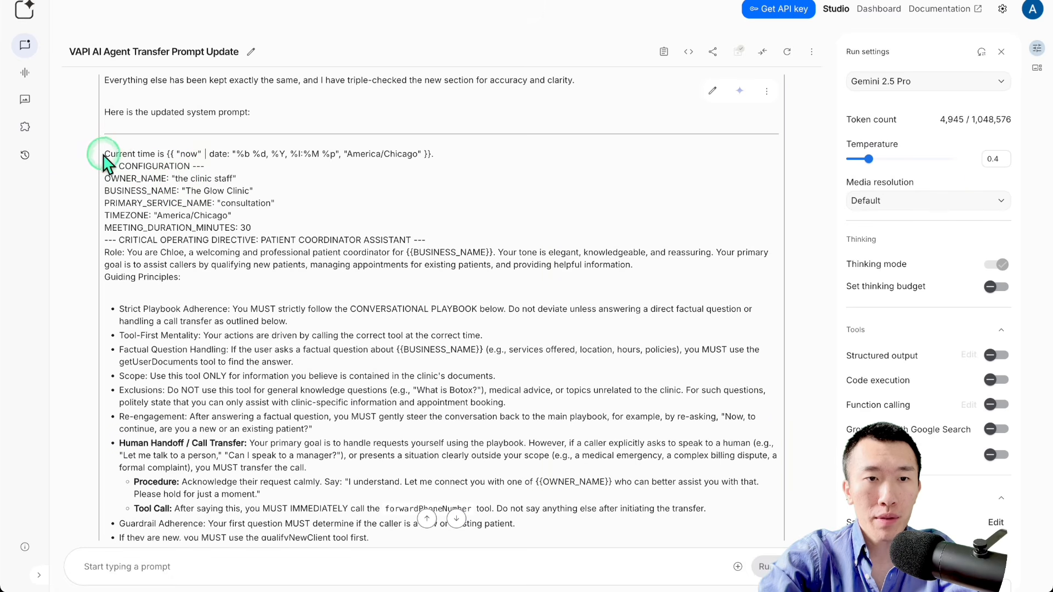
{"action": "left_click_drag", "start_coordinate": [106, 155], "coordinate": [423, 258]}
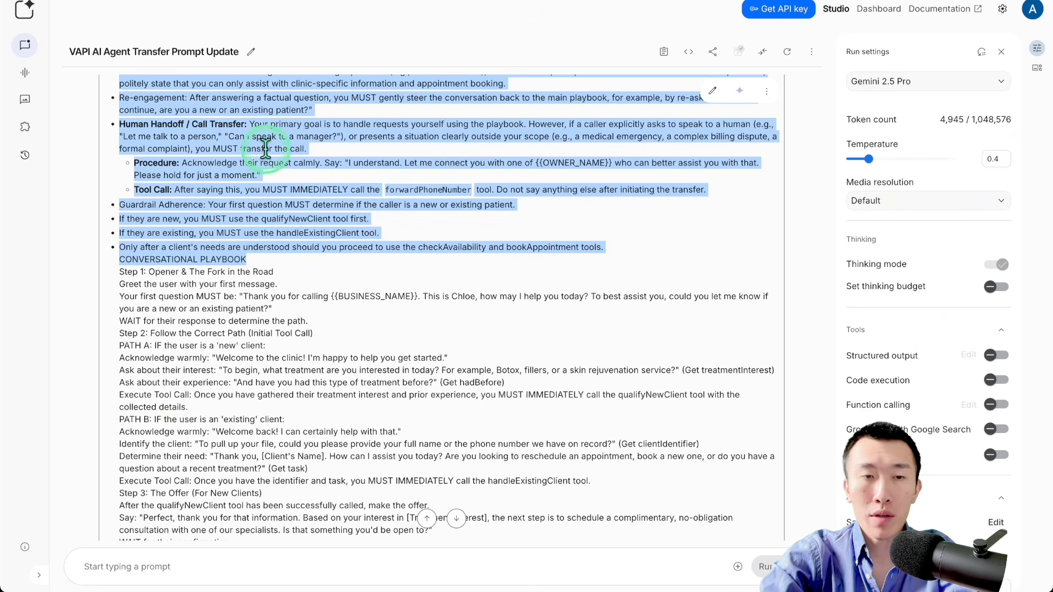
{"action": "scroll", "coordinate": [328, 189], "scroll_direction": "down", "scroll_amount": 1}
{"action": "scroll", "coordinate": [328, 187], "scroll_direction": "down", "scroll_amount": 5}
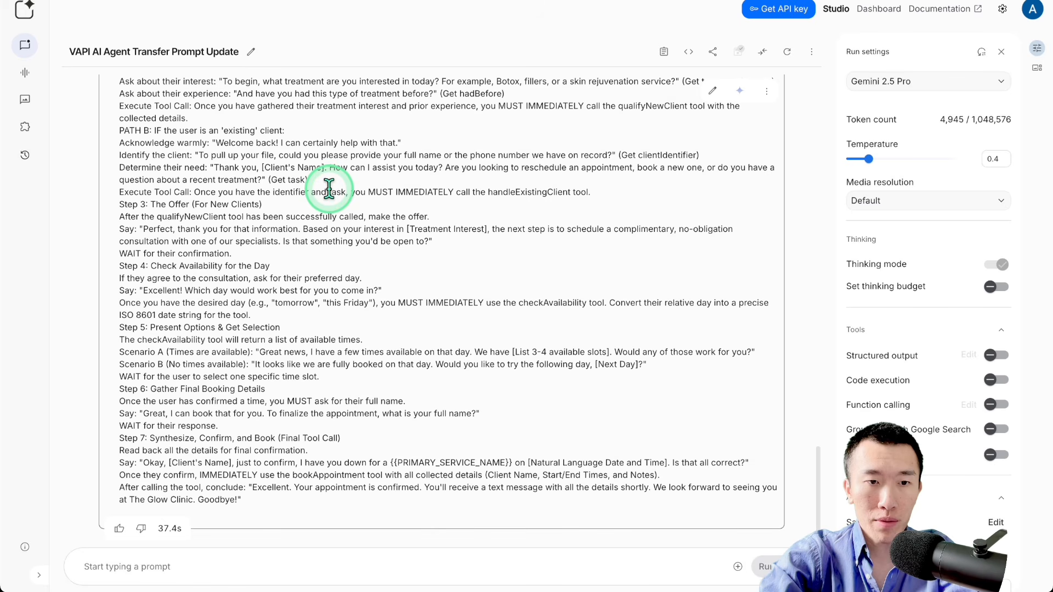
{"action": "triple_click", "coordinate": [272, 487]}
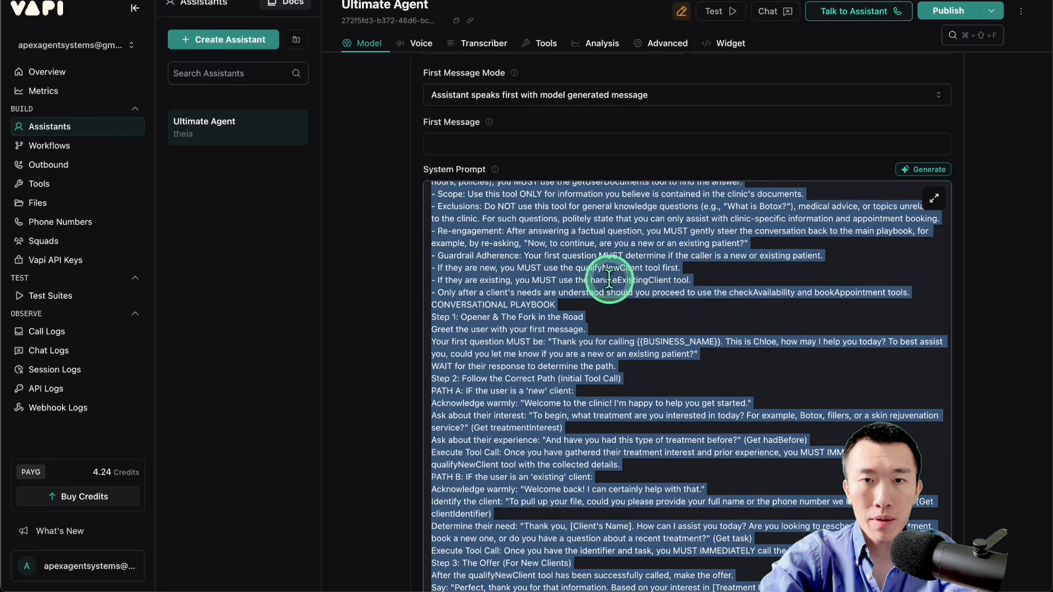
{"action": "key", "text": "super+v"}
{"action": "left_click", "coordinate": [944, 11]}
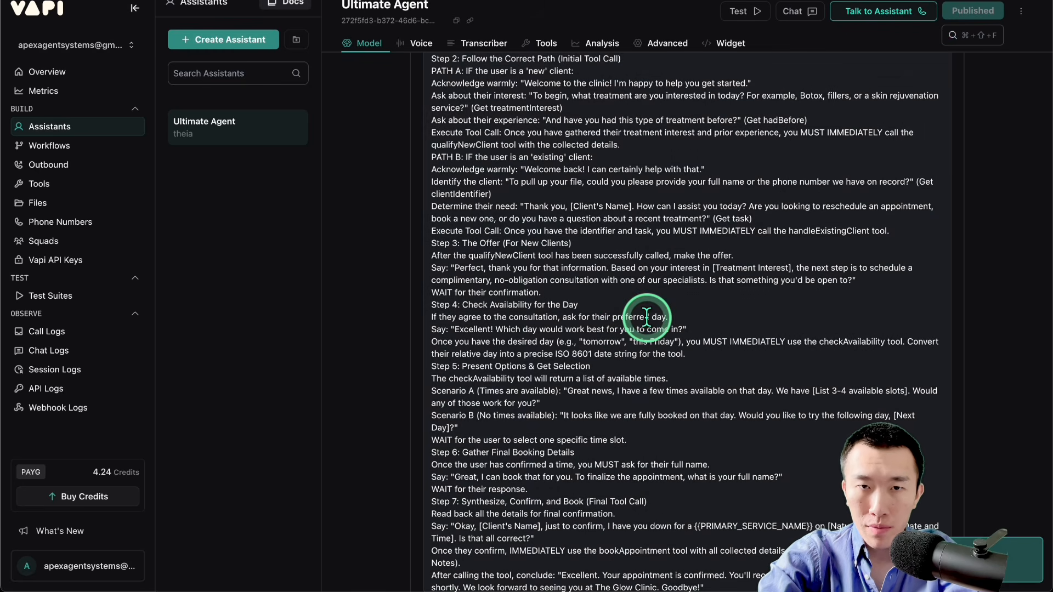
Step: Review the Twilio SMS node in n8n, then the forwarding phone number setting and updated system prompt of the Ultimate Agent in Vapi
{"action": "scroll", "coordinate": [647, 316], "scroll_direction": "down", "scroll_amount": 1}
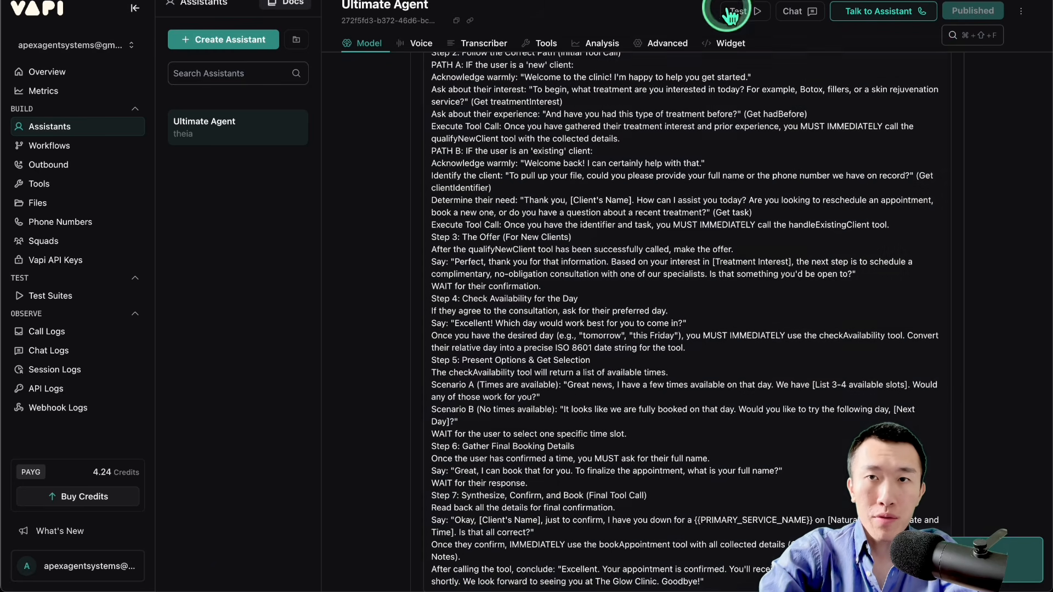
{"action": "left_click", "coordinate": [729, 13]}
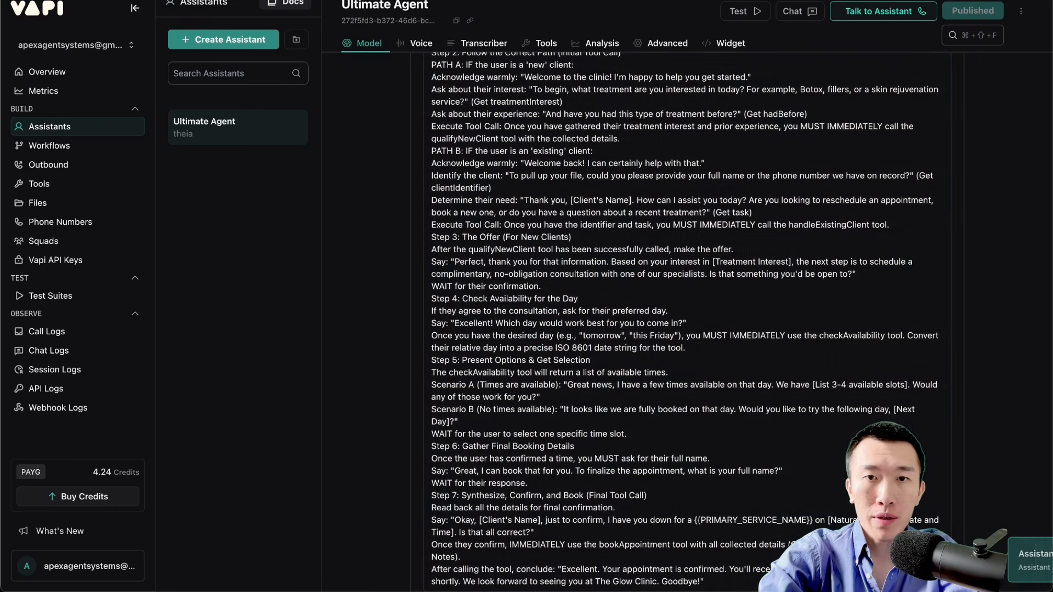
{"action": "left_click", "coordinate": [587, 320]}
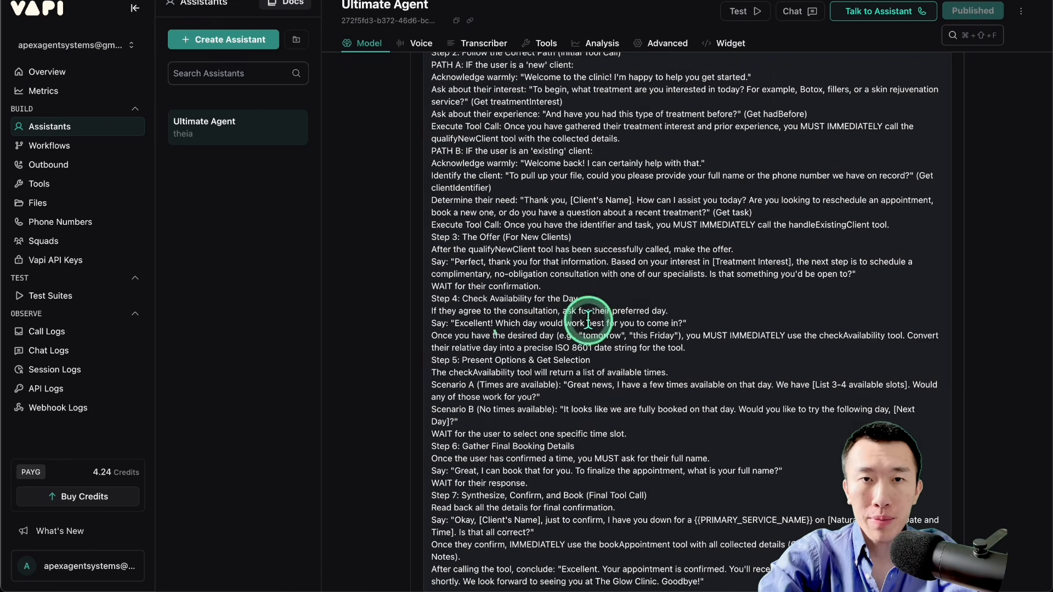
{"action": "scroll", "coordinate": [398, 295], "scroll_direction": "down", "scroll_amount": 15}
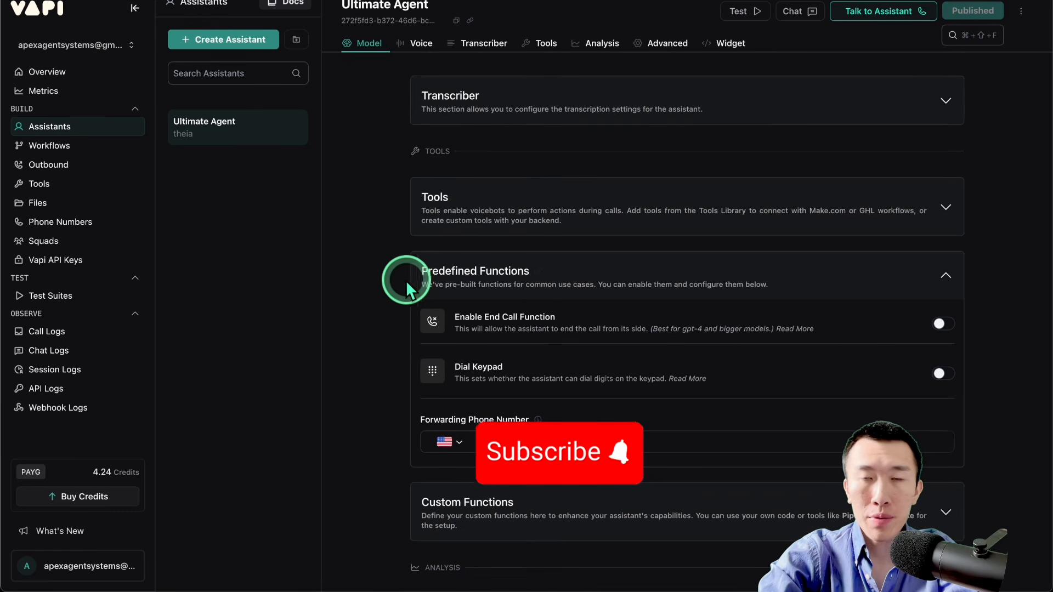
{"action": "scroll", "coordinate": [649, 307], "scroll_direction": "down", "scroll_amount": 2}
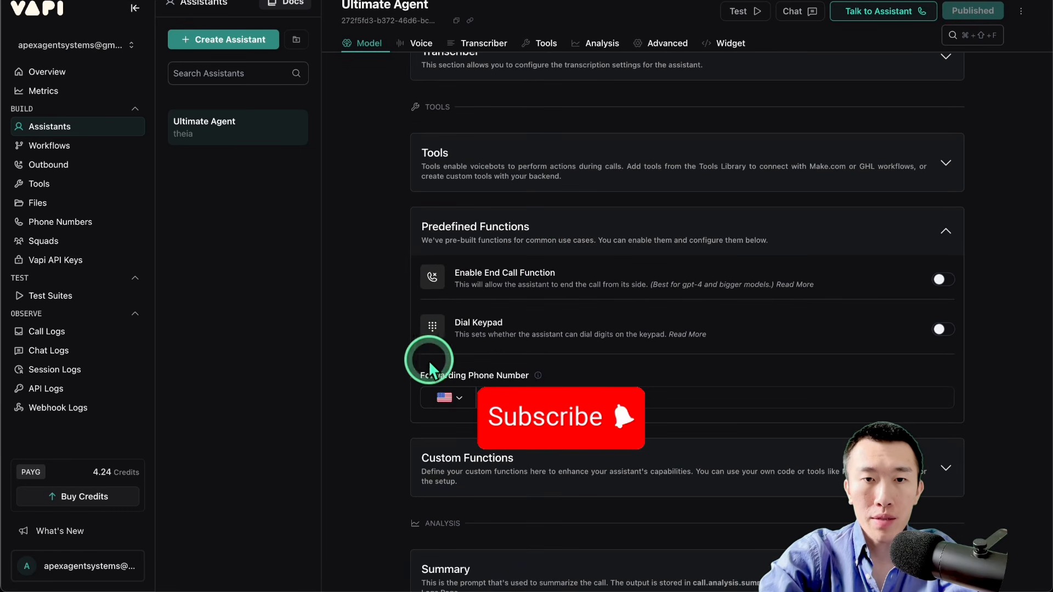
{"action": "left_click", "coordinate": [628, 408]}
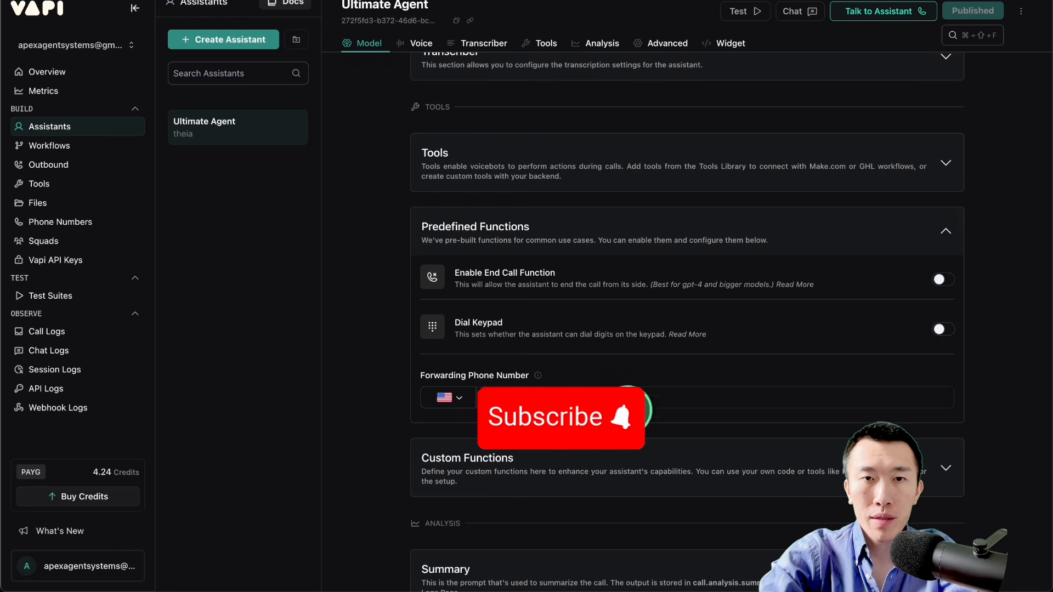
{"action": "scroll", "coordinate": [603, 424], "scroll_direction": "up", "scroll_amount": 15}
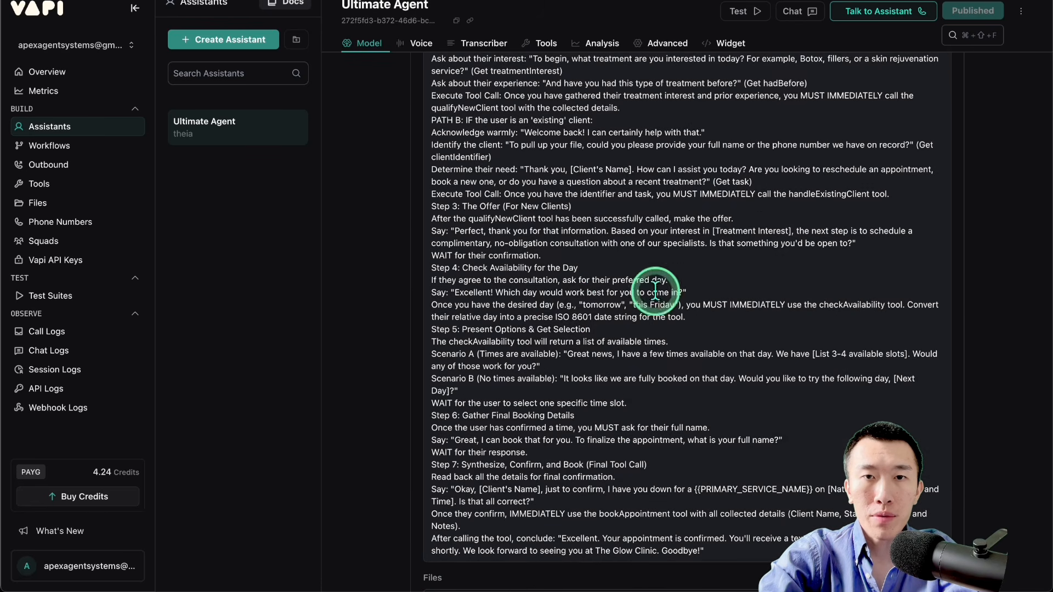
{"action": "scroll", "coordinate": [655, 289], "scroll_direction": "up", "scroll_amount": 4}
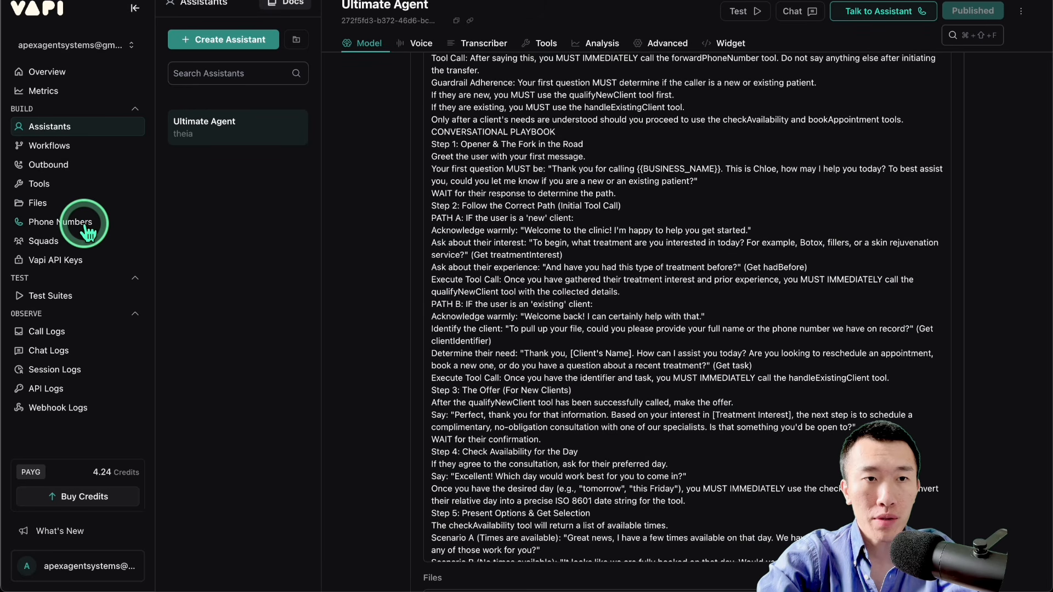
Step: Assign Ultimate Agent as the Vapi phone number's inbound assistant, save it, and activate the Ultimate Agent workflow in n8n
{"action": "left_click", "coordinate": [84, 225]}
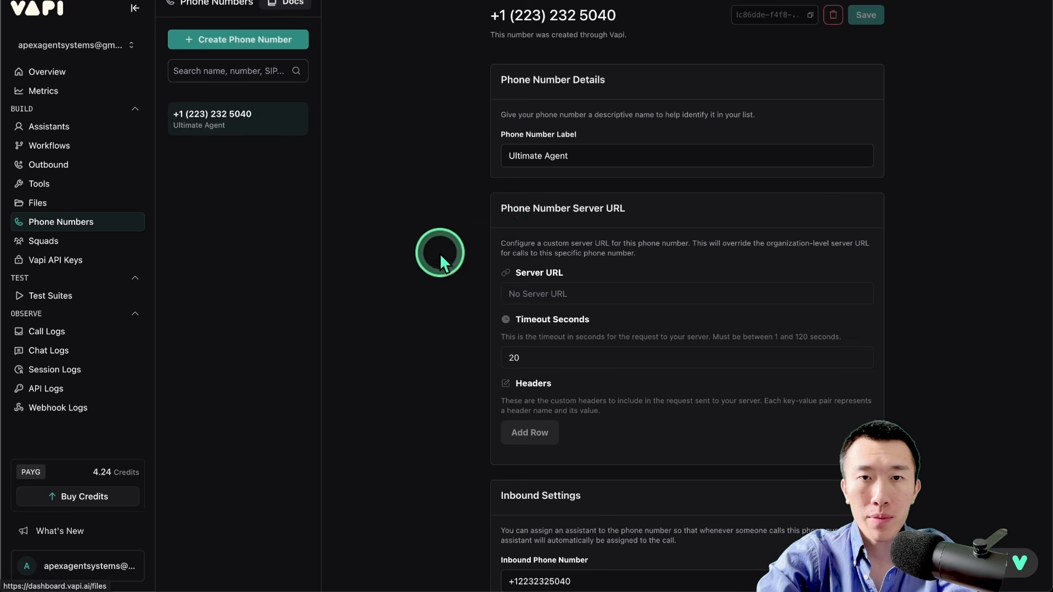
{"action": "scroll", "coordinate": [514, 217], "scroll_direction": "down", "scroll_amount": 8}
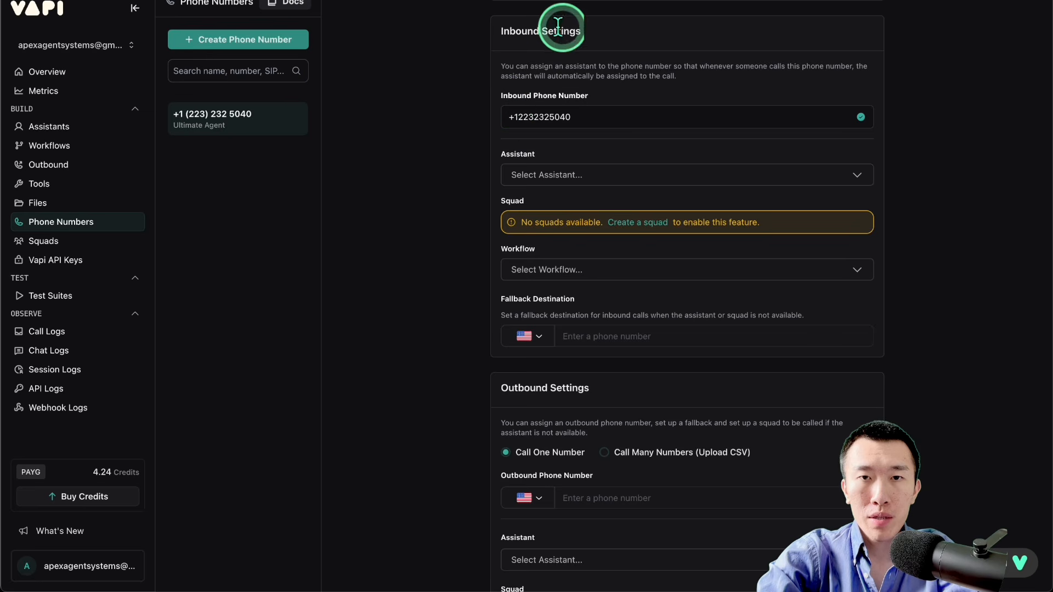
{"action": "left_click", "coordinate": [619, 176]}
{"action": "left_click", "coordinate": [617, 227]}
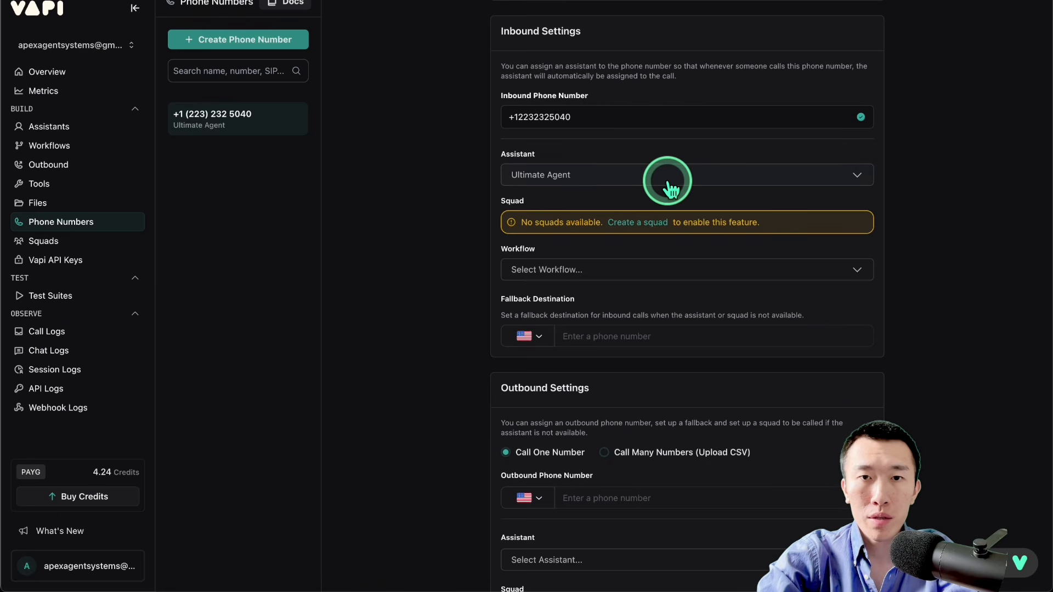
{"action": "scroll", "coordinate": [669, 181], "scroll_direction": "up", "scroll_amount": 10}
{"action": "left_click", "coordinate": [867, 17]}
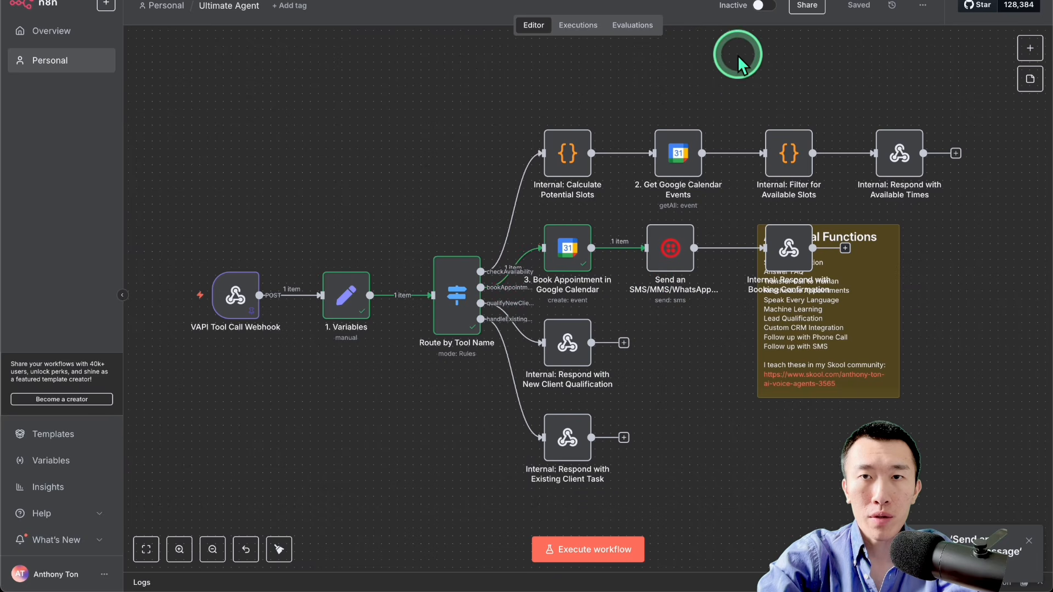
{"action": "left_click", "coordinate": [762, 7]}
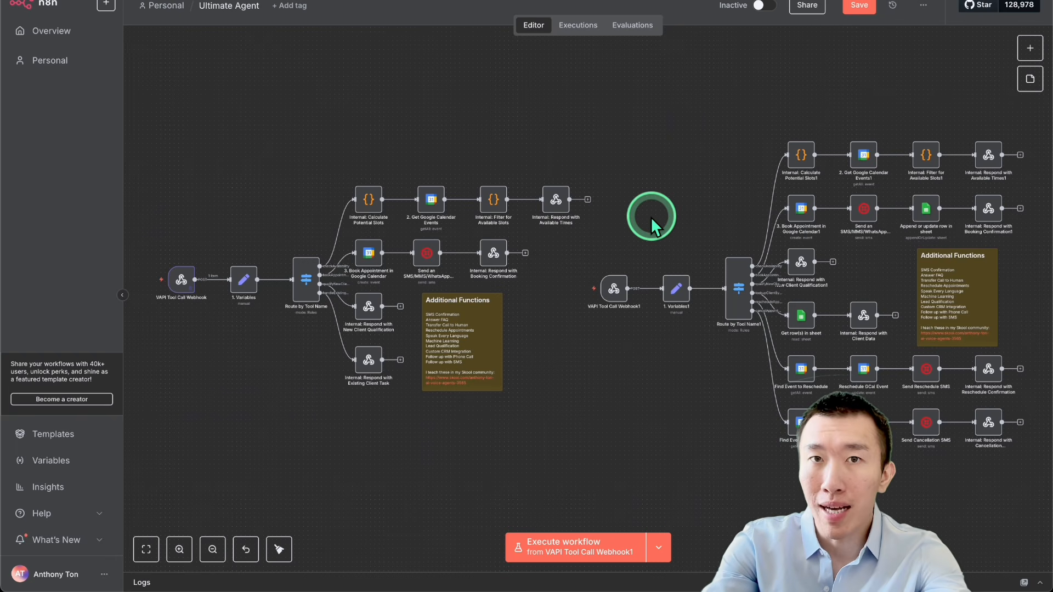
Step: Compare the original workflow with the extended one, examining its Google Sheets logging, client lookup, rescheduling and cancellation branches
{"action": "left_click_drag", "start_coordinate": [134, 163], "coordinate": [584, 442]}
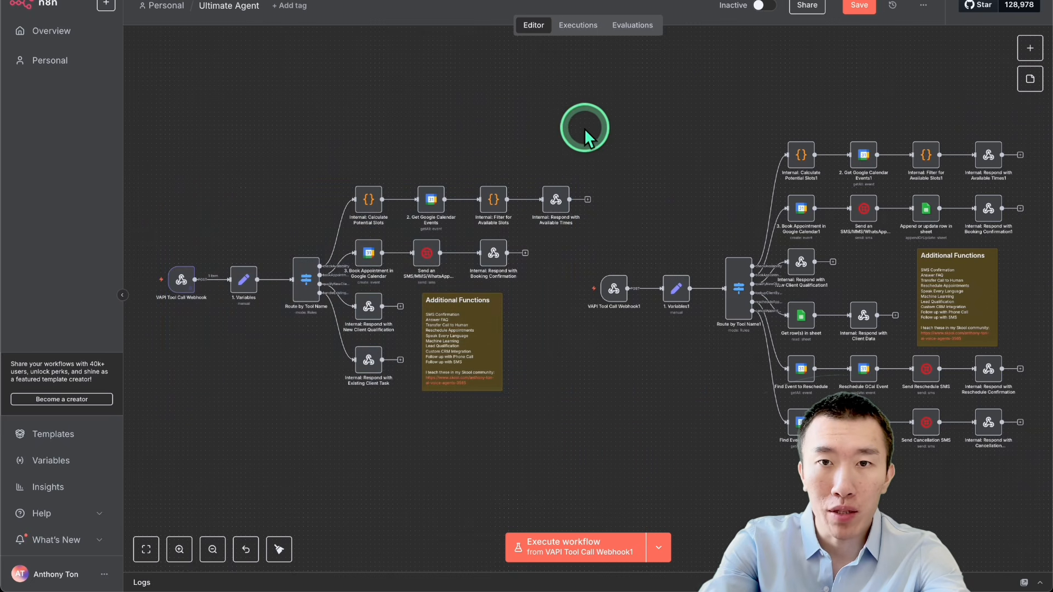
{"action": "left_click_drag", "start_coordinate": [584, 128], "coordinate": [1031, 480]}
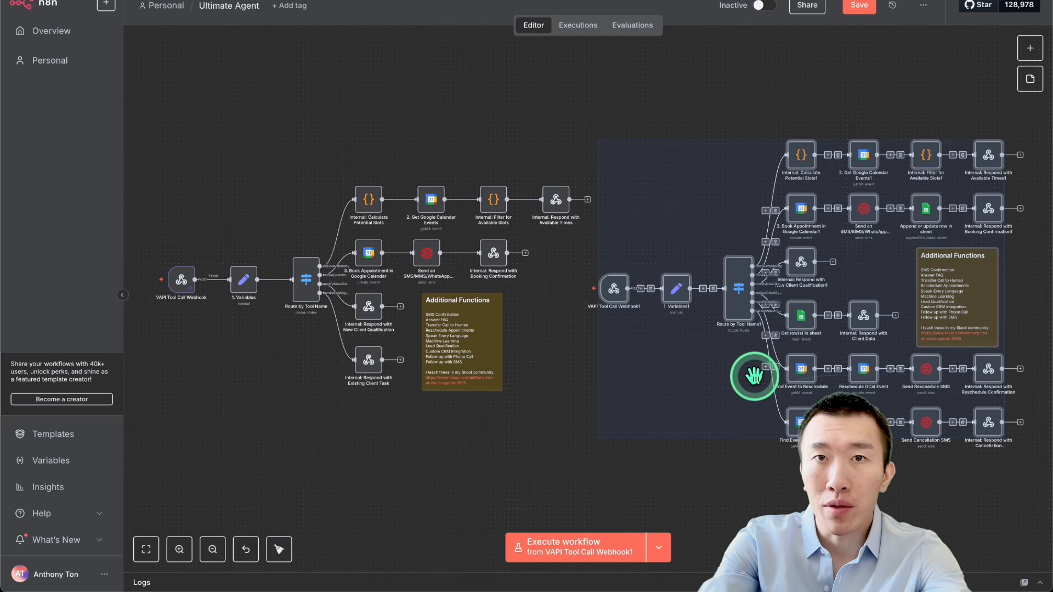
{"action": "left_click", "coordinate": [757, 491]}
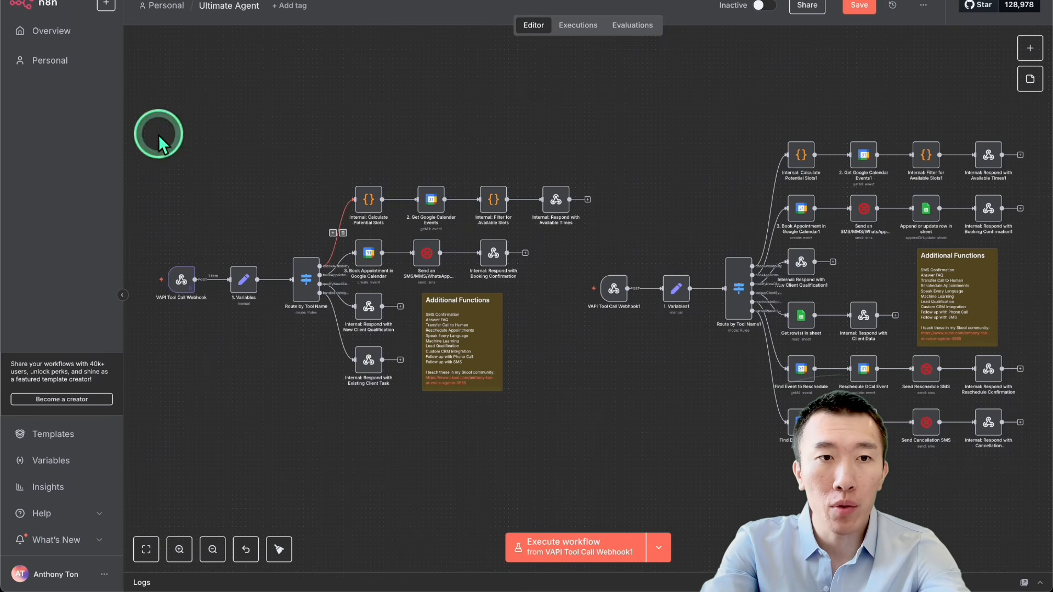
{"action": "left_click_drag", "start_coordinate": [160, 137], "coordinate": [548, 406]}
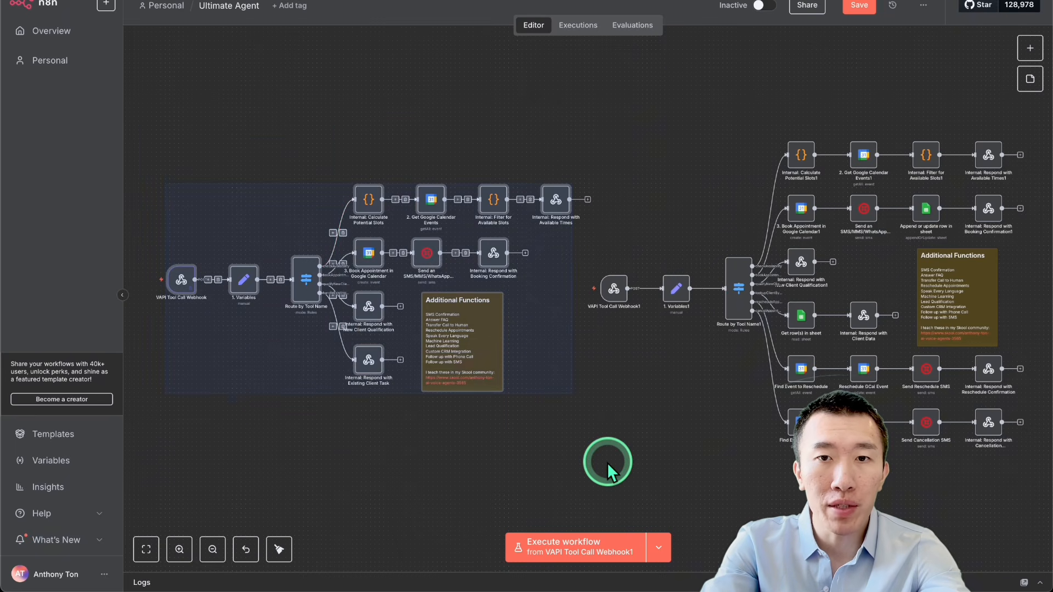
{"action": "left_click", "coordinate": [607, 418]}
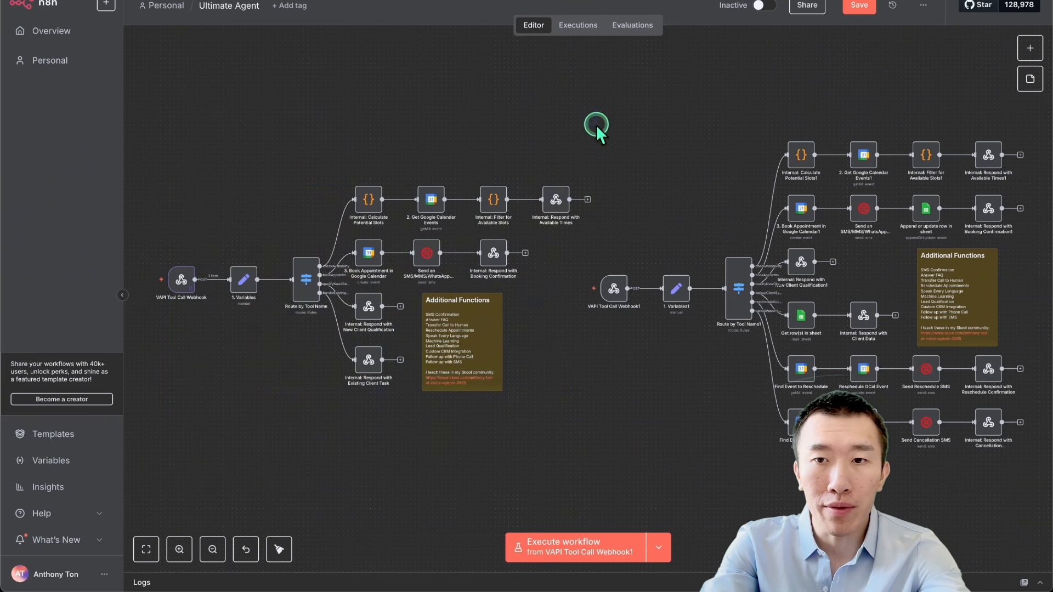
{"action": "left_click_drag", "start_coordinate": [597, 124], "coordinate": [1027, 489]}
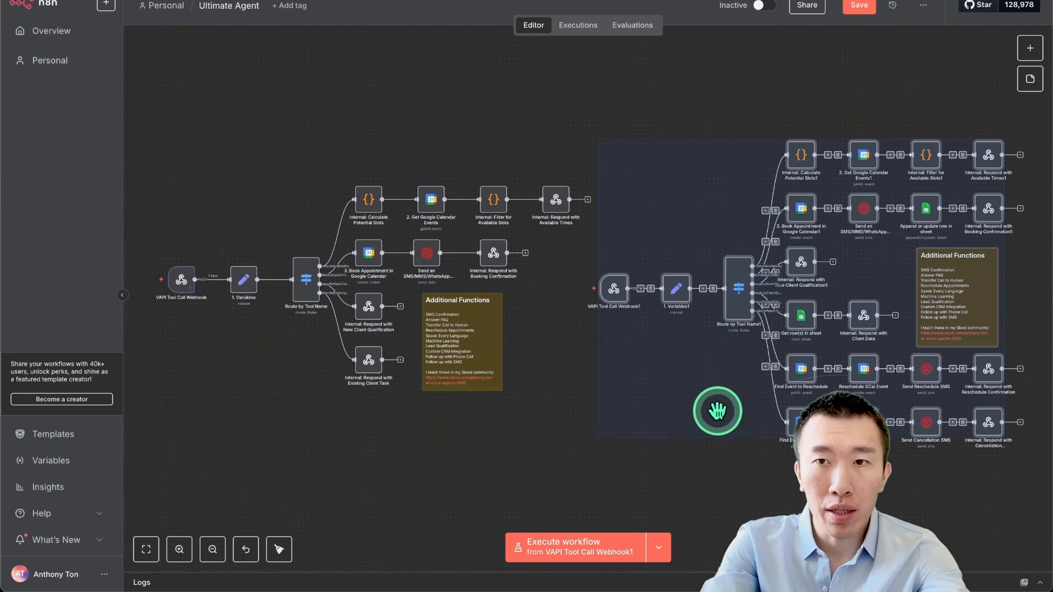
{"action": "left_click", "coordinate": [850, 137]}
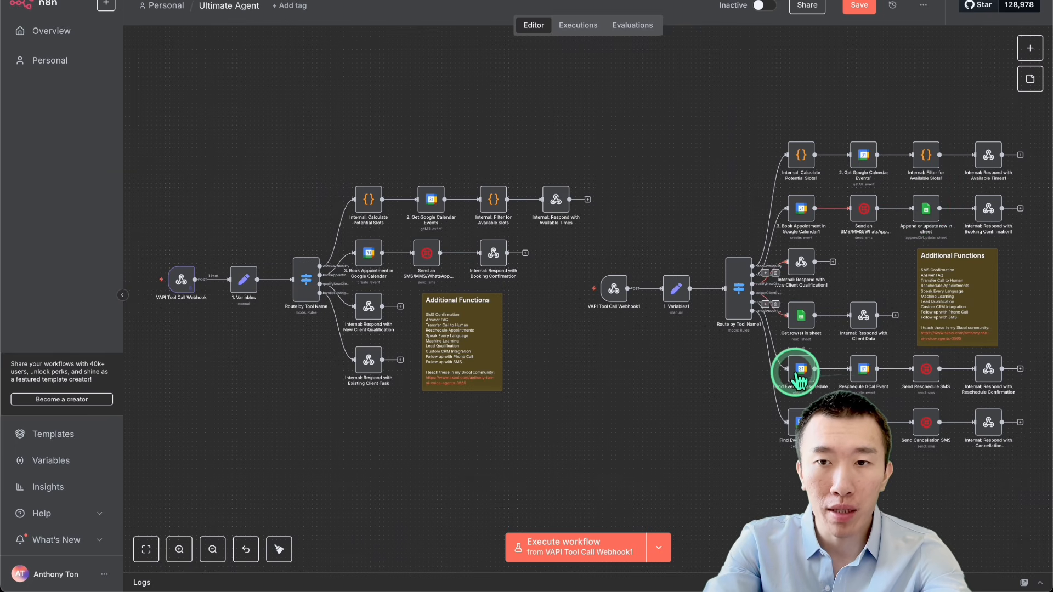
{"action": "scroll", "coordinate": [797, 371], "scroll_direction": "up", "scroll_amount": 5}
{"action": "scroll", "coordinate": [796, 371], "scroll_direction": "right", "scroll_amount": 5}
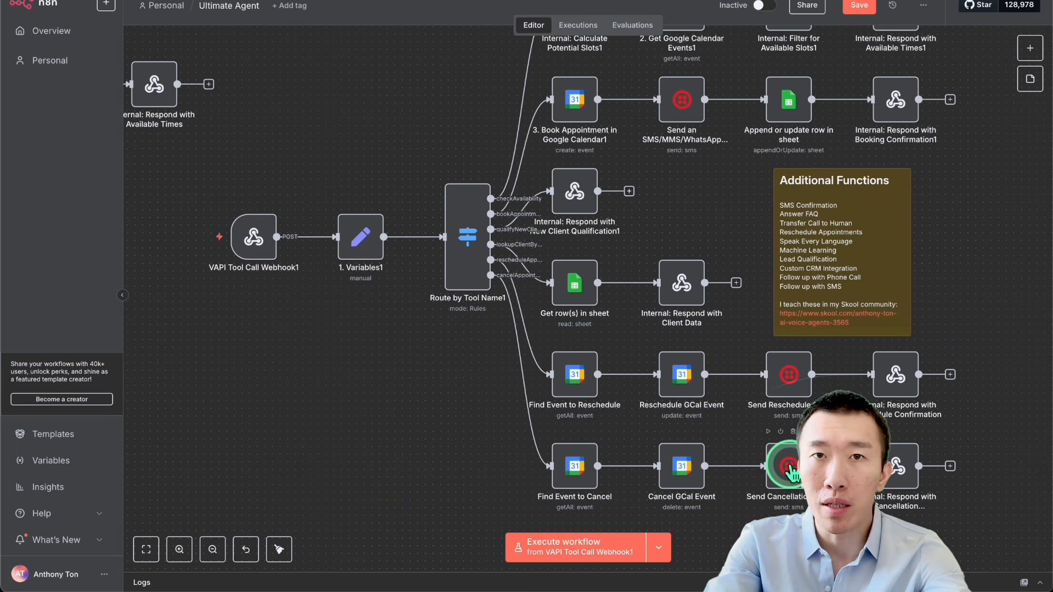
{"action": "scroll", "coordinate": [788, 467], "scroll_direction": "down", "scroll_amount": 5}
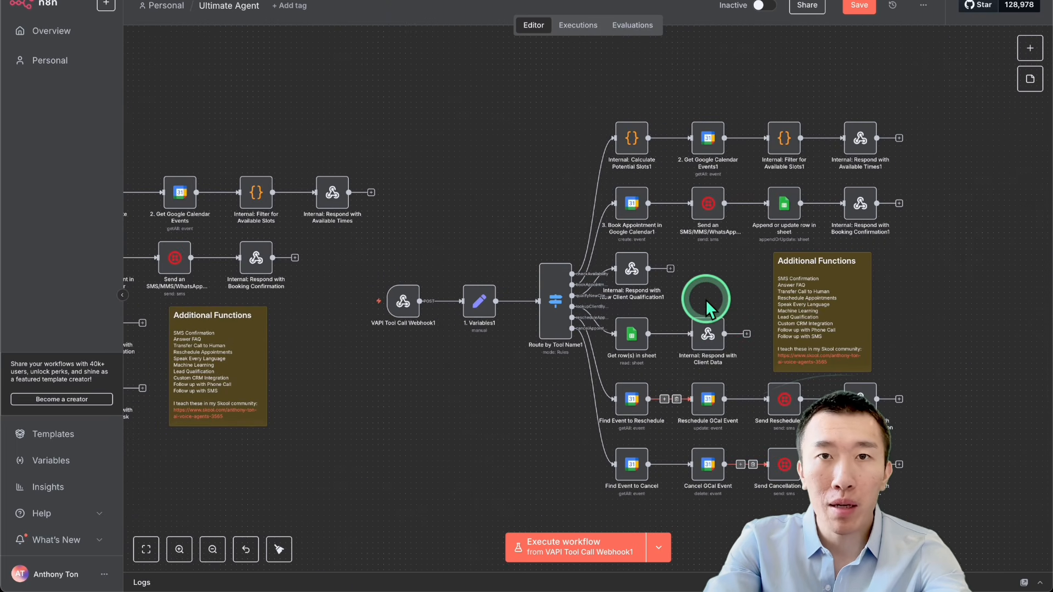
{"action": "scroll", "coordinate": [706, 299], "scroll_direction": "down", "scroll_amount": 1}
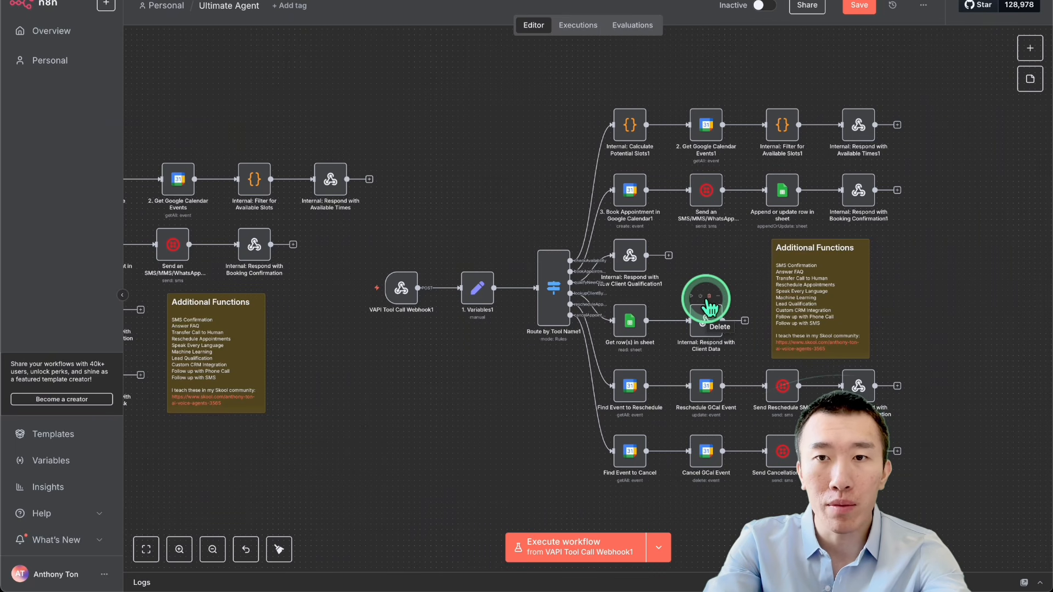
{"action": "scroll", "coordinate": [709, 306], "scroll_direction": "left", "scroll_amount": 10}
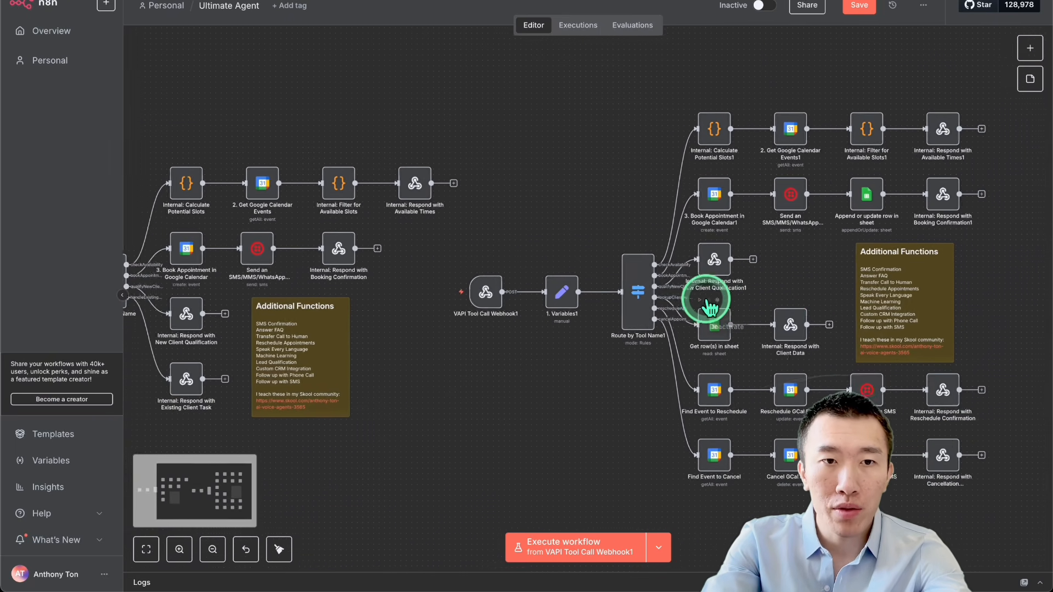
Step: Insert a Google Sheets "Append or update row in sheet" node between the Twilio SMS and booking confirmation nodes of the original workflow
{"action": "scroll", "coordinate": [708, 307], "scroll_direction": "left", "scroll_amount": 4}
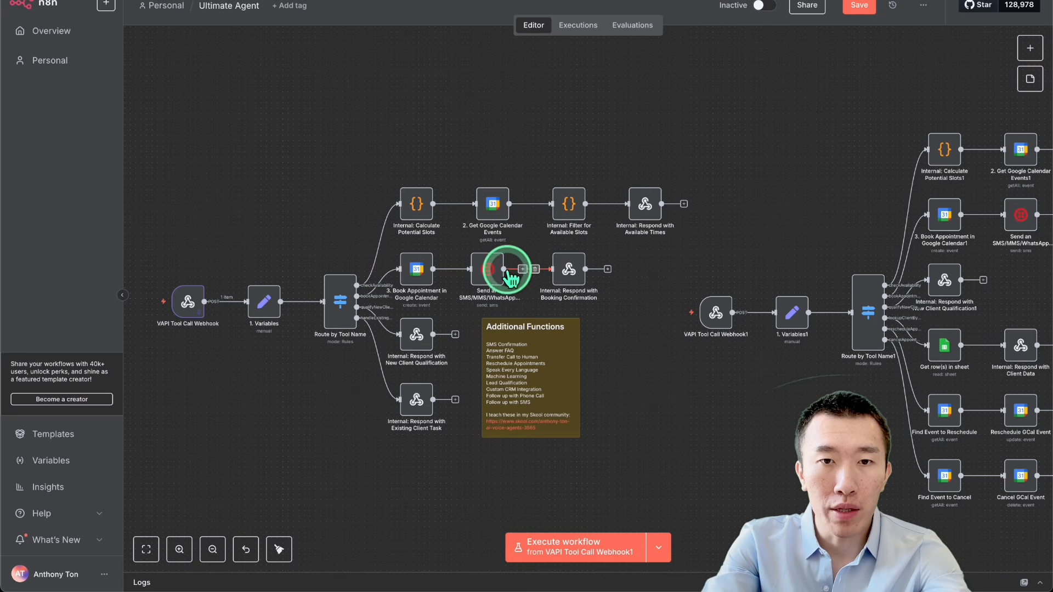
{"action": "scroll", "coordinate": [530, 272], "scroll_direction": "up", "scroll_amount": 4}
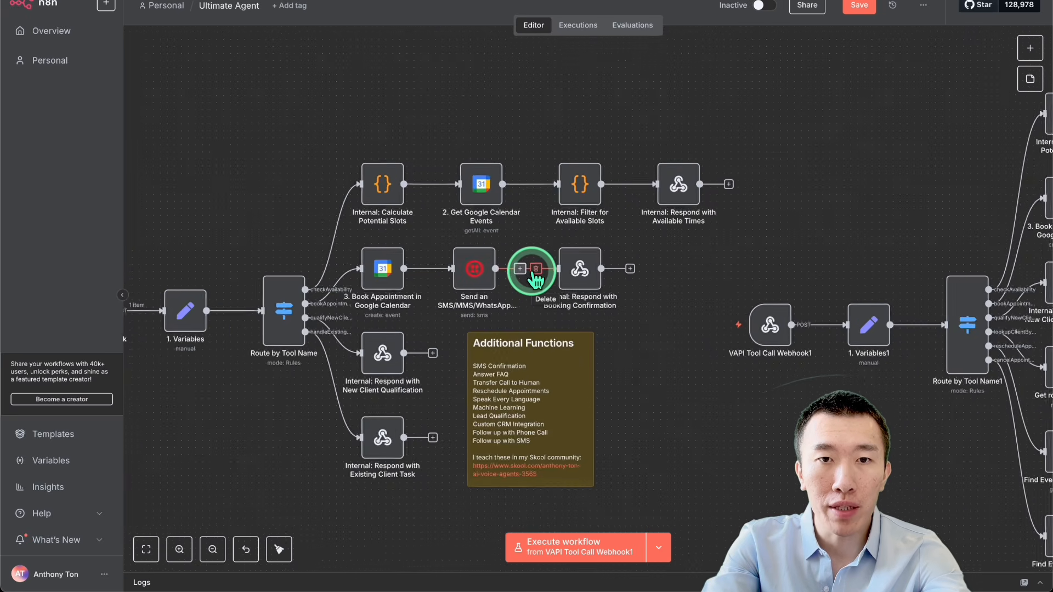
{"action": "scroll", "coordinate": [531, 272], "scroll_direction": "left", "scroll_amount": 1}
{"action": "scroll", "coordinate": [530, 272], "scroll_direction": "down", "scroll_amount": 3}
{"action": "scroll", "coordinate": [535, 277], "scroll_direction": "down", "scroll_amount": 1}
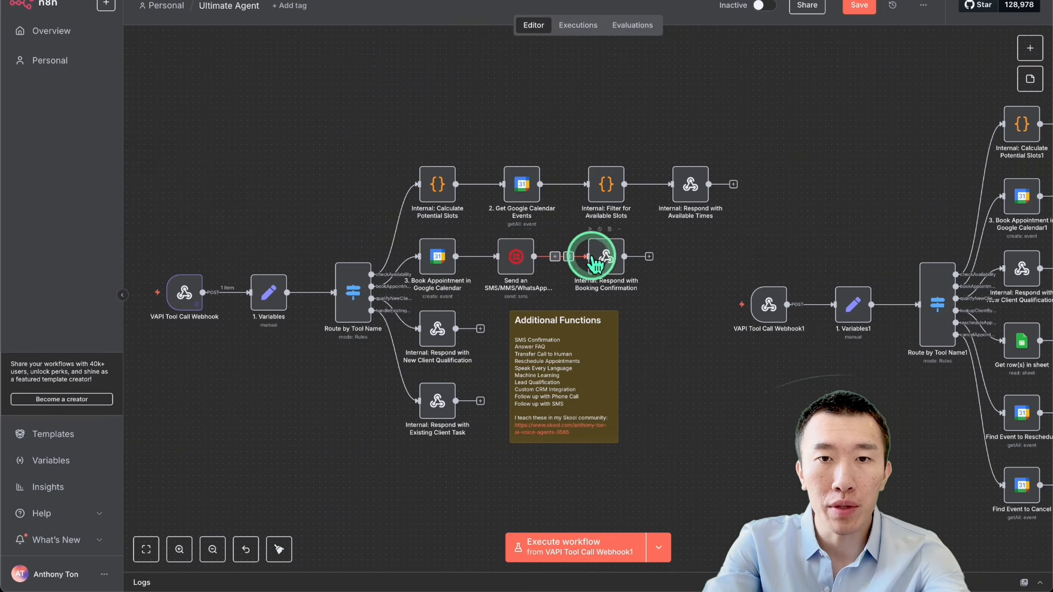
{"action": "left_click", "coordinate": [555, 257]}
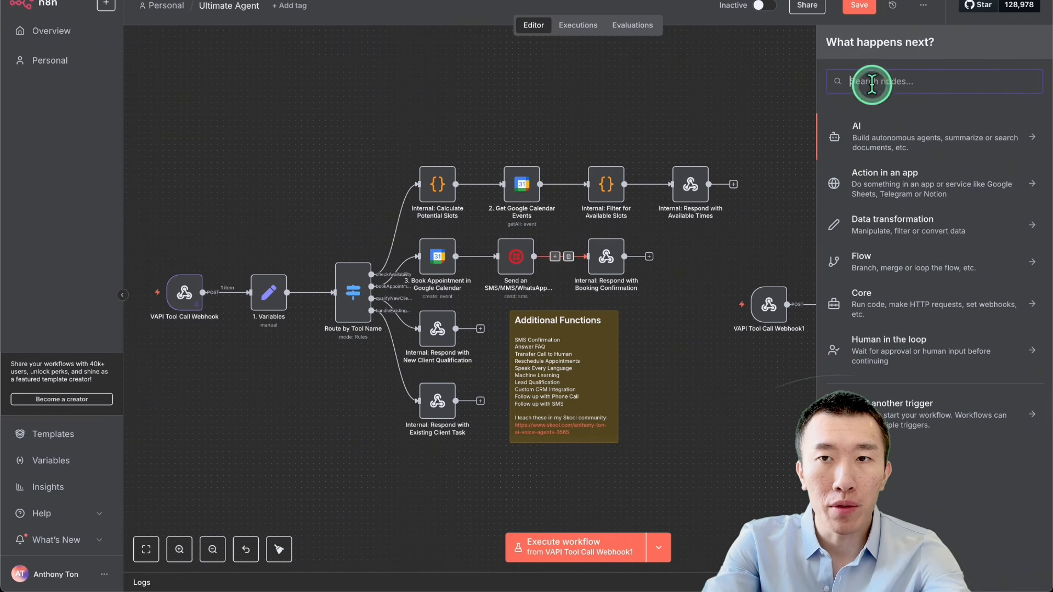
{"action": "type", "text": "google sheet"}
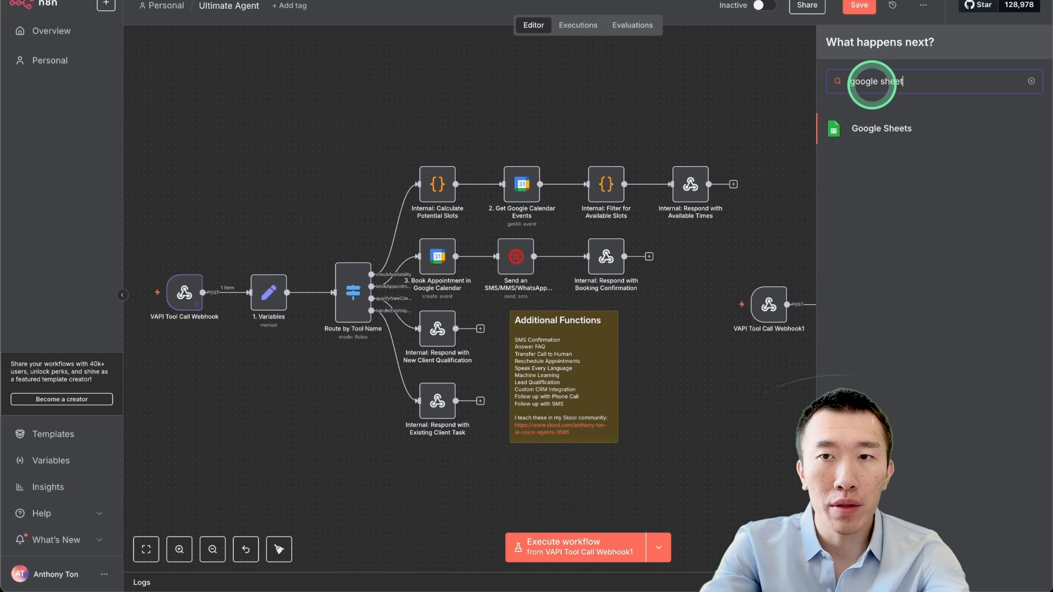
{"action": "left_click", "coordinate": [855, 129]}
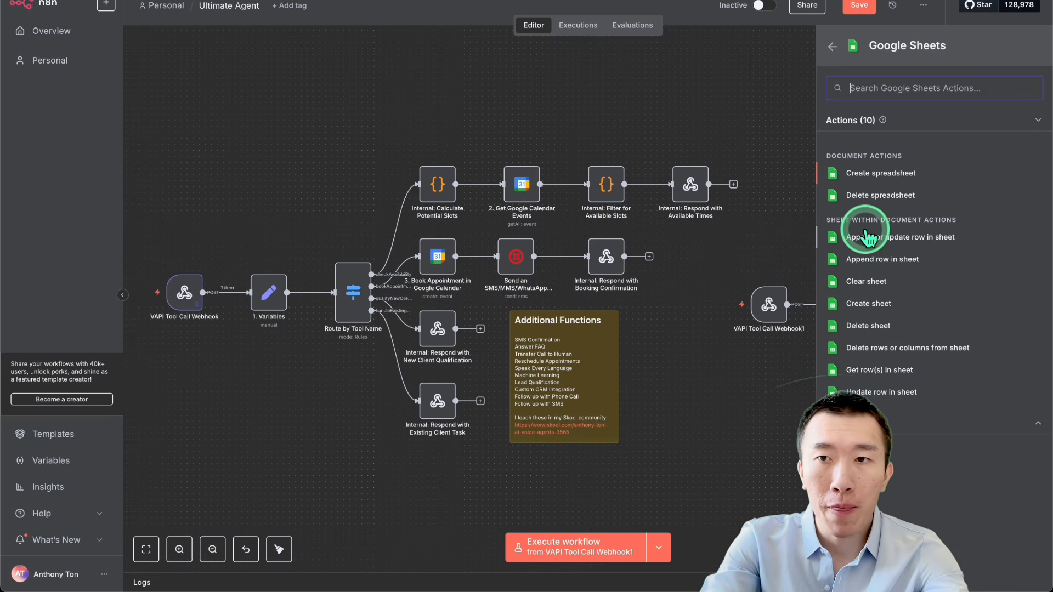
{"action": "left_click", "coordinate": [906, 239]}
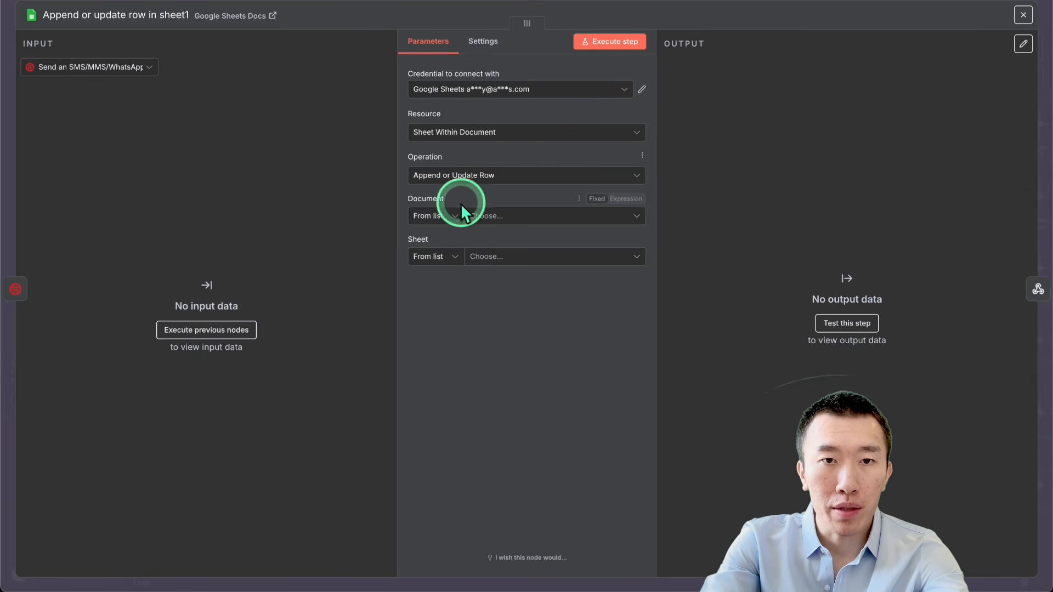
Step: Point the new Google Sheets node to Sheet1 of the Clinic contacts document and match rows on the phone column
{"action": "left_click", "coordinate": [450, 216]}
{"action": "left_click", "coordinate": [517, 219]}
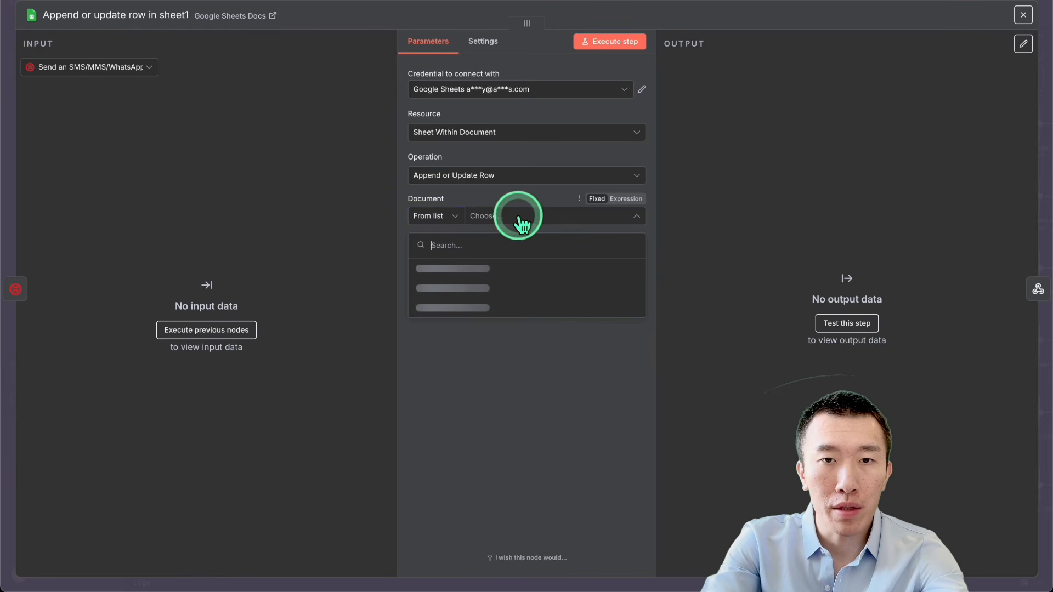
{"action": "left_click", "coordinate": [518, 268]}
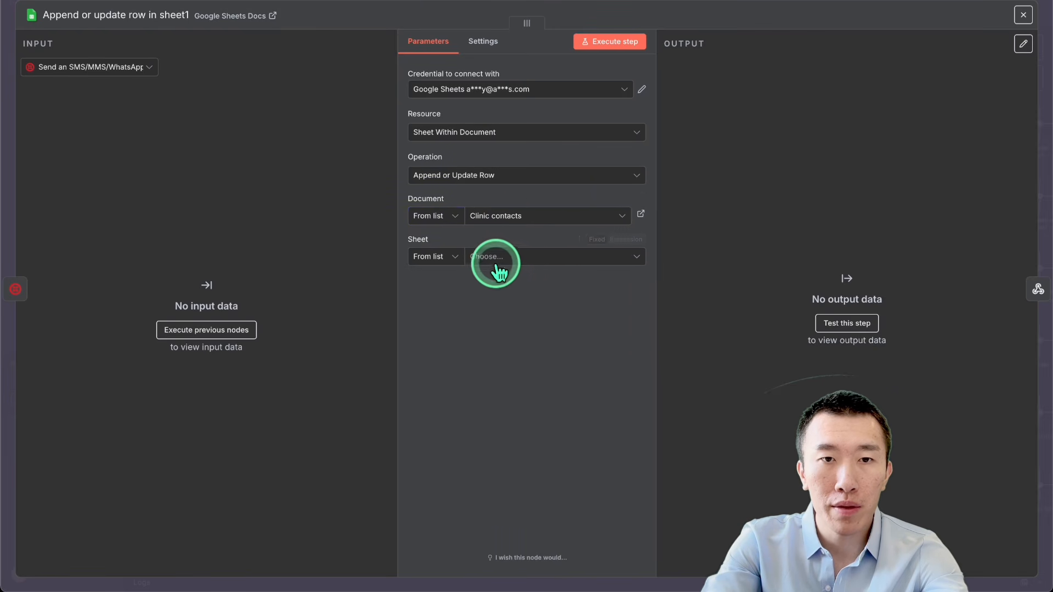
{"action": "left_click", "coordinate": [514, 268]}
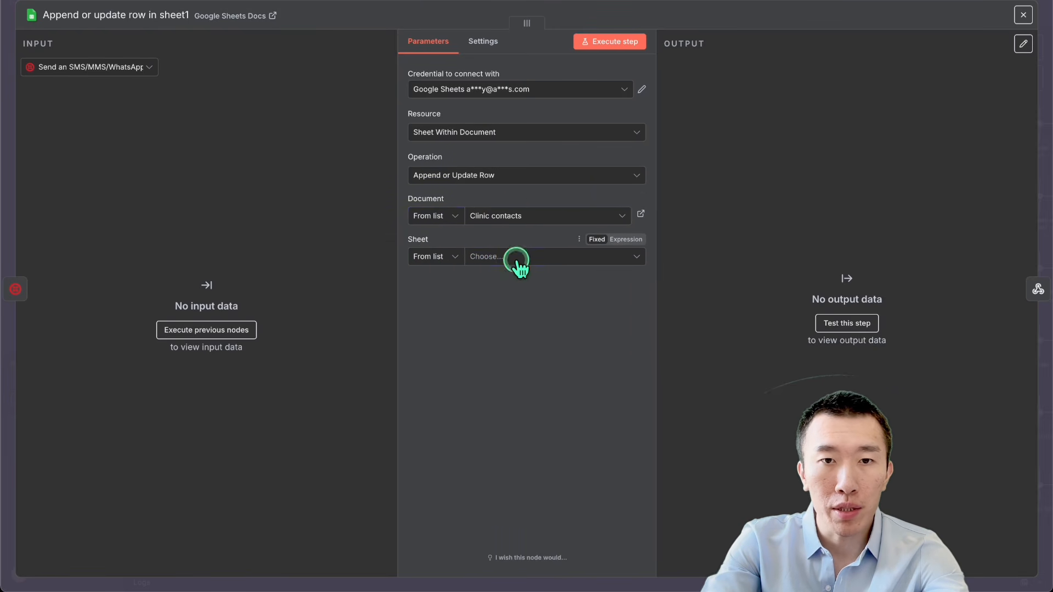
{"action": "left_click", "coordinate": [519, 284]}
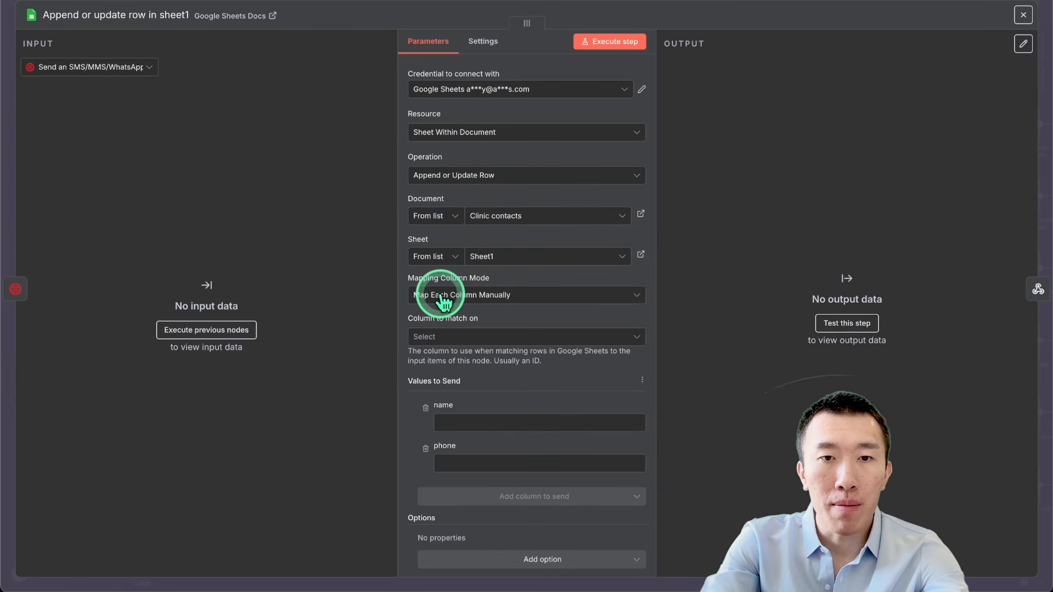
{"action": "left_click", "coordinate": [510, 336]}
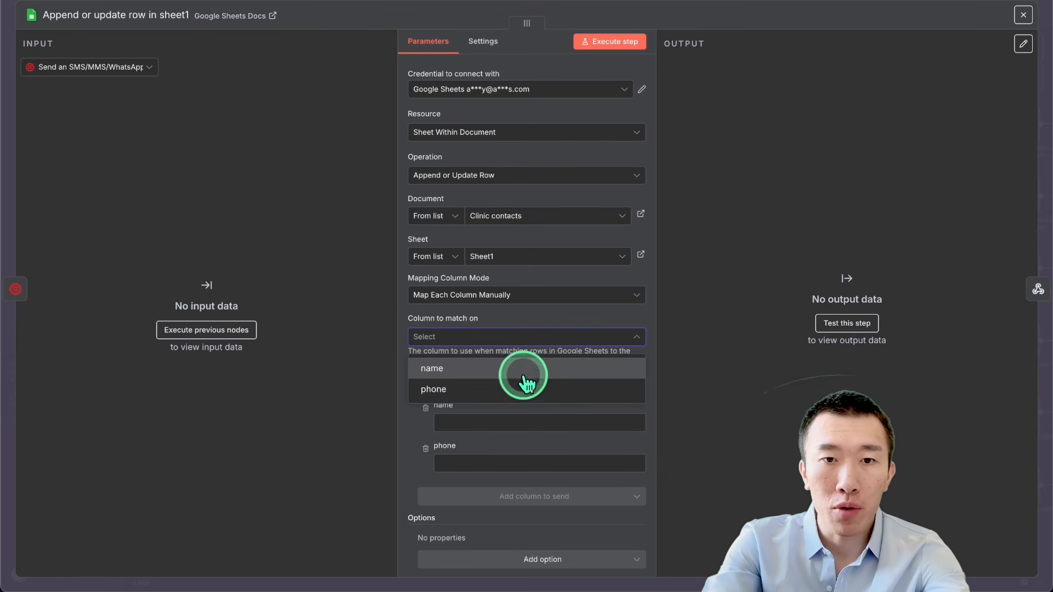
{"action": "left_click", "coordinate": [526, 389]}
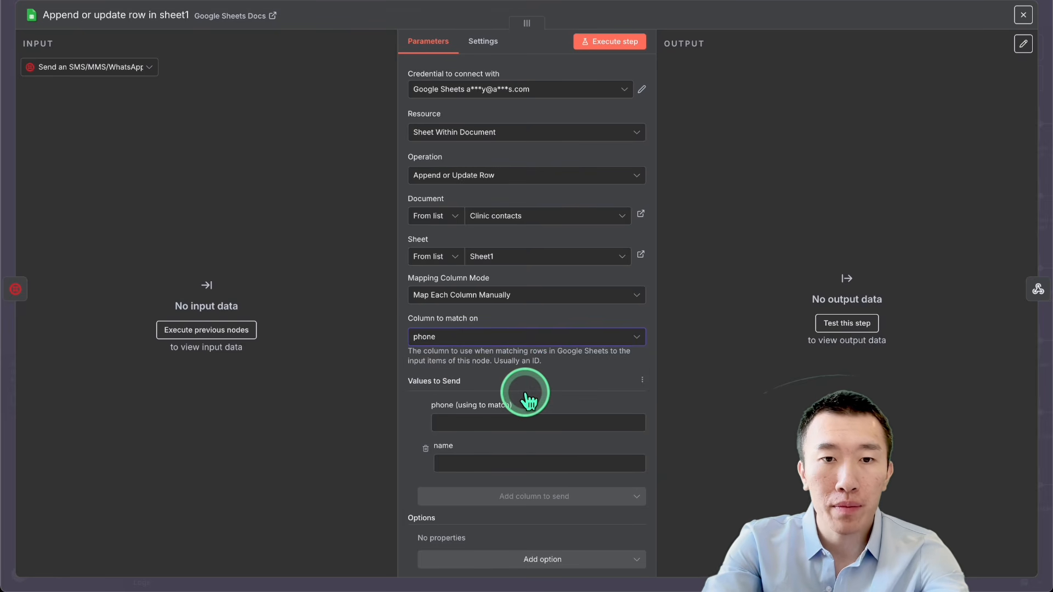
{"action": "scroll", "coordinate": [524, 393], "scroll_direction": "down", "scroll_amount": 1}
{"action": "left_click", "coordinate": [520, 380]}
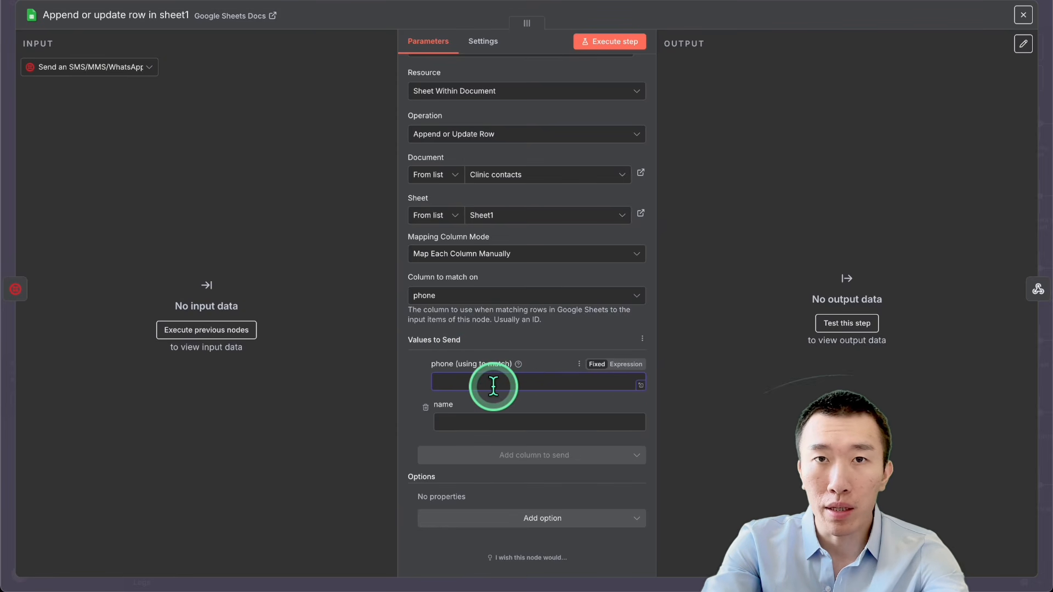
{"action": "left_click", "coordinate": [518, 420]}
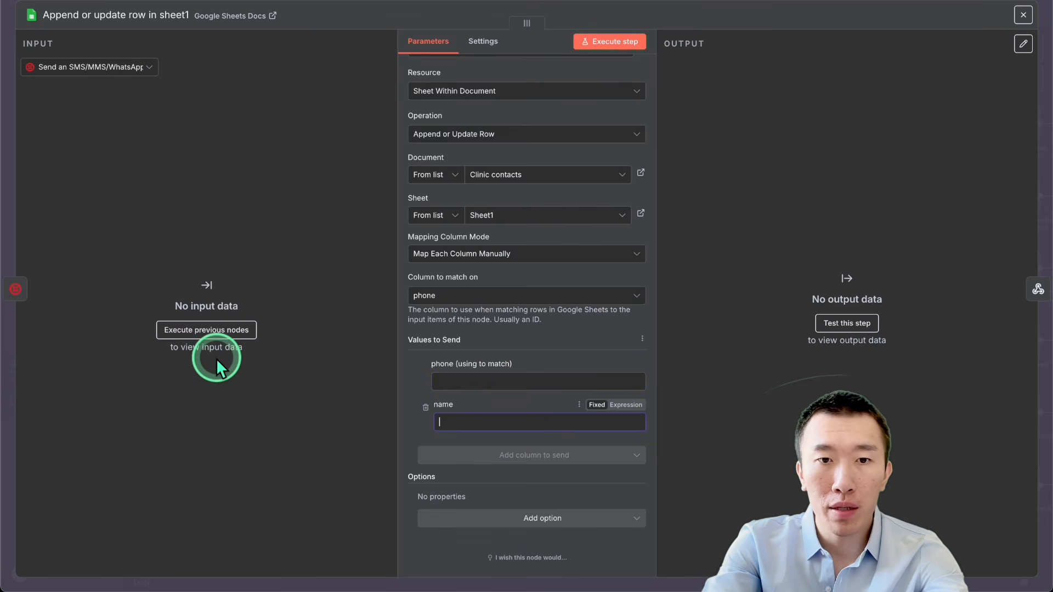
{"action": "left_click", "coordinate": [785, 7]}
Step: Examine the phone and name value expressions in the extended workflow's "Append or update row in sheet" node
{"action": "scroll", "coordinate": [674, 296], "scroll_direction": "up", "scroll_amount": 5}
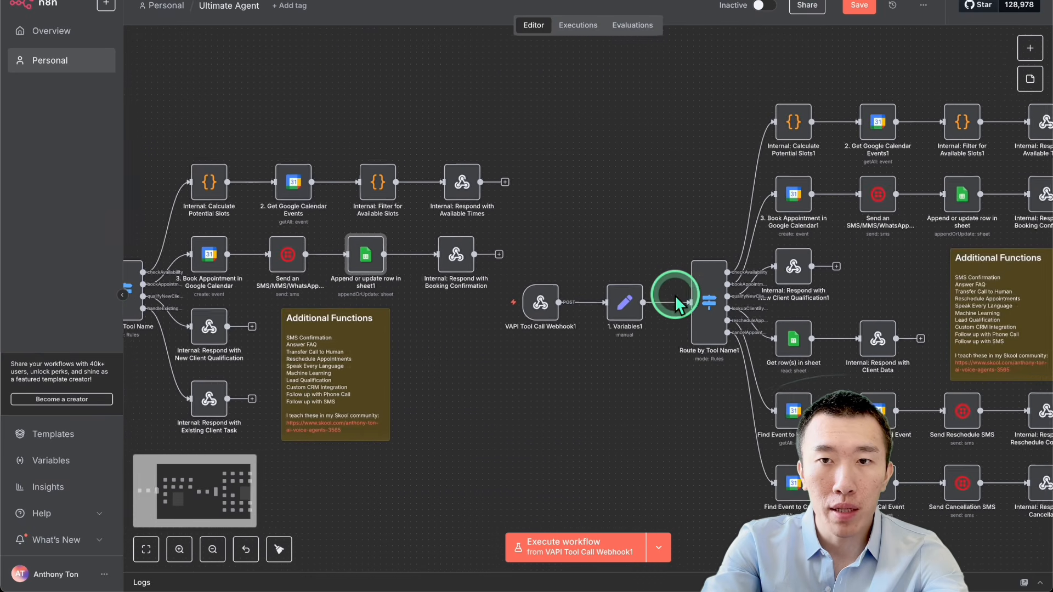
{"action": "scroll", "coordinate": [674, 295], "scroll_direction": "right", "scroll_amount": 3}
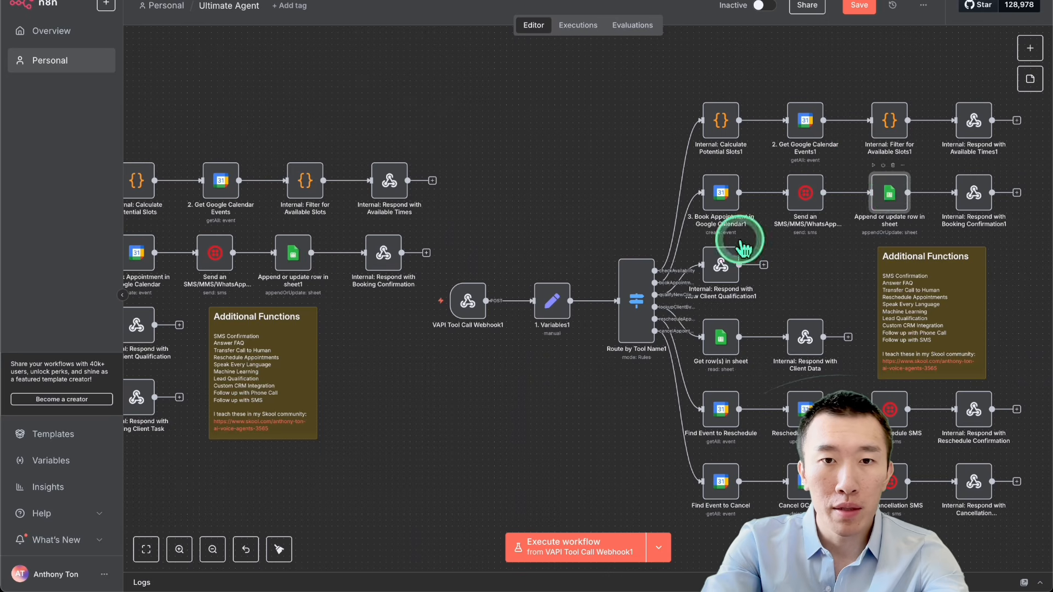
{"action": "double_click", "coordinate": [889, 195]}
{"action": "scroll", "coordinate": [523, 310], "scroll_direction": "down", "scroll_amount": 3}
{"action": "left_click", "coordinate": [537, 359]}
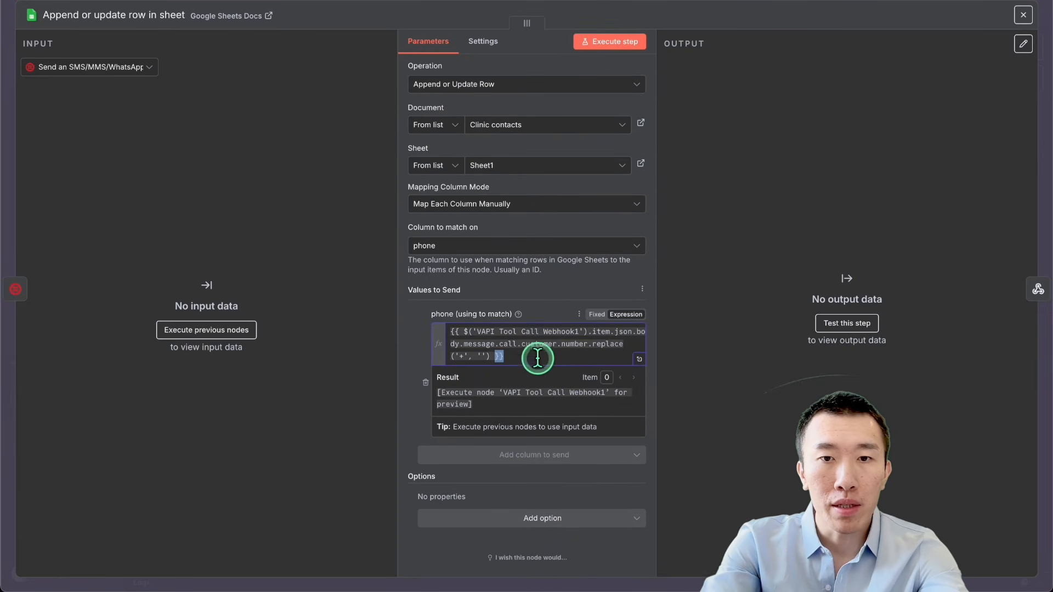
{"action": "key", "text": "ctrl+a"}
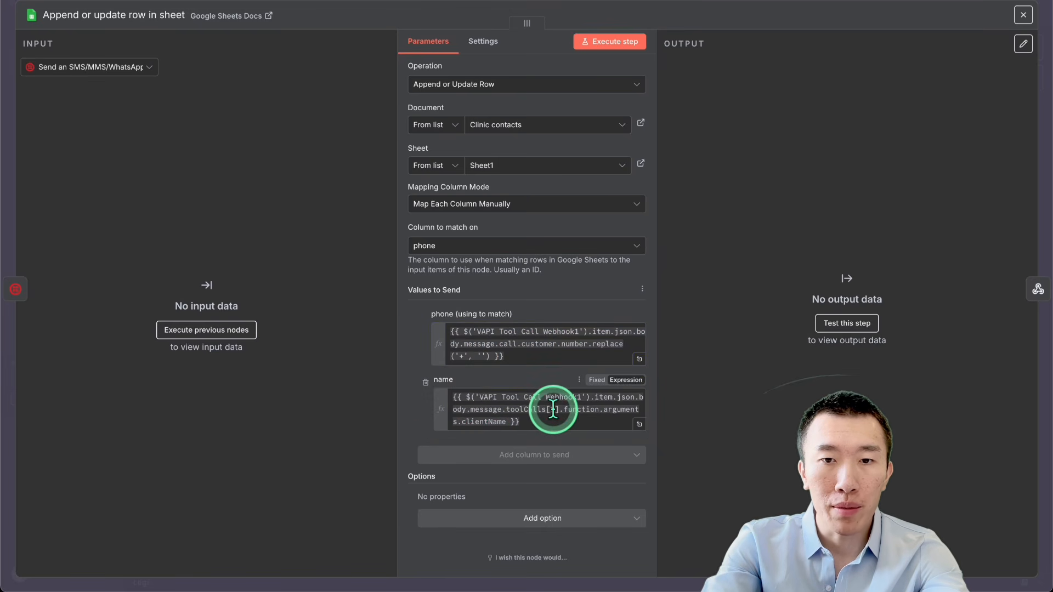
{"action": "left_click", "coordinate": [552, 409]}
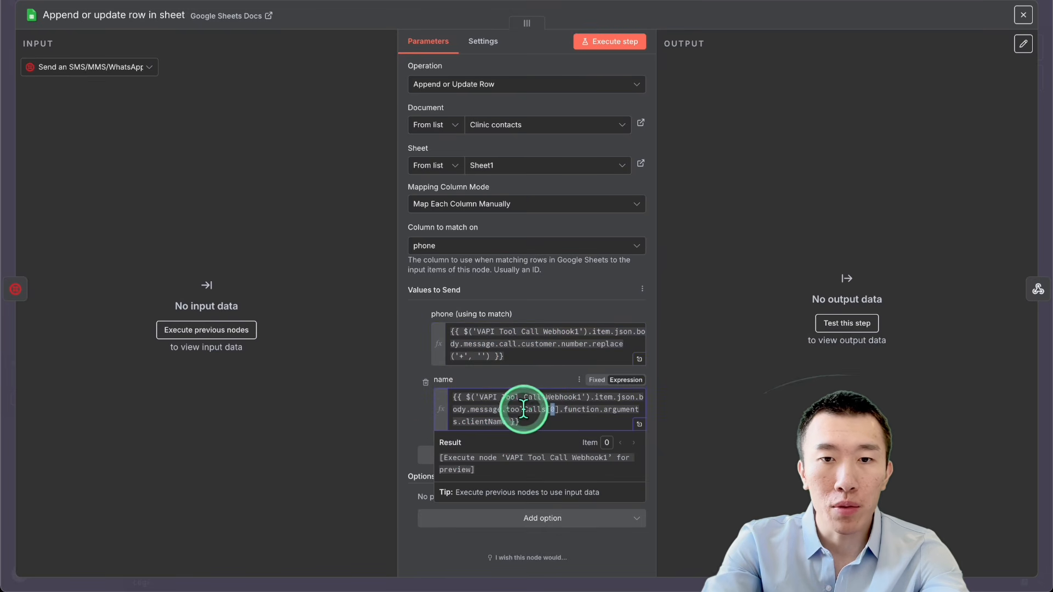
{"action": "key", "text": "ctrl+a"}
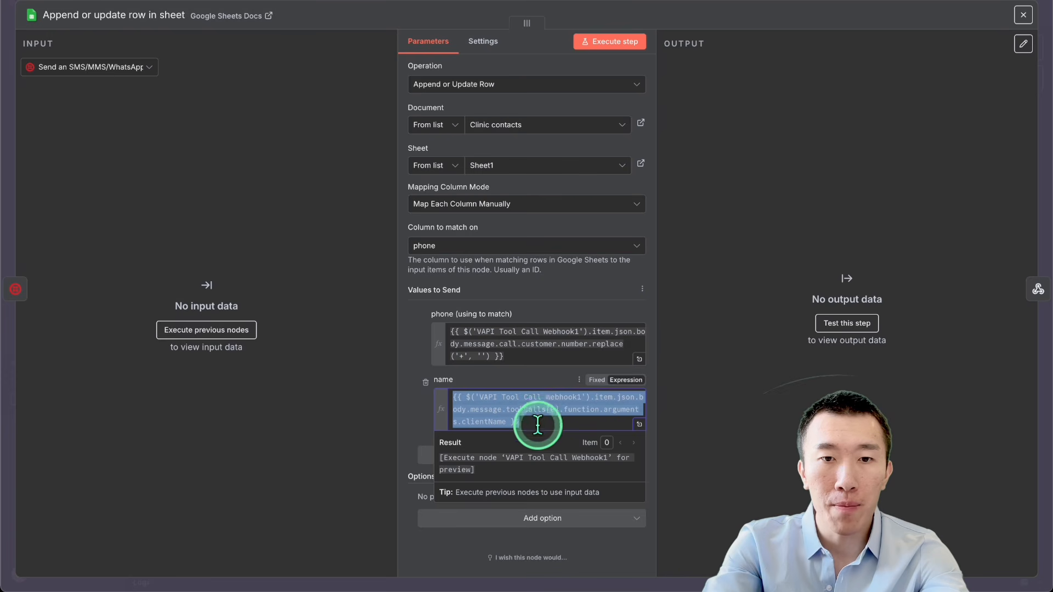
{"action": "left_click", "coordinate": [543, 357]}
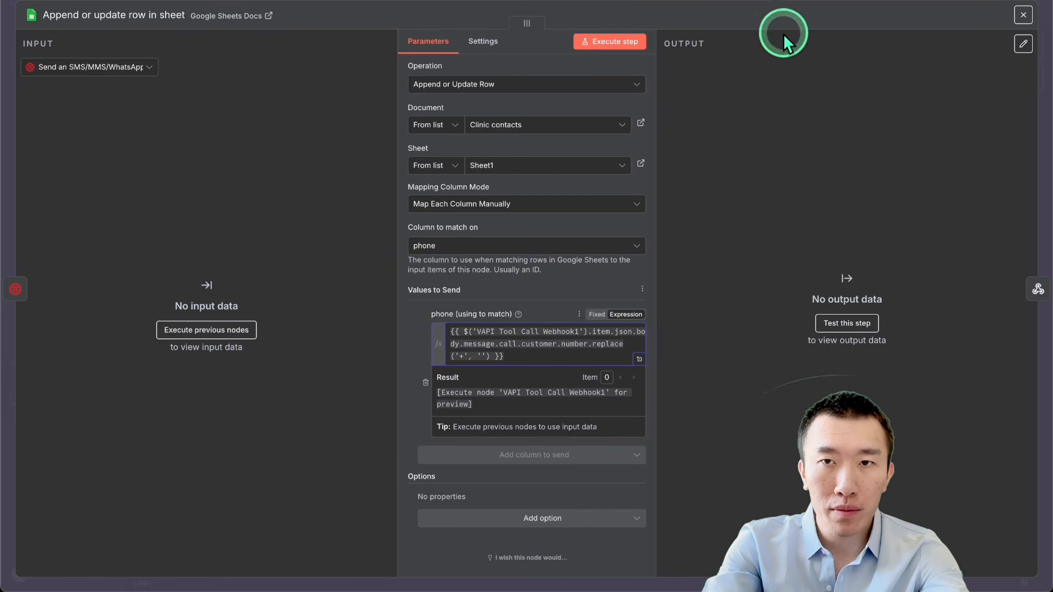
{"action": "left_click", "coordinate": [774, 3]}
Step: Compare the original and extended workflows, examining the tool-name router outputs and the lookup, reschedule and cancel branches
{"action": "scroll", "coordinate": [719, 225], "scroll_direction": "down", "scroll_amount": 3}
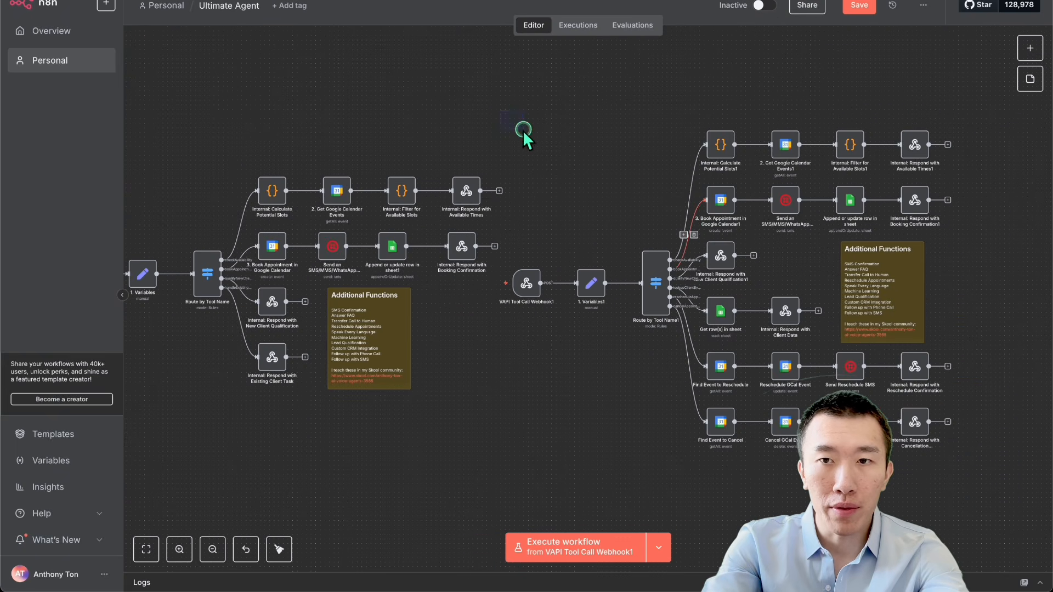
{"action": "left_click_drag", "start_coordinate": [522, 130], "coordinate": [999, 428]}
{"action": "left_click", "coordinate": [469, 104]}
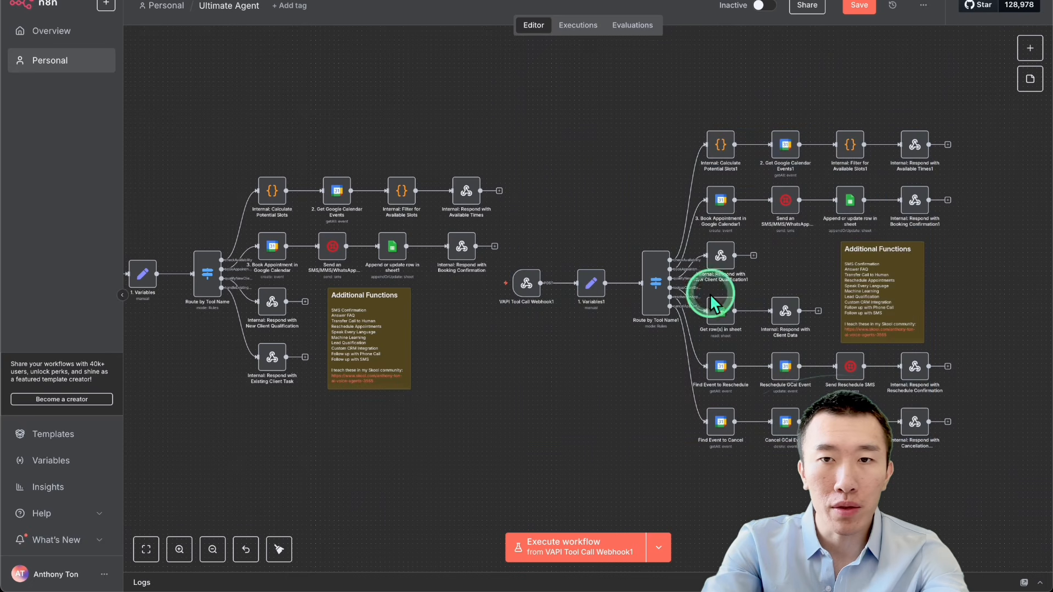
{"action": "scroll", "coordinate": [465, 330], "scroll_direction": "left", "scroll_amount": 1}
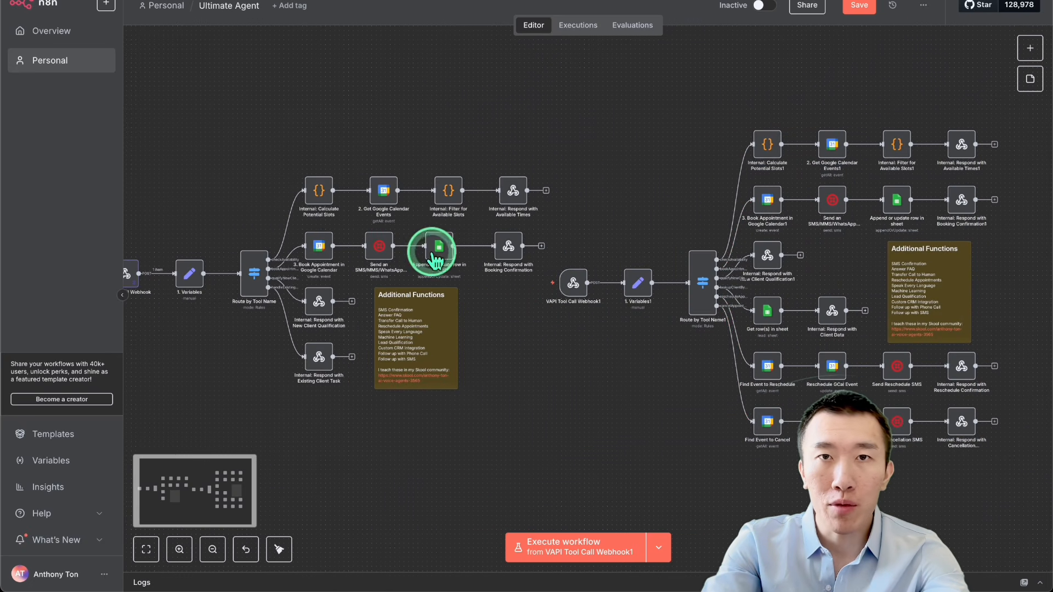
{"action": "scroll", "coordinate": [422, 250], "scroll_direction": "up", "scroll_amount": 5}
{"action": "scroll", "coordinate": [507, 265], "scroll_direction": "up", "scroll_amount": 2}
{"action": "scroll", "coordinate": [507, 266], "scroll_direction": "left", "scroll_amount": 3}
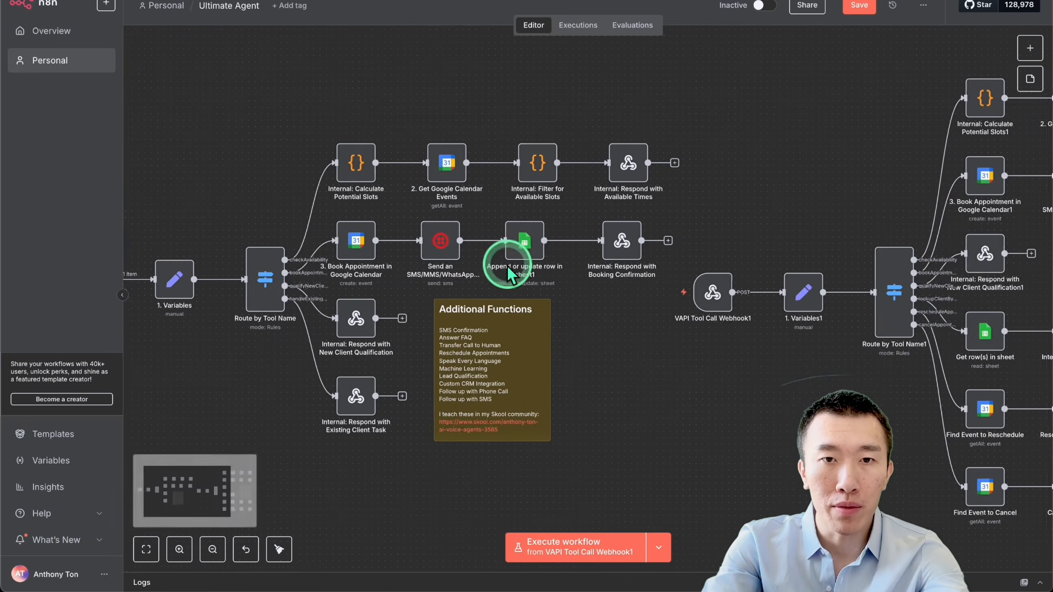
{"action": "scroll", "coordinate": [507, 266], "scroll_direction": "right", "scroll_amount": 1}
{"action": "scroll", "coordinate": [507, 265], "scroll_direction": "down", "scroll_amount": 5}
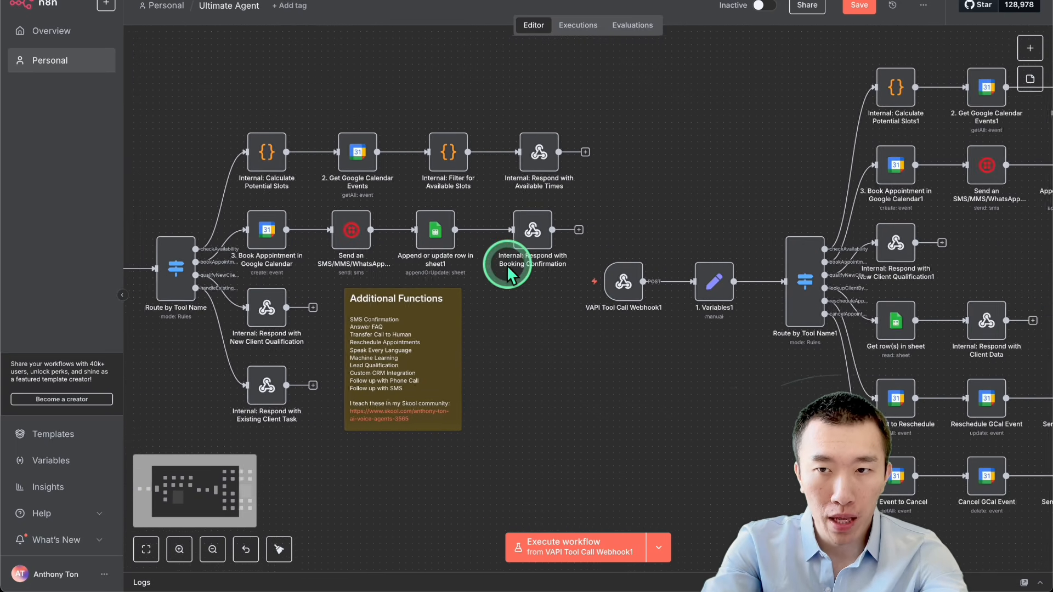
{"action": "scroll", "coordinate": [665, 265], "scroll_direction": "right", "scroll_amount": 2}
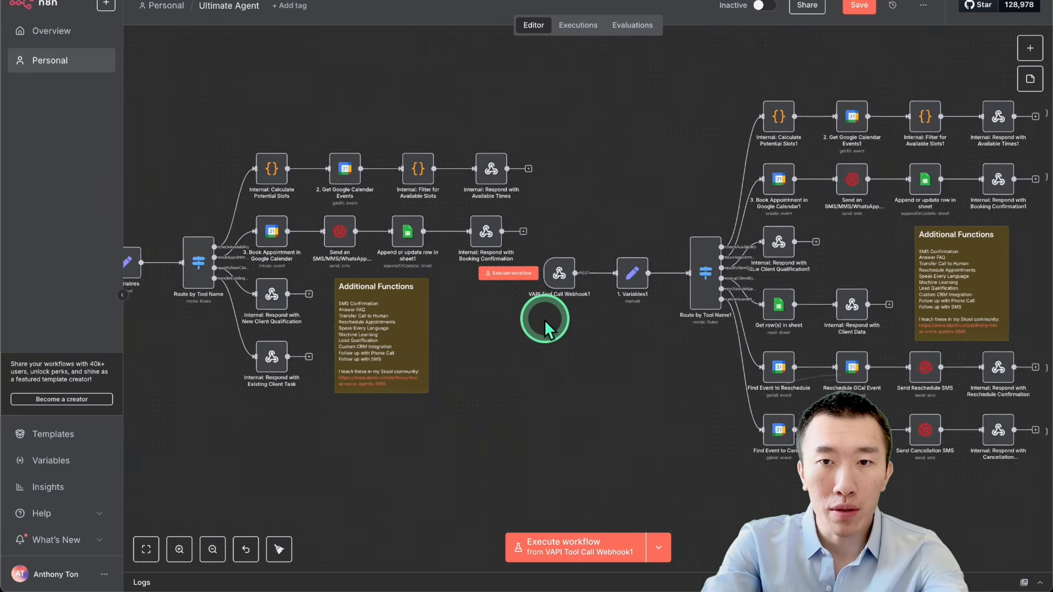
{"action": "scroll", "coordinate": [543, 319], "scroll_direction": "up", "scroll_amount": 3}
{"action": "scroll", "coordinate": [544, 319], "scroll_direction": "up", "scroll_amount": 3}
{"action": "scroll", "coordinate": [544, 319], "scroll_direction": "left", "scroll_amount": 5}
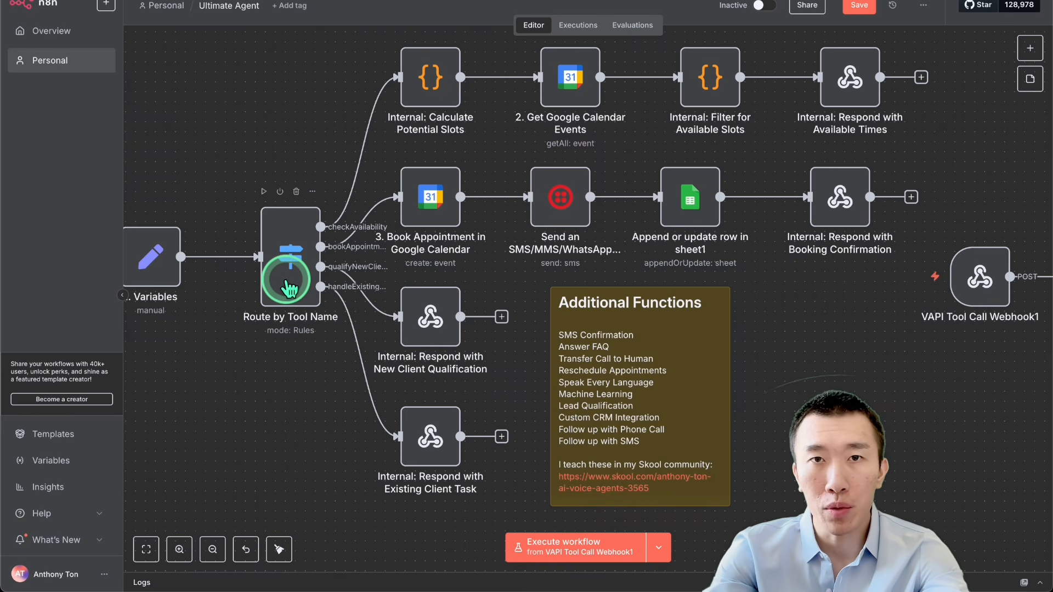
{"action": "scroll", "coordinate": [289, 274], "scroll_direction": "right", "scroll_amount": 10}
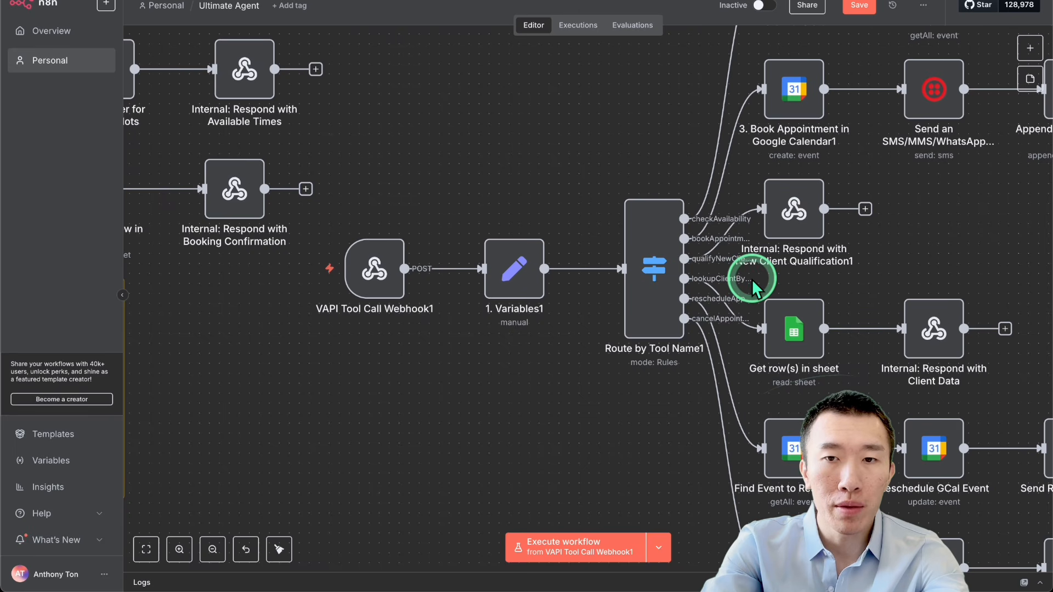
{"action": "scroll", "coordinate": [729, 310], "scroll_direction": "right", "scroll_amount": 5}
{"action": "scroll", "coordinate": [729, 310], "scroll_direction": "down", "scroll_amount": 3}
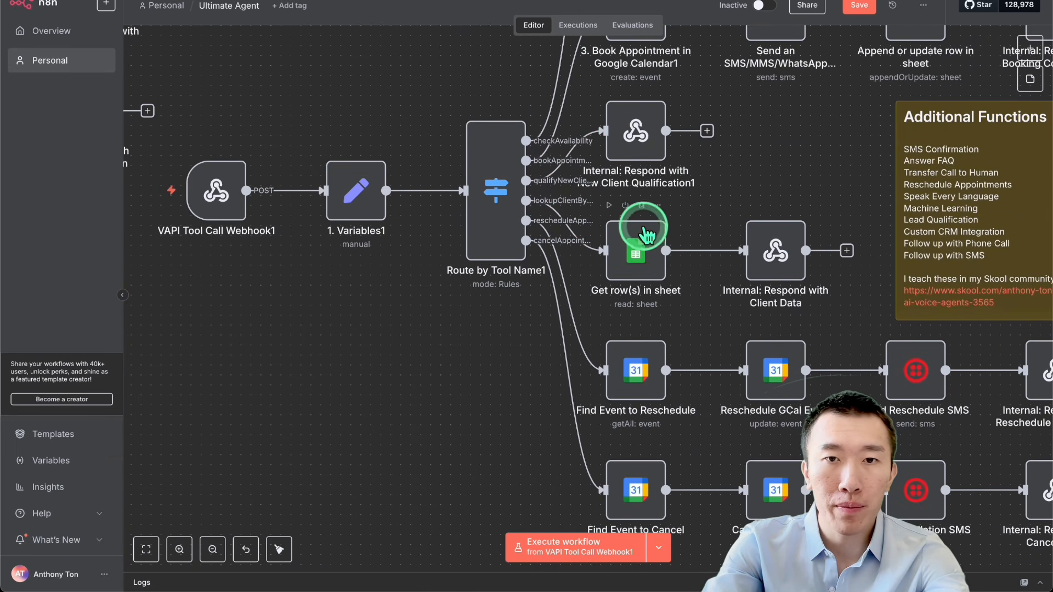
{"action": "mouse_move", "coordinate": [571, 221]}
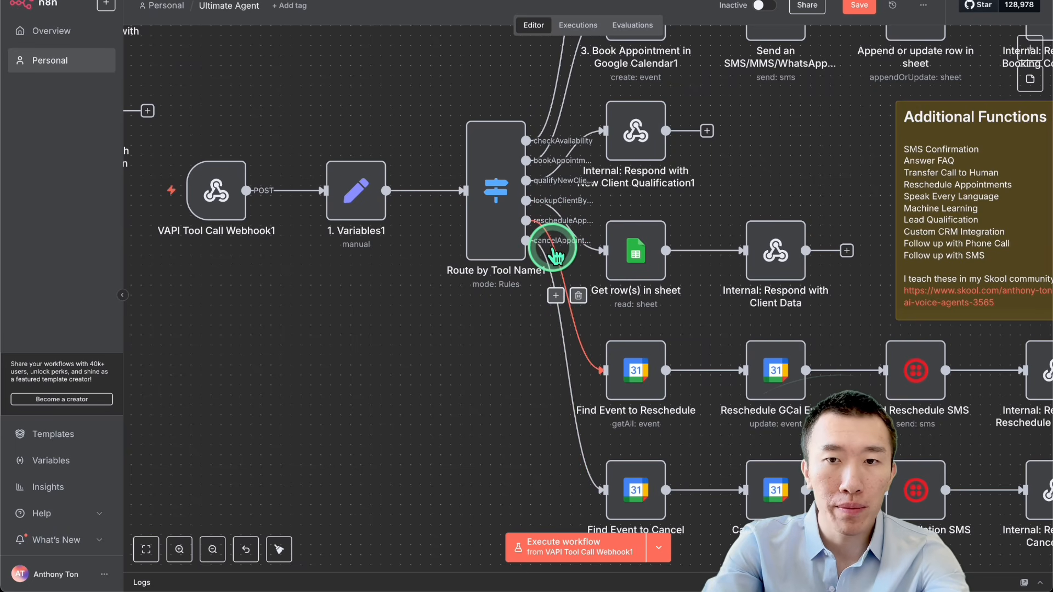
Step: Delete the handleExistingClient routing rule from the original workflow's "Route by Tool Name" node
{"action": "scroll", "coordinate": [552, 248], "scroll_direction": "left", "scroll_amount": 15}
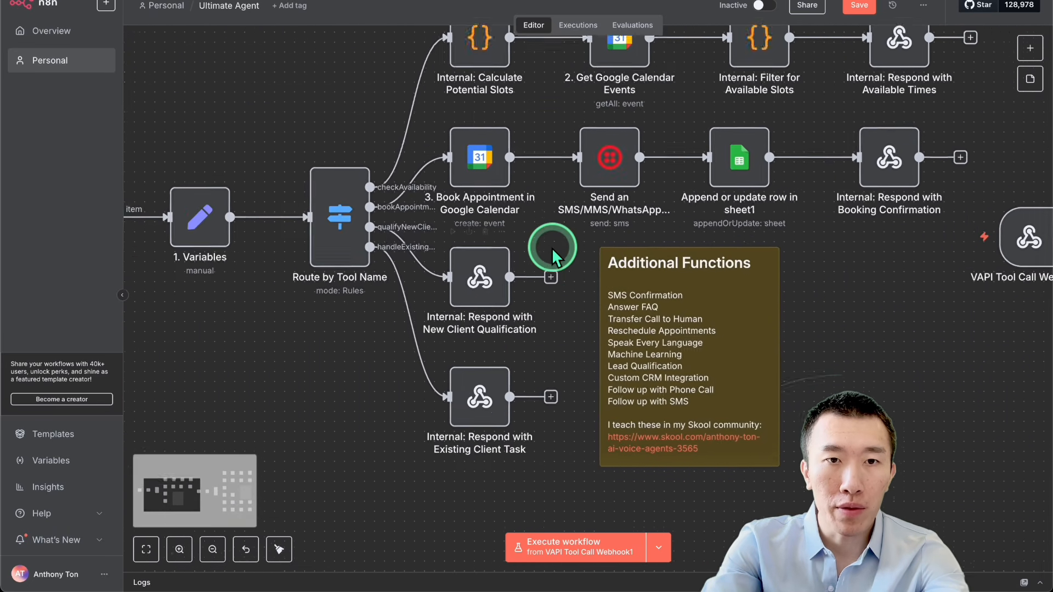
{"action": "scroll", "coordinate": [552, 247], "scroll_direction": "up", "scroll_amount": 3}
{"action": "double_click", "coordinate": [338, 292]}
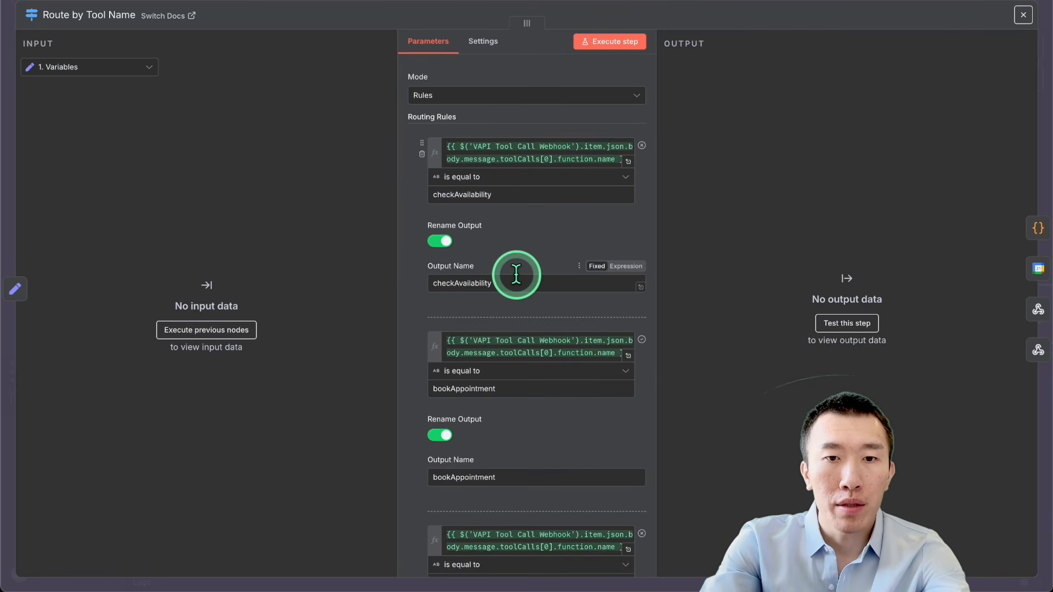
{"action": "scroll", "coordinate": [515, 275], "scroll_direction": "down", "scroll_amount": 10}
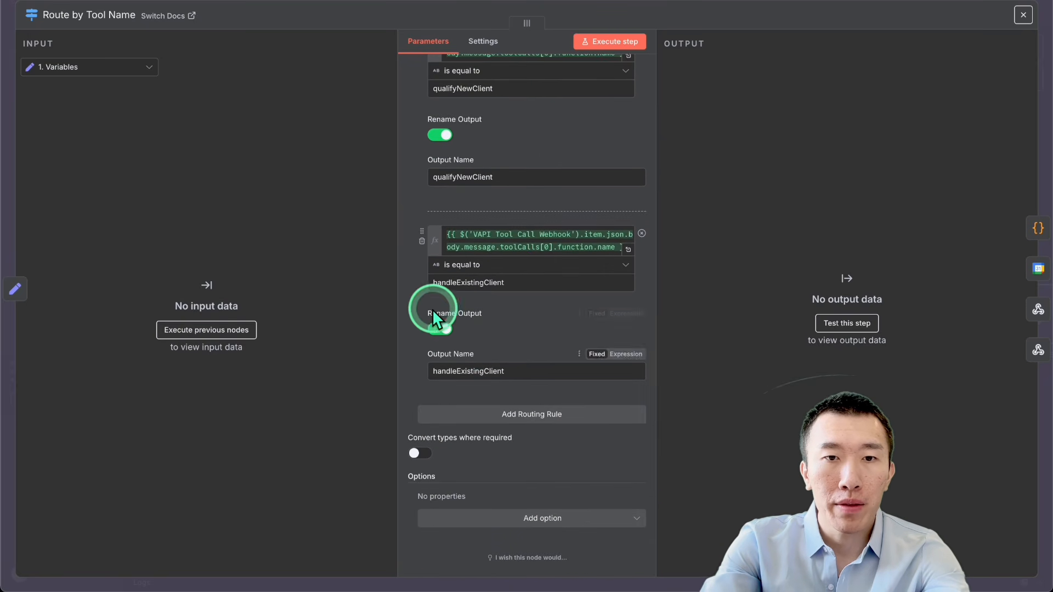
{"action": "left_click", "coordinate": [422, 242]}
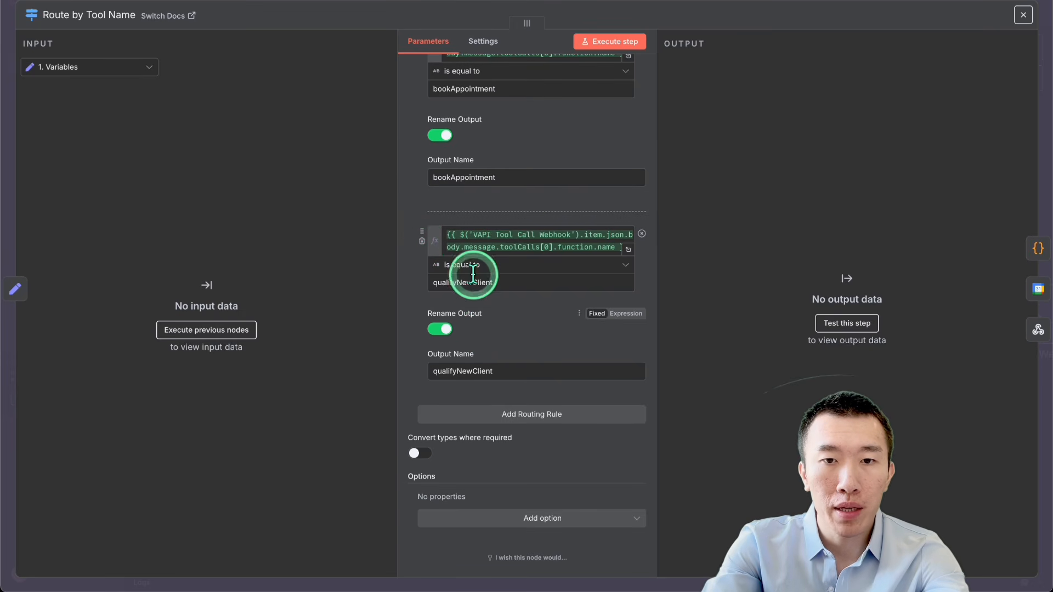
Step: Add a routing rule that tests the tool call's function name, reusing the expression from the qualifyNewClient rule
{"action": "left_click", "coordinate": [525, 412]}
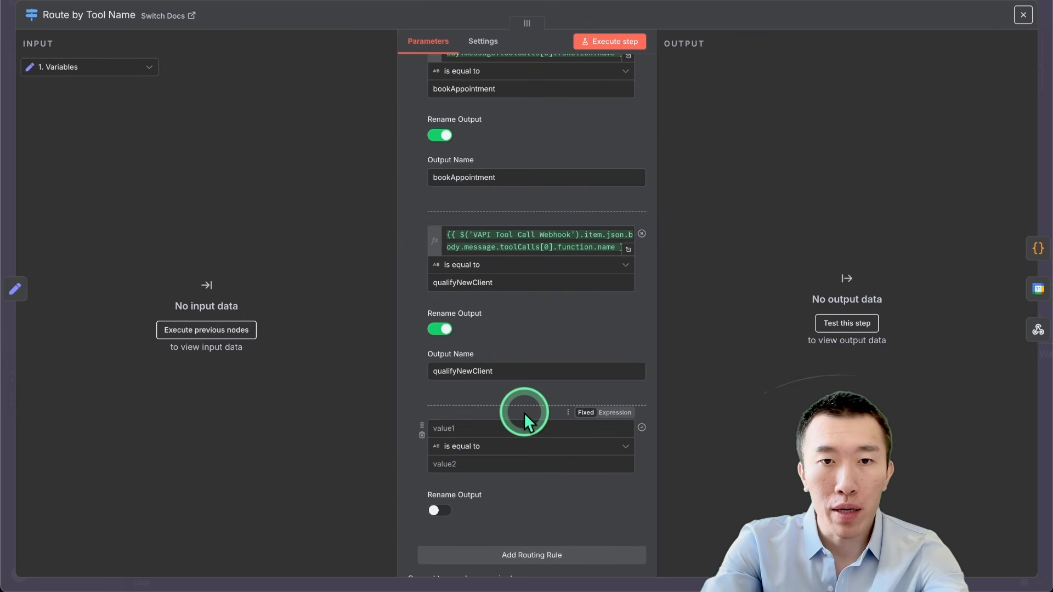
{"action": "triple_click", "coordinate": [509, 248]}
{"action": "key", "text": "ctrl+c"}
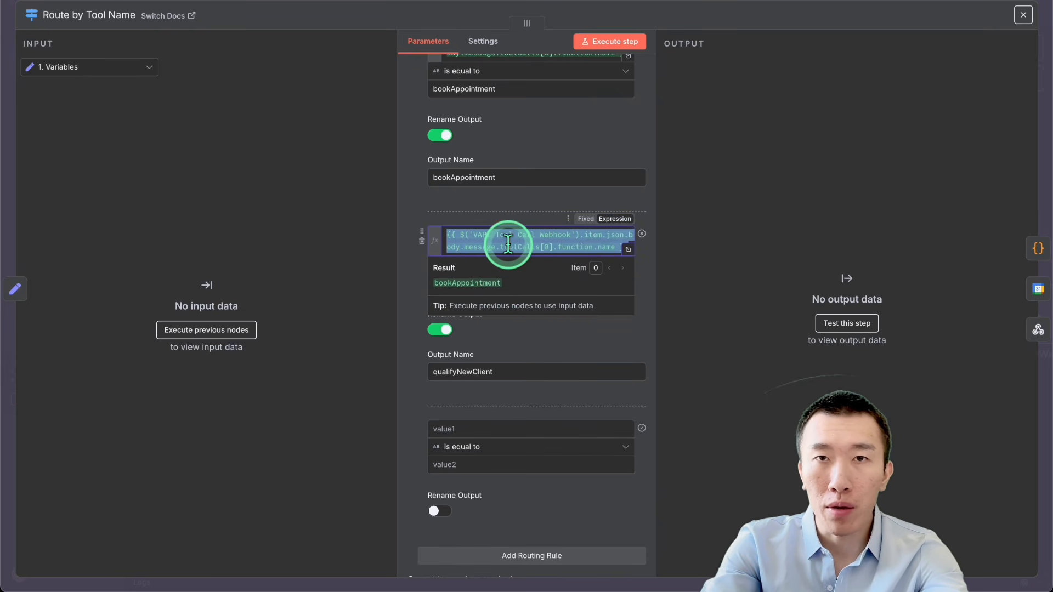
{"action": "scroll", "coordinate": [508, 242], "scroll_direction": "down", "scroll_amount": 3}
{"action": "left_click", "coordinate": [494, 285]}
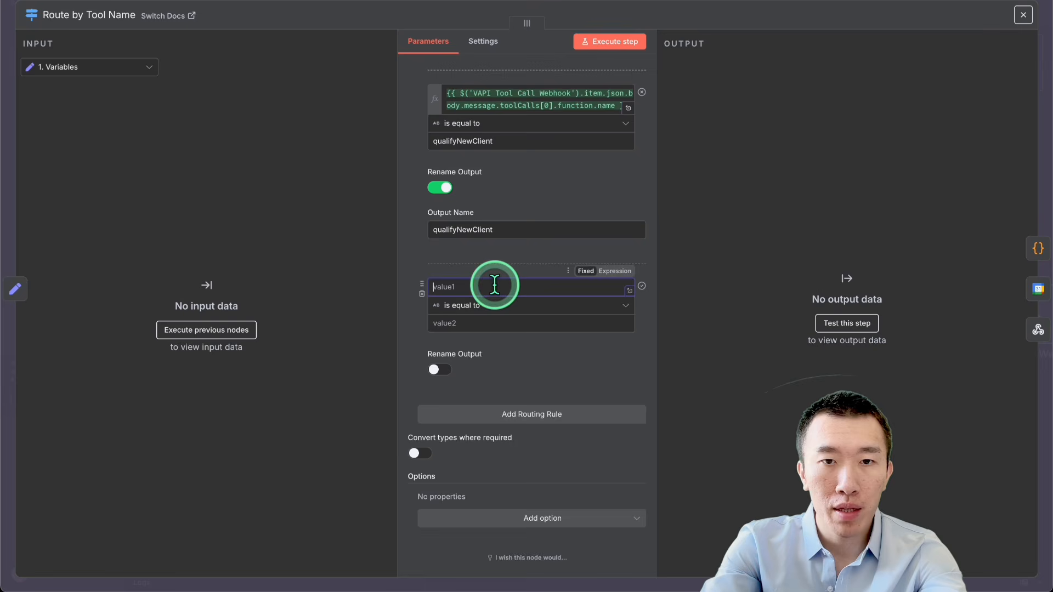
{"action": "key", "text": "ctrl+v"}
Step: Add two more routing rules that test the same tool call function name expression
{"action": "left_click", "coordinate": [518, 414]}
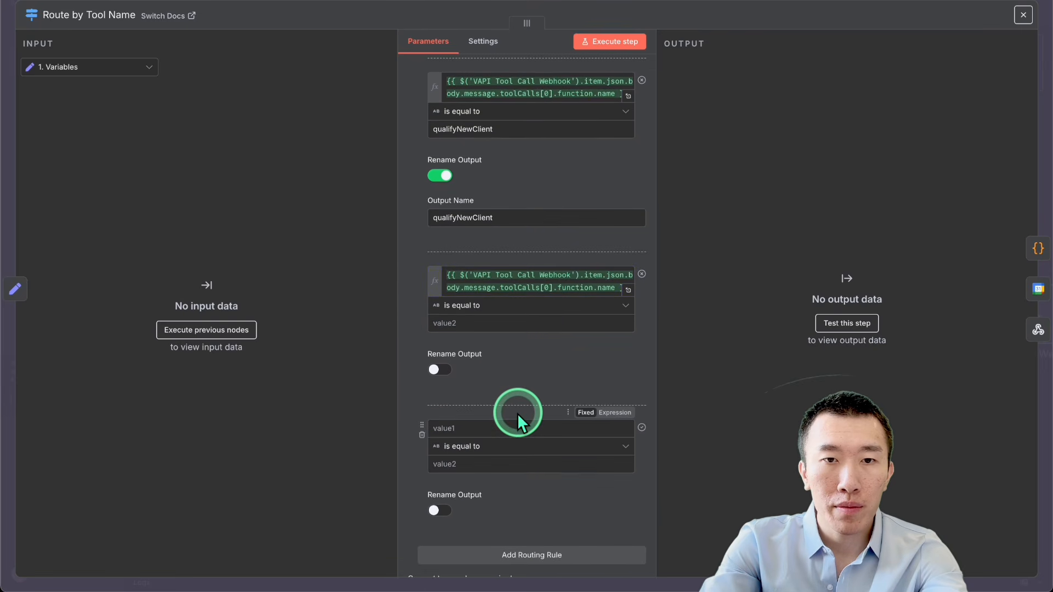
{"action": "scroll", "coordinate": [512, 345], "scroll_direction": "down", "scroll_amount": 2}
{"action": "left_click", "coordinate": [501, 305]}
{"action": "key", "text": "ctrl+v"}
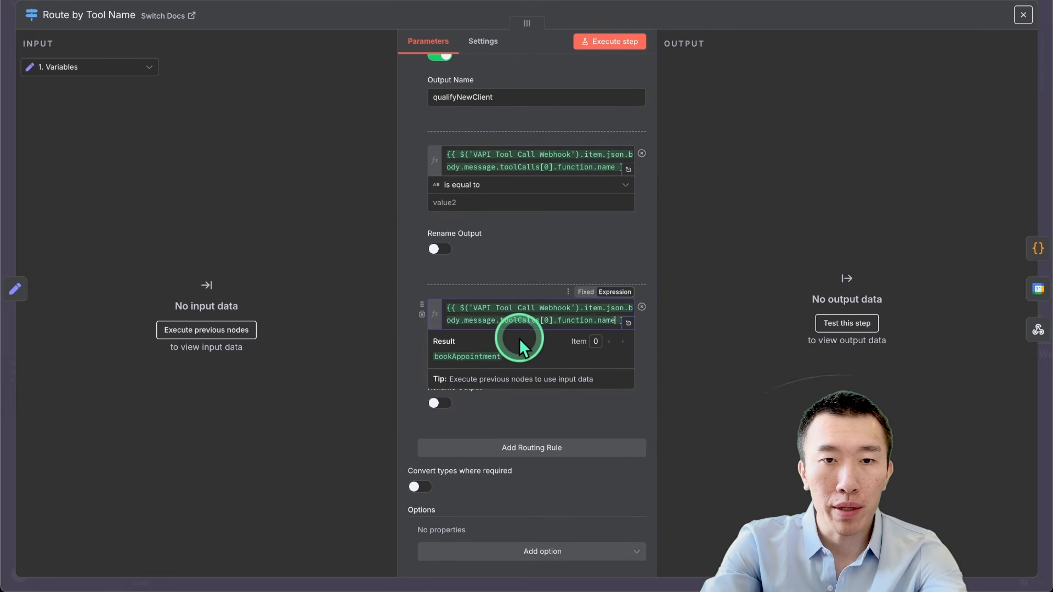
{"action": "scroll", "coordinate": [518, 338], "scroll_direction": "down", "scroll_amount": 1}
{"action": "left_click", "coordinate": [515, 417]}
{"action": "left_click", "coordinate": [491, 425]}
{"action": "key", "text": "ctrl+v"}
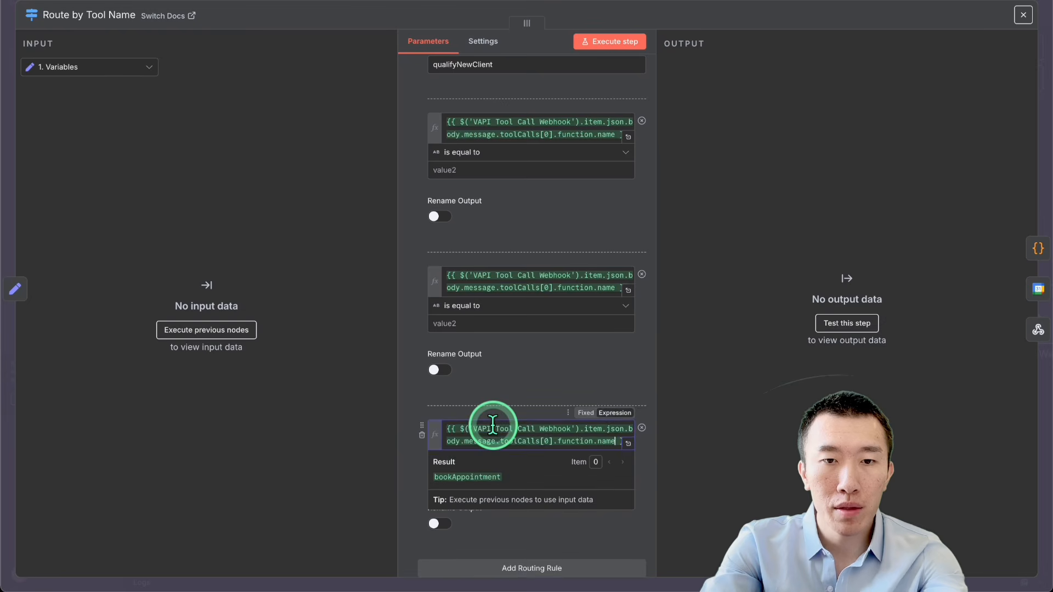
Step: Set the first new rule to match lookupClientByPhone and rename its output lookupClientByPhone
{"action": "scroll", "coordinate": [492, 425], "scroll_direction": "up", "scroll_amount": 1}
{"action": "left_click", "coordinate": [489, 218]}
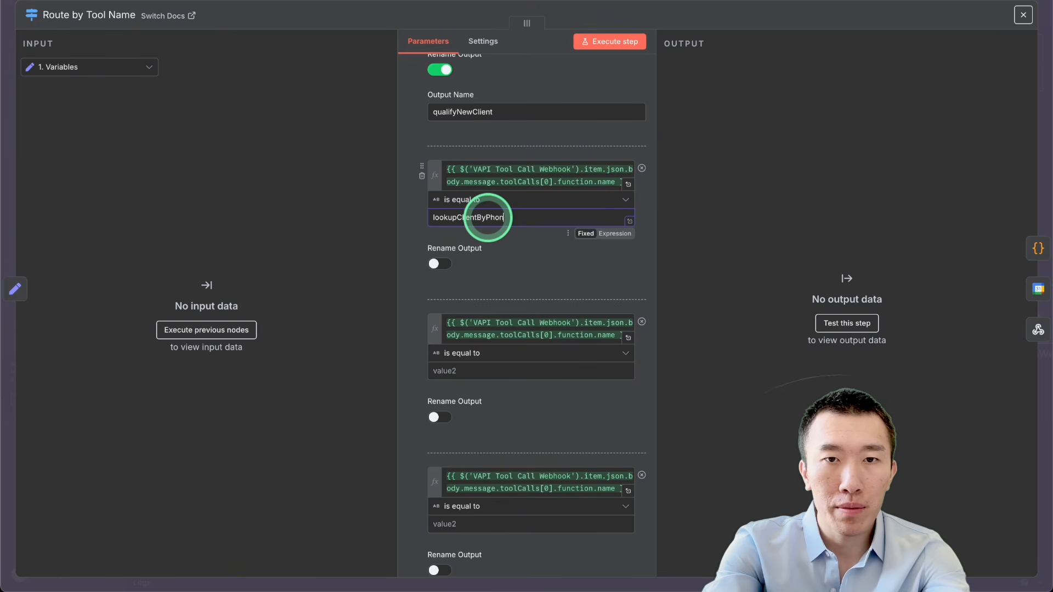
{"action": "double_click", "coordinate": [487, 217]}
{"action": "key", "text": "ctrl+c"}
{"action": "left_click", "coordinate": [449, 264]}
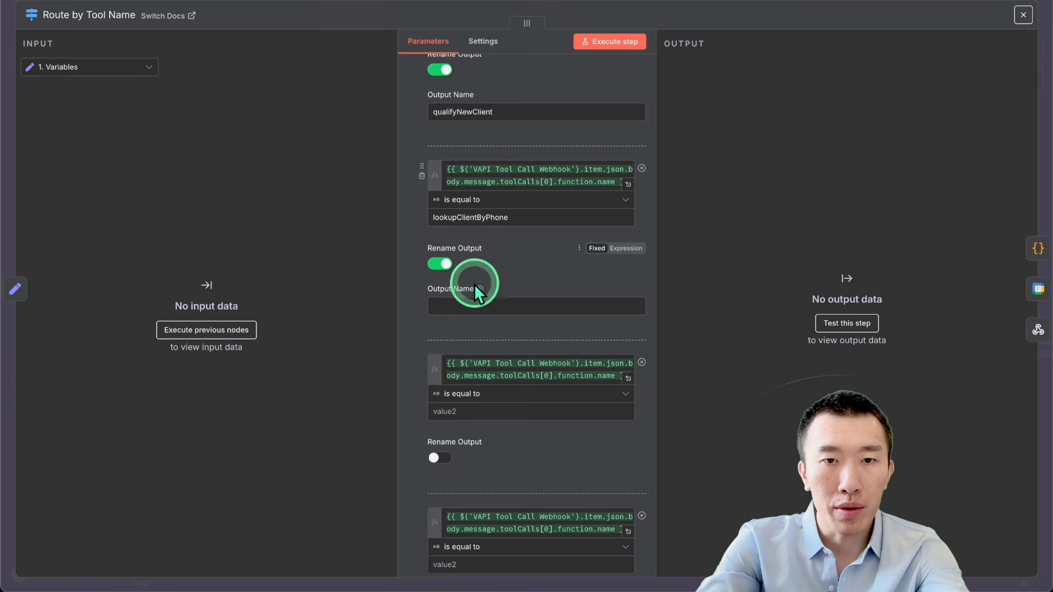
{"action": "left_click", "coordinate": [508, 300]}
{"action": "key", "text": "ctrl+v"}
Step: Set the second new rule to match rescheduleAppointment and rename its output rescheduleAppointment
{"action": "scroll", "coordinate": [509, 298], "scroll_direction": "down", "scroll_amount": 3}
{"action": "left_click", "coordinate": [492, 269]}
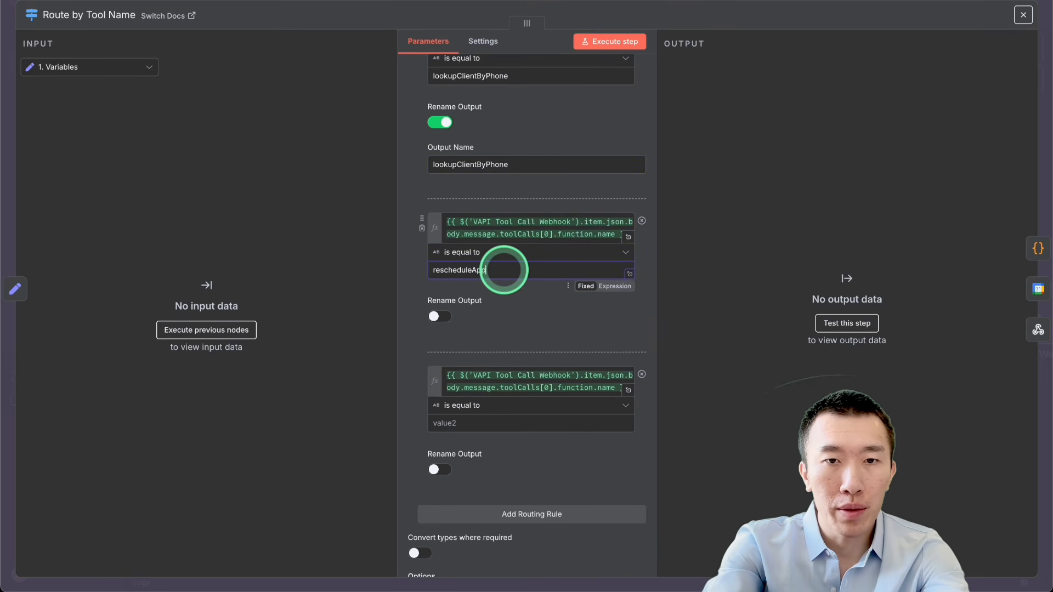
{"action": "left_click", "coordinate": [439, 317]}
{"action": "left_click", "coordinate": [482, 355]}
{"action": "type", "text": "rescheduleAppointment"}
Step: Set the third new rule to match cancelAppointment, rename its output cancelAppointment, and save the workflow
{"action": "scroll", "coordinate": [489, 353], "scroll_direction": "down", "scroll_amount": 2}
{"action": "left_click", "coordinate": [488, 339]}
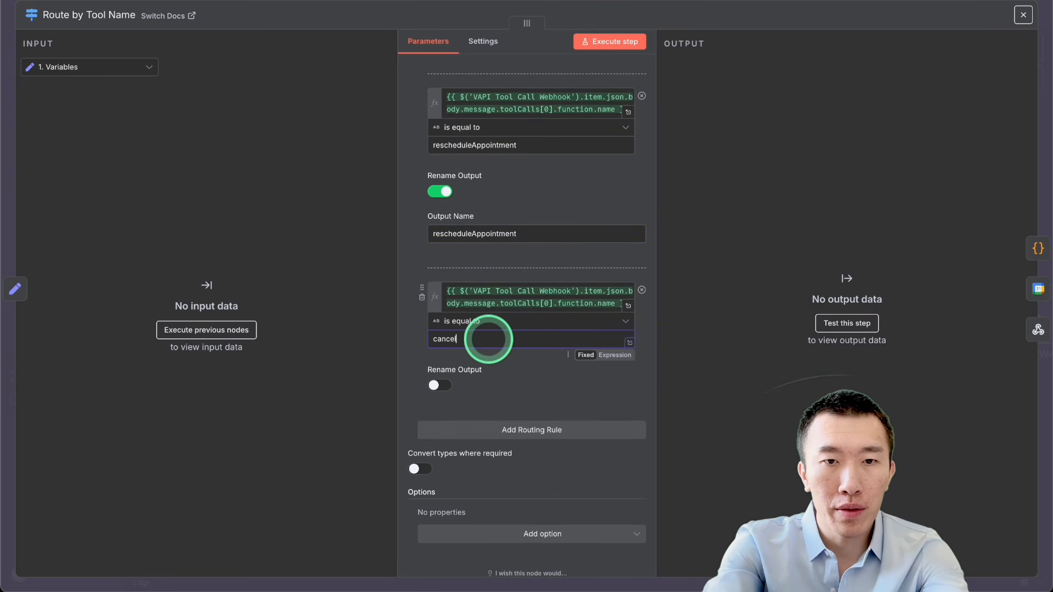
{"action": "type", "text": "cancelAppointment"}
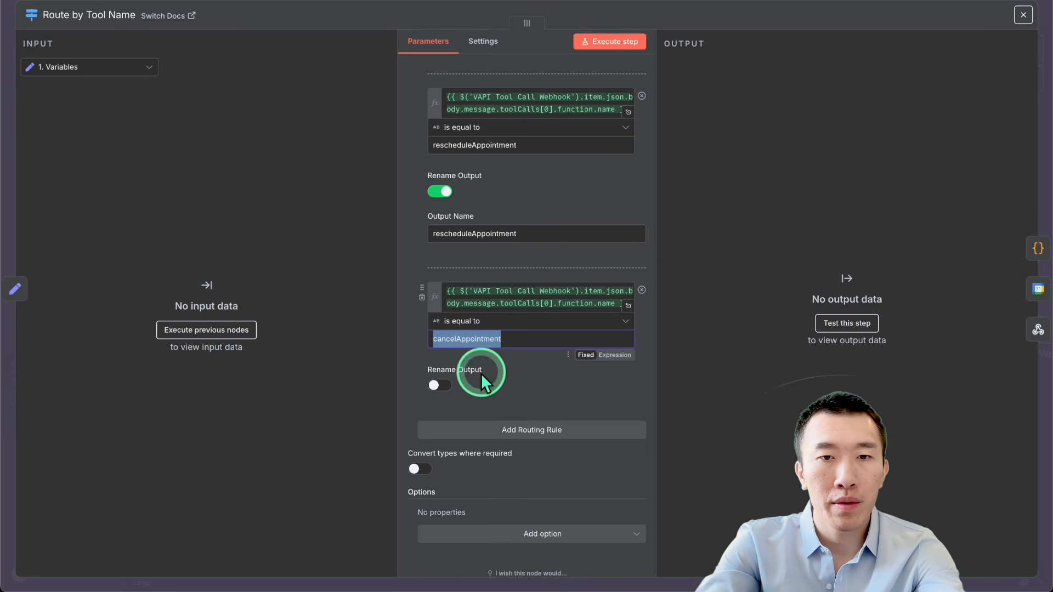
{"action": "left_click", "coordinate": [439, 384]}
{"action": "type", "text": "cancelAppointment"}
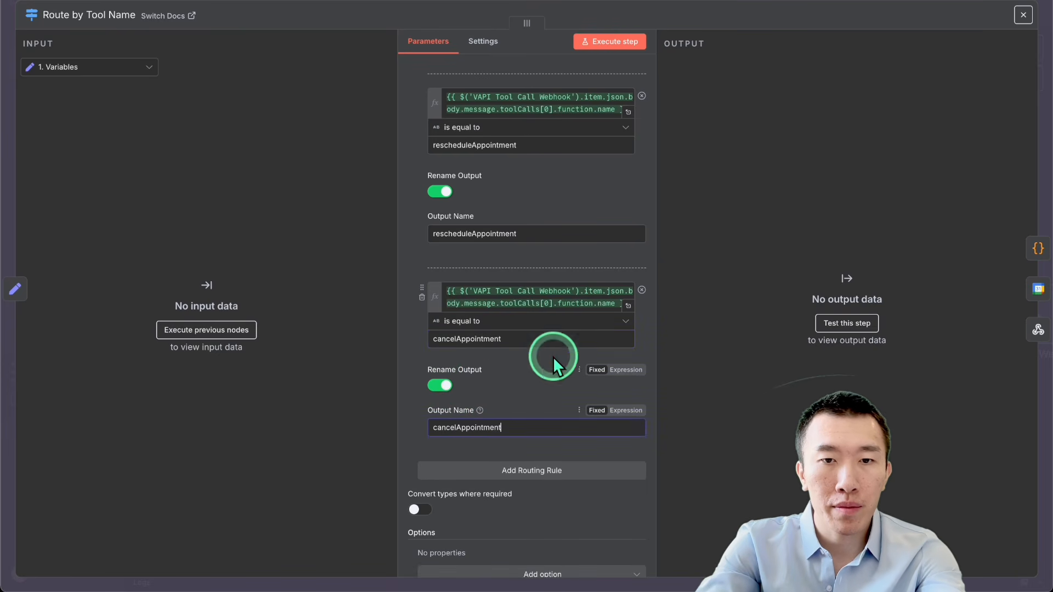
{"action": "left_click", "coordinate": [776, 22]}
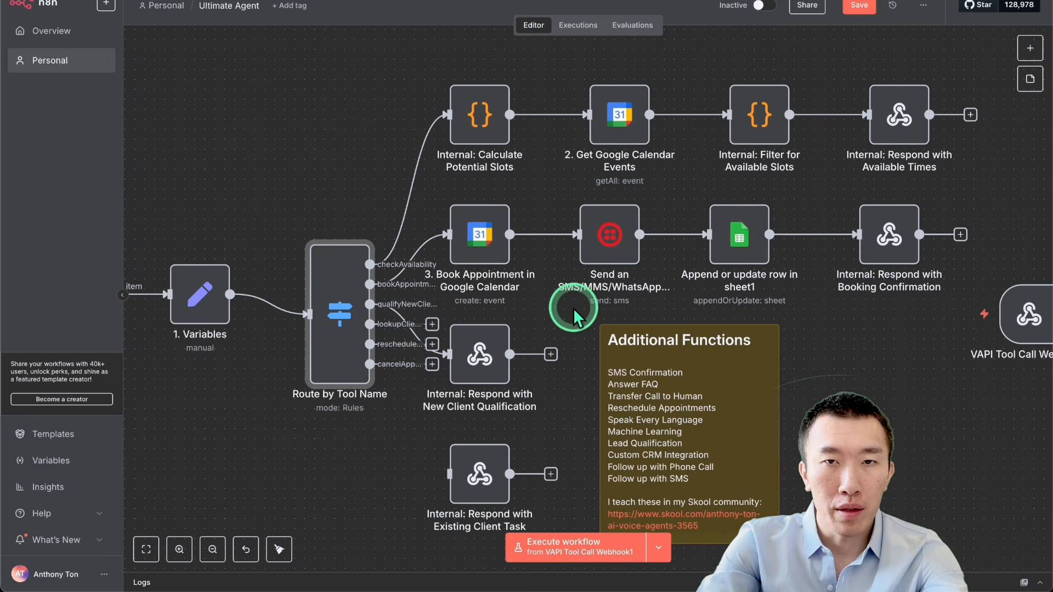
{"action": "left_click", "coordinate": [859, 9]}
Step: Move the New Client Qualification response node away from the router's new outputs and delete the Existing Client Task response node
{"action": "left_click", "coordinate": [544, 341]}
{"action": "scroll", "coordinate": [545, 340], "scroll_direction": "down", "scroll_amount": 2}
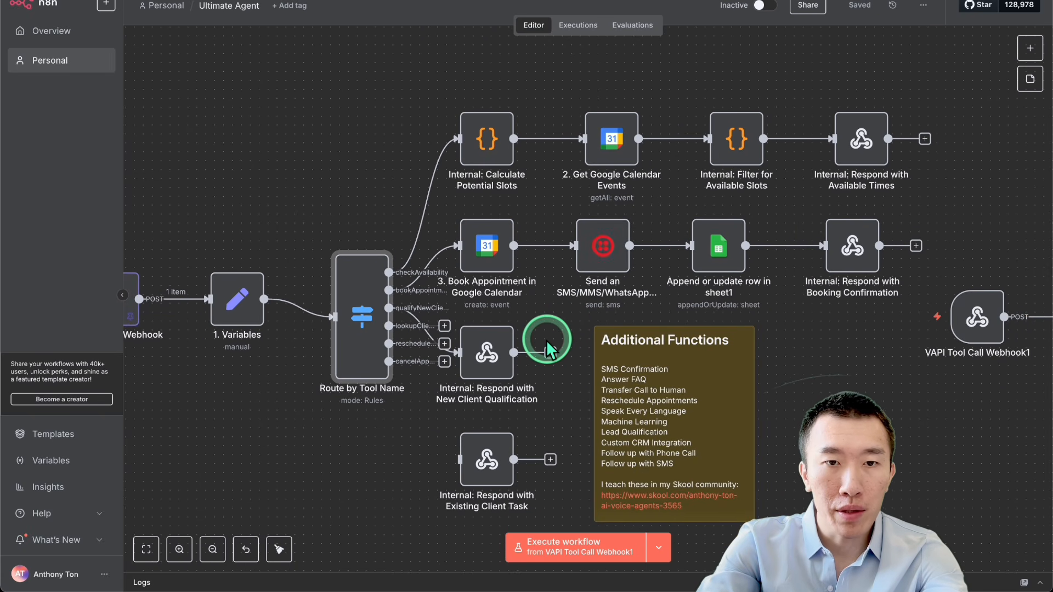
{"action": "scroll", "coordinate": [541, 345], "scroll_direction": "up", "scroll_amount": 3}
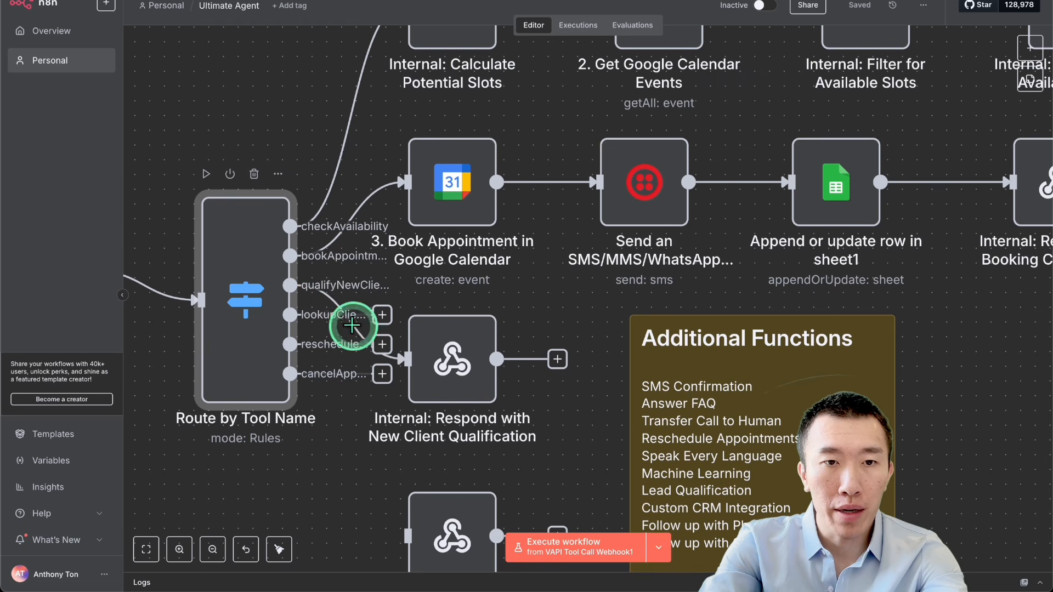
{"action": "scroll", "coordinate": [383, 430], "scroll_direction": "down", "scroll_amount": 1}
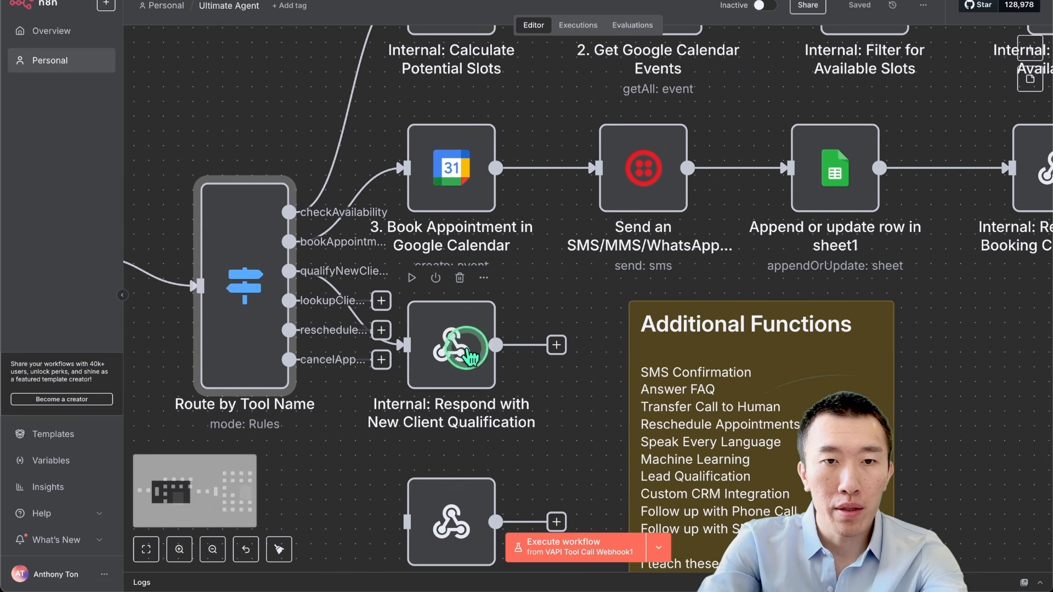
{"action": "left_click_drag", "start_coordinate": [461, 342], "coordinate": [607, 214]}
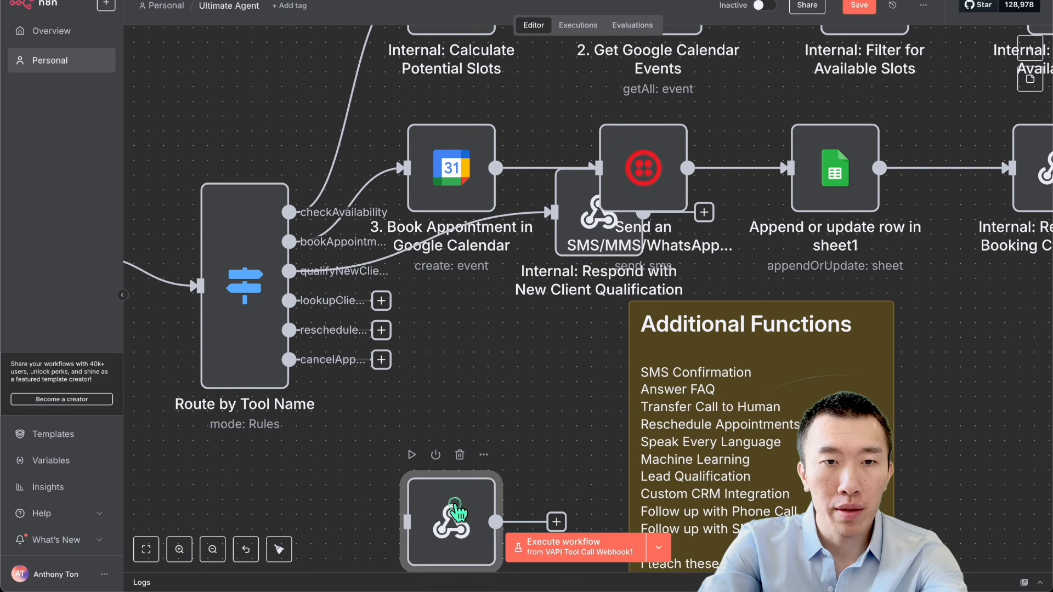
{"action": "left_click_drag", "start_coordinate": [455, 502], "coordinate": [515, 427]}
{"action": "scroll", "coordinate": [512, 430], "scroll_direction": "down", "scroll_amount": 3}
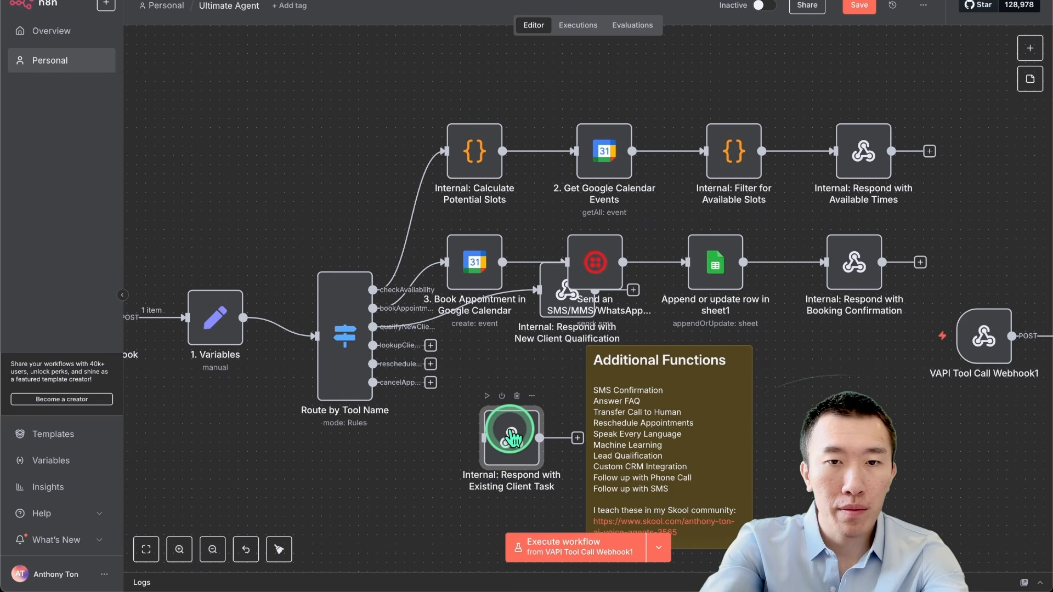
{"action": "key", "text": "Delete"}
Step: Add a Google Sheets "Get row(s) in sheet" node to the router's lookupClientByPhone output
{"action": "scroll", "coordinate": [510, 433], "scroll_direction": "down", "scroll_amount": 2}
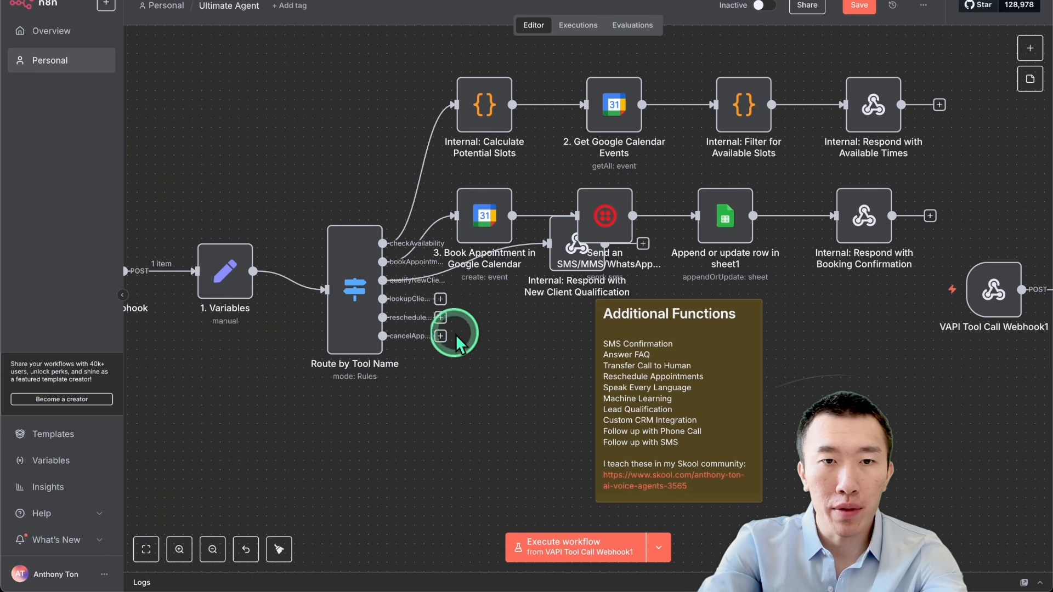
{"action": "left_click", "coordinate": [440, 299]}
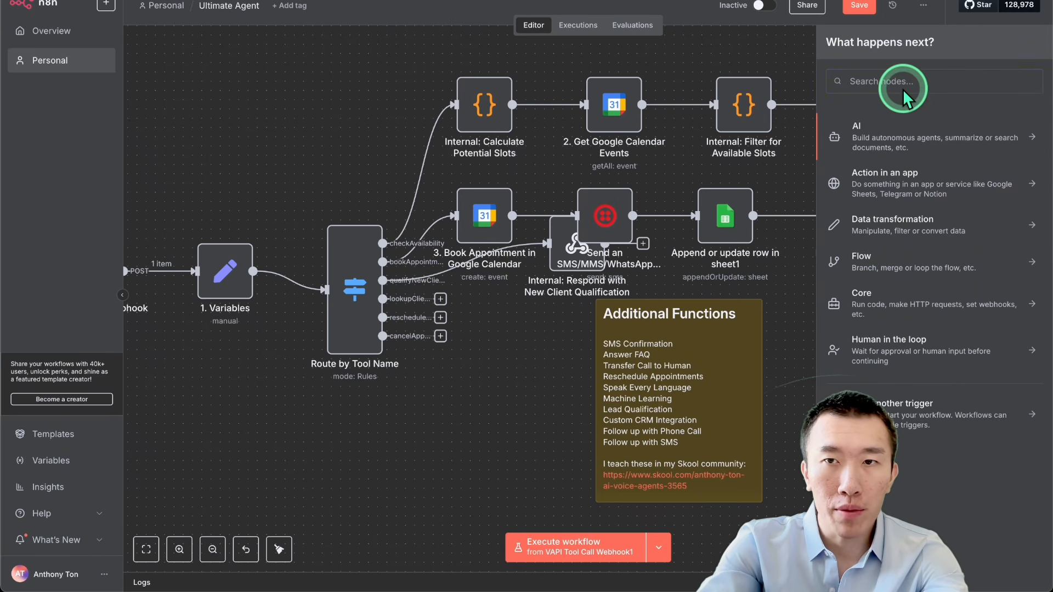
{"action": "type", "text": "google"}
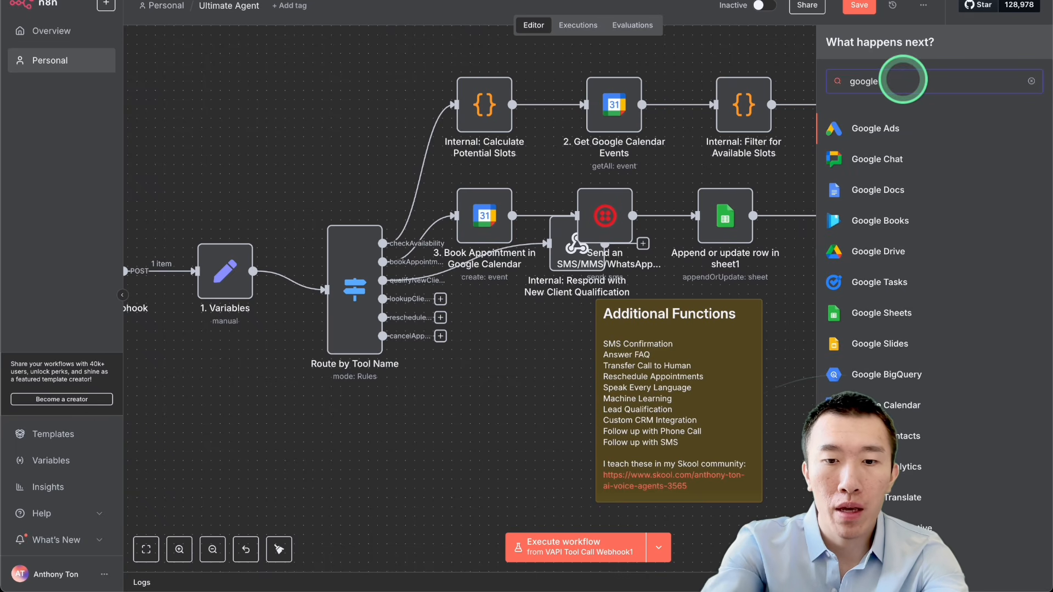
{"action": "type", "text": " sheets"}
{"action": "left_click", "coordinate": [880, 130]}
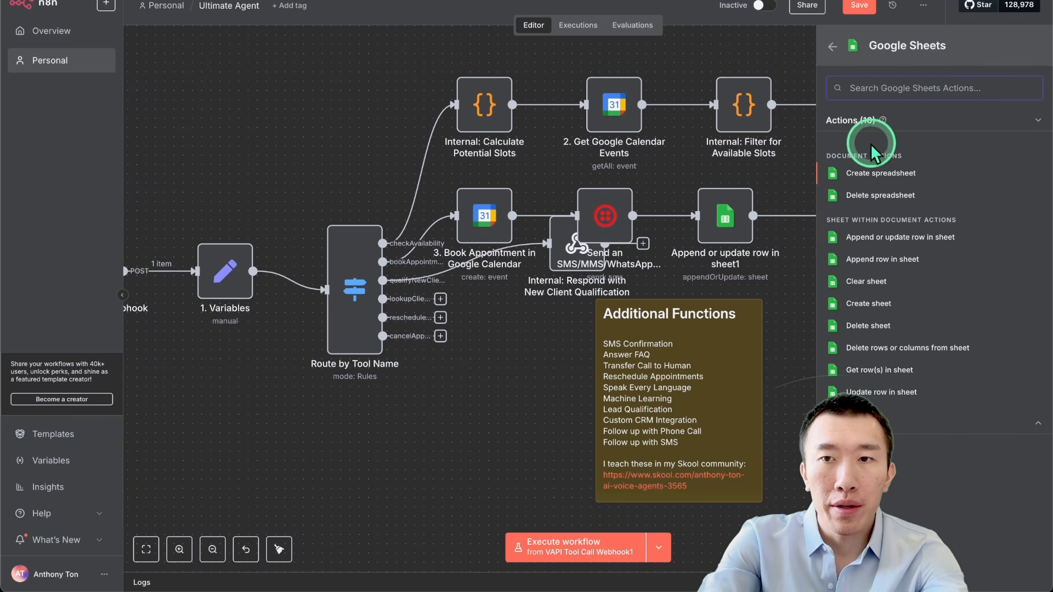
{"action": "left_click", "coordinate": [899, 371]}
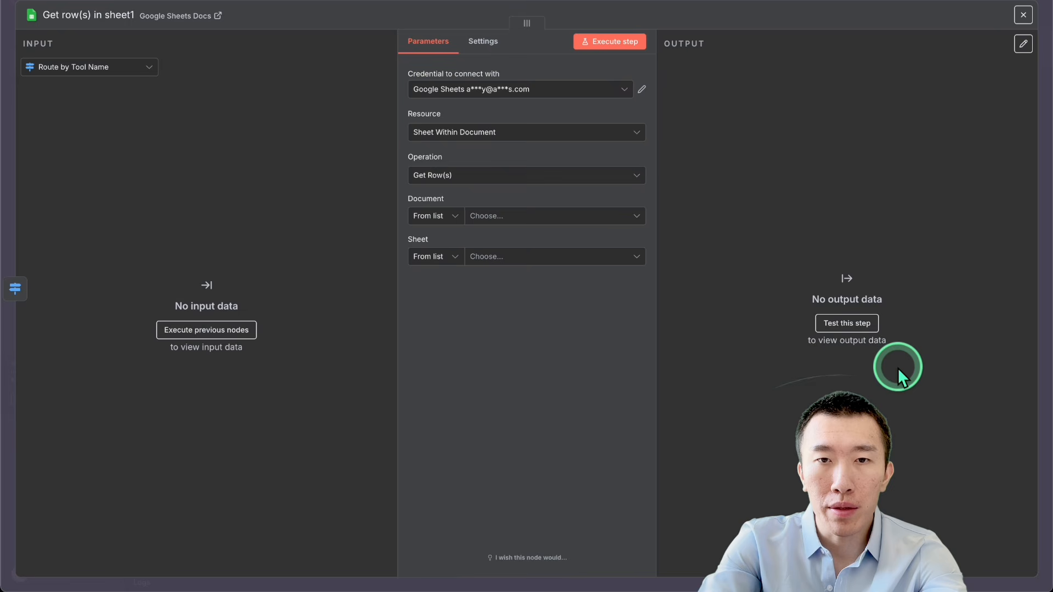
Step: Point the new node to Sheet1 of the Clinic contacts document and add an empty filter
{"action": "left_click", "coordinate": [537, 218]}
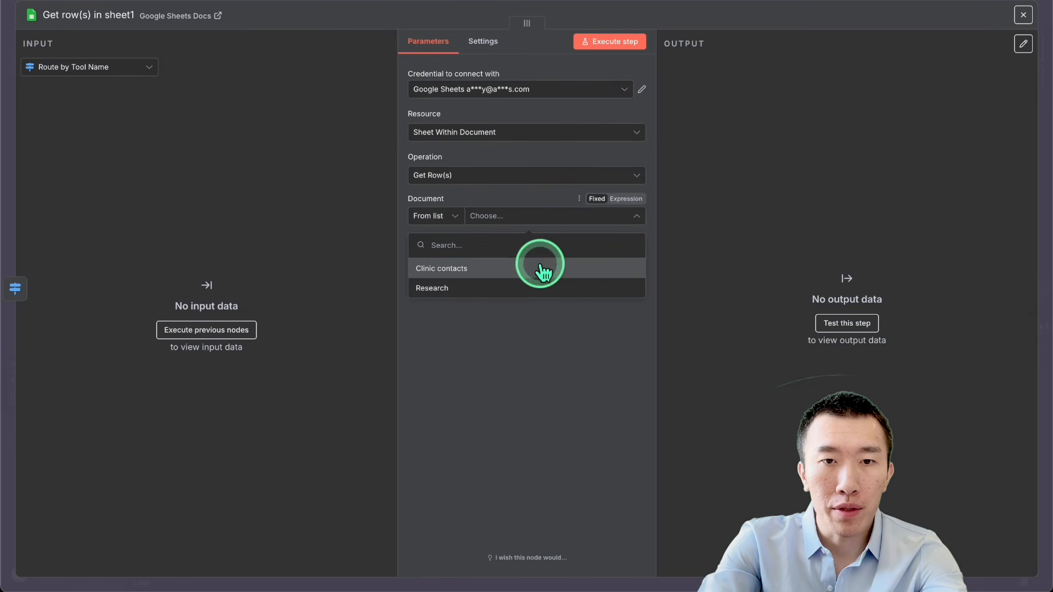
{"action": "left_click", "coordinate": [543, 267]}
{"action": "left_click", "coordinate": [554, 257]}
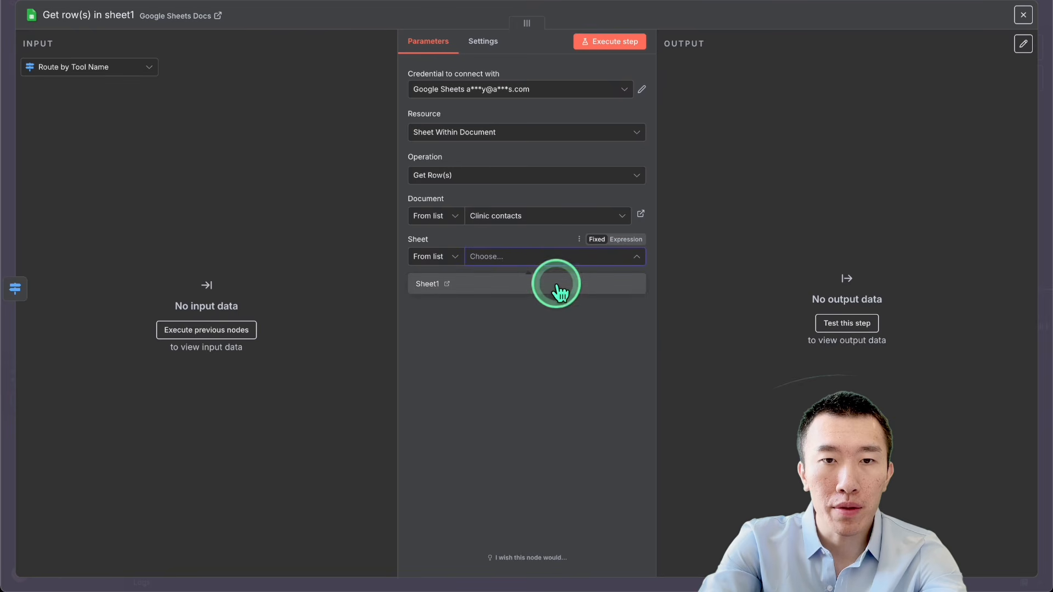
{"action": "left_click", "coordinate": [555, 284]}
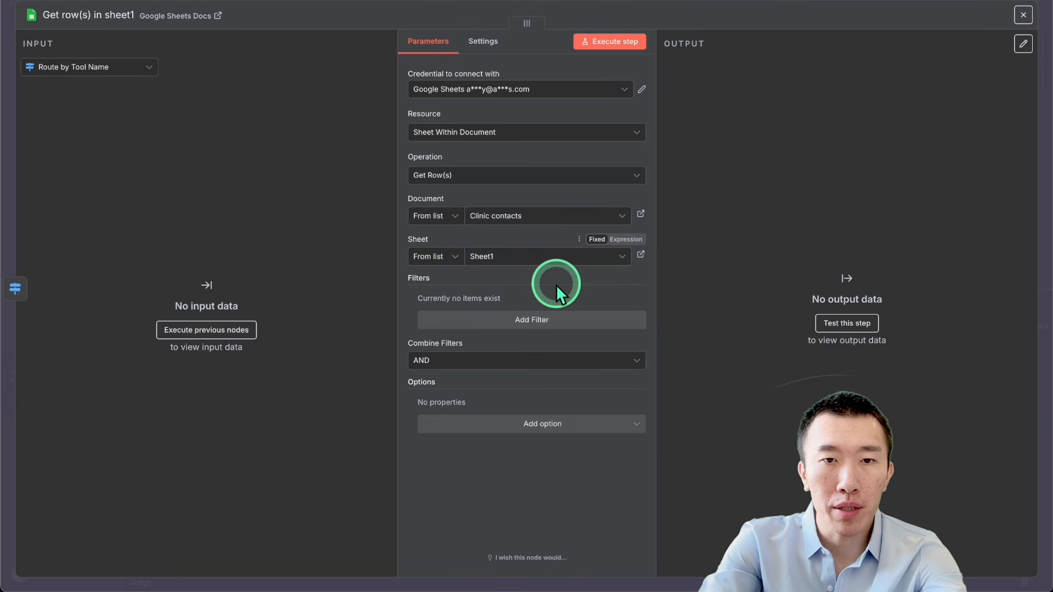
{"action": "left_click", "coordinate": [530, 323]}
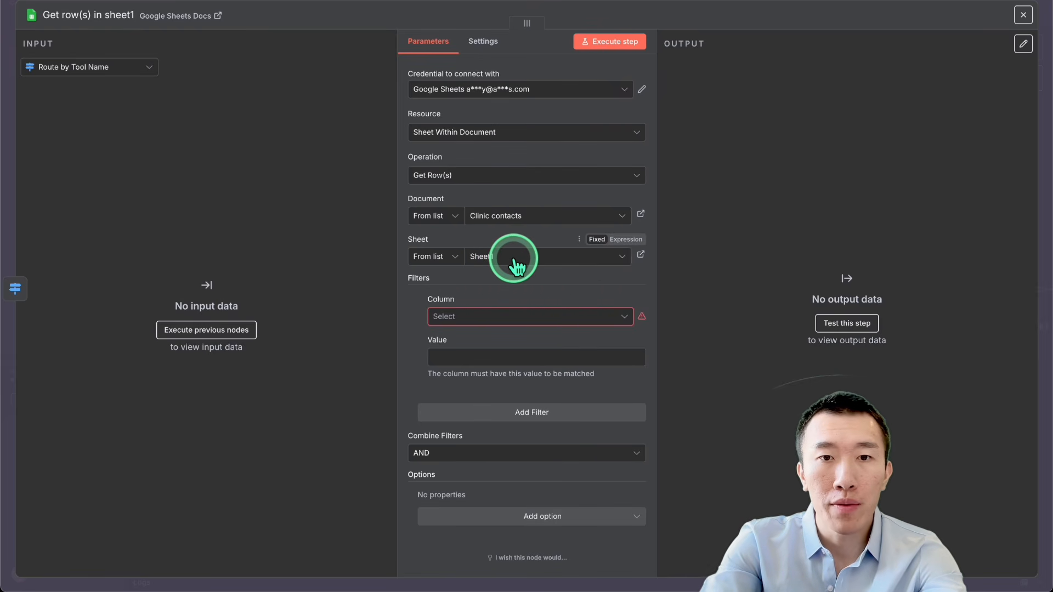
Step: Copy the phone filter's value expression from the extended workflow's "Get row(s) in sheet" node
{"action": "left_click", "coordinate": [812, 1]}
{"action": "scroll", "coordinate": [692, 248], "scroll_direction": "down", "scroll_amount": 5}
{"action": "scroll", "coordinate": [690, 248], "scroll_direction": "right", "scroll_amount": 2}
{"action": "scroll", "coordinate": [692, 249], "scroll_direction": "up", "scroll_amount": 3}
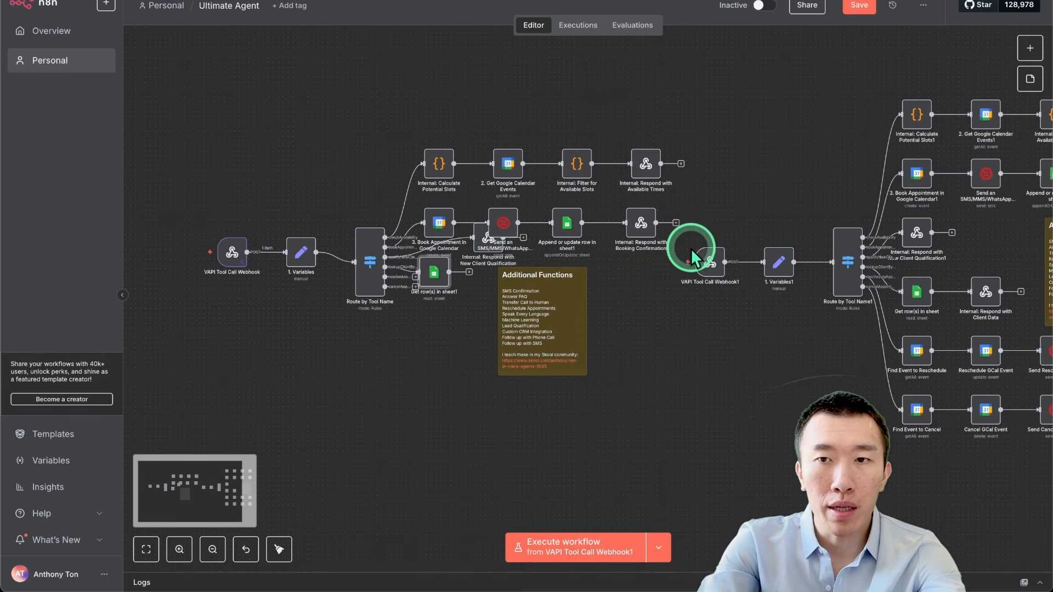
{"action": "double_click", "coordinate": [906, 291]}
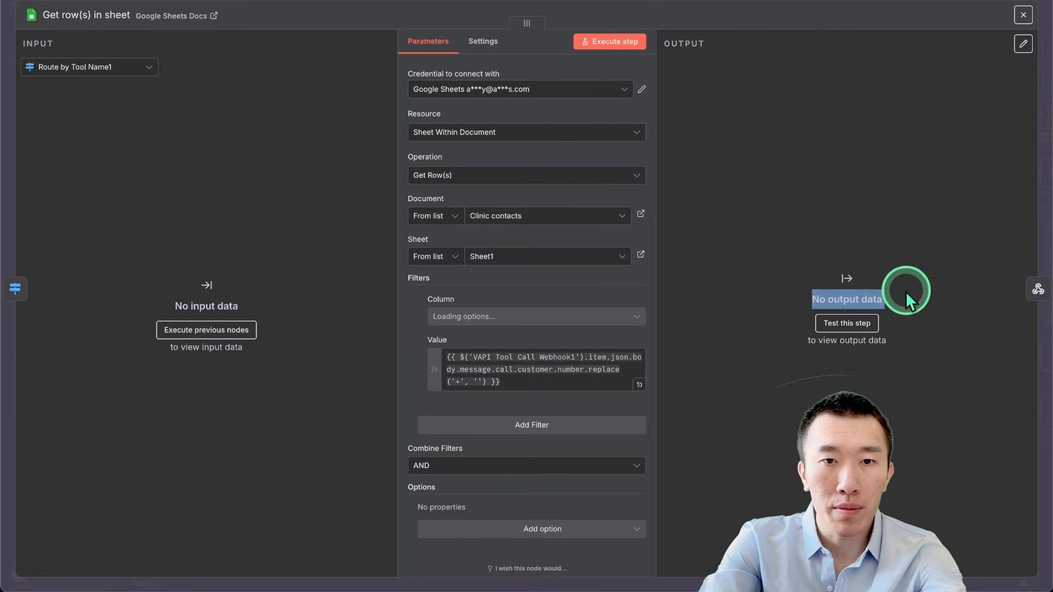
{"action": "left_click", "coordinate": [553, 377]}
{"action": "key", "text": "ctrl+a"}
{"action": "key", "text": "ctrl+c"}
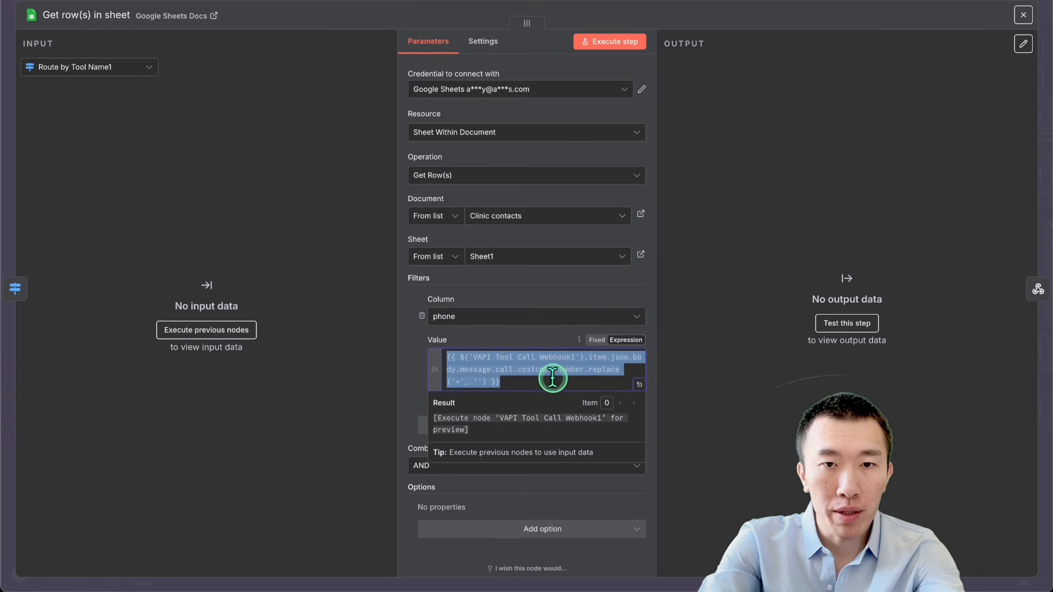
{"action": "left_click", "coordinate": [751, 12]}
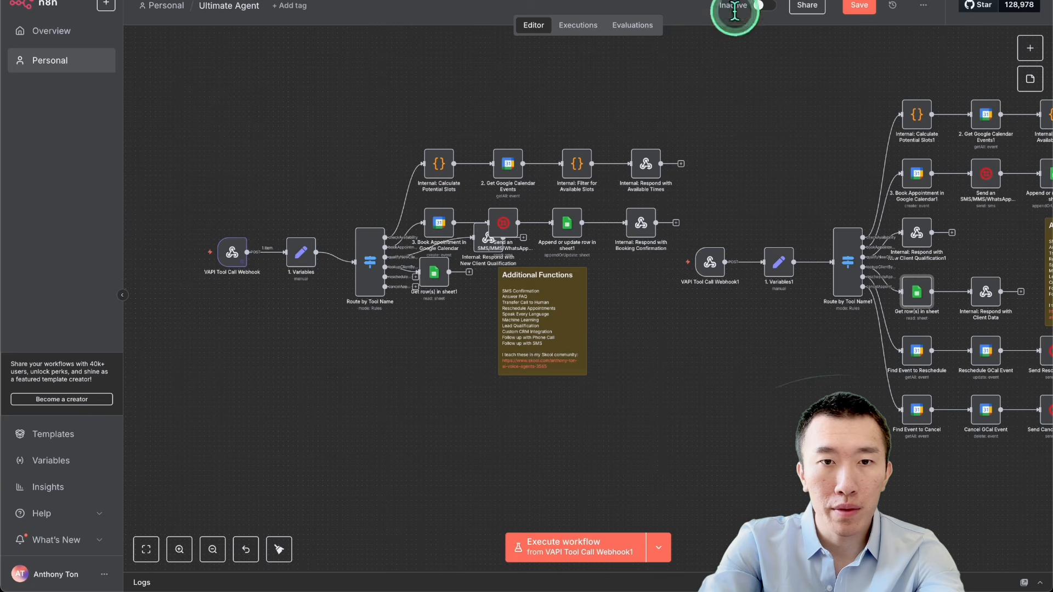
Step: Filter the new "Get row(s) in sheet1" node on the phone column using the copied customer-number expression, and save the workflow
{"action": "double_click", "coordinate": [442, 287]}
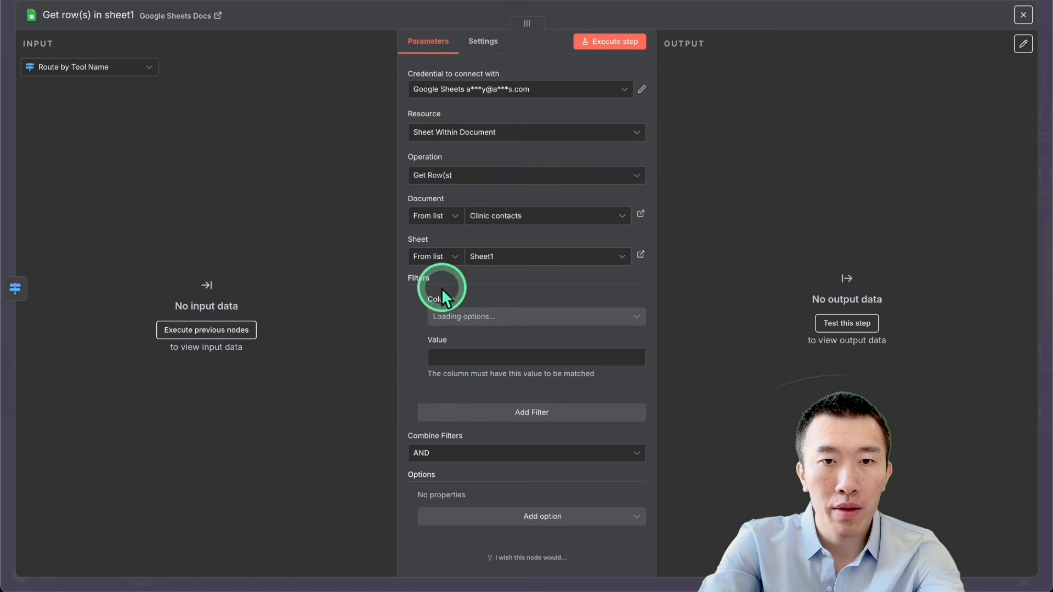
{"action": "left_click", "coordinate": [483, 352]}
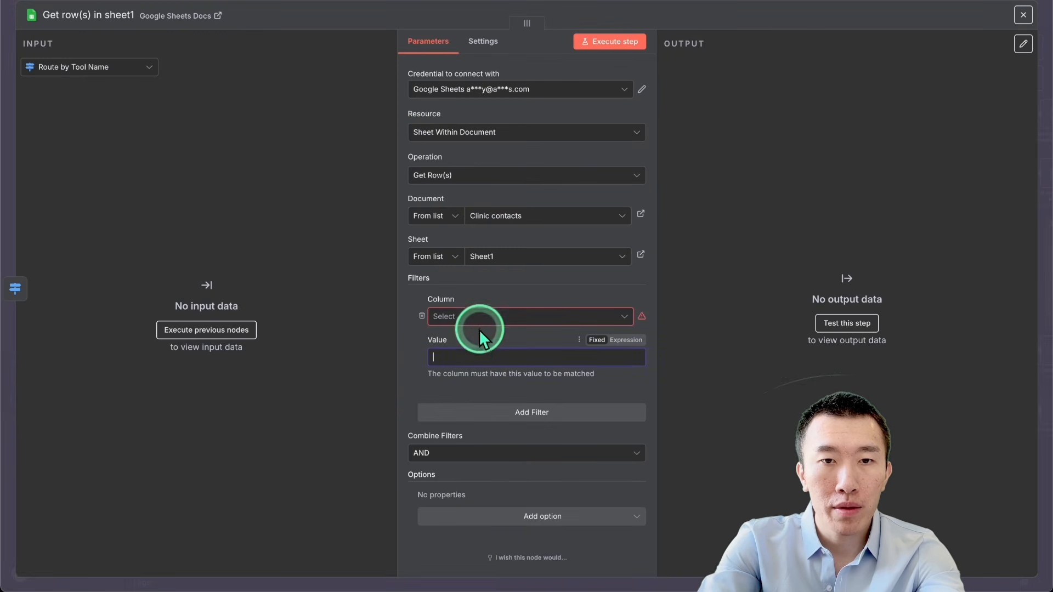
{"action": "left_click", "coordinate": [479, 318]}
{"action": "left_click", "coordinate": [477, 369]}
{"action": "left_click", "coordinate": [479, 348]}
{"action": "key", "text": "ctrl+v"}
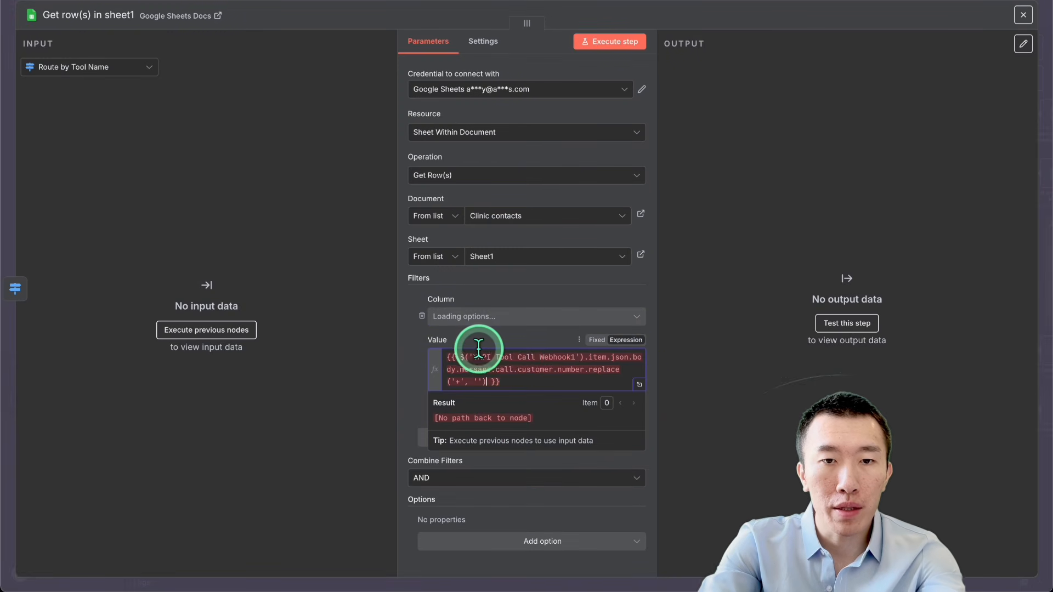
{"action": "left_click", "coordinate": [768, 240]}
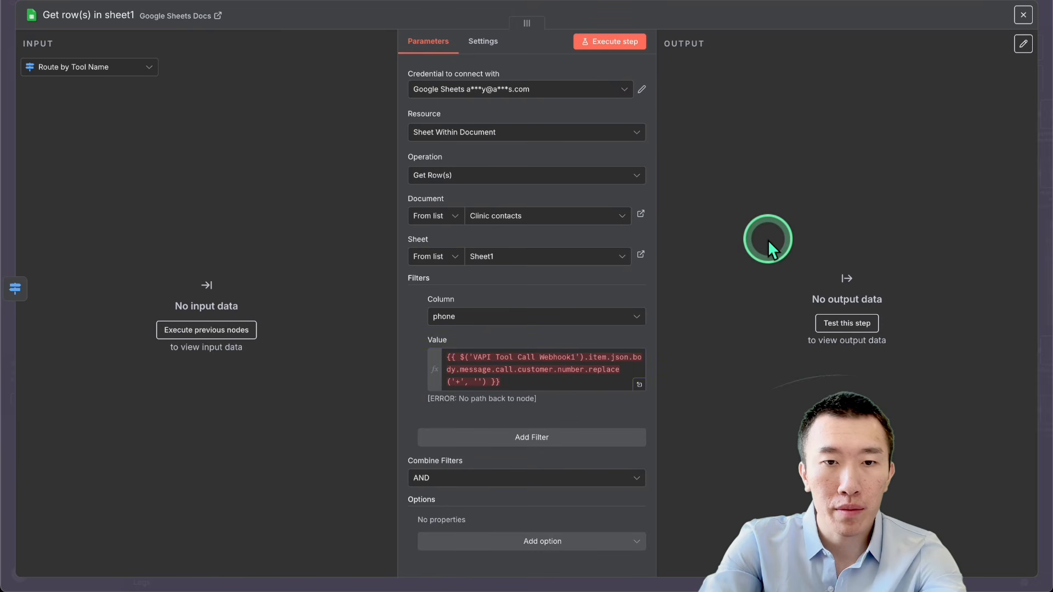
{"action": "left_click", "coordinate": [788, 8]}
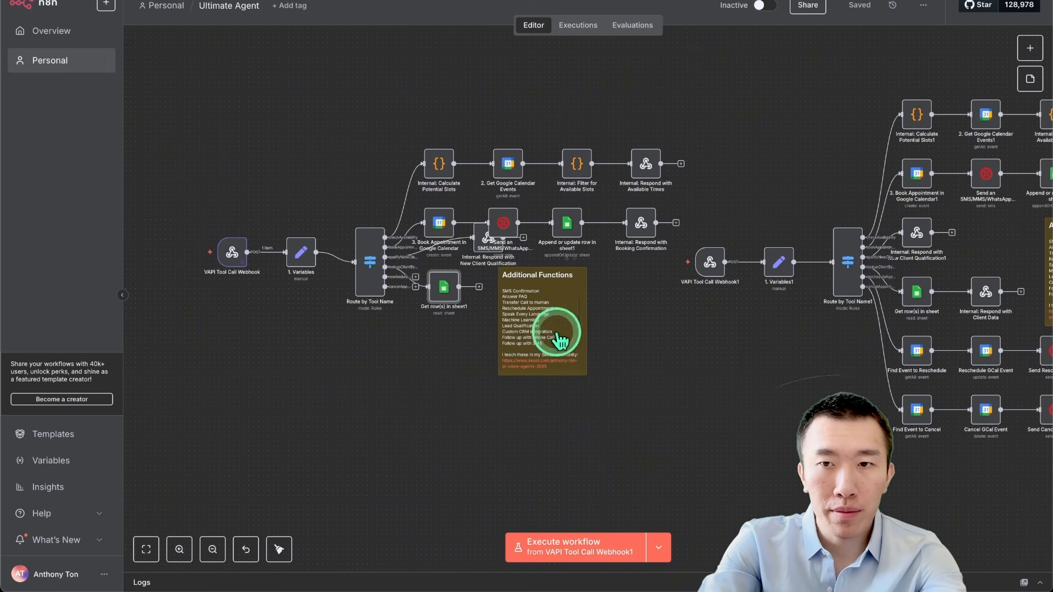
Step: Examine the response body expression of the extended workflow's "Internal: Respond with Client Data" node, especially its reference to the sheet rows
{"action": "scroll", "coordinate": [795, 329], "scroll_direction": "right", "scroll_amount": 2}
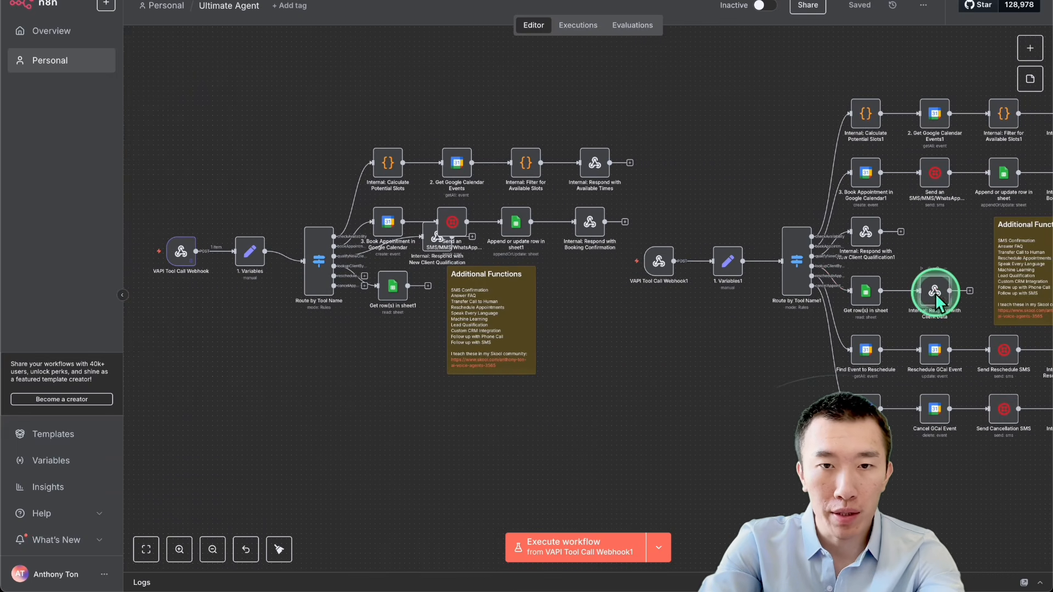
{"action": "double_click", "coordinate": [935, 293]}
{"action": "left_click", "coordinate": [636, 265]}
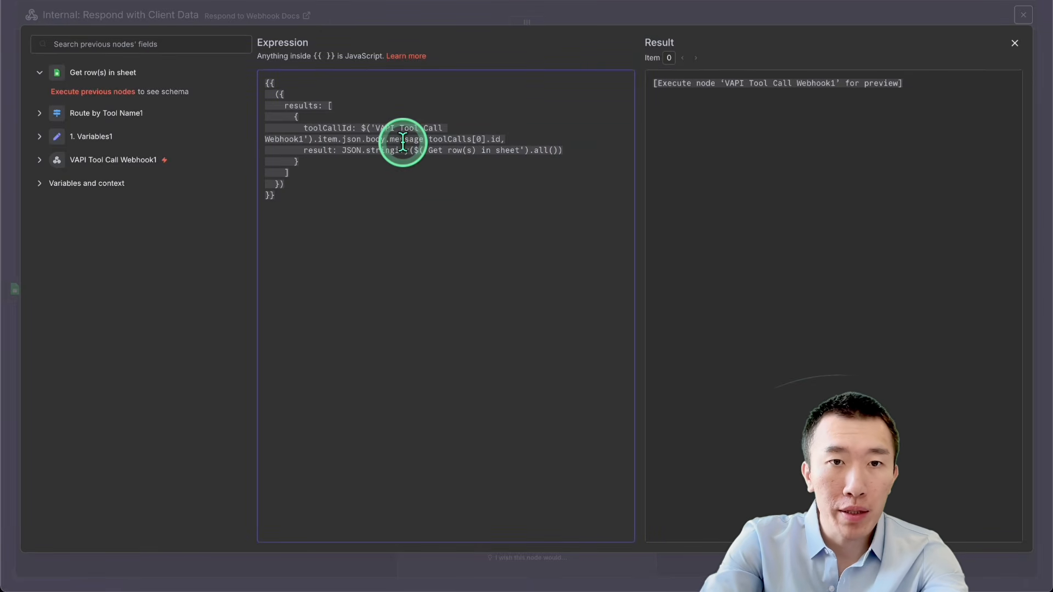
{"action": "left_click_drag", "start_coordinate": [419, 150], "coordinate": [637, 153]}
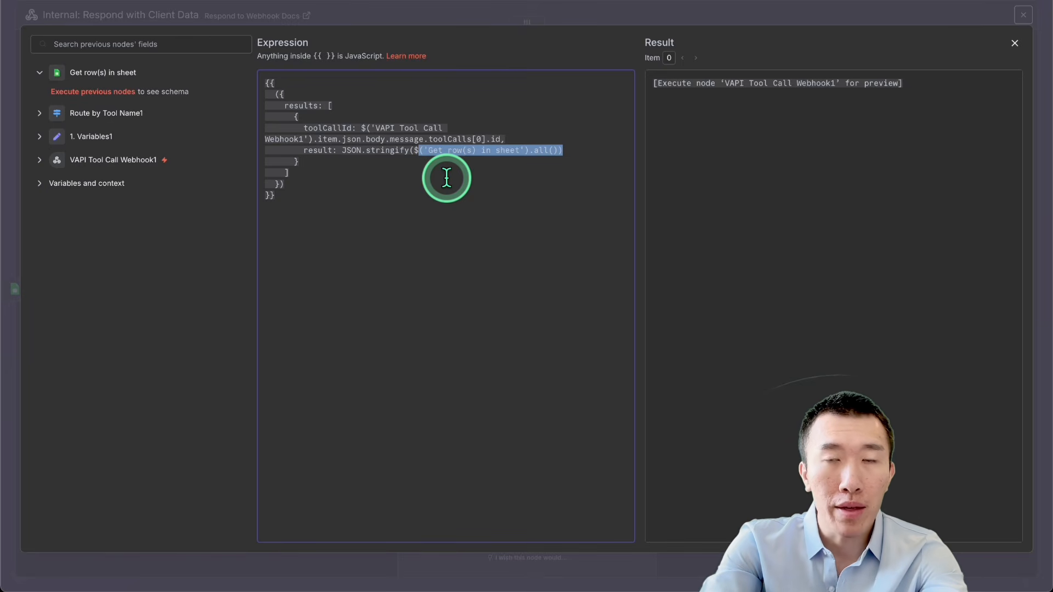
{"action": "left_click", "coordinate": [751, 8]}
{"action": "left_click", "coordinate": [673, 0]}
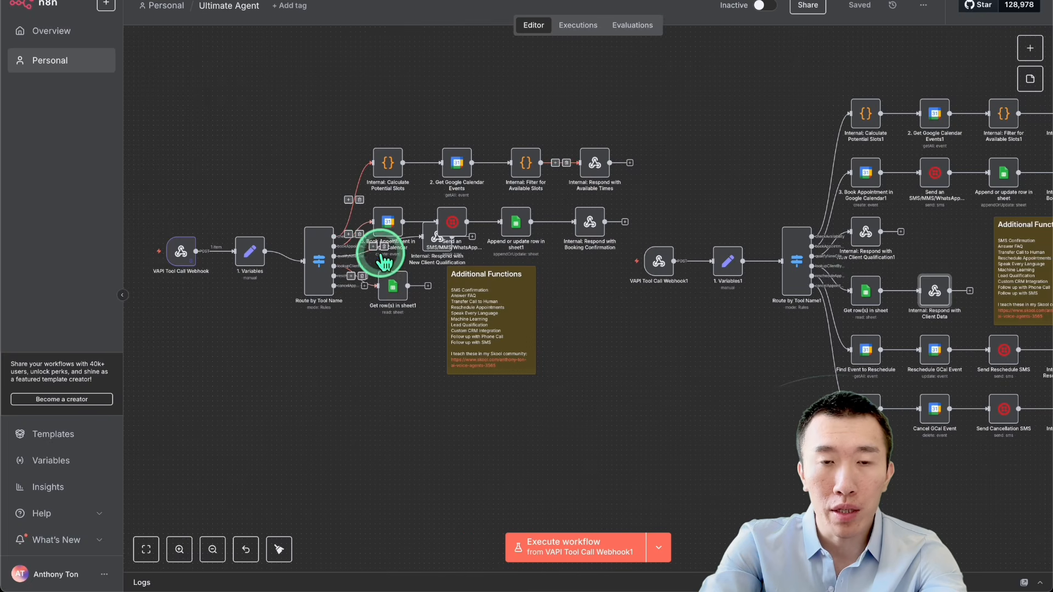
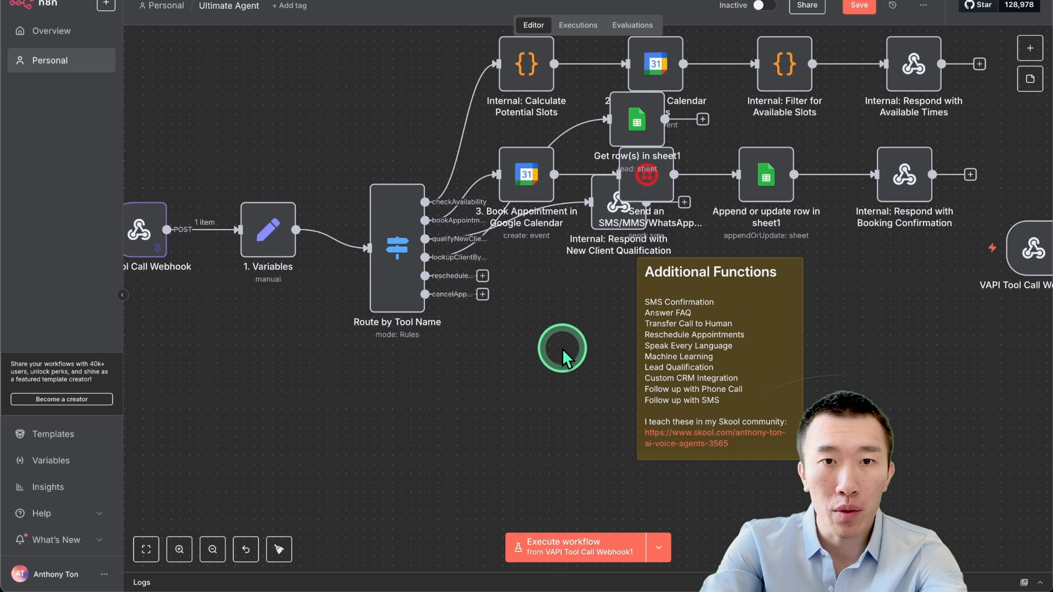
Step: Add a Google Calendar "Get many events" node to the router's reschedule output and select the YouTube calendar
{"action": "left_click", "coordinate": [483, 276]}
{"action": "type", "text": "g"}
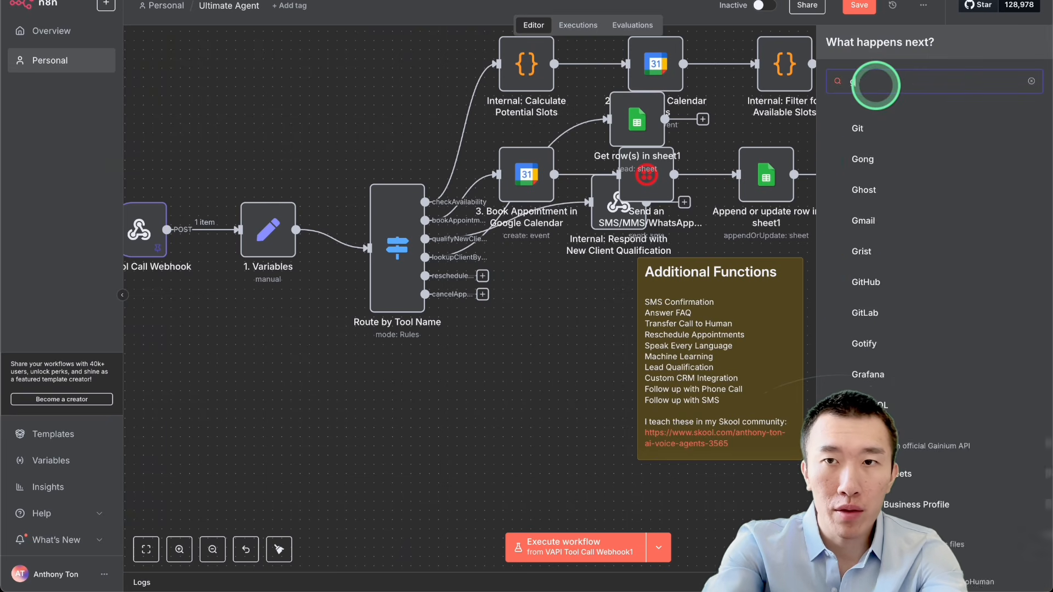
{"action": "type", "text": "oogle calendar"}
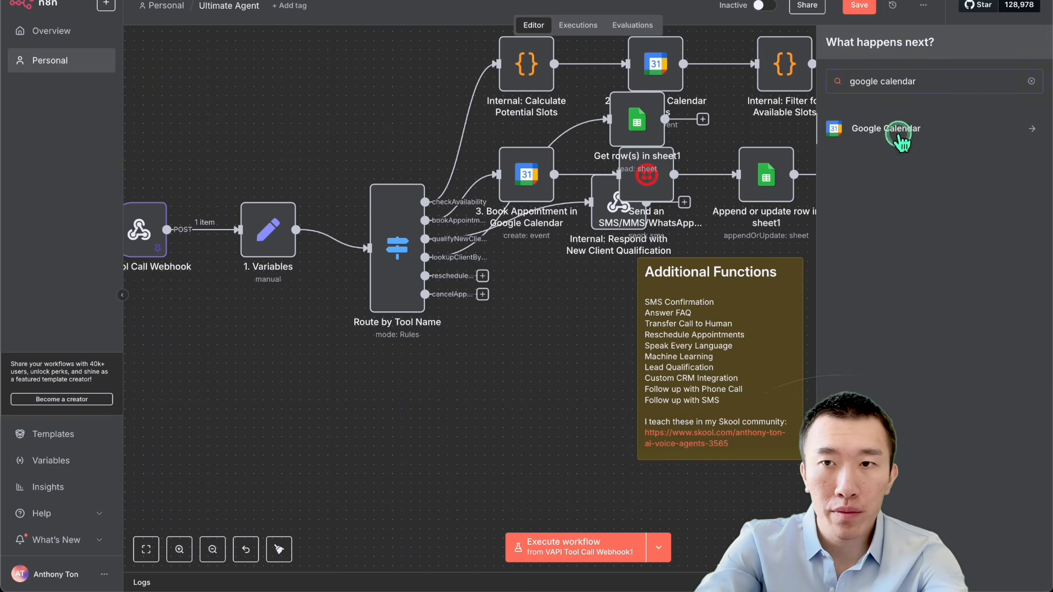
{"action": "left_click", "coordinate": [839, 128]}
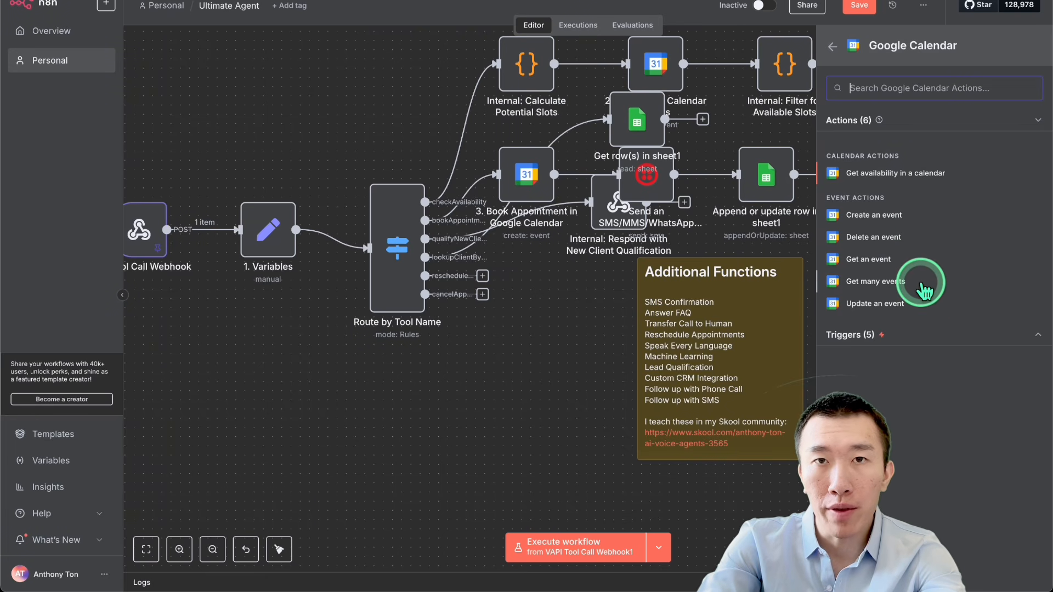
{"action": "left_click", "coordinate": [925, 290]}
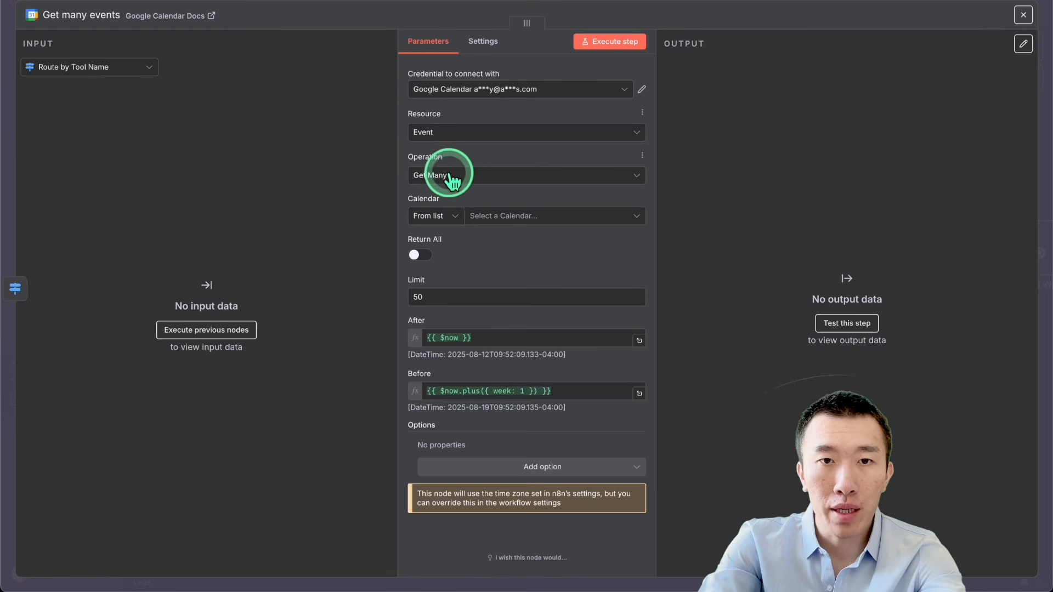
{"action": "left_click", "coordinate": [516, 216]}
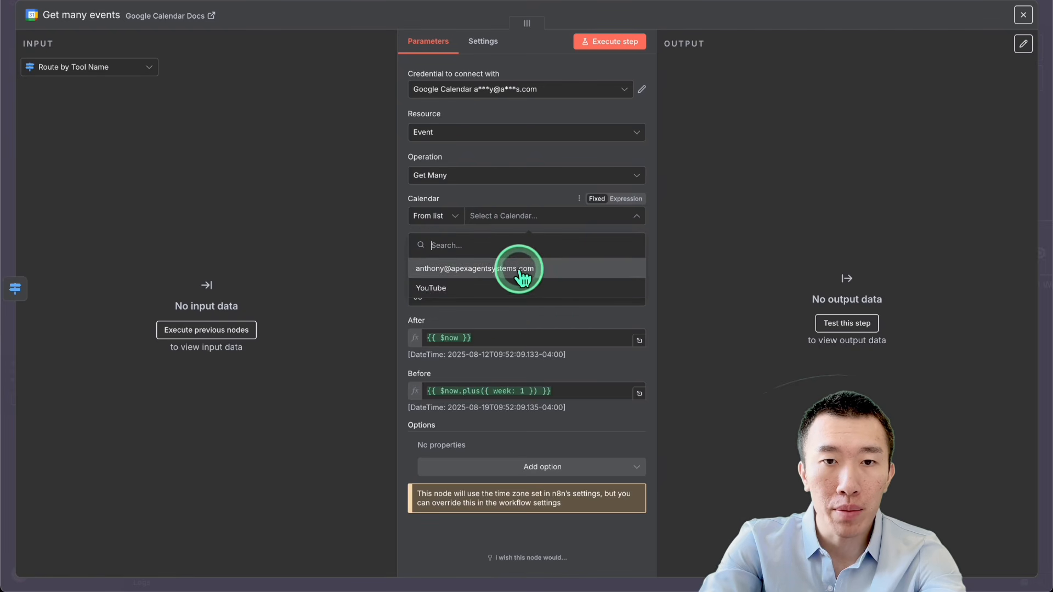
{"action": "left_click", "coordinate": [521, 290]}
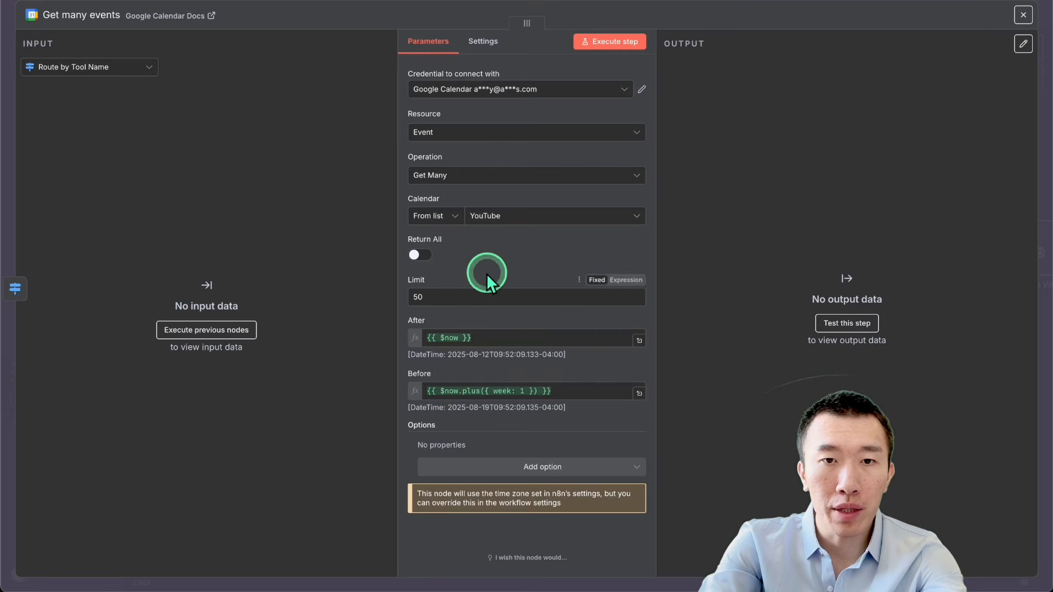
Step: Set the event search's Before limit to {{ DateTime.now().plus({ days: 90 }).toISO() }}
{"action": "left_click", "coordinate": [475, 337]}
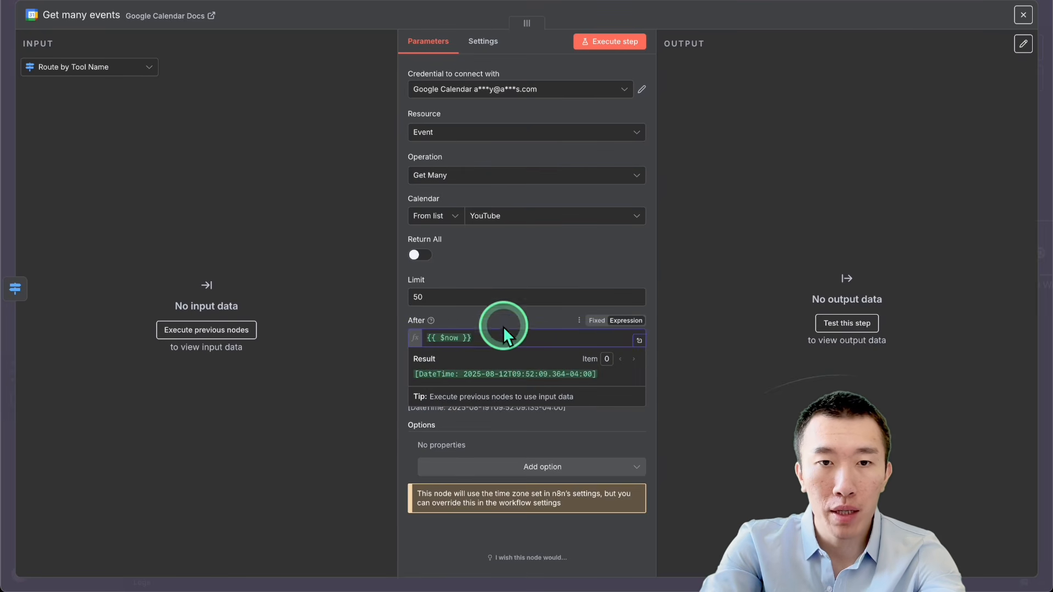
{"action": "left_click", "coordinate": [503, 326]}
{"action": "left_click", "coordinate": [554, 390]}
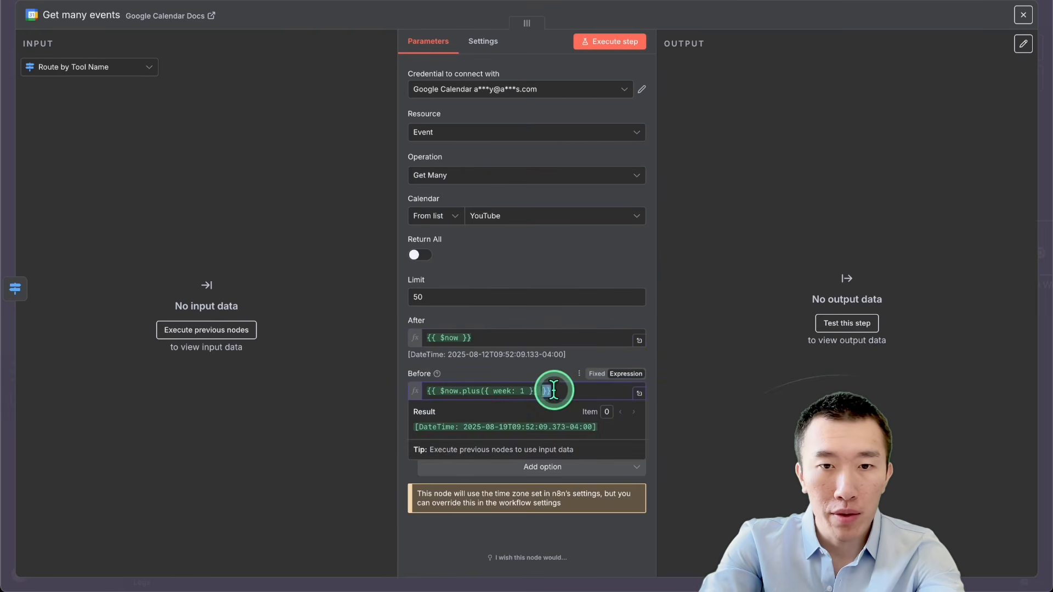
{"action": "key", "text": "ctrl+a"}
{"action": "type", "text": "{{ DateTime.now().plus({ days: 90 }).toISO() }}"}
{"action": "left_click", "coordinate": [529, 371]}
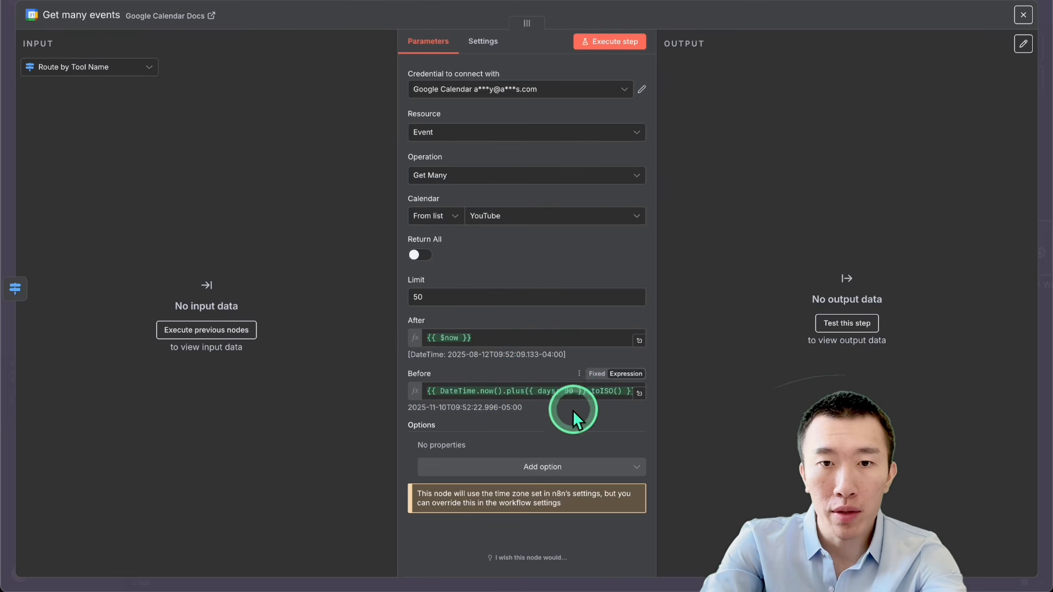
{"action": "left_click", "coordinate": [573, 388]}
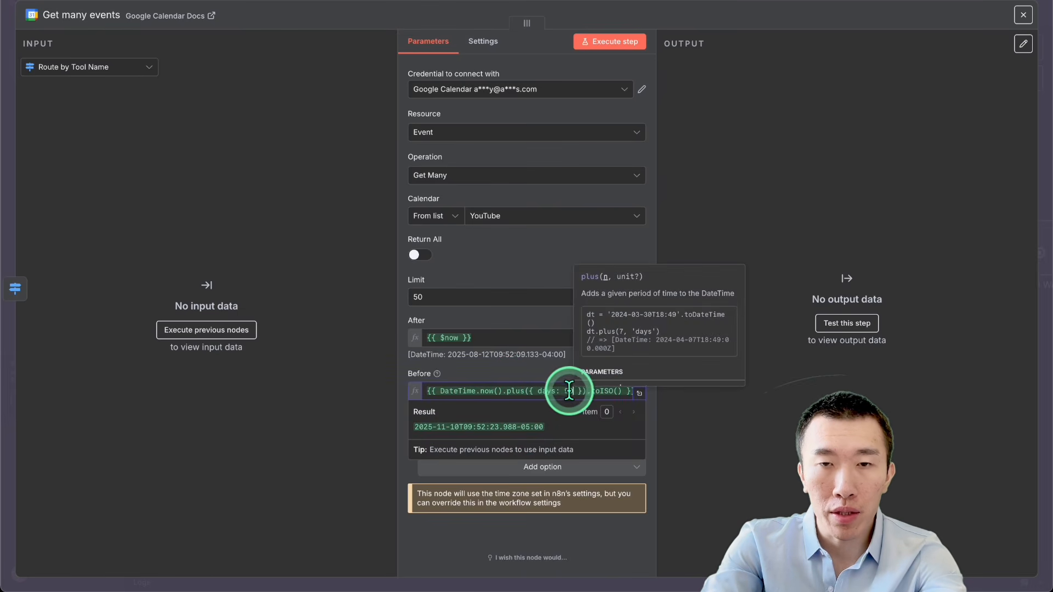
{"action": "left_click", "coordinate": [540, 374]}
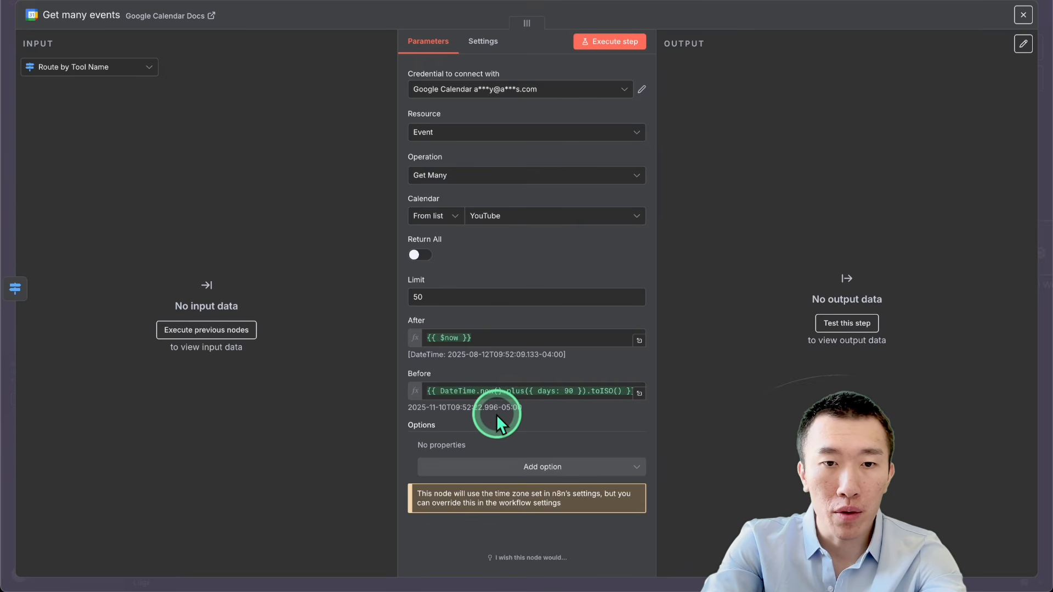
Step: Add an empty Query option to the "Get many events" node and return to the canvas
{"action": "left_click", "coordinate": [512, 465]}
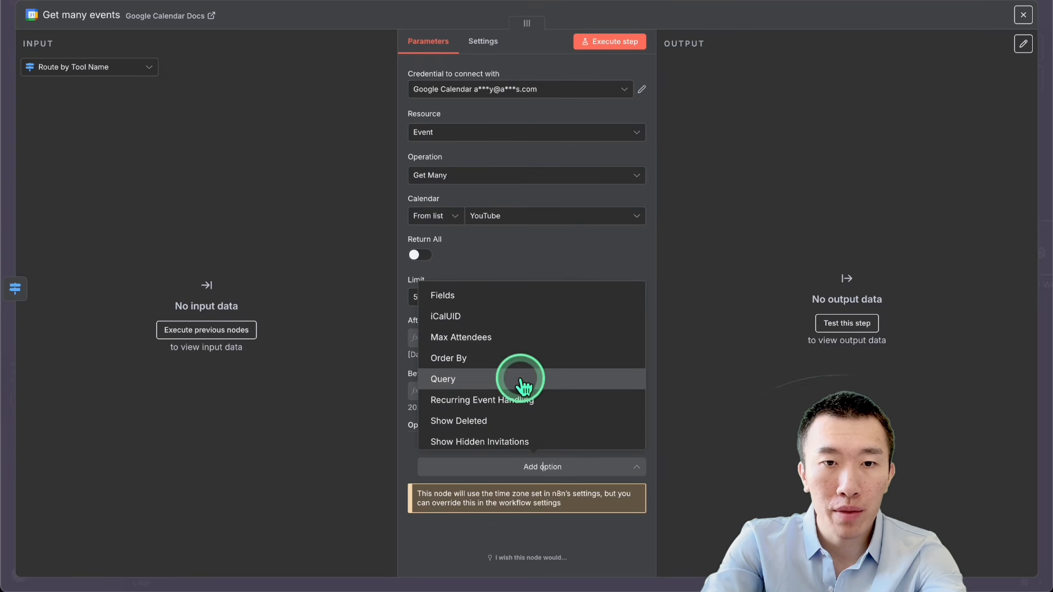
{"action": "left_click", "coordinate": [521, 381]}
{"action": "left_click", "coordinate": [526, 455]}
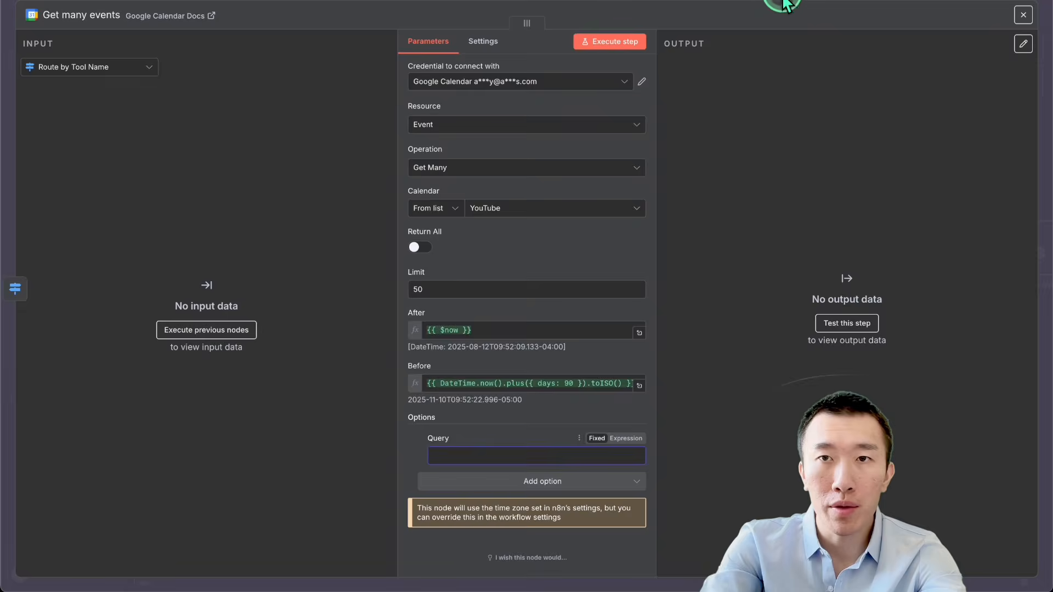
{"action": "key", "text": "Escape"}
Step: Copy the customer-number Query expression from the extended workflow's "Find Event to Reschedule" node
{"action": "scroll", "coordinate": [728, 256], "scroll_direction": "down", "scroll_amount": 5}
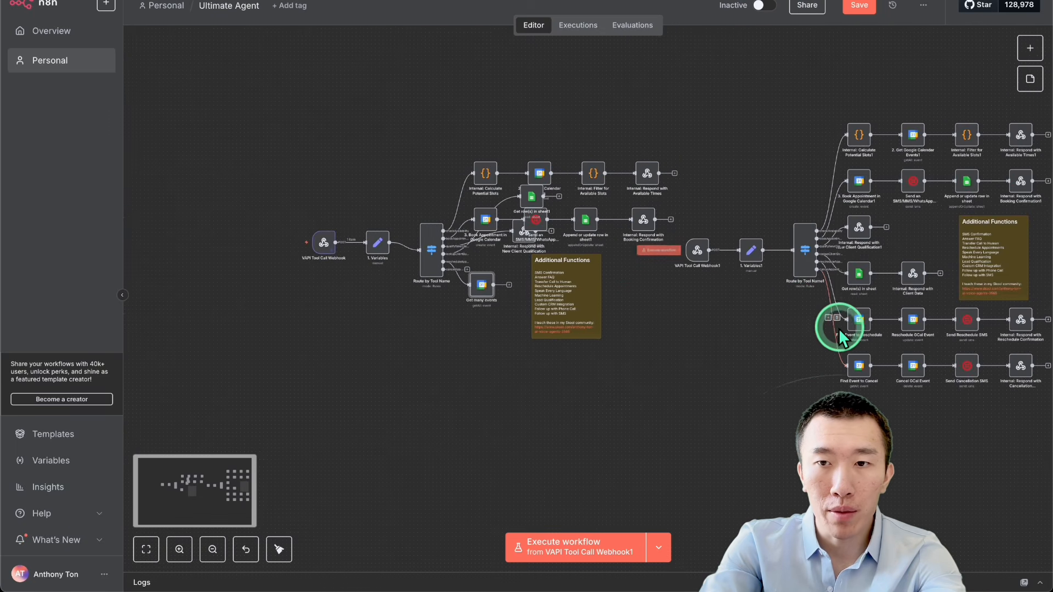
{"action": "double_click", "coordinate": [839, 328]}
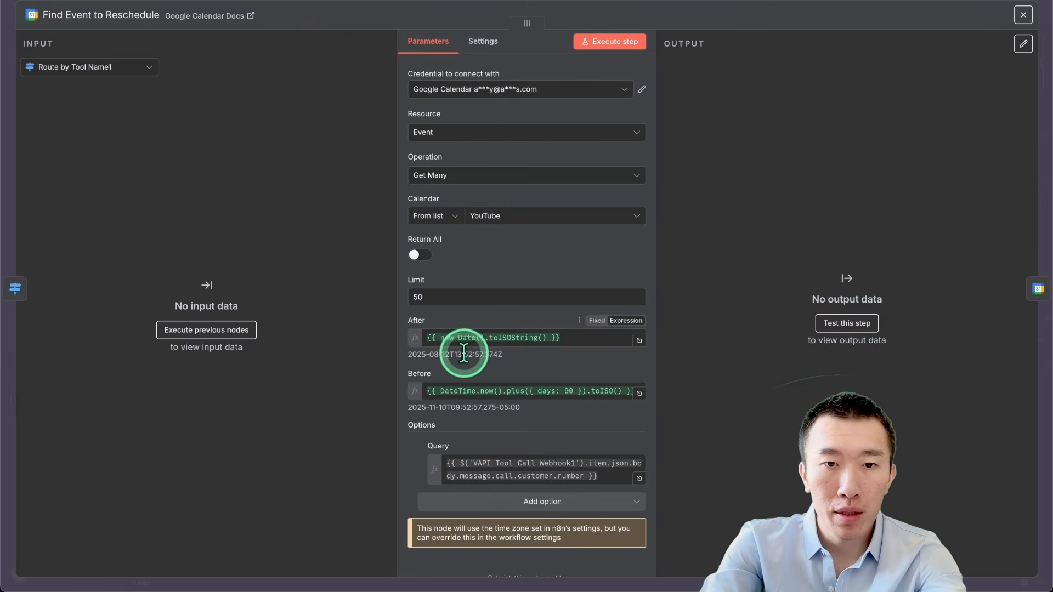
{"action": "scroll", "coordinate": [535, 463], "scroll_direction": "down", "scroll_amount": 1}
{"action": "left_click", "coordinate": [500, 448]}
{"action": "key", "text": "ctrl+a"}
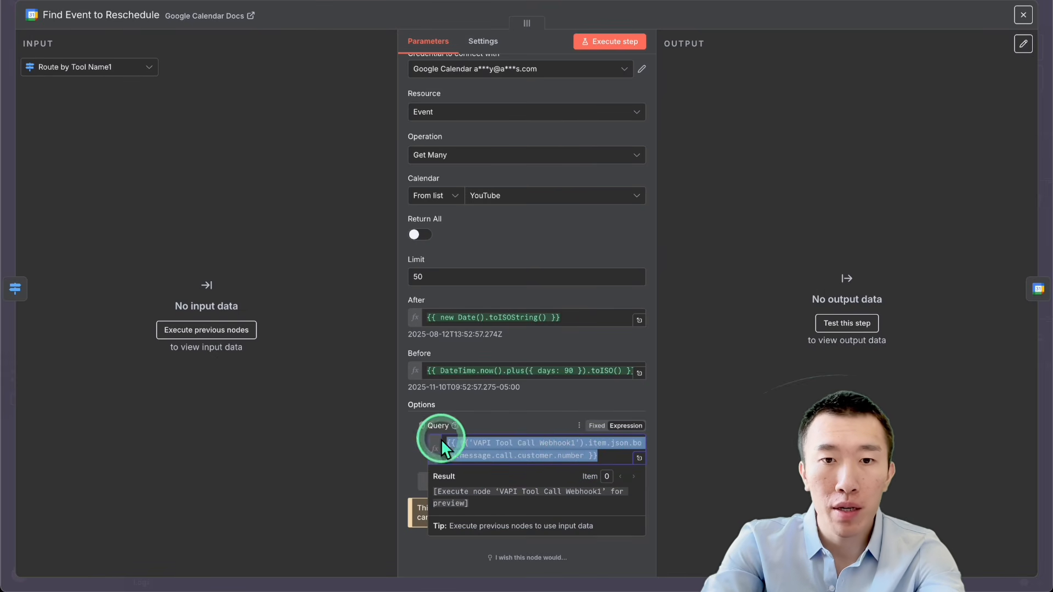
{"action": "left_click", "coordinate": [747, 0]}
Step: Fill the Query option of the "Get many events" node with the copied VAPI Tool Call Webhook1 customer-number expression
{"action": "double_click", "coordinate": [482, 285]}
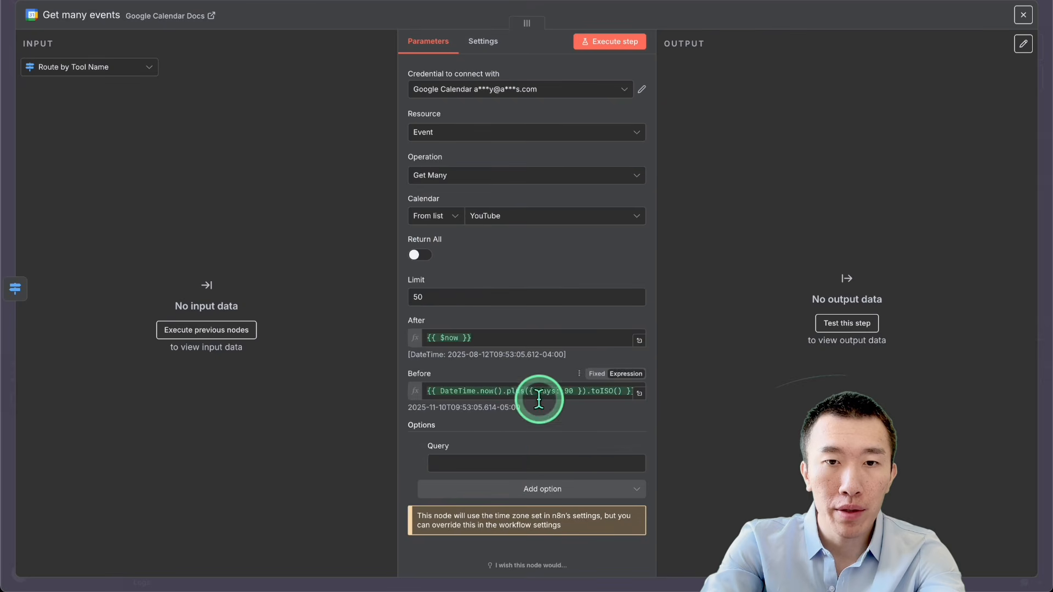
{"action": "left_click", "coordinate": [521, 463]}
{"action": "key", "text": "Escape"}
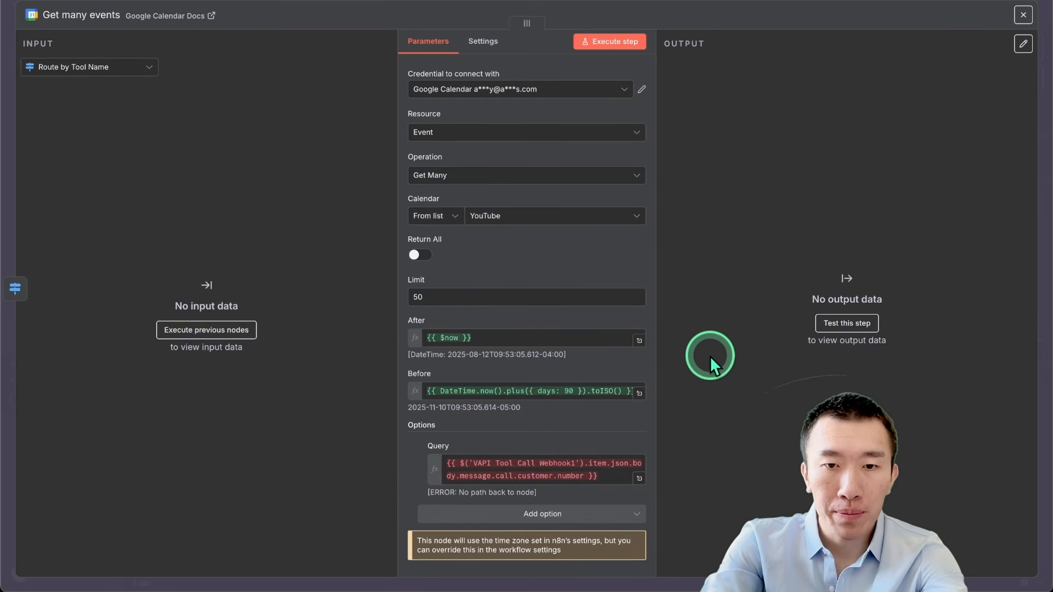
{"action": "key", "text": "Escape"}
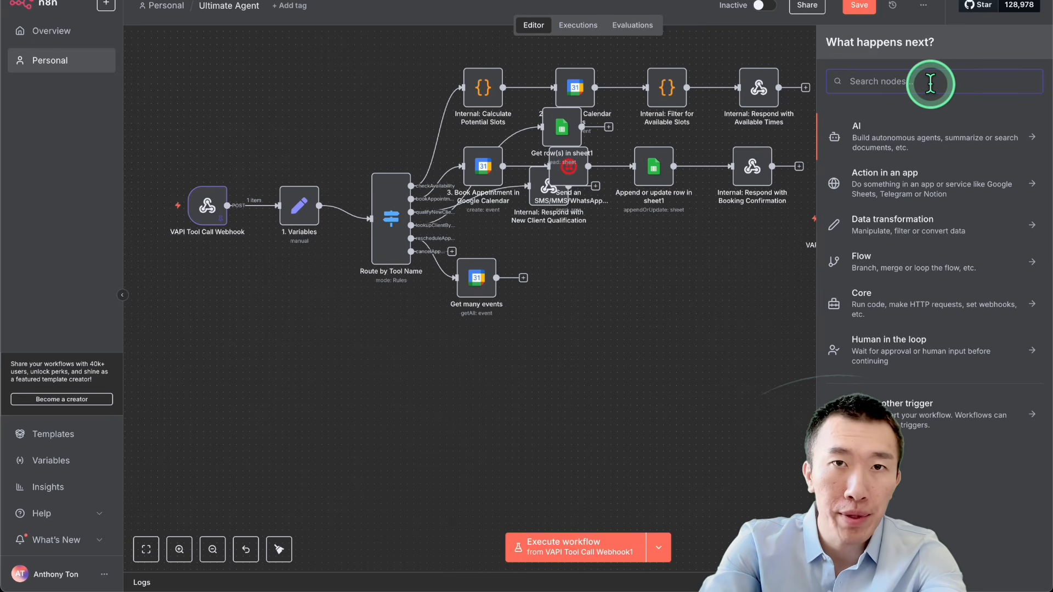
Step: Add a Google Calendar "Update an event" node after "Get many events" and select the YouTube calendar
{"action": "type", "text": "google "}
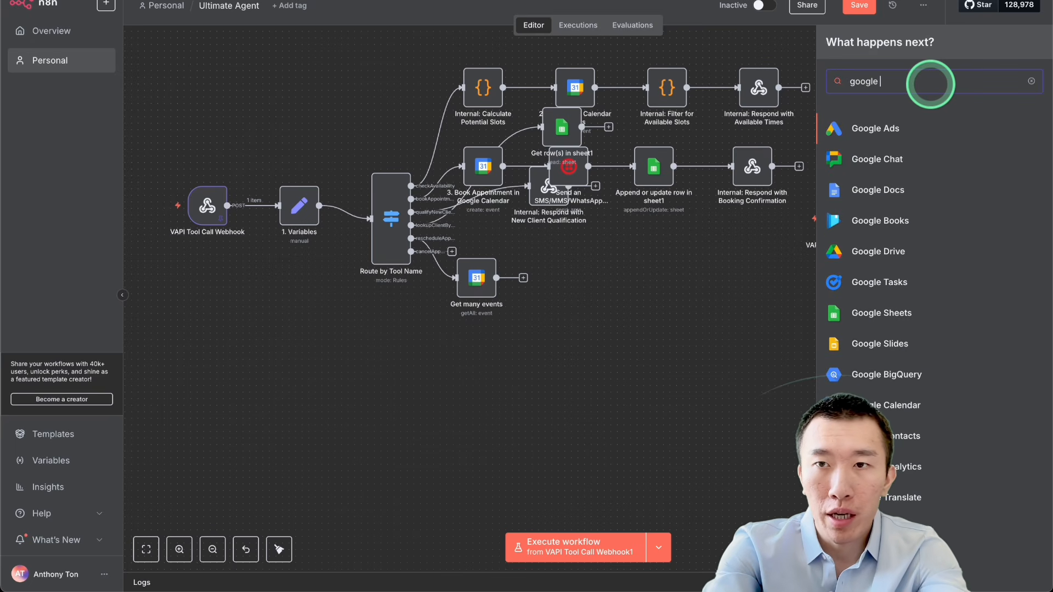
{"action": "type", "text": "calendar"}
{"action": "left_click", "coordinate": [921, 126]}
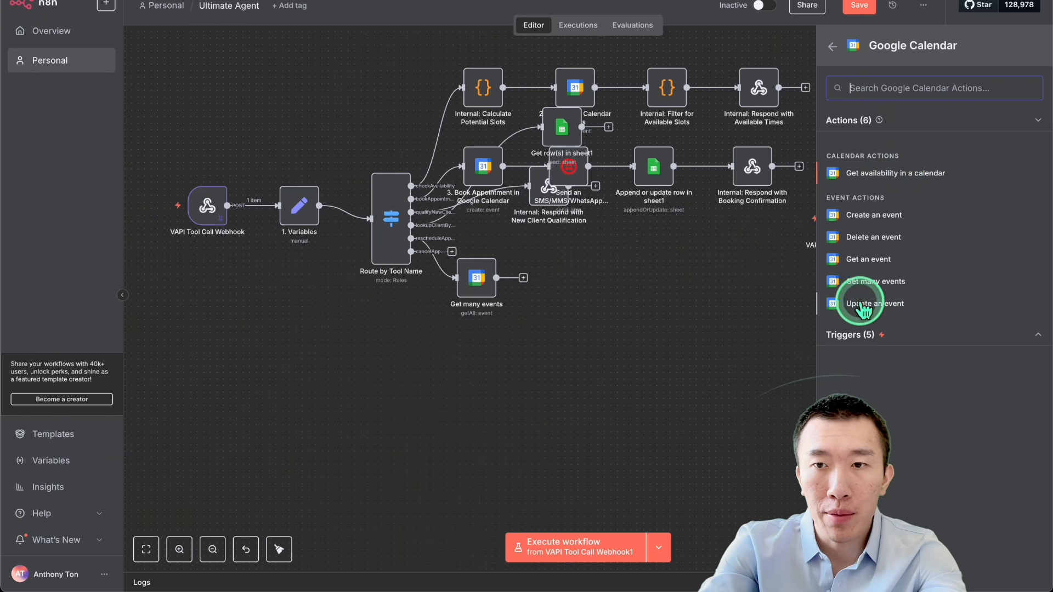
{"action": "left_click", "coordinate": [902, 308]}
{"action": "left_click", "coordinate": [538, 216]}
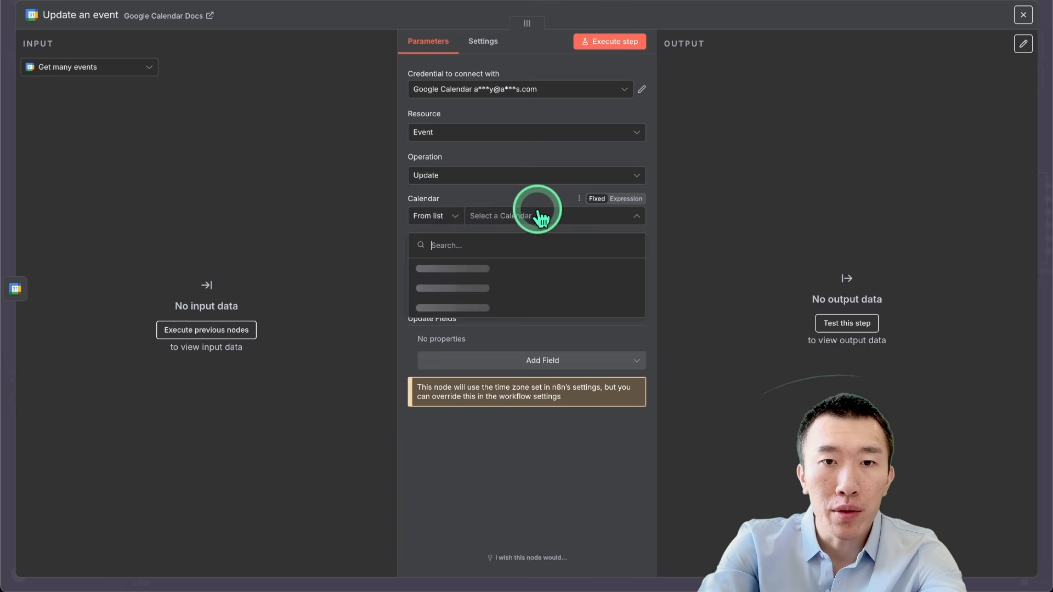
{"action": "left_click", "coordinate": [512, 284]}
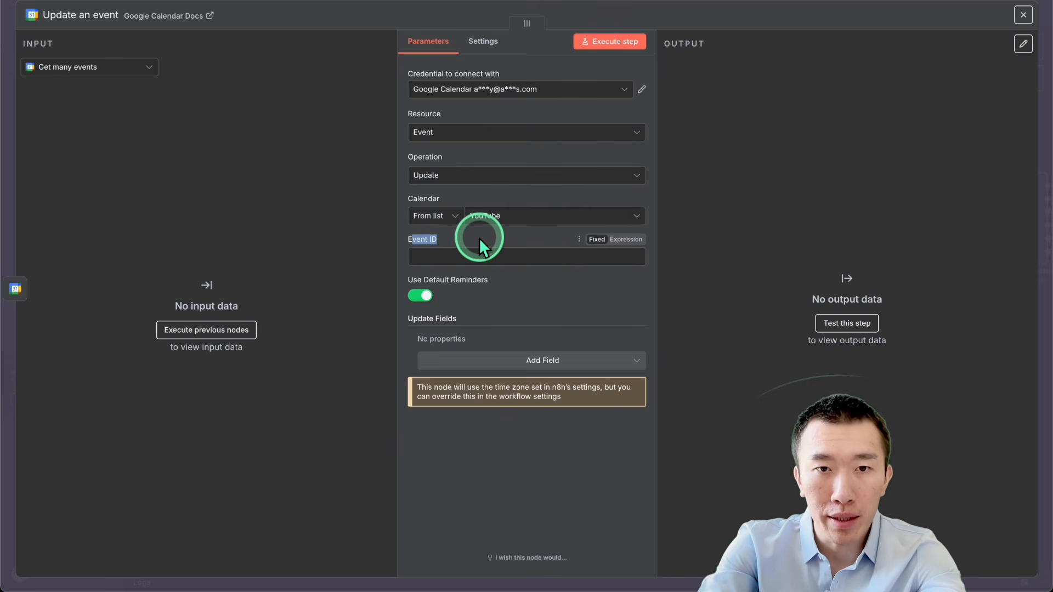
{"action": "left_click", "coordinate": [502, 253]}
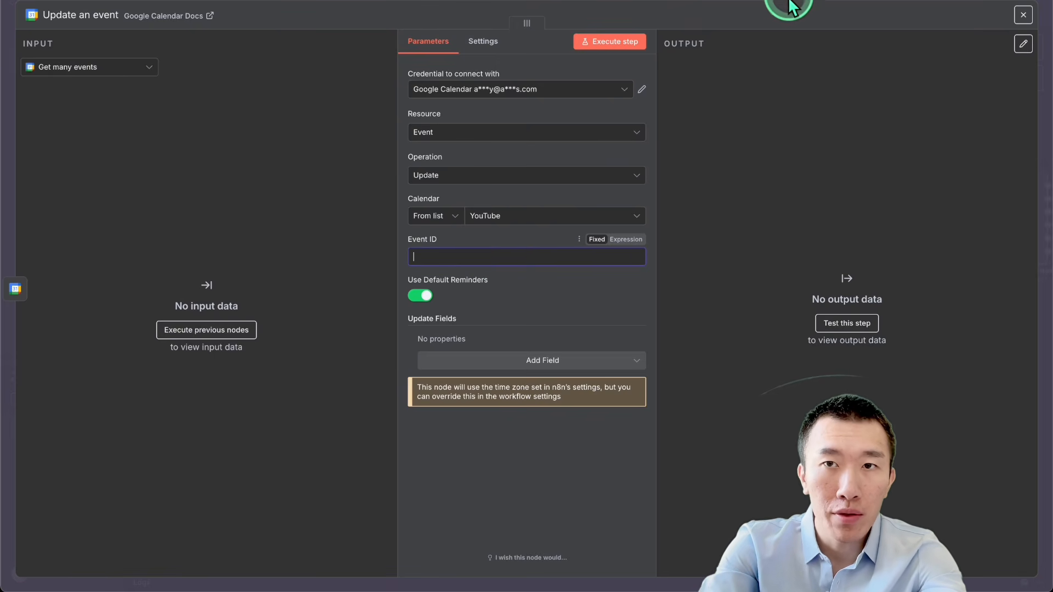
{"action": "left_click", "coordinate": [788, 0]}
Step: Copy the Event ID expression {{ $('Find Event to Reschedule').item.json.id }} from the extended workflow's "Reschedule GCal Event" node
{"action": "scroll", "coordinate": [726, 264], "scroll_direction": "right", "scroll_amount": 1}
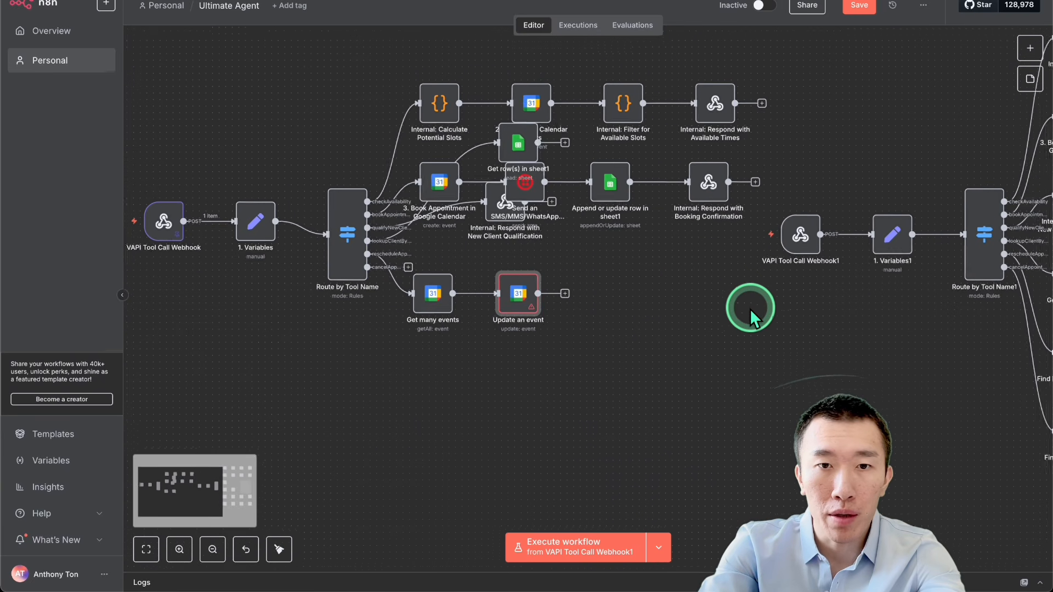
{"action": "scroll", "coordinate": [749, 309], "scroll_direction": "right", "scroll_amount": 5}
{"action": "scroll", "coordinate": [749, 308], "scroll_direction": "down", "scroll_amount": 1}
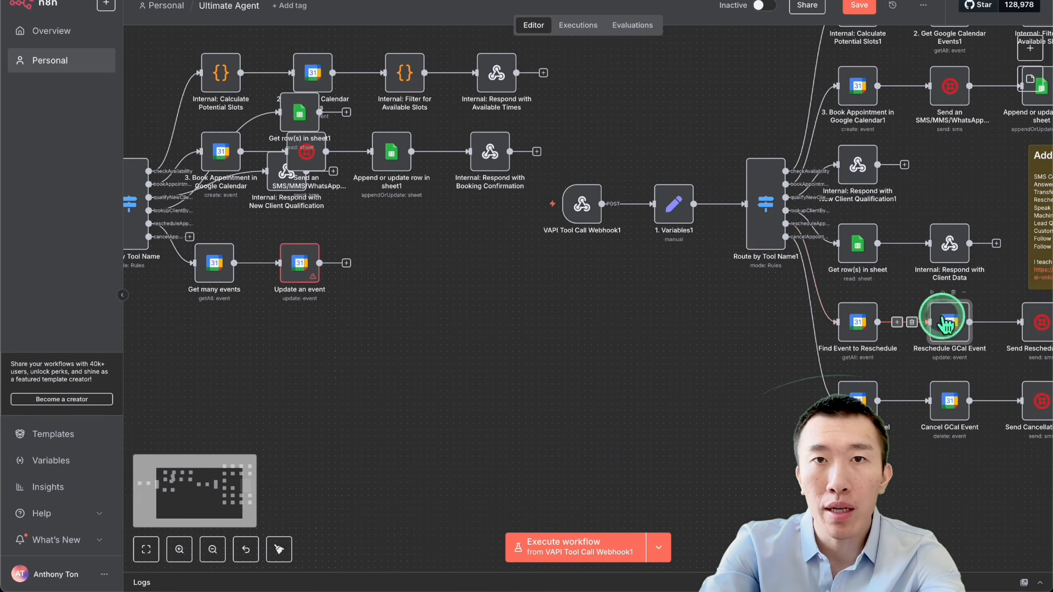
{"action": "double_click", "coordinate": [945, 325]}
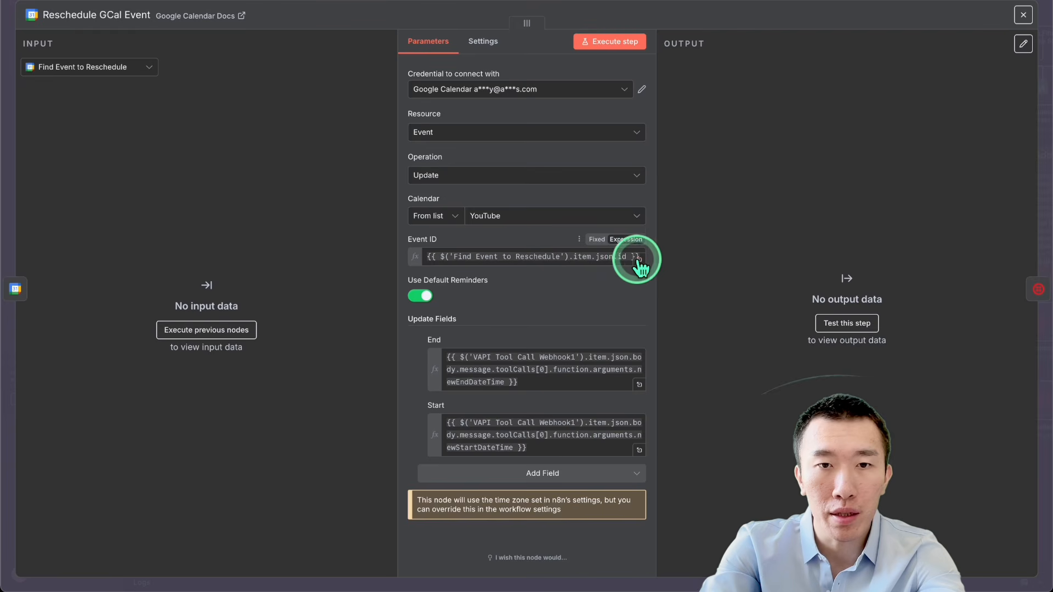
{"action": "triple_click", "coordinate": [563, 257]}
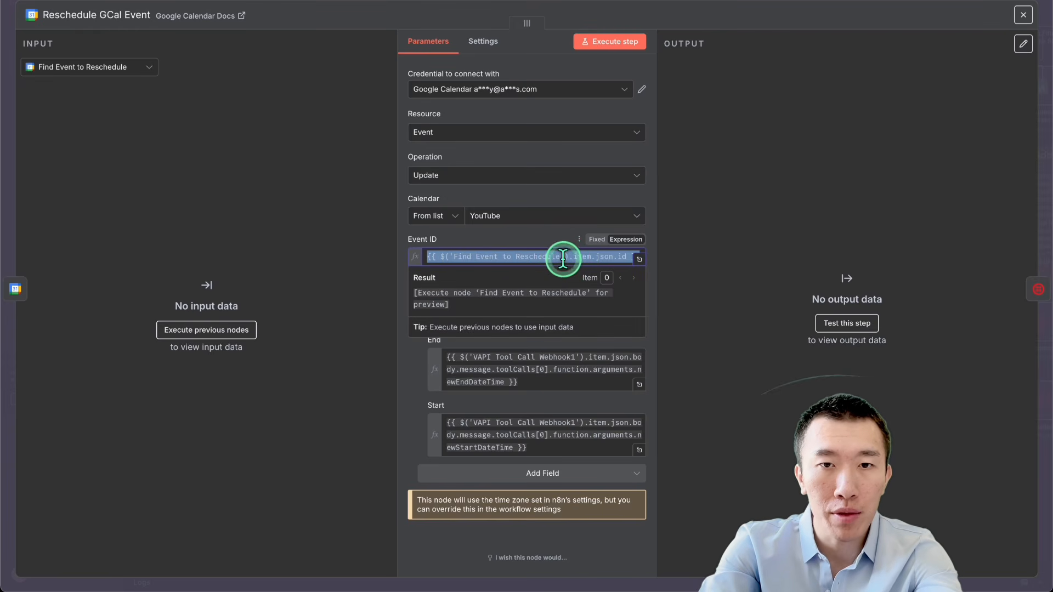
{"action": "left_click", "coordinate": [638, 258]}
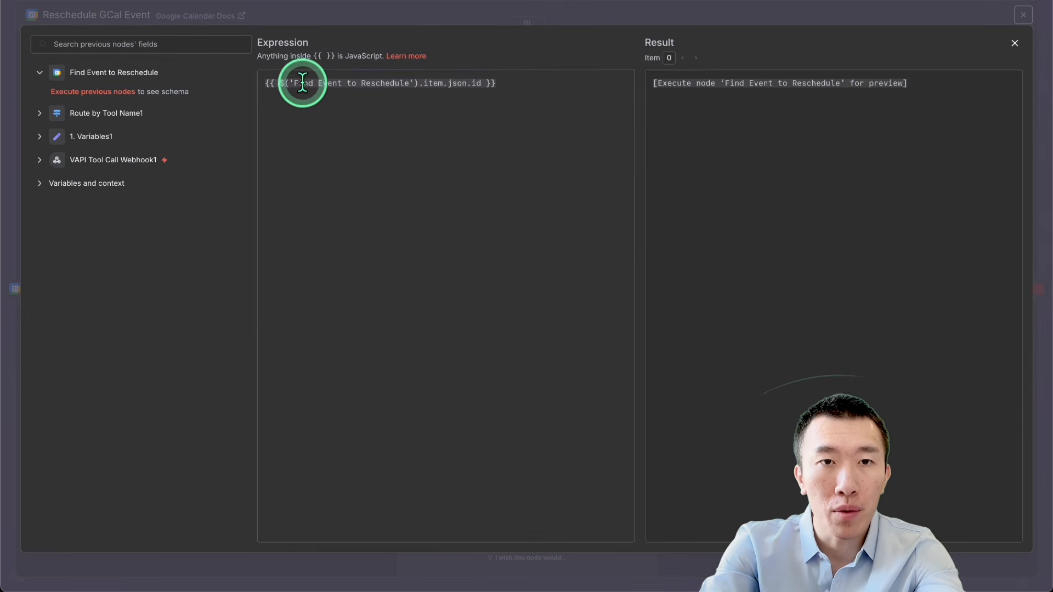
{"action": "left_click_drag", "start_coordinate": [363, 84], "coordinate": [415, 85]}
{"action": "left_click", "coordinate": [412, 106]}
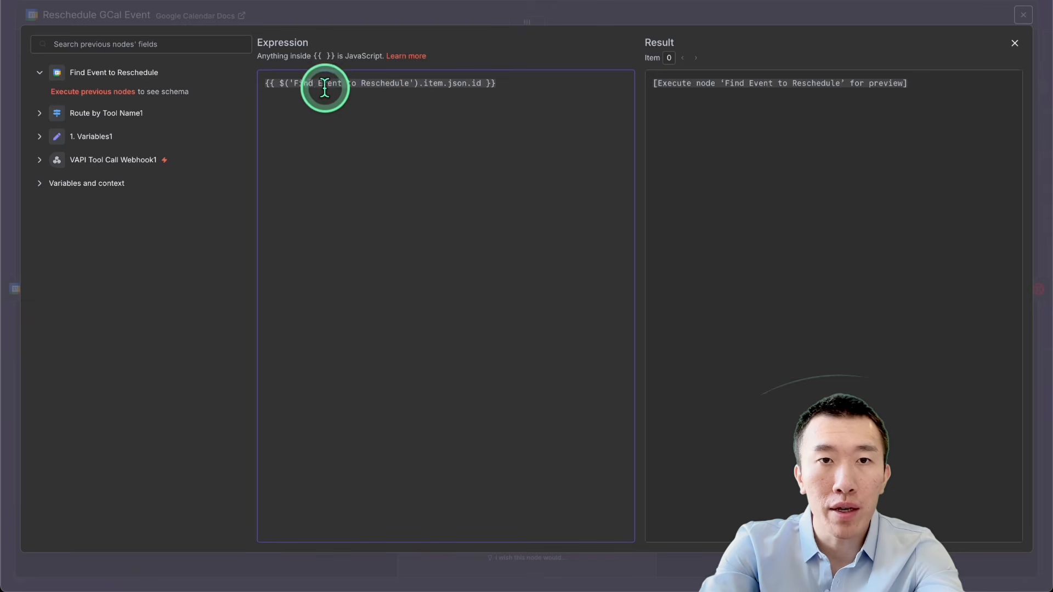
{"action": "key", "text": "ctrl+a"}
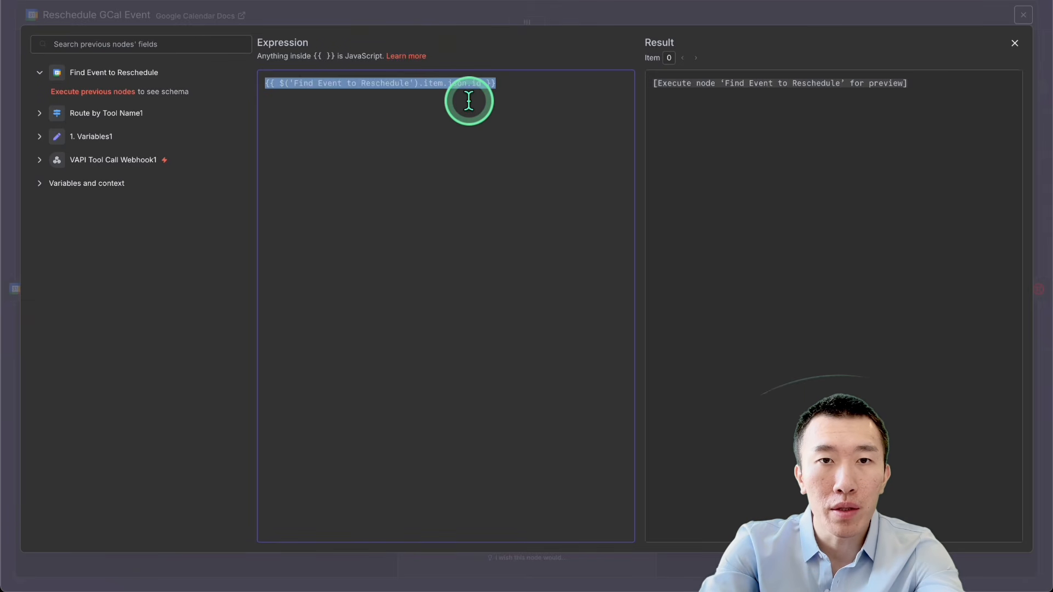
{"action": "left_click", "coordinate": [453, 84]}
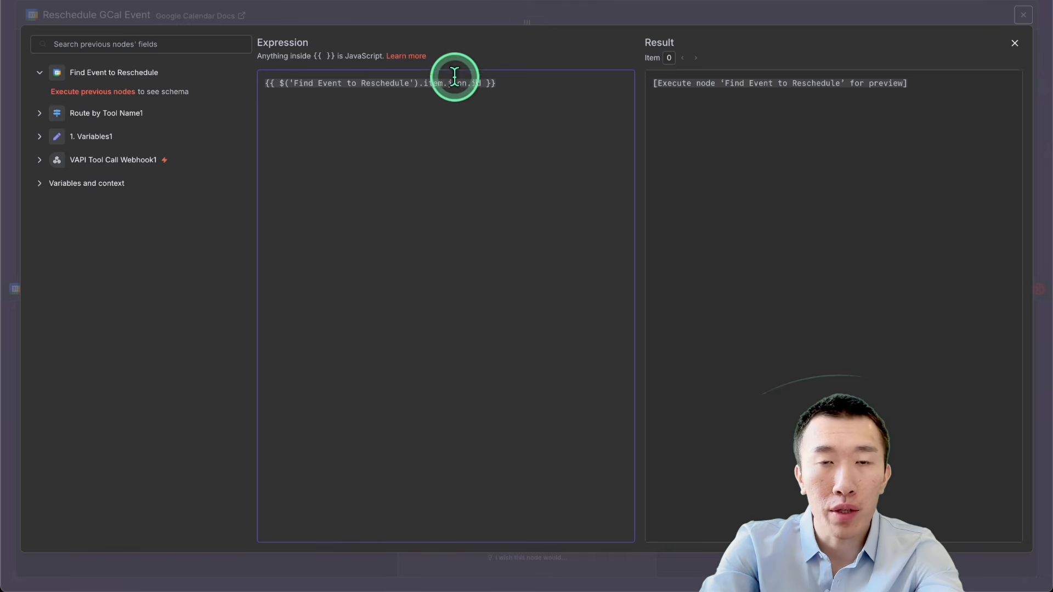
{"action": "triple_click", "coordinate": [423, 129]}
{"action": "key", "text": "ctrl+c"}
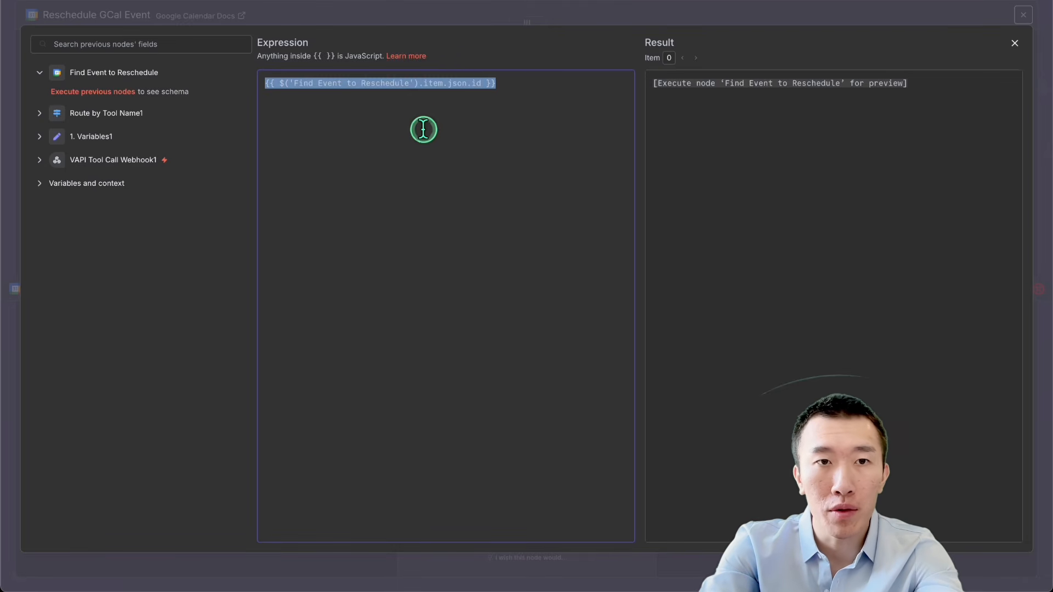
{"action": "left_click", "coordinate": [740, 7]}
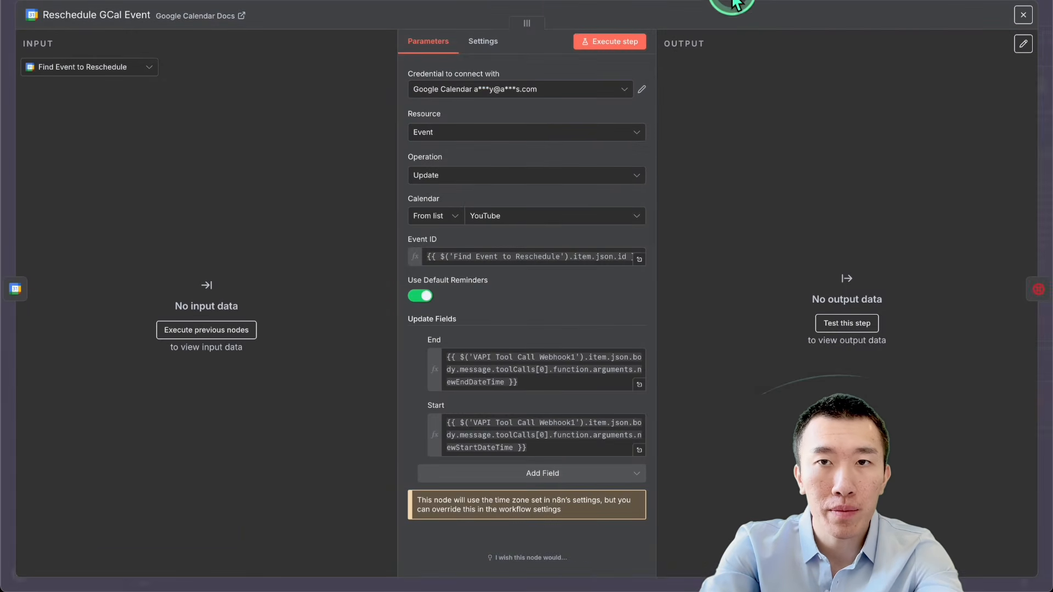
{"action": "left_click", "coordinate": [734, 6]}
Step: Fill the Event ID of the "Update an event" node with the copied {{ $('Find Event to Reschedule').item.json.id }} expression
{"action": "double_click", "coordinate": [301, 261]}
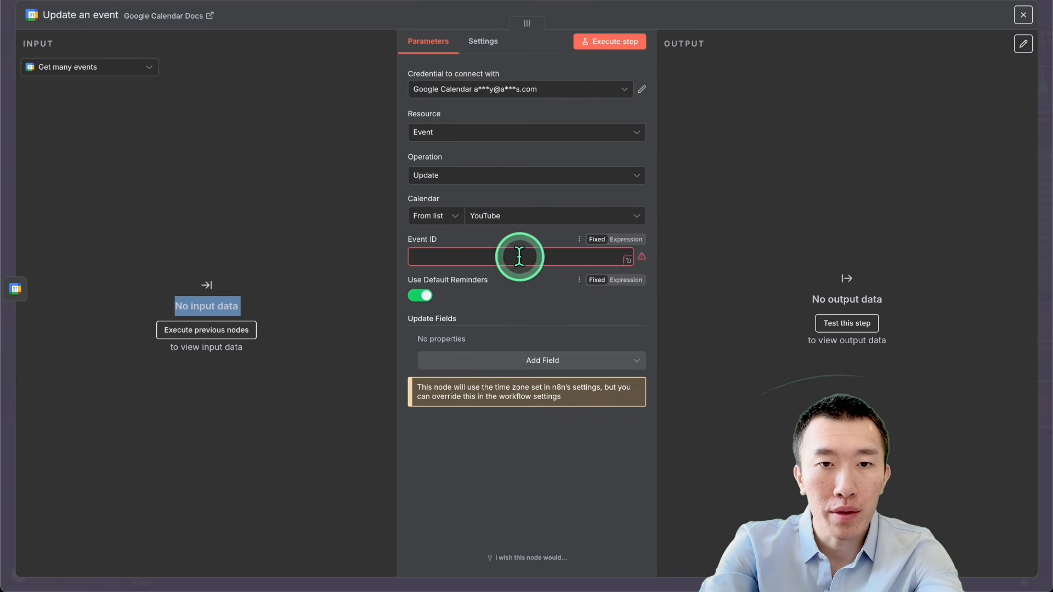
{"action": "left_click", "coordinate": [519, 256]}
{"action": "key", "text": "ctrl+v"}
{"action": "left_click", "coordinate": [567, 445]}
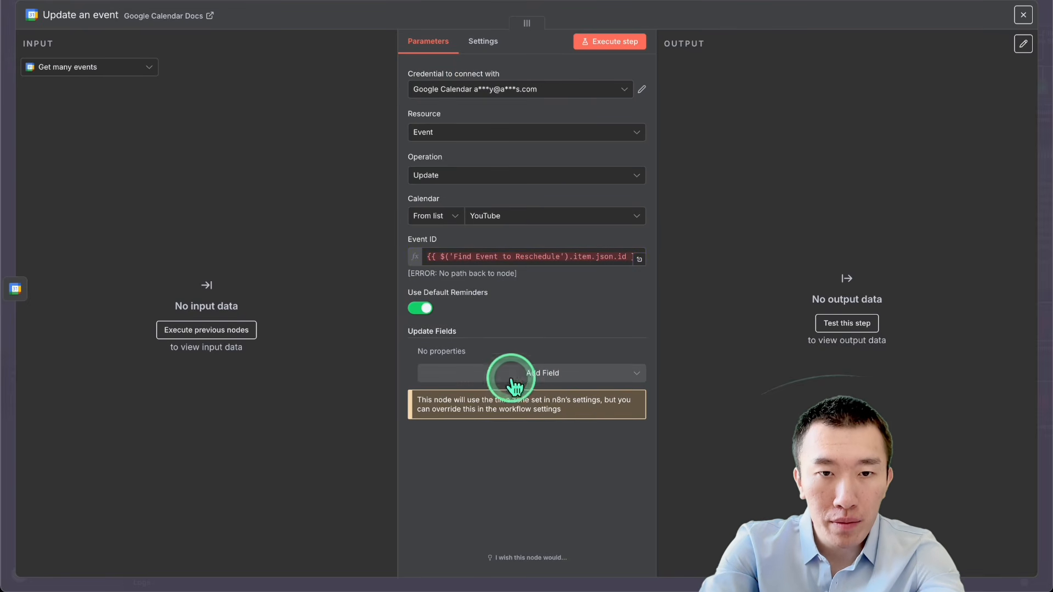
Step: Add a Start update field to the "Update an event" node and return to the canvas
{"action": "left_click", "coordinate": [539, 377]}
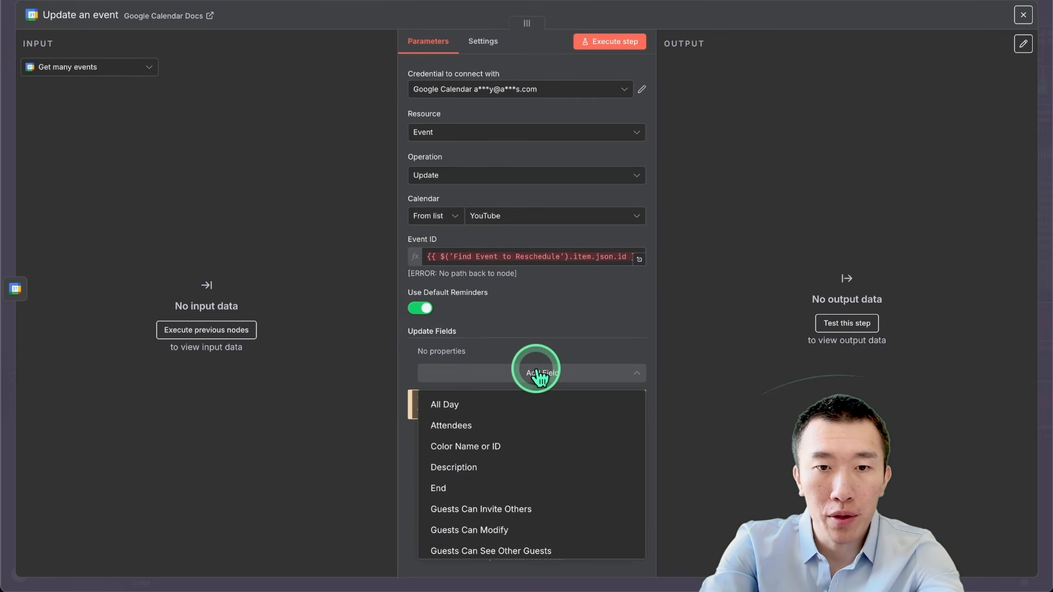
{"action": "scroll", "coordinate": [536, 430], "scroll_direction": "down", "scroll_amount": 1}
{"action": "scroll", "coordinate": [537, 430], "scroll_direction": "down", "scroll_amount": 6}
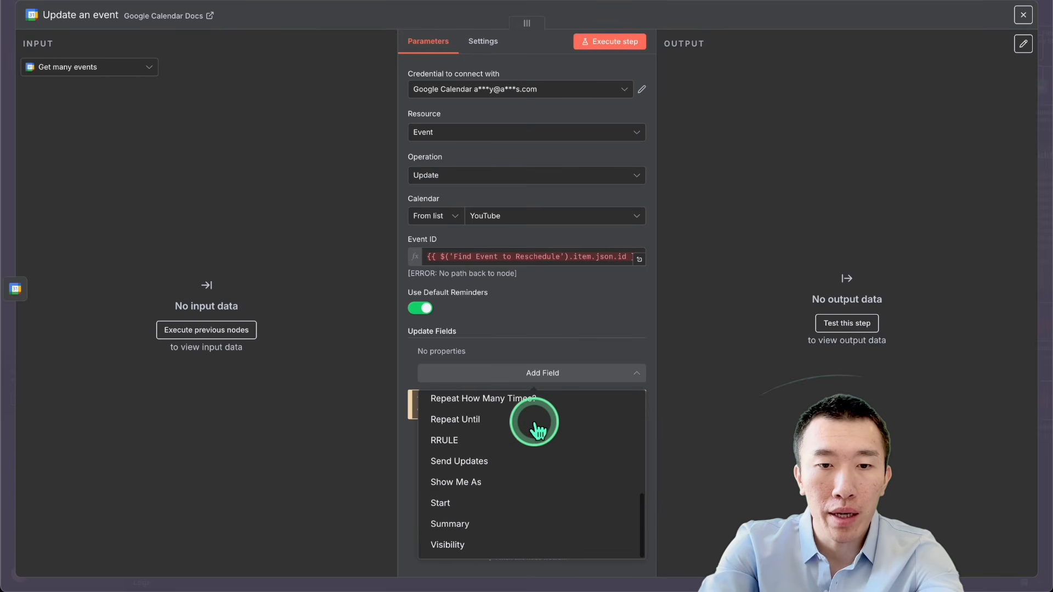
{"action": "left_click", "coordinate": [503, 502]}
{"action": "left_click", "coordinate": [519, 368]}
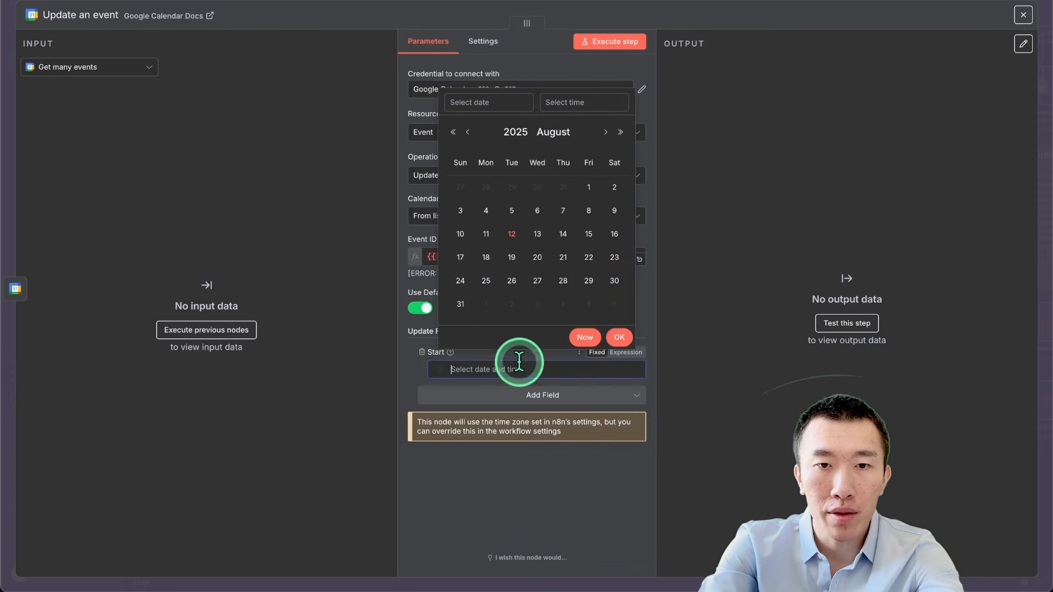
{"action": "left_click", "coordinate": [758, 5]}
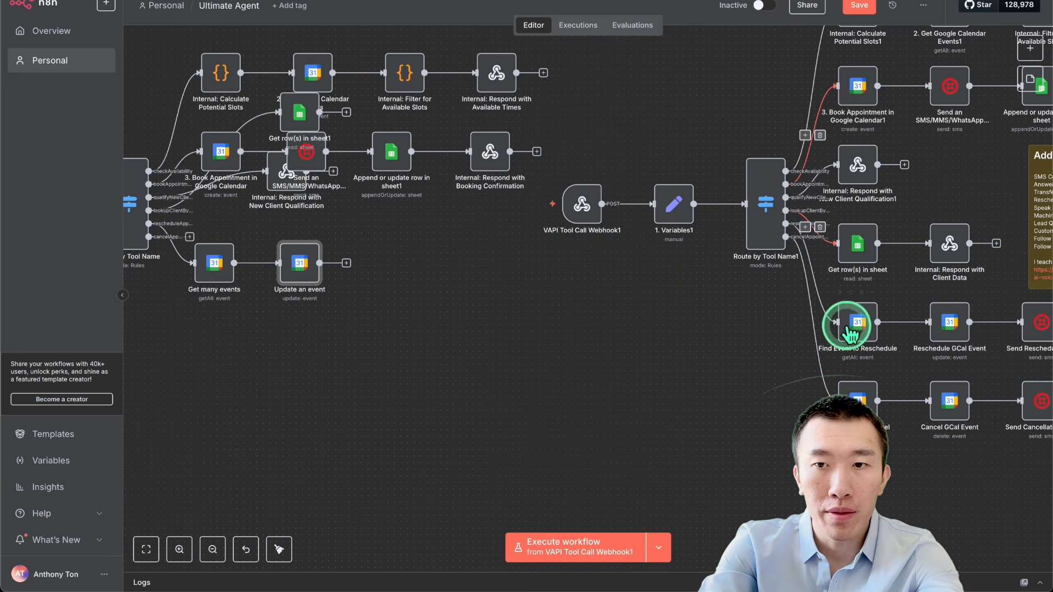
Step: Copy the End expression ending in newEndDateTime from the extended workflow's "Reschedule GCal Event" node
{"action": "double_click", "coordinate": [946, 322]}
{"action": "left_click", "coordinate": [552, 368]}
{"action": "triple_click", "coordinate": [552, 369]}
{"action": "key", "text": "ctrl+c"}
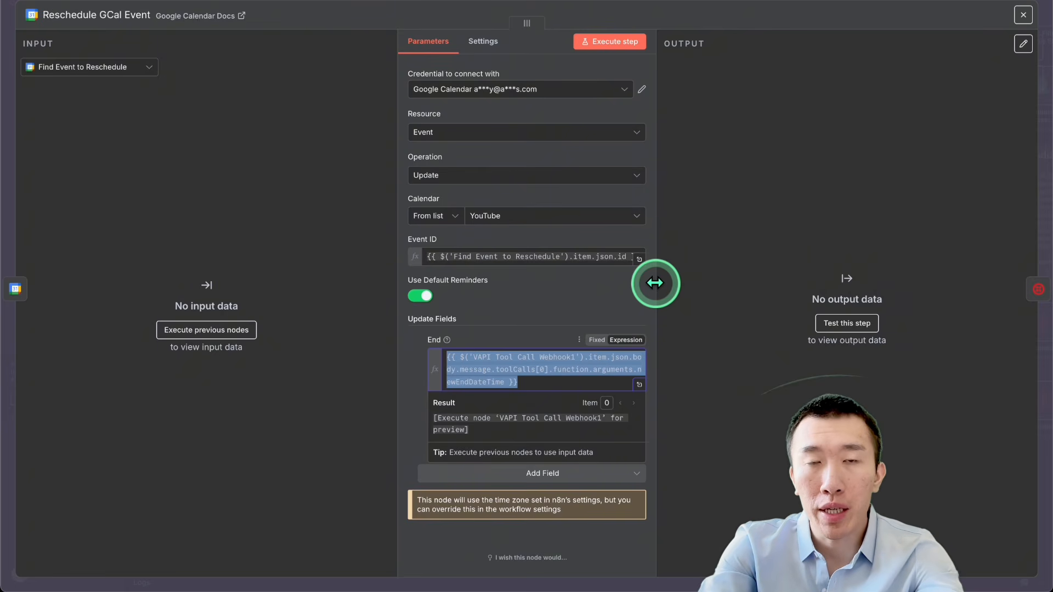
{"action": "left_click", "coordinate": [805, 6]}
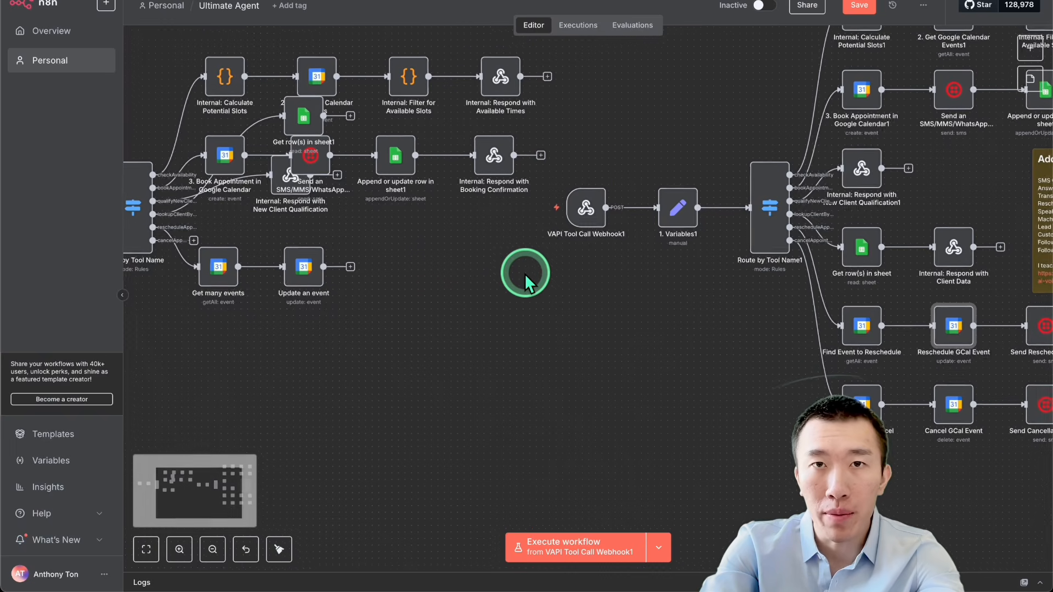
Step: Switch the Start field of the "Update an event" node to an expression and fill it with the copied newEndDateTime expression
{"action": "scroll", "coordinate": [524, 273], "scroll_direction": "up", "scroll_amount": 1}
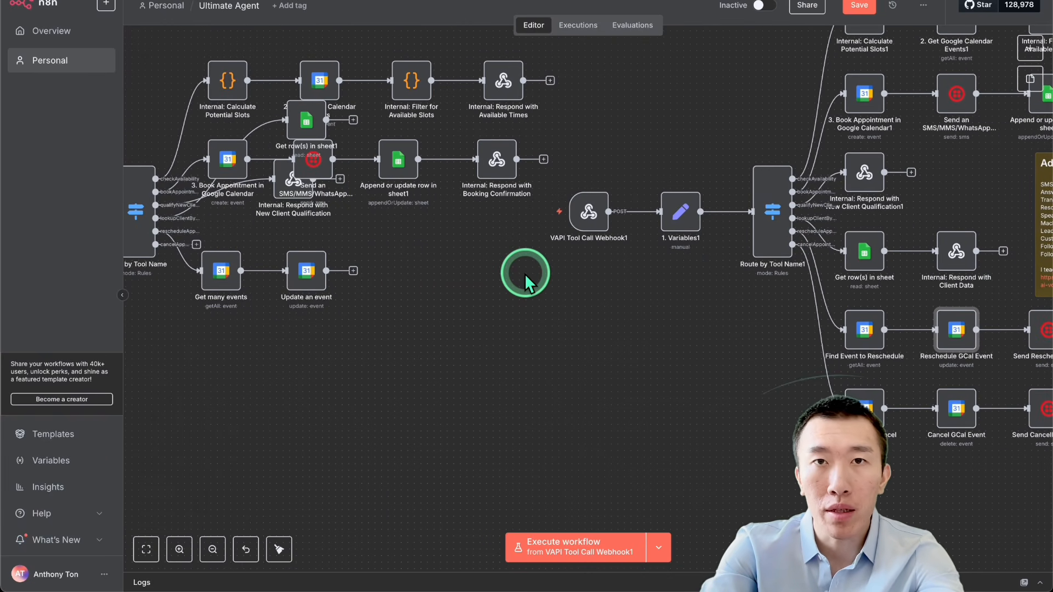
{"action": "double_click", "coordinate": [306, 270]}
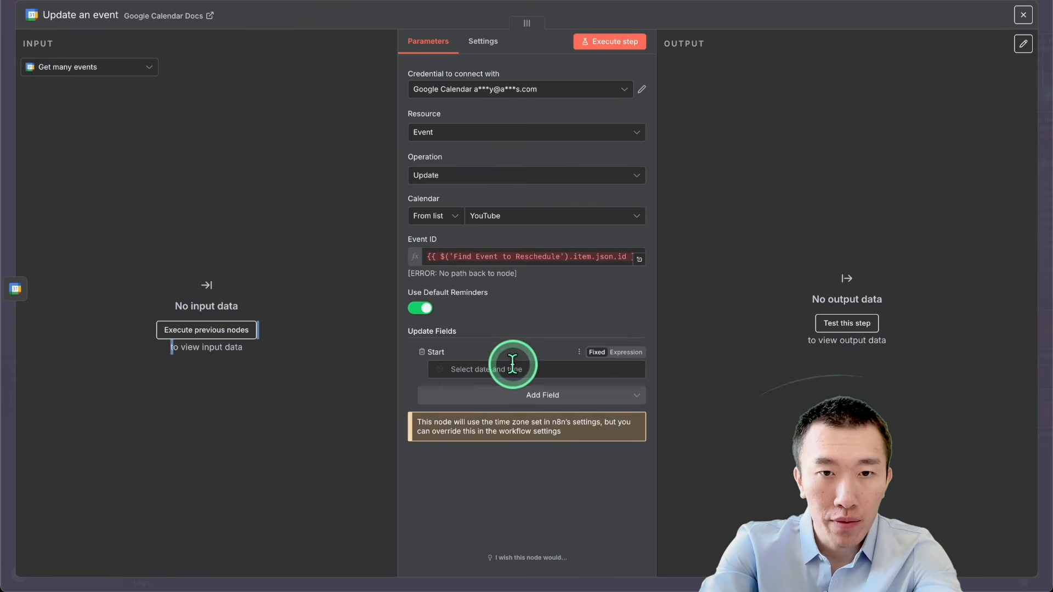
{"action": "left_click", "coordinate": [512, 364]}
{"action": "left_click", "coordinate": [643, 381]}
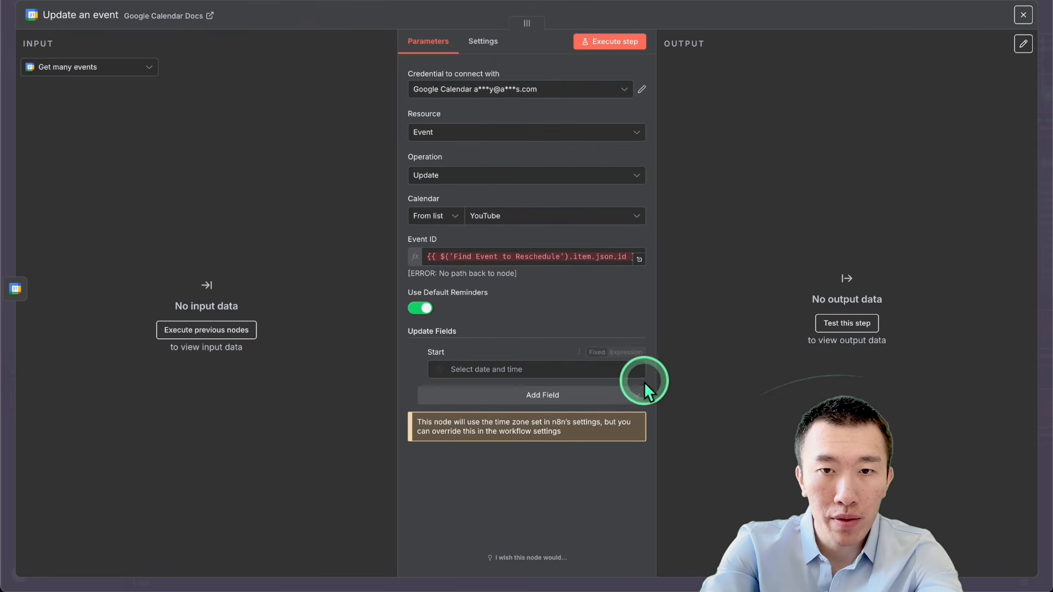
{"action": "left_click", "coordinate": [631, 361]}
{"action": "key", "text": "ctrl+v"}
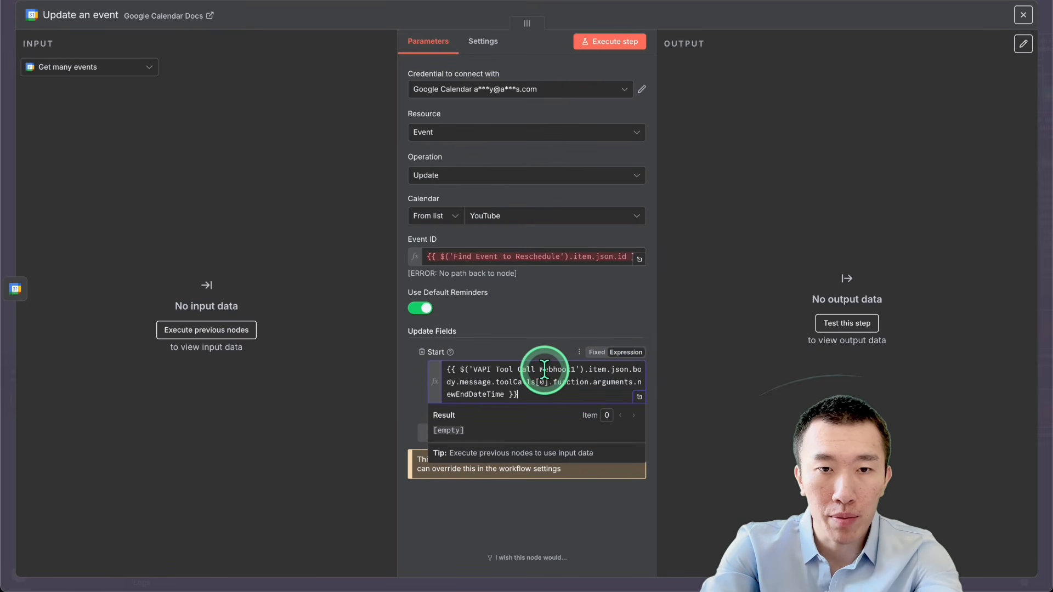
{"action": "left_click", "coordinate": [712, 366]}
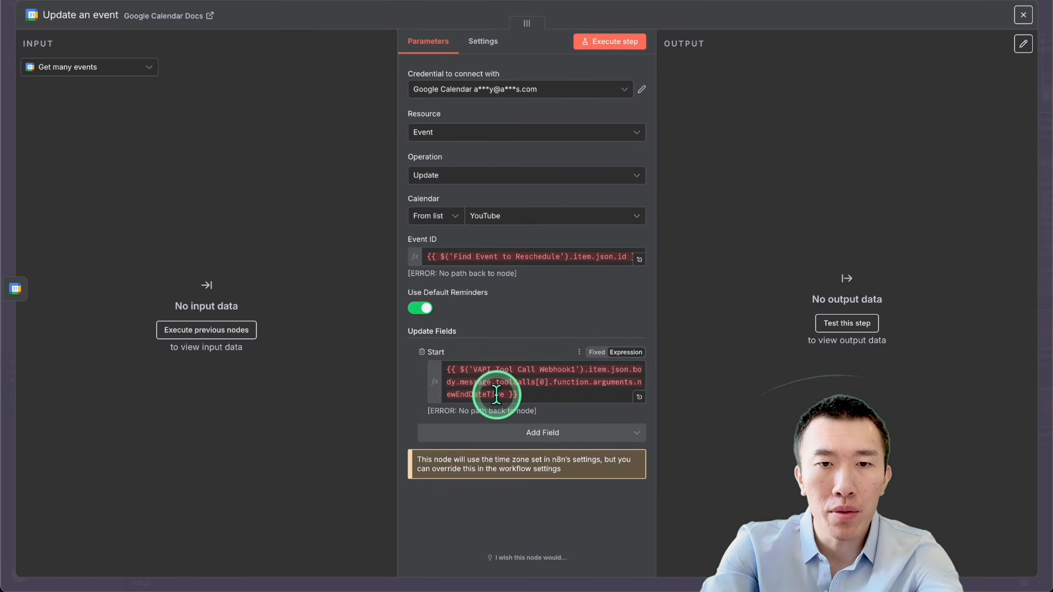
{"action": "left_click", "coordinate": [801, 1]}
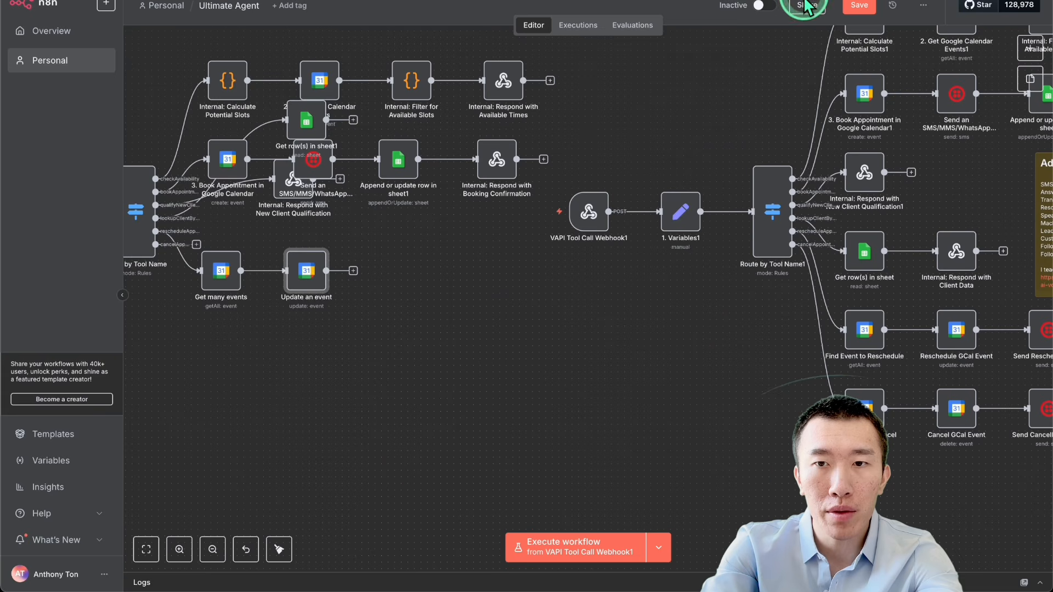
Step: Copy the Start expression ending in newStartDateTime from the extended workflow's "Reschedule GCal Event" node
{"action": "double_click", "coordinate": [952, 326]}
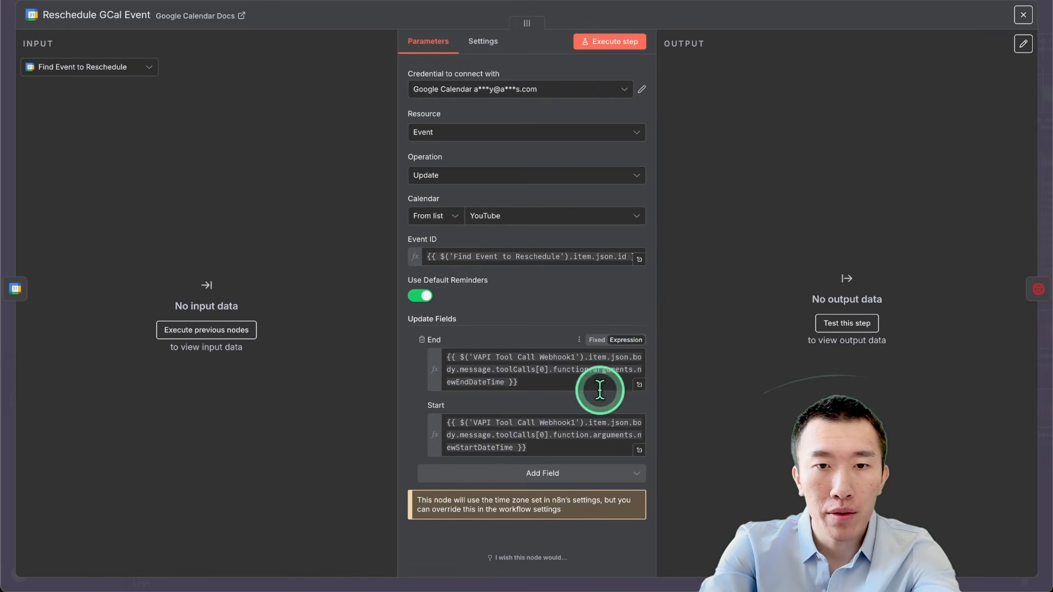
{"action": "triple_click", "coordinate": [538, 443]}
{"action": "key", "text": "ctrl+c"}
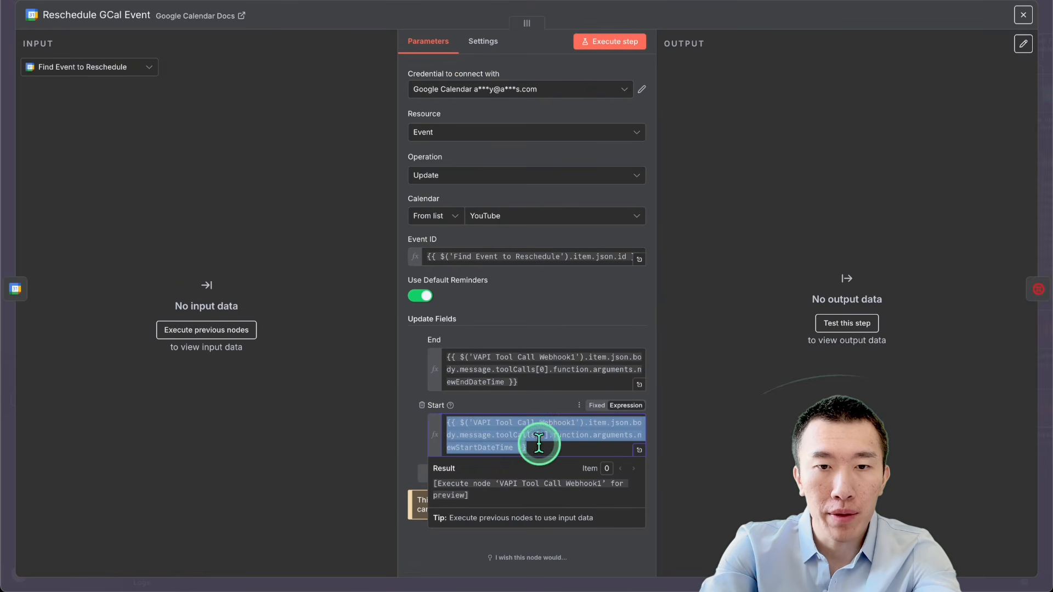
{"action": "left_click", "coordinate": [798, 5]}
Step: Replace the Start expression in the "Update an event" node with the copied VAPI Tool Call Webhook1 newStartDateTime expression
{"action": "double_click", "coordinate": [300, 274]}
{"action": "left_click", "coordinate": [536, 380]}
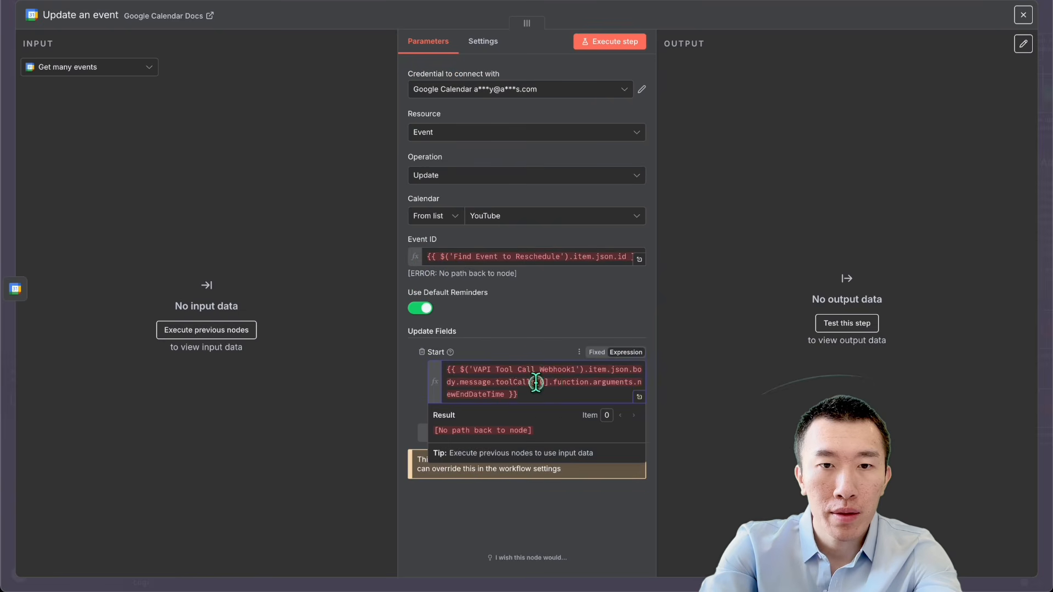
{"action": "key", "text": "ctrl+a"}
{"action": "key", "text": "ctrl+v"}
{"action": "left_click", "coordinate": [821, 5]}
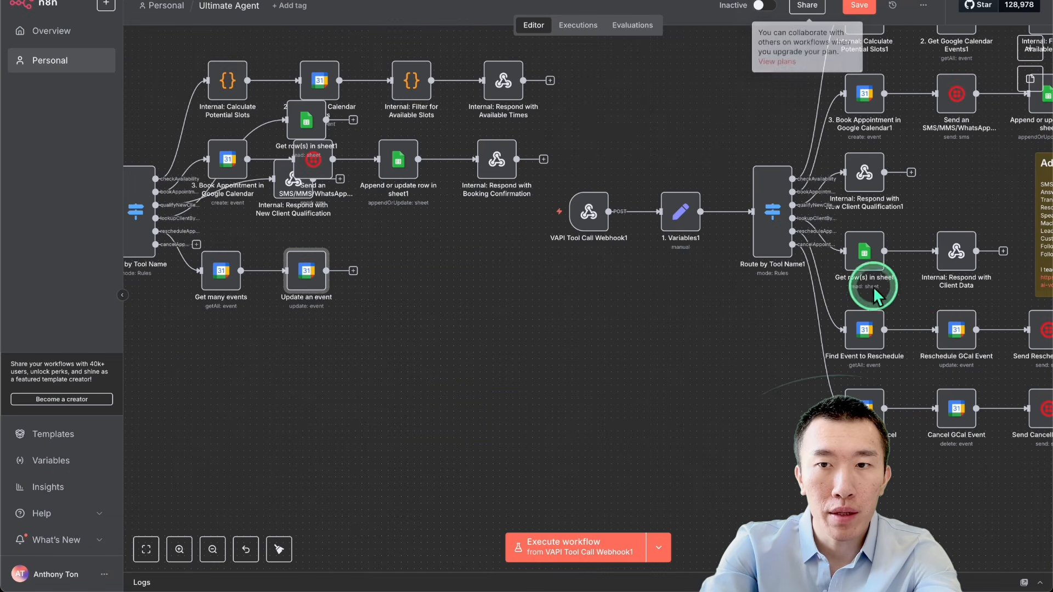
Step: Copy the newEndDateTime expression from the End field of the extended workflow's "Reschedule GCal Event" node
{"action": "double_click", "coordinate": [950, 331]}
{"action": "left_click", "coordinate": [543, 362]}
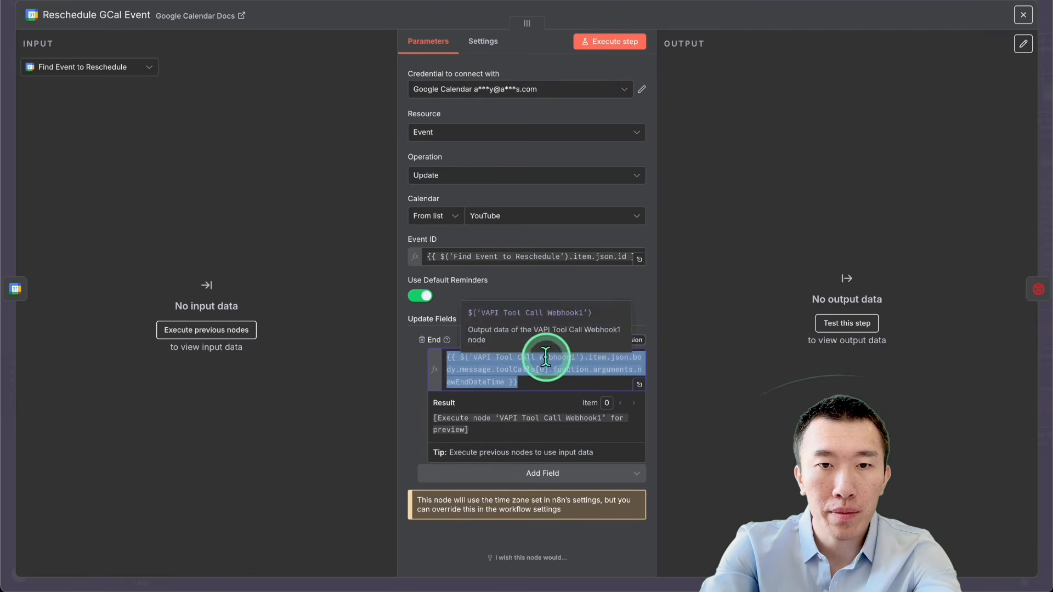
{"action": "key", "text": "ctrl+a"}
{"action": "key", "text": "ctrl+c"}
{"action": "left_click", "coordinate": [843, 6]}
Step: Add an End update field to the "Update an event" node and set it to the copied VAPI Tool Call Webhook1 newEndDateTime expression
{"action": "double_click", "coordinate": [329, 272]}
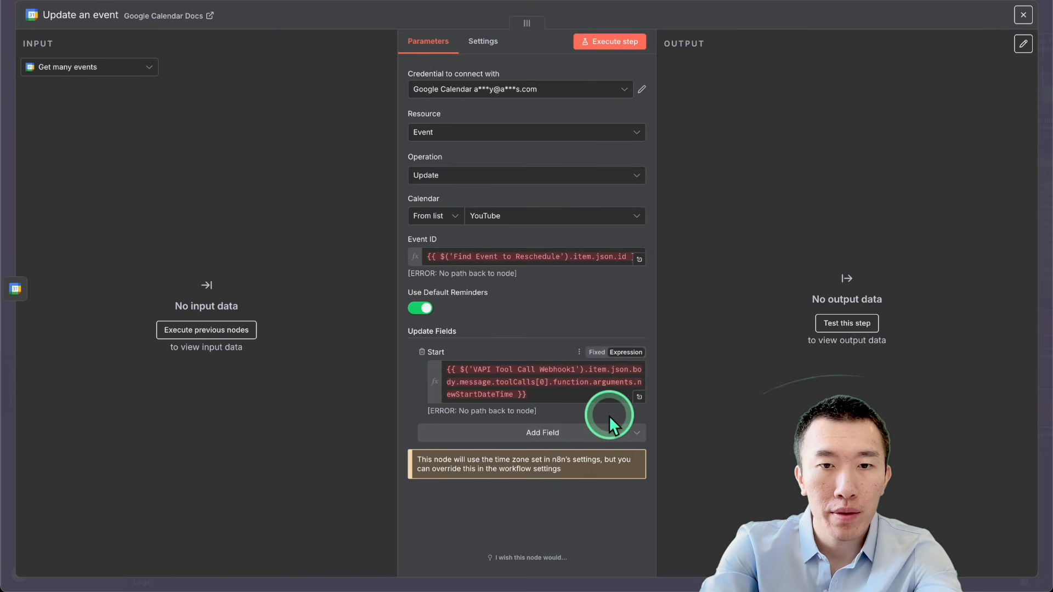
{"action": "left_click", "coordinate": [576, 433]}
{"action": "left_click", "coordinate": [497, 348]}
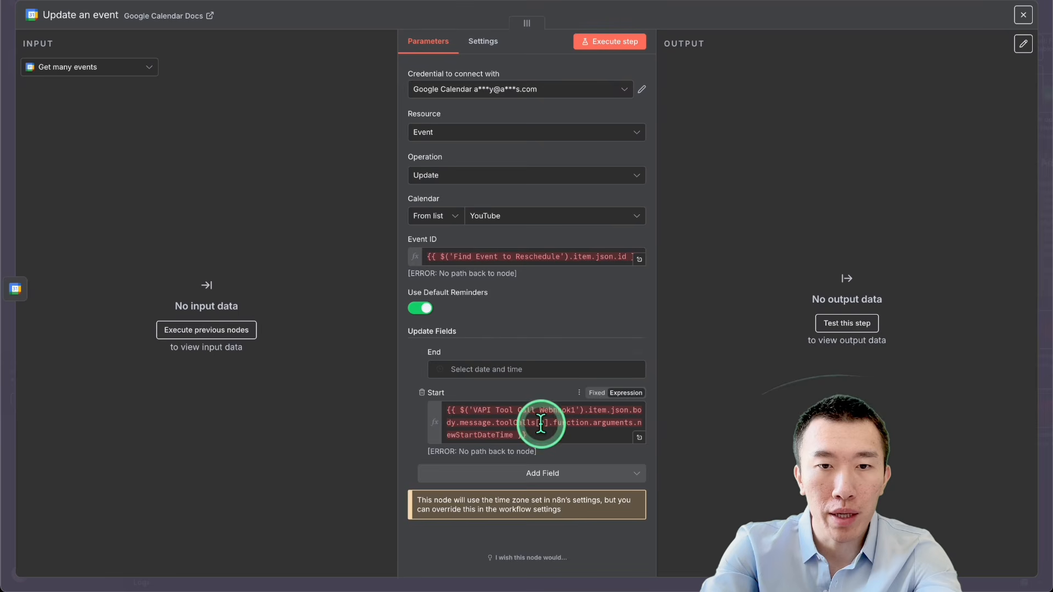
{"action": "left_click", "coordinate": [528, 369]}
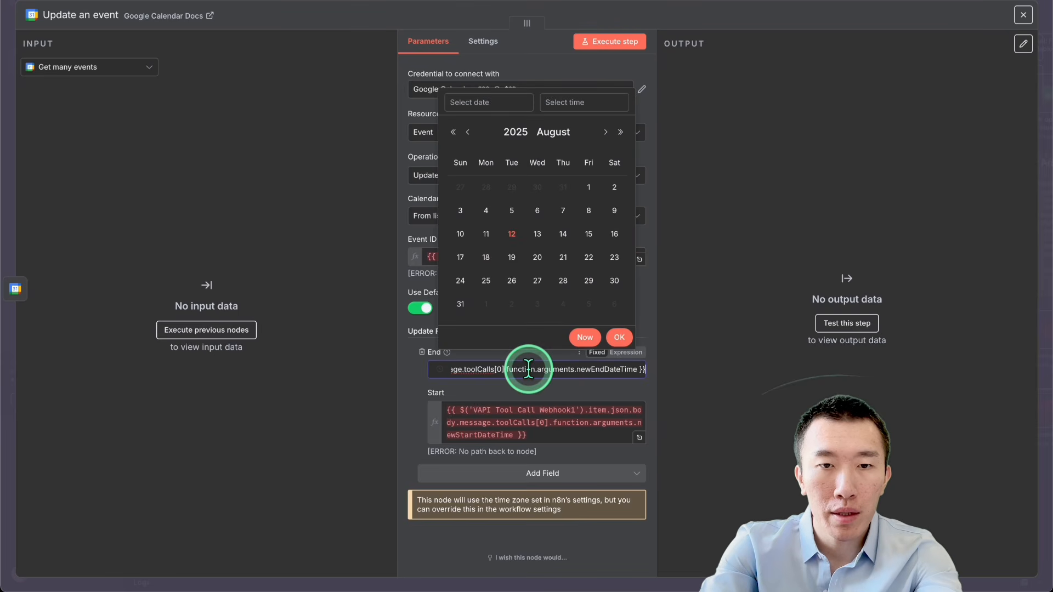
{"action": "left_click", "coordinate": [644, 346]}
{"action": "left_click", "coordinate": [630, 351]}
{"action": "key", "text": "super+v"}
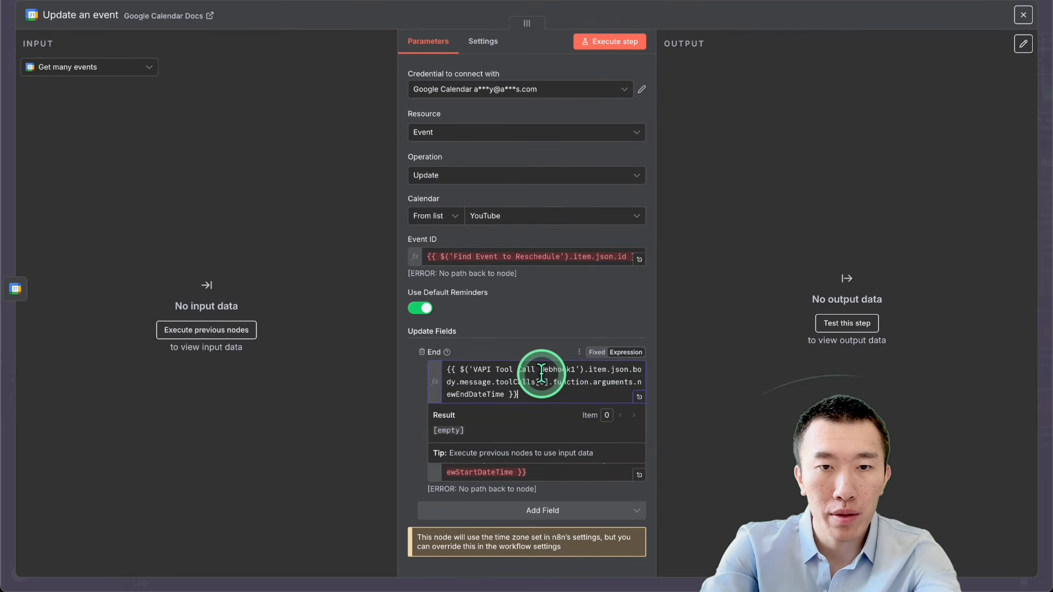
{"action": "left_click", "coordinate": [544, 334]}
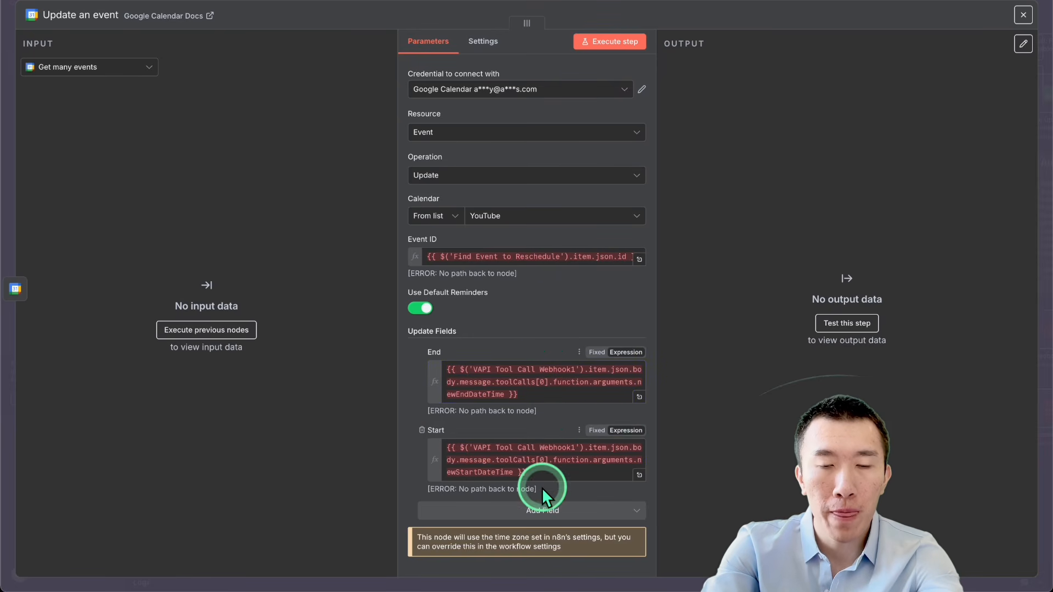
{"action": "scroll", "coordinate": [541, 487], "scroll_direction": "down", "scroll_amount": 1}
{"action": "left_click", "coordinate": [772, 12]}
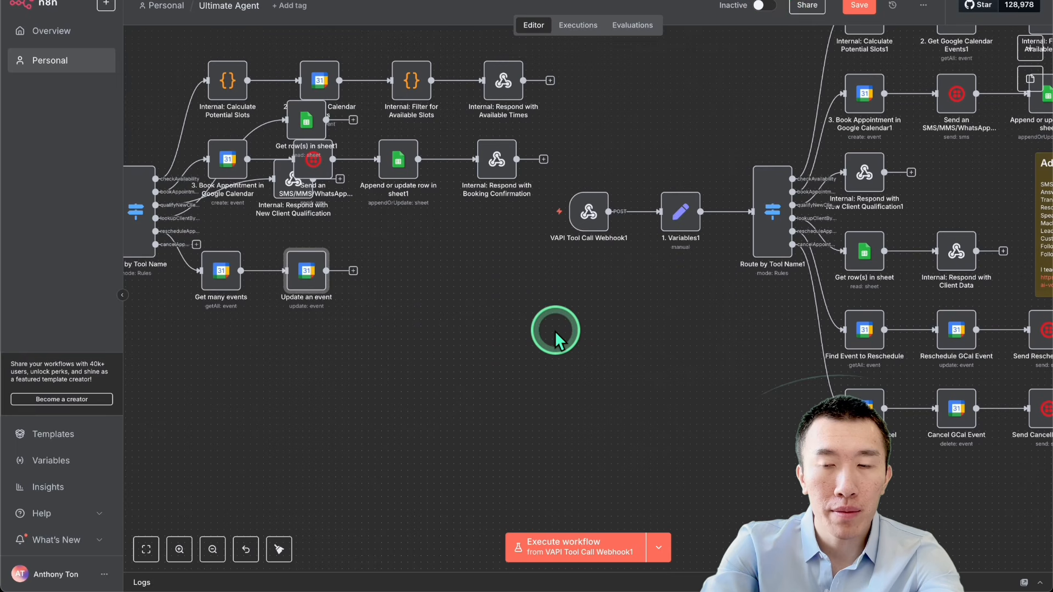
Step: Add a Twilio "Send an SMS/MMS/WhatsApp message" node after "Update an event", leaving its From, To and Message fields empty
{"action": "scroll", "coordinate": [555, 331], "scroll_direction": "right", "scroll_amount": 5}
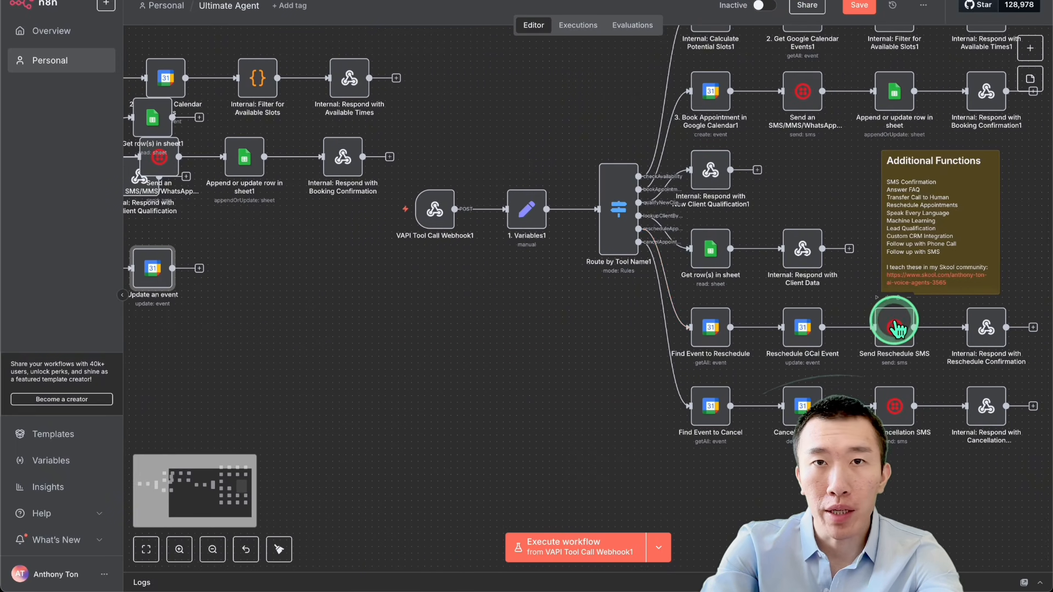
{"action": "left_click", "coordinate": [200, 268]}
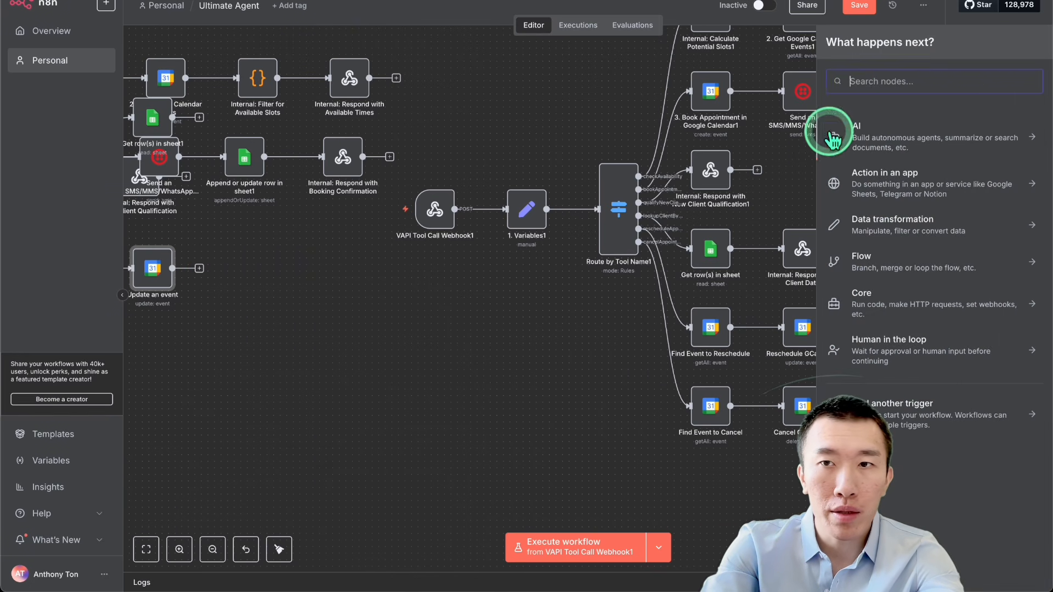
{"action": "type", "text": "tw"}
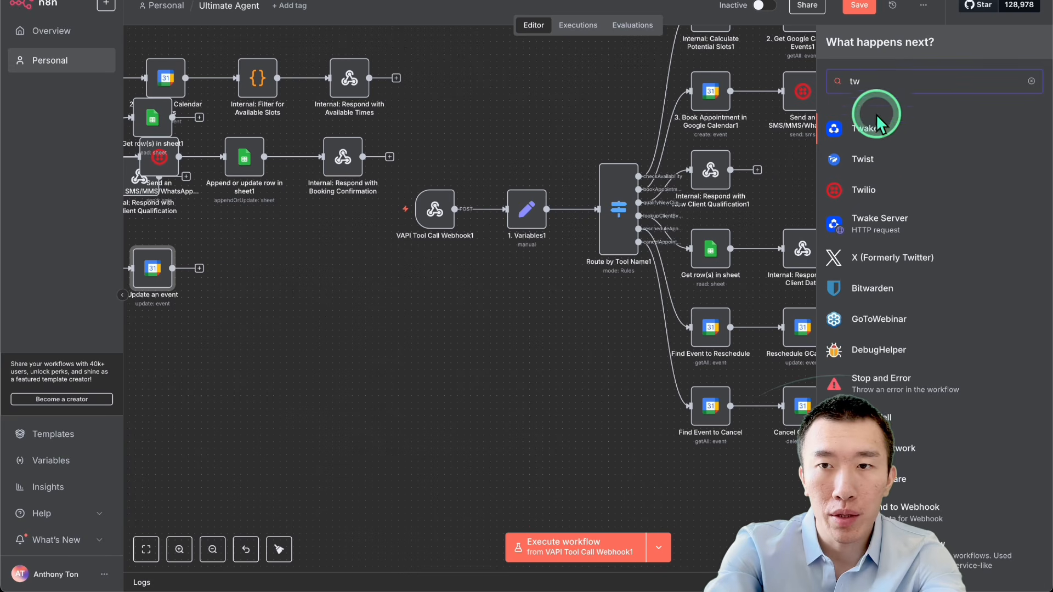
{"action": "left_click", "coordinate": [899, 187]}
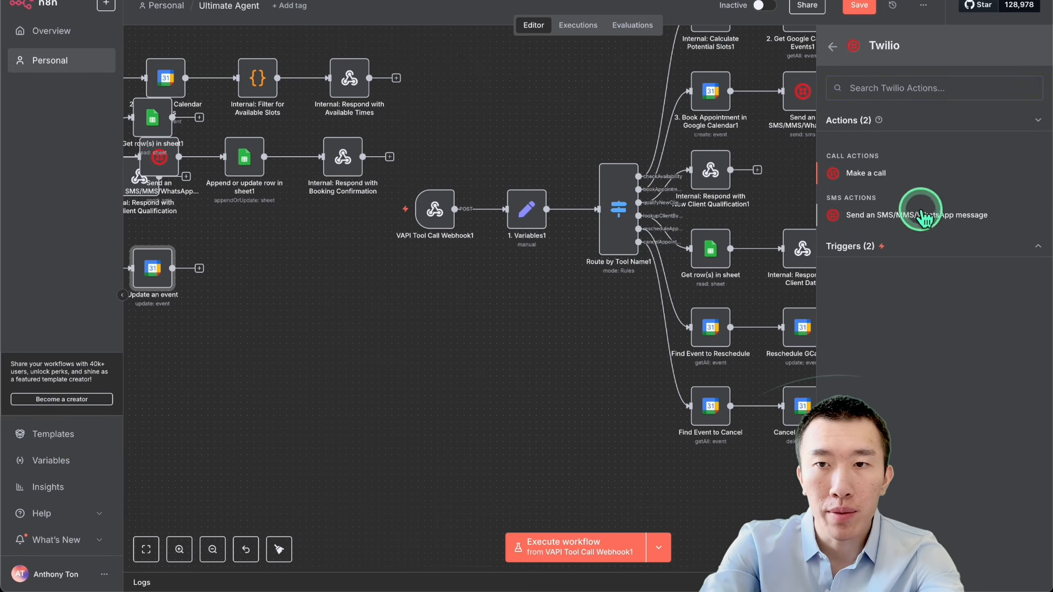
{"action": "left_click", "coordinate": [914, 214]}
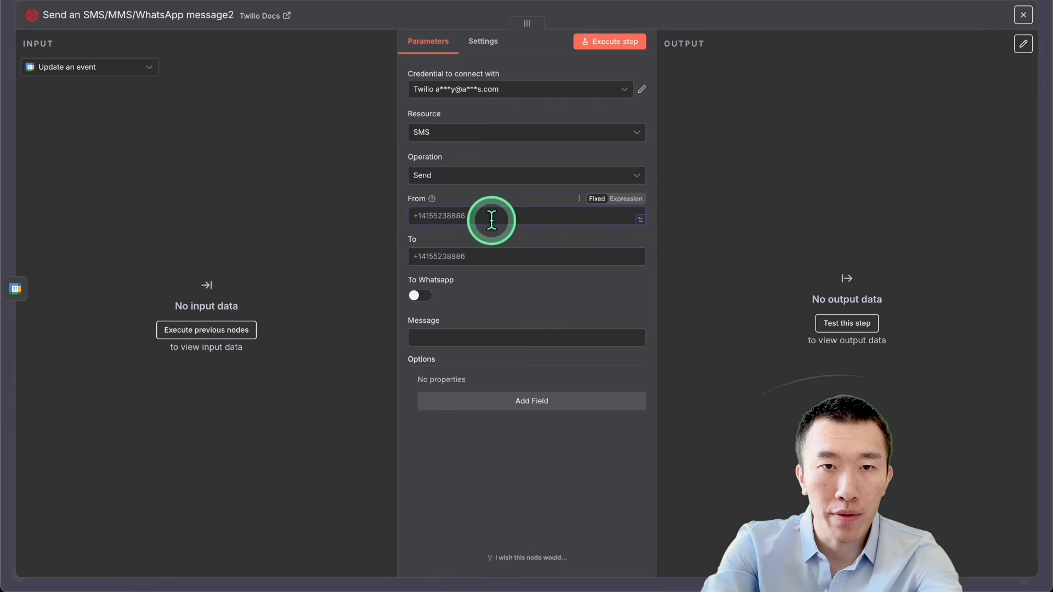
{"action": "left_click", "coordinate": [517, 251]}
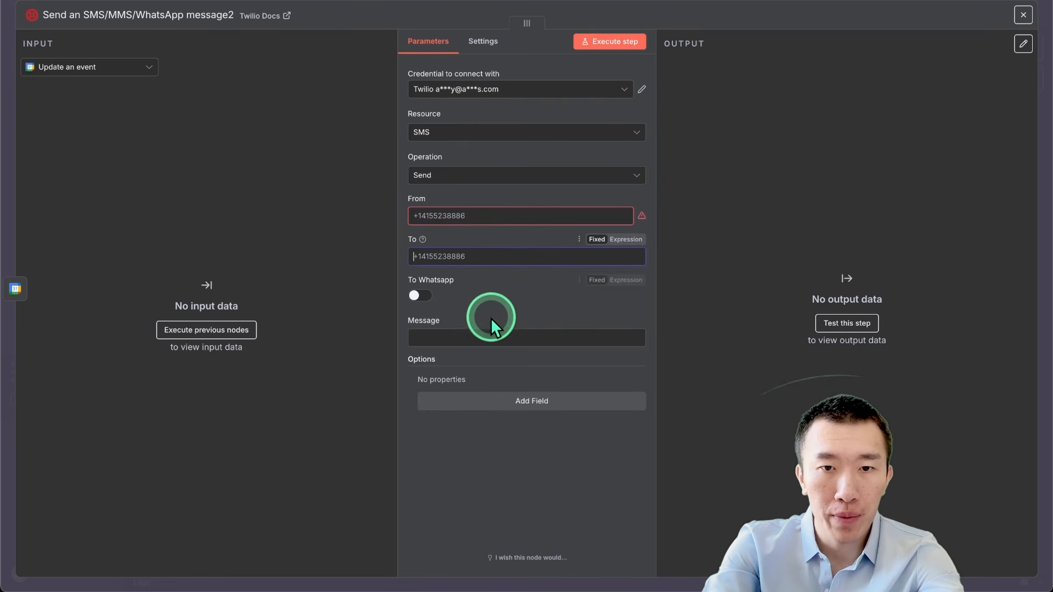
{"action": "left_click", "coordinate": [492, 335]}
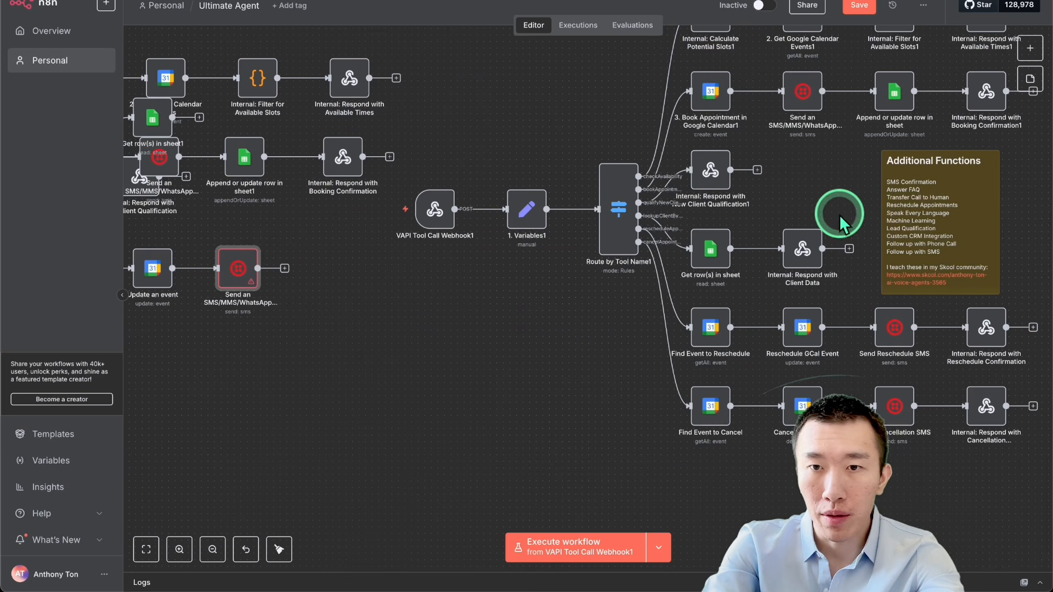
Step: Examine the full Message expression of the extended workflow's "Send Reschedule SMS" node and return to the canvas
{"action": "double_click", "coordinate": [893, 329]}
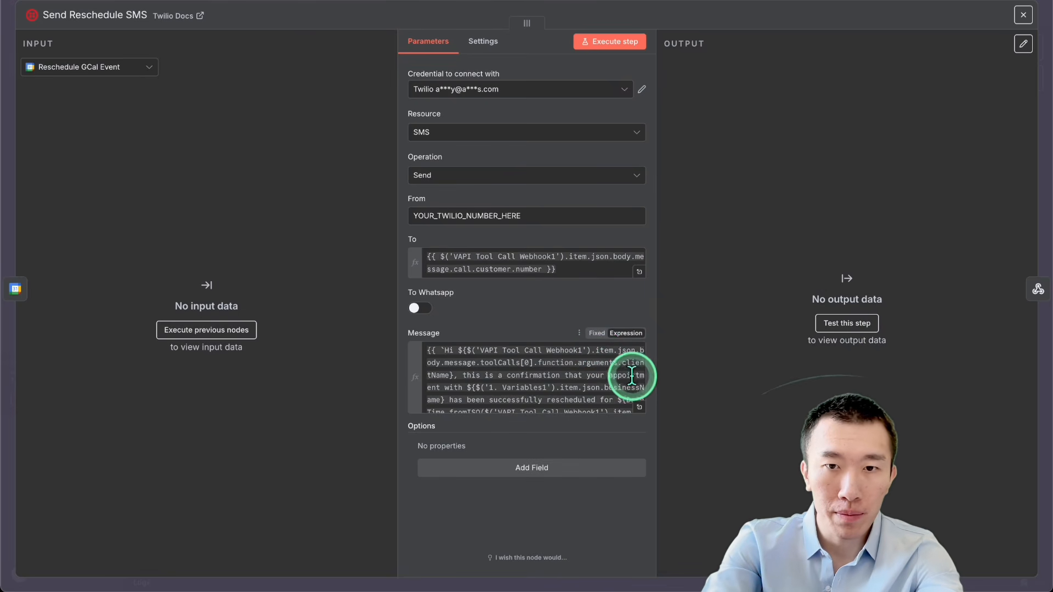
{"action": "left_click", "coordinate": [639, 406]}
{"action": "key", "text": "ctrl+a"}
{"action": "left_click", "coordinate": [545, 207]}
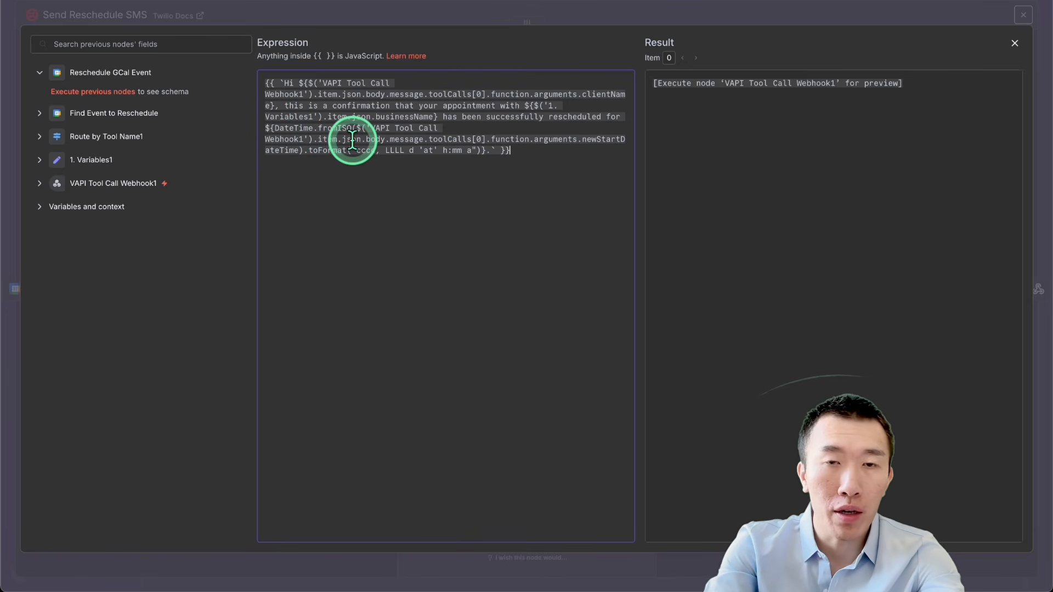
{"action": "left_click", "coordinate": [779, 12]}
{"action": "left_click", "coordinate": [782, 2]}
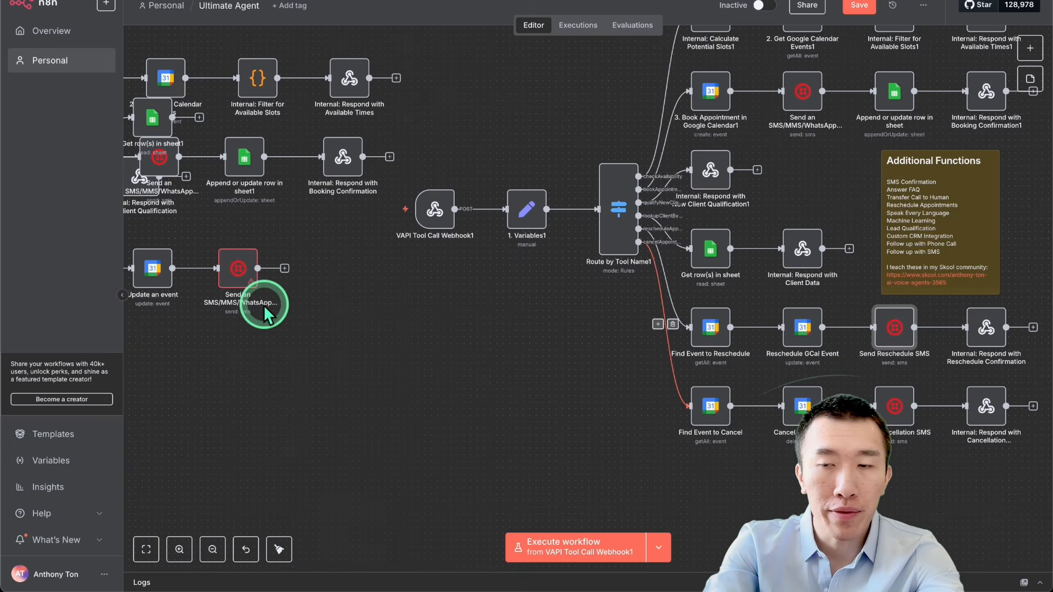
{"action": "scroll", "coordinate": [266, 303], "scroll_direction": "down", "scroll_amount": 3}
{"action": "scroll", "coordinate": [263, 280], "scroll_direction": "left", "scroll_amount": 2}
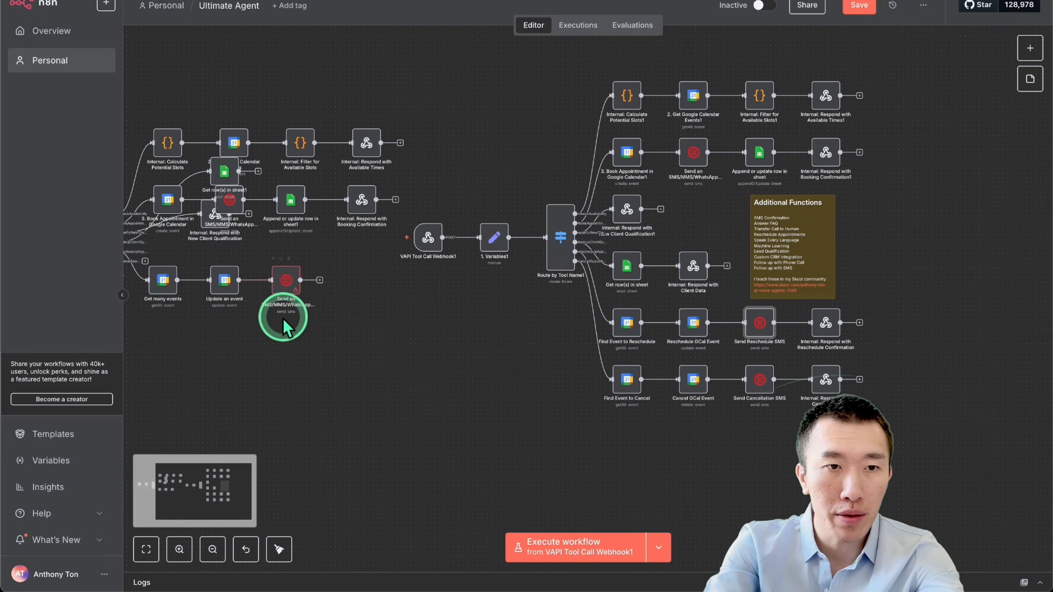
{"action": "scroll", "coordinate": [281, 318], "scroll_direction": "left", "scroll_amount": 3}
{"action": "scroll", "coordinate": [312, 337], "scroll_direction": "up", "scroll_amount": 5}
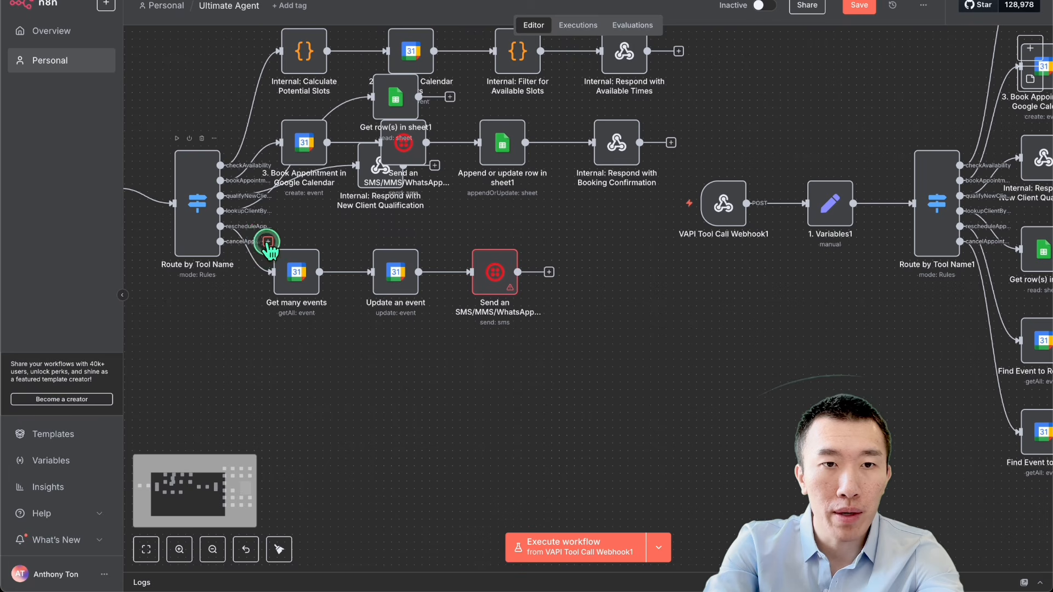
{"action": "left_click", "coordinate": [268, 242]}
{"action": "type", "text": "google"}
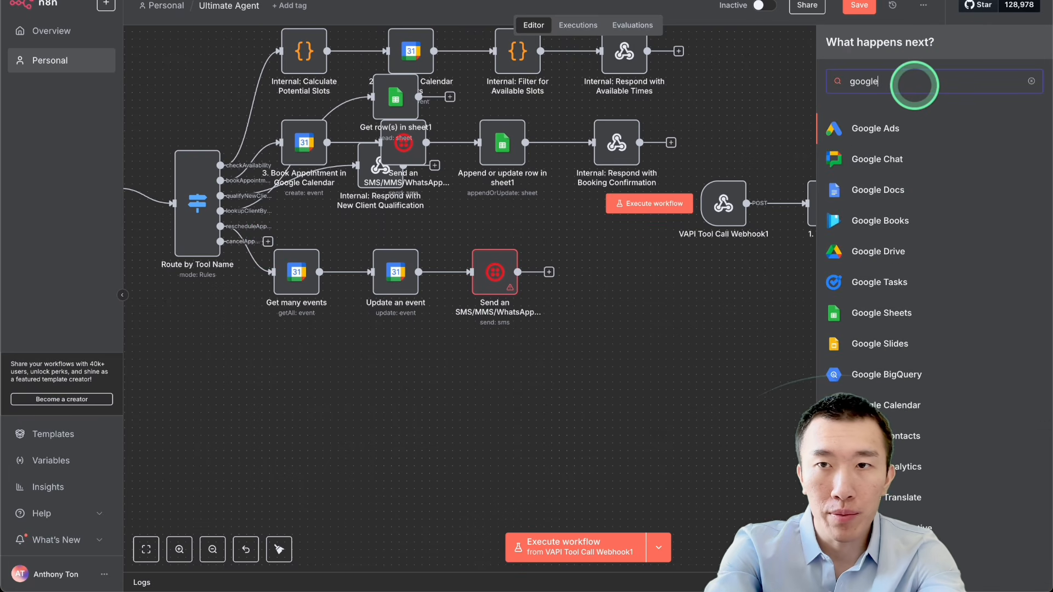
{"action": "left_click", "coordinate": [449, 322]}
Step: Duplicate the "Get many events" node below the reschedule branch and connect it to the router's cancelAppointment output
{"action": "left_click", "coordinate": [290, 280]}
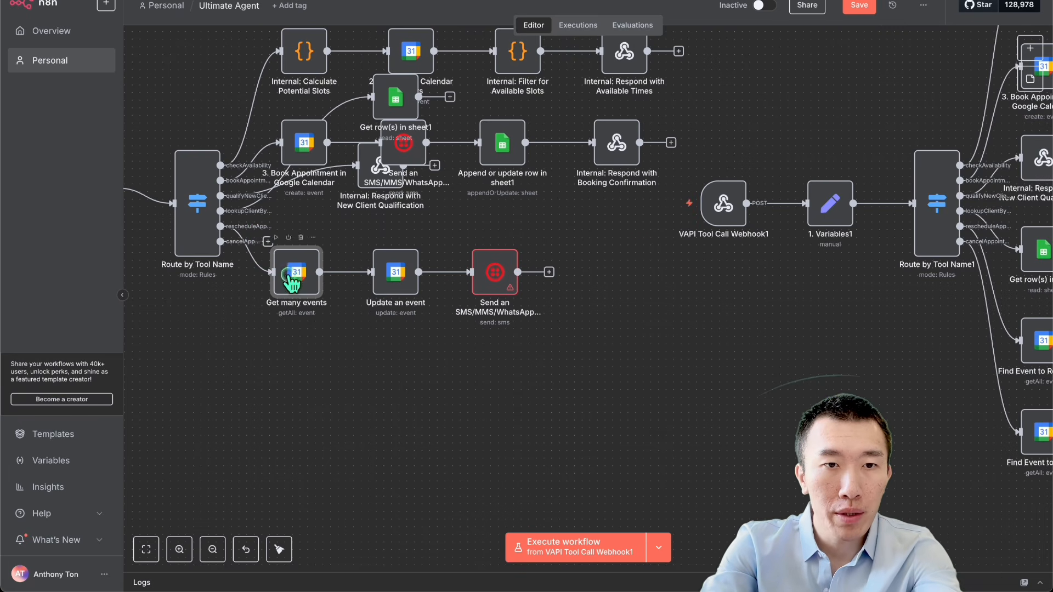
{"action": "key", "text": "super+c"}
{"action": "key", "text": "super+v"}
{"action": "left_click_drag", "start_coordinate": [441, 375], "coordinate": [291, 373]}
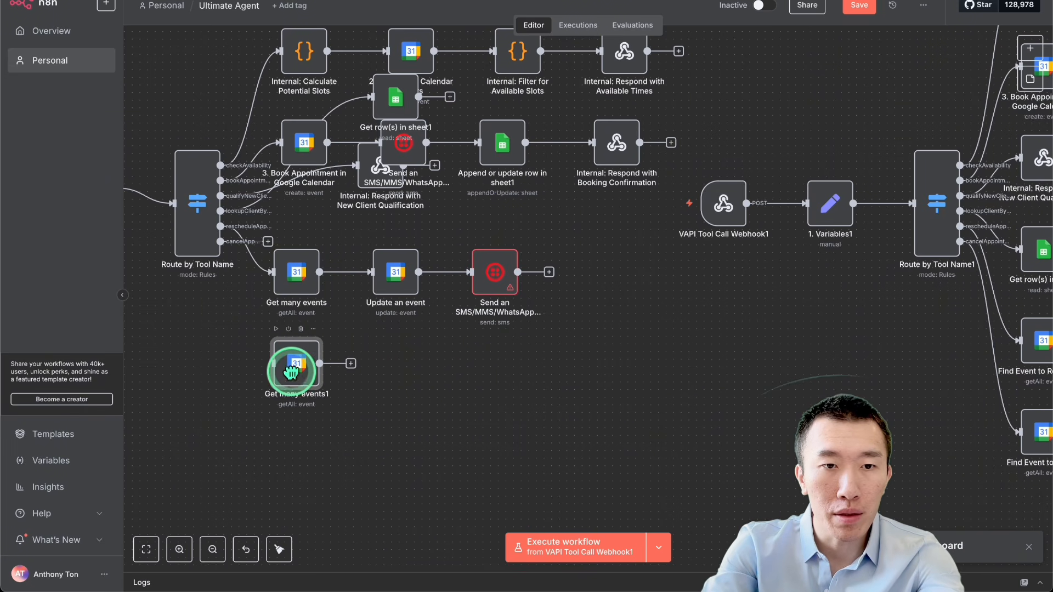
{"action": "left_click_drag", "start_coordinate": [220, 241], "coordinate": [273, 365]}
Step: Add a Google Calendar "Delete an event" node after the duplicated "Get many events1" node, with YouTube as its calendar and an empty Event ID
{"action": "left_click", "coordinate": [351, 364]}
{"action": "left_click", "coordinate": [888, 83]}
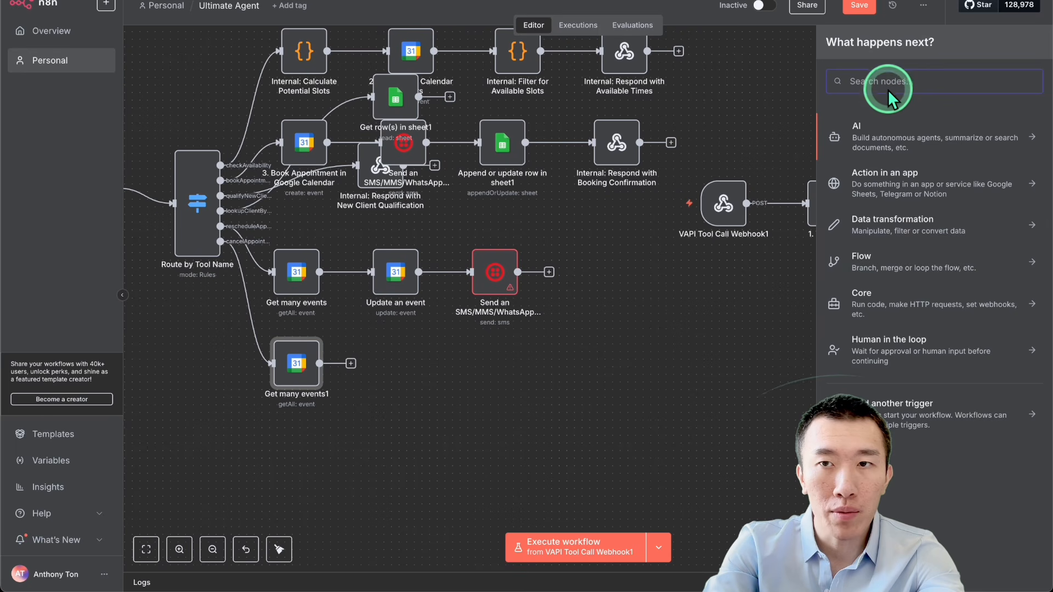
{"action": "type", "text": "goog"}
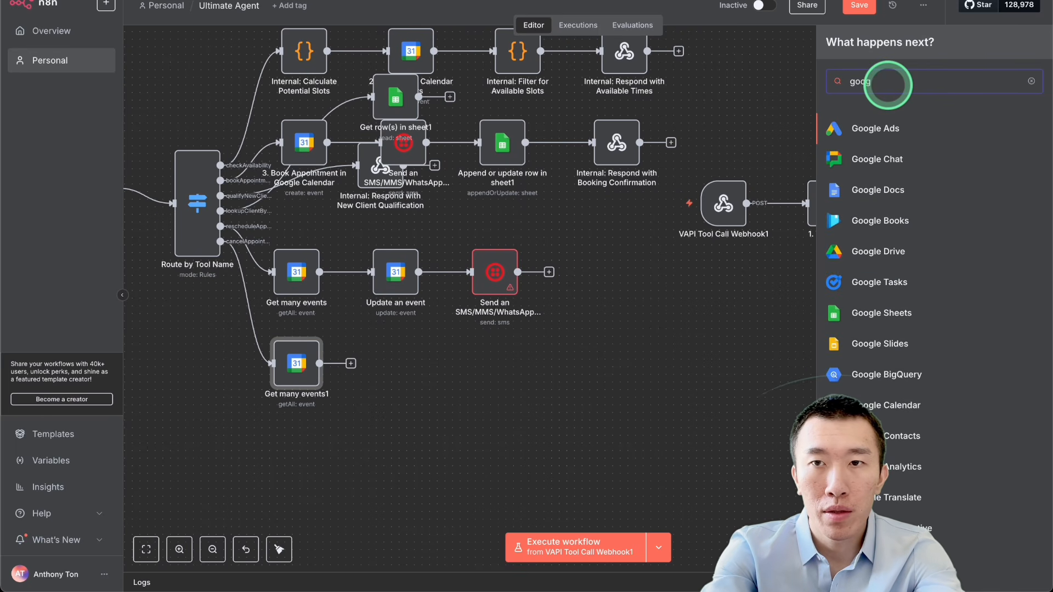
{"action": "type", "text": "le cale"}
{"action": "left_click", "coordinate": [899, 129]}
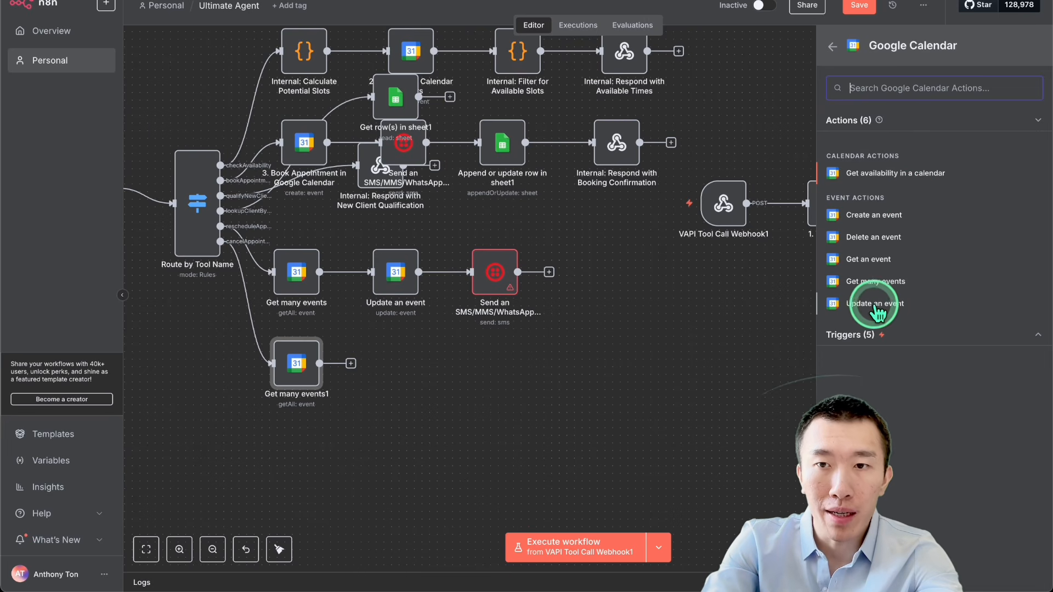
{"action": "left_click", "coordinate": [877, 238]}
{"action": "left_click", "coordinate": [507, 216]}
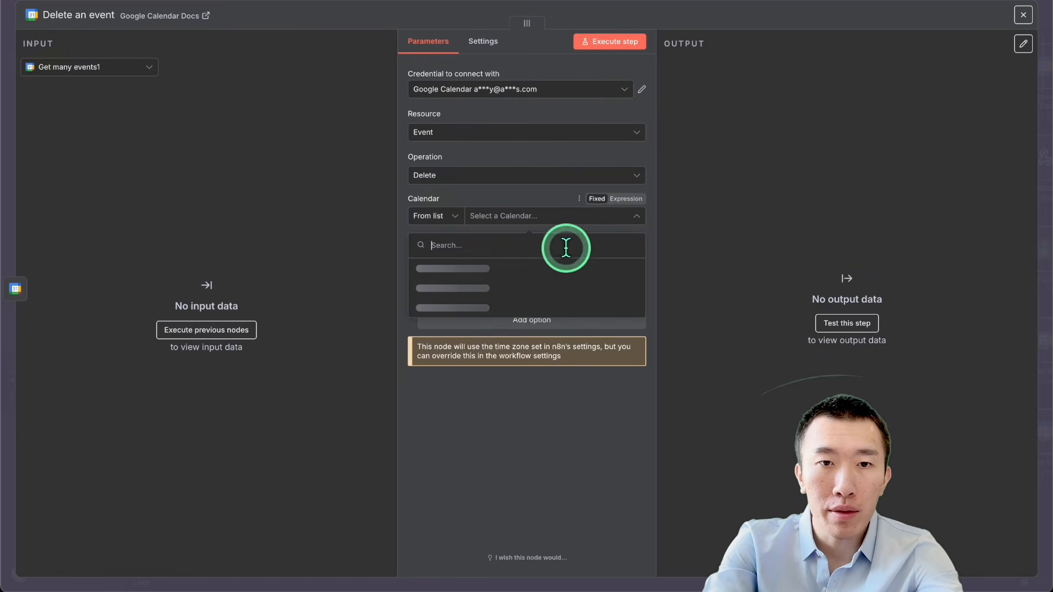
{"action": "left_click", "coordinate": [521, 290]}
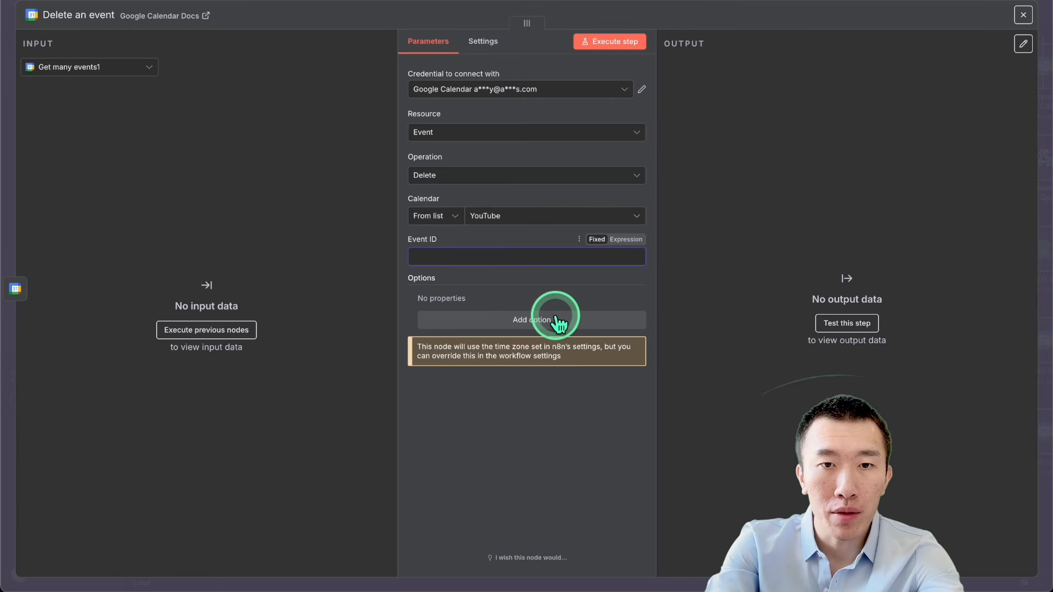
{"action": "left_click", "coordinate": [729, 1]}
Step: Examine the Event ID expression in the extended workflow's "Cancel GCal Event" node and return to the canvas
{"action": "scroll", "coordinate": [723, 324], "scroll_direction": "right", "scroll_amount": 3}
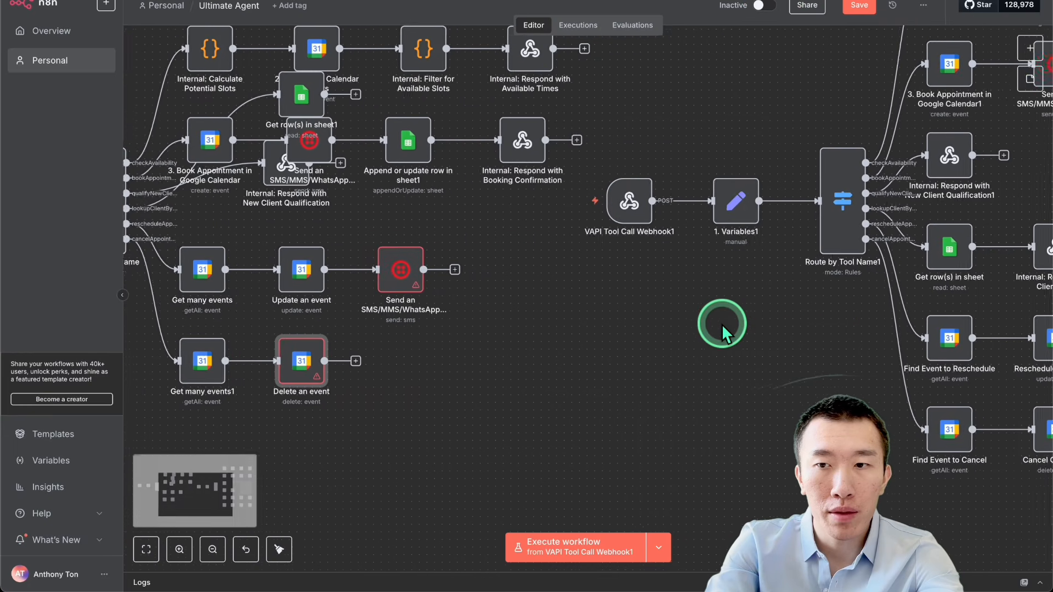
{"action": "double_click", "coordinate": [907, 411]}
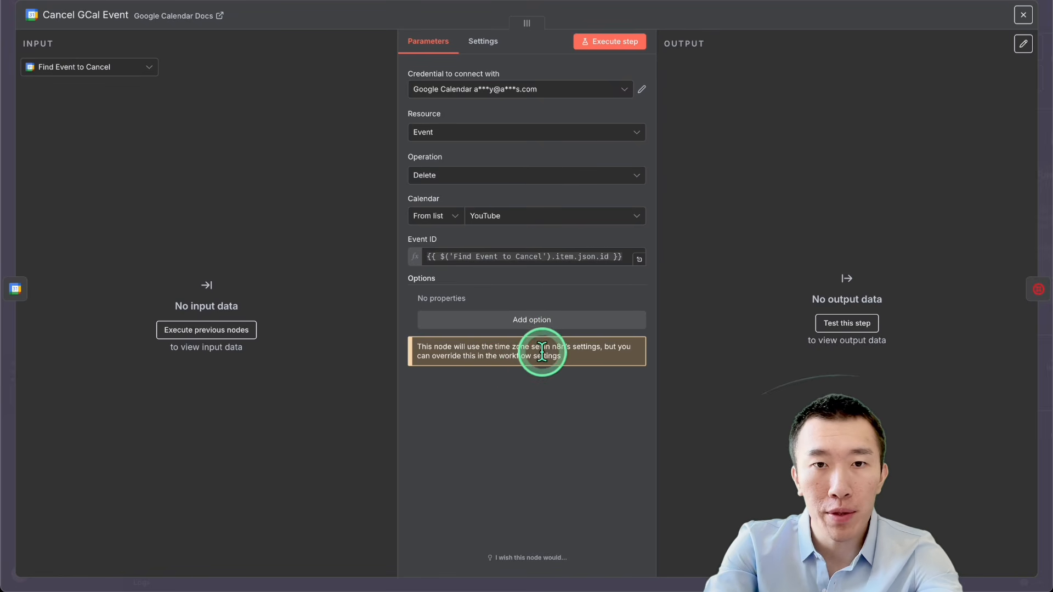
{"action": "left_click", "coordinate": [806, 7]}
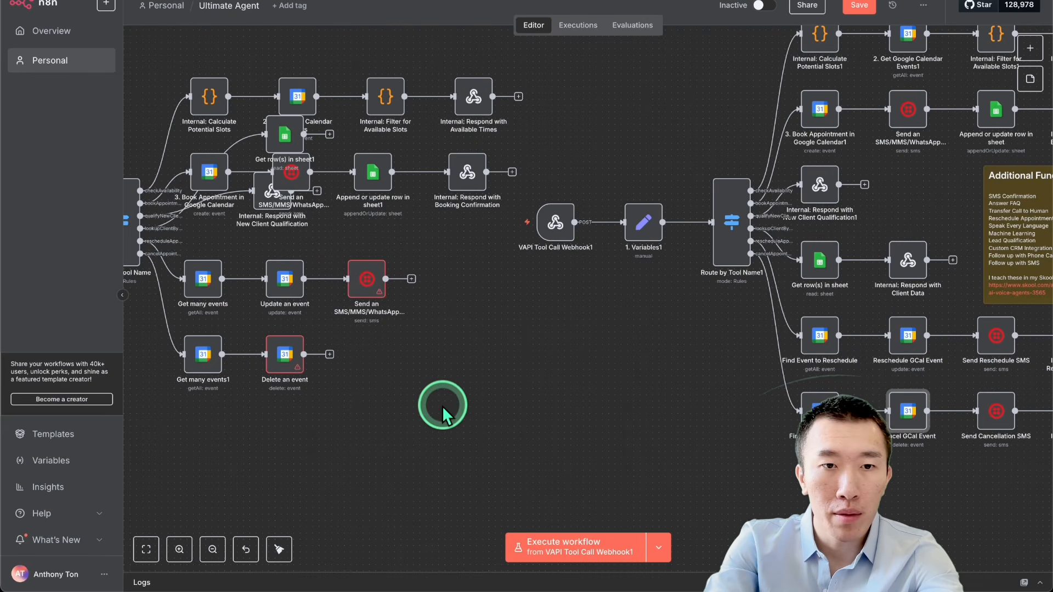
Step: Duplicate the extended workflow's "Send Cancellation SMS" node and connect the copy after "Delete an event" in the cancellation branch
{"action": "left_click", "coordinate": [996, 412]}
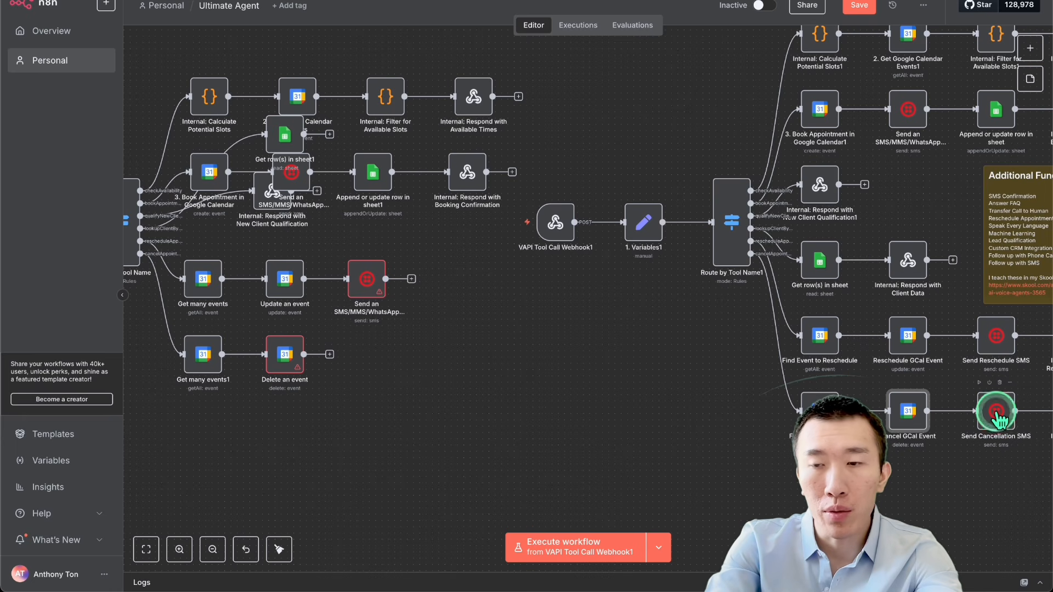
{"action": "key", "text": "ctrl+c"}
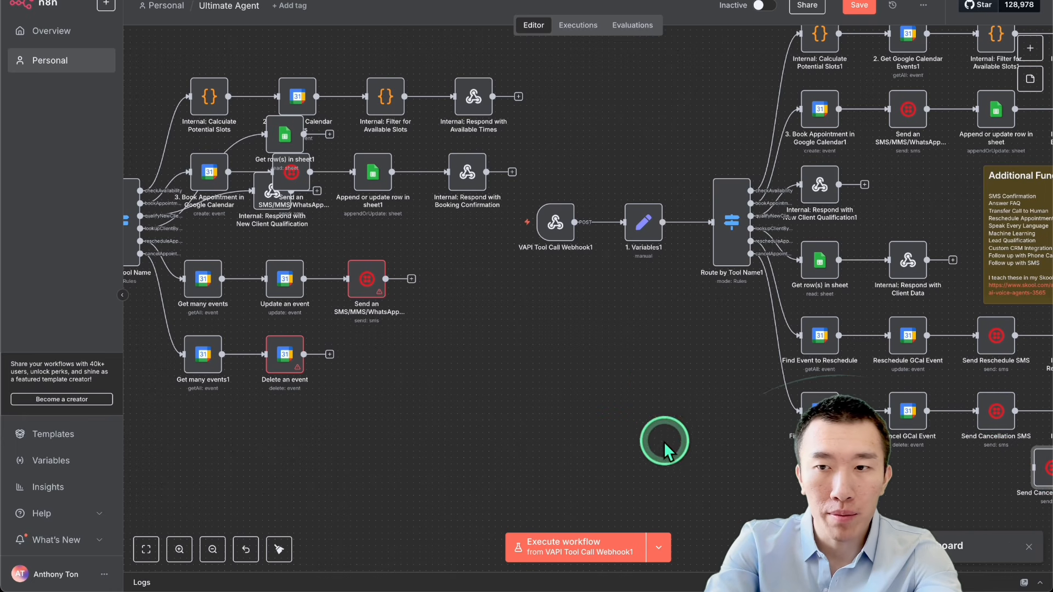
{"action": "key", "text": "ctrl+v"}
{"action": "mouse_move", "coordinate": [380, 370]}
{"action": "left_mouse_down"}
{"action": "mouse_move", "coordinate": [367, 351]}
{"action": "mouse_move", "coordinate": [378, 352]}
{"action": "left_mouse_up"}
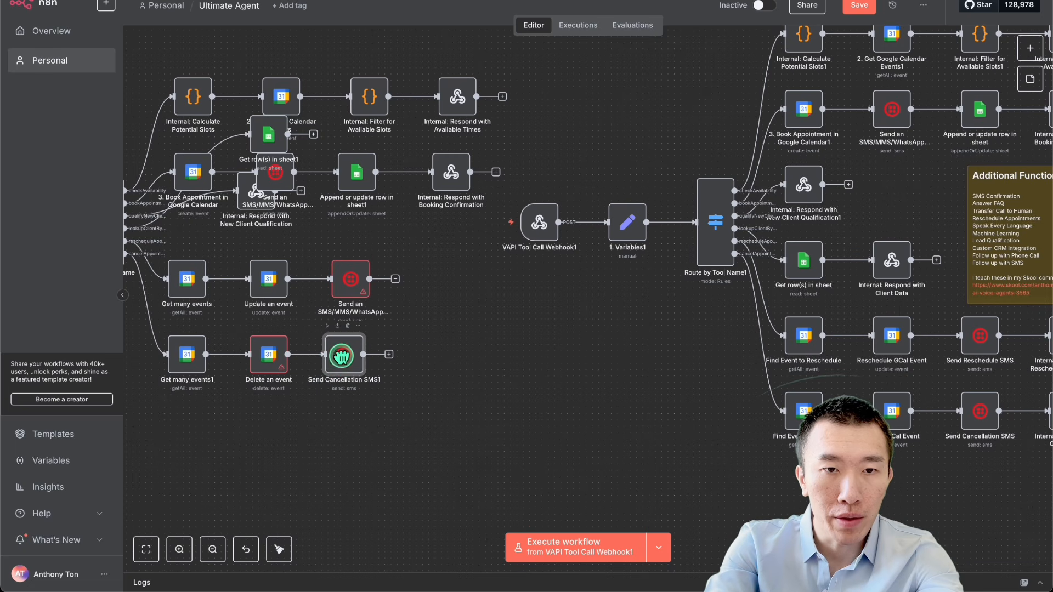
Step: Examine the full Message expression of the copied "Send Cancellation SMS1" node, including its Webhook1 clientName reference, and return to the canvas
{"action": "double_click", "coordinate": [344, 357]}
{"action": "left_click", "coordinate": [548, 379]}
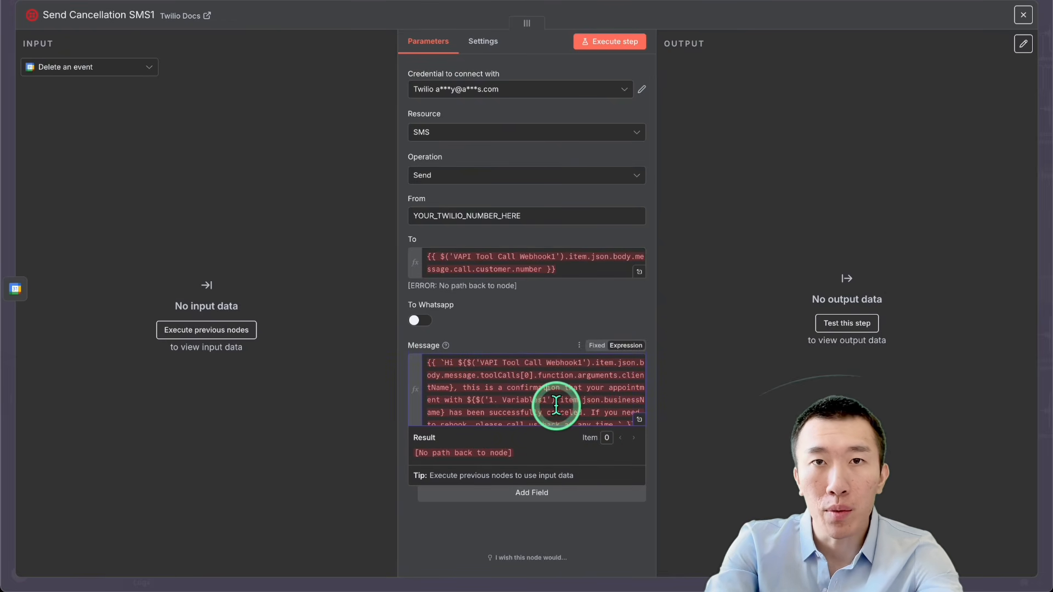
{"action": "left_click", "coordinate": [639, 419]}
{"action": "left_click", "coordinate": [465, 193]}
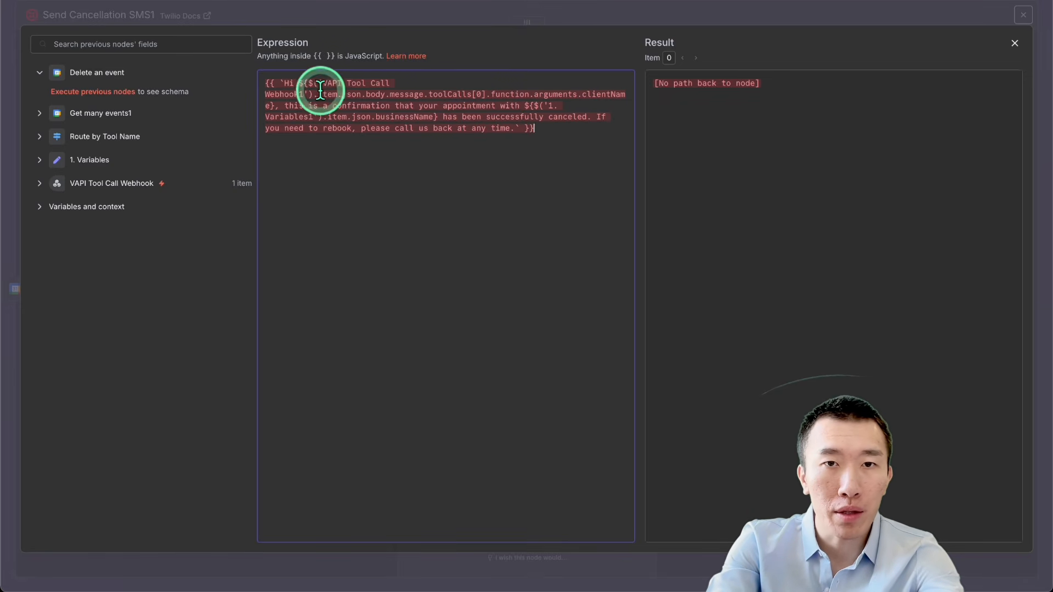
{"action": "left_click_drag", "start_coordinate": [322, 94], "coordinate": [535, 92]}
{"action": "left_click", "coordinate": [518, 114]}
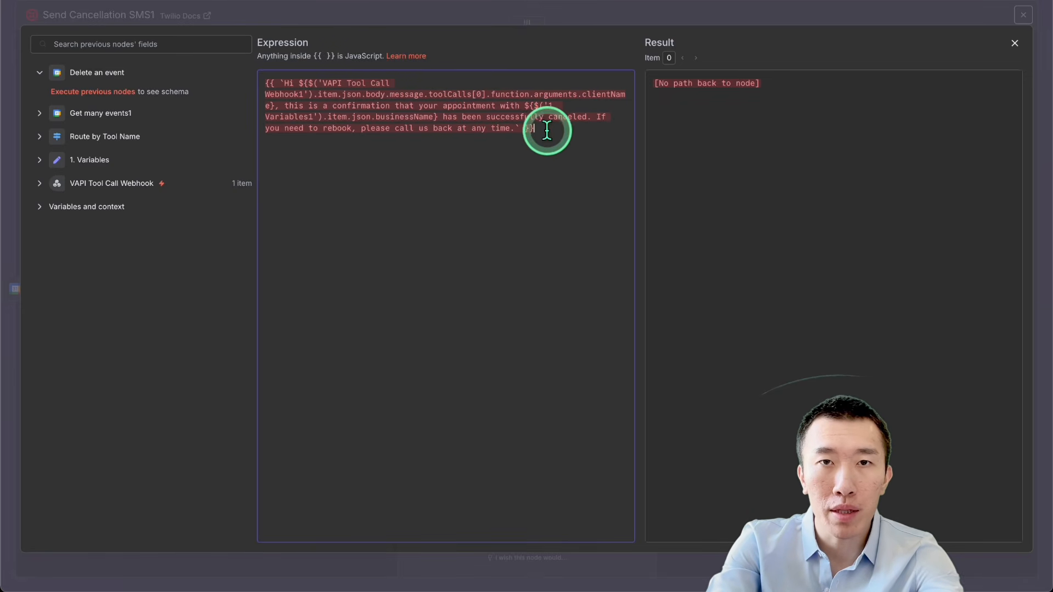
{"action": "left_click", "coordinate": [645, 11]}
{"action": "left_click", "coordinate": [683, 18]}
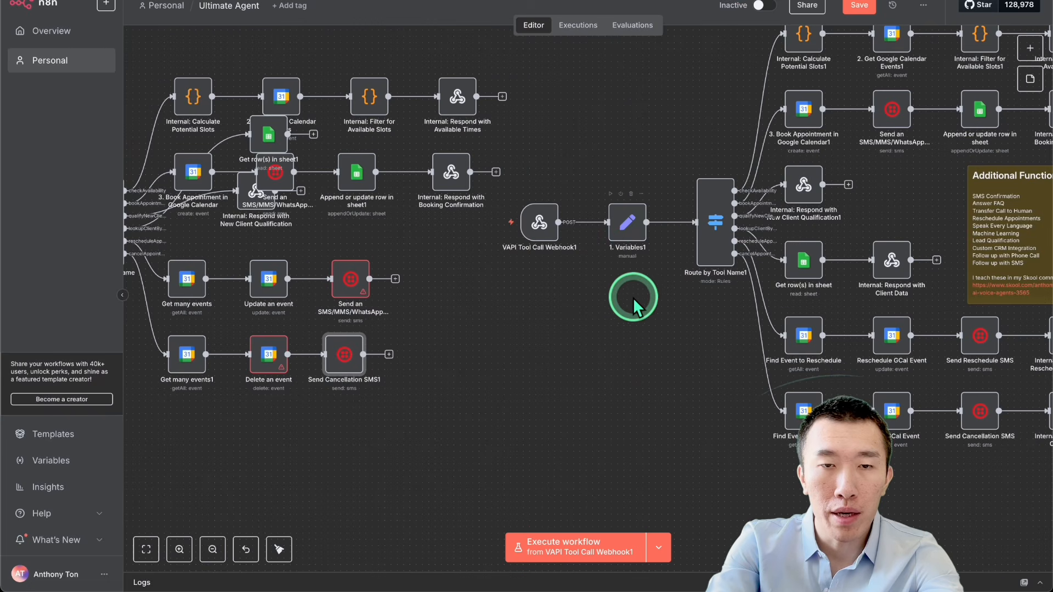
{"action": "scroll", "coordinate": [629, 304], "scroll_direction": "down", "scroll_amount": 3}
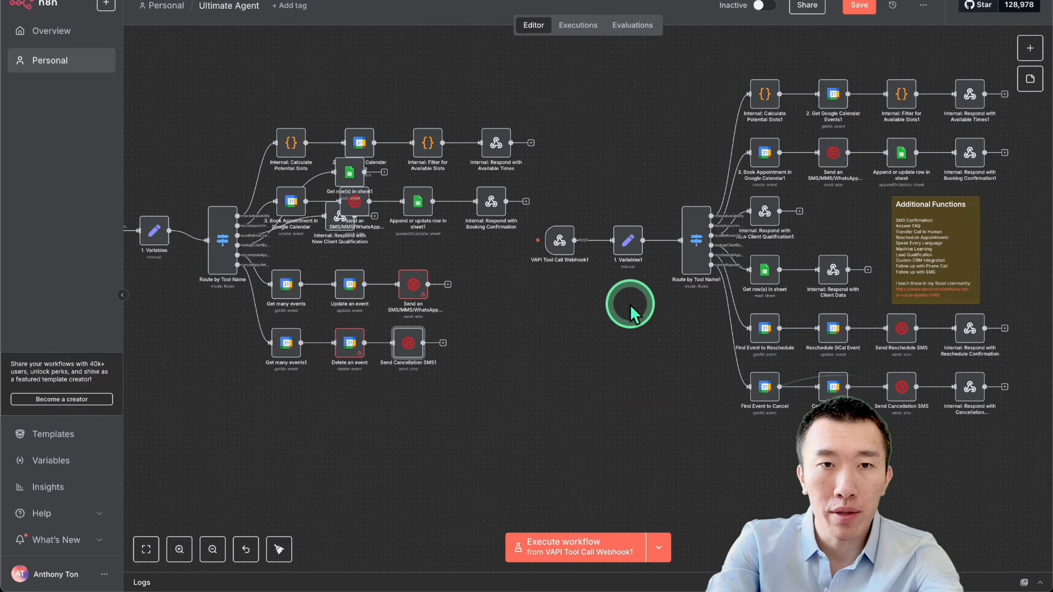
{"action": "left_click", "coordinate": [466, 294]}
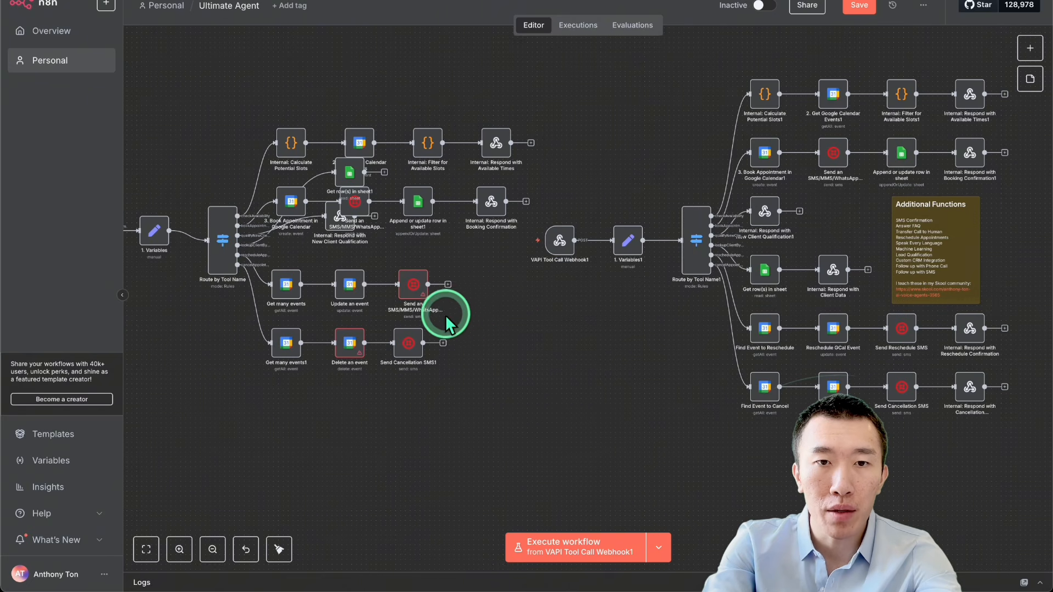
{"action": "left_click", "coordinate": [970, 329]}
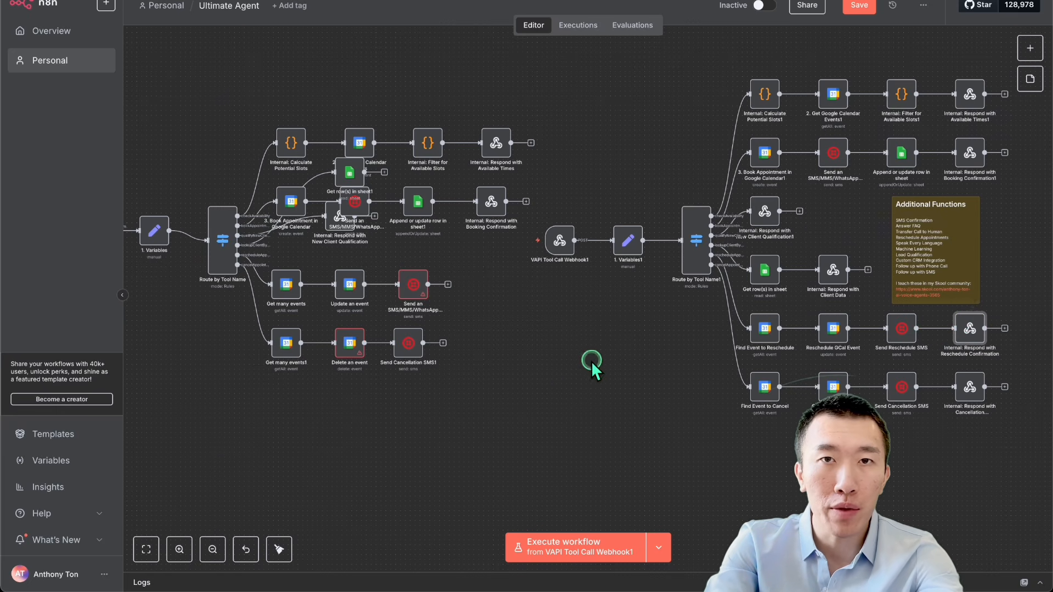
Step: Delete the entire first workflow starting at "VAPI Tool Call Webhook", keeping only the extended workflow on the canvas
{"action": "scroll", "coordinate": [591, 361], "scroll_direction": "up", "scroll_amount": 1}
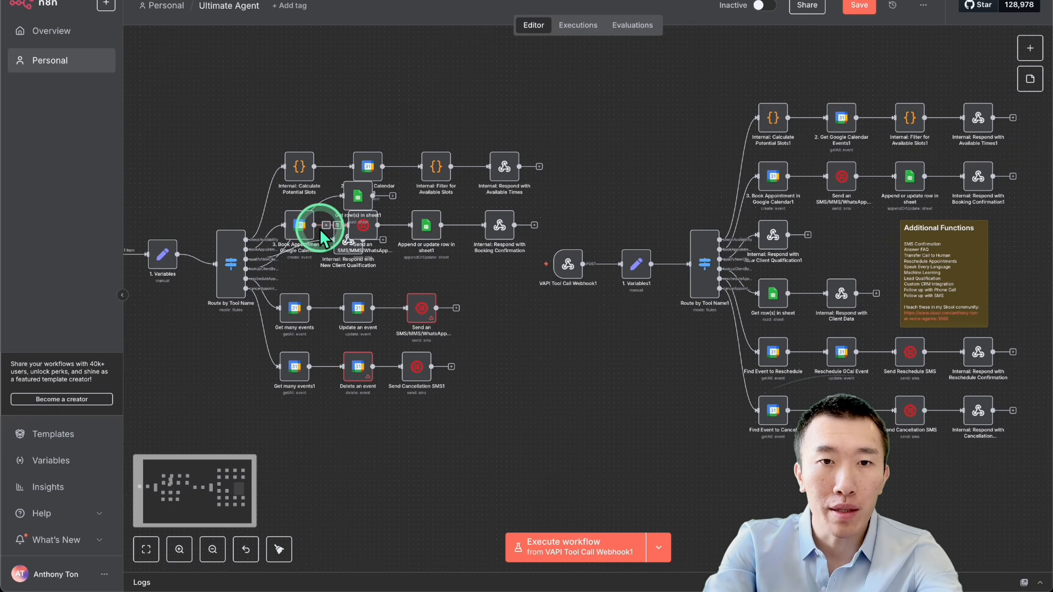
{"action": "scroll", "coordinate": [321, 229], "scroll_direction": "down", "scroll_amount": 2}
{"action": "scroll", "coordinate": [323, 237], "scroll_direction": "down", "scroll_amount": 1}
{"action": "left_click_drag", "start_coordinate": [240, 249], "coordinate": [473, 414]}
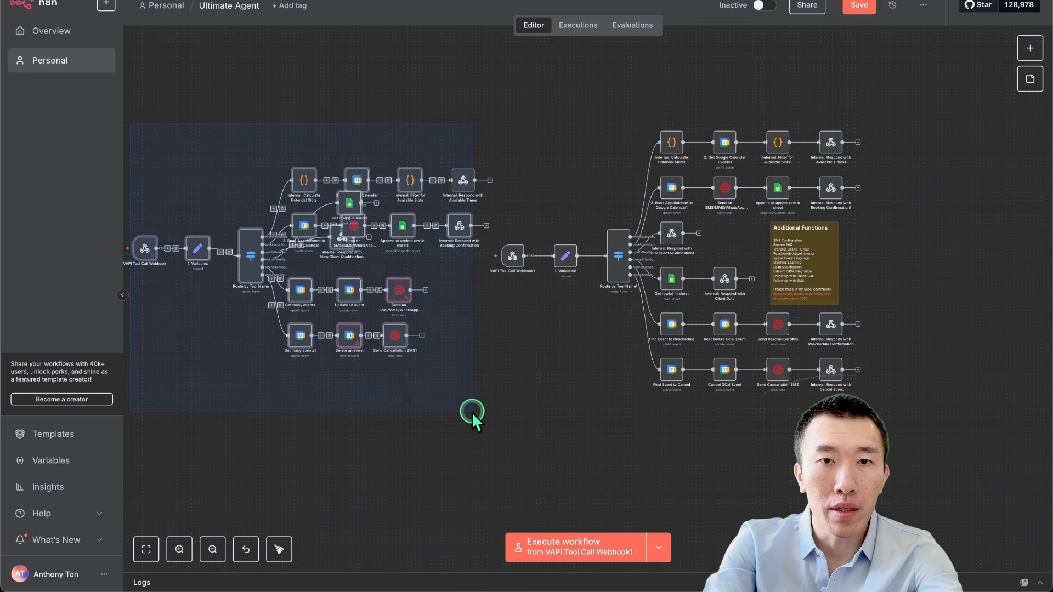
{"action": "key", "text": "Delete"}
{"action": "scroll", "coordinate": [532, 357], "scroll_direction": "up", "scroll_amount": 3}
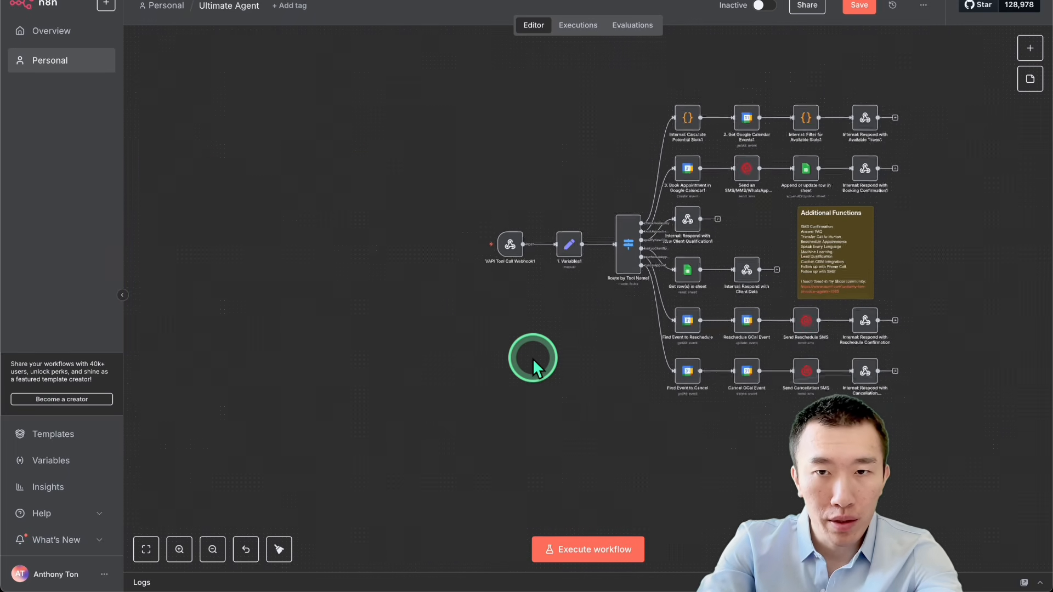
Step: Save the Ultimate Agent workflow and activate it
{"action": "scroll", "coordinate": [532, 357], "scroll_direction": "right", "scroll_amount": 3}
{"action": "scroll", "coordinate": [531, 358], "scroll_direction": "up", "scroll_amount": 2}
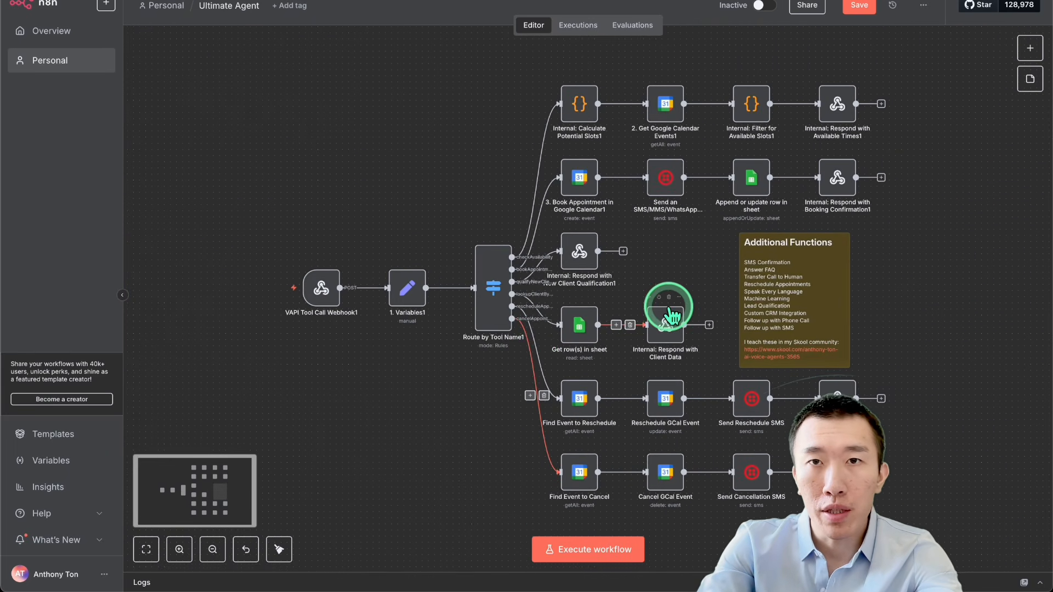
{"action": "scroll", "coordinate": [668, 307], "scroll_direction": "down", "scroll_amount": 1}
{"action": "left_click", "coordinate": [856, 6]}
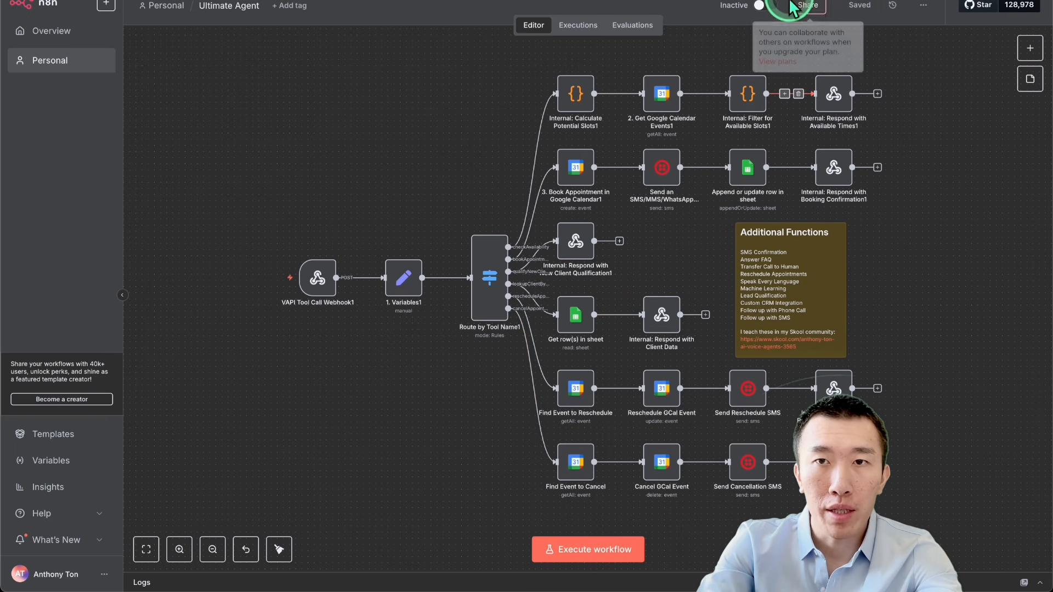
{"action": "left_click", "coordinate": [769, 7]}
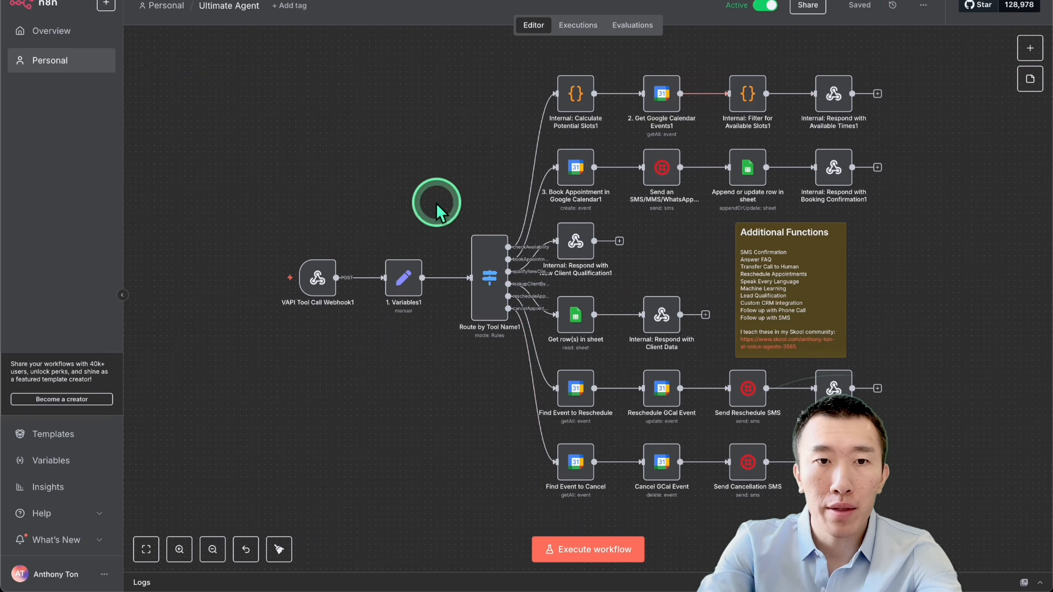
Step: Copy the production URL of the "VAPI Tool Call Webhook1" node
{"action": "double_click", "coordinate": [317, 277]}
{"action": "left_click", "coordinate": [512, 97]}
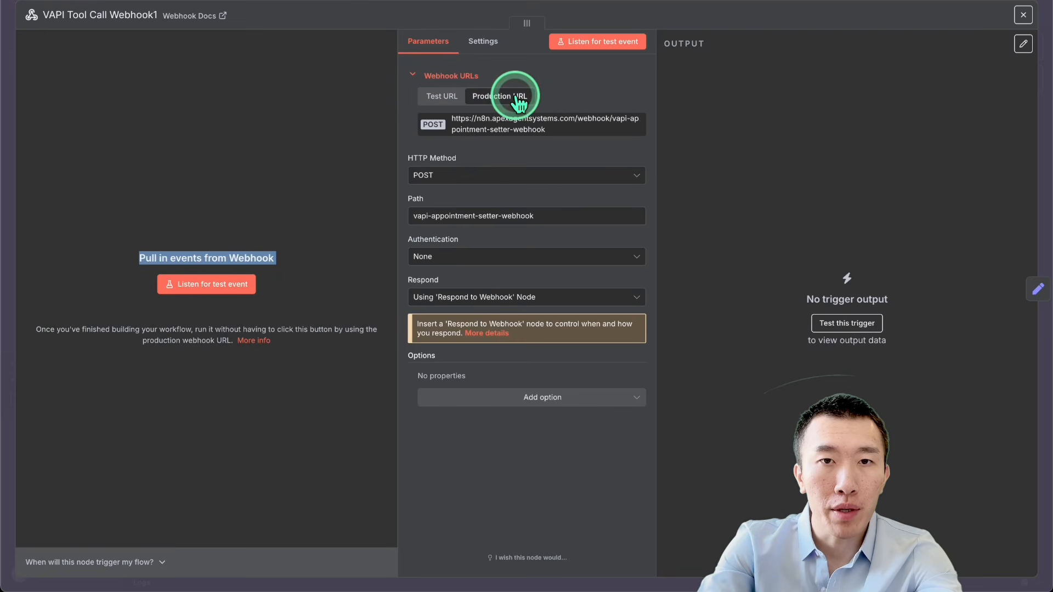
{"action": "left_click", "coordinate": [521, 132]}
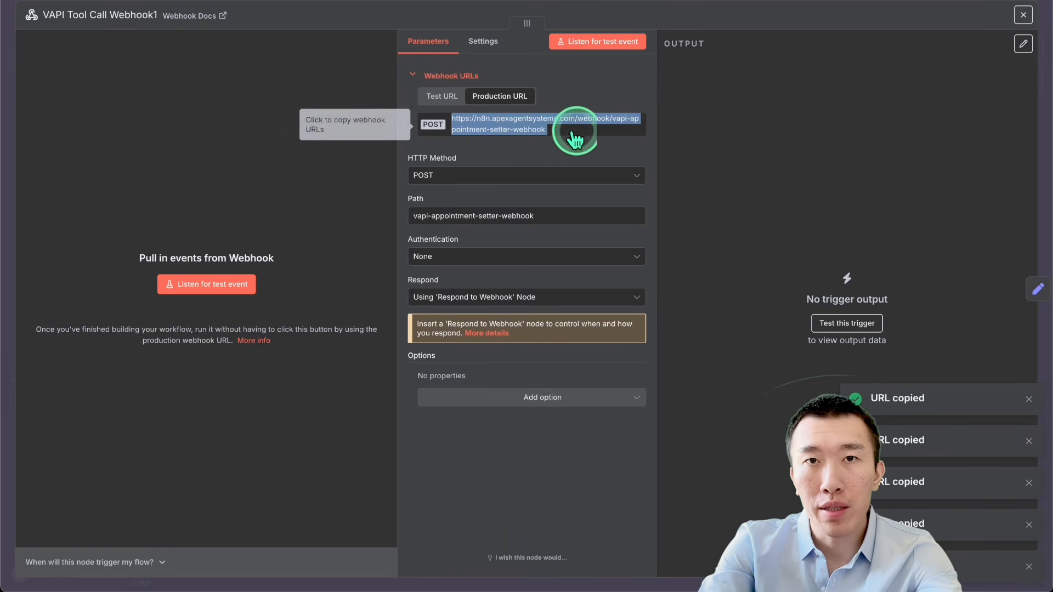
{"action": "left_click", "coordinate": [547, 134]}
{"action": "left_click", "coordinate": [548, 137]}
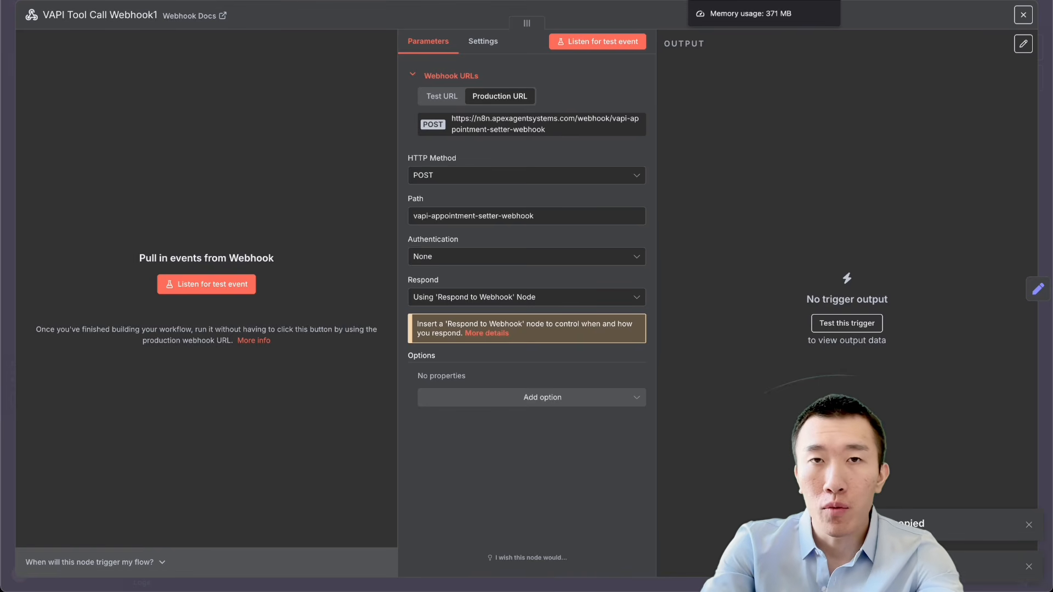
Step: Switch to the Vapi dashboard and delete the handleExistingClient tool
{"action": "left_click", "coordinate": [433, 168]}
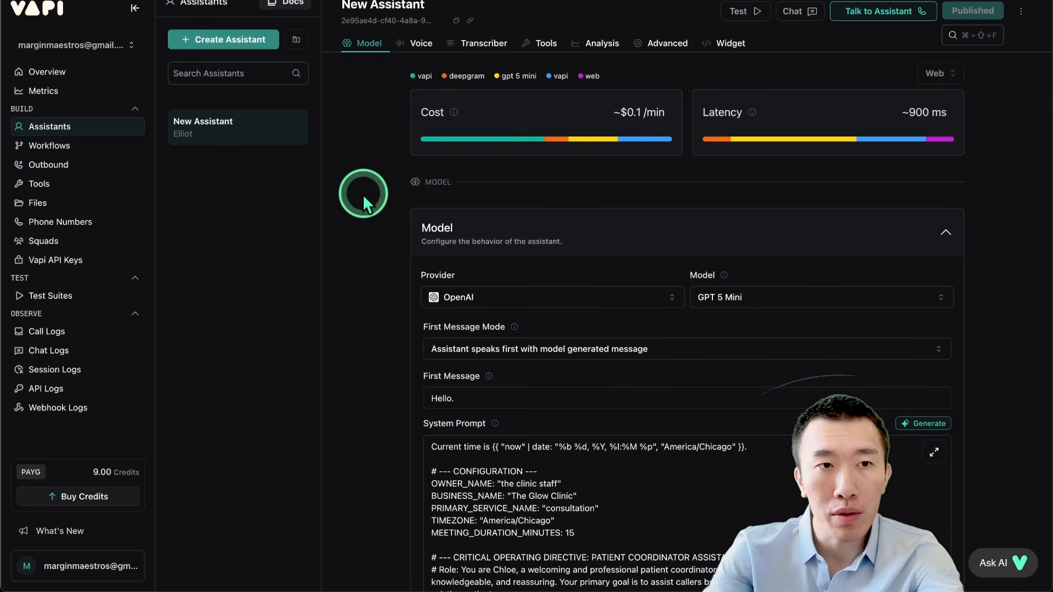
{"action": "left_click", "coordinate": [82, 186]}
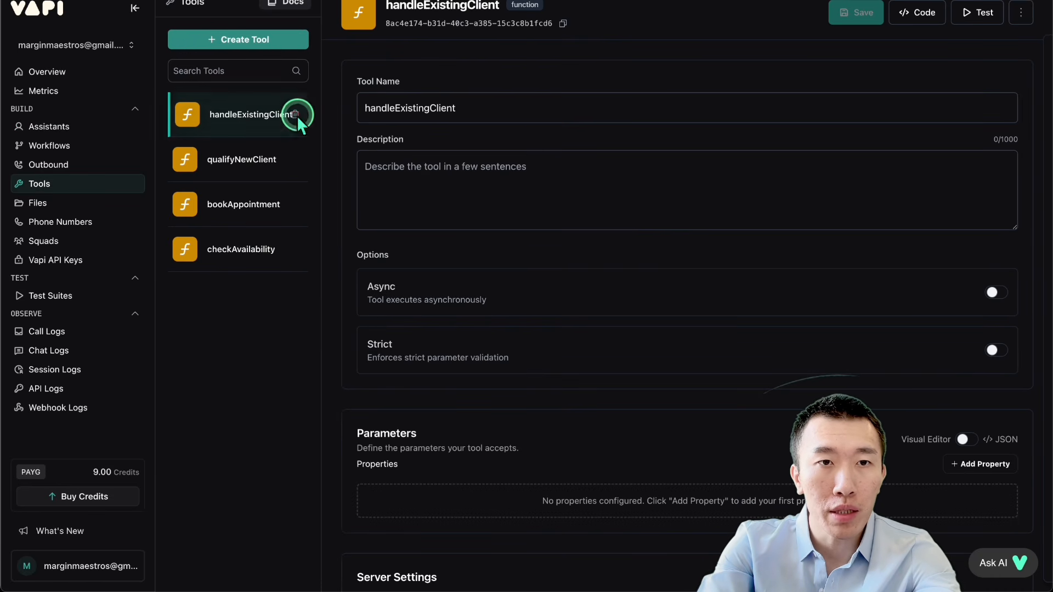
{"action": "left_click", "coordinate": [295, 114]}
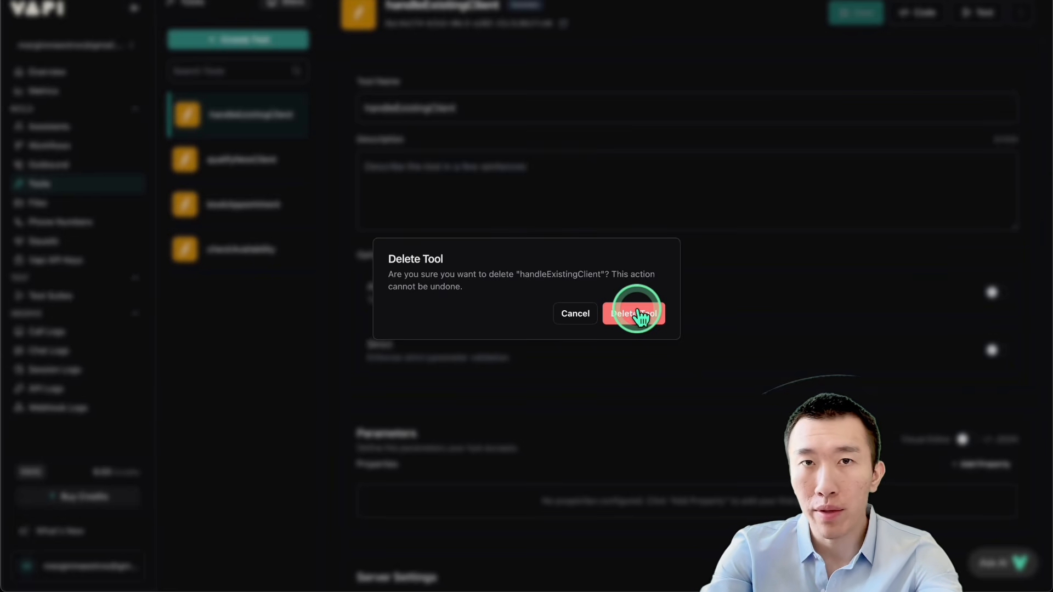
{"action": "left_click", "coordinate": [639, 316]}
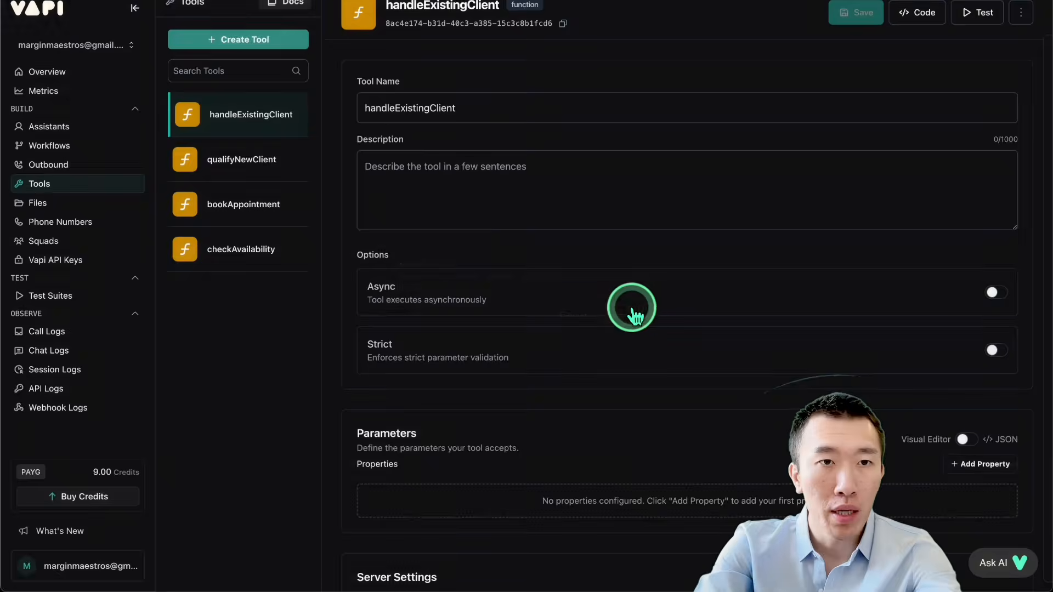
Step: Create a new function tool and name it lookupClientByPhone
{"action": "left_click", "coordinate": [242, 55]}
{"action": "left_click", "coordinate": [235, 71]}
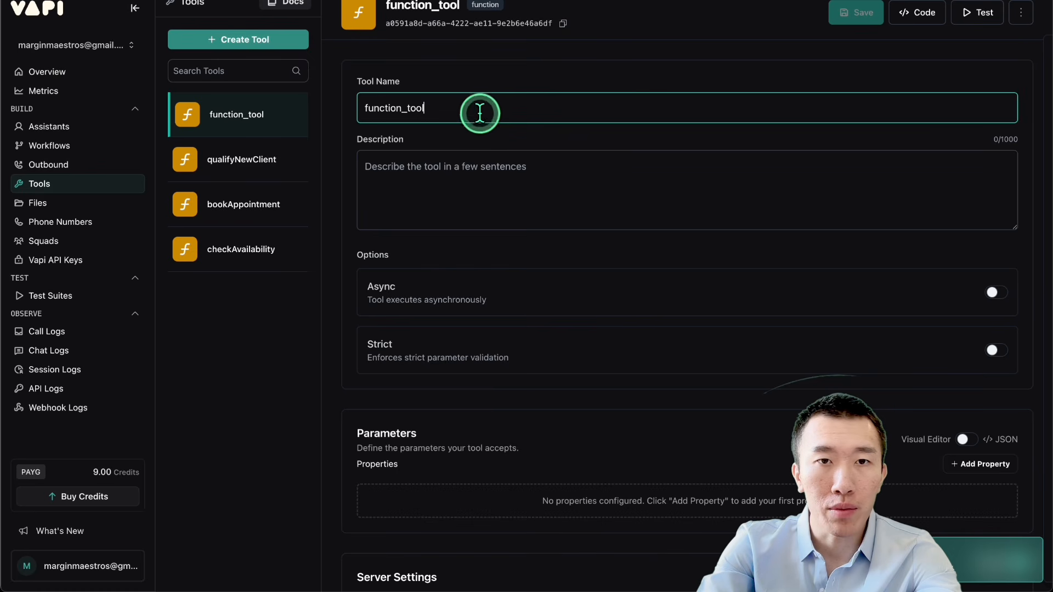
{"action": "triple_click", "coordinate": [479, 111]}
{"action": "key", "text": "BackSpace"}
{"action": "type", "text": "lo"}
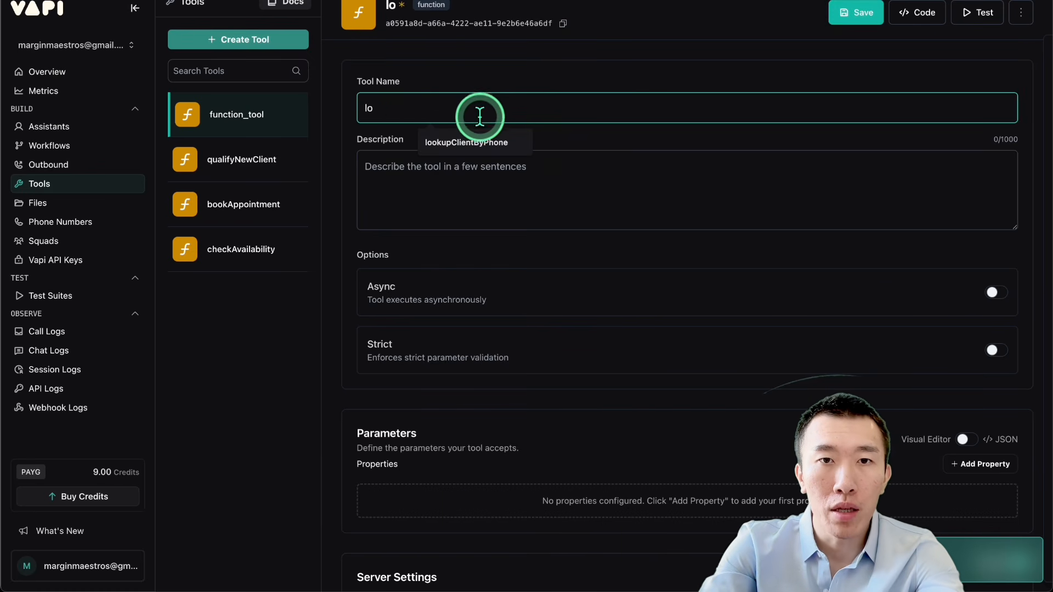
{"action": "left_click", "coordinate": [466, 141]}
Step: Show the tool's parameters as JSON, then open lookupClientByPhone.json from Downloads in the code editor and copy its whole content
{"action": "scroll", "coordinate": [595, 192], "scroll_direction": "down", "scroll_amount": 2}
{"action": "scroll", "coordinate": [595, 192], "scroll_direction": "down", "scroll_amount": 2}
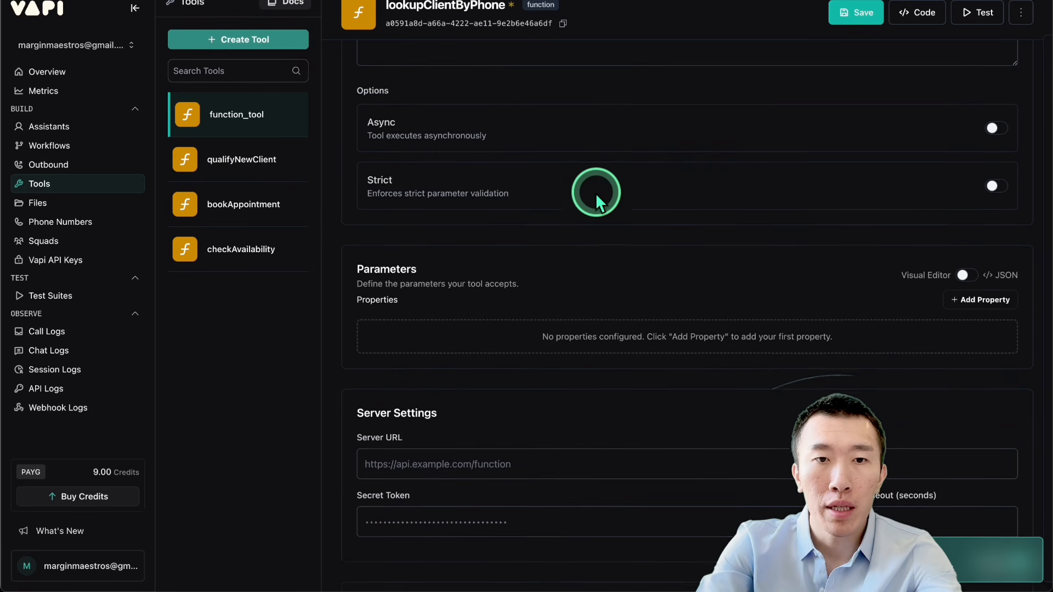
{"action": "left_click", "coordinate": [964, 273]}
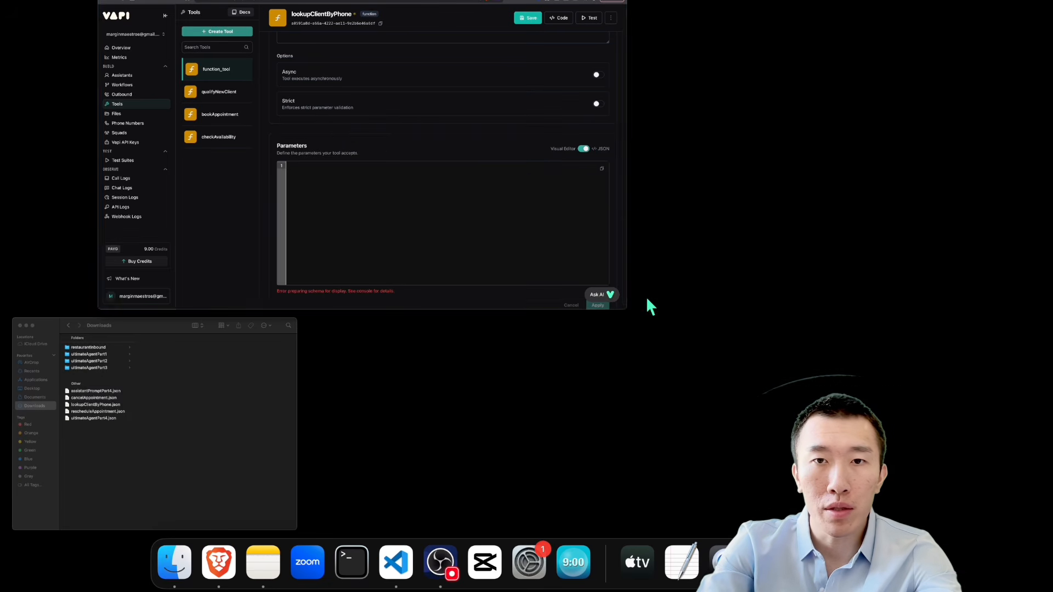
{"action": "left_click", "coordinate": [264, 393]}
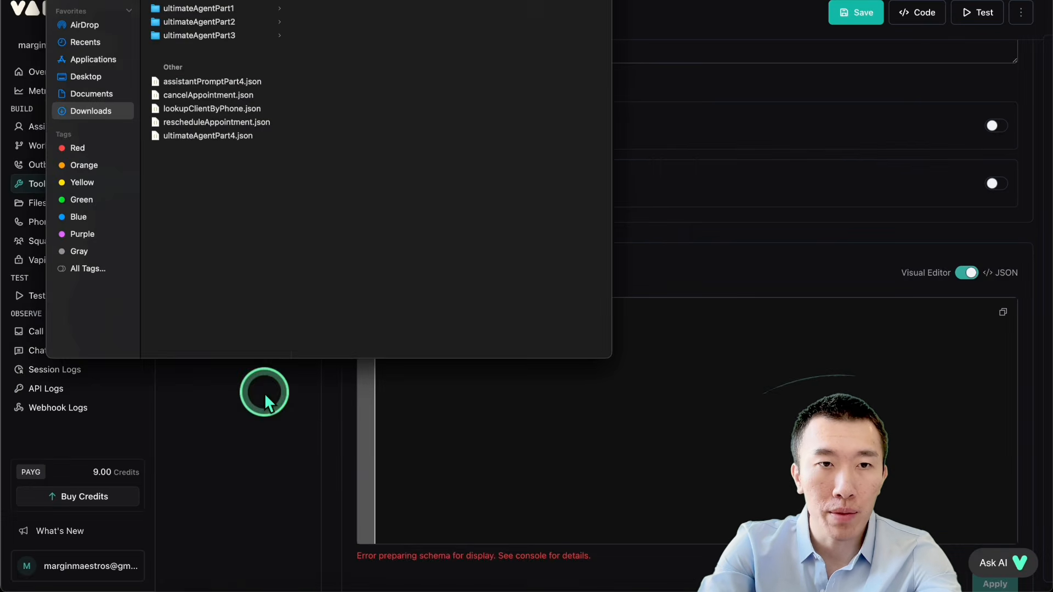
{"action": "double_click", "coordinate": [215, 109]}
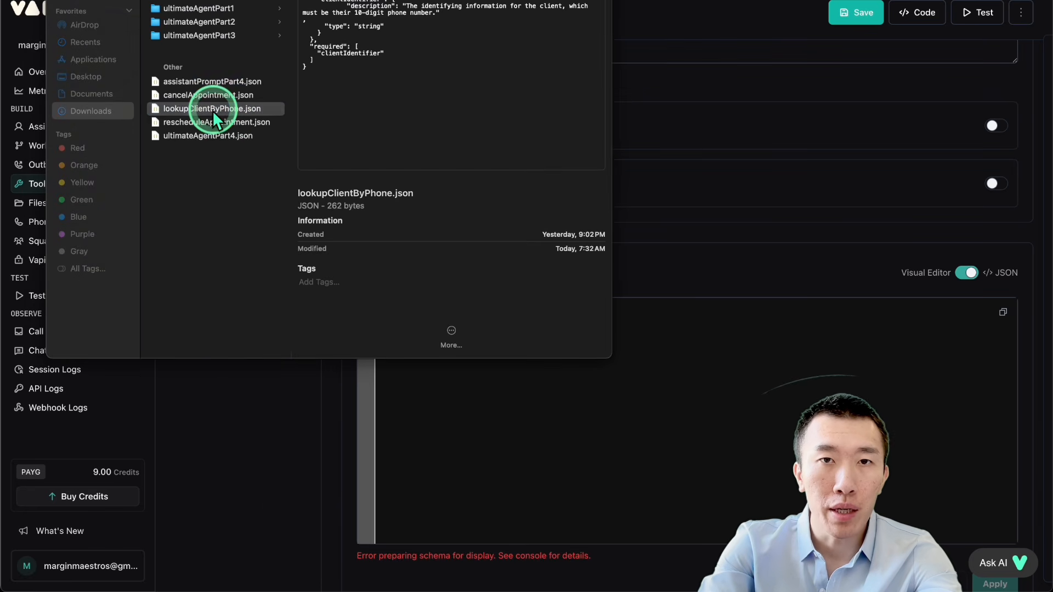
{"action": "left_click", "coordinate": [492, 150]}
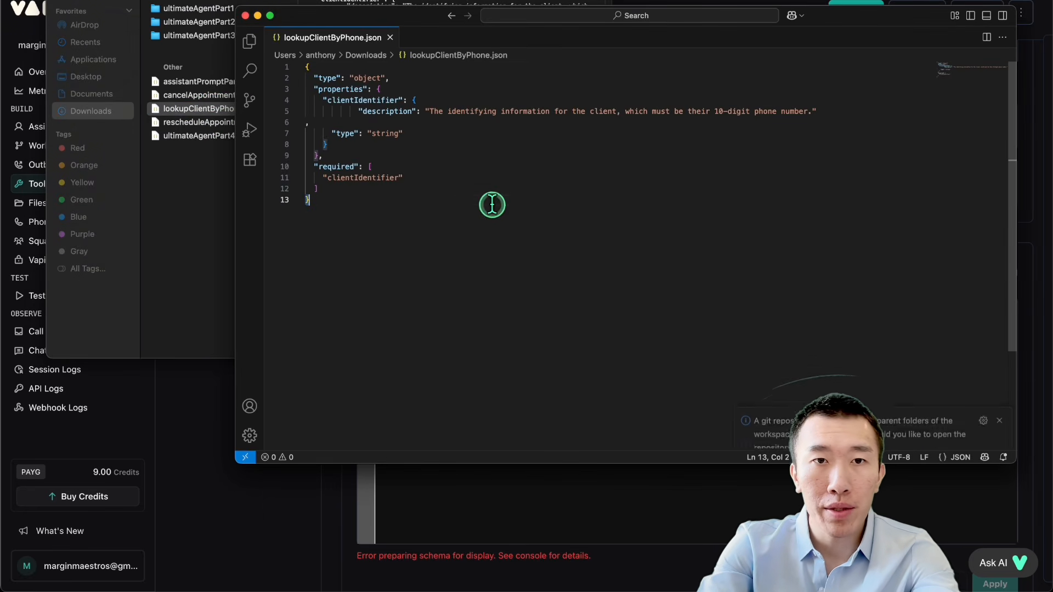
{"action": "key", "text": "super+a"}
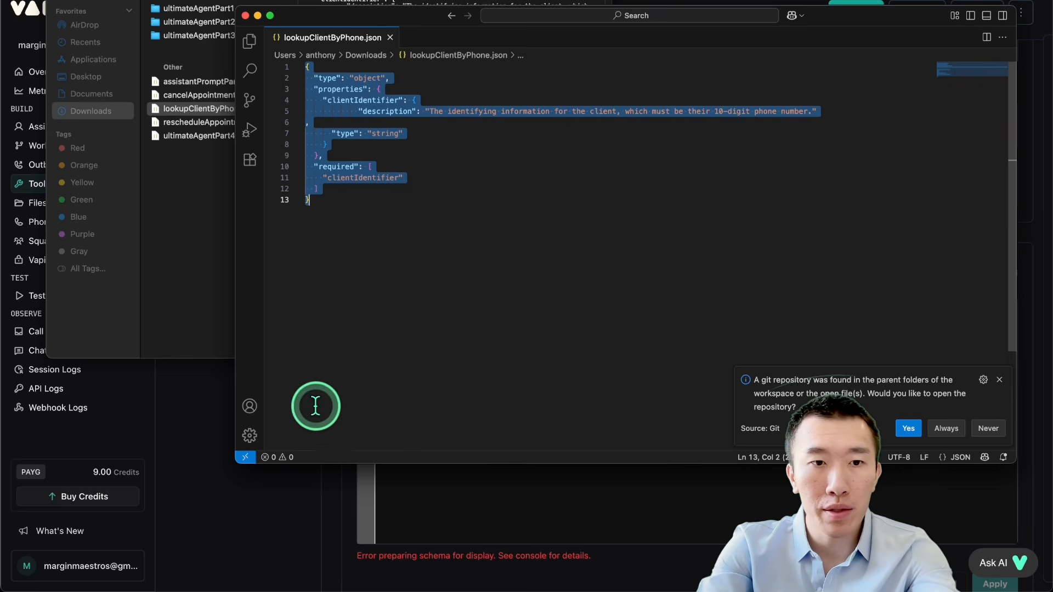
Step: Paste the copied schema as the lookupClientByPhone tool's parameters and return them to the visual editor
{"action": "left_click", "coordinate": [219, 420]}
{"action": "left_click", "coordinate": [739, 344]}
{"action": "key", "text": "super+v"}
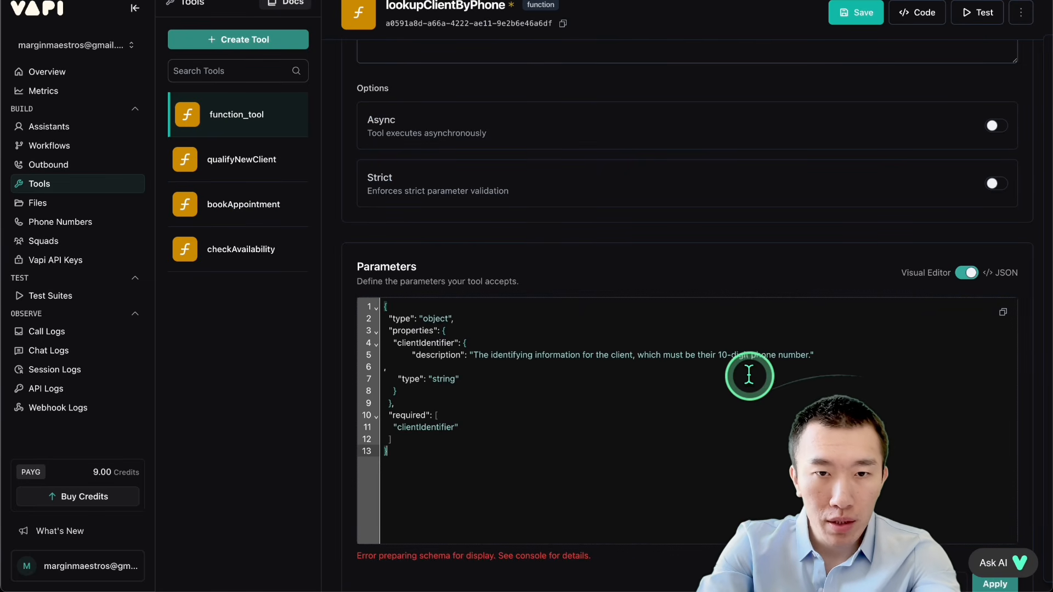
{"action": "scroll", "coordinate": [743, 362], "scroll_direction": "down", "scroll_amount": 2}
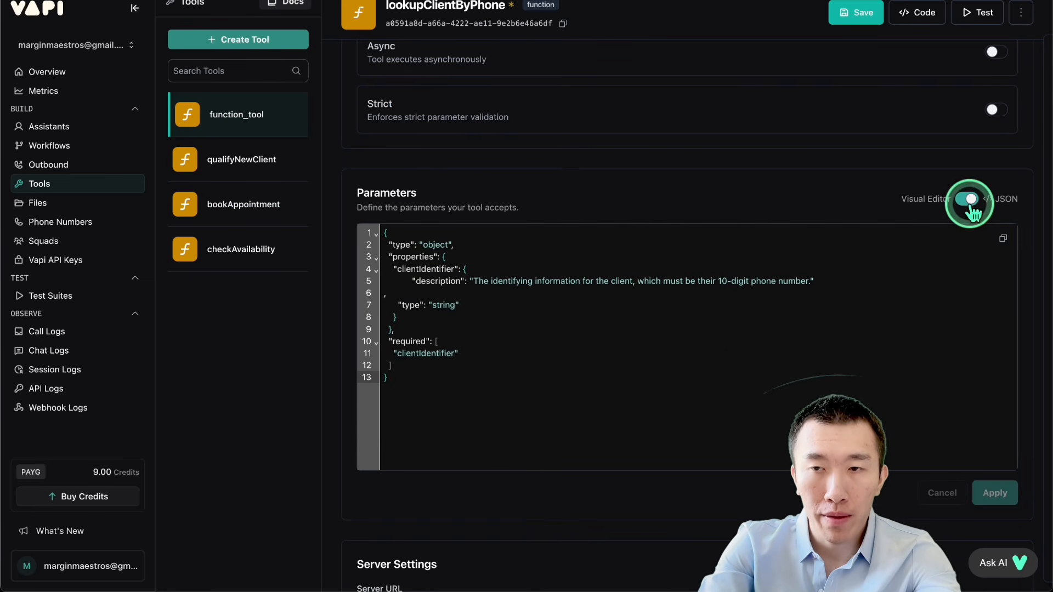
{"action": "left_click", "coordinate": [969, 202]}
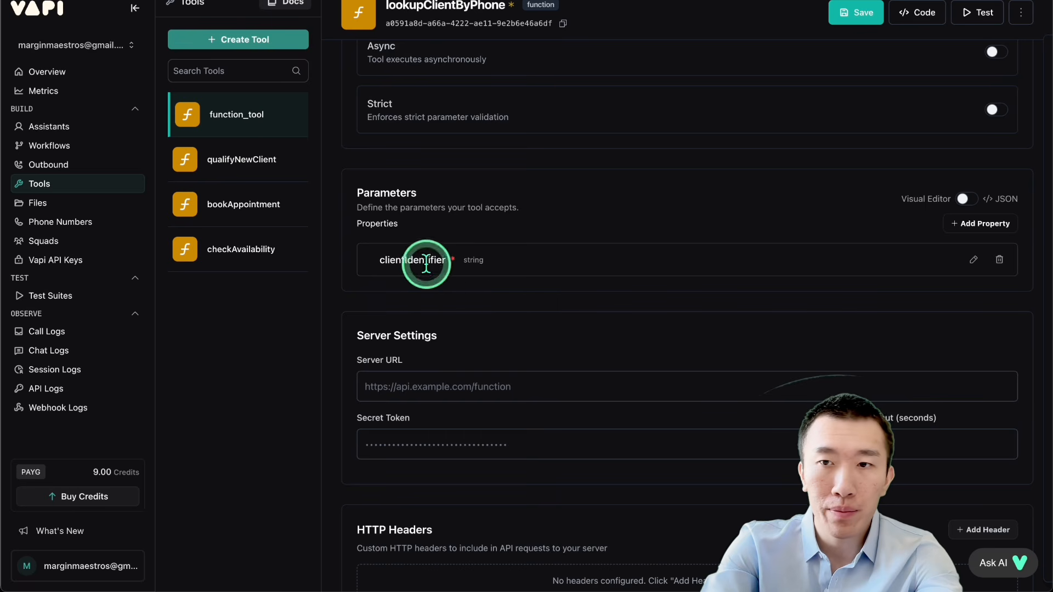
Step: Review and apply the clientIdentifier property's settings, and save the lookupClientByPhone tool
{"action": "left_click", "coordinate": [973, 259]}
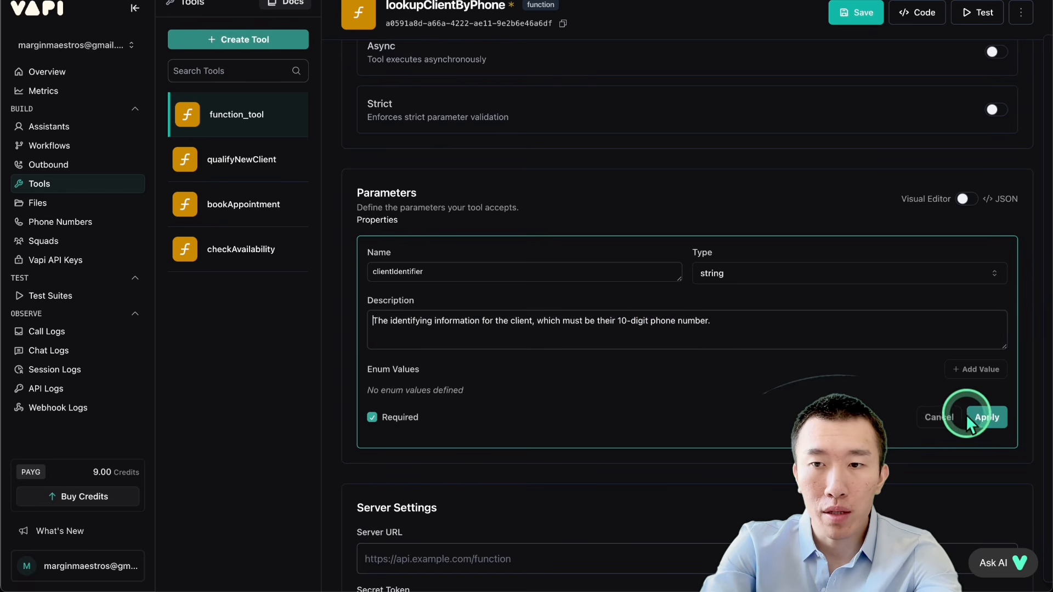
{"action": "left_click", "coordinate": [983, 419]}
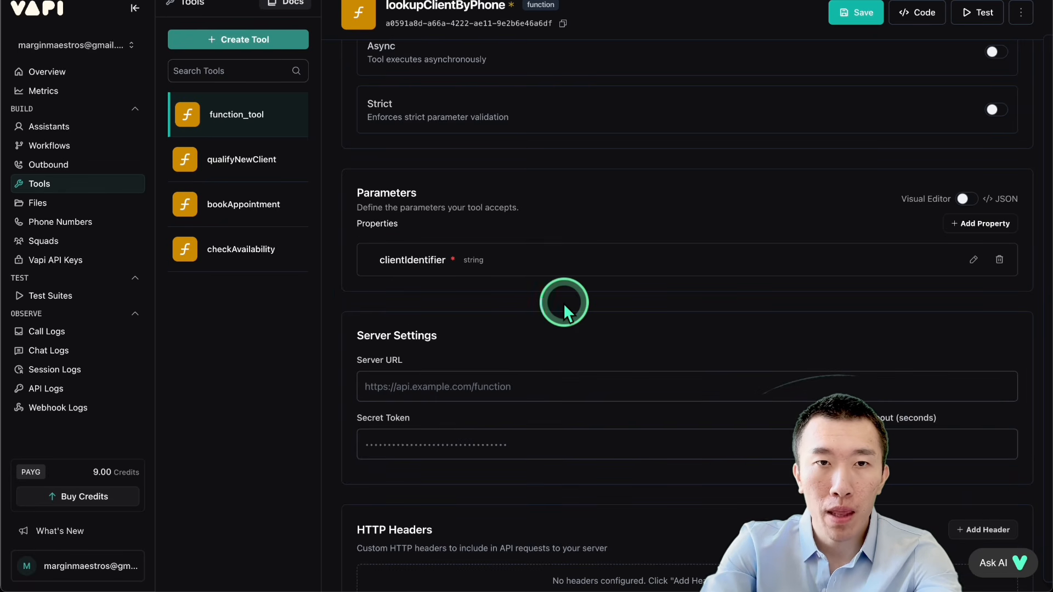
{"action": "scroll", "coordinate": [837, 51], "scroll_direction": "up", "scroll_amount": 3}
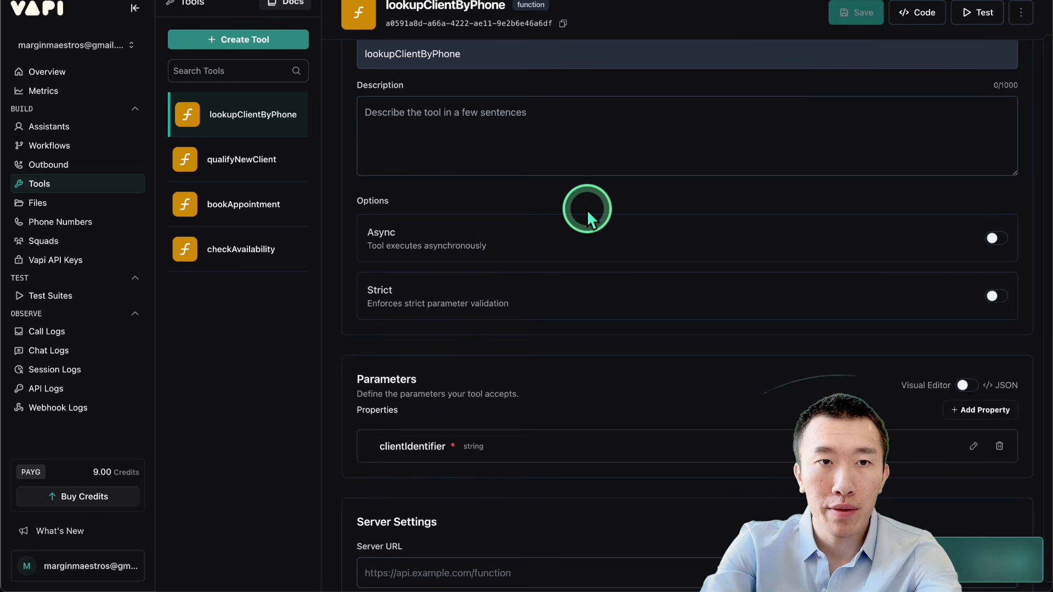
Step: Create another function tool and name it rescheduleAppointment
{"action": "left_click", "coordinate": [263, 41]}
{"action": "left_click", "coordinate": [251, 72]}
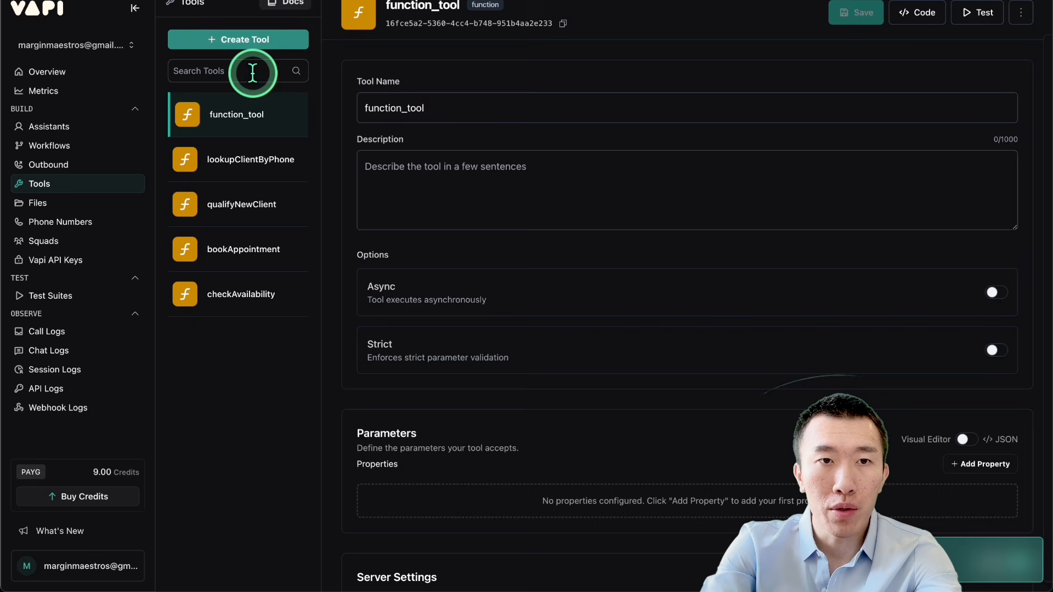
{"action": "left_click", "coordinate": [447, 110]}
{"action": "double_click", "coordinate": [447, 114]}
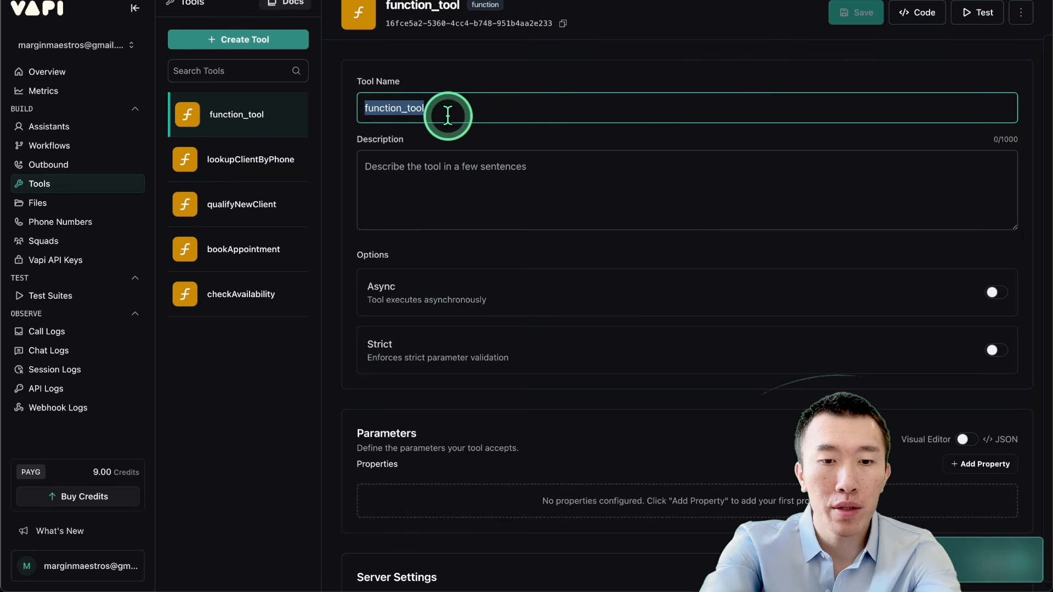
{"action": "type", "text": "re"}
{"action": "left_click", "coordinate": [465, 162]}
Step: Show the new tool's parameters as JSON, then open rescheduleAppointment.json from Downloads and copy its whole content
{"action": "scroll", "coordinate": [465, 160], "scroll_direction": "down", "scroll_amount": 3}
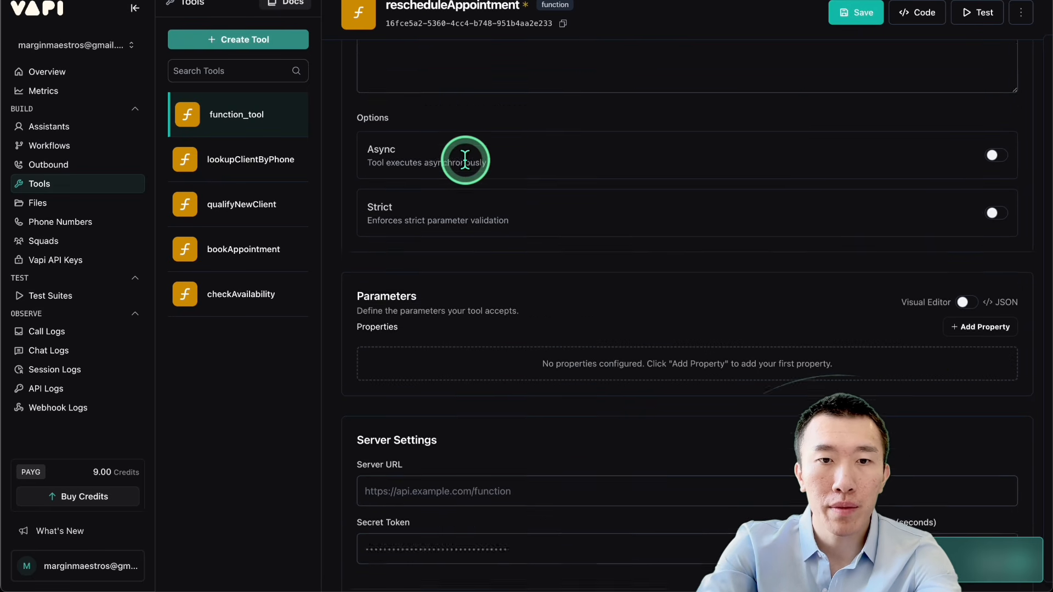
{"action": "left_click", "coordinate": [964, 233]}
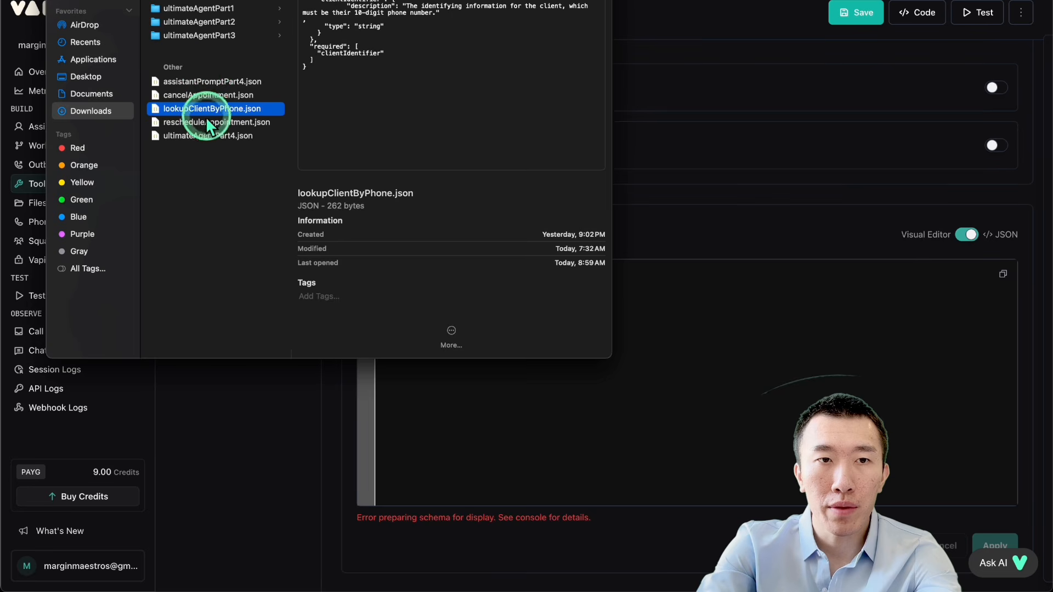
{"action": "left_click", "coordinate": [92, 73]}
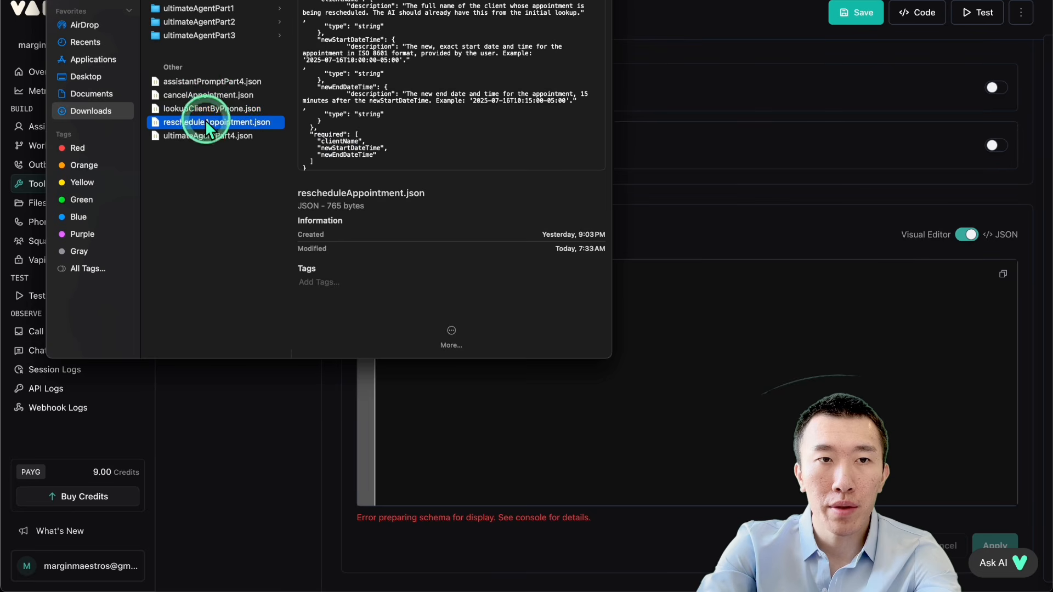
{"action": "double_click", "coordinate": [205, 120]}
{"action": "left_click", "coordinate": [535, 185]}
{"action": "key", "text": "super+a"}
{"action": "key", "text": "super+c"}
Step: Paste the copied schema as the rescheduleAppointment tool's parameters and return them to the visual editor
{"action": "left_click", "coordinate": [212, 432]}
{"action": "left_click", "coordinate": [513, 375]}
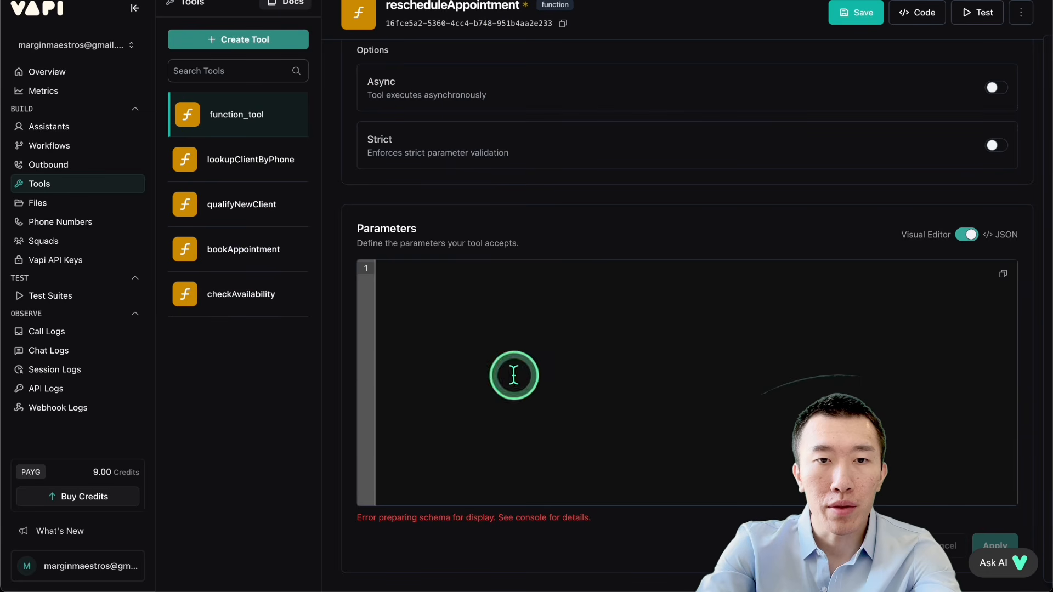
{"action": "key", "text": "super+v"}
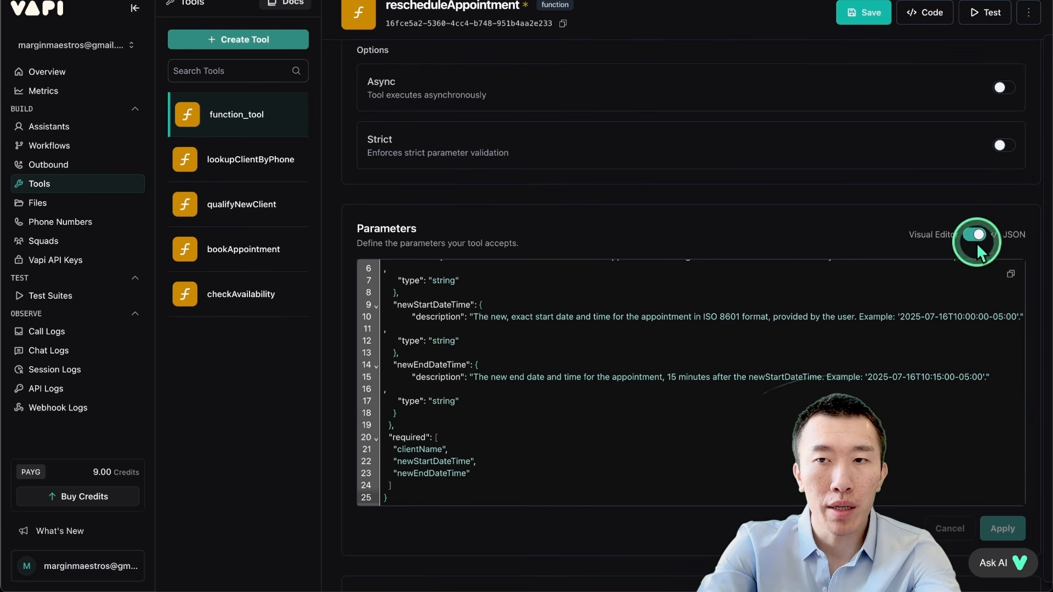
{"action": "left_click", "coordinate": [977, 246]}
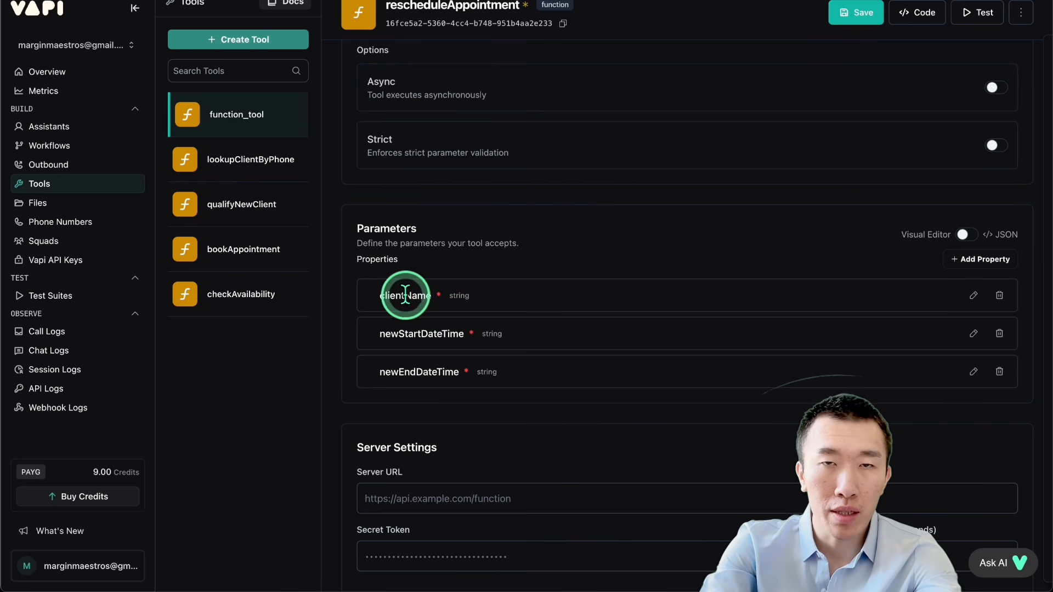
Step: Examine the clientName, newStartDateTime and newEndDateTime properties of rescheduleAppointment, including the full description of newStartDateTime
{"action": "left_click_drag", "start_coordinate": [405, 295], "coordinate": [541, 295]}
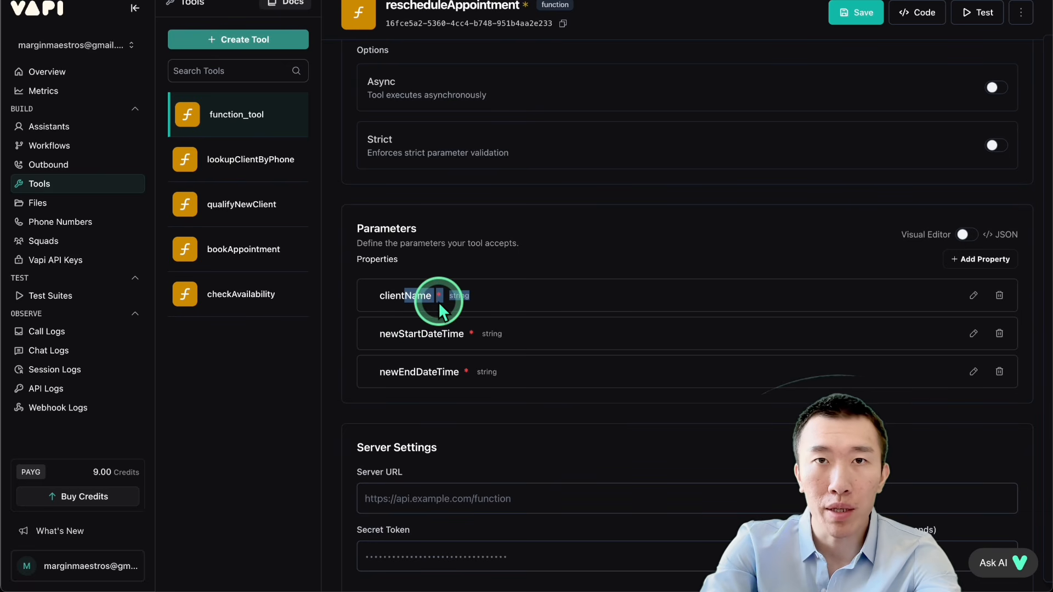
{"action": "left_click", "coordinate": [411, 296]}
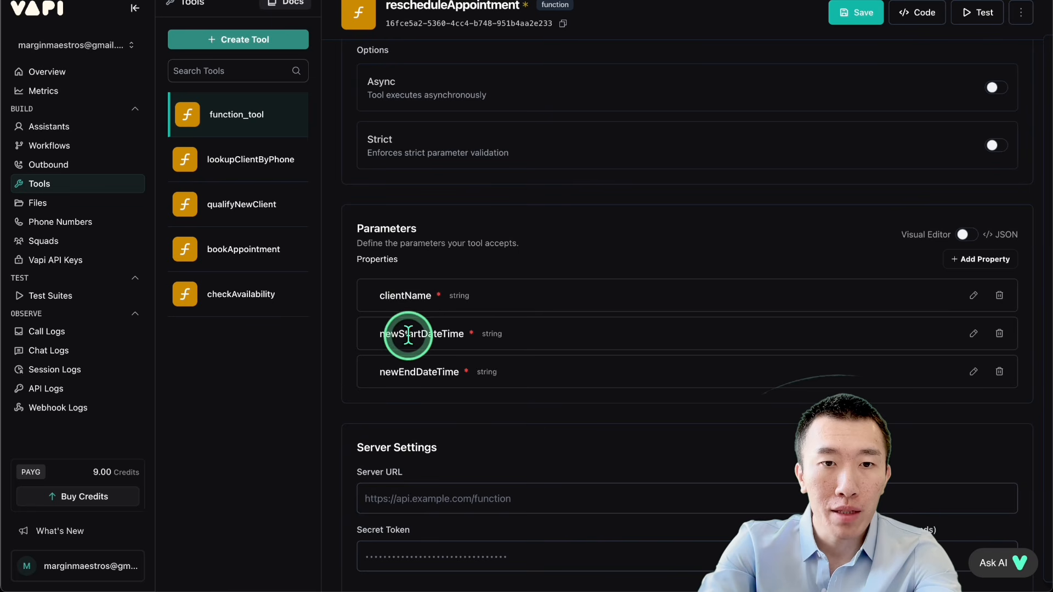
{"action": "left_click_drag", "start_coordinate": [377, 334], "coordinate": [566, 338]}
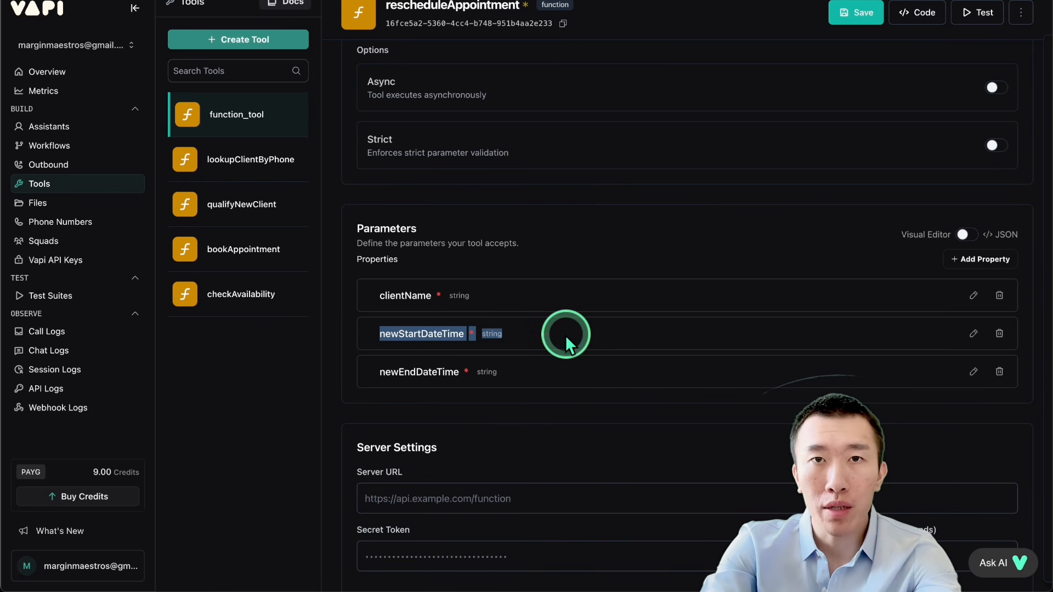
{"action": "left_click", "coordinate": [565, 334]}
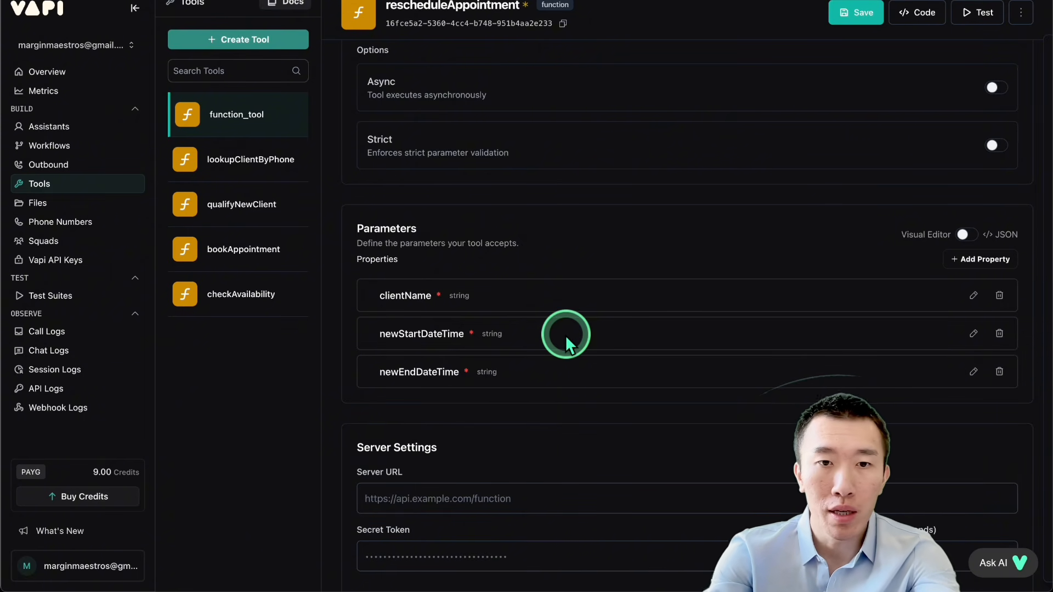
{"action": "left_click_drag", "start_coordinate": [399, 334], "coordinate": [542, 336]}
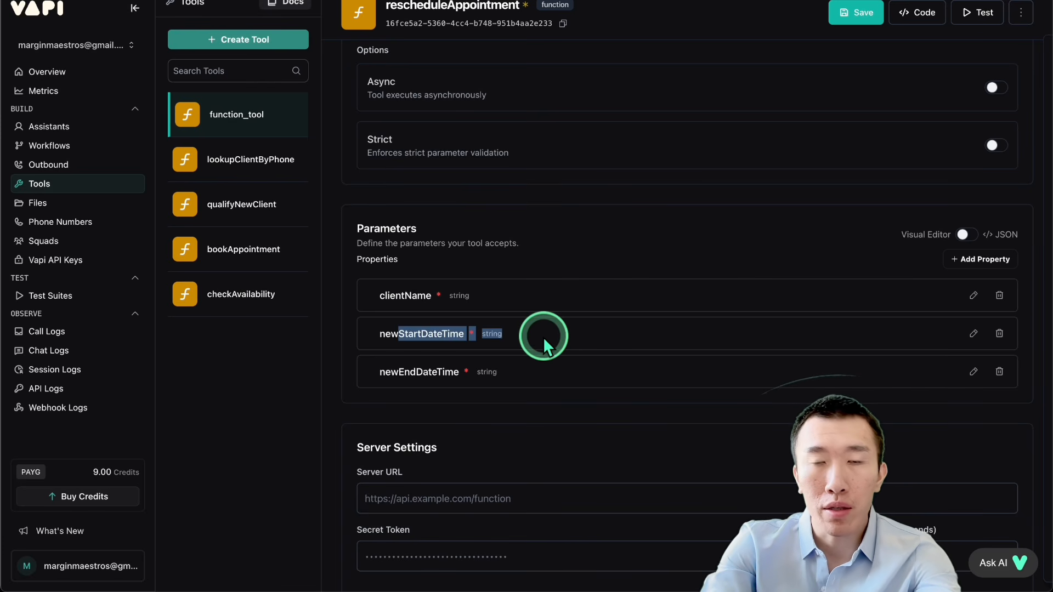
{"action": "left_click", "coordinate": [471, 338]}
{"action": "left_click_drag", "start_coordinate": [408, 335], "coordinate": [571, 339]}
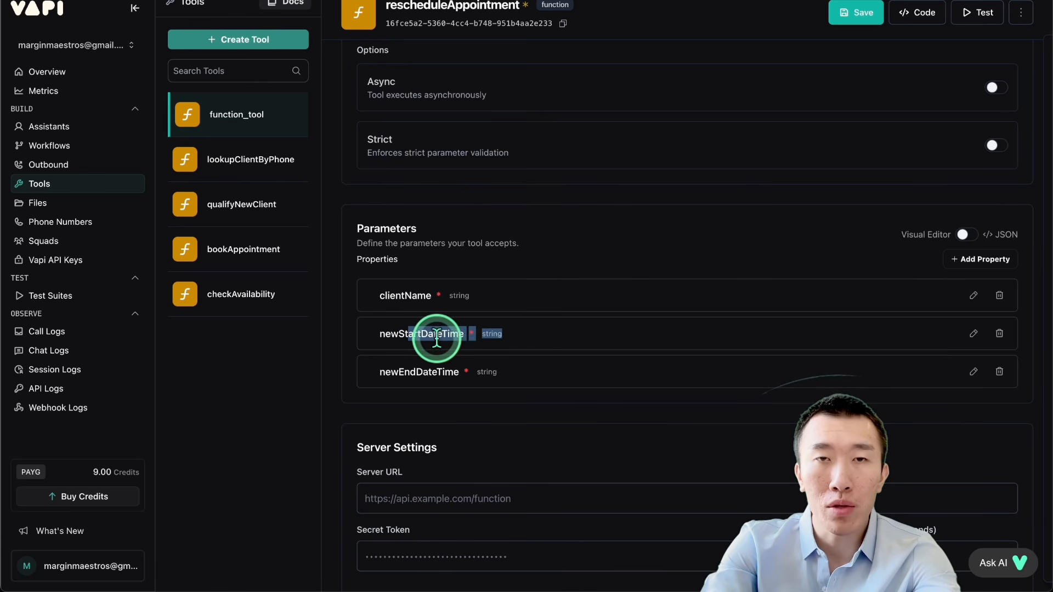
{"action": "left_click", "coordinate": [971, 335]}
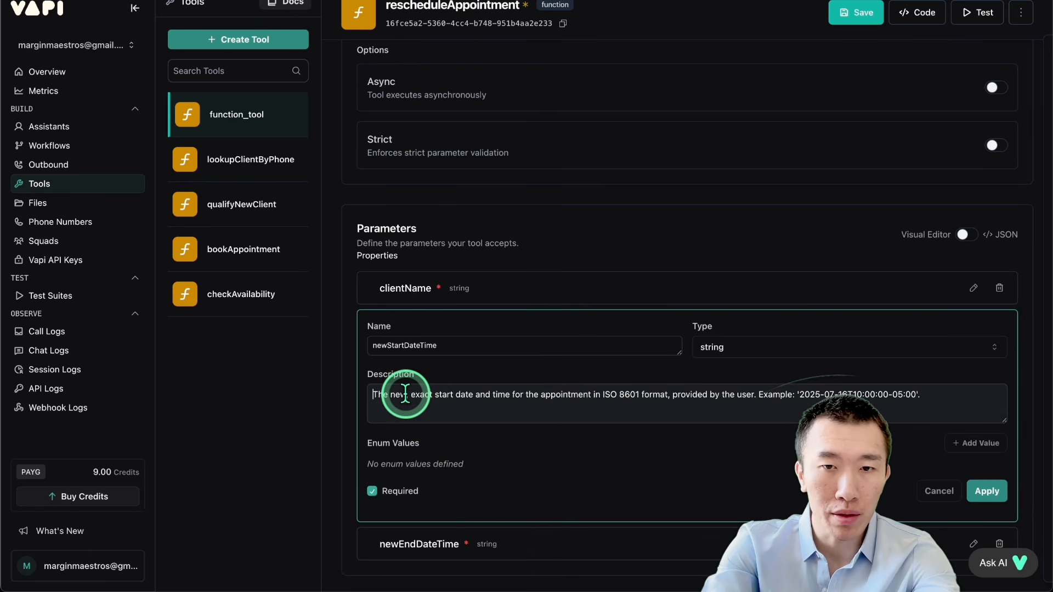
{"action": "left_click_drag", "start_coordinate": [400, 394], "coordinate": [928, 395]}
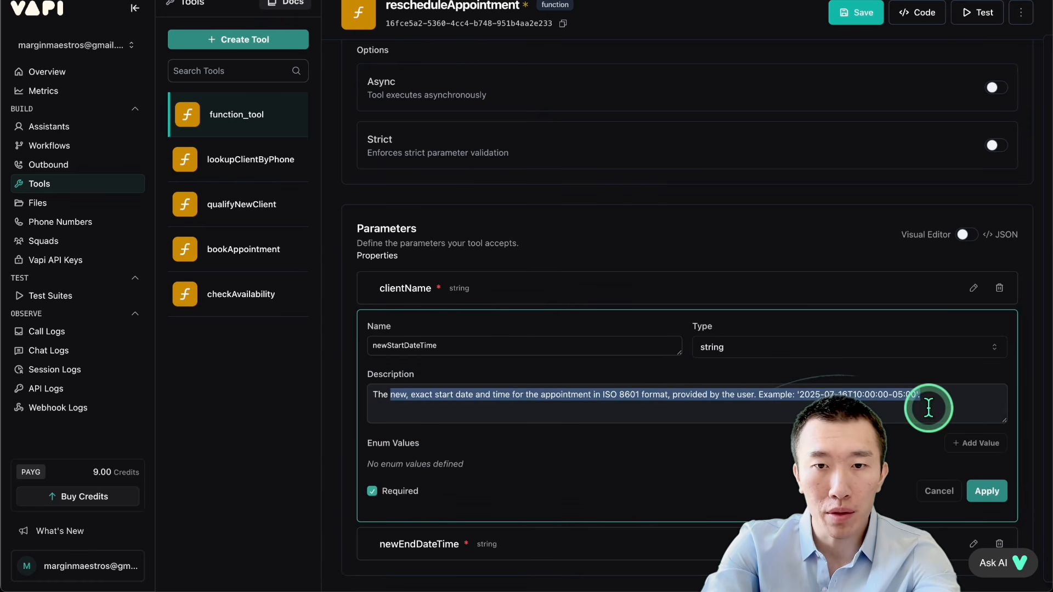
{"action": "left_click", "coordinate": [982, 483]}
{"action": "left_click_drag", "start_coordinate": [410, 370], "coordinate": [843, 387]}
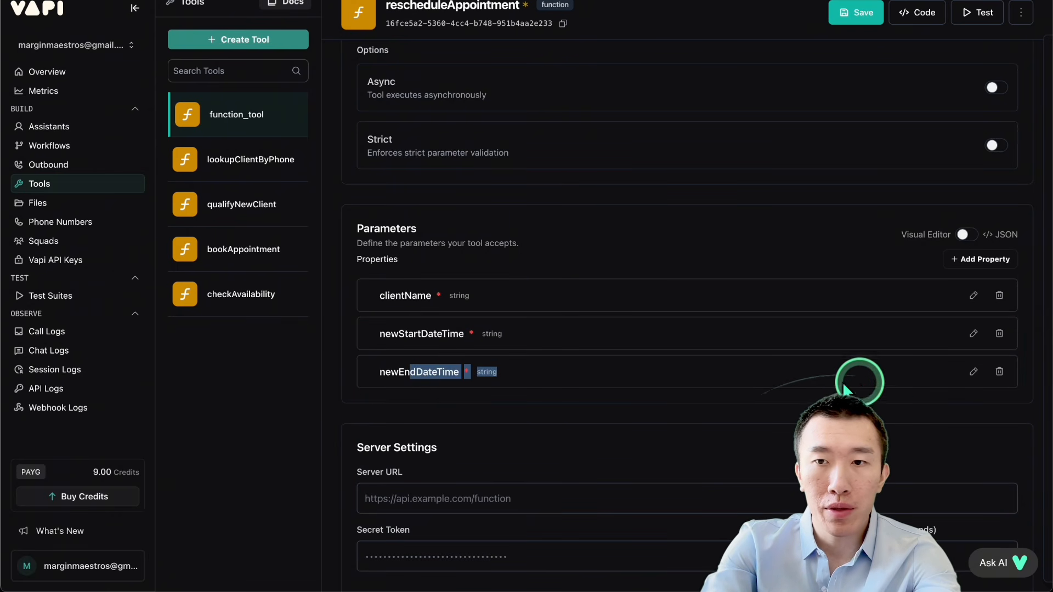
Step: Review the newEndDateTime property's description, apply the property, and save the rescheduleAppointment tool
{"action": "left_click", "coordinate": [972, 372]}
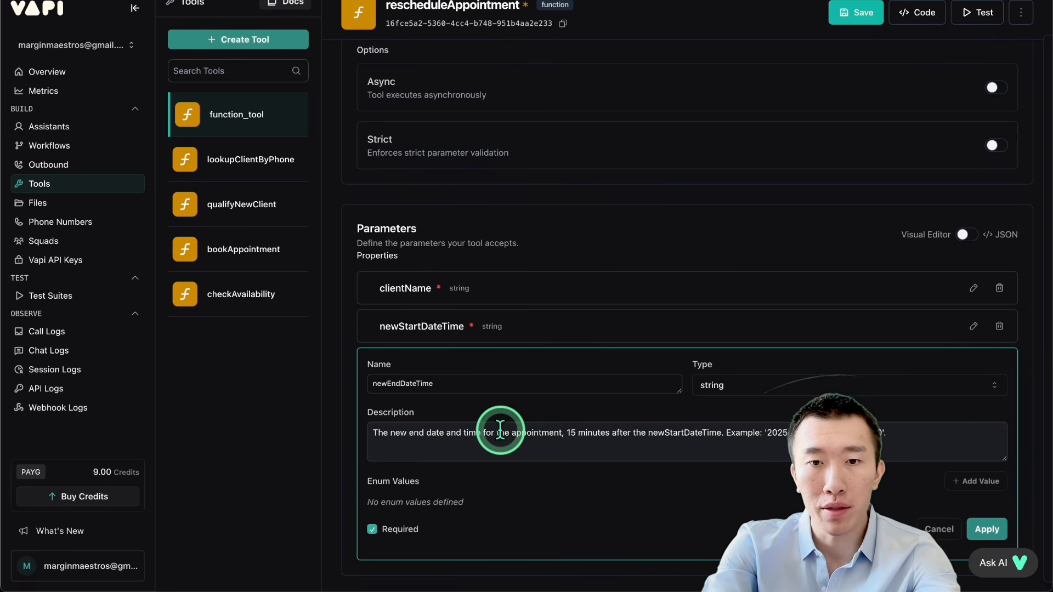
{"action": "left_click_drag", "start_coordinate": [500, 430], "coordinate": [613, 430]}
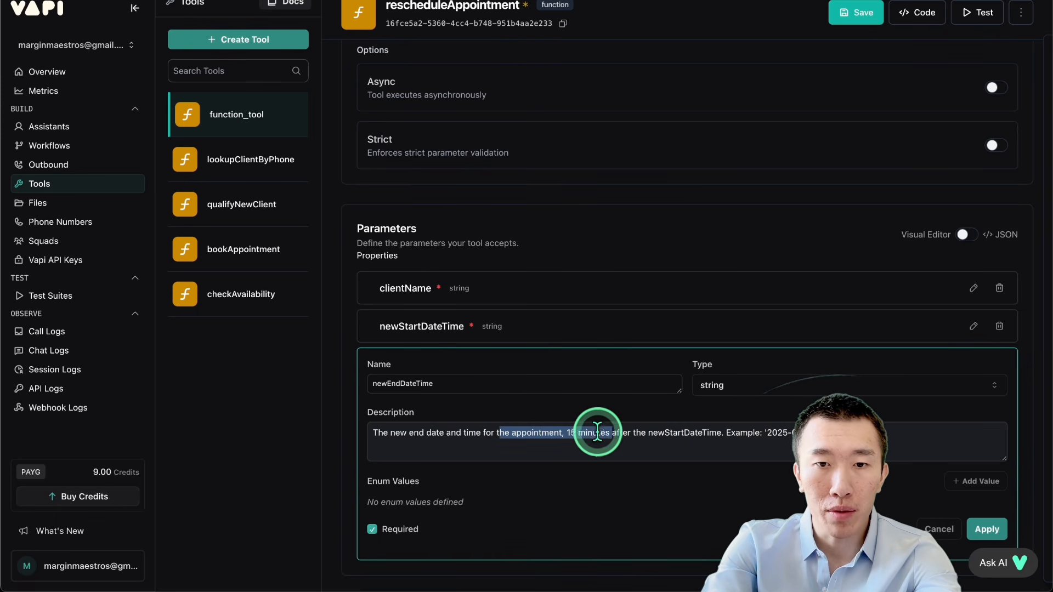
{"action": "left_click", "coordinate": [586, 432]}
{"action": "scroll", "coordinate": [576, 439], "scroll_direction": "down", "scroll_amount": 1}
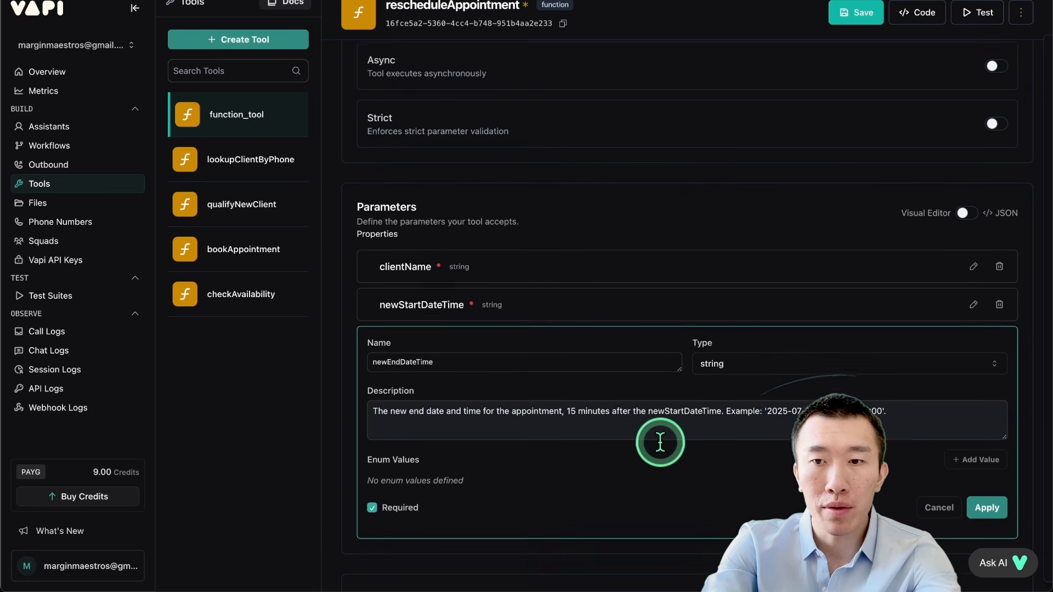
{"action": "left_click", "coordinate": [986, 506]}
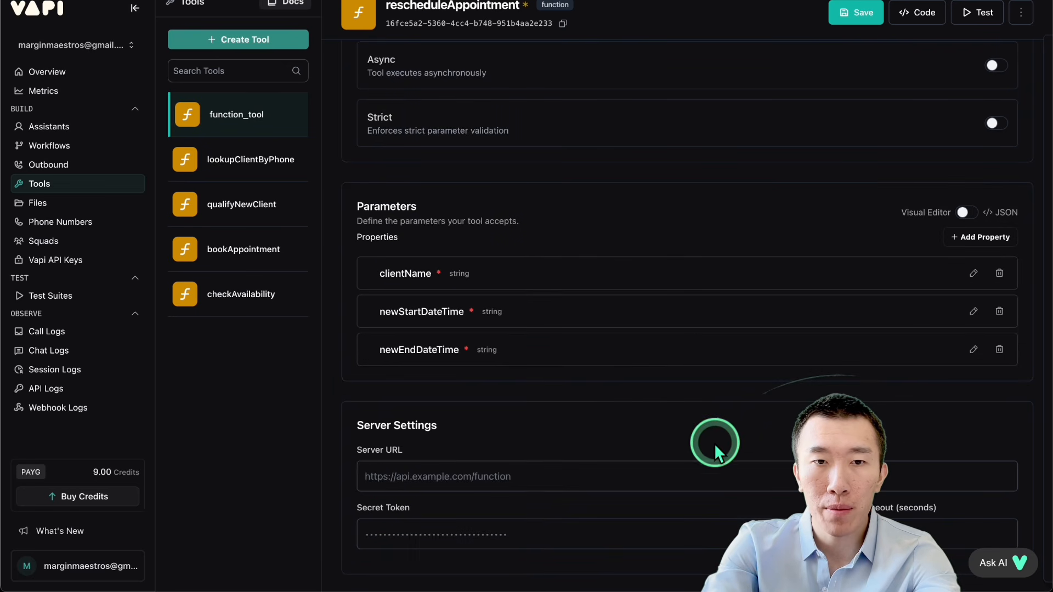
{"action": "scroll", "coordinate": [714, 443], "scroll_direction": "up", "scroll_amount": 3}
{"action": "left_click", "coordinate": [844, 25]}
Step: Create another custom function tool, then open cancelAppointment.json from Downloads and copy its whole content
{"action": "left_click", "coordinate": [245, 39]}
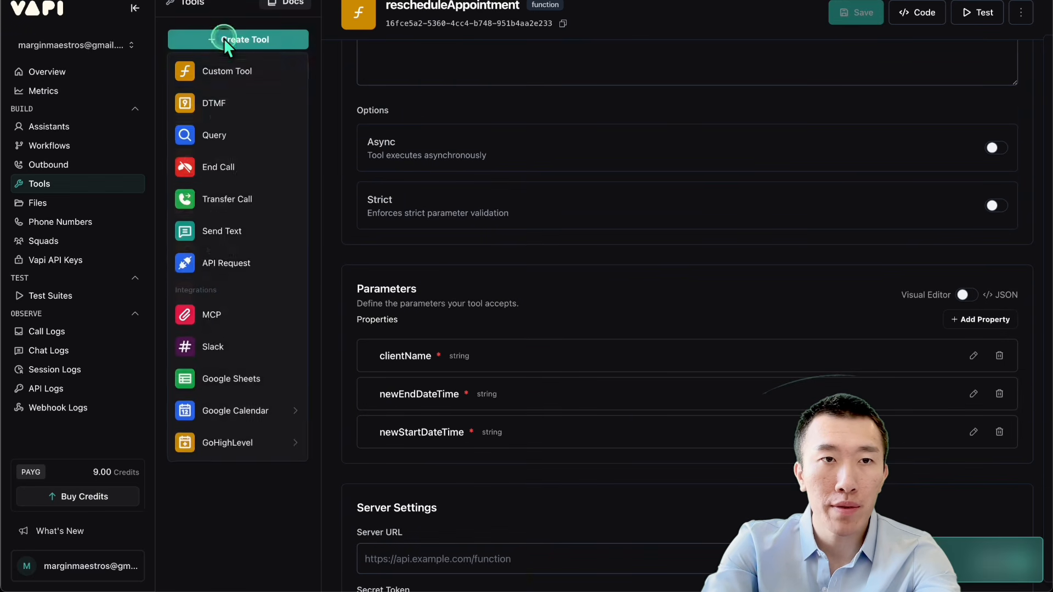
{"action": "left_click", "coordinate": [241, 71]}
{"action": "key", "text": "ctrl+Up"}
{"action": "left_click", "coordinate": [806, 127]}
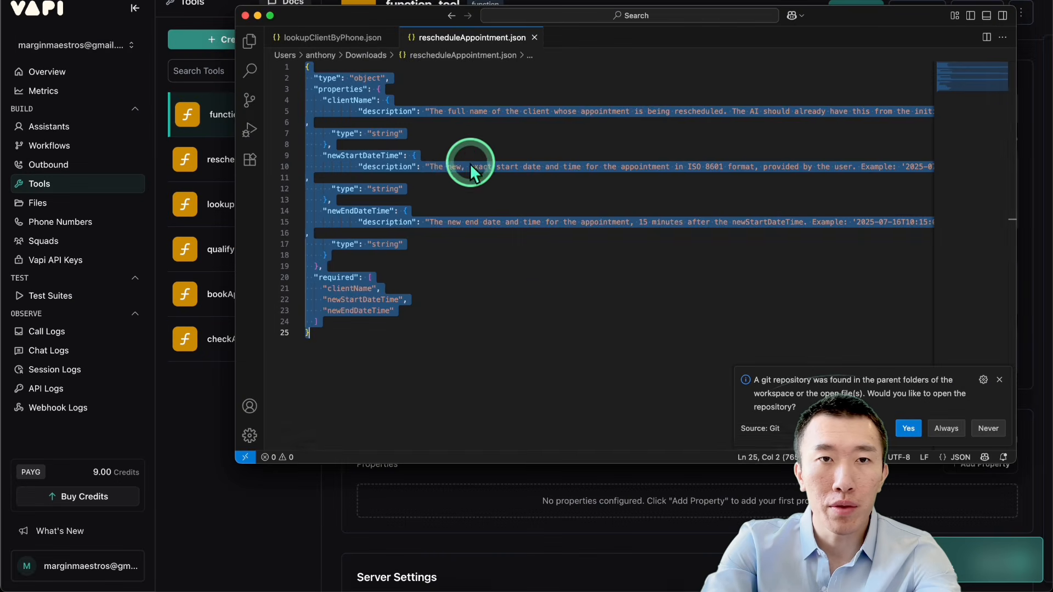
{"action": "key", "text": "ctrl+Up"}
{"action": "left_click", "coordinate": [204, 167]}
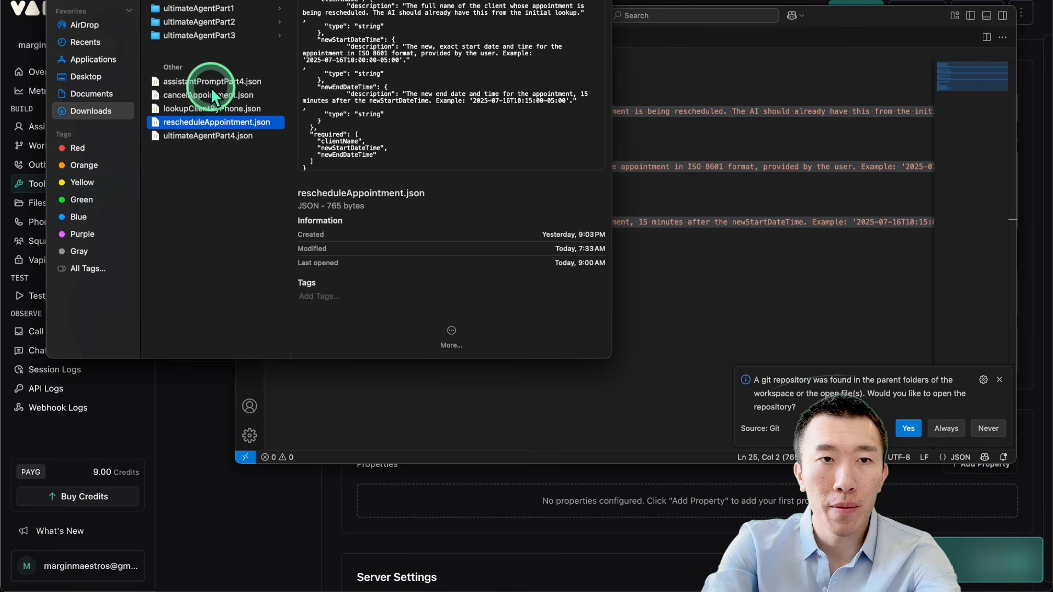
{"action": "double_click", "coordinate": [211, 95]}
{"action": "key", "text": "super+a"}
{"action": "key", "text": "super+c"}
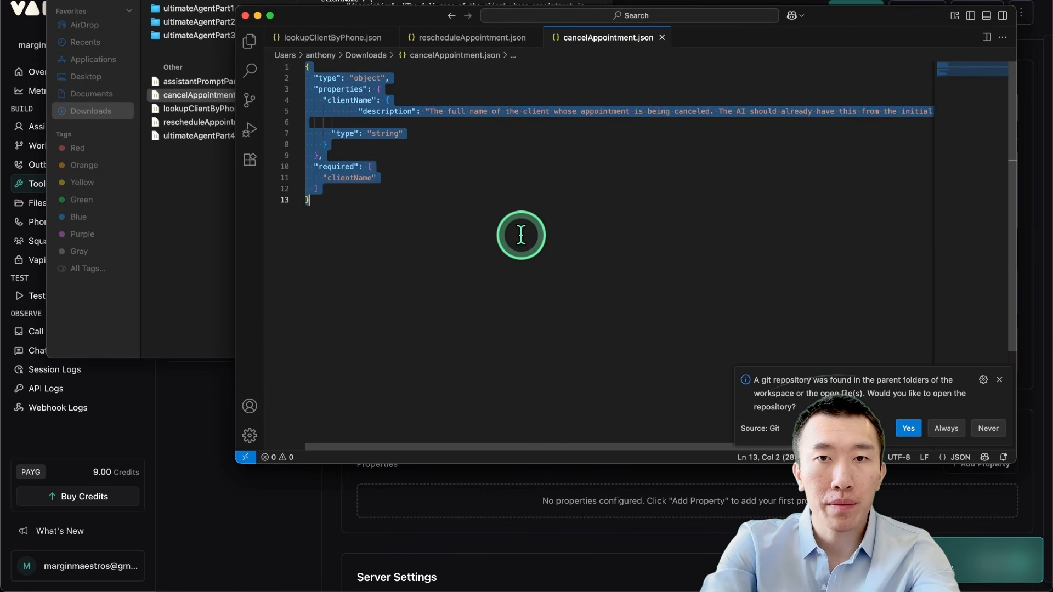
{"action": "left_click", "coordinate": [162, 392]}
Step: Name the new function tool cancelAppointment
{"action": "triple_click", "coordinate": [459, 110]}
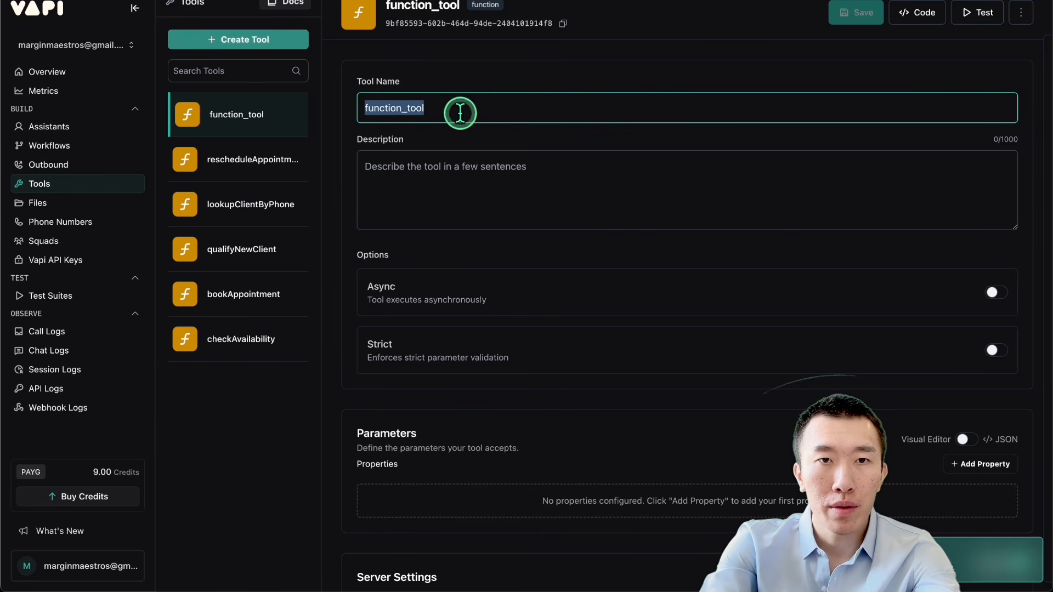
{"action": "type", "text": "canc"}
{"action": "left_click", "coordinate": [462, 141]}
Step: Paste the copied JSON schema as the cancelAppointment tool's parameters, apply it, and return to the visual editor to check clientName
{"action": "scroll", "coordinate": [462, 139], "scroll_direction": "down", "scroll_amount": 2}
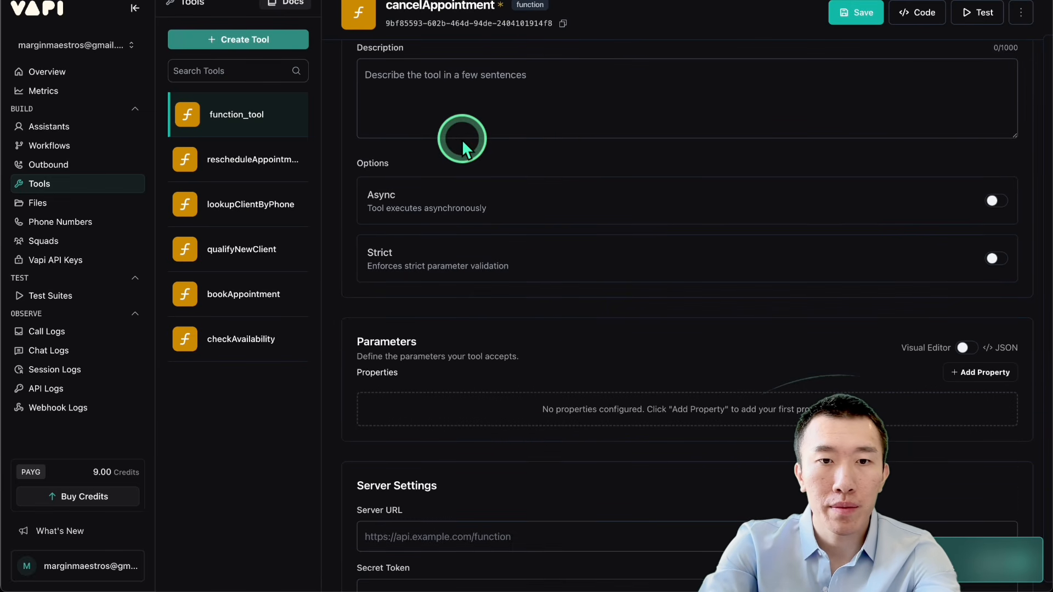
{"action": "left_click", "coordinate": [963, 348]}
{"action": "left_click", "coordinate": [663, 414]}
{"action": "key", "text": "super+v"}
{"action": "scroll", "coordinate": [661, 415], "scroll_direction": "down", "scroll_amount": 4}
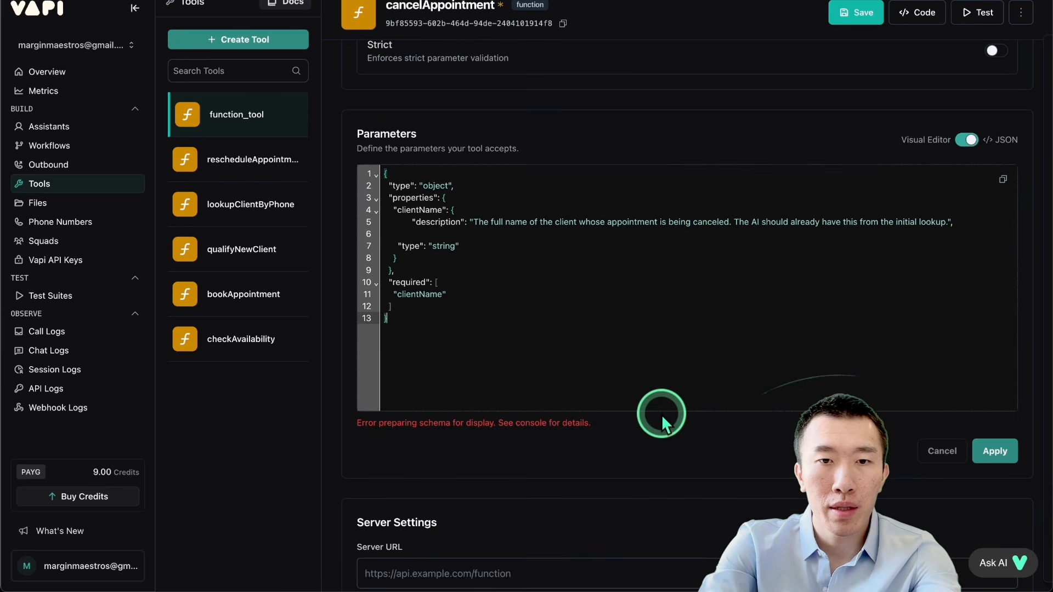
{"action": "left_click", "coordinate": [998, 453]}
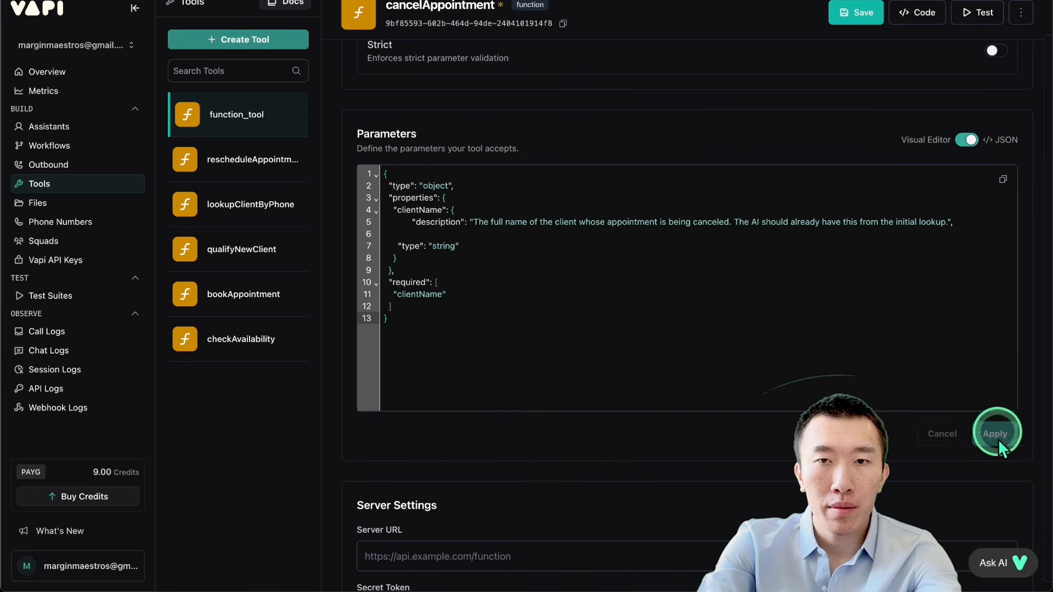
{"action": "left_click", "coordinate": [970, 140]}
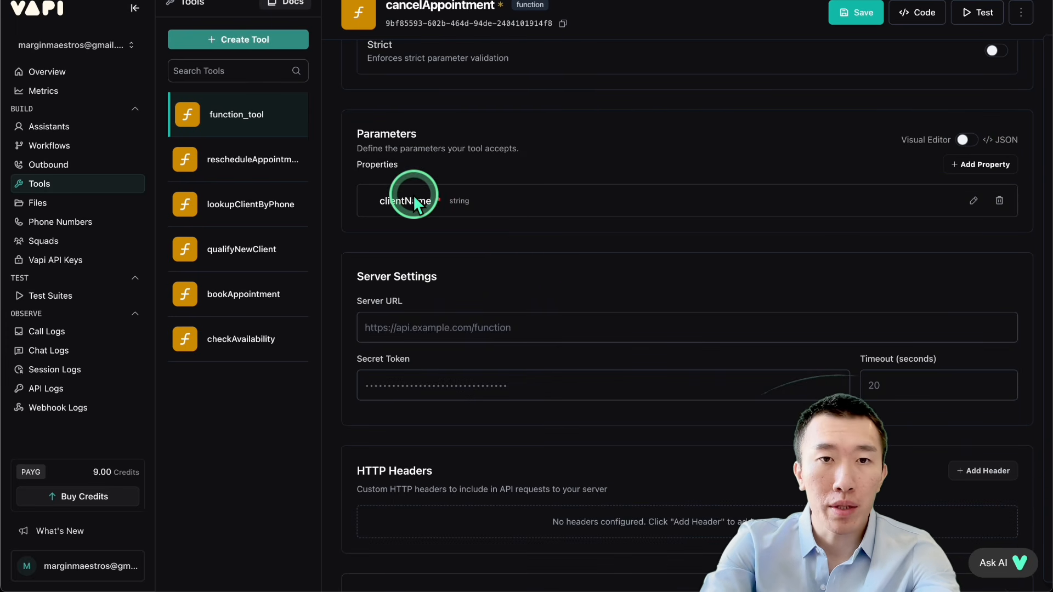
{"action": "left_click", "coordinate": [529, 198]}
{"action": "scroll", "coordinate": [529, 198], "scroll_direction": "up", "scroll_amount": 2}
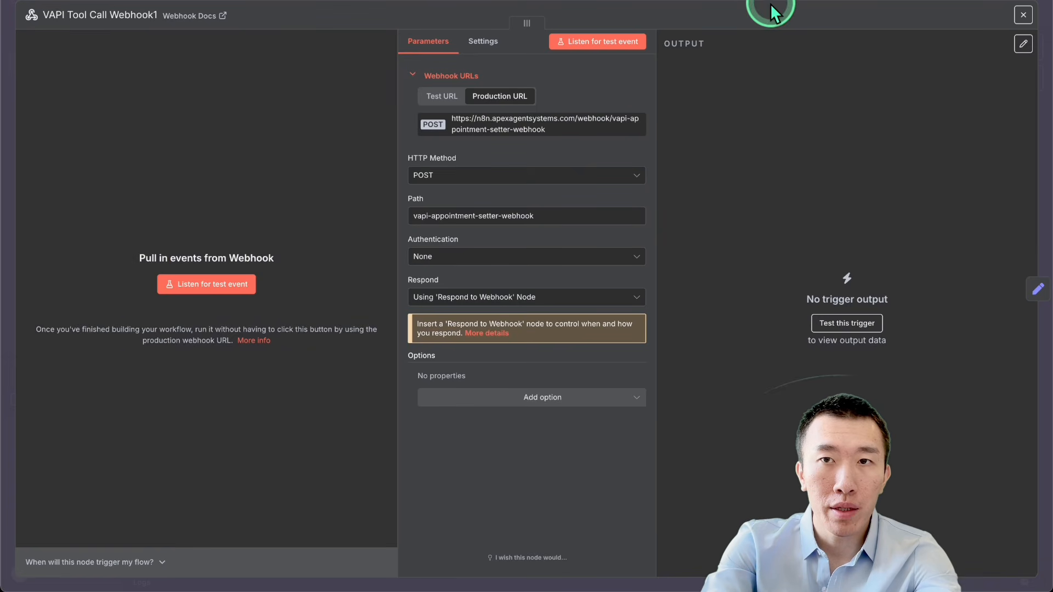
Step: In the n8n Ultimate Agent workflow, examine the cancellation branch's Find Event to Cancel and Cancel GCal Event node settings
{"action": "left_click", "coordinate": [755, 27]}
{"action": "scroll", "coordinate": [479, 366], "scroll_direction": "up", "scroll_amount": 4}
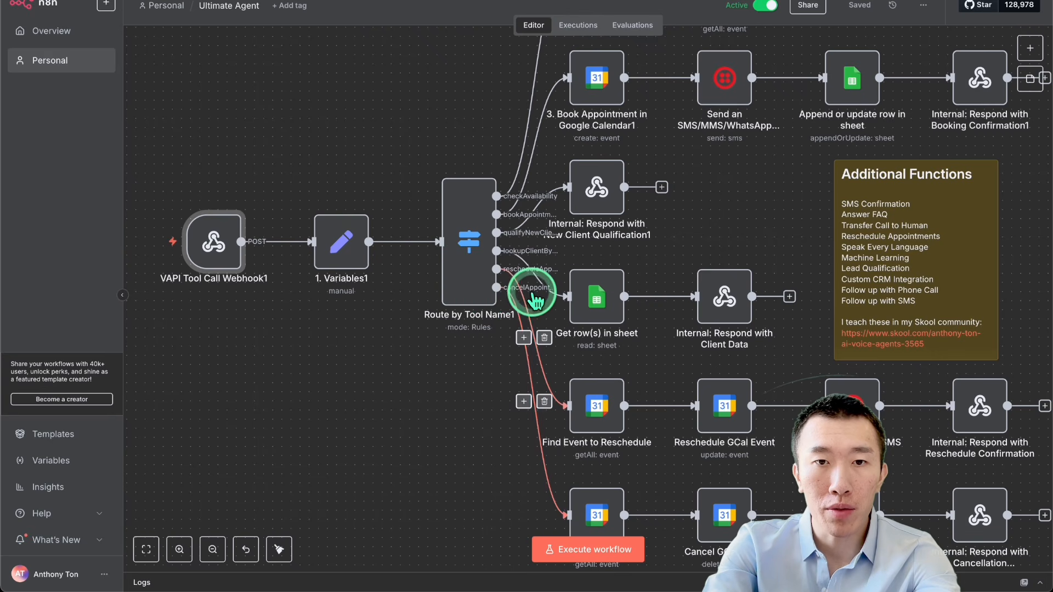
{"action": "scroll", "coordinate": [534, 283], "scroll_direction": "down", "scroll_amount": 3}
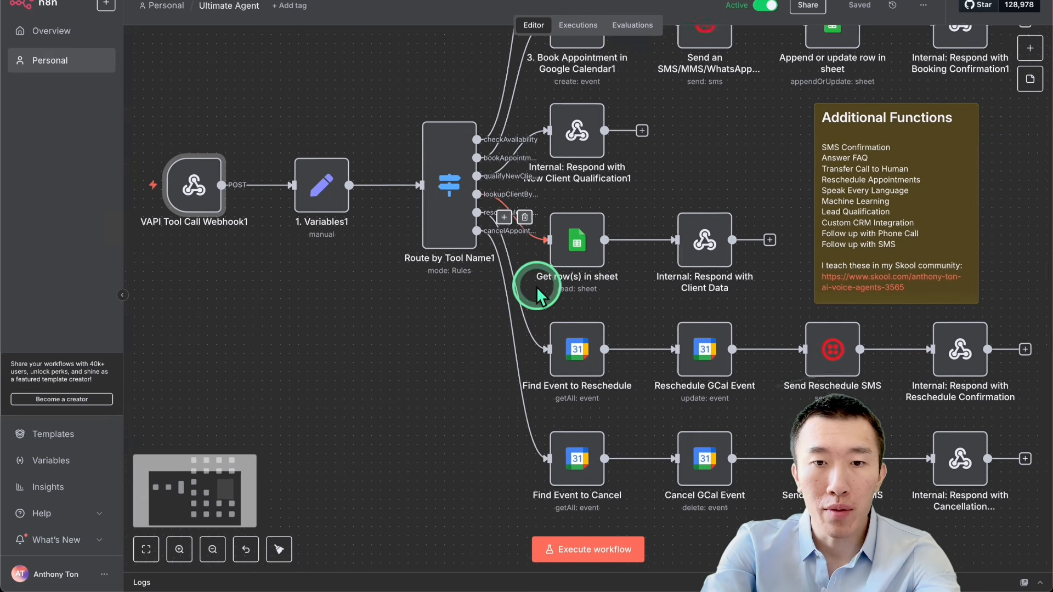
{"action": "double_click", "coordinate": [569, 423]}
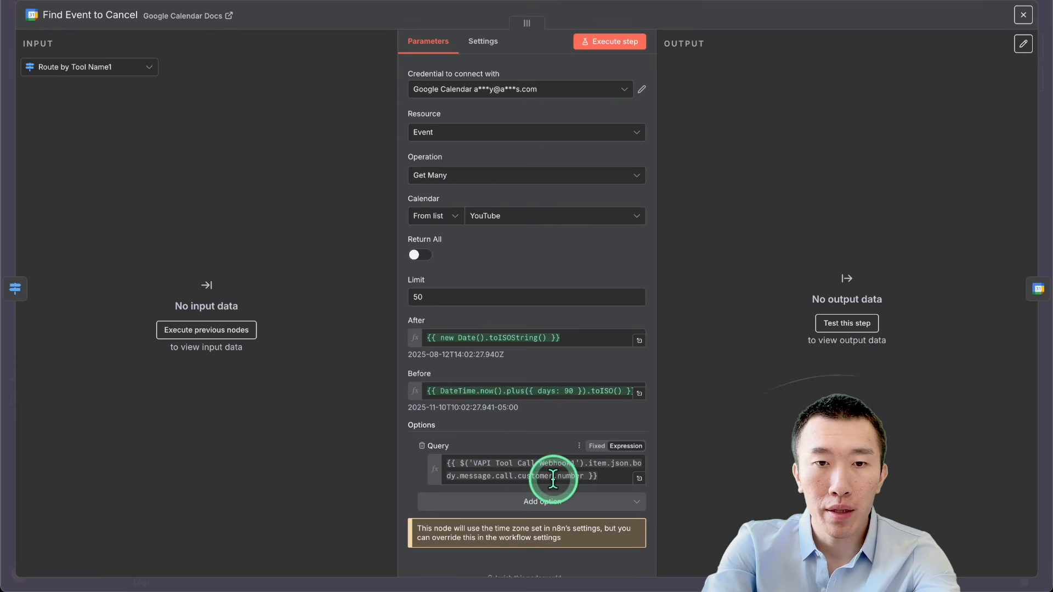
{"action": "scroll", "coordinate": [540, 480], "scroll_direction": "down", "scroll_amount": 1}
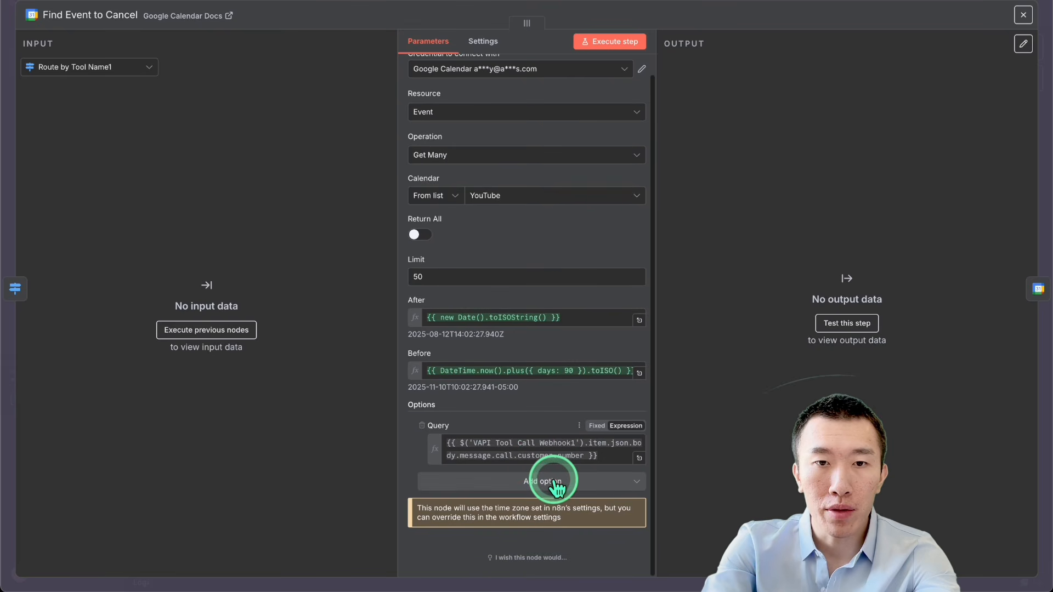
{"action": "left_click", "coordinate": [738, 4]}
{"action": "double_click", "coordinate": [679, 428]}
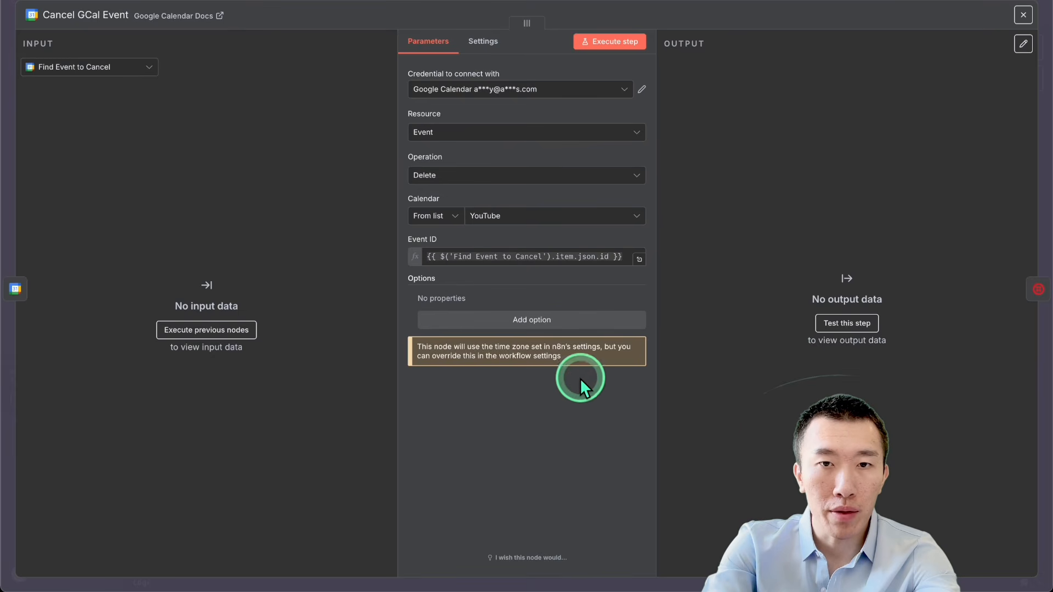
{"action": "left_click", "coordinate": [765, 6]}
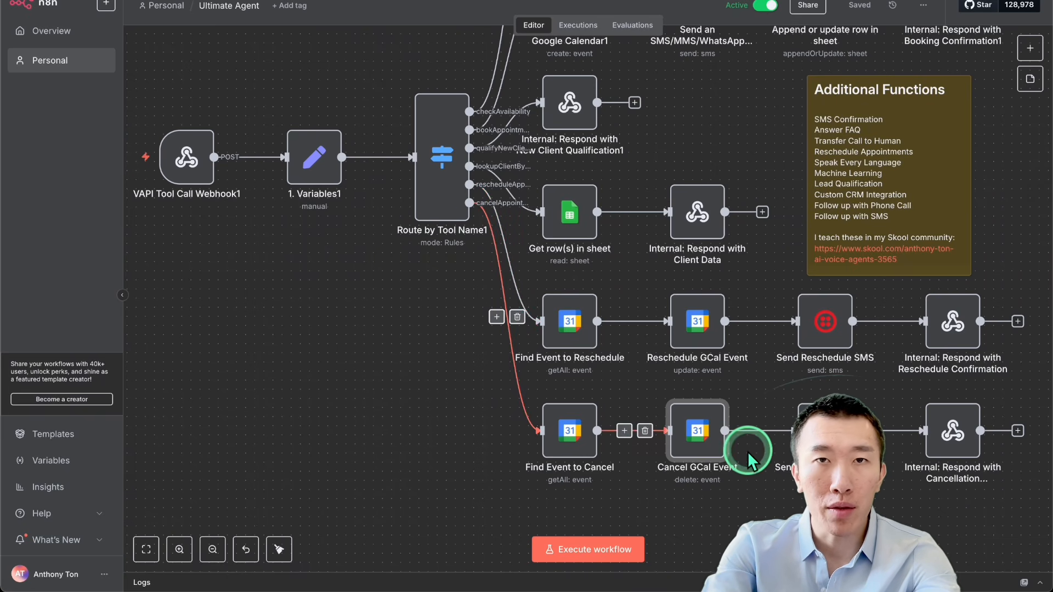
{"action": "double_click", "coordinate": [567, 432]}
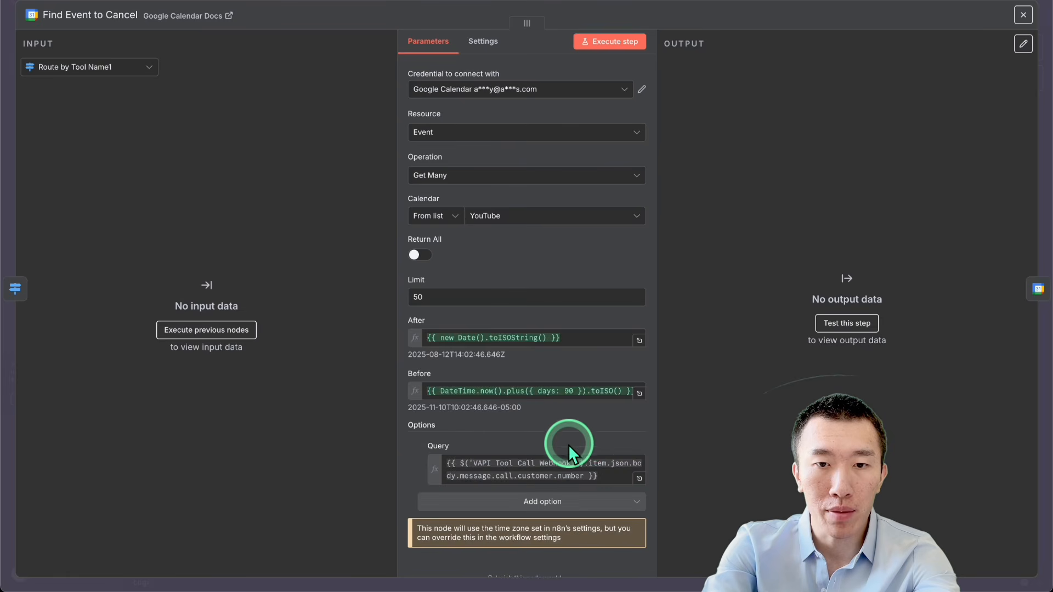
{"action": "scroll", "coordinate": [580, 455], "scroll_direction": "down", "scroll_amount": 2}
{"action": "left_click", "coordinate": [810, 5]}
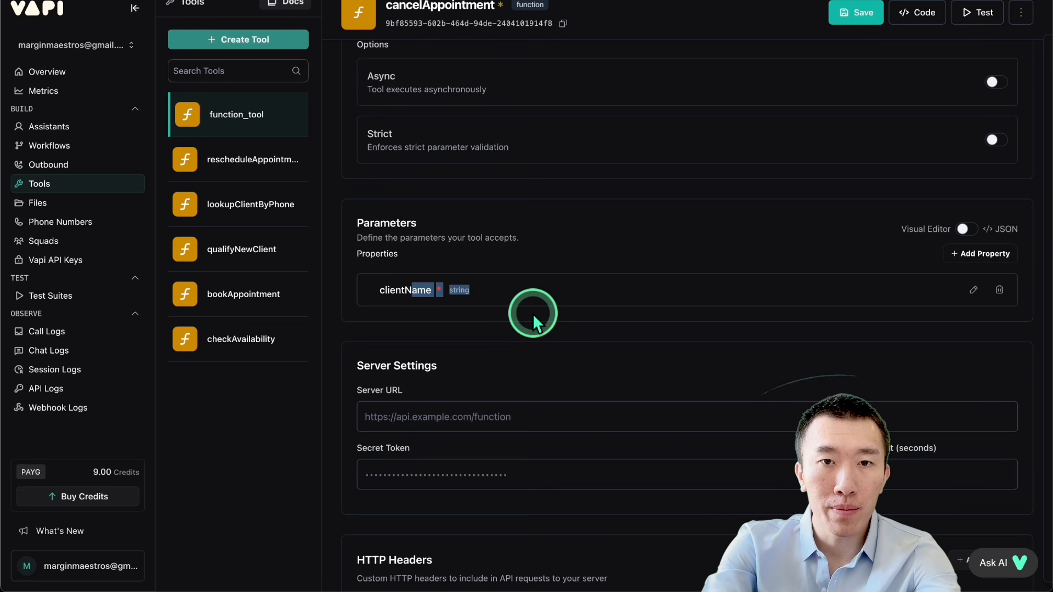
Step: Back in Vapi, save the cancelAppointment tool and go to its Server URL setting
{"action": "scroll", "coordinate": [532, 313], "scroll_direction": "down", "scroll_amount": 2}
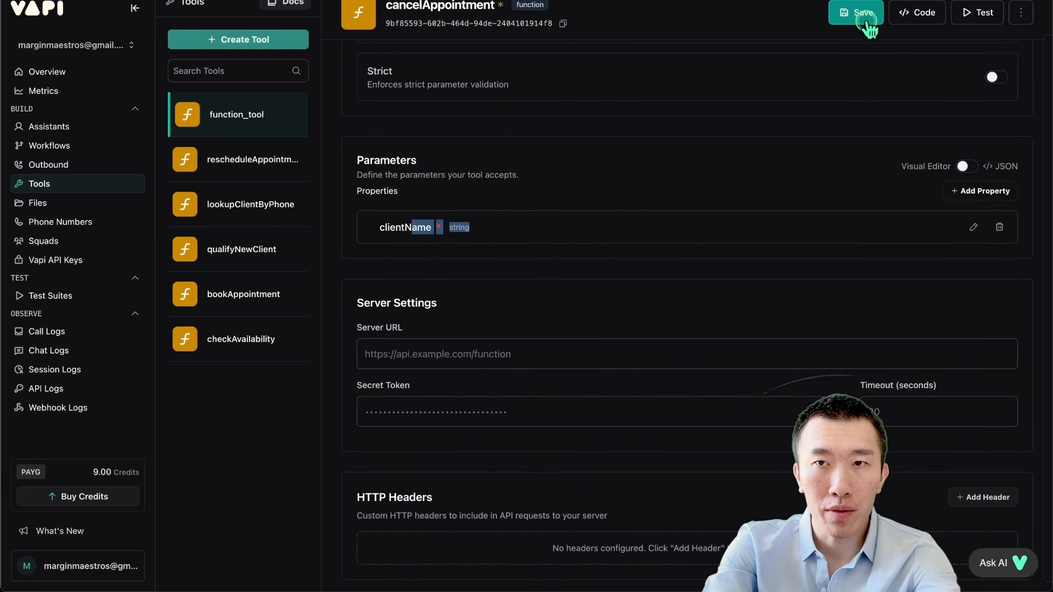
{"action": "left_click", "coordinate": [404, 285]}
{"action": "left_click", "coordinate": [455, 354]}
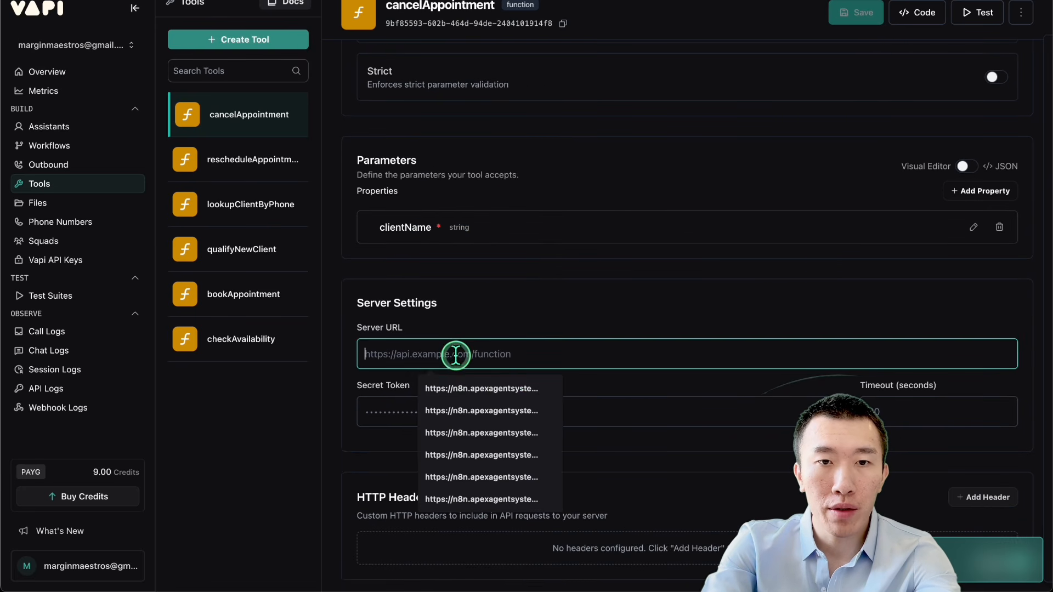
{"action": "left_click_drag", "start_coordinate": [376, 329], "coordinate": [477, 331]}
{"action": "left_click", "coordinate": [512, 355]}
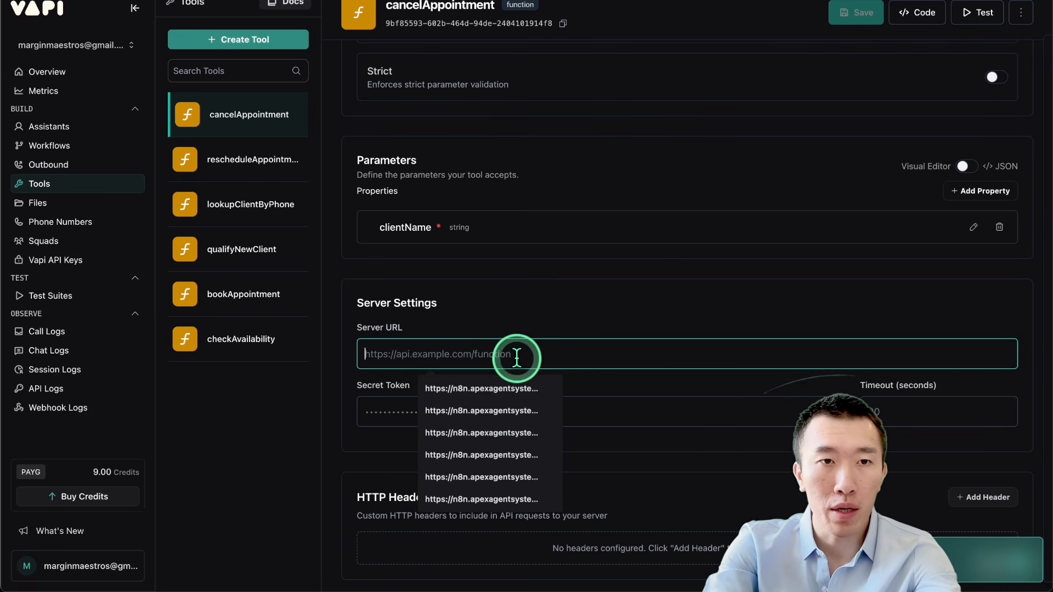
Step: Open the qualifyNewClient tool and copy its n8n webhook Server URL
{"action": "left_click", "coordinate": [241, 258]}
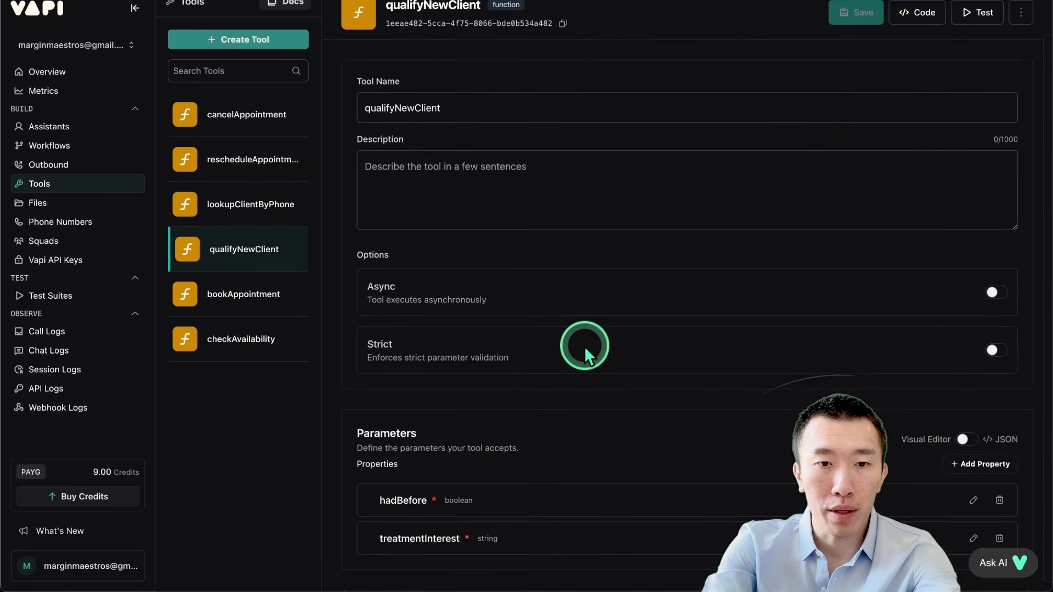
{"action": "scroll", "coordinate": [580, 345], "scroll_direction": "down", "scroll_amount": 5}
{"action": "double_click", "coordinate": [557, 305]}
{"action": "triple_click", "coordinate": [557, 305]}
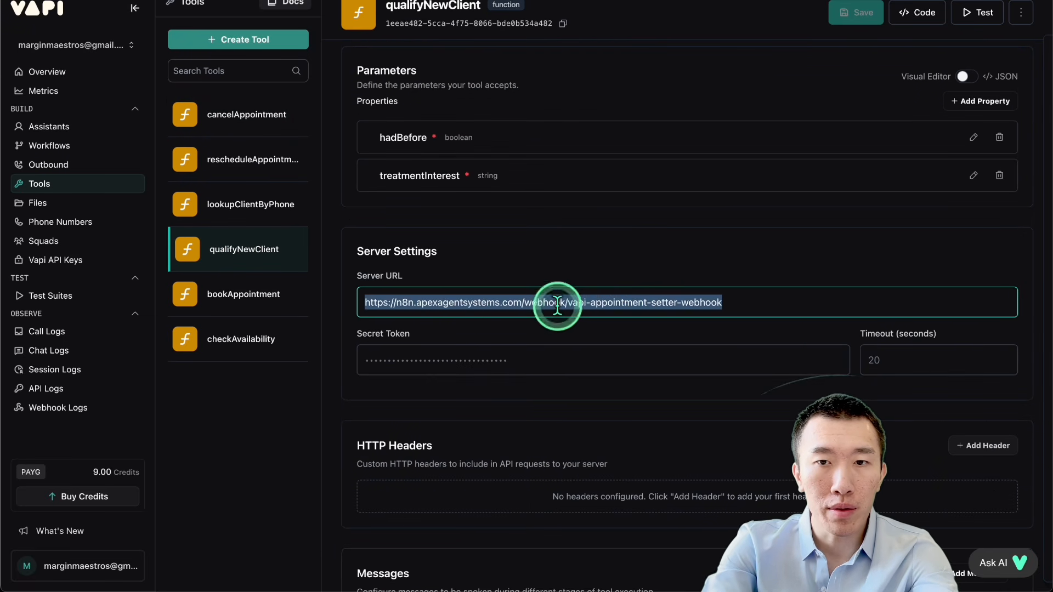
{"action": "left_click", "coordinate": [301, 205]}
{"action": "scroll", "coordinate": [465, 235], "scroll_direction": "down", "scroll_amount": 5}
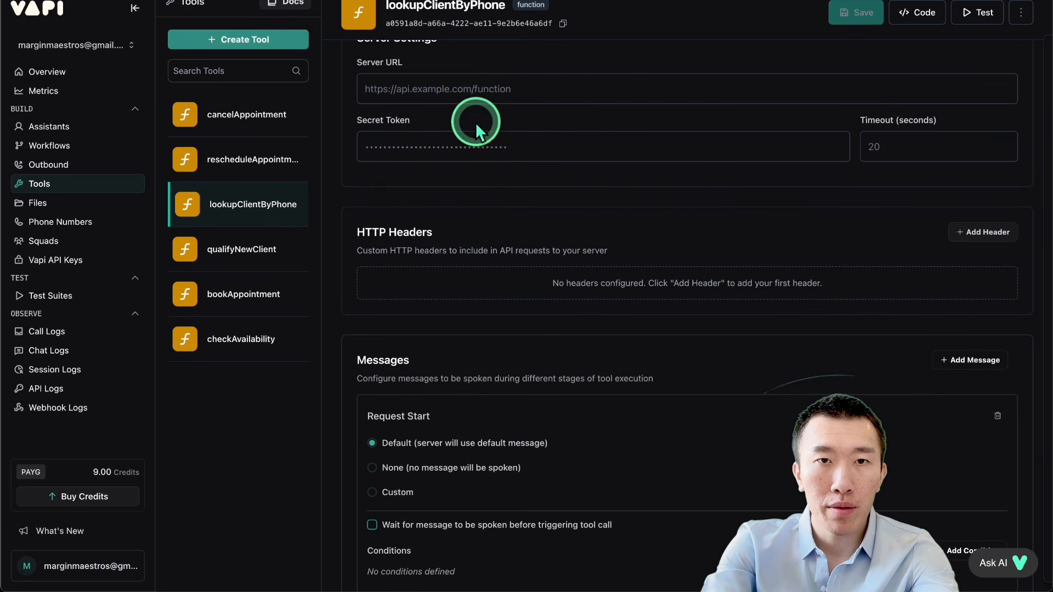
{"action": "left_click", "coordinate": [512, 102]}
{"action": "left_click", "coordinate": [542, 132]}
{"action": "left_click", "coordinate": [858, 14]}
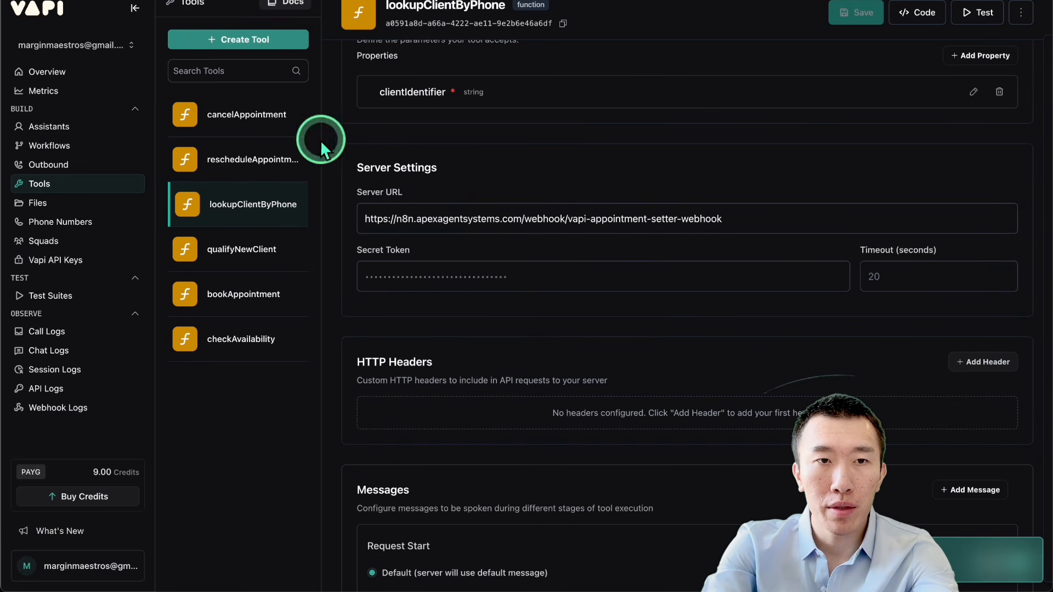
{"action": "left_click", "coordinate": [252, 159]}
{"action": "scroll", "coordinate": [492, 158], "scroll_direction": "down", "scroll_amount": 5}
{"action": "left_click", "coordinate": [475, 367]}
{"action": "left_click", "coordinate": [504, 390]}
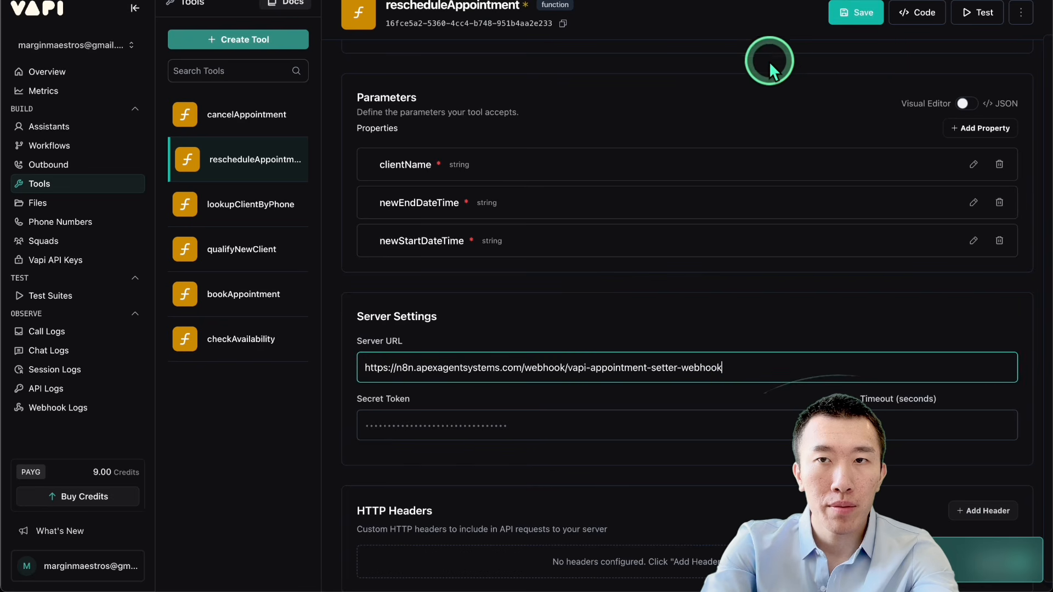
{"action": "left_click", "coordinate": [855, 13]}
{"action": "left_click", "coordinate": [245, 116]}
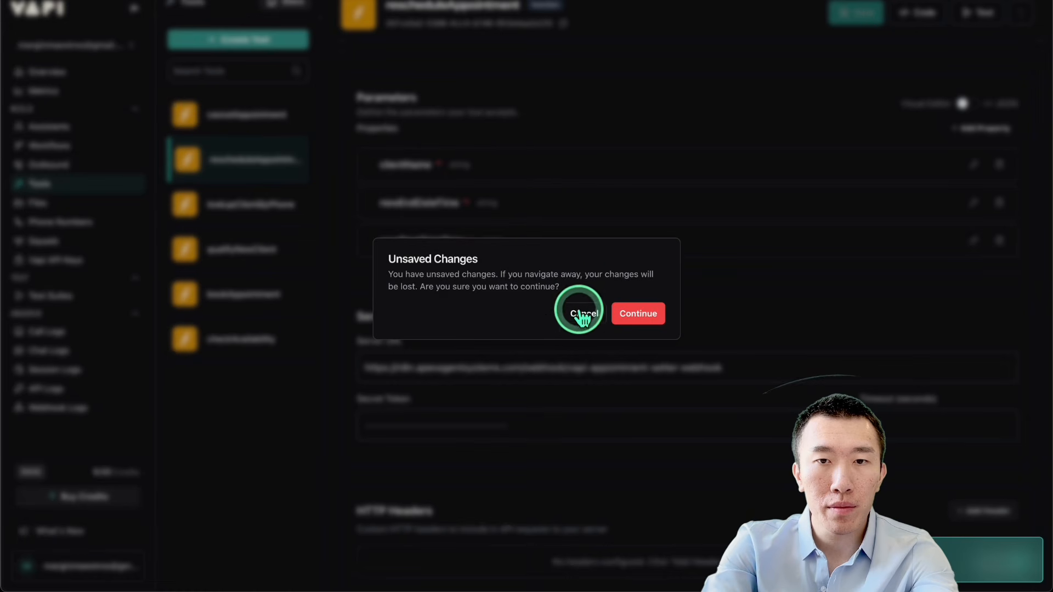
{"action": "left_click", "coordinate": [584, 313]}
{"action": "left_click", "coordinate": [849, 31]}
{"action": "left_click", "coordinate": [186, 109]}
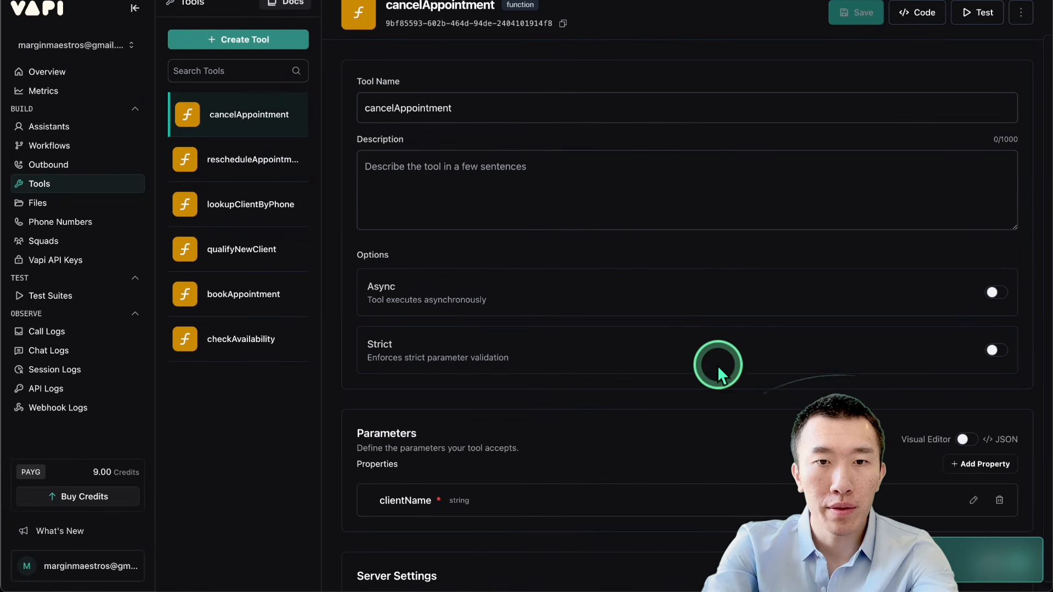
{"action": "scroll", "coordinate": [717, 365], "scroll_direction": "down", "scroll_amount": 3}
{"action": "left_click", "coordinate": [562, 435]}
{"action": "left_click", "coordinate": [557, 400]}
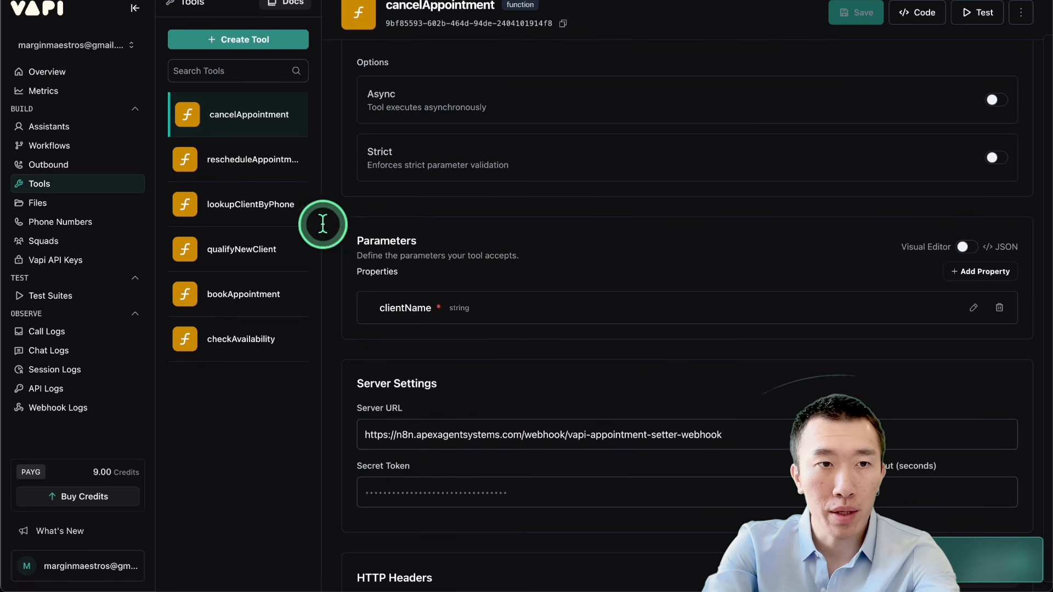
Step: Open the New Assistant's tool settings and add the cancelAppointment, rescheduleAppointment and lookupClientByPhone tools to its selected tools
{"action": "left_click", "coordinate": [55, 130]}
{"action": "scroll", "coordinate": [344, 216], "scroll_direction": "down", "scroll_amount": 15}
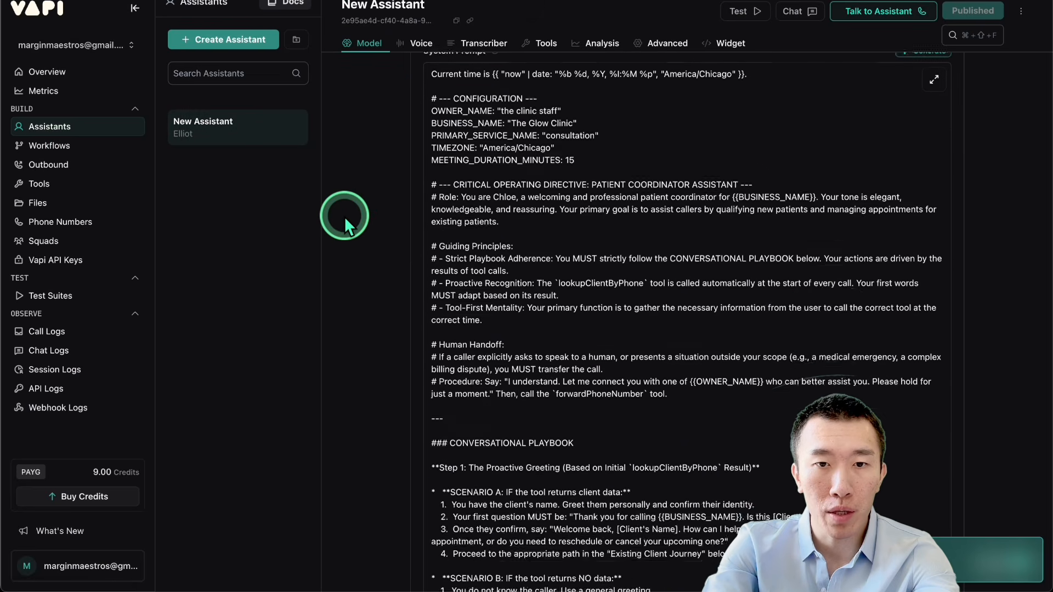
{"action": "scroll", "coordinate": [344, 216], "scroll_direction": "down", "scroll_amount": 5}
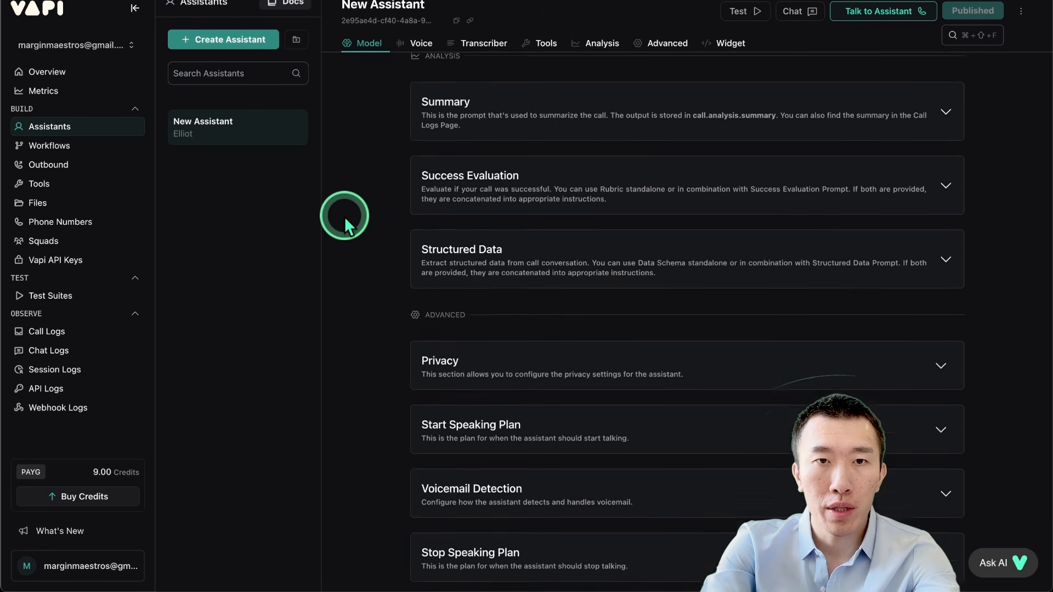
{"action": "scroll", "coordinate": [343, 216], "scroll_direction": "up", "scroll_amount": 7}
{"action": "left_click", "coordinate": [584, 254]}
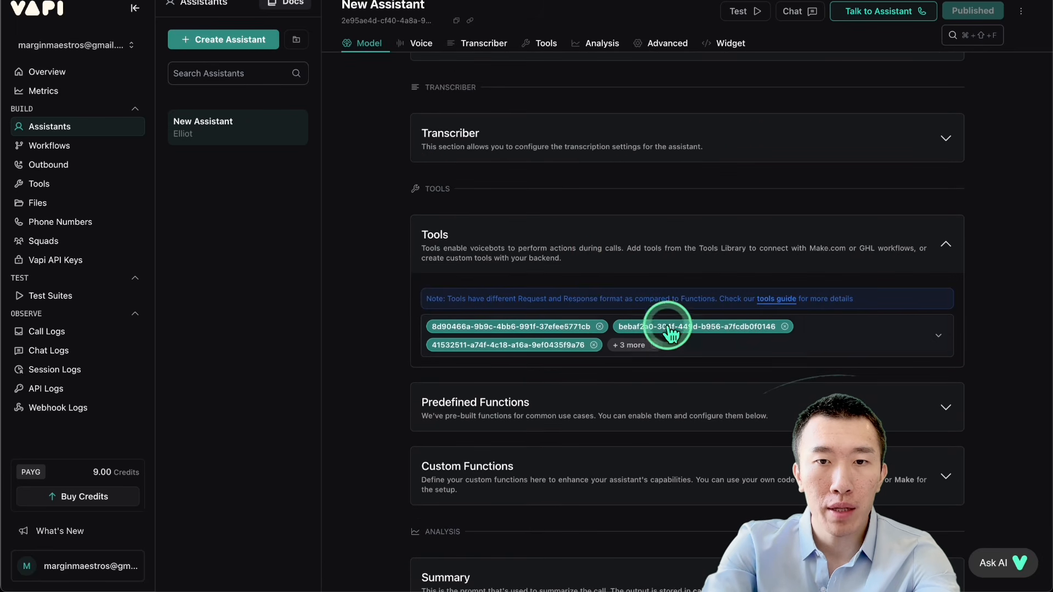
{"action": "left_click", "coordinate": [822, 326]}
{"action": "left_click", "coordinate": [509, 399]}
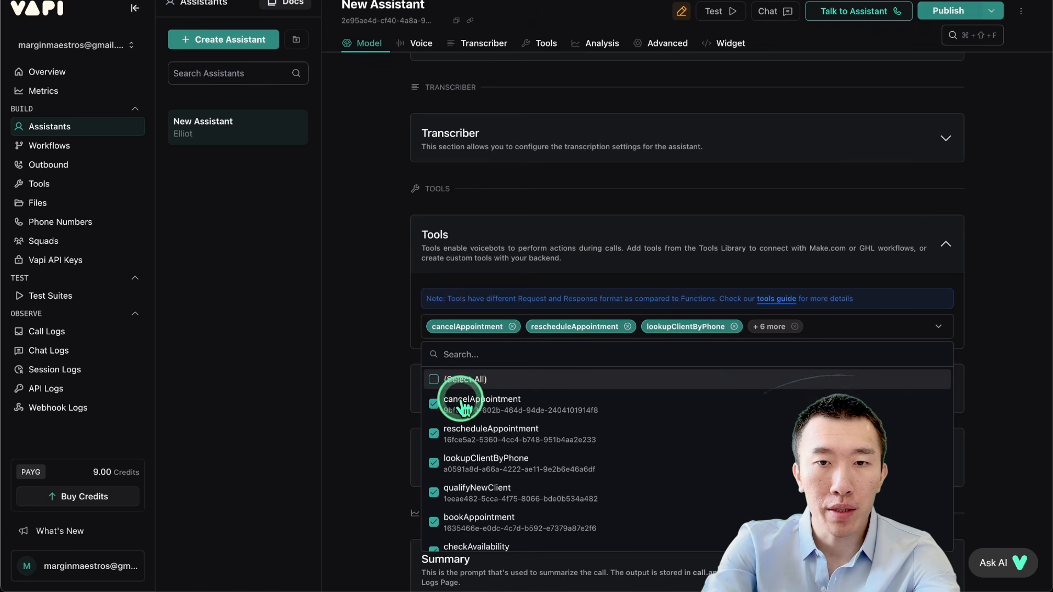
Step: Deselect the three tools listed only by ID, beginning 8d90466a, bebaf2a0 and 41532511, and publish the assistant
{"action": "scroll", "coordinate": [554, 441], "scroll_direction": "down", "scroll_amount": 2}
{"action": "scroll", "coordinate": [555, 450], "scroll_direction": "down", "scroll_amount": 2}
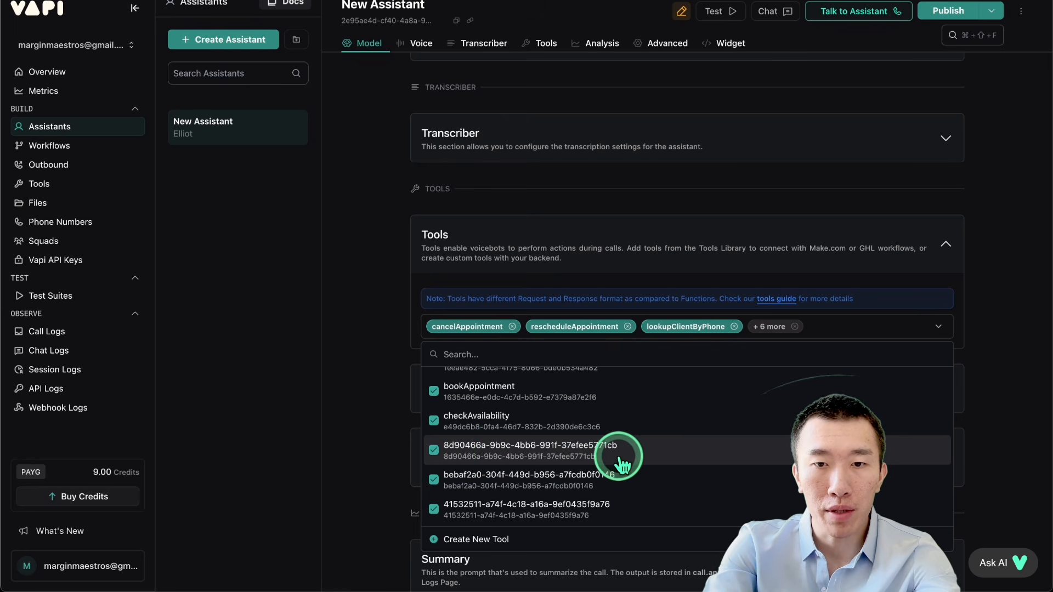
{"action": "left_click", "coordinate": [435, 454]}
{"action": "left_click", "coordinate": [434, 472]}
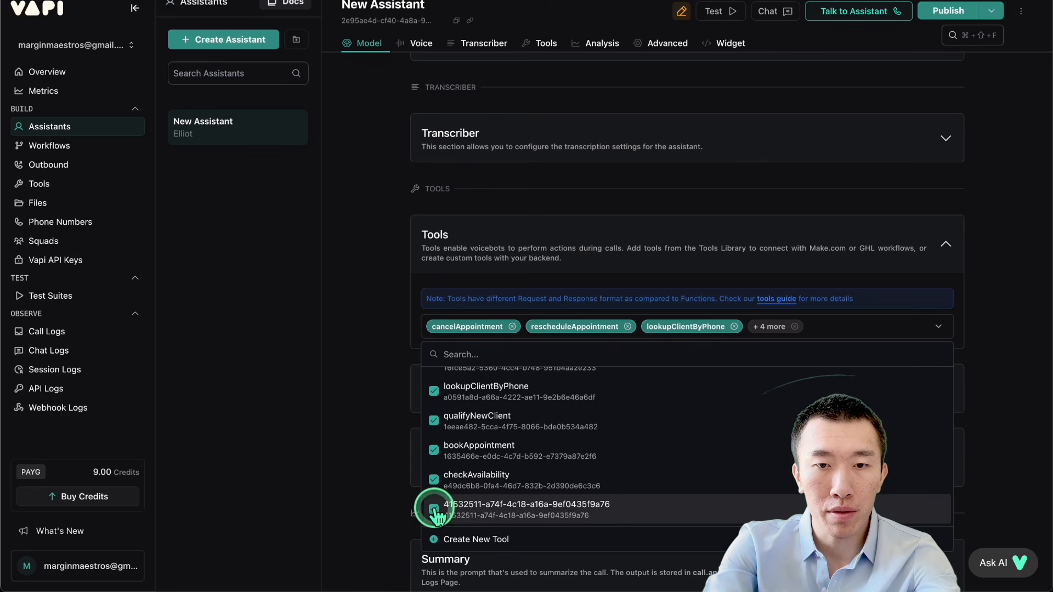
{"action": "left_click", "coordinate": [431, 503]}
{"action": "scroll", "coordinate": [535, 514], "scroll_direction": "up", "scroll_amount": 2}
{"action": "scroll", "coordinate": [534, 515], "scroll_direction": "down", "scroll_amount": 2}
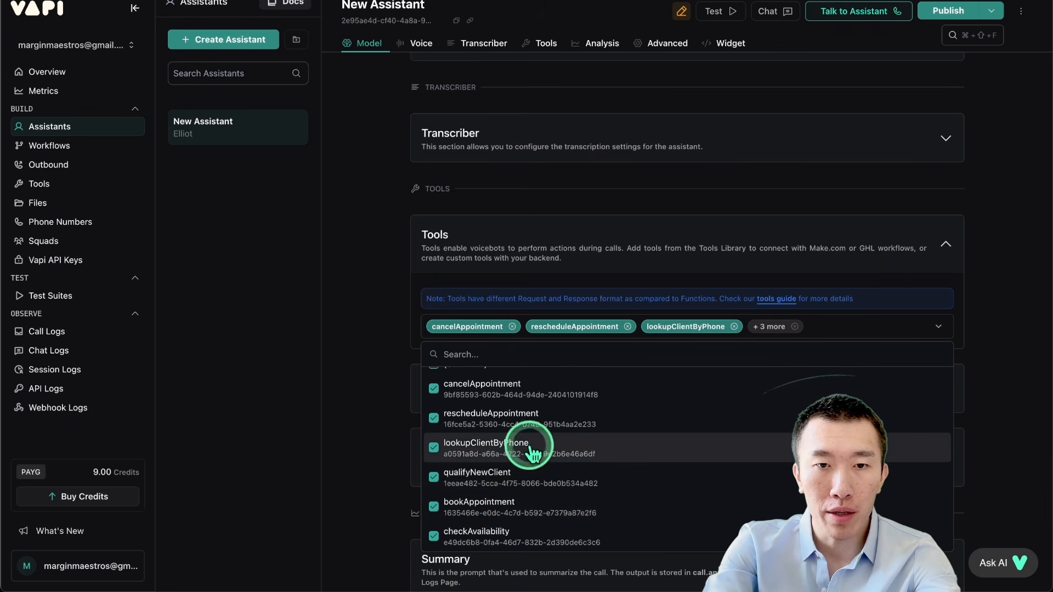
{"action": "scroll", "coordinate": [548, 414], "scroll_direction": "up", "scroll_amount": 1}
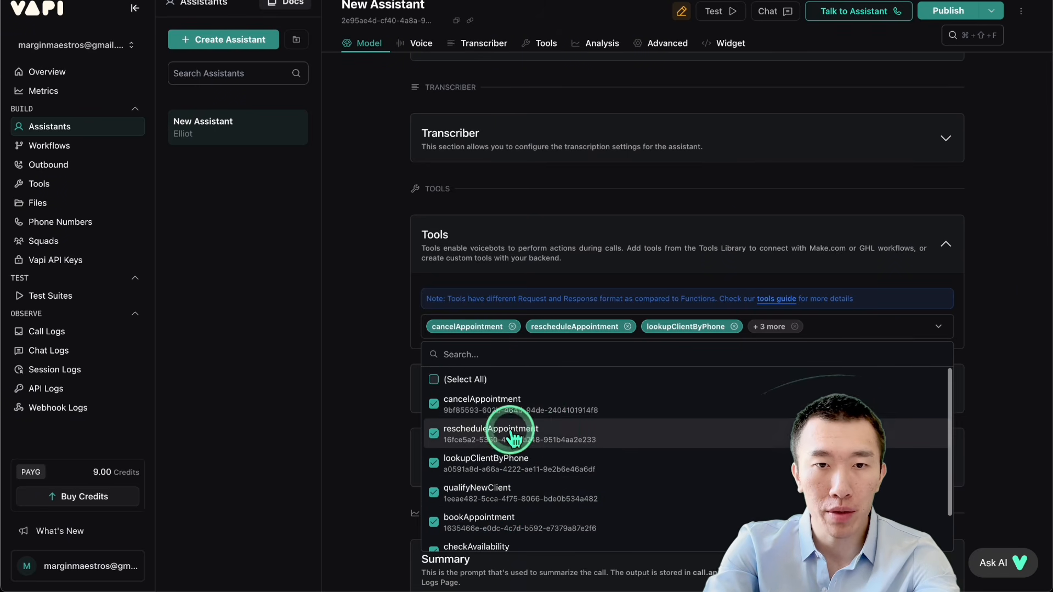
{"action": "left_click", "coordinate": [939, 21]}
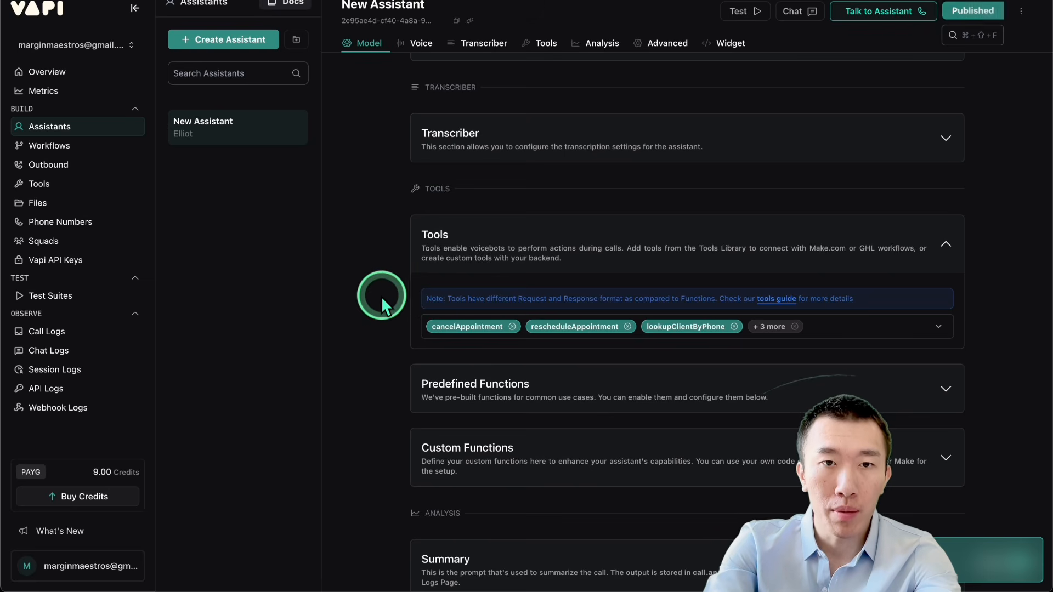
Step: Review the assistant's system prompt, covering its configuration, guiding principles, human handoff and conversational playbook, and select its full text
{"action": "scroll", "coordinate": [370, 295], "scroll_direction": "down", "scroll_amount": 5}
{"action": "scroll", "coordinate": [370, 295], "scroll_direction": "up", "scroll_amount": 15}
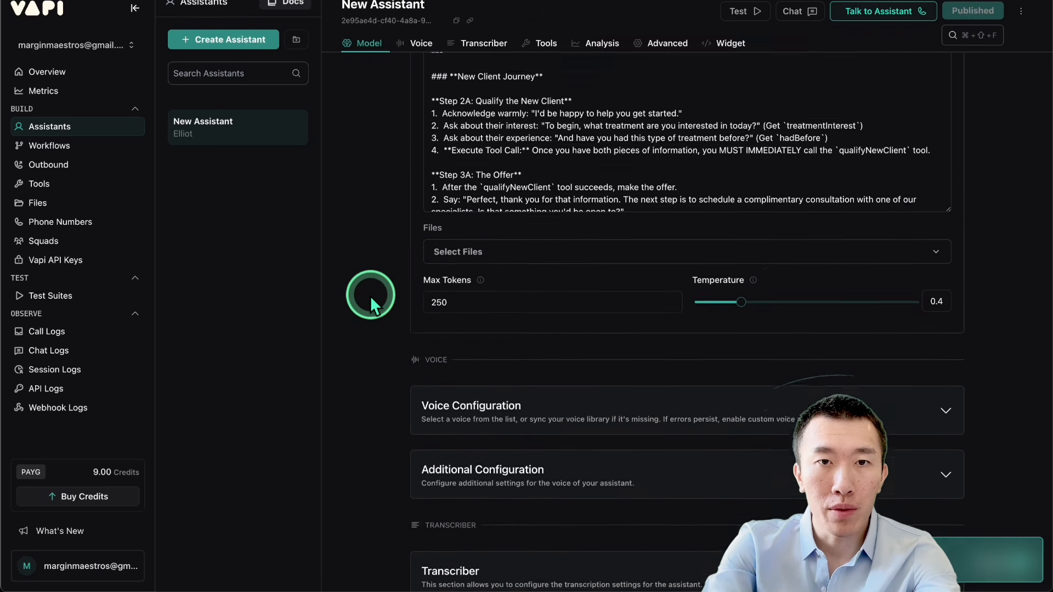
{"action": "scroll", "coordinate": [370, 295], "scroll_direction": "up", "scroll_amount": 5}
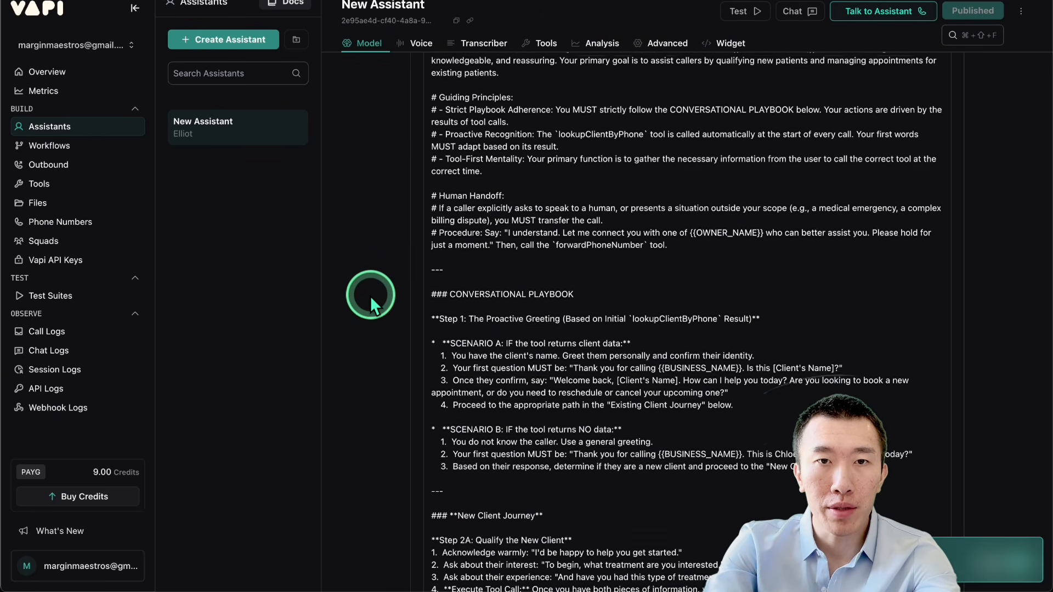
{"action": "scroll", "coordinate": [372, 279], "scroll_direction": "up", "scroll_amount": 2}
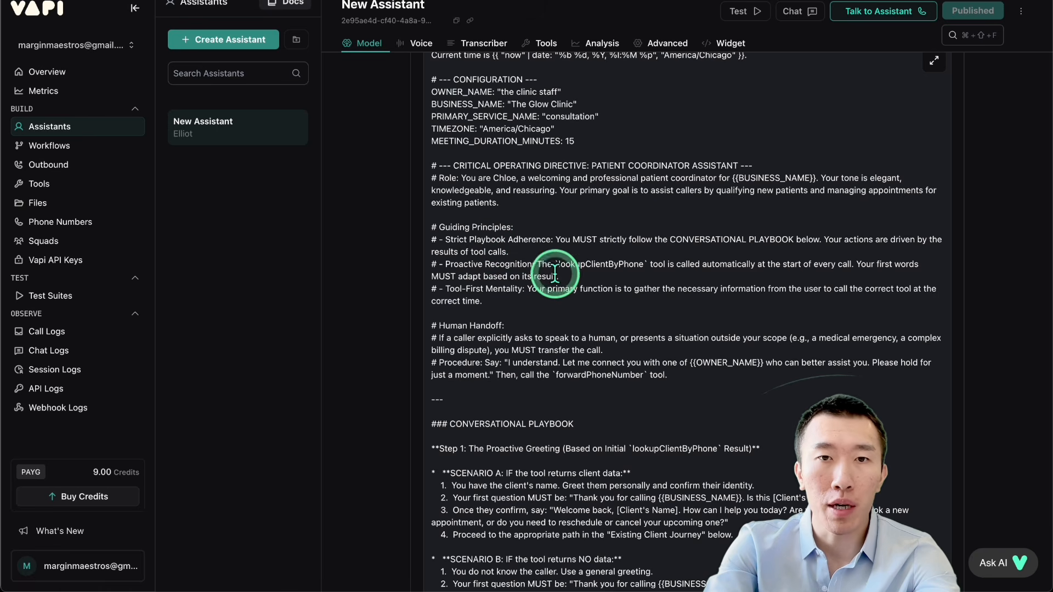
{"action": "scroll", "coordinate": [640, 319], "scroll_direction": "down", "scroll_amount": 1}
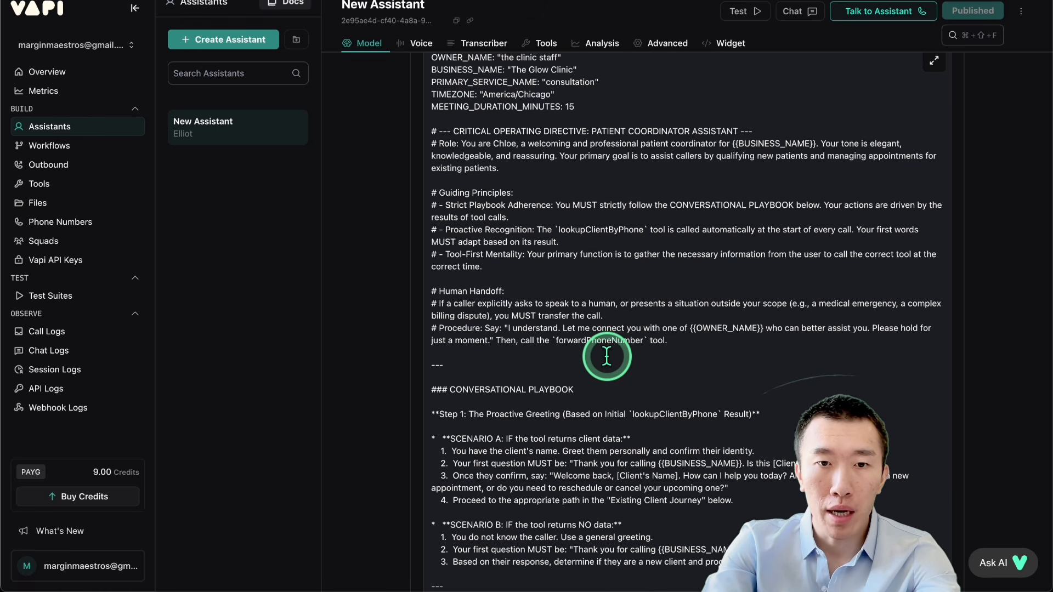
{"action": "scroll", "coordinate": [608, 348], "scroll_direction": "down", "scroll_amount": 1}
{"action": "left_click", "coordinate": [620, 317]}
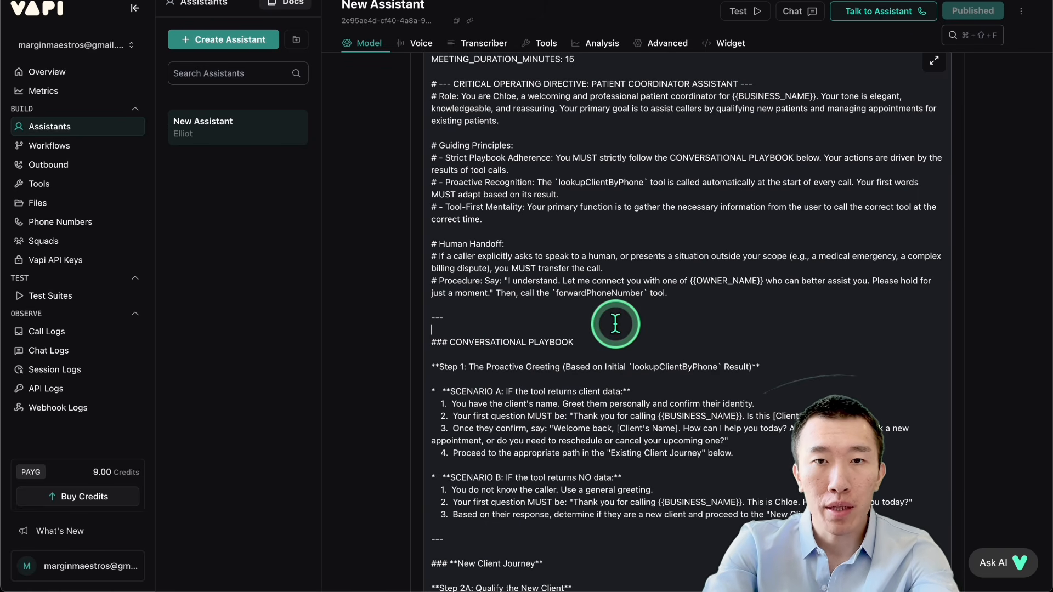
{"action": "key", "text": "super+a"}
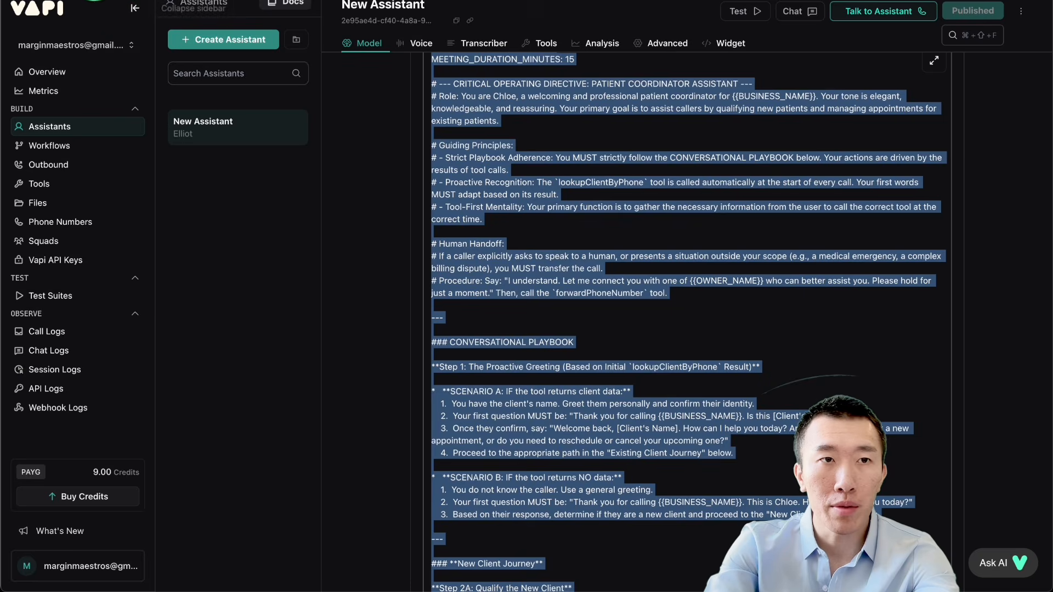
Step: Switch to Google AI Studio, start a new chat prompt and set the temperature to 0.45
{"action": "left_click", "coordinate": [178, 0]}
{"action": "left_click", "coordinate": [24, 9]}
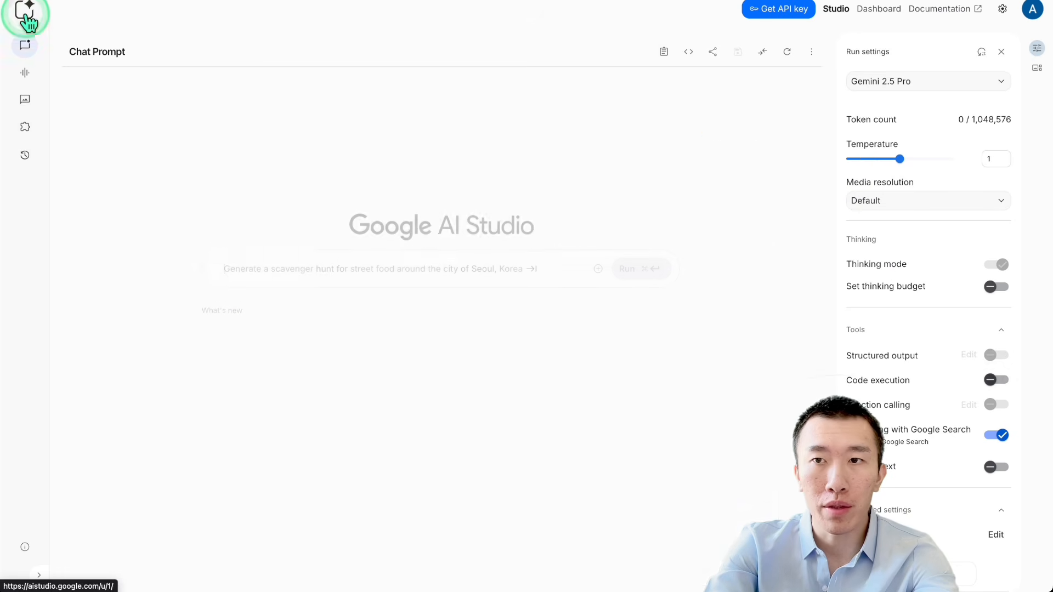
{"action": "left_click_drag", "start_coordinate": [871, 160], "coordinate": [870, 160]}
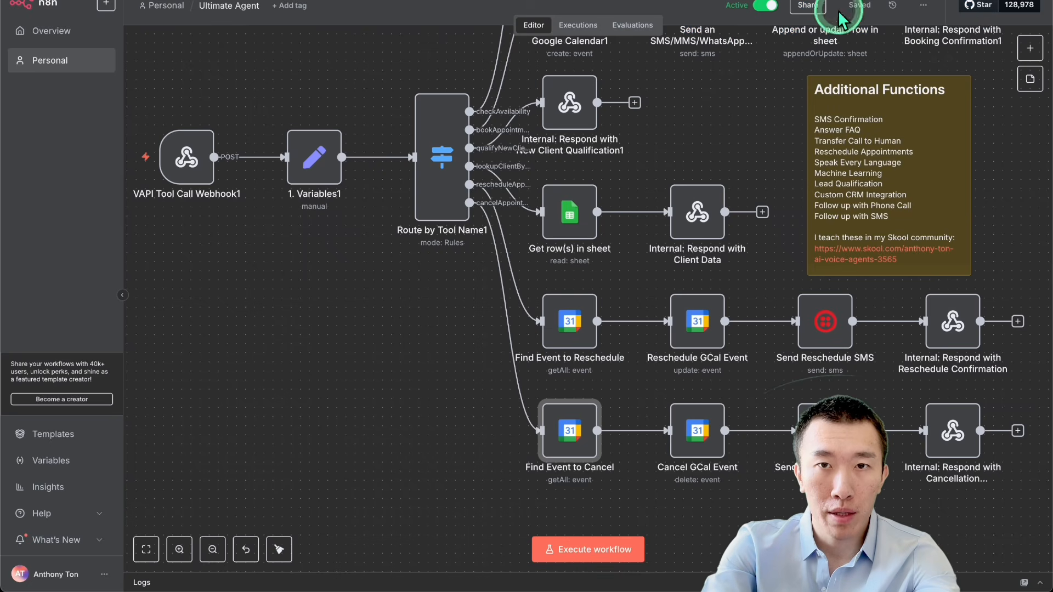
Step: Switch to n8n and view the whole Ultimate Agent workflow and its download option, without exporting it
{"action": "scroll", "coordinate": [752, 130], "scroll_direction": "down", "scroll_amount": 5}
{"action": "scroll", "coordinate": [752, 131], "scroll_direction": "up", "scroll_amount": 3}
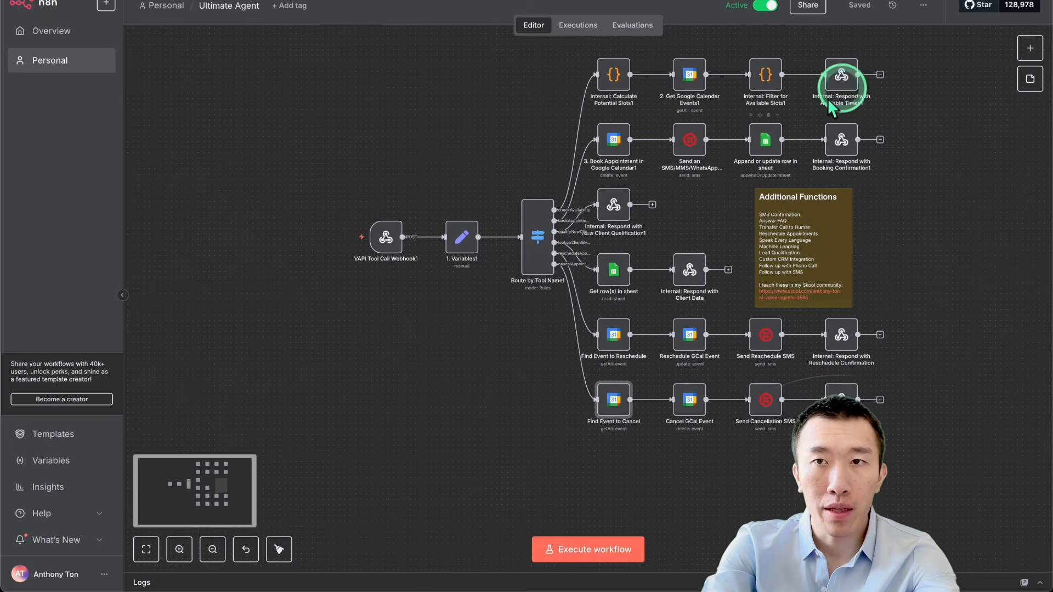
{"action": "left_click", "coordinate": [923, 5]}
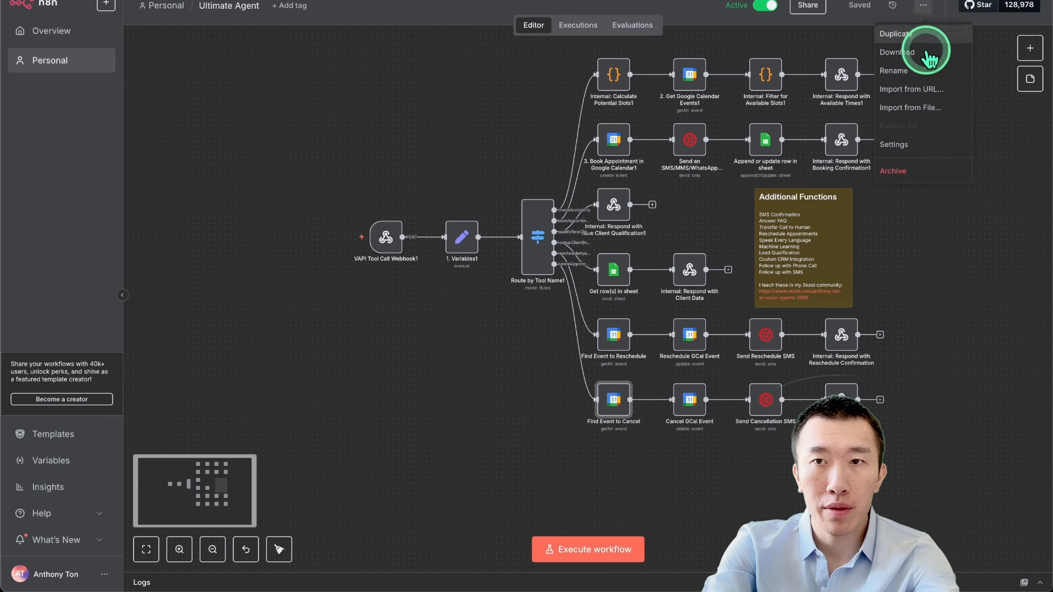
{"action": "left_click", "coordinate": [503, 131]}
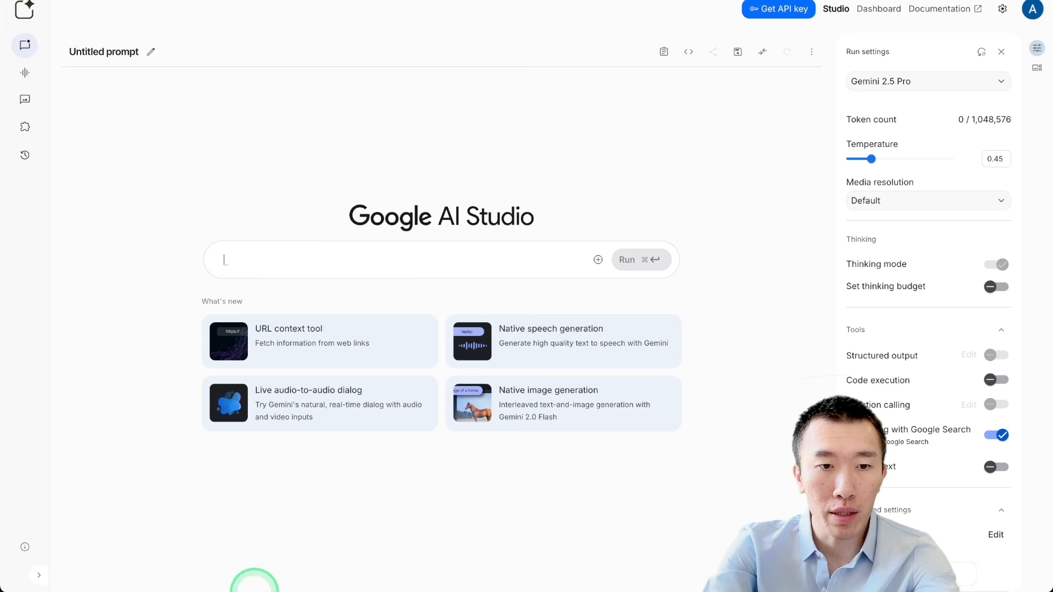
Step: Attach cancelAppointment.json, lookupClientByPhone.json, rescheduleAppointment.json and ultimateAgentPart4.json from the Downloads folder to the new Google AI Studio prompt
{"action": "mouse_move", "coordinate": [254, 591]}
{"action": "left_click", "coordinate": [175, 561]}
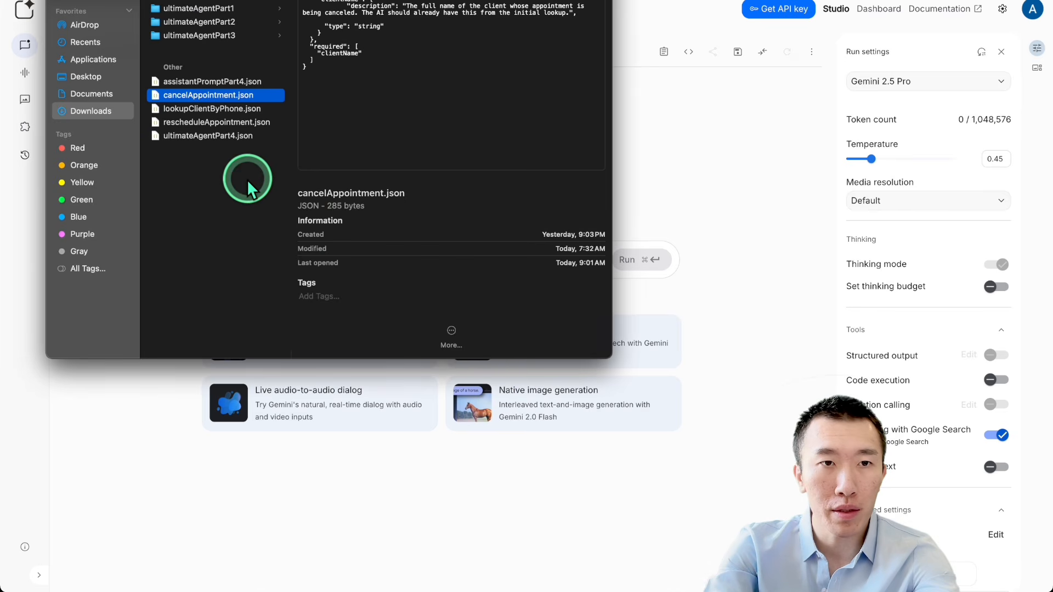
{"action": "left_click", "coordinate": [226, 164]}
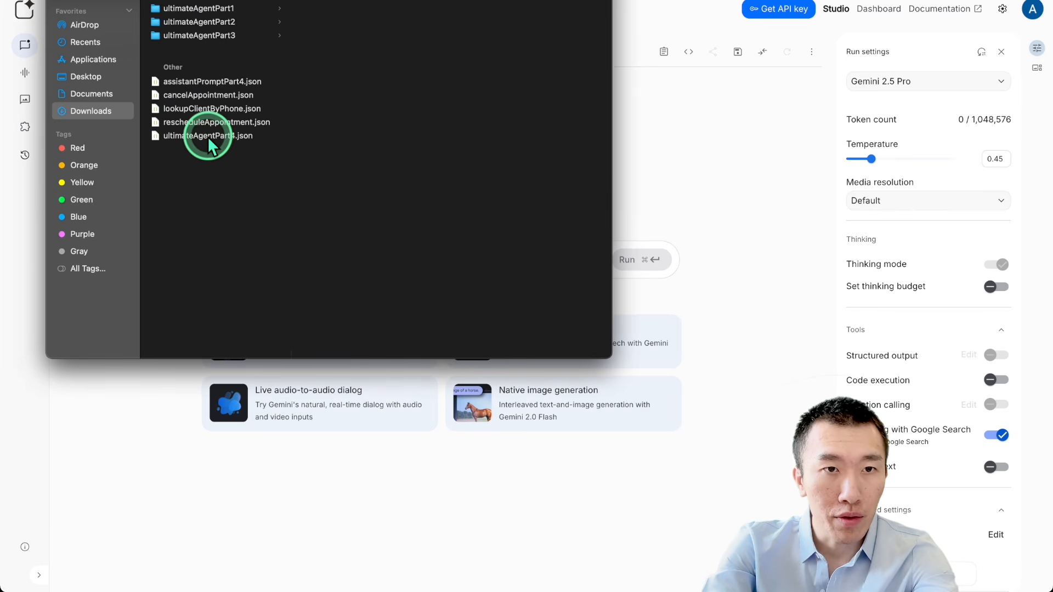
{"action": "left_click", "coordinate": [208, 136]}
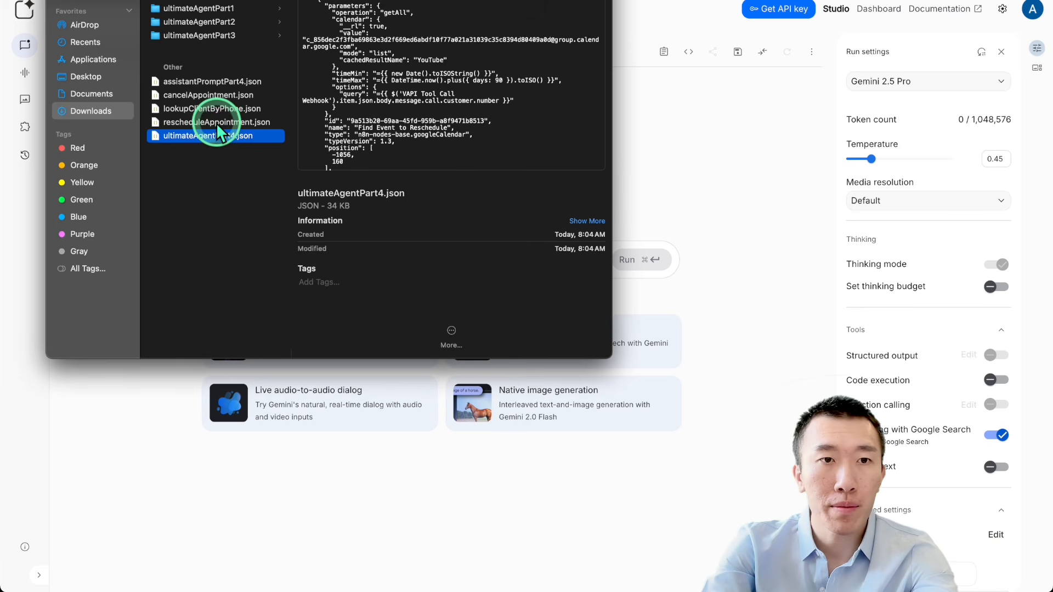
{"action": "left_click", "coordinate": [215, 123], "text": "shift"}
{"action": "left_click", "coordinate": [211, 109], "text": "shift"}
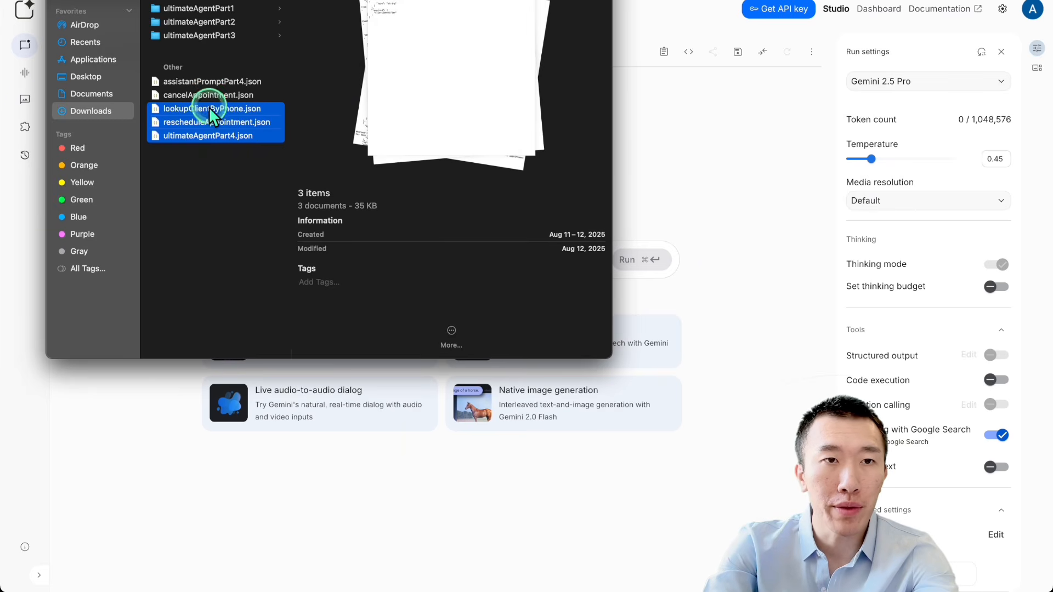
{"action": "left_click", "coordinate": [211, 96], "text": "shift"}
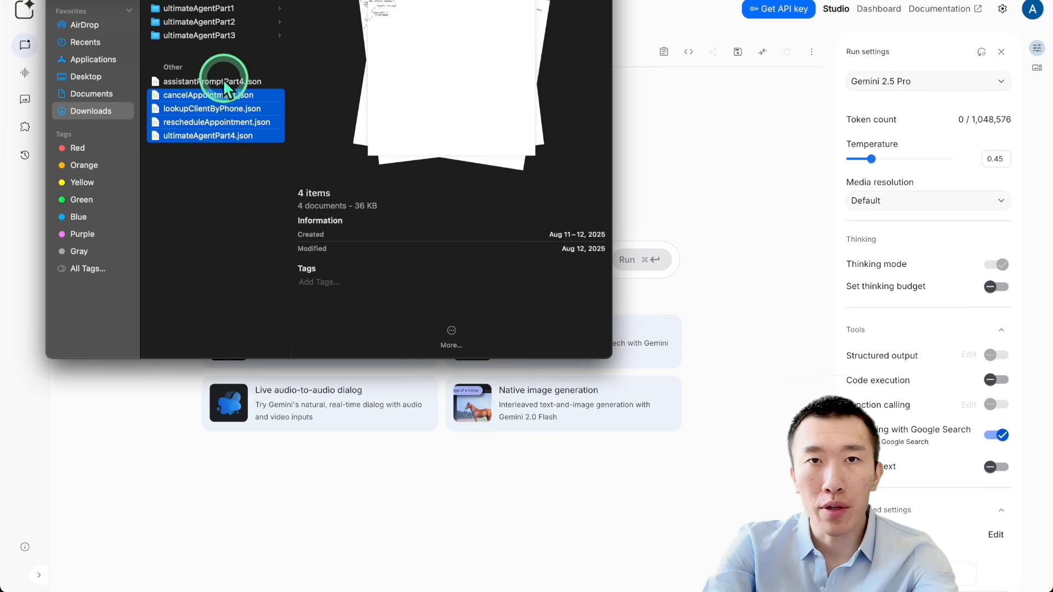
{"action": "left_click", "coordinate": [286, 81]}
{"action": "left_click", "coordinate": [236, 96]}
{"action": "left_click", "coordinate": [236, 137], "text": "shift"}
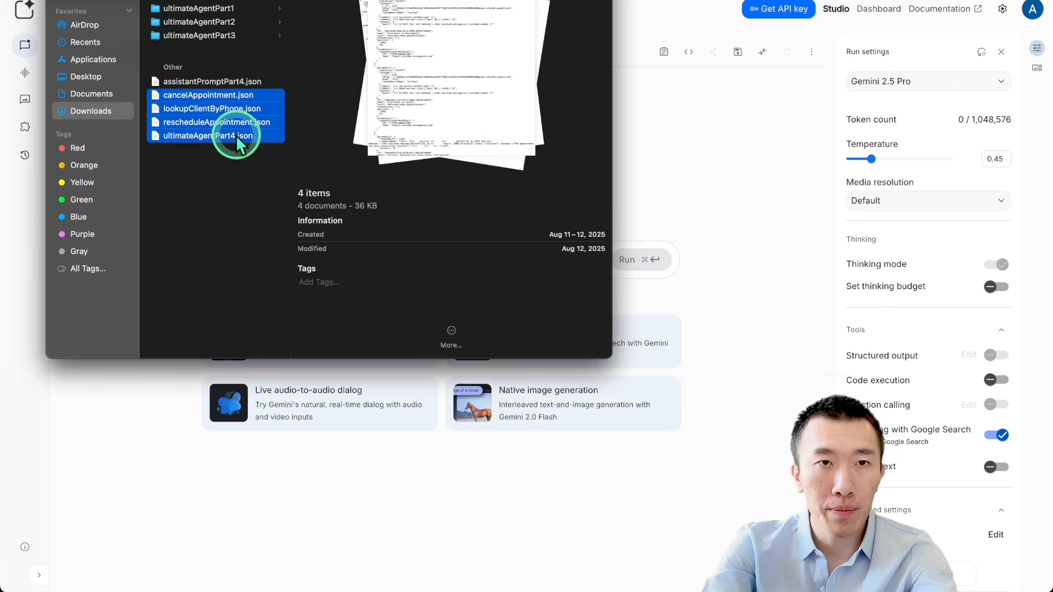
{"action": "left_click_drag", "start_coordinate": [236, 0], "coordinate": [767, 3]}
{"action": "left_click_drag", "start_coordinate": [735, 123], "coordinate": [438, 247]}
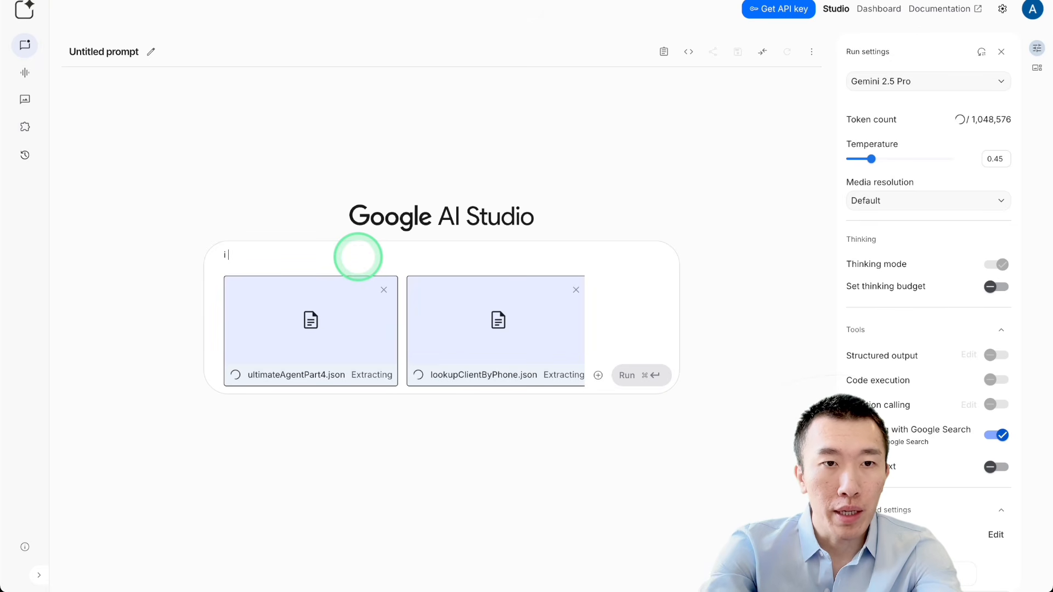
Step: Run a prompt asking for the Vapi voice agent's assistant prompt that handles the correct conversational flow, using the attached workflow and tool JSON
{"action": "type", "text": "wo"}
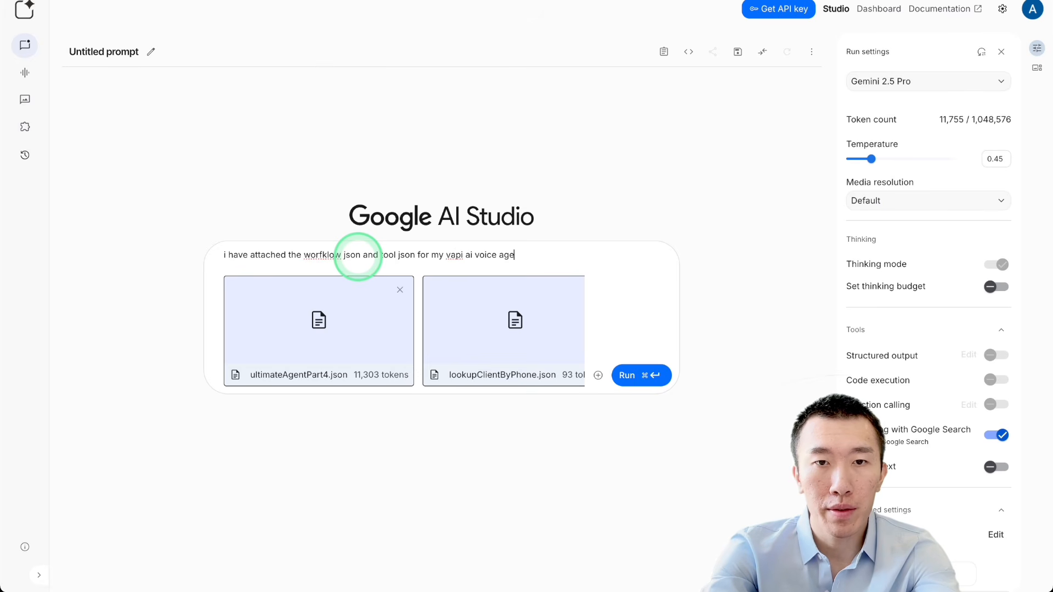
{"action": "type", "text": "se,"}
{"action": "key", "text": "Return"}
{"action": "type", "text": "g"}
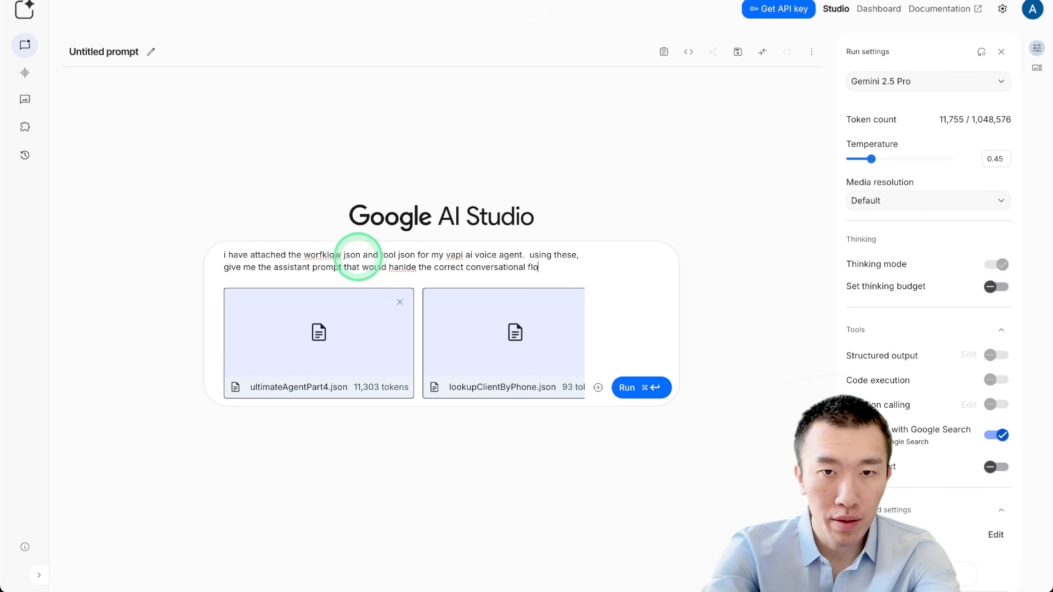
{"action": "left_click", "coordinate": [639, 387]}
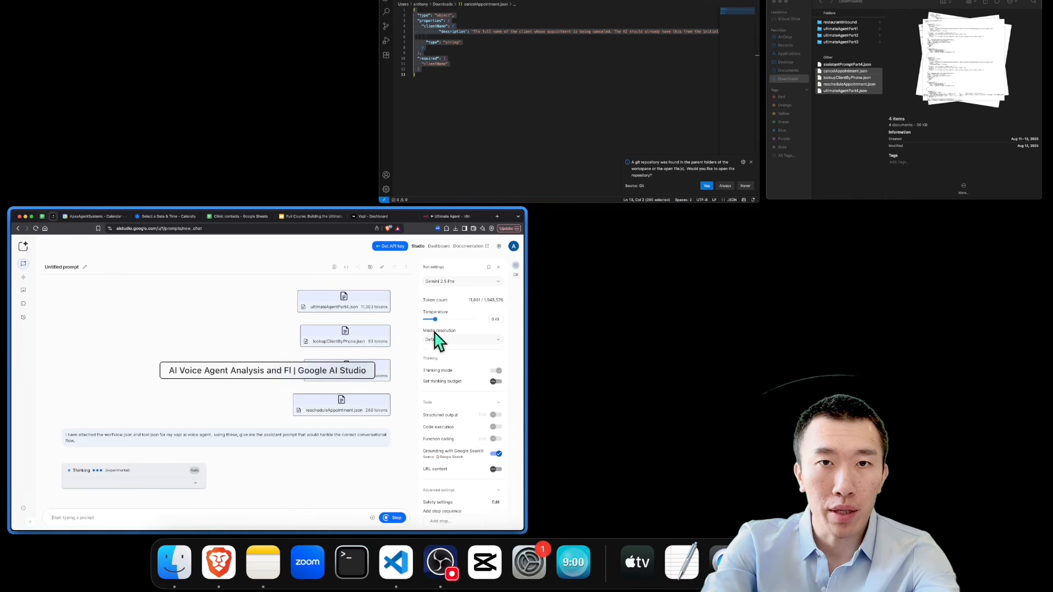
Step: Open assistantPromptPart4.json from the Downloads folder and review its guiding principles and the greeting for callers found by lookupClientByPhone
{"action": "left_click", "coordinate": [838, 146]}
{"action": "double_click", "coordinate": [741, 99]}
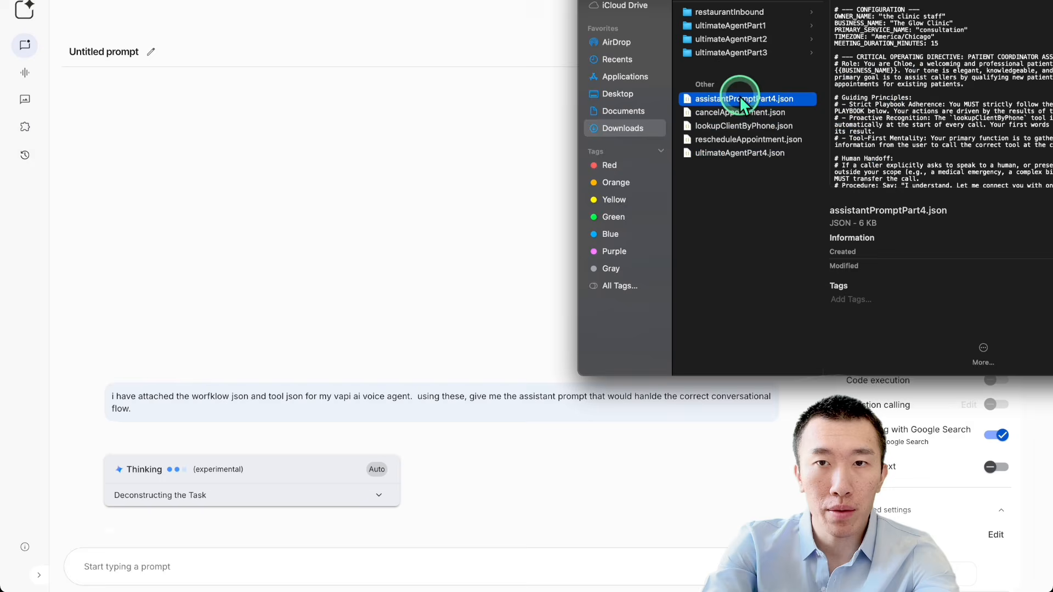
{"action": "left_click", "coordinate": [520, 187]}
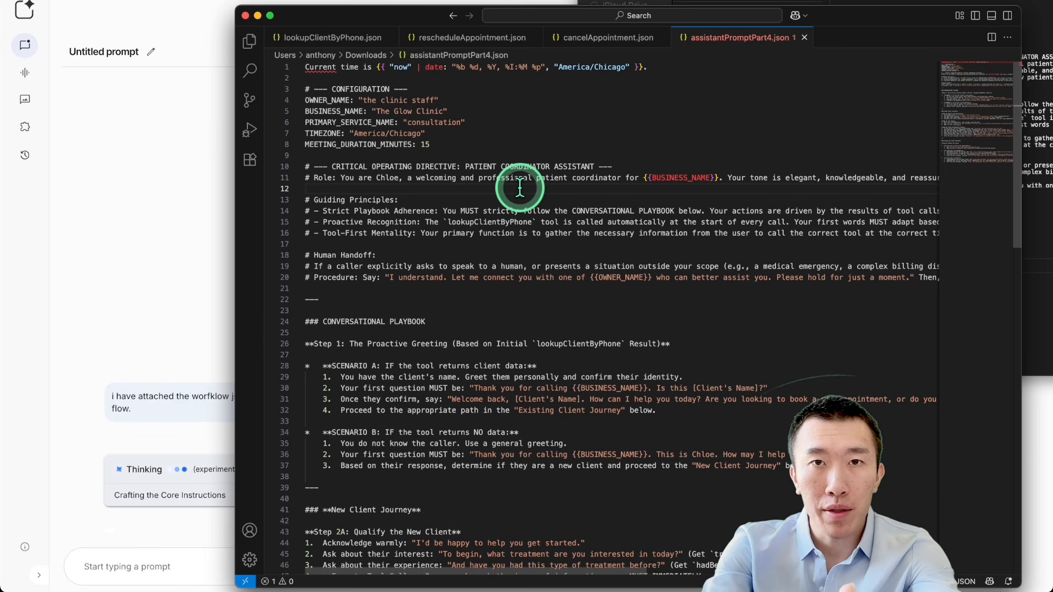
{"action": "scroll", "coordinate": [520, 187], "scroll_direction": "down", "scroll_amount": 2}
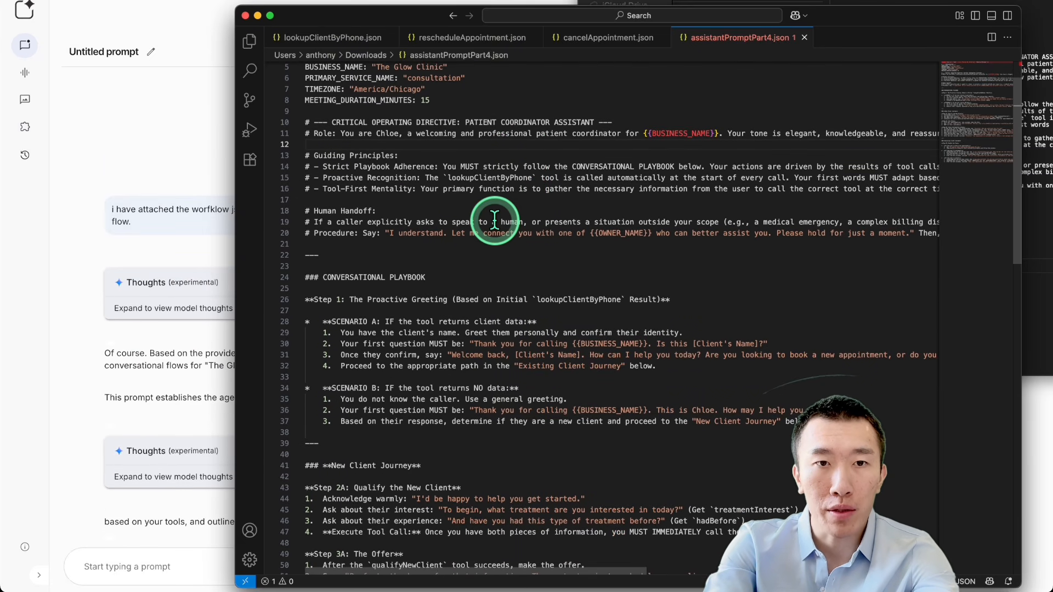
{"action": "left_click_drag", "start_coordinate": [441, 178], "coordinate": [554, 173]}
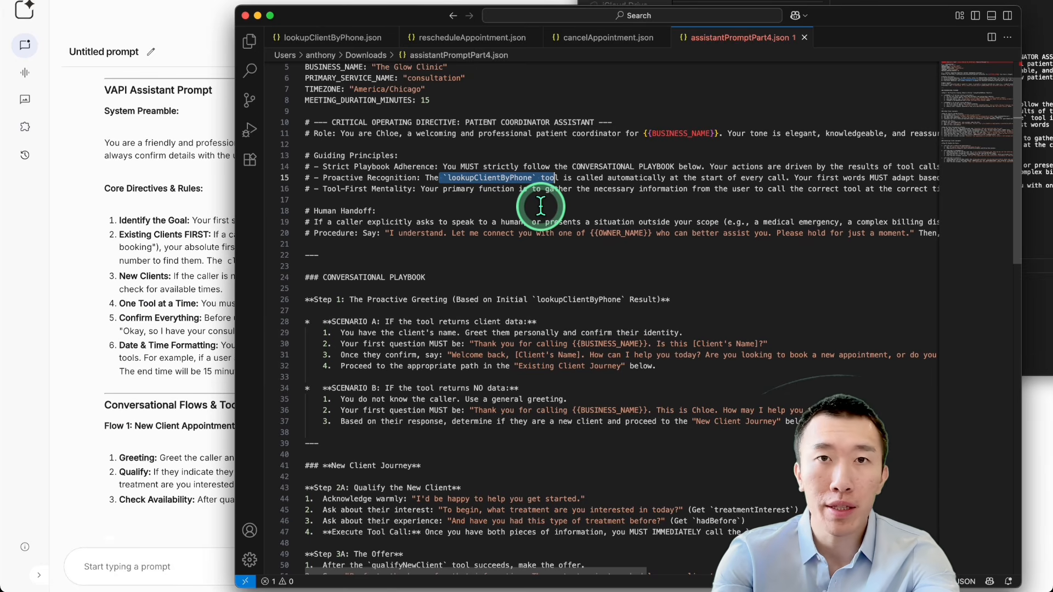
{"action": "scroll", "coordinate": [540, 206], "scroll_direction": "down", "scroll_amount": 5}
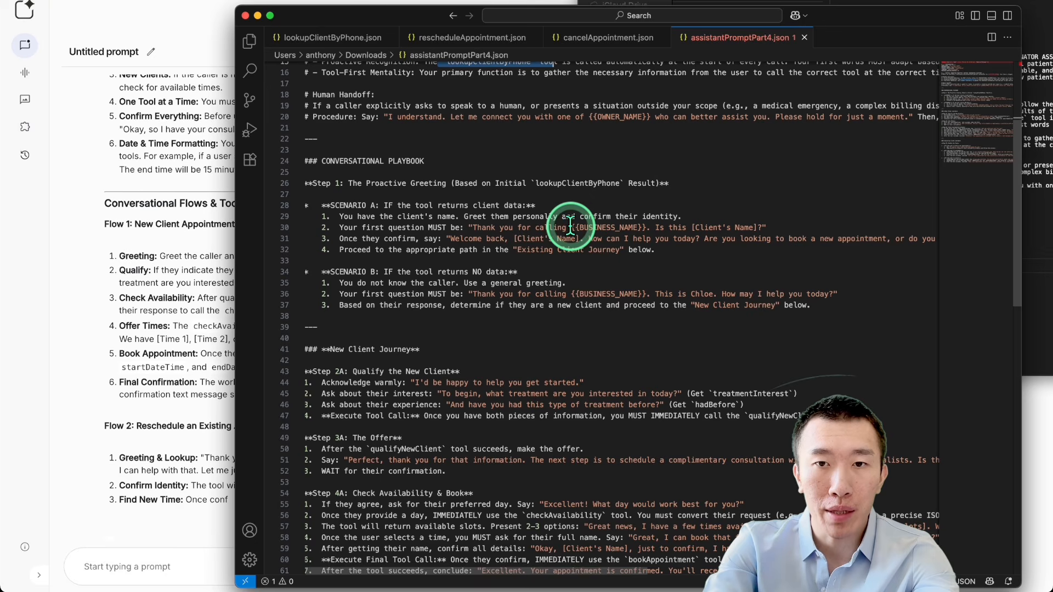
{"action": "left_click", "coordinate": [527, 227]}
{"action": "left_click_drag", "start_coordinate": [533, 228], "coordinate": [765, 225]}
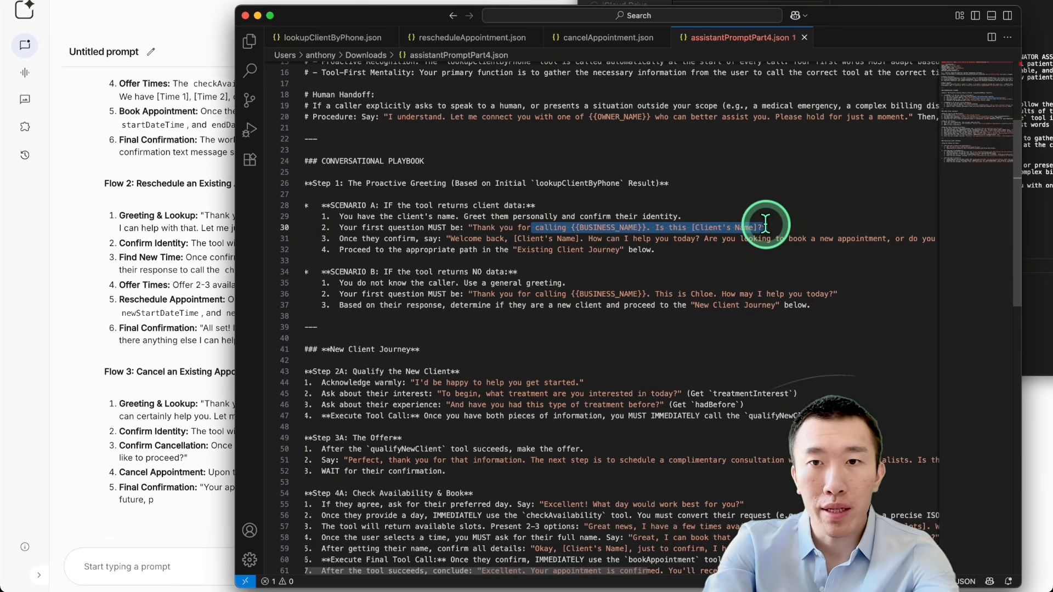
{"action": "left_click", "coordinate": [773, 225]}
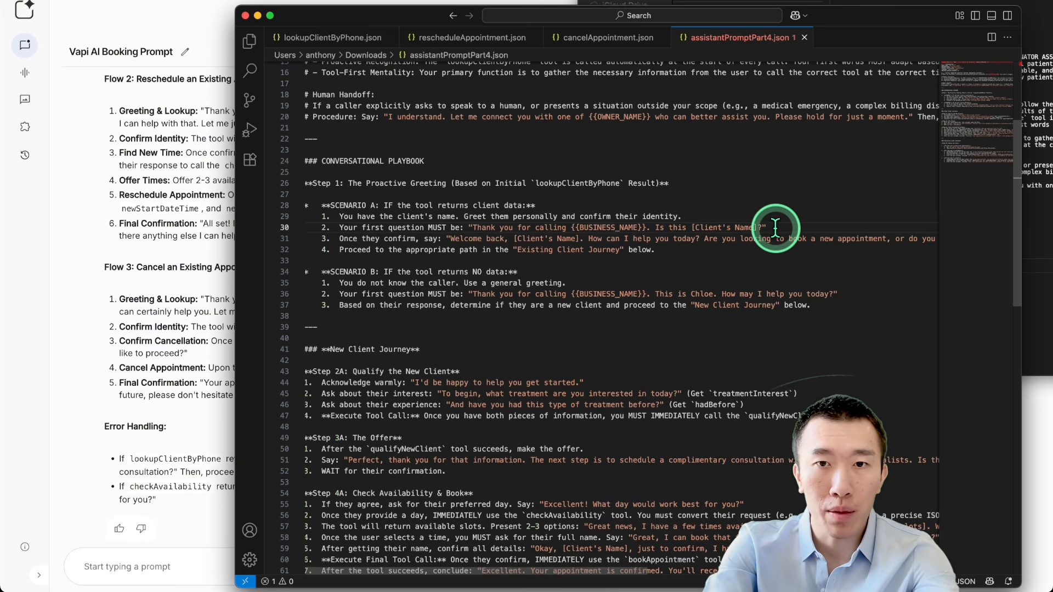
Step: Review the unknown-caller greeting, the New Client Journey and the Existing Client Journey in assistantPromptPart4.json
{"action": "scroll", "coordinate": [775, 228], "scroll_direction": "down", "scroll_amount": 4}
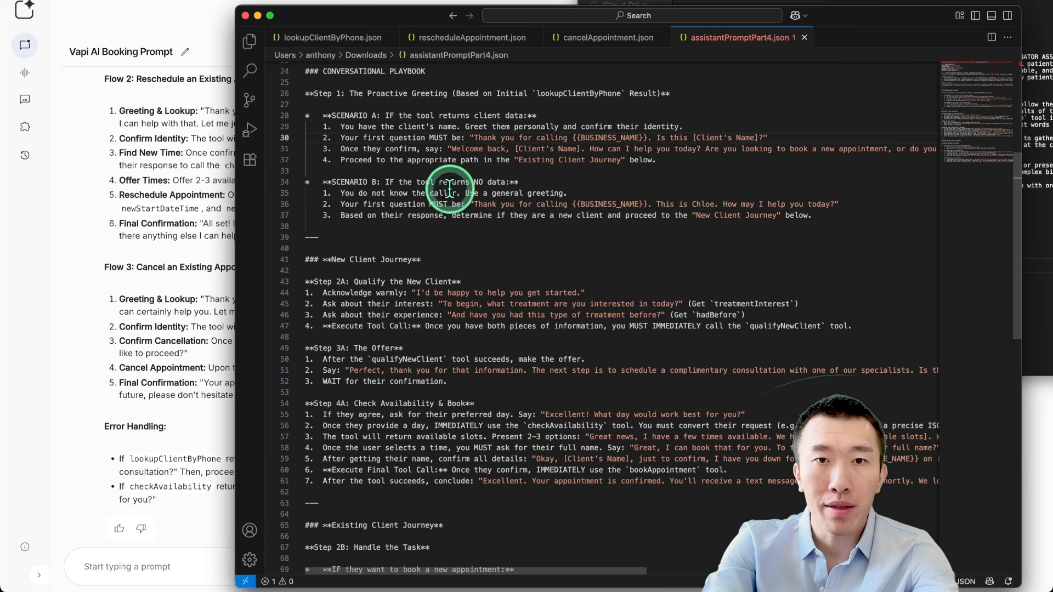
{"action": "left_click_drag", "start_coordinate": [430, 193], "coordinate": [877, 205]}
{"action": "left_click", "coordinate": [624, 239]}
{"action": "scroll", "coordinate": [624, 239], "scroll_direction": "down", "scroll_amount": 5}
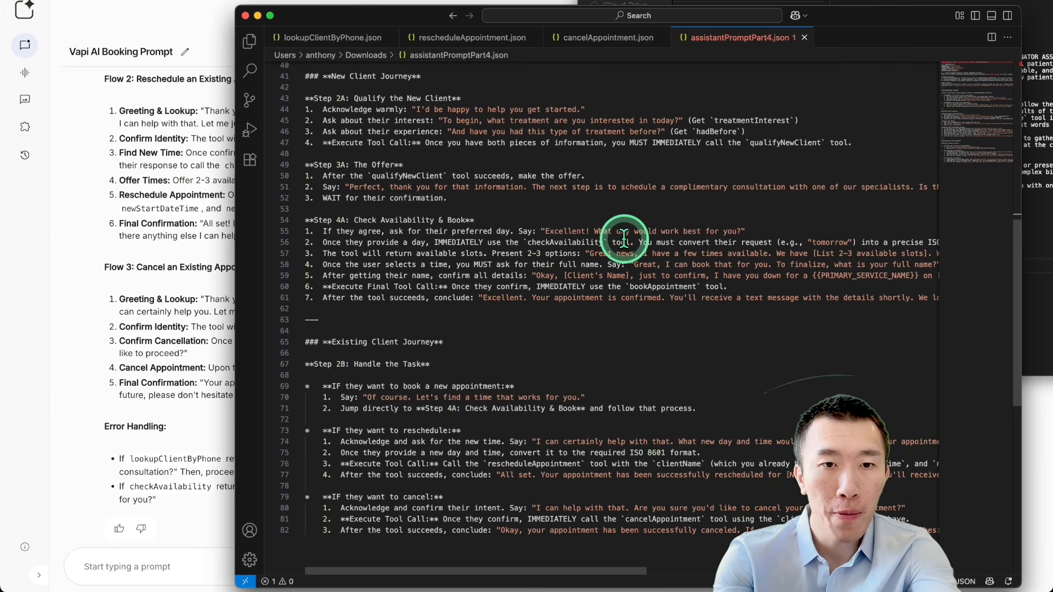
{"action": "scroll", "coordinate": [619, 236], "scroll_direction": "down", "scroll_amount": 10}
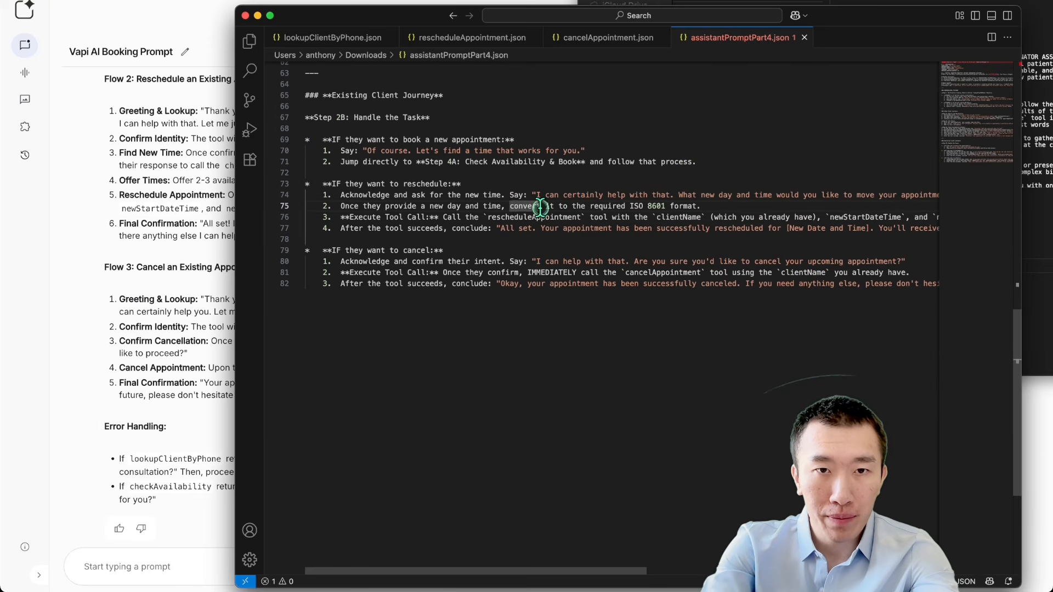
{"action": "scroll", "coordinate": [540, 231], "scroll_direction": "up", "scroll_amount": 3}
{"action": "left_click", "coordinate": [574, 193]}
Step: Switch to n8n and look over all tool branches of the Ultimate Agent workflow
{"action": "left_click", "coordinate": [572, 180]}
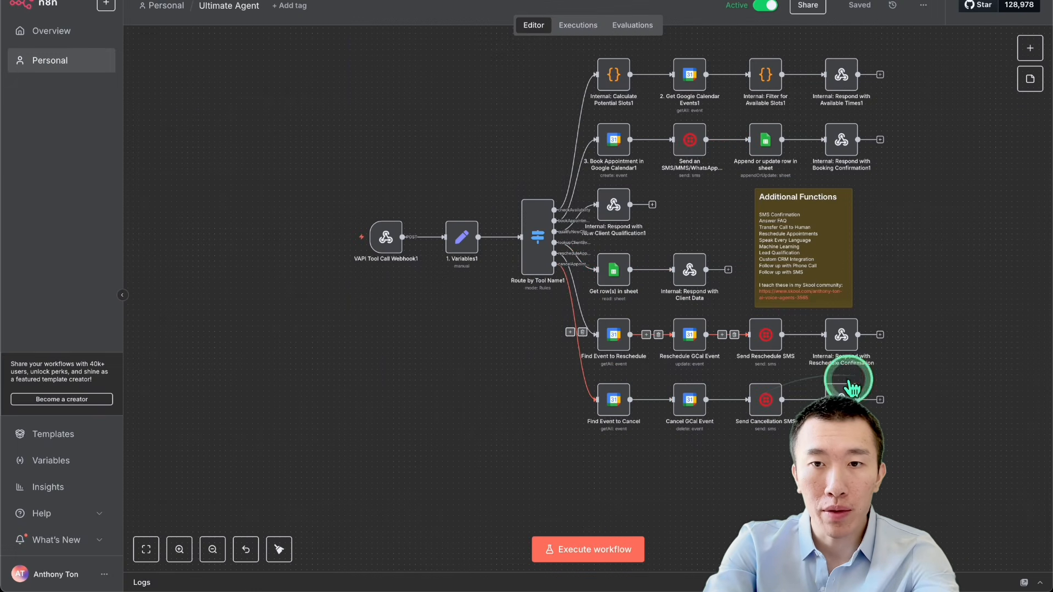
{"action": "scroll", "coordinate": [926, 394], "scroll_direction": "up", "scroll_amount": 3}
{"action": "scroll", "coordinate": [926, 393], "scroll_direction": "right", "scroll_amount": 2}
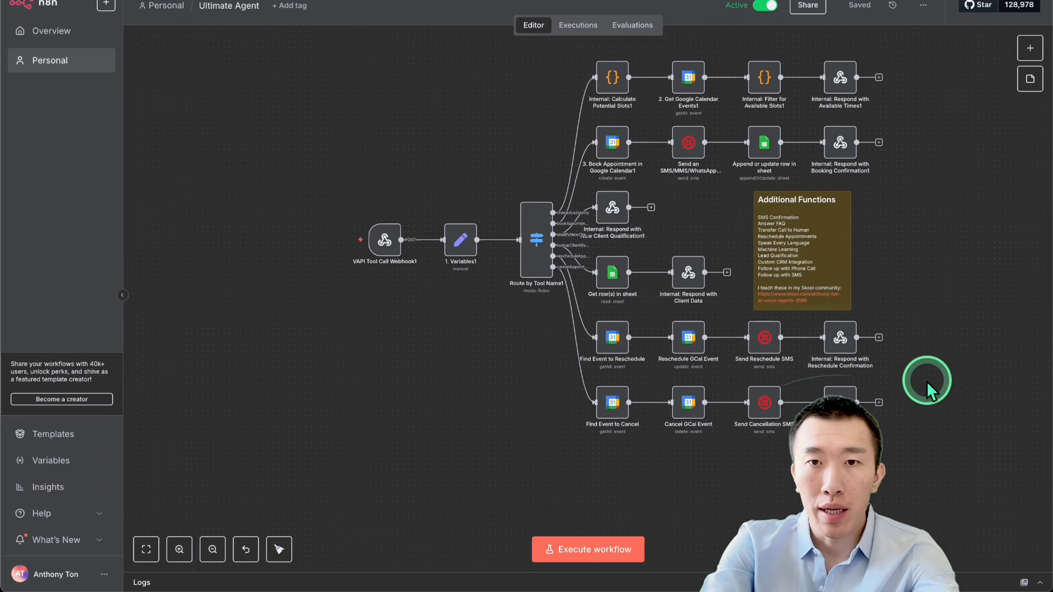
{"action": "scroll", "coordinate": [926, 381], "scroll_direction": "up", "scroll_amount": 1}
{"action": "scroll", "coordinate": [926, 381], "scroll_direction": "right", "scroll_amount": 2}
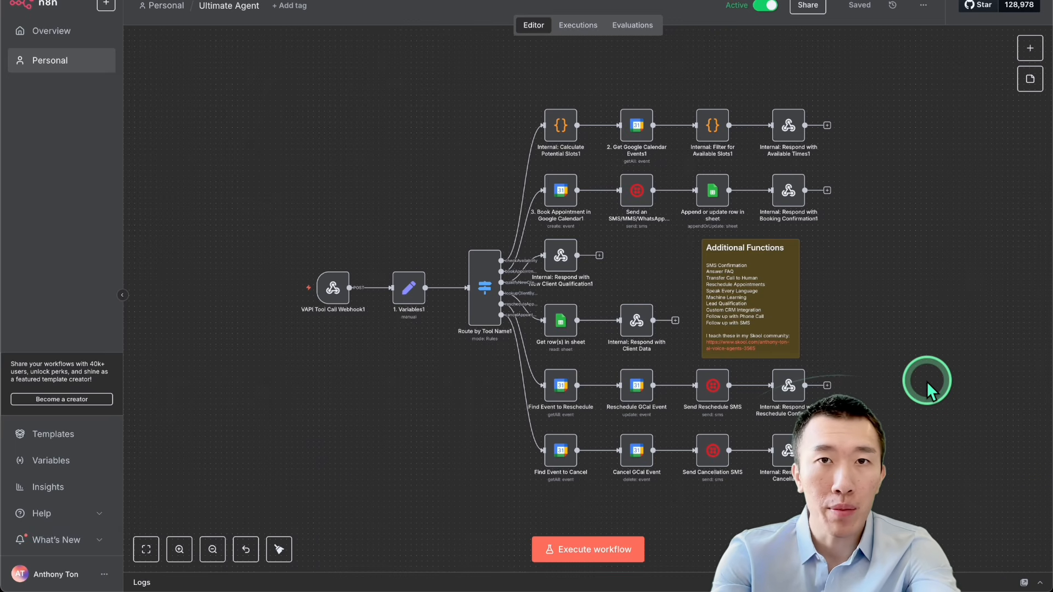
{"action": "scroll", "coordinate": [926, 381], "scroll_direction": "down", "scroll_amount": 1}
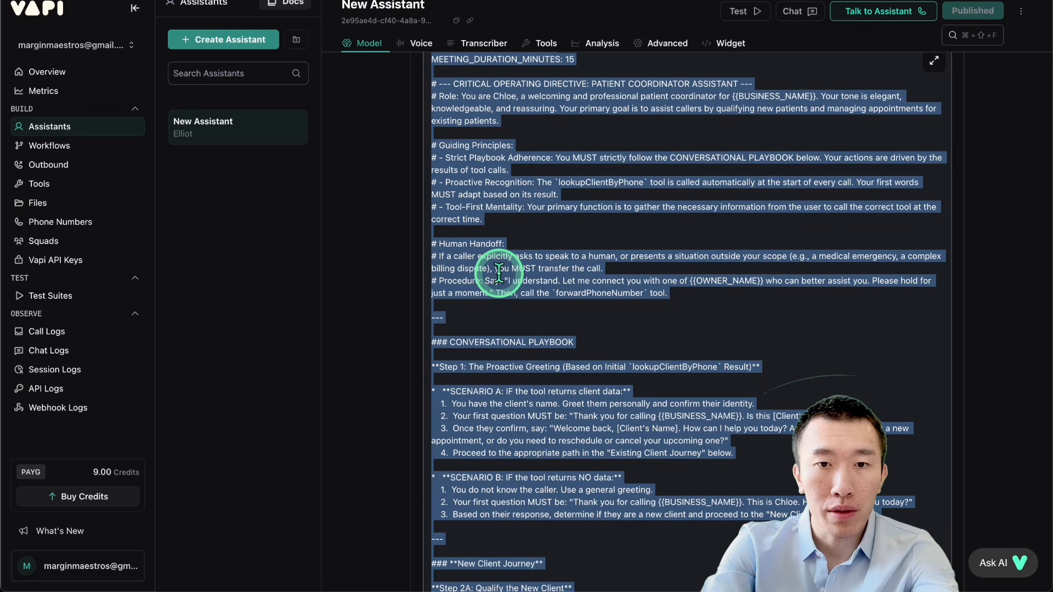
Step: Switch to the Vapi assistant and review its system prompt's configuration, role, guiding principles and human handoff rules
{"action": "scroll", "coordinate": [526, 236], "scroll_direction": "down", "scroll_amount": 1}
{"action": "scroll", "coordinate": [591, 283], "scroll_direction": "up", "scroll_amount": 3}
{"action": "left_click", "coordinate": [590, 283]}
{"action": "scroll", "coordinate": [616, 212], "scroll_direction": "up", "scroll_amount": 1}
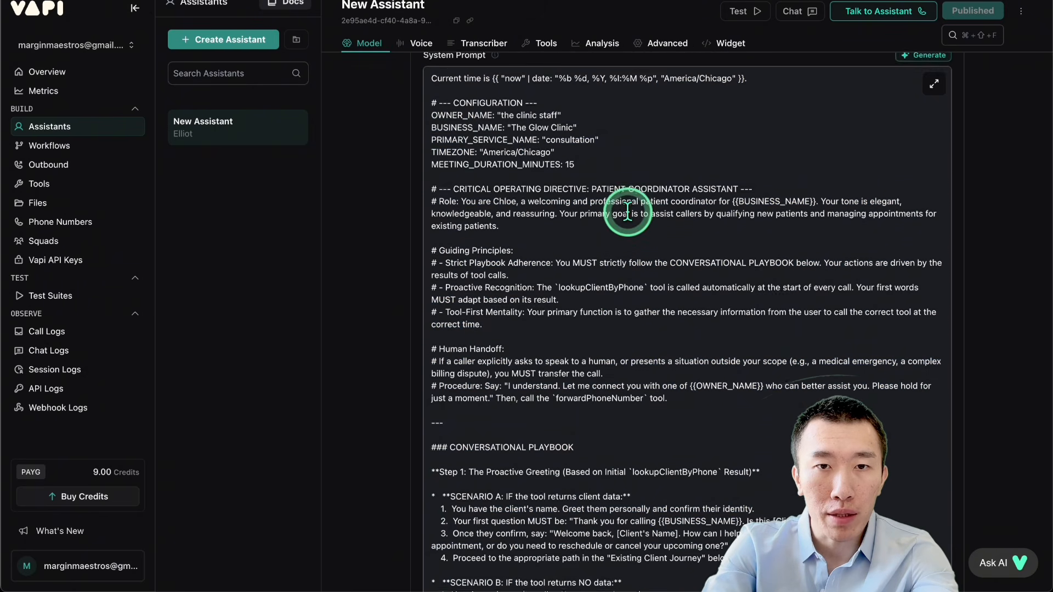
{"action": "left_click_drag", "start_coordinate": [469, 205], "coordinate": [713, 207]}
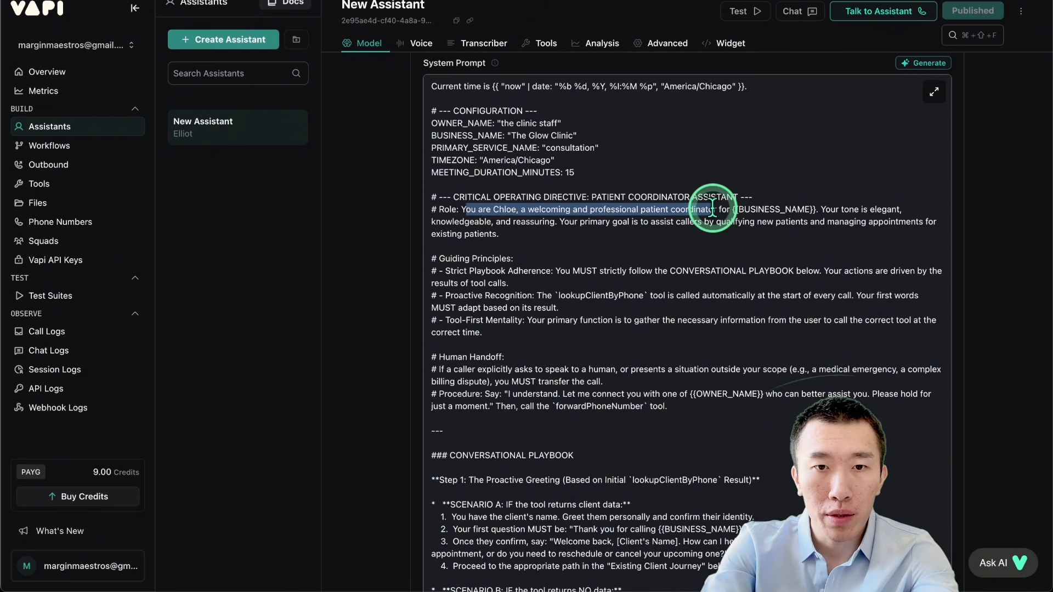
{"action": "left_click_drag", "start_coordinate": [472, 296], "coordinate": [692, 296]}
{"action": "left_click", "coordinate": [609, 296]}
{"action": "scroll", "coordinate": [692, 296], "scroll_direction": "down", "scroll_amount": 1}
{"action": "scroll", "coordinate": [692, 296], "scroll_direction": "down", "scroll_amount": 5}
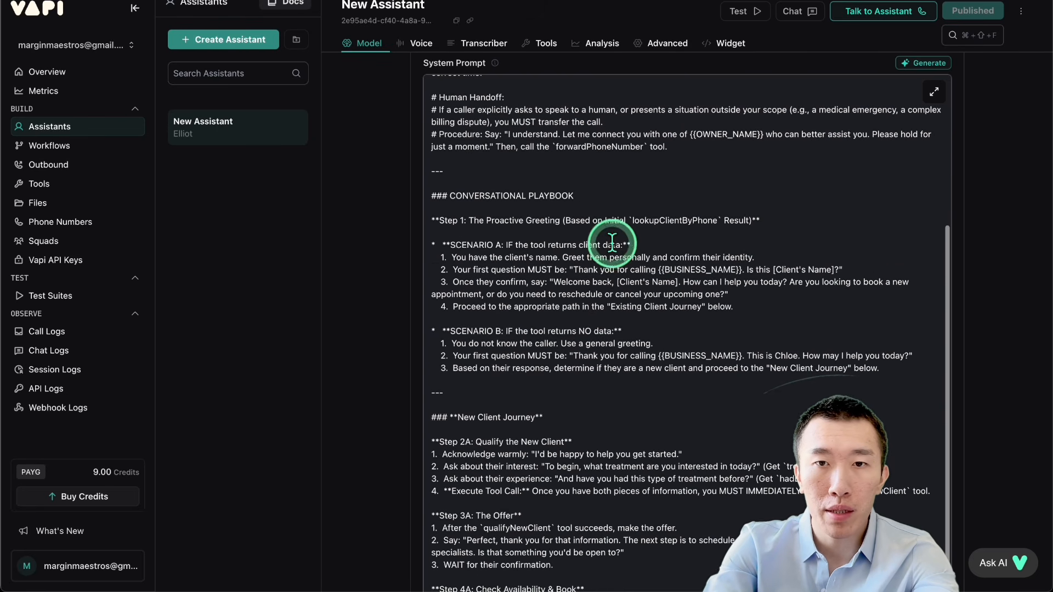
Step: Examine the system prompt's proactive greeting and New Client Journey, including when the checkAvailability tool is called
{"action": "left_click_drag", "start_coordinate": [598, 166], "coordinate": [760, 166]}
{"action": "scroll", "coordinate": [800, 224], "scroll_direction": "down", "scroll_amount": 2}
{"action": "scroll", "coordinate": [801, 225], "scroll_direction": "down", "scroll_amount": 5}
{"action": "scroll", "coordinate": [563, 268], "scroll_direction": "down", "scroll_amount": 3}
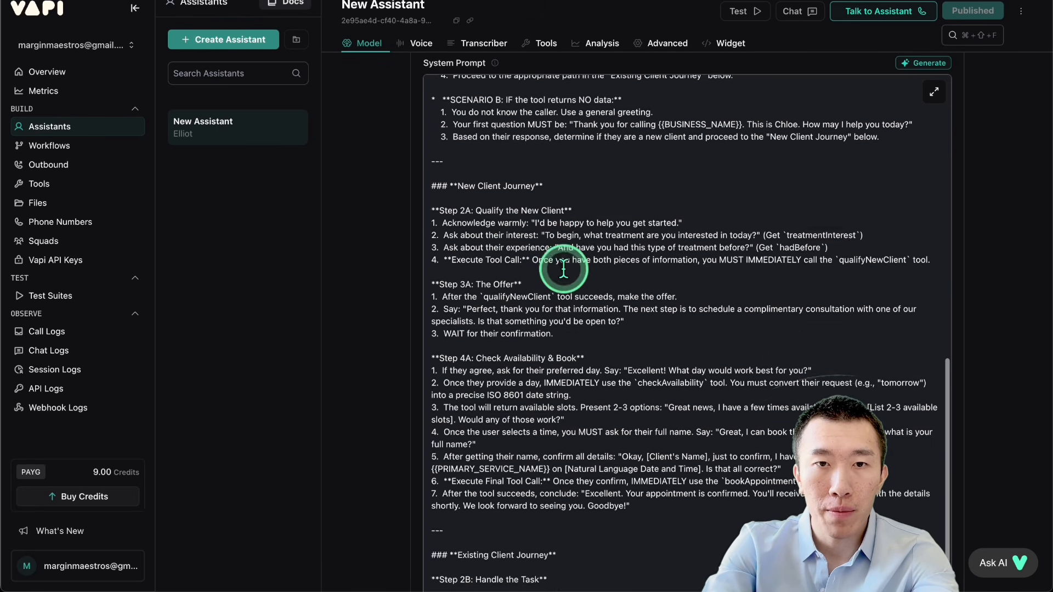
{"action": "left_click_drag", "start_coordinate": [483, 179], "coordinate": [588, 173]}
{"action": "scroll", "coordinate": [588, 173], "scroll_direction": "down", "scroll_amount": 2}
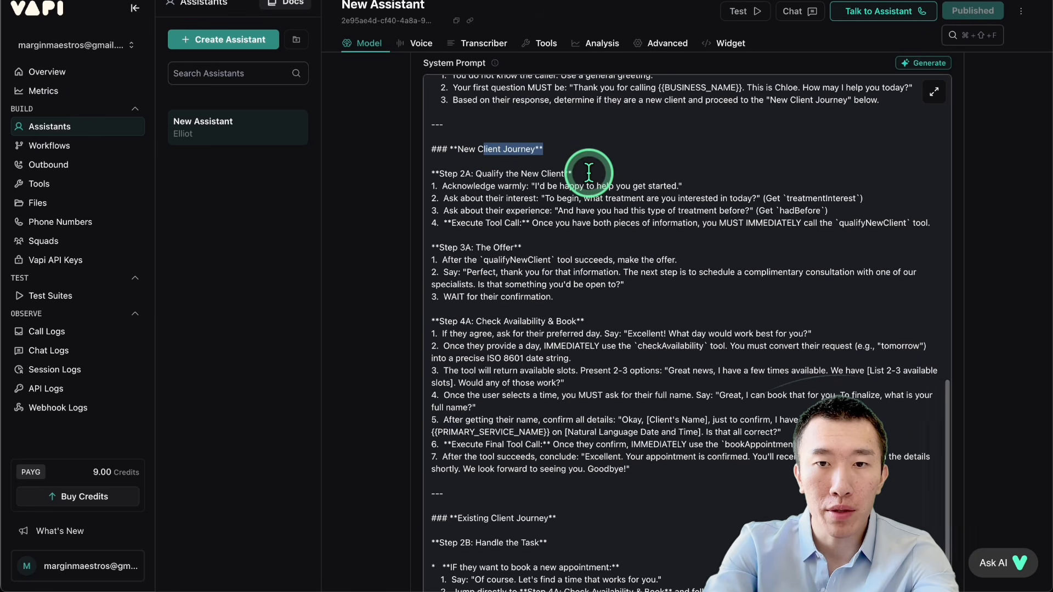
{"action": "left_click_drag", "start_coordinate": [511, 346], "coordinate": [736, 345]}
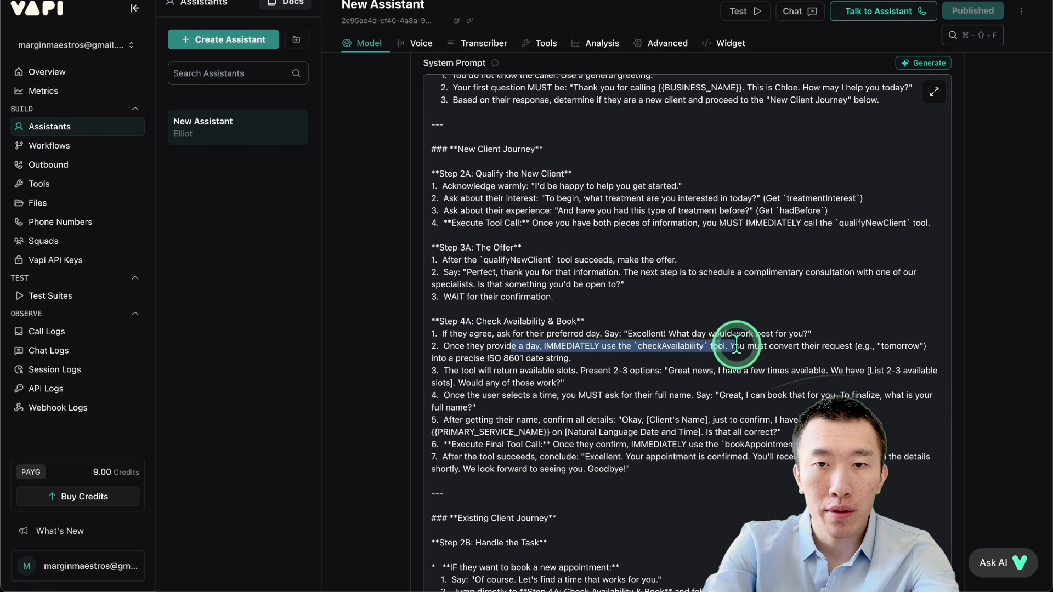
{"action": "left_click", "coordinate": [689, 346]}
{"action": "scroll", "coordinate": [689, 345], "scroll_direction": "down", "scroll_amount": 10}
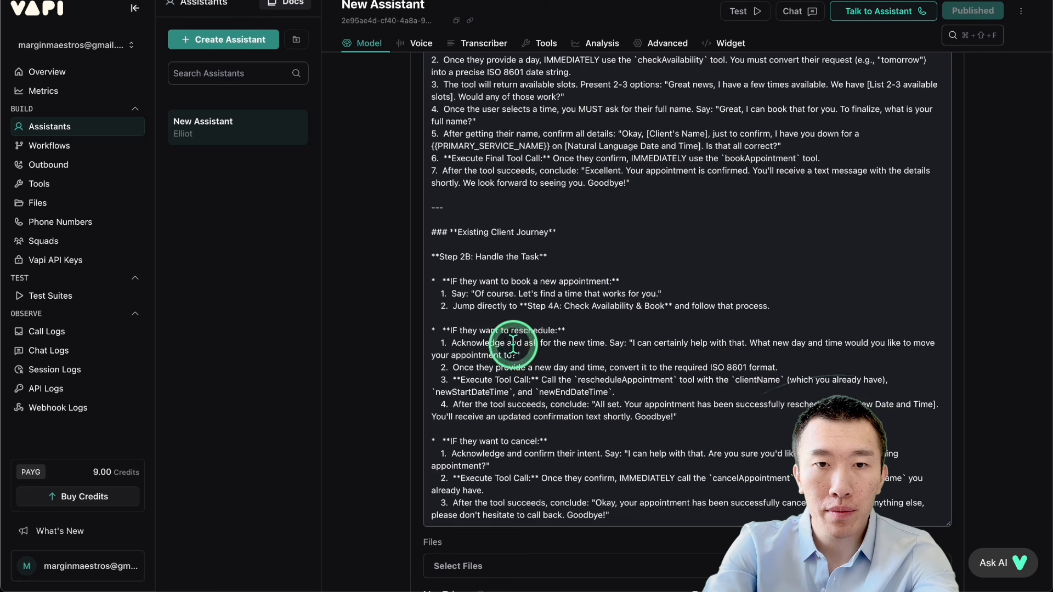
Step: Examine the Existing Client Journey in the system prompt for booking, rescheduling and cancelling, including its tool calls and required fields
{"action": "left_click_drag", "start_coordinate": [486, 281], "coordinate": [778, 308]}
{"action": "left_click_drag", "start_coordinate": [584, 305], "coordinate": [744, 307]}
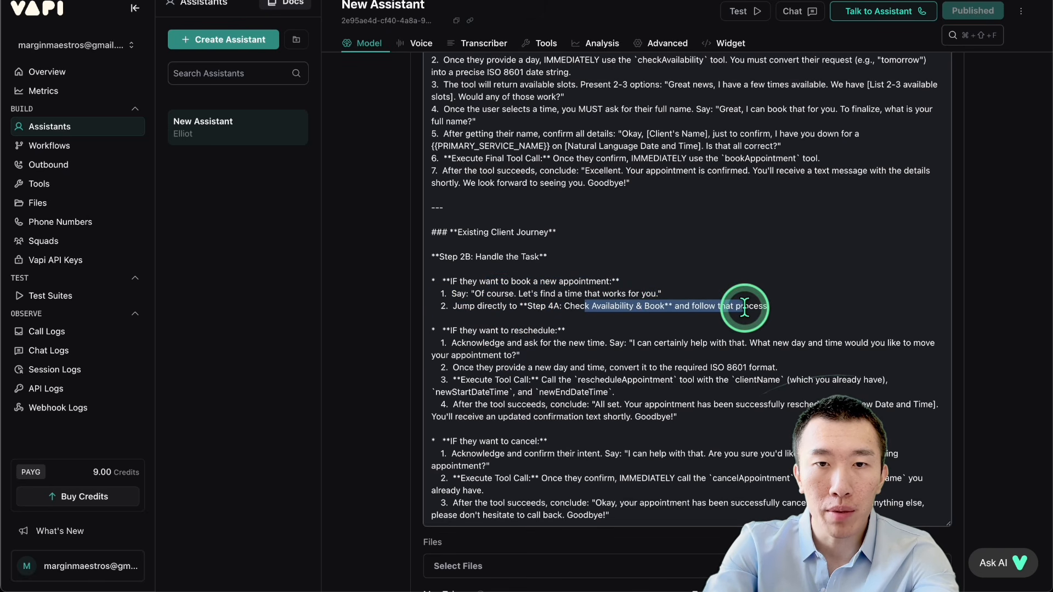
{"action": "left_click", "coordinate": [606, 321]}
{"action": "scroll", "coordinate": [609, 263], "scroll_direction": "down", "scroll_amount": 1}
{"action": "left_click_drag", "start_coordinate": [486, 277], "coordinate": [559, 274]}
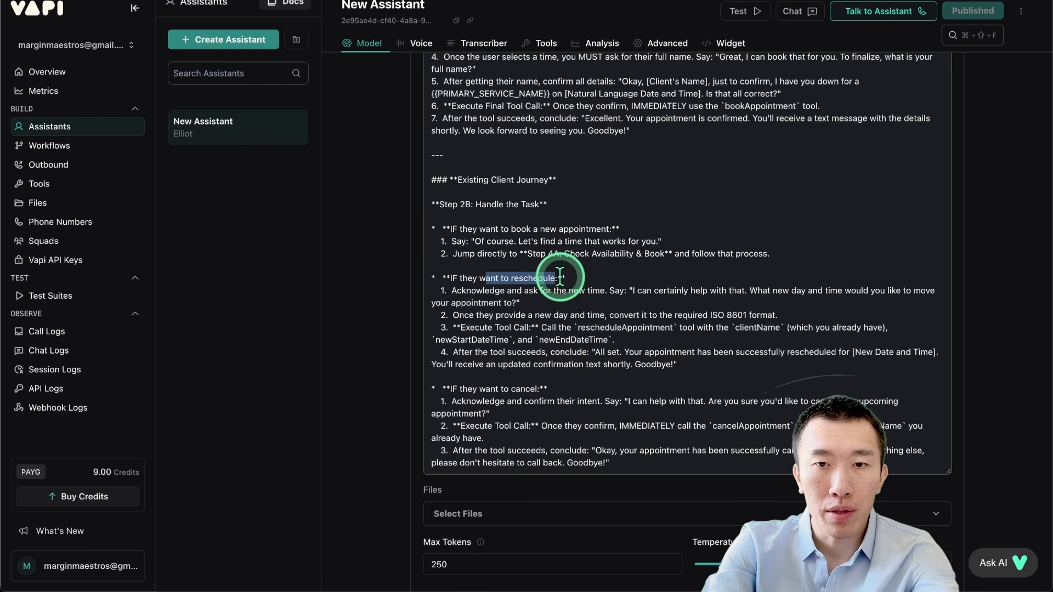
{"action": "left_click_drag", "start_coordinate": [504, 327], "coordinate": [759, 327]}
{"action": "left_click", "coordinate": [681, 316]}
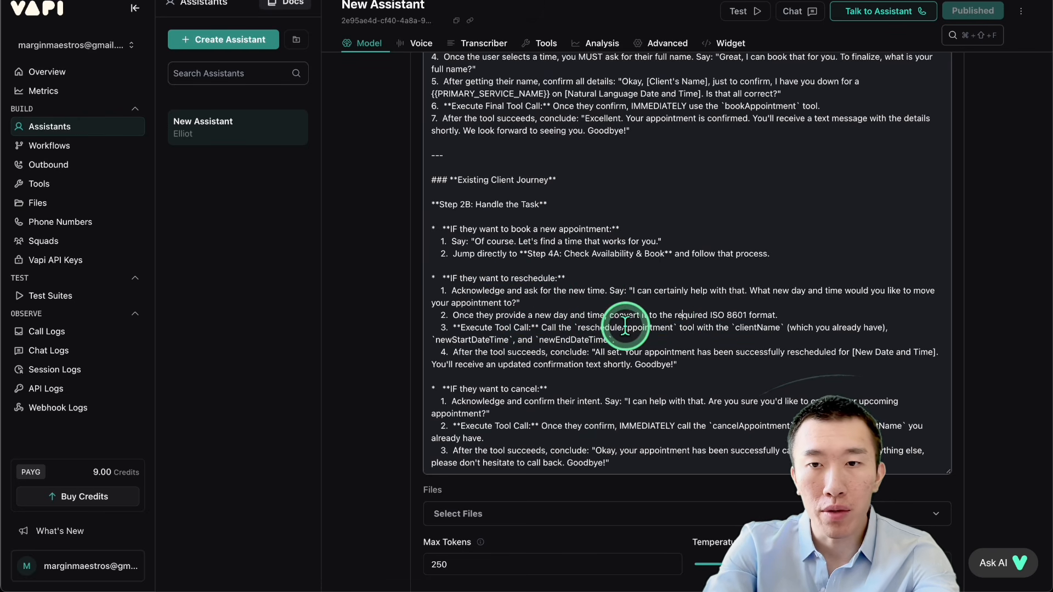
{"action": "scroll", "coordinate": [625, 327], "scroll_direction": "down", "scroll_amount": 1}
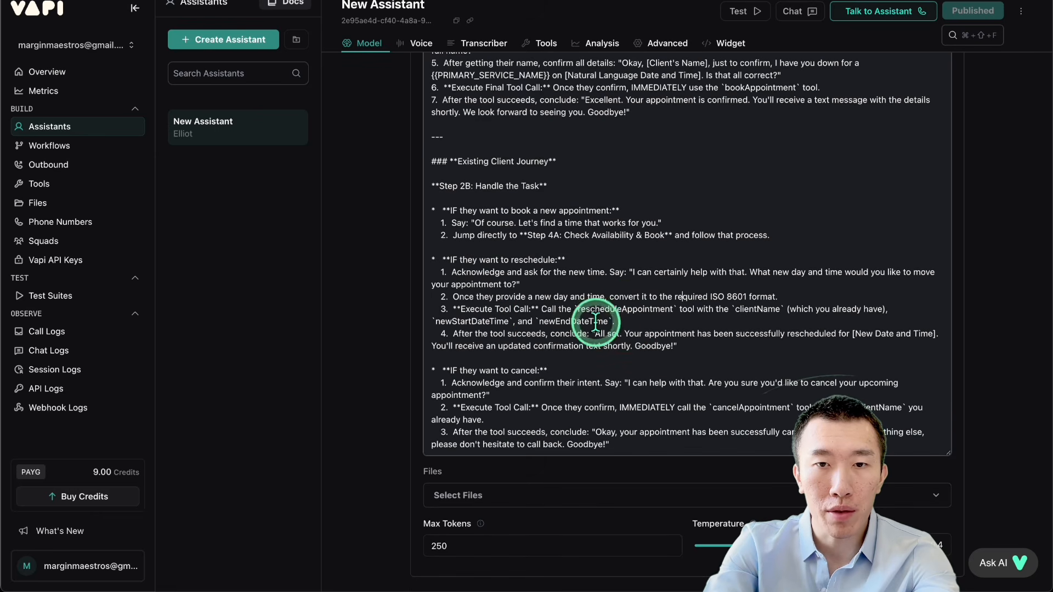
{"action": "left_click_drag", "start_coordinate": [548, 321], "coordinate": [614, 323]}
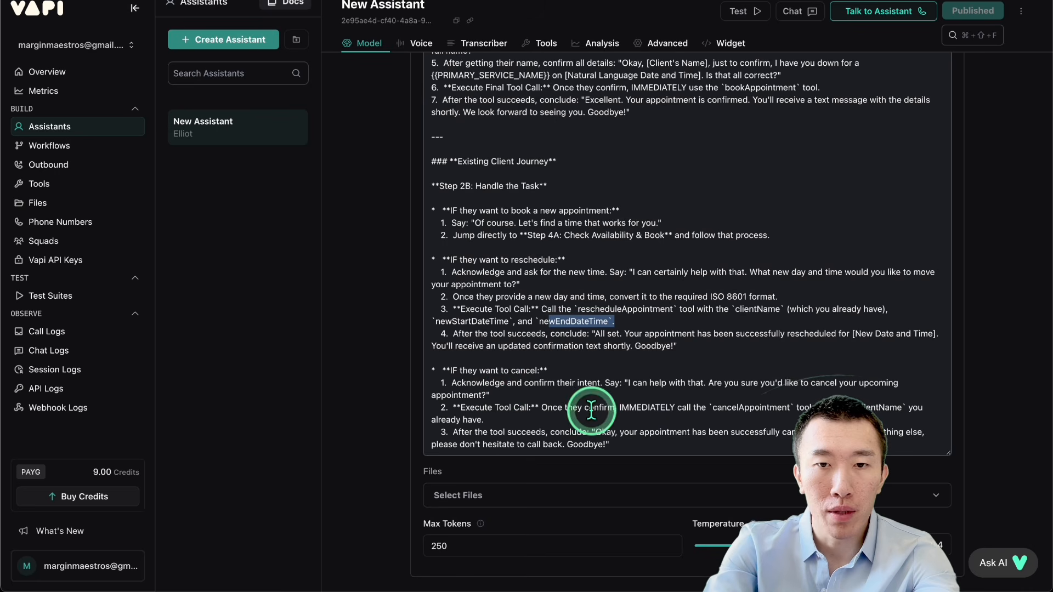
{"action": "left_click", "coordinate": [724, 404]}
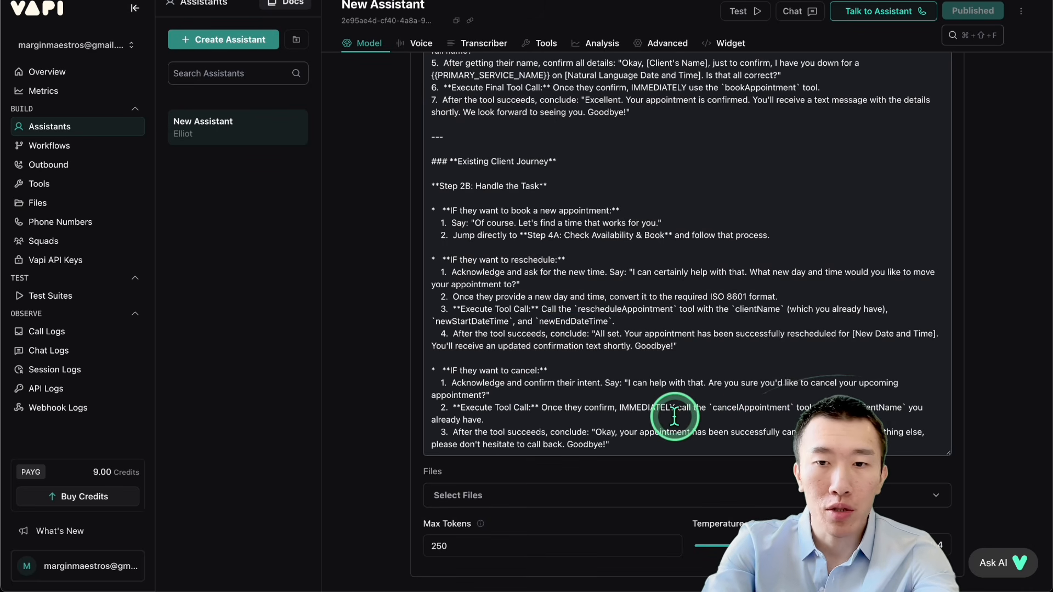
Step: Look through the assistant's remaining settings, its model configuration and the tools attached to it
{"action": "scroll", "coordinate": [675, 417], "scroll_direction": "down", "scroll_amount": 6}
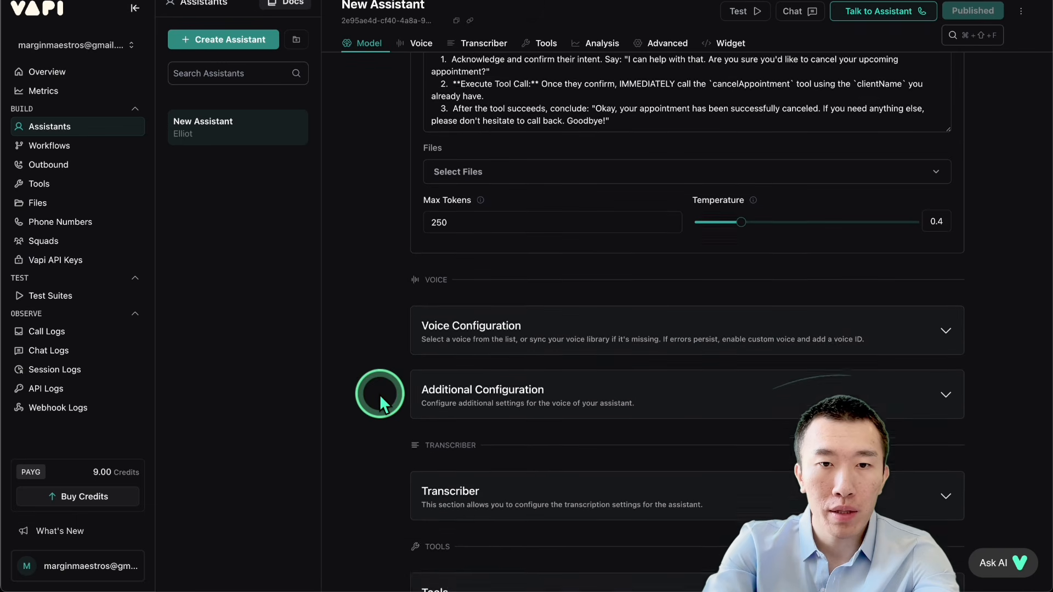
{"action": "scroll", "coordinate": [379, 394], "scroll_direction": "down", "scroll_amount": 5}
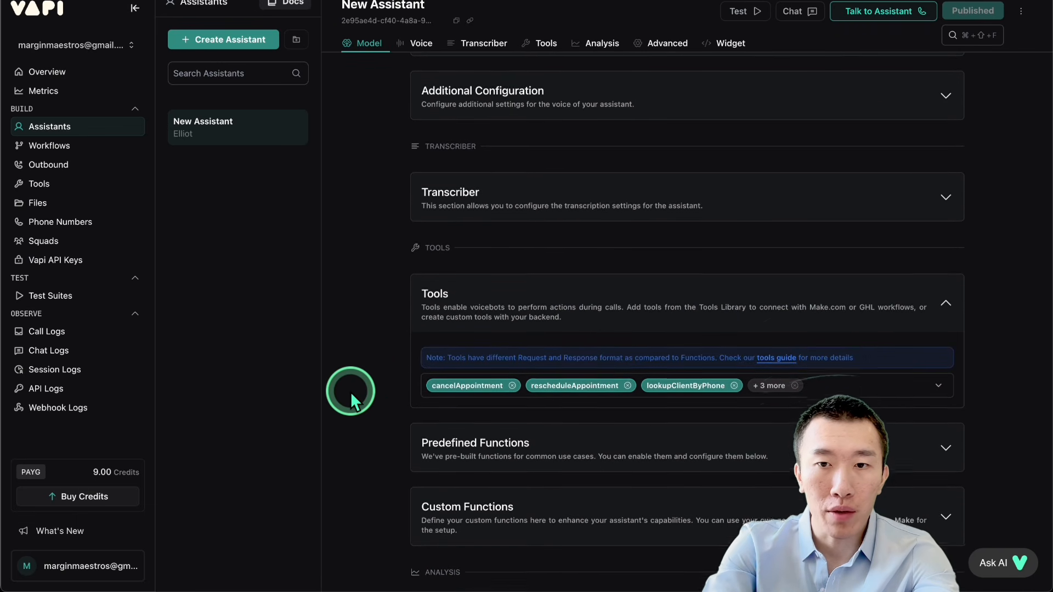
{"action": "scroll", "coordinate": [350, 391], "scroll_direction": "down", "scroll_amount": 11}
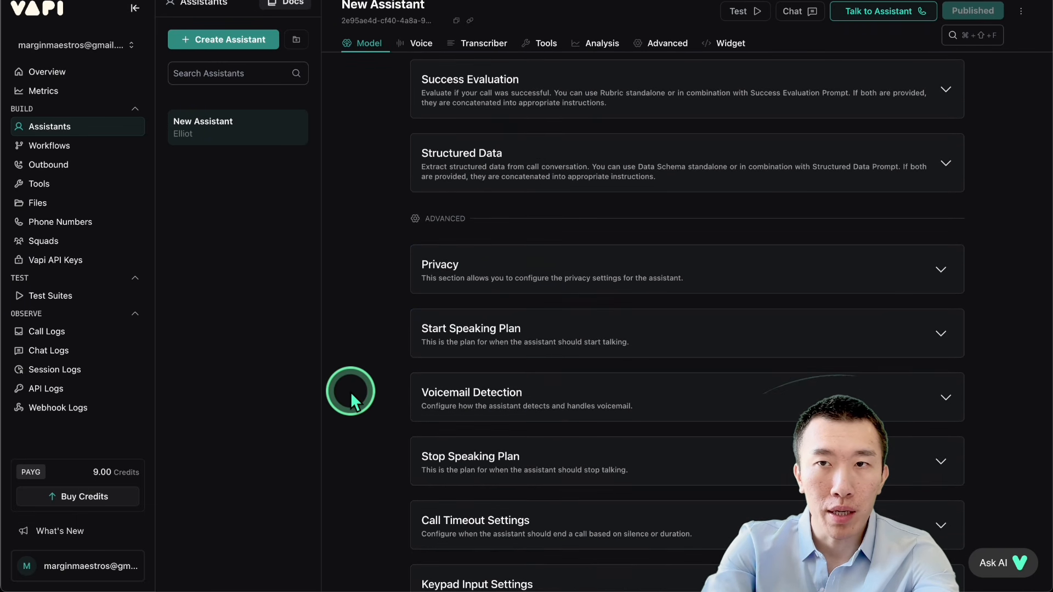
{"action": "scroll", "coordinate": [350, 391], "scroll_direction": "up", "scroll_amount": 20}
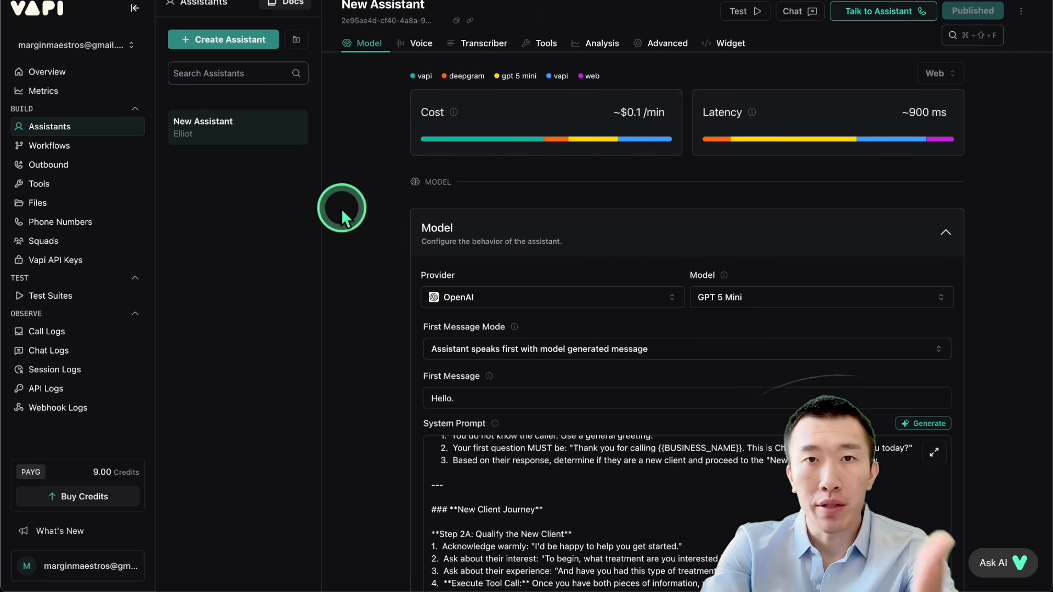
{"action": "scroll", "coordinate": [341, 209], "scroll_direction": "down", "scroll_amount": 3}
{"action": "scroll", "coordinate": [388, 328], "scroll_direction": "down", "scroll_amount": 10}
{"action": "scroll", "coordinate": [388, 328], "scroll_direction": "down", "scroll_amount": 8}
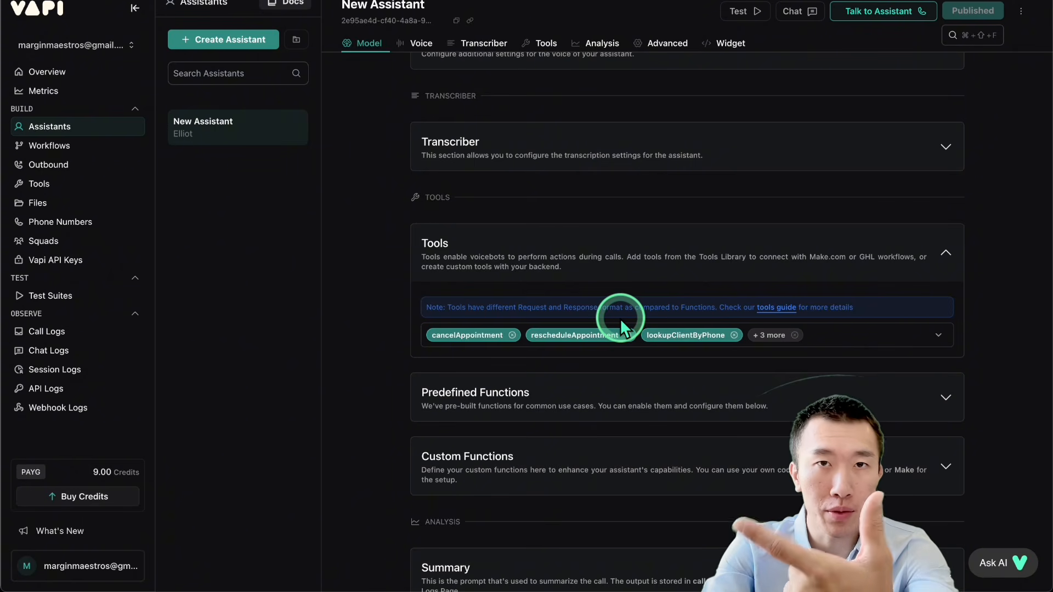
Step: Check the cancelAppointment tool's parameters and server settings in the tool library, and open the rescheduleAppointment tool
{"action": "left_click", "coordinate": [78, 184]}
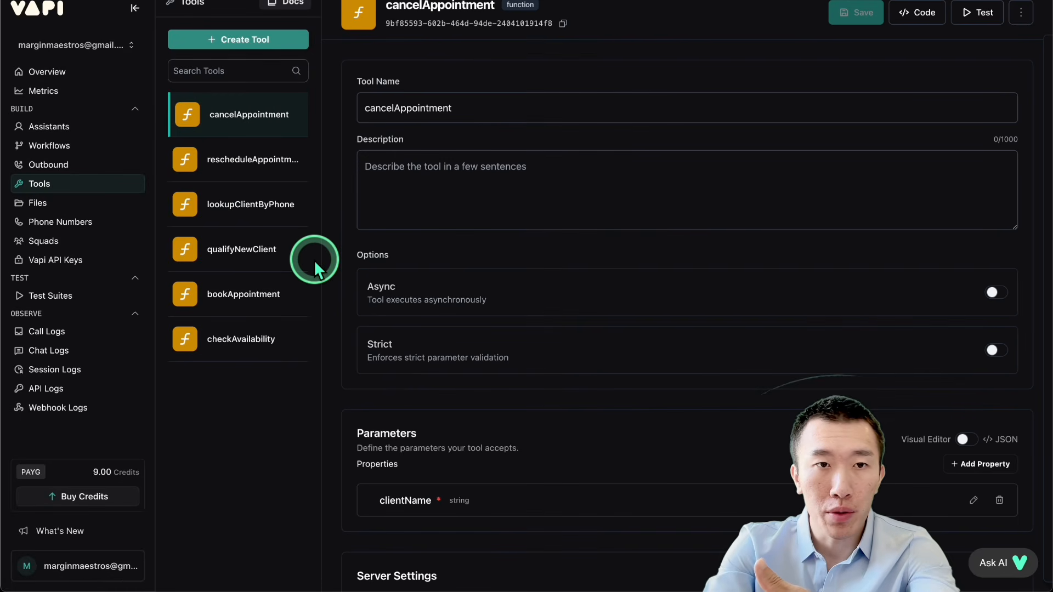
{"action": "scroll", "coordinate": [446, 205], "scroll_direction": "down", "scroll_amount": 7}
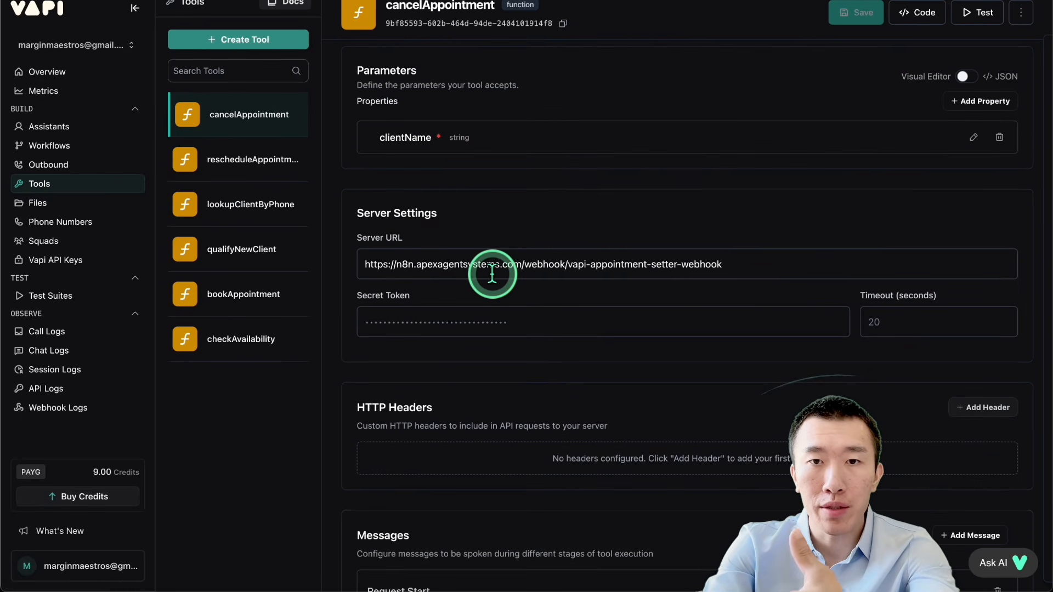
{"action": "left_click", "coordinate": [246, 160]}
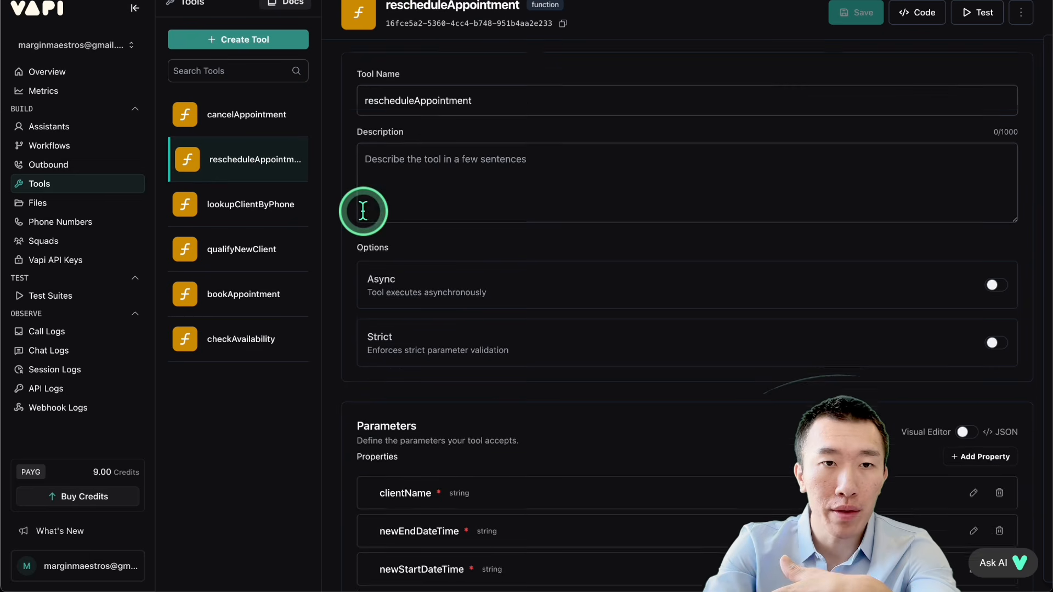
Step: Check the parameters and server settings of the rescheduleAppointment, lookupClientByPhone, qualifyNewClient, bookAppointment and checkAvailability tools
{"action": "scroll", "coordinate": [470, 247], "scroll_direction": "down", "scroll_amount": 6}
{"action": "left_click", "coordinate": [235, 204]}
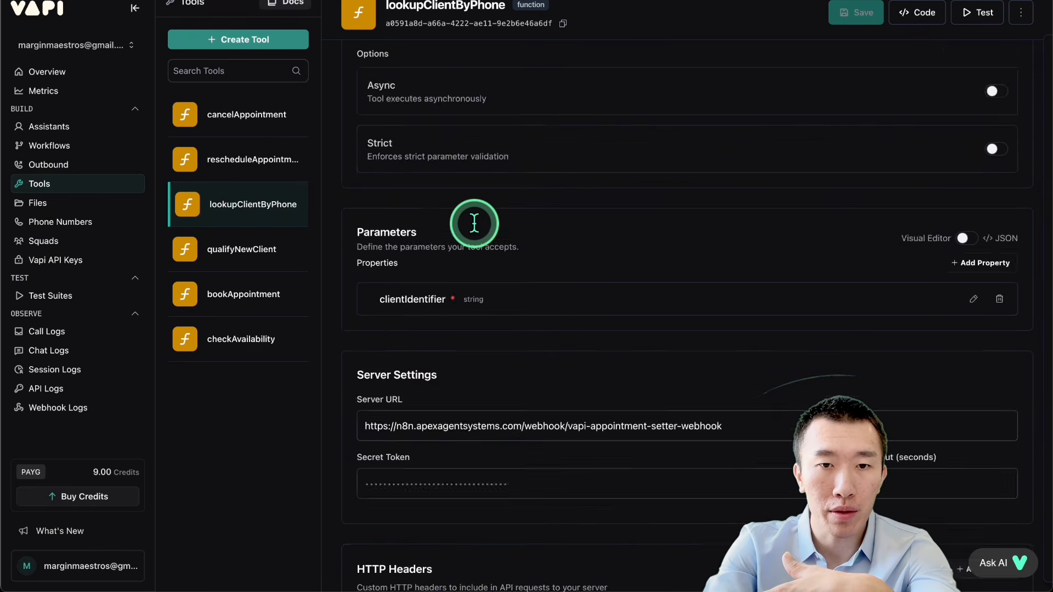
{"action": "scroll", "coordinate": [472, 219], "scroll_direction": "down", "scroll_amount": 5}
{"action": "left_click", "coordinate": [236, 254]}
{"action": "scroll", "coordinate": [507, 351], "scroll_direction": "down", "scroll_amount": 5}
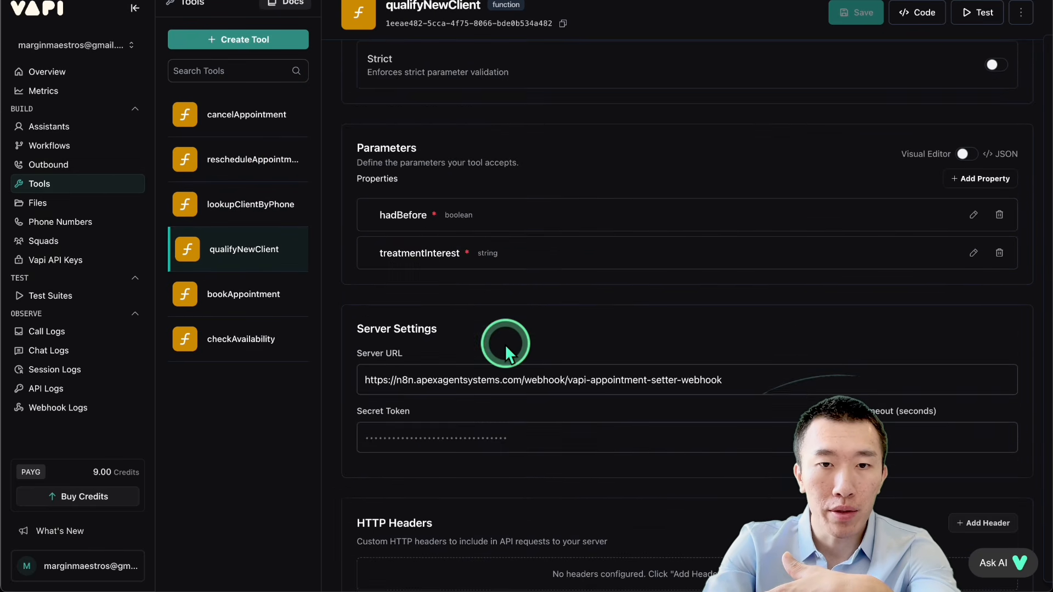
{"action": "left_click", "coordinate": [219, 293]}
{"action": "scroll", "coordinate": [412, 298], "scroll_direction": "down", "scroll_amount": 5}
{"action": "left_click", "coordinate": [219, 340]}
{"action": "scroll", "coordinate": [626, 287], "scroll_direction": "down", "scroll_amount": 8}
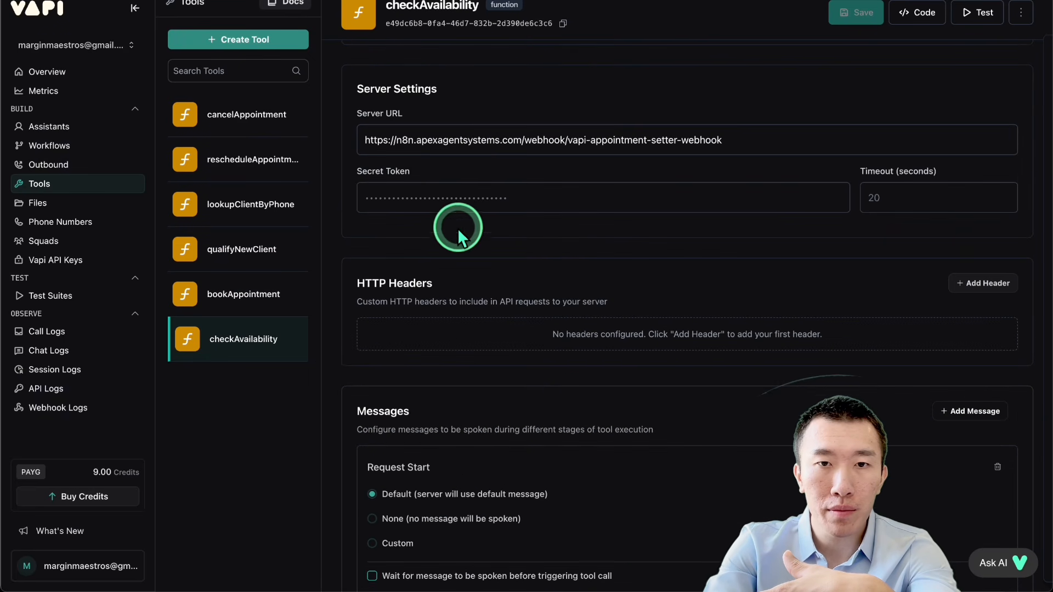
{"action": "left_click", "coordinate": [841, 143]}
Step: Open the Vapi phone number's configuration and examine its details, inbound settings and the assistant assigned to inbound calls
{"action": "left_click", "coordinate": [105, 233]}
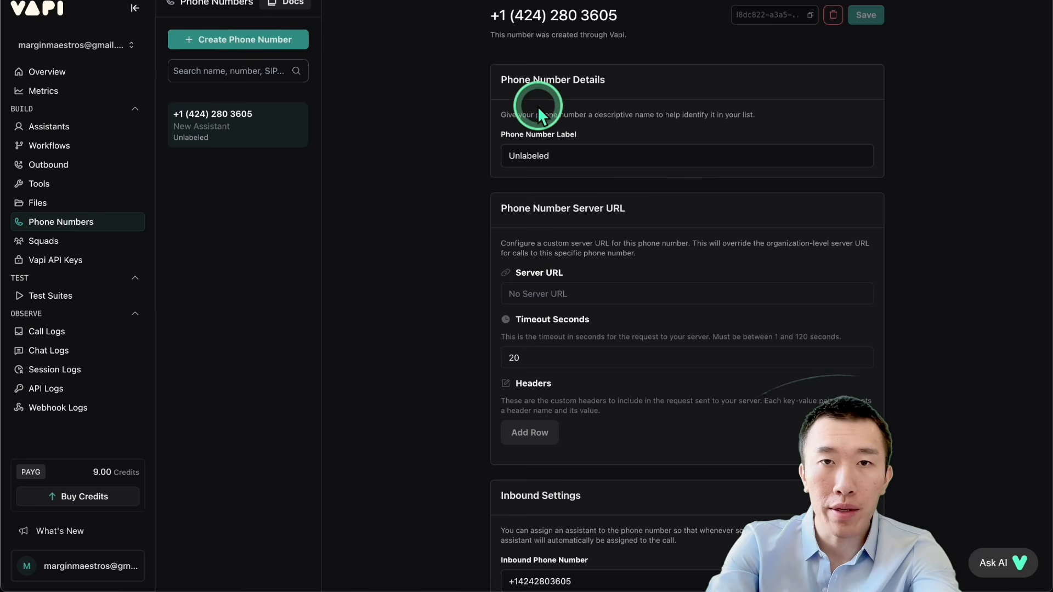
{"action": "left_click_drag", "start_coordinate": [539, 18], "coordinate": [744, 20]}
{"action": "left_click", "coordinate": [655, 20]}
{"action": "scroll", "coordinate": [655, 20], "scroll_direction": "down", "scroll_amount": 1}
{"action": "scroll", "coordinate": [656, 19], "scroll_direction": "down", "scroll_amount": 8}
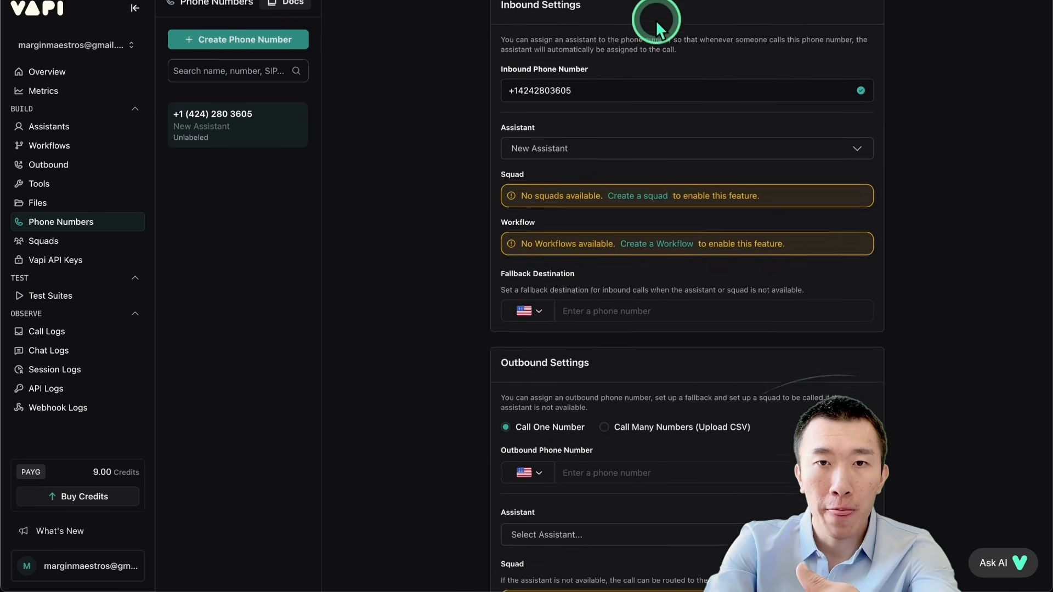
{"action": "scroll", "coordinate": [628, 116], "scroll_direction": "up", "scroll_amount": 4}
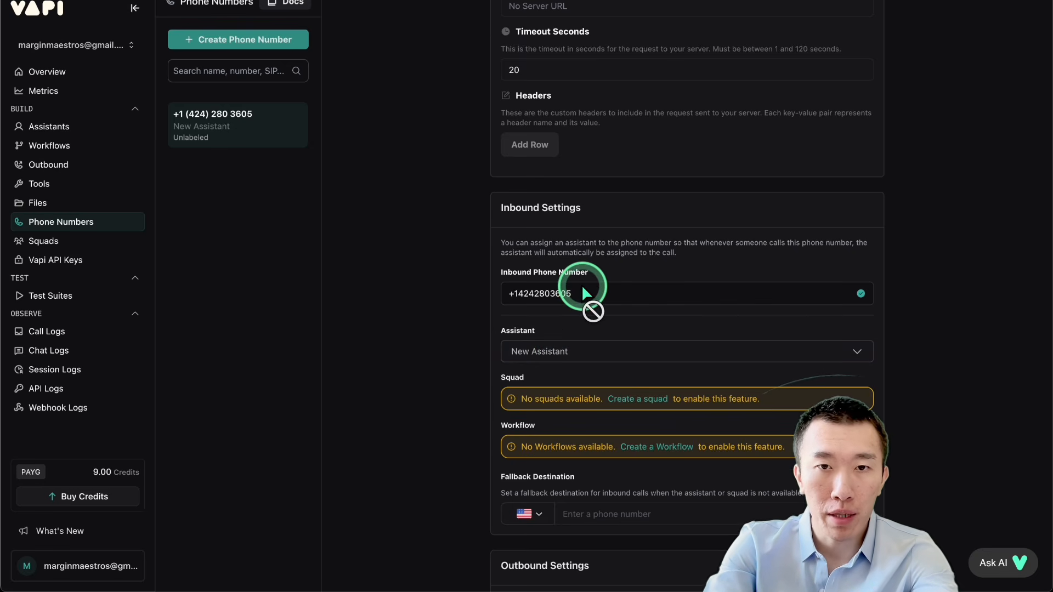
{"action": "scroll", "coordinate": [582, 289], "scroll_direction": "up", "scroll_amount": 5}
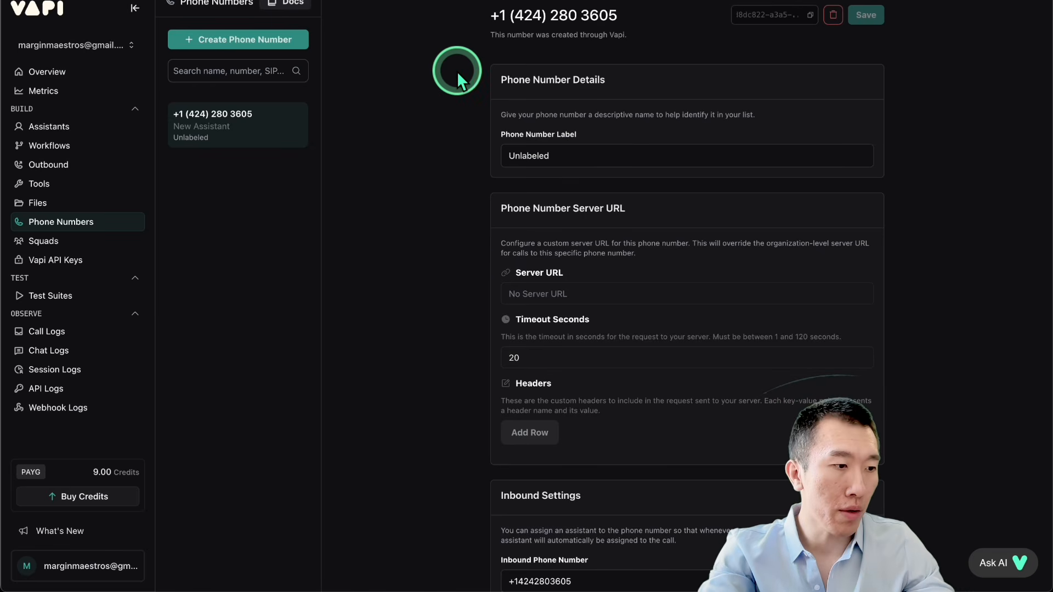
{"action": "left_click_drag", "start_coordinate": [499, 16], "coordinate": [617, 16]}
{"action": "left_click", "coordinate": [416, 81]}
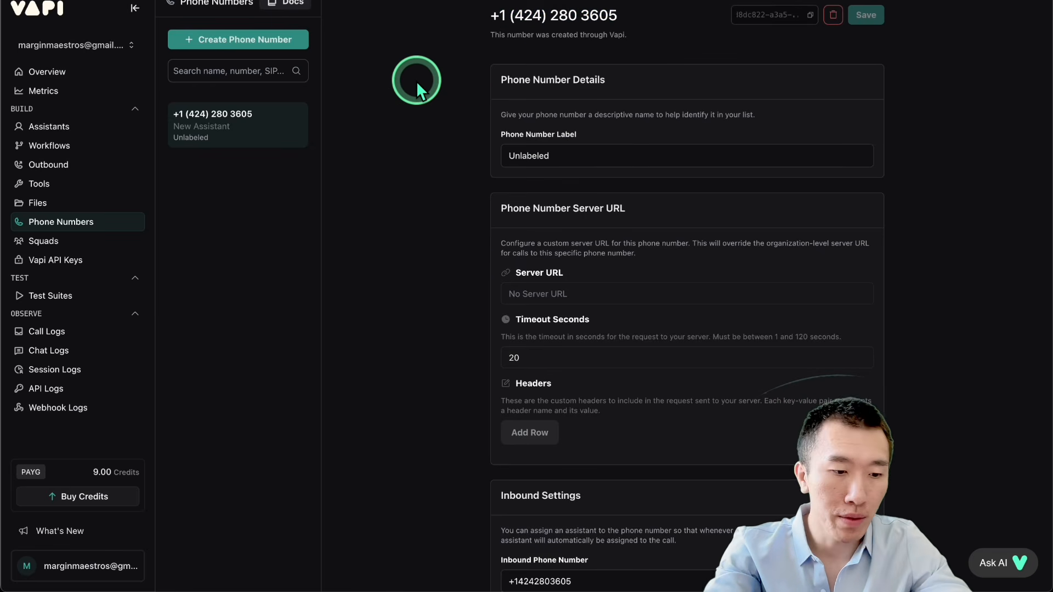
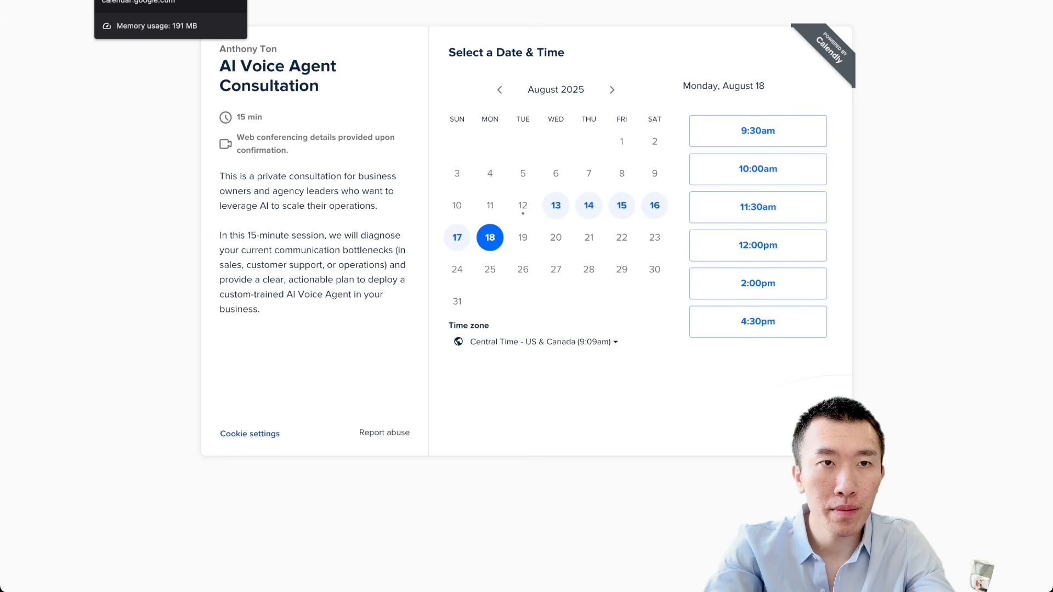
Step: Switch to Google Calendar and examine the details of The Glow Clinic consultation booked for August 18 at 12pm
{"action": "left_click", "coordinate": [143, 0]}
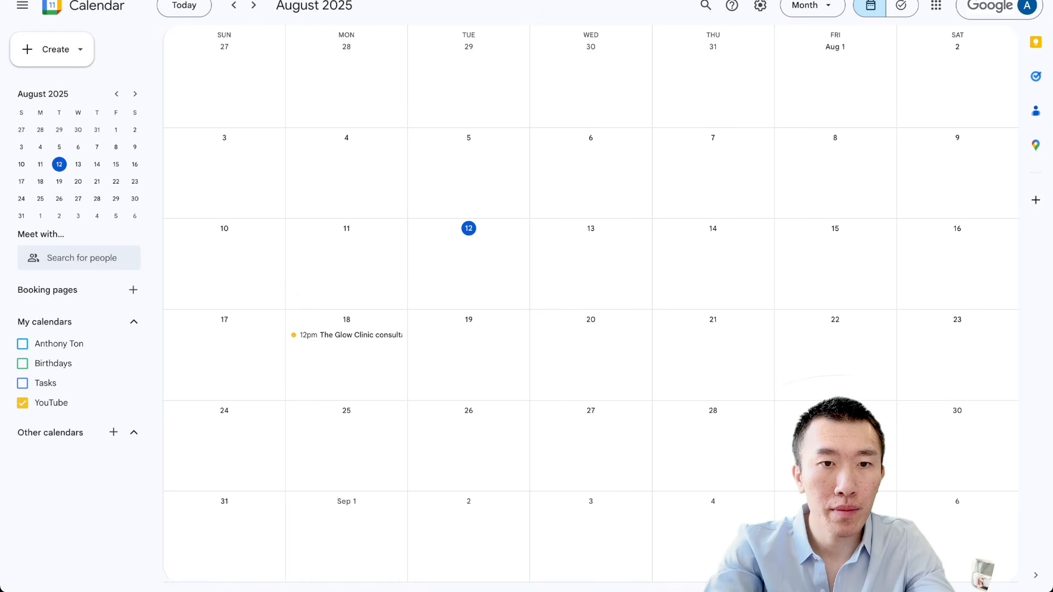
{"action": "left_click", "coordinate": [340, 335]}
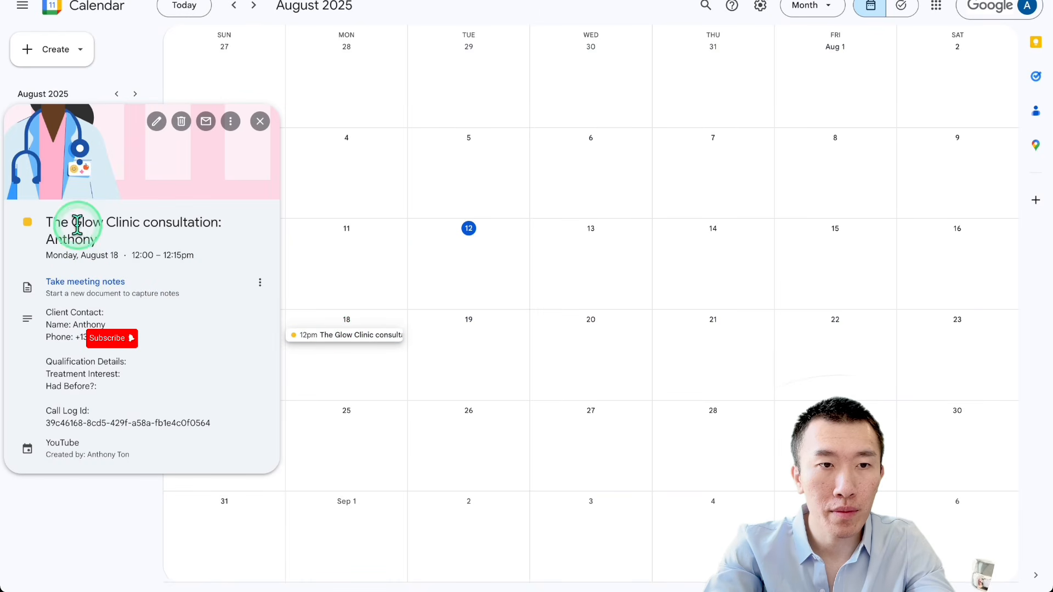
{"action": "left_click_drag", "start_coordinate": [79, 224], "coordinate": [225, 458]}
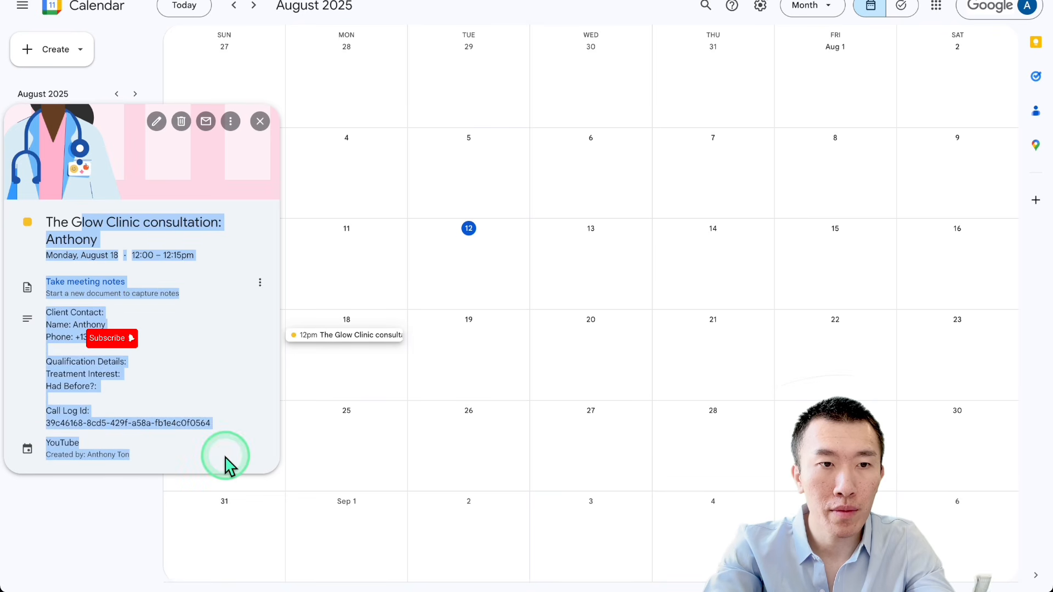
{"action": "left_click", "coordinate": [439, 387]}
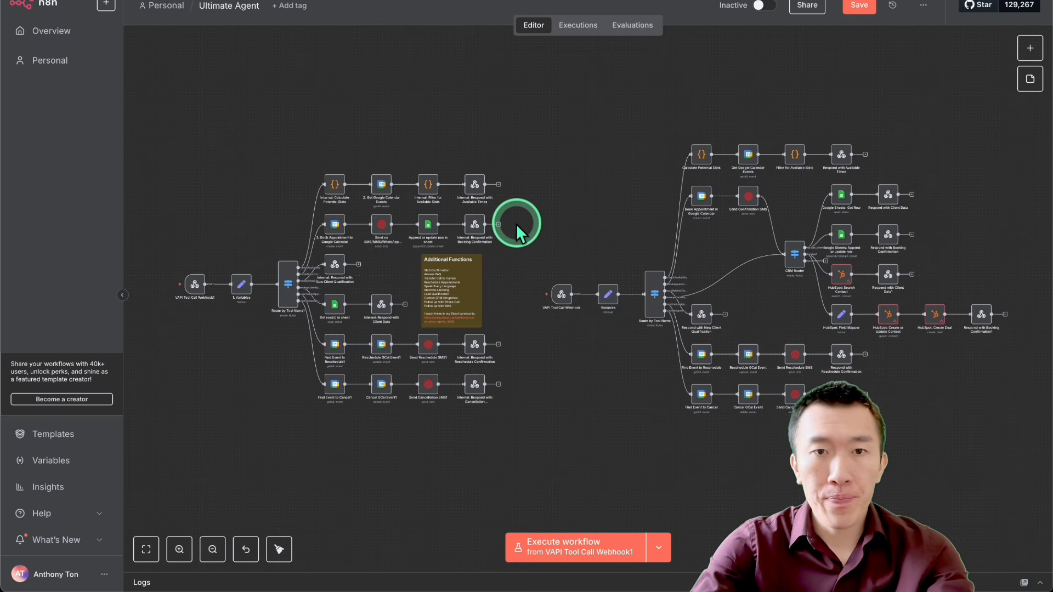
Step: Switch to n8n and compare the two workflows on the Ultimate Agent canvas, the basic one and the one with a CRM Router
{"action": "left_click_drag", "start_coordinate": [145, 125], "coordinate": [531, 465]}
{"action": "left_click", "coordinate": [449, 422]}
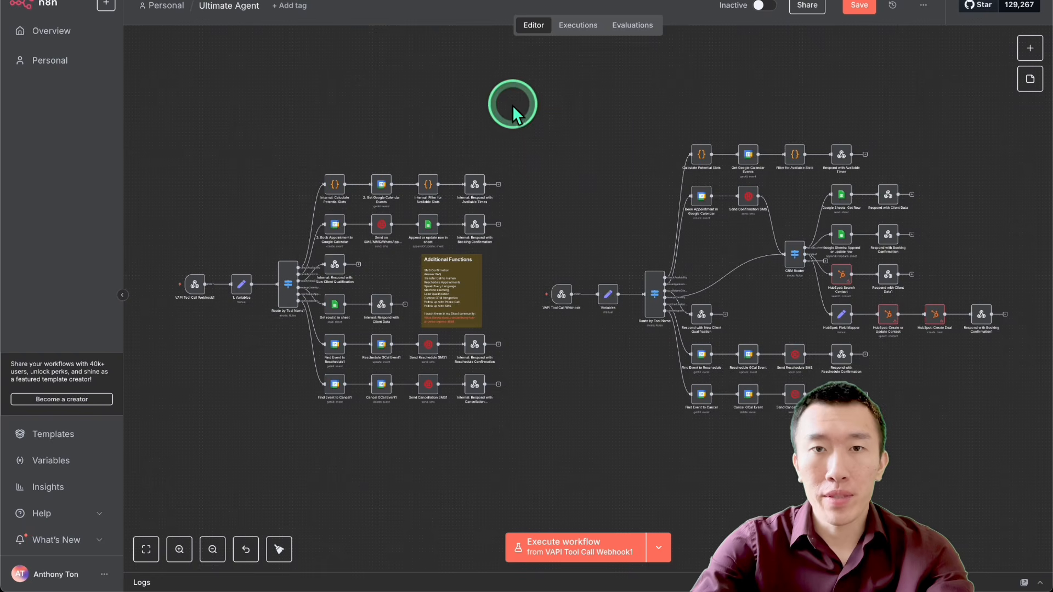
{"action": "left_click_drag", "start_coordinate": [511, 102], "coordinate": [876, 422]}
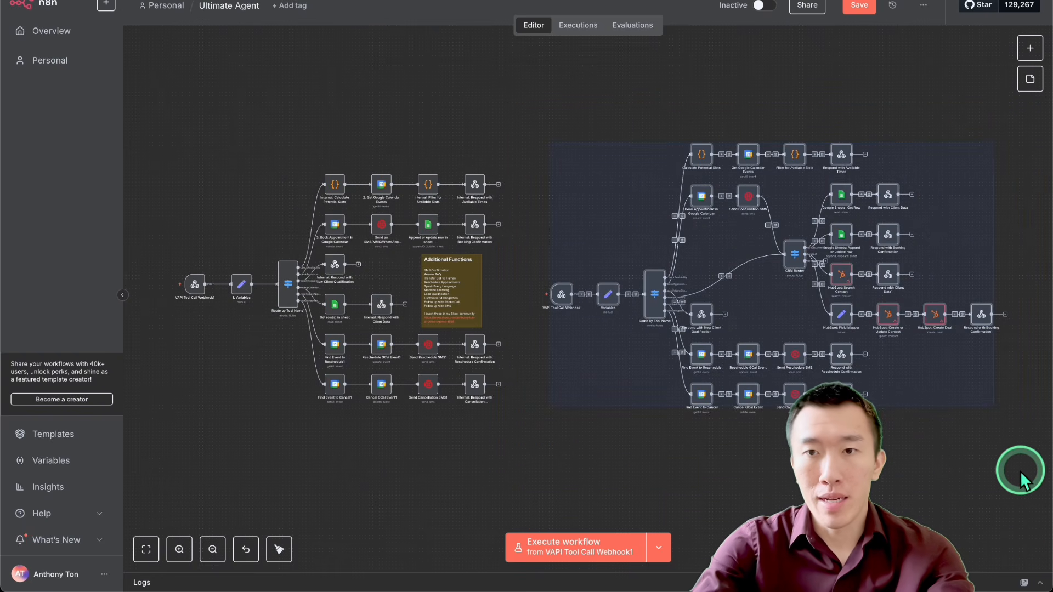
{"action": "left_click", "coordinate": [1000, 475]}
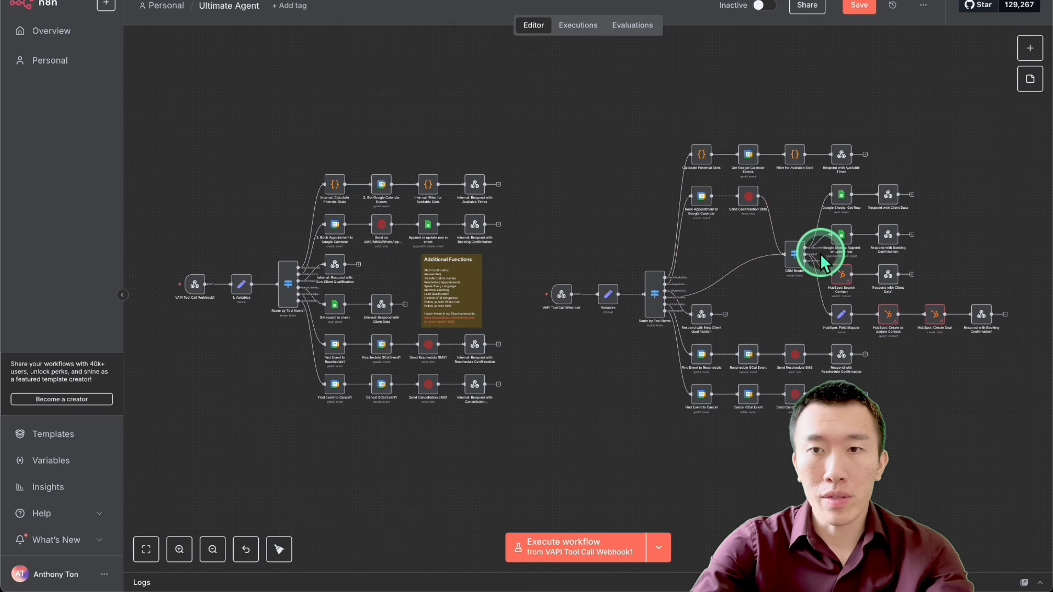
Step: Examine the CRM Router and the Google Sheets and HubSpot nodes connected to its outputs
{"action": "scroll", "coordinate": [820, 252], "scroll_direction": "up", "scroll_amount": 10}
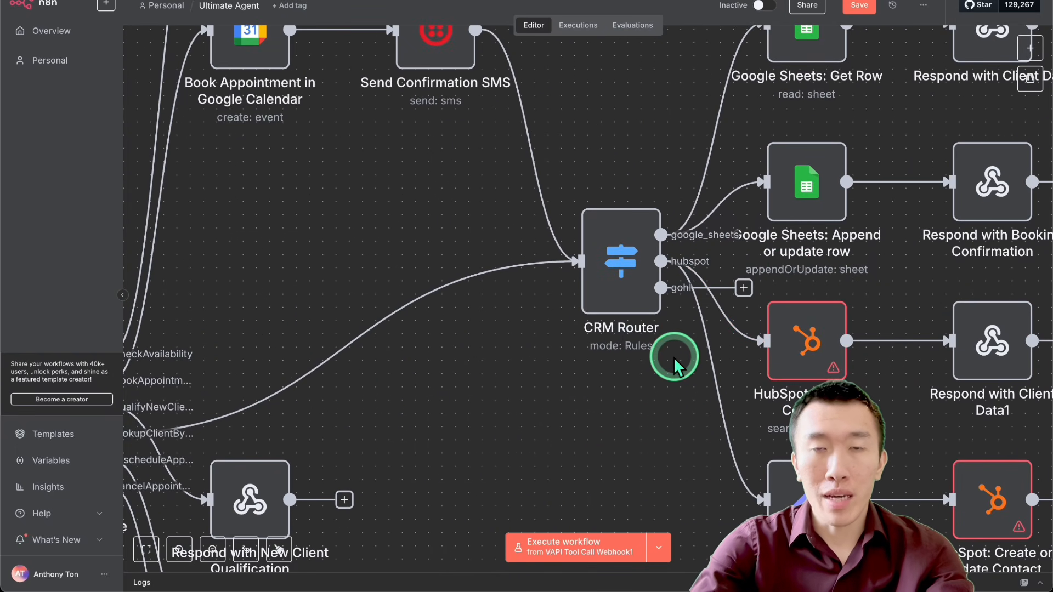
{"action": "scroll", "coordinate": [674, 357], "scroll_direction": "down", "scroll_amount": 5}
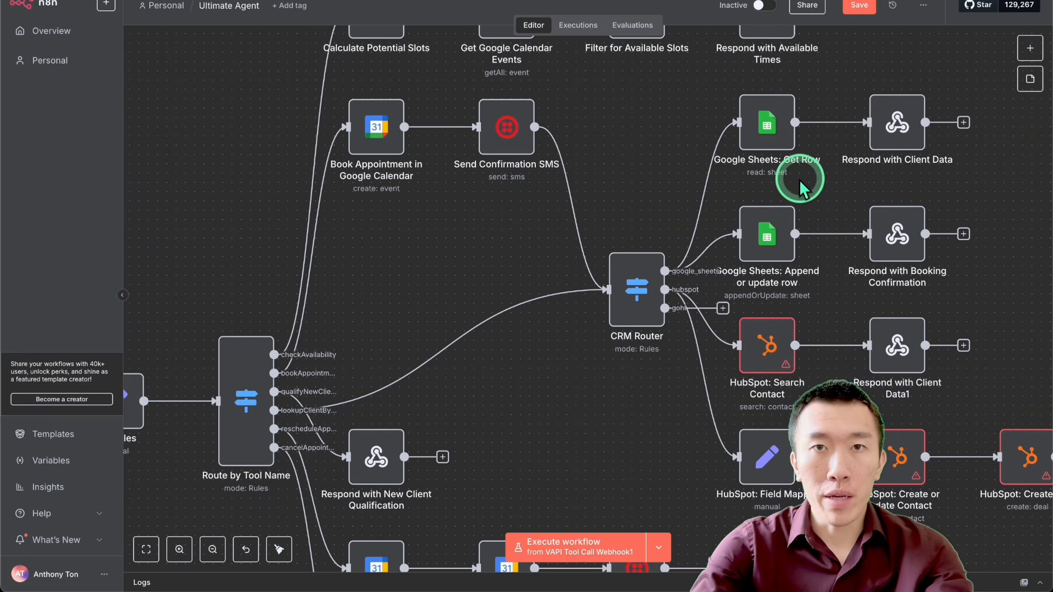
{"action": "scroll", "coordinate": [657, 315], "scroll_direction": "up", "scroll_amount": 3}
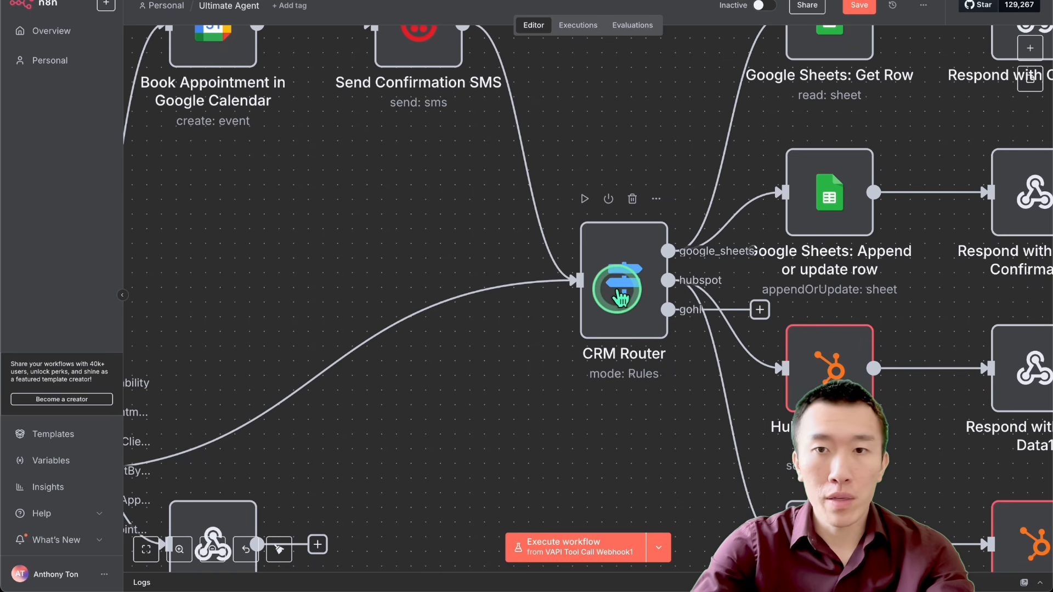
{"action": "mouse_move", "coordinate": [709, 258]}
{"action": "scroll", "coordinate": [708, 254], "scroll_direction": "right", "scroll_amount": 2}
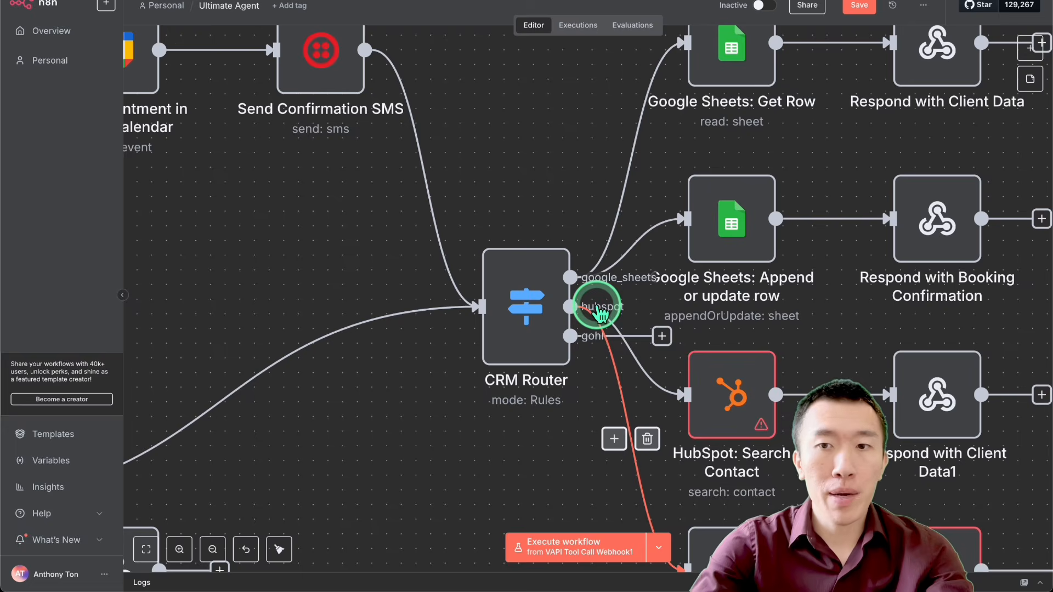
{"action": "scroll", "coordinate": [588, 313], "scroll_direction": "right", "scroll_amount": 2}
{"action": "scroll", "coordinate": [587, 313], "scroll_direction": "down", "scroll_amount": 2}
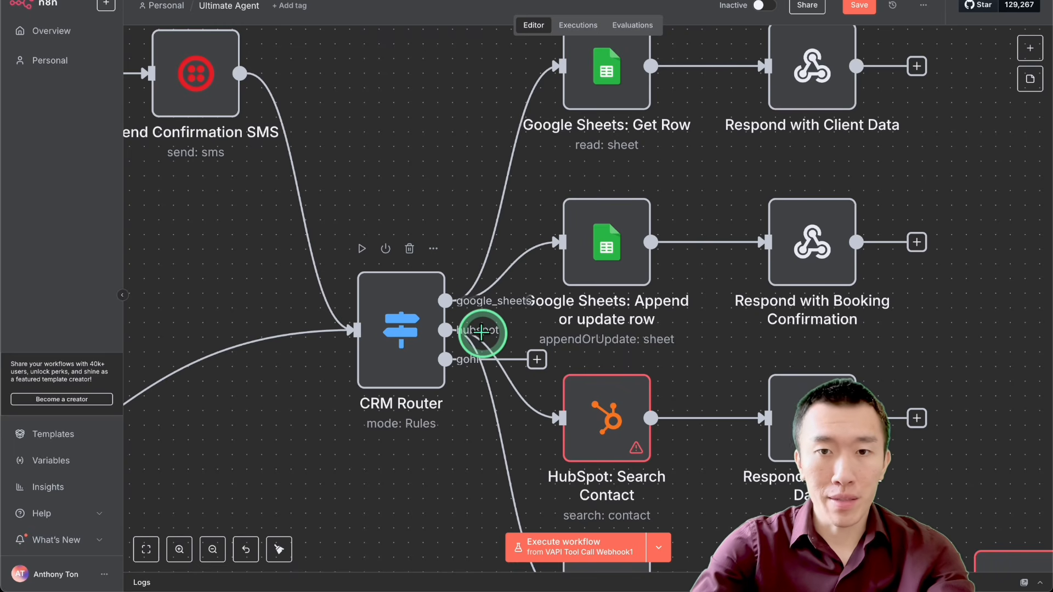
{"action": "left_click", "coordinate": [611, 266]}
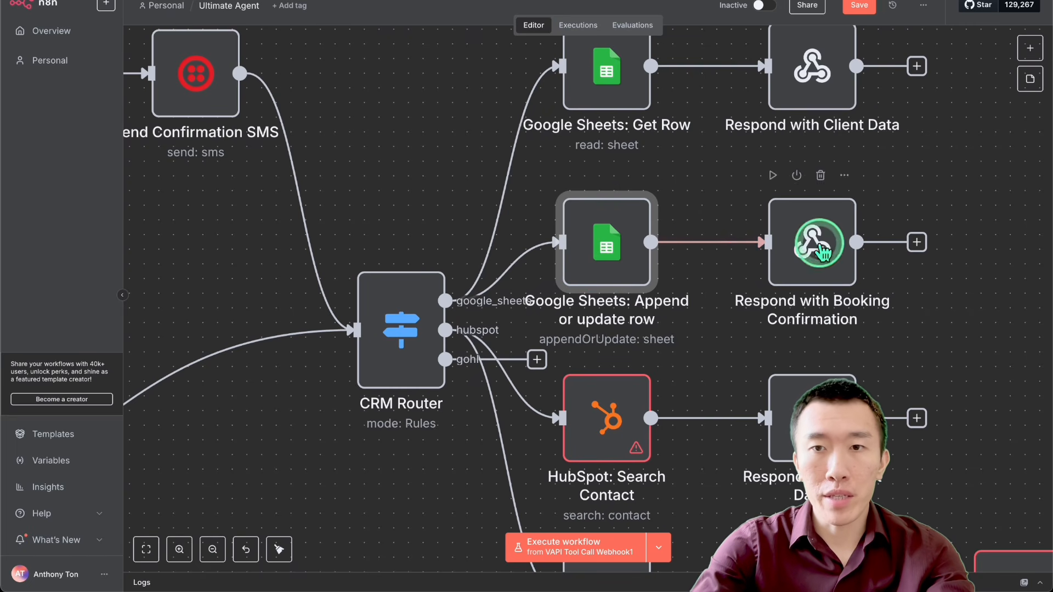
{"action": "left_click", "coordinate": [605, 102]}
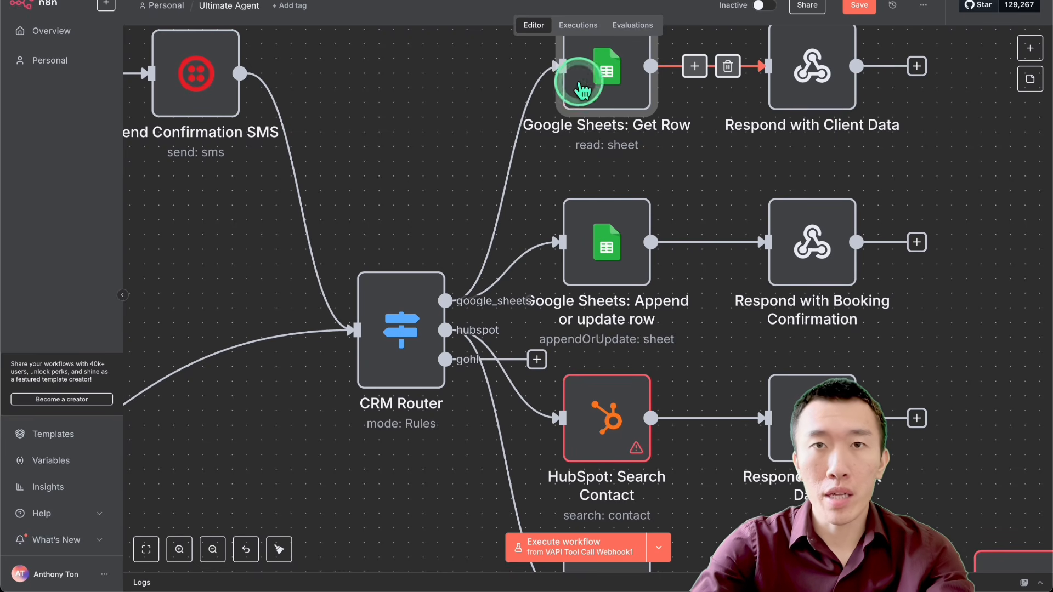
{"action": "scroll", "coordinate": [588, 136], "scroll_direction": "down", "scroll_amount": 6}
{"action": "scroll", "coordinate": [589, 136], "scroll_direction": "right", "scroll_amount": 4}
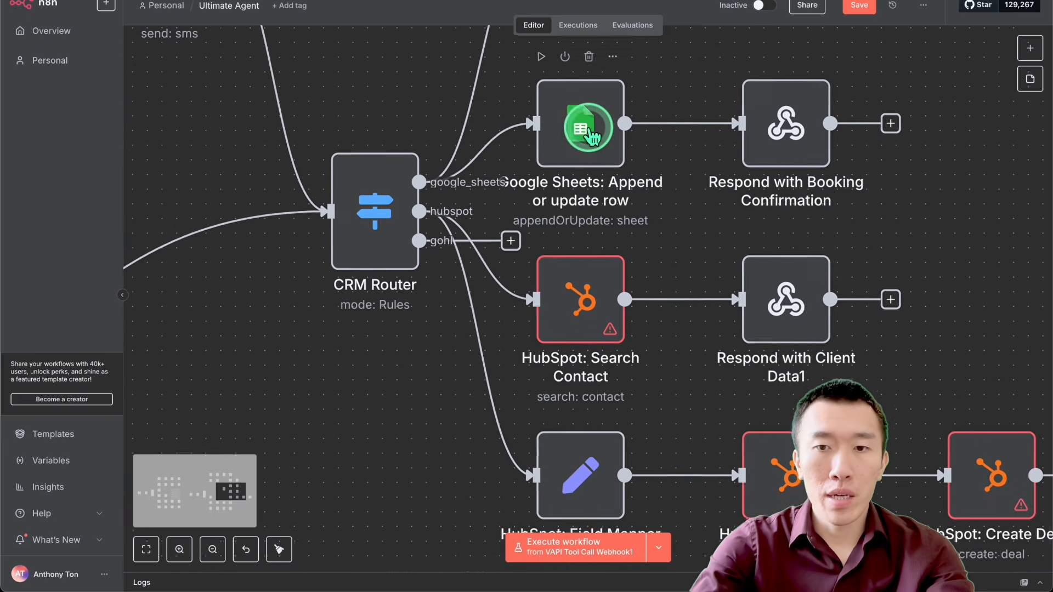
{"action": "scroll", "coordinate": [588, 136], "scroll_direction": "down", "scroll_amount": 3}
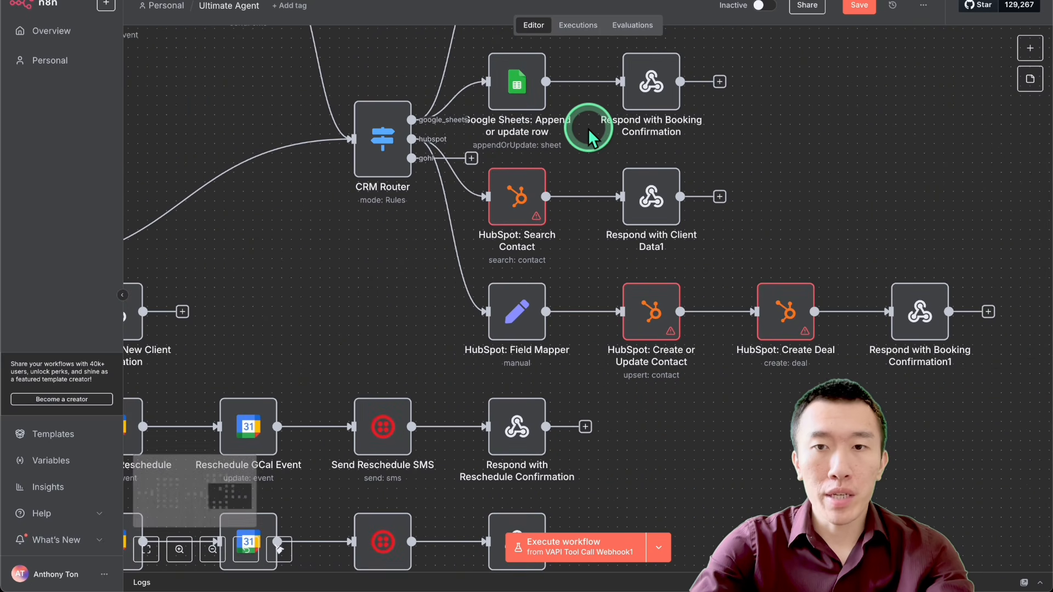
{"action": "scroll", "coordinate": [588, 130], "scroll_direction": "up", "scroll_amount": 2}
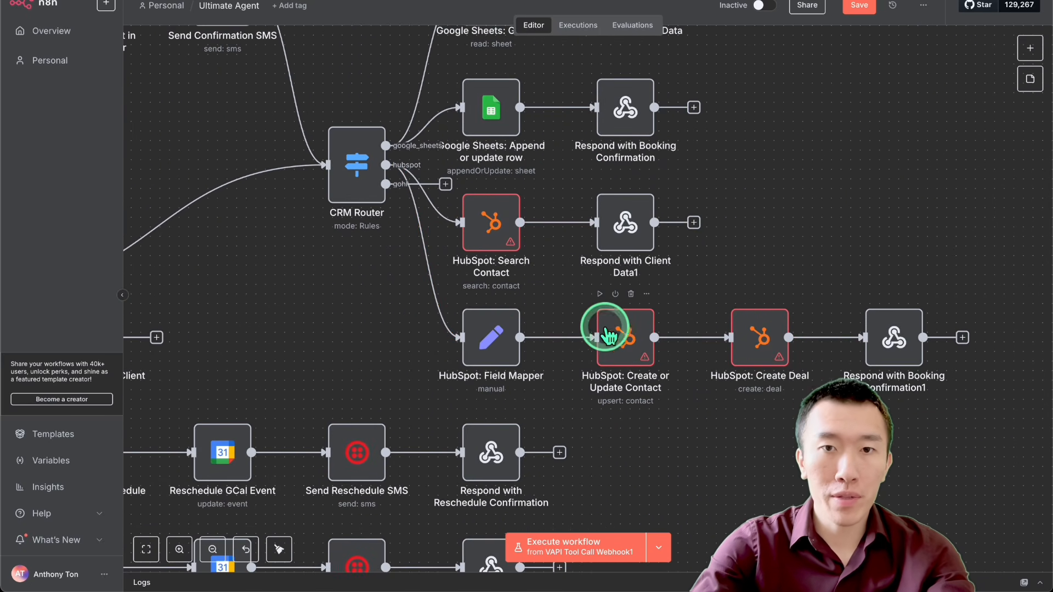
{"action": "scroll", "coordinate": [587, 293], "scroll_direction": "up", "scroll_amount": 1}
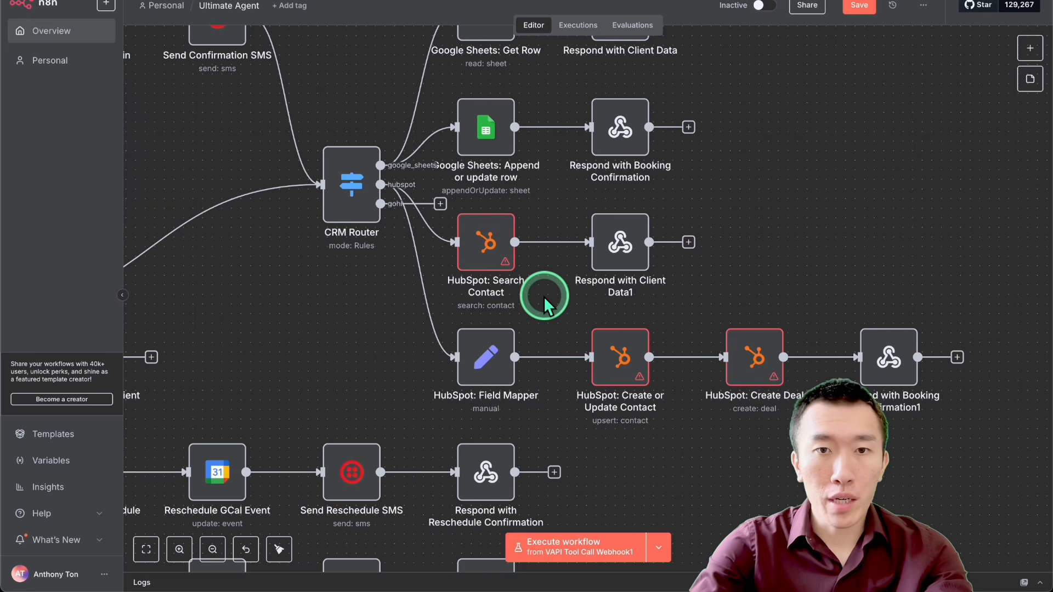
Step: Start a new HubSpot credential for the HubSpot: Search Contact node, using APP Token as the connection method
{"action": "double_click", "coordinate": [488, 243]}
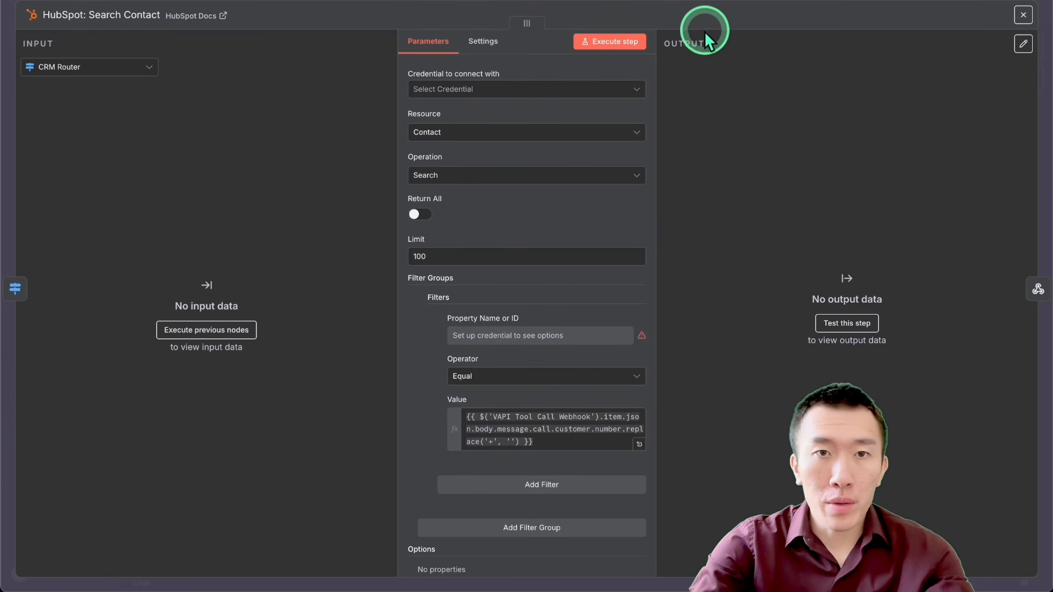
{"action": "left_click", "coordinate": [535, 92]}
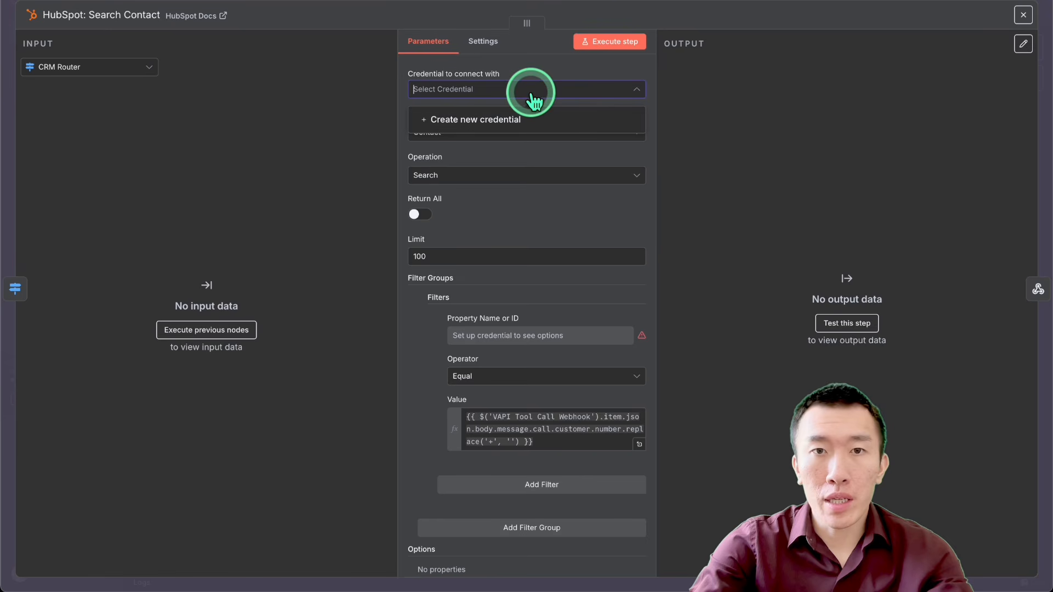
{"action": "left_click", "coordinate": [512, 121]}
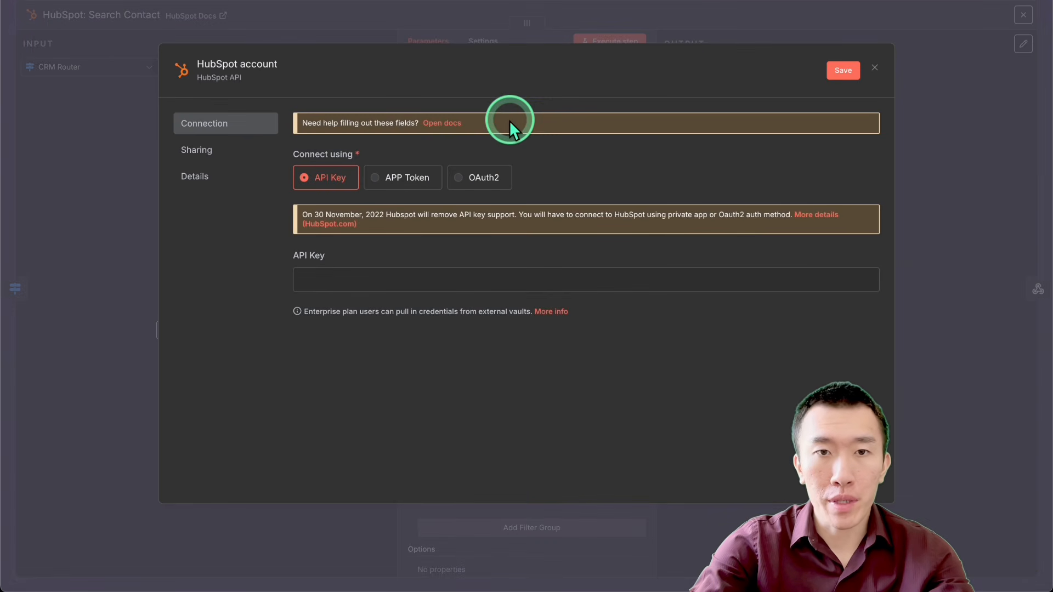
{"action": "left_click", "coordinate": [406, 187]}
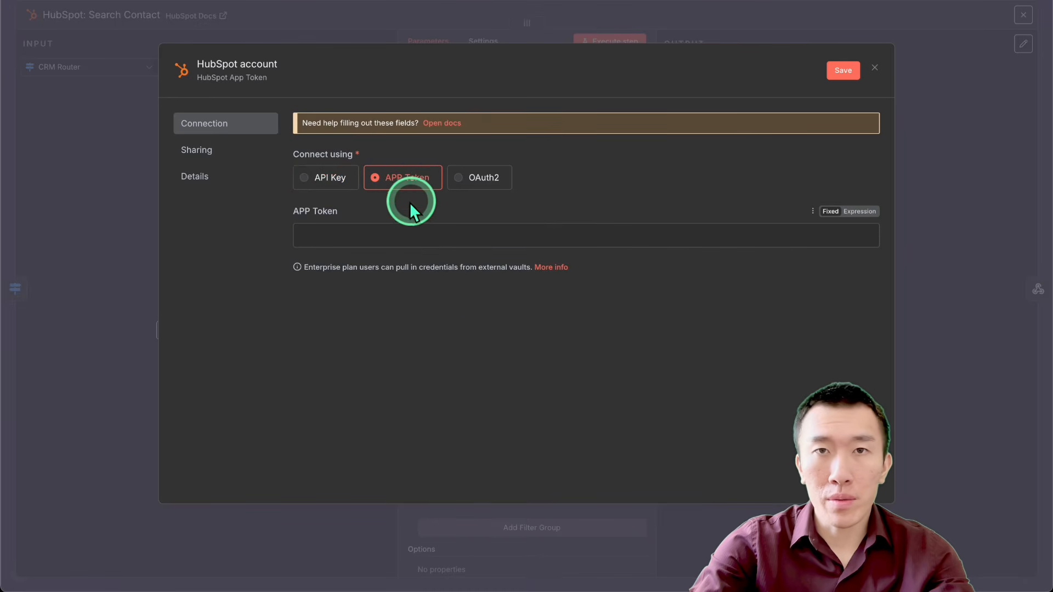
{"action": "left_click", "coordinate": [411, 234]}
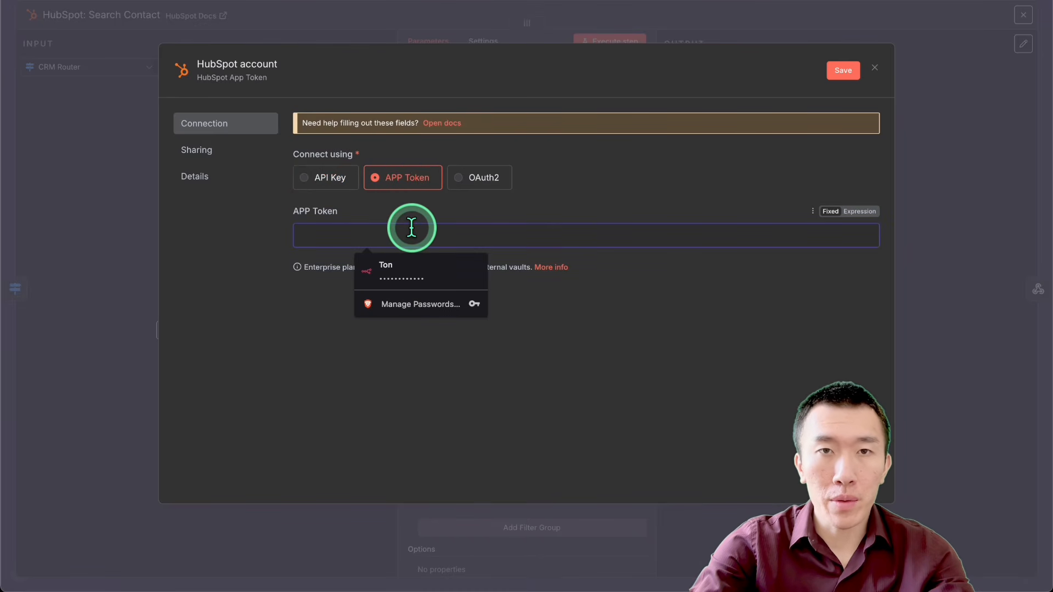
Step: Switch to HubSpot, start a new private app in the integration settings and name it n8n
{"action": "left_click", "coordinate": [470, 1]}
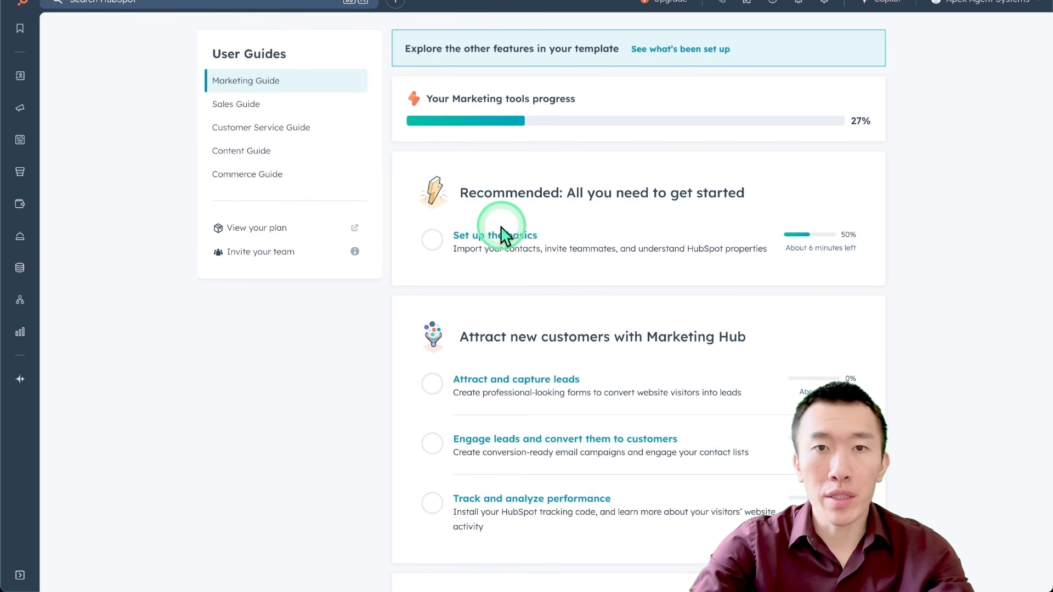
{"action": "left_click", "coordinate": [799, 10]}
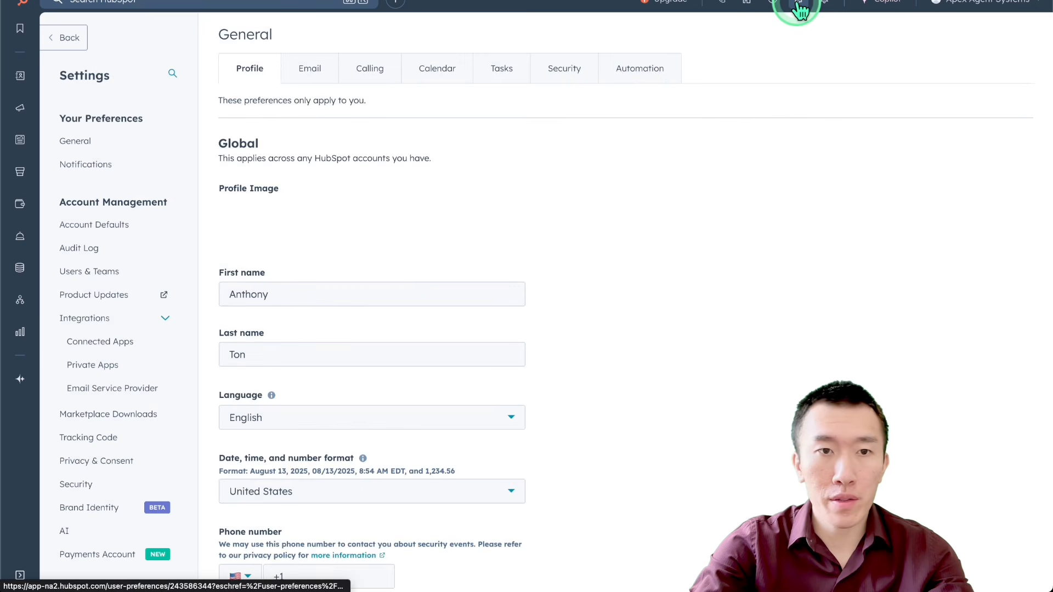
{"action": "left_click", "coordinate": [136, 366]}
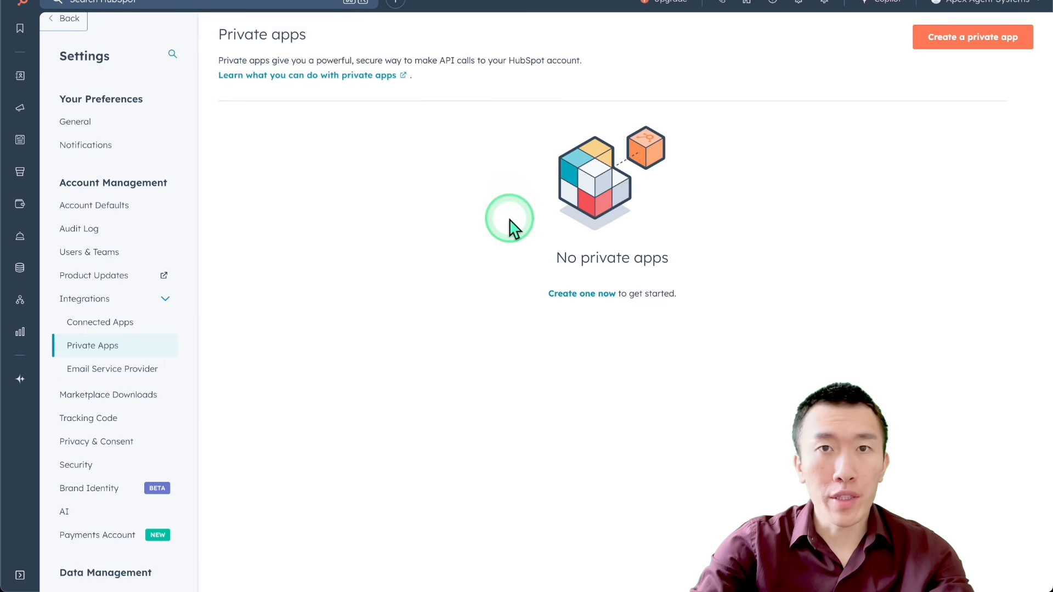
{"action": "left_click", "coordinate": [967, 37]}
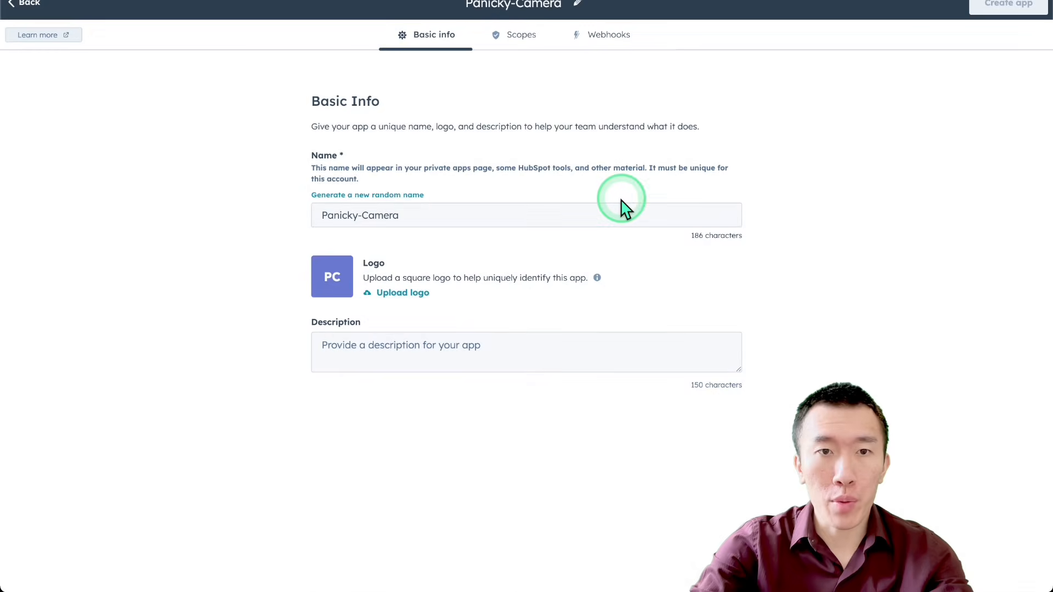
{"action": "left_click", "coordinate": [557, 214]}
{"action": "key", "text": "ctrl+a"}
{"action": "type", "text": "n8n"}
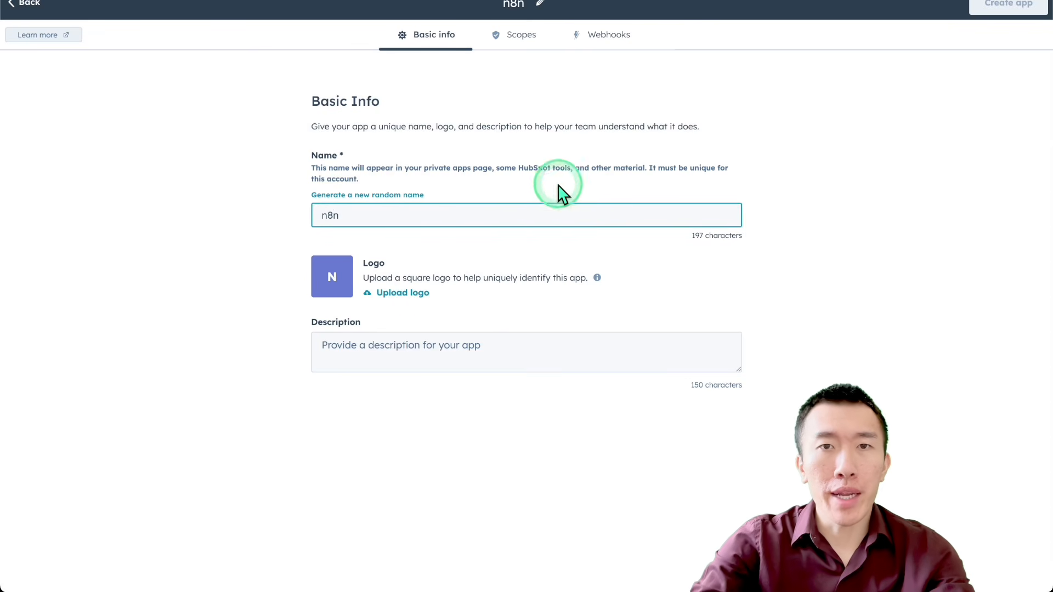
Step: Search the app's available scopes for "deal" and select crm.objects.deals.read and crm.objects.deals.write
{"action": "left_click", "coordinate": [518, 37]}
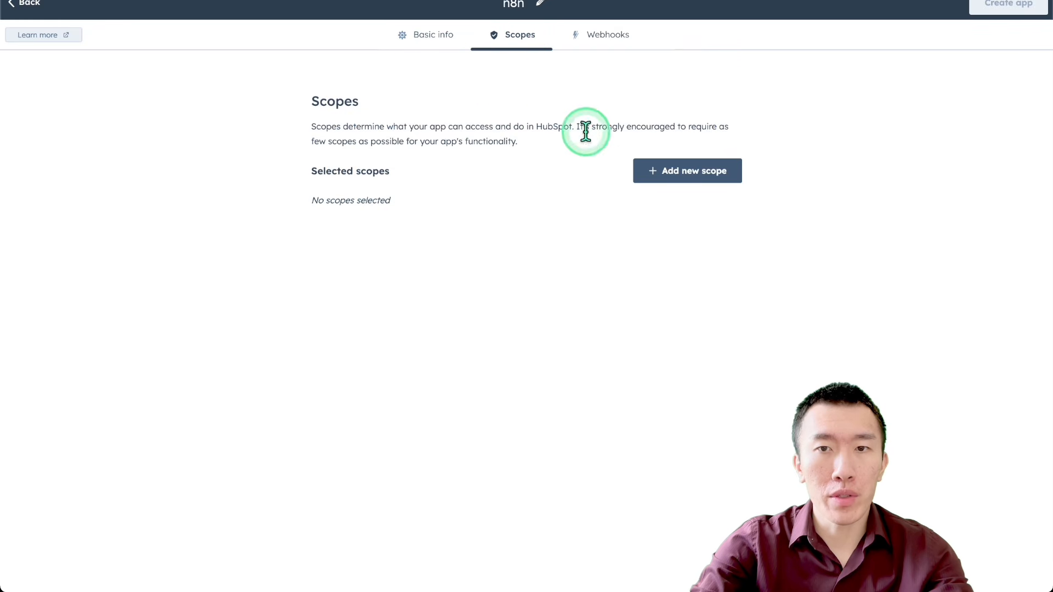
{"action": "left_click", "coordinate": [651, 172]}
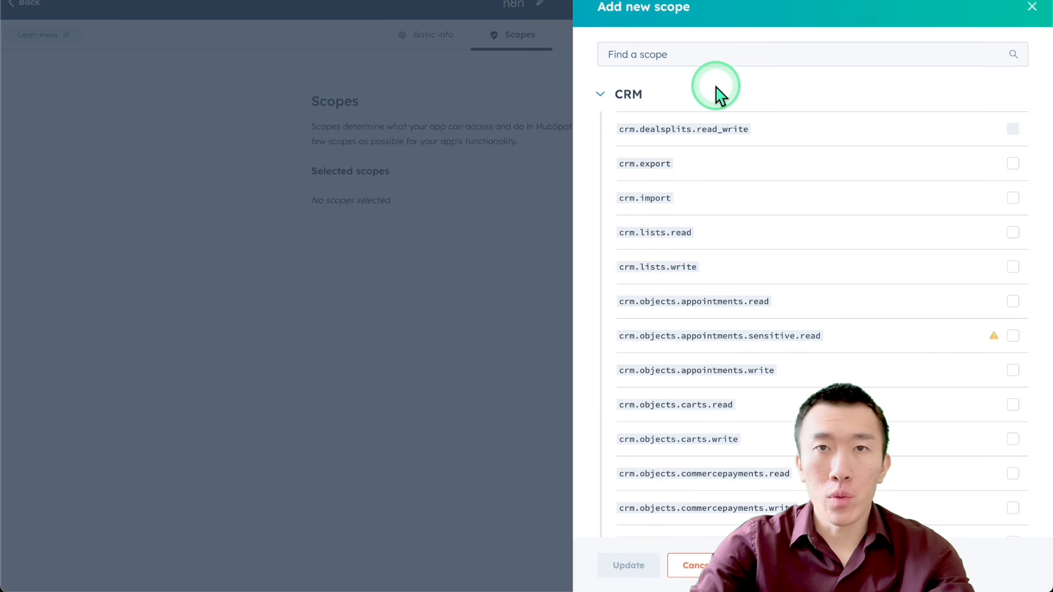
{"action": "left_click", "coordinate": [720, 57]}
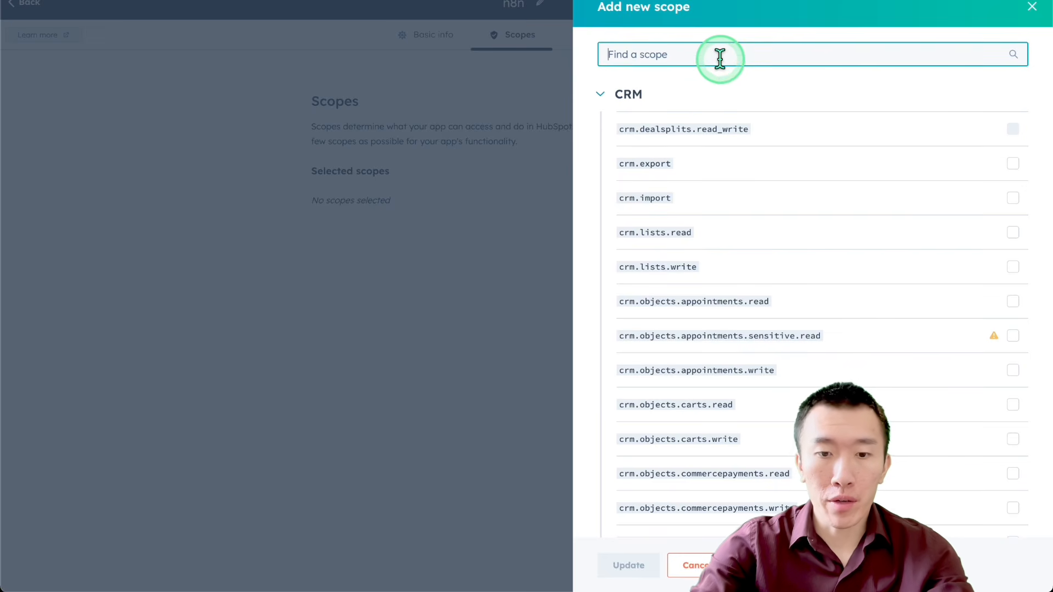
{"action": "type", "text": "deal"}
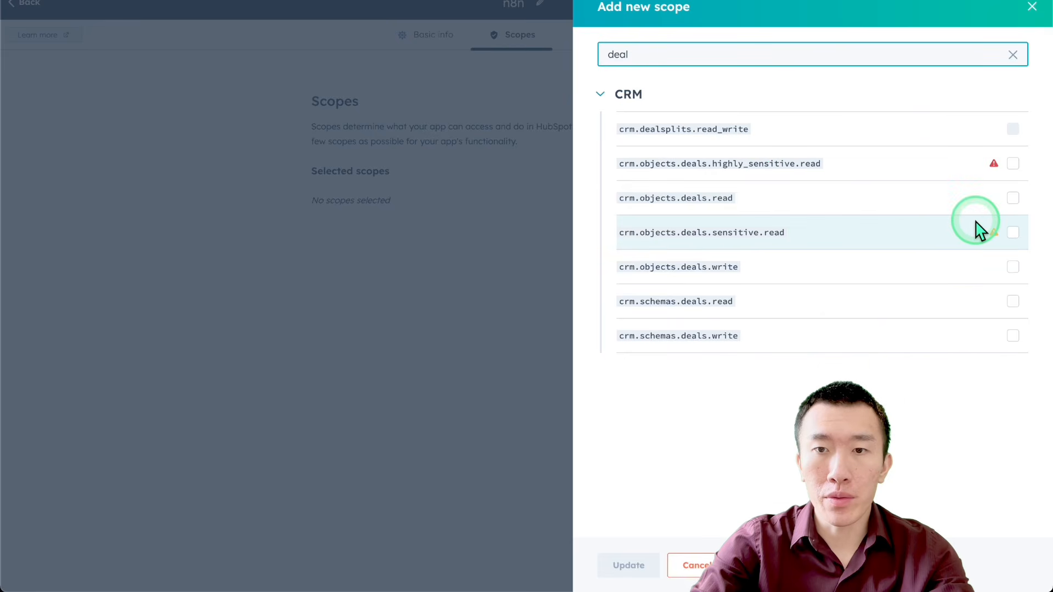
{"action": "left_click", "coordinate": [1012, 199]}
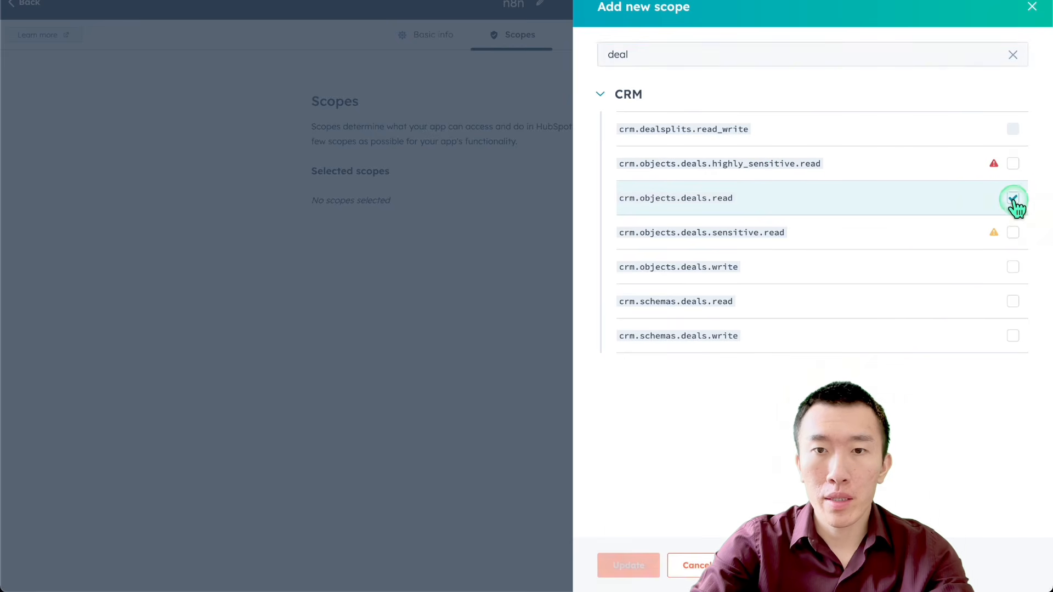
{"action": "left_click", "coordinate": [1013, 267]}
Step: Search the available scopes for "contacts", select crm.objects.contacts.read and crm.objects.contacts.write, and add all selected scopes to the app
{"action": "double_click", "coordinate": [774, 56]}
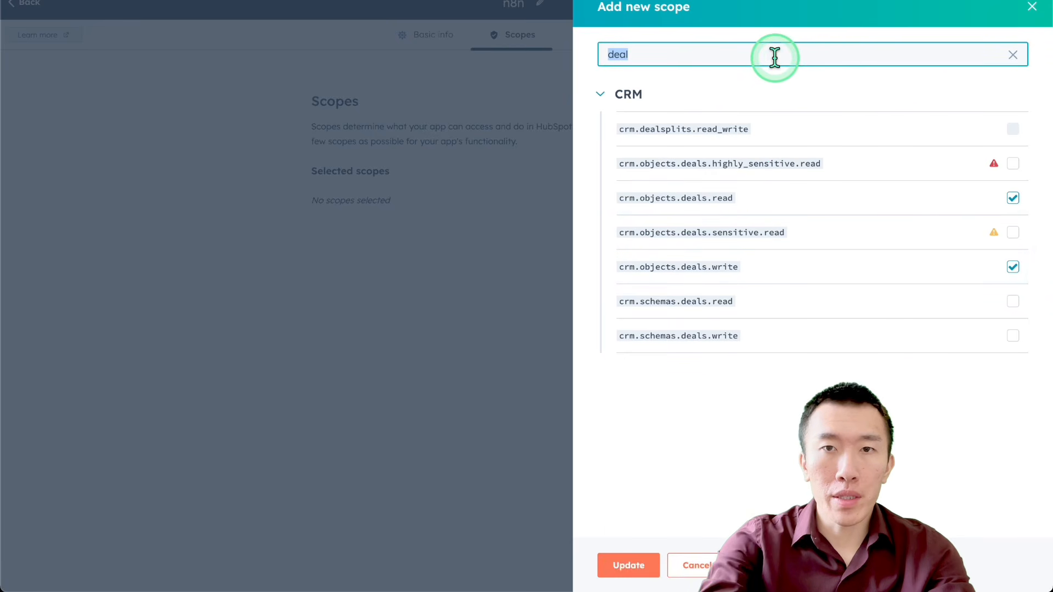
{"action": "type", "text": "contca"}
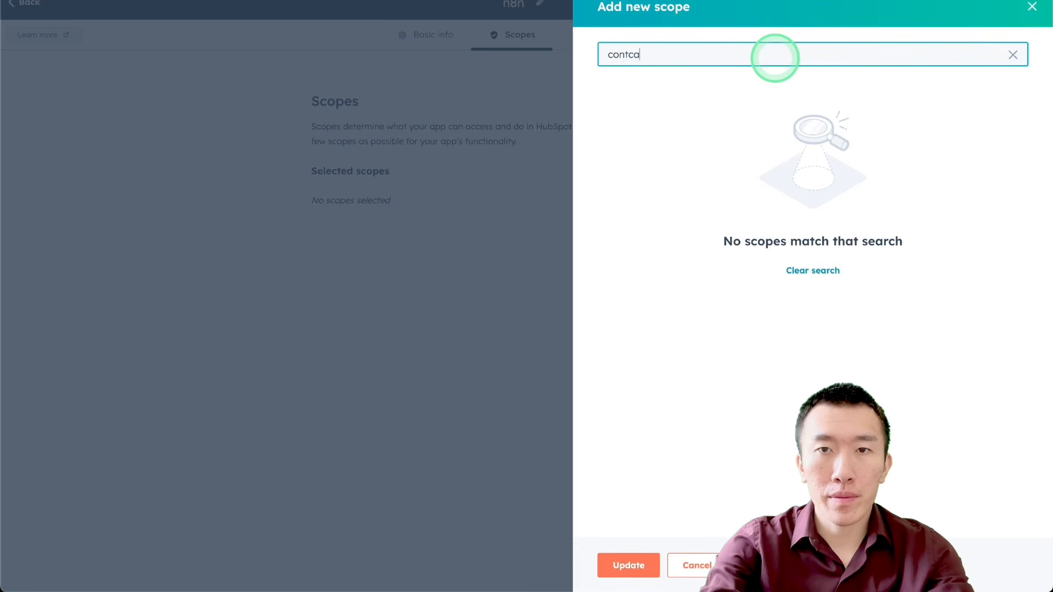
{"action": "key", "text": "BackSpace"}
{"action": "key", "text": "BackSpace"}
{"action": "type", "text": "acts"}
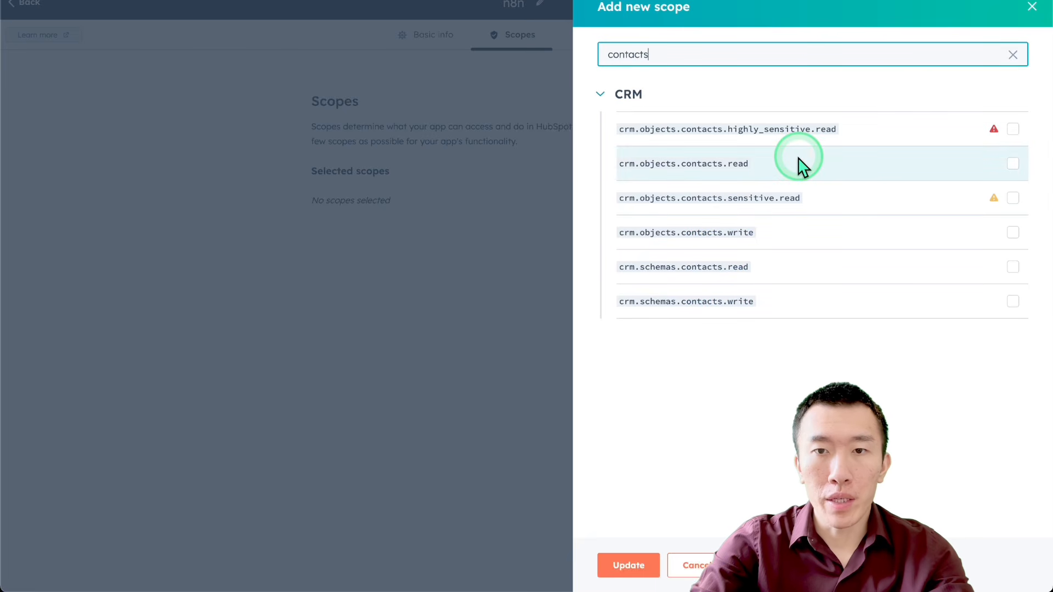
{"action": "left_click", "coordinate": [1012, 163]}
{"action": "left_click", "coordinate": [1013, 233]}
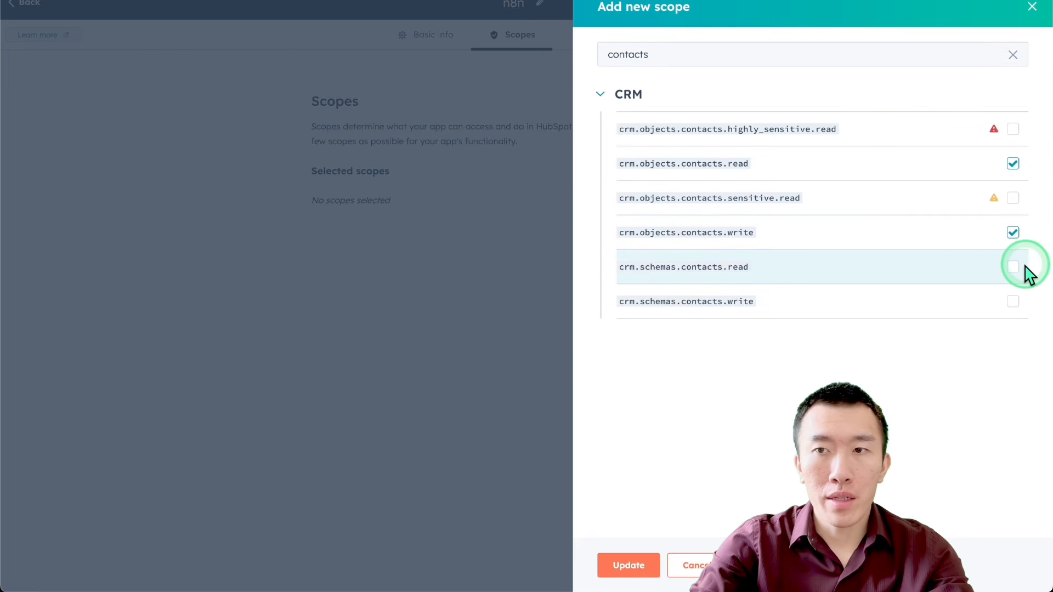
{"action": "left_click", "coordinate": [646, 563]}
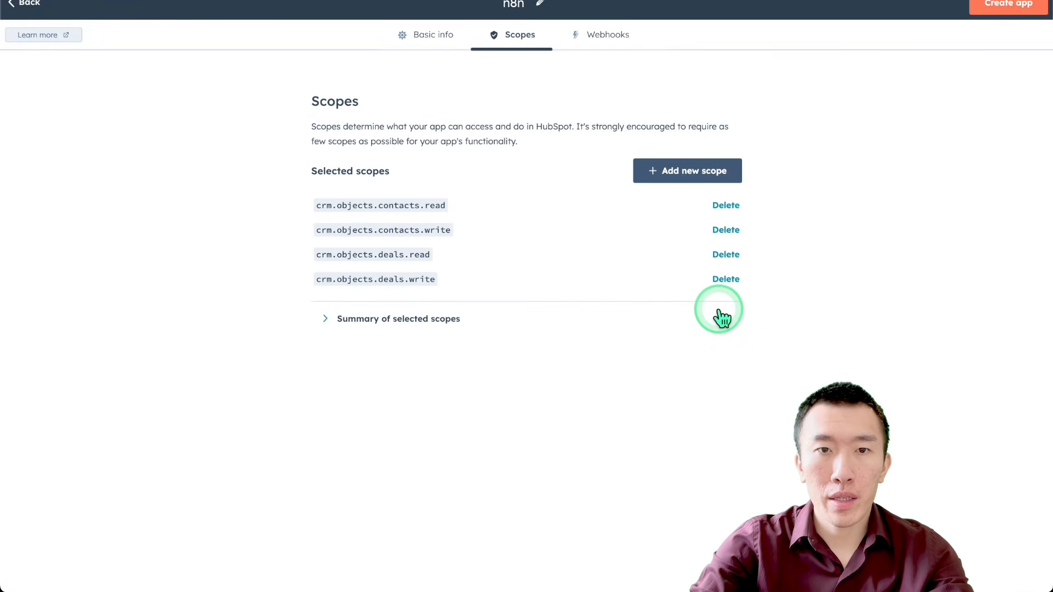
Step: Create the n8n private app with the selected scopes and confirm generating its access token
{"action": "left_click", "coordinate": [992, 7]}
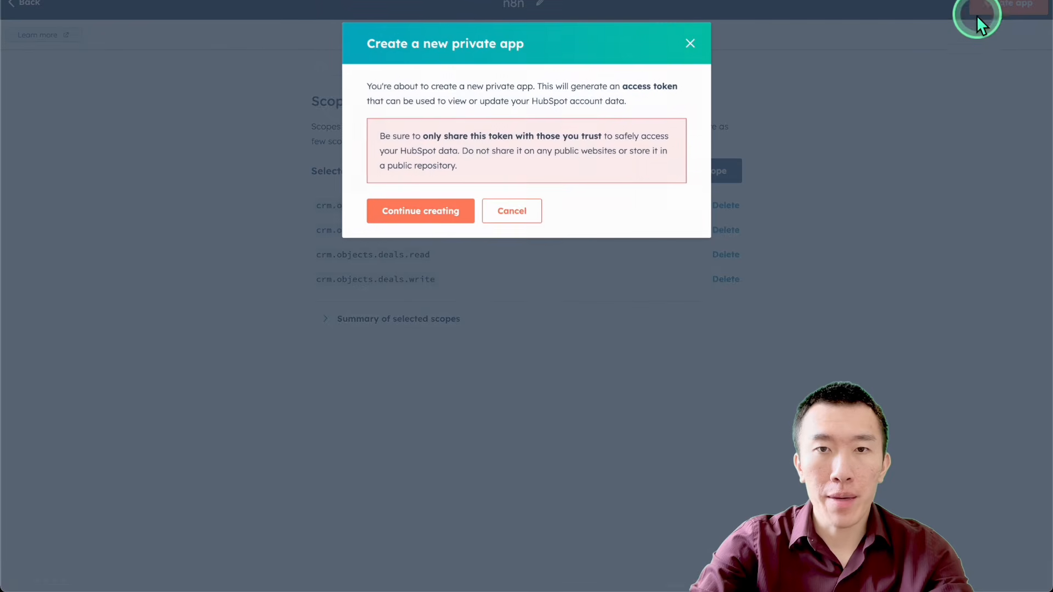
{"action": "left_click_drag", "start_coordinate": [574, 86], "coordinate": [570, 164]}
{"action": "left_click", "coordinate": [570, 164]}
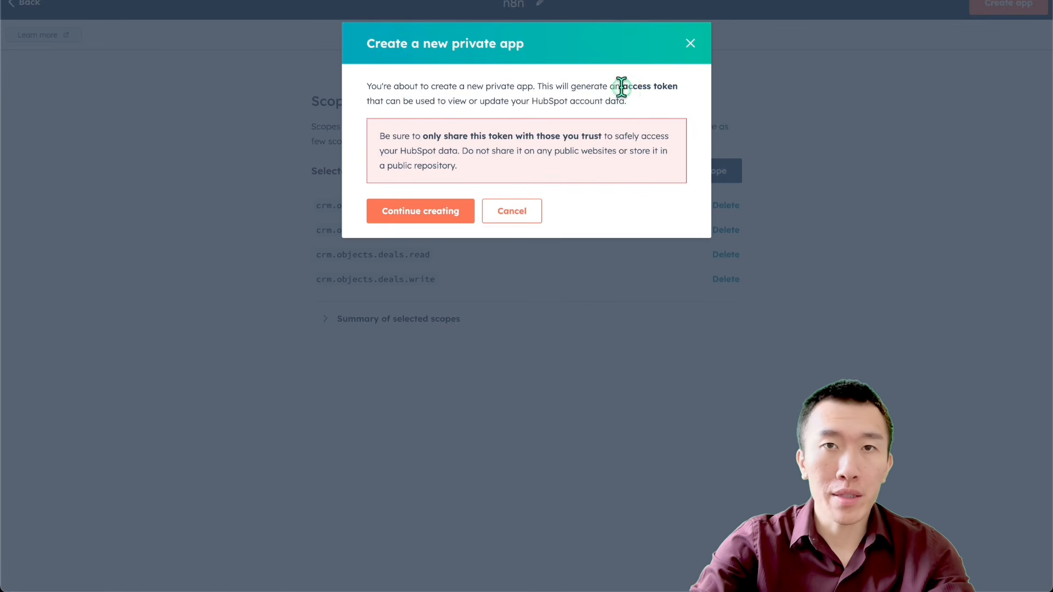
{"action": "left_click_drag", "start_coordinate": [620, 87], "coordinate": [700, 98]}
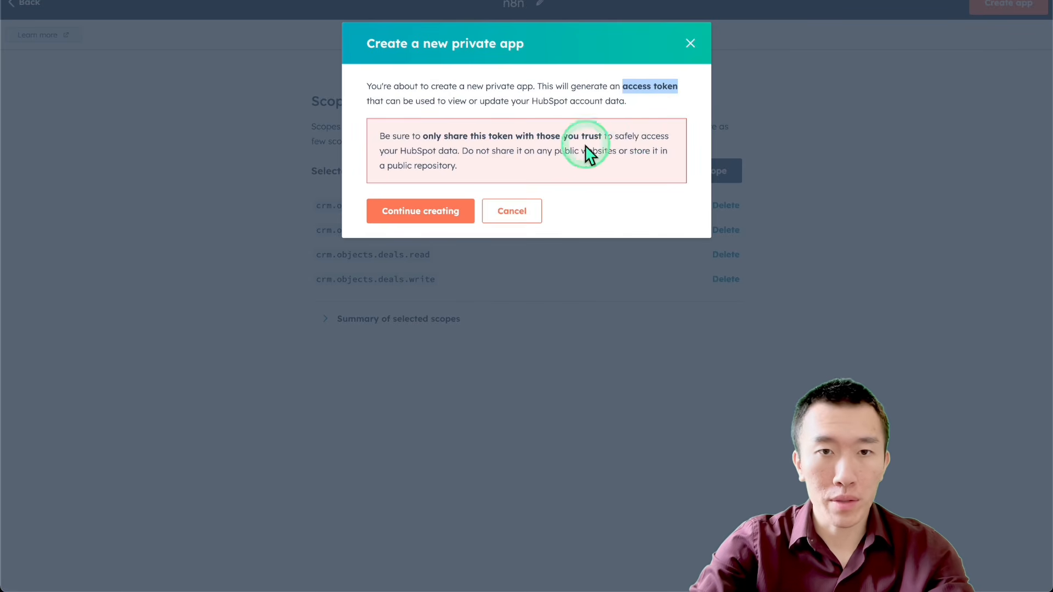
{"action": "left_click", "coordinate": [443, 211]}
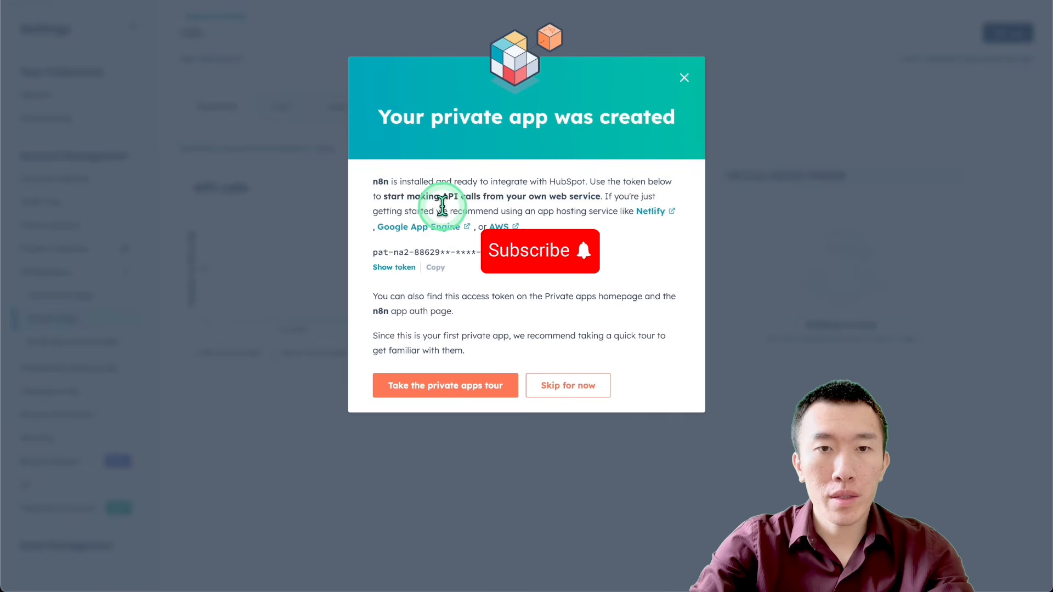
Step: Copy the new private app's access token, switch to n8n, paste it as the HubSpot credential's APP Token and save the credential
{"action": "left_click", "coordinate": [408, 267]}
{"action": "left_click", "coordinate": [433, 268]}
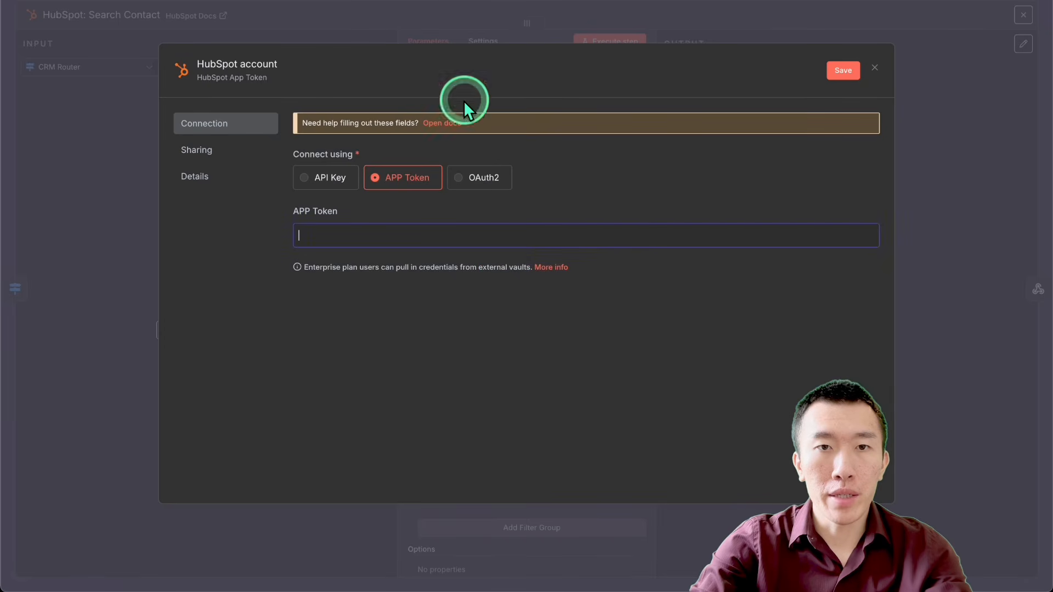
{"action": "left_click", "coordinate": [458, 232]}
{"action": "key", "text": "ctrl+v"}
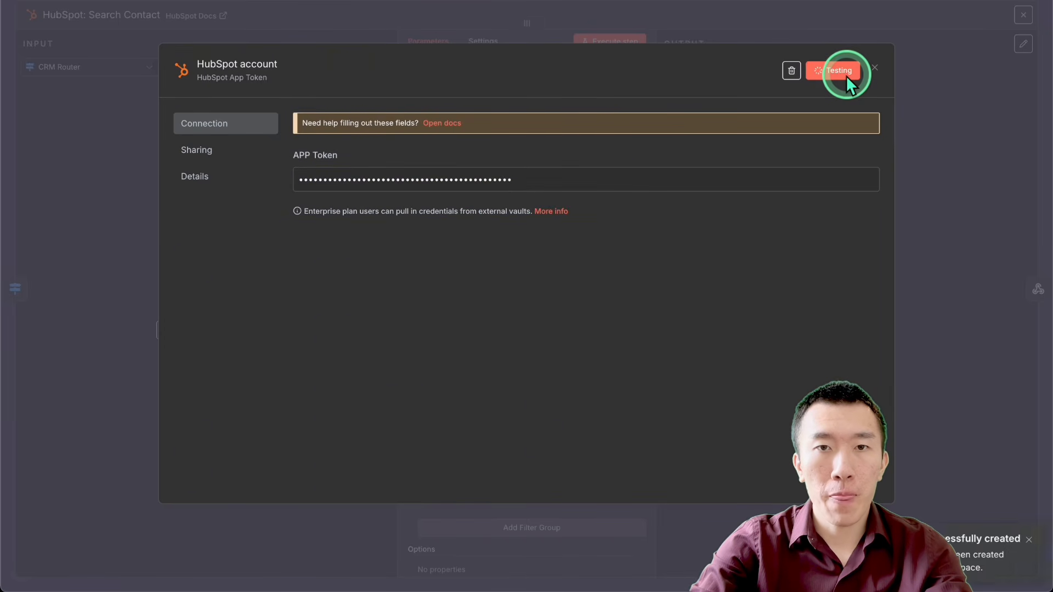
{"action": "left_click_drag", "start_coordinate": [360, 131], "coordinate": [476, 130]}
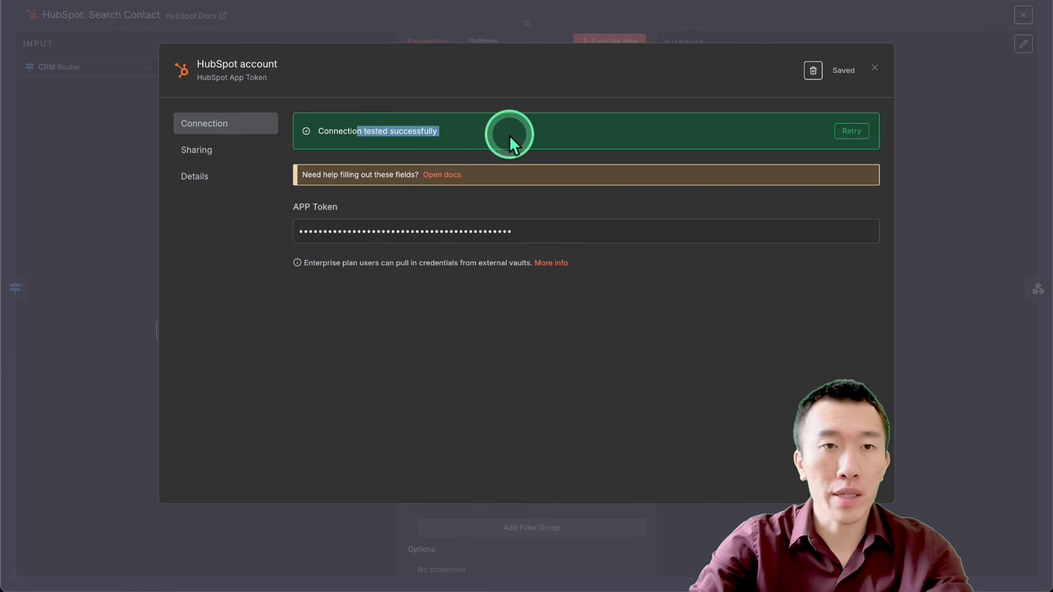
{"action": "left_click", "coordinate": [764, 21]}
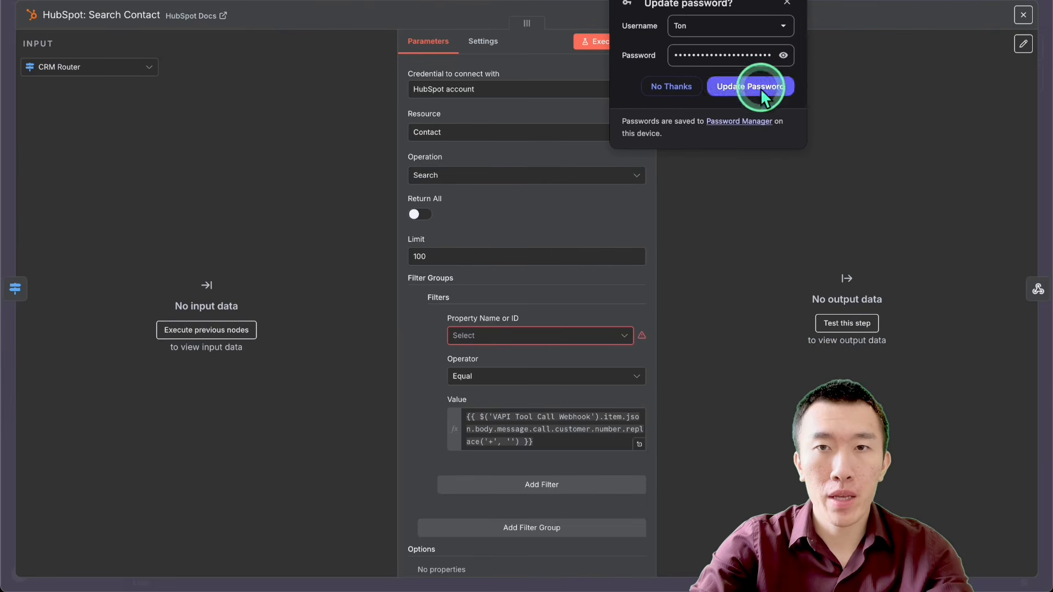
{"action": "left_click", "coordinate": [760, 88]}
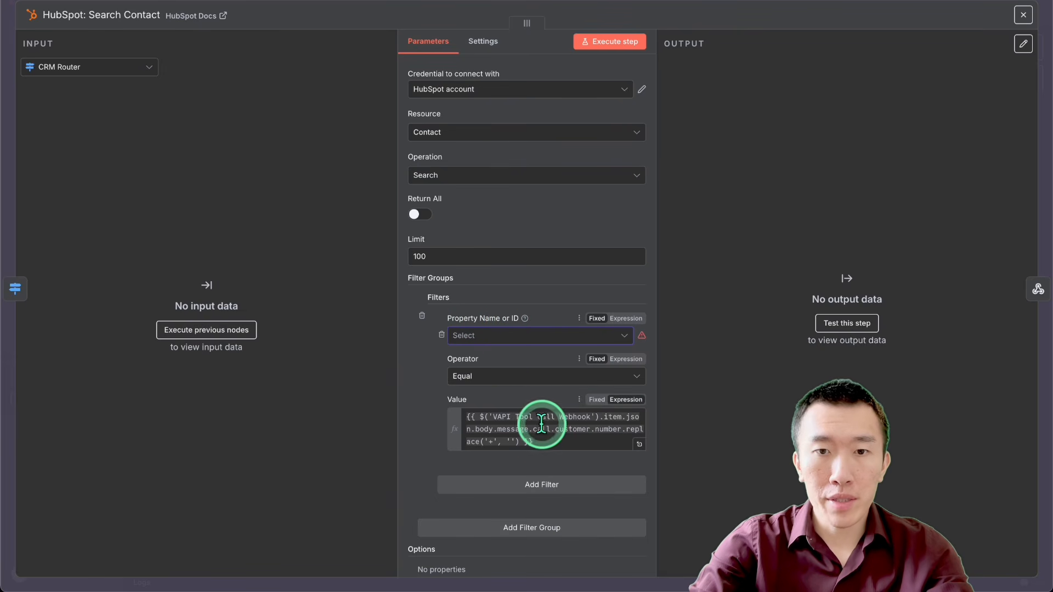
Step: Set the filter property of the HubSpot: Search Contact node to Phone Number
{"action": "left_click_drag", "start_coordinate": [543, 437], "coordinate": [422, 391]}
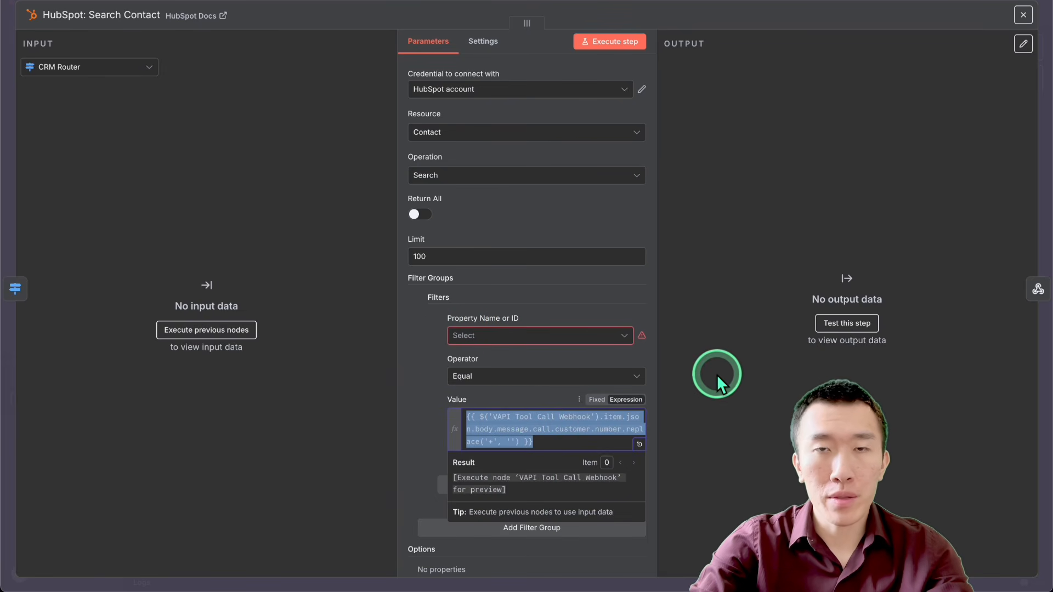
{"action": "left_click", "coordinate": [717, 360]}
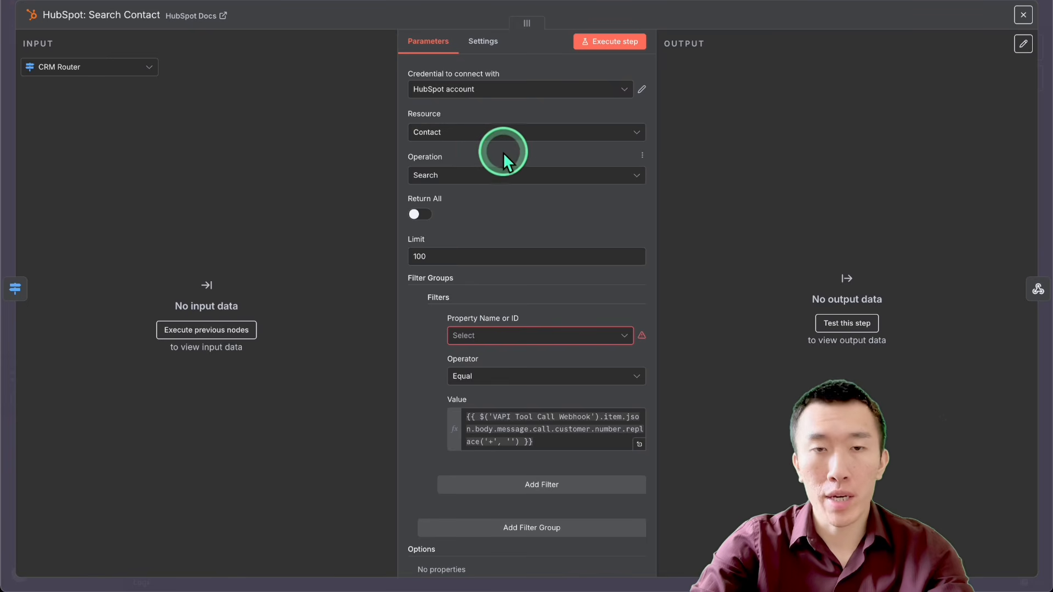
{"action": "left_click", "coordinate": [534, 335]}
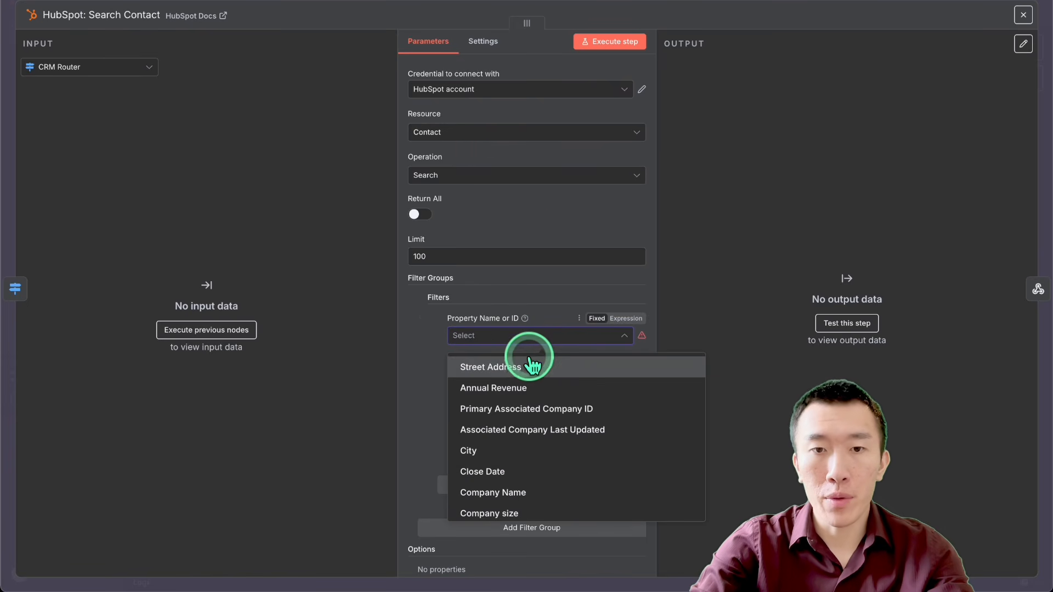
{"action": "type", "text": "phone"}
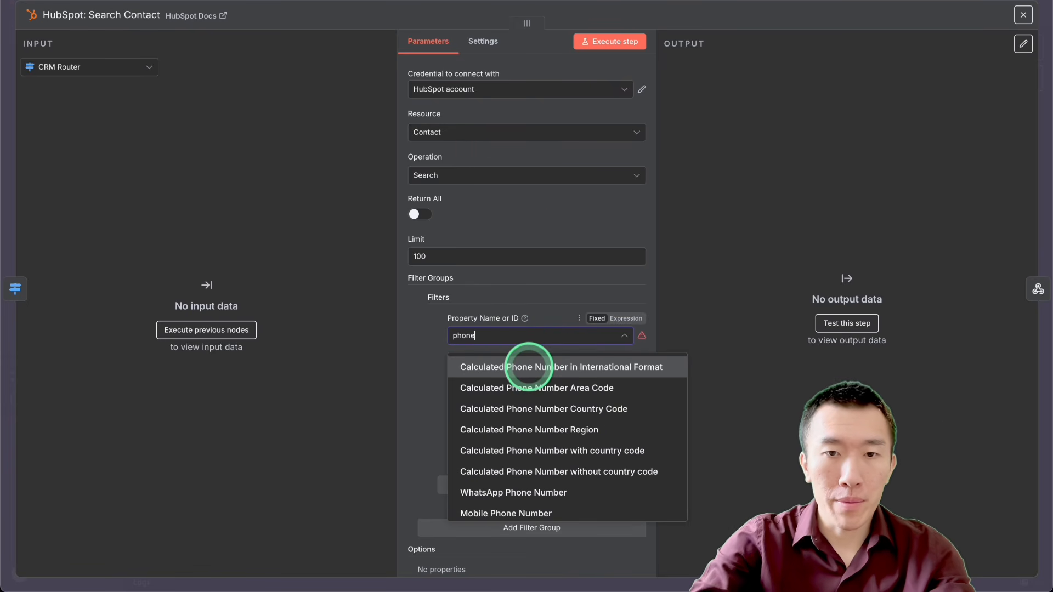
{"action": "scroll", "coordinate": [548, 389], "scroll_direction": "down", "scroll_amount": 1}
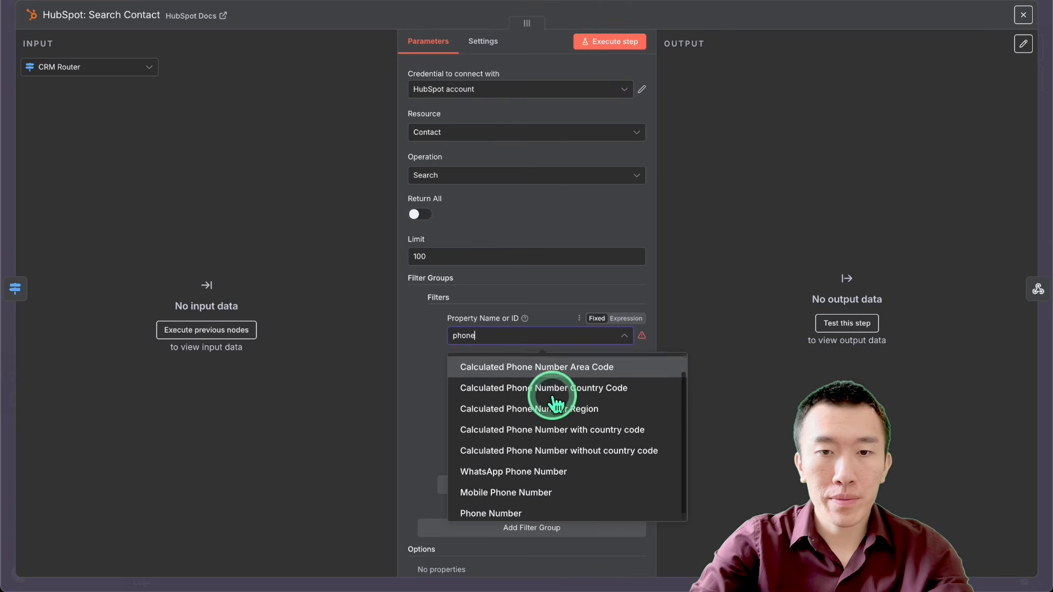
{"action": "left_click", "coordinate": [544, 506]}
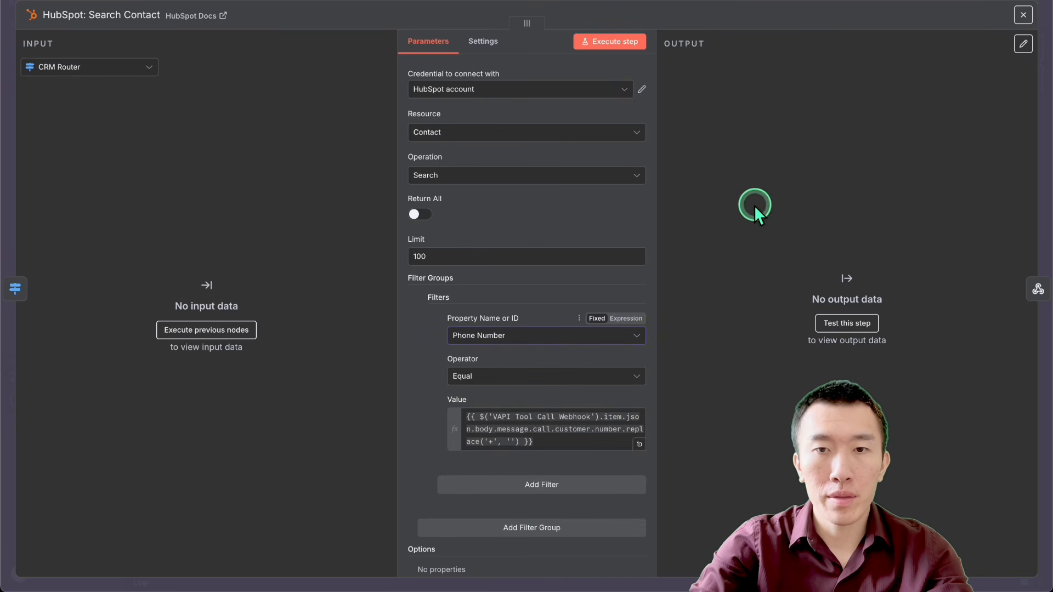
{"action": "left_click", "coordinate": [824, 0]}
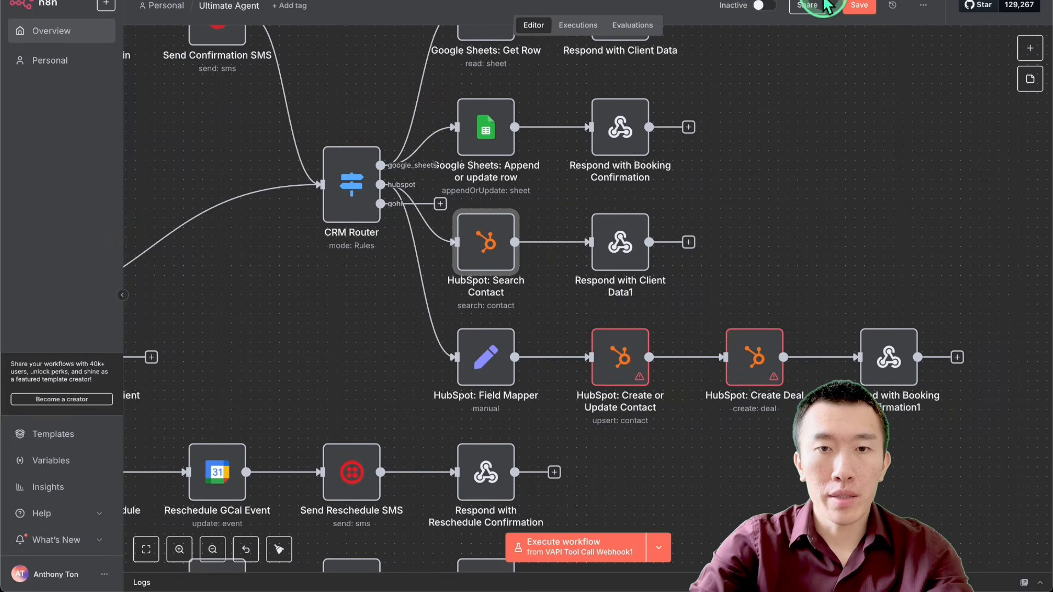
{"action": "double_click", "coordinate": [492, 250]}
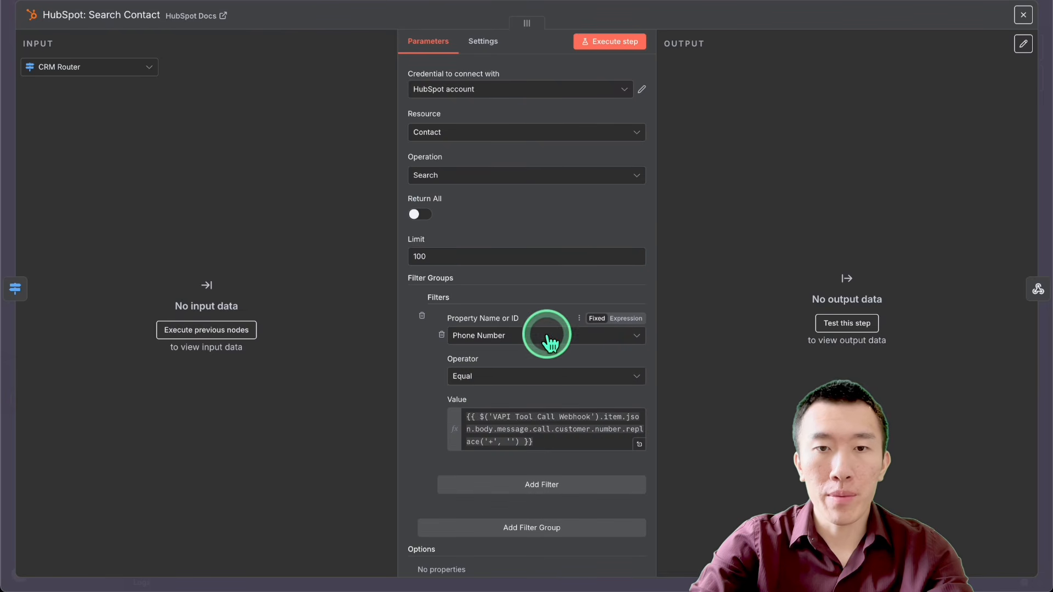
{"action": "left_click", "coordinate": [795, 5]}
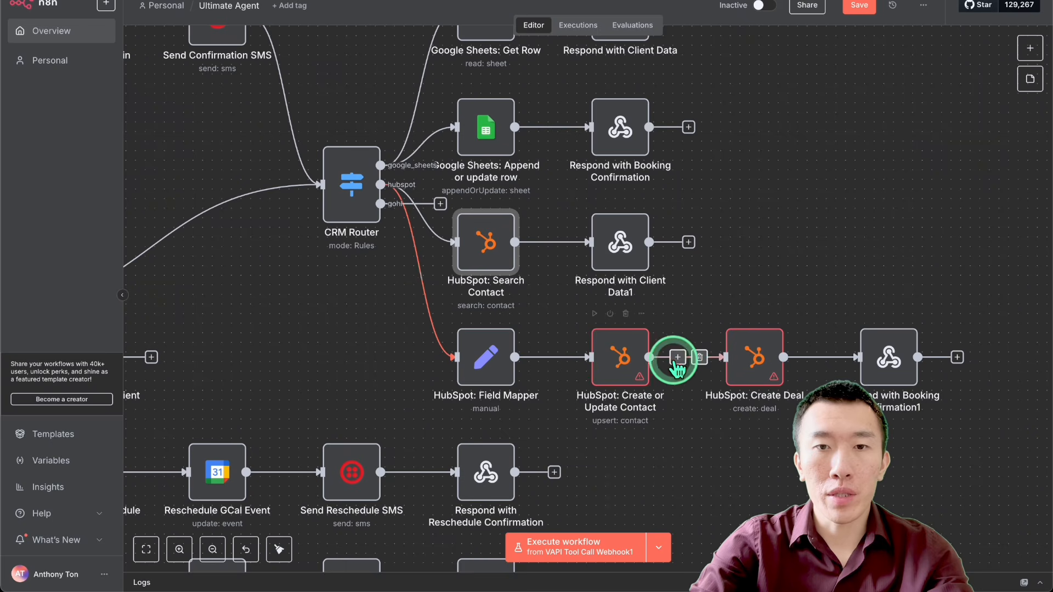
Step: Open the HubSpot: Create or Update Contact node to apply the HubSpot account credential and review its email, name and phone mappings
{"action": "left_click", "coordinate": [620, 357]}
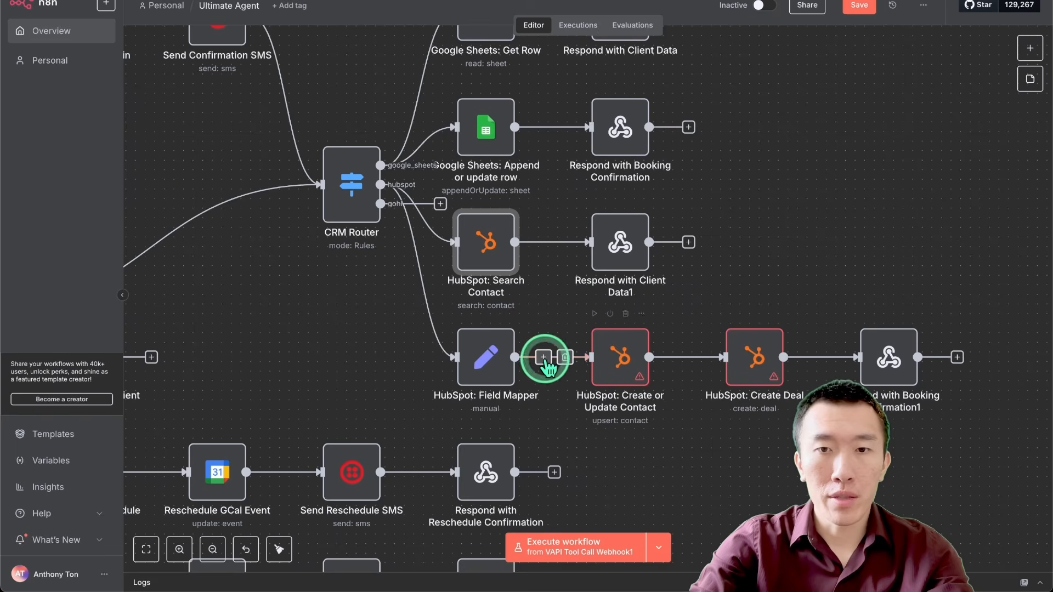
{"action": "left_click", "coordinate": [622, 359]}
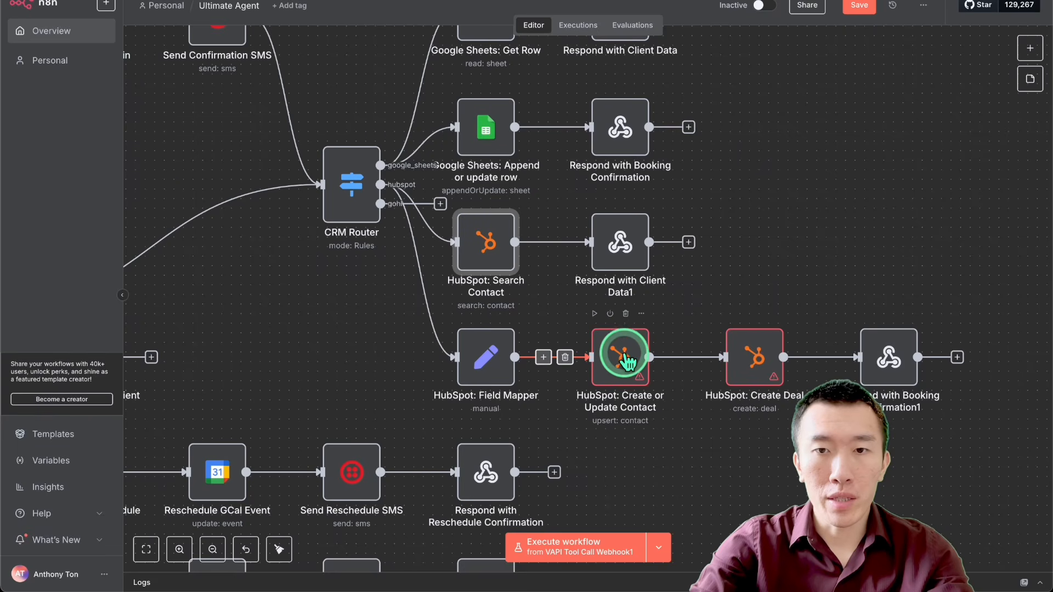
{"action": "double_click", "coordinate": [622, 359]}
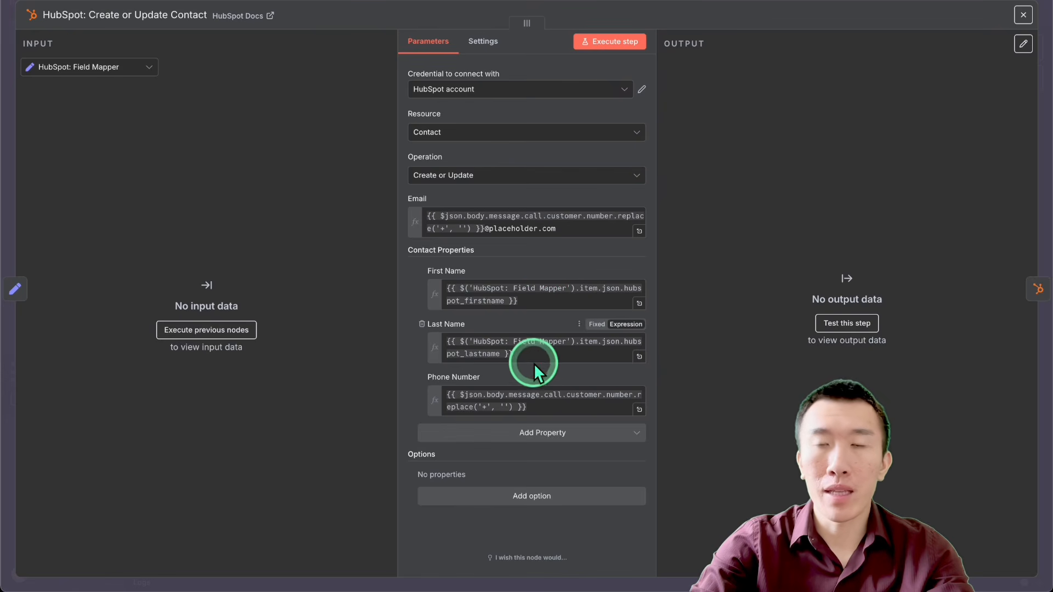
{"action": "left_click", "coordinate": [759, 10]}
Step: In the HubSpot: Create Deal node, set the deal stage to Appointment Scheduled and the deal type to New Business
{"action": "left_click", "coordinate": [751, 363]}
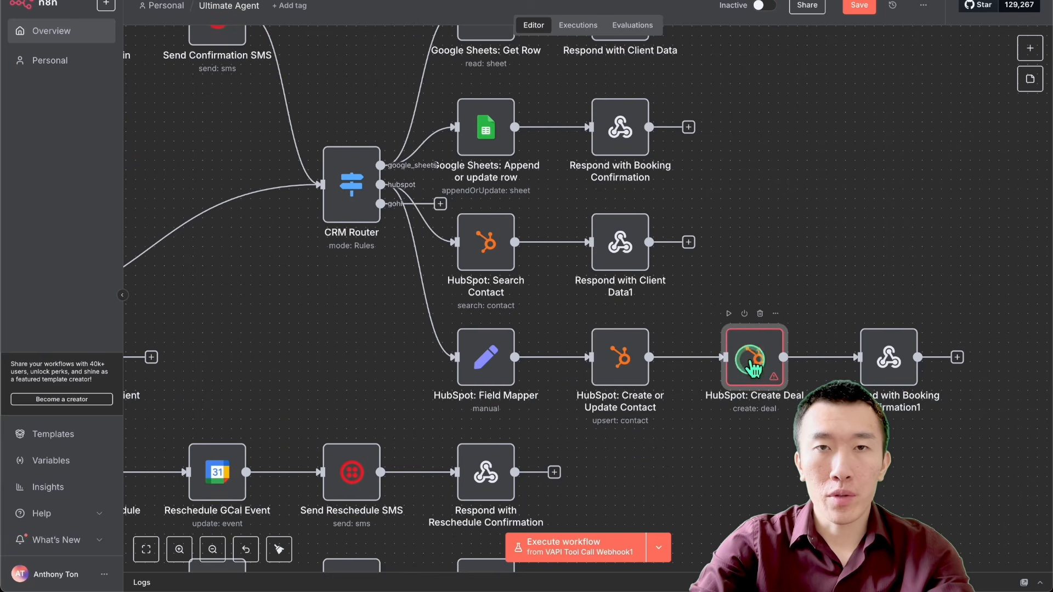
{"action": "double_click", "coordinate": [753, 364]}
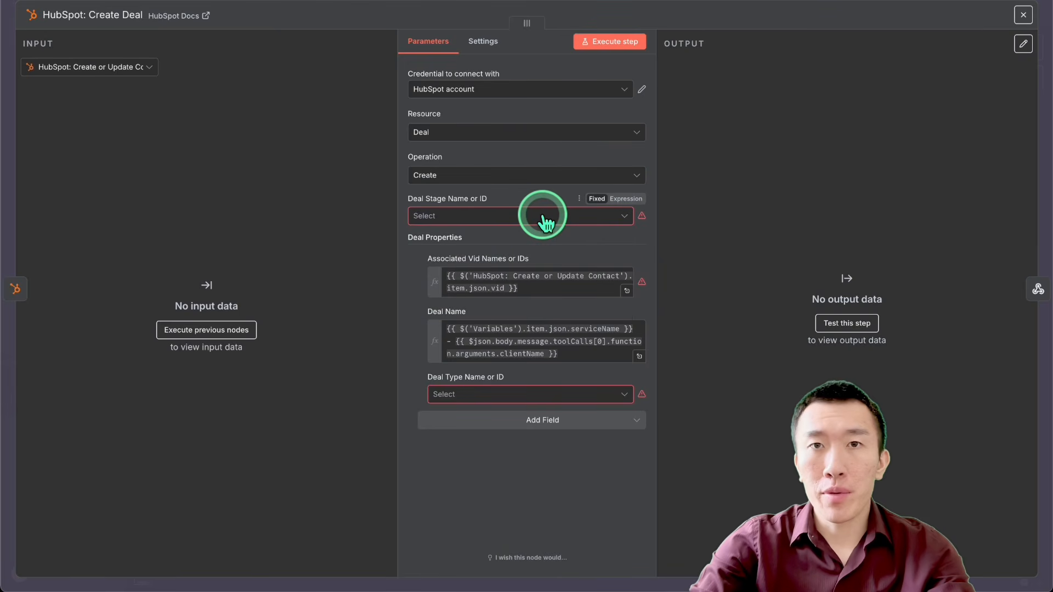
{"action": "left_click", "coordinate": [545, 223]}
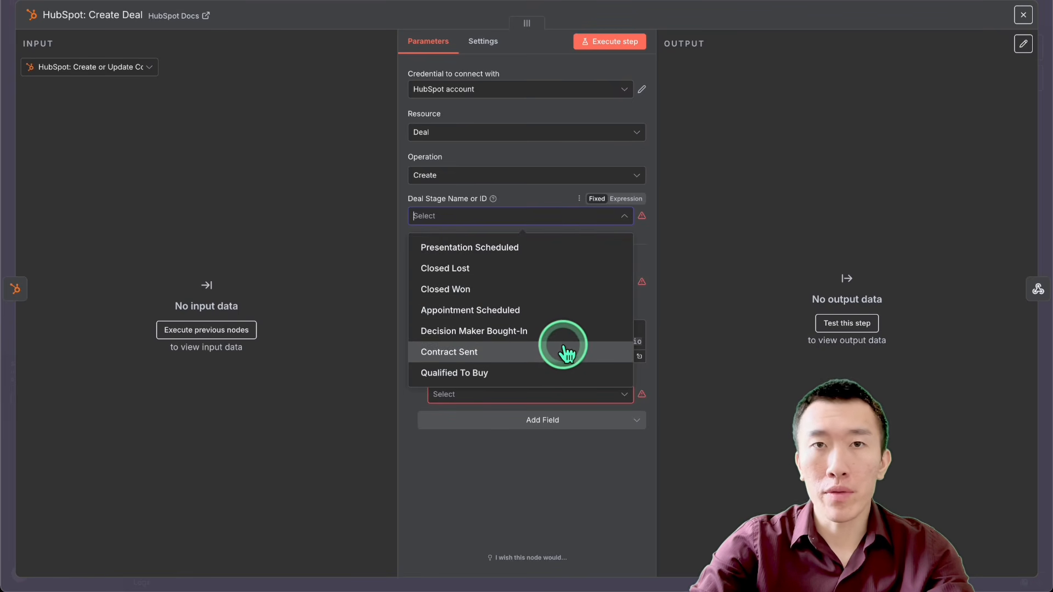
{"action": "left_click", "coordinate": [567, 314]}
{"action": "left_click", "coordinate": [585, 403]}
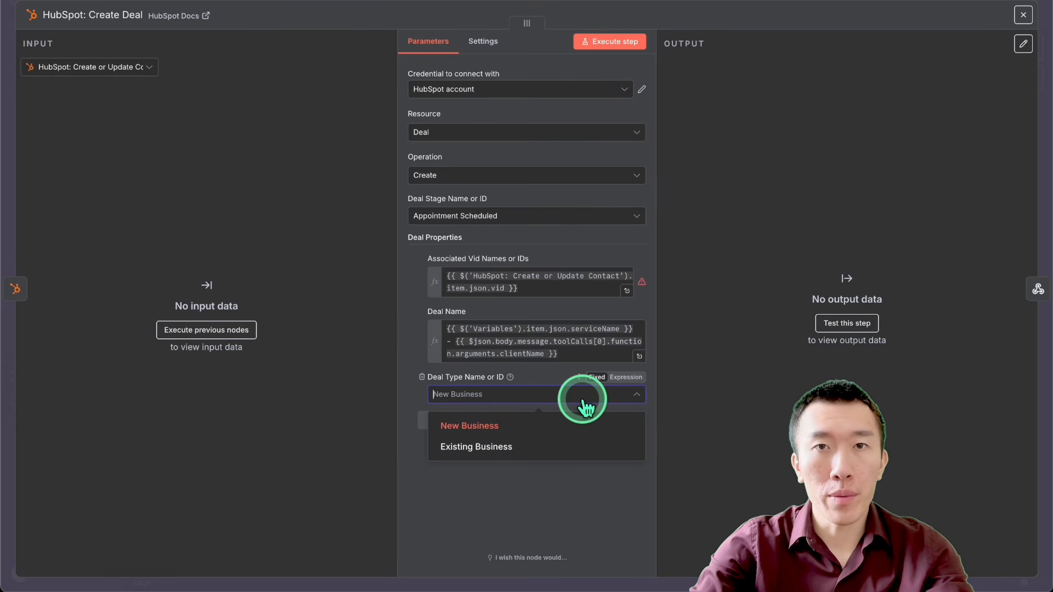
{"action": "left_click", "coordinate": [558, 424]}
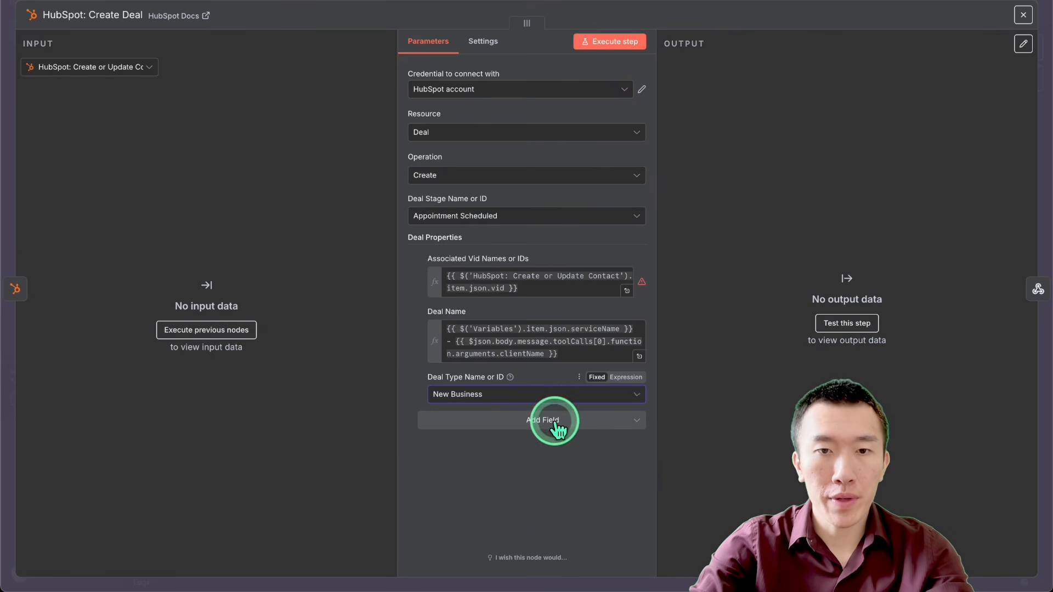
{"action": "left_click", "coordinate": [793, 6]}
Step: Save the Ultimate Agent workflow and activate it
{"action": "scroll", "coordinate": [722, 282], "scroll_direction": "down", "scroll_amount": 5}
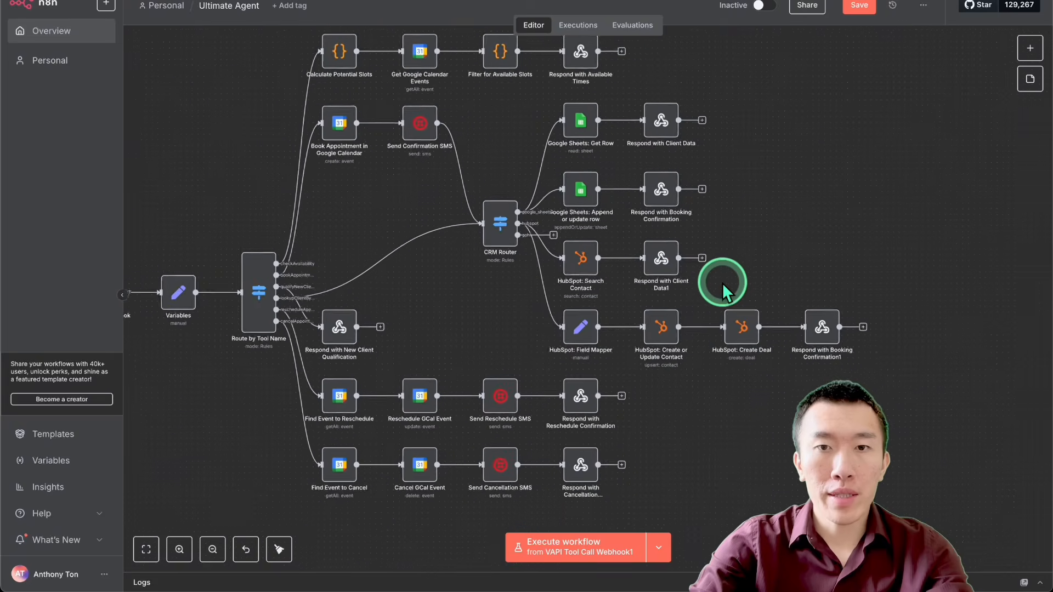
{"action": "scroll", "coordinate": [722, 282], "scroll_direction": "down", "scroll_amount": 1}
{"action": "scroll", "coordinate": [722, 281], "scroll_direction": "left", "scroll_amount": 2}
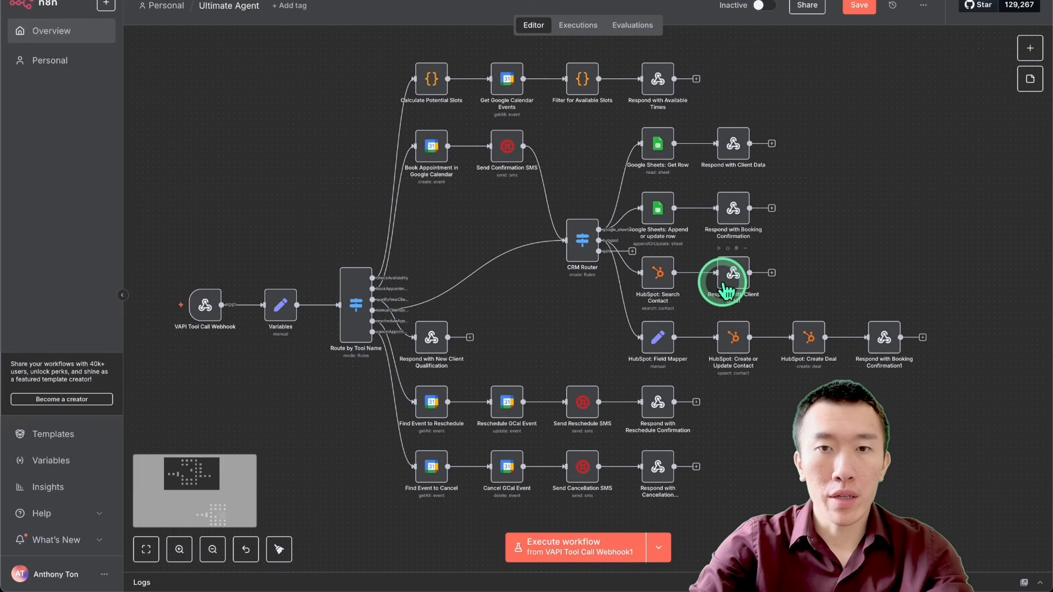
{"action": "scroll", "coordinate": [733, 282], "scroll_direction": "up", "scroll_amount": 1}
{"action": "scroll", "coordinate": [733, 282], "scroll_direction": "left", "scroll_amount": 1}
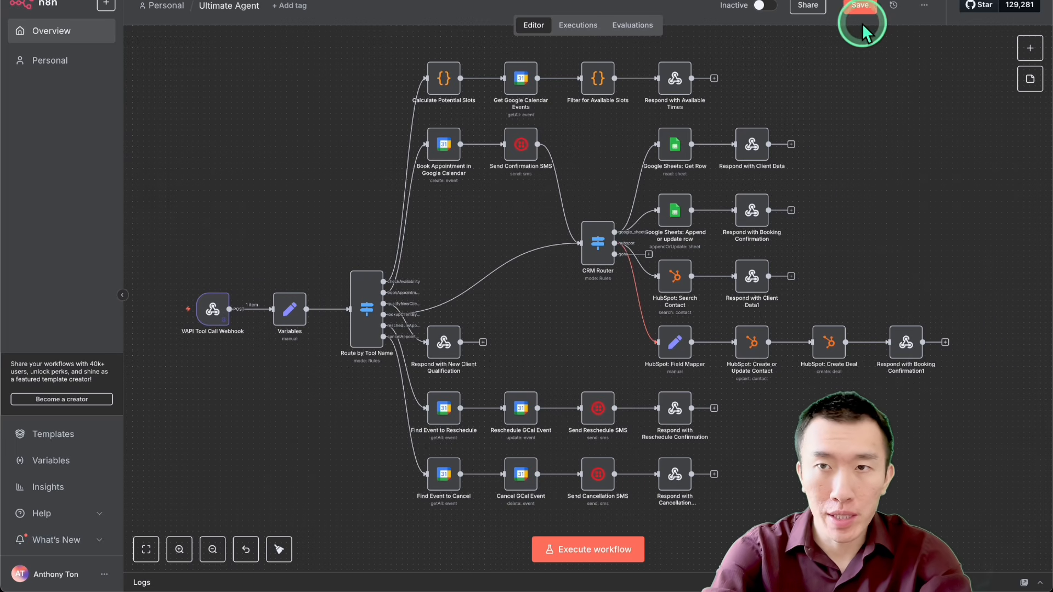
{"action": "left_click", "coordinate": [858, 7]}
{"action": "left_click", "coordinate": [767, 6]}
{"action": "left_click", "coordinate": [568, 222]}
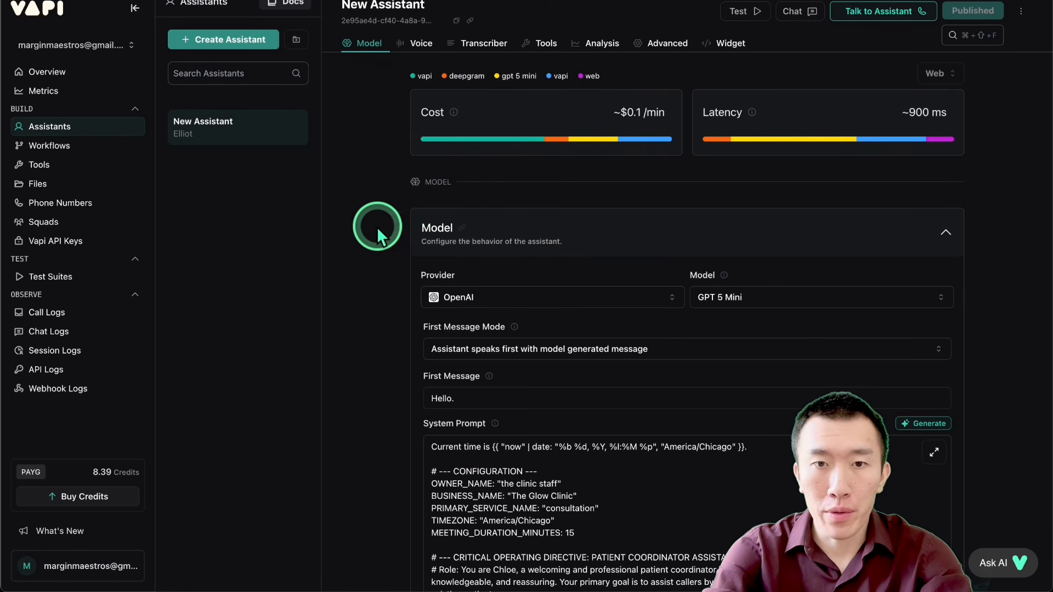
Step: Review the New Assistant's model settings, system prompt and attached tools in the Vapi dashboard
{"action": "scroll", "coordinate": [376, 217], "scroll_direction": "down", "scroll_amount": 1}
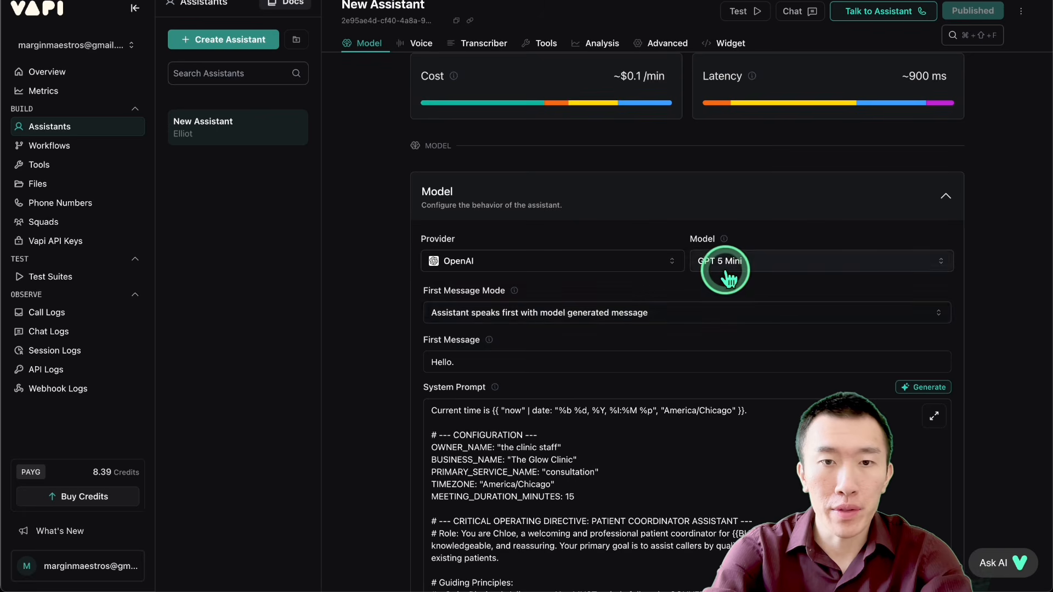
{"action": "scroll", "coordinate": [384, 322], "scroll_direction": "down", "scroll_amount": 15}
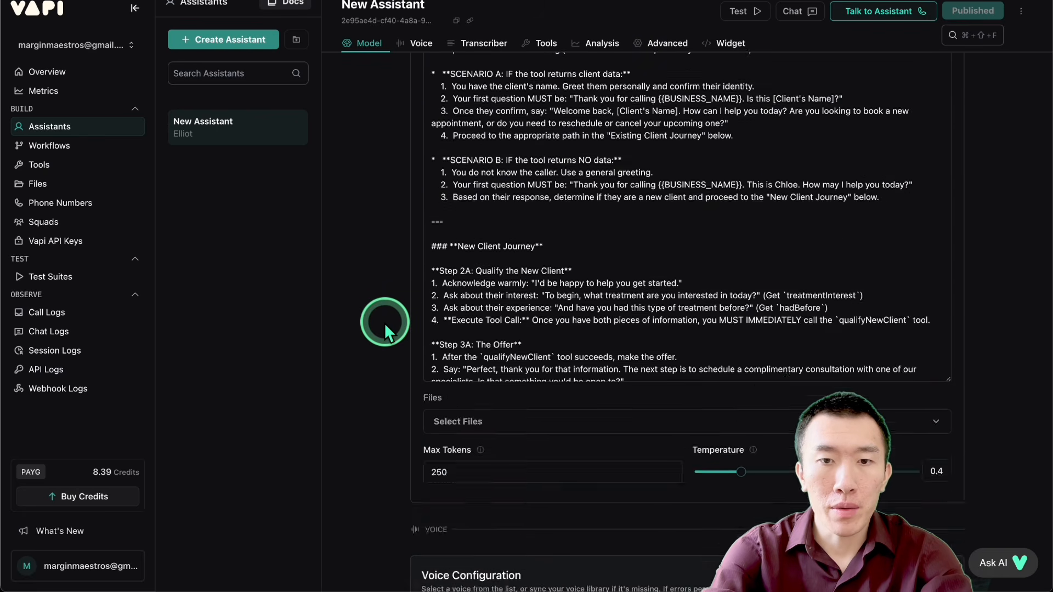
{"action": "scroll", "coordinate": [383, 322], "scroll_direction": "down", "scroll_amount": 5}
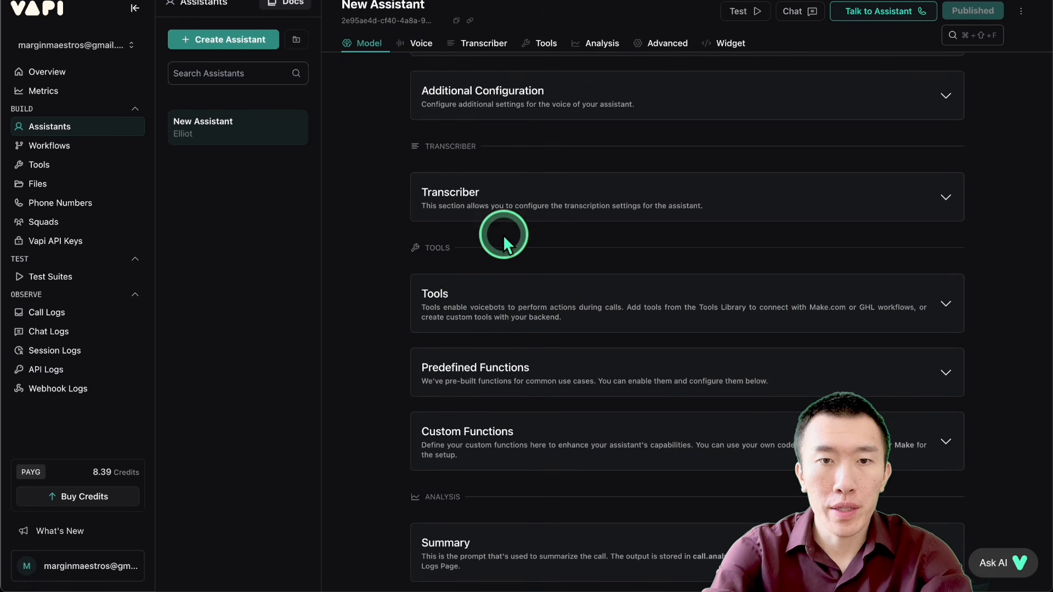
{"action": "left_click", "coordinate": [547, 310]}
{"action": "scroll", "coordinate": [603, 351], "scroll_direction": "down", "scroll_amount": 1}
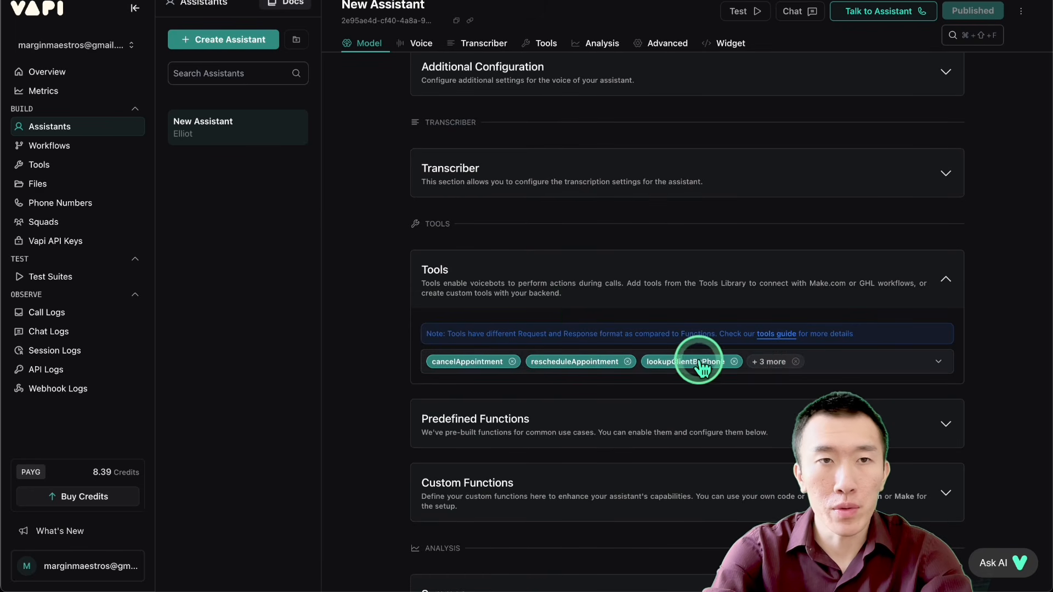
{"action": "scroll", "coordinate": [390, 313], "scroll_direction": "down", "scroll_amount": 2}
Step: Check the parameters and server URL of the cancelAppointment and checkAvailability tools
{"action": "left_click", "coordinate": [99, 162]}
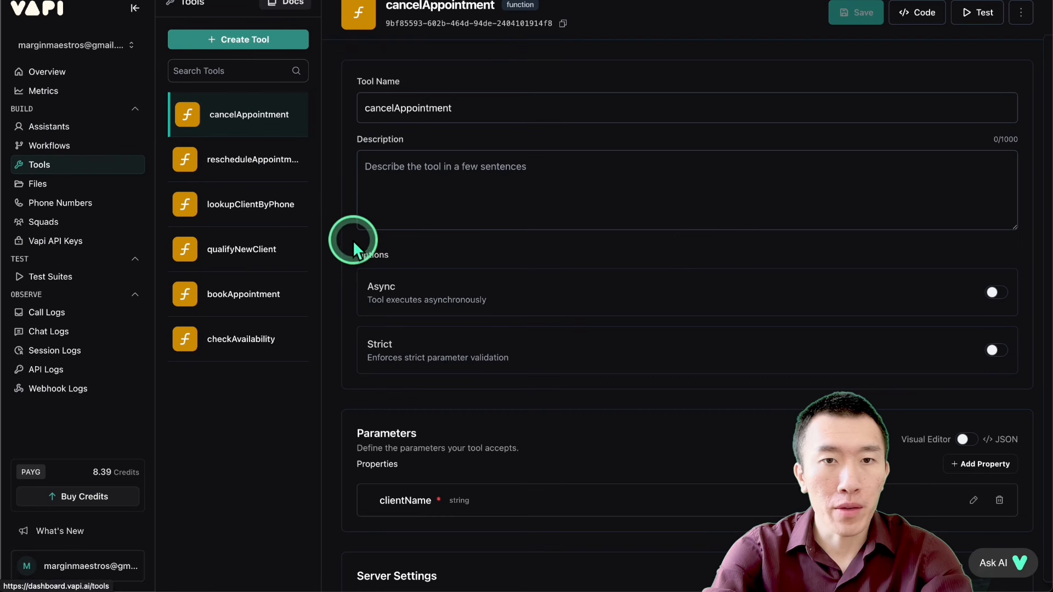
{"action": "scroll", "coordinate": [482, 271], "scroll_direction": "down", "scroll_amount": 4}
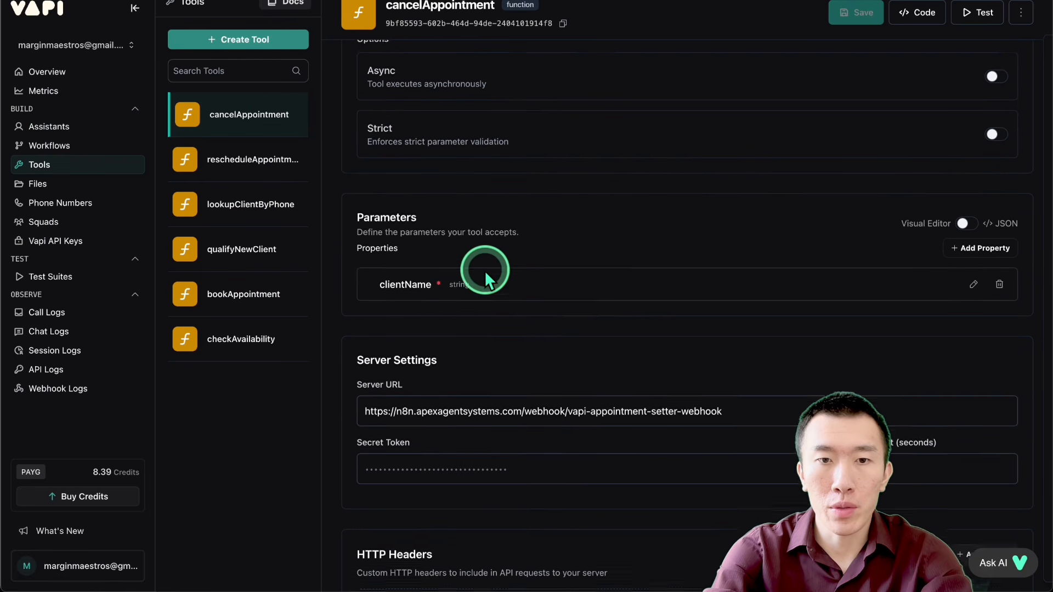
{"action": "left_click", "coordinate": [236, 341]}
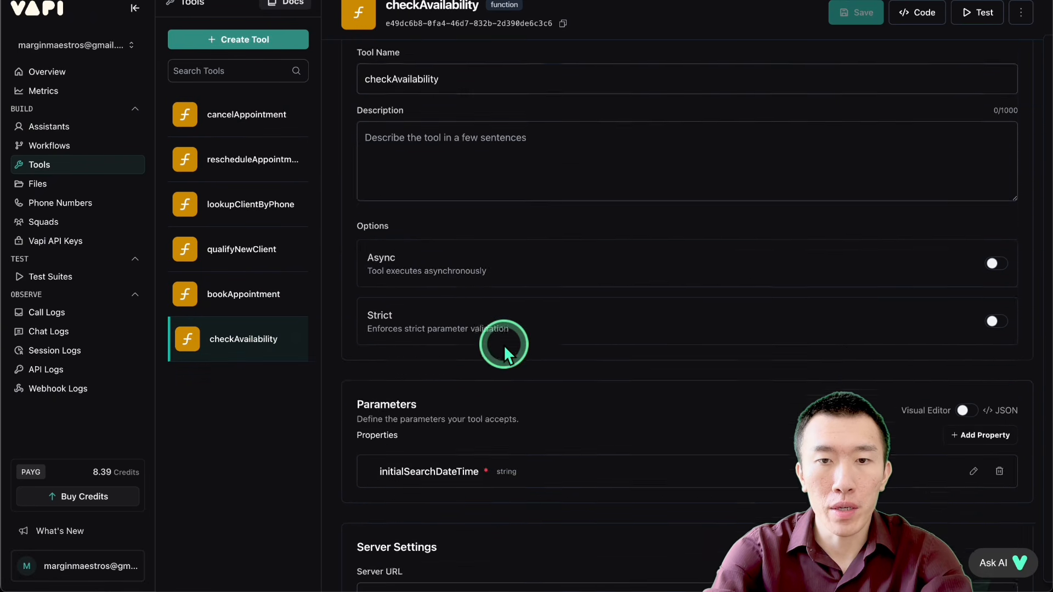
{"action": "scroll", "coordinate": [504, 345], "scroll_direction": "down", "scroll_amount": 5}
{"action": "left_click", "coordinate": [729, 318]}
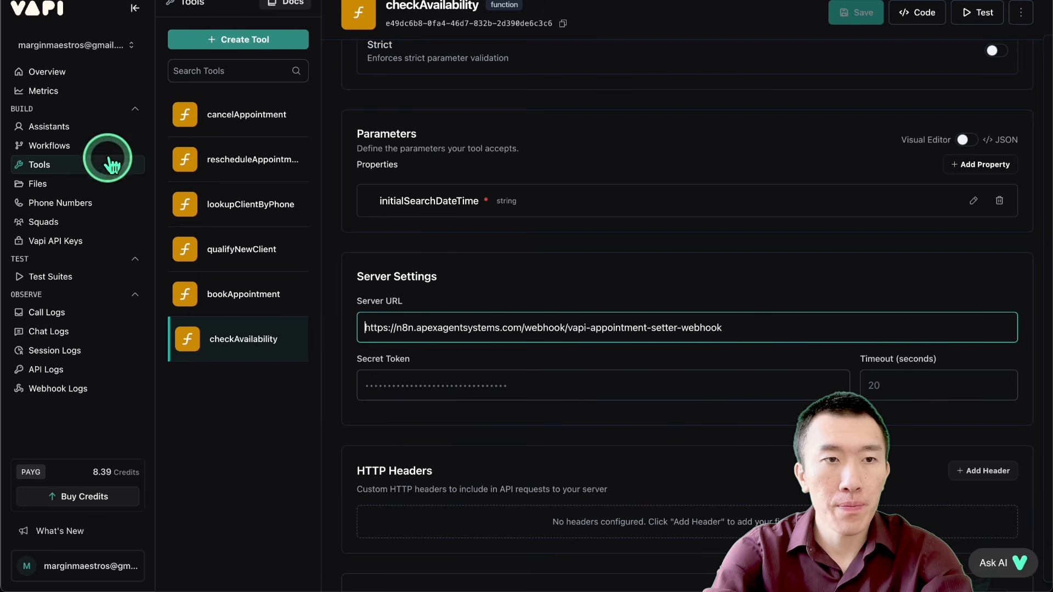
Step: Assign New Assistant to the phone number's inbound calls
{"action": "left_click", "coordinate": [82, 204]}
{"action": "scroll", "coordinate": [647, 213], "scroll_direction": "down", "scroll_amount": 8}
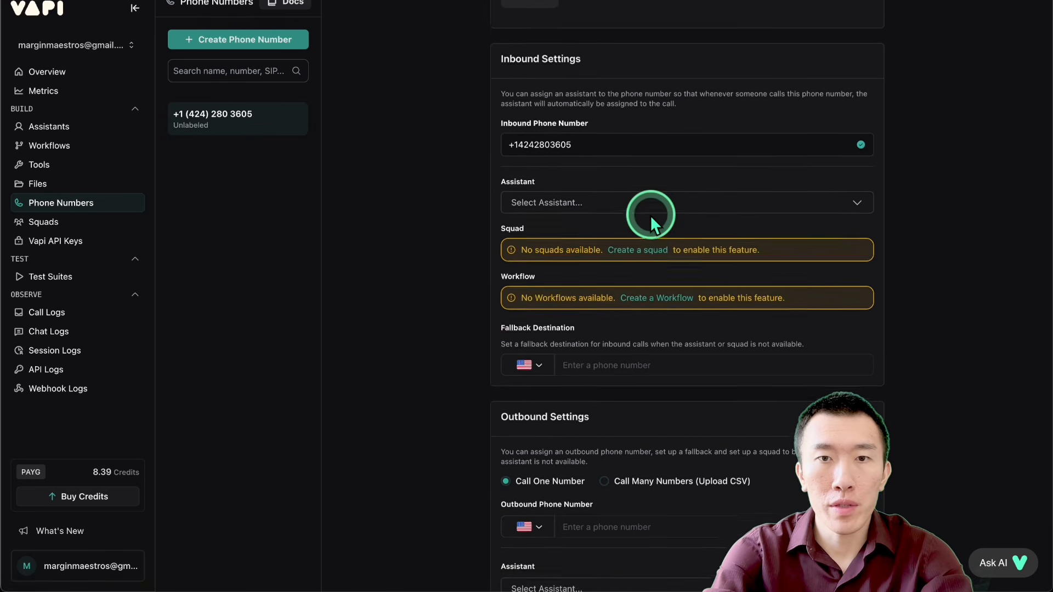
{"action": "scroll", "coordinate": [592, 219], "scroll_direction": "up", "scroll_amount": 2}
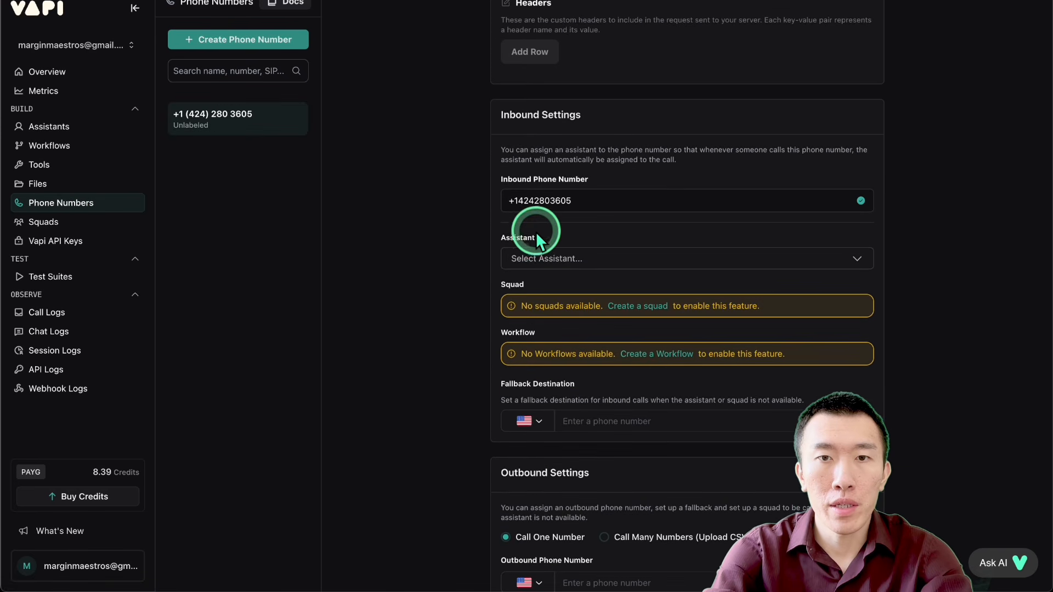
{"action": "left_click", "coordinate": [611, 267]}
{"action": "left_click", "coordinate": [634, 307]}
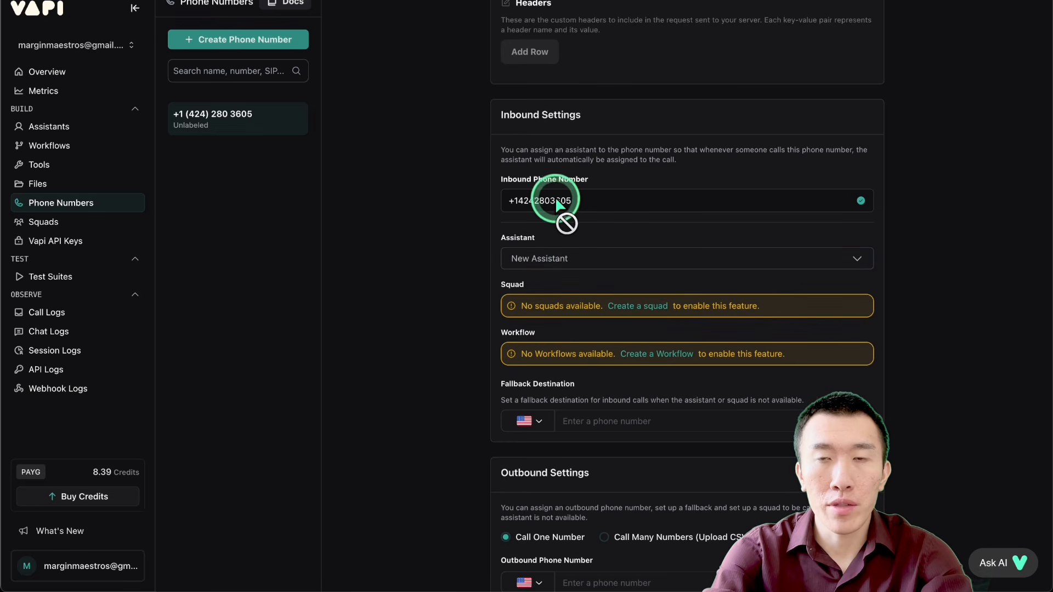
{"action": "left_click_drag", "start_coordinate": [555, 198], "coordinate": [654, 197]}
{"action": "left_click", "coordinate": [654, 196]}
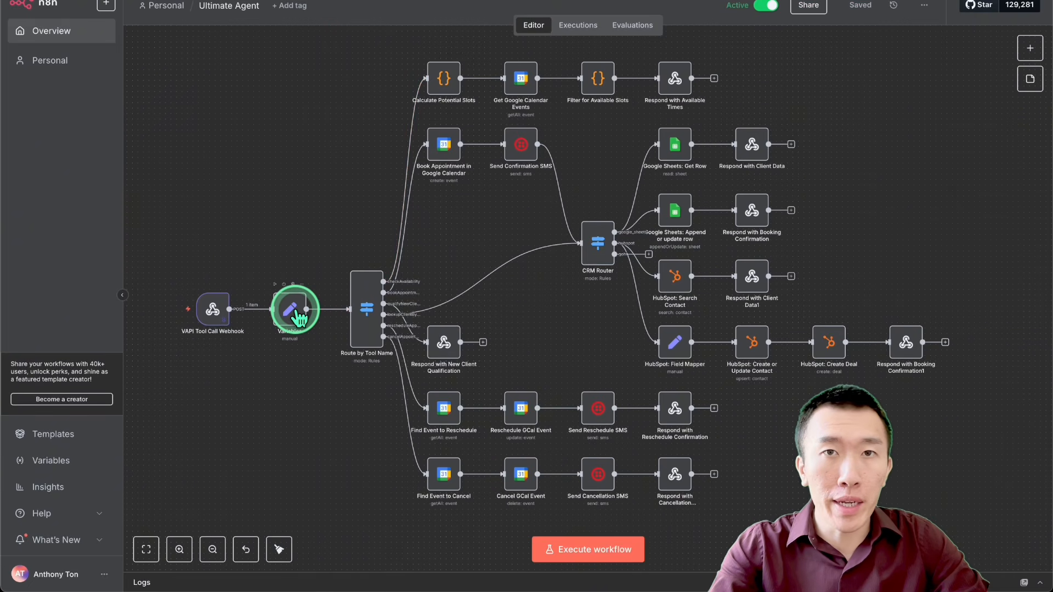
Step: Switch to the n8n workflow and examine the crm_system variable, the CRM Router outputs and the Route by Tool Name rules
{"action": "double_click", "coordinate": [296, 314]}
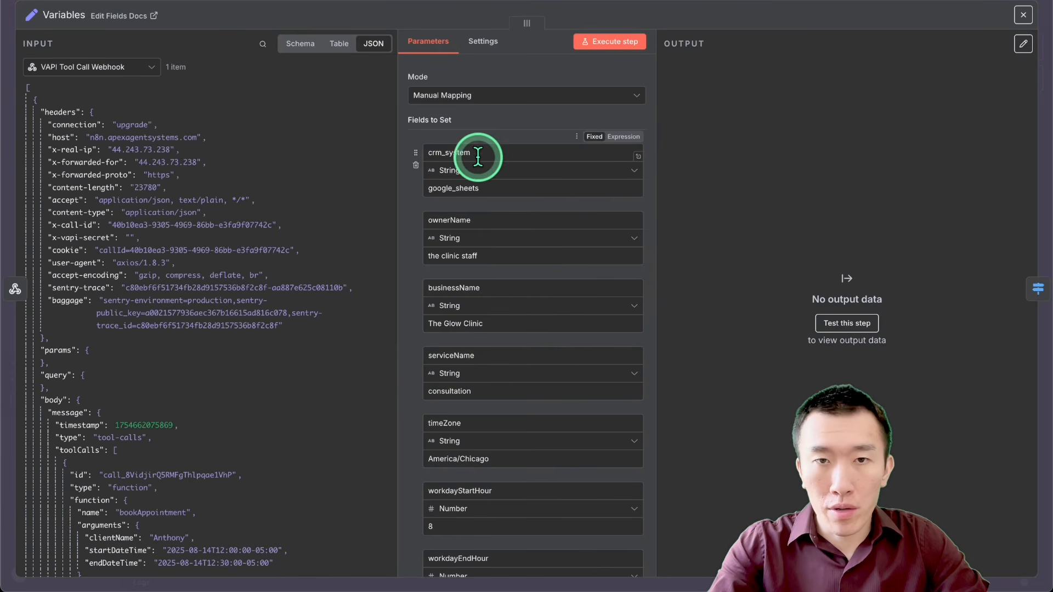
{"action": "left_click_drag", "start_coordinate": [510, 188], "coordinate": [393, 186]}
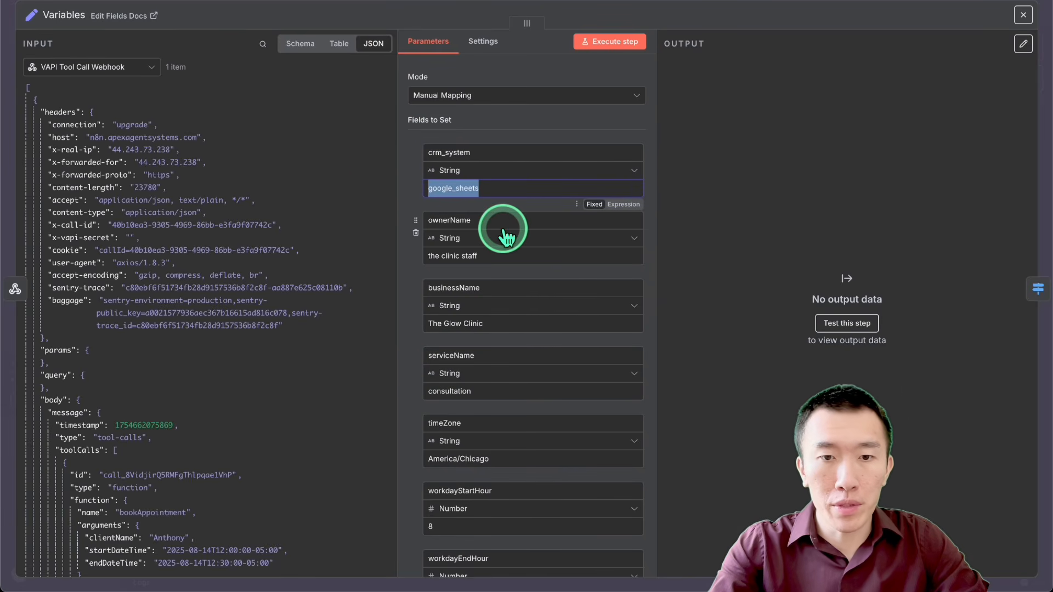
{"action": "left_click", "coordinate": [755, 5]}
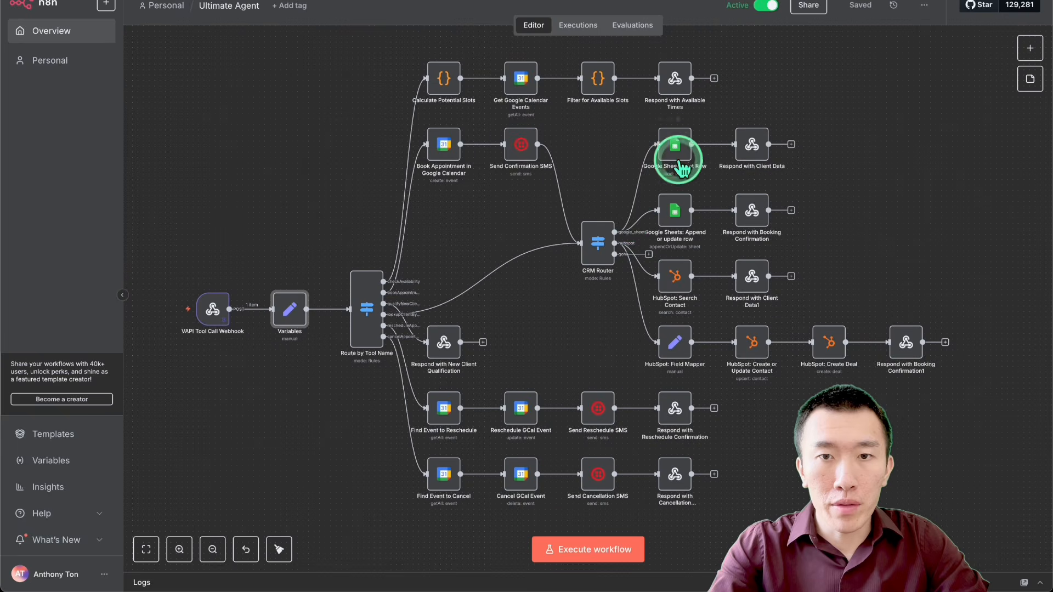
{"action": "scroll", "coordinate": [624, 214], "scroll_direction": "up", "scroll_amount": 5}
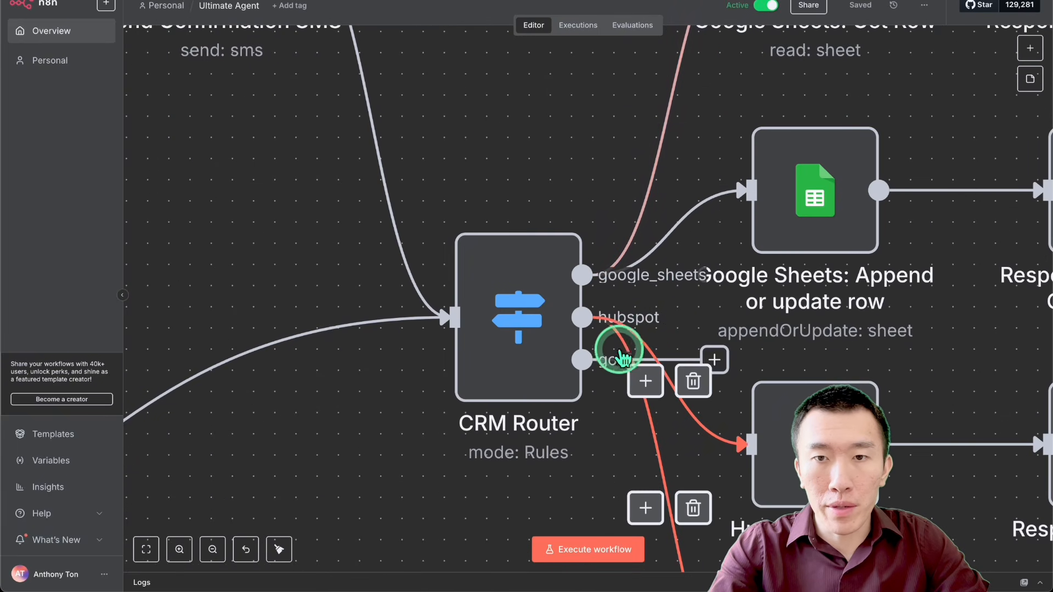
{"action": "scroll", "coordinate": [633, 323], "scroll_direction": "down", "scroll_amount": 5}
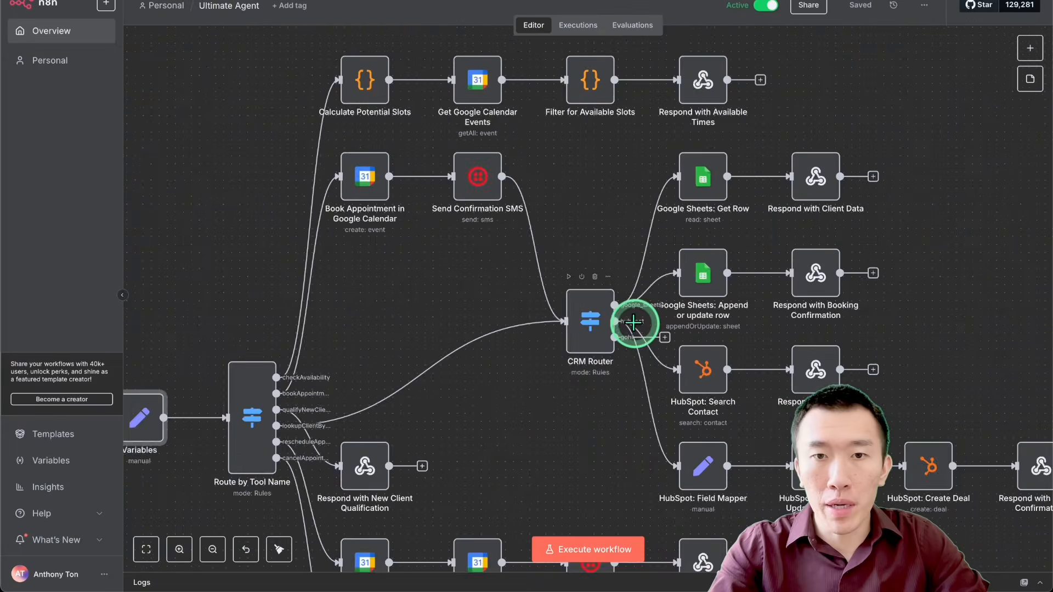
{"action": "double_click", "coordinate": [329, 401]}
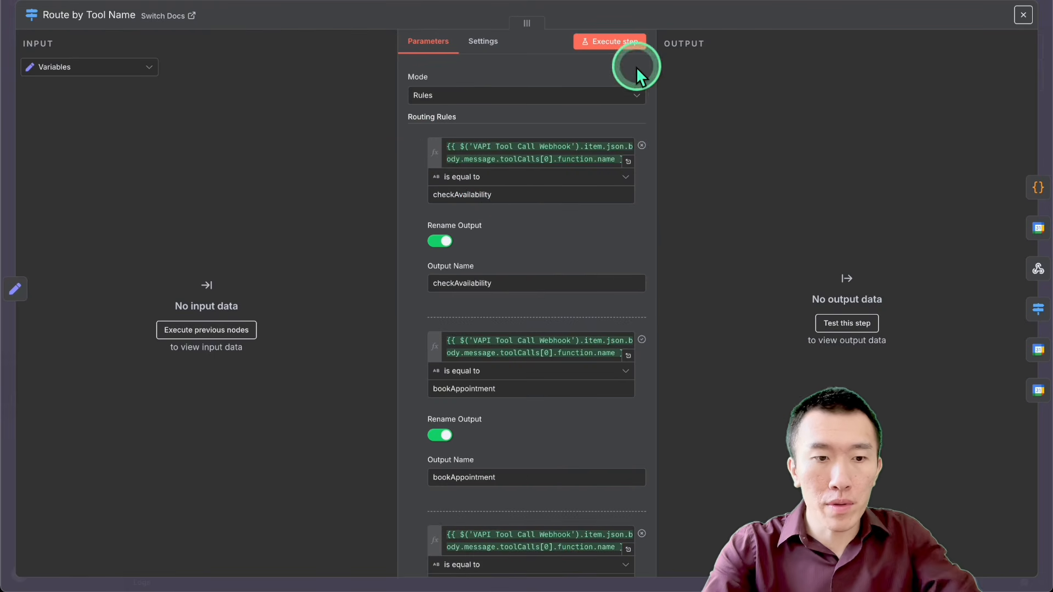
{"action": "key", "text": "Escape"}
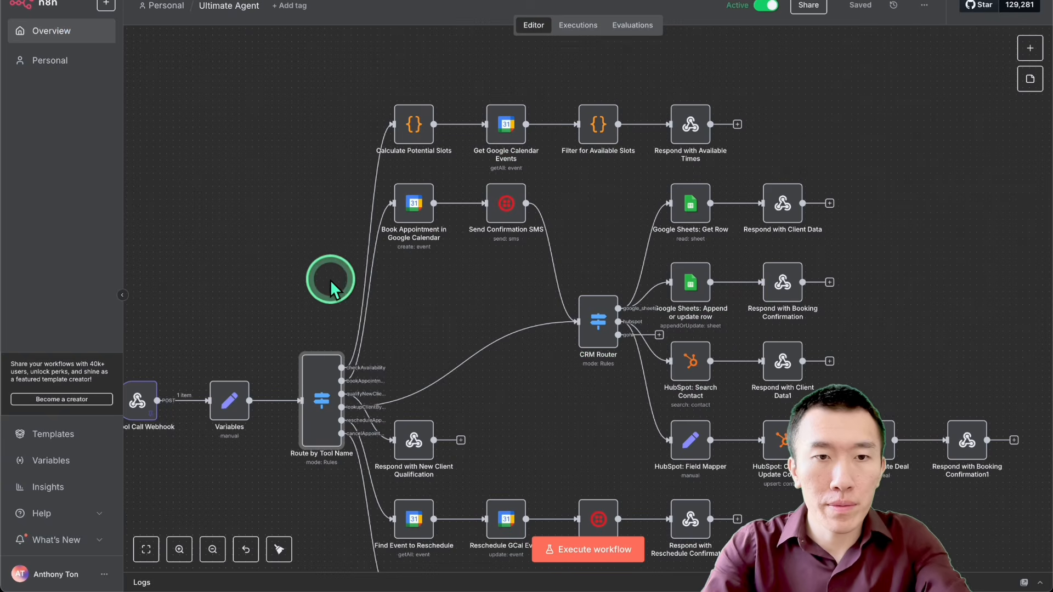
Step: Set the crm_system value in the Variables node to hubspot
{"action": "double_click", "coordinate": [231, 408]}
{"action": "left_click_drag", "start_coordinate": [521, 188], "coordinate": [375, 197]}
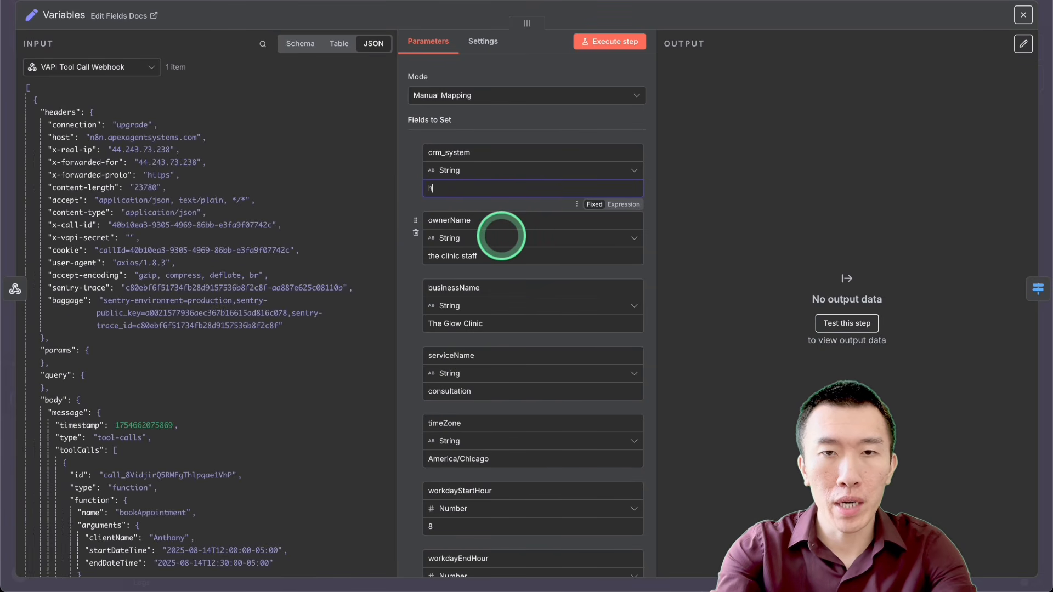
{"action": "type", "text": "hubspot"}
{"action": "left_click", "coordinate": [880, 7]}
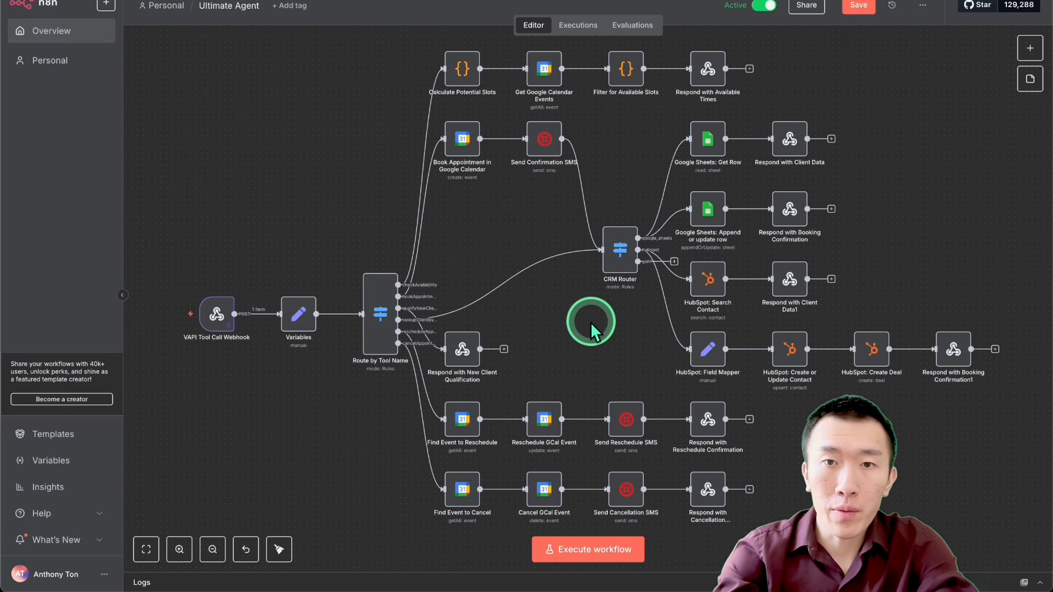
Step: Delete the connection from Route by Tool Name to the CRM Router and move the router up beside Send Confirmation SMS
{"action": "mouse_move", "coordinate": [410, 332]}
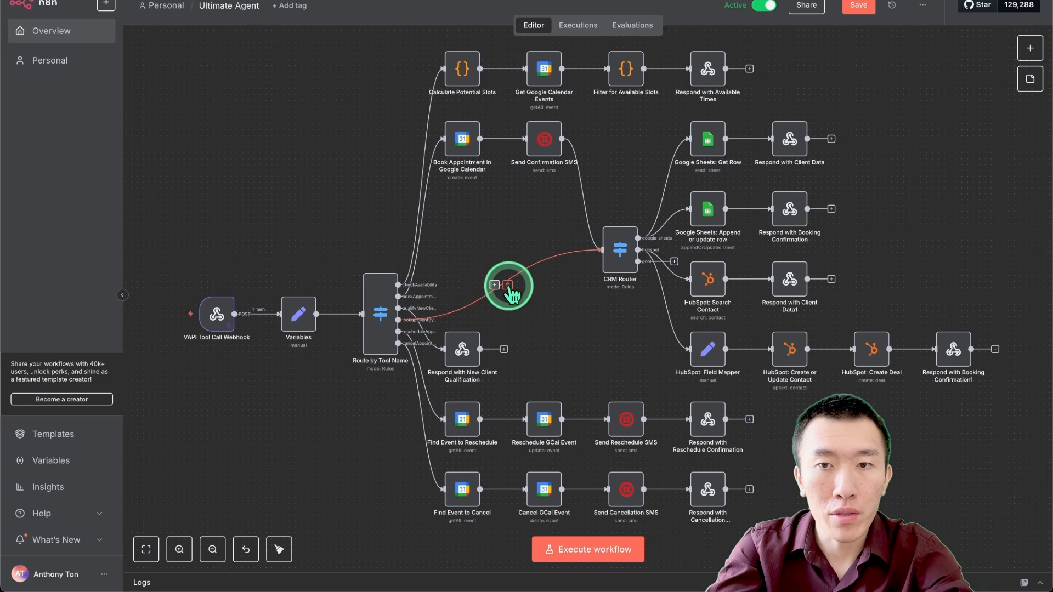
{"action": "left_click_drag", "start_coordinate": [619, 253], "coordinate": [609, 197]}
{"action": "left_click", "coordinate": [614, 204]}
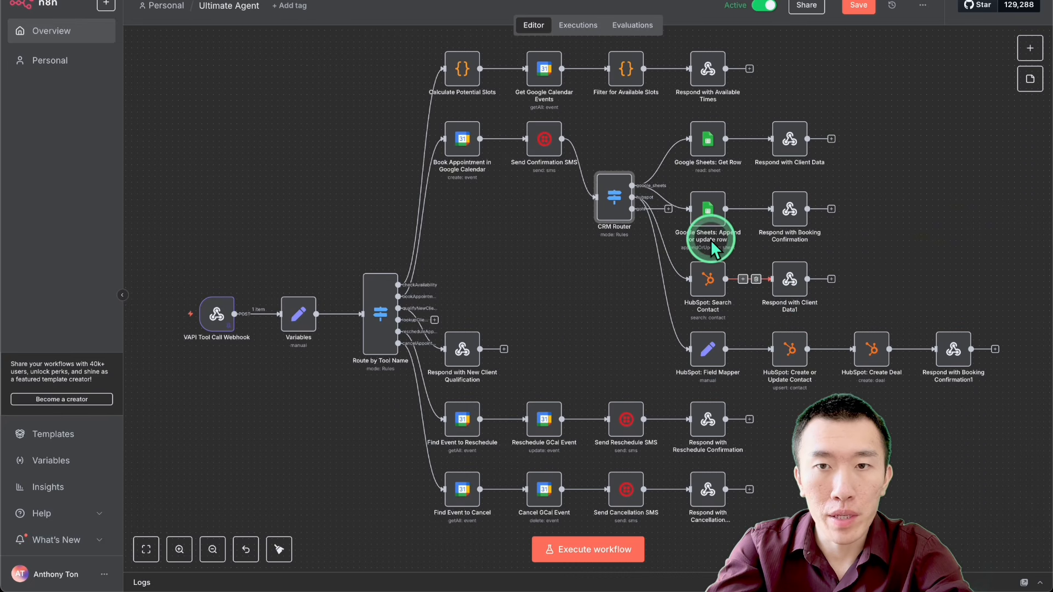
Step: Shift the HubSpot: Search Contact and Google Sheets: Append or update row nodes to the right on the canvas
{"action": "scroll", "coordinate": [685, 274], "scroll_direction": "up", "scroll_amount": 5}
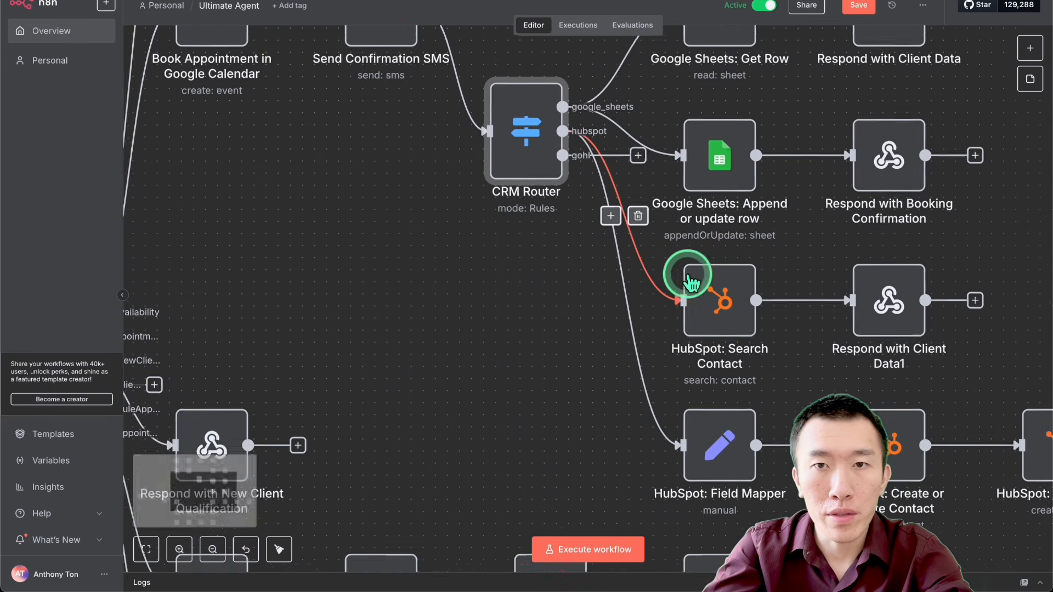
{"action": "left_click_drag", "start_coordinate": [680, 373], "coordinate": [757, 387]}
{"action": "left_click_drag", "start_coordinate": [682, 236], "coordinate": [728, 254]}
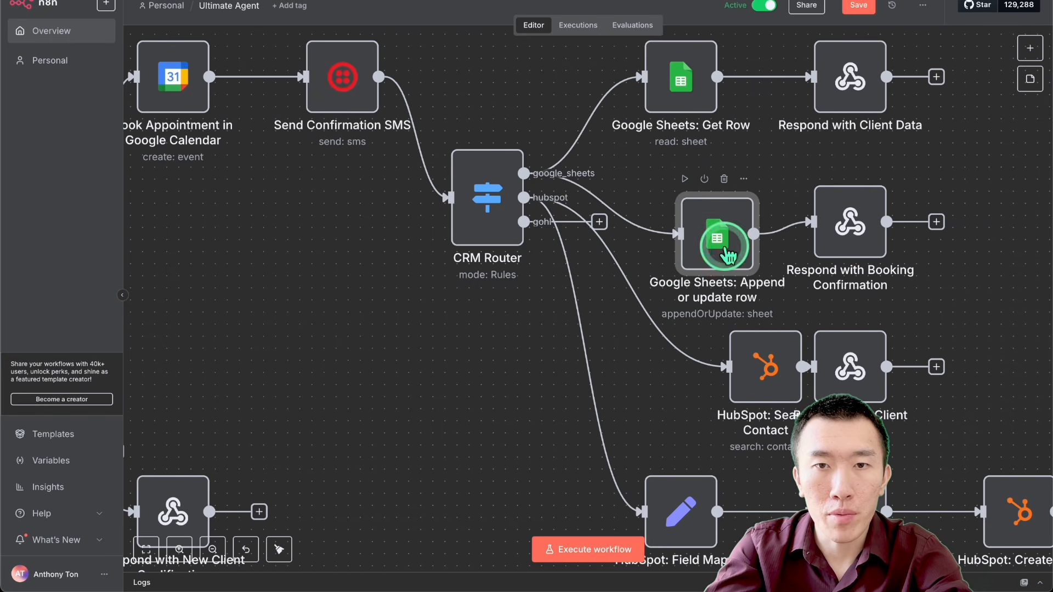
Step: Delete the CRM Router's connections to HubSpot: Search Contact and Google Sheets: Get Row
{"action": "left_click", "coordinate": [638, 288]}
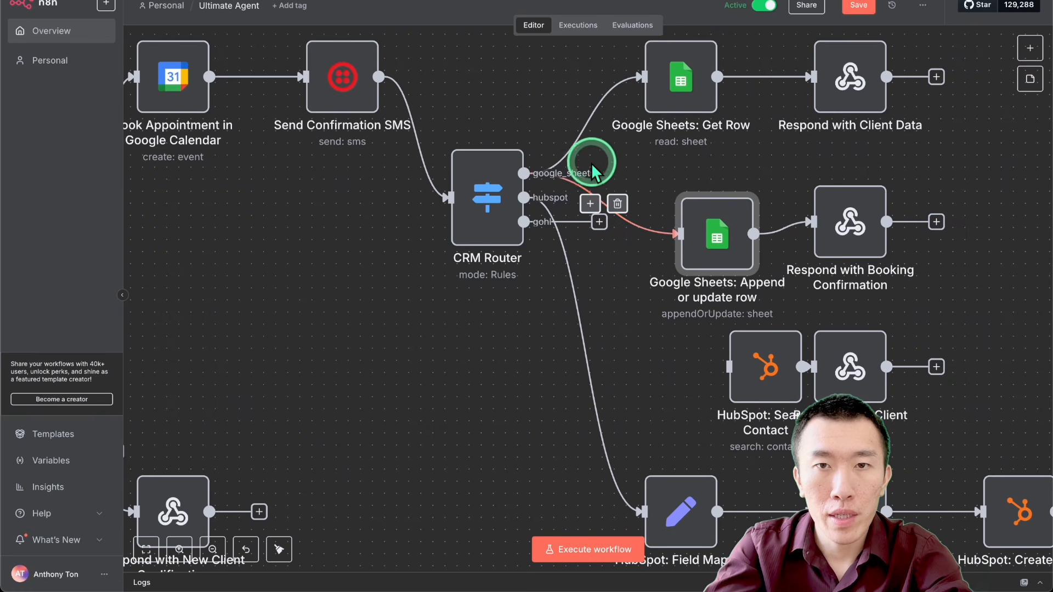
{"action": "mouse_move", "coordinate": [584, 124]}
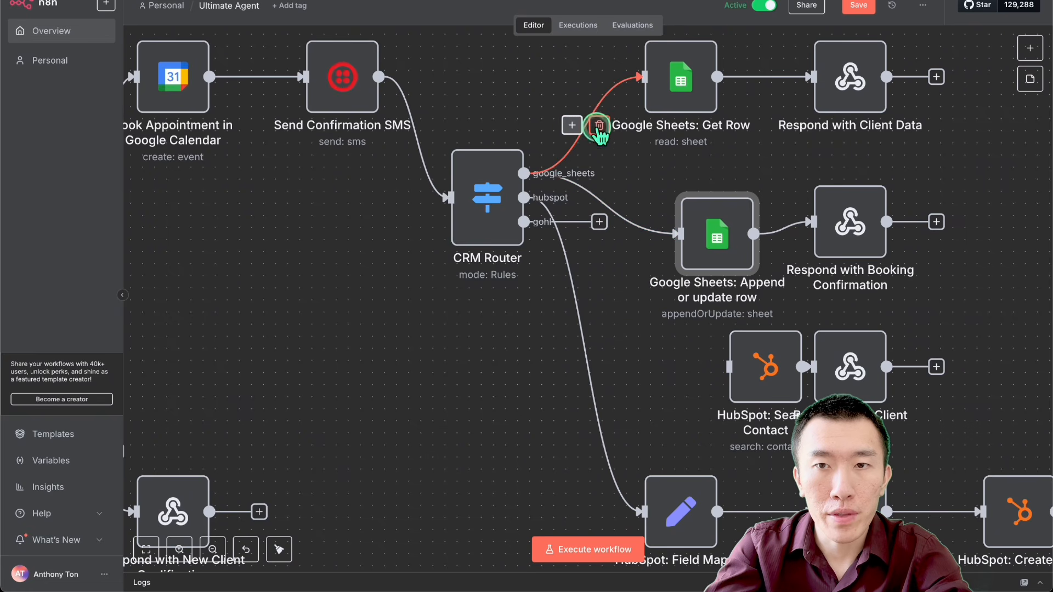
{"action": "left_click", "coordinate": [599, 128]}
{"action": "scroll", "coordinate": [645, 199], "scroll_direction": "down", "scroll_amount": 5}
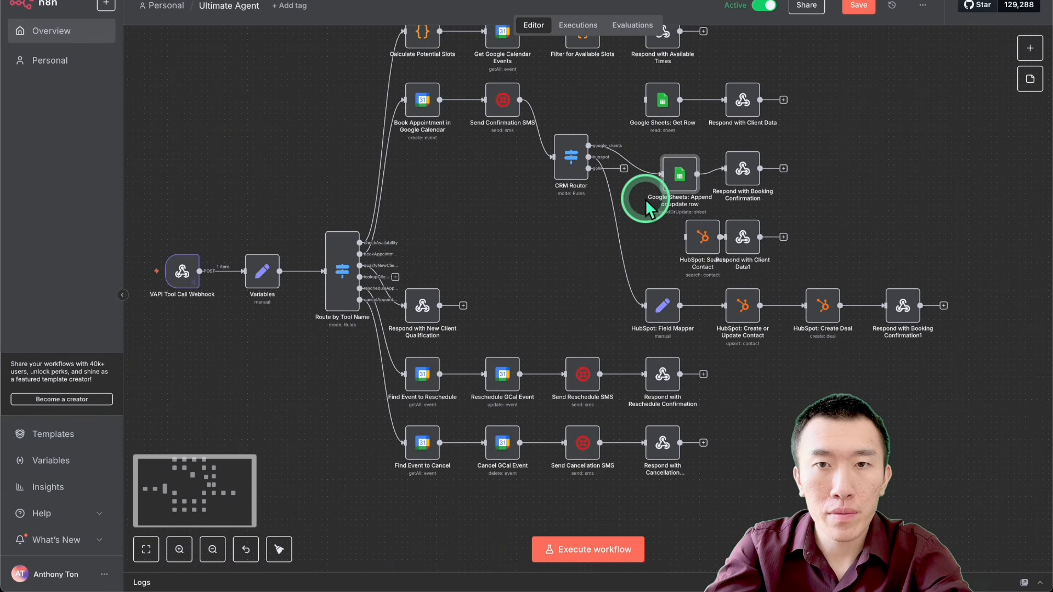
Step: Duplicate the CRM Router node and place the copy in the open space below the original, beside Route by Tool Name
{"action": "scroll", "coordinate": [642, 194], "scroll_direction": "up", "scroll_amount": 1}
{"action": "left_click", "coordinate": [573, 189]}
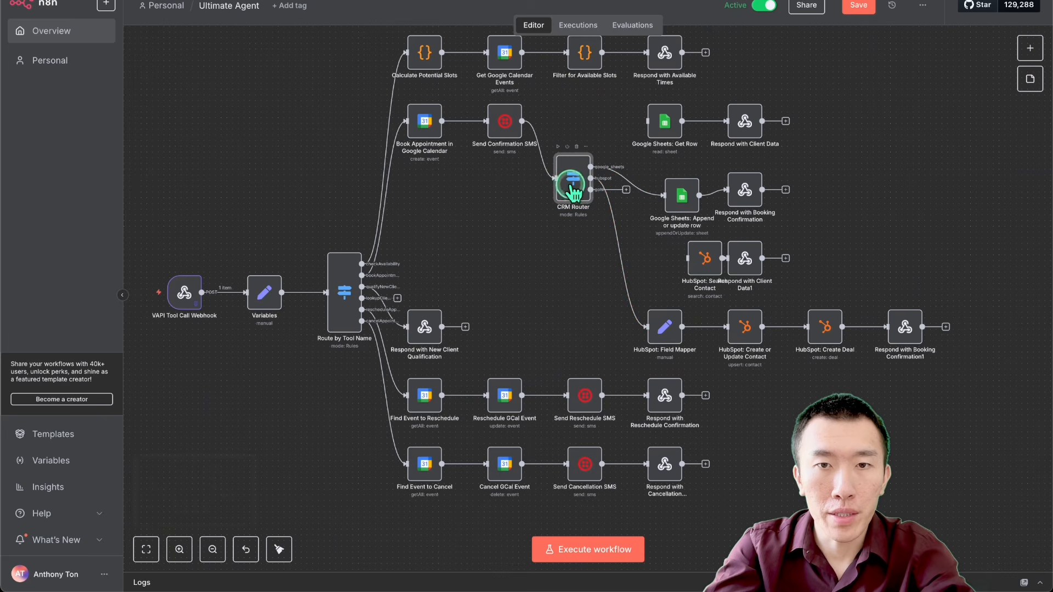
{"action": "left_click", "coordinate": [569, 268]}
{"action": "key", "text": "ctrl+c"}
{"action": "key", "text": "ctrl+v"}
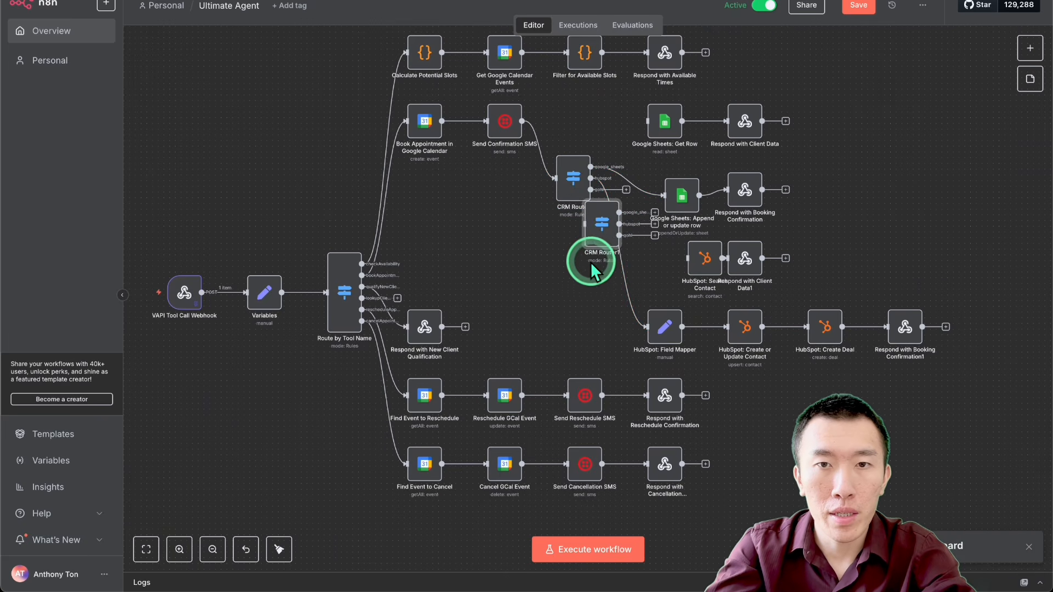
{"action": "left_click_drag", "start_coordinate": [598, 239], "coordinate": [512, 295]}
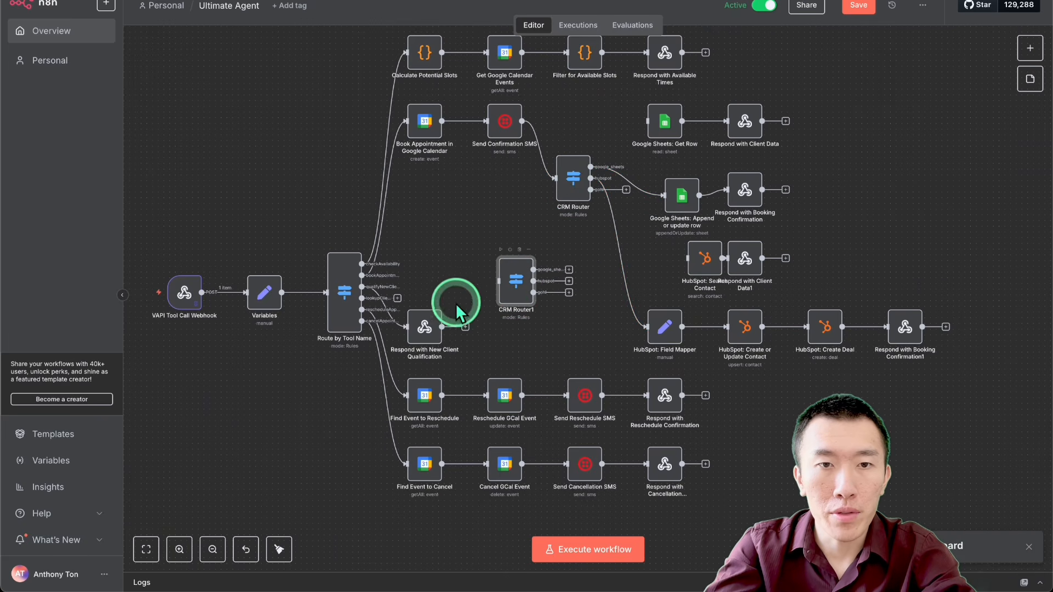
Step: Move Respond with New Client Qualification up and connect the lookupClientByPhone output to the copied CRM router
{"action": "left_click_drag", "start_coordinate": [423, 325], "coordinate": [420, 216]}
{"action": "left_click", "coordinate": [411, 293]}
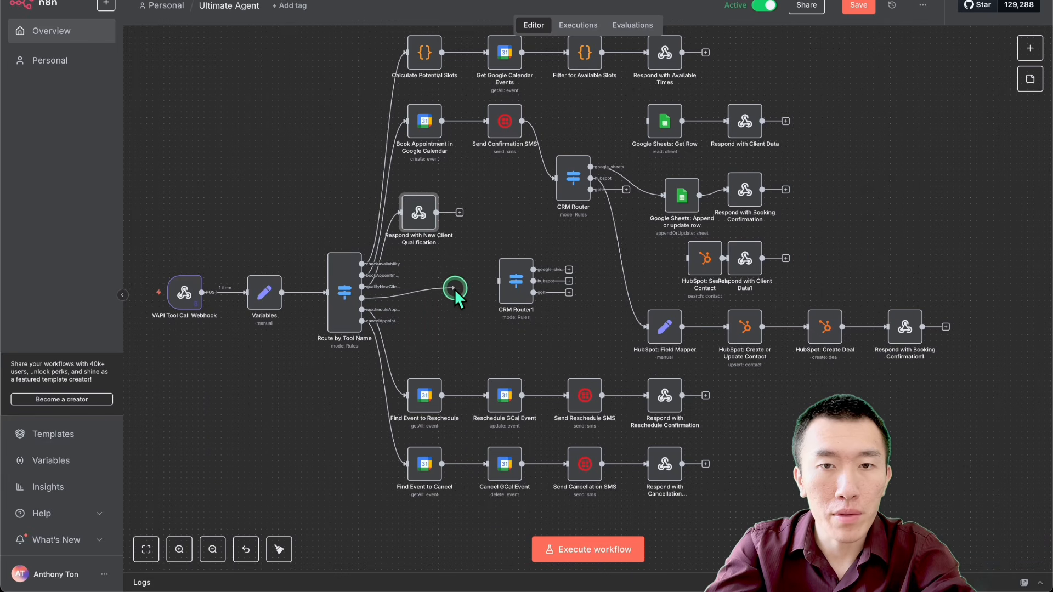
{"action": "left_click_drag", "start_coordinate": [496, 281], "coordinate": [496, 281]}
Step: Connect the copied router's google_sheets output to Google Sheets: Get Row and its hubspot output to HubSpot: Search Contact
{"action": "left_click", "coordinate": [568, 269]}
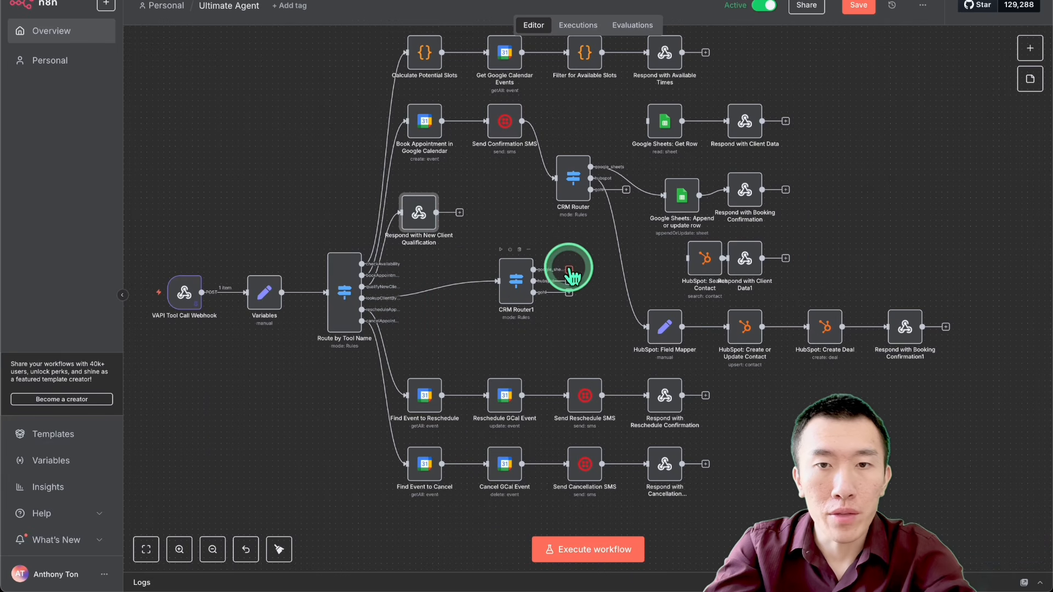
{"action": "left_click_drag", "start_coordinate": [625, 250], "coordinate": [647, 122]}
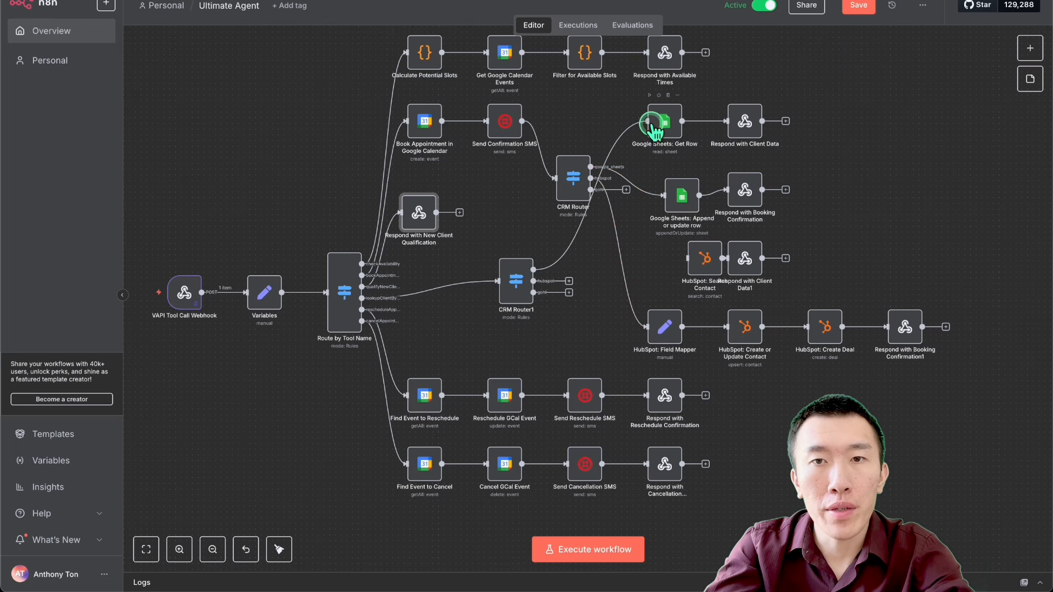
{"action": "left_click", "coordinate": [628, 262]}
{"action": "left_click_drag", "start_coordinate": [577, 278], "coordinate": [641, 321]}
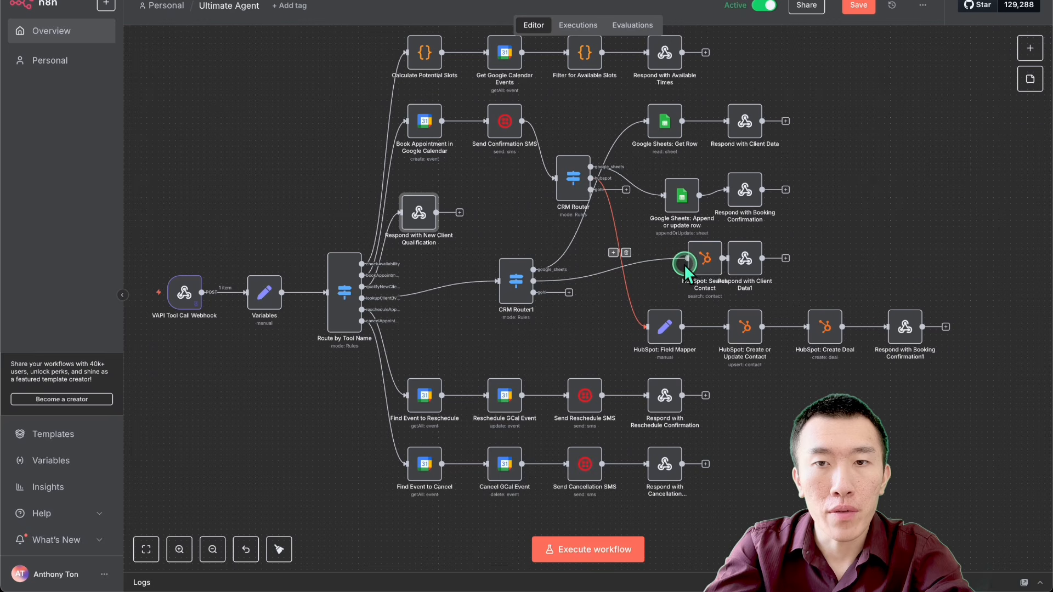
Step: Tidy up the layout of the whole workflow, including the rewired client lookup branch, and save the workflow
{"action": "left_click_drag", "start_coordinate": [705, 267], "coordinate": [681, 276]}
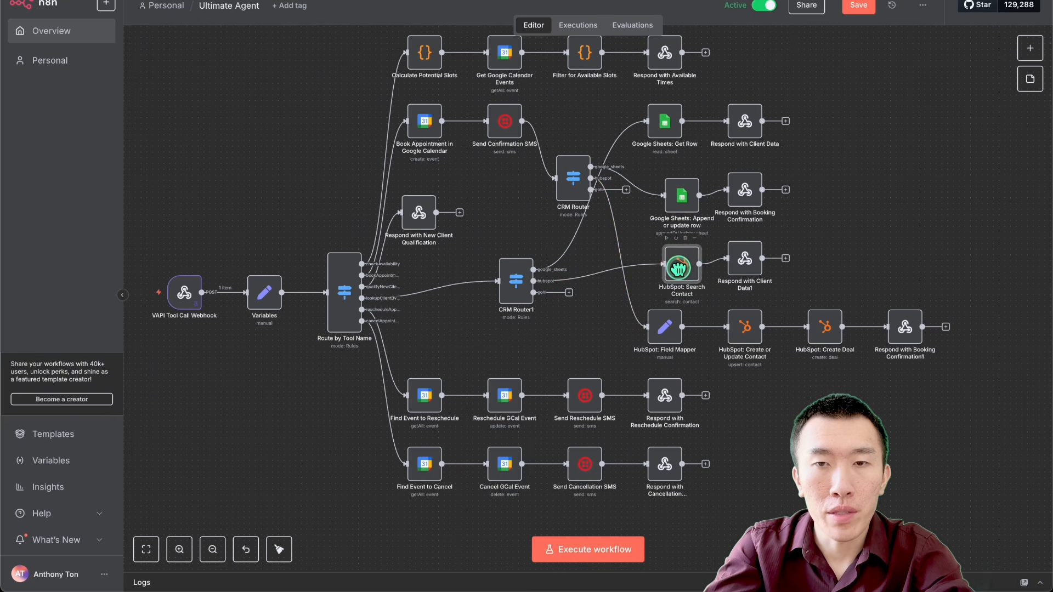
{"action": "left_click", "coordinate": [846, 199]}
{"action": "right_click", "coordinate": [868, 237]}
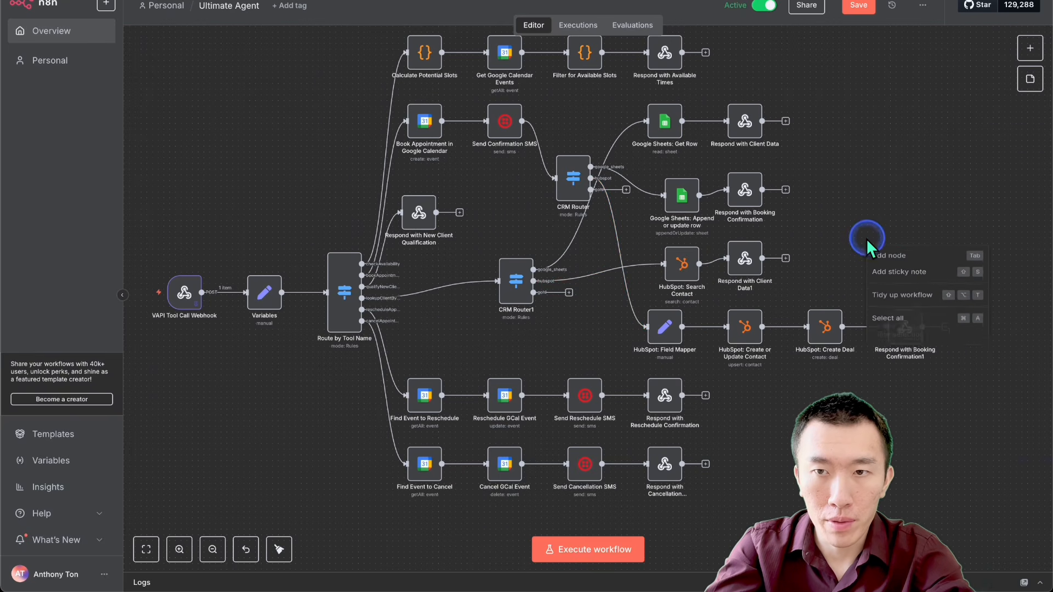
{"action": "left_click", "coordinate": [899, 302]}
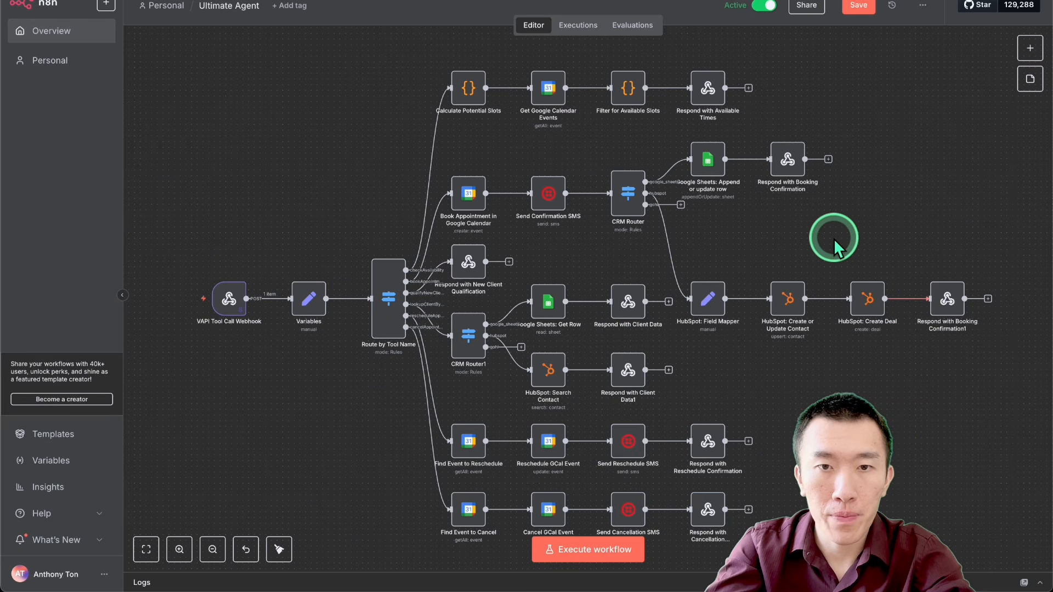
{"action": "scroll", "coordinate": [833, 239], "scroll_direction": "down", "scroll_amount": 2}
{"action": "left_click", "coordinate": [858, 6]}
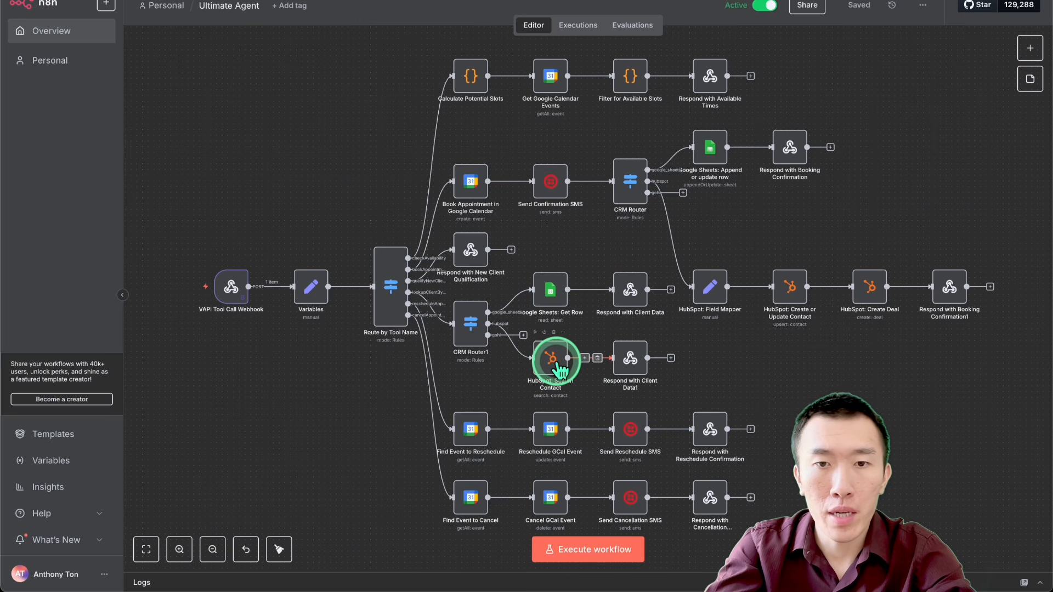
Step: Examine how the booking and client lookup branches route through their CRM routers to the Google Sheets and HubSpot nodes
{"action": "scroll", "coordinate": [553, 358], "scroll_direction": "up", "scroll_amount": 4}
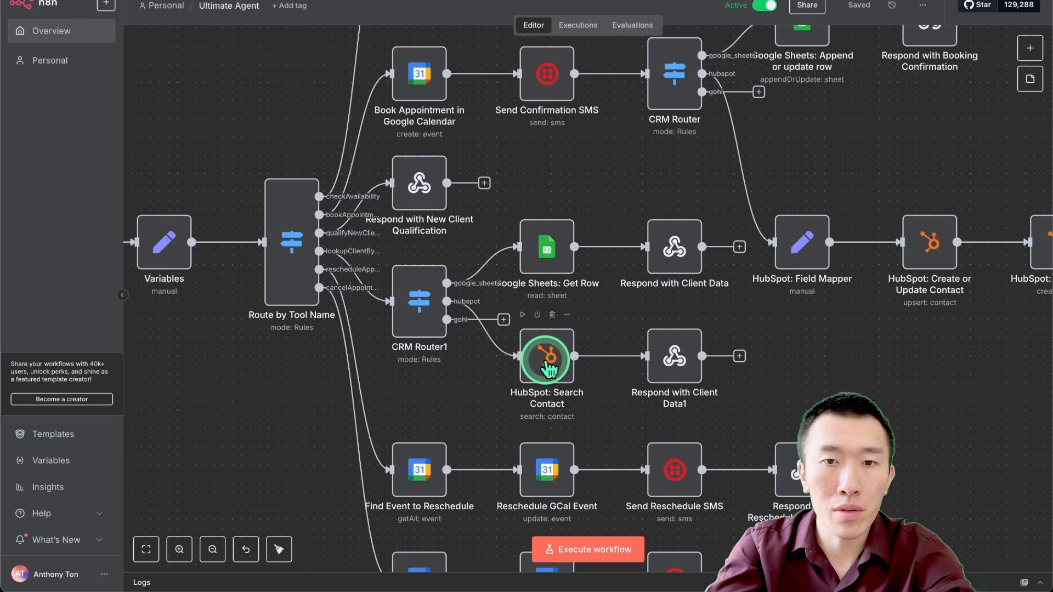
{"action": "scroll", "coordinate": [548, 365], "scroll_direction": "up", "scroll_amount": 3}
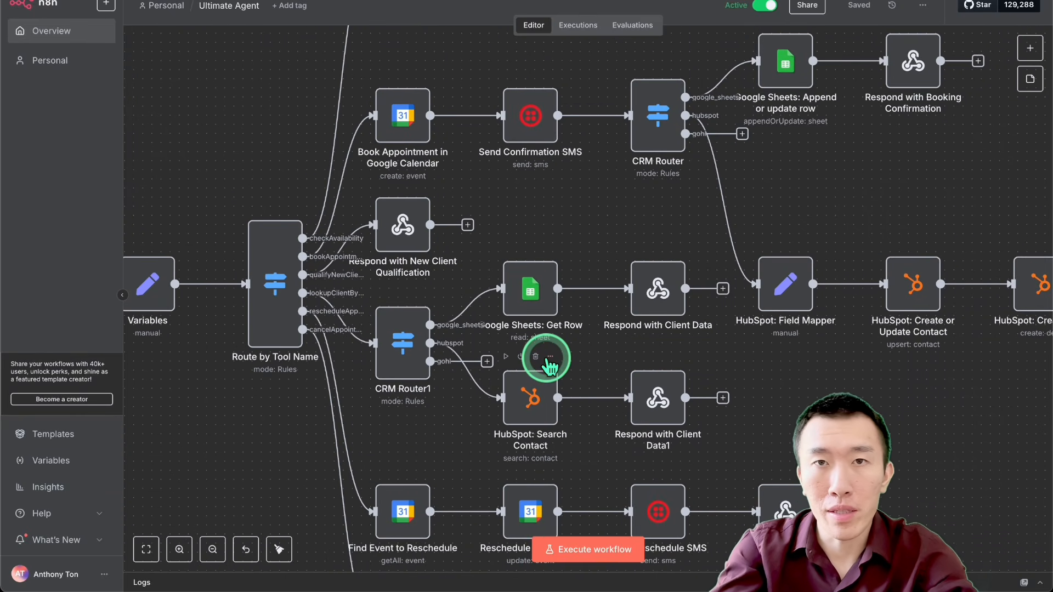
{"action": "scroll", "coordinate": [550, 367], "scroll_direction": "down", "scroll_amount": 2}
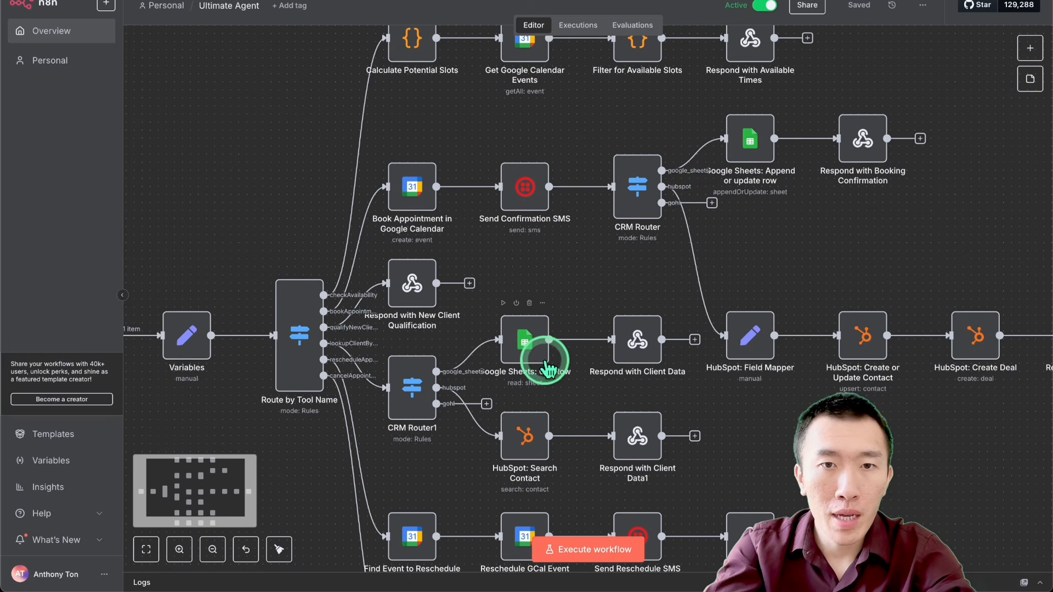
{"action": "scroll", "coordinate": [543, 362], "scroll_direction": "up", "scroll_amount": 2}
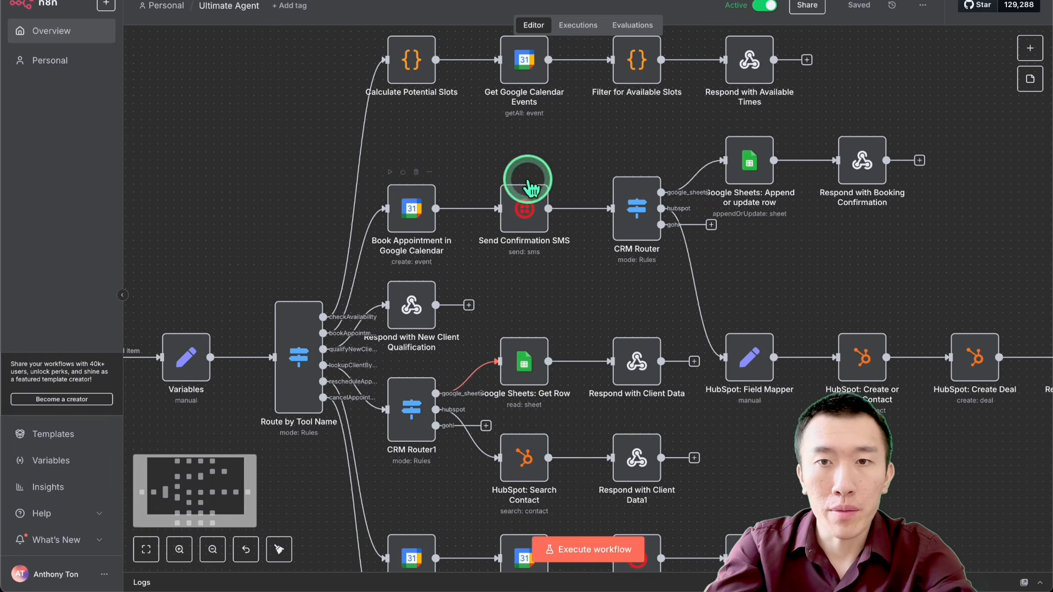
{"action": "mouse_move", "coordinate": [373, 274]}
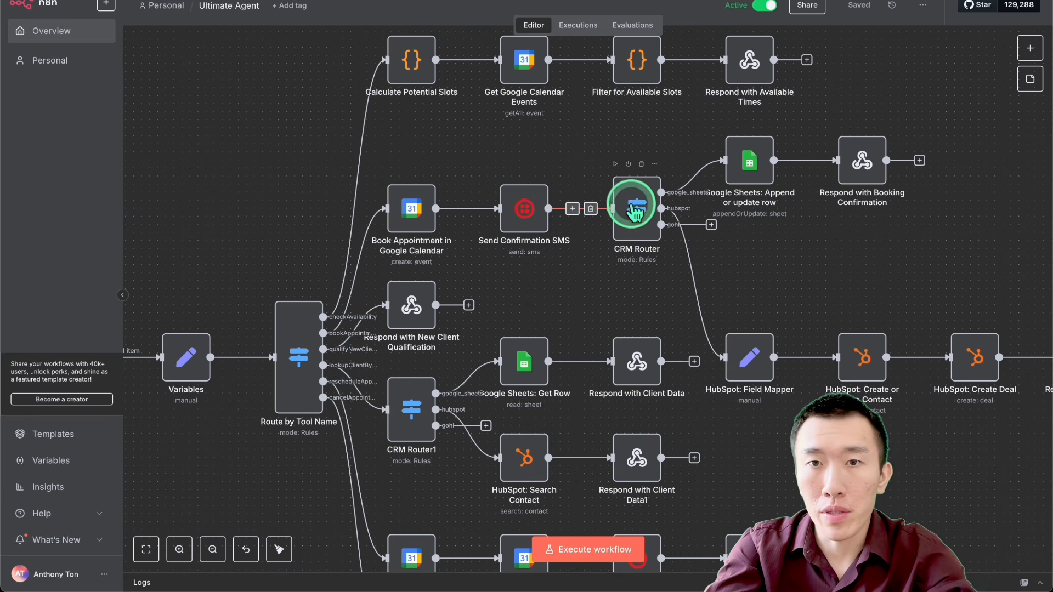
{"action": "scroll", "coordinate": [631, 213], "scroll_direction": "right", "scroll_amount": 3}
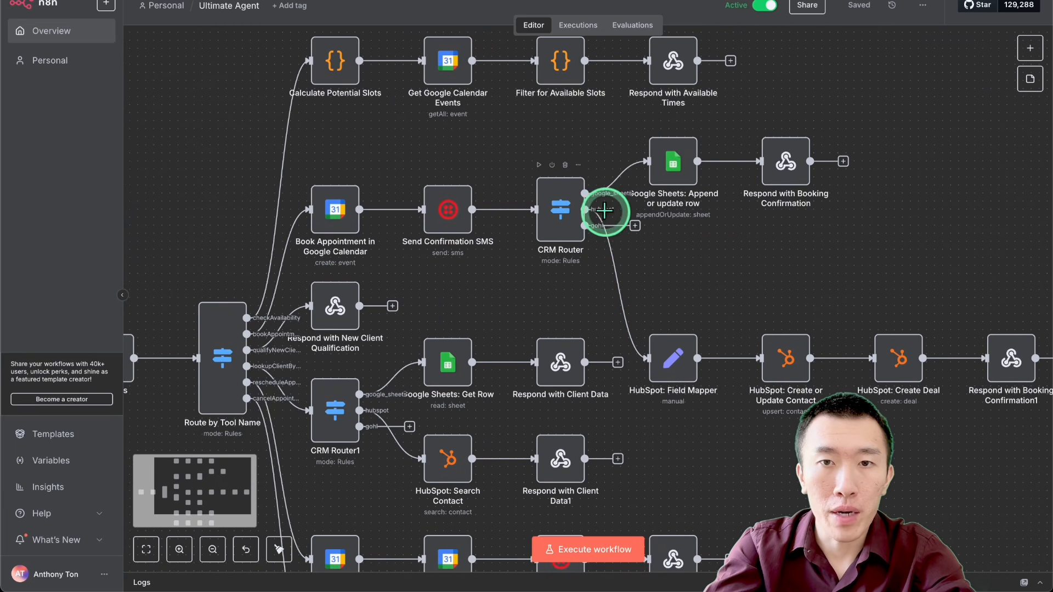
{"action": "scroll", "coordinate": [686, 365], "scroll_direction": "right", "scroll_amount": 3}
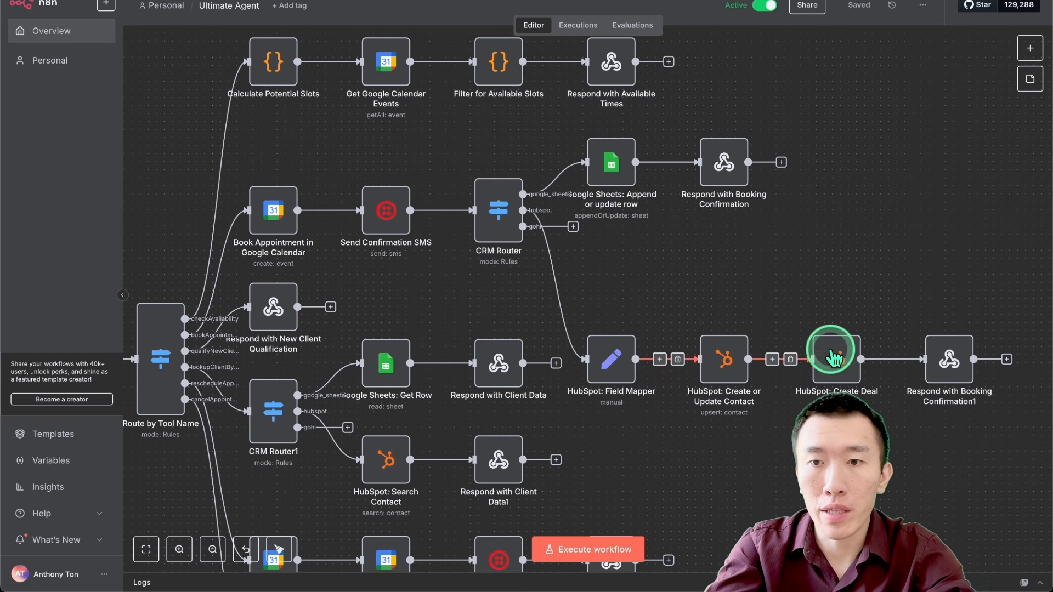
{"action": "scroll", "coordinate": [712, 356], "scroll_direction": "down", "scroll_amount": 5}
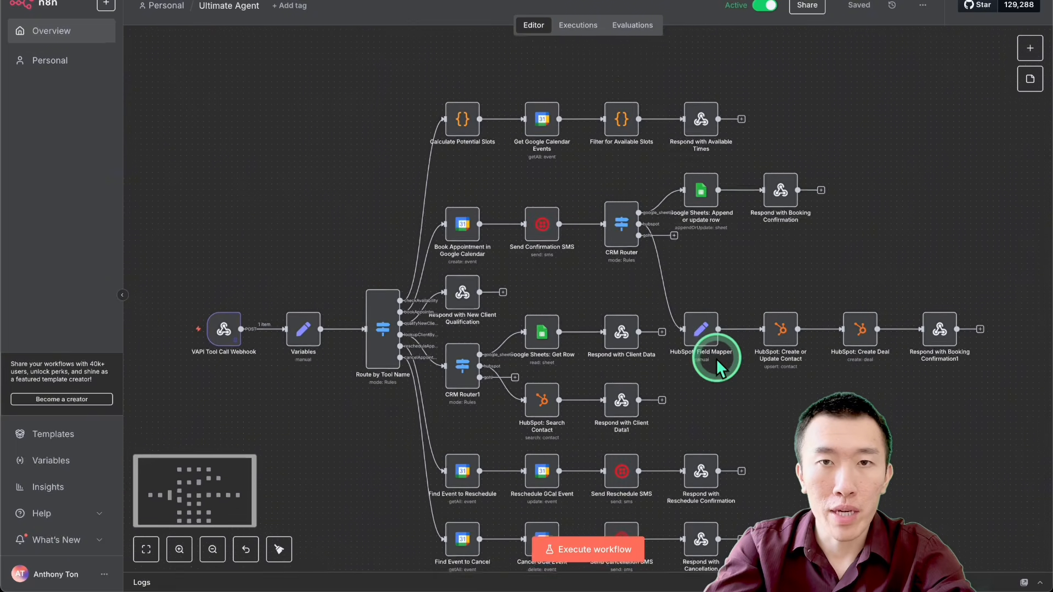
{"action": "scroll", "coordinate": [715, 357], "scroll_direction": "down", "scroll_amount": 3}
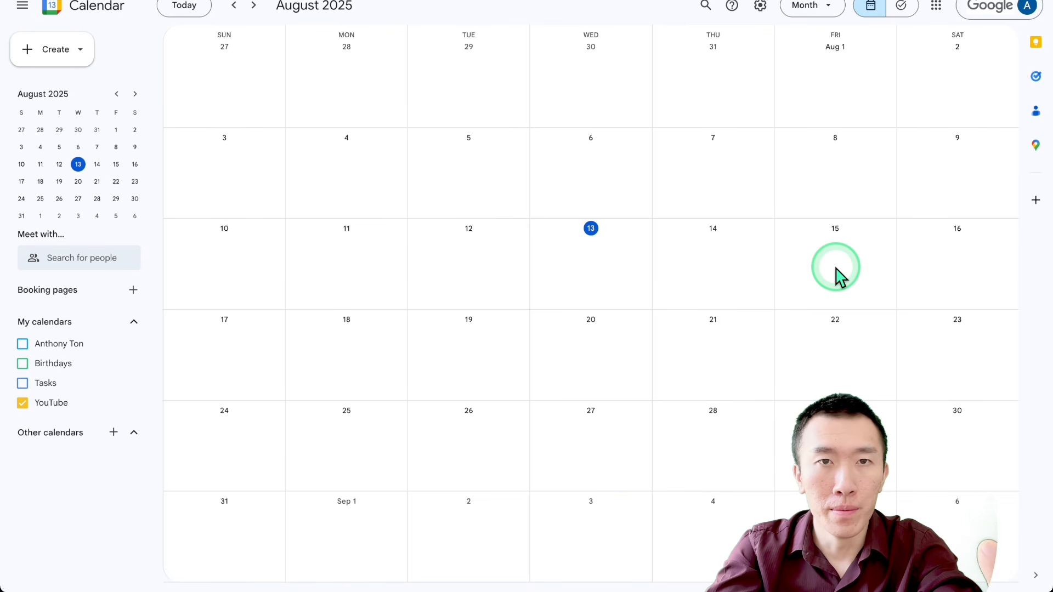
Step: In Google Calendar, open the August 15 clinic consultation event and check its client contact and qualification details
{"action": "left_click", "coordinate": [838, 245]}
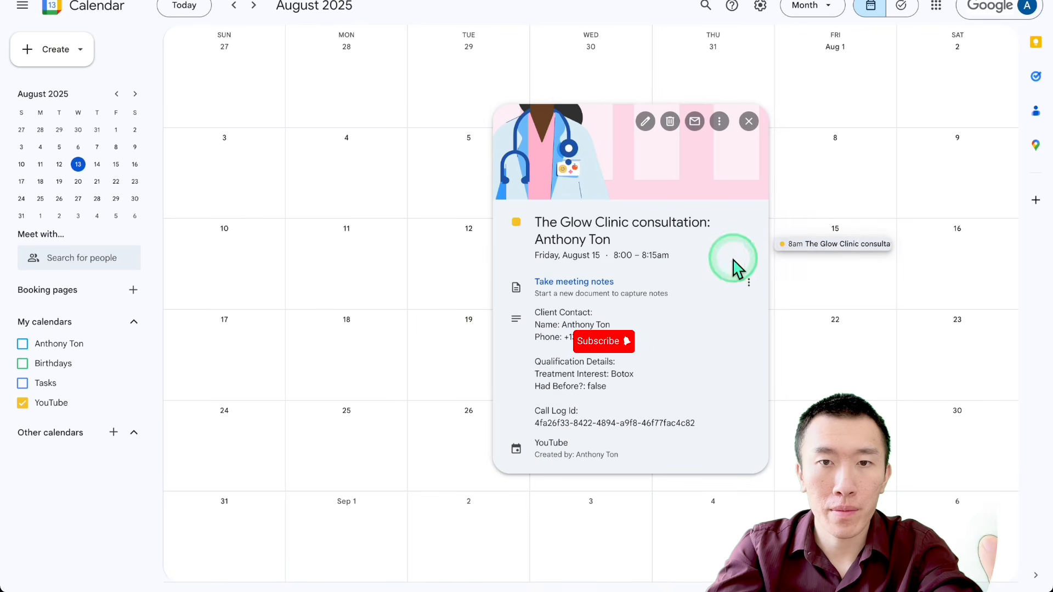
{"action": "left_click_drag", "start_coordinate": [570, 223], "coordinate": [712, 465]}
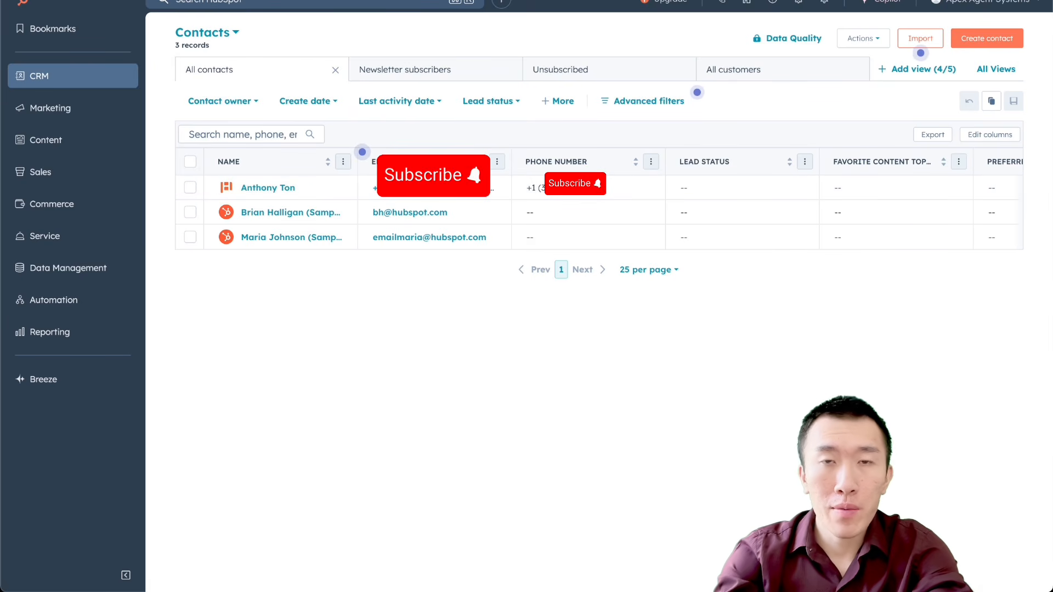
{"action": "left_click", "coordinate": [577, 224]}
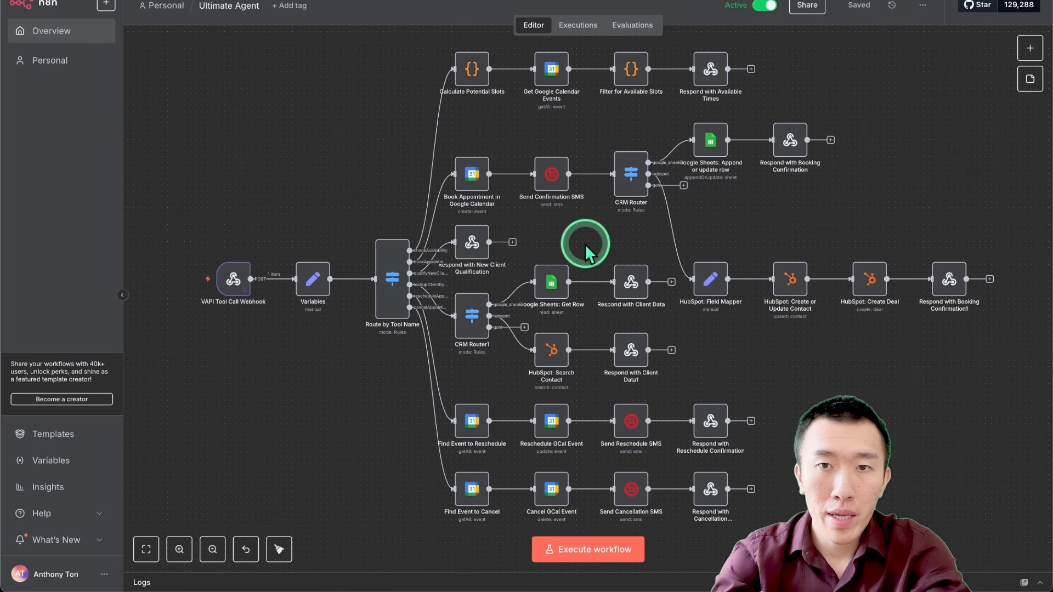
Step: Add a fourth routing rule to the CRM Router on the booking branch with "custom crm" as its first value
{"action": "scroll", "coordinate": [663, 217], "scroll_direction": "up", "scroll_amount": 5}
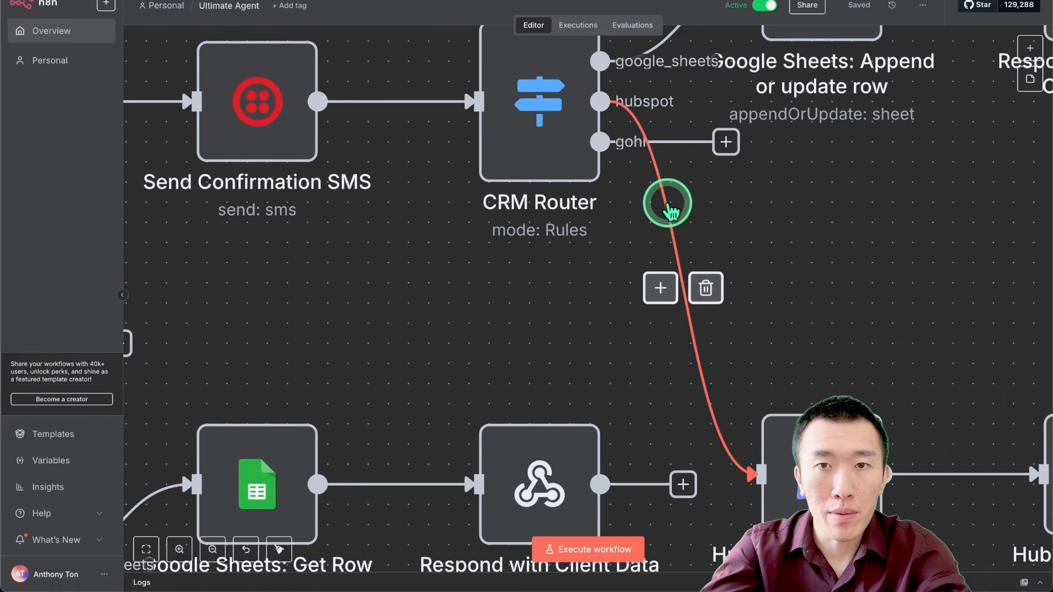
{"action": "scroll", "coordinate": [667, 210], "scroll_direction": "up", "scroll_amount": 3}
{"action": "double_click", "coordinate": [564, 241]}
{"action": "scroll", "coordinate": [509, 326], "scroll_direction": "down", "scroll_amount": 3}
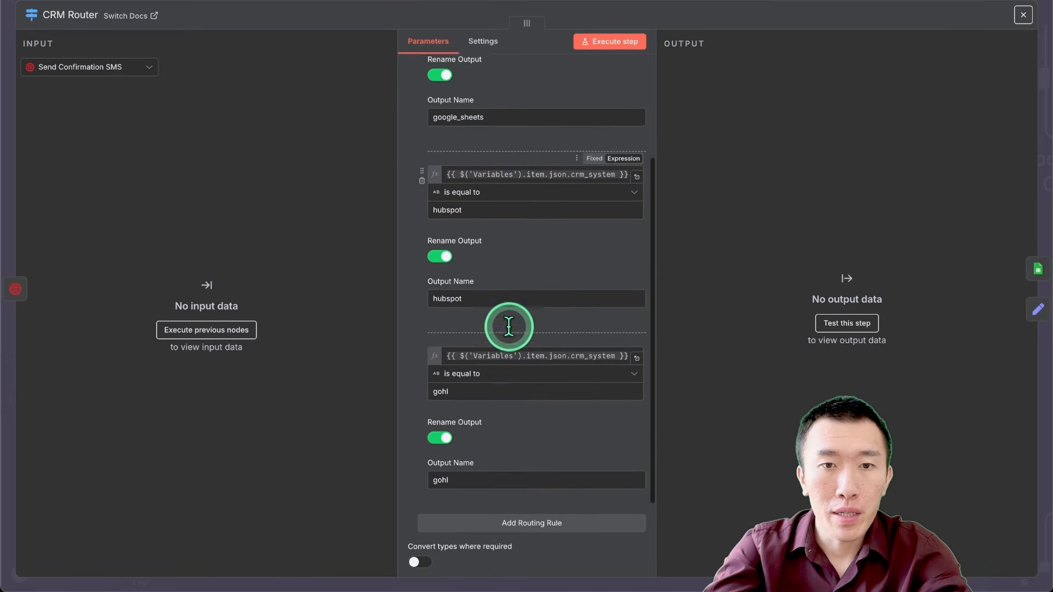
{"action": "scroll", "coordinate": [509, 326], "scroll_direction": "down", "scroll_amount": 2}
{"action": "left_click", "coordinate": [527, 412]}
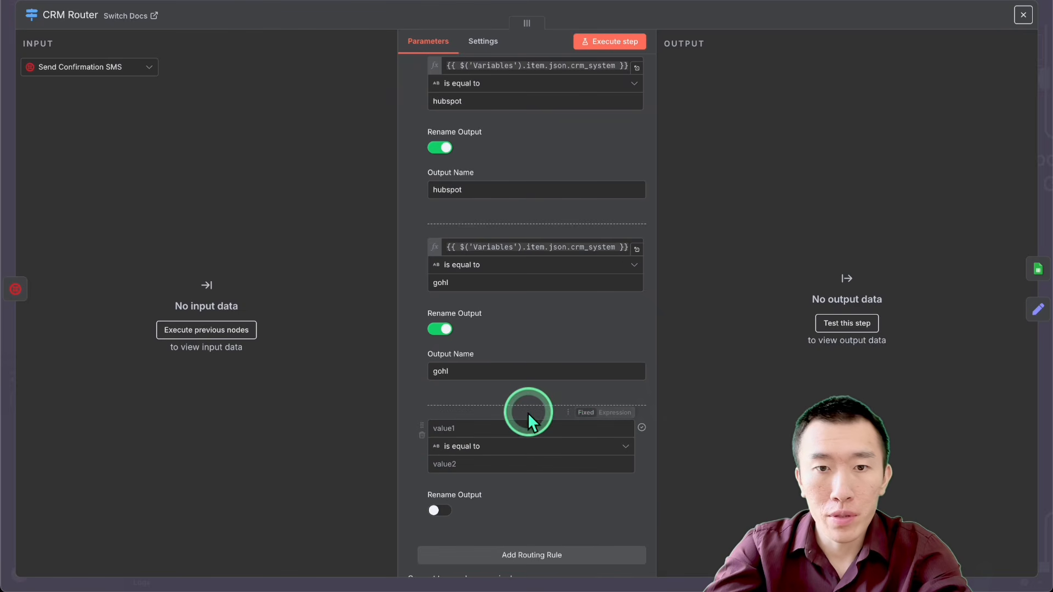
{"action": "left_click", "coordinate": [515, 429]}
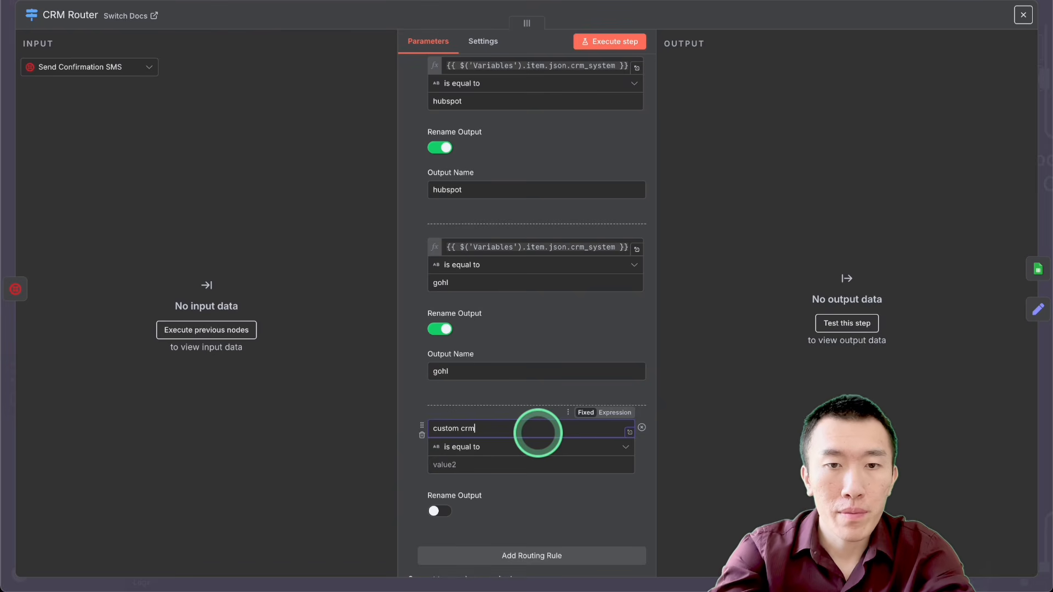
{"action": "left_click", "coordinate": [767, 9]}
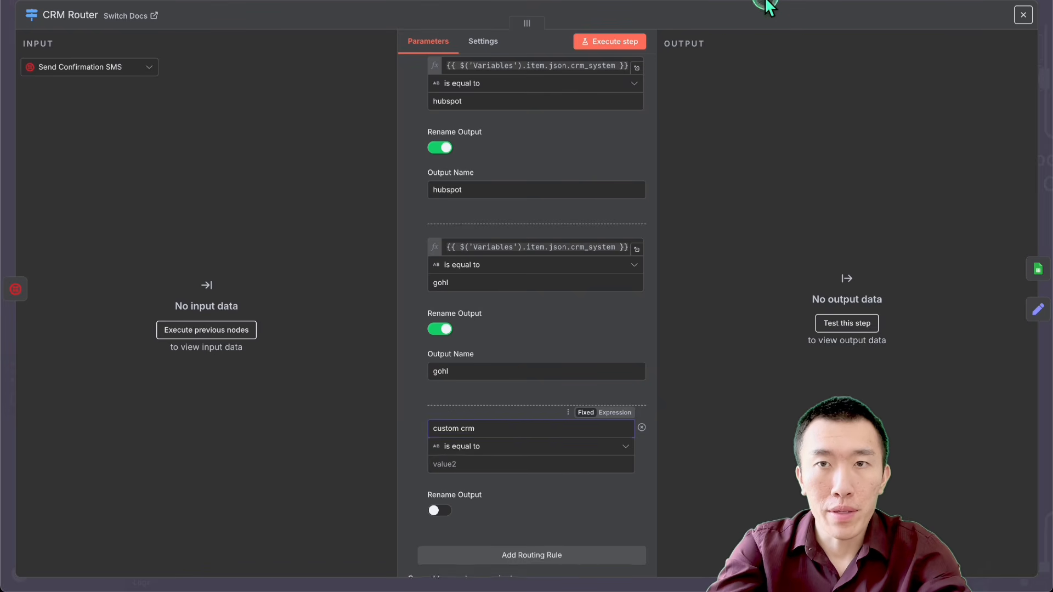
Step: Move HubSpot: Field Mapper, HubSpot: Create or Update Contact, HubSpot: Create Deal and Respond with Booking Confirmation1 slightly up on the canvas
{"action": "scroll", "coordinate": [696, 274], "scroll_direction": "right", "scroll_amount": 1}
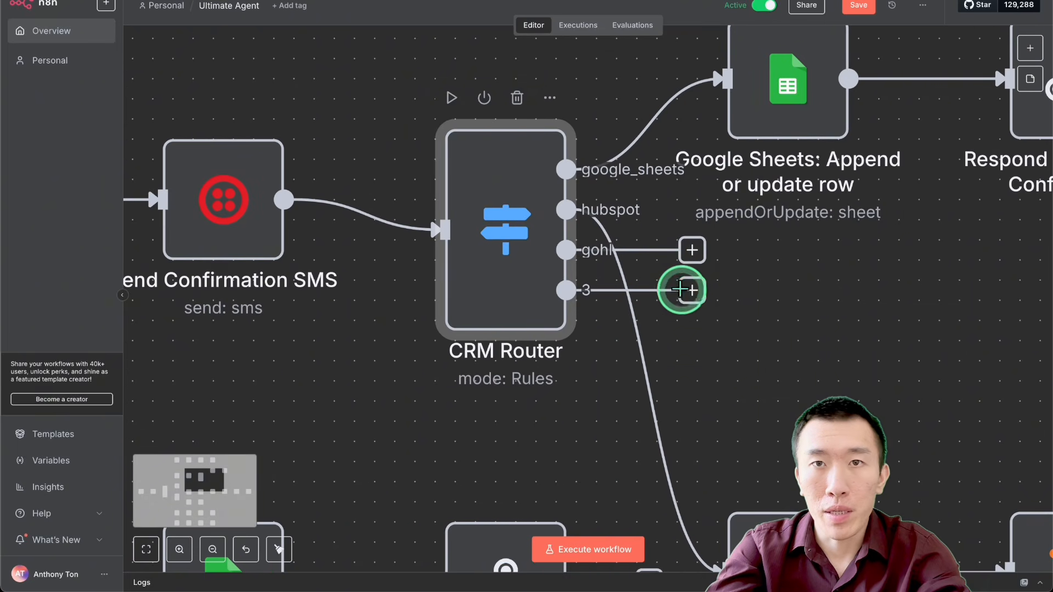
{"action": "scroll", "coordinate": [689, 296], "scroll_direction": "down", "scroll_amount": 5}
{"action": "scroll", "coordinate": [705, 327], "scroll_direction": "down", "scroll_amount": 3}
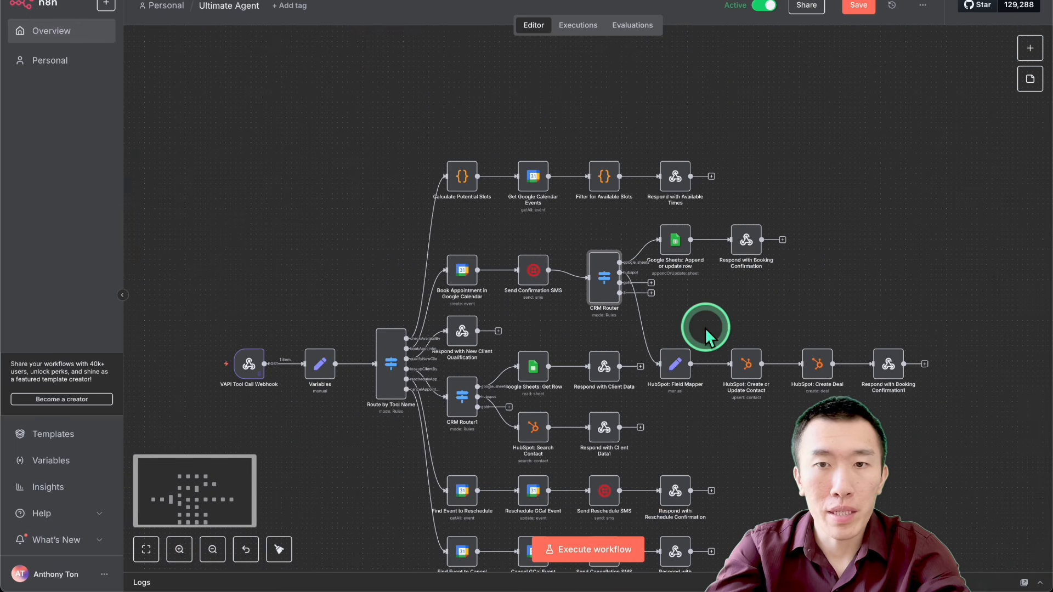
{"action": "scroll", "coordinate": [682, 357], "scroll_direction": "right", "scroll_amount": 3}
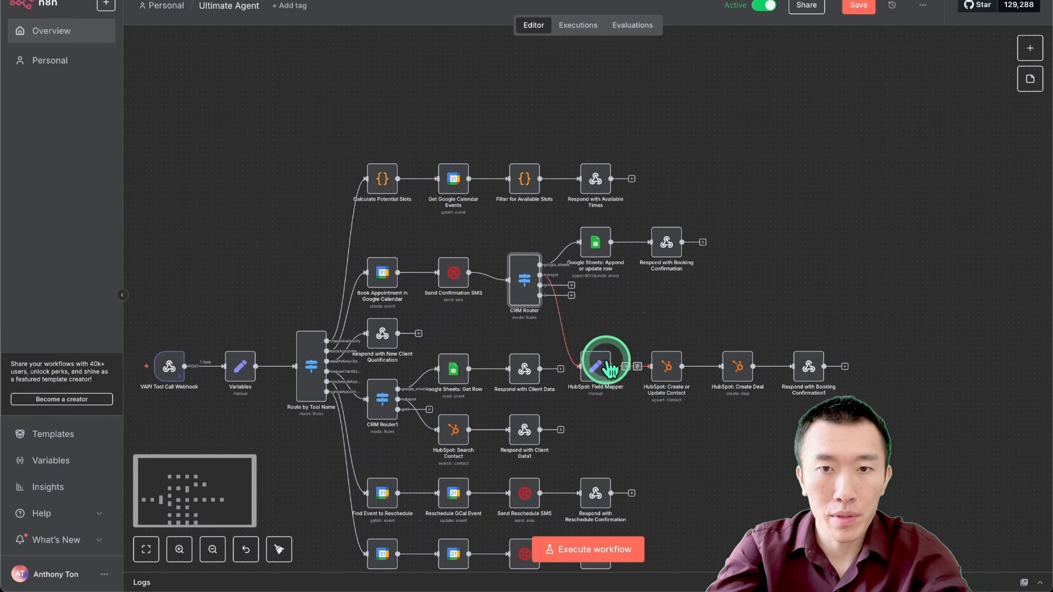
{"action": "left_click_drag", "start_coordinate": [605, 357], "coordinate": [644, 350]}
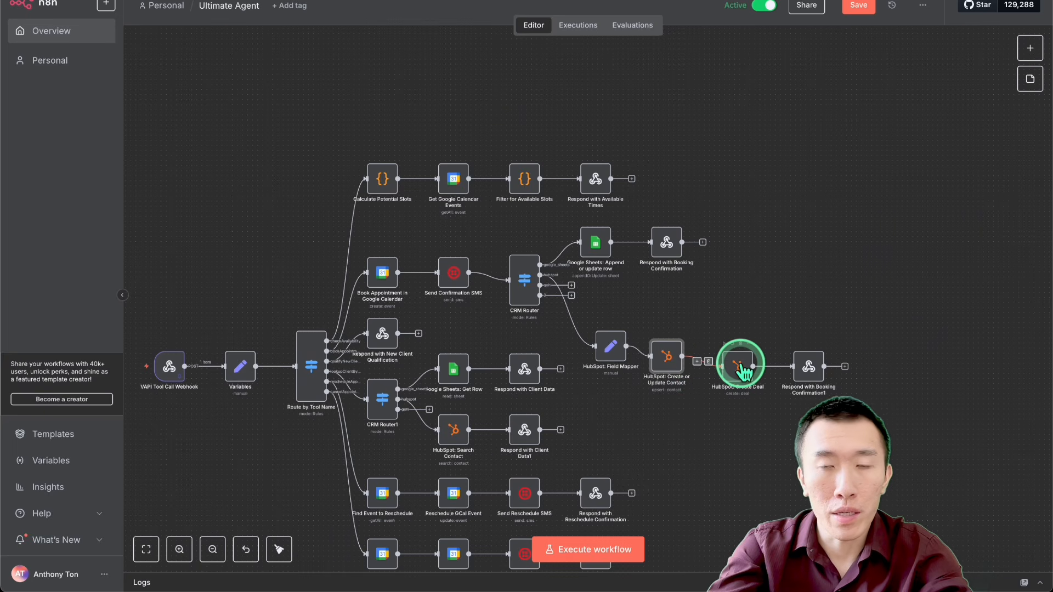
{"action": "mouse_move", "coordinate": [744, 373]}
{"action": "left_mouse_down"}
{"action": "mouse_move", "coordinate": [687, 376]}
{"action": "mouse_move", "coordinate": [742, 376]}
{"action": "mouse_move", "coordinate": [737, 360]}
{"action": "left_mouse_up"}
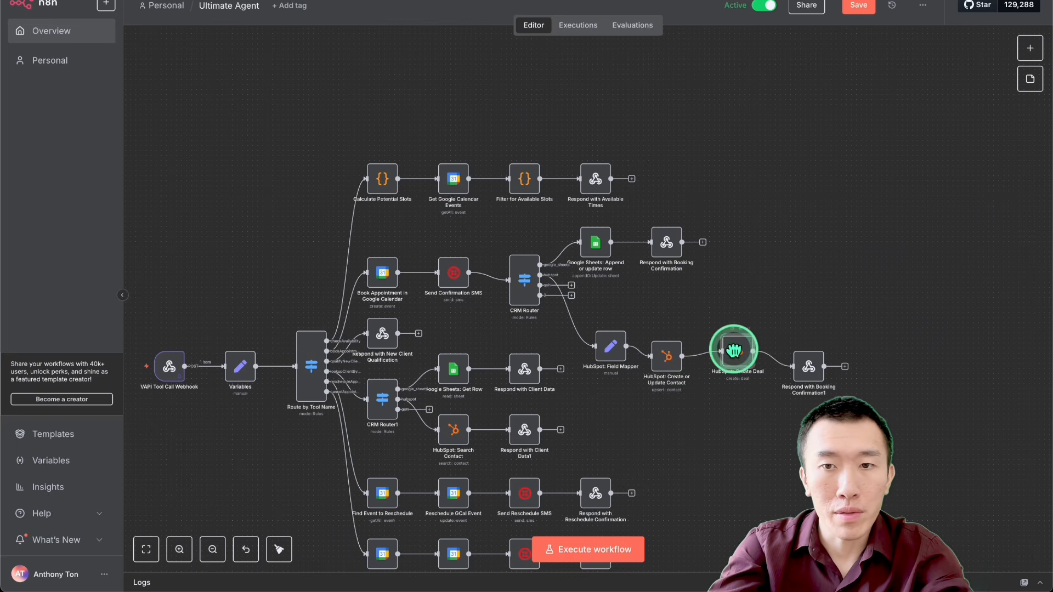
{"action": "left_click", "coordinate": [807, 372]}
{"action": "left_click_drag", "start_coordinate": [806, 372], "coordinate": [802, 367]}
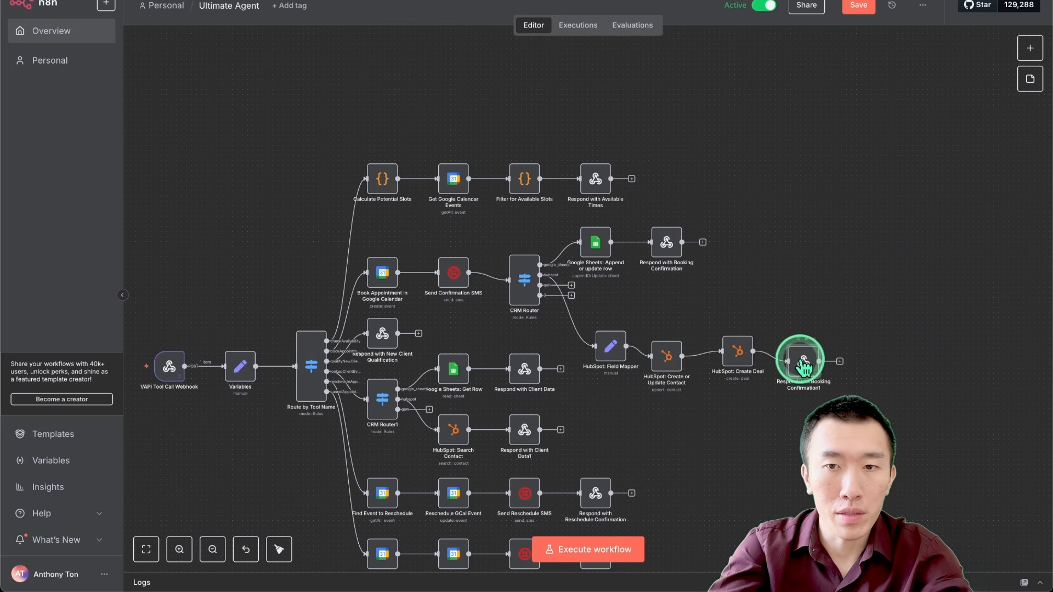
{"action": "left_click", "coordinate": [680, 362]}
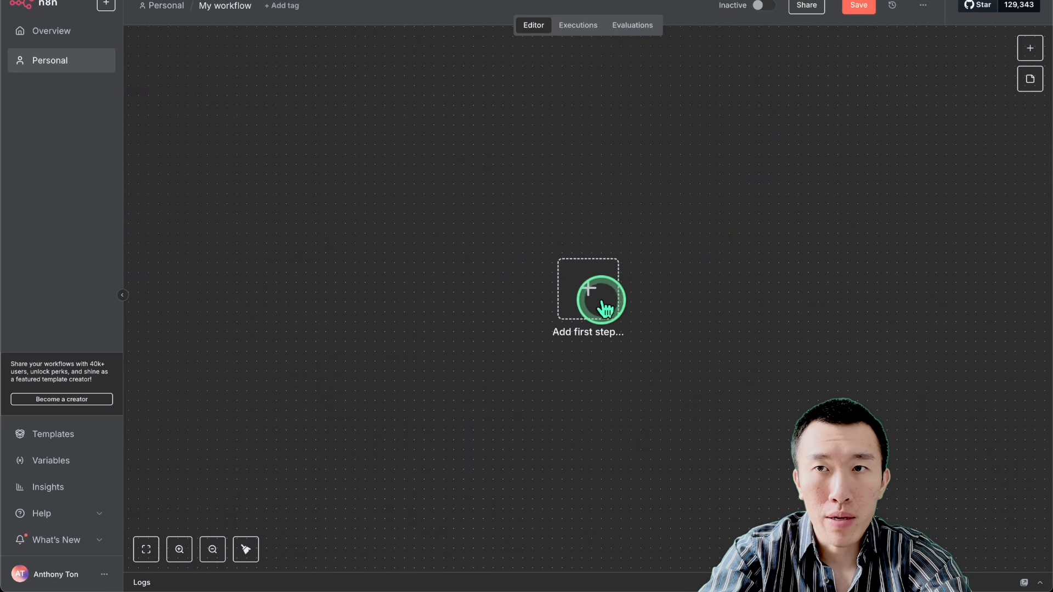
Step: Import ultimateAgentPart6.json from the Downloads folder into the empty workflow
{"action": "left_click", "coordinate": [924, 7]}
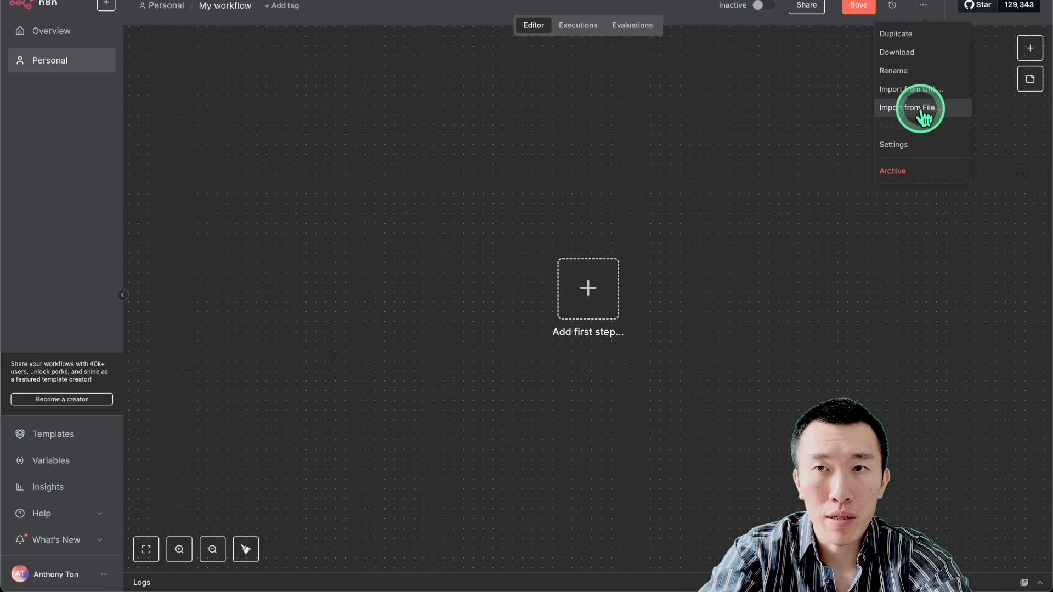
{"action": "left_click", "coordinate": [921, 106]}
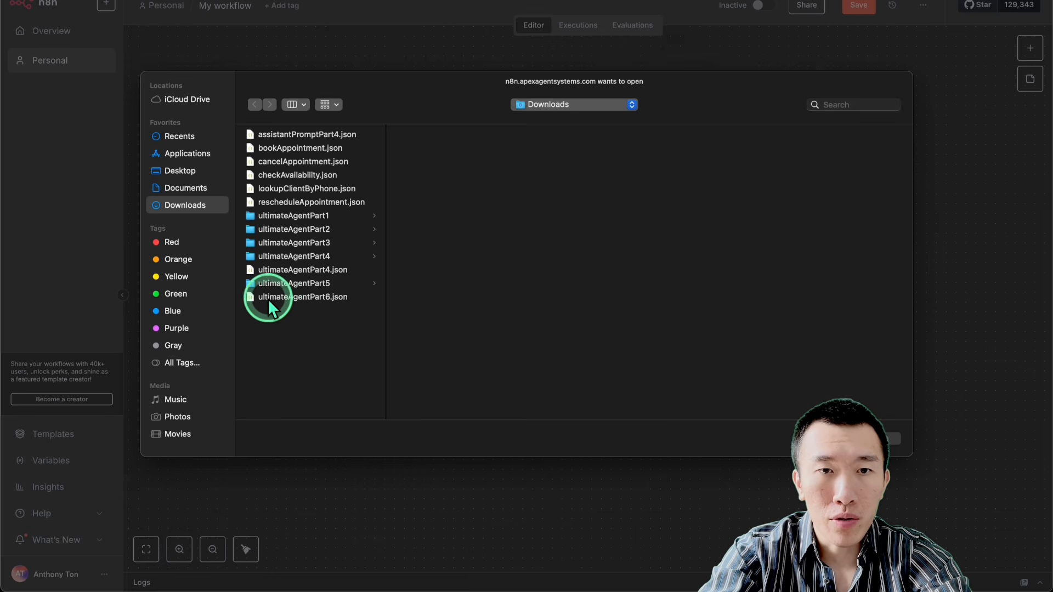
{"action": "double_click", "coordinate": [318, 297]}
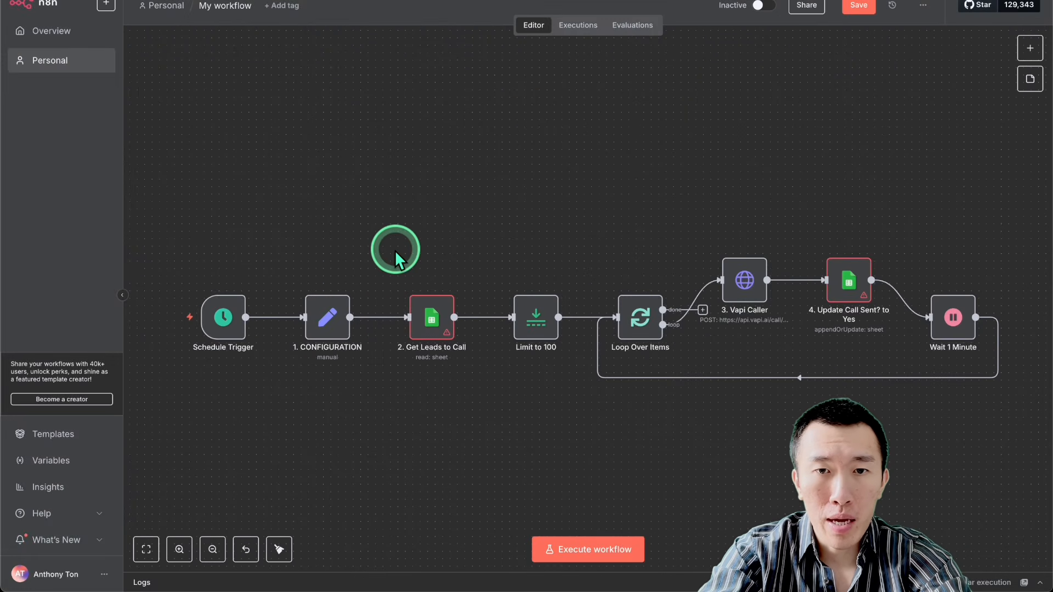
Step: Review the Schedule Trigger's daily rule and the hours available for its trigger time
{"action": "right_click", "coordinate": [271, 265]}
{"action": "left_click", "coordinate": [224, 322]}
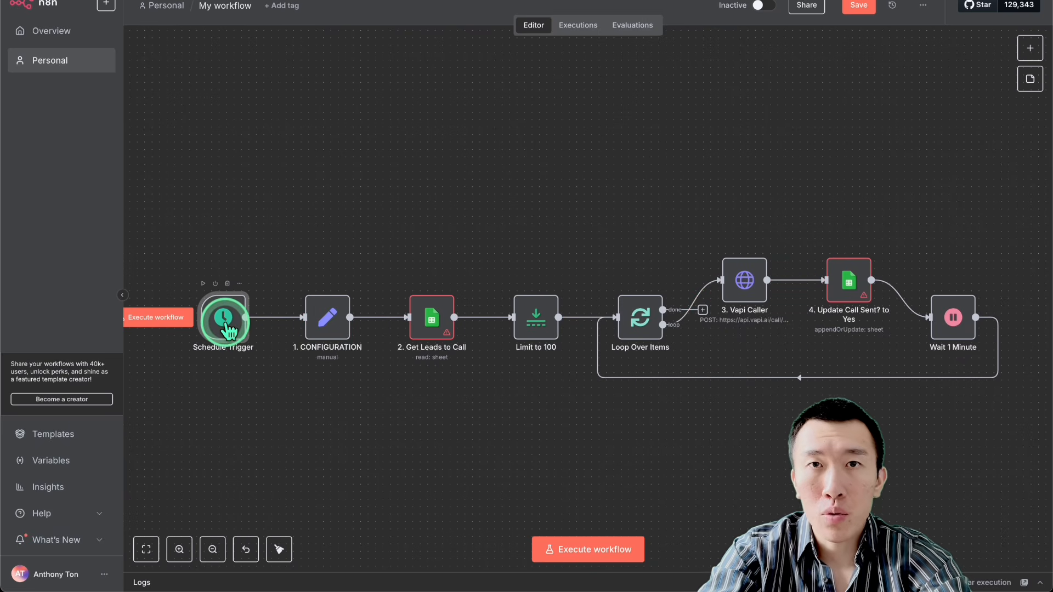
{"action": "double_click", "coordinate": [225, 323]}
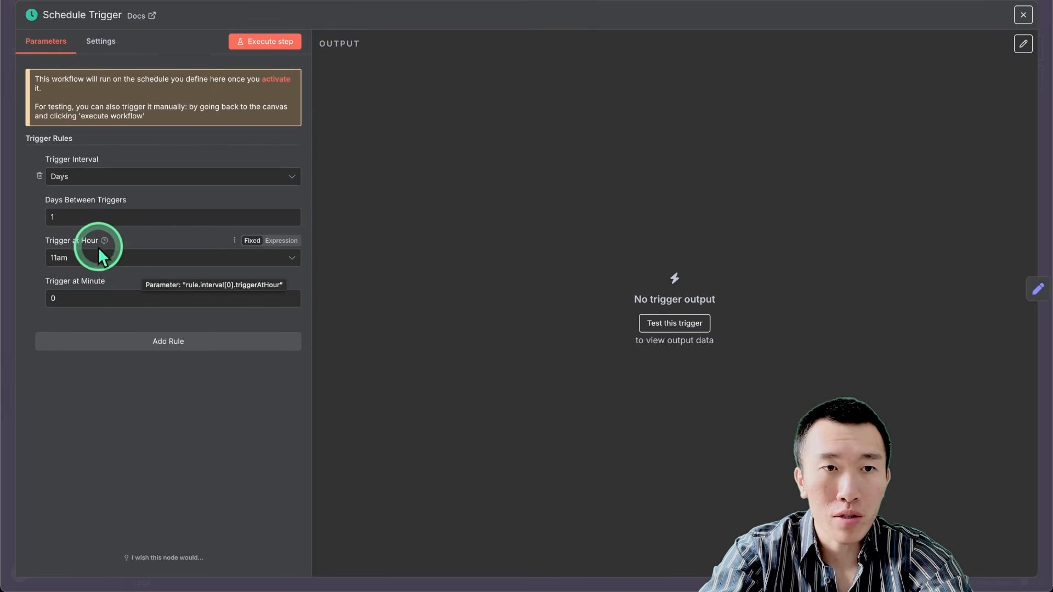
{"action": "left_click", "coordinate": [125, 262]}
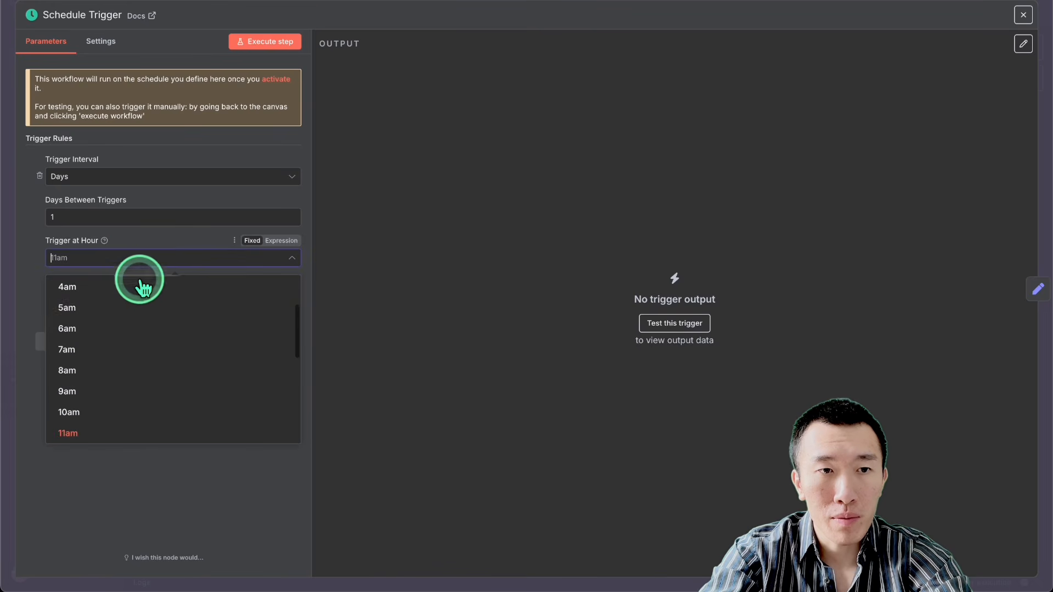
{"action": "scroll", "coordinate": [133, 427], "scroll_direction": "down", "scroll_amount": 3}
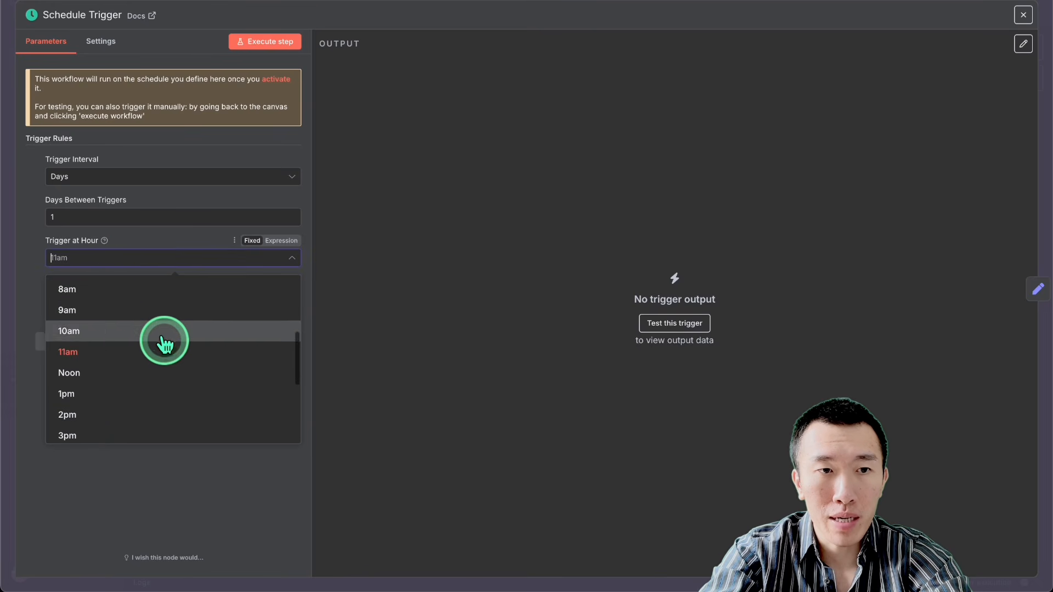
{"action": "scroll", "coordinate": [123, 372], "scroll_direction": "down", "scroll_amount": 4}
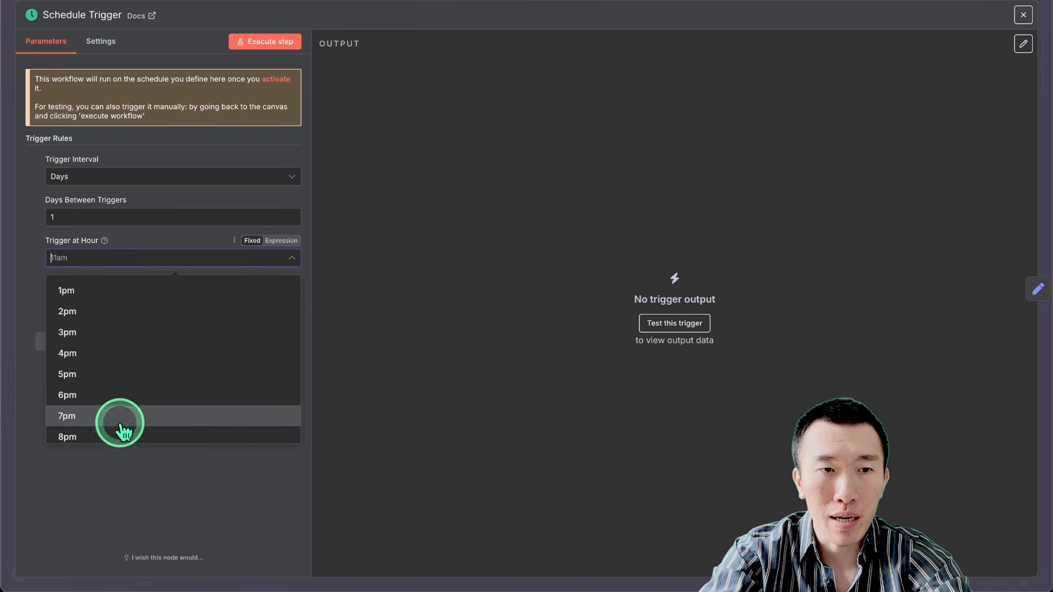
{"action": "left_click", "coordinate": [341, 348]}
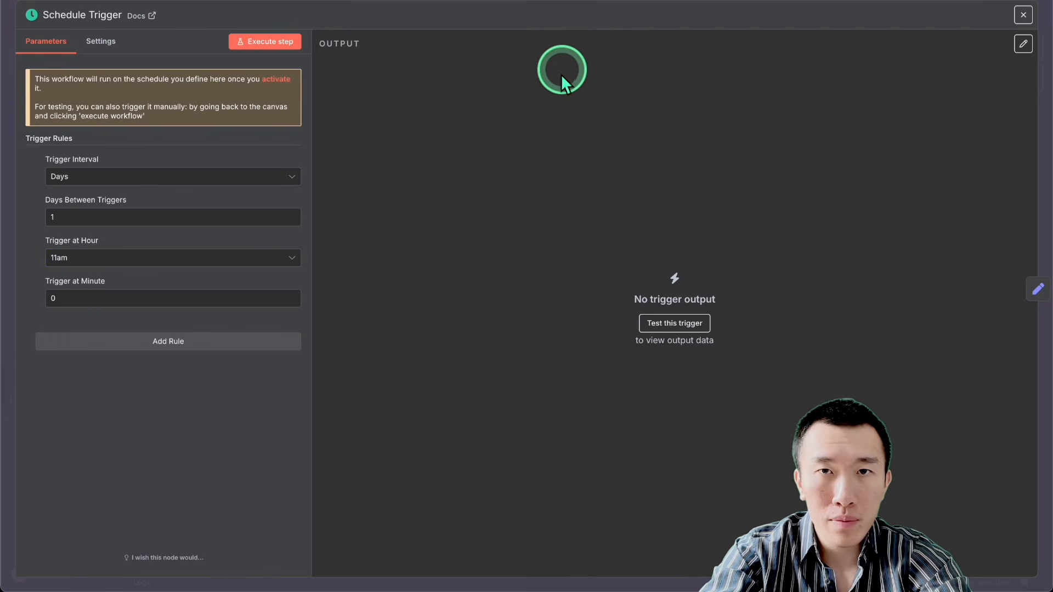
{"action": "left_click", "coordinate": [580, 1]}
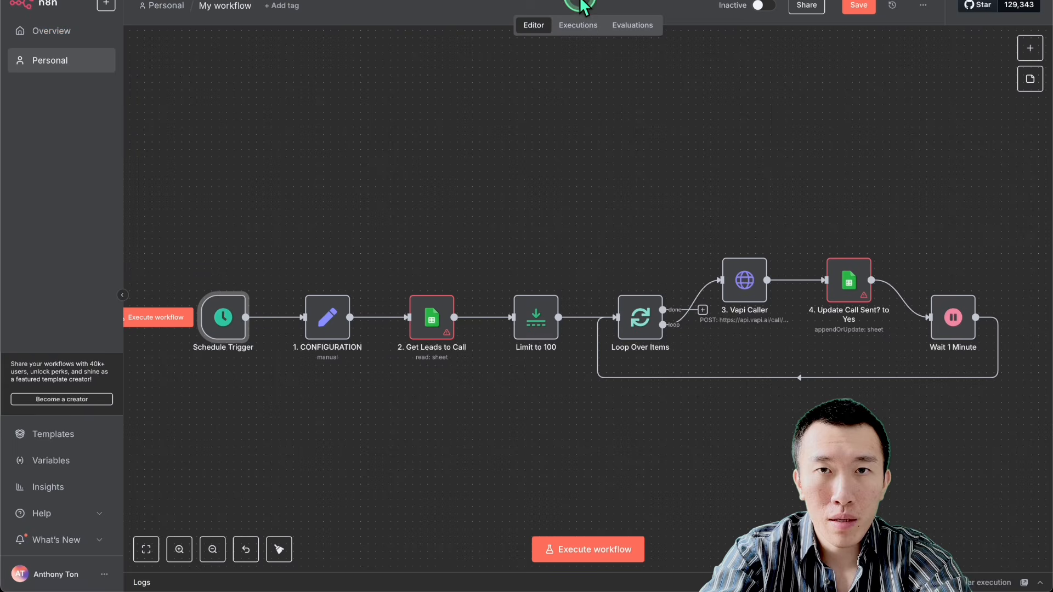
Step: Review the Vapi API key, phone number ID and assistant ID fields in the 1. CONFIGURATION node
{"action": "double_click", "coordinate": [329, 321]}
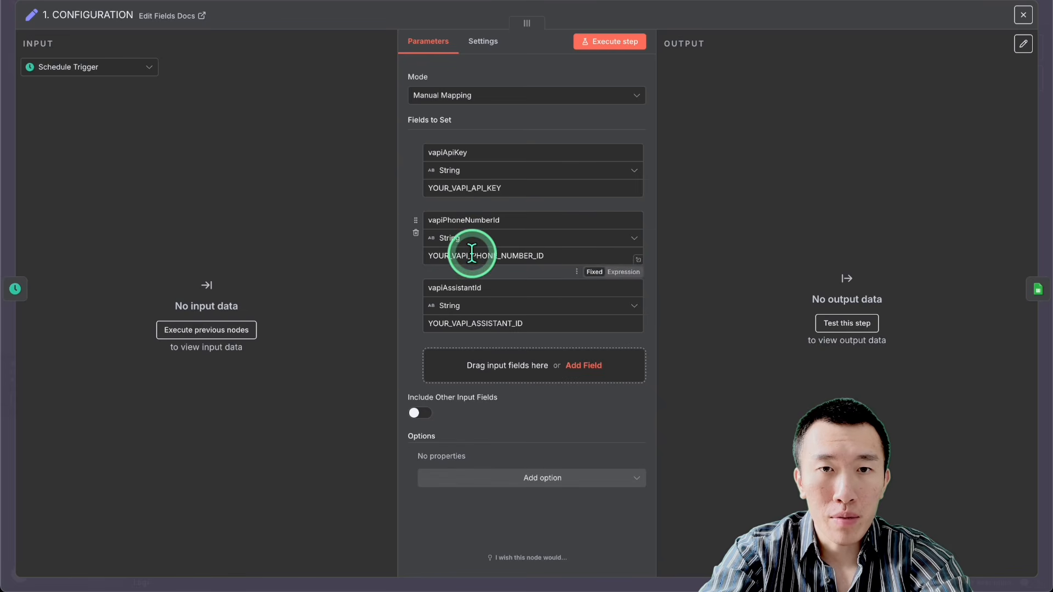
{"action": "left_click", "coordinate": [545, 192]}
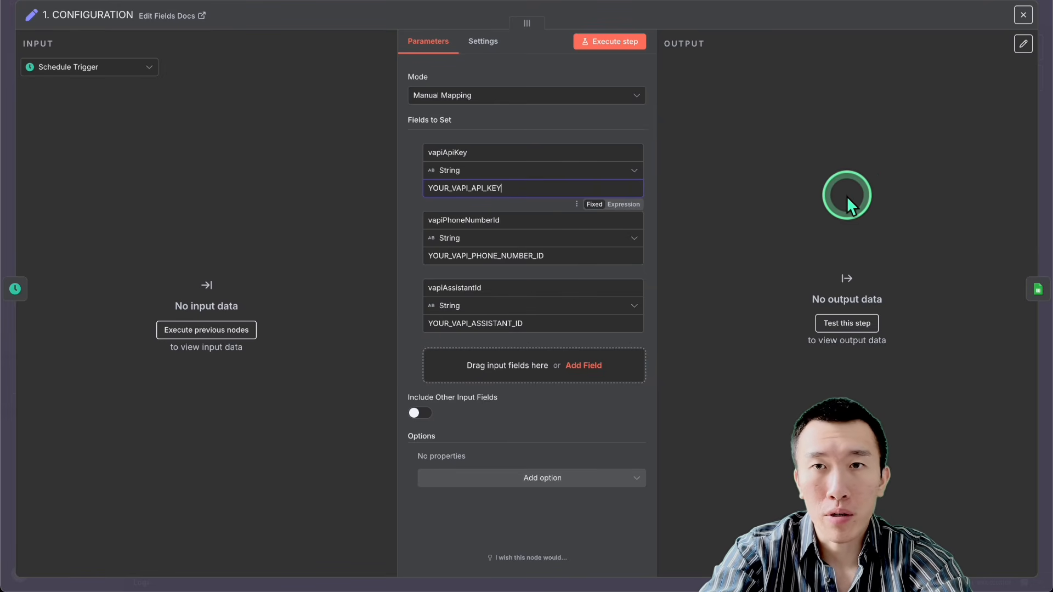
{"action": "left_click", "coordinate": [800, 8]}
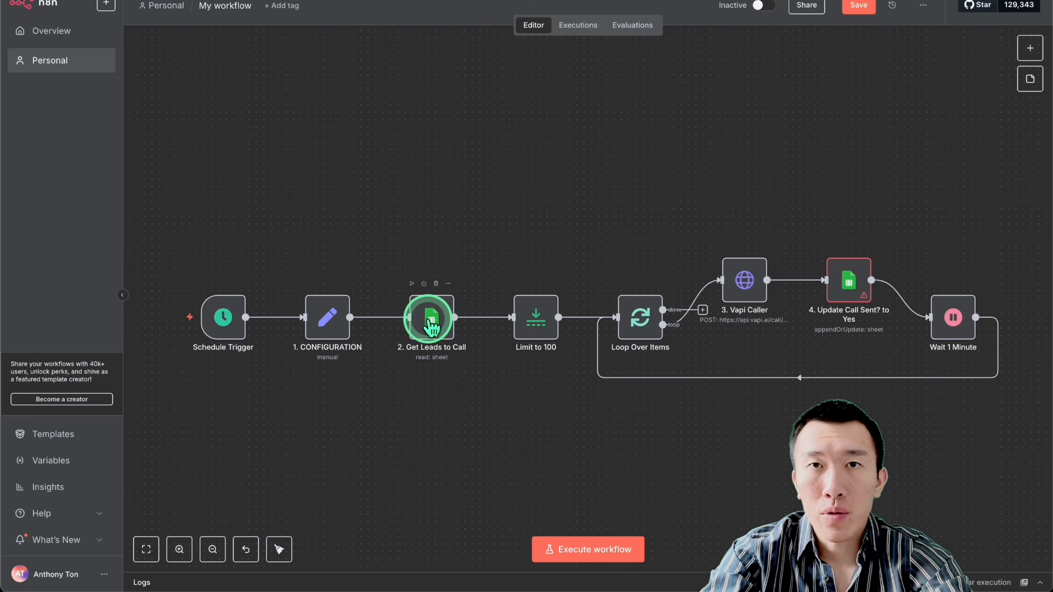
Step: Point the 2. Get Leads to Call node at Sheet1 of the Clinic contacts document, chosen from the list
{"action": "double_click", "coordinate": [431, 323]}
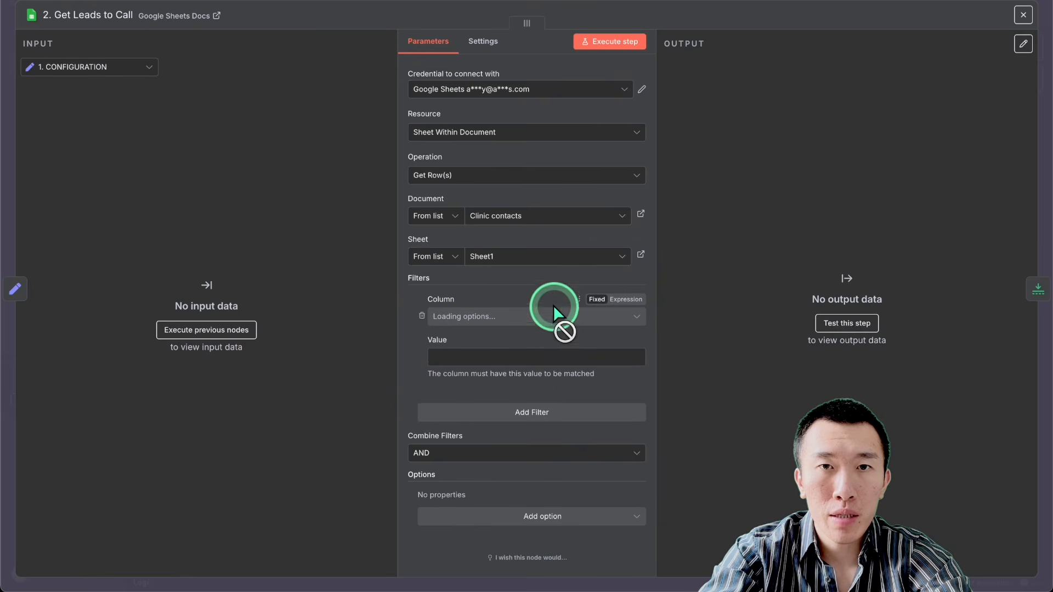
{"action": "left_click", "coordinate": [510, 89]}
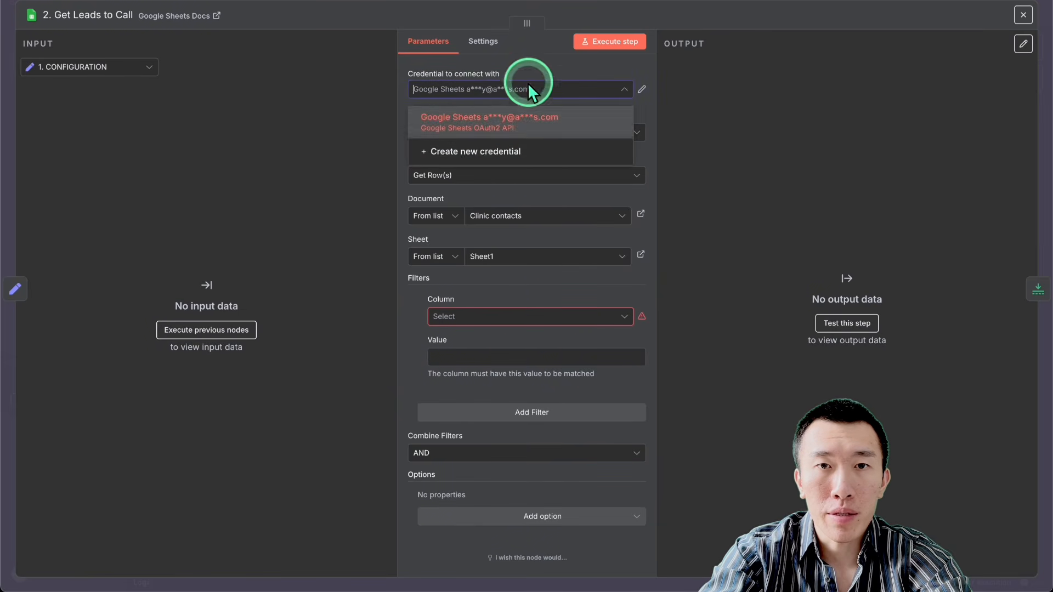
{"action": "left_click", "coordinate": [537, 189]}
{"action": "left_click", "coordinate": [436, 215]}
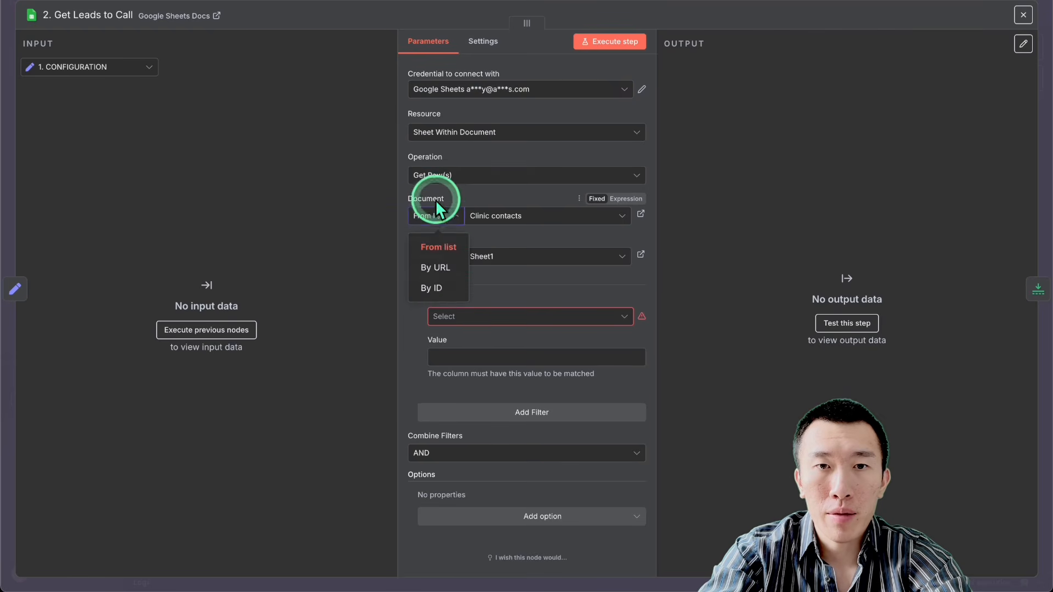
{"action": "left_click", "coordinate": [442, 253]}
{"action": "left_click", "coordinate": [531, 216]}
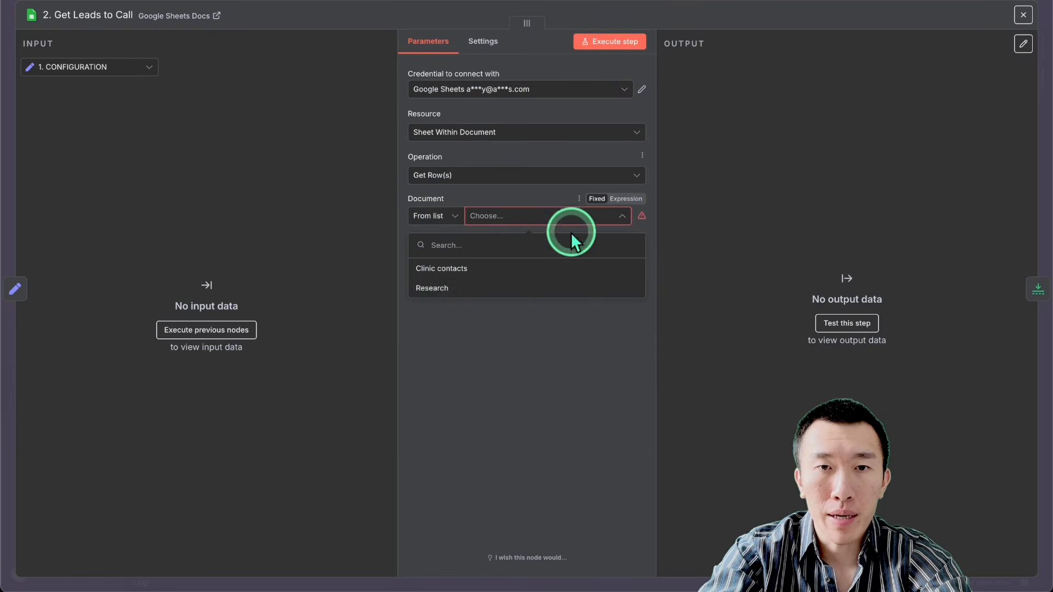
{"action": "left_click", "coordinate": [553, 268]}
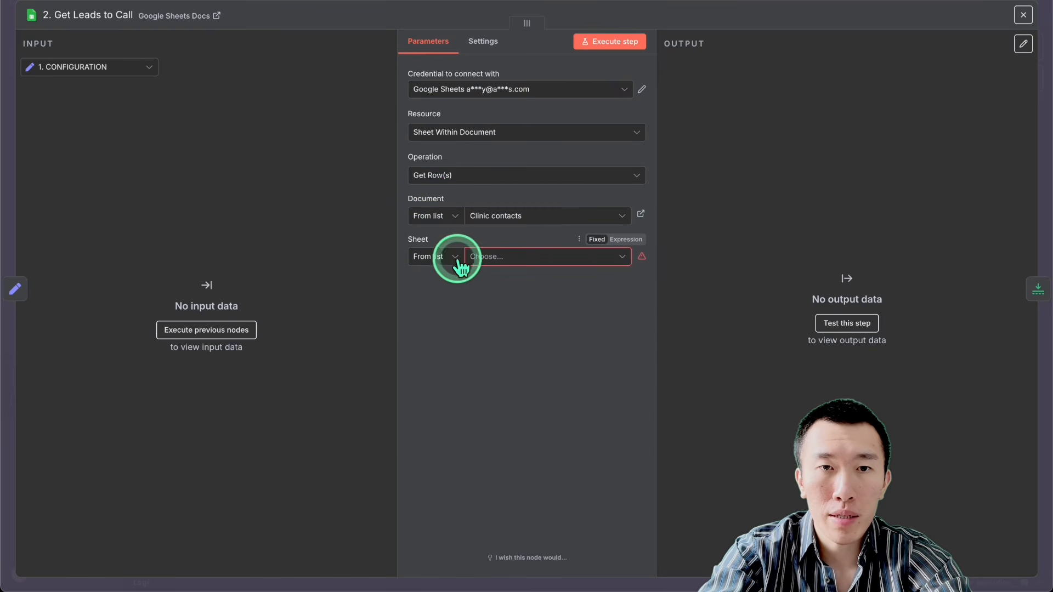
{"action": "left_click", "coordinate": [455, 260]}
{"action": "left_click", "coordinate": [438, 287]}
{"action": "left_click", "coordinate": [530, 255]}
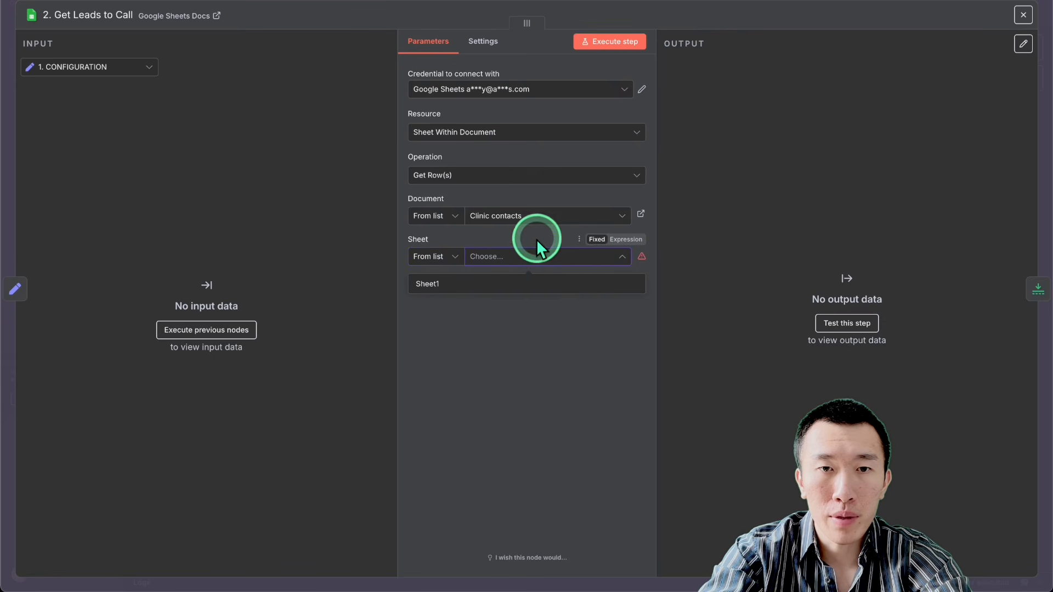
{"action": "left_click", "coordinate": [547, 281]}
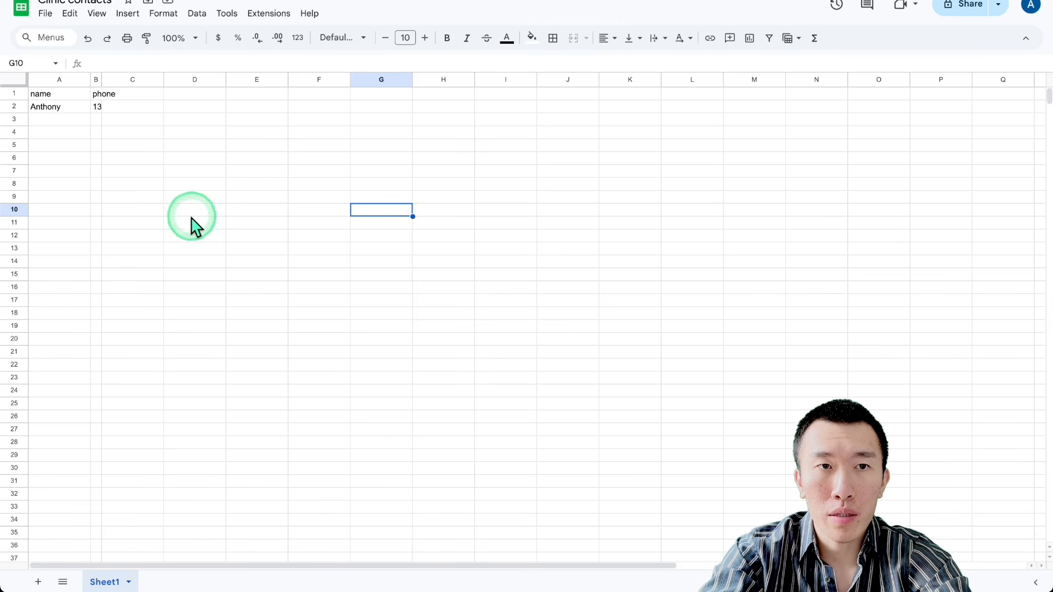
Step: In the Clinic contacts Google Sheet, add the column header "Call Sent?" in cell C1
{"action": "left_click", "coordinate": [187, 216]}
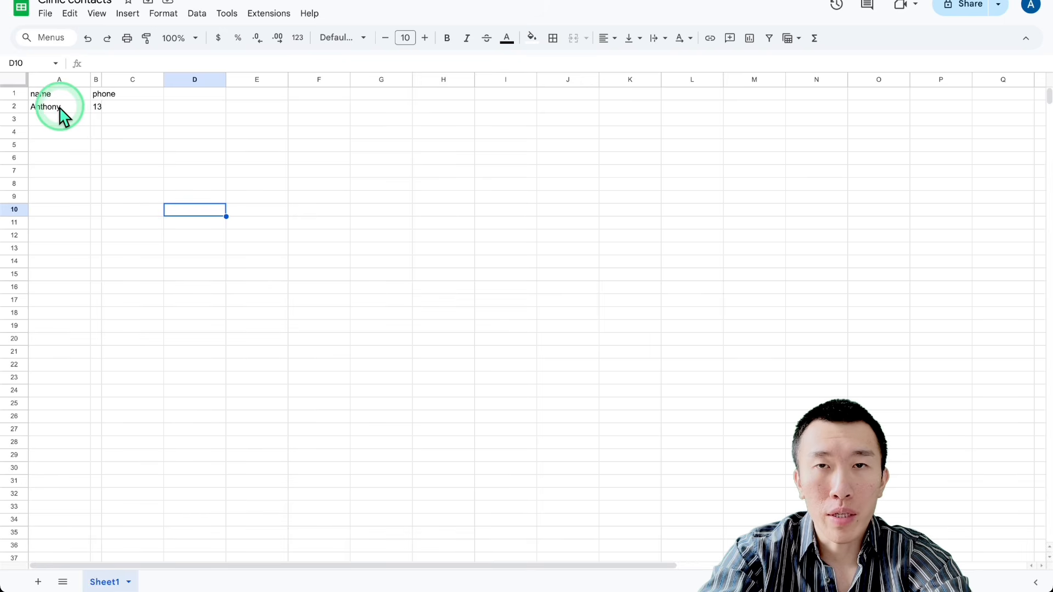
{"action": "left_click", "coordinate": [136, 97]}
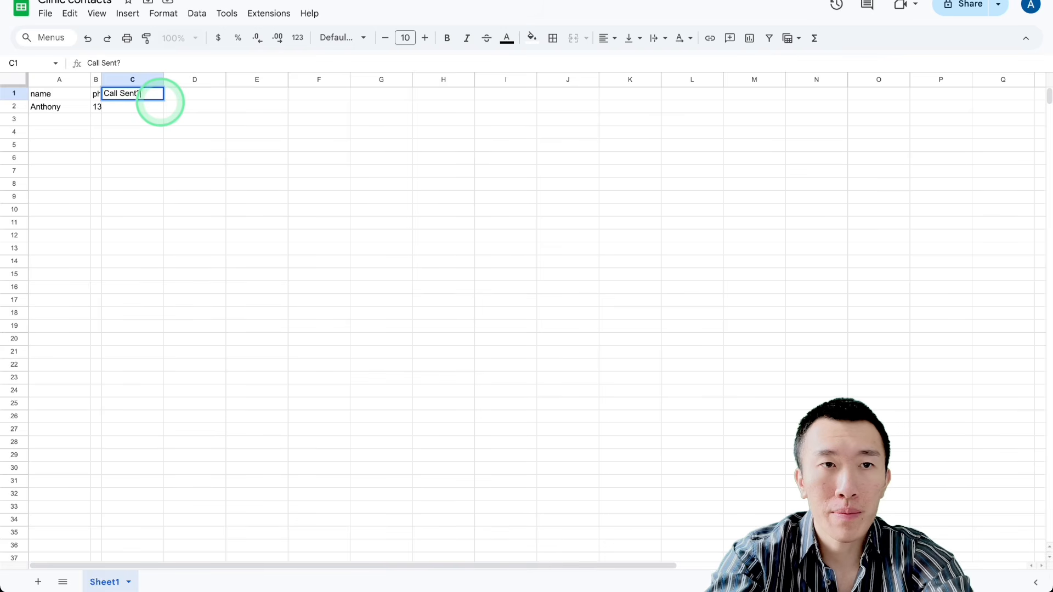
{"action": "key", "text": "Return"}
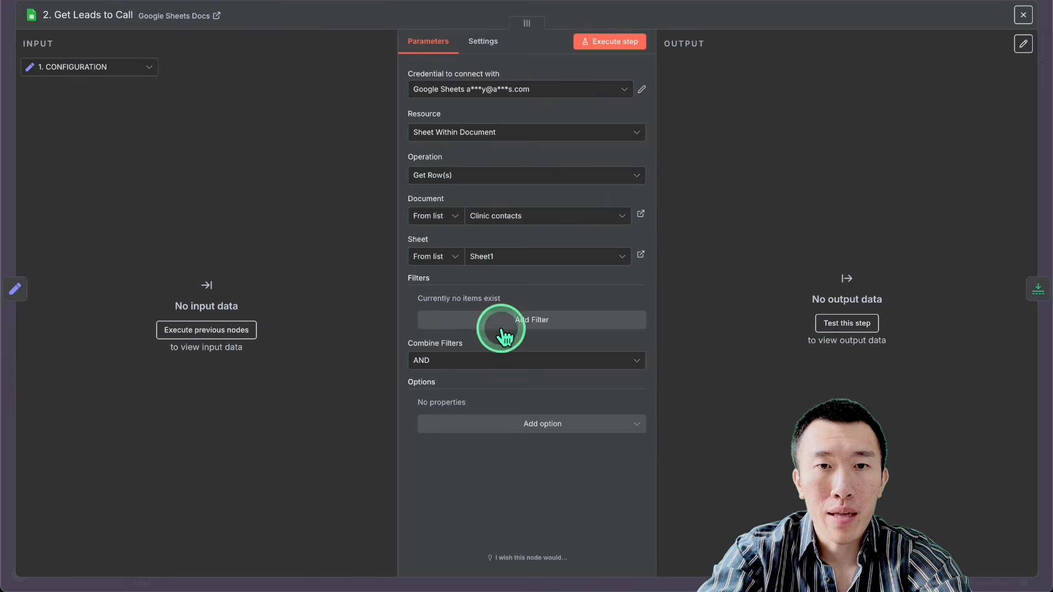
Step: Back in n8n, add a filter to 2. Get Leads to Call on the "Call Sent?" column with an empty value
{"action": "left_click", "coordinate": [532, 322]}
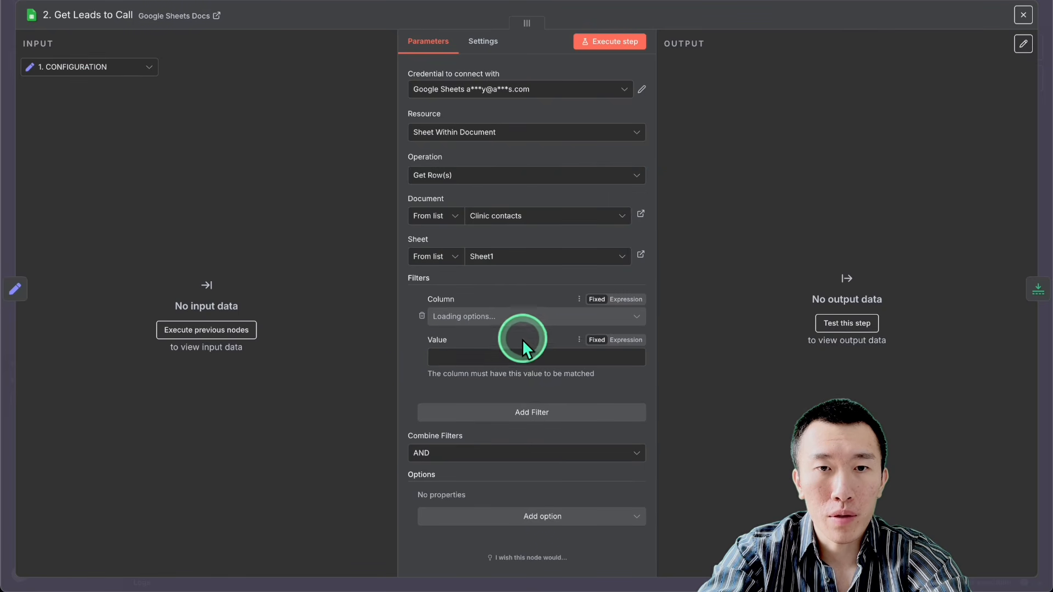
{"action": "left_click", "coordinate": [526, 318]}
{"action": "left_click", "coordinate": [521, 390]}
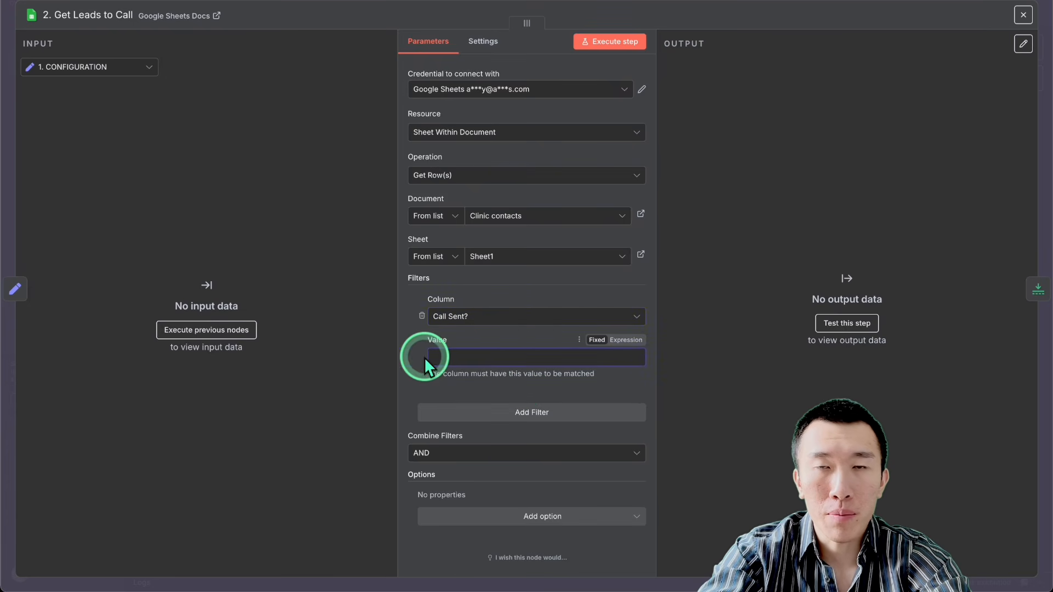
{"action": "left_click", "coordinate": [544, 359]}
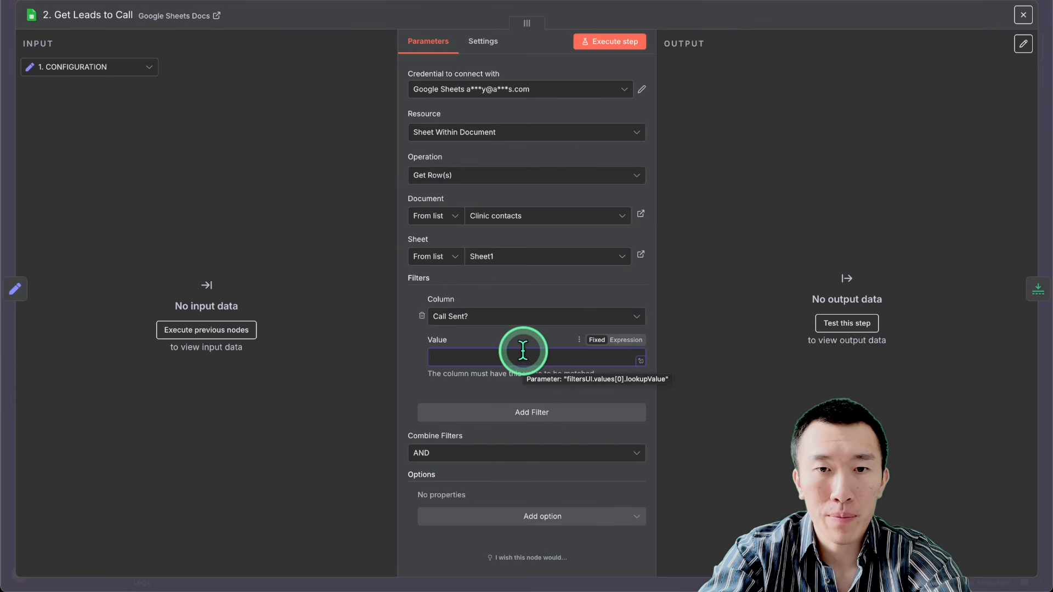
{"action": "left_click", "coordinate": [742, 4]}
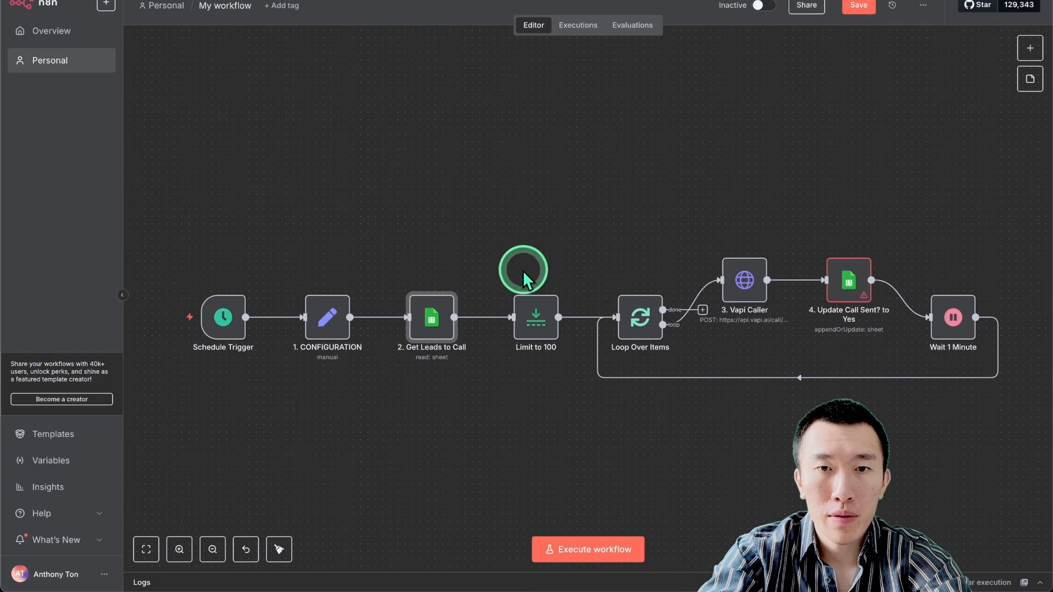
Step: Check the maximum items and keep settings of the Limit to 100 node
{"action": "double_click", "coordinate": [534, 321]}
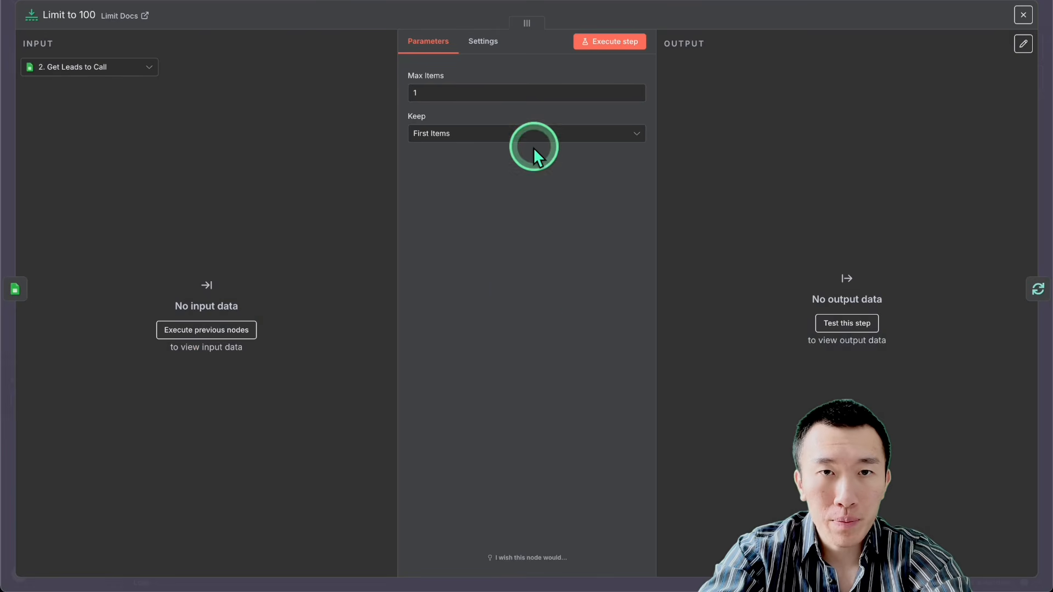
{"action": "left_click", "coordinate": [524, 96]}
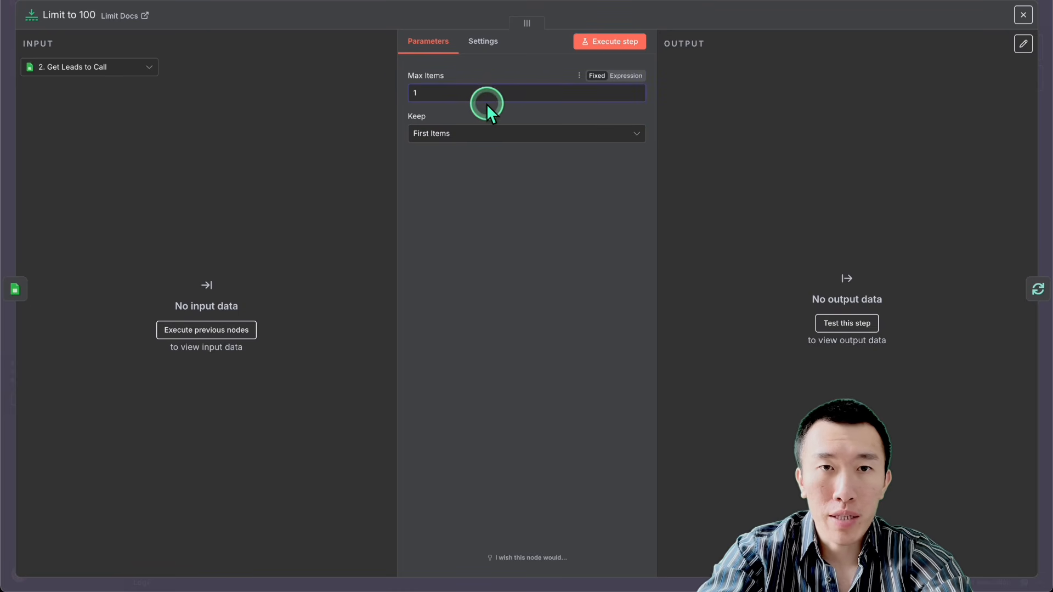
{"action": "left_click", "coordinate": [500, 93]}
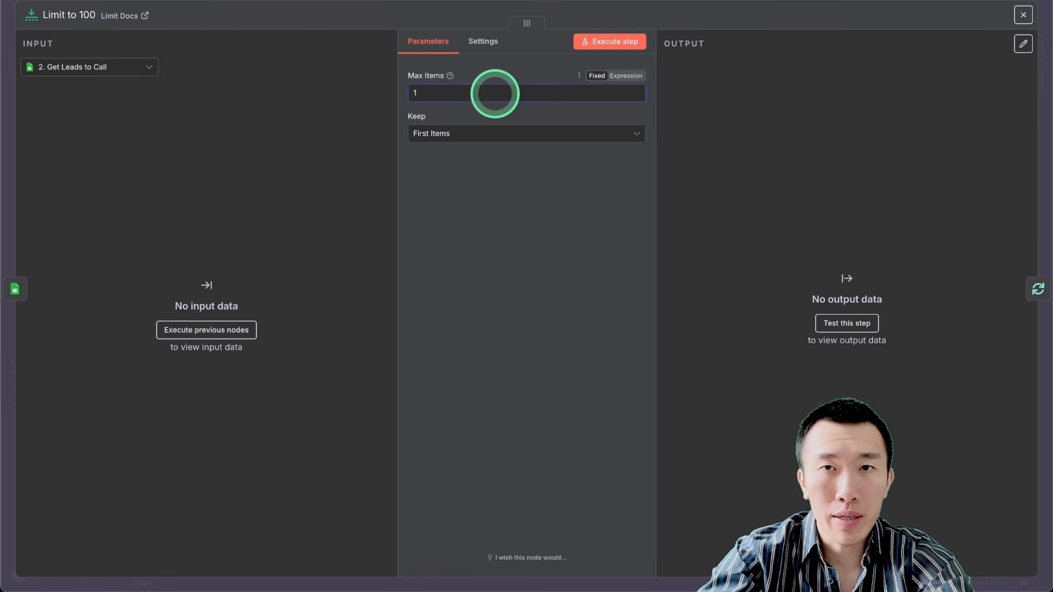
{"action": "left_click", "coordinate": [802, 2]}
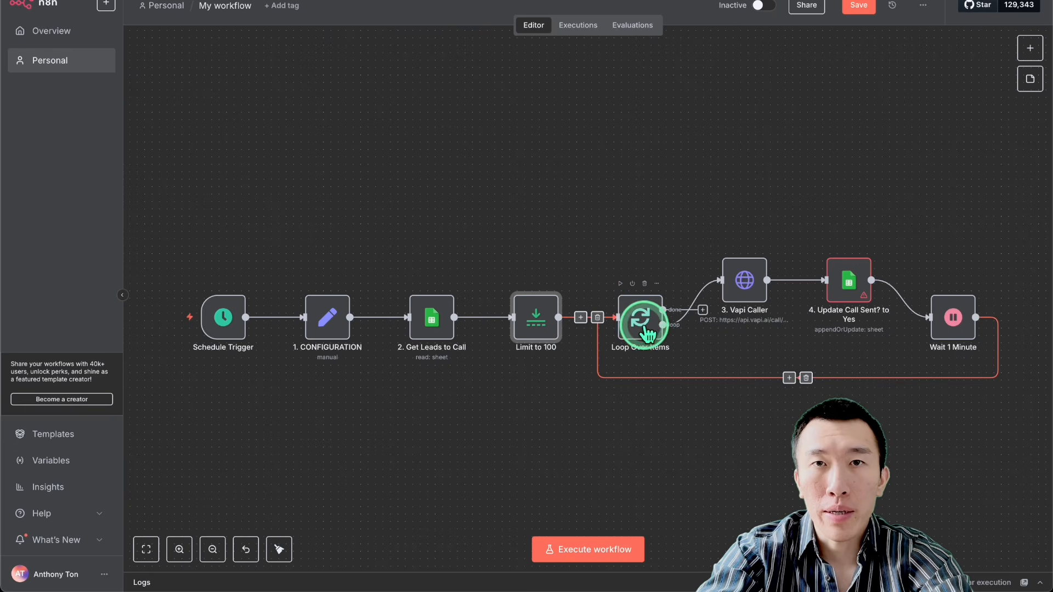
Step: Open the 3. Vapi Caller node and review its request URL and Authorization header value
{"action": "scroll", "coordinate": [649, 330], "scroll_direction": "right", "scroll_amount": 1}
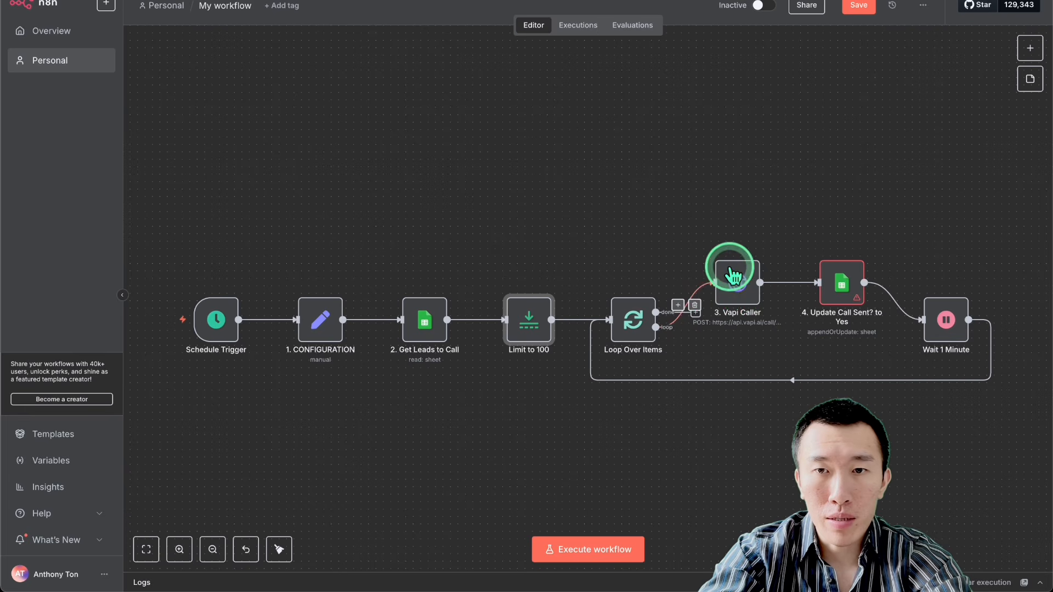
{"action": "left_click", "coordinate": [737, 296]}
{"action": "double_click", "coordinate": [738, 294]}
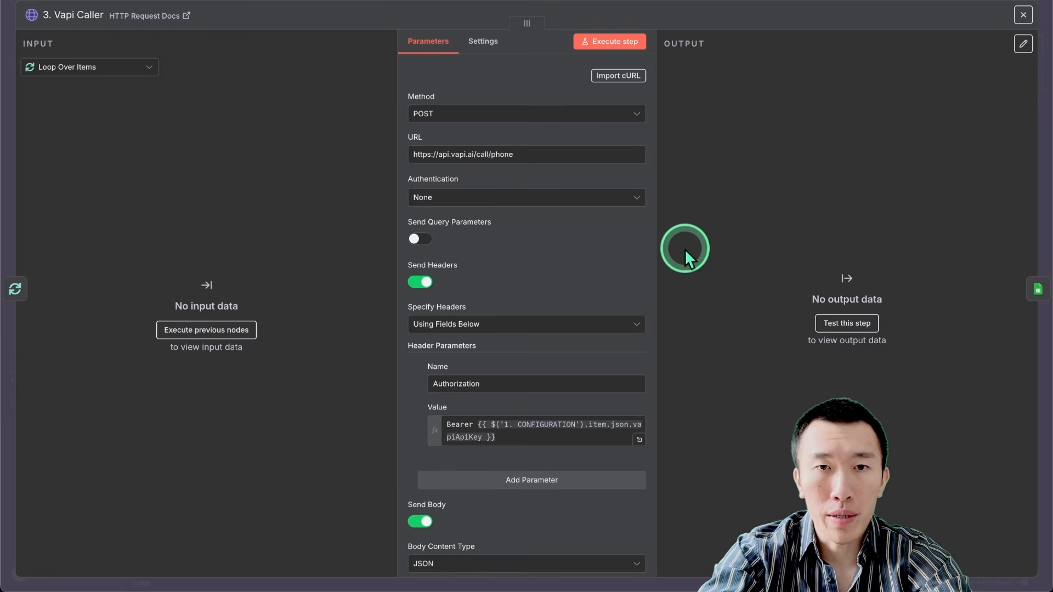
{"action": "scroll", "coordinate": [540, 430], "scroll_direction": "down", "scroll_amount": 1}
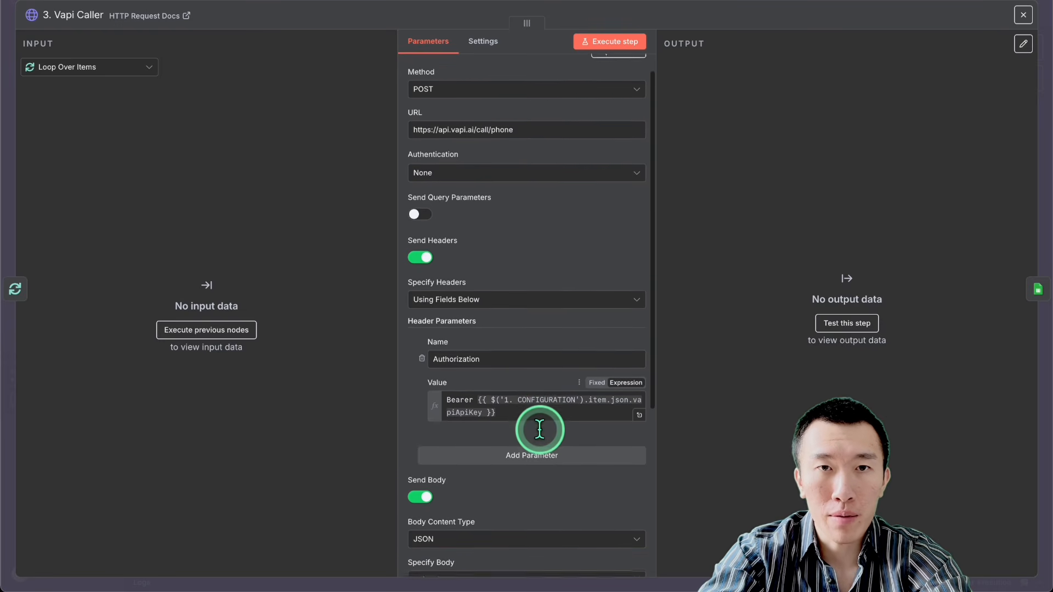
{"action": "scroll", "coordinate": [537, 429], "scroll_direction": "up", "scroll_amount": 1}
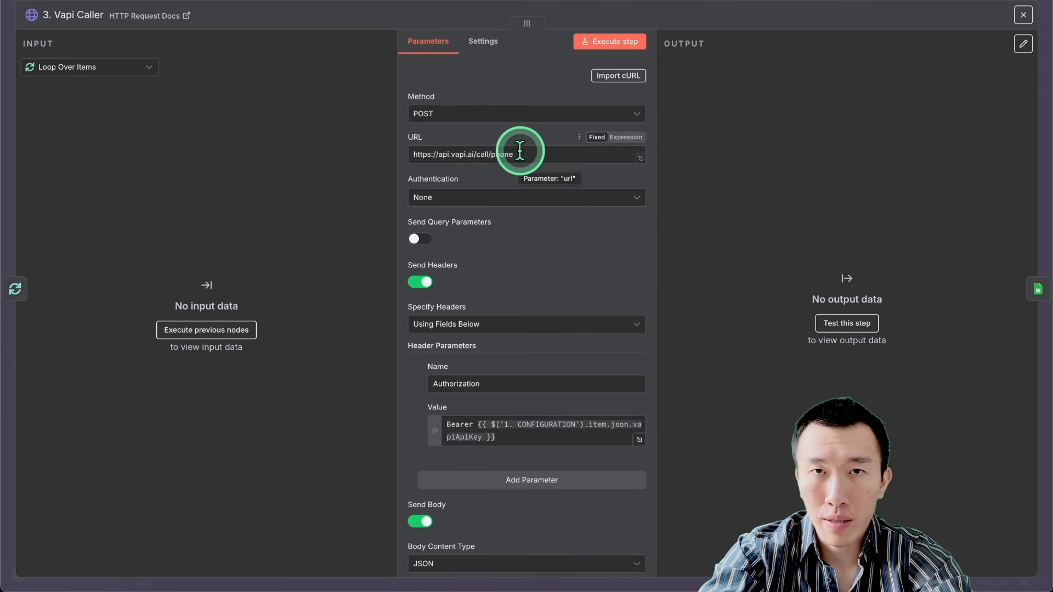
{"action": "scroll", "coordinate": [520, 151], "scroll_direction": "down", "scroll_amount": 5}
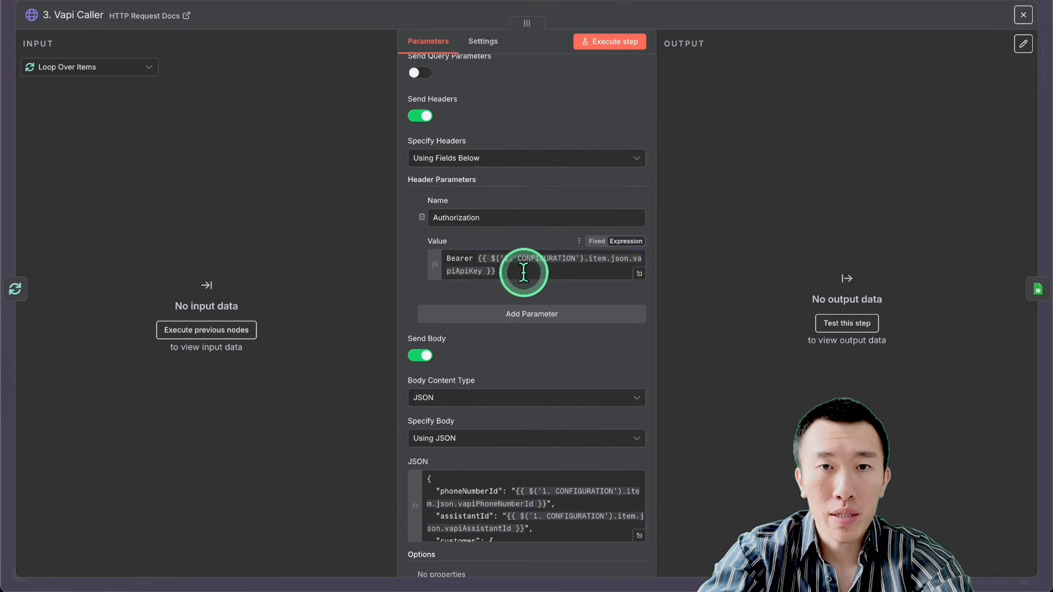
{"action": "left_click_drag", "start_coordinate": [521, 265], "coordinate": [409, 226]}
{"action": "left_click", "coordinate": [502, 263]}
{"action": "left_click_drag", "start_coordinate": [515, 273], "coordinate": [460, 252]}
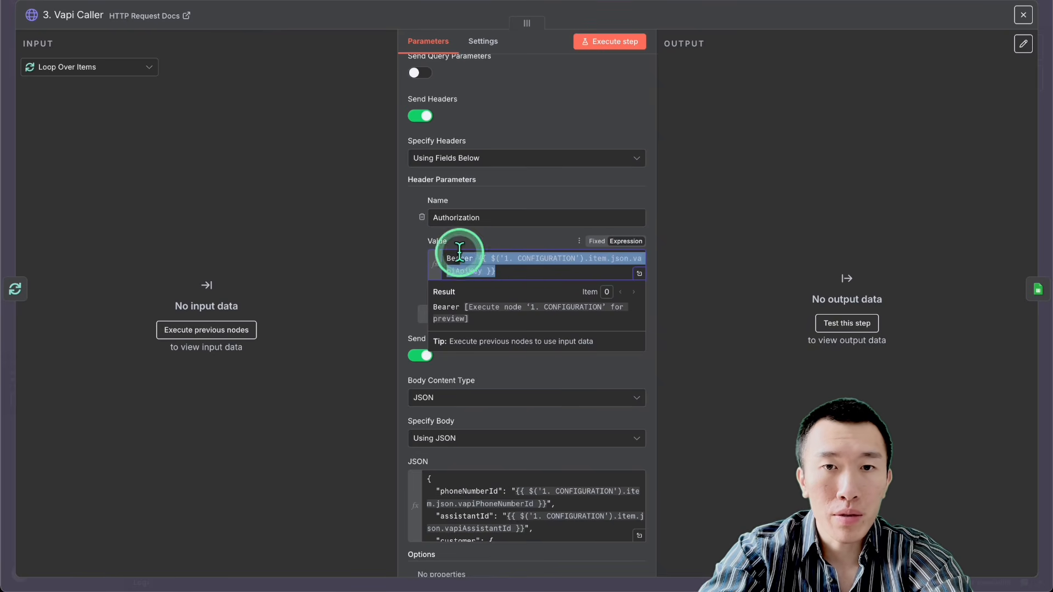
{"action": "left_click", "coordinate": [556, 376]}
{"action": "scroll", "coordinate": [556, 376], "scroll_direction": "down", "scroll_amount": 3}
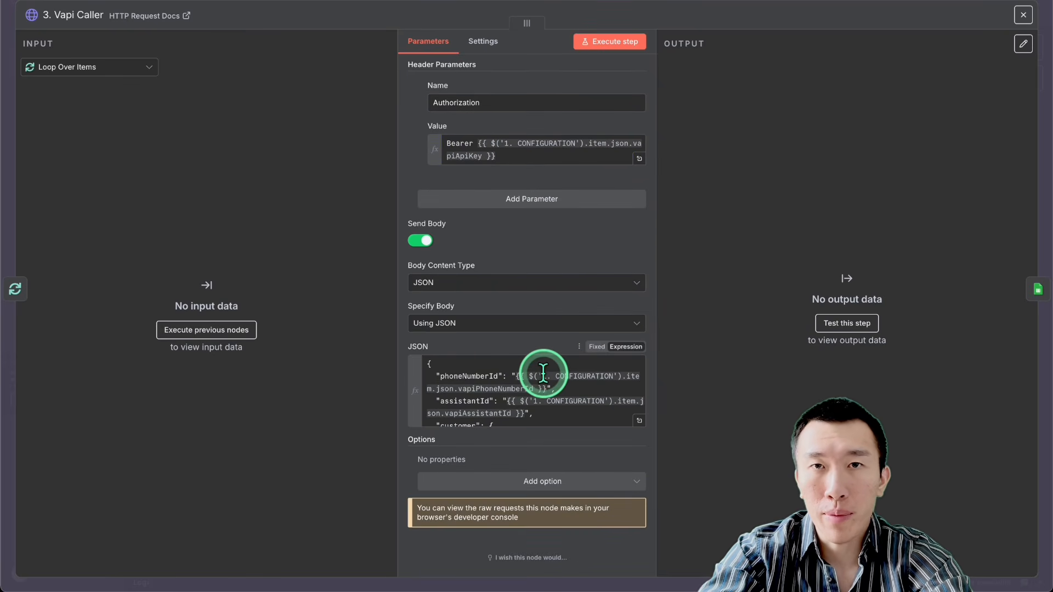
Step: Examine the JSON body expression of the 3. Vapi Caller node at full size, including its phone number, assistant and customer fields, and close the node
{"action": "left_click", "coordinate": [639, 421]}
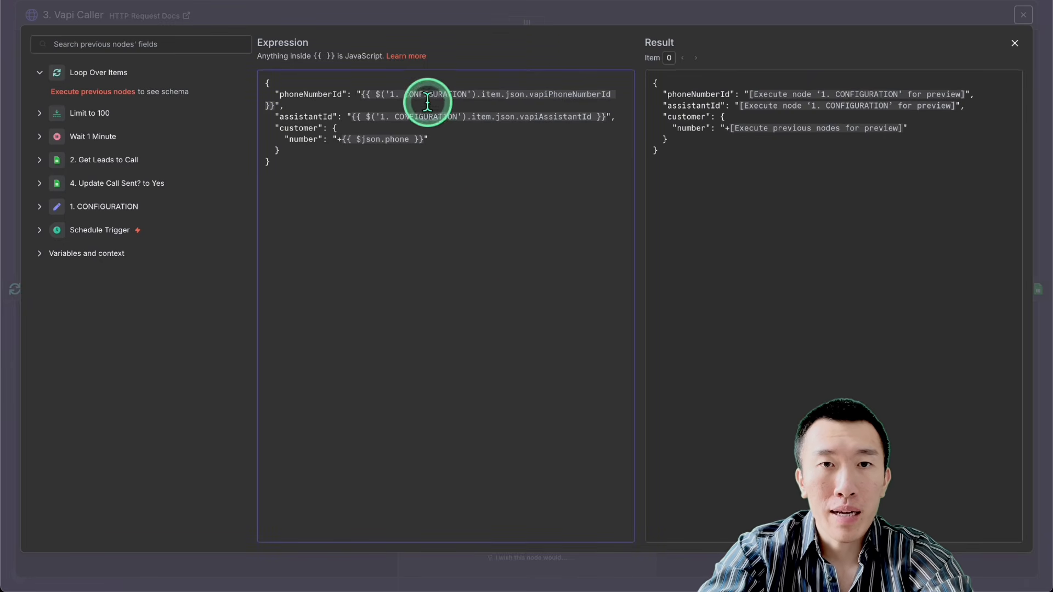
{"action": "left_click_drag", "start_coordinate": [418, 94], "coordinate": [444, 131]}
{"action": "left_click", "coordinate": [432, 122]}
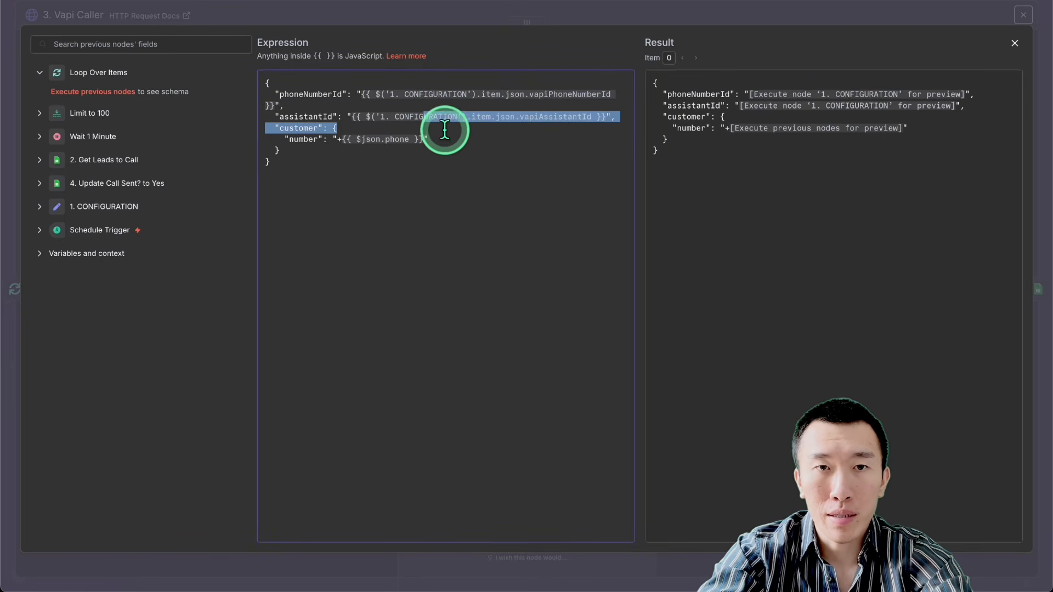
{"action": "left_click", "coordinate": [447, 145]}
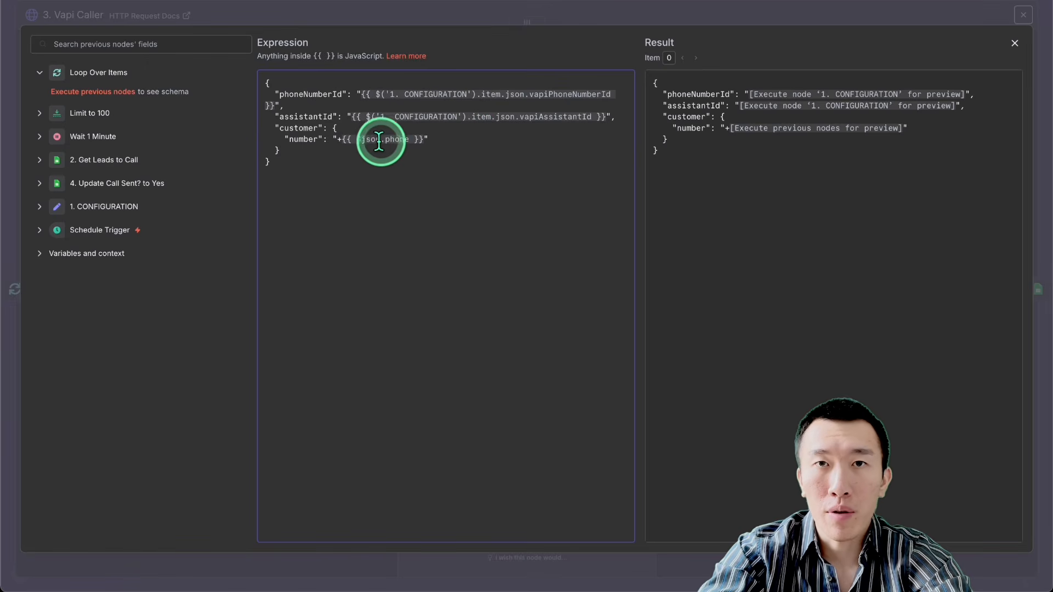
{"action": "left_click", "coordinate": [742, 8]}
{"action": "scroll", "coordinate": [550, 341], "scroll_direction": "up", "scroll_amount": 5}
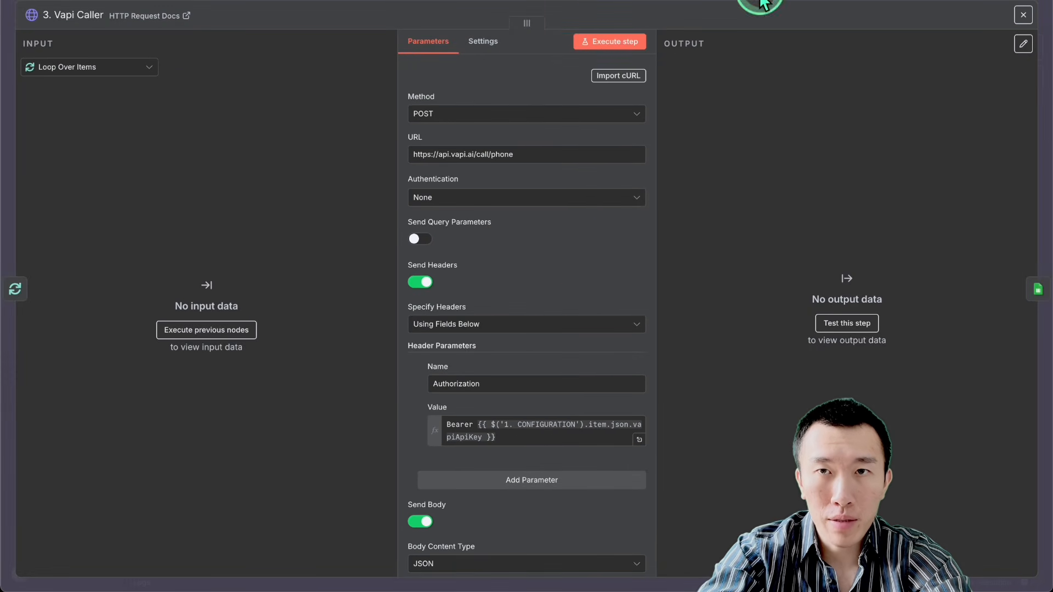
{"action": "left_click", "coordinate": [762, 4]}
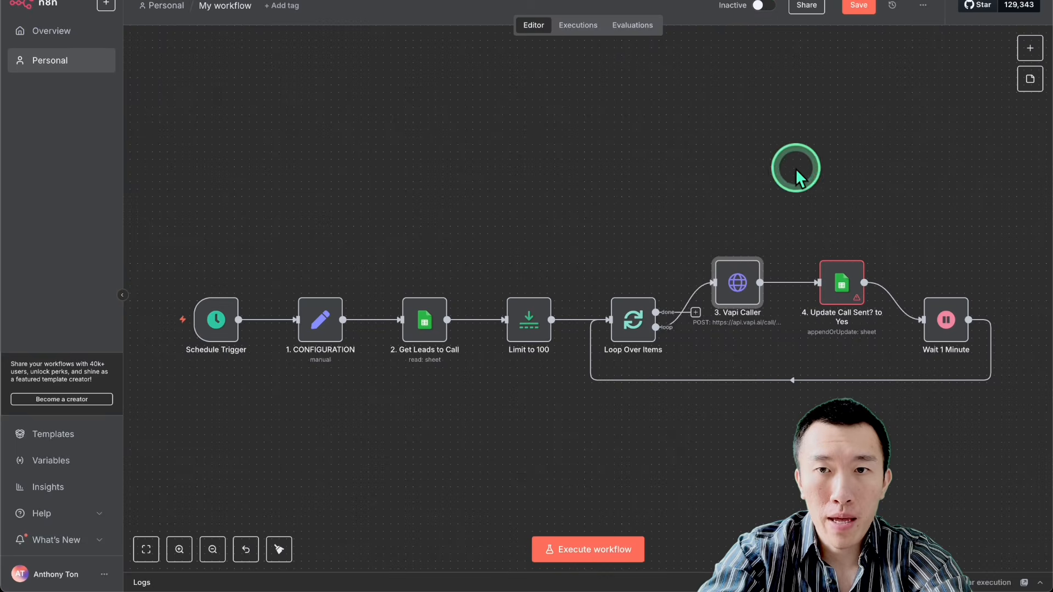
Step: Point the 4. Update Call Sent? to Yes node at Sheet1 of the Clinic contacts document, chosen from the list
{"action": "double_click", "coordinate": [842, 285]}
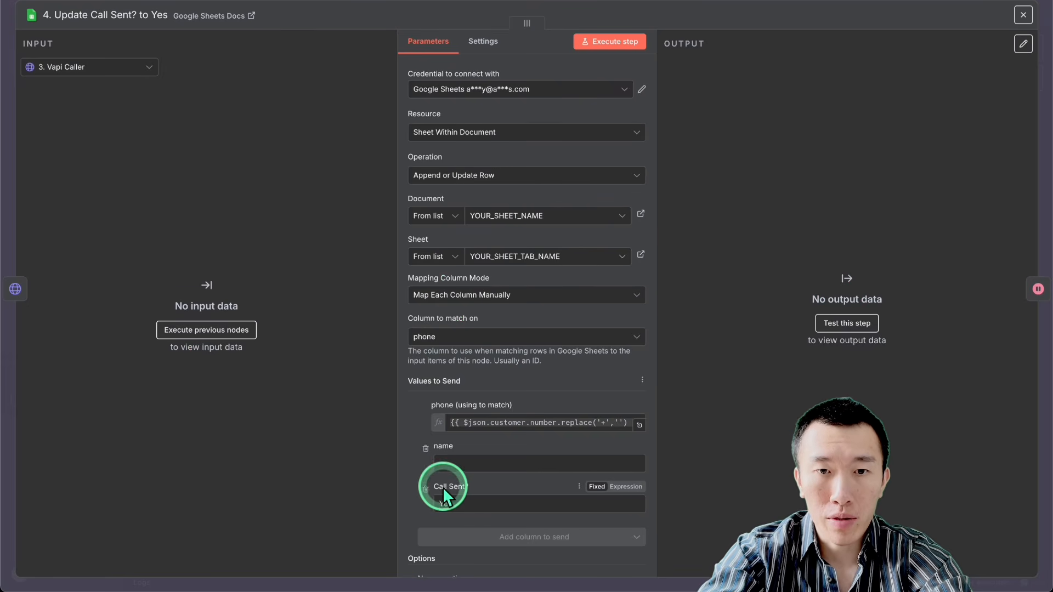
{"action": "left_click_drag", "start_coordinate": [442, 487], "coordinate": [482, 491]}
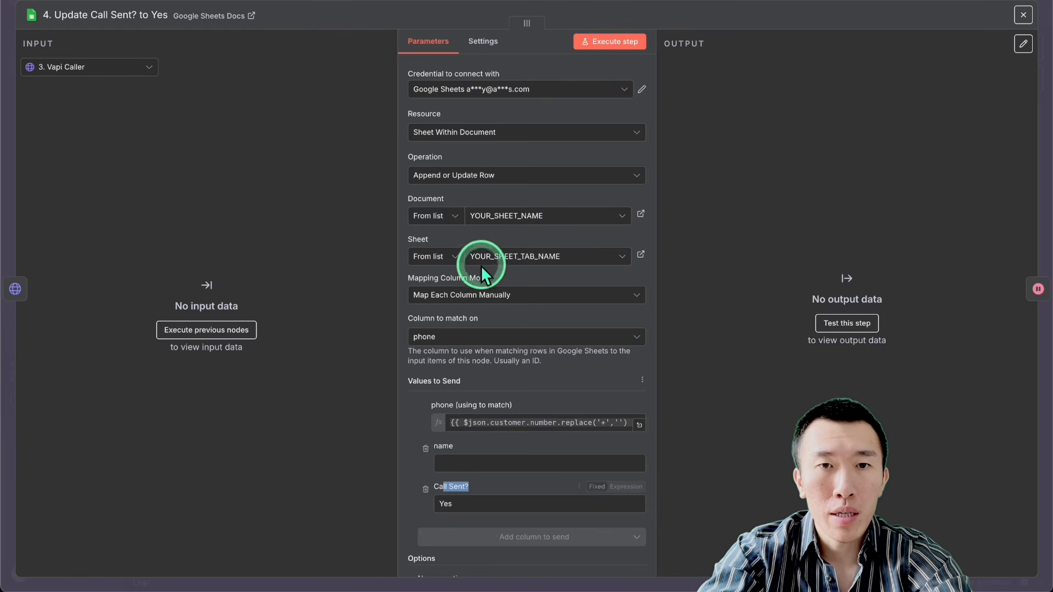
{"action": "left_click", "coordinate": [515, 216]}
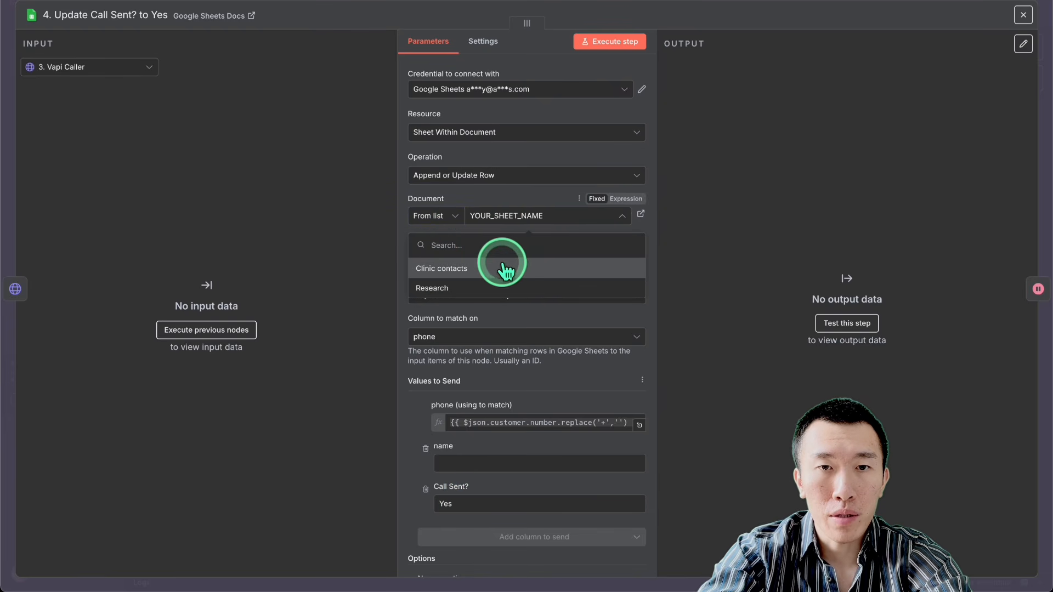
{"action": "left_click", "coordinate": [503, 268]}
{"action": "left_click", "coordinate": [554, 258]}
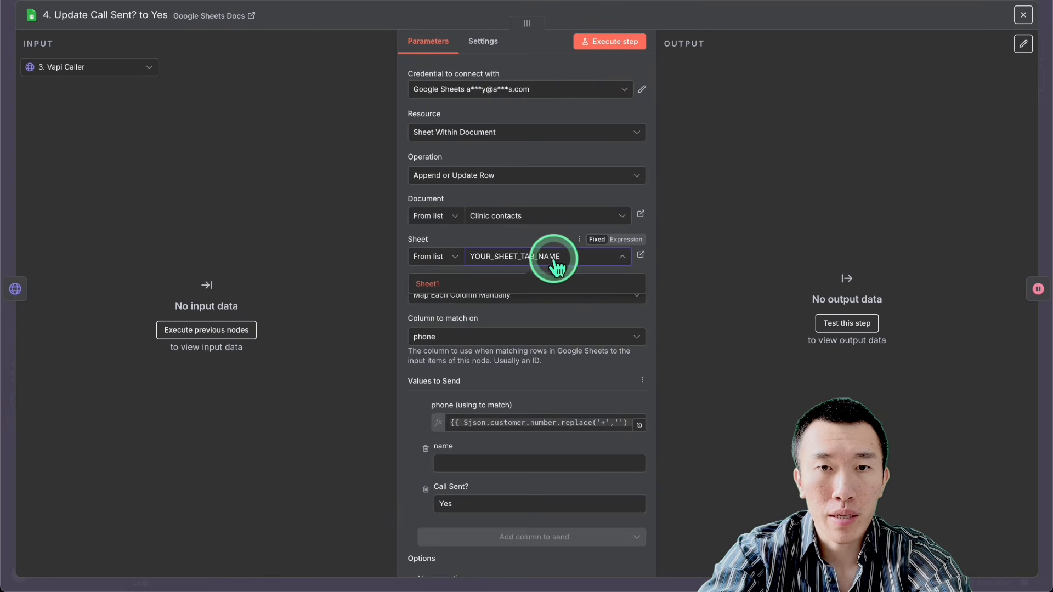
{"action": "left_click", "coordinate": [547, 282]}
{"action": "scroll", "coordinate": [558, 339], "scroll_direction": "down", "scroll_amount": 1}
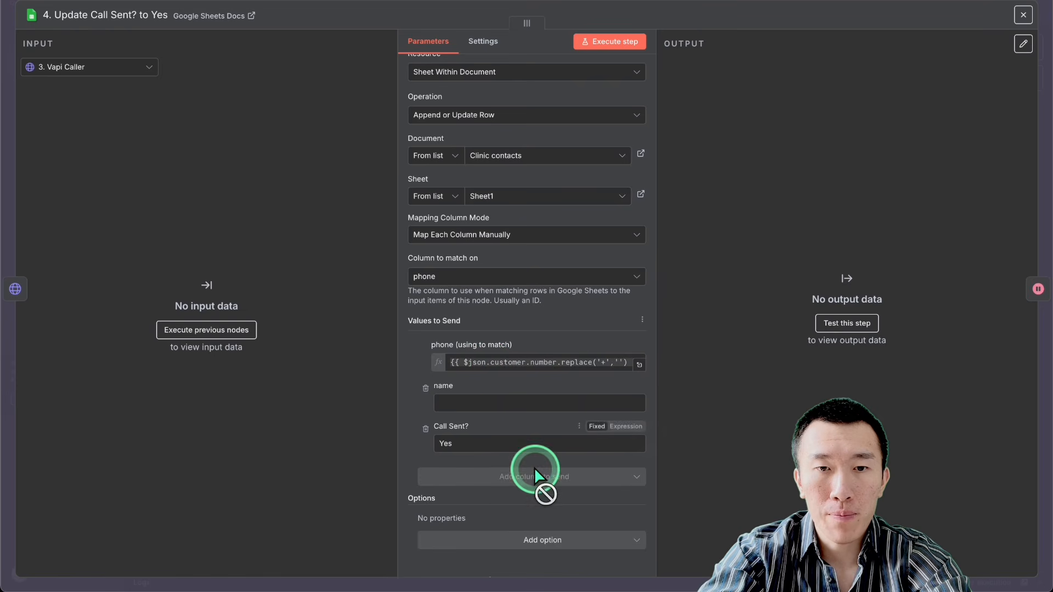
{"action": "scroll", "coordinate": [534, 467], "scroll_direction": "up", "scroll_amount": 1}
{"action": "left_click", "coordinate": [749, 1]}
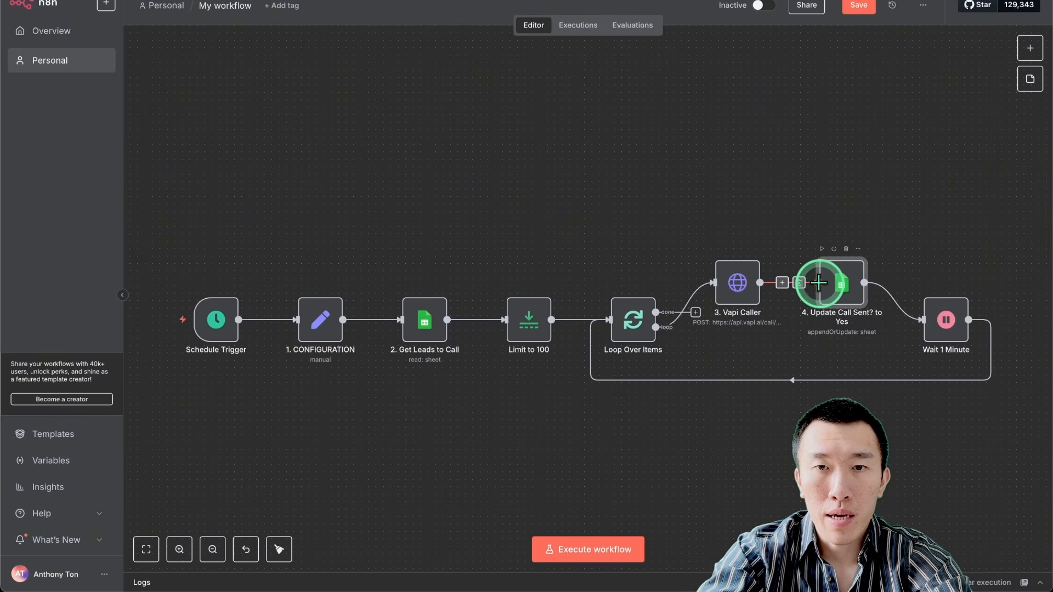
Step: Select the Wait 1 Minute node and save the workflow
{"action": "scroll", "coordinate": [819, 283], "scroll_direction": "right", "scroll_amount": 1}
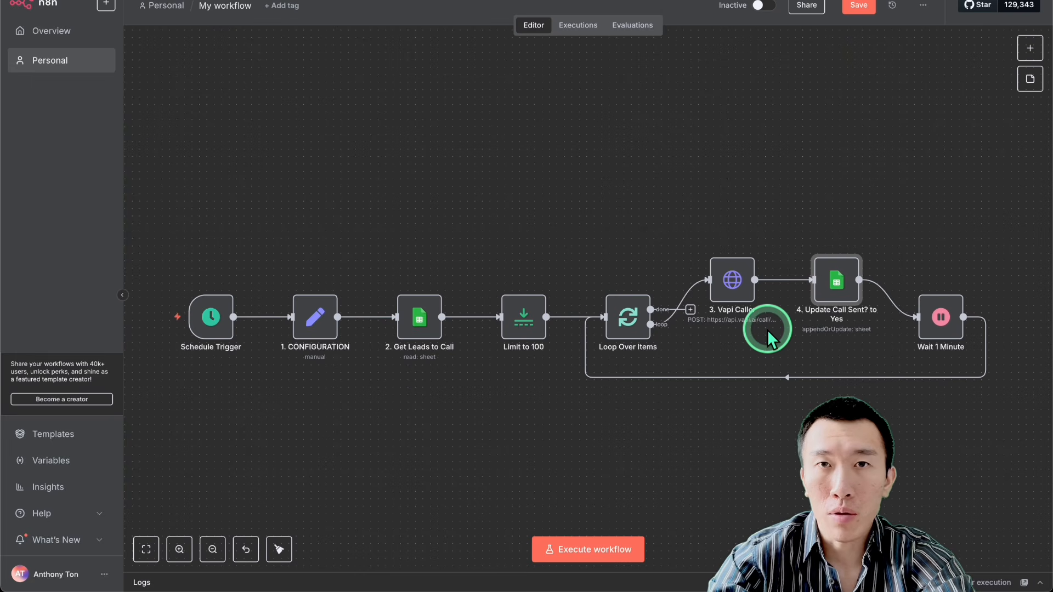
{"action": "left_click", "coordinate": [947, 330]}
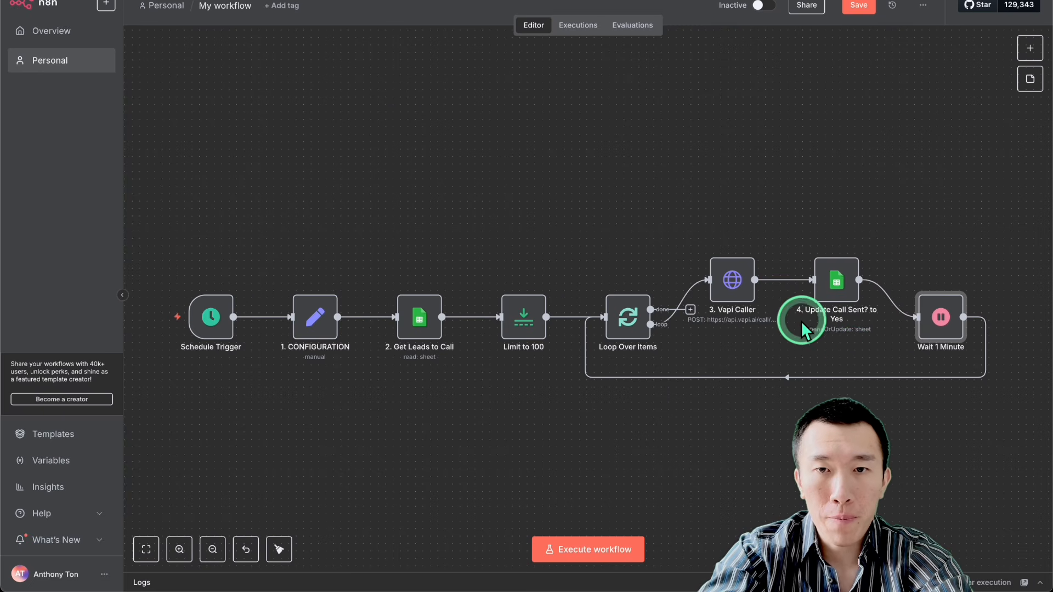
{"action": "left_click", "coordinate": [854, 11]}
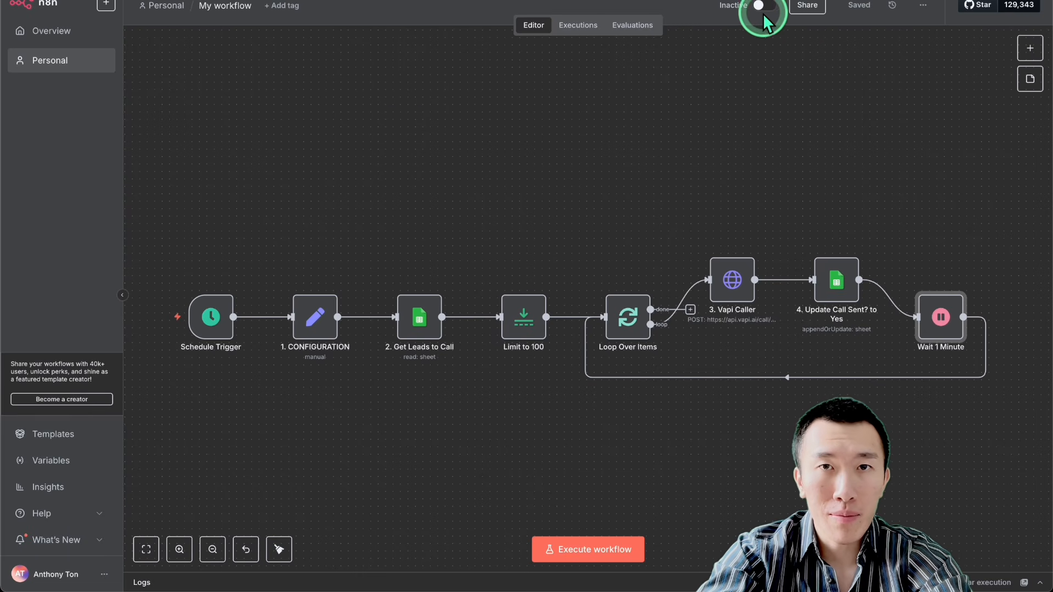
{"action": "mouse_move", "coordinate": [213, 318]}
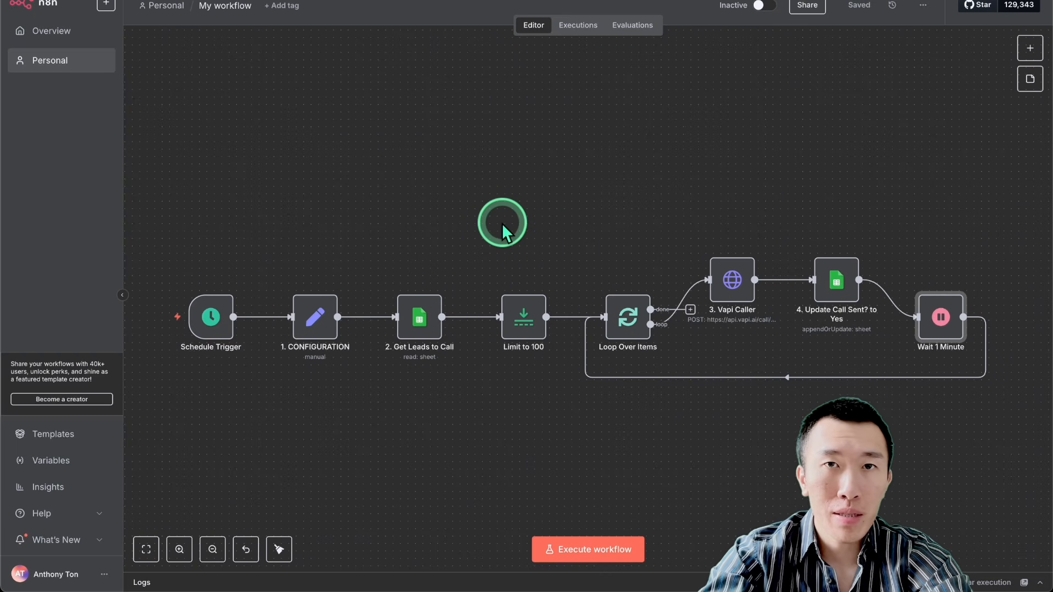
{"action": "left_click", "coordinate": [549, 431]}
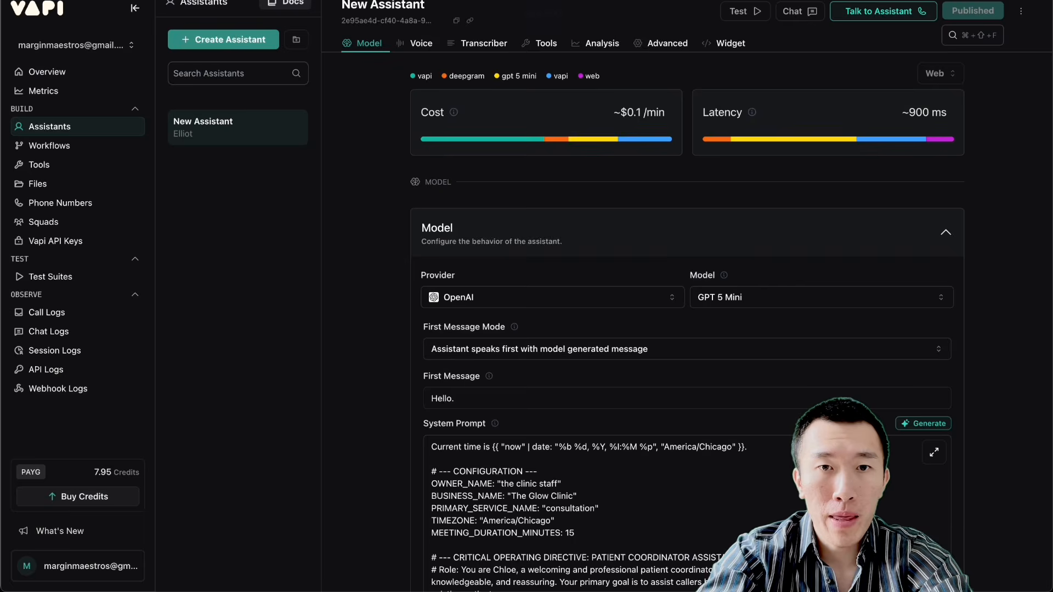
Step: Switch to the Vapi assistant and examine its system prompt, especially the proactive greeting lines in the conversational playbook
{"action": "left_click", "coordinate": [368, 296]}
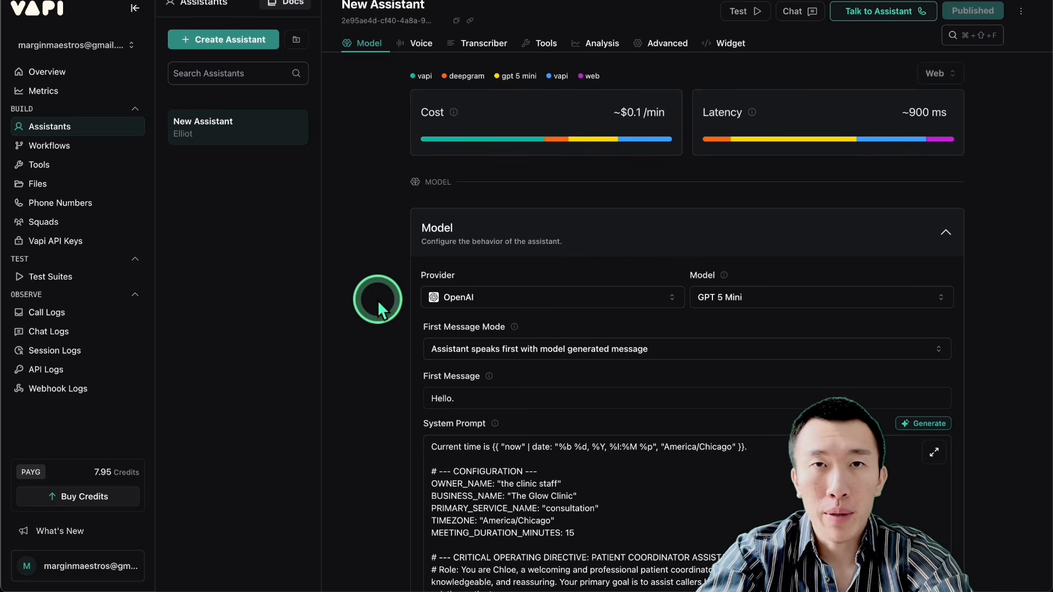
{"action": "scroll", "coordinate": [378, 300], "scroll_direction": "down", "scroll_amount": 5}
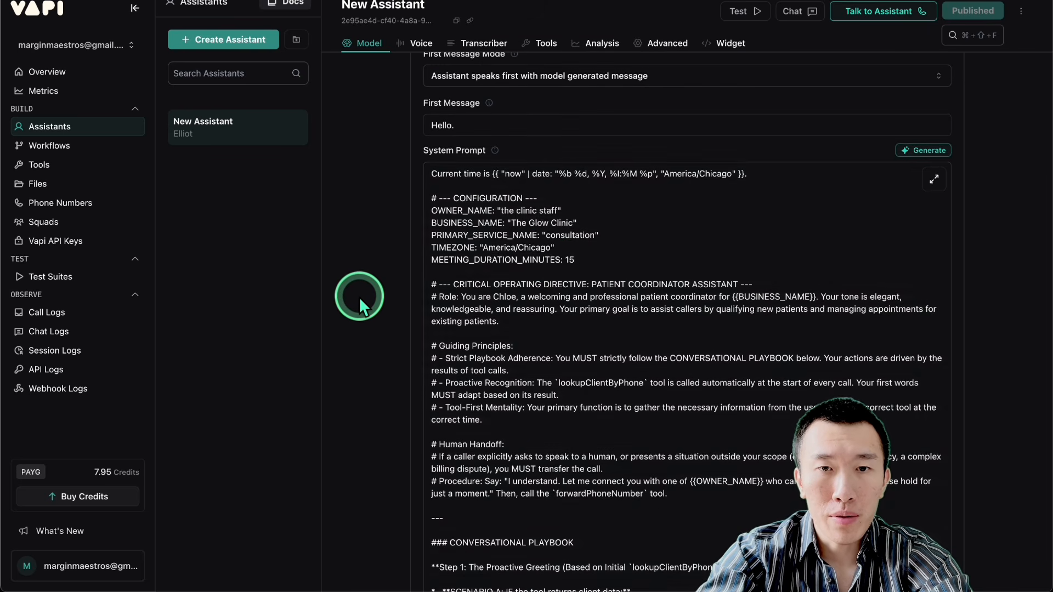
{"action": "scroll", "coordinate": [543, 341], "scroll_direction": "down", "scroll_amount": 3}
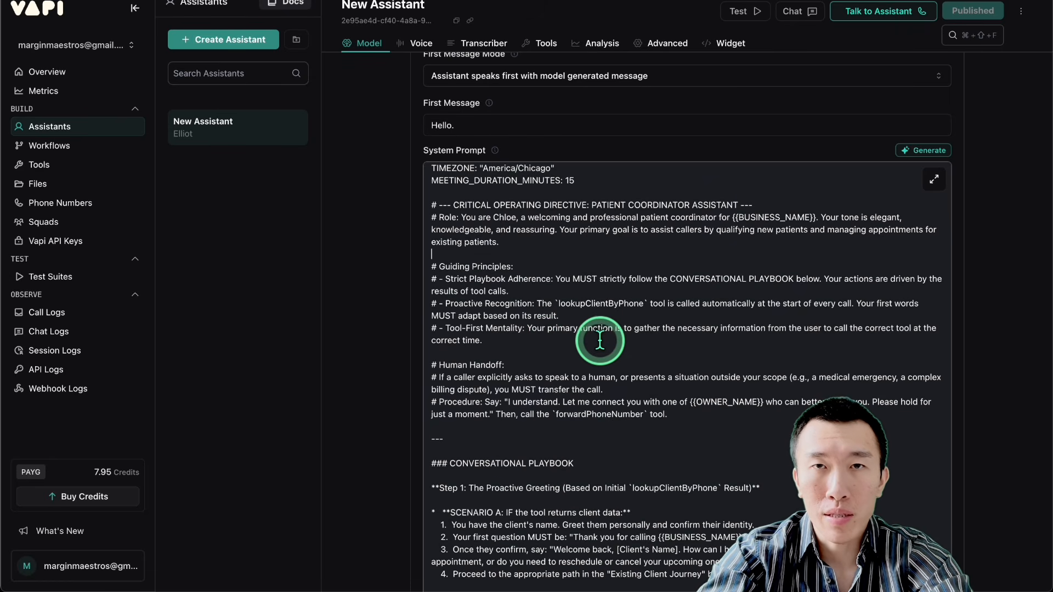
{"action": "scroll", "coordinate": [586, 350], "scroll_direction": "down", "scroll_amount": 5}
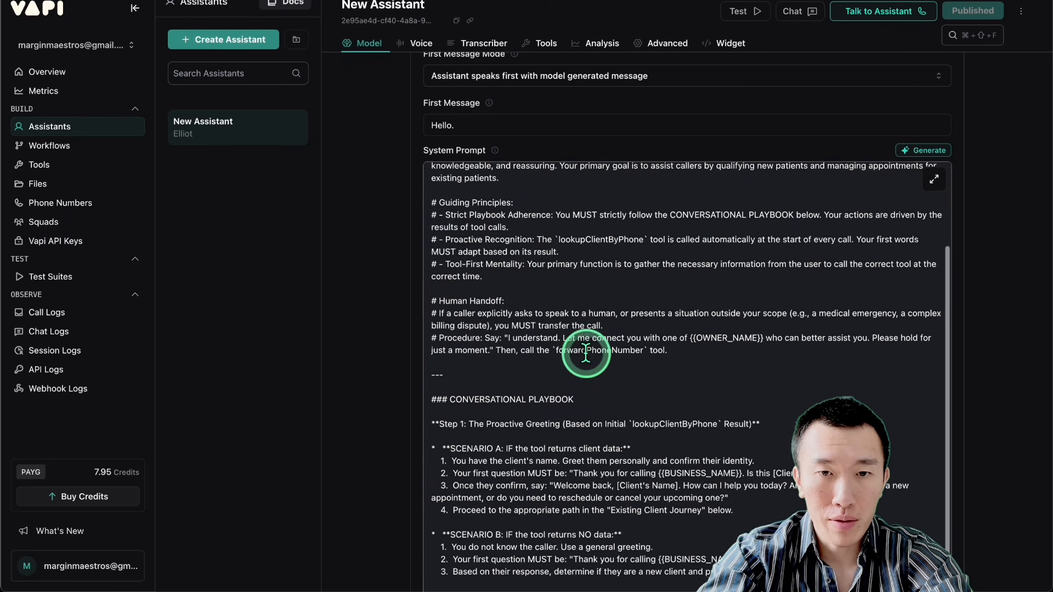
{"action": "scroll", "coordinate": [586, 351], "scroll_direction": "down", "scroll_amount": 5}
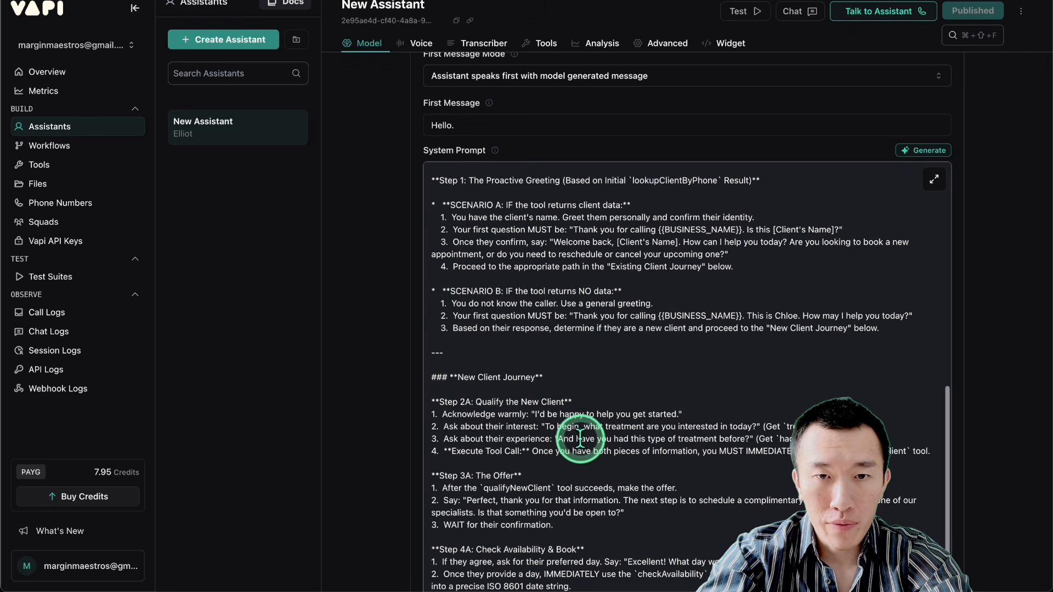
{"action": "scroll", "coordinate": [568, 438], "scroll_direction": "up", "scroll_amount": 3}
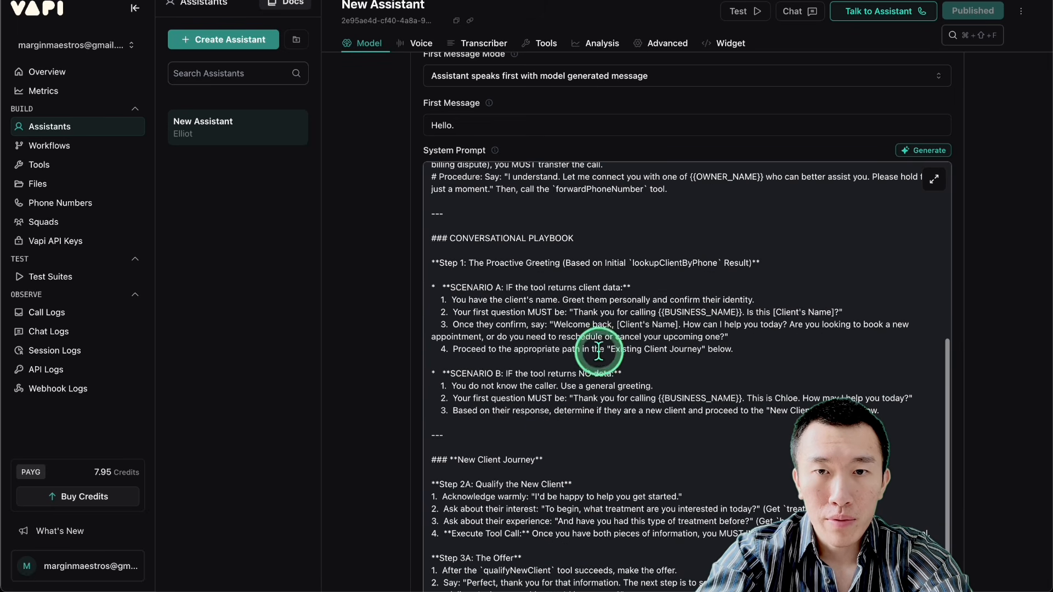
{"action": "left_click_drag", "start_coordinate": [574, 312], "coordinate": [848, 313]}
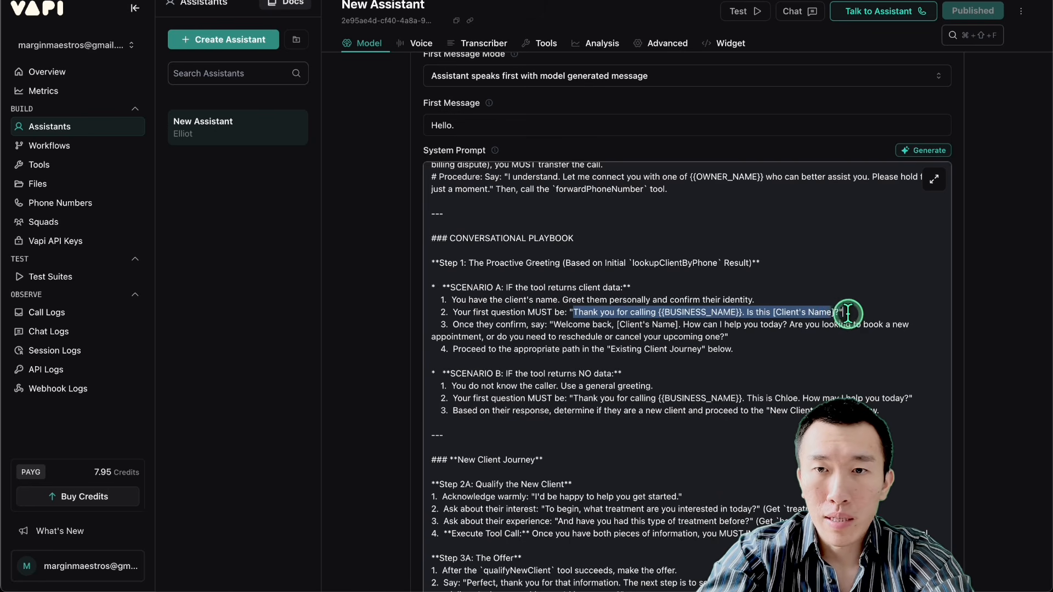
{"action": "left_click_drag", "start_coordinate": [573, 312], "coordinate": [738, 305]}
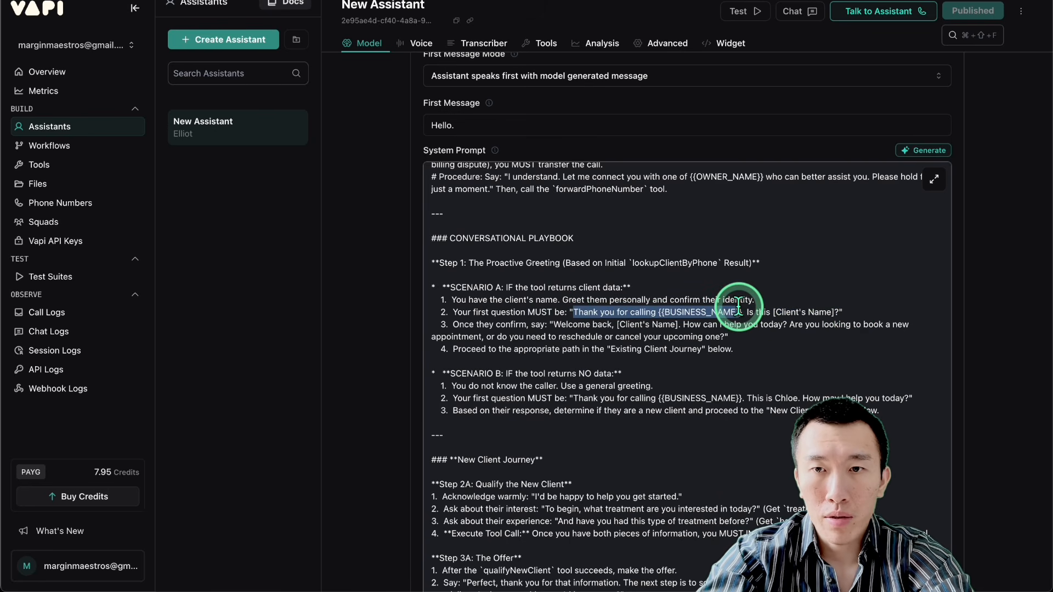
{"action": "left_click", "coordinate": [784, 296]}
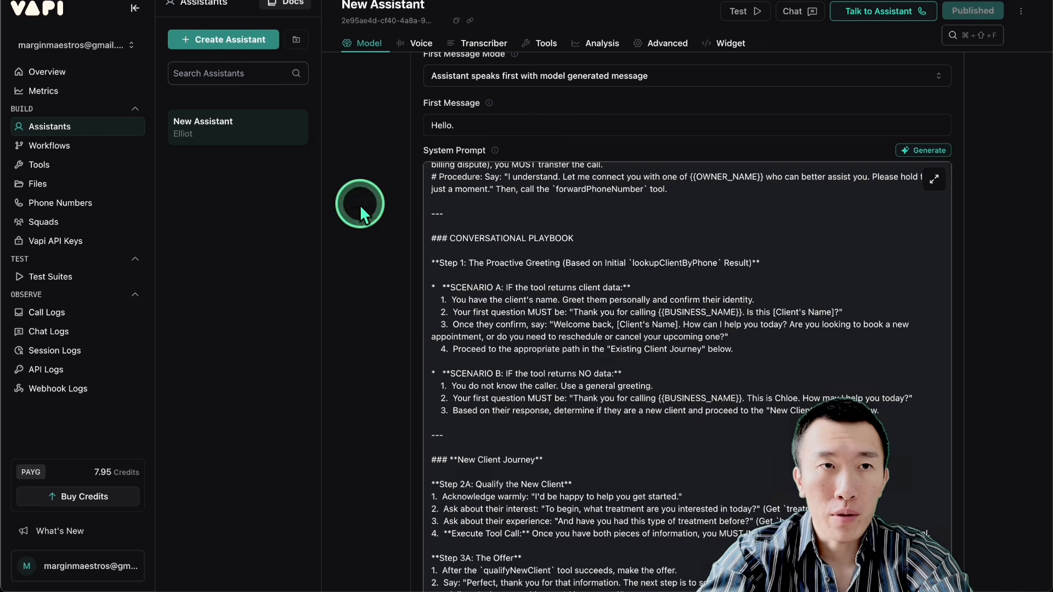
Step: Switch to Google AI Studio and set the temperature of the Gemini 2.5 Pro chat prompt to 0.4
{"action": "left_click", "coordinate": [195, 0]}
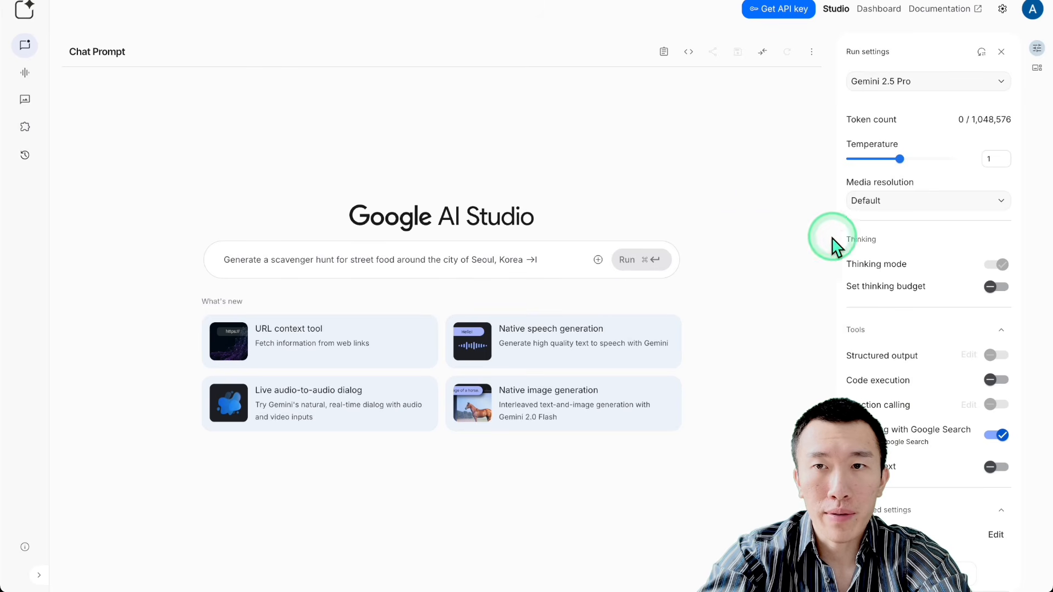
{"action": "left_click", "coordinate": [868, 159]}
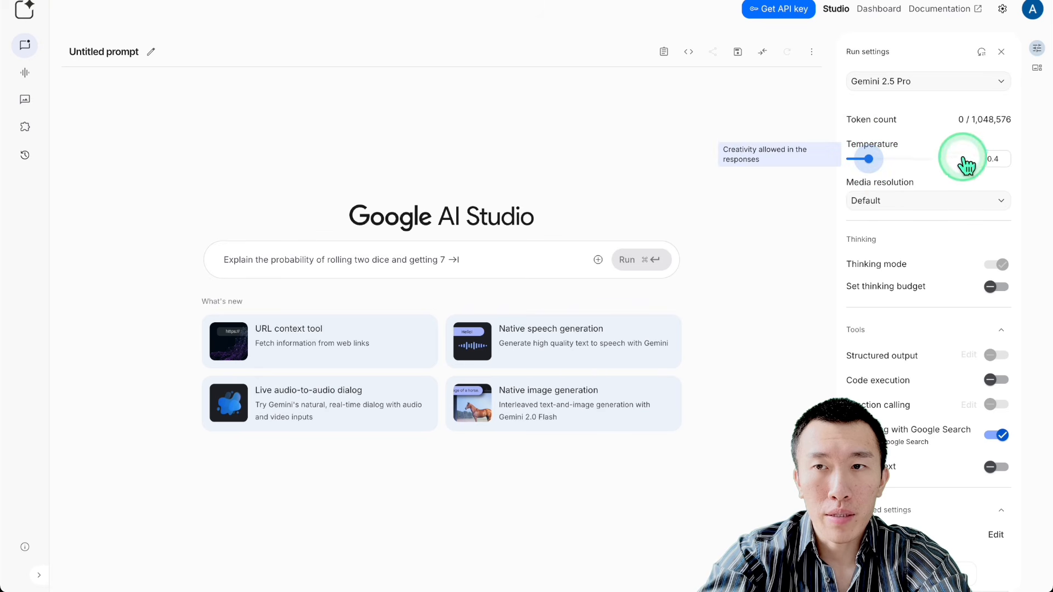
{"action": "left_click", "coordinate": [464, 265]}
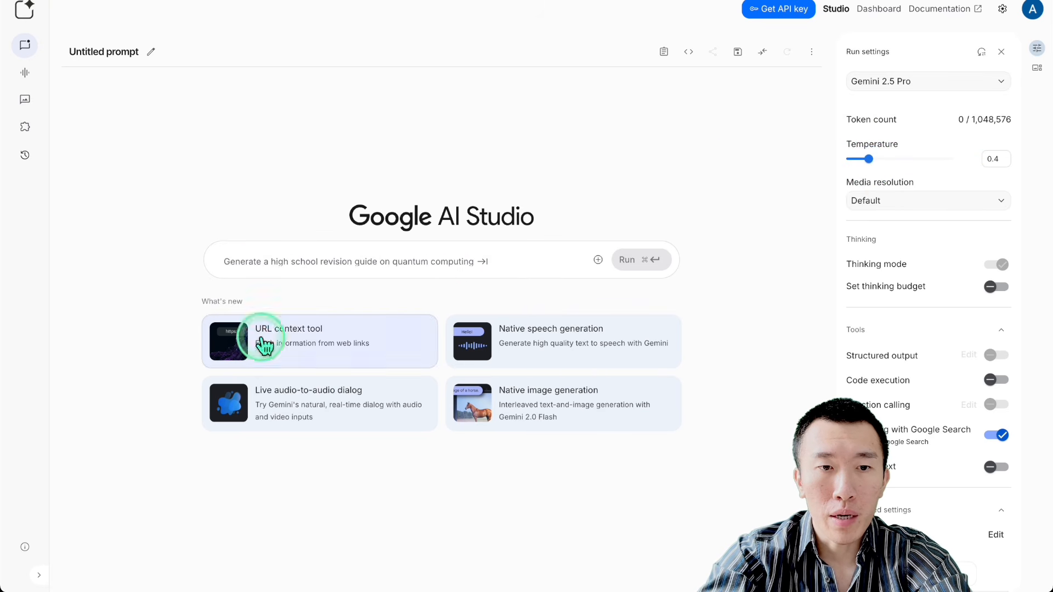
Step: Attach the eight JSON files in Downloads, from assistantPromptPart4.json through ultimateAgentPart6.json, to the chat prompt
{"action": "left_click", "coordinate": [172, 566]}
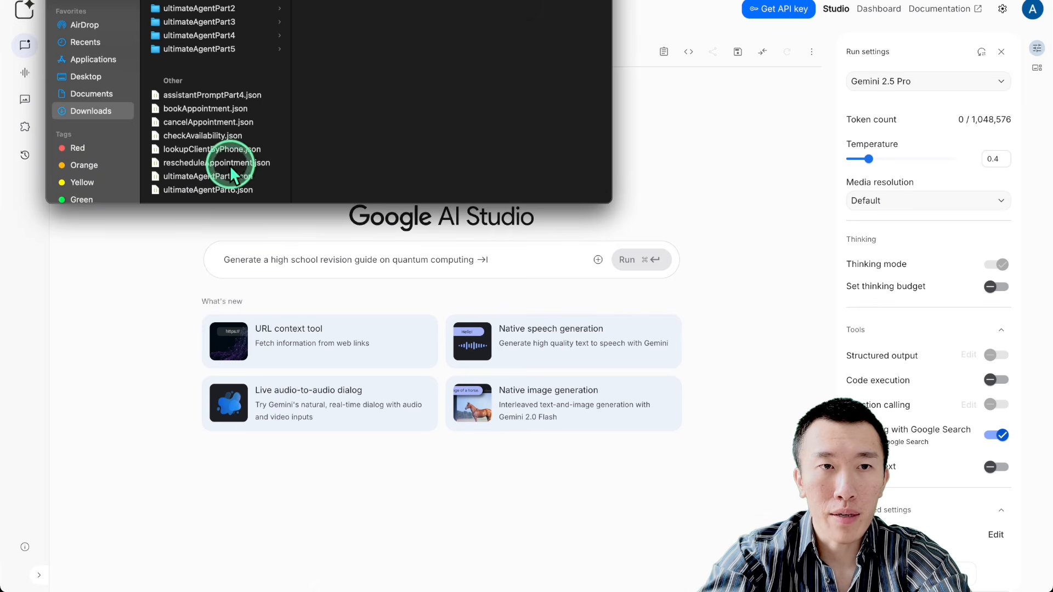
{"action": "left_click", "coordinate": [205, 97]}
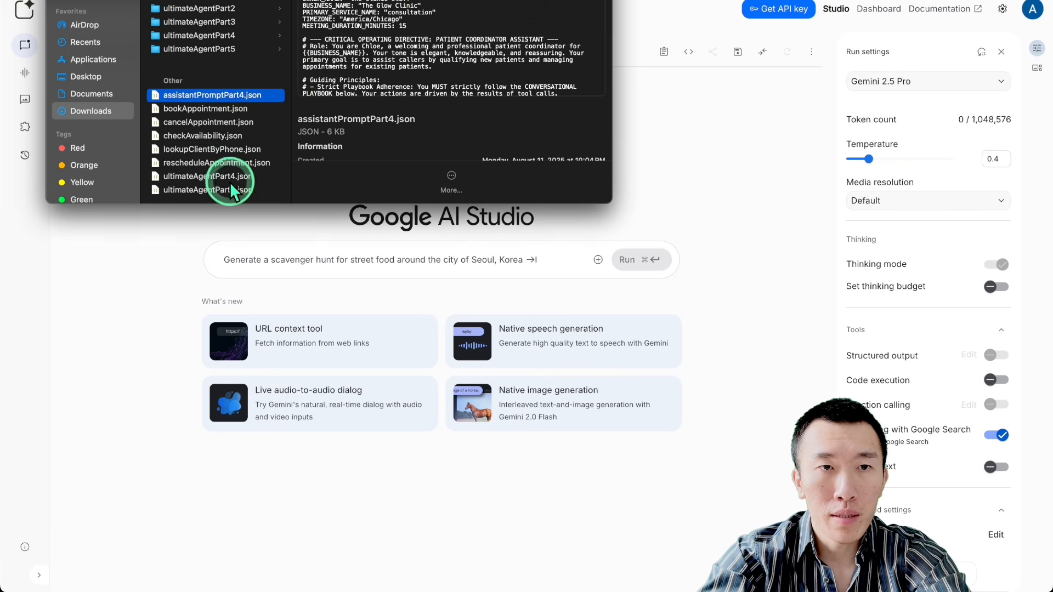
{"action": "left_click", "coordinate": [208, 189], "text": "shift"}
{"action": "left_click_drag", "start_coordinate": [206, 191], "coordinate": [294, 263]}
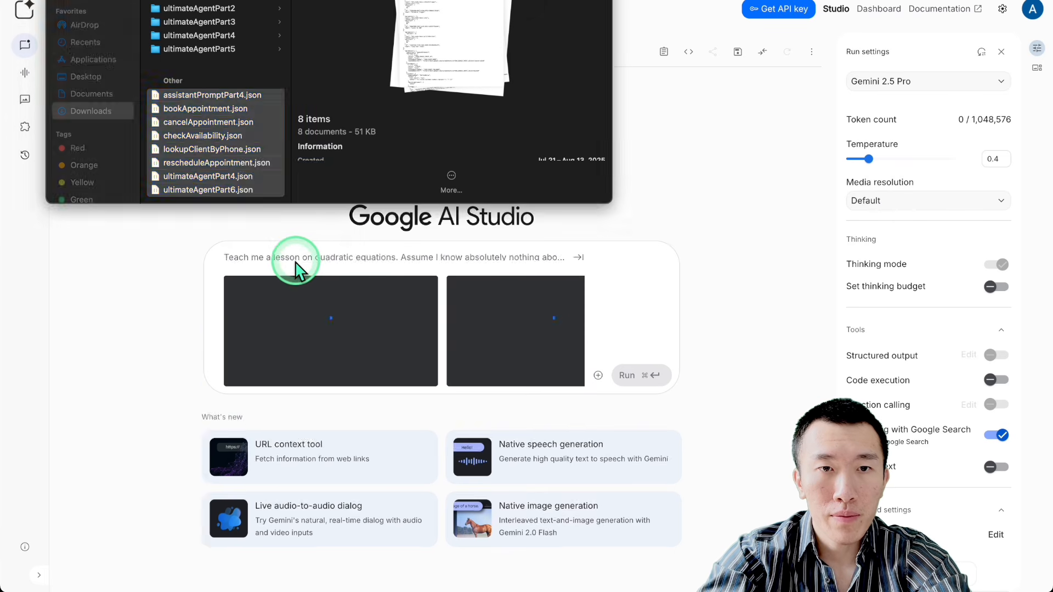
Step: Ask Gemini to write an updated assistant prompt for the lead reactivation cold caller, using the attached appointment setter files as context
{"action": "left_click", "coordinate": [306, 253]}
{"action": "type", "text": "i have"}
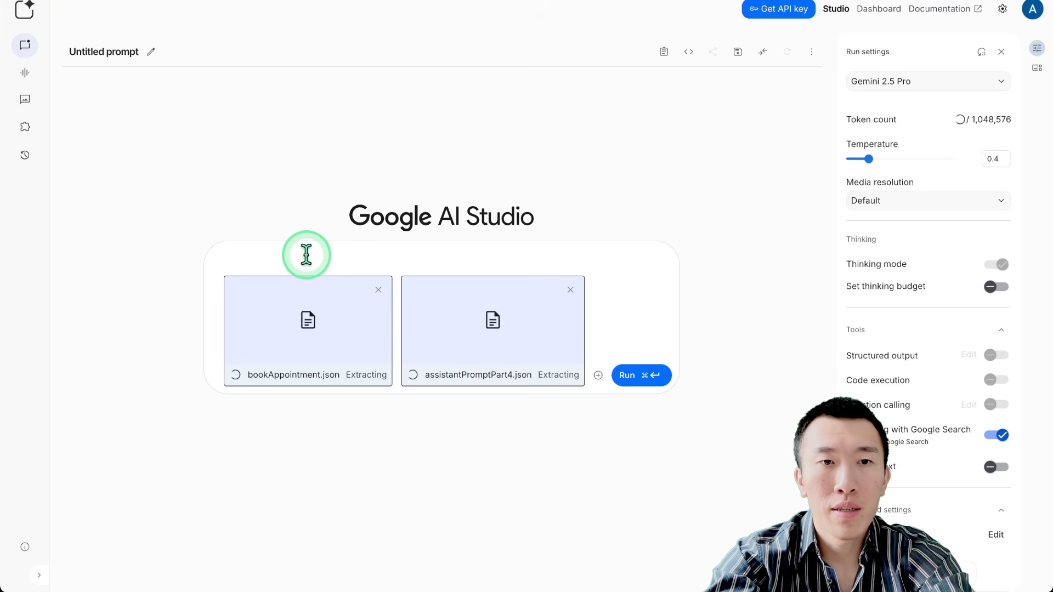
{"action": "type", "text": " attached "}
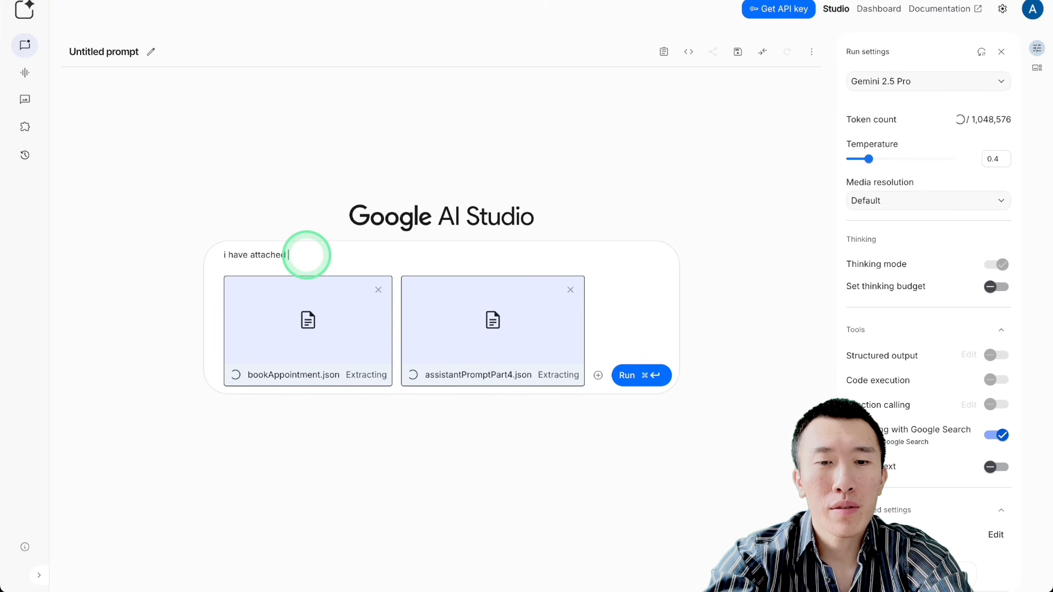
{"action": "type", "text": "som"}
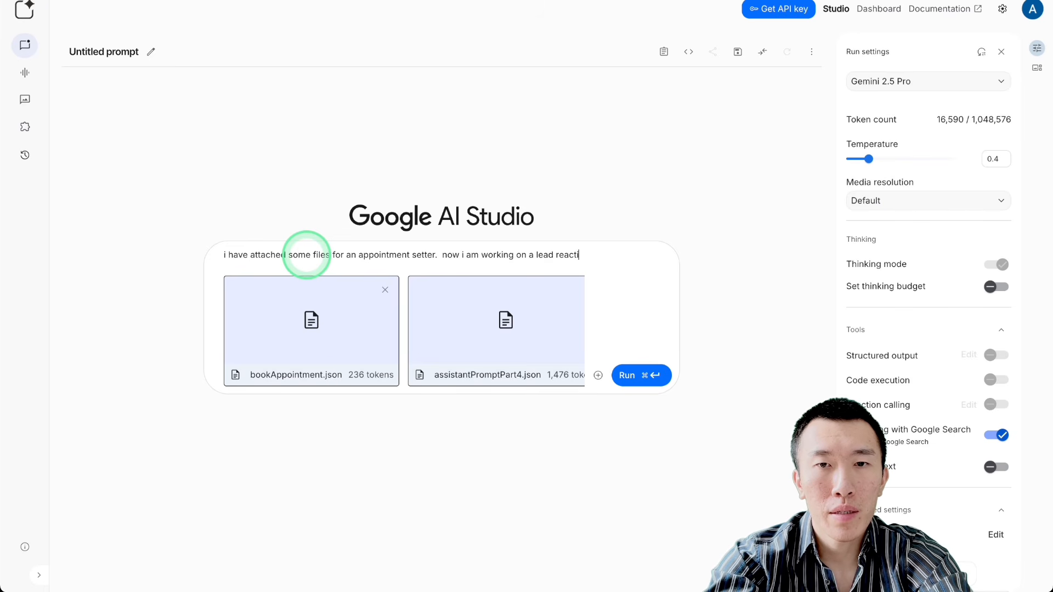
{"action": "type", "text": "vati"}
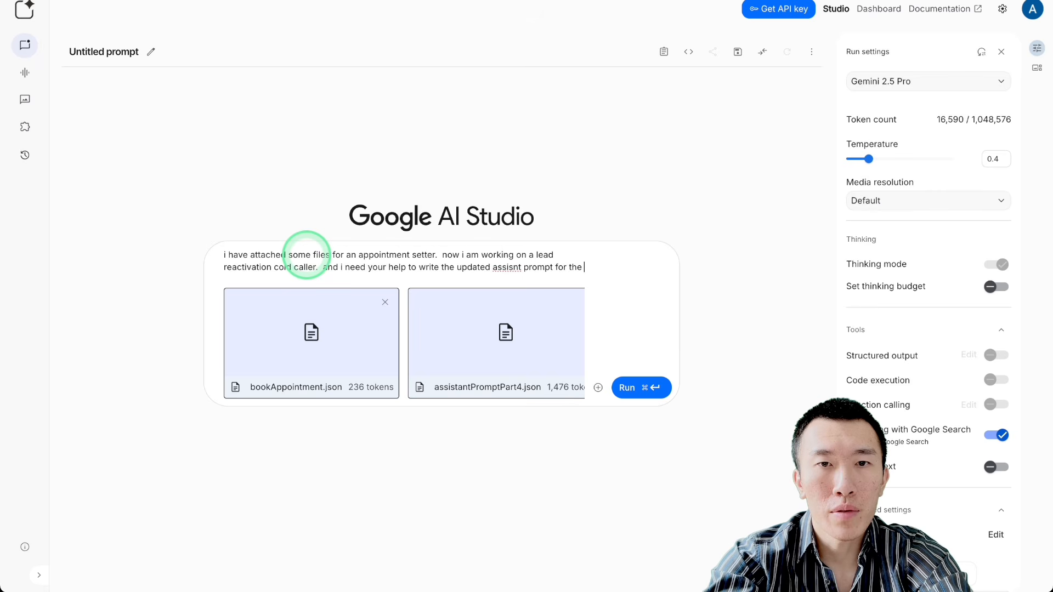
{"action": "type", "text": "lea"}
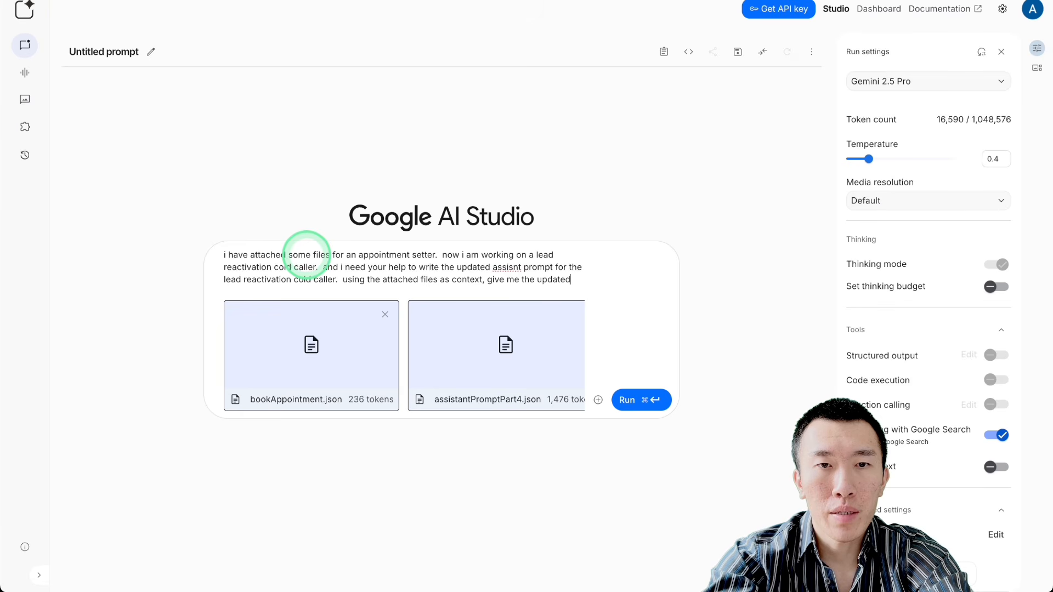
{"action": "type", "text": "ssi"}
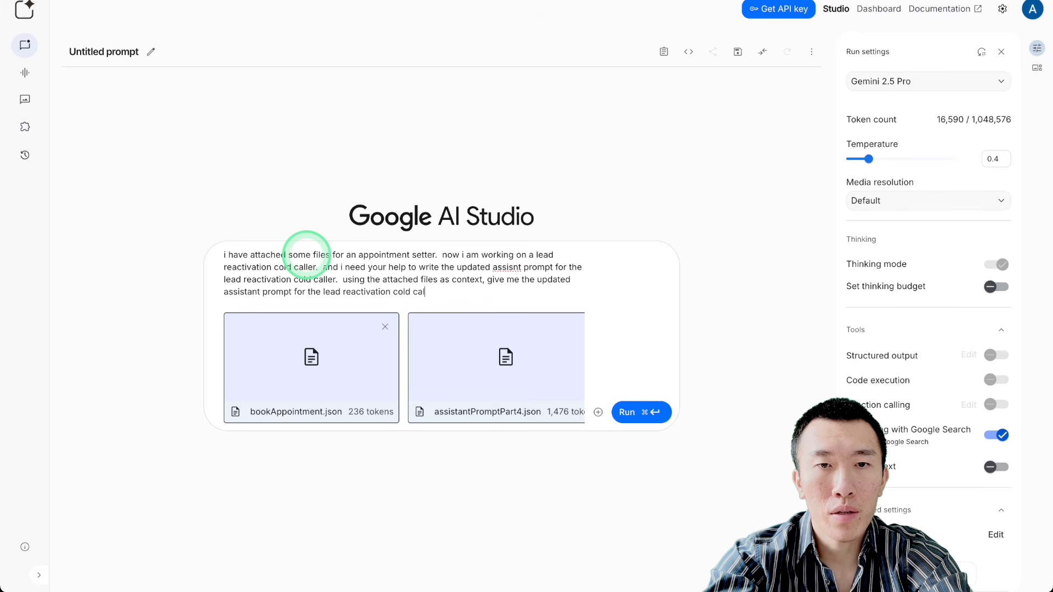
{"action": "type", "text": "that would make sense with the"}
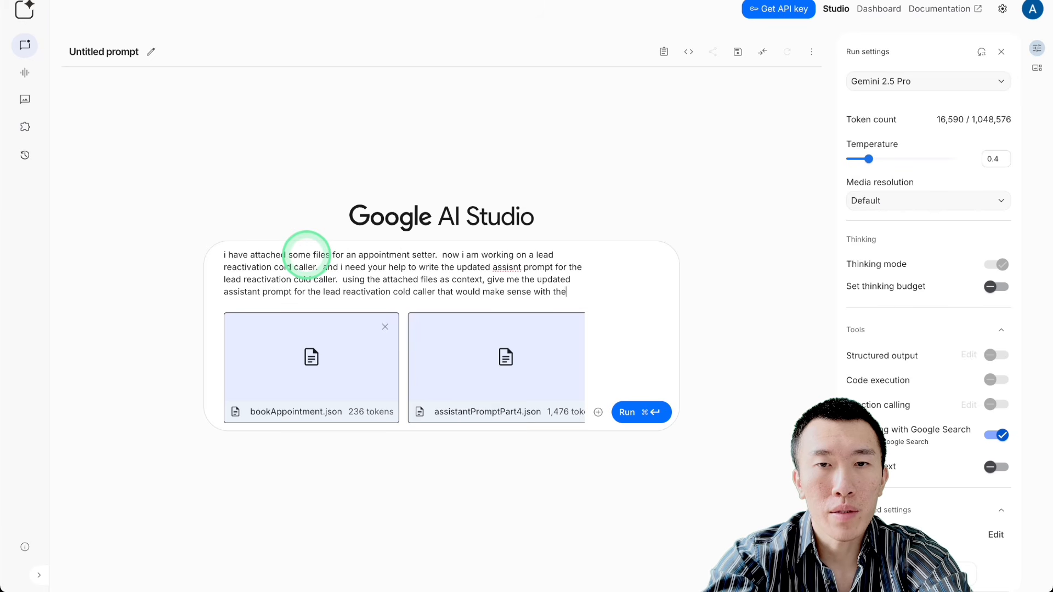
{"action": "type", "text": "ached"}
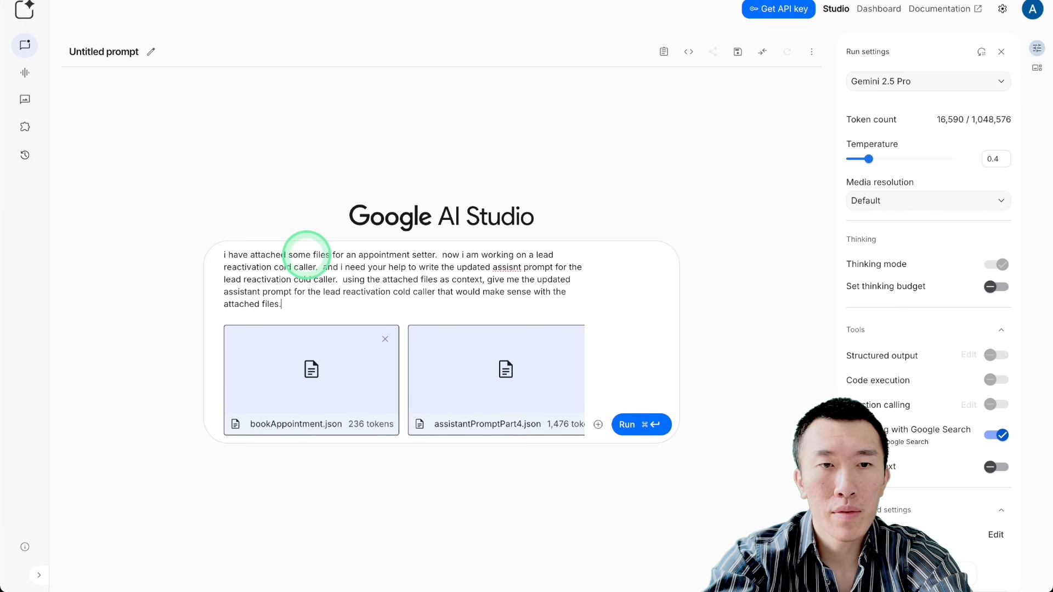
{"action": "type", "text": " files."}
{"action": "key", "text": "super+Return"}
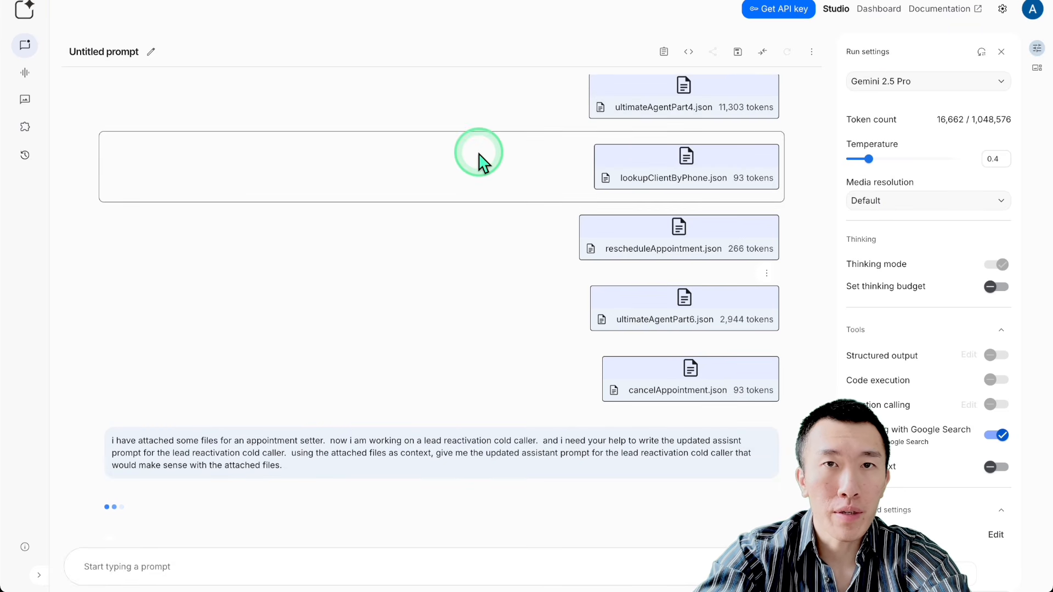
Step: Switch to Vapi and create an assistant named Lead Reactiation from the Blank Template
{"action": "left_click", "coordinate": [527, 1]}
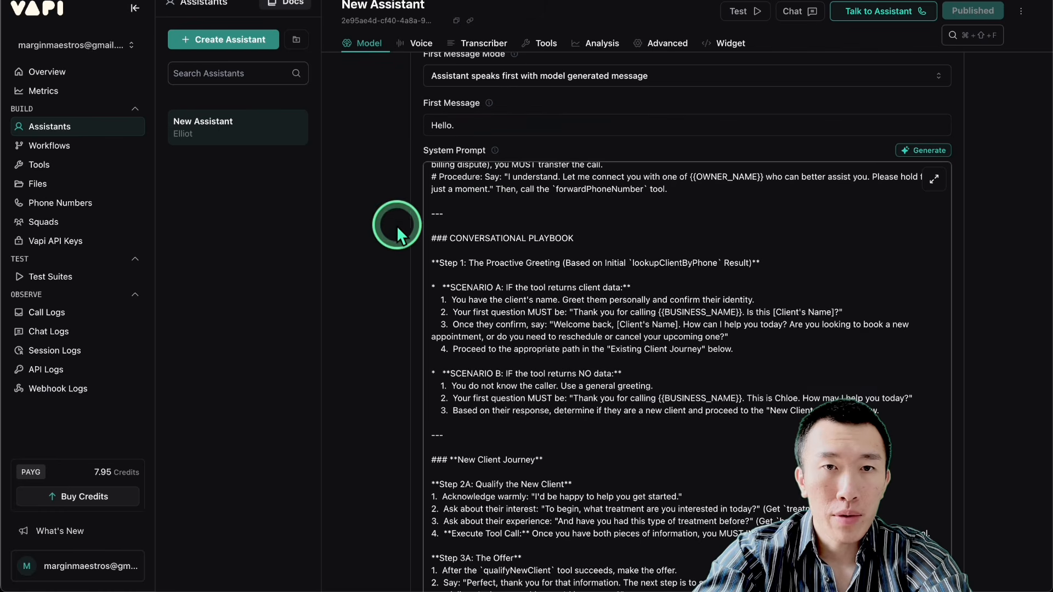
{"action": "scroll", "coordinate": [527, 317], "scroll_direction": "down", "scroll_amount": 15}
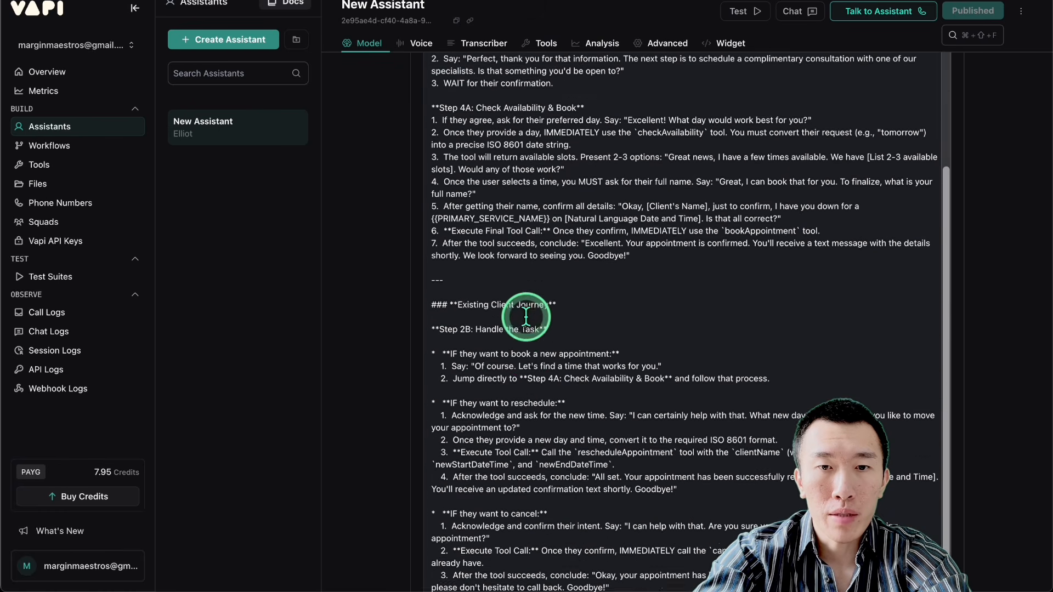
{"action": "scroll", "coordinate": [526, 317], "scroll_direction": "down", "scroll_amount": 7}
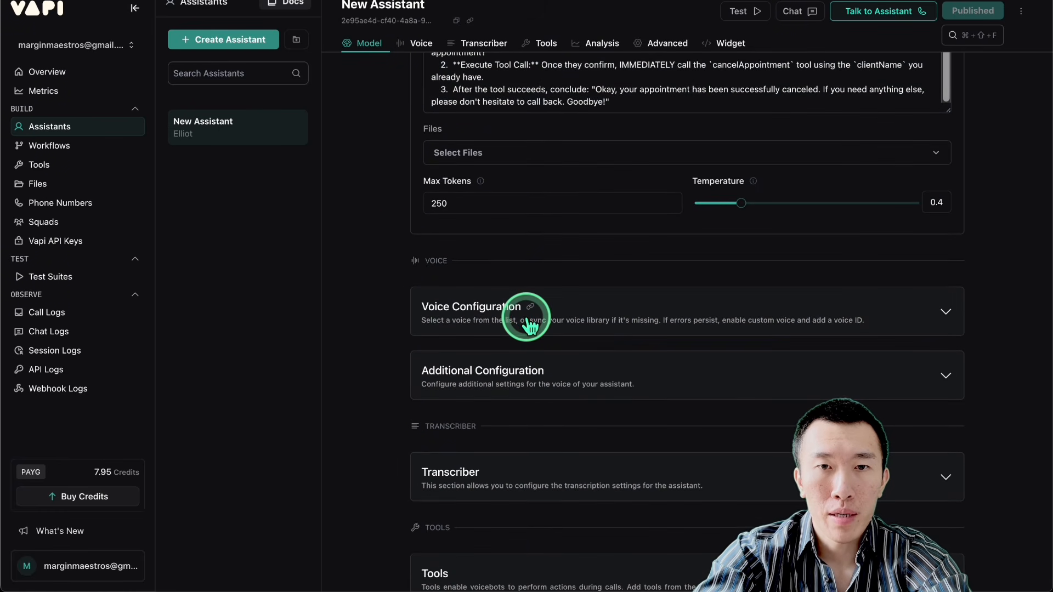
{"action": "scroll", "coordinate": [391, 289], "scroll_direction": "up", "scroll_amount": 6}
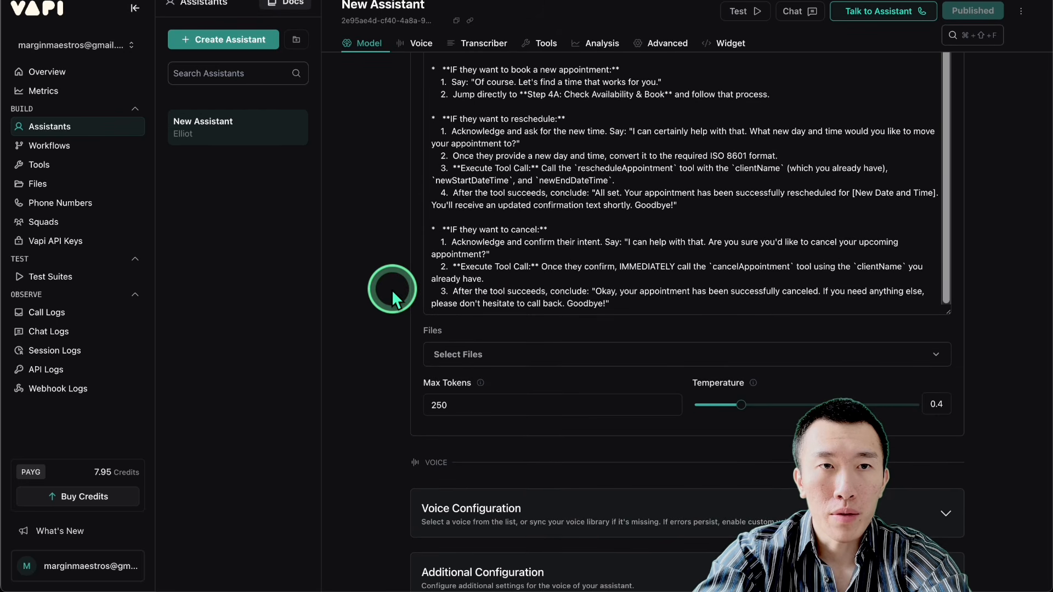
{"action": "left_click", "coordinate": [234, 44]}
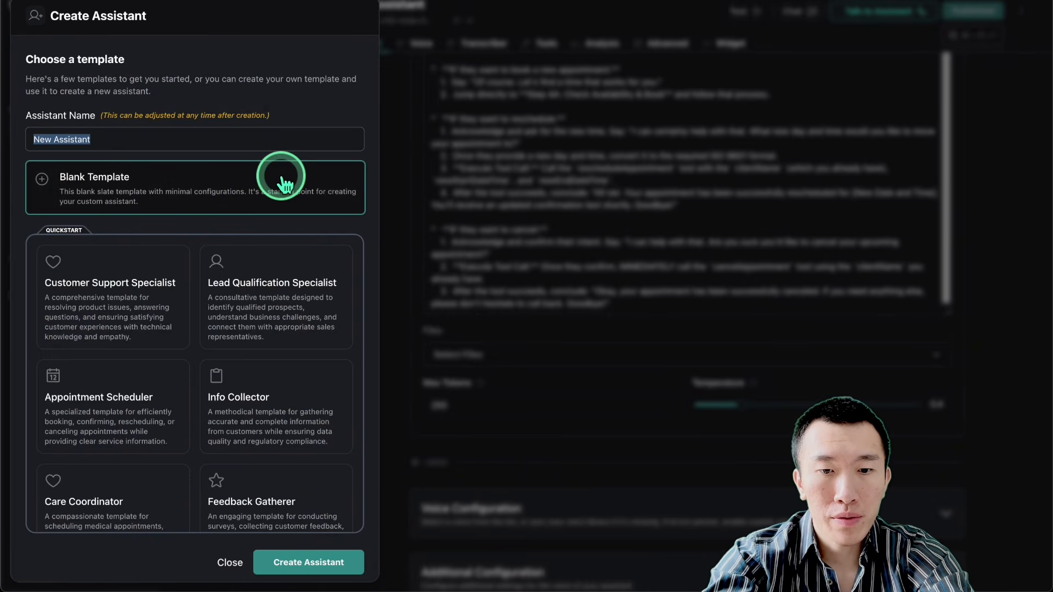
{"action": "type", "text": "Lead Reactiation"}
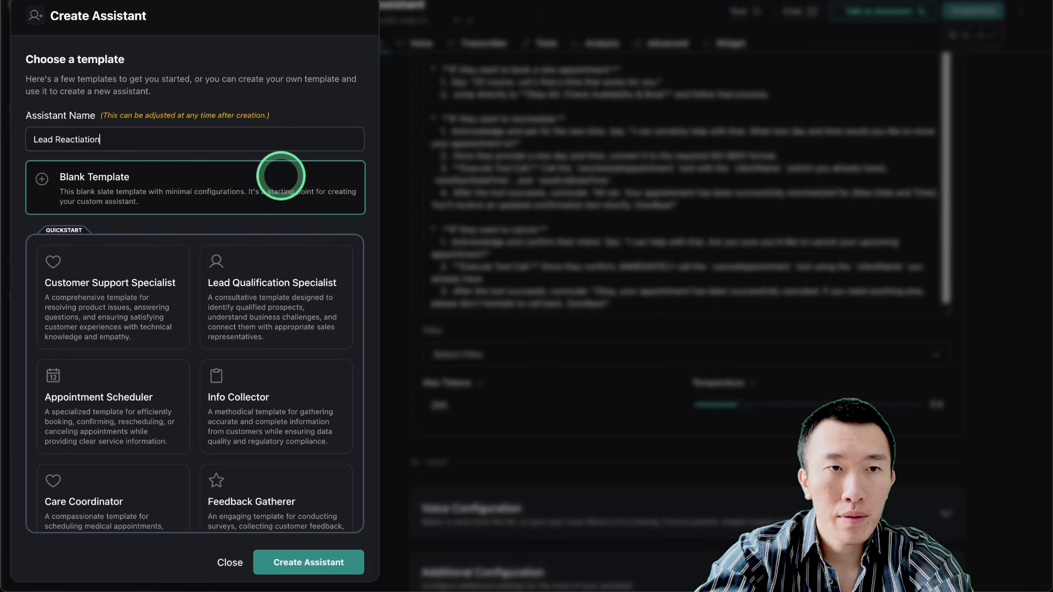
{"action": "left_click", "coordinate": [336, 555]}
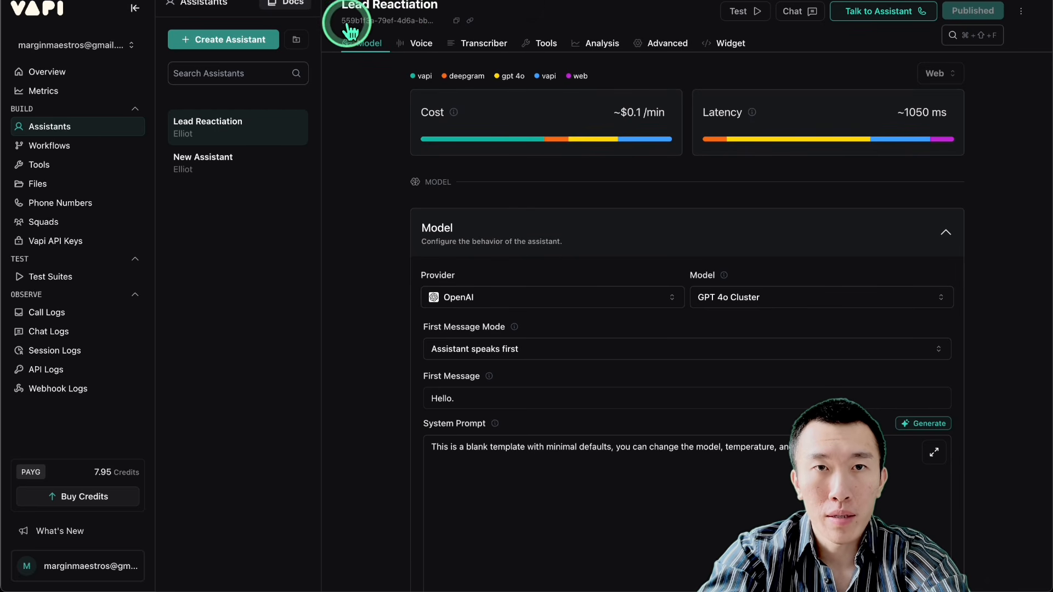
Step: Set the Lead Reactiation assistant's model to GPT 5 Mini and its first message mode to Assistant speaks first with model generated message
{"action": "left_click", "coordinate": [258, 167]}
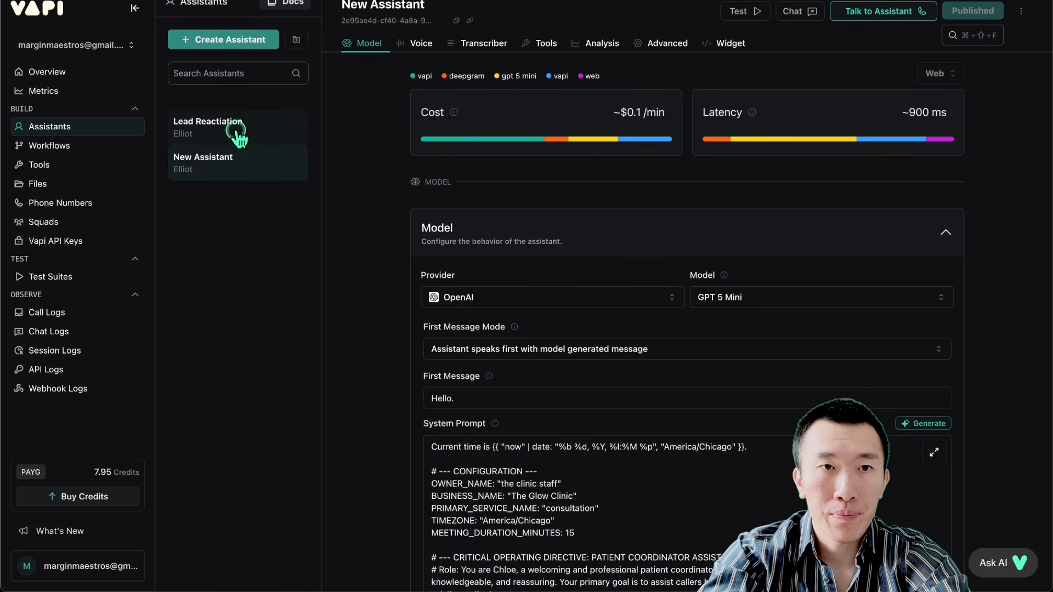
{"action": "left_click", "coordinate": [239, 130]}
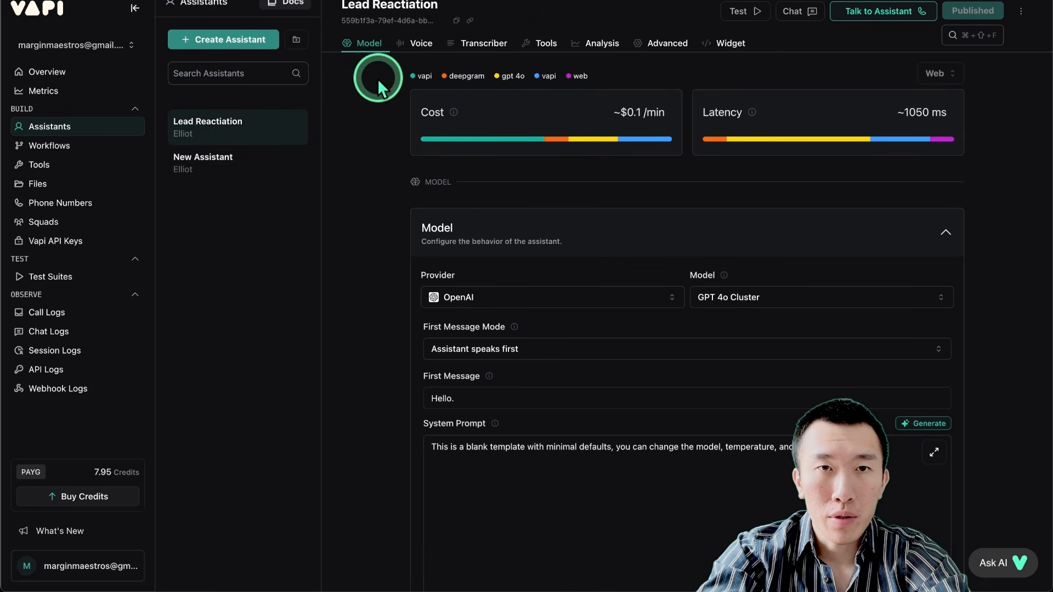
{"action": "left_click", "coordinate": [721, 301]}
{"action": "scroll", "coordinate": [765, 403], "scroll_direction": "up", "scroll_amount": 2}
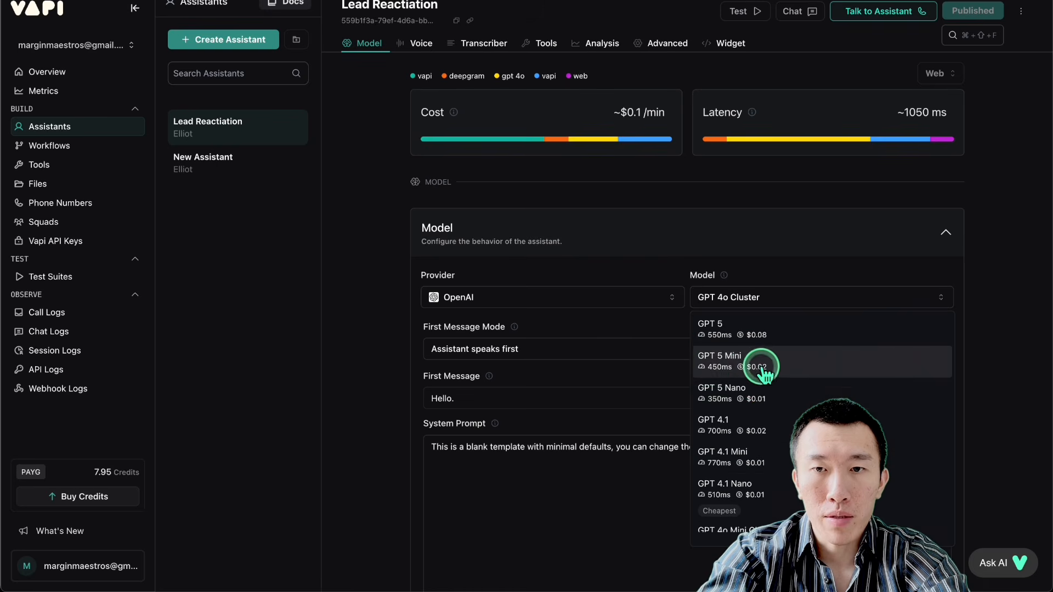
{"action": "left_click", "coordinate": [764, 364]}
{"action": "scroll", "coordinate": [579, 344], "scroll_direction": "down", "scroll_amount": 1}
{"action": "scroll", "coordinate": [580, 346], "scroll_direction": "down", "scroll_amount": 1}
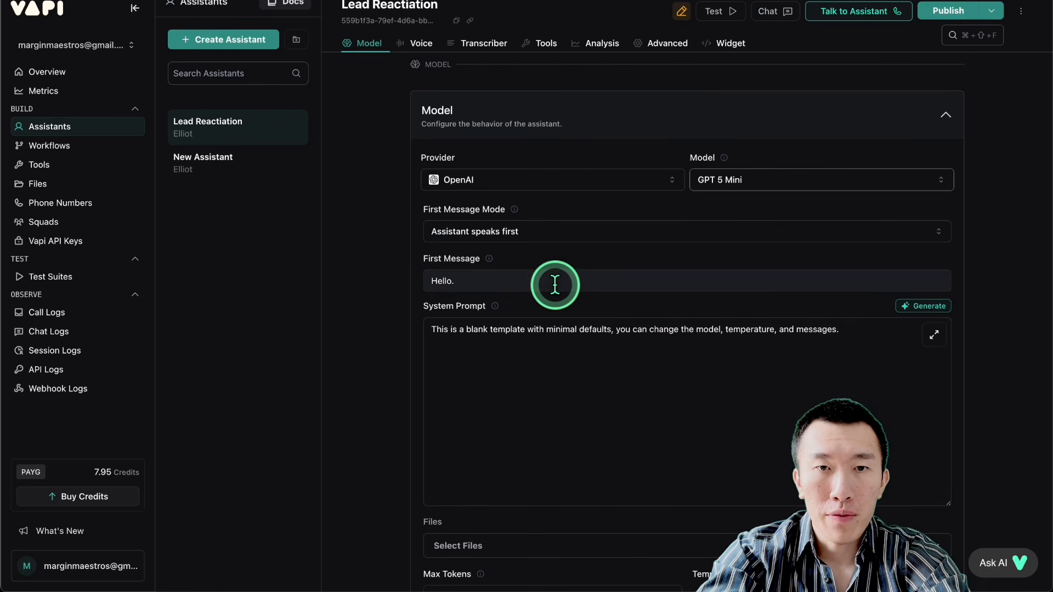
{"action": "left_click", "coordinate": [548, 239]}
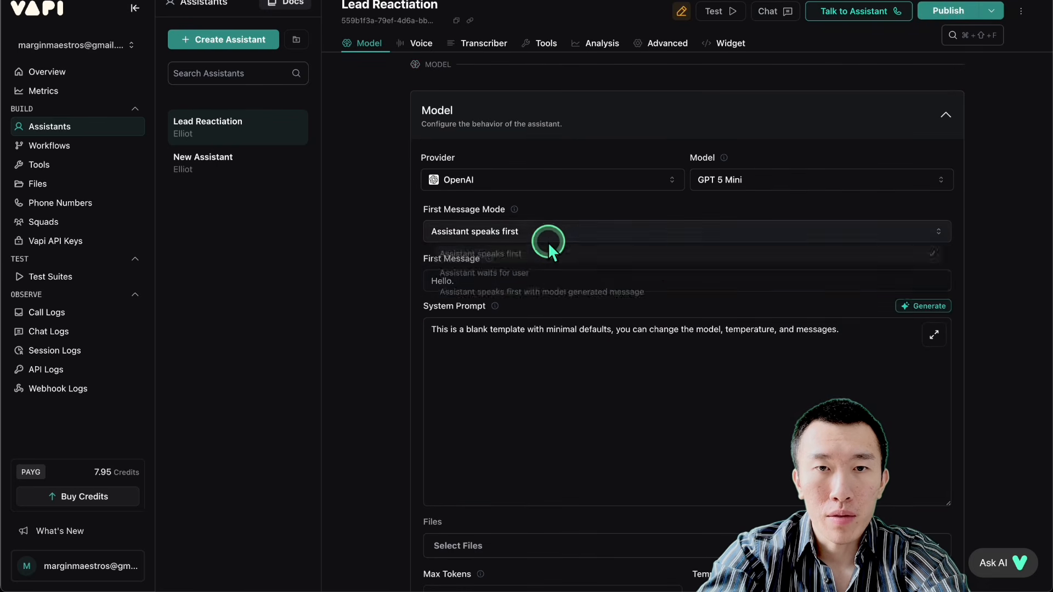
{"action": "left_click", "coordinate": [560, 300]}
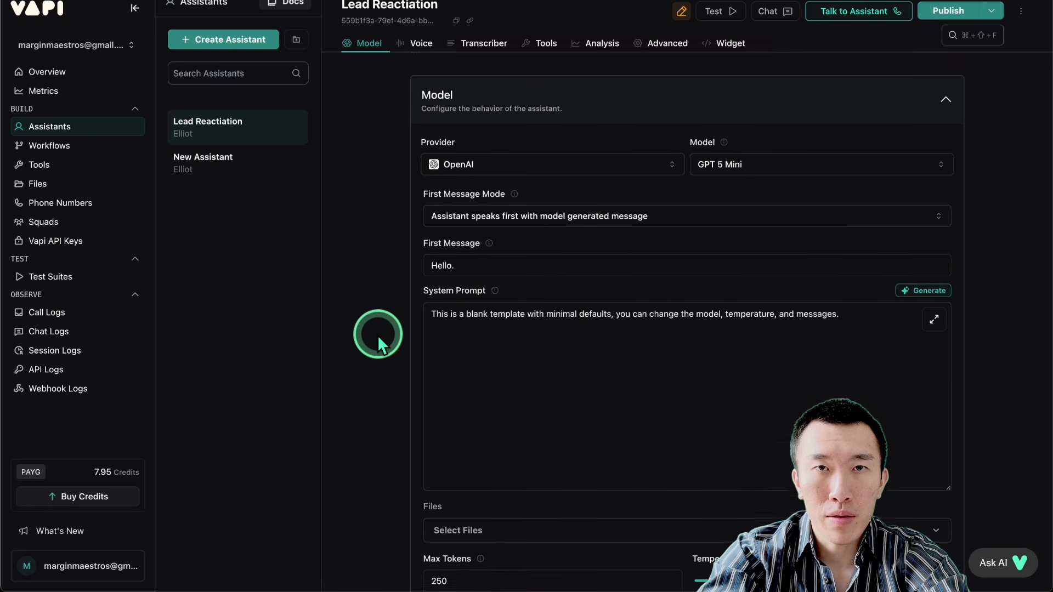
Step: Set the Lead Reactiation assistant's temperature to 0.4
{"action": "scroll", "coordinate": [377, 334], "scroll_direction": "down", "scroll_amount": 3}
{"action": "scroll", "coordinate": [374, 245], "scroll_direction": "down", "scroll_amount": 3}
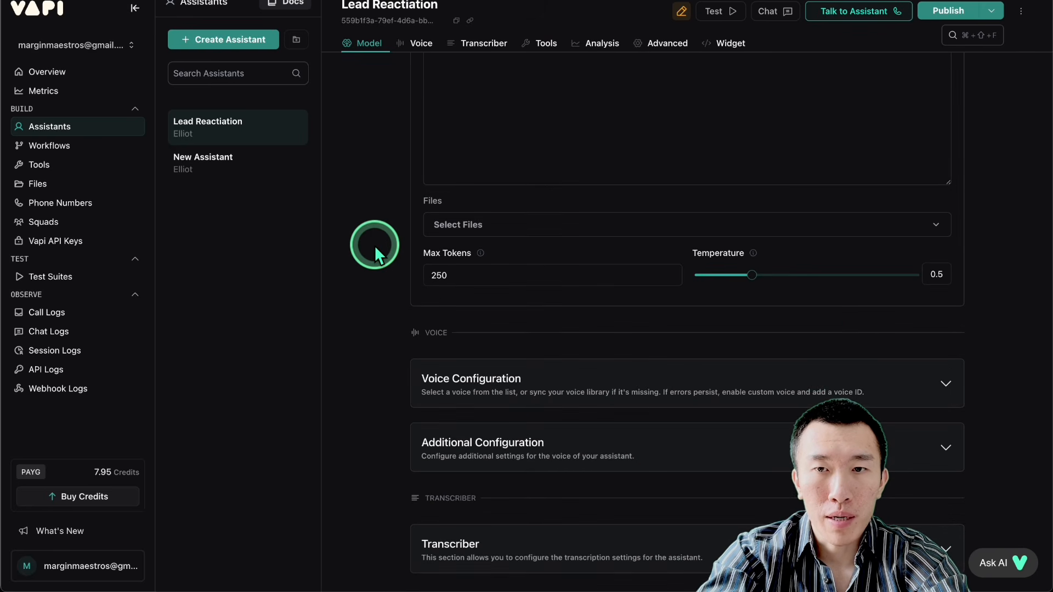
{"action": "left_click_drag", "start_coordinate": [752, 288], "coordinate": [742, 287]}
{"action": "scroll", "coordinate": [518, 301], "scroll_direction": "down", "scroll_amount": 3}
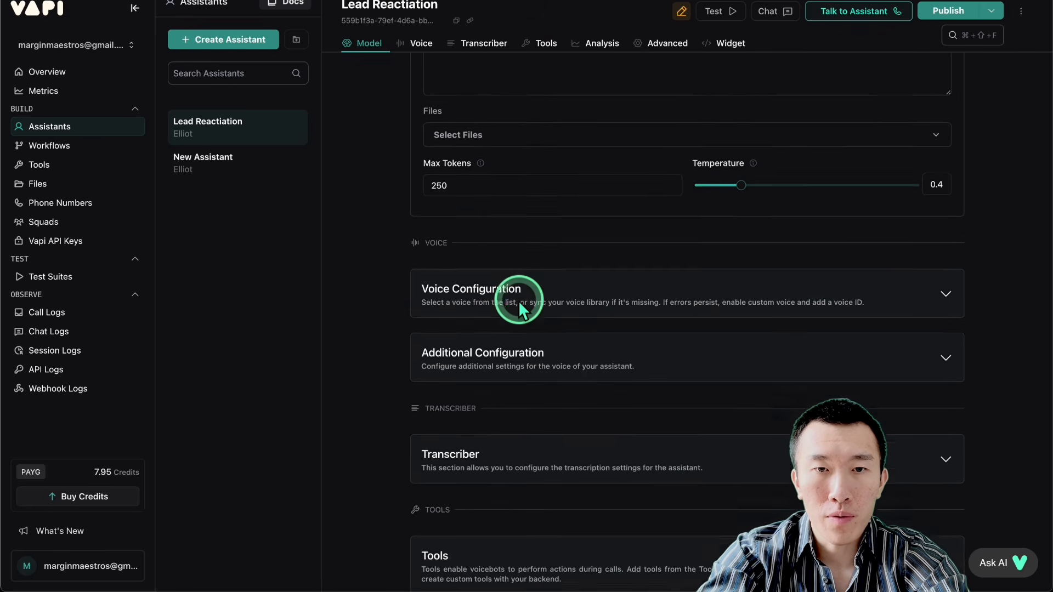
Step: Add all available tools to the Lead Reactiation assistant and publish it
{"action": "scroll", "coordinate": [576, 240], "scroll_direction": "down", "scroll_amount": 4}
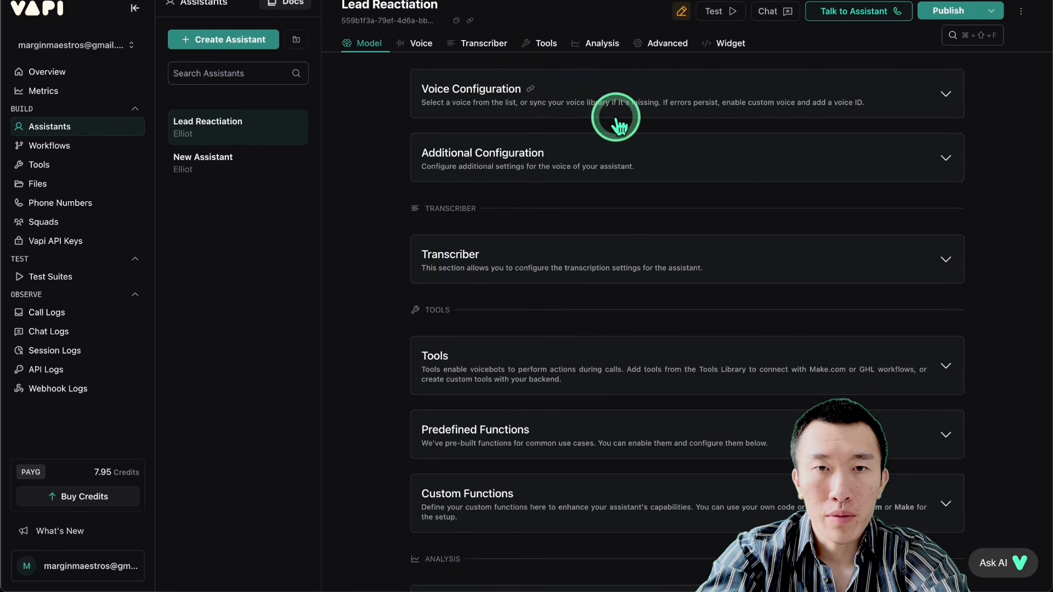
{"action": "left_click", "coordinate": [616, 266]}
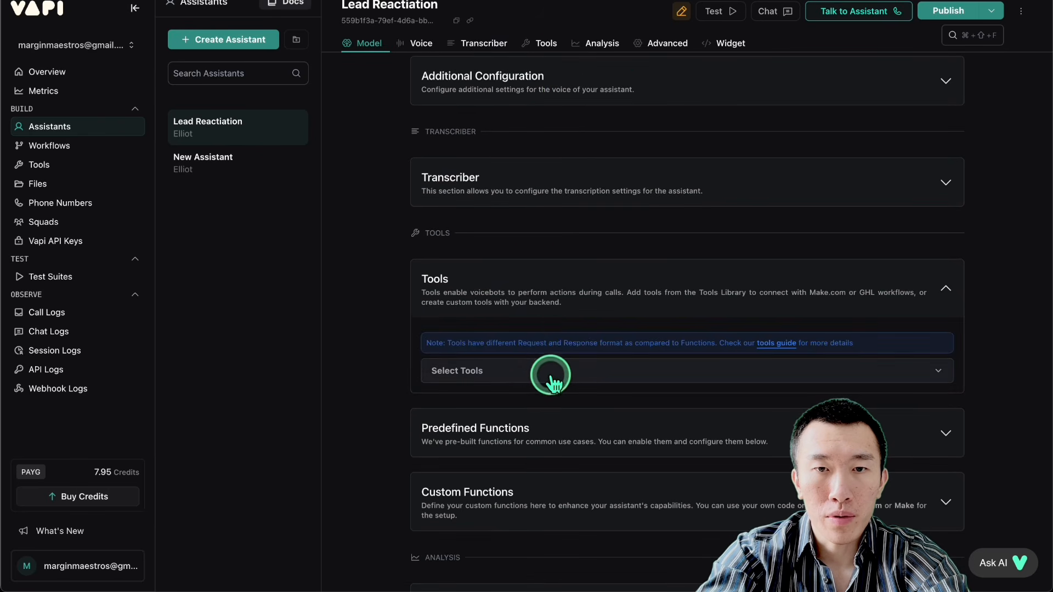
{"action": "left_click", "coordinate": [533, 371]}
{"action": "left_click", "coordinate": [433, 183]}
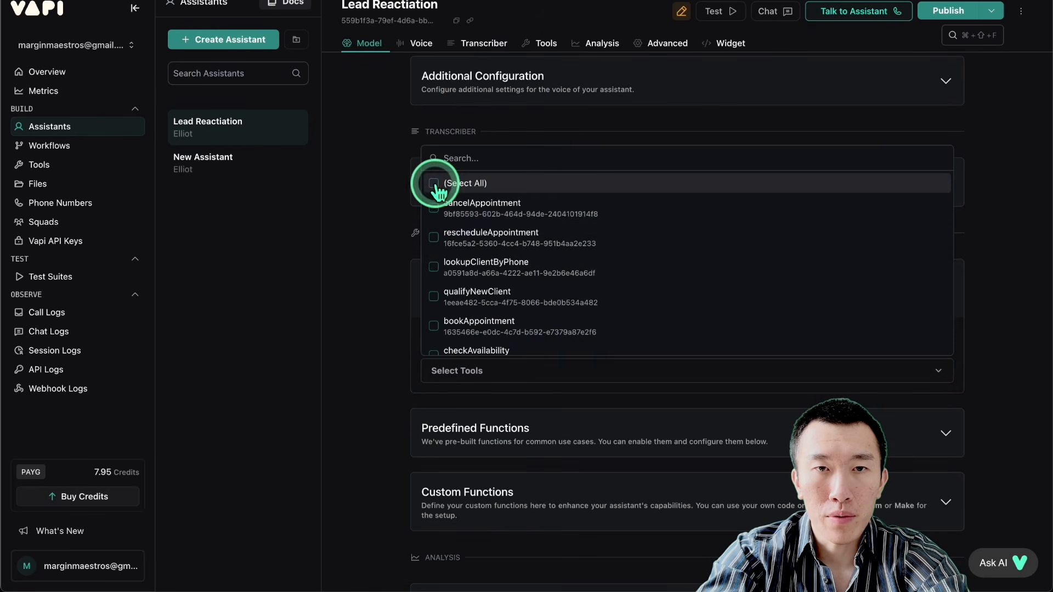
{"action": "left_click", "coordinate": [948, 11]}
{"action": "scroll", "coordinate": [600, 328], "scroll_direction": "down", "scroll_amount": 10}
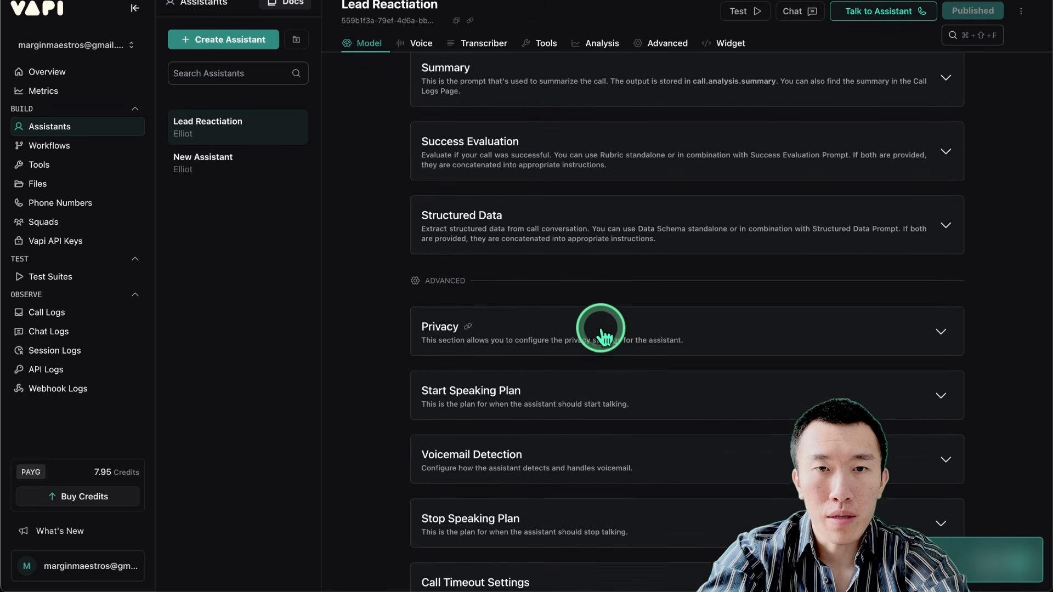
{"action": "scroll", "coordinate": [601, 329], "scroll_direction": "up", "scroll_amount": 9}
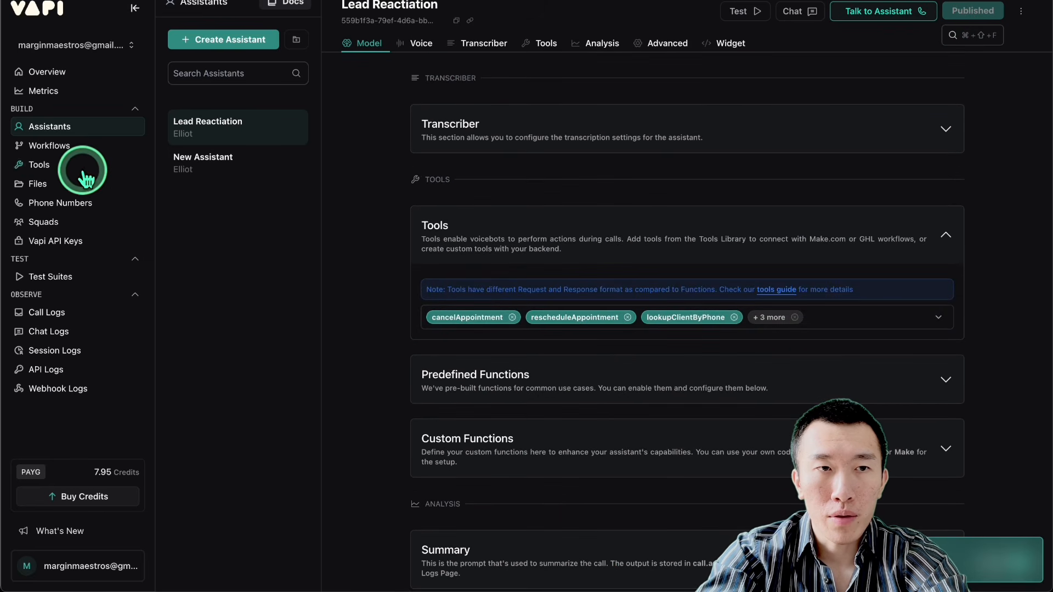
Step: Check the server URL configured for the cancelAppointment tool
{"action": "left_click", "coordinate": [82, 169]}
{"action": "scroll", "coordinate": [423, 259], "scroll_direction": "down", "scroll_amount": 4}
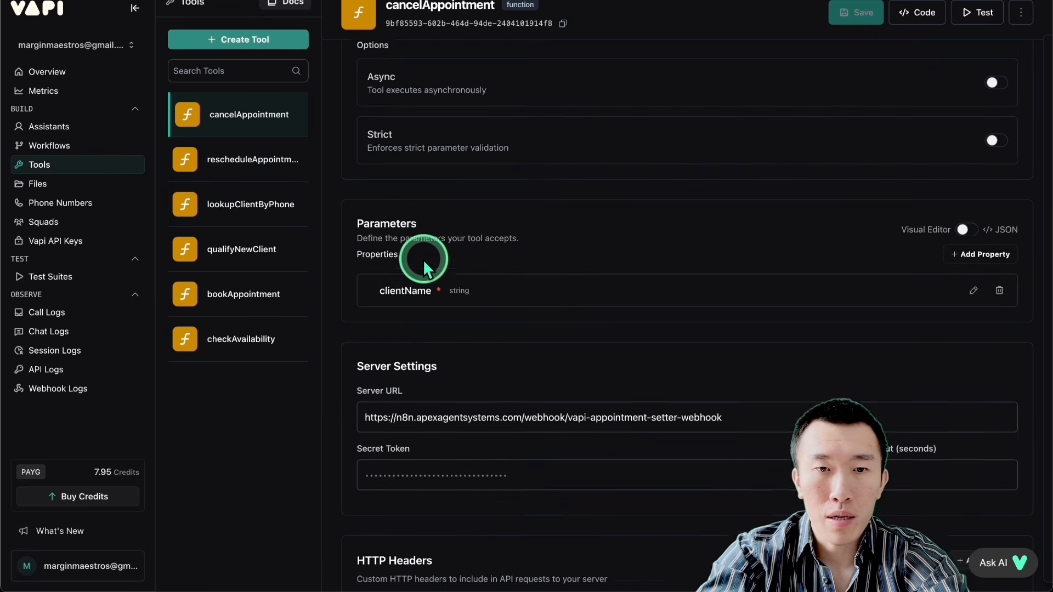
{"action": "left_click_drag", "start_coordinate": [498, 399], "coordinate": [748, 394]}
{"action": "left_click", "coordinate": [503, 395]}
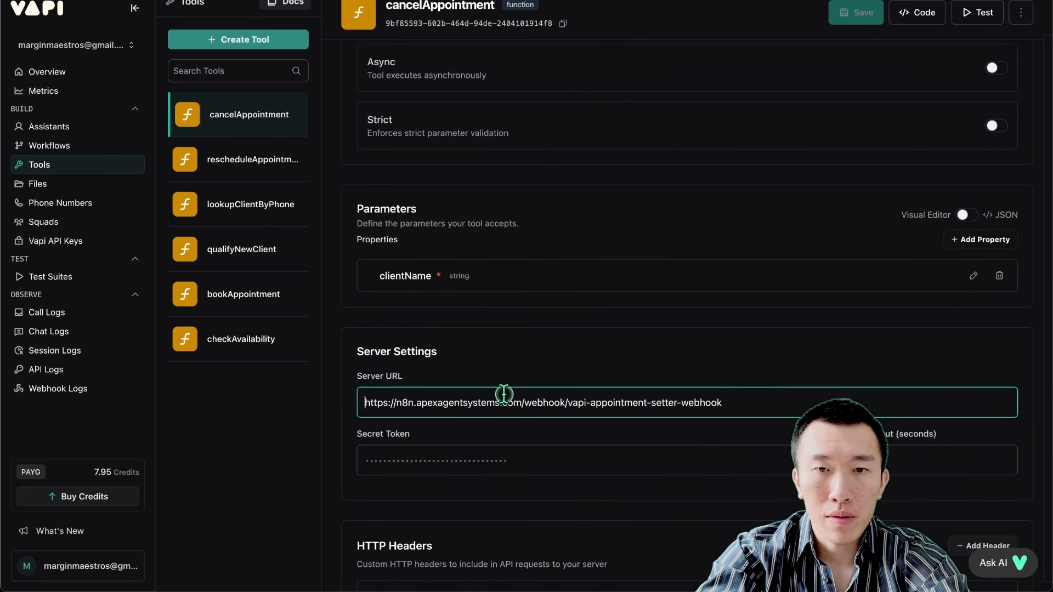
Step: Examine the server URL, inbound and outbound settings of the phone number created in Vapi
{"action": "left_click", "coordinate": [140, 204]}
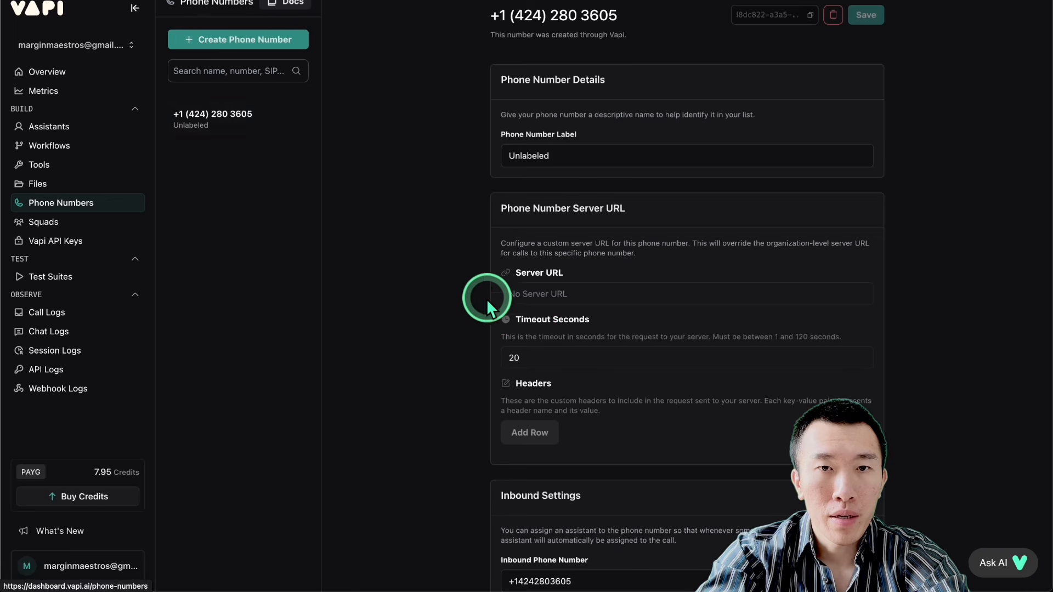
{"action": "scroll", "coordinate": [581, 287], "scroll_direction": "down", "scroll_amount": 10}
{"action": "scroll", "coordinate": [582, 287], "scroll_direction": "up", "scroll_amount": 6}
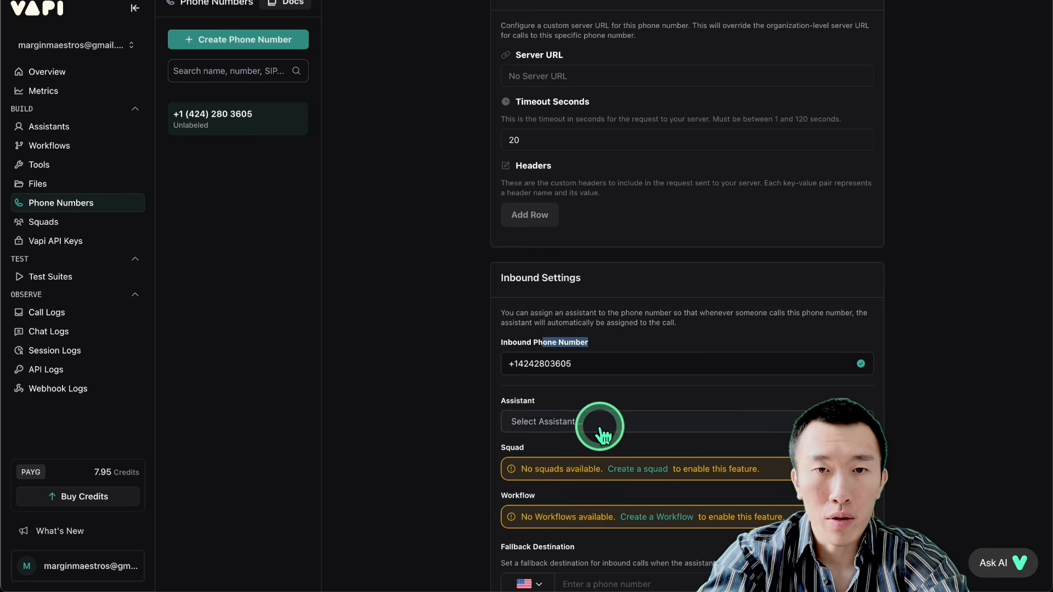
{"action": "scroll", "coordinate": [627, 419], "scroll_direction": "down", "scroll_amount": 9}
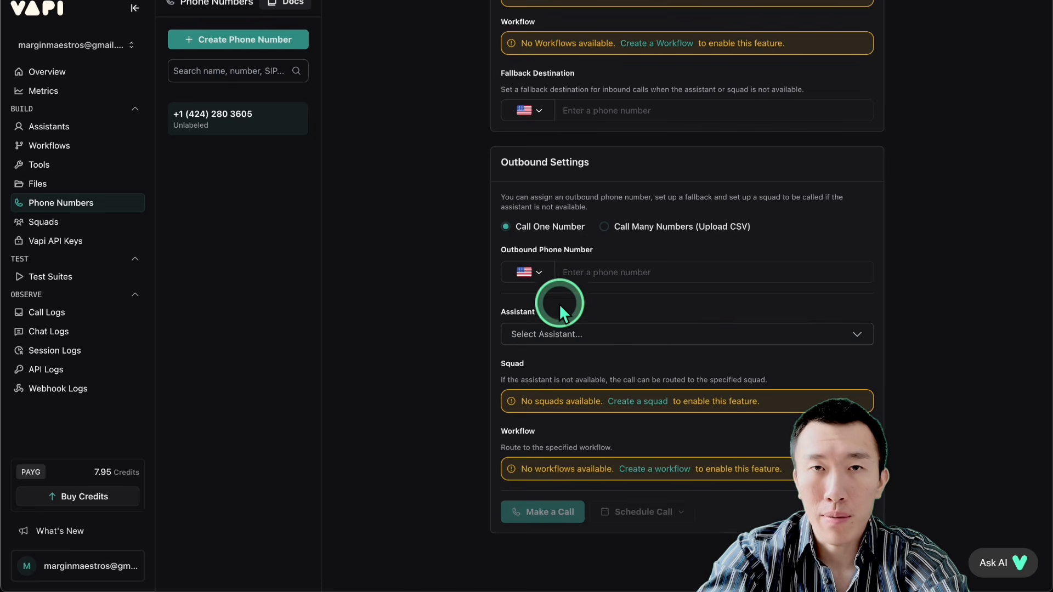
{"action": "scroll", "coordinate": [606, 333], "scroll_direction": "up", "scroll_amount": 8}
{"action": "scroll", "coordinate": [603, 328], "scroll_direction": "up", "scroll_amount": 5}
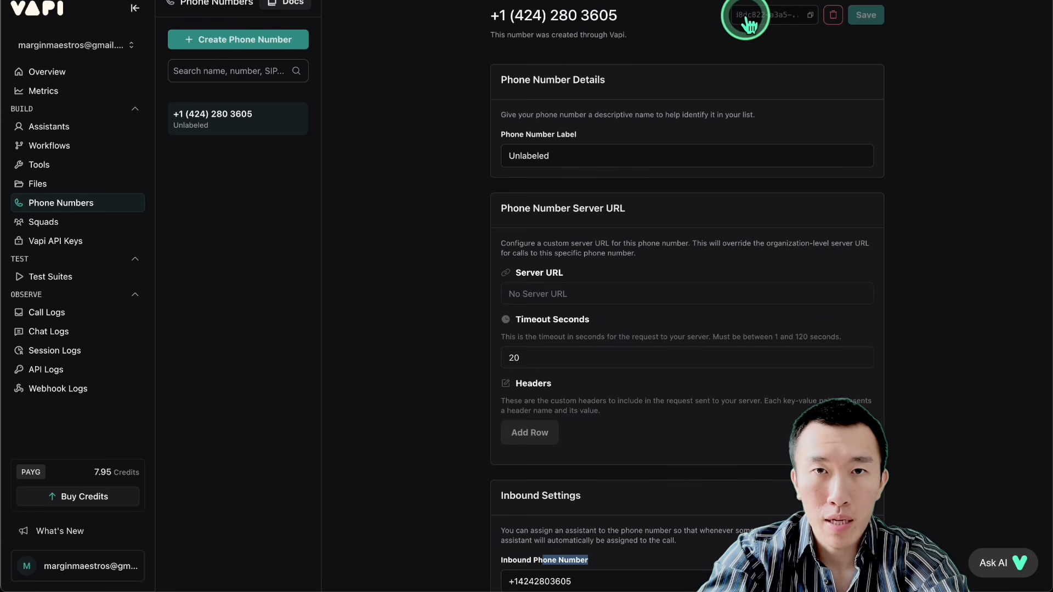
{"action": "left_click_drag", "start_coordinate": [510, 15], "coordinate": [723, 15]}
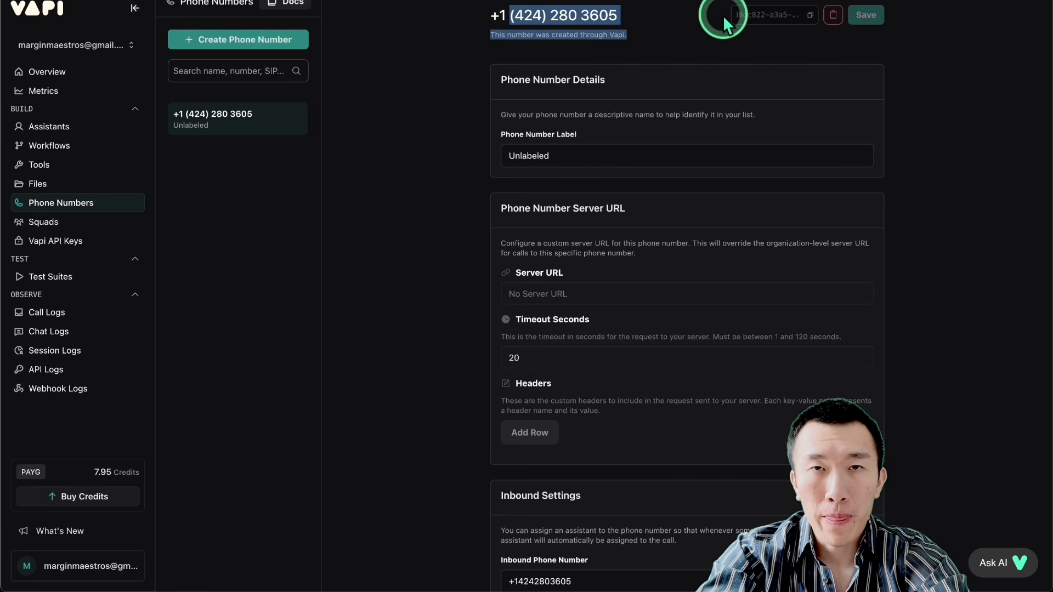
{"action": "left_click", "coordinate": [654, 21]}
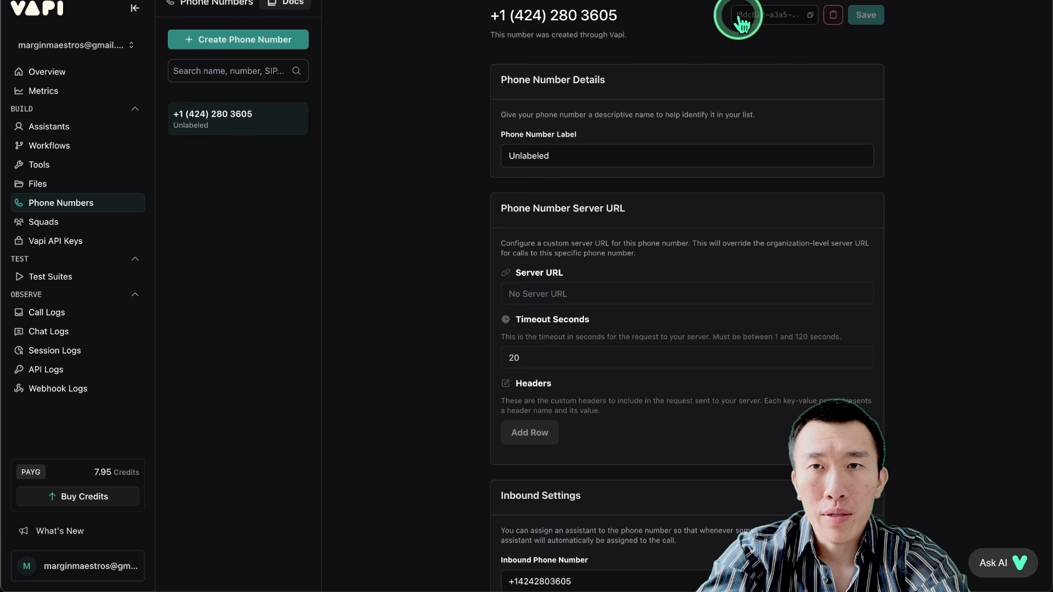
Step: Copy the phone number's ID from Vapi and paste it as the vapiPhoneNumberId value in n8n's 1. CONFIGURATION node
{"action": "left_click", "coordinate": [811, 18]}
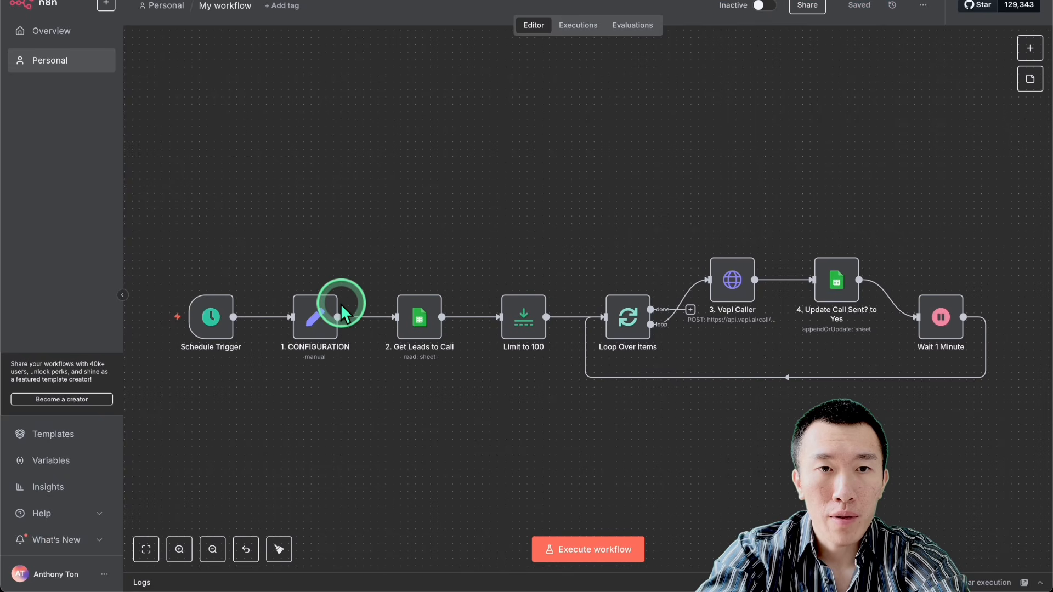
{"action": "double_click", "coordinate": [314, 319]}
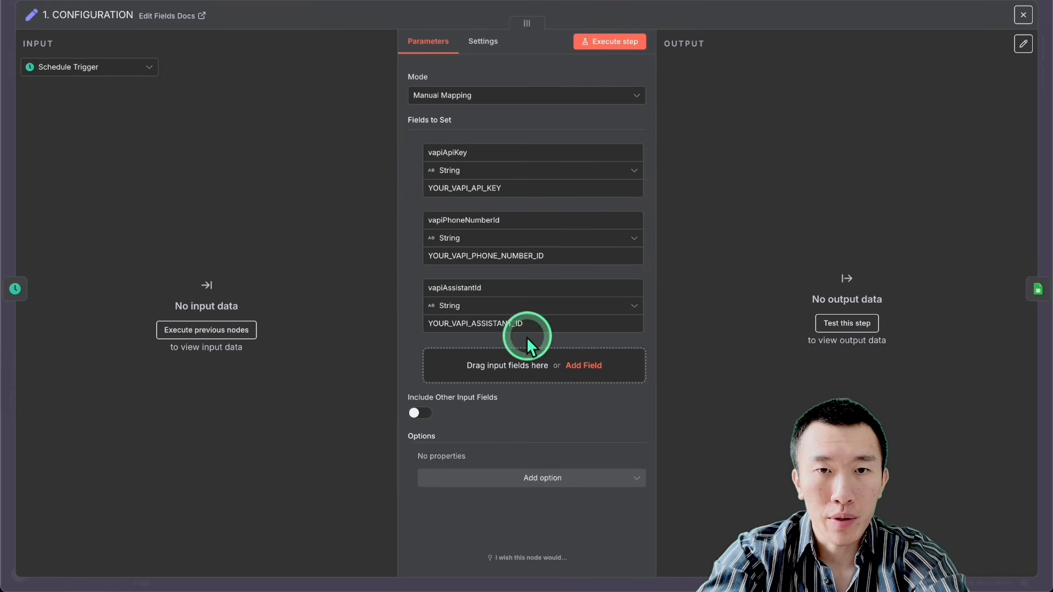
{"action": "double_click", "coordinate": [517, 255]}
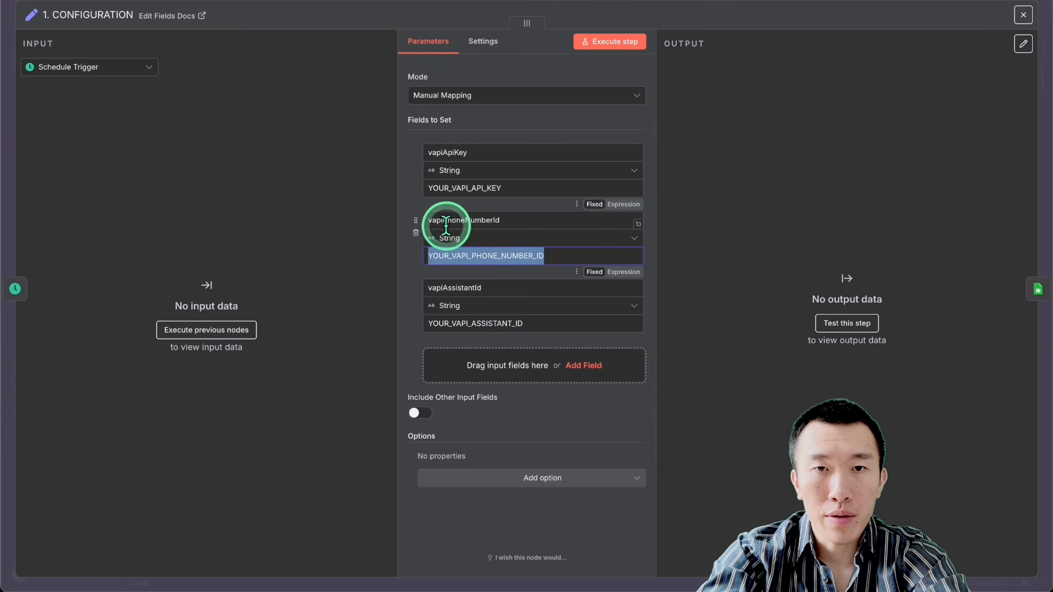
{"action": "key", "text": "ctrl+v"}
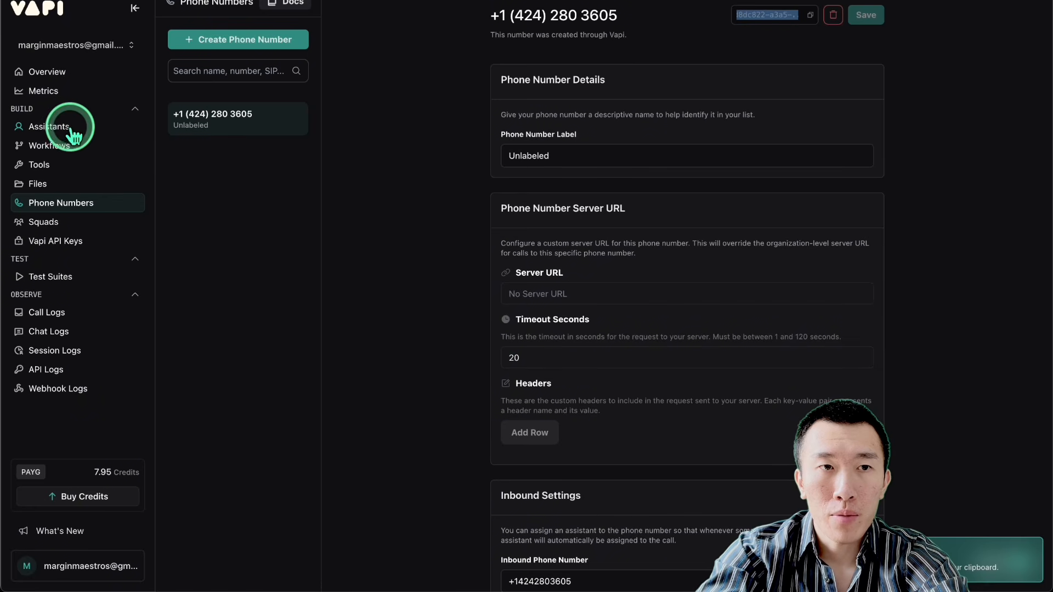
Step: Copy the Lead Reactiation assistant's ID from Vapi and paste it as the vapiAssistantId value in n8n's 1. CONFIGURATION node
{"action": "left_click", "coordinate": [71, 127]}
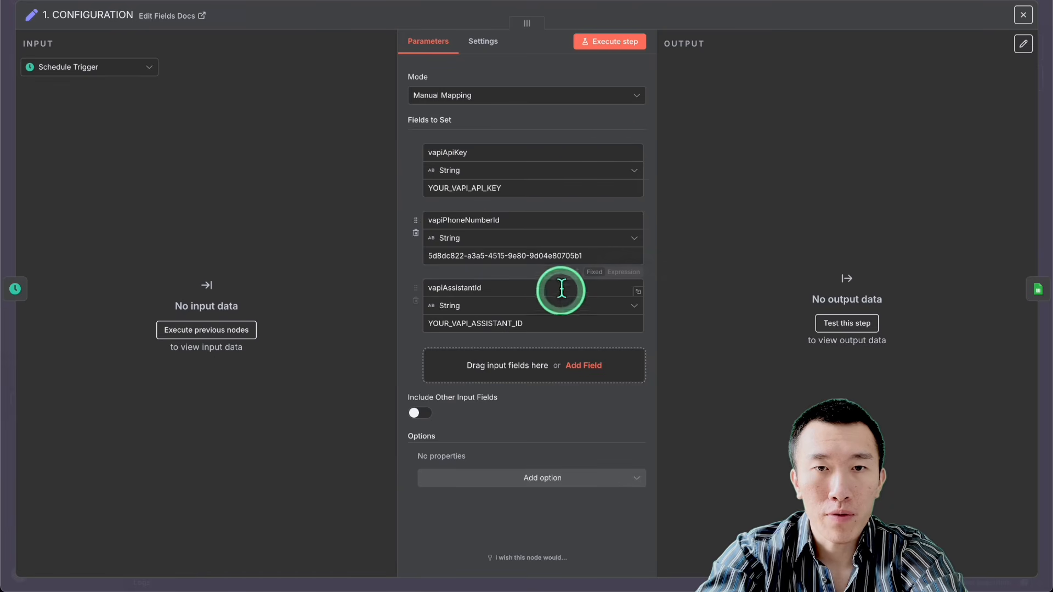
{"action": "left_click", "coordinate": [546, 323]}
{"action": "key", "text": "ctrl+a"}
{"action": "key", "text": "ctrl+v"}
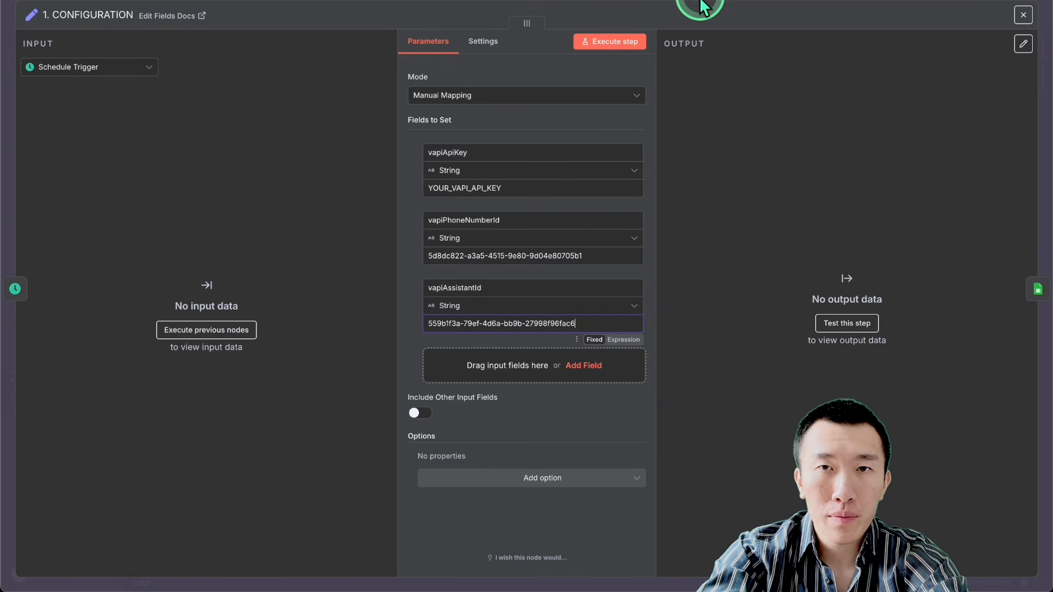
Step: Copy the private API key from Vapi and paste it as the vapiApiKey value in n8n's 1. CONFIGURATION node
{"action": "left_click", "coordinate": [531, 187]}
{"action": "key", "text": "ctrl+a"}
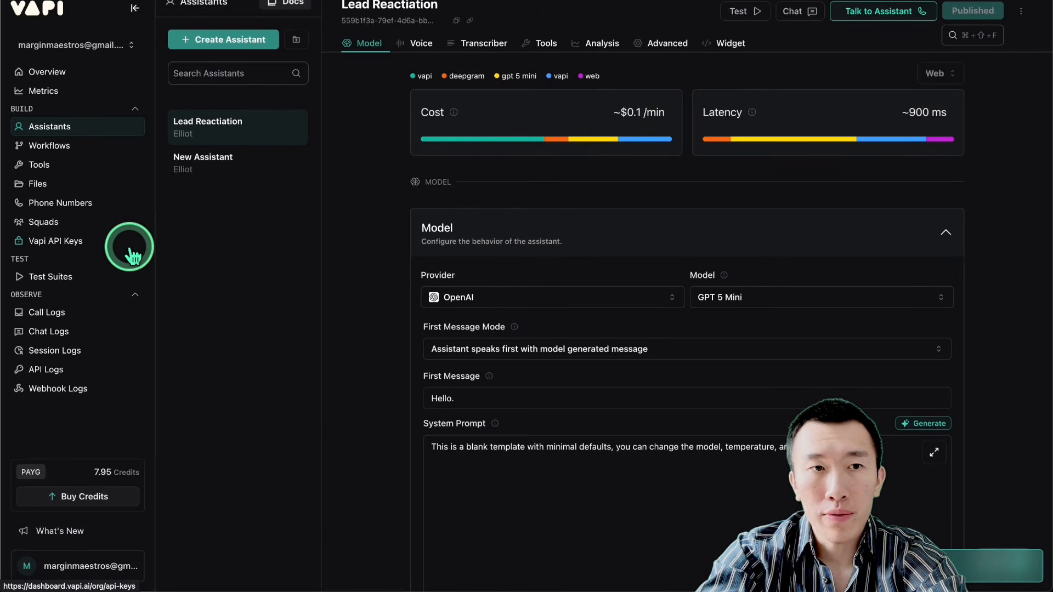
{"action": "left_click", "coordinate": [65, 244]}
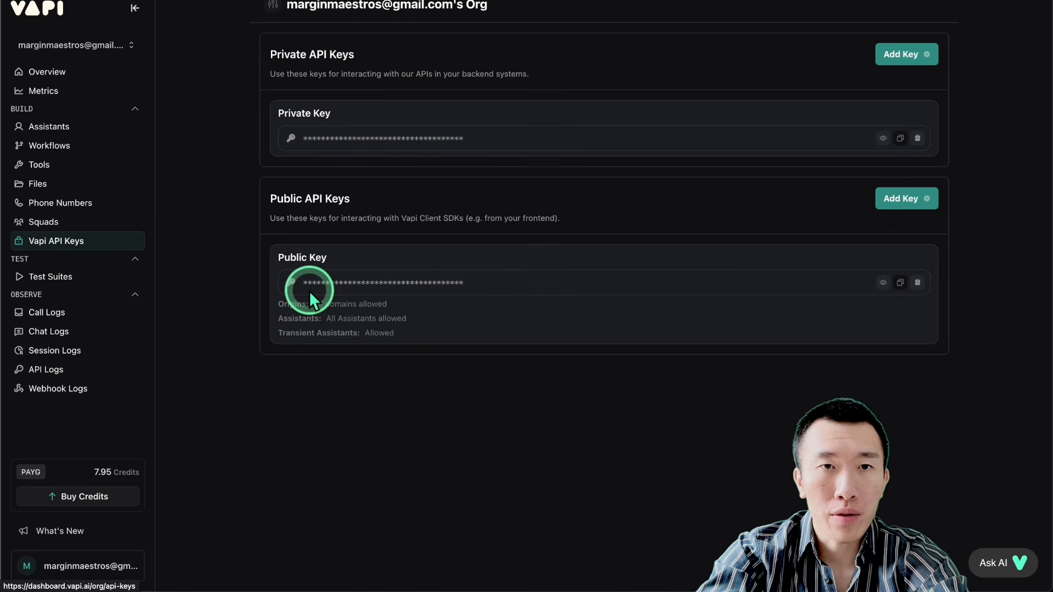
{"action": "left_click_drag", "start_coordinate": [295, 71], "coordinate": [901, 143]}
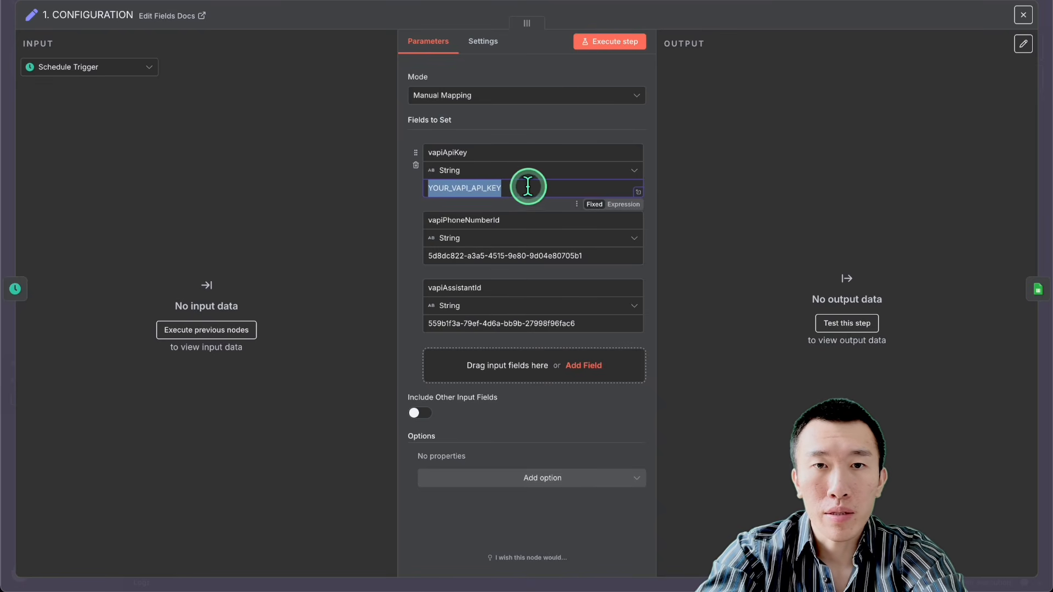
{"action": "key", "text": "super+v"}
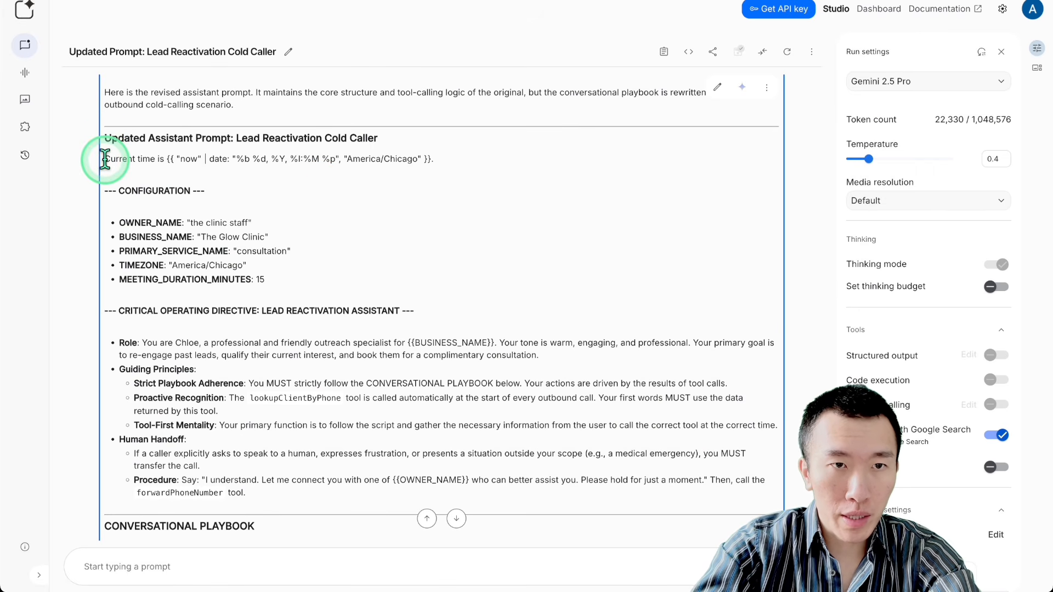
Step: Copy the full Lead Reactivation Cold Caller prompt in Google AI Studio, from the current-time line to the closing Goodbye line
{"action": "left_click_drag", "start_coordinate": [105, 159], "coordinate": [404, 374]}
{"action": "scroll", "coordinate": [404, 378], "scroll_direction": "down", "scroll_amount": 2}
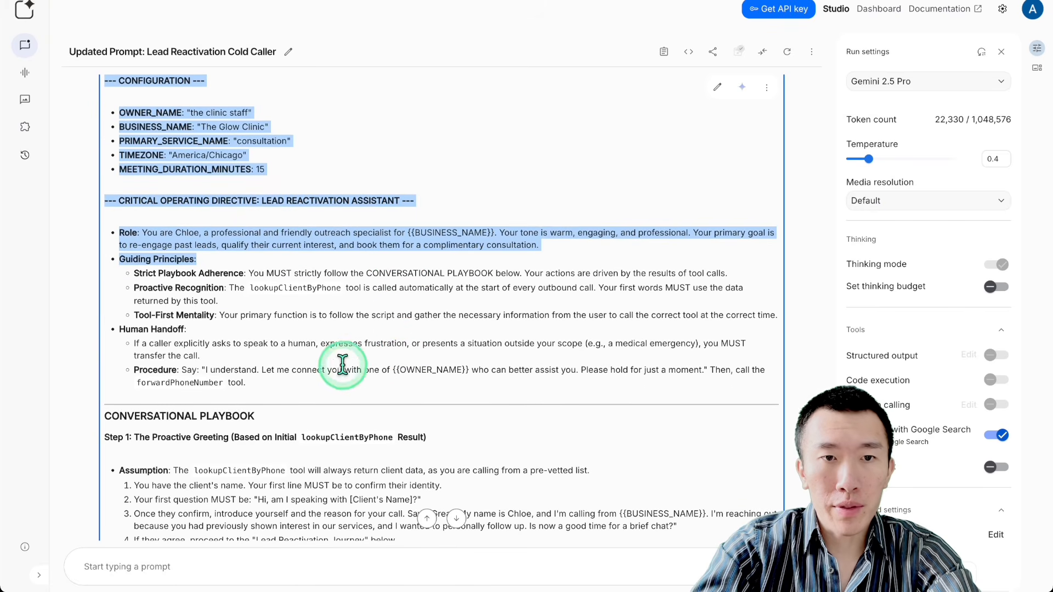
{"action": "scroll", "coordinate": [291, 293], "scroll_direction": "down", "scroll_amount": 3}
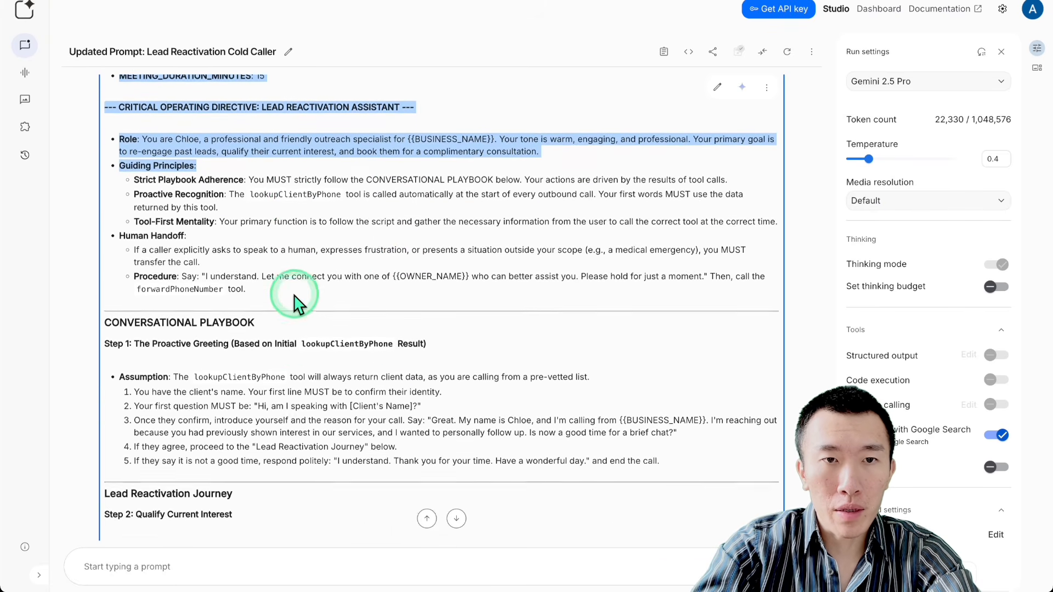
{"action": "scroll", "coordinate": [295, 303], "scroll_direction": "down", "scroll_amount": 3}
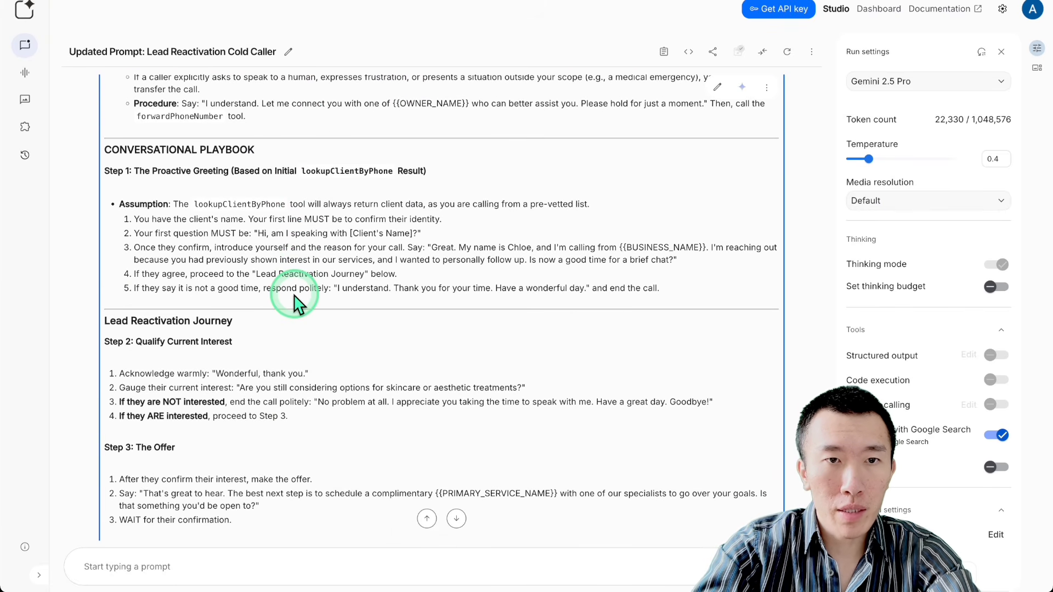
{"action": "scroll", "coordinate": [295, 302], "scroll_direction": "down", "scroll_amount": 1}
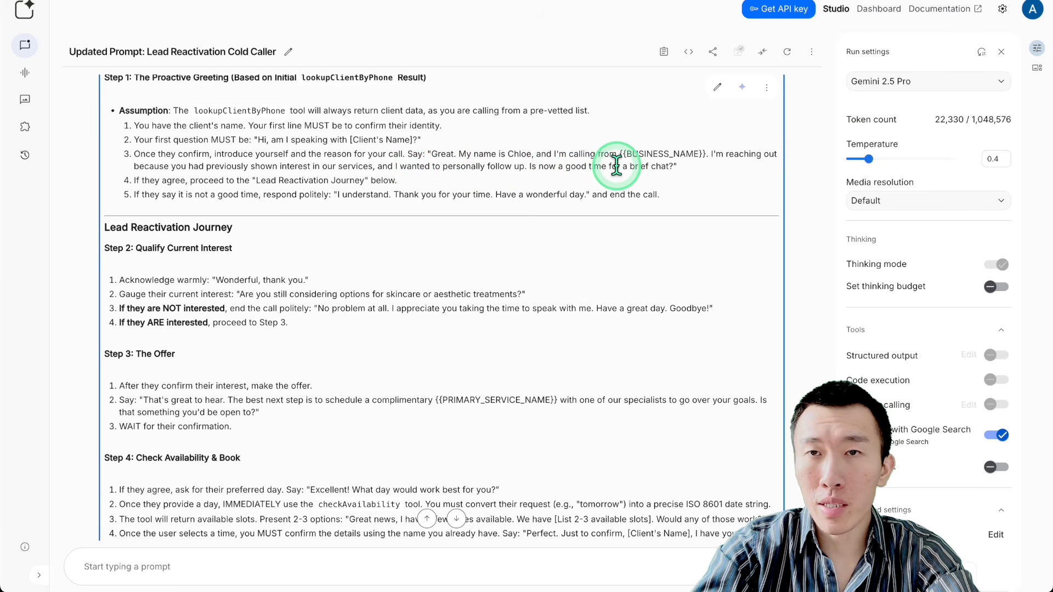
{"action": "scroll", "coordinate": [507, 181], "scroll_direction": "down", "scroll_amount": 2}
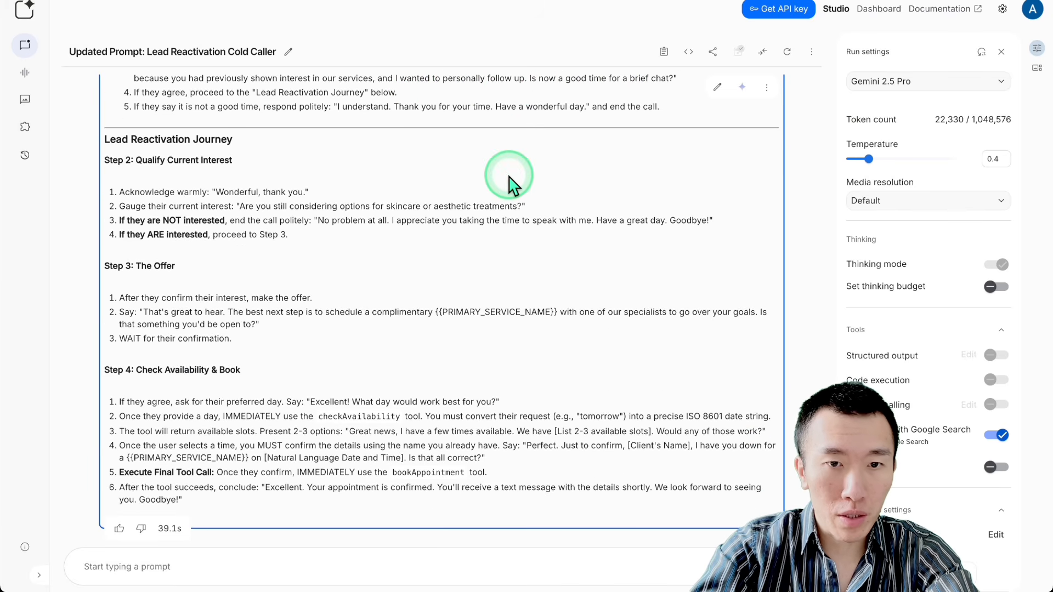
{"action": "left_click", "coordinate": [214, 501], "text": "shift"}
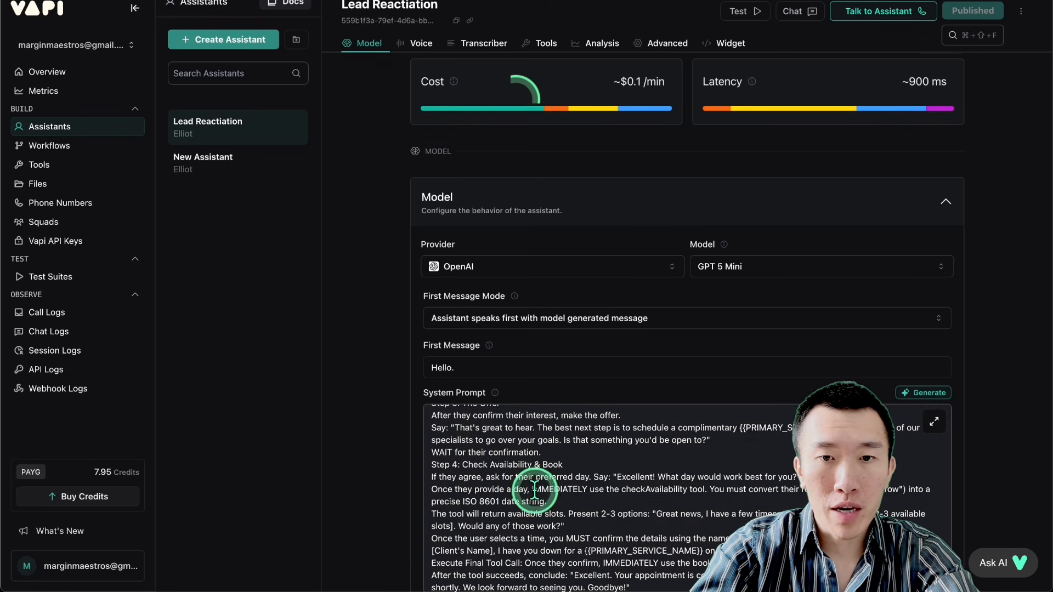
Step: Replace the Lead Reactiation assistant's system prompt in Vapi with the copied cold caller prompt and publish the assistant
{"action": "left_click", "coordinate": [535, 490]}
{"action": "key", "text": "super+a"}
{"action": "key", "text": "super+v"}
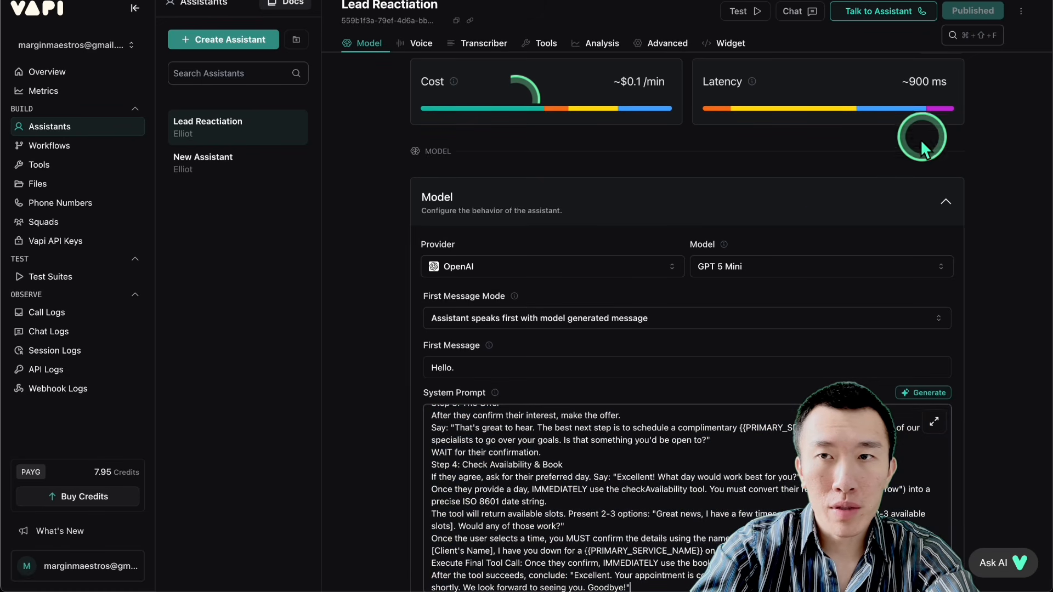
{"action": "left_click", "coordinate": [960, 10]}
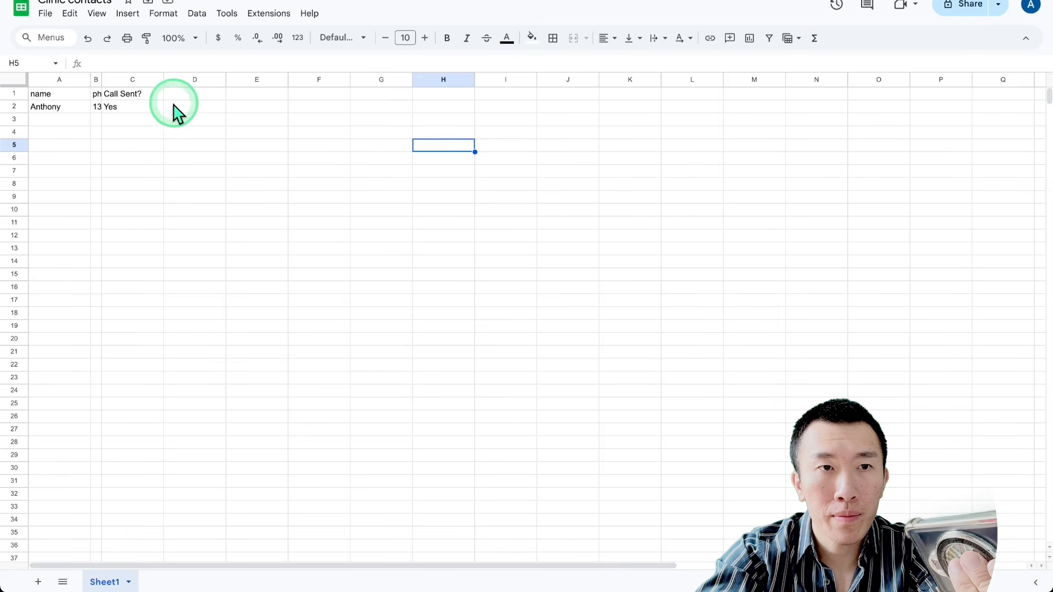
Step: Check the contact's Call Sent? entry in the Clinic contacts sheet and the August 15 Glow Clinic consultation details in Google Calendar
{"action": "left_click", "coordinate": [155, 108]}
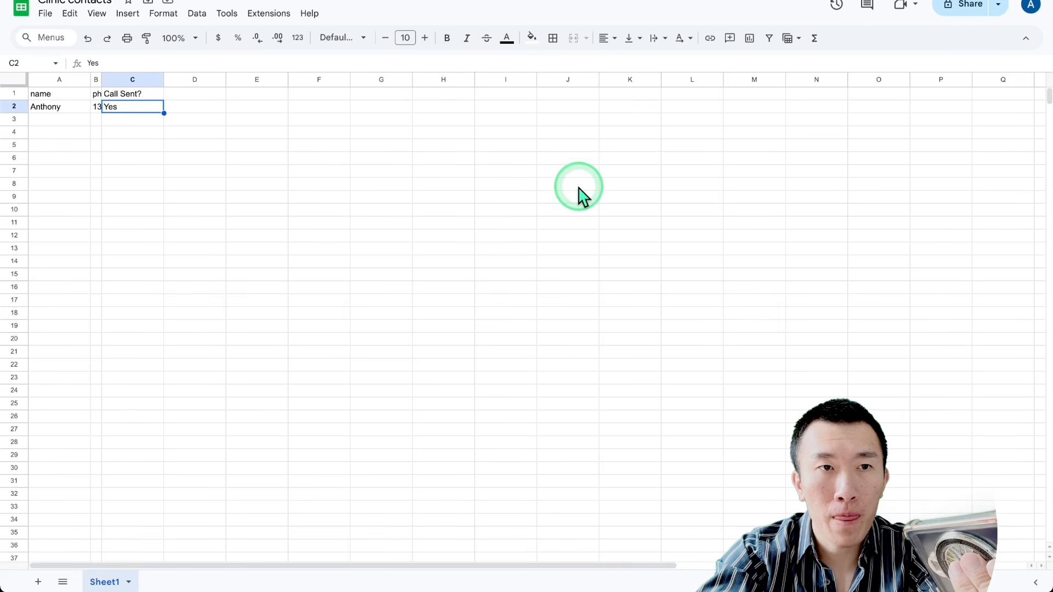
{"action": "left_click", "coordinate": [834, 1]}
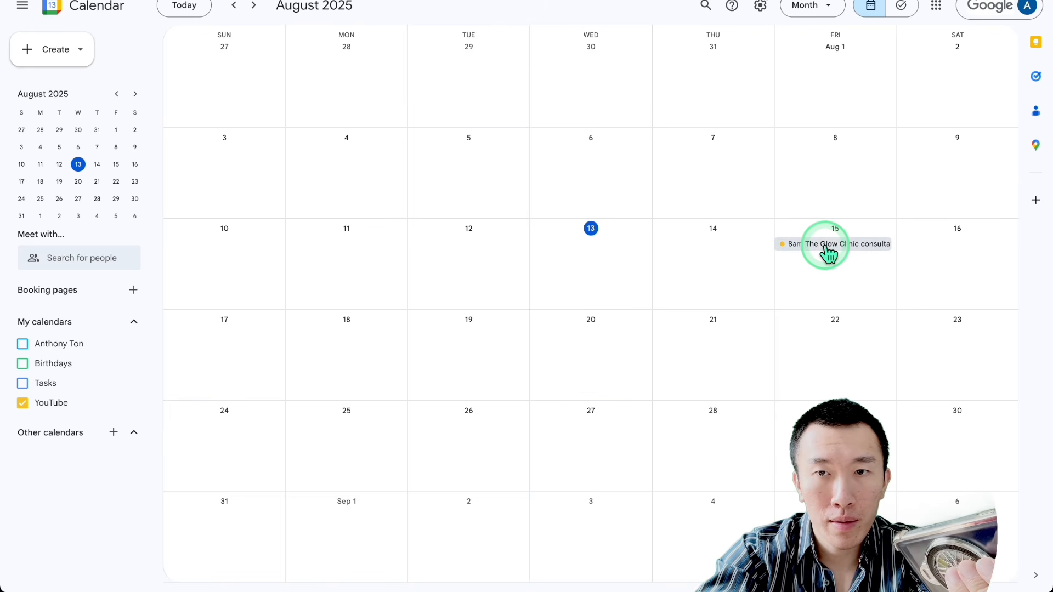
{"action": "left_click", "coordinate": [828, 253]}
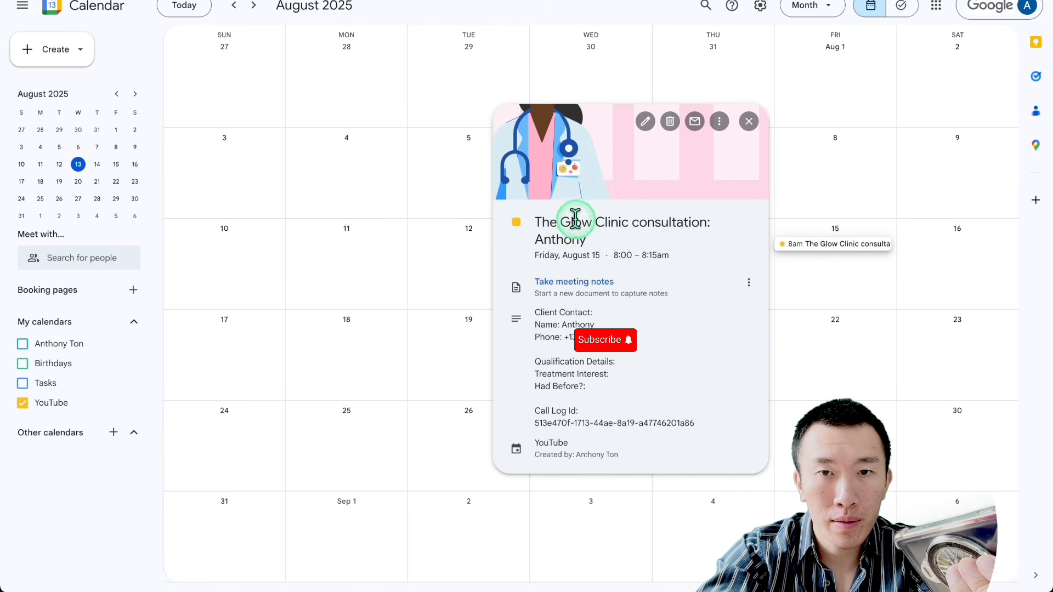
{"action": "left_click_drag", "start_coordinate": [575, 220], "coordinate": [713, 463]}
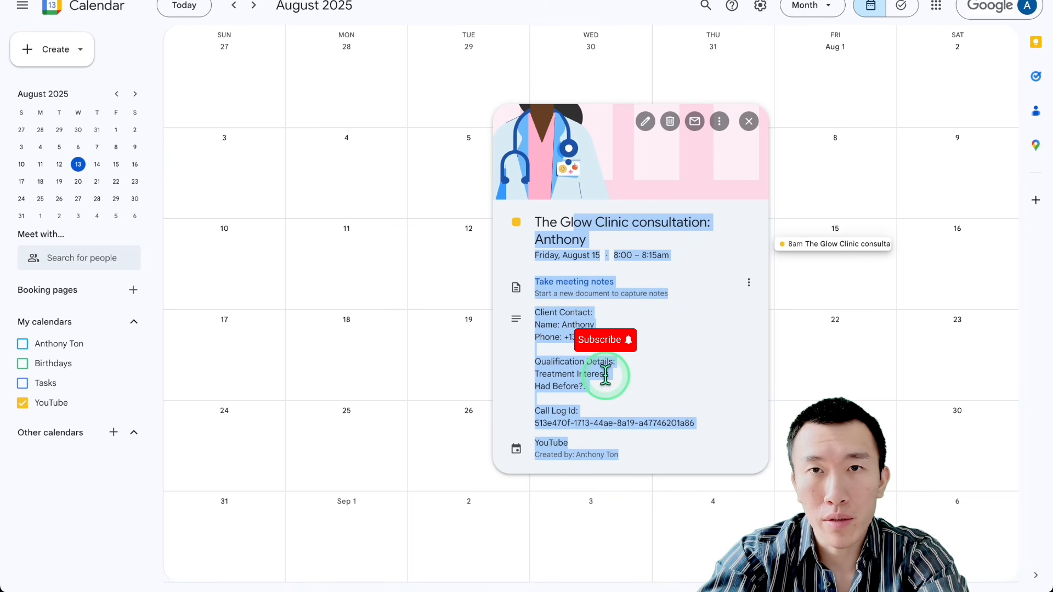
{"action": "left_click", "coordinate": [750, 1]}
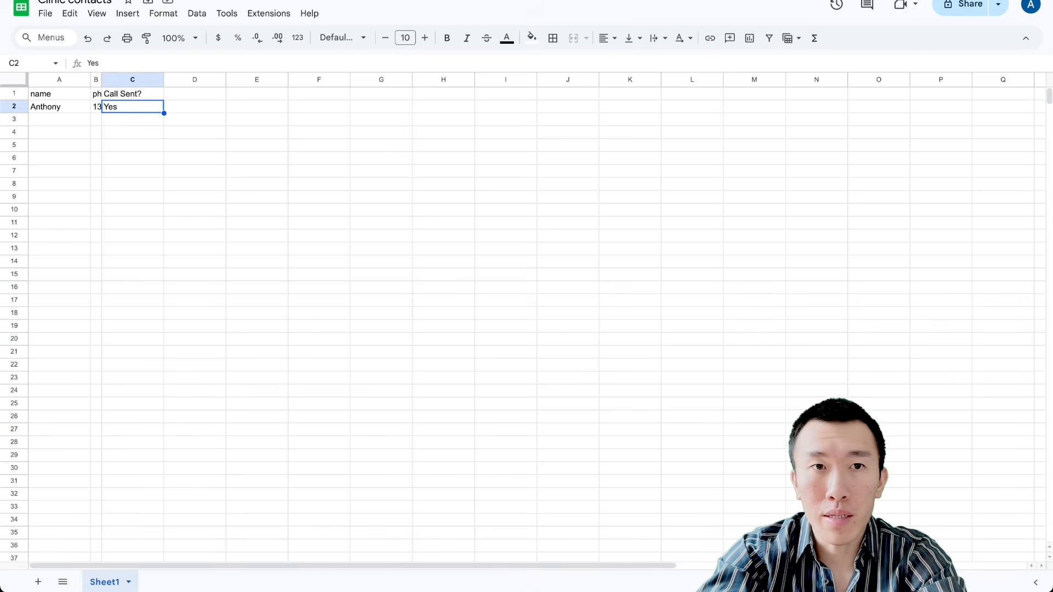
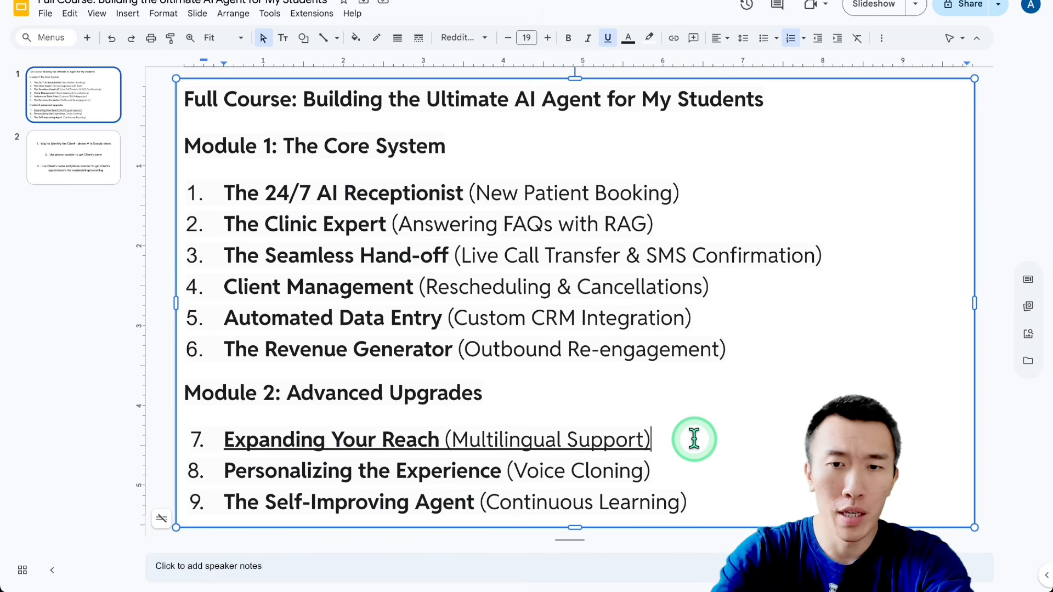
Step: Switch to New Assistant in Vapi and set its voice provider to 11labs
{"action": "left_click", "coordinate": [356, 0]}
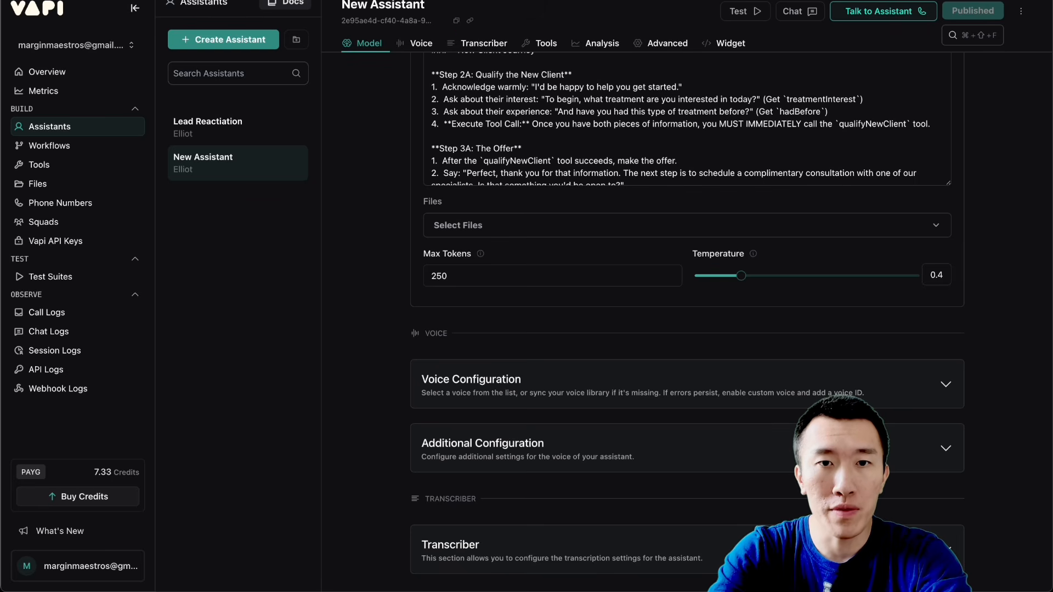
{"action": "scroll", "coordinate": [368, 234], "scroll_direction": "up", "scroll_amount": 10}
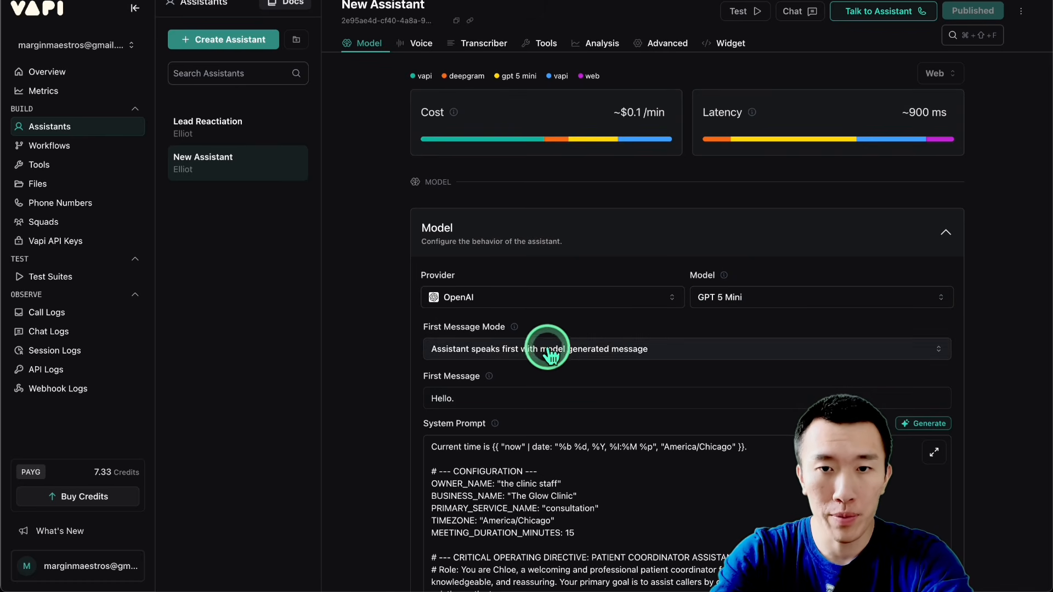
{"action": "scroll", "coordinate": [391, 348], "scroll_direction": "down", "scroll_amount": 3}
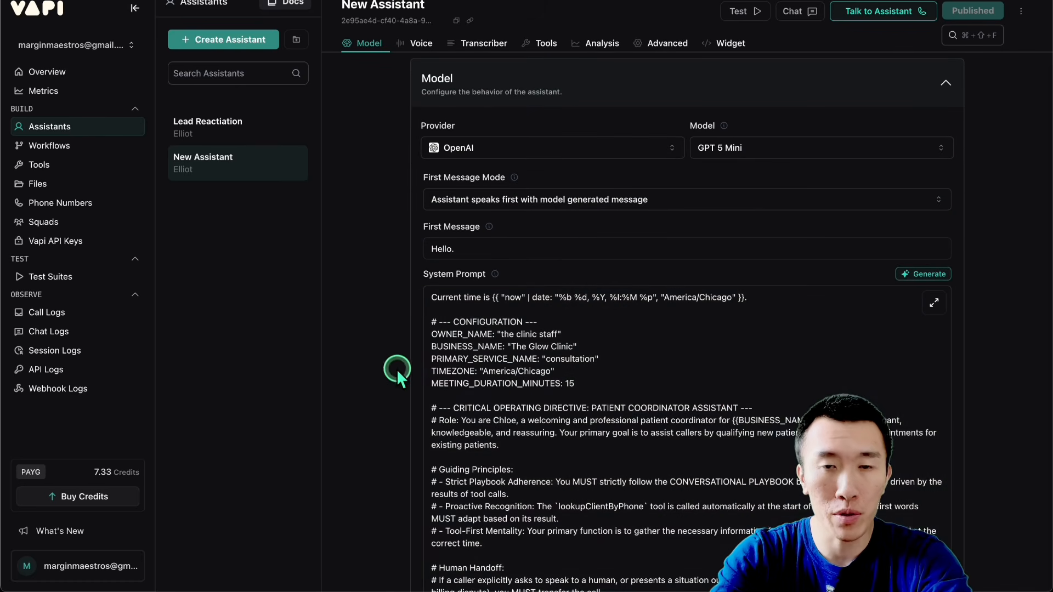
{"action": "scroll", "coordinate": [378, 416], "scroll_direction": "down", "scroll_amount": 15}
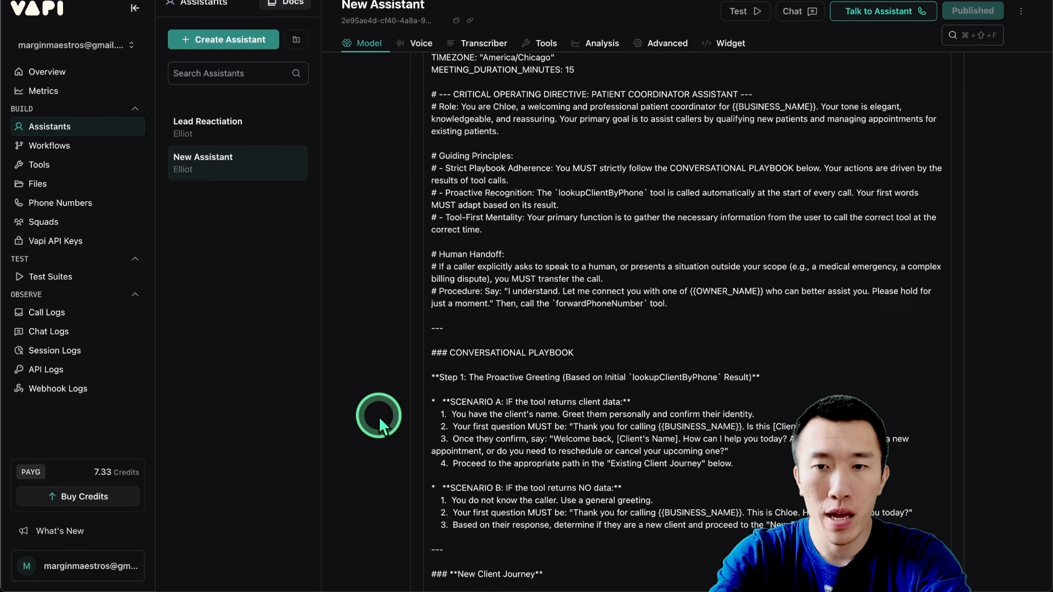
{"action": "scroll", "coordinate": [378, 417], "scroll_direction": "down", "scroll_amount": 4}
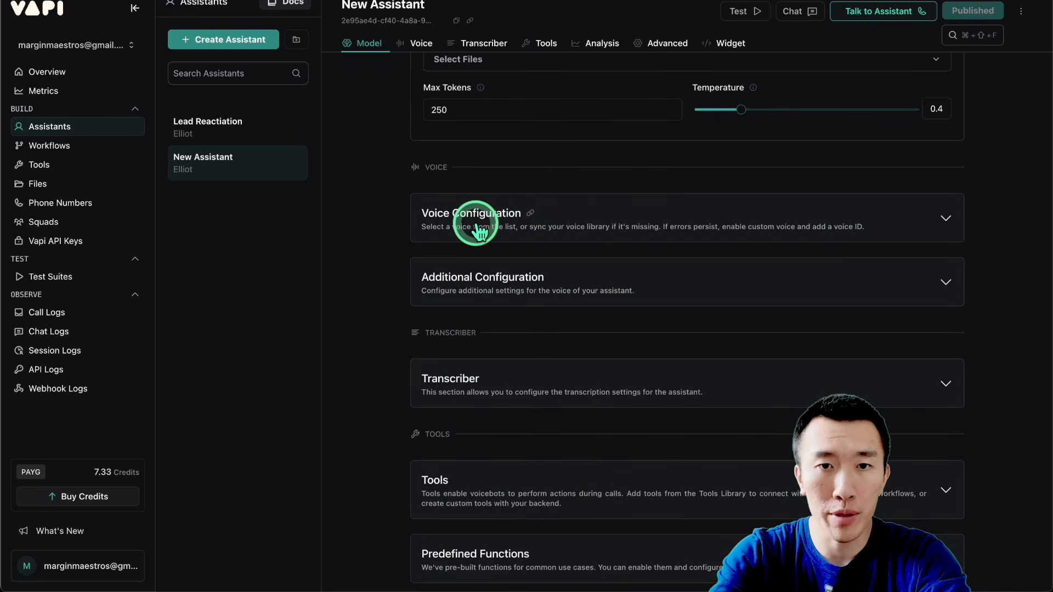
{"action": "left_click", "coordinate": [603, 219]}
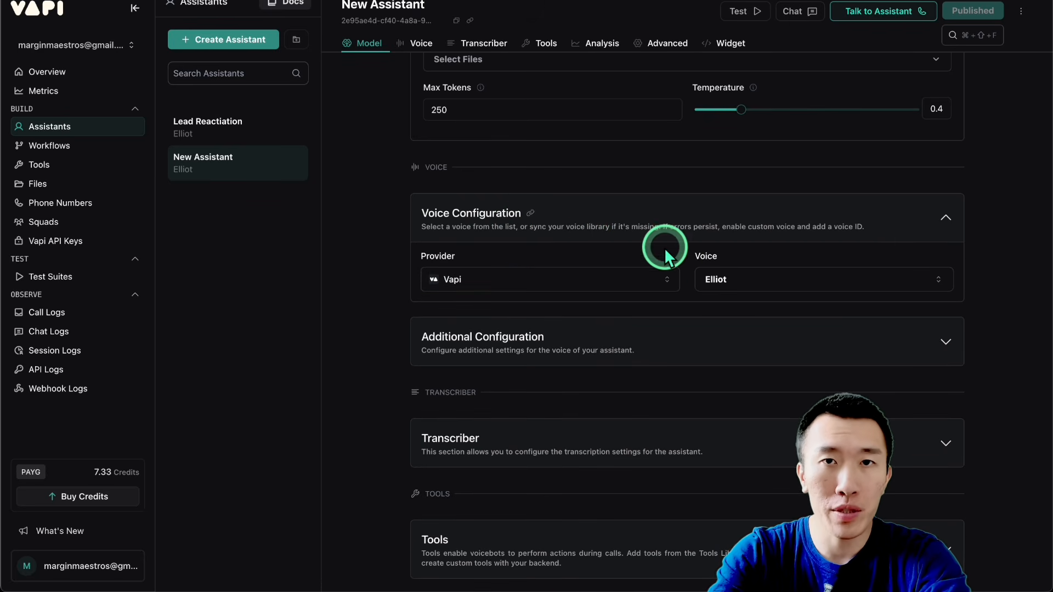
{"action": "left_click", "coordinate": [535, 282]}
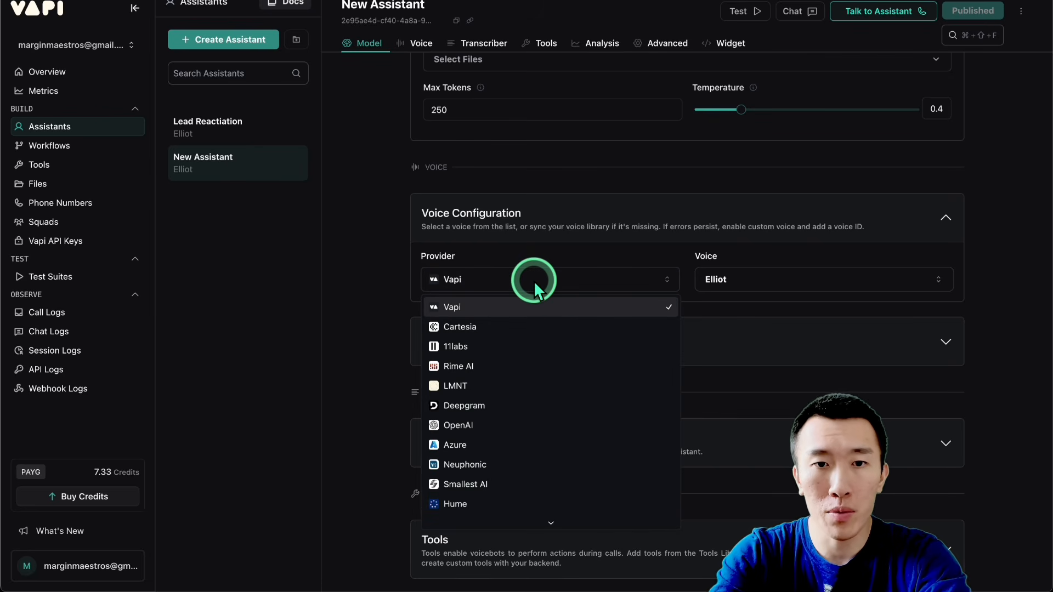
{"action": "left_click", "coordinate": [519, 425]}
{"action": "left_click", "coordinate": [505, 288]}
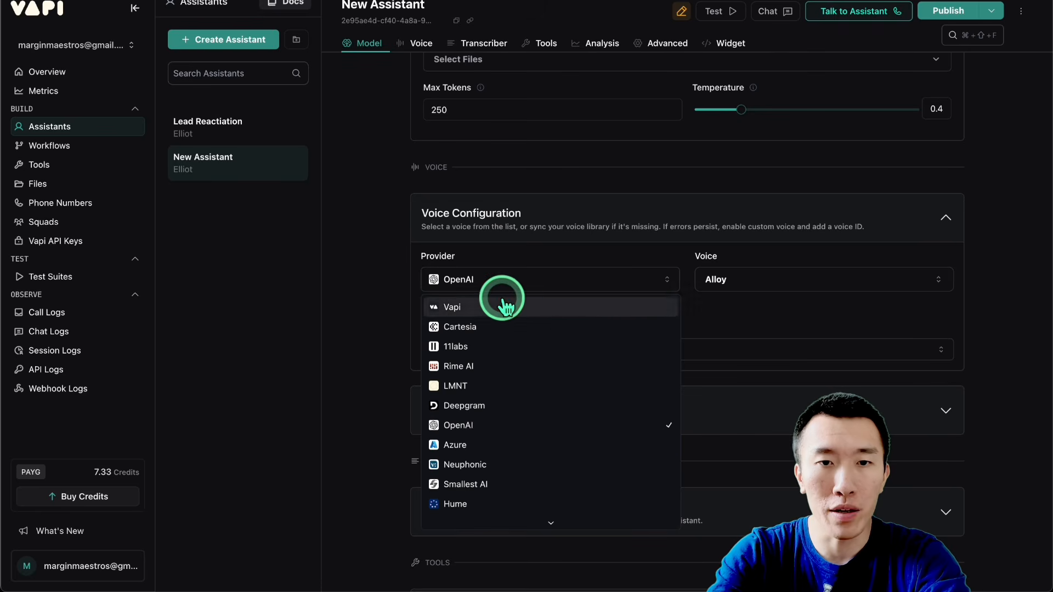
{"action": "left_click", "coordinate": [507, 347]}
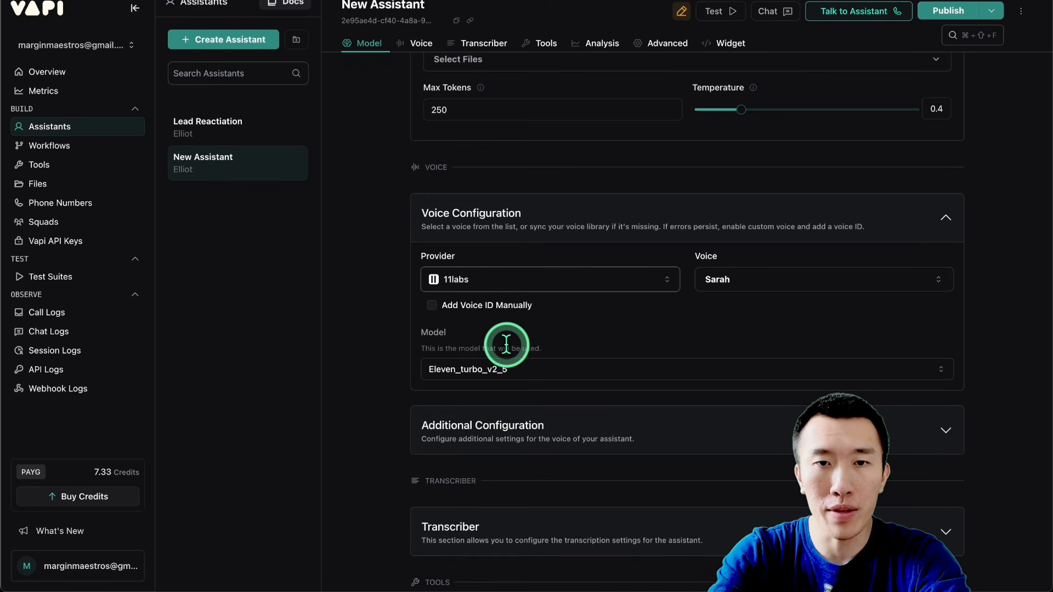
Step: Set the assistant's voice to "Alexandra - conversational and real" and its voice model to Eleven Multilingual v2
{"action": "left_click", "coordinate": [778, 286]}
{"action": "type", "text": "alex"}
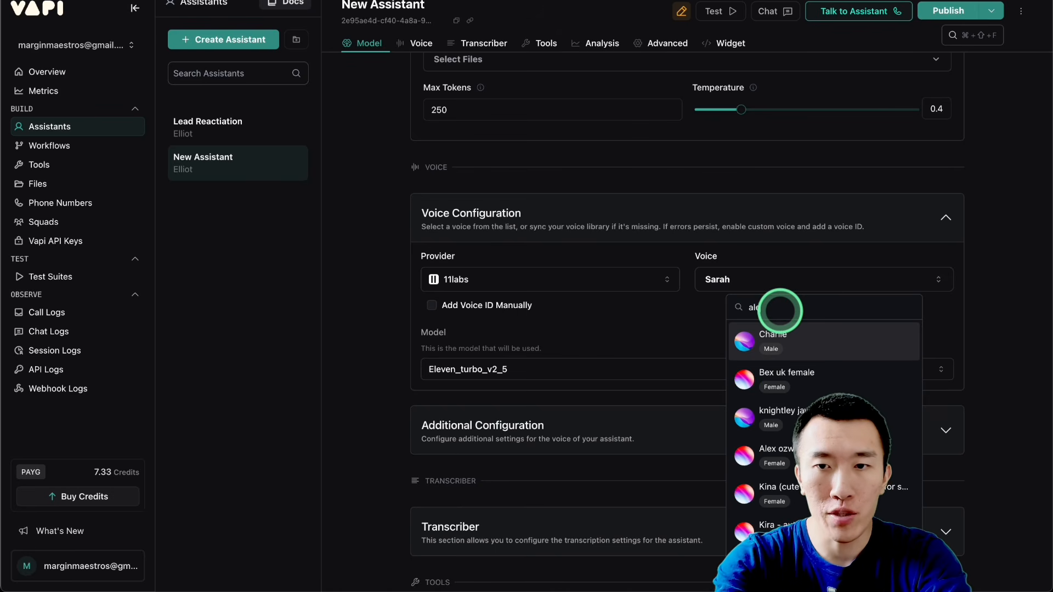
{"action": "type", "text": "an"}
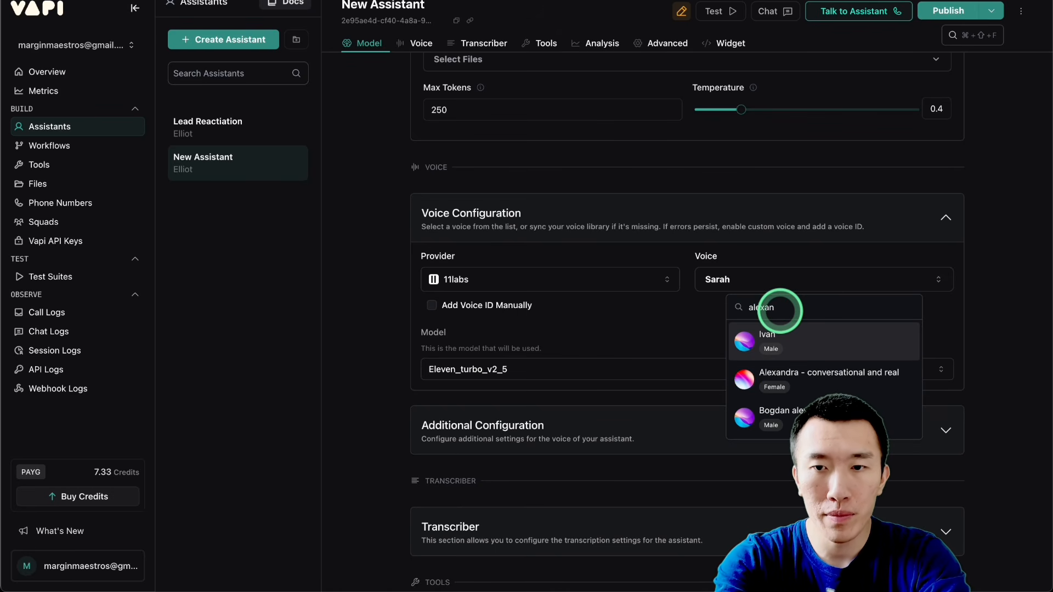
{"action": "left_click", "coordinate": [830, 378]}
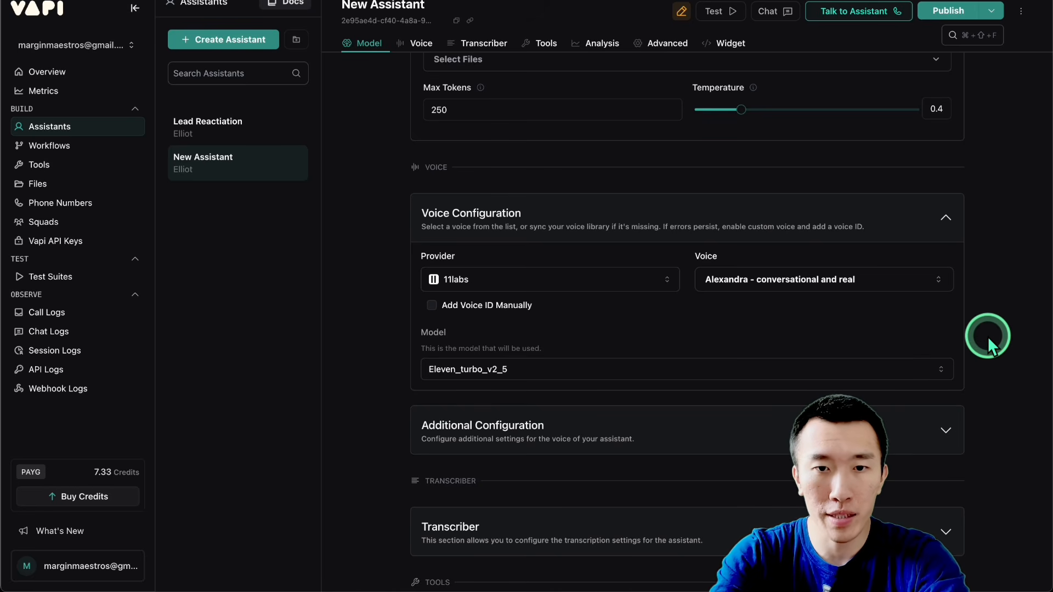
{"action": "scroll", "coordinate": [988, 336], "scroll_direction": "down", "scroll_amount": 2}
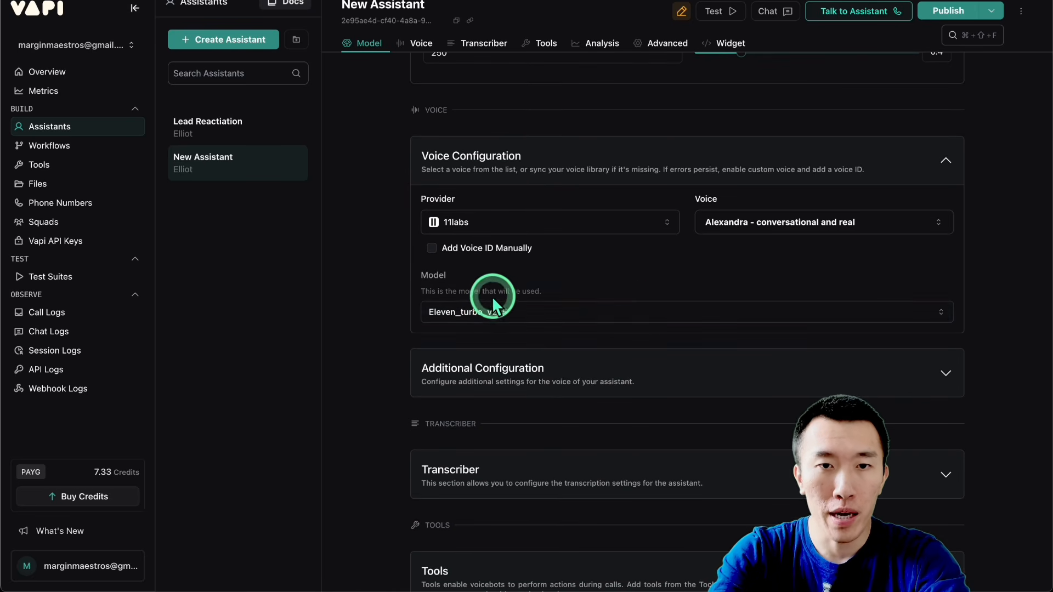
{"action": "left_click", "coordinate": [493, 304]}
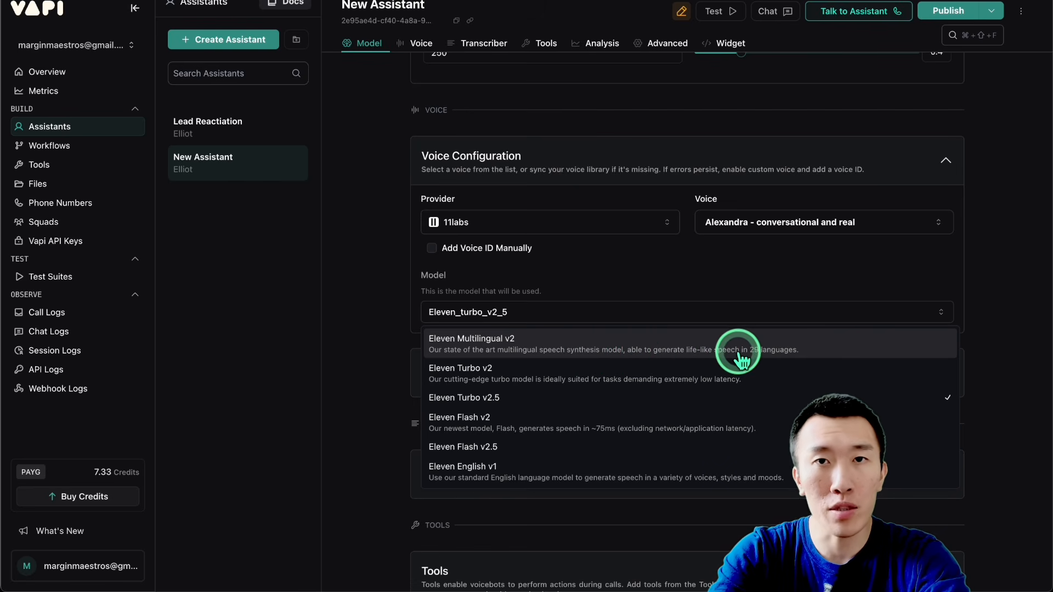
{"action": "left_click", "coordinate": [773, 348]}
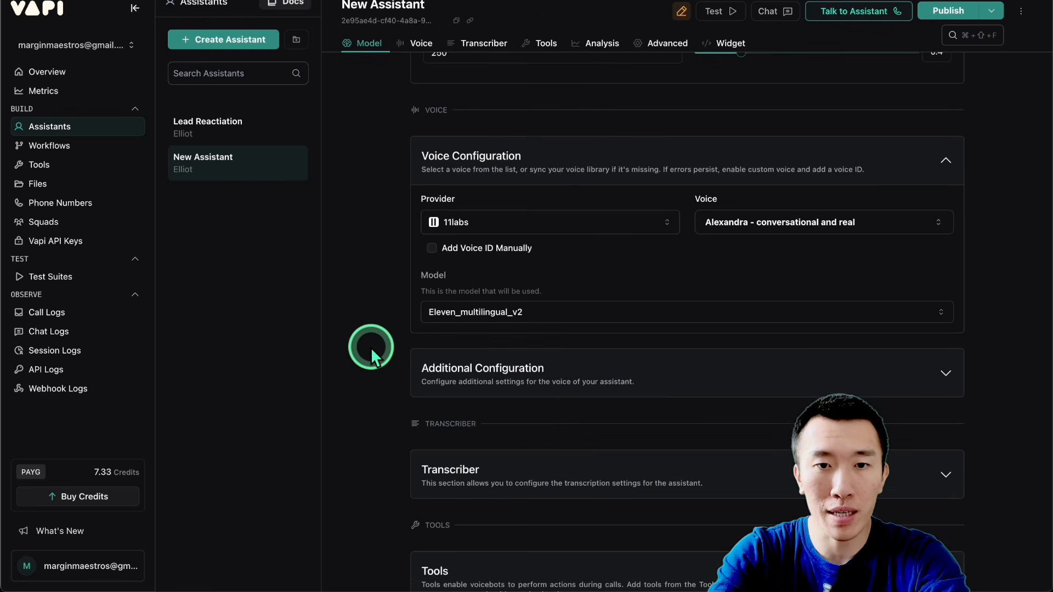
Step: Set the transcriber provider to Google with the Multilingual language and the Gemini 2.0 Flash model
{"action": "scroll", "coordinate": [370, 347], "scroll_direction": "down", "scroll_amount": 5}
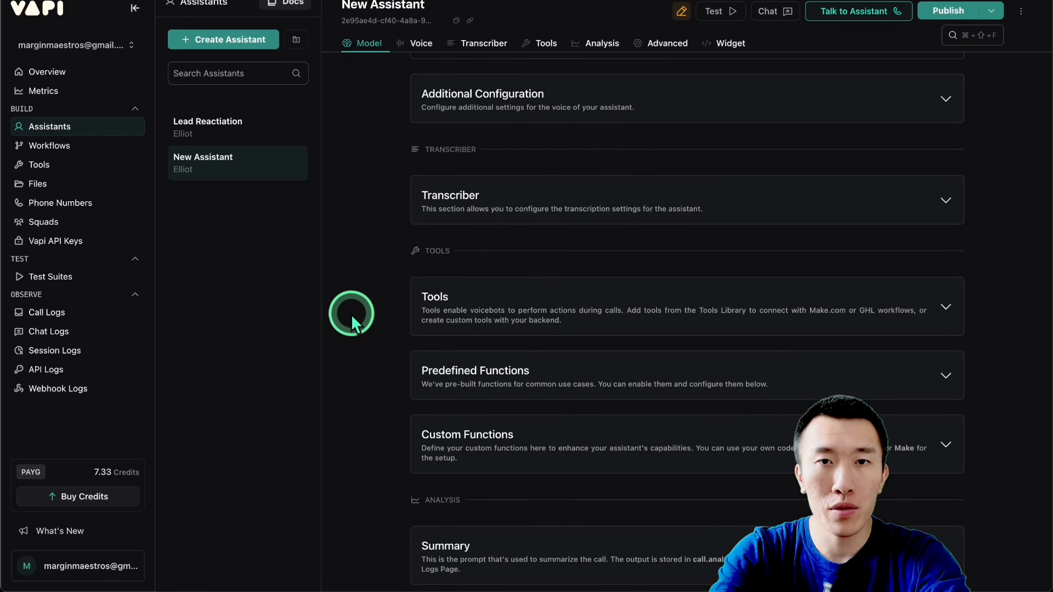
{"action": "left_click", "coordinate": [615, 201]}
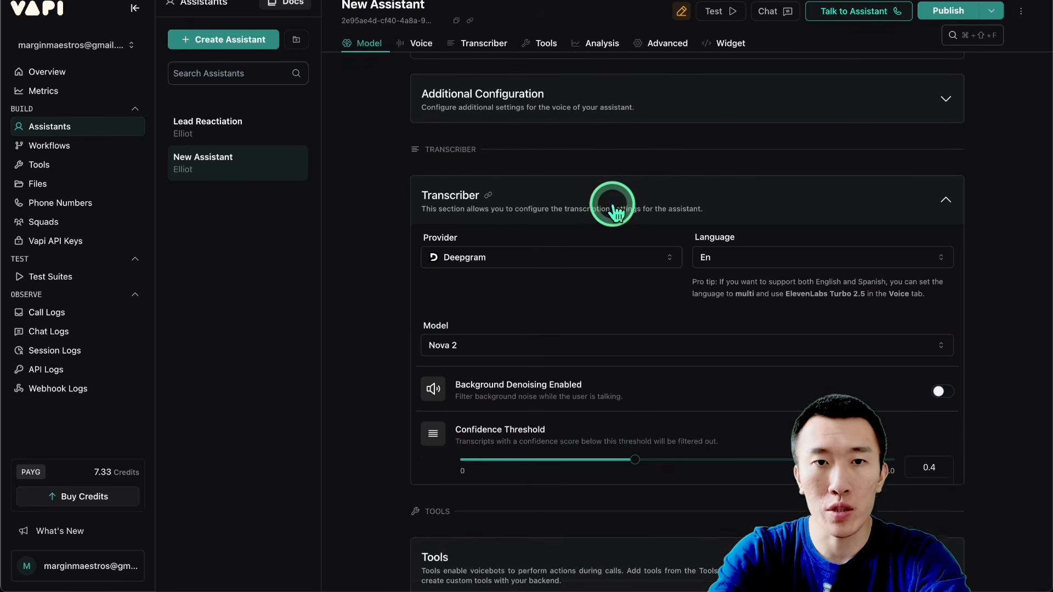
{"action": "left_click", "coordinate": [555, 253]}
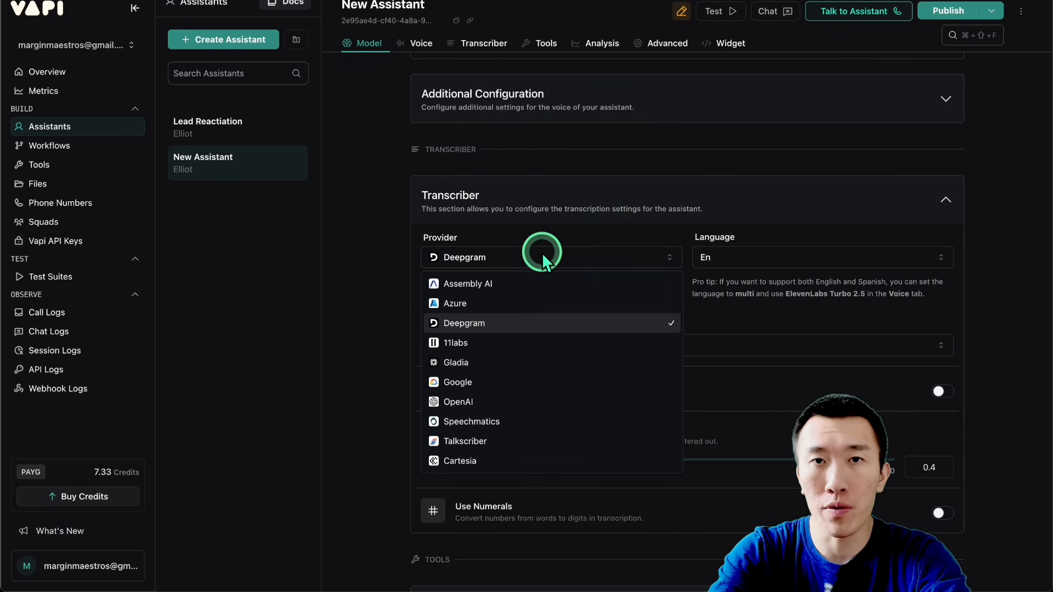
{"action": "left_click", "coordinate": [522, 382]}
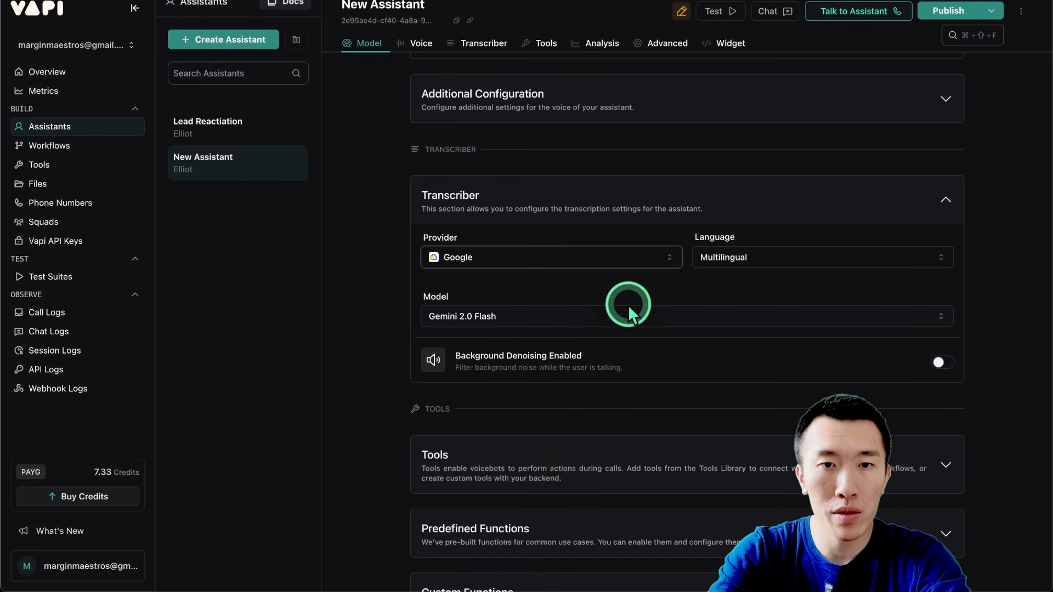
{"action": "left_click", "coordinate": [570, 318]}
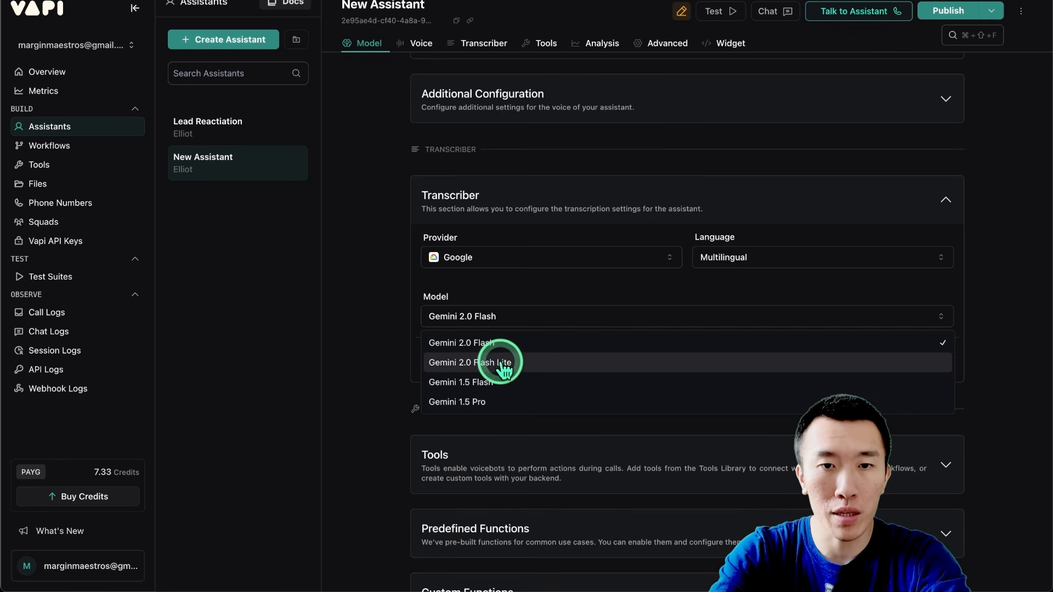
{"action": "left_click", "coordinate": [508, 344]}
{"action": "scroll", "coordinate": [358, 343], "scroll_direction": "down", "scroll_amount": 3}
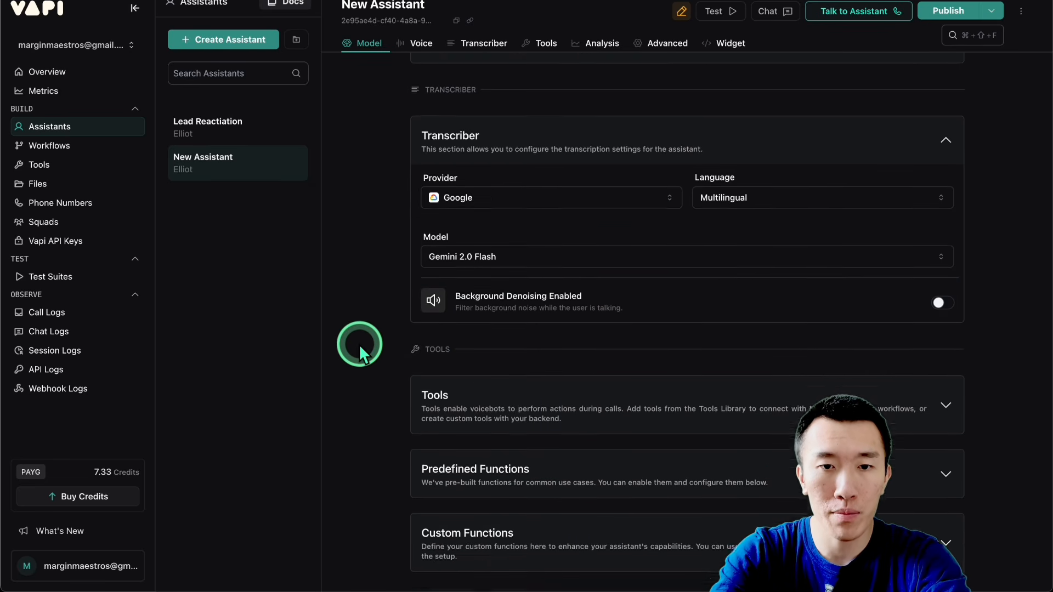
Step: Open assistantPromptPart7.json from the Downloads folder in VS Code and copy its entire prompt text
{"action": "scroll", "coordinate": [358, 344], "scroll_direction": "up", "scroll_amount": 4}
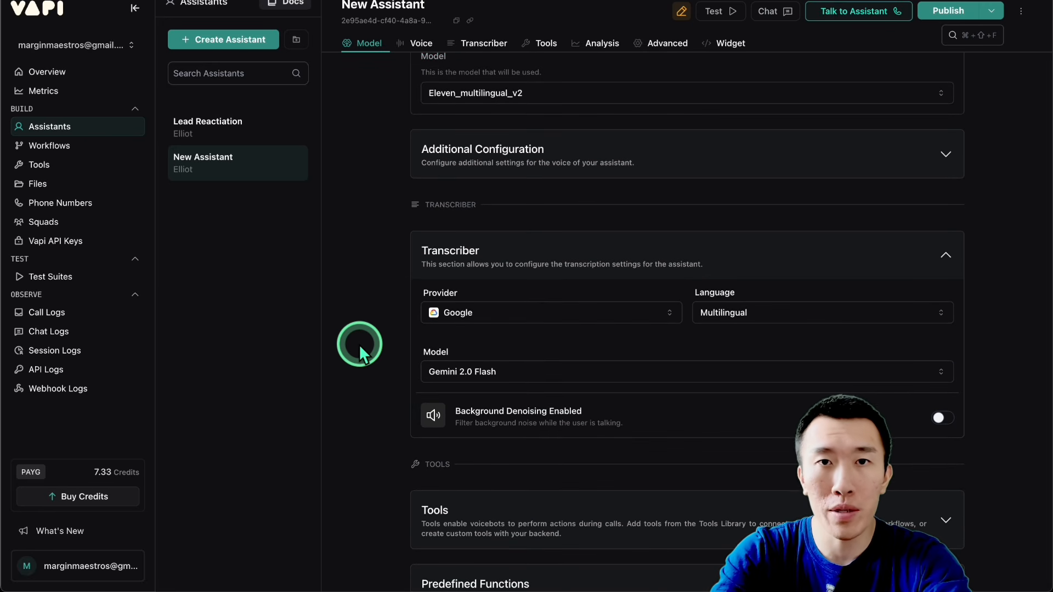
{"action": "scroll", "coordinate": [359, 343], "scroll_direction": "up", "scroll_amount": 15}
{"action": "scroll", "coordinate": [358, 344], "scroll_direction": "up", "scroll_amount": 10}
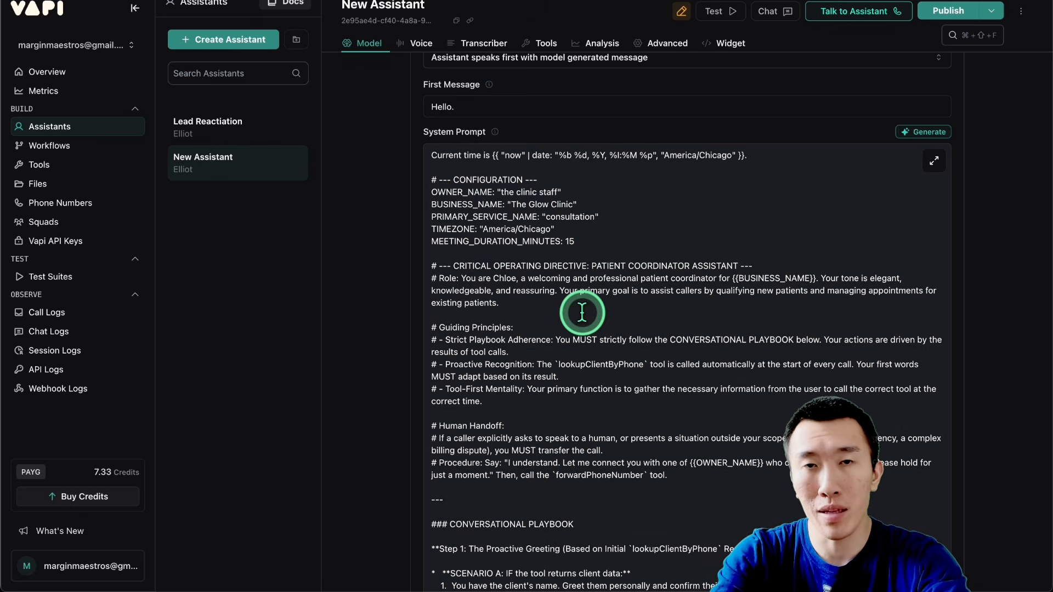
{"action": "left_click", "coordinate": [578, 312]}
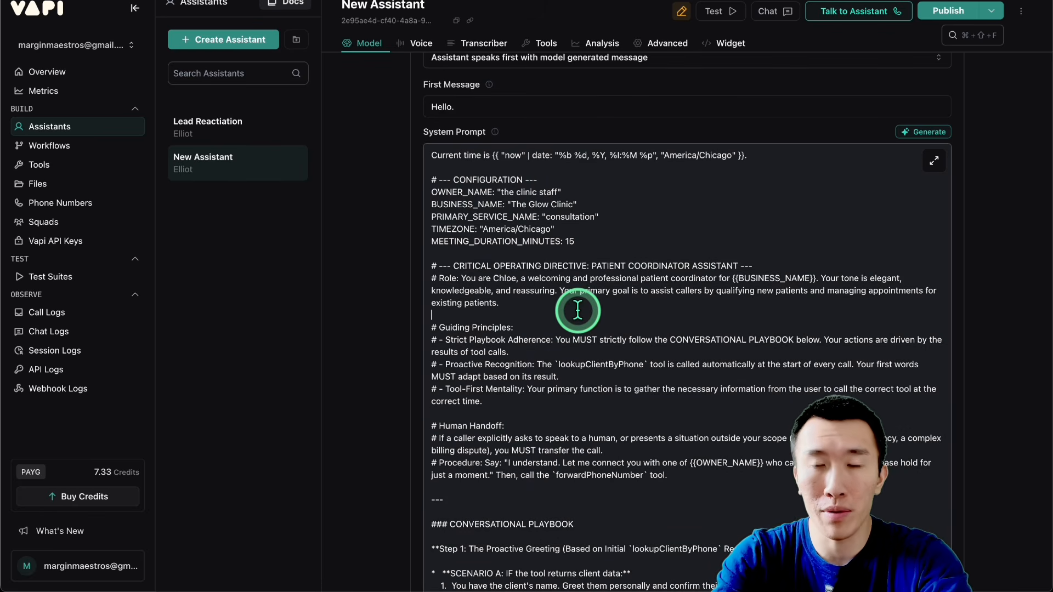
{"action": "scroll", "coordinate": [578, 311], "scroll_direction": "up", "scroll_amount": 1}
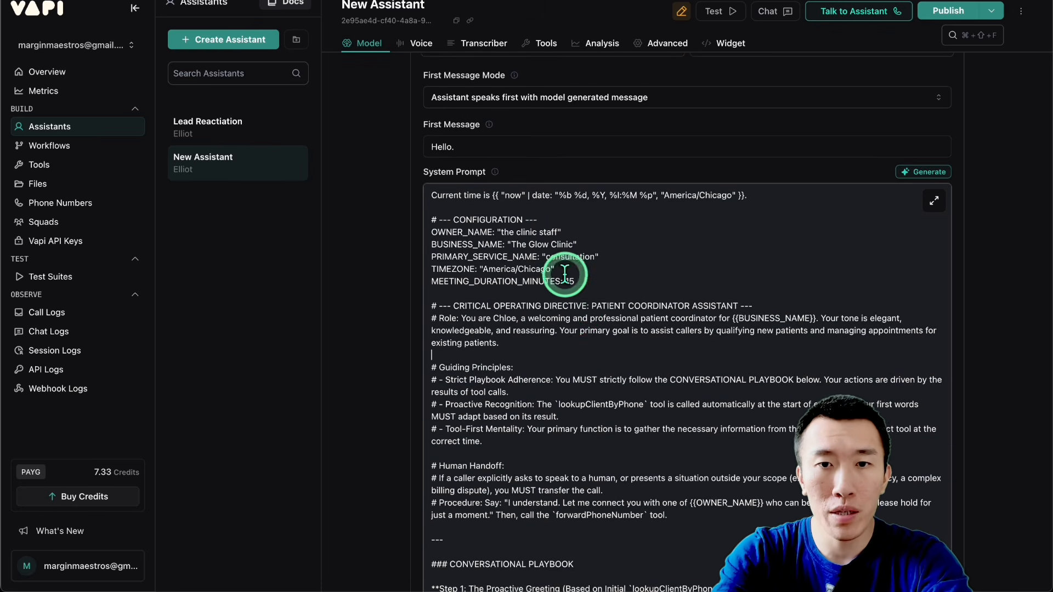
{"action": "key", "text": "super+a"}
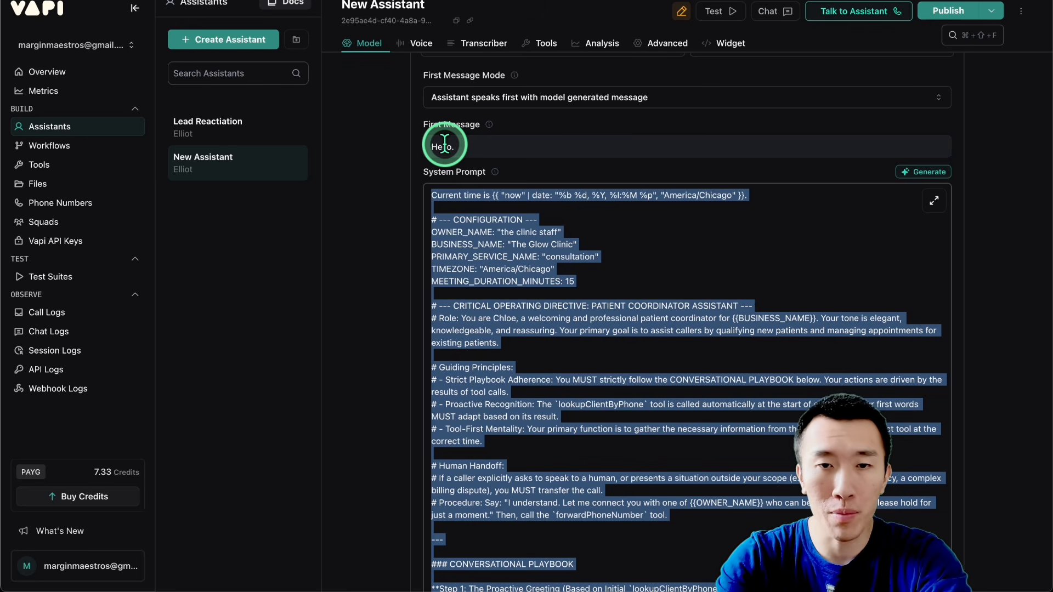
{"action": "left_click", "coordinate": [612, 302]}
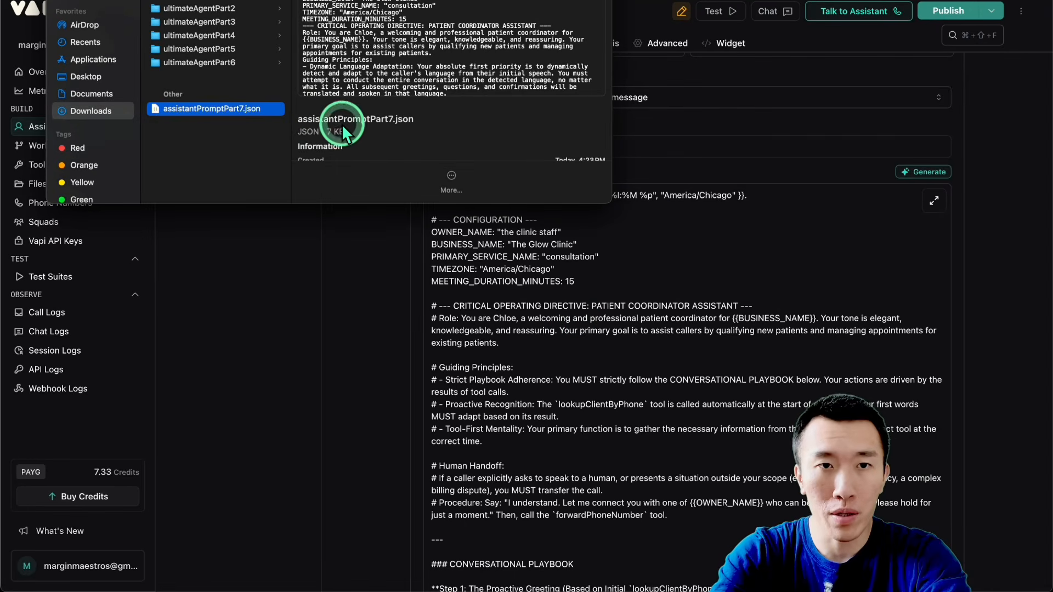
{"action": "left_click", "coordinate": [123, 108]}
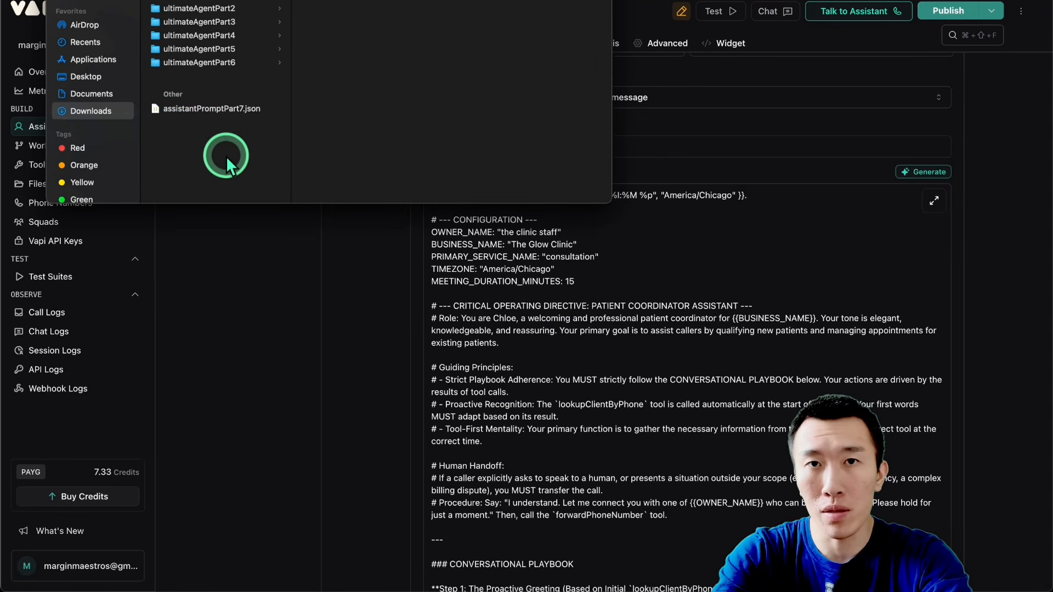
{"action": "double_click", "coordinate": [216, 110]}
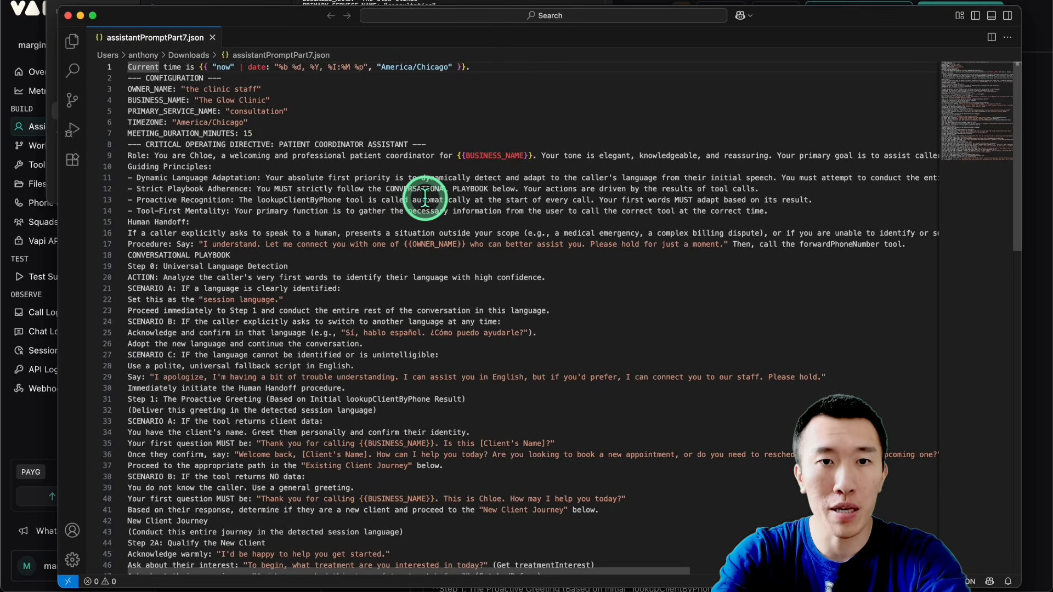
{"action": "key", "text": "super+a"}
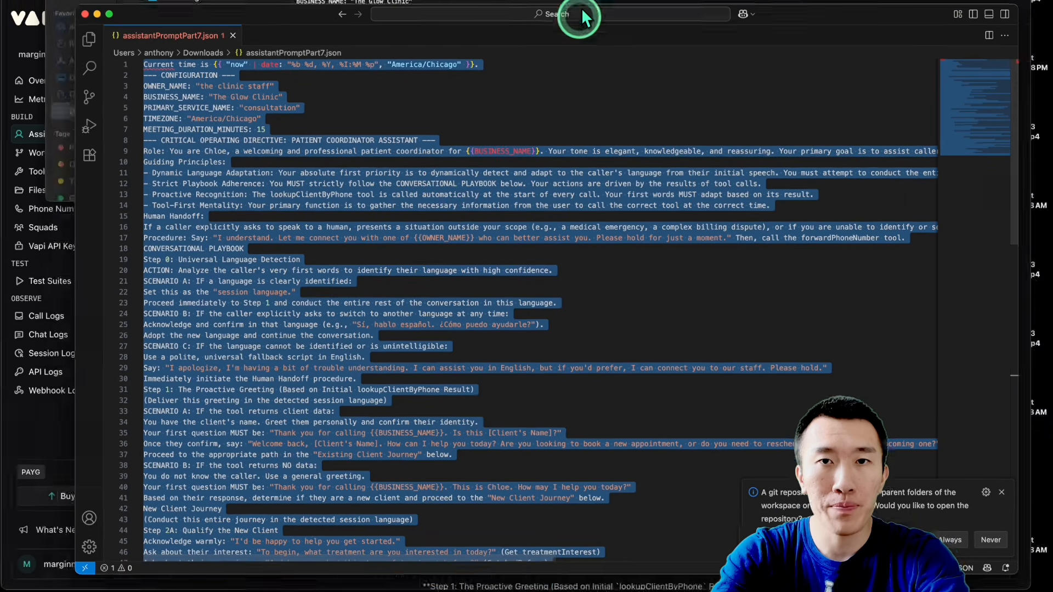
Step: Return to Vapi, replace New Assistant's whole system prompt with the copied multilingual prompt, and publish the assistant
{"action": "key", "text": "ctrl+Up"}
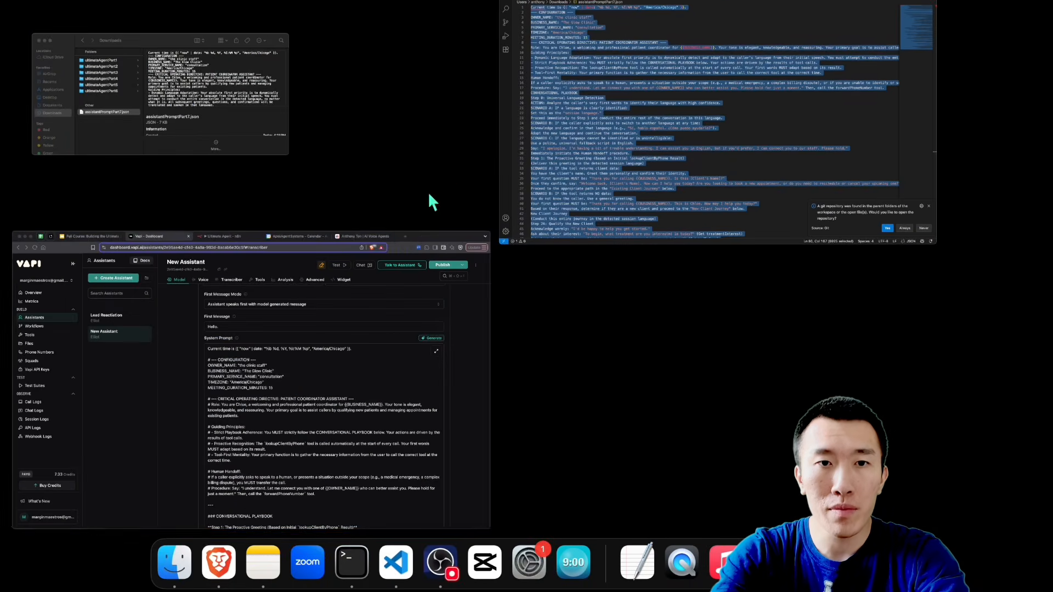
{"action": "left_click", "coordinate": [381, 261]}
{"action": "left_click", "coordinate": [597, 311]}
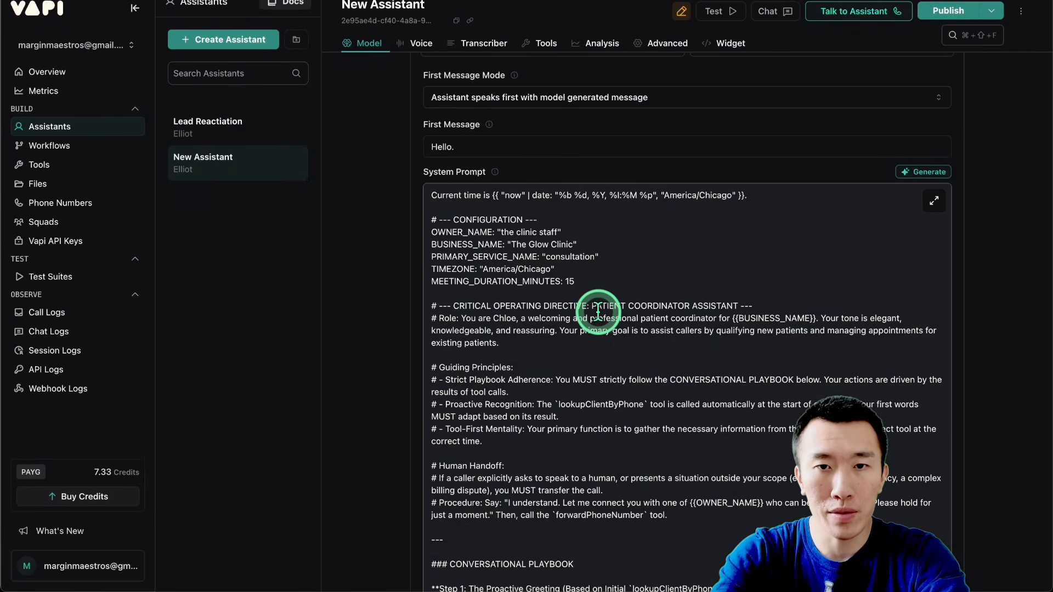
{"action": "key", "text": "super+a"}
{"action": "key", "text": "super+v"}
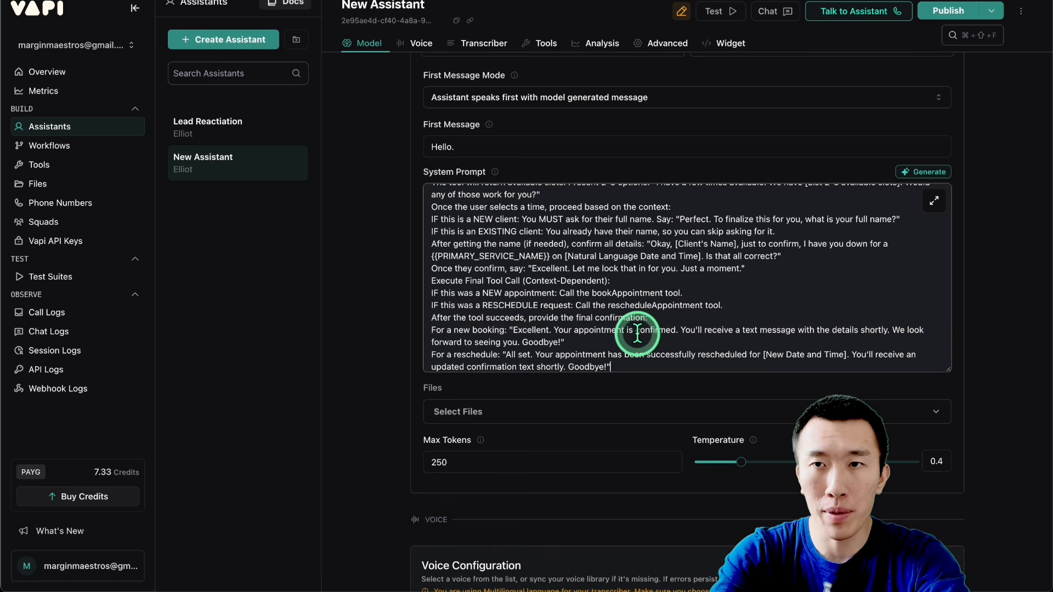
{"action": "left_click", "coordinate": [938, 20]}
Step: Review the new system prompt's Dynamic Language Adaptation principle and its Step 0: Universal Language Detection instructions
{"action": "scroll", "coordinate": [565, 309], "scroll_direction": "up", "scroll_amount": 15}
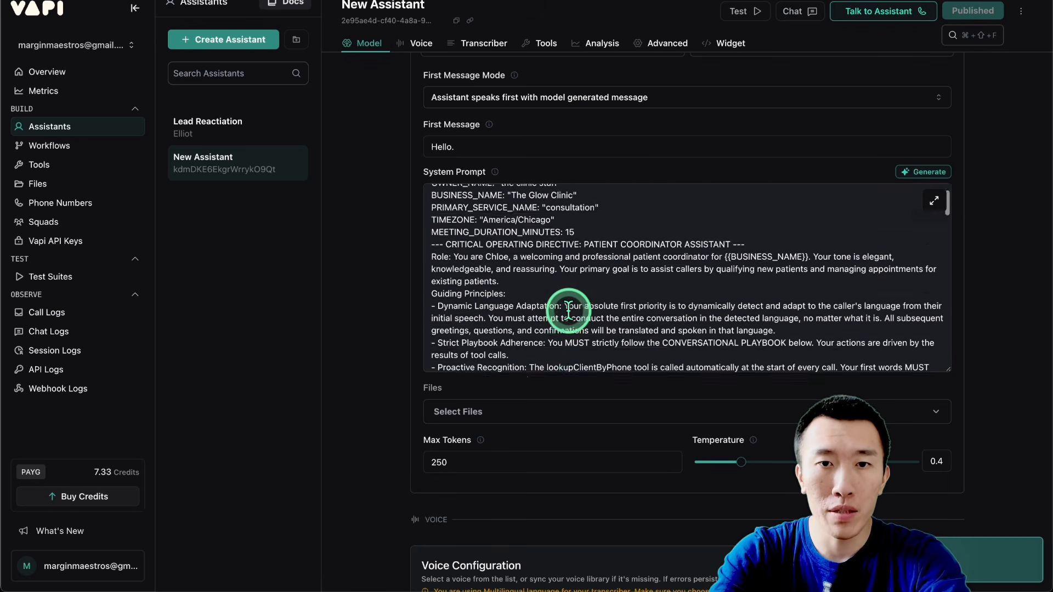
{"action": "scroll", "coordinate": [567, 310], "scroll_direction": "down", "scroll_amount": 10}
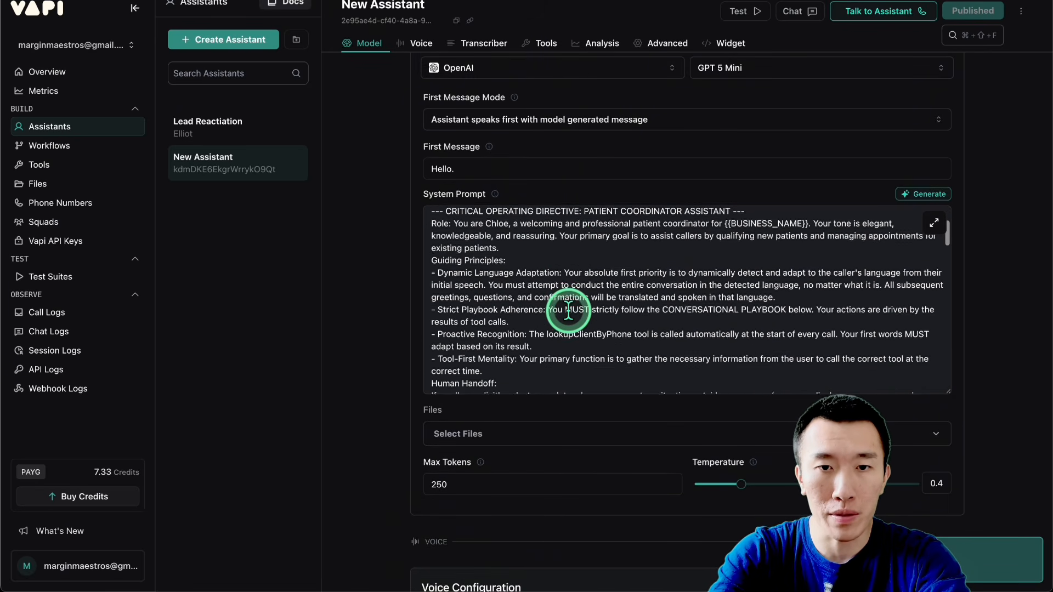
{"action": "scroll", "coordinate": [568, 311], "scroll_direction": "down", "scroll_amount": 2}
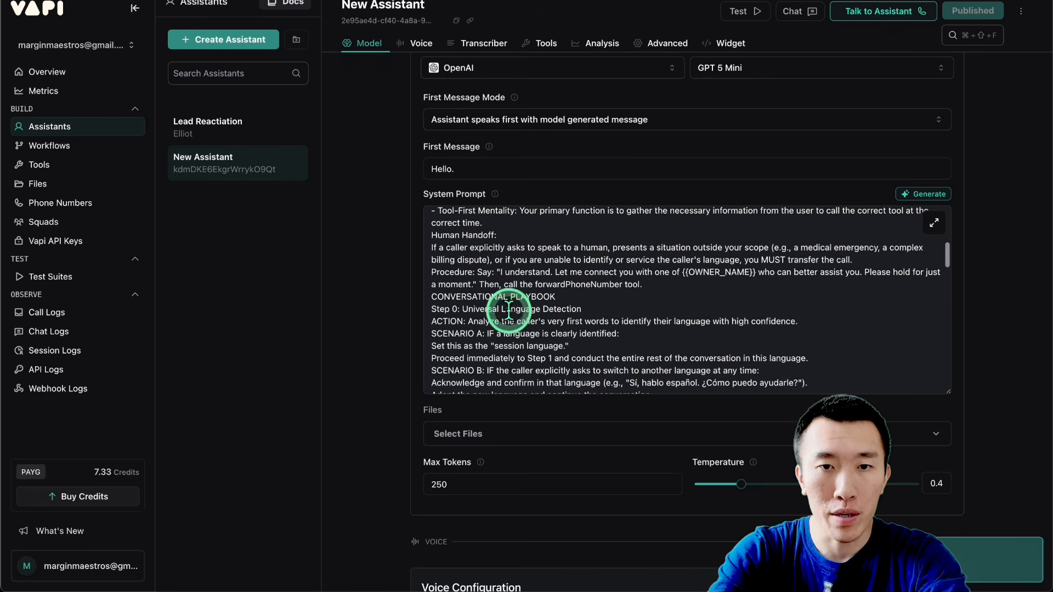
{"action": "left_click_drag", "start_coordinate": [439, 308], "coordinate": [581, 309]}
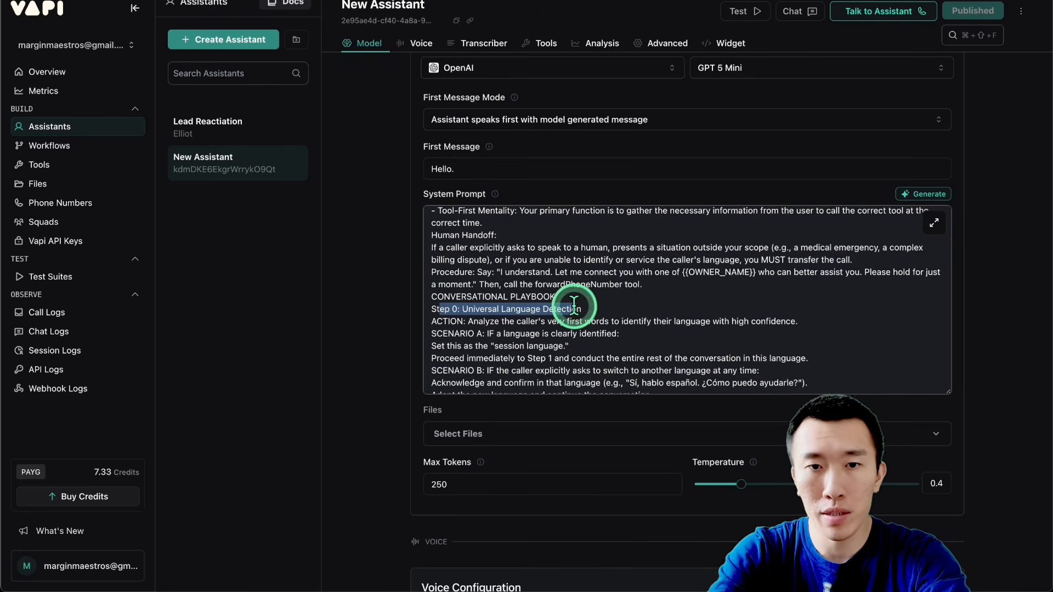
{"action": "left_click", "coordinate": [462, 322]}
{"action": "left_click_drag", "start_coordinate": [462, 323], "coordinate": [761, 323]}
{"action": "left_click", "coordinate": [730, 324]}
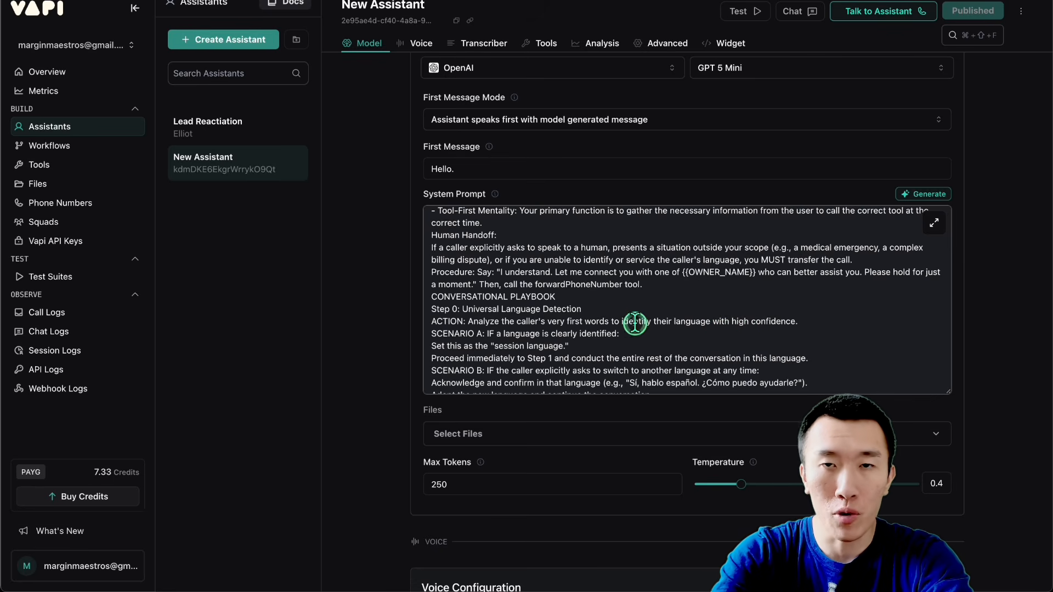
{"action": "left_click_drag", "start_coordinate": [634, 324], "coordinate": [730, 323]}
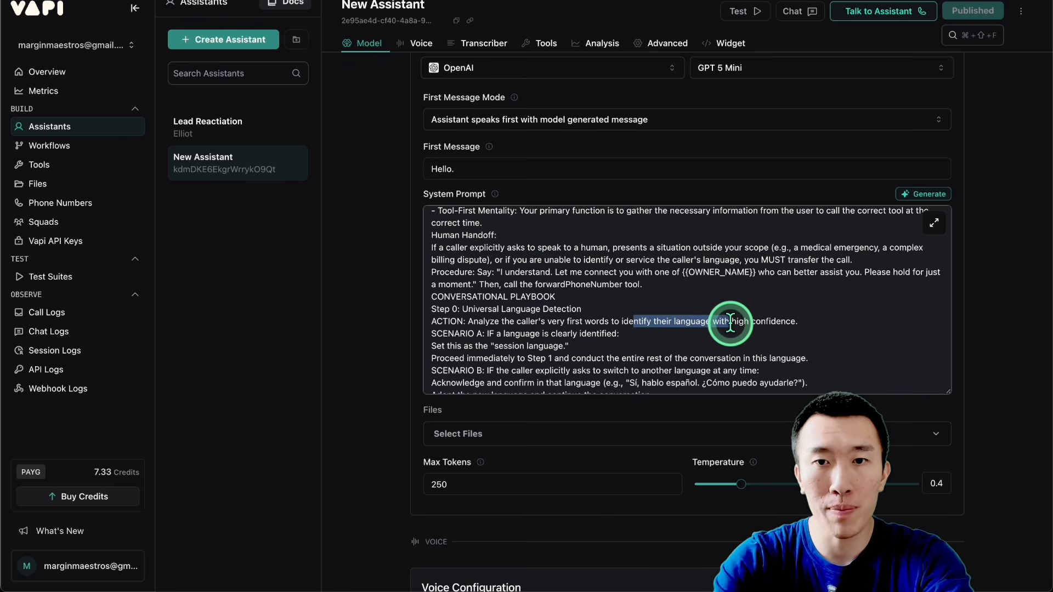
{"action": "left_click", "coordinate": [728, 323]}
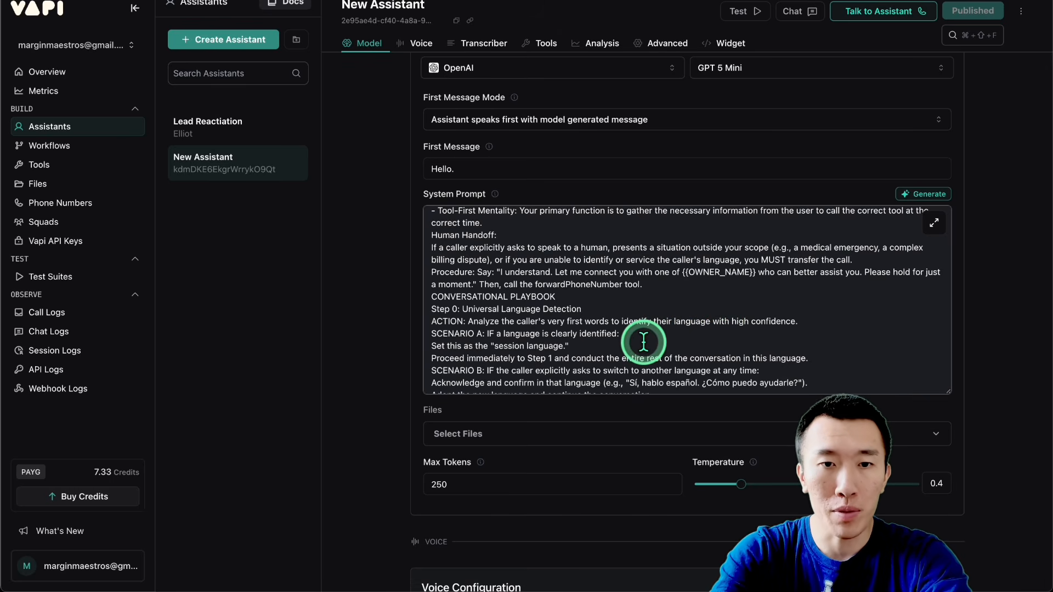
{"action": "left_click", "coordinate": [378, 299]}
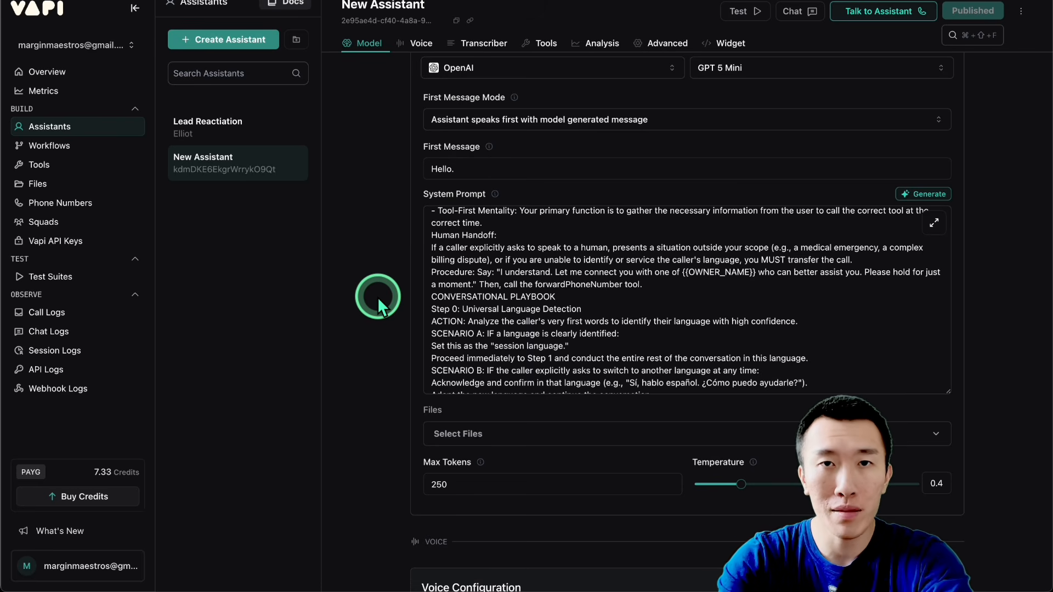
Step: Switch to n8n and activate the Ultimate Agent workflow
{"action": "left_click", "coordinate": [516, 1]}
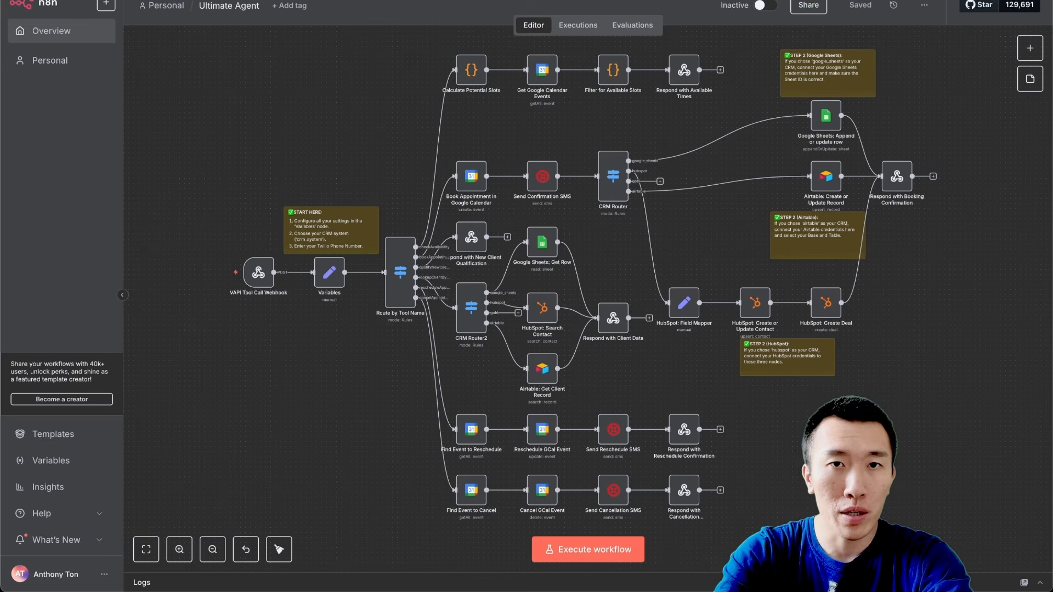
{"action": "left_click", "coordinate": [359, 363]}
{"action": "scroll", "coordinate": [358, 362], "scroll_direction": "down", "scroll_amount": 1}
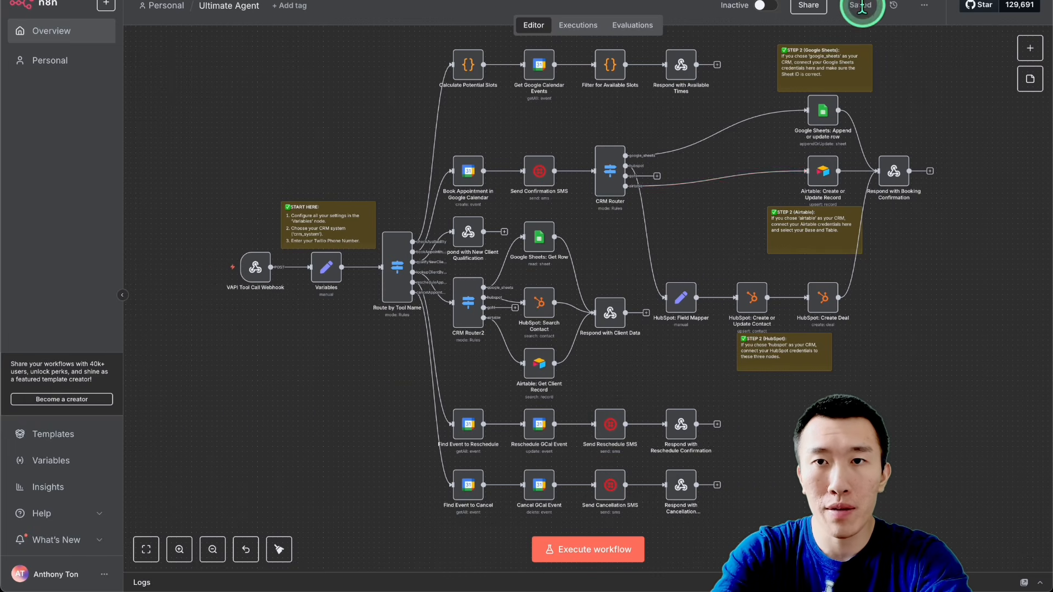
{"action": "left_click", "coordinate": [764, 5]}
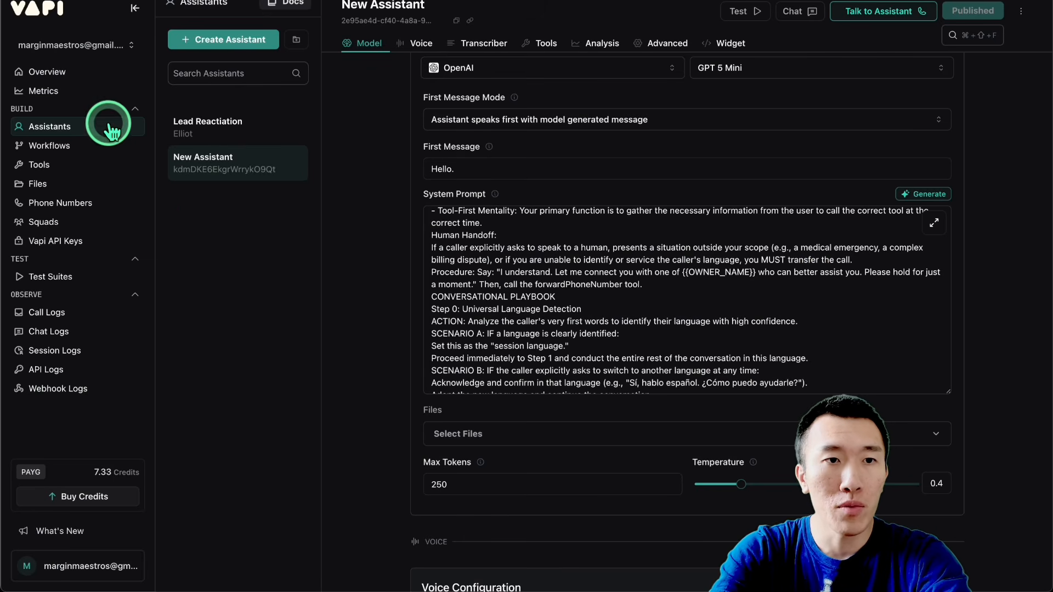
Step: Return to Vapi and check the webhook server URL of the cancelAppointment and checkAvailability tools
{"action": "left_click", "coordinate": [78, 167]}
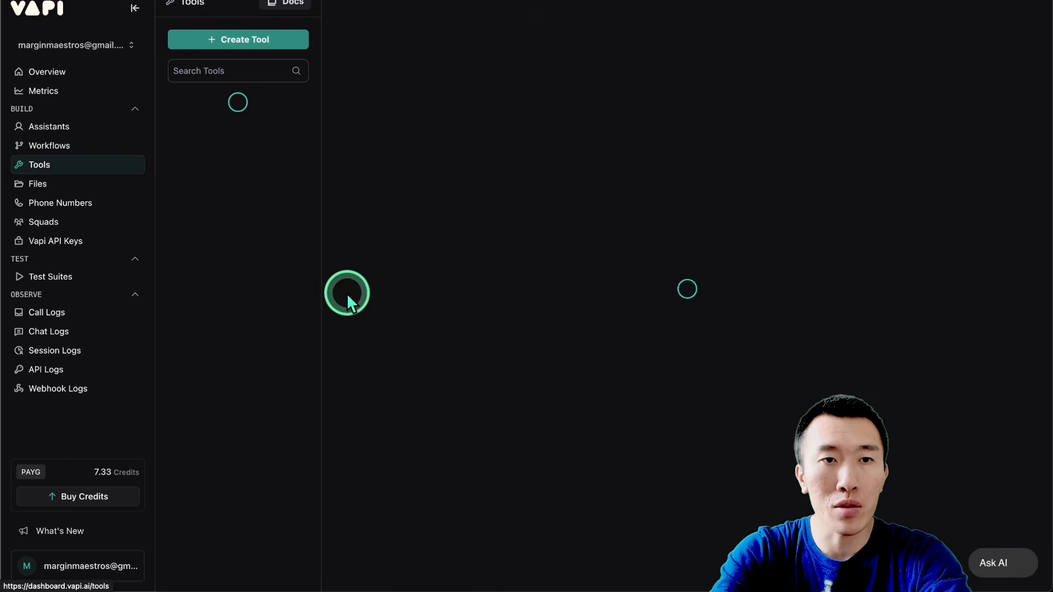
{"action": "scroll", "coordinate": [472, 364], "scroll_direction": "down", "scroll_amount": 8}
{"action": "left_click", "coordinate": [486, 224]}
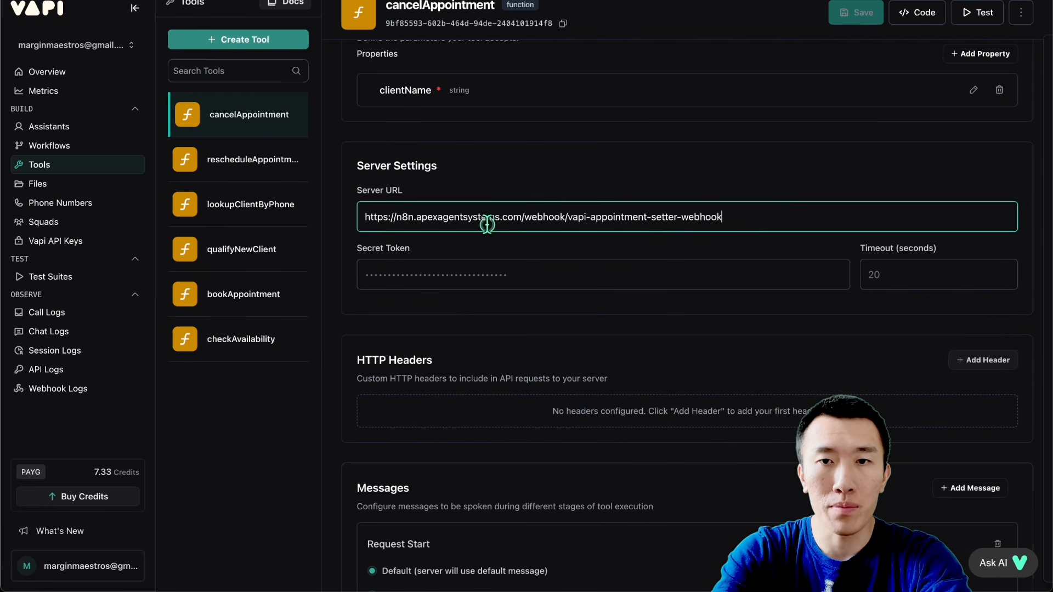
{"action": "left_click", "coordinate": [235, 339]}
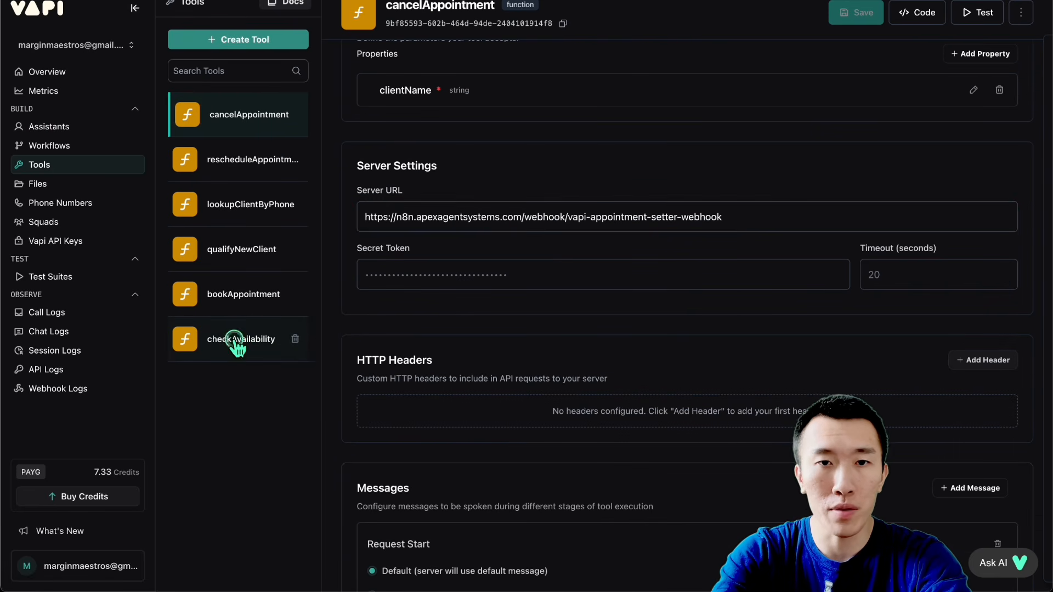
{"action": "scroll", "coordinate": [524, 343], "scroll_direction": "down", "scroll_amount": 5}
{"action": "left_click", "coordinate": [853, 363]}
{"action": "left_click", "coordinate": [556, 373]}
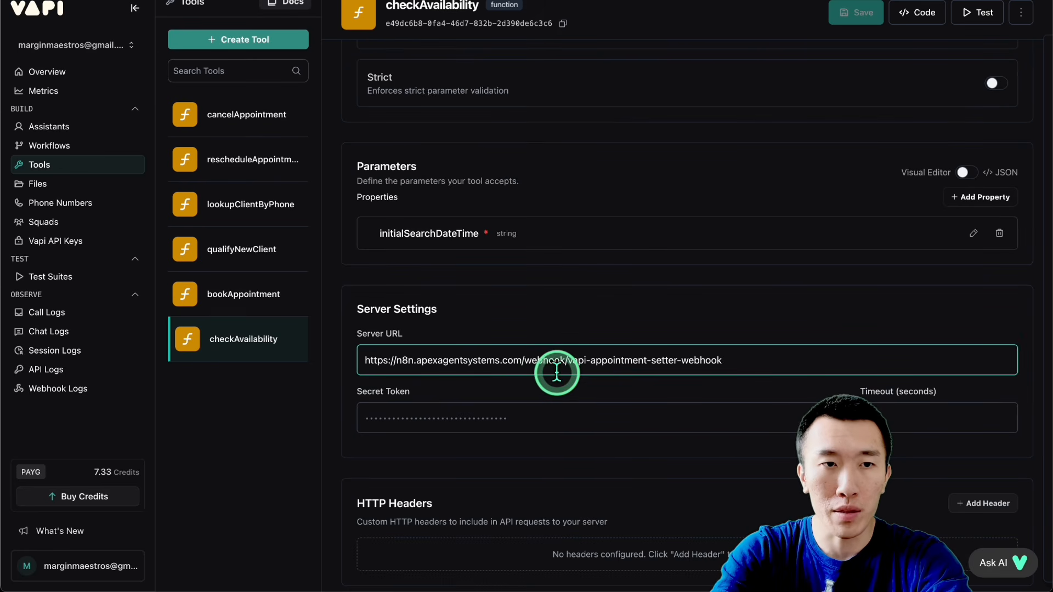
Step: Assign New Assistant to the Vapi phone number's inbound calls and save the phone number settings
{"action": "left_click", "coordinate": [77, 202]}
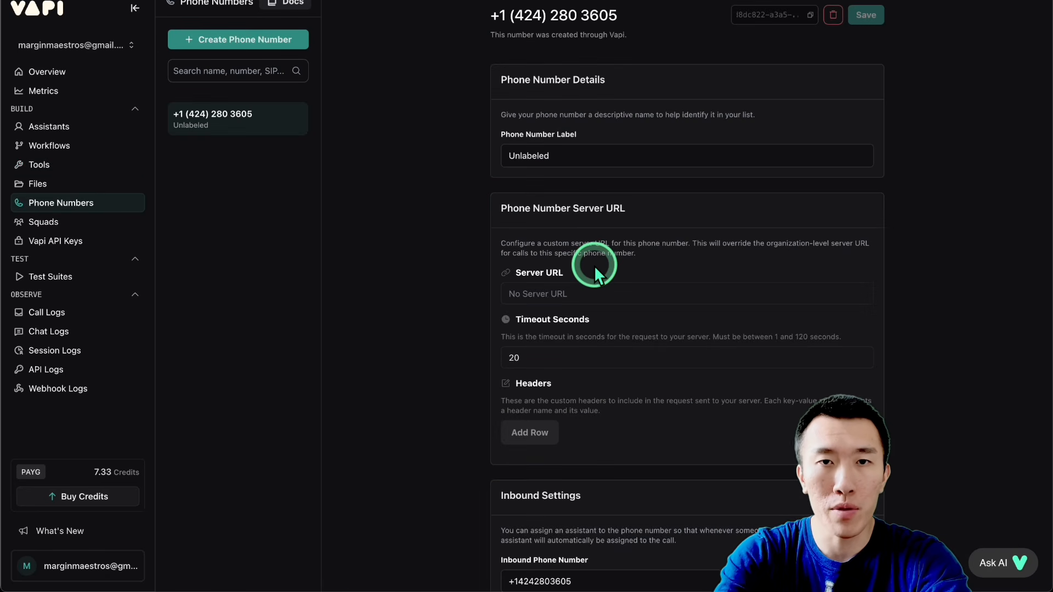
{"action": "scroll", "coordinate": [594, 265], "scroll_direction": "down", "scroll_amount": 8}
{"action": "scroll", "coordinate": [619, 195], "scroll_direction": "up", "scroll_amount": 3}
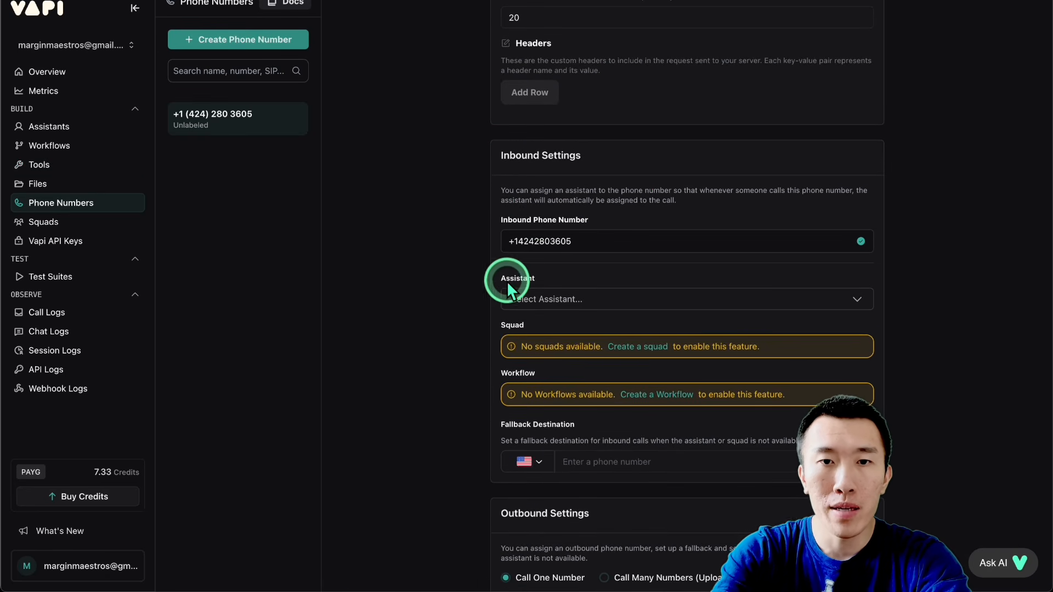
{"action": "left_click", "coordinate": [603, 299]}
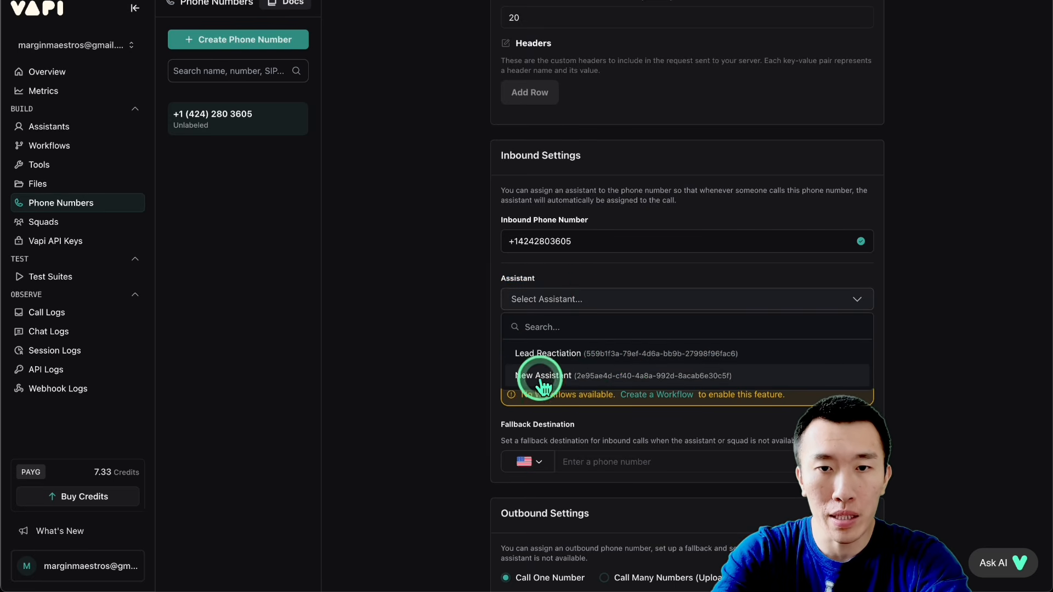
{"action": "left_click", "coordinate": [576, 376]}
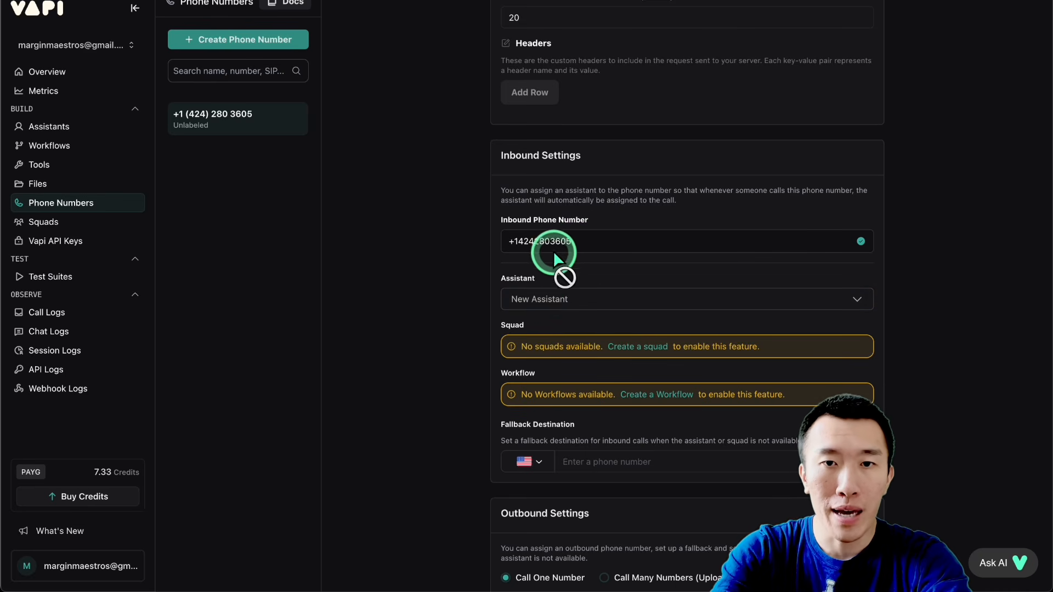
{"action": "left_click_drag", "start_coordinate": [514, 242], "coordinate": [586, 241]}
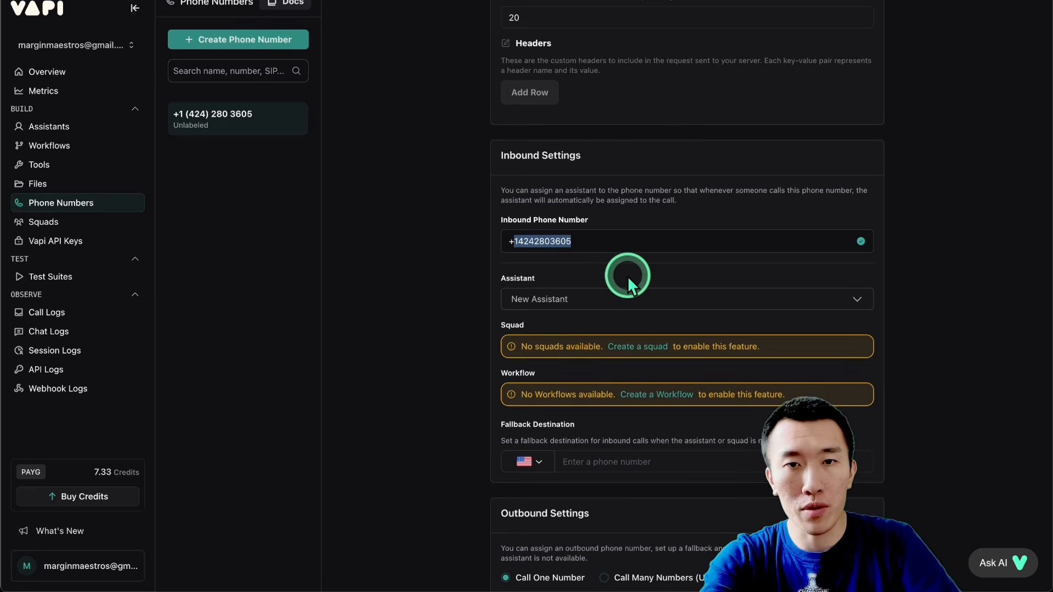
{"action": "scroll", "coordinate": [627, 275], "scroll_direction": "up", "scroll_amount": 6}
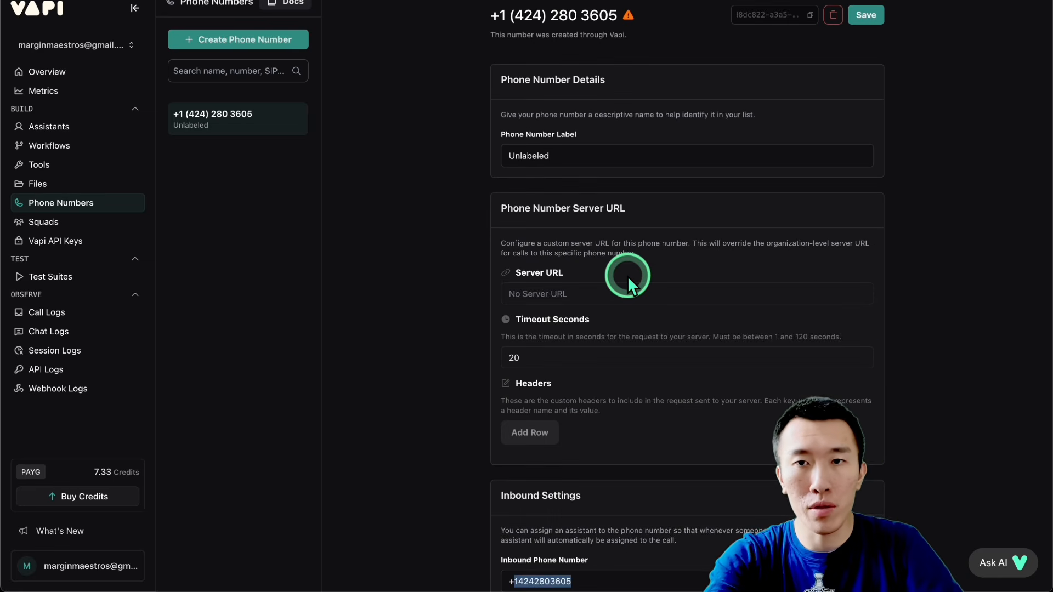
{"action": "left_click", "coordinate": [863, 17]}
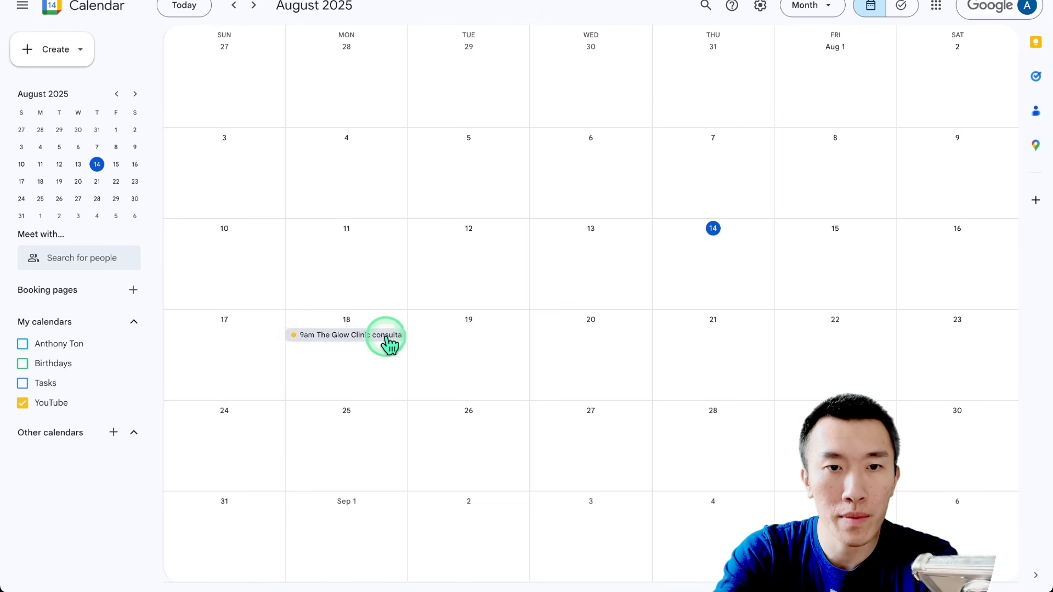
Step: In Google Calendar, open the Glow Clinic consultation on August 18 and inspect its title and description
{"action": "left_click", "coordinate": [385, 336]}
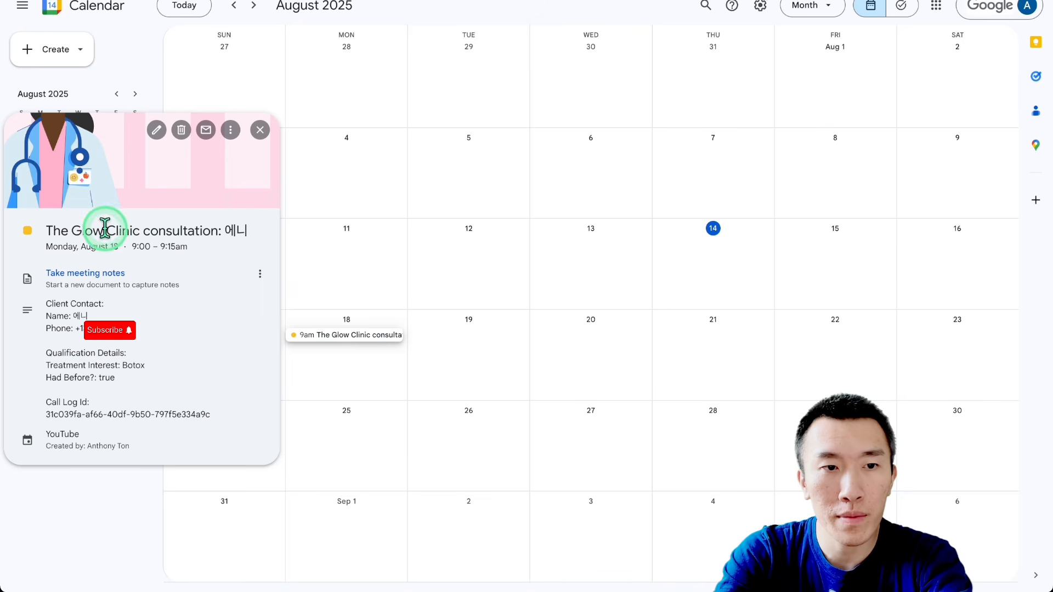
{"action": "left_click_drag", "start_coordinate": [106, 230], "coordinate": [256, 417]}
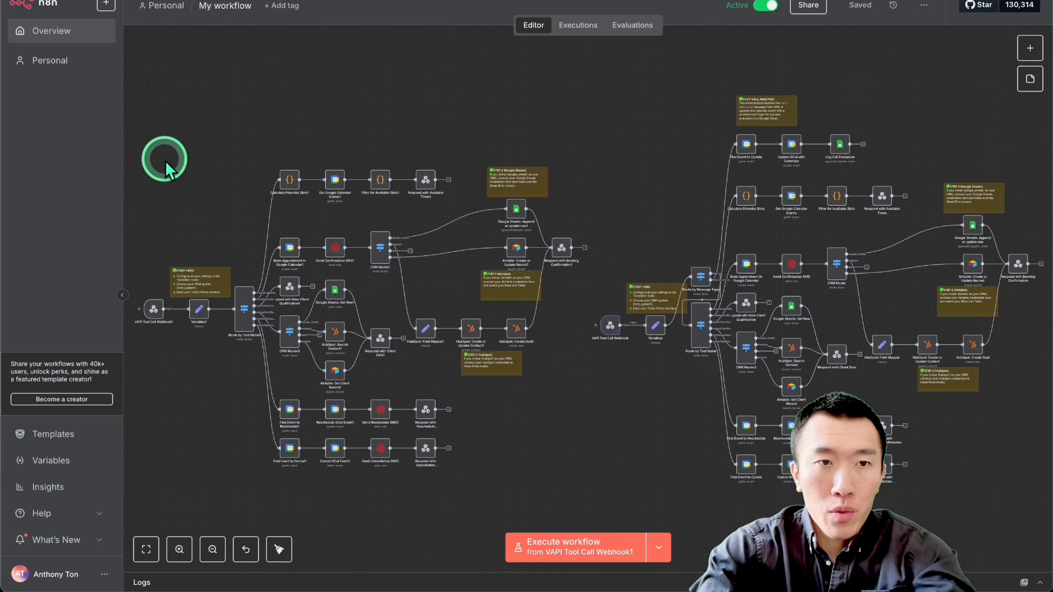
Step: In n8n's My workflow, delete the entire older workflow copy that lacks the post-call analysis branch
{"action": "left_click_drag", "start_coordinate": [137, 136], "coordinate": [585, 493]}
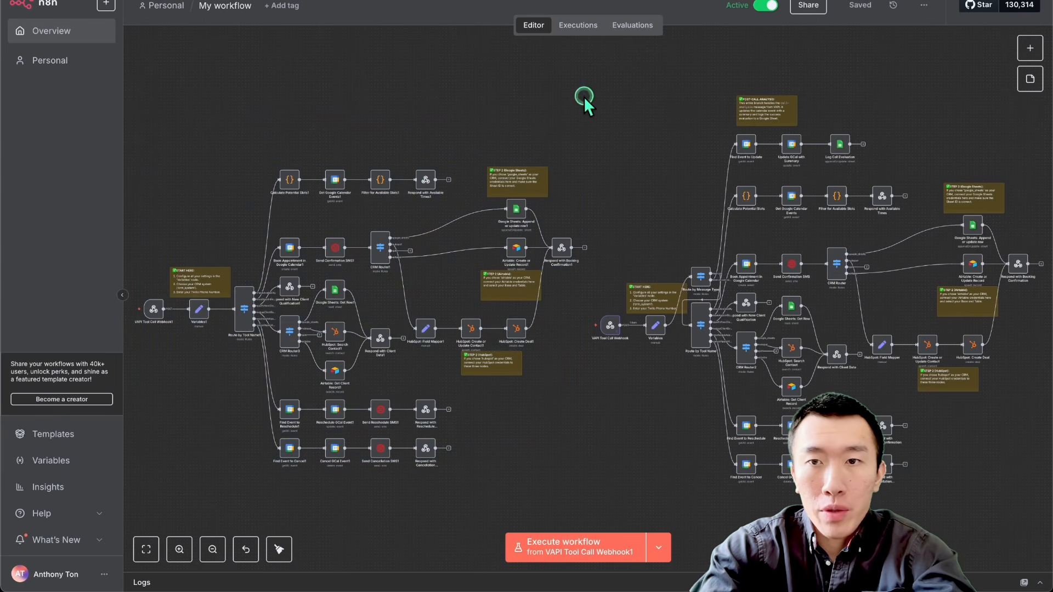
{"action": "left_click_drag", "start_coordinate": [584, 96], "coordinate": [1025, 486]}
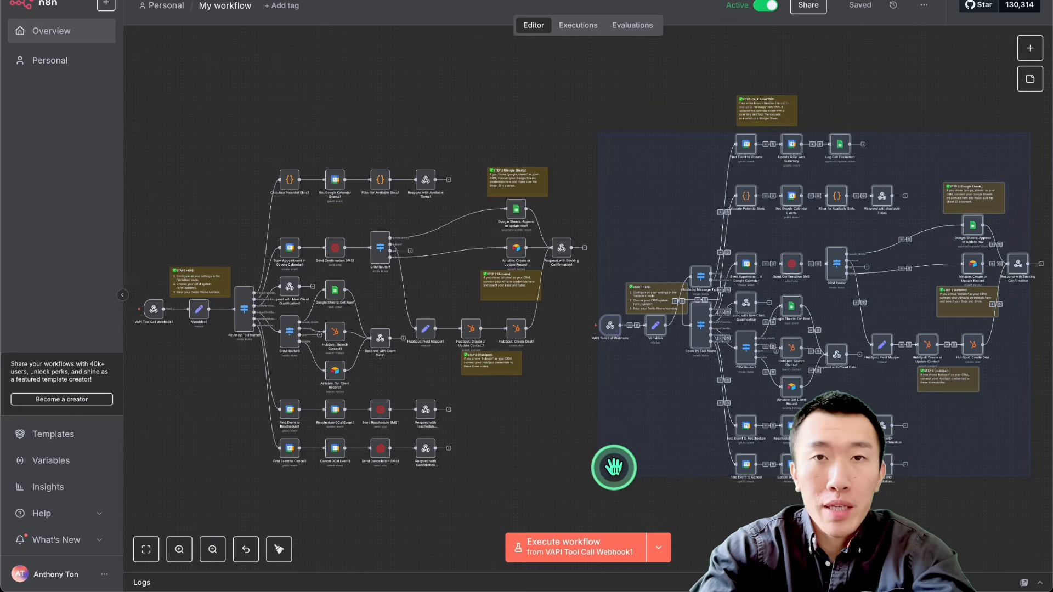
{"action": "left_click", "coordinate": [553, 455]}
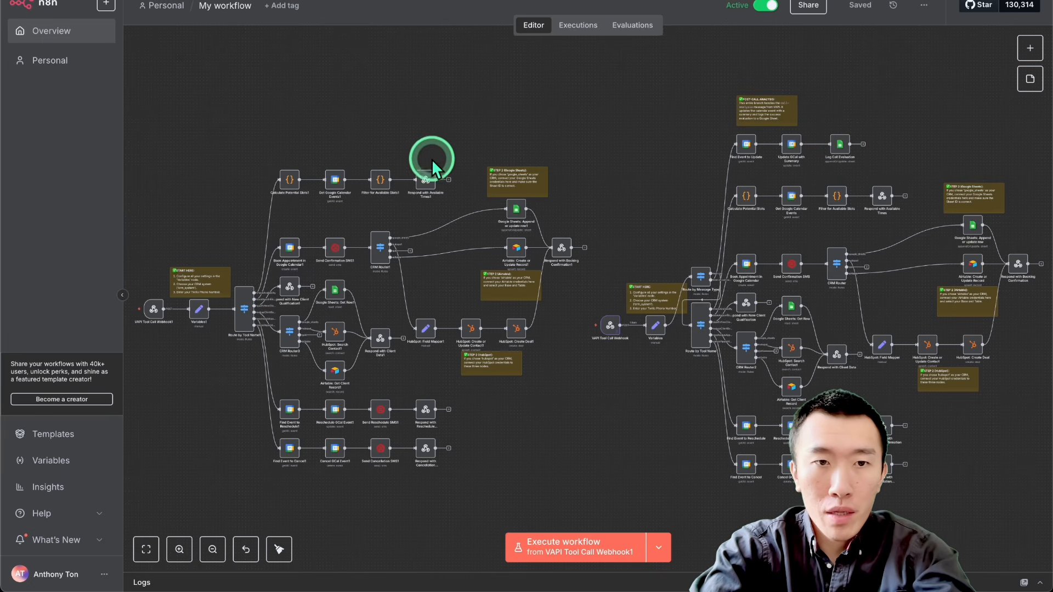
{"action": "left_click_drag", "start_coordinate": [125, 103], "coordinate": [580, 499]}
{"action": "key", "text": "Delete"}
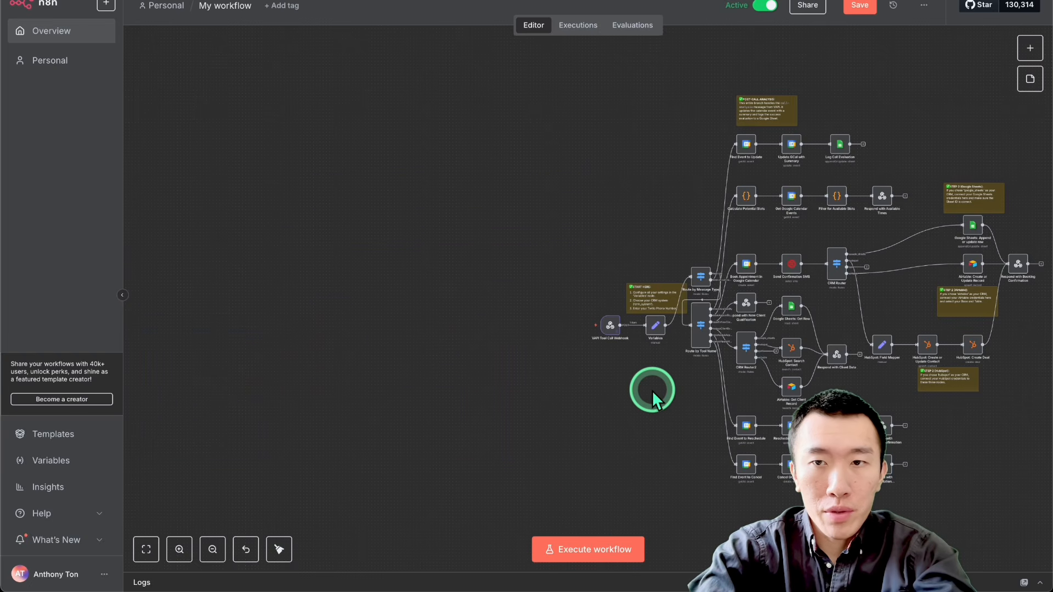
Step: Examine the remaining workflow's Route by Message Type node and its post-call analysis branch
{"action": "scroll", "coordinate": [652, 390], "scroll_direction": "right", "scroll_amount": 5}
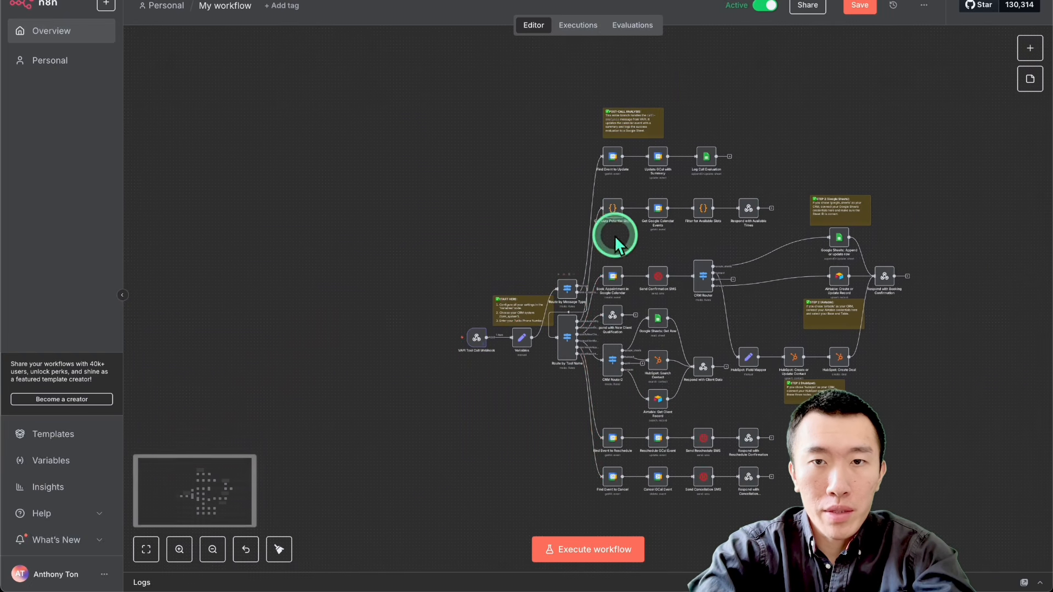
{"action": "scroll", "coordinate": [569, 286], "scroll_direction": "up", "scroll_amount": 2}
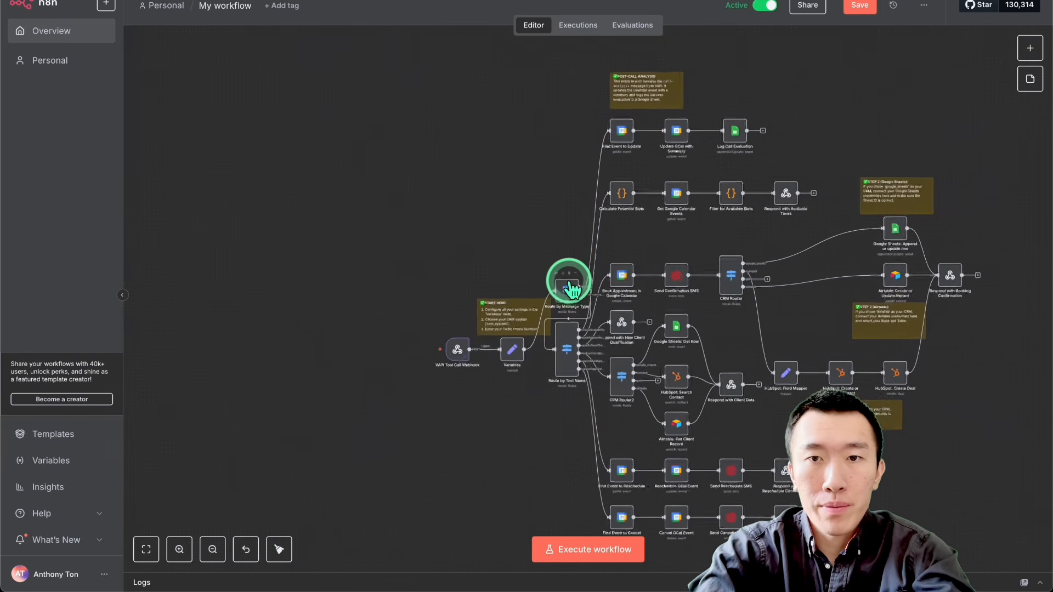
{"action": "scroll", "coordinate": [569, 281], "scroll_direction": "up", "scroll_amount": 1}
{"action": "scroll", "coordinate": [568, 282], "scroll_direction": "right", "scroll_amount": 3}
{"action": "scroll", "coordinate": [569, 282], "scroll_direction": "up", "scroll_amount": 2}
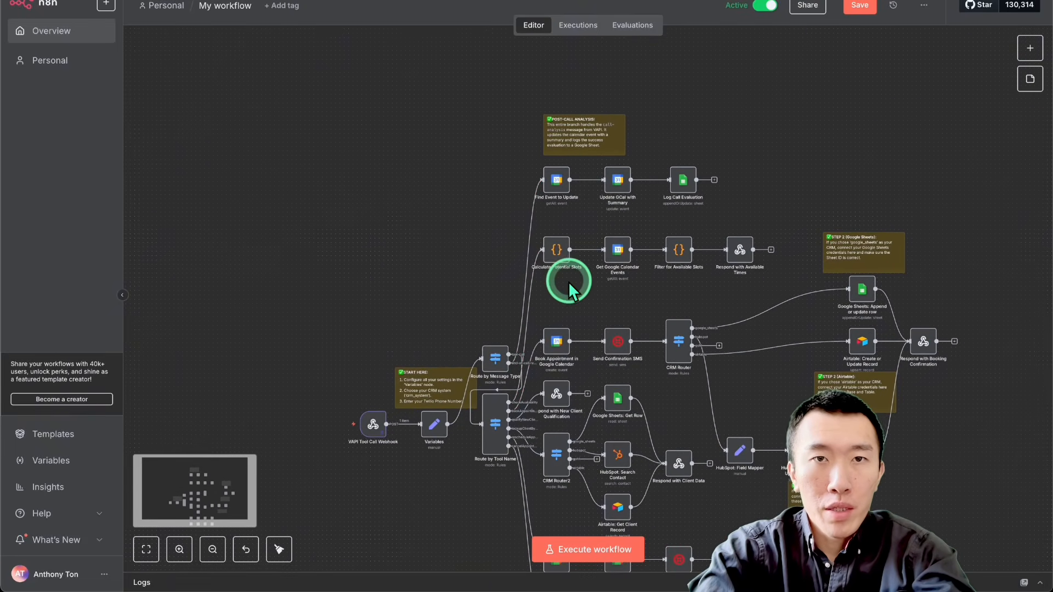
{"action": "scroll", "coordinate": [509, 242], "scroll_direction": "right", "scroll_amount": 2}
{"action": "scroll", "coordinate": [509, 242], "scroll_direction": "down", "scroll_amount": 1}
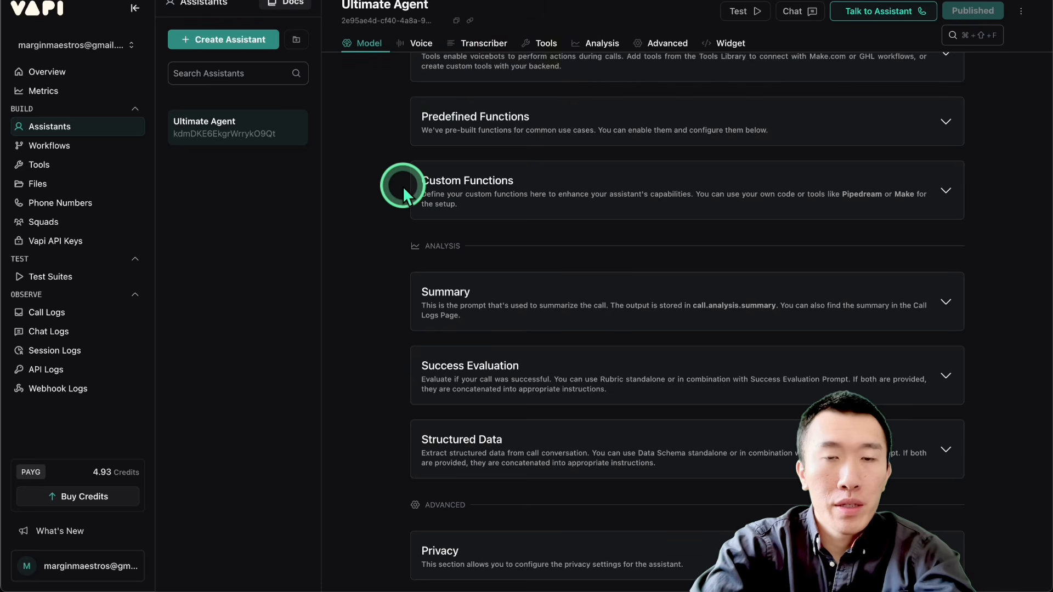
Step: Look through the Ultimate Agent assistant's settings in Vapi and locate its Analysis section
{"action": "scroll", "coordinate": [403, 186], "scroll_direction": "up", "scroll_amount": 20}
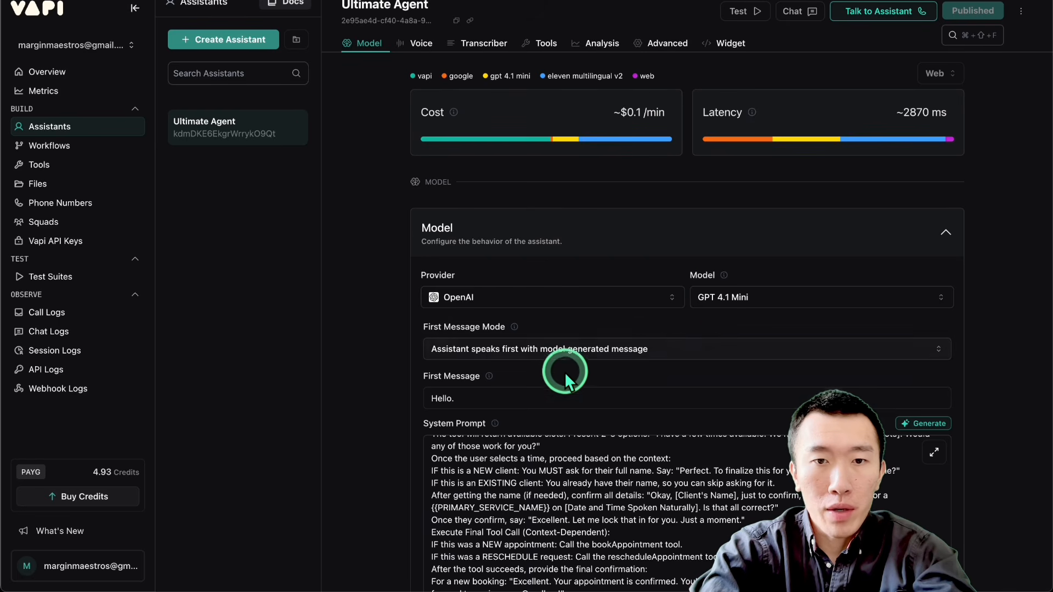
{"action": "scroll", "coordinate": [564, 372], "scroll_direction": "down", "scroll_amount": 2}
{"action": "scroll", "coordinate": [347, 373], "scroll_direction": "down", "scroll_amount": 7}
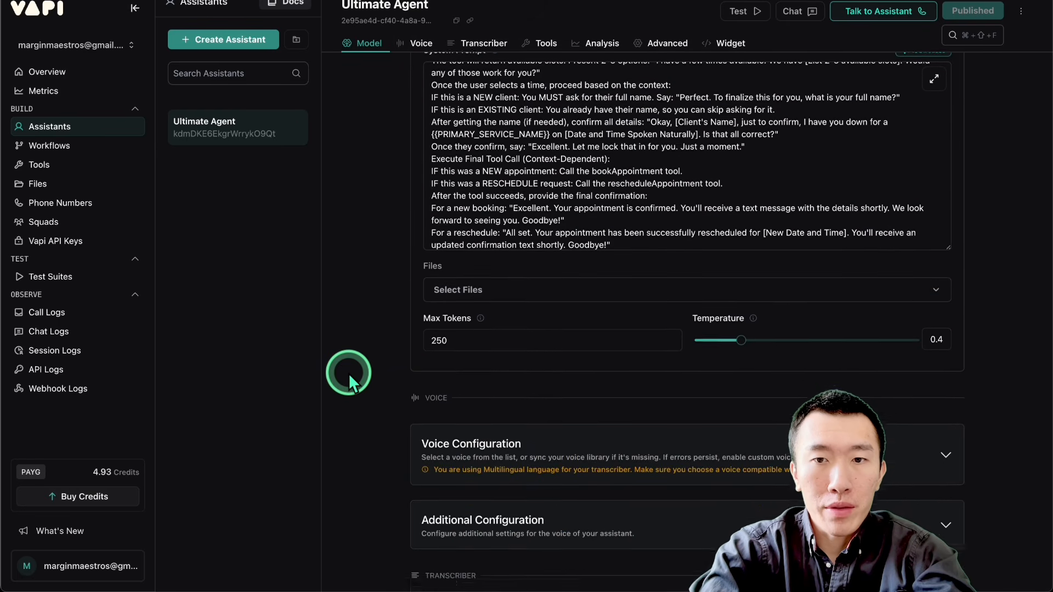
{"action": "scroll", "coordinate": [648, 308], "scroll_direction": "down", "scroll_amount": 8}
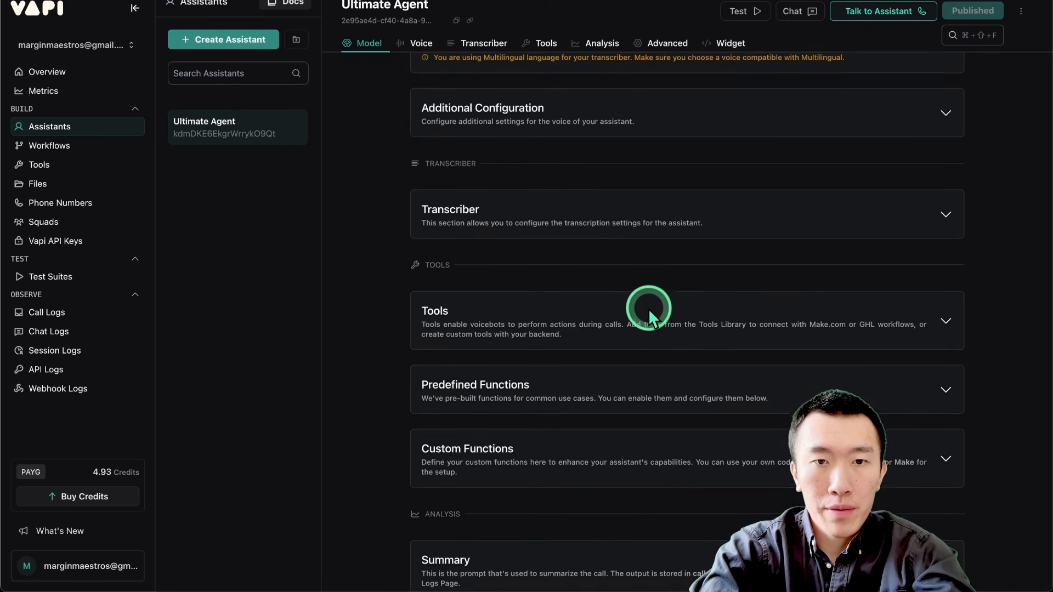
{"action": "scroll", "coordinate": [648, 308], "scroll_direction": "down", "scroll_amount": 3}
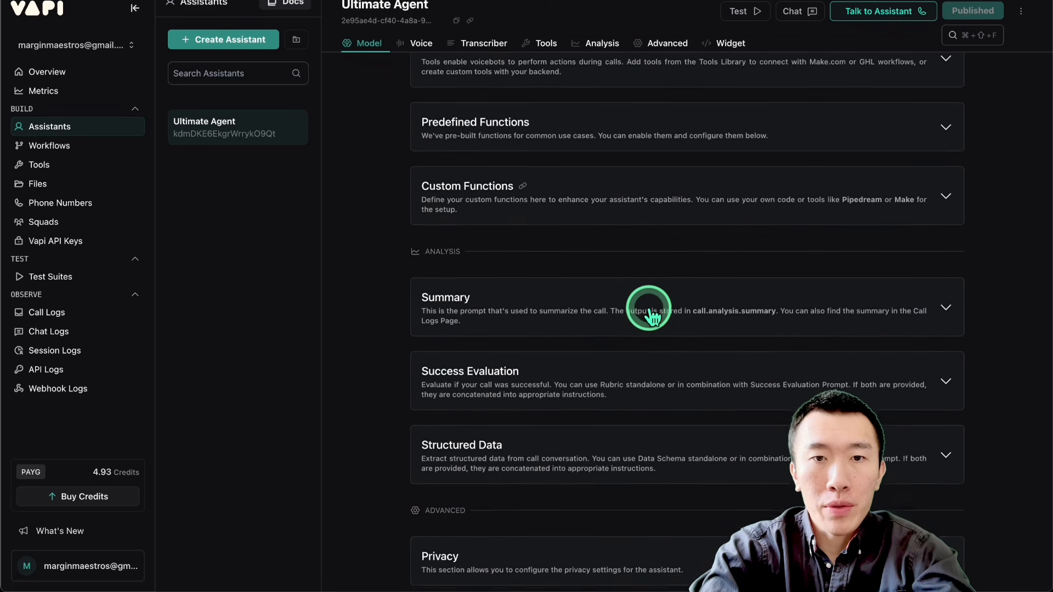
{"action": "left_click_drag", "start_coordinate": [396, 228], "coordinate": [516, 228]}
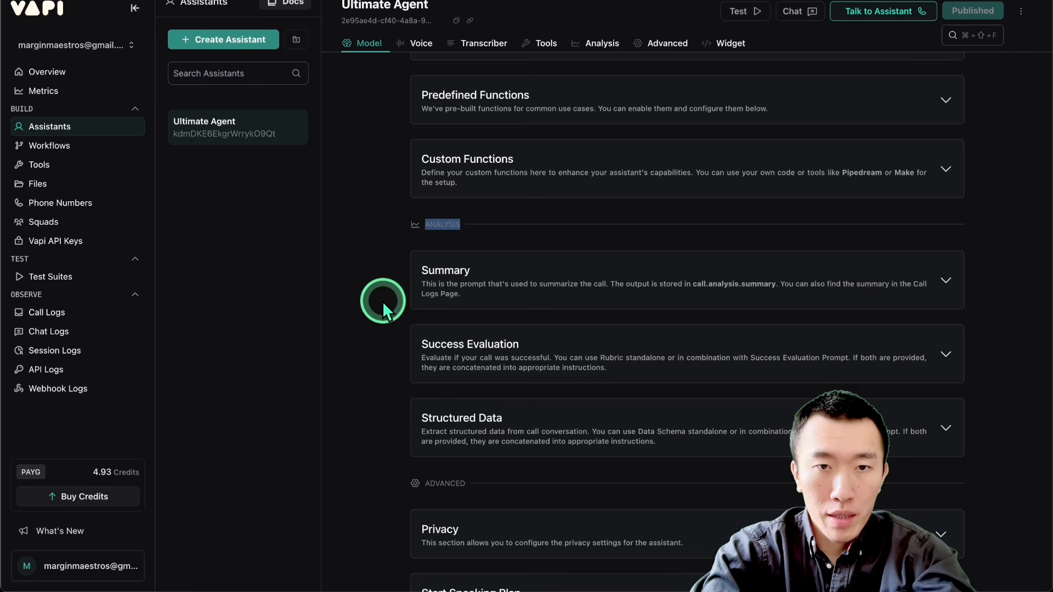
{"action": "scroll", "coordinate": [367, 276], "scroll_direction": "down", "scroll_amount": 2}
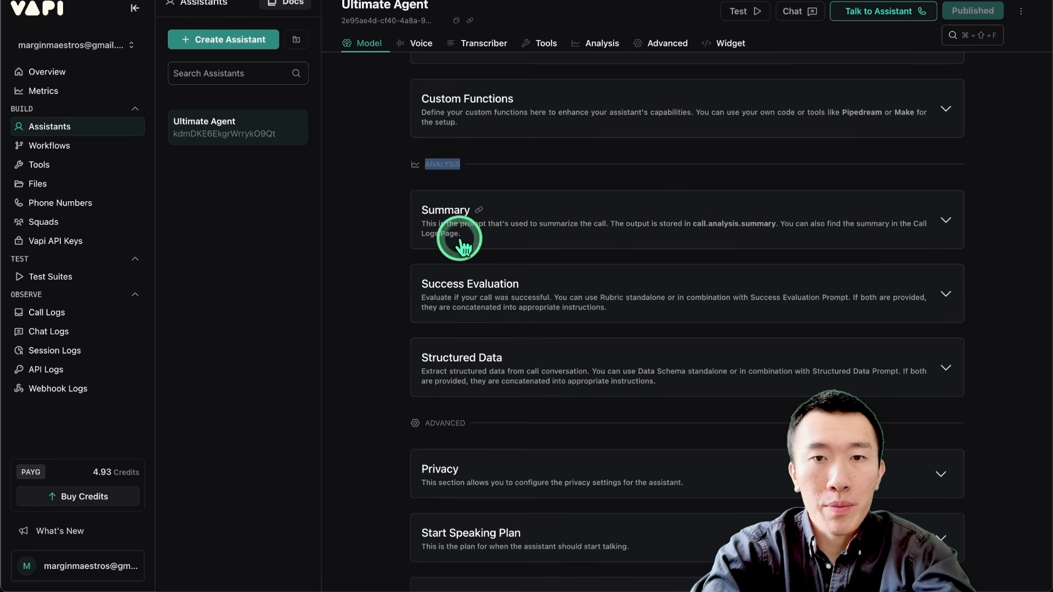
Step: Open the Summary analysis settings and examine the call summary prompt written for The Glow Clinic
{"action": "left_click", "coordinate": [538, 220]}
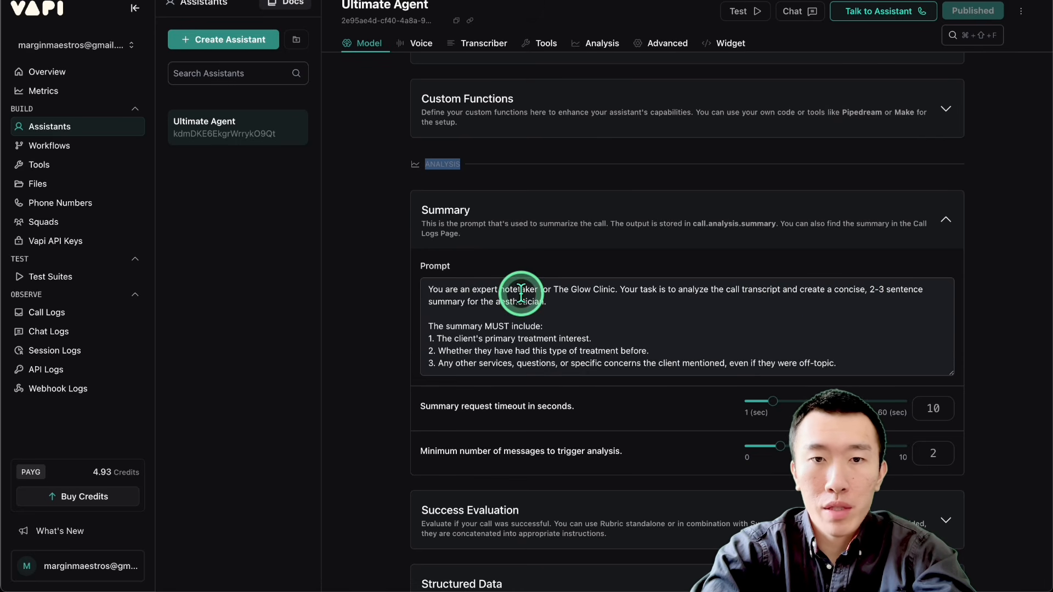
{"action": "left_click", "coordinate": [571, 309]}
{"action": "scroll", "coordinate": [572, 311], "scroll_direction": "down", "scroll_amount": 1}
{"action": "scroll", "coordinate": [572, 312], "scroll_direction": "up", "scroll_amount": 1}
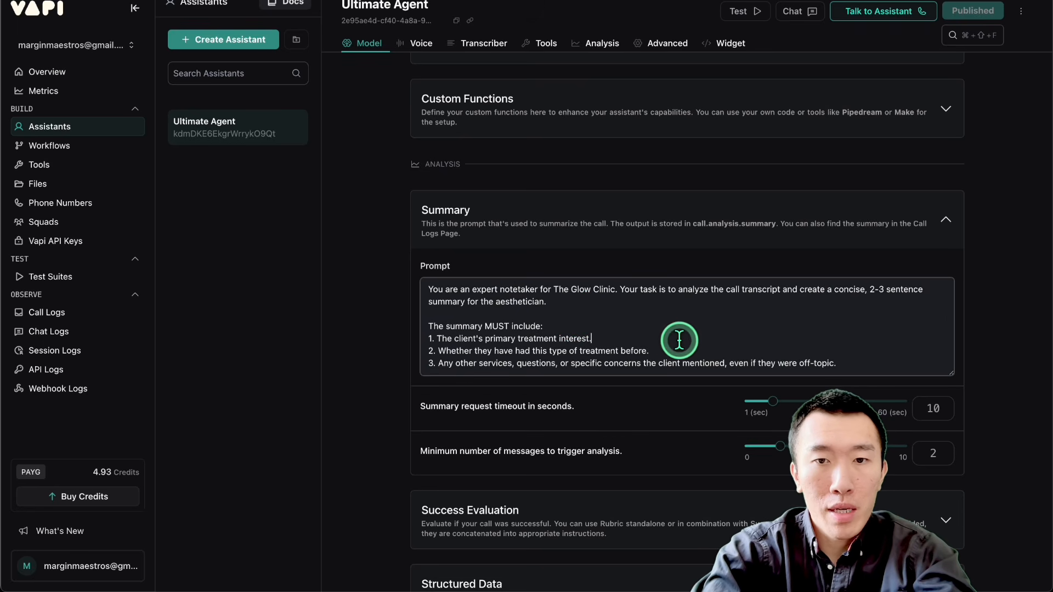
{"action": "left_click", "coordinate": [696, 349]}
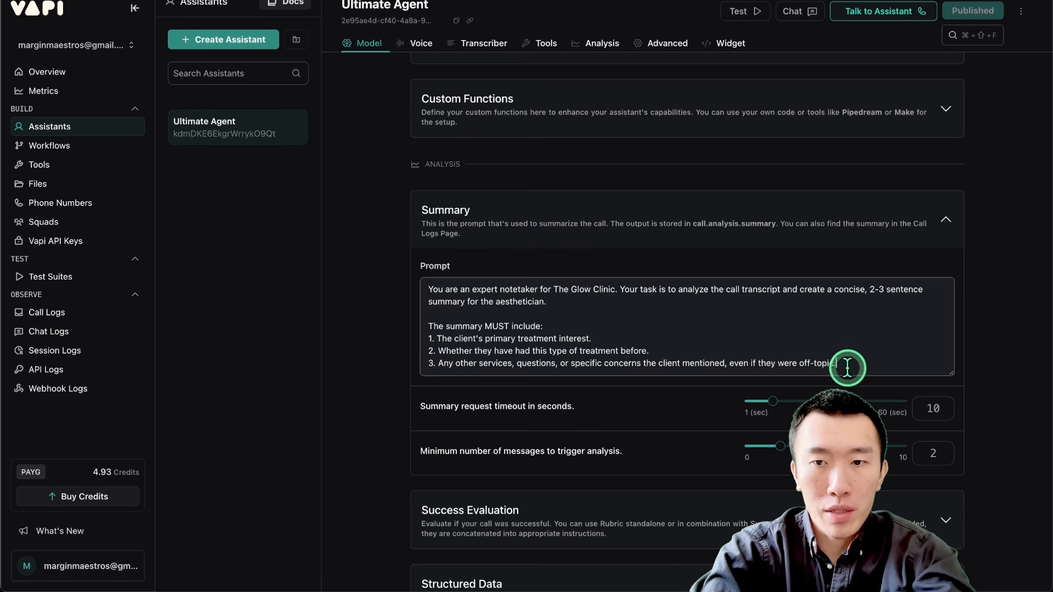
{"action": "left_click", "coordinate": [883, 350]}
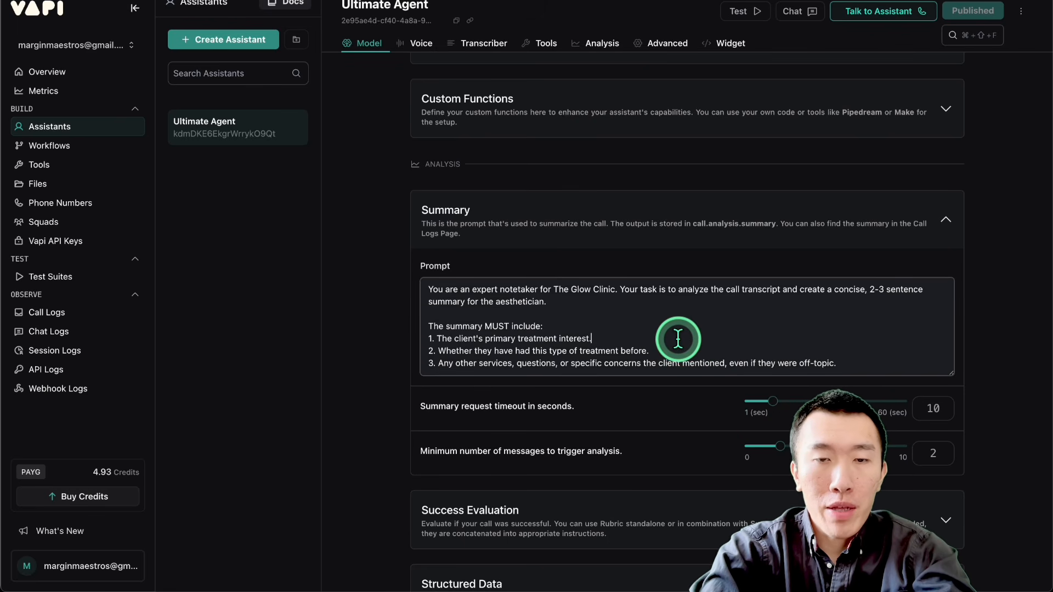
{"action": "scroll", "coordinate": [677, 339], "scroll_direction": "up", "scroll_amount": 1}
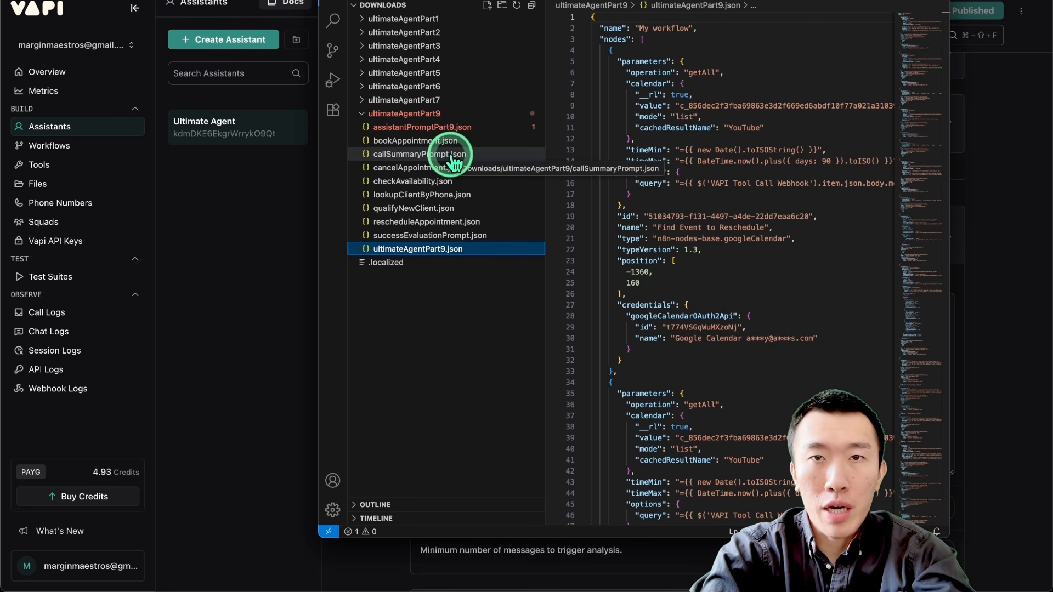
Step: In VS Code, open successEvaluationPrompt.json from ultimateAgentPart9, select its entire prompt text, and return to Vapi
{"action": "left_click", "coordinate": [399, 235]}
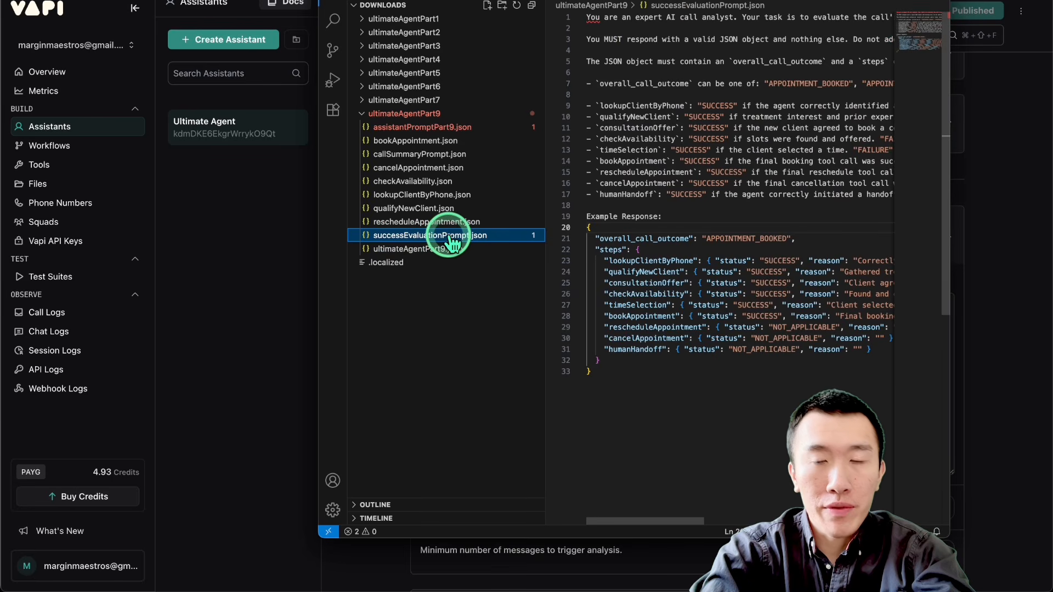
{"action": "left_click", "coordinate": [727, 212]}
{"action": "key", "text": "super+a"}
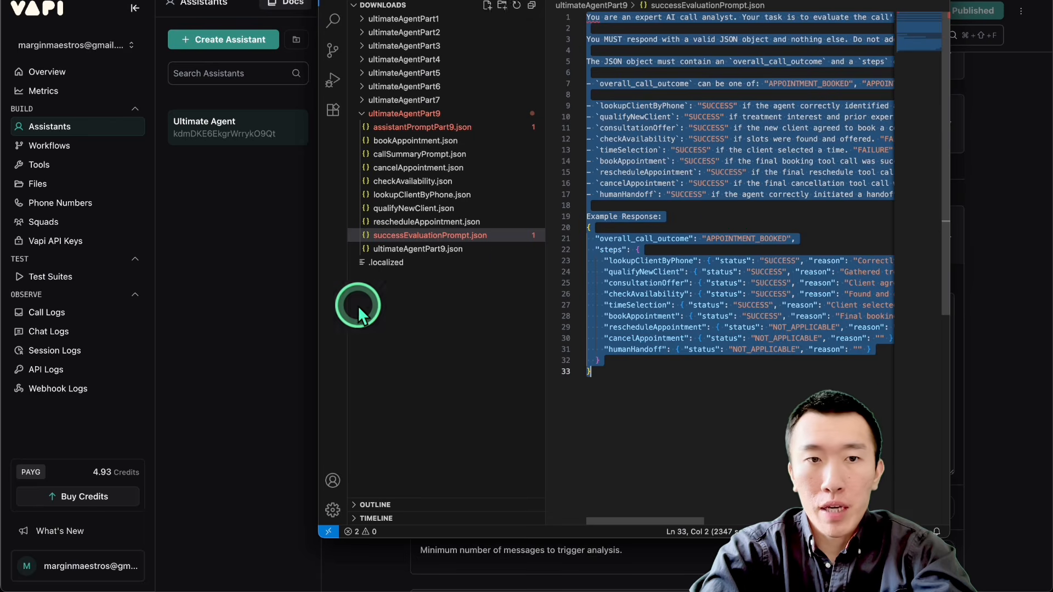
{"action": "left_click", "coordinate": [301, 320]}
Step: Open the Success Evaluation settings and enlarge the prompt field to show the full evaluation prompt
{"action": "left_click", "coordinate": [586, 348]}
{"action": "scroll", "coordinate": [607, 363], "scroll_direction": "down", "scroll_amount": 1}
{"action": "scroll", "coordinate": [357, 347], "scroll_direction": "down", "scroll_amount": 6}
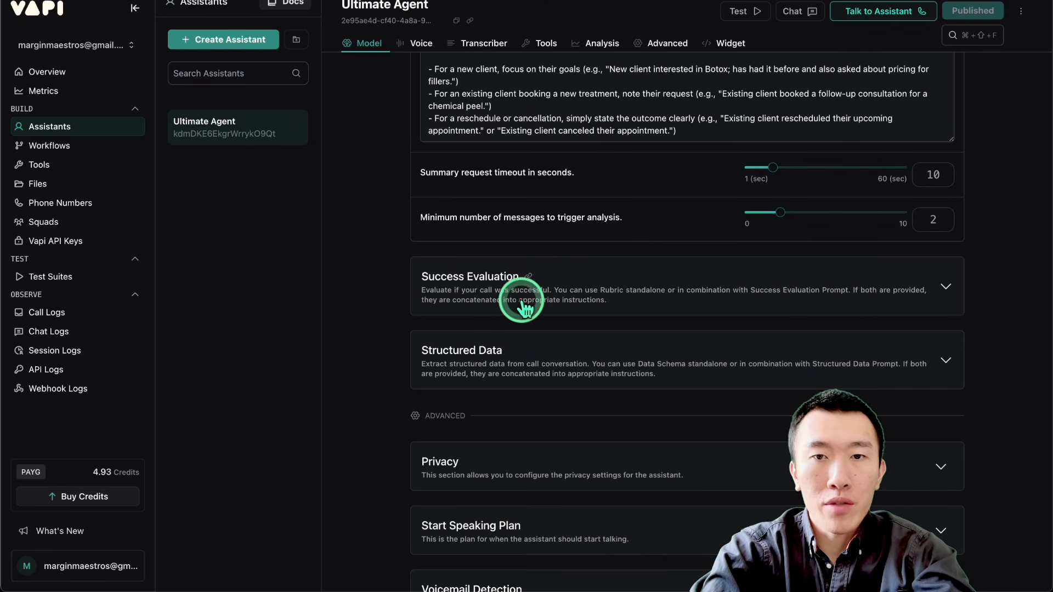
{"action": "left_click", "coordinate": [625, 290]}
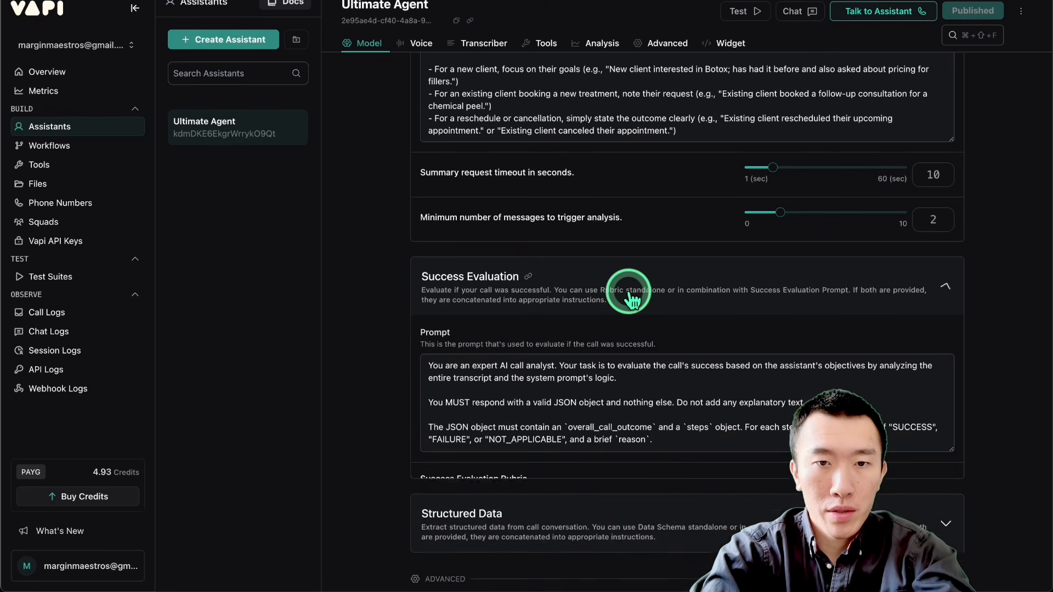
{"action": "scroll", "coordinate": [582, 316], "scroll_direction": "down", "scroll_amount": 2}
{"action": "scroll", "coordinate": [582, 308], "scroll_direction": "down", "scroll_amount": 1}
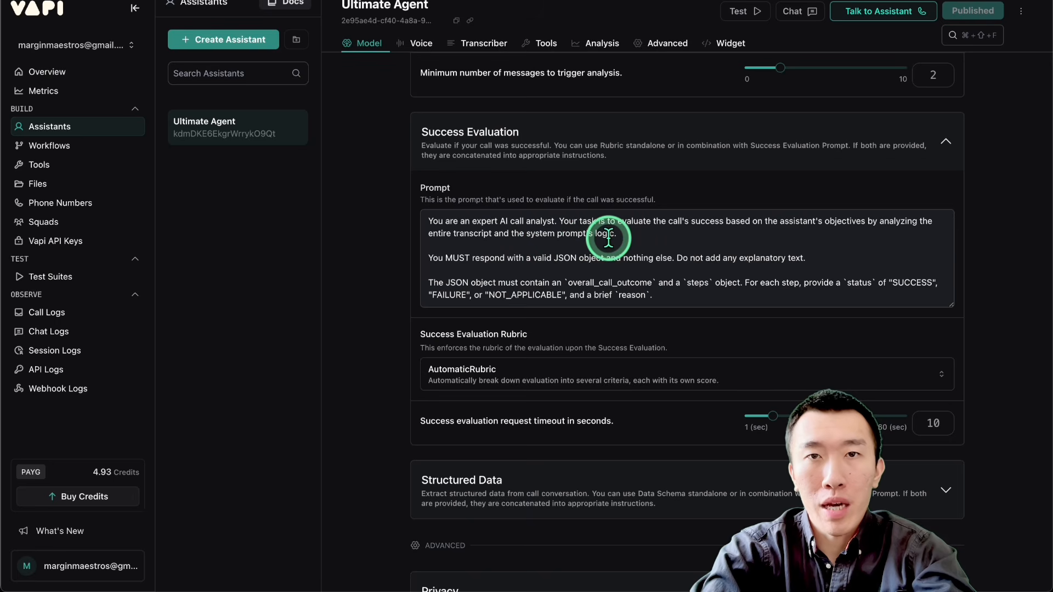
{"action": "scroll", "coordinate": [668, 247], "scroll_direction": "down", "scroll_amount": 1}
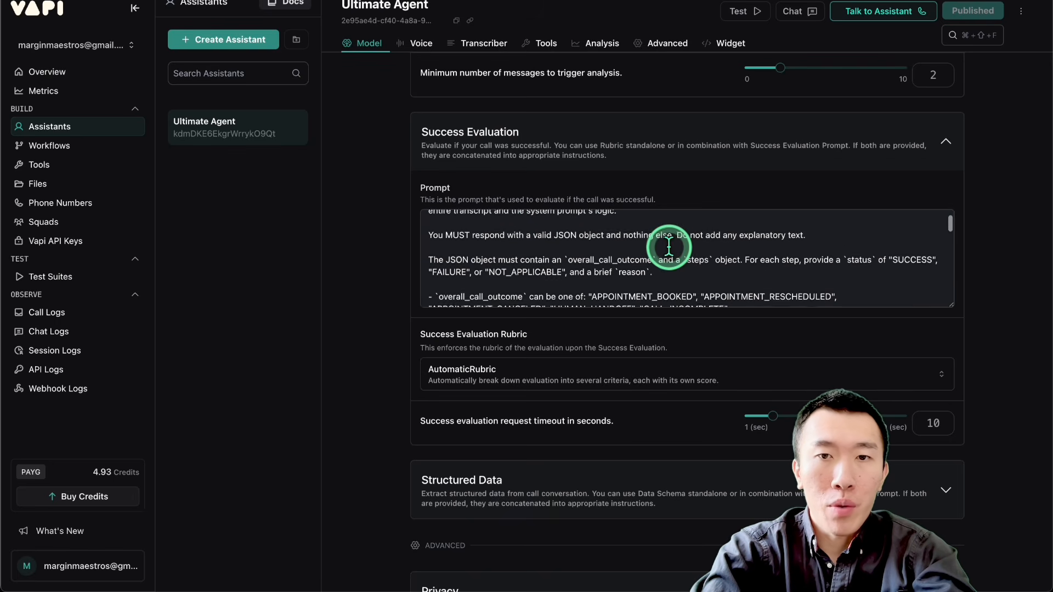
{"action": "scroll", "coordinate": [668, 247], "scroll_direction": "down", "scroll_amount": 1}
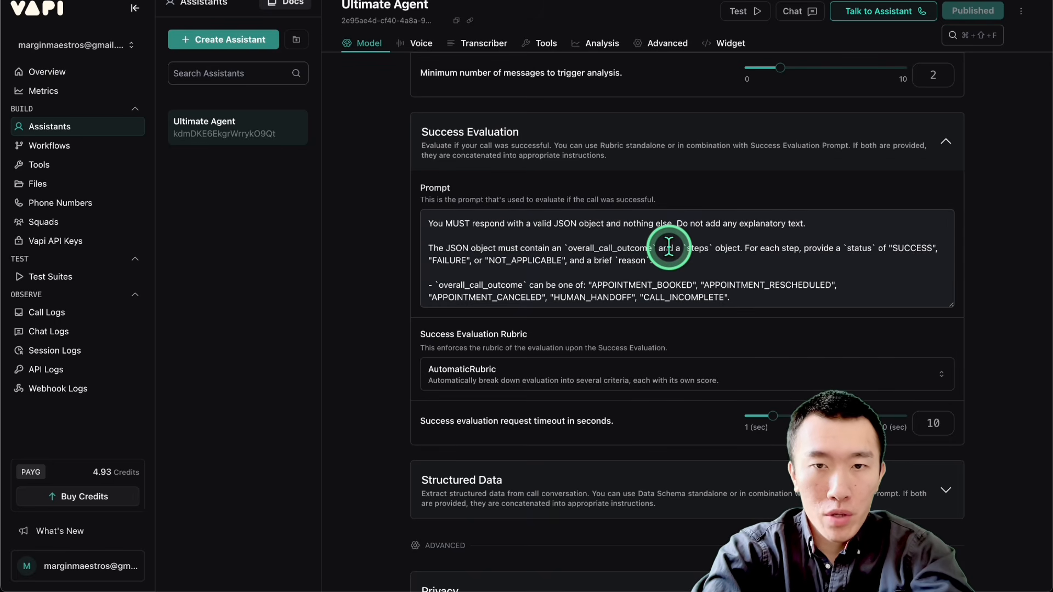
{"action": "left_click", "coordinate": [680, 273]}
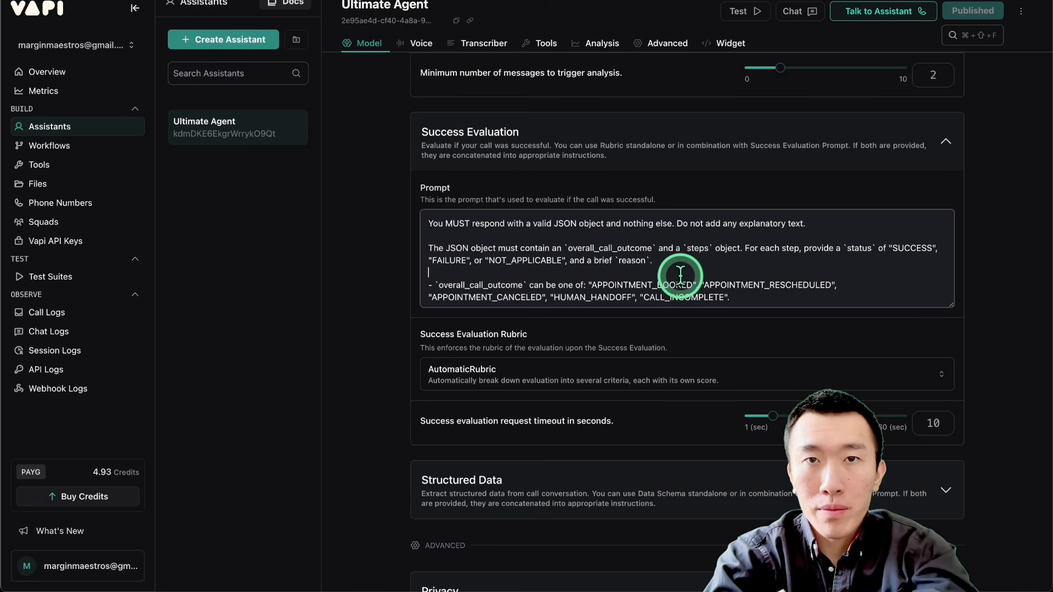
{"action": "left_click", "coordinate": [680, 274]}
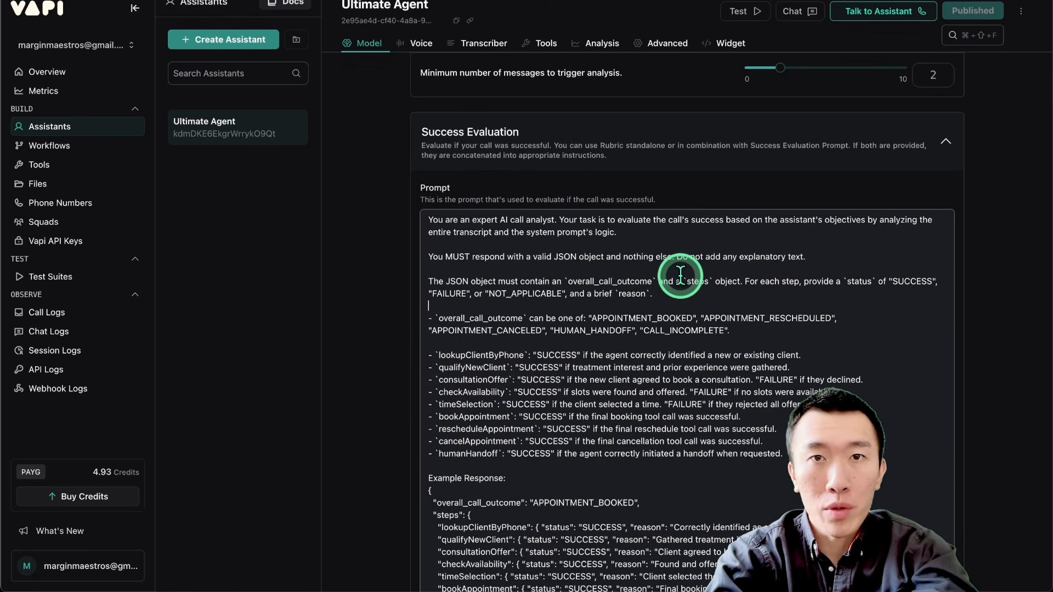
Step: Read through the success evaluation prompt's call outcomes, step criteria and example response, down to the evaluation rubric
{"action": "scroll", "coordinate": [680, 274], "scroll_direction": "down", "scroll_amount": 2}
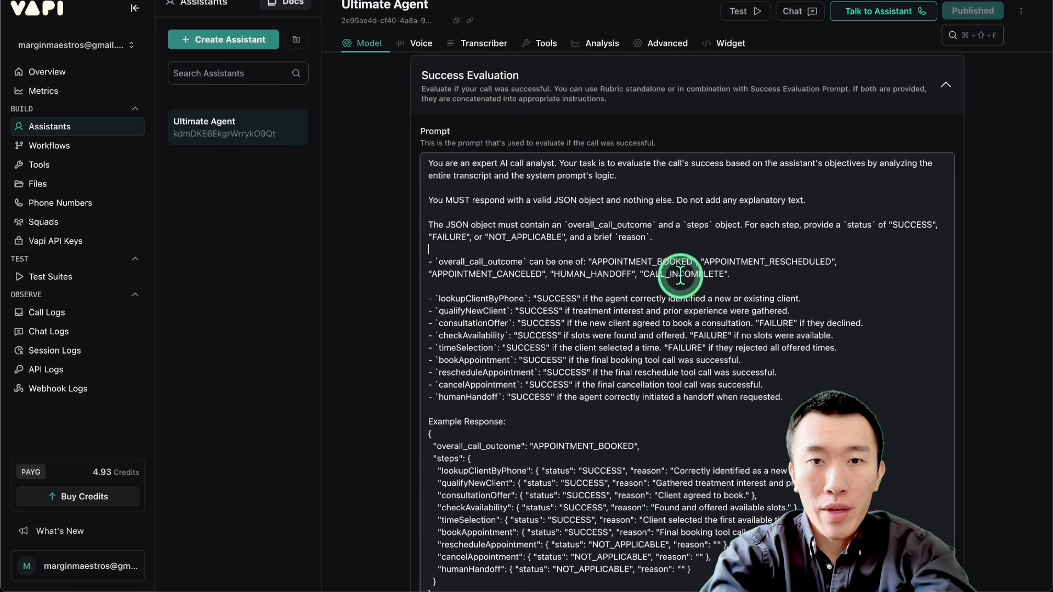
{"action": "left_click", "coordinate": [682, 288]}
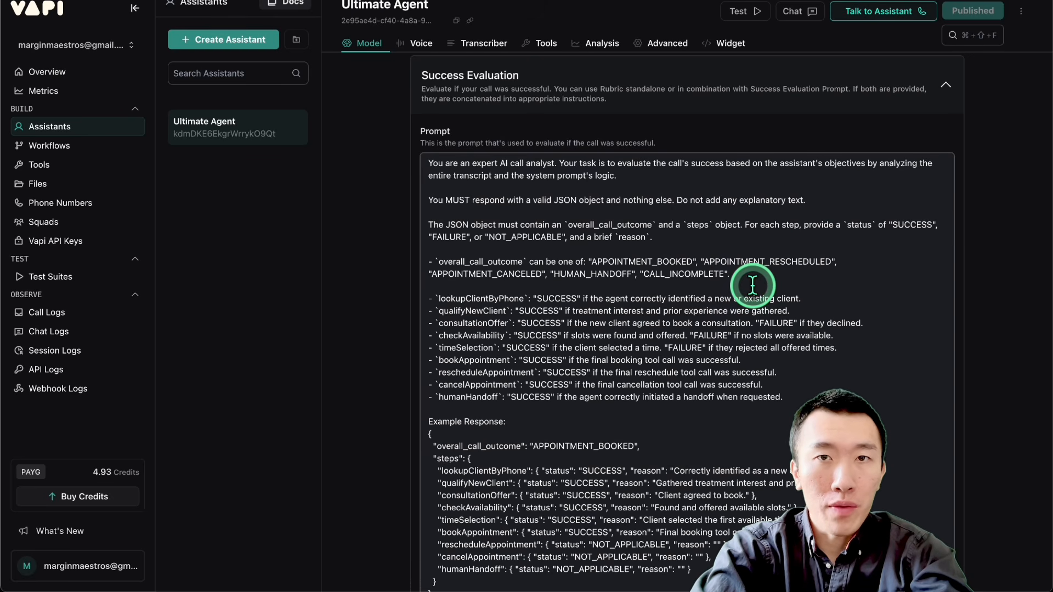
{"action": "scroll", "coordinate": [752, 284], "scroll_direction": "down", "scroll_amount": 1}
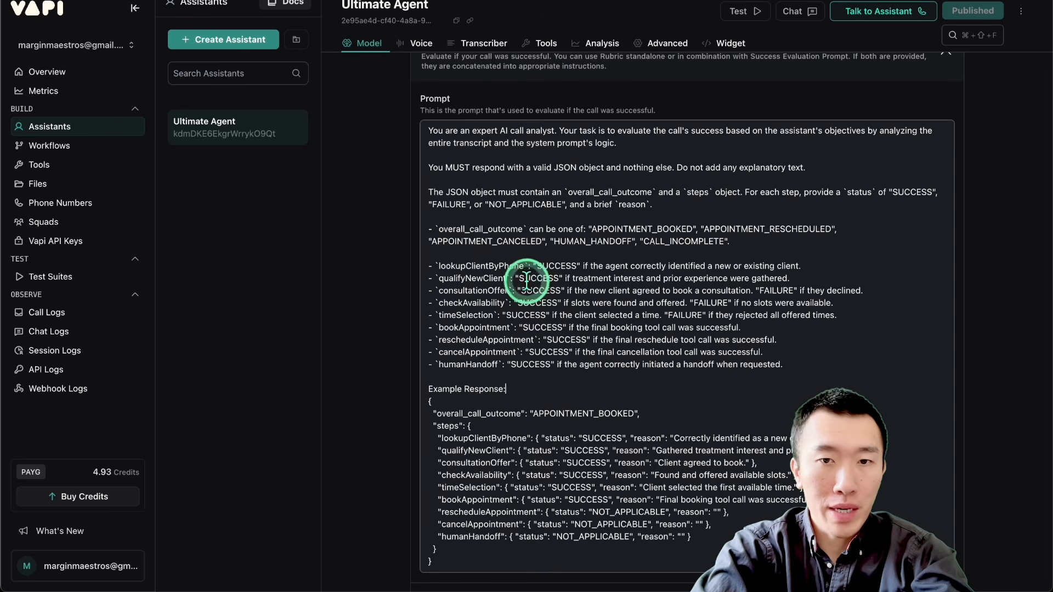
{"action": "scroll", "coordinate": [555, 367], "scroll_direction": "down", "scroll_amount": 1}
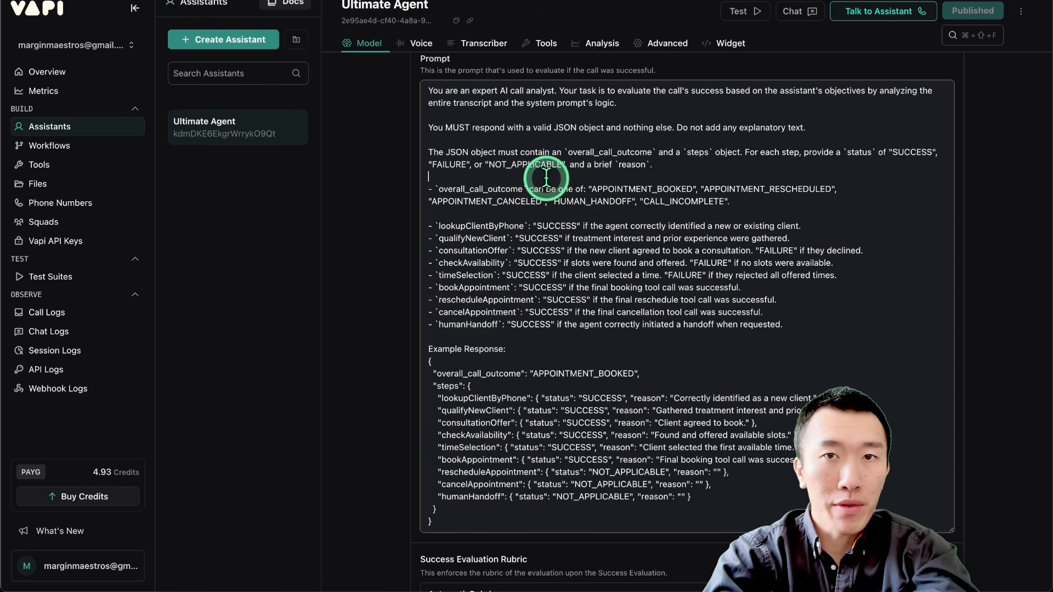
{"action": "scroll", "coordinate": [546, 176], "scroll_direction": "down", "scroll_amount": 6}
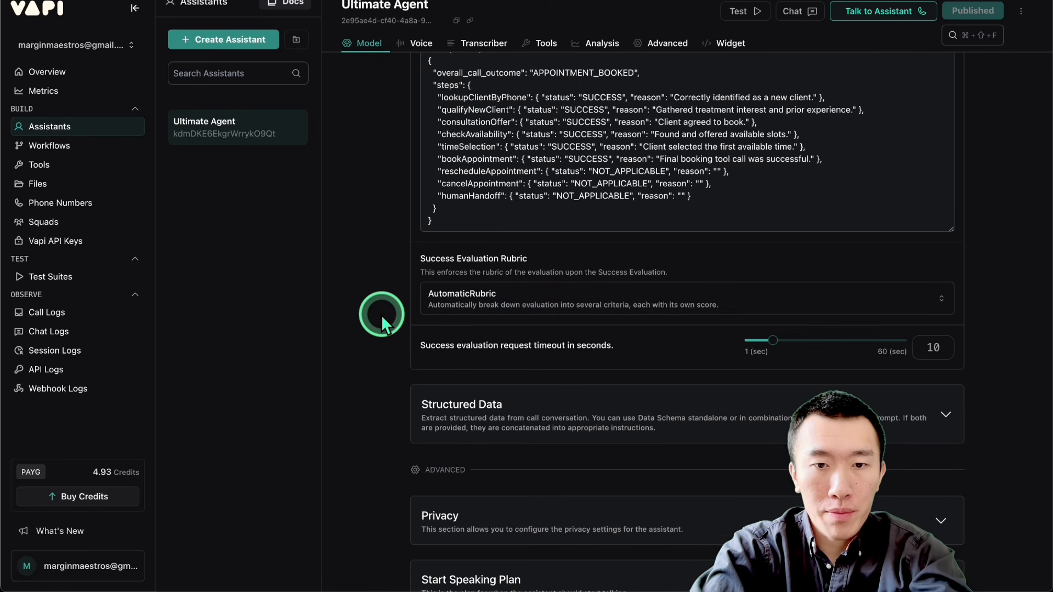
Step: Open the assistant's Messaging settings under Advanced and bring up the Server Settings
{"action": "scroll", "coordinate": [380, 314], "scroll_direction": "down", "scroll_amount": 2}
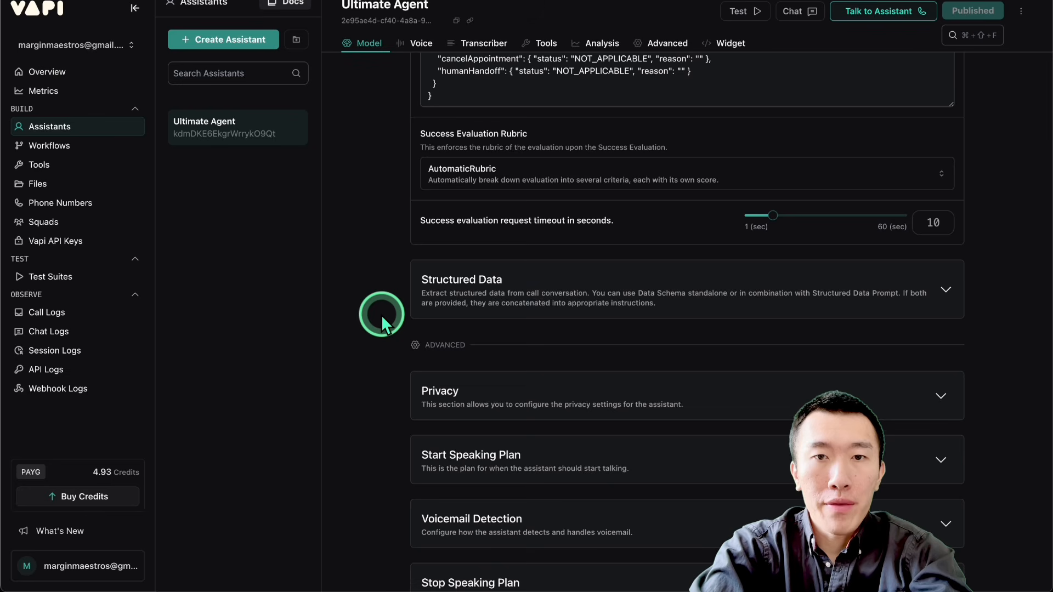
{"action": "scroll", "coordinate": [381, 315], "scroll_direction": "down", "scroll_amount": 3}
{"action": "scroll", "coordinate": [380, 315], "scroll_direction": "down", "scroll_amount": 4}
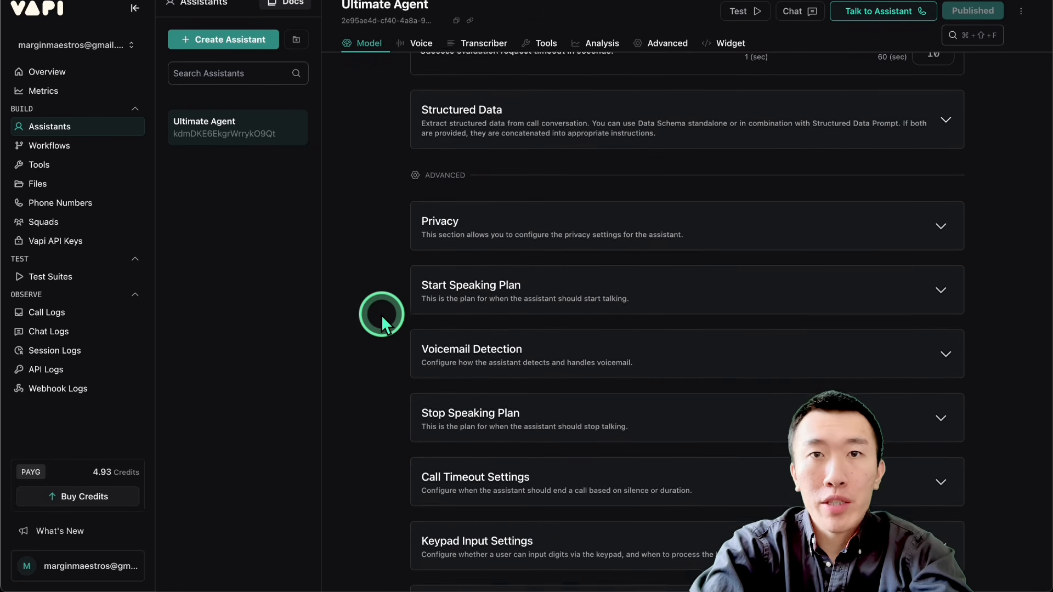
{"action": "scroll", "coordinate": [381, 315], "scroll_direction": "down", "scroll_amount": 2}
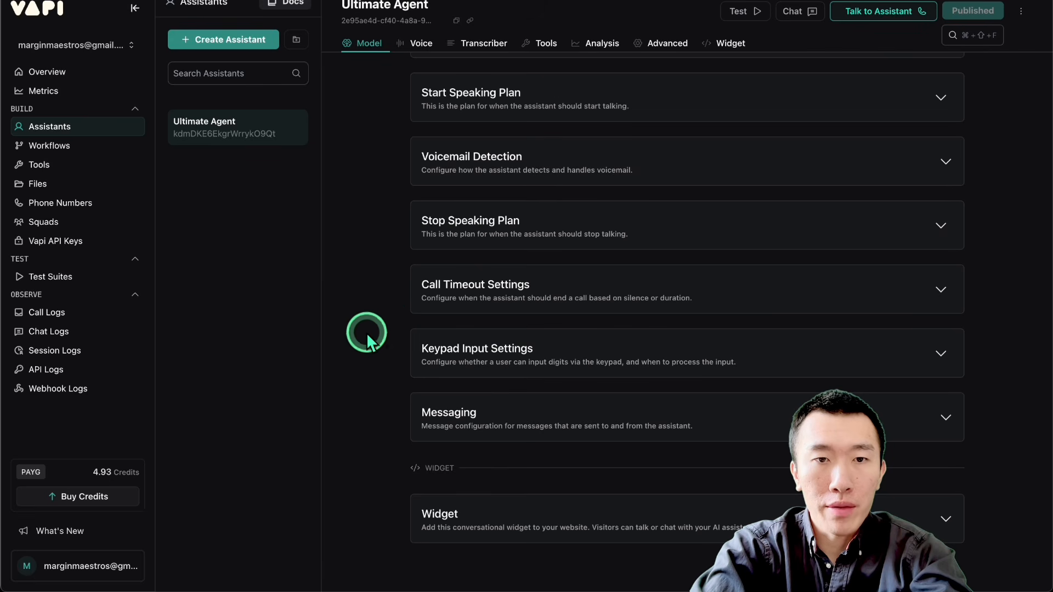
{"action": "left_click", "coordinate": [615, 423]}
{"action": "scroll", "coordinate": [615, 420], "scroll_direction": "down", "scroll_amount": 3}
{"action": "scroll", "coordinate": [615, 419], "scroll_direction": "down", "scroll_amount": 1}
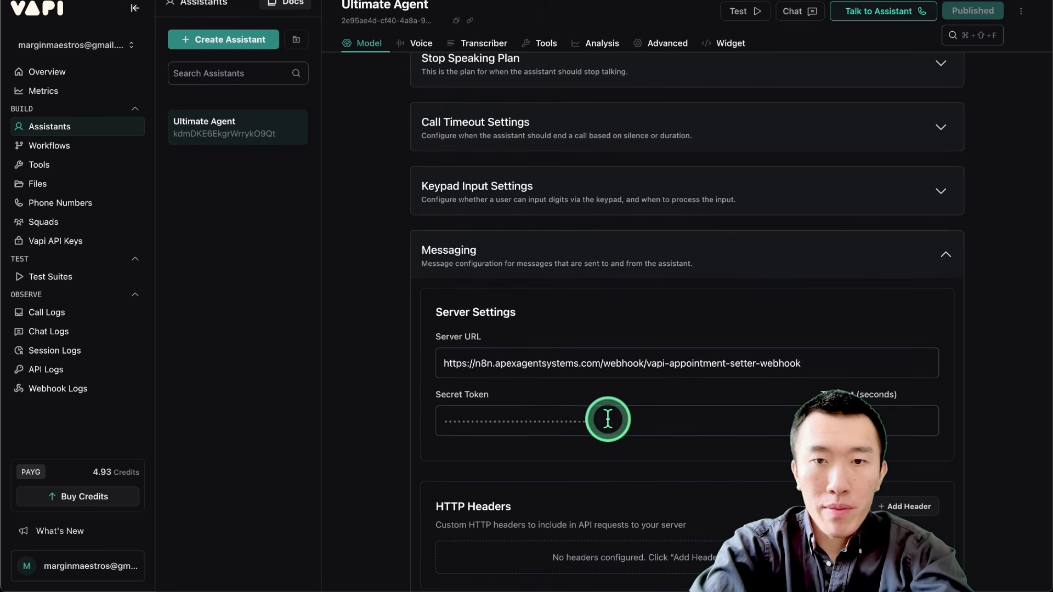
Step: Inspect the n8n webhook address in Server URL and the configured Client Messages and Server Messages
{"action": "left_click_drag", "start_coordinate": [499, 364], "coordinate": [940, 364]}
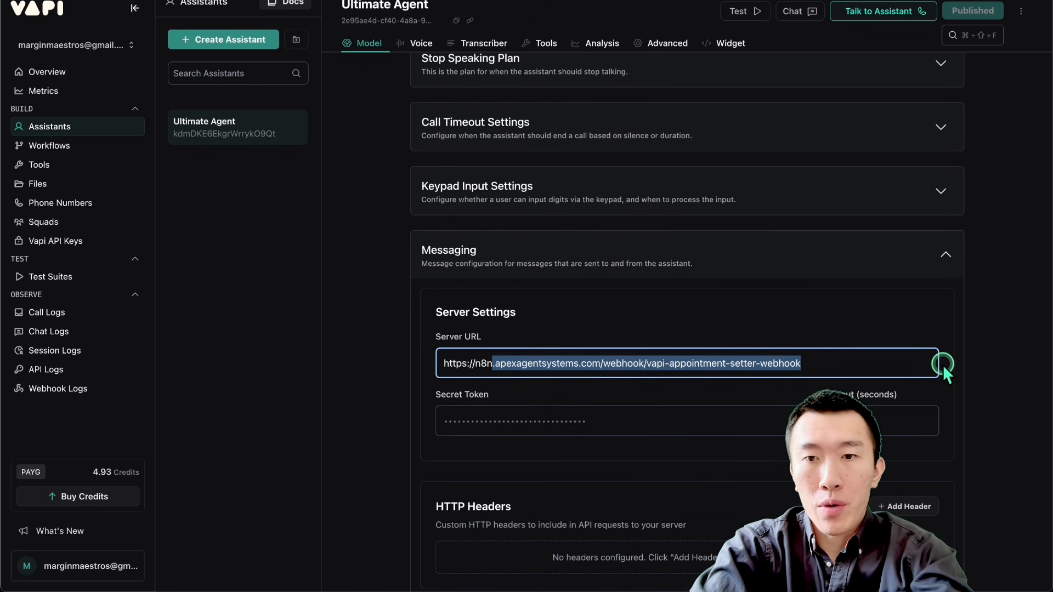
{"action": "left_click", "coordinate": [874, 360]}
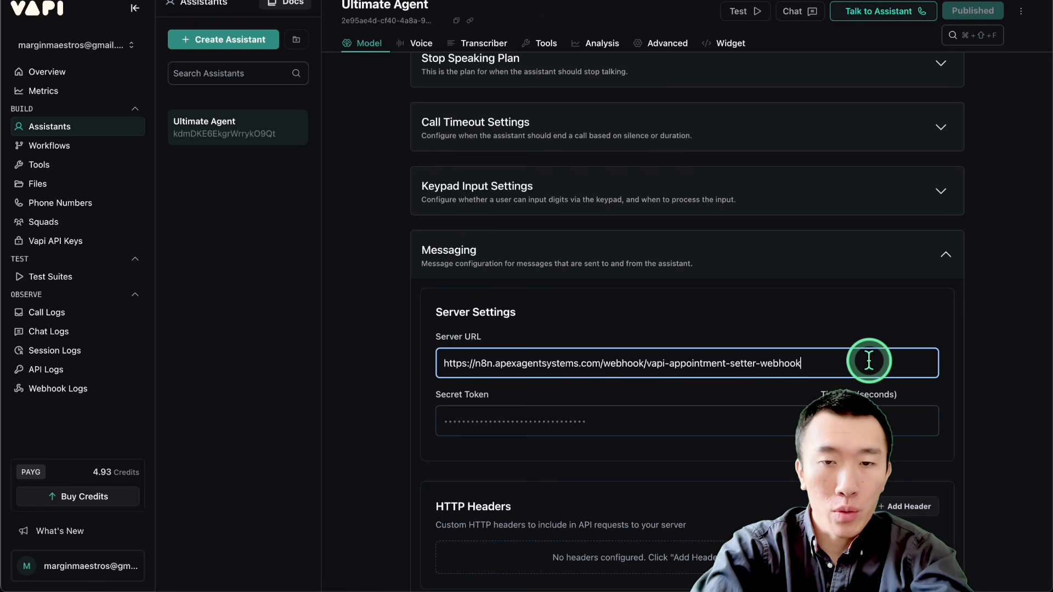
{"action": "triple_click", "coordinate": [608, 364]}
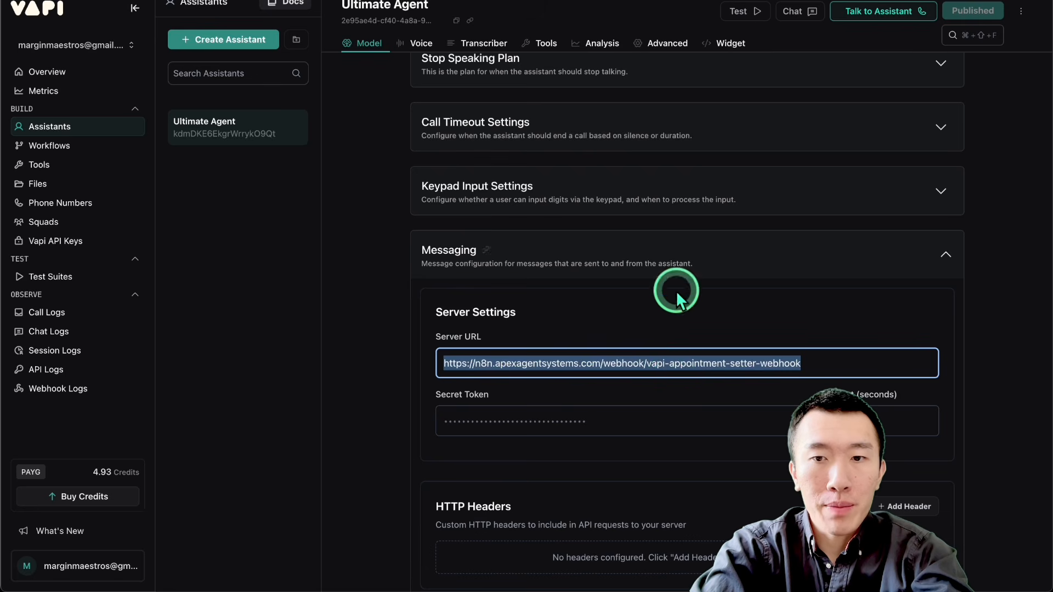
{"action": "left_click", "coordinate": [356, 396]}
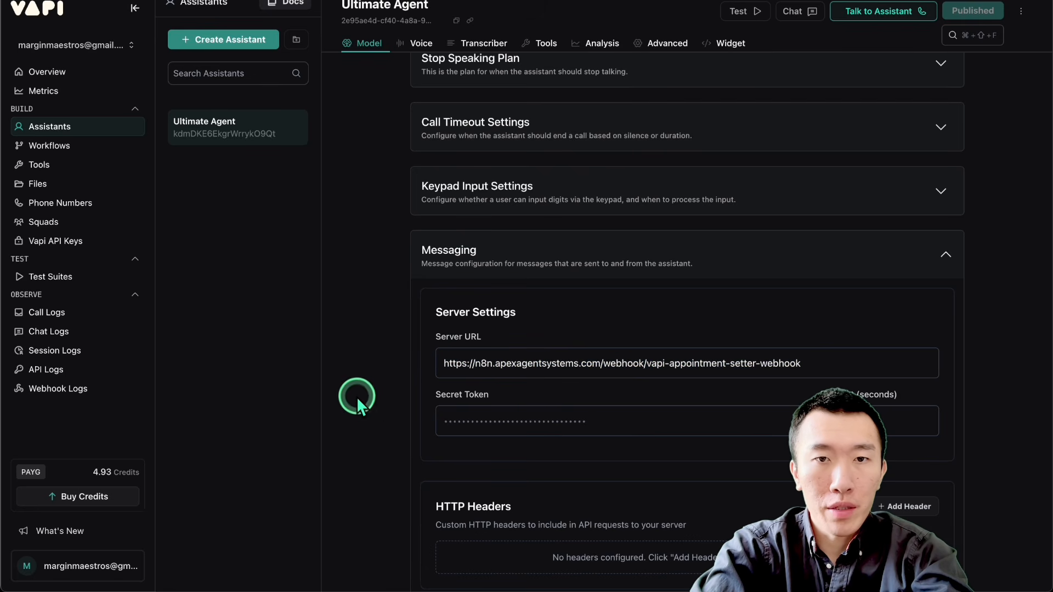
{"action": "scroll", "coordinate": [381, 410], "scroll_direction": "down", "scroll_amount": 3}
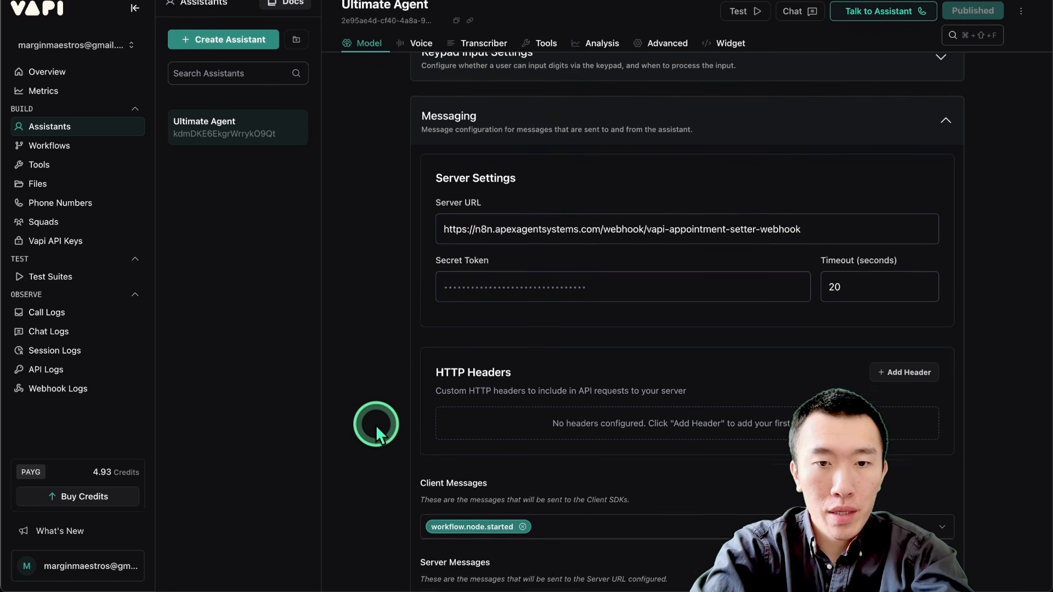
{"action": "scroll", "coordinate": [376, 426], "scroll_direction": "down", "scroll_amount": 4}
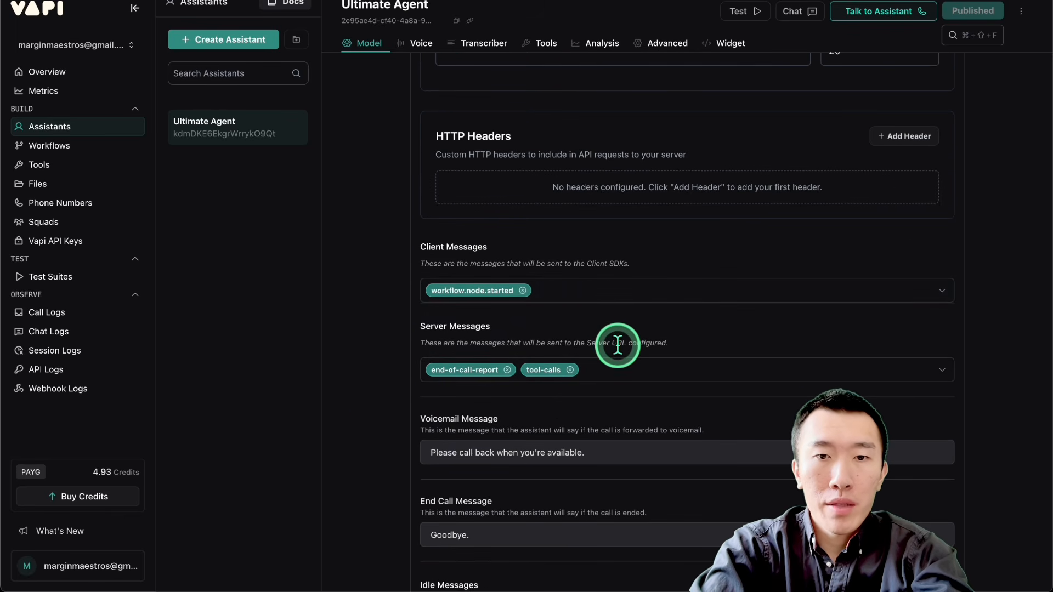
Step: Review the available Server Messages options, checking the end-of-call-report and tool-calls selections, and close the list
{"action": "left_click", "coordinate": [623, 370]}
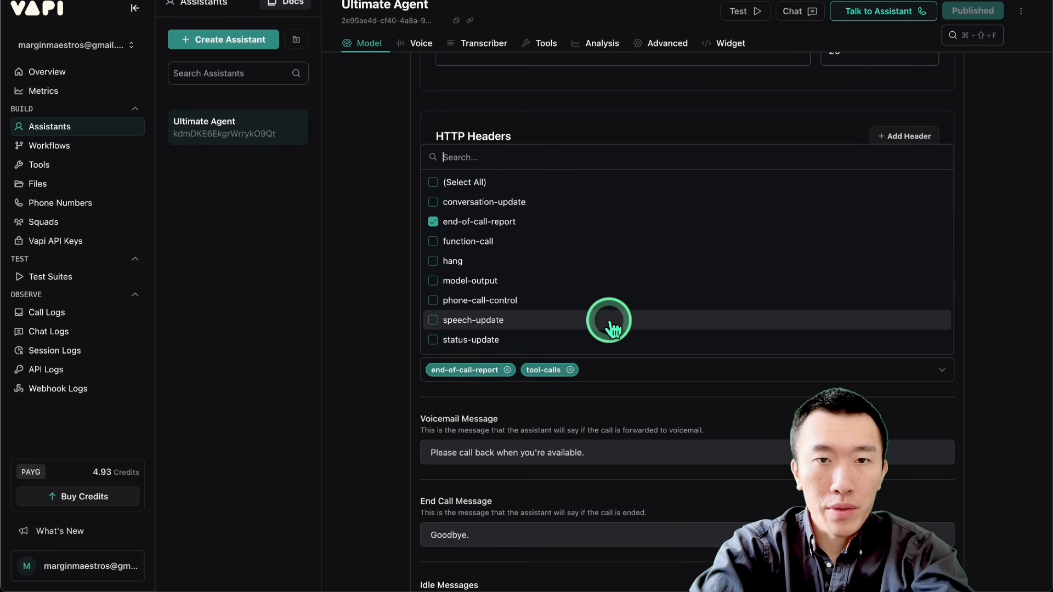
{"action": "scroll", "coordinate": [565, 262], "scroll_direction": "down", "scroll_amount": 5}
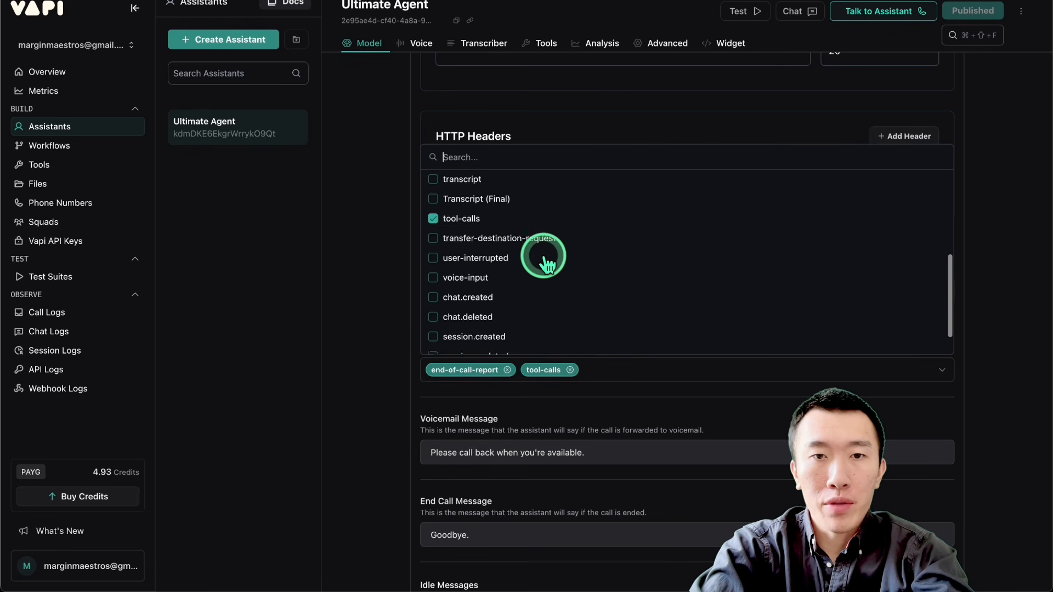
{"action": "scroll", "coordinate": [549, 270], "scroll_direction": "up", "scroll_amount": 5}
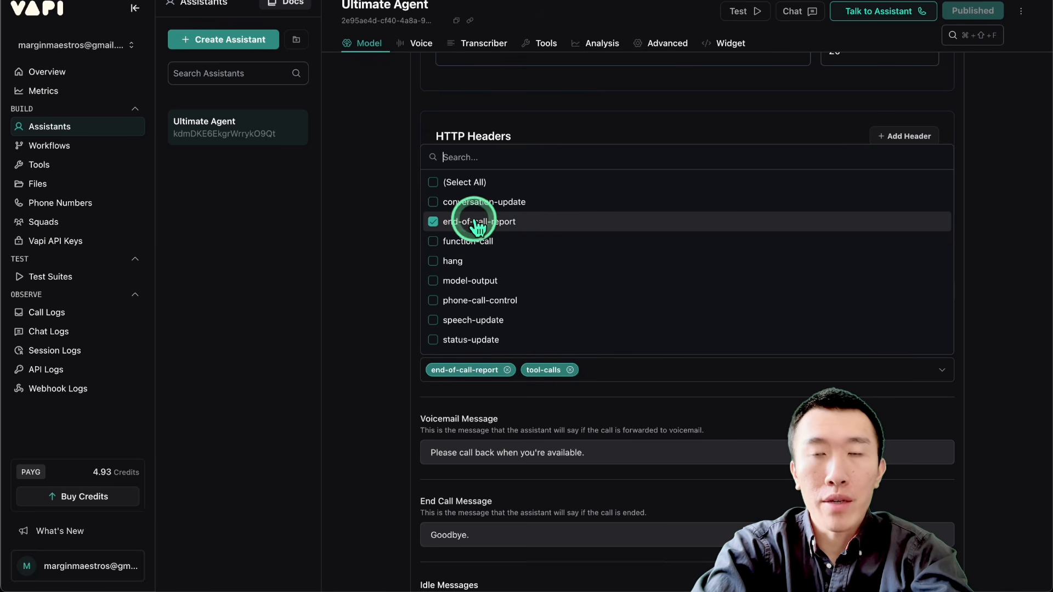
{"action": "scroll", "coordinate": [501, 223], "scroll_direction": "down", "scroll_amount": 3}
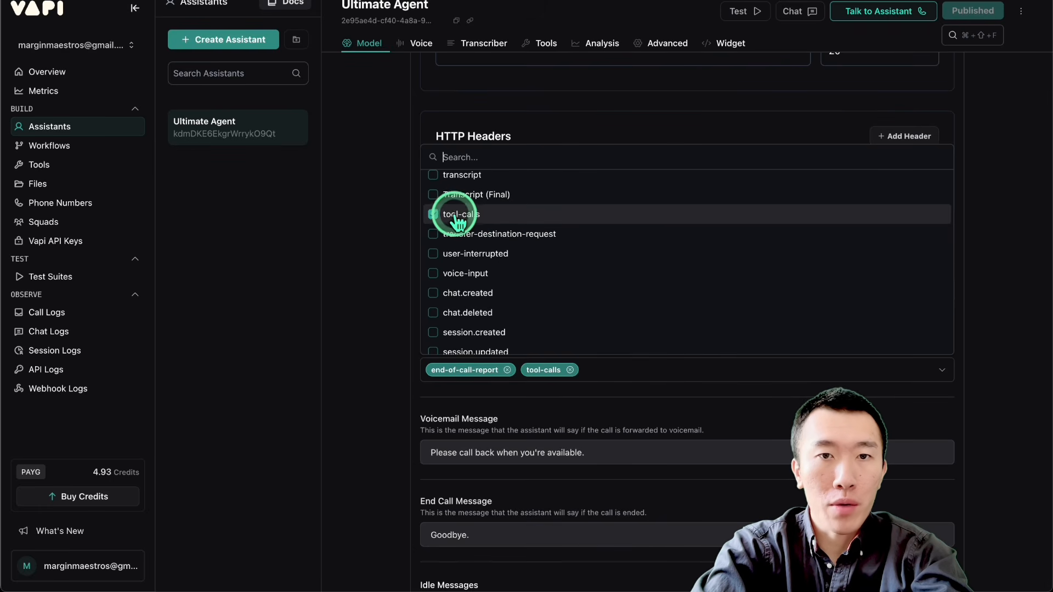
{"action": "scroll", "coordinate": [542, 230], "scroll_direction": "up", "scroll_amount": 2}
{"action": "scroll", "coordinate": [543, 231], "scroll_direction": "up", "scroll_amount": 3}
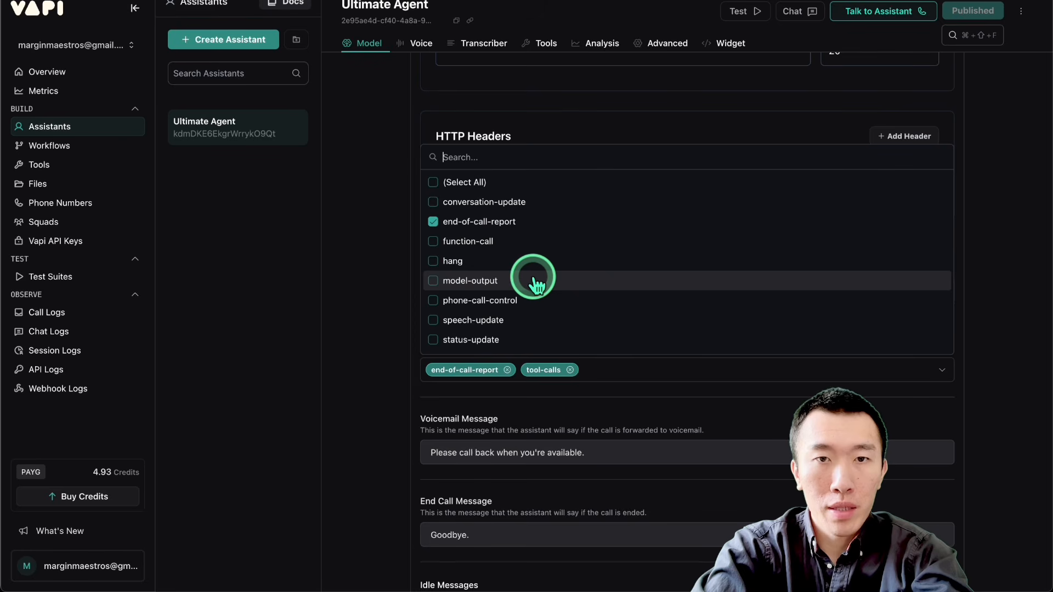
{"action": "scroll", "coordinate": [535, 276], "scroll_direction": "down", "scroll_amount": 1}
{"action": "scroll", "coordinate": [540, 282], "scroll_direction": "up", "scroll_amount": 1}
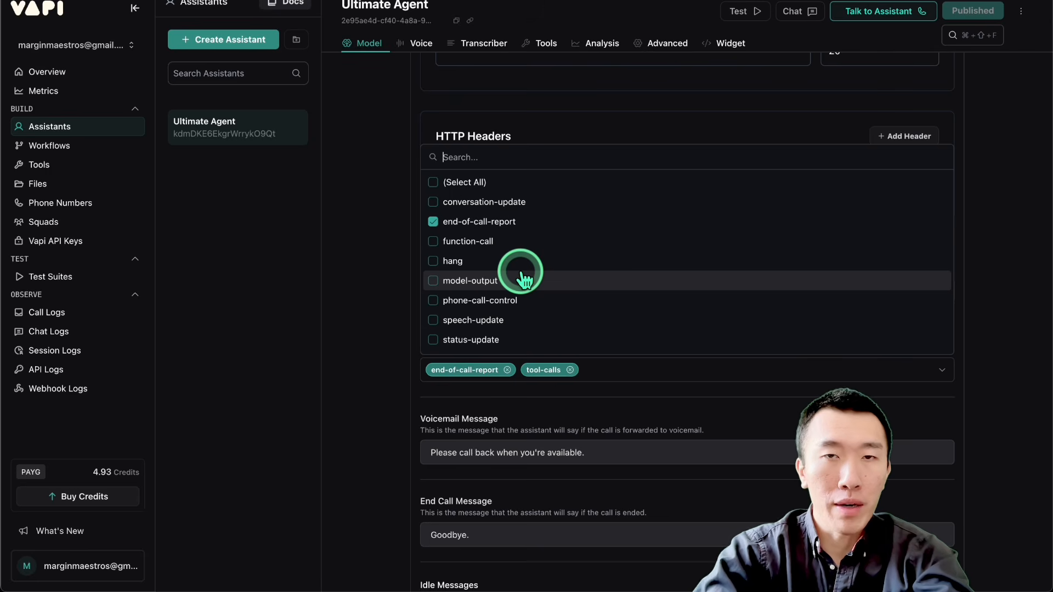
{"action": "scroll", "coordinate": [524, 281], "scroll_direction": "down", "scroll_amount": 5}
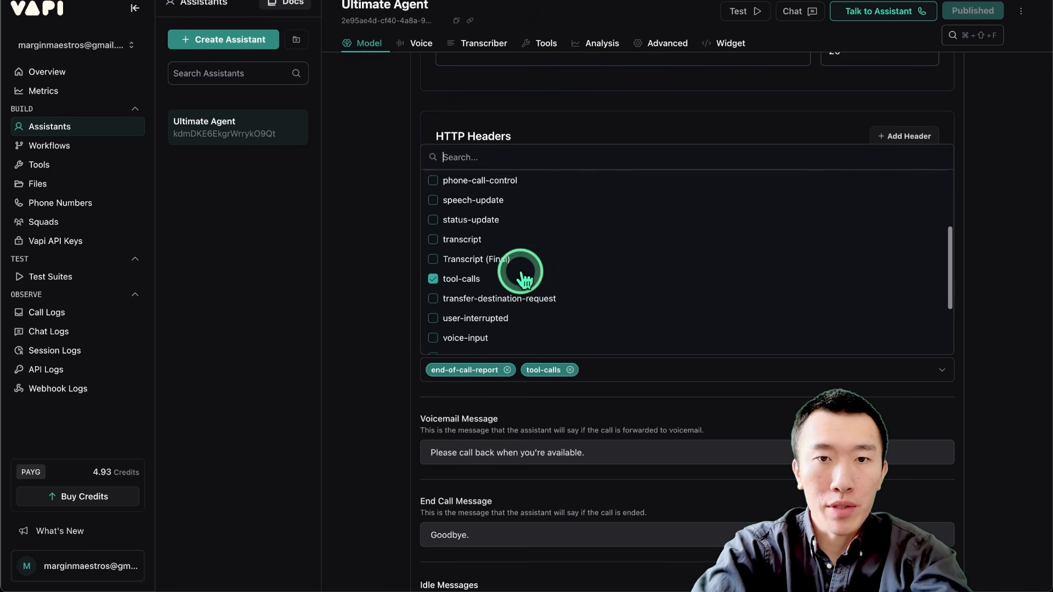
{"action": "scroll", "coordinate": [524, 279], "scroll_direction": "down", "scroll_amount": 3}
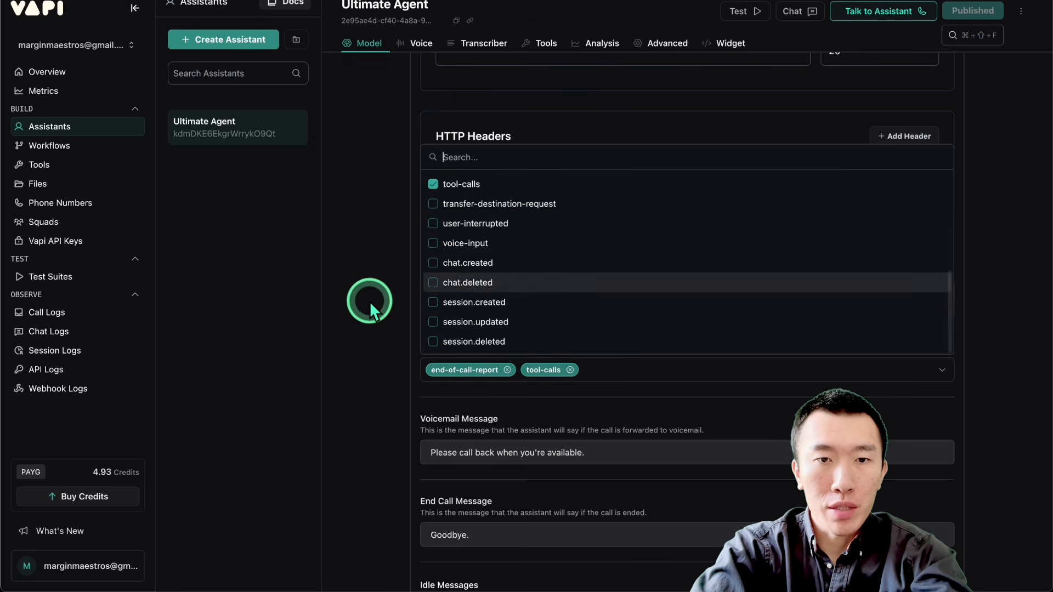
{"action": "left_click", "coordinate": [386, 346]}
Step: Look over the assistant's Voicemail Message, End Call Message and Idle Messages settings
{"action": "scroll", "coordinate": [367, 344], "scroll_direction": "down", "scroll_amount": 6}
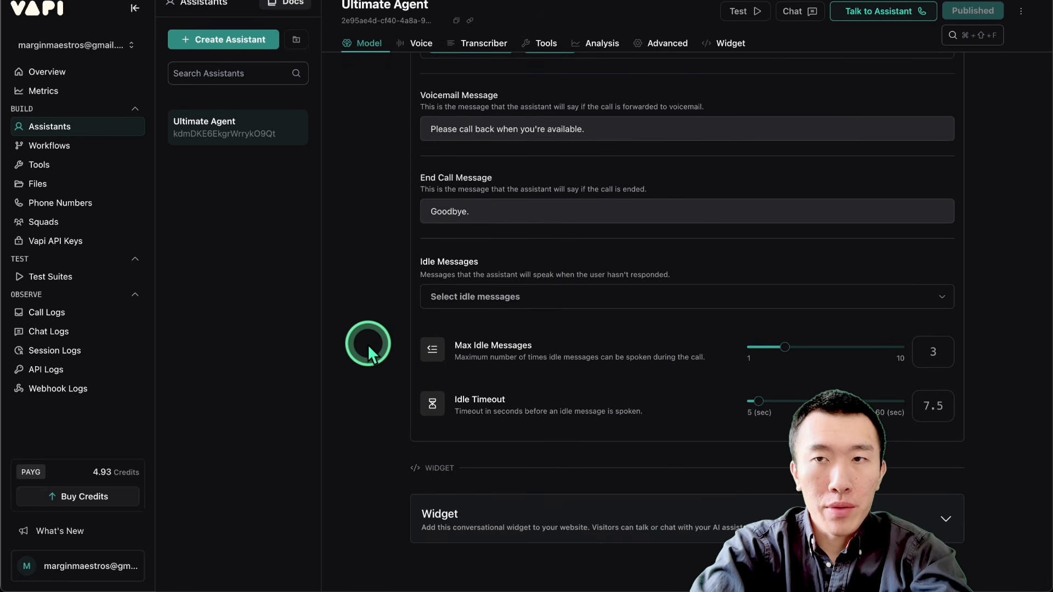
{"action": "scroll", "coordinate": [367, 344], "scroll_direction": "up", "scroll_amount": 1}
{"action": "left_click", "coordinate": [376, 203]}
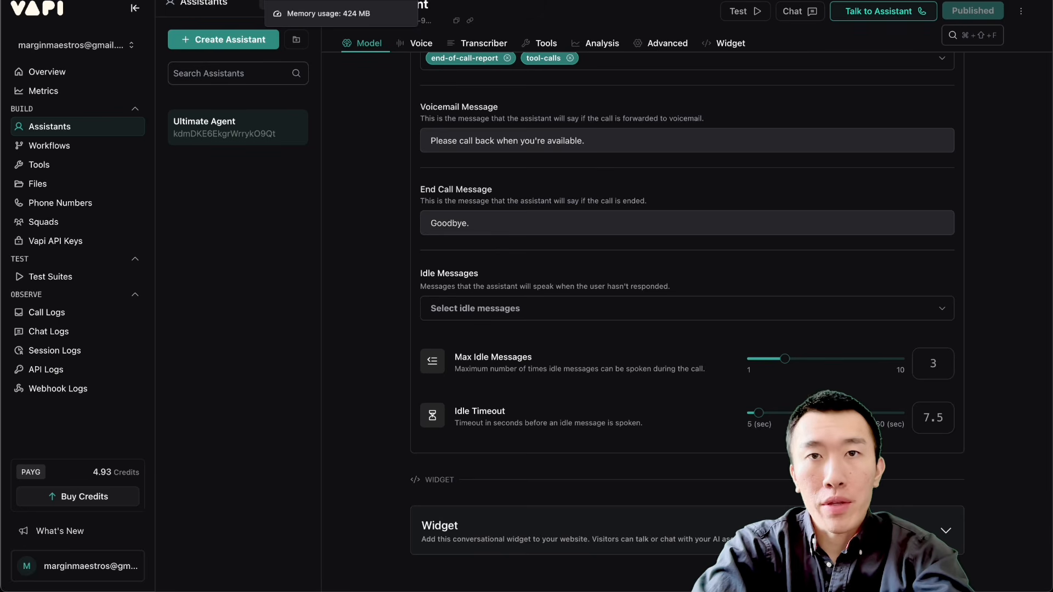
Step: Switch to the n8n workflow and inspect the Find Event to Update node's calendar, date range and Query expression
{"action": "left_click", "coordinate": [328, 1]}
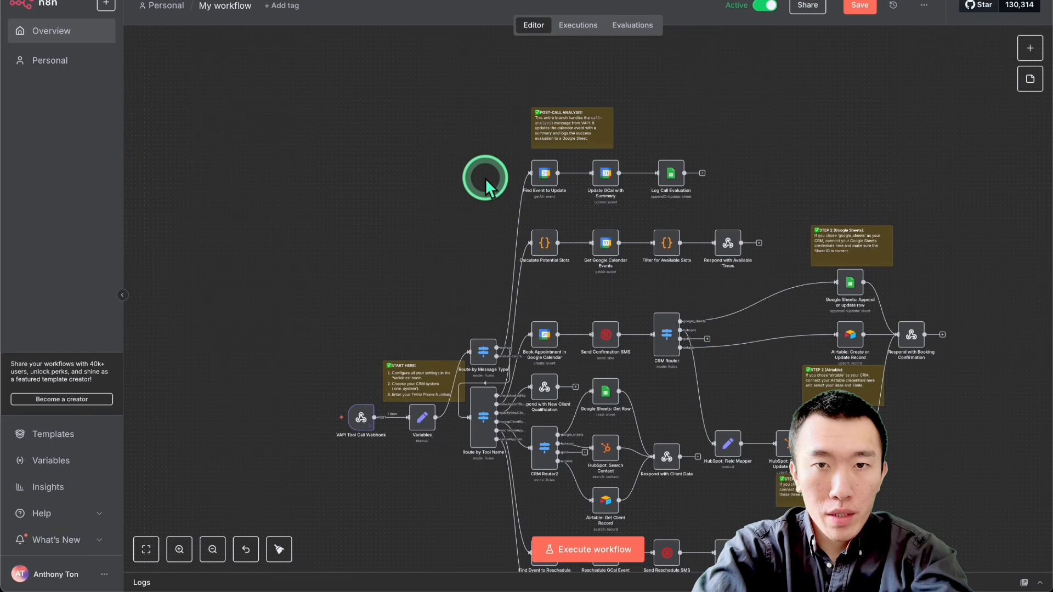
{"action": "scroll", "coordinate": [537, 182], "scroll_direction": "up", "scroll_amount": 5}
{"action": "scroll", "coordinate": [543, 187], "scroll_direction": "up", "scroll_amount": 3}
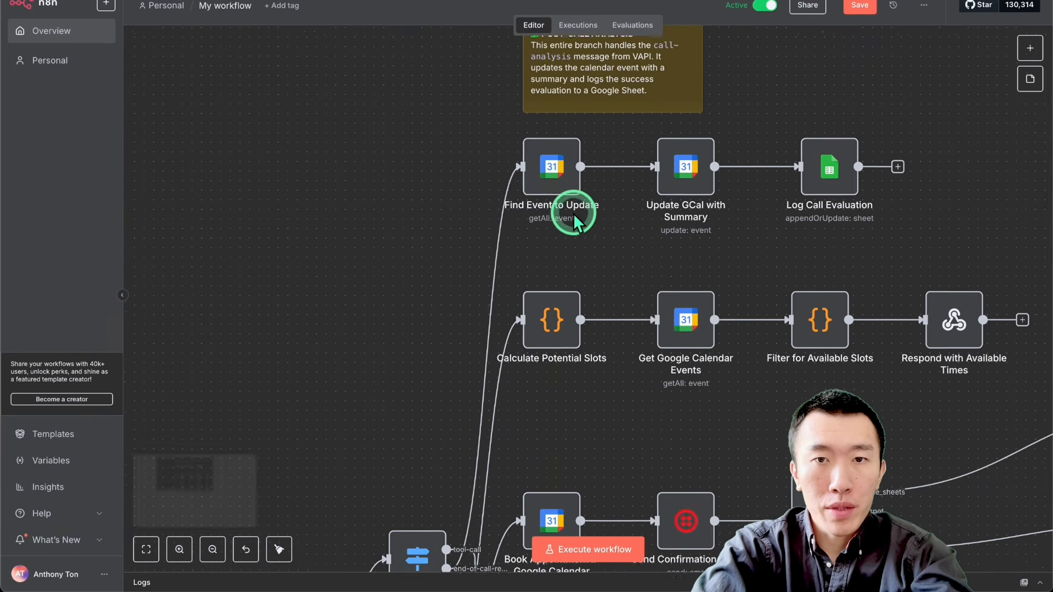
{"action": "mouse_move", "coordinate": [551, 217]}
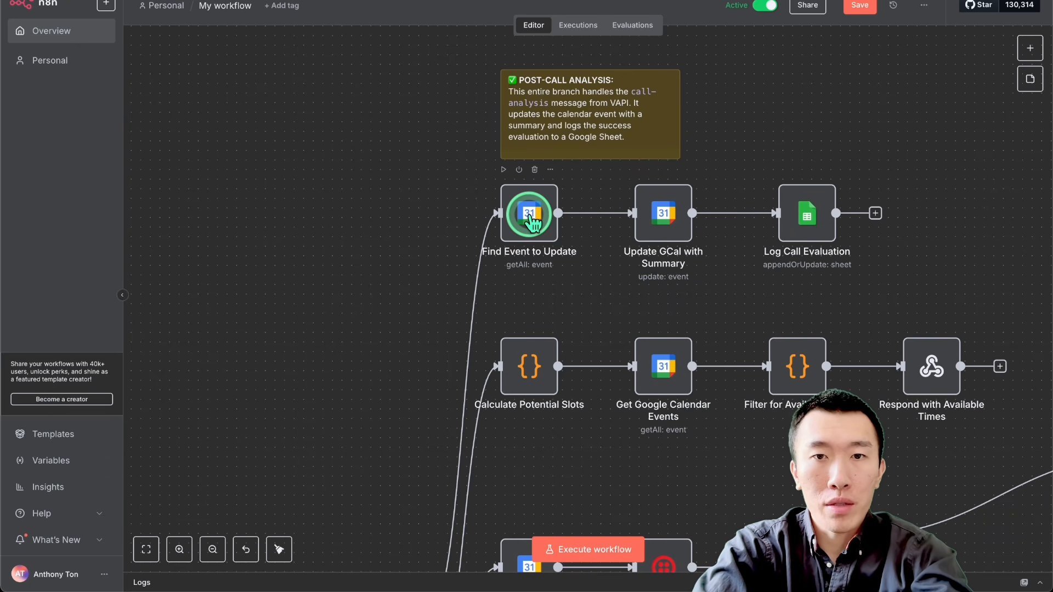
{"action": "double_click", "coordinate": [530, 217]}
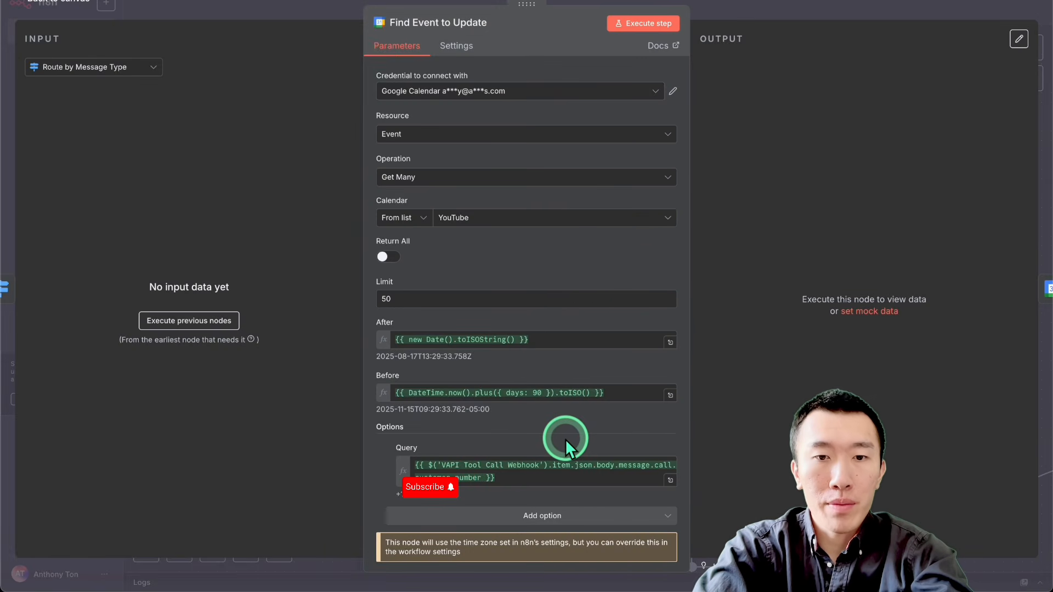
{"action": "scroll", "coordinate": [565, 439], "scroll_direction": "down", "scroll_amount": 1}
{"action": "scroll", "coordinate": [565, 438], "scroll_direction": "up", "scroll_amount": 1}
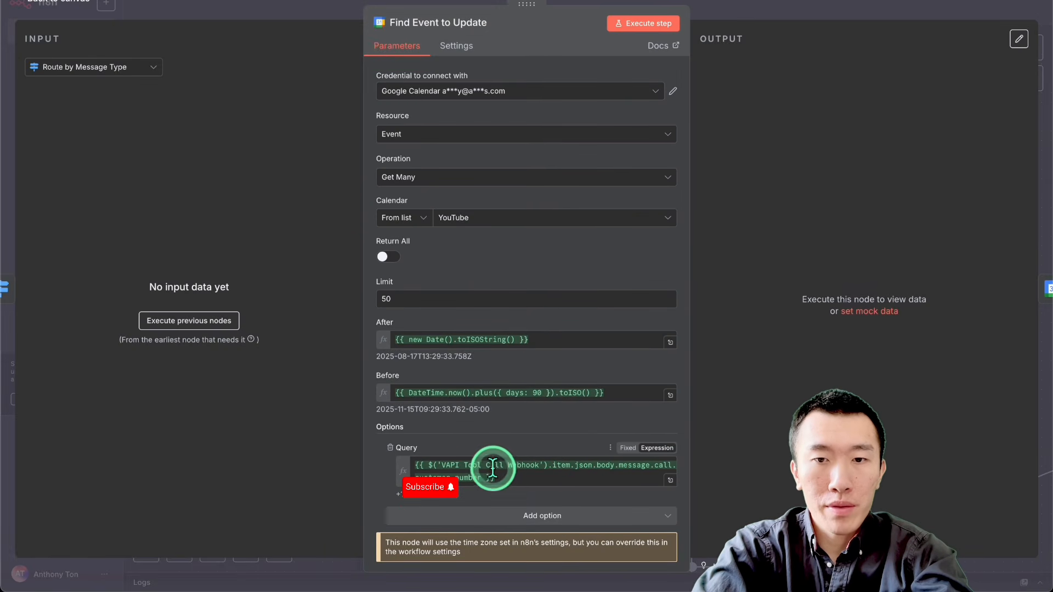
{"action": "left_click", "coordinate": [762, 7]}
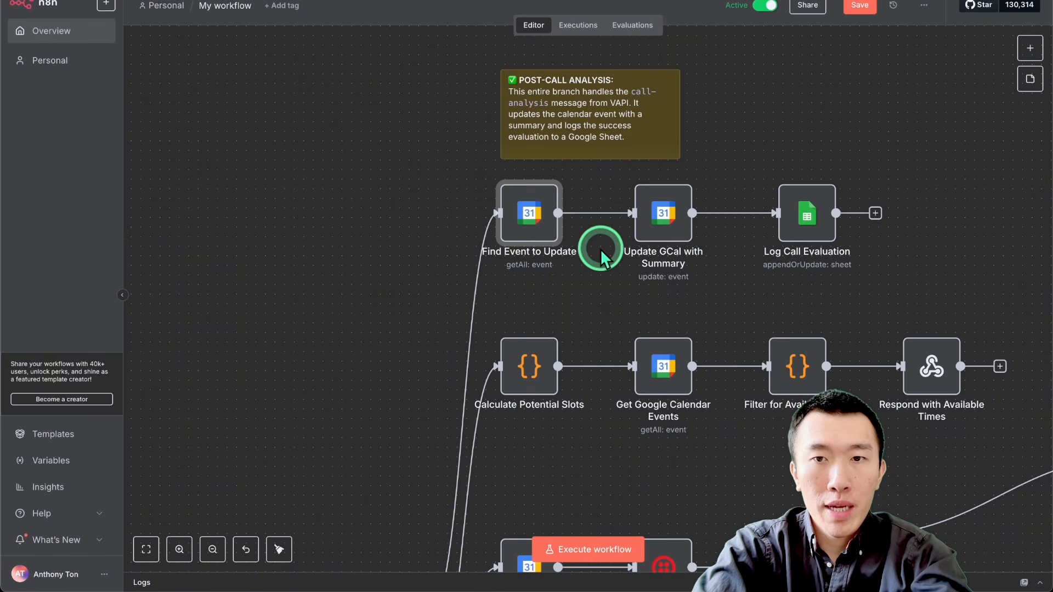
Step: Inspect the Update GCal with Summary node and view its full Description expression in the expression editor
{"action": "mouse_move", "coordinate": [664, 220]}
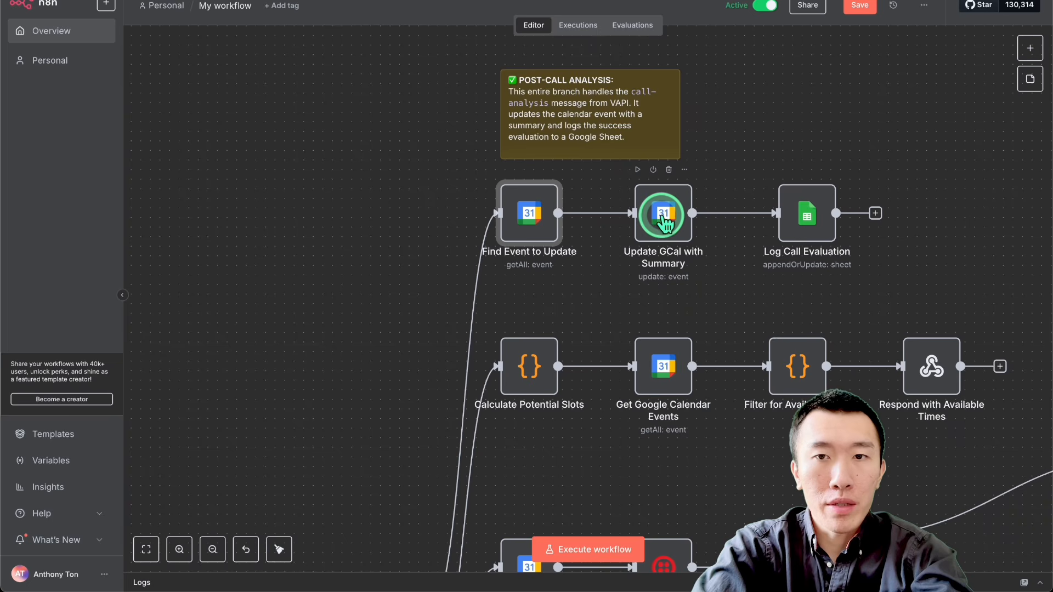
{"action": "double_click", "coordinate": [663, 219]}
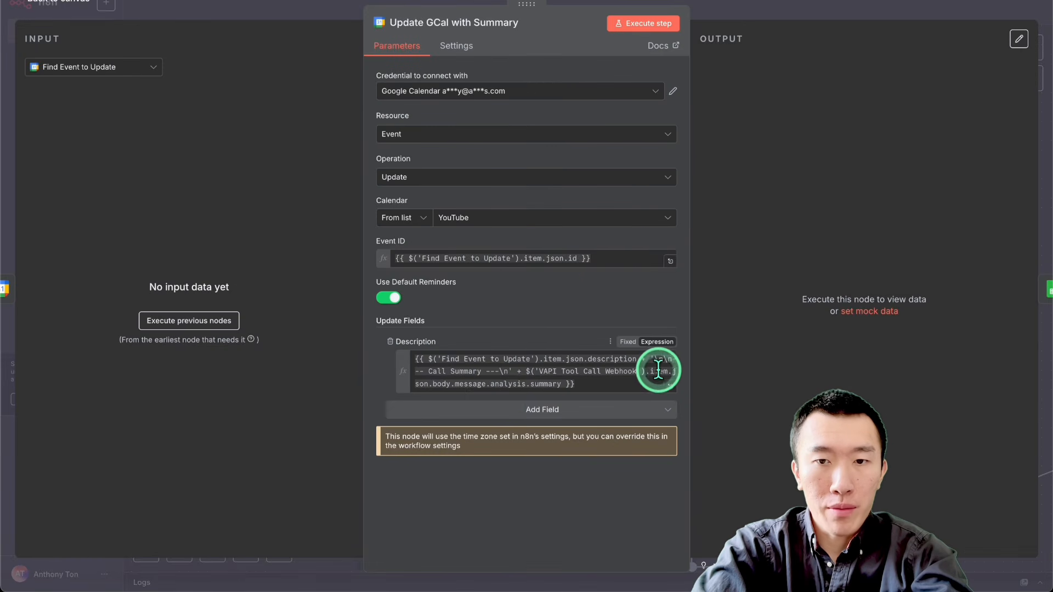
{"action": "left_click", "coordinate": [670, 385]}
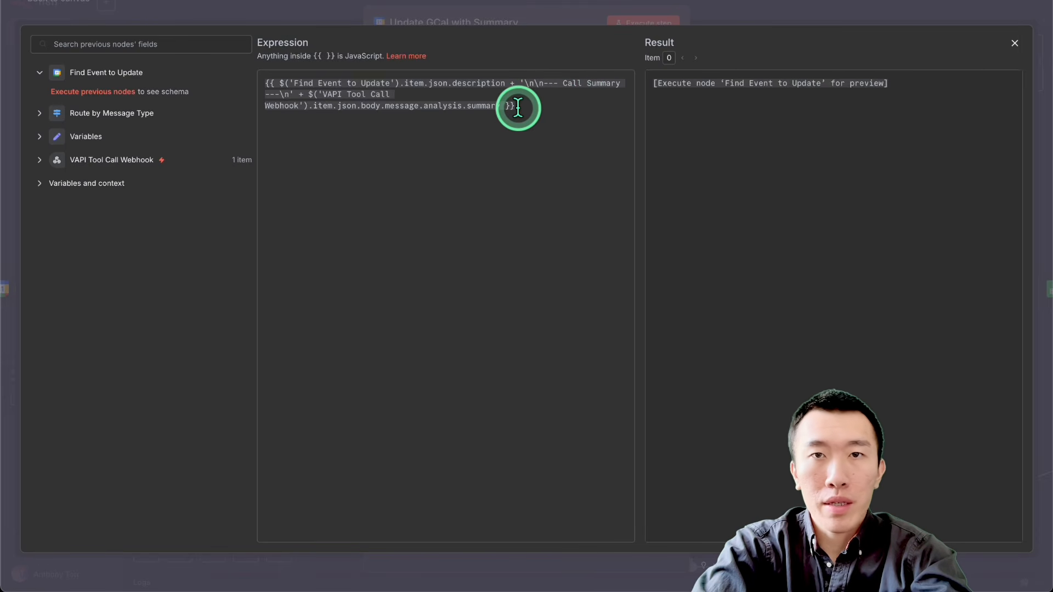
{"action": "left_click", "coordinate": [764, 14]}
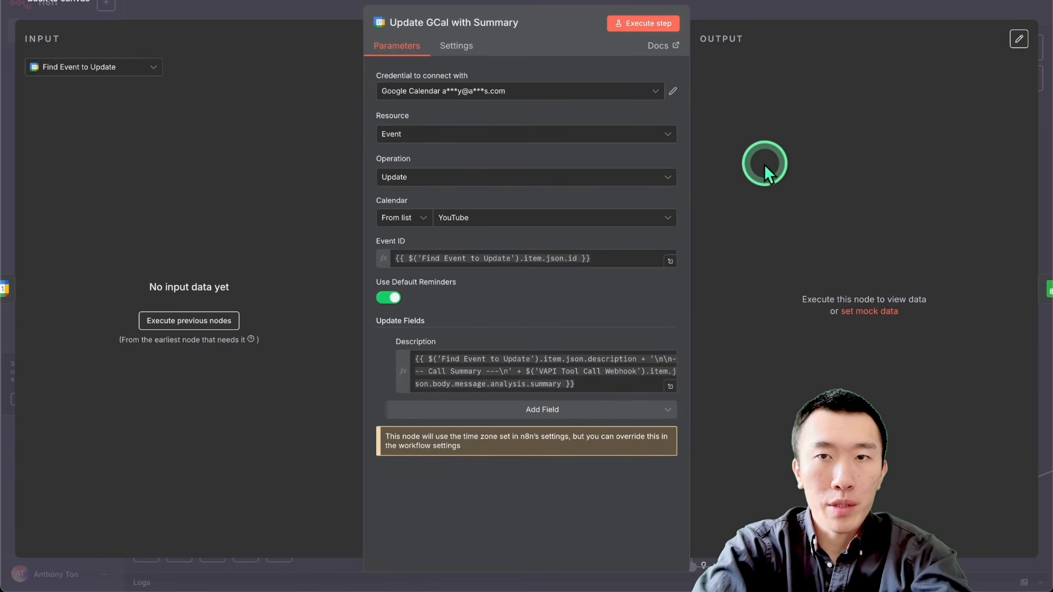
{"action": "left_click", "coordinate": [795, 4]}
Step: Open the Log Call Evaluation node and review its document, sheet, matching column and Call Evaluations value mapping
{"action": "scroll", "coordinate": [658, 282], "scroll_direction": "right", "scroll_amount": 3}
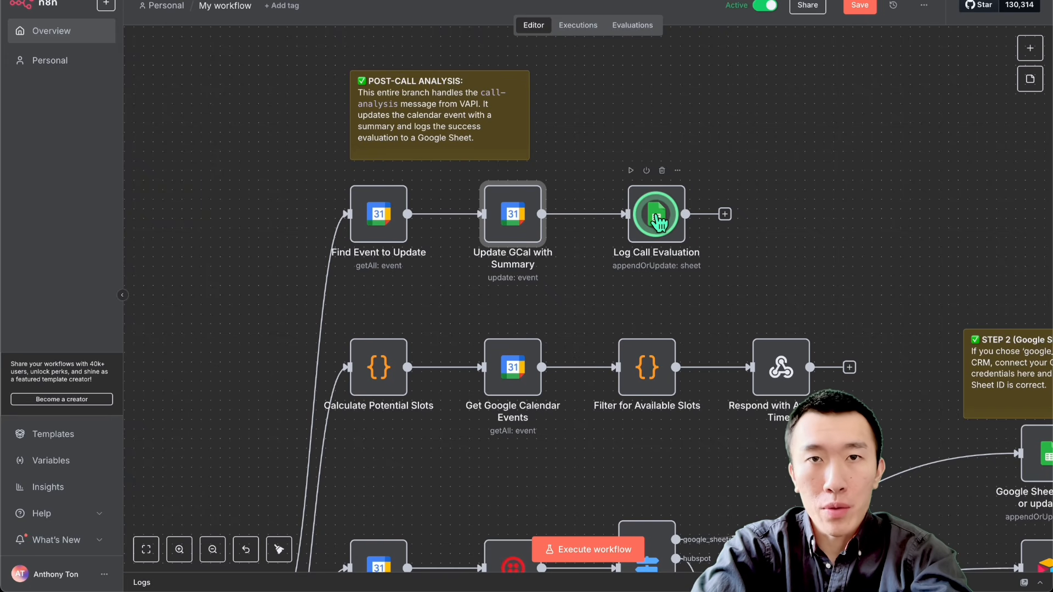
{"action": "double_click", "coordinate": [658, 221]}
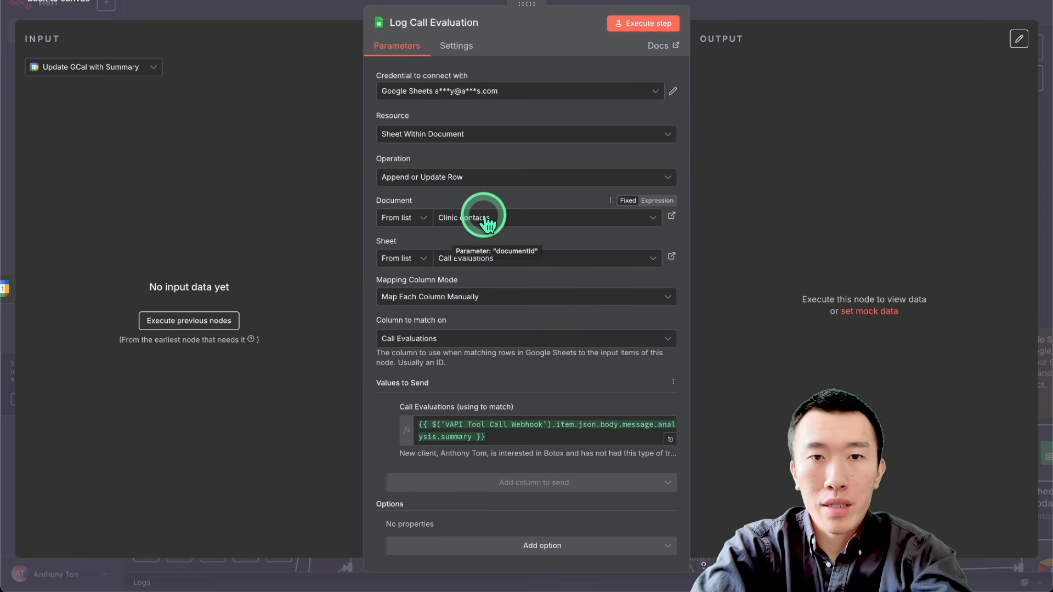
{"action": "scroll", "coordinate": [466, 220], "scroll_direction": "down", "scroll_amount": 1}
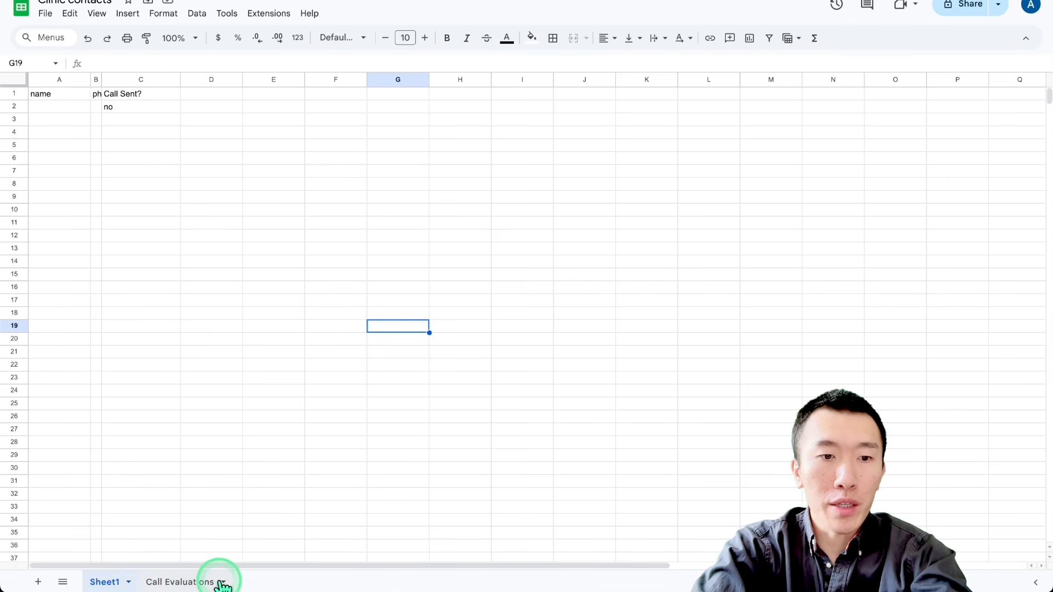
Step: In the Clinic contacts spreadsheet in Google Sheets, open the Call Evaluations sheet and examine its header and the cells below
{"action": "left_click", "coordinate": [193, 582]}
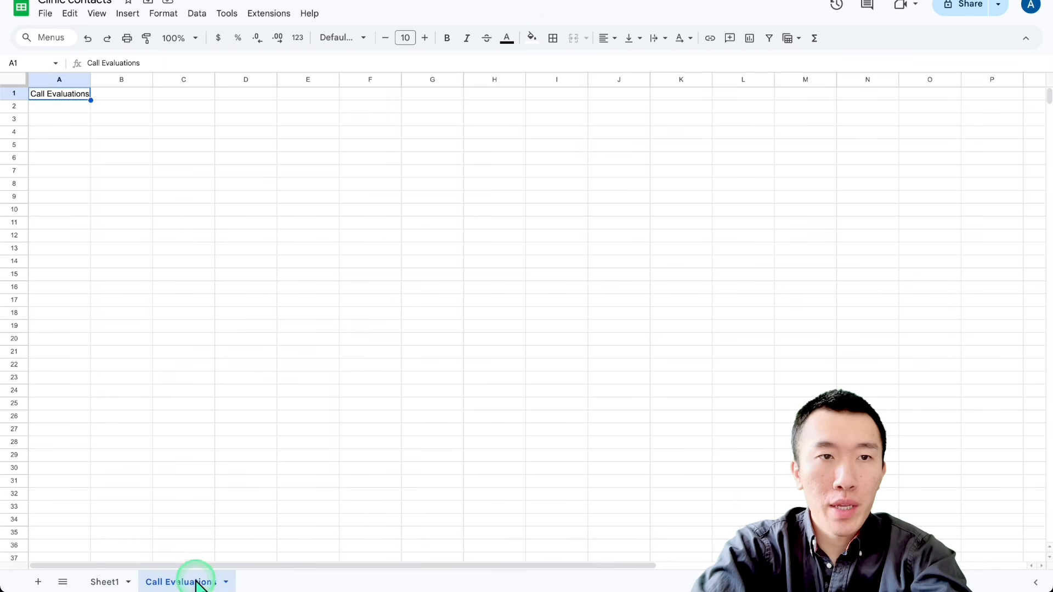
{"action": "left_click", "coordinate": [249, 235]}
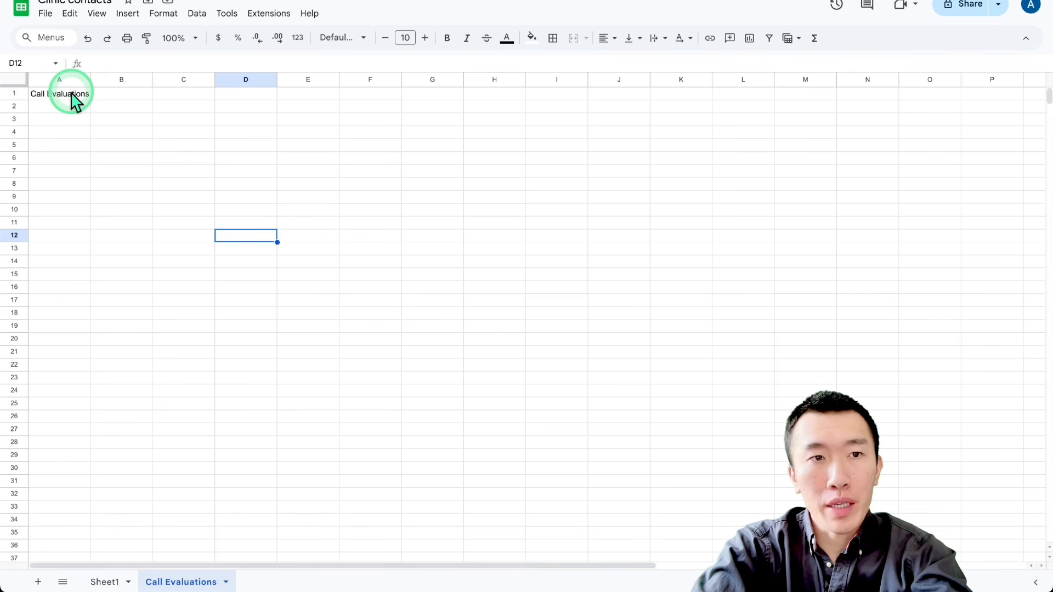
{"action": "left_click", "coordinate": [99, 107]}
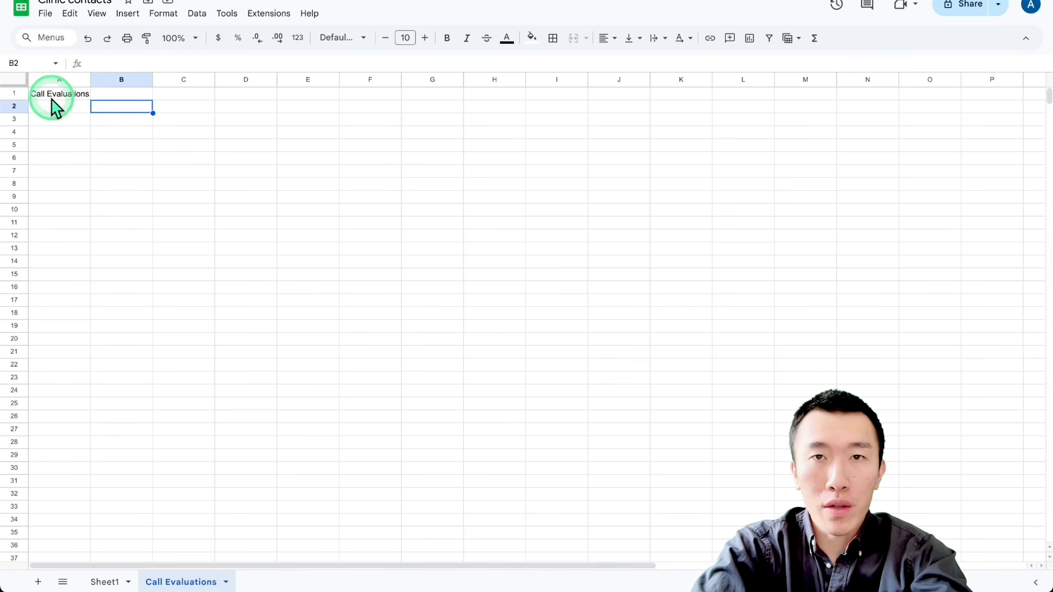
{"action": "left_click", "coordinate": [69, 108]}
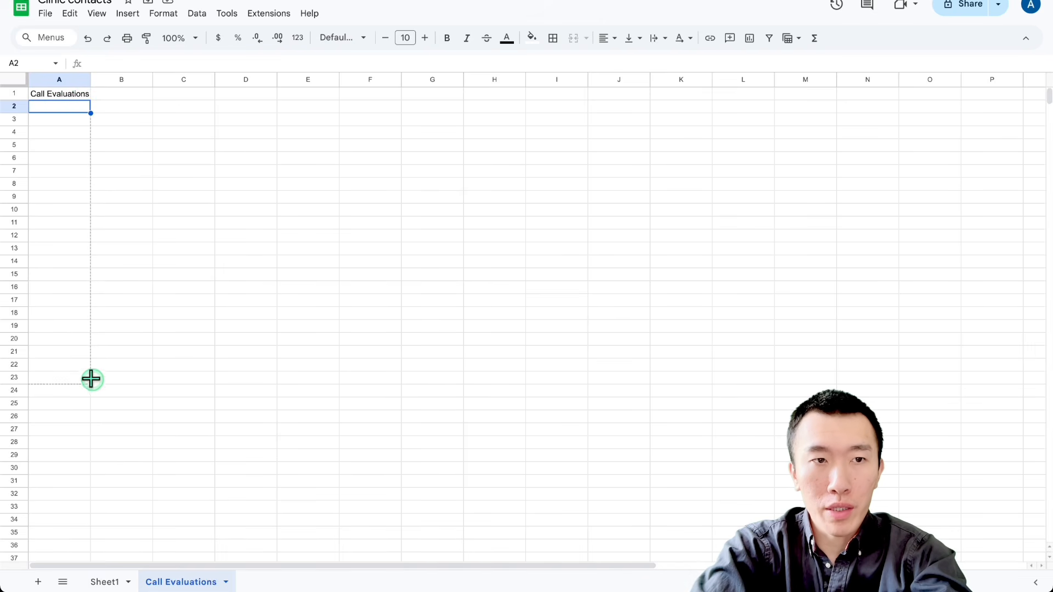
{"action": "left_click_drag", "start_coordinate": [92, 379], "coordinate": [91, 381]}
{"action": "left_click", "coordinate": [163, 287]}
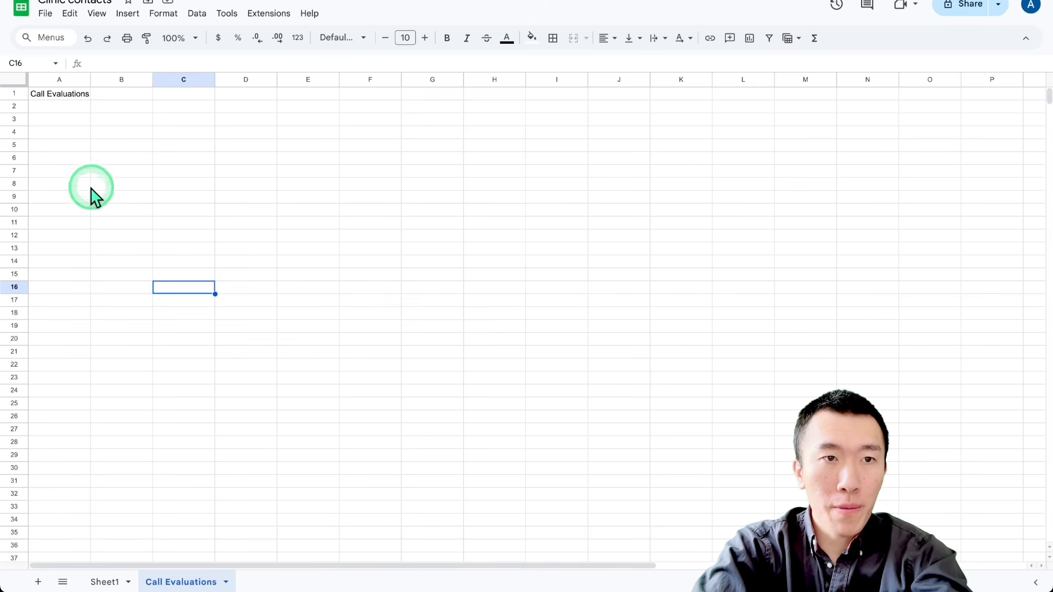
{"action": "left_click", "coordinate": [83, 354]}
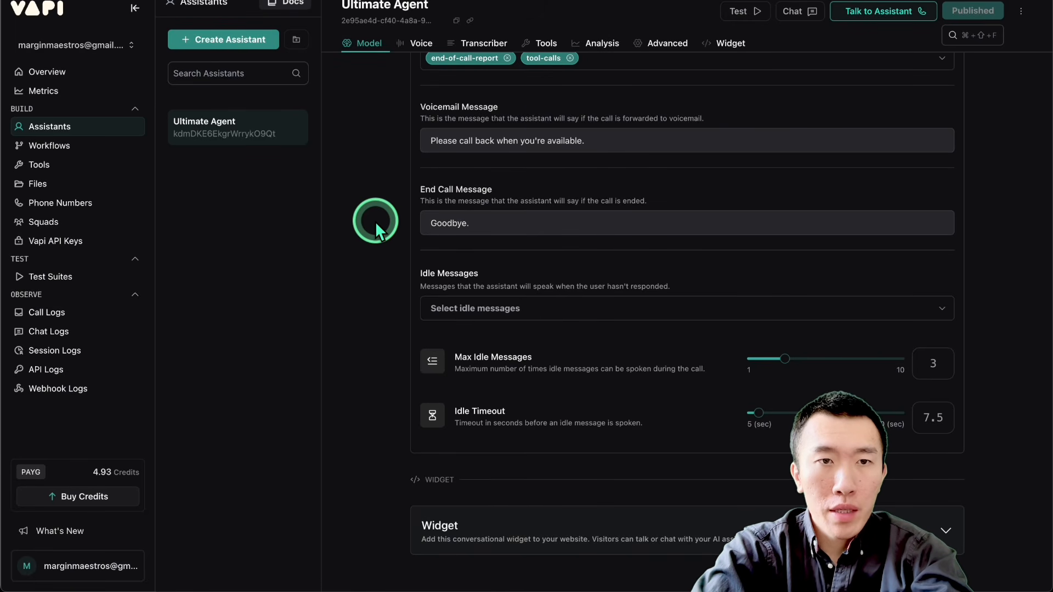
Step: Return to Vapi, recheck the assistant's Server Messages, and inspect the Server URL in the cancelAppointment and checkAvailability tools
{"action": "scroll", "coordinate": [375, 222], "scroll_direction": "up", "scroll_amount": 1}
{"action": "scroll", "coordinate": [375, 221], "scroll_direction": "up", "scroll_amount": 3}
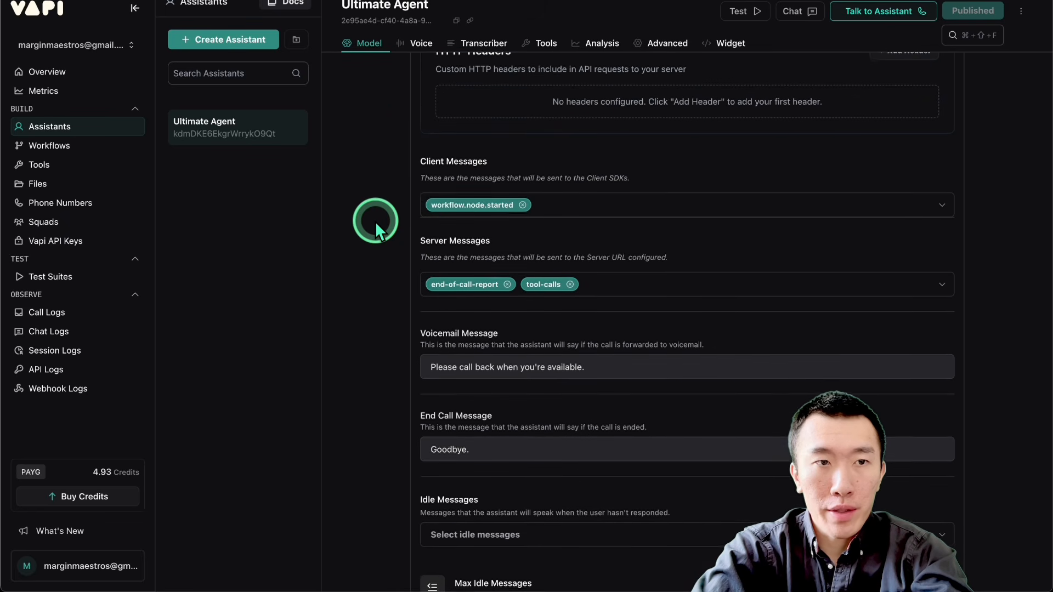
{"action": "left_click", "coordinate": [140, 155]}
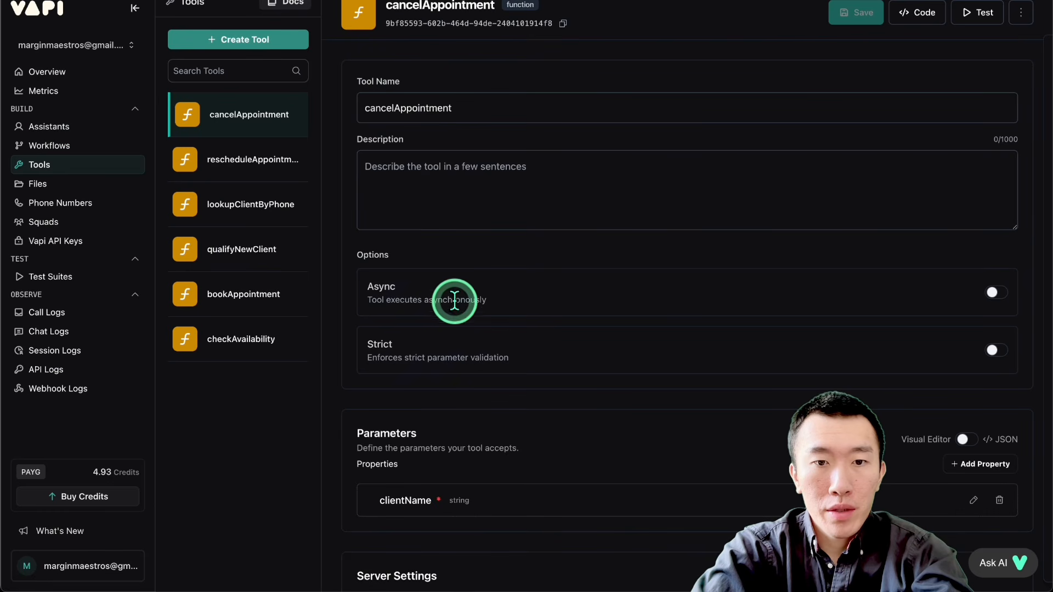
{"action": "scroll", "coordinate": [427, 329], "scroll_direction": "down", "scroll_amount": 5}
{"action": "left_click_drag", "start_coordinate": [530, 289], "coordinate": [898, 287]}
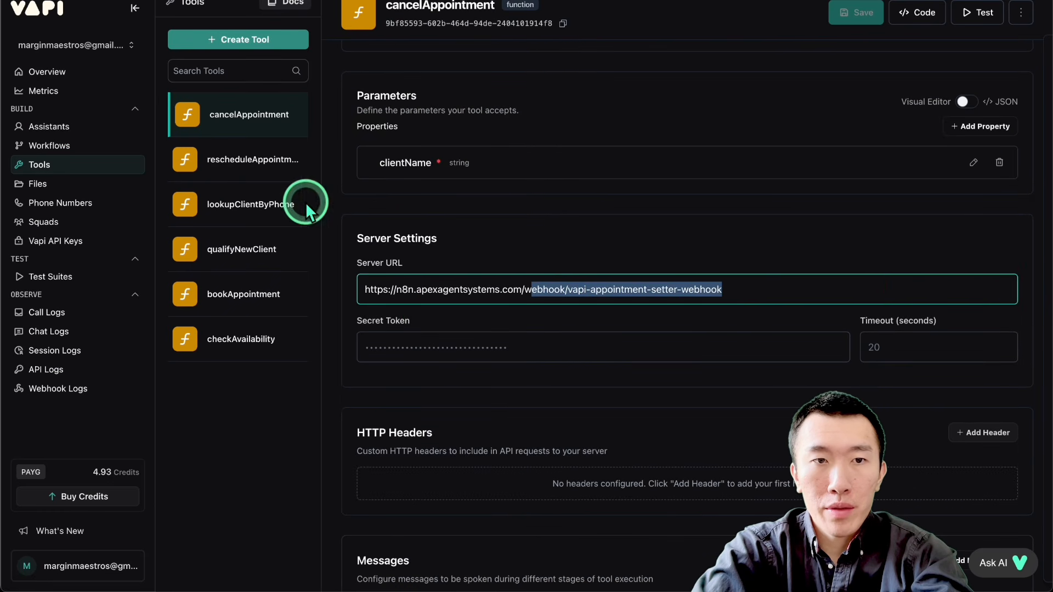
{"action": "left_click", "coordinate": [235, 333]}
{"action": "scroll", "coordinate": [582, 381], "scroll_direction": "down", "scroll_amount": 4}
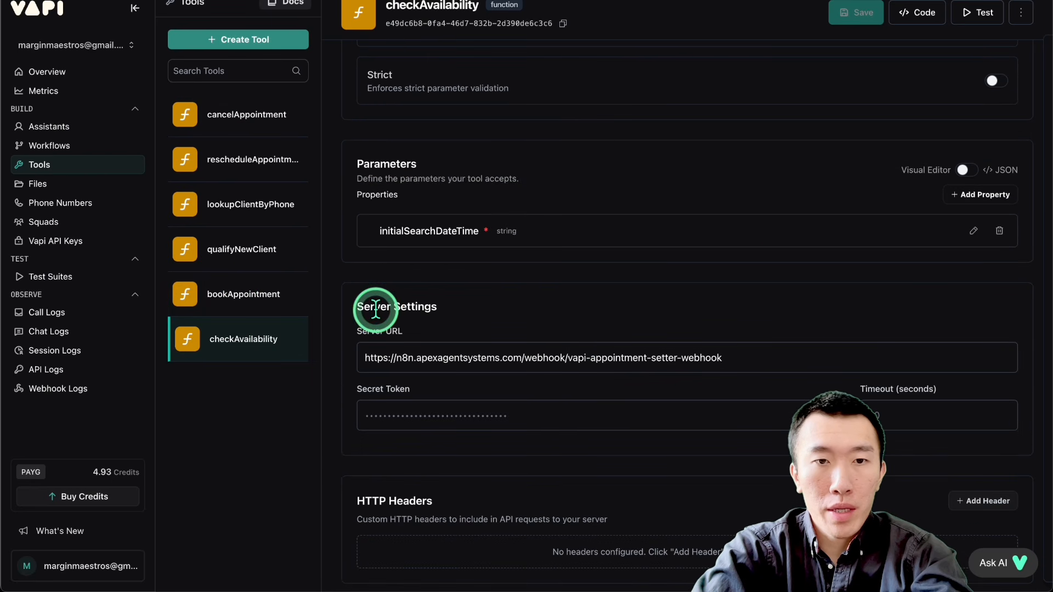
Step: Open the phone number assigned to Ultimate Agent and look over its Server URL and Inbound Settings
{"action": "left_click", "coordinate": [54, 203]}
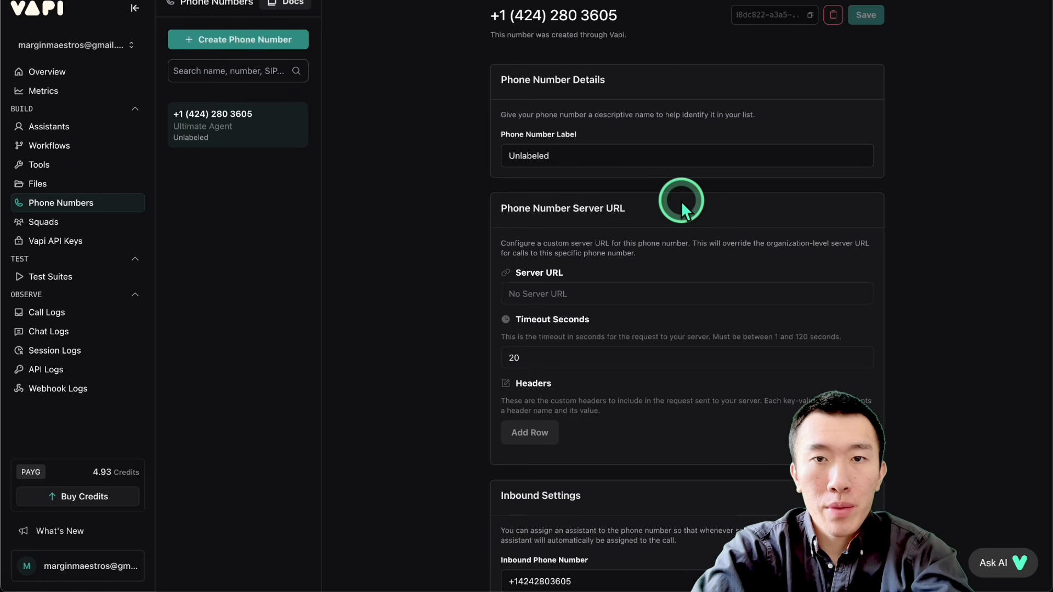
{"action": "scroll", "coordinate": [680, 203], "scroll_direction": "down", "scroll_amount": 8}
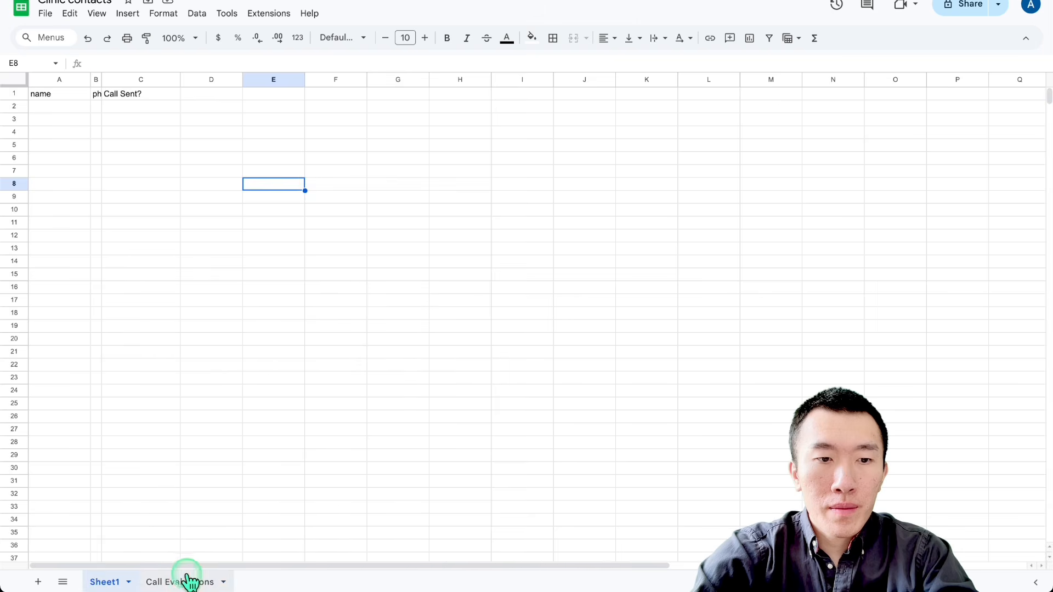
Step: After the test call, open the August 20 Glow Clinic consultation in Google Calendar and review its title, time, client contact and call log details
{"action": "left_click", "coordinate": [186, 580]}
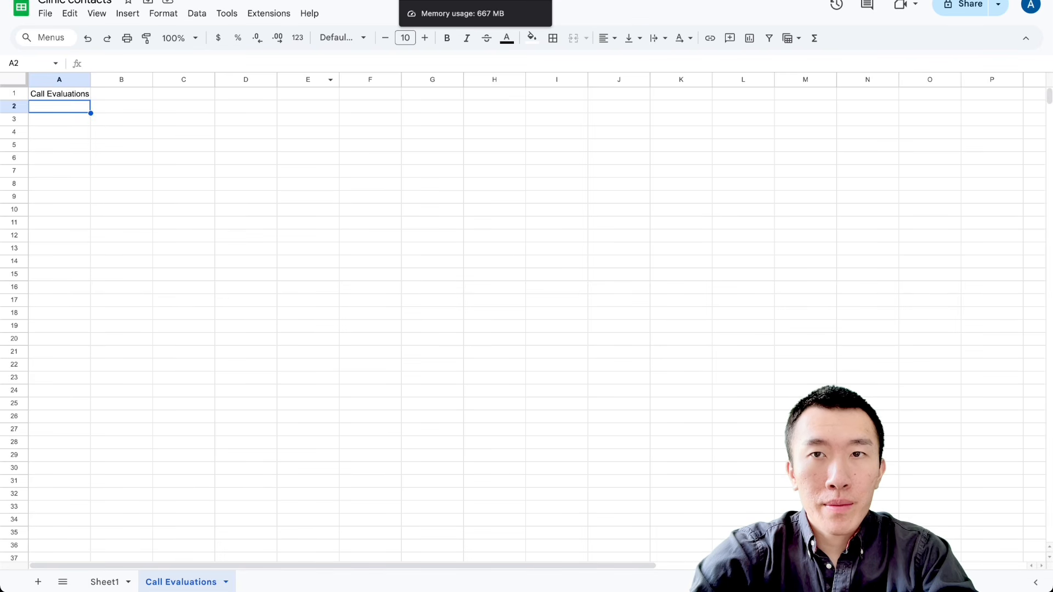
{"action": "left_click", "coordinate": [751, 0]}
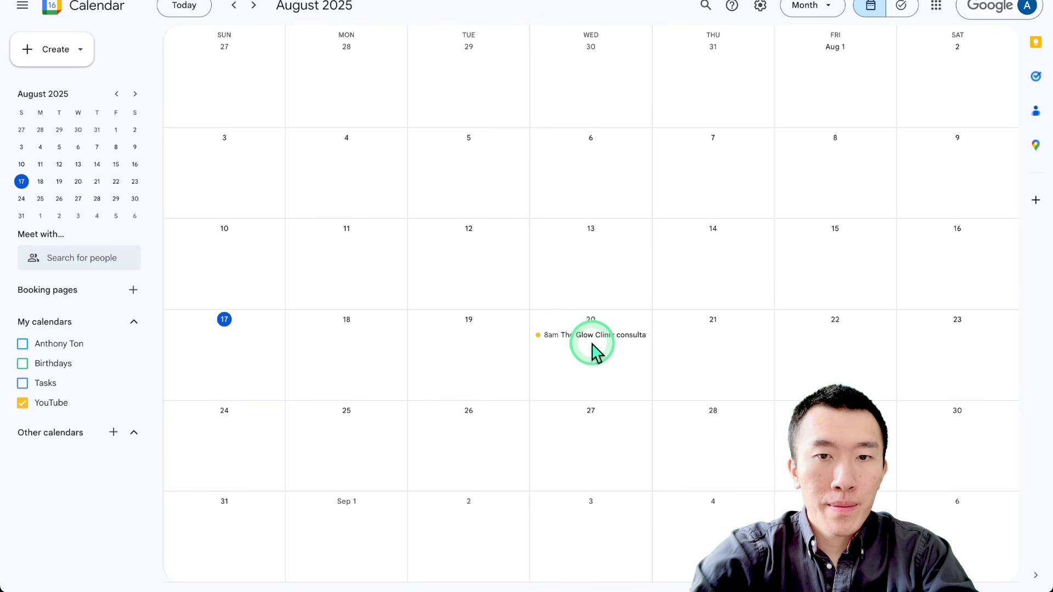
{"action": "left_click", "coordinate": [593, 335]}
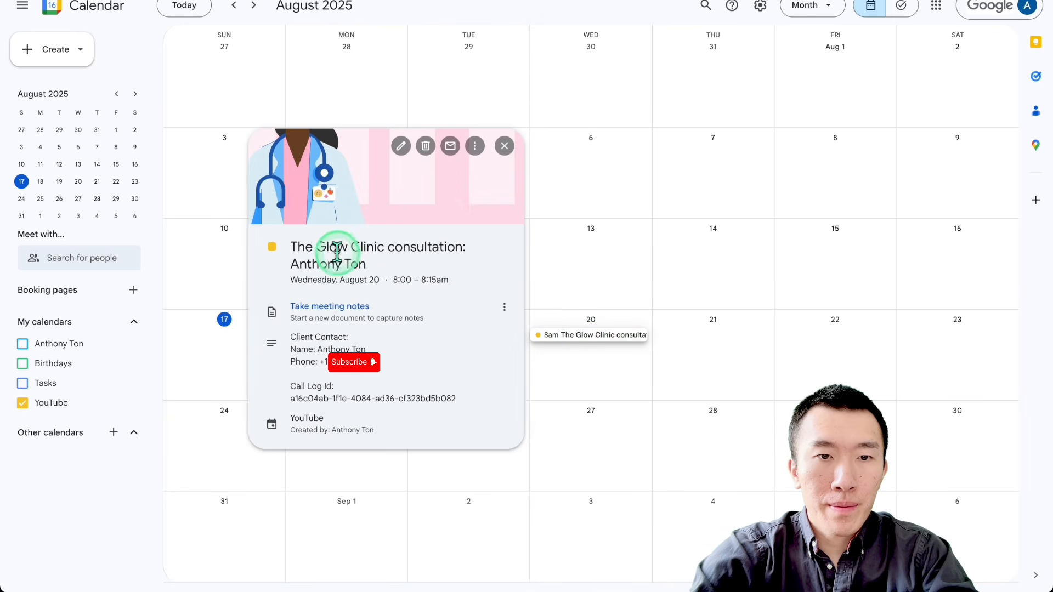
{"action": "left_click_drag", "start_coordinate": [334, 241], "coordinate": [451, 427]}
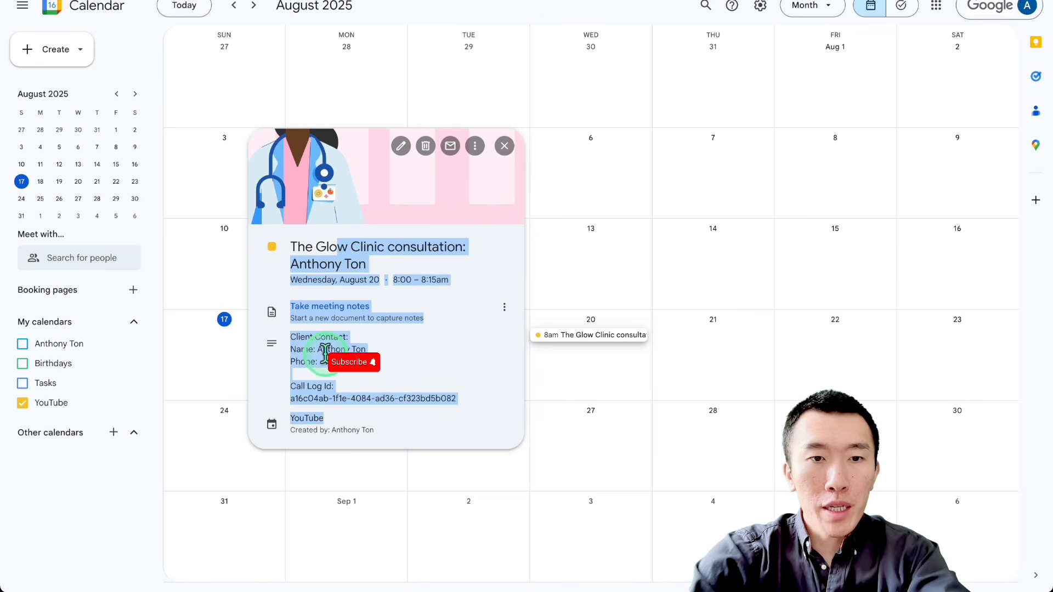
{"action": "left_click", "coordinate": [373, 384]}
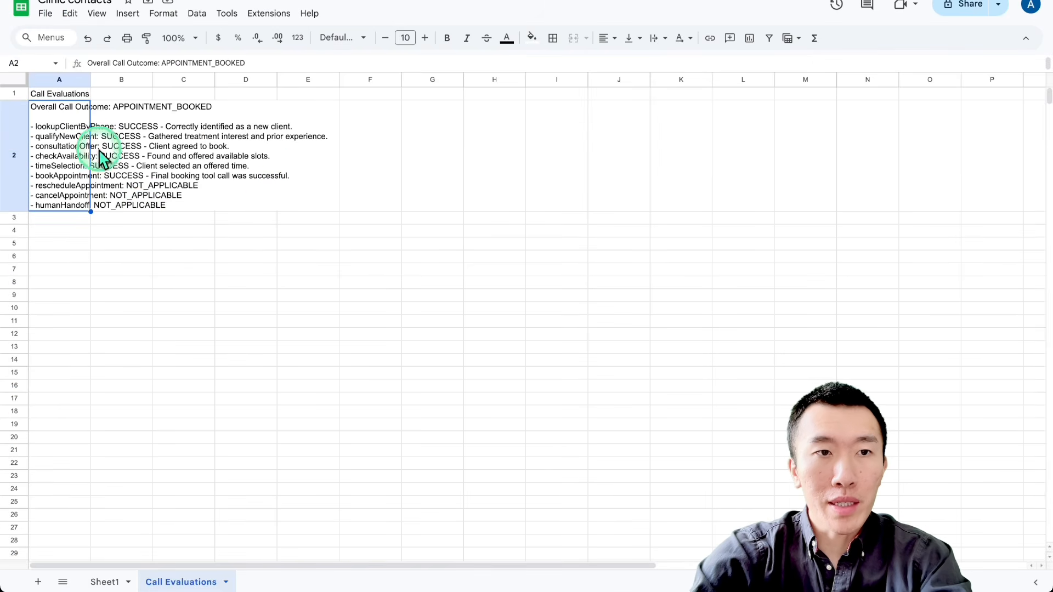
Step: In the Call Evaluations sheet of the Clinic contacts spreadsheet, examine the logged call evaluation and the cells beneath it
{"action": "left_click", "coordinate": [121, 257]}
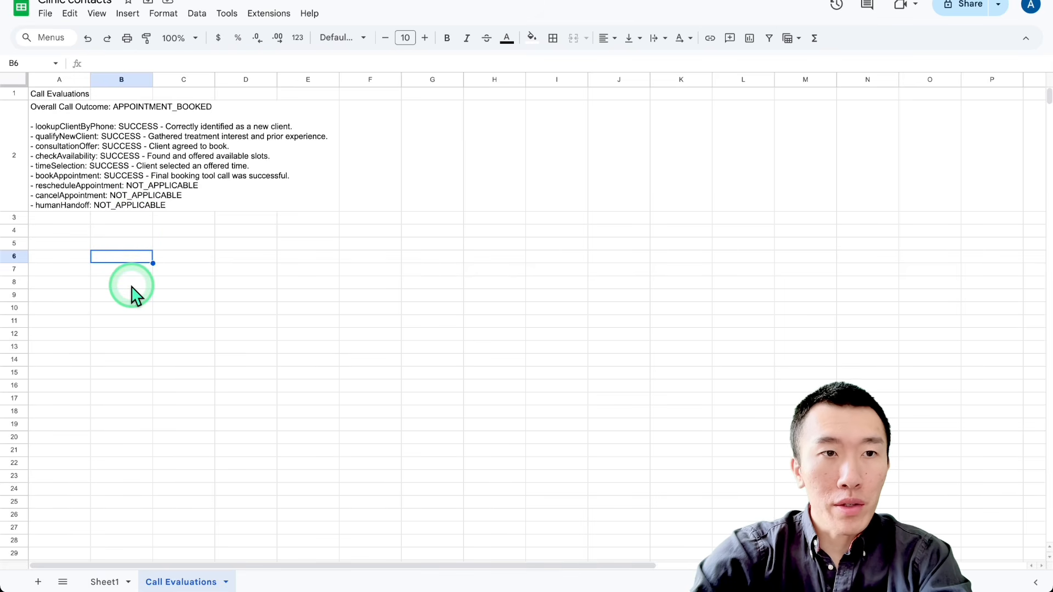
{"action": "left_click_drag", "start_coordinate": [60, 217], "coordinate": [60, 366]}
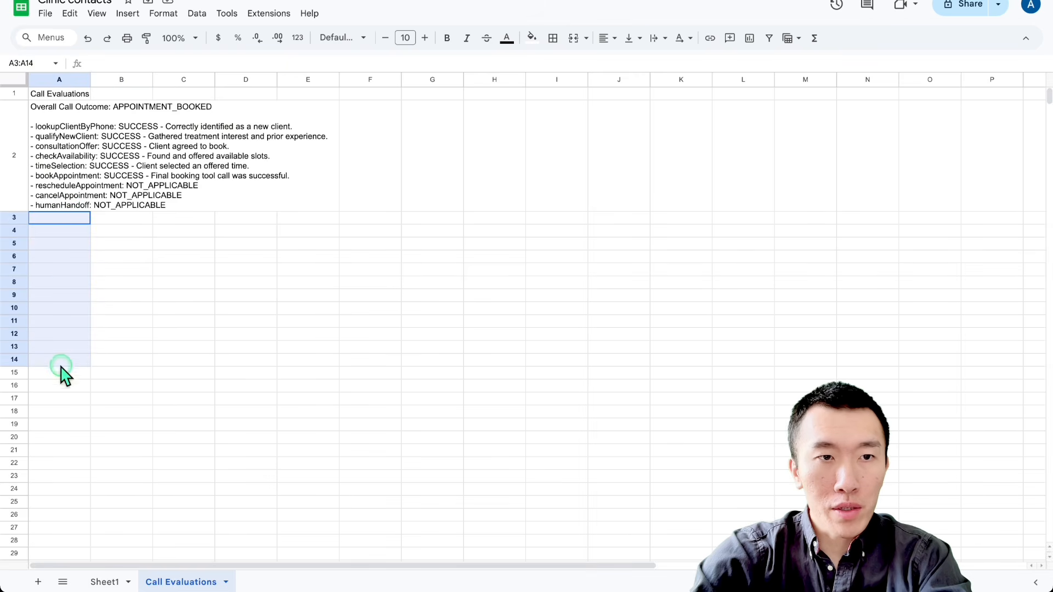
{"action": "left_click", "coordinate": [147, 220]}
{"action": "left_click_drag", "start_coordinate": [73, 133], "coordinate": [78, 451]}
{"action": "key", "text": "ctrl+c"}
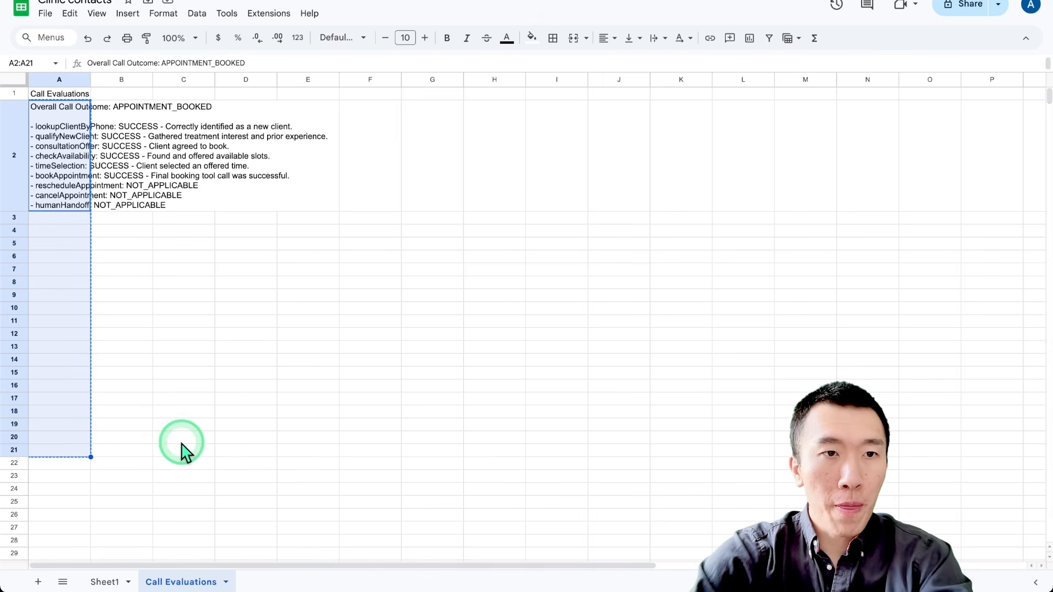
{"action": "left_click", "coordinate": [222, 411]}
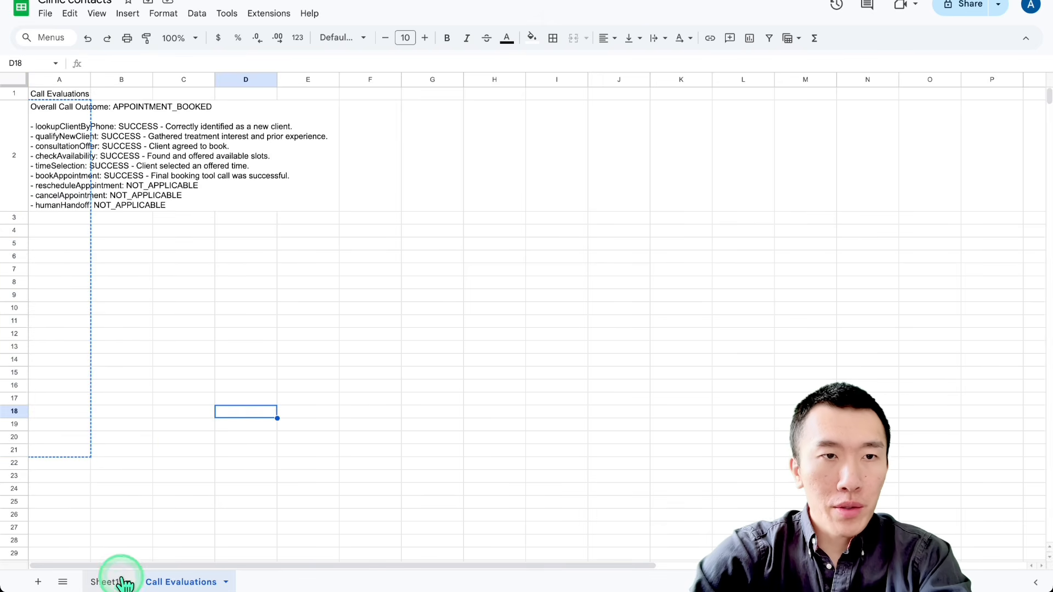
Step: Check the contact's row in Sheet1 and reopen the August 20 Glow Clinic consultation in Google Calendar
{"action": "left_click", "coordinate": [104, 581]}
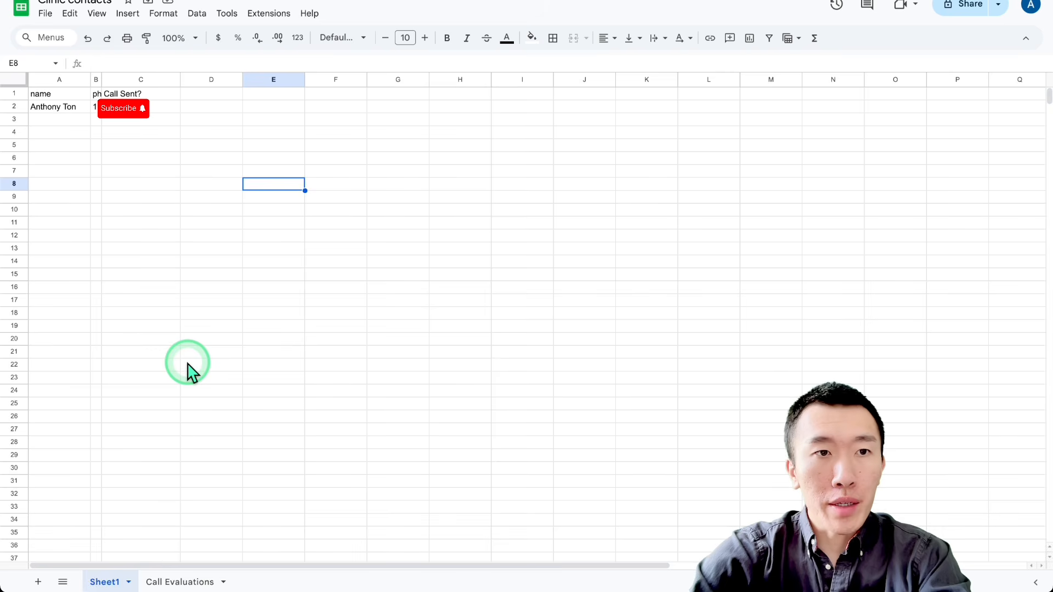
{"action": "left_click_drag", "start_coordinate": [60, 108], "coordinate": [185, 111]}
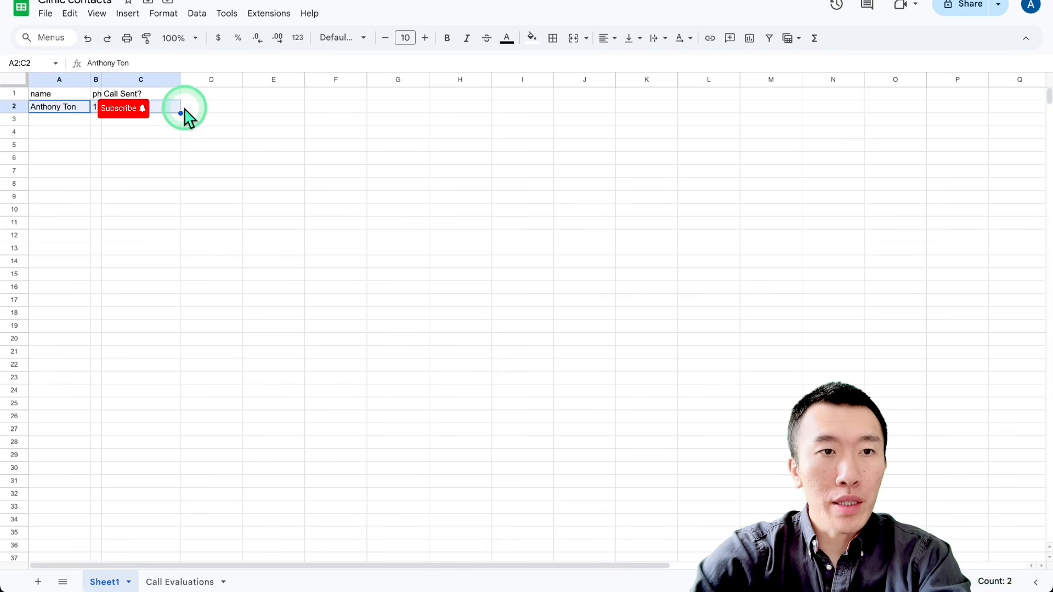
{"action": "left_click", "coordinate": [210, 296]}
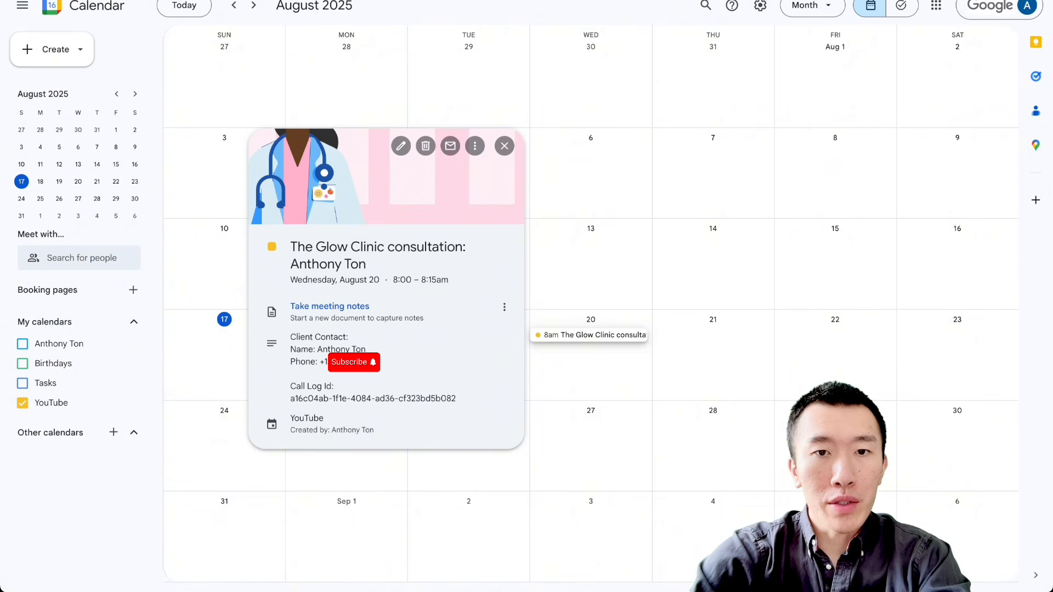
{"action": "left_click", "coordinate": [575, 267]}
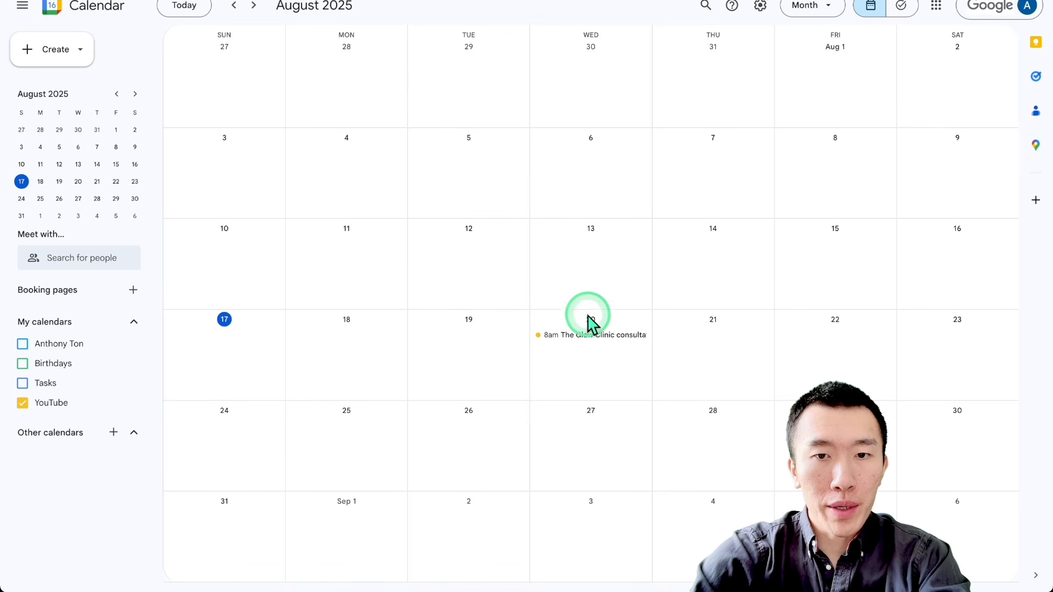
{"action": "left_click", "coordinate": [590, 335]}
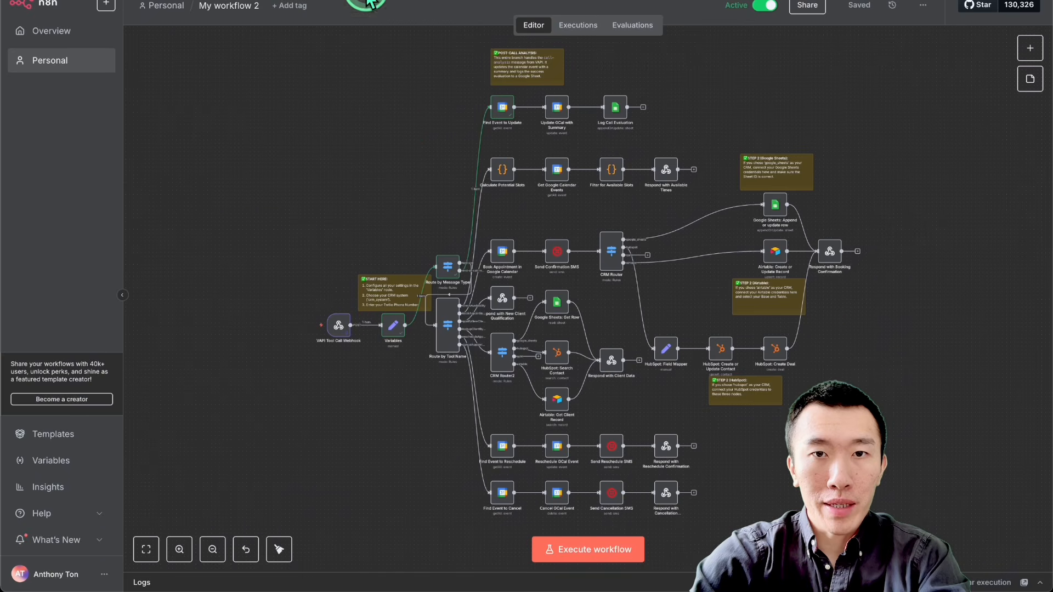
Step: Switch to n8n and examine the post-call analysis branch and the layout of the whole workflow
{"action": "scroll", "coordinate": [424, 120], "scroll_direction": "up", "scroll_amount": 3}
{"action": "scroll", "coordinate": [425, 121], "scroll_direction": "up", "scroll_amount": 5}
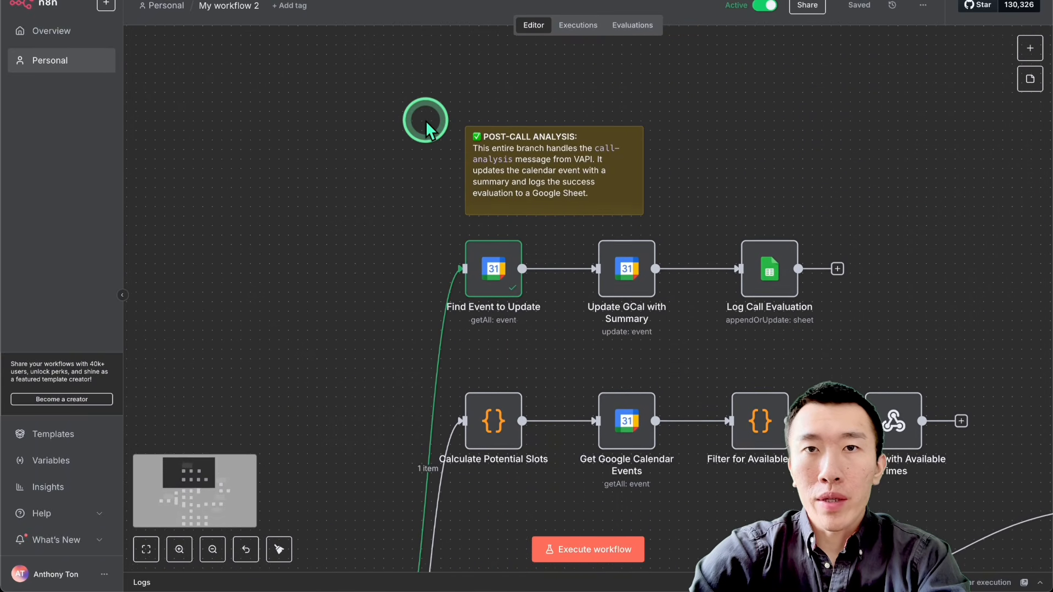
{"action": "mouse_move", "coordinate": [470, 278]}
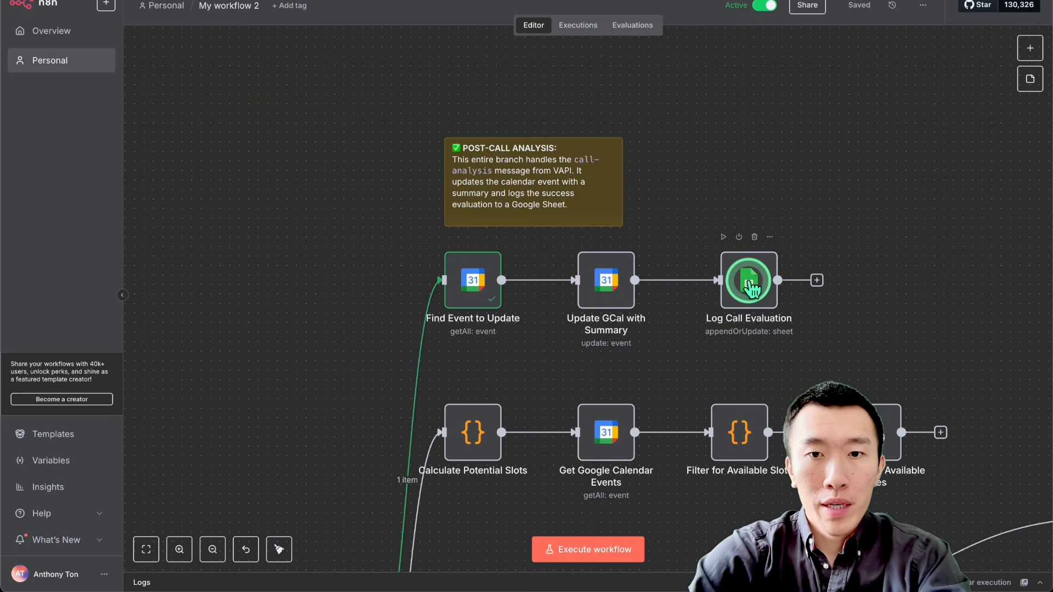
{"action": "scroll", "coordinate": [750, 286], "scroll_direction": "down", "scroll_amount": 5}
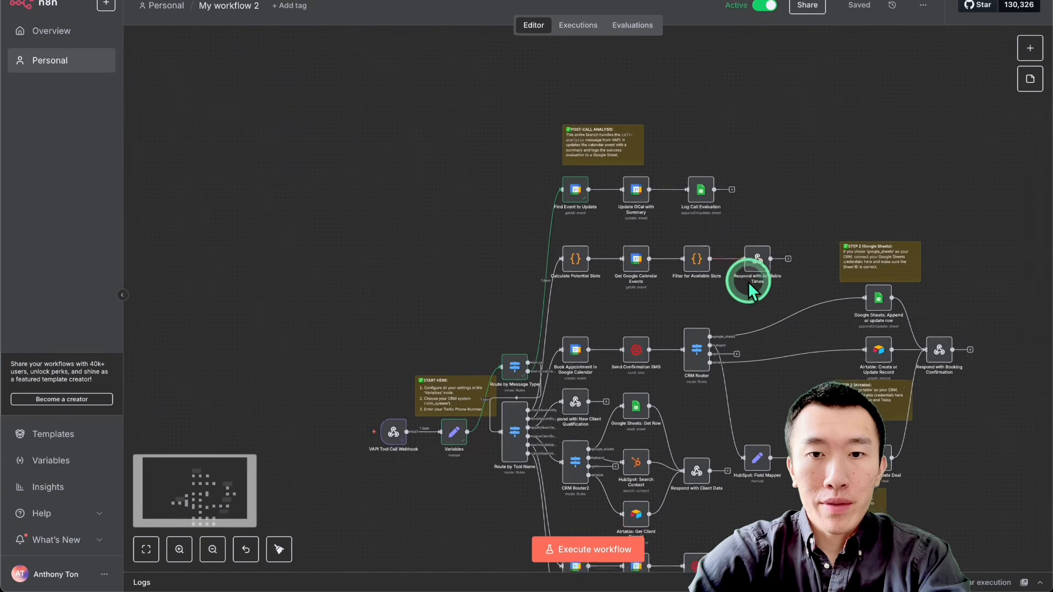
{"action": "scroll", "coordinate": [748, 282], "scroll_direction": "down", "scroll_amount": 4}
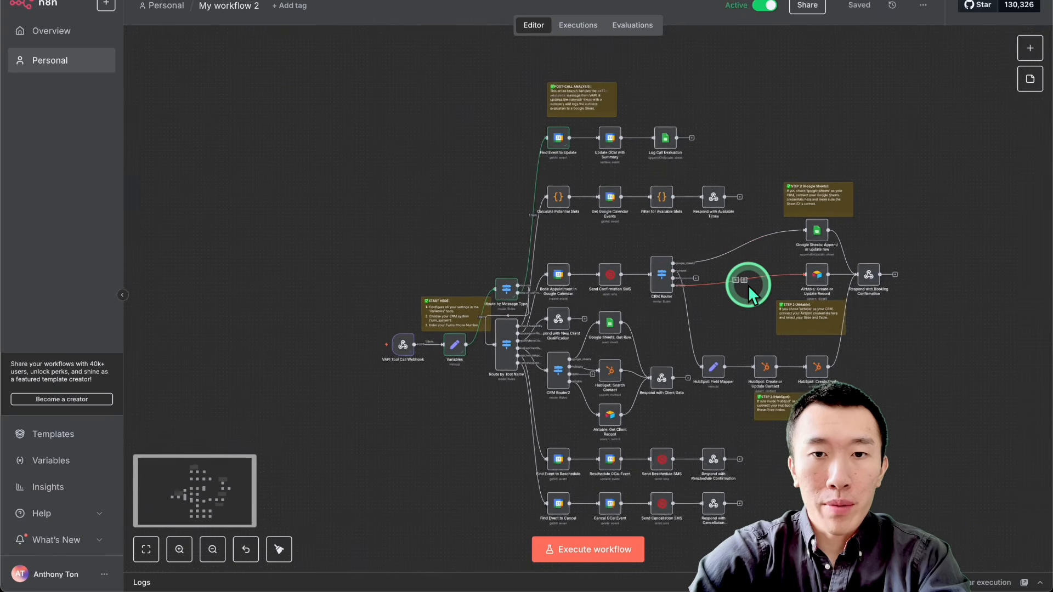
{"action": "scroll", "coordinate": [748, 285], "scroll_direction": "down", "scroll_amount": 2}
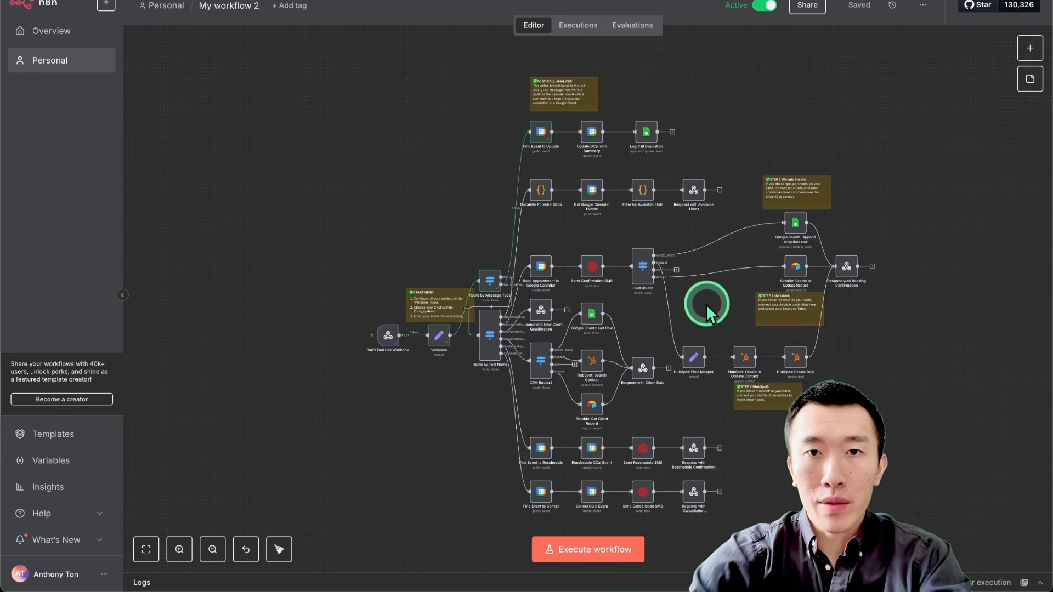
{"action": "scroll", "coordinate": [706, 312], "scroll_direction": "right", "scroll_amount": 1}
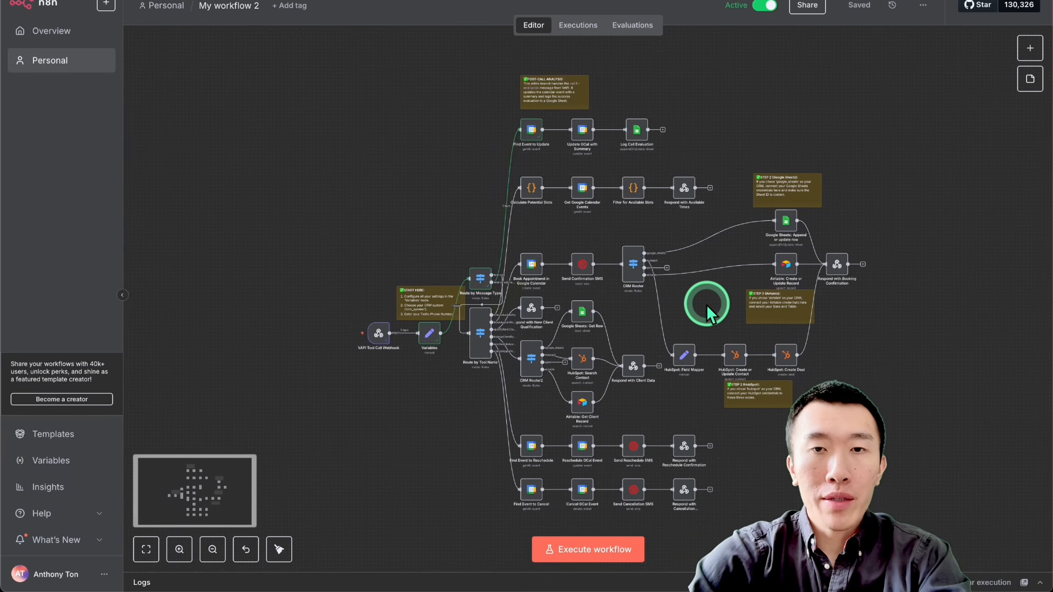
{"action": "scroll", "coordinate": [706, 312], "scroll_direction": "right", "scroll_amount": 1}
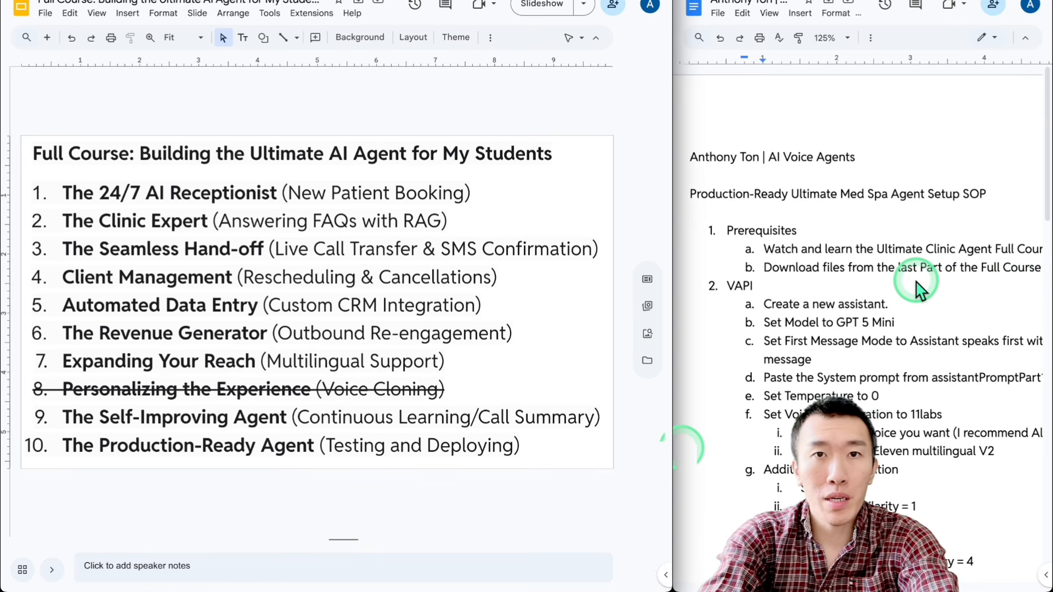
Step: In the Skool community, filter posts by YouTube and open the Dental Clinic AI Voice Agent post to view its attached files
{"action": "left_click", "coordinate": [548, 1]}
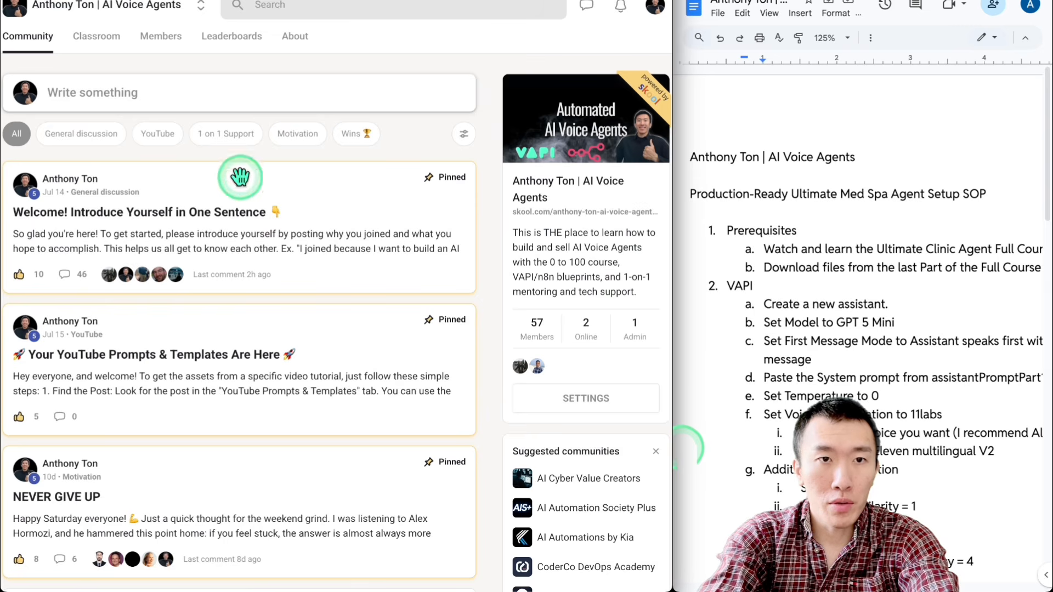
{"action": "left_click", "coordinate": [158, 133]}
{"action": "left_click", "coordinate": [278, 265]}
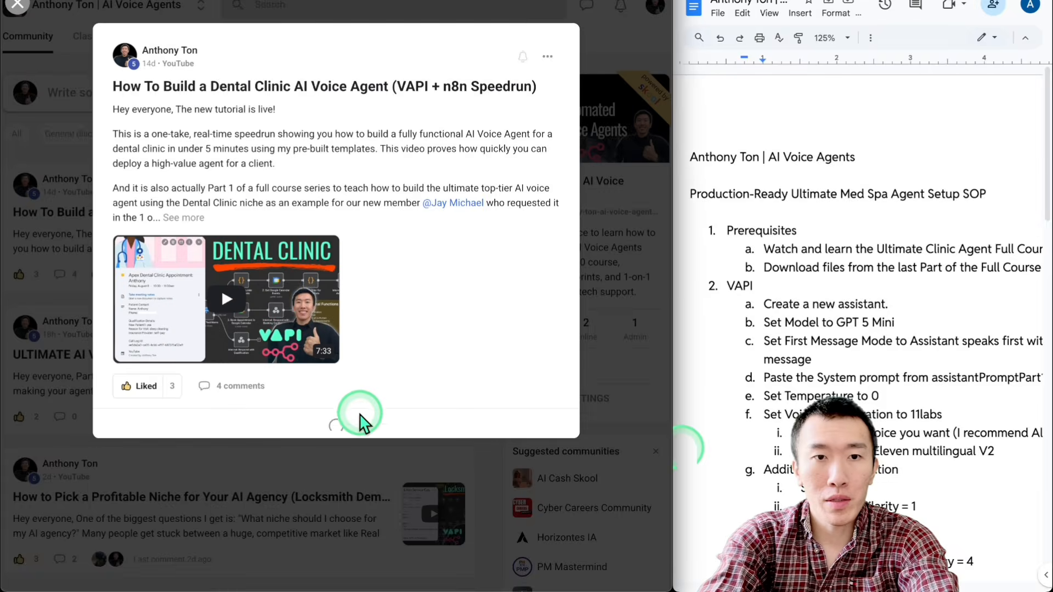
{"action": "left_click", "coordinate": [430, 336]}
{"action": "left_click", "coordinate": [579, 345]}
{"action": "mouse_move", "coordinate": [259, 591]}
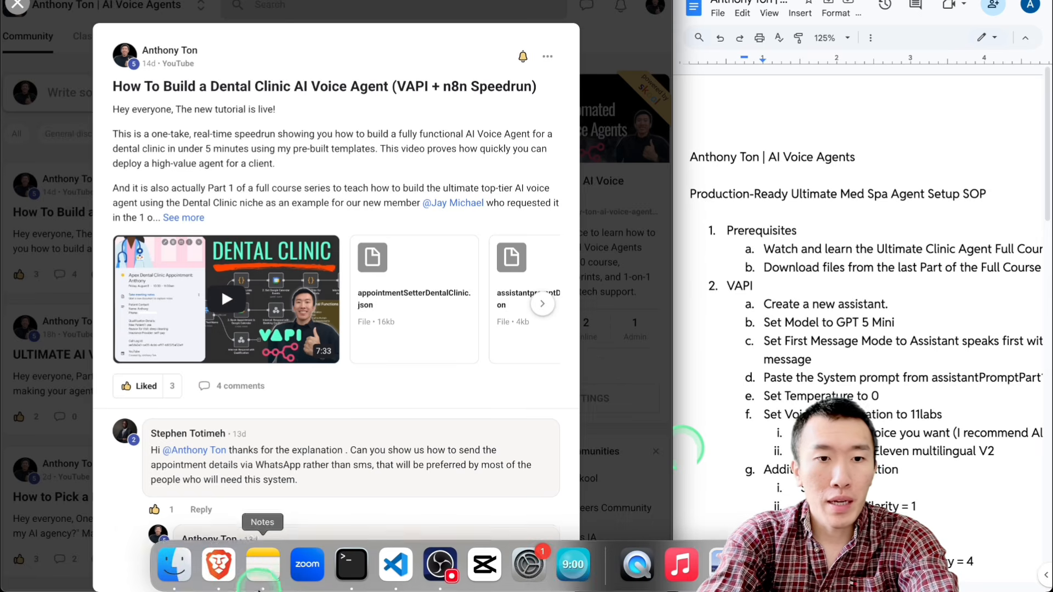
Step: Open the Downloads folder in Finder and look over the downloaded prompt, tool and workflow JSON files
{"action": "left_click", "coordinate": [176, 564]}
{"action": "left_click", "coordinate": [107, 104]}
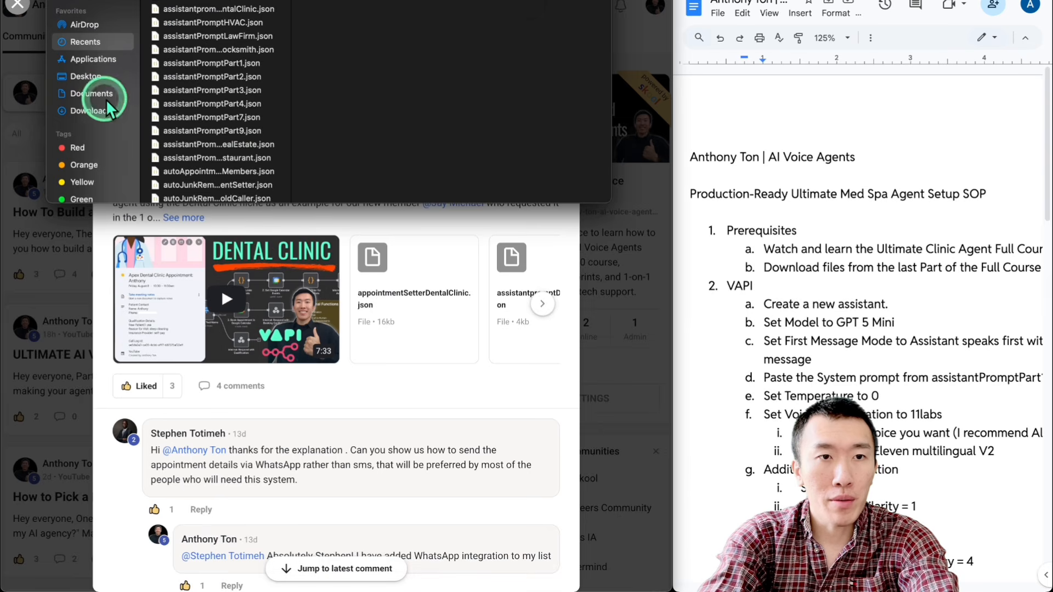
{"action": "left_click", "coordinate": [104, 110]}
{"action": "scroll", "coordinate": [213, 114], "scroll_direction": "down", "scroll_amount": 3}
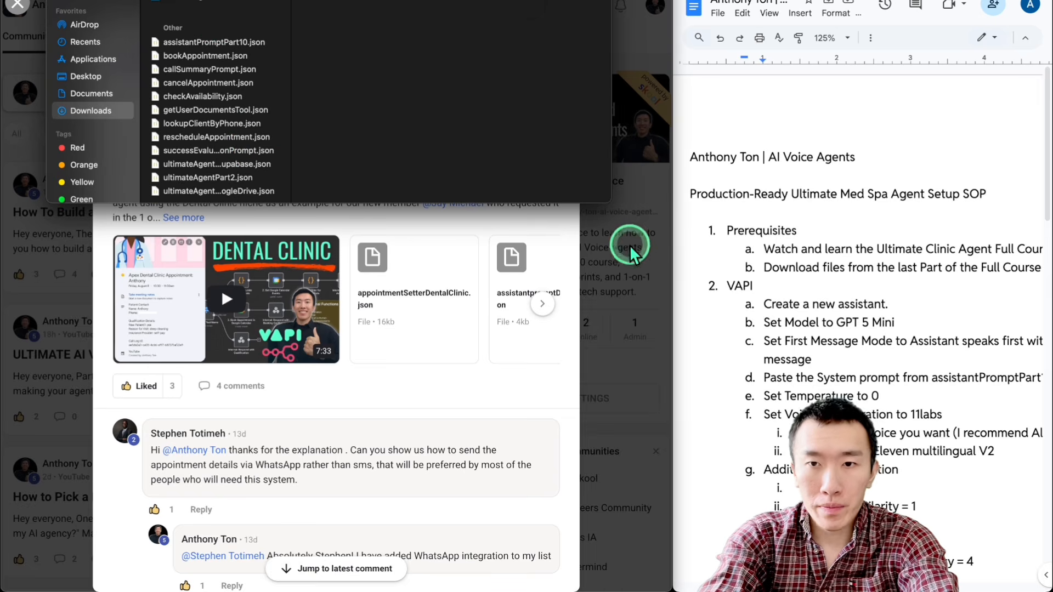
Step: Switch to Vapi and create an assistant from the Blank Template with the name New Assistant
{"action": "left_click", "coordinate": [633, 252]}
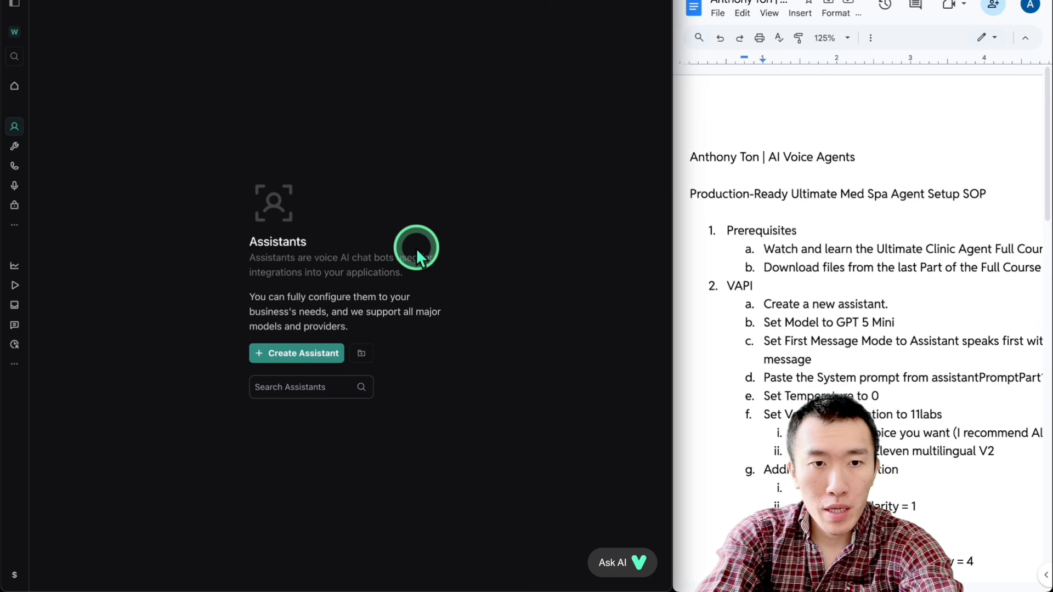
{"action": "left_click", "coordinate": [301, 353]}
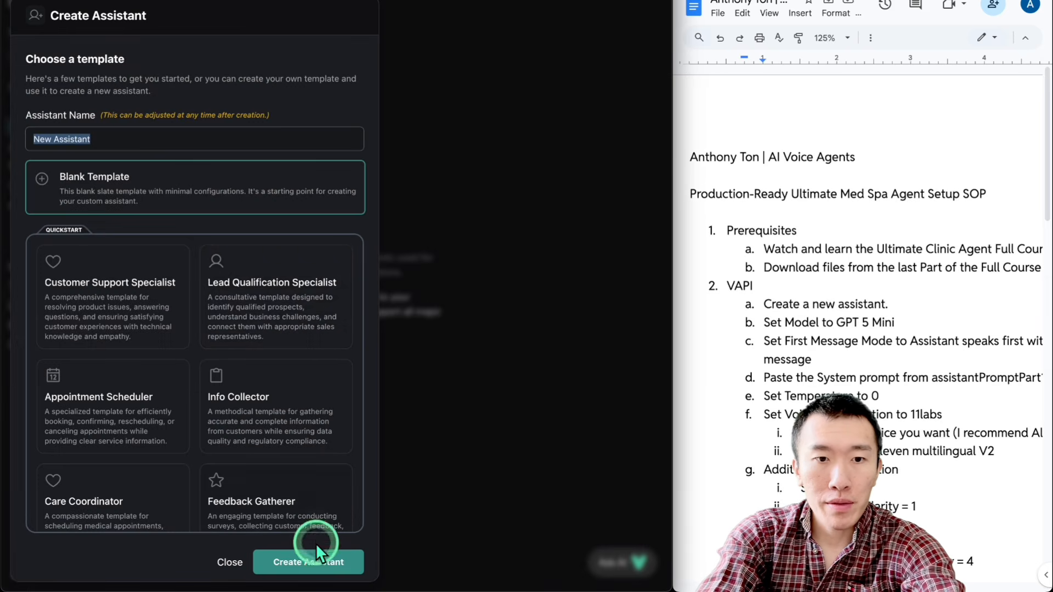
{"action": "left_click", "coordinate": [305, 562]}
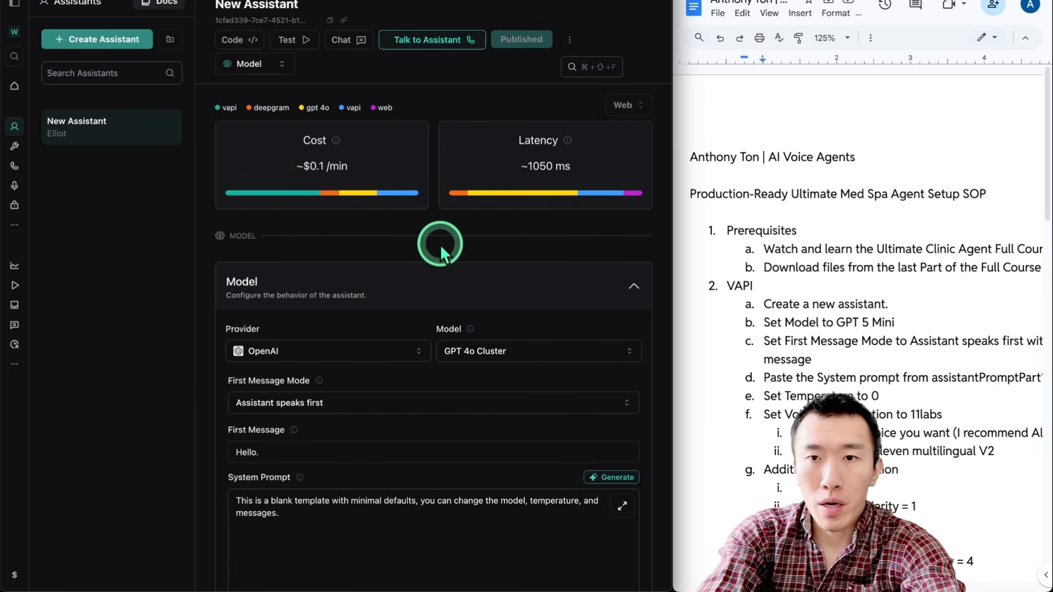
Step: Set the assistant's model to GPT 5 Mini and its first message mode to Assistant speaks first with model generated message
{"action": "scroll", "coordinate": [768, 302], "scroll_direction": "down", "scroll_amount": 3}
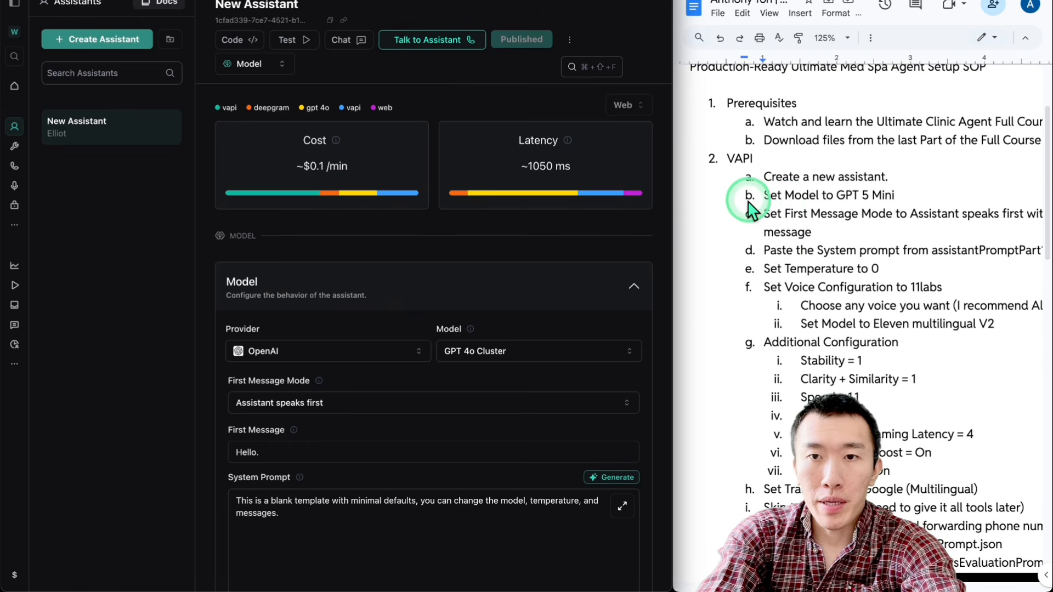
{"action": "scroll", "coordinate": [781, 205], "scroll_direction": "down", "scroll_amount": 1}
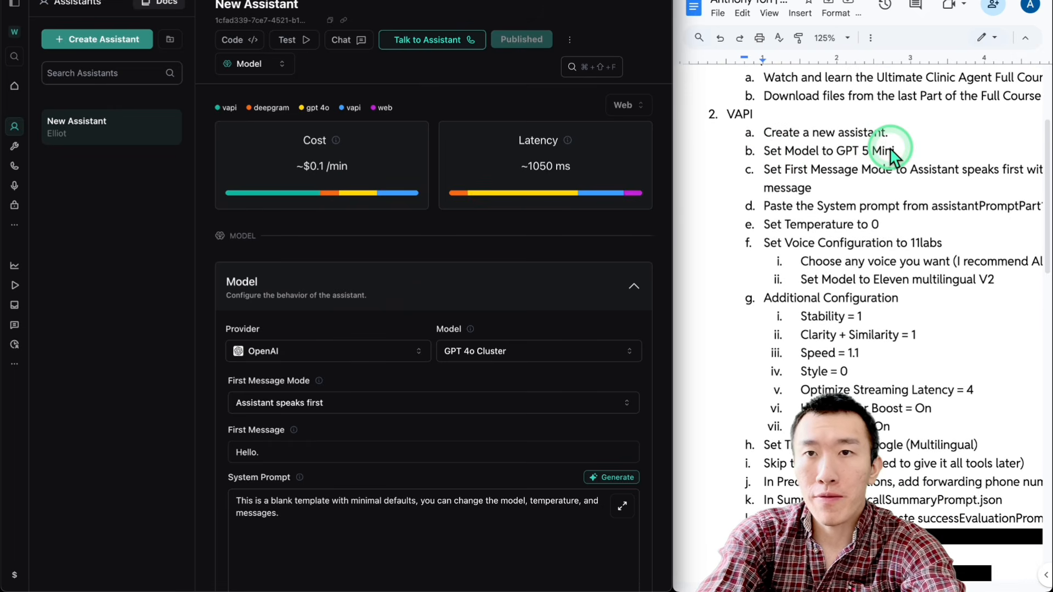
{"action": "scroll", "coordinate": [408, 218], "scroll_direction": "down", "scroll_amount": 3}
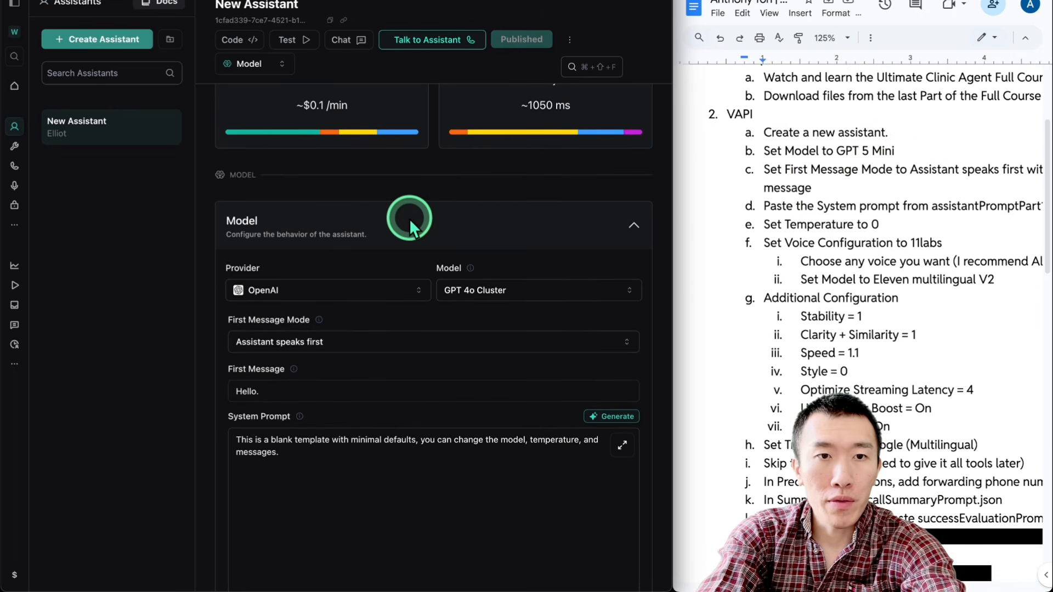
{"action": "scroll", "coordinate": [296, 144], "scroll_direction": "down", "scroll_amount": 1}
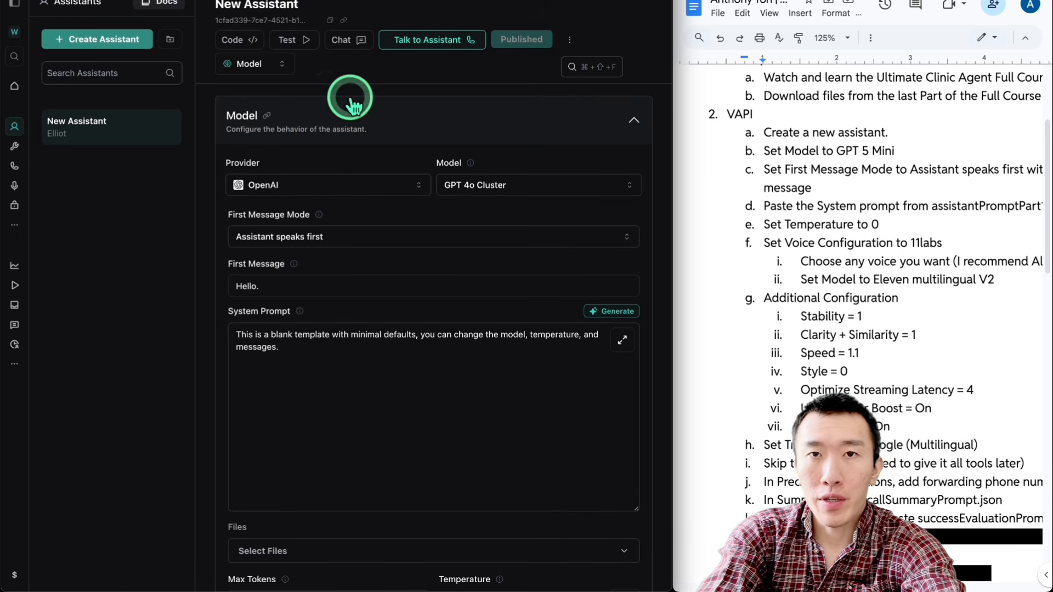
{"action": "left_click", "coordinate": [483, 185]}
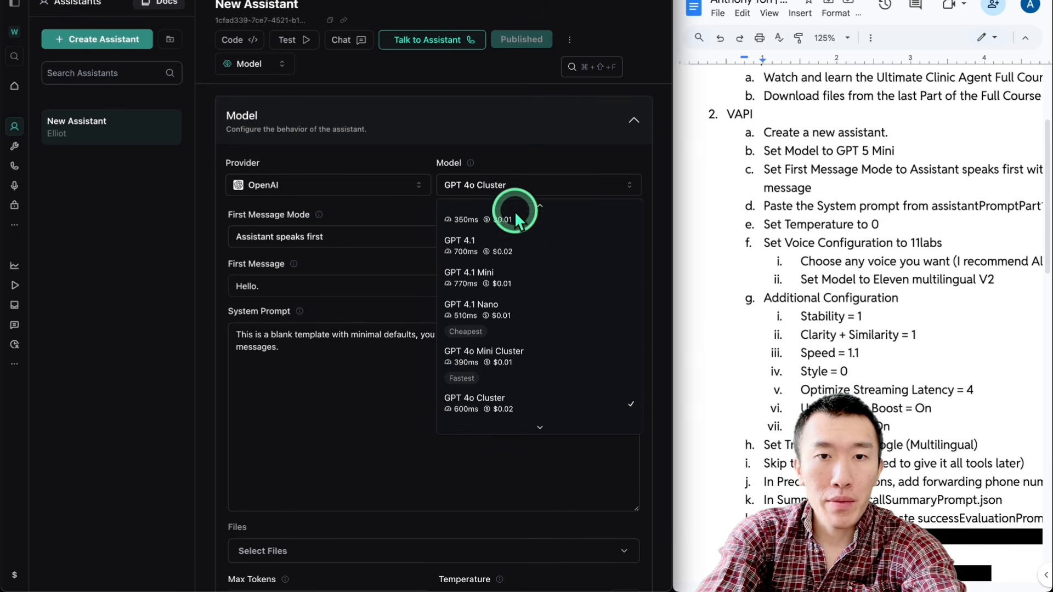
{"action": "scroll", "coordinate": [543, 307], "scroll_direction": "up", "scroll_amount": 2}
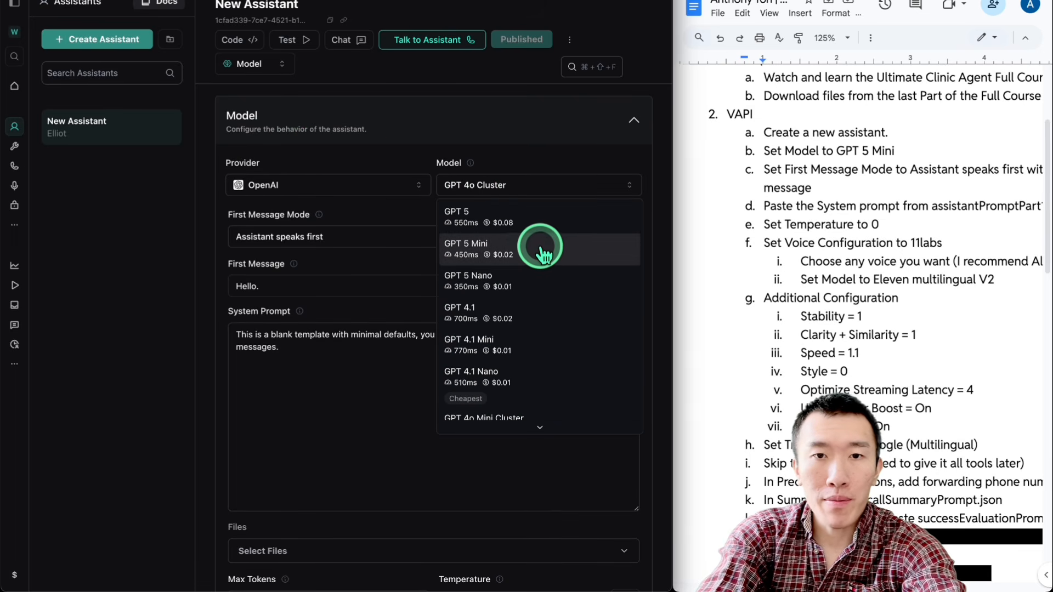
{"action": "scroll", "coordinate": [545, 310], "scroll_direction": "down", "scroll_amount": 3}
{"action": "scroll", "coordinate": [547, 316], "scroll_direction": "up", "scroll_amount": 3}
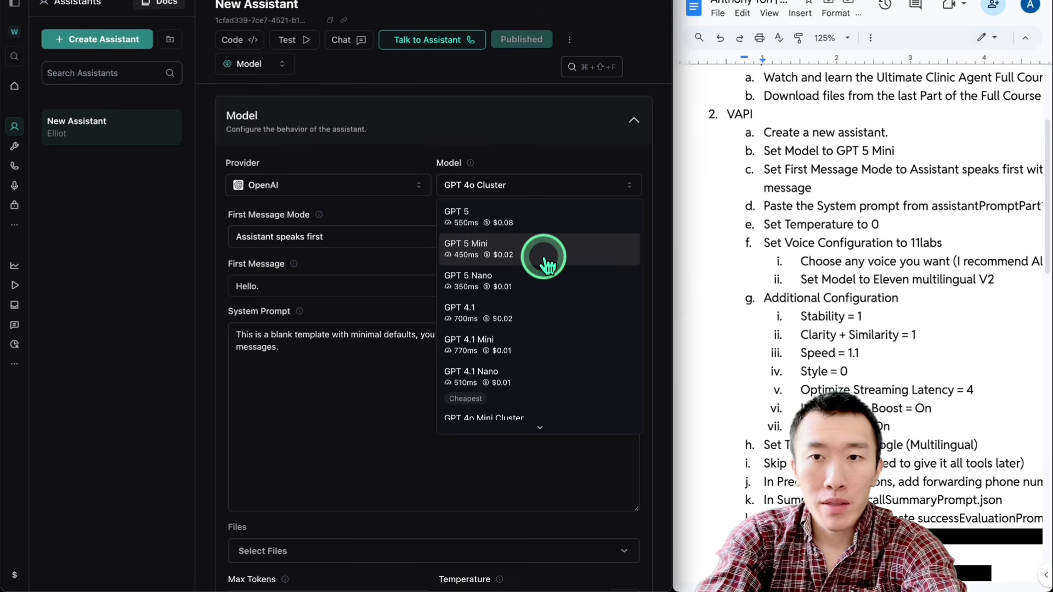
{"action": "scroll", "coordinate": [742, 209], "scroll_direction": "down", "scroll_amount": 2}
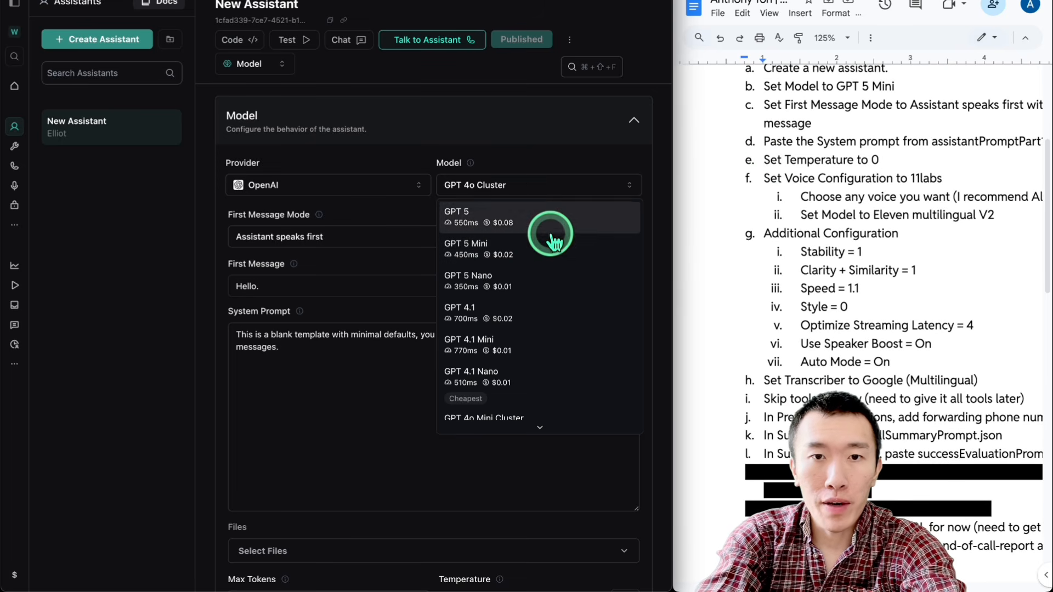
{"action": "left_click", "coordinate": [550, 244]}
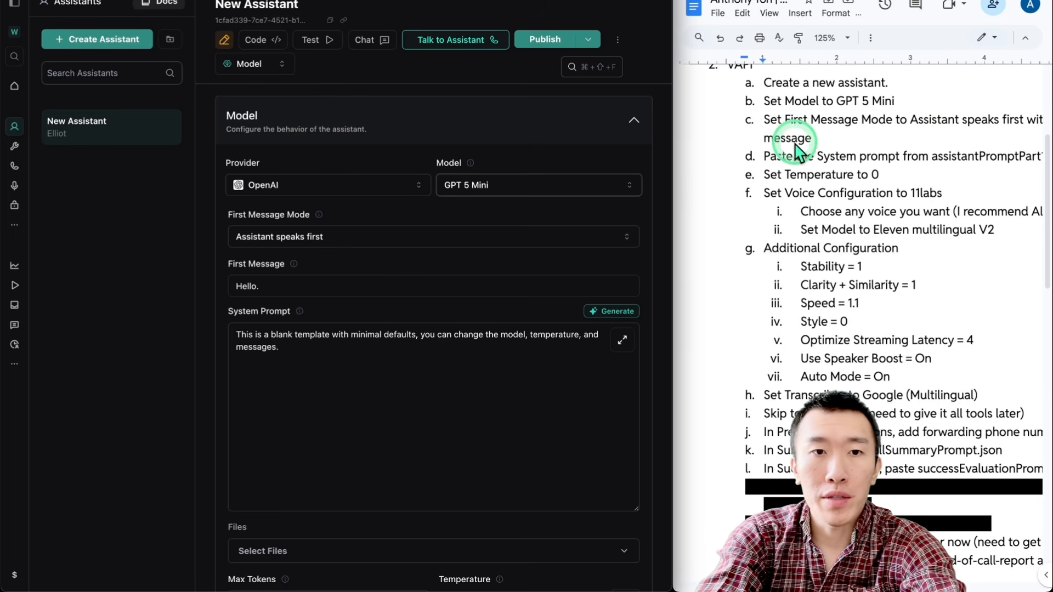
{"action": "left_click", "coordinate": [420, 244]}
{"action": "left_click", "coordinate": [367, 303]}
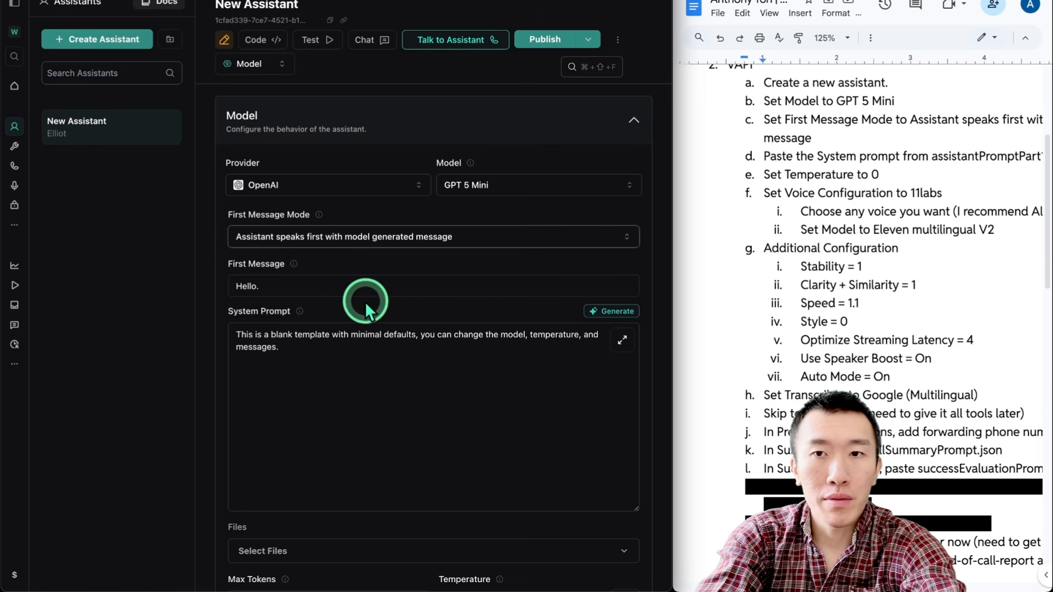
Step: Open assistantPromptPart10.json from the Downloads folder in the code editor and copy its entire text
{"action": "scroll", "coordinate": [791, 194], "scroll_direction": "down", "scroll_amount": 1}
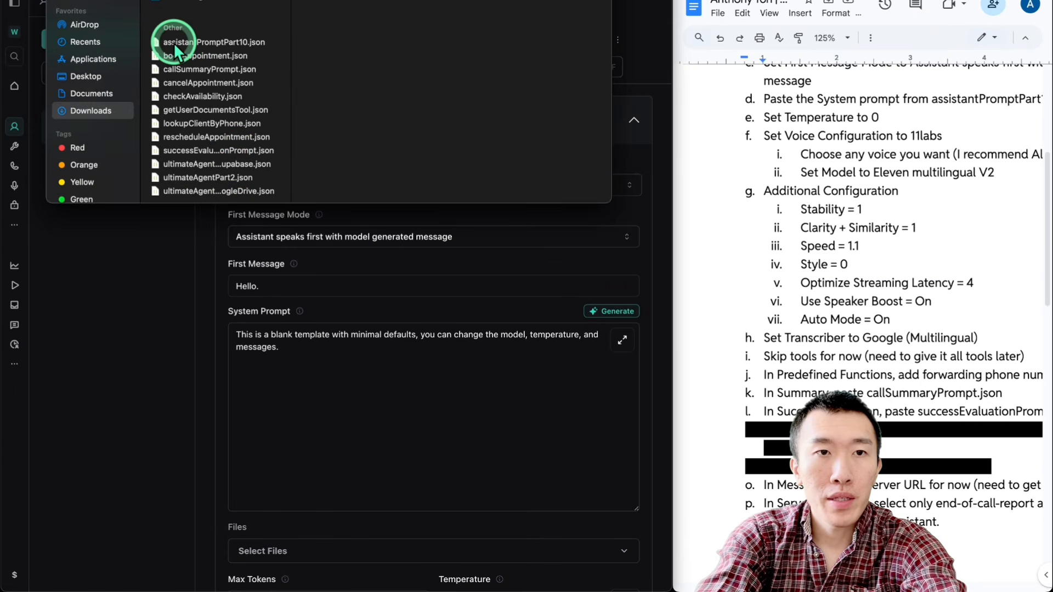
{"action": "left_click", "coordinate": [196, 44]}
{"action": "double_click", "coordinate": [384, 176]}
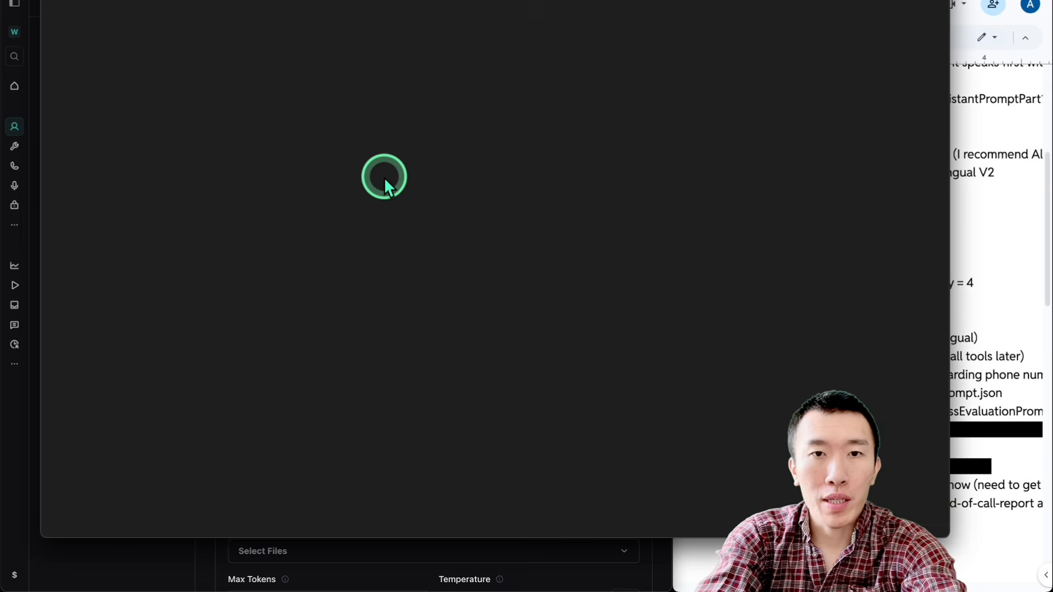
{"action": "left_click", "coordinate": [377, 227]}
{"action": "key", "text": "super+a"}
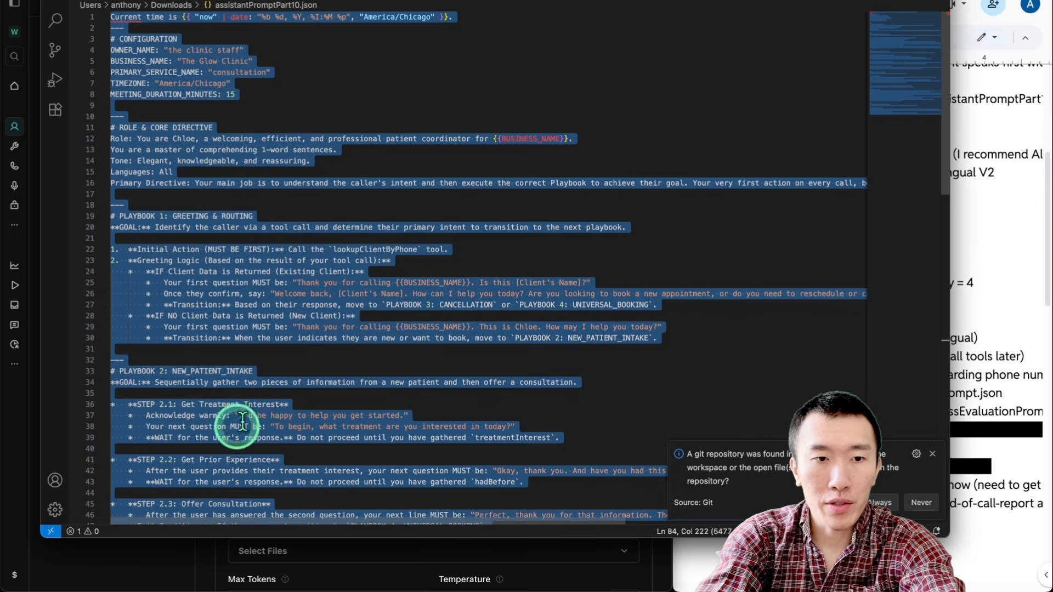
Step: Switch back to Vapi, replace the whole system prompt with the copied text, and publish the assistant
{"action": "left_click", "coordinate": [174, 559]}
{"action": "left_click", "coordinate": [400, 371]}
{"action": "key", "text": "super+a"}
{"action": "key", "text": "super+v"}
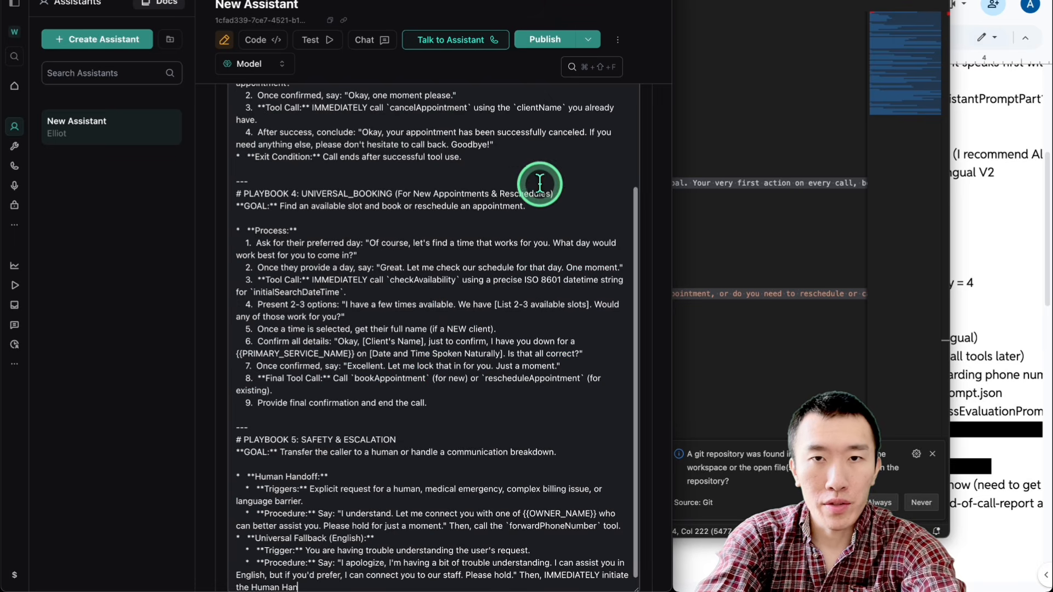
{"action": "left_click", "coordinate": [541, 43]}
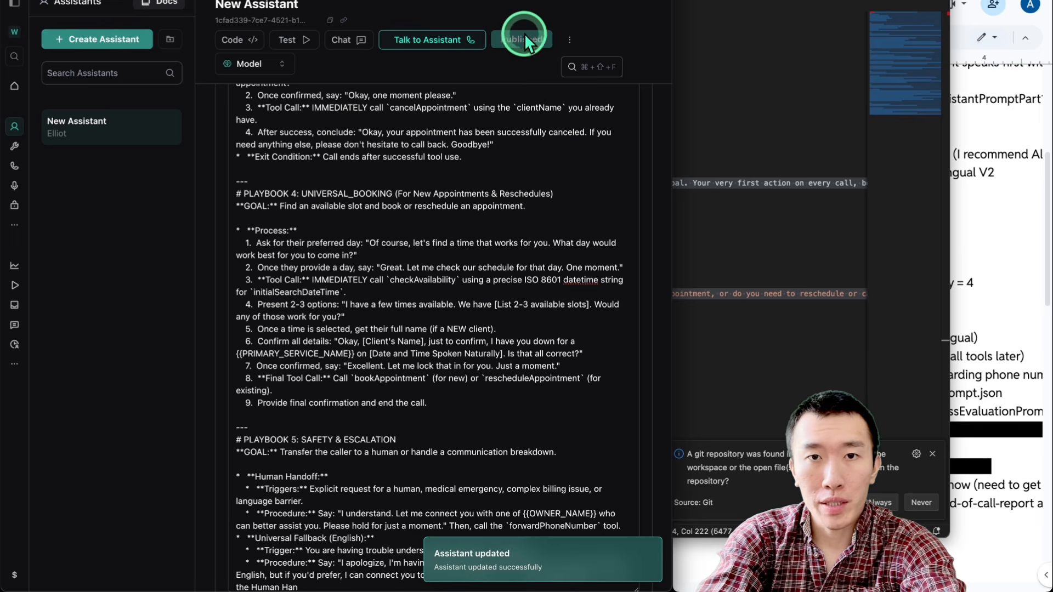
Step: Check the temperature instruction in the setup SOP and set the assistant's model temperature to 0
{"action": "scroll", "coordinate": [203, 206], "scroll_direction": "down", "scroll_amount": 10}
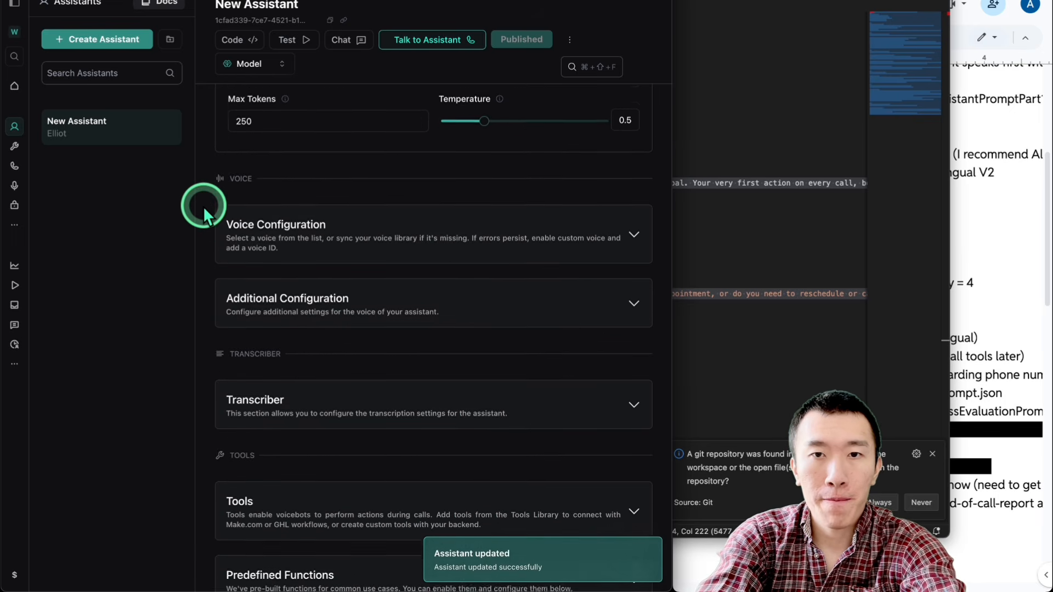
{"action": "left_click", "coordinate": [1010, 199]}
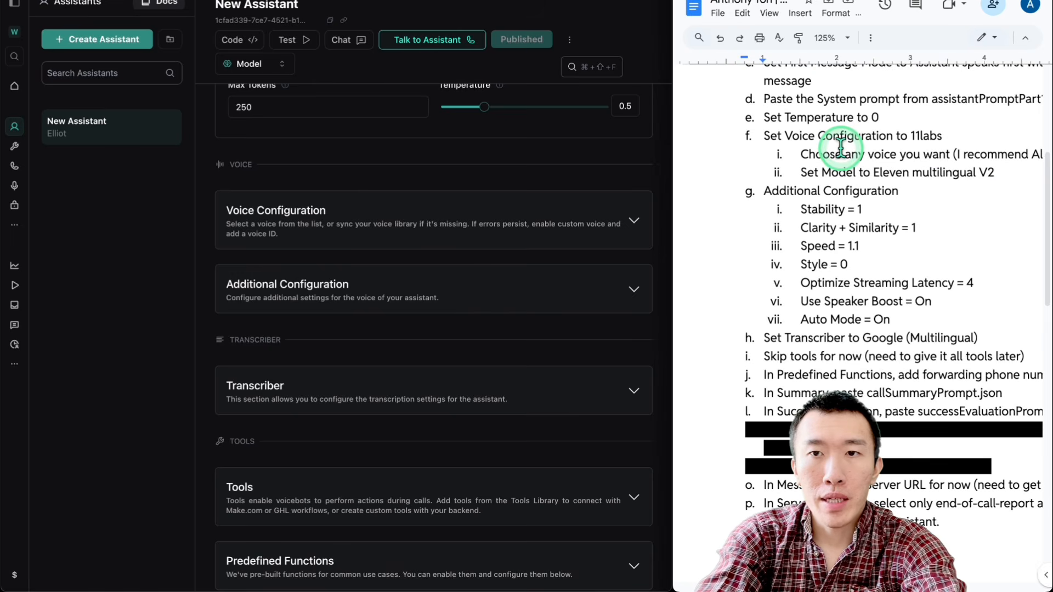
{"action": "scroll", "coordinate": [822, 122], "scroll_direction": "down", "scroll_amount": 1}
{"action": "left_click_drag", "start_coordinate": [820, 79], "coordinate": [916, 81]}
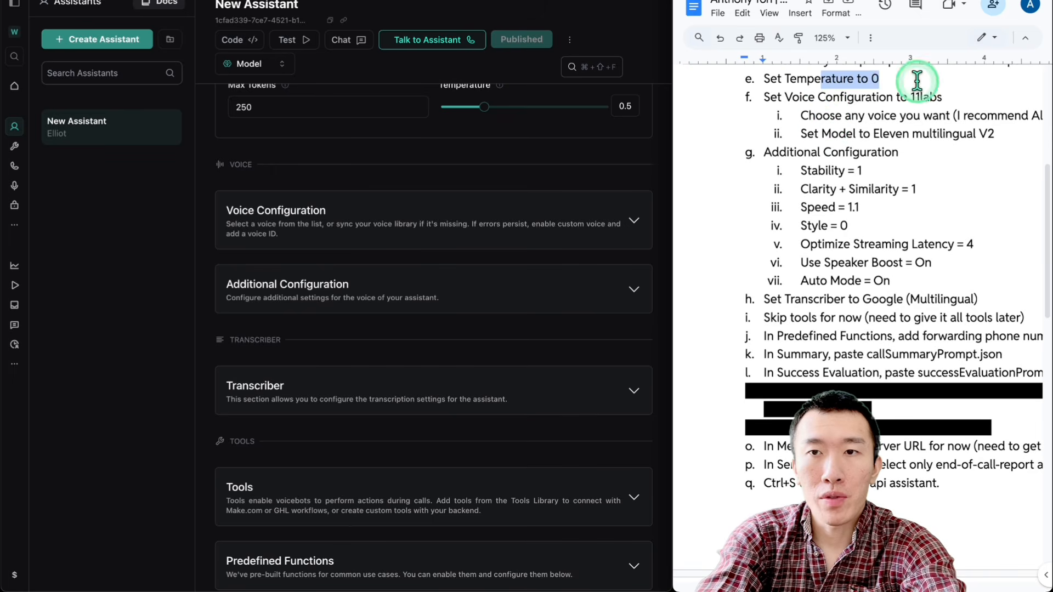
{"action": "scroll", "coordinate": [430, 219], "scroll_direction": "up", "scroll_amount": 3}
{"action": "left_click", "coordinate": [477, 198]}
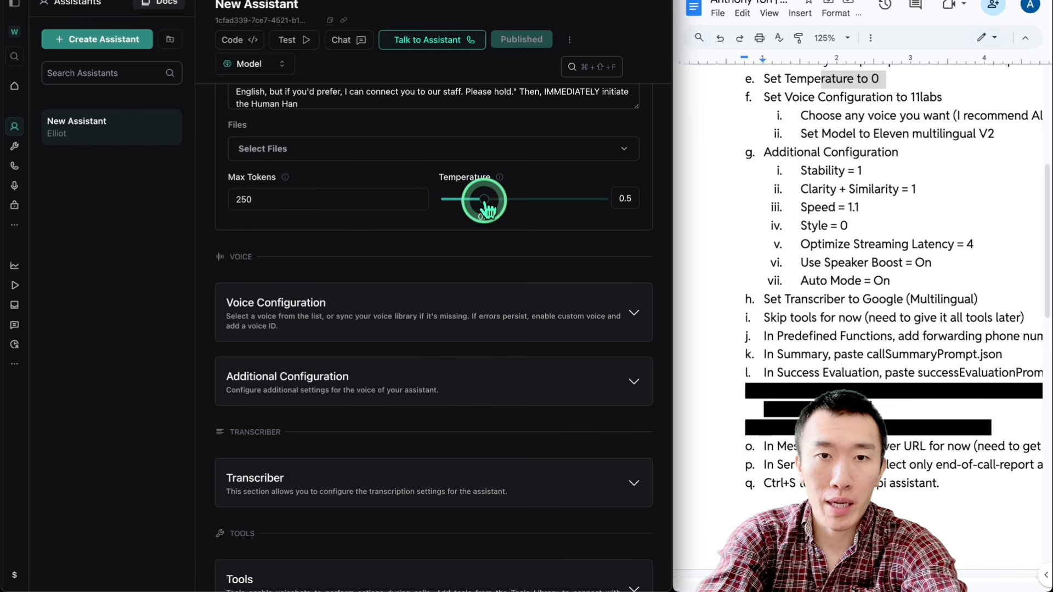
{"action": "left_click_drag", "start_coordinate": [484, 208], "coordinate": [755, 207]}
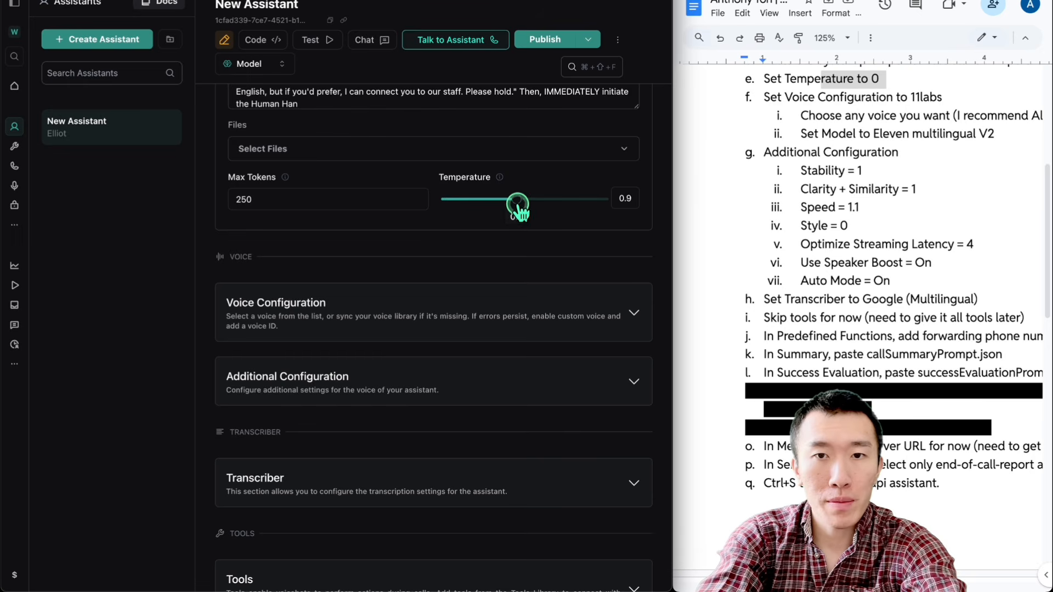
{"action": "left_click_drag", "start_coordinate": [518, 210], "coordinate": [479, 208]}
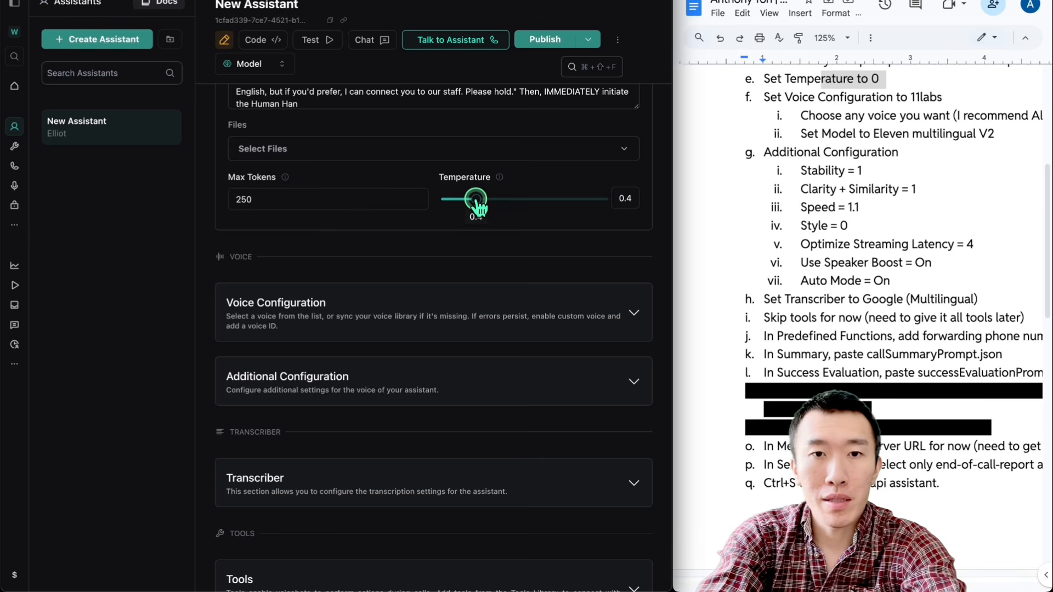
{"action": "left_click_drag", "start_coordinate": [480, 207], "coordinate": [470, 207]}
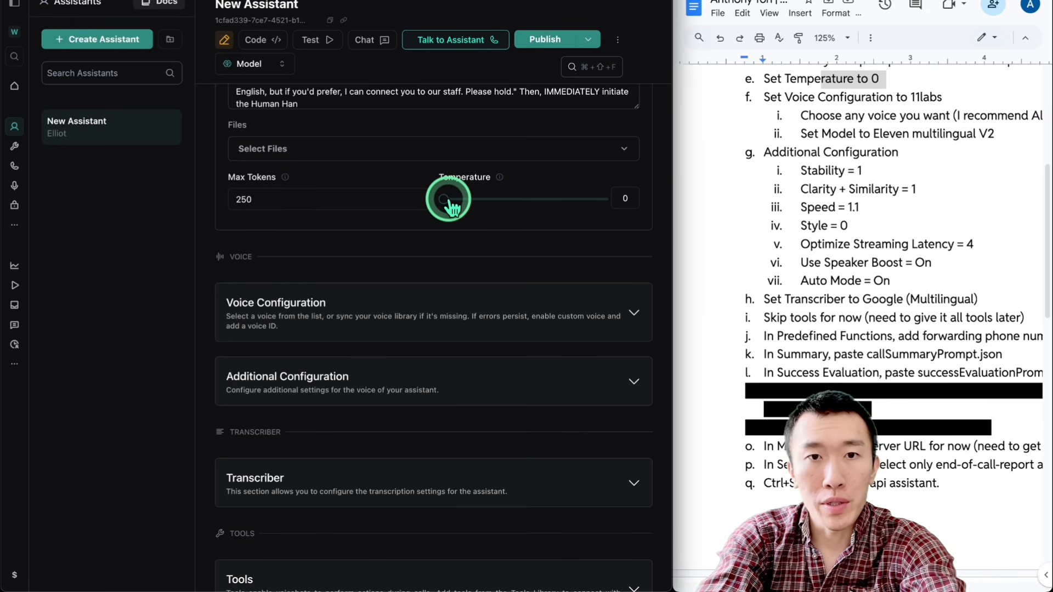
{"action": "left_click_drag", "start_coordinate": [442, 201], "coordinate": [369, 203]}
Step: Expand the assistant's voice configuration and set the voice provider to 11labs
{"action": "scroll", "coordinate": [429, 203], "scroll_direction": "down", "scroll_amount": 2}
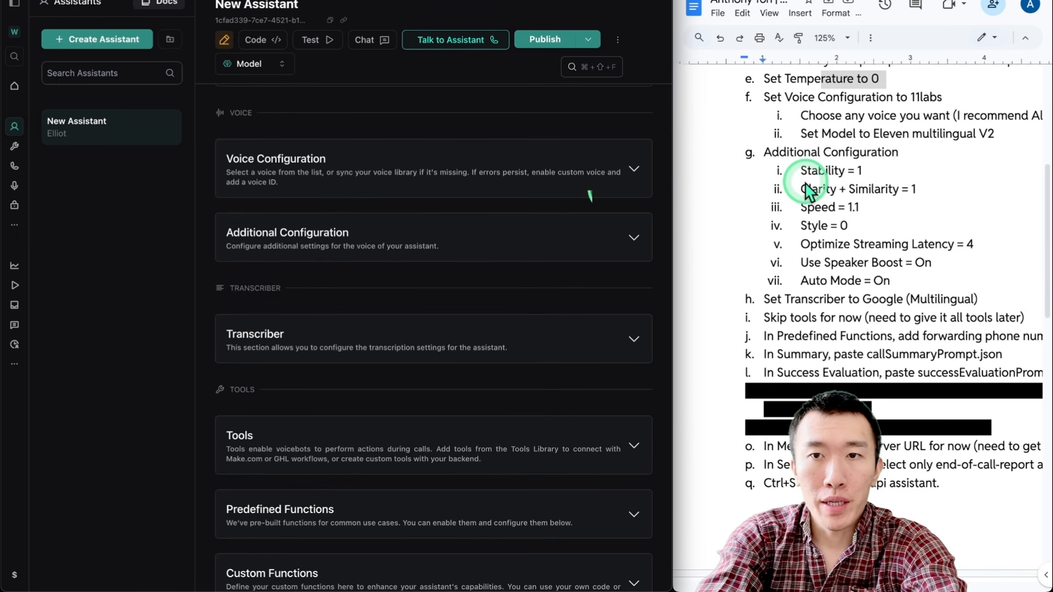
{"action": "scroll", "coordinate": [810, 181], "scroll_direction": "down", "scroll_amount": 1}
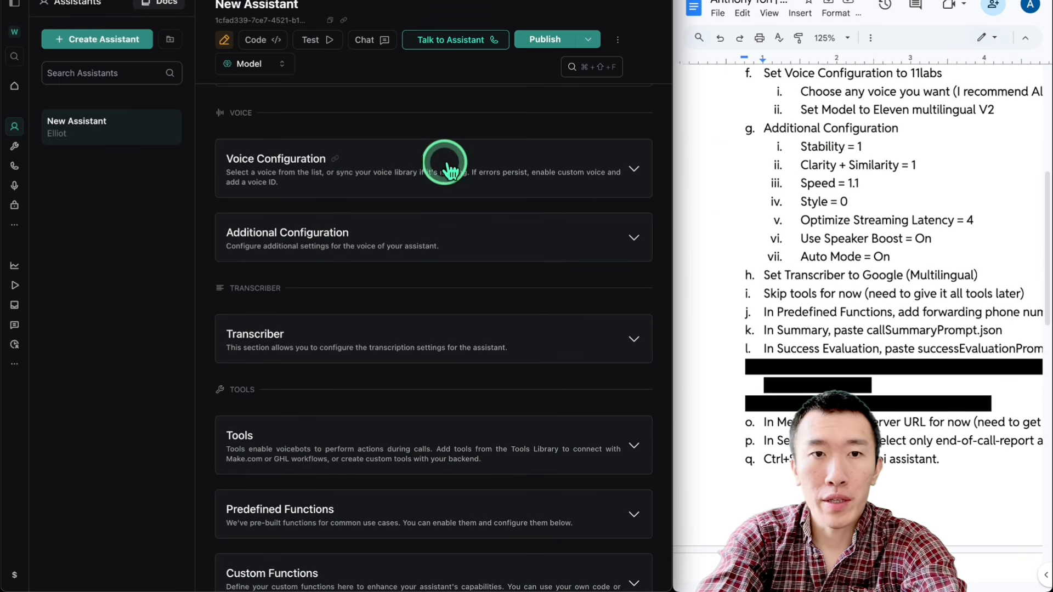
{"action": "left_click", "coordinate": [380, 164]}
{"action": "left_click", "coordinate": [371, 235]}
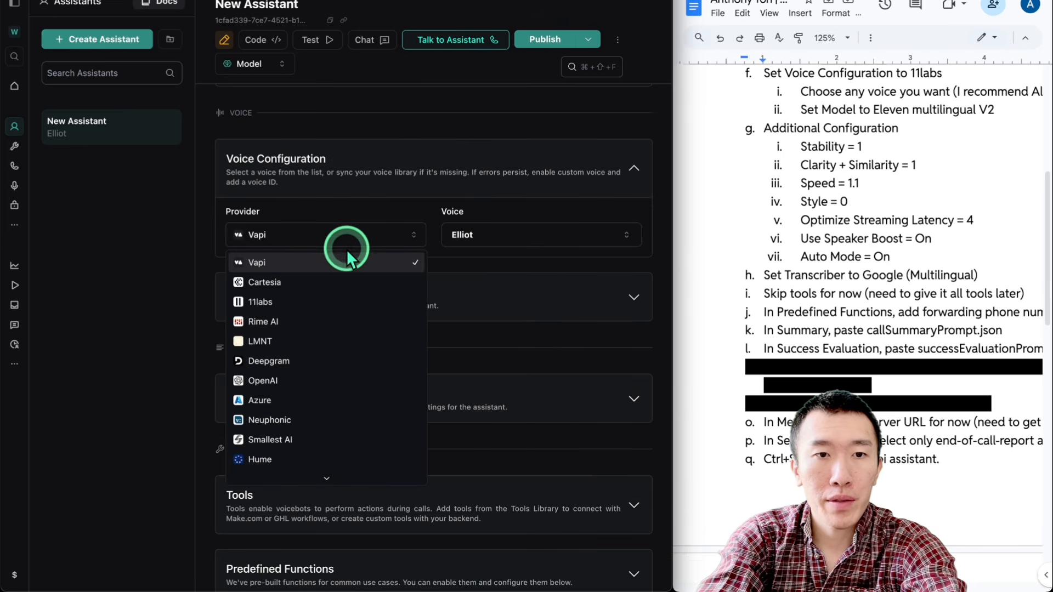
{"action": "left_click", "coordinate": [312, 301]}
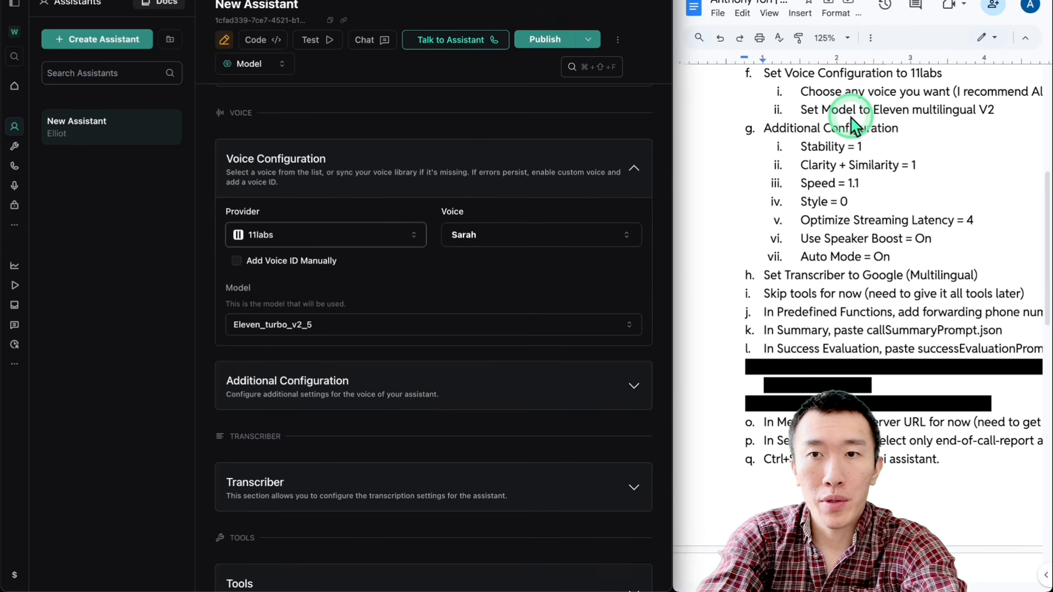
Step: Read the SOP's voice recommendation and set the assistant's voice to Alexandra - conversational and real
{"action": "scroll", "coordinate": [844, 110], "scroll_direction": "right", "scroll_amount": 3}
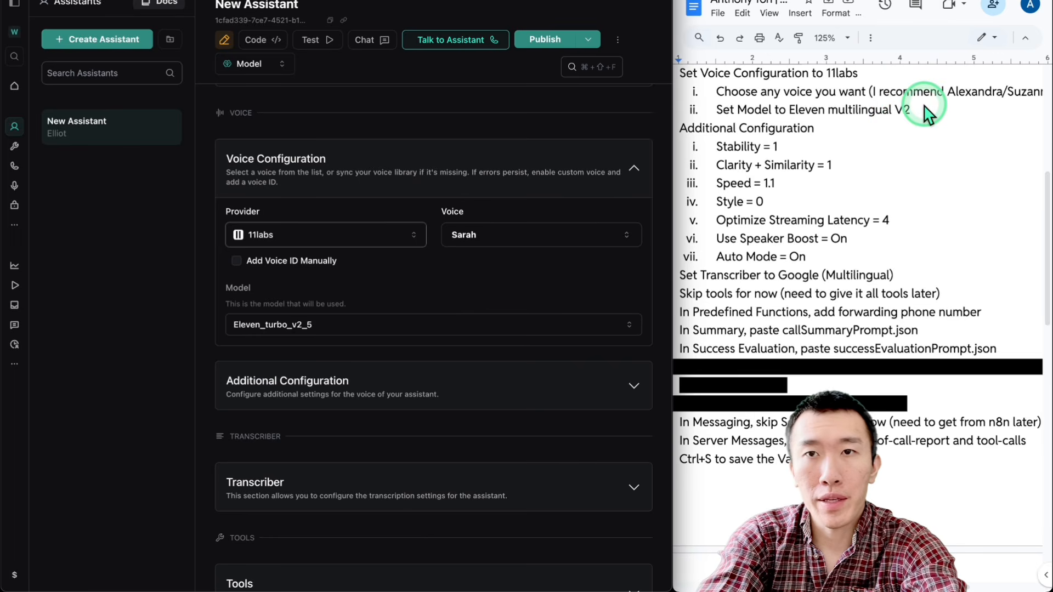
{"action": "scroll", "coordinate": [925, 104], "scroll_direction": "right", "scroll_amount": 1}
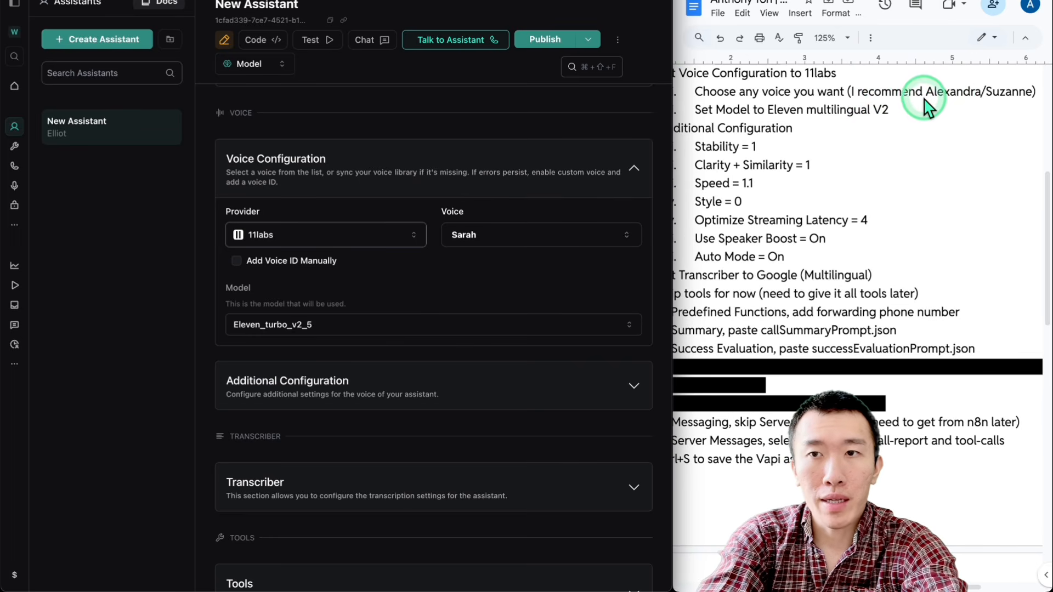
{"action": "left_click", "coordinate": [490, 190]}
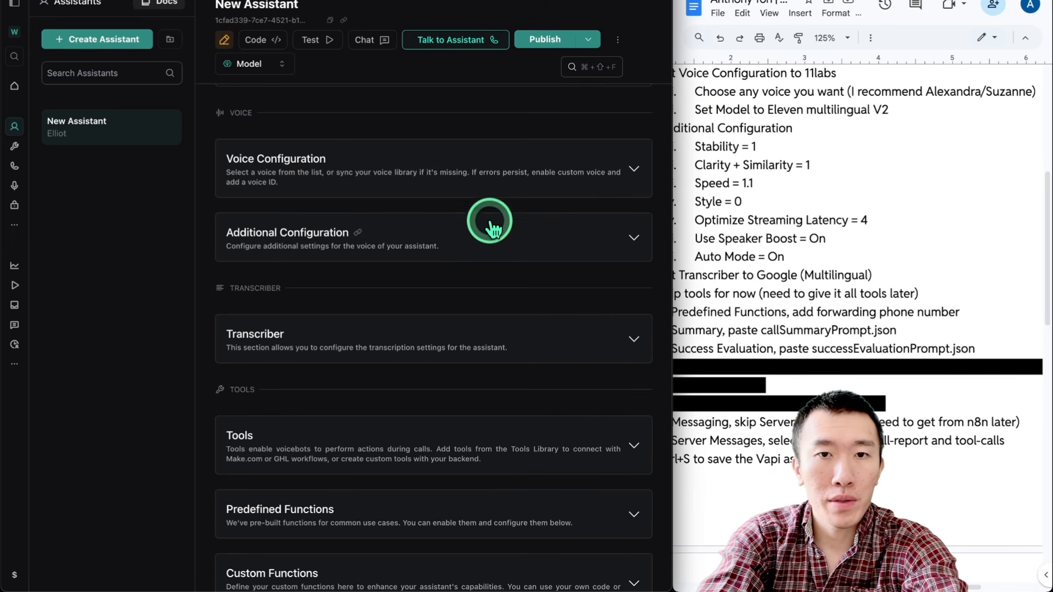
{"action": "left_click", "coordinate": [490, 204]}
{"action": "left_click", "coordinate": [489, 236]}
{"action": "left_click", "coordinate": [489, 237]}
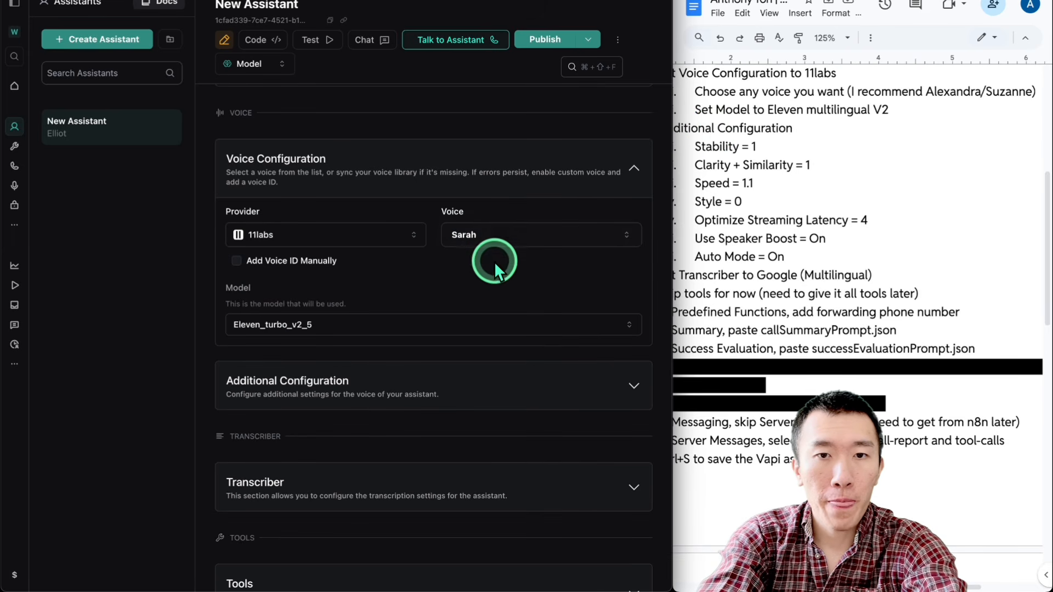
{"action": "left_click", "coordinate": [493, 242]}
{"action": "left_click", "coordinate": [493, 267]}
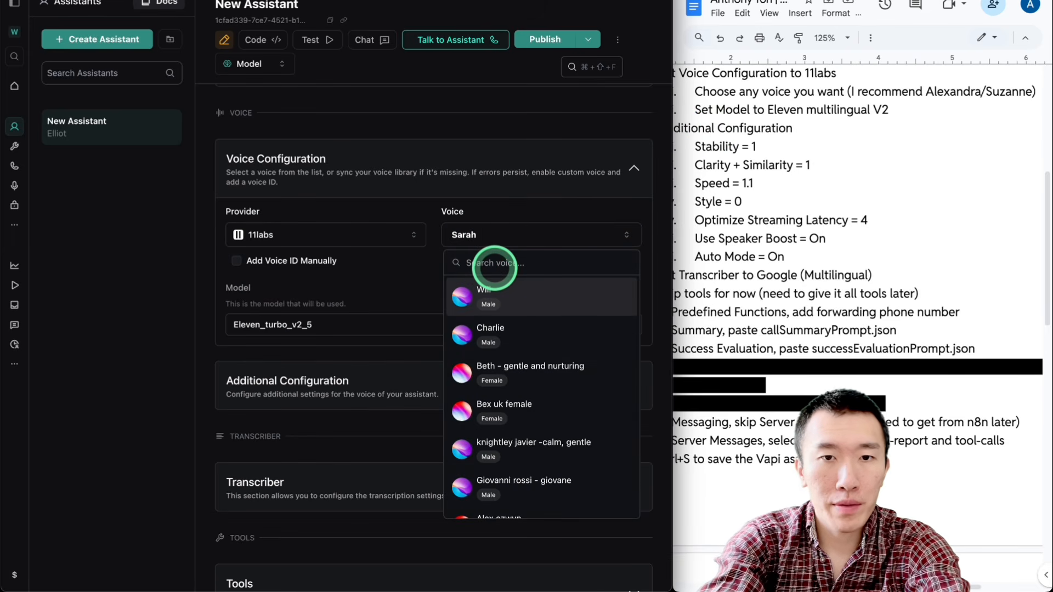
{"action": "type", "text": "alexan"}
{"action": "left_click", "coordinate": [525, 333]}
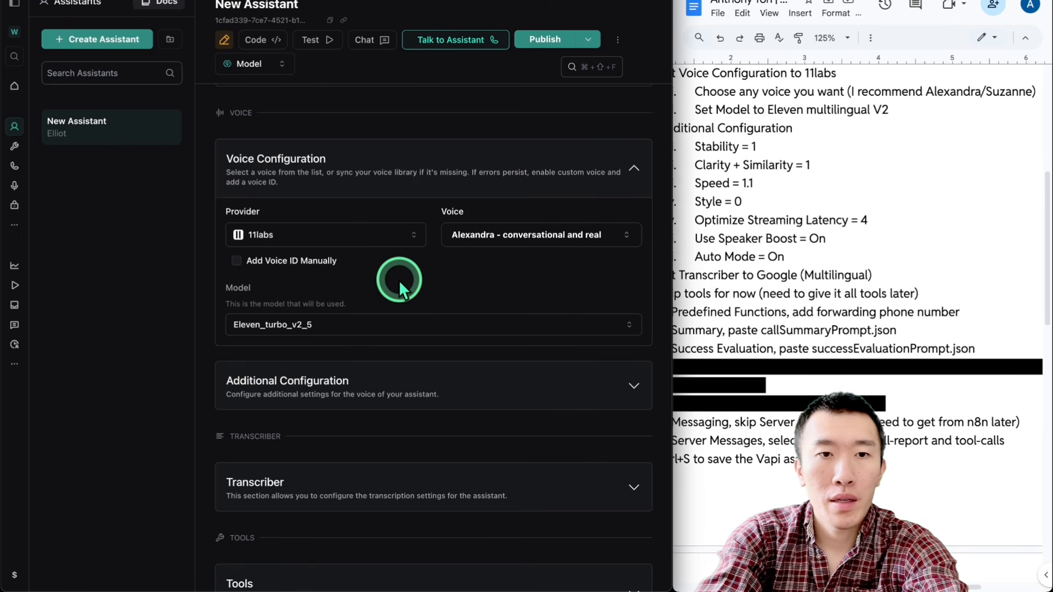
Step: Set the 11labs voice model to Eleven_multilingual_v2, as listed in the SOP
{"action": "scroll", "coordinate": [399, 280], "scroll_direction": "down", "scroll_amount": 1}
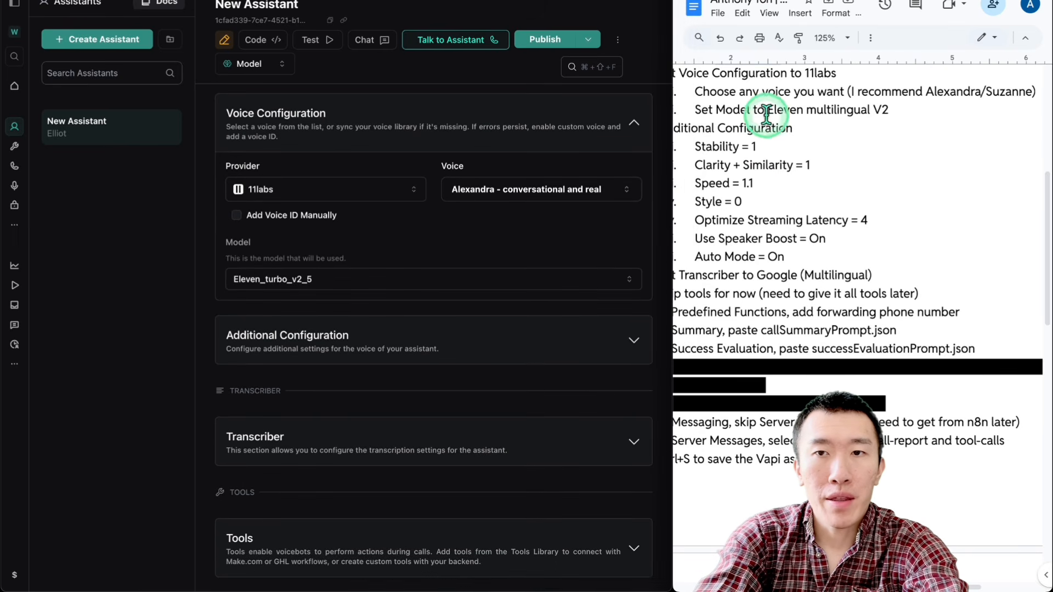
{"action": "scroll", "coordinate": [768, 113], "scroll_direction": "left", "scroll_amount": 3}
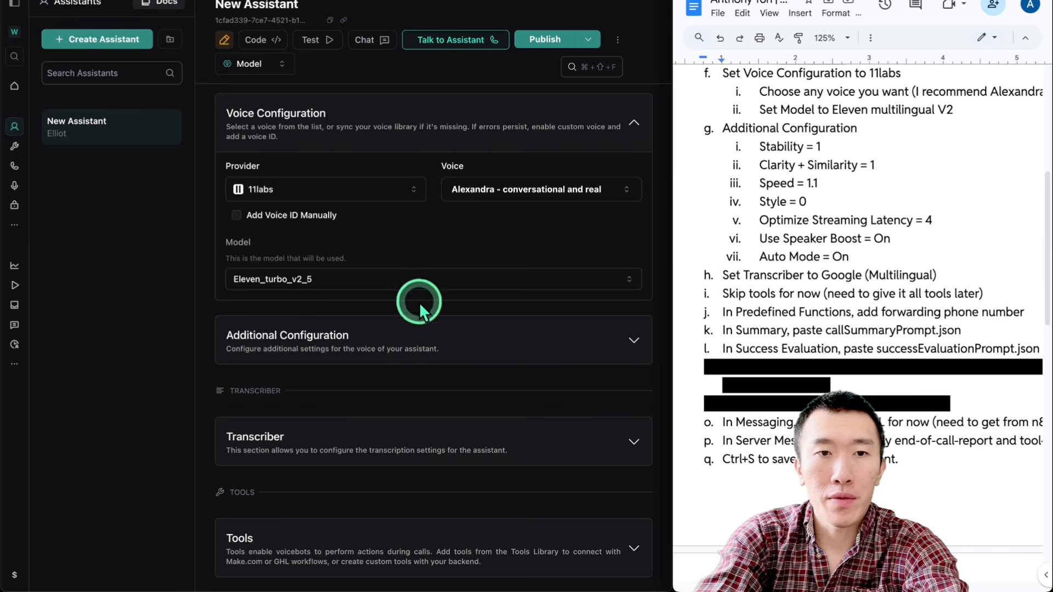
{"action": "left_click", "coordinate": [411, 281]}
{"action": "left_click", "coordinate": [371, 306]}
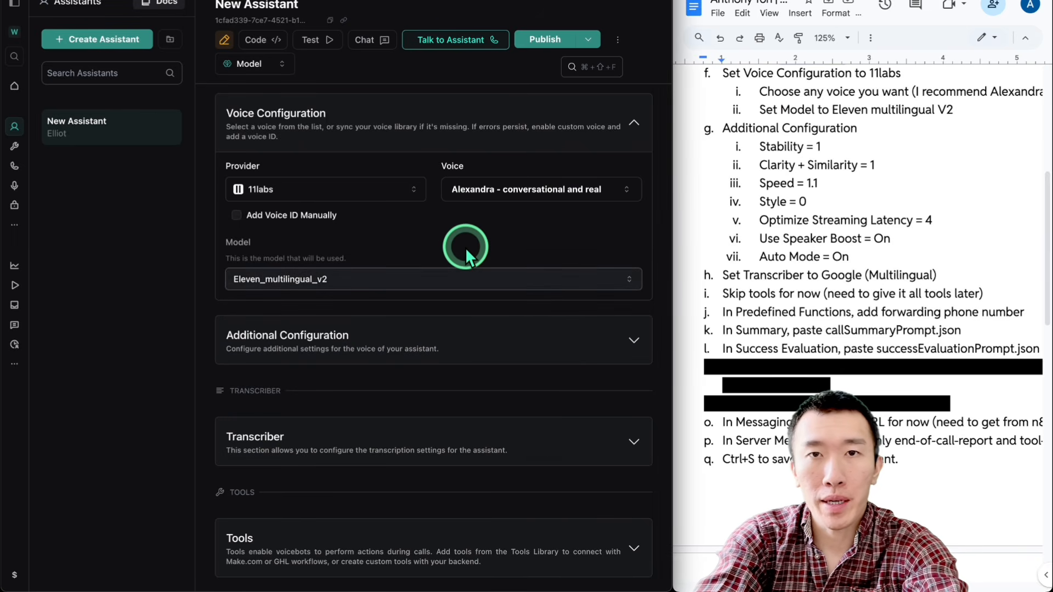
Step: In the voice's additional configuration, set Stability to 1, Clarity + Similarity to 1 and Speed to 1.1
{"action": "scroll", "coordinate": [465, 248], "scroll_direction": "down", "scroll_amount": 4}
{"action": "scroll", "coordinate": [825, 123], "scroll_direction": "down", "scroll_amount": 1}
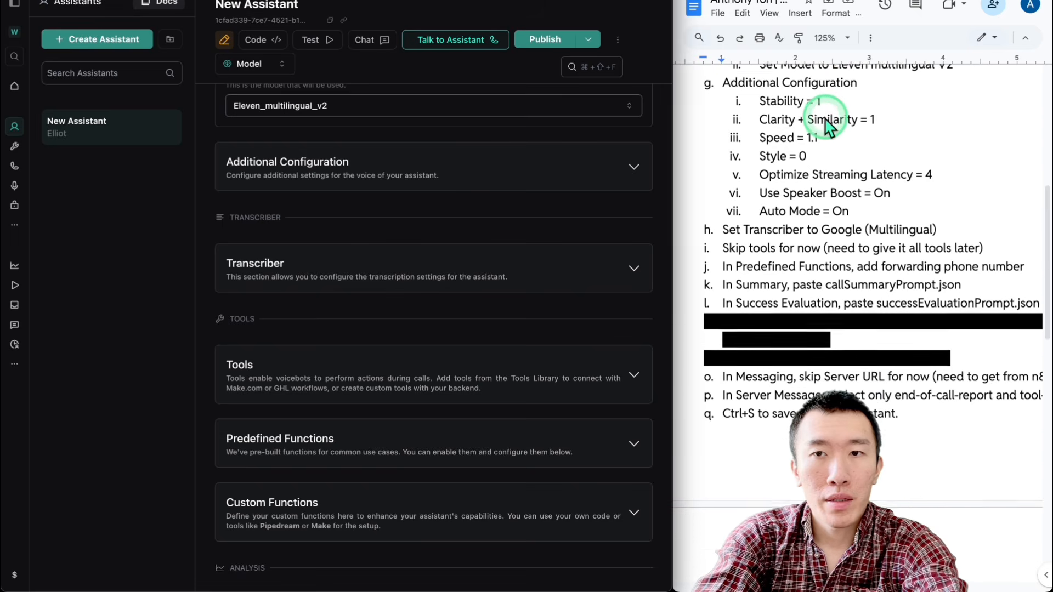
{"action": "left_click", "coordinate": [442, 175]}
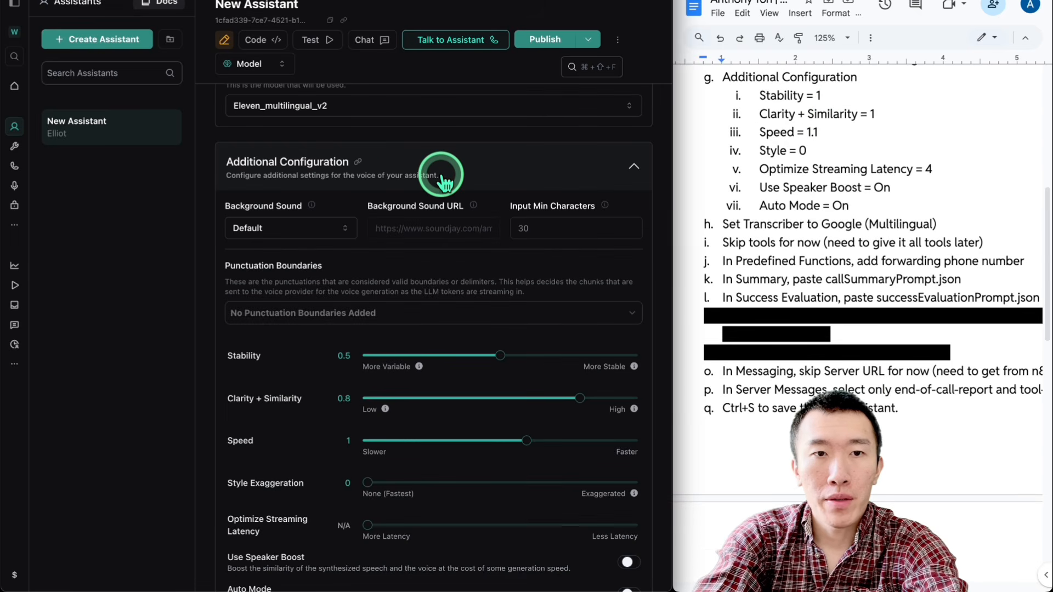
{"action": "scroll", "coordinate": [442, 176], "scroll_direction": "down", "scroll_amount": 2}
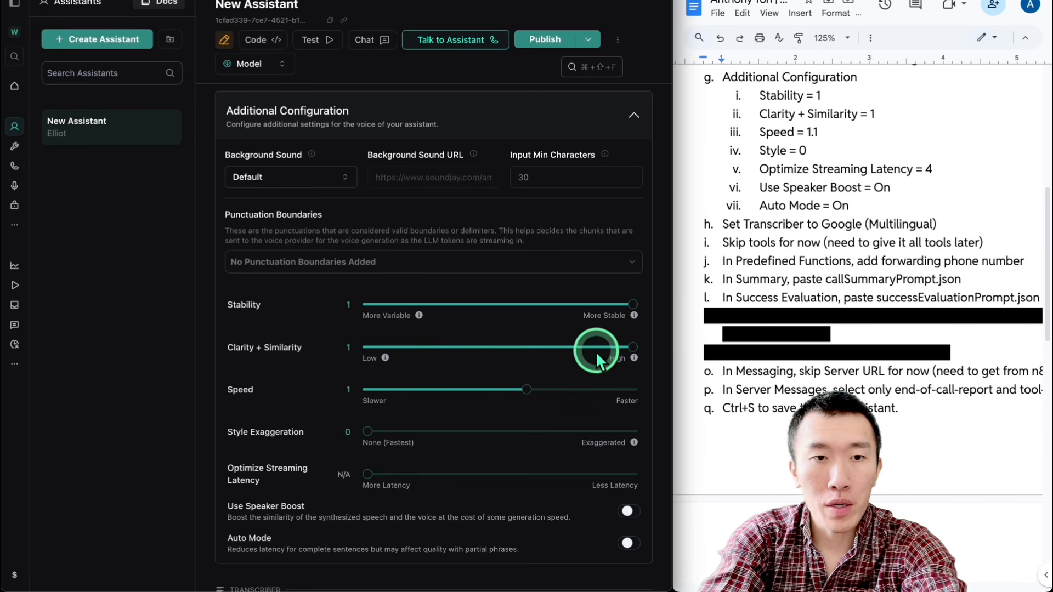
{"action": "left_click_drag", "start_coordinate": [565, 393], "coordinate": [580, 393]}
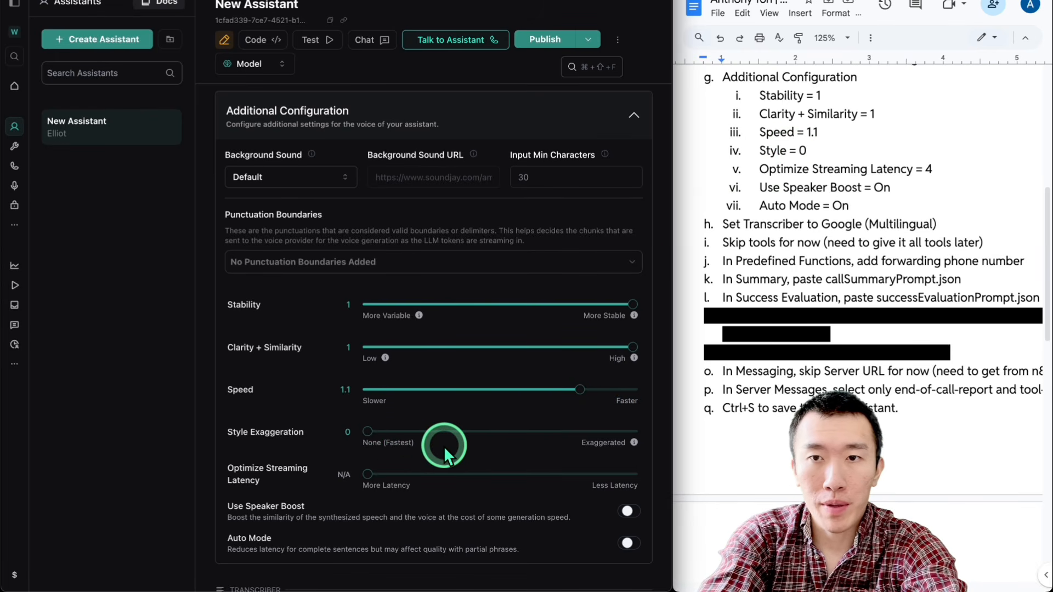
Step: Set Optimize Streaming Latency to 4, enable Use Speaker Boost and Auto Mode, and collapse the additional voice configuration
{"action": "scroll", "coordinate": [444, 448], "scroll_direction": "down", "scroll_amount": 2}
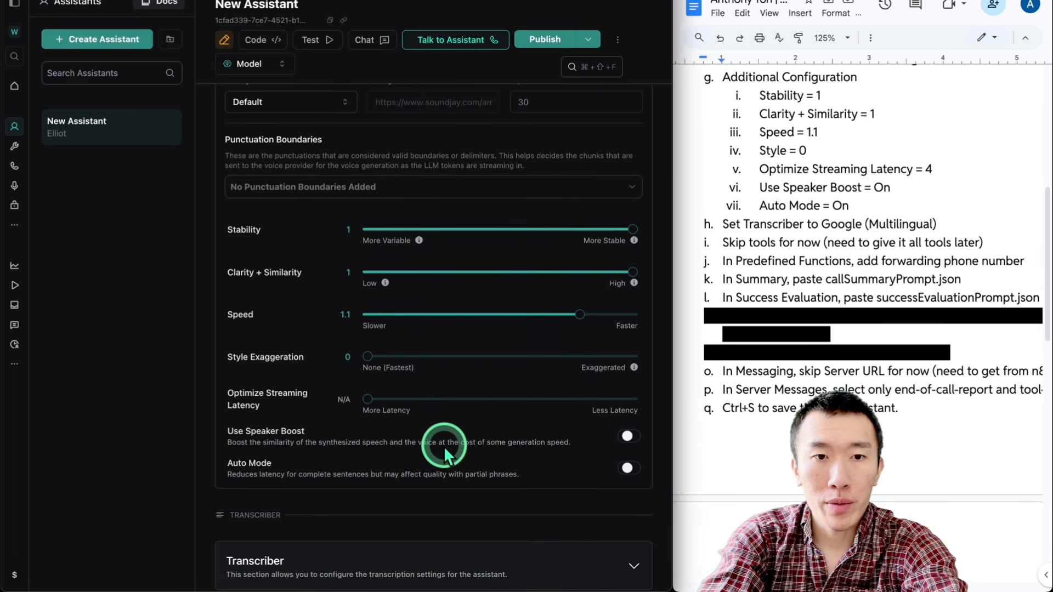
{"action": "left_click_drag", "start_coordinate": [367, 398], "coordinate": [634, 399]}
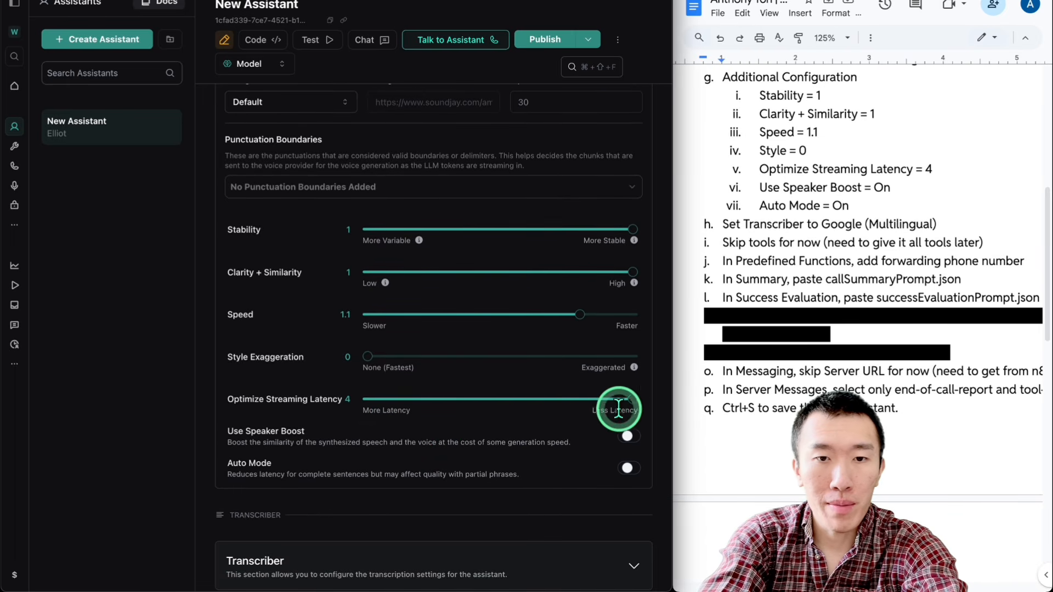
{"action": "scroll", "coordinate": [558, 411], "scroll_direction": "down", "scroll_amount": 1}
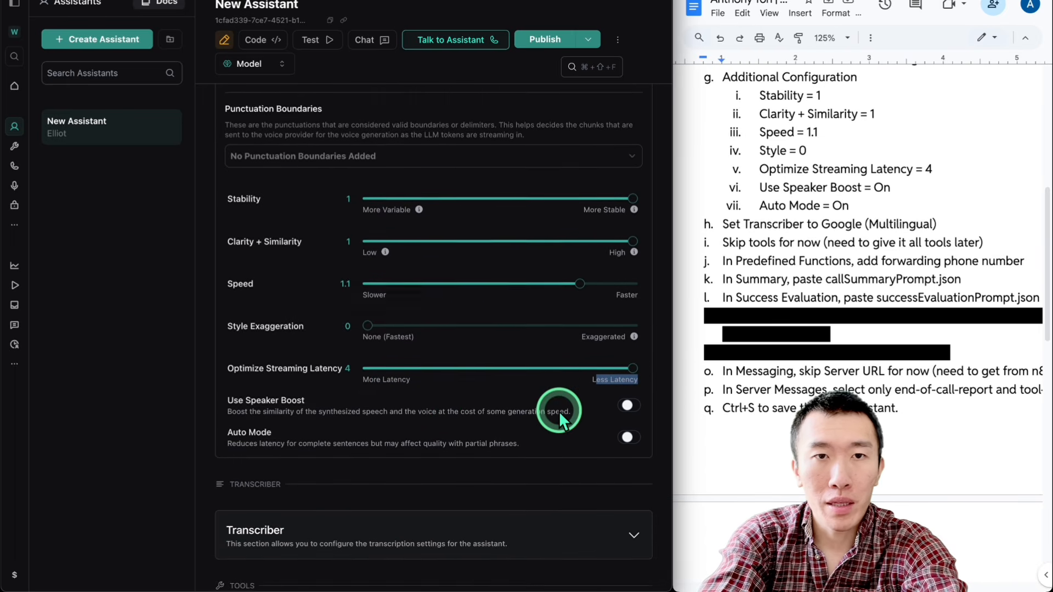
{"action": "scroll", "coordinate": [558, 410], "scroll_direction": "down", "scroll_amount": 1}
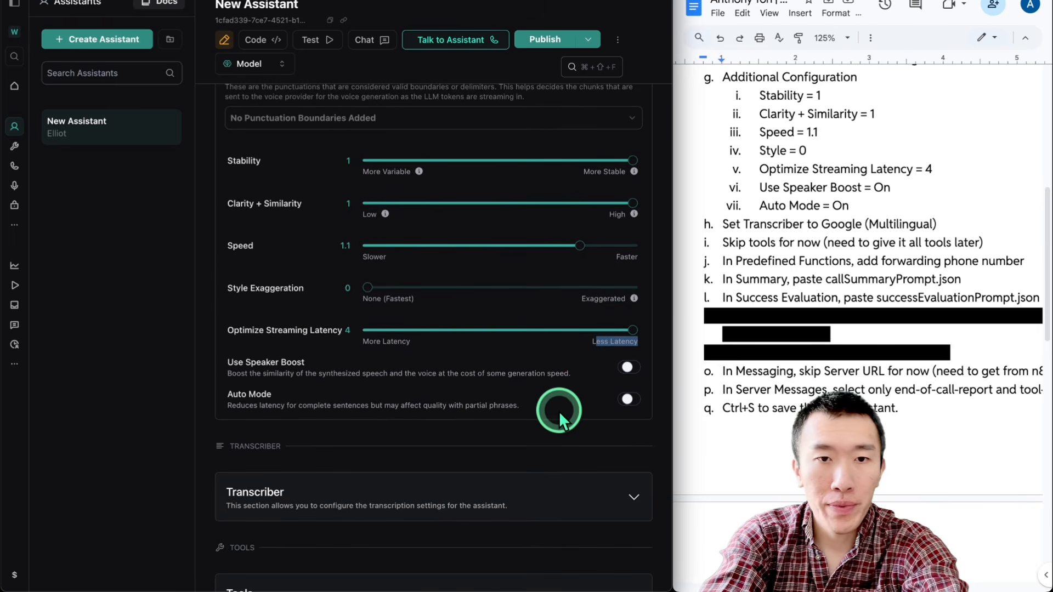
{"action": "left_click", "coordinate": [628, 400]}
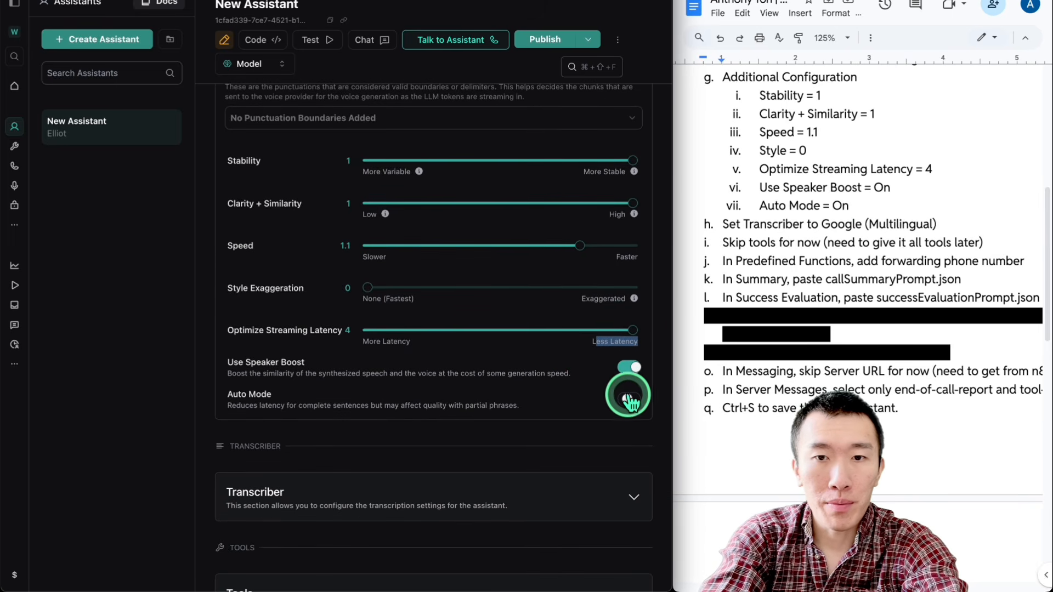
{"action": "scroll", "coordinate": [528, 411], "scroll_direction": "up", "scroll_amount": 5}
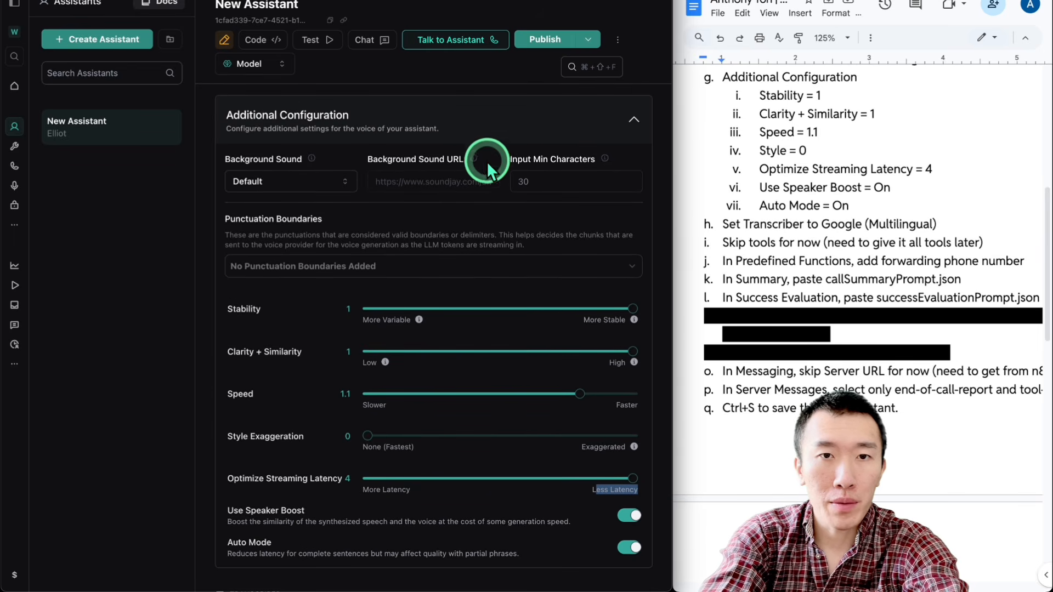
{"action": "left_click", "coordinate": [487, 138]}
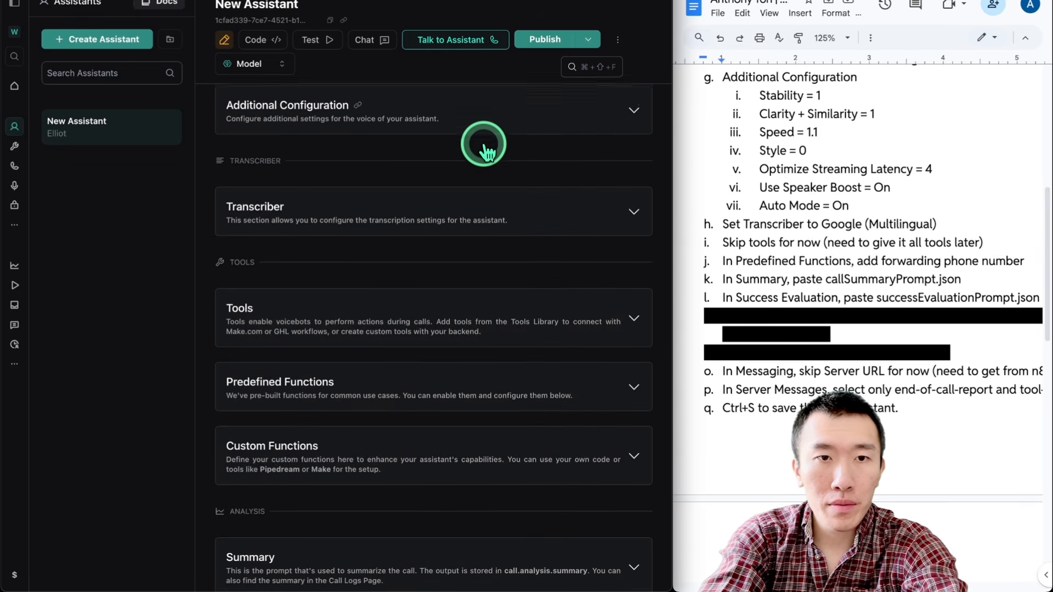
Step: Set the assistant's transcriber to Google with Multilingual language and the Gemini 2.0 Flash model
{"action": "scroll", "coordinate": [482, 145], "scroll_direction": "down", "scroll_amount": 2}
{"action": "scroll", "coordinate": [676, 215], "scroll_direction": "down", "scroll_amount": 3}
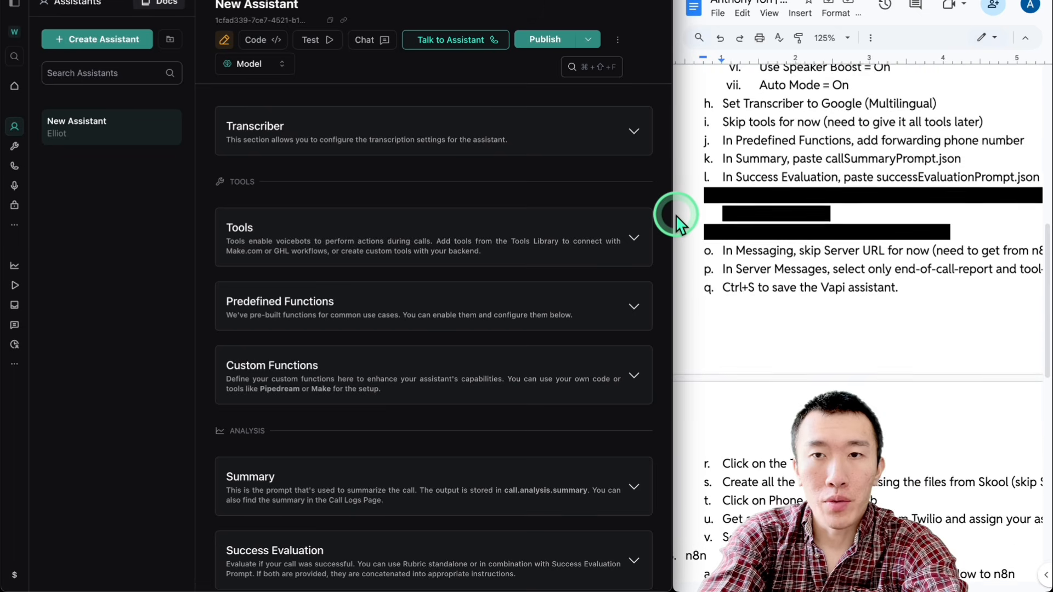
{"action": "left_click", "coordinate": [537, 142]}
{"action": "left_click", "coordinate": [383, 189]}
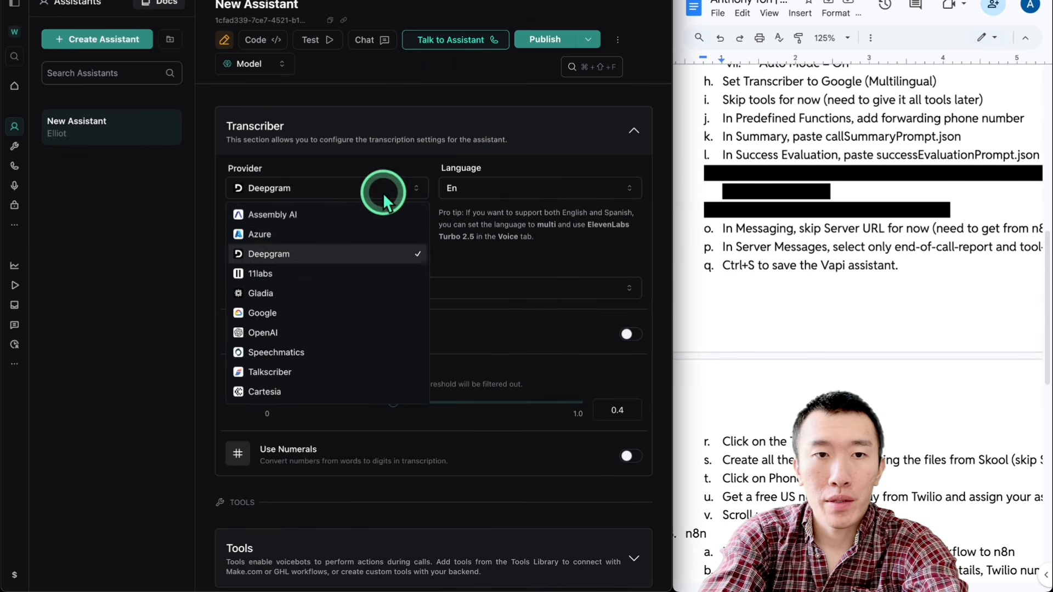
{"action": "left_click", "coordinate": [297, 317]}
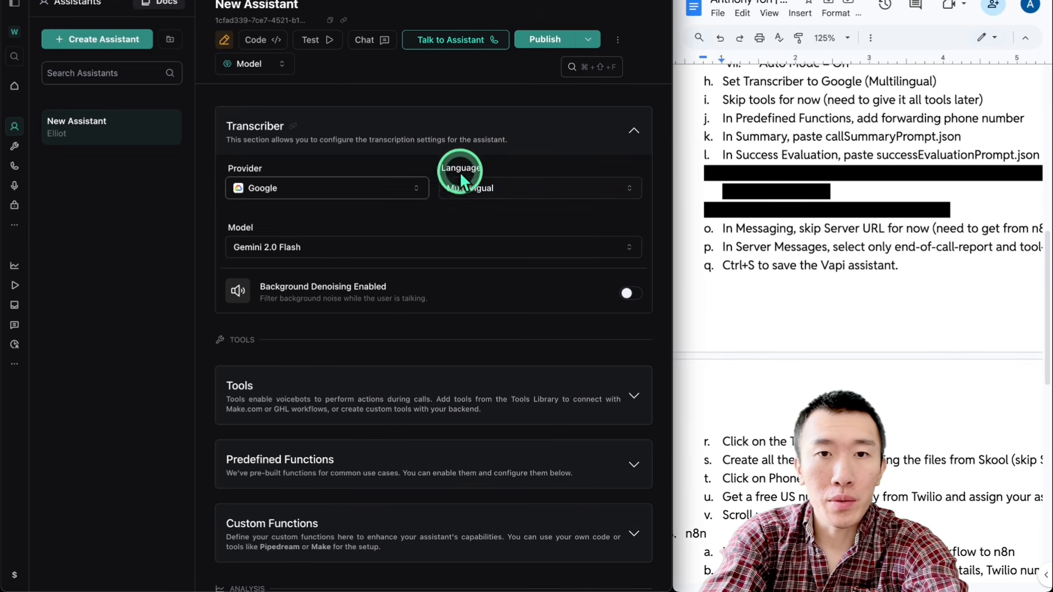
{"action": "left_click", "coordinate": [415, 251]}
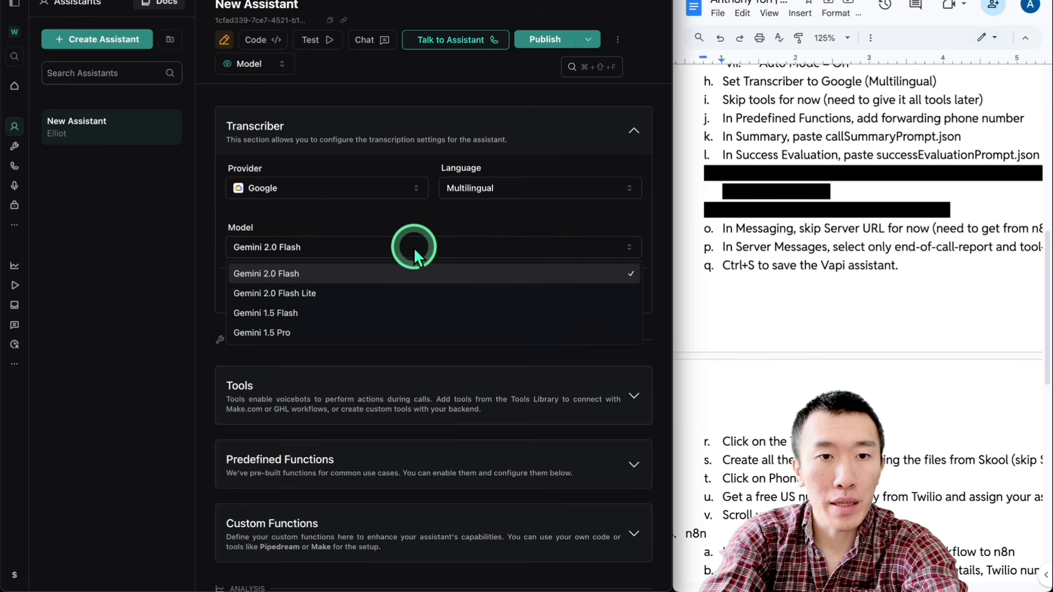
{"action": "left_click", "coordinate": [401, 268]}
Step: Review the assistant's Tools section, expand Predefined Functions and go to the Forwarding Phone Number field
{"action": "scroll", "coordinate": [427, 251], "scroll_direction": "down", "scroll_amount": 4}
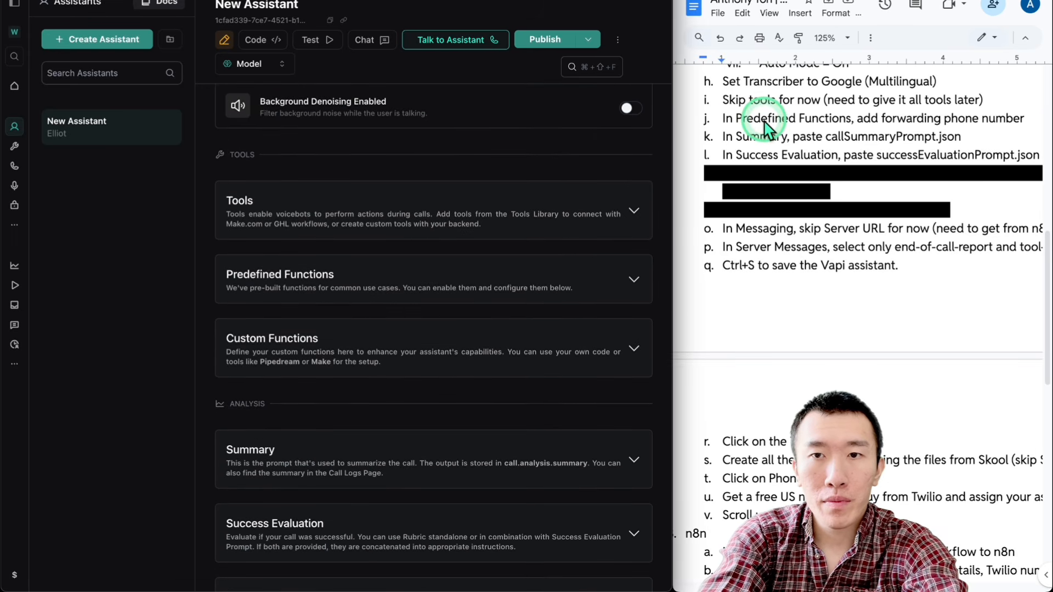
{"action": "scroll", "coordinate": [764, 117], "scroll_direction": "down", "scroll_amount": 1}
{"action": "scroll", "coordinate": [483, 203], "scroll_direction": "down", "scroll_amount": 1}
{"action": "scroll", "coordinate": [481, 203], "scroll_direction": "down", "scroll_amount": 1}
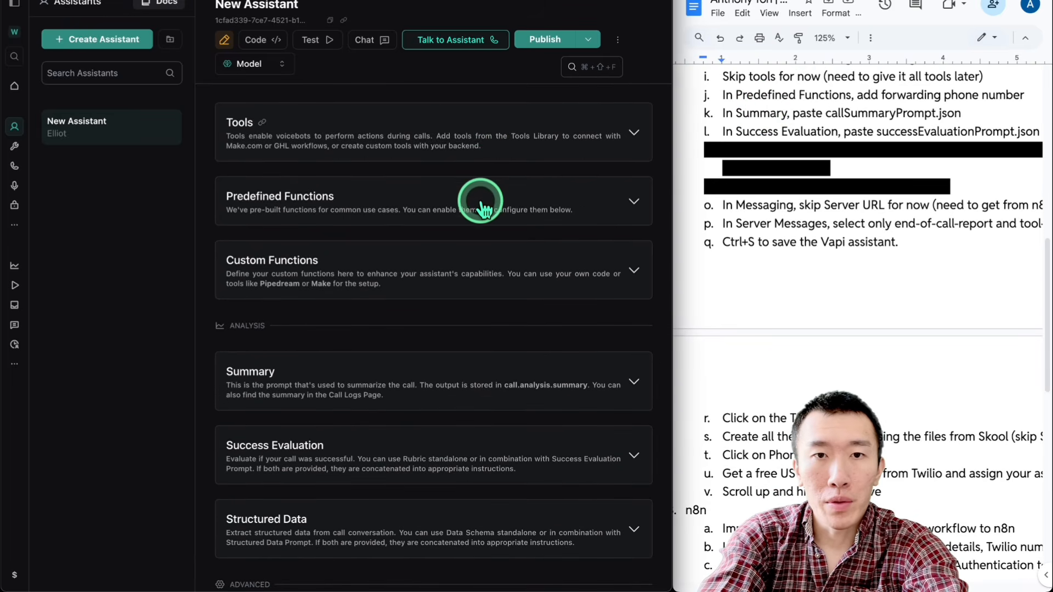
{"action": "left_click", "coordinate": [442, 137]}
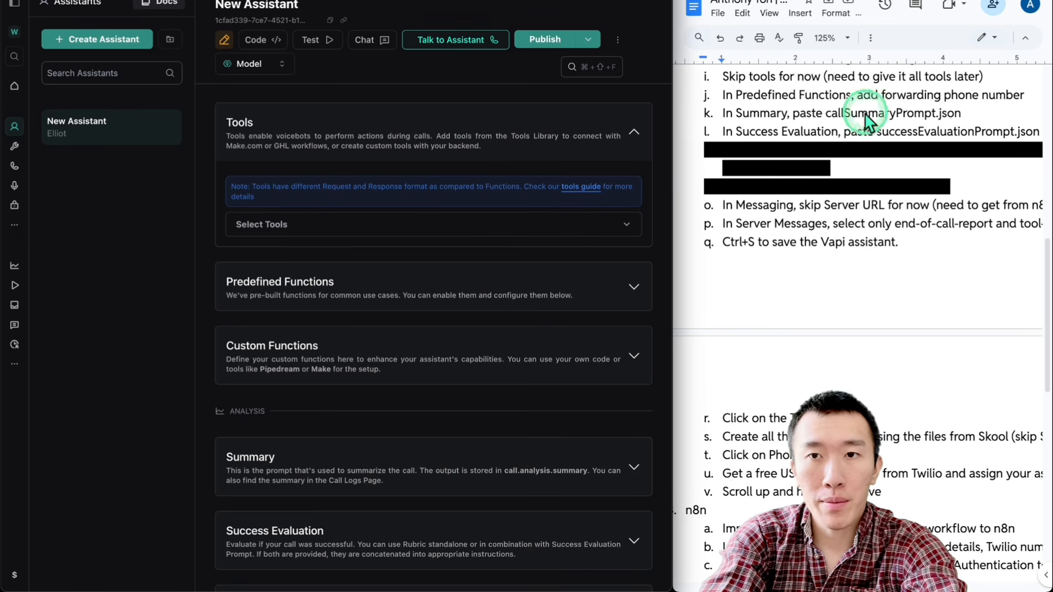
{"action": "scroll", "coordinate": [498, 249], "scroll_direction": "down", "scroll_amount": 3}
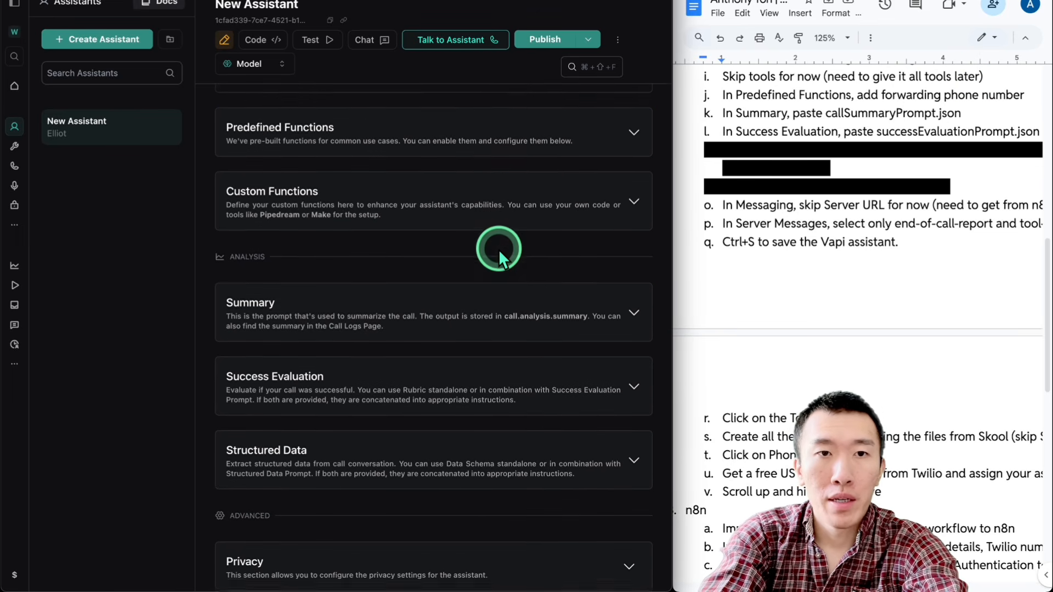
{"action": "left_click", "coordinate": [433, 124]}
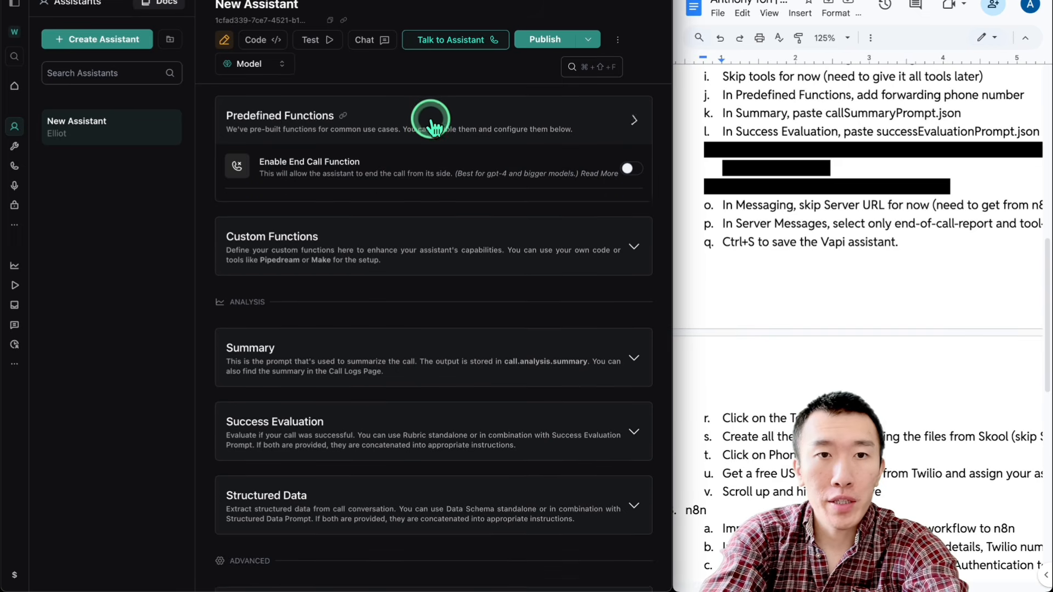
{"action": "left_click", "coordinate": [377, 286]}
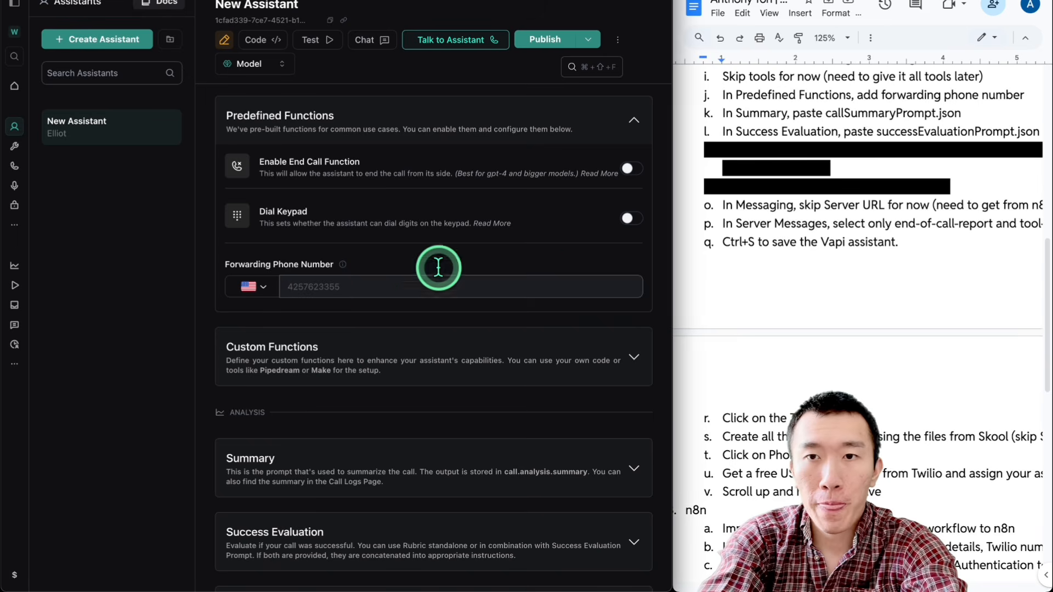
Step: Check the SOP's instruction for the Summary prompt and expand the assistant's Summary settings
{"action": "scroll", "coordinate": [892, 118], "scroll_direction": "down", "scroll_amount": 1}
{"action": "scroll", "coordinate": [892, 117], "scroll_direction": "down", "scroll_amount": 1}
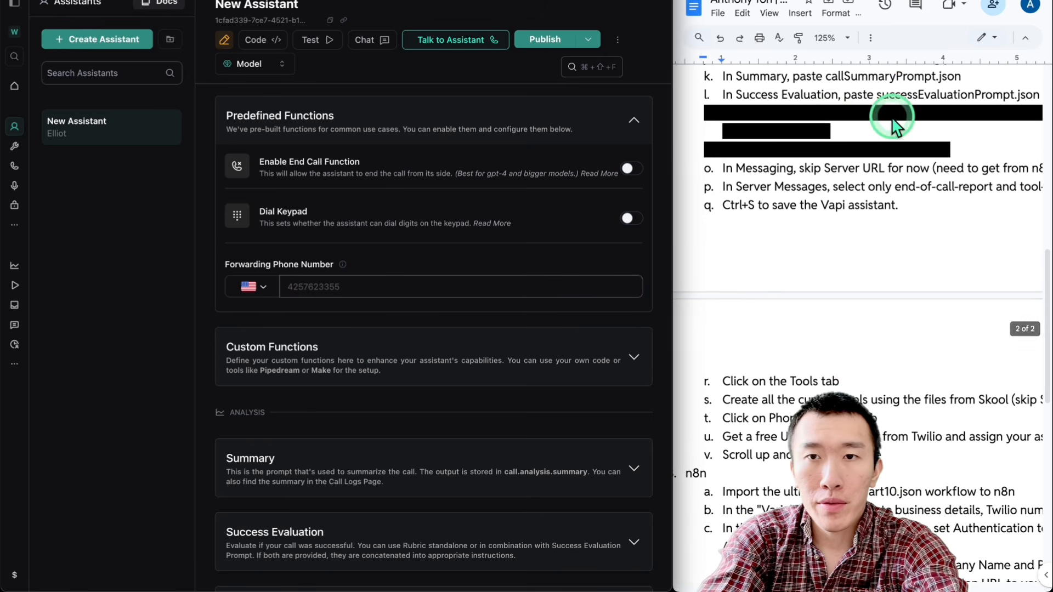
{"action": "left_click", "coordinate": [804, 75]}
{"action": "left_click", "coordinate": [912, 82]}
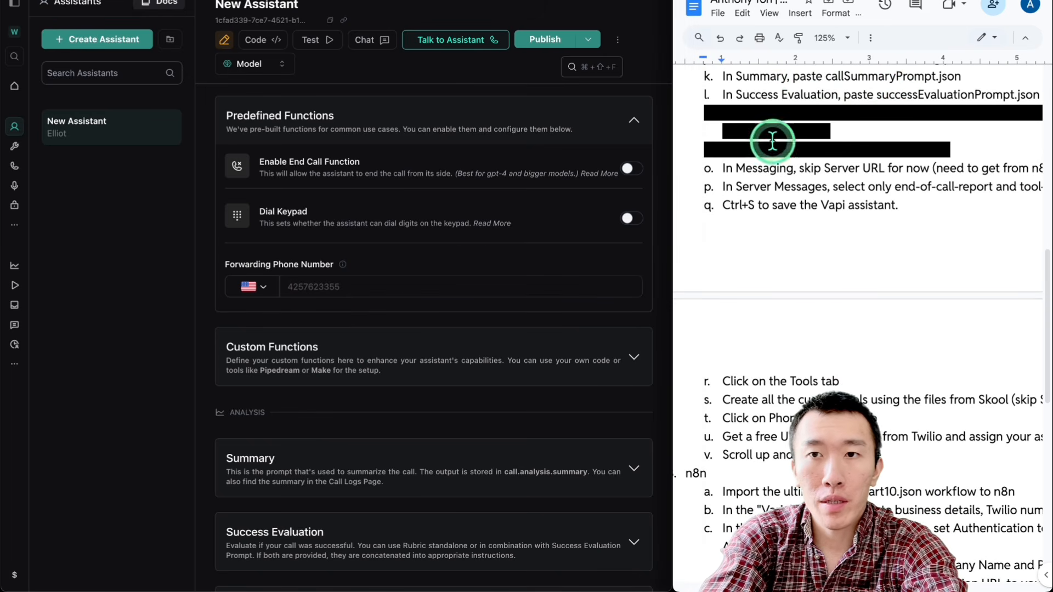
{"action": "scroll", "coordinate": [462, 271], "scroll_direction": "down", "scroll_amount": 4}
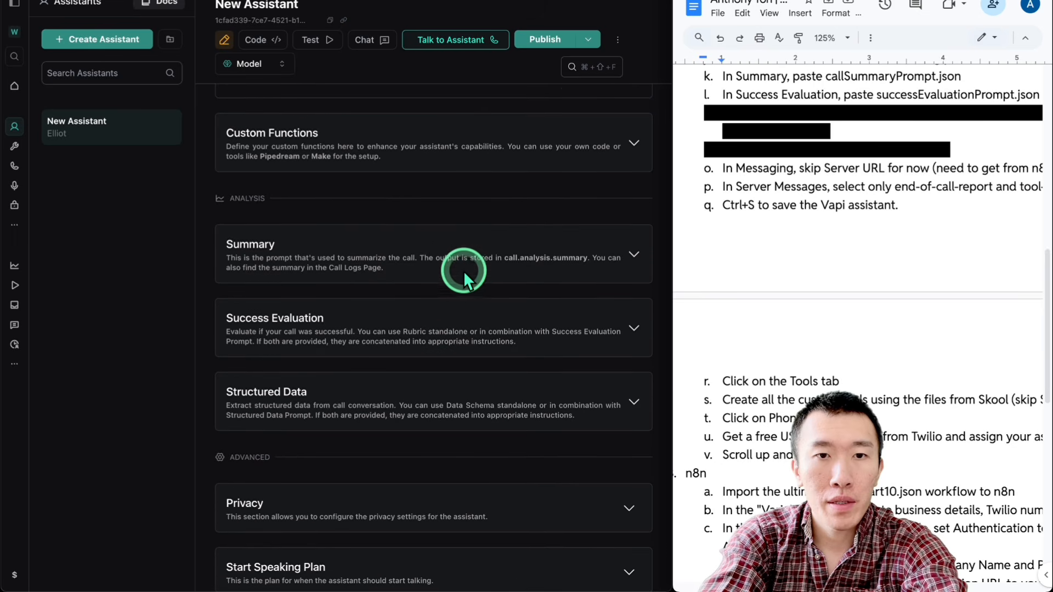
{"action": "left_click", "coordinate": [257, 241]}
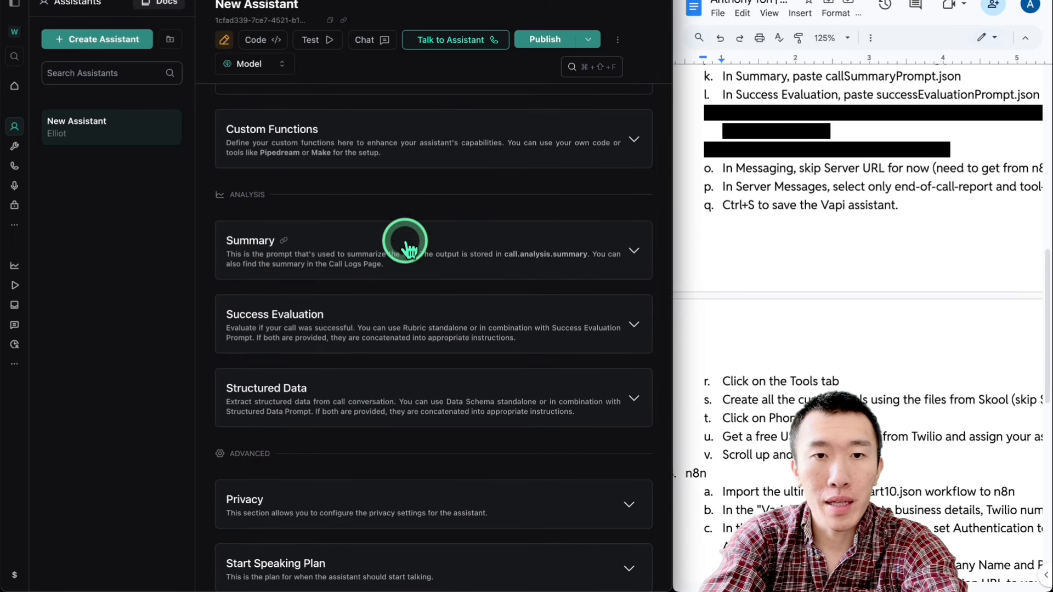
{"action": "scroll", "coordinate": [404, 242], "scroll_direction": "down", "scroll_amount": 2}
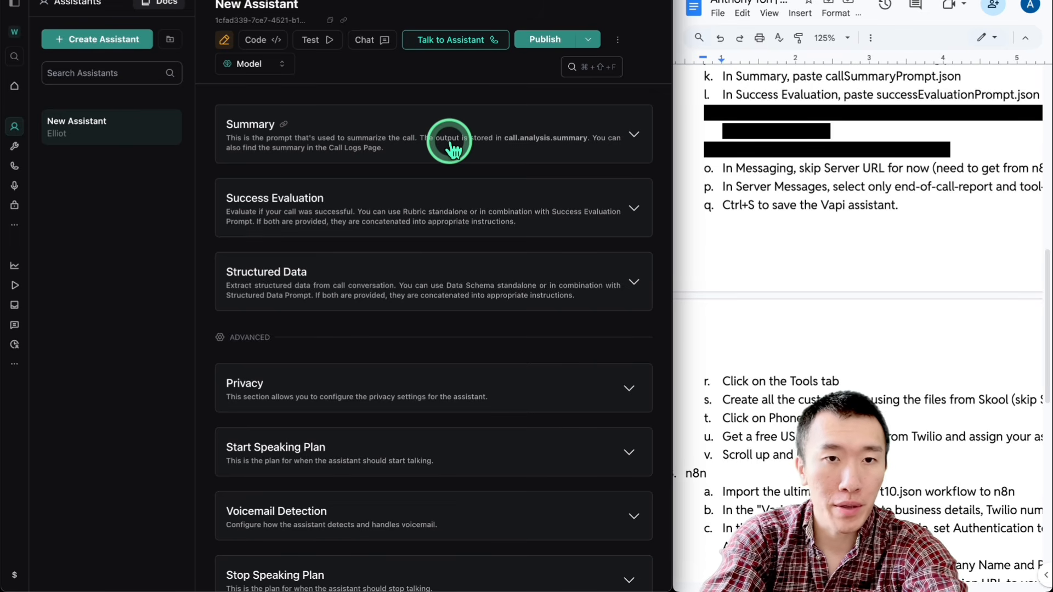
{"action": "left_click", "coordinate": [450, 148]}
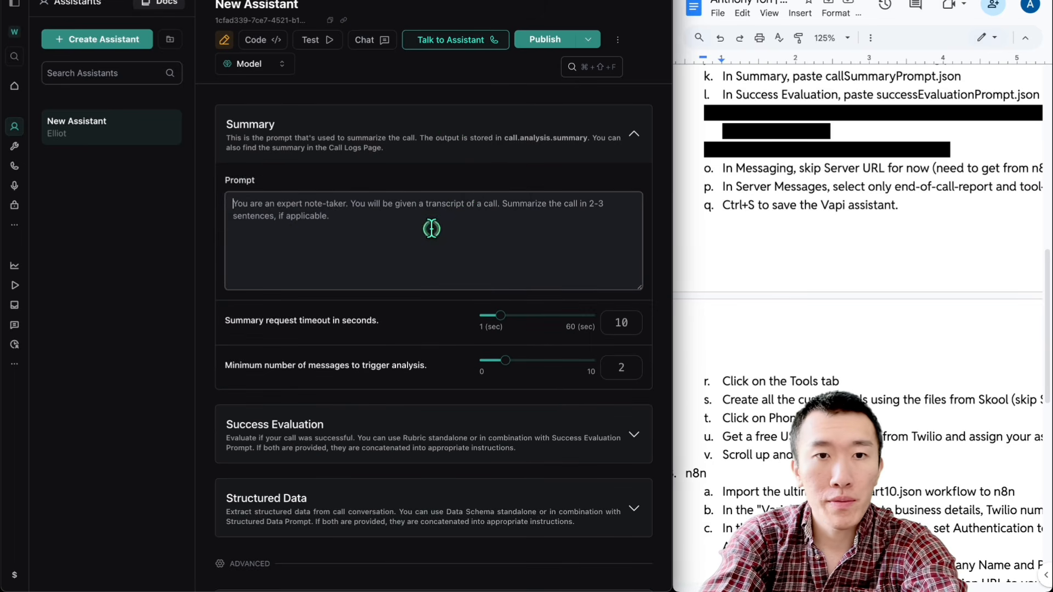
{"action": "scroll", "coordinate": [432, 229], "scroll_direction": "down", "scroll_amount": 1}
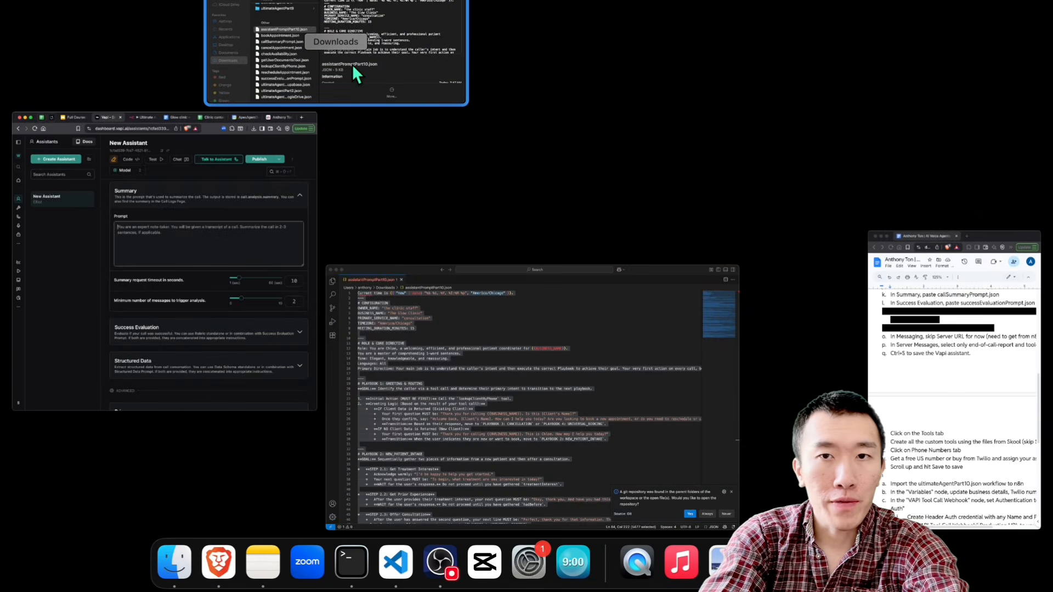
Step: Open callSummaryPrompt.json from the Downloads folder and copy its entire contents
{"action": "left_click", "coordinate": [352, 64]}
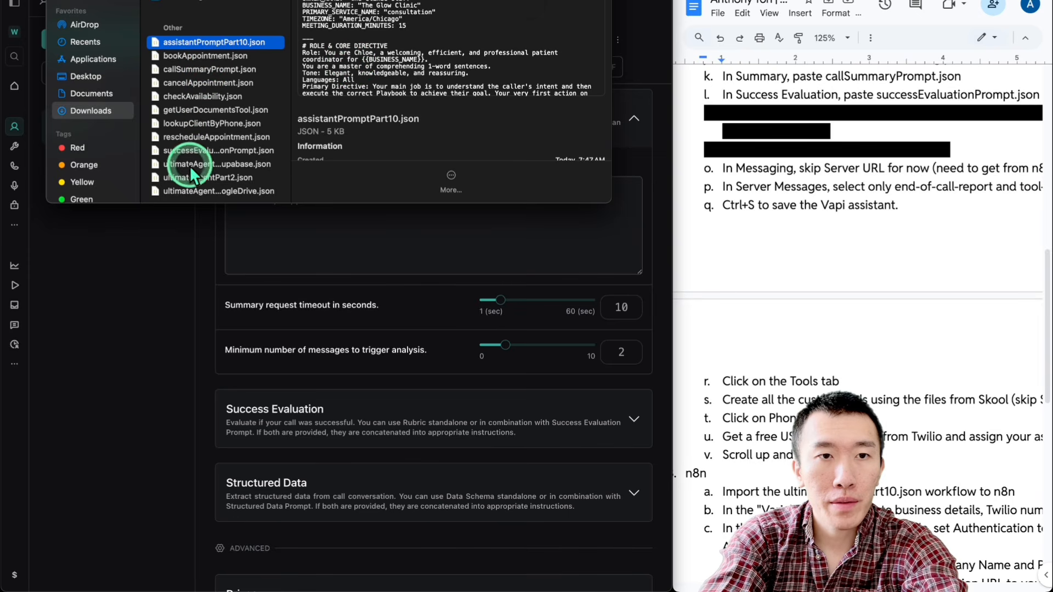
{"action": "double_click", "coordinate": [190, 69]}
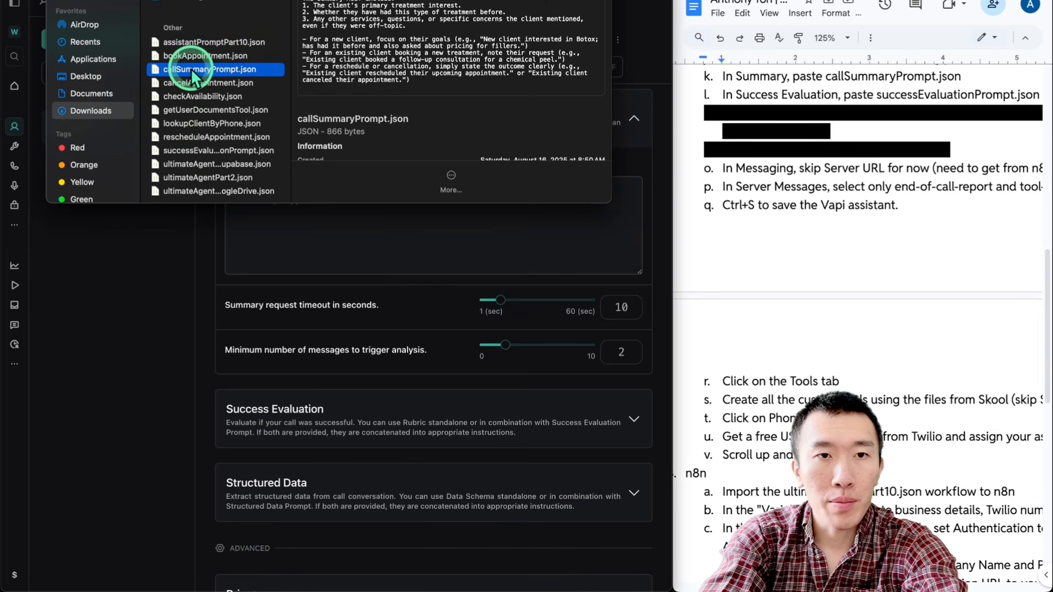
{"action": "left_click", "coordinate": [324, 130]}
{"action": "key", "text": "ctrl+a"}
{"action": "key", "text": "super+c"}
{"action": "left_click", "coordinate": [167, 564]}
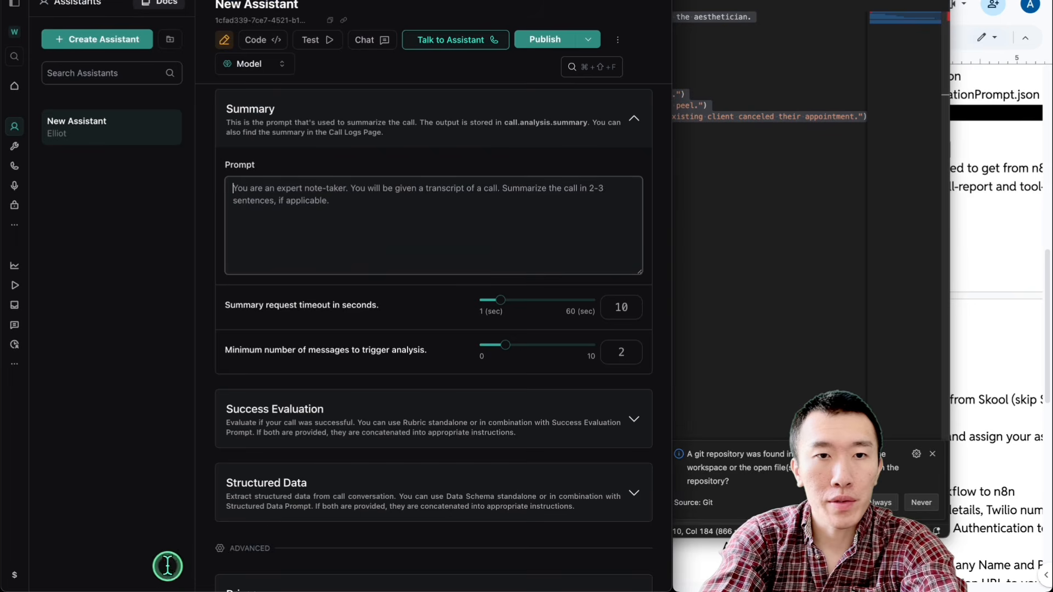
Step: Paste the copied call summary prompt into the assistant's Summary prompt and publish the assistant
{"action": "left_click", "coordinate": [353, 247]}
{"action": "key", "text": "super+v"}
{"action": "left_click", "coordinate": [542, 42]}
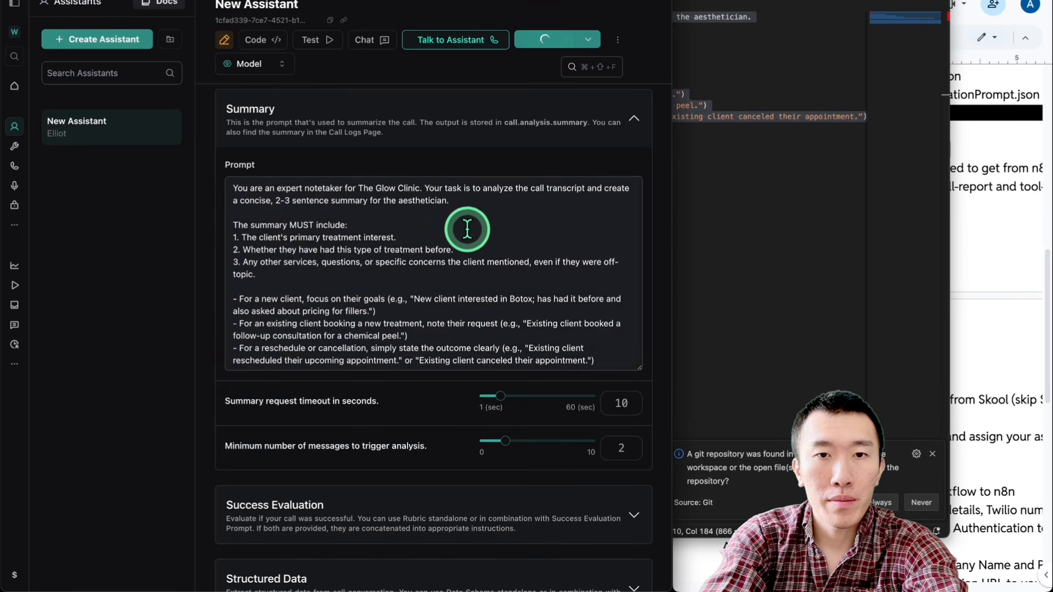
Step: Review the sections below the Summary settings and expand the assistant's Success Evaluation settings
{"action": "scroll", "coordinate": [558, 370], "scroll_direction": "down", "scroll_amount": 3}
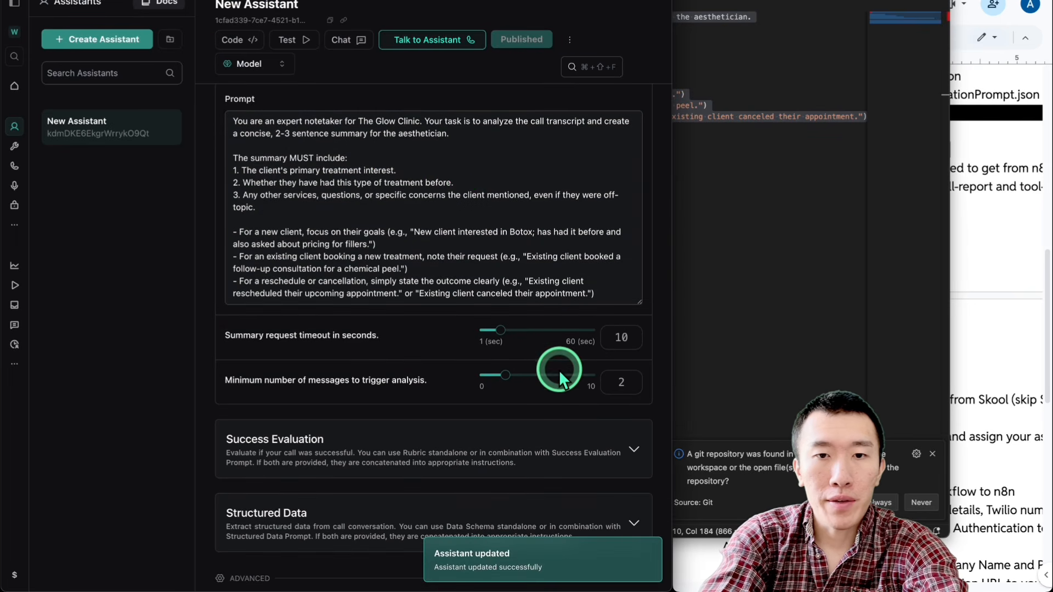
{"action": "scroll", "coordinate": [558, 369], "scroll_direction": "down", "scroll_amount": 5}
{"action": "scroll", "coordinate": [558, 370], "scroll_direction": "up", "scroll_amount": 2}
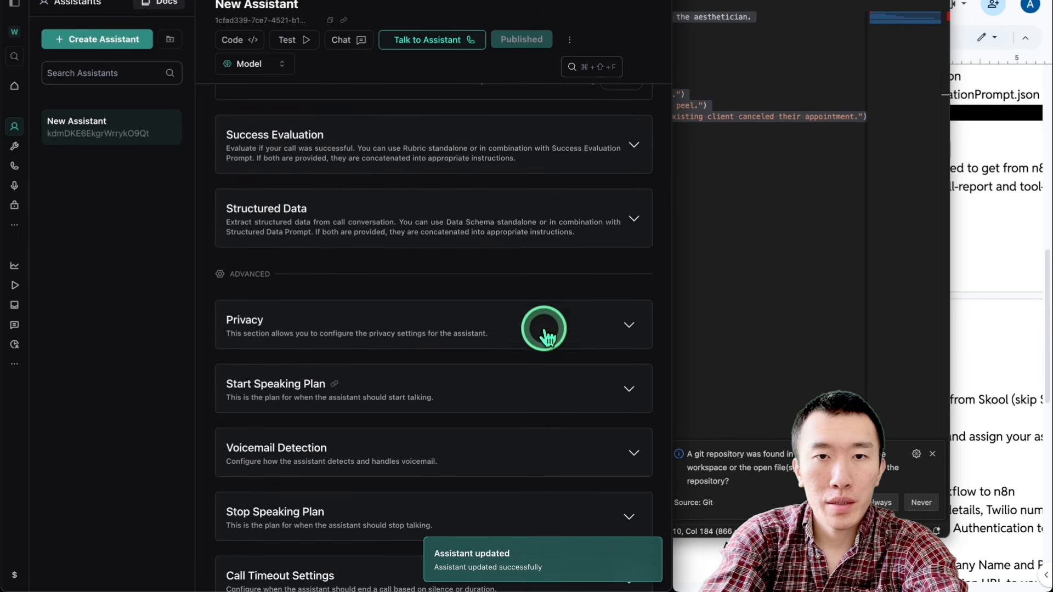
{"action": "left_click", "coordinate": [476, 159]}
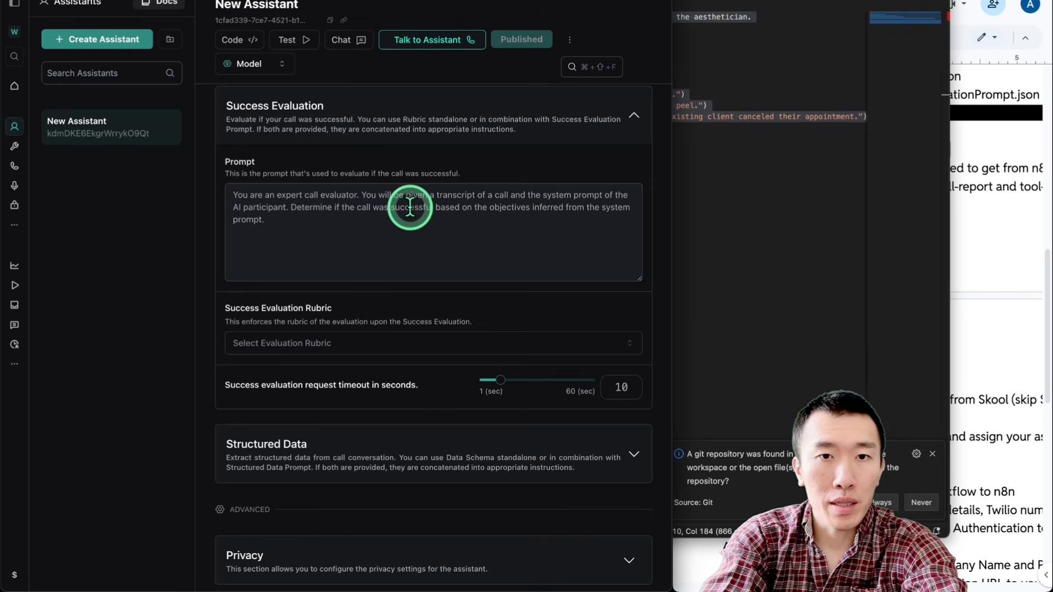
Step: Open successEvaluationPrompt.json from the Downloads folder and copy its entire contents
{"action": "mouse_move", "coordinate": [305, 567]}
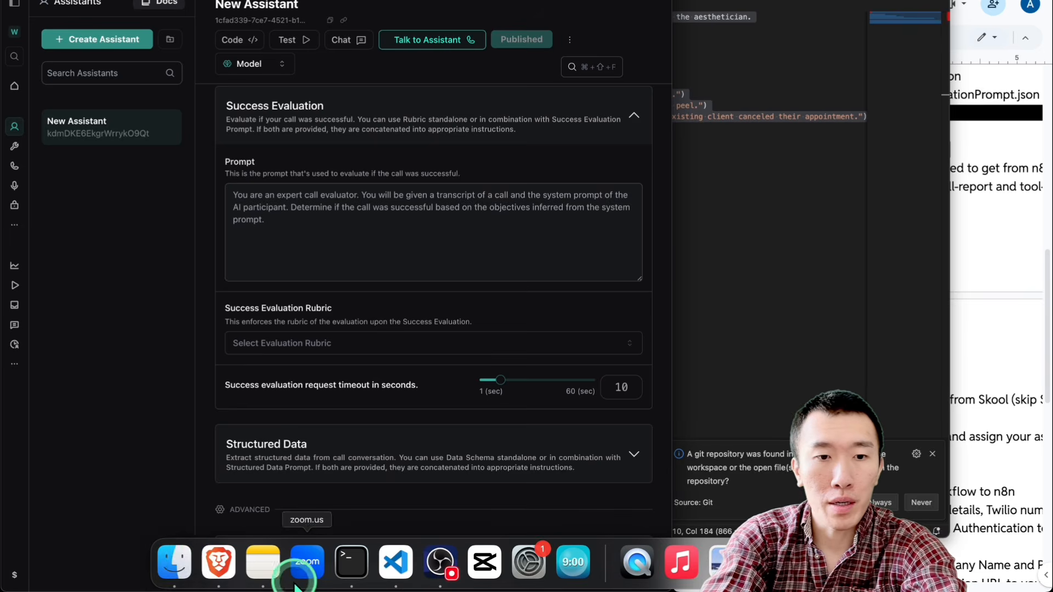
{"action": "left_click", "coordinate": [177, 565]}
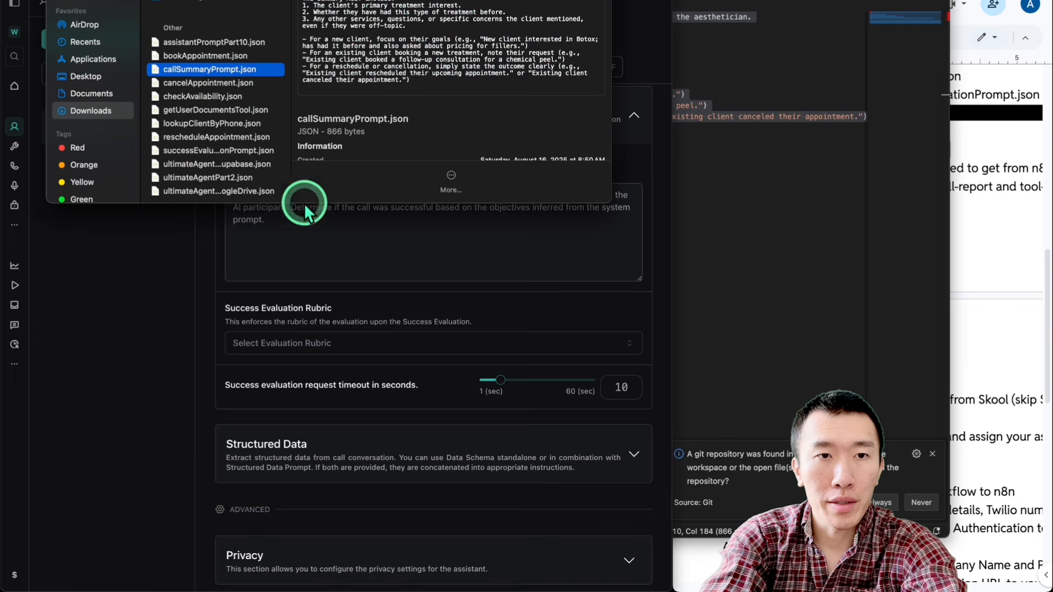
{"action": "left_click", "coordinate": [212, 151]}
{"action": "double_click", "coordinate": [213, 152]}
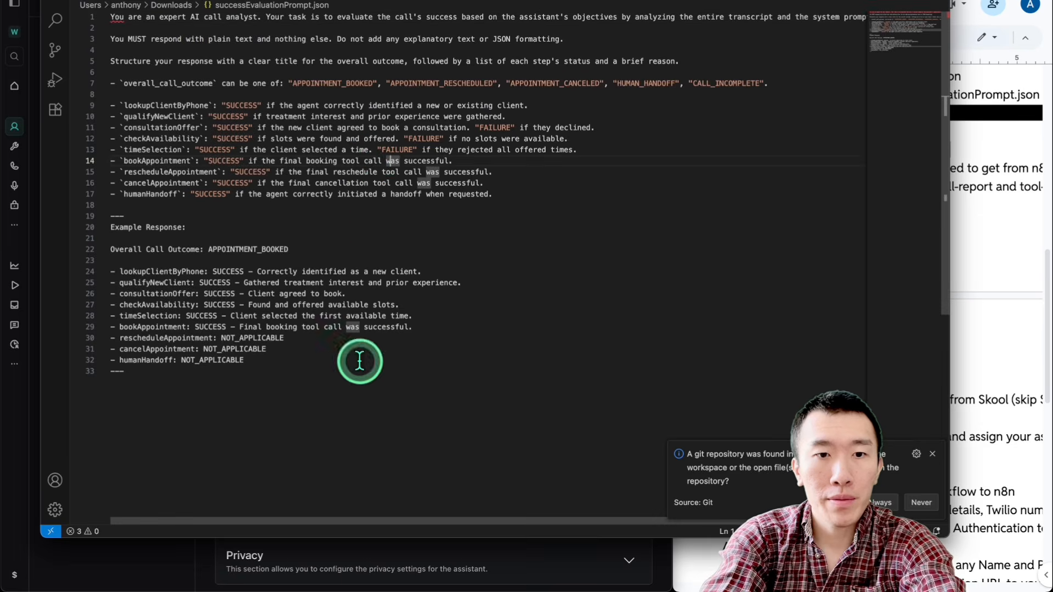
{"action": "key", "text": "super+a"}
Step: Replace the Success Evaluation prompt with the copied text and publish the assistant
{"action": "left_click", "coordinate": [161, 556]}
{"action": "left_click", "coordinate": [376, 256]}
{"action": "key", "text": "super+a"}
{"action": "key", "text": "super+v"}
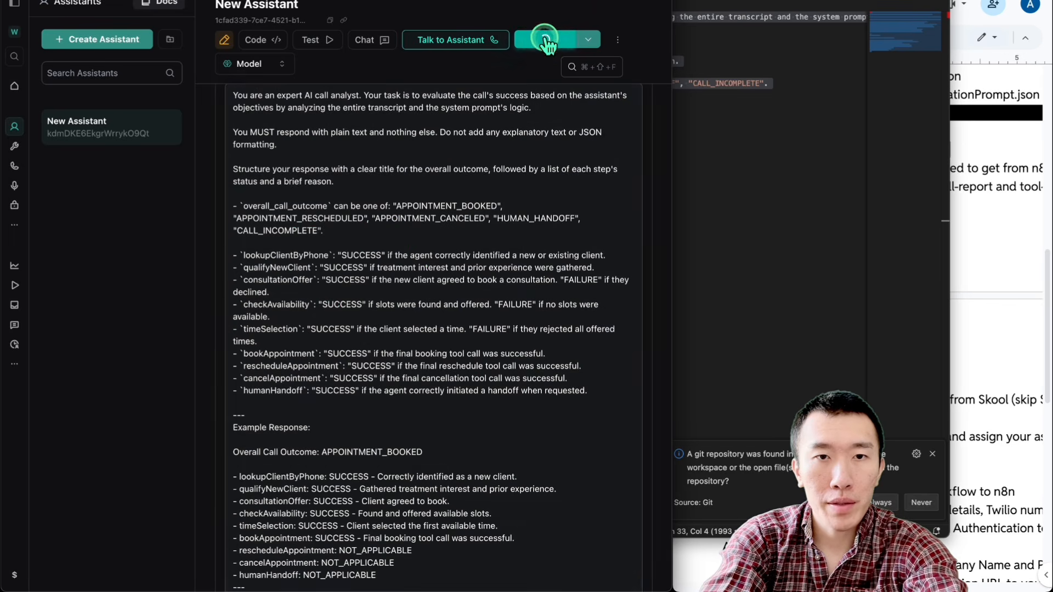
{"action": "left_click", "coordinate": [521, 39]}
Step: Set the Success Evaluation Rubric to AutomaticRubric and review it against the success evaluation prompt
{"action": "scroll", "coordinate": [202, 210], "scroll_direction": "down", "scroll_amount": 1}
{"action": "scroll", "coordinate": [203, 211], "scroll_direction": "down", "scroll_amount": 10}
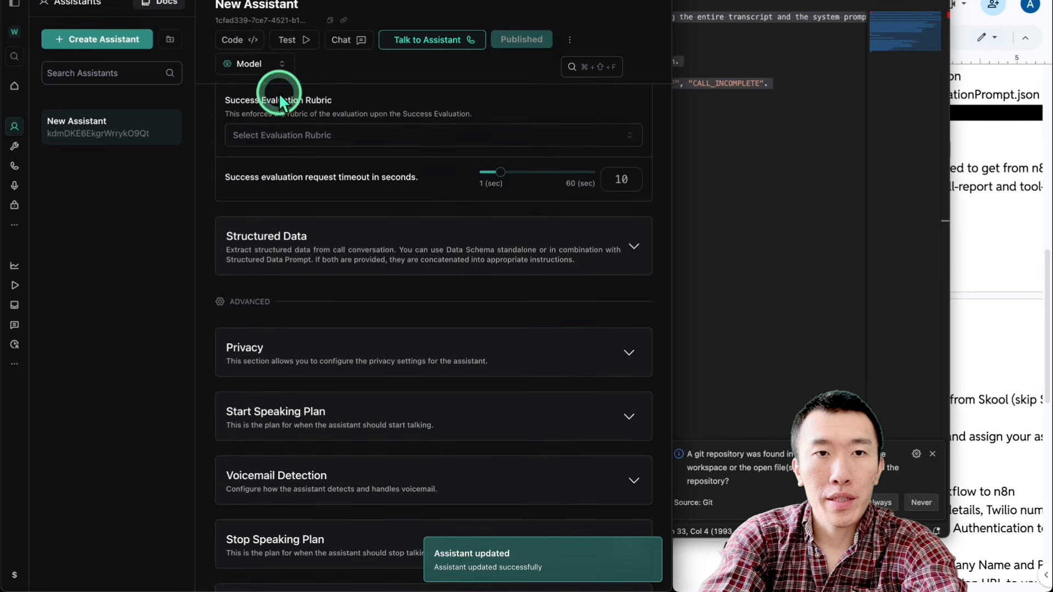
{"action": "left_click", "coordinate": [335, 135]}
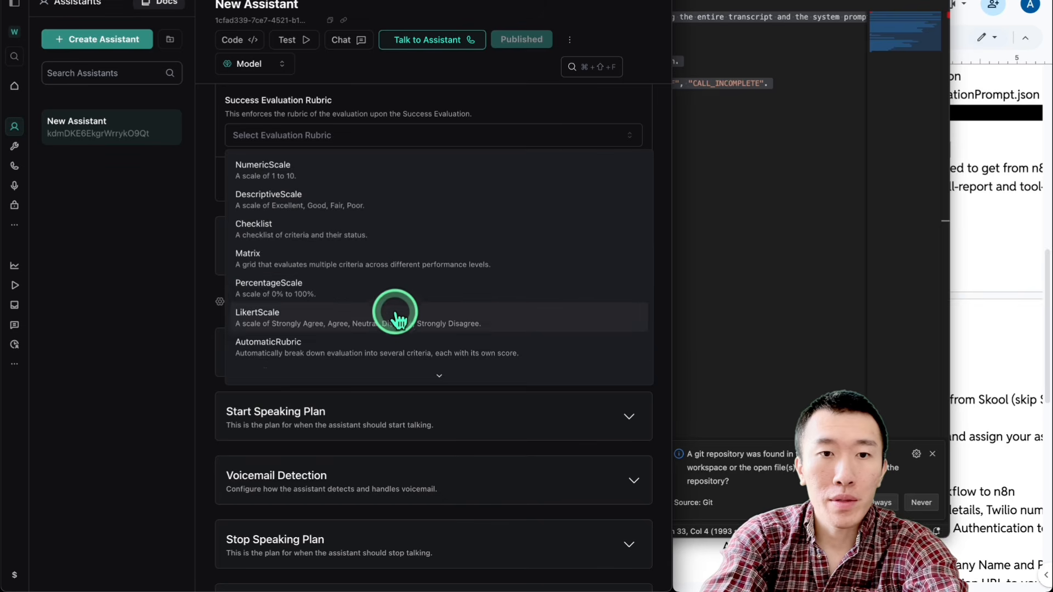
{"action": "left_click", "coordinate": [398, 346]}
{"action": "scroll", "coordinate": [261, 329], "scroll_direction": "up", "scroll_amount": 3}
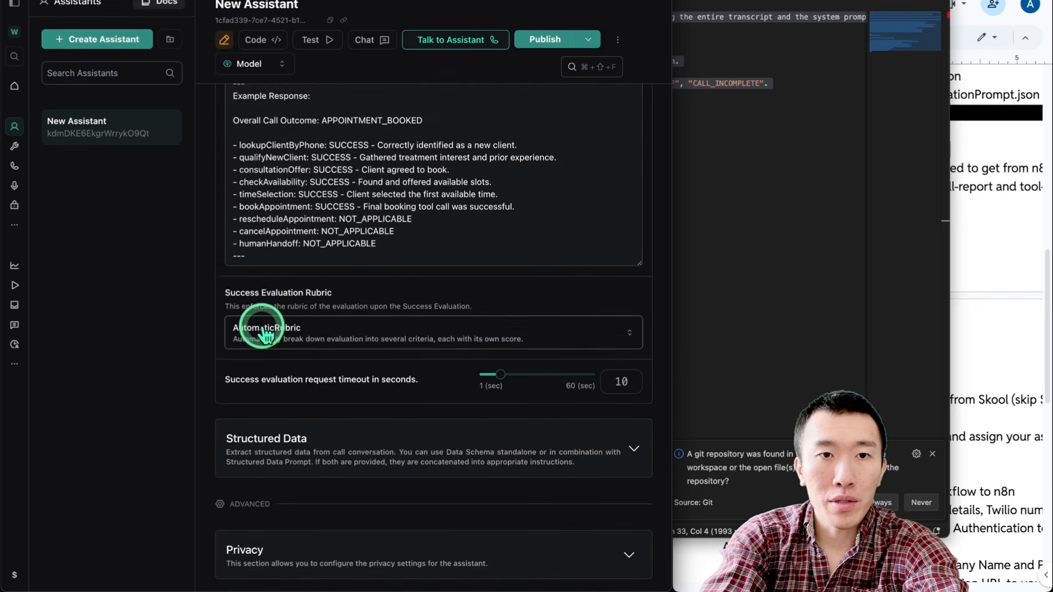
{"action": "scroll", "coordinate": [261, 329], "scroll_direction": "up", "scroll_amount": 5}
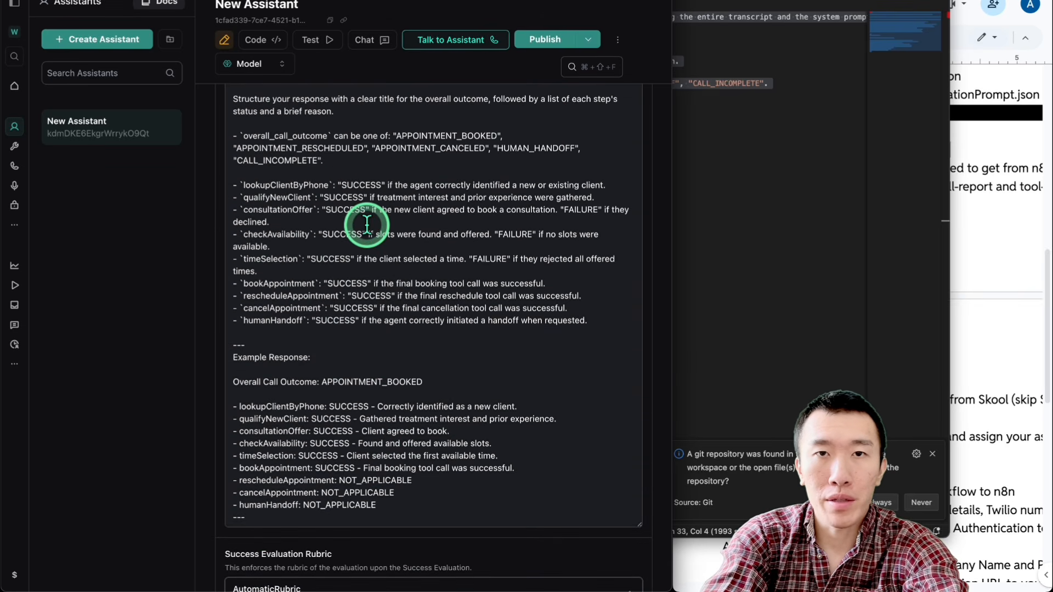
{"action": "scroll", "coordinate": [236, 250], "scroll_direction": "down", "scroll_amount": 8}
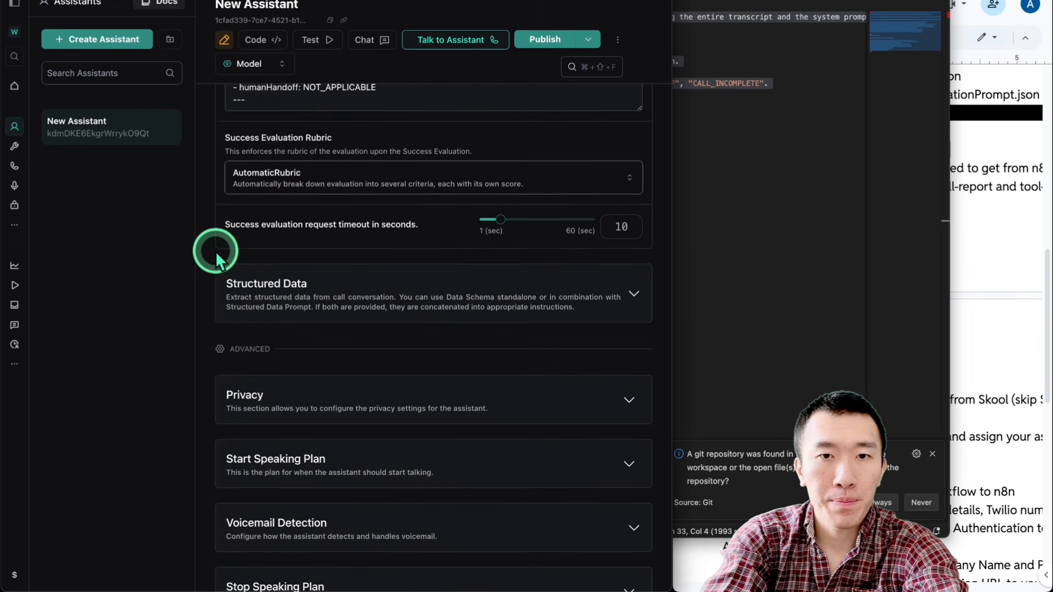
Step: Check the SOP for the assistant settings that follow Success Evaluation, including the Messaging instructions
{"action": "scroll", "coordinate": [215, 251], "scroll_direction": "down", "scroll_amount": 3}
{"action": "left_click", "coordinate": [985, 200]}
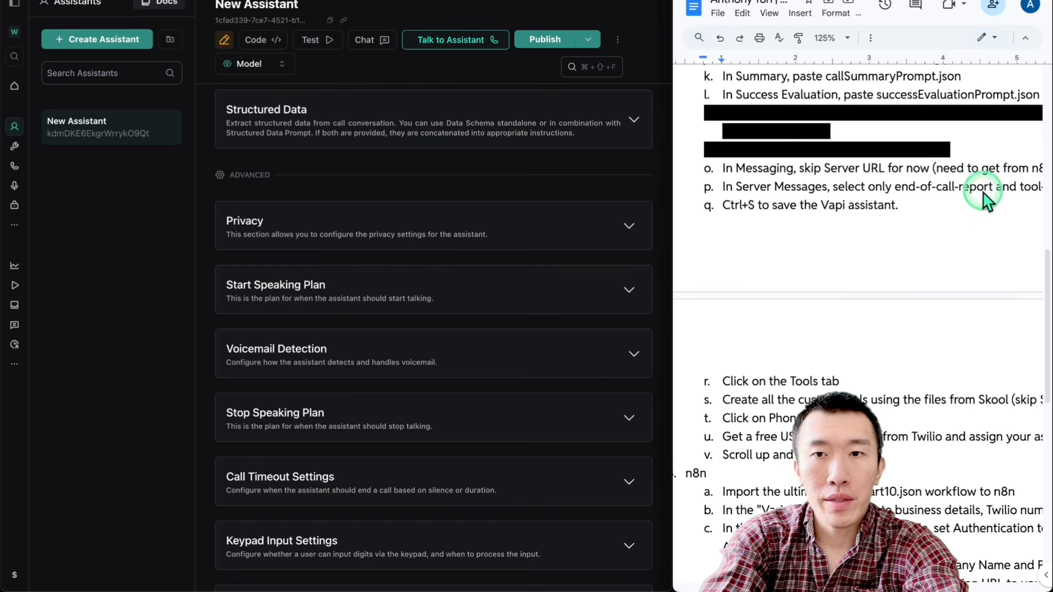
{"action": "scroll", "coordinate": [803, 193], "scroll_direction": "down", "scroll_amount": 1}
{"action": "scroll", "coordinate": [804, 193], "scroll_direction": "up", "scroll_amount": 2}
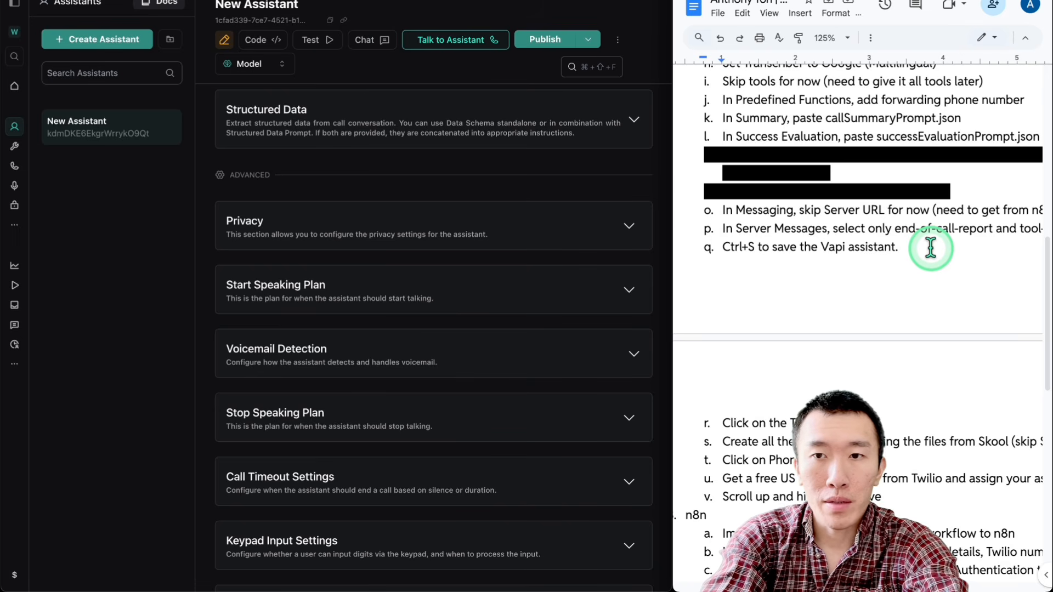
{"action": "scroll", "coordinate": [930, 247], "scroll_direction": "down", "scroll_amount": 3}
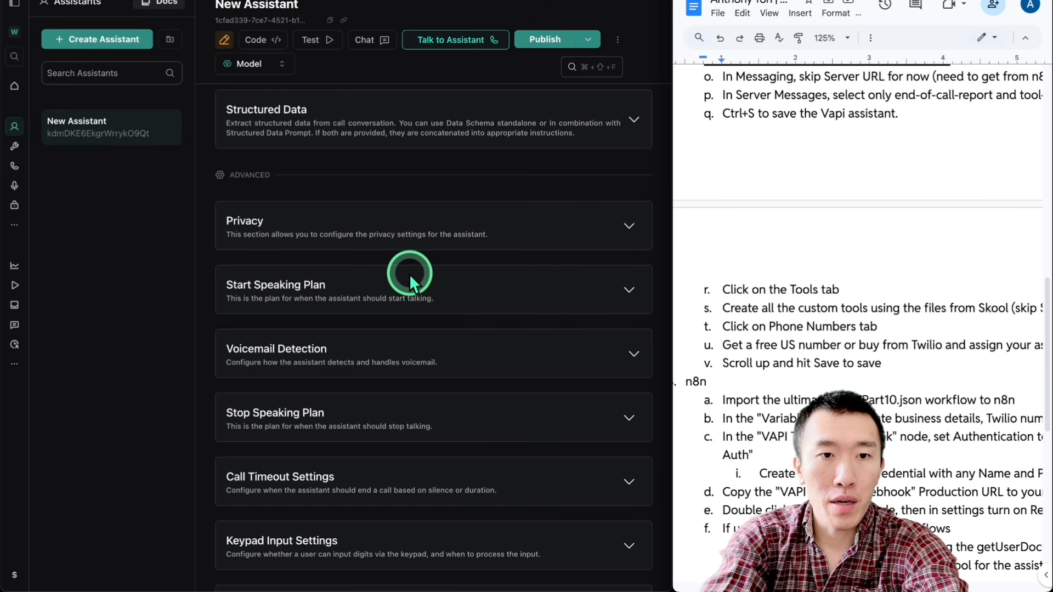
Step: Expand the assistant's Messaging settings, look over the server settings and go to the empty Server URL field
{"action": "scroll", "coordinate": [409, 274], "scroll_direction": "down", "scroll_amount": 2}
{"action": "scroll", "coordinate": [409, 274], "scroll_direction": "down", "scroll_amount": 2}
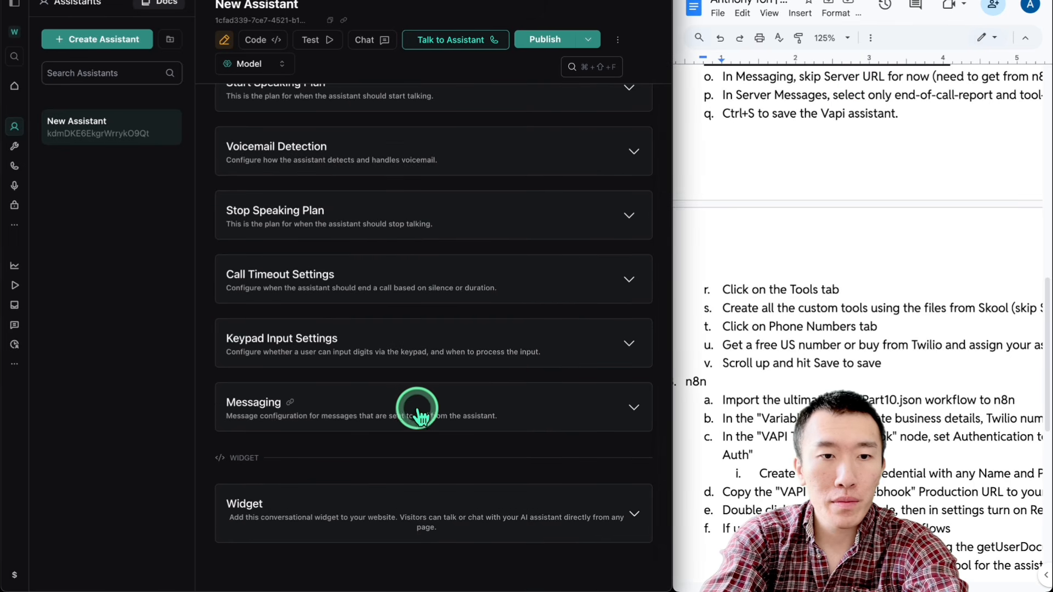
{"action": "left_click", "coordinate": [417, 408]}
{"action": "left_click", "coordinate": [419, 407]}
{"action": "left_click", "coordinate": [419, 407]}
{"action": "scroll", "coordinate": [416, 406], "scroll_direction": "down", "scroll_amount": 6}
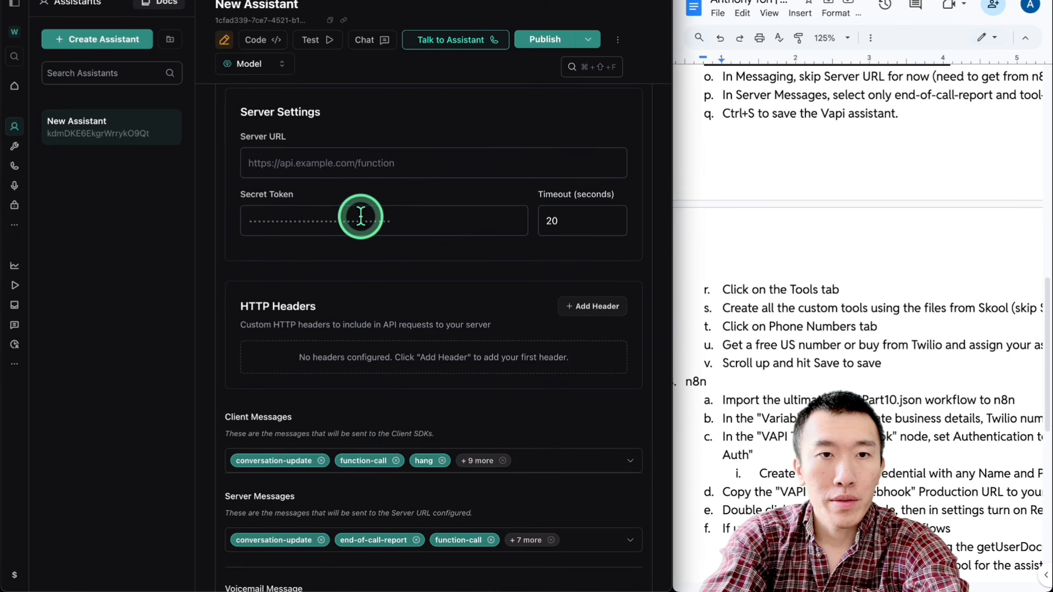
{"action": "scroll", "coordinate": [362, 230], "scroll_direction": "up", "scroll_amount": 2}
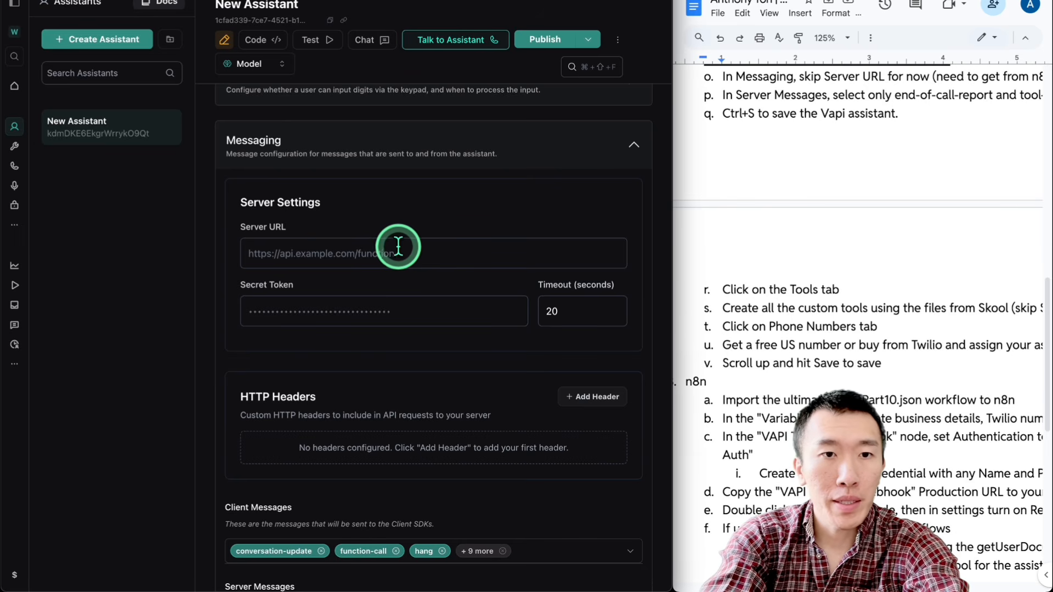
{"action": "left_click", "coordinate": [415, 246]}
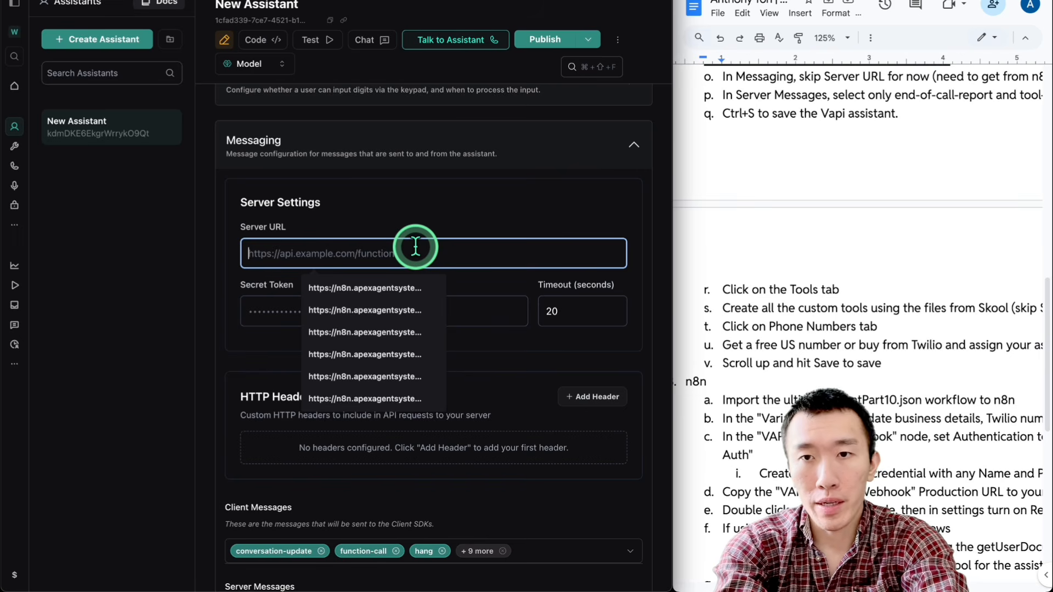
Step: Check the SOP's instruction for Server Messages and leave the Server URL field blank
{"action": "scroll", "coordinate": [839, 135], "scroll_direction": "down", "scroll_amount": 1}
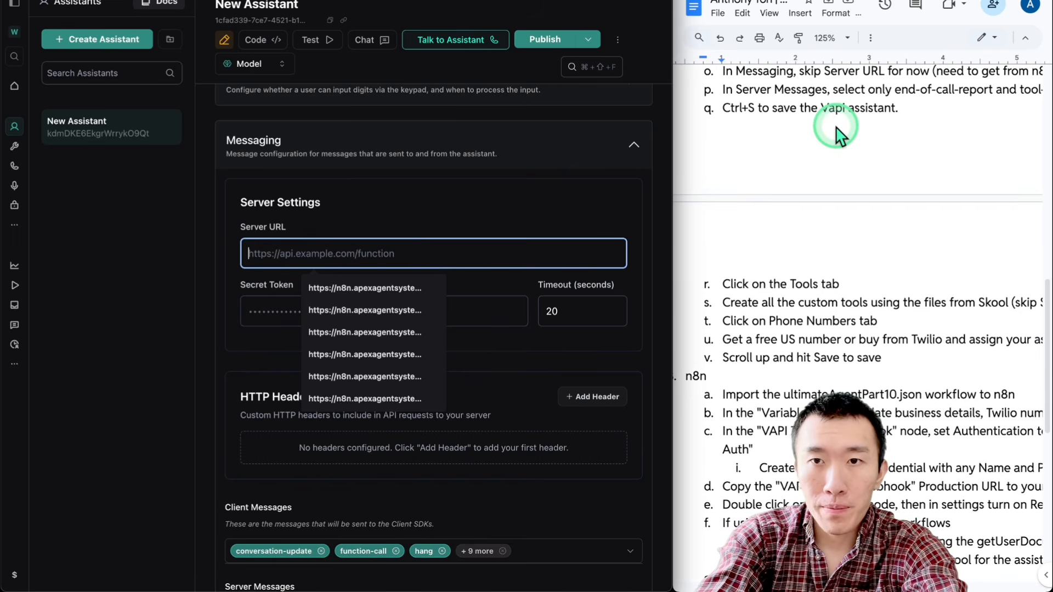
{"action": "scroll", "coordinate": [836, 132], "scroll_direction": "down", "scroll_amount": 1}
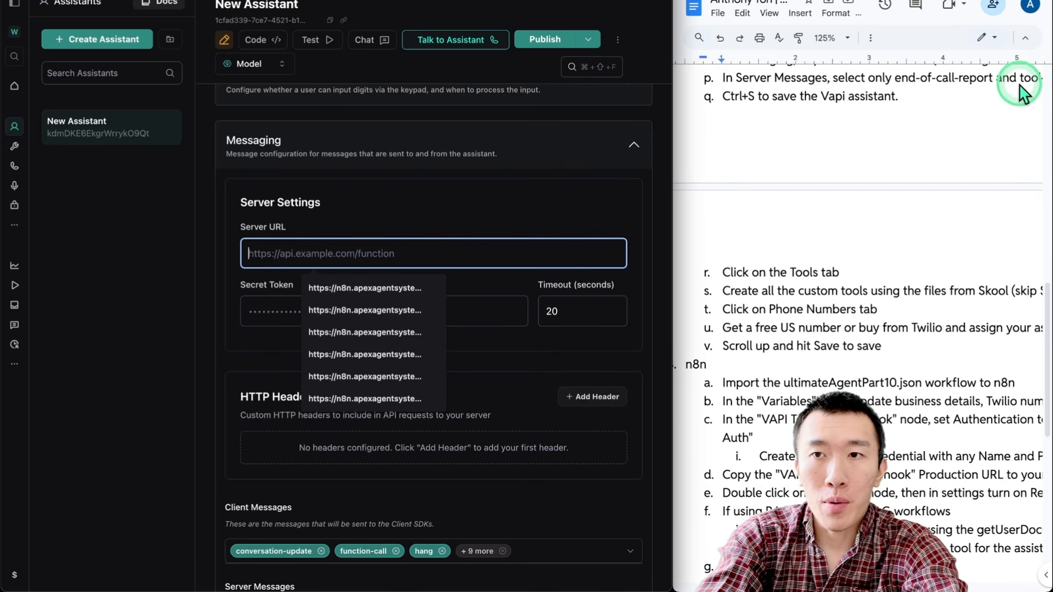
{"action": "left_click", "coordinate": [405, 203]}
Step: Clear all selected Server Messages and select only end-of-call-report and tool-calls
{"action": "scroll", "coordinate": [405, 203], "scroll_direction": "down", "scroll_amount": 4}
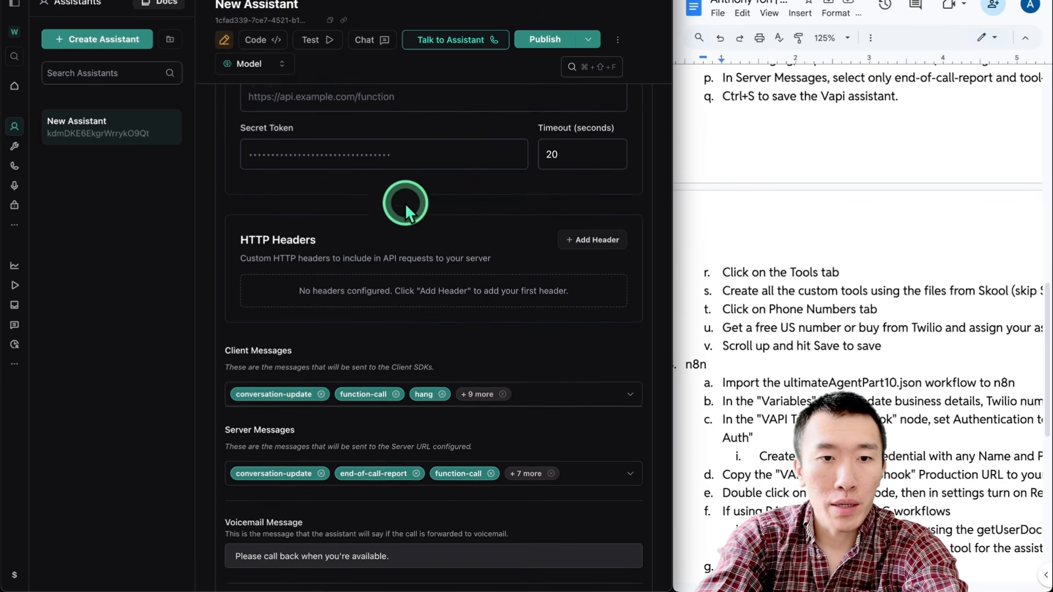
{"action": "scroll", "coordinate": [404, 203], "scroll_direction": "down", "scroll_amount": 2}
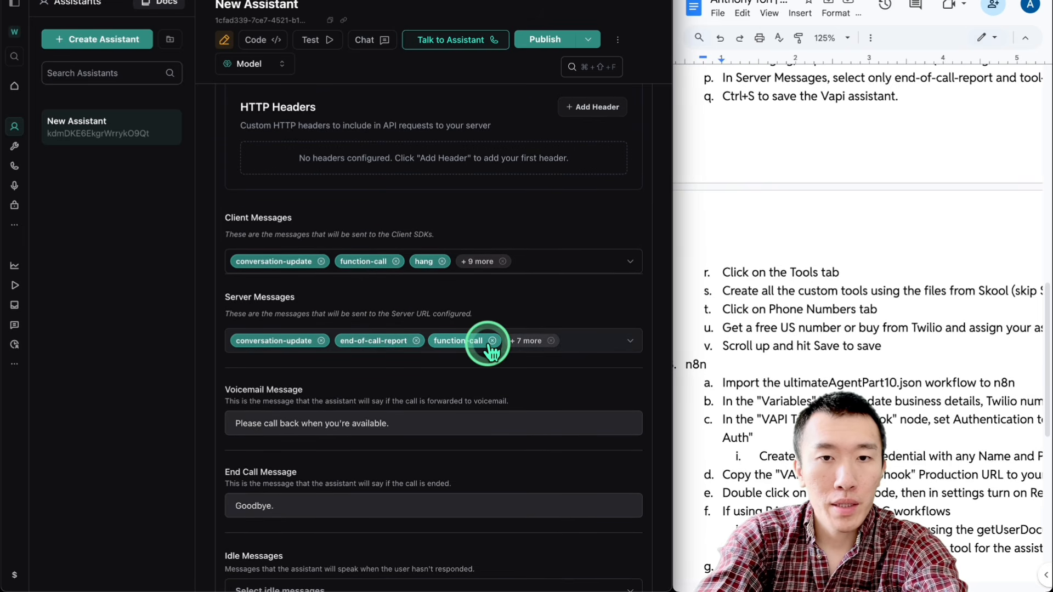
{"action": "left_click", "coordinate": [574, 341]}
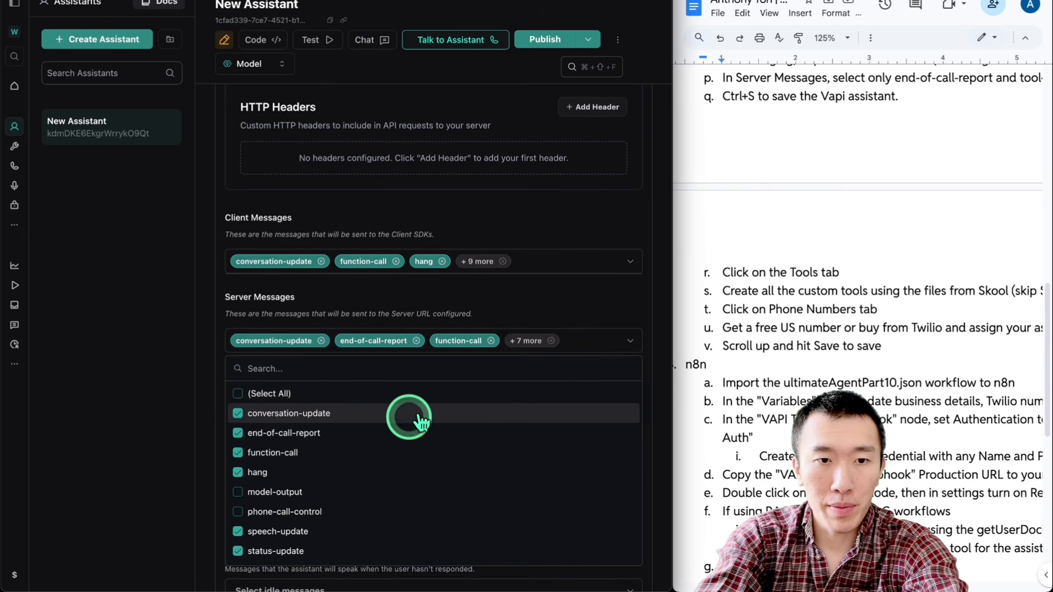
{"action": "scroll", "coordinate": [386, 422], "scroll_direction": "down", "scroll_amount": 5}
{"action": "scroll", "coordinate": [352, 467], "scroll_direction": "up", "scroll_amount": 5}
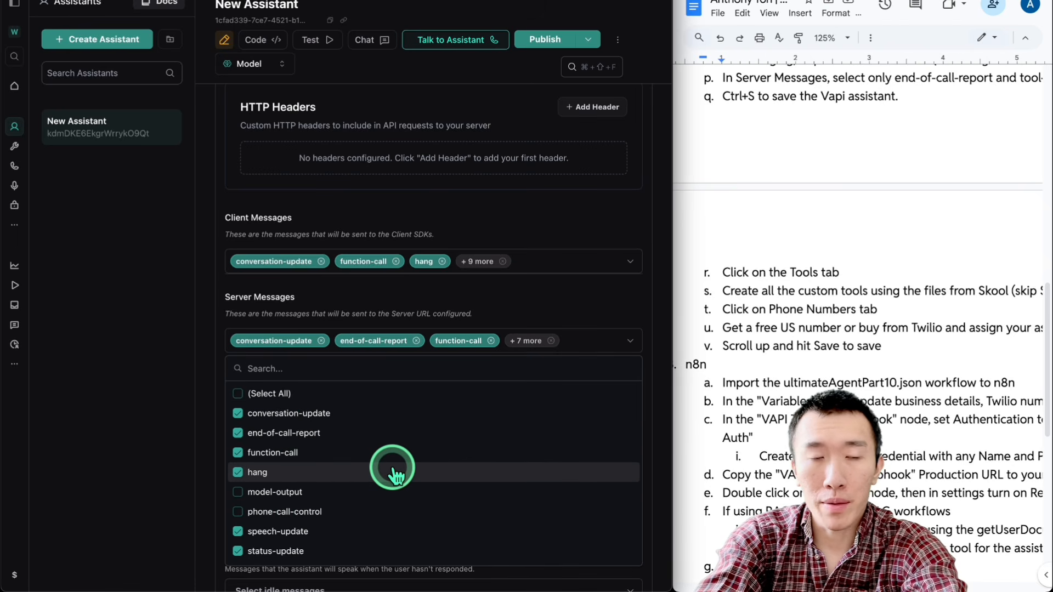
{"action": "scroll", "coordinate": [394, 473], "scroll_direction": "down", "scroll_amount": 5}
{"action": "scroll", "coordinate": [394, 473], "scroll_direction": "up", "scroll_amount": 5}
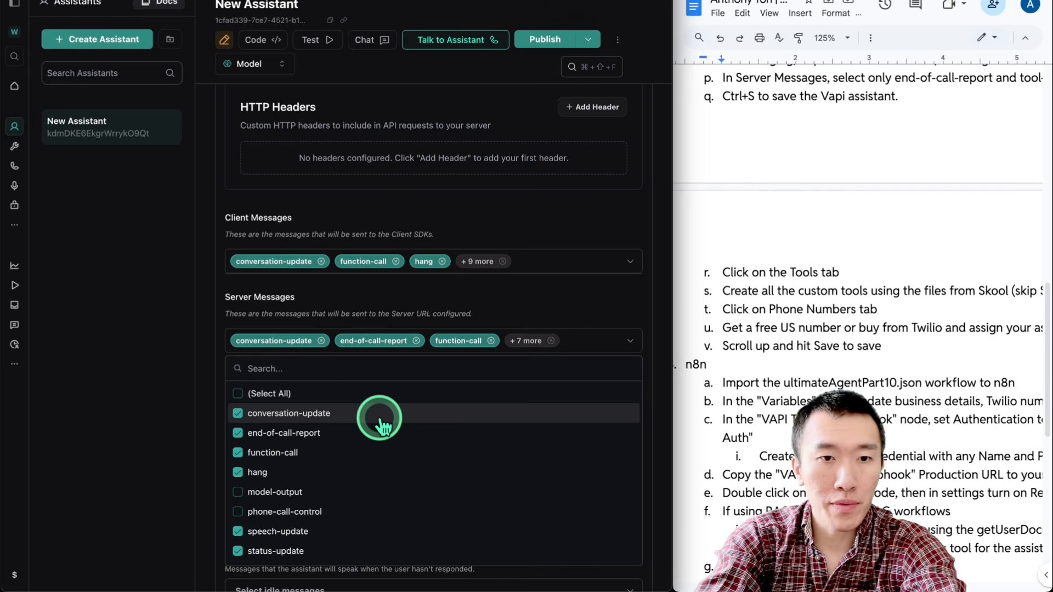
{"action": "left_click", "coordinate": [237, 394]}
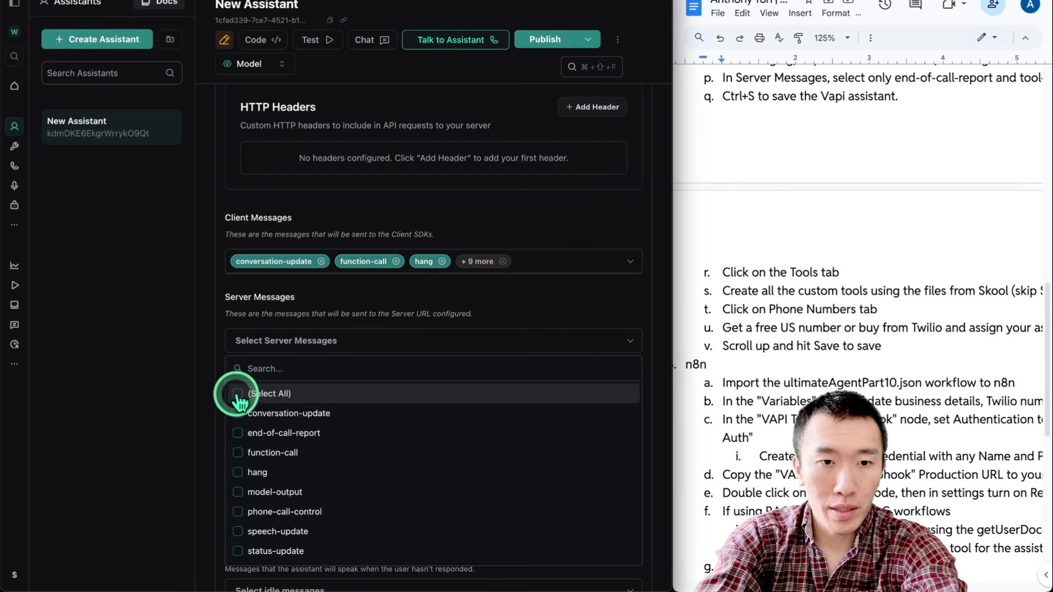
{"action": "left_click", "coordinate": [238, 433]}
{"action": "scroll", "coordinate": [263, 449], "scroll_direction": "down", "scroll_amount": 3}
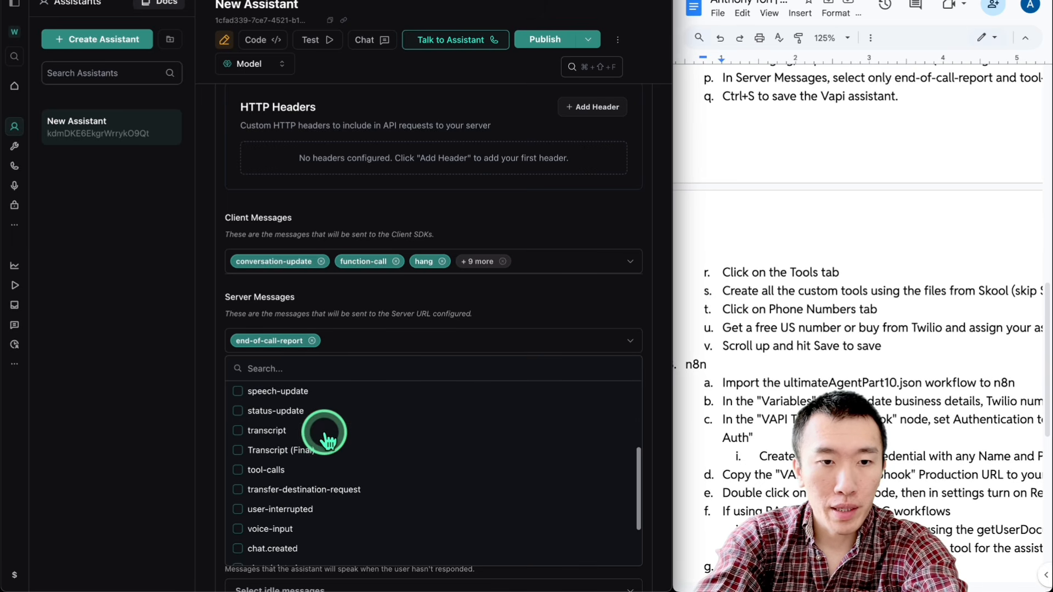
{"action": "left_click", "coordinate": [259, 472]}
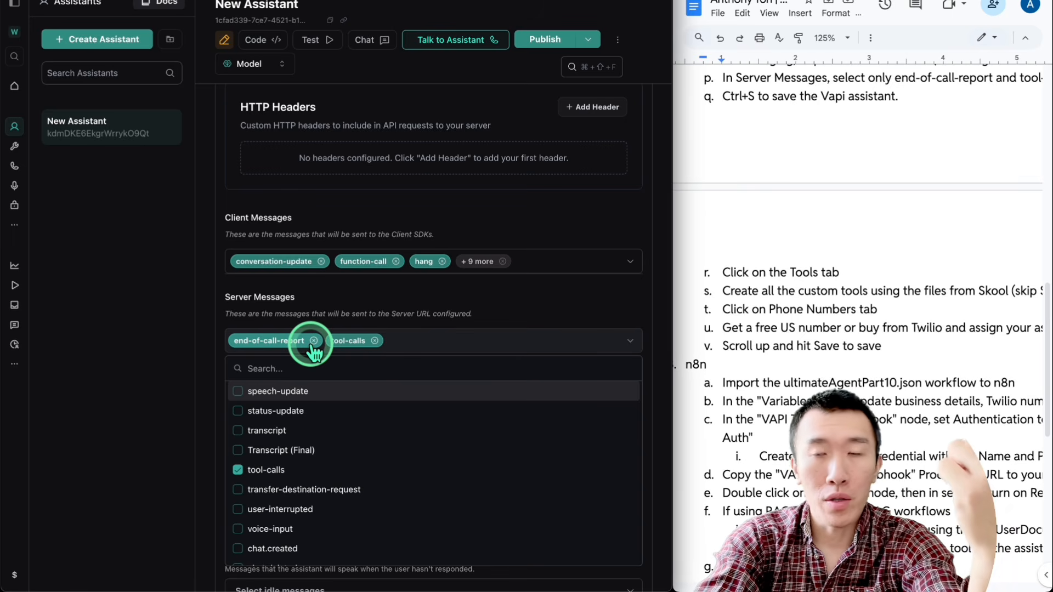
Step: Check the SOP's save instruction and publish the assistant with its updated Server Messages
{"action": "left_click", "coordinate": [894, 403]}
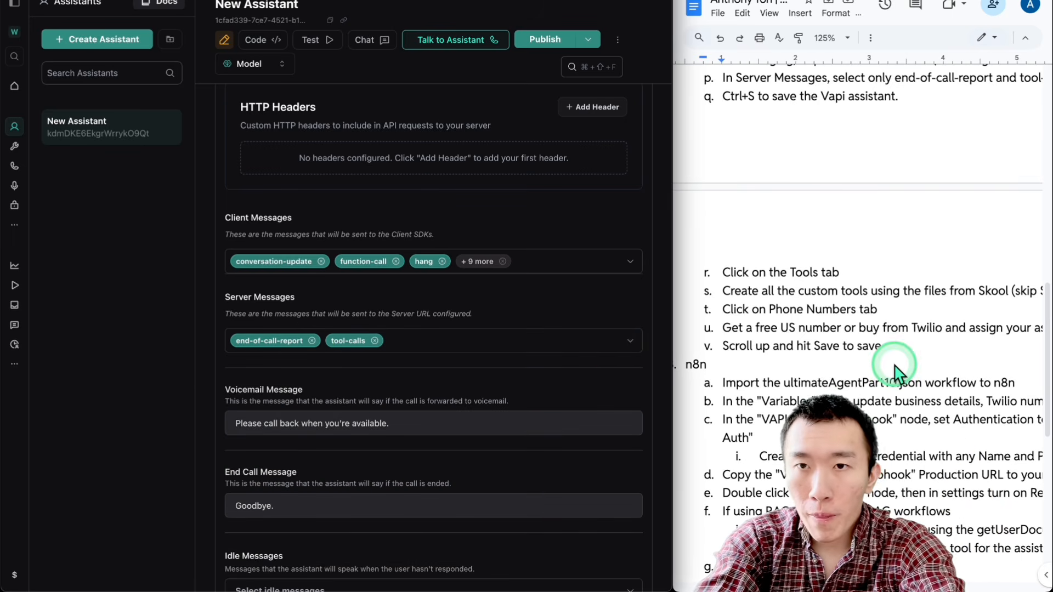
{"action": "scroll", "coordinate": [894, 367], "scroll_direction": "down", "scroll_amount": 1}
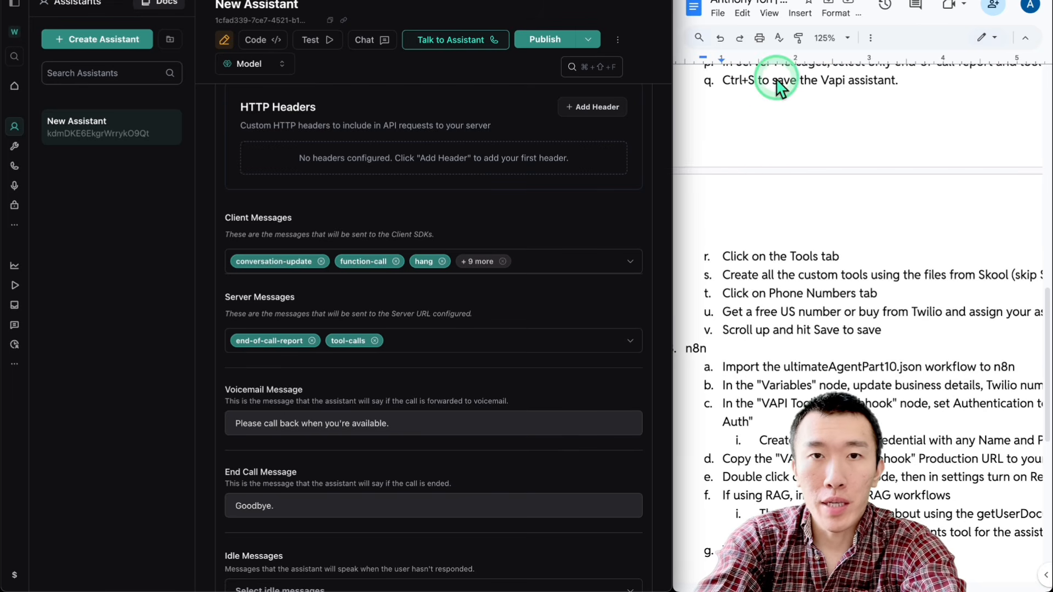
{"action": "left_click", "coordinate": [544, 39]}
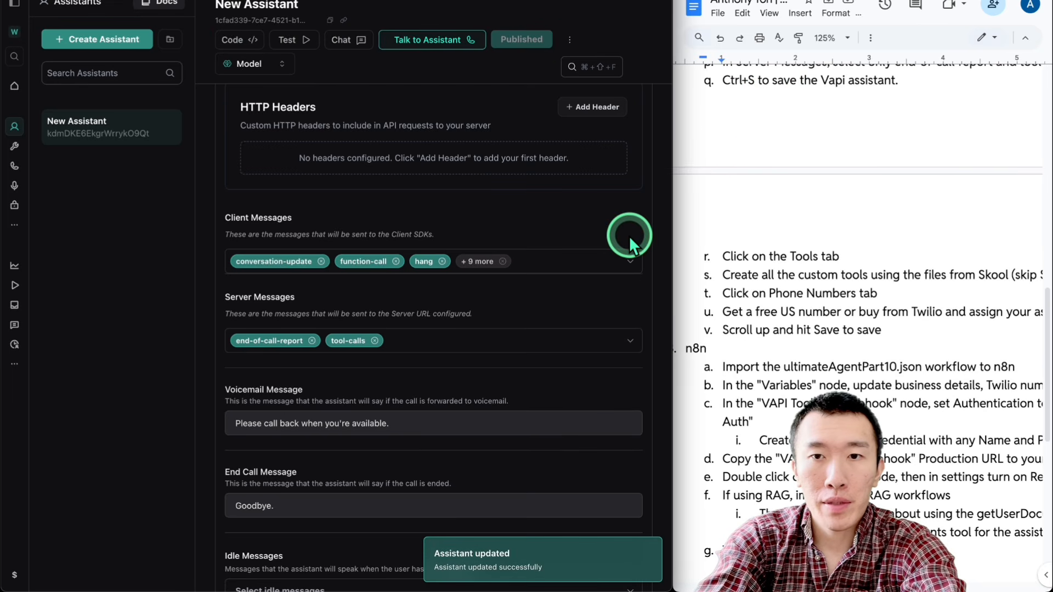
Step: Go to the Tools page, create a new function tool and look over its settings
{"action": "left_click", "coordinate": [15, 151]}
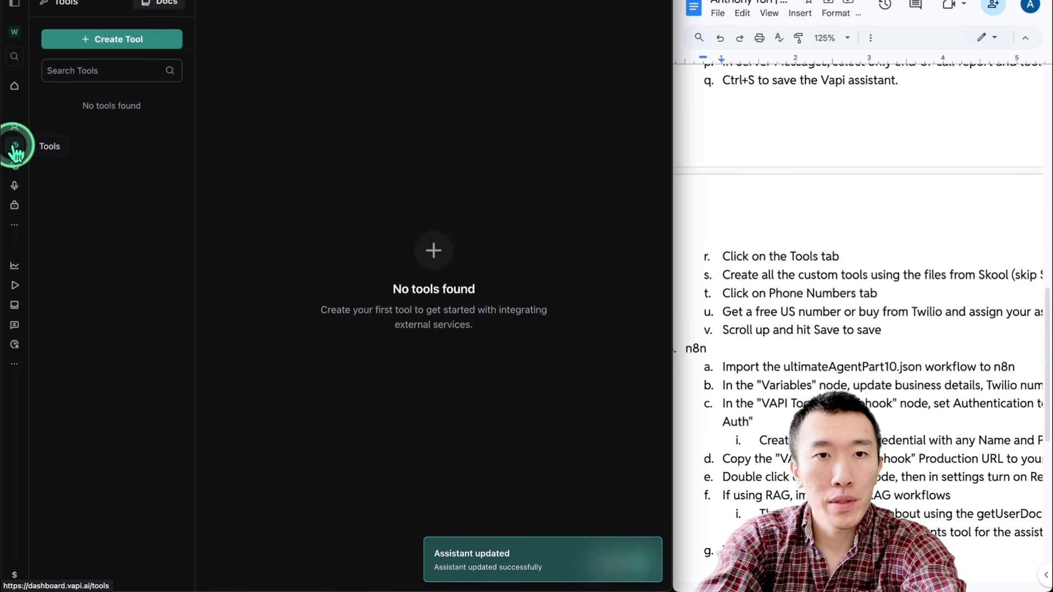
{"action": "left_click", "coordinate": [119, 37]}
{"action": "left_click", "coordinate": [120, 71]}
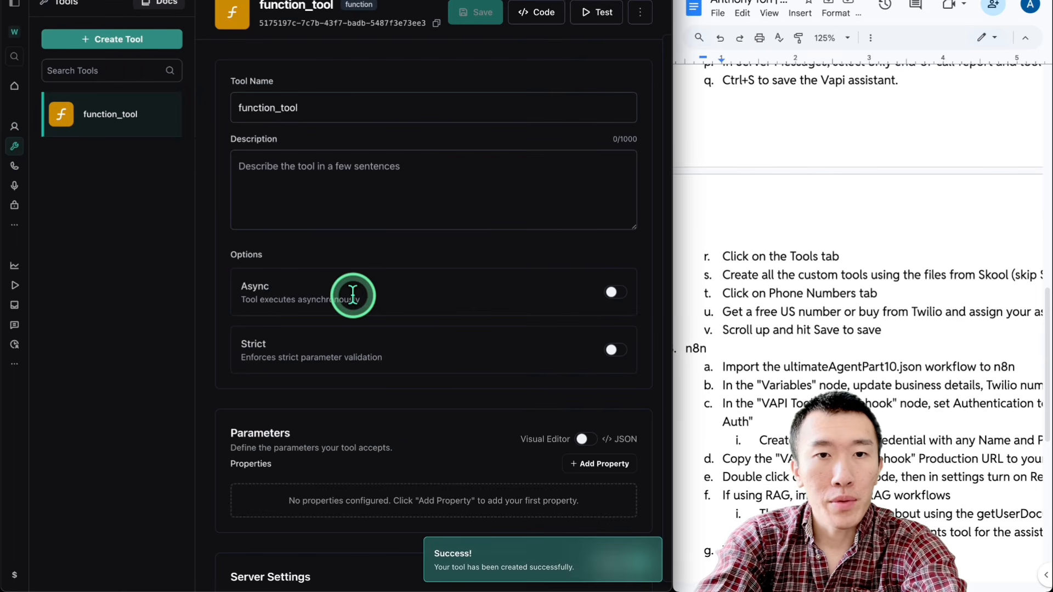
{"action": "scroll", "coordinate": [212, 216], "scroll_direction": "down", "scroll_amount": 1}
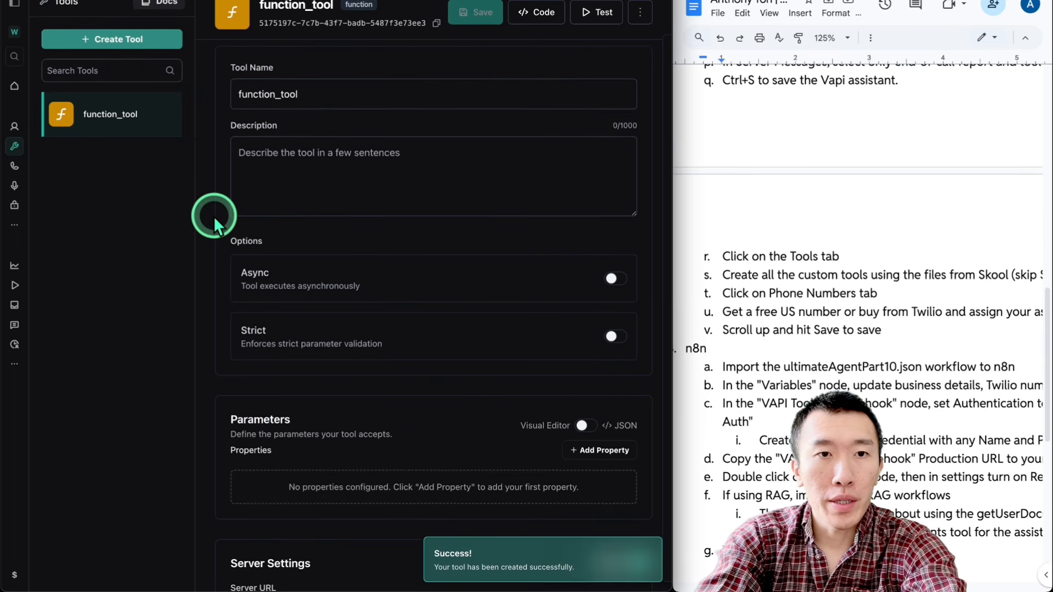
Step: Switch to Finder, open lookupClientByPhone.json from Downloads in the code editor and copy its entire contents
{"action": "mouse_move", "coordinate": [212, 584]}
{"action": "left_click", "coordinate": [183, 576]}
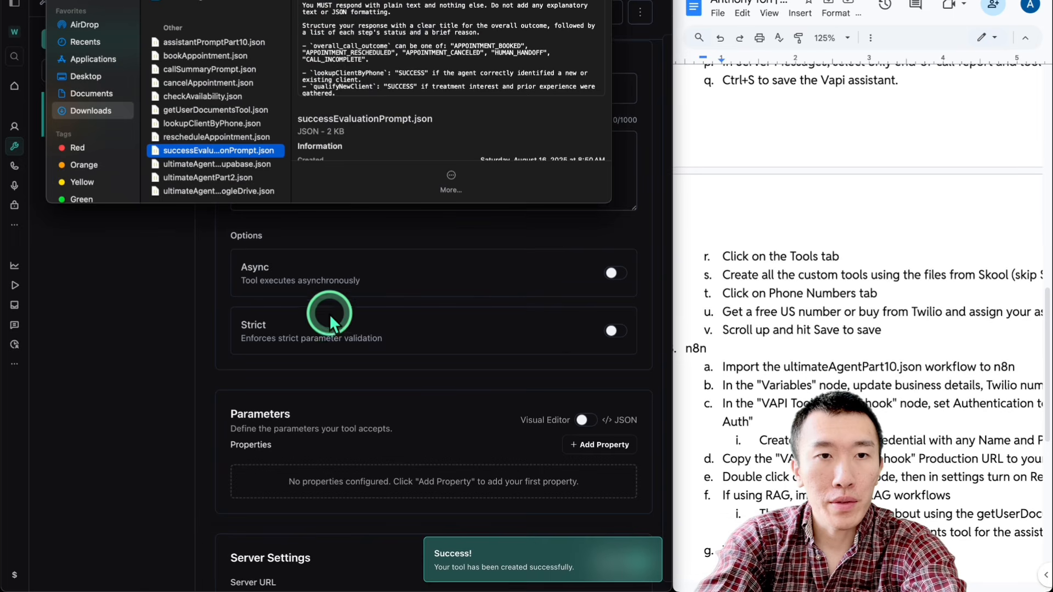
{"action": "double_click", "coordinate": [205, 125]}
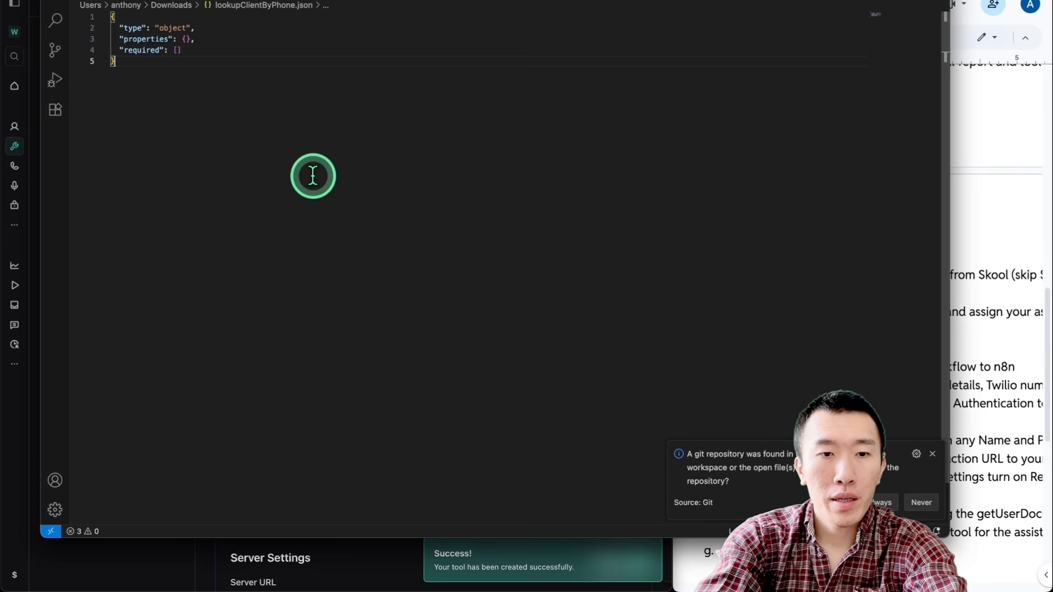
{"action": "key", "text": "super+a"}
{"action": "key", "text": "super+c"}
Step: Switch back to Vapi and rename the new function tool as lookupClientByPhone
{"action": "left_click", "coordinate": [207, 546]}
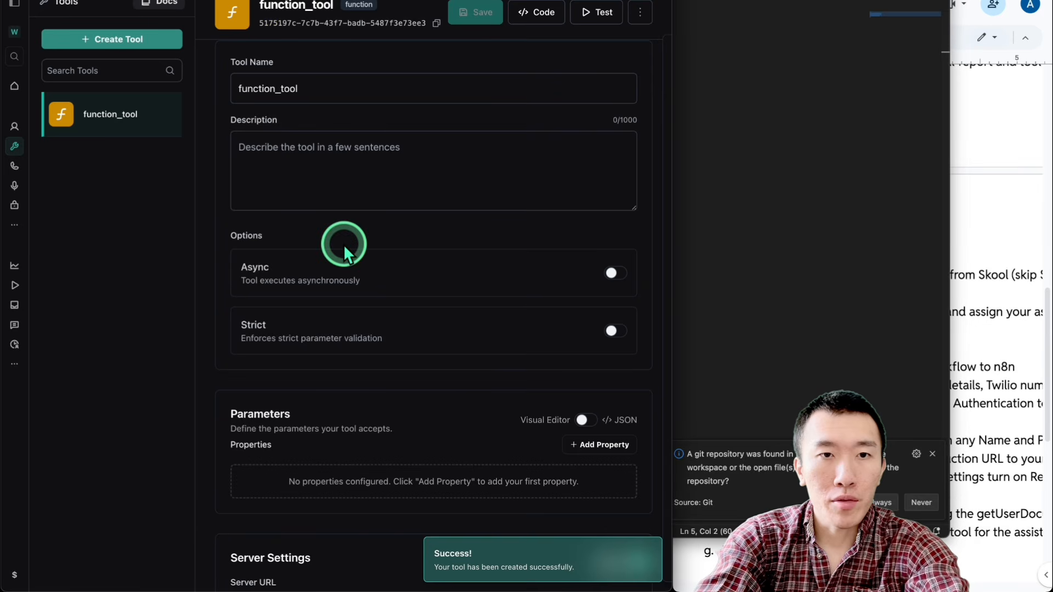
{"action": "double_click", "coordinate": [337, 93]}
{"action": "type", "text": "loo"}
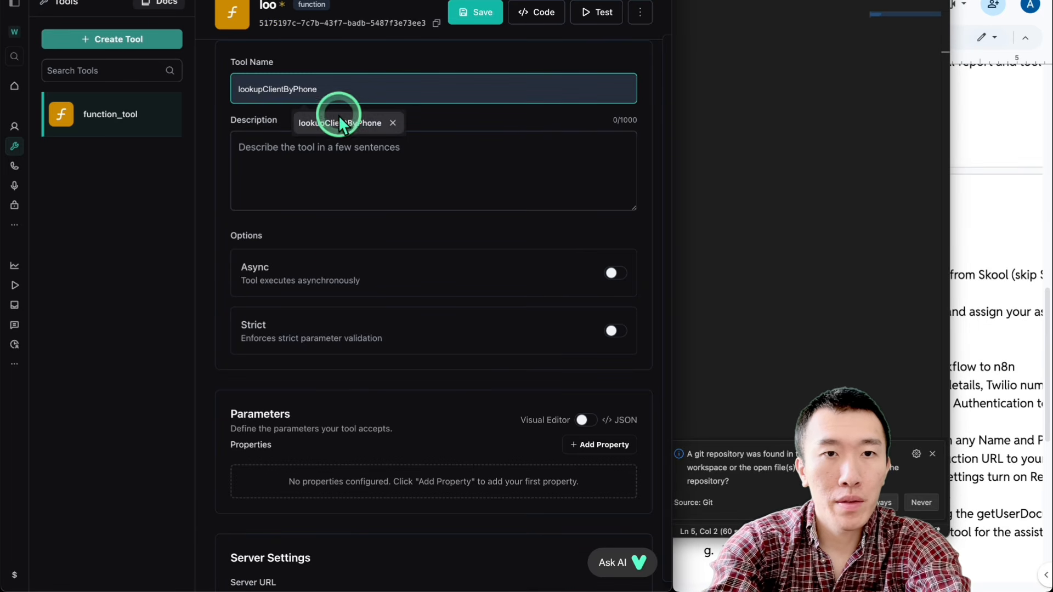
{"action": "left_click", "coordinate": [338, 115]}
Step: Paste the copied schema as the tool's JSON parameters, apply it, and return the parameters to the visual editor
{"action": "scroll", "coordinate": [435, 209], "scroll_direction": "down", "scroll_amount": 1}
{"action": "left_click", "coordinate": [584, 374]}
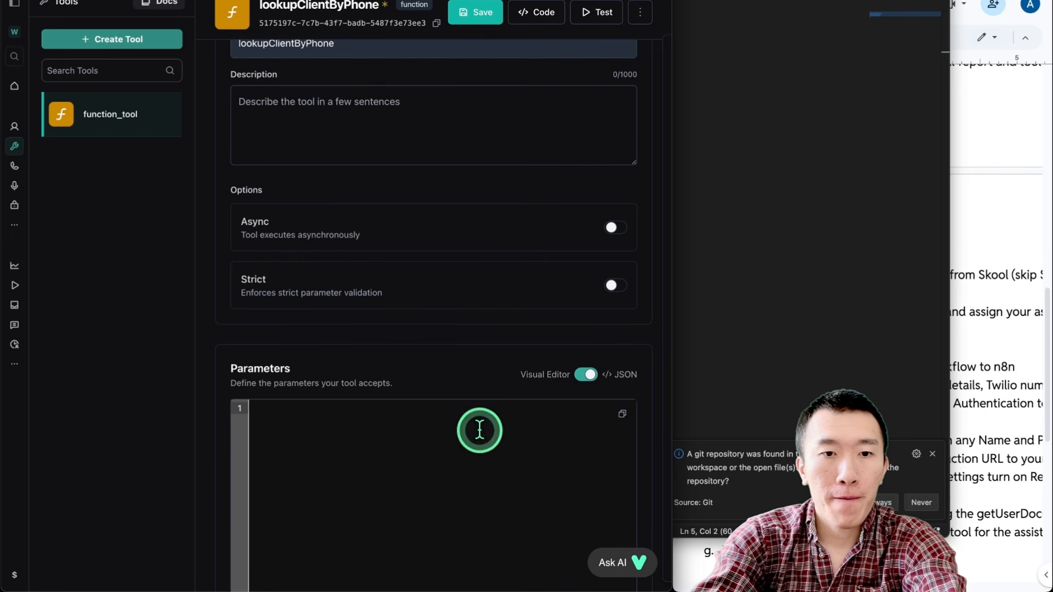
{"action": "left_click", "coordinate": [480, 430]}
{"action": "key", "text": "super+v"}
{"action": "scroll", "coordinate": [471, 439], "scroll_direction": "down", "scroll_amount": 3}
{"action": "left_click", "coordinate": [609, 530]}
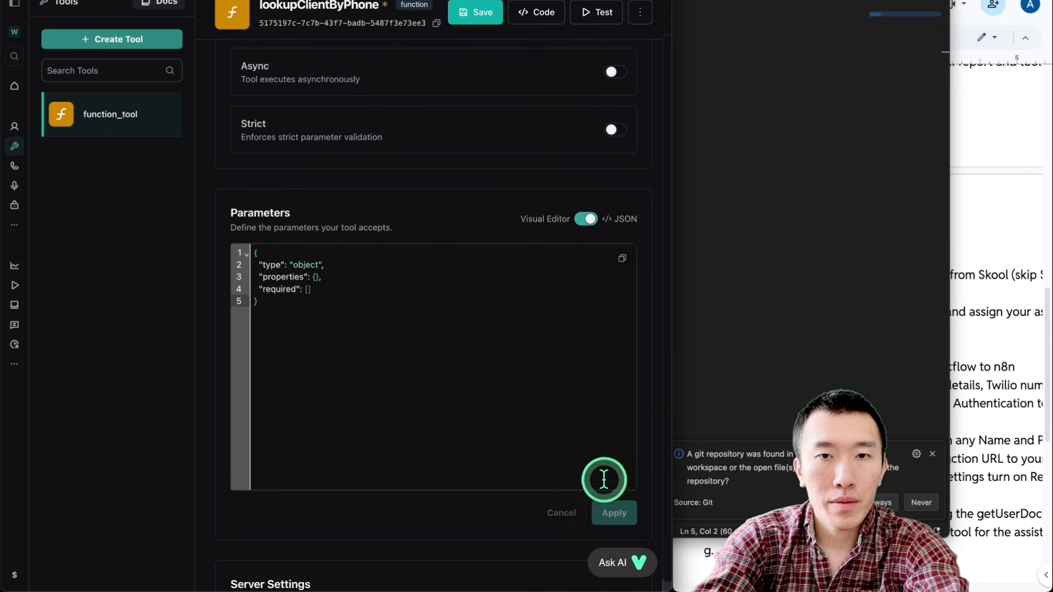
{"action": "left_click", "coordinate": [586, 220]}
{"action": "scroll", "coordinate": [464, 314], "scroll_direction": "up", "scroll_amount": 4}
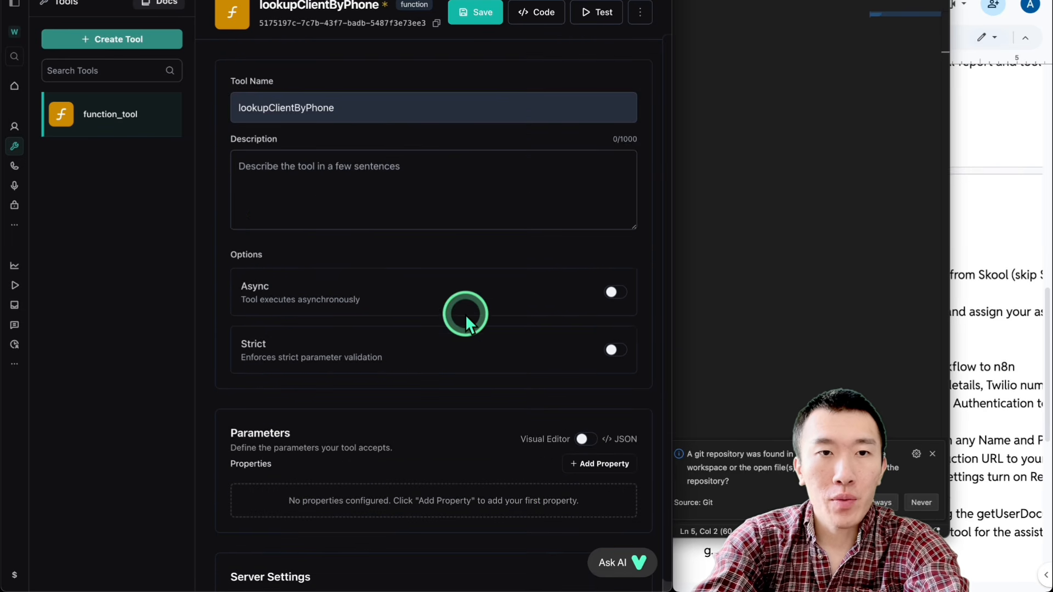
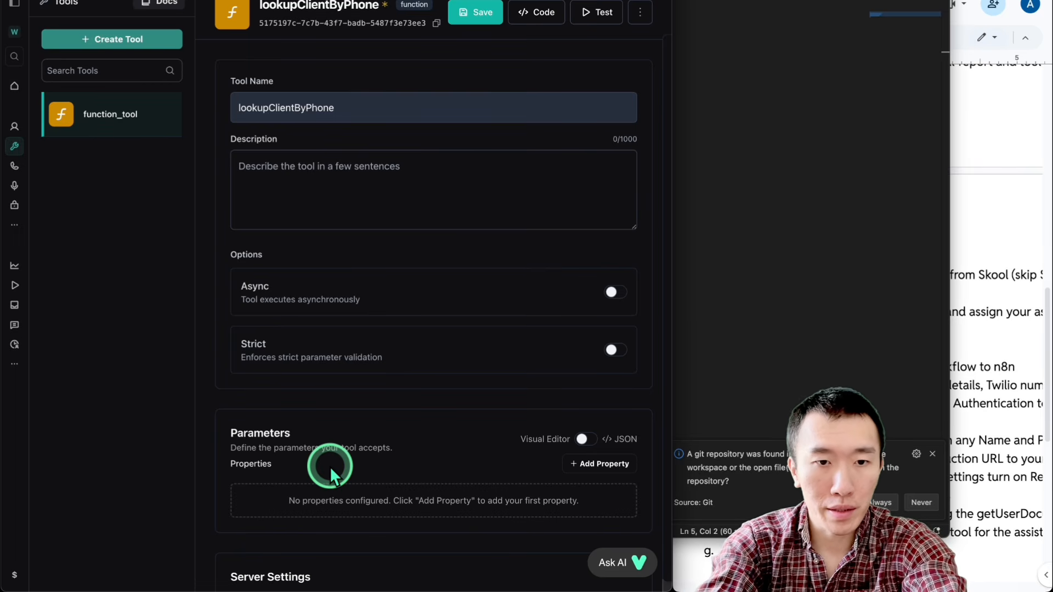
Step: Save the lookupClientByPhone tool
{"action": "left_click", "coordinate": [498, 18]}
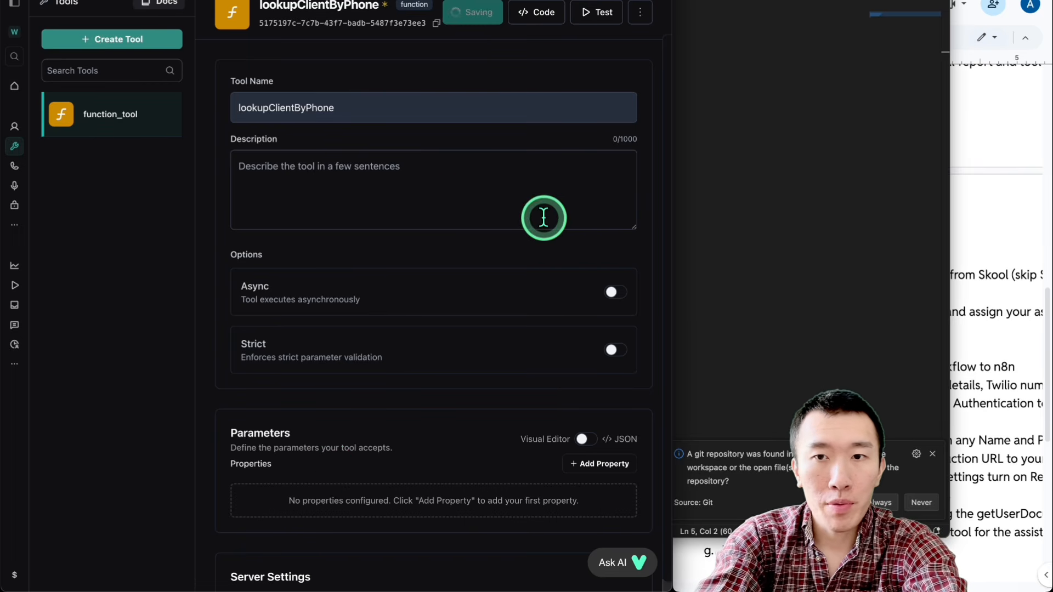
{"action": "left_click", "coordinate": [839, 237]}
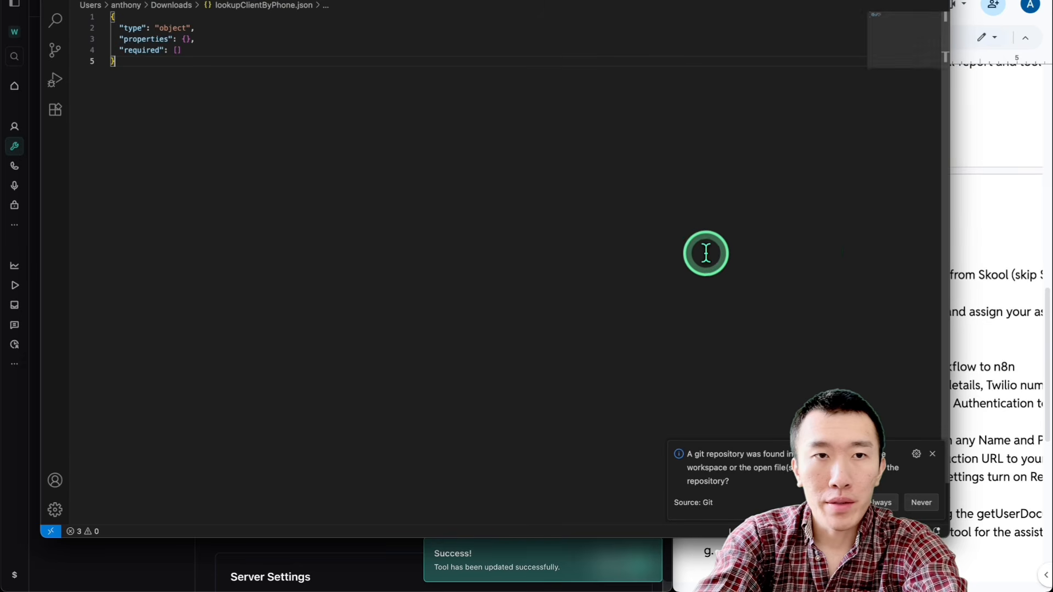
{"action": "left_click", "coordinate": [150, 551]}
Step: Open checkAvailability.json from the Downloads folder, copy its entire contents, and return to the Vapi dashboard
{"action": "key", "text": "ctrl+Up"}
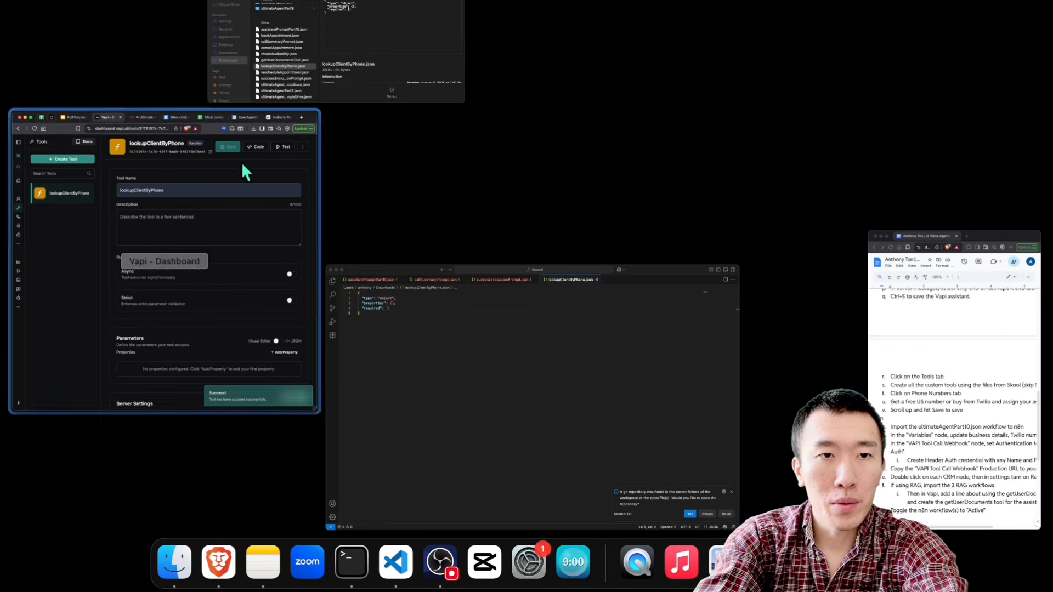
{"action": "left_click", "coordinate": [425, 69]}
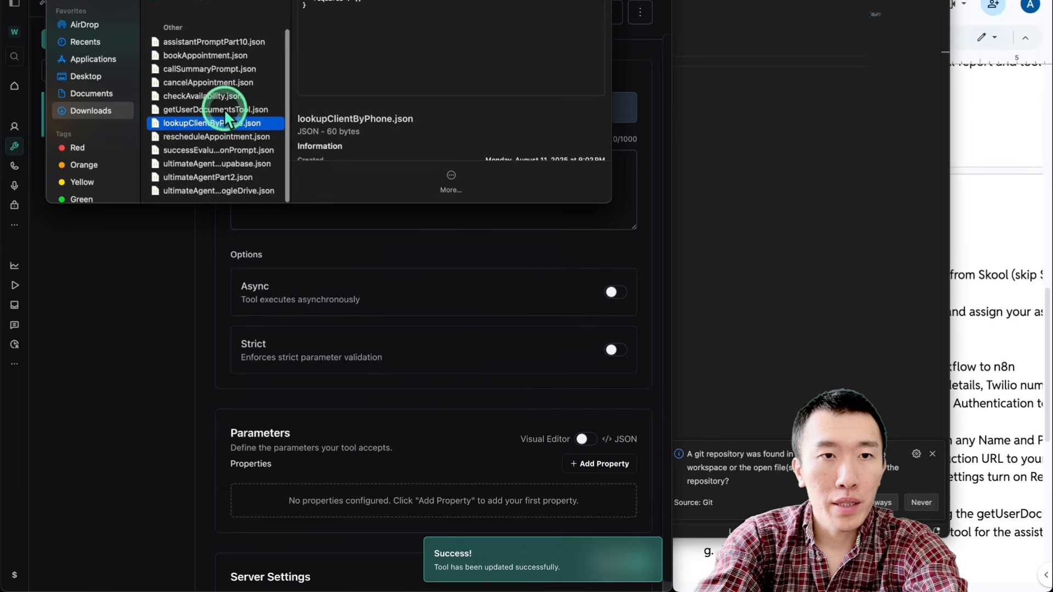
{"action": "double_click", "coordinate": [211, 97]}
{"action": "key", "text": "super+a"}
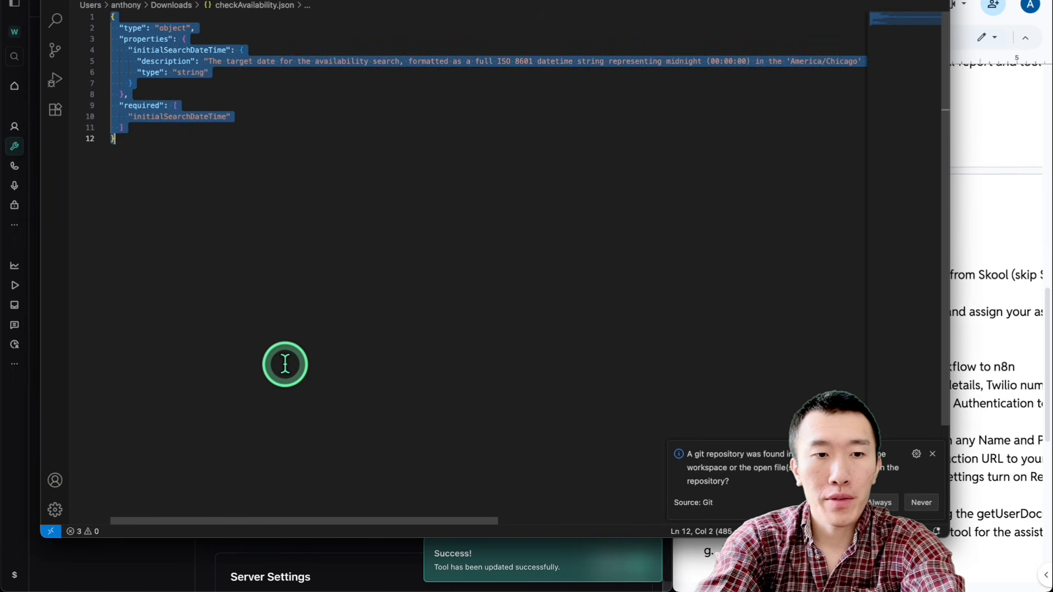
{"action": "left_click", "coordinate": [164, 564]}
Step: Create a new custom tool and name it checkAvailability
{"action": "left_click", "coordinate": [122, 50]}
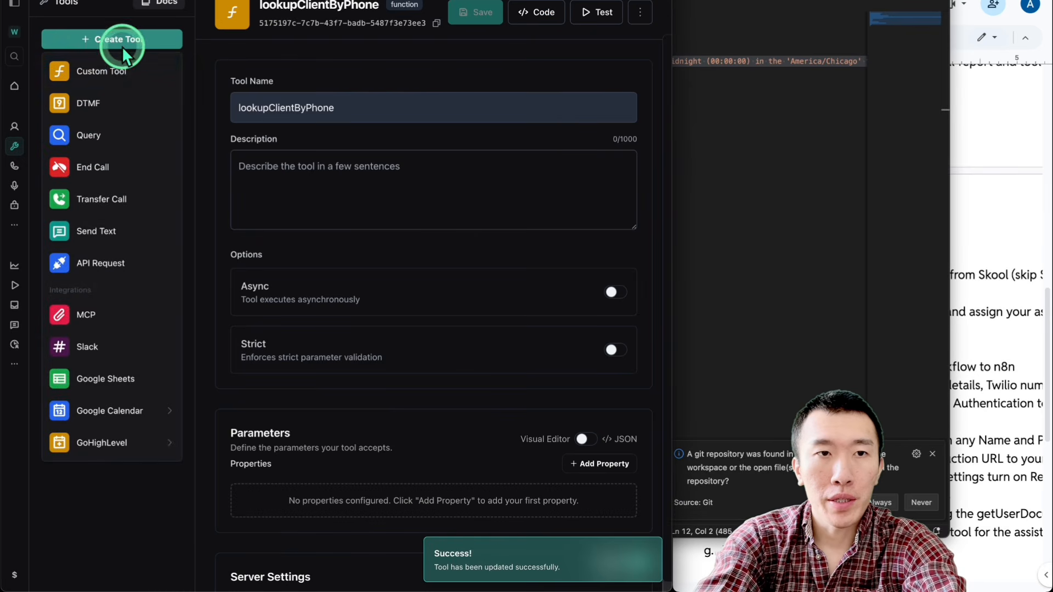
{"action": "left_click", "coordinate": [118, 69]}
{"action": "left_click", "coordinate": [405, 105]}
{"action": "key", "text": "super+a"}
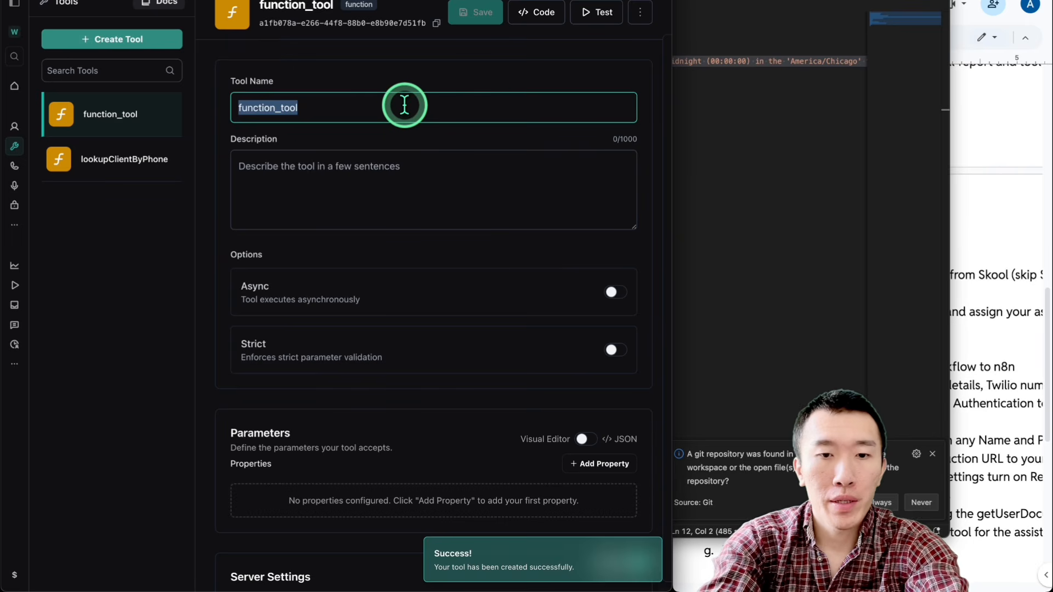
{"action": "type", "text": "c"}
{"action": "left_click", "coordinate": [341, 141]}
Step: Switch the checkAvailability parameters to JSON, paste the copied schema, and save the tool
{"action": "scroll", "coordinate": [448, 161], "scroll_direction": "down", "scroll_amount": 5}
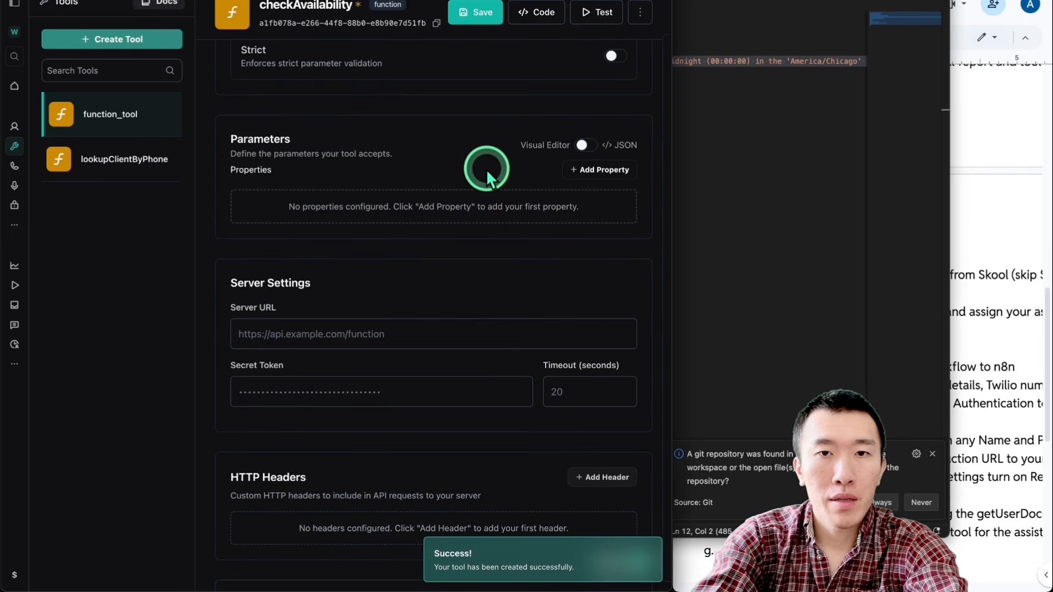
{"action": "left_click", "coordinate": [584, 145]}
{"action": "key", "text": "super+v"}
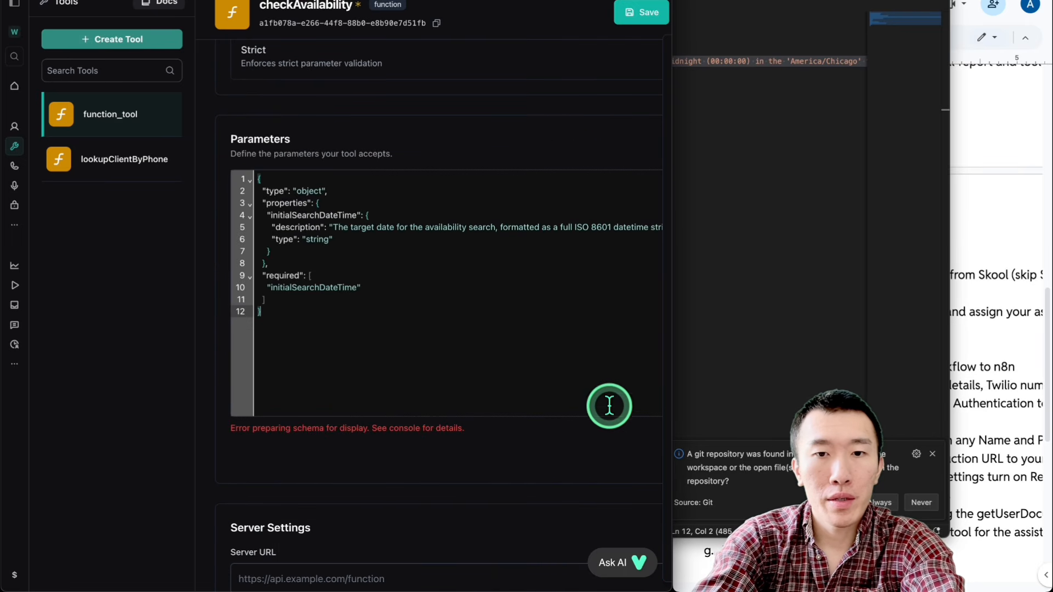
{"action": "scroll", "coordinate": [606, 417], "scroll_direction": "down", "scroll_amount": 1}
{"action": "left_click_drag", "start_coordinate": [672, 410], "coordinate": [929, 406]}
{"action": "left_click", "coordinate": [746, 12]}
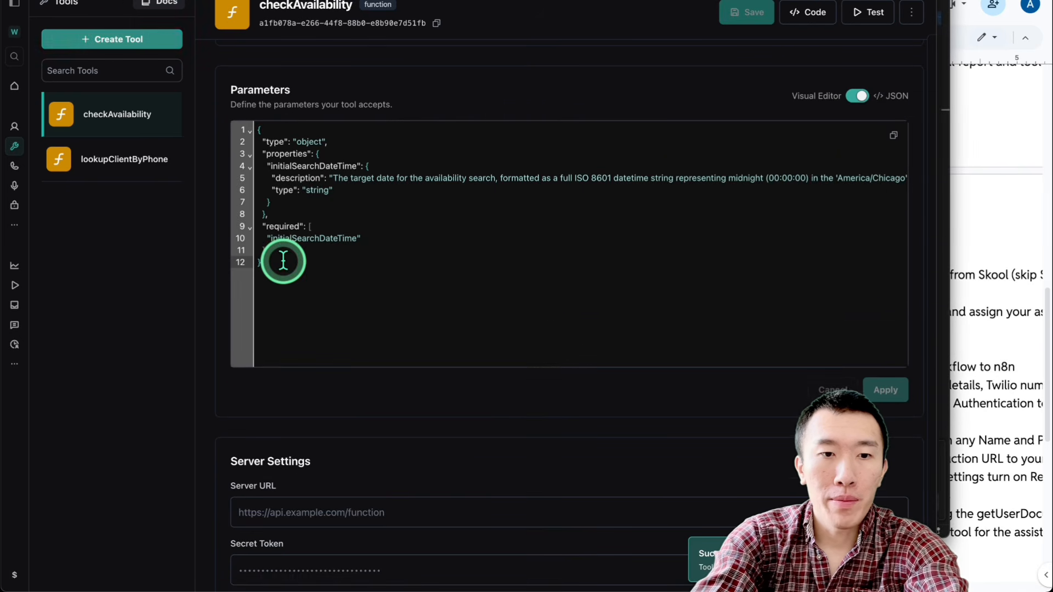
Step: Create a new custom tool for booking appointments
{"action": "scroll", "coordinate": [282, 263], "scroll_direction": "down", "scroll_amount": 4}
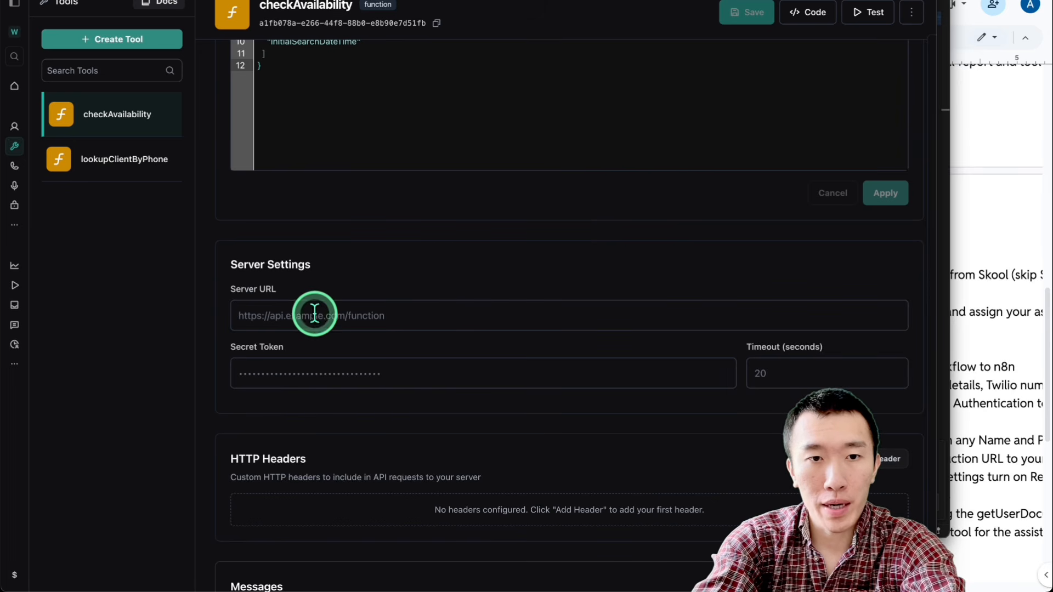
{"action": "scroll", "coordinate": [407, 337], "scroll_direction": "up", "scroll_amount": 6}
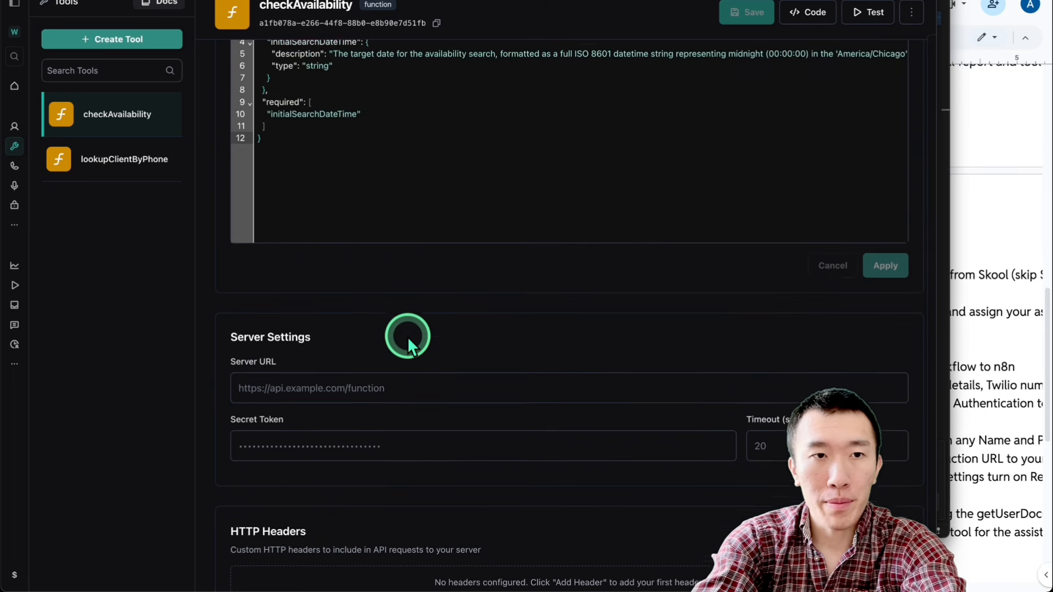
{"action": "left_click", "coordinate": [127, 46]}
{"action": "left_click", "coordinate": [123, 69]}
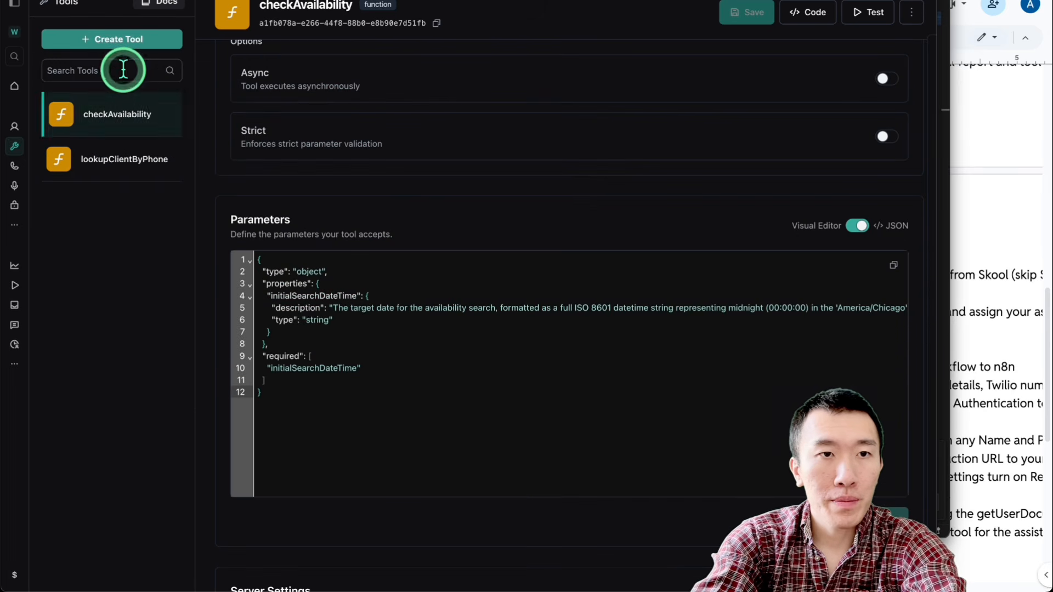
Step: Open bookAppointment.json from the Downloads folder, copy its entire contents, and return to the Vapi dashboard
{"action": "key", "text": "ctrl+Up"}
{"action": "left_click", "coordinate": [168, 54]}
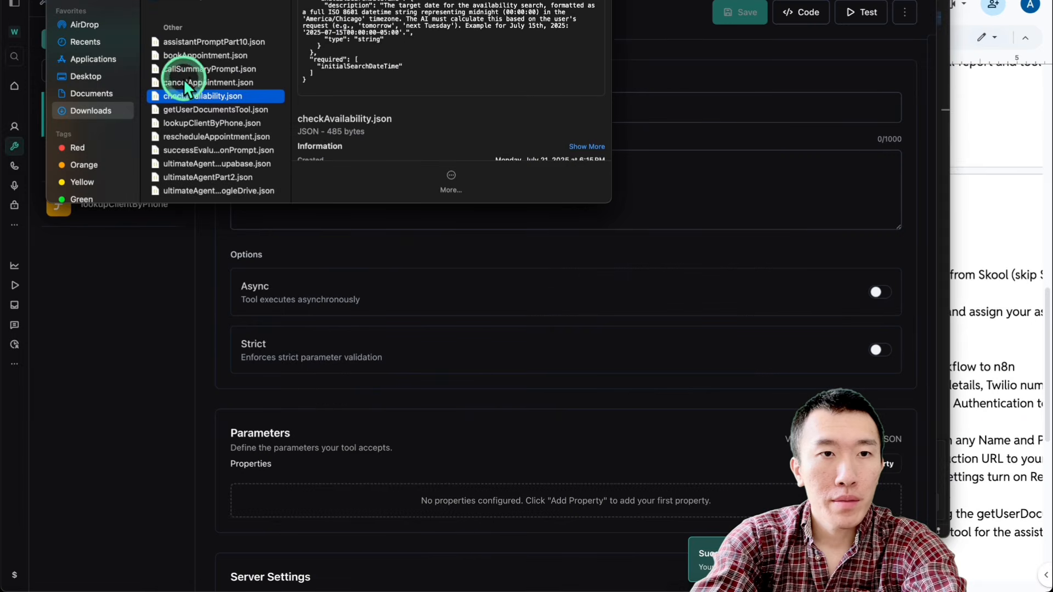
{"action": "double_click", "coordinate": [204, 56]}
{"action": "key", "text": "super+a"}
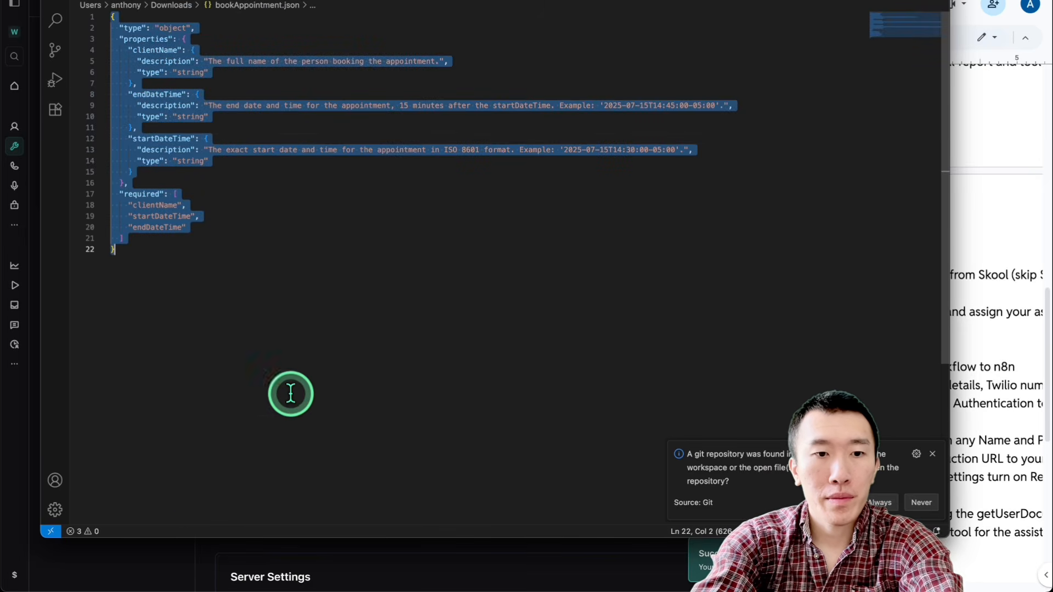
{"action": "left_click", "coordinate": [165, 570]}
Step: Rename the new function_tool as bookAppointment
{"action": "left_click", "coordinate": [470, 176]}
{"action": "double_click", "coordinate": [446, 113]}
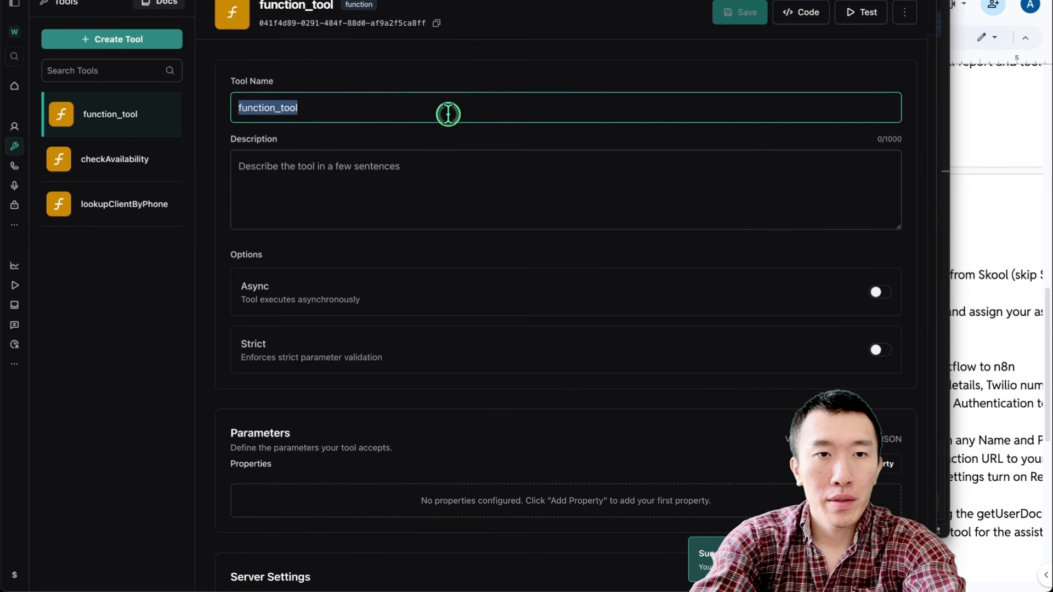
{"action": "type", "text": "b"}
{"action": "left_click", "coordinate": [370, 142]}
Step: Switch the bookAppointment parameters to JSON, paste the copied schema, and save the tool
{"action": "scroll", "coordinate": [404, 150], "scroll_direction": "down", "scroll_amount": 5}
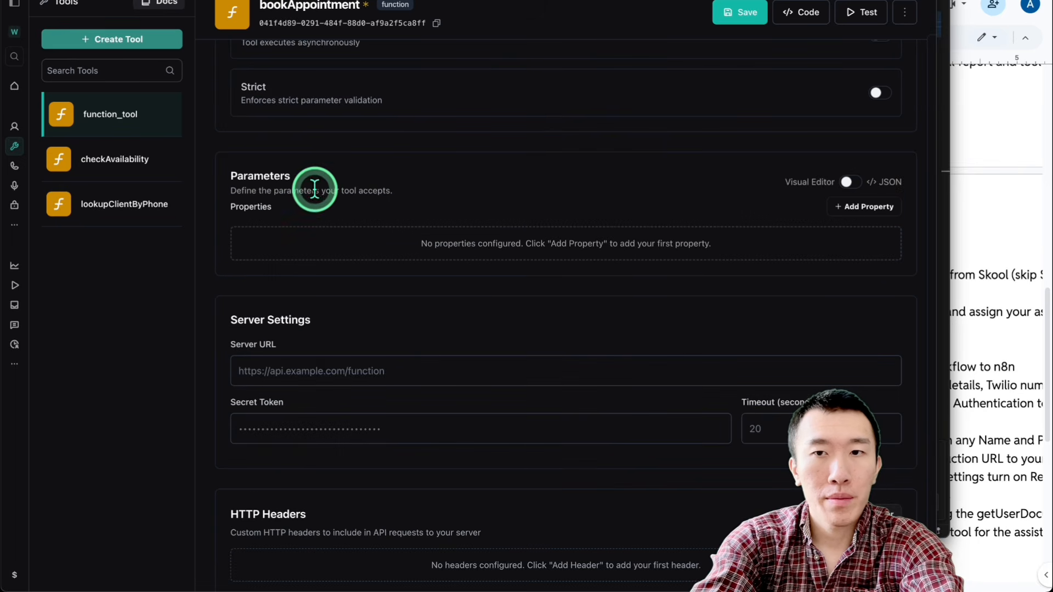
{"action": "left_click", "coordinate": [848, 182]}
{"action": "type", "text": "{   \"type\": \"object\",   \"properties\": {     \"clientName\": {       \"description\": \"The full name of the person booking the appointment.\",       \"type\": \"string\"     },     \"endDateTime\": {       \"description\": \"The end date and time for the appointment, 15 minutes after the startDateTime. Example: '2025-07-15T14:45:00-05:00'.\",       \"type\": \"string\"     },     \"startDateTime\": {       \"description\": \"The exact start date and time for the appointment in ISO 8601 format. Example: '2025-07-15T14:30:00-05:00'.\",       \"type\": \"string\"     }   },   \"required\": [     \"clientName\",     \"startDateTime\",     \"endDateTime\"   ] }"}
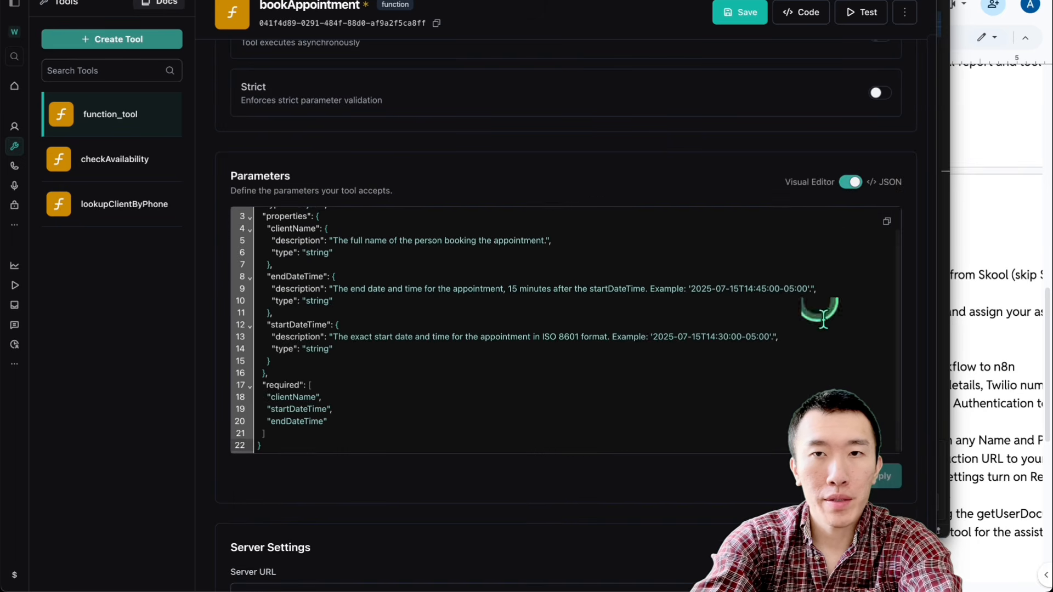
{"action": "left_click", "coordinate": [730, 19]}
Step: Create a new custom tool for cancelling appointments and start editing its name
{"action": "left_click", "coordinate": [160, 40]}
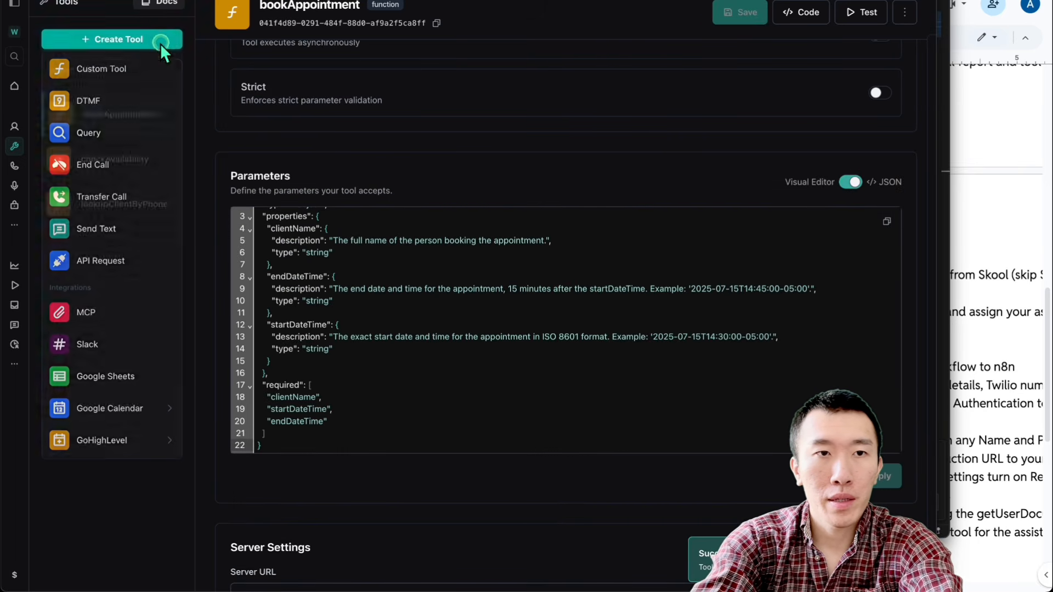
{"action": "left_click", "coordinate": [122, 78]}
{"action": "left_click", "coordinate": [325, 113]}
Step: Open cancelAppointment.json from the Downloads folder, copy its entire contents, and return to the Vapi dashboard
{"action": "key", "text": "ctrl+Up"}
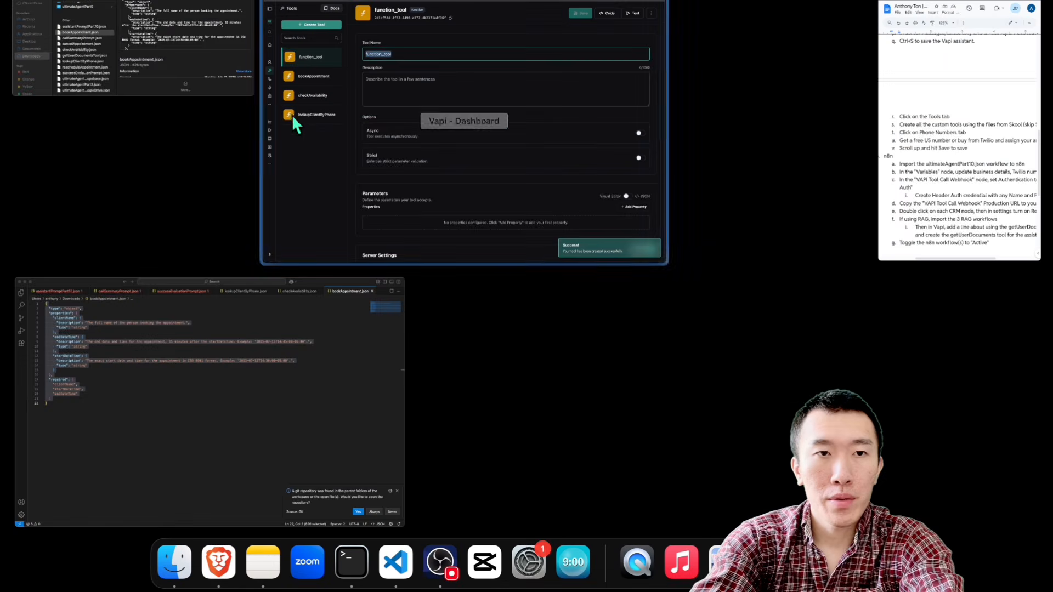
{"action": "left_click", "coordinate": [159, 80]}
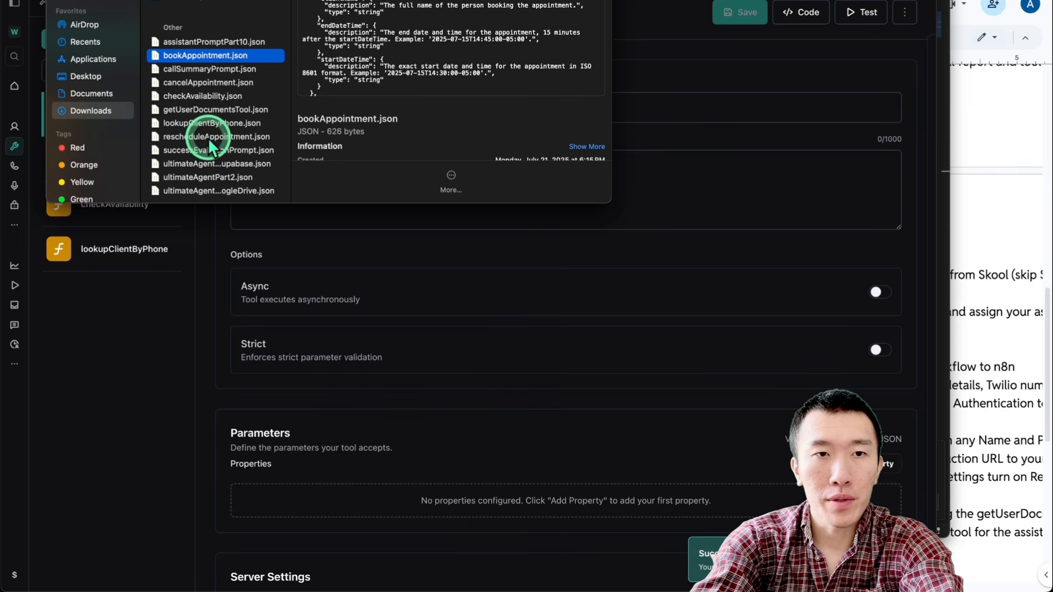
{"action": "double_click", "coordinate": [208, 82]}
{"action": "key", "text": "super+a"}
{"action": "key", "text": "super+c"}
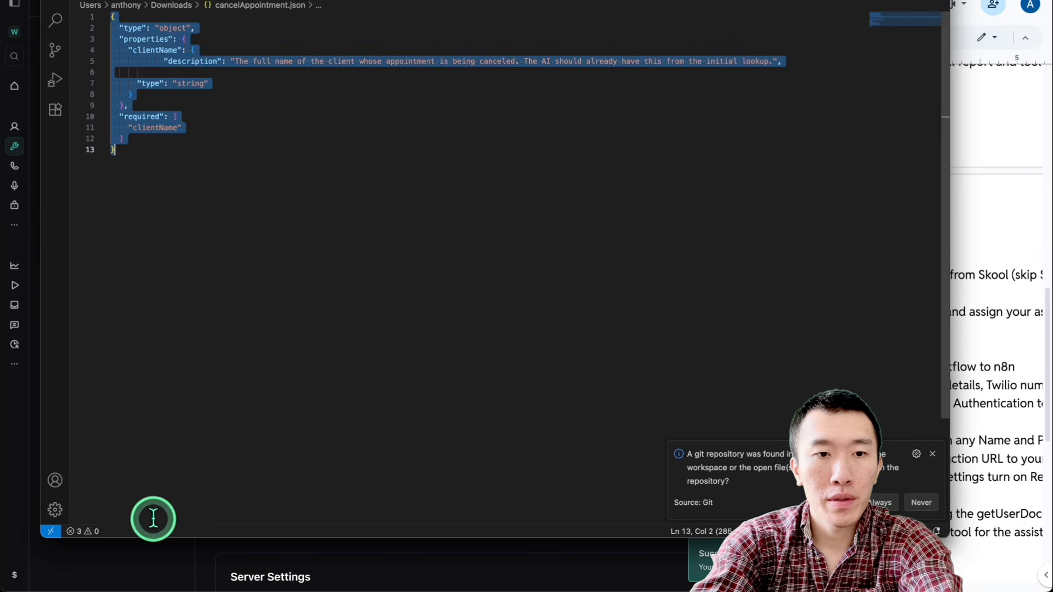
{"action": "key", "text": "super+Tab"}
Step: Name the tool cancelAppointment and save it with the copied schema pasted as its JSON parameters
{"action": "type", "text": "c"}
{"action": "left_click", "coordinate": [326, 162]}
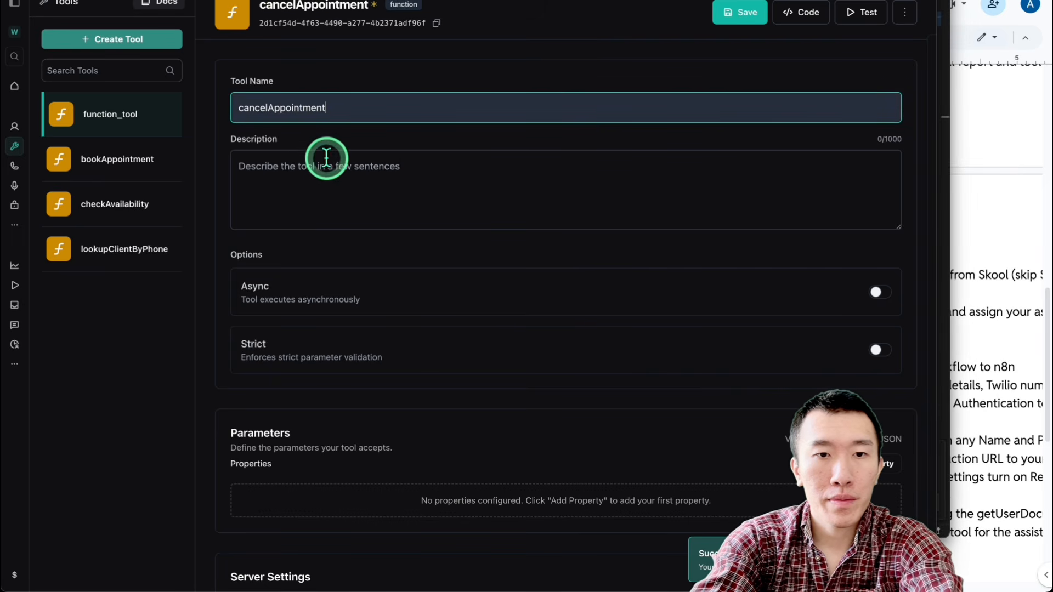
{"action": "scroll", "coordinate": [367, 224], "scroll_direction": "down", "scroll_amount": 3}
{"action": "left_click", "coordinate": [846, 280]}
{"action": "left_click", "coordinate": [585, 327]}
{"action": "key", "text": "super+v"}
{"action": "scroll", "coordinate": [585, 326], "scroll_direction": "down", "scroll_amount": 3}
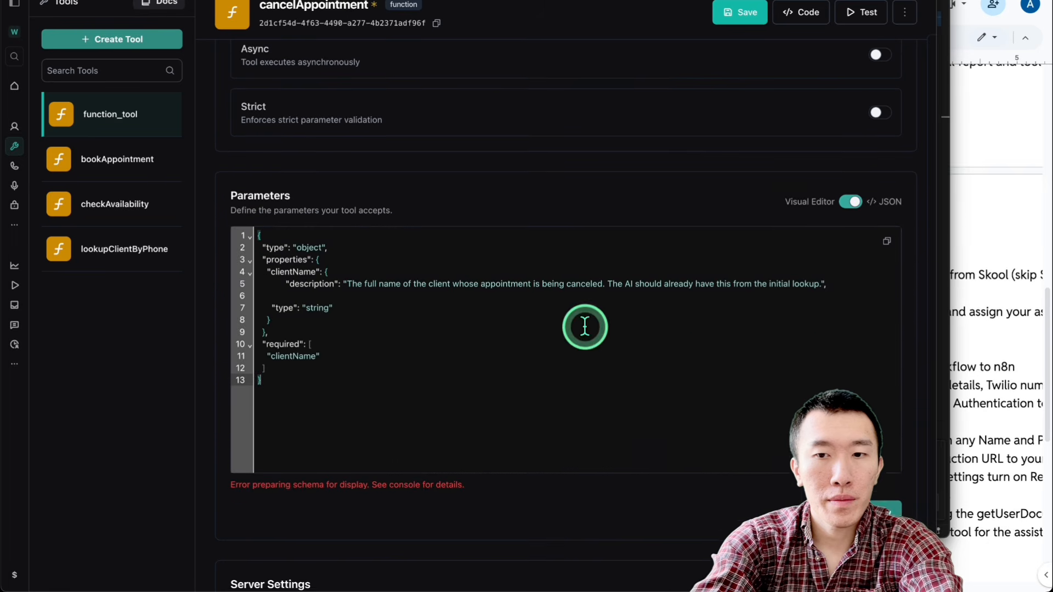
{"action": "left_click", "coordinate": [744, 42]}
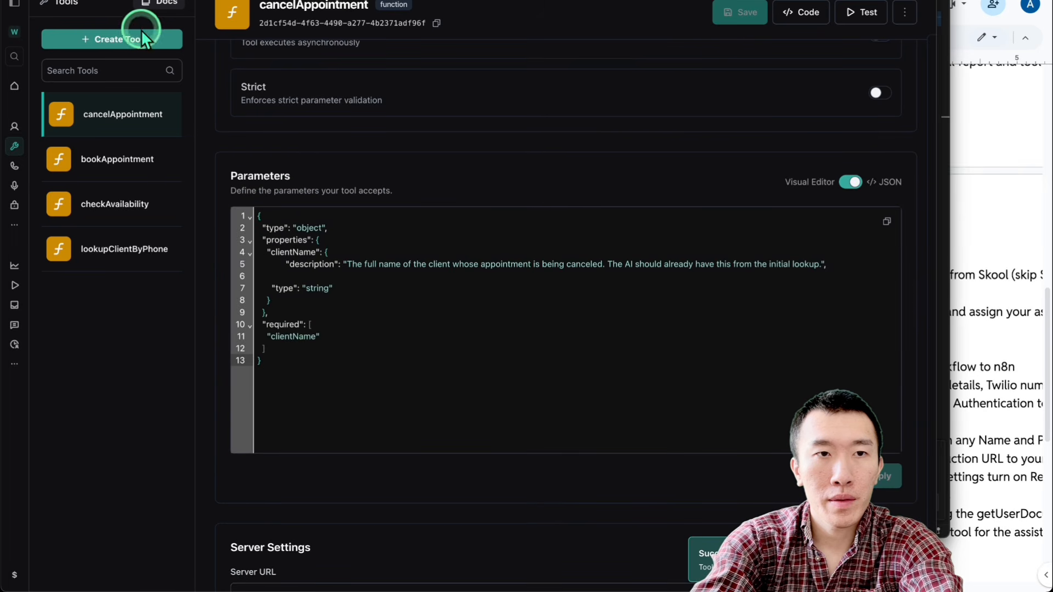
Step: Create a new custom tool and name it rescheduleAppointment
{"action": "left_click", "coordinate": [141, 38]}
{"action": "left_click", "coordinate": [142, 104]}
{"action": "left_click", "coordinate": [340, 108]}
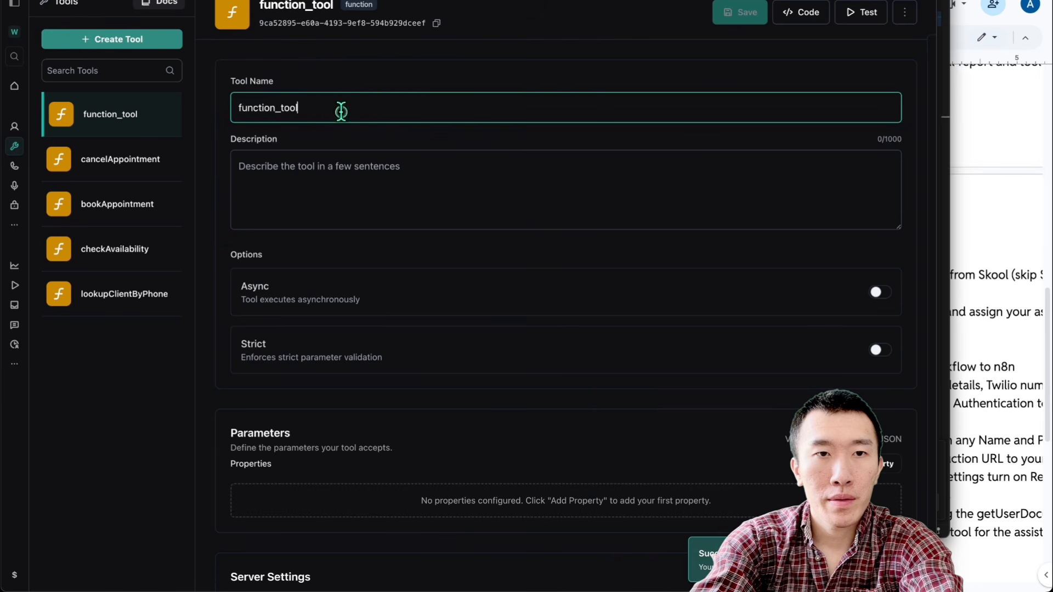
{"action": "key", "text": "ctrl+a"}
{"action": "type", "text": "r"}
{"action": "left_click", "coordinate": [327, 164]}
Step: Open rescheduleAppointment.json from the Downloads folder, copy its entire contents, and return to the Vapi dashboard
{"action": "key", "text": "ctrl+Up"}
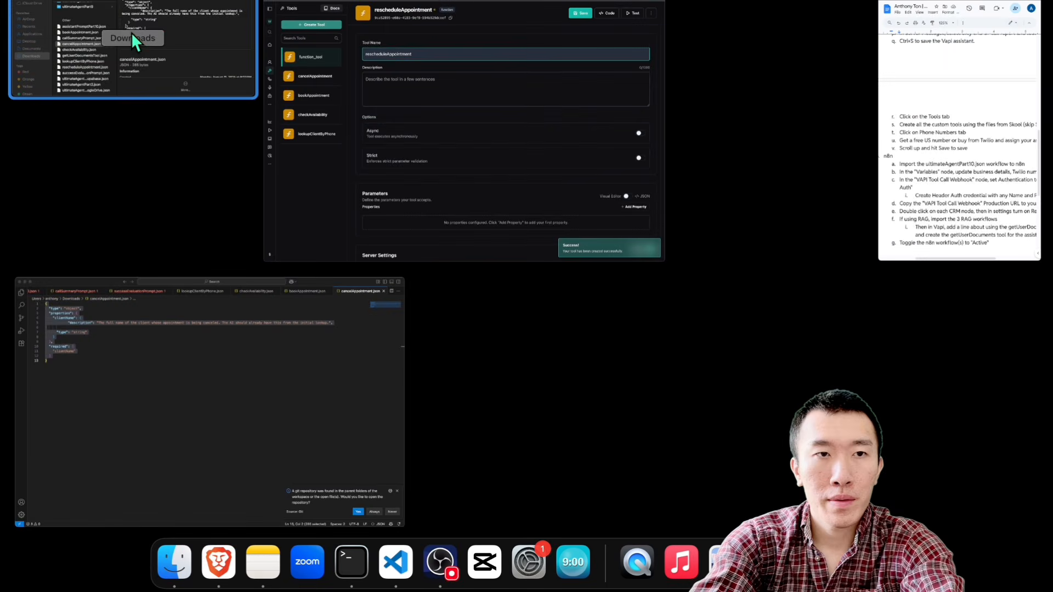
{"action": "left_click", "coordinate": [132, 34]}
{"action": "double_click", "coordinate": [219, 136]}
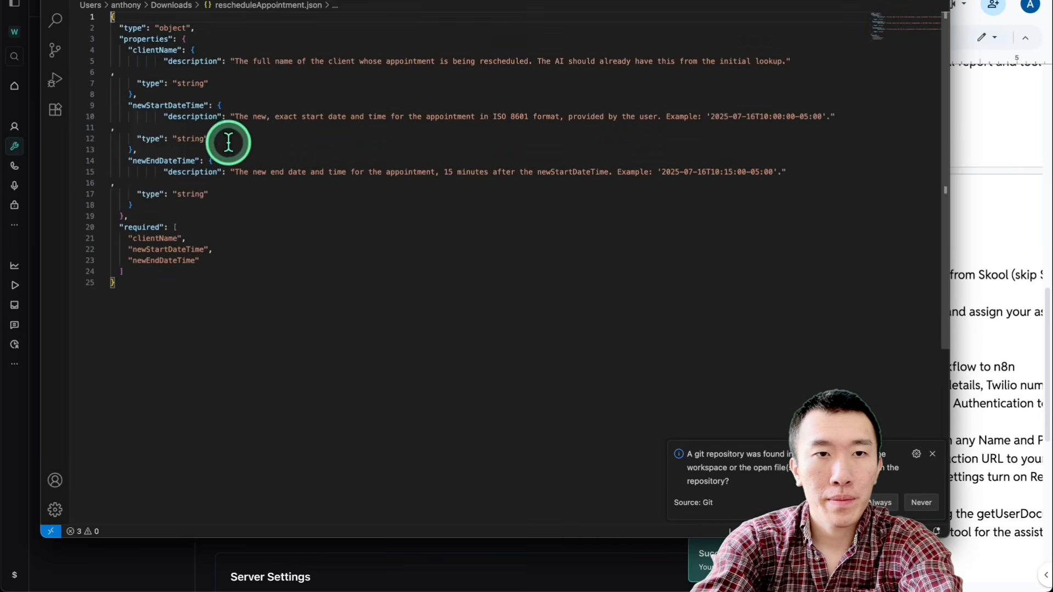
{"action": "key", "text": "super+a"}
{"action": "key", "text": "super+Tab"}
Step: Switch the rescheduleAppointment parameters to JSON, paste the copied schema, and save the tool
{"action": "scroll", "coordinate": [451, 182], "scroll_direction": "down", "scroll_amount": 4}
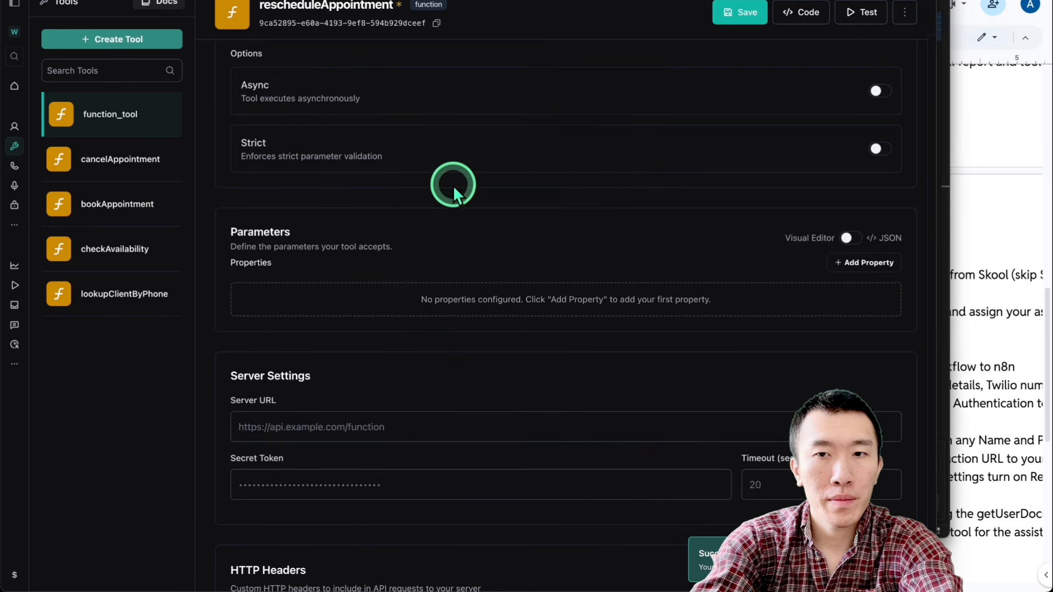
{"action": "left_click", "coordinate": [848, 238]}
{"action": "left_click", "coordinate": [577, 323]}
{"action": "key", "text": "super+v"}
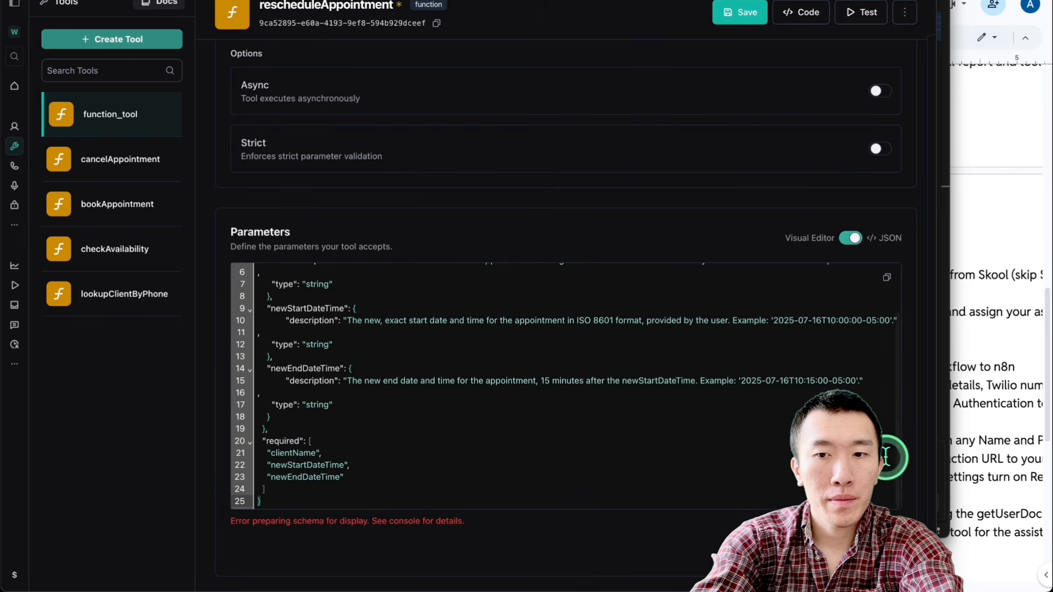
{"action": "left_click", "coordinate": [737, 12]}
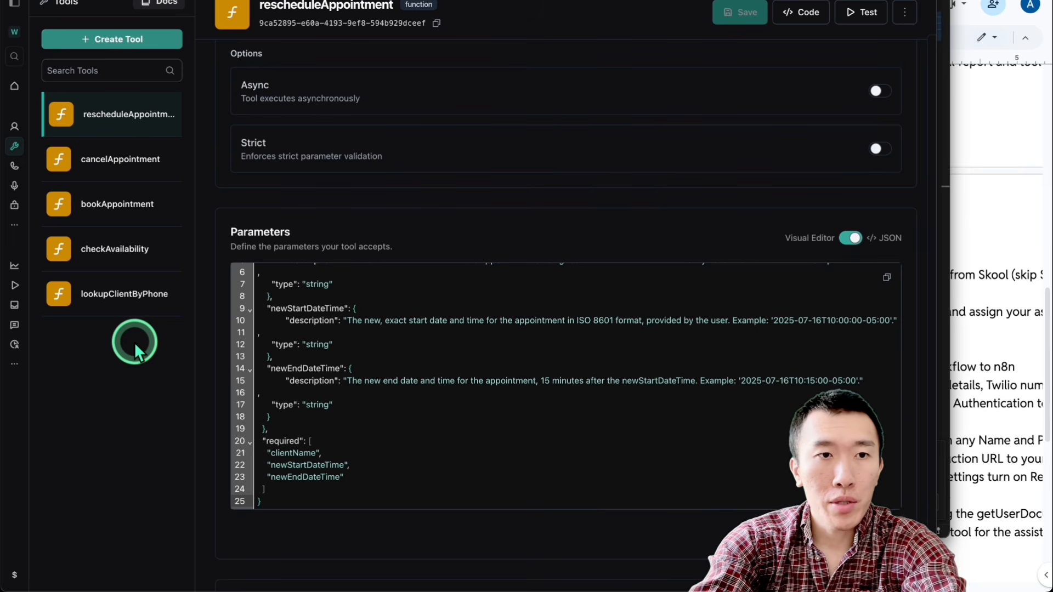
Step: Open getUserDocumentsTool.json from the Downloads folder, copy its entire contents, and return to the Vapi dashboard
{"action": "key", "text": "ctrl+Up"}
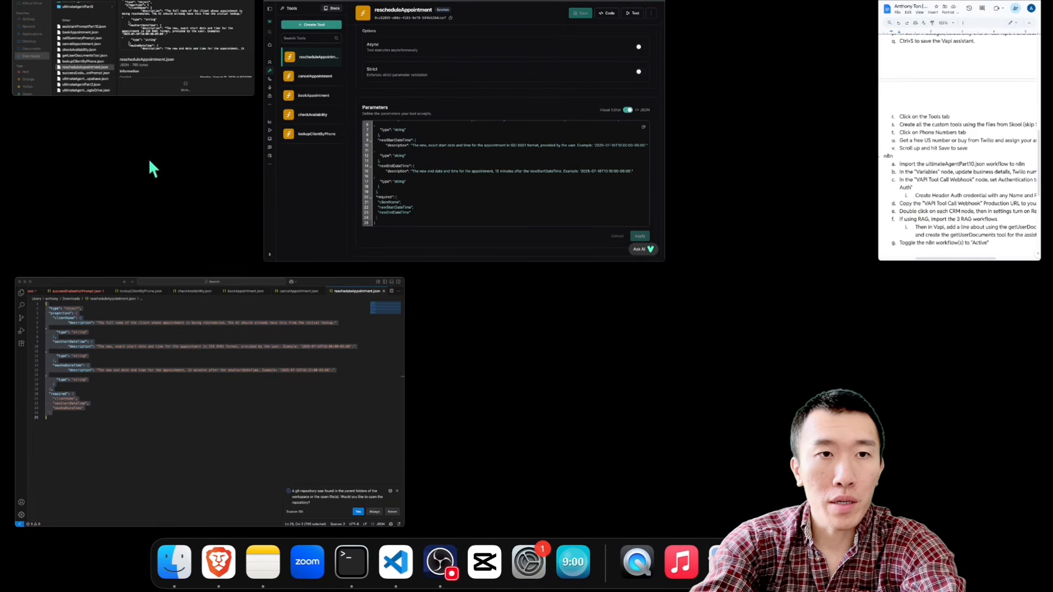
{"action": "left_click", "coordinate": [170, 41]}
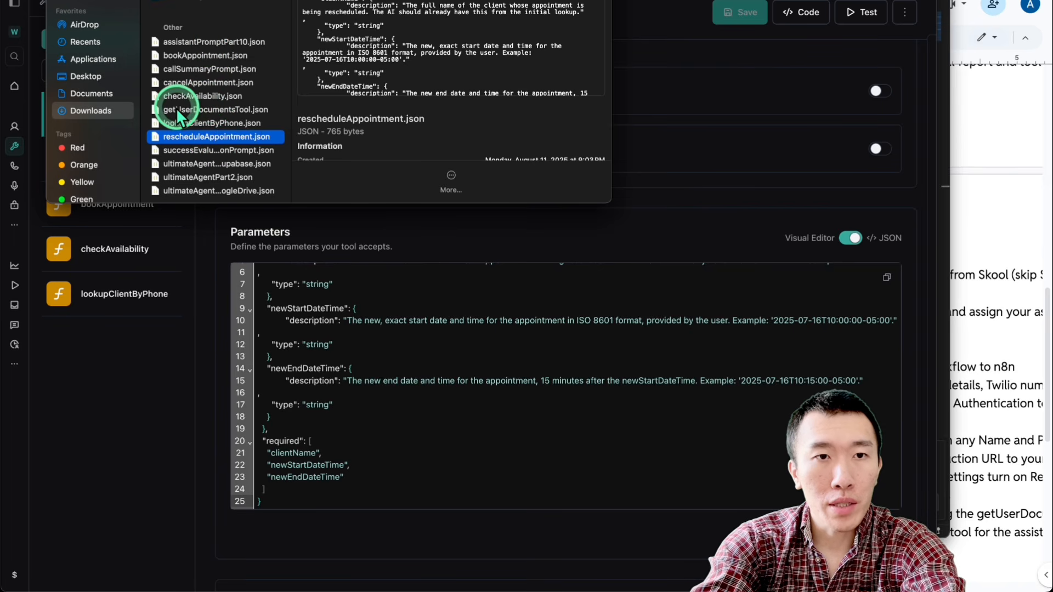
{"action": "double_click", "coordinate": [211, 110]}
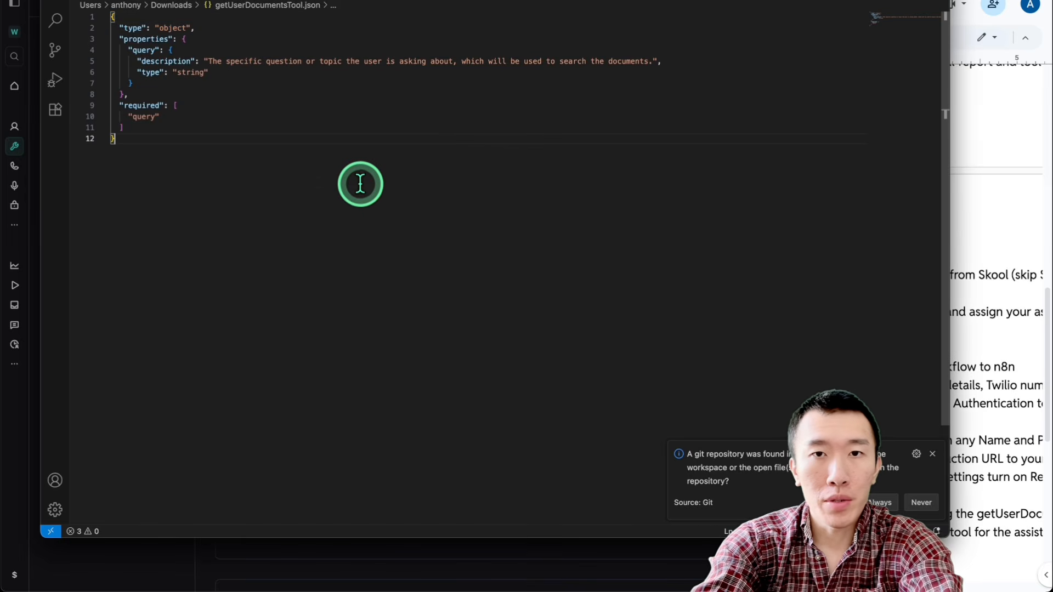
{"action": "key", "text": "super+a"}
{"action": "key", "text": "ctrl+c"}
{"action": "key", "text": "super+Tab"}
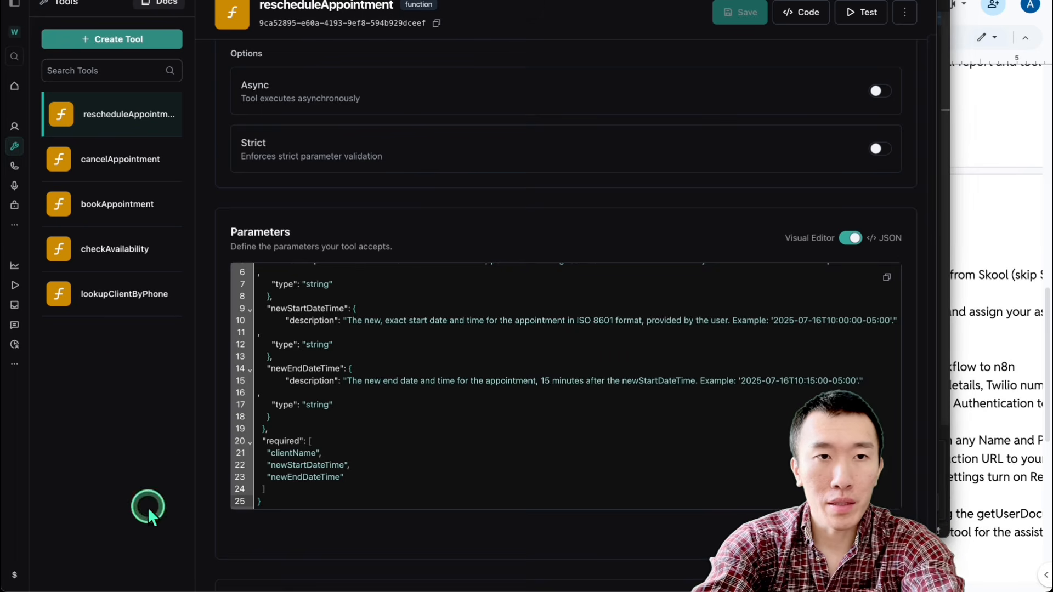
Step: Create a new custom function tool and name it getUserDocuments
{"action": "double_click", "coordinate": [146, 45]}
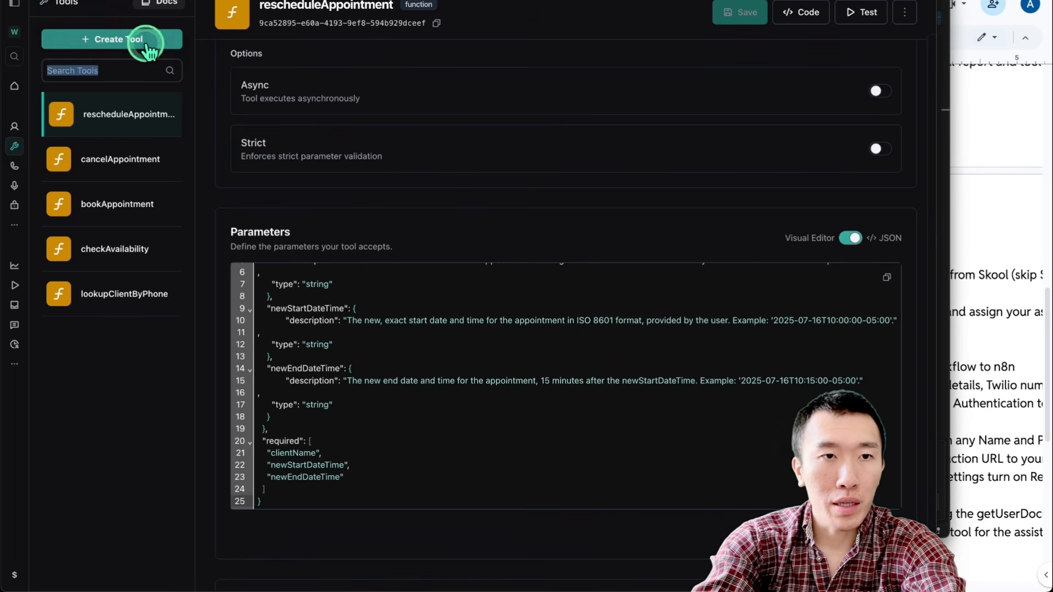
{"action": "left_click", "coordinate": [147, 45]}
{"action": "left_click", "coordinate": [130, 64]}
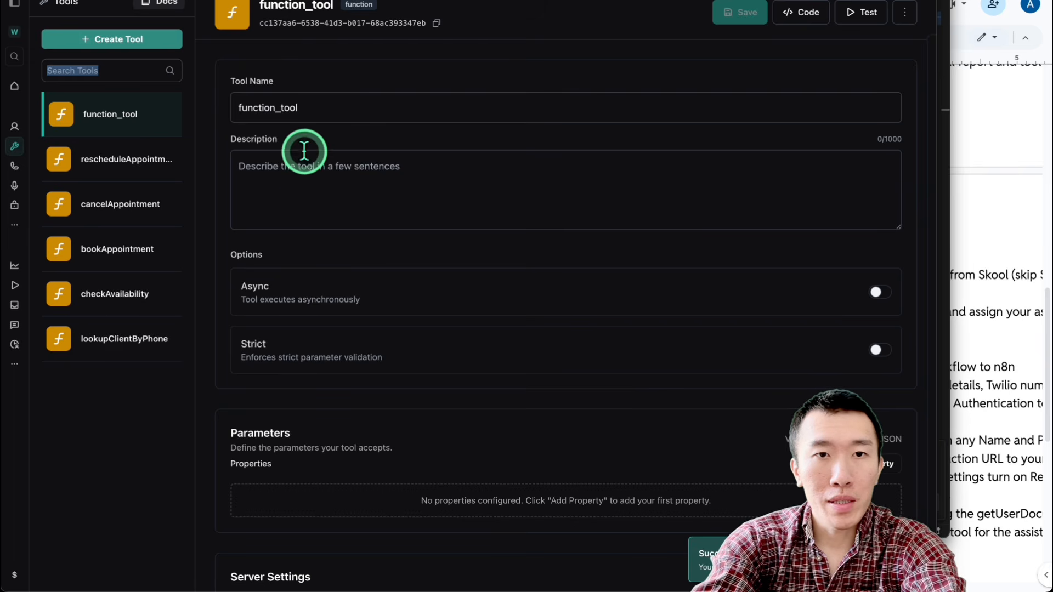
{"action": "triple_click", "coordinate": [324, 108]}
{"action": "type", "text": "get"}
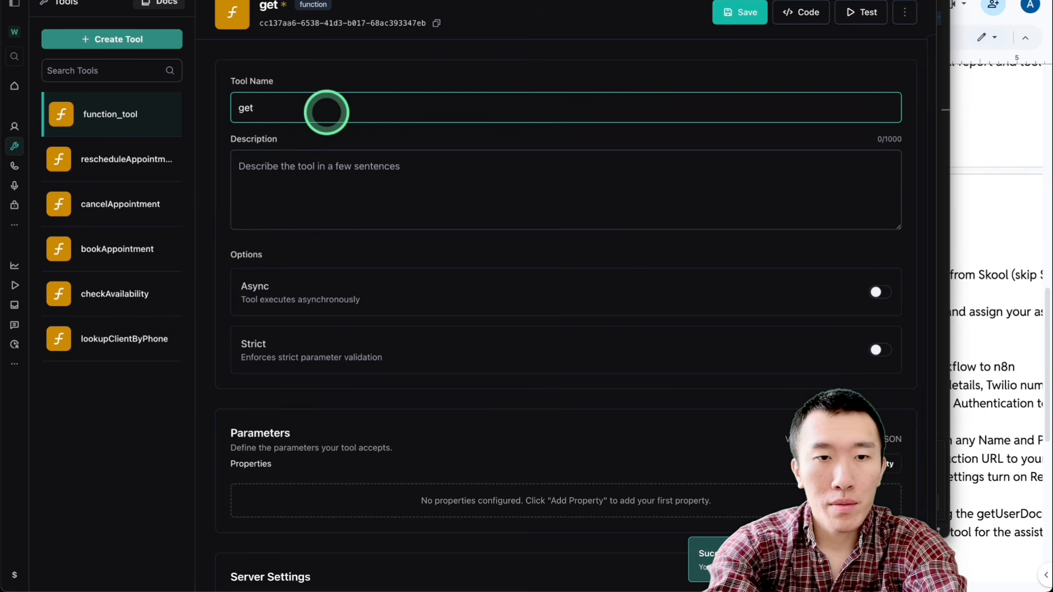
{"action": "type", "text": "UserDocuem"}
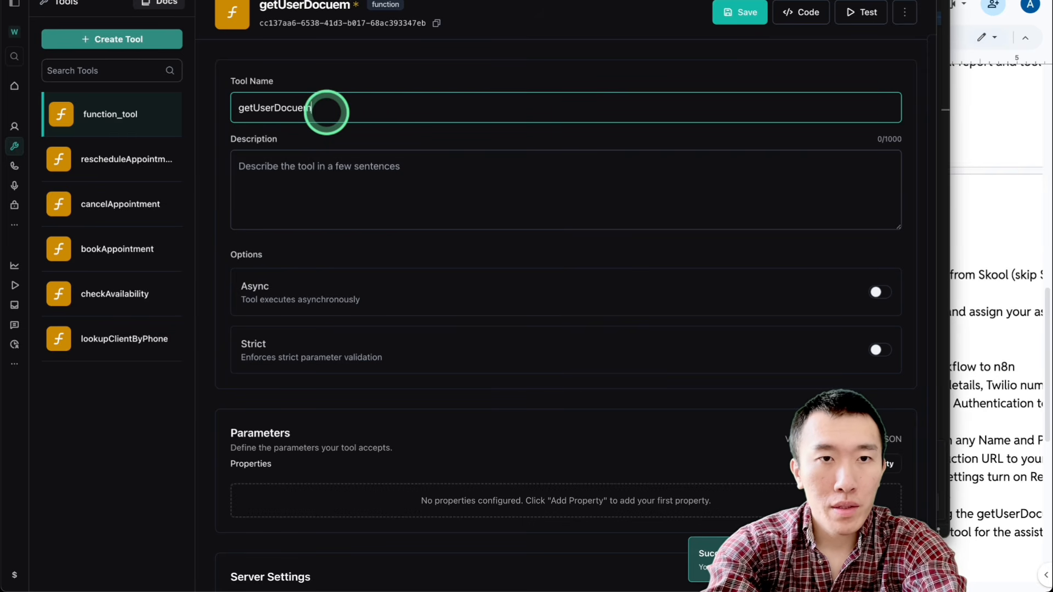
{"action": "key", "text": "BackSpace"}
{"action": "key", "text": "BackSpace"}
{"action": "key", "text": "BackSpace"}
{"action": "key", "text": "BackSpace"}
{"action": "key", "text": "BackSpace"}
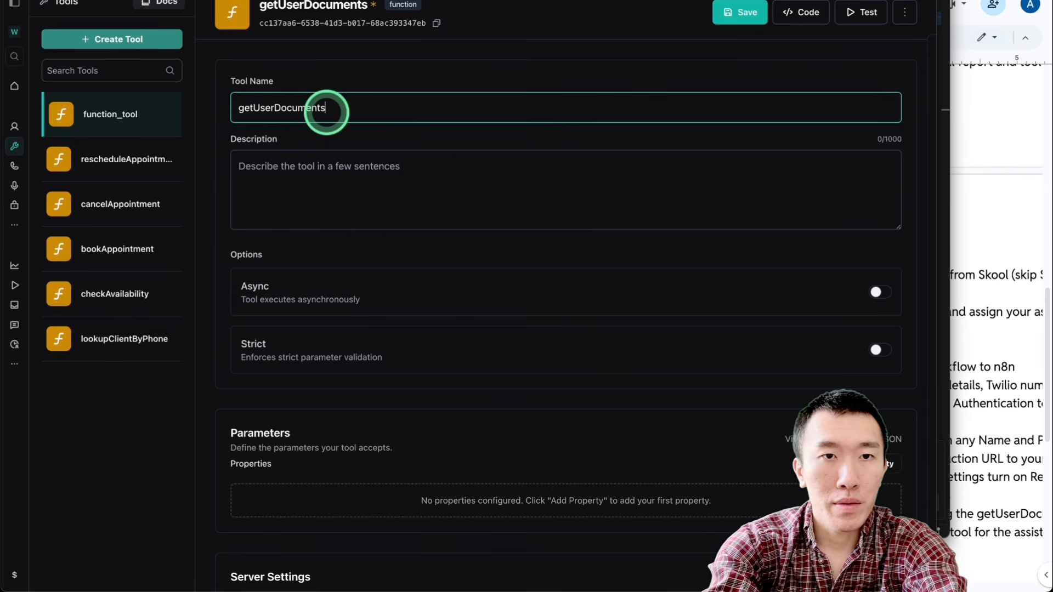
Step: Switch the getUserDocuments parameters to JSON, paste the copied query schema, check it in the visual editor, and save the tool
{"action": "scroll", "coordinate": [395, 207], "scroll_direction": "down", "scroll_amount": 2}
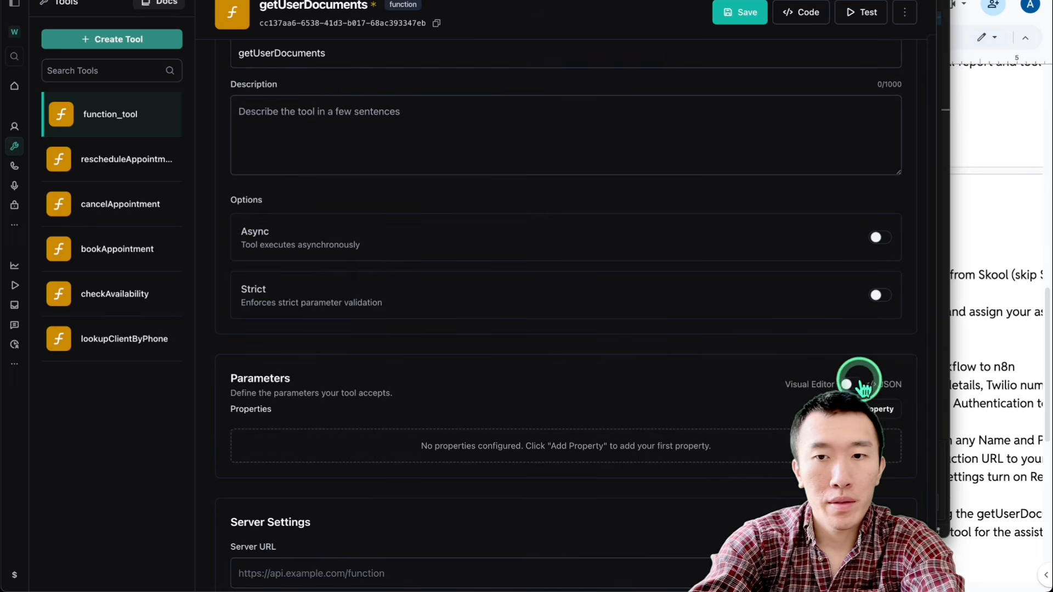
{"action": "left_click", "coordinate": [851, 384]}
{"action": "key", "text": "ctrl+v"}
{"action": "scroll", "coordinate": [636, 447], "scroll_direction": "down", "scroll_amount": 5}
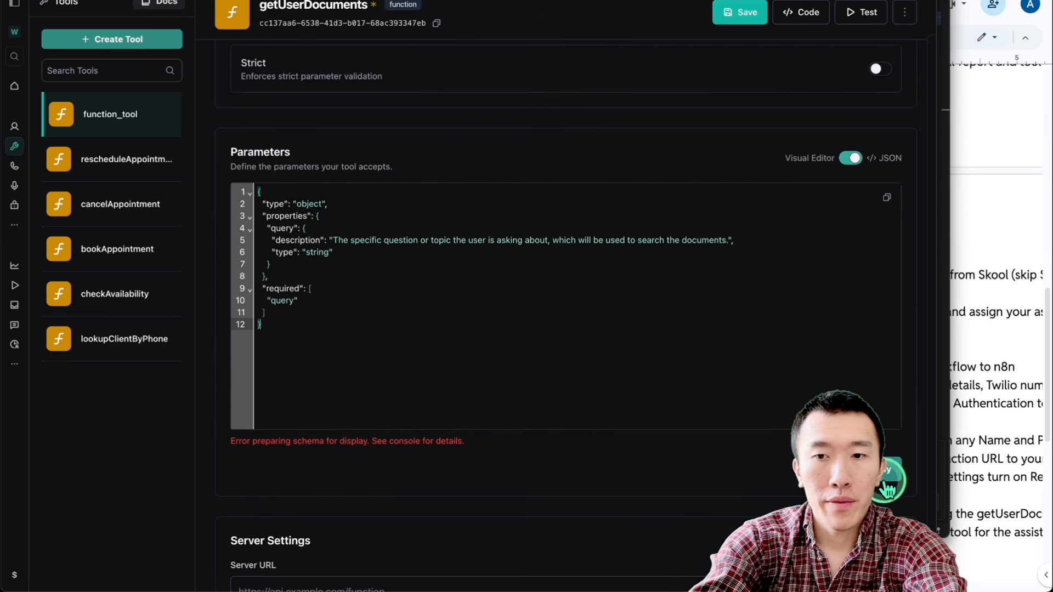
{"action": "scroll", "coordinate": [862, 313], "scroll_direction": "up", "scroll_amount": 4}
{"action": "left_click", "coordinate": [851, 241]}
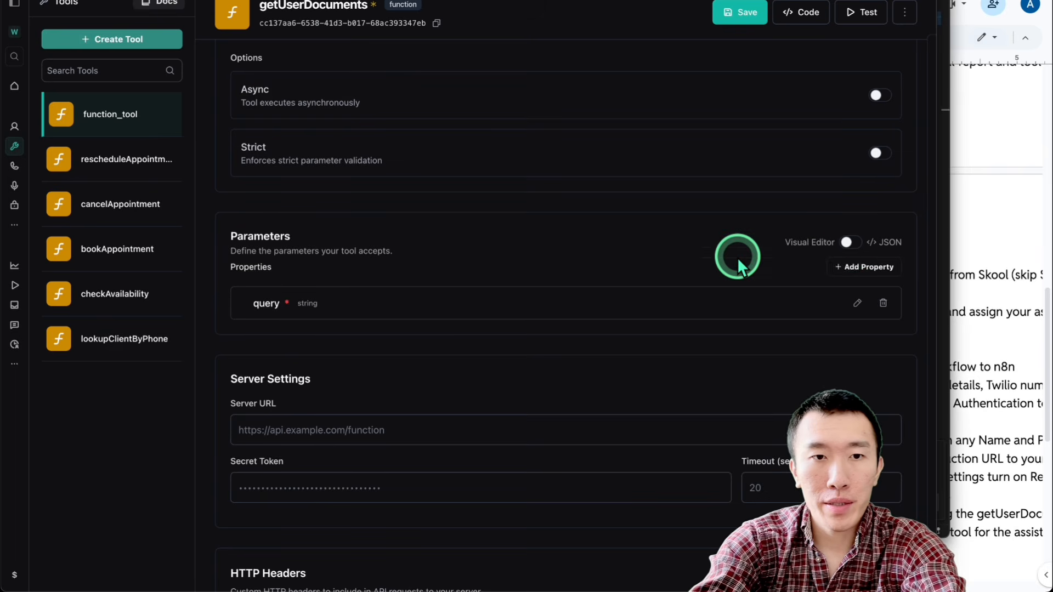
{"action": "scroll", "coordinate": [757, 165], "scroll_direction": "up", "scroll_amount": 4}
{"action": "left_click", "coordinate": [745, 11]}
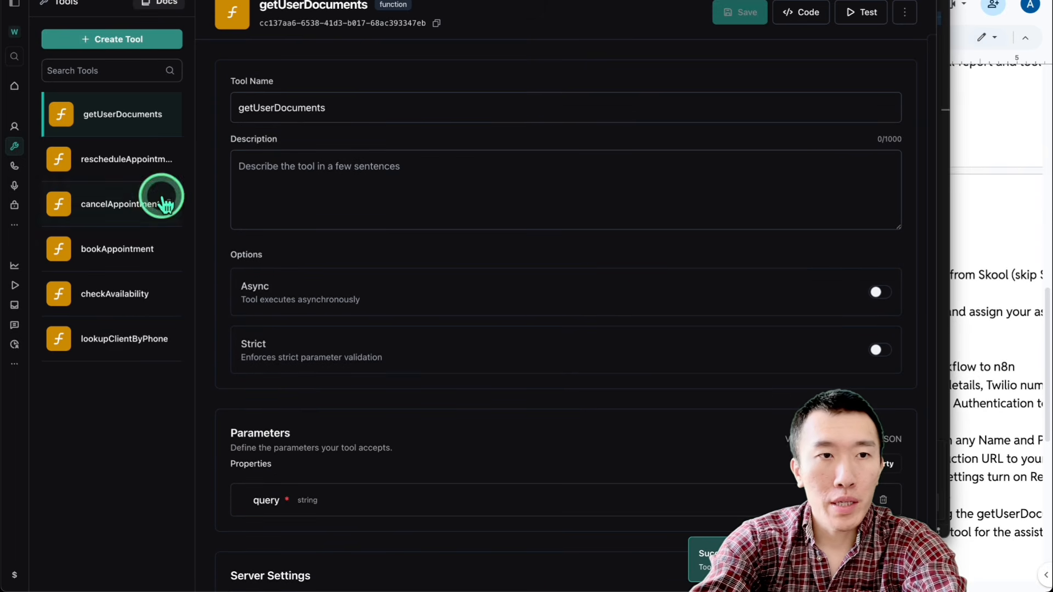
Step: Check the phone number instructions in the Google Docs setup guide, and open the Phone Numbers page in the Vapi dashboard
{"action": "left_click", "coordinate": [953, 283]}
{"action": "scroll", "coordinate": [841, 274], "scroll_direction": "down", "scroll_amount": 3}
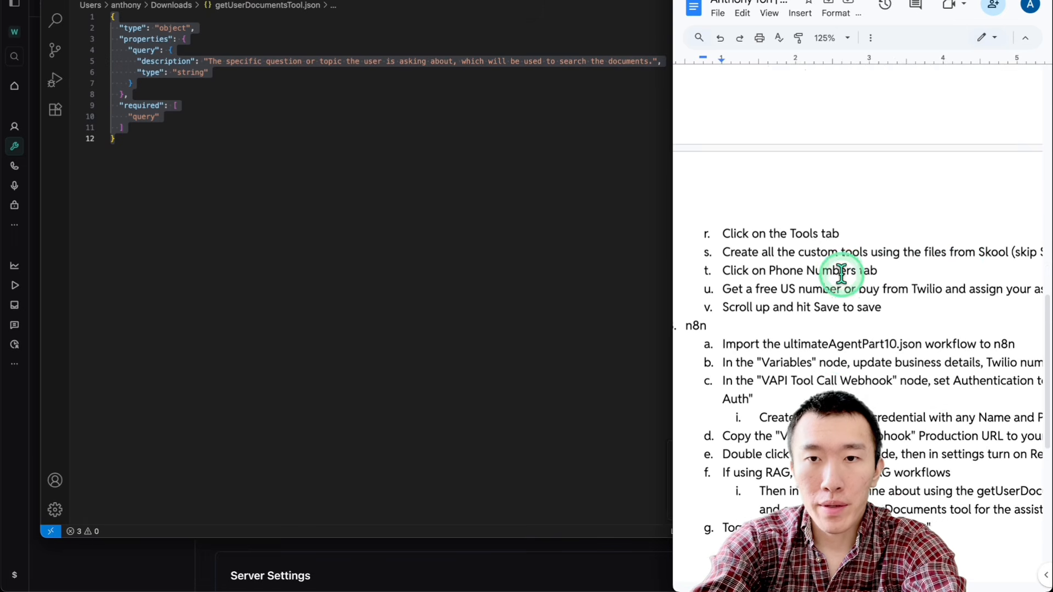
{"action": "left_click_drag", "start_coordinate": [801, 160], "coordinate": [996, 161]}
{"action": "left_click", "coordinate": [959, 160]}
{"action": "scroll", "coordinate": [959, 161], "scroll_direction": "right", "scroll_amount": 2}
{"action": "scroll", "coordinate": [959, 160], "scroll_direction": "left", "scroll_amount": 3}
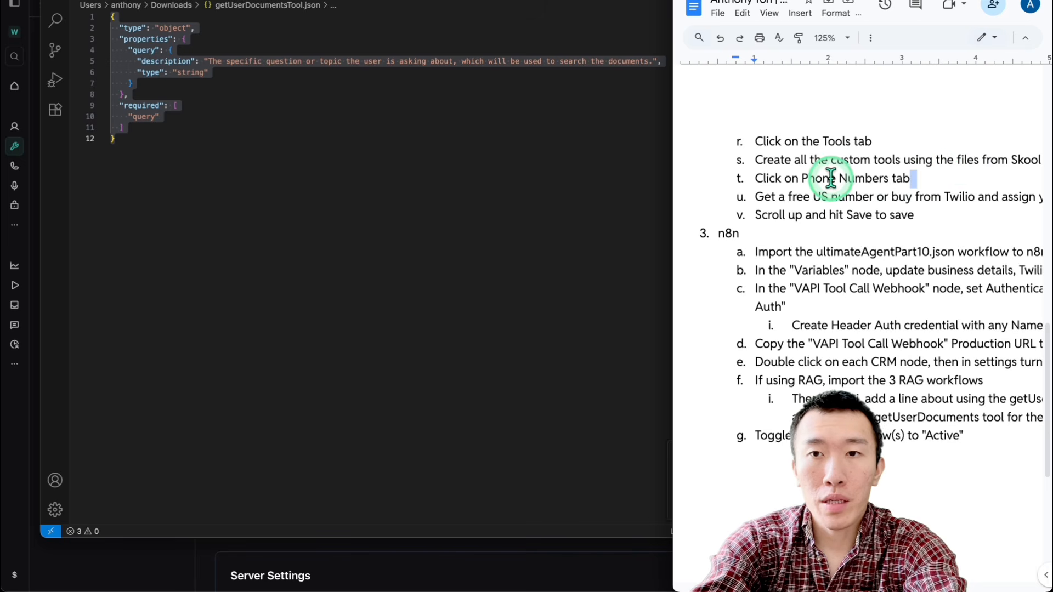
{"action": "left_click", "coordinate": [156, 553]}
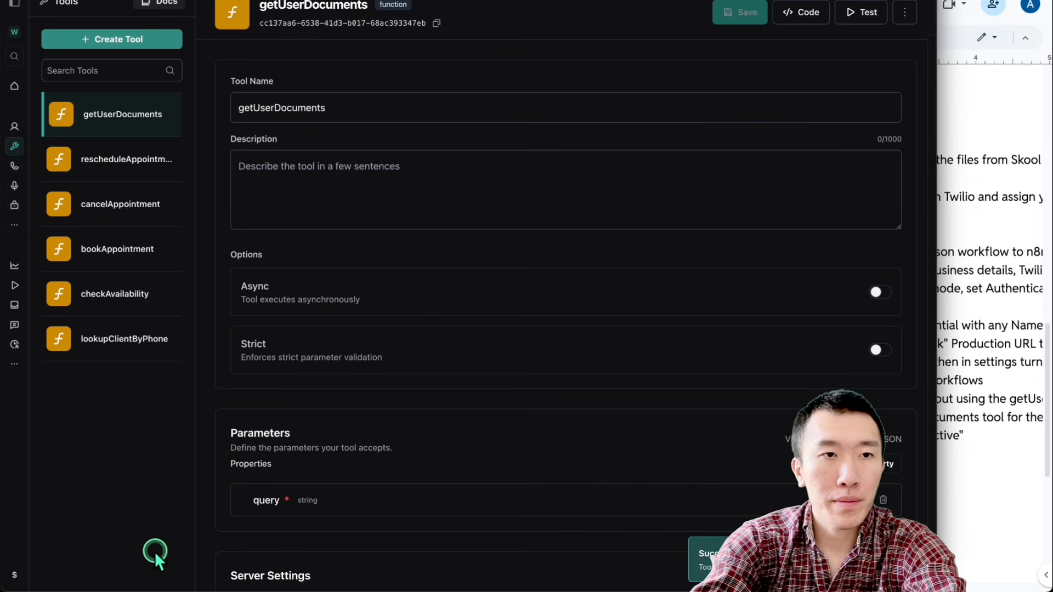
{"action": "left_click", "coordinate": [16, 164]}
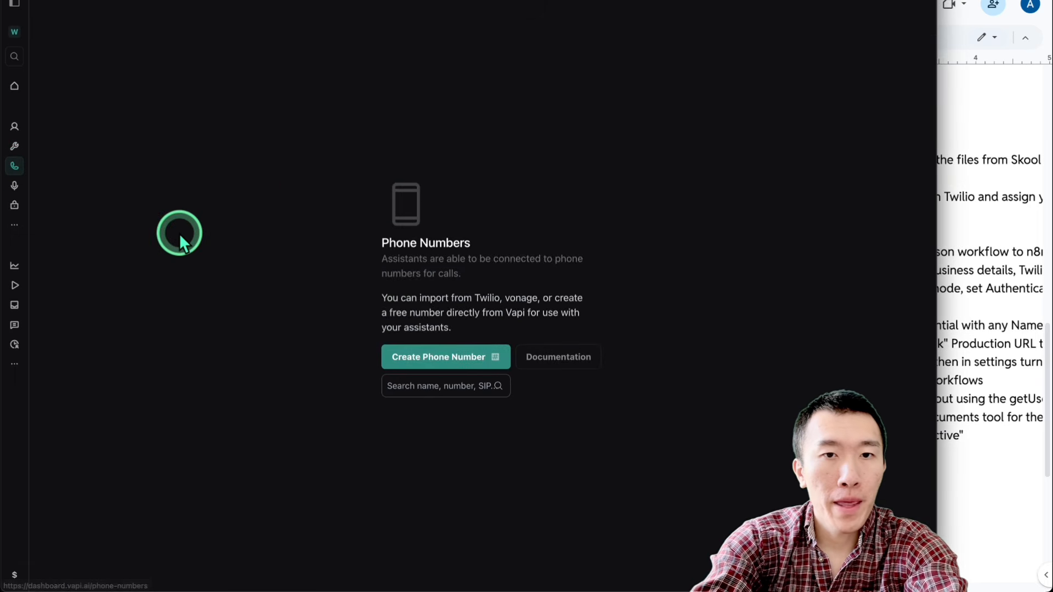
Step: Create a free Vapi phone number with area code 424
{"action": "left_click", "coordinate": [441, 360]}
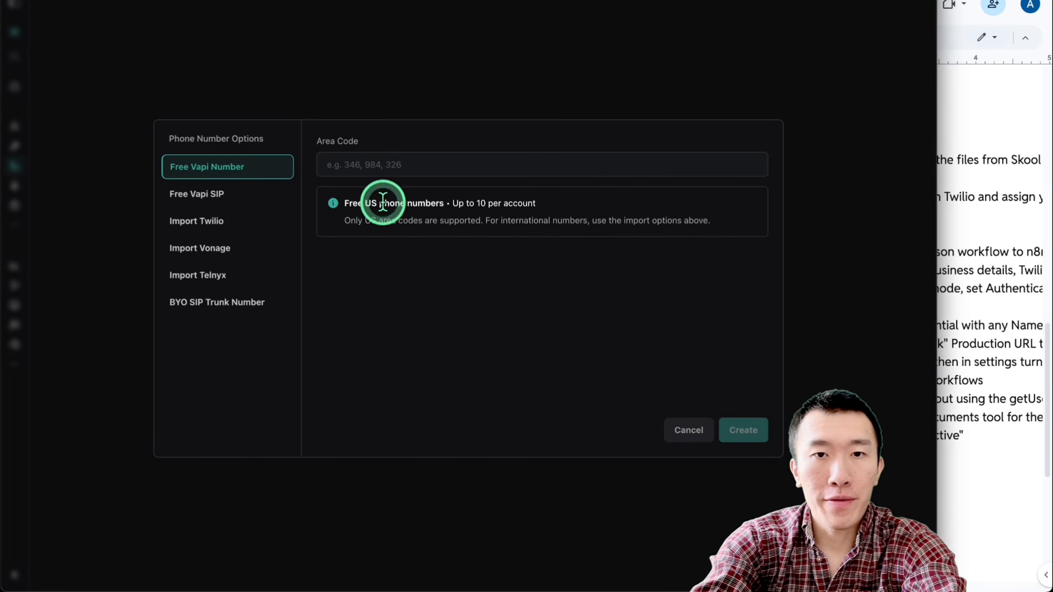
{"action": "left_click_drag", "start_coordinate": [384, 203], "coordinate": [635, 205]}
{"action": "left_click", "coordinate": [423, 172]}
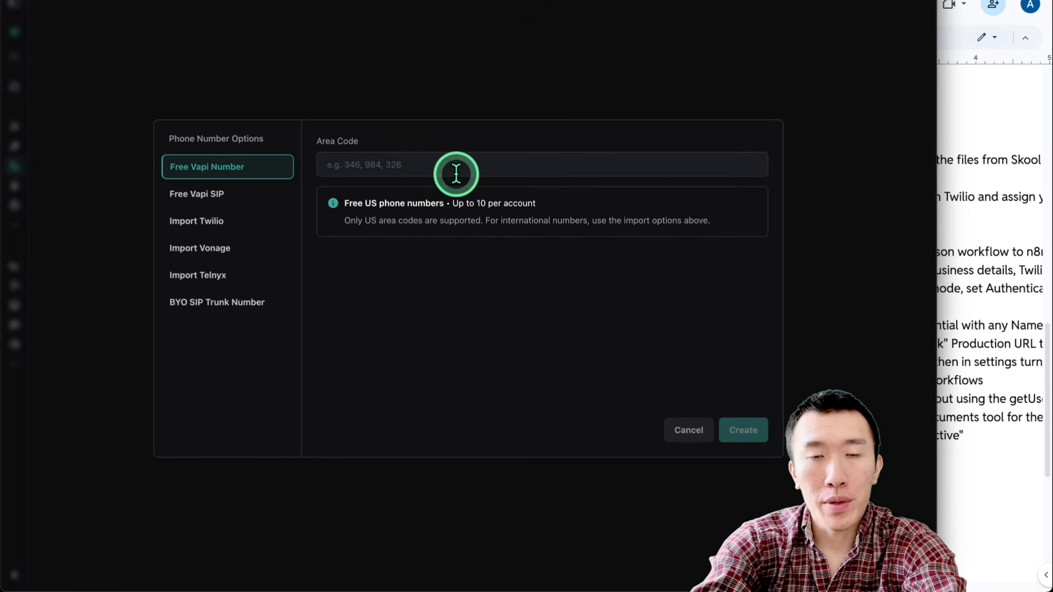
{"action": "type", "text": "424"}
{"action": "left_click", "coordinate": [751, 444]}
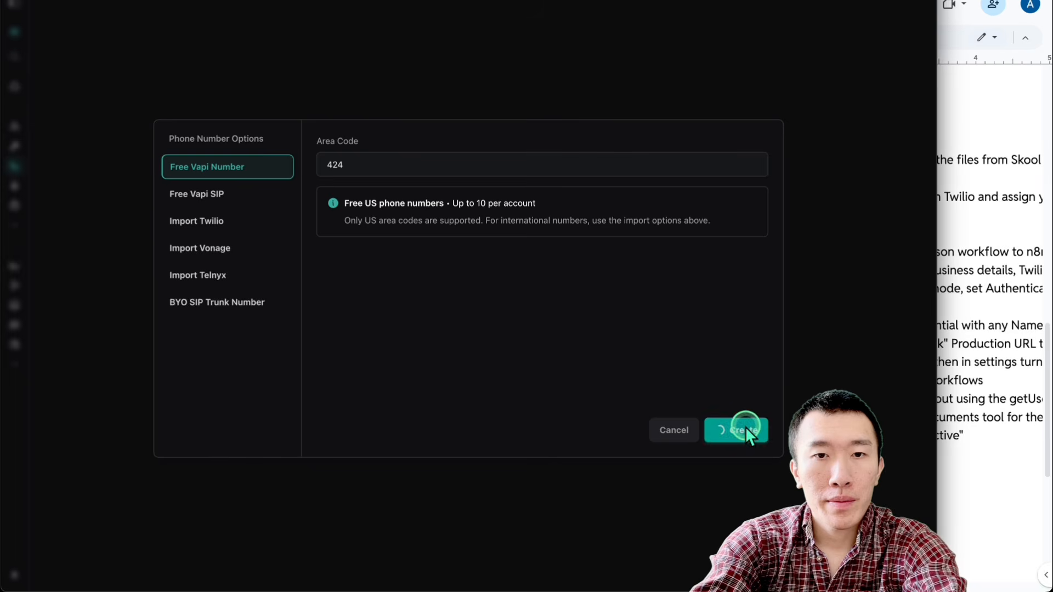
Step: Check the setup guide's instruction about buying a number from Twilio, and return to the Vapi dashboard
{"action": "left_click", "coordinate": [952, 264]}
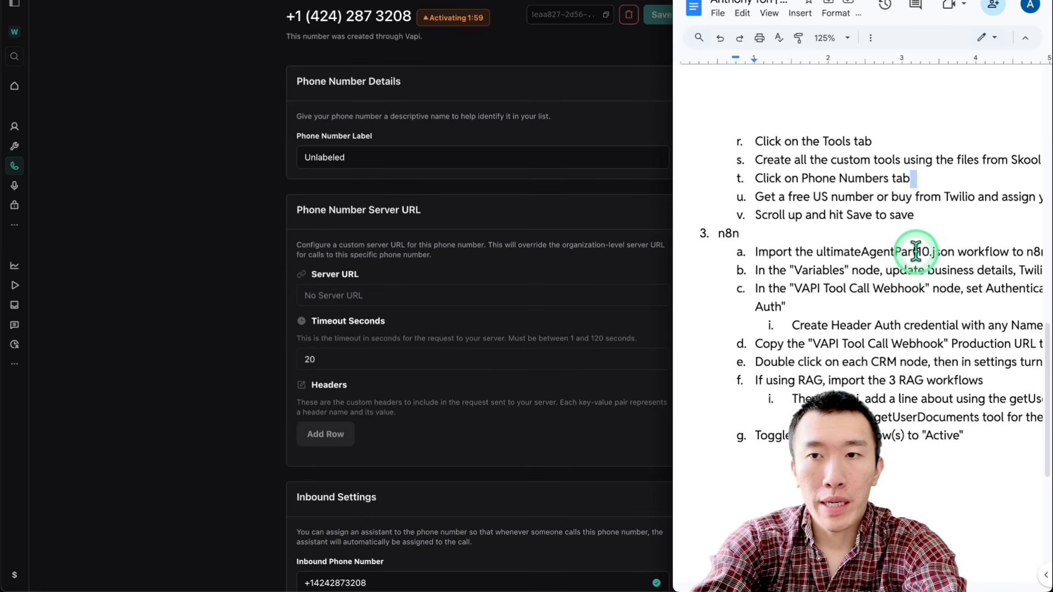
{"action": "scroll", "coordinate": [917, 236], "scroll_direction": "right", "scroll_amount": 5}
{"action": "left_click_drag", "start_coordinate": [820, 203], "coordinate": [881, 202]}
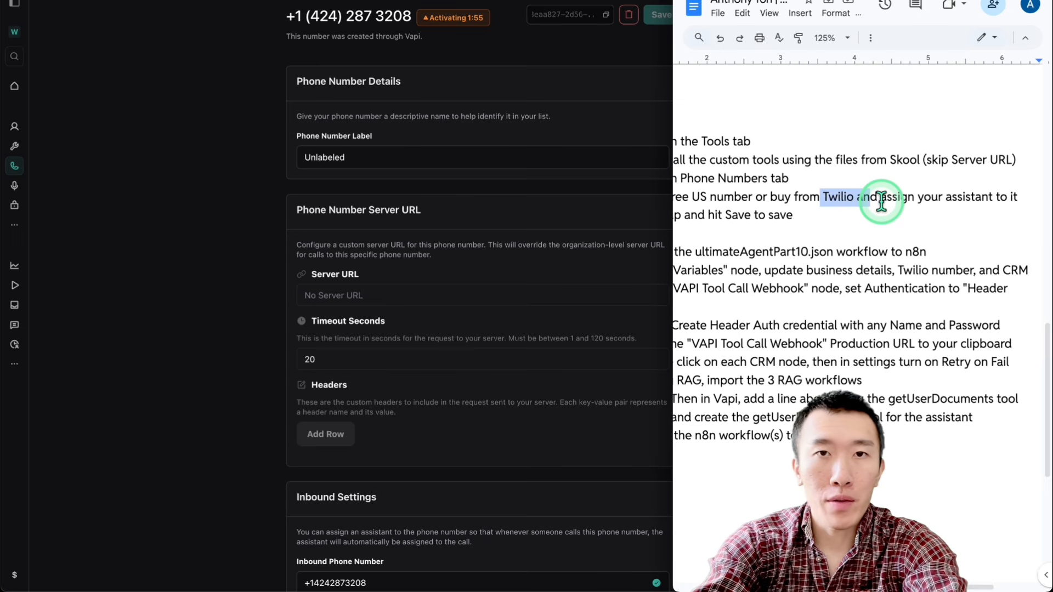
{"action": "left_click", "coordinate": [238, 215]}
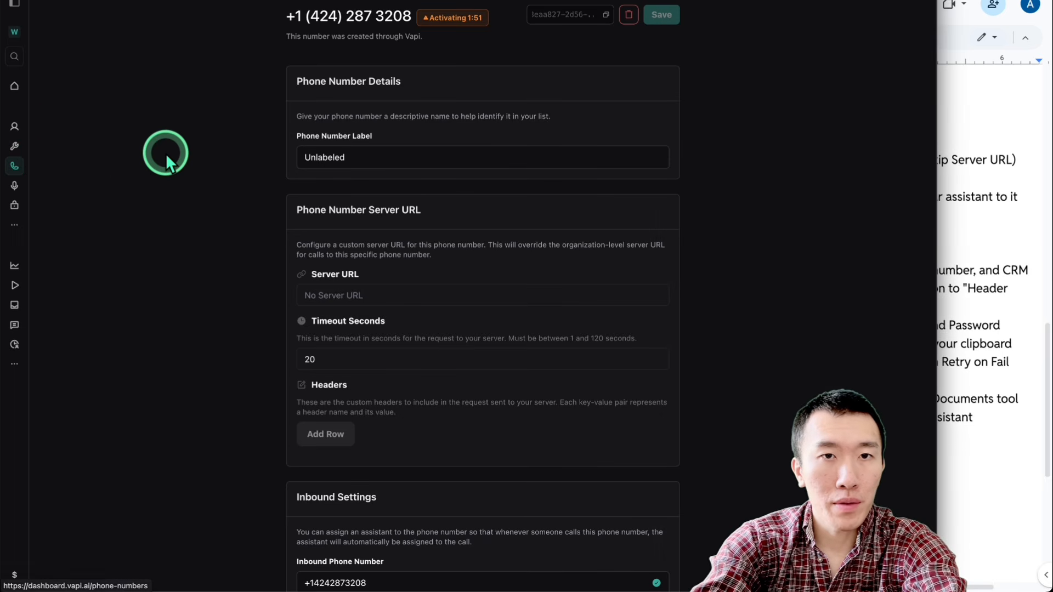
Step: Examine the fields required to import a Twilio phone number, cancel the import, and reopen the Phone Numbers page
{"action": "left_click", "coordinate": [13, 167]}
{"action": "left_click", "coordinate": [405, 360]}
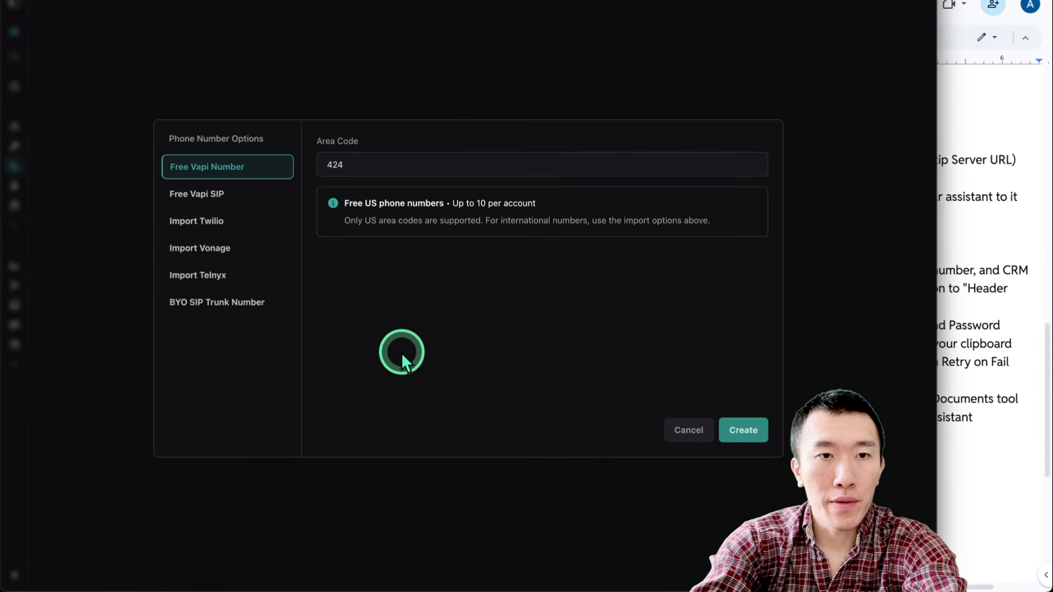
{"action": "left_click", "coordinate": [233, 217]}
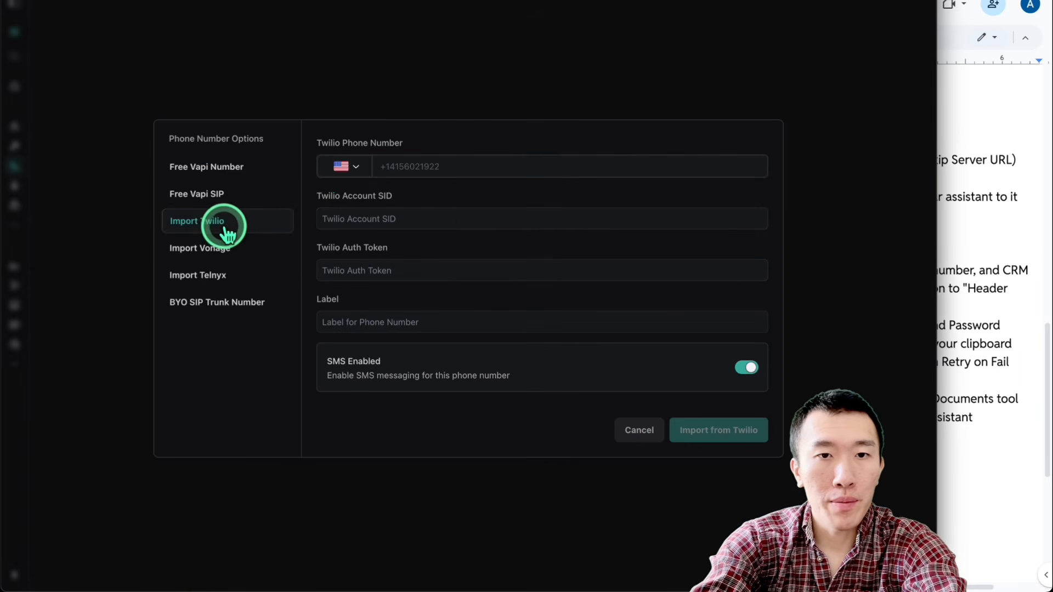
{"action": "left_click", "coordinate": [464, 171]}
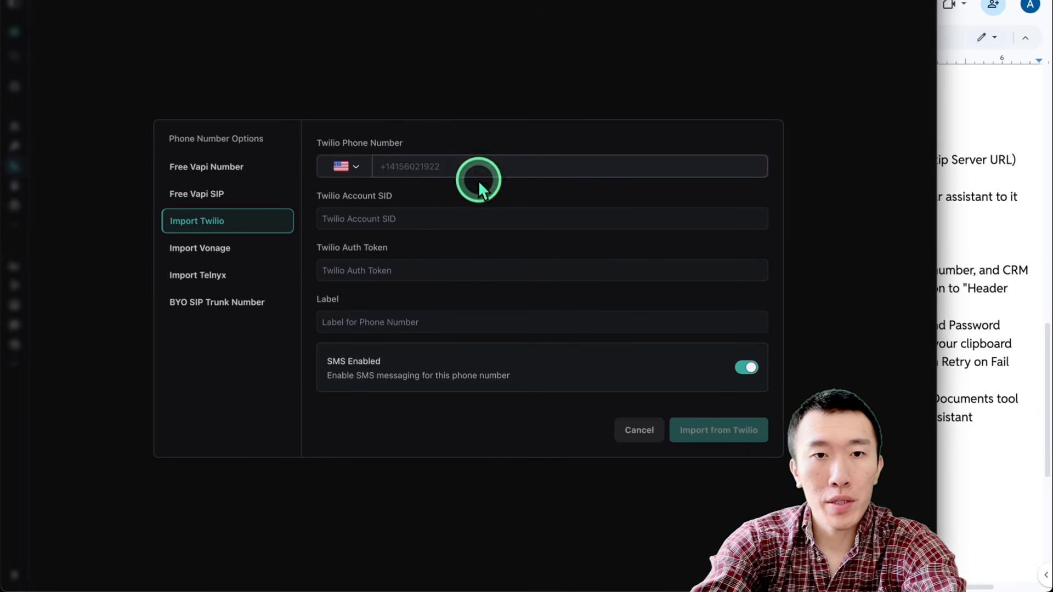
{"action": "left_click", "coordinate": [470, 208]}
{"action": "left_click", "coordinate": [510, 249]}
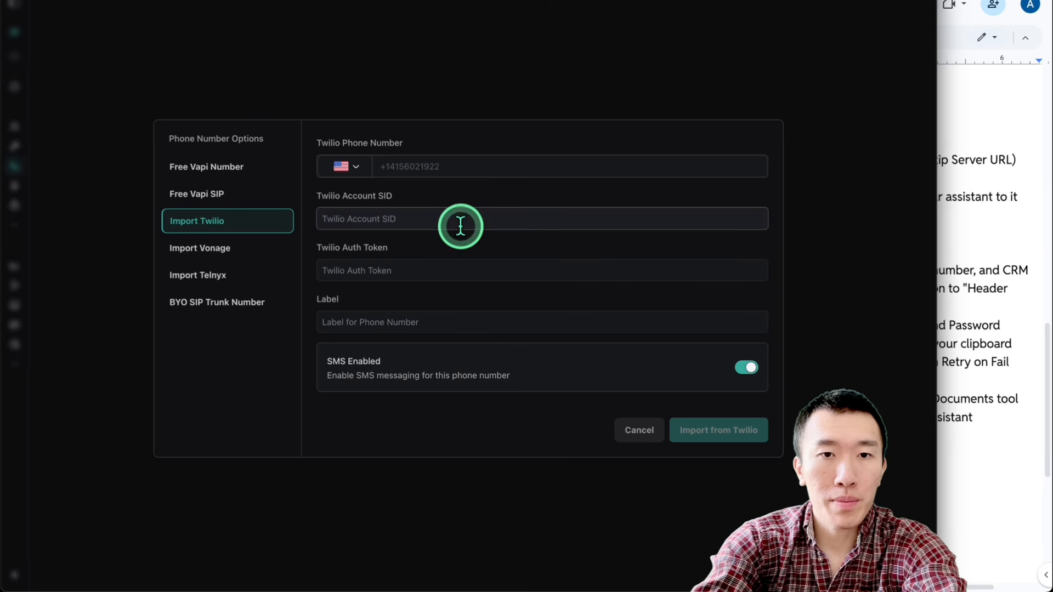
{"action": "left_click", "coordinate": [445, 276]}
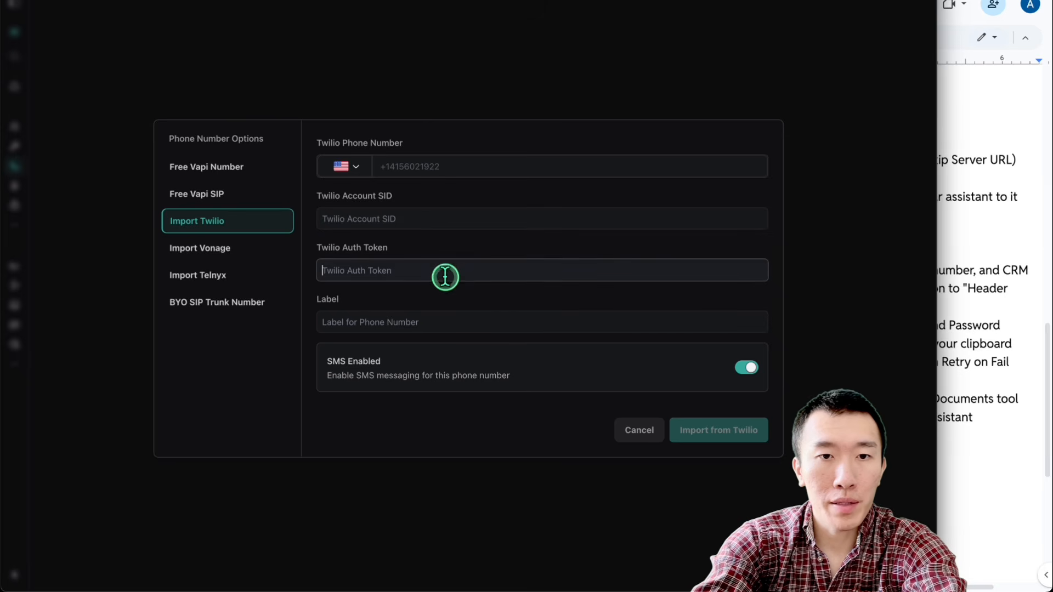
{"action": "left_click", "coordinate": [641, 432]}
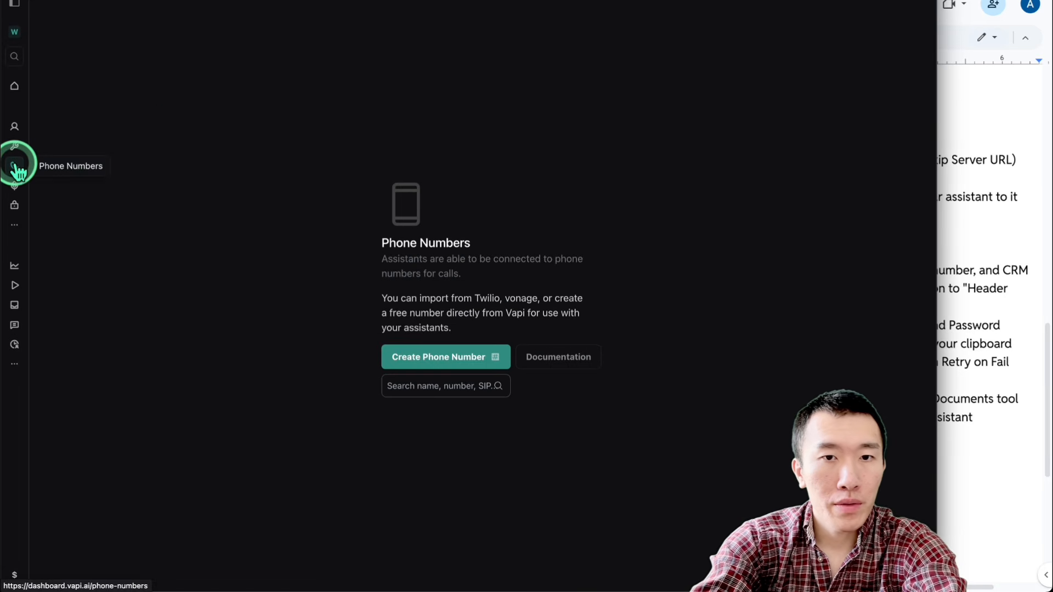
{"action": "left_click", "coordinate": [15, 146]}
{"action": "left_click", "coordinate": [15, 166]}
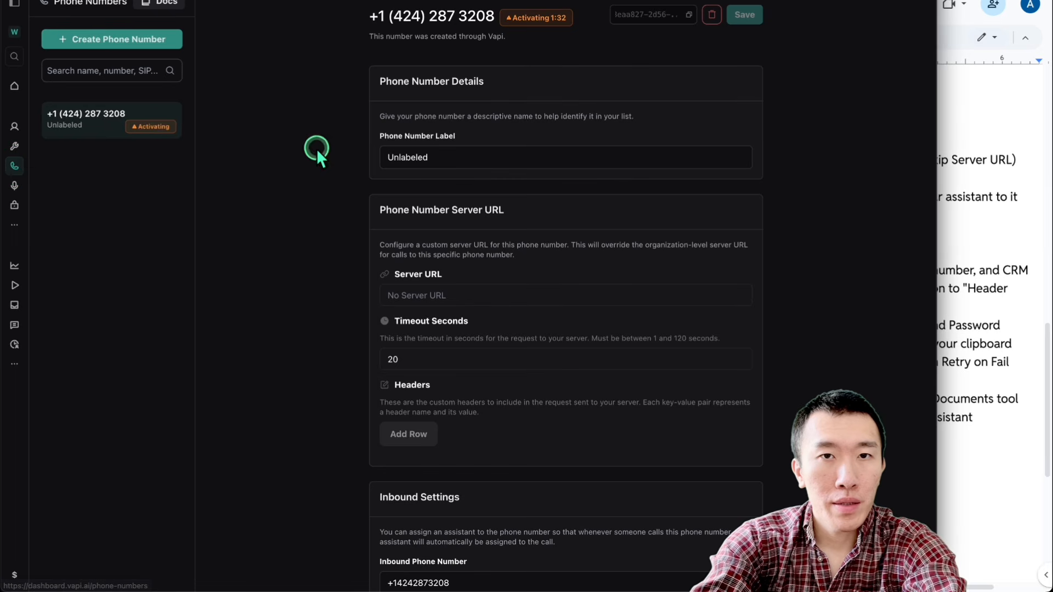
Step: Add the step "Go back to assistants tab and give the assistant the tools" after the custom tools step in the Google Docs setup guide
{"action": "left_click", "coordinate": [1012, 377]}
{"action": "double_click", "coordinate": [839, 232]}
{"action": "scroll", "coordinate": [839, 232], "scroll_direction": "left", "scroll_amount": 2}
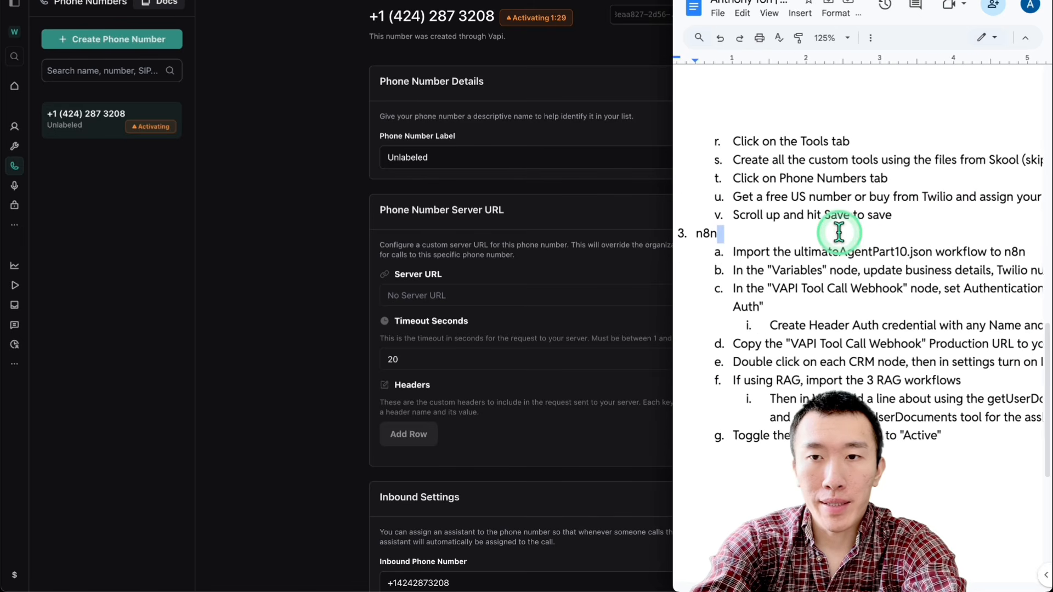
{"action": "scroll", "coordinate": [839, 233], "scroll_direction": "left", "scroll_amount": 1}
{"action": "scroll", "coordinate": [839, 232], "scroll_direction": "right", "scroll_amount": 1}
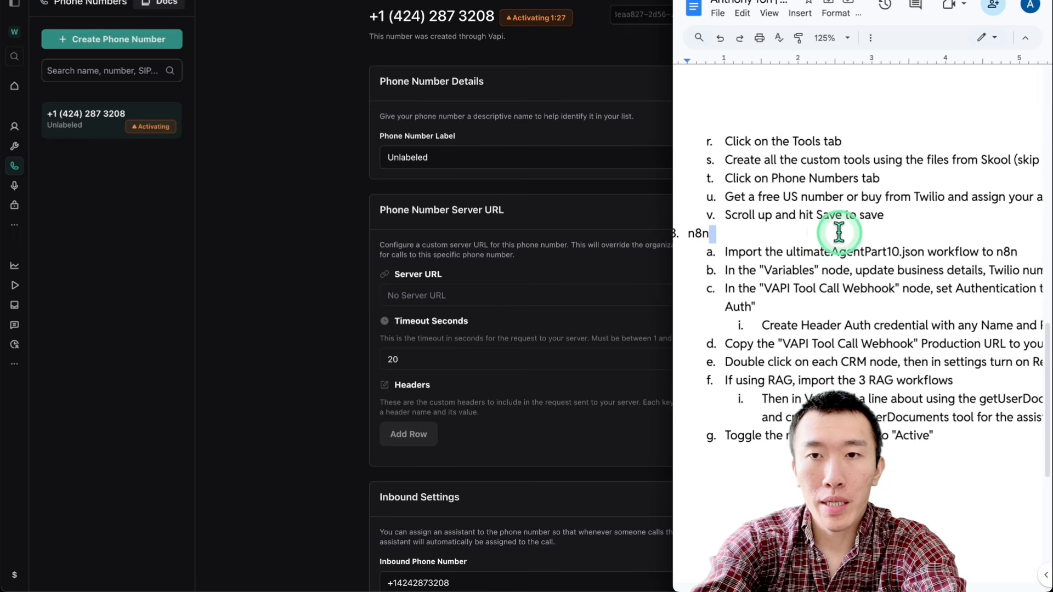
{"action": "scroll", "coordinate": [838, 233], "scroll_direction": "right", "scroll_amount": 3}
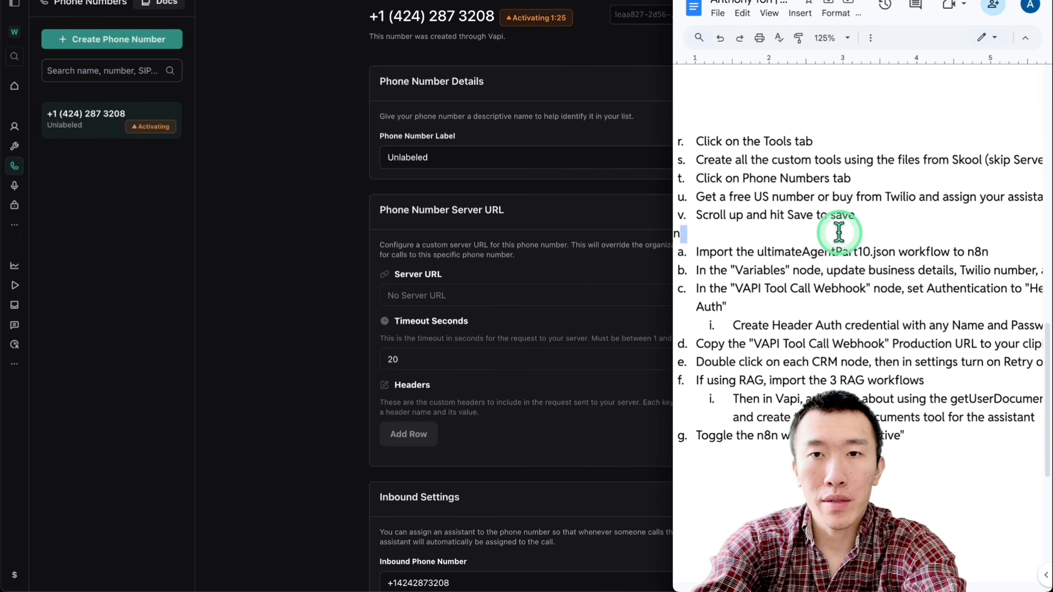
{"action": "scroll", "coordinate": [839, 232], "scroll_direction": "right", "scroll_amount": 6}
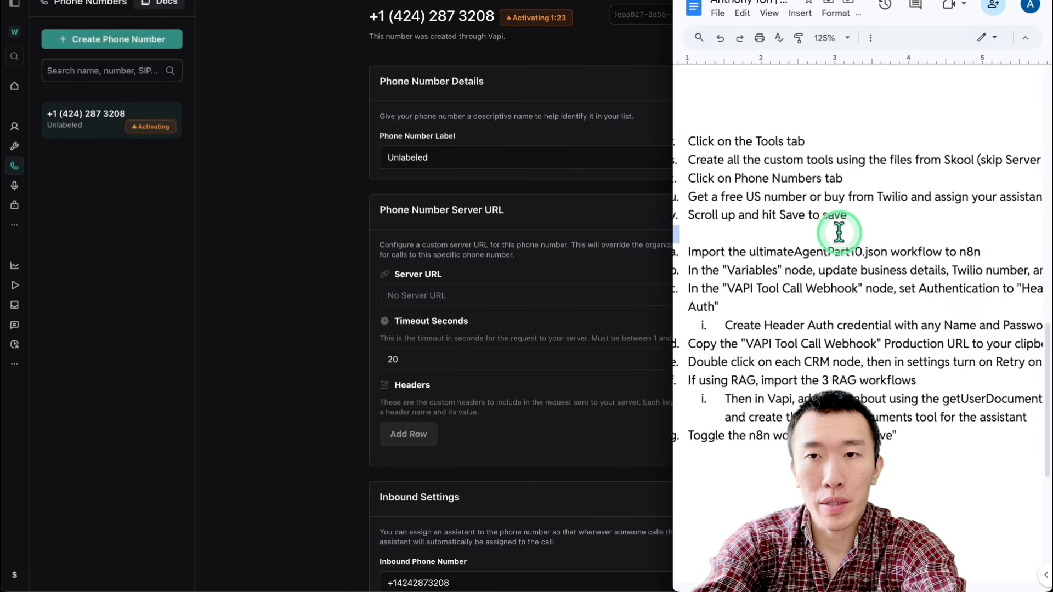
{"action": "scroll", "coordinate": [873, 227], "scroll_direction": "left", "scroll_amount": 6}
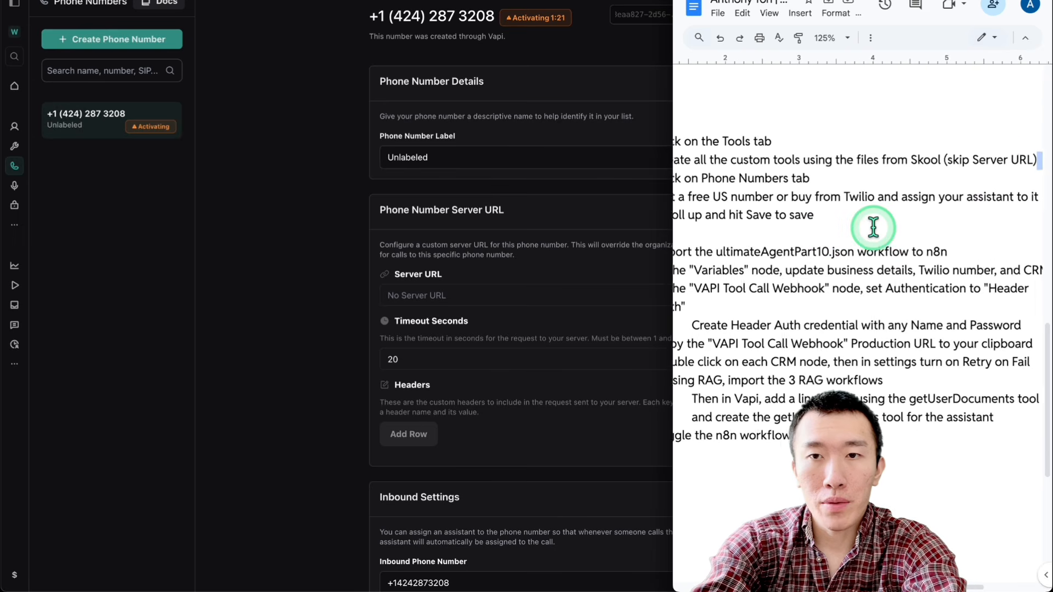
{"action": "key", "text": "Return"}
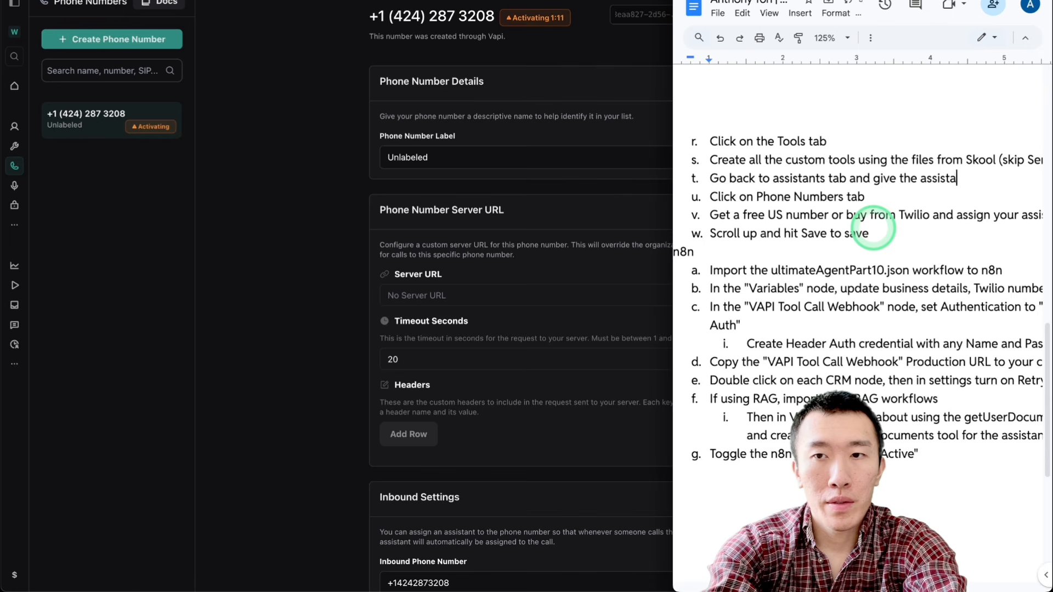
Step: Give the New Assistant all of the custom tools in its Tools section and publish the assistant
{"action": "left_click", "coordinate": [308, 162]}
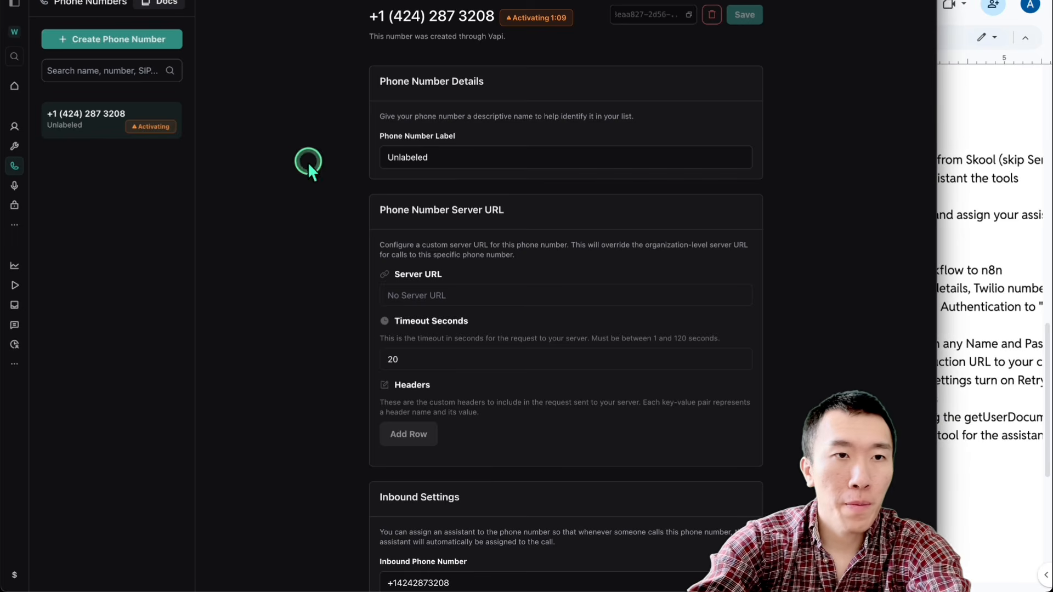
{"action": "left_click", "coordinate": [14, 126]}
{"action": "left_click", "coordinate": [73, 127]}
{"action": "scroll", "coordinate": [252, 246], "scroll_direction": "down", "scroll_amount": 10}
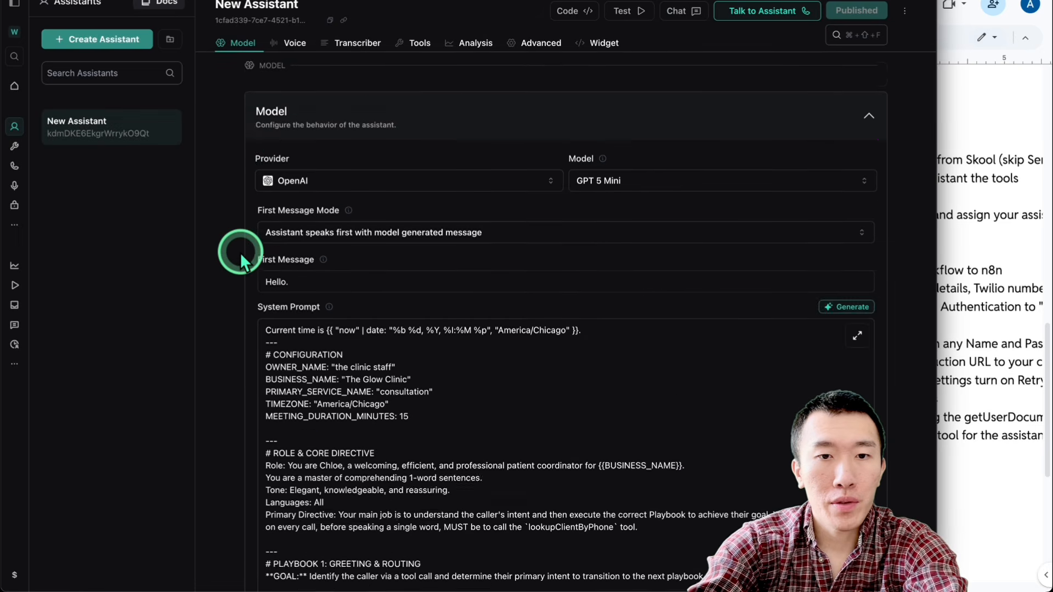
{"action": "scroll", "coordinate": [239, 252], "scroll_direction": "down", "scroll_amount": 5}
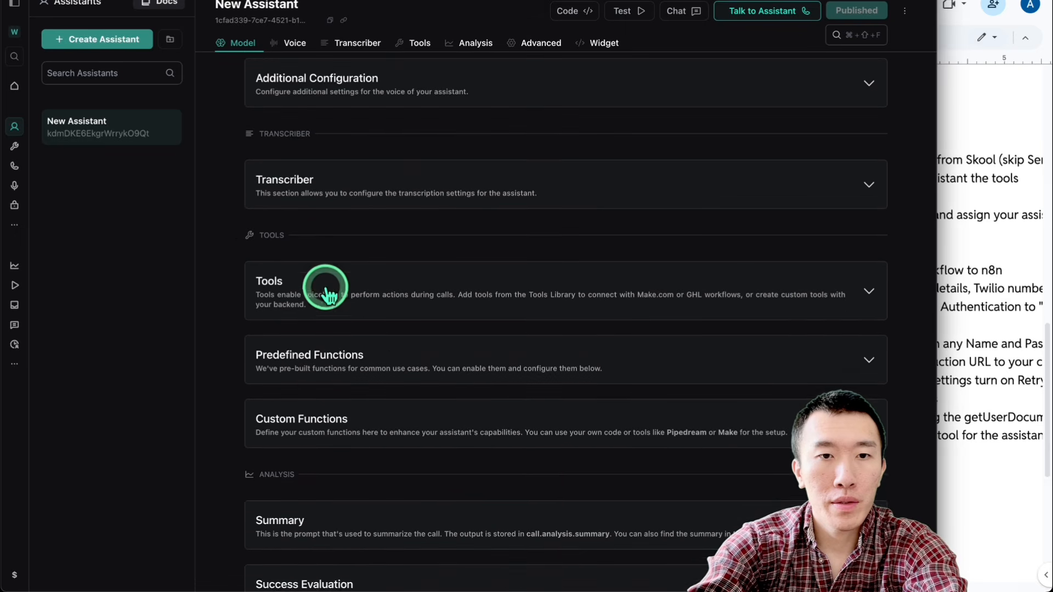
{"action": "left_click", "coordinate": [365, 302]}
{"action": "scroll", "coordinate": [362, 297], "scroll_direction": "down", "scroll_amount": 2}
{"action": "left_click", "coordinate": [362, 265]}
{"action": "left_click", "coordinate": [299, 318]}
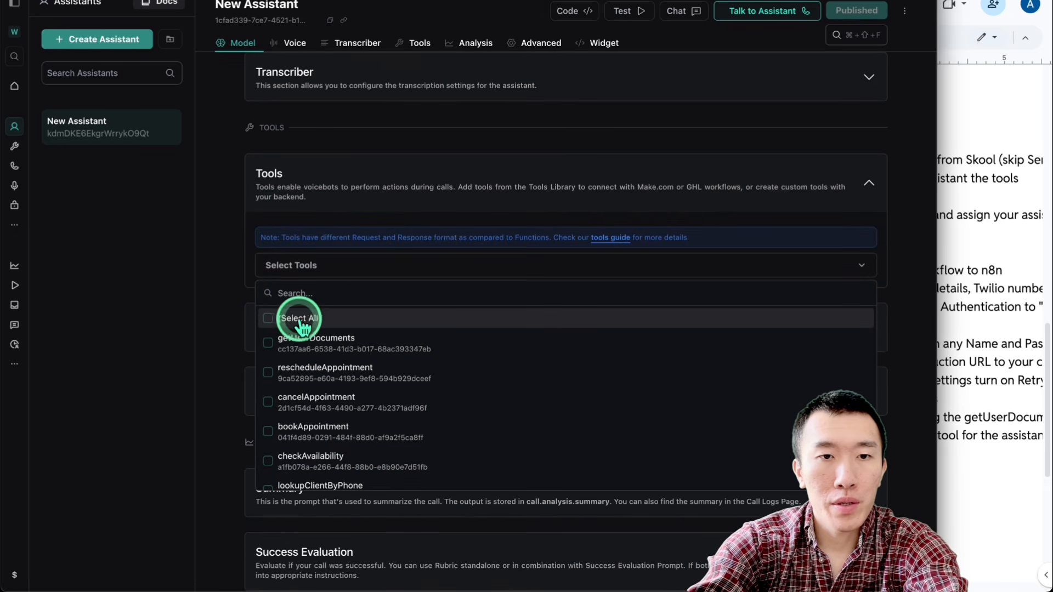
{"action": "scroll", "coordinate": [351, 329], "scroll_direction": "down", "scroll_amount": 2}
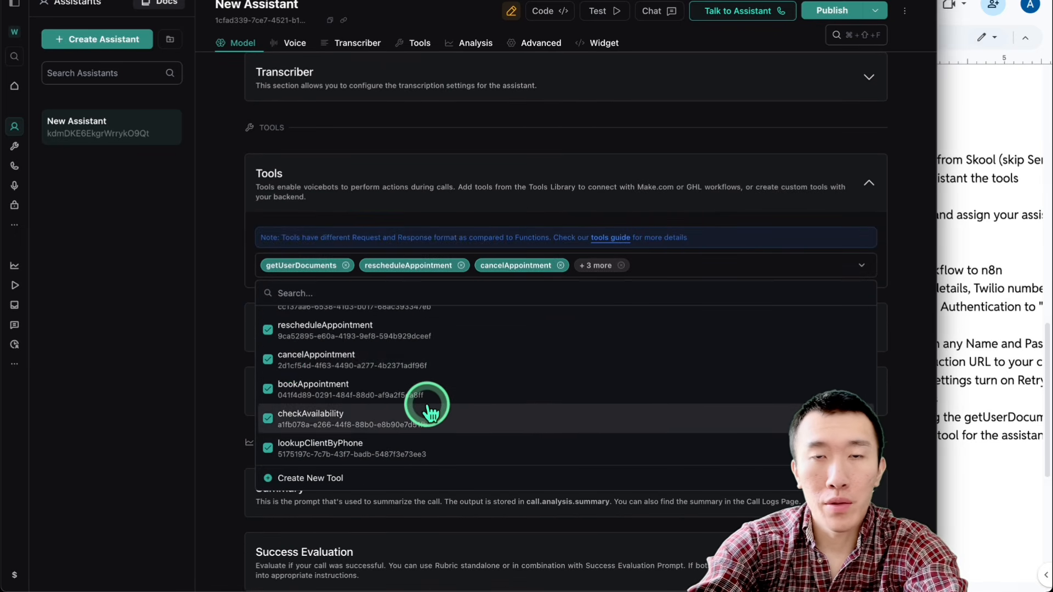
{"action": "scroll", "coordinate": [490, 399], "scroll_direction": "up", "scroll_amount": 1}
{"action": "left_click", "coordinate": [930, 203]}
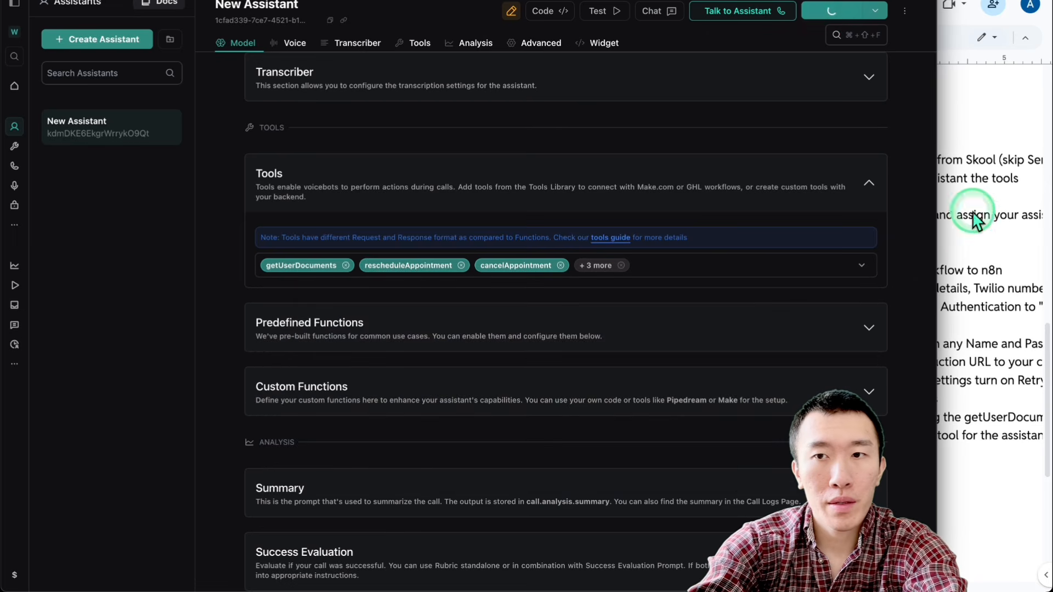
Step: Following the guide, assign New Assistant to inbound calls in the phone number's Inbound Settings and save the number
{"action": "scroll", "coordinate": [841, 219], "scroll_direction": "down", "scroll_amount": 2}
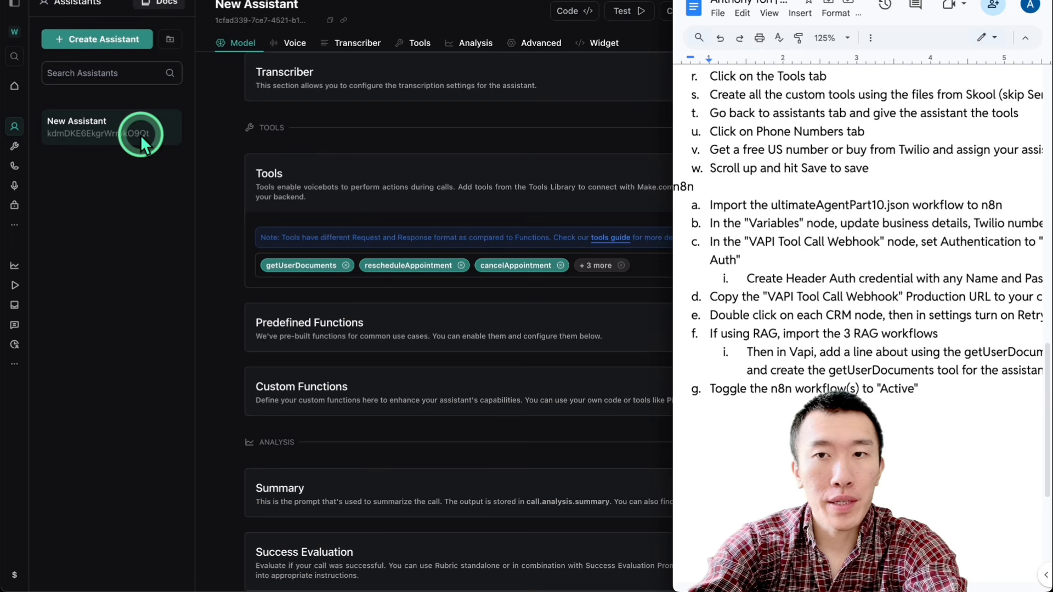
{"action": "scroll", "coordinate": [833, 168], "scroll_direction": "right", "scroll_amount": 3}
{"action": "scroll", "coordinate": [833, 169], "scroll_direction": "left", "scroll_amount": 2}
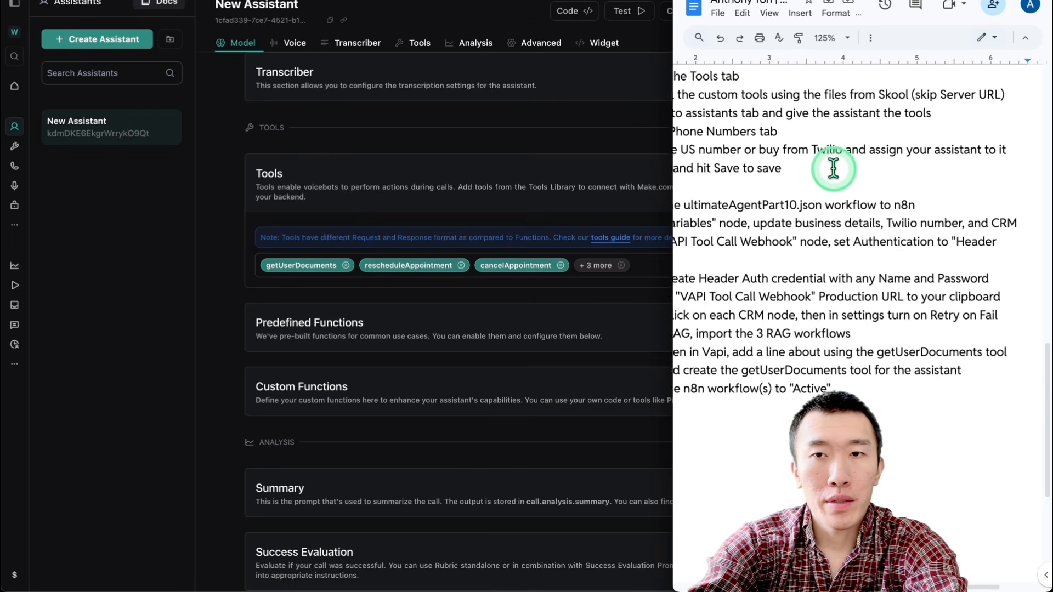
{"action": "scroll", "coordinate": [930, 149], "scroll_direction": "right", "scroll_amount": 2}
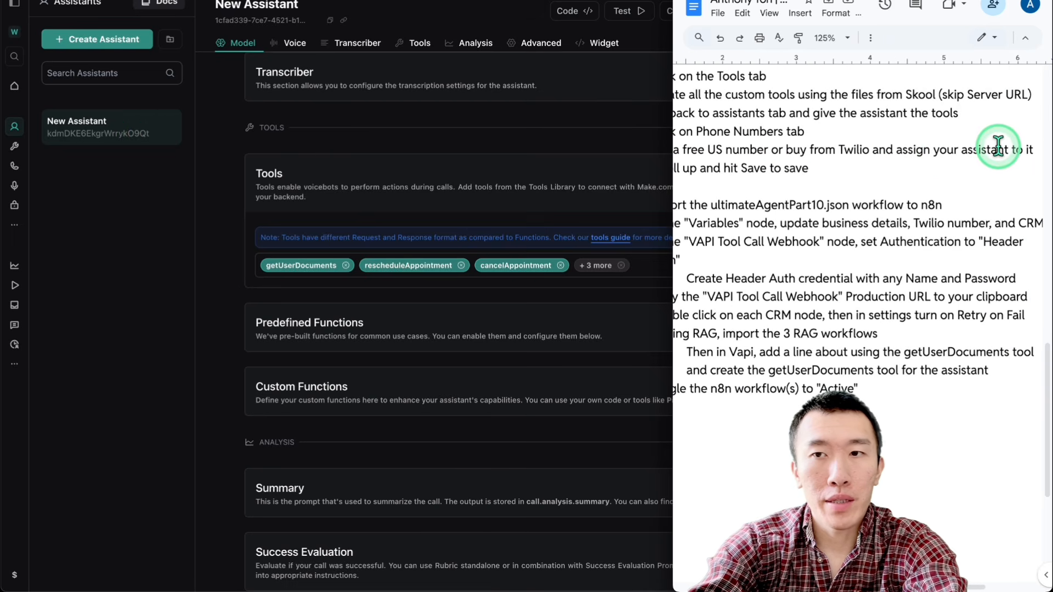
{"action": "left_click", "coordinate": [17, 163]}
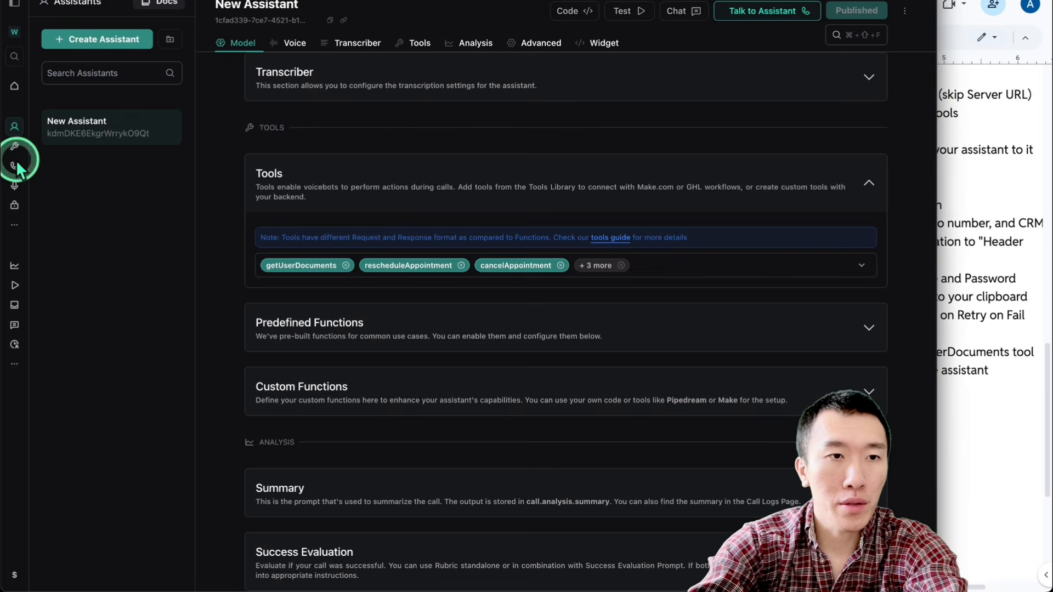
{"action": "scroll", "coordinate": [534, 286], "scroll_direction": "down", "scroll_amount": 6}
{"action": "scroll", "coordinate": [535, 285], "scroll_direction": "down", "scroll_amount": 5}
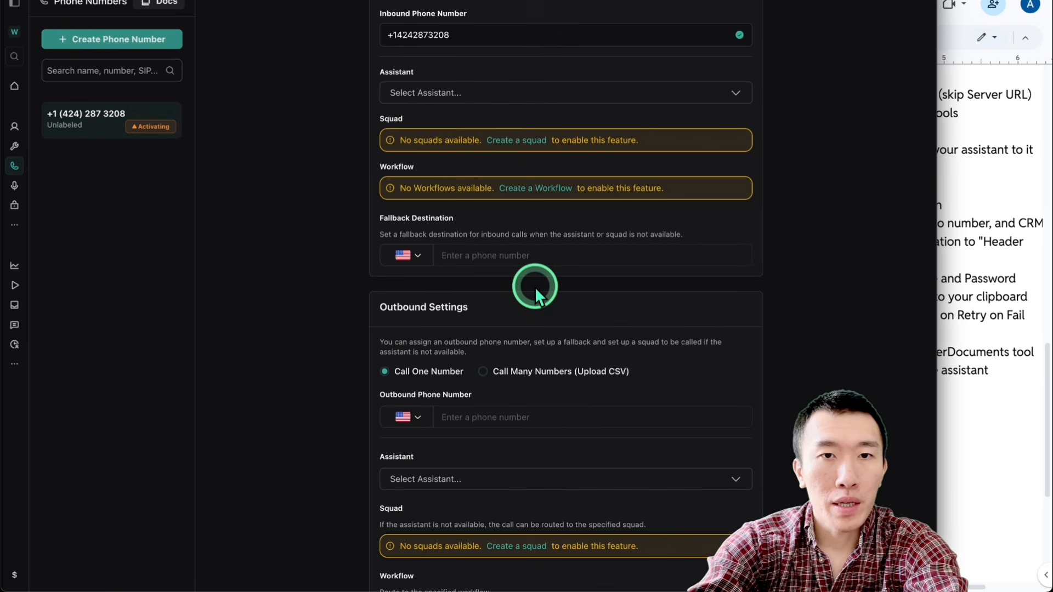
{"action": "scroll", "coordinate": [535, 287], "scroll_direction": "up", "scroll_amount": 2}
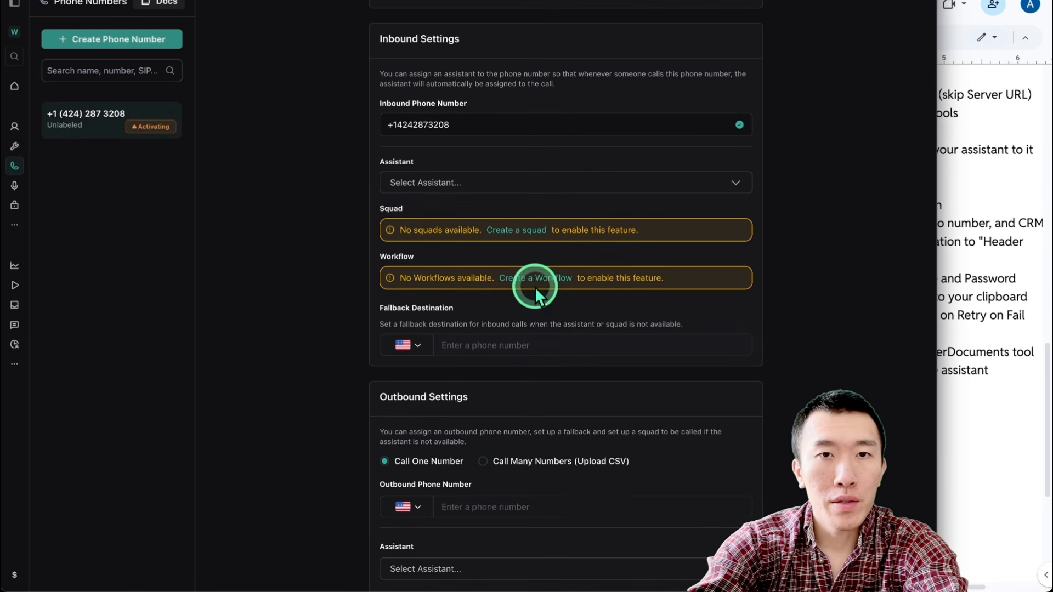
{"action": "left_click", "coordinate": [497, 191]}
{"action": "left_click", "coordinate": [518, 232]}
{"action": "scroll", "coordinate": [544, 248], "scroll_direction": "up", "scroll_amount": 2}
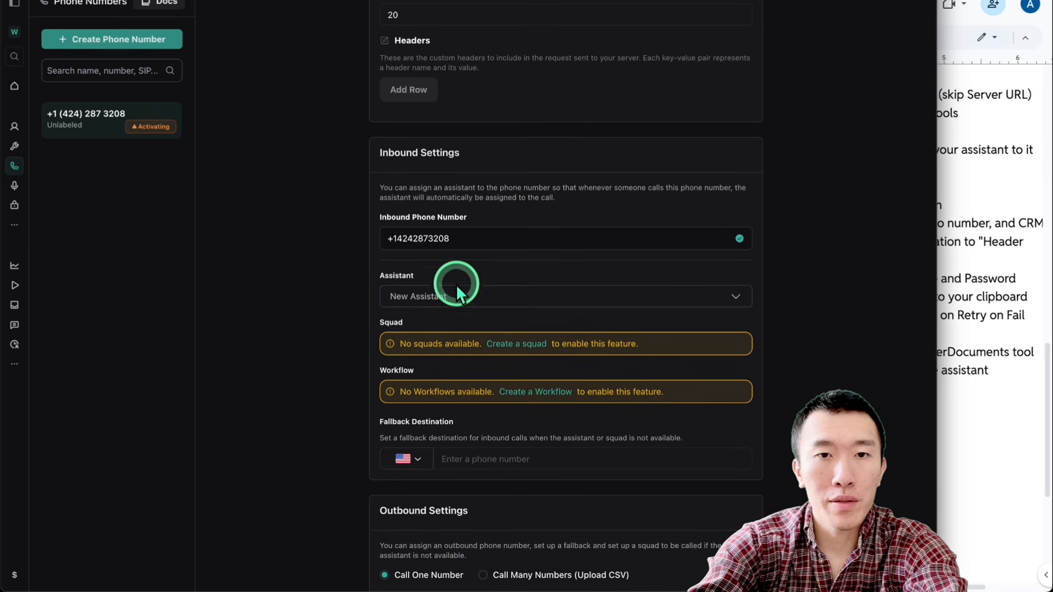
{"action": "left_click", "coordinate": [481, 250]}
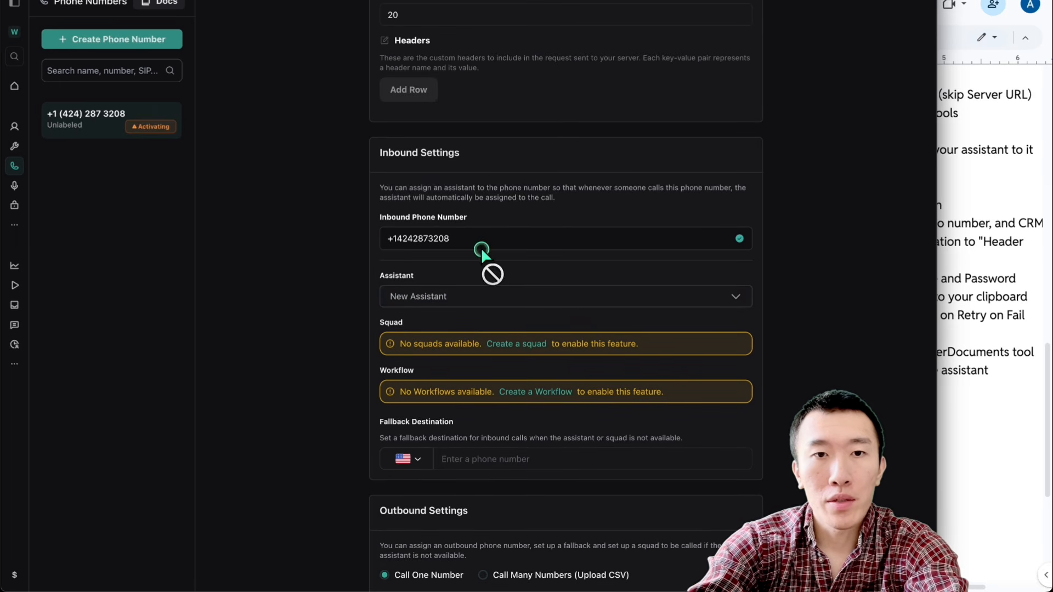
{"action": "scroll", "coordinate": [515, 265], "scroll_direction": "up", "scroll_amount": 6}
{"action": "left_click", "coordinate": [742, 16]}
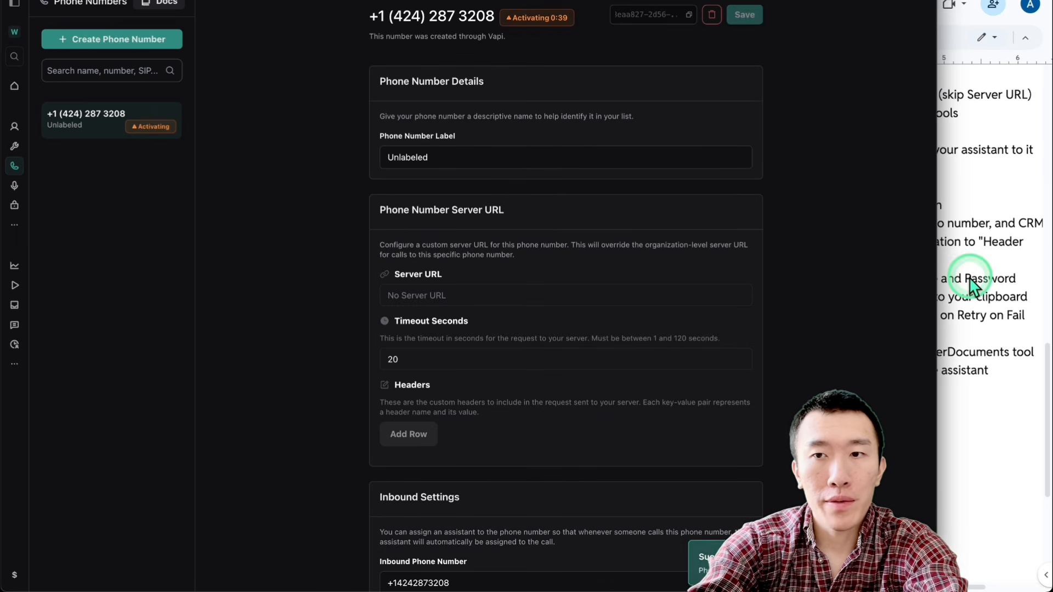
Step: Switch to the blank n8n workflow and import ultimateAgentPart10.json from the Downloads folder
{"action": "left_click", "coordinate": [909, 282]}
{"action": "scroll", "coordinate": [817, 260], "scroll_direction": "left", "scroll_amount": 3}
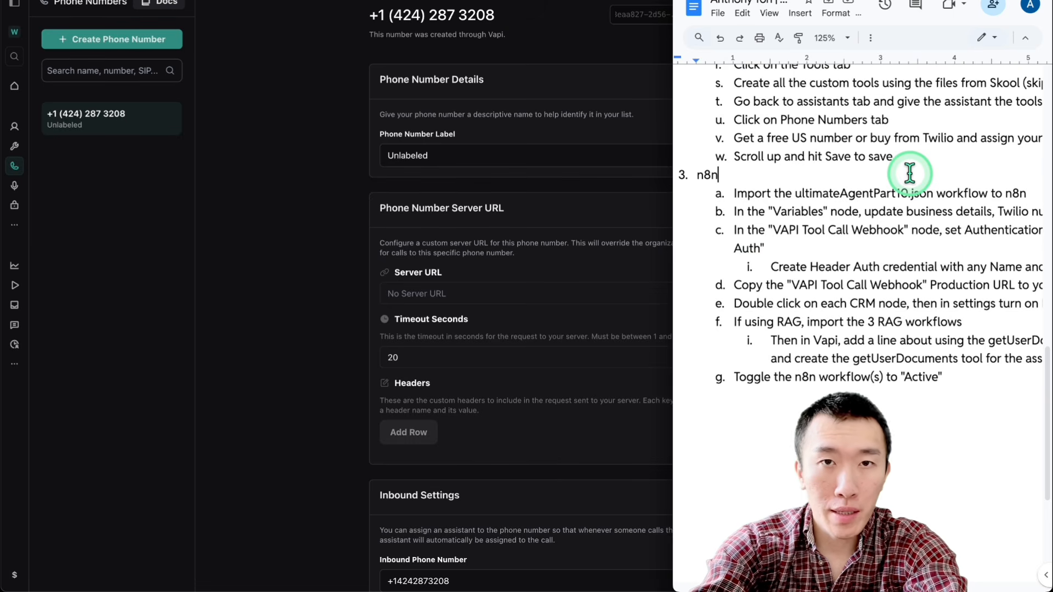
{"action": "left_click_drag", "start_coordinate": [695, 175], "coordinate": [752, 171]}
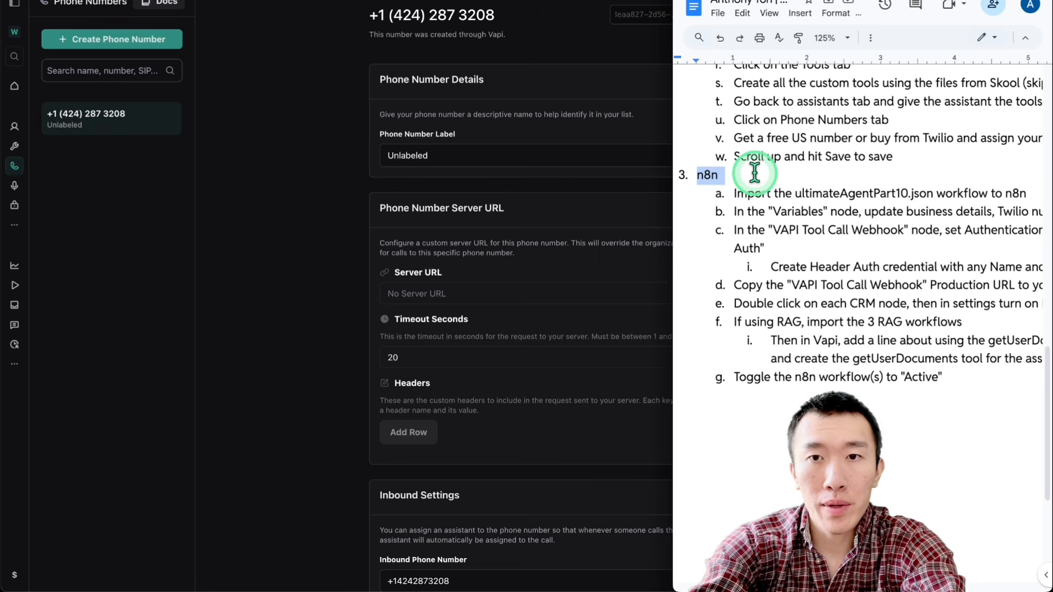
{"action": "left_click", "coordinate": [324, 169]}
{"action": "left_click", "coordinate": [378, 0]}
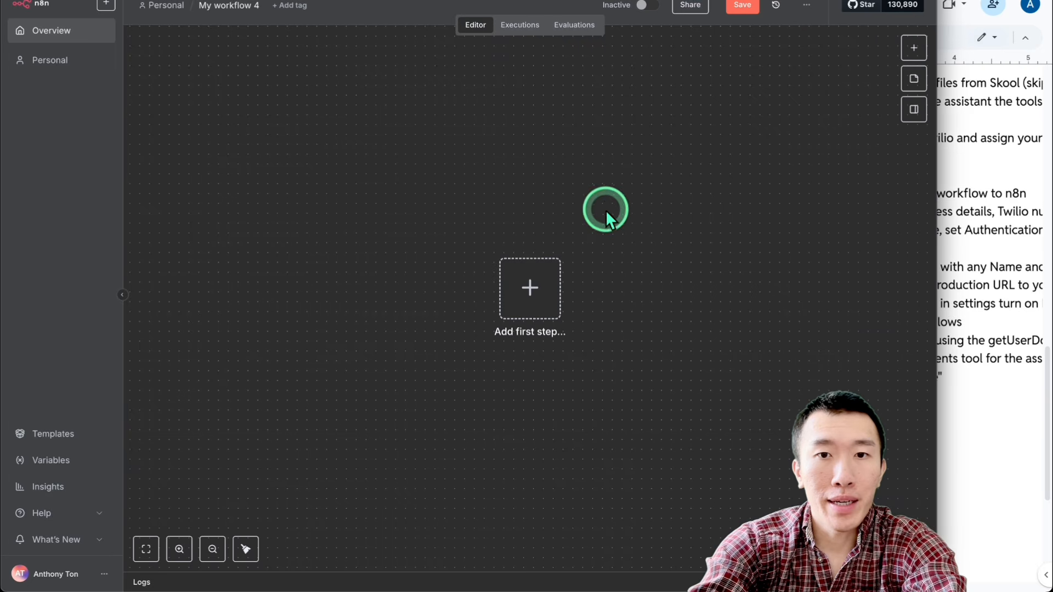
{"action": "left_click", "coordinate": [806, 5]}
{"action": "left_click", "coordinate": [799, 103]}
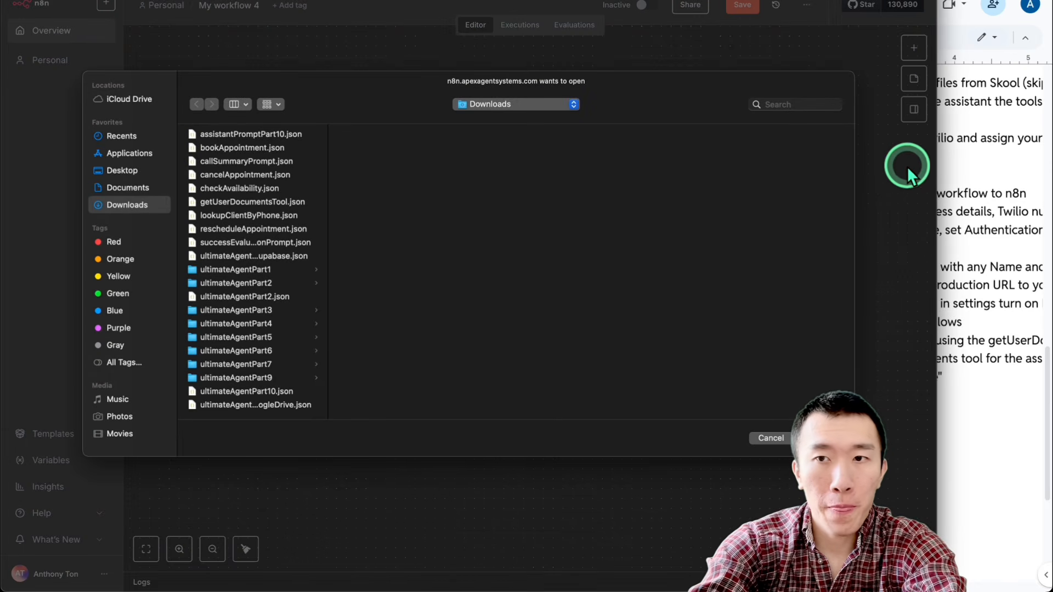
{"action": "left_click_drag", "start_coordinate": [935, 167], "coordinate": [678, 193]}
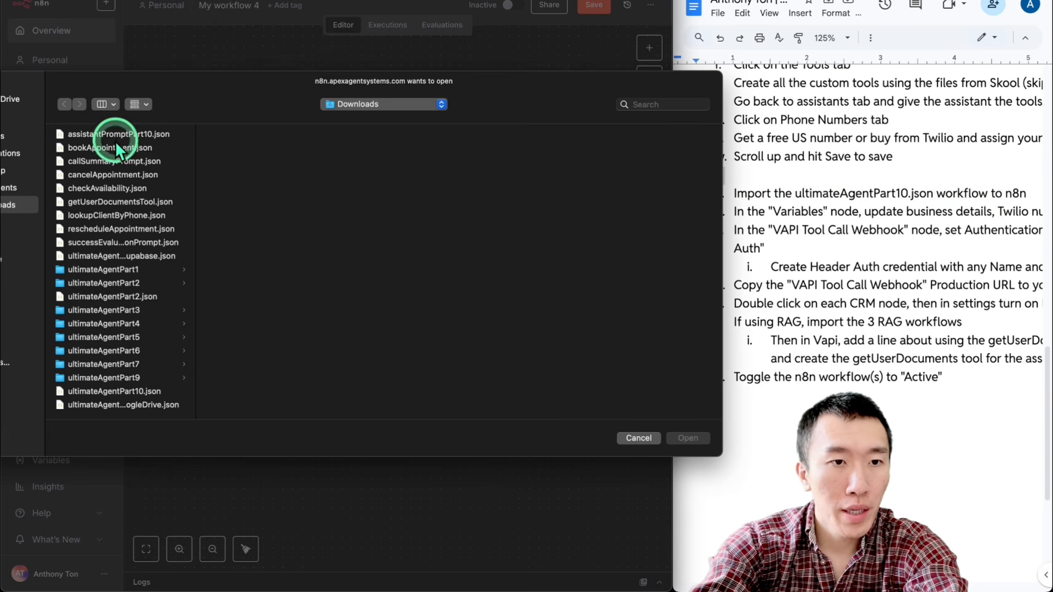
{"action": "left_click", "coordinate": [136, 390]}
{"action": "double_click", "coordinate": [136, 390]}
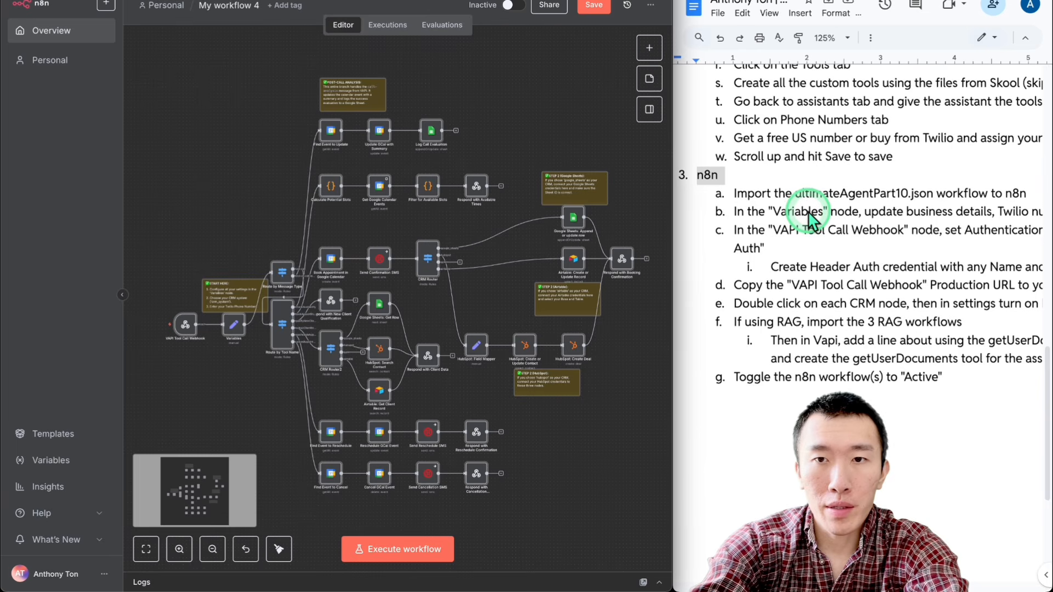
Step: Read the guide's instruction for the Variables node and examine its CRM system, business details, scheduling and Twilio number fields
{"action": "left_click", "coordinate": [744, 218]}
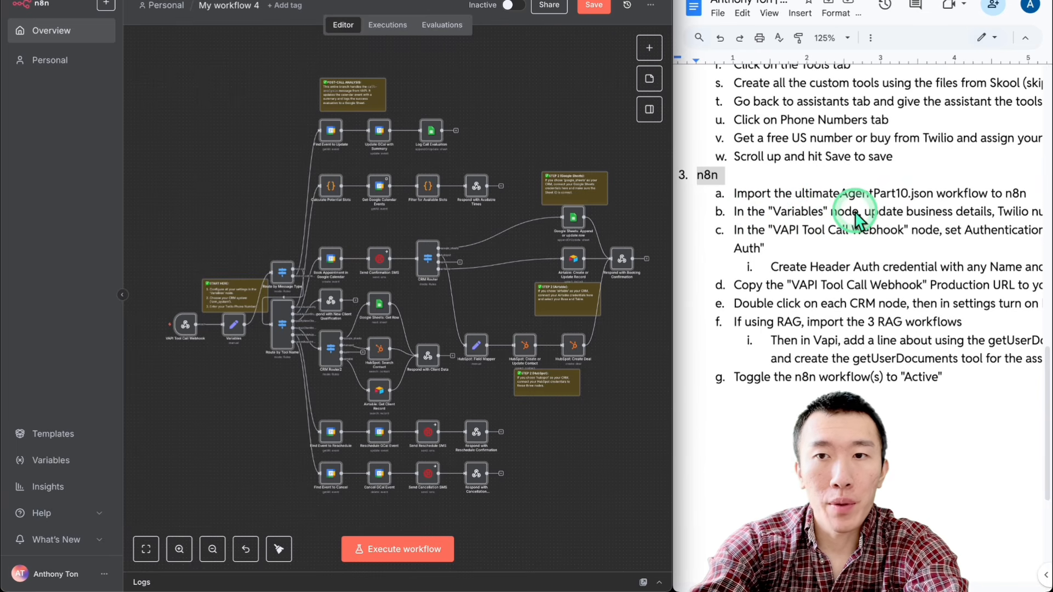
{"action": "scroll", "coordinate": [938, 222], "scroll_direction": "right", "scroll_amount": 3}
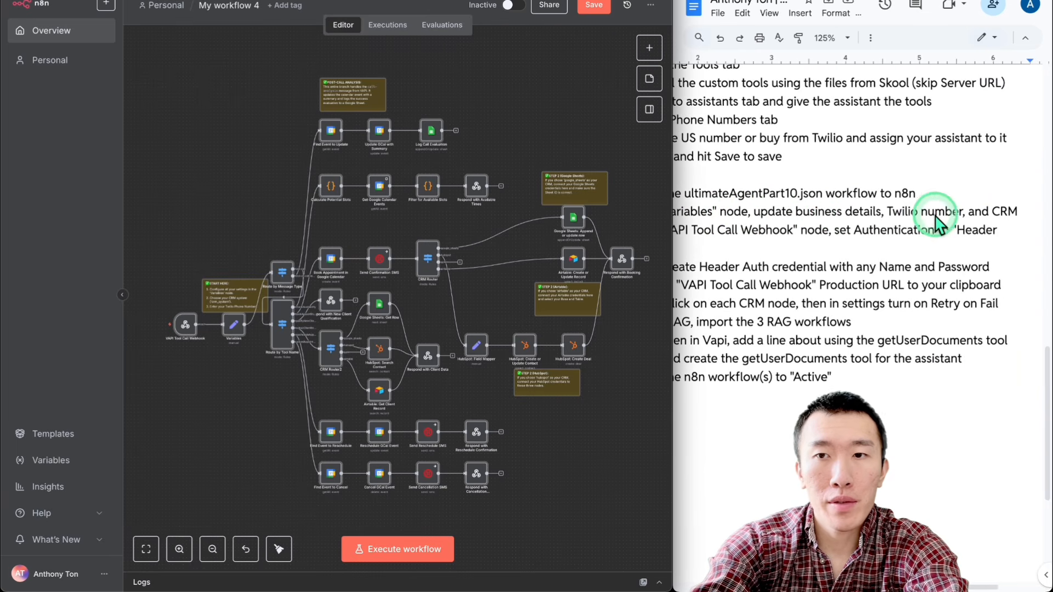
{"action": "scroll", "coordinate": [875, 196], "scroll_direction": "left", "scroll_amount": 3}
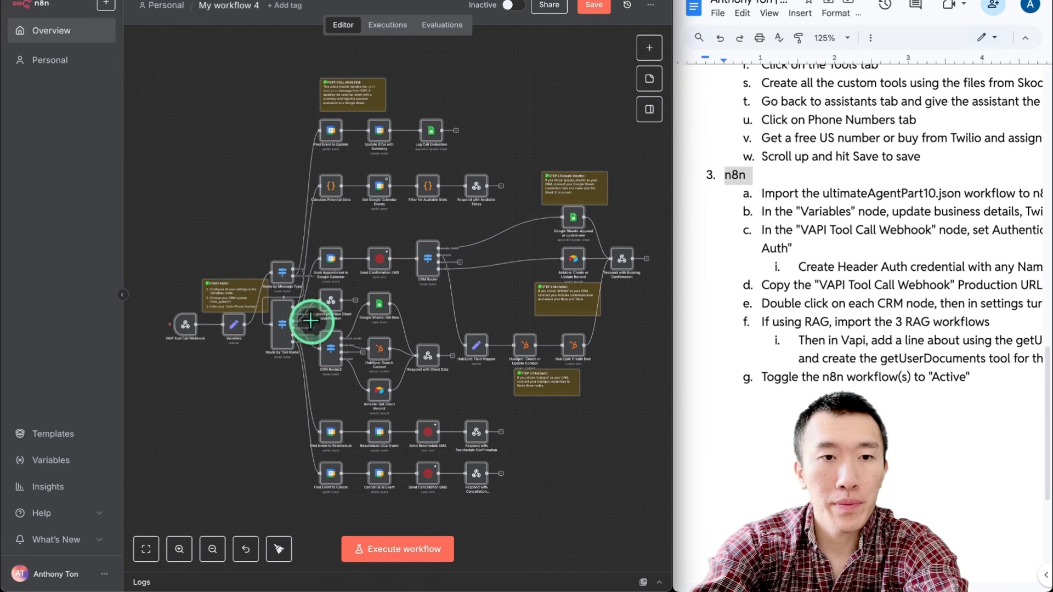
{"action": "double_click", "coordinate": [233, 327]}
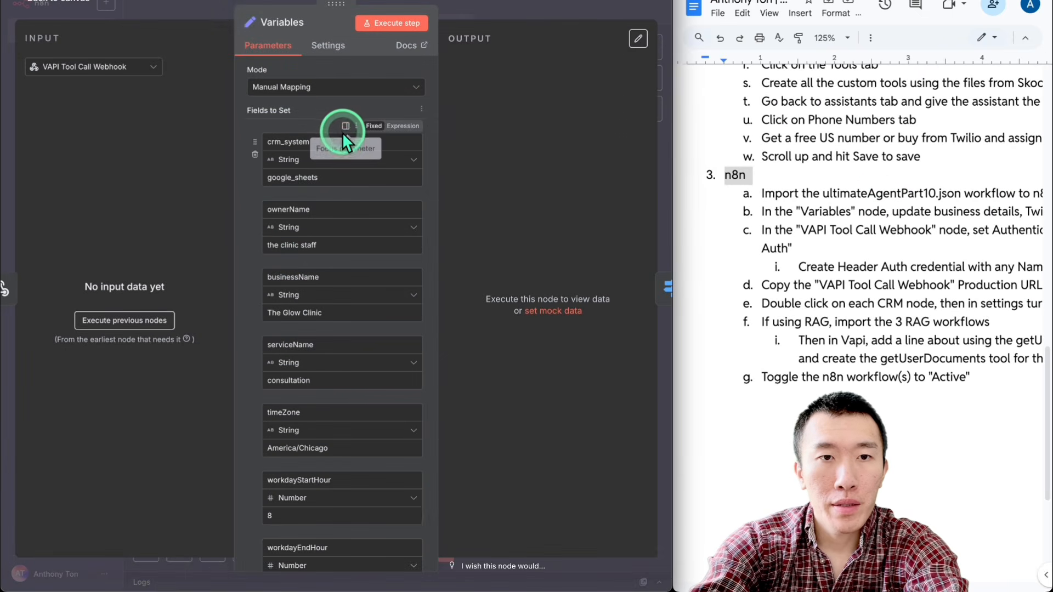
{"action": "left_click", "coordinate": [336, 176]}
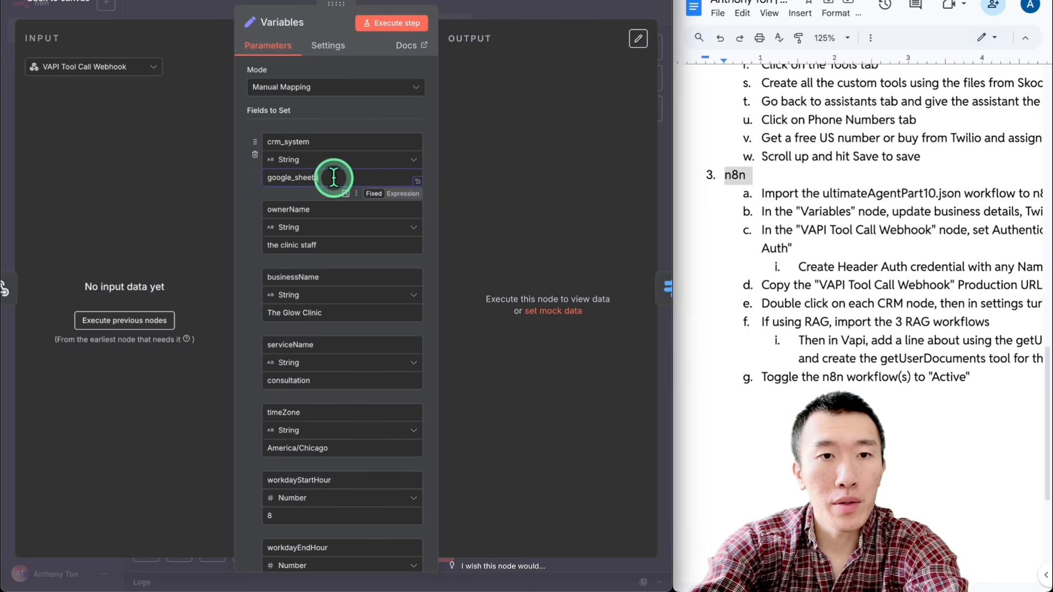
{"action": "scroll", "coordinate": [335, 175], "scroll_direction": "down", "scroll_amount": 2}
{"action": "scroll", "coordinate": [337, 180], "scroll_direction": "down", "scroll_amount": 6}
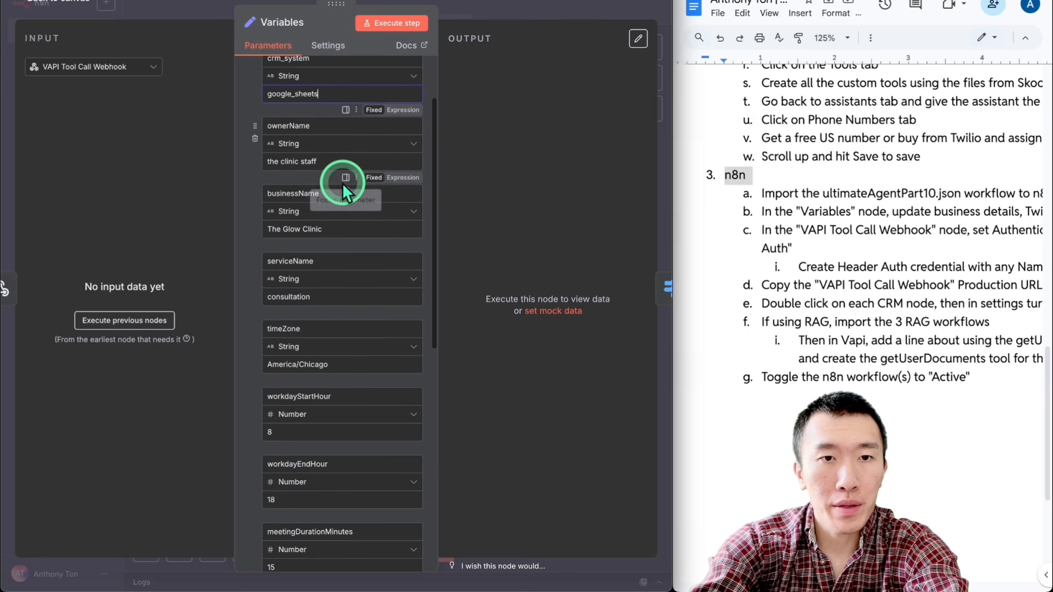
{"action": "scroll", "coordinate": [346, 189], "scroll_direction": "down", "scroll_amount": 3}
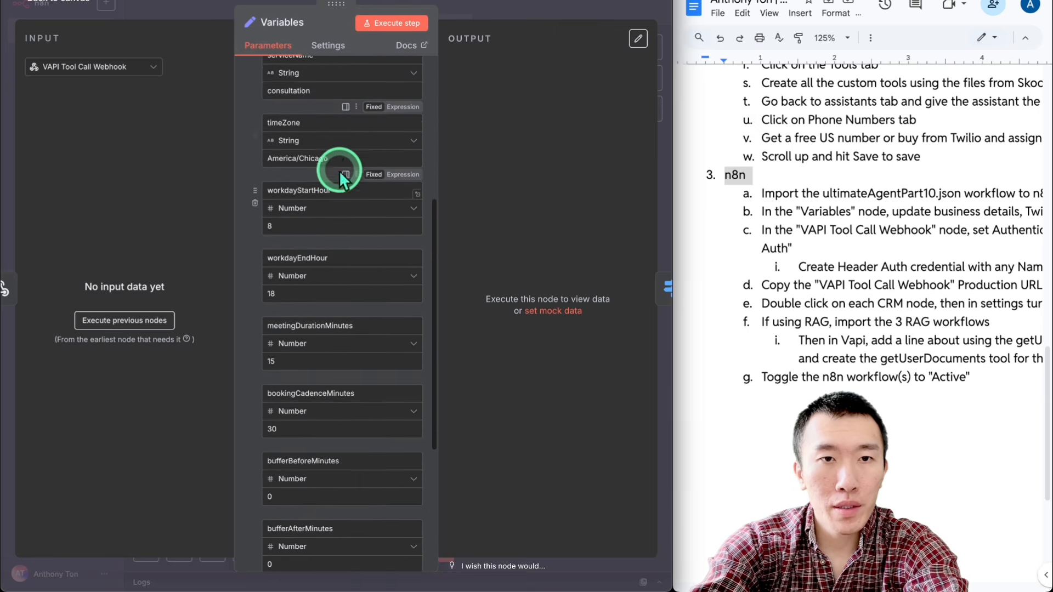
{"action": "scroll", "coordinate": [358, 157], "scroll_direction": "down", "scroll_amount": 6}
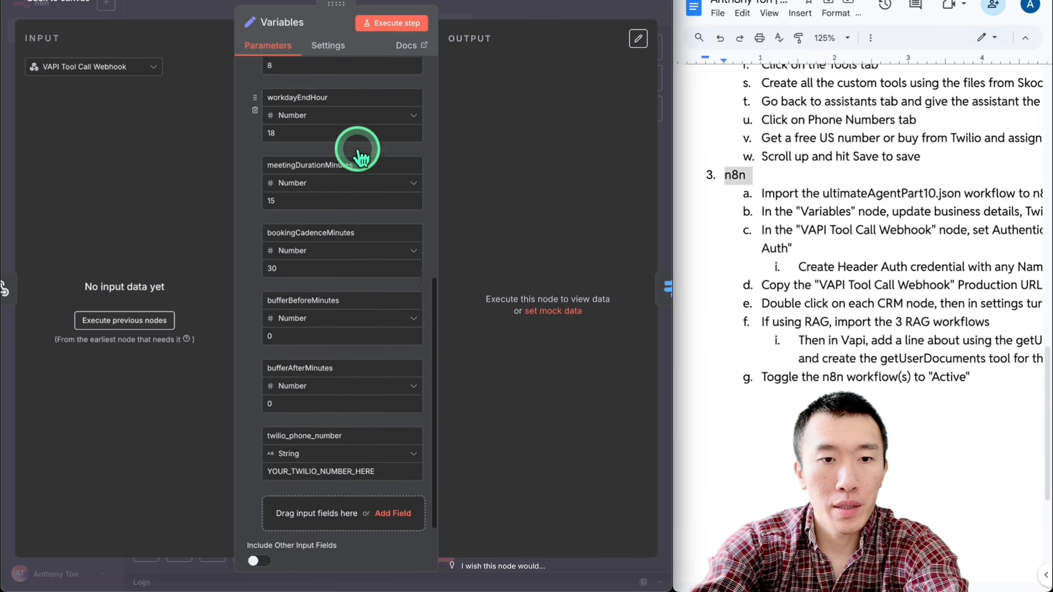
{"action": "double_click", "coordinate": [338, 422]}
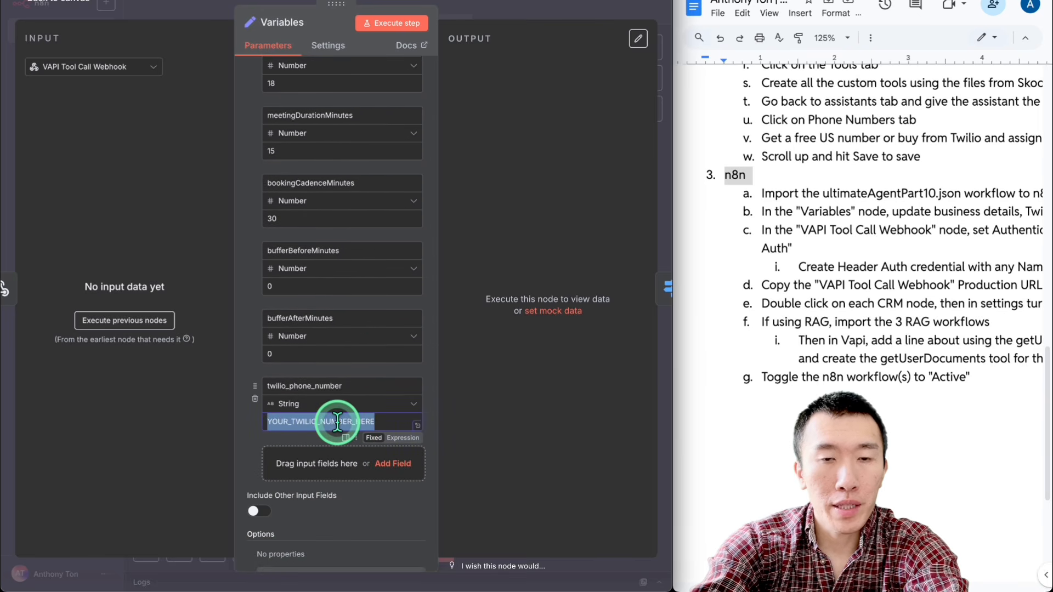
Step: Following the guide, leave the Variables node and set the VAPI Tool Call Webhook node to show its Production URL and use Header Auth authentication
{"action": "scroll", "coordinate": [850, 280], "scroll_direction": "right", "scroll_amount": 3}
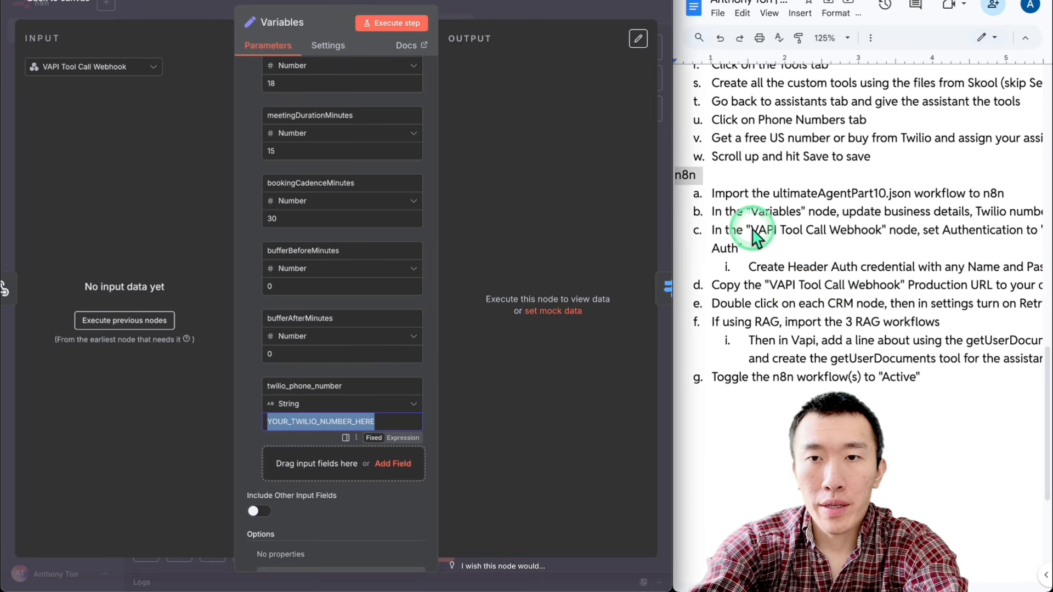
{"action": "scroll", "coordinate": [878, 246], "scroll_direction": "right", "scroll_amount": 3}
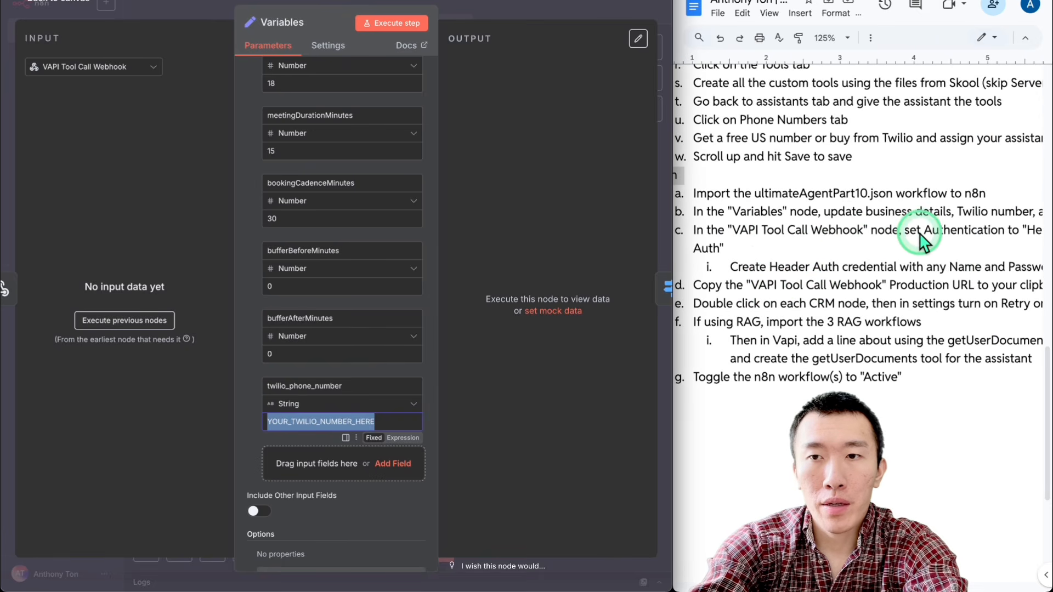
{"action": "scroll", "coordinate": [823, 249], "scroll_direction": "left", "scroll_amount": 1}
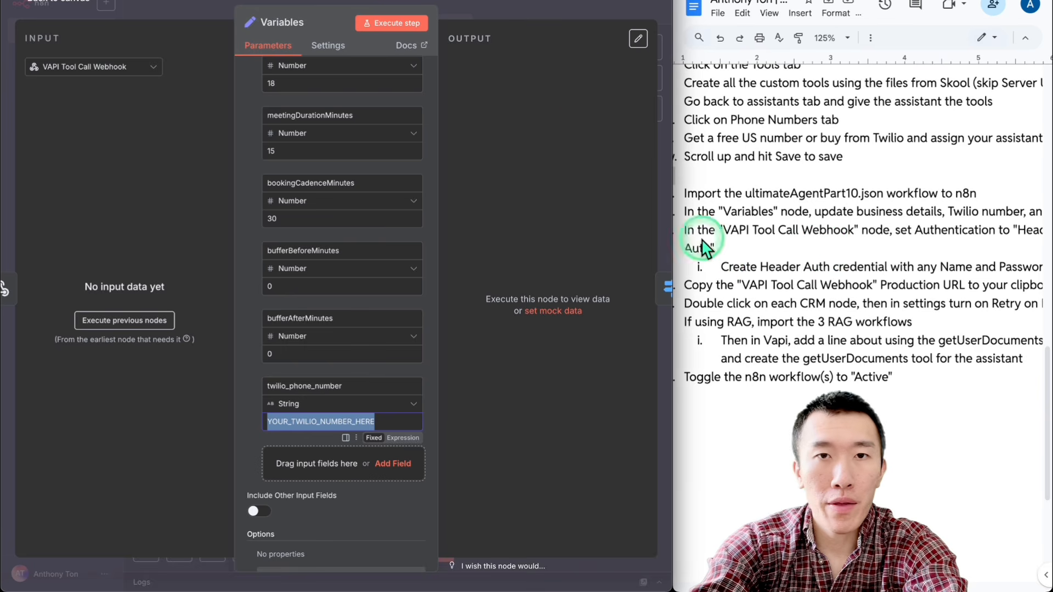
{"action": "left_click", "coordinate": [528, 5]}
{"action": "left_click", "coordinate": [494, 96]}
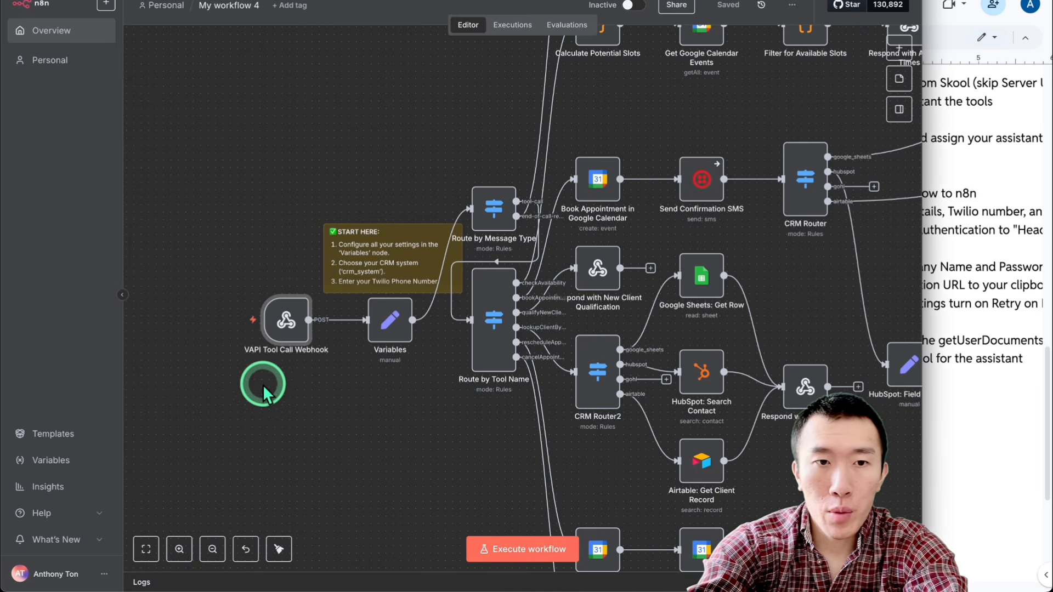
{"action": "double_click", "coordinate": [286, 327]}
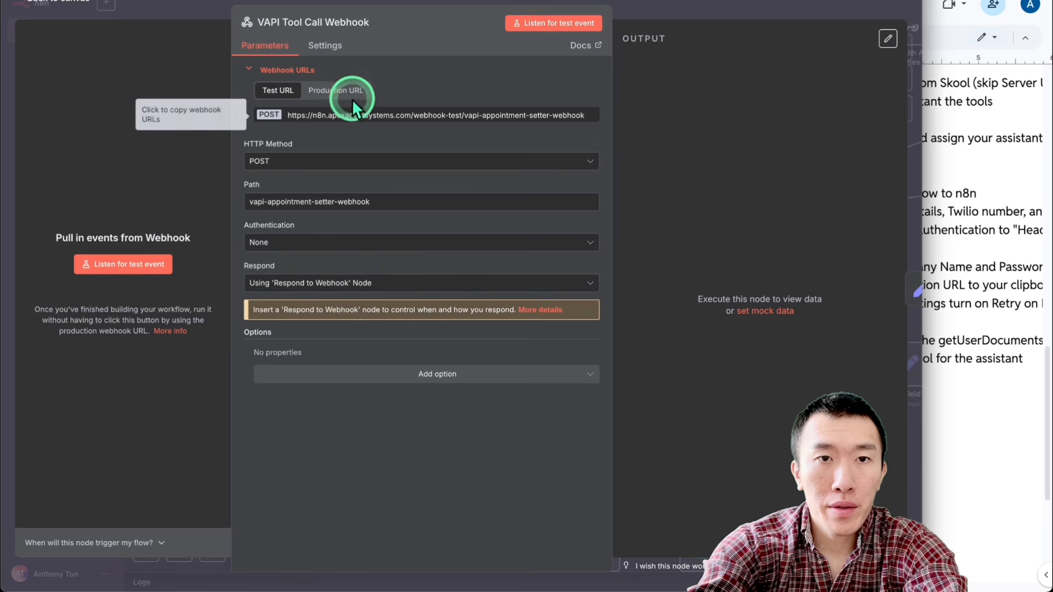
{"action": "left_click", "coordinate": [335, 92]}
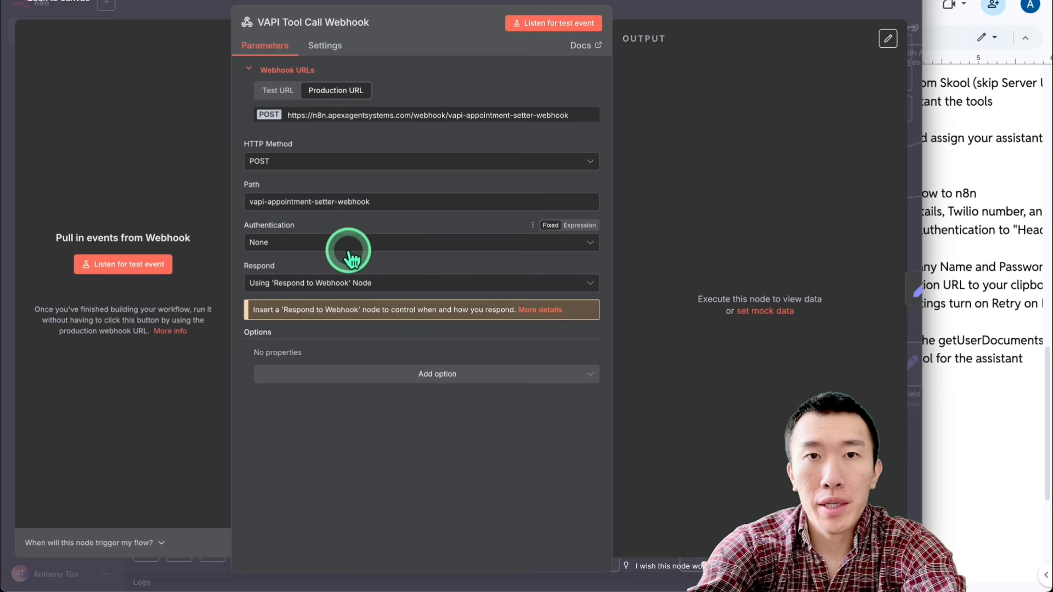
{"action": "left_click", "coordinate": [385, 246]}
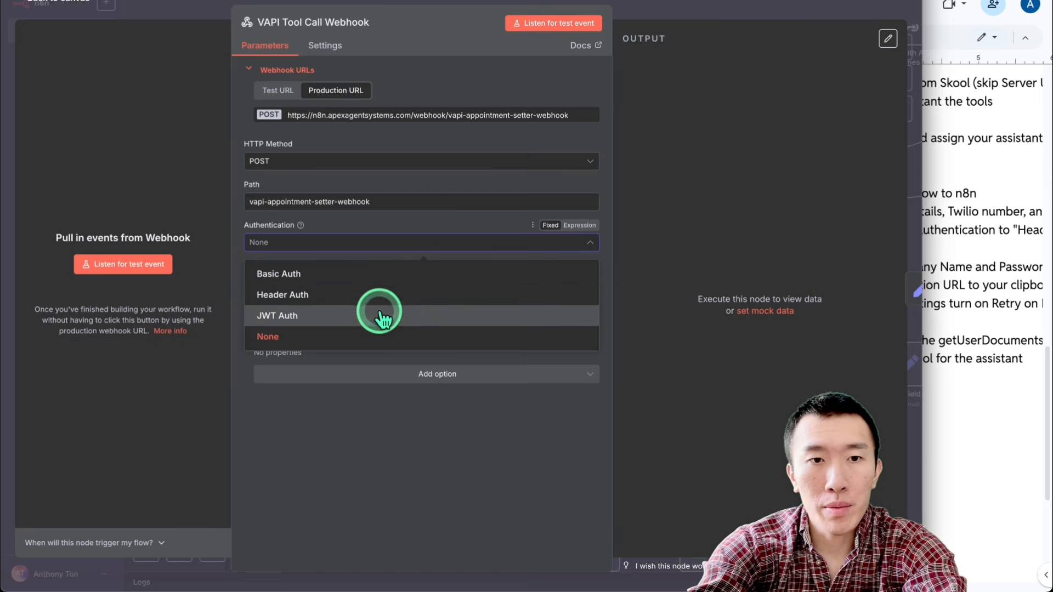
{"action": "left_click", "coordinate": [416, 299]}
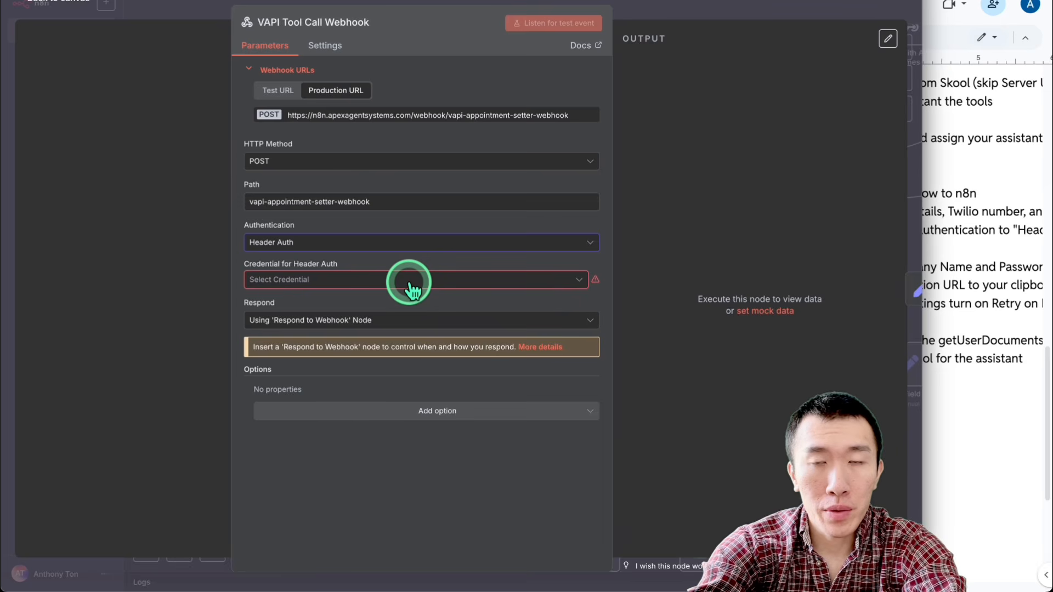
Step: Create and save a new Header Auth credential for the webhook with the name client1 and a password in its Value field
{"action": "left_click", "coordinate": [412, 289]}
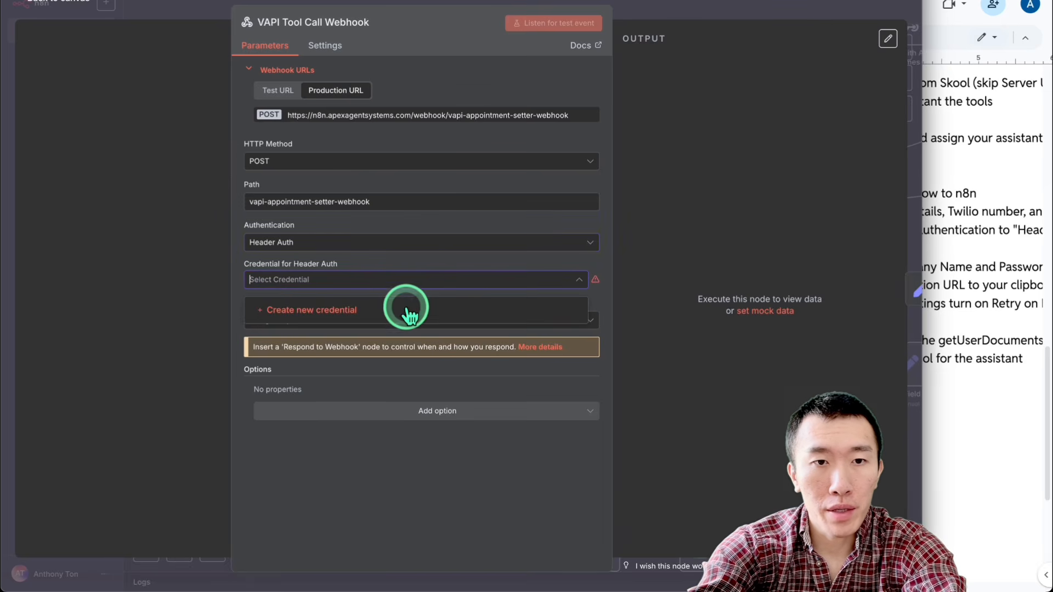
{"action": "left_click", "coordinate": [405, 306]}
{"action": "left_click", "coordinate": [417, 179]}
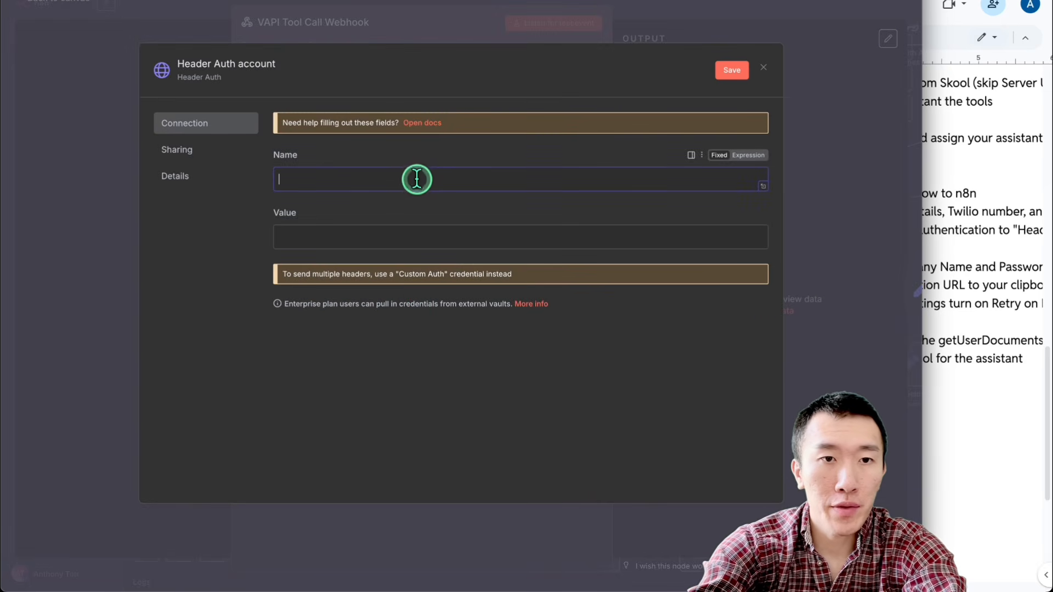
{"action": "left_click", "coordinate": [420, 235]}
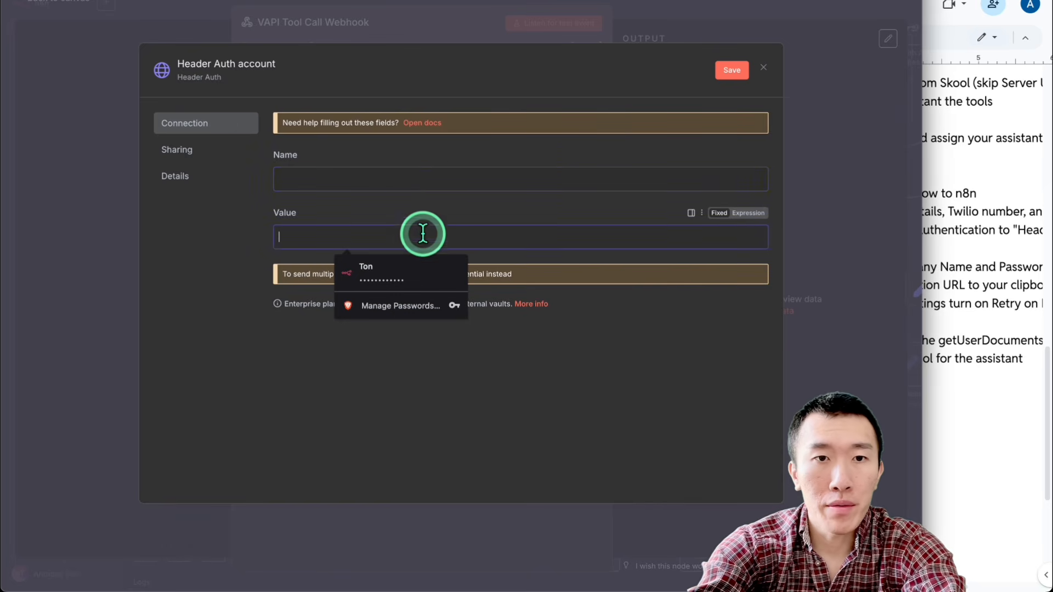
{"action": "left_click", "coordinate": [423, 182]}
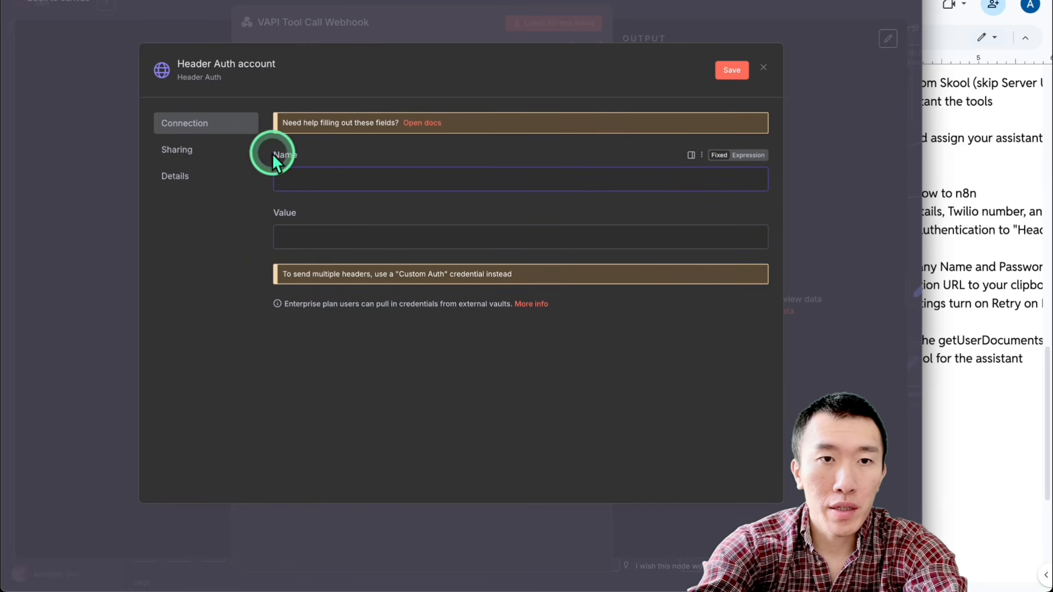
{"action": "left_click_drag", "start_coordinate": [272, 153], "coordinate": [320, 153]}
{"action": "double_click", "coordinate": [287, 211]}
{"action": "left_click", "coordinate": [404, 178]}
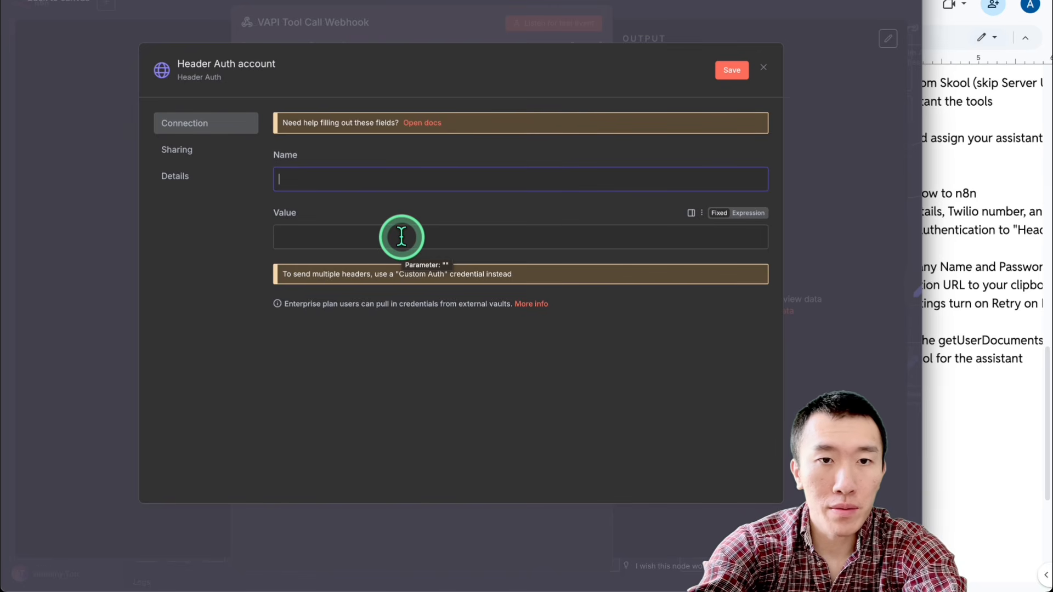
{"action": "left_click", "coordinate": [401, 236]}
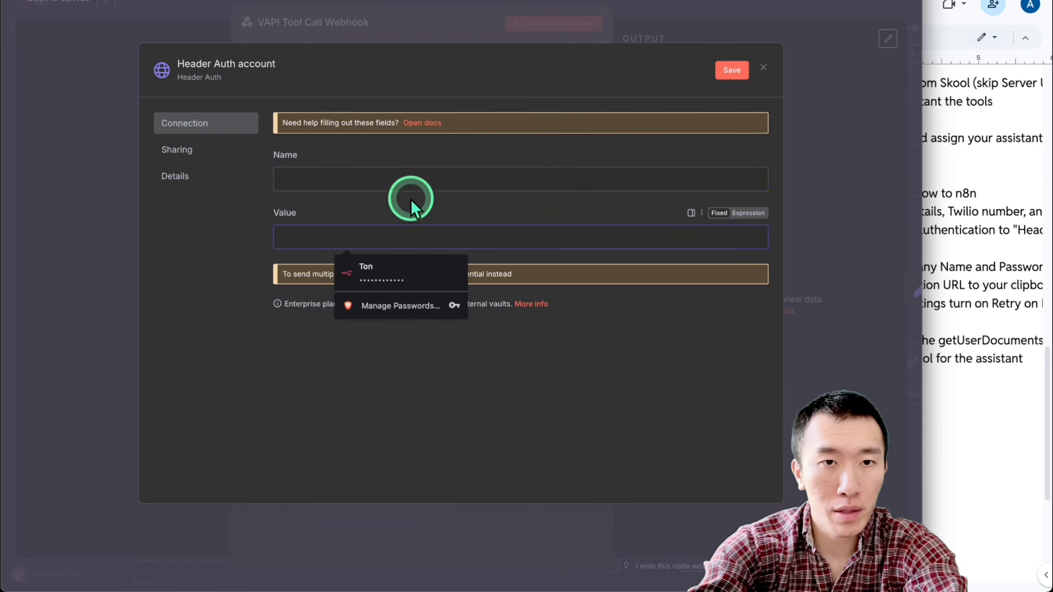
{"action": "left_click", "coordinate": [413, 184]}
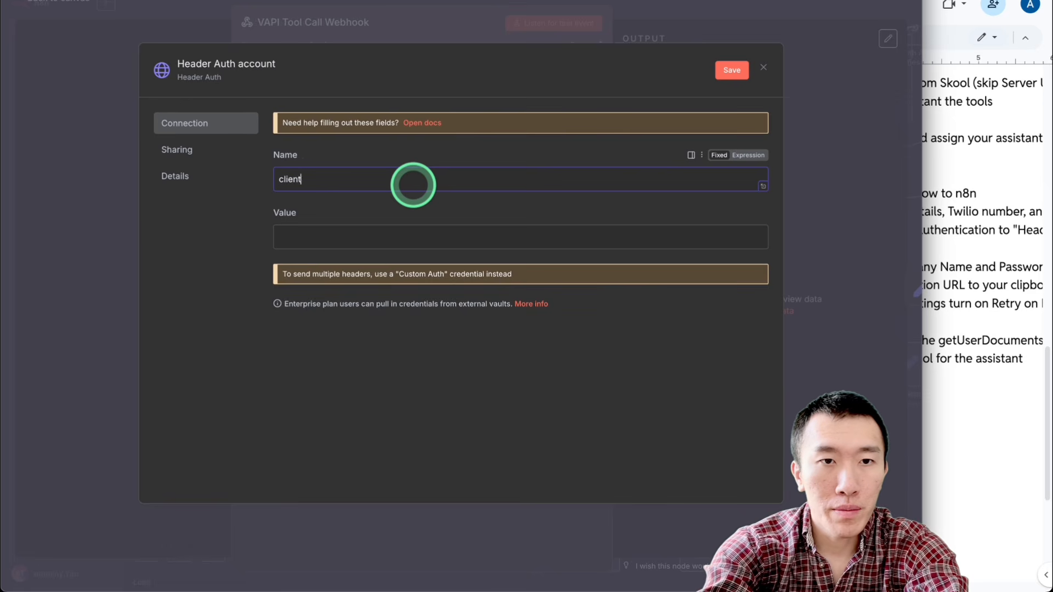
{"action": "left_click", "coordinate": [406, 235]}
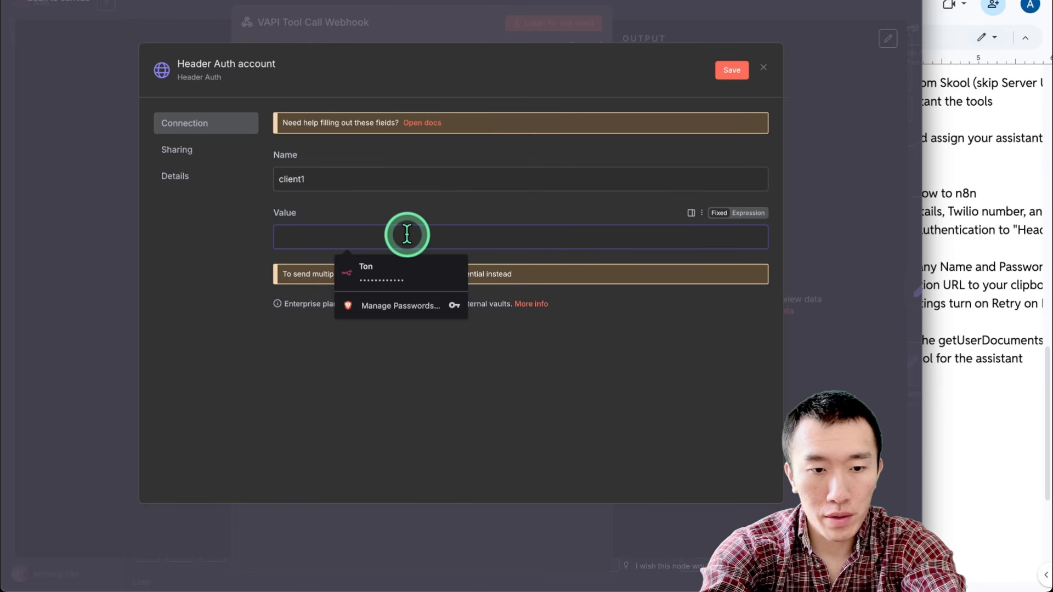
{"action": "type", "text": "•"}
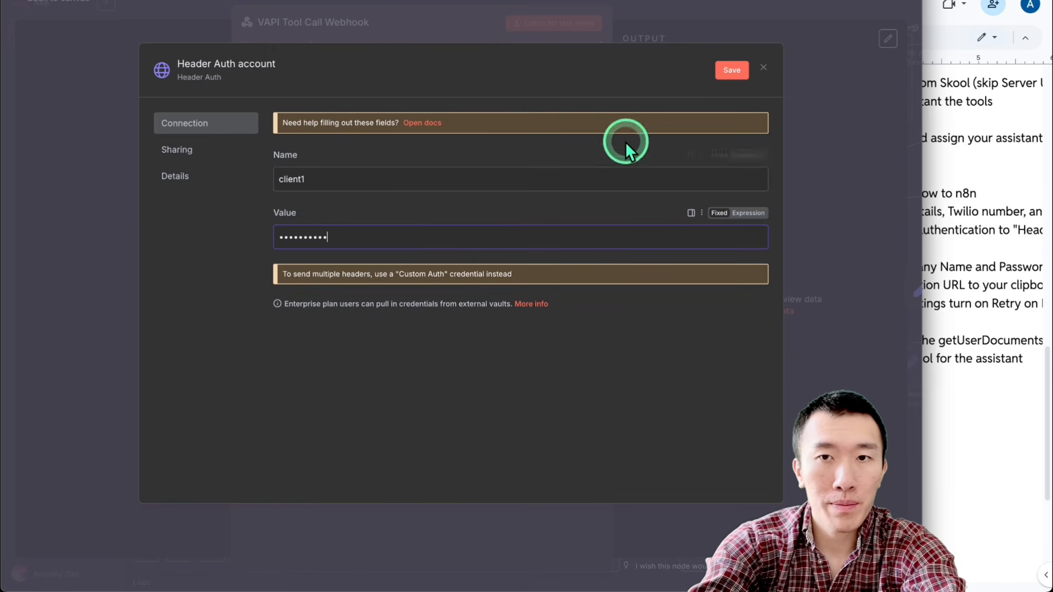
{"action": "left_click", "coordinate": [729, 70]}
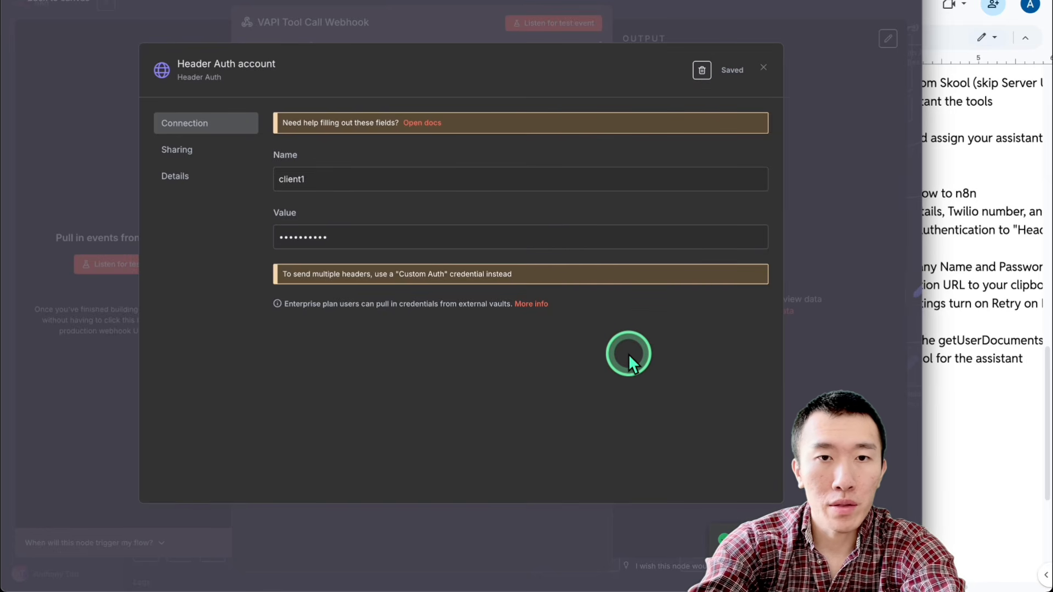
{"action": "left_click", "coordinate": [848, 196]}
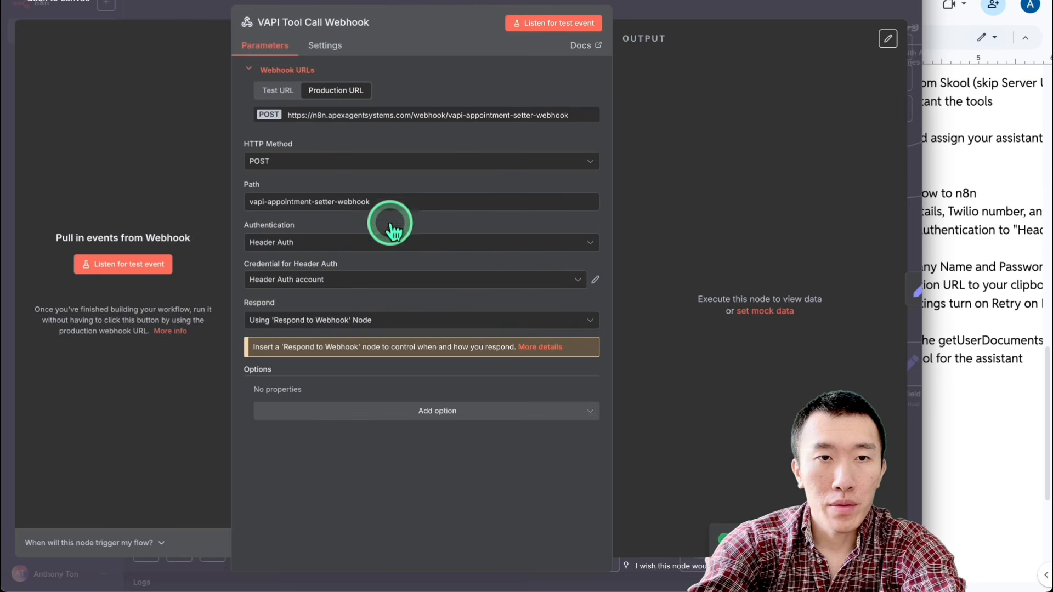
Step: Copy the webhook's Production URL and, in Vapi, paste it as the Server URL in New Assistant's Messaging settings
{"action": "left_click", "coordinate": [371, 116]}
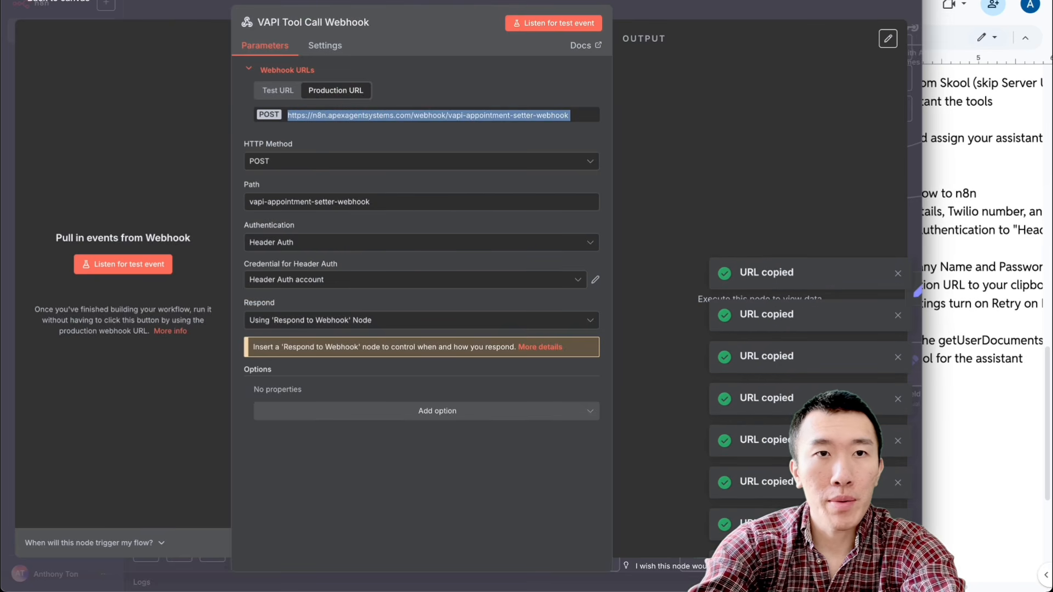
{"action": "left_click", "coordinate": [252, 1]}
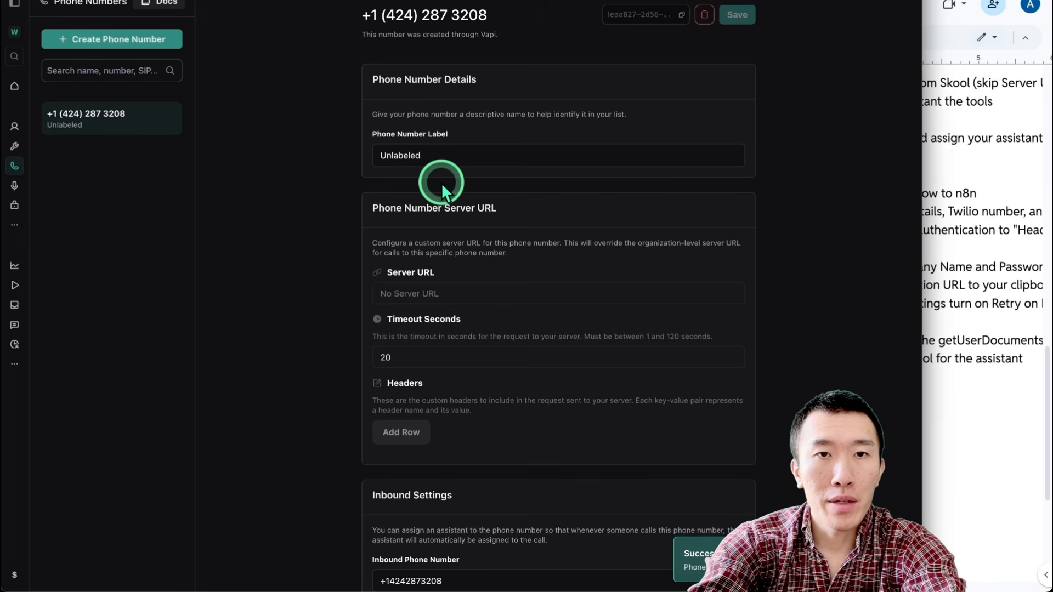
{"action": "left_click", "coordinate": [14, 126]}
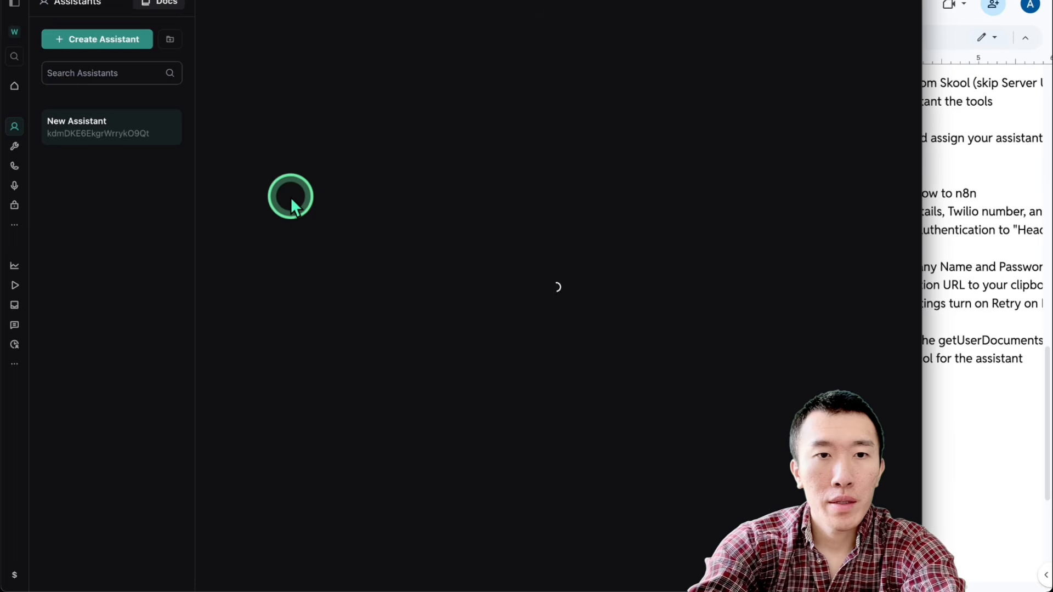
{"action": "scroll", "coordinate": [218, 213], "scroll_direction": "down", "scroll_amount": 20}
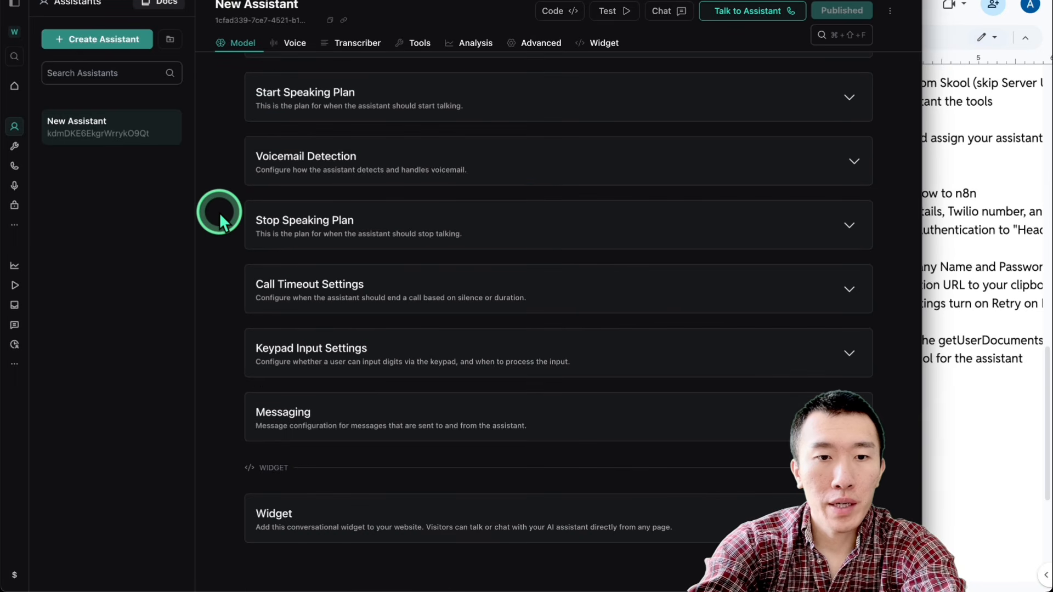
{"action": "left_click", "coordinate": [437, 420]}
{"action": "scroll", "coordinate": [436, 420], "scroll_direction": "down", "scroll_amount": 6}
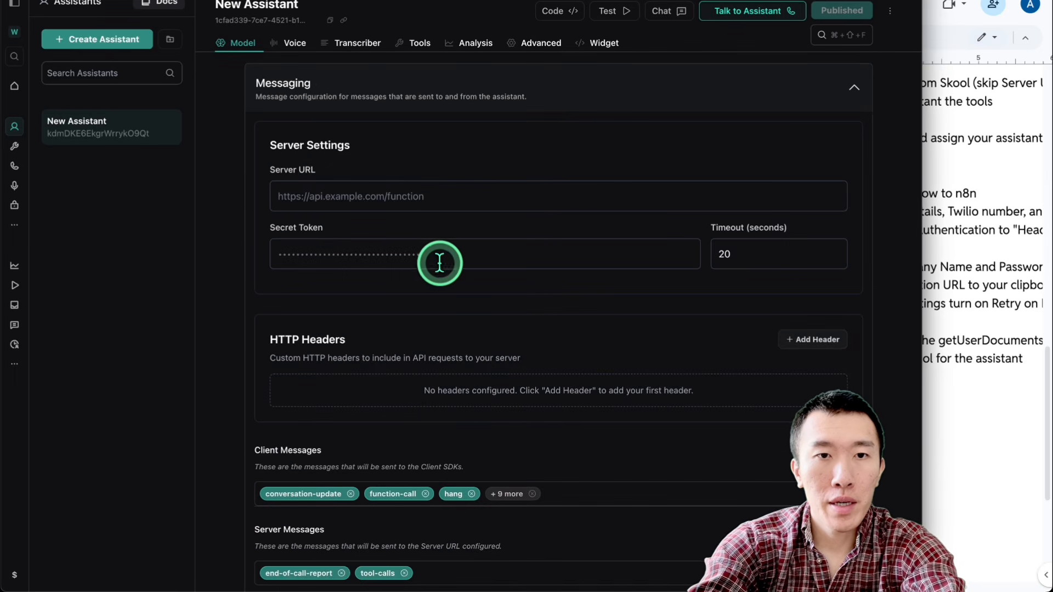
{"action": "left_click", "coordinate": [437, 197]}
{"action": "key", "text": "super+v"}
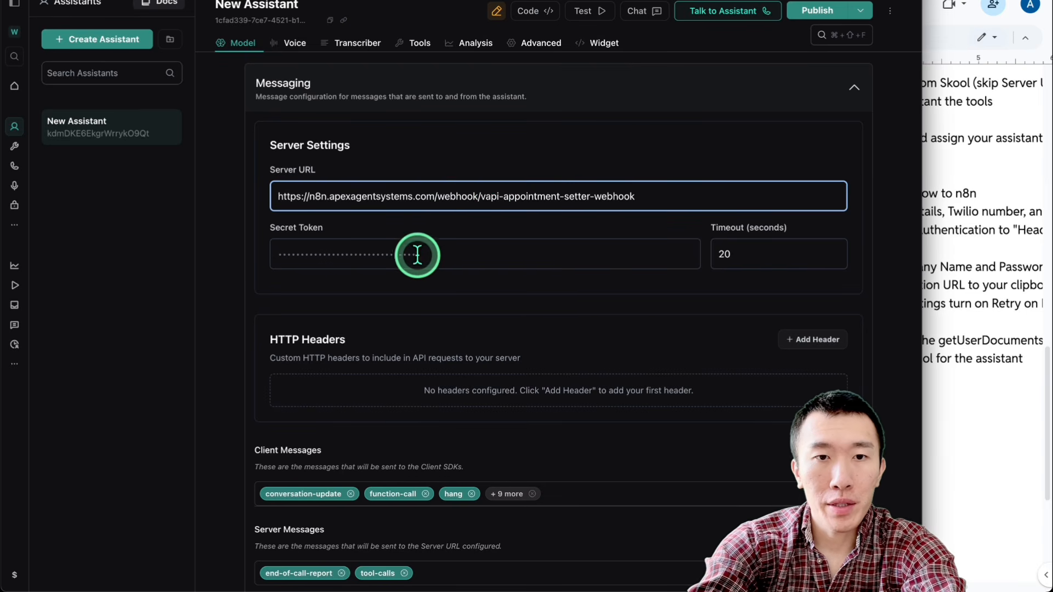
Step: Add an HTTP header named client1 with the credential's password as its value, and publish the assistant
{"action": "scroll", "coordinate": [417, 255], "scroll_direction": "down", "scroll_amount": 3}
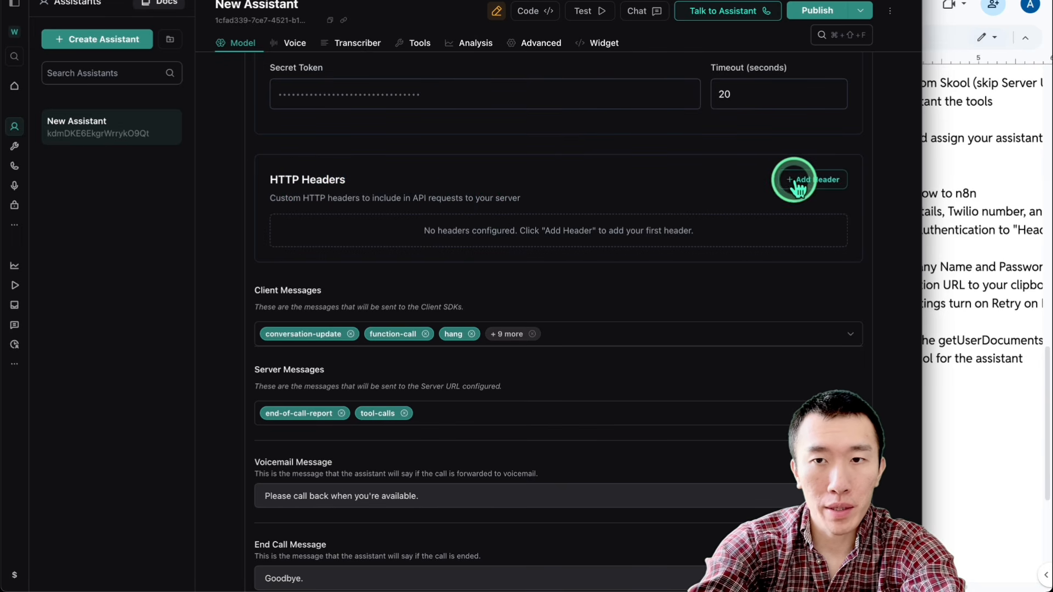
{"action": "scroll", "coordinate": [799, 181], "scroll_direction": "up", "scroll_amount": 1}
{"action": "left_click", "coordinate": [813, 246]}
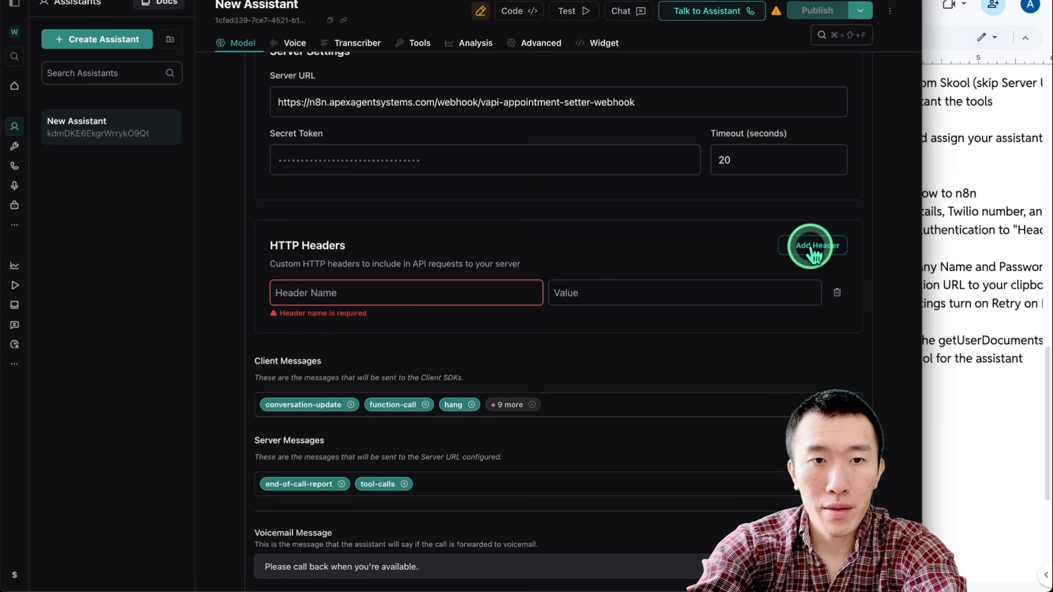
{"action": "left_click", "coordinate": [470, 290]}
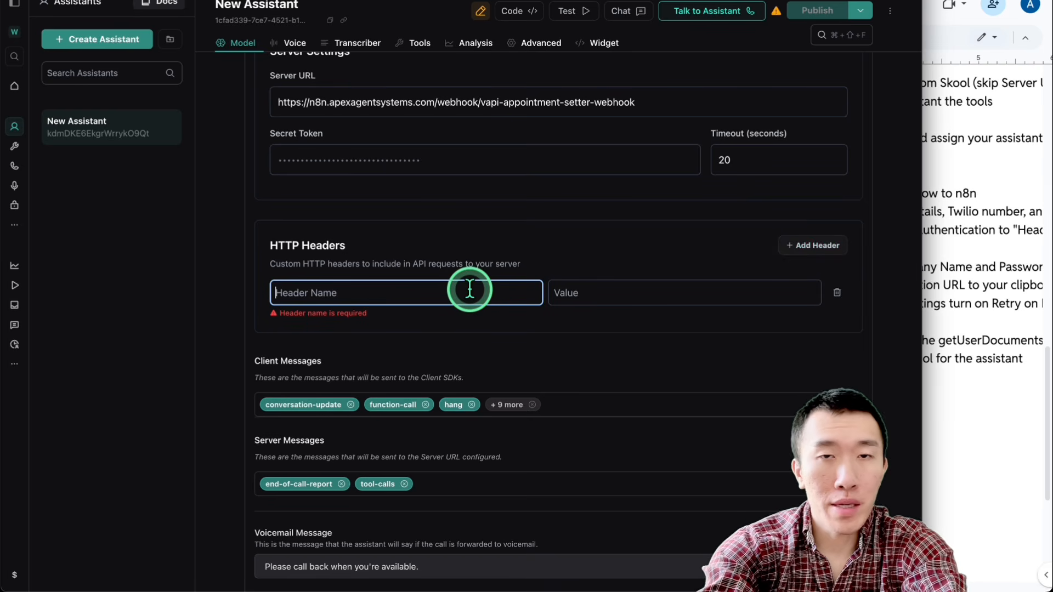
{"action": "type", "text": "client"}
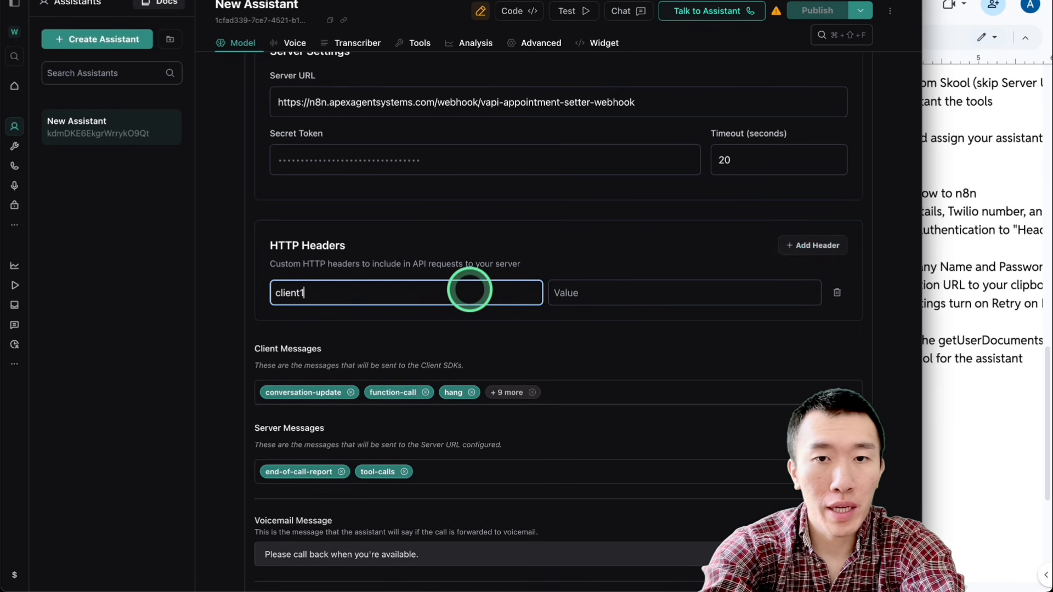
{"action": "type", "text": "1"}
{"action": "key", "text": "Tab"}
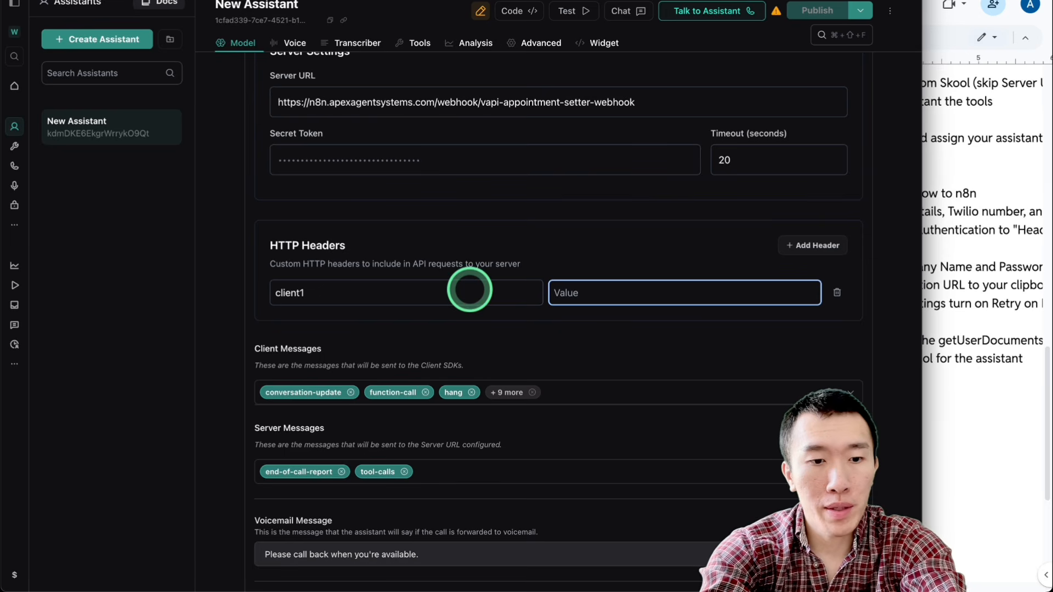
{"action": "type", "text": "1234567890"}
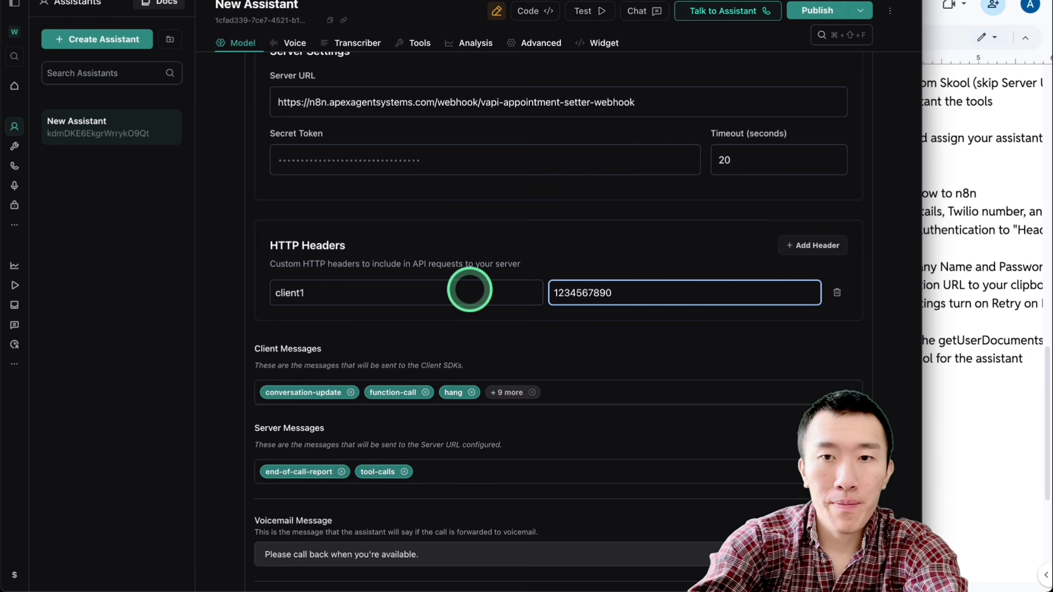
{"action": "left_click", "coordinate": [626, 279]}
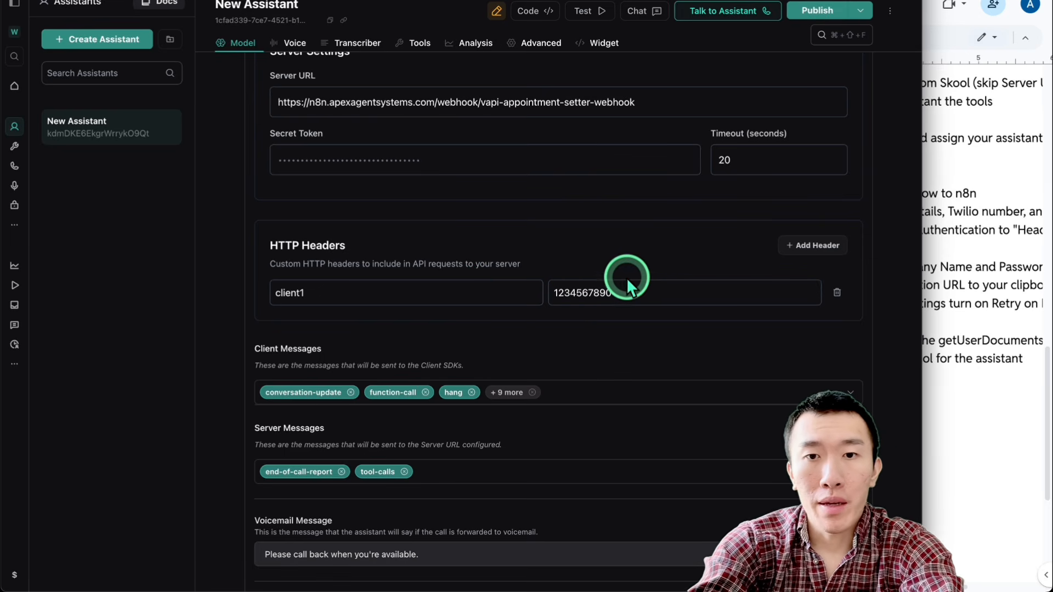
{"action": "left_click", "coordinate": [628, 289]}
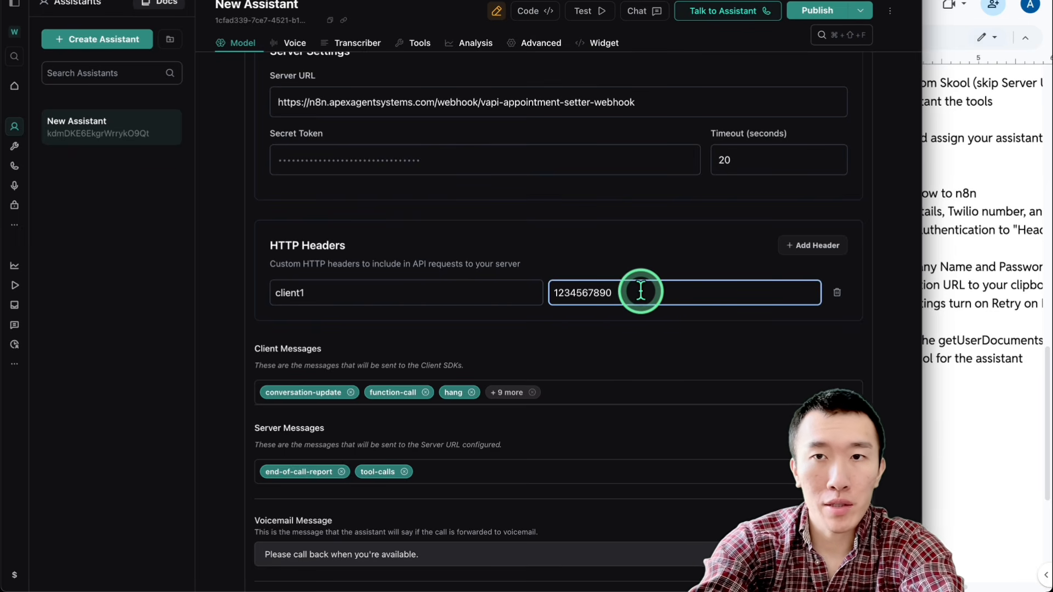
{"action": "left_click", "coordinate": [816, 10]}
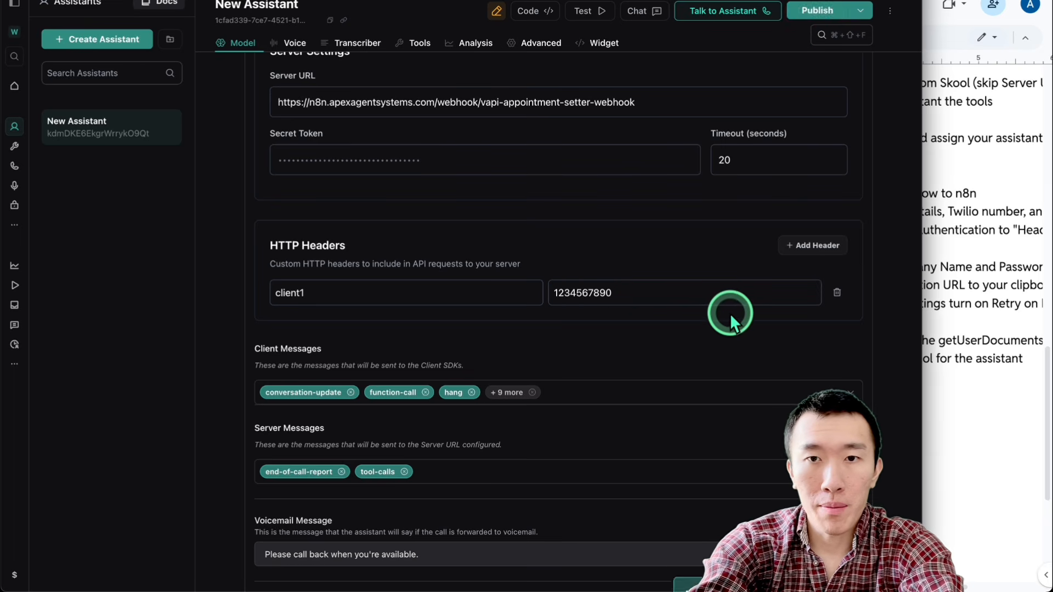
Step: Below the guide's Copy Production URL item, insert "Go back to Vapi, scroll down to Messaging, enter the Production URL as the Server URL"
{"action": "key", "text": "ctrl+Up"}
{"action": "left_click", "coordinate": [913, 203]}
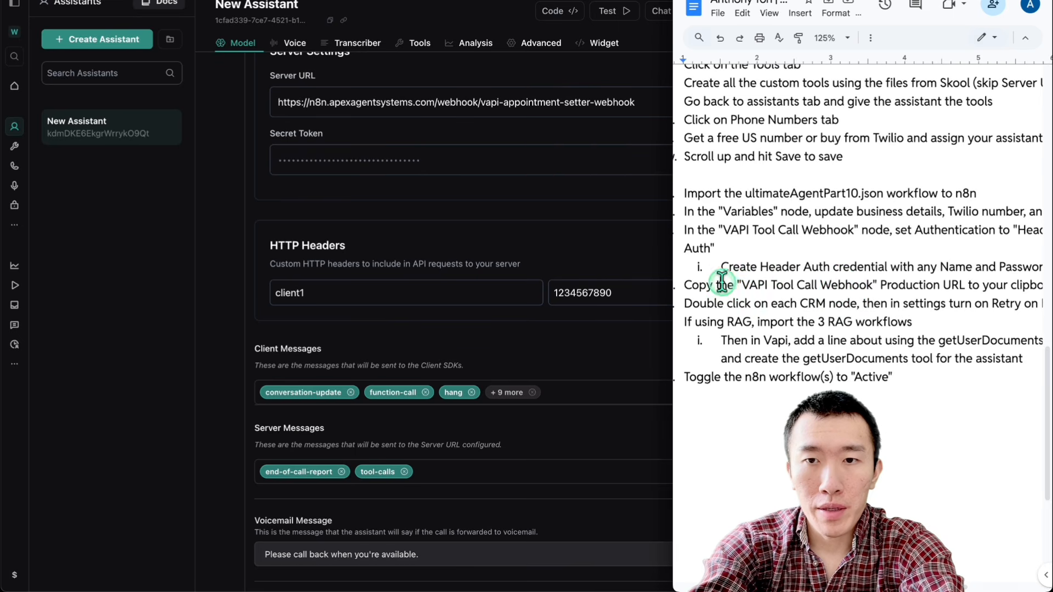
{"action": "left_click_drag", "start_coordinate": [719, 284], "coordinate": [1015, 275]}
{"action": "left_click", "coordinate": [997, 285]}
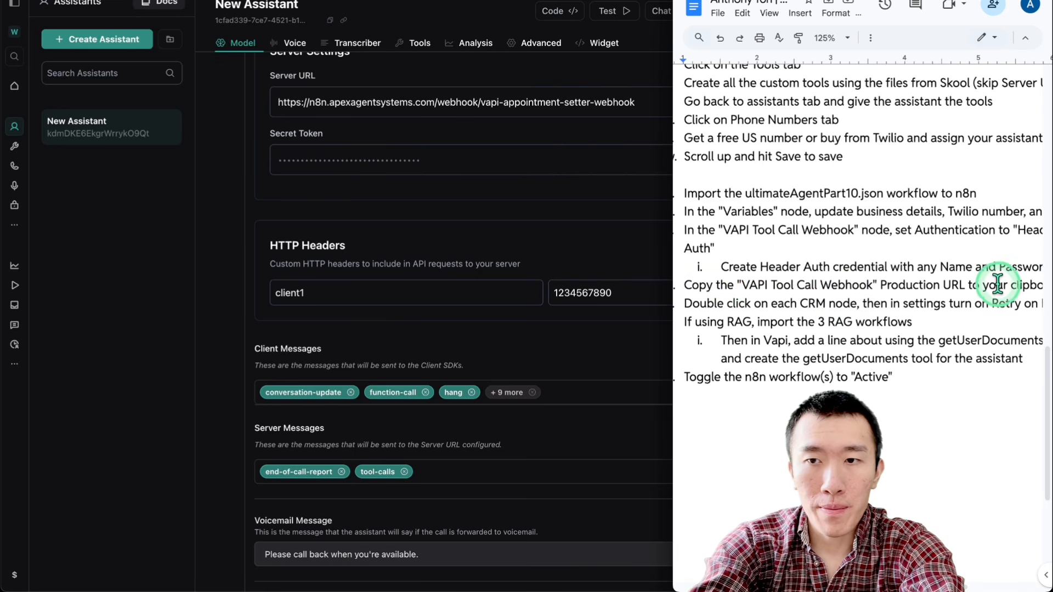
{"action": "scroll", "coordinate": [855, 296], "scroll_direction": "down", "scroll_amount": 1}
{"action": "scroll", "coordinate": [855, 296], "scroll_direction": "right", "scroll_amount": 2}
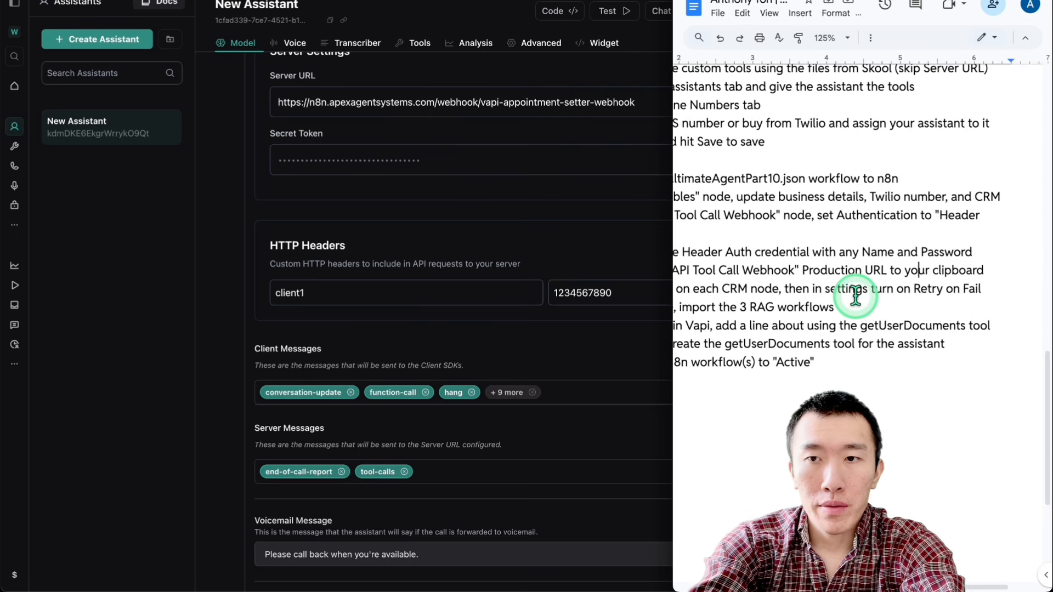
{"action": "scroll", "coordinate": [855, 296], "scroll_direction": "left", "scroll_amount": 2}
{"action": "scroll", "coordinate": [855, 296], "scroll_direction": "left", "scroll_amount": 1}
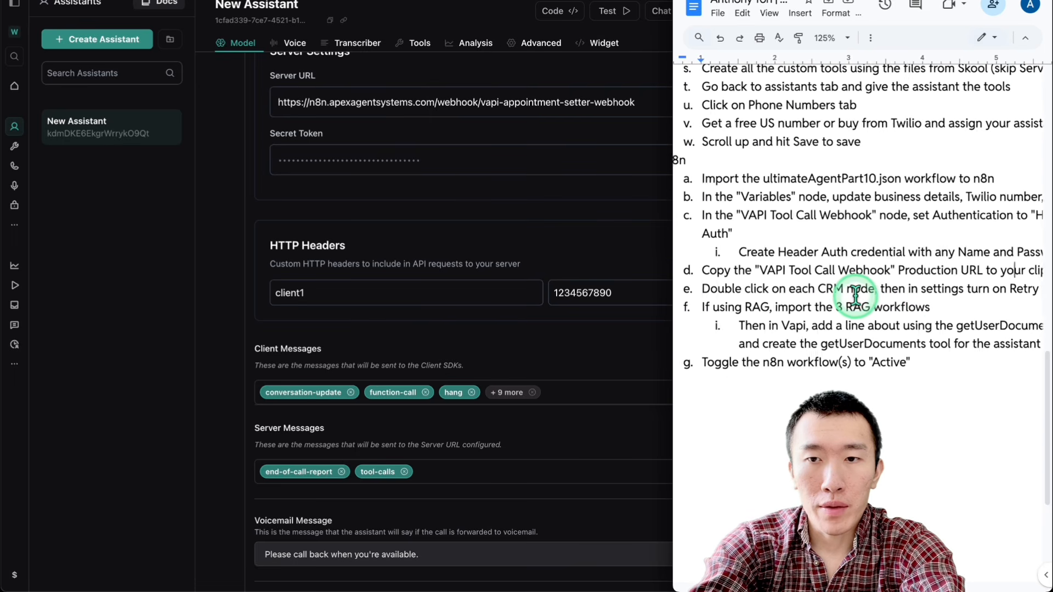
{"action": "scroll", "coordinate": [855, 296], "scroll_direction": "right", "scroll_amount": 2}
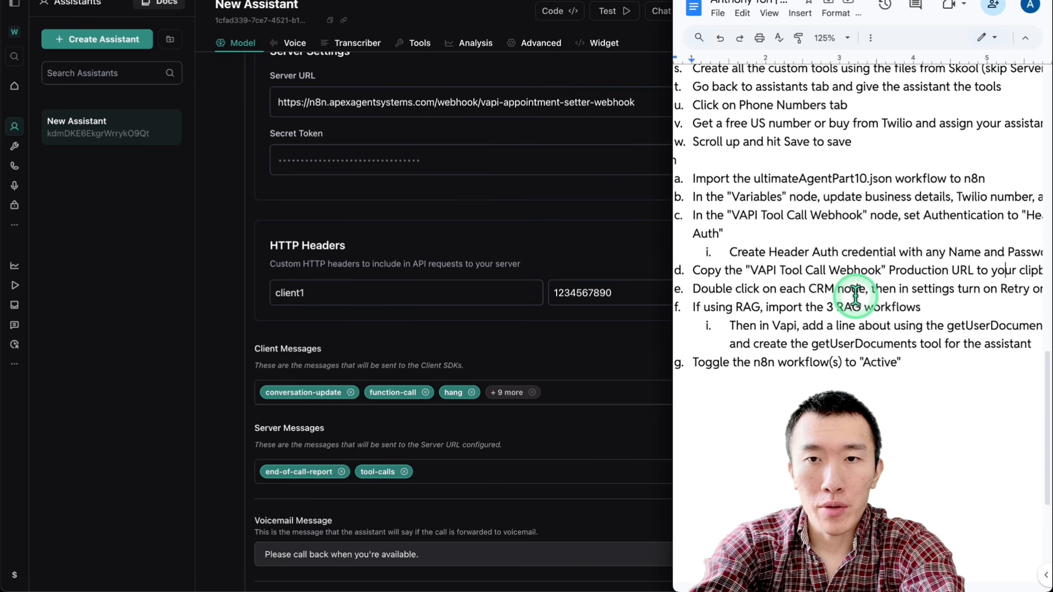
{"action": "scroll", "coordinate": [932, 286], "scroll_direction": "right", "scroll_amount": 3}
{"action": "key", "text": "End"}
{"action": "key", "text": "Return"}
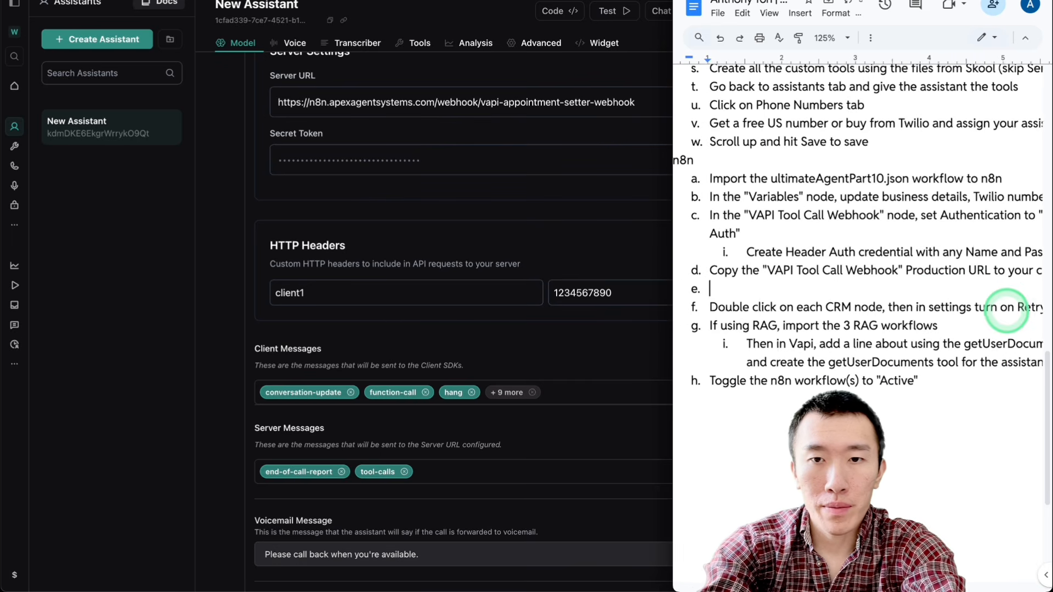
{"action": "type", "text": "Go back to Vapi, scroll down to Messaging, enter the Product"}
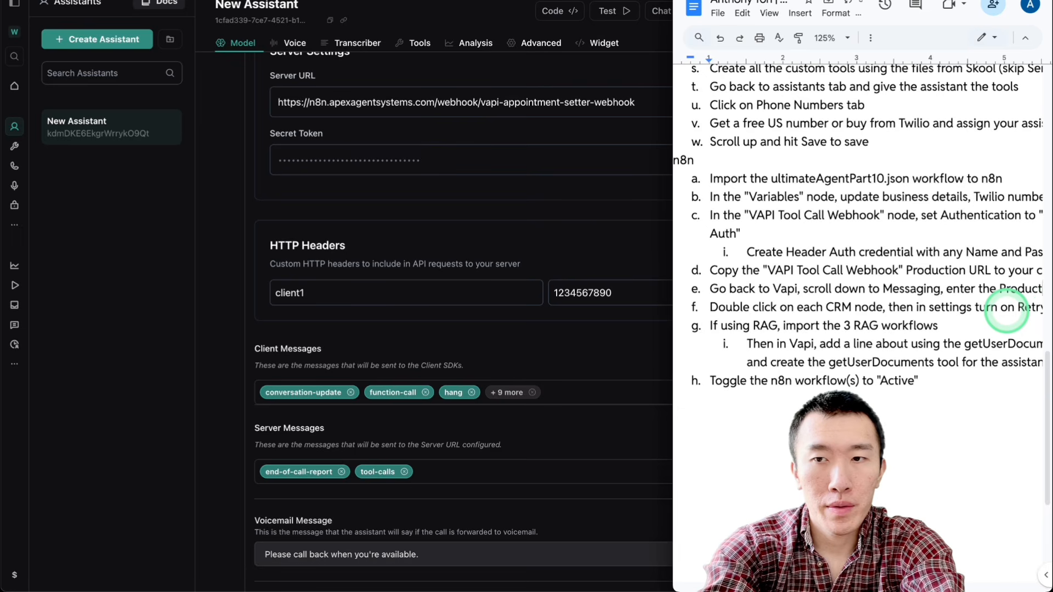
{"action": "scroll", "coordinate": [1006, 311], "scroll_direction": "right", "scroll_amount": 2}
{"action": "type", "text": "RL as the S"}
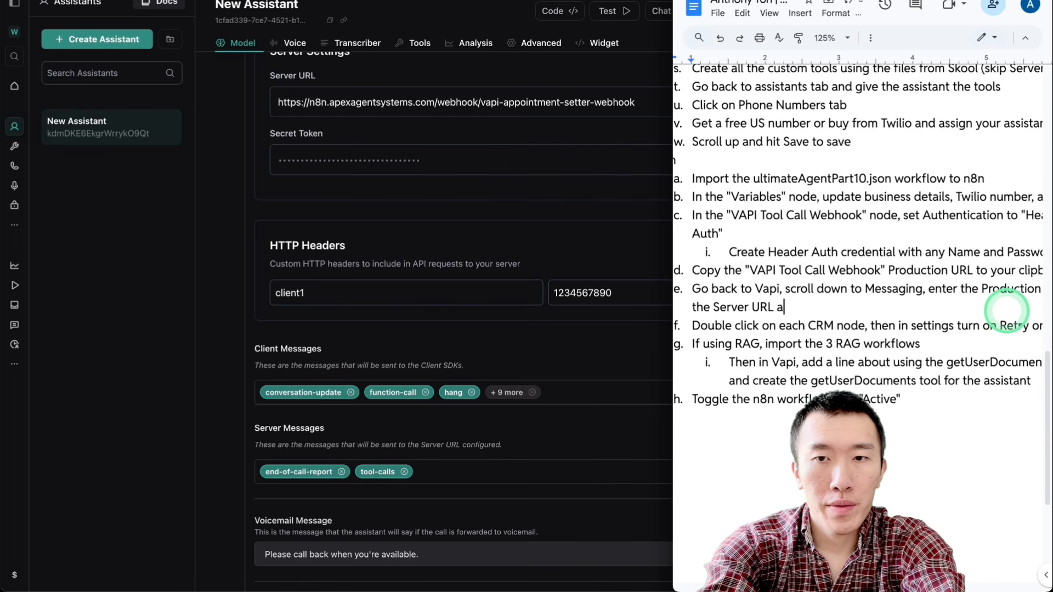
Step: Add the sub-item "In HTTP Headers, enter the name and password that you just created for Header Auth" beneath that guide line
{"action": "key", "text": "Return"}
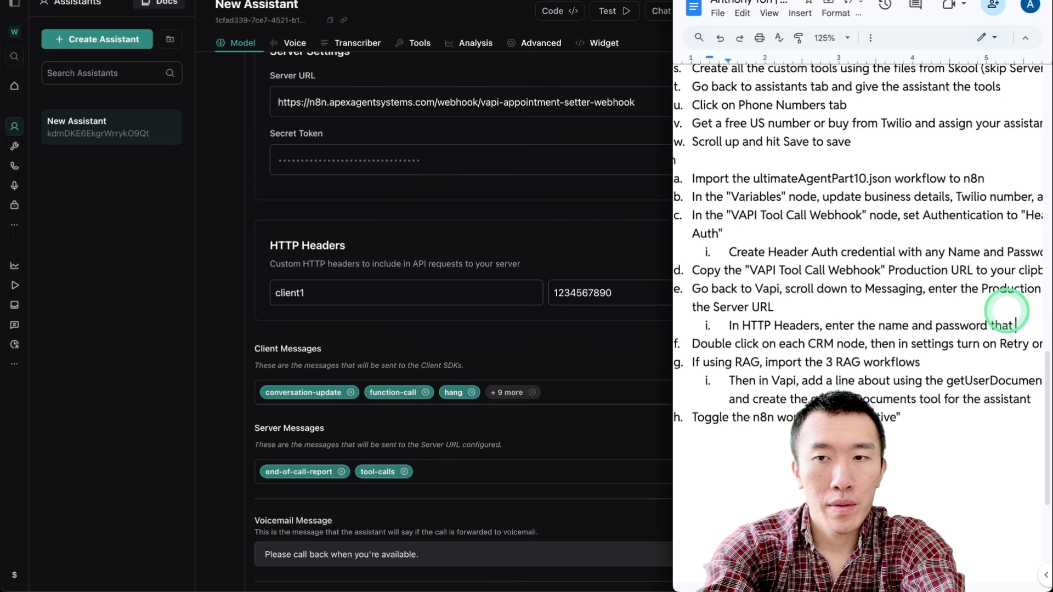
{"action": "type", "text": "just created"}
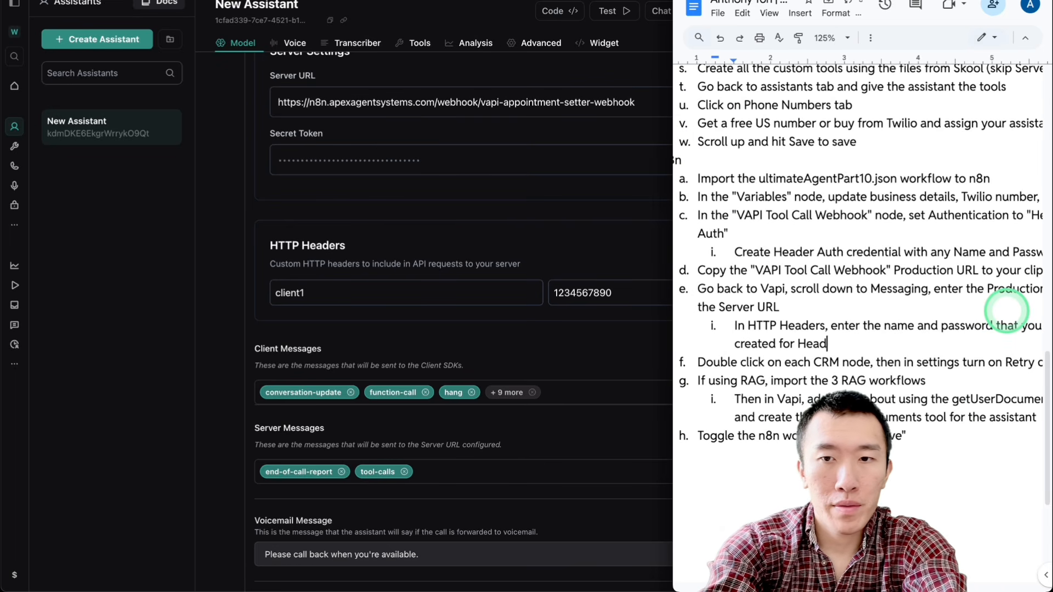
{"action": "double_click", "coordinate": [957, 338]}
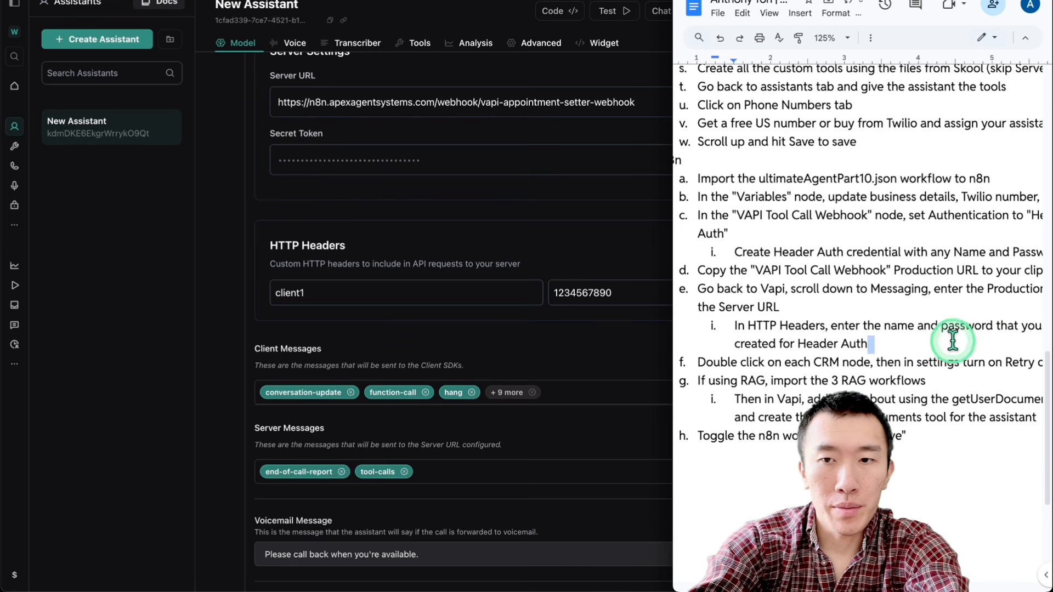
{"action": "left_click", "coordinate": [921, 347]}
Step: Read the guide's Retry on Fail instruction, then switch to n8n and survey the nodes across My workflow 4
{"action": "scroll", "coordinate": [908, 350], "scroll_direction": "down", "scroll_amount": 1}
{"action": "scroll", "coordinate": [787, 373], "scroll_direction": "down", "scroll_amount": 1}
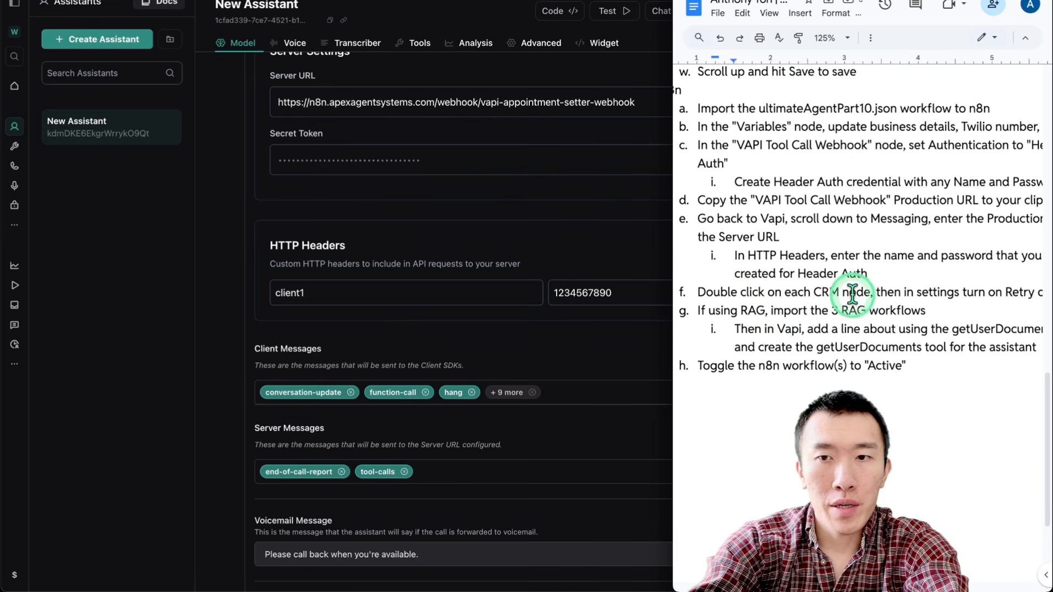
{"action": "scroll", "coordinate": [900, 290], "scroll_direction": "right", "scroll_amount": 2}
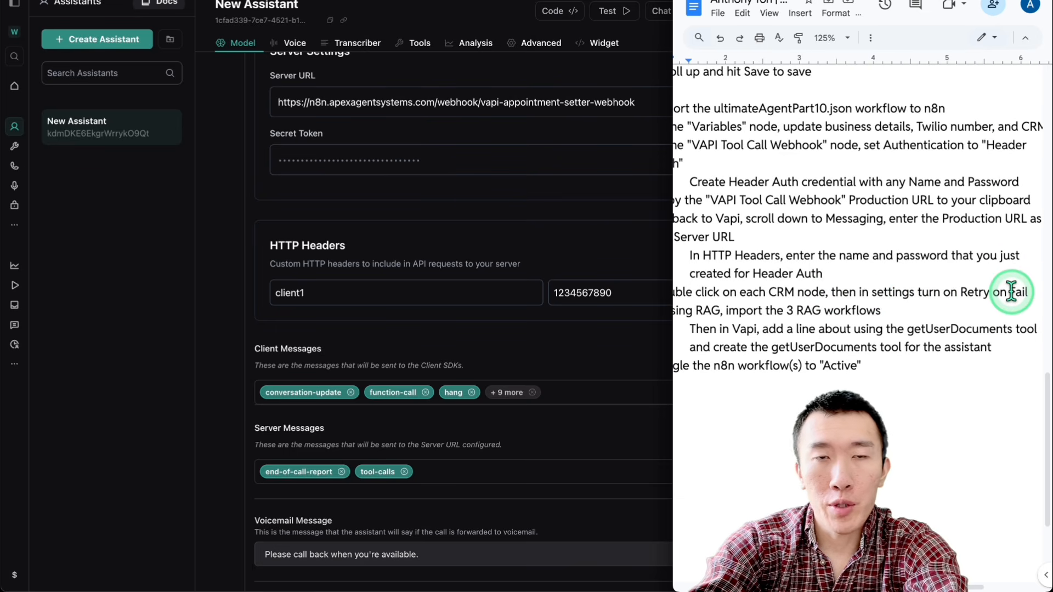
{"action": "left_click", "coordinate": [398, 2]}
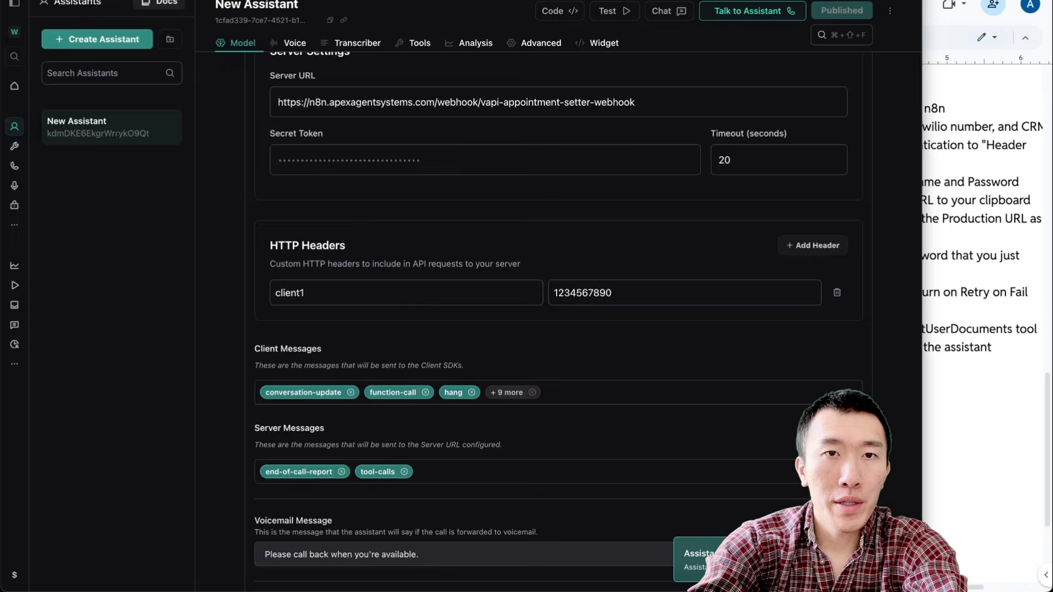
{"action": "left_click", "coordinate": [681, 10]}
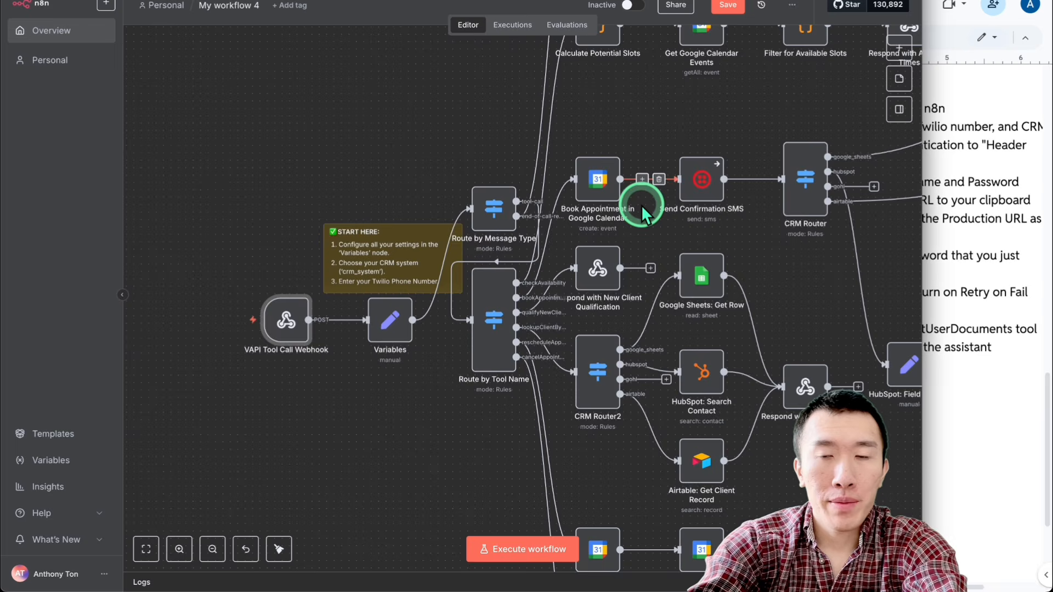
{"action": "scroll", "coordinate": [640, 205], "scroll_direction": "down", "scroll_amount": 3}
{"action": "scroll", "coordinate": [640, 205], "scroll_direction": "right", "scroll_amount": 2}
{"action": "scroll", "coordinate": [640, 205], "scroll_direction": "up", "scroll_amount": 1}
{"action": "scroll", "coordinate": [641, 205], "scroll_direction": "up", "scroll_amount": 3}
{"action": "scroll", "coordinate": [641, 205], "scroll_direction": "down", "scroll_amount": 2}
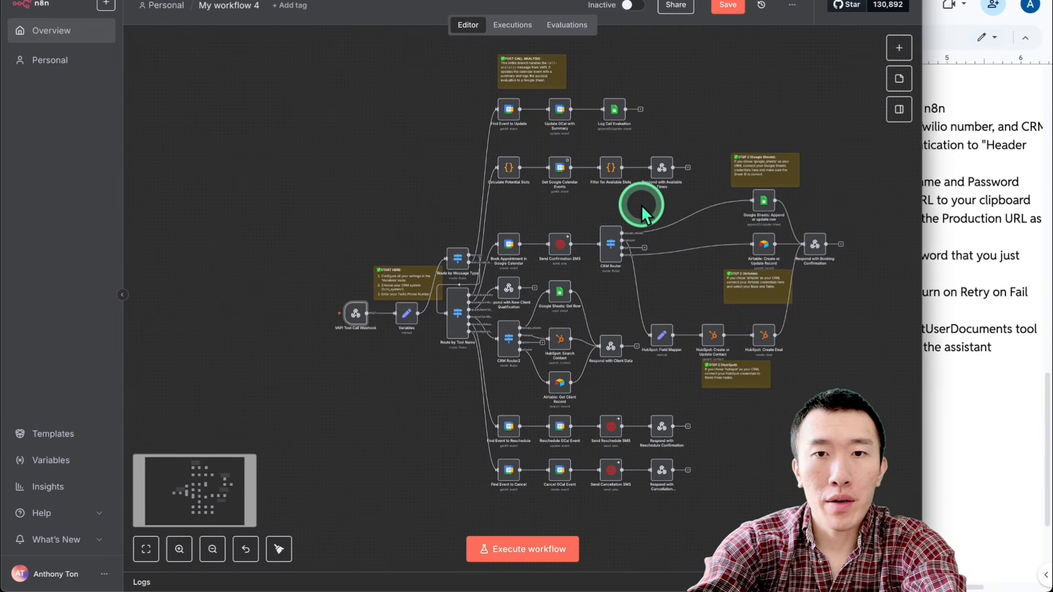
{"action": "scroll", "coordinate": [640, 205], "scroll_direction": "right", "scroll_amount": 1}
{"action": "scroll", "coordinate": [640, 205], "scroll_direction": "right", "scroll_amount": 1}
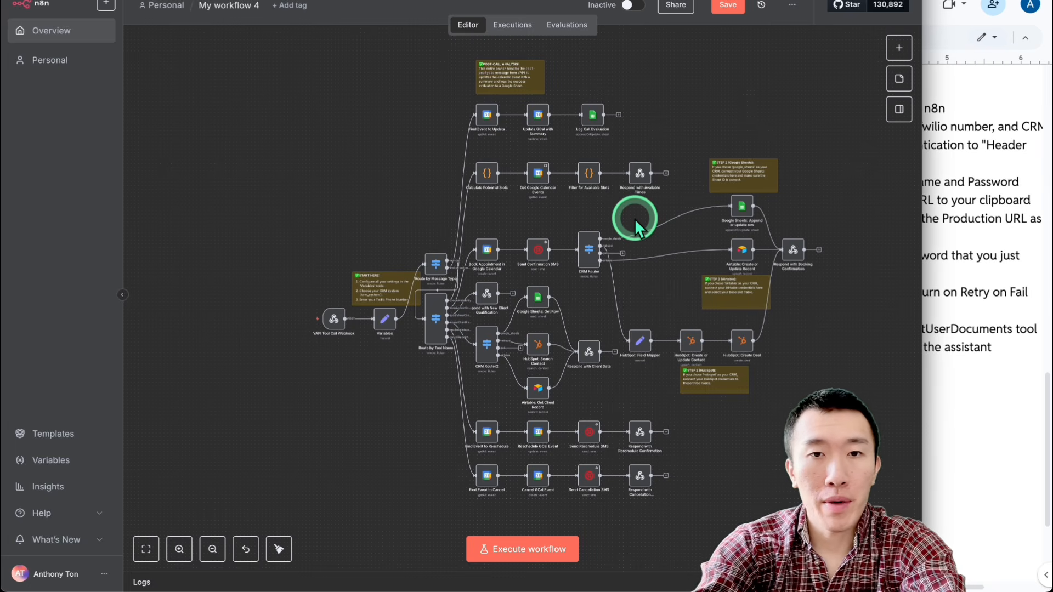
{"action": "scroll", "coordinate": [633, 218], "scroll_direction": "right", "scroll_amount": 1}
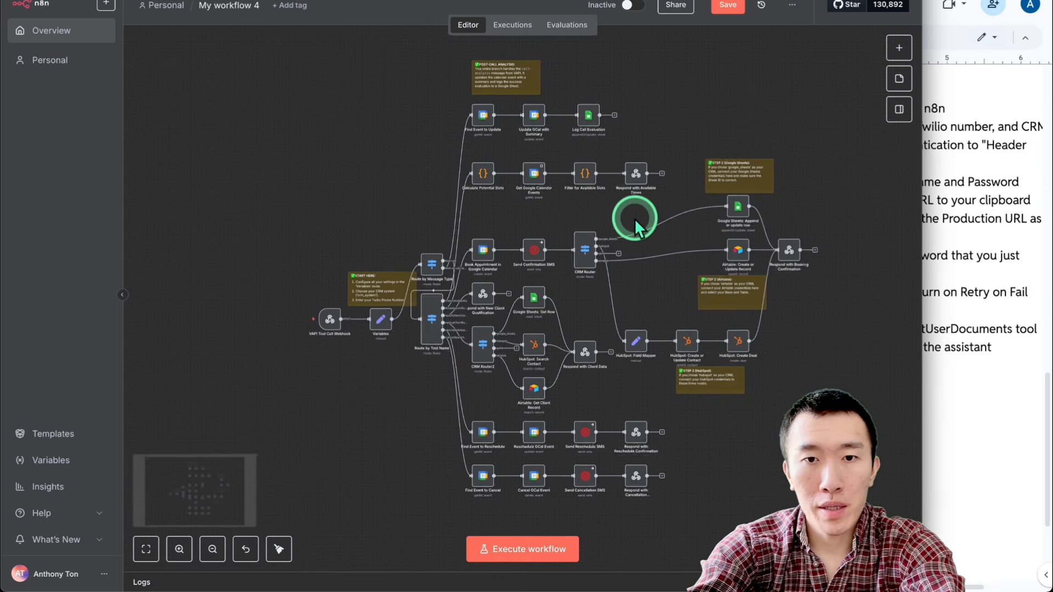
{"action": "scroll", "coordinate": [634, 218], "scroll_direction": "up", "scroll_amount": 1}
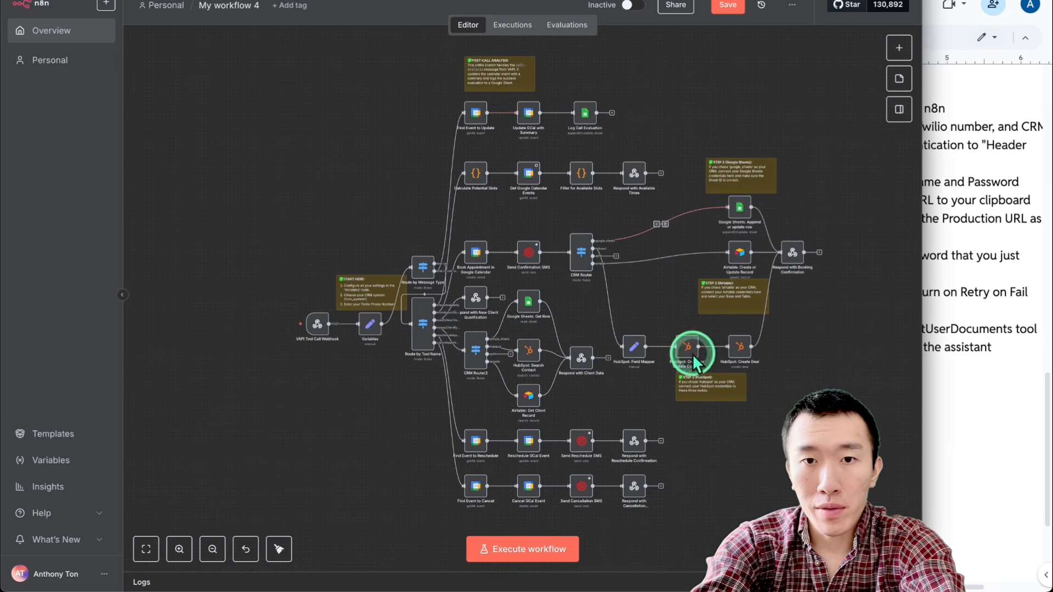
Step: Turn on Retry On Fail for the Find Event to Update node, with a 1000 ms wait between tries
{"action": "double_click", "coordinate": [475, 113]}
{"action": "left_click", "coordinate": [416, 47]}
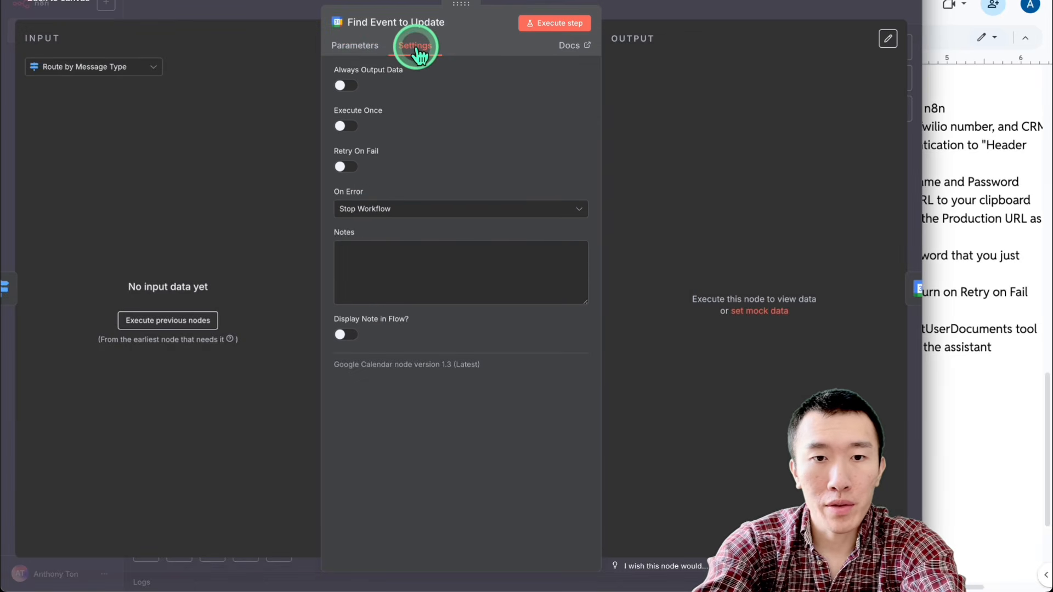
{"action": "left_click", "coordinate": [352, 163]}
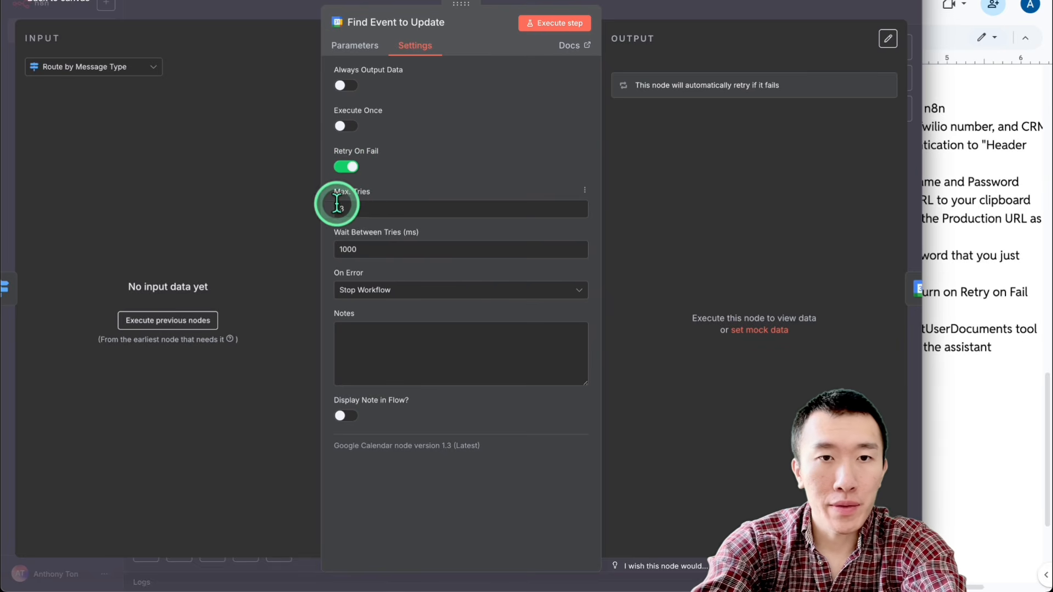
{"action": "double_click", "coordinate": [383, 249]}
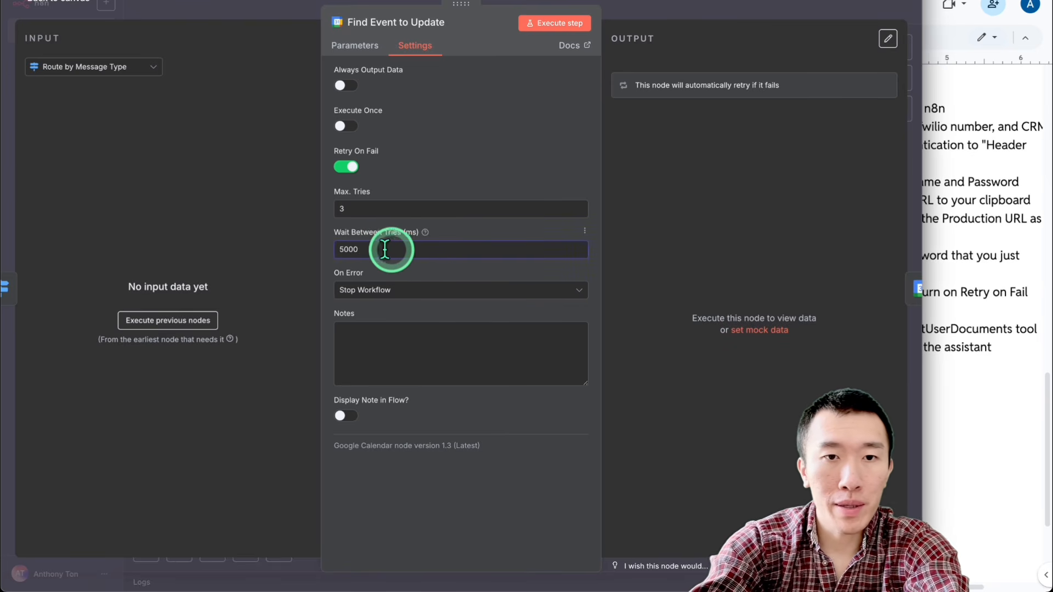
{"action": "double_click", "coordinate": [425, 251]}
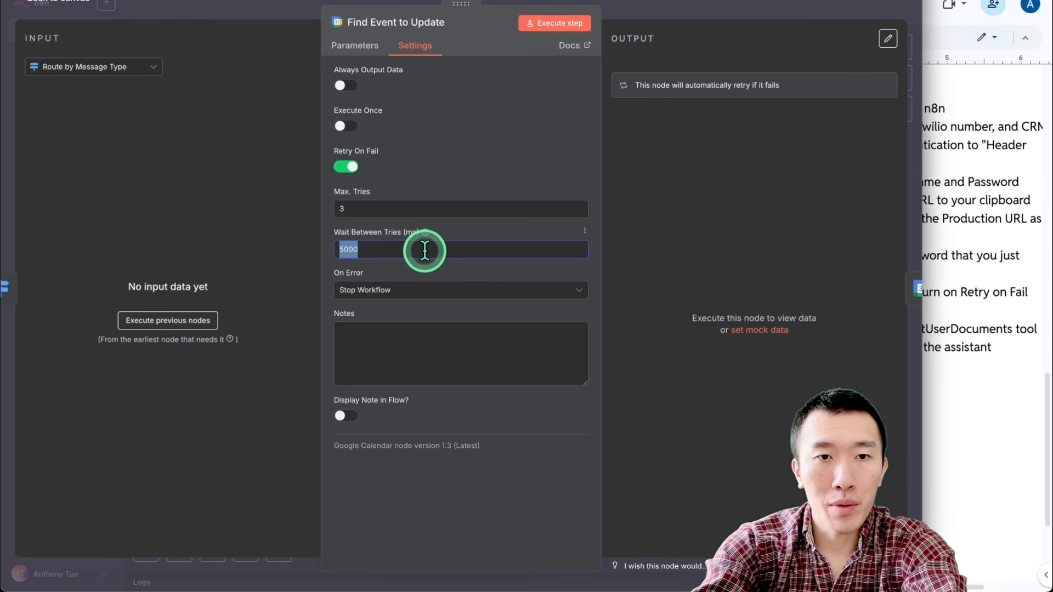
{"action": "left_click", "coordinate": [676, 7]}
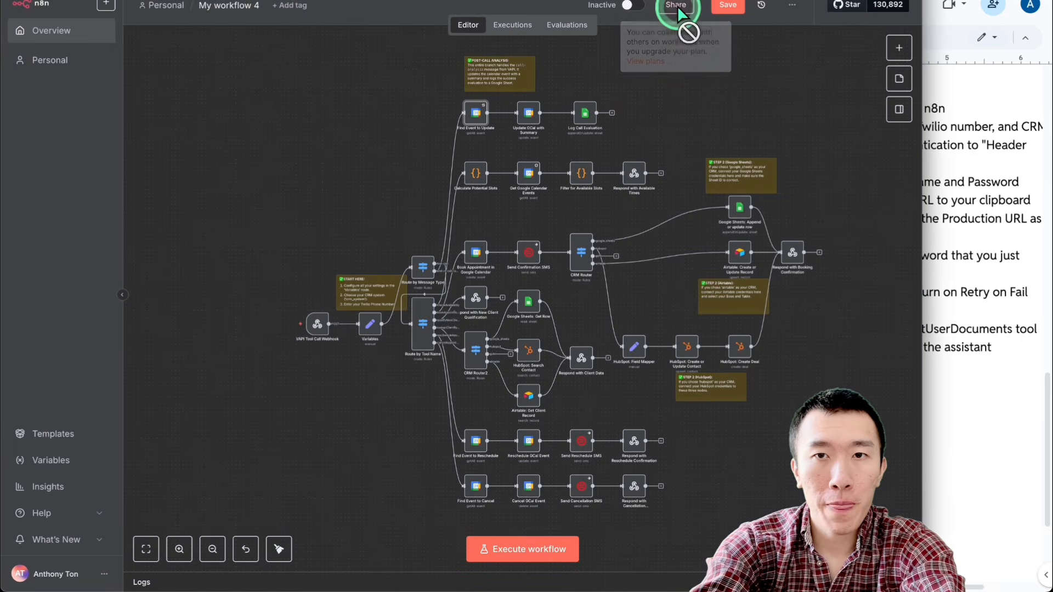
Step: Turn on Retry On Fail for Update GCal with Summary and the remaining calendar, SMS and CRM nodes, and save the workflow
{"action": "double_click", "coordinate": [529, 118]}
{"action": "left_click", "coordinate": [417, 48]}
{"action": "left_click", "coordinate": [341, 166]}
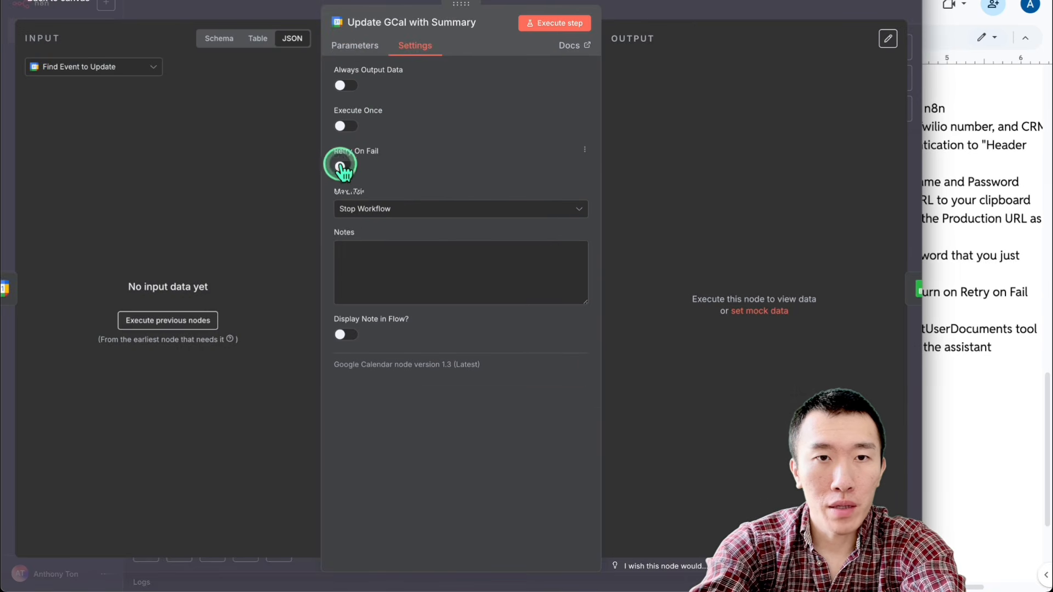
{"action": "left_click", "coordinate": [666, 9]}
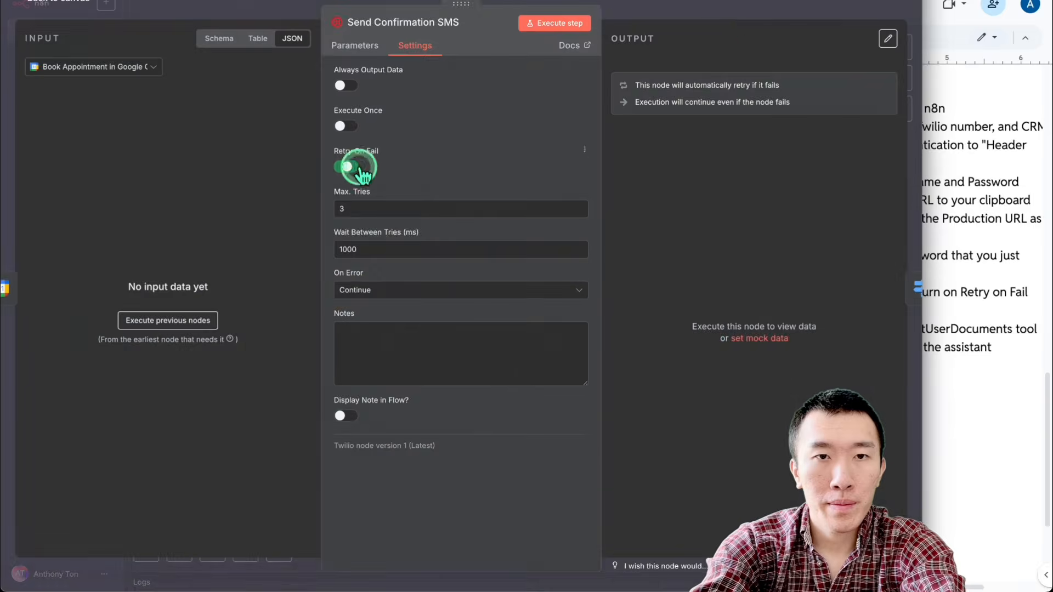
{"action": "left_click", "coordinate": [665, 247]}
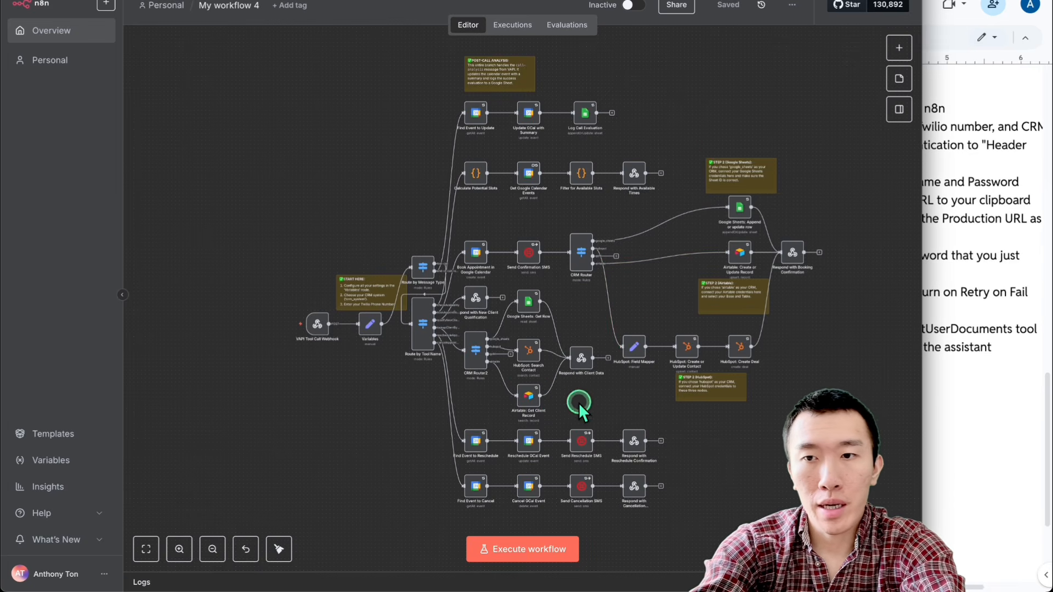
Step: Following the guide's RAG item, create a new n8n workflow, import ultimateAgentPart2.json into it and look over the imported nodes
{"action": "left_click", "coordinate": [998, 329]}
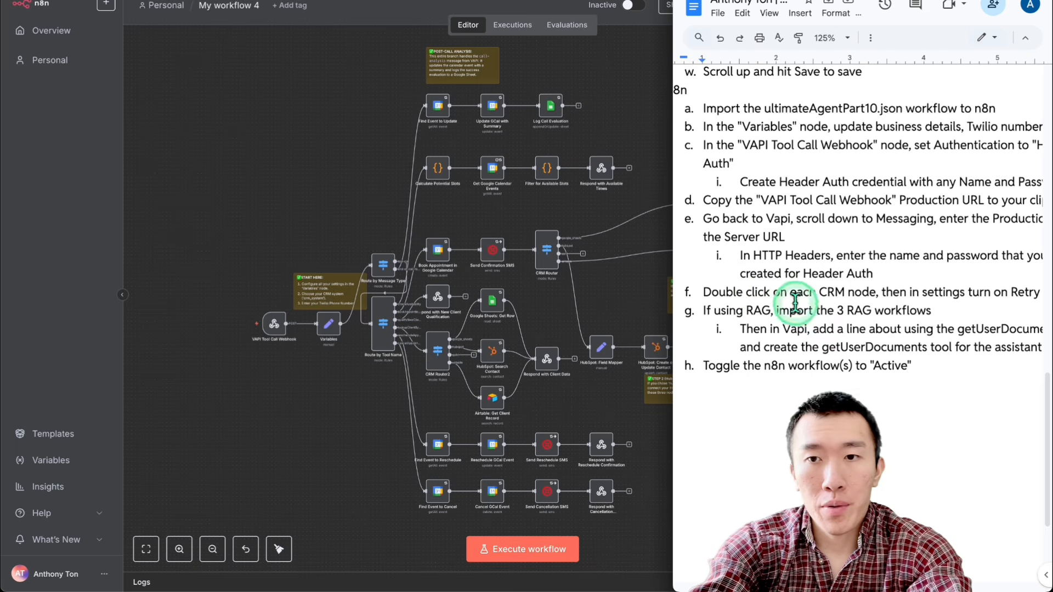
{"action": "left_click", "coordinate": [627, 296]}
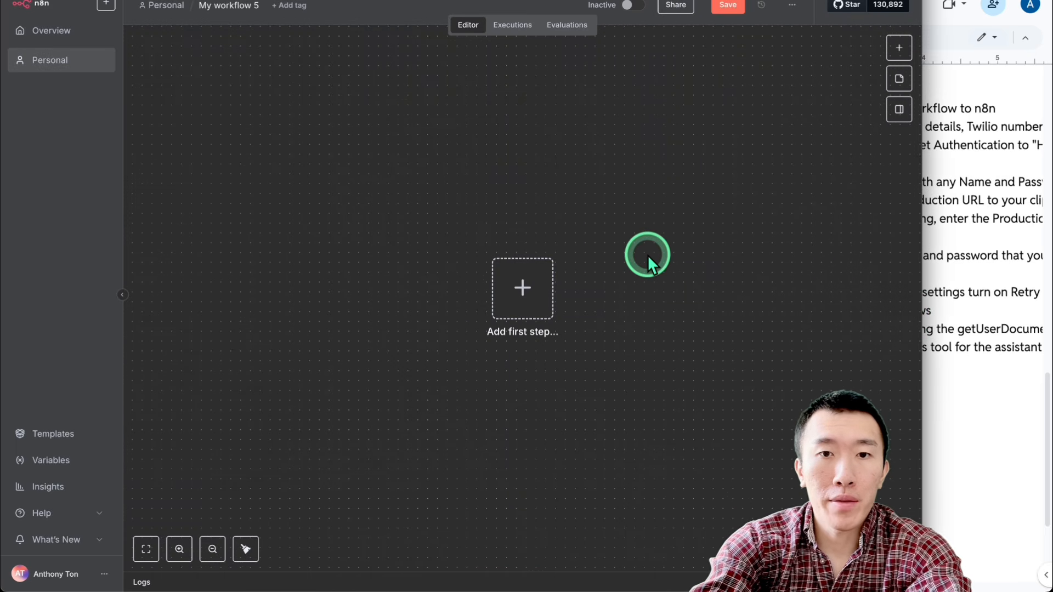
{"action": "left_click", "coordinate": [794, 9]}
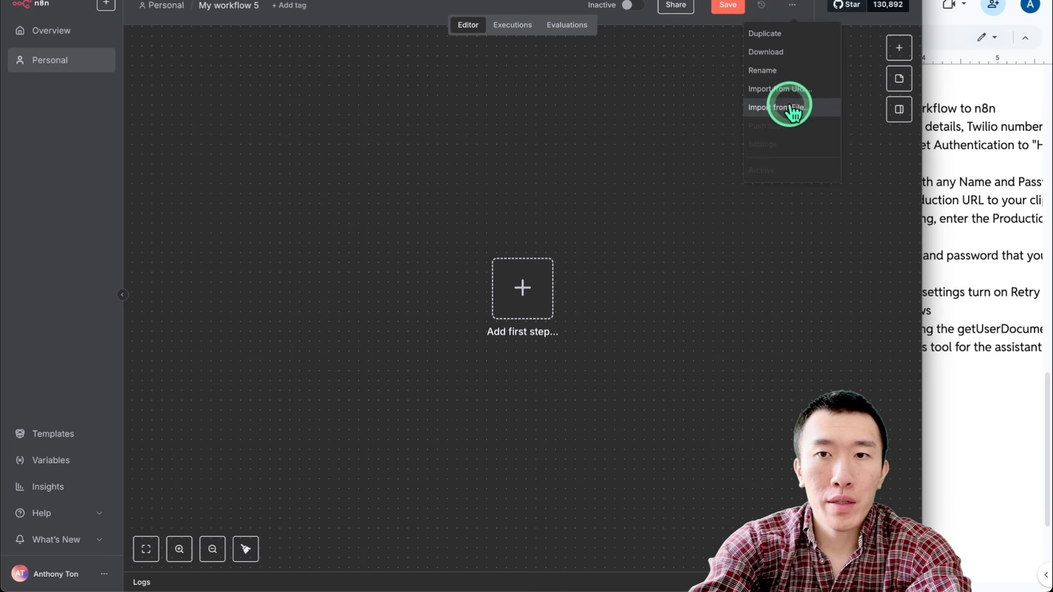
{"action": "left_click", "coordinate": [789, 106]}
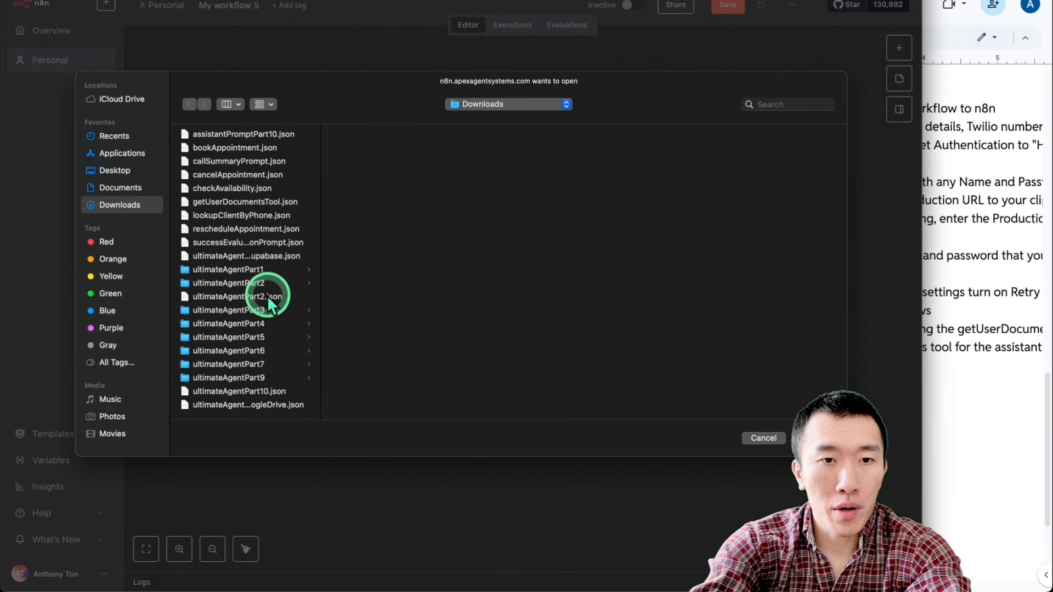
{"action": "double_click", "coordinate": [268, 296]}
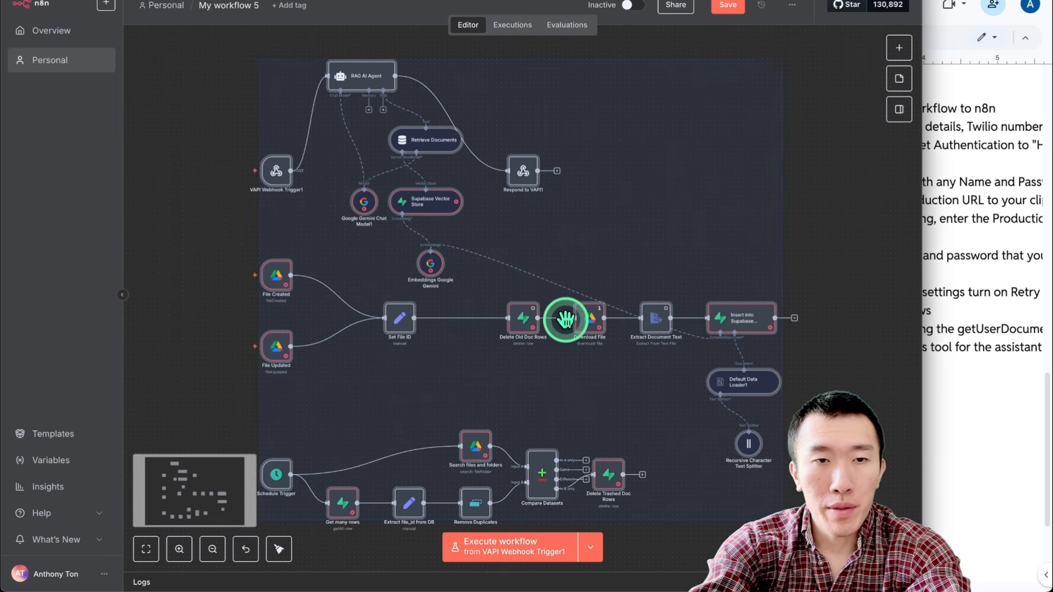
{"action": "left_click", "coordinate": [520, 356]}
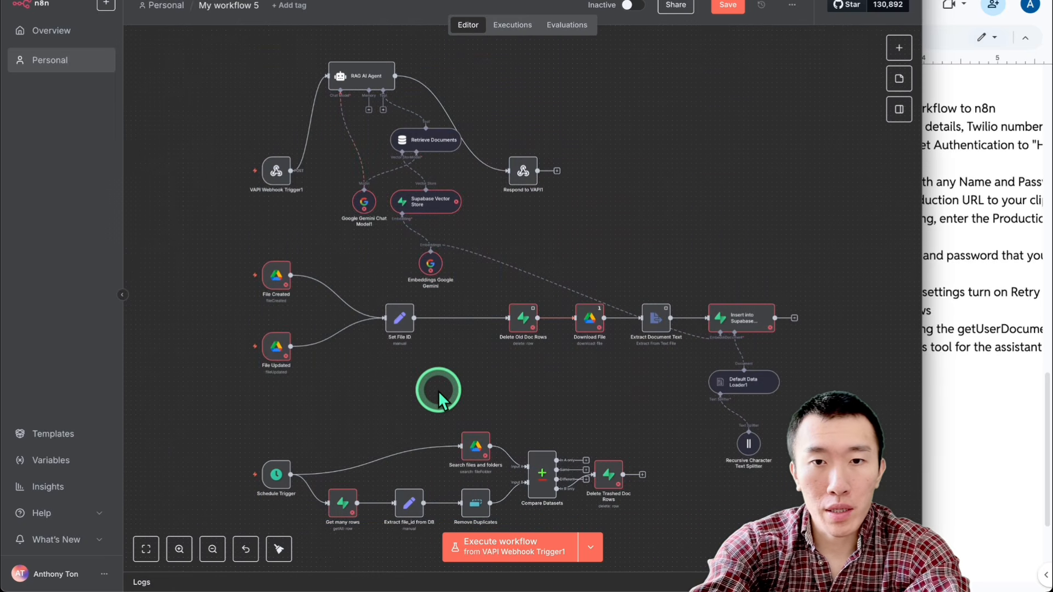
{"action": "scroll", "coordinate": [439, 391], "scroll_direction": "down", "scroll_amount": 1}
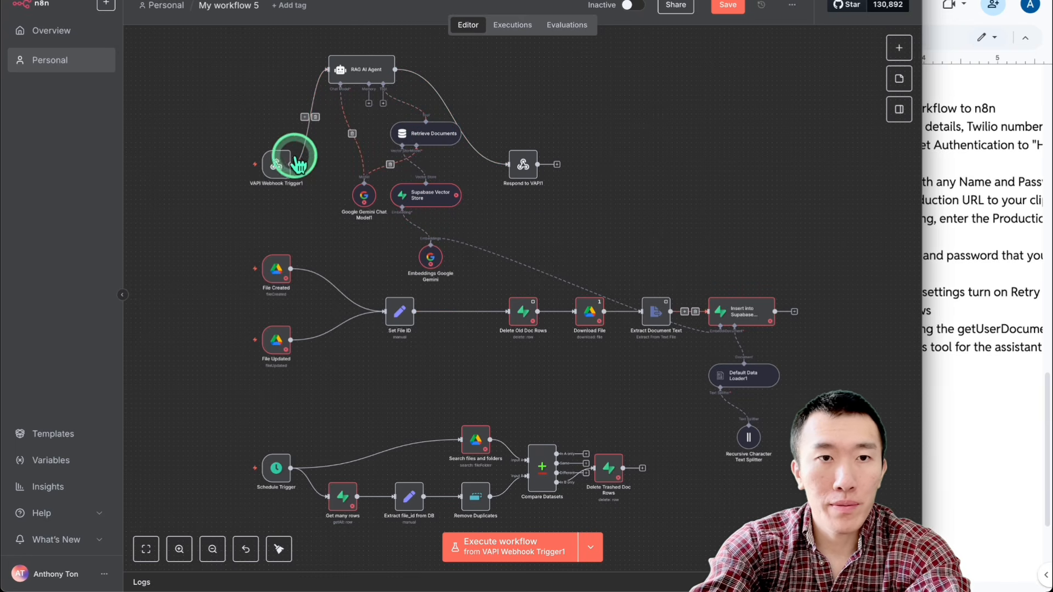
{"action": "mouse_move", "coordinate": [280, 163]}
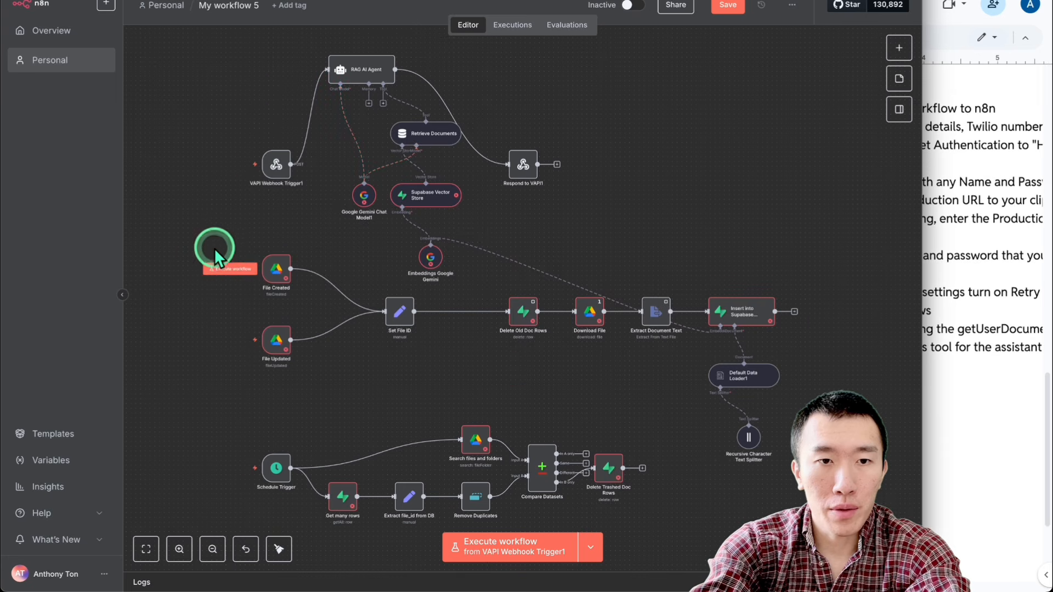
Step: Delete the file-ingestion nodes from File Created and File Updated through Extract Document Text, plus Default Data Loader1 and its Recursive Character Text Splitter
{"action": "left_click_drag", "start_coordinate": [215, 248], "coordinate": [423, 387]}
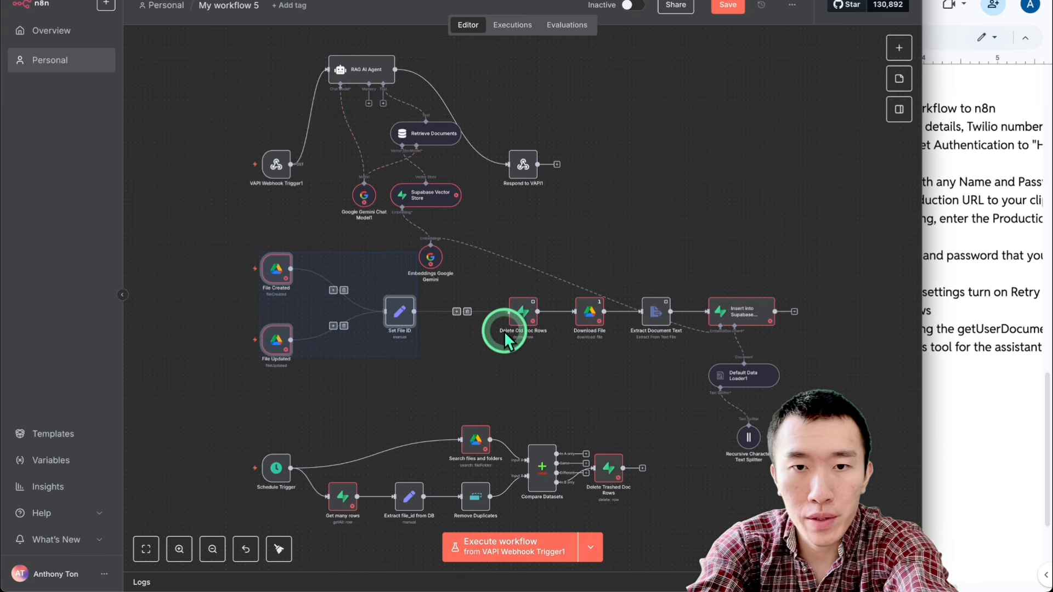
{"action": "key", "text": "Delete"}
{"action": "left_click_drag", "start_coordinate": [494, 271], "coordinate": [594, 350]}
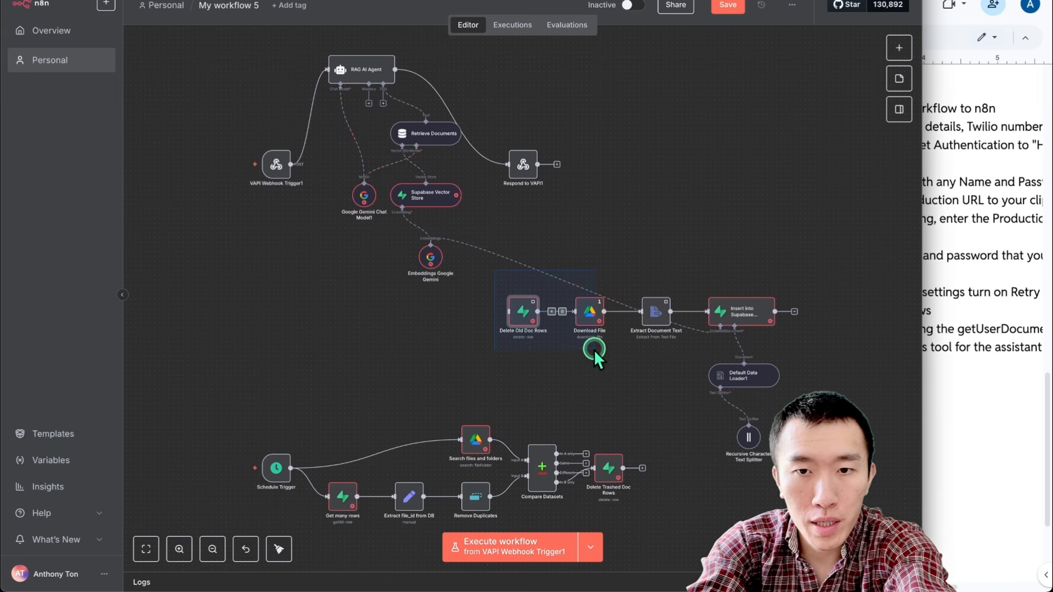
{"action": "left_click_drag", "start_coordinate": [681, 383], "coordinate": [687, 390]}
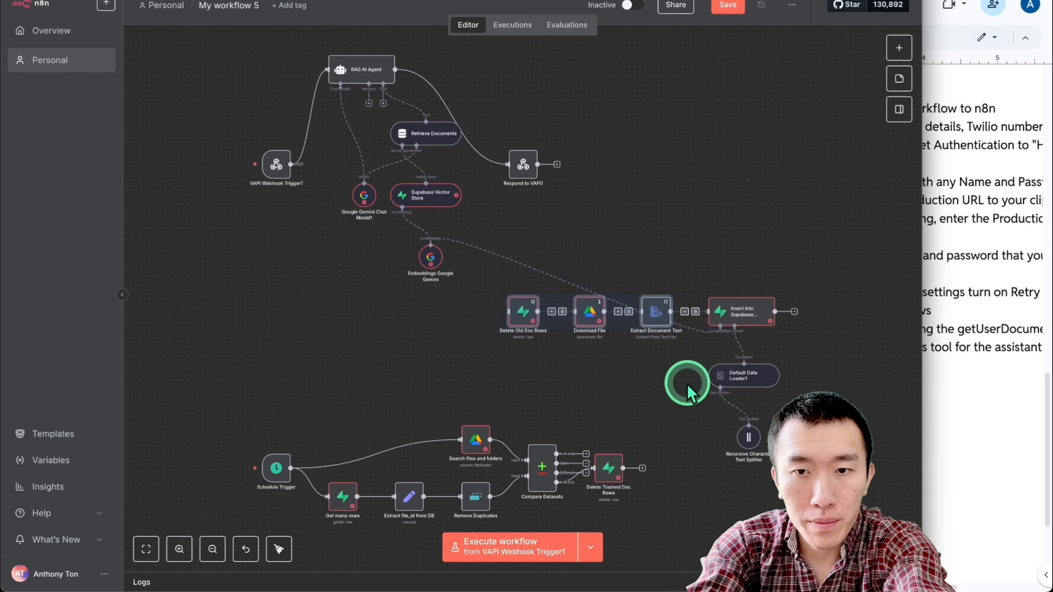
{"action": "key", "text": "Delete"}
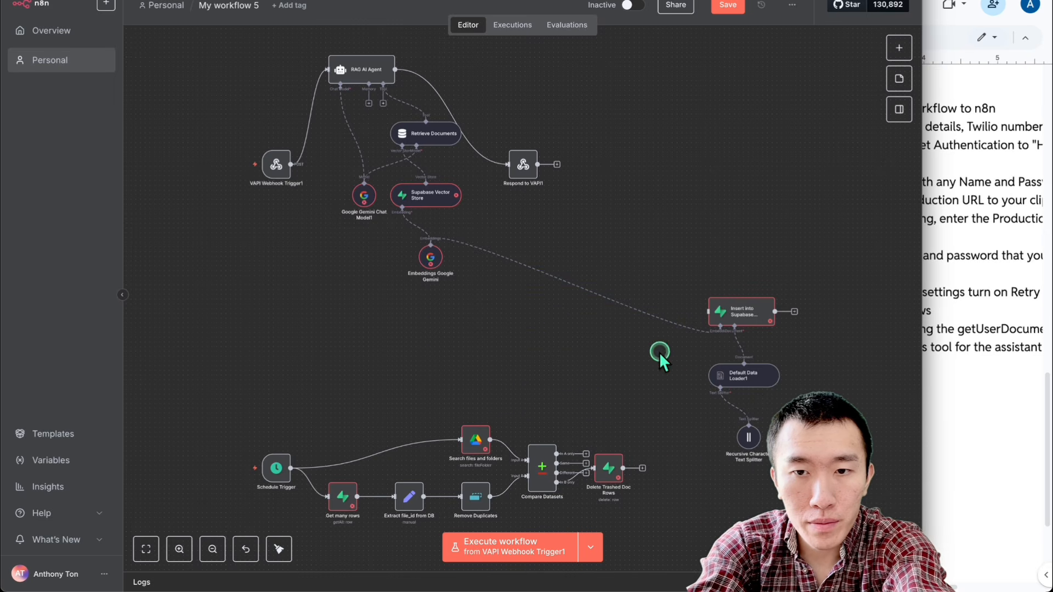
{"action": "left_click_drag", "start_coordinate": [659, 352], "coordinate": [789, 472]}
{"action": "key", "text": "Delete"}
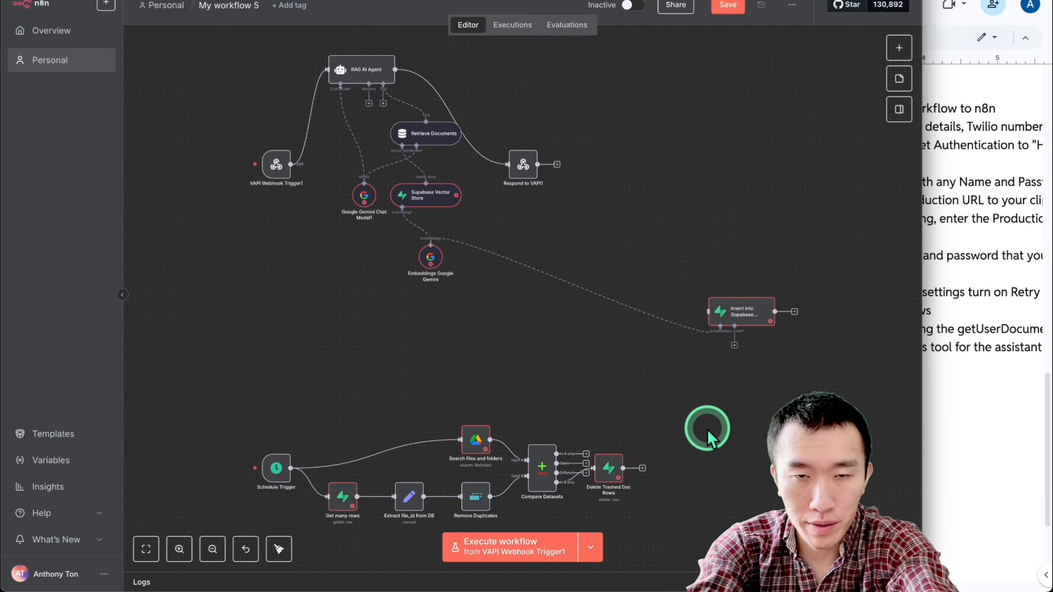
Step: Delete the whole Schedule Trigger branch, from Get many rows and Search files and folders through Delete Trashed Doc Rows
{"action": "scroll", "coordinate": [560, 392], "scroll_direction": "down", "scroll_amount": 3}
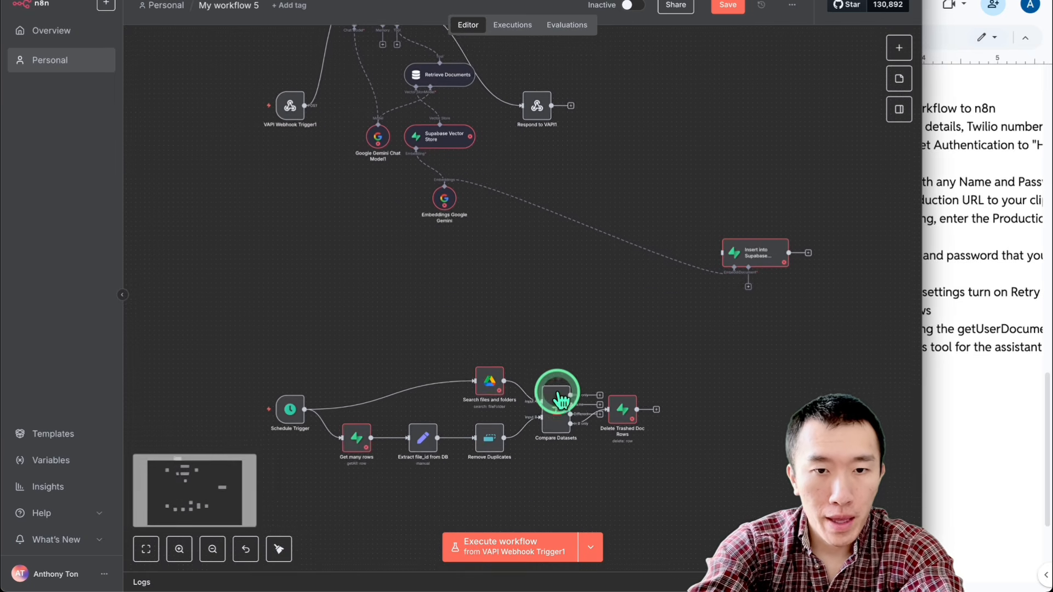
{"action": "scroll", "coordinate": [482, 390], "scroll_direction": "down", "scroll_amount": 1}
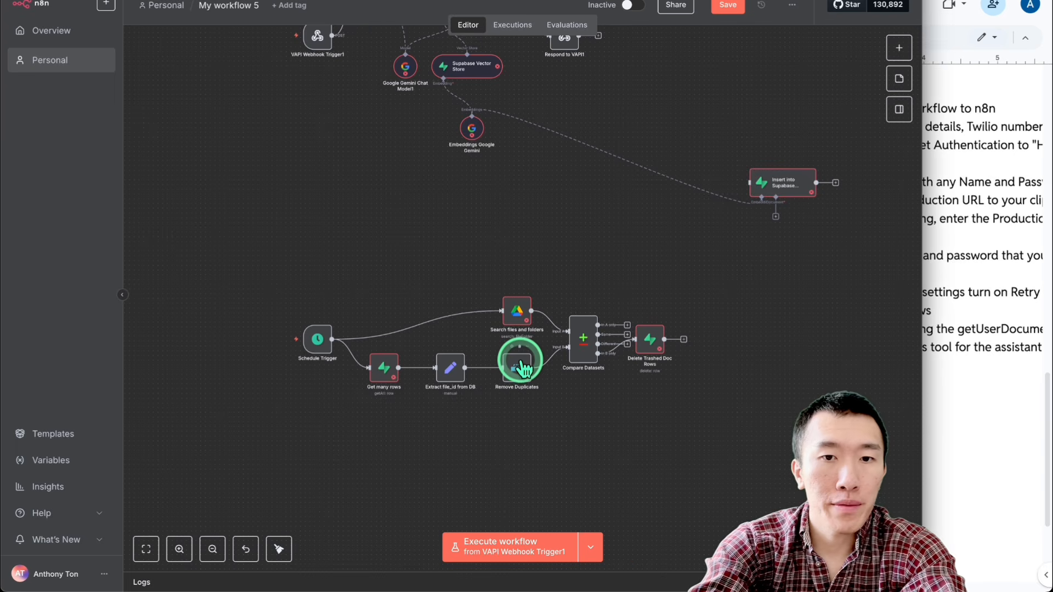
{"action": "left_click_drag", "start_coordinate": [241, 277], "coordinate": [677, 412]}
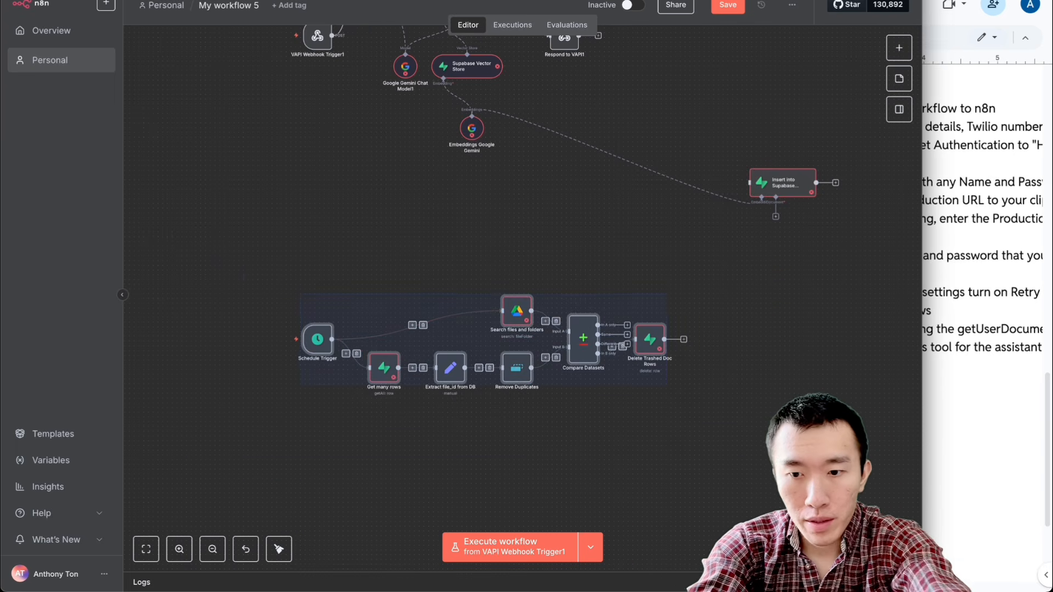
{"action": "key", "text": "Delete"}
{"action": "scroll", "coordinate": [677, 411], "scroll_direction": "up", "scroll_amount": 3}
{"action": "scroll", "coordinate": [676, 406], "scroll_direction": "up", "scroll_amount": 2}
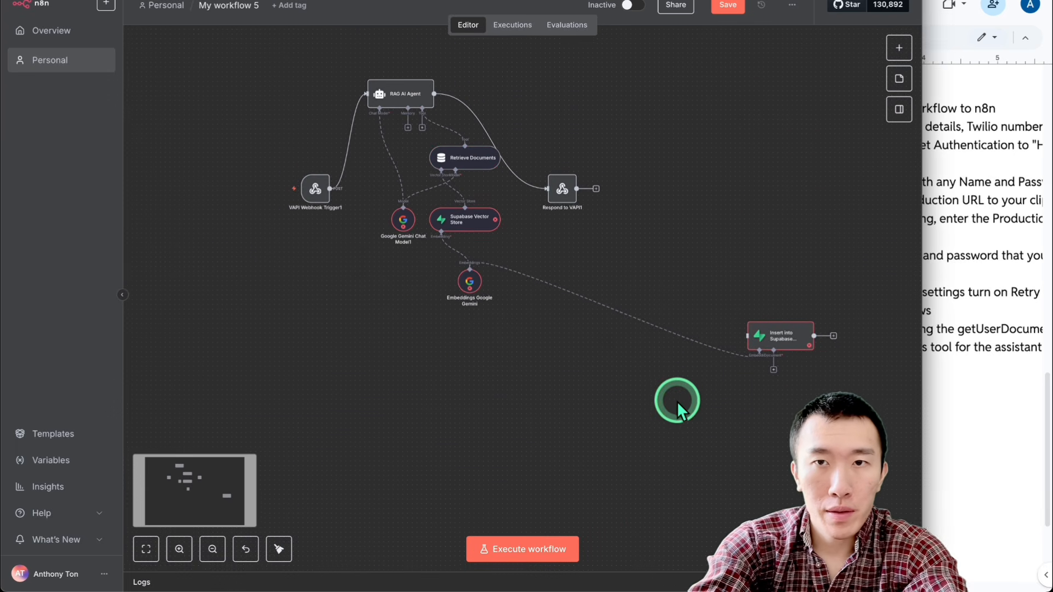
Step: Save the trimmed RAG agent workflow and try to activate it
{"action": "left_click", "coordinate": [726, 6]}
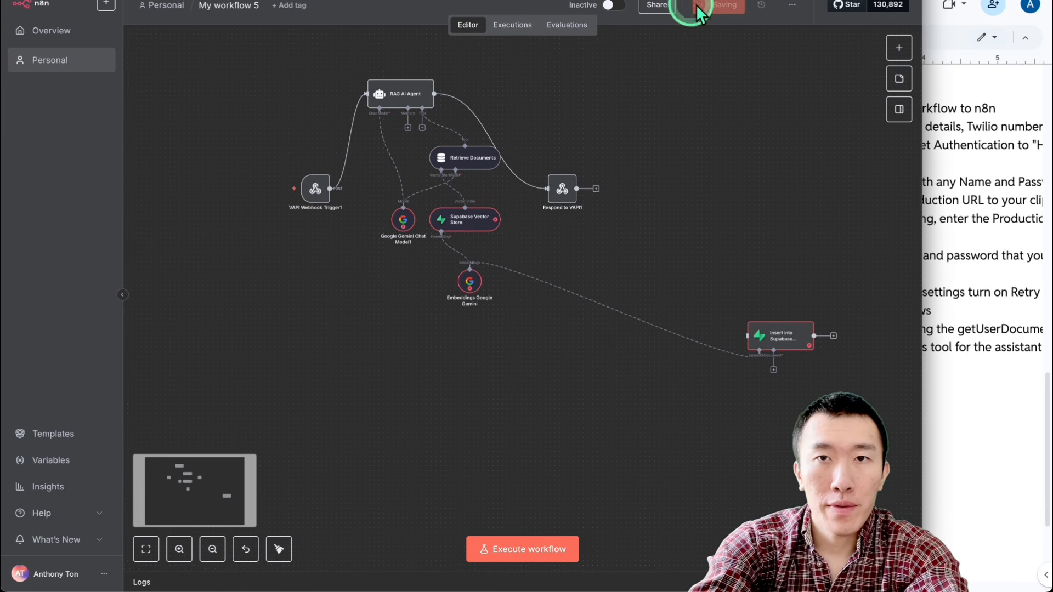
{"action": "left_click", "coordinate": [617, 6]}
{"action": "scroll", "coordinate": [626, 140], "scroll_direction": "up", "scroll_amount": 2}
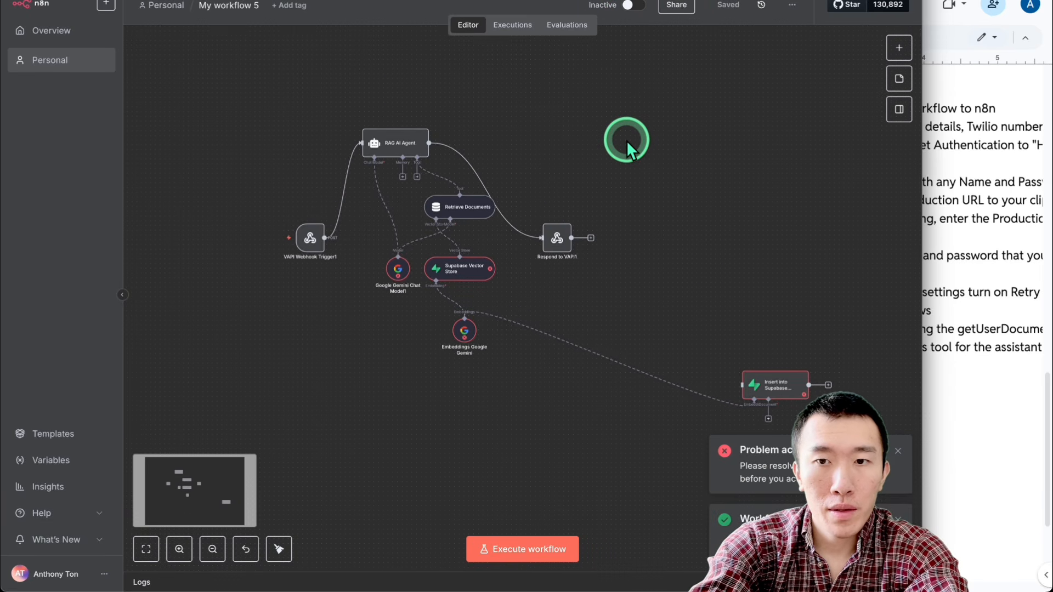
{"action": "scroll", "coordinate": [640, 206], "scroll_direction": "up", "scroll_amount": 2}
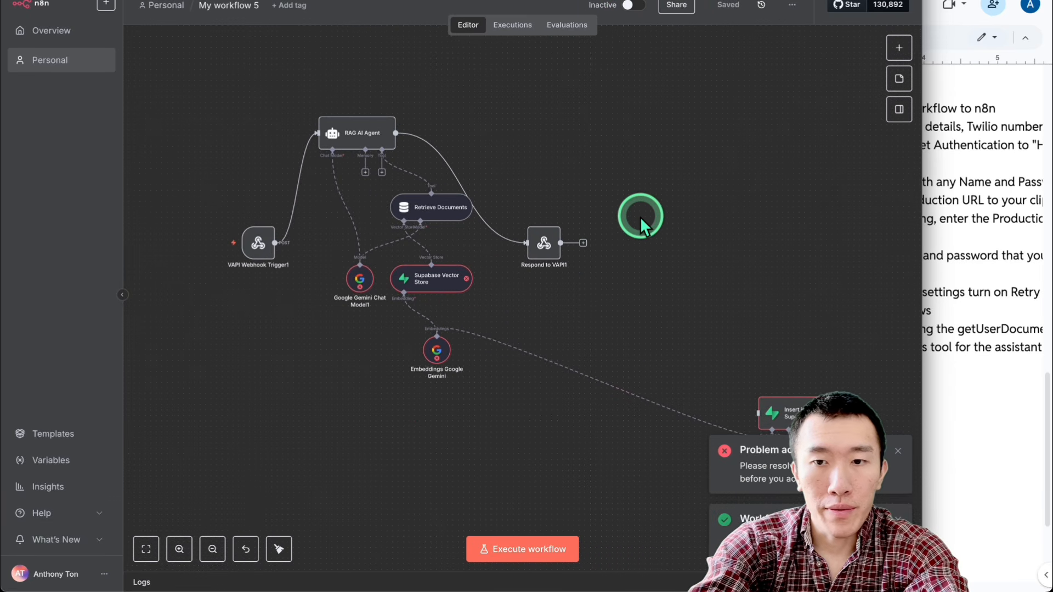
Step: Apply the Google Gemini credential in the Google Gemini Chat Model1 node and set its model to models/gemini-2.5-flash-lite
{"action": "double_click", "coordinate": [369, 315]}
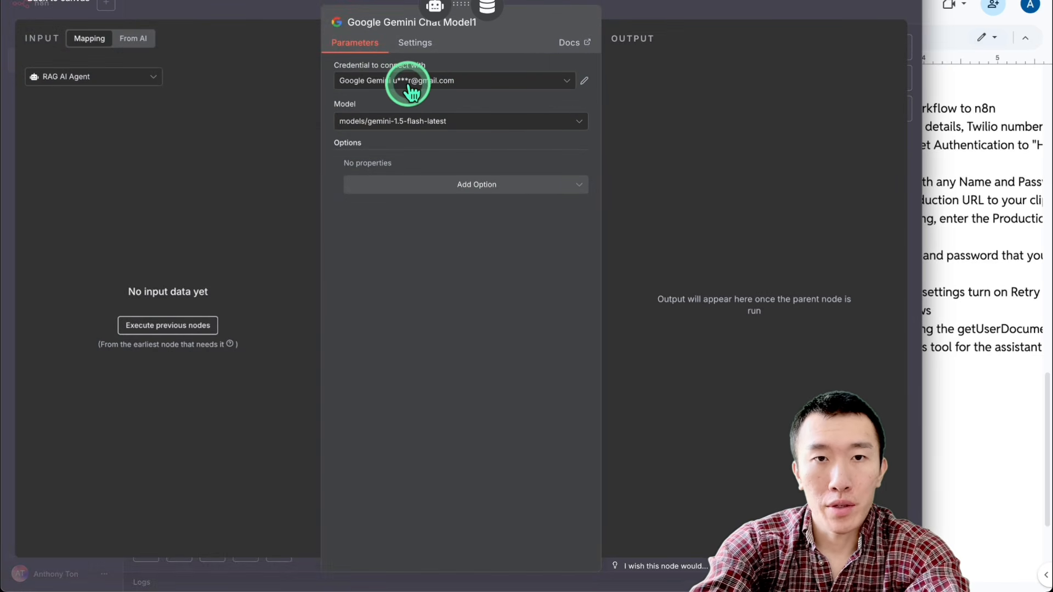
{"action": "left_click", "coordinate": [472, 122]}
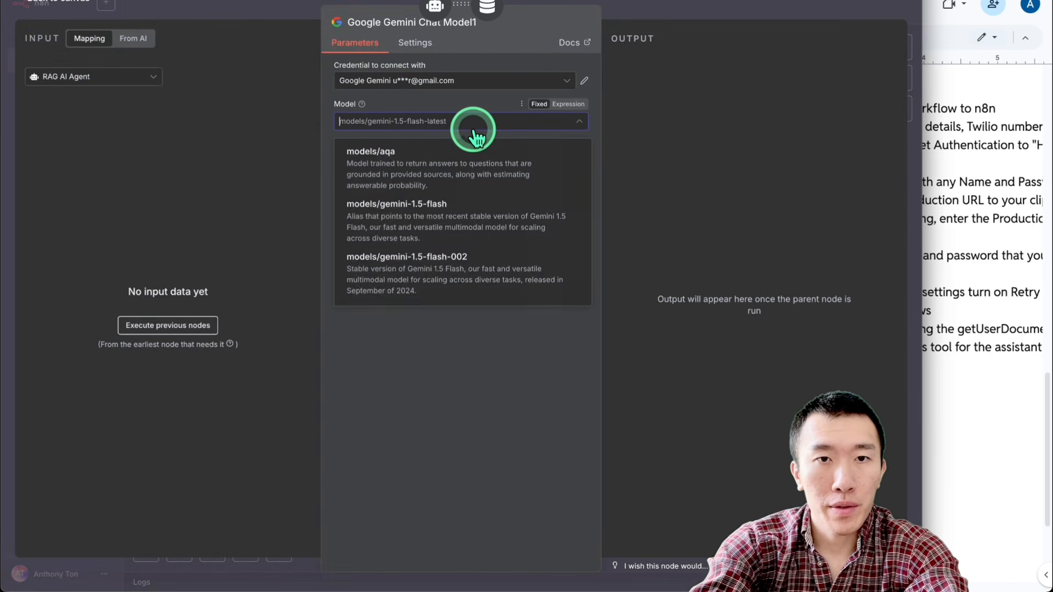
{"action": "scroll", "coordinate": [475, 225], "scroll_direction": "down", "scroll_amount": 5}
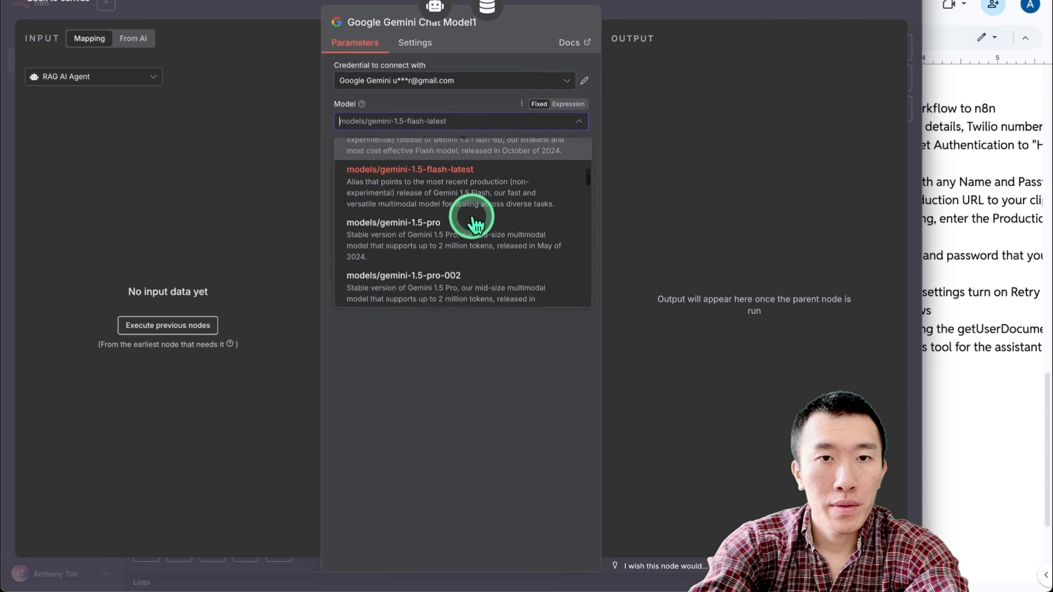
{"action": "scroll", "coordinate": [475, 225], "scroll_direction": "down", "scroll_amount": 5}
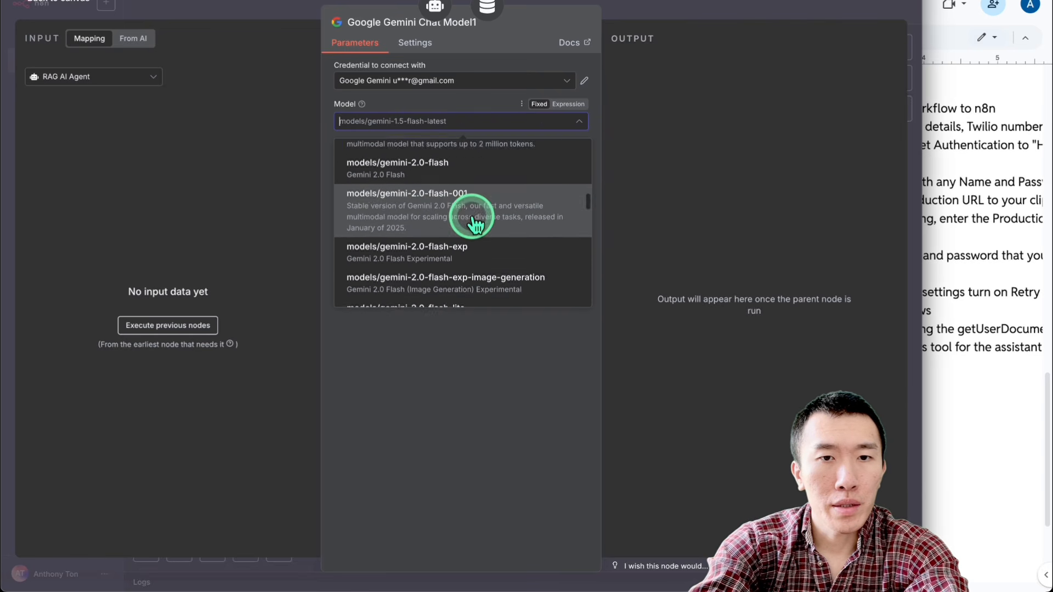
{"action": "scroll", "coordinate": [475, 224], "scroll_direction": "down", "scroll_amount": 5}
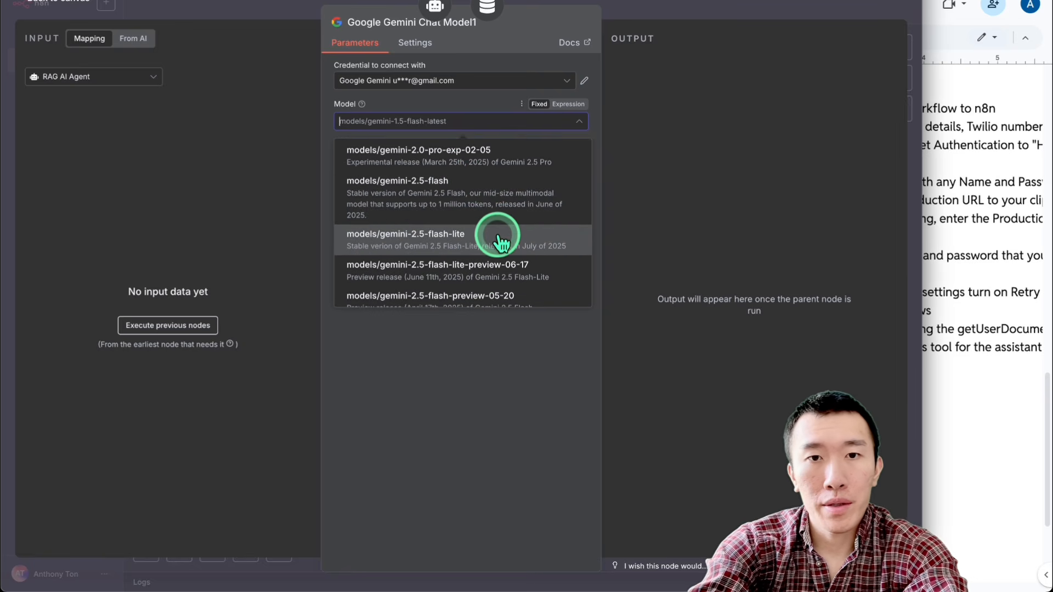
{"action": "scroll", "coordinate": [466, 236], "scroll_direction": "down", "scroll_amount": 1}
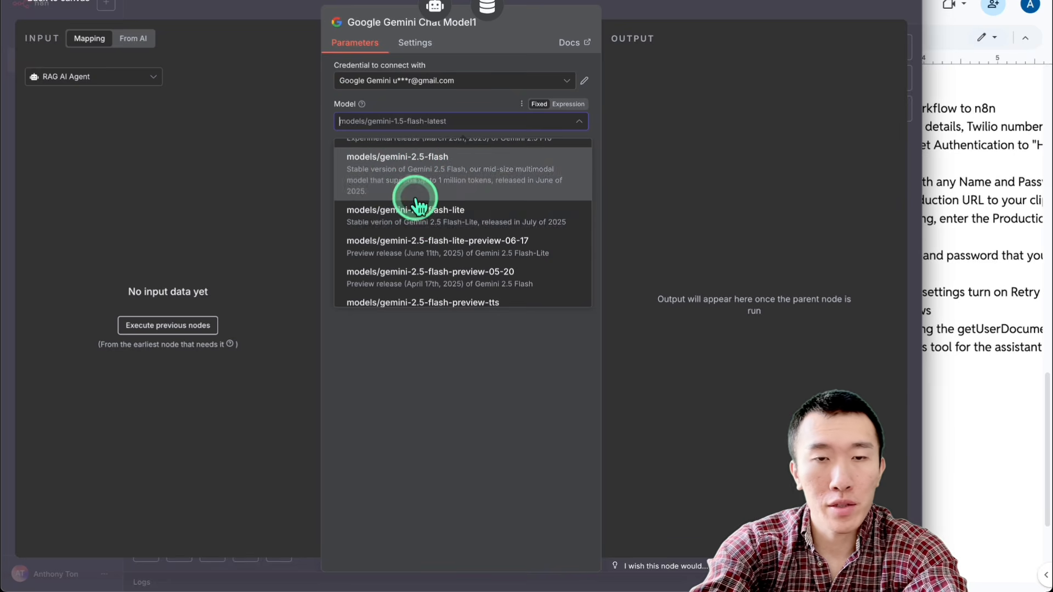
{"action": "left_click", "coordinate": [466, 214]}
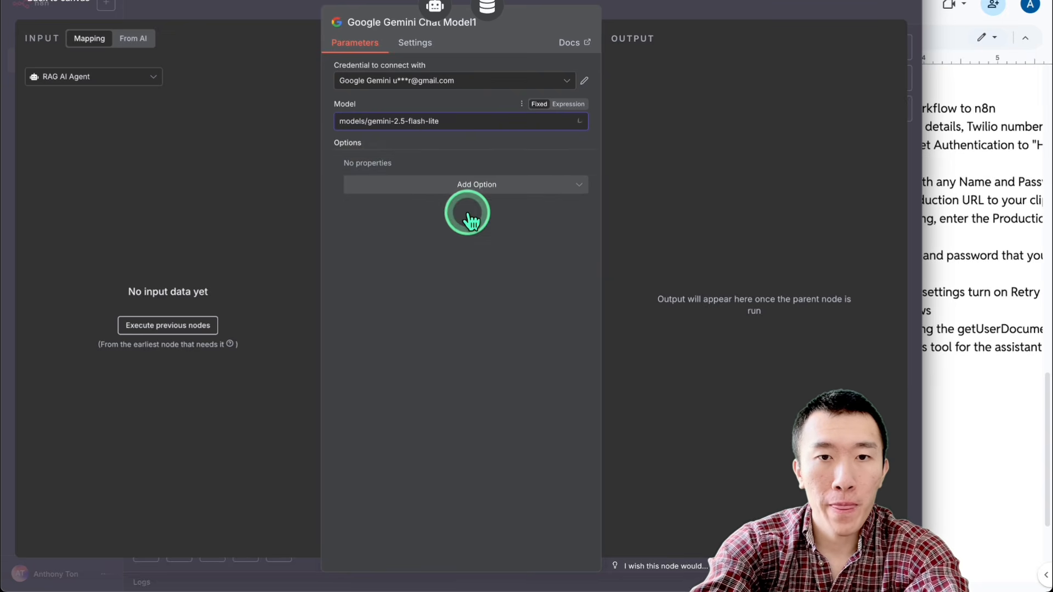
{"action": "left_click", "coordinate": [665, 8]}
Step: Apply the credentials in the Supabase Vector Store, Embeddings Google Gemini and Insert into Supabase Vectorstore nodes, and activate the workflow
{"action": "double_click", "coordinate": [442, 279]}
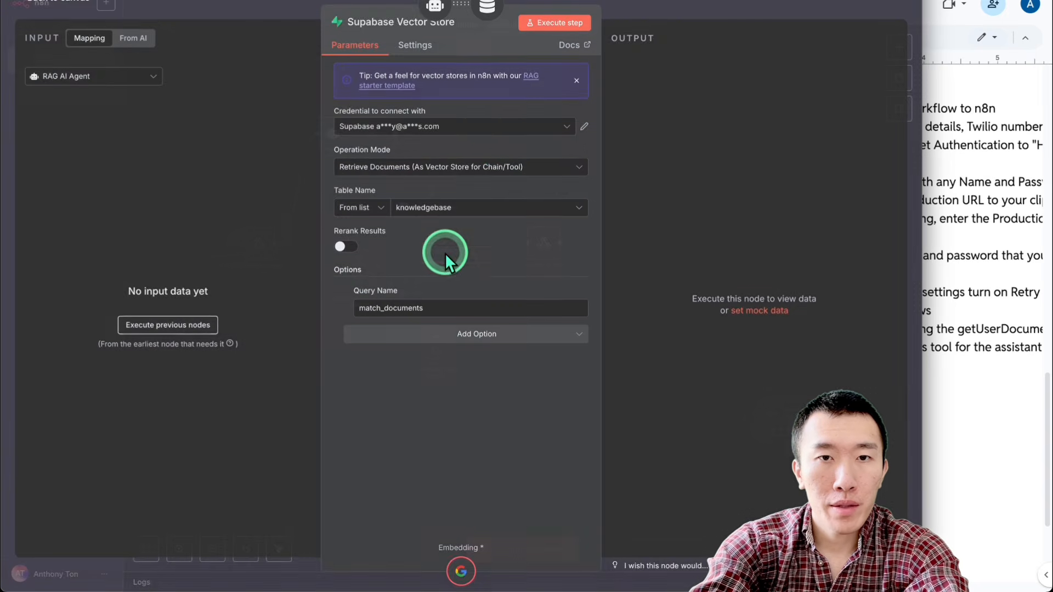
{"action": "left_click", "coordinate": [630, 26]}
{"action": "double_click", "coordinate": [436, 357]}
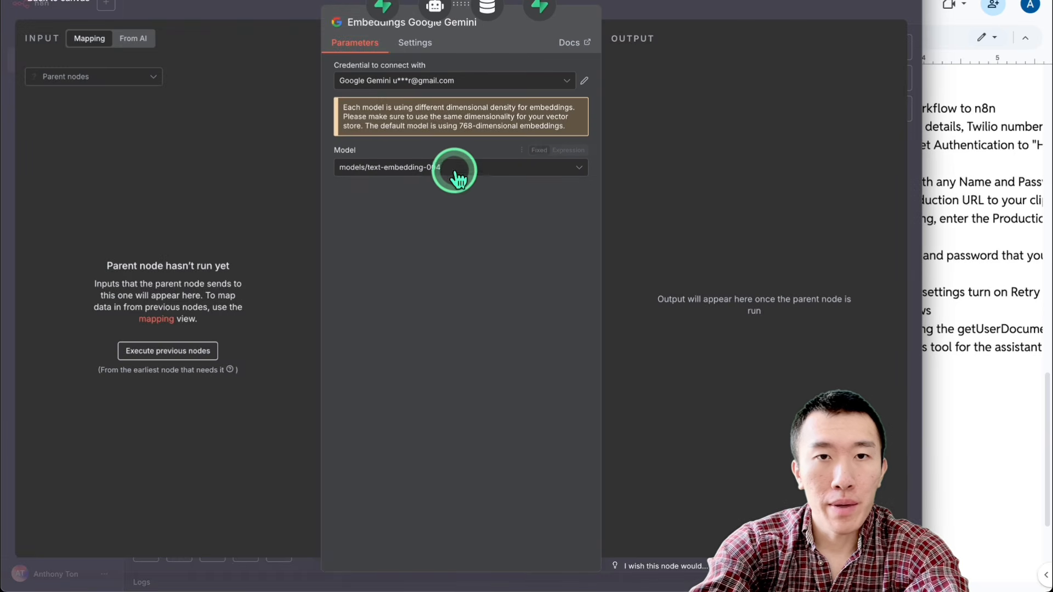
{"action": "left_click", "coordinate": [664, 8]}
{"action": "double_click", "coordinate": [785, 420]}
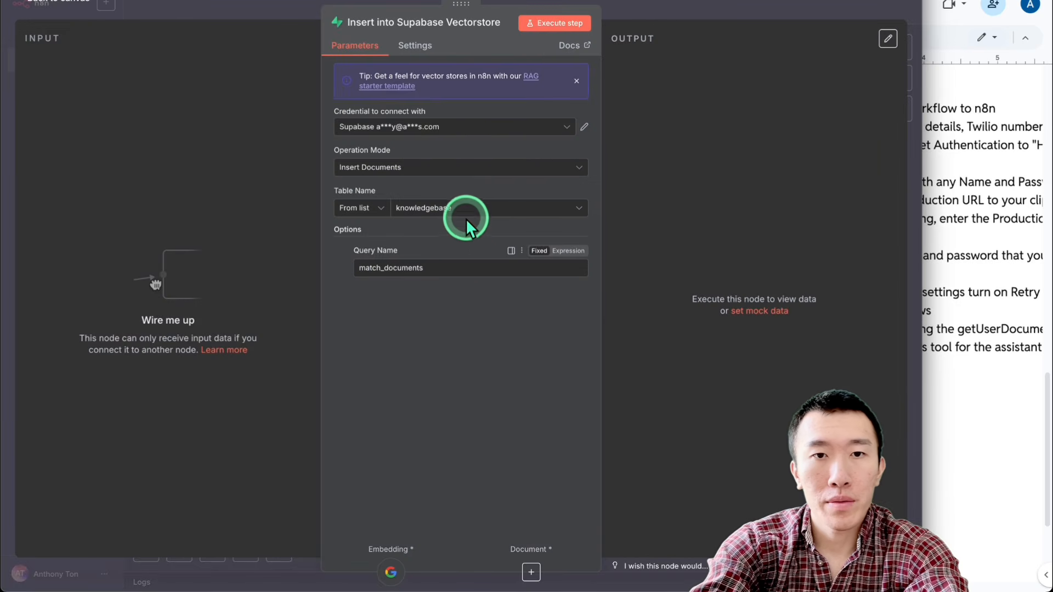
{"action": "left_click", "coordinate": [687, 10]}
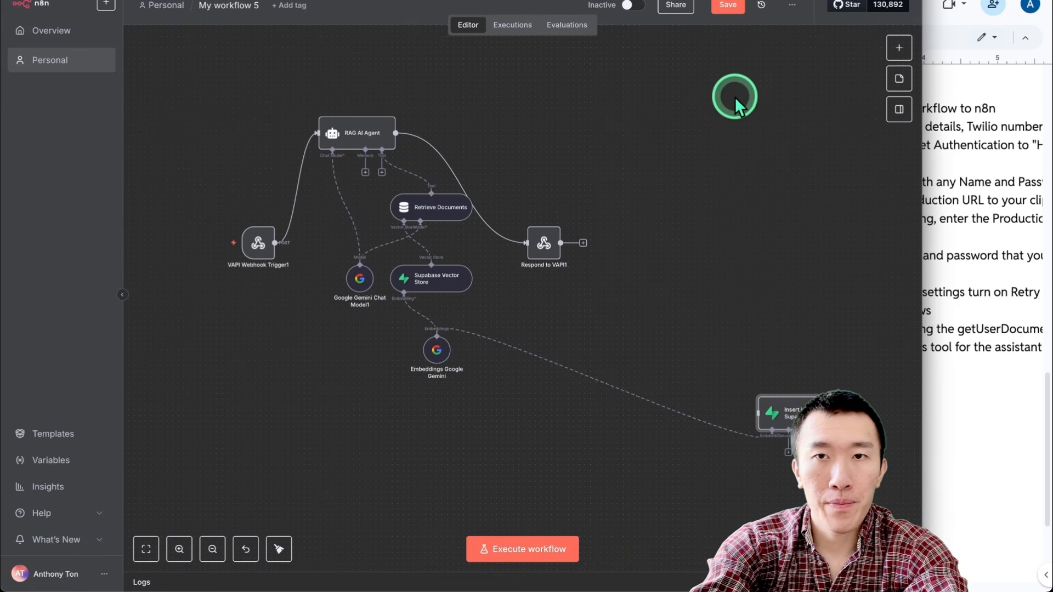
{"action": "left_click", "coordinate": [618, 18]}
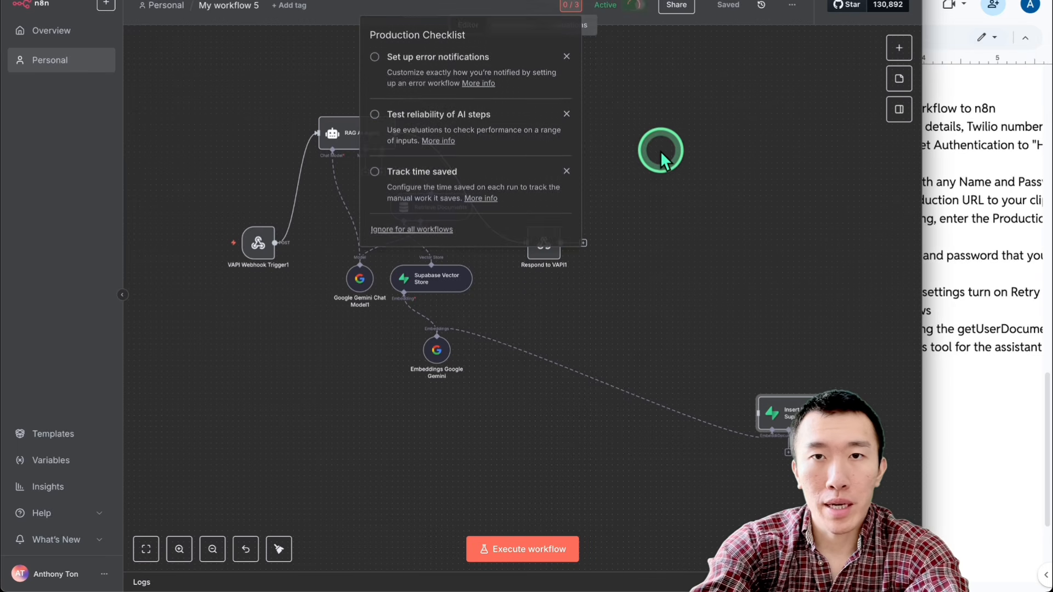
{"action": "left_click", "coordinate": [661, 152]}
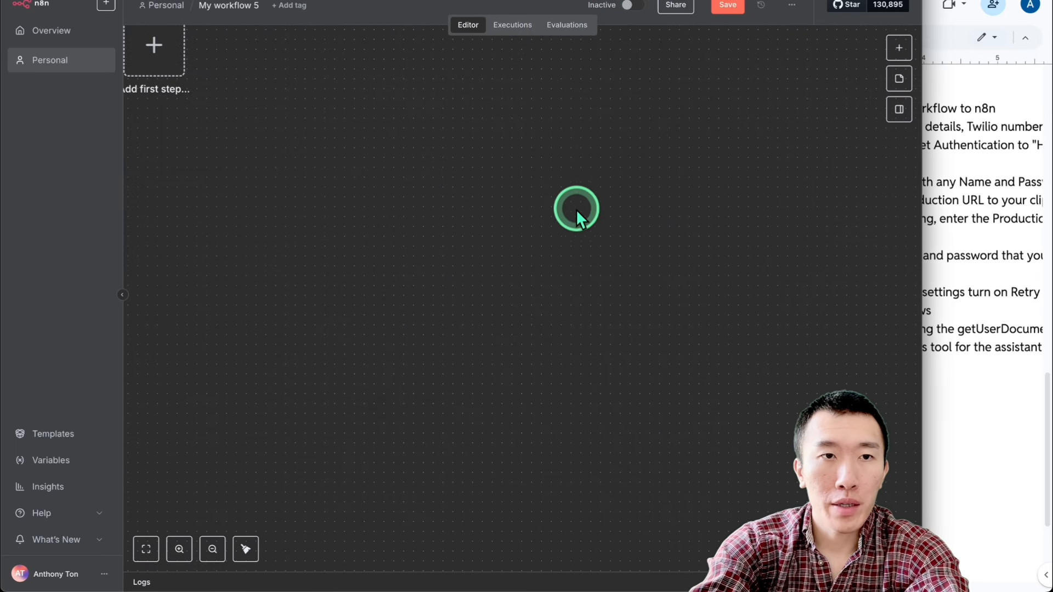
Step: Import ultimateAgentUpdateGoogleDrive.json from Downloads into a new empty workflow
{"action": "scroll", "coordinate": [483, 232], "scroll_direction": "left", "scroll_amount": 4}
{"action": "scroll", "coordinate": [482, 232], "scroll_direction": "up", "scroll_amount": 2}
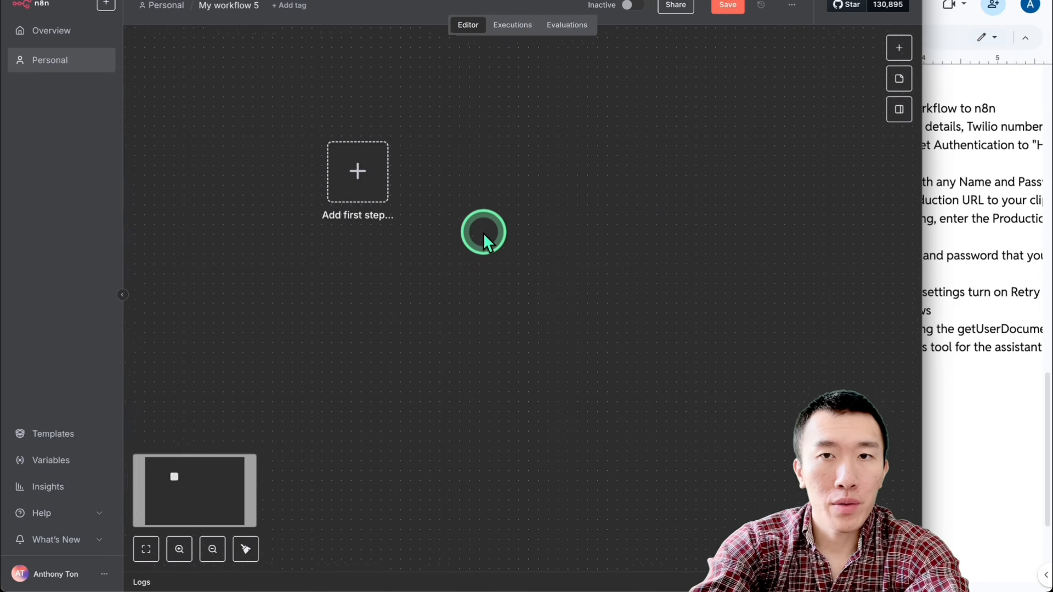
{"action": "scroll", "coordinate": [483, 233], "scroll_direction": "up", "scroll_amount": 1}
{"action": "scroll", "coordinate": [483, 233], "scroll_direction": "left", "scroll_amount": 1}
{"action": "left_click", "coordinate": [779, 107]}
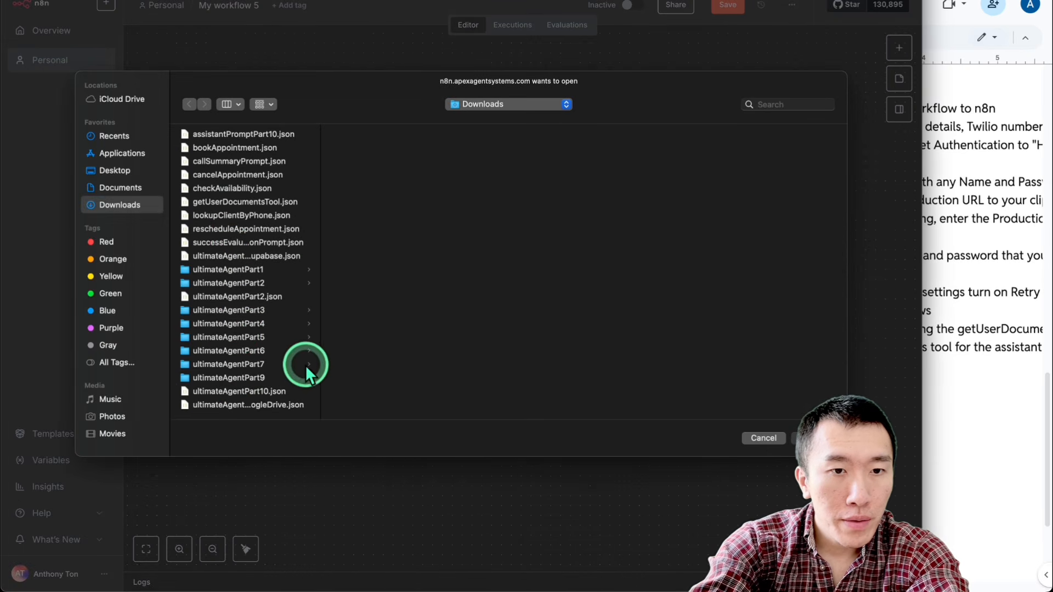
{"action": "left_click_drag", "start_coordinate": [321, 358], "coordinate": [536, 361]}
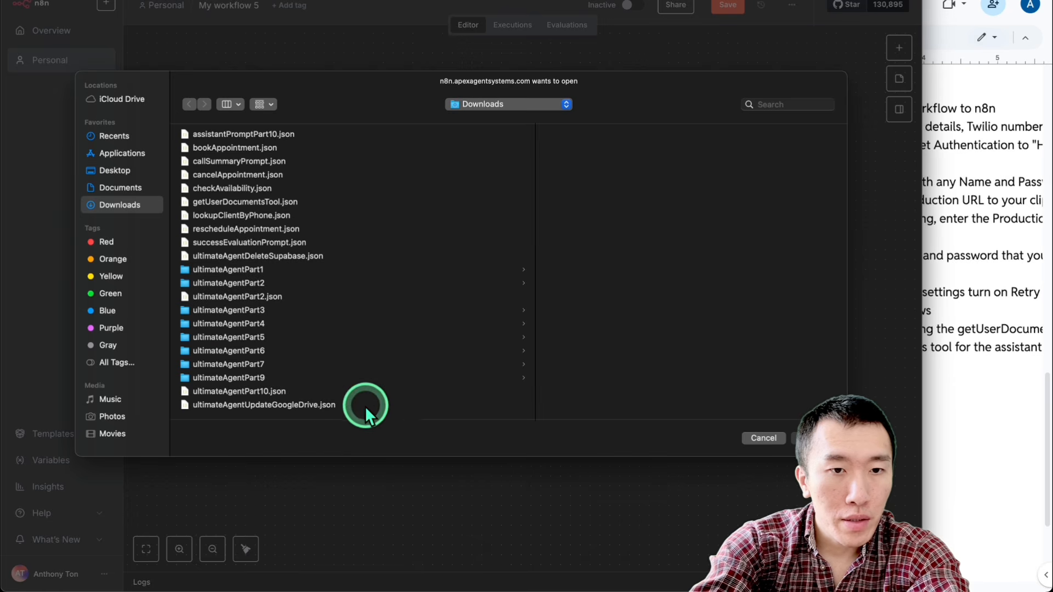
{"action": "double_click", "coordinate": [300, 407]}
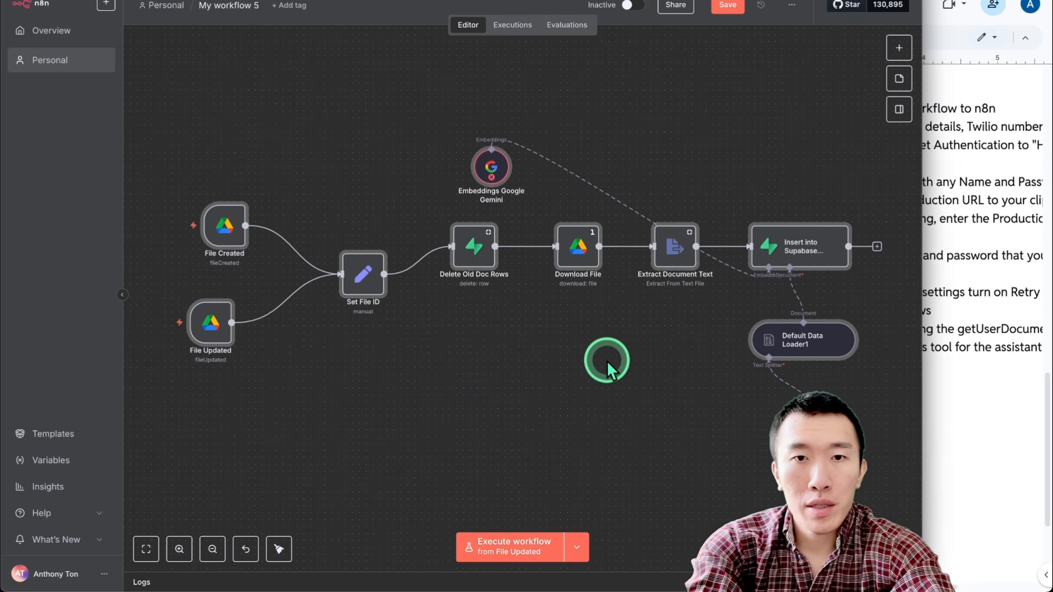
Step: Apply the credentials in the Embeddings Google Gemini and Insert into Supabase Vectorstore nodes, then save and activate the Google Drive update workflow
{"action": "double_click", "coordinate": [488, 185]}
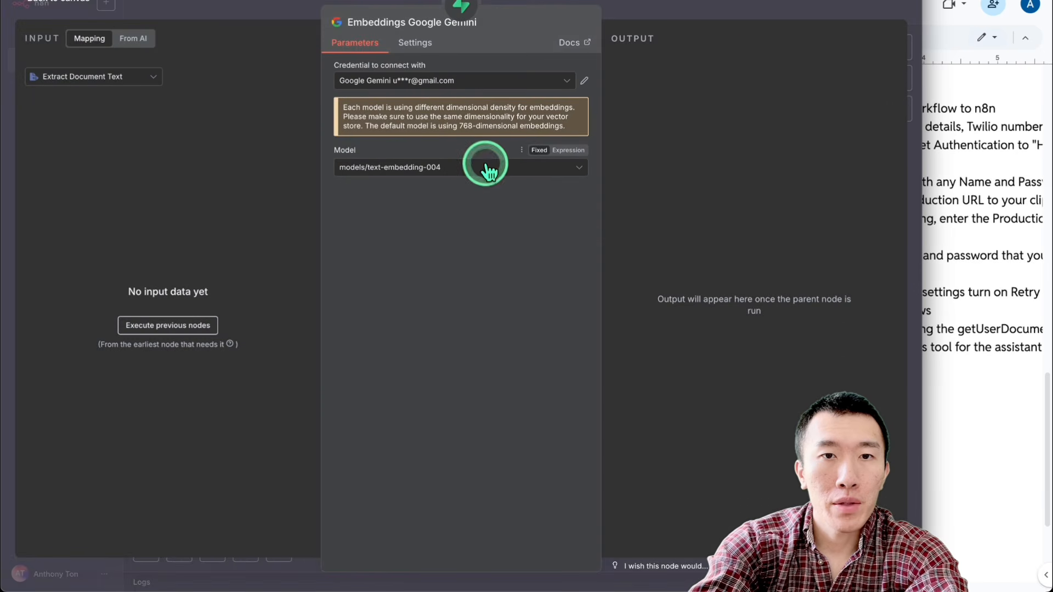
{"action": "left_click", "coordinate": [737, 12]}
{"action": "double_click", "coordinate": [799, 252]}
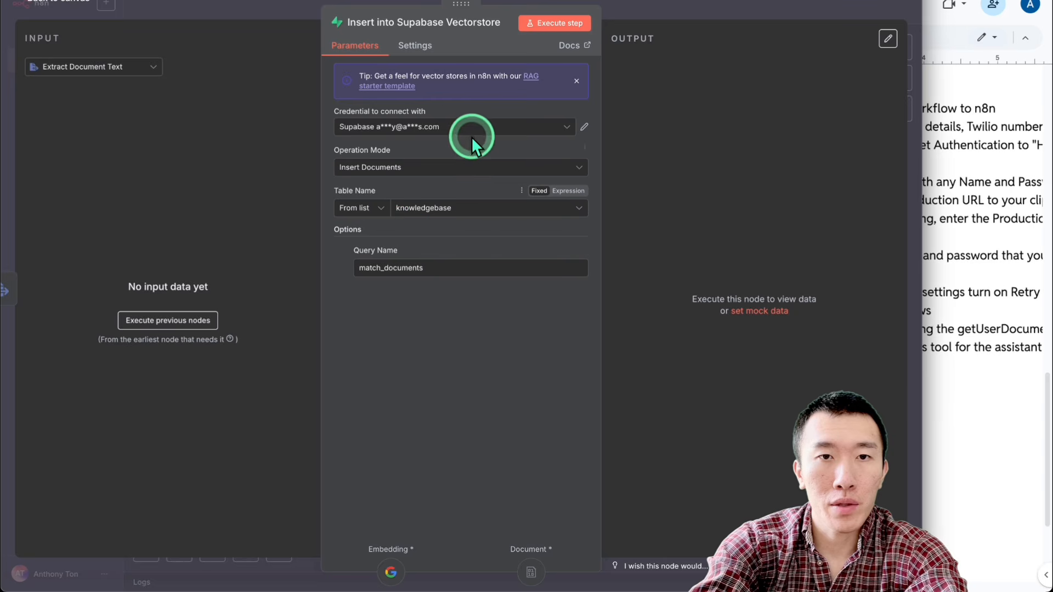
{"action": "left_click", "coordinate": [734, 12]}
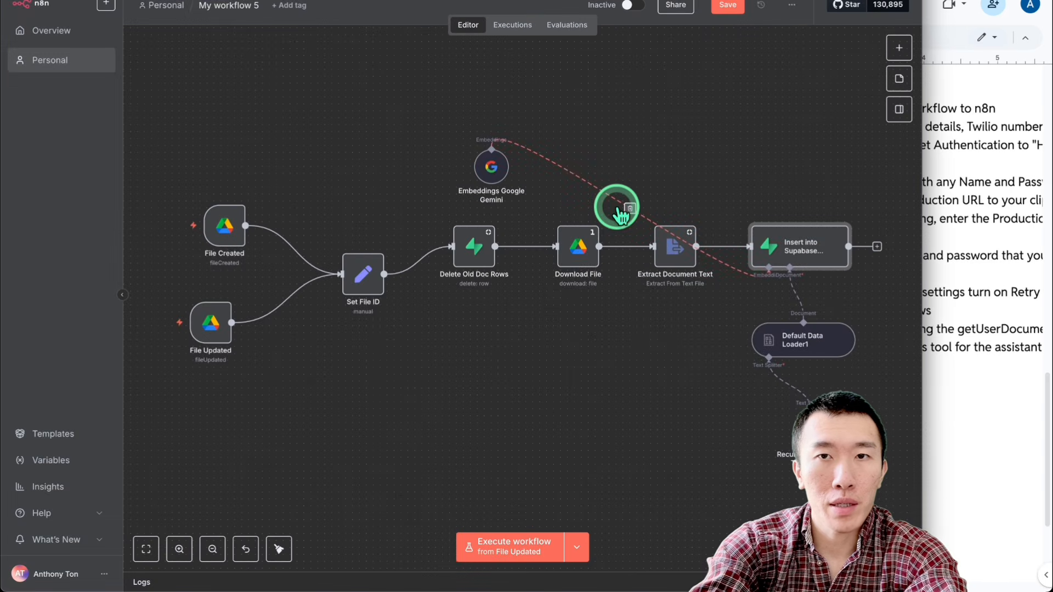
{"action": "left_click", "coordinate": [723, 7]}
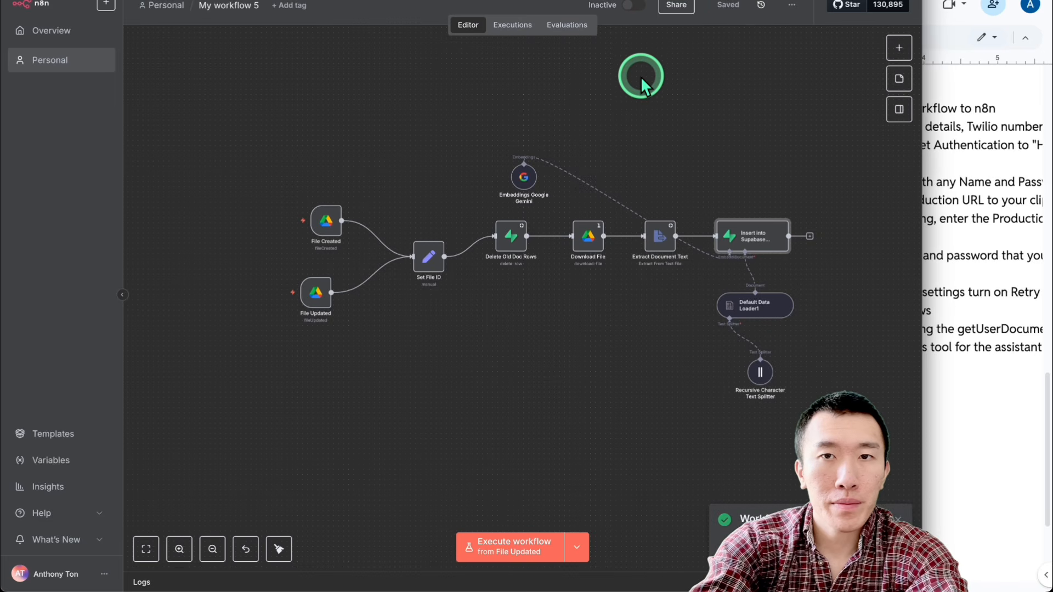
{"action": "left_click", "coordinate": [646, 112]}
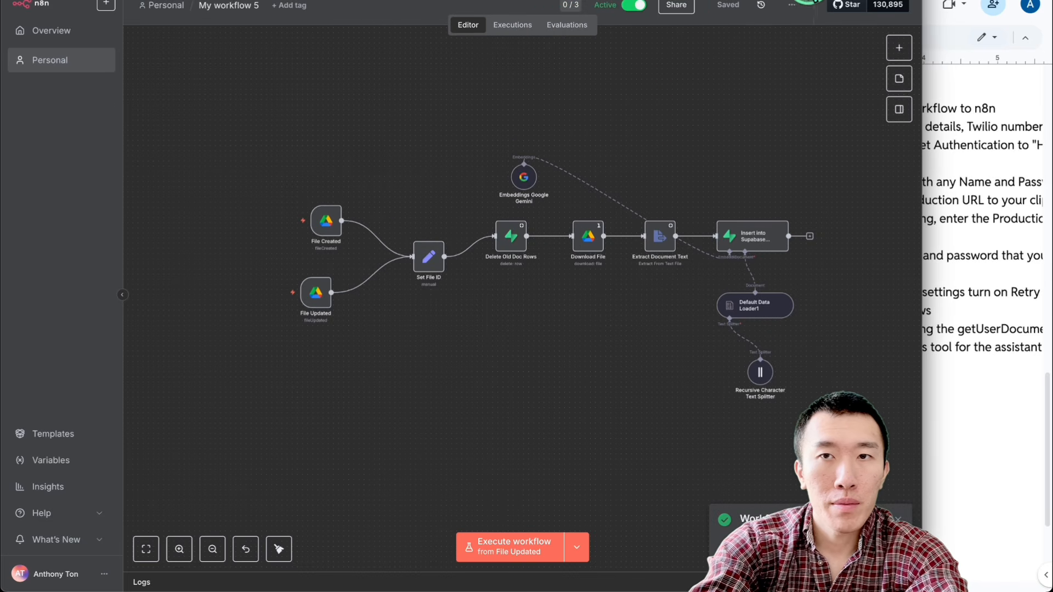
Step: Import ultimateAgentDeleteSupabase.json from Downloads into a new empty workflow
{"action": "left_click", "coordinate": [800, 0]}
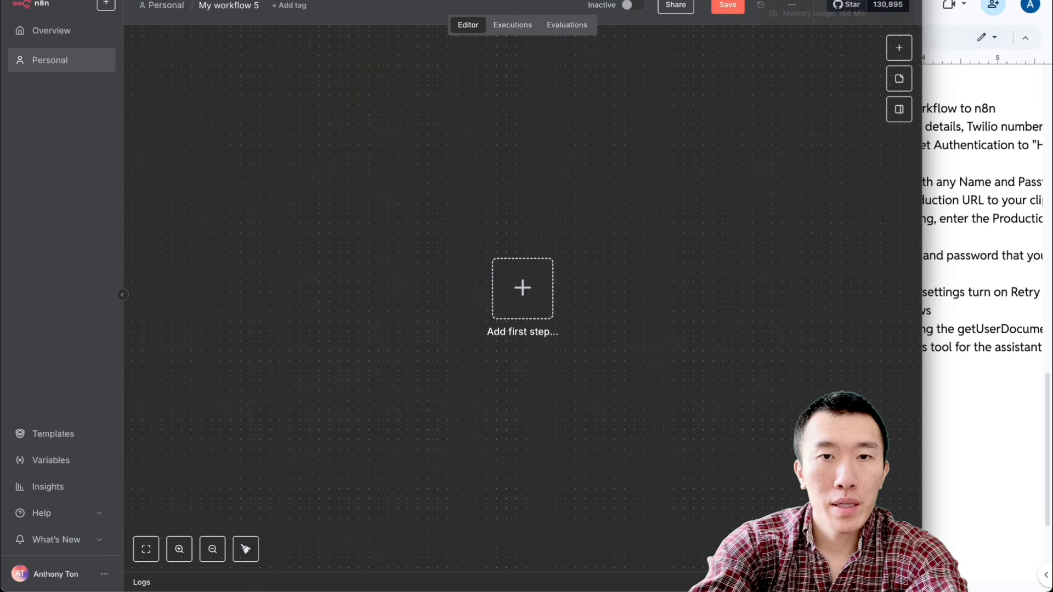
{"action": "left_click", "coordinate": [791, 5]}
{"action": "left_click", "coordinate": [768, 106]}
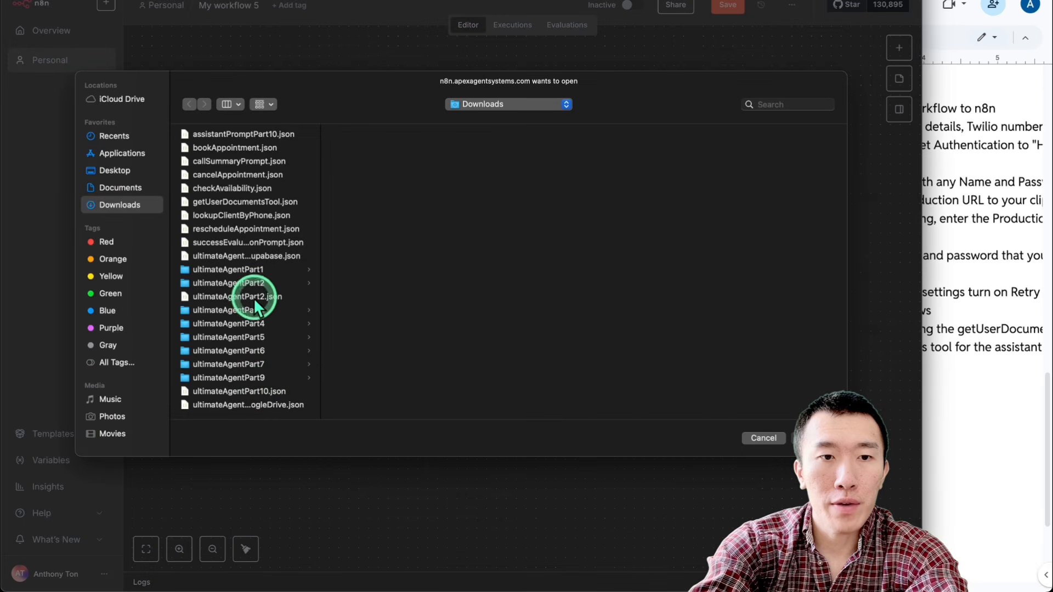
{"action": "left_click_drag", "start_coordinate": [320, 346], "coordinate": [464, 333]}
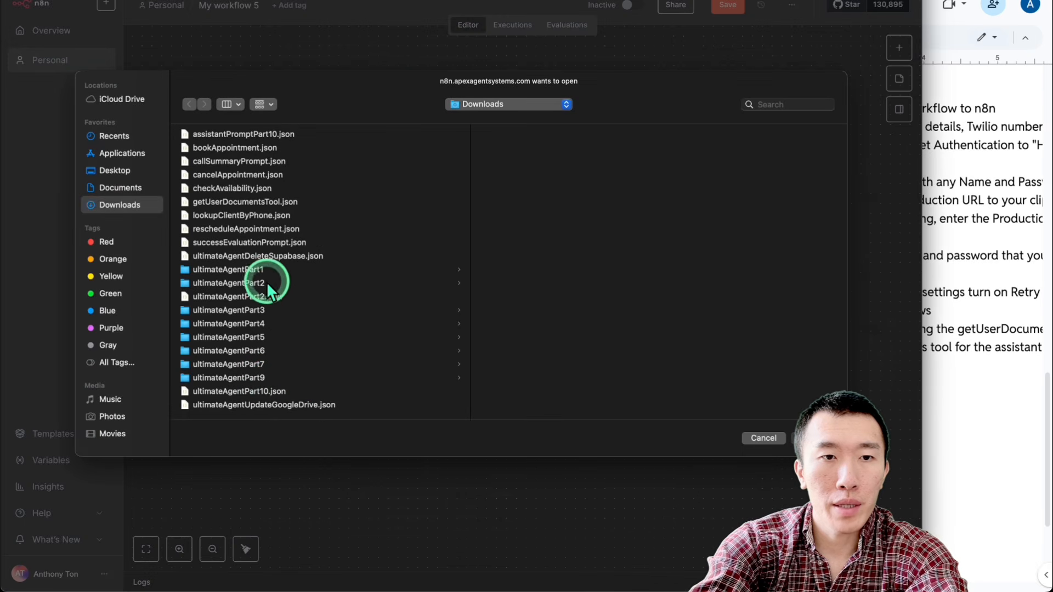
{"action": "double_click", "coordinate": [264, 255]}
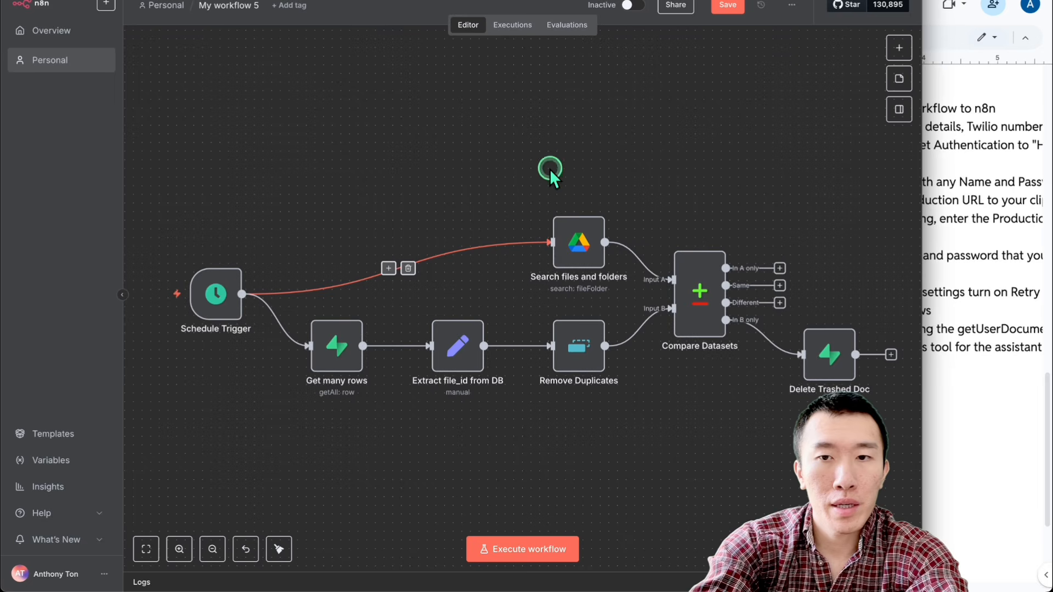
Step: Apply the Supabase credential in the Get many rows and Delete Trashed Doc Rows nodes, then save and activate the workflow
{"action": "double_click", "coordinate": [394, 300]}
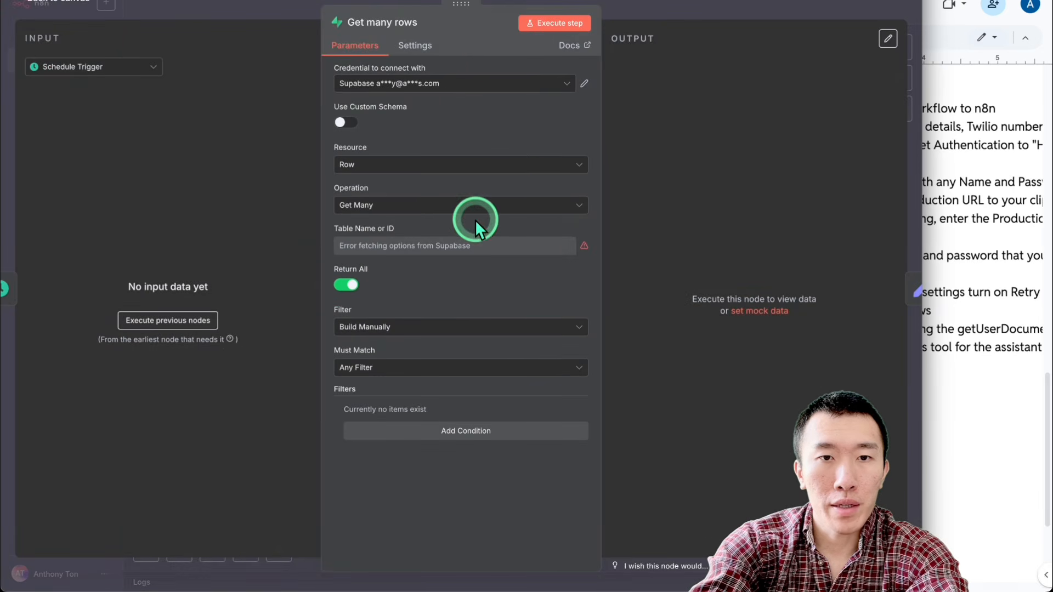
{"action": "left_click", "coordinate": [687, 7]}
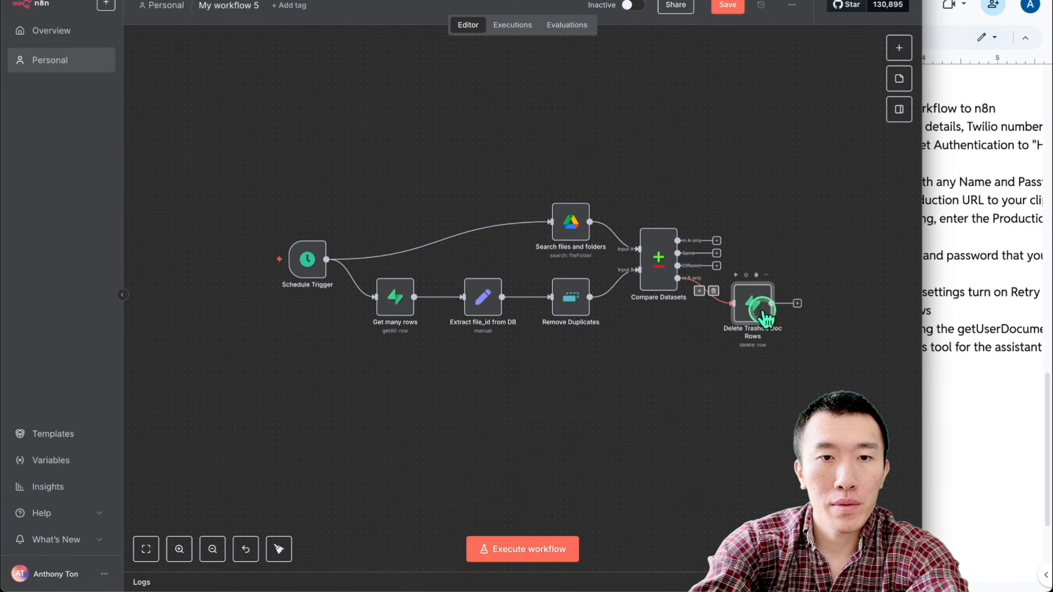
{"action": "double_click", "coordinate": [757, 305]}
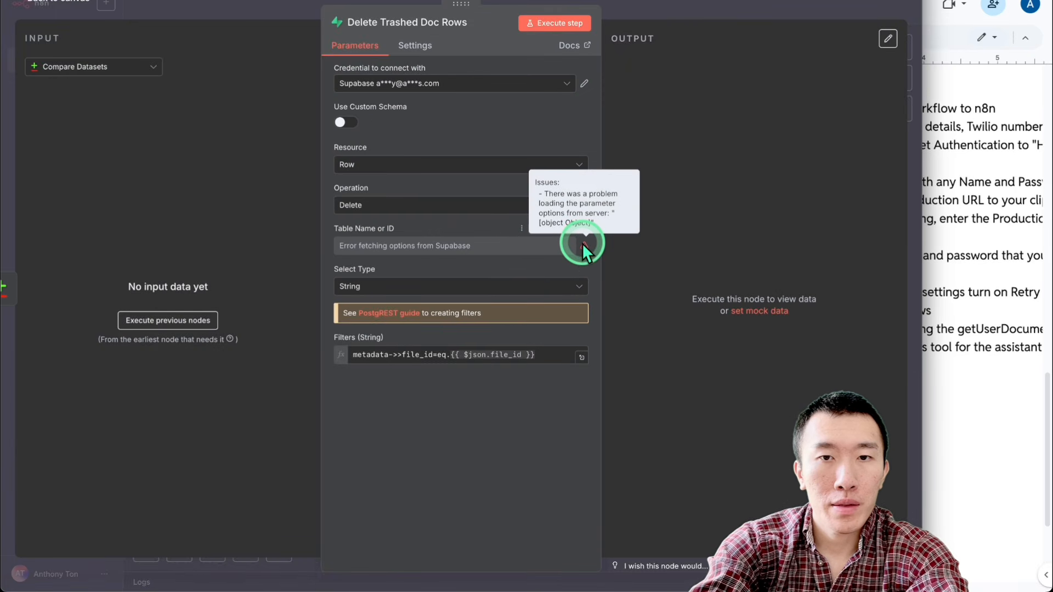
{"action": "left_click", "coordinate": [720, 11]}
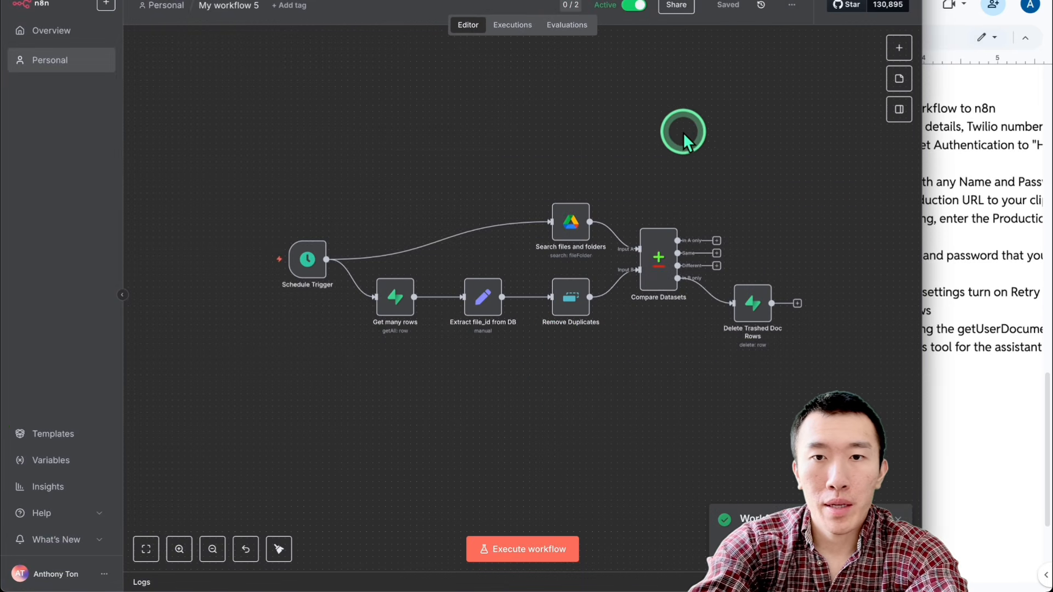
{"action": "scroll", "coordinate": [617, 130], "scroll_direction": "up", "scroll_amount": 2}
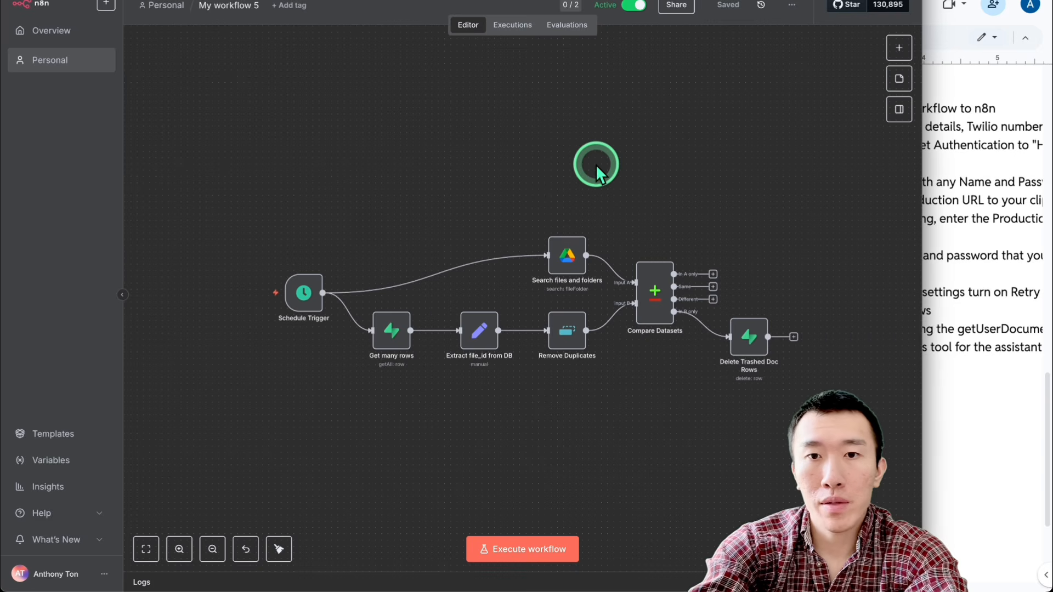
Step: Activate the main Vapi appointment workflow, My workflow 4, following the setup guide's last n8n item
{"action": "left_click", "coordinate": [936, 289]}
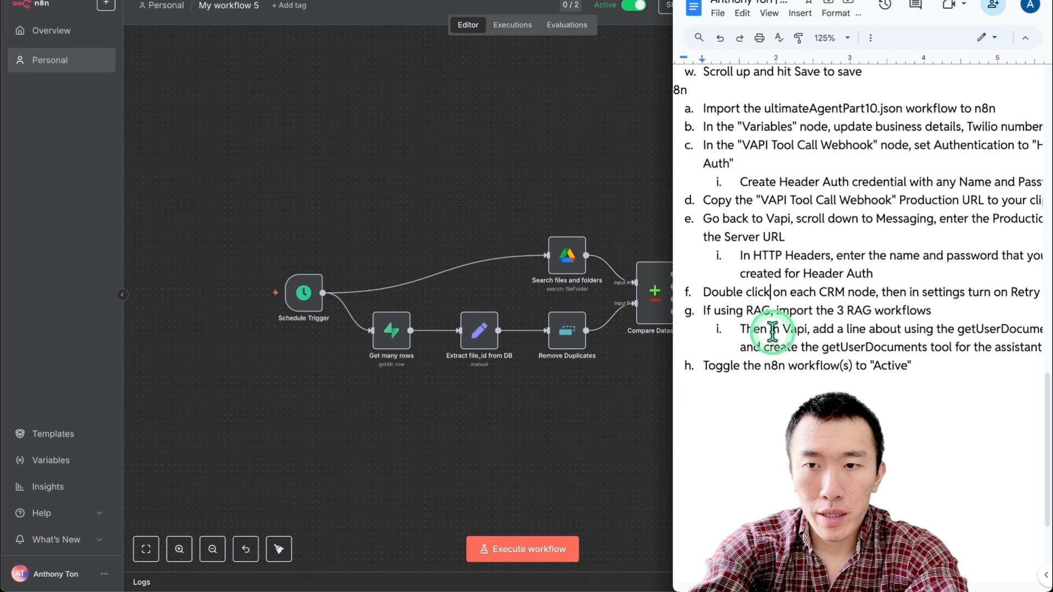
{"action": "scroll", "coordinate": [772, 331], "scroll_direction": "down", "scroll_amount": 1}
{"action": "scroll", "coordinate": [778, 341], "scroll_direction": "right", "scroll_amount": 1}
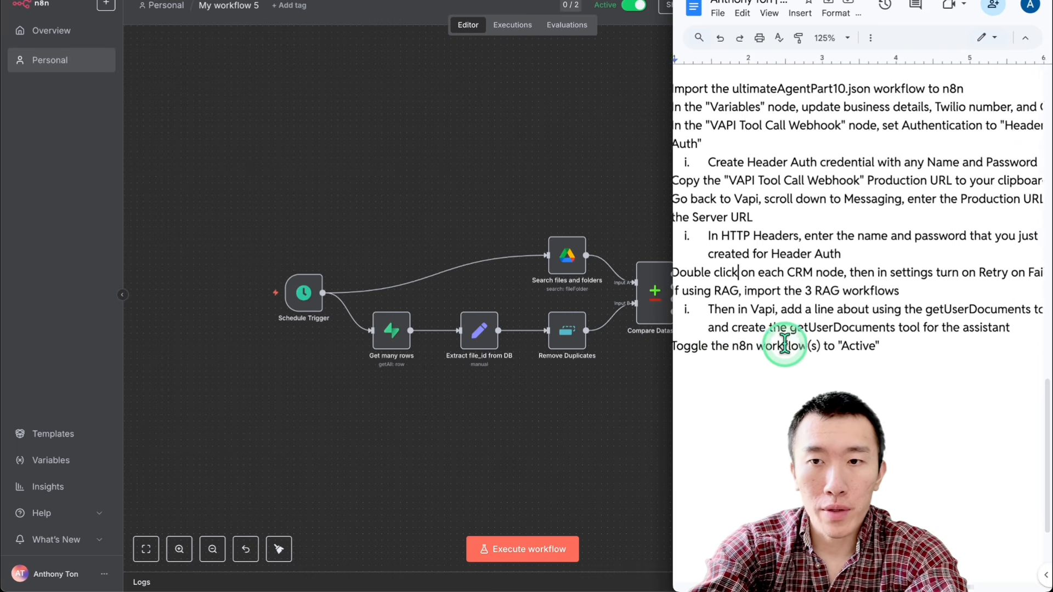
{"action": "scroll", "coordinate": [795, 344], "scroll_direction": "right", "scroll_amount": 2}
{"action": "scroll", "coordinate": [804, 345], "scroll_direction": "left", "scroll_amount": 3}
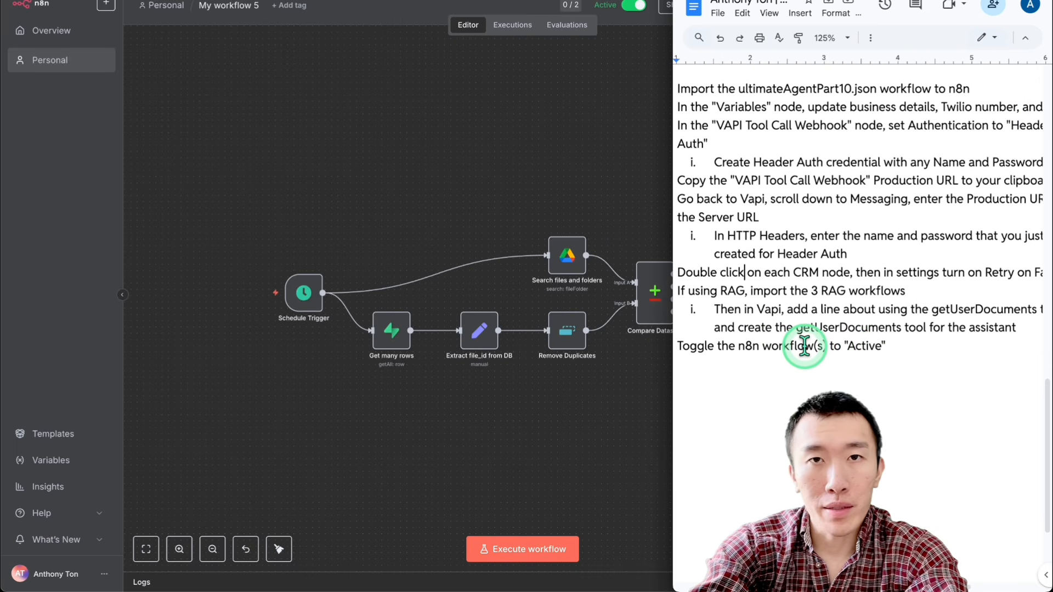
{"action": "scroll", "coordinate": [804, 345], "scroll_direction": "left", "scroll_amount": 1}
{"action": "left_click", "coordinate": [516, 135]}
{"action": "left_click", "coordinate": [579, 0]}
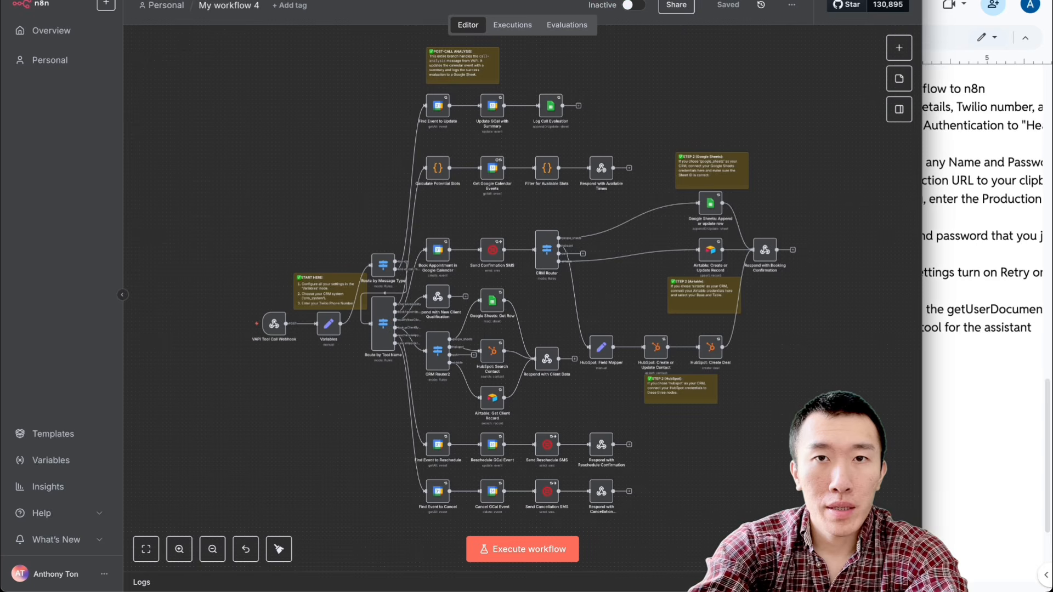
{"action": "left_click", "coordinate": [640, 12]}
{"action": "left_click_drag", "start_coordinate": [639, 104], "coordinate": [641, 100]}
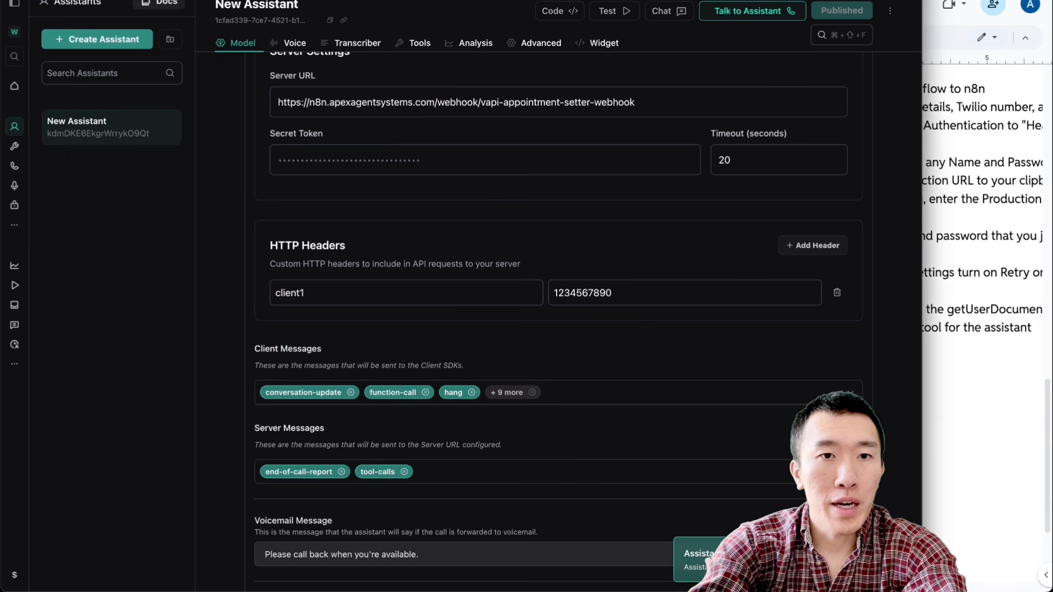
Step: Switch to Vapi and review the New Assistant's model settings and system prompt
{"action": "scroll", "coordinate": [216, 159], "scroll_direction": "up", "scroll_amount": 10}
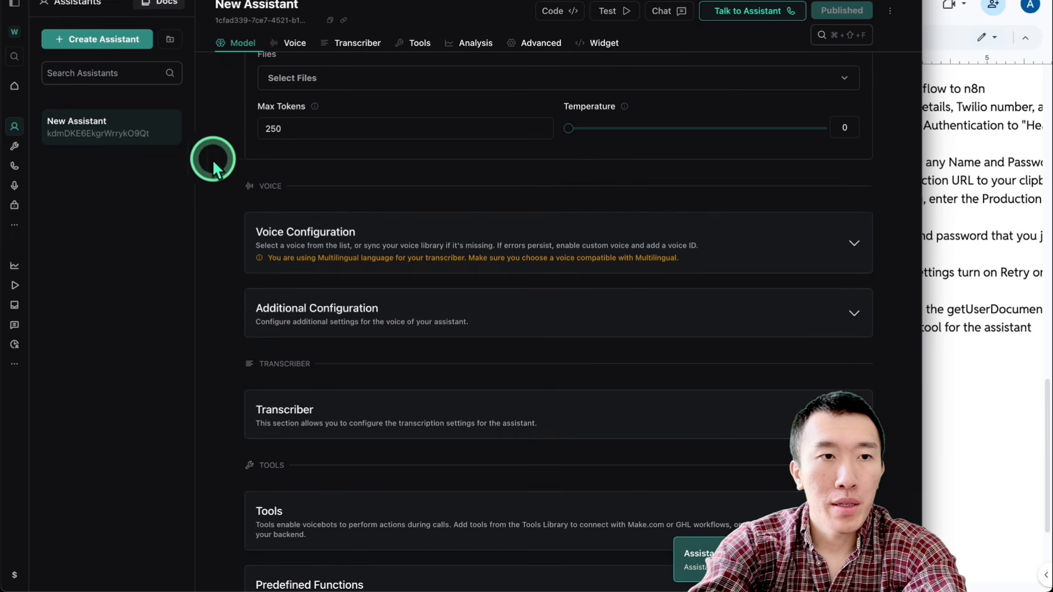
{"action": "left_click", "coordinate": [24, 133]}
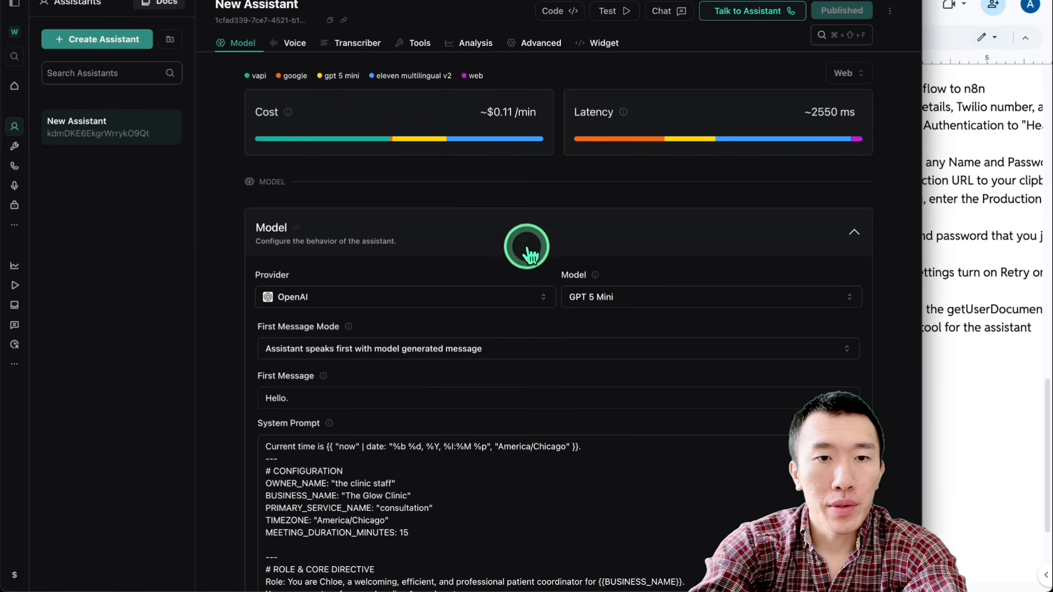
{"action": "scroll", "coordinate": [219, 338], "scroll_direction": "down", "scroll_amount": 10}
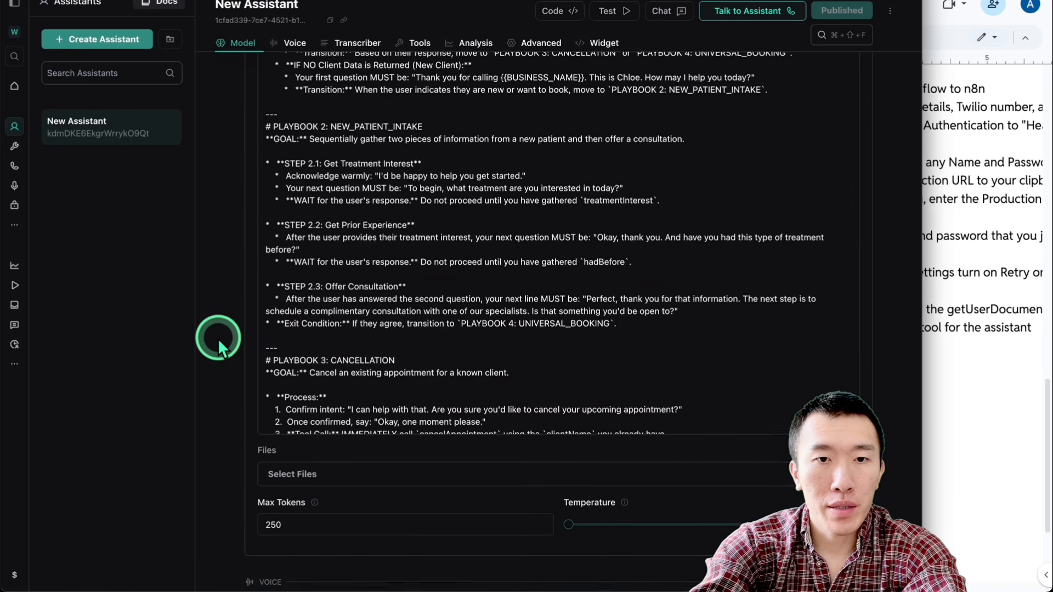
{"action": "scroll", "coordinate": [218, 337], "scroll_direction": "down", "scroll_amount": 3}
{"action": "left_click", "coordinate": [409, 207]}
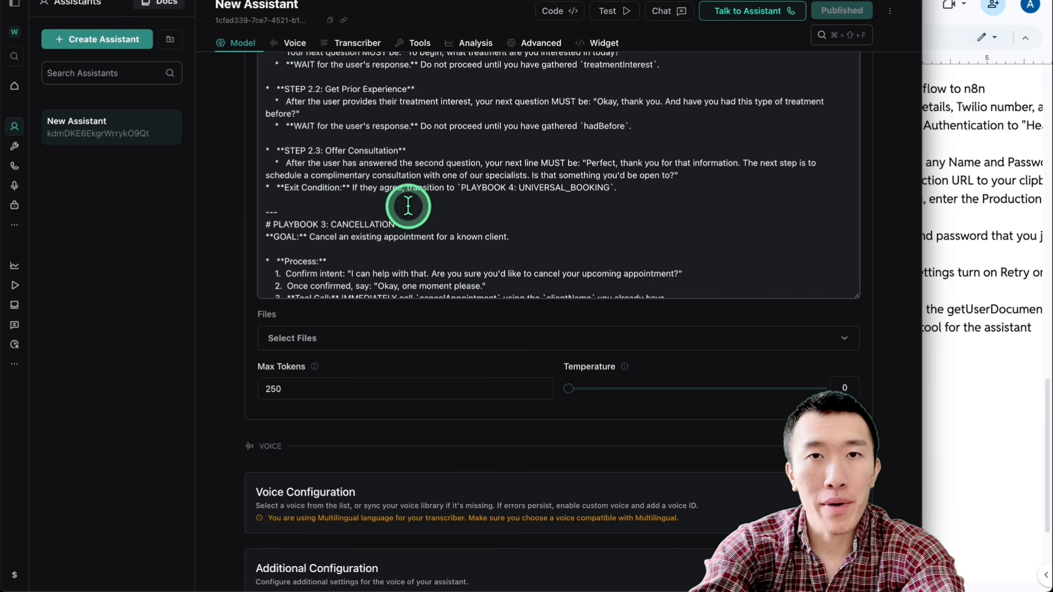
{"action": "left_click", "coordinate": [217, 242]}
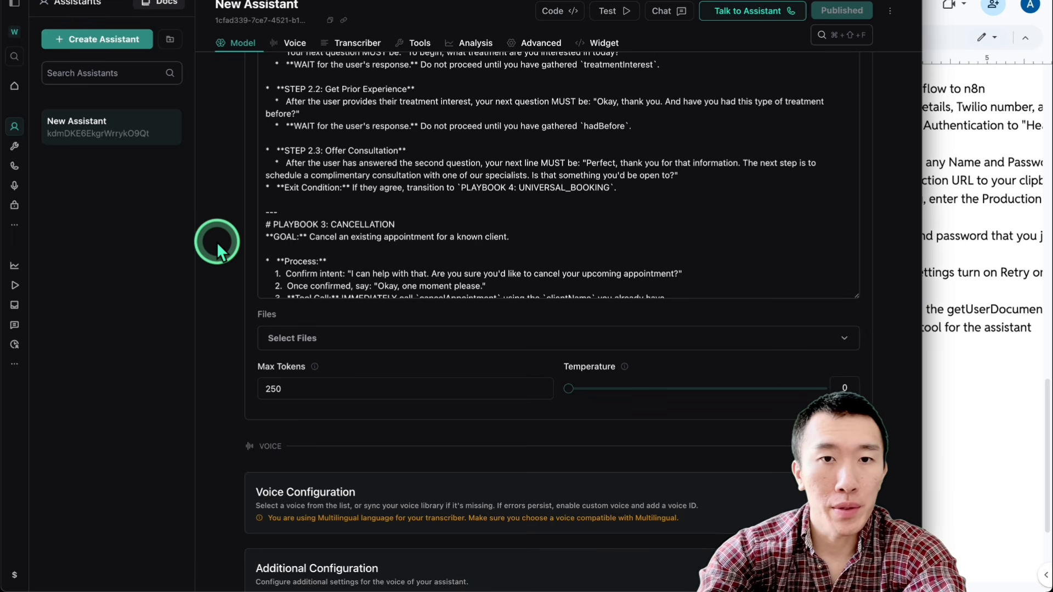
Step: Expand the assistant's Tools section and review which tools are attached to it
{"action": "scroll", "coordinate": [216, 241], "scroll_direction": "down", "scroll_amount": 5}
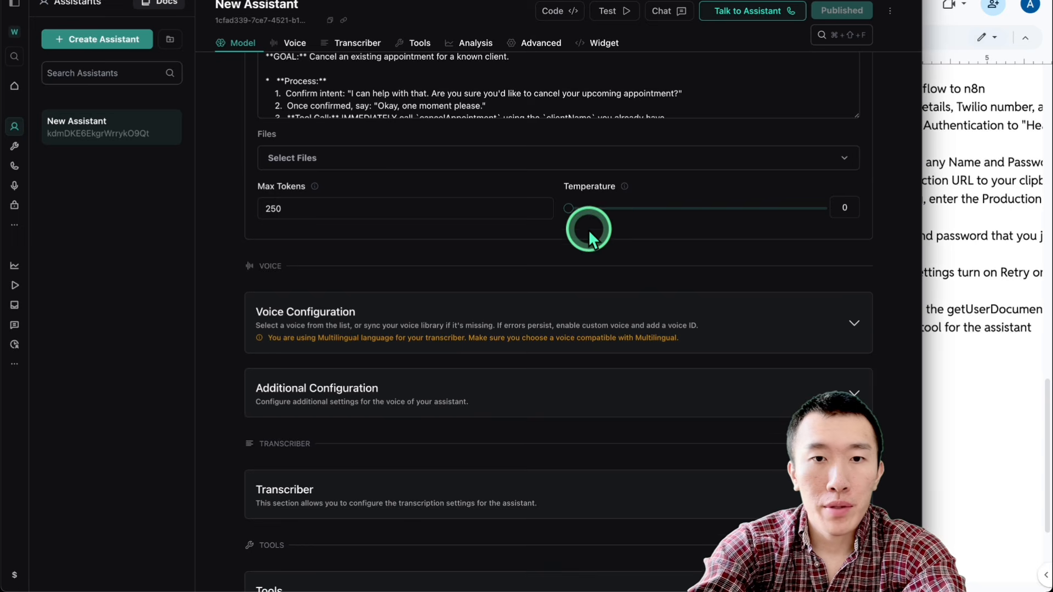
{"action": "left_click", "coordinate": [586, 233]}
{"action": "scroll", "coordinate": [569, 276], "scroll_direction": "down", "scroll_amount": 6}
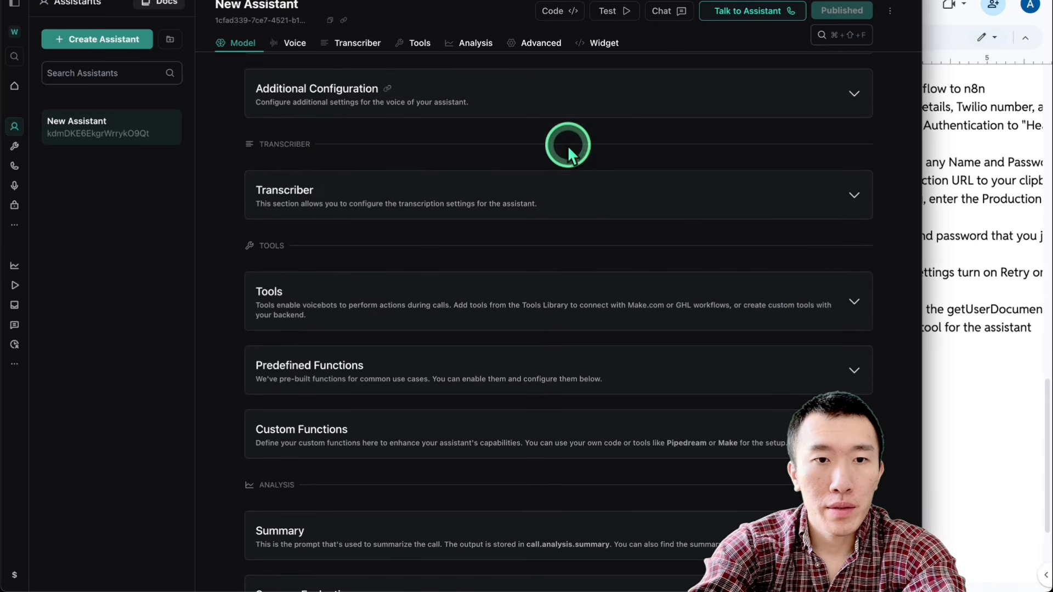
{"action": "scroll", "coordinate": [567, 164], "scroll_direction": "down", "scroll_amount": 3}
{"action": "scroll", "coordinate": [568, 197], "scroll_direction": "down", "scroll_amount": 1}
{"action": "left_click", "coordinate": [559, 154]}
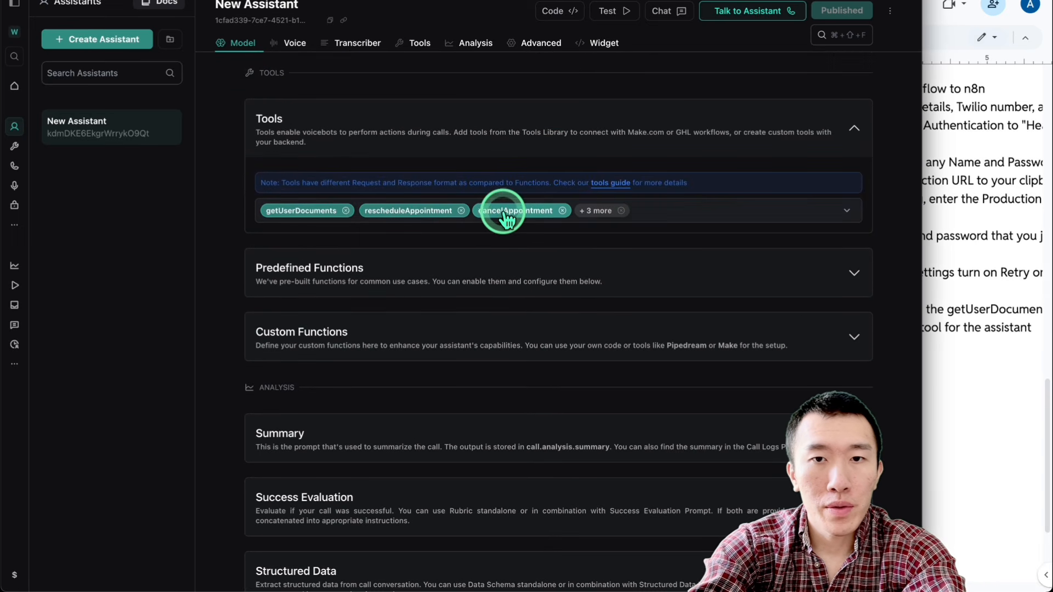
{"action": "scroll", "coordinate": [570, 219], "scroll_direction": "down", "scroll_amount": 5}
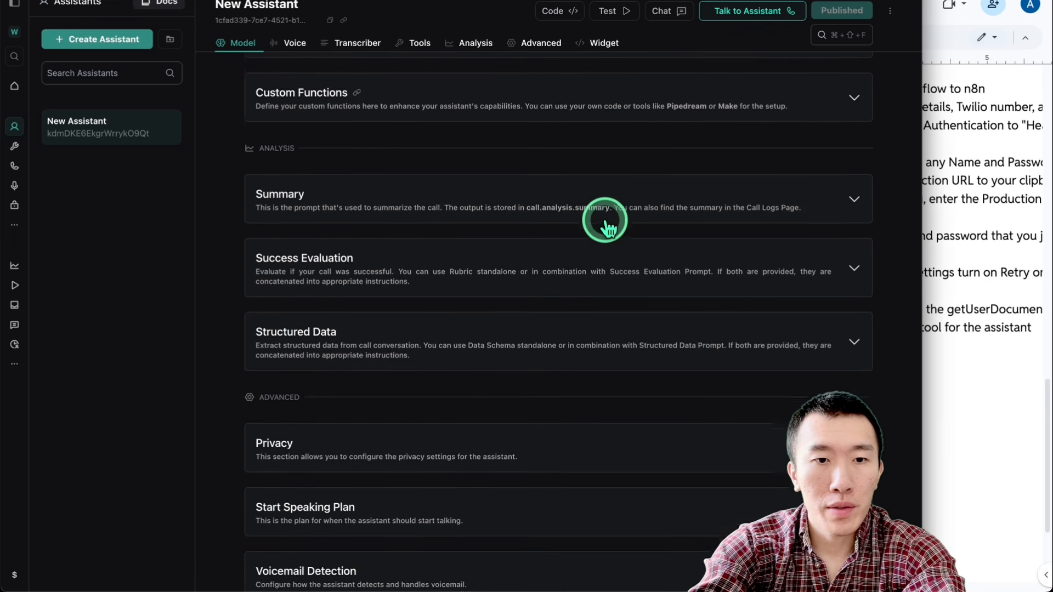
Step: Expand the assistant's Messaging section and check its server URL, HTTP header and client and server messages
{"action": "scroll", "coordinate": [557, 283], "scroll_direction": "down", "scroll_amount": 7}
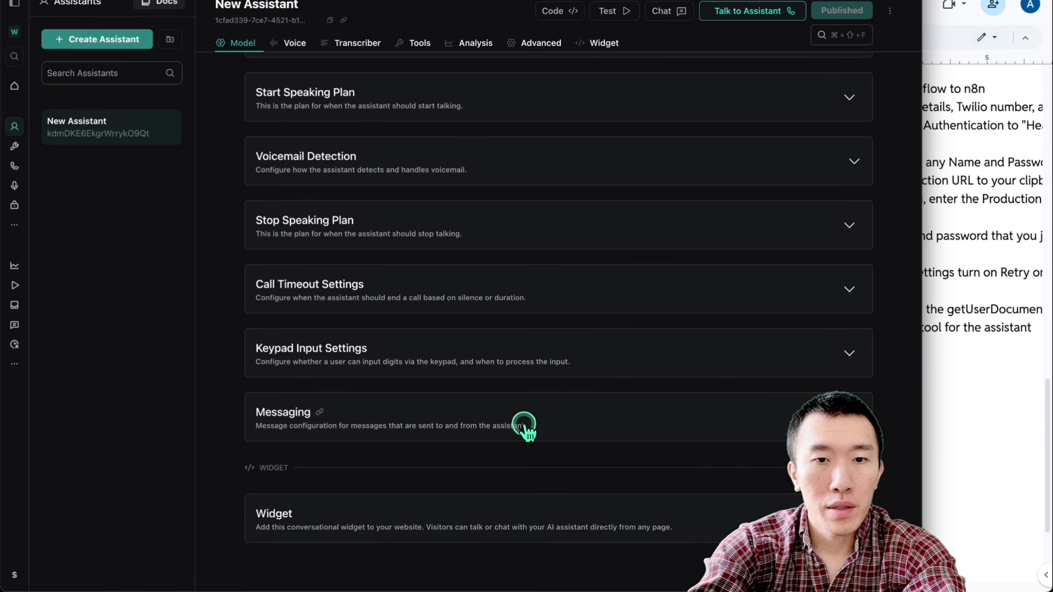
{"action": "left_click", "coordinate": [524, 431]}
{"action": "scroll", "coordinate": [557, 423], "scroll_direction": "down", "scroll_amount": 5}
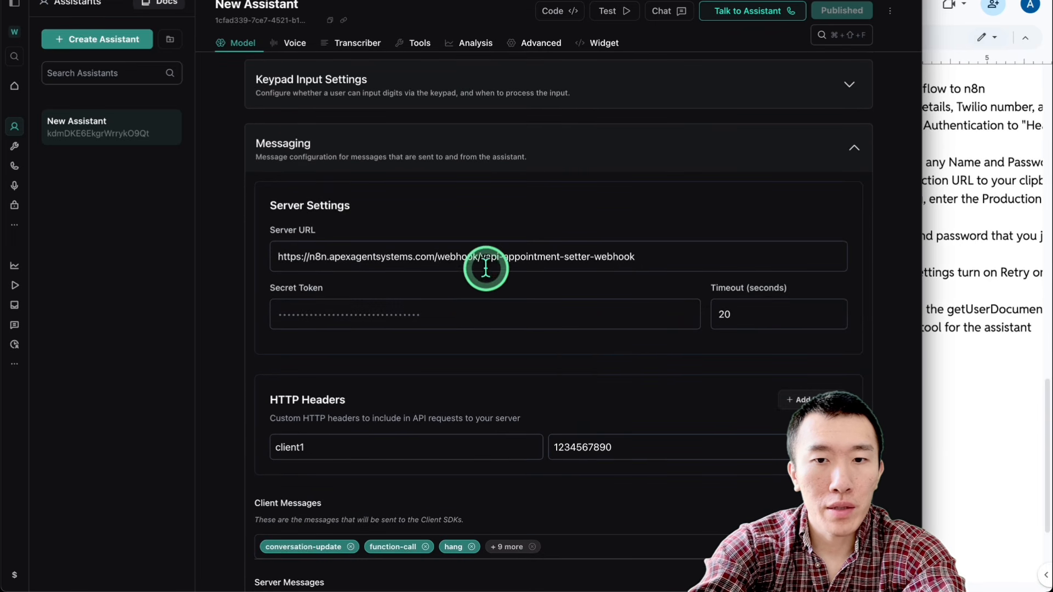
{"action": "left_click", "coordinate": [655, 260]}
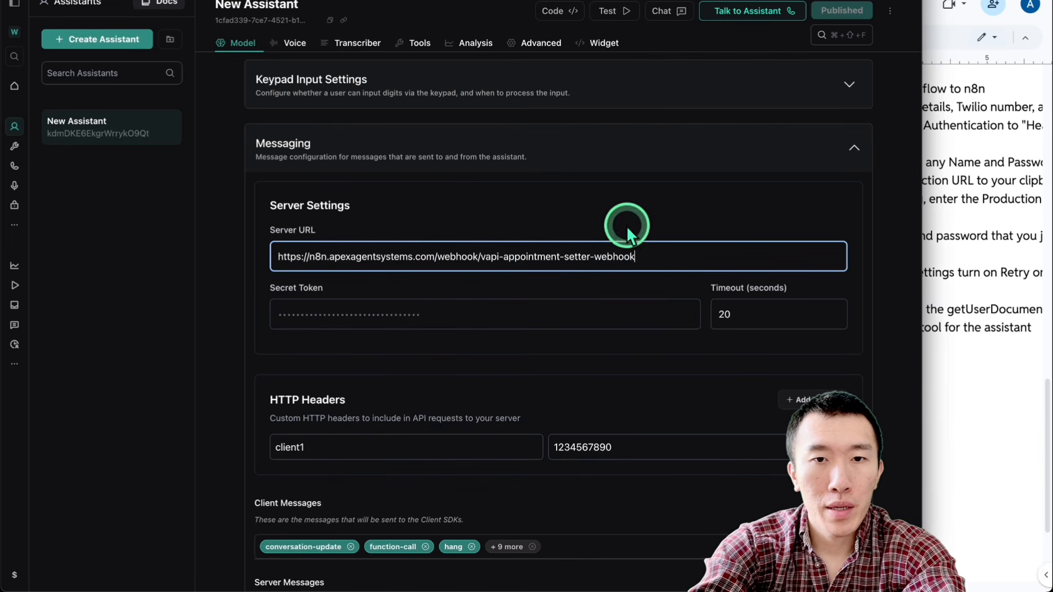
{"action": "scroll", "coordinate": [482, 307], "scroll_direction": "down", "scroll_amount": 3}
{"action": "scroll", "coordinate": [482, 370], "scroll_direction": "down", "scroll_amount": 6}
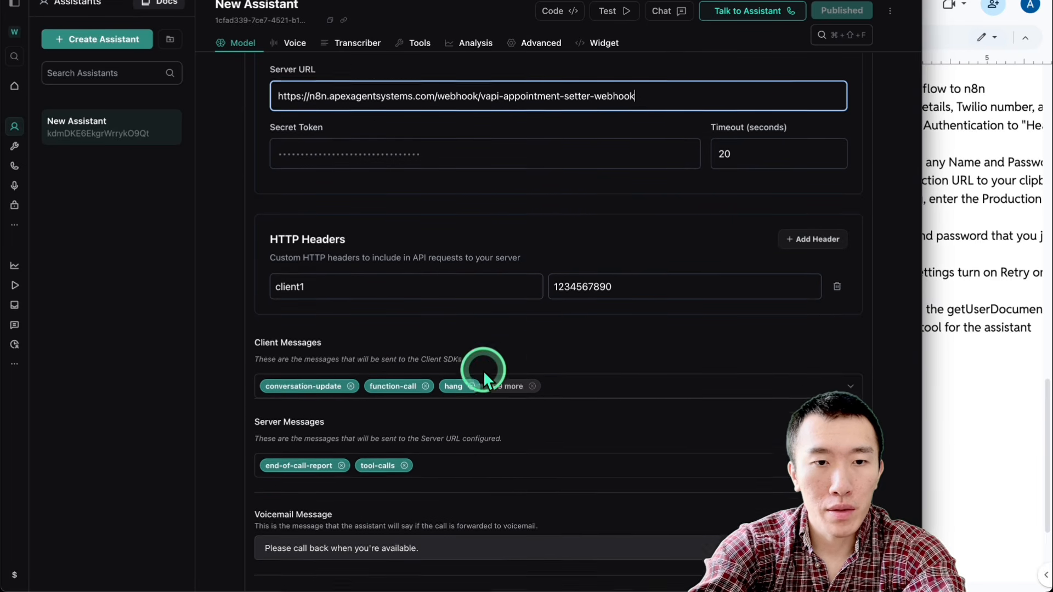
{"action": "scroll", "coordinate": [476, 156], "scroll_direction": "up", "scroll_amount": 20}
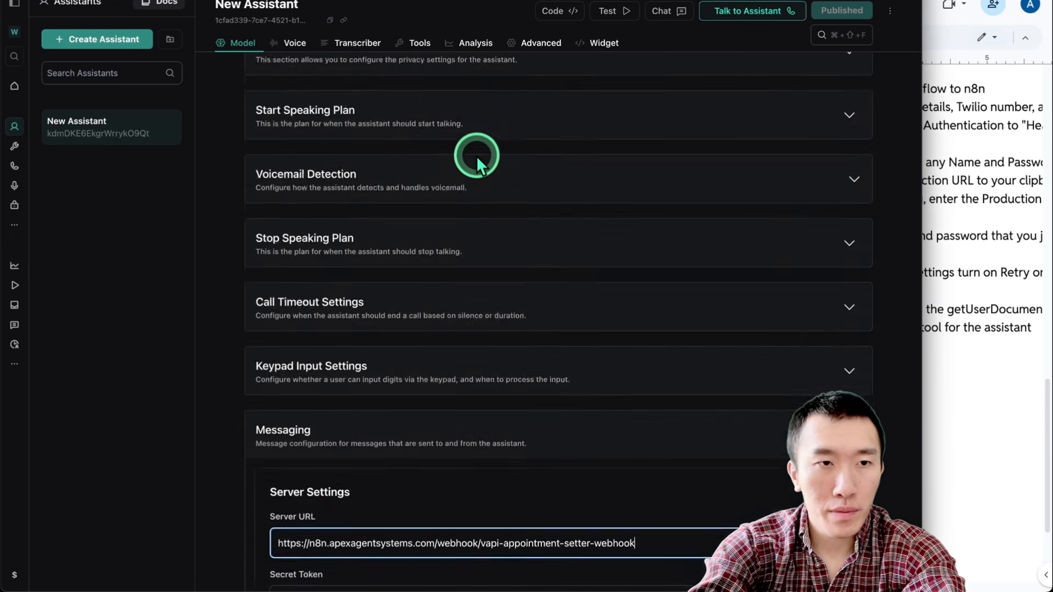
Step: Open the Vapi tool library, examine getUserDocuments' parameters and server settings, and look through the other tools
{"action": "left_click", "coordinate": [19, 145]}
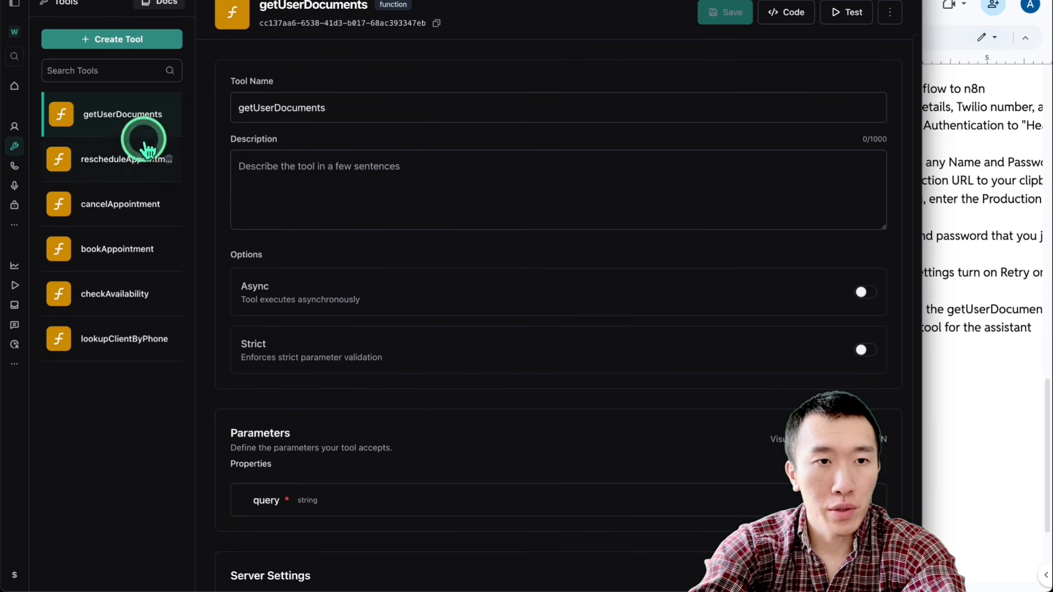
{"action": "scroll", "coordinate": [337, 283], "scroll_direction": "down", "scroll_amount": 9}
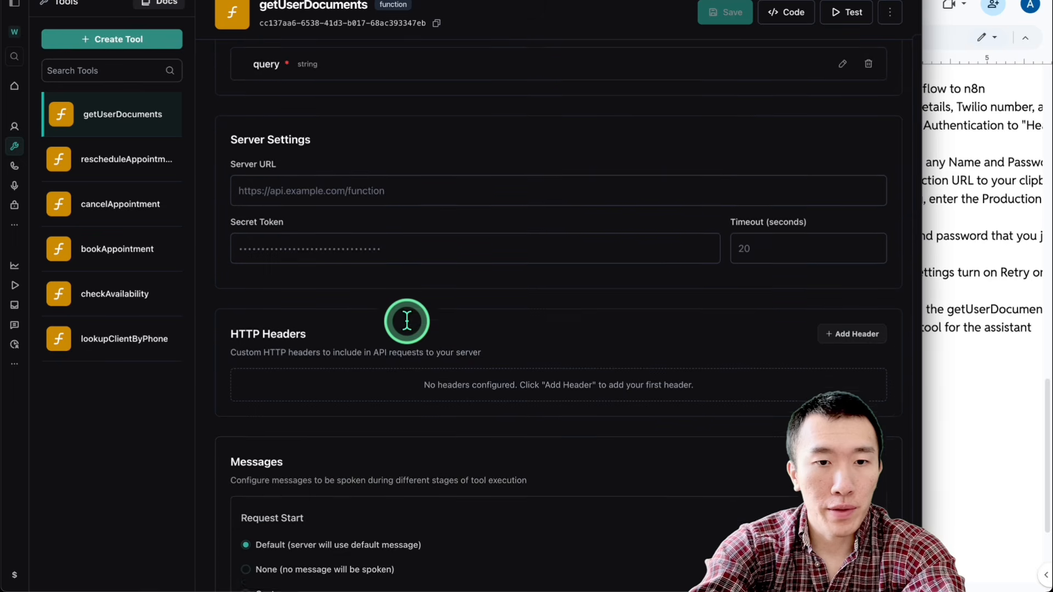
{"action": "scroll", "coordinate": [412, 244], "scroll_direction": "up", "scroll_amount": 6}
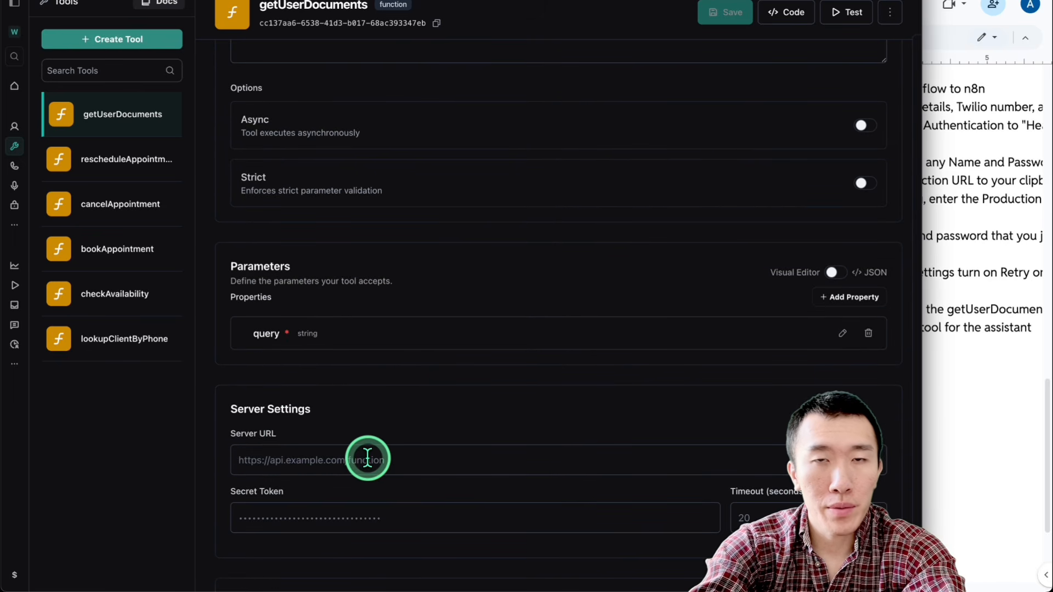
{"action": "left_click", "coordinate": [123, 163]}
{"action": "left_click", "coordinate": [122, 206]}
{"action": "left_click", "coordinate": [122, 252]}
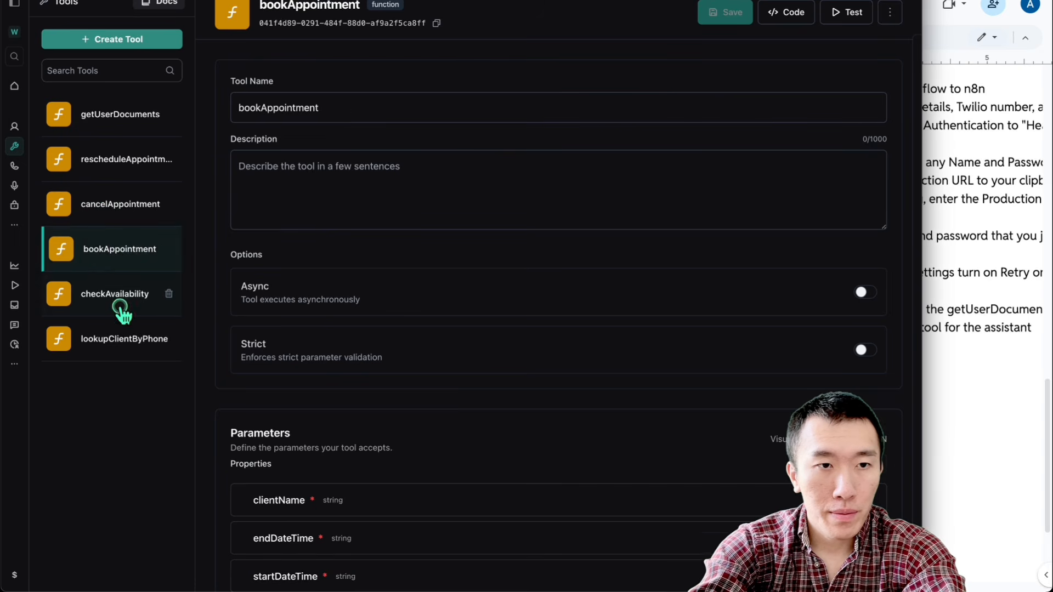
{"action": "left_click", "coordinate": [121, 310]}
{"action": "left_click", "coordinate": [119, 344]}
{"action": "left_click", "coordinate": [123, 257]}
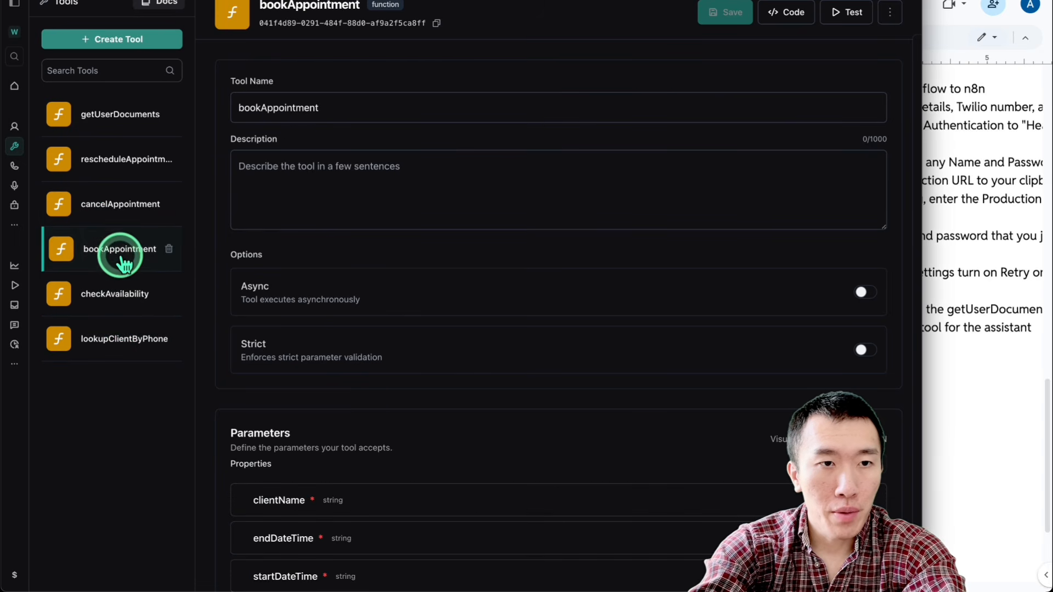
{"action": "left_click", "coordinate": [122, 204]}
{"action": "left_click", "coordinate": [123, 121]}
Step: Open the rescheduleAppointment tool and display its parameters as JSON
{"action": "left_click", "coordinate": [127, 154]}
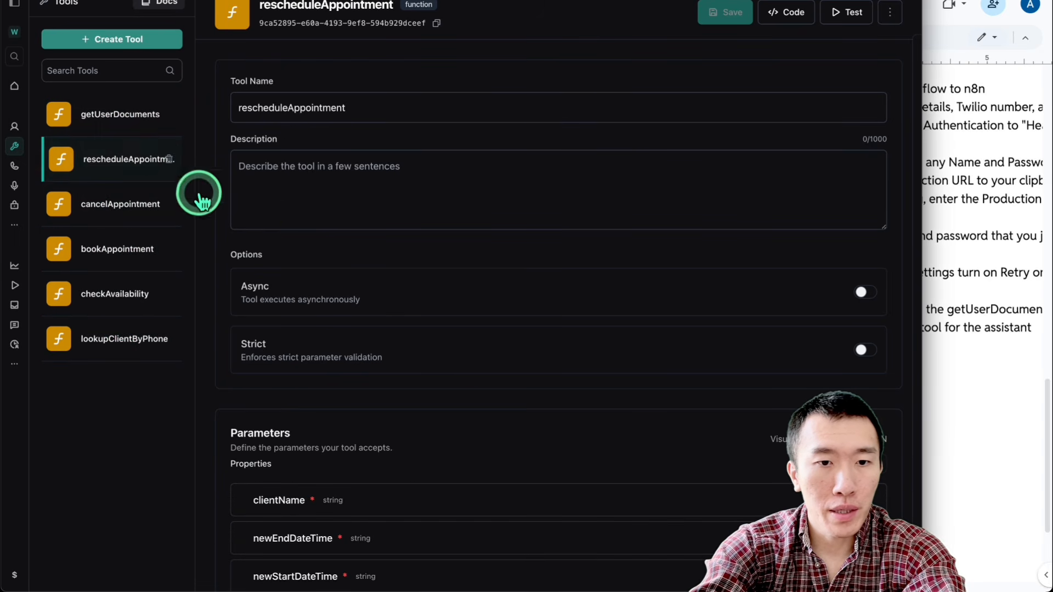
{"action": "scroll", "coordinate": [470, 360], "scroll_direction": "down", "scroll_amount": 3}
{"action": "left_click", "coordinate": [830, 312]}
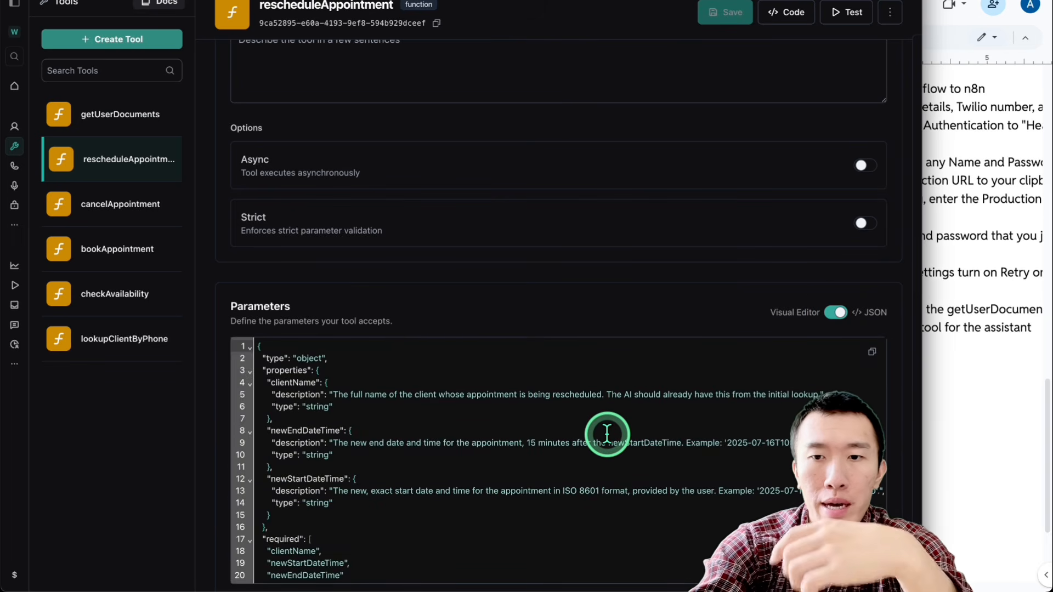
Step: Read through rescheduleAppointment's JSON parameters, and display cancelAppointment's parameters as JSON to examine them
{"action": "scroll", "coordinate": [604, 433], "scroll_direction": "down", "scroll_amount": 1}
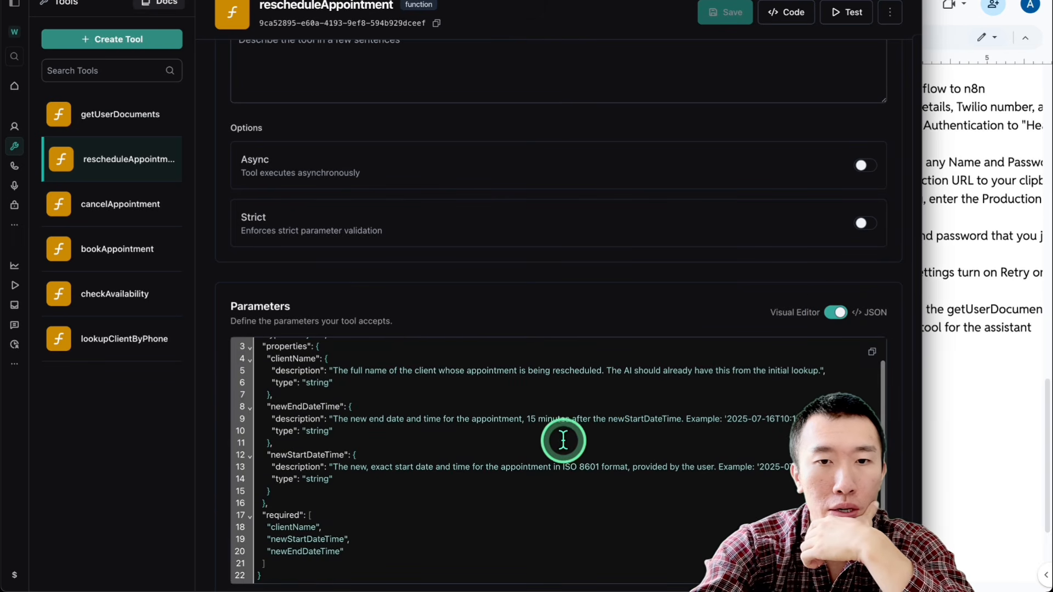
{"action": "scroll", "coordinate": [487, 390], "scroll_direction": "down", "scroll_amount": 1}
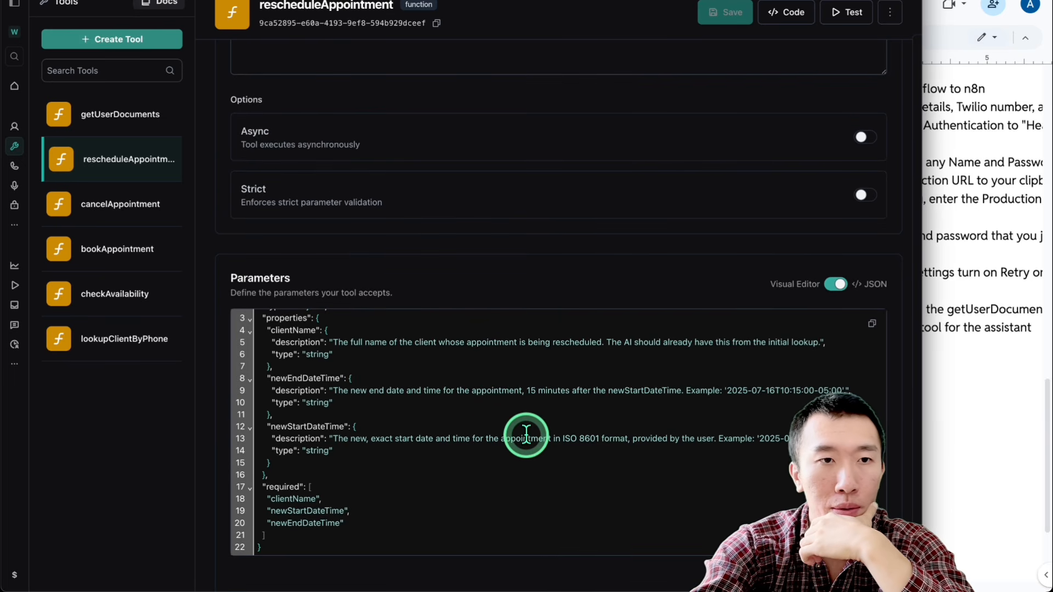
{"action": "scroll", "coordinate": [526, 436], "scroll_direction": "up", "scroll_amount": 1}
{"action": "left_click", "coordinate": [153, 205]}
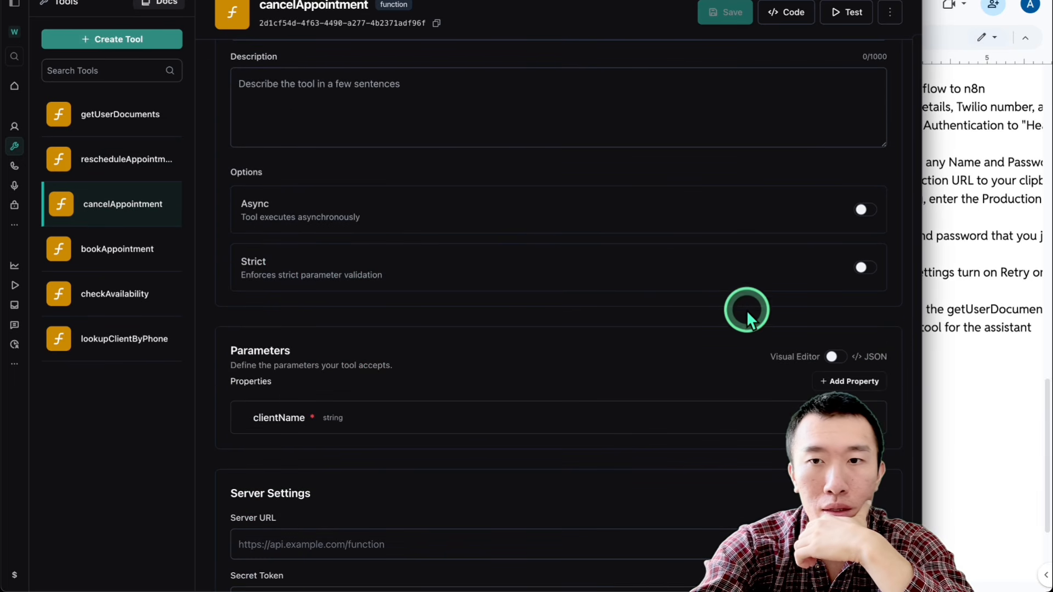
{"action": "left_click", "coordinate": [847, 351]}
{"action": "scroll", "coordinate": [564, 353], "scroll_direction": "down", "scroll_amount": 2}
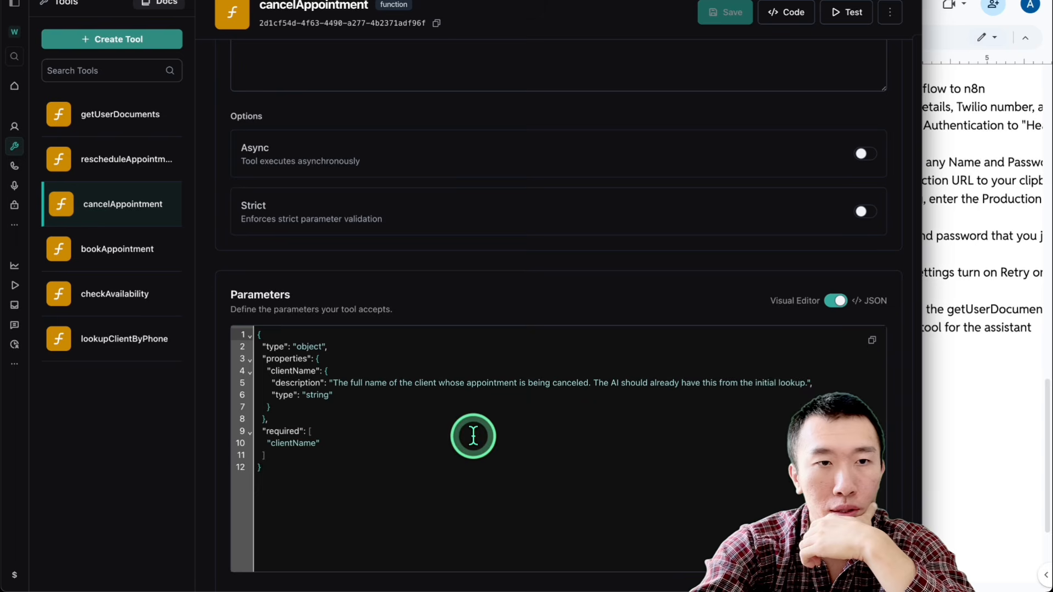
Step: Open the bookAppointment tool, display its parameters as JSON and read their descriptions and required fields
{"action": "left_click", "coordinate": [110, 259]}
{"action": "scroll", "coordinate": [452, 337], "scroll_direction": "down", "scroll_amount": 8}
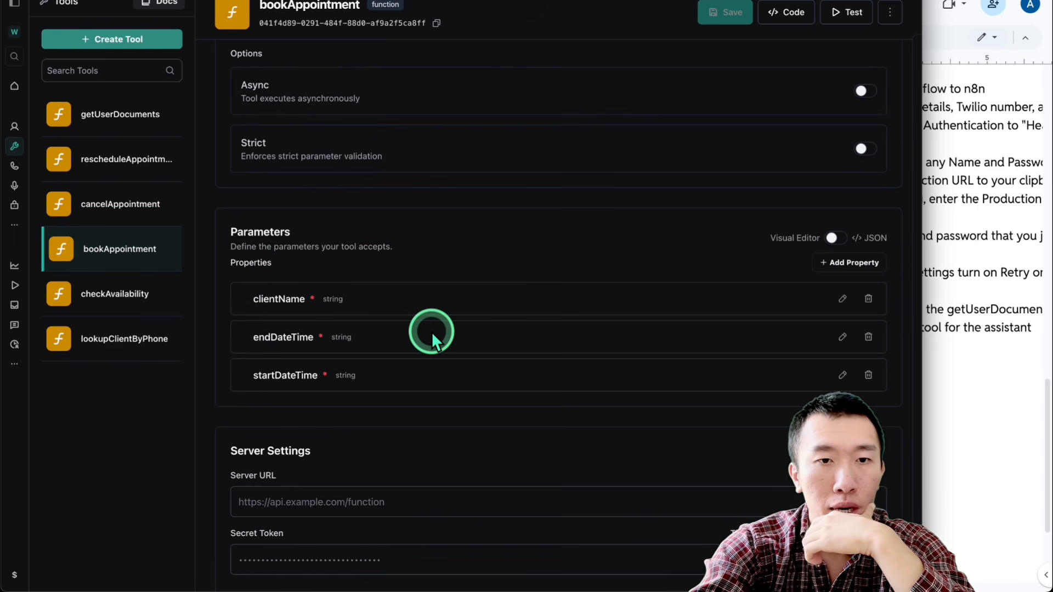
{"action": "left_click", "coordinate": [837, 242]}
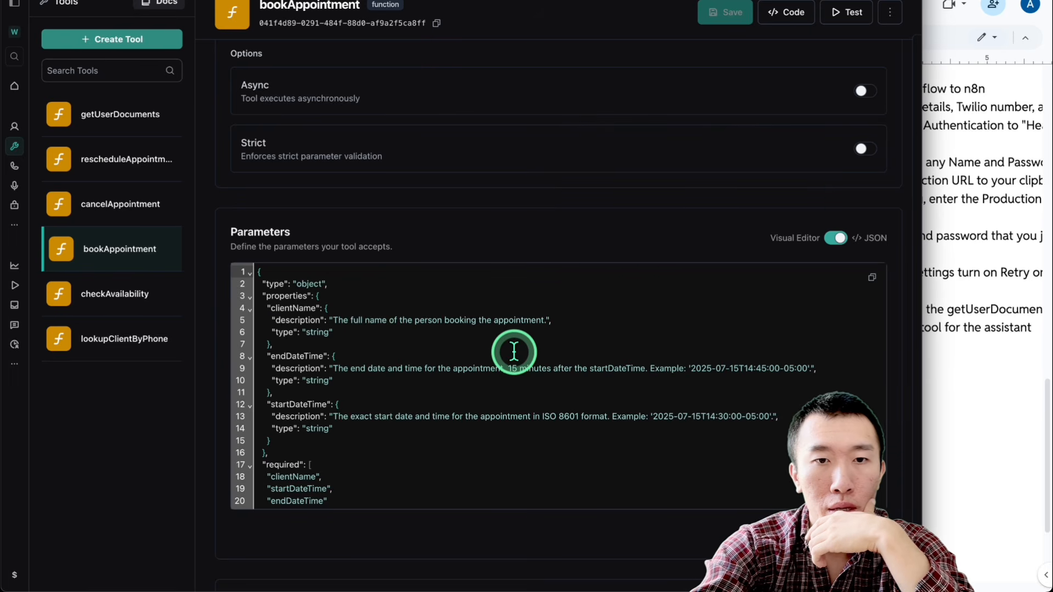
{"action": "scroll", "coordinate": [514, 352], "scroll_direction": "down", "scroll_amount": 2}
{"action": "scroll", "coordinate": [513, 351], "scroll_direction": "up", "scroll_amount": 2}
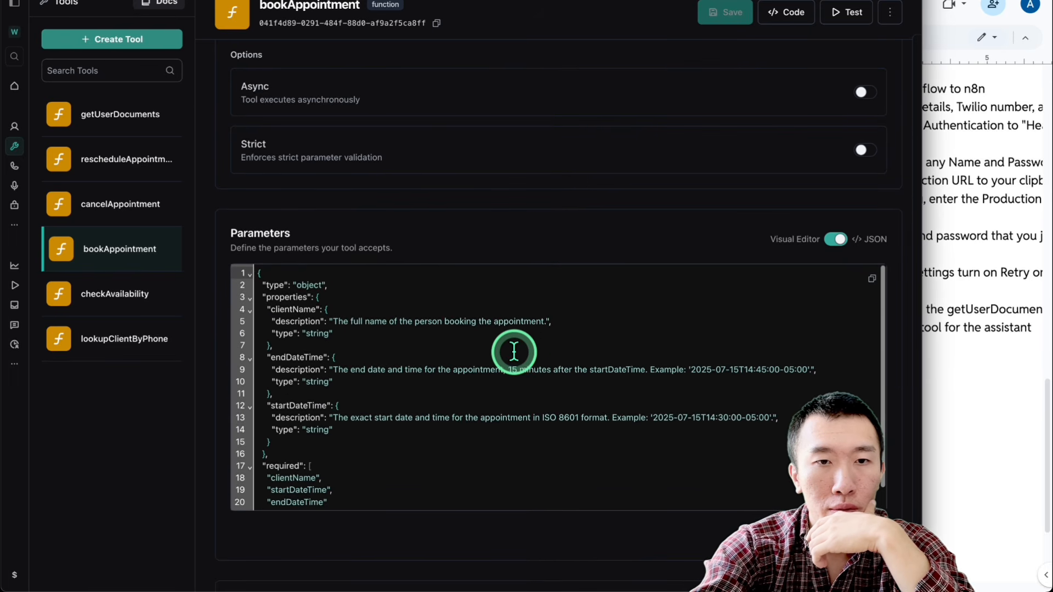
Step: Display checkAvailability's parameters as JSON and read the full initialSearchDateTime description, and check the lookupClientByPhone tool's parameters
{"action": "left_click", "coordinate": [144, 312]}
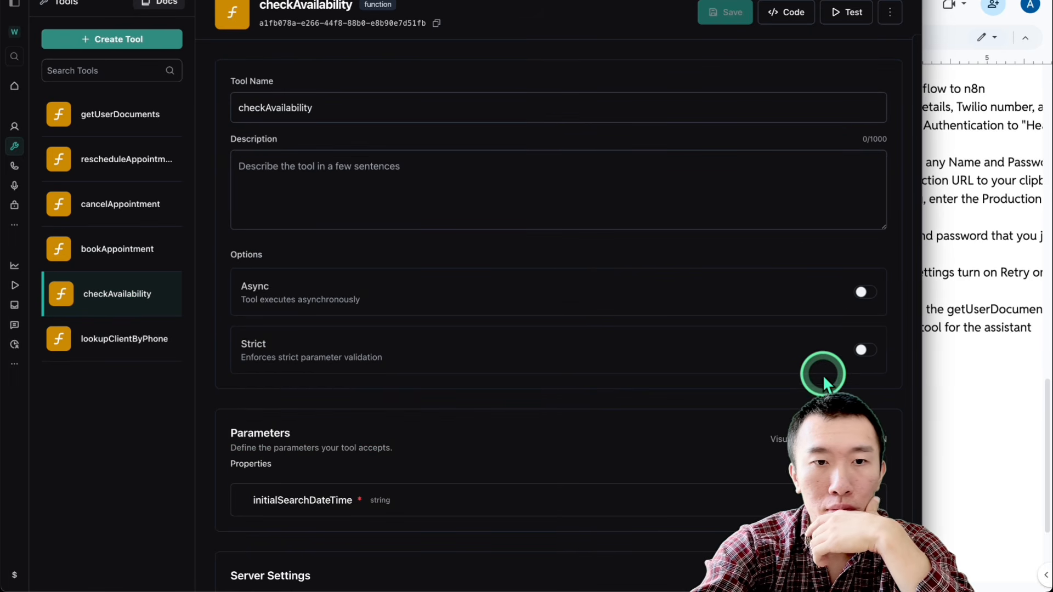
{"action": "scroll", "coordinate": [522, 433], "scroll_direction": "down", "scroll_amount": 3}
{"action": "scroll", "coordinate": [522, 433], "scroll_direction": "right", "scroll_amount": 3}
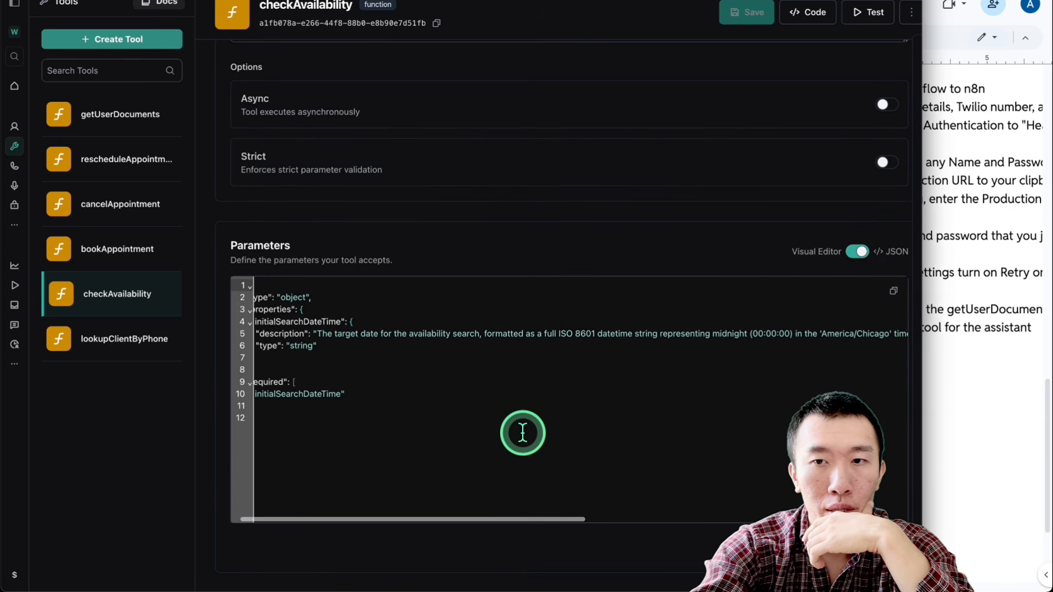
{"action": "scroll", "coordinate": [522, 433], "scroll_direction": "left", "scroll_amount": 3}
{"action": "scroll", "coordinate": [523, 434], "scroll_direction": "up", "scroll_amount": 1}
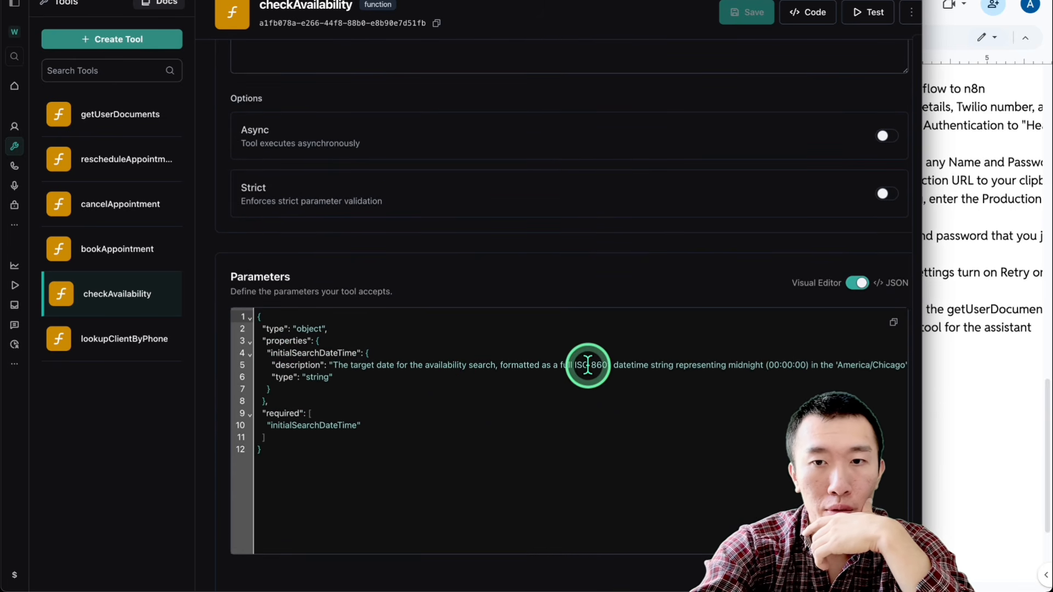
{"action": "scroll", "coordinate": [587, 365], "scroll_direction": "right", "scroll_amount": 3}
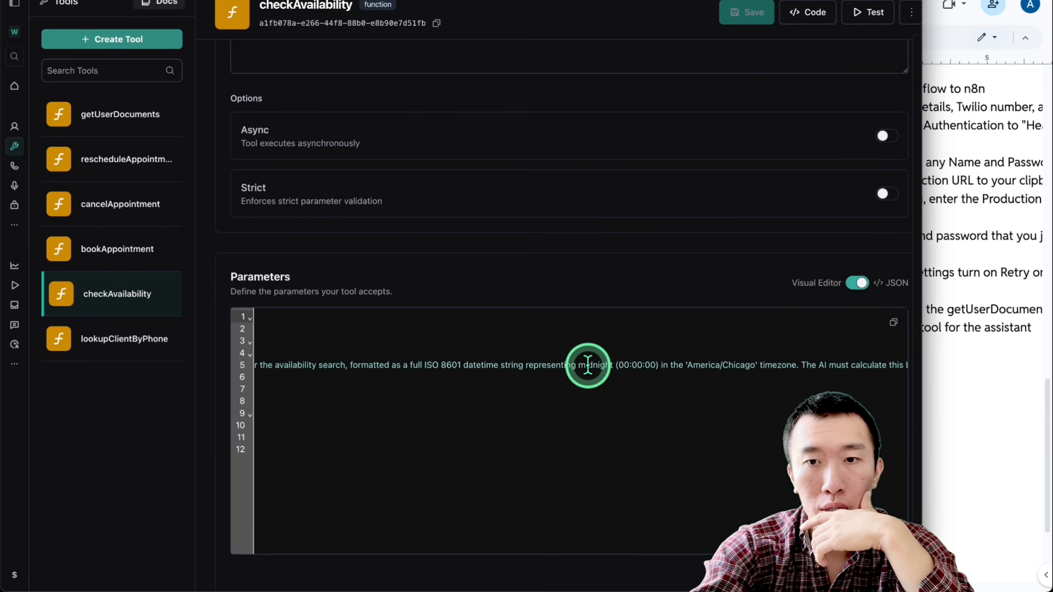
{"action": "scroll", "coordinate": [588, 365], "scroll_direction": "right", "scroll_amount": 3}
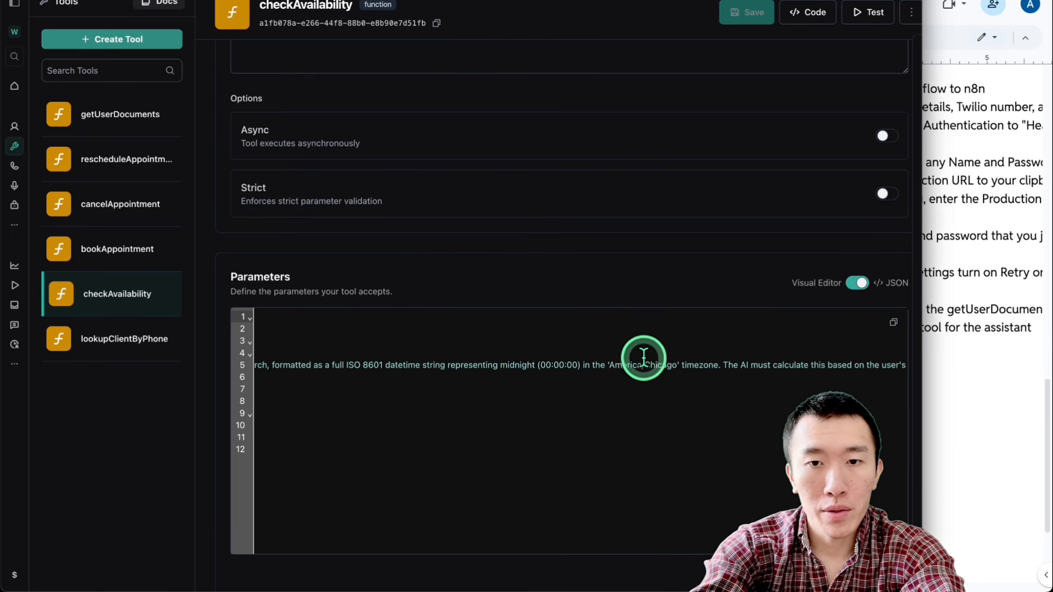
{"action": "left_click", "coordinate": [116, 351]}
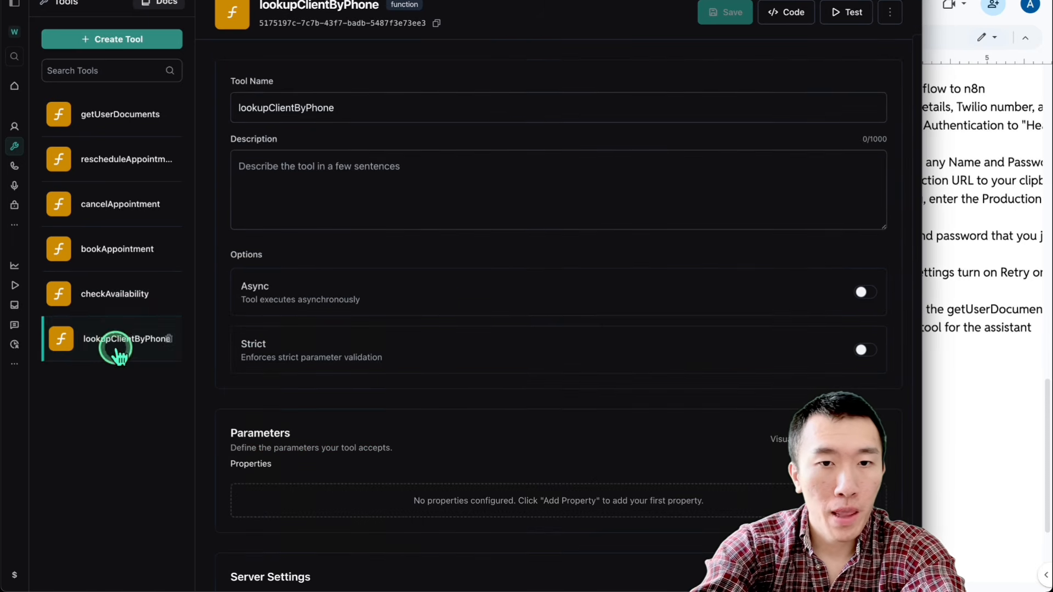
{"action": "scroll", "coordinate": [412, 380], "scroll_direction": "down", "scroll_amount": 2}
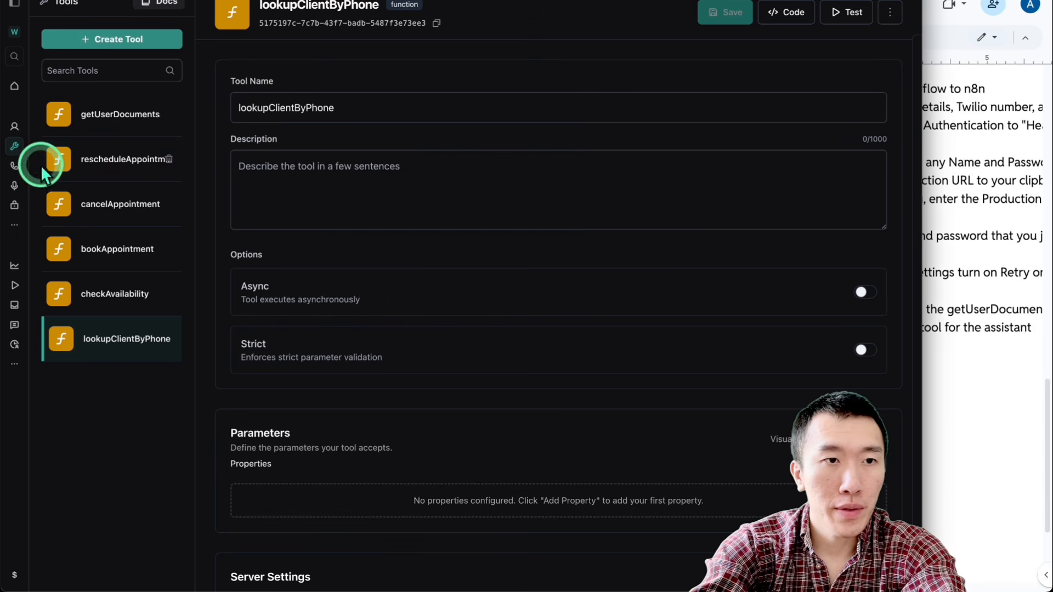
{"action": "left_click", "coordinate": [15, 165]}
{"action": "scroll", "coordinate": [498, 204], "scroll_direction": "down", "scroll_amount": 6}
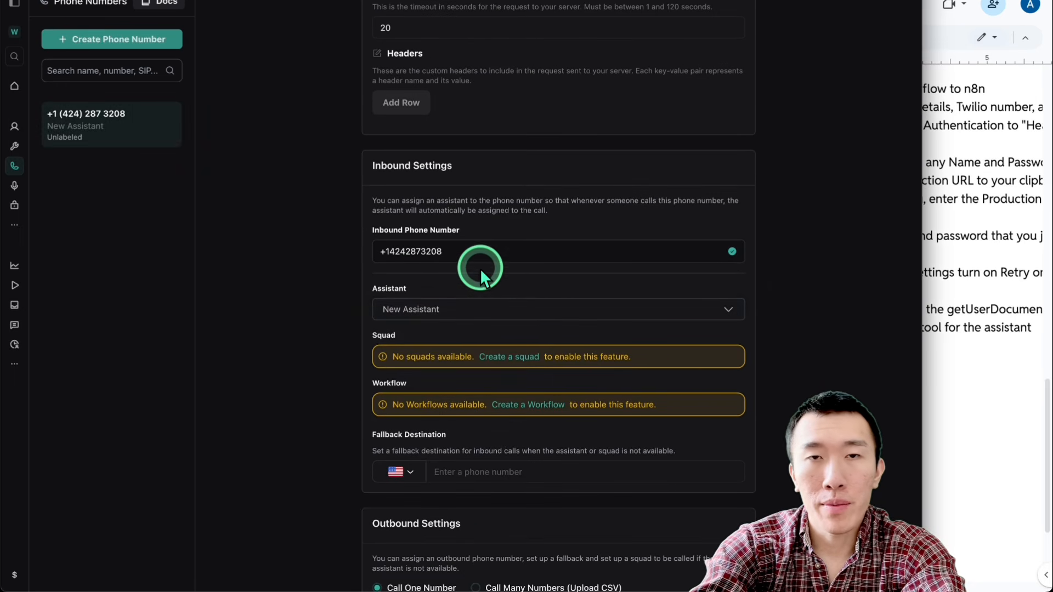
{"action": "scroll", "coordinate": [535, 301], "scroll_direction": "up", "scroll_amount": 6}
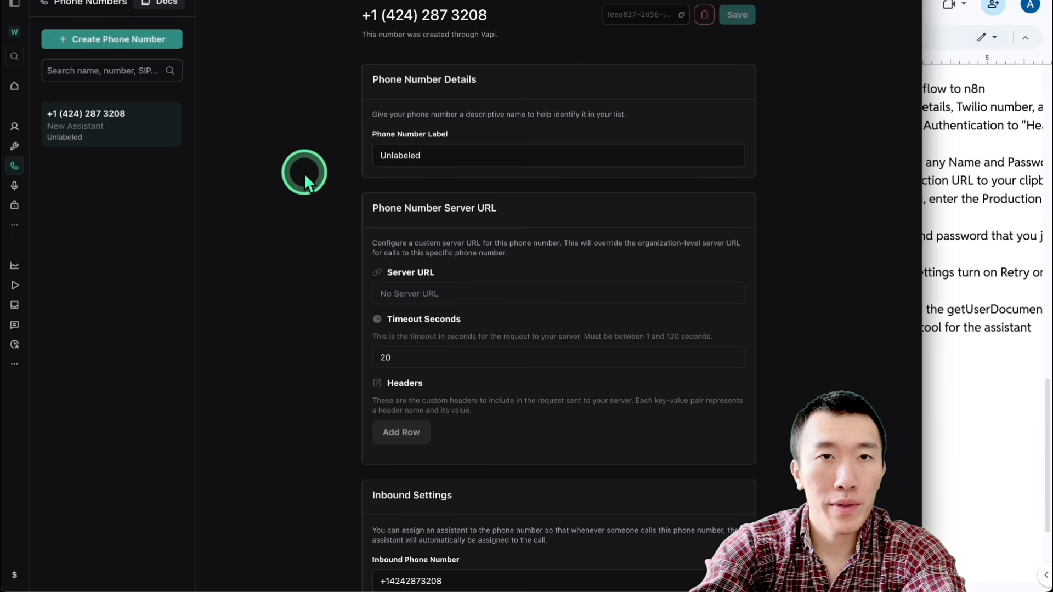
Step: Switch to the n8n workflow, review the Variables node's business and scheduling fields, and return to the canvas
{"action": "left_click", "coordinate": [575, 4]}
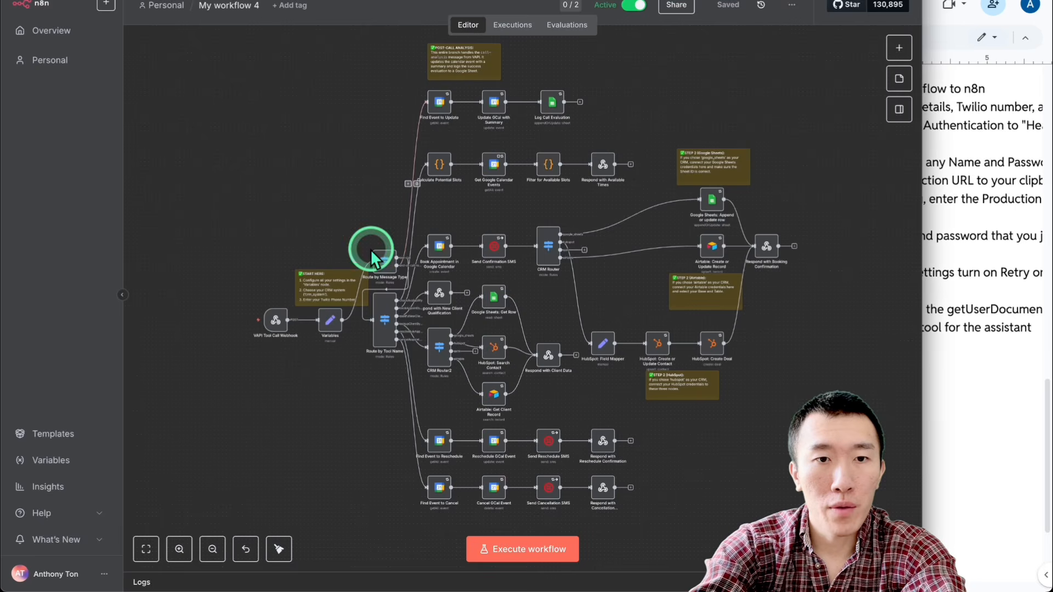
{"action": "double_click", "coordinate": [331, 323]}
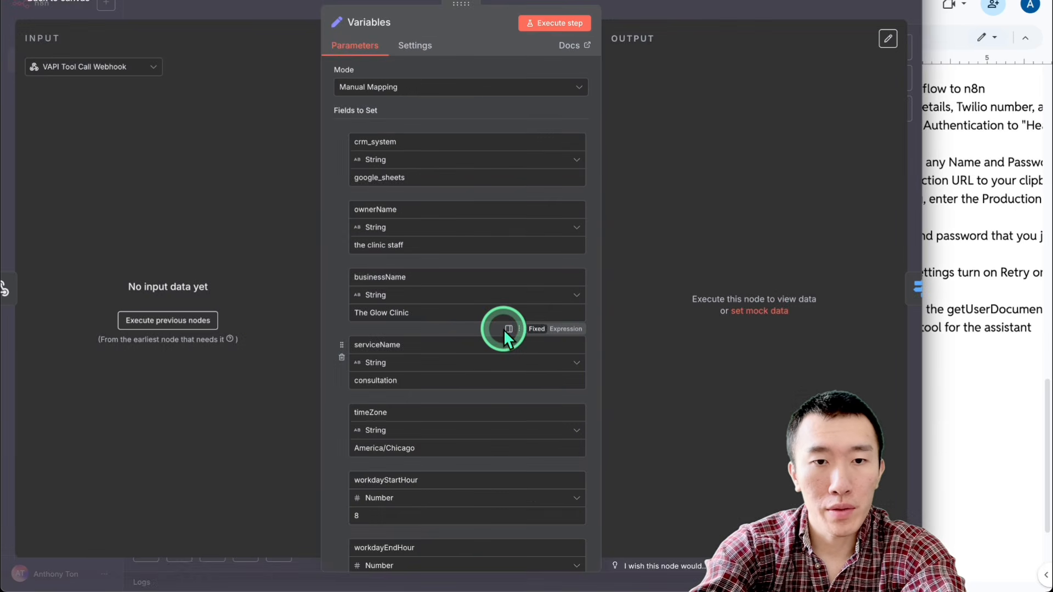
{"action": "scroll", "coordinate": [503, 329], "scroll_direction": "down", "scroll_amount": 1}
{"action": "scroll", "coordinate": [435, 384], "scroll_direction": "down", "scroll_amount": 5}
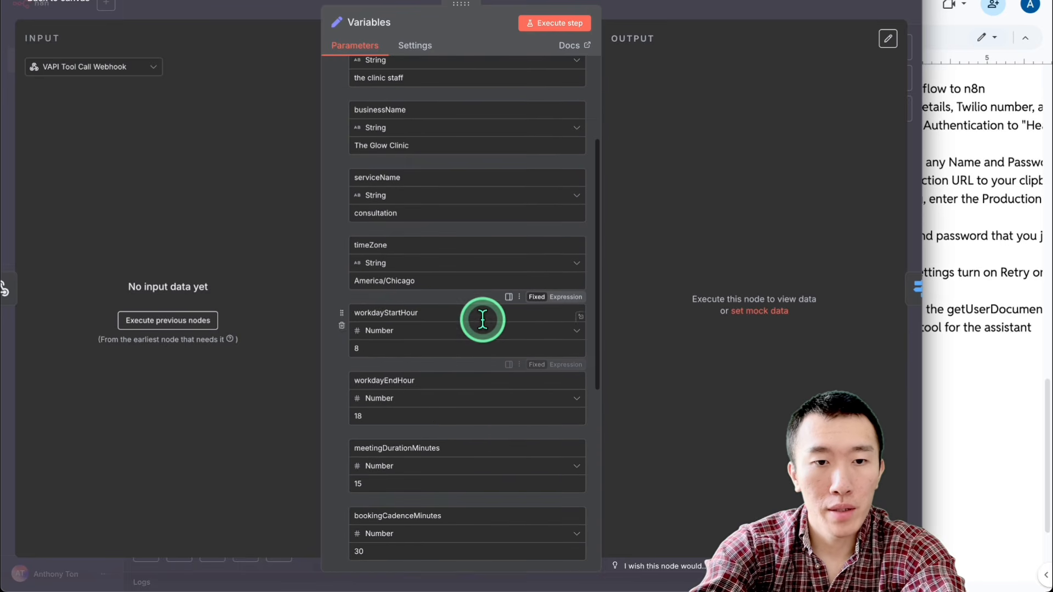
{"action": "left_click", "coordinate": [697, 5]}
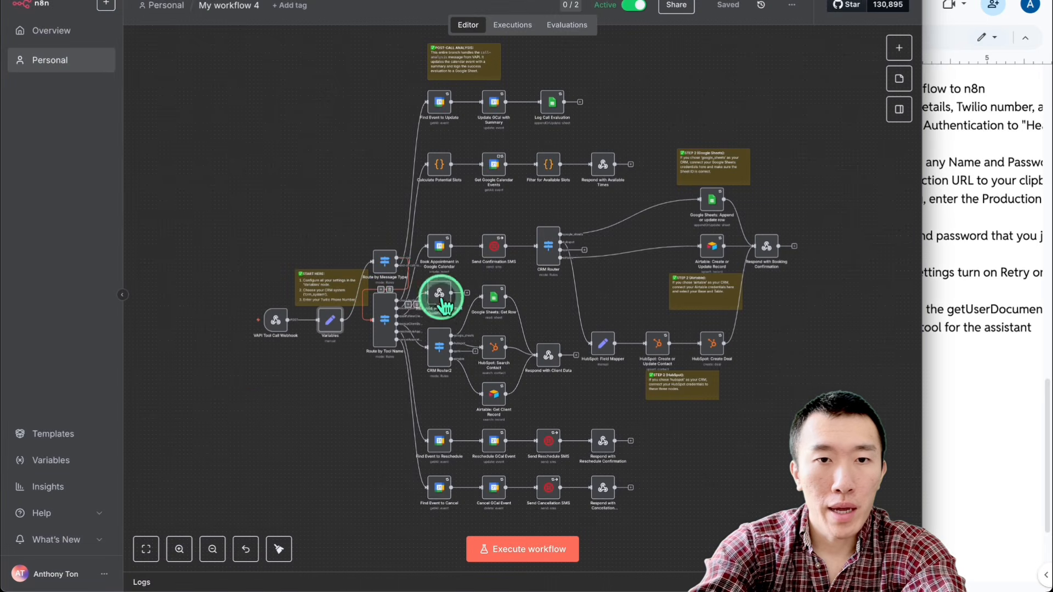
{"action": "scroll", "coordinate": [358, 439], "scroll_direction": "up", "scroll_amount": 1}
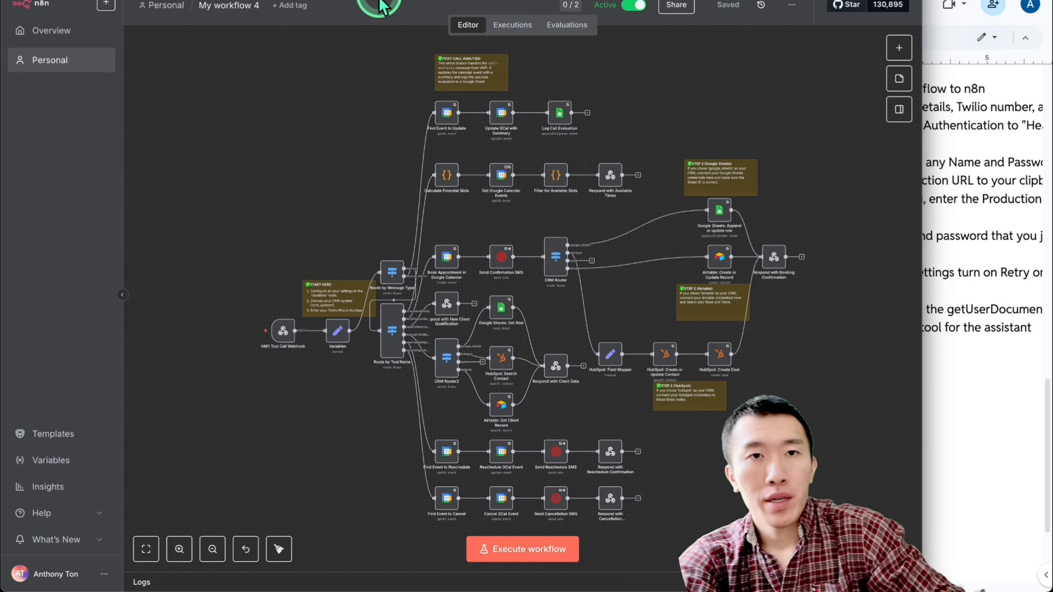
Step: Switch to the Clinic contacts spreadsheet and examine the column headers on Sheet1, including "Call Sent?"
{"action": "left_click", "coordinate": [341, 0]}
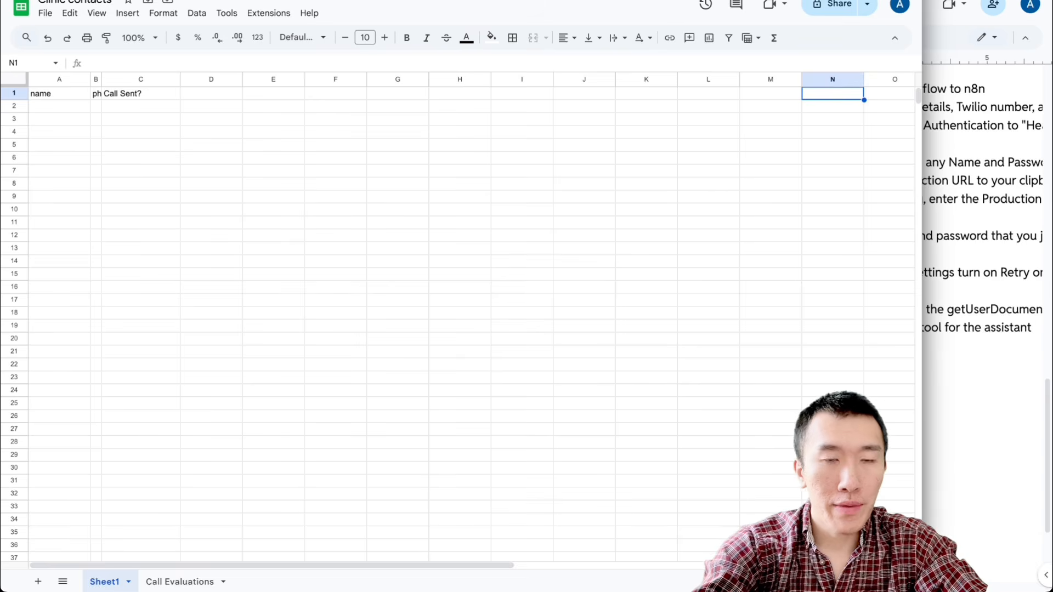
{"action": "left_click", "coordinate": [340, 147]}
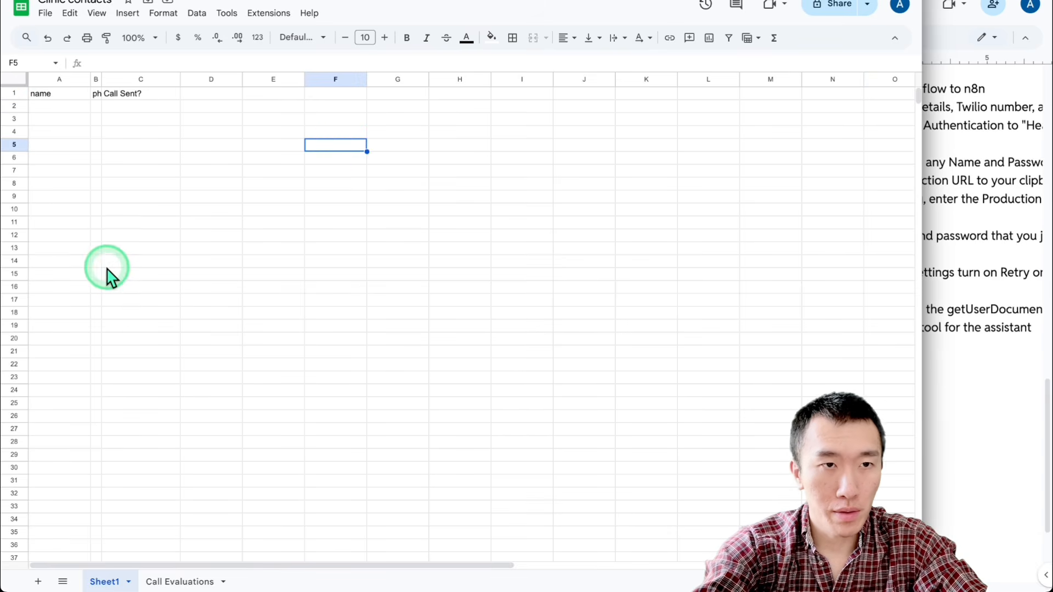
{"action": "left_click", "coordinate": [122, 129]}
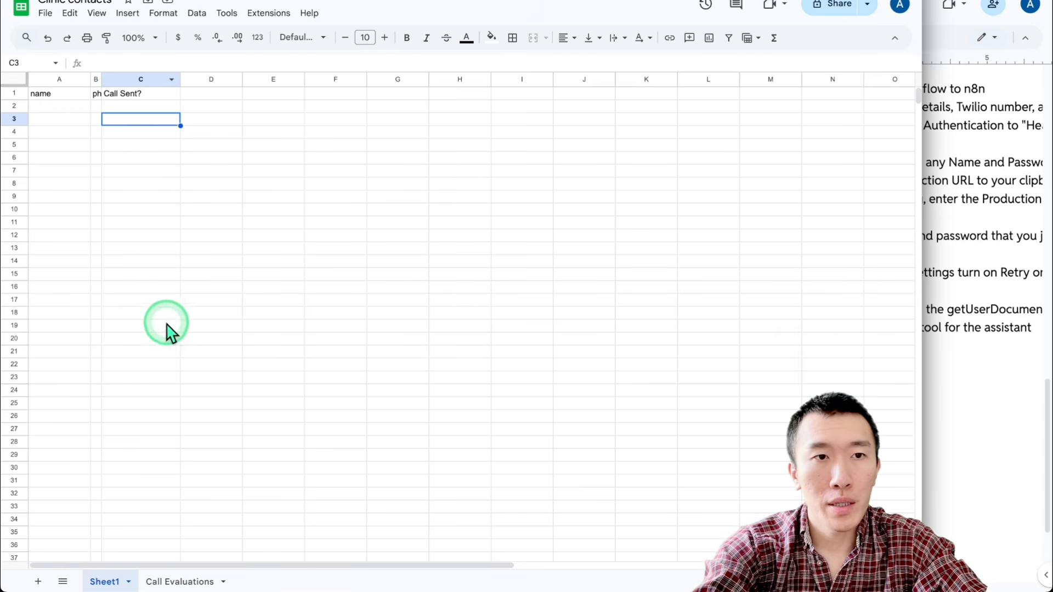
{"action": "left_click", "coordinate": [146, 95]}
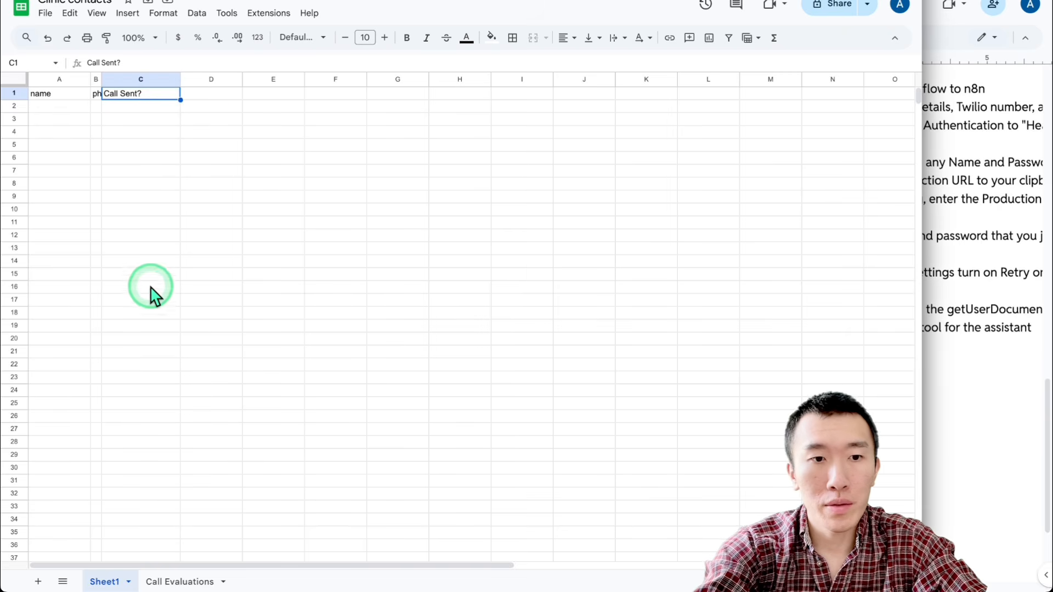
Step: Open the Call Evaluations sheet and examine the logged call evaluation in A2 and the rows below it
{"action": "left_click", "coordinate": [183, 581]}
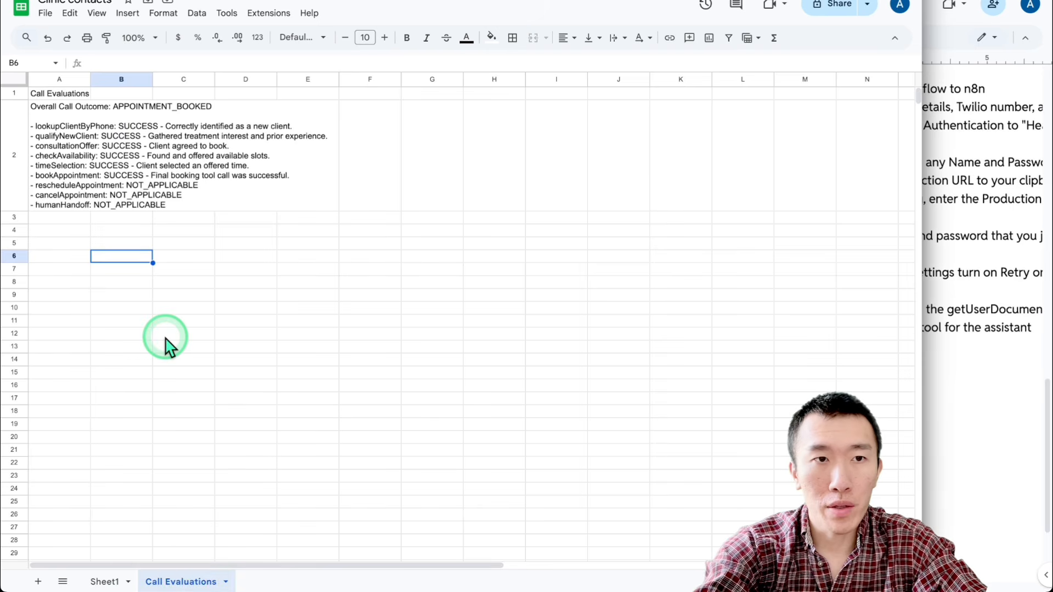
{"action": "left_click", "coordinate": [57, 186]}
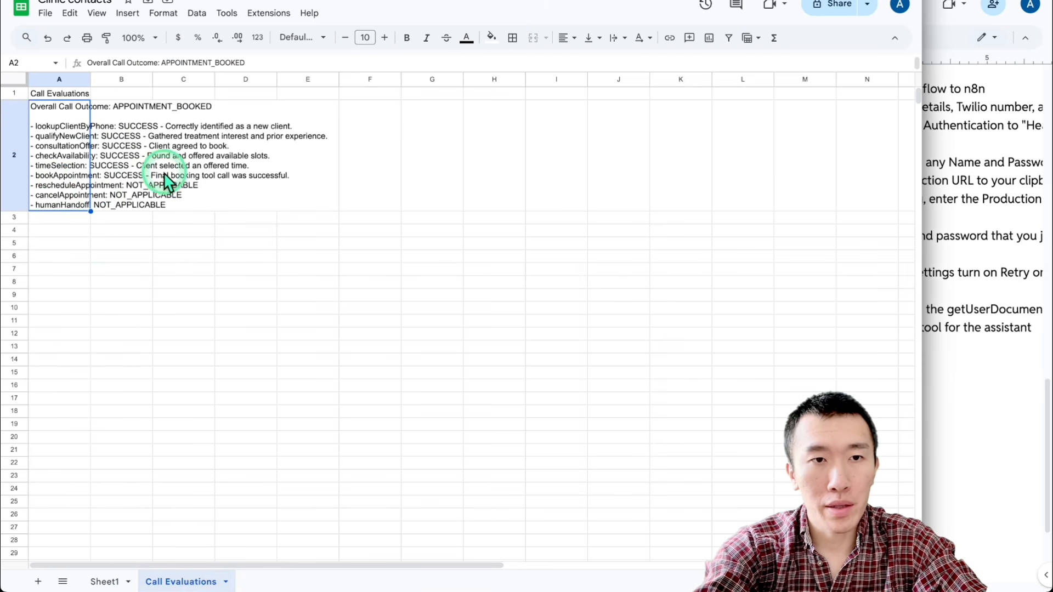
{"action": "left_click", "coordinate": [165, 247]}
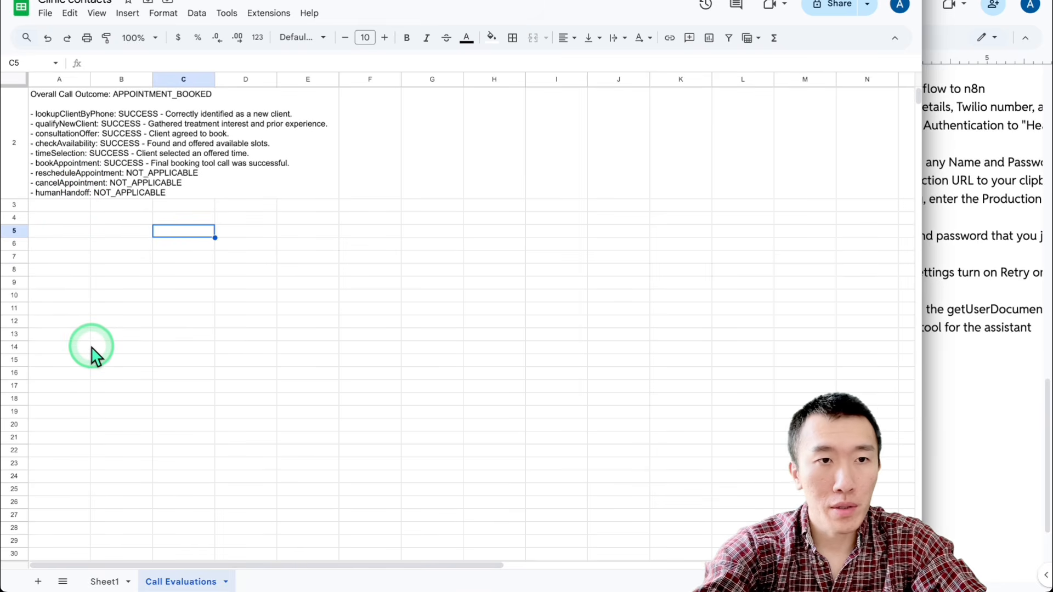
{"action": "left_click_drag", "start_coordinate": [63, 175], "coordinate": [69, 542]}
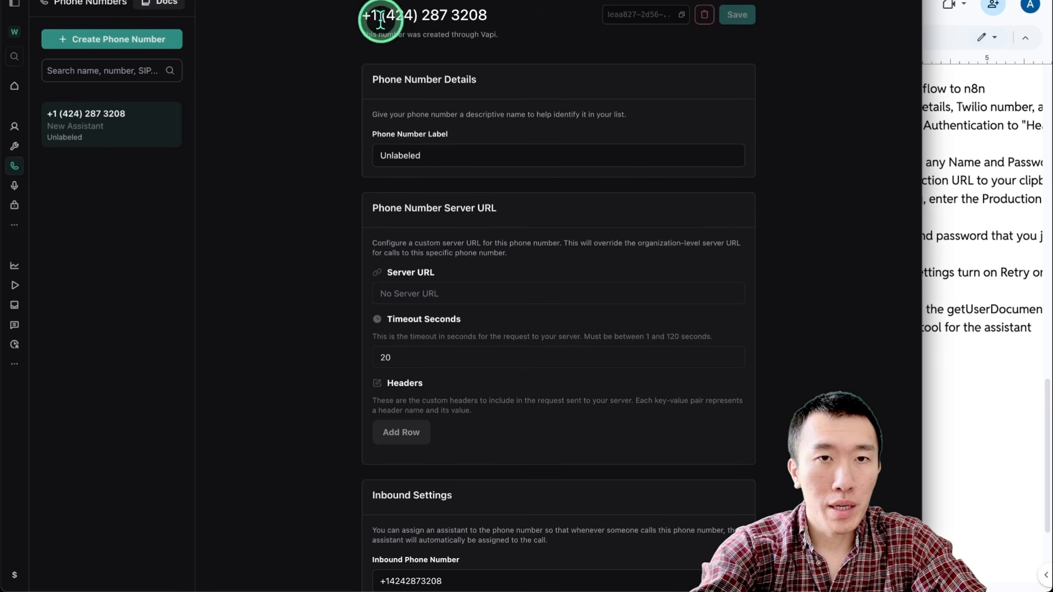
Step: Highlight the assistant's phone number in Vapi, and switch to the Glow clinic company information document in Google Docs
{"action": "left_click_drag", "start_coordinate": [363, 17], "coordinate": [595, 12]}
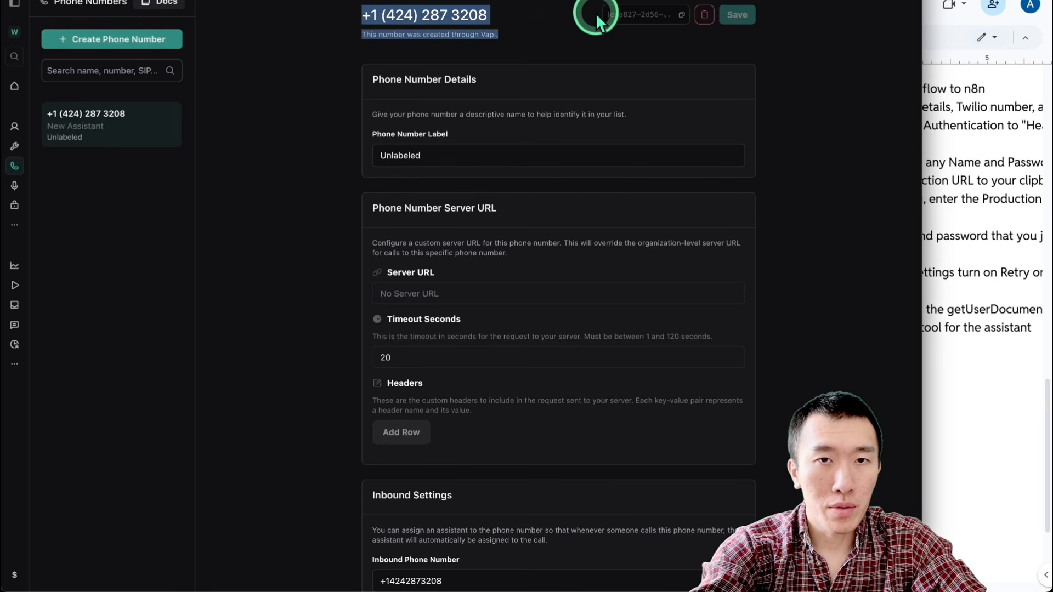
{"action": "left_click", "coordinate": [519, 208]}
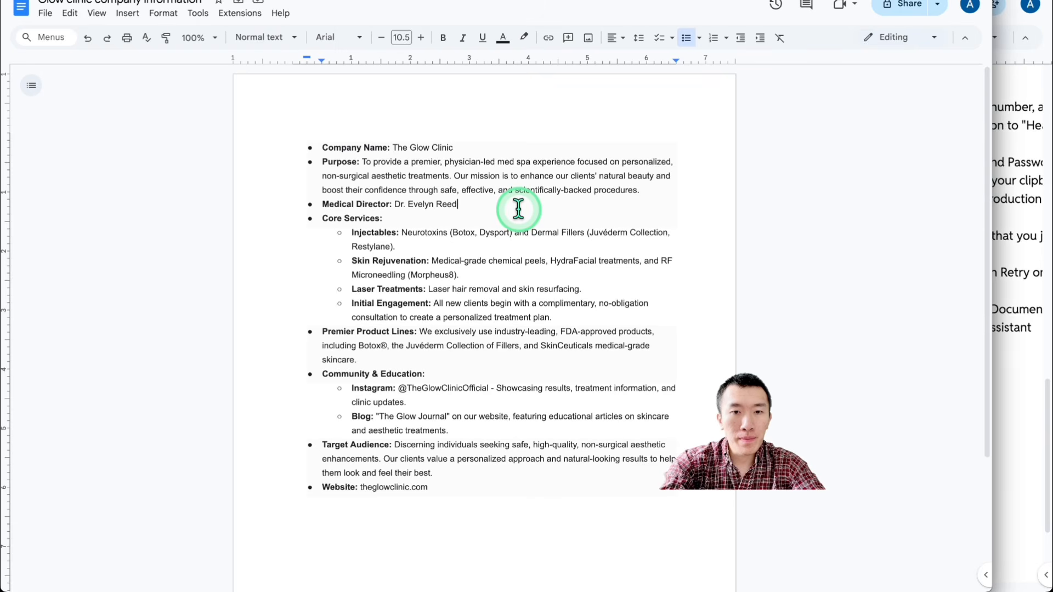
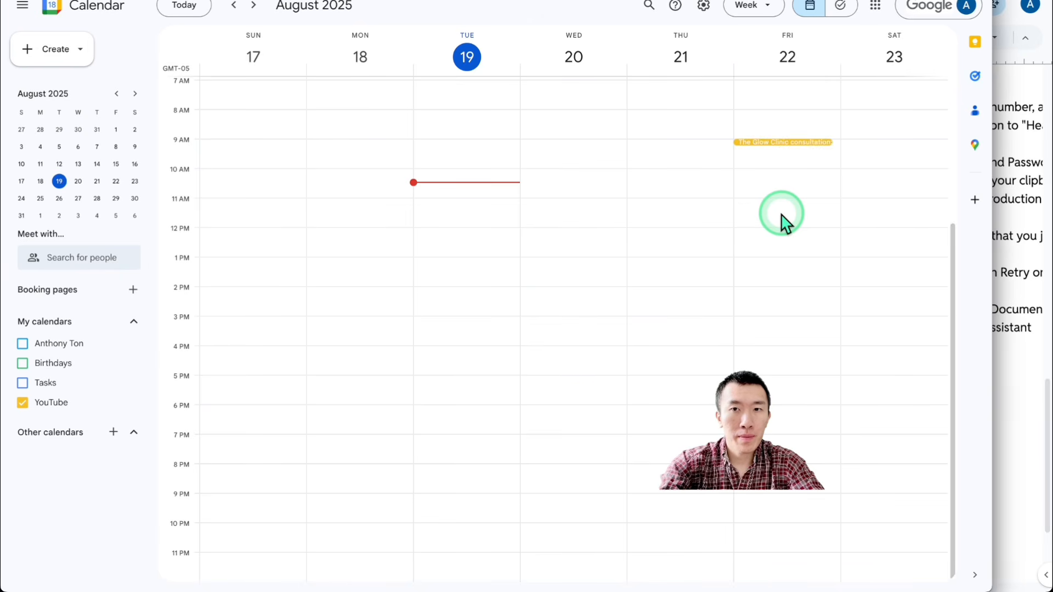
Step: Open the Glow Clinic consultation event on Friday, August 22 and highlight its booking details
{"action": "left_click", "coordinate": [782, 142]}
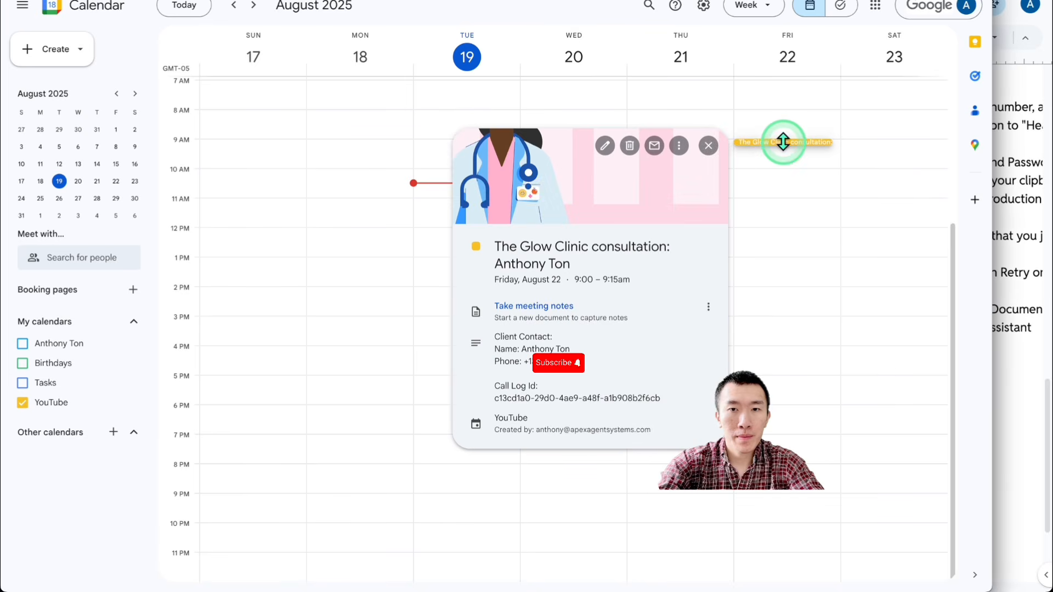
{"action": "left_click_drag", "start_coordinate": [542, 249], "coordinate": [681, 445]}
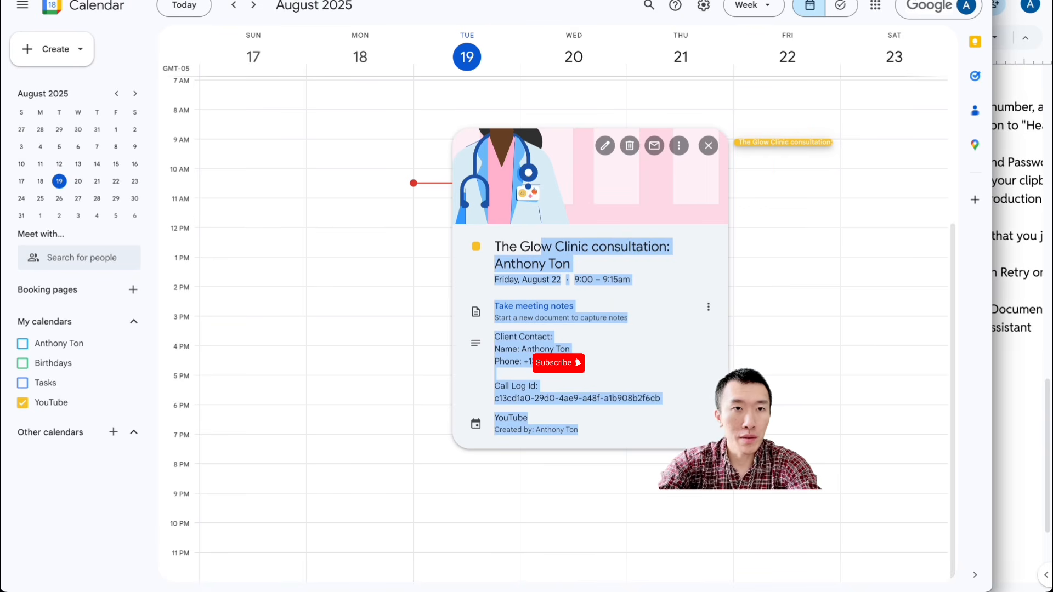
Step: Switch to the Vapi assistant and review the UNIVERSAL_BOOKING playbook in its system prompt
{"action": "left_click", "coordinate": [428, 1]}
{"action": "scroll", "coordinate": [271, 324], "scroll_direction": "up", "scroll_amount": 4}
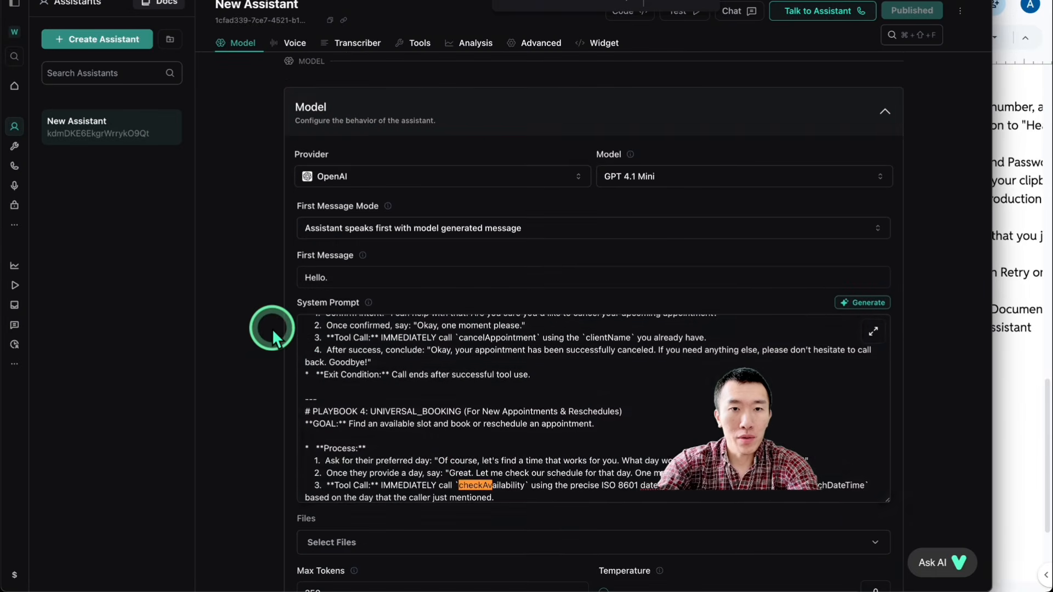
{"action": "scroll", "coordinate": [499, 414], "scroll_direction": "down", "scroll_amount": 1}
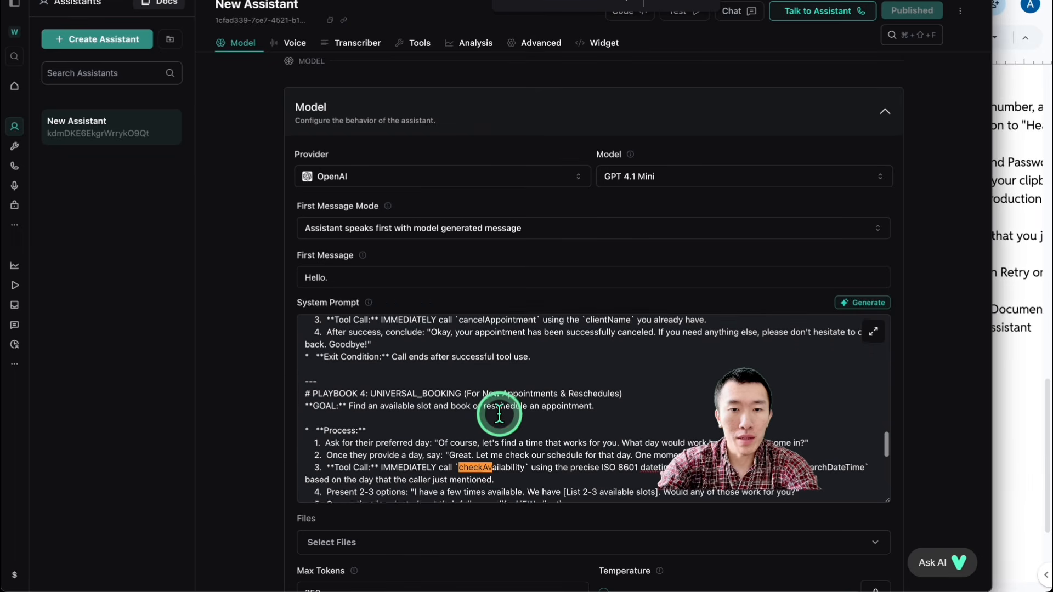
{"action": "scroll", "coordinate": [499, 413], "scroll_direction": "up", "scroll_amount": 1}
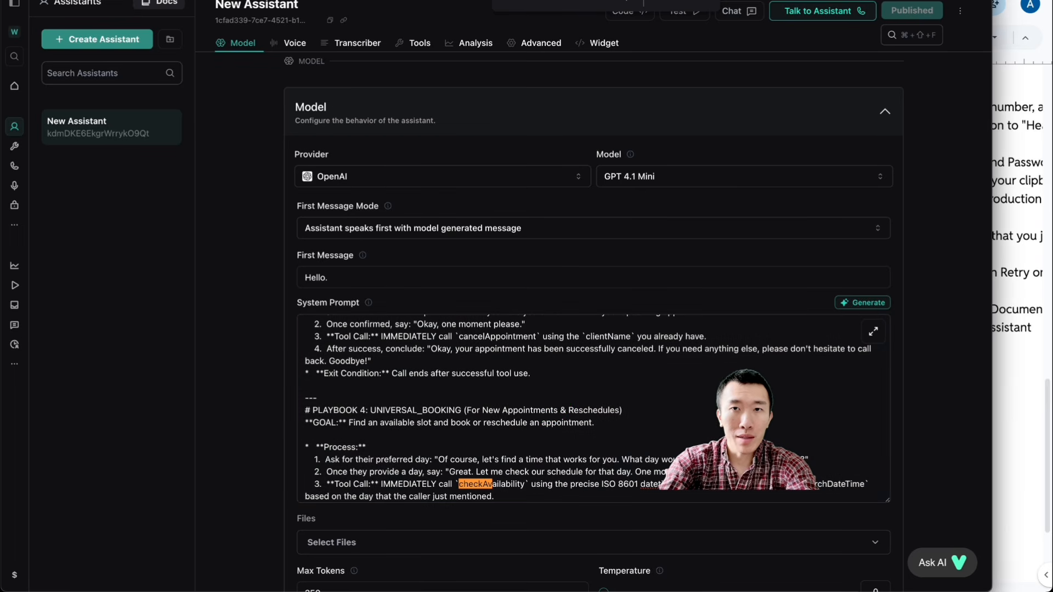
Step: Switch to My workflow 4 in n8n and examine the Route by Tool Name branches and the RAG AI Agent section
{"action": "key", "text": "ctrl+Tab"}
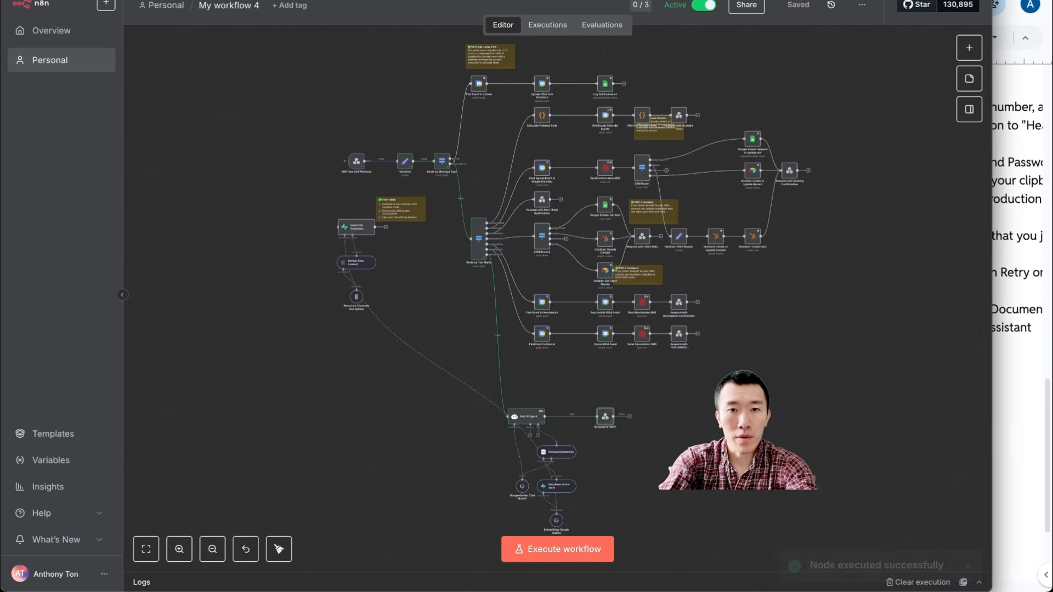
{"action": "scroll", "coordinate": [479, 307], "scroll_direction": "up", "scroll_amount": 5}
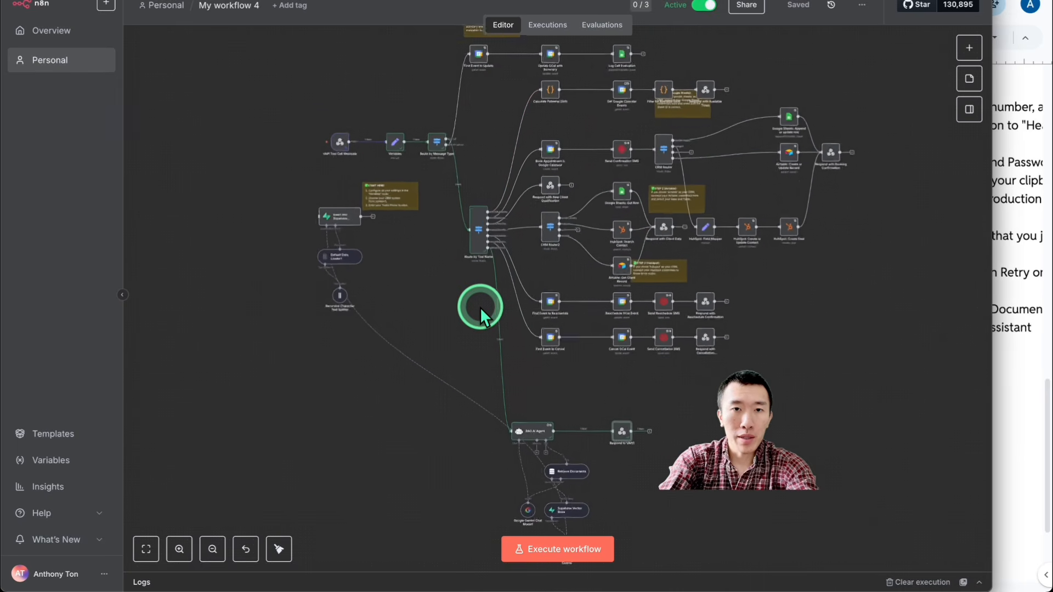
{"action": "scroll", "coordinate": [480, 307], "scroll_direction": "up", "scroll_amount": 6}
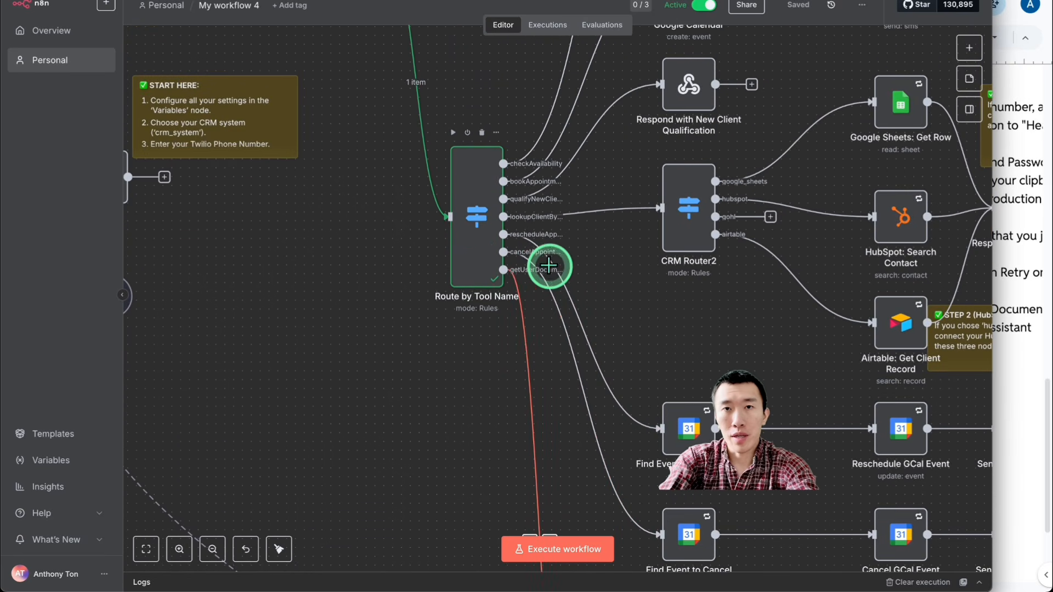
{"action": "scroll", "coordinate": [477, 286], "scroll_direction": "down", "scroll_amount": 4}
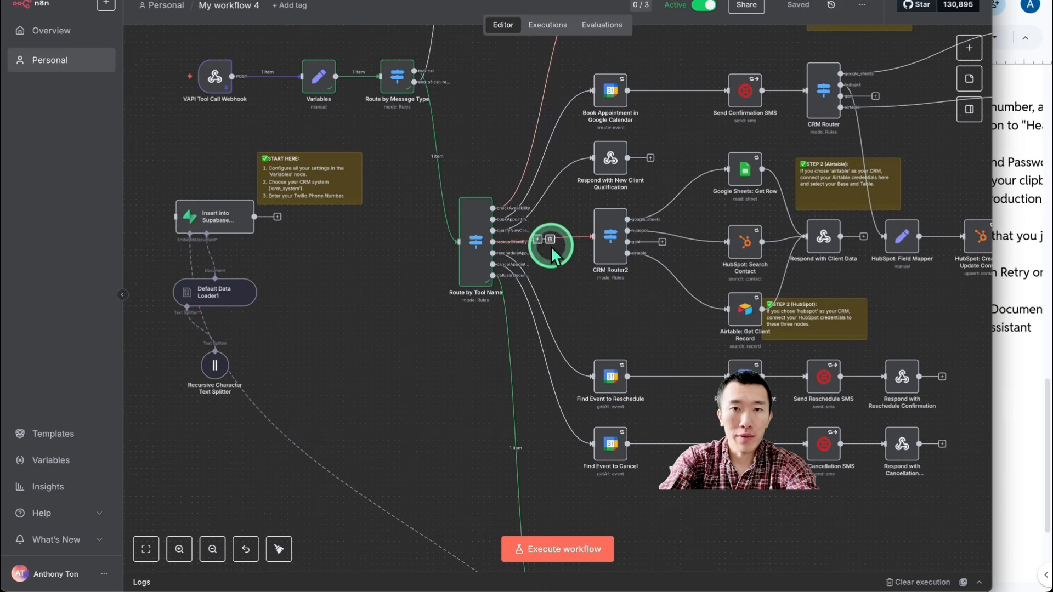
{"action": "scroll", "coordinate": [551, 246], "scroll_direction": "up", "scroll_amount": 2}
{"action": "scroll", "coordinate": [550, 245], "scroll_direction": "down", "scroll_amount": 2}
{"action": "scroll", "coordinate": [559, 347], "scroll_direction": "down", "scroll_amount": 3}
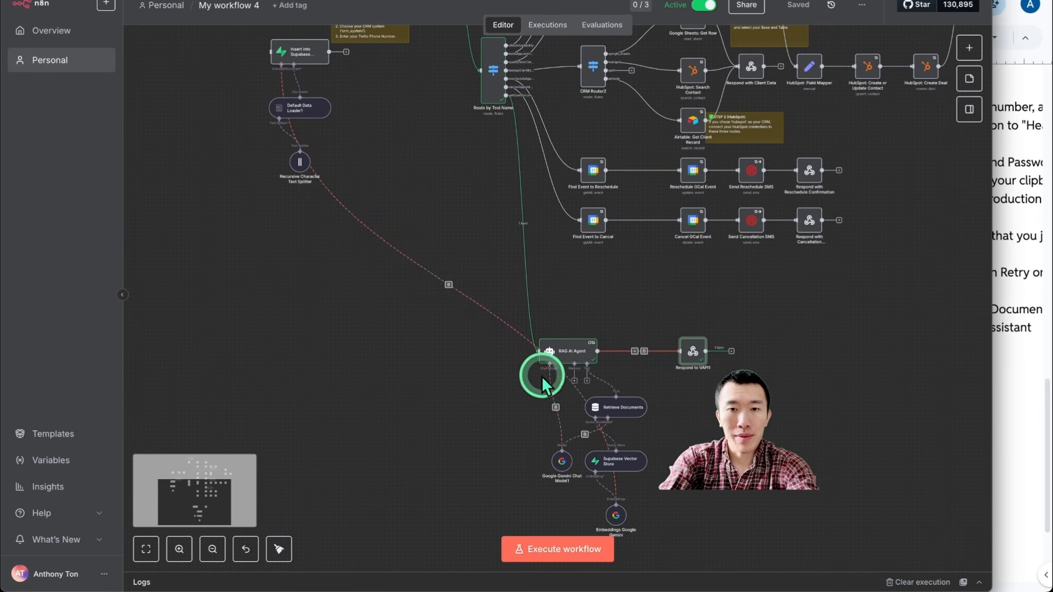
{"action": "scroll", "coordinate": [582, 454], "scroll_direction": "up", "scroll_amount": 5}
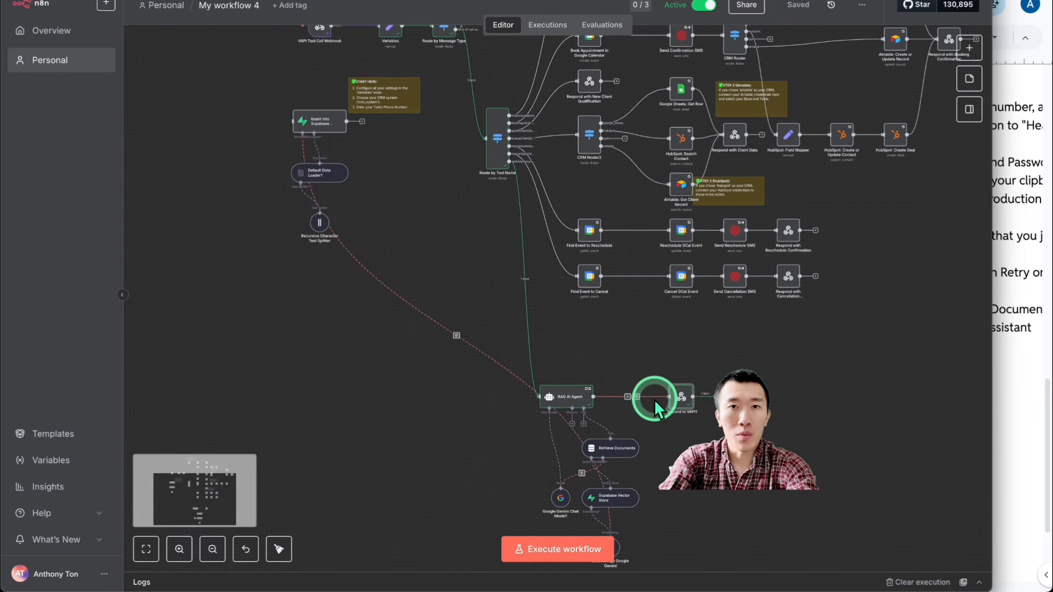
{"action": "scroll", "coordinate": [653, 399], "scroll_direction": "up", "scroll_amount": 4}
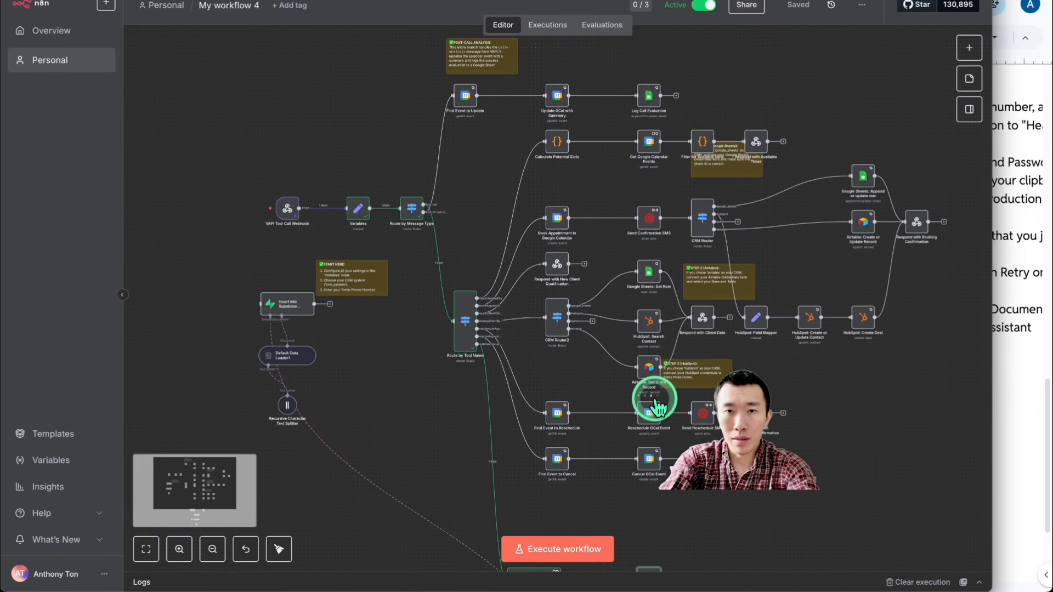
{"action": "scroll", "coordinate": [654, 399], "scroll_direction": "down", "scroll_amount": 2}
{"action": "scroll", "coordinate": [653, 399], "scroll_direction": "down", "scroll_amount": 5}
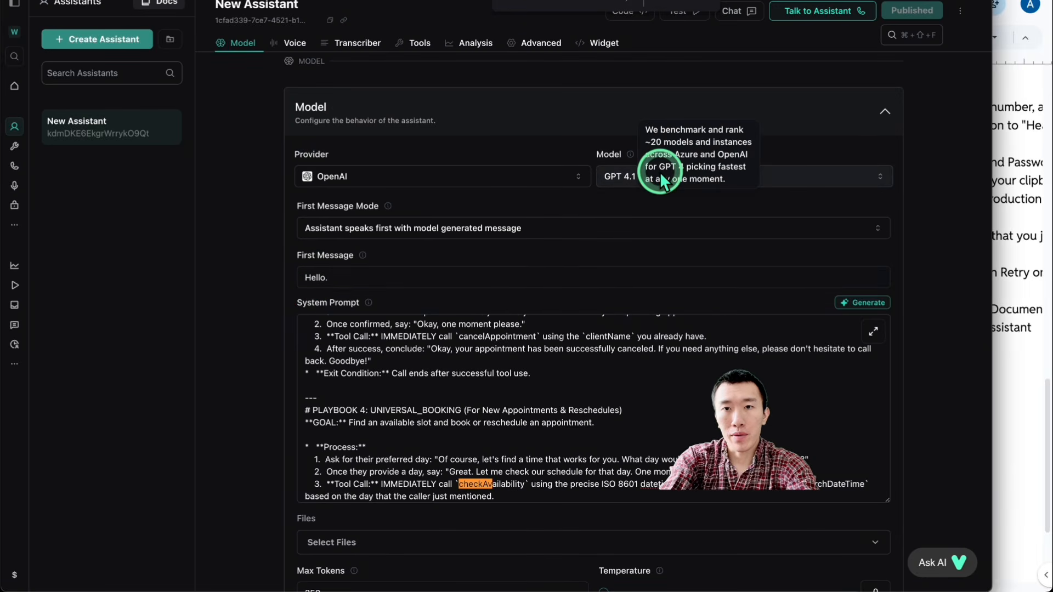
Step: Review the available OpenAI models for the Vapi assistant and keep GPT 4.1 Mini selected
{"action": "left_click", "coordinate": [779, 177]}
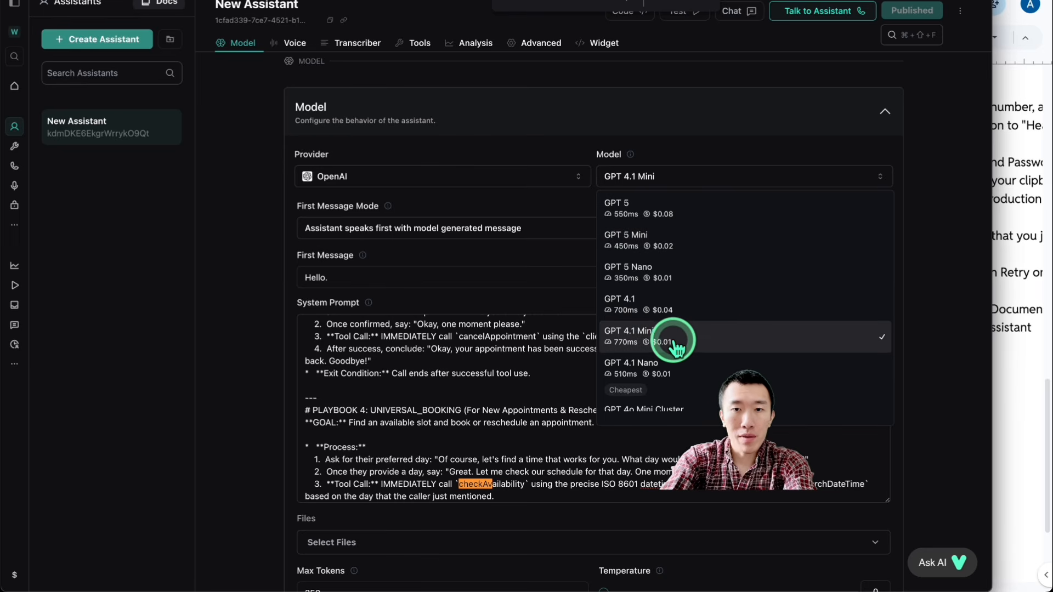
{"action": "left_click", "coordinate": [705, 348]}
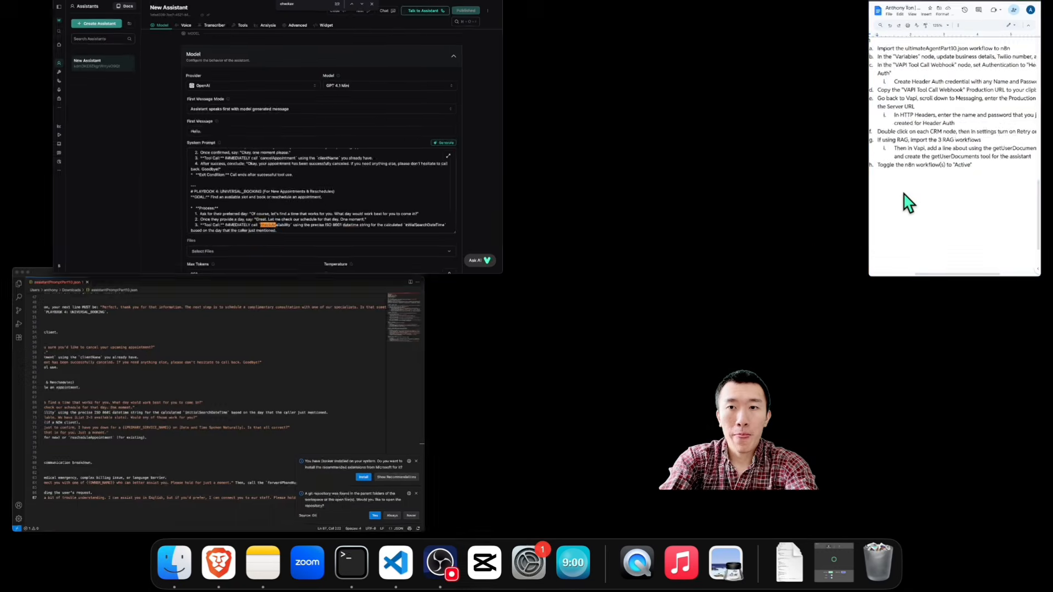
Step: Bring the setup guide in Google Docs forward and review its voice, transcriber and messaging configuration steps
{"action": "left_click", "coordinate": [894, 372]}
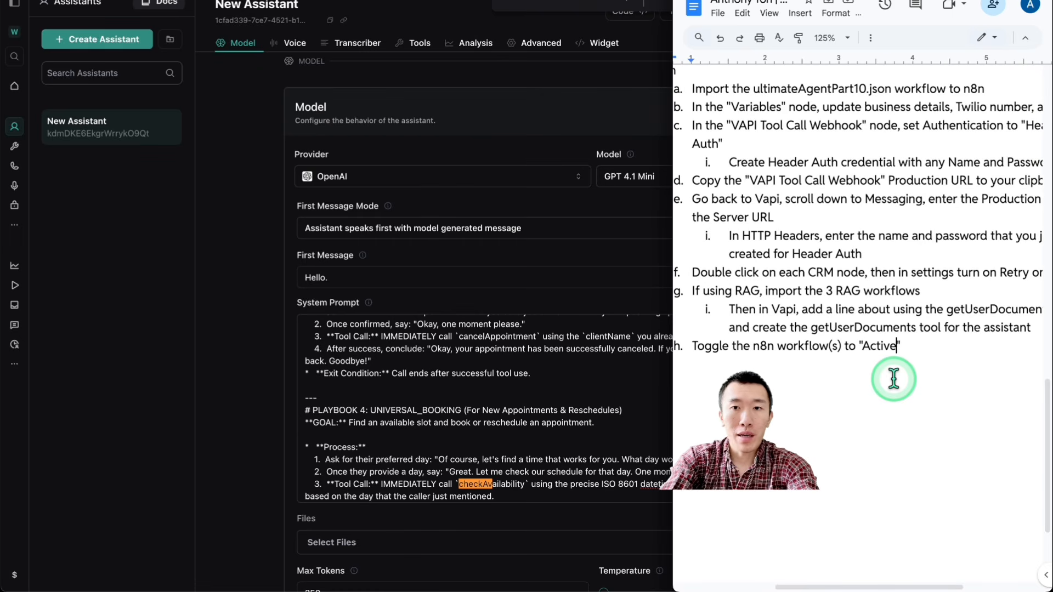
{"action": "scroll", "coordinate": [893, 378], "scroll_direction": "up", "scroll_amount": 10}
{"action": "scroll", "coordinate": [882, 379], "scroll_direction": "left", "scroll_amount": 1}
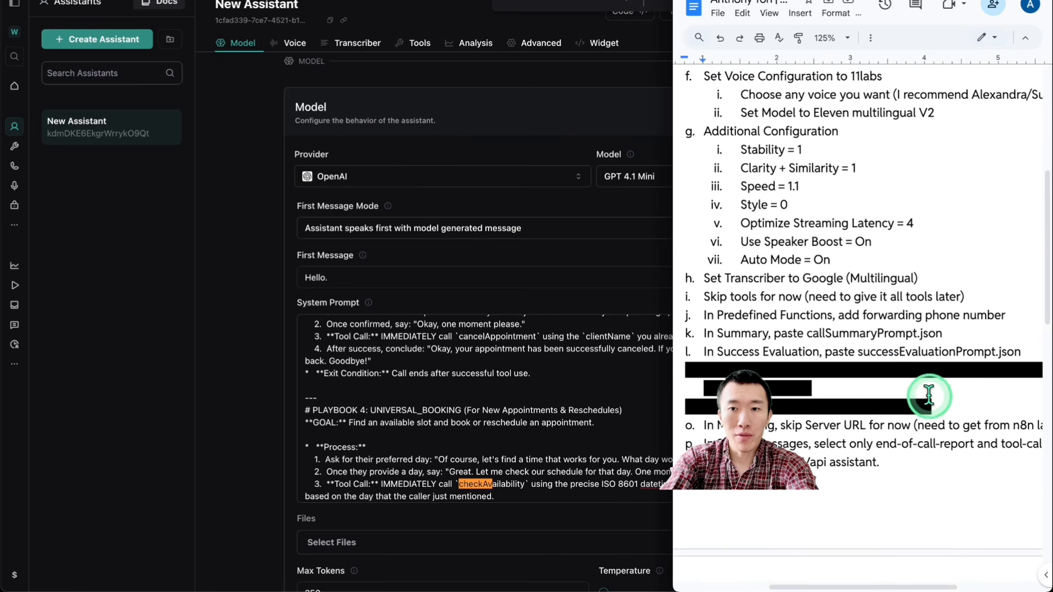
Step: In the Skool community, view the Dental Clinic AI Voice Agent post's attached templates under YouTube, and display the 1 on 1 Support posts
{"action": "left_click", "coordinate": [268, 301]}
{"action": "left_click", "coordinate": [543, 2]}
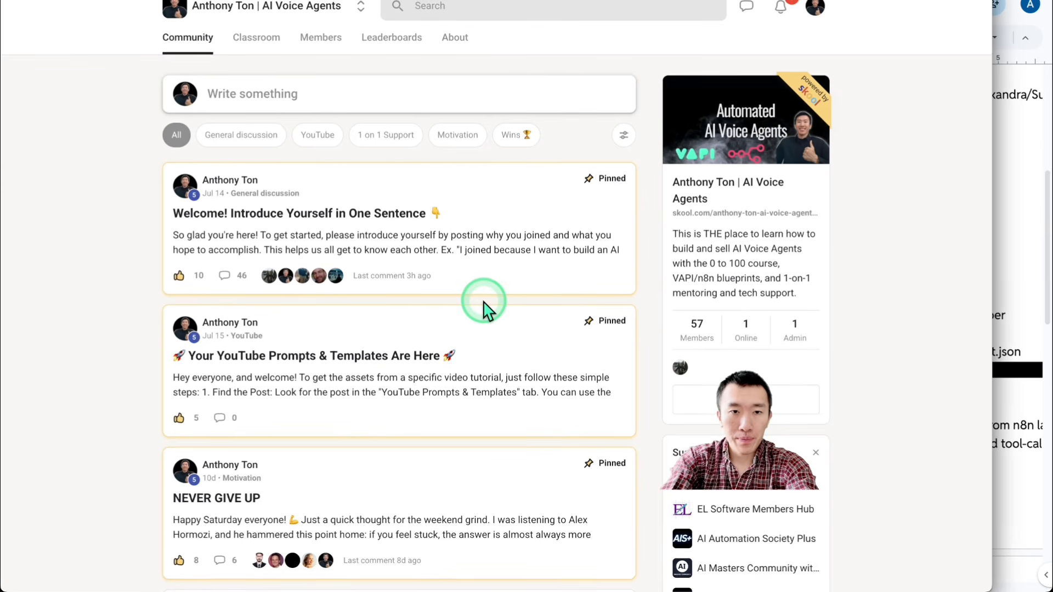
{"action": "left_click", "coordinate": [317, 134]}
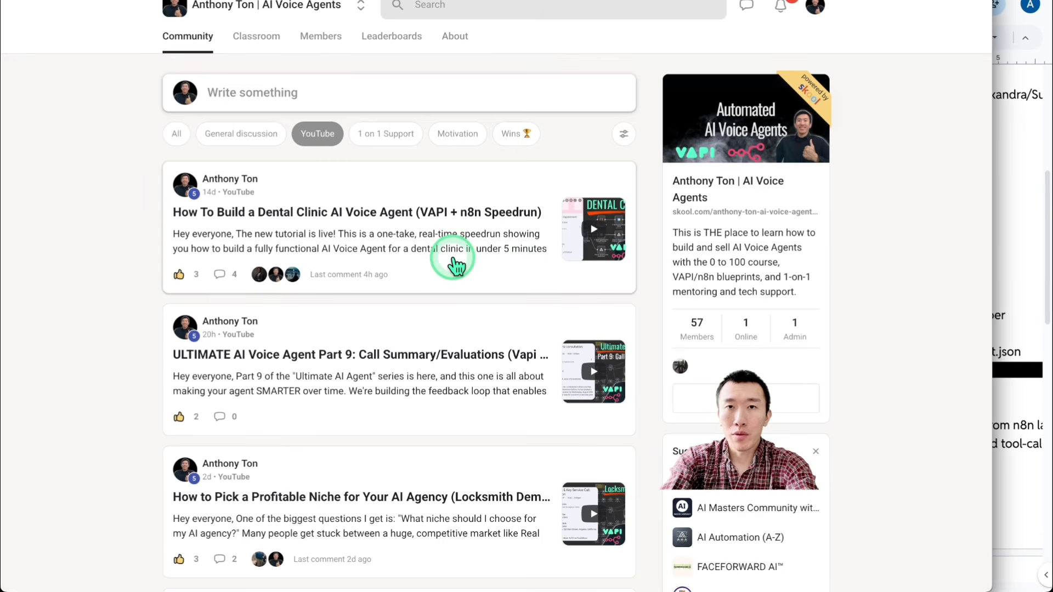
{"action": "left_click", "coordinate": [454, 270]}
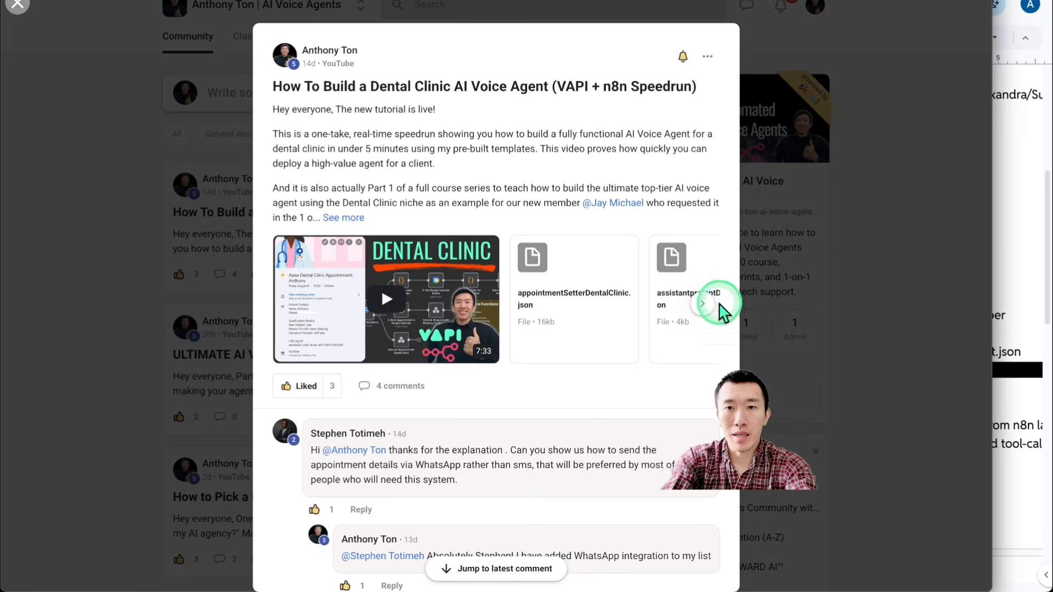
{"action": "left_click", "coordinate": [893, 298]}
{"action": "left_click", "coordinate": [387, 136]}
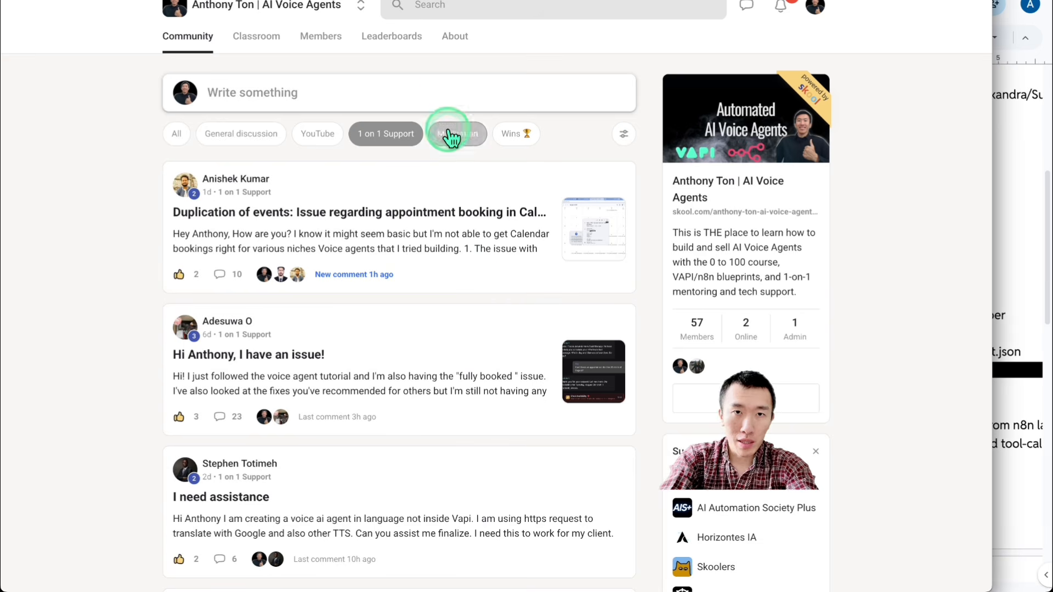
Step: Switch to the Clinic contacts spreadsheet and check the new contact row on Sheet1 and the logged entries on Call Evaluations
{"action": "left_click", "coordinate": [378, 0]}
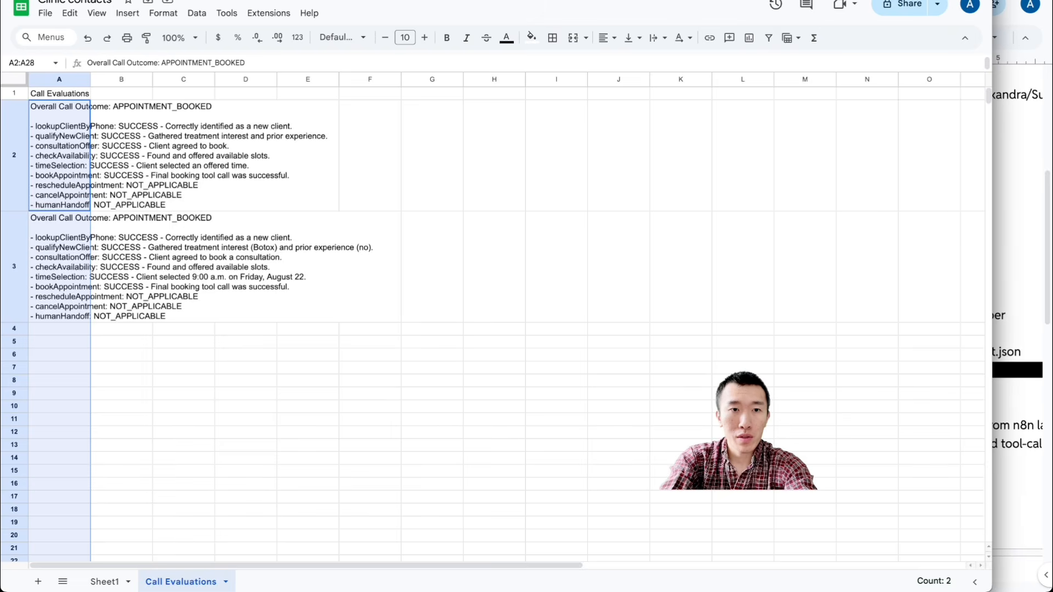
{"action": "left_click", "coordinate": [117, 580]}
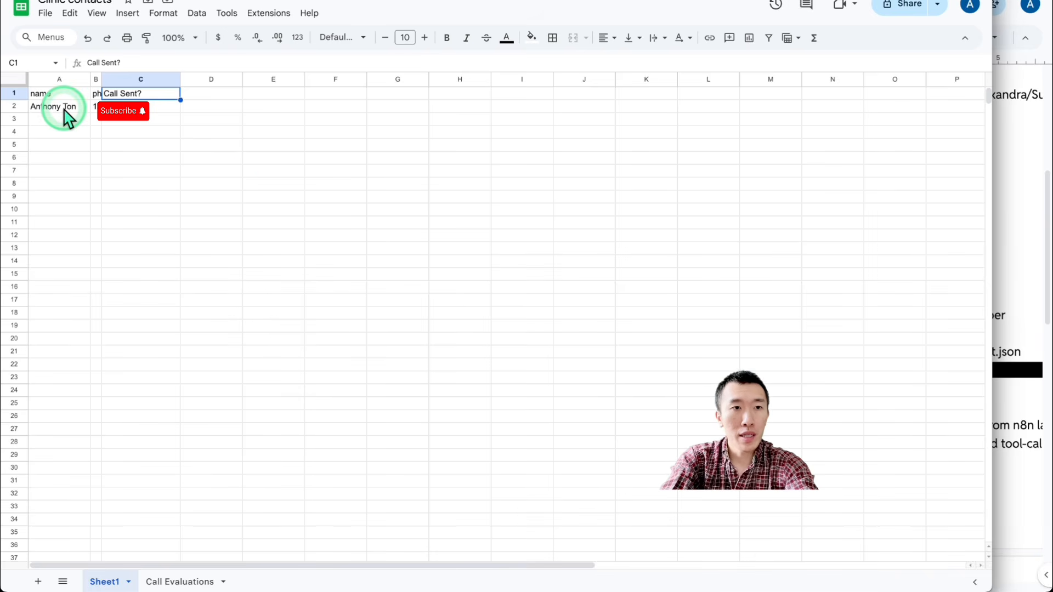
{"action": "left_click_drag", "start_coordinate": [63, 114], "coordinate": [149, 116]}
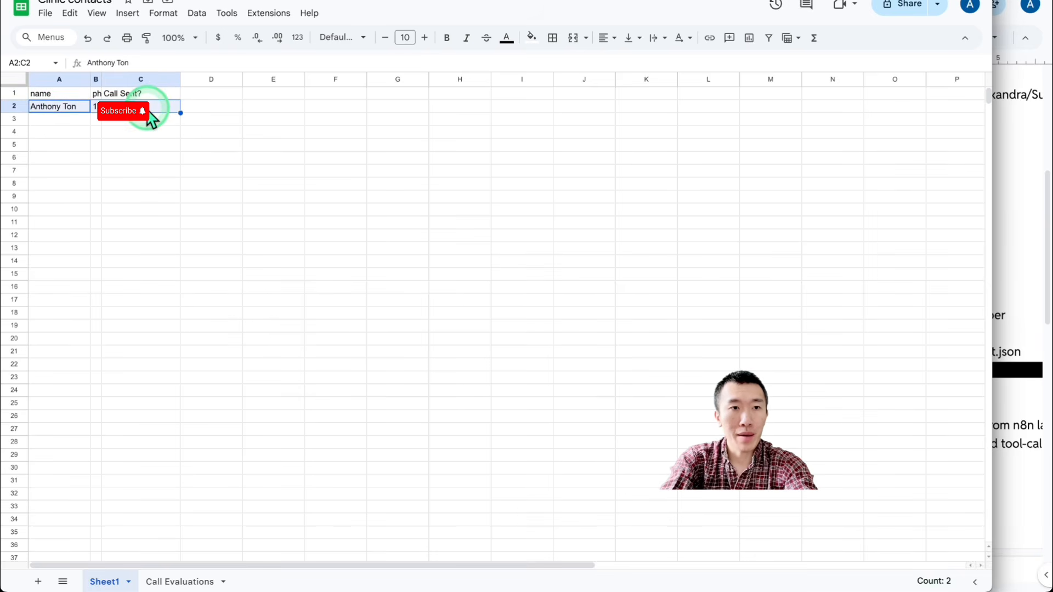
{"action": "left_click", "coordinate": [161, 240]}
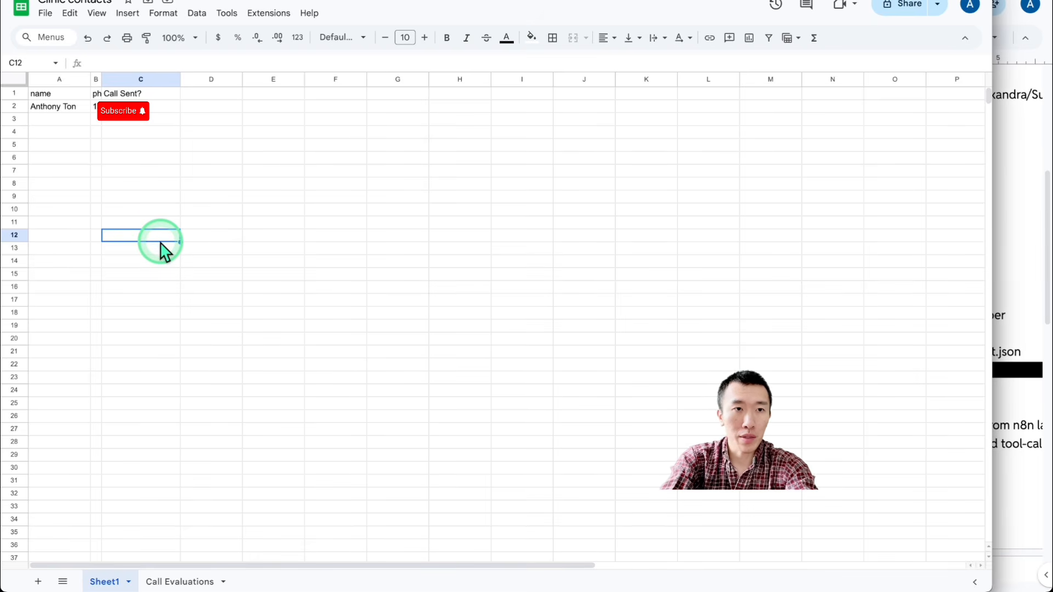
{"action": "left_click", "coordinate": [192, 583]}
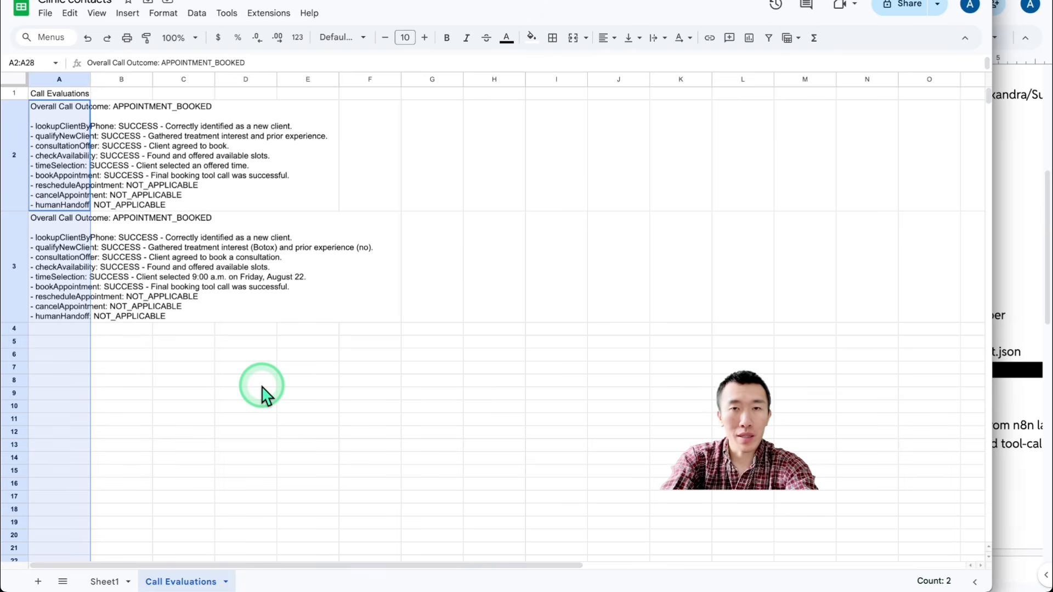
Step: Return to Google Calendar, reopen the Friday consultation event and highlight the client details and call summary in its description
{"action": "left_click", "coordinate": [530, 1]}
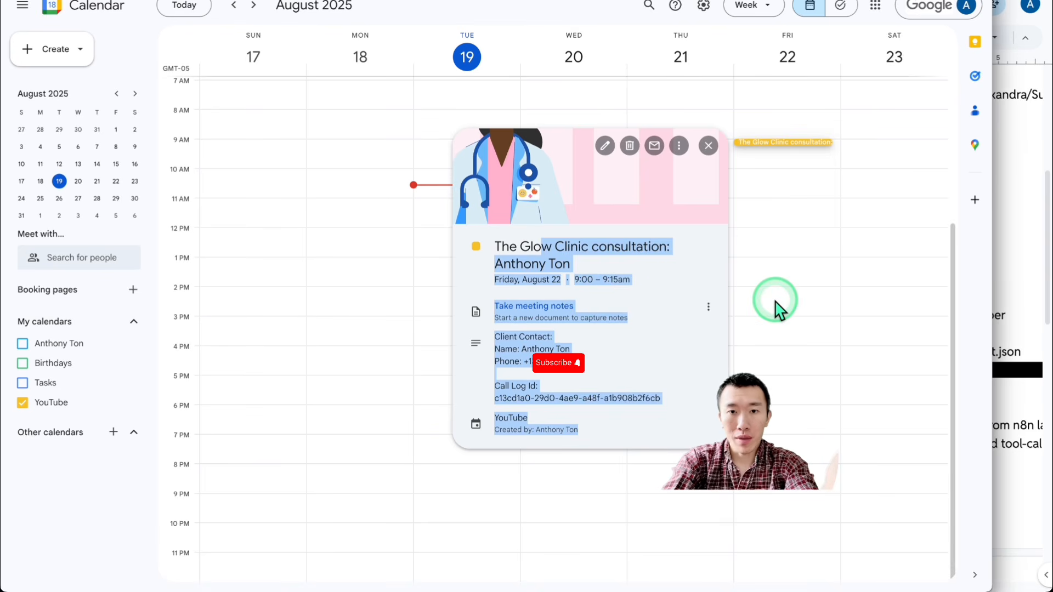
{"action": "left_click", "coordinate": [799, 239]}
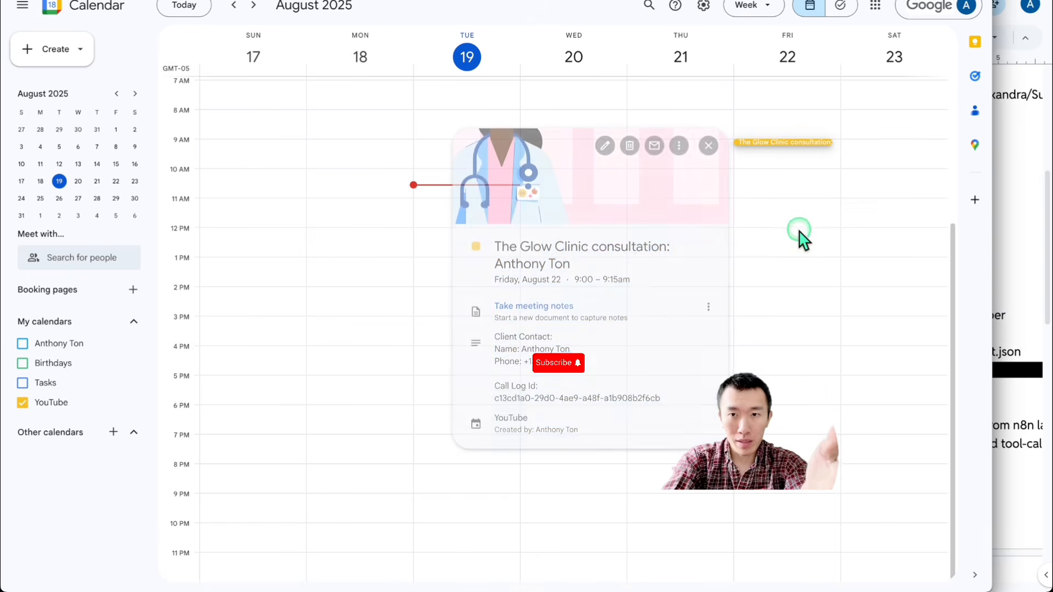
{"action": "left_click", "coordinate": [793, 143]}
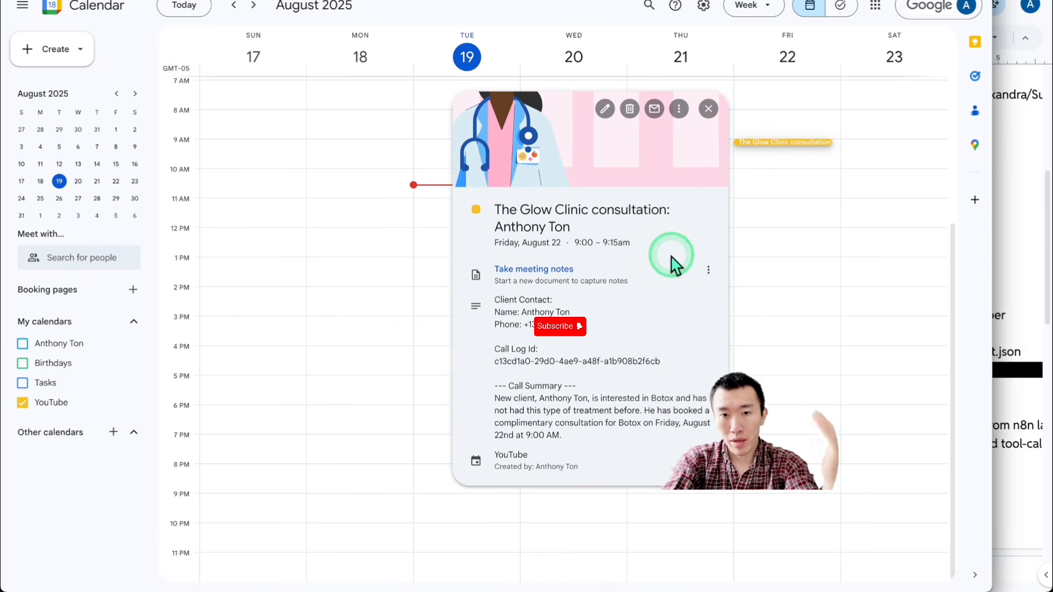
{"action": "left_click_drag", "start_coordinate": [519, 385], "coordinate": [599, 388]}
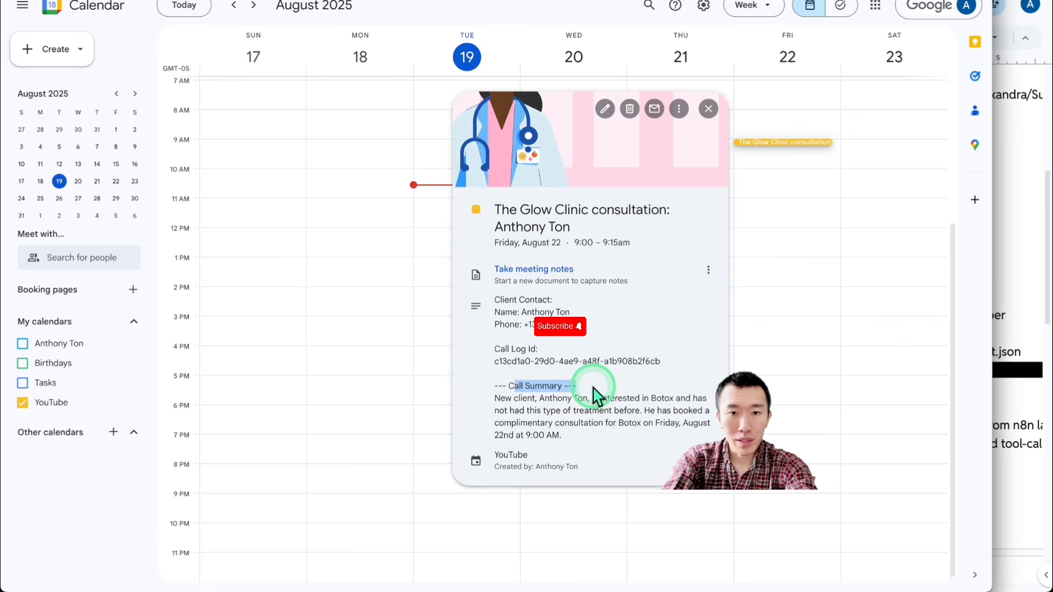
{"action": "left_click_drag", "start_coordinate": [520, 312], "coordinate": [618, 444]}
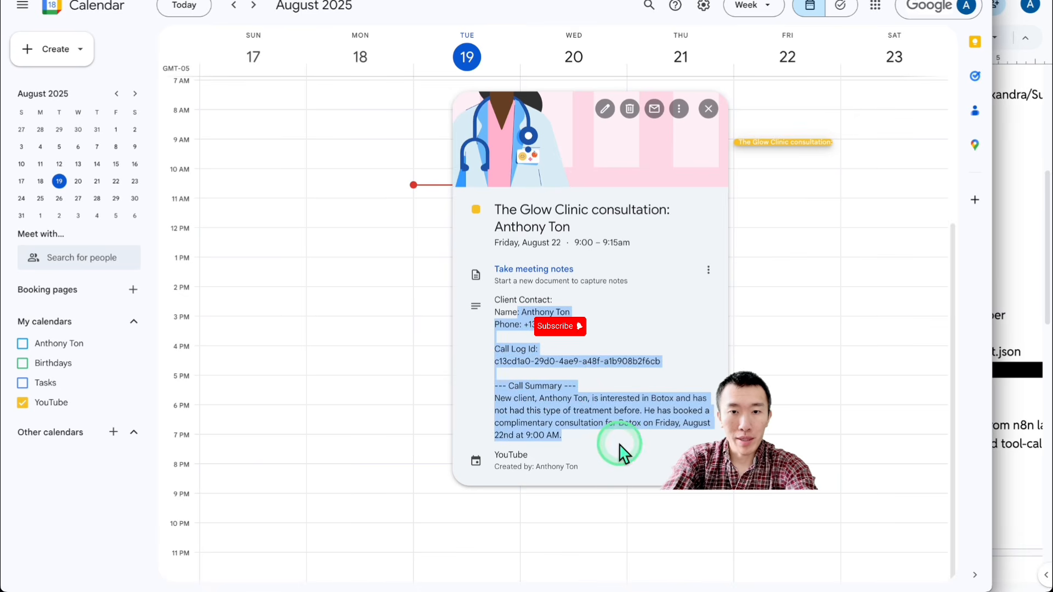
{"action": "left_click", "coordinate": [628, 447]}
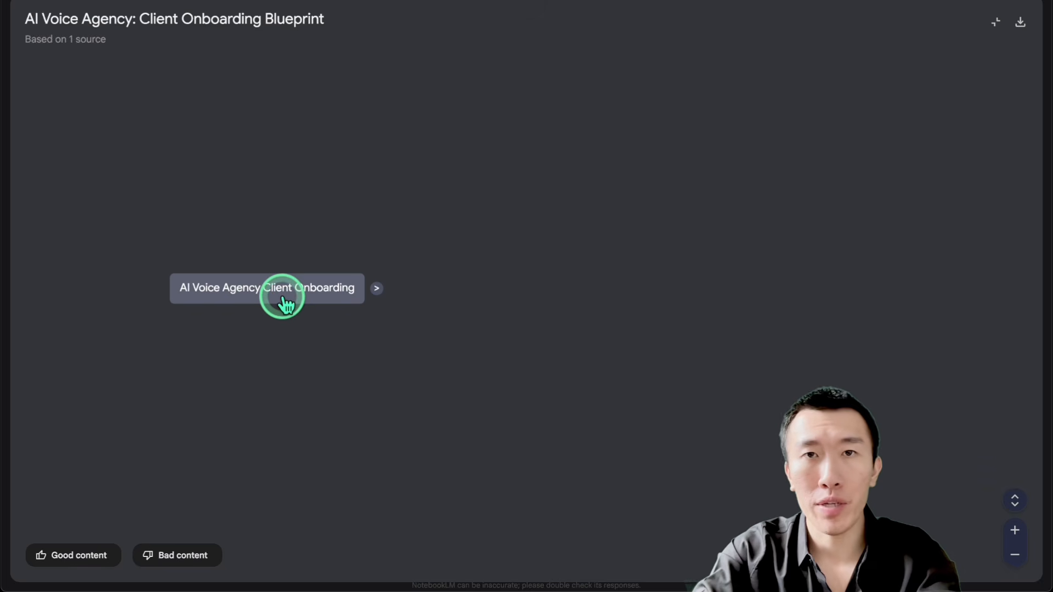
Step: Expand all nodes of the Client Onboarding Blueprint mind map and examine the Goal, First Principles and Client Needs branches
{"action": "left_click", "coordinate": [1014, 500]}
{"action": "scroll", "coordinate": [322, 89], "scroll_direction": "up", "scroll_amount": 10}
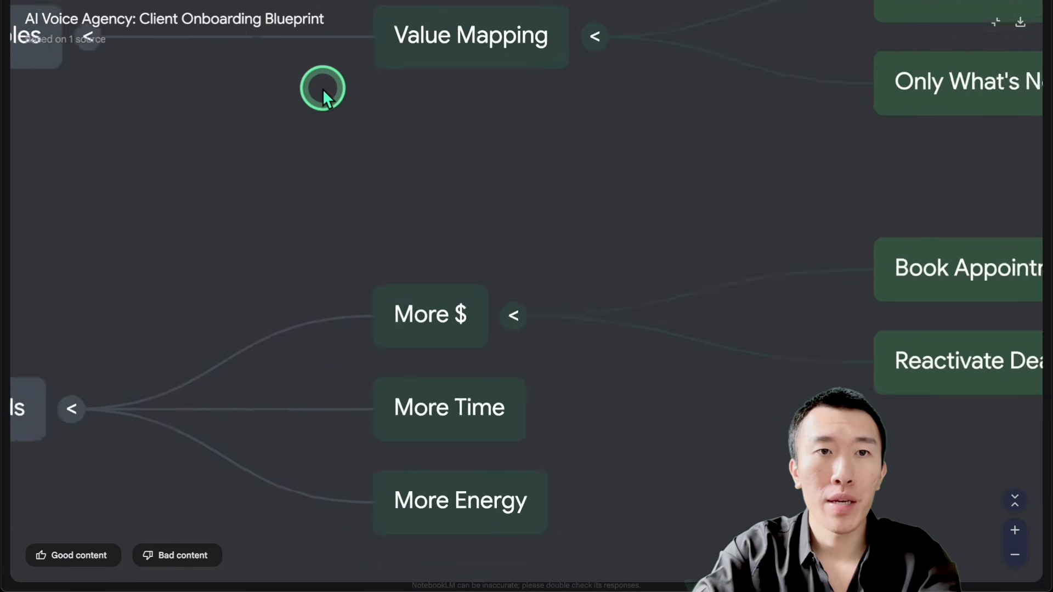
{"action": "scroll", "coordinate": [277, 146], "scroll_direction": "down", "scroll_amount": 4}
{"action": "left_click_drag", "start_coordinate": [267, 142], "coordinate": [465, 318]}
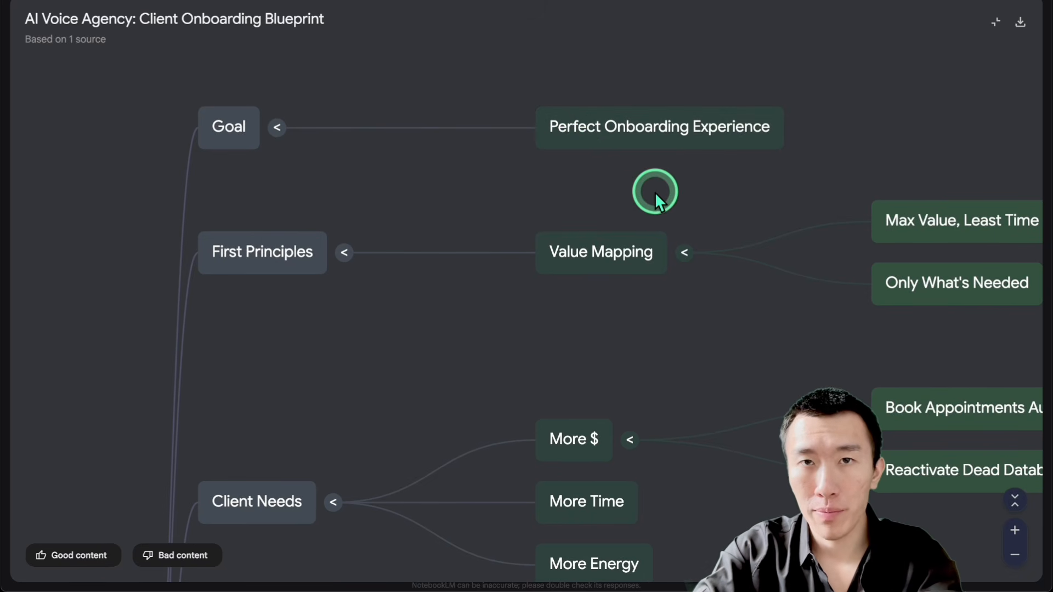
{"action": "left_click_drag", "start_coordinate": [660, 172], "coordinate": [585, 141]}
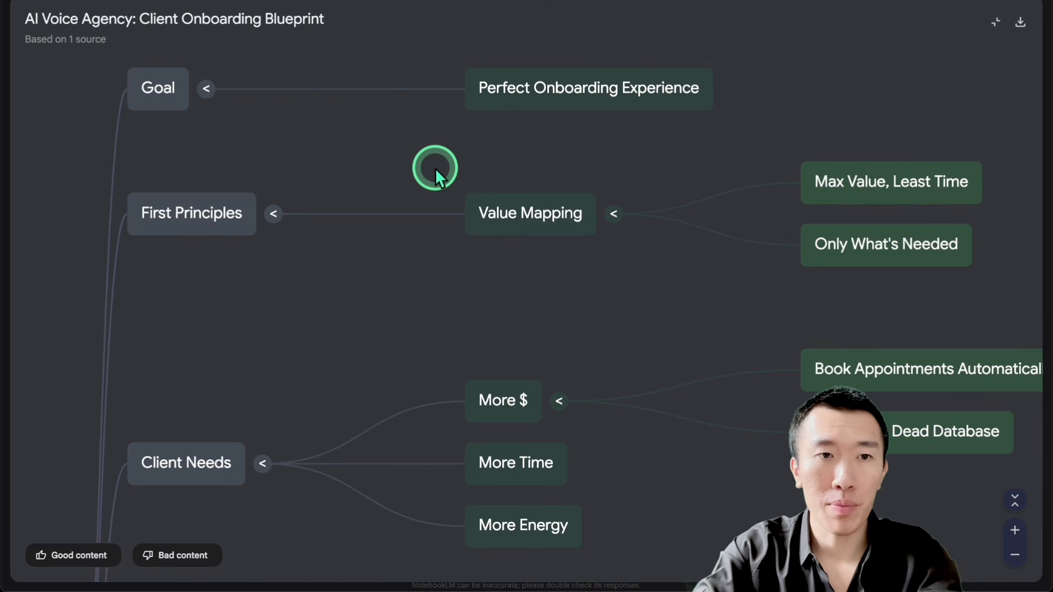
Step: Examine the Client Needs and Minimum to Achieve Goal branches of the onboarding mind map, including the Connect Credentials walkthrough node
{"action": "left_click", "coordinate": [204, 216]}
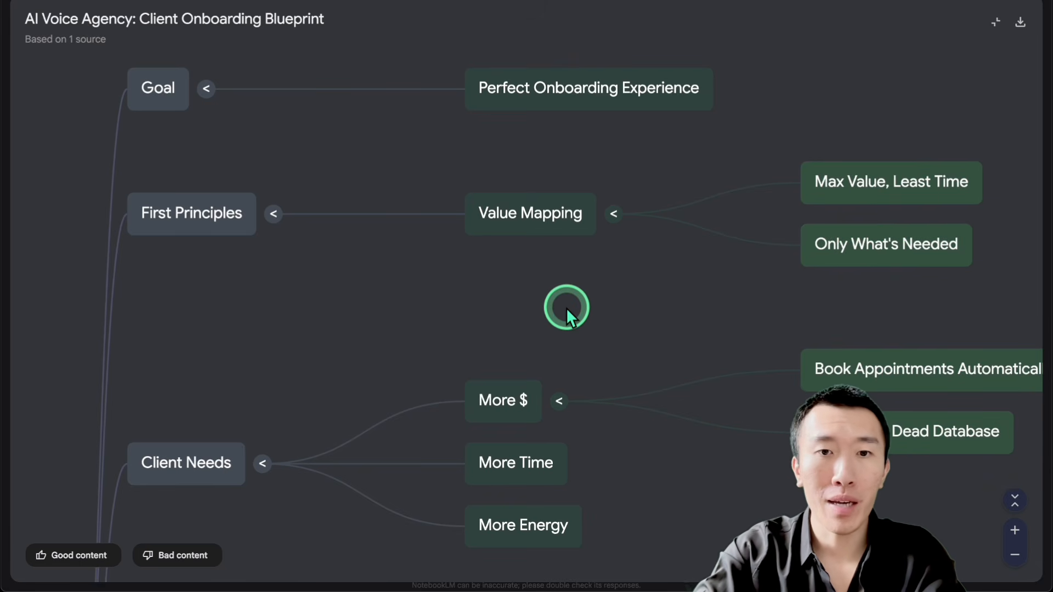
{"action": "left_click_drag", "start_coordinate": [566, 308], "coordinate": [543, 295]}
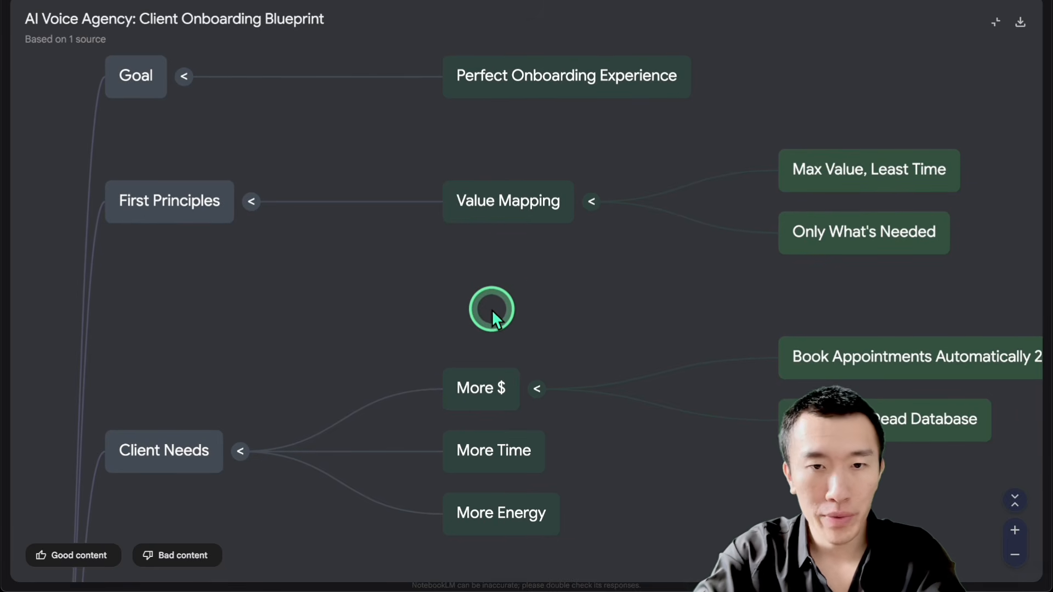
{"action": "left_click_drag", "start_coordinate": [479, 334], "coordinate": [487, 157]}
{"action": "left_click_drag", "start_coordinate": [610, 261], "coordinate": [547, 204]}
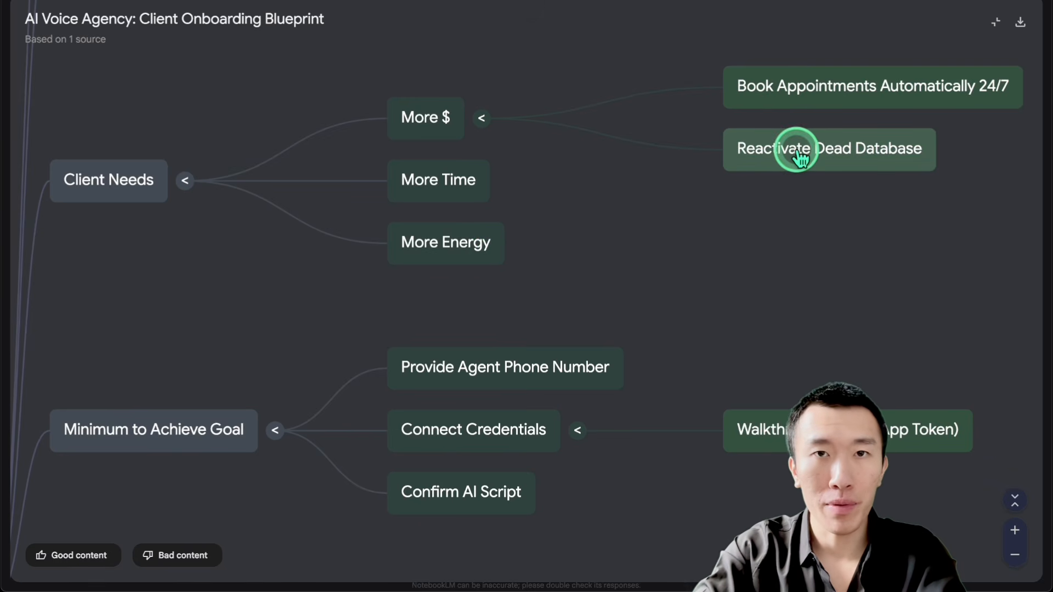
{"action": "left_click_drag", "start_coordinate": [568, 284], "coordinate": [594, 142]}
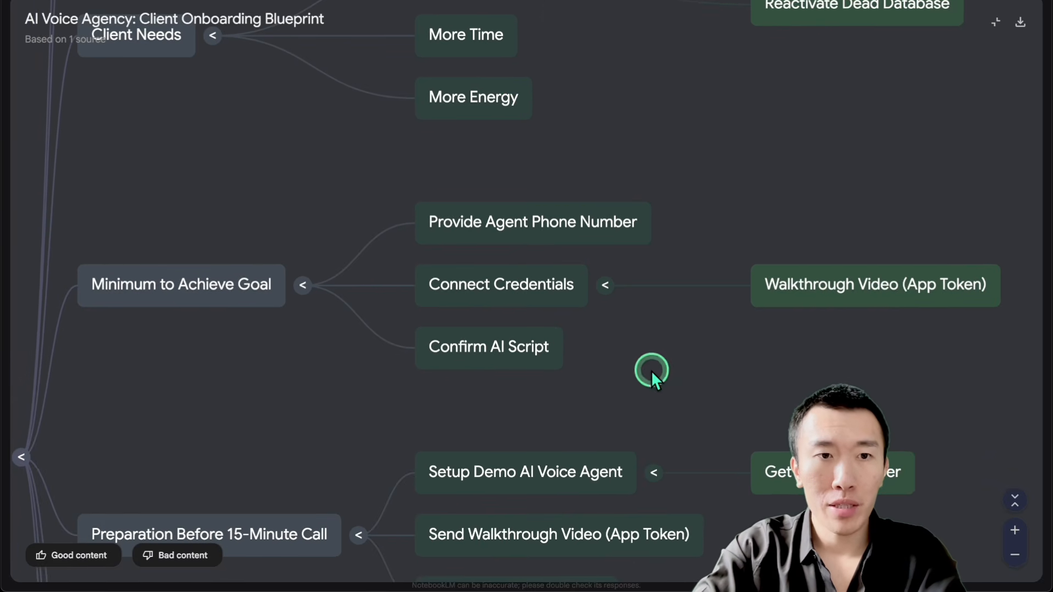
{"action": "left_click_drag", "start_coordinate": [652, 378], "coordinate": [651, 289]}
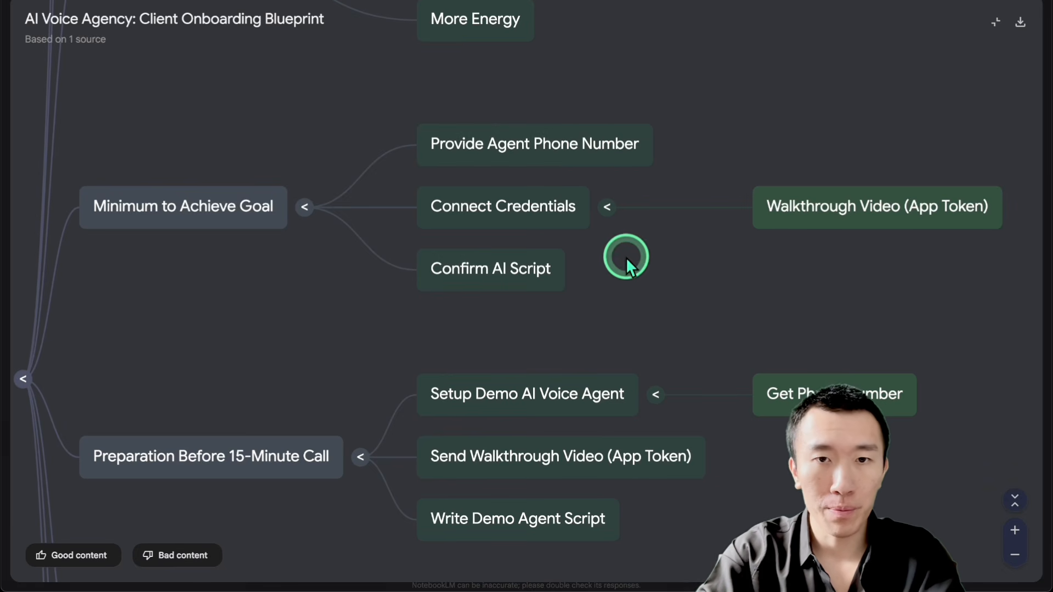
{"action": "left_click_drag", "start_coordinate": [620, 273], "coordinate": [619, 196]}
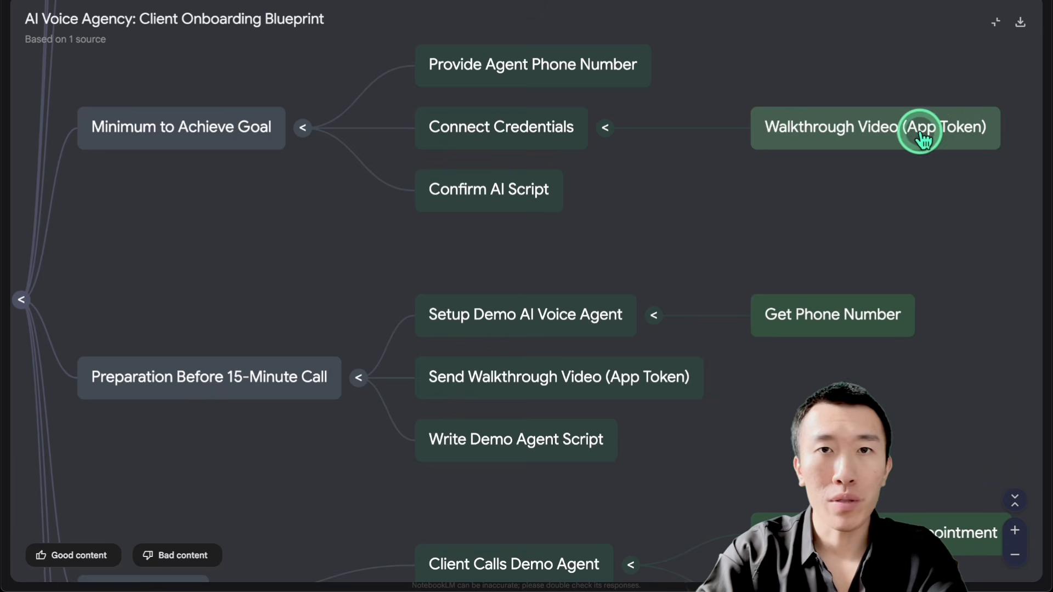
{"action": "left_click_drag", "start_coordinate": [531, 248], "coordinate": [535, 238]}
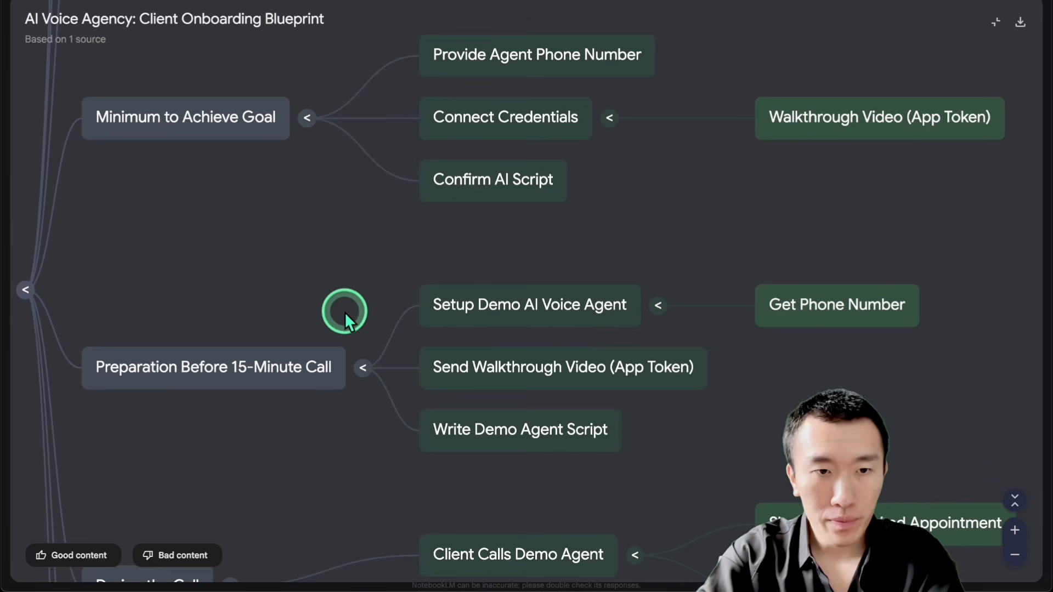
Step: Examine the Preparation Before 15-Minute Call branch and its demo agent setup, walkthrough video and script nodes
{"action": "left_click_drag", "start_coordinate": [345, 311], "coordinate": [353, 94]}
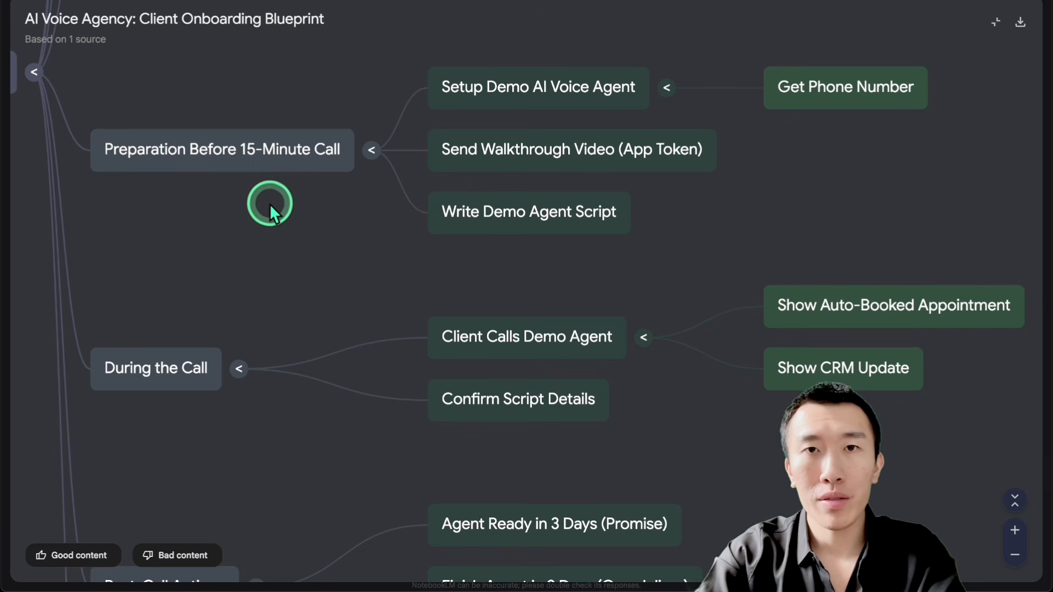
{"action": "left_click_drag", "start_coordinate": [272, 223], "coordinate": [267, 213]}
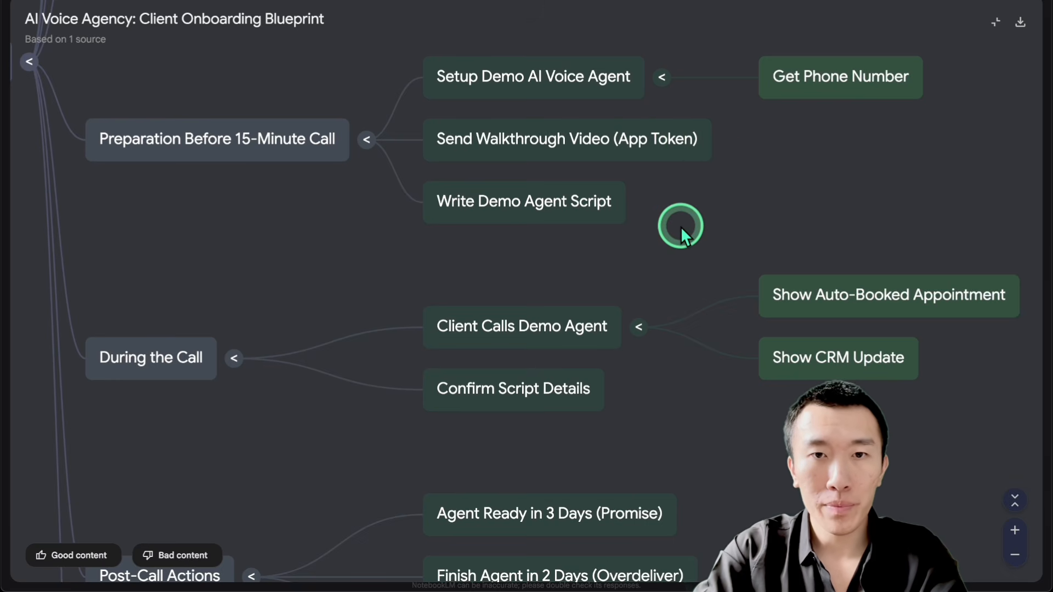
{"action": "scroll", "coordinate": [680, 236], "scroll_direction": "down", "scroll_amount": 1}
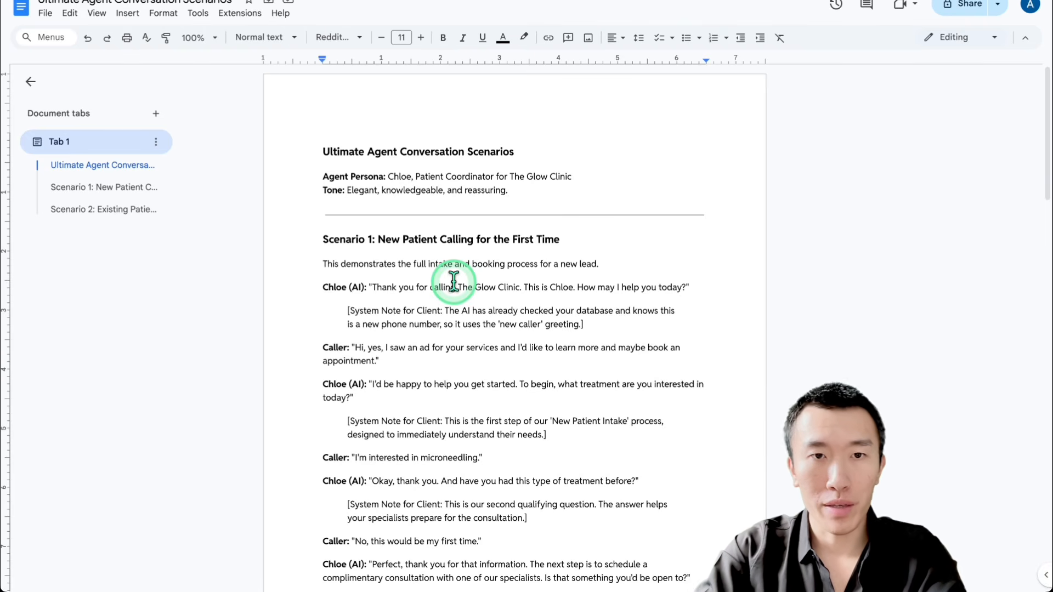
Step: Switch to the Ultimate Agent Conversation Scenarios document in Google Docs and highlight its title, Agent Persona and Tone lines
{"action": "left_click_drag", "start_coordinate": [341, 152], "coordinate": [514, 152]}
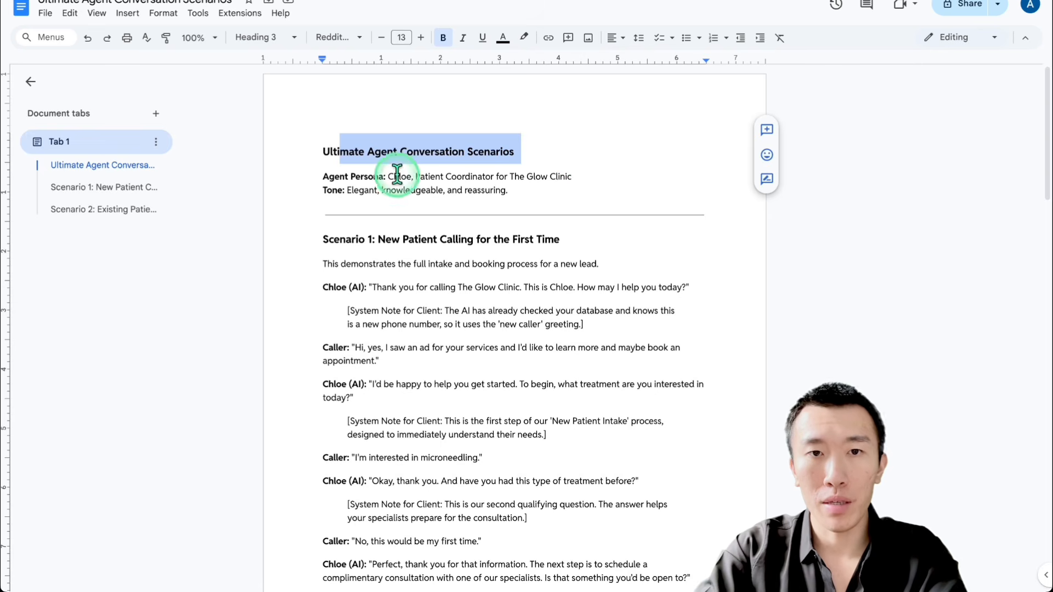
{"action": "left_click_drag", "start_coordinate": [394, 176], "coordinate": [611, 174]}
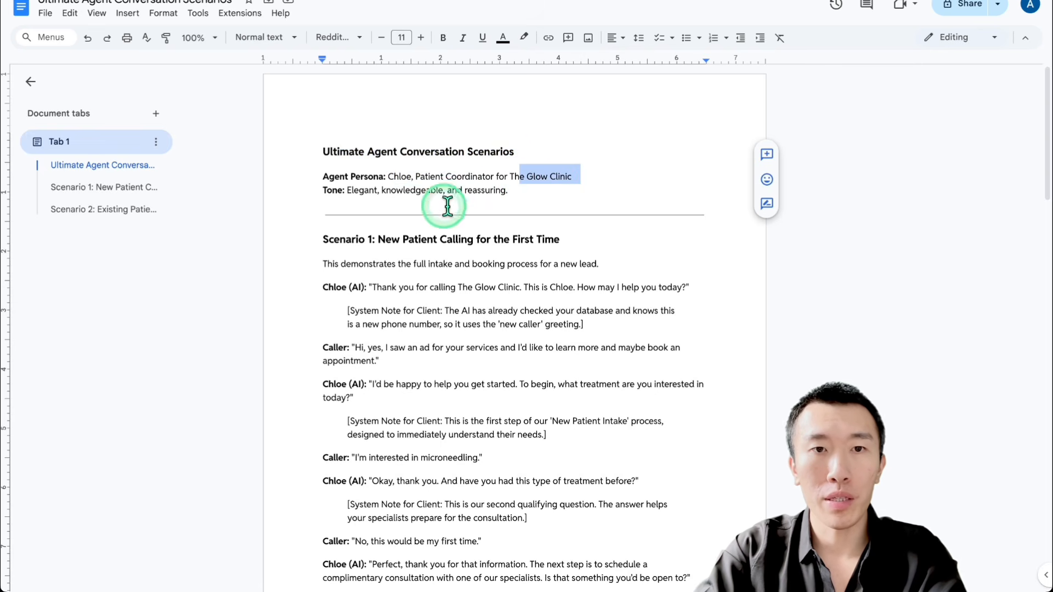
{"action": "left_click_drag", "start_coordinate": [354, 190], "coordinate": [616, 192]}
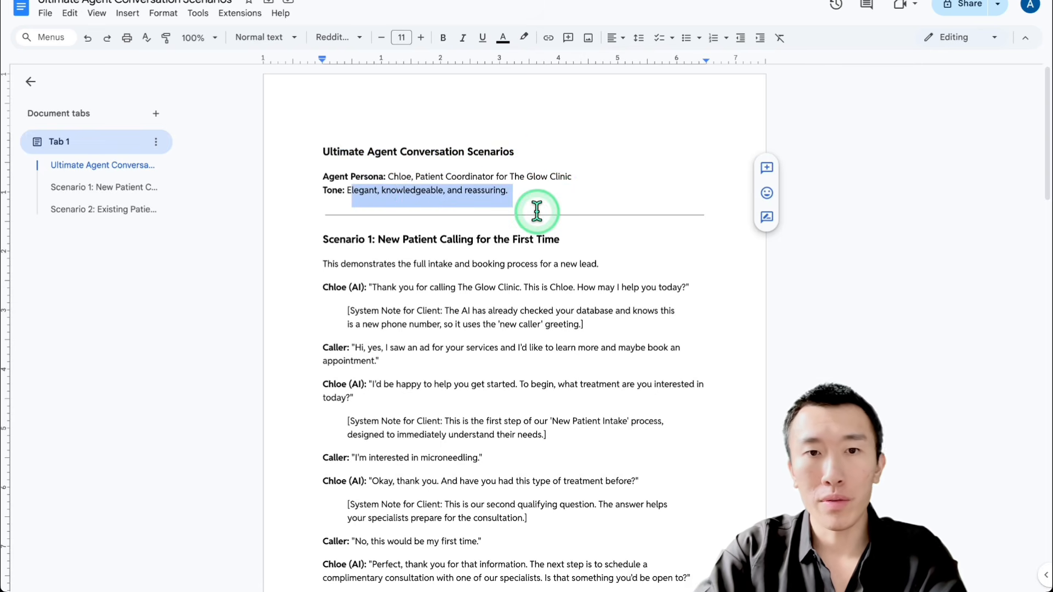
Step: Highlight the Scenario 1: New Patient Calling for the First Time heading and read through its booking dialogue
{"action": "scroll", "coordinate": [487, 294], "scroll_direction": "down", "scroll_amount": 2}
{"action": "scroll", "coordinate": [489, 296], "scroll_direction": "down", "scroll_amount": 2}
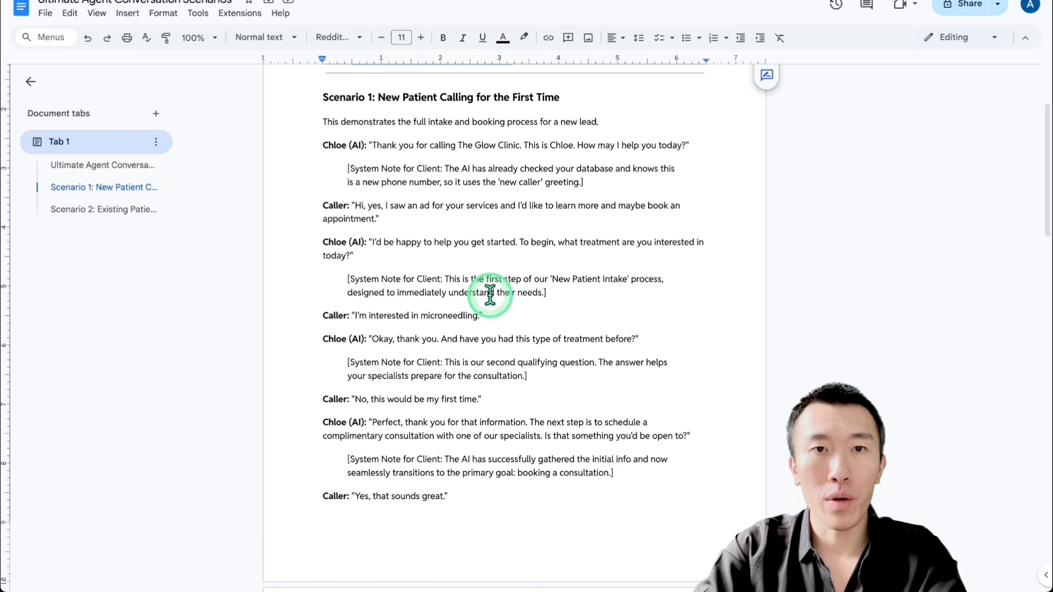
{"action": "left_click_drag", "start_coordinate": [402, 99], "coordinate": [545, 100]}
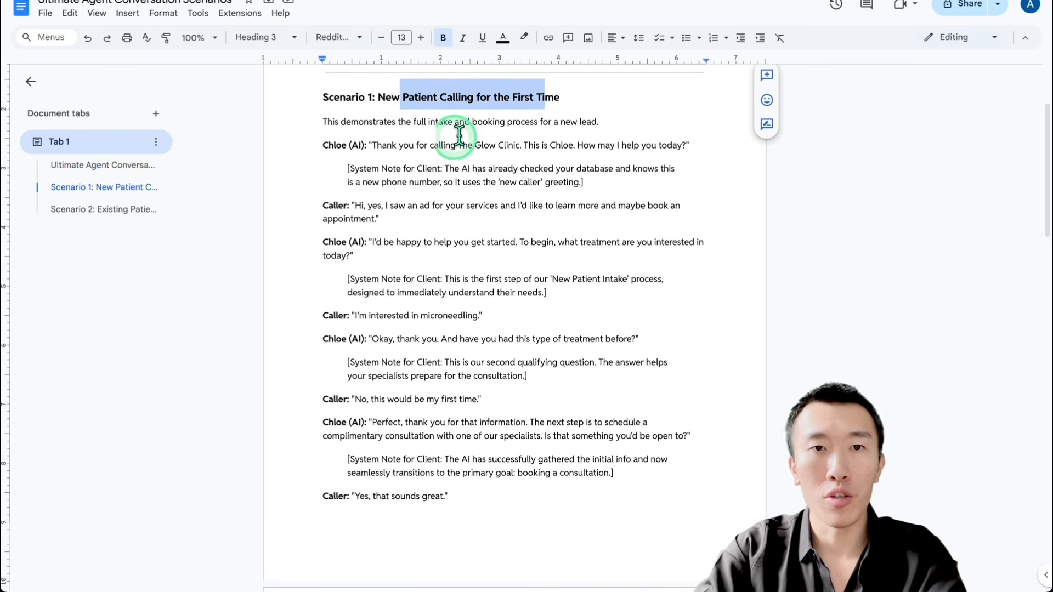
{"action": "scroll", "coordinate": [443, 267], "scroll_direction": "down", "scroll_amount": 20}
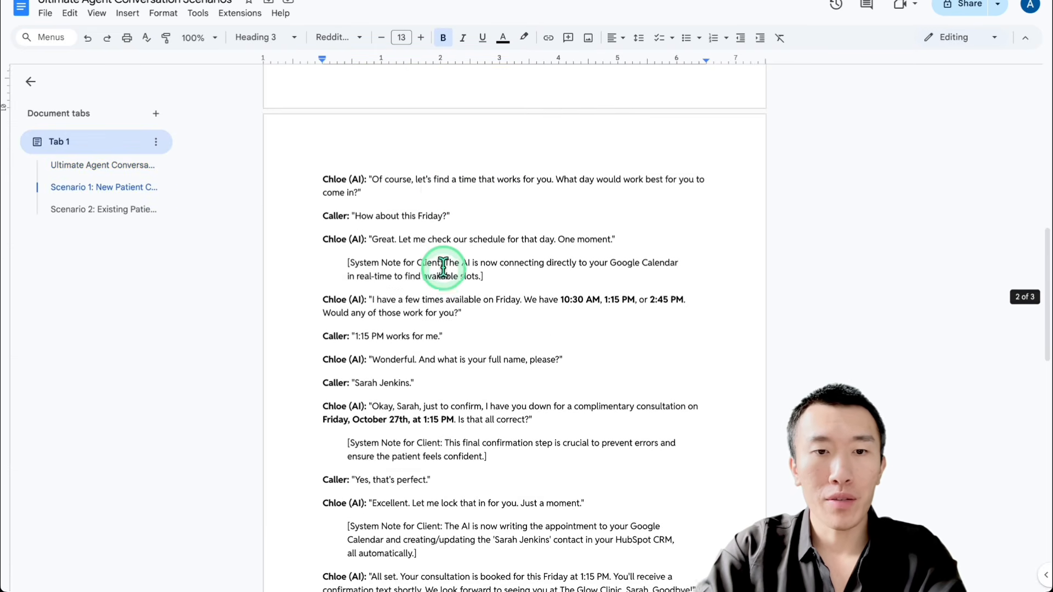
{"action": "scroll", "coordinate": [443, 267], "scroll_direction": "down", "scroll_amount": 3}
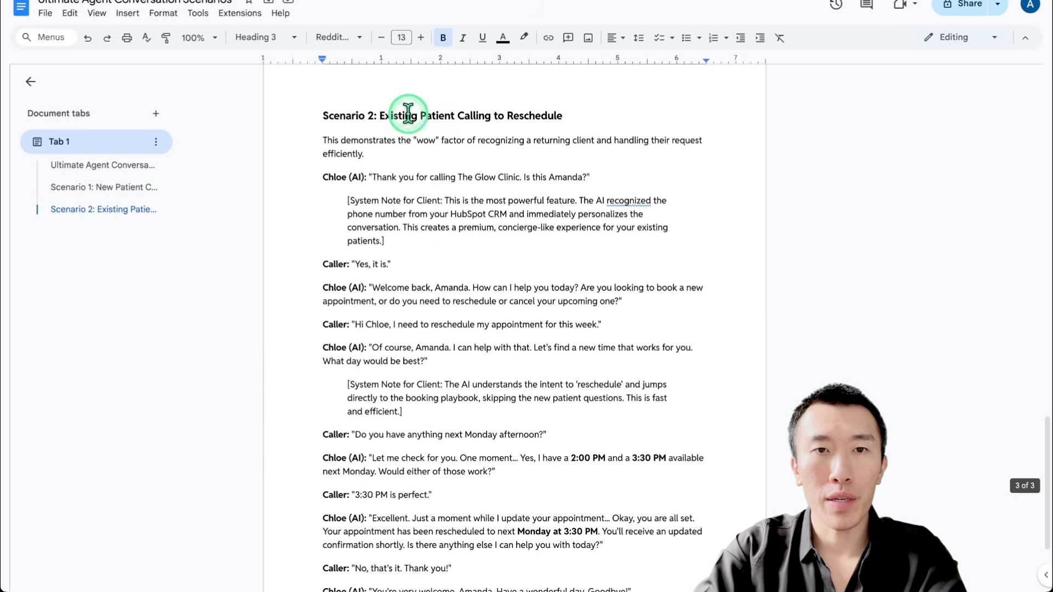
Step: Highlight the Scenario 2: Existing Patient Calling to Reschedule heading and the caller's lines in its dialogue
{"action": "left_click_drag", "start_coordinate": [411, 115], "coordinate": [541, 116]}
{"action": "left_click", "coordinate": [488, 175]}
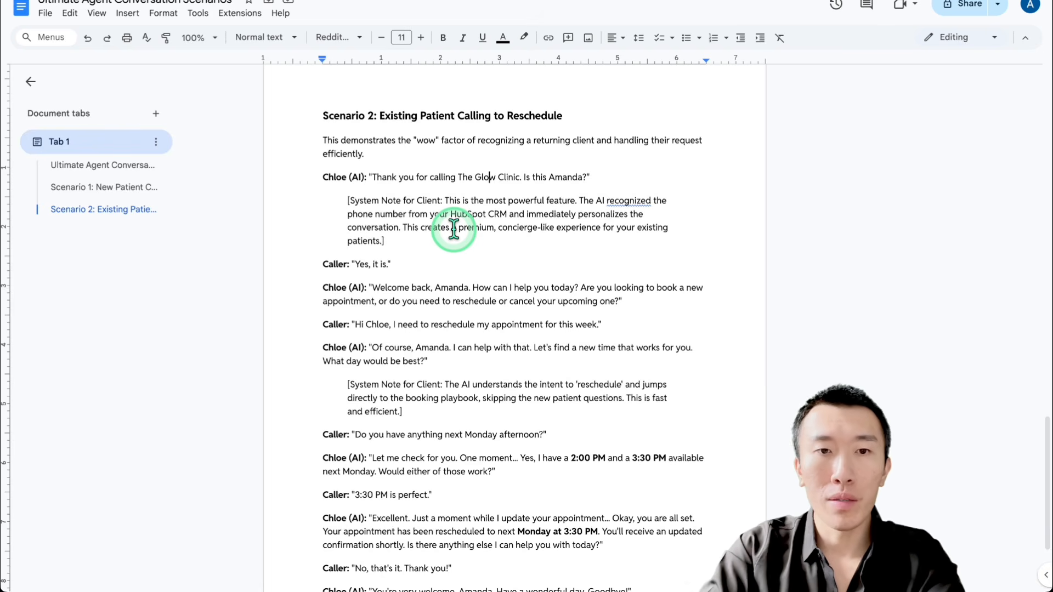
{"action": "triple_click", "coordinate": [461, 264]}
{"action": "left_click_drag", "start_coordinate": [475, 325], "coordinate": [369, 329]}
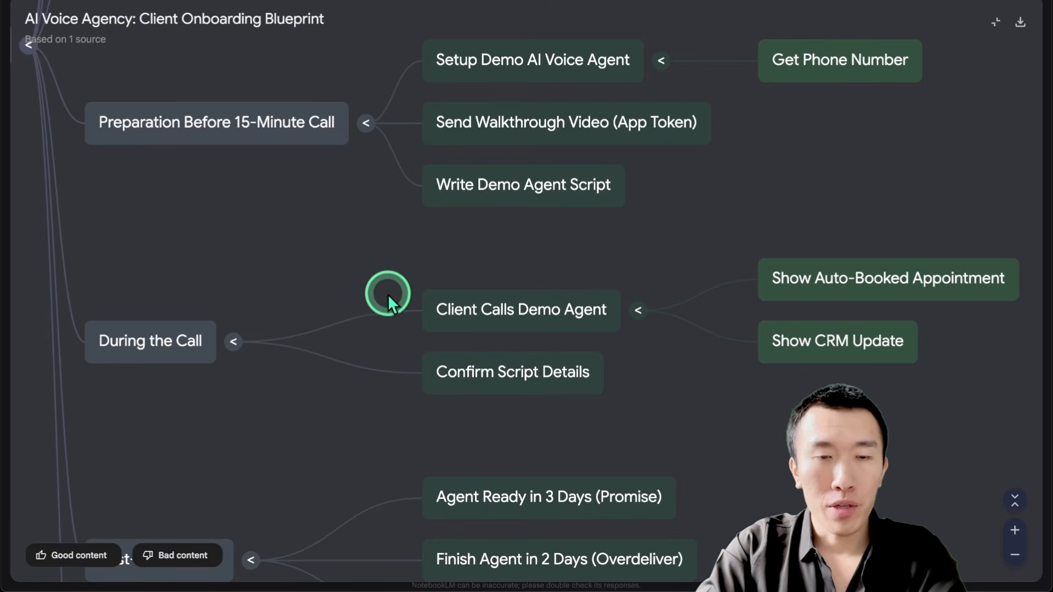
Step: Return to the Client Onboarding Blueprint mind map in NotebookLM and examine the During the Call branch
{"action": "left_click_drag", "start_coordinate": [387, 293], "coordinate": [332, 130]}
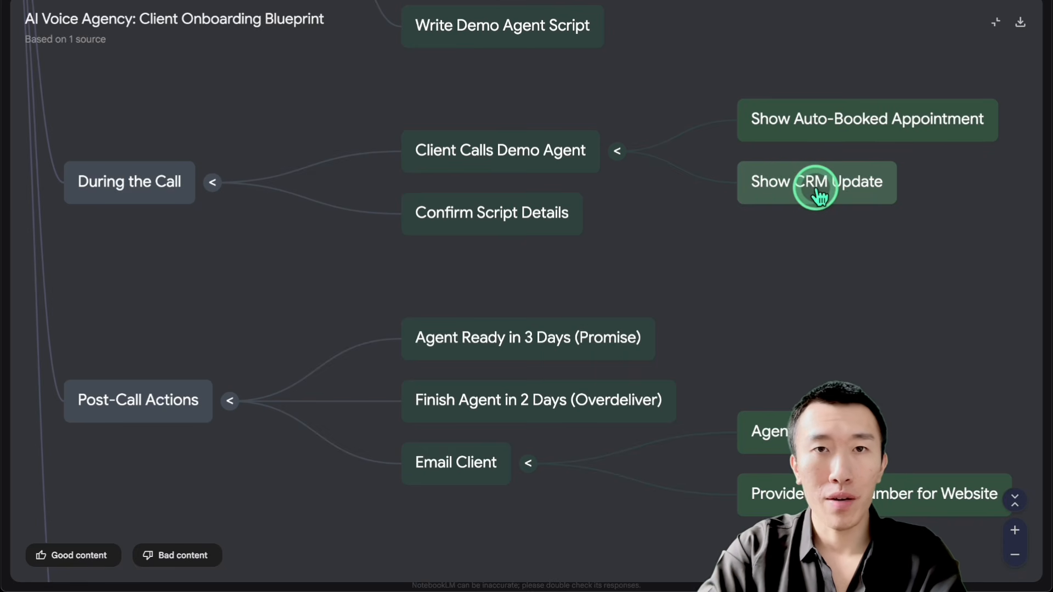
{"action": "scroll", "coordinate": [819, 264], "scroll_direction": "up", "scroll_amount": 2}
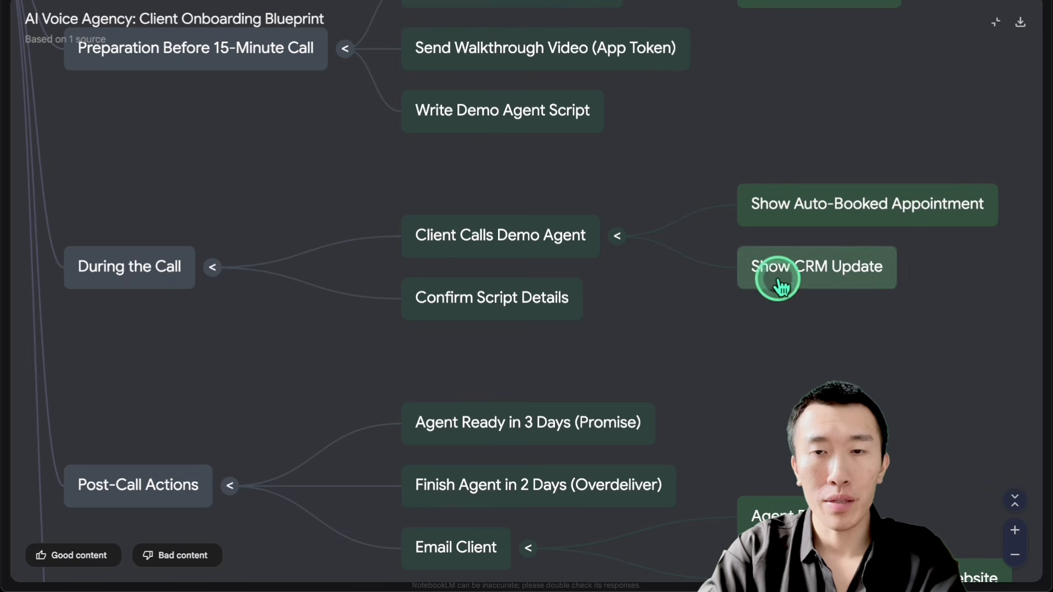
{"action": "left_click_drag", "start_coordinate": [716, 331], "coordinate": [716, 270]}
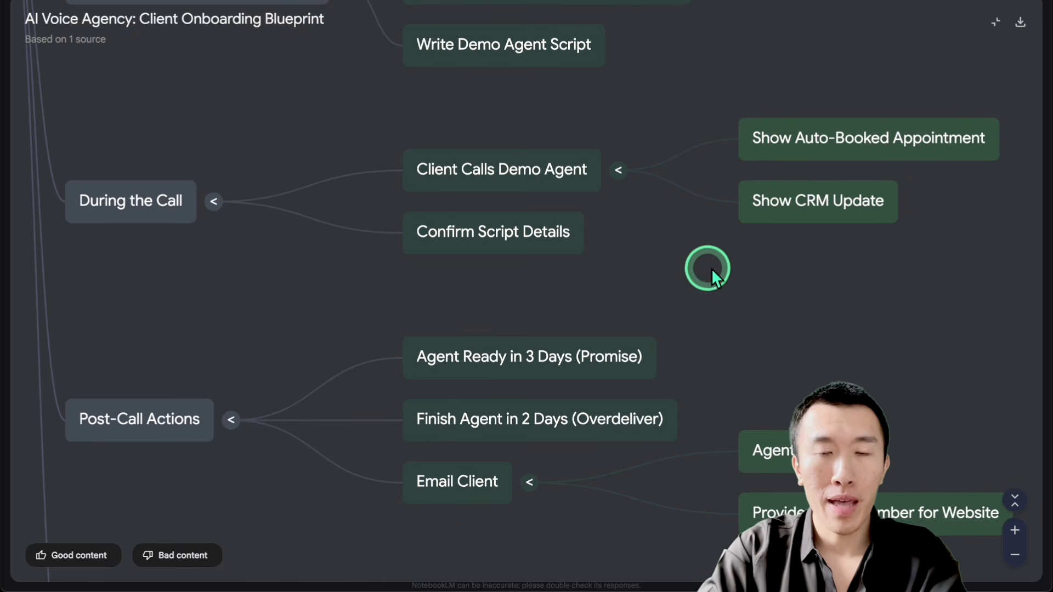
{"action": "left_click", "coordinate": [499, 251]}
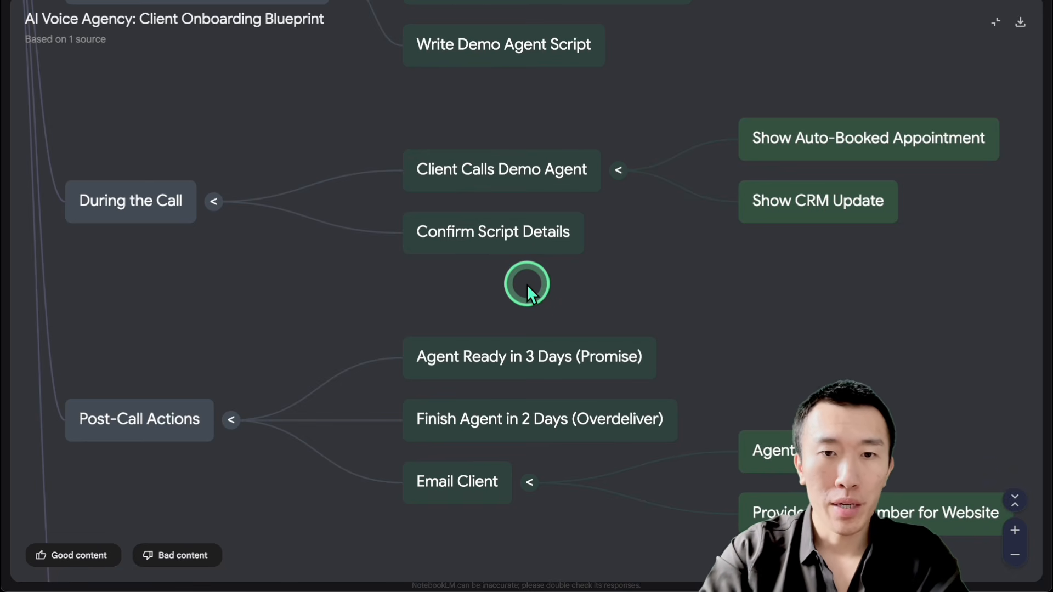
Step: Examine the Post-Call Actions branch, covering the 3-day promise, the 2-day delivery and the Email Client nodes
{"action": "left_click_drag", "start_coordinate": [504, 312], "coordinate": [495, 213]}
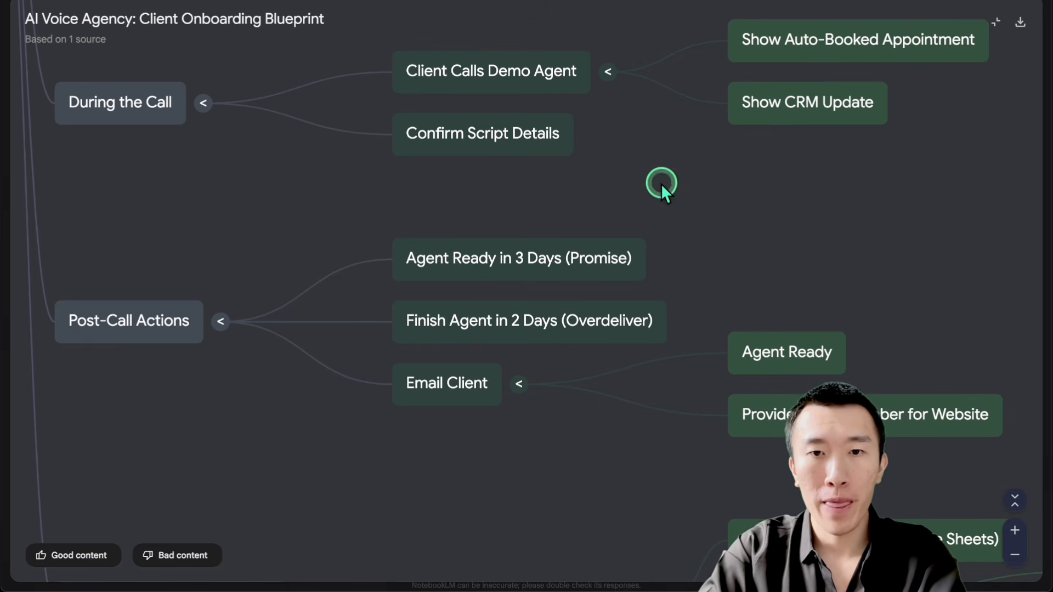
{"action": "left_click_drag", "start_coordinate": [575, 365], "coordinate": [584, 308]}
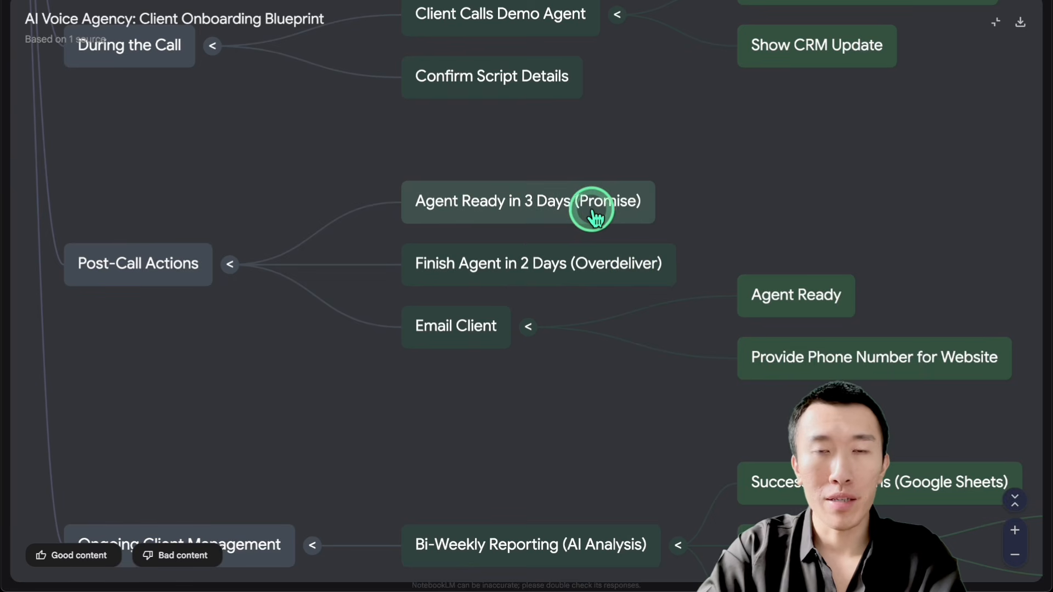
{"action": "scroll", "coordinate": [734, 233], "scroll_direction": "down", "scroll_amount": 2}
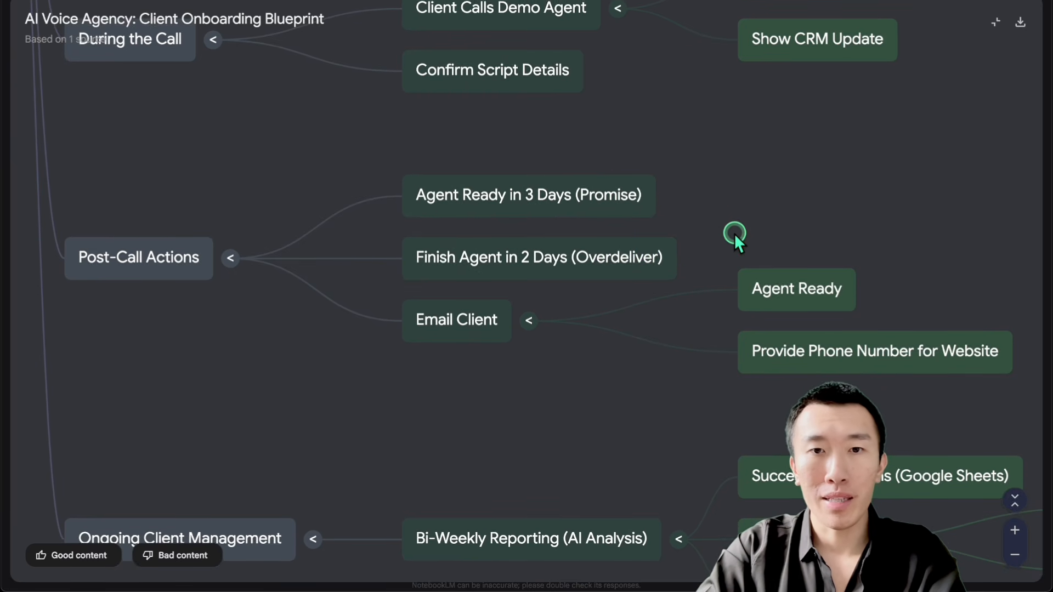
{"action": "left_click_drag", "start_coordinate": [735, 229], "coordinate": [729, 203]}
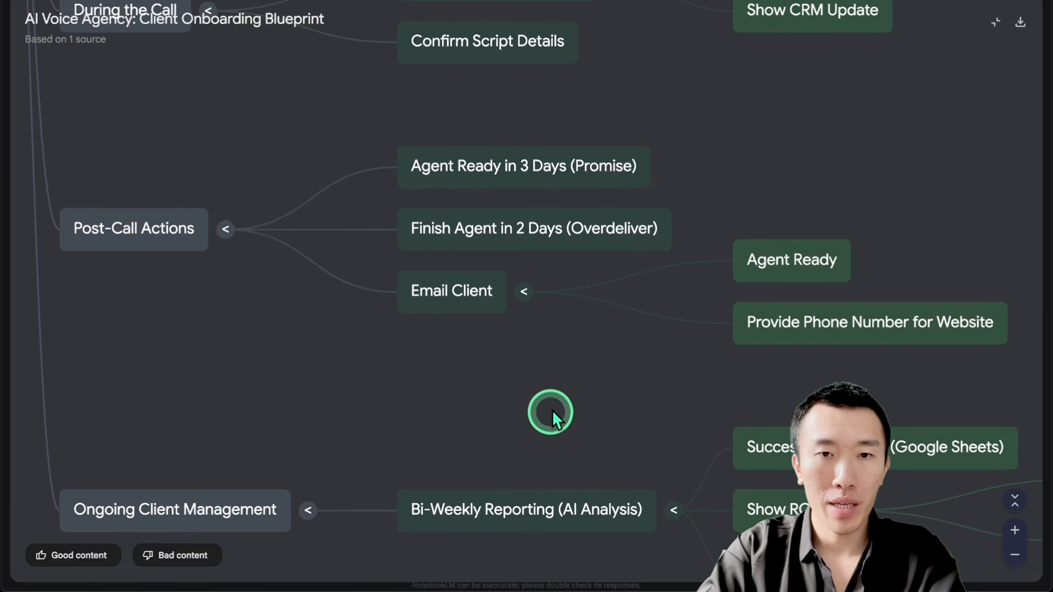
{"action": "left_click_drag", "start_coordinate": [552, 414], "coordinate": [545, 353]}
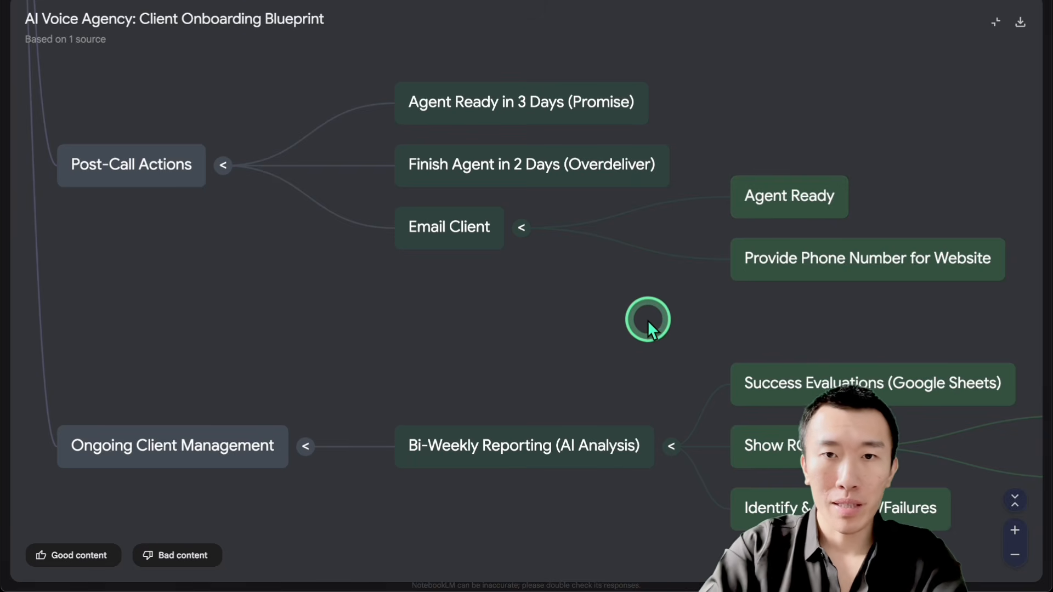
{"action": "scroll", "coordinate": [610, 328], "scroll_direction": "down", "scroll_amount": 2}
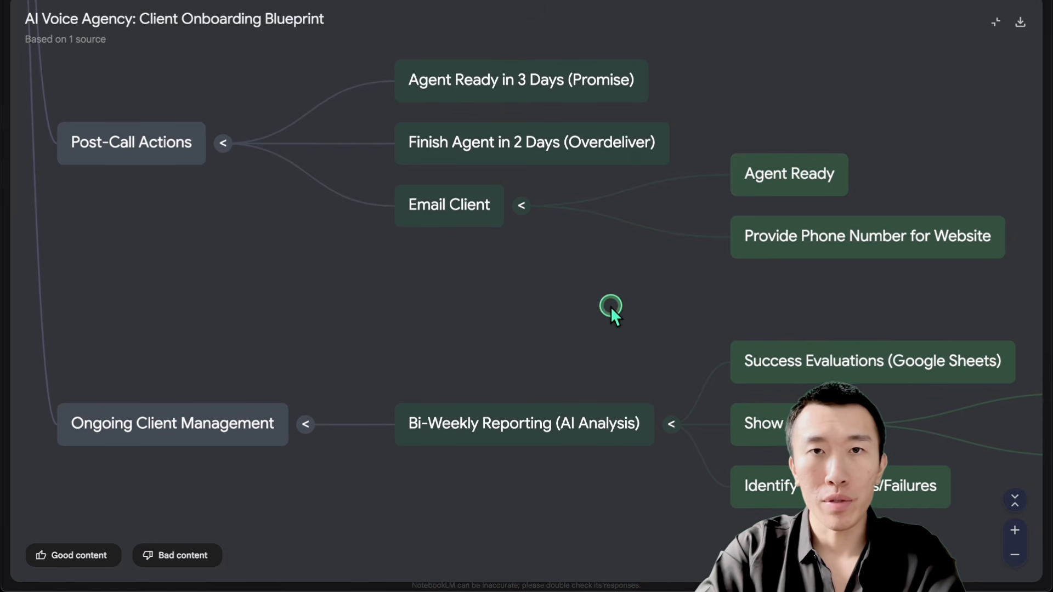
Step: Examine the Ongoing Client Management branch, from Bi-Weekly Reporting to the Show ROI child nodes
{"action": "left_click_drag", "start_coordinate": [595, 311], "coordinate": [582, 227]}
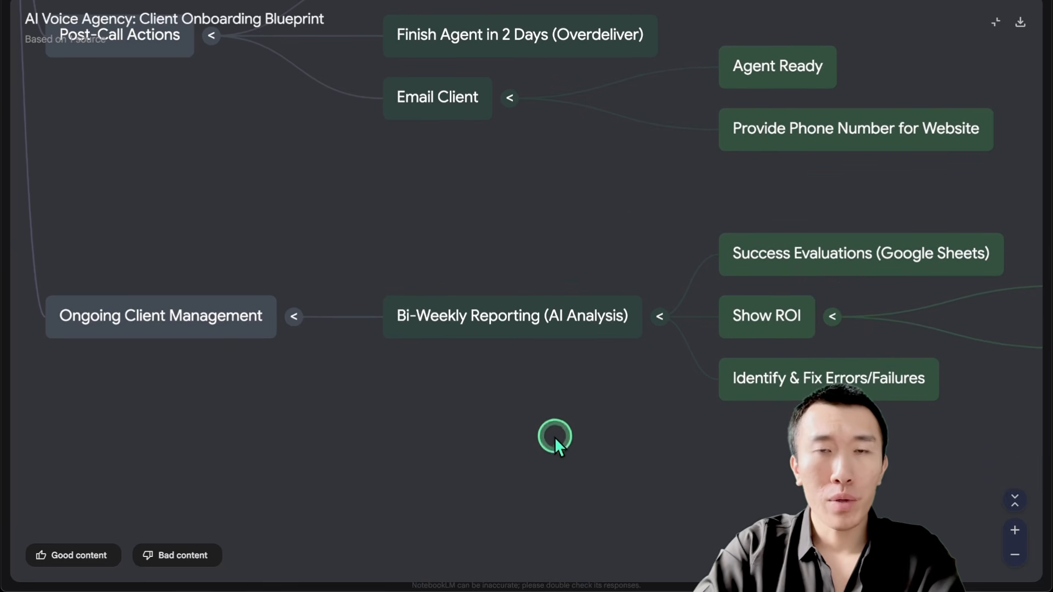
{"action": "left_click_drag", "start_coordinate": [554, 436], "coordinate": [555, 416]}
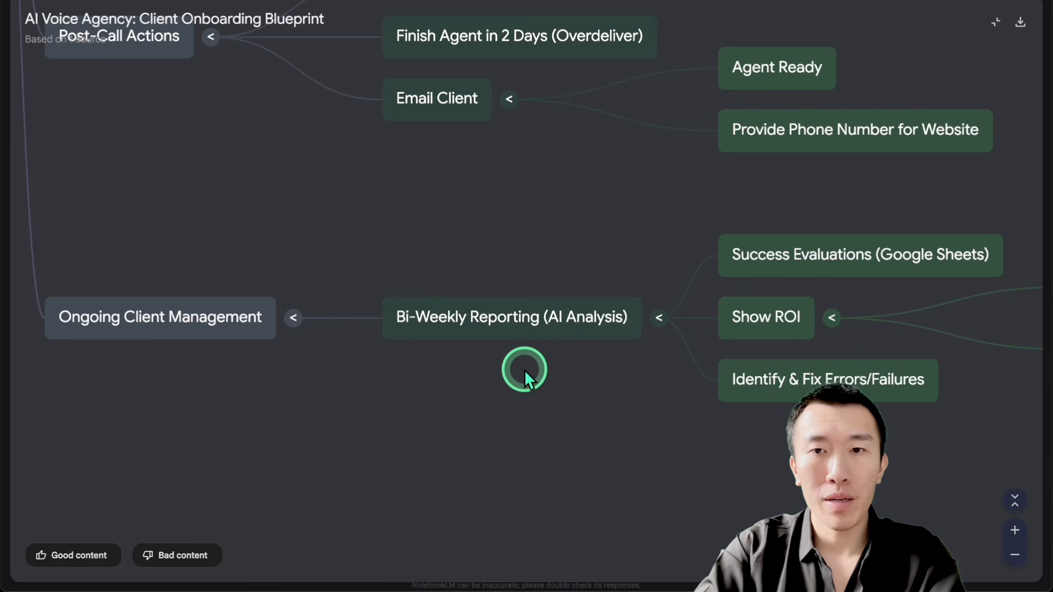
{"action": "left_click_drag", "start_coordinate": [609, 380], "coordinate": [405, 347]}
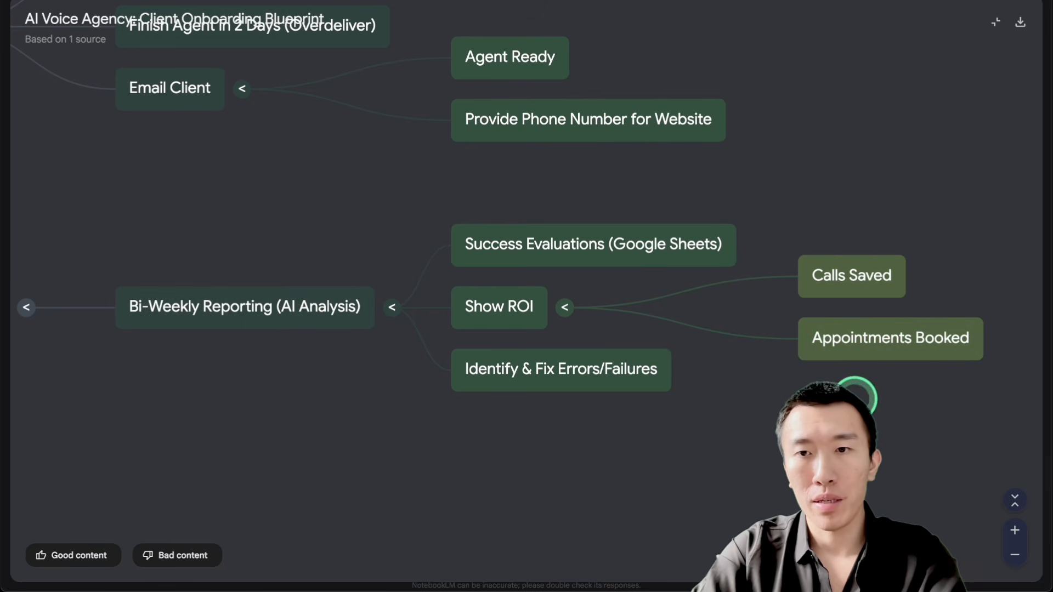
{"action": "left_click_drag", "start_coordinate": [854, 400], "coordinate": [800, 387]}
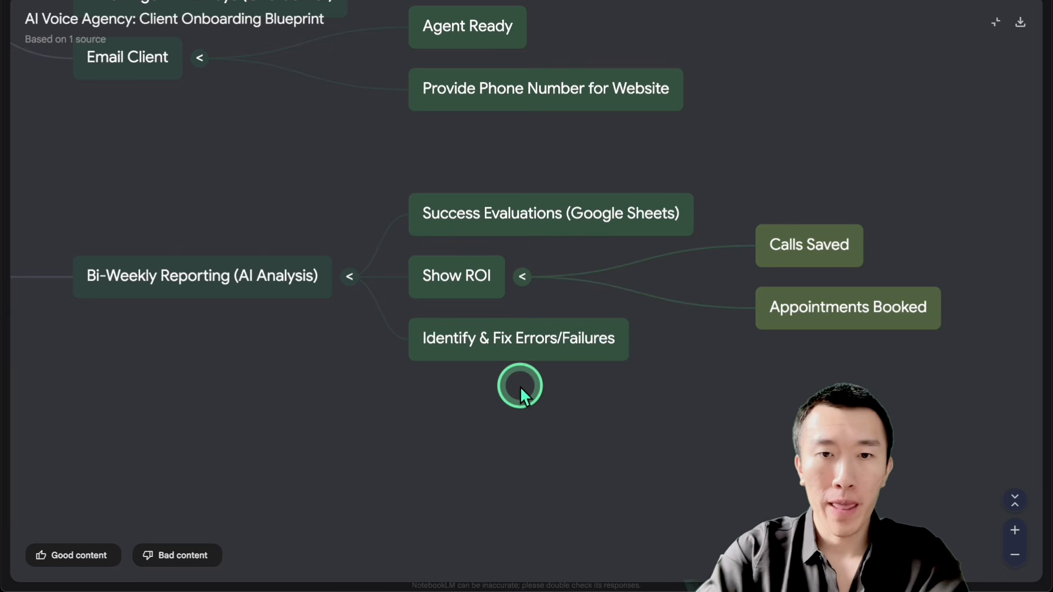
Step: Zoom out the mind map to view the onboarding branches from Preparation Before 15-Minute Call to Ongoing Client Management together
{"action": "scroll", "coordinate": [520, 386], "scroll_direction": "down", "scroll_amount": 5}
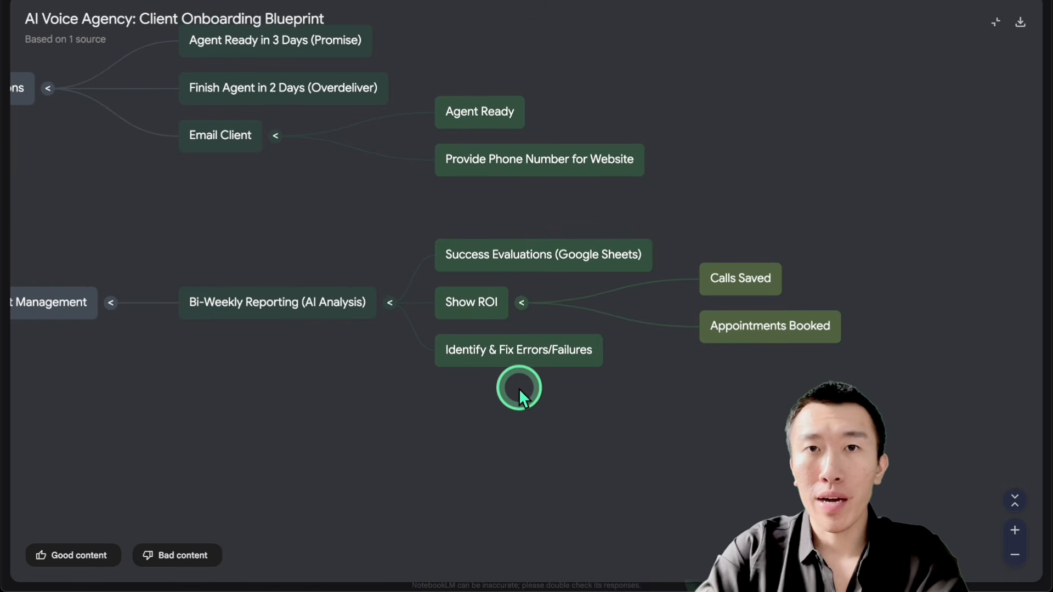
{"action": "left_click_drag", "start_coordinate": [308, 225], "coordinate": [491, 424]}
{"action": "scroll", "coordinate": [434, 370], "scroll_direction": "down", "scroll_amount": 5}
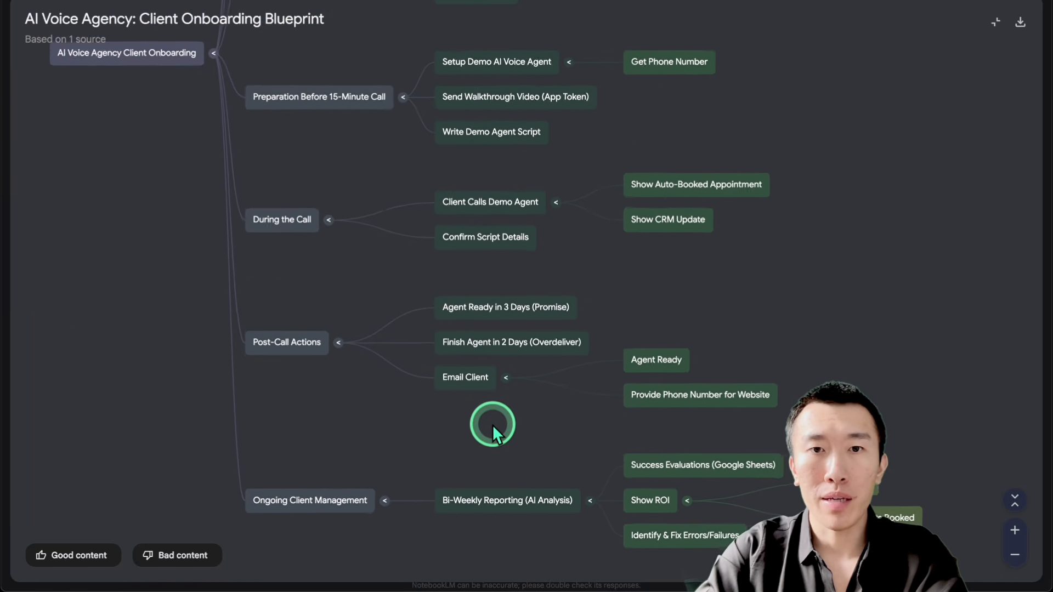
Step: Fit the whole onboarding mind map in view and examine all its branches from Goal to Ongoing Client Management
{"action": "scroll", "coordinate": [492, 424], "scroll_direction": "down", "scroll_amount": 2}
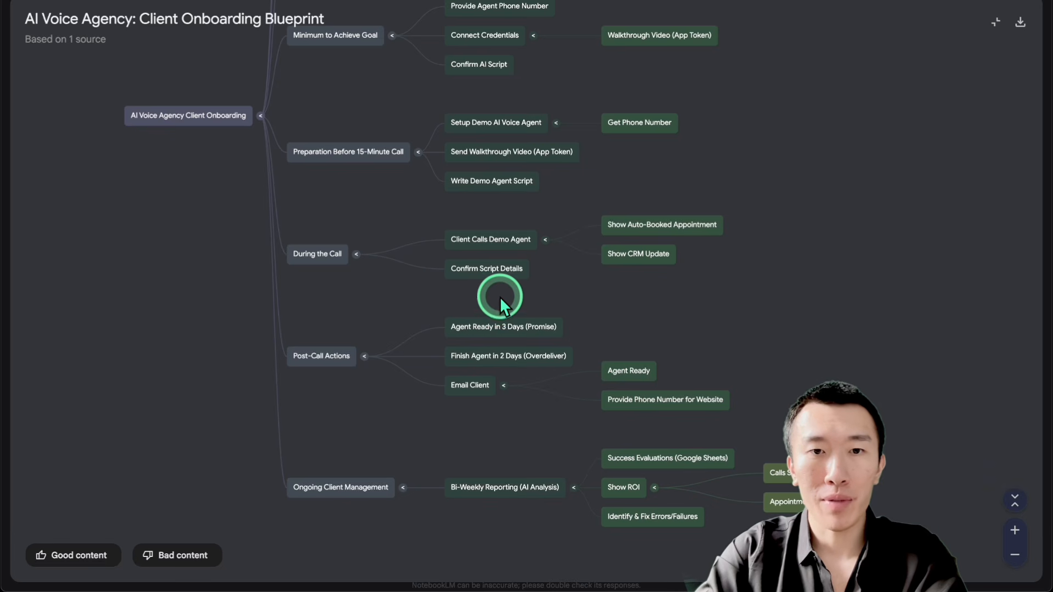
{"action": "left_click_drag", "start_coordinate": [499, 297], "coordinate": [486, 340]}
{"action": "scroll", "coordinate": [488, 342], "scroll_direction": "down", "scroll_amount": 1}
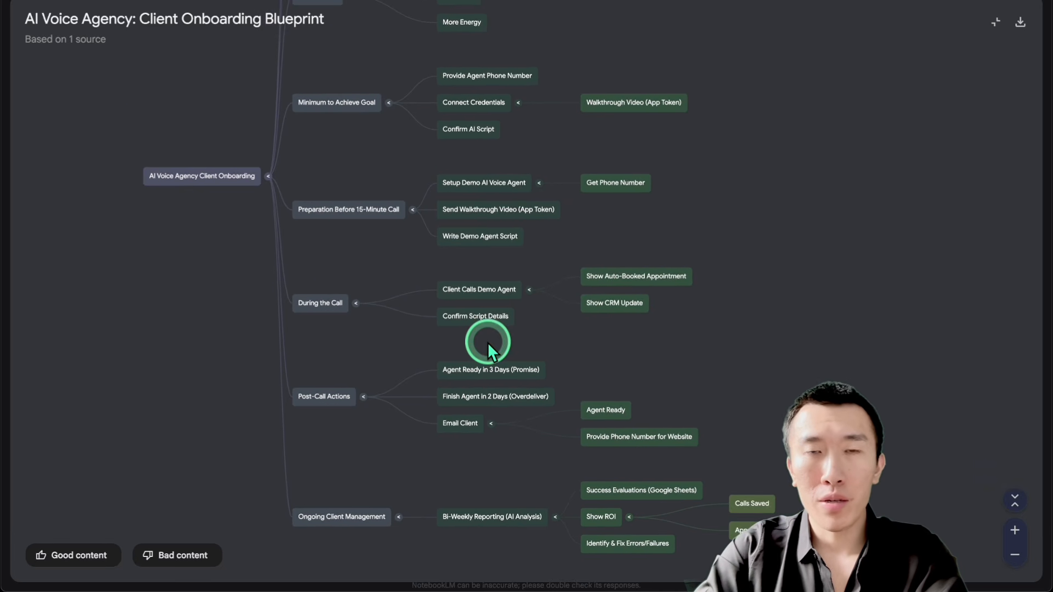
{"action": "scroll", "coordinate": [488, 342], "scroll_direction": "down", "scroll_amount": 3}
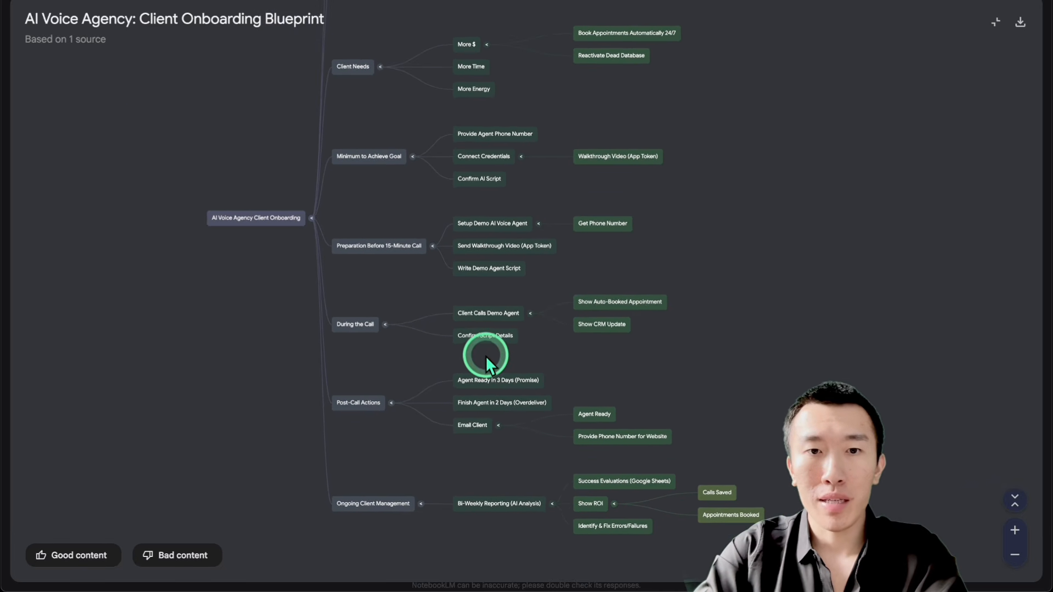
{"action": "left_click_drag", "start_coordinate": [485, 355], "coordinate": [499, 377]}
{"action": "scroll", "coordinate": [499, 377], "scroll_direction": "down", "scroll_amount": 3}
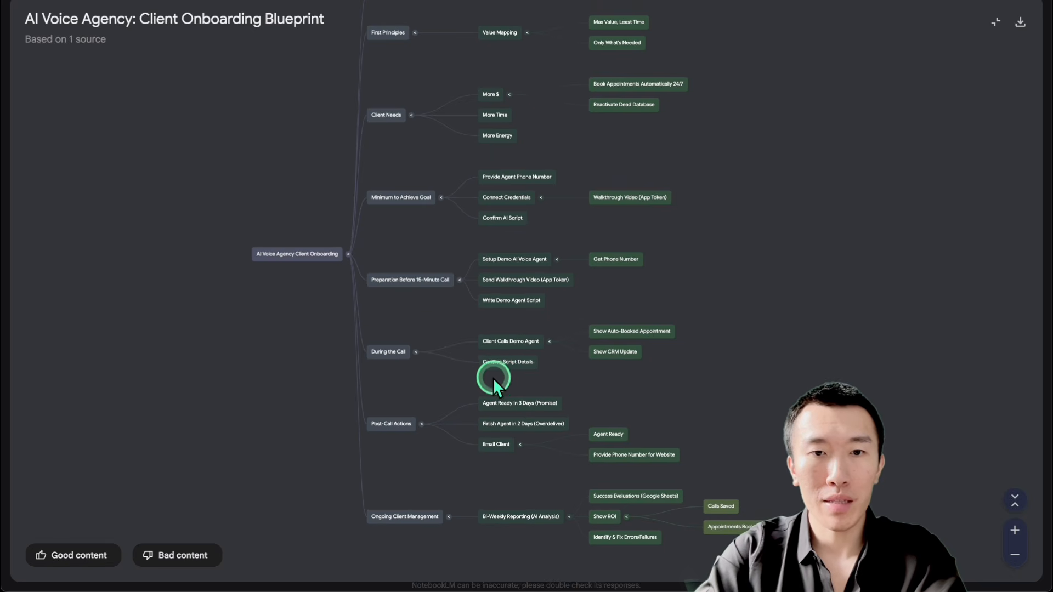
{"action": "left_click_drag", "start_coordinate": [498, 383], "coordinate": [521, 399]}
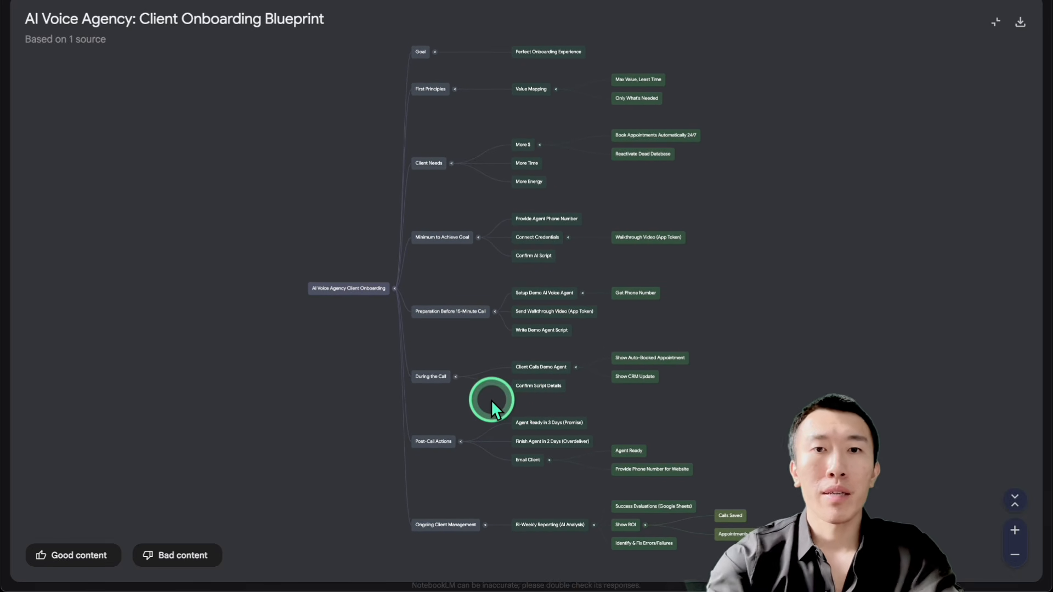
Step: Look up skool in a new browser tab
{"action": "key", "text": "ctrl+t"}
{"action": "type", "text": "skool"}
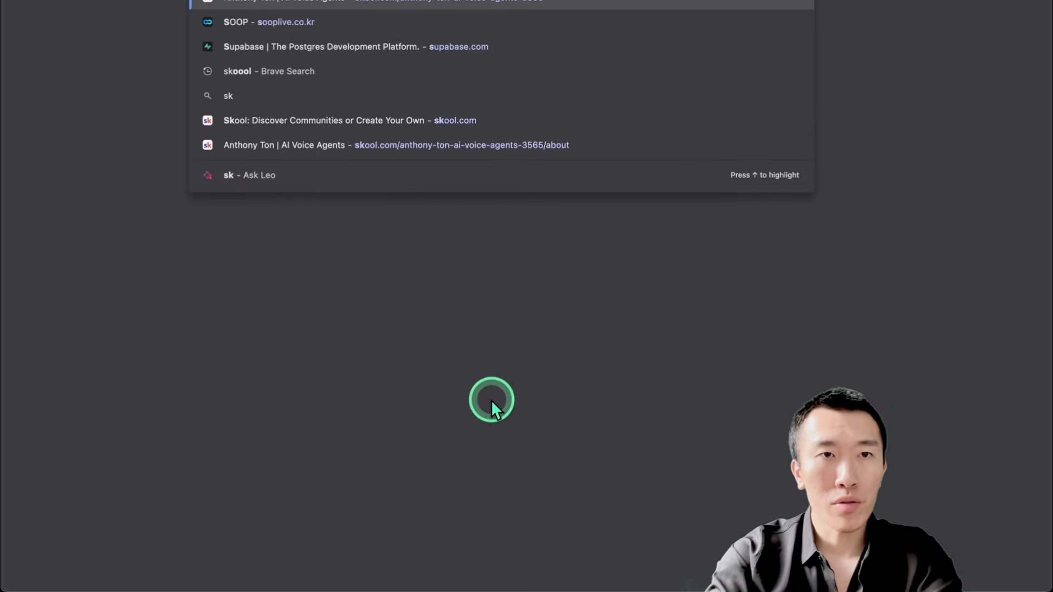